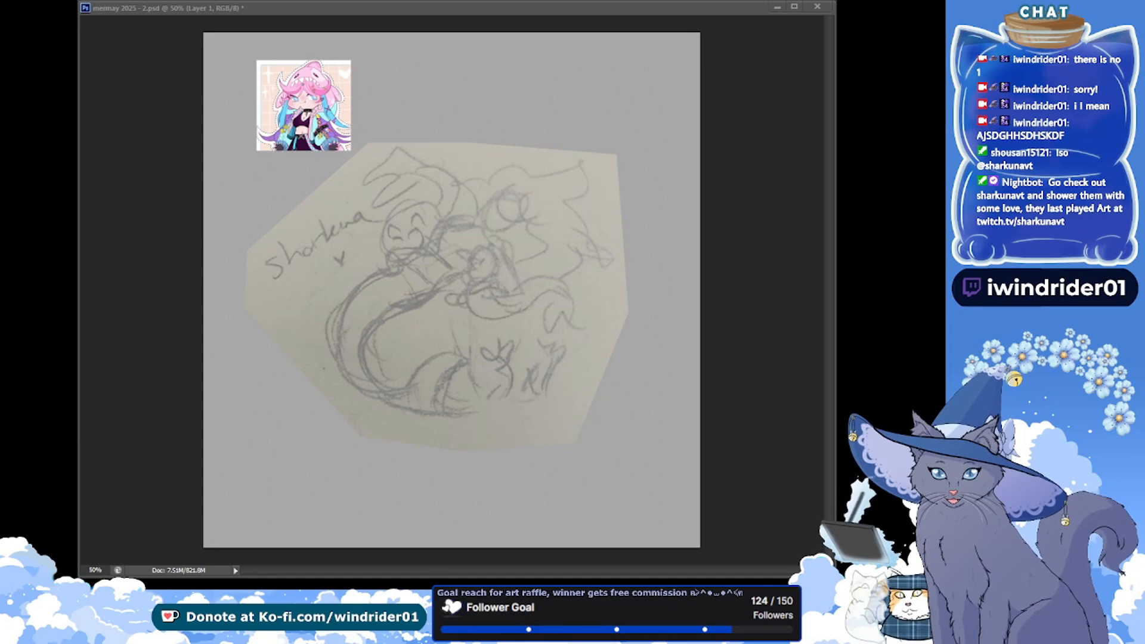
Examine the pink shark-hooded character reference up close and compare it with the whole pencil sketch
click(178, 561)
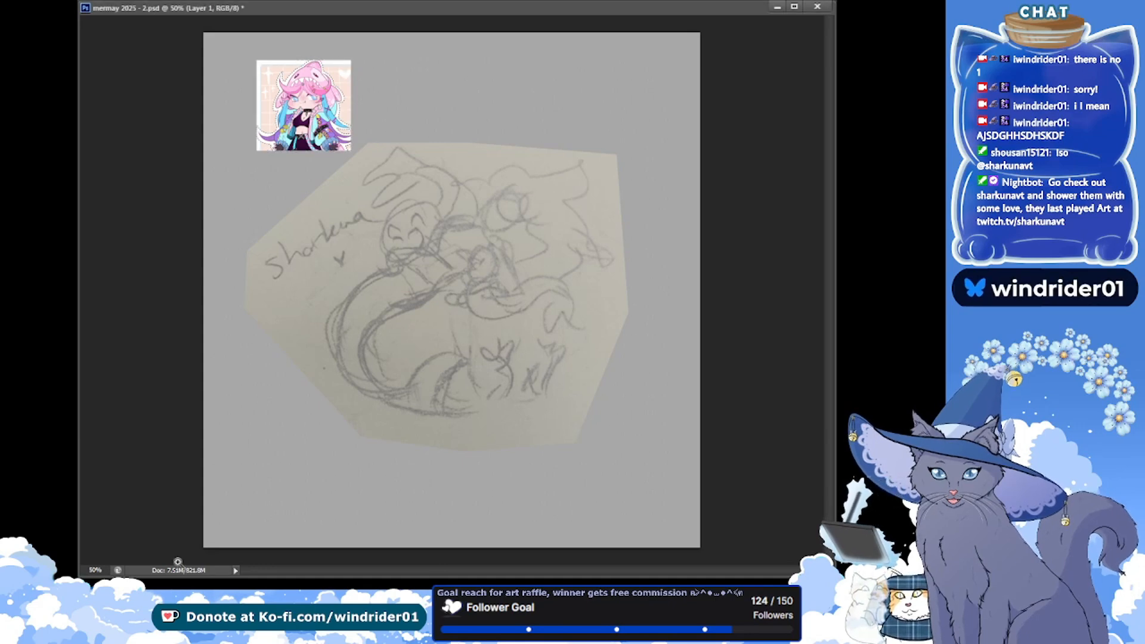
click(326, 118)
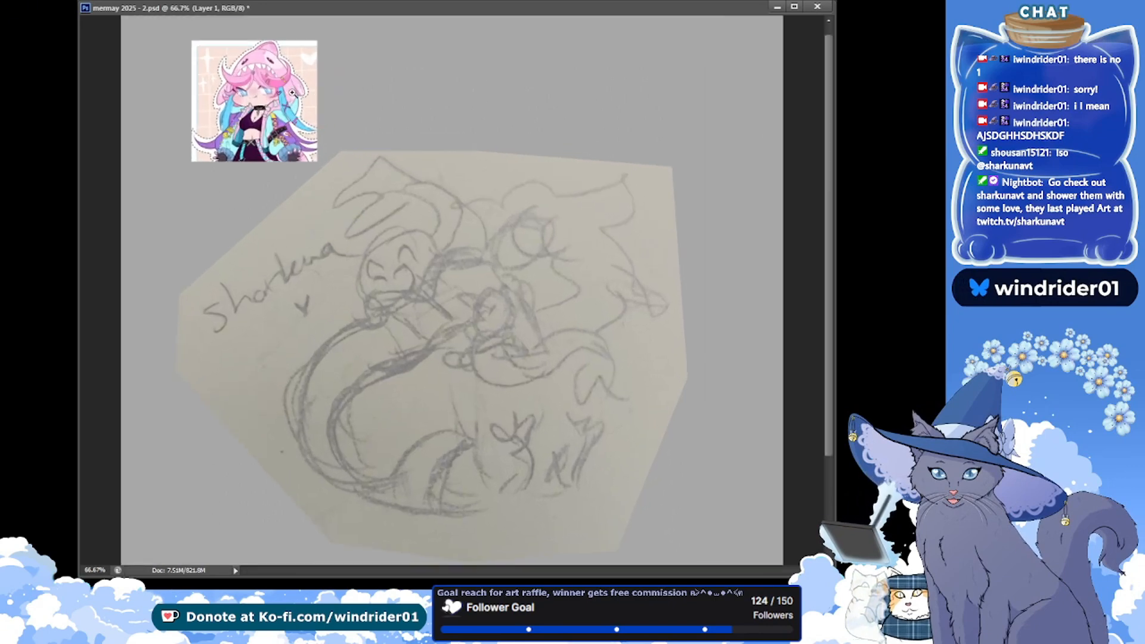
click(242, 75)
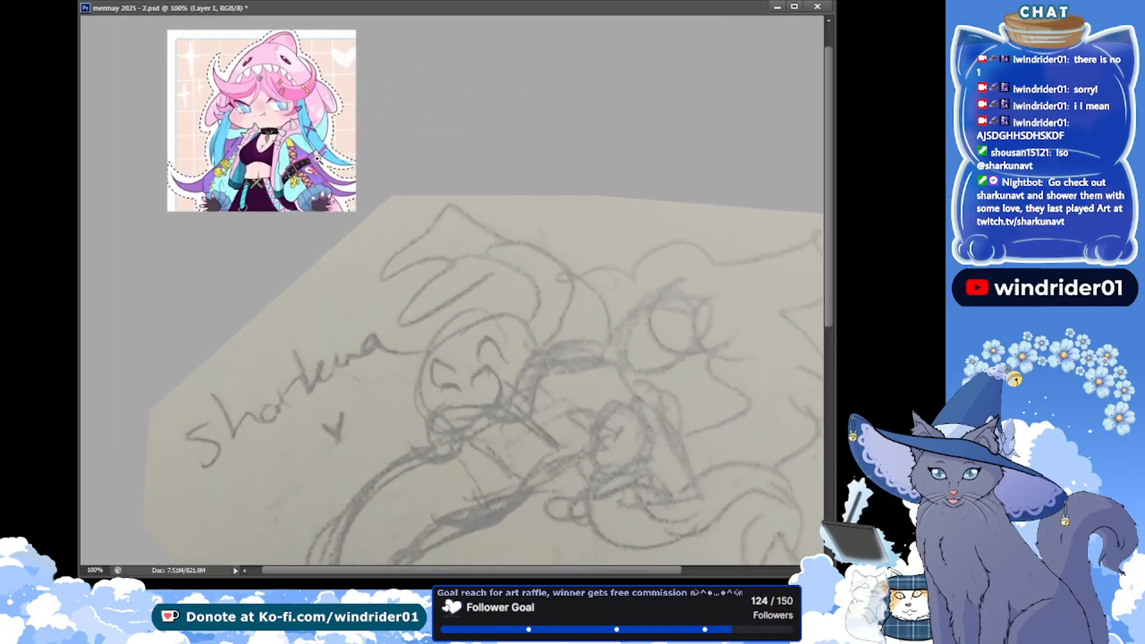
alt+click(557, 261)
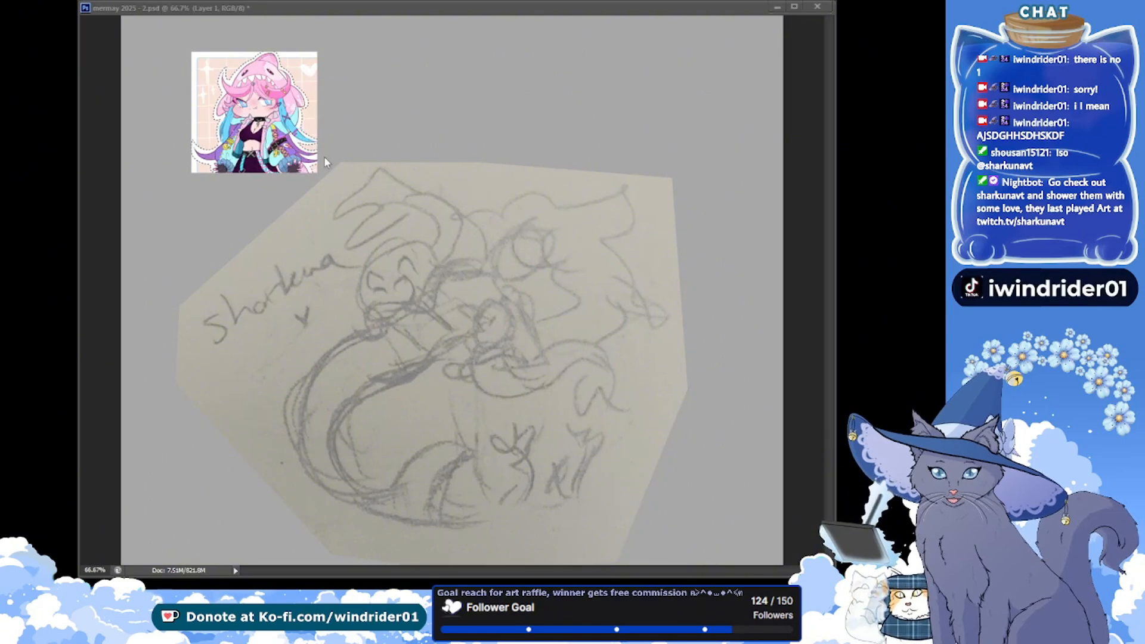
click(315, 9)
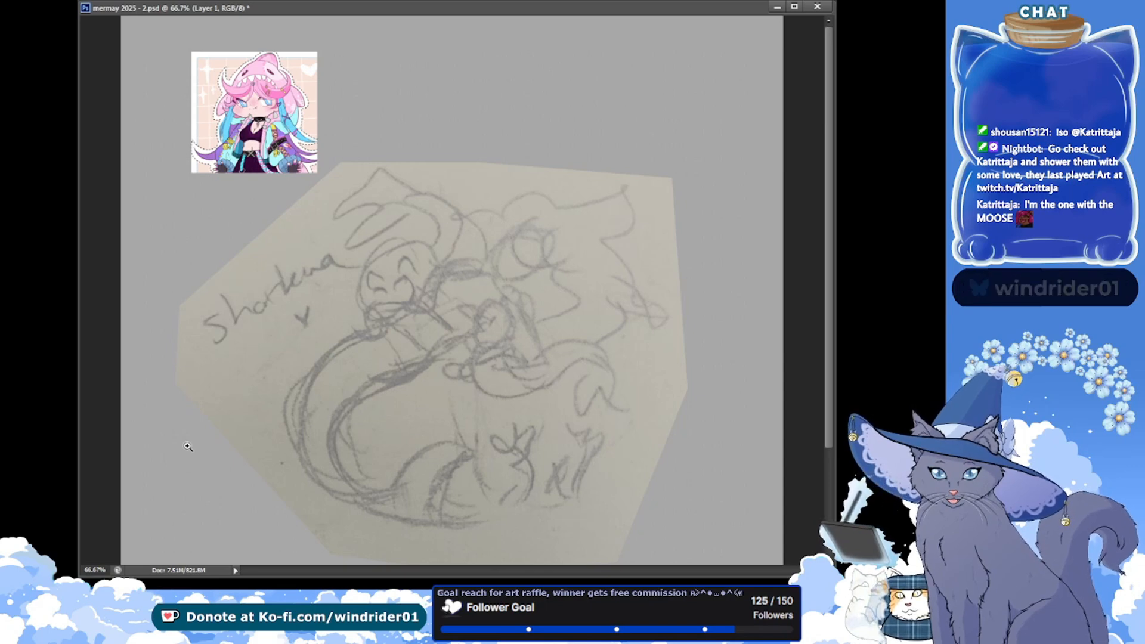
key(ctrl+shift+u)
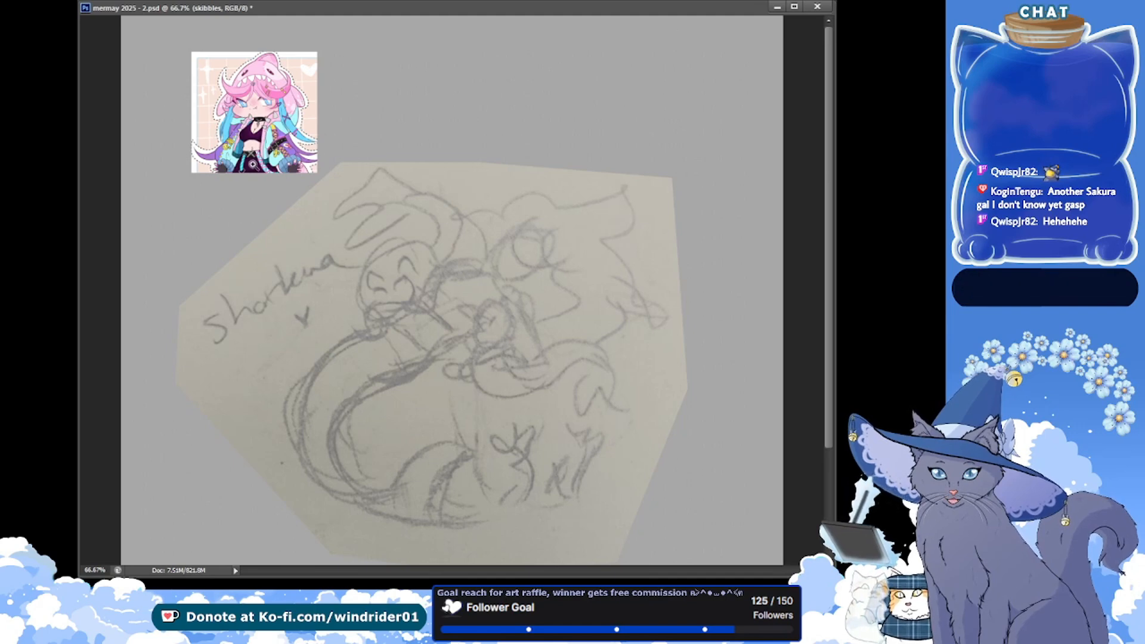
click(249, 81)
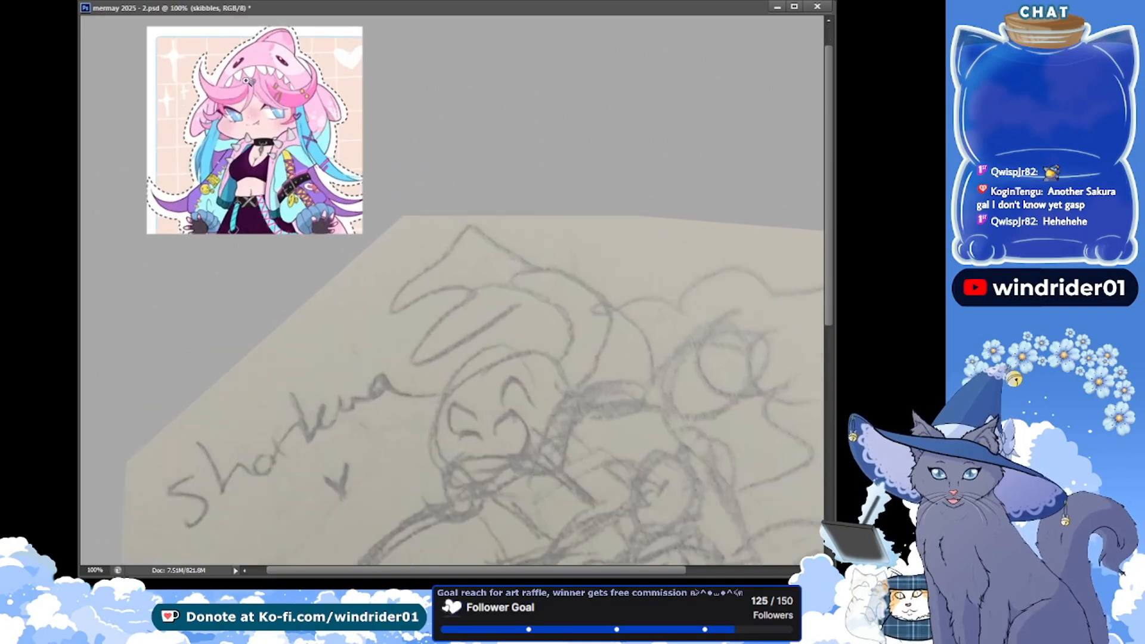
click(246, 80)
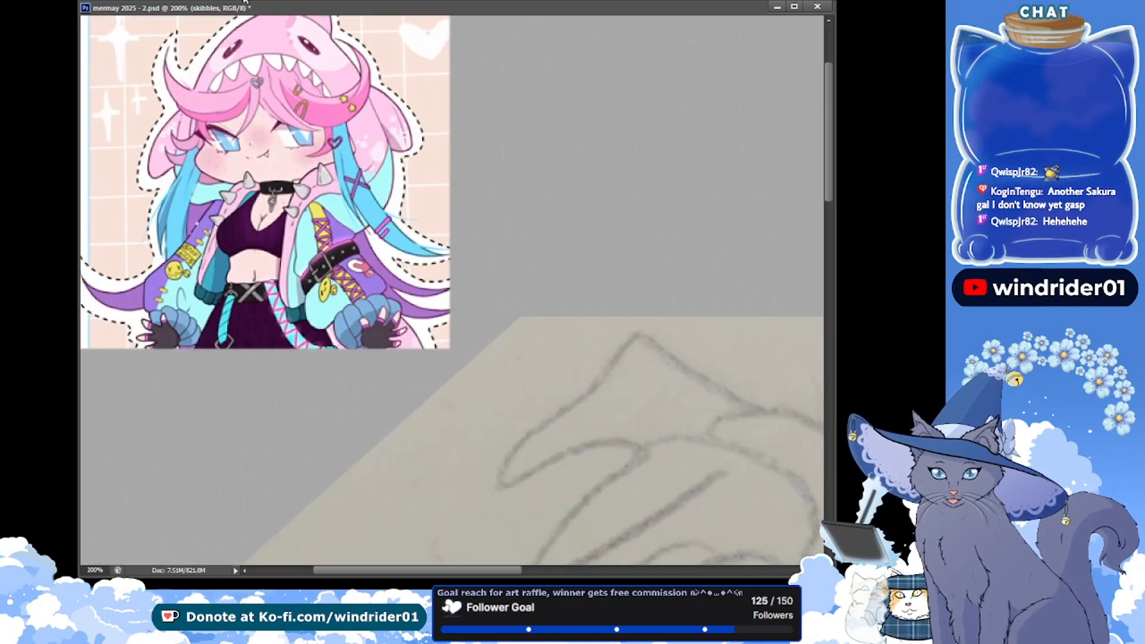
key(ctrl+minus)
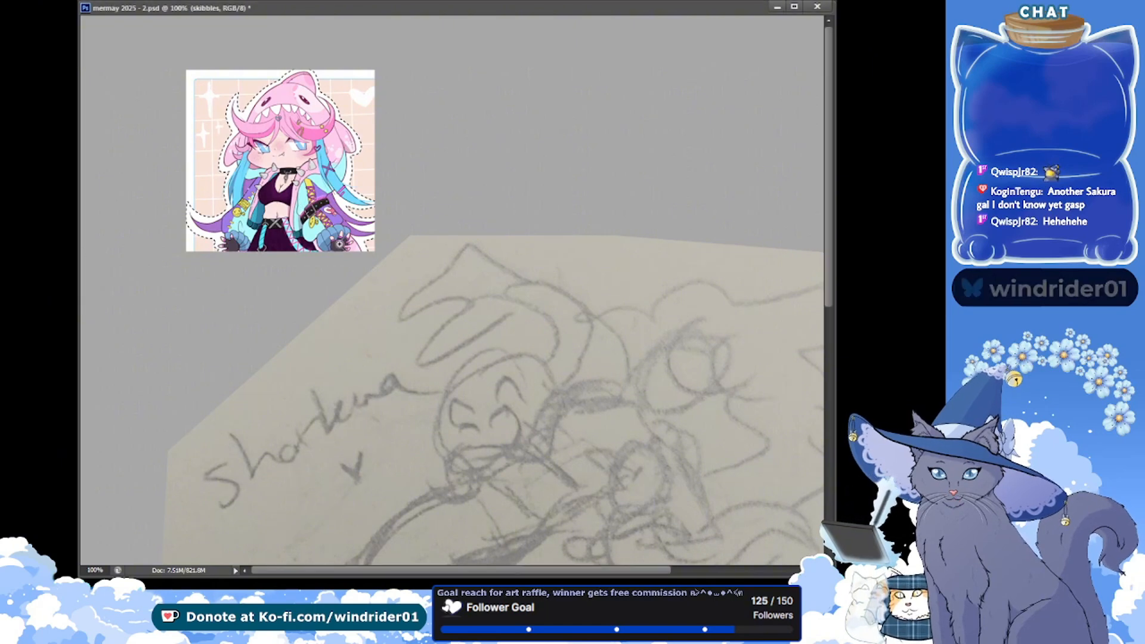
alt+click(369, 300)
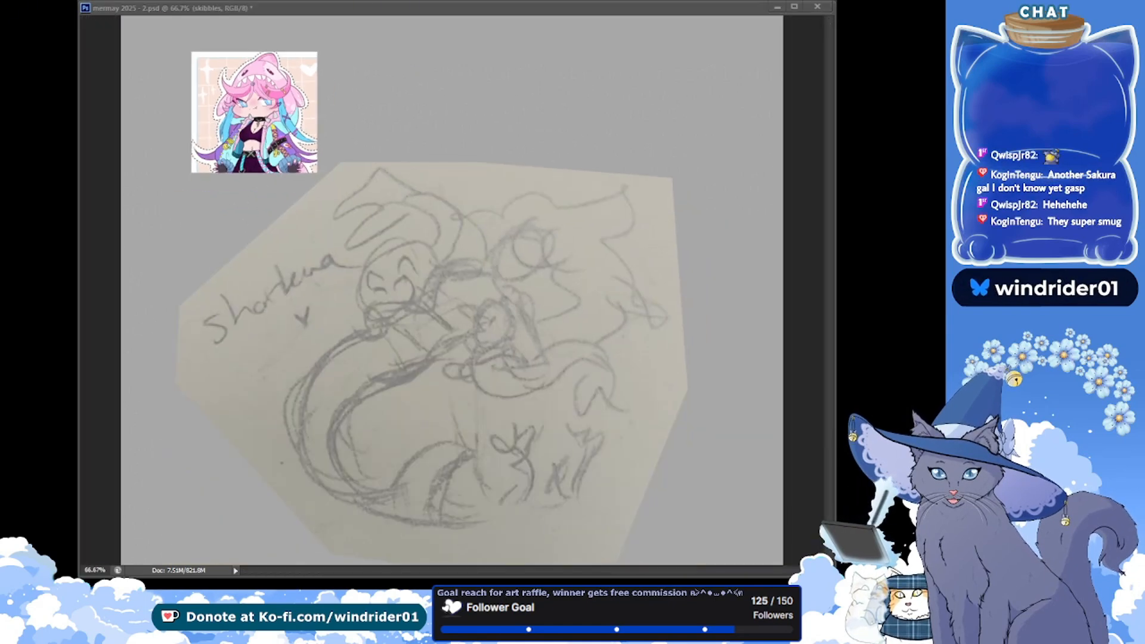
Try placing the mermaid tail reference image over the pencil sketch
key(v)
drag(379, 382, 435, 329)
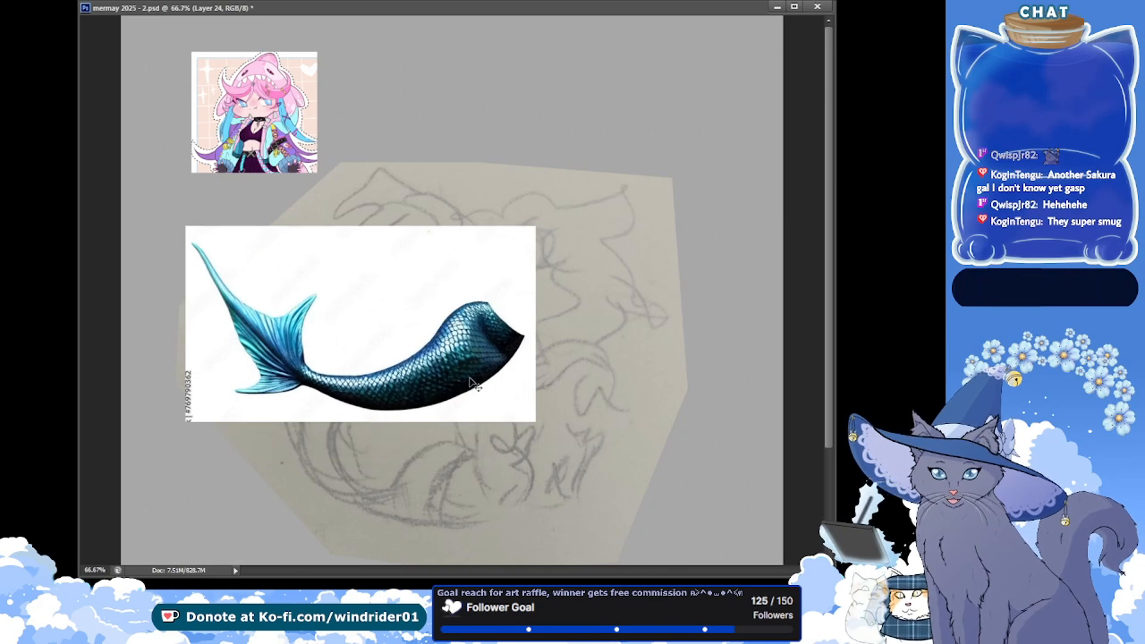
key(ctrl+alt+z)
key(ctrl+alt+z)
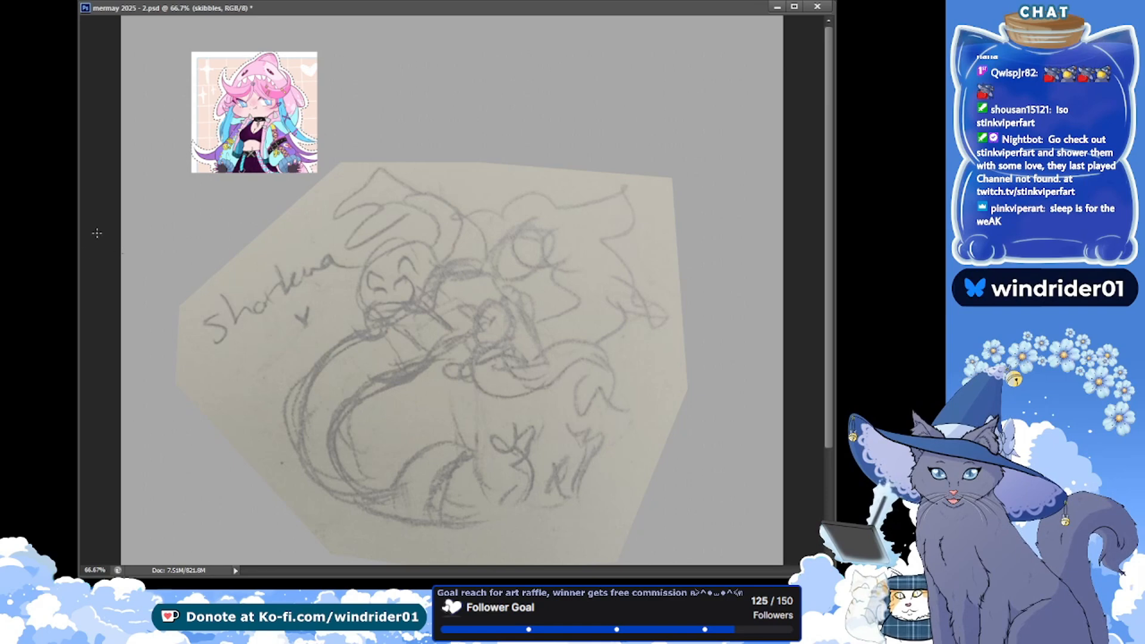
Lower the pencil sketch photo's opacity to 50% and save the document
click(439, 343)
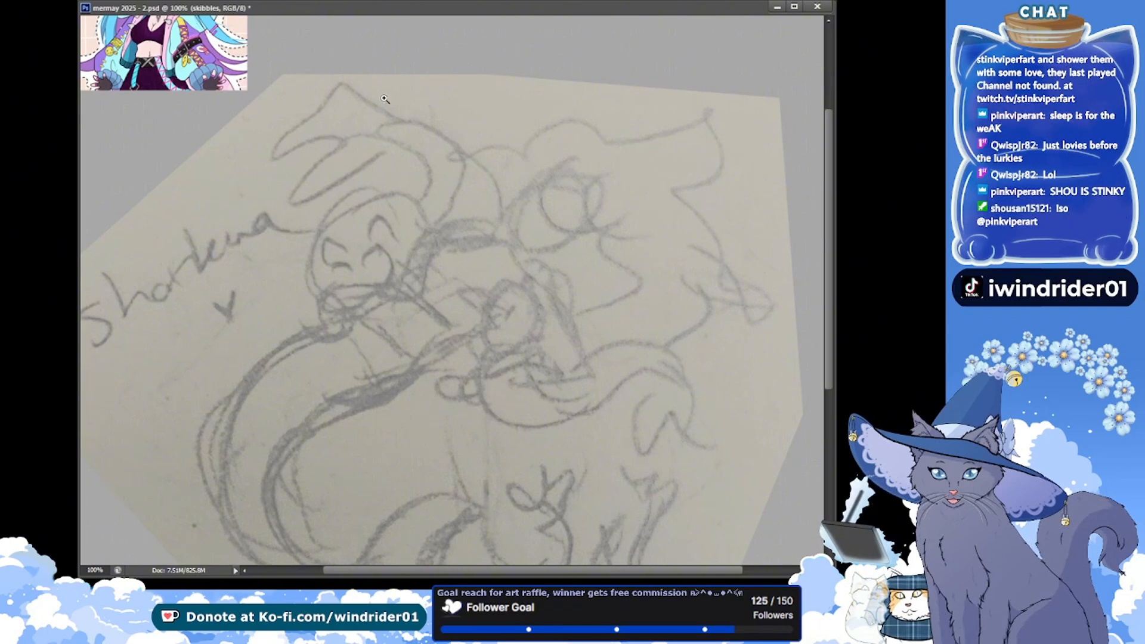
click(93, 570)
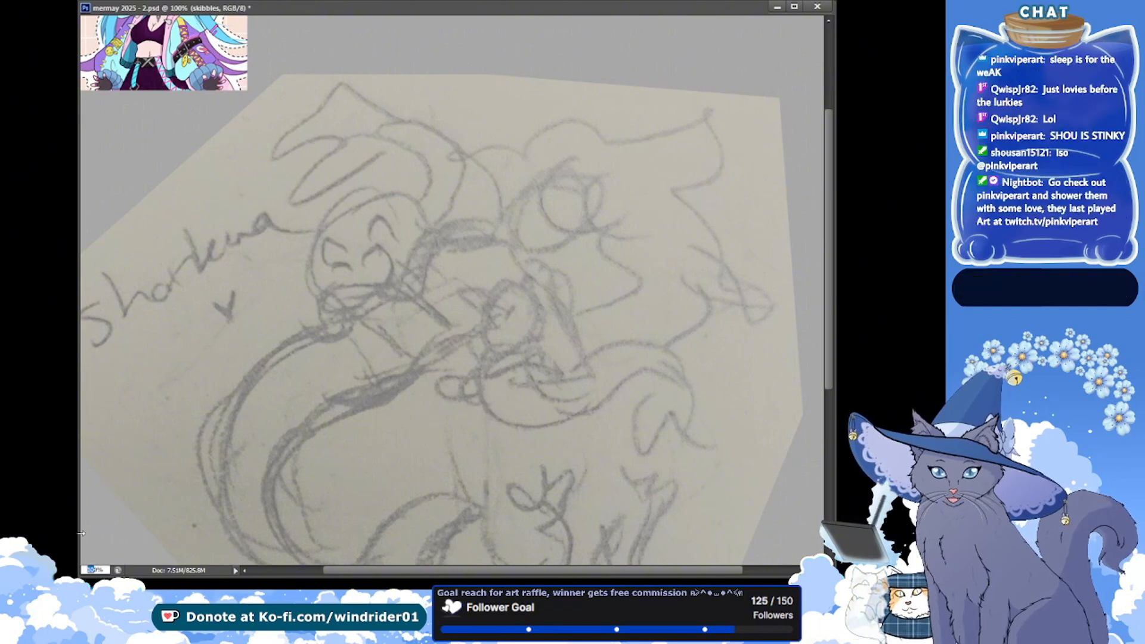
text(80)
key(Return)
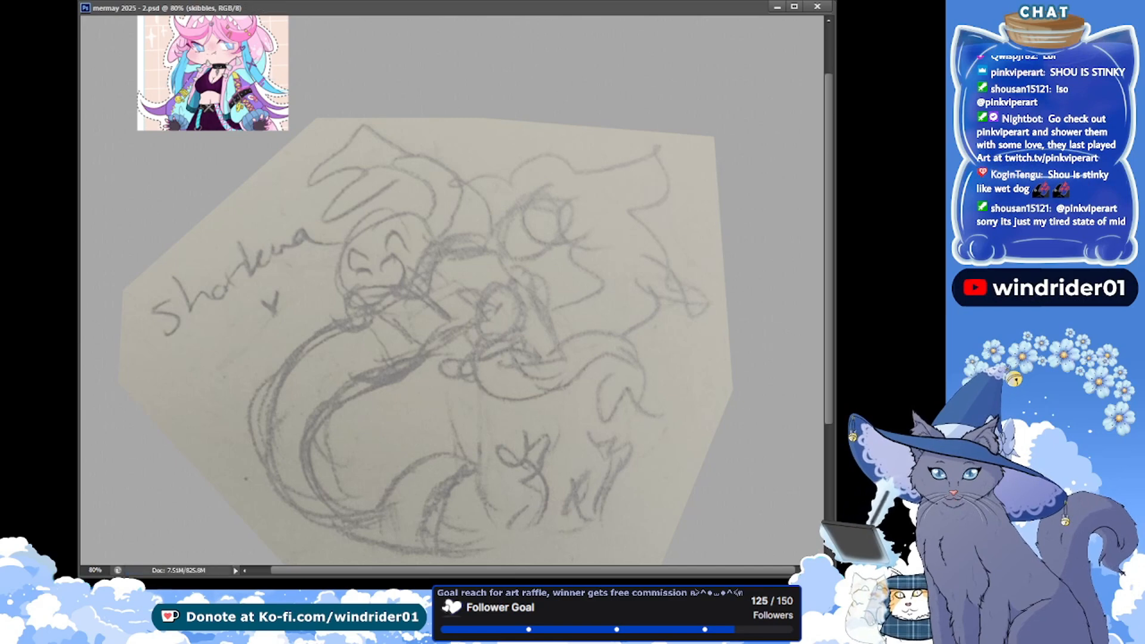
drag(494, 278, 462, 246)
key(ctrl+z)
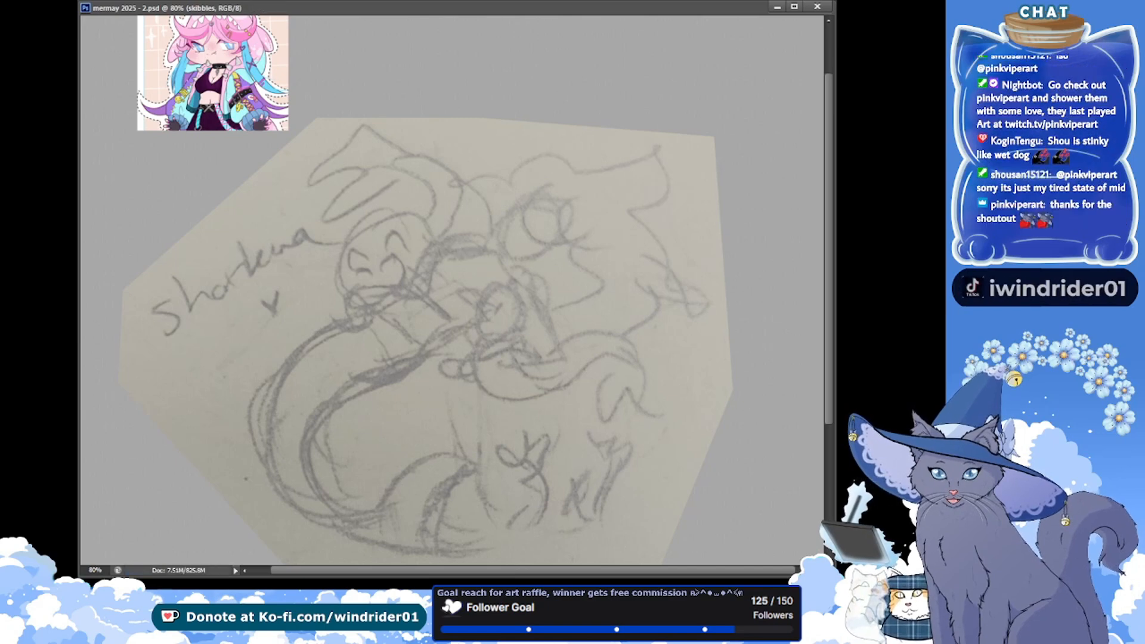
key(5)
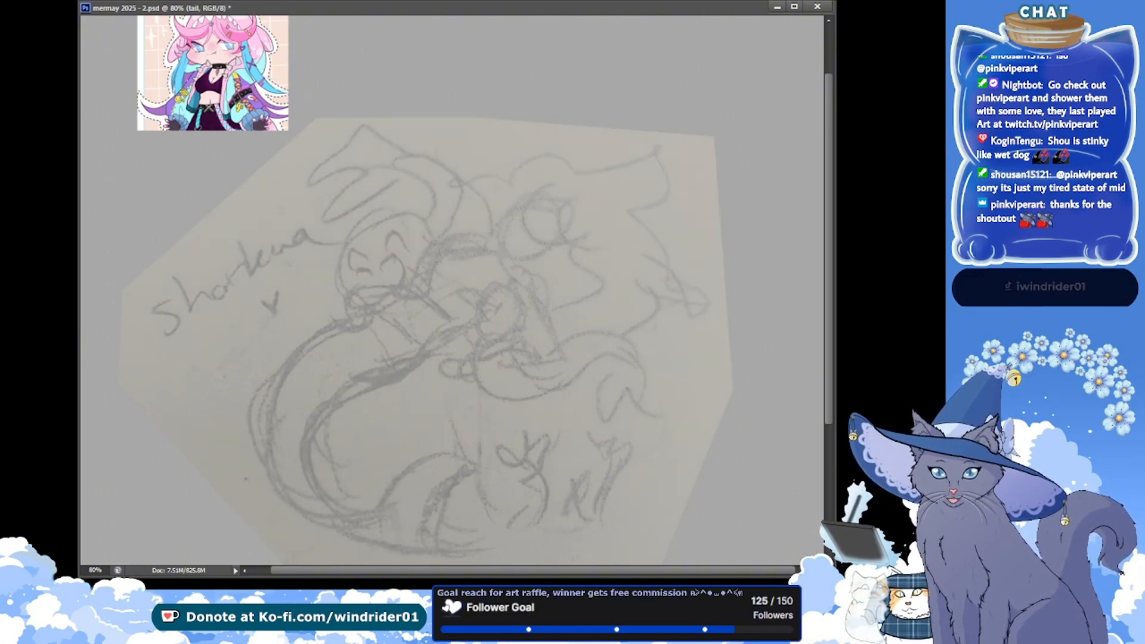
key(ctrl+s)
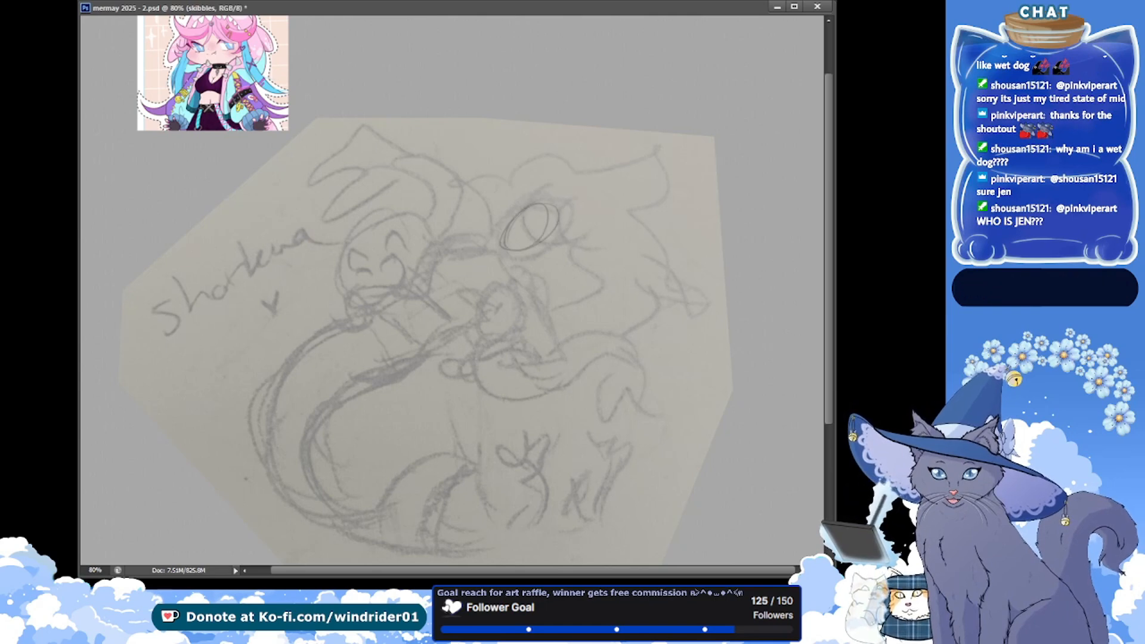
Undo the oval head guide drawn over the big-haired figure and save the document
key(alt+Tab)
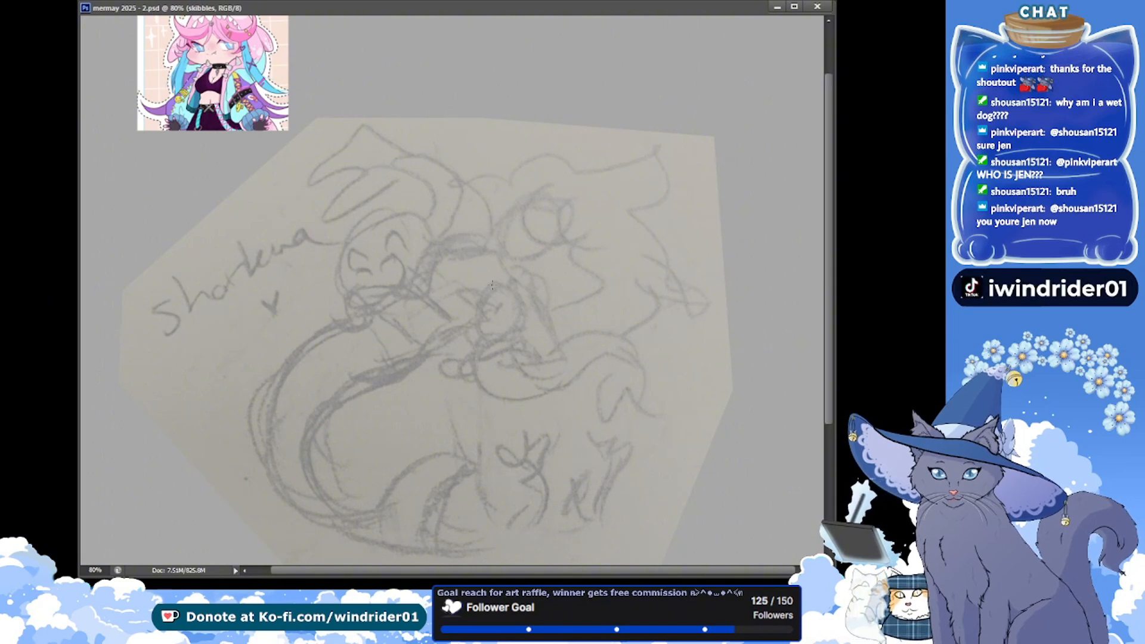
key(ctrl+z)
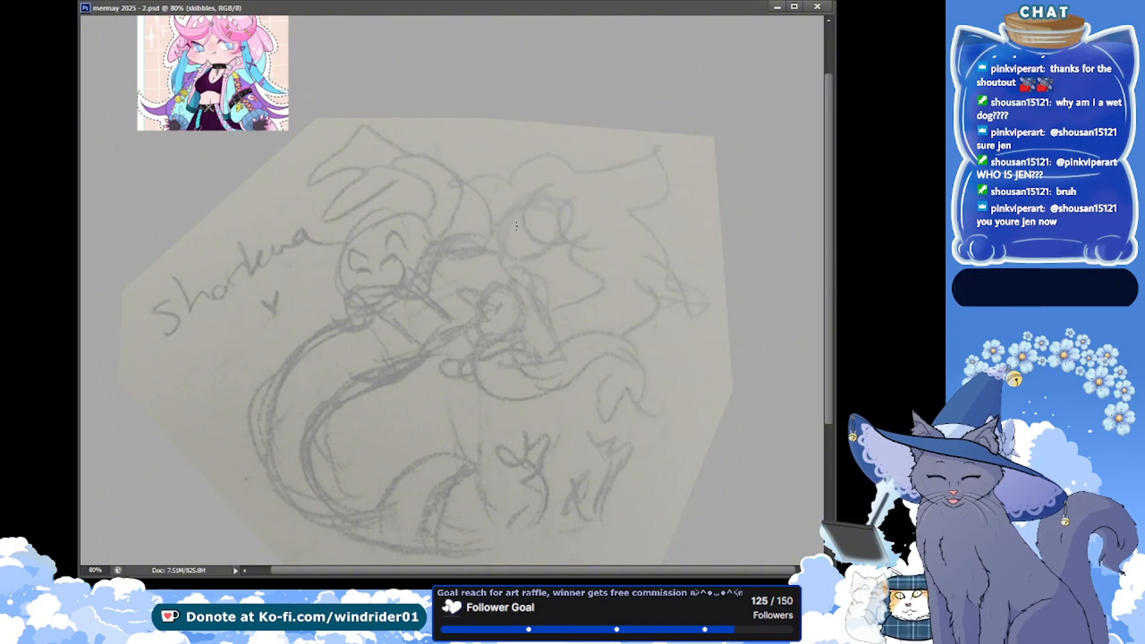
drag(511, 202, 499, 251)
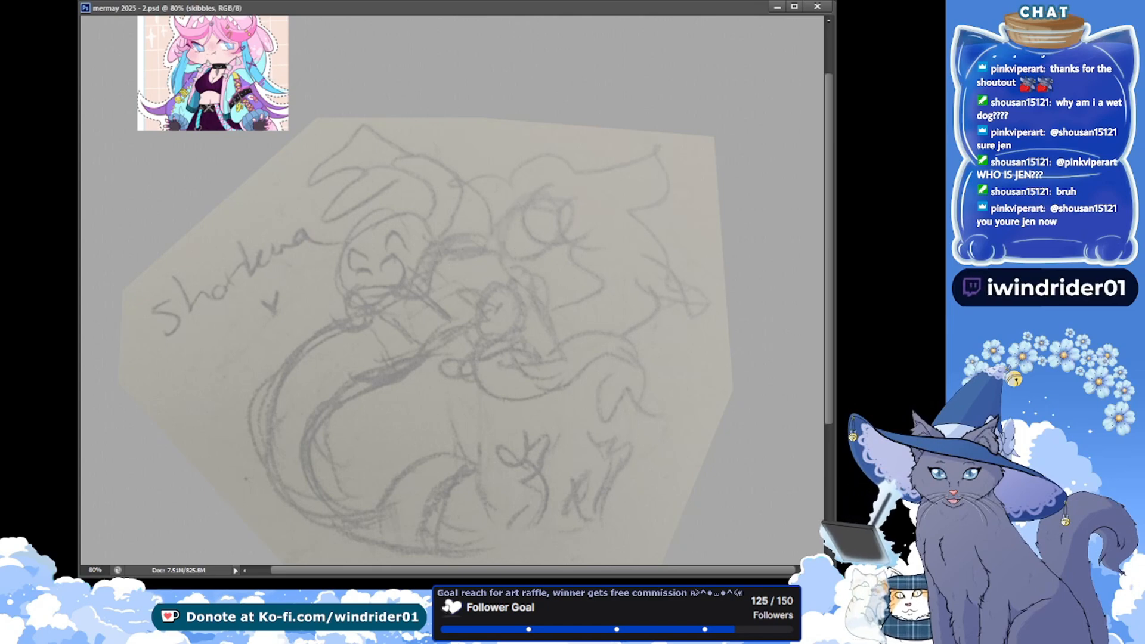
key(alt+bracketright)
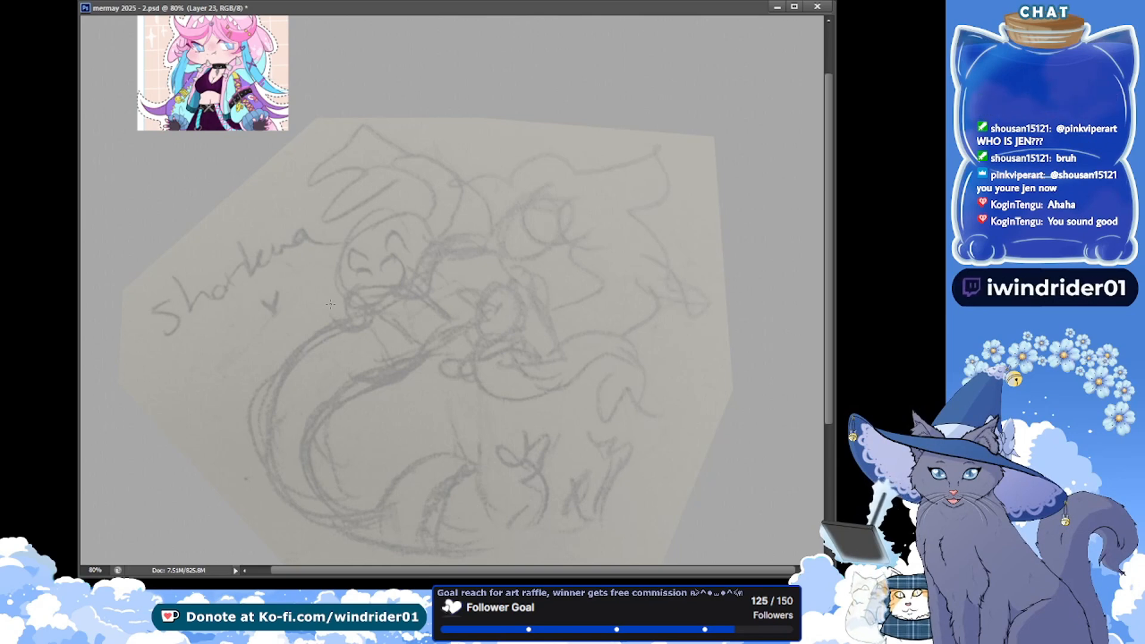
key(ctrl+s)
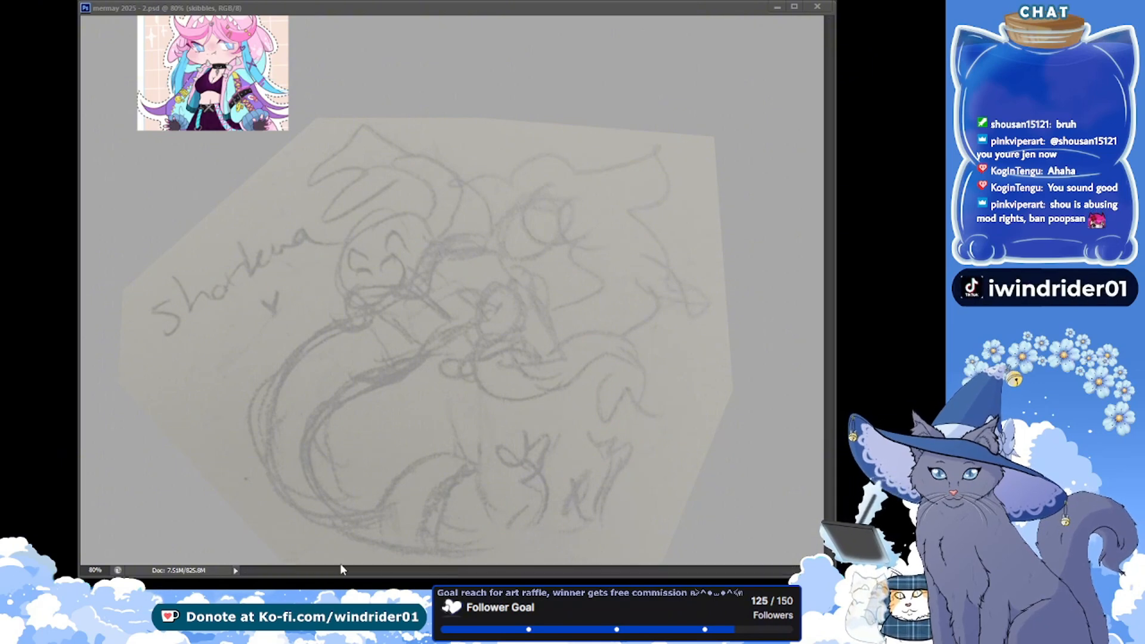
Draw the big-haired figure's jawline, nose mark and a small pointed shape beside the chin on the skibbles layer
click(343, 304)
mouse_move(539, 207)
mouse_down()
mouse_move(506, 249)
mouse_move(533, 206)
mouse_up()
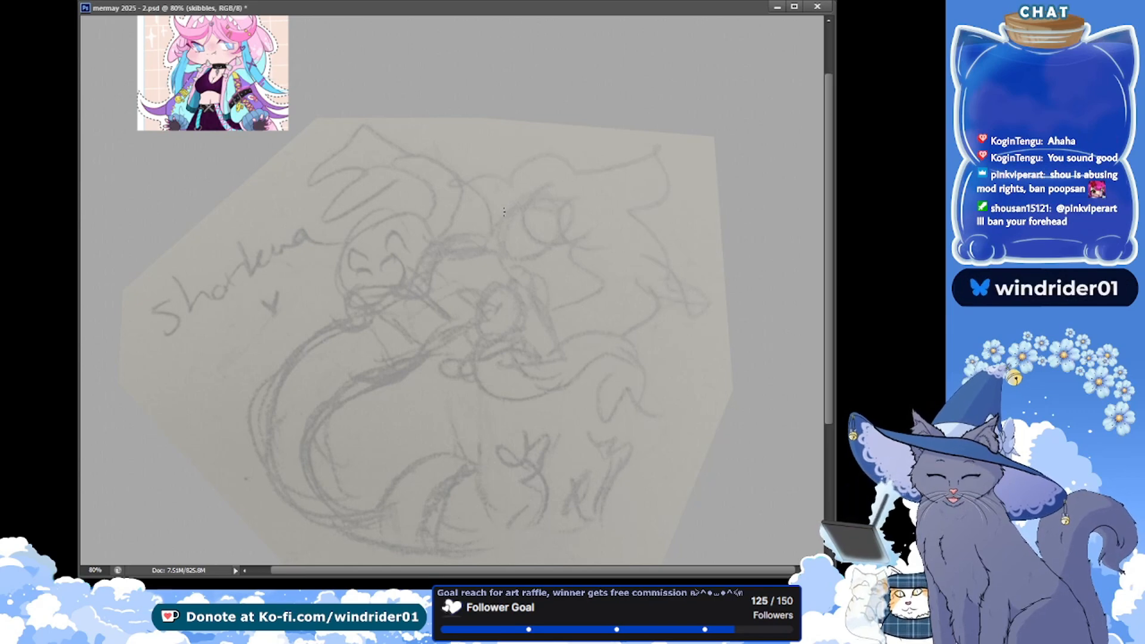
mouse_move(503, 225)
mouse_down()
mouse_move(547, 243)
mouse_move(504, 251)
mouse_move(544, 256)
mouse_up()
key(ctrl+z)
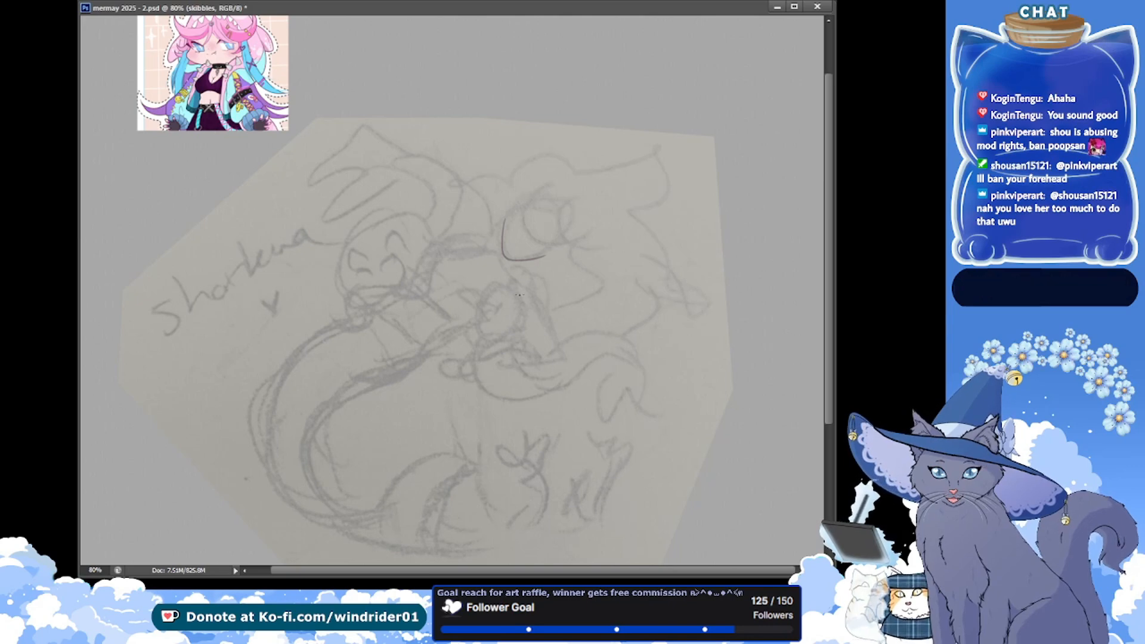
key(ctrl+s)
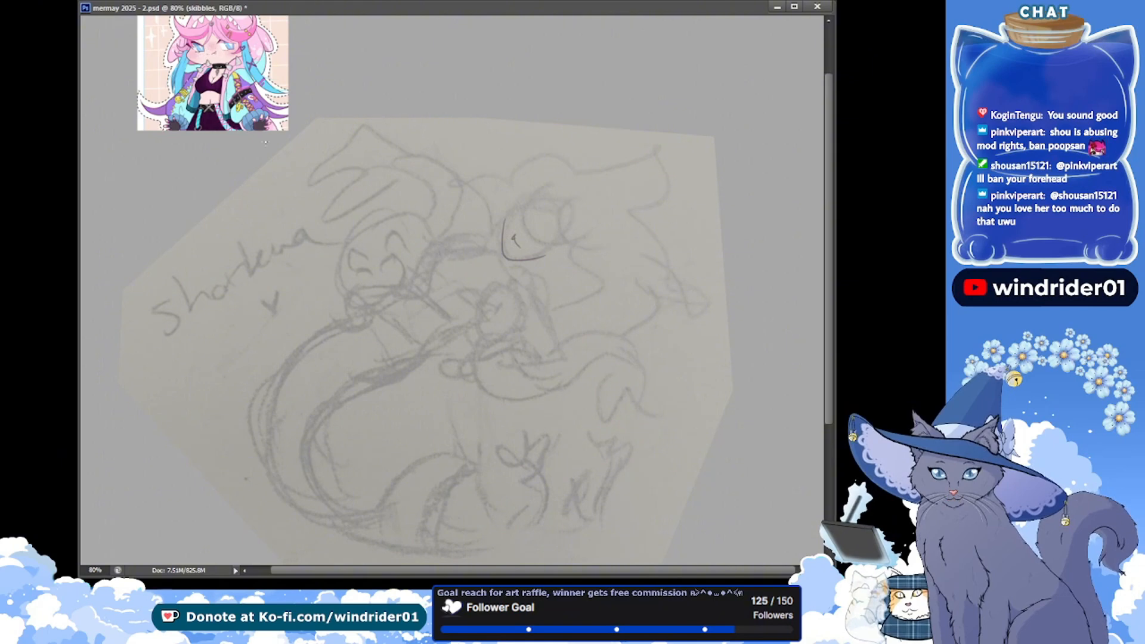
key(ctrl+s)
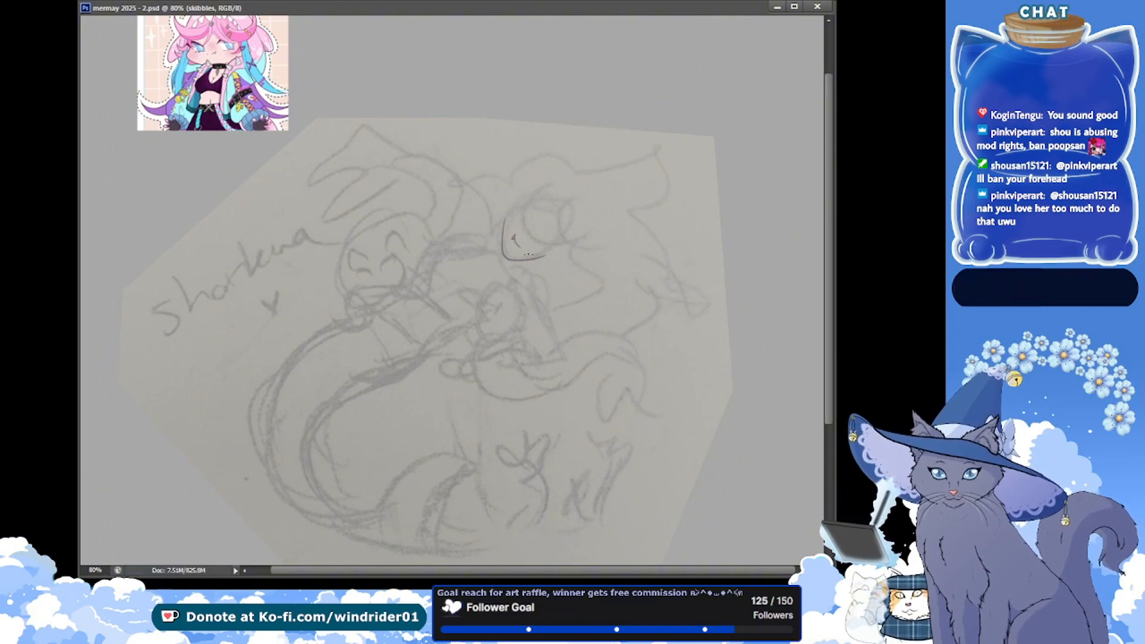
drag(501, 255, 504, 269)
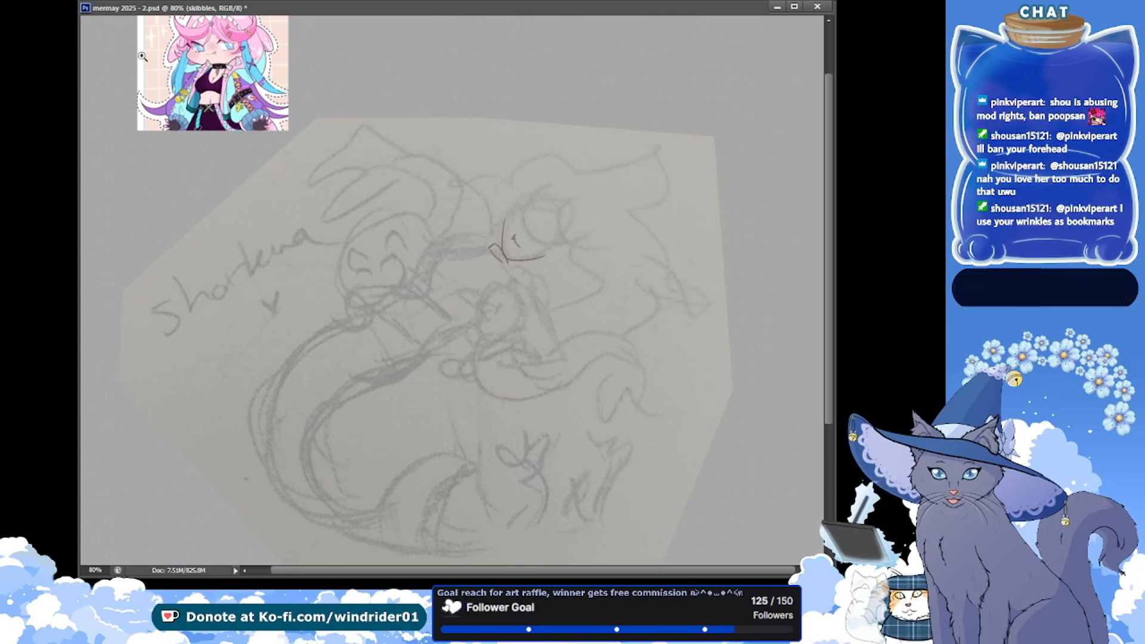
Examine the shark-hooded reference character's face, collar and outfit up close, return to 80% magnification and save the document
click(191, 49)
click(196, 48)
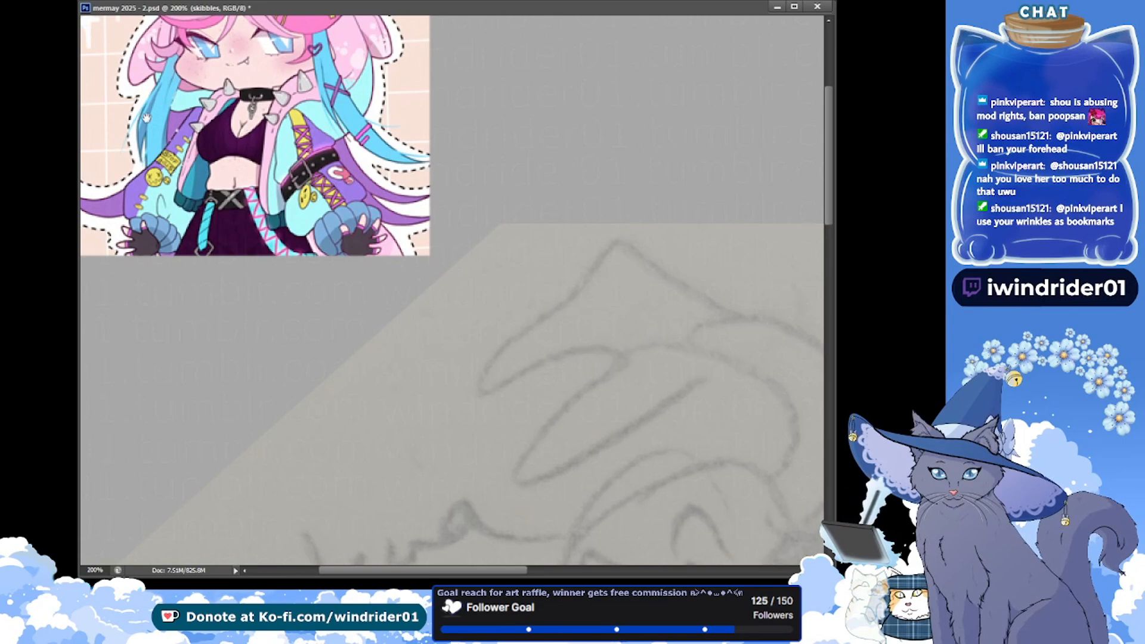
drag(146, 117, 137, 188)
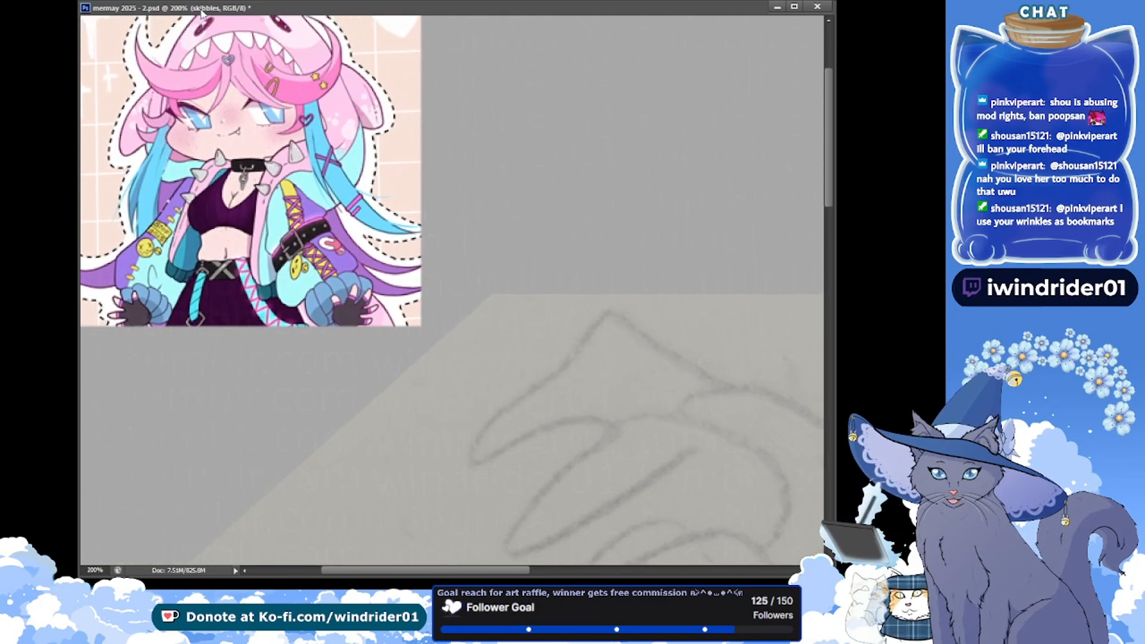
key(ctrl+minus)
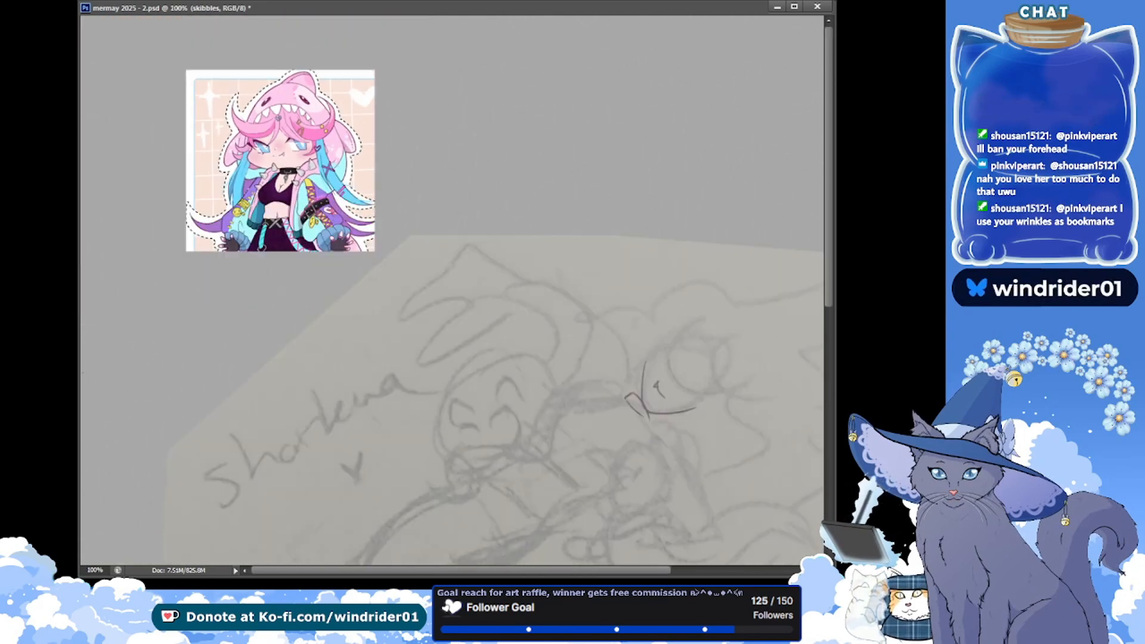
mouse_move(323, 321)
mouse_down()
mouse_move(181, 236)
mouse_move(143, 243)
mouse_up()
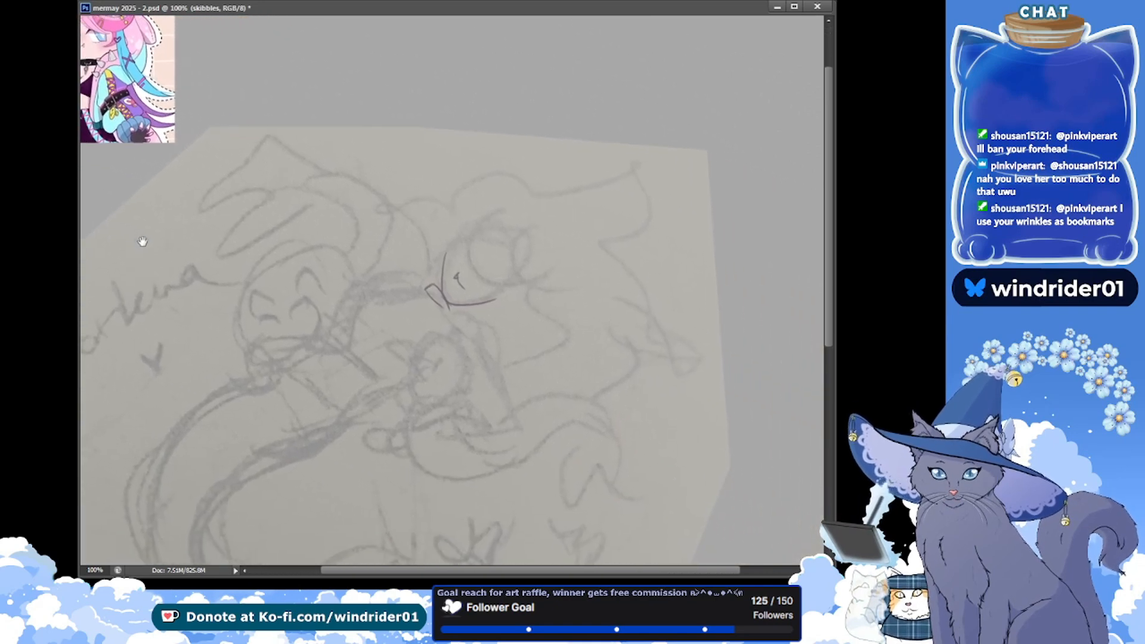
click(93, 569)
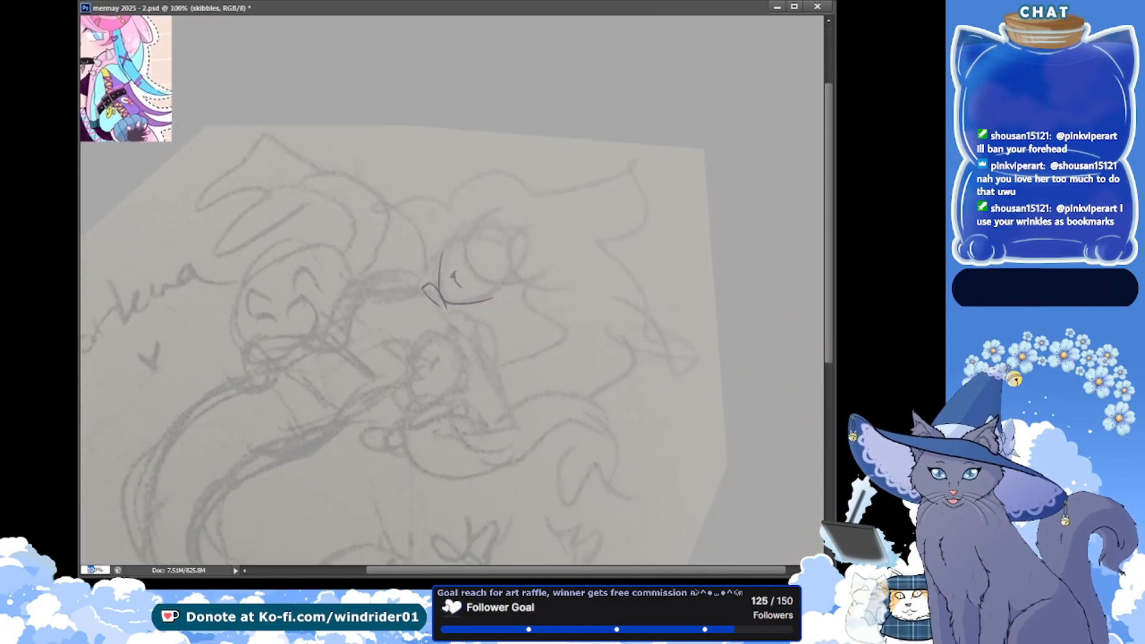
text(80)
key(Return)
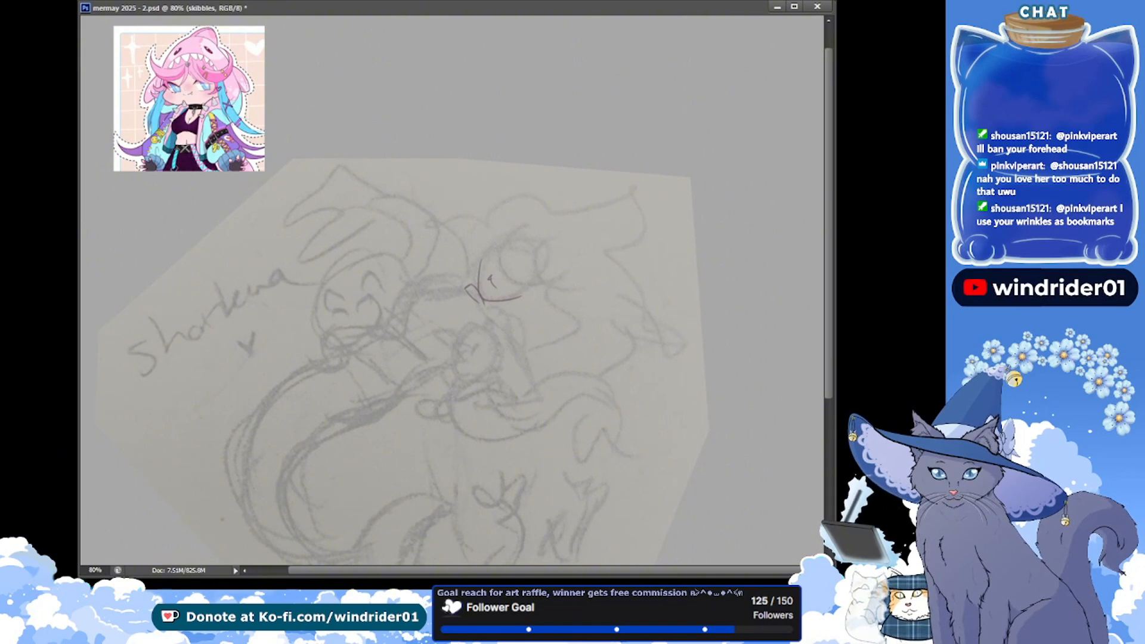
key(ctrl+s)
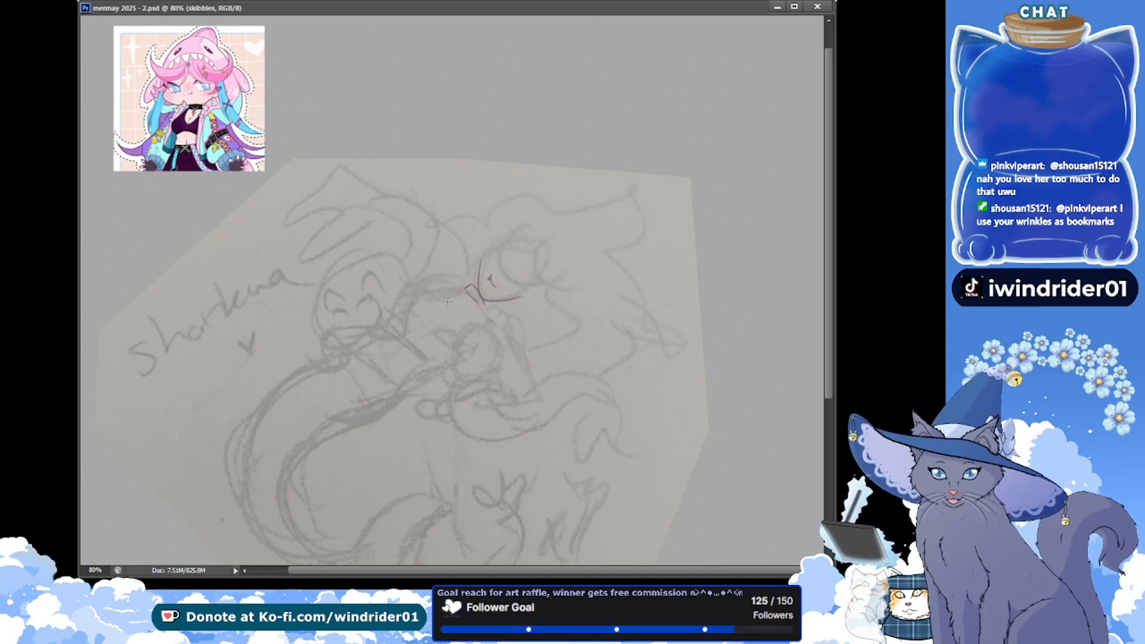
Build up the small bow-shaped ornament beside the big-haired figure's chin and save the document
key(ctrl+z)
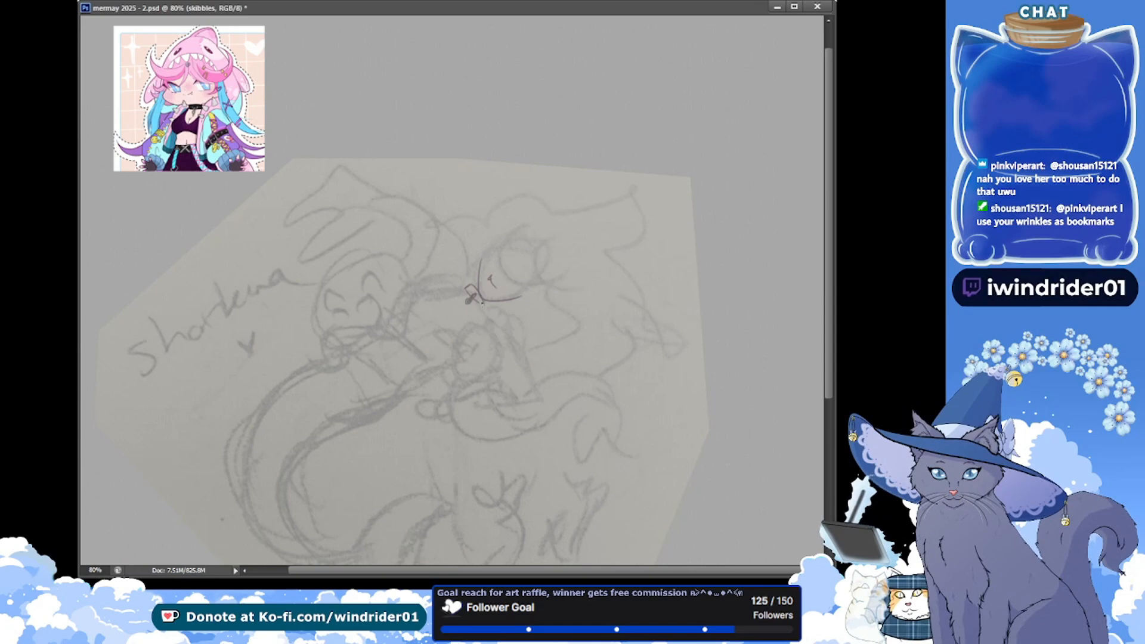
key(ctrl+s)
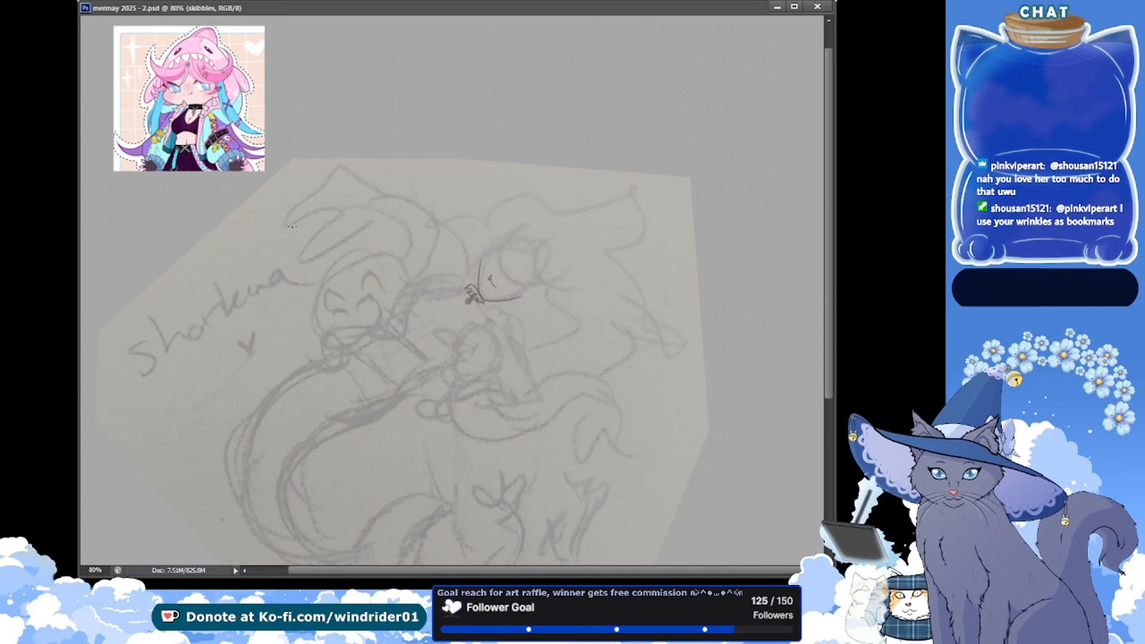
key(ctrl+z)
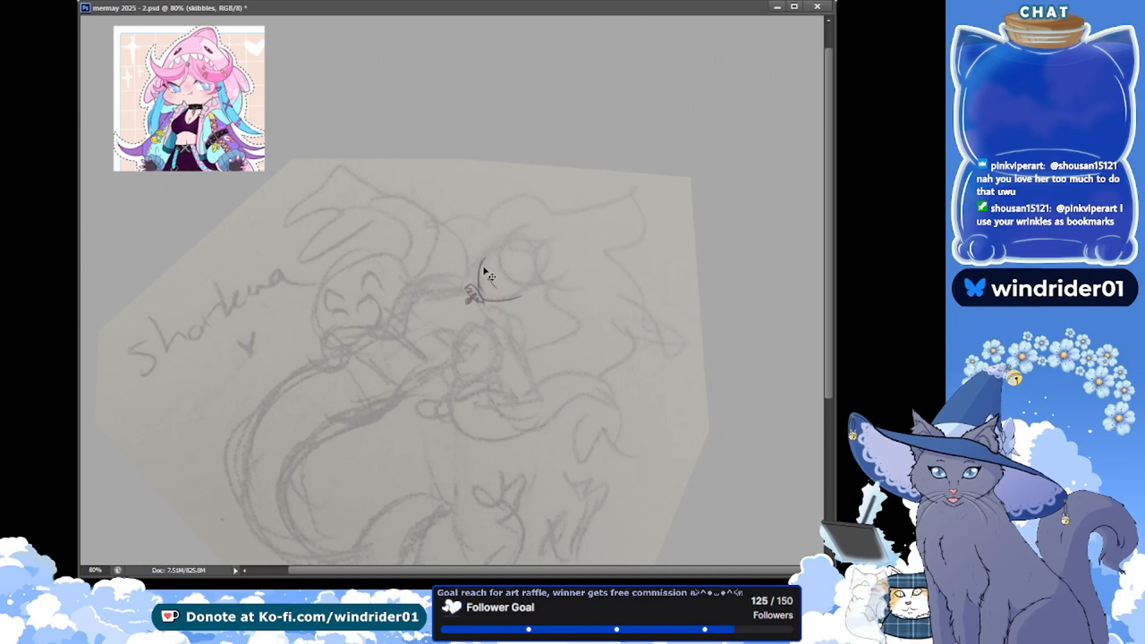
Outline both eyes on the big-haired figure's face and save the document
key(ctrl+z)
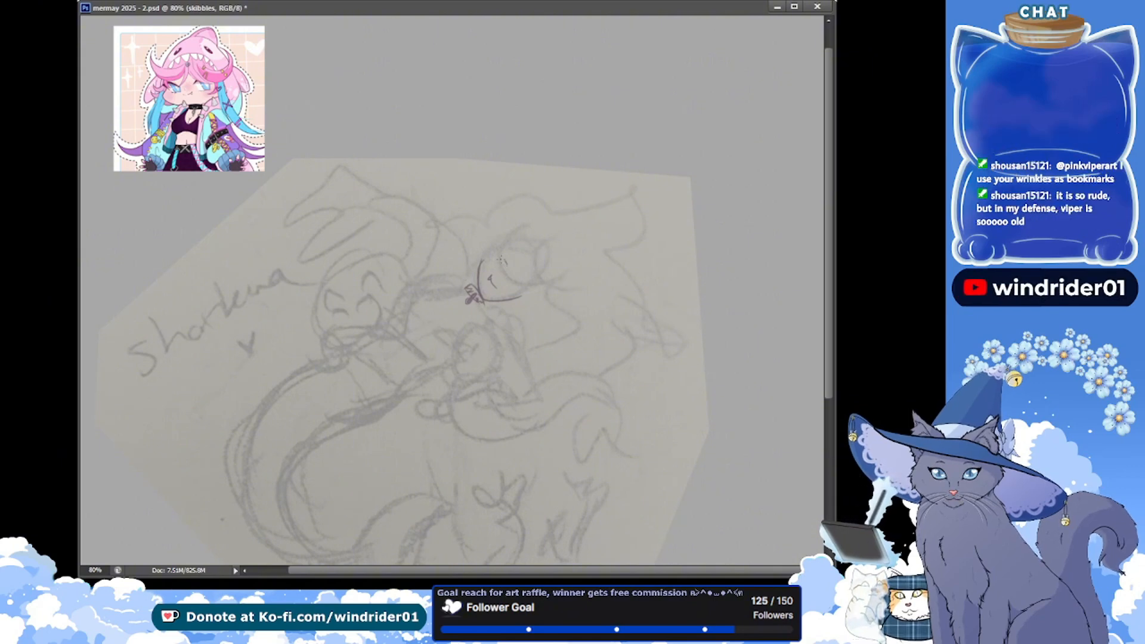
drag(505, 260, 500, 269)
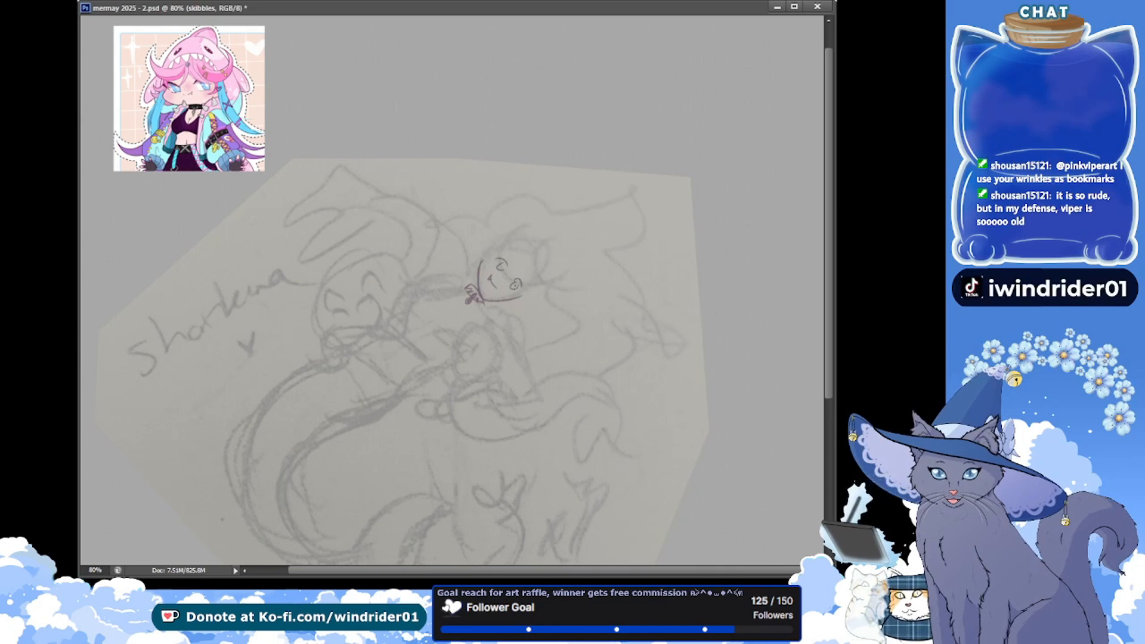
key(ctrl+s)
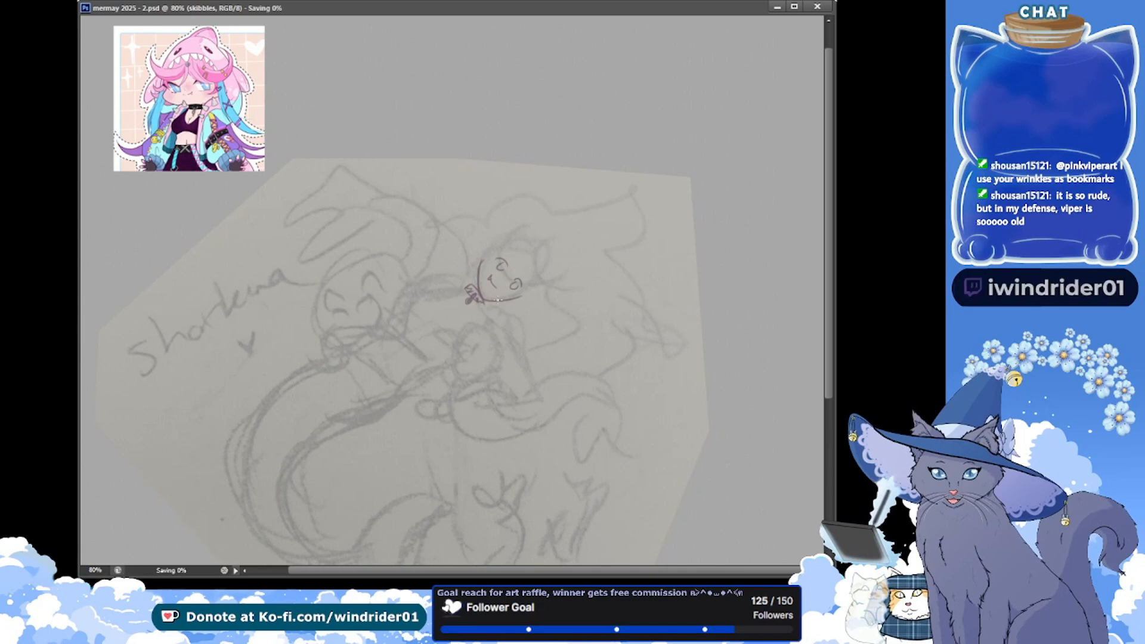
click(771, 302)
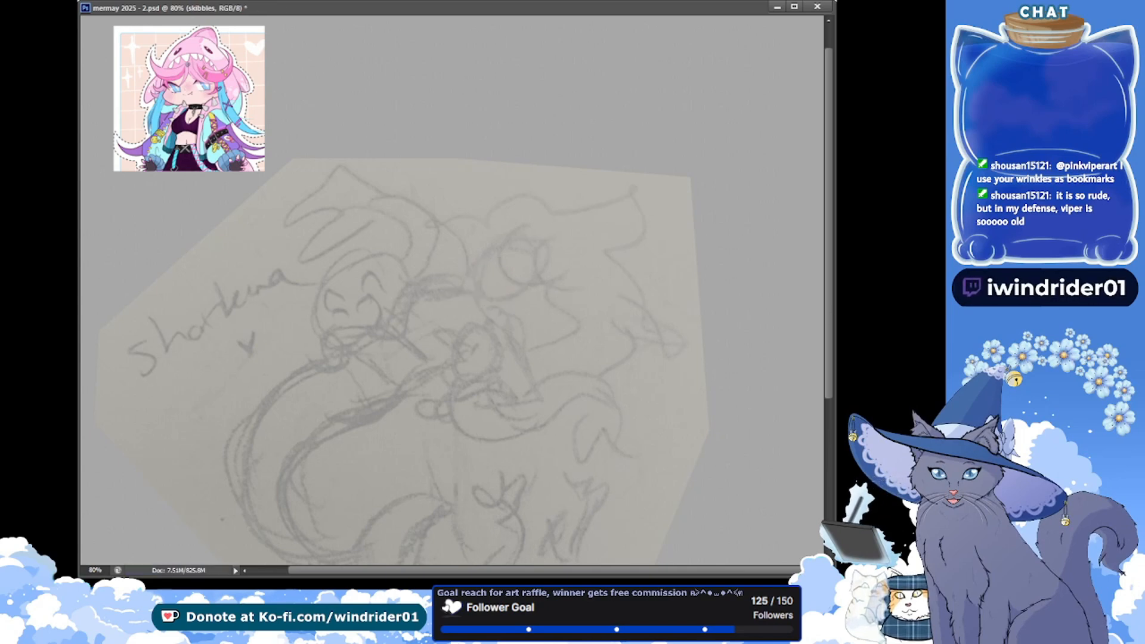
key(ctrl+z)
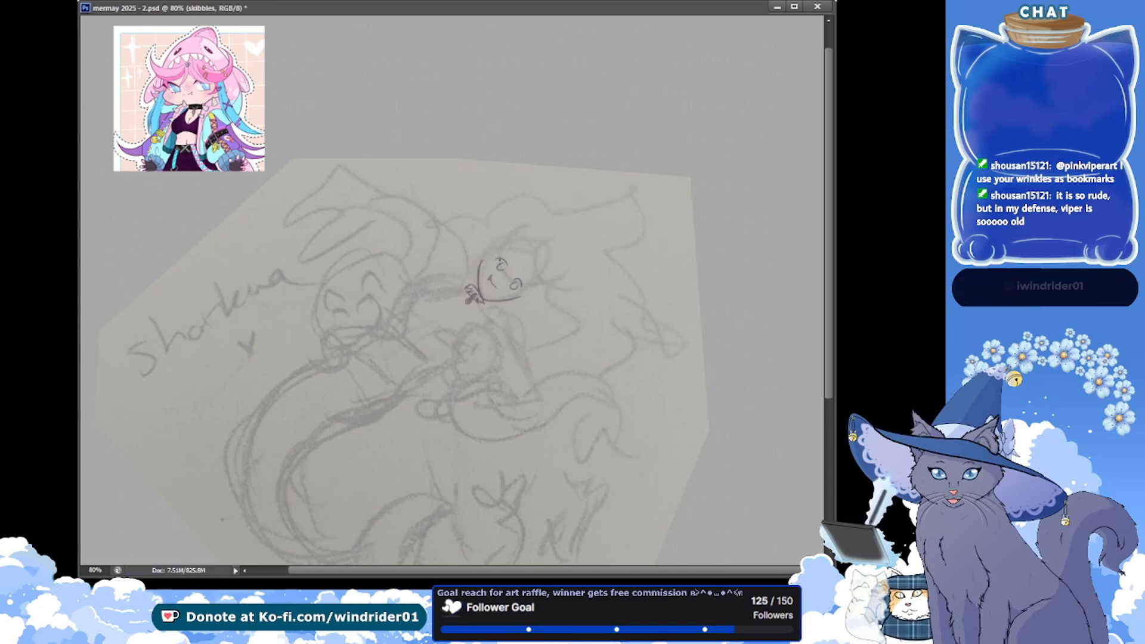
Add pupil details inside both eyes and save the document
drag(499, 265, 502, 269)
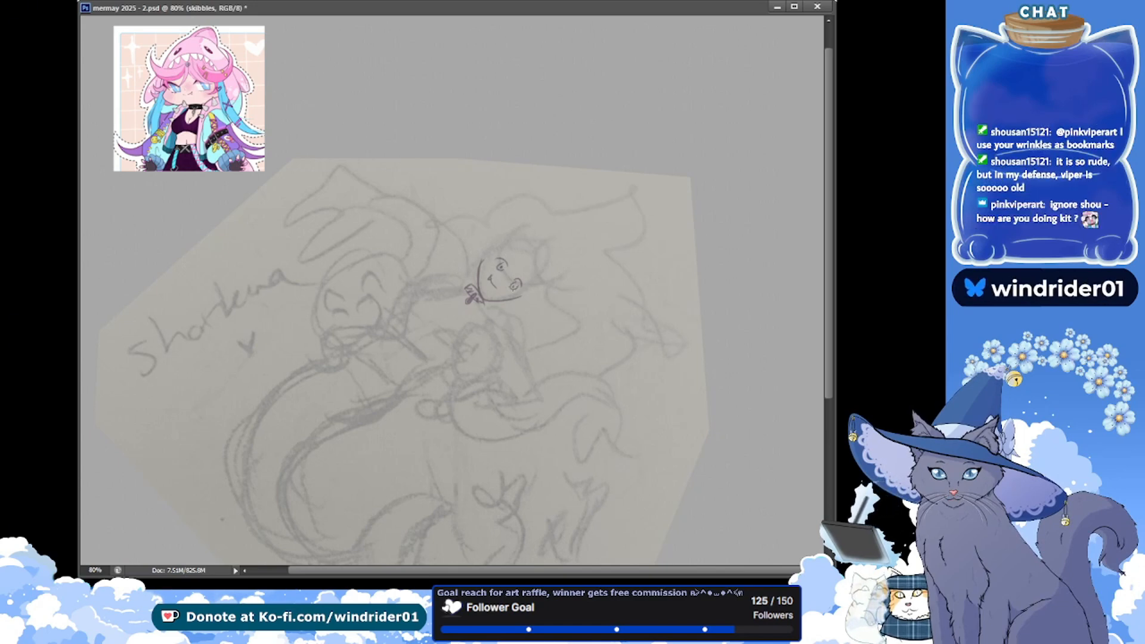
key(ctrl+s)
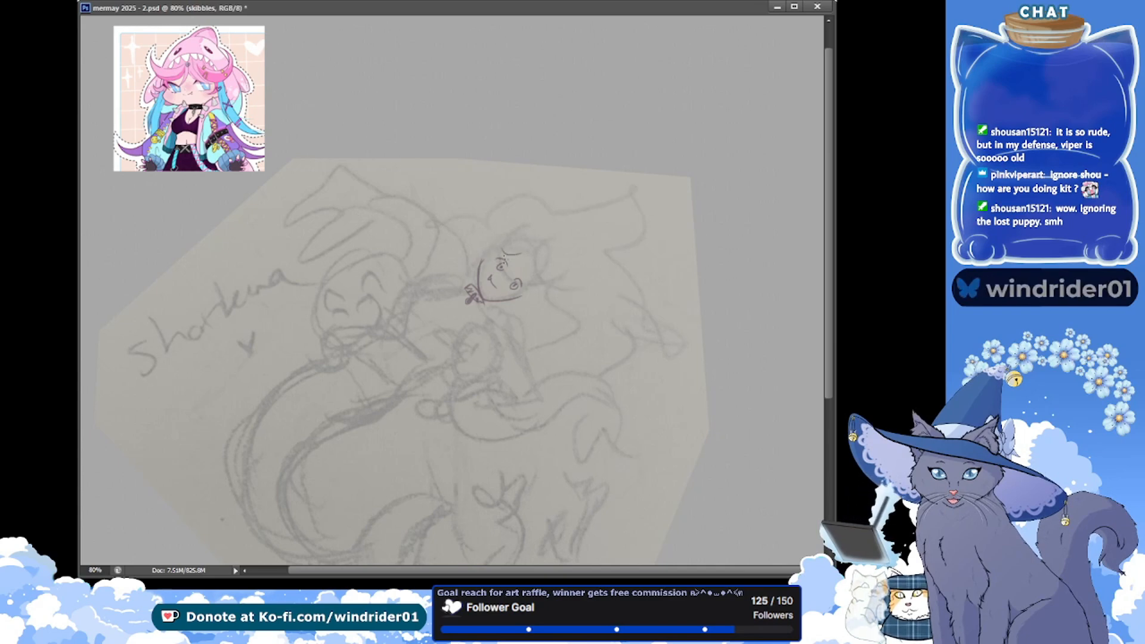
drag(501, 268, 502, 266)
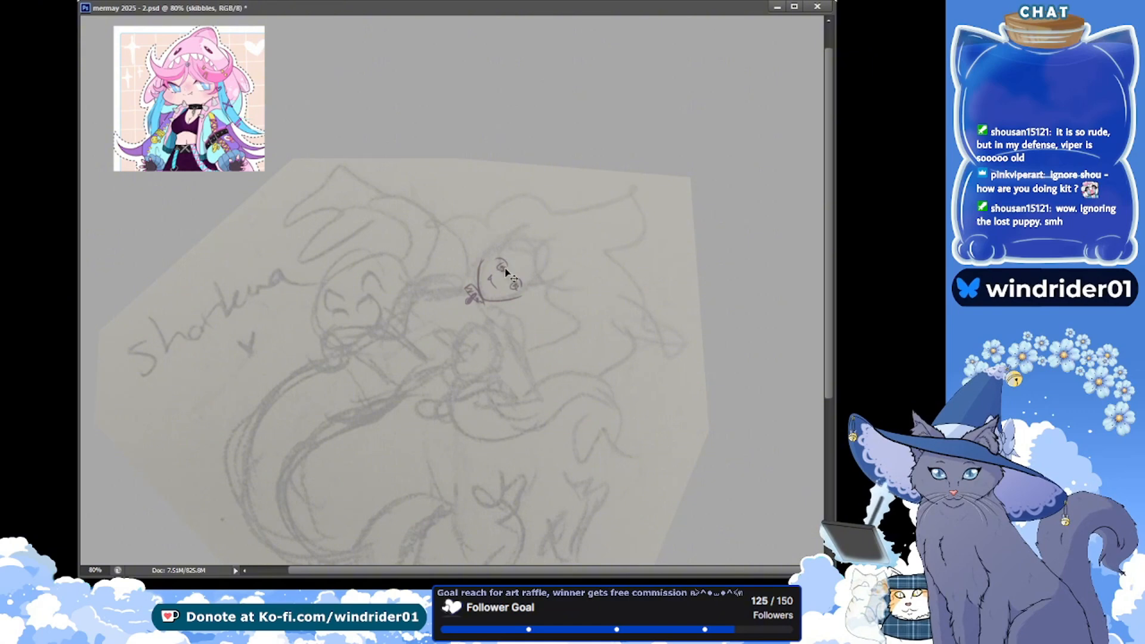
key(ctrl+s)
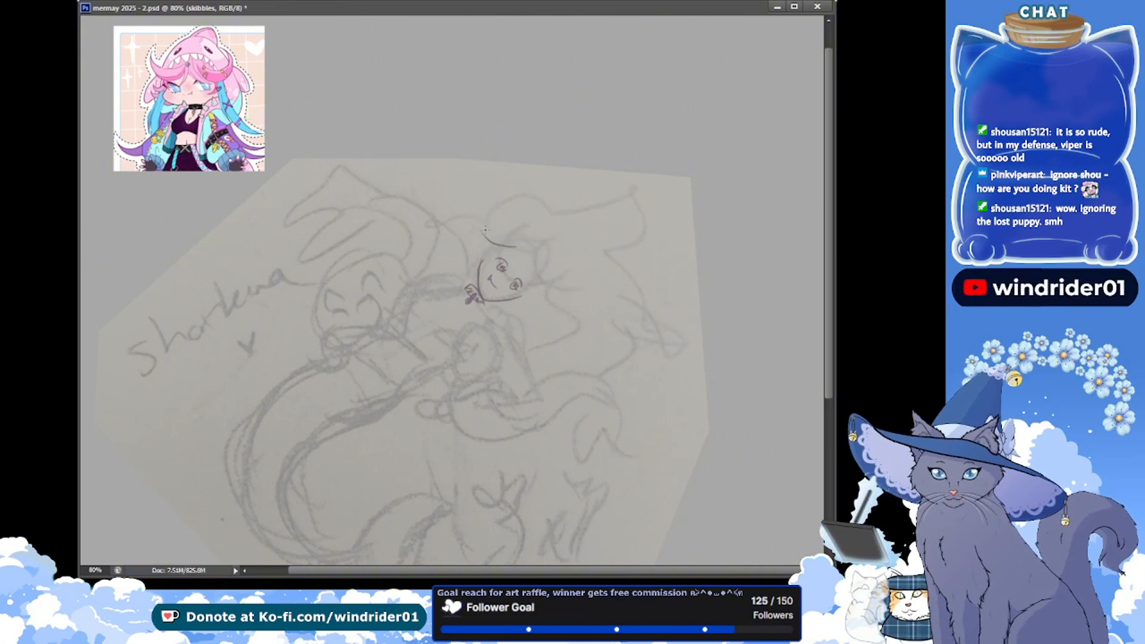
Draw the upswept, horn-shaped hair lock above the forehead and the first fringe strands over the eyes
drag(492, 219, 500, 209)
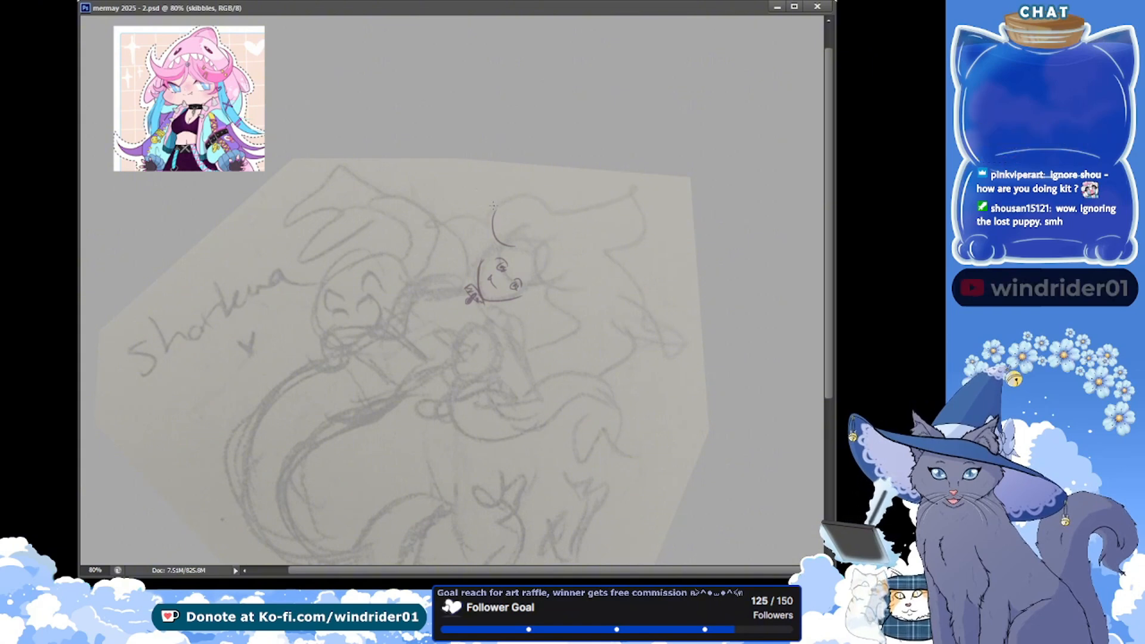
drag(493, 210, 503, 254)
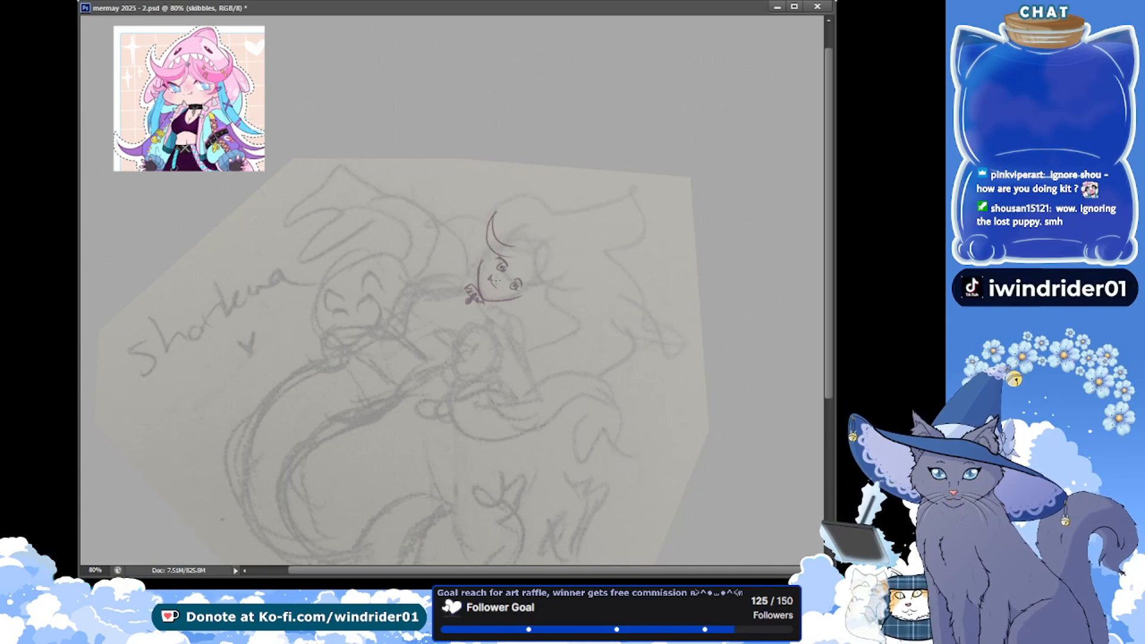
drag(506, 264, 528, 260)
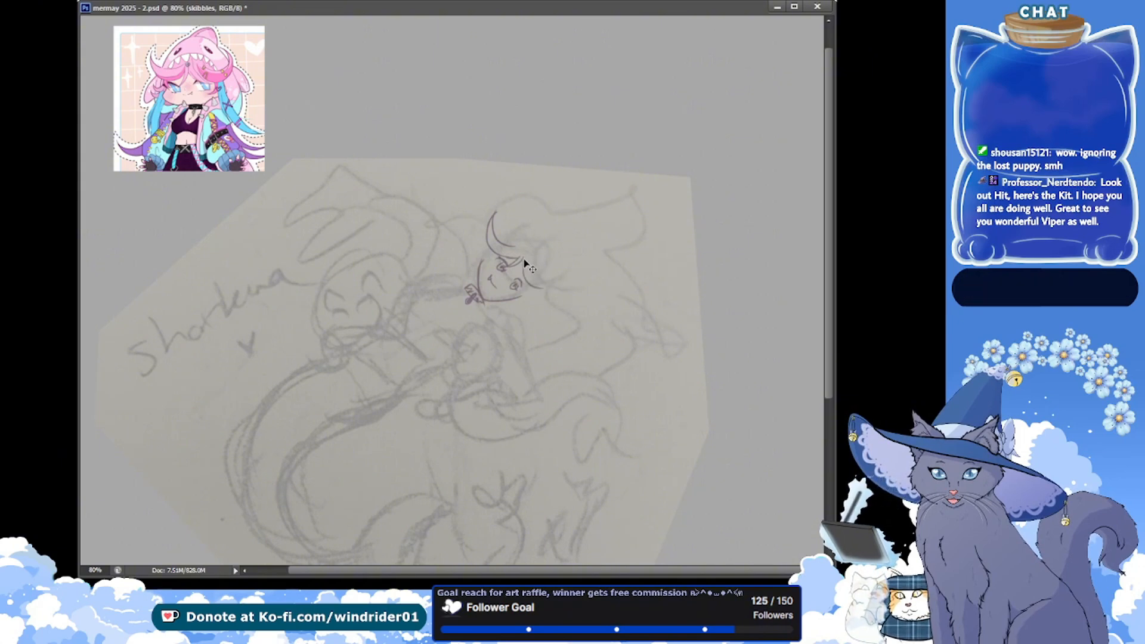
Draw the upward-curling hair lock on the other side of the fringe with small accessory marks, and save the document
drag(530, 258, 546, 285)
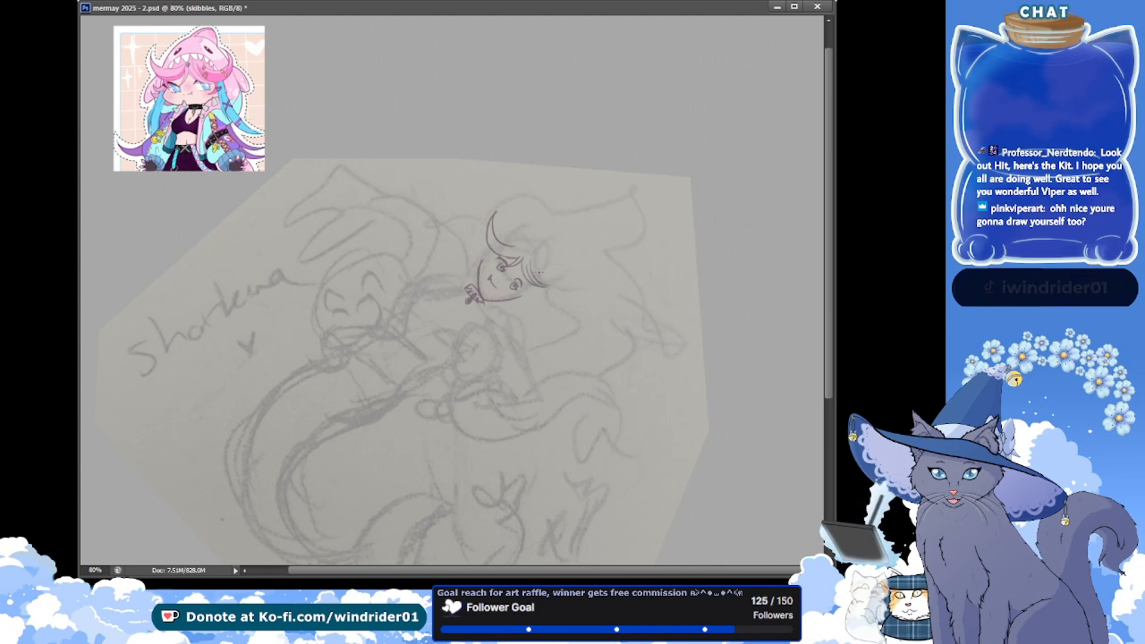
drag(528, 279, 580, 263)
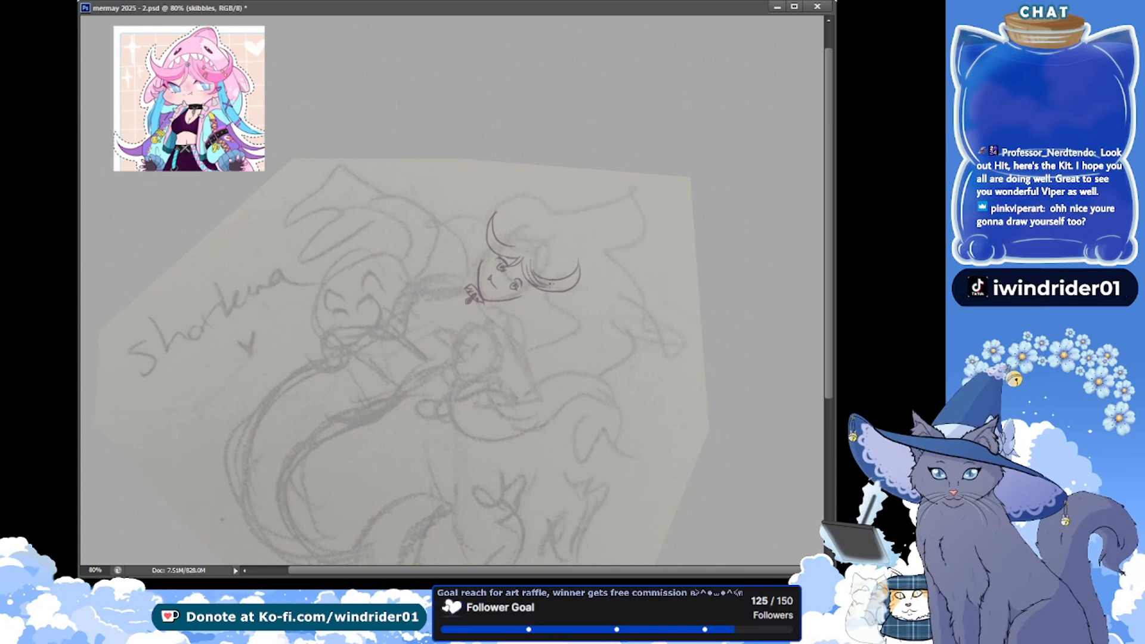
key(ctrl+z)
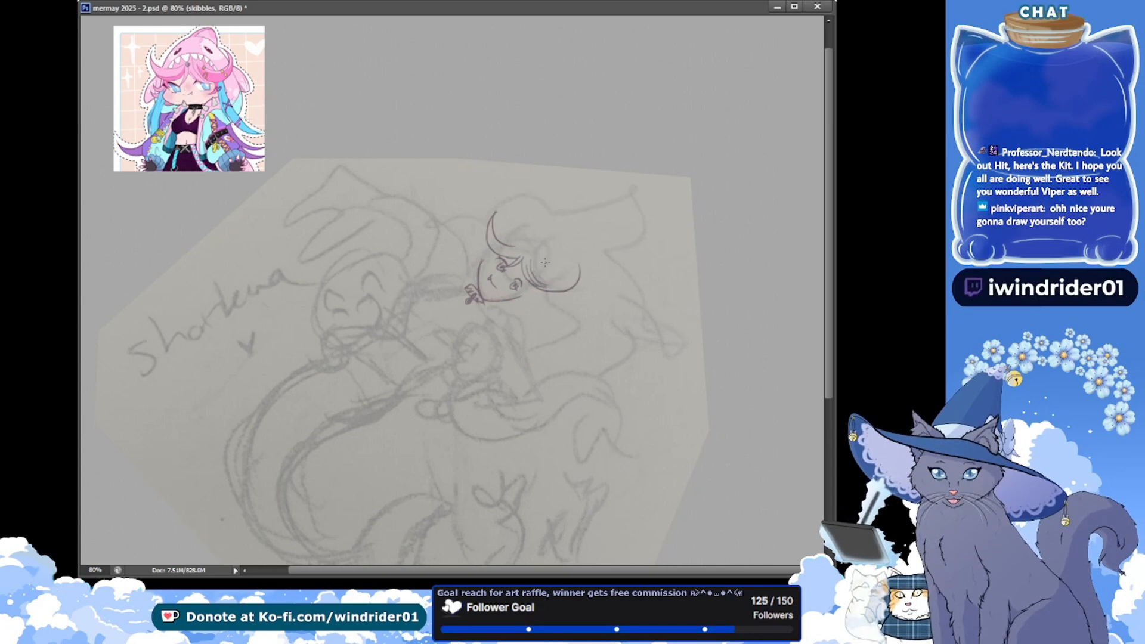
drag(541, 260, 576, 262)
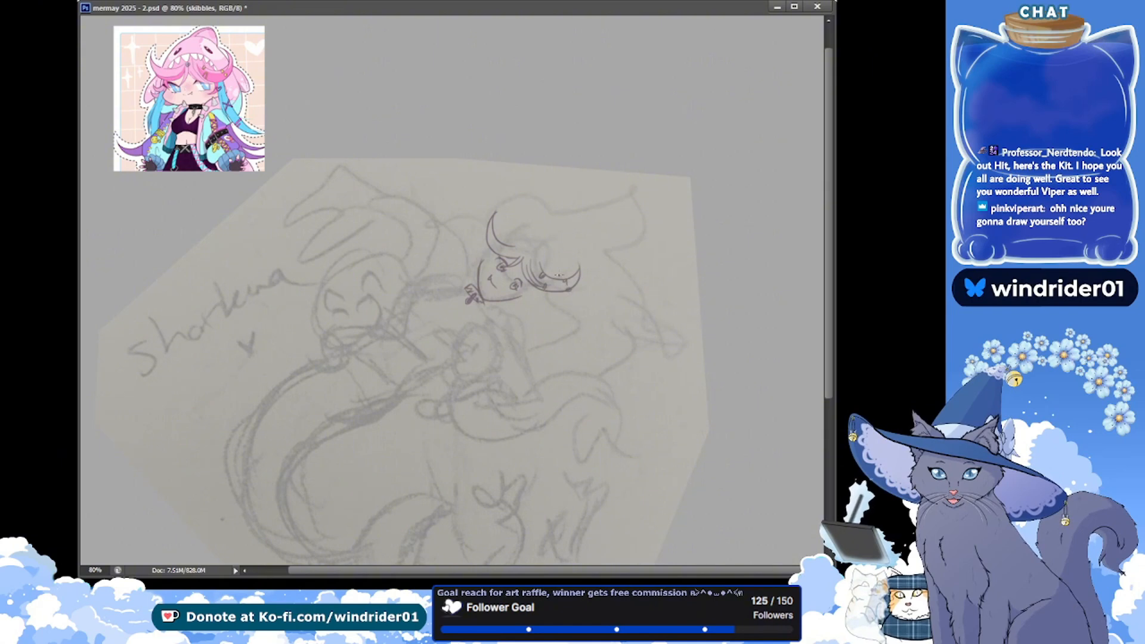
key(ctrl+s)
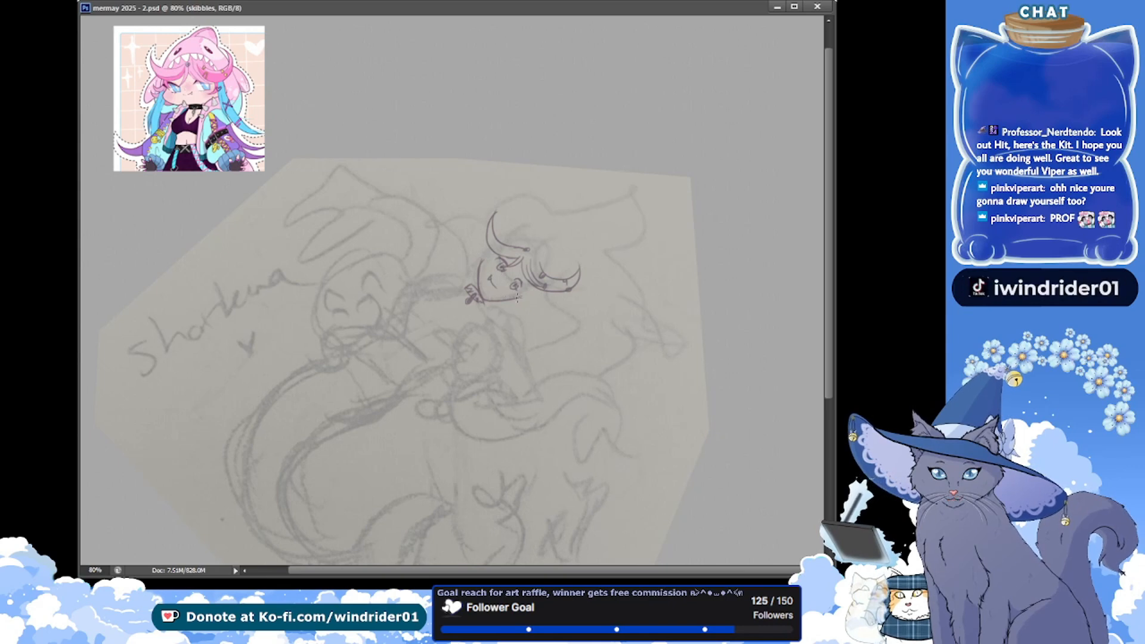
Refine the lower jawline and the eye nearest the curled lock, and save the document
drag(521, 296, 504, 300)
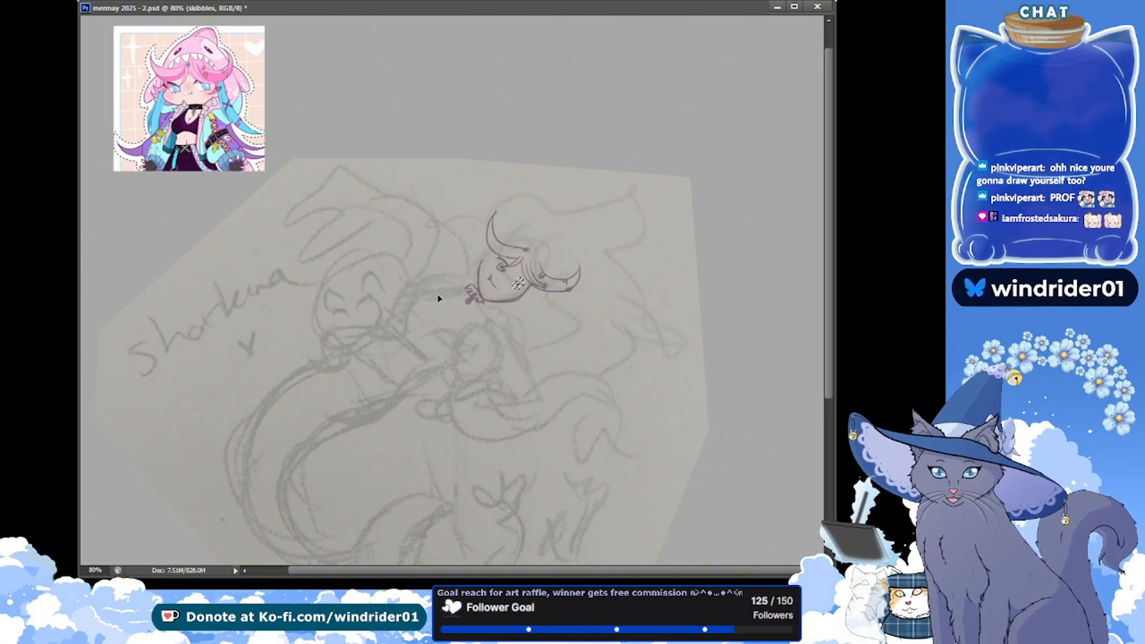
key(ctrl+s)
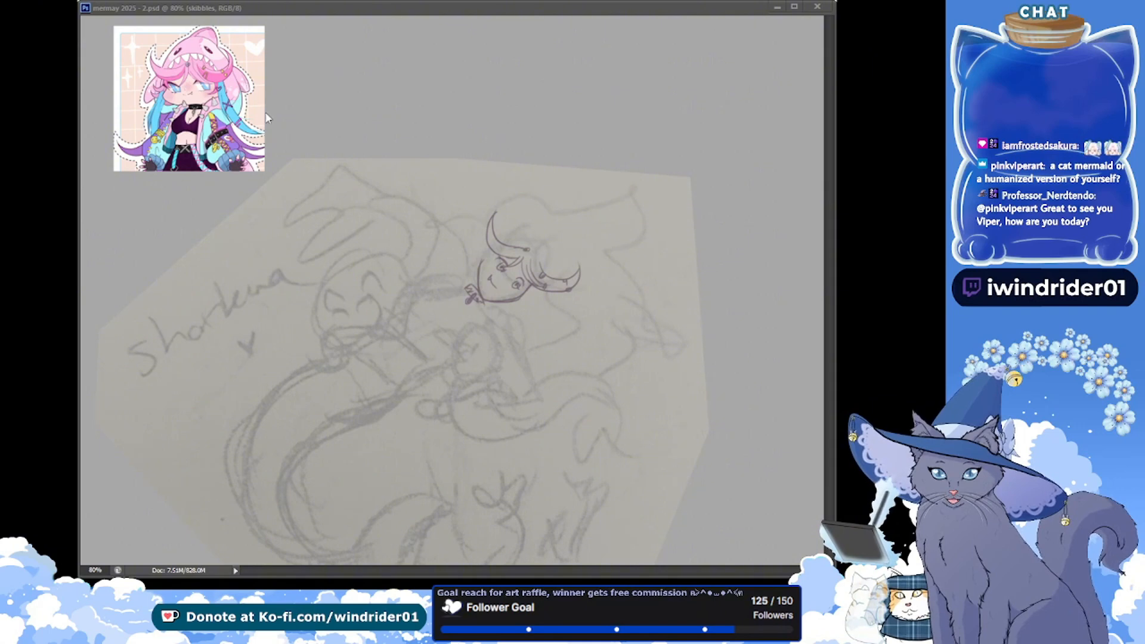
click(124, 44)
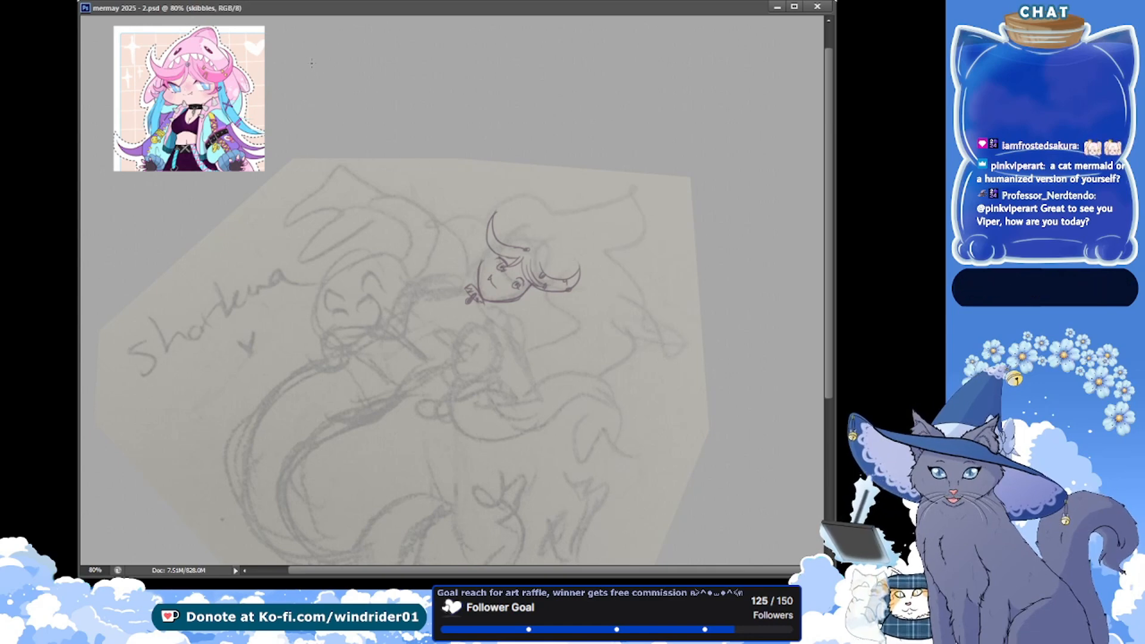
drag(303, 57, 304, 73)
key(ctrl+z)
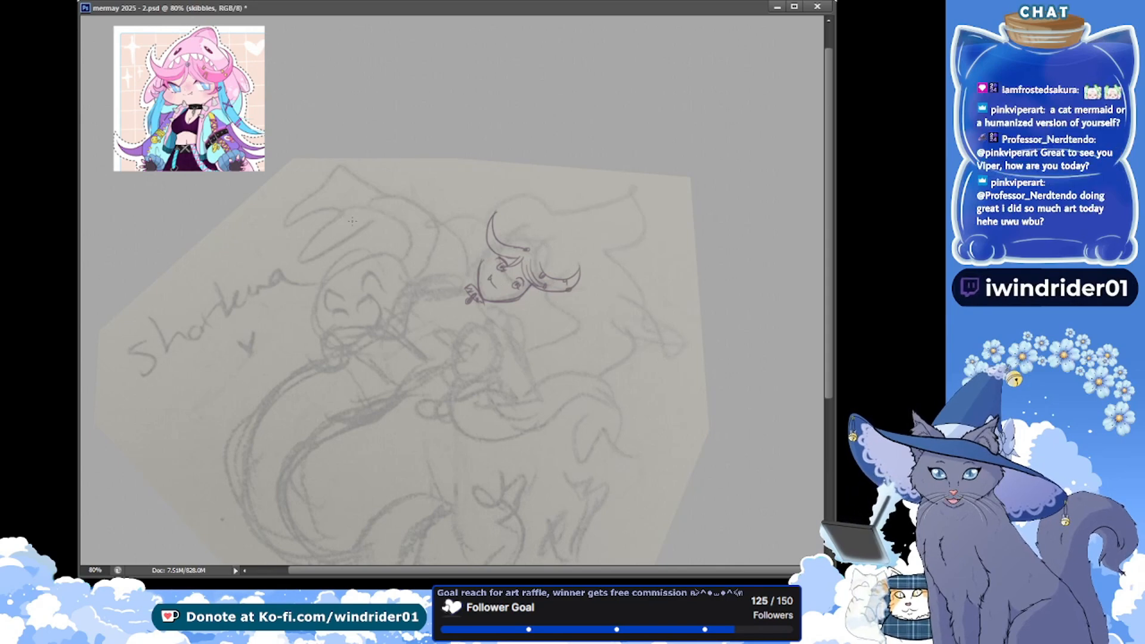
drag(291, 63, 305, 60)
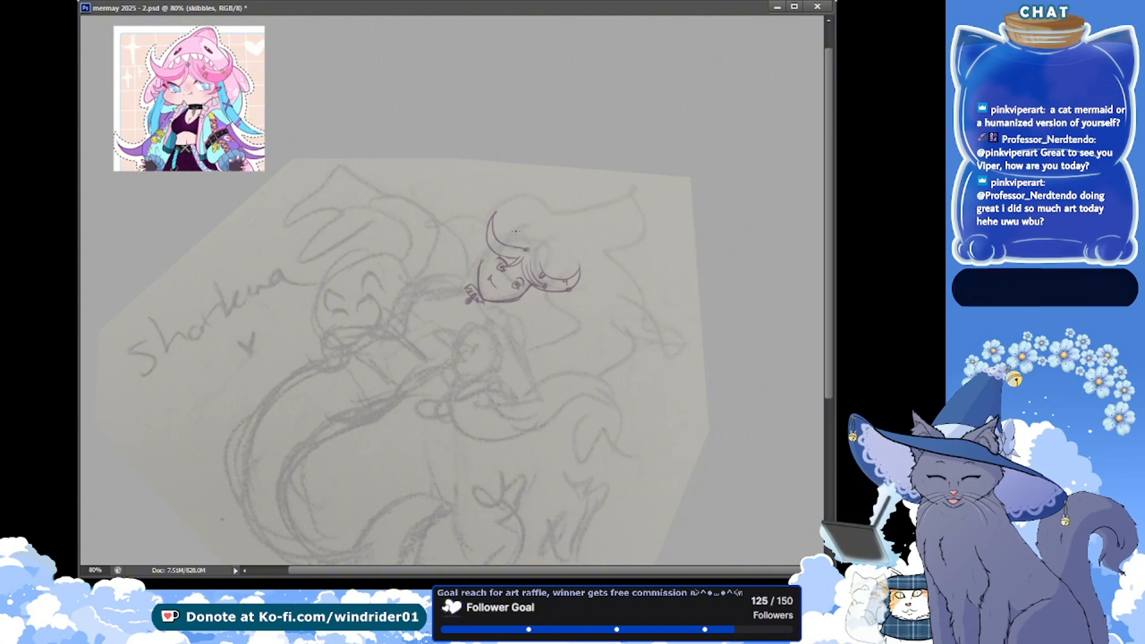
Draw the shark hood's curved, toothed mouth above the fringe and its two shaded eyes
drag(504, 241, 548, 262)
key(ctrl+z)
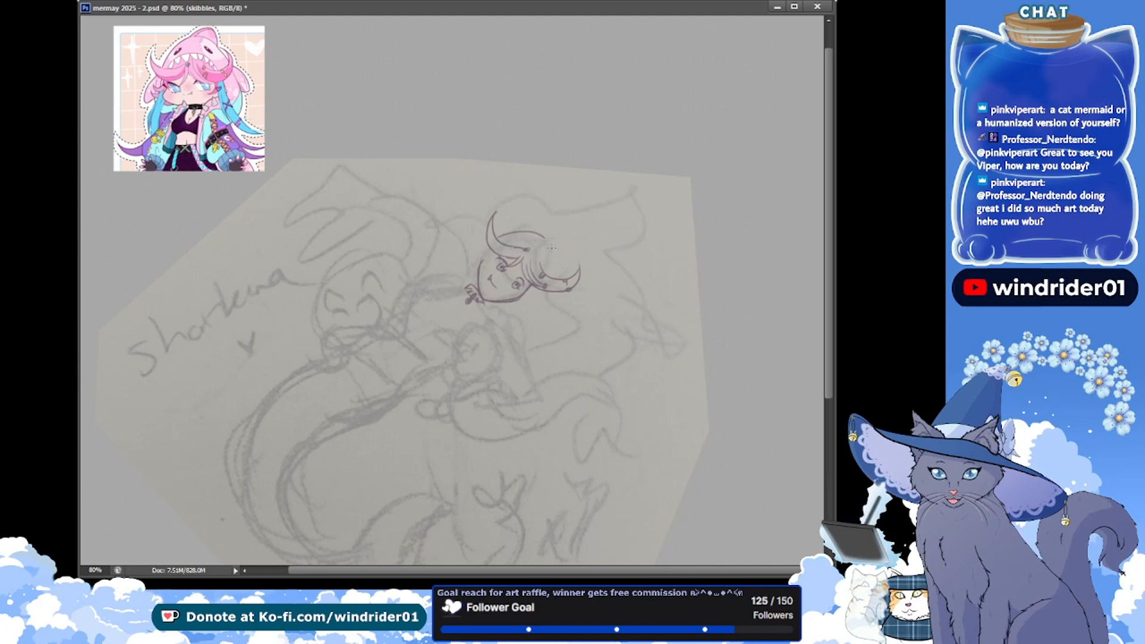
drag(544, 239, 552, 275)
mouse_move(530, 236)
mouse_down()
mouse_move(547, 264)
mouse_move(526, 220)
mouse_up()
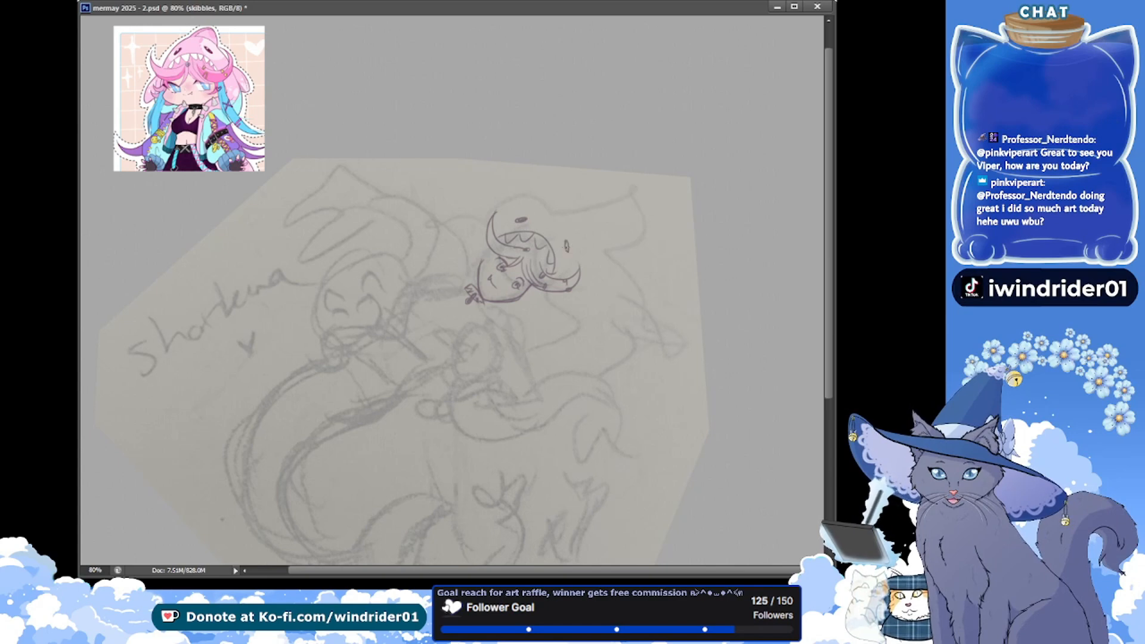
drag(566, 247, 567, 243)
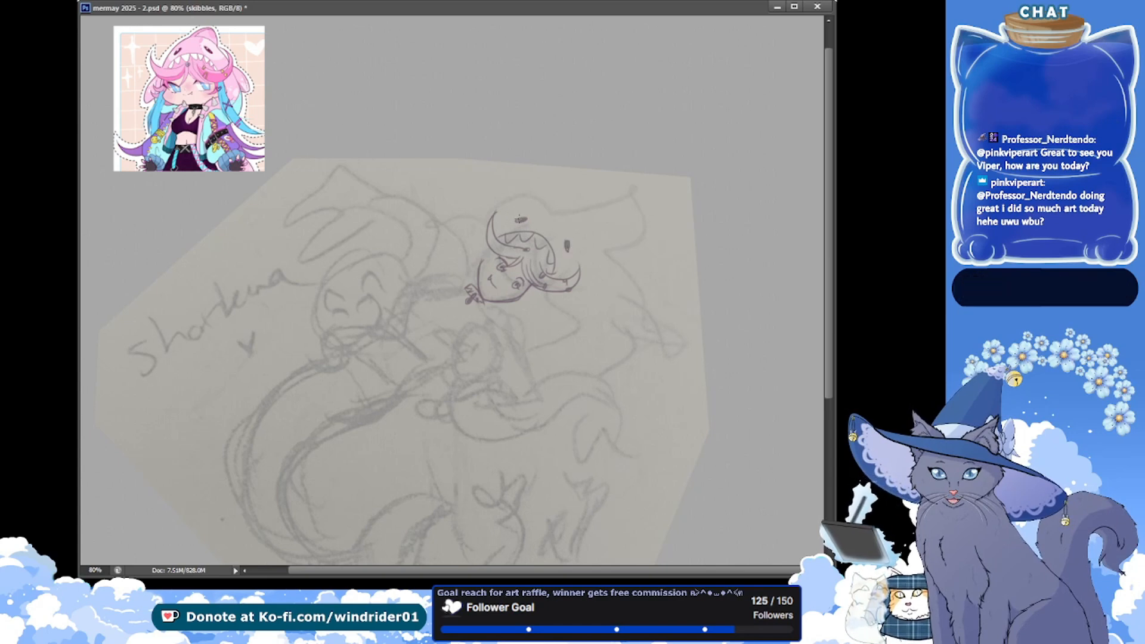
drag(517, 216, 565, 258)
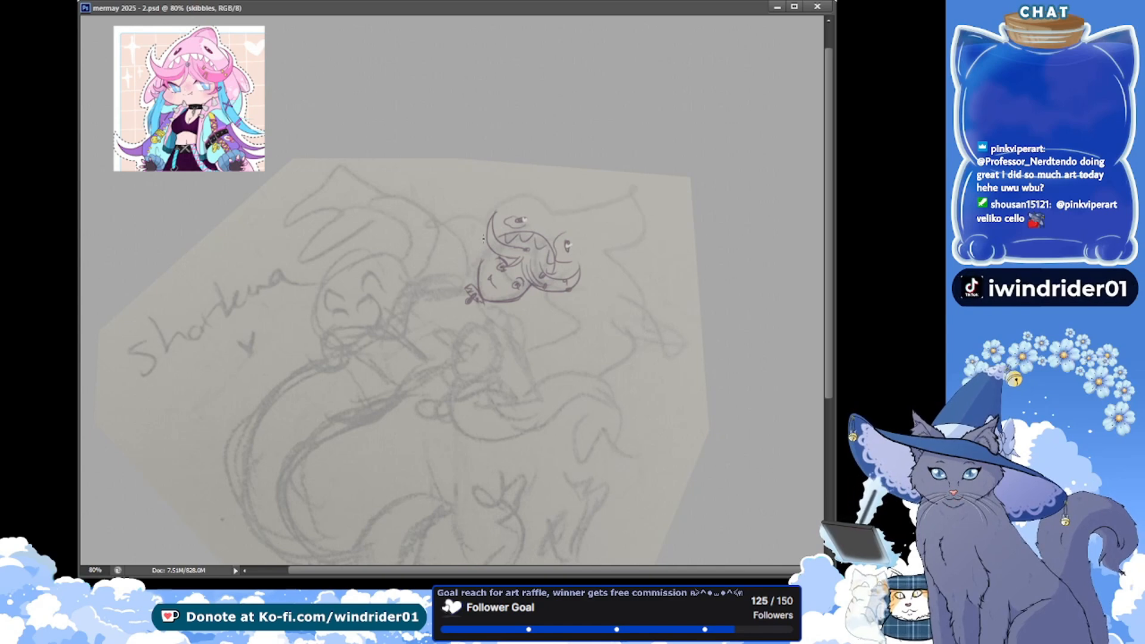
Draw the loose hair strands beside the face, between the hood's mouth and the chin ornament, and save the document
drag(481, 219, 464, 245)
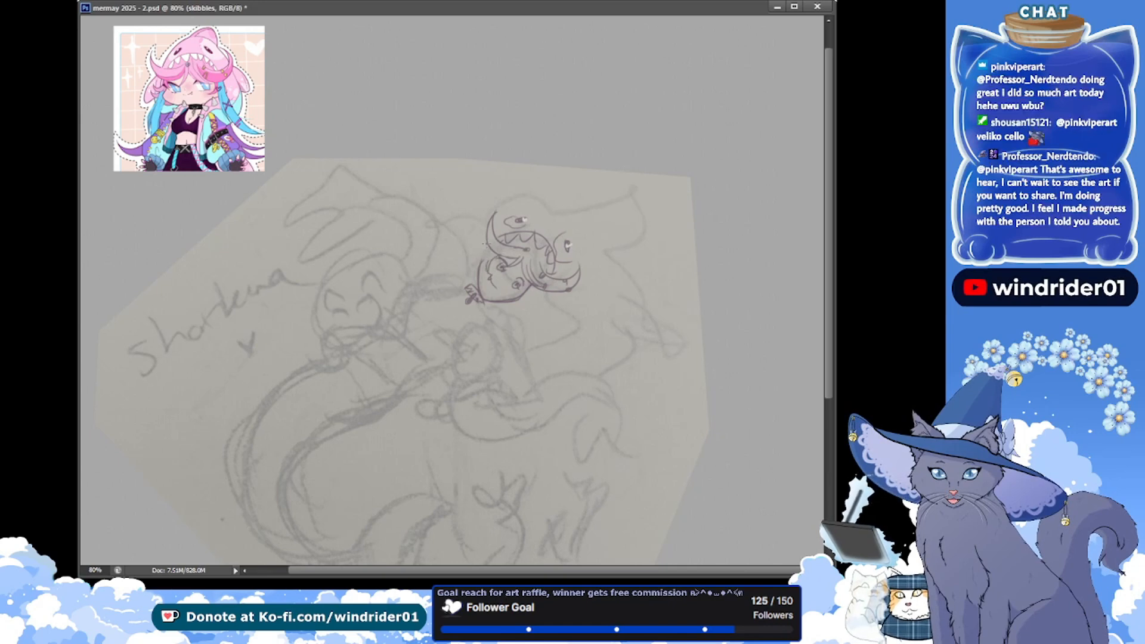
drag(484, 251, 473, 270)
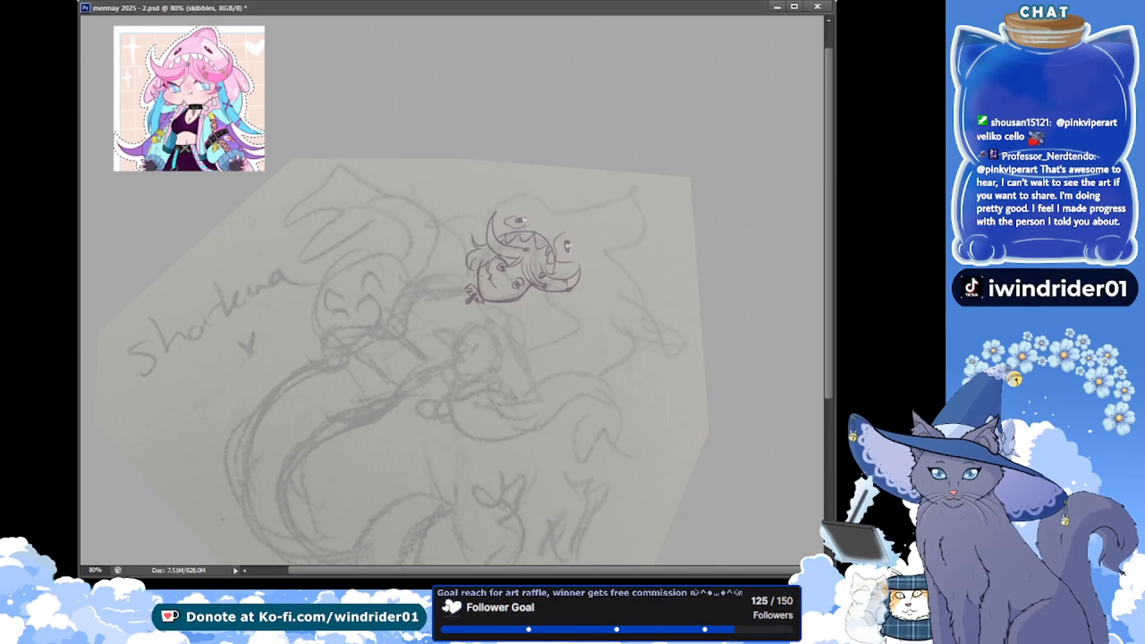
key(ctrl+s)
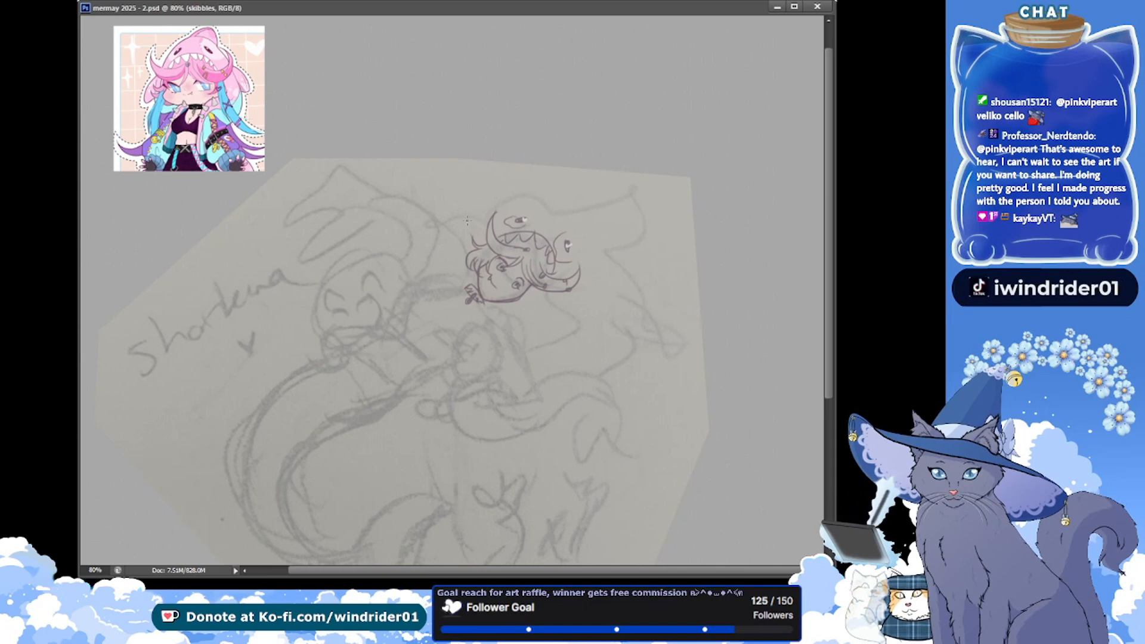
Draw the shark hood's side fin and redraw its rounded dome as a larger arc over the hood's eyes
mouse_move(473, 223)
mouse_down()
mouse_move(436, 225)
mouse_move(464, 237)
mouse_up()
key(ctrl+z)
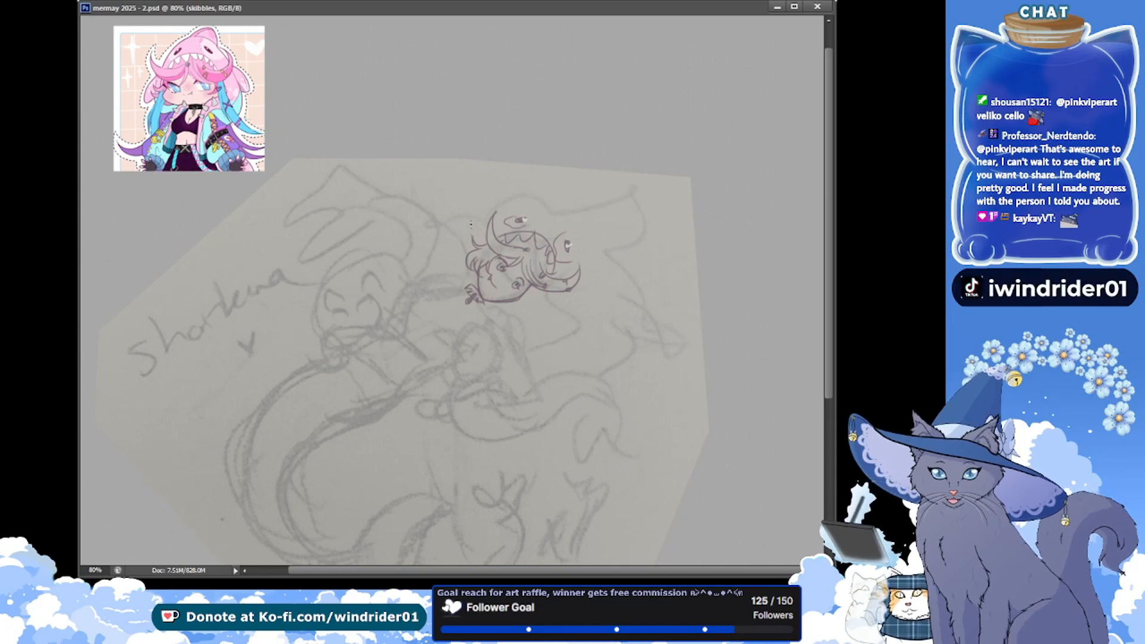
key(ctrl+z)
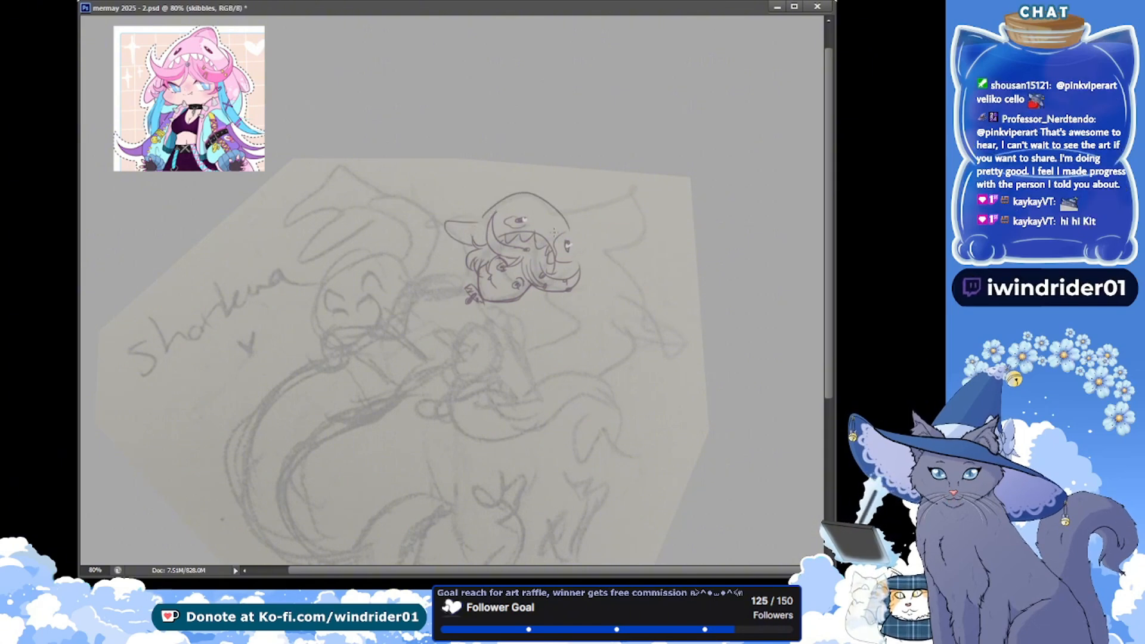
key(ctrl+z)
drag(482, 218, 577, 238)
key(ctrl+z)
drag(481, 220, 585, 250)
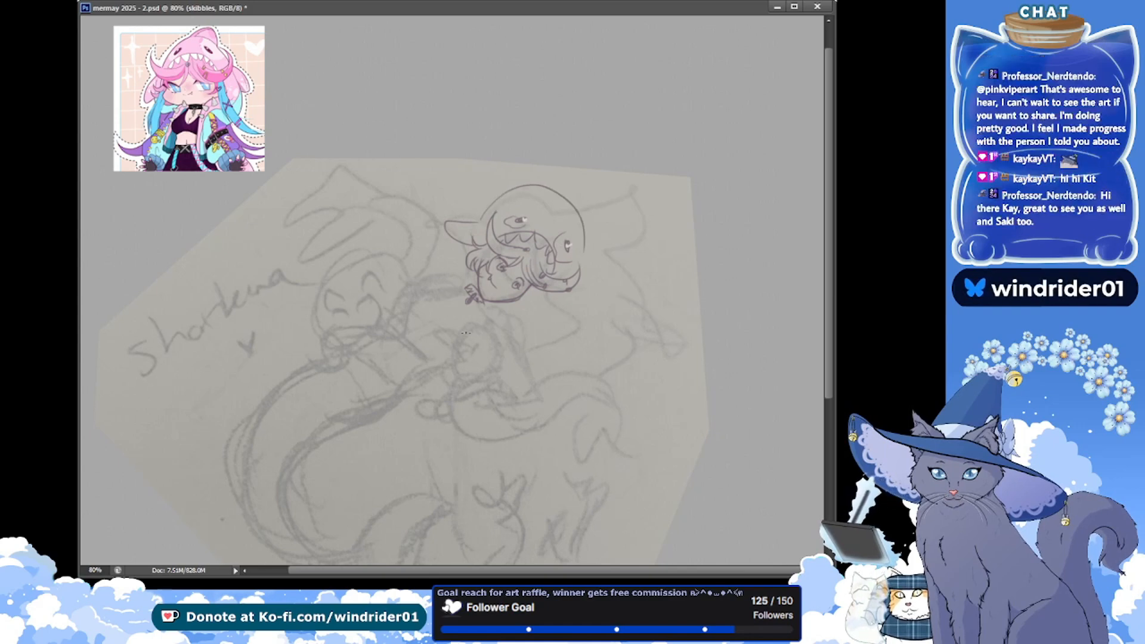
Redraw the shark hood's dome as one open arc, add a pointed dorsal fin on top, and save the document
key(ctrl+z)
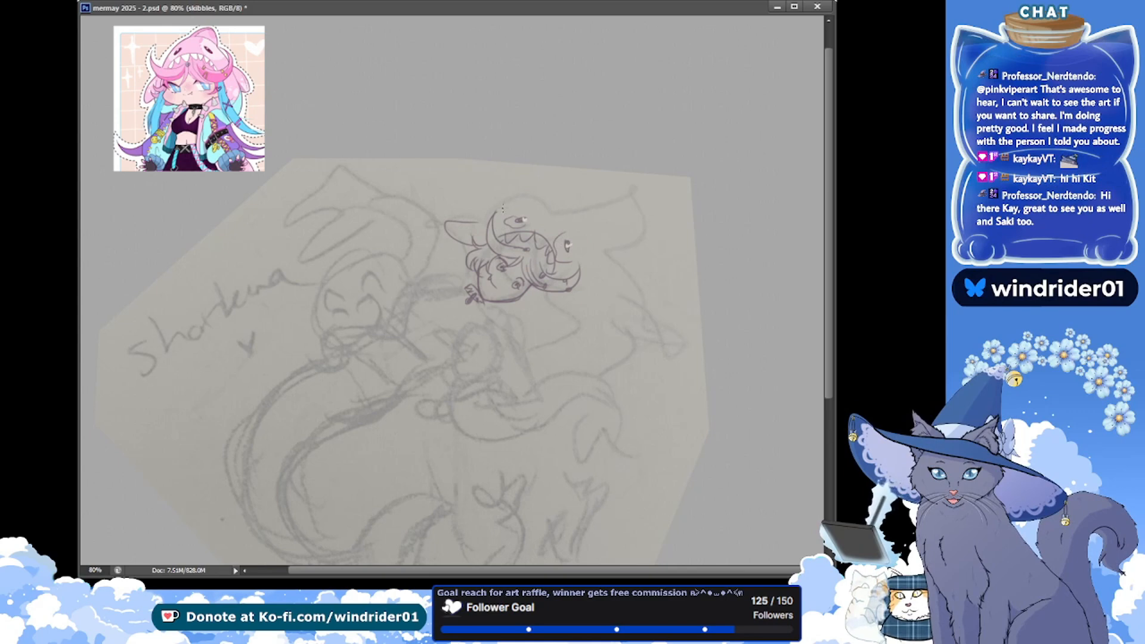
drag(480, 213, 594, 243)
key(ctrl+z)
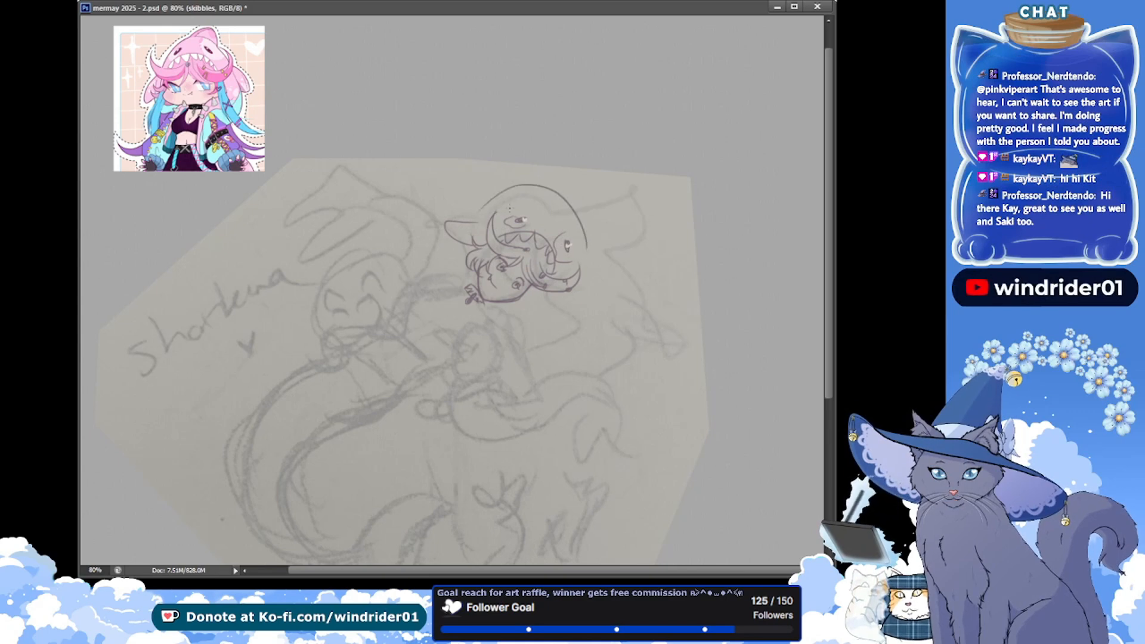
drag(480, 210, 587, 248)
key(ctrl+z)
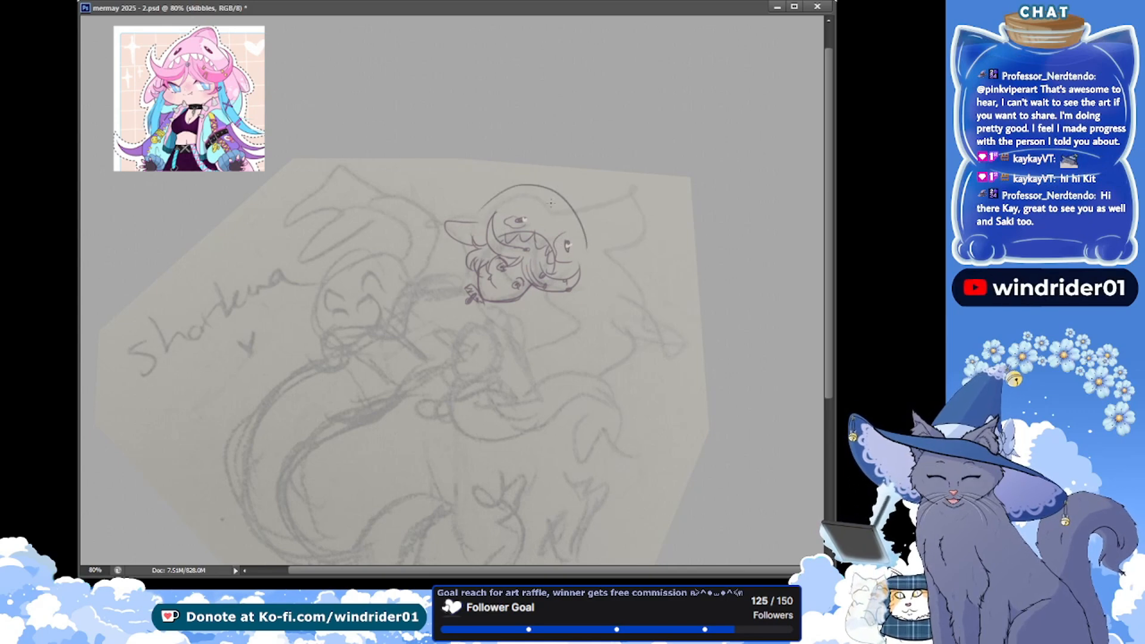
drag(561, 205, 533, 183)
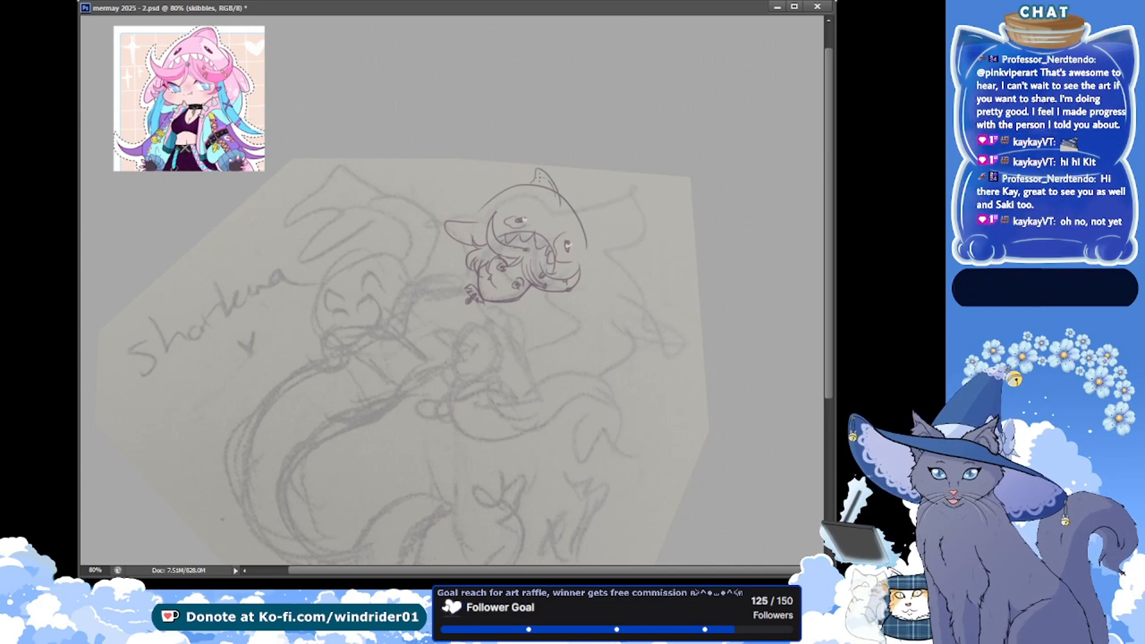
key(ctrl+s)
Draw the shark hood's second side fin, curving outward from the end of the dome, and save the document
mouse_move(585, 240)
mouse_down()
mouse_move(587, 279)
mouse_move(603, 274)
mouse_move(580, 283)
mouse_move(606, 265)
mouse_up()
key(ctrl+z)
key(ctrl+z)
key(ctrl+z)
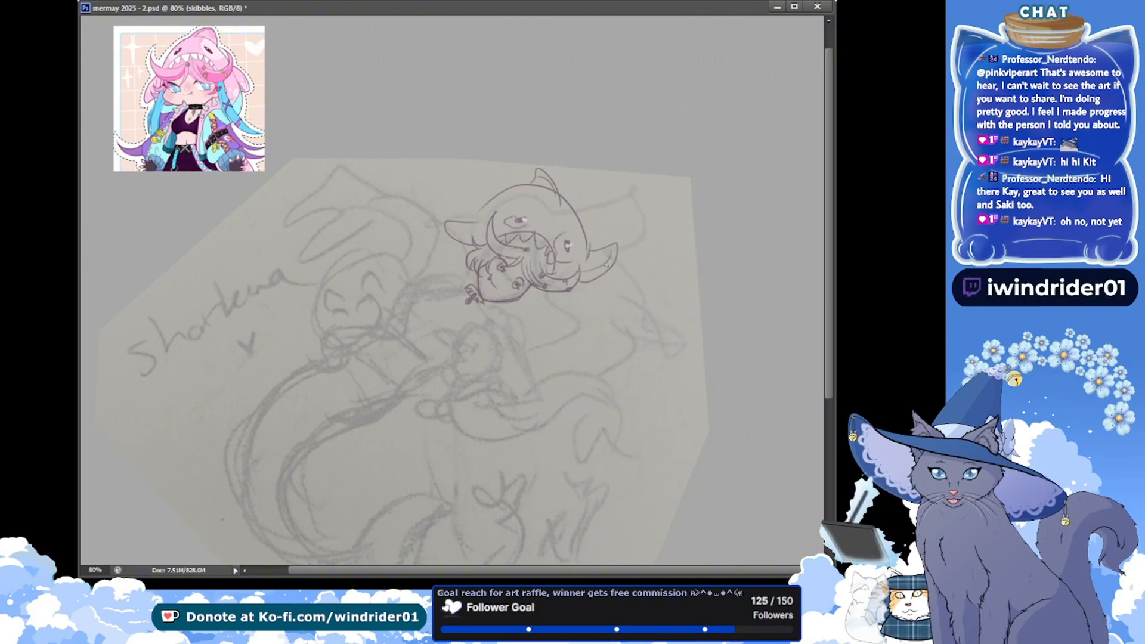
key(ctrl+s)
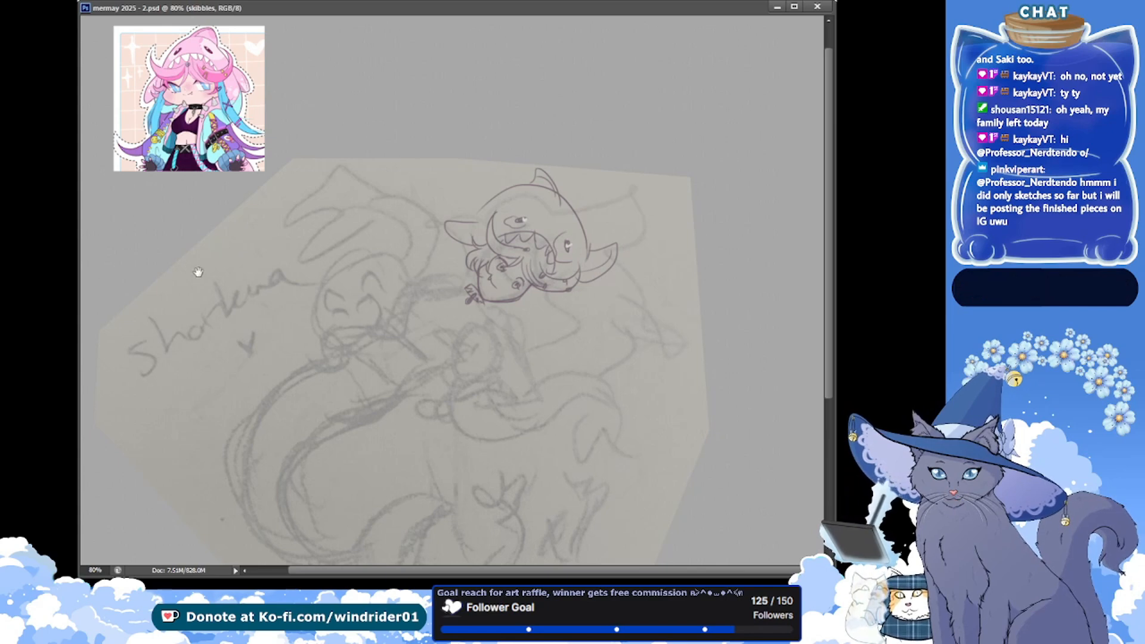
scroll(187, 275, down, 1)
scroll(186, 275, down, 1)
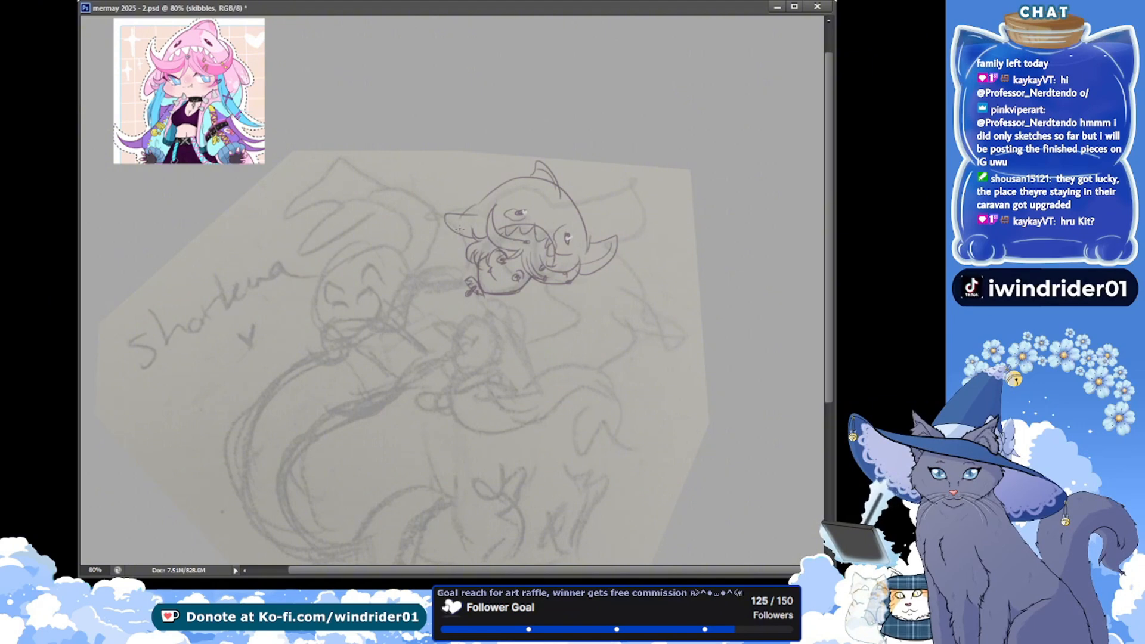
drag(452, 233, 461, 290)
key(ctrl+z)
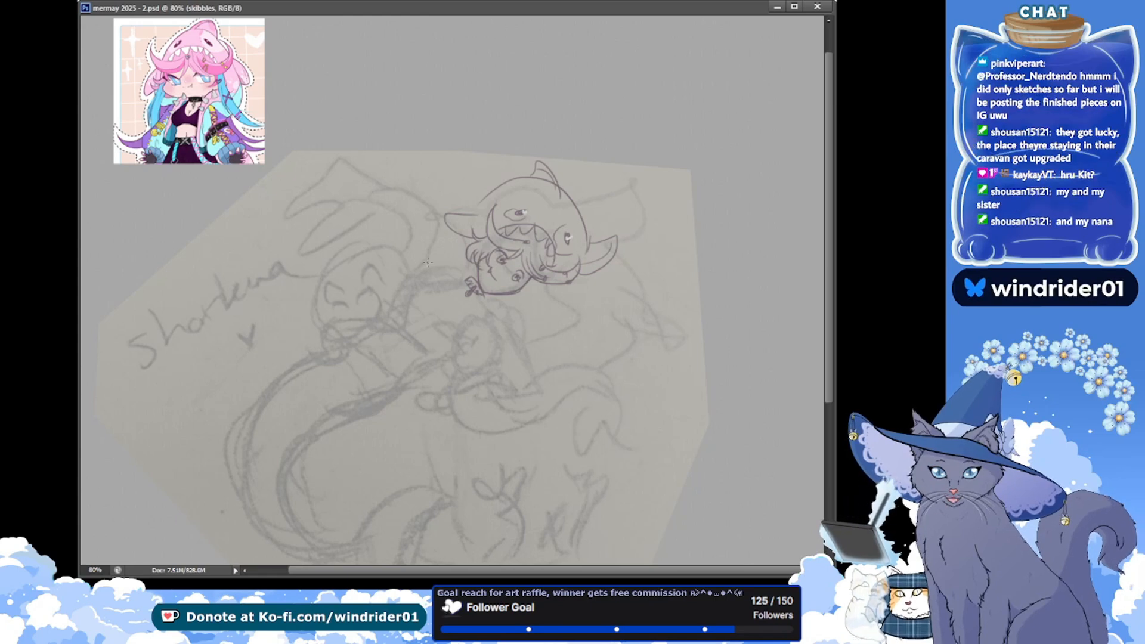
Draw the outer curve of a long hair lock sweeping down and away from beneath the hood beside the cheek
drag(531, 285, 560, 361)
key(ctrl+z)
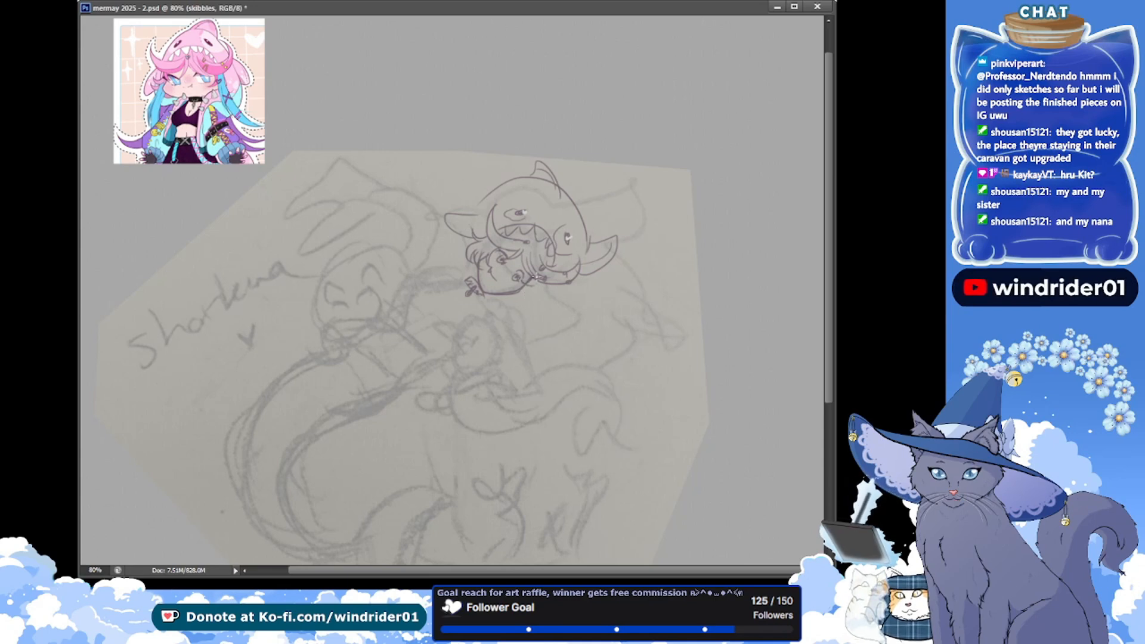
drag(532, 288, 576, 352)
key(ctrl+z)
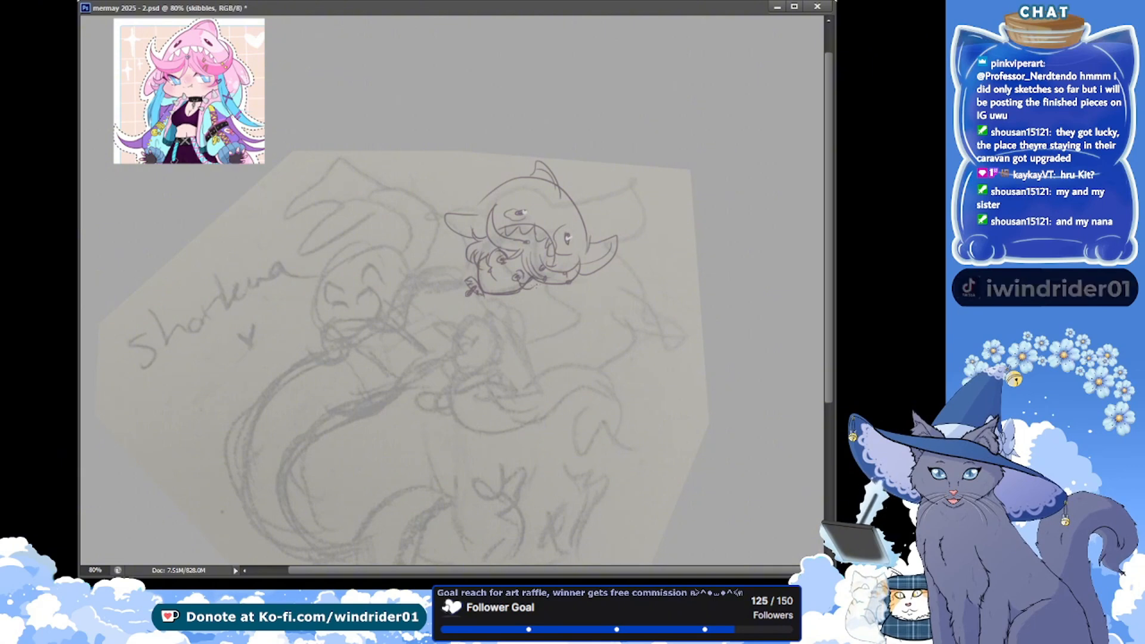
drag(534, 286, 587, 342)
key(ctrl+z)
drag(534, 286, 588, 353)
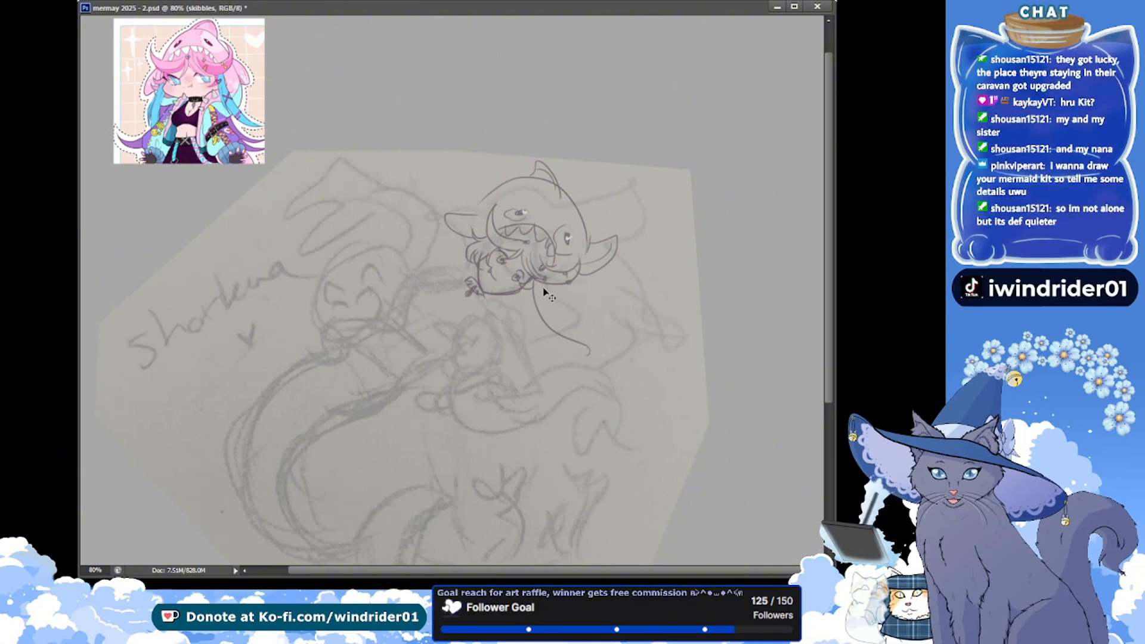
key(ctrl+z)
drag(534, 287, 590, 349)
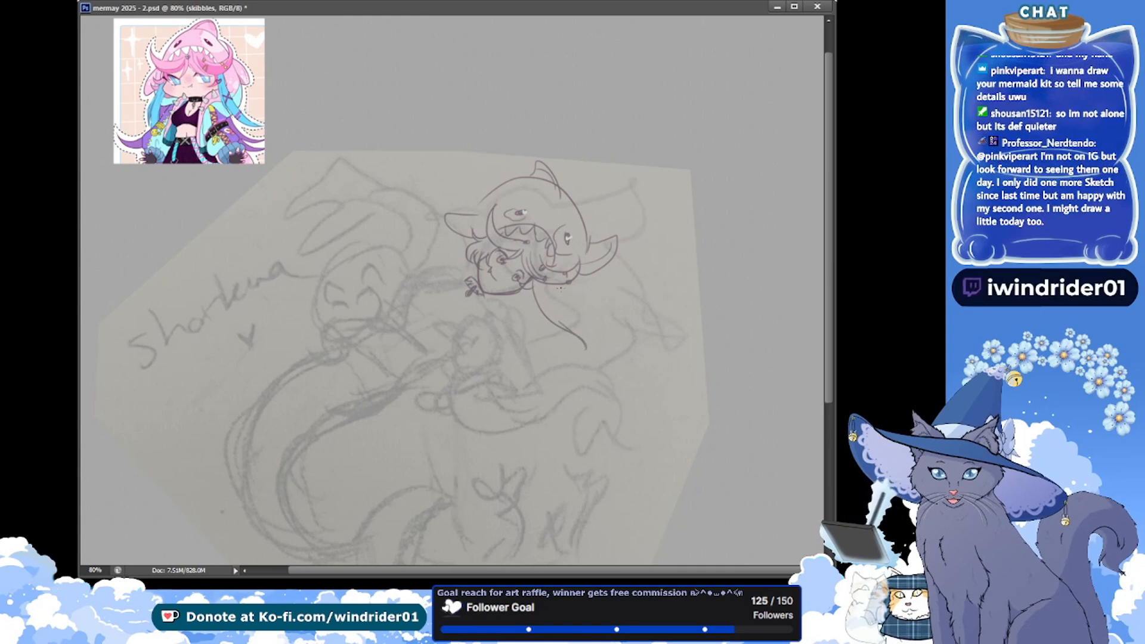
key(ctrl+z)
key(ctrl+z)
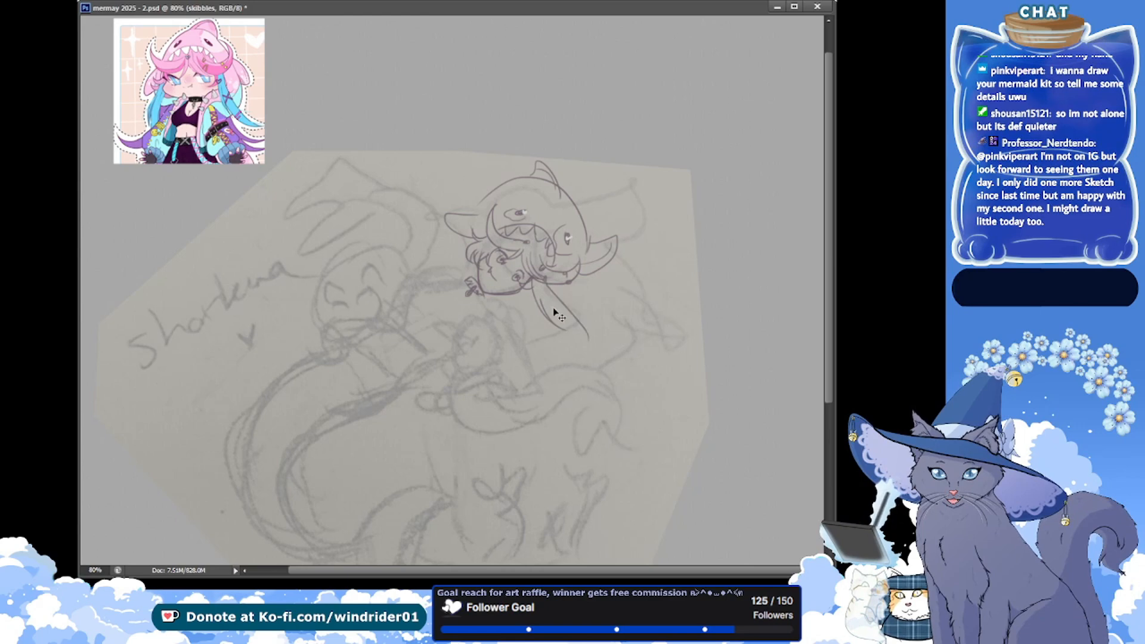
key(ctrl+z)
drag(538, 286, 605, 335)
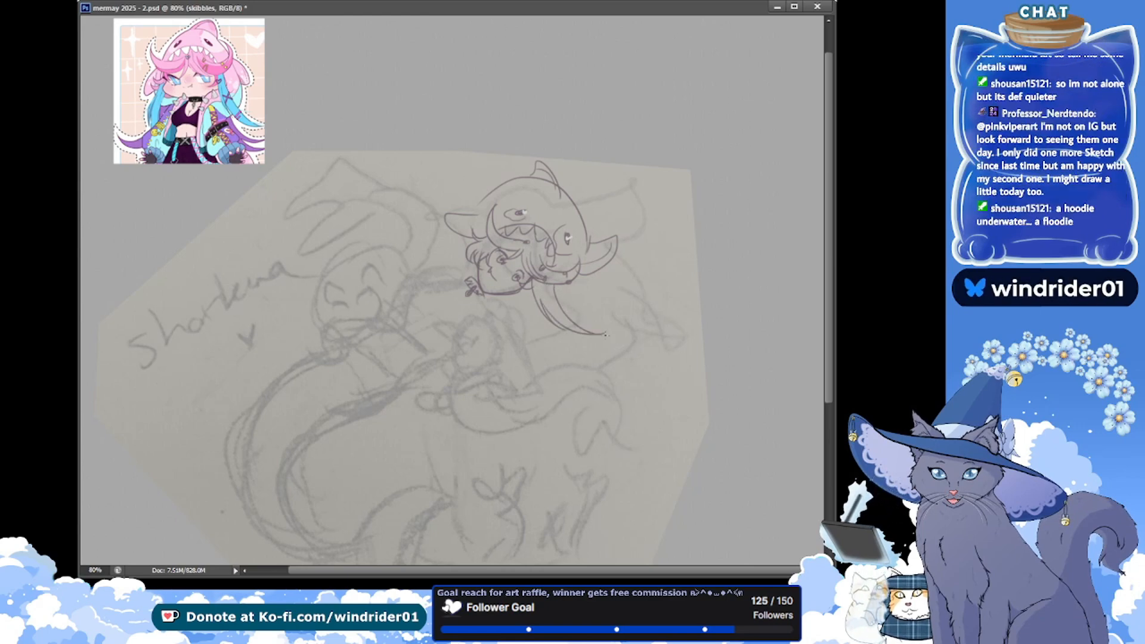
Draw the long lock's second edge running out to a tapered, curled tip, and save the document
key(ctrl+z)
drag(553, 285, 623, 325)
key(ctrl+z)
drag(554, 286, 623, 334)
key(ctrl+s)
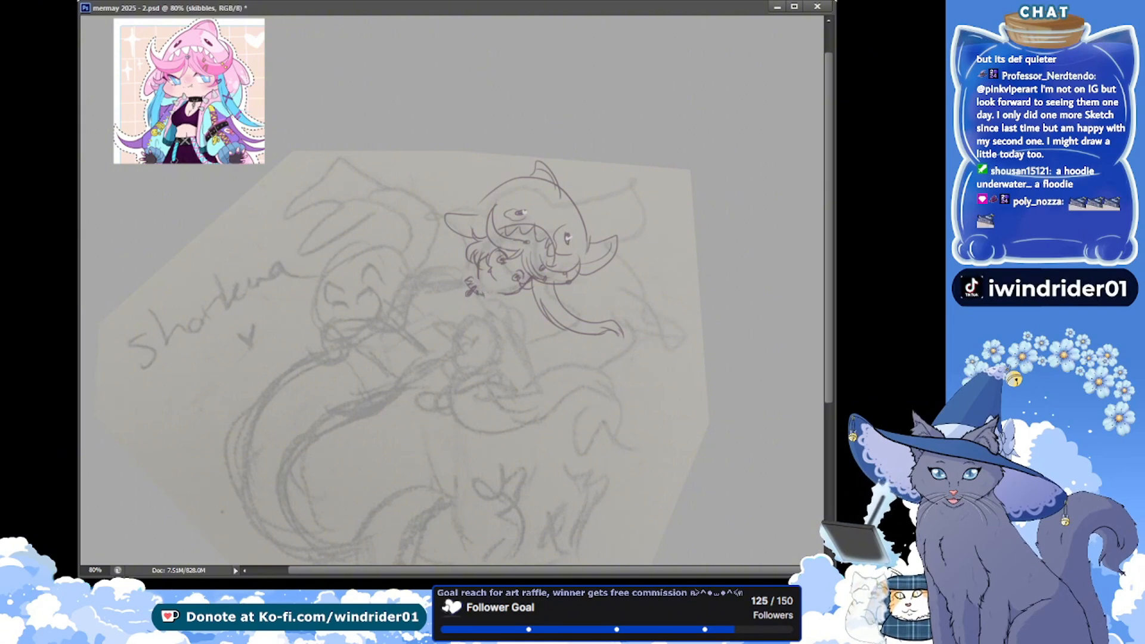
Redraw the figure's jawline as a rounder curve from the cheek to the chin ornament, and save the document
key(ctrl+s)
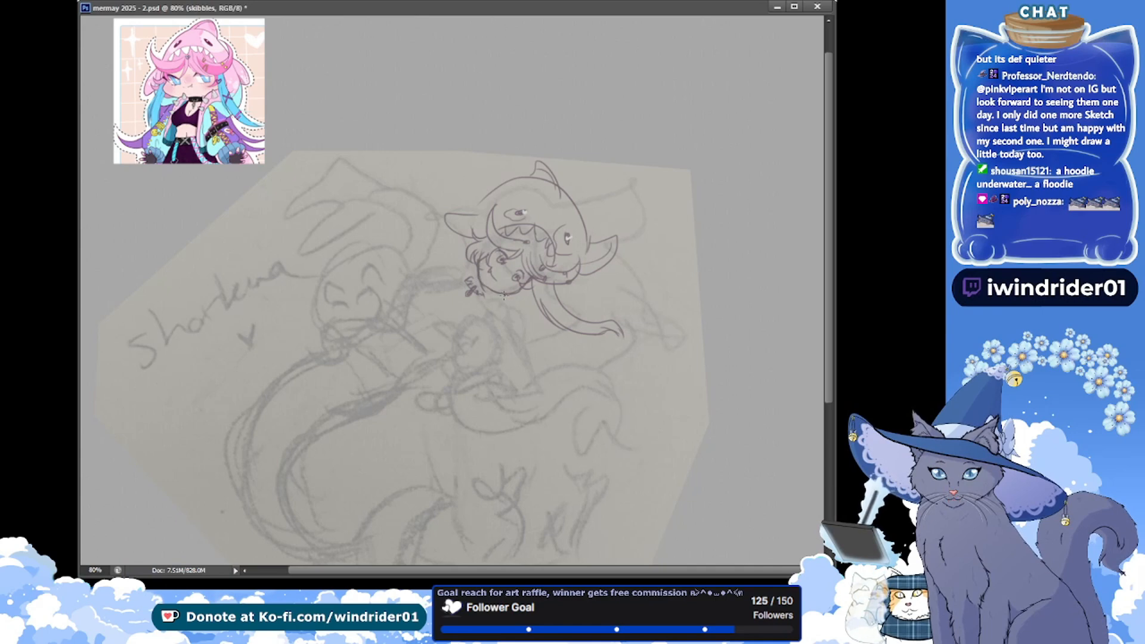
drag(504, 295, 482, 290)
key(ctrl+s)
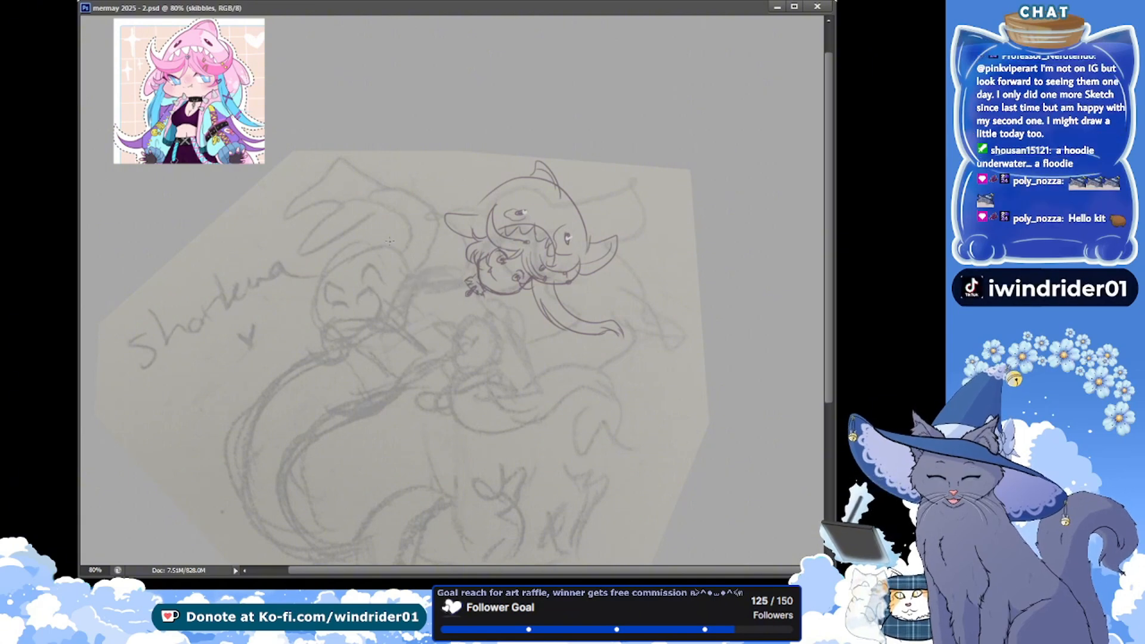
Draw the shoulder line sloping from the chin, the nearly straight back below it, and the seat line following the pencil sketch
drag(487, 300, 518, 329)
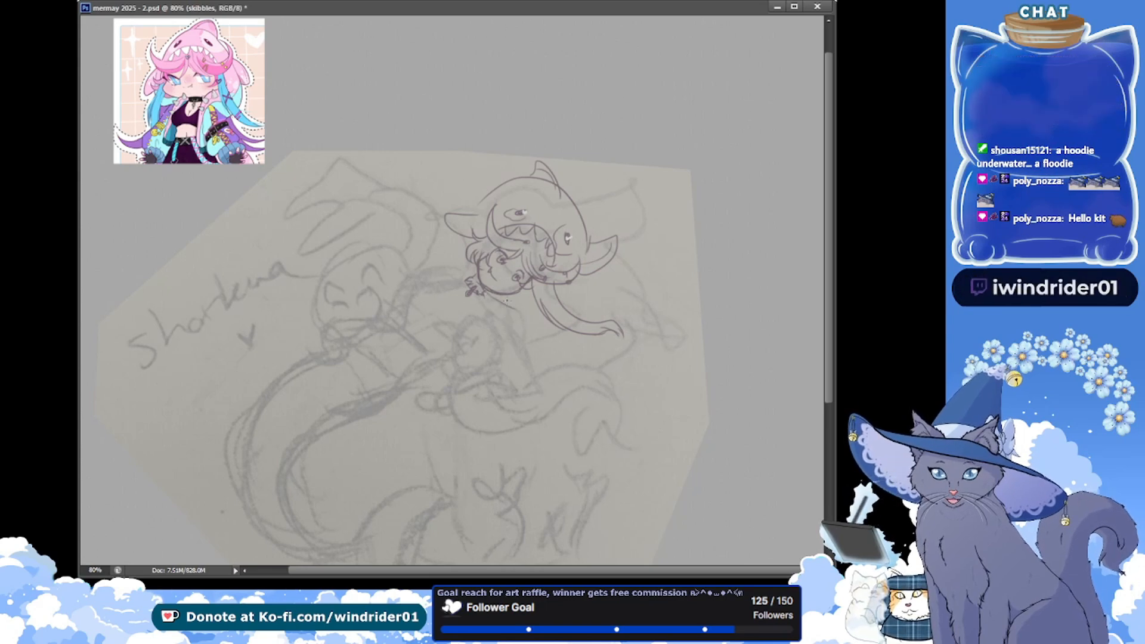
drag(519, 312, 532, 362)
drag(528, 406, 527, 358)
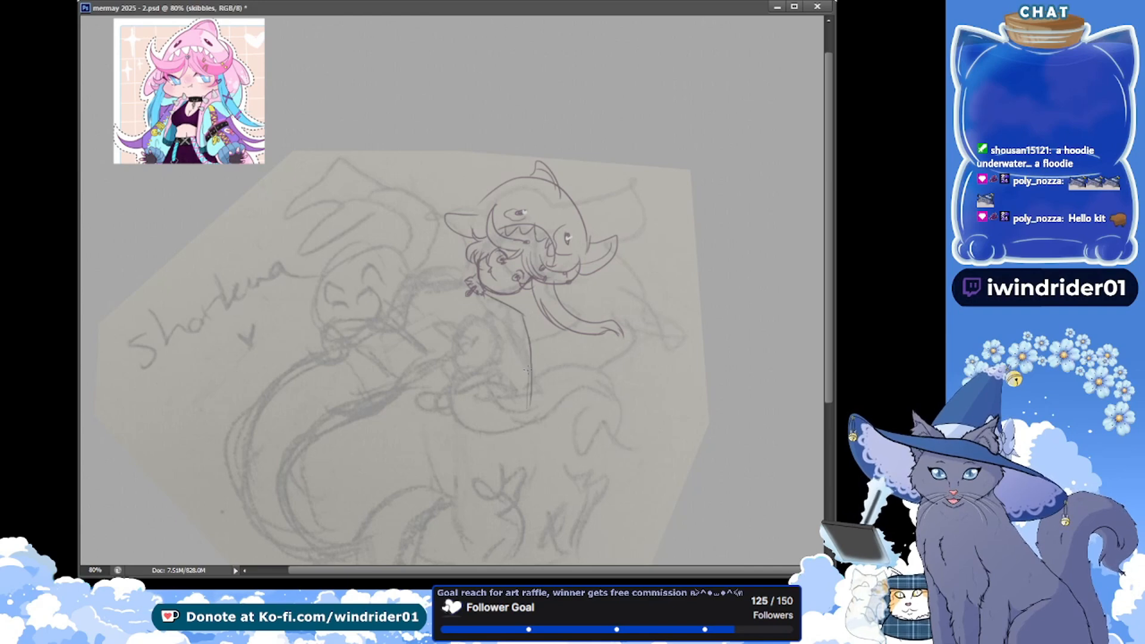
key(ctrl+alt+z)
key(ctrl+alt+z)
drag(524, 316, 529, 403)
key(ctrl+alt+z)
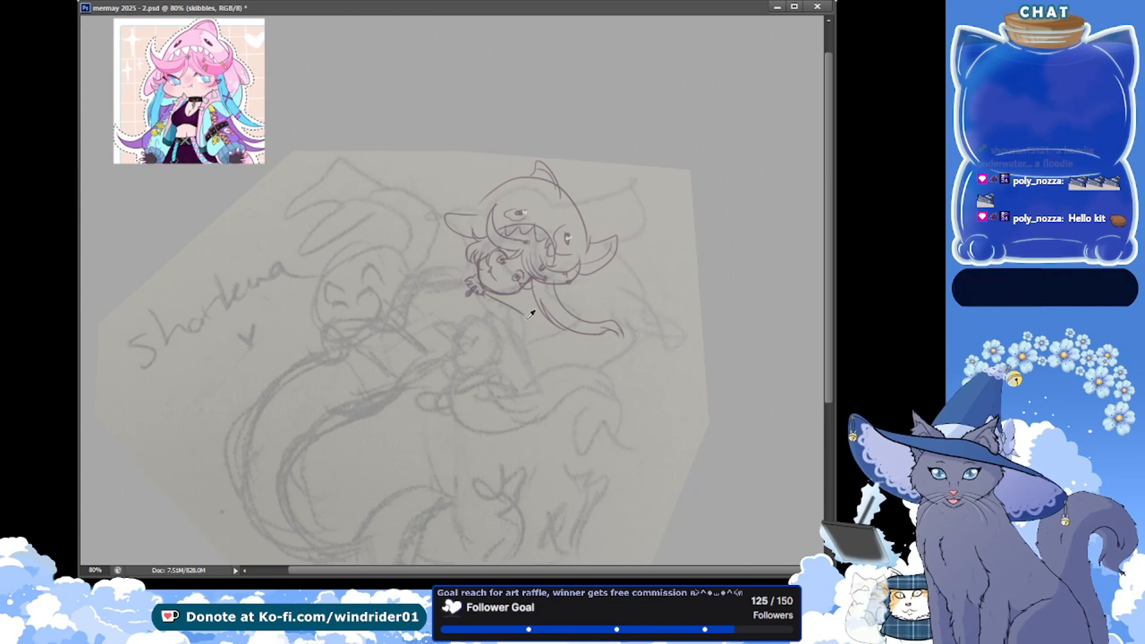
mouse_move(524, 316)
mouse_down()
mouse_move(534, 405)
mouse_move(532, 391)
mouse_move(496, 411)
mouse_move(464, 412)
mouse_up()
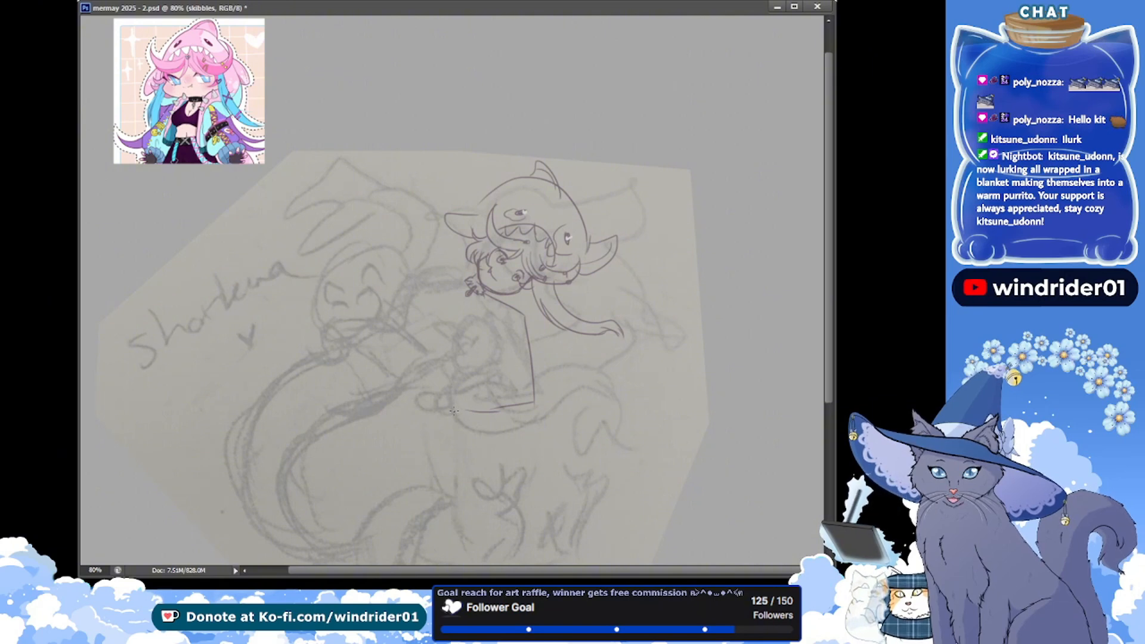
key(alt+Tab)
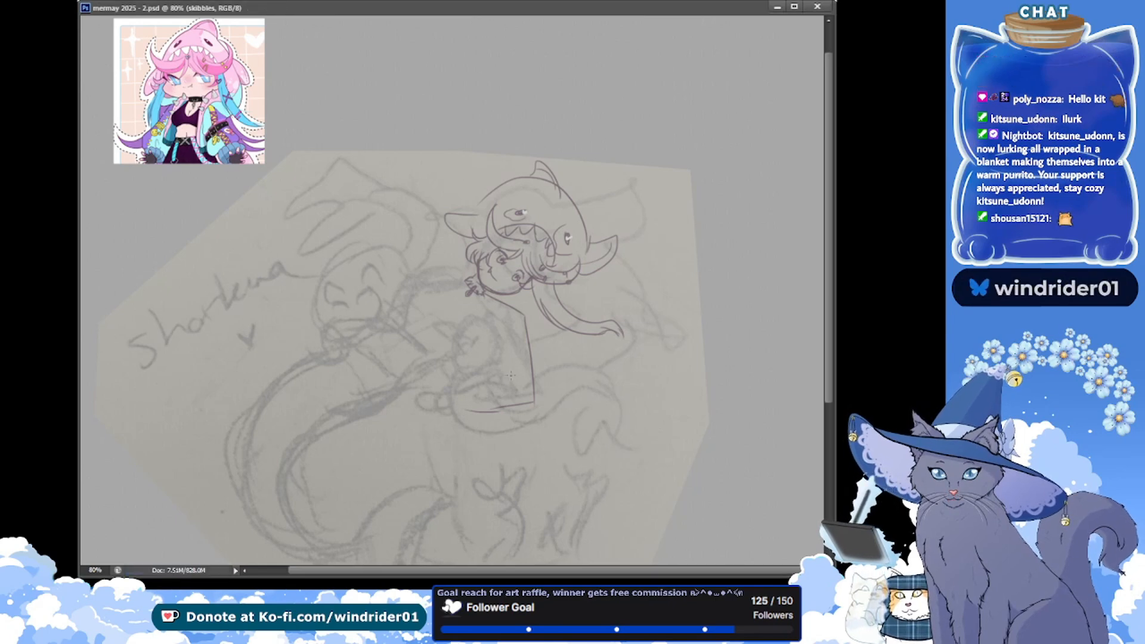
drag(438, 386, 511, 375)
key(ctrl+z)
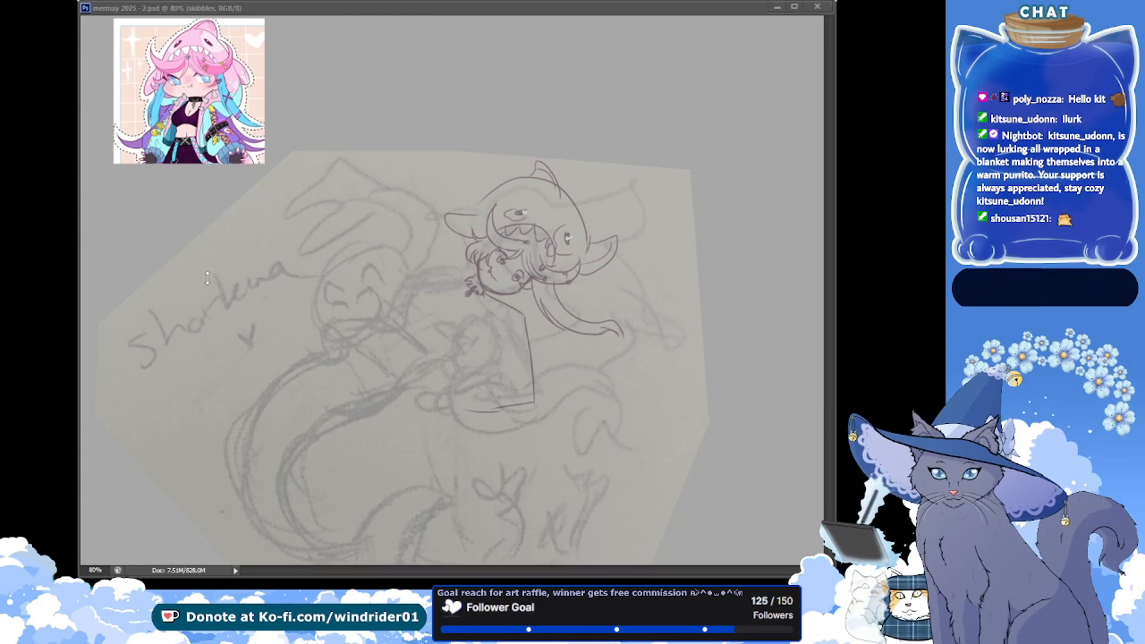
click(238, 246)
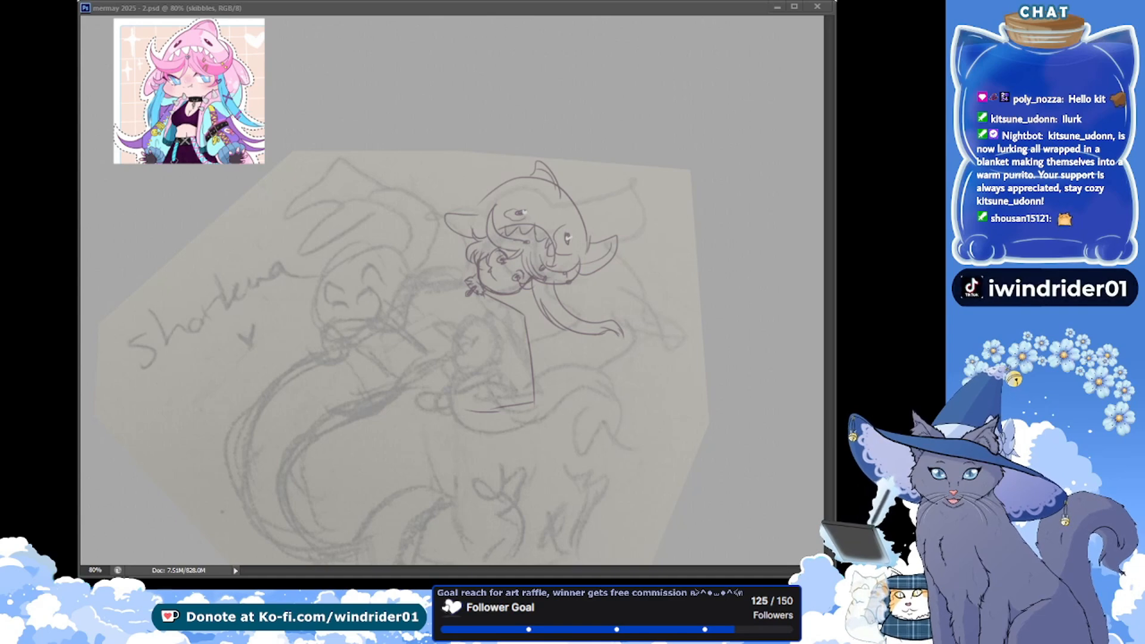
click(451, 396)
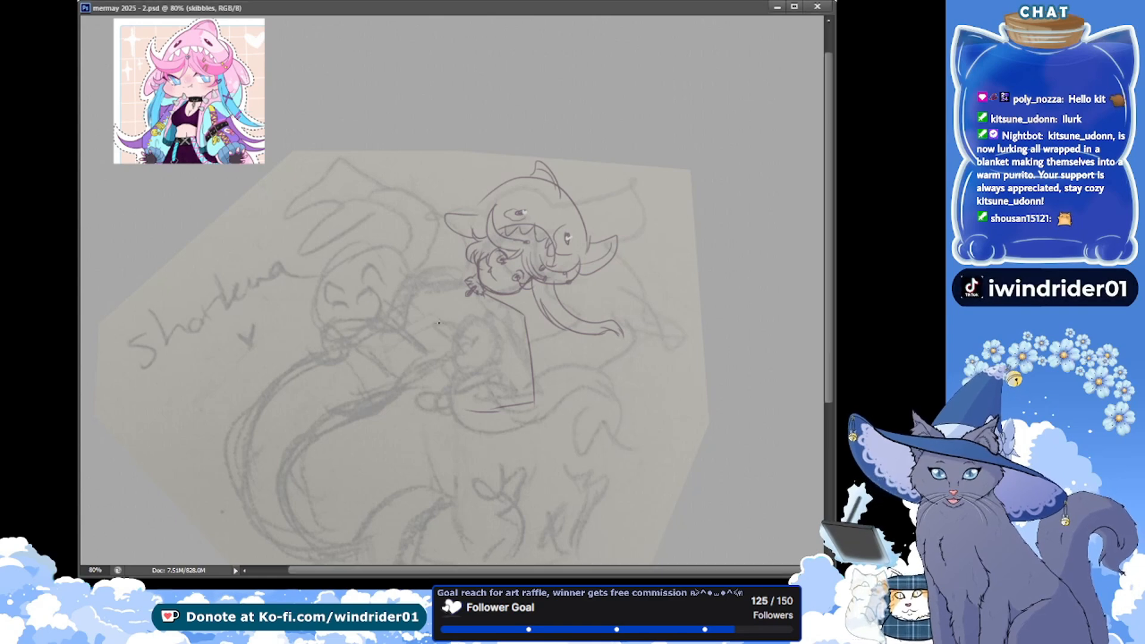
Draw the tall arched form in front of the figure's back and the folded limb beneath it, ending in a rounded cuff
key(ctrl+s)
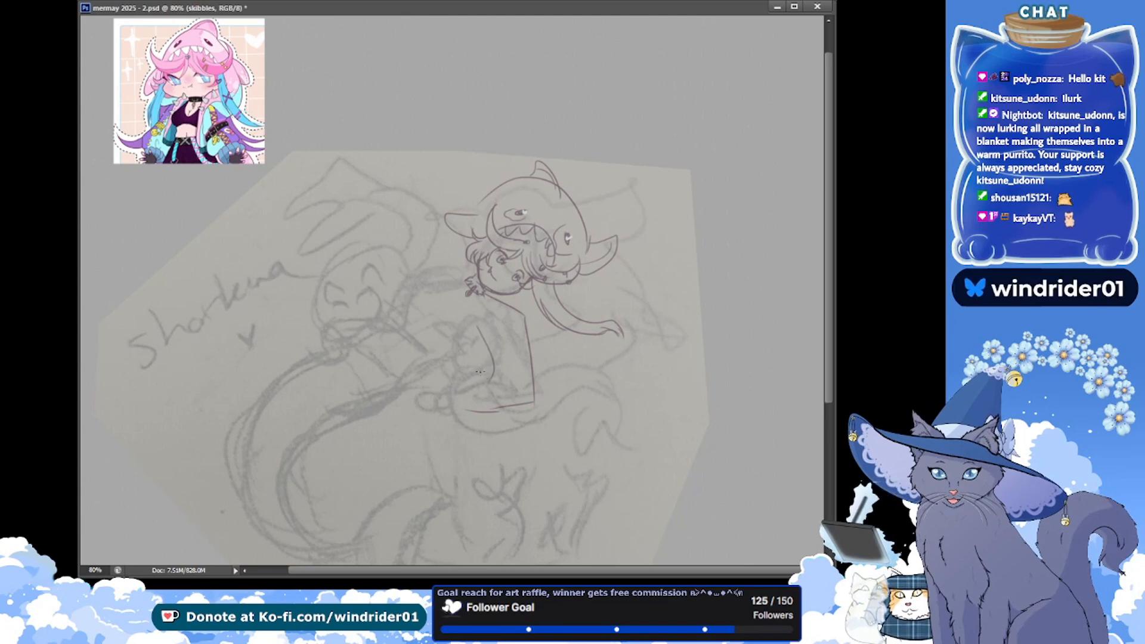
mouse_move(475, 316)
mouse_down()
mouse_move(505, 392)
mouse_move(455, 393)
mouse_move(451, 413)
mouse_move(473, 426)
mouse_move(449, 407)
mouse_move(457, 430)
mouse_up()
key(ctrl+alt+z)
key(ctrl+alt+z)
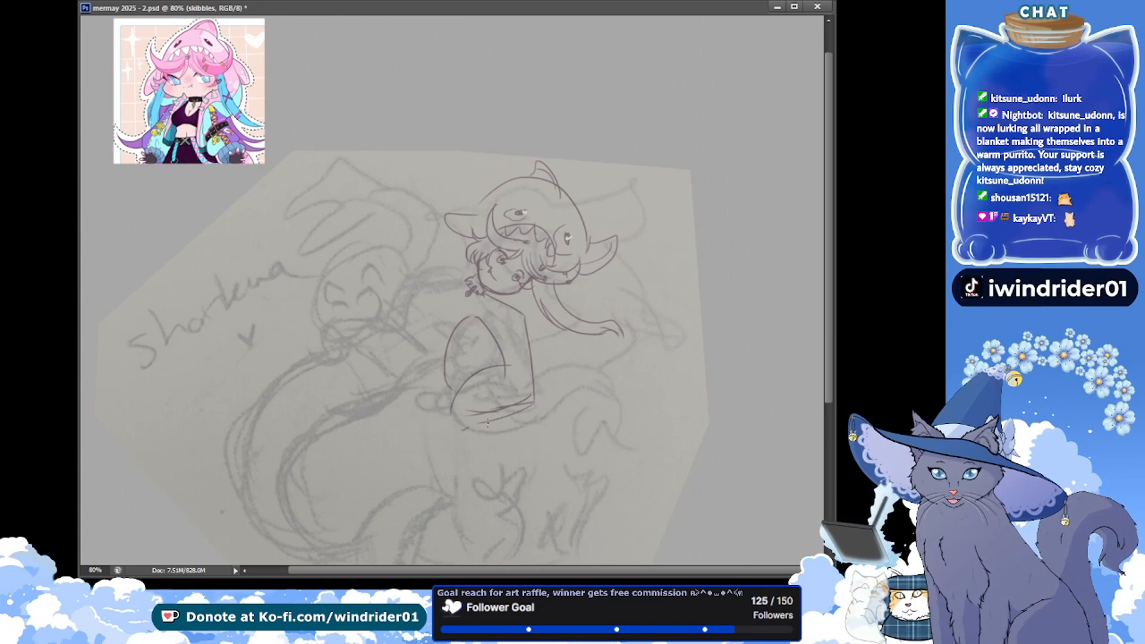
drag(451, 391, 442, 431)
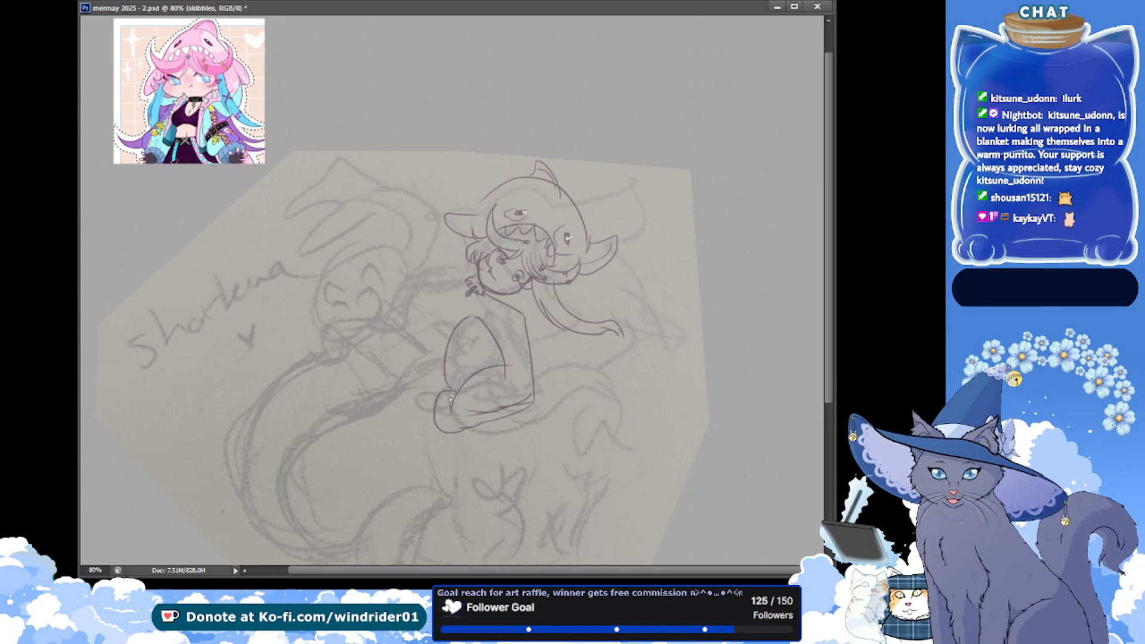
Add rib lines to the cuff, a small shaded mark inside the arched form and a second outer edge, and save the document
mouse_move(221, 195)
mouse_down()
mouse_move(226, 173)
mouse_move(235, 184)
mouse_up()
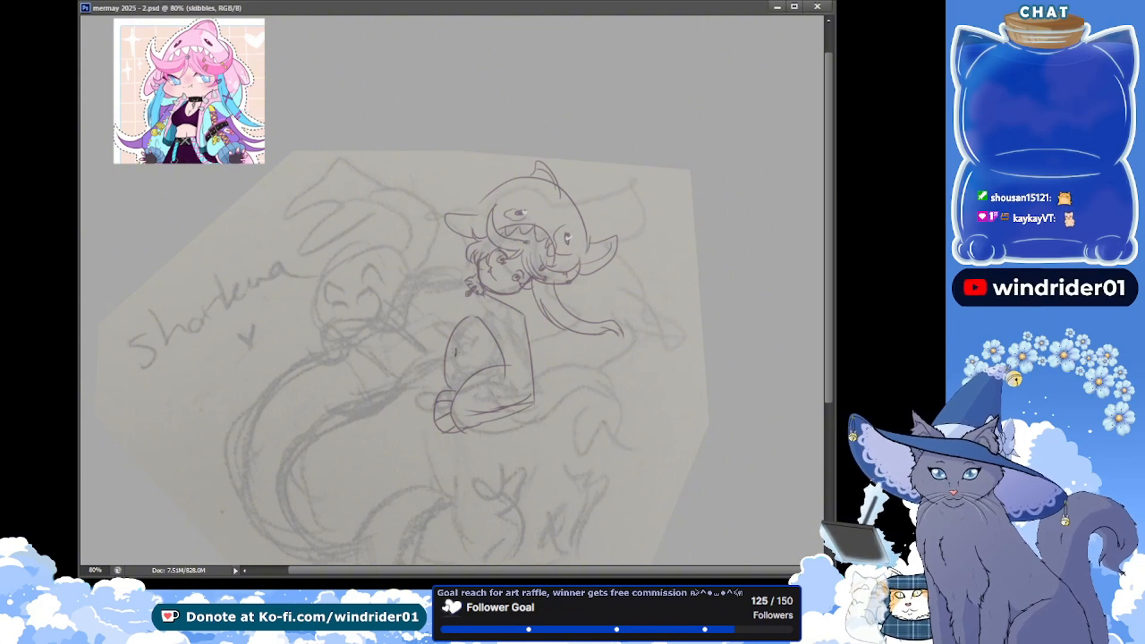
drag(457, 349, 454, 358)
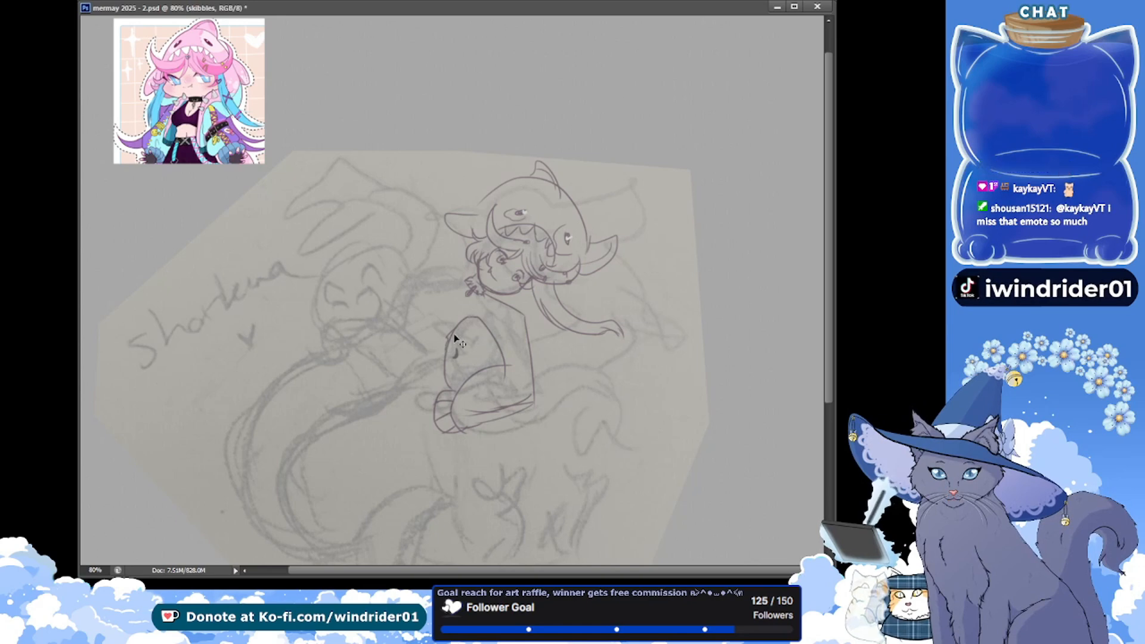
drag(455, 325, 447, 342)
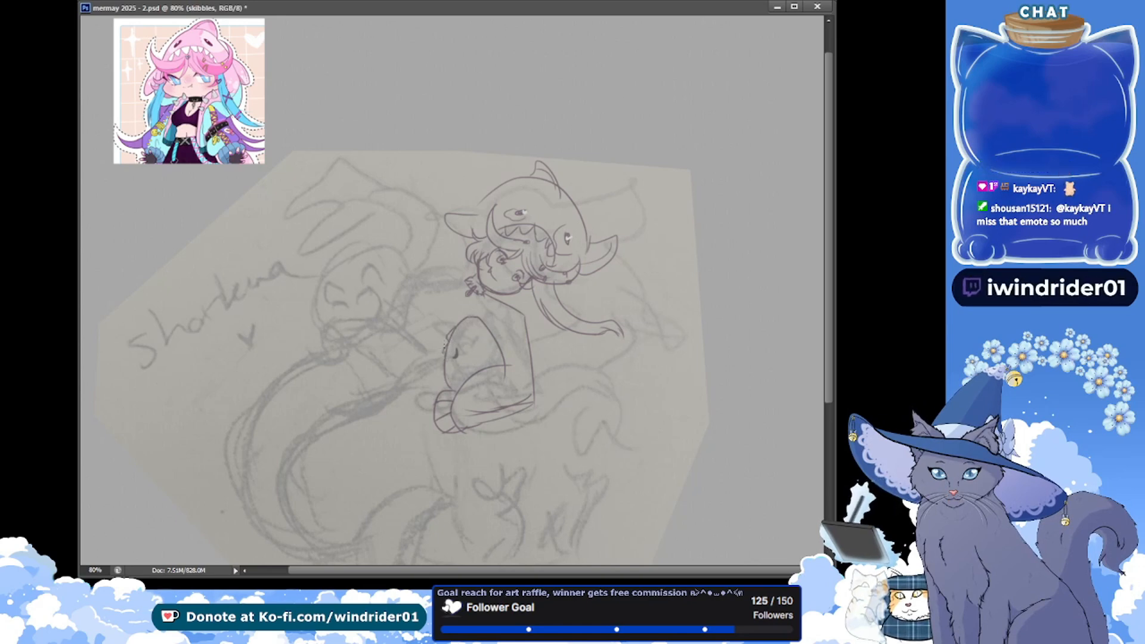
key(ctrl+s)
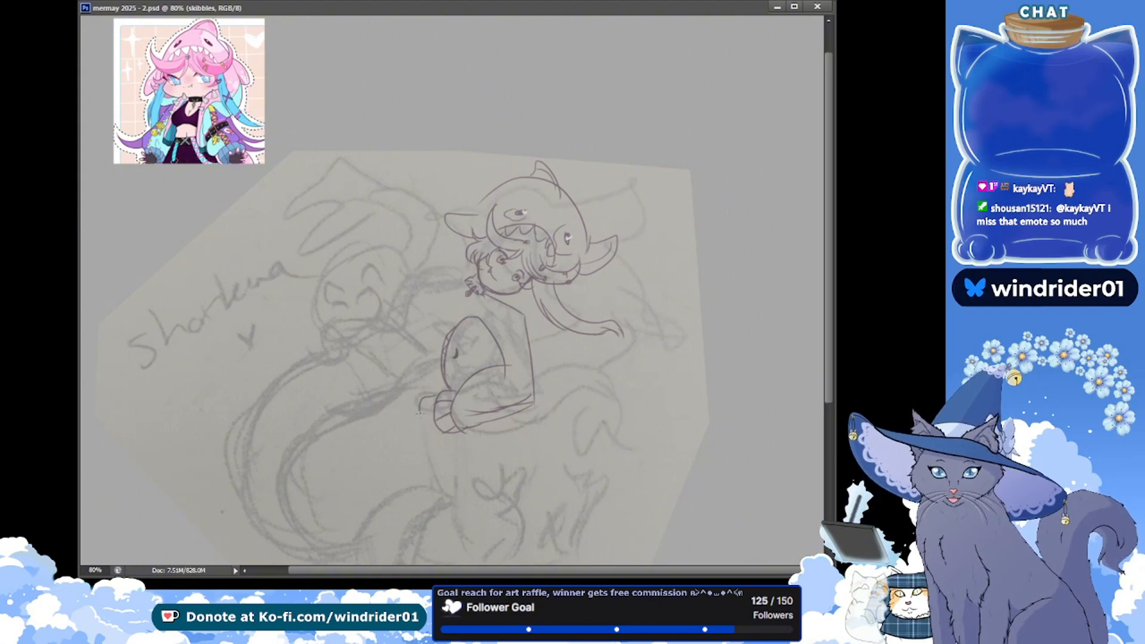
Draw the second cuff behind the first one and the pointed end of the limb extending beyond the cuffs
drag(435, 396, 428, 419)
key(ctrl+z)
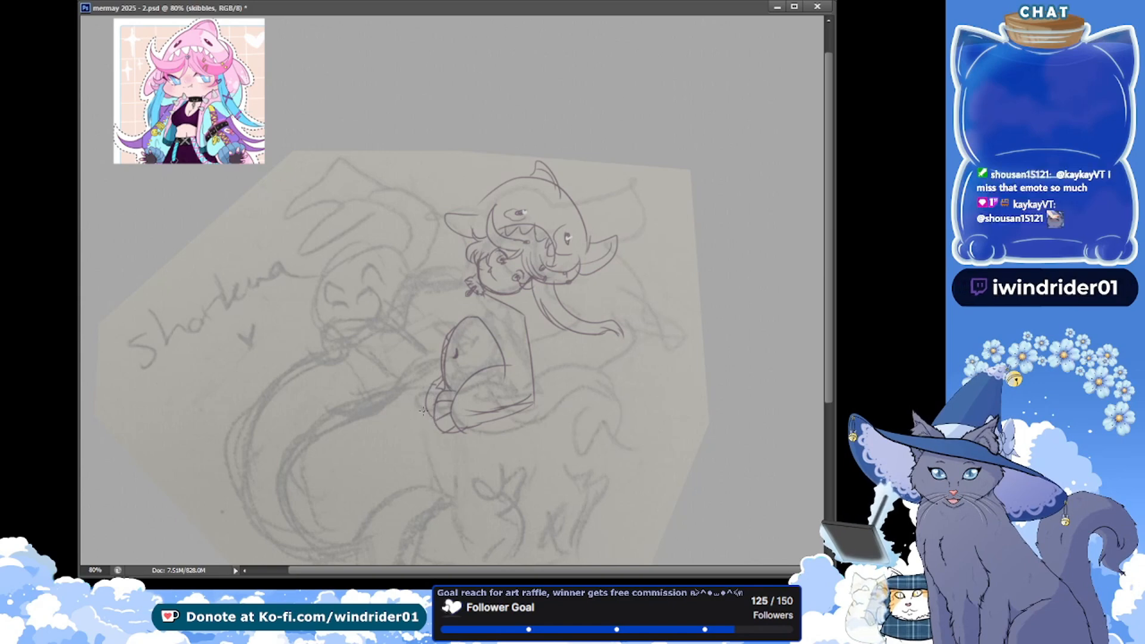
drag(410, 417, 440, 428)
key(ctrl+z)
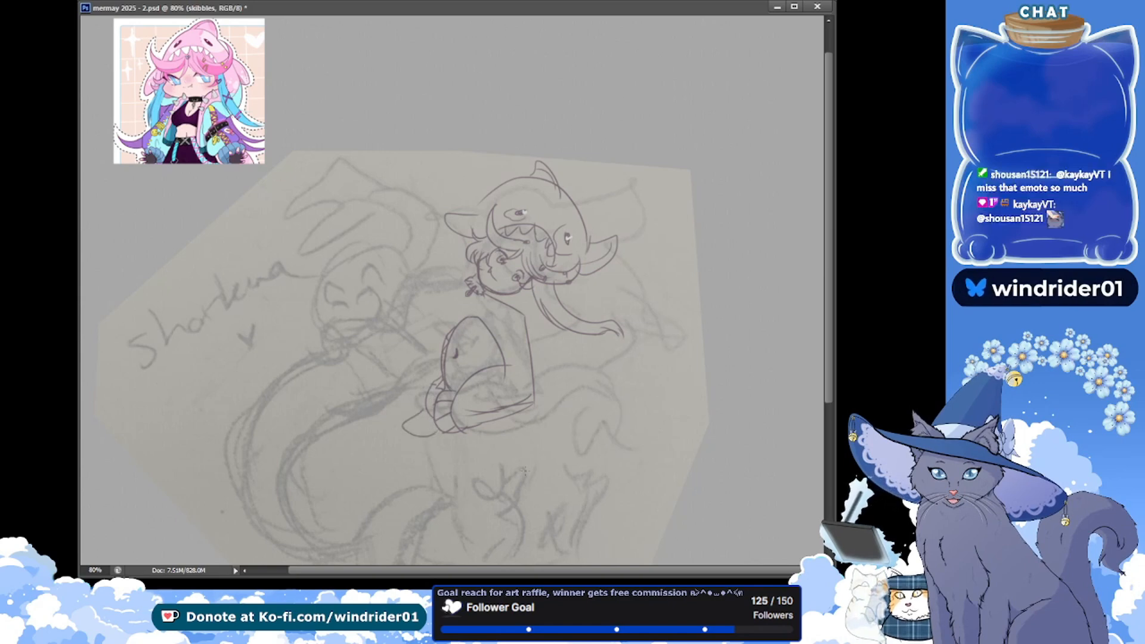
key(ctrl+z)
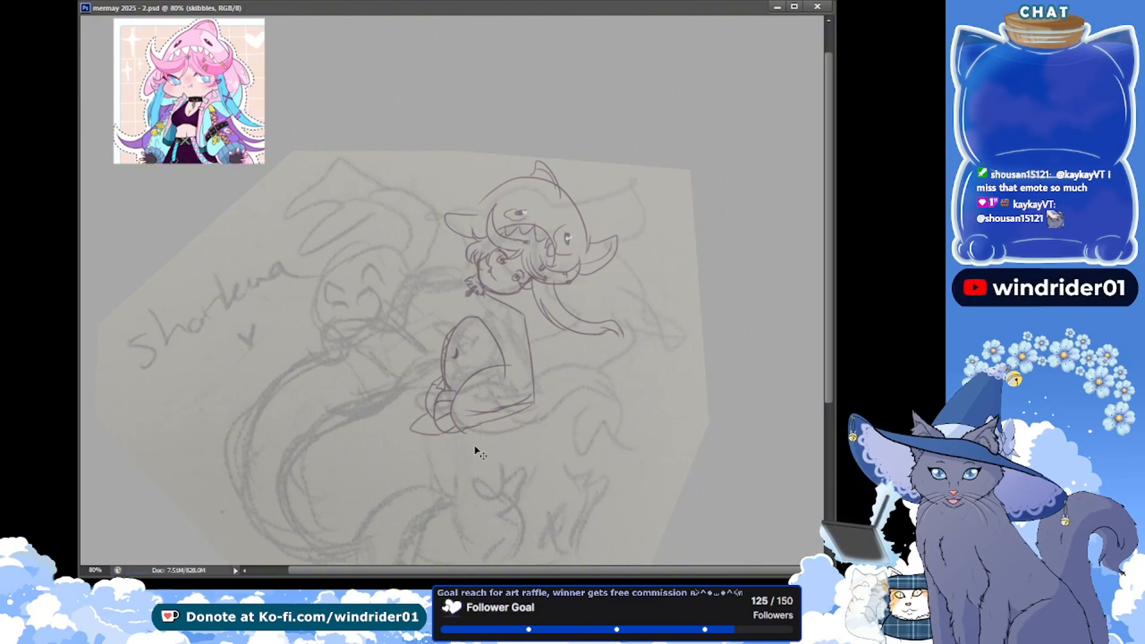
Draw the long curved tail trailing away from the seat, with lower and upper edges and a rounded end lobe
drag(468, 429, 605, 421)
key(ctrl+z)
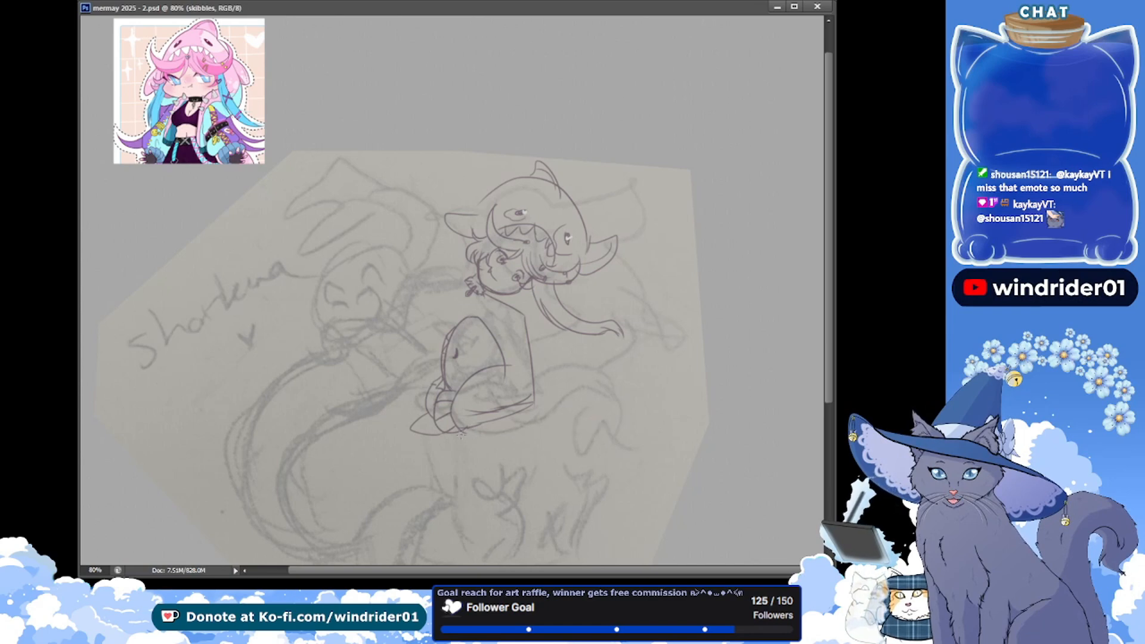
drag(459, 435, 613, 422)
key(ctrl+z)
drag(462, 433, 596, 426)
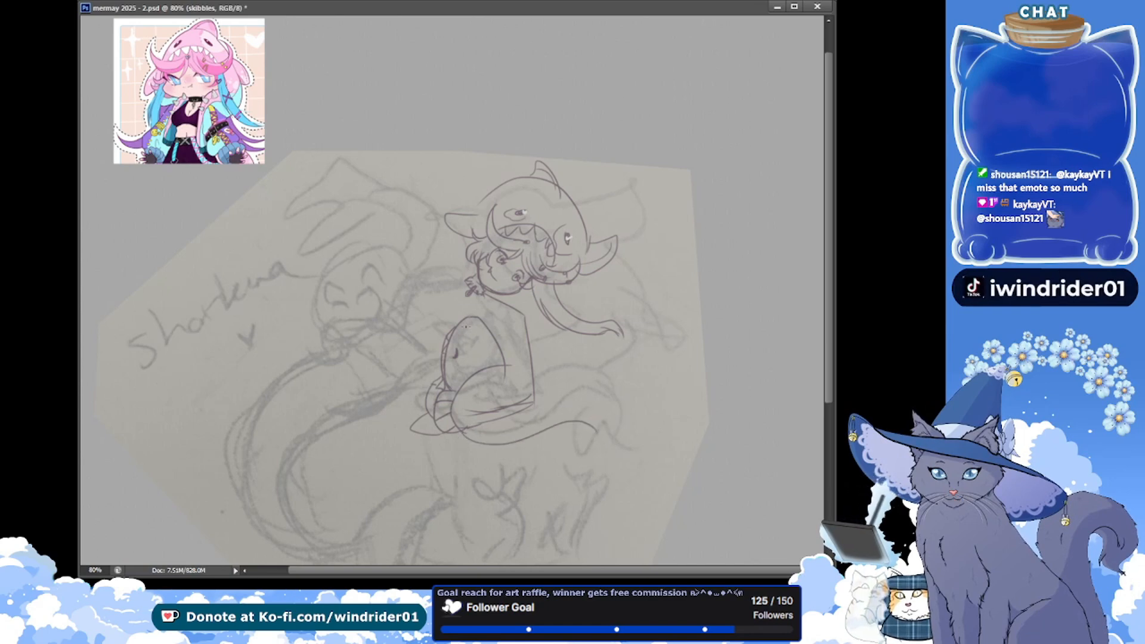
drag(533, 404, 590, 416)
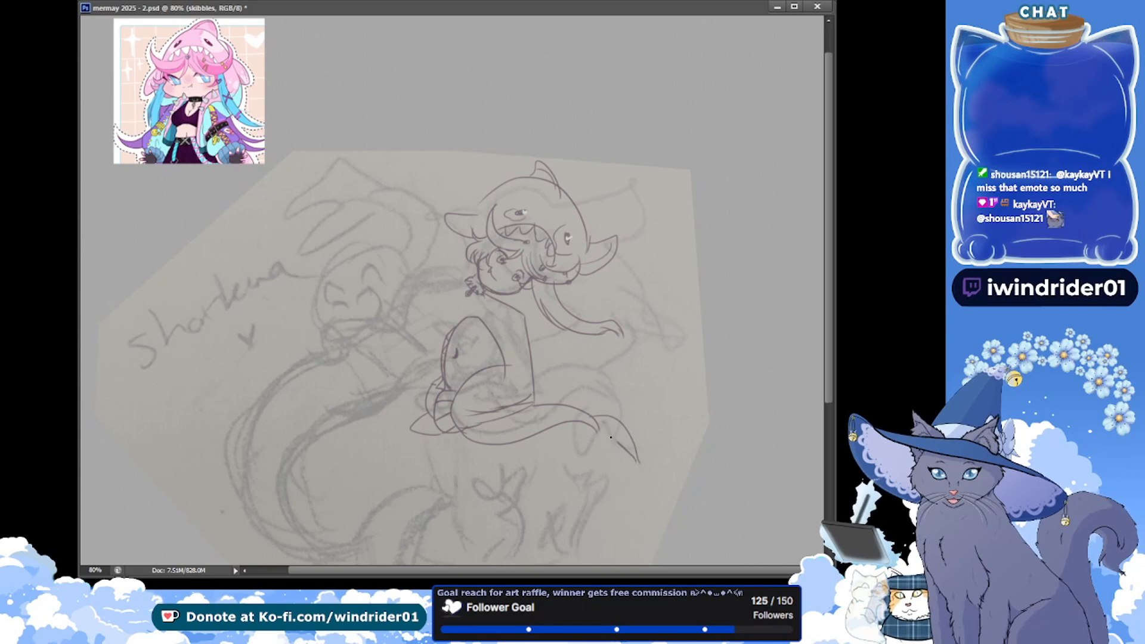
mouse_move(584, 424)
mouse_down()
mouse_move(577, 448)
mouse_move(597, 475)
mouse_up()
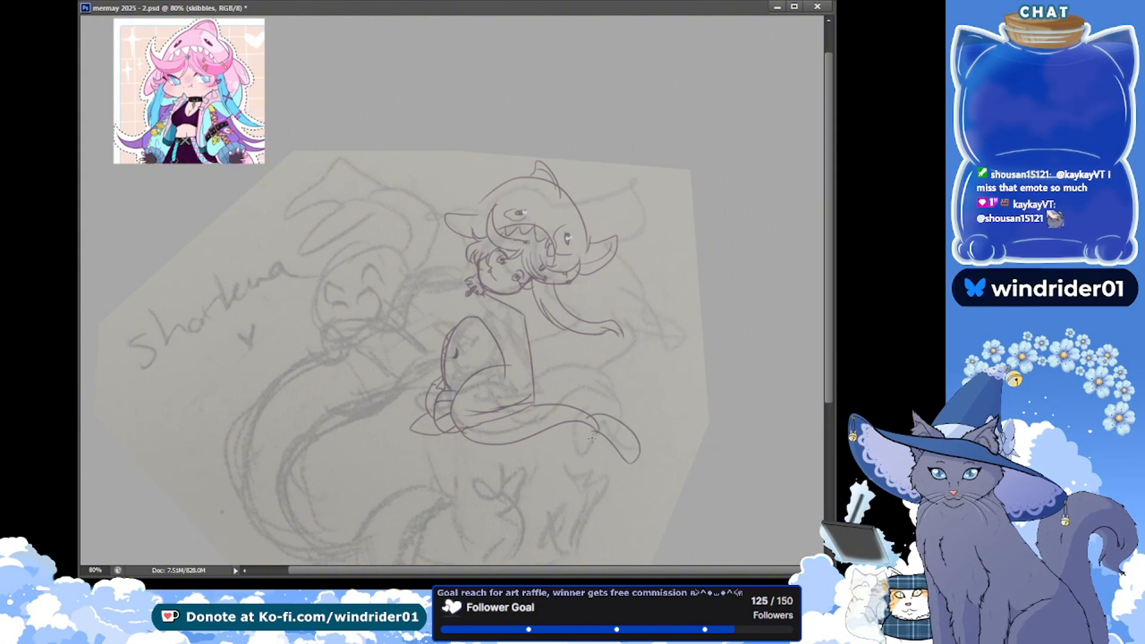
mouse_move(697, 328)
mouse_down()
mouse_move(706, 365)
mouse_move(689, 359)
mouse_move(689, 399)
mouse_move(743, 410)
mouse_move(712, 396)
mouse_up()
key(ctrl+z)
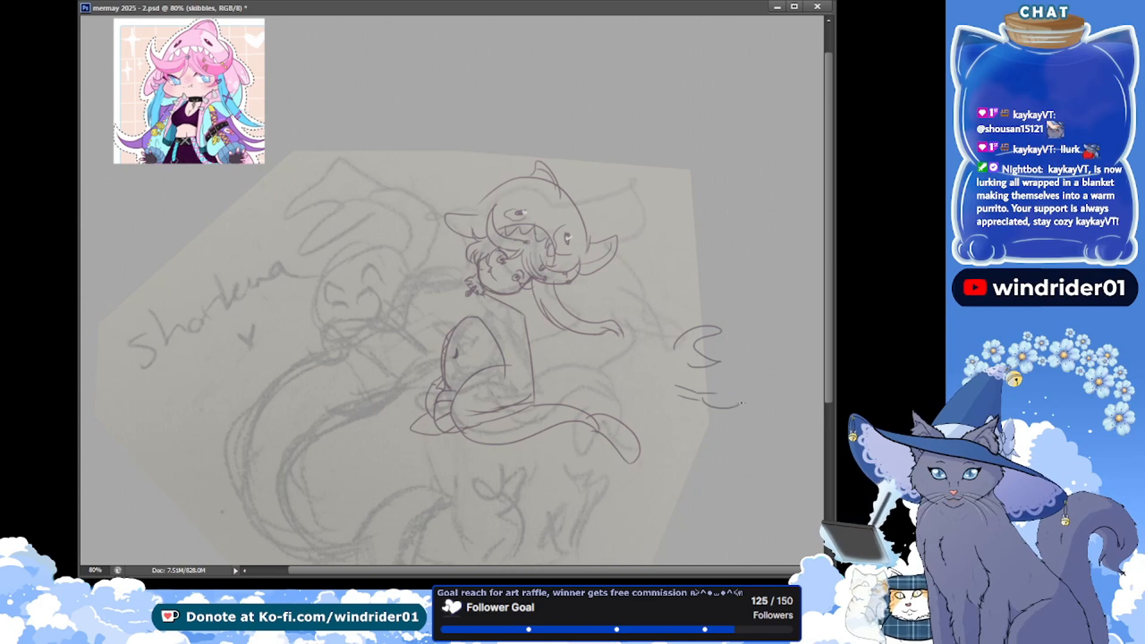
key(ctrl+alt+z)
key(ctrl+alt+z)
key(ctrl+alt+z)
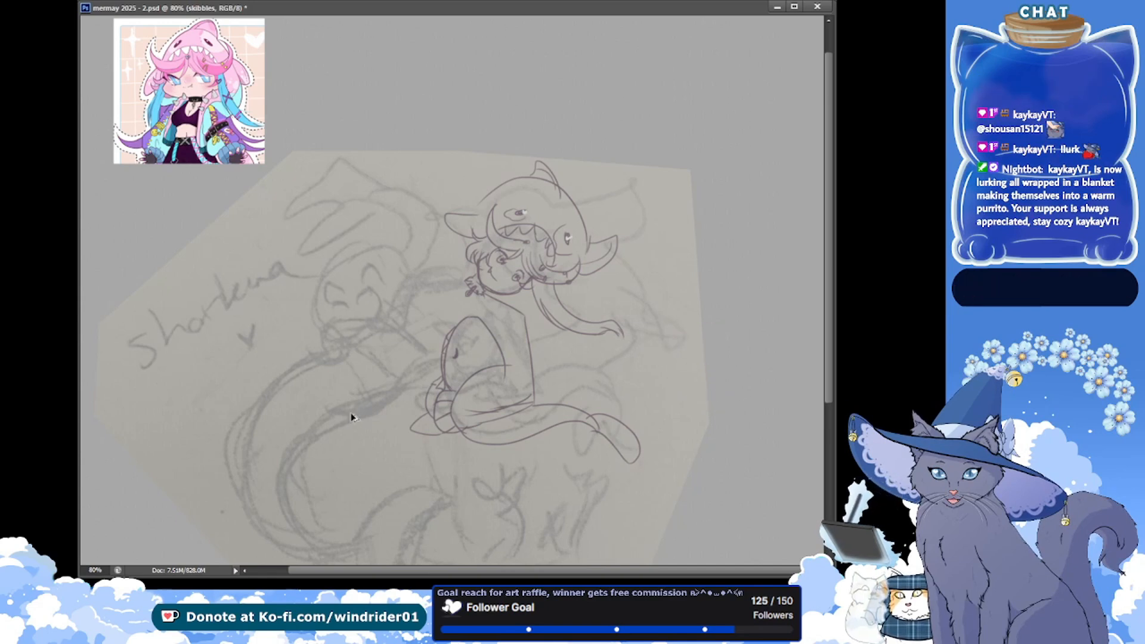
Add a pointed mark where the tail meets its end lobe, a small spike under the thigh and fine marks inside the lobe, saving the document
key(ctrl+s)
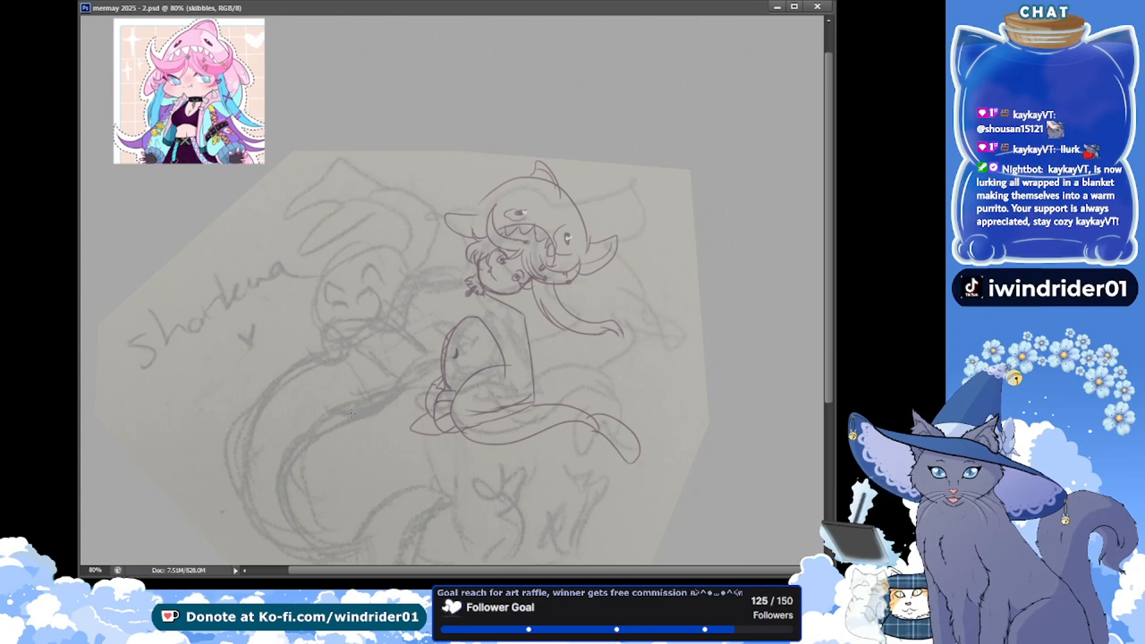
mouse_move(587, 415)
mouse_down()
mouse_move(594, 443)
mouse_move(596, 430)
mouse_up()
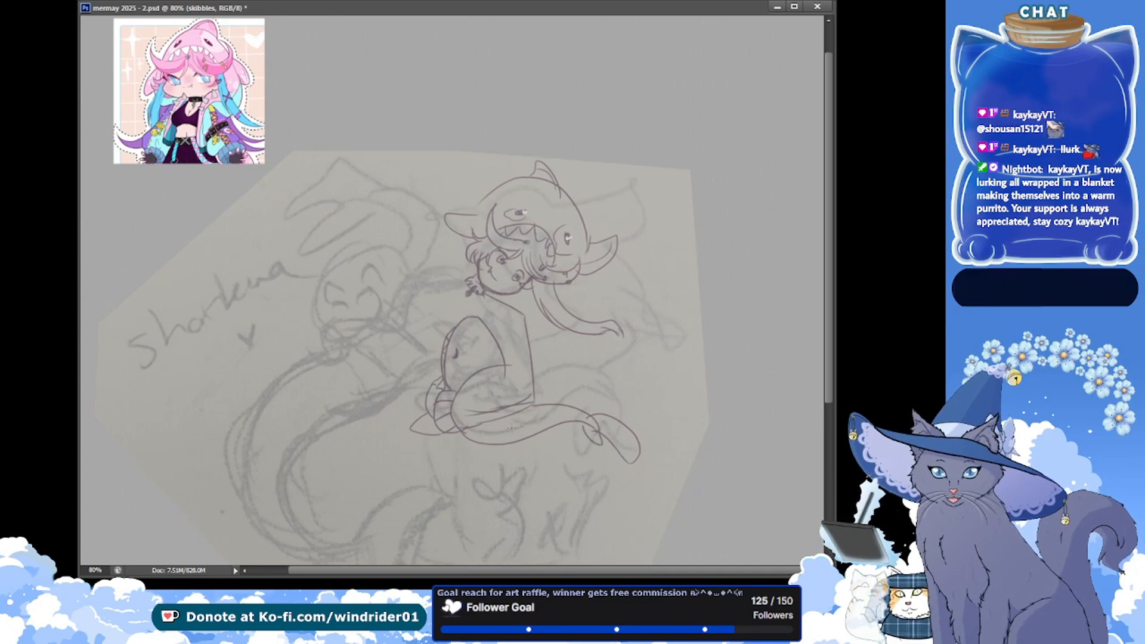
mouse_move(506, 367)
mouse_down()
mouse_move(529, 395)
mouse_move(507, 435)
mouse_up()
key(ctrl+z)
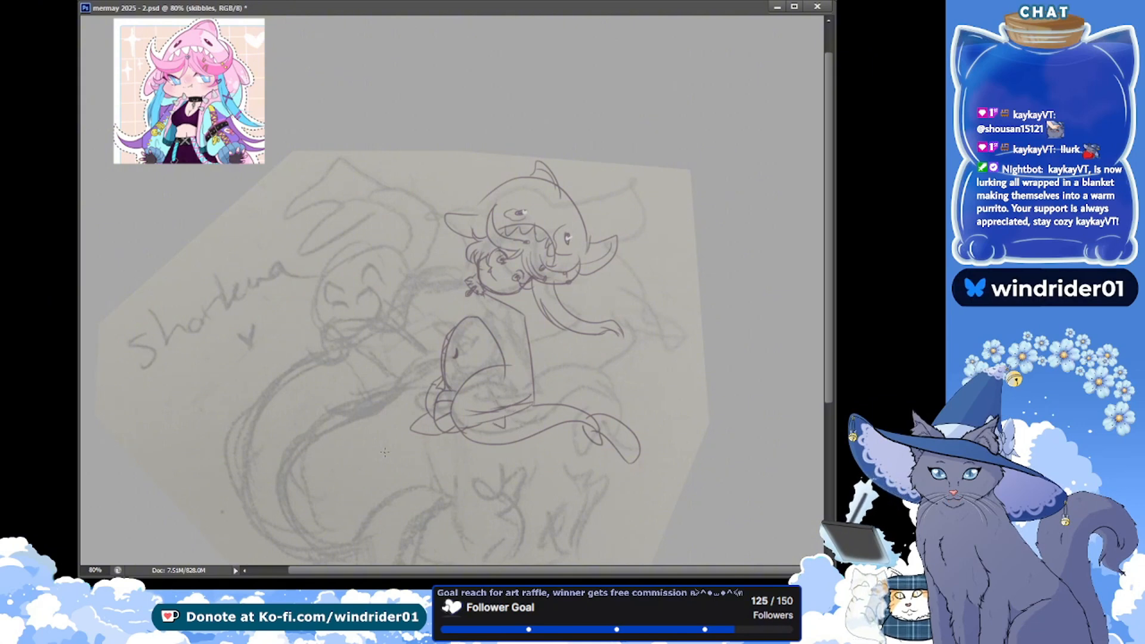
key(ctrl+s)
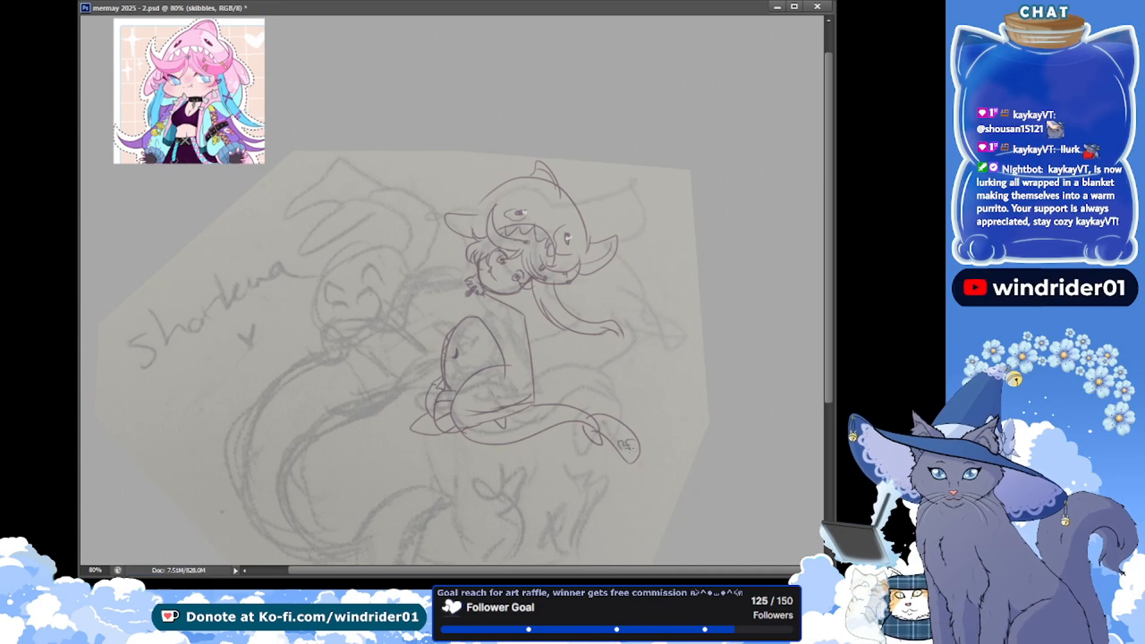
key(ctrl+s)
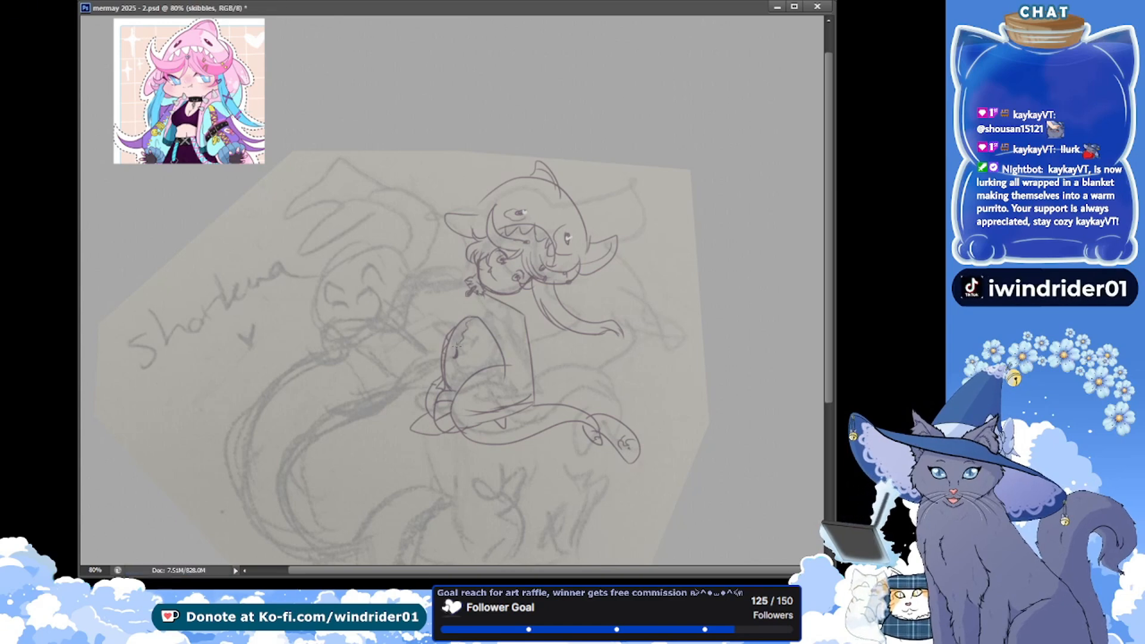
Refine the jagged markings inside the arched form in front of the figure and save the document
drag(453, 356, 450, 374)
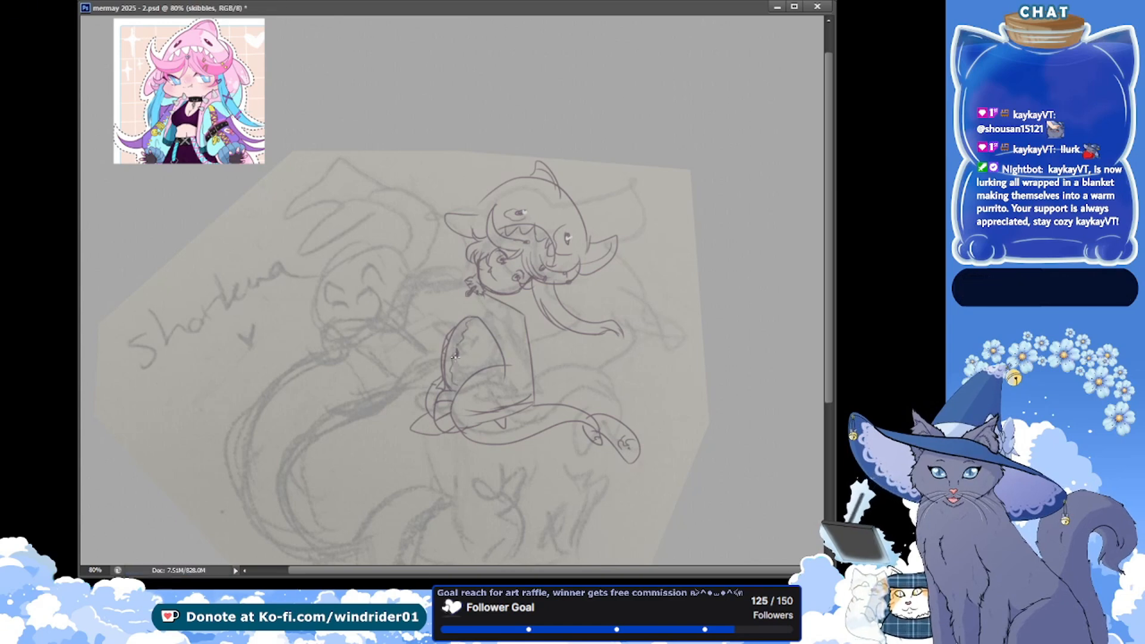
key(ctrl+s)
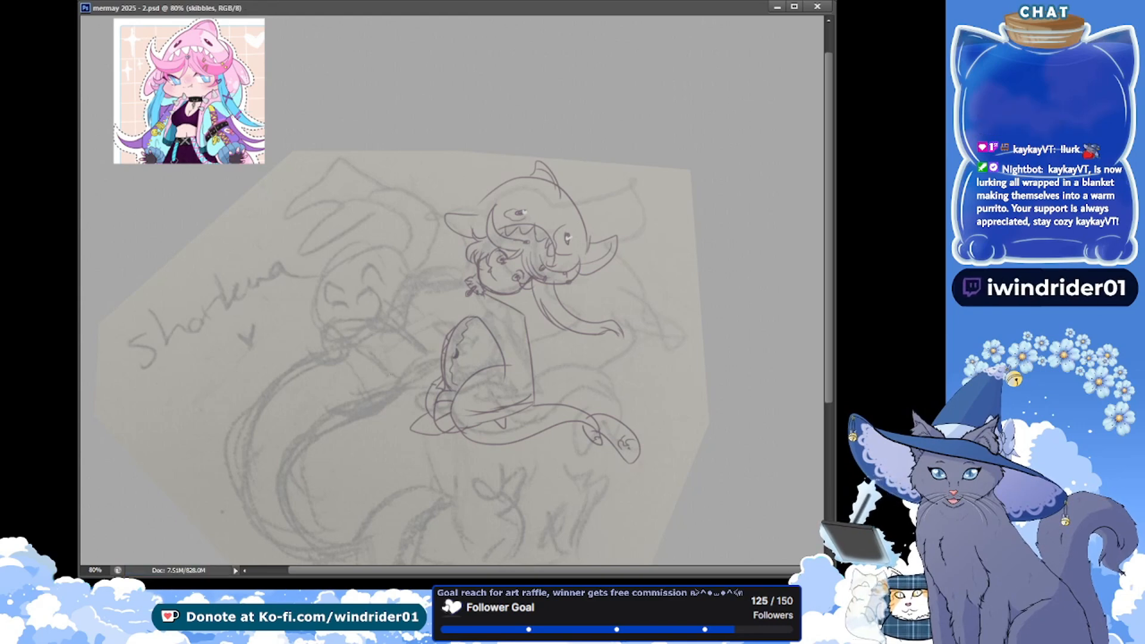
key(alt+Tab)
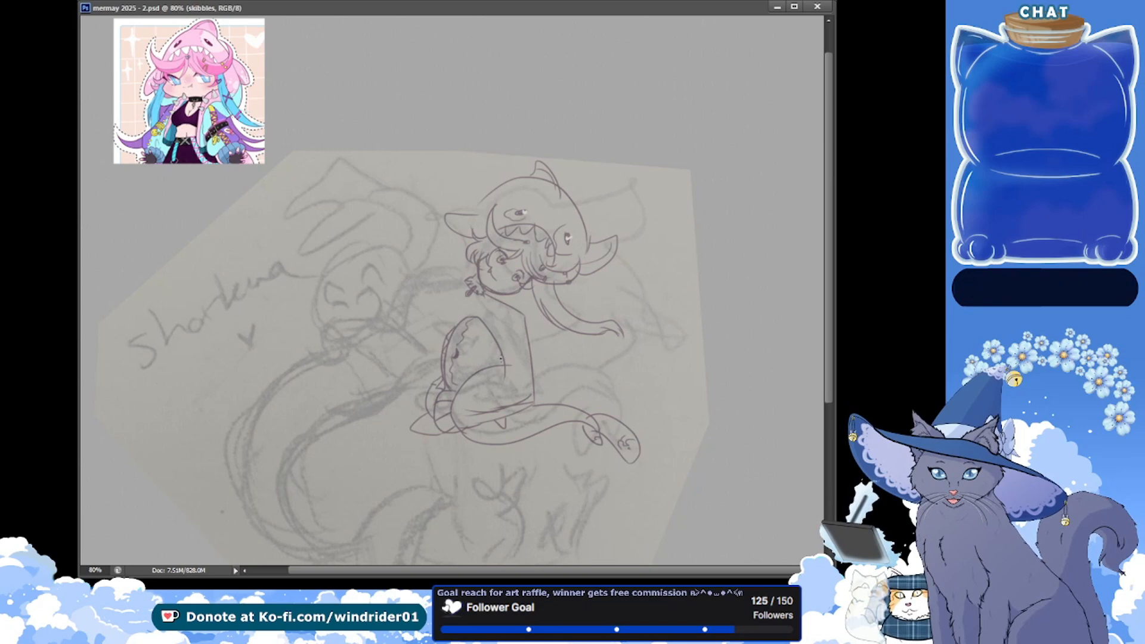
Draw a belt with a buckle at the waist, reshape the back and hip contour around it, and save the document
key(ctrl+z)
drag(505, 359, 535, 368)
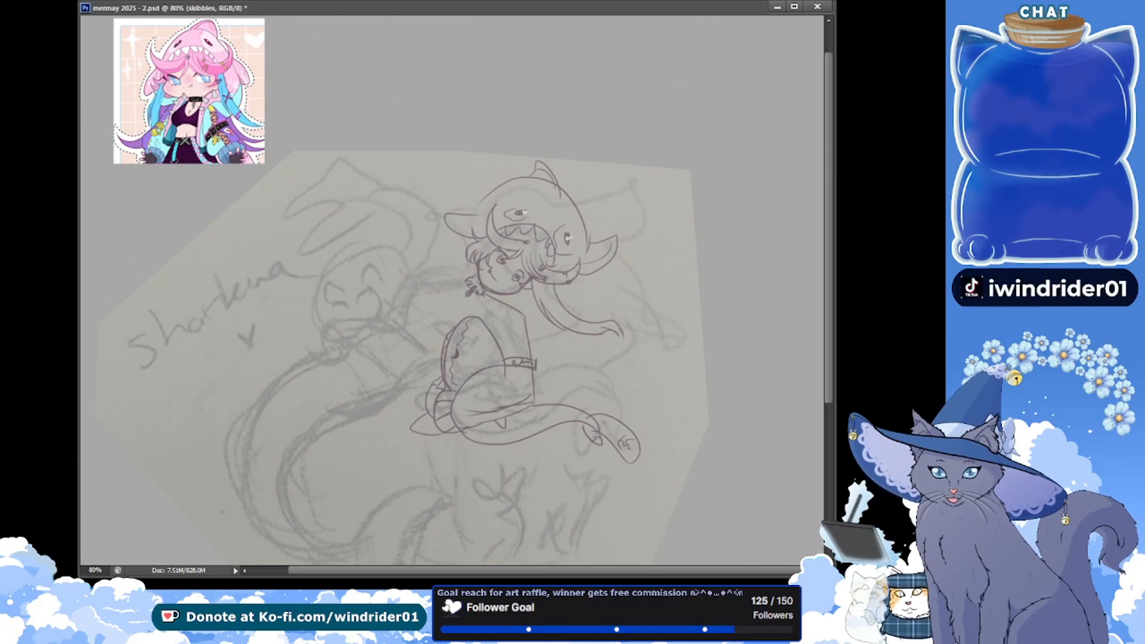
drag(544, 344, 536, 359)
key(ctrl+z)
drag(526, 315, 537, 395)
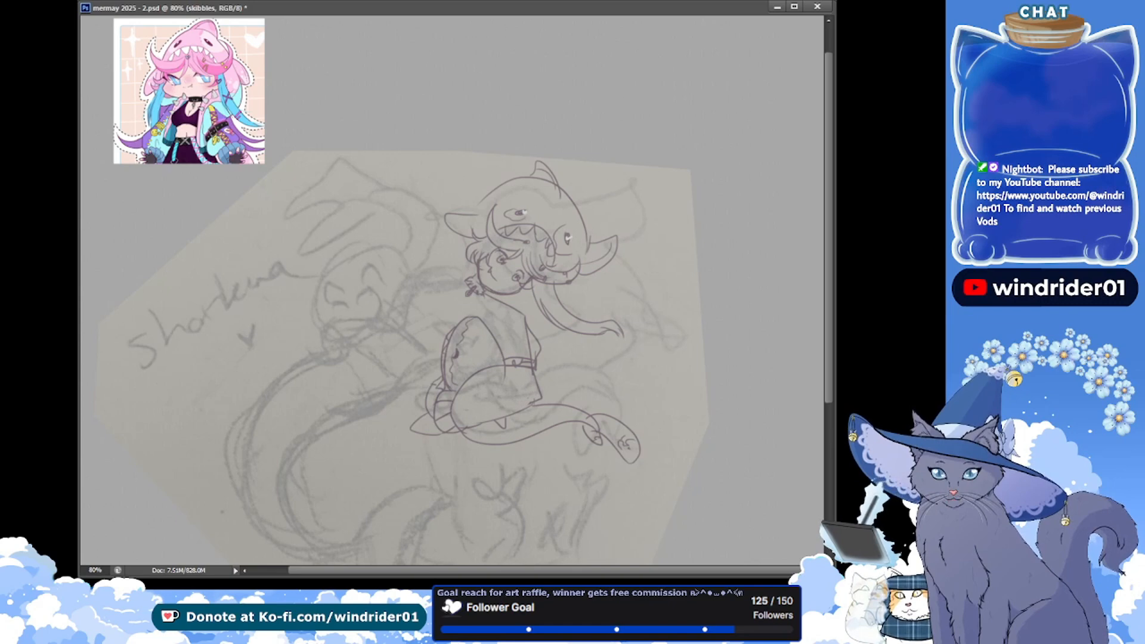
key(ctrl+s)
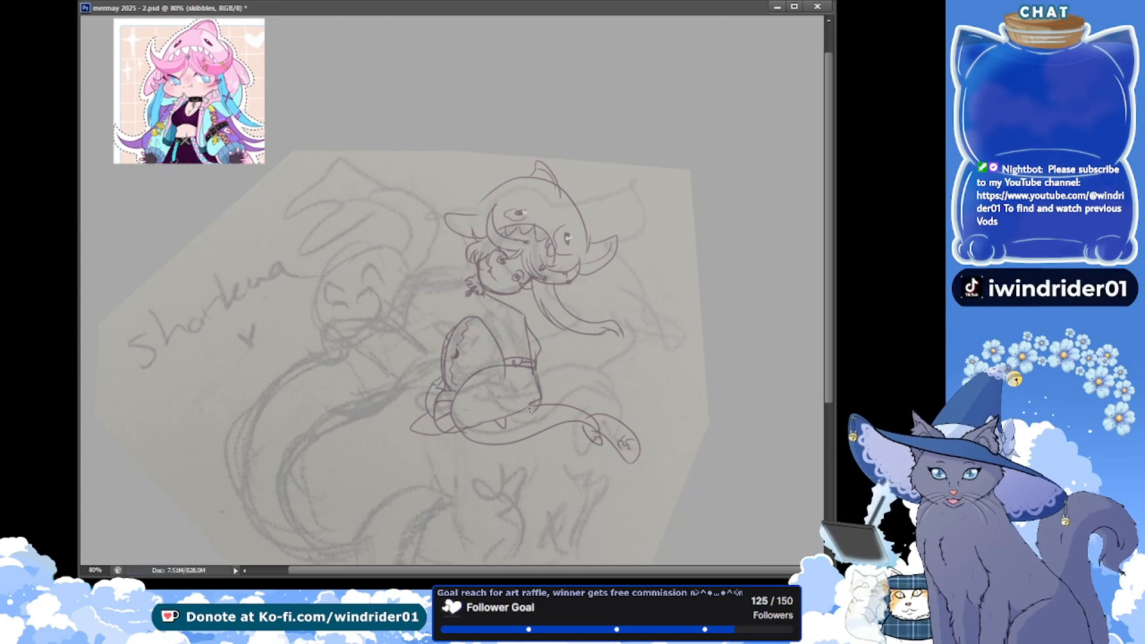
key(ctrl+s)
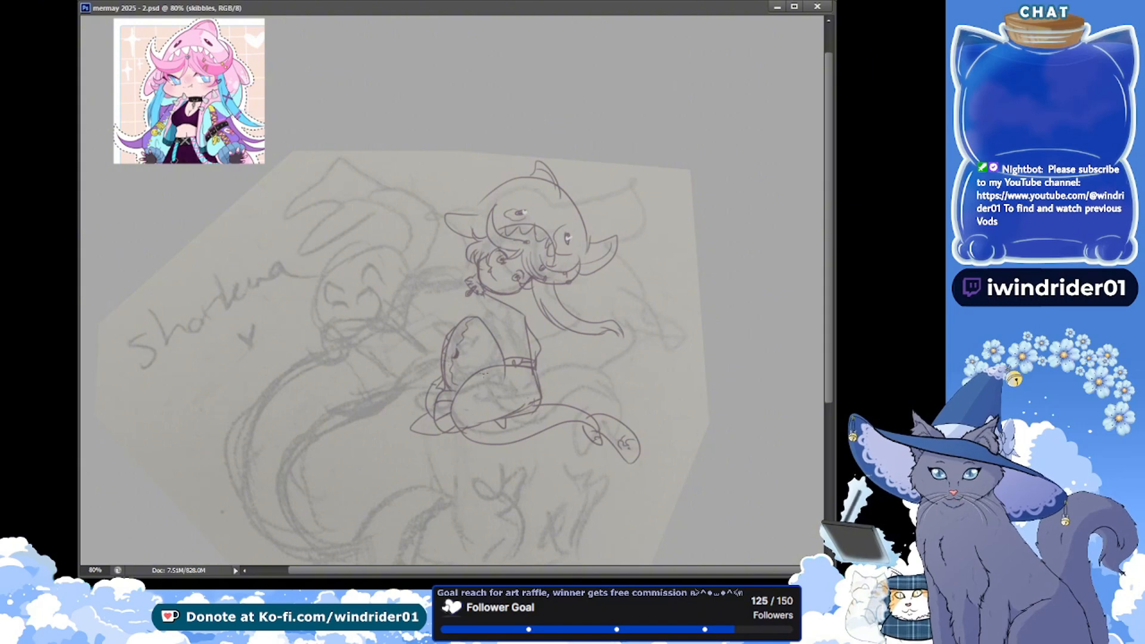
Draw a curved band along the thigh below the belt, fill it with criss-cross lacing and save the document
drag(510, 369, 466, 404)
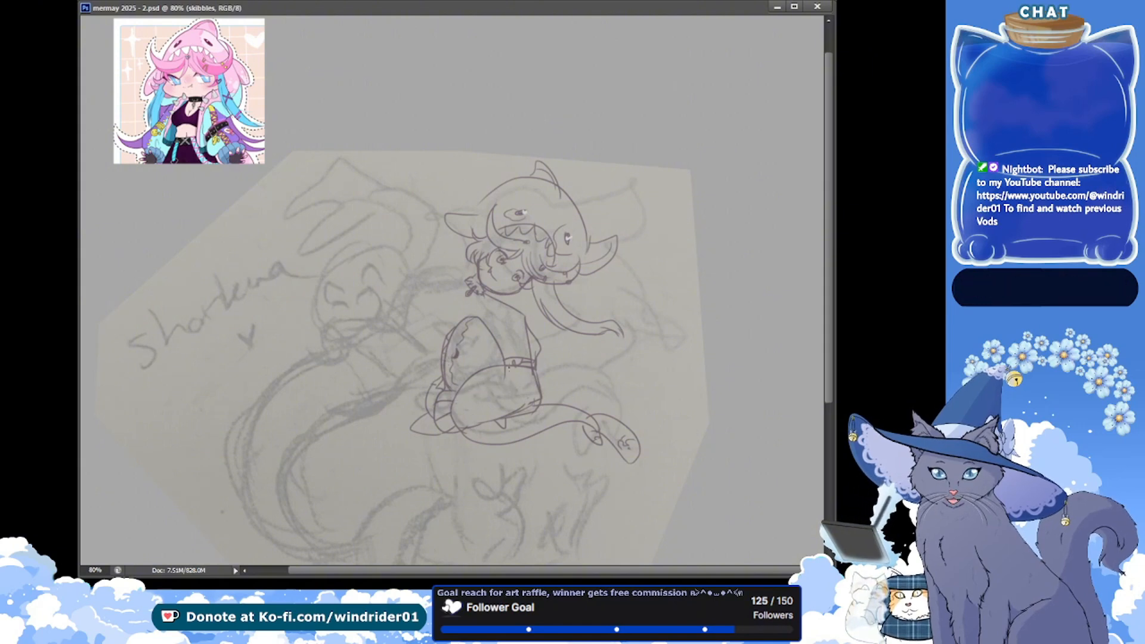
key(ctrl+z)
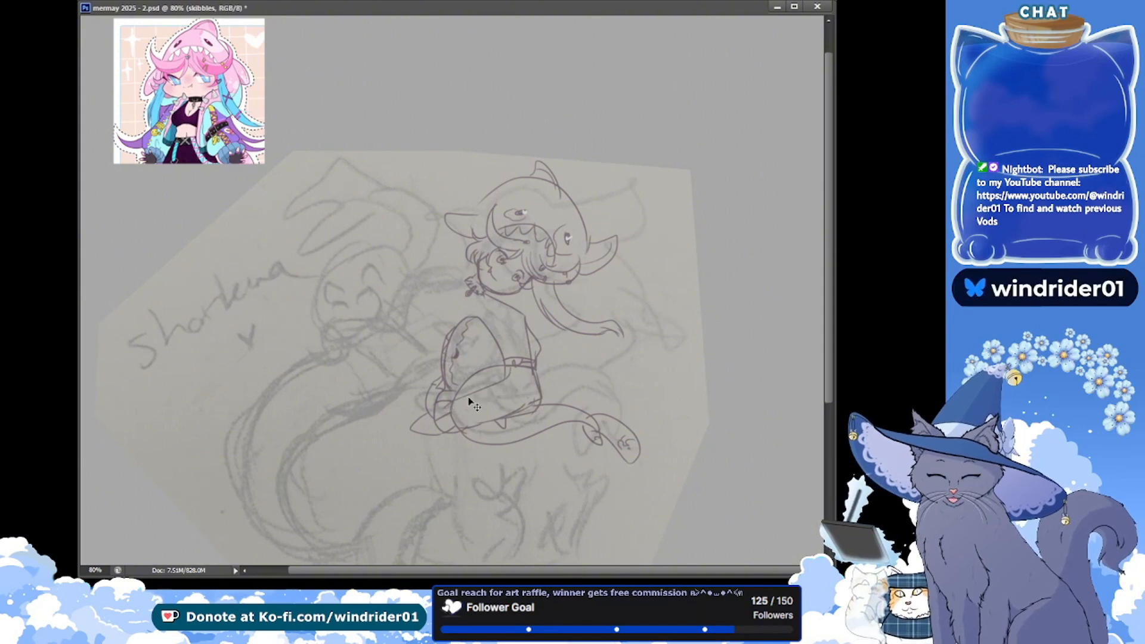
mouse_move(506, 383)
mouse_down()
mouse_move(460, 412)
mouse_move(526, 380)
mouse_up()
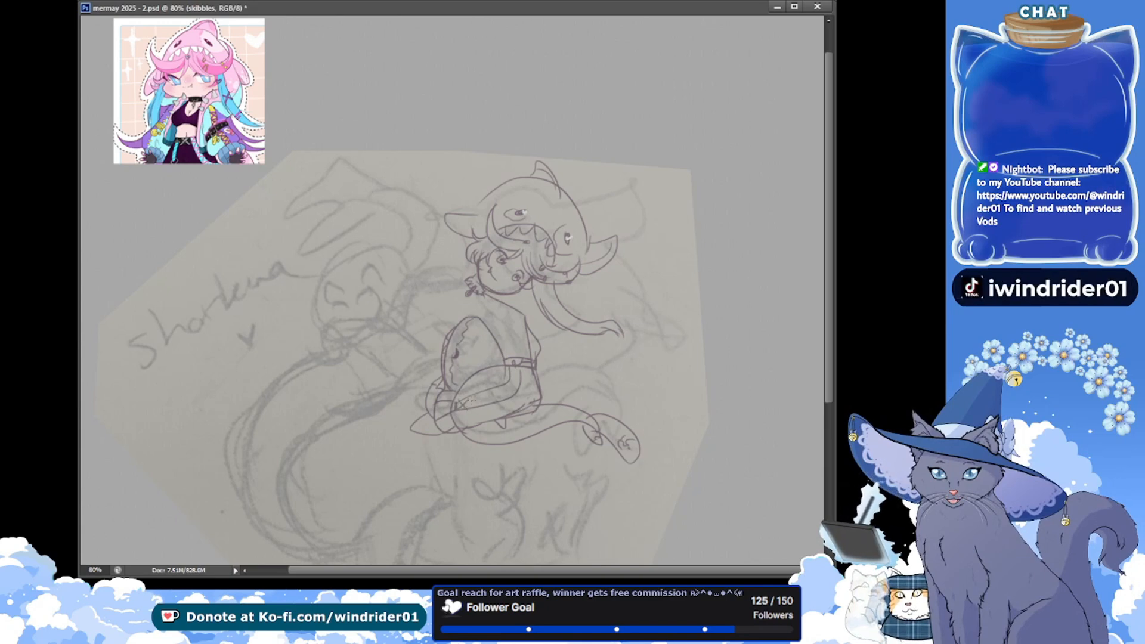
drag(488, 392, 487, 404)
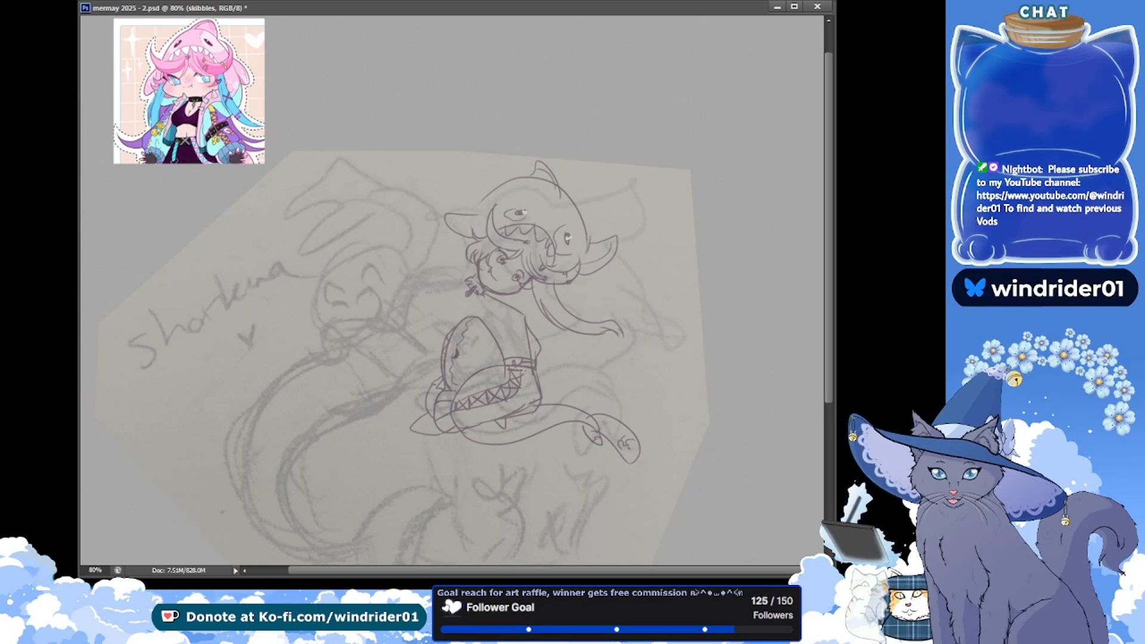
key(ctrl+s)
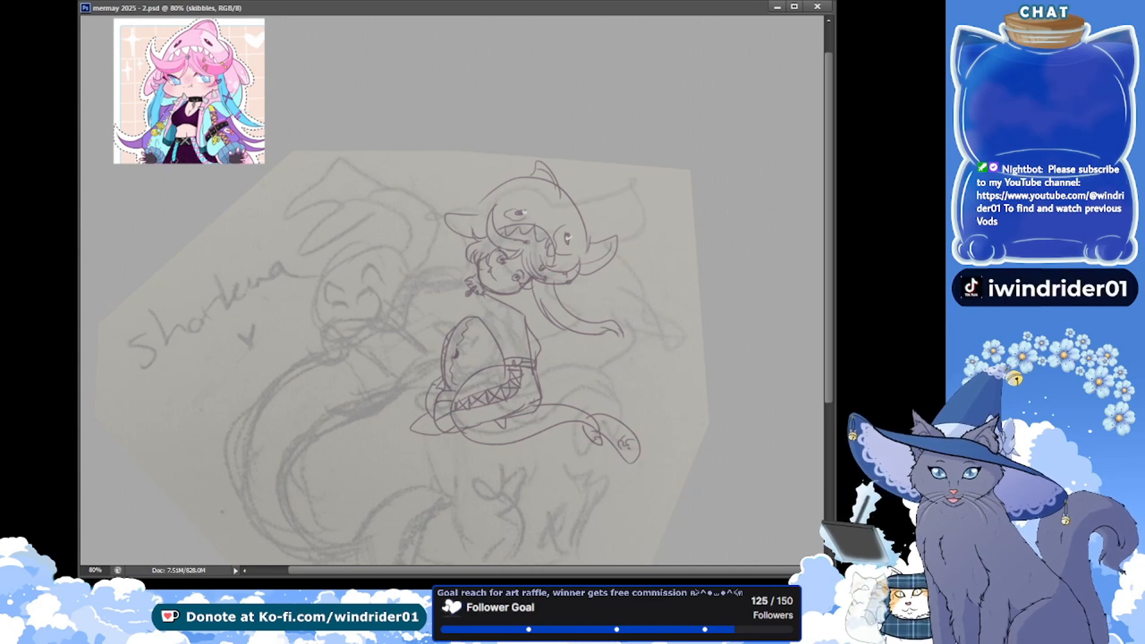
Remove the old shoulder line and draw a spiked collar below the chin with the upper edge of the top beneath it
click(531, 352)
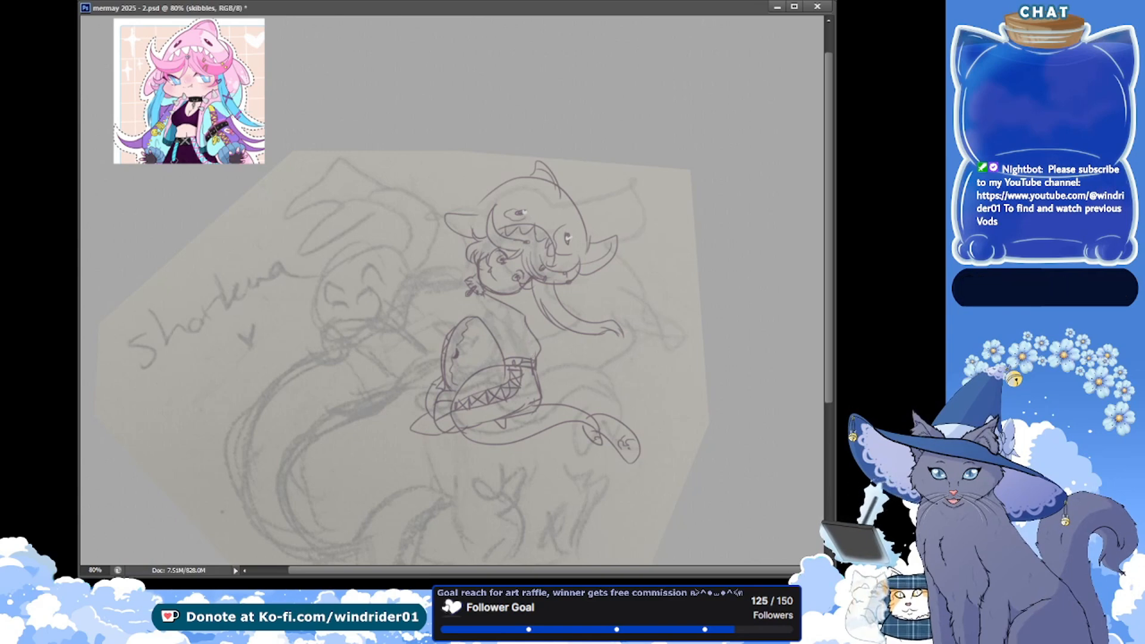
key(ctrl+s)
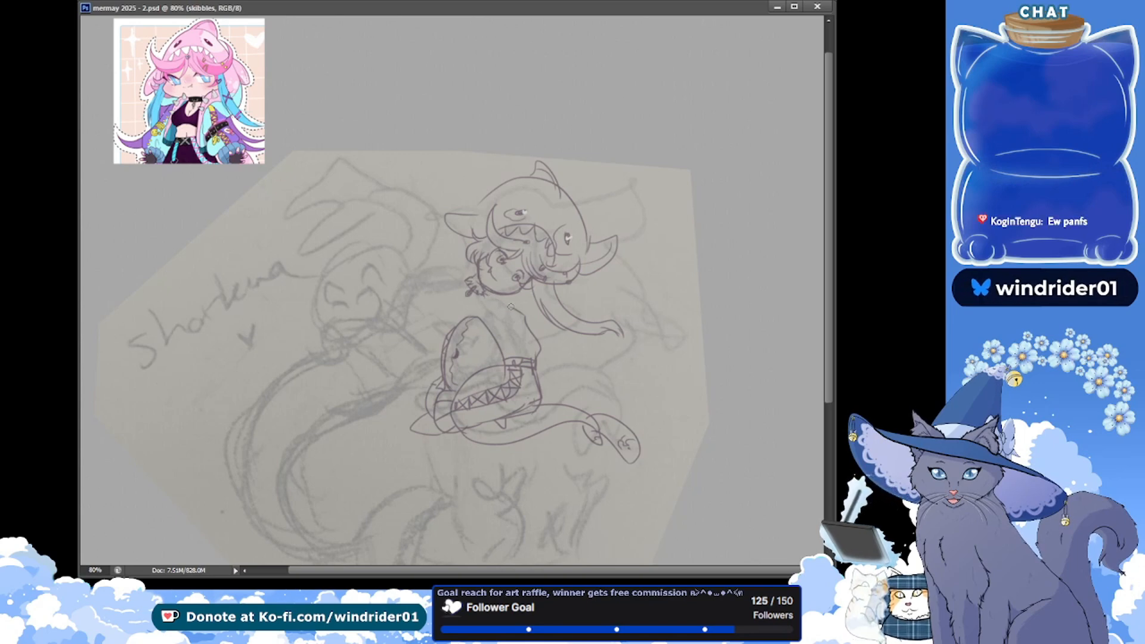
key(ctrl+z)
key(ctrl+s)
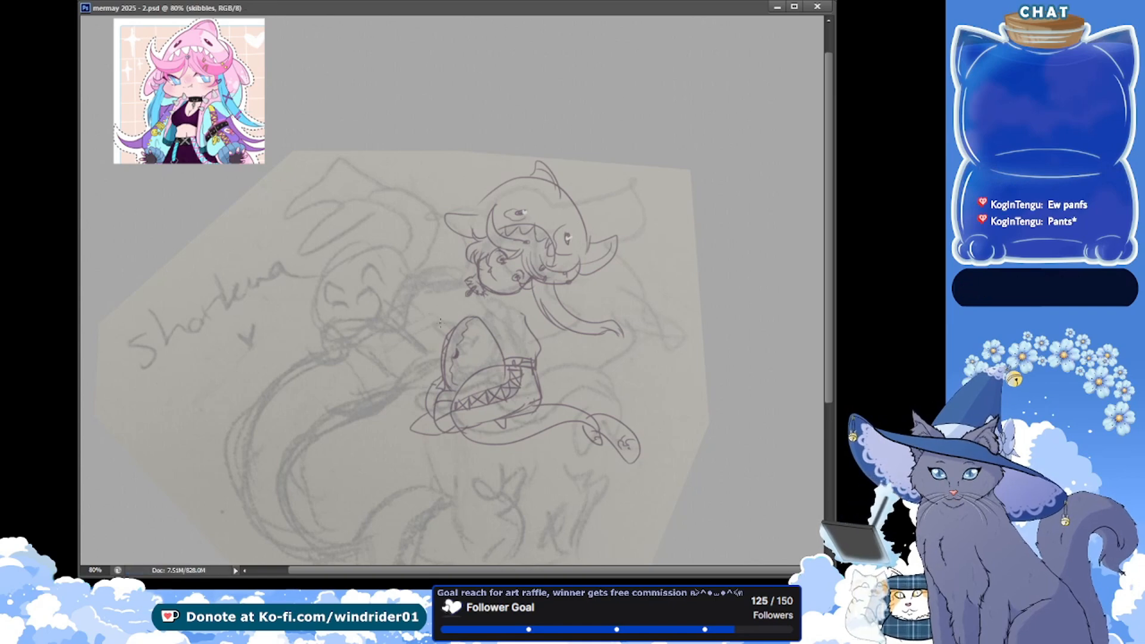
mouse_move(489, 329)
mouse_down()
mouse_move(490, 294)
mouse_move(472, 311)
mouse_move(504, 307)
mouse_move(487, 325)
mouse_move(522, 315)
mouse_move(489, 318)
mouse_up()
key(ctrl+z)
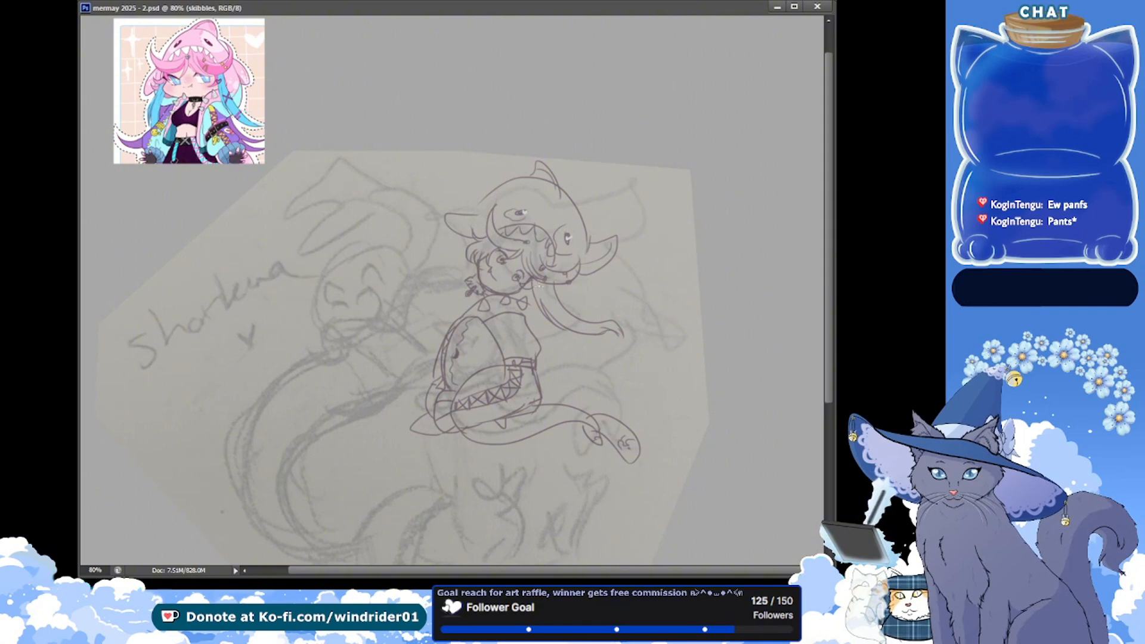
Draw another hair lock falling from the shark hood behind the shoulder and save the document
drag(577, 275, 559, 306)
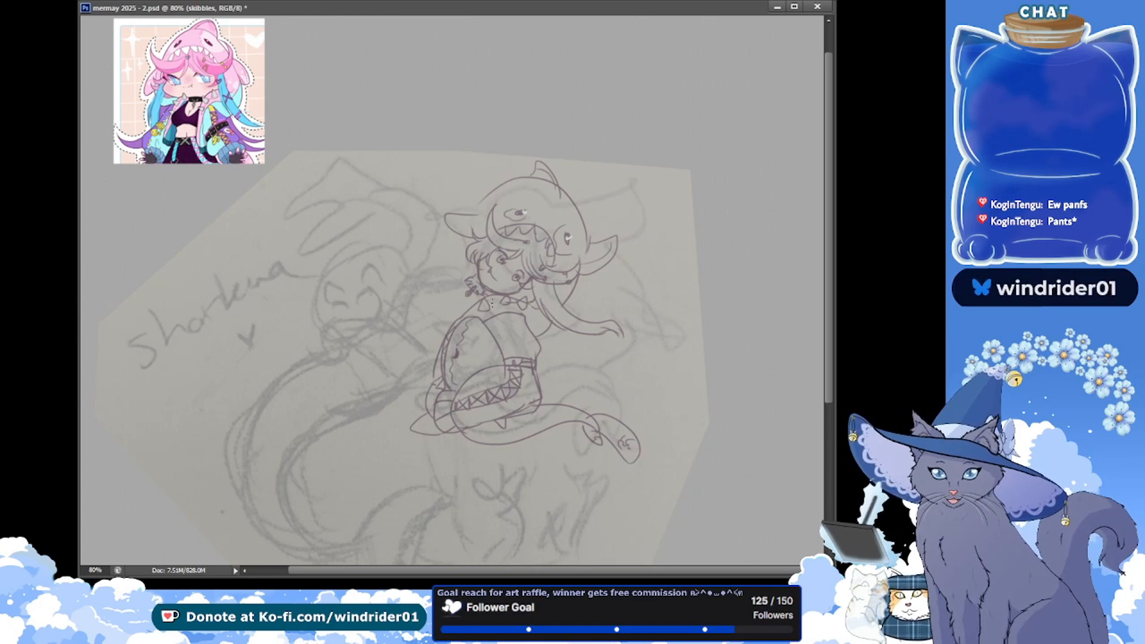
key(ctrl+s)
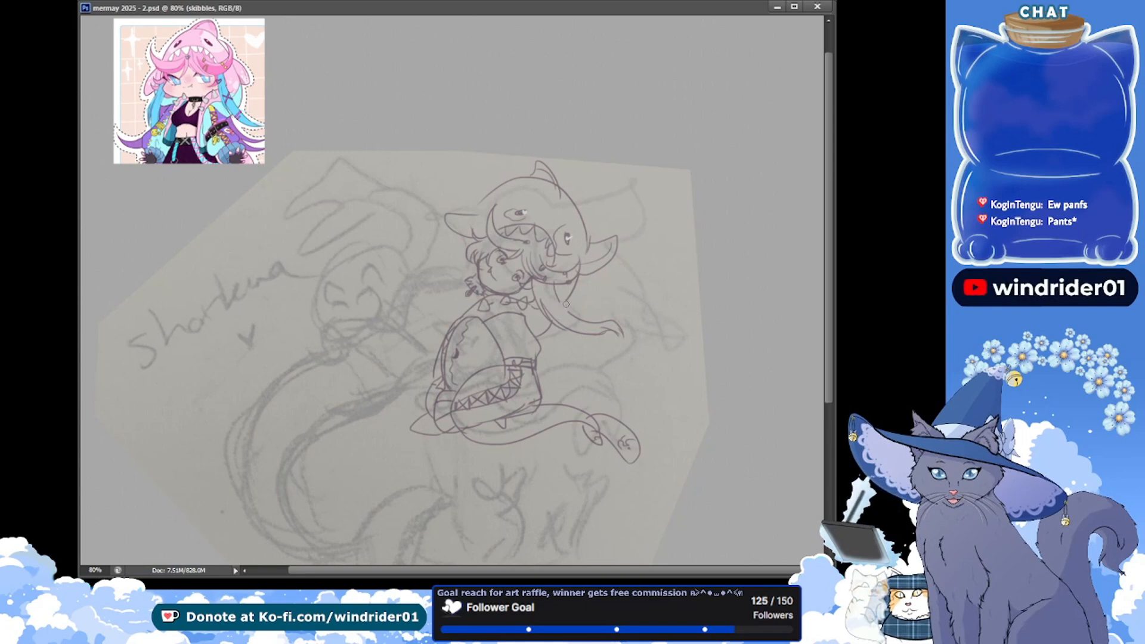
drag(578, 290, 549, 327)
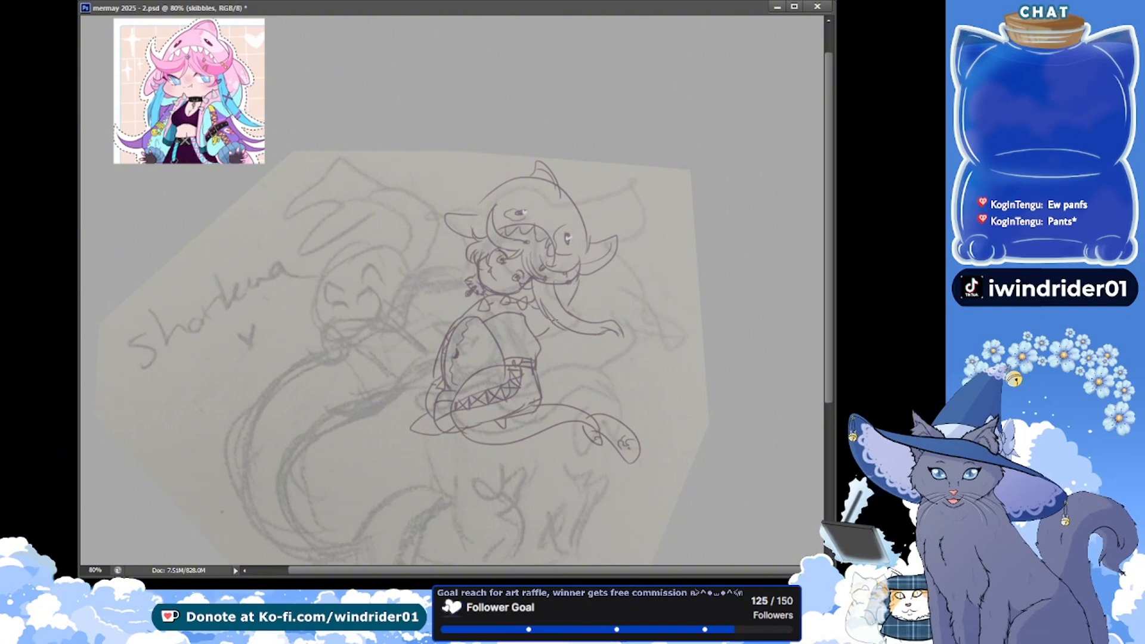
key(ctrl+s)
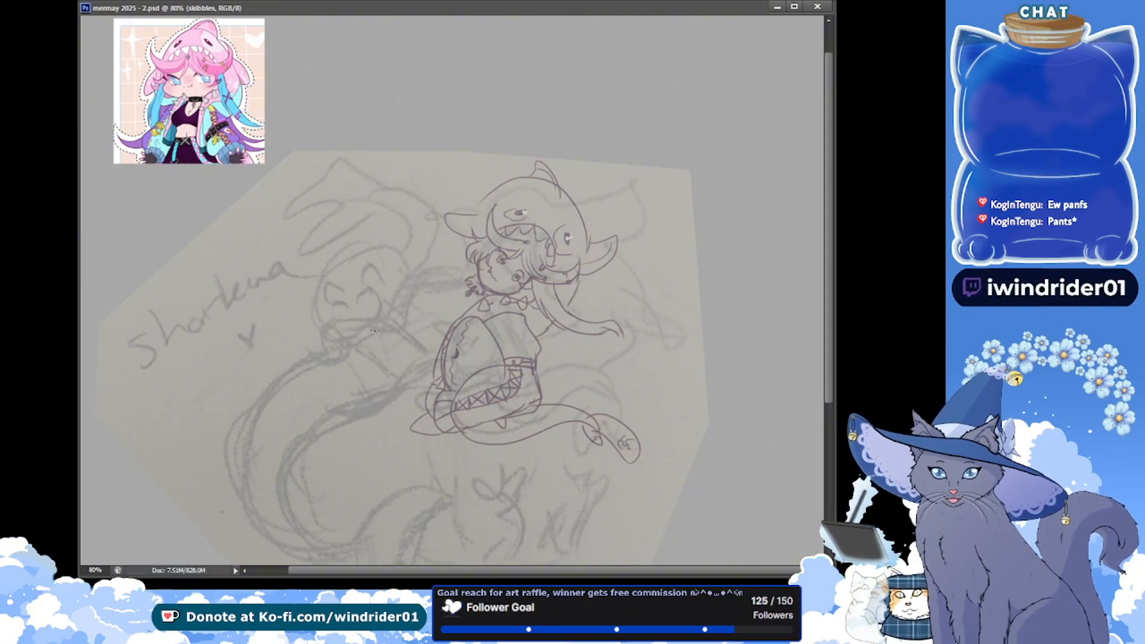
Draw a vertical band down the front of the top to the belt, filled with criss-cross lacing, and save the document
drag(509, 318, 515, 359)
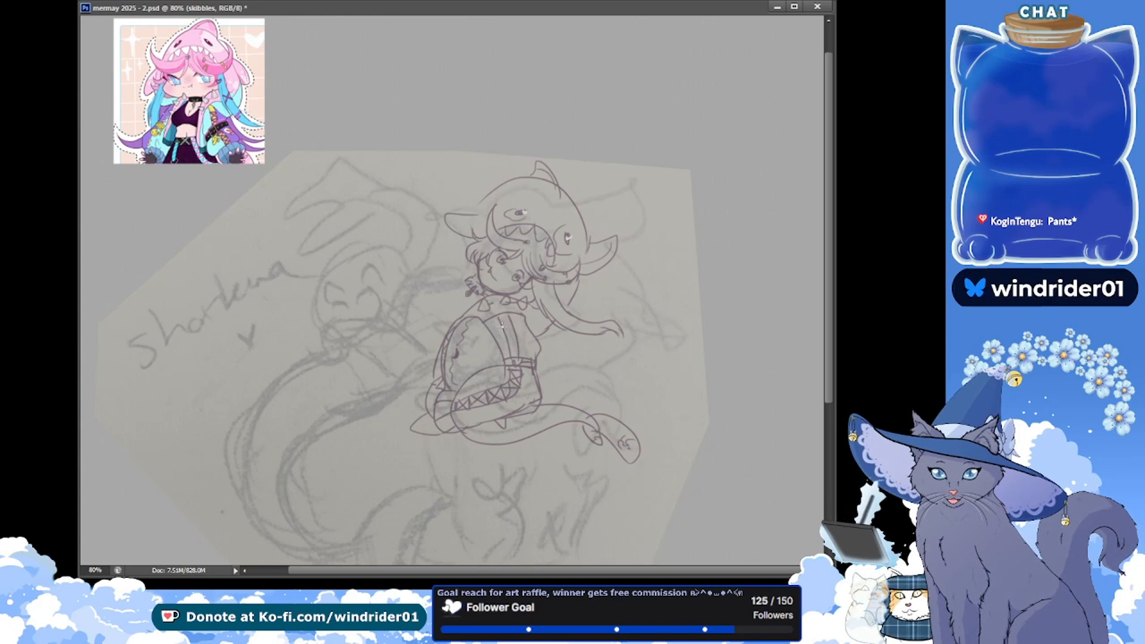
drag(502, 323, 517, 350)
key(ctrl+s)
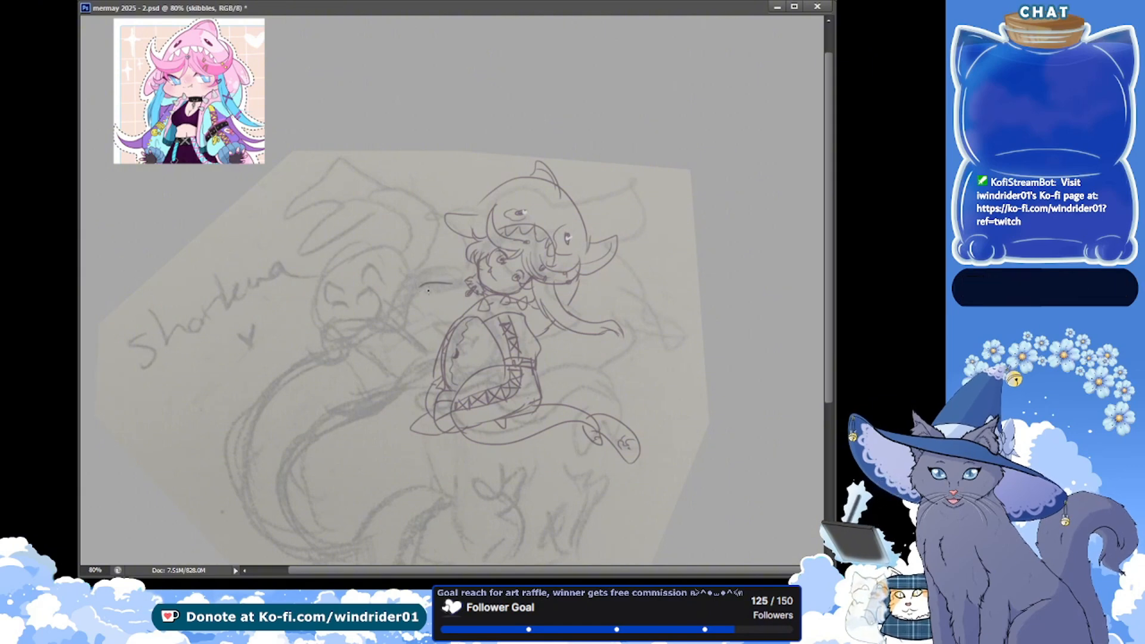
key(ctrl+z)
drag(446, 282, 418, 305)
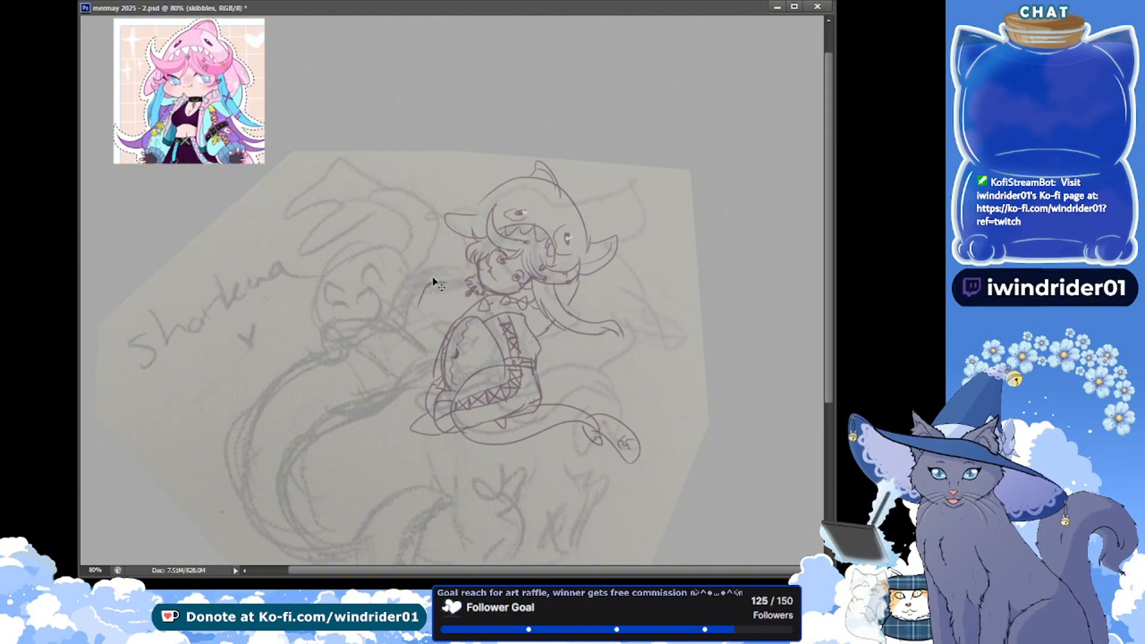
key(ctrl+z)
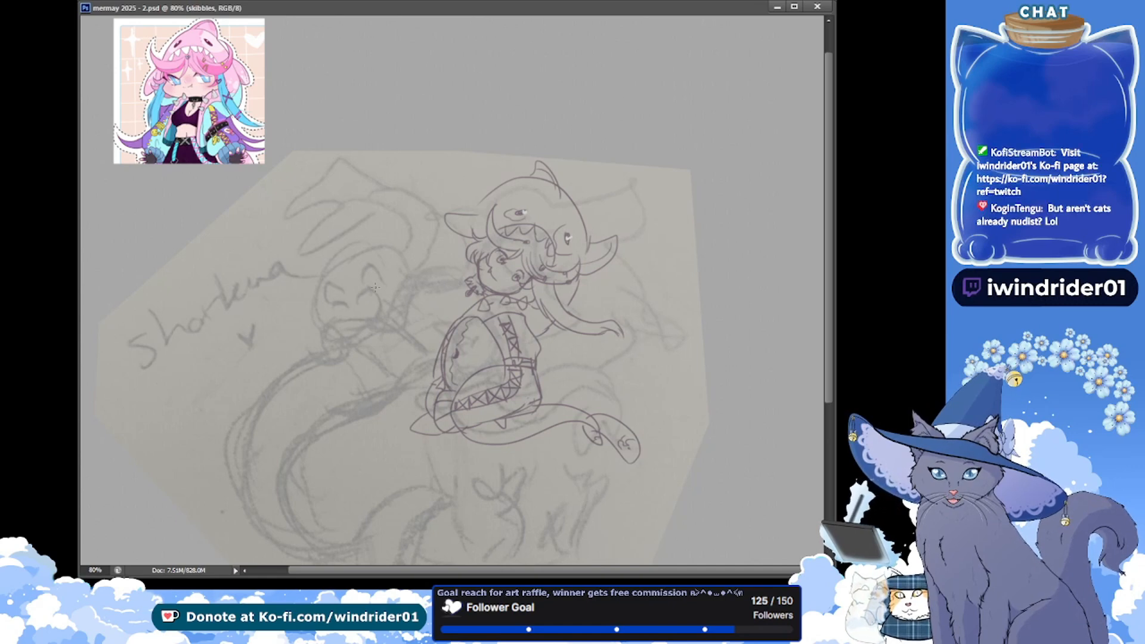
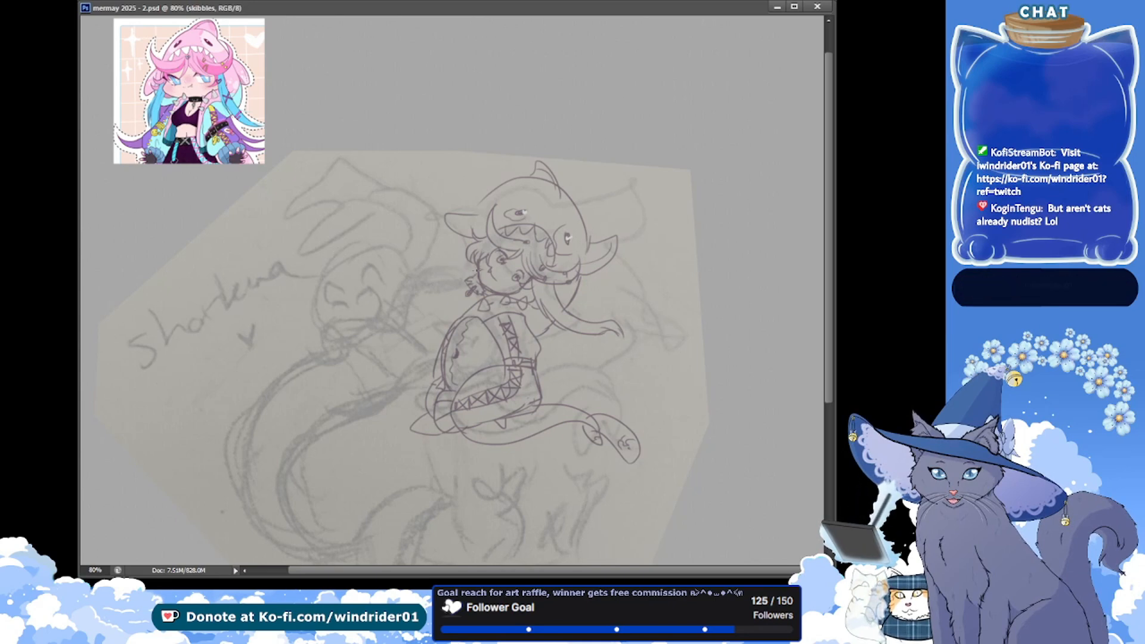
Draw short pointed strokes beside the shark-hooded figure's cheek, remove the stray marks near the tail and save the document
drag(473, 264, 441, 253)
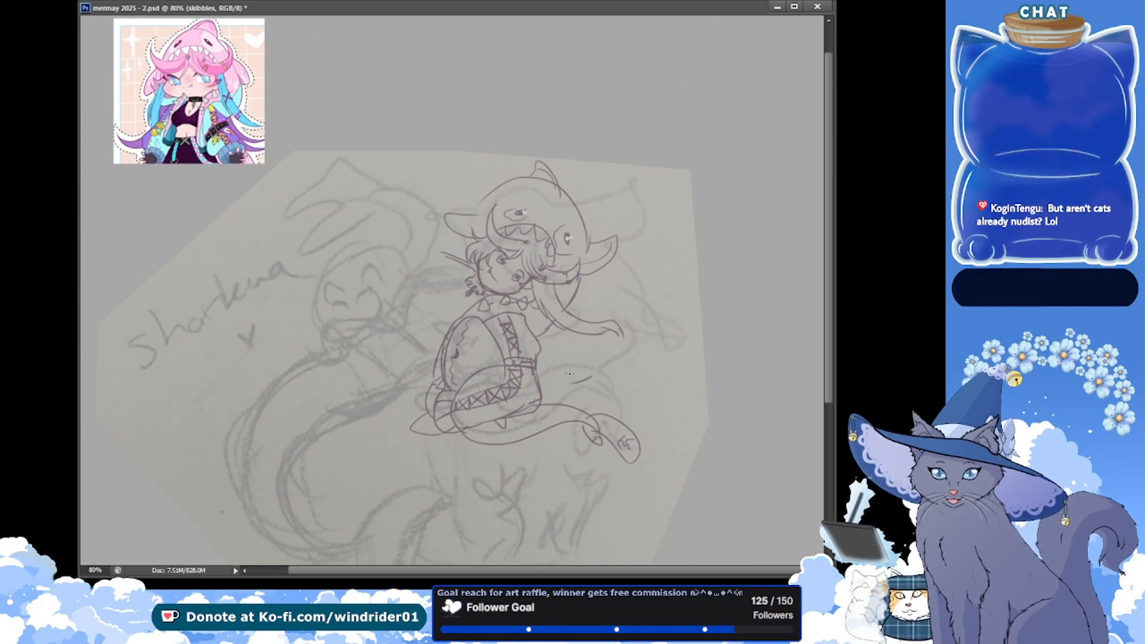
mouse_move(570, 374)
mouse_down()
mouse_move(588, 391)
mouse_move(572, 386)
mouse_up()
drag(265, 275, 288, 285)
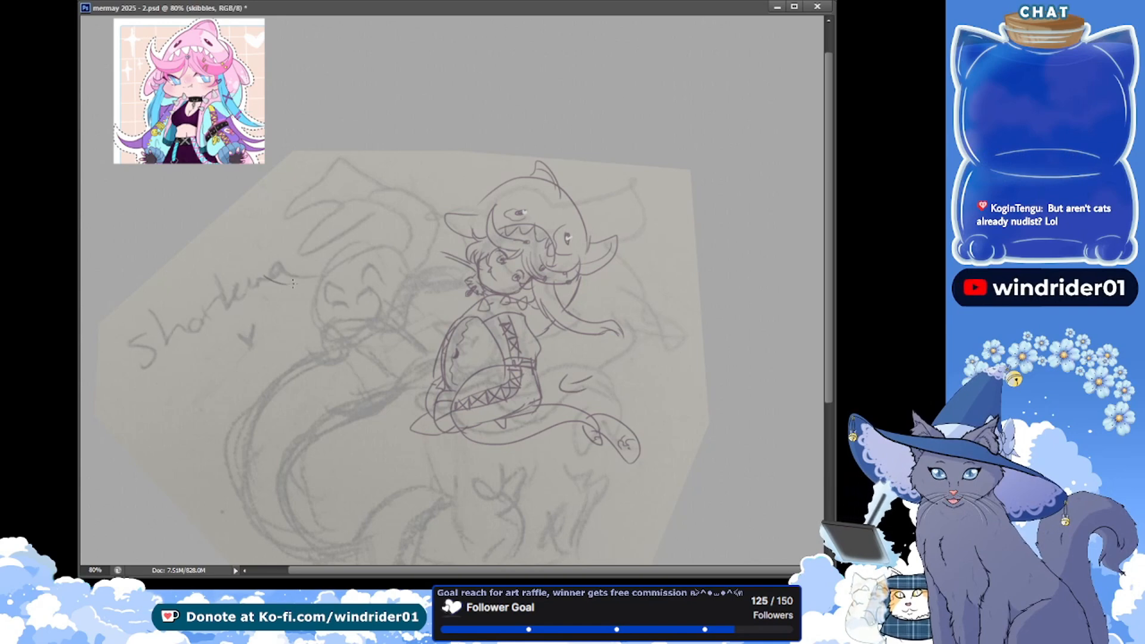
key(ctrl+alt+z)
key(ctrl+alt+z)
key(ctrl+alt+z)
key(ctrl+s)
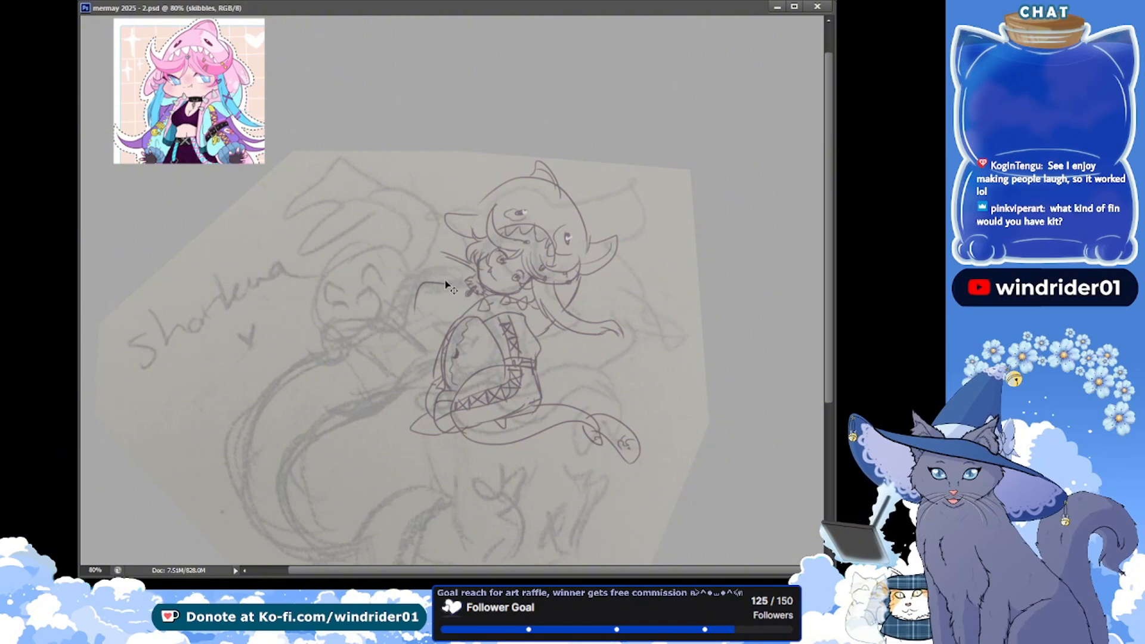
drag(444, 282, 421, 307)
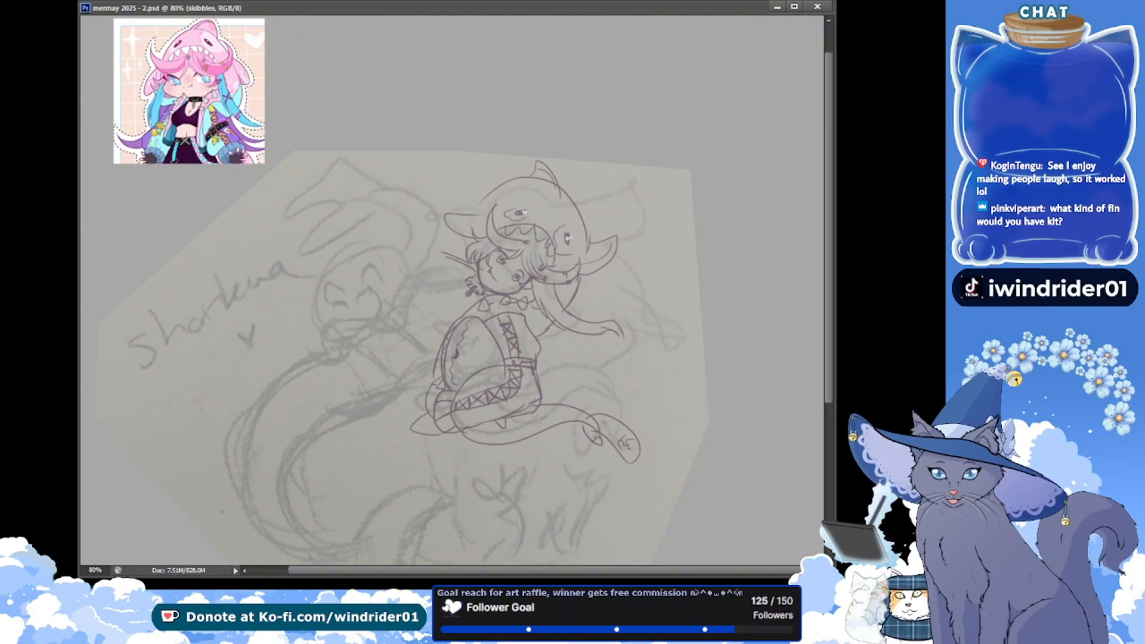
drag(454, 261, 423, 293)
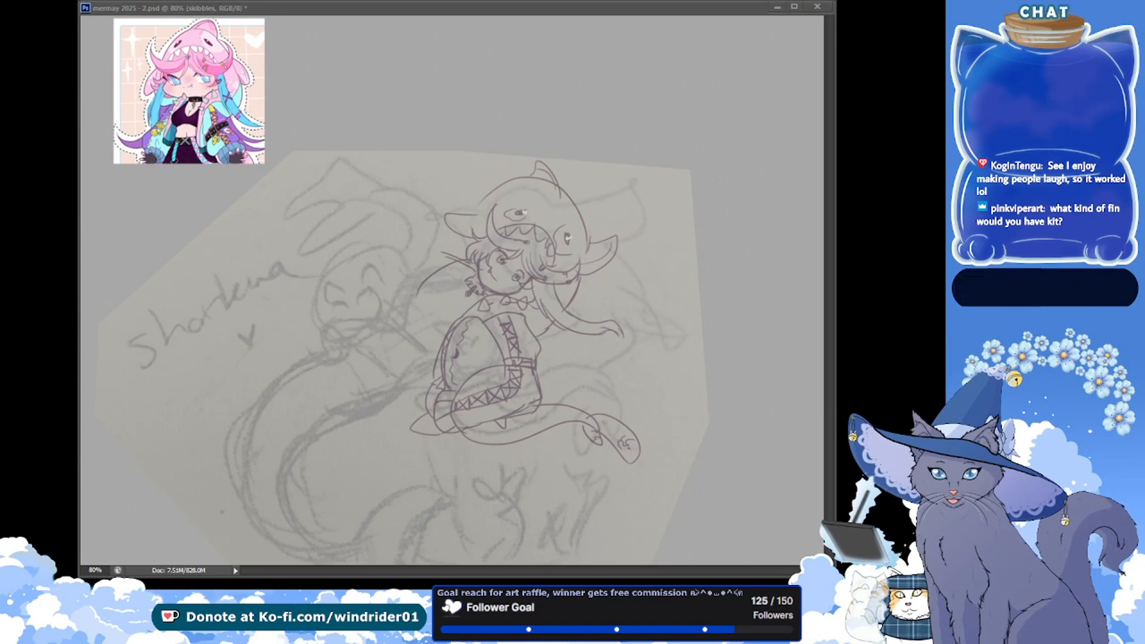
click(123, 233)
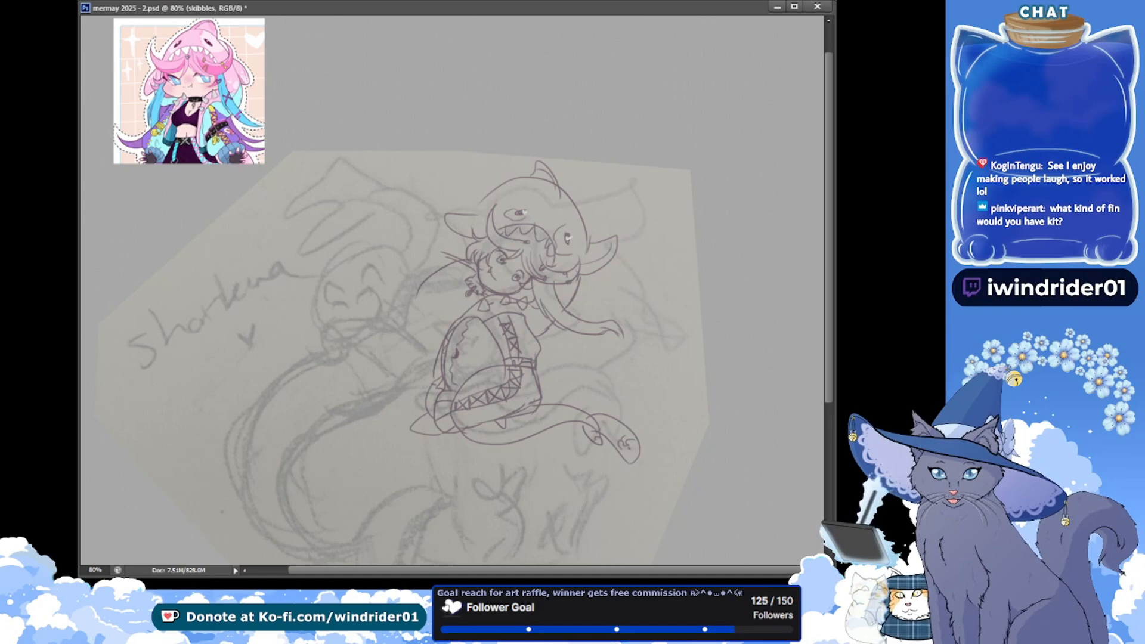
key(ctrl+s)
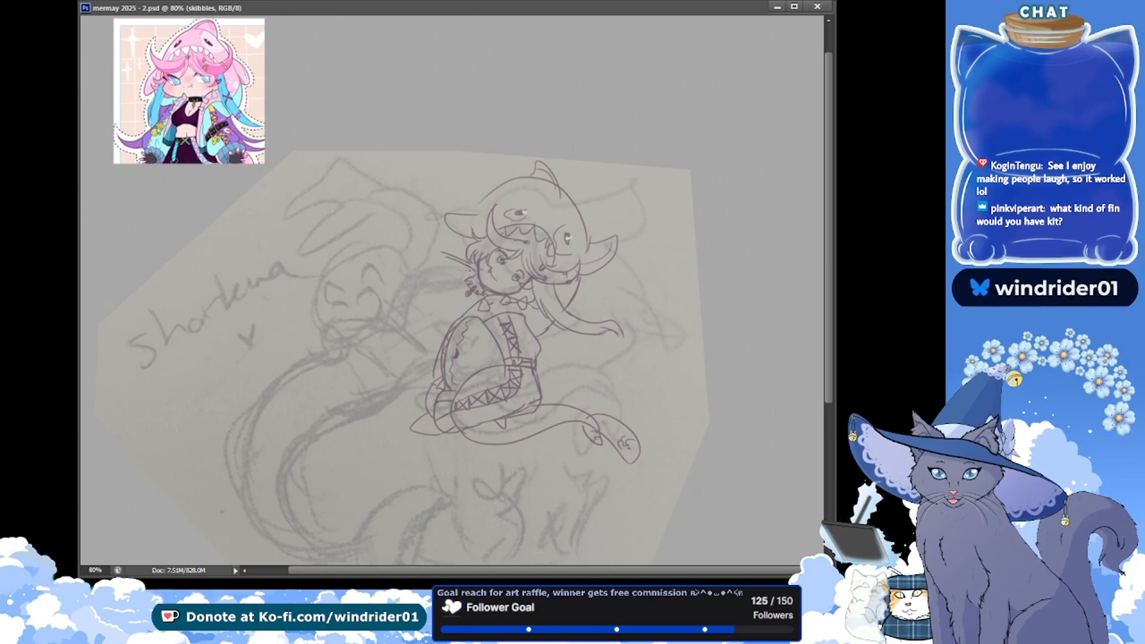
Draw a curved outline reaching outward from beside the hooded figure's cheek, add small pointed shapes along it and save the document
drag(398, 306, 471, 269)
key(ctrl+z)
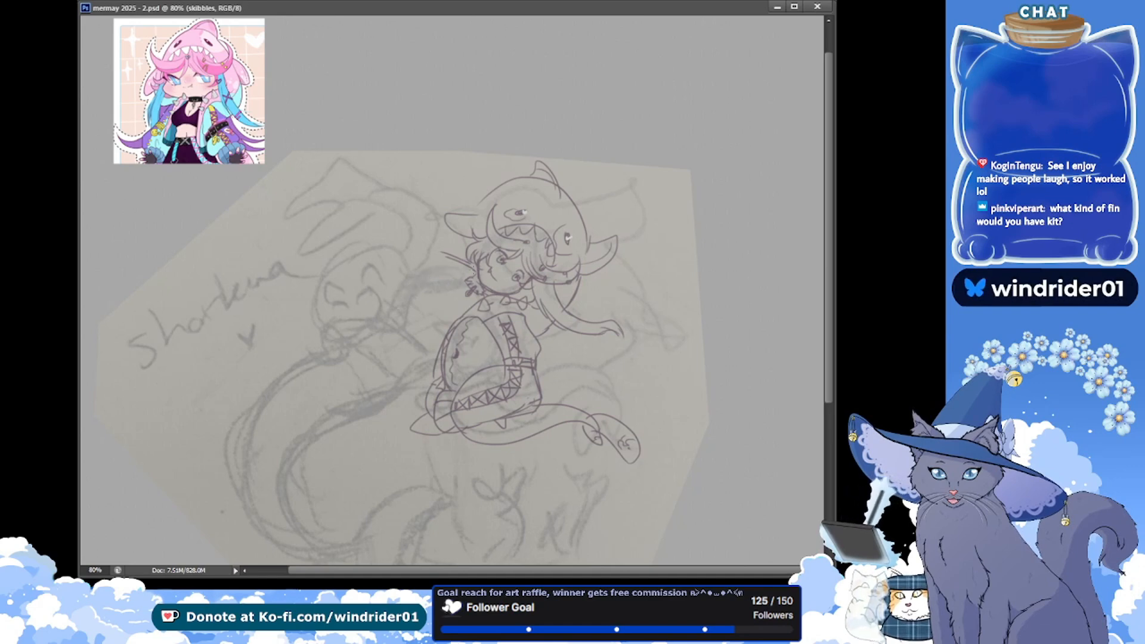
mouse_move(405, 292)
mouse_down()
mouse_move(470, 269)
mouse_move(478, 280)
mouse_move(477, 266)
mouse_up()
key(ctrl+z)
key(ctrl+z)
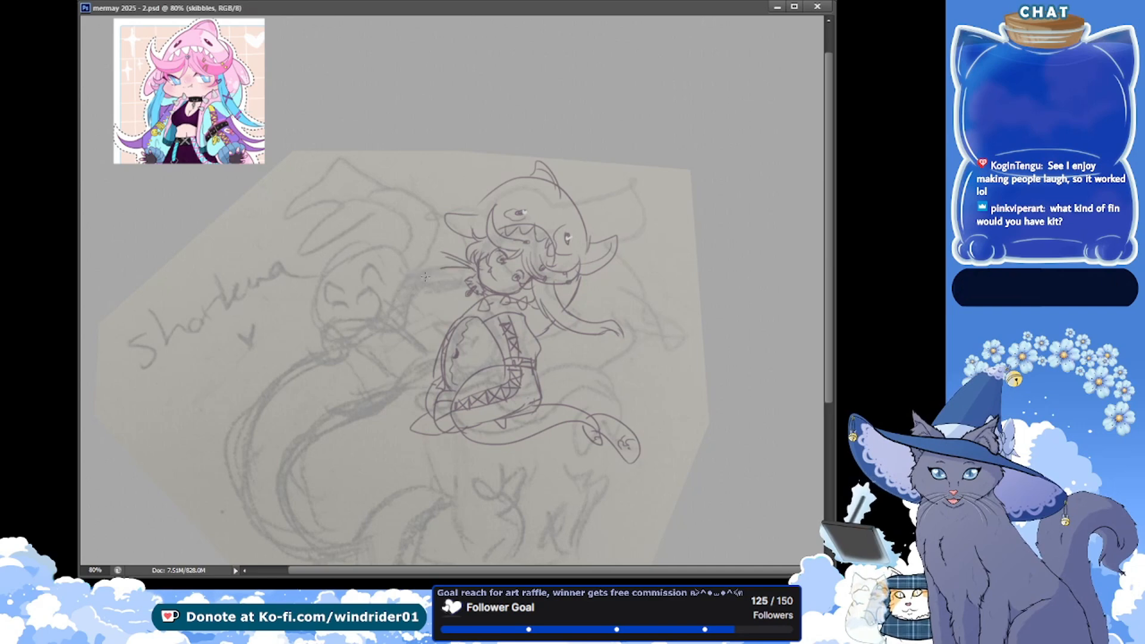
mouse_move(411, 288)
mouse_down()
mouse_move(475, 268)
mouse_move(406, 293)
mouse_move(465, 264)
mouse_move(434, 266)
mouse_move(410, 289)
mouse_move(461, 273)
mouse_move(446, 268)
mouse_move(411, 294)
mouse_move(460, 266)
mouse_up()
key(ctrl+z)
key(ctrl+z)
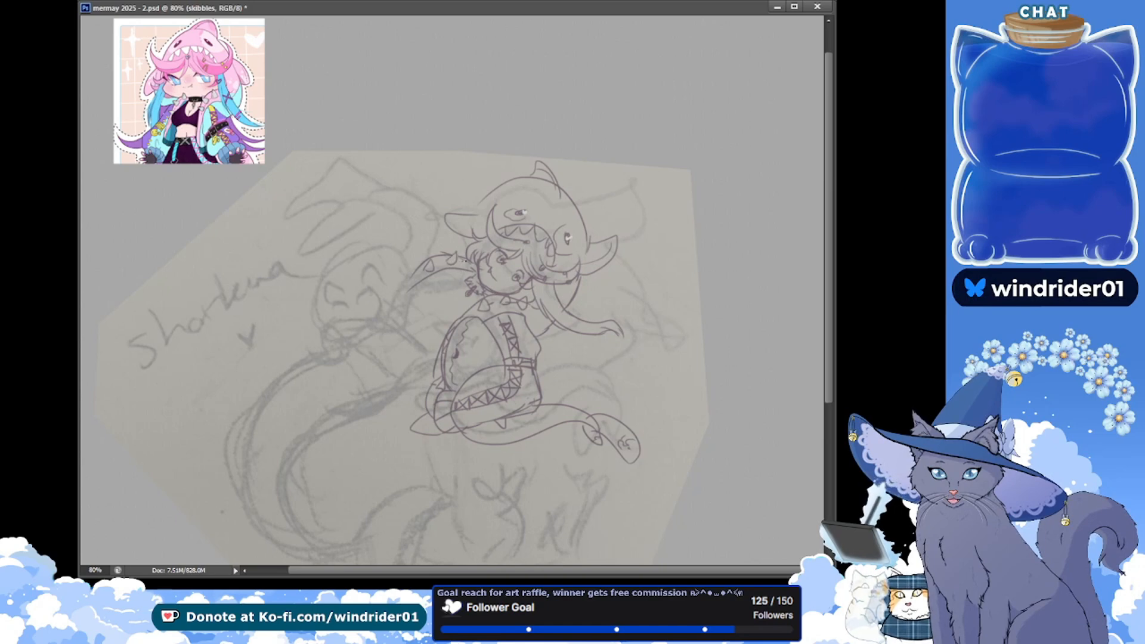
key(ctrl+s)
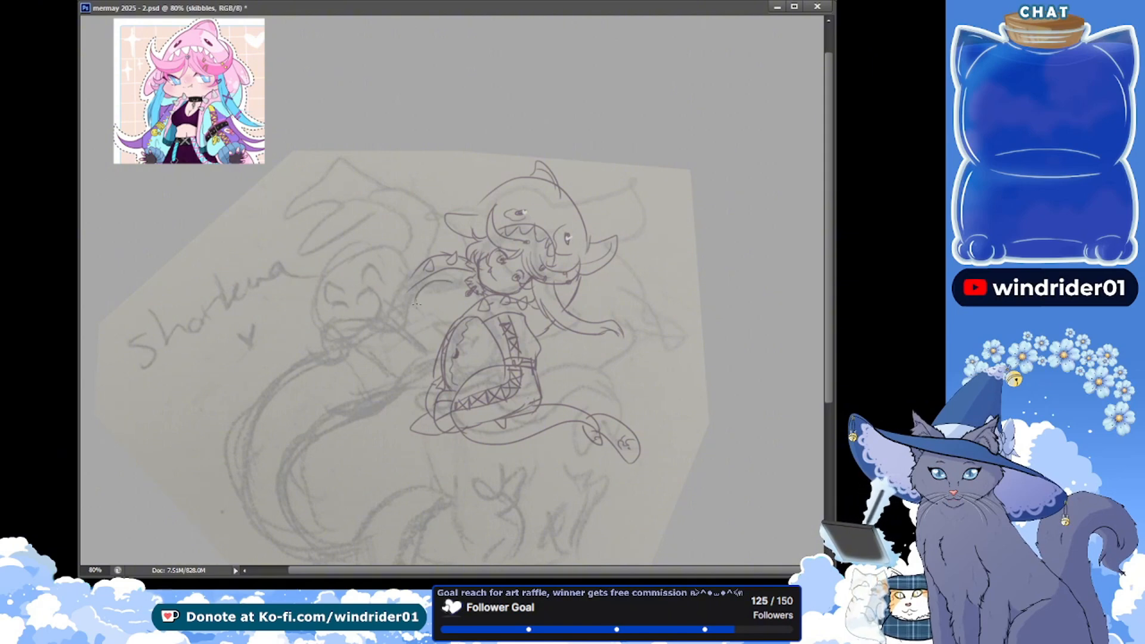
Sketch the lower part of the curved shape beside the cheek, joining it down to the body, with a pointed lock below the chin
drag(438, 268, 409, 292)
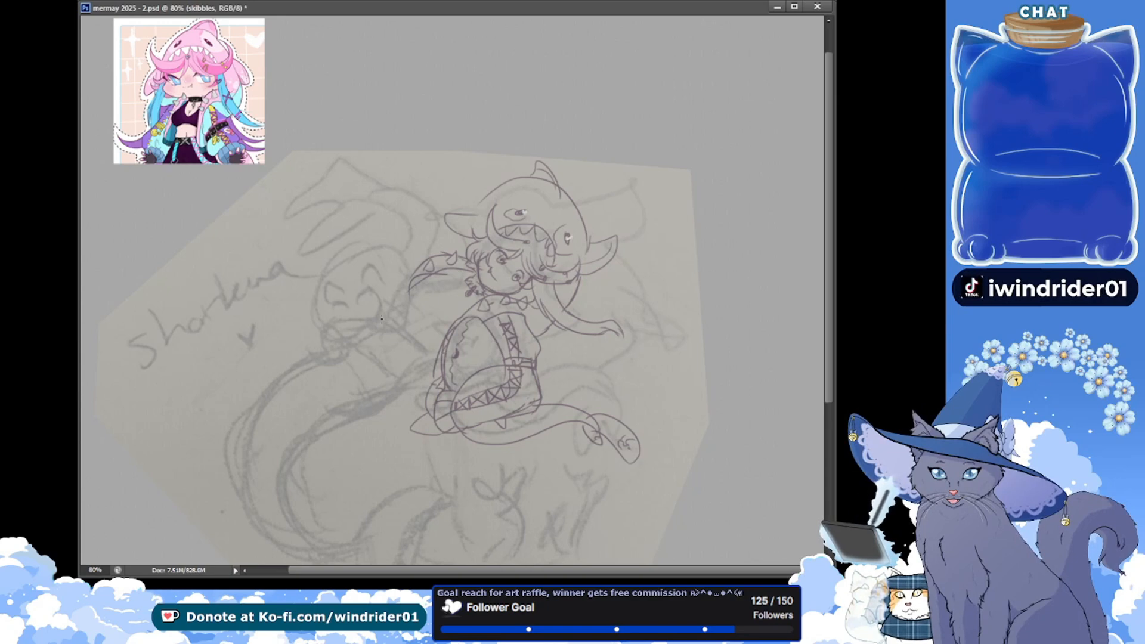
key(ctrl+z)
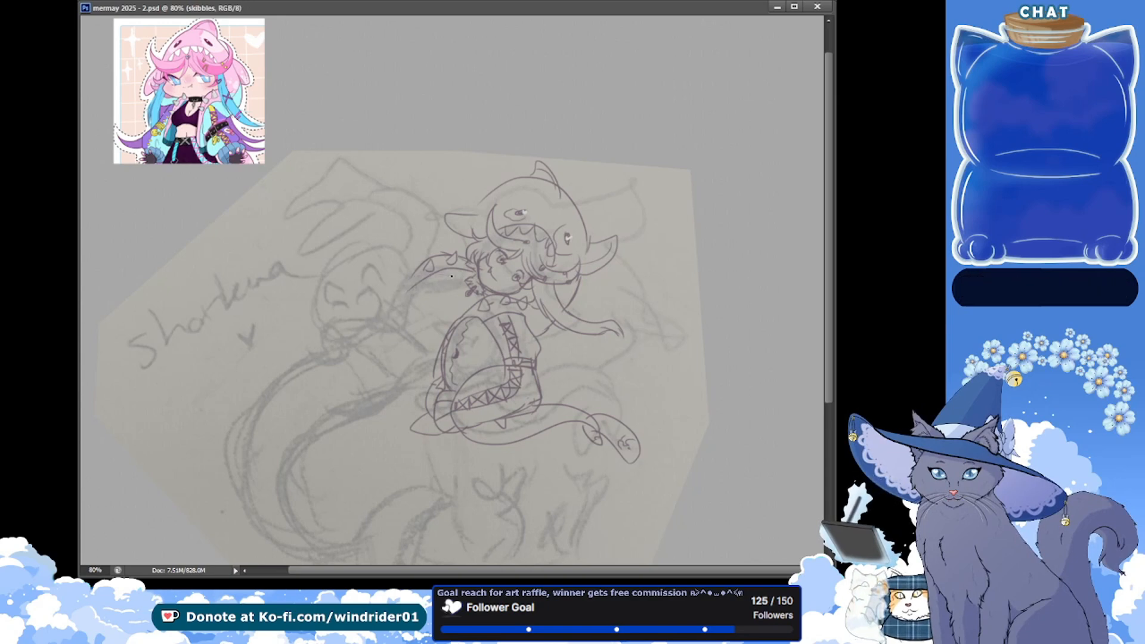
mouse_move(444, 274)
mouse_down()
mouse_move(412, 306)
mouse_move(441, 286)
mouse_up()
key(ctrl+z)
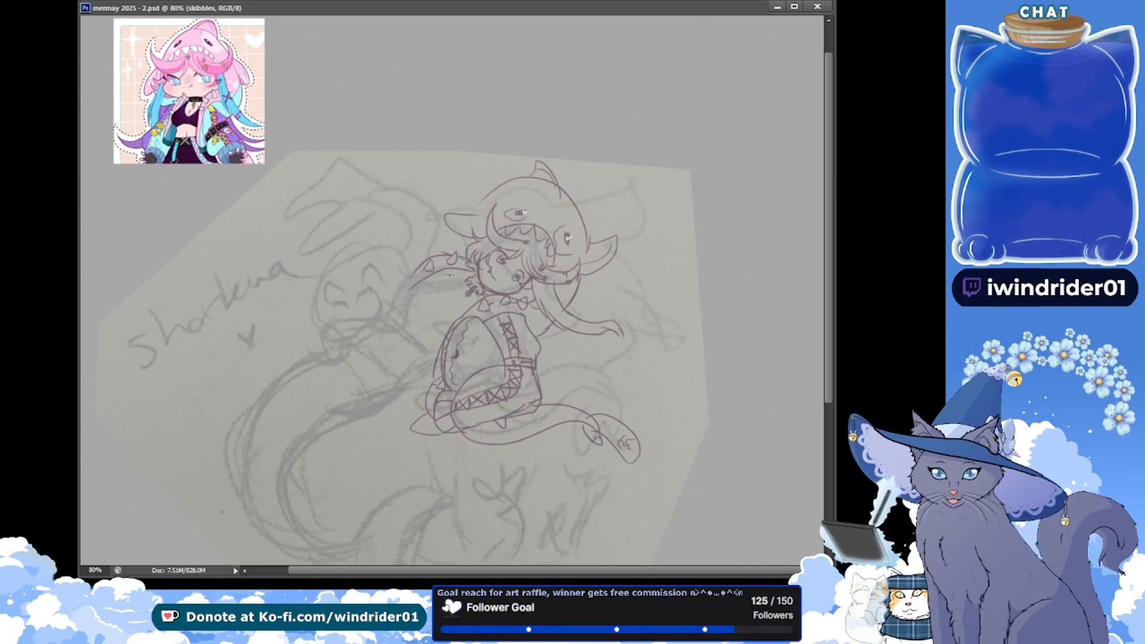
key(ctrl+z)
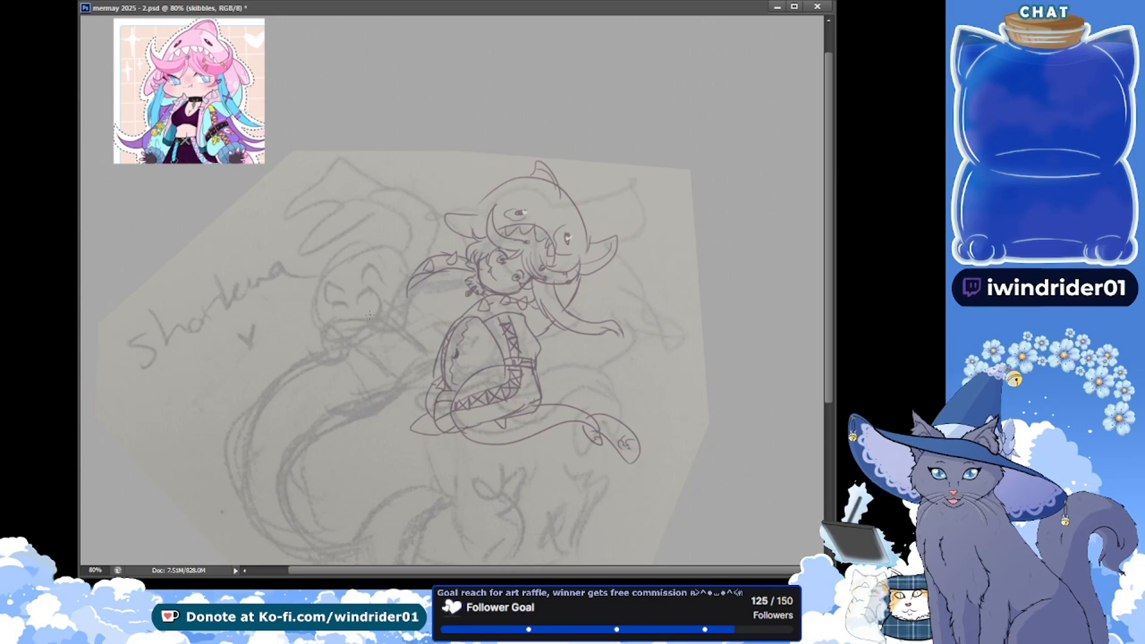
key(ctrl+z)
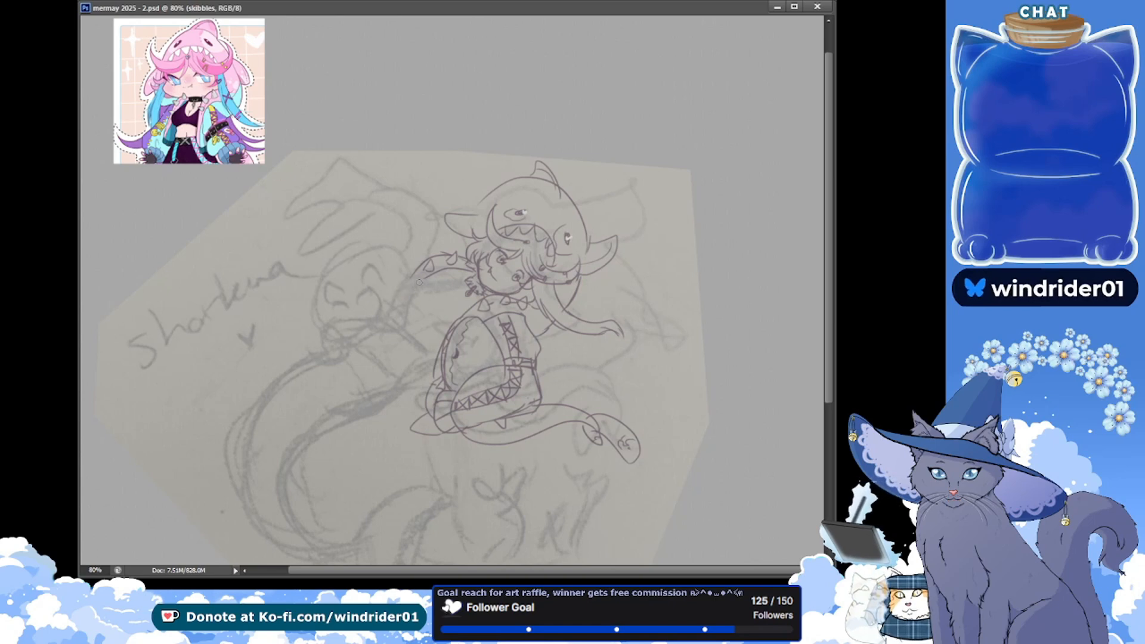
drag(419, 283, 409, 295)
key(ctrl+z)
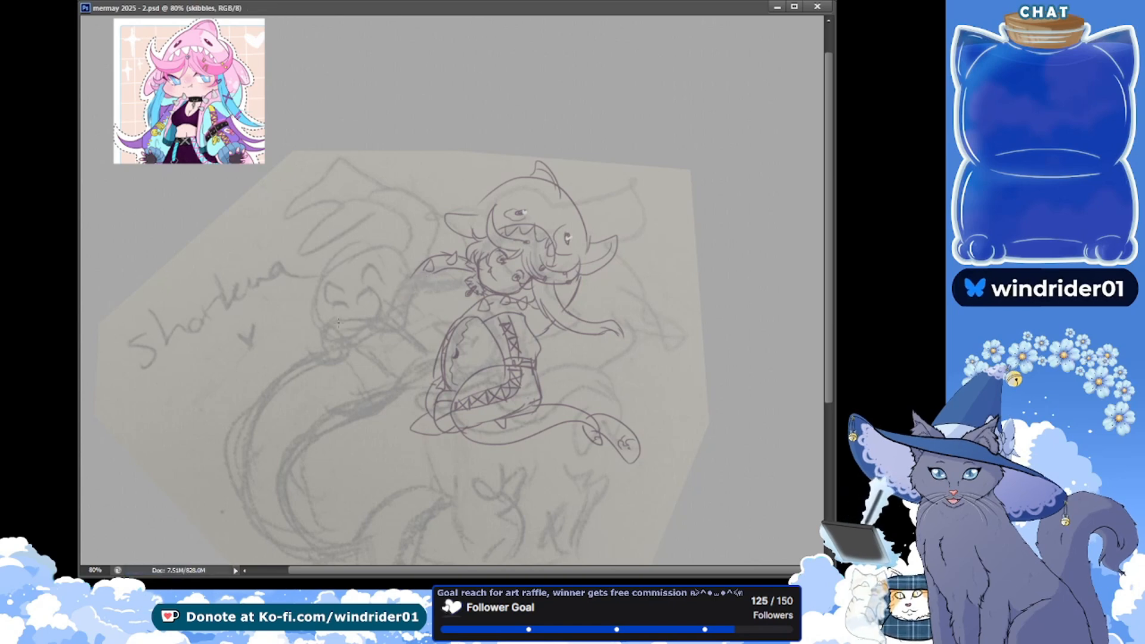
mouse_move(465, 274)
mouse_down()
mouse_move(430, 276)
mouse_move(416, 301)
mouse_up()
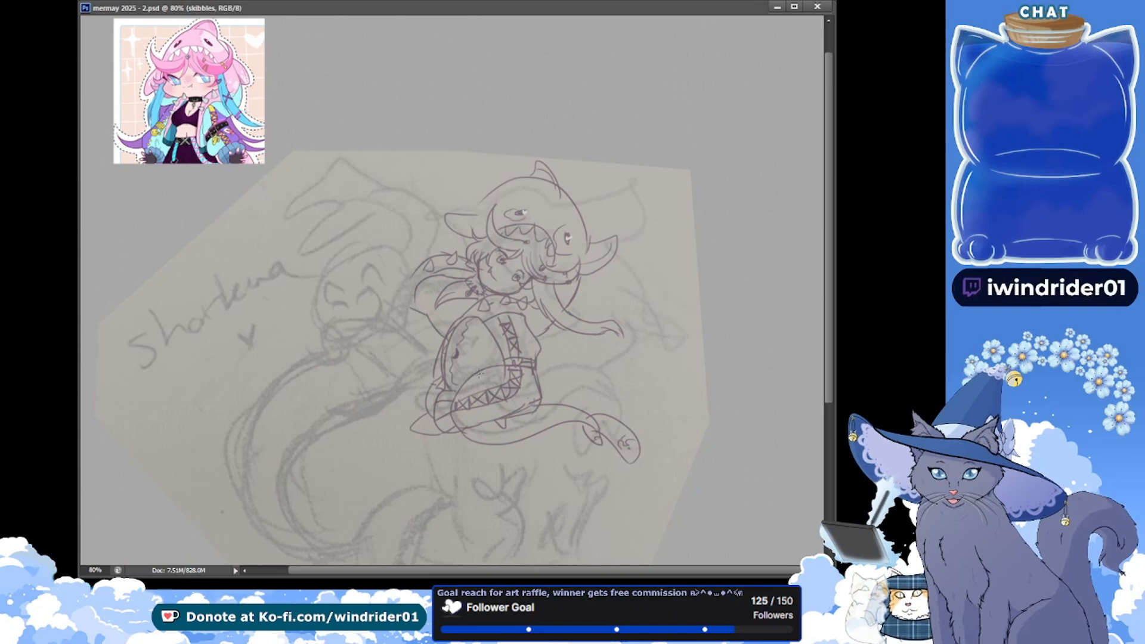
Draw two small circles on the lower body, one on either side of the laced thigh band, and save the document
key(alt+Tab)
click(455, 300)
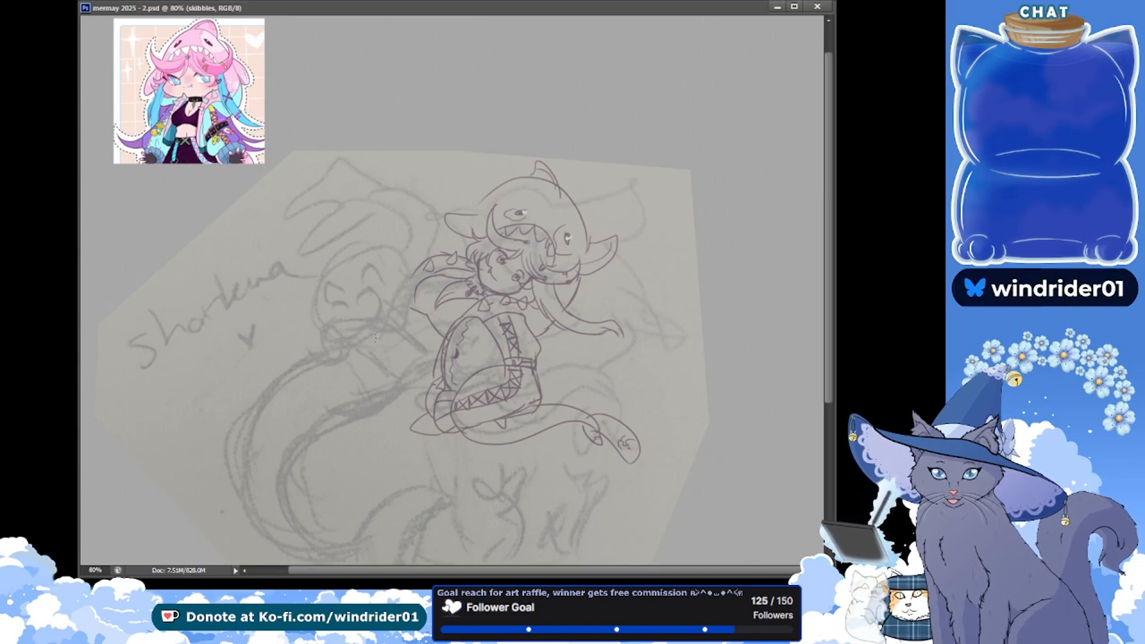
click(500, 408)
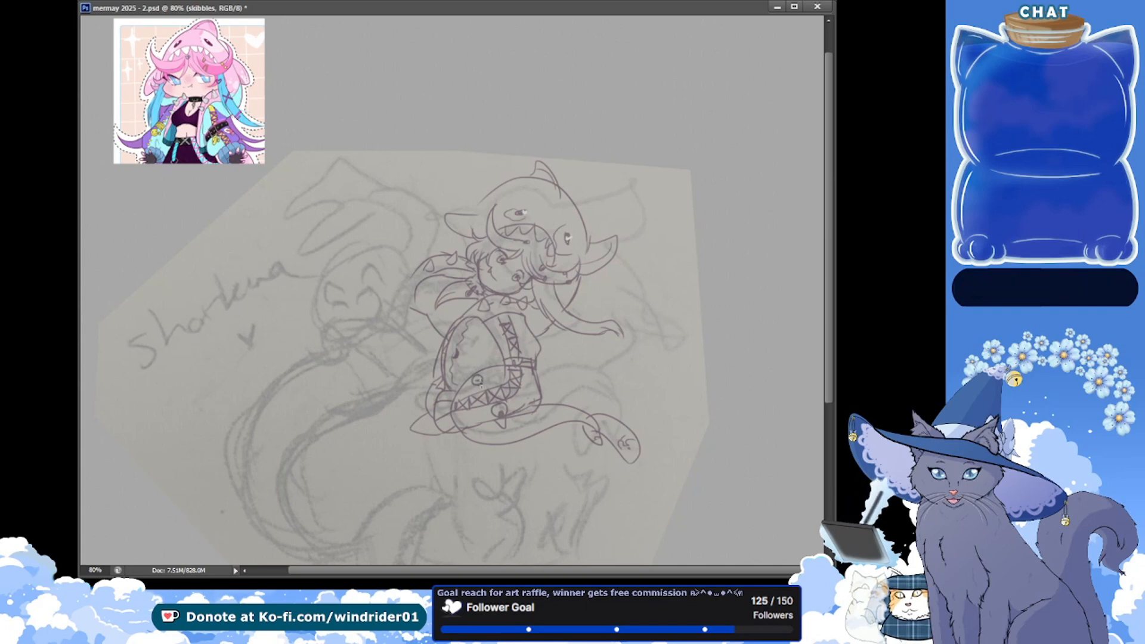
key(ctrl+s)
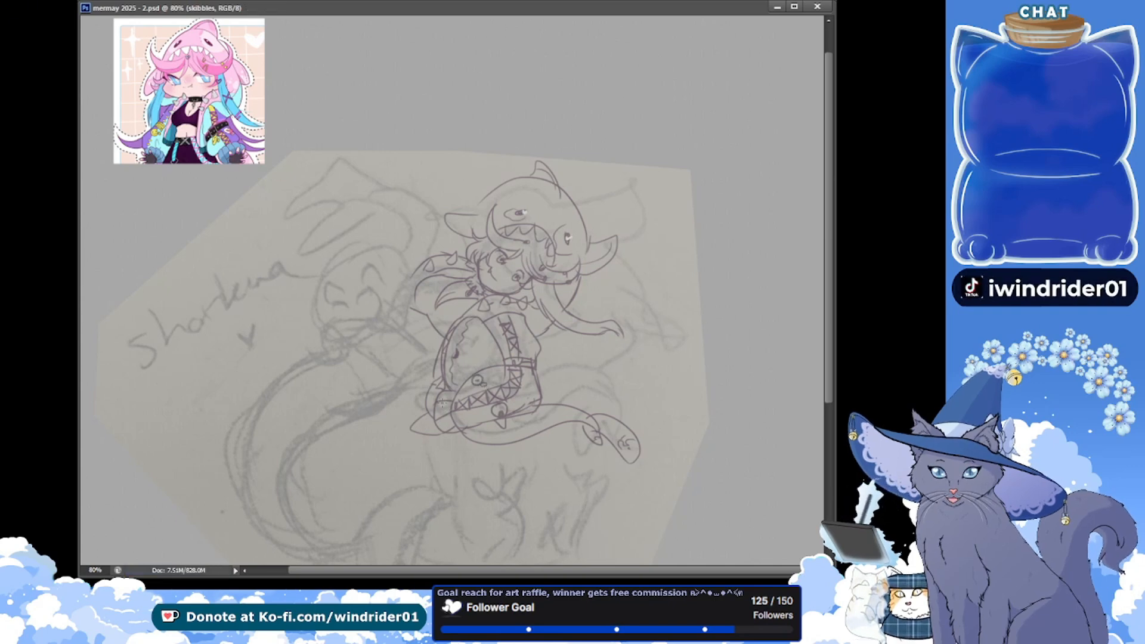
Trace the rounded face outline of the second figure over its pencil sketch and save the document
key(alt+Tab)
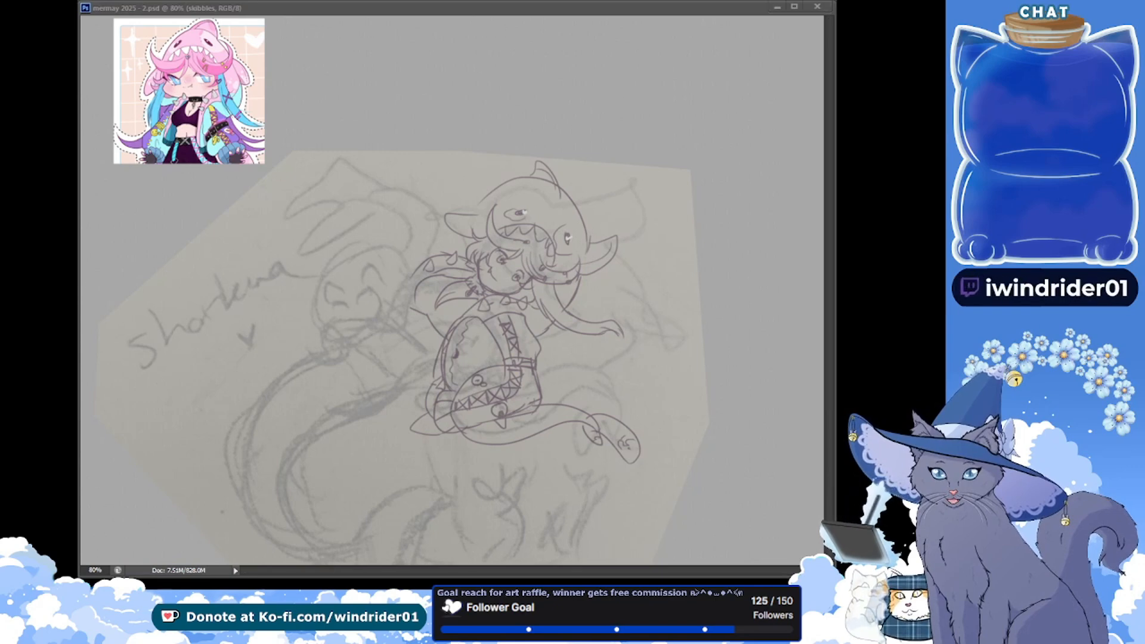
click(234, 204)
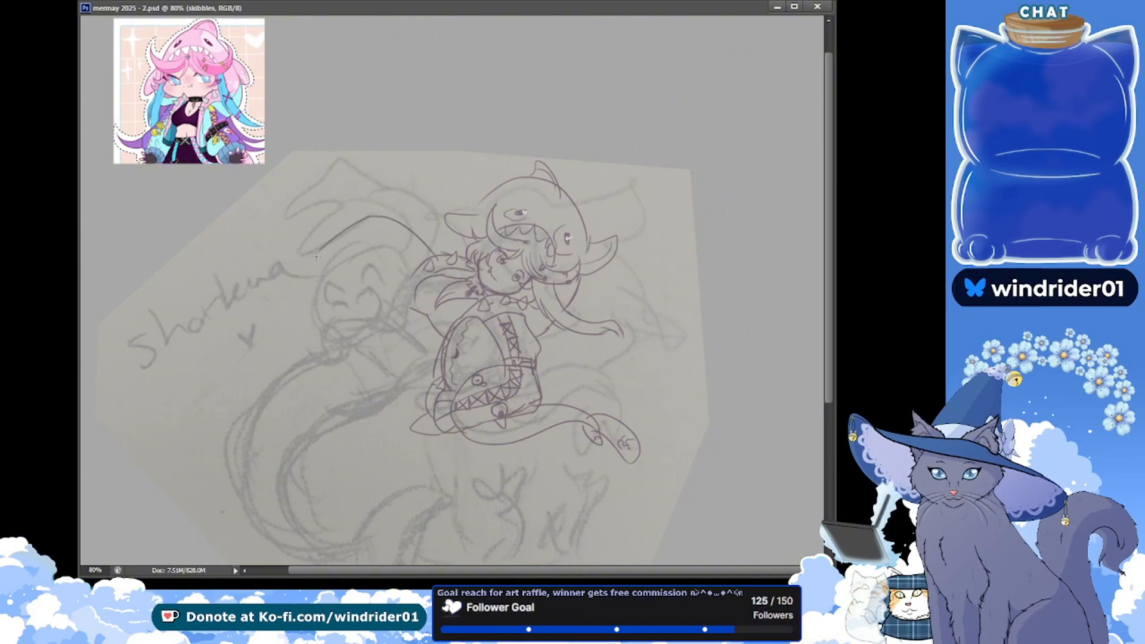
drag(458, 257, 323, 284)
key(ctrl+z)
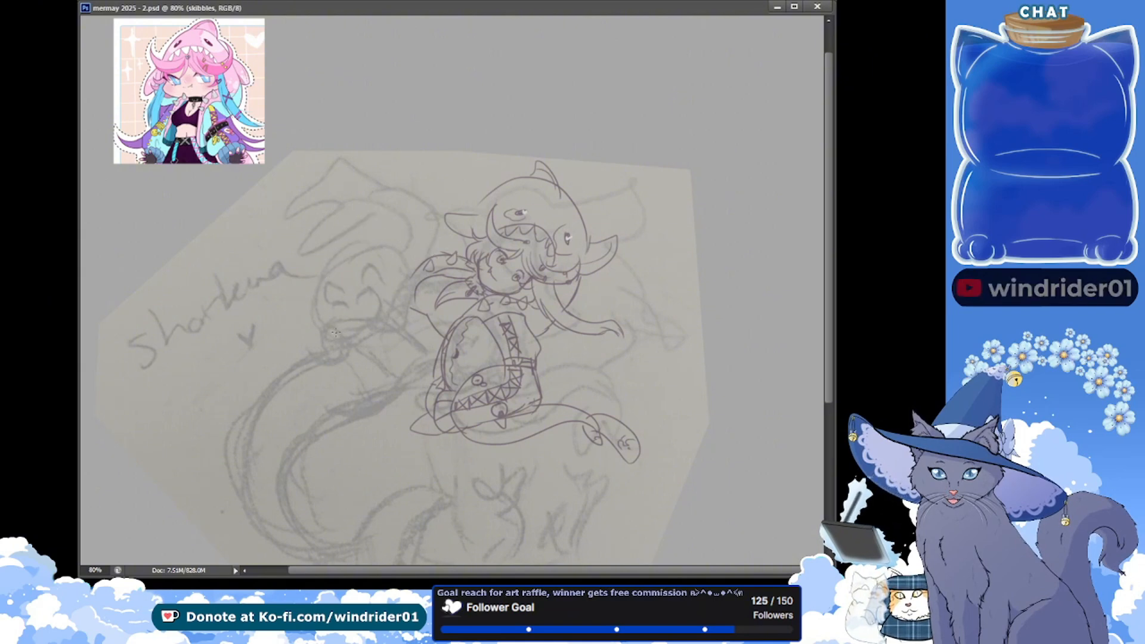
mouse_move(317, 276)
mouse_down()
mouse_move(358, 331)
mouse_move(404, 324)
mouse_up()
drag(405, 256, 408, 327)
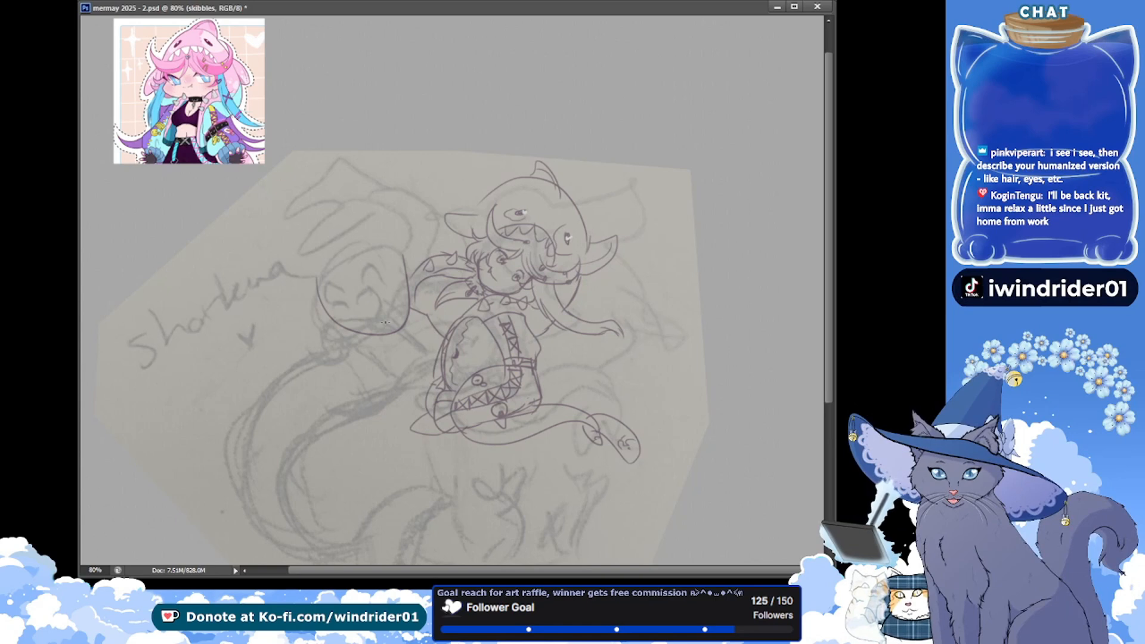
key(ctrl+s)
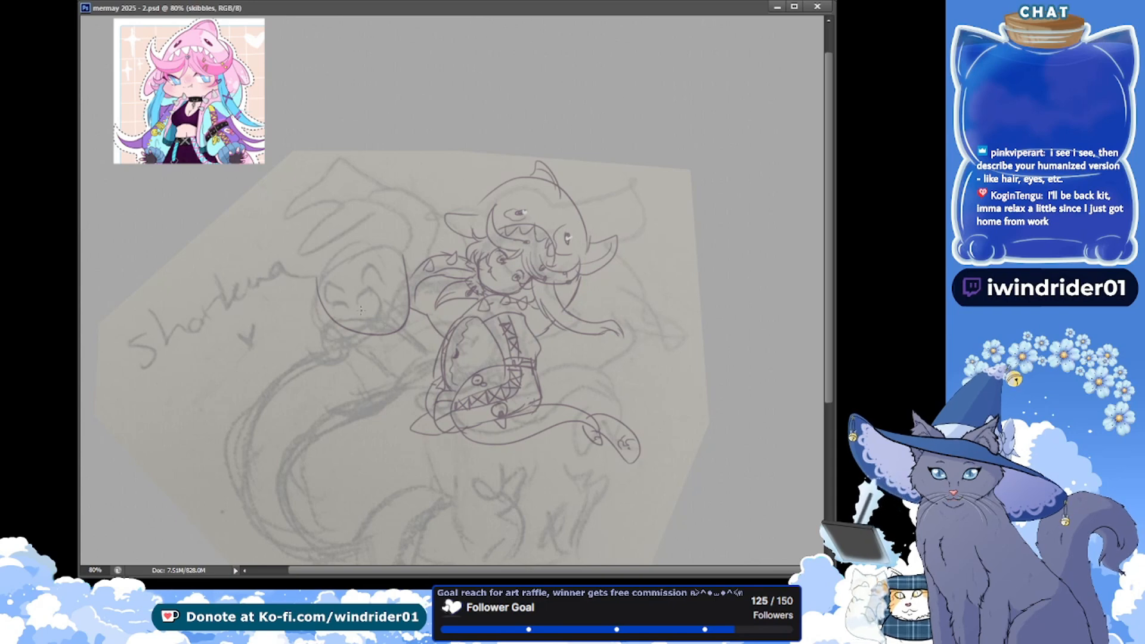
key(alt+Tab)
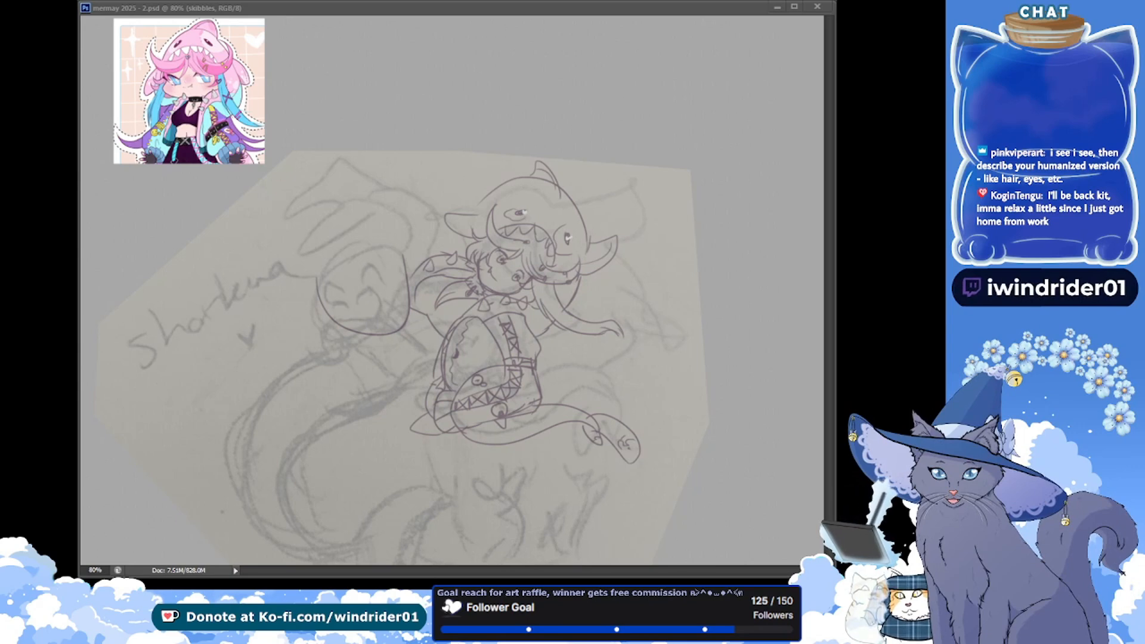
click(282, 13)
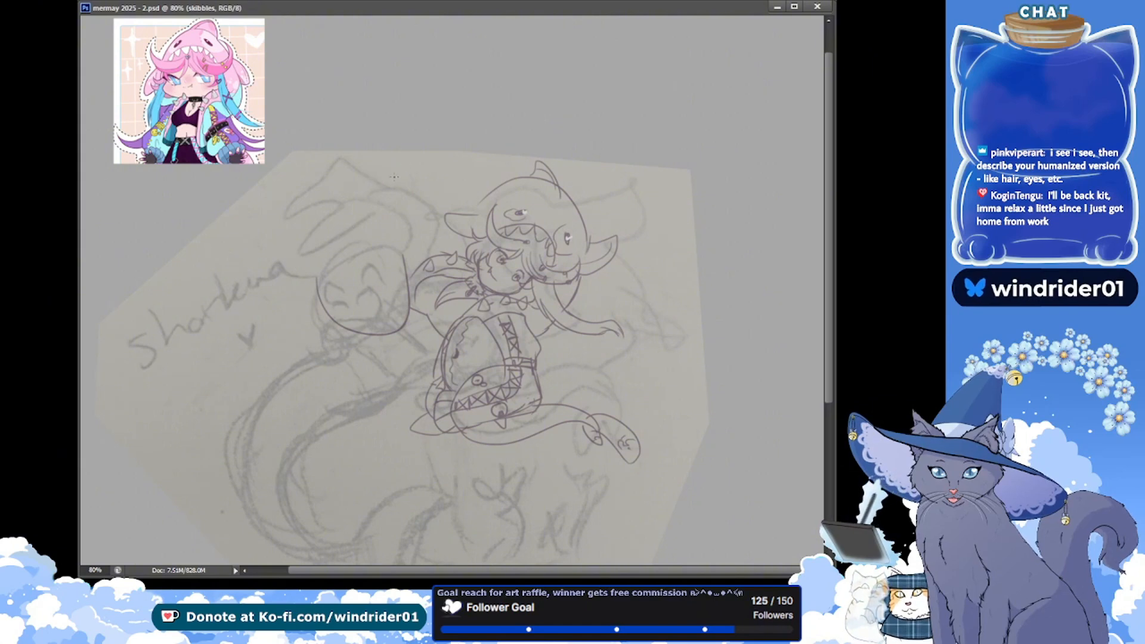
drag(382, 183, 411, 160)
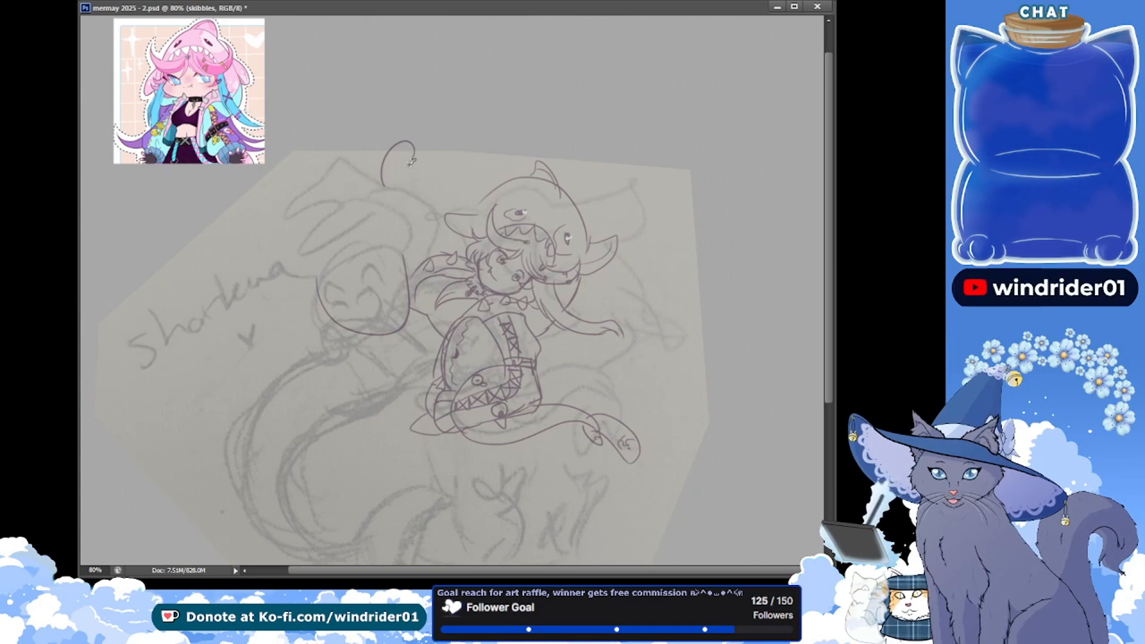
key(ctrl+z)
key(ctrl+s)
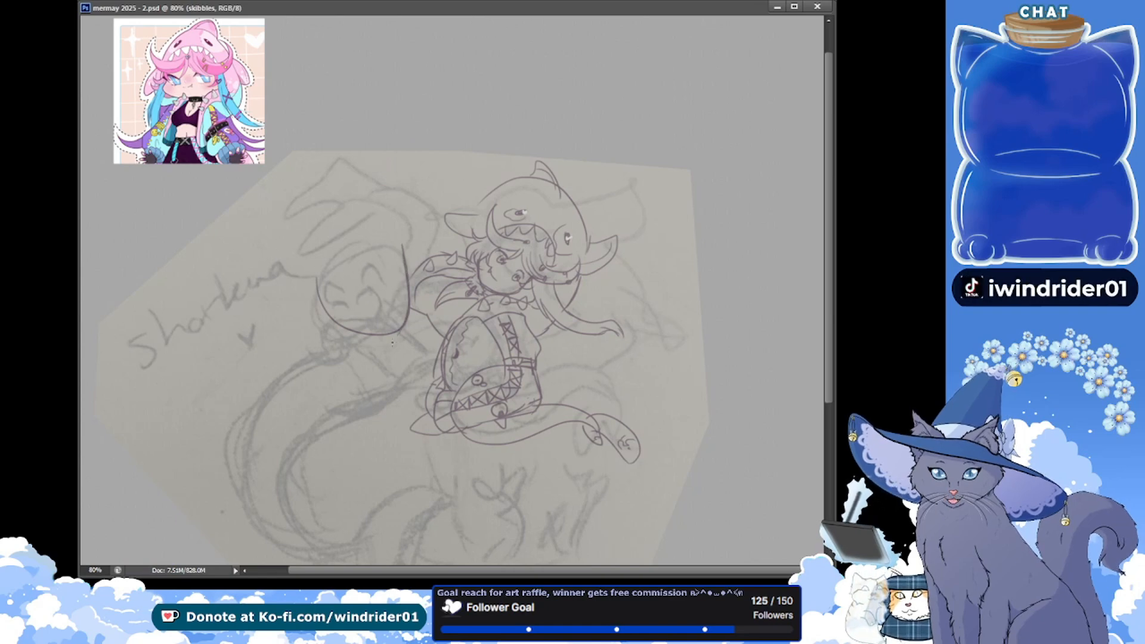
Reinforce the side of the second figure's face outline, draw both small eyes inside it and save the document
drag(401, 245, 408, 291)
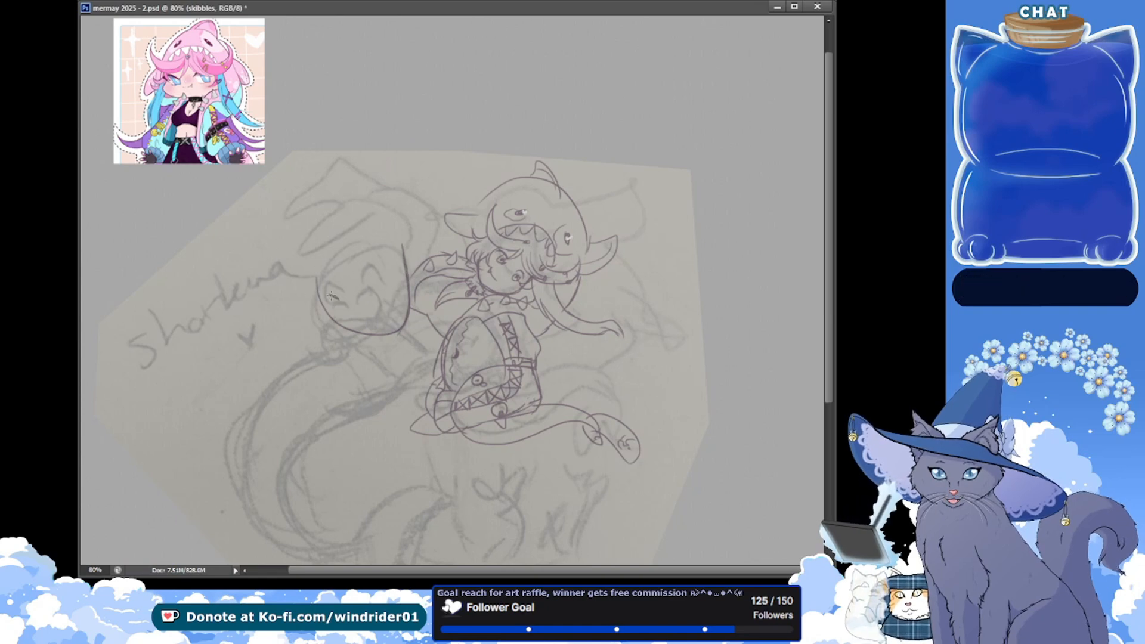
drag(332, 294, 341, 288)
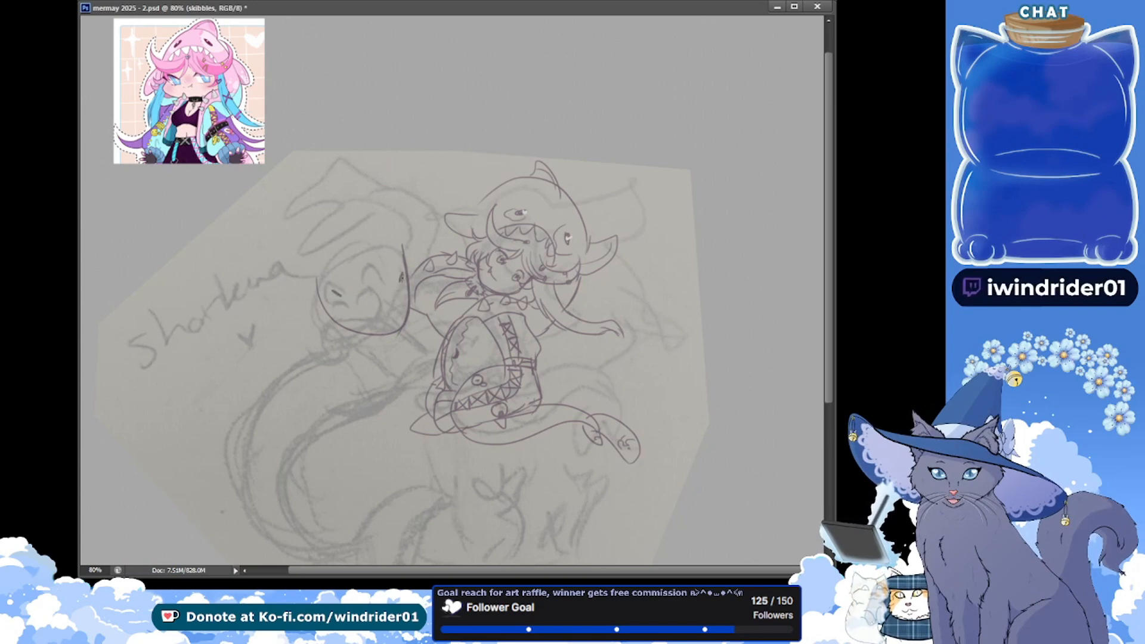
mouse_move(400, 270)
mouse_down()
mouse_move(398, 292)
mouse_move(343, 299)
mouse_up()
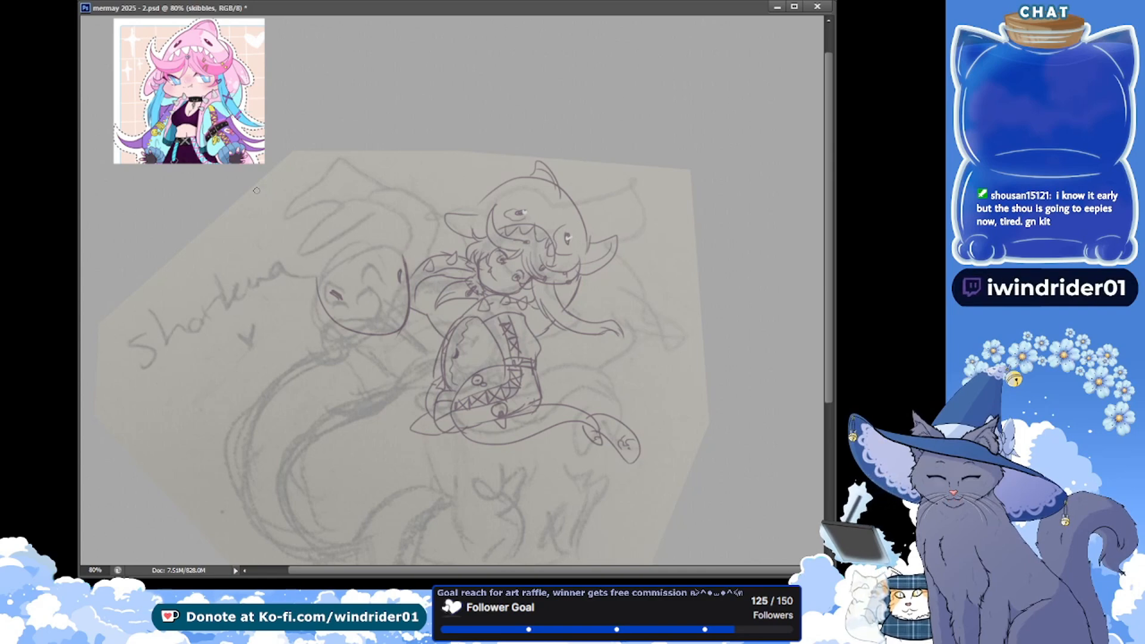
key(ctrl+s)
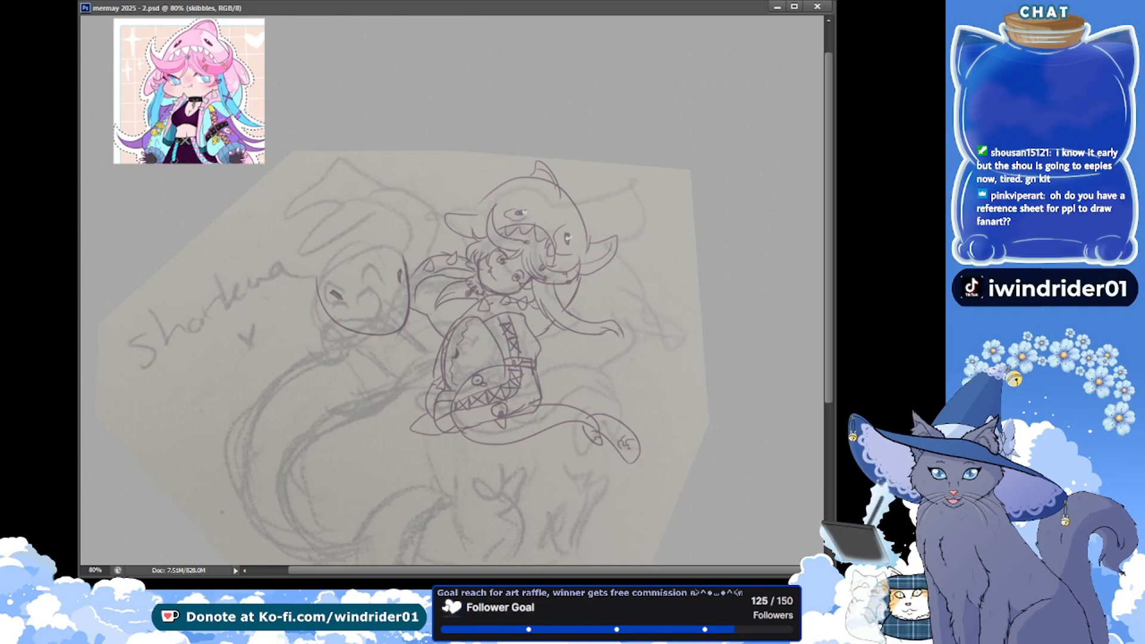
mouse_move(192, 199)
mouse_down()
mouse_move(201, 238)
mouse_move(183, 199)
mouse_up()
mouse_move(183, 259)
mouse_down()
mouse_move(209, 294)
mouse_move(172, 260)
mouse_up()
mouse_move(186, 331)
mouse_down()
mouse_move(198, 365)
mouse_move(173, 328)
mouse_up()
mouse_move(239, 242)
mouse_down()
mouse_move(264, 234)
mouse_move(264, 255)
mouse_up()
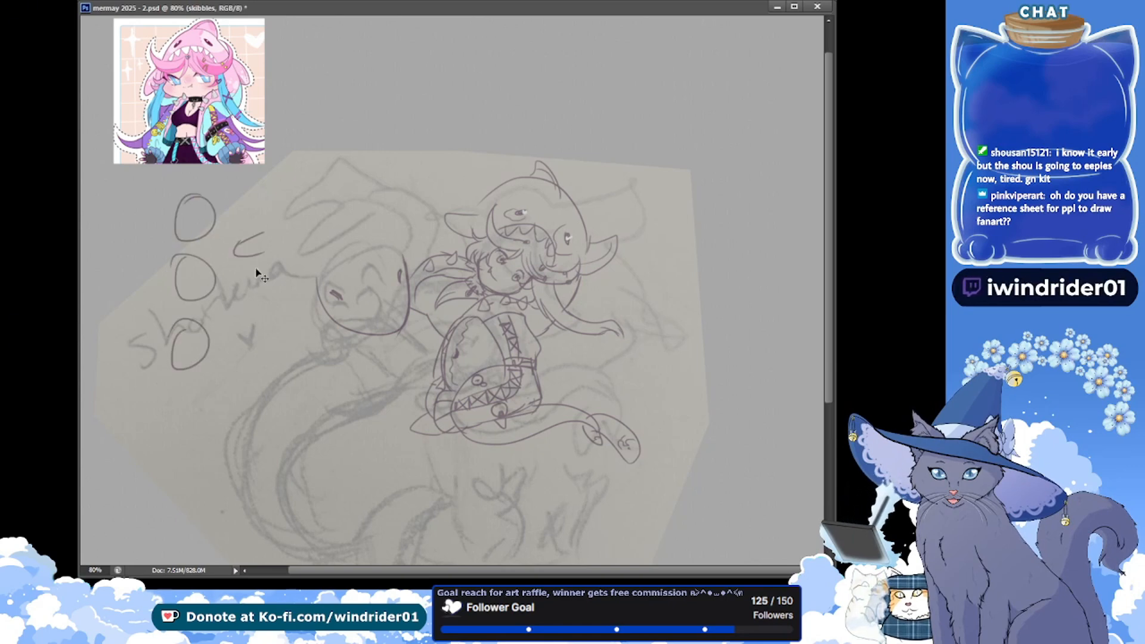
key(ctrl+alt+z)
key(ctrl+alt+z)
key(ctrl+alt+z)
key(ctrl+alt+z)
key(ctrl+alt+z)
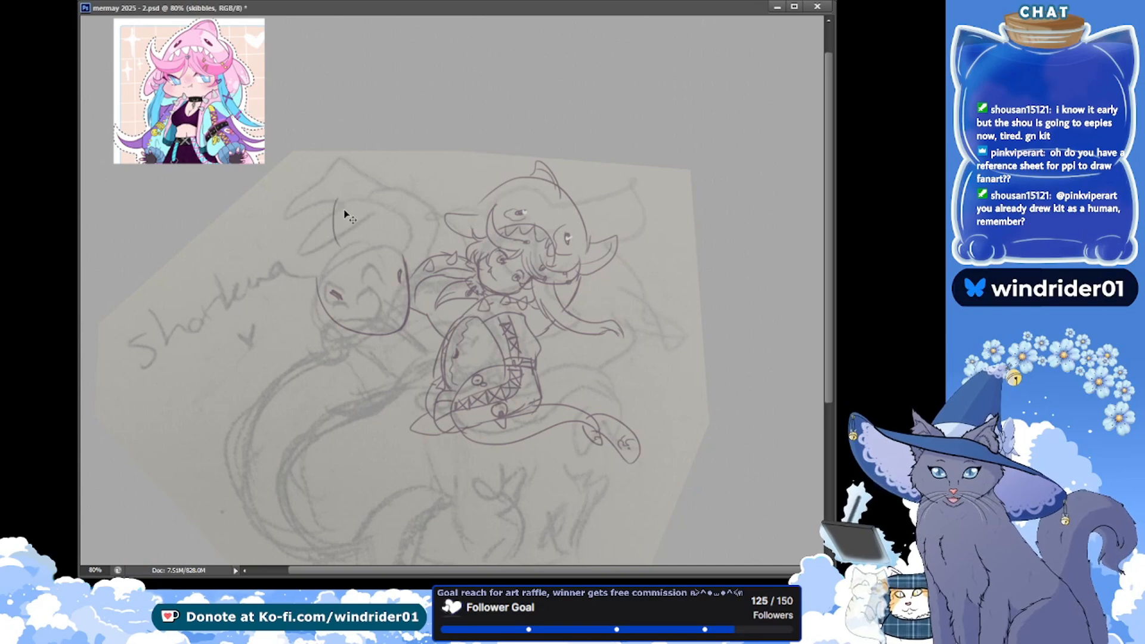
Draw a pointed fin above the second figure's head, the hood's curved edge down to the face and a side fin beside it, and save
mouse_move(341, 191)
mouse_down()
mouse_move(337, 225)
mouse_move(360, 231)
mouse_move(323, 307)
mouse_up()
key(ctrl+z)
mouse_move(335, 213)
mouse_down()
mouse_move(338, 317)
mouse_move(330, 222)
mouse_move(323, 304)
mouse_up()
key(ctrl+z)
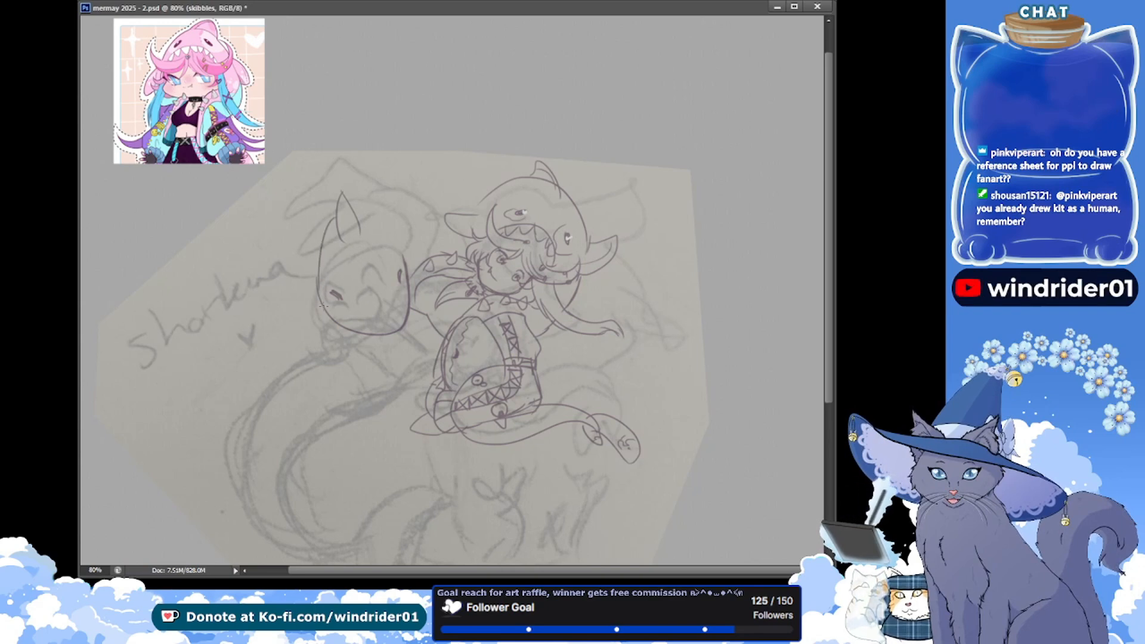
key(ctrl+z)
drag(334, 217, 320, 302)
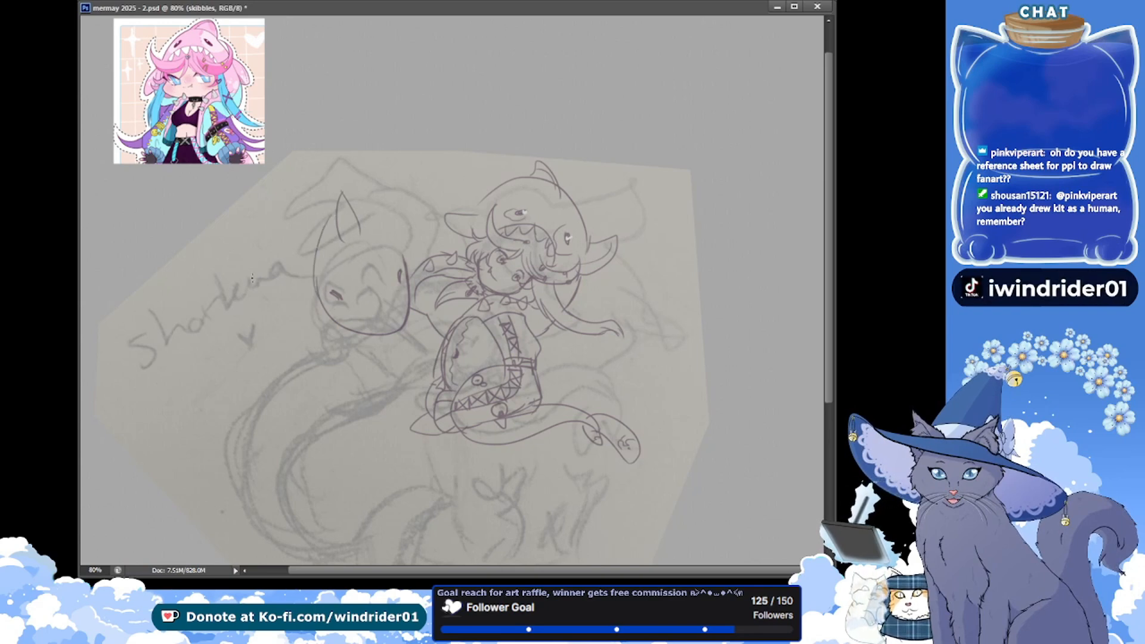
key(ctrl+z)
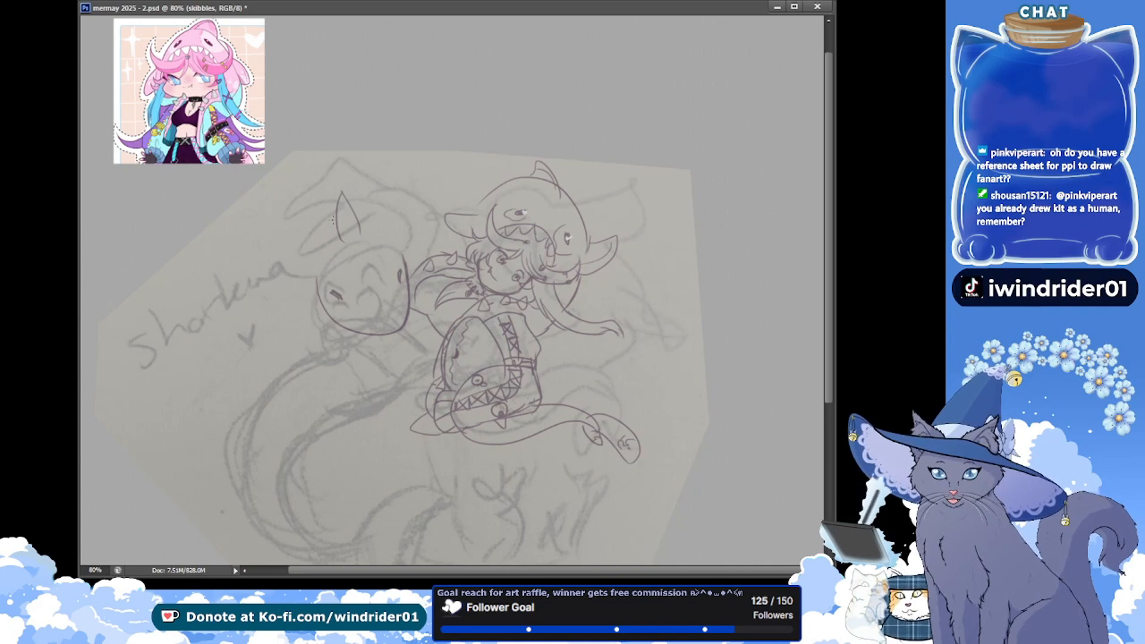
drag(334, 217, 319, 301)
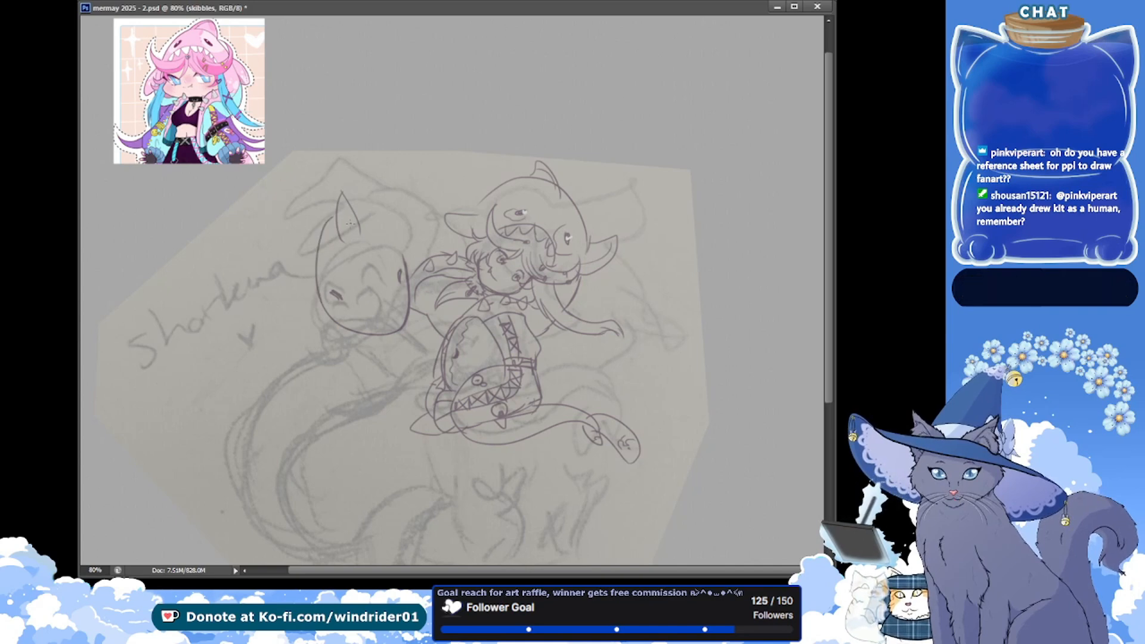
key(ctrl+z)
drag(335, 207, 325, 295)
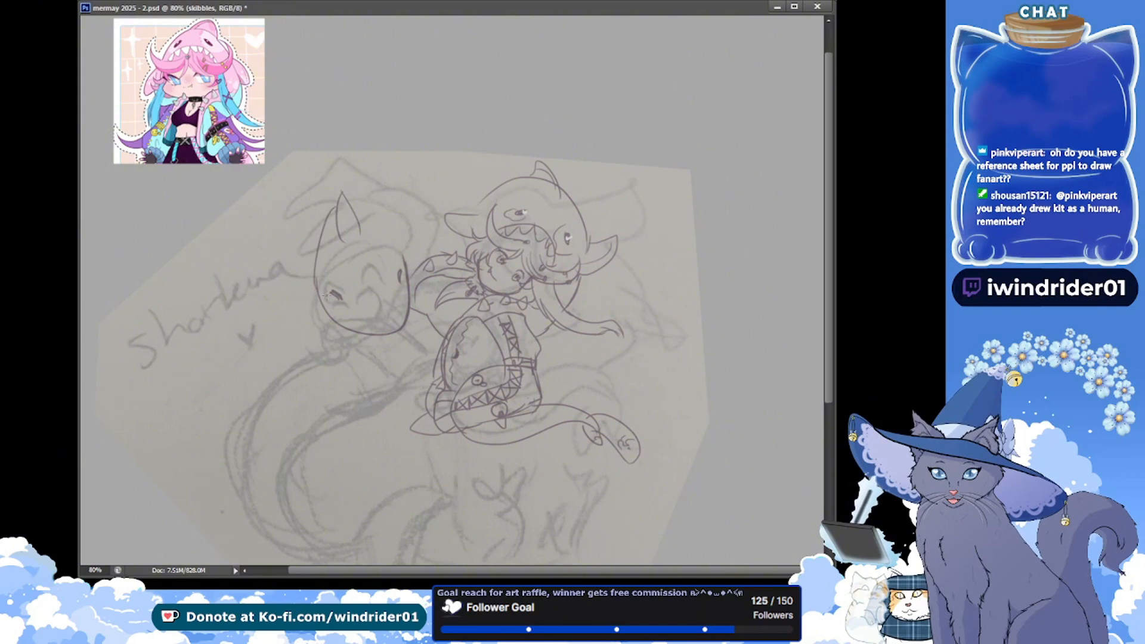
mouse_move(331, 210)
mouse_down()
mouse_move(322, 273)
mouse_move(274, 288)
mouse_move(318, 304)
mouse_up()
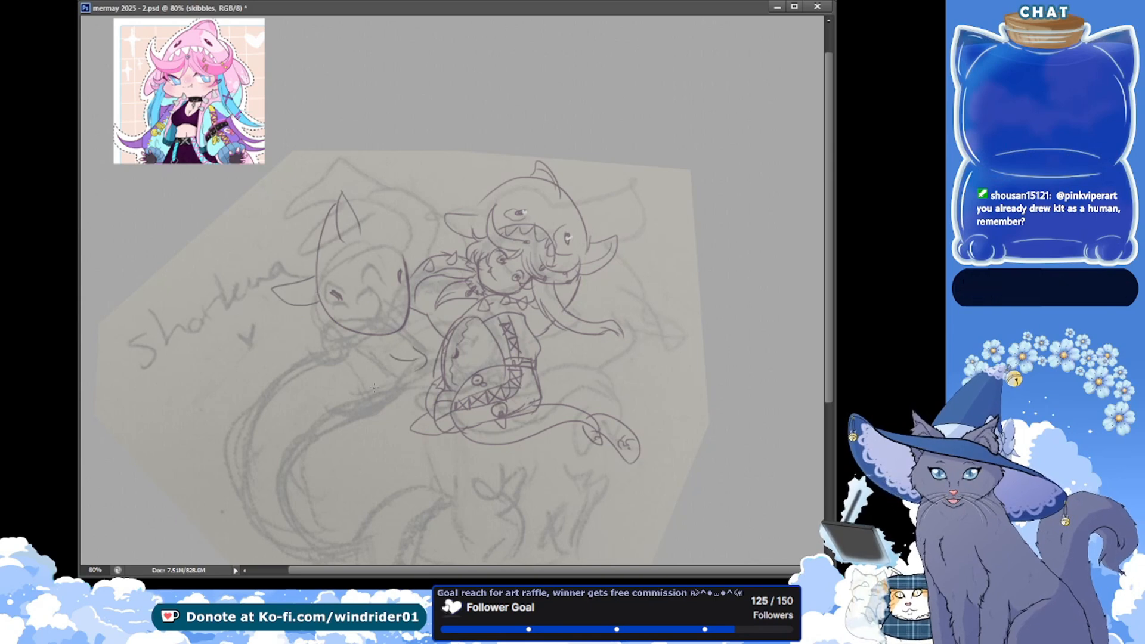
key(ctrl+s)
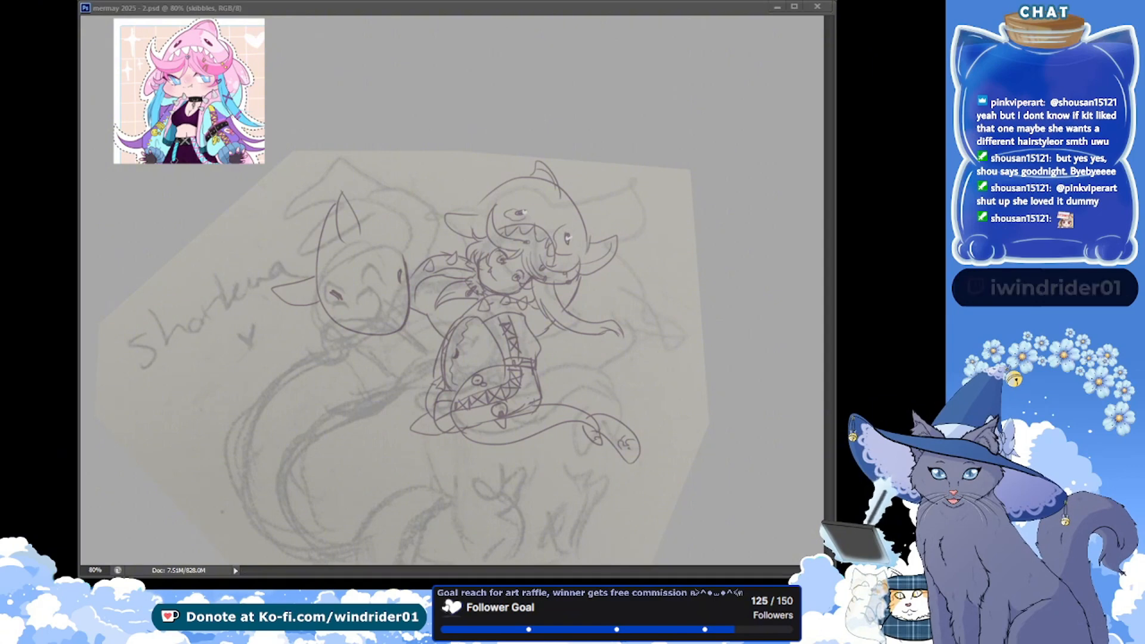
key(ctrl+v)
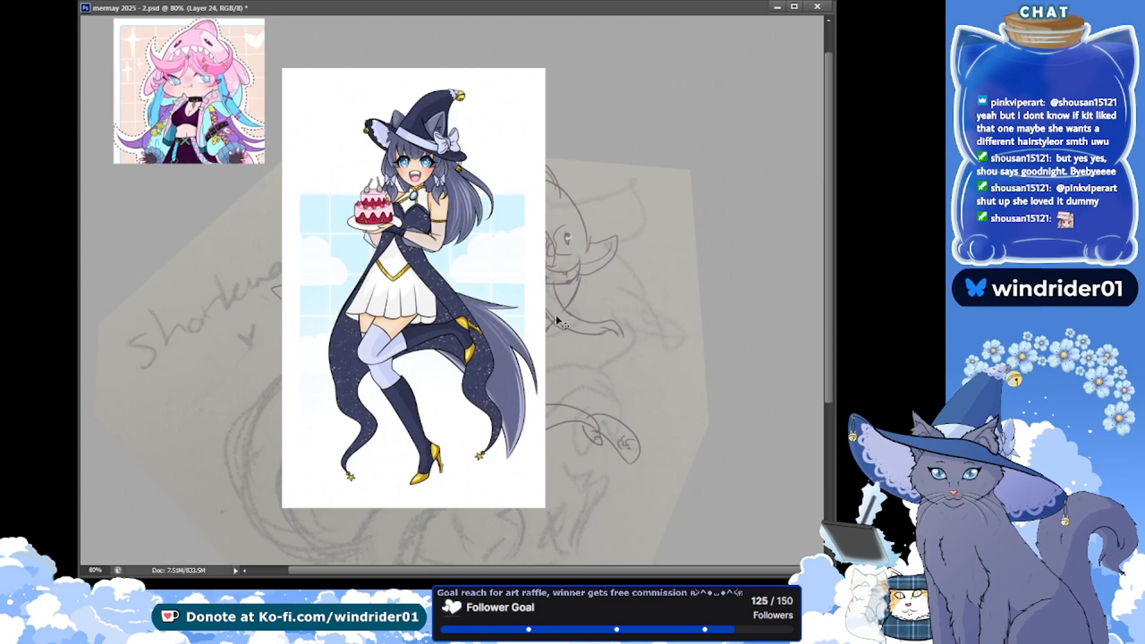
click(202, 626)
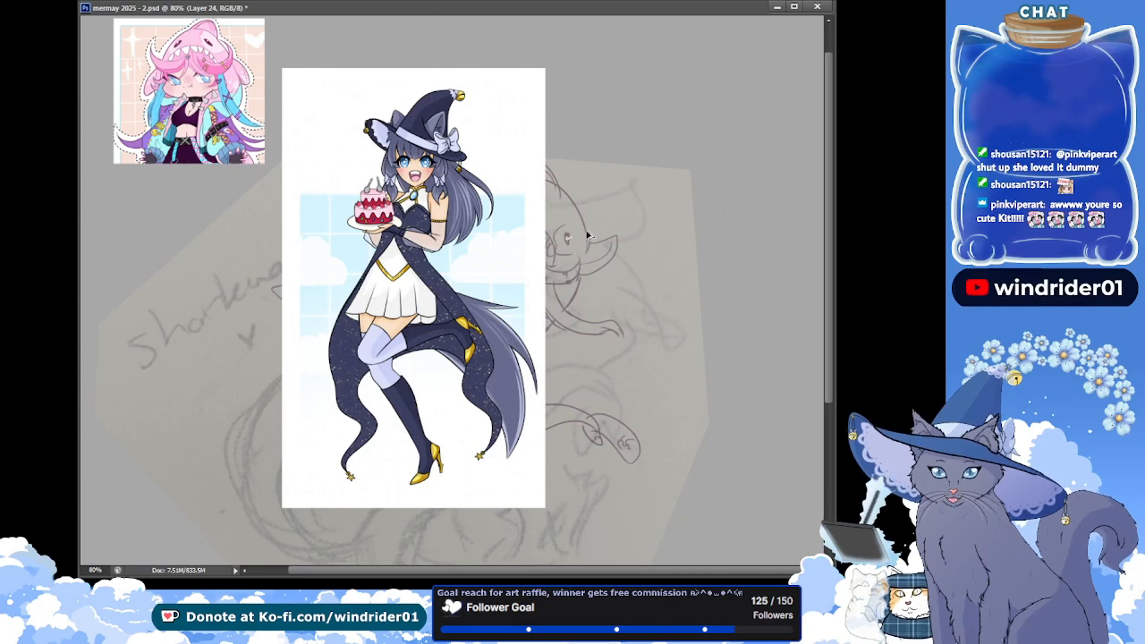
key(Delete)
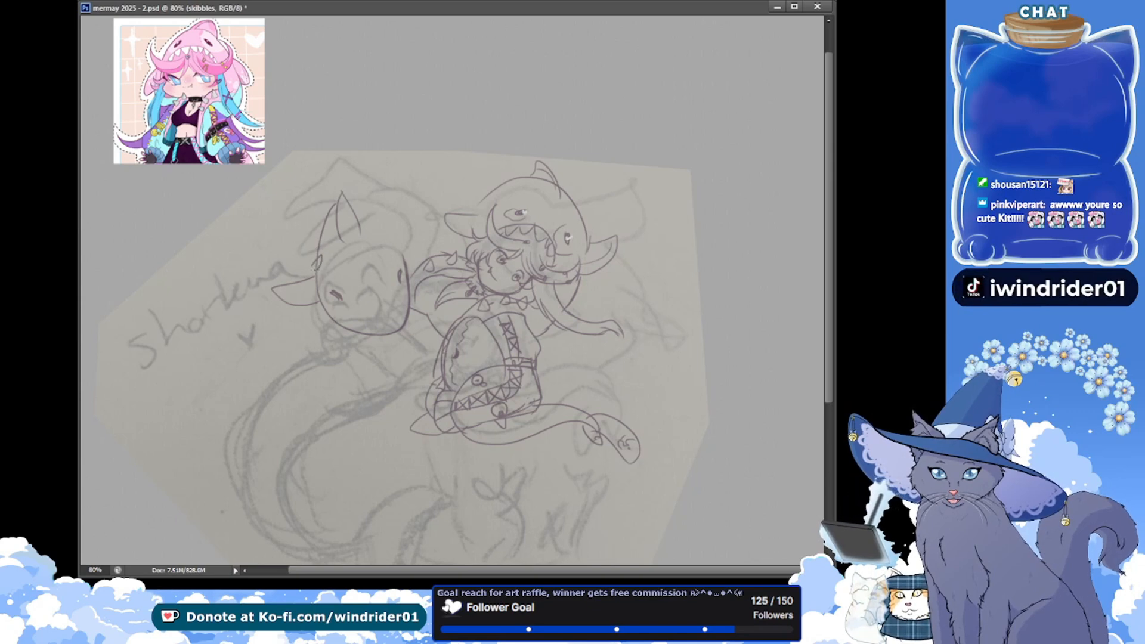
Add small detail strokes along the hood's edge just above the second figure's first side fin and save the document
drag(308, 266, 315, 254)
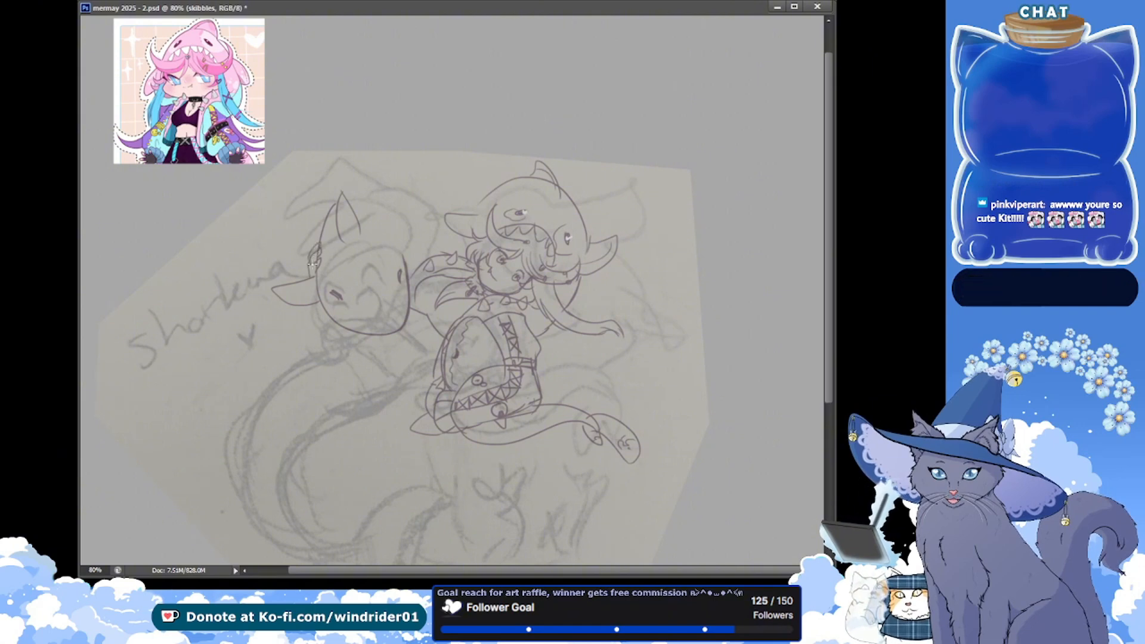
key(ctrl+s)
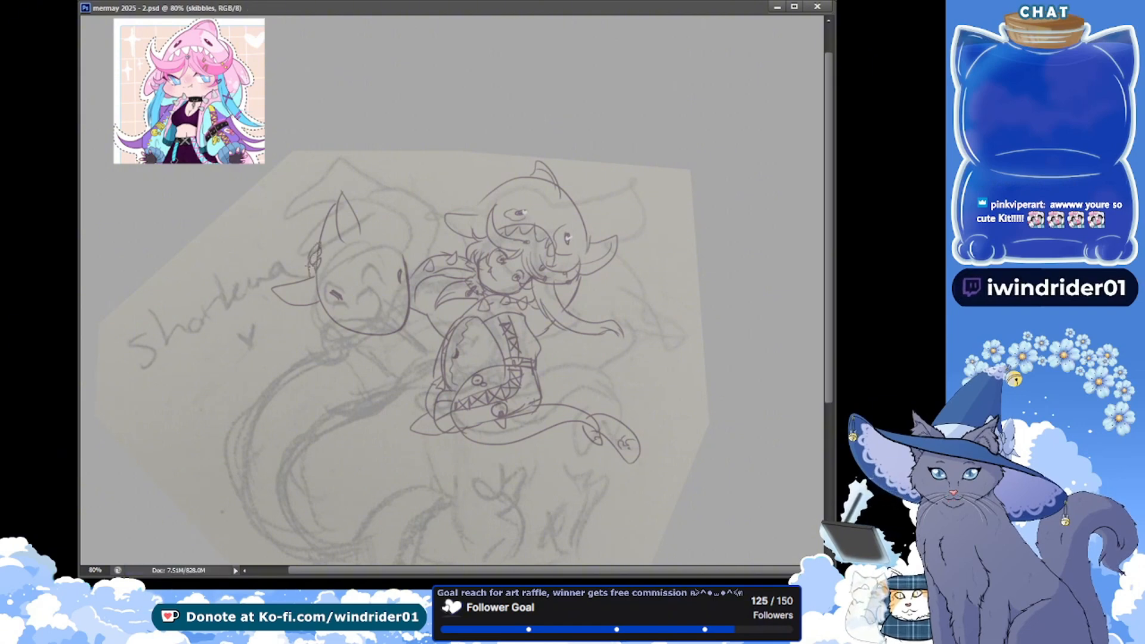
drag(309, 260, 311, 275)
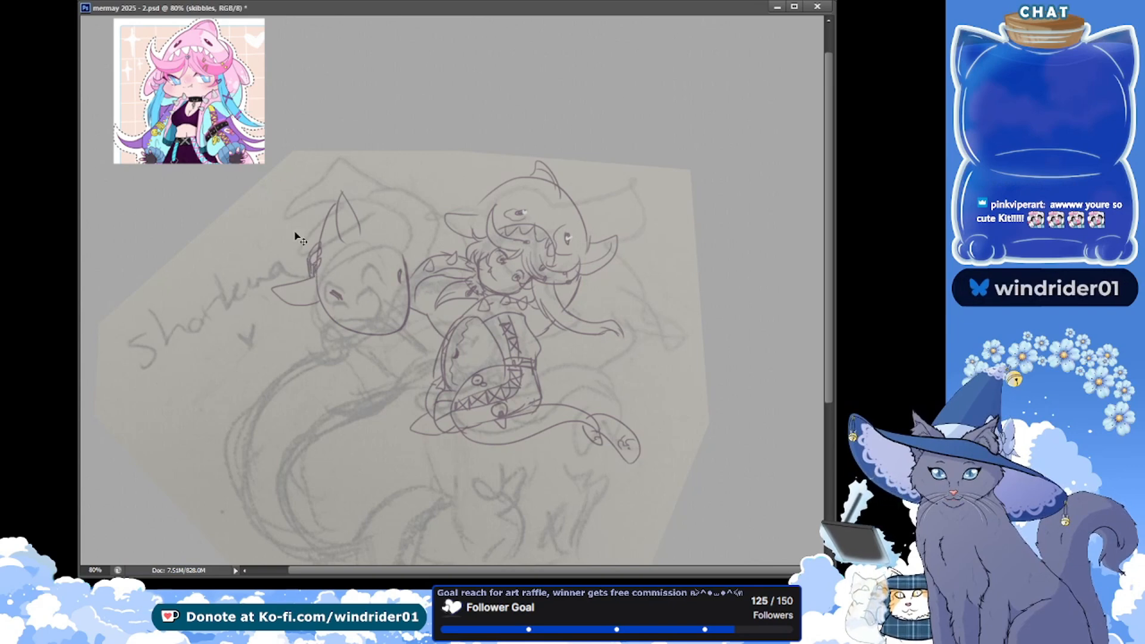
key(ctrl+s)
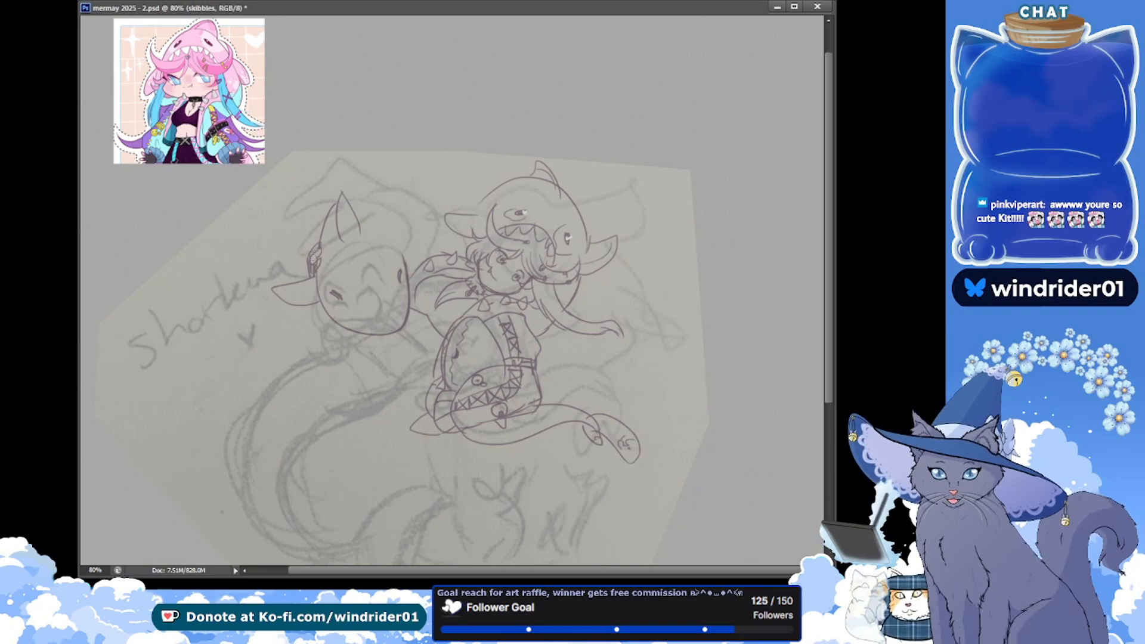
key(ctrl+s)
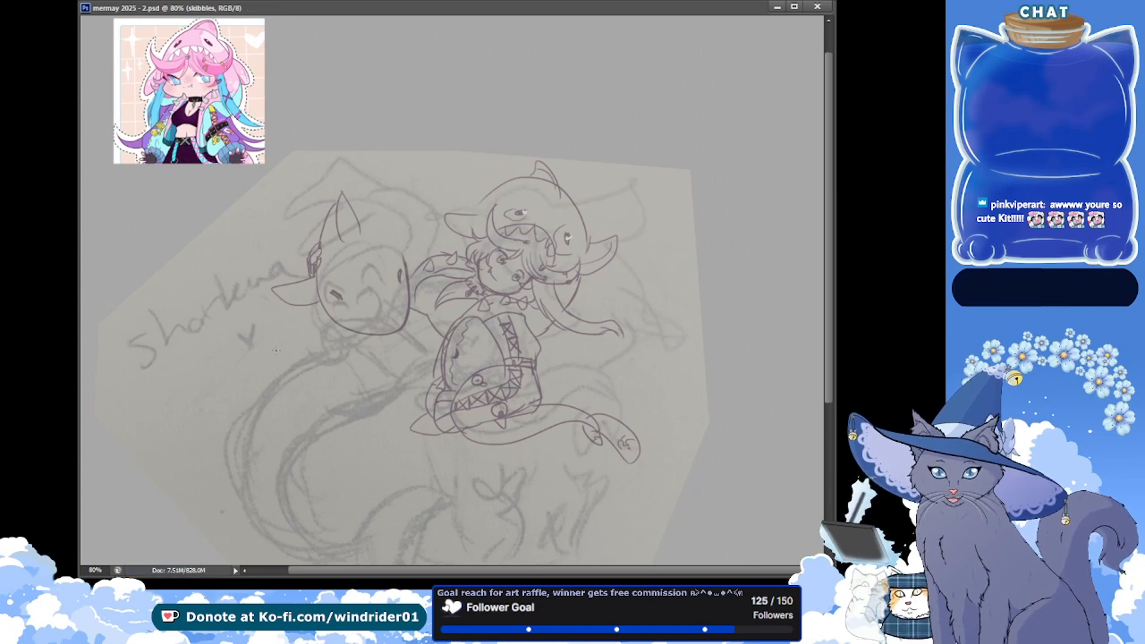
mouse_move(360, 267)
mouse_down()
mouse_move(361, 241)
mouse_move(373, 250)
mouse_up()
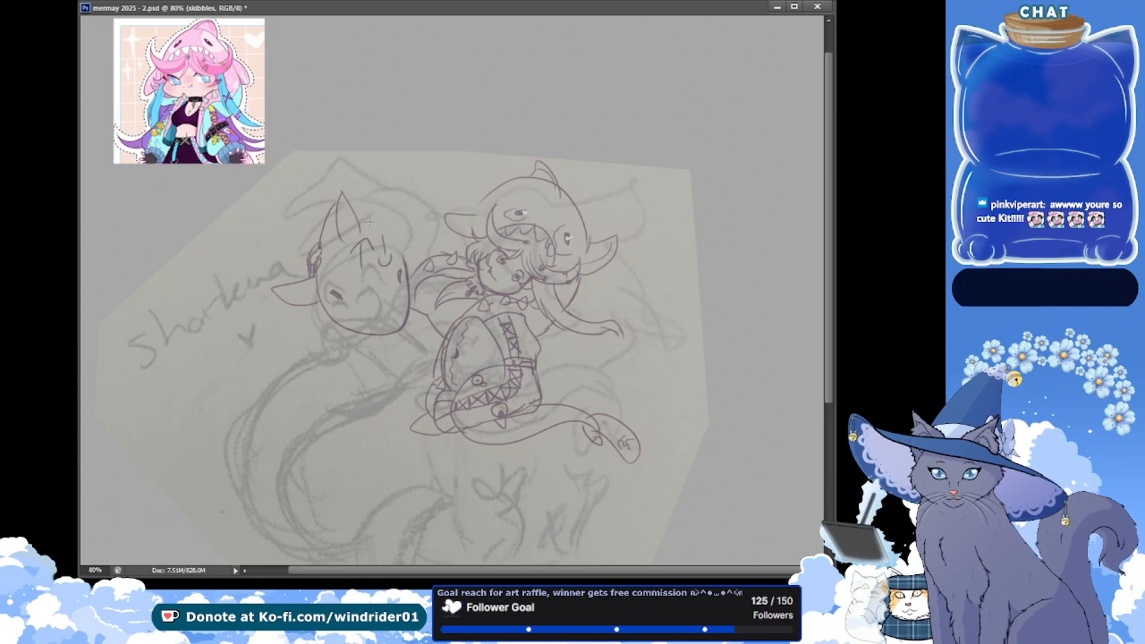
key(ctrl+z)
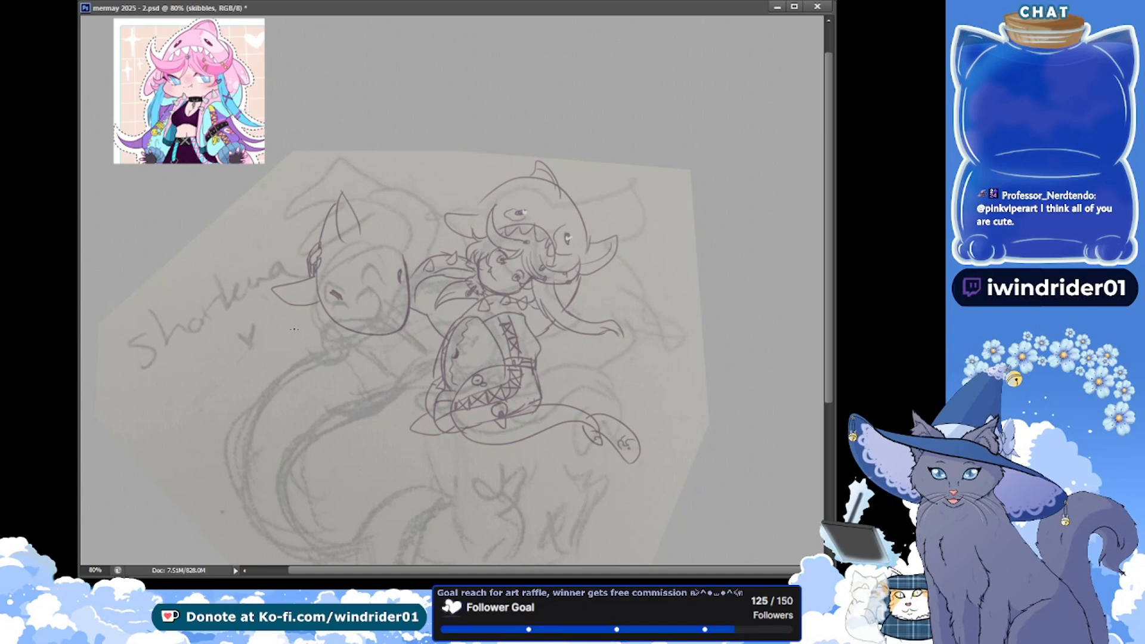
key(ctrl+s)
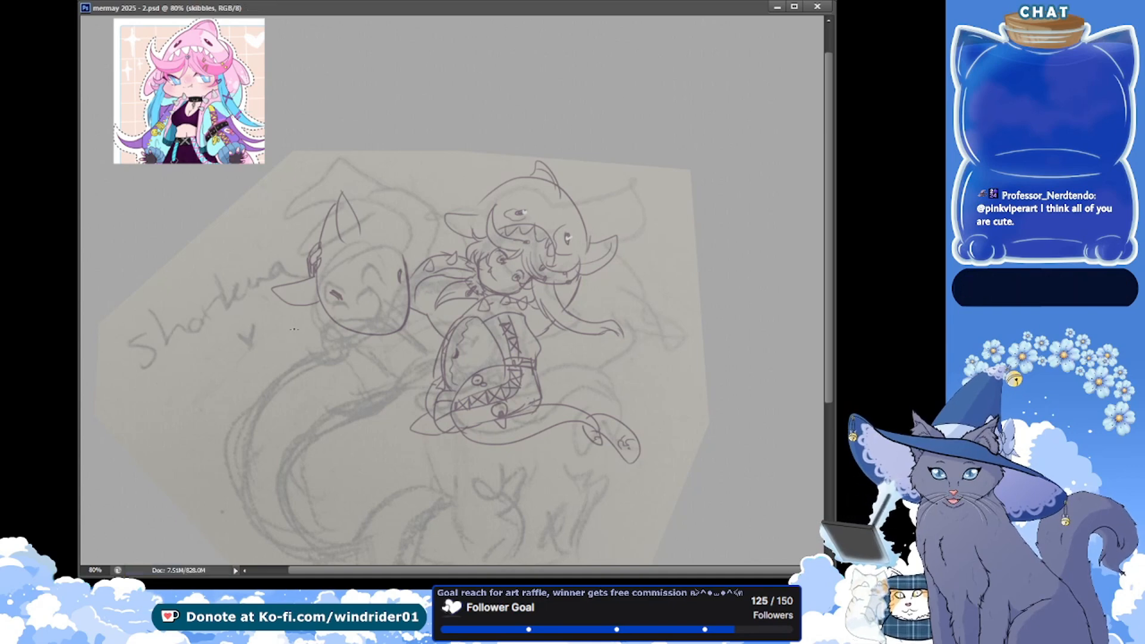
Draw a long curved tail line rising from the hood's pointed top fin and curling back above the second figure's head
drag(341, 203, 459, 160)
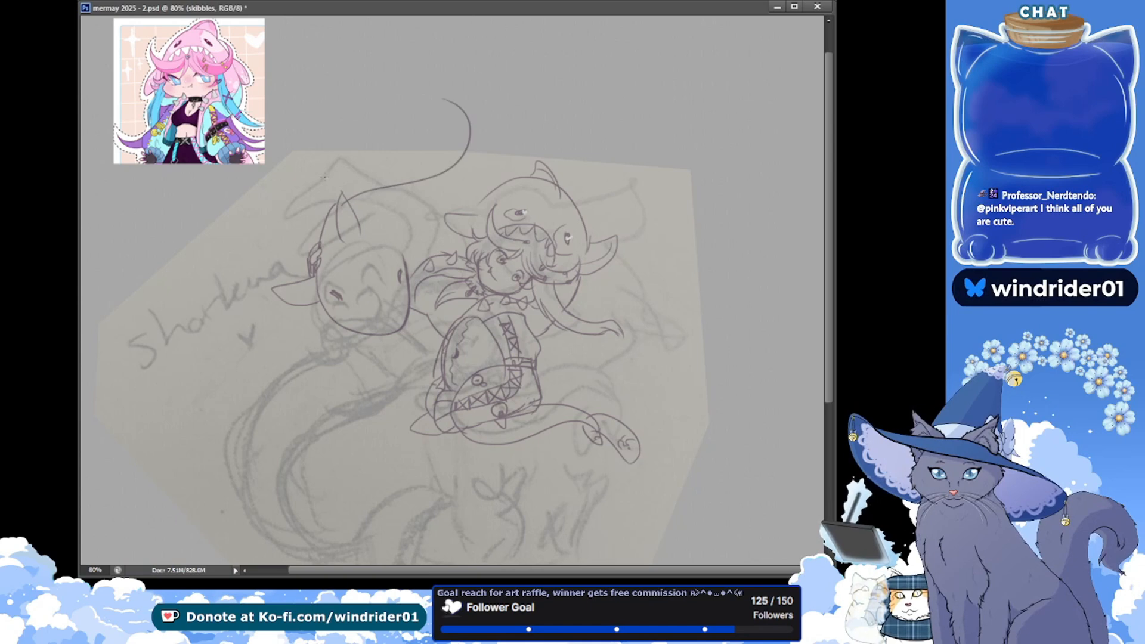
key(ctrl+z)
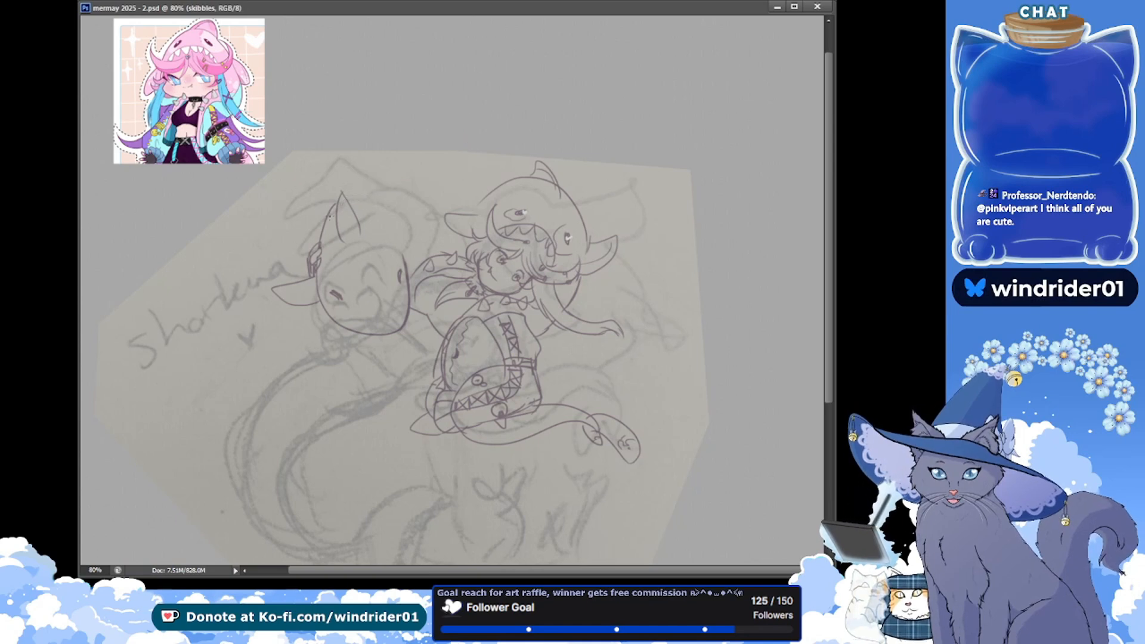
key(ctrl+z)
mouse_move(338, 195)
mouse_down()
mouse_move(407, 162)
mouse_move(393, 107)
mouse_up()
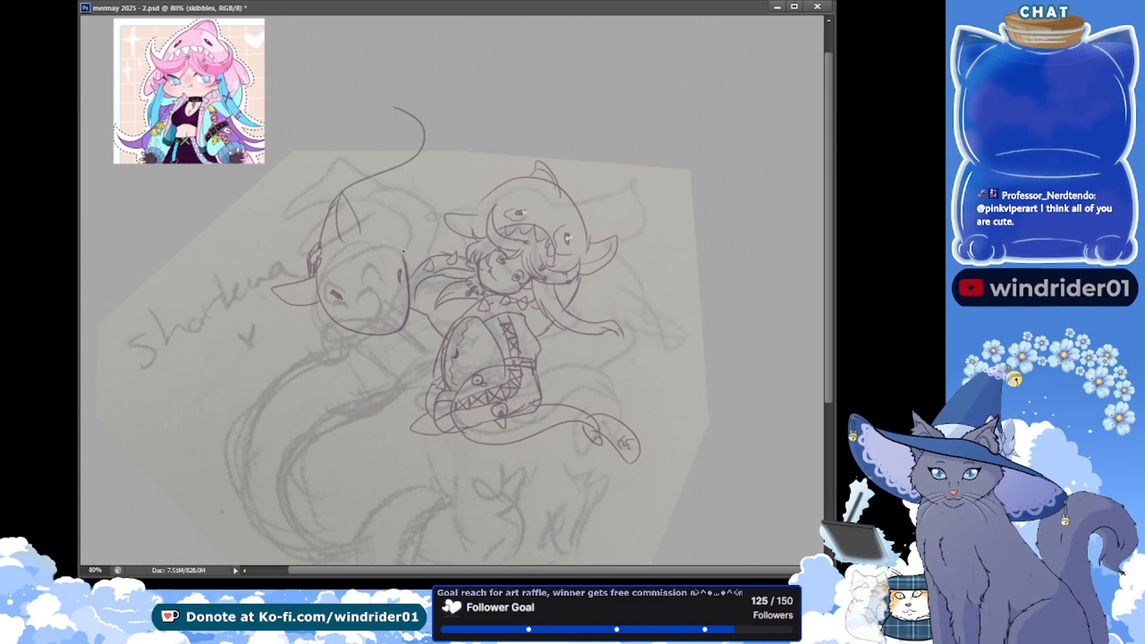
Draw the second side fin and the hood's opposite edge curving down to the second figure's face, and save the document
mouse_move(398, 240)
mouse_down()
mouse_move(408, 264)
mouse_move(423, 235)
mouse_move(409, 261)
mouse_up()
key(ctrl+z)
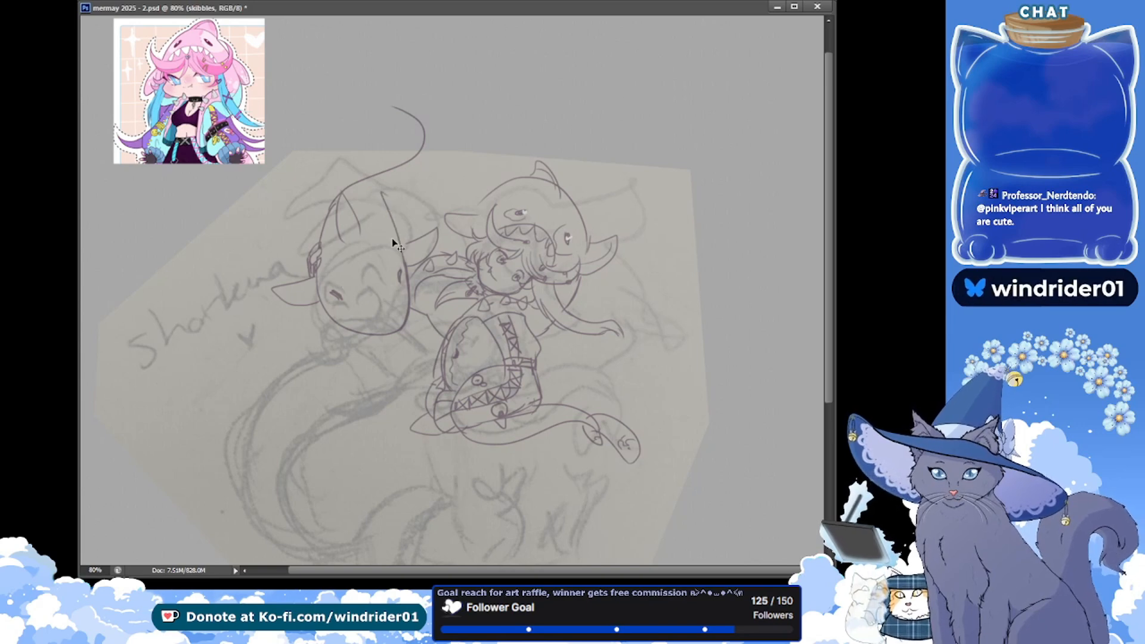
drag(376, 202, 408, 263)
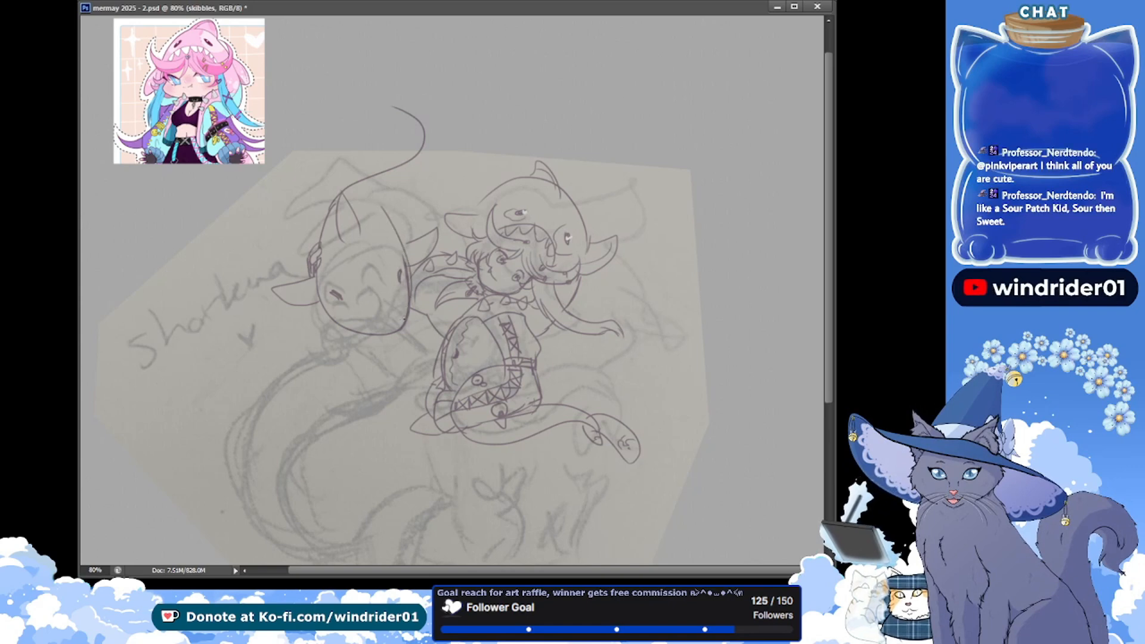
key(ctrl+s)
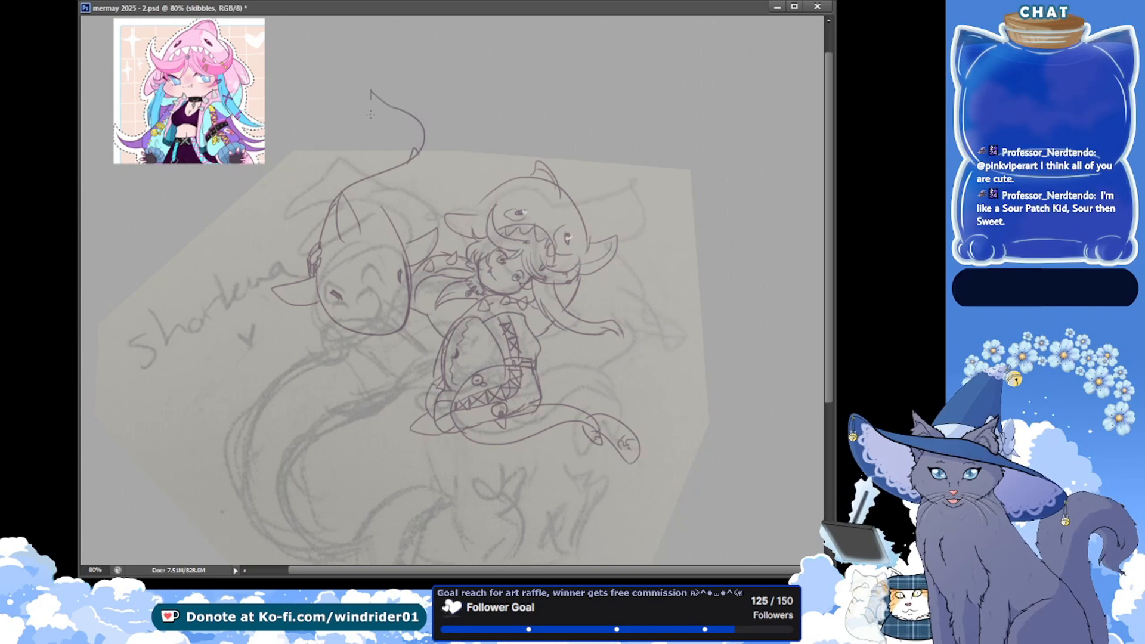
Complete the forked tail fin above the second figure's head and draw the tail's other edge curving down into the hood
drag(369, 101, 398, 142)
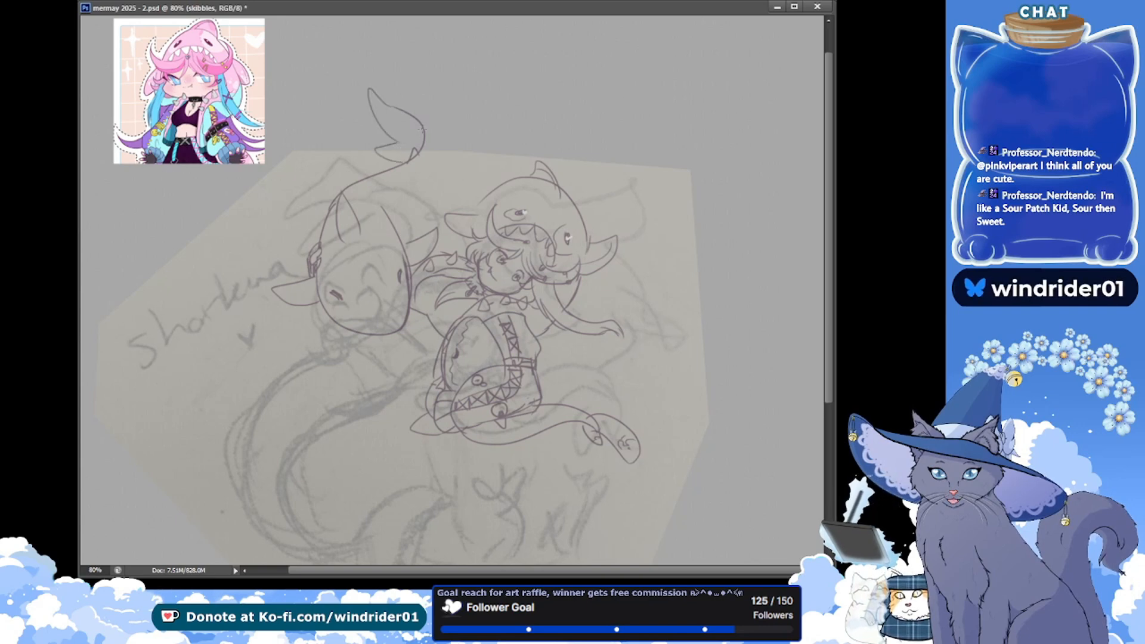
drag(424, 127, 432, 151)
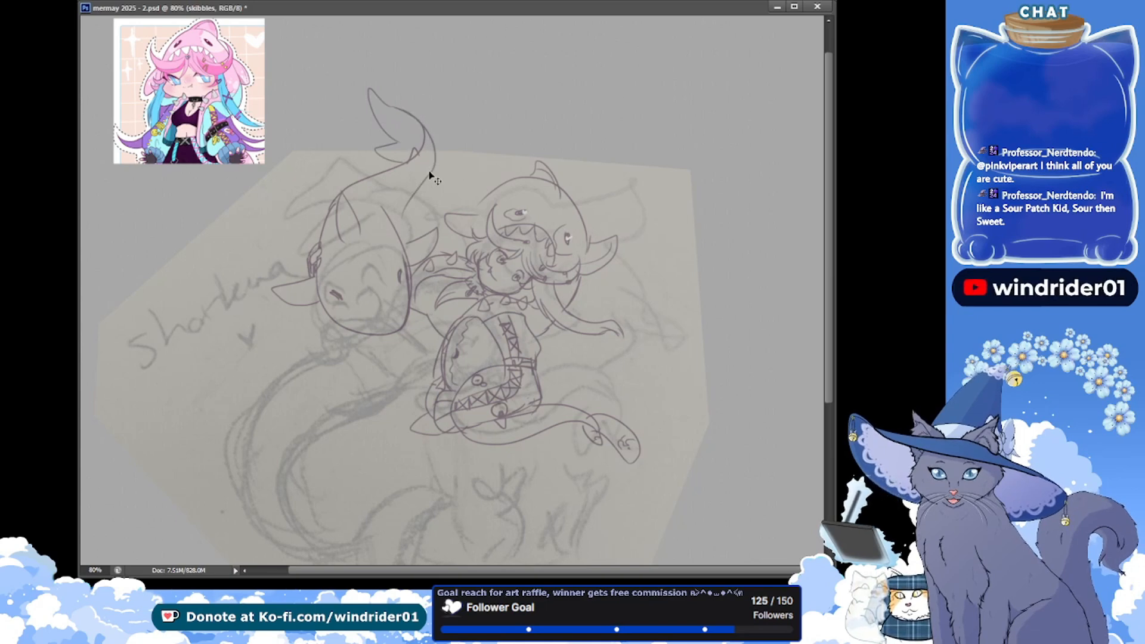
key(ctrl+z)
drag(422, 124, 399, 232)
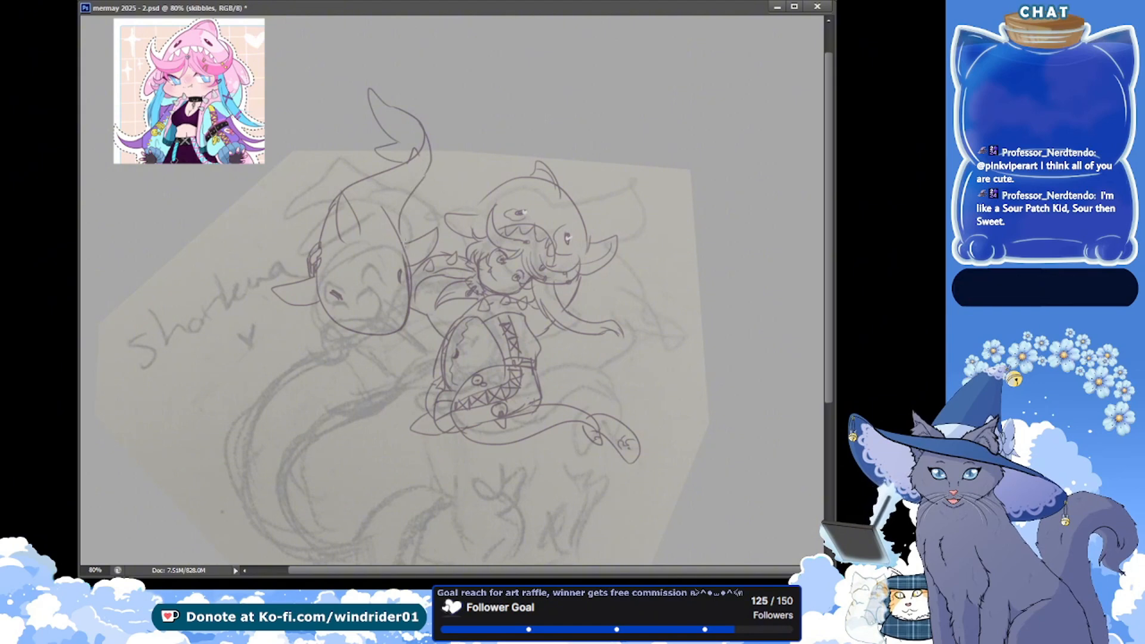
drag(424, 168, 398, 243)
key(ctrl+z)
drag(424, 128, 394, 224)
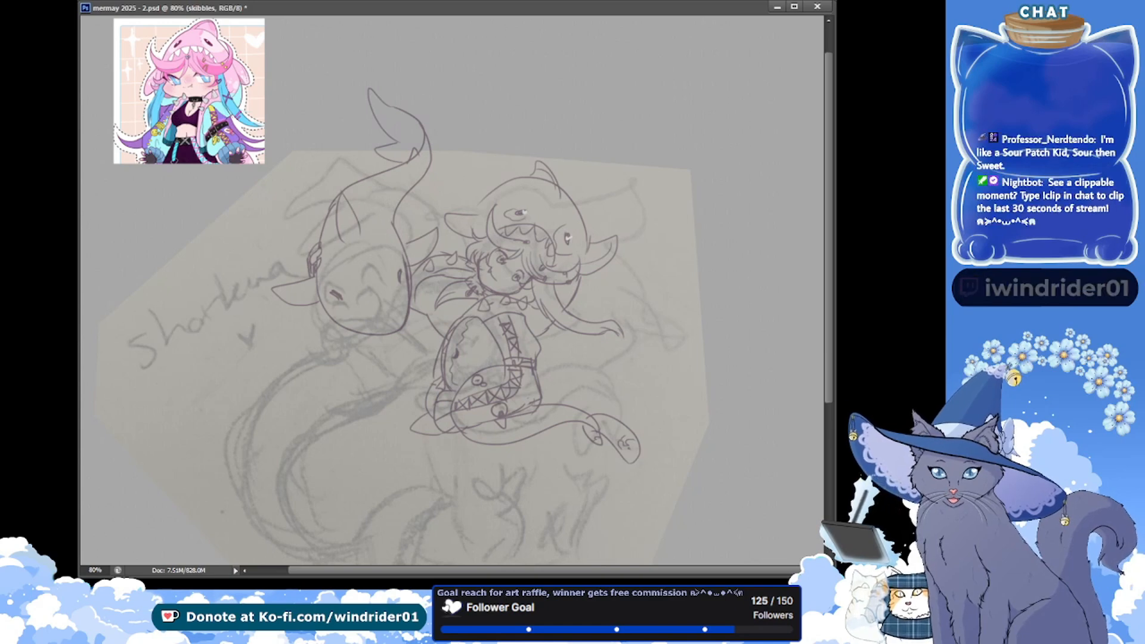
Select the pointed fin on the second figure's hood and shift it sideways toward the middle of the head
drag(334, 230, 351, 256)
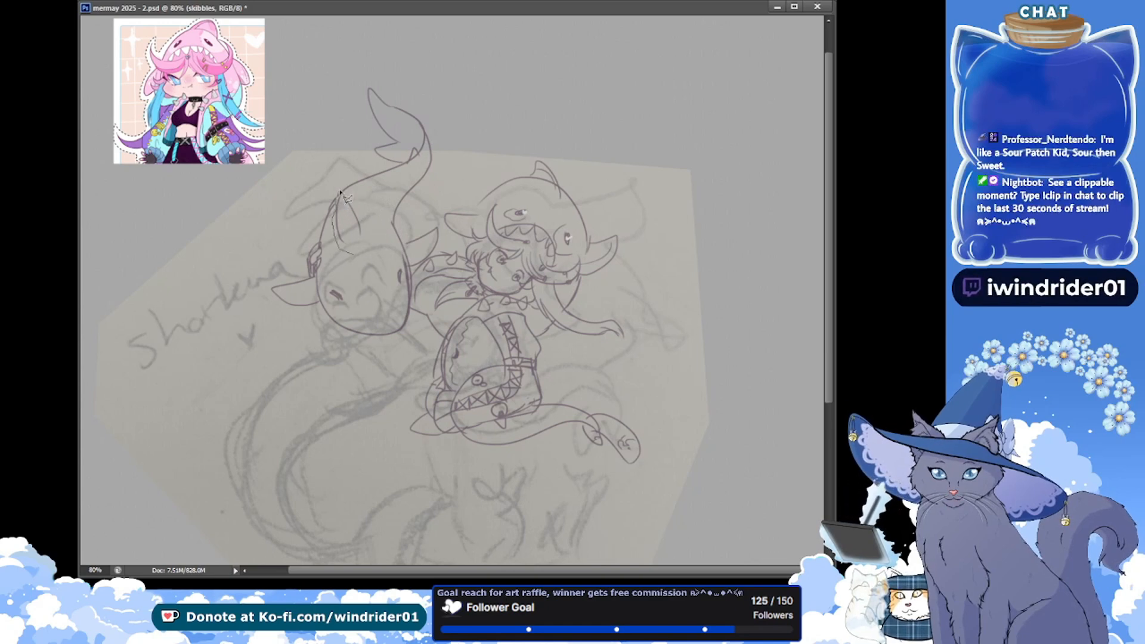
mouse_move(340, 192)
mouse_down()
mouse_move(365, 227)
mouse_move(363, 256)
mouse_move(349, 255)
mouse_move(341, 246)
mouse_move(368, 221)
mouse_up()
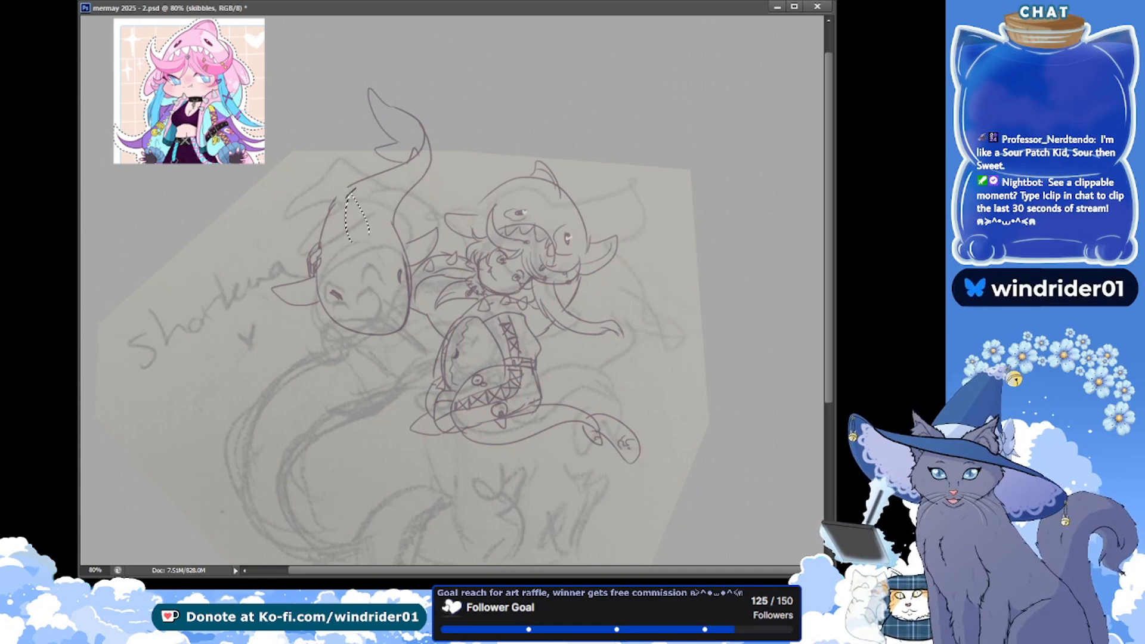
key(ctrl+t)
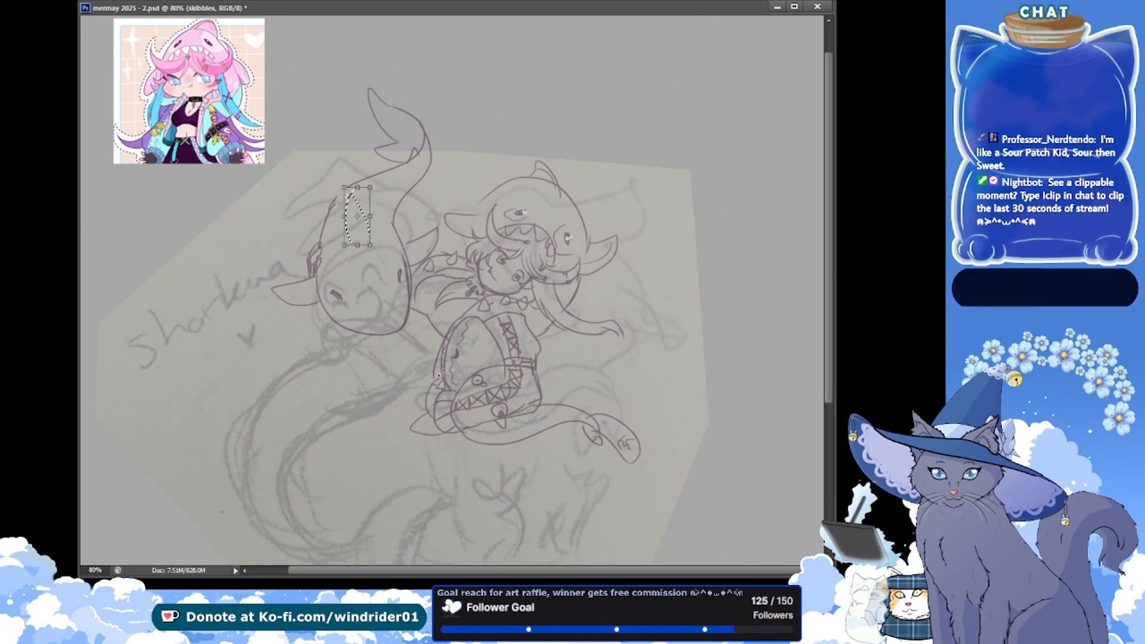
click(451, 400)
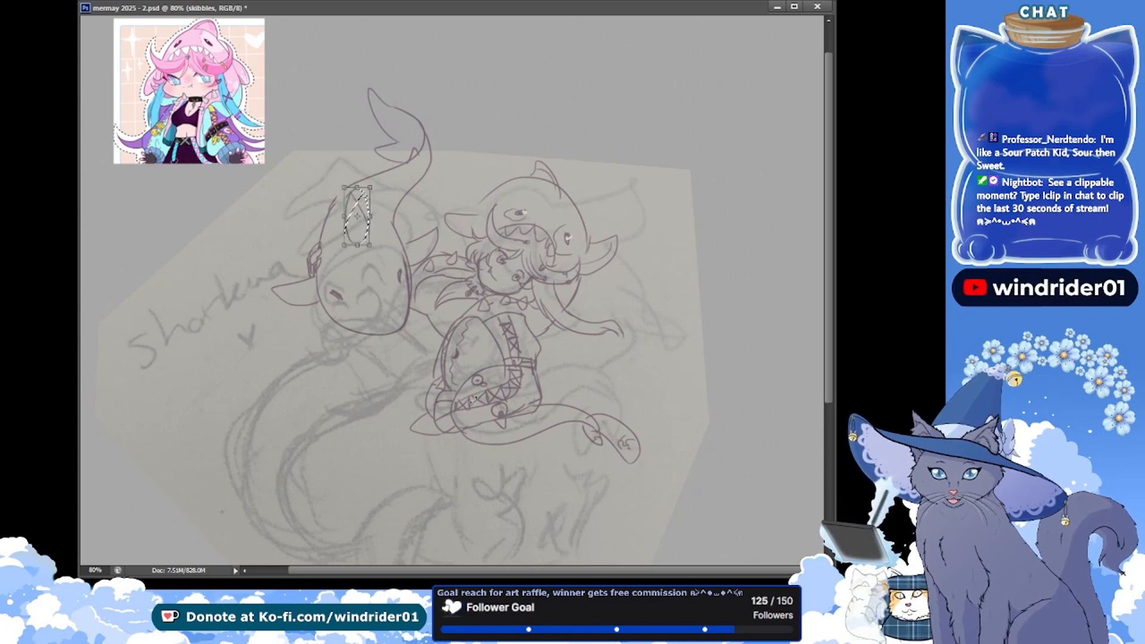
drag(393, 256, 387, 262)
key(Return)
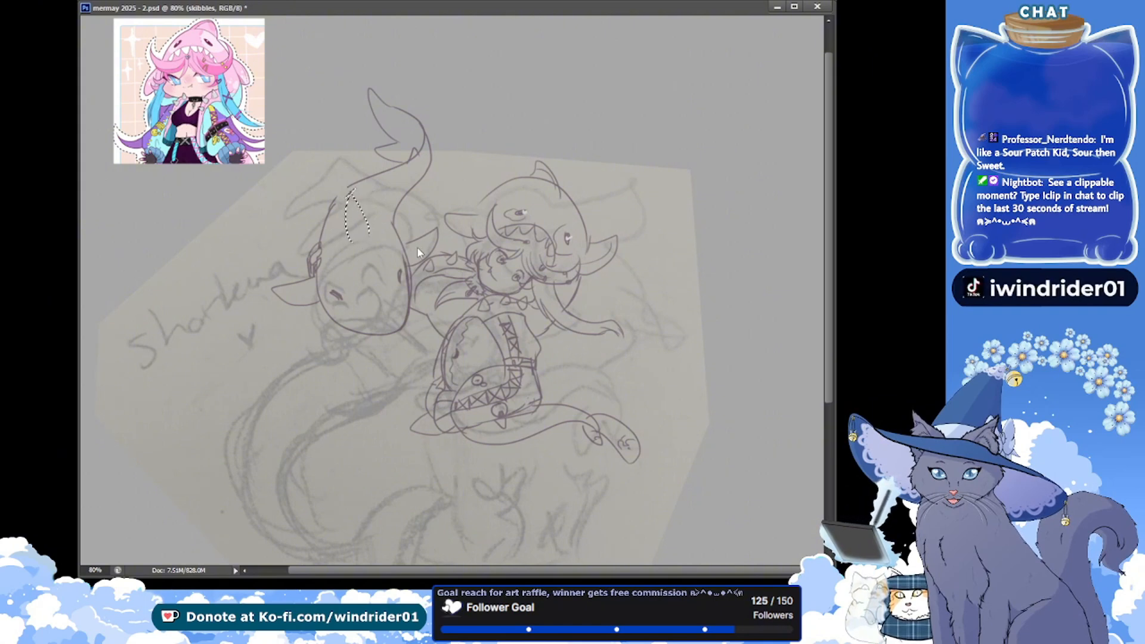
Rotate the pointed fin on the second figure's hood slightly to stand more upright, deselect it, and save the document
key(ctrl+t)
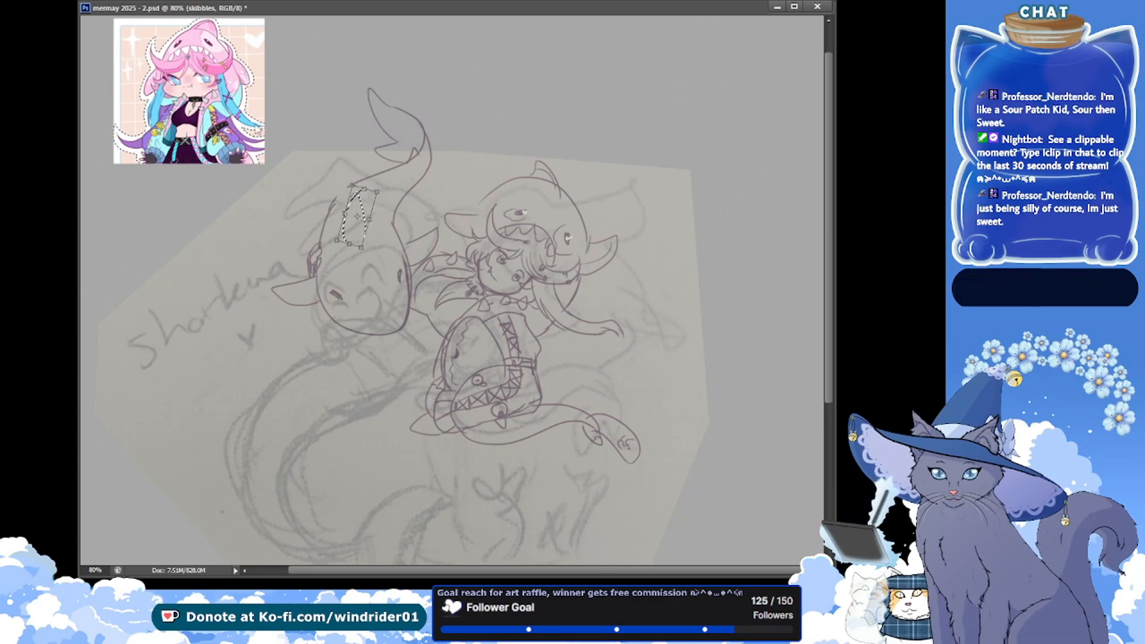
key(Return)
key(ctrl+d)
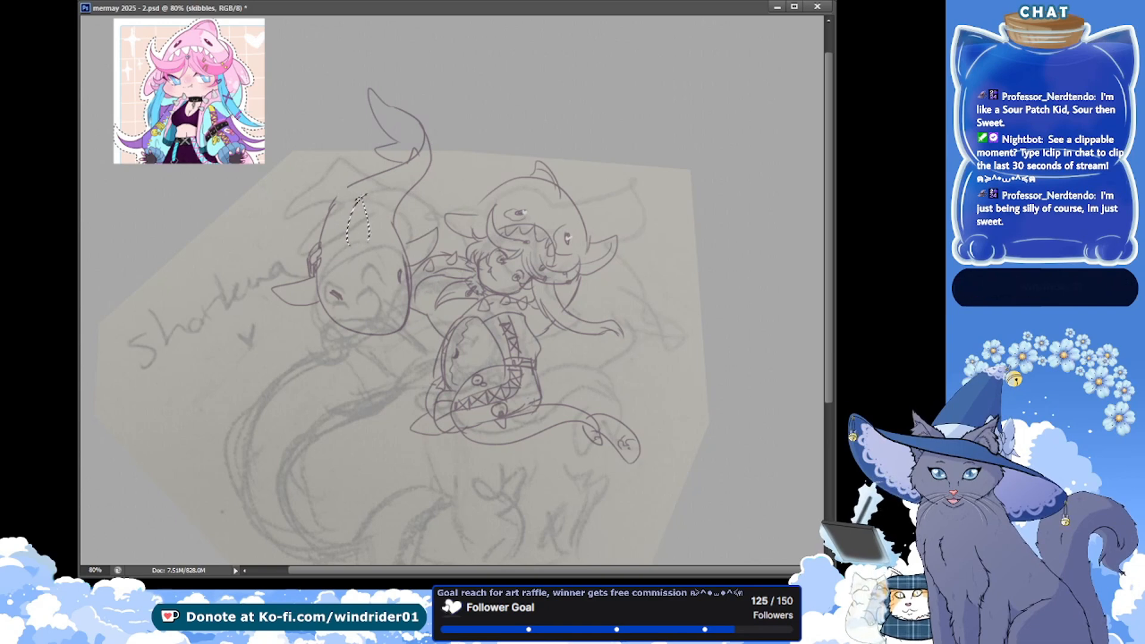
key(ctrl+d)
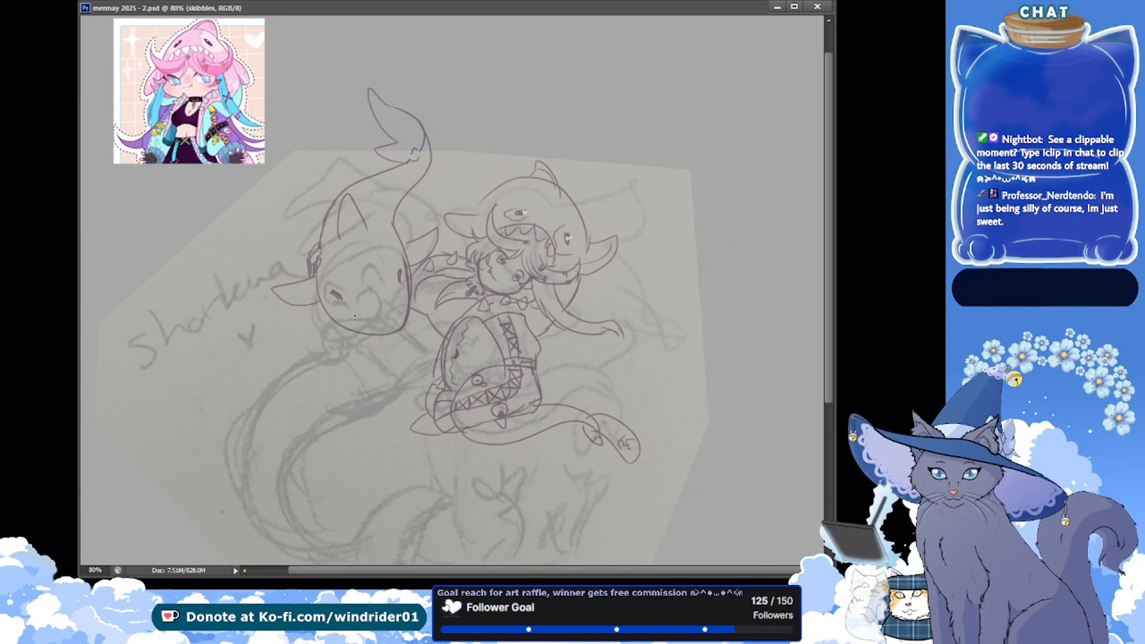
drag(386, 299, 386, 303)
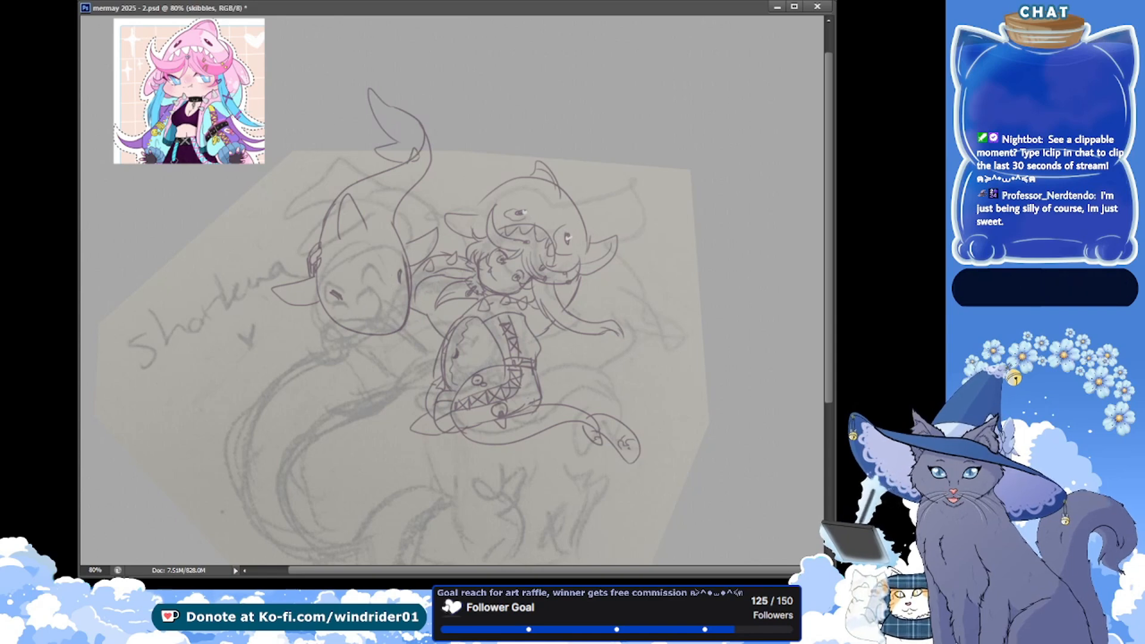
key(ctrl+s)
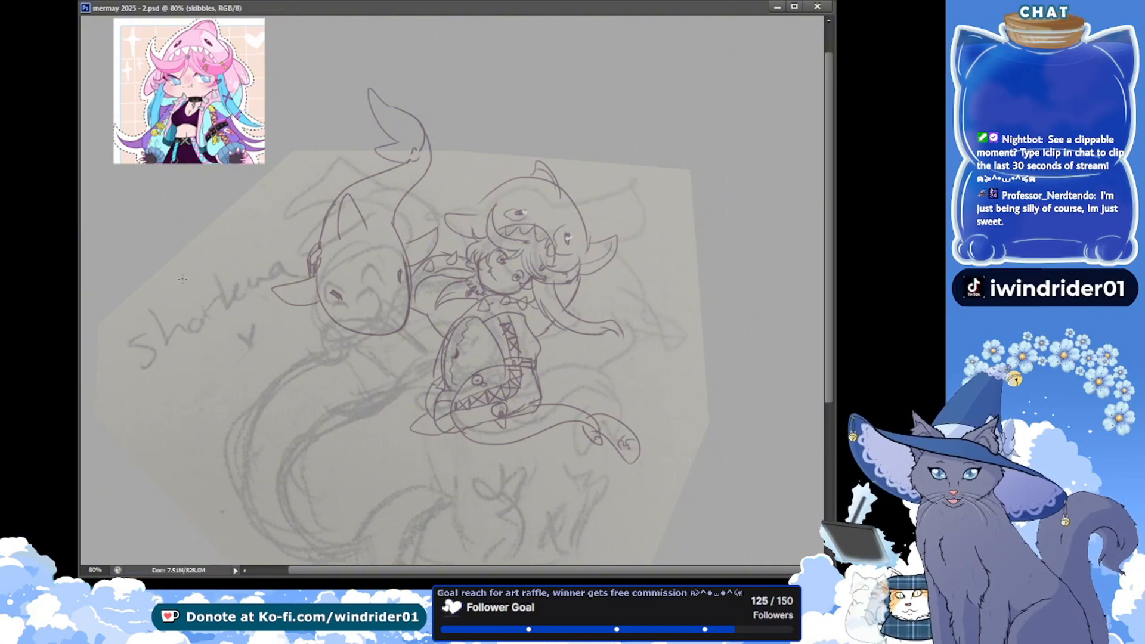
Touch up the first figure's hood outline beside its top fin and along the edge above its side fin, and save the document
scroll(267, 262, down, 2)
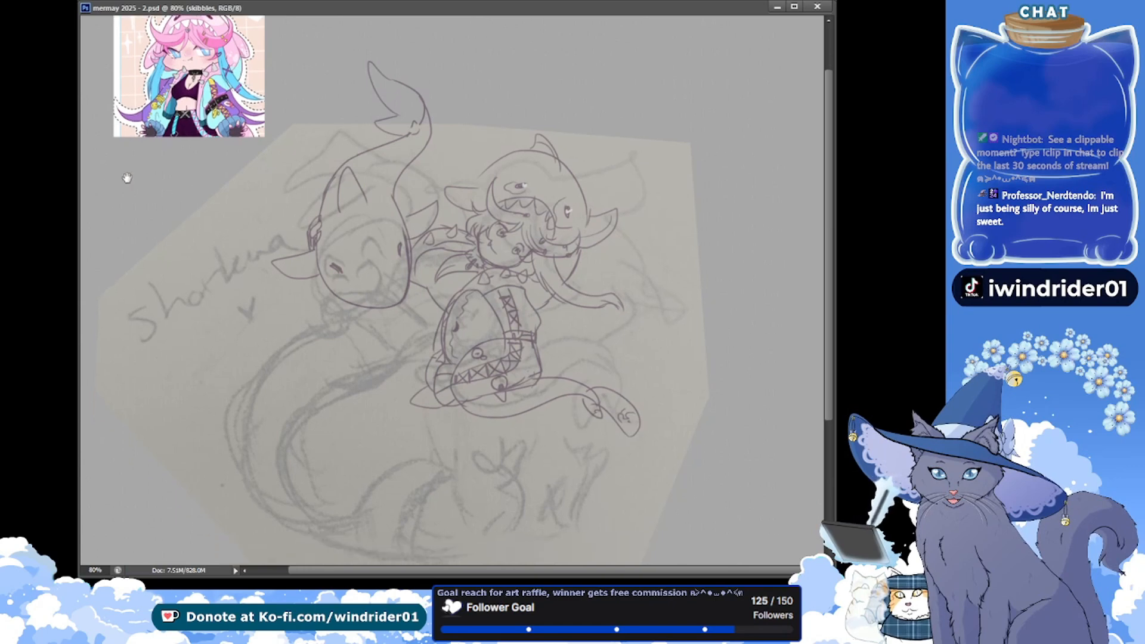
drag(560, 176, 559, 164)
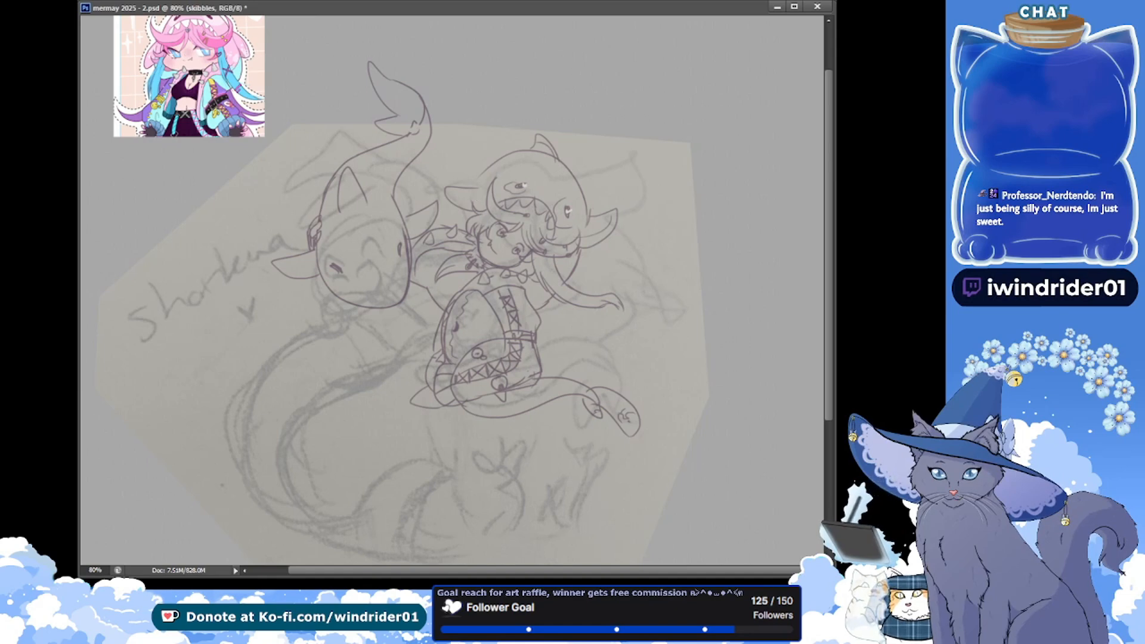
key(ctrl+s)
drag(496, 162, 475, 188)
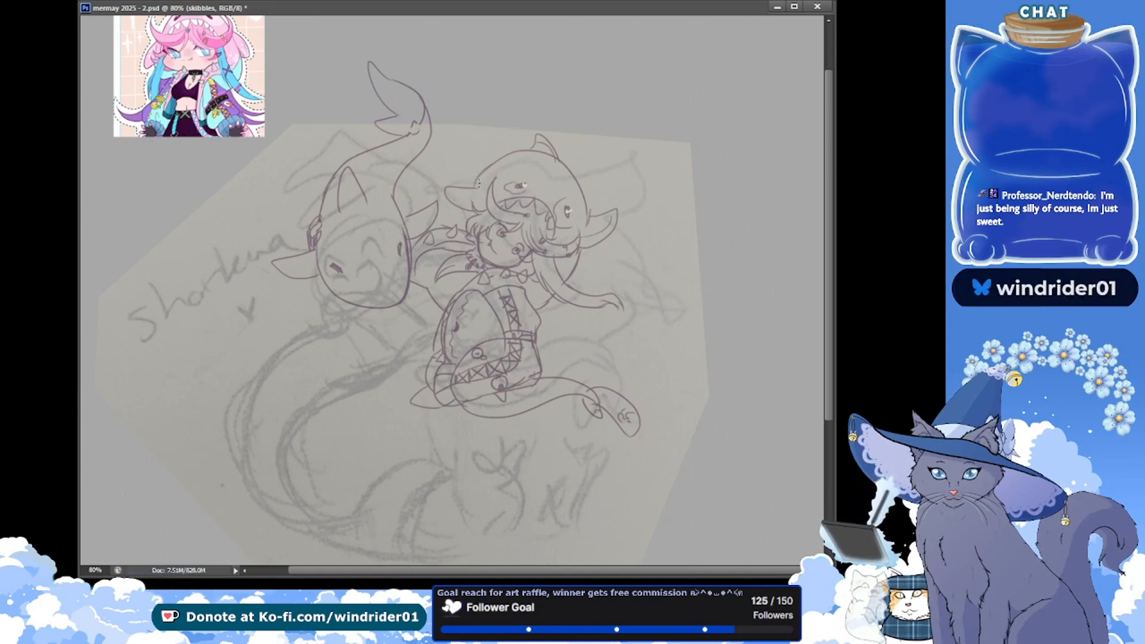
key(alt+Tab)
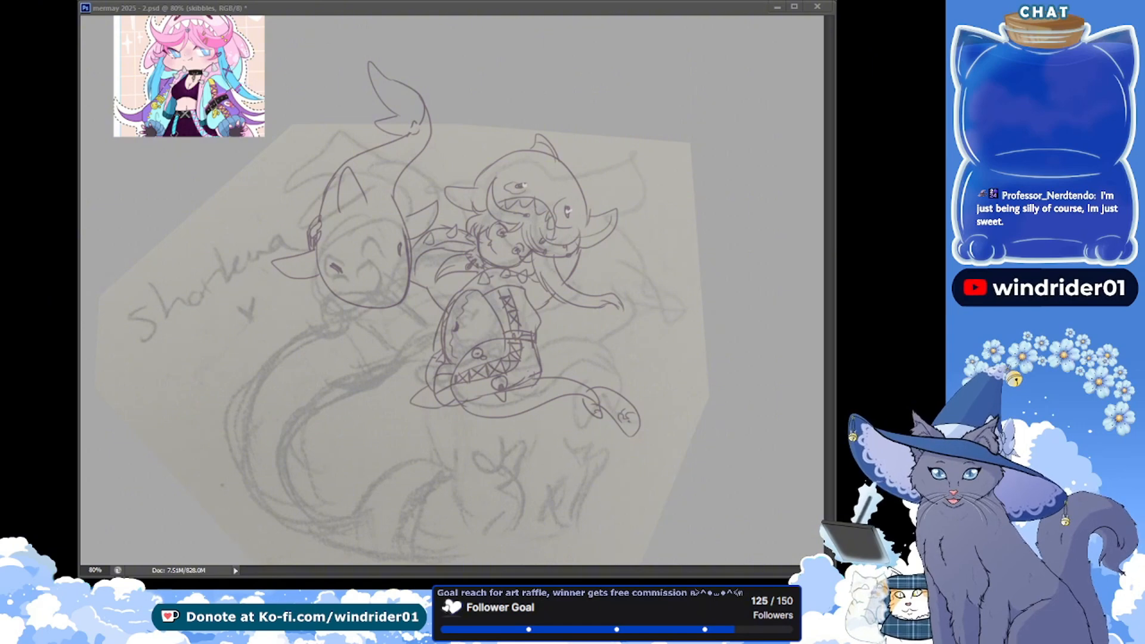
mouse_move(278, 206)
mouse_down()
mouse_move(300, 211)
mouse_move(296, 223)
mouse_up()
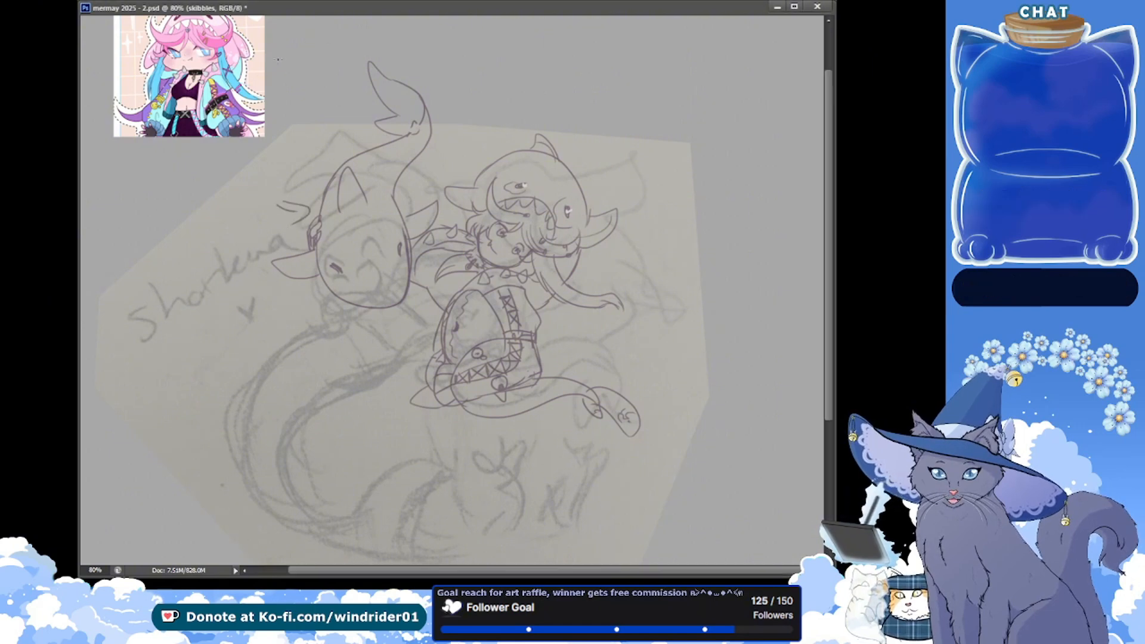
mouse_move(289, 52)
mouse_down()
mouse_move(266, 64)
mouse_move(283, 70)
mouse_up()
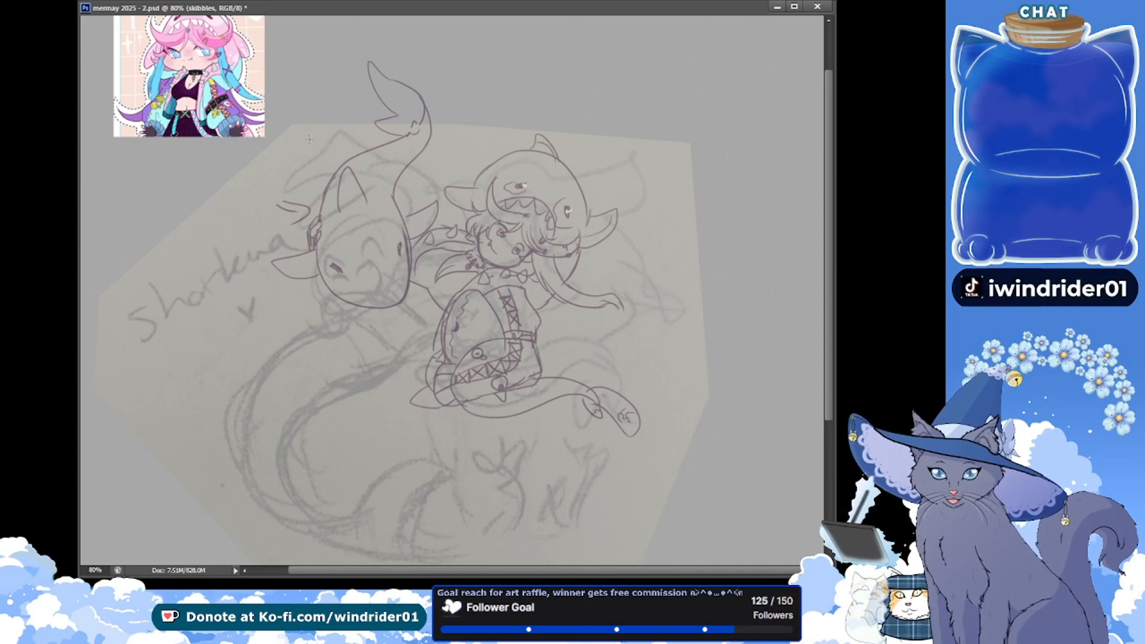
drag(309, 139, 319, 148)
key(ctrl+s)
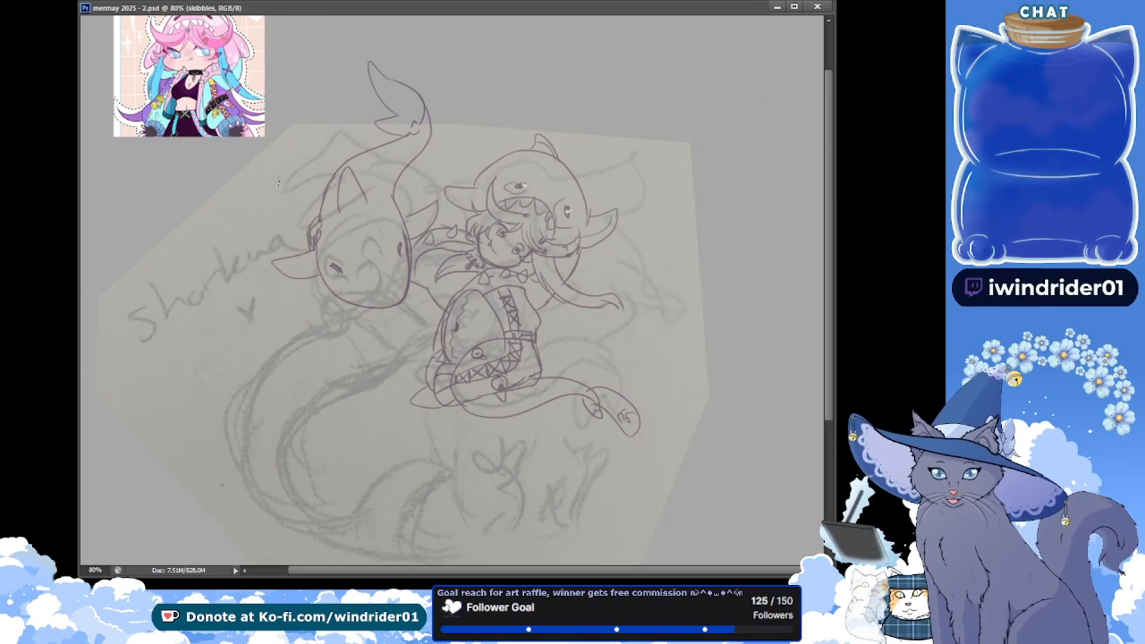
key(alt+Tab)
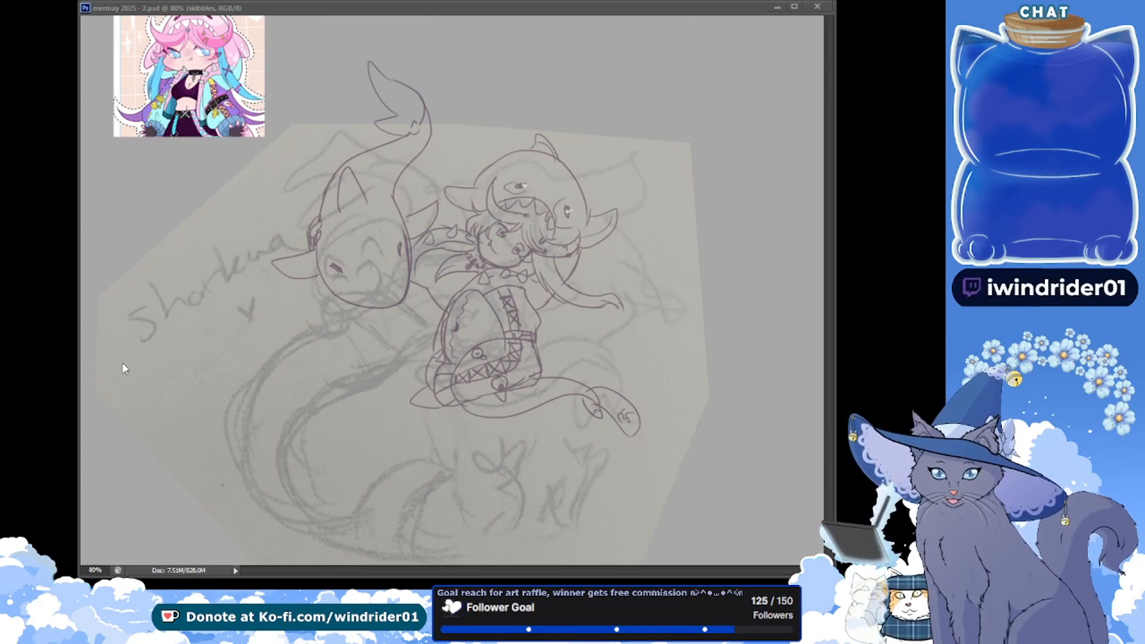
click(219, 356)
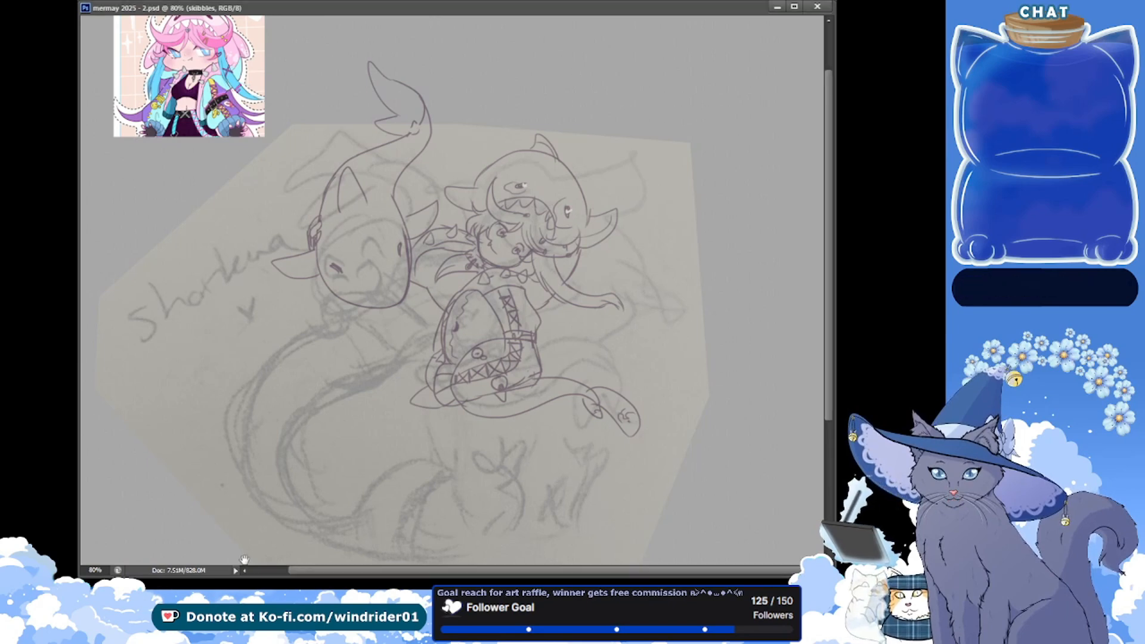
key(alt+Tab)
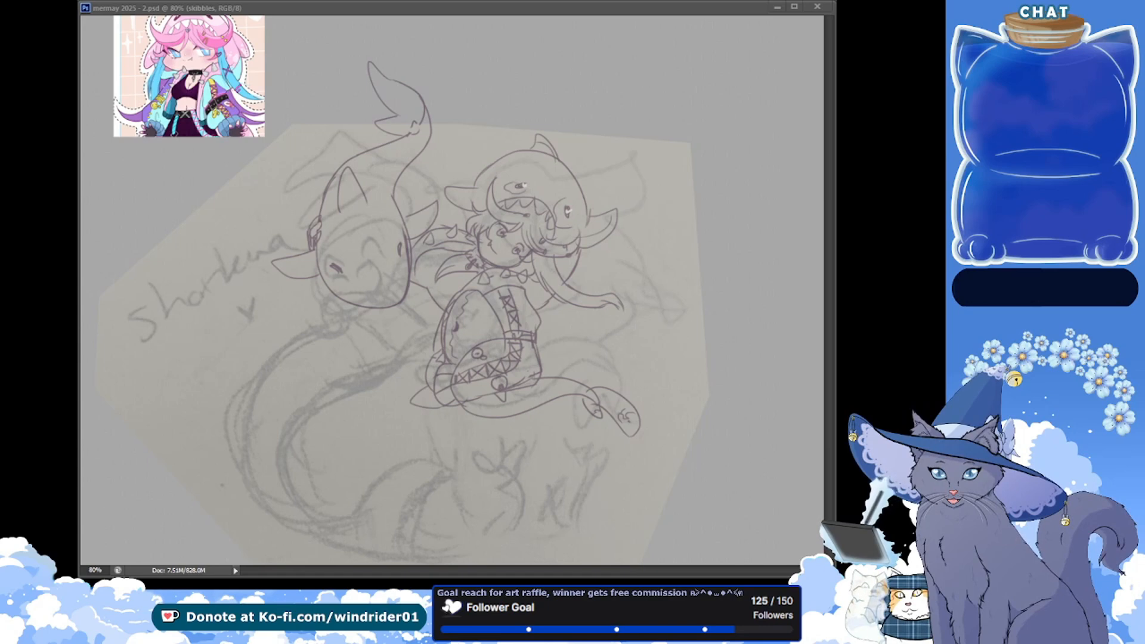
click(244, 262)
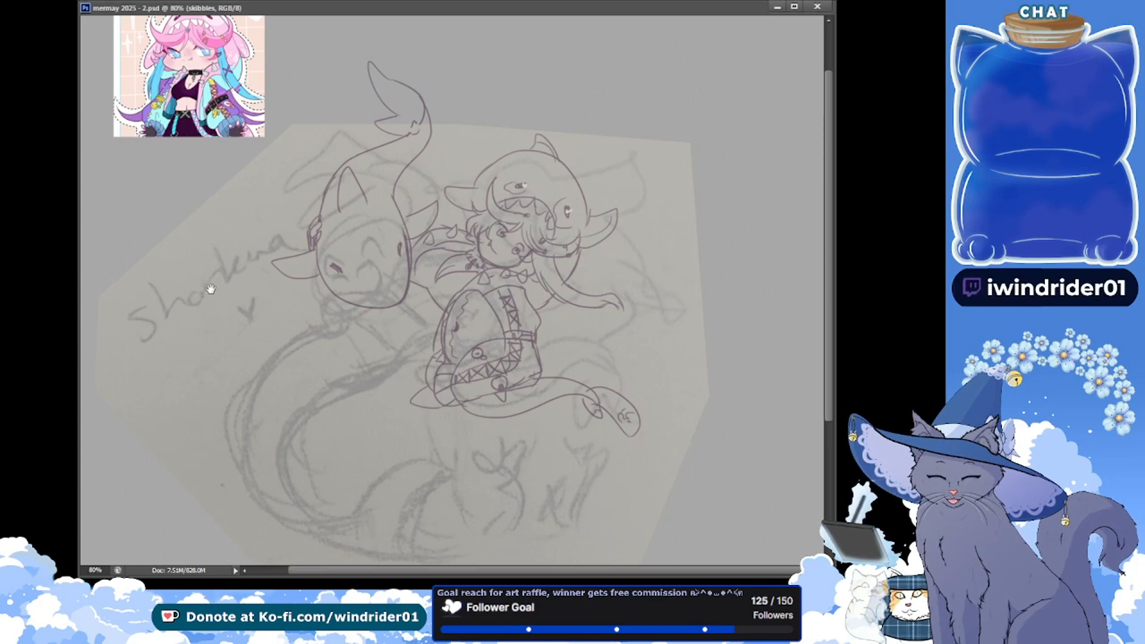
Draw a wavy frilled edge just below the second figure's hood, reaching toward the first figure's side
drag(211, 289, 211, 237)
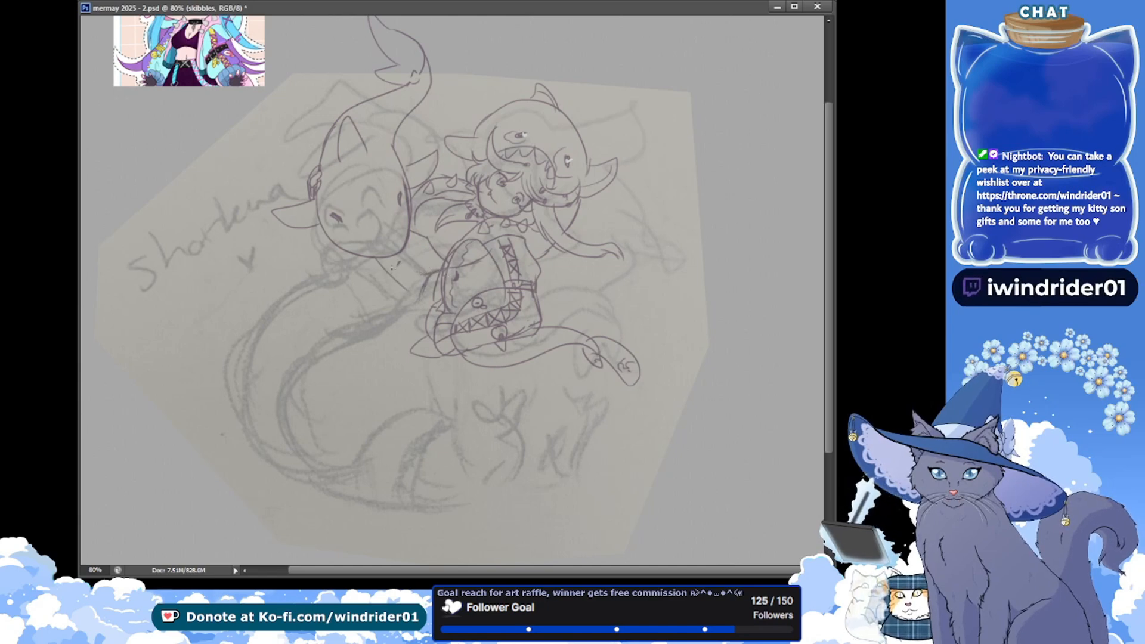
drag(378, 261, 393, 284)
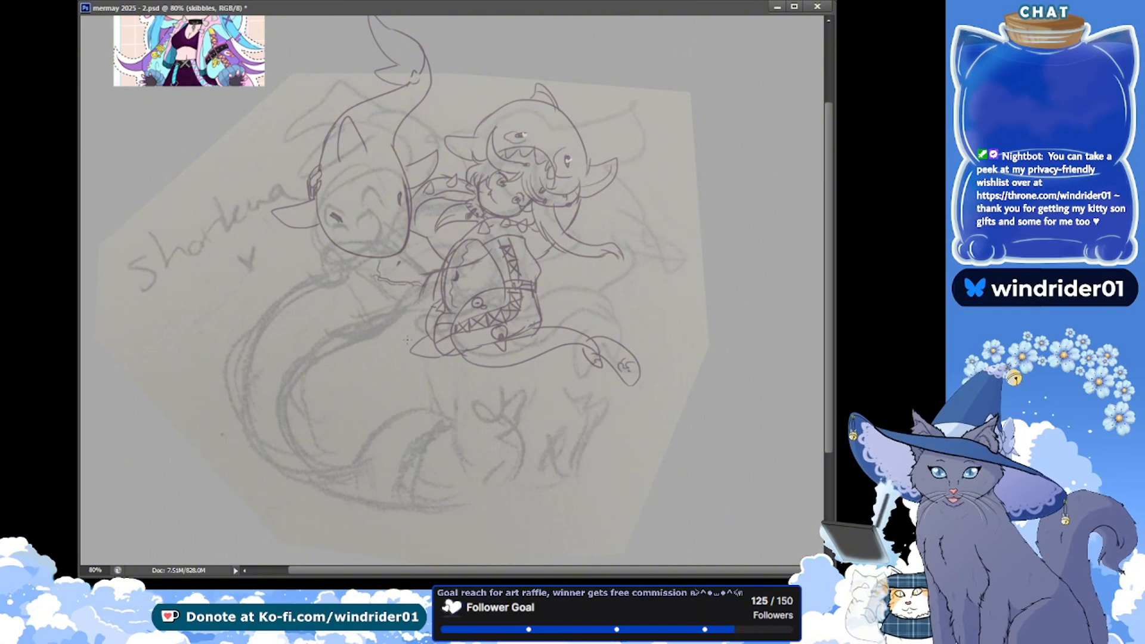
key(ctrl+z)
Draw the second figure's inner tail edge as a smooth curve sweeping down and outward from beside the first figure's bodice
drag(429, 275, 277, 364)
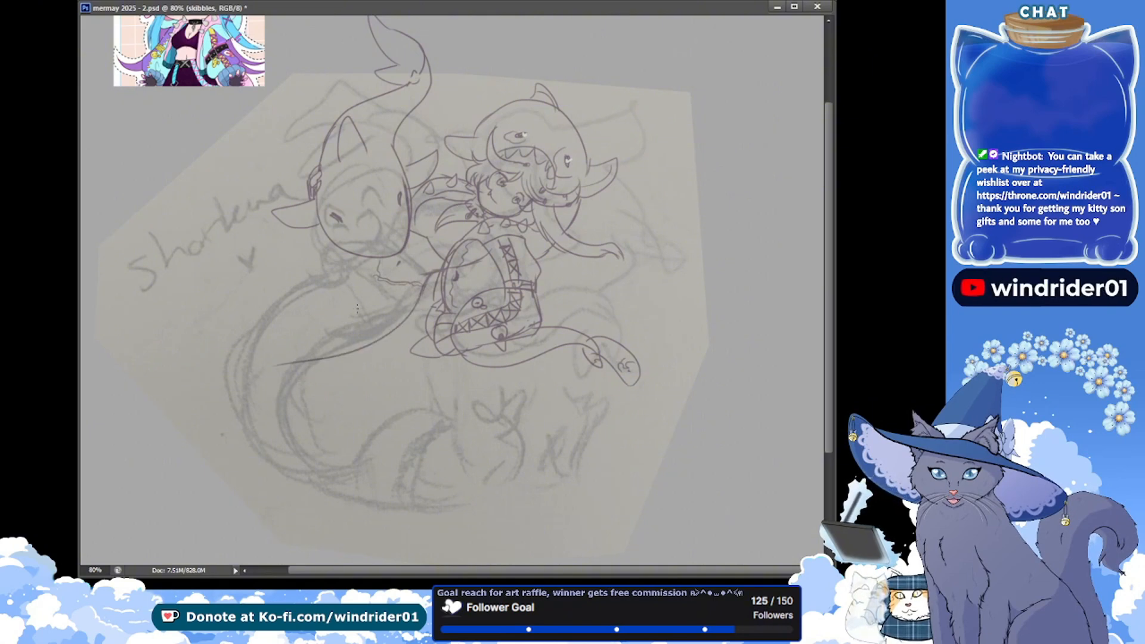
key(ctrl+z)
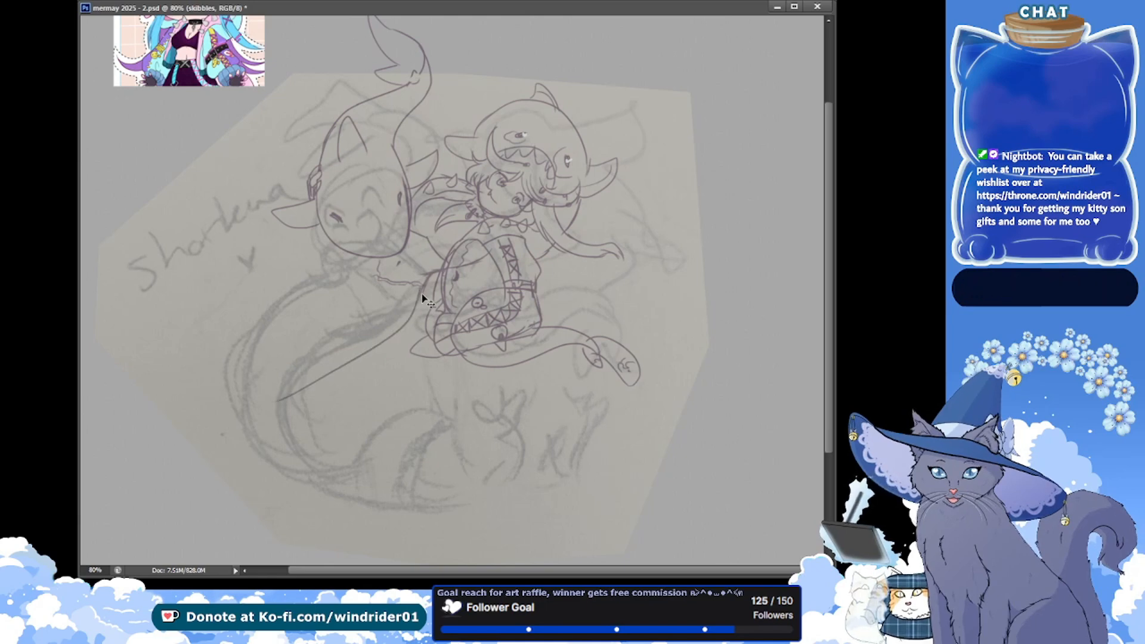
key(ctrl+z)
drag(424, 279, 265, 413)
key(ctrl+z)
drag(425, 279, 280, 381)
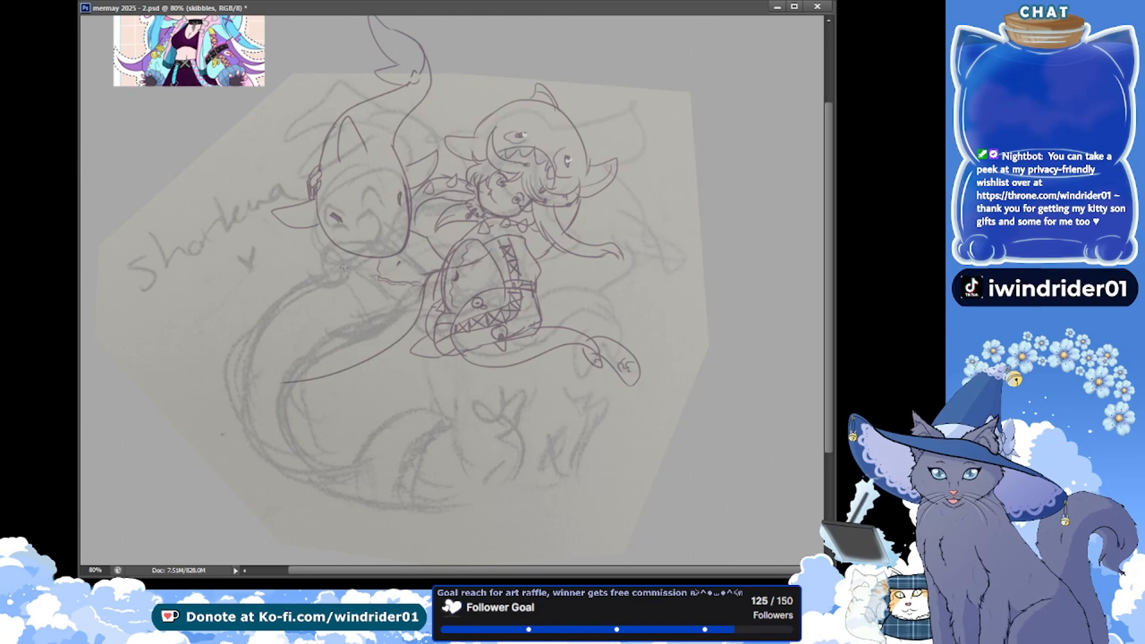
drag(349, 256, 223, 428)
key(ctrl+z)
drag(343, 258, 207, 405)
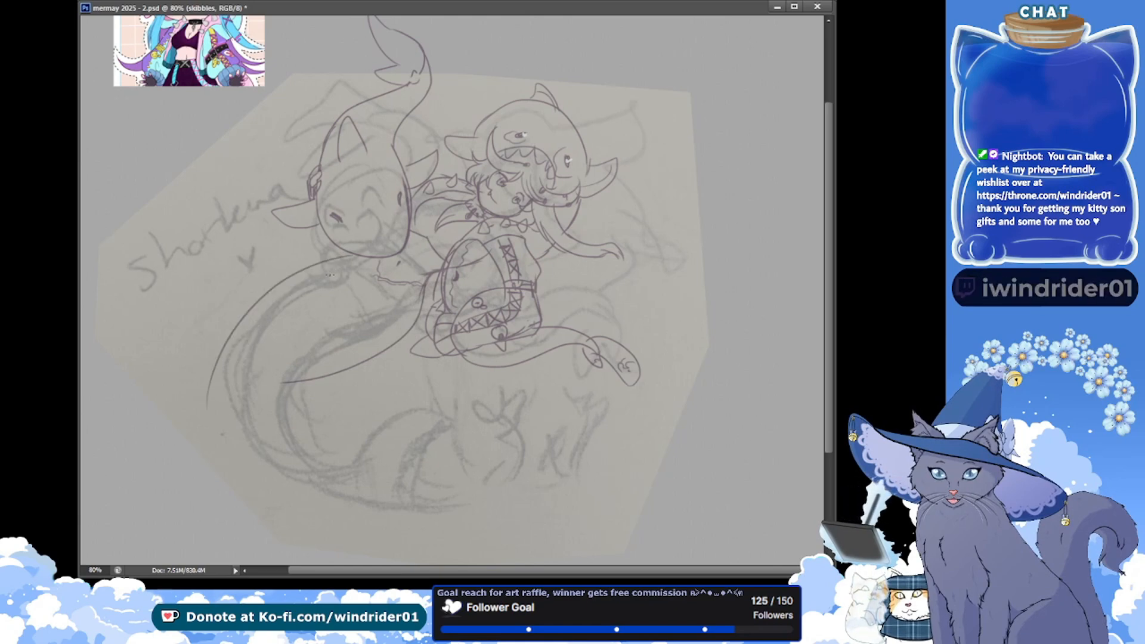
key(ctrl+z)
drag(351, 259, 212, 400)
key(ctrl+z)
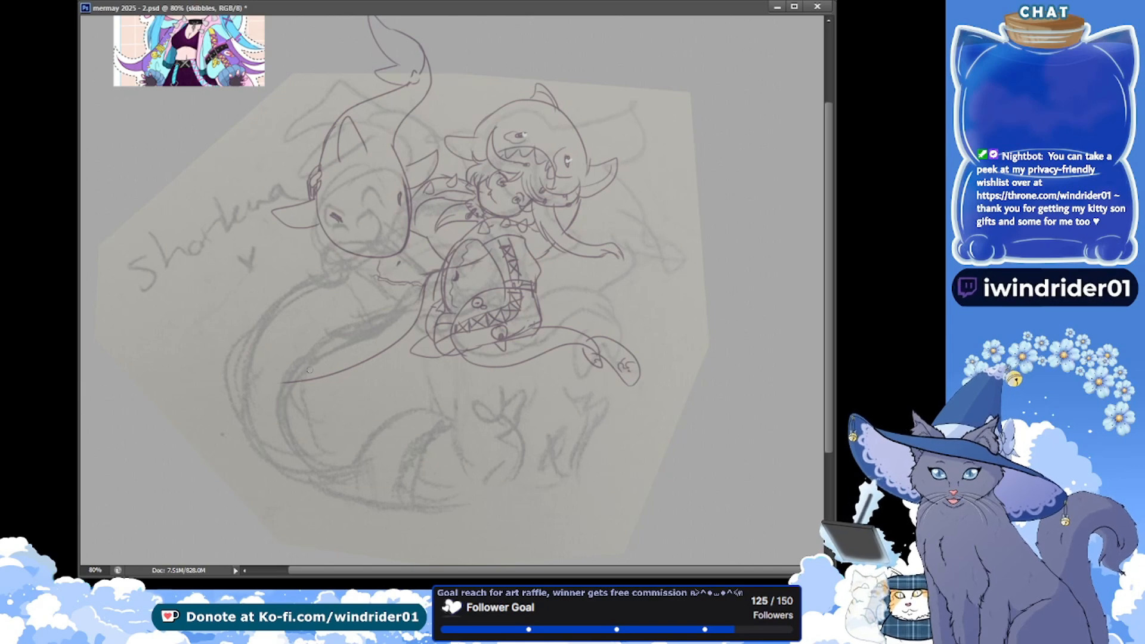
Save the document and draw the second figure's long outer tail edge, curving from under the hood around to the bottom of the bend
key(ctrl+s)
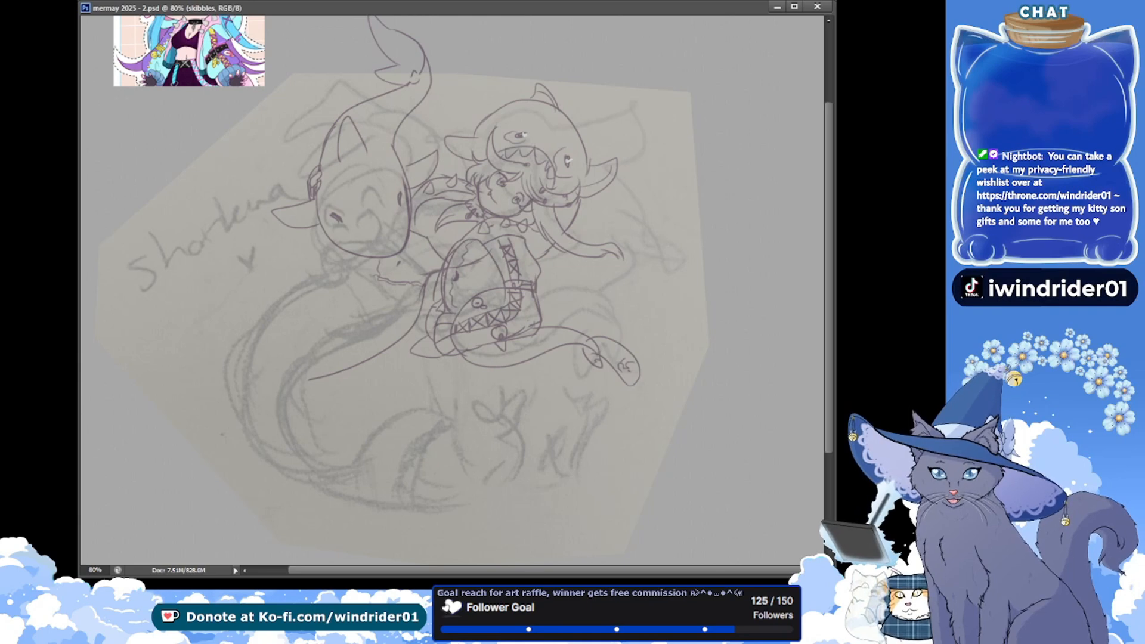
drag(381, 254, 228, 406)
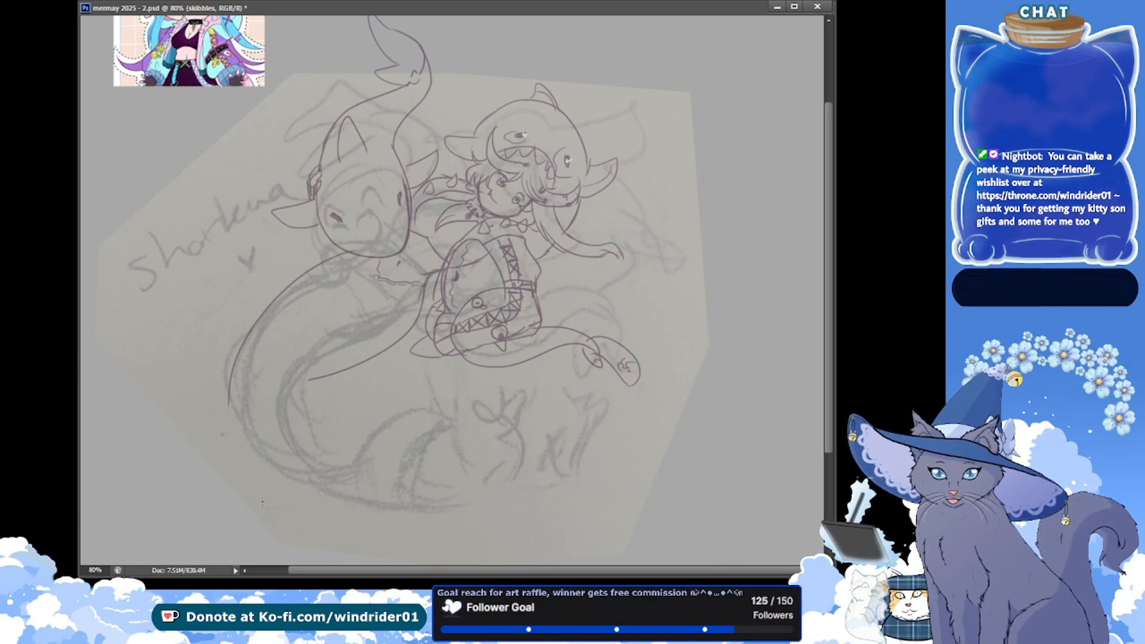
key(ctrl+z)
drag(349, 254, 263, 487)
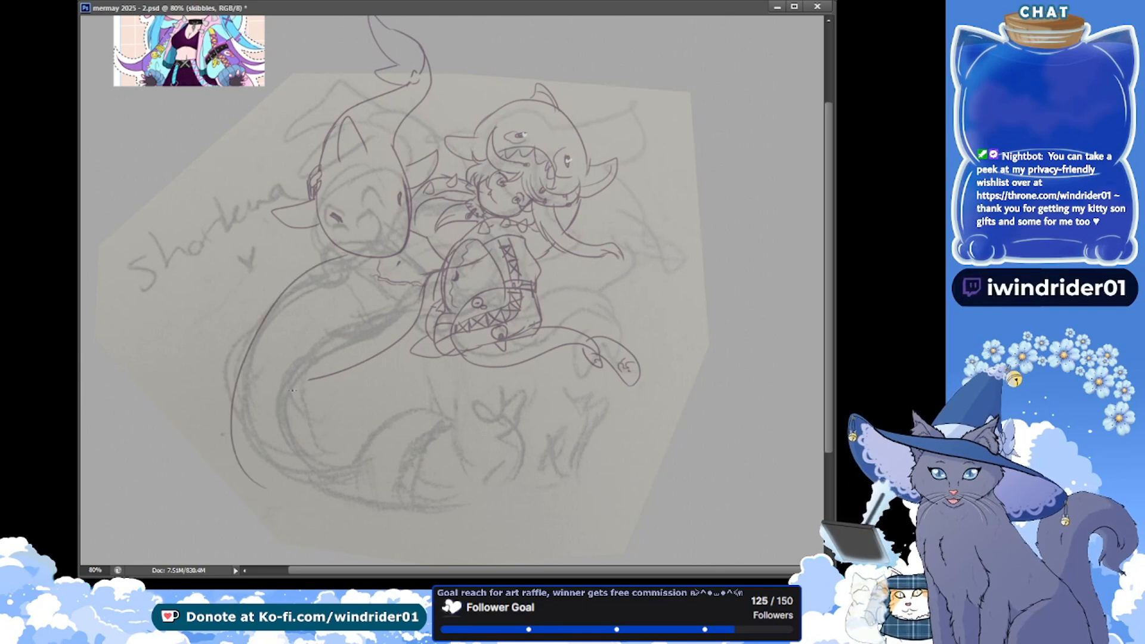
key(ctrl+z)
drag(353, 256, 236, 456)
key(ctrl+z)
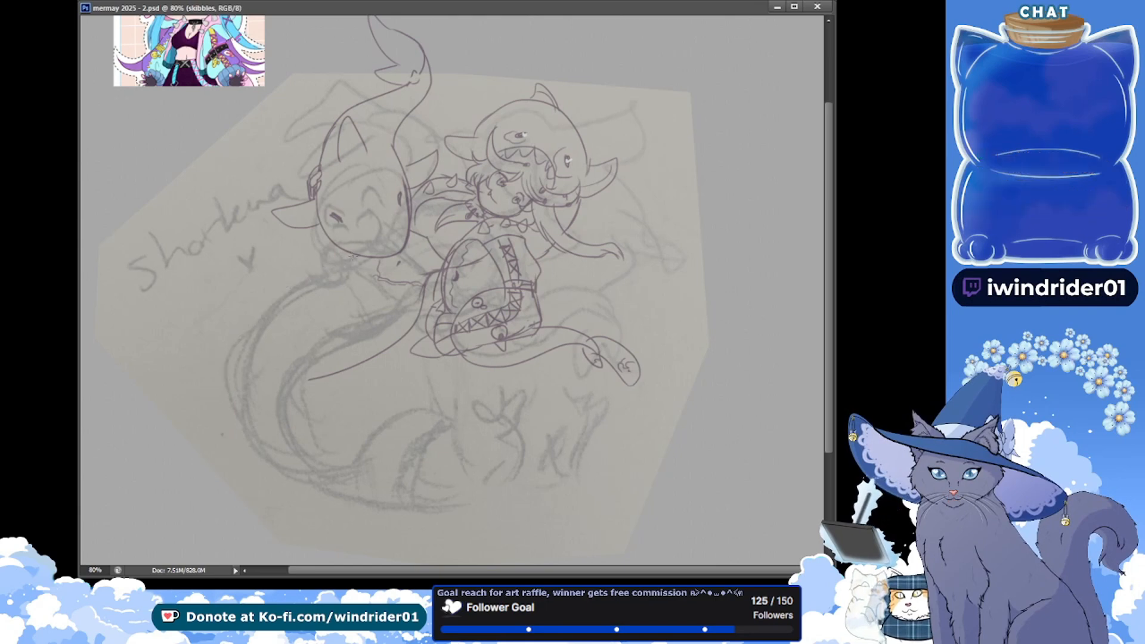
drag(353, 257, 307, 460)
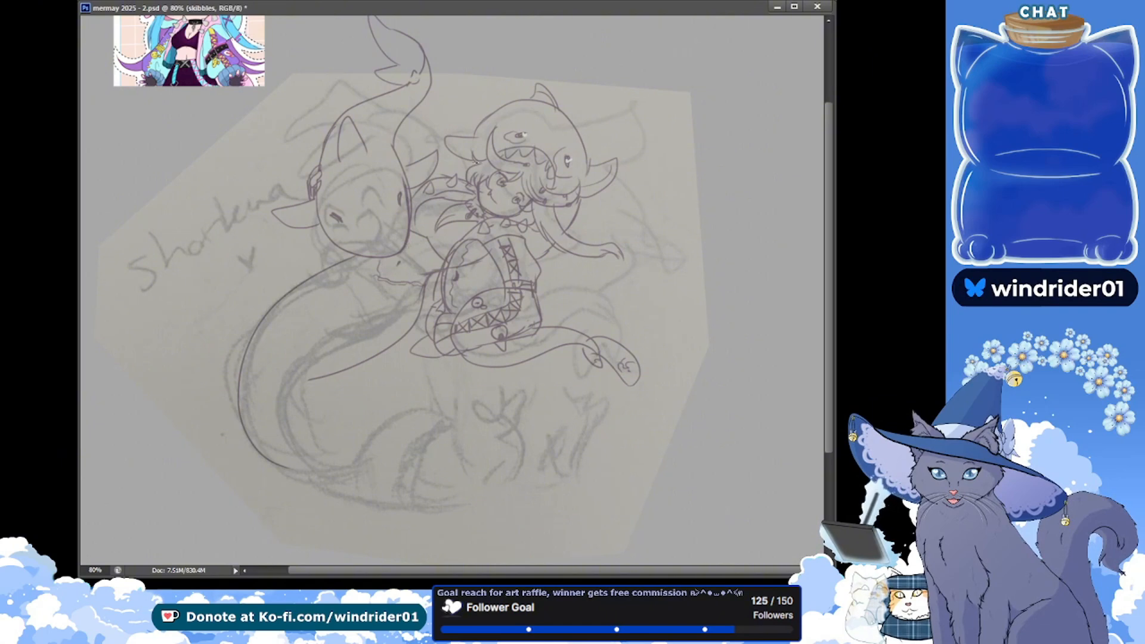
Draw a long strand curling upward beside the first figure's hood fin toward the second figure, and save the document
drag(457, 158, 480, 169)
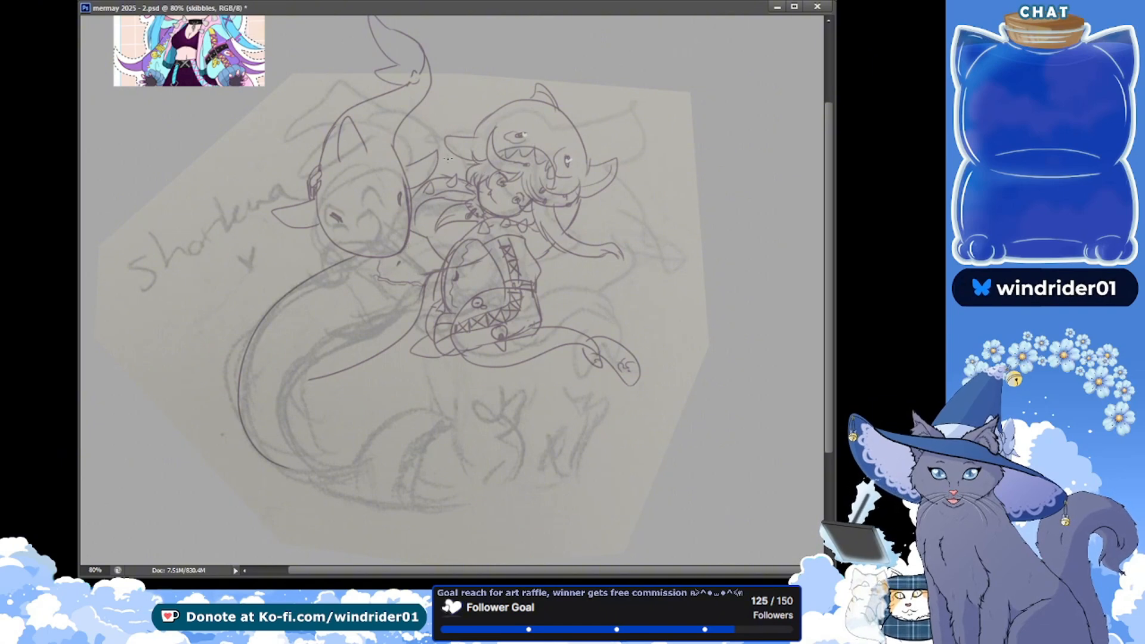
key(ctrl+z)
drag(443, 114, 479, 167)
key(ctrl+z)
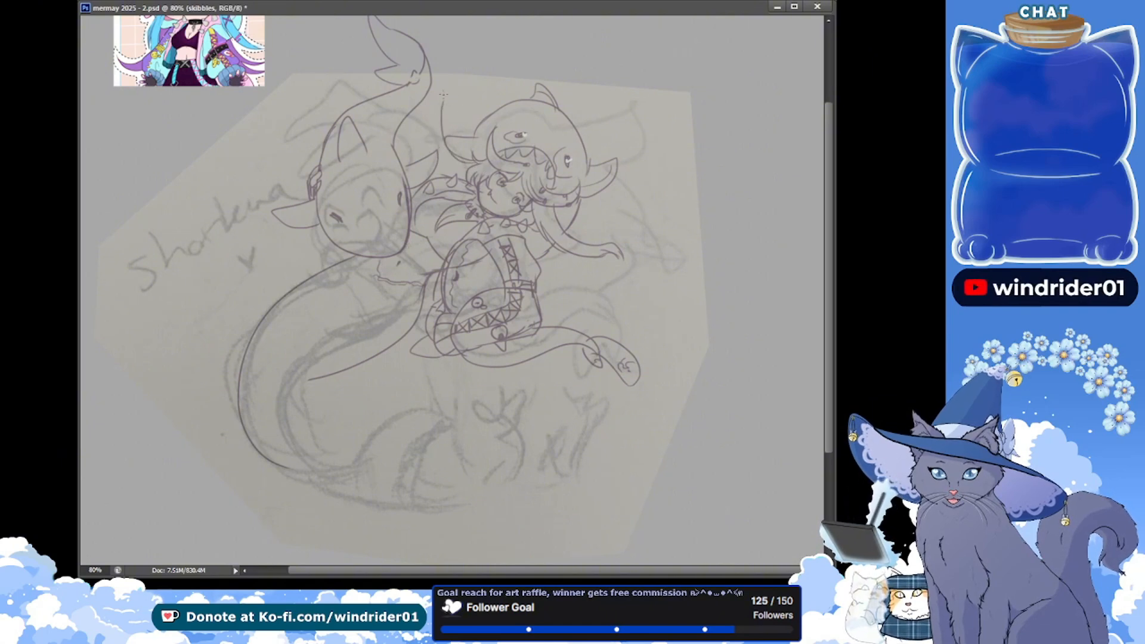
drag(420, 109, 477, 163)
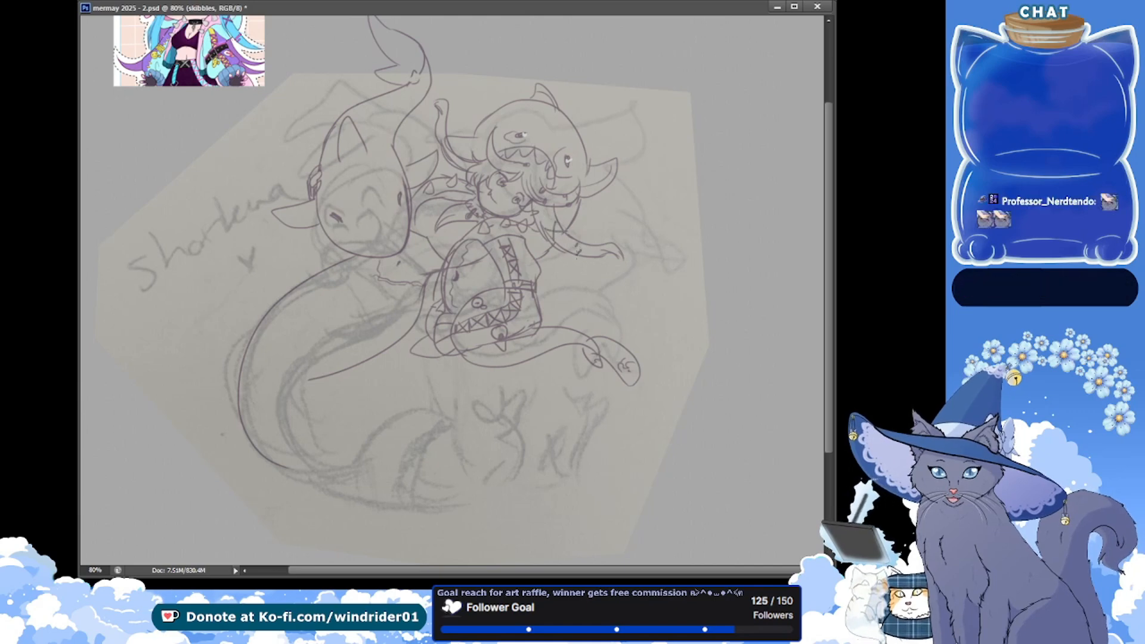
key(ctrl+s)
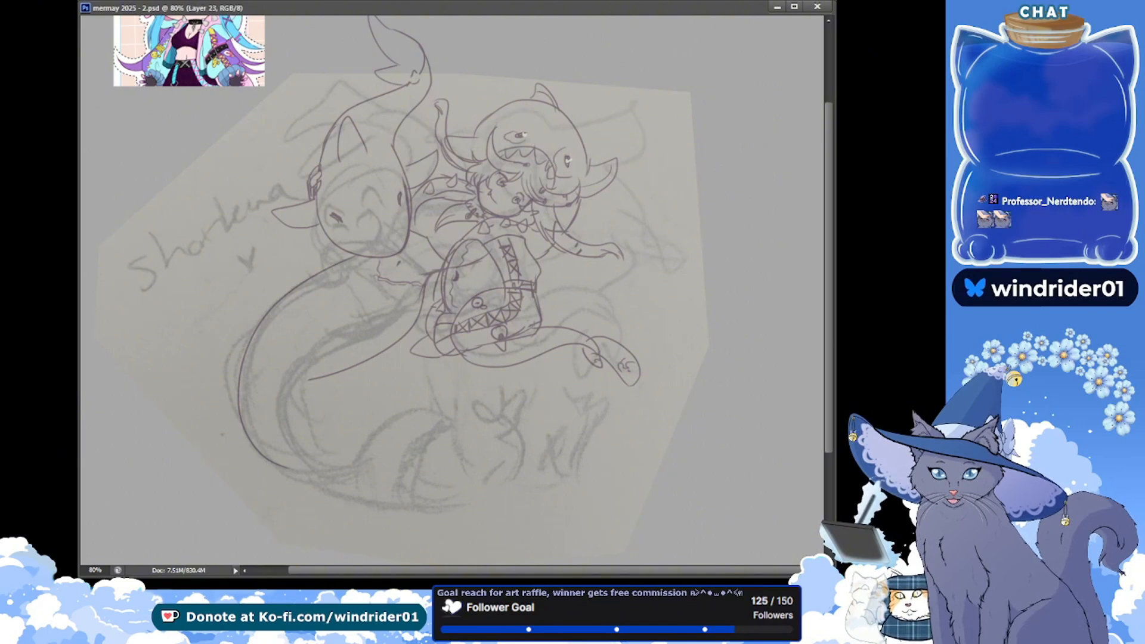
Save the document, hide the pencil scan, and set the zoom to 50% to check the whole sketch
key(ctrl+s)
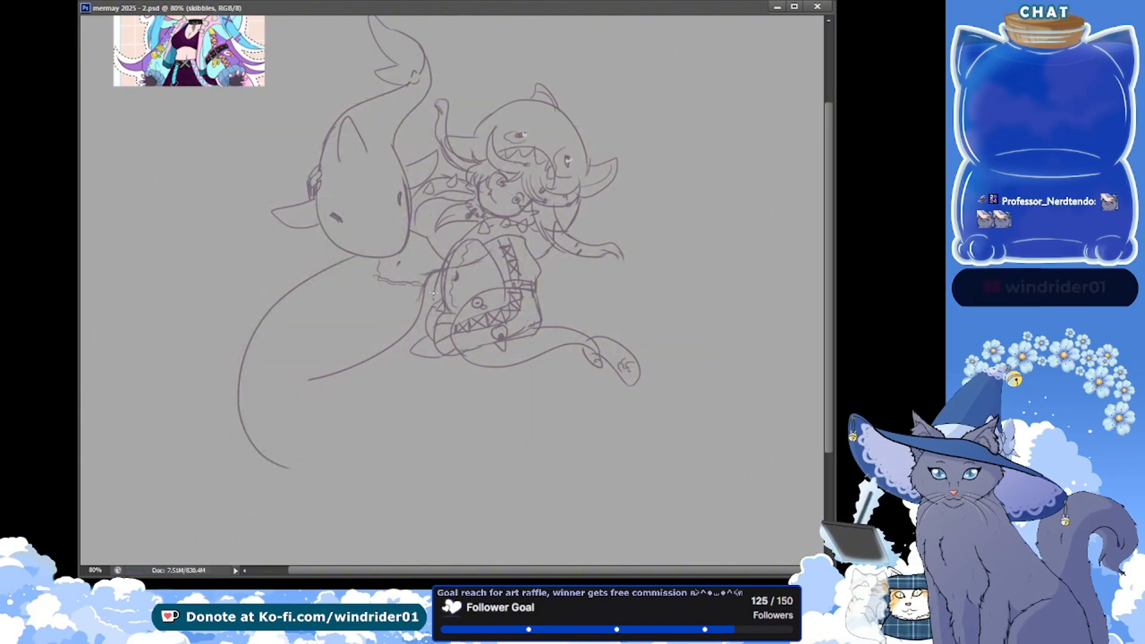
click(94, 571)
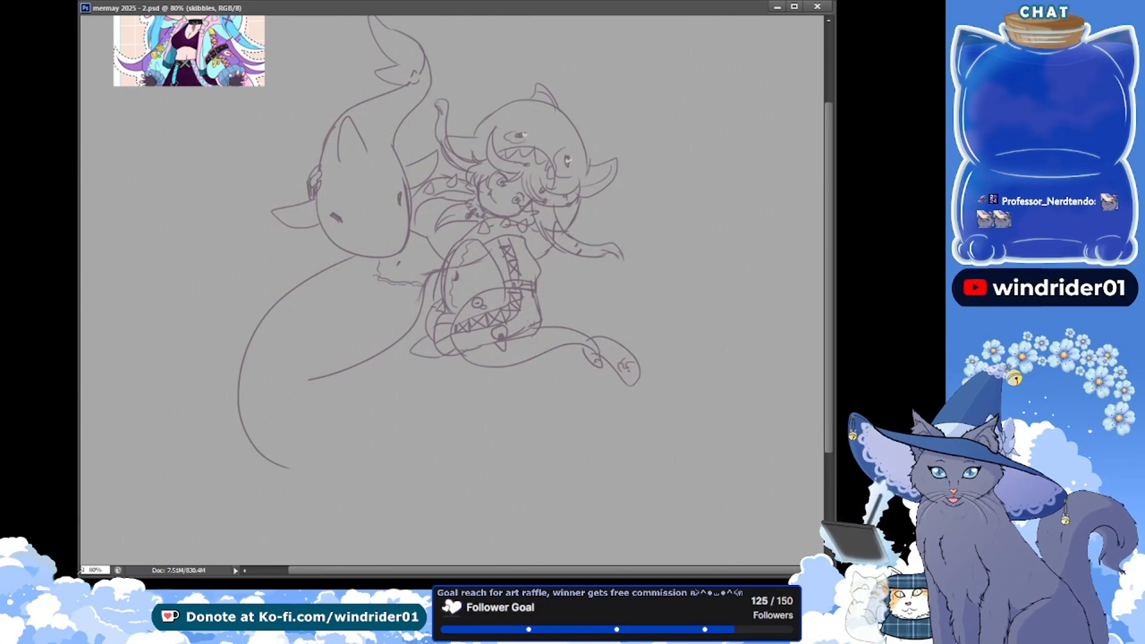
text(50)
key(Return)
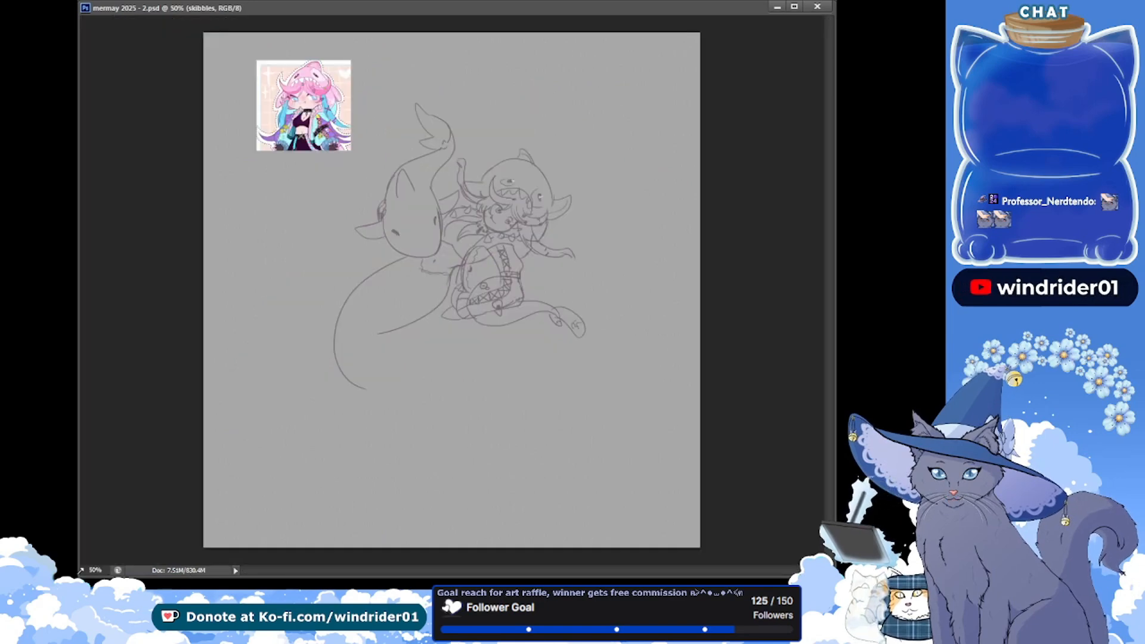
Set the zoom to 70% and briefly show the pencil scan to compare the second figure's tail curve with it
click(93, 570)
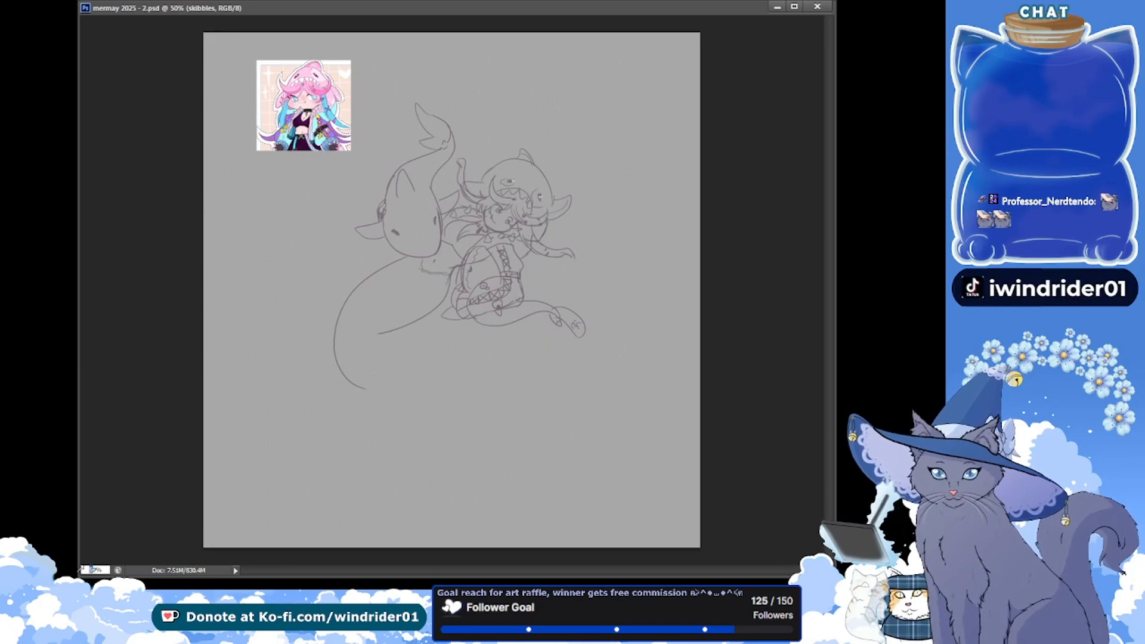
text(70)
key(Return)
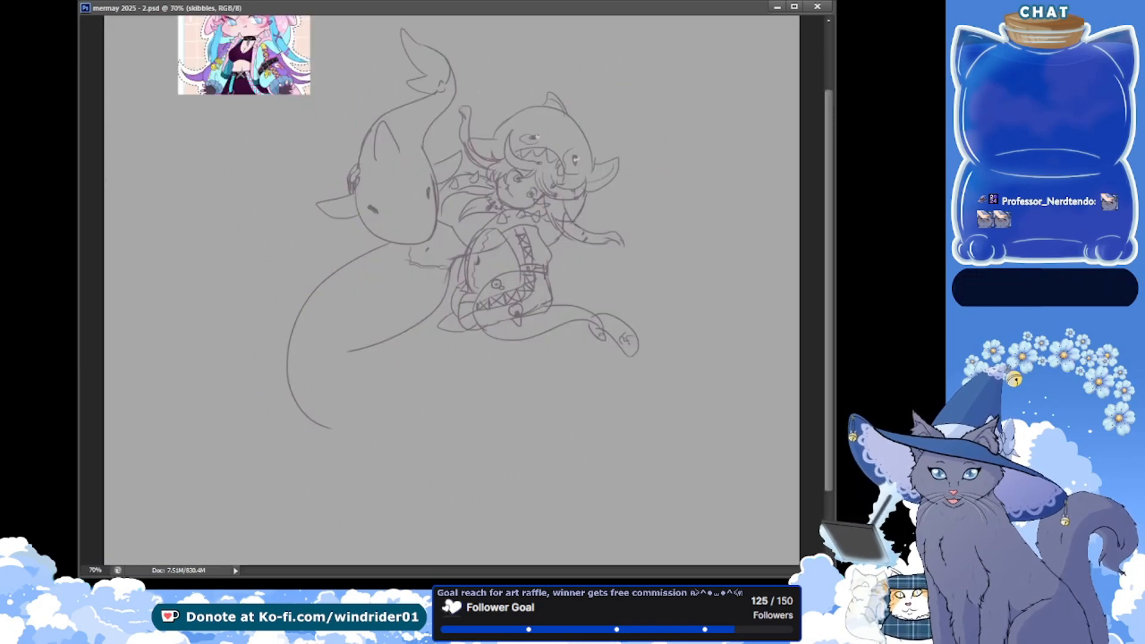
scroll(209, 210, down, 3)
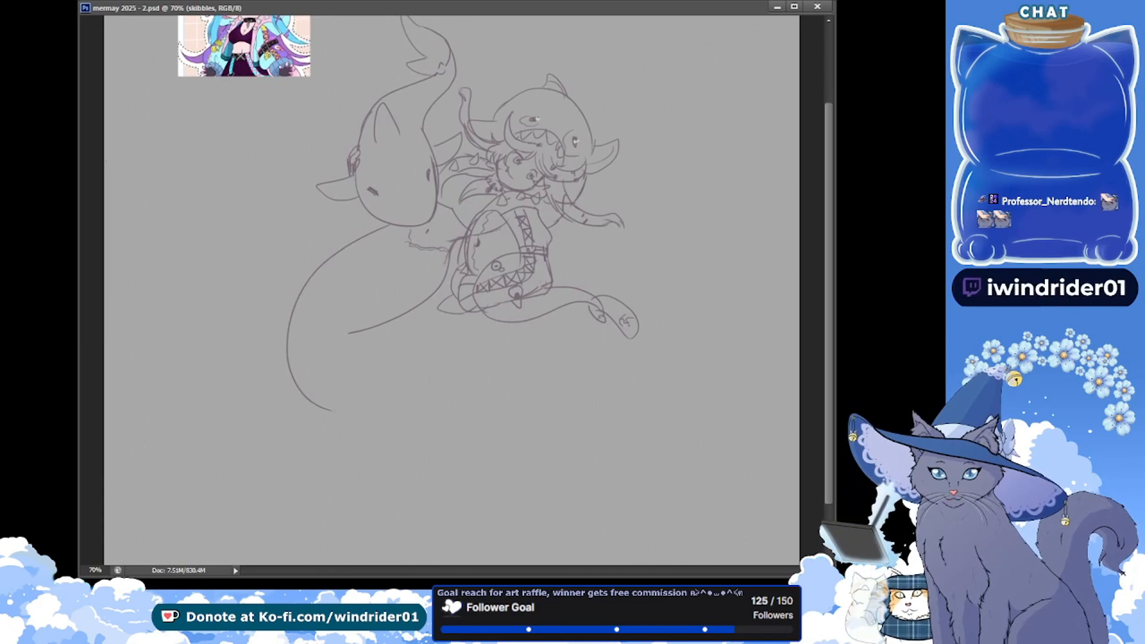
mouse_move(369, 429)
mouse_down()
mouse_move(362, 331)
mouse_move(331, 375)
mouse_move(368, 329)
mouse_up()
key(ctrl+z)
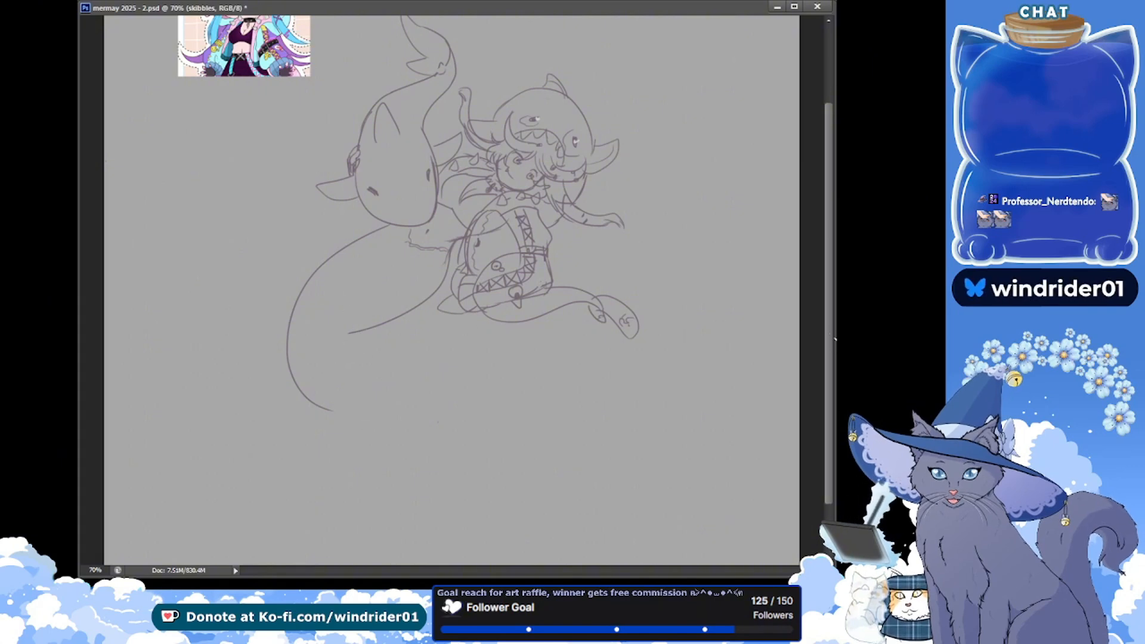
click(846, 339)
click(876, 339)
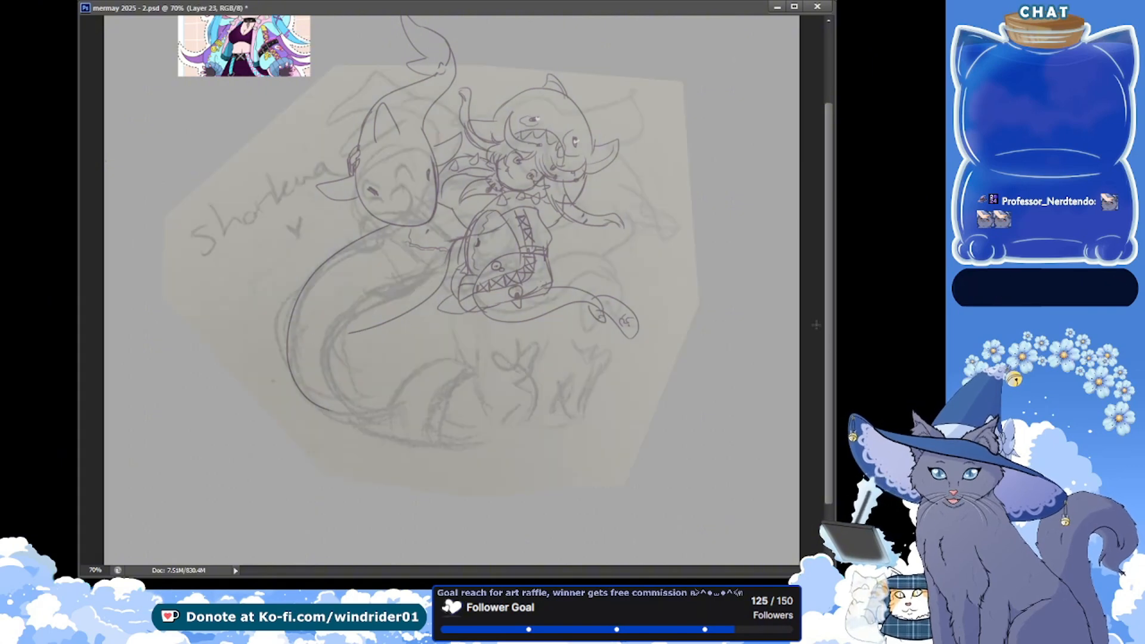
click(845, 340)
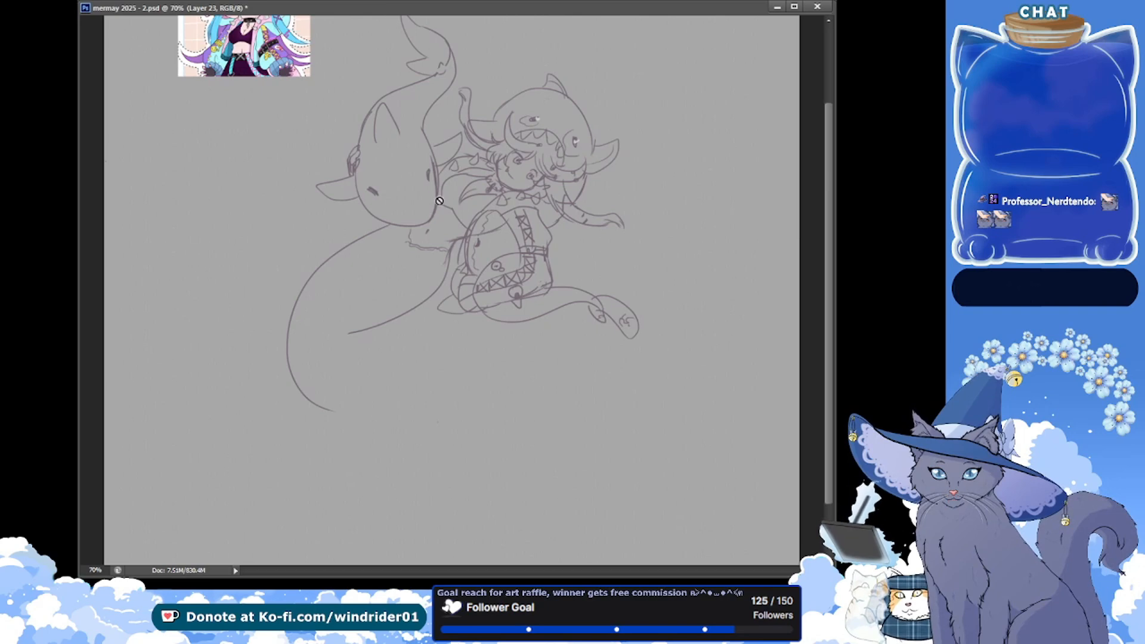
click(868, 283)
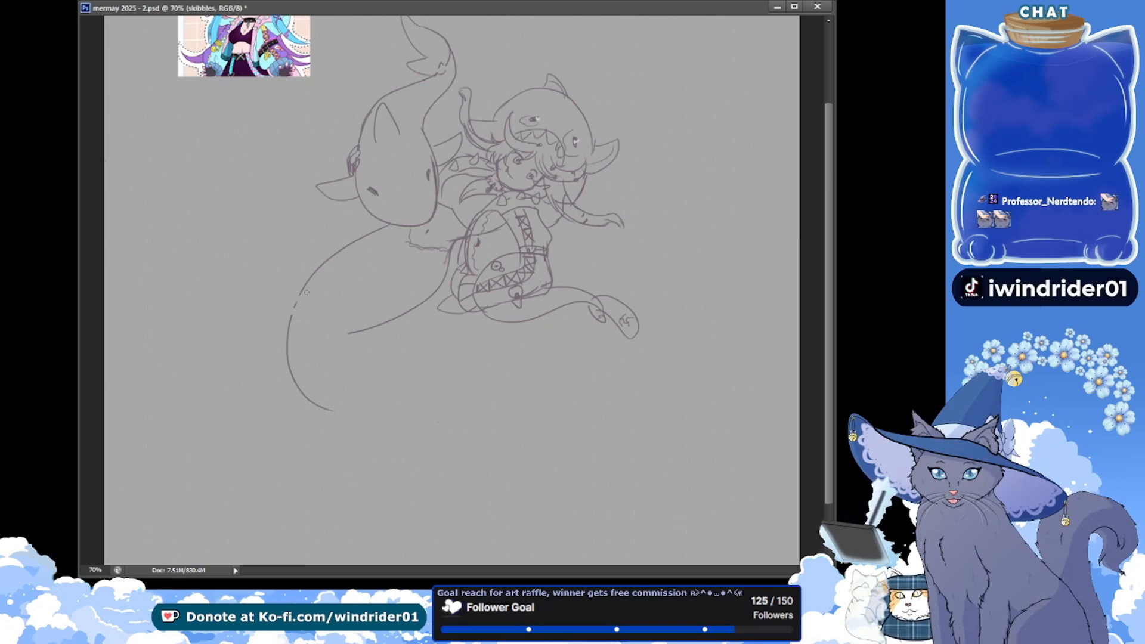
Erase the lower part of the second figure's outer tail edge and redraw it as a steeper line running downward
key(ctrl+z)
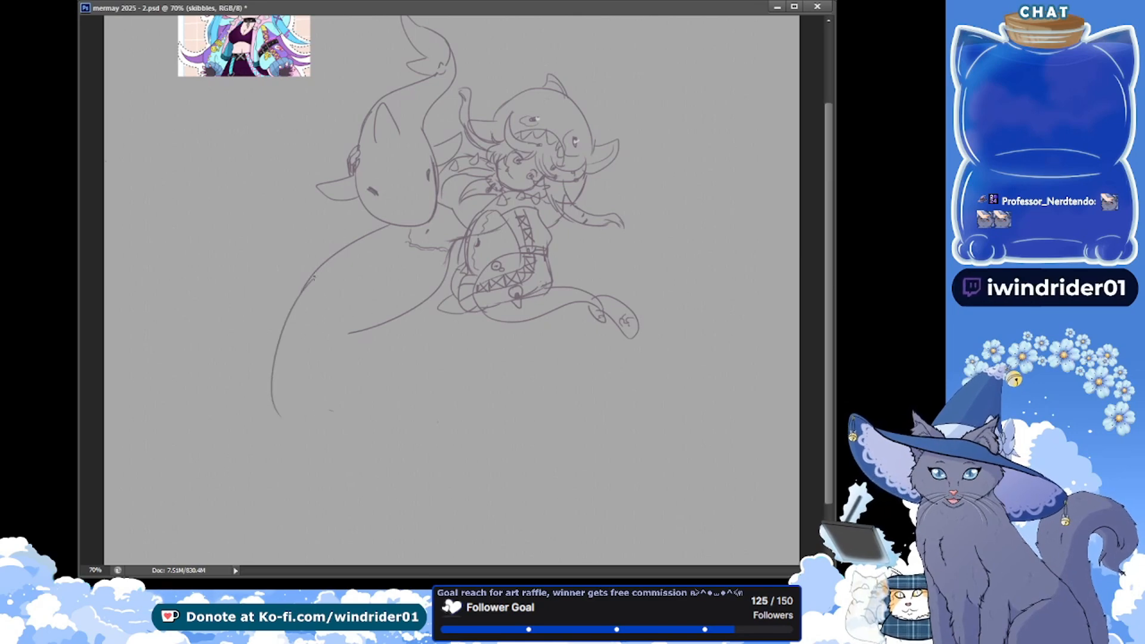
key(ctrl+z)
drag(313, 278, 288, 440)
key(ctrl+z)
drag(310, 278, 276, 426)
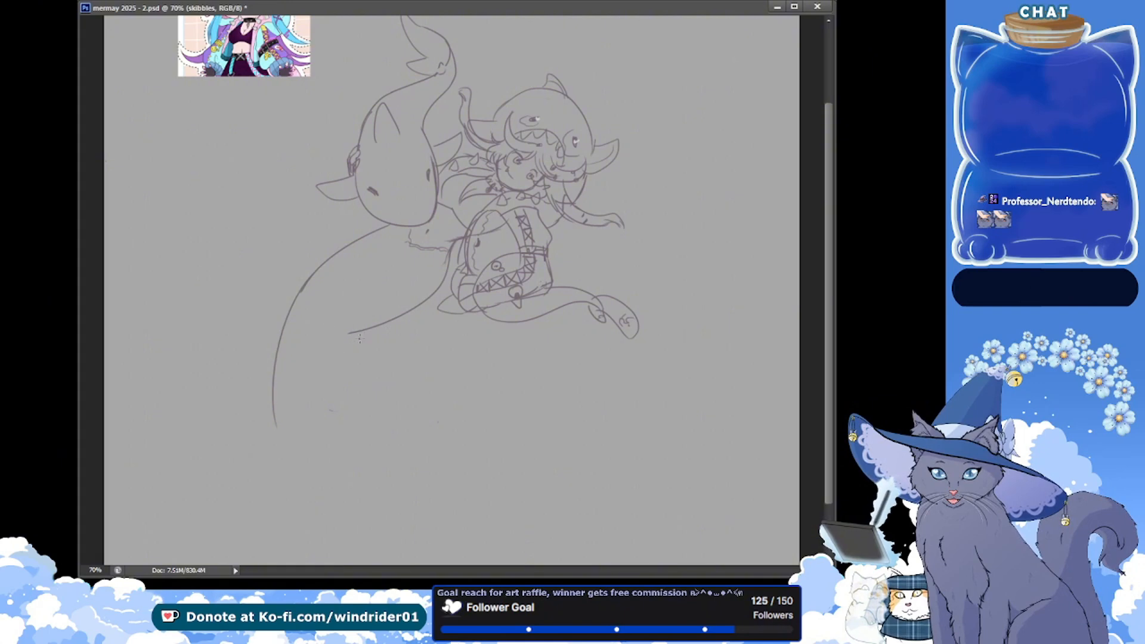
Try several curves continuing the second figure's inner tail edge, bending it down from the end of the existing line
drag(359, 338, 309, 417)
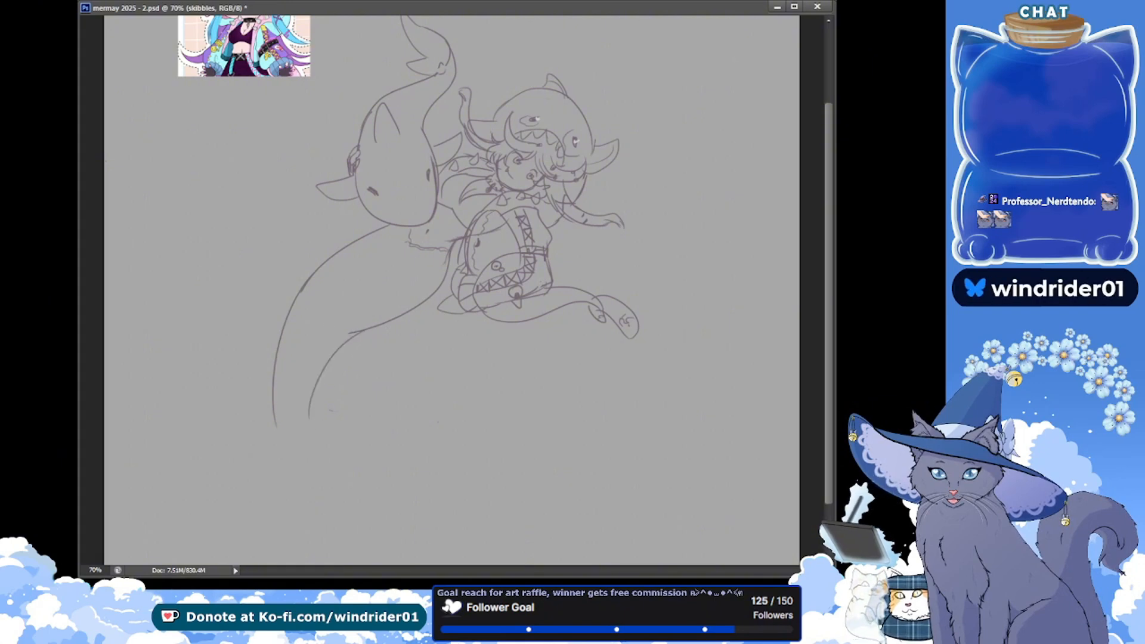
key(ctrl+z)
drag(357, 333, 299, 424)
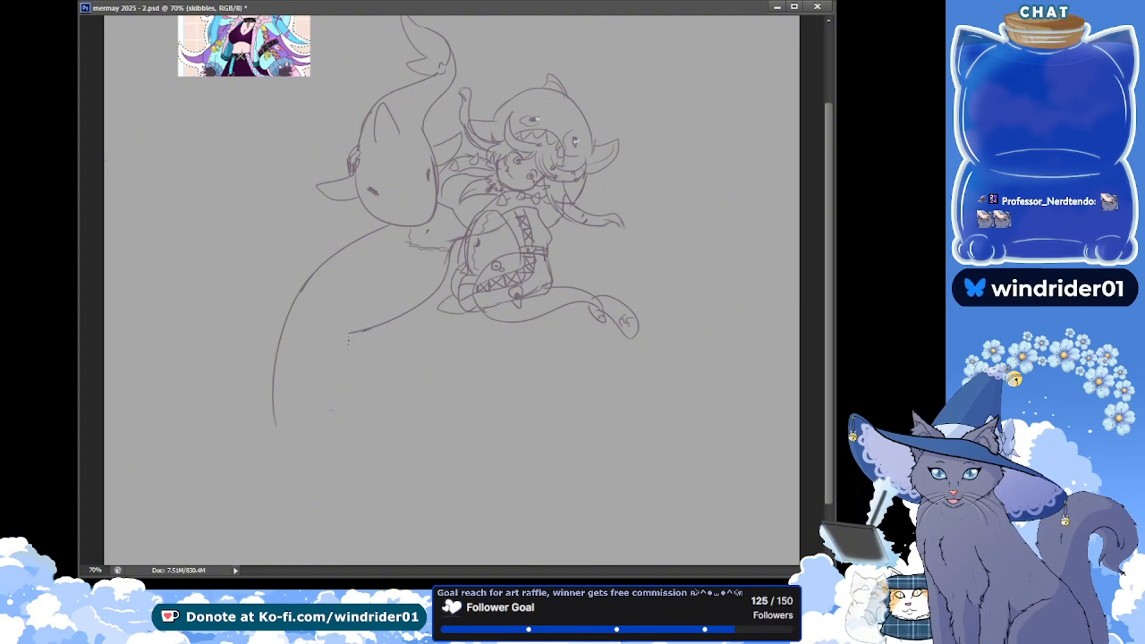
drag(362, 329, 327, 414)
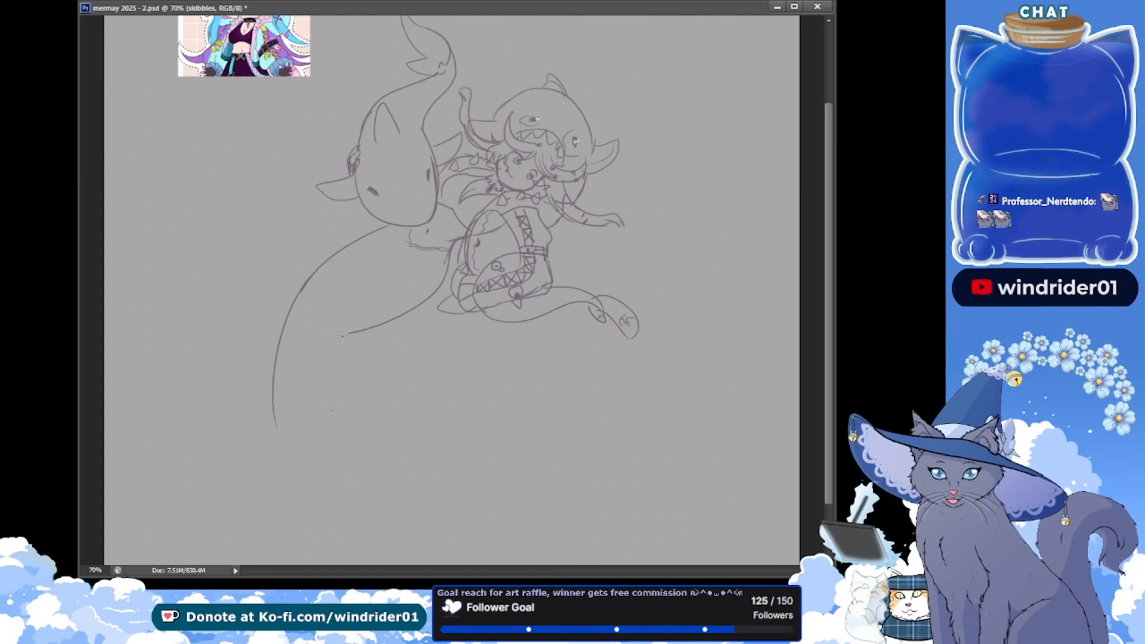
drag(358, 332, 371, 419)
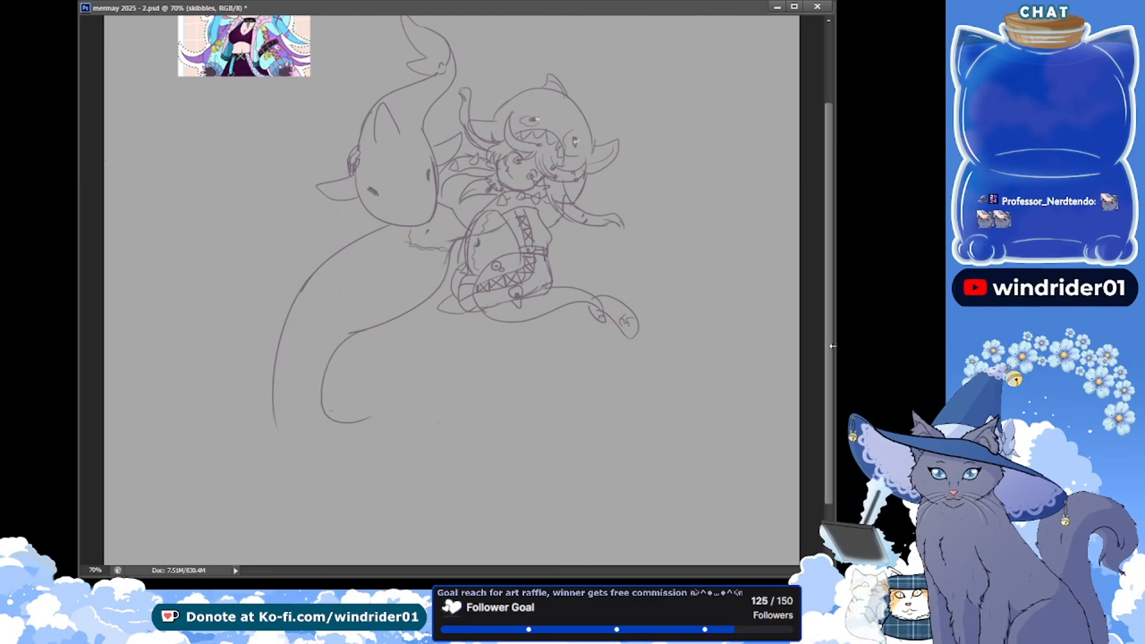
key(ctrl+z)
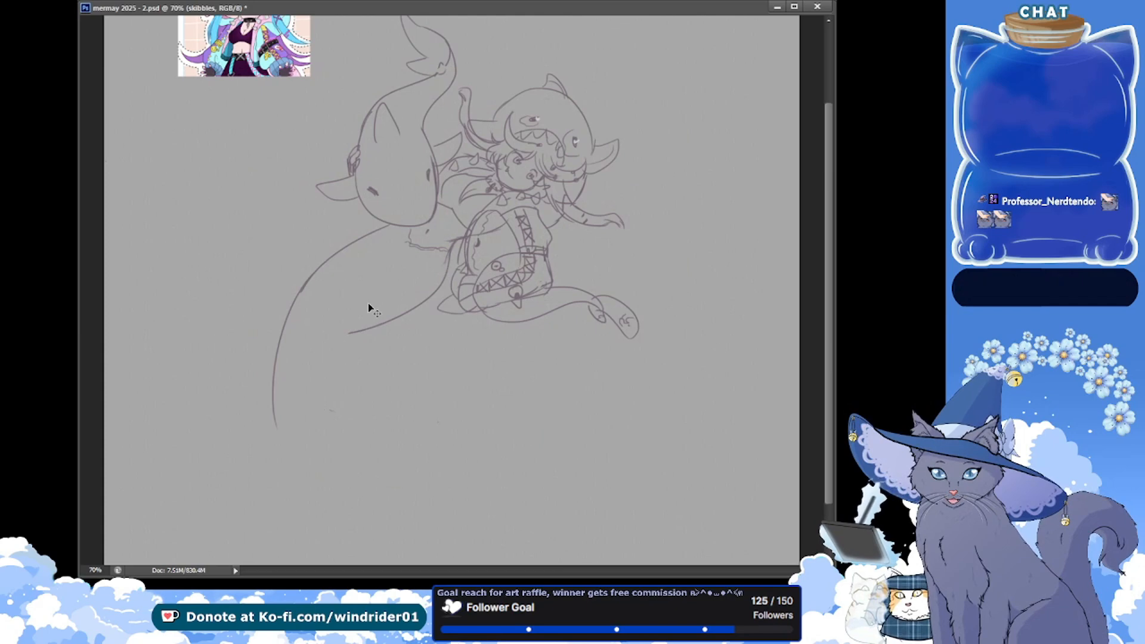
Draw the second figure's inner and outer tail edges as two roughly parallel curves sweeping down and around the bottom of the bend
drag(356, 333, 376, 419)
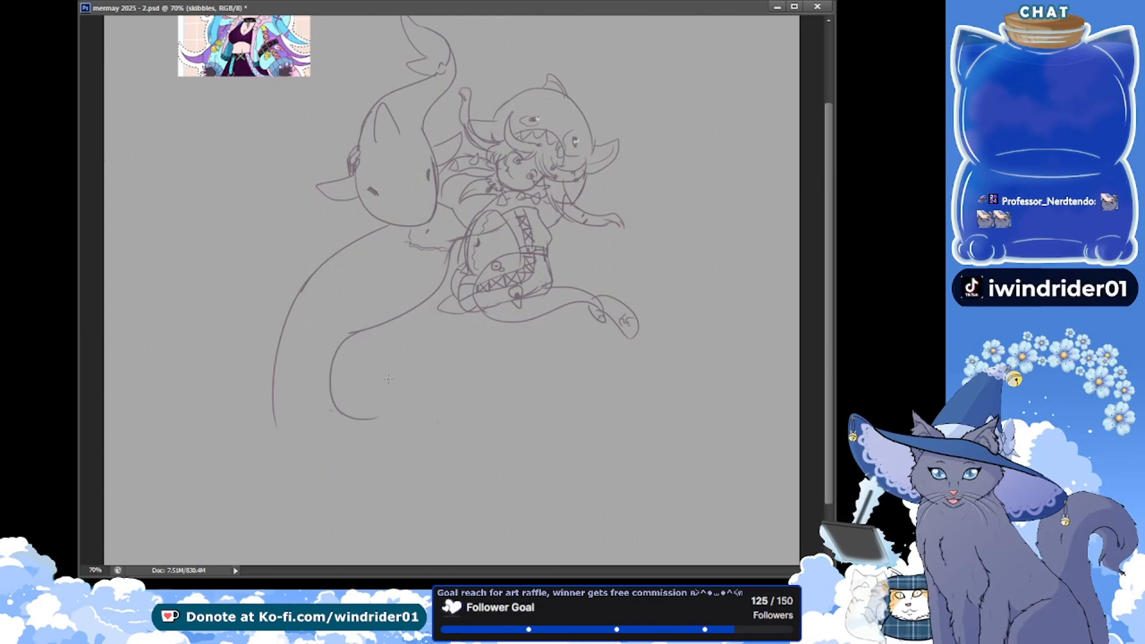
drag(310, 288, 356, 435)
key(ctrl+z)
drag(311, 293, 391, 455)
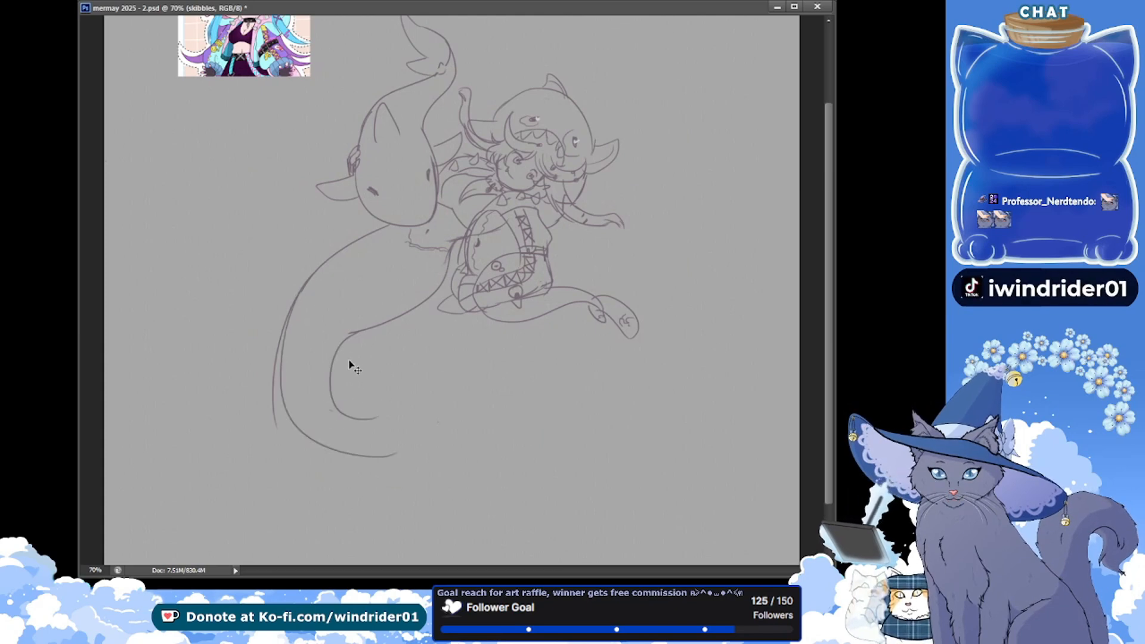
key(ctrl+z)
key(ctrl+z)
mouse_move(354, 333)
mouse_down()
mouse_move(359, 429)
mouse_move(434, 440)
mouse_up()
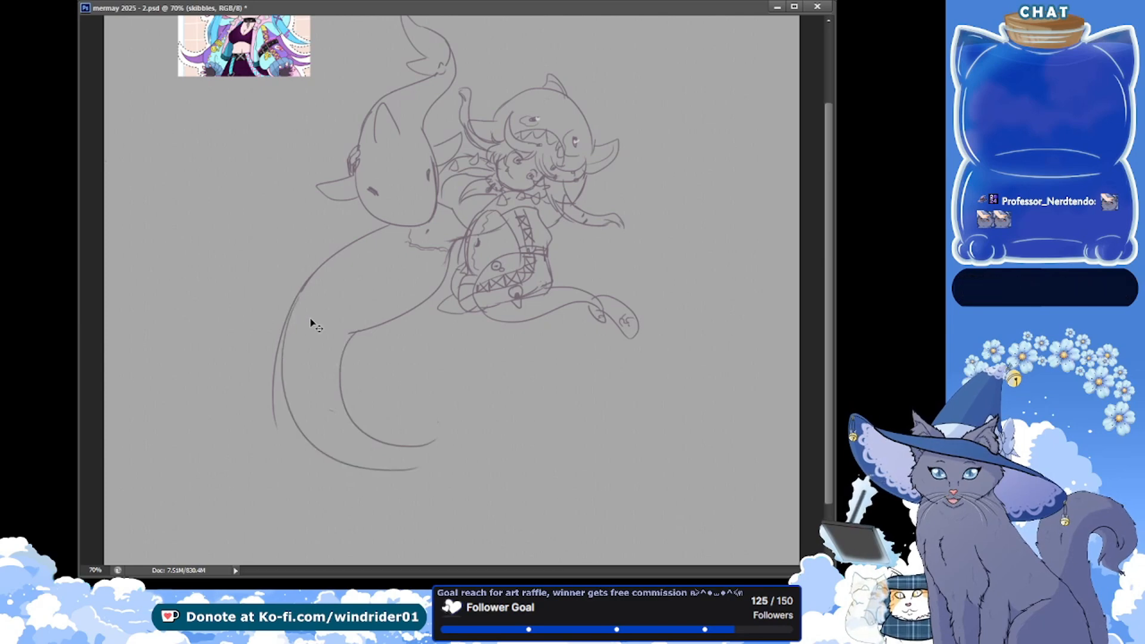
mouse_move(309, 322)
mouse_down()
mouse_move(349, 458)
mouse_move(422, 455)
mouse_up()
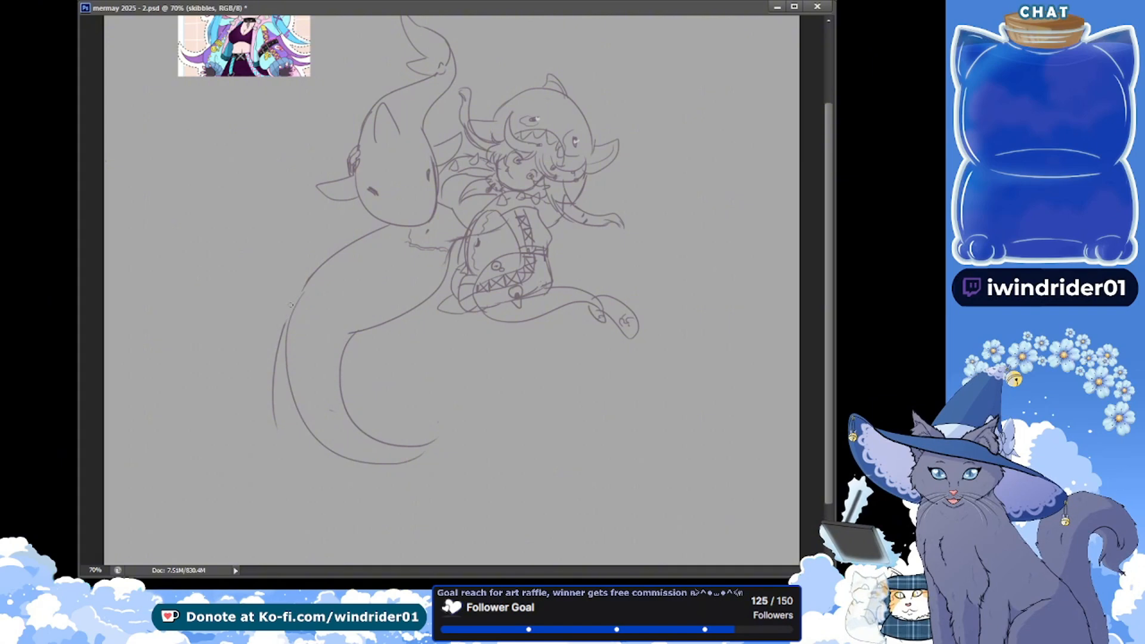
Erase the surplus outer line and the sharp corner of the inner tail edge, and reconnect the outer edge smoothly
drag(291, 304, 270, 411)
drag(347, 337, 400, 315)
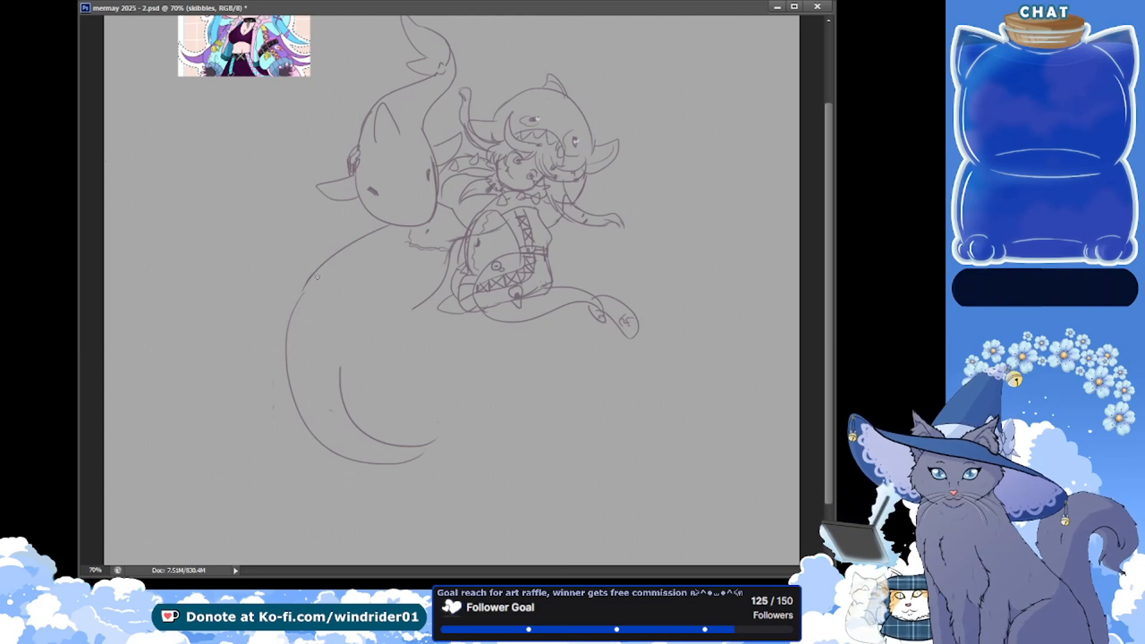
key(ctrl+z)
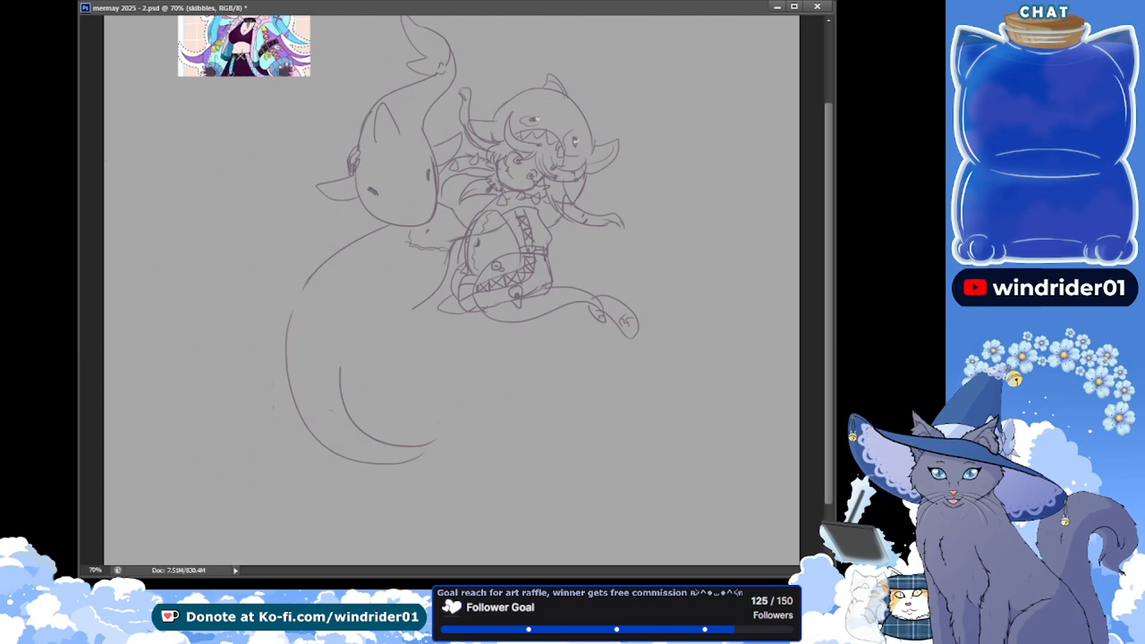
key(ctrl+s)
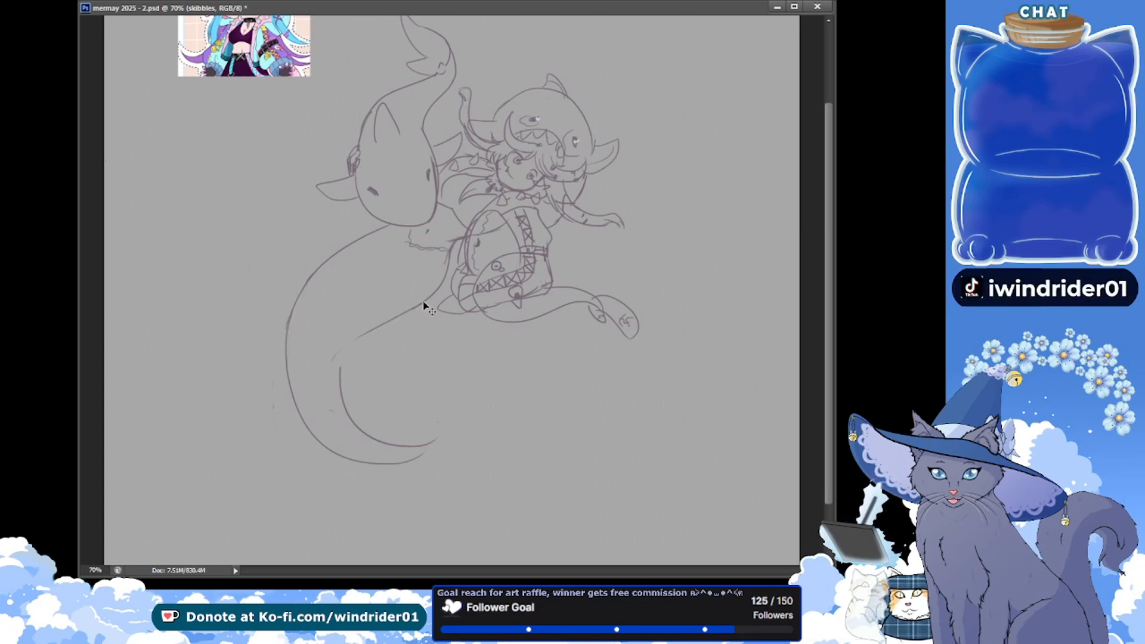
Join the upper and lower parts of the inner tail edge with one smooth bend and save the document
key(ctrl+z)
drag(414, 308, 360, 338)
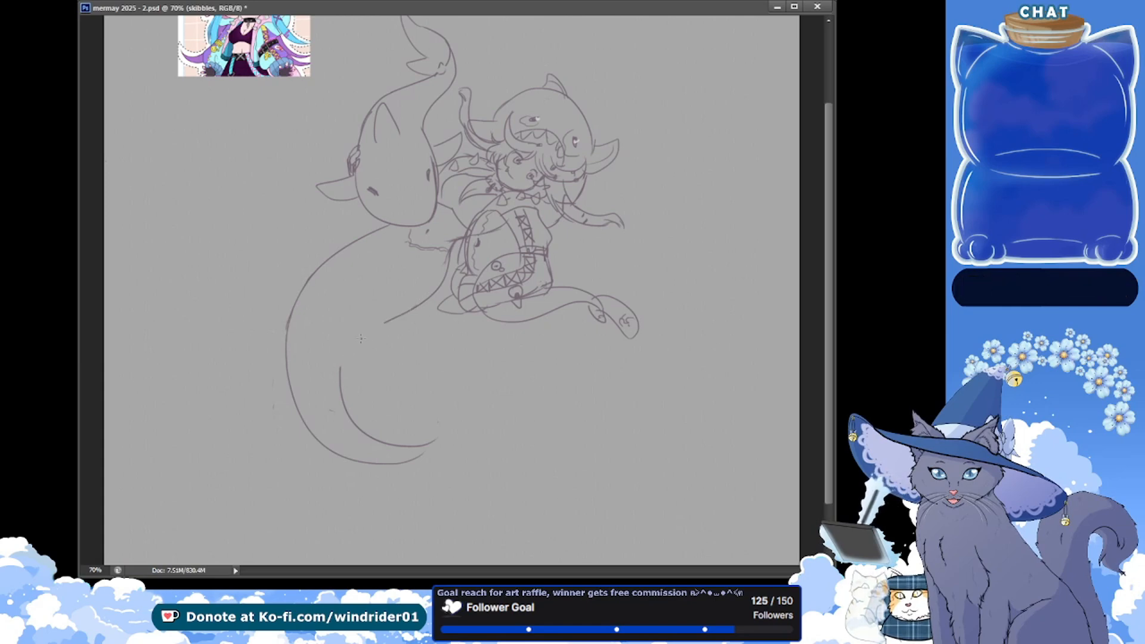
key(ctrl+z)
drag(416, 308, 345, 376)
key(ctrl+z)
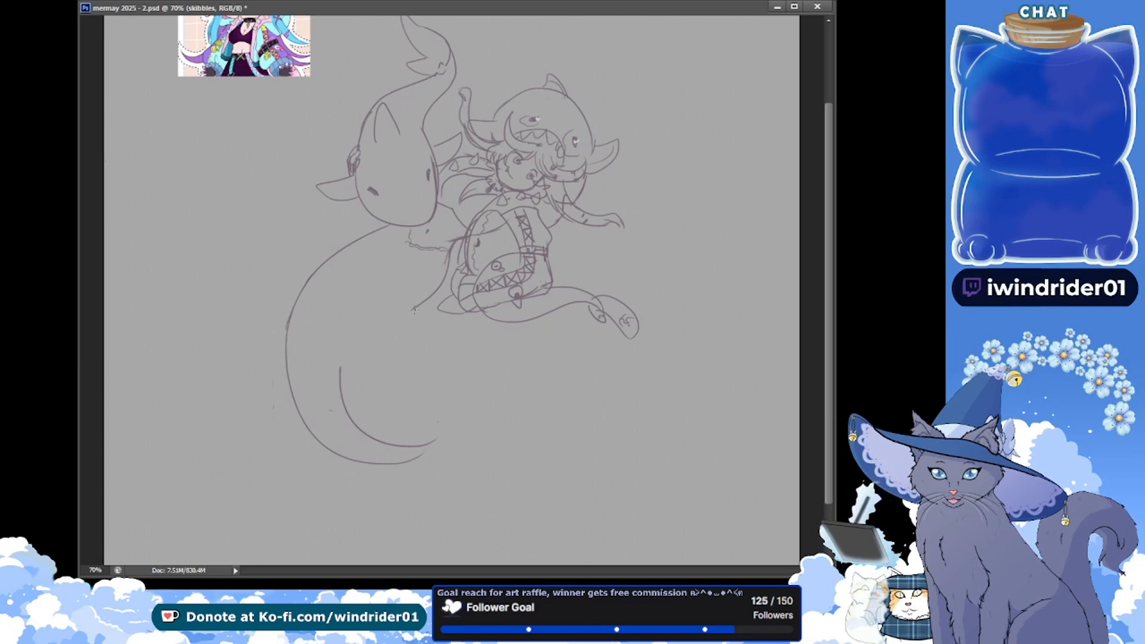
mouse_move(416, 308)
mouse_down()
mouse_move(388, 322)
mouse_move(342, 377)
mouse_up()
key(ctrl+s)
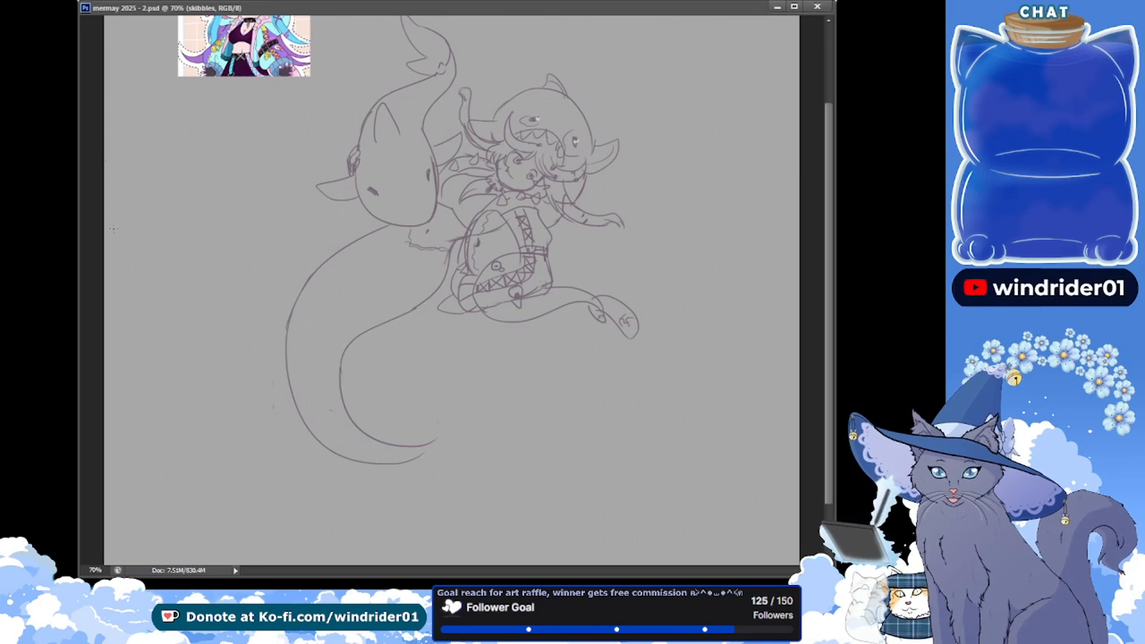
drag(262, 312, 197, 262)
drag(181, 263, 217, 256)
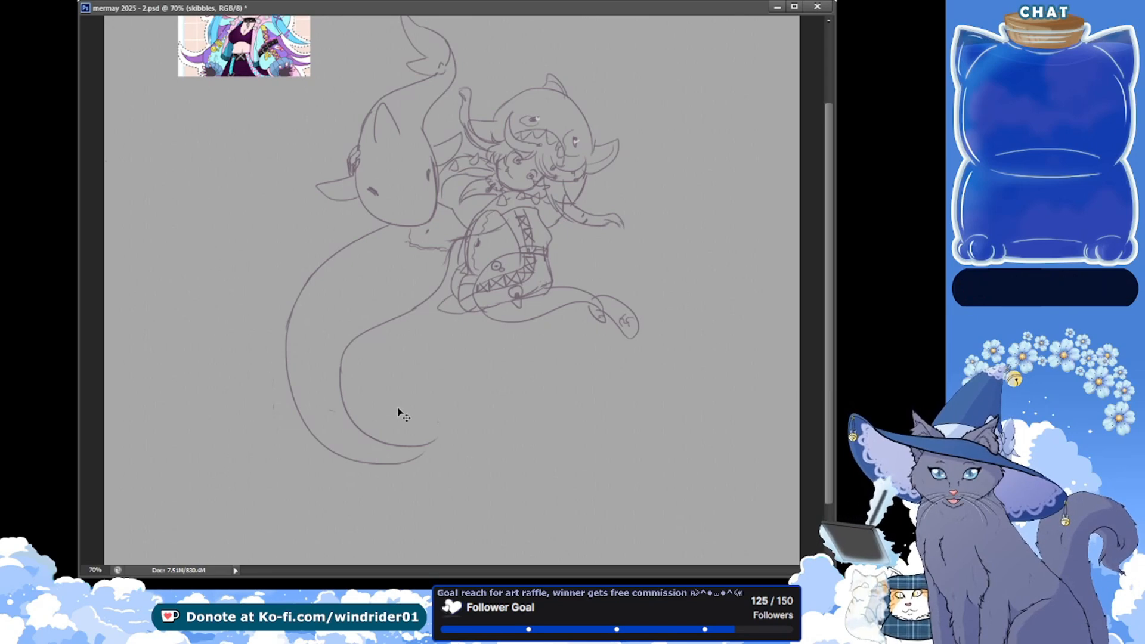
key(ctrl+s)
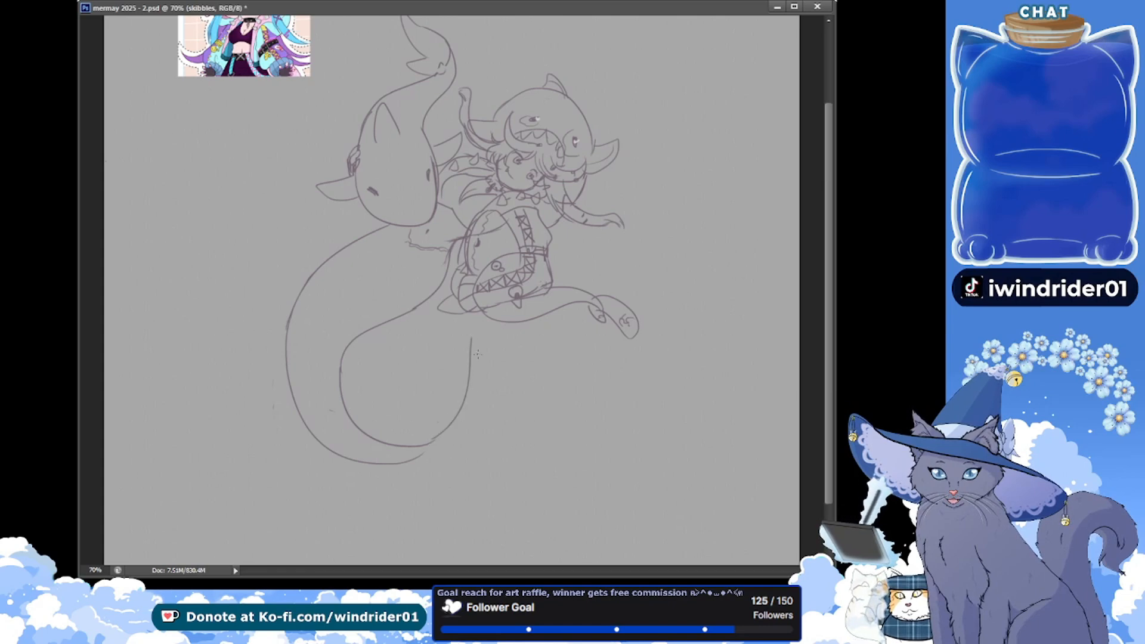
Try to curve the second figure's tail end upward below the first figure and sketch a pointed fluke from its tip
key(ctrl+z)
drag(498, 352, 484, 376)
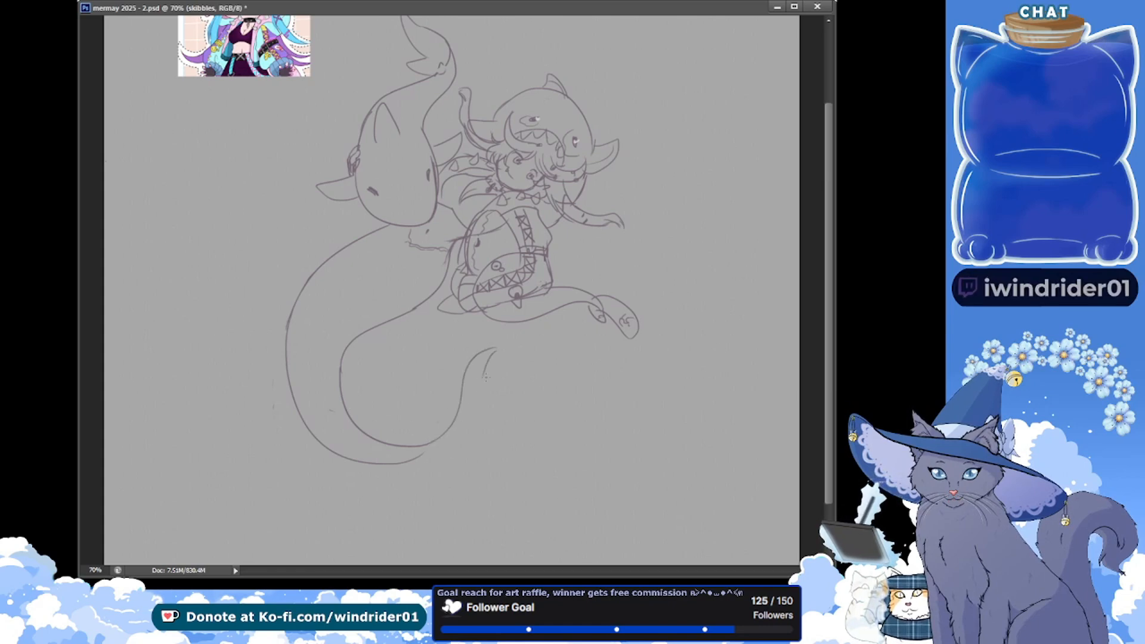
key(ctrl+z)
mouse_move(430, 443)
mouse_down()
mouse_move(463, 346)
mouse_move(502, 400)
mouse_up()
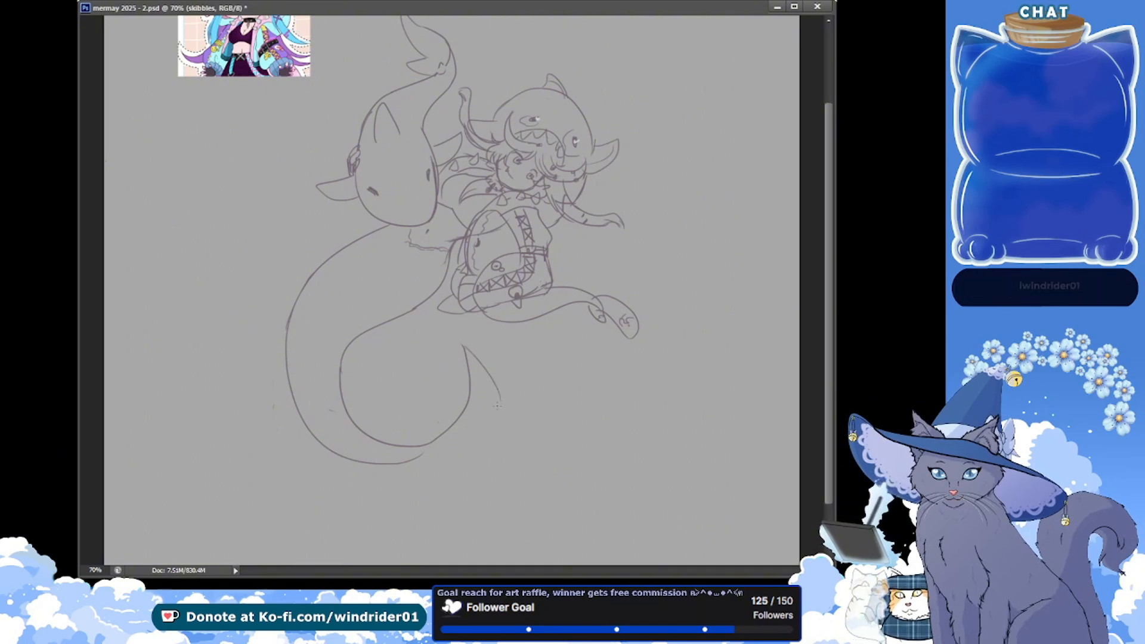
key(ctrl+alt+z)
key(ctrl+alt+z)
mouse_move(461, 344)
mouse_down()
mouse_move(498, 400)
mouse_move(603, 336)
mouse_up()
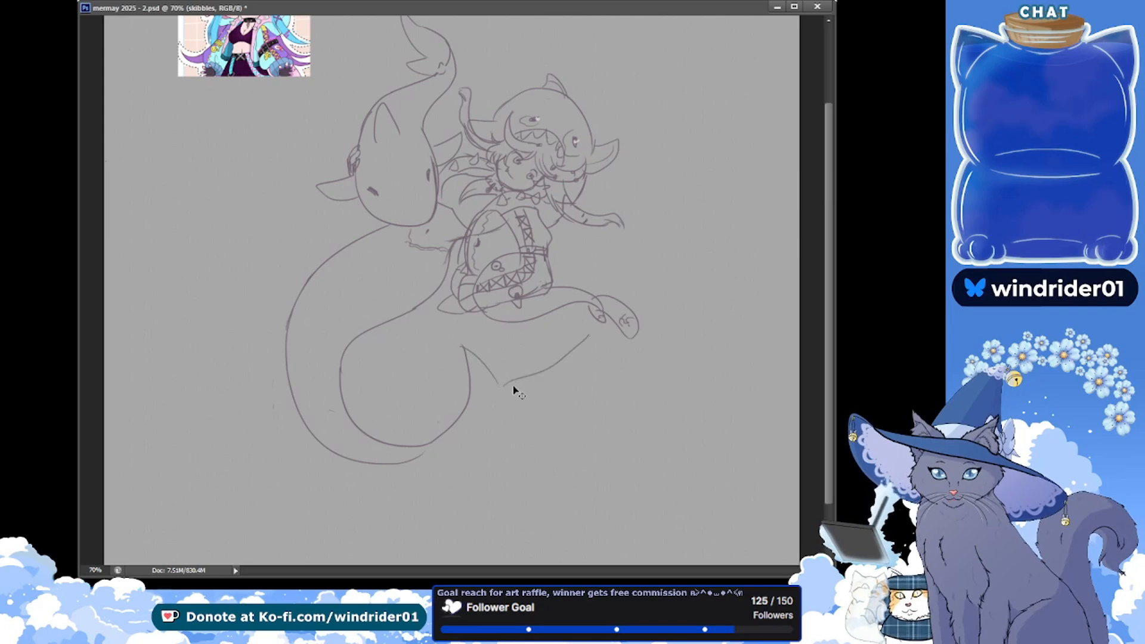
key(ctrl+alt+z)
drag(499, 384, 593, 313)
key(ctrl+z)
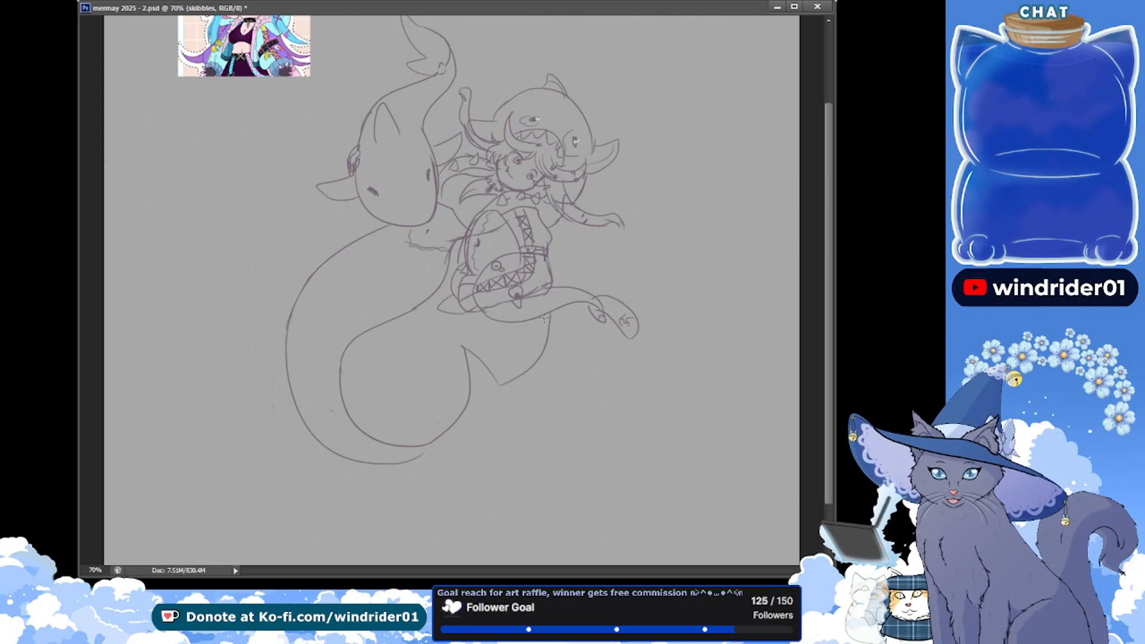
key(ctrl+z)
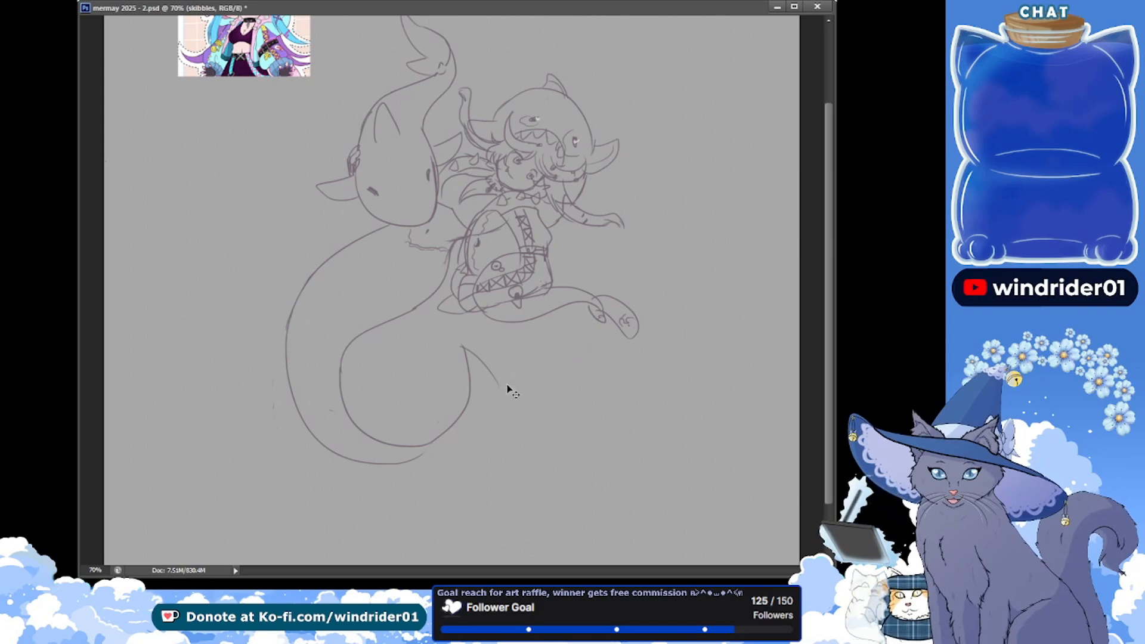
key(ctrl+z)
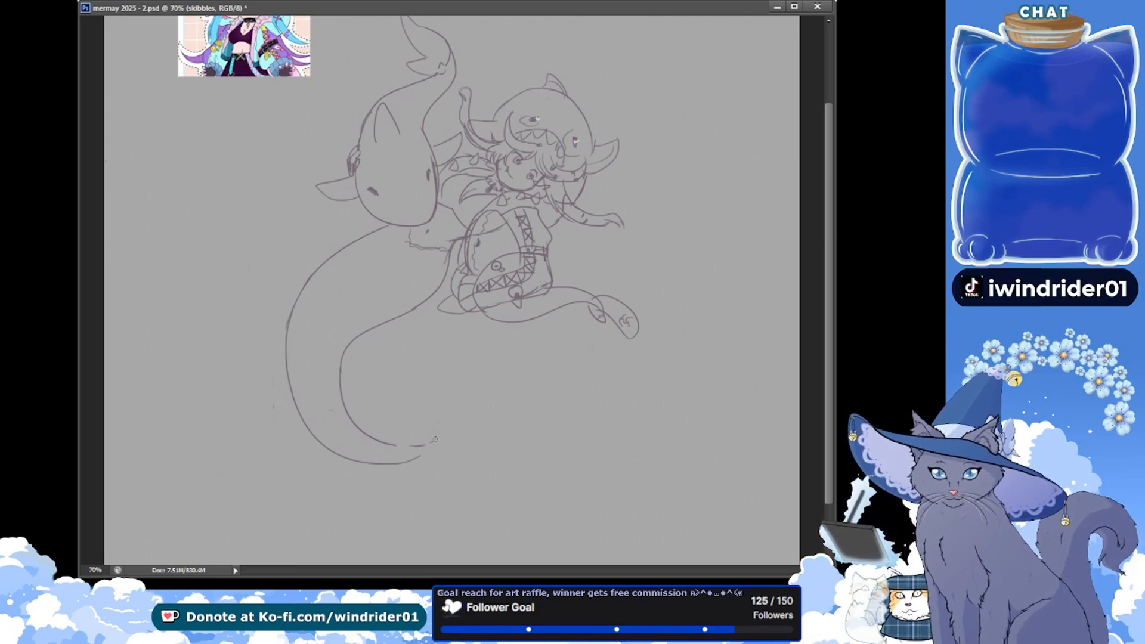
Trim the loose ends of both tail edges at the bottom of the bend, erase the stray marks, and save the document
mouse_move(404, 460)
mouse_down()
mouse_move(420, 456)
mouse_move(384, 442)
mouse_up()
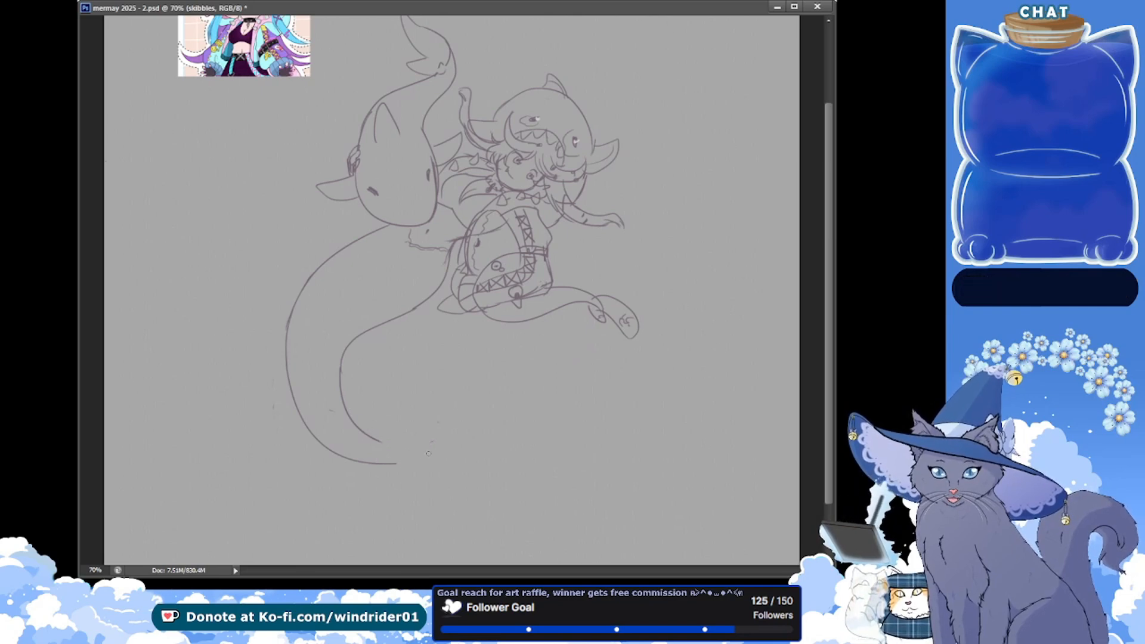
key(ctrl+s)
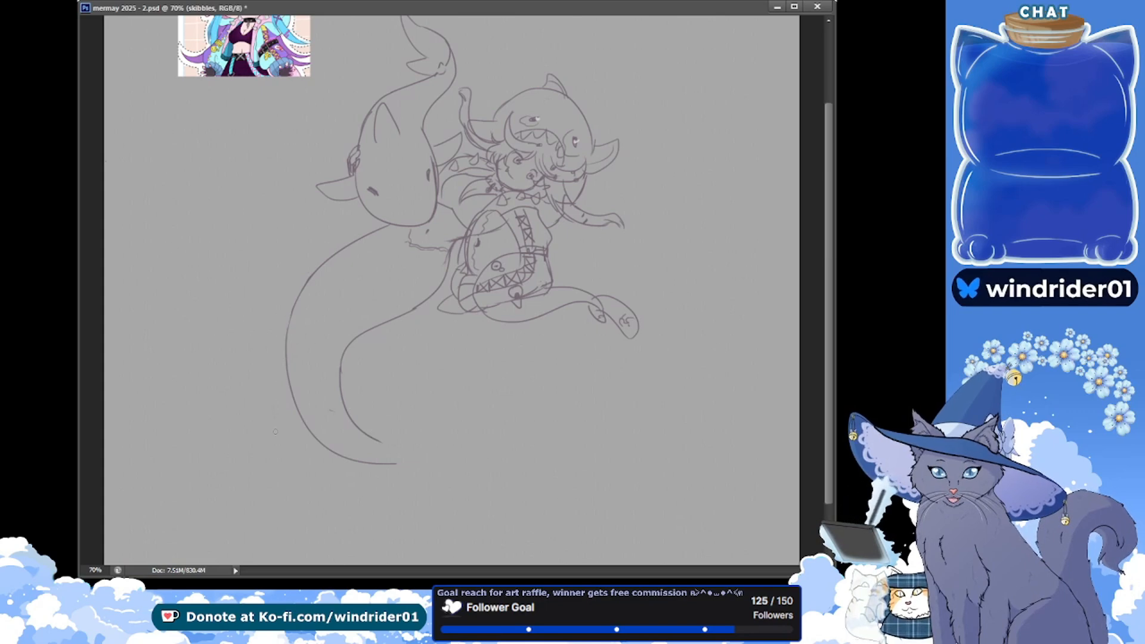
key(ctrl+s)
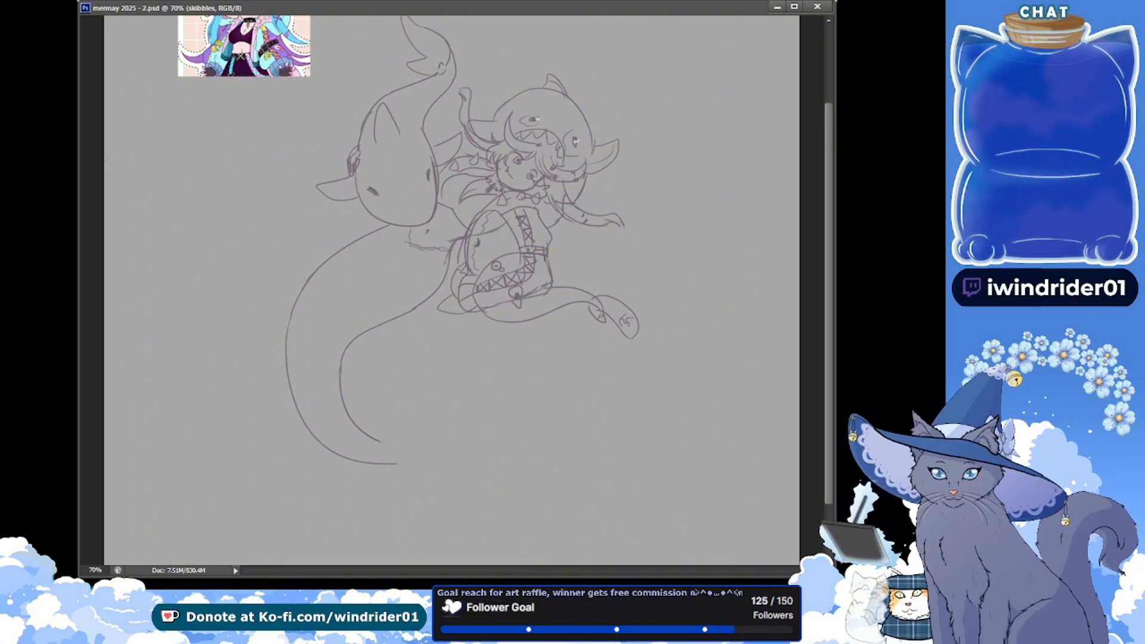
Duplicate the skibbles layer as a hidden backup copy, return to the original layer, and save the document
key(ctrl+comma)
key(ctrl+comma)
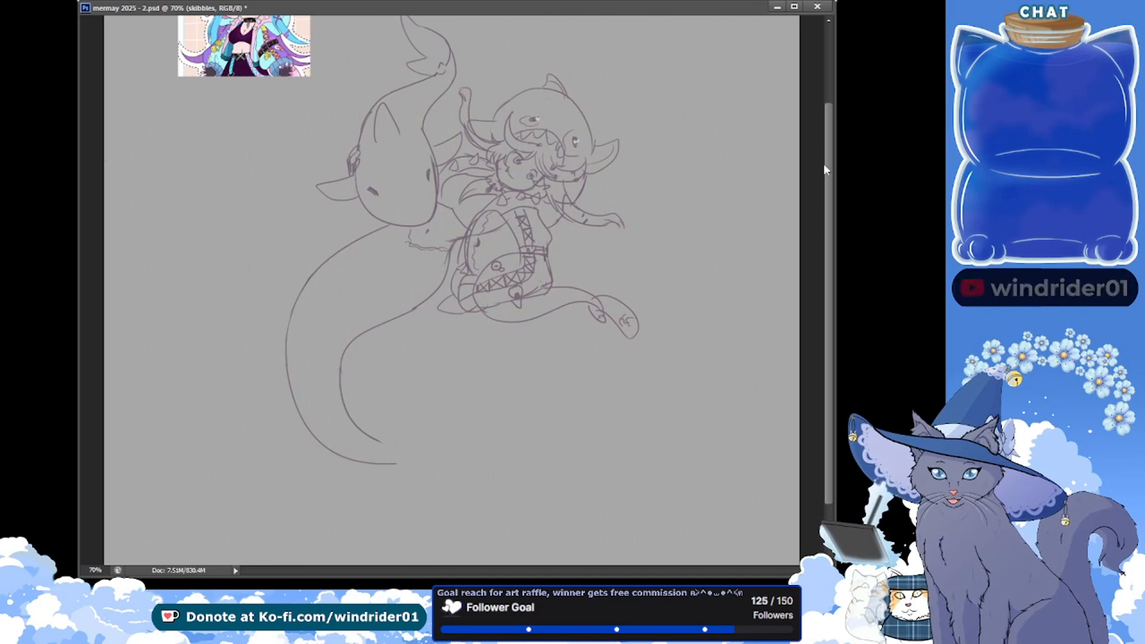
key(ctrl+j)
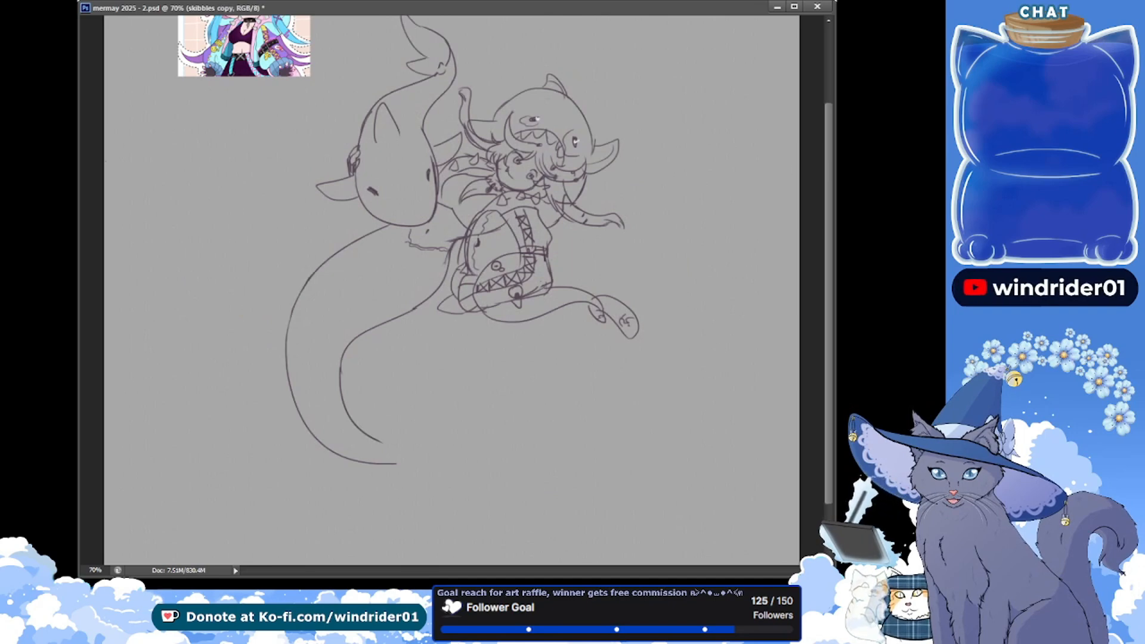
key(ctrl+e)
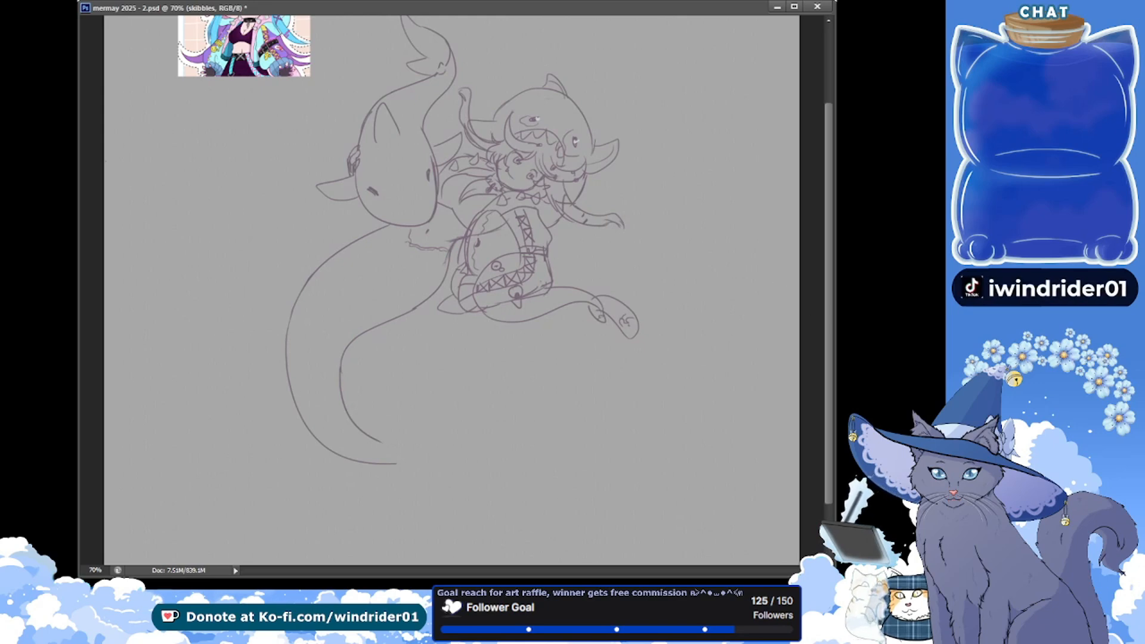
key(ctrl+alt+shift+n)
key(alt+bracketleft)
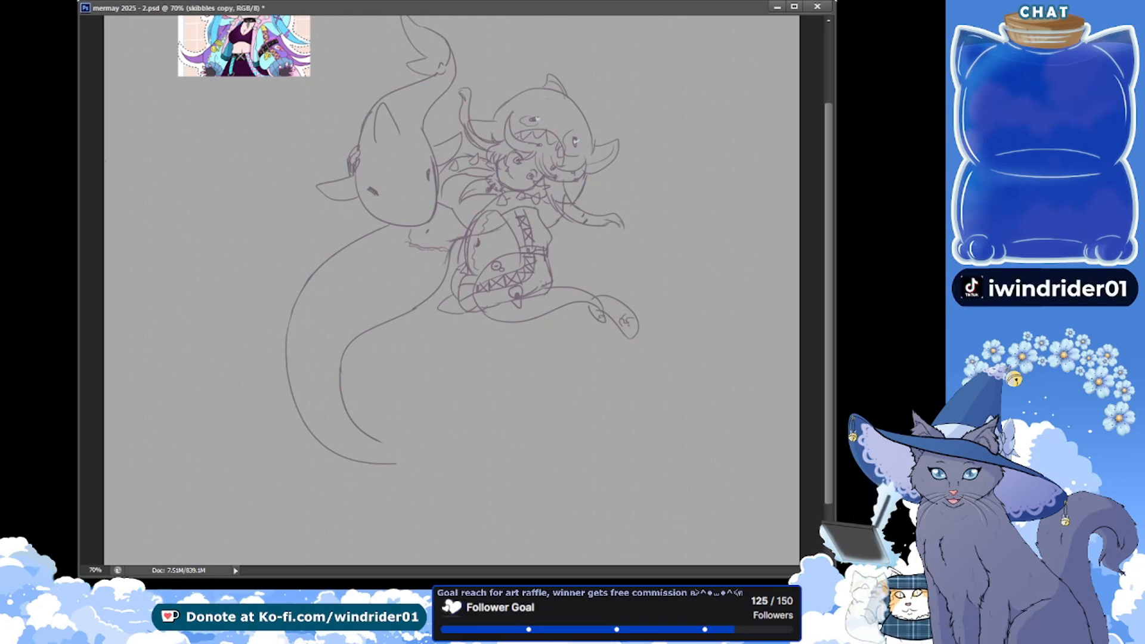
key(alt+bracketleft)
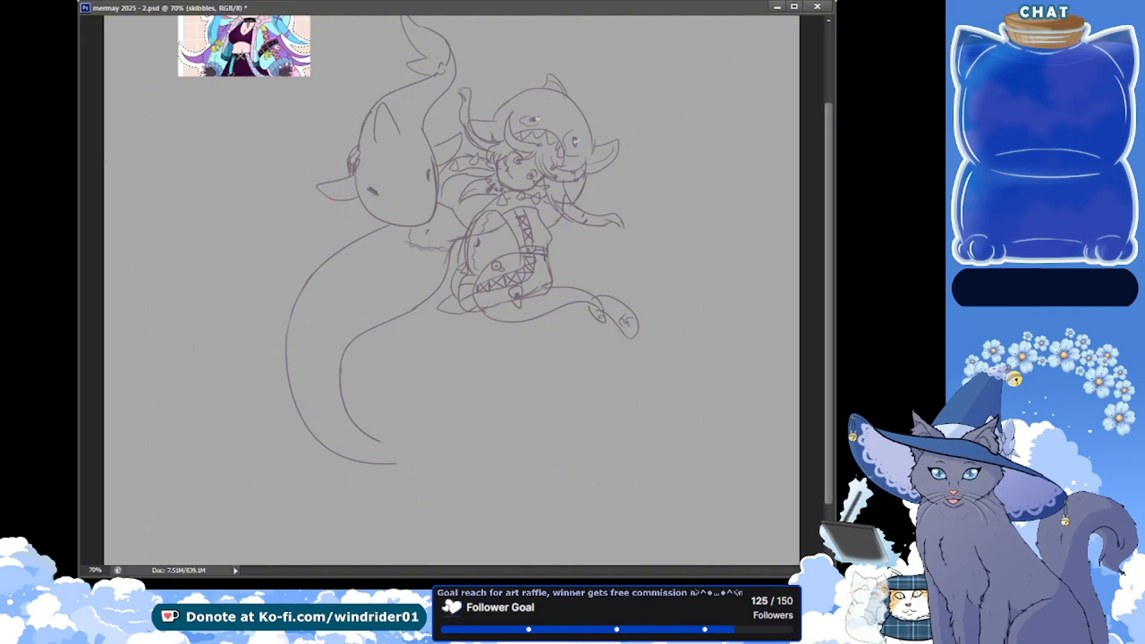
key(ctrl+s)
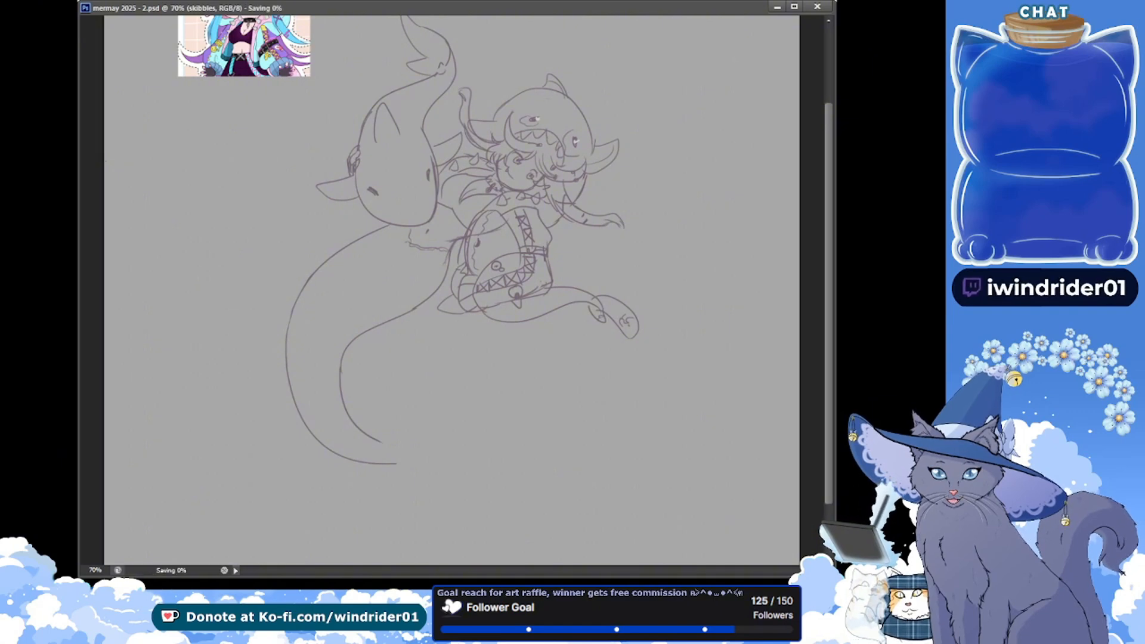
Outline the lower bend of the second figure's tail with a polygonal selection, delete it, and deselect
click(274, 464)
click(243, 336)
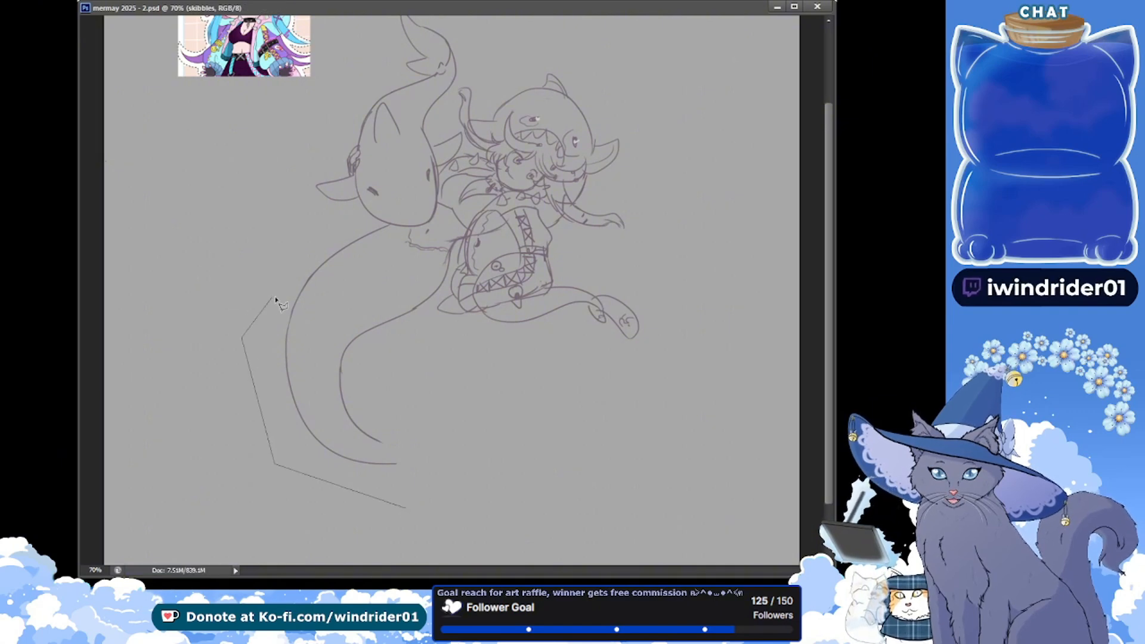
click(304, 282)
click(329, 281)
click(415, 447)
double_click(407, 477)
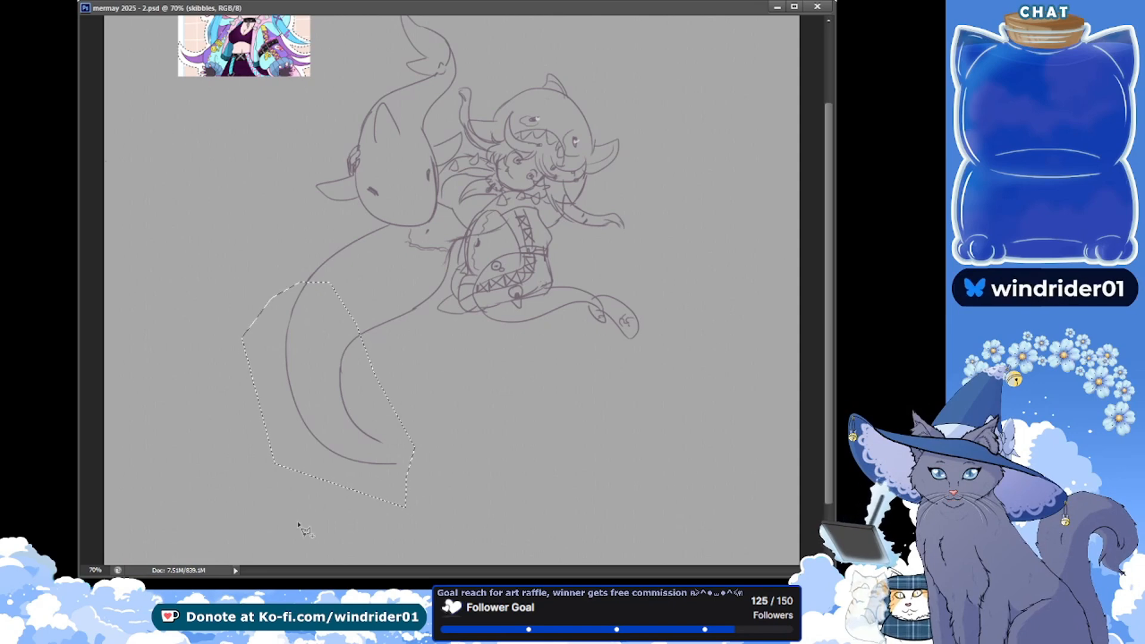
key(Delete)
key(ctrl+d)
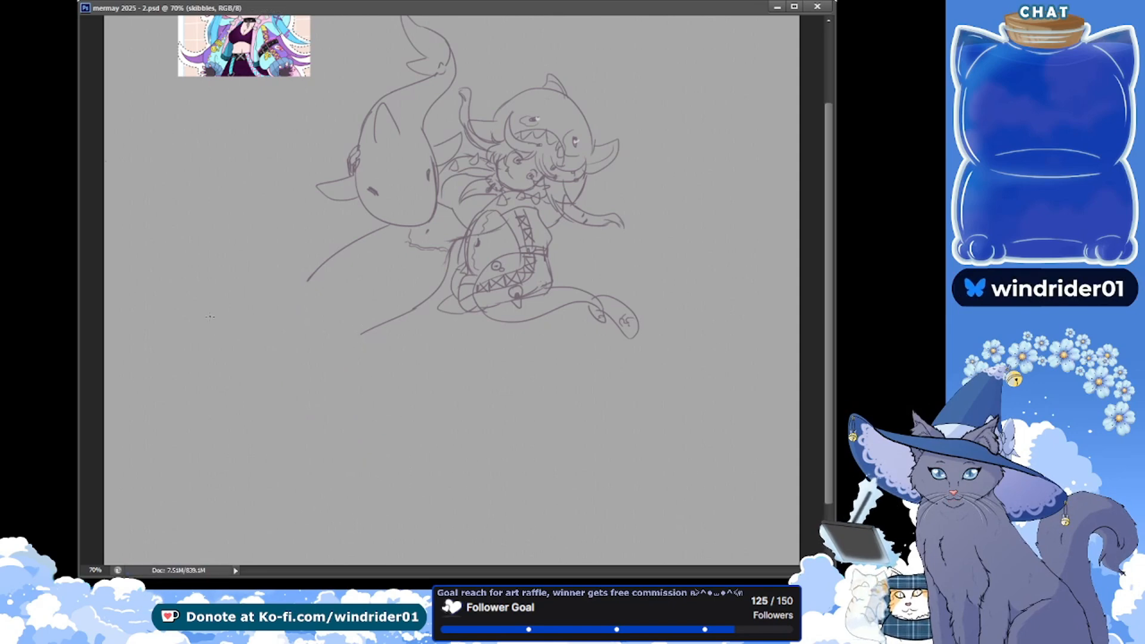
Try several freehand curves for the tail's outer edge, sweeping down and around the bottom bend
drag(318, 456, 538, 382)
key(ctrl+z)
mouse_move(309, 279)
mouse_down()
mouse_move(297, 407)
mouse_move(507, 403)
mouse_up()
key(ctrl+z)
drag(309, 278, 472, 413)
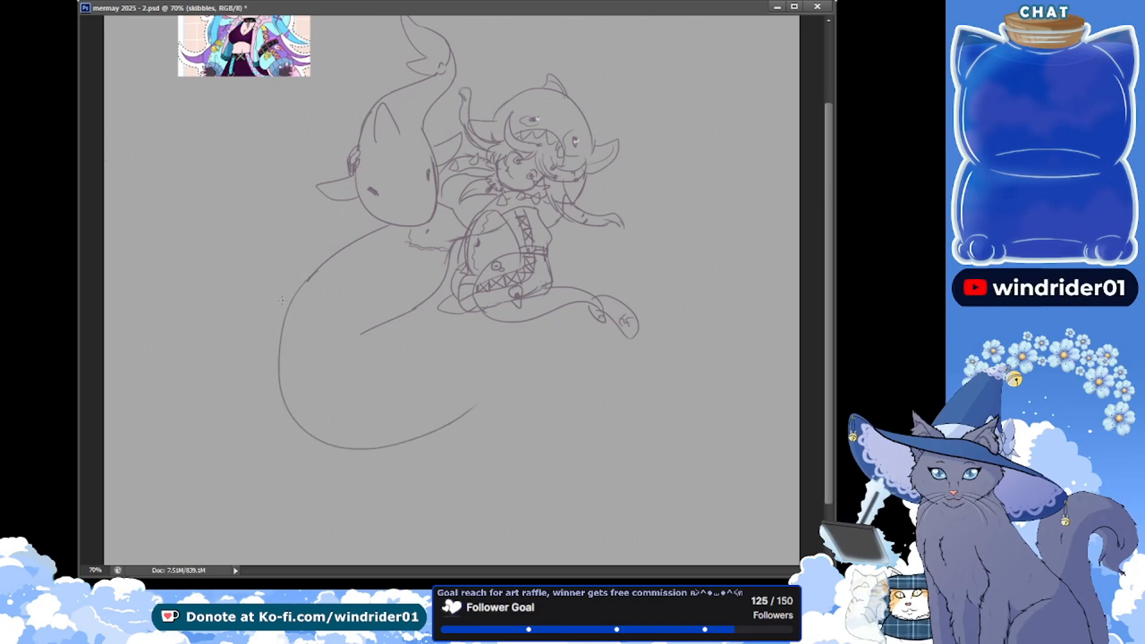
key(ctrl+z)
drag(307, 282, 502, 388)
mouse_move(314, 272)
mouse_down()
mouse_move(382, 455)
mouse_move(487, 382)
mouse_up()
key(ctrl+z)
key(ctrl+z)
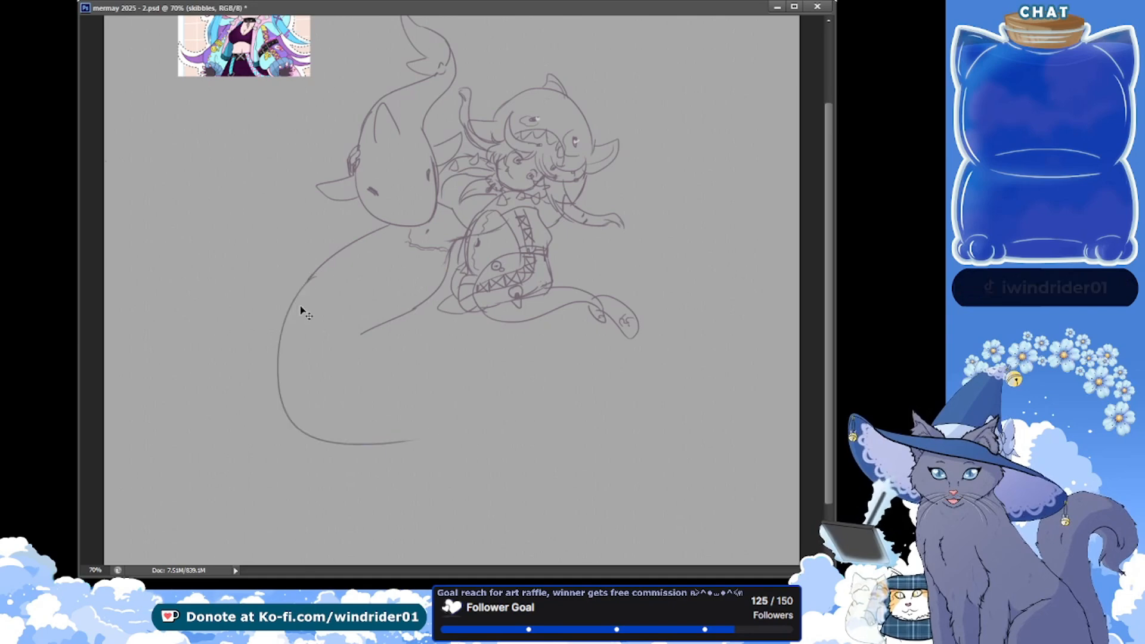
key(ctrl+z)
drag(307, 277, 399, 436)
Redraw the tail's outer edge as one wide rounded bend that ends curling slightly upward below the first figure
key(ctrl+z)
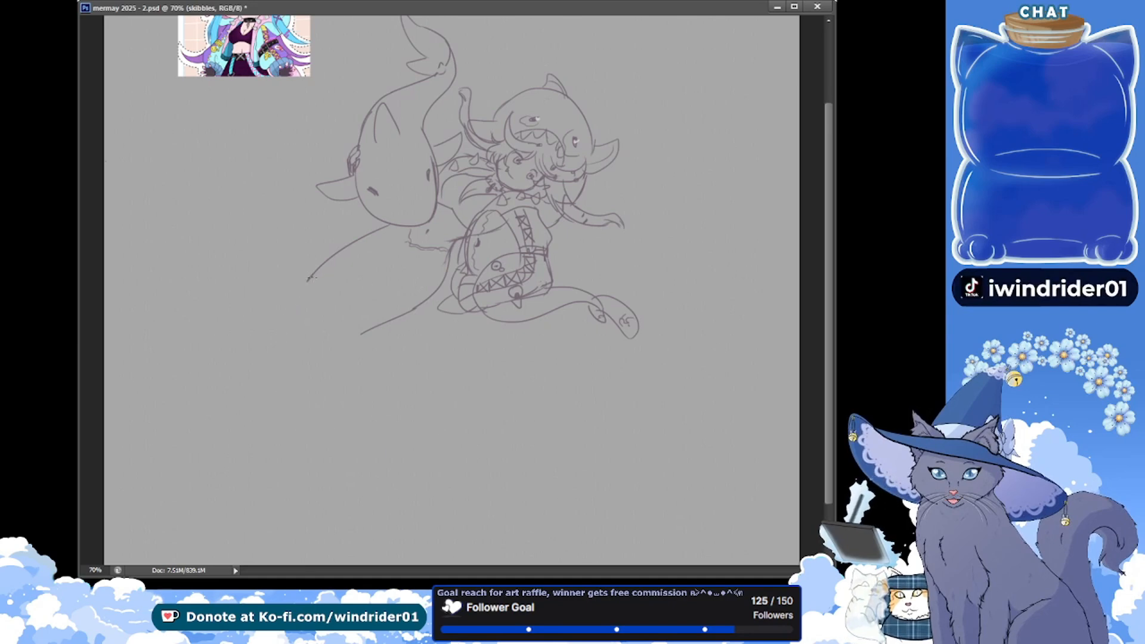
drag(308, 279, 420, 438)
key(ctrl+z)
drag(308, 280, 441, 398)
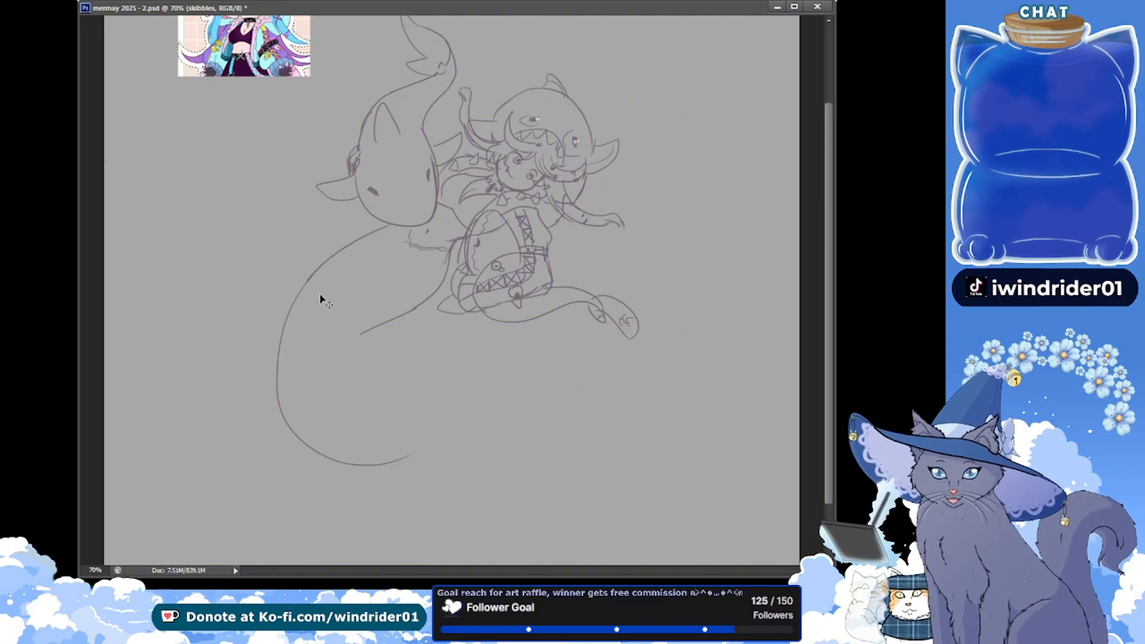
Redraw the inner tail edge parallel to the outer bend, narrowing toward the tail end, and save the document
key(ctrl+z)
drag(308, 280, 425, 453)
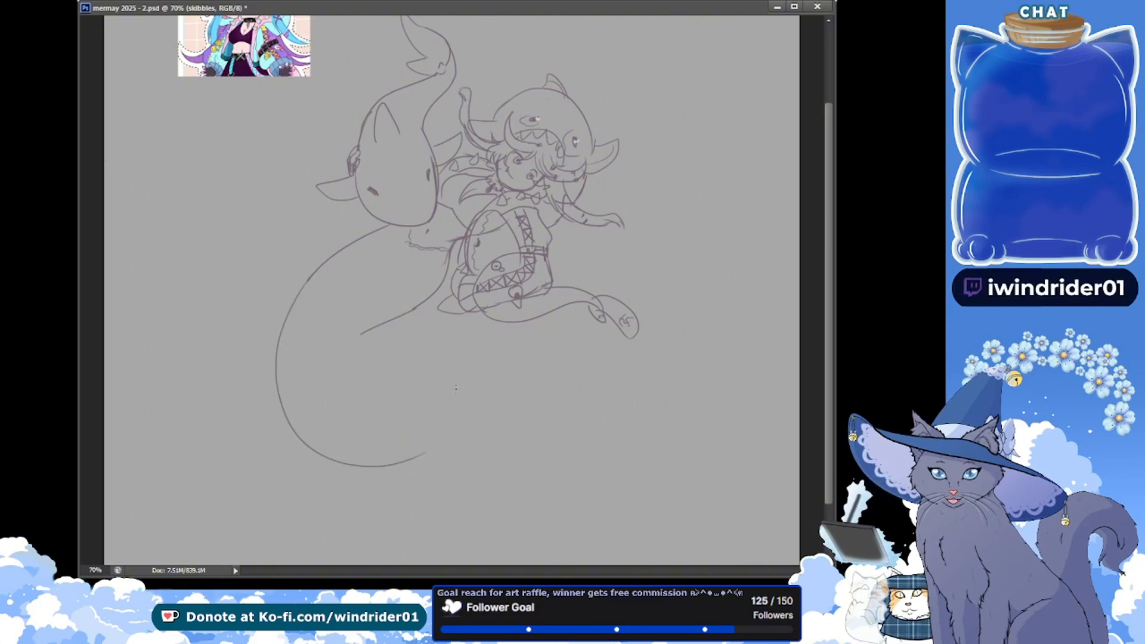
drag(360, 334, 393, 437)
mouse_move(360, 336)
mouse_down()
mouse_move(426, 449)
mouse_move(380, 441)
mouse_up()
drag(303, 289, 397, 464)
key(ctrl+z)
key(ctrl+z)
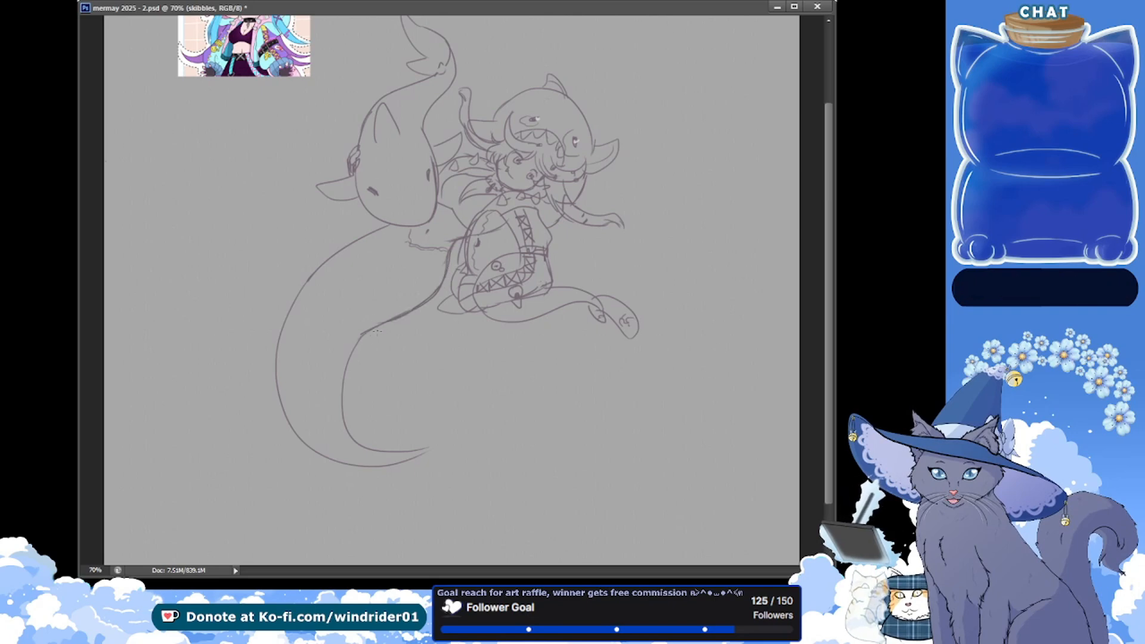
key(ctrl+s)
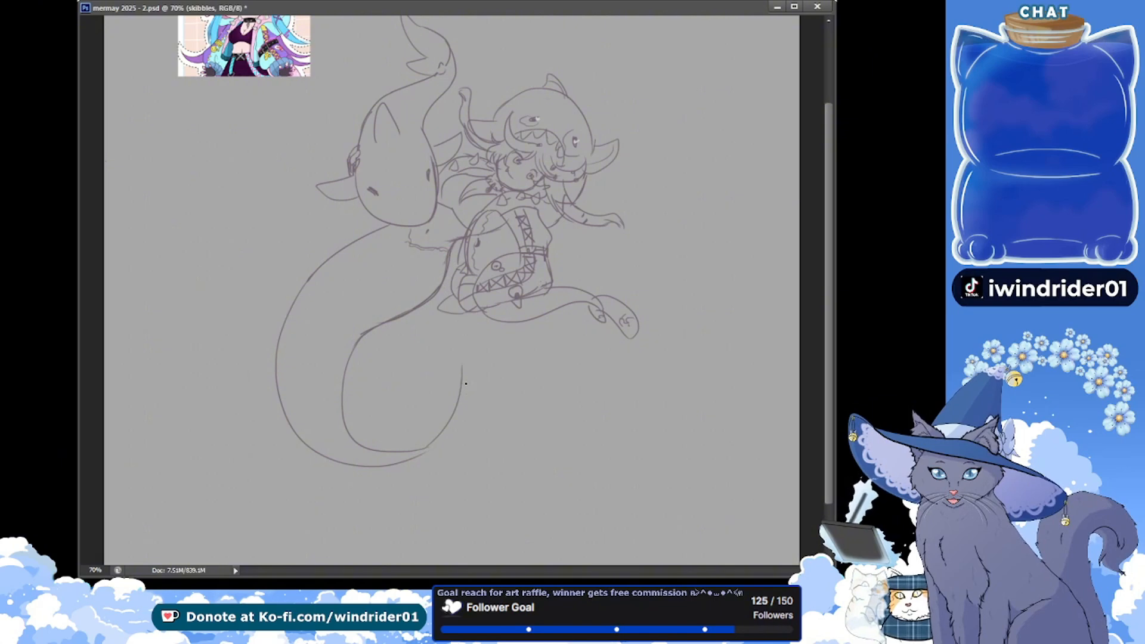
Sketch the fluke's upper outline from the tail end up to a short point, then across a dip to a long tip
key(ctrl+z)
mouse_move(424, 448)
mouse_down()
mouse_move(441, 364)
mouse_move(467, 416)
mouse_up()
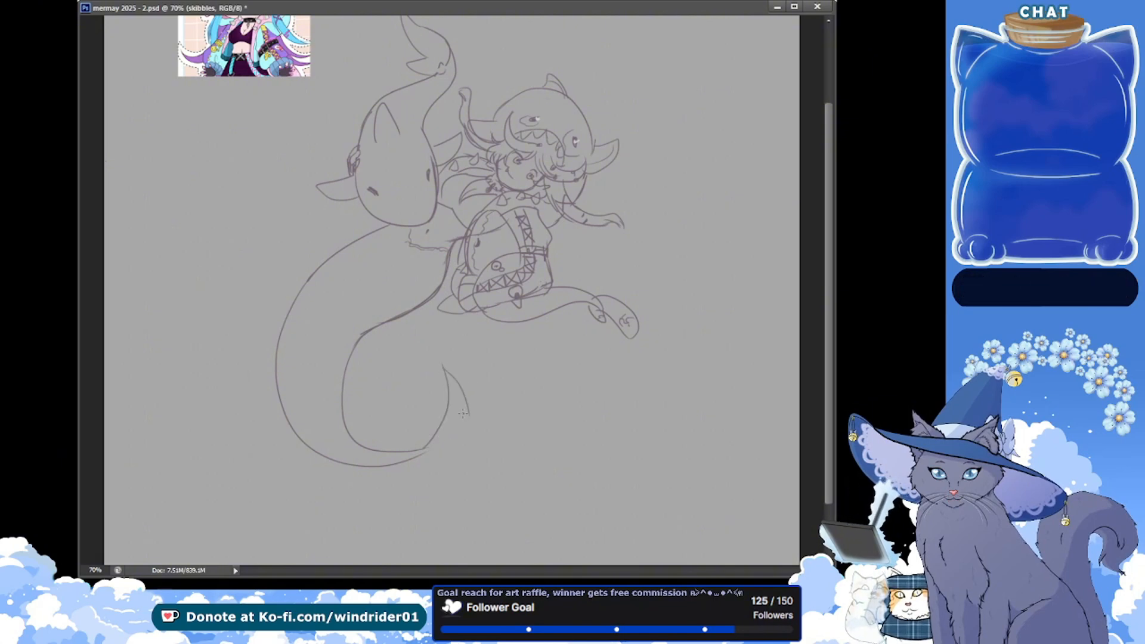
key(ctrl+z)
mouse_move(440, 363)
mouse_down()
mouse_move(468, 405)
mouse_move(558, 361)
mouse_up()
key(ctrl+z)
key(ctrl+z)
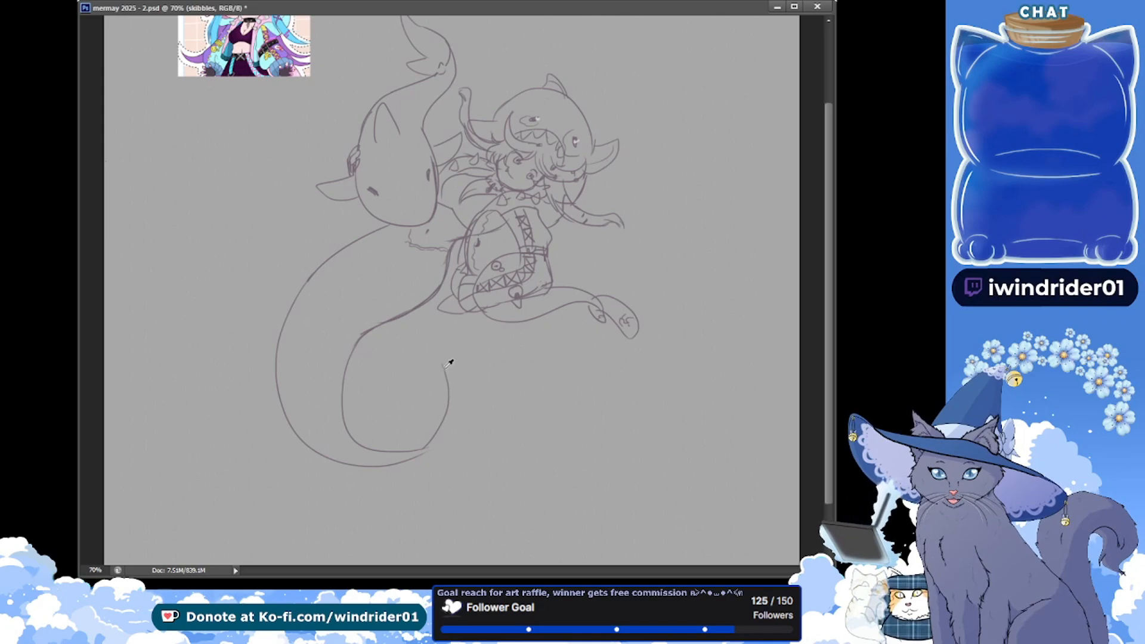
mouse_move(442, 364)
mouse_down()
mouse_move(466, 386)
mouse_move(502, 369)
mouse_move(505, 379)
mouse_move(489, 385)
mouse_move(511, 373)
mouse_up()
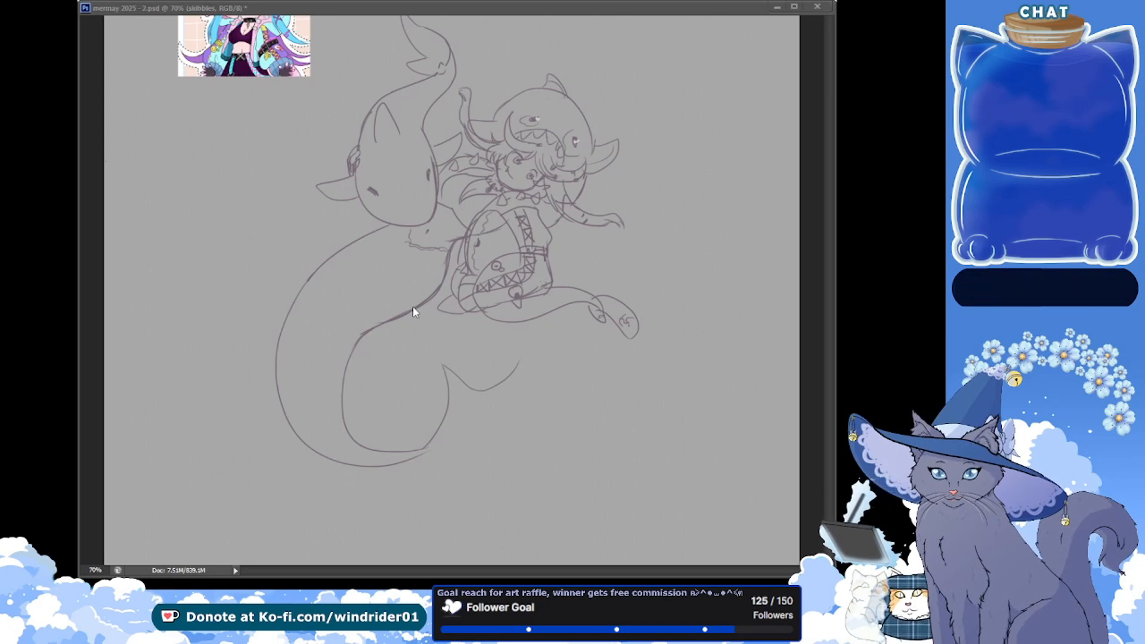
drag(555, 320, 518, 364)
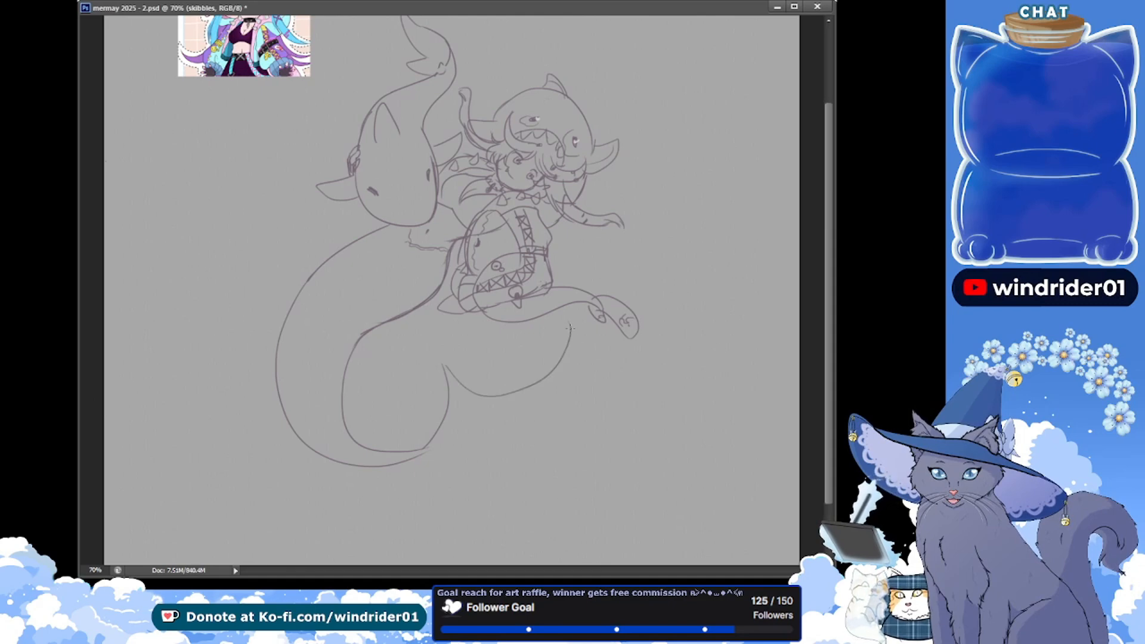
Draw the fluke's lower outline from the long tip through a small notched point back to the tail, and save the document
mouse_move(572, 331)
mouse_down()
mouse_move(509, 427)
mouse_move(551, 390)
mouse_move(471, 447)
mouse_up()
key(ctrl+z)
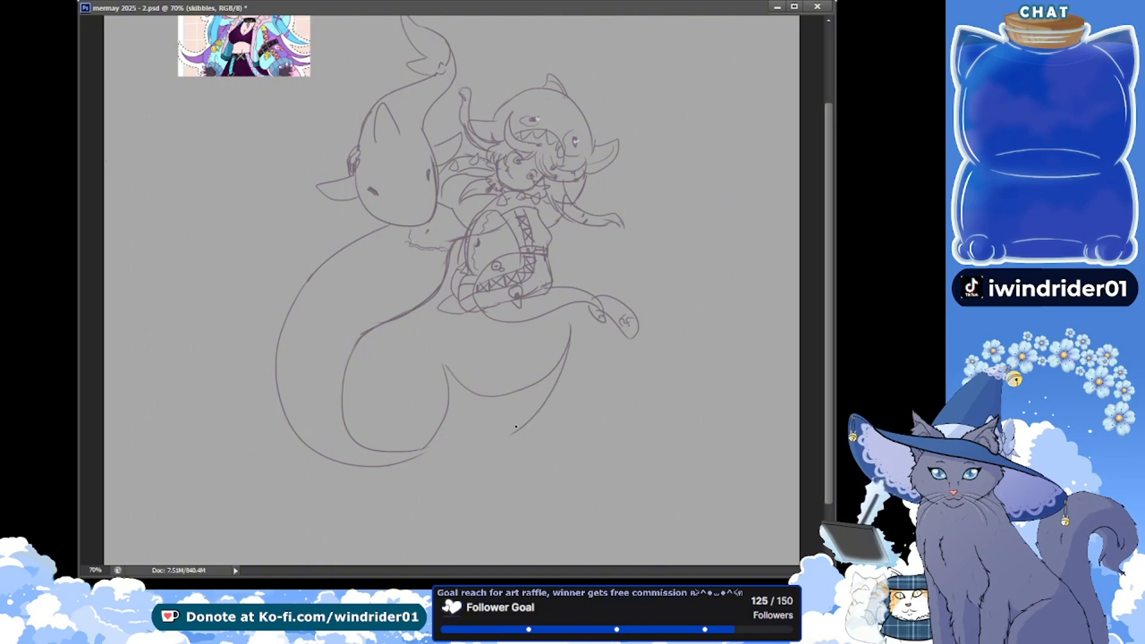
drag(538, 410, 489, 449)
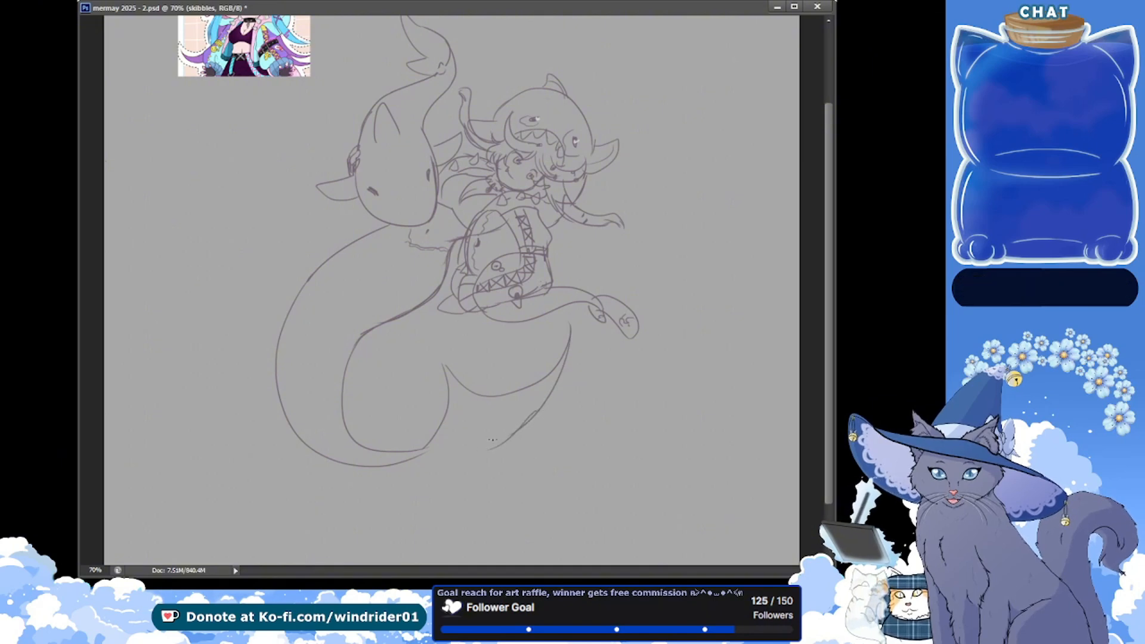
mouse_move(535, 418)
mouse_down()
mouse_move(496, 454)
mouse_move(525, 450)
mouse_move(541, 428)
mouse_move(525, 447)
mouse_move(425, 455)
mouse_move(505, 469)
mouse_up()
key(ctrl+z)
key(ctrl+z)
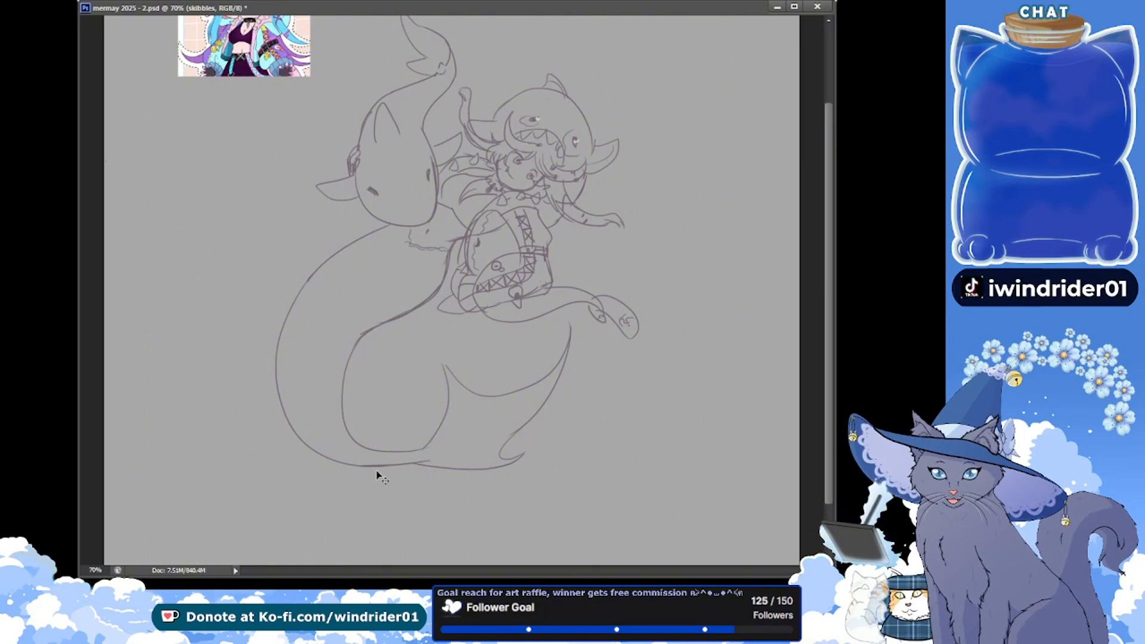
key(ctrl+s)
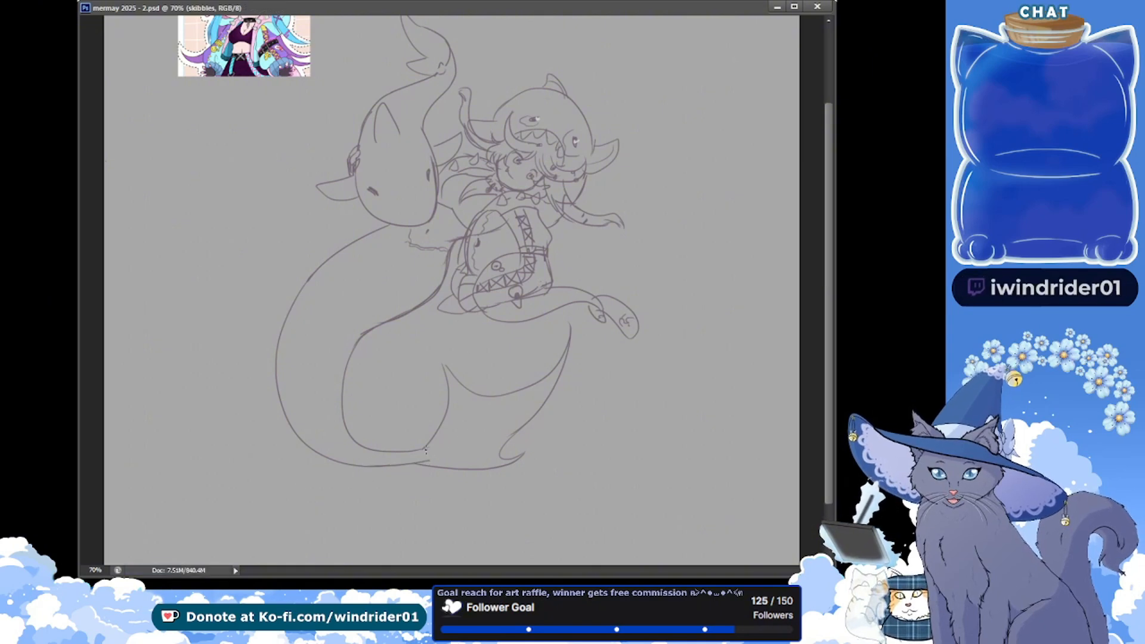
Try several central lines running from the fluke's long tip down to the tail end
drag(544, 391, 416, 448)
key(ctrl+z)
drag(565, 357, 438, 444)
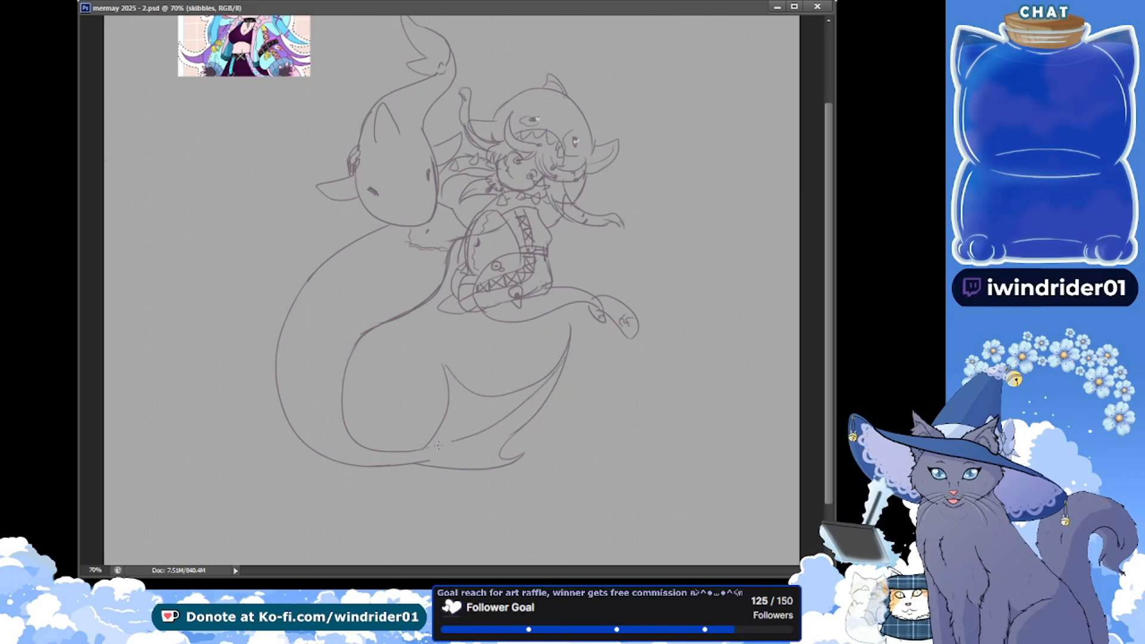
key(ctrl+z)
key(ctrl+z)
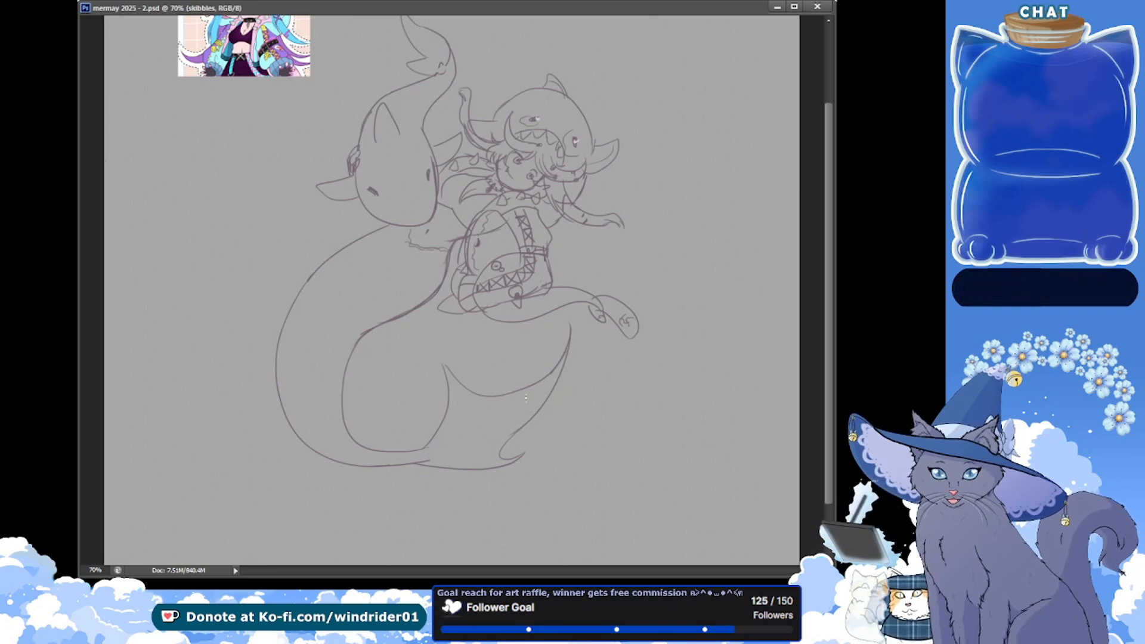
drag(552, 375, 421, 461)
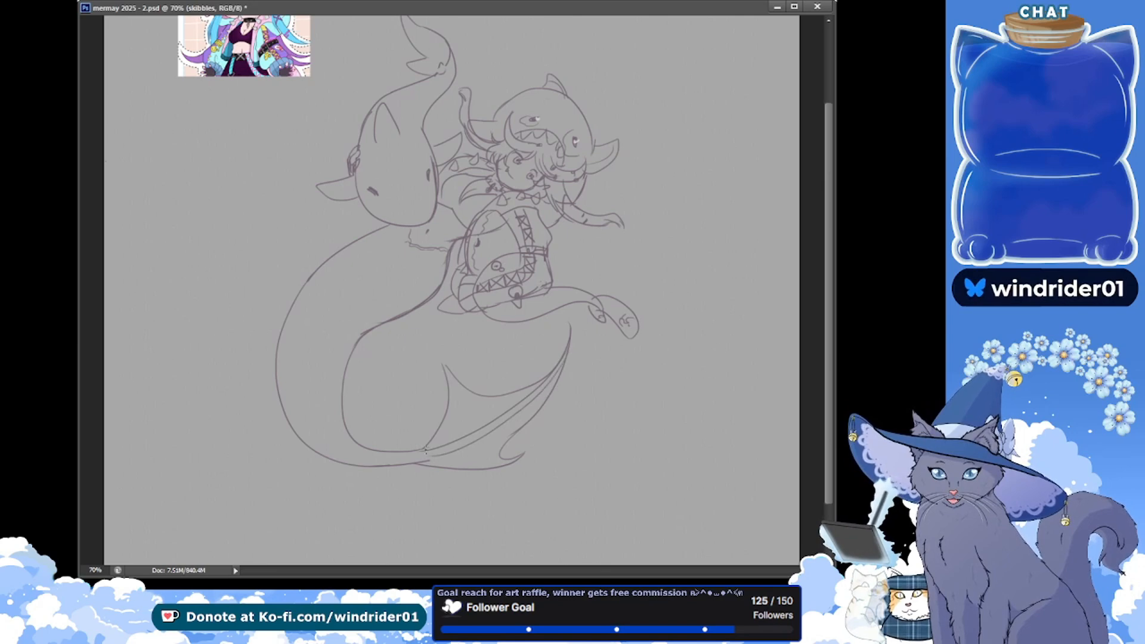
key(ctrl+z)
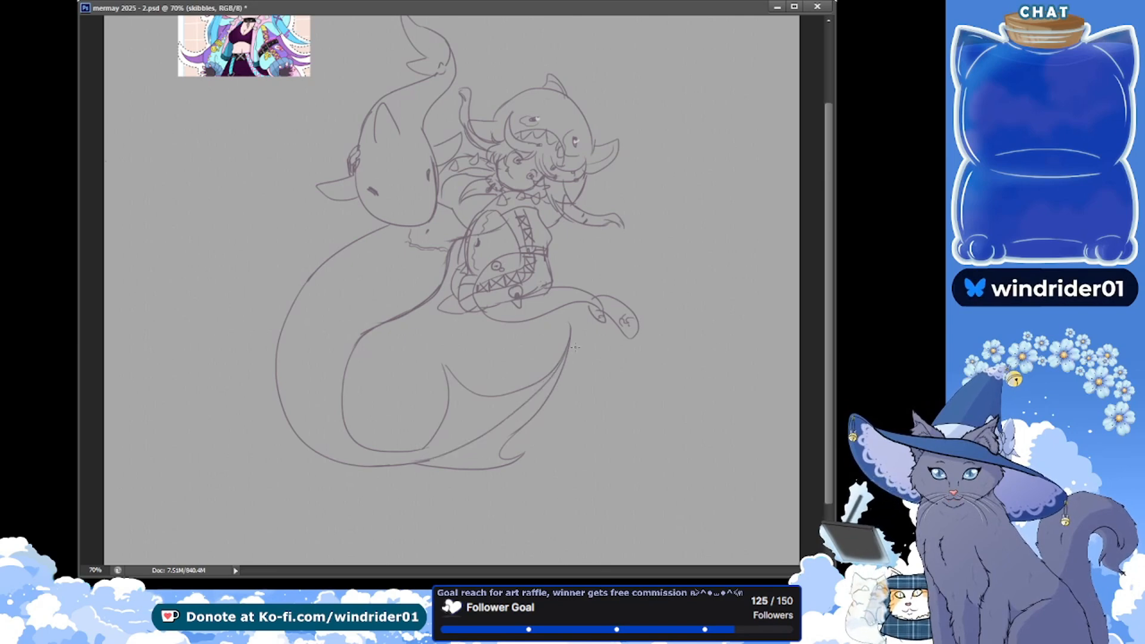
key(ctrl+z)
Draw the fluke's central spine, add curved rib lines on both sides of it, and save the document
drag(565, 357, 414, 456)
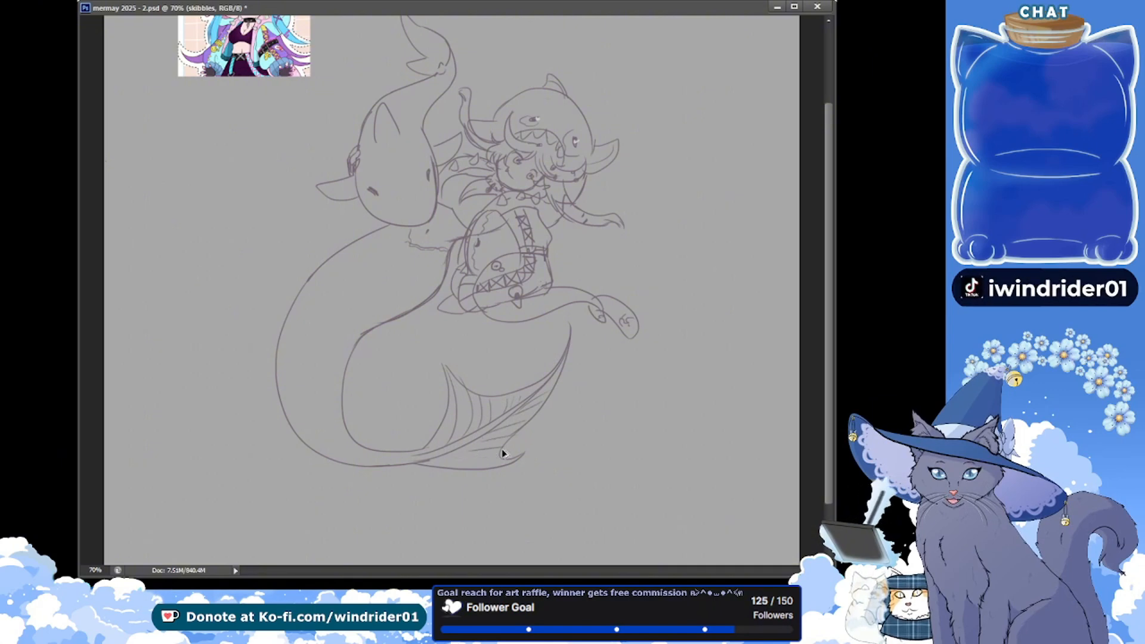
drag(467, 446, 511, 458)
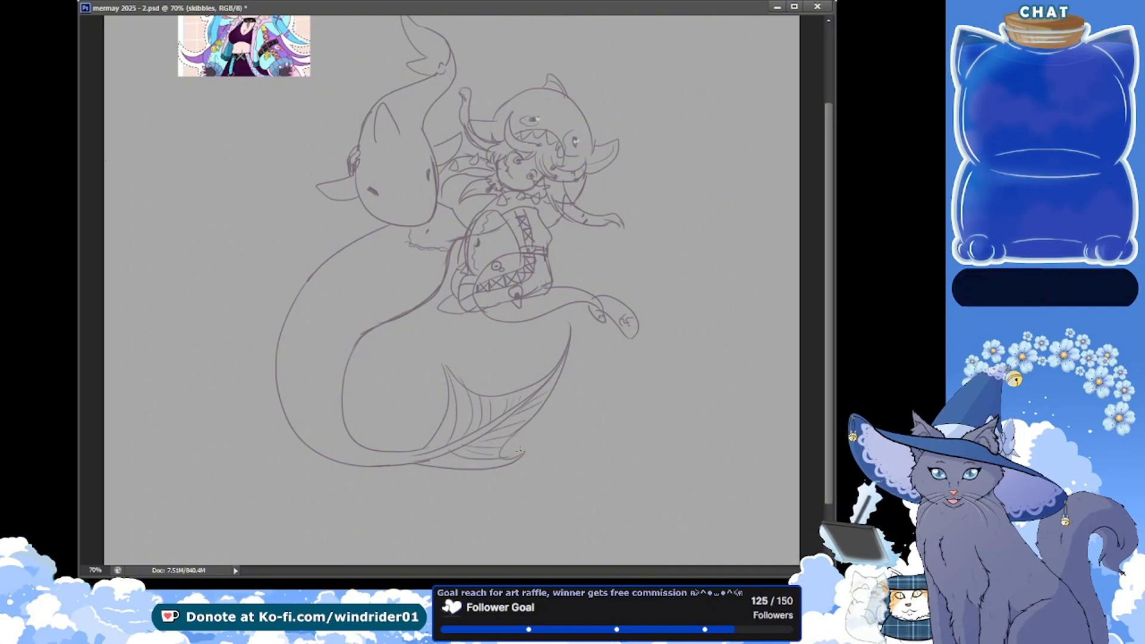
key(ctrl+s)
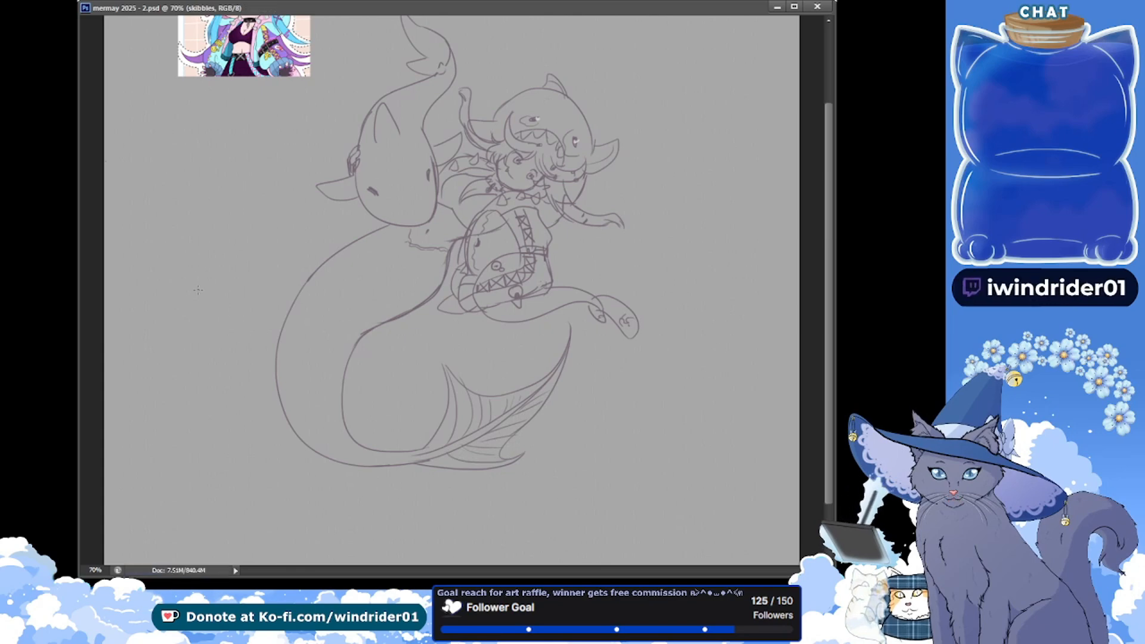
drag(222, 188, 225, 288)
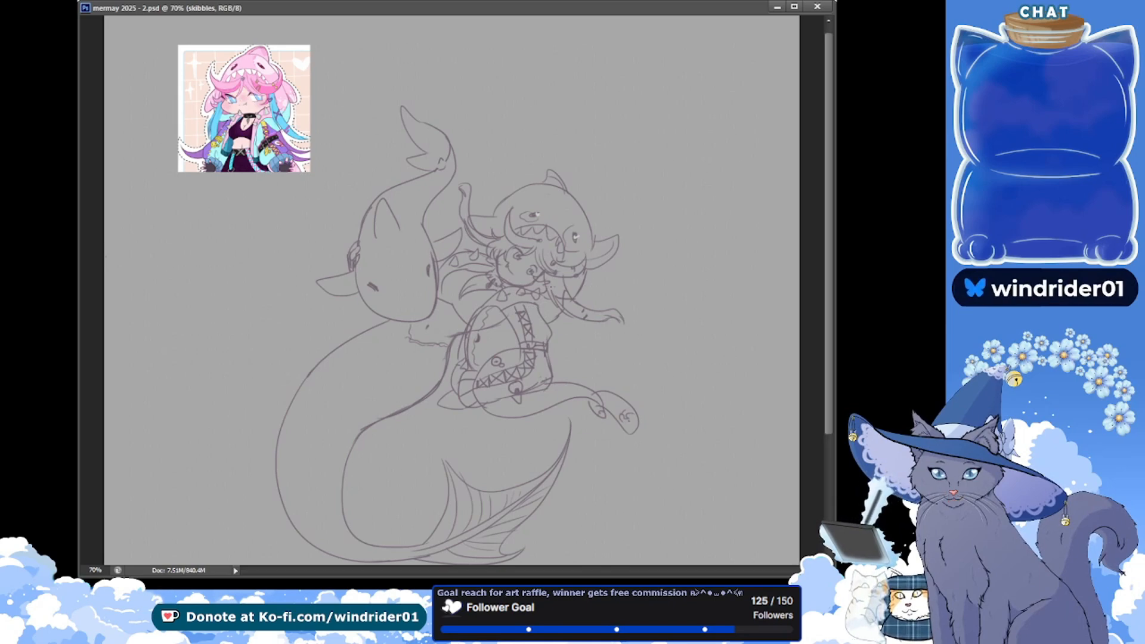
drag(474, 251, 467, 246)
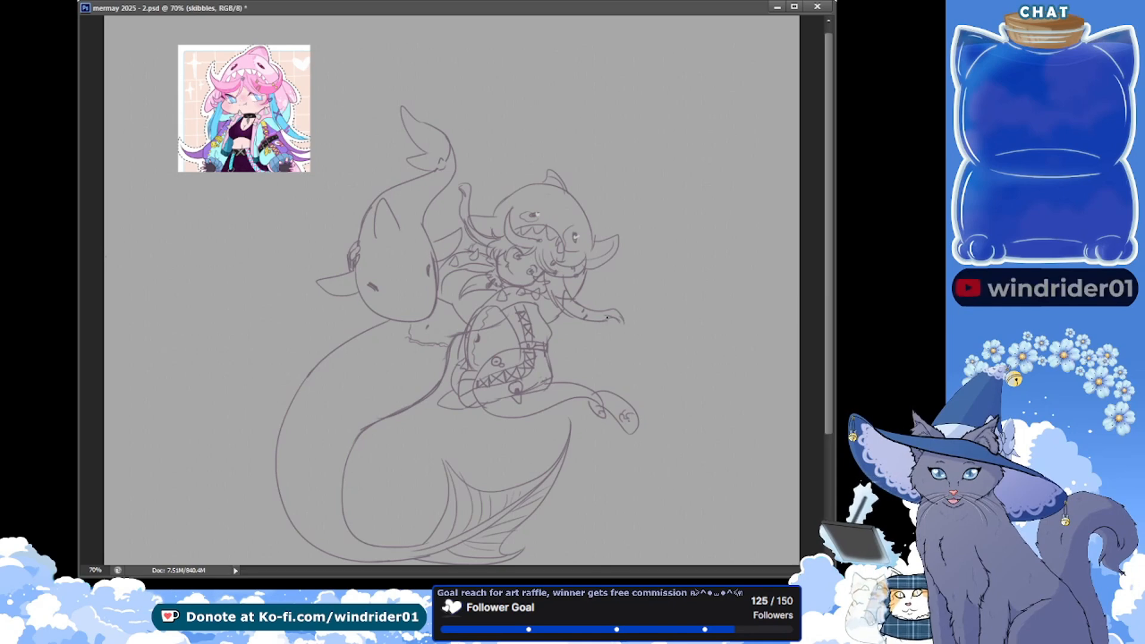
drag(603, 292, 643, 381)
key(ctrl+z)
drag(829, 338, 830, 364)
click(844, 339)
click(844, 338)
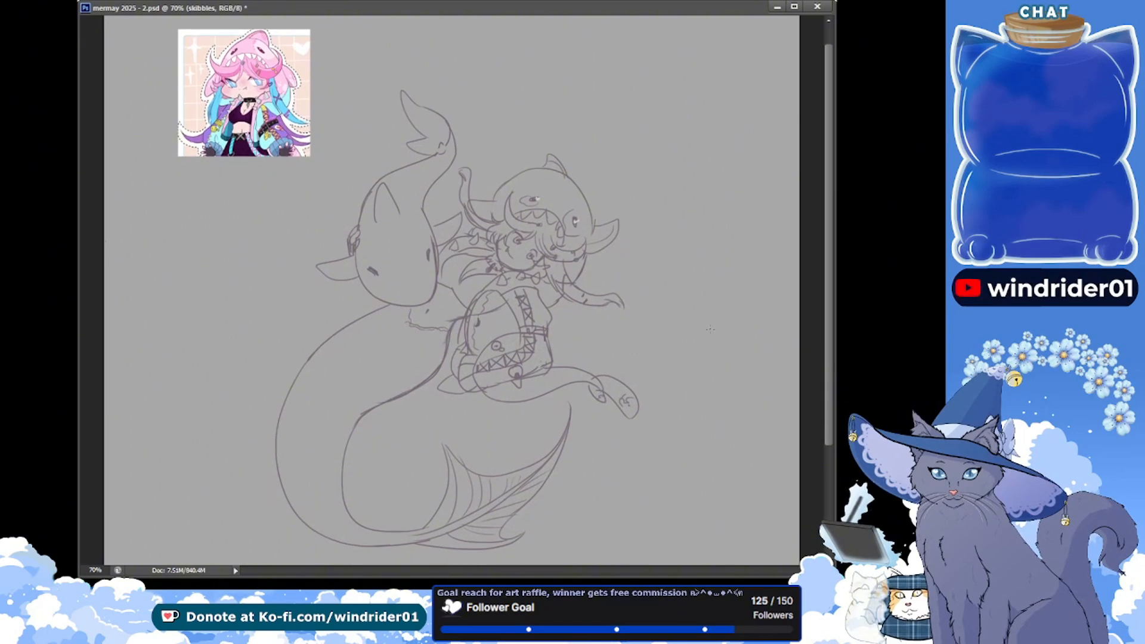
drag(555, 306, 618, 319)
key(ctrl+z)
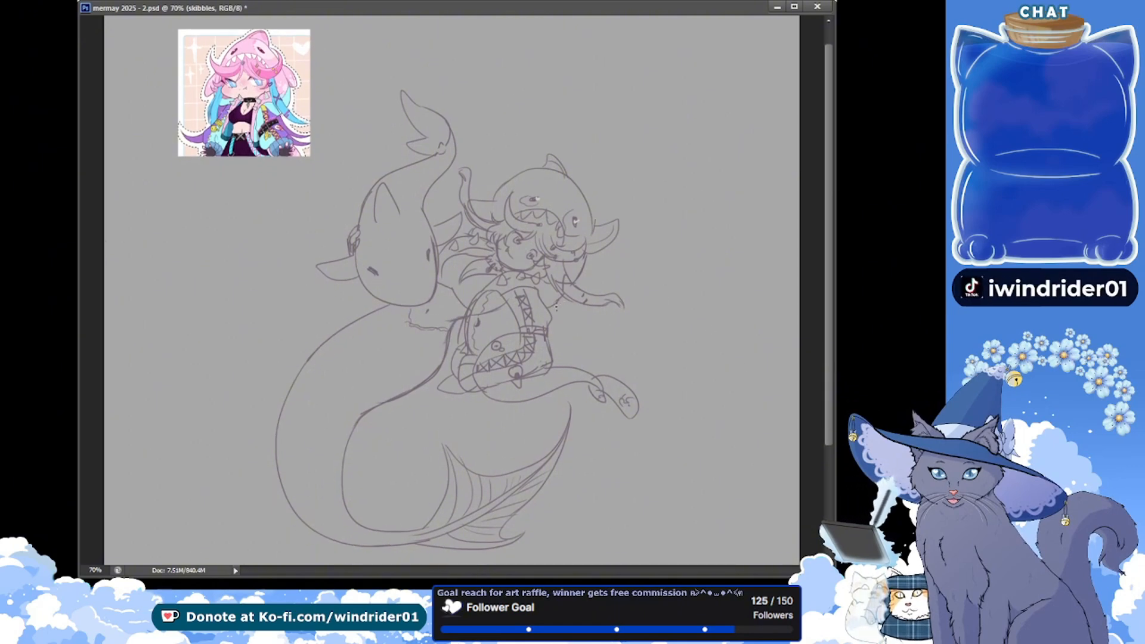
Try a side doodle of a domed arc above a long-lobed shape on the empty canvas beside the shark-like creature
mouse_move(201, 299)
mouse_down()
mouse_move(217, 255)
mouse_move(278, 253)
mouse_up()
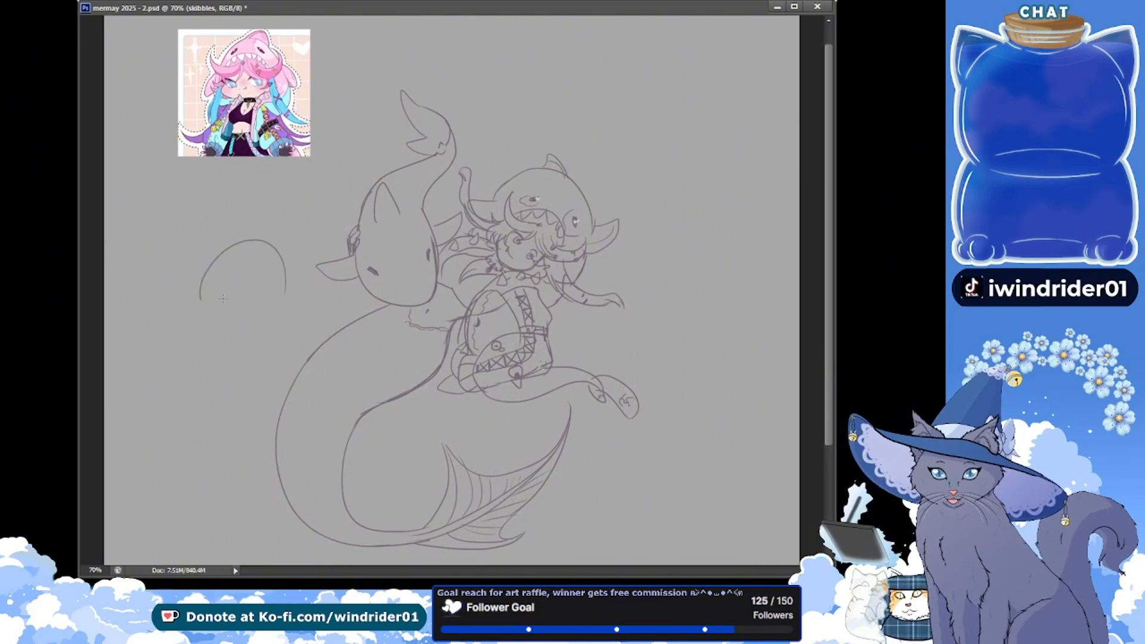
key(ctrl+z)
mouse_move(229, 299)
mouse_down()
mouse_move(255, 303)
mouse_move(231, 303)
mouse_move(241, 316)
mouse_move(222, 299)
mouse_move(212, 394)
mouse_up()
drag(216, 325, 203, 388)
drag(258, 305, 261, 391)
mouse_move(255, 344)
mouse_down()
mouse_move(234, 402)
mouse_move(262, 407)
mouse_move(234, 417)
mouse_up()
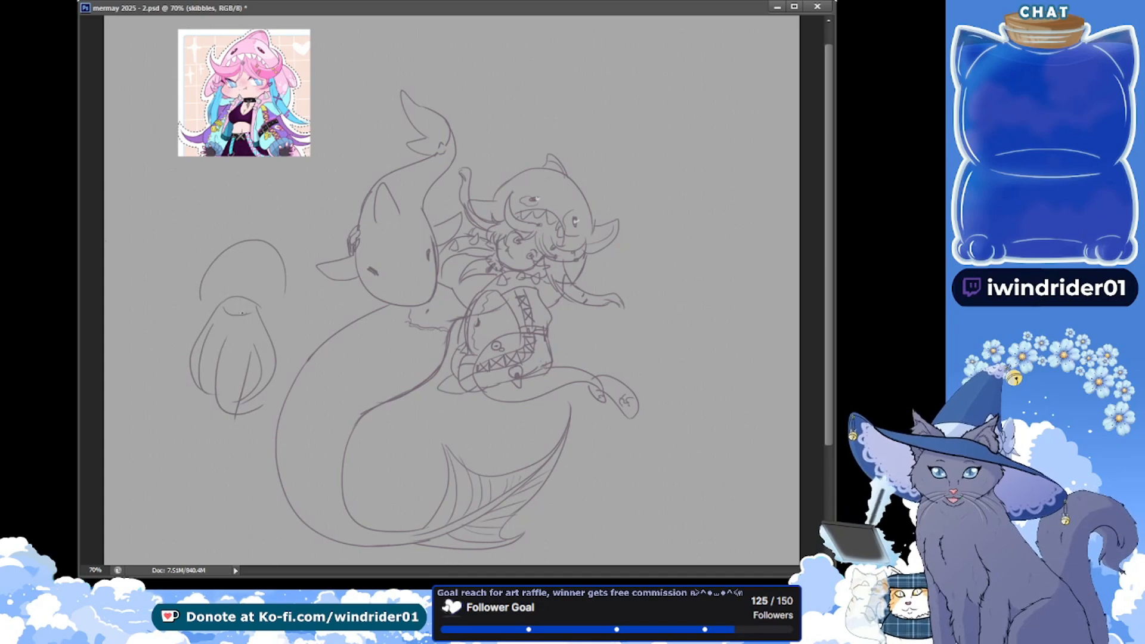
mouse_move(253, 287)
mouse_down()
mouse_move(263, 286)
mouse_move(246, 307)
mouse_up()
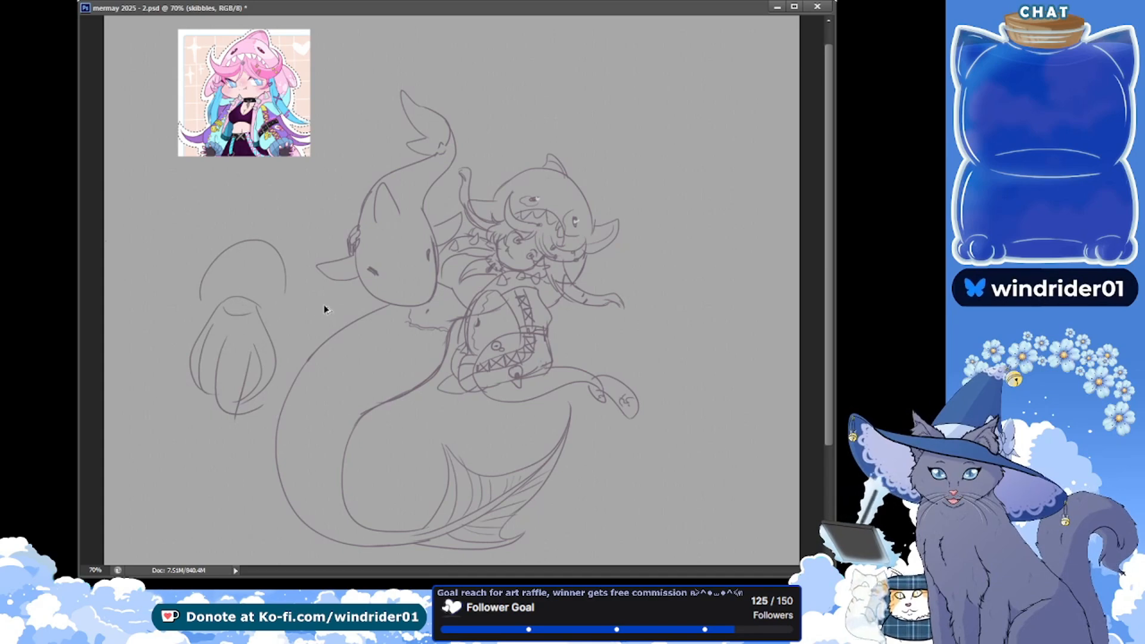
key(ctrl+alt+z)
key(ctrl+alt+z)
key(ctrl+alt+z)
key(ctrl+alt+z)
key(ctrl+alt+z)
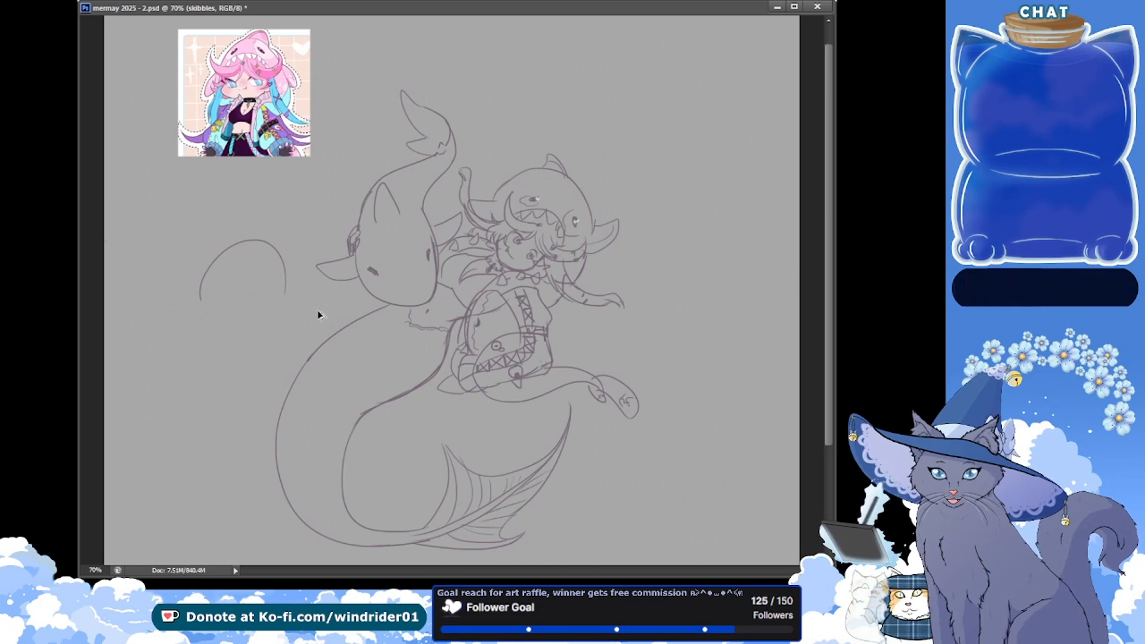
key(ctrl+s)
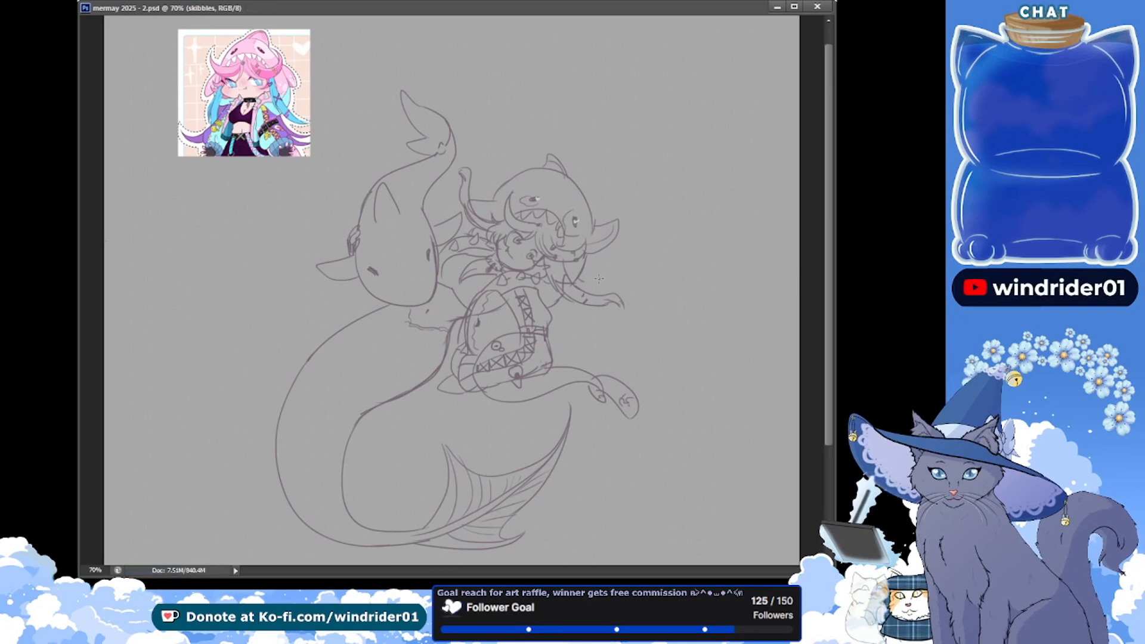
Sketch long hair strands flowing outward from behind the hooded girl's head and shoulder, add inner flow lines, and save the document
mouse_move(583, 273)
mouse_down()
mouse_move(672, 275)
mouse_move(634, 244)
mouse_move(658, 251)
mouse_move(641, 207)
mouse_up()
key(ctrl+z)
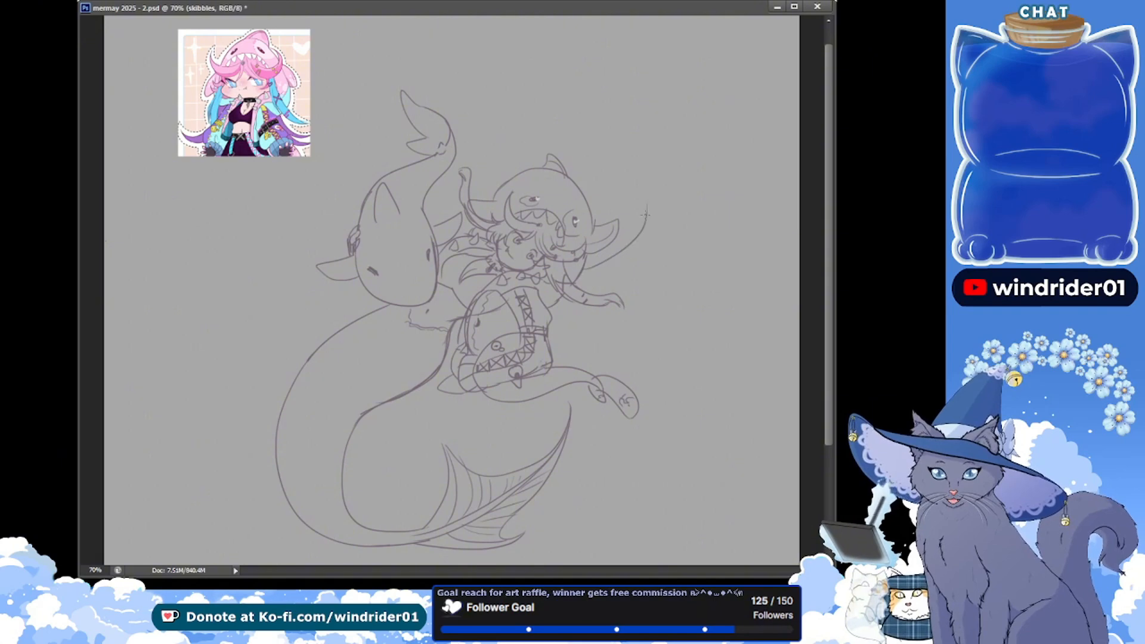
mouse_move(618, 264)
mouse_down()
mouse_move(681, 265)
mouse_move(635, 306)
mouse_up()
drag(551, 310, 638, 314)
key(ctrl+z)
drag(561, 310, 651, 311)
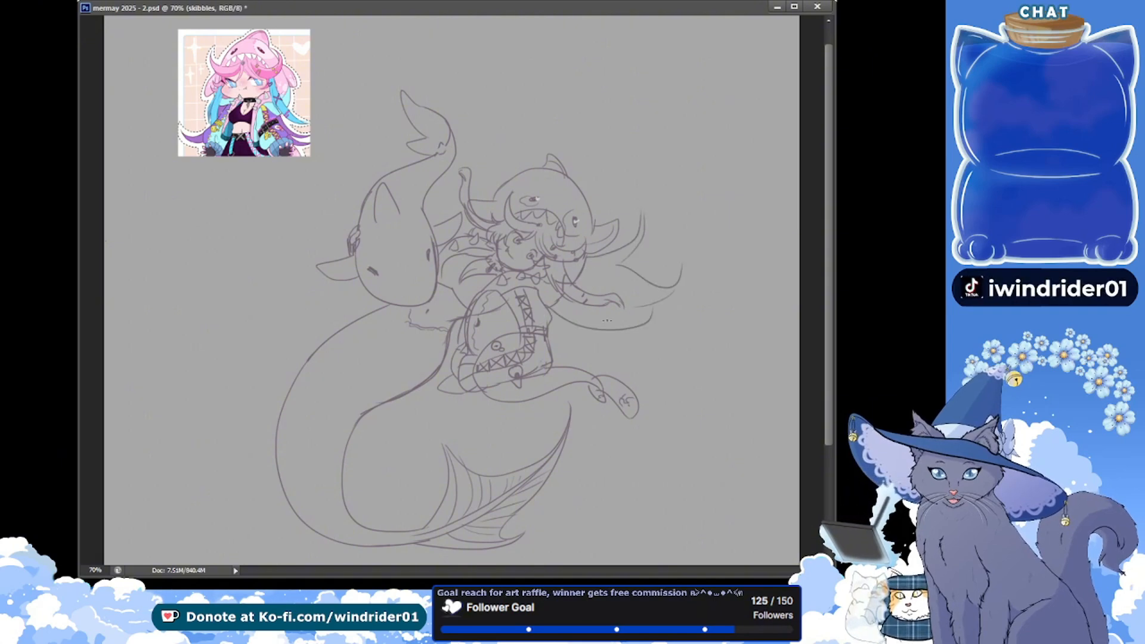
key(ctrl+z)
drag(552, 309, 658, 310)
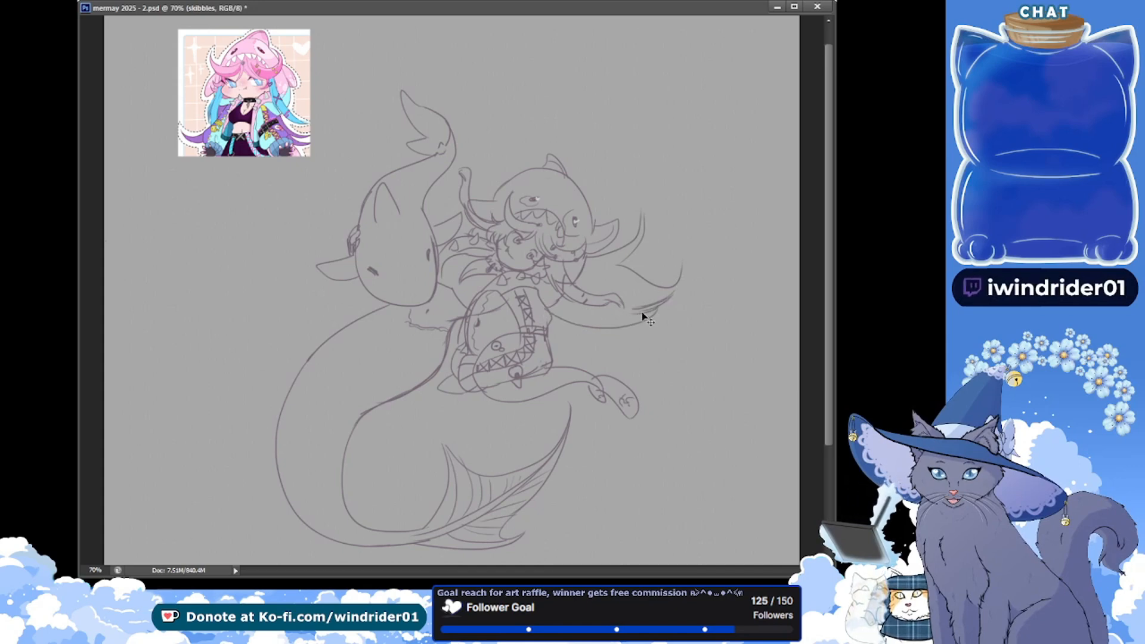
key(ctrl+s)
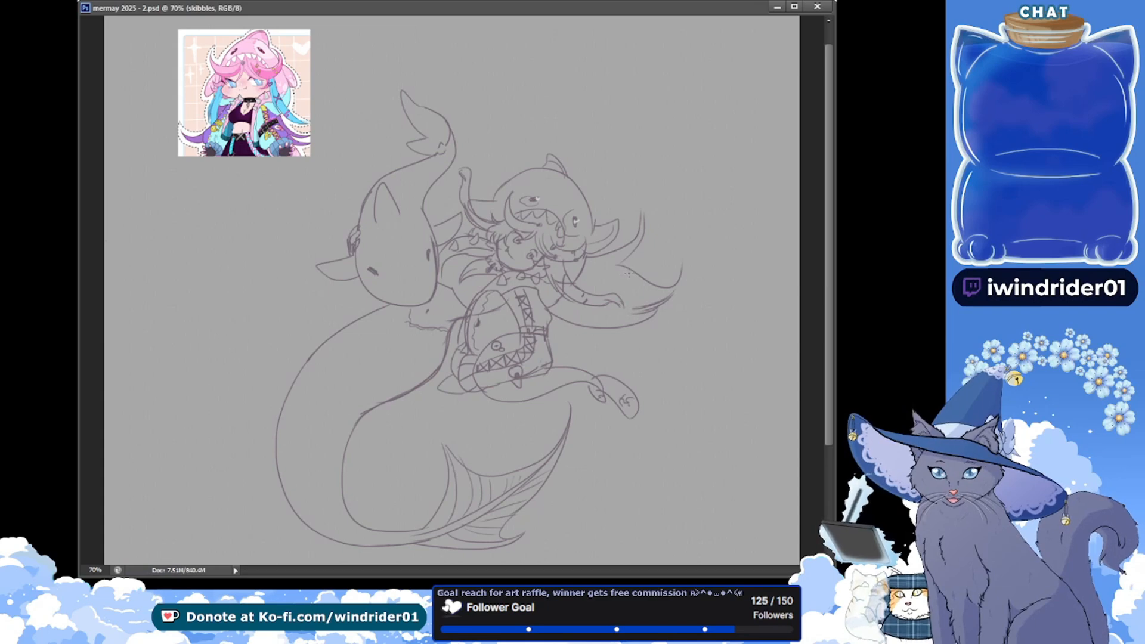
drag(635, 275, 589, 284)
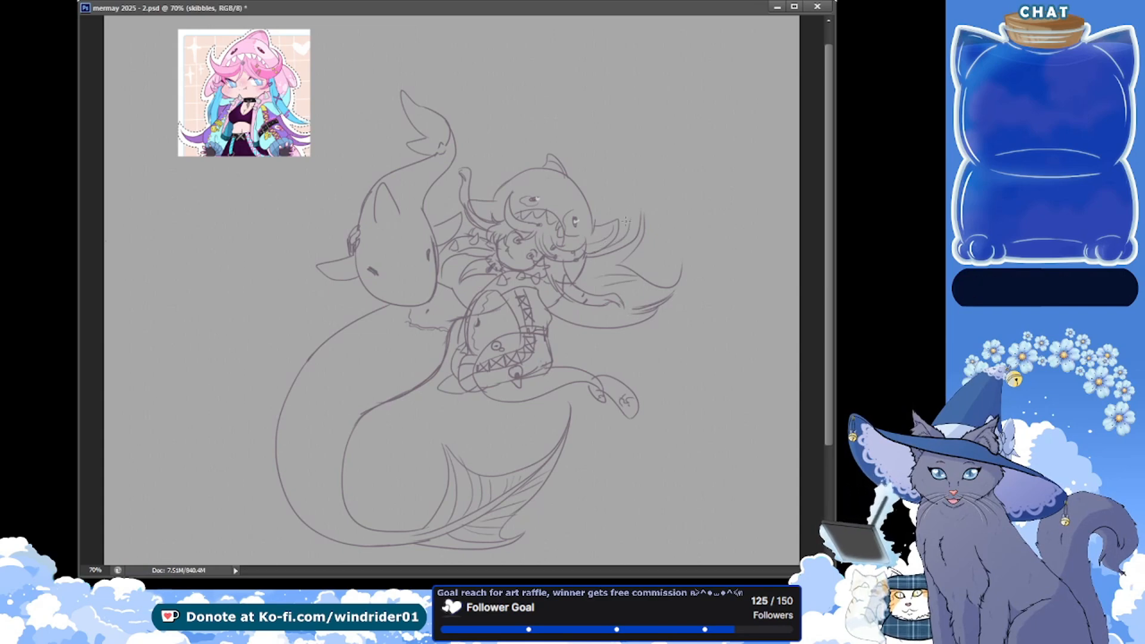
key(ctrl+s)
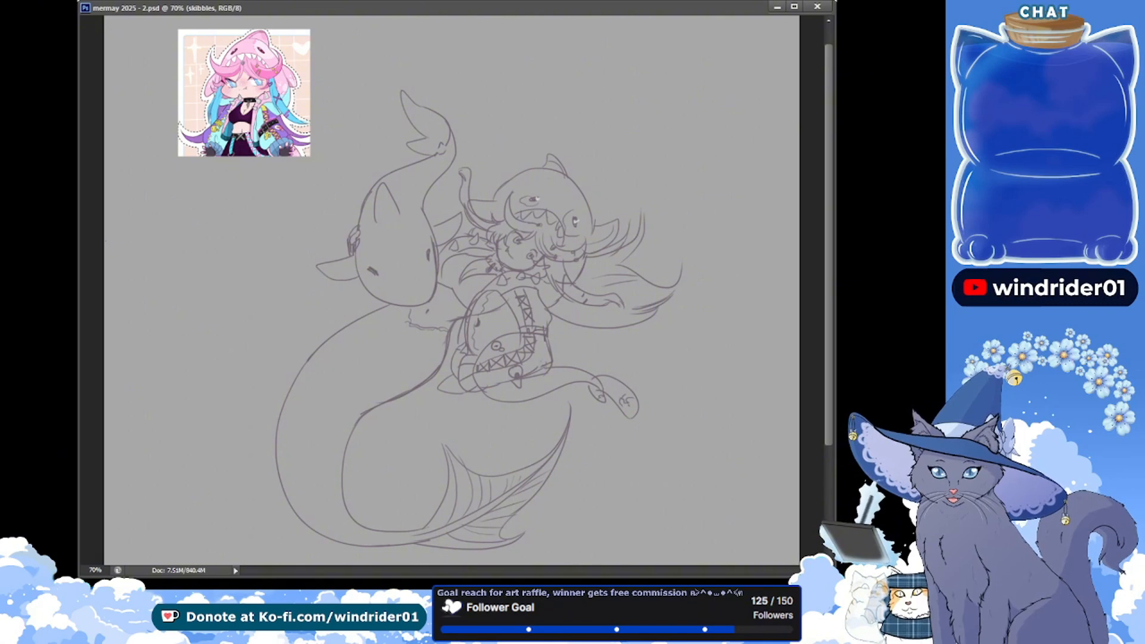
Fade the skibbles sketch layer, make the outlines layer active for inking around the girl's face, and save the document
key(5)
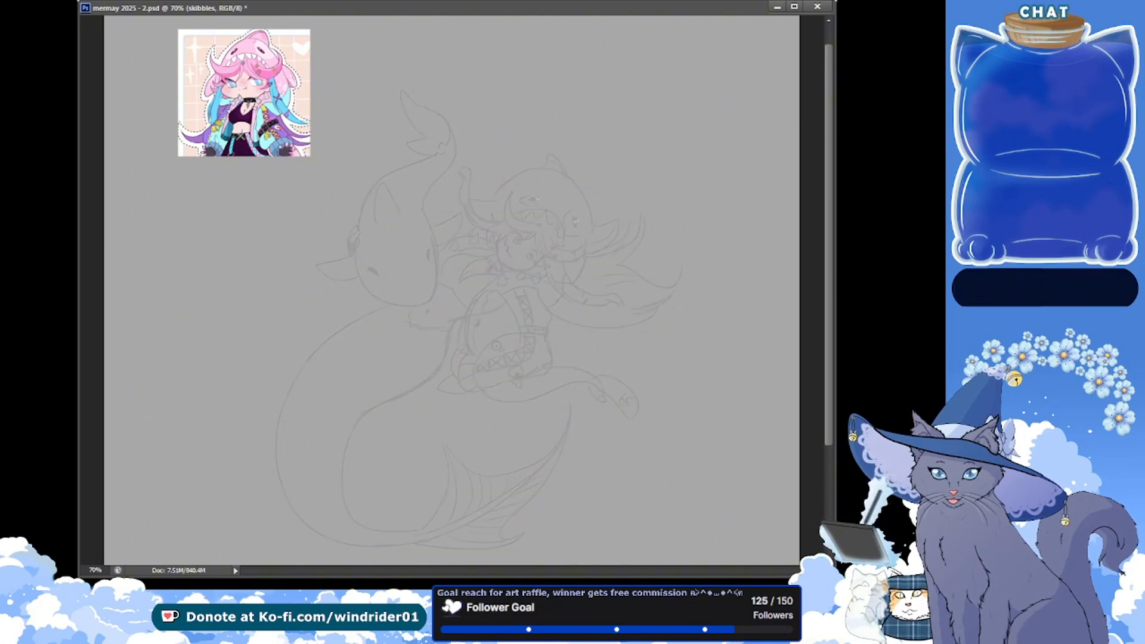
click(554, 224)
click(554, 224)
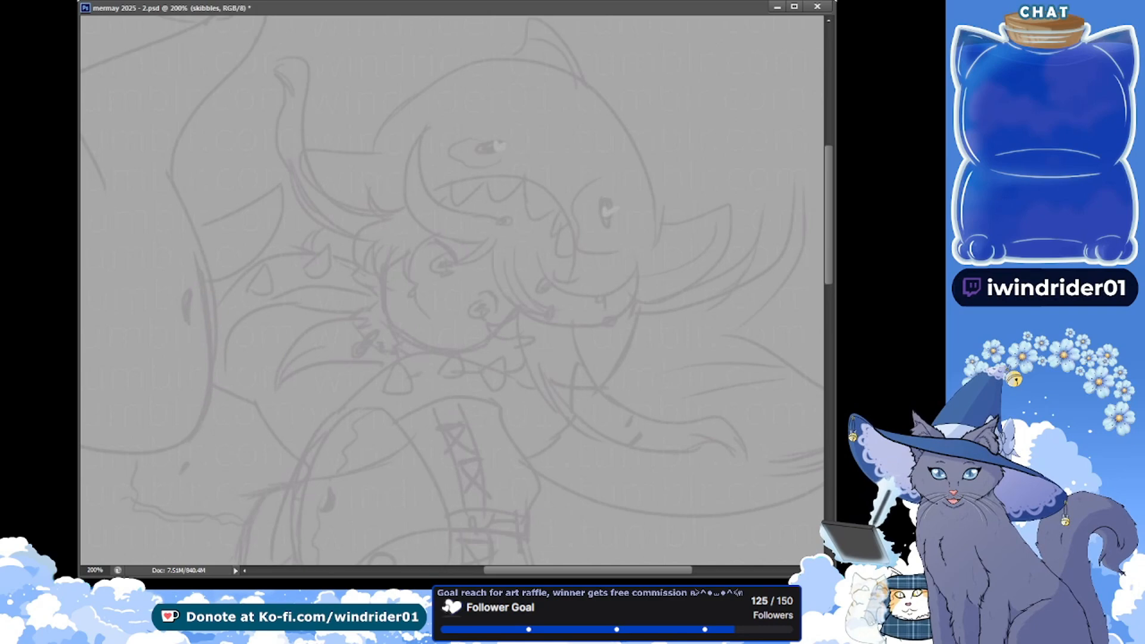
key(ctrl+s)
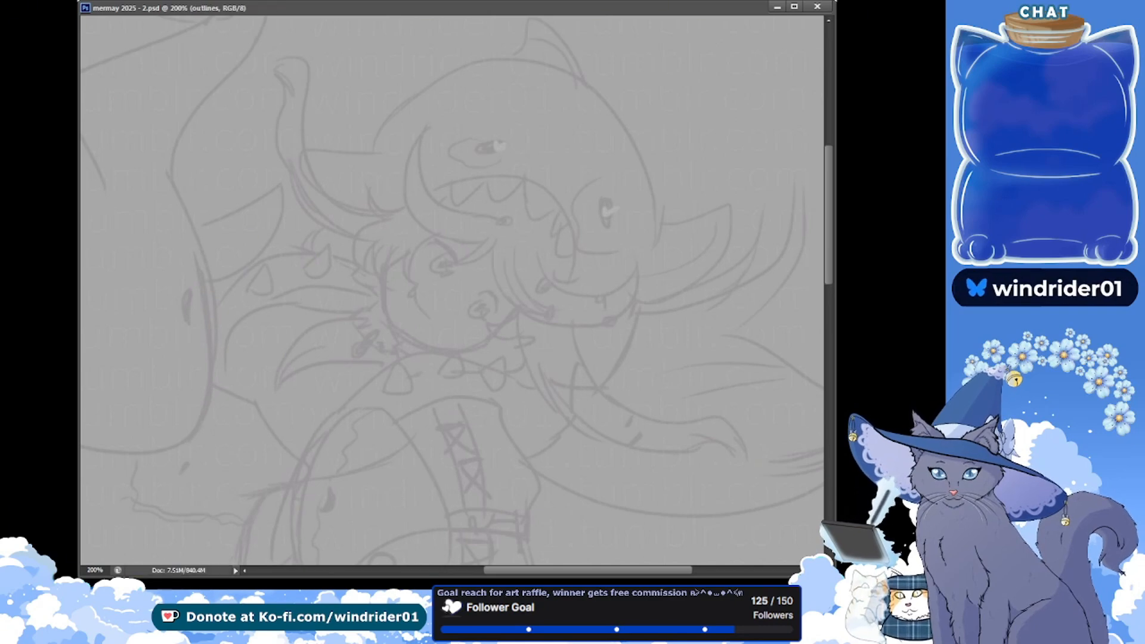
key(alt+Tab)
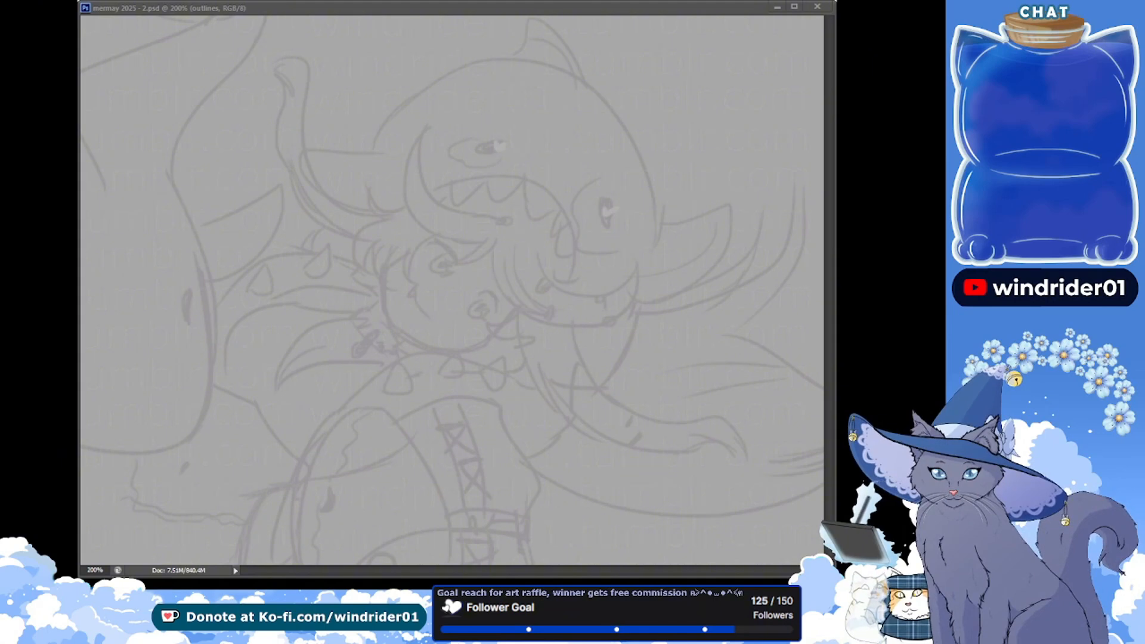
click(217, 291)
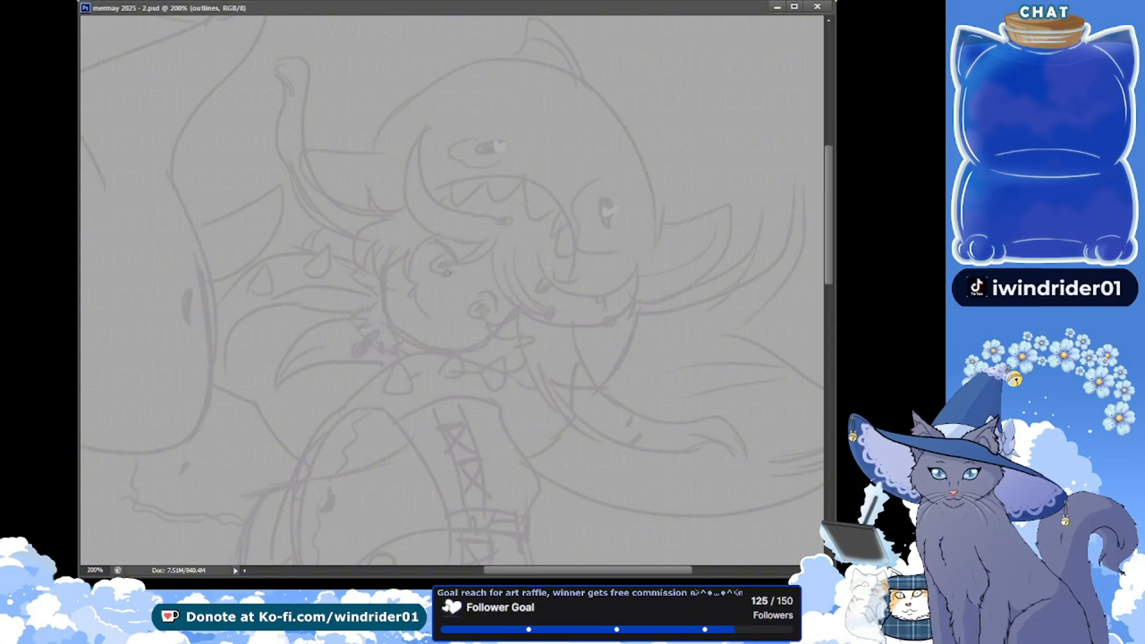
Ink the girl's upper eye with an arched black lid line and an open oval iris, and save the document
drag(459, 268, 427, 245)
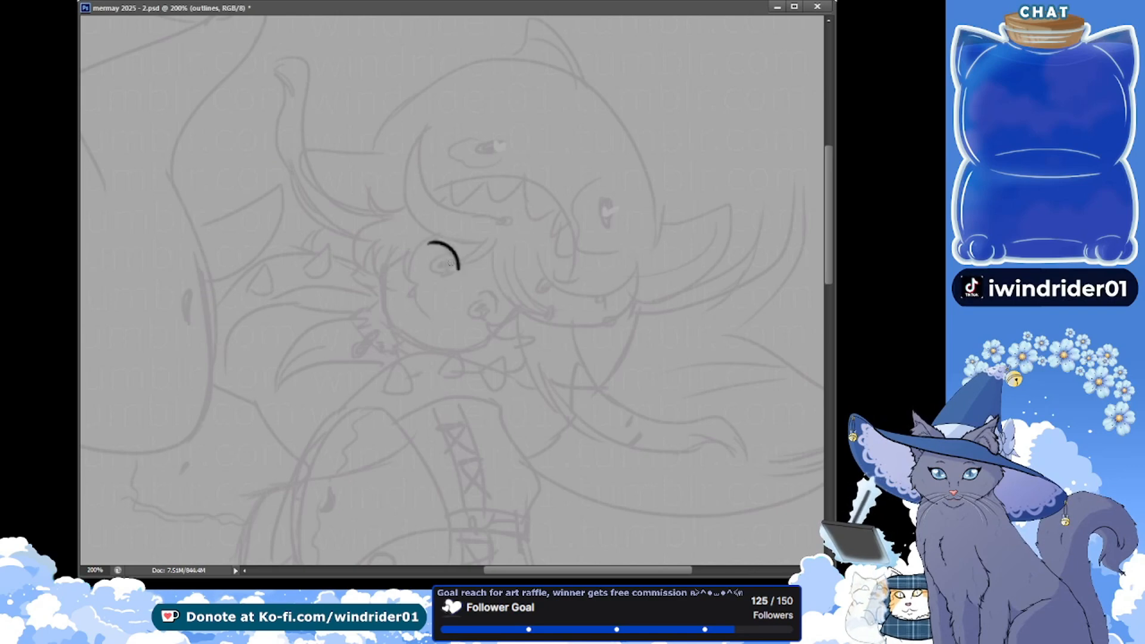
key(ctrl+z)
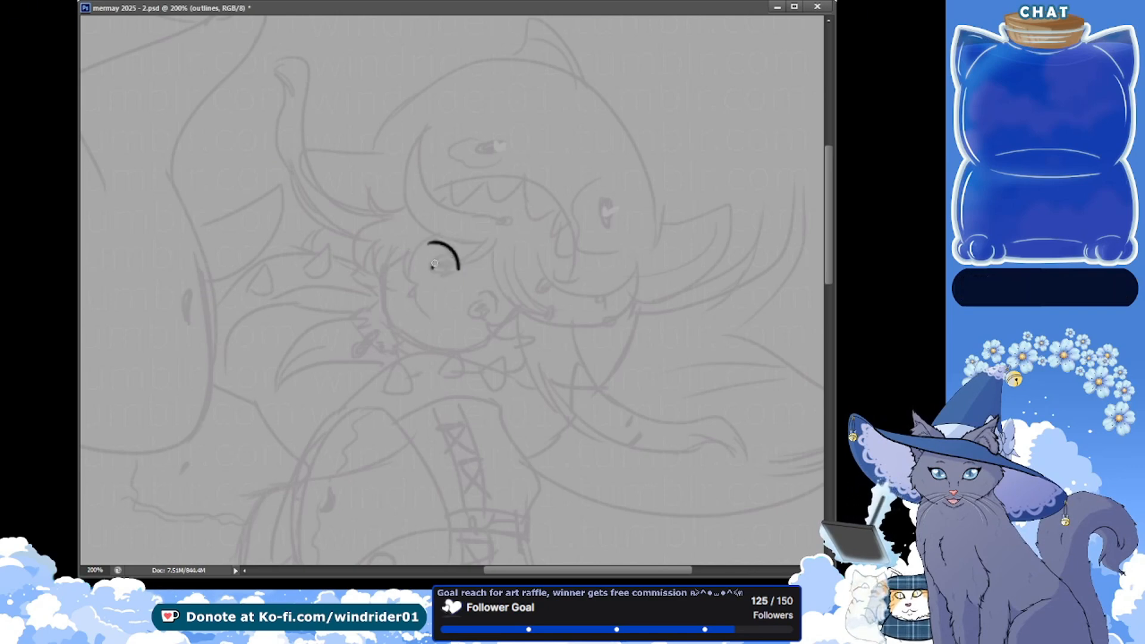
key(ctrl+z)
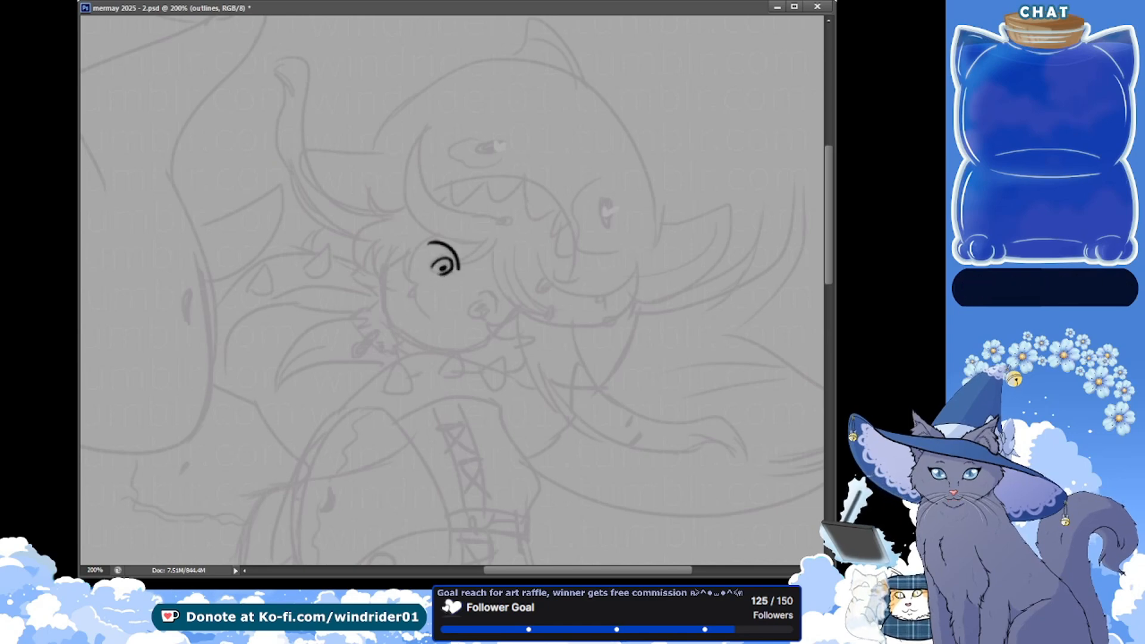
key(alt+Tab)
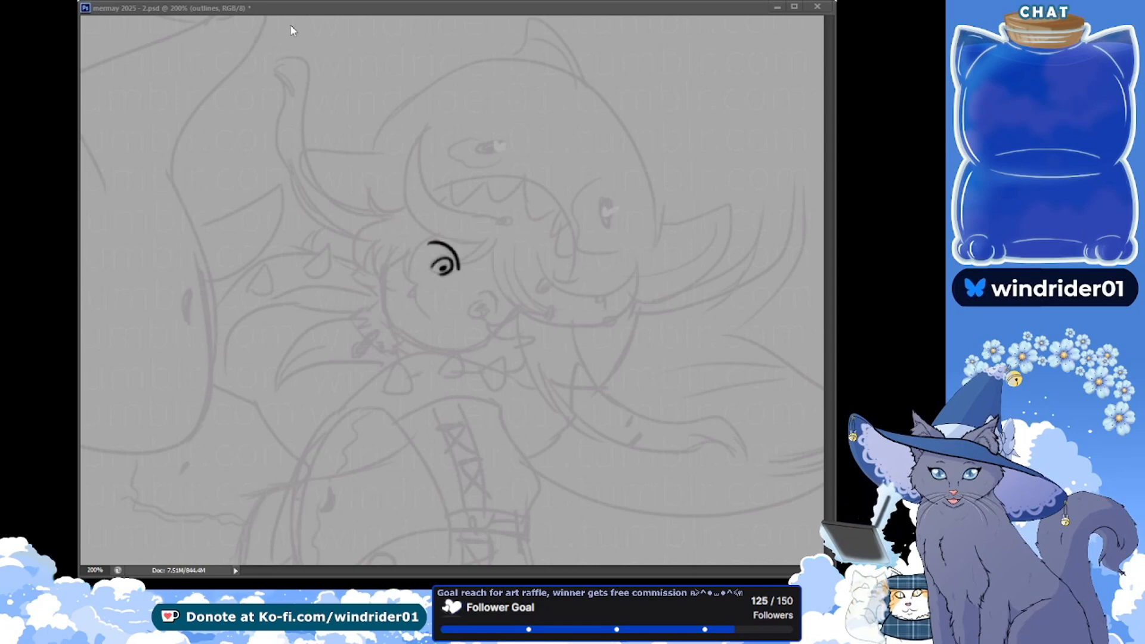
click(257, 5)
key(alt+Tab)
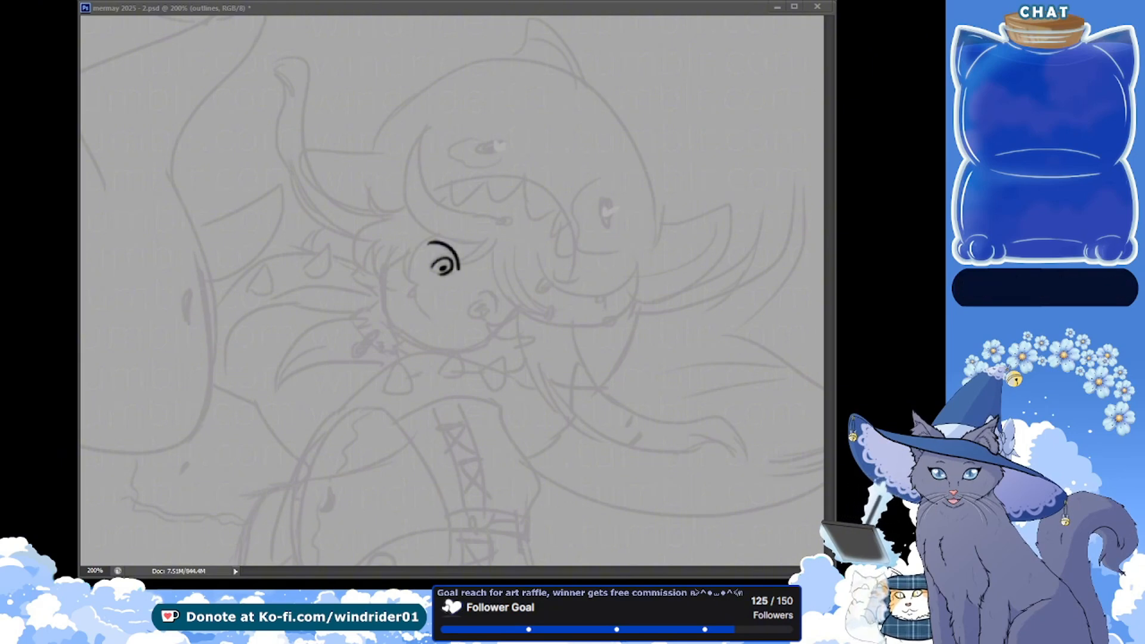
click(188, 39)
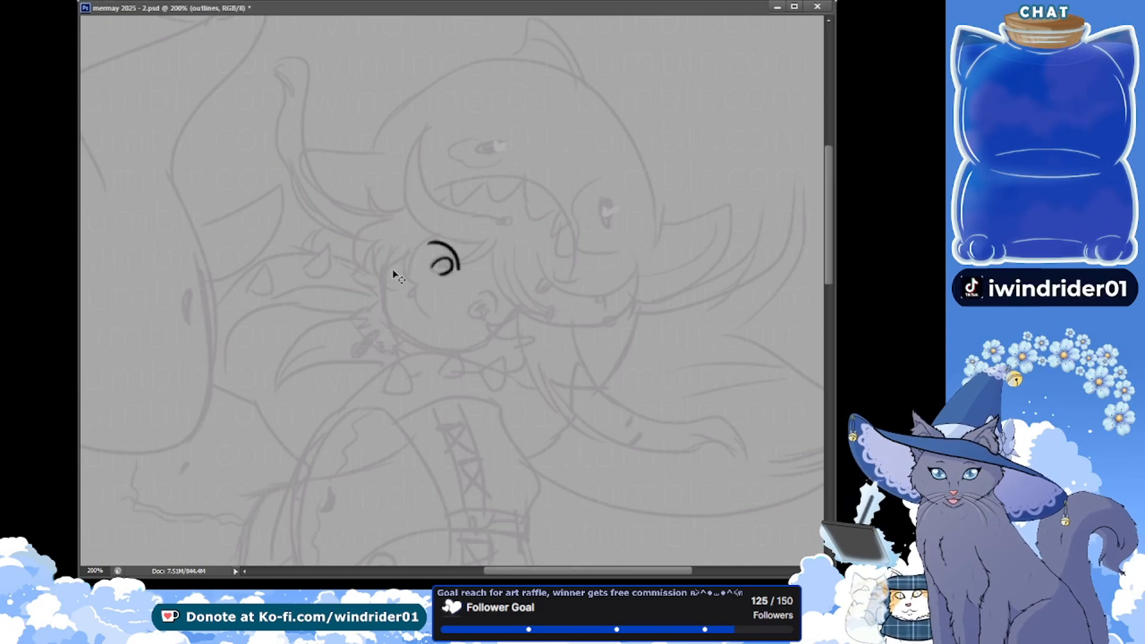
key(ctrl+s)
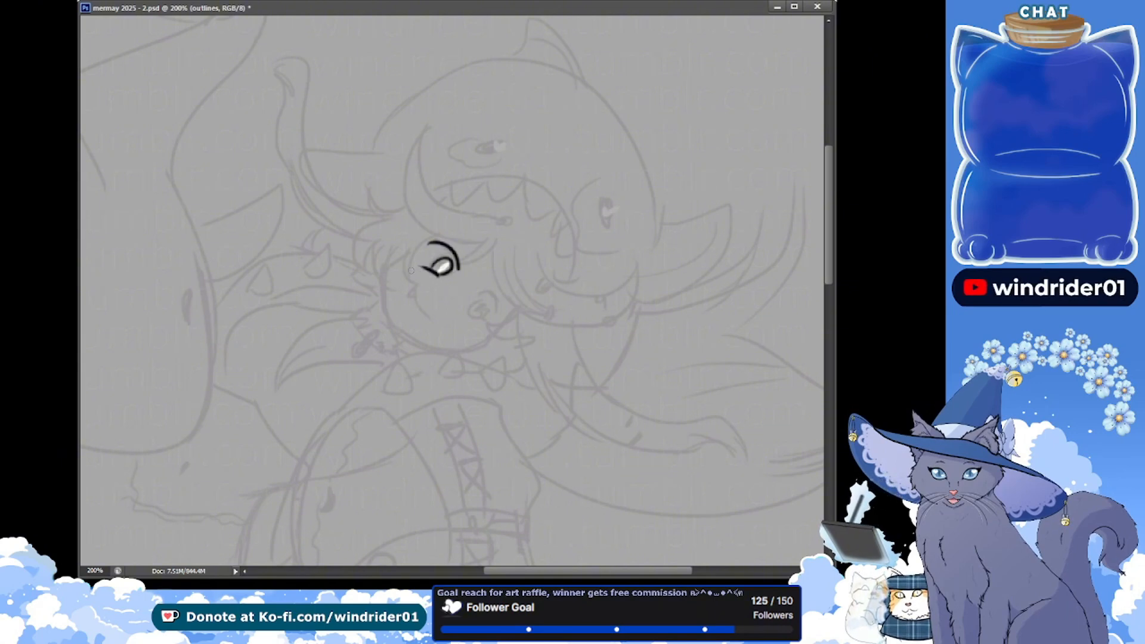
Undo the iris's white fill and the eye's lower corner line, and save the document
key(ctrl+alt+z)
key(ctrl+alt+z)
key(ctrl+s)
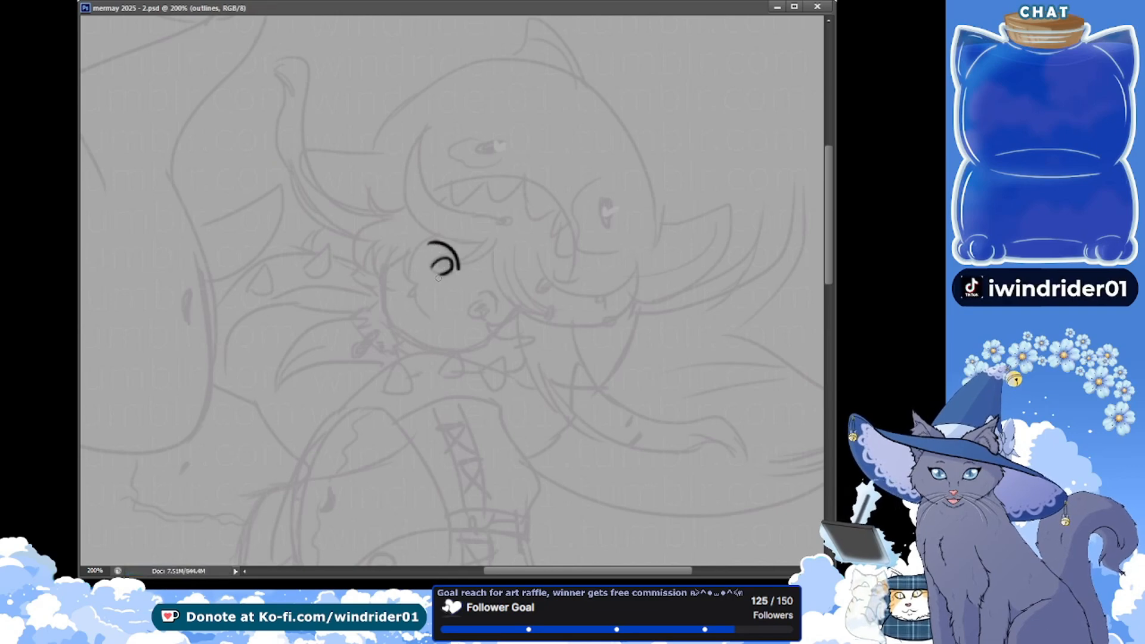
Ink the eye's corner line beside the iris, add a thick pointed lash at the end of the lid, and save the document
drag(436, 272, 411, 258)
key(ctrl+z)
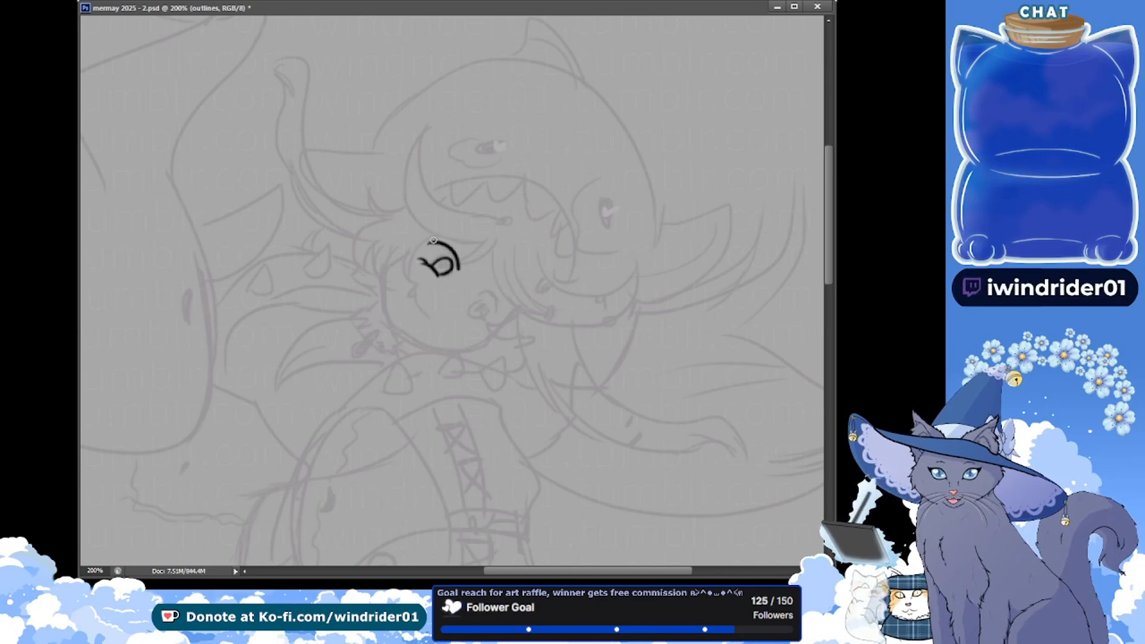
mouse_move(433, 241)
mouse_down()
mouse_move(422, 258)
mouse_move(438, 242)
mouse_move(424, 247)
mouse_up()
key(ctrl+z)
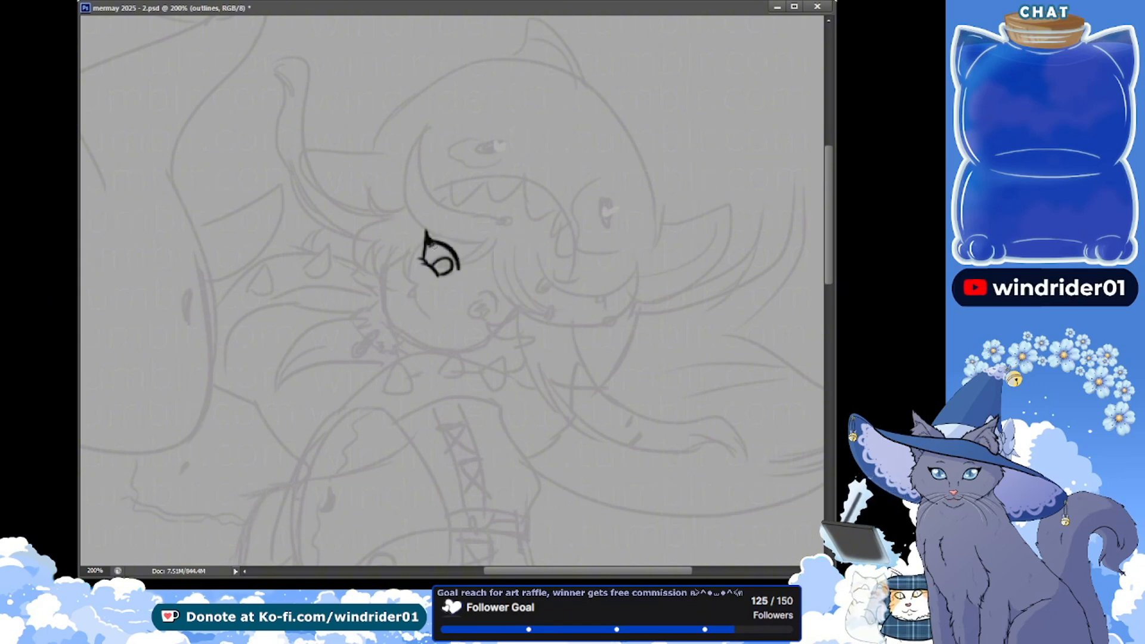
key(ctrl+s)
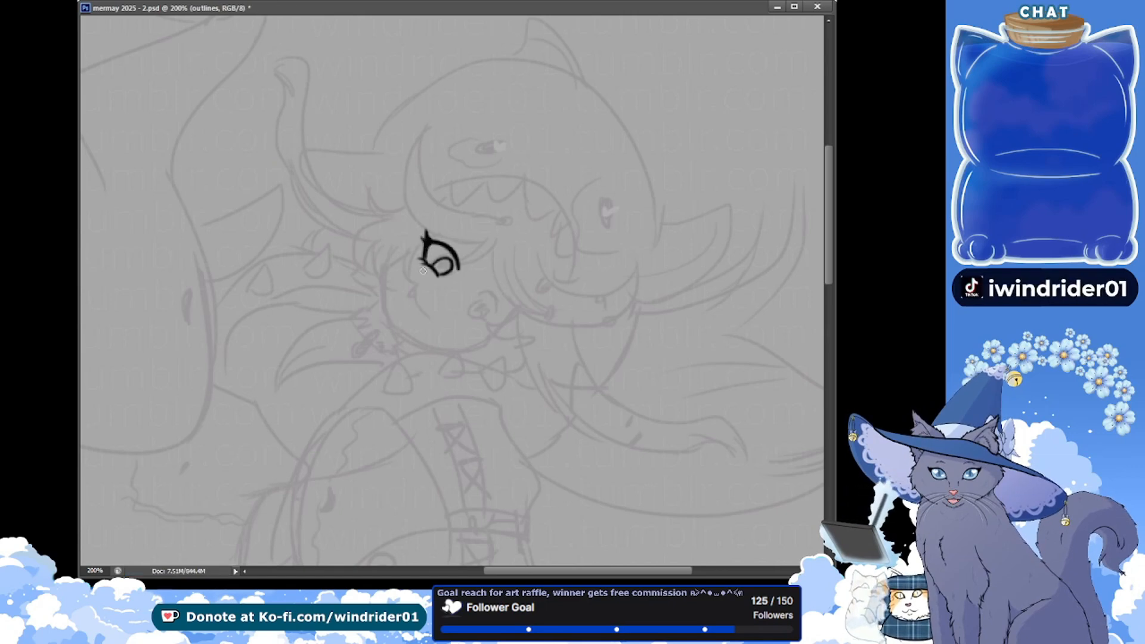
key(ctrl+s)
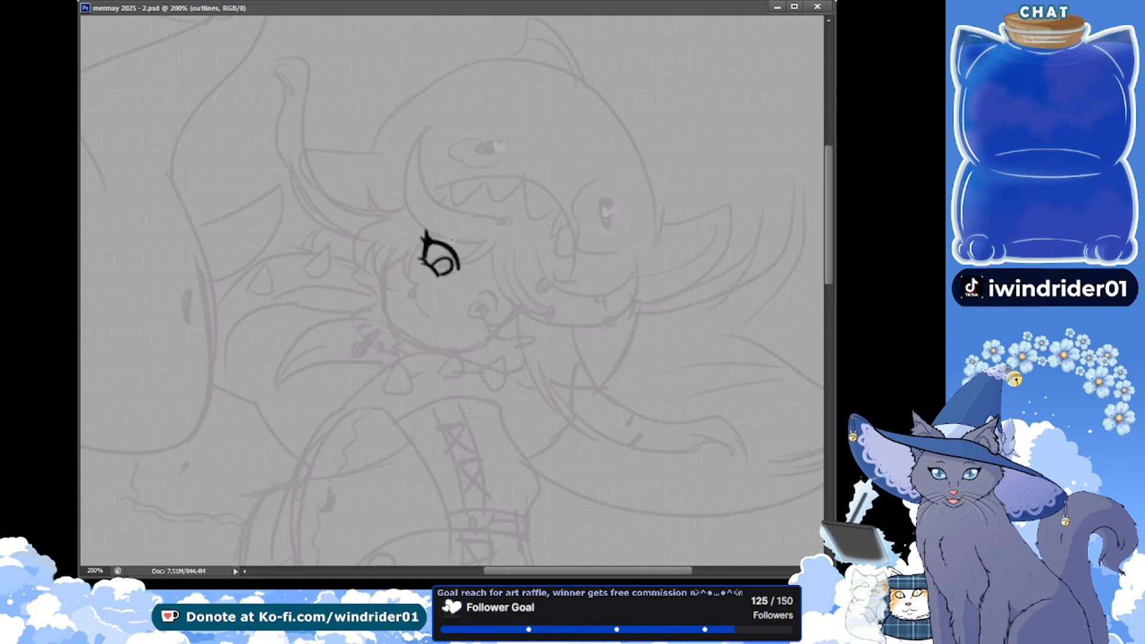
Ink the upper eye's short crease line and a curved, tapered eyebrow beside it, and save the document
drag(456, 244, 469, 256)
key(ctrl+z)
key(ctrl+z)
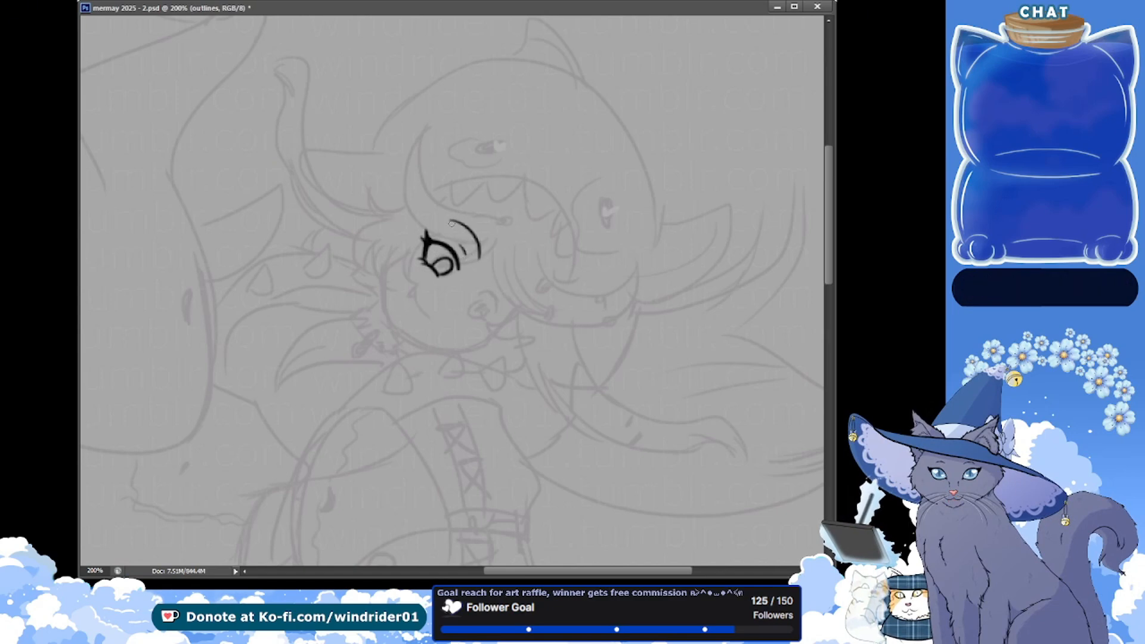
mouse_move(451, 221)
mouse_down()
mouse_move(479, 263)
mouse_move(475, 241)
mouse_move(450, 222)
mouse_move(468, 255)
mouse_move(453, 223)
mouse_up()
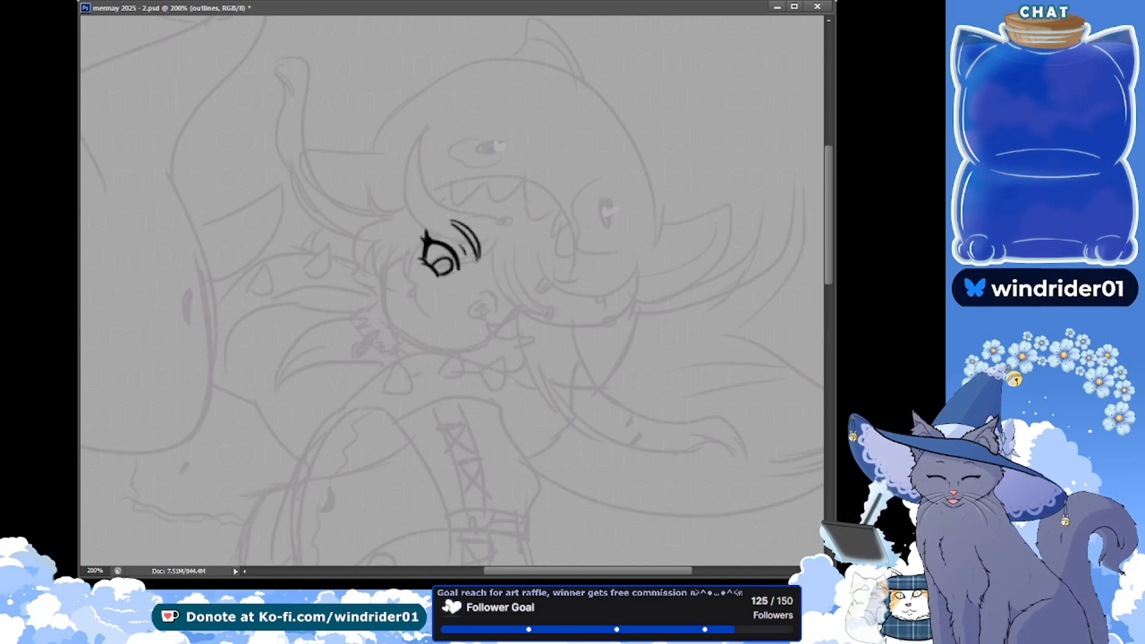
key(ctrl+z)
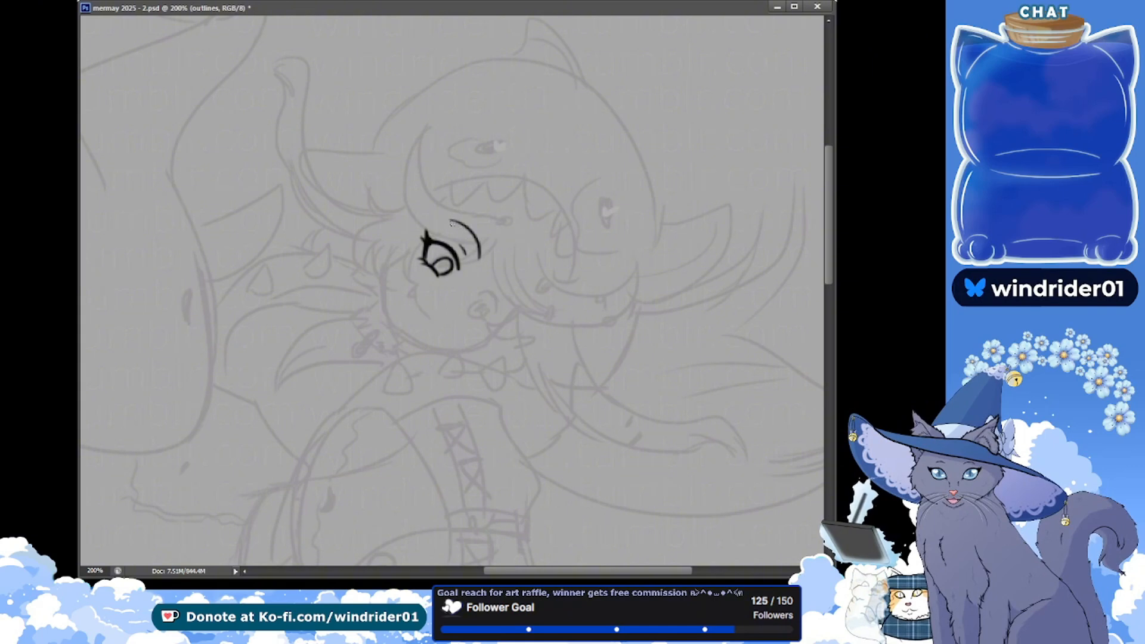
drag(476, 250, 476, 259)
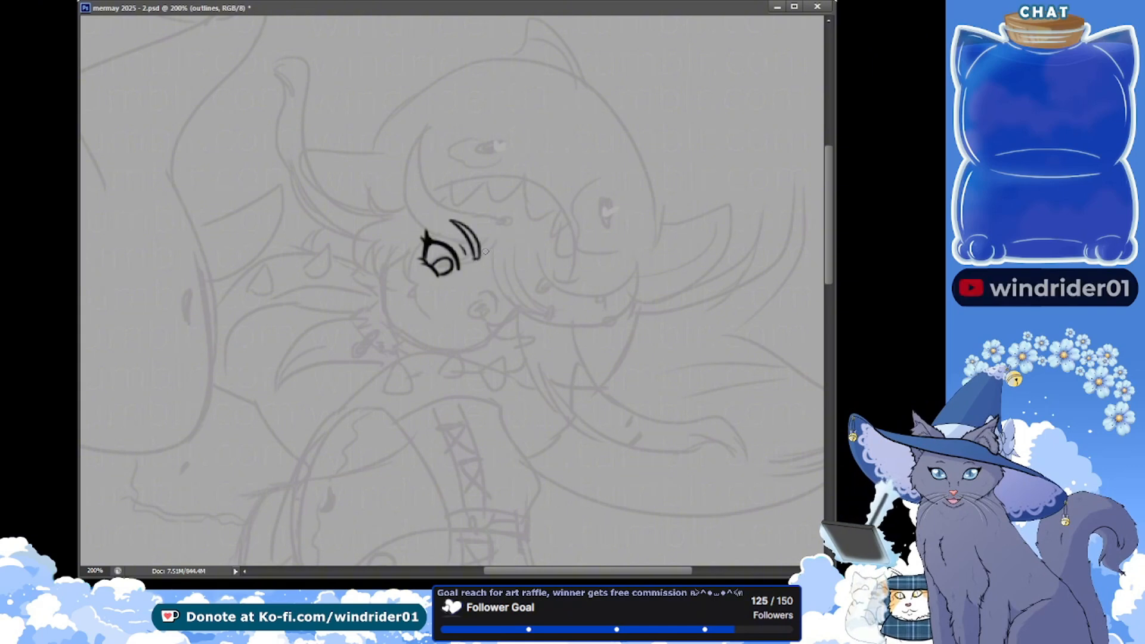
key(ctrl+z)
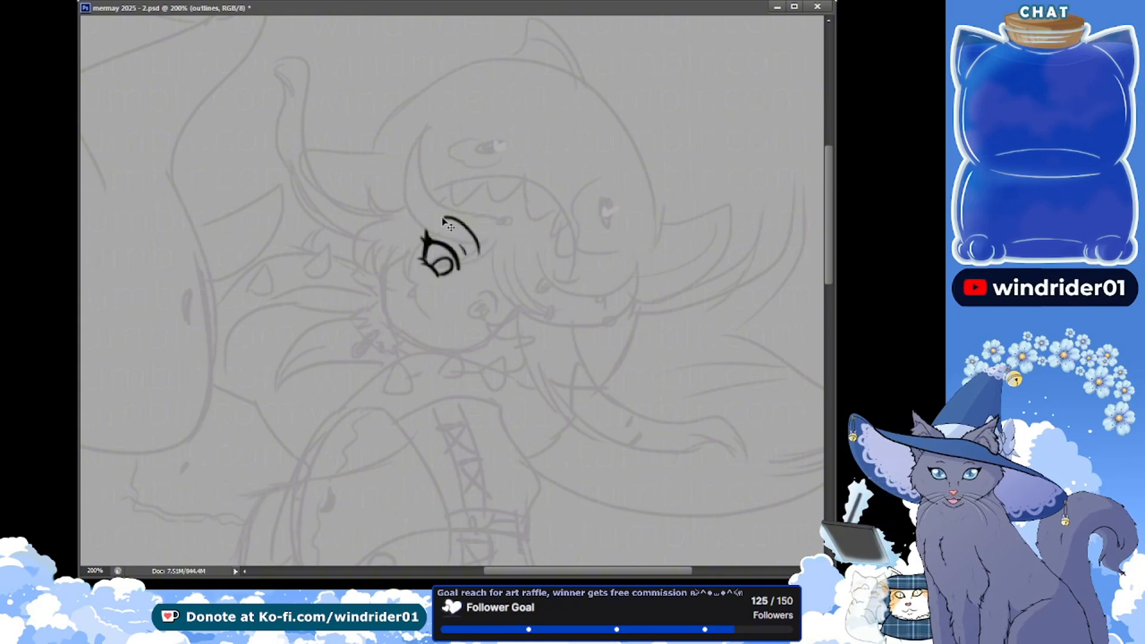
drag(440, 218, 477, 255)
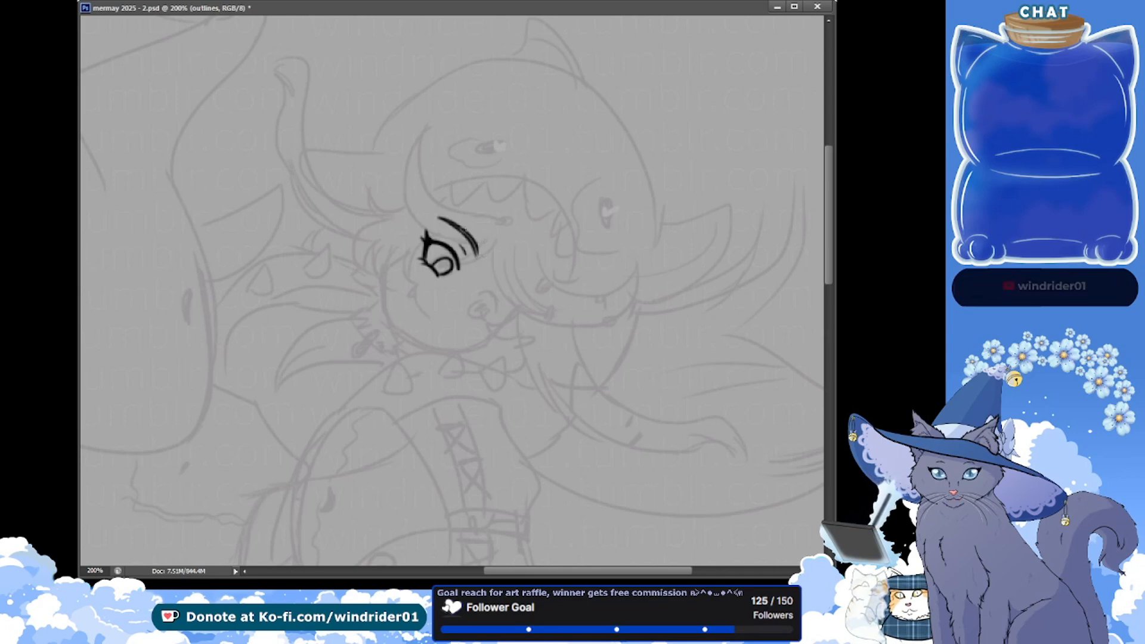
key(ctrl+z)
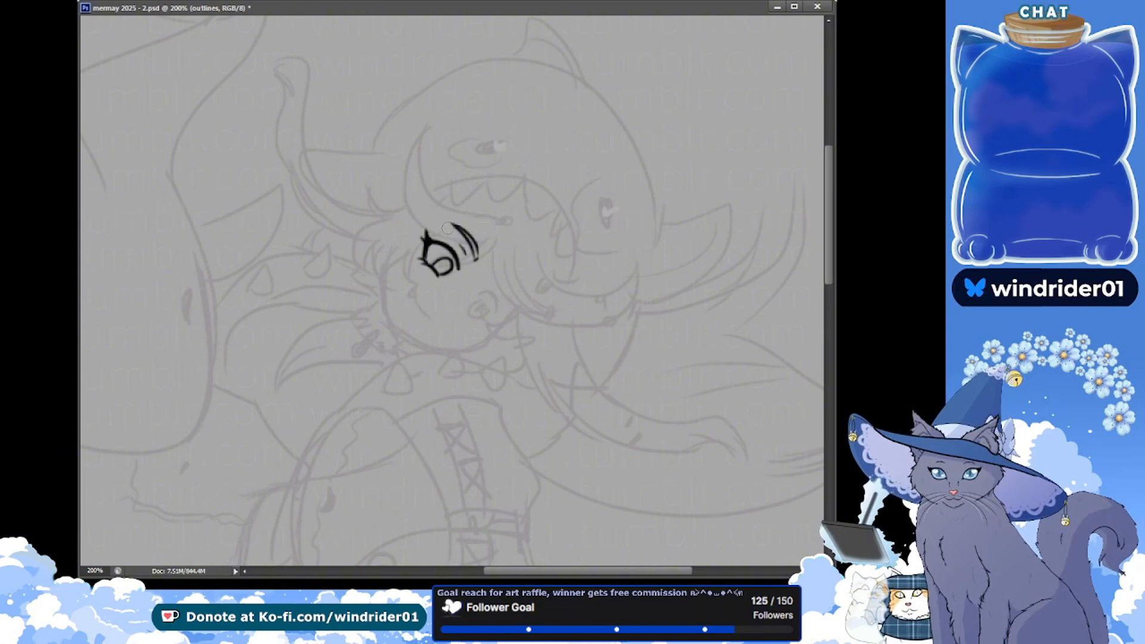
key(ctrl+s)
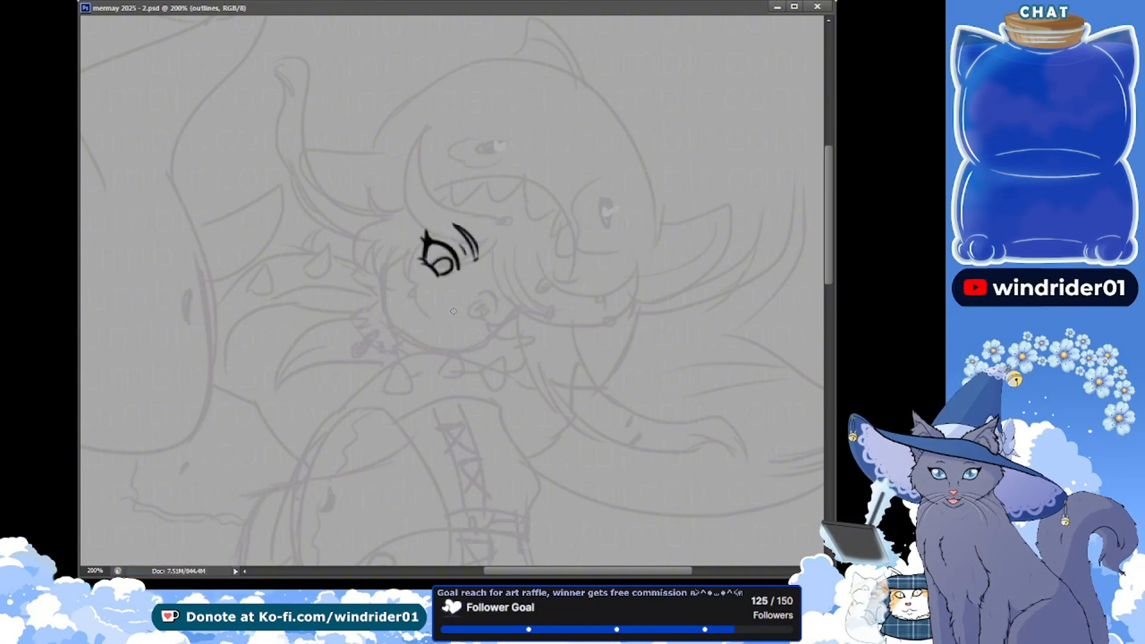
Ink a short, slightly curved nose line between the girl's two eyes
mouse_move(455, 313)
mouse_down()
mouse_move(437, 309)
mouse_move(434, 323)
mouse_up()
key(ctrl+z)
key(ctrl+z)
Try to ink the girl's curved mouth line below her nose, undo the attempts, and save the document
mouse_move(411, 288)
mouse_down()
mouse_move(421, 314)
mouse_move(399, 312)
mouse_move(431, 318)
mouse_up()
key(ctrl+z)
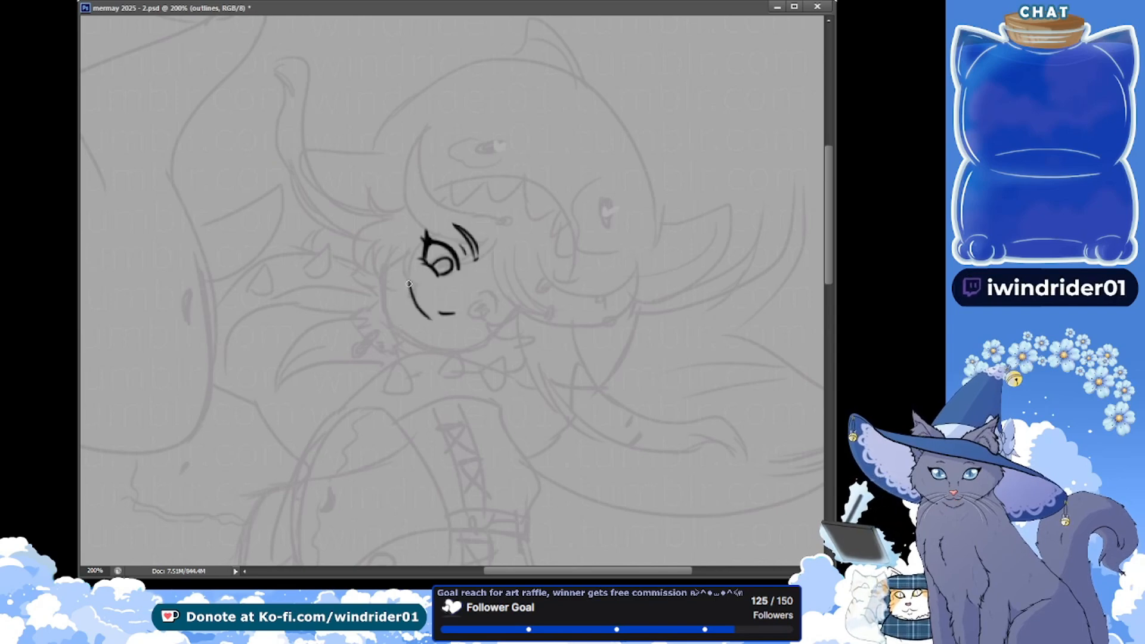
key(ctrl+z)
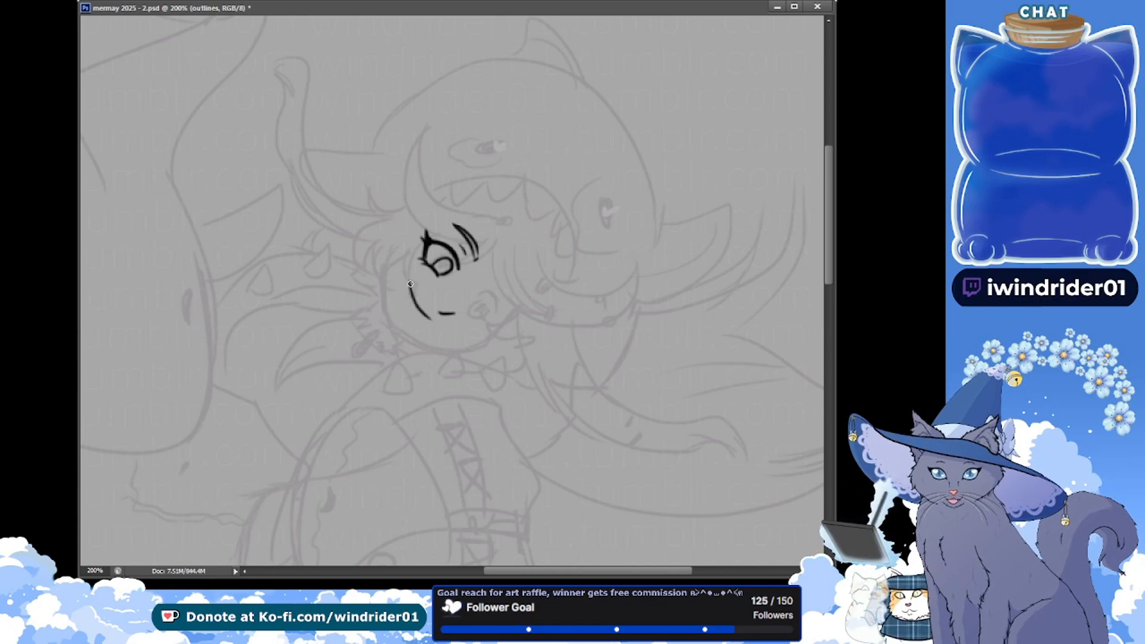
key(ctrl+z)
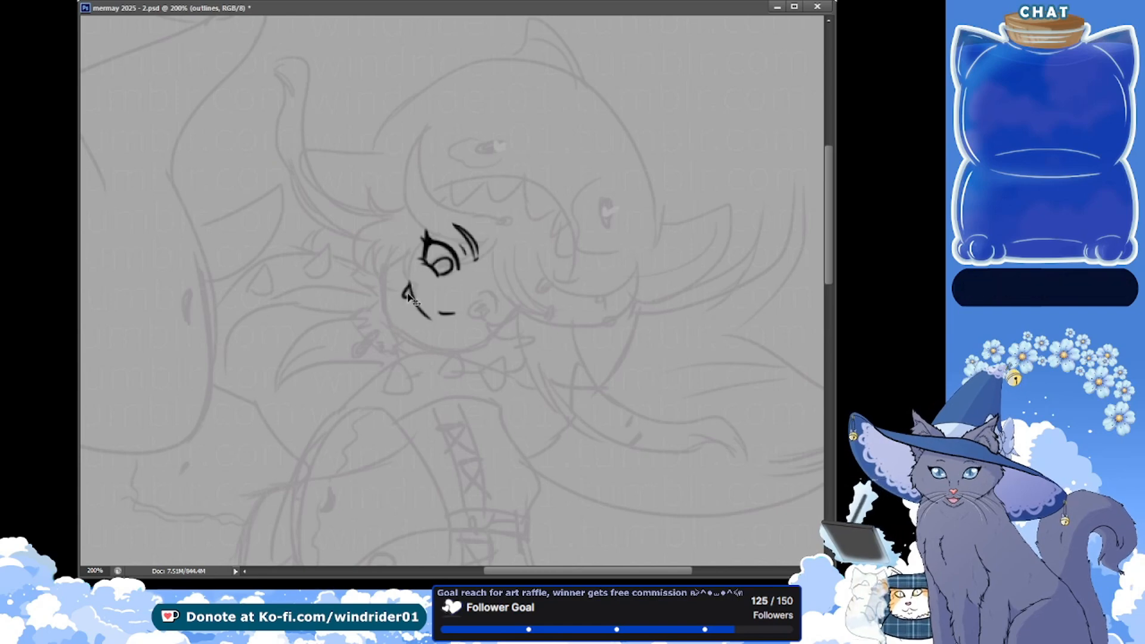
drag(406, 296, 404, 314)
key(ctrl+z)
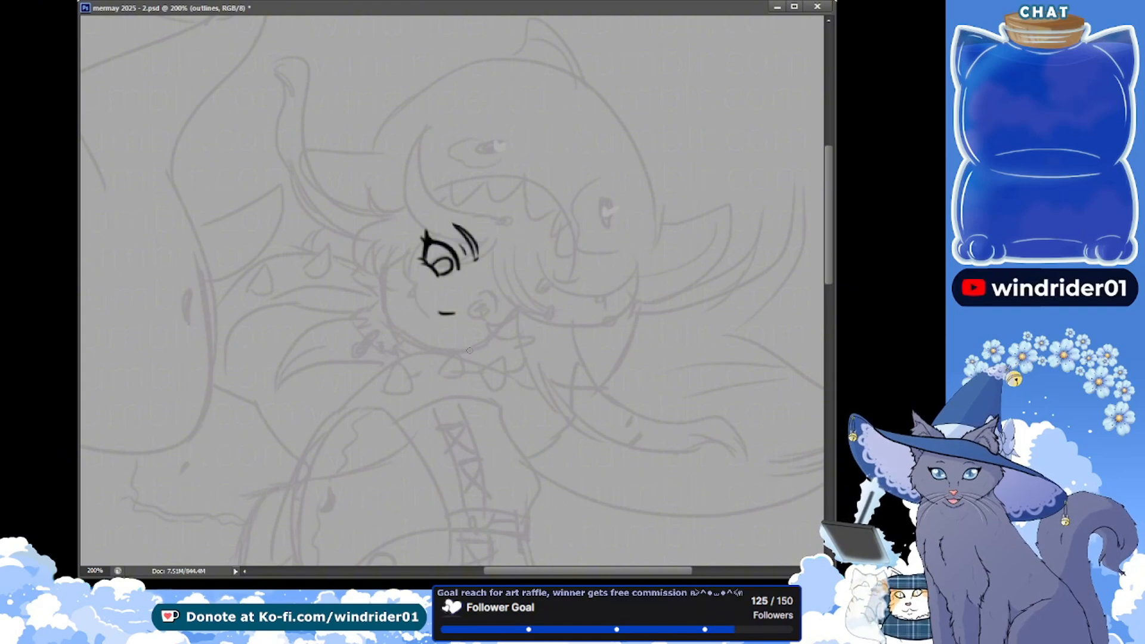
drag(451, 350, 470, 351)
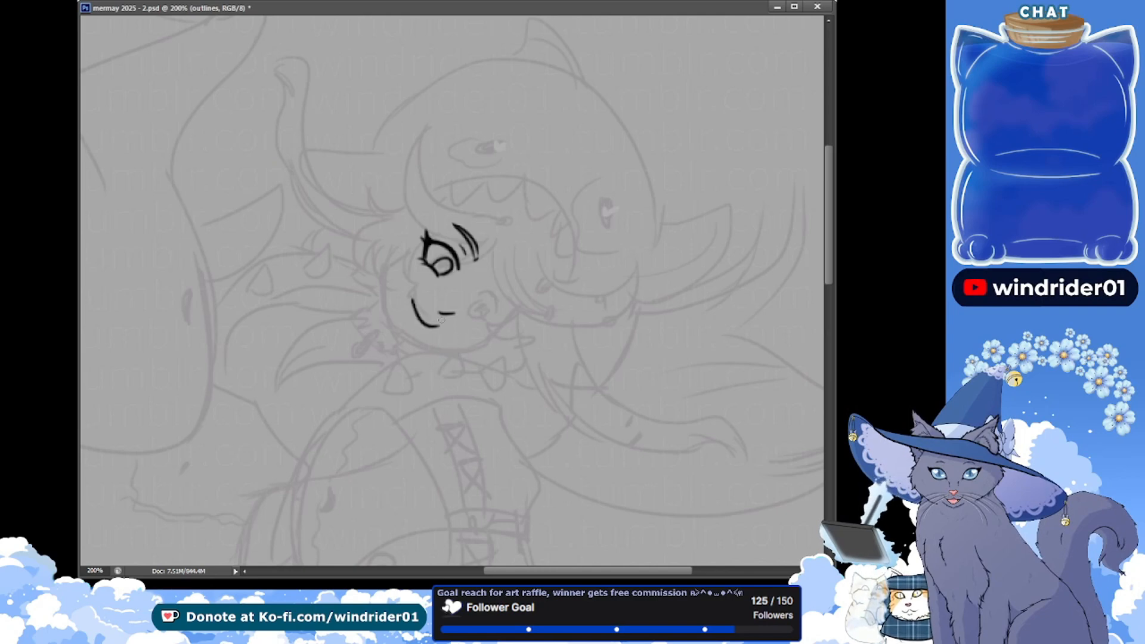
key(ctrl+z)
key(ctrl+s)
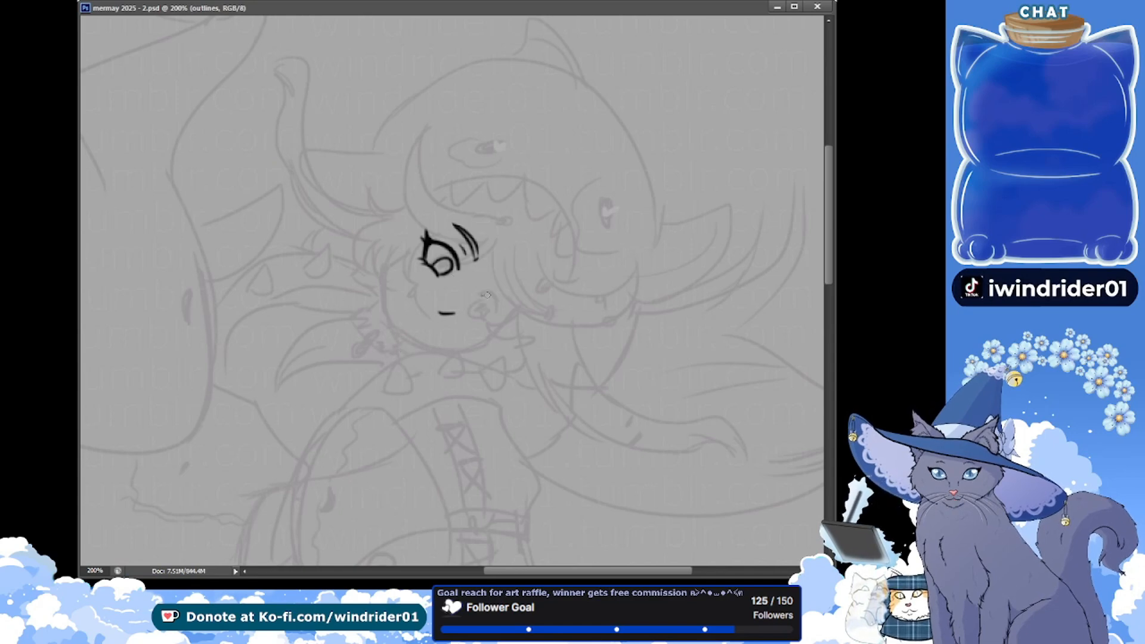
Ink the girl's second eye with an arched lid line, an oval iris and a pointed lash at the outer corner
key(ctrl+z)
key(ctrl+z)
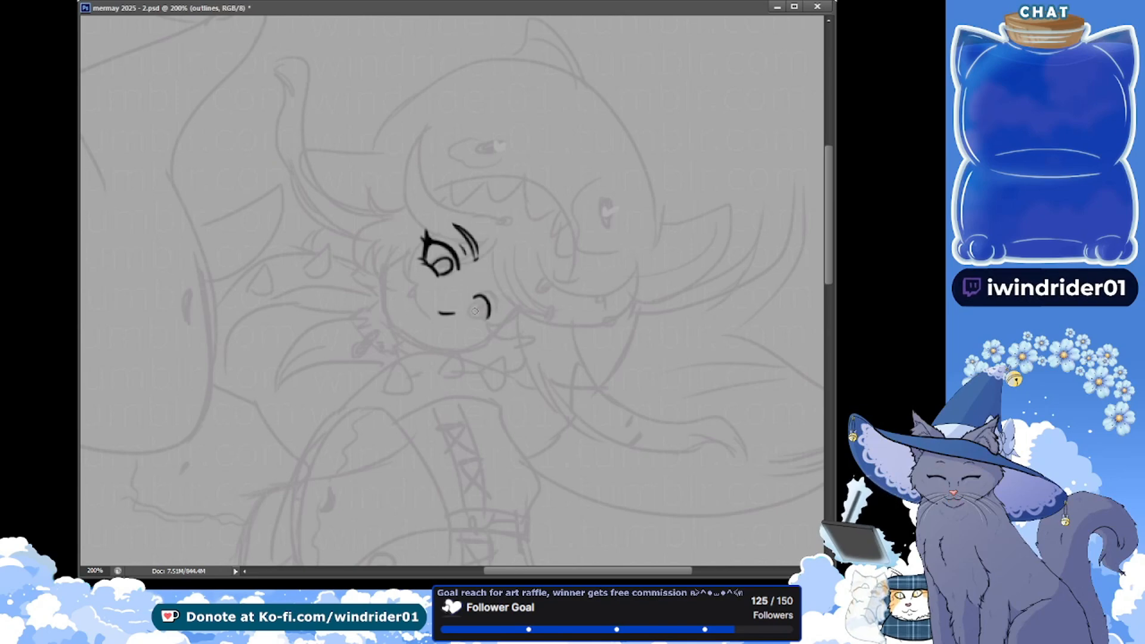
key(ctrl+z)
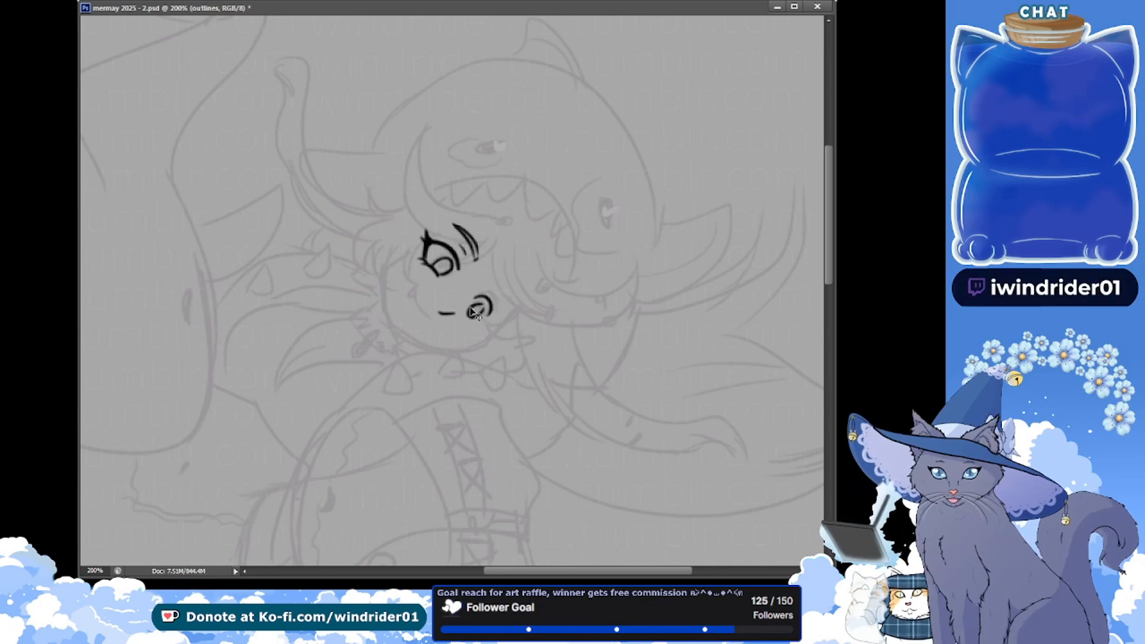
mouse_move(484, 298)
mouse_down()
mouse_move(490, 313)
mouse_move(476, 321)
mouse_up()
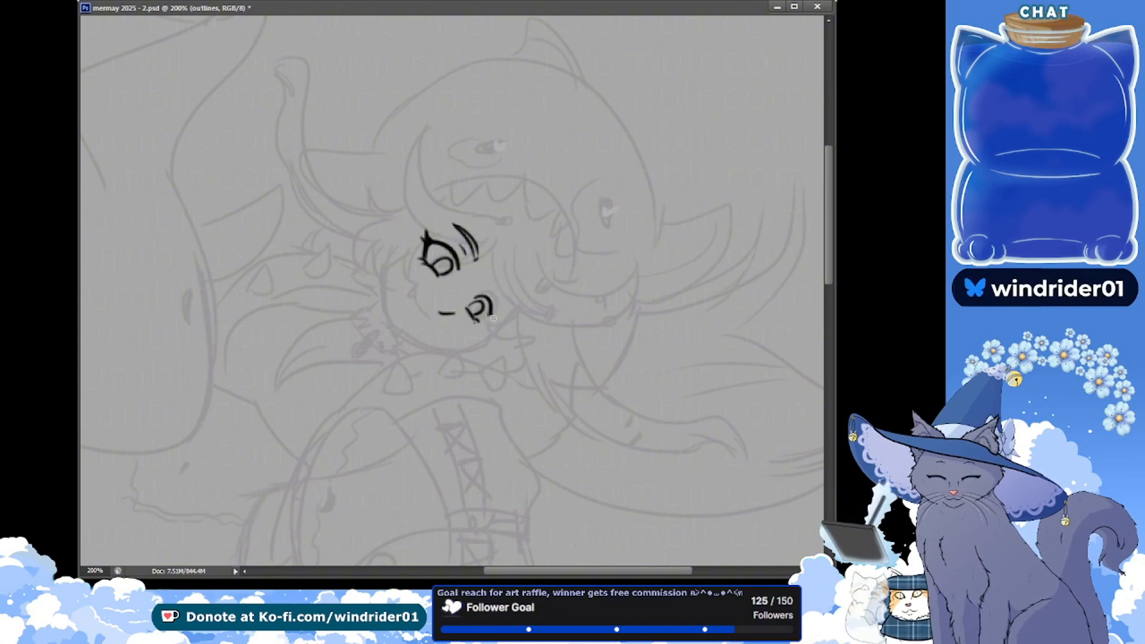
drag(493, 315, 494, 325)
key(ctrl+z)
key(ctrl+z)
key(ctrl+z)
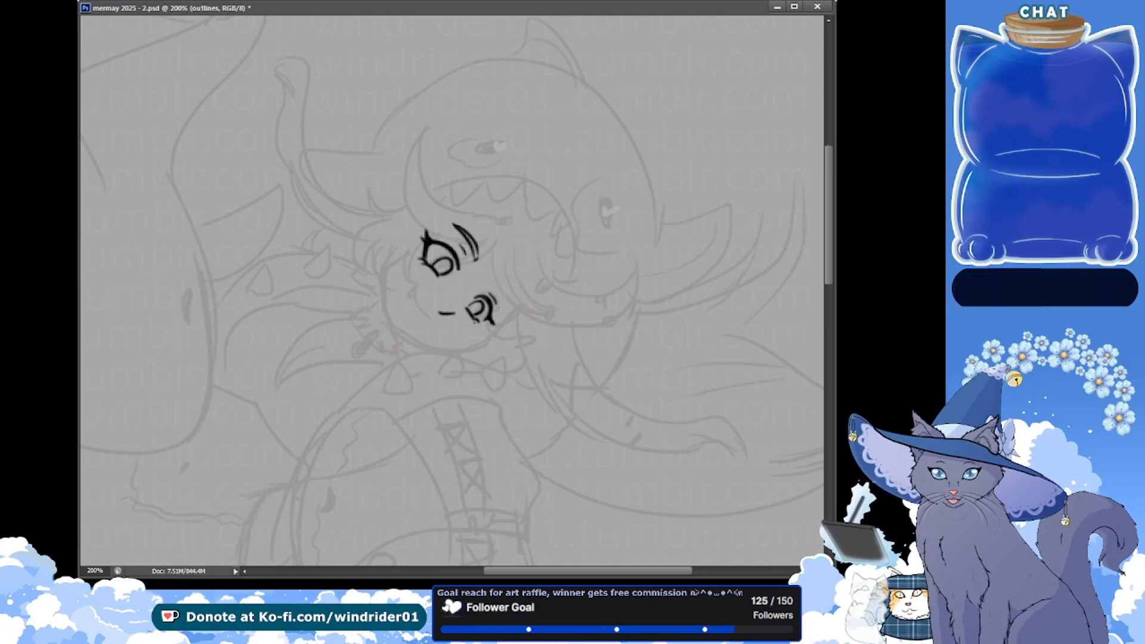
Ink a curved, tapered eyebrow beside the second eye, and save the document
drag(507, 312, 506, 288)
key(ctrl+z)
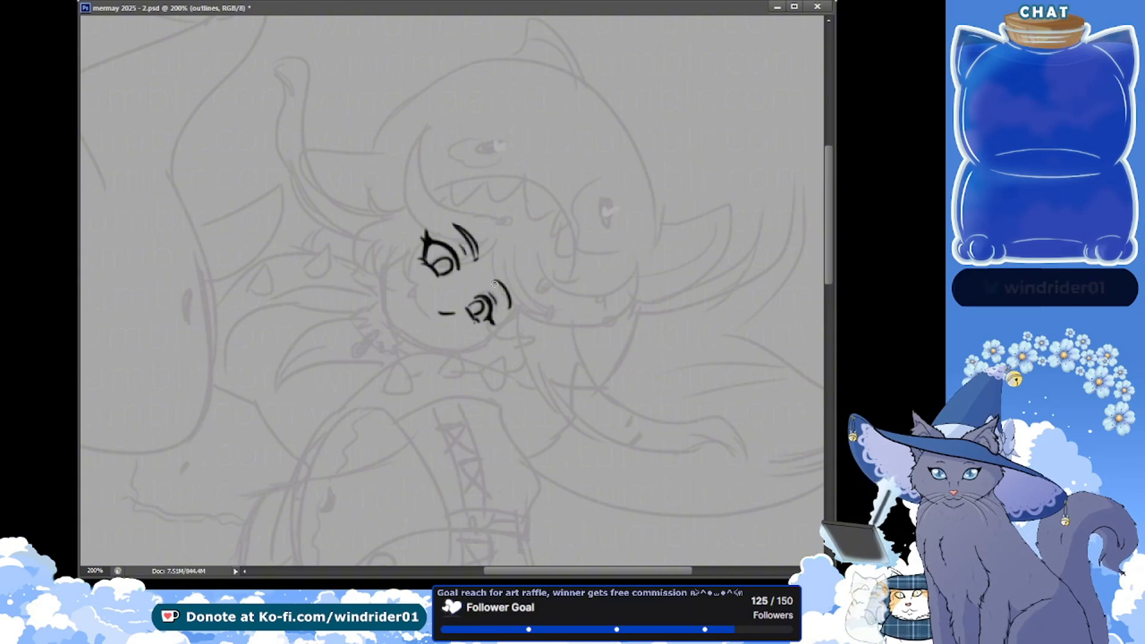
key(ctrl+z)
key(ctrl+s)
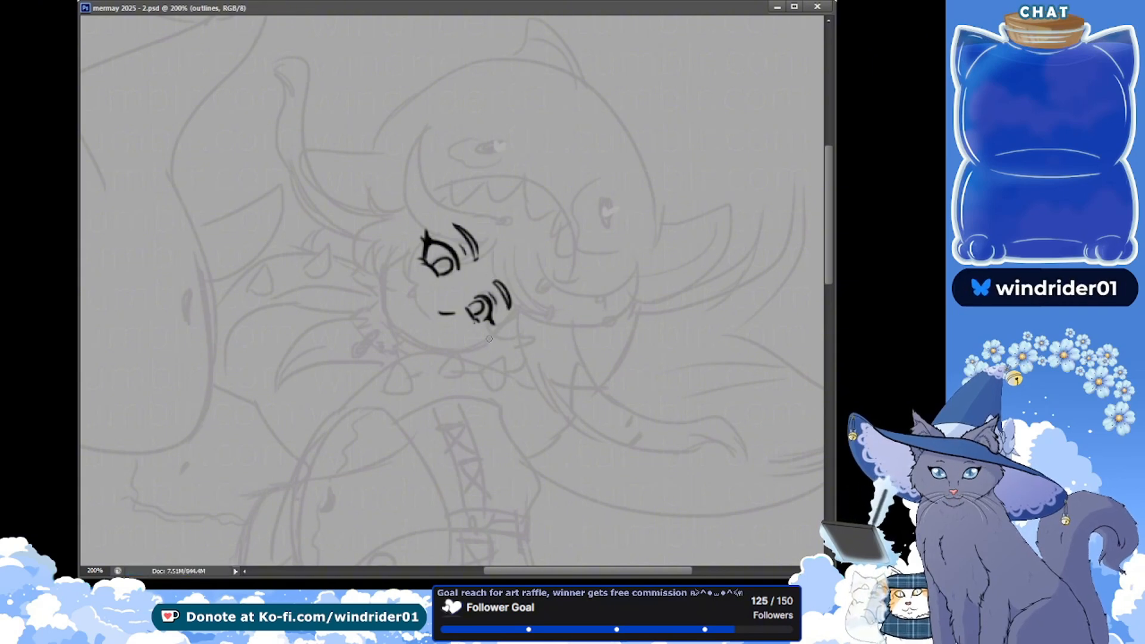
Select the upper eye with its eyebrow, shift them slightly right and down, deselect, and save the document
click(395, 274)
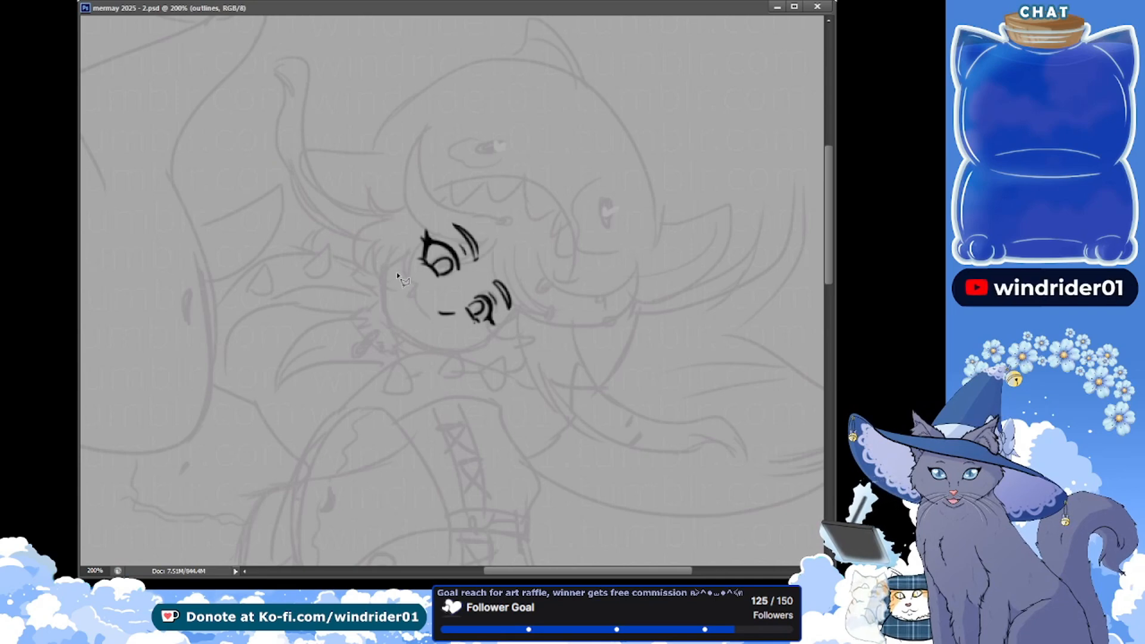
click(401, 218)
click(480, 210)
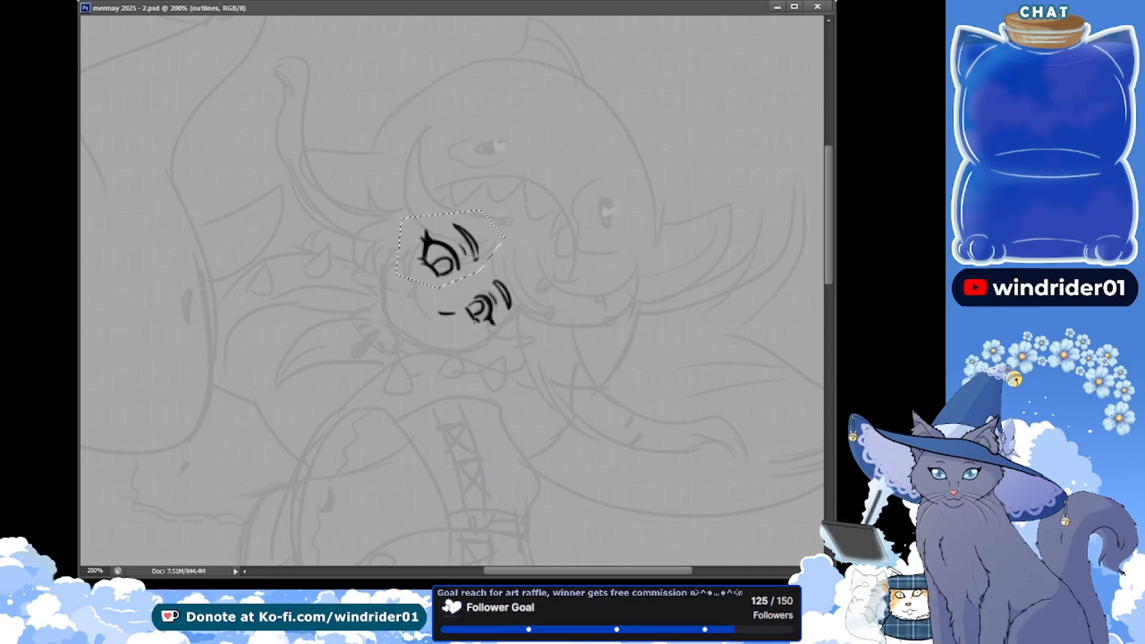
drag(460, 251, 464, 255)
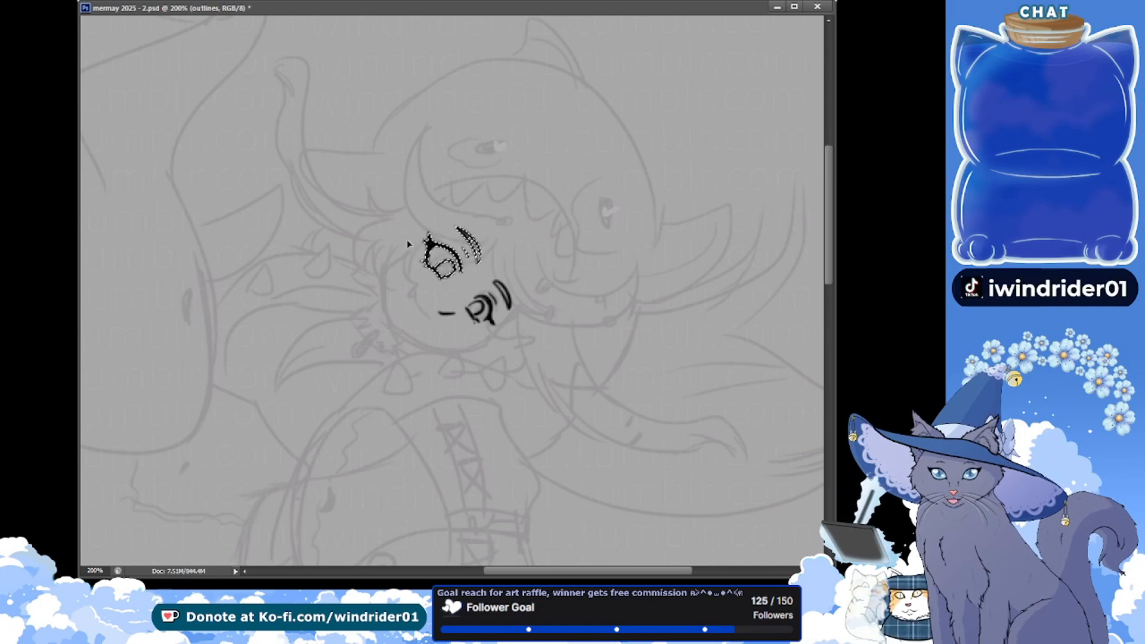
key(Right)
key(Right)
key(Right)
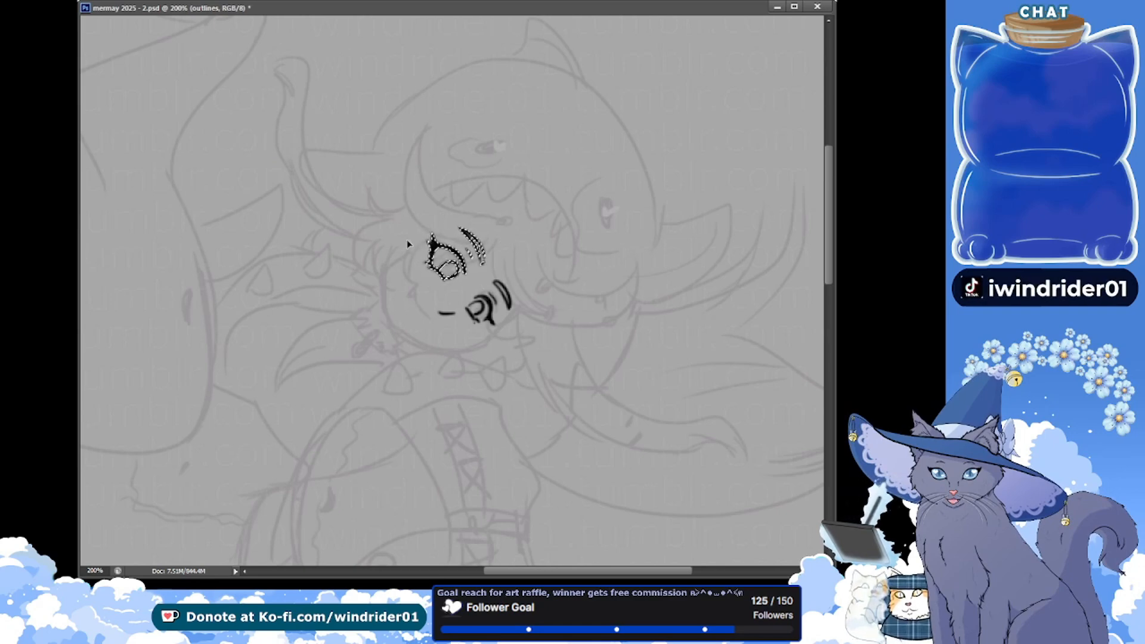
key(ctrl+d)
key(ctrl+s)
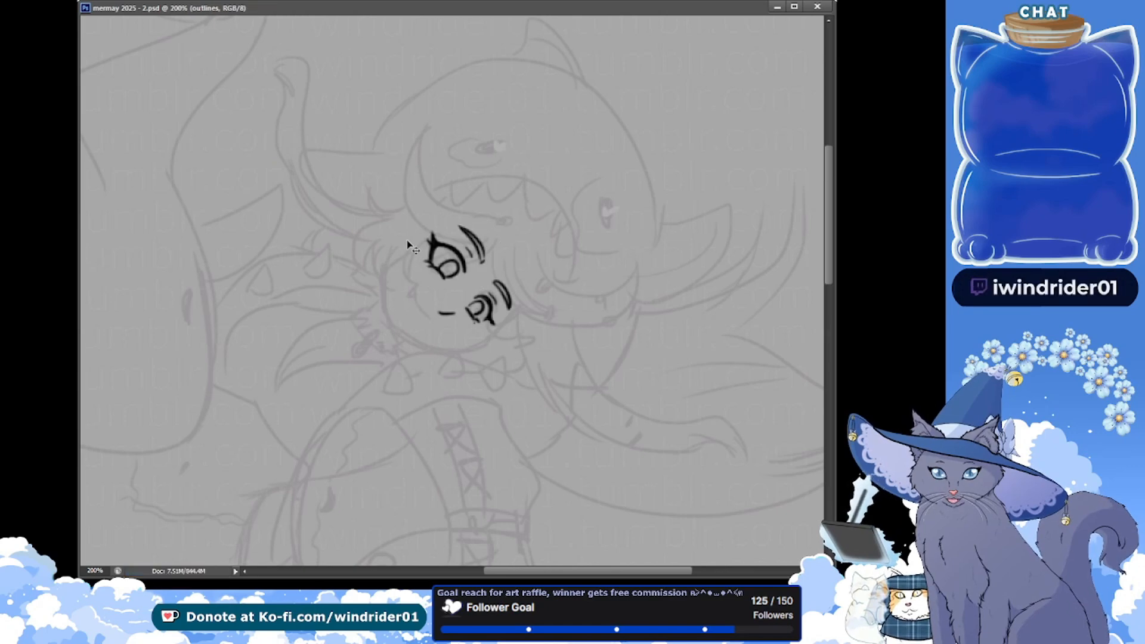
key(ctrl+z)
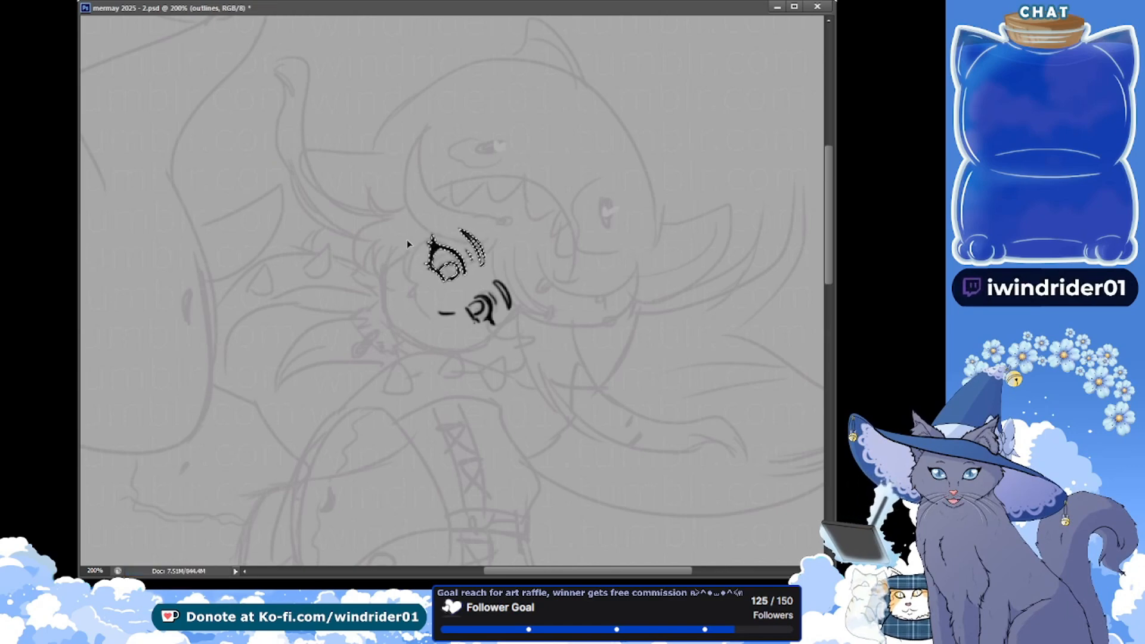
key(ctrl+d)
key(ctrl+s)
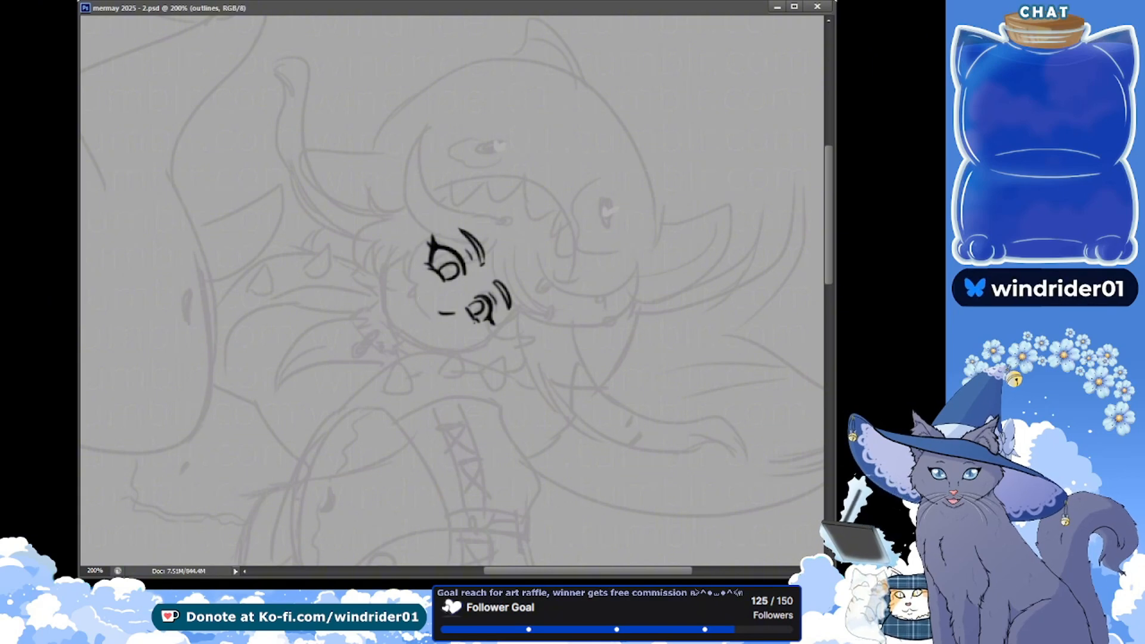
Try to ink the side of the girl's face and her jawline, and undo the strokes
key(ctrl+comma)
key(ctrl+comma)
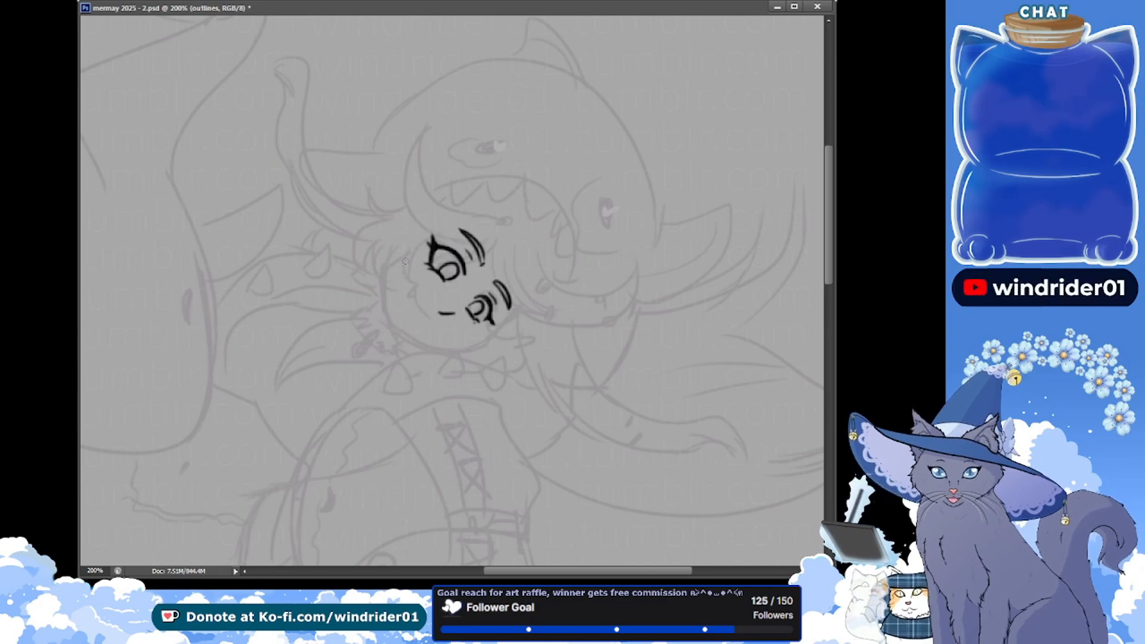
mouse_move(394, 253)
mouse_down()
mouse_move(386, 316)
mouse_move(400, 336)
mouse_up()
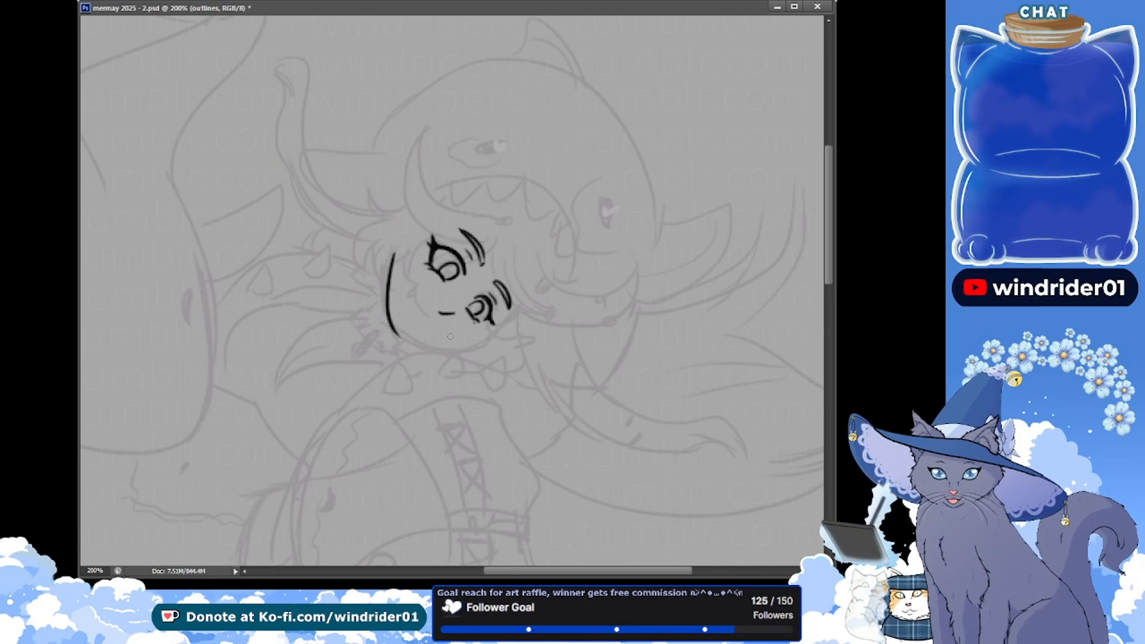
drag(487, 341, 382, 328)
key(ctrl+alt+z)
key(ctrl+alt+z)
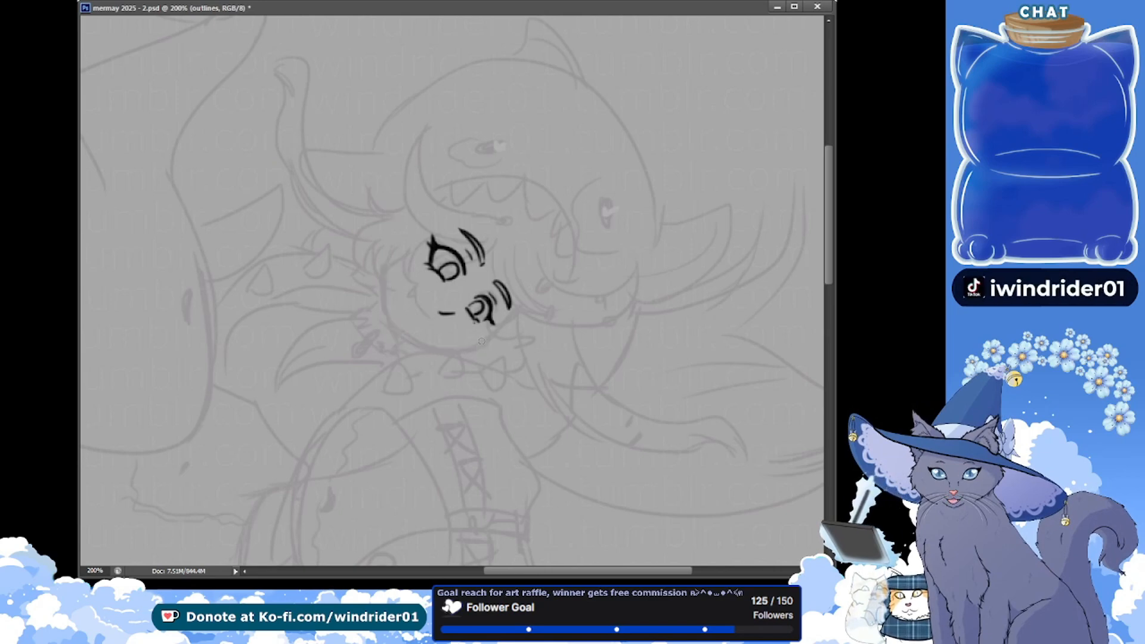
drag(482, 347, 398, 328)
key(ctrl+alt+z)
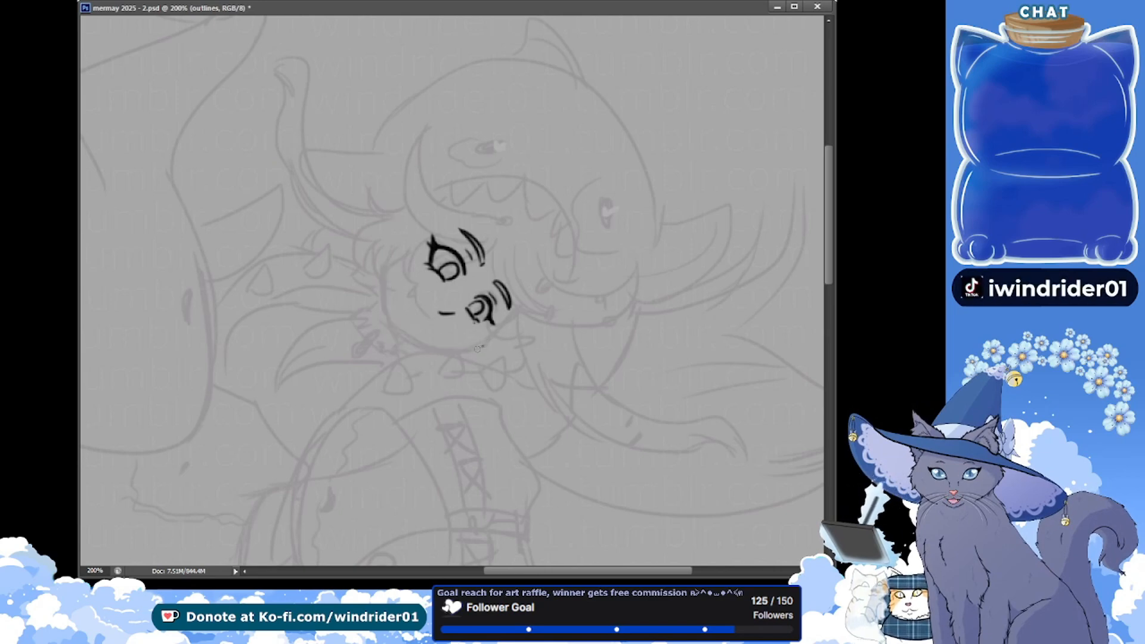
drag(477, 348, 387, 327)
key(ctrl+alt+z)
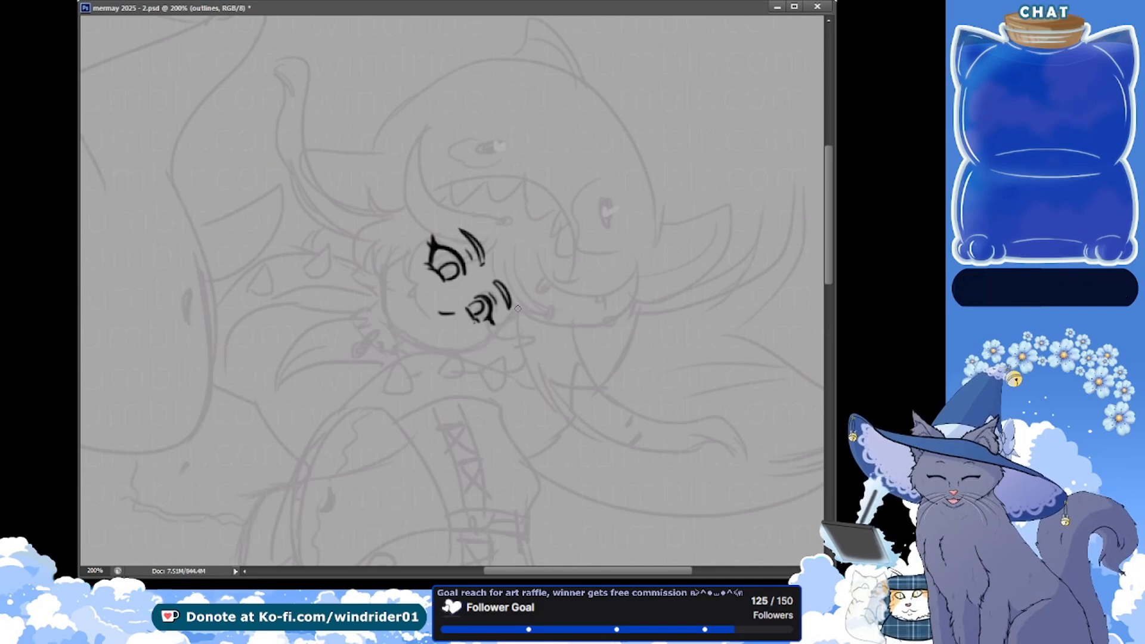
Ink the girl's face contour with a curved line from the second eye's outer corner around the jaw and up to the bangs
mouse_move(520, 310)
mouse_down()
mouse_move(484, 338)
mouse_move(377, 329)
mouse_up()
key(ctrl+alt+z)
drag(487, 341, 393, 327)
key(ctrl+z)
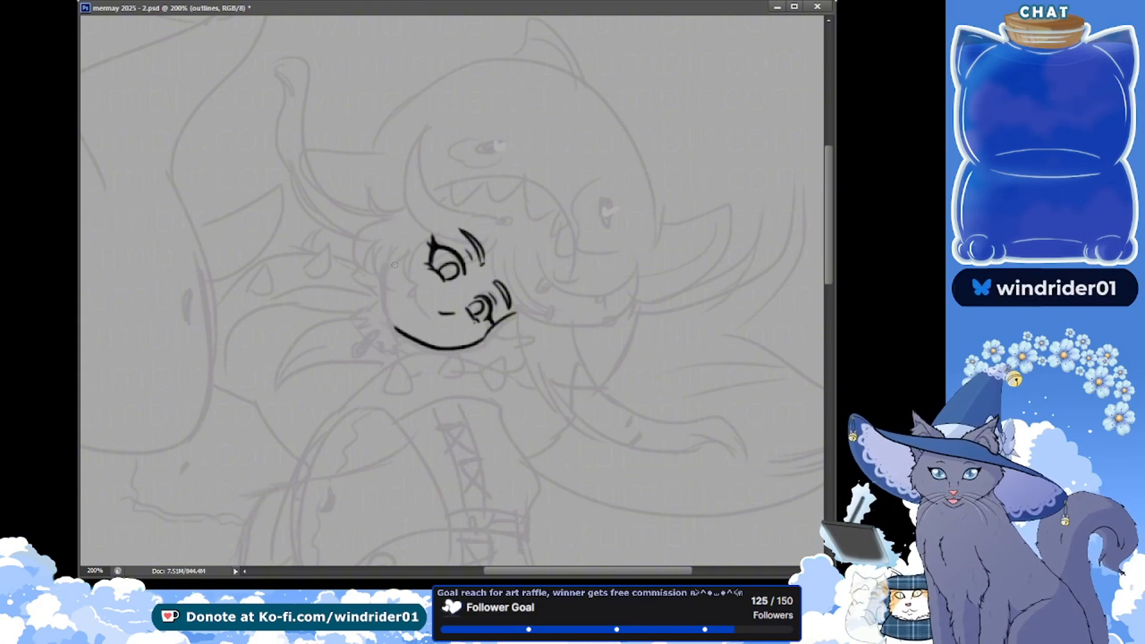
drag(391, 267, 396, 333)
key(ctrl+z)
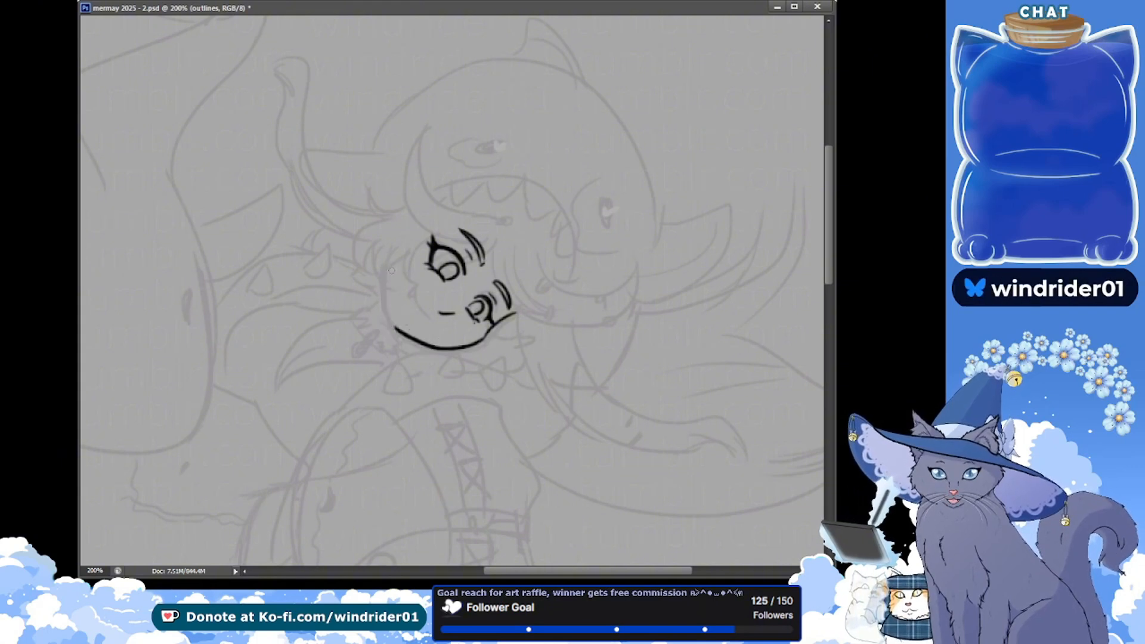
key(ctrl+z)
drag(391, 266, 400, 332)
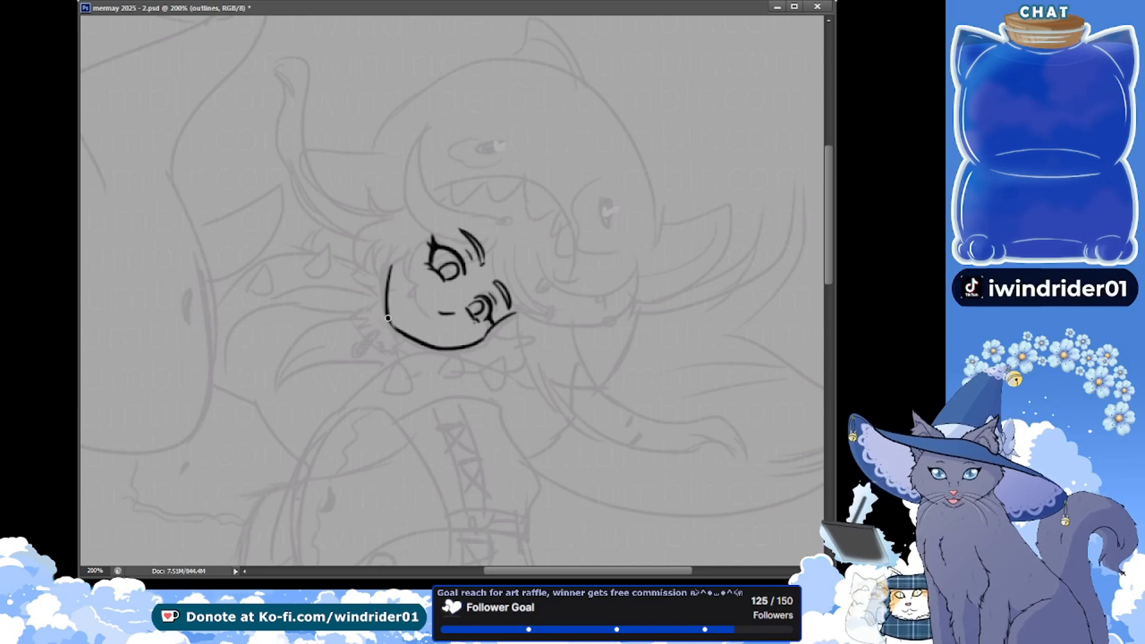
Save the document, try to ink a curved mouth line on the girl's lower face, and undo the strokes
key(ctrl+s)
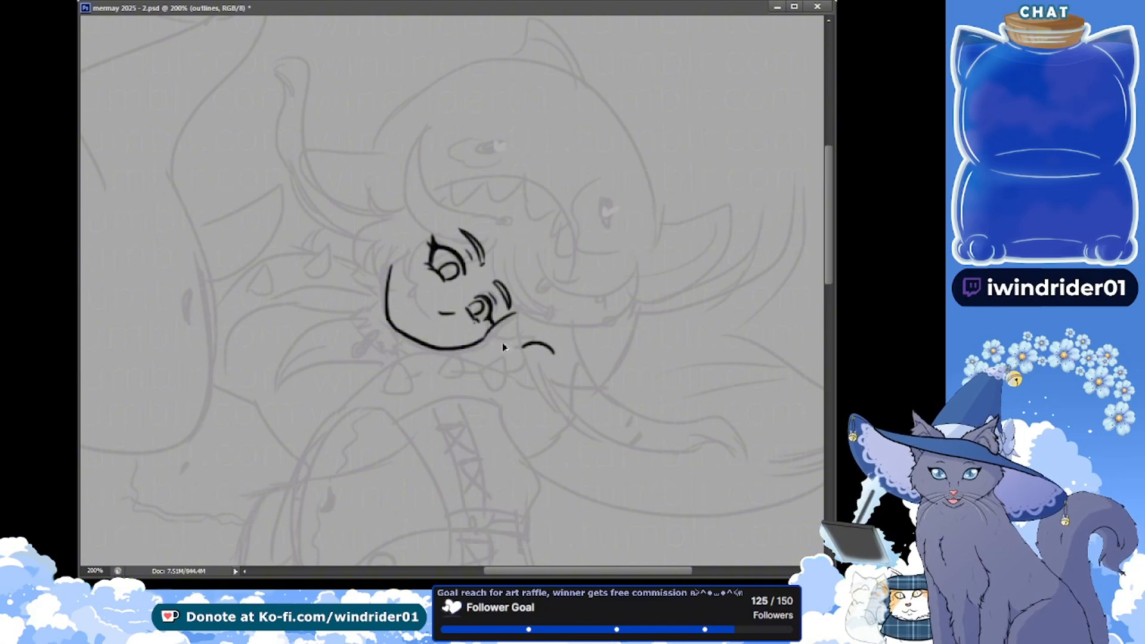
drag(415, 285, 427, 319)
key(ctrl+s)
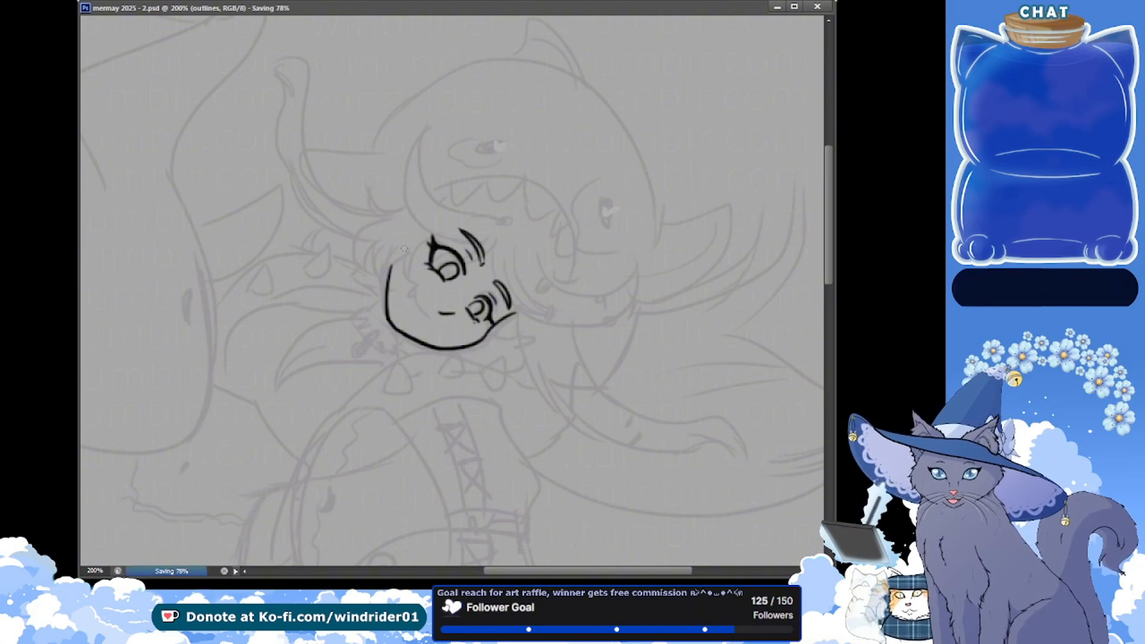
mouse_move(416, 281)
mouse_down()
mouse_move(403, 325)
mouse_move(427, 320)
mouse_up()
key(ctrl+z)
key(ctrl+alt+z)
key(ctrl+alt+z)
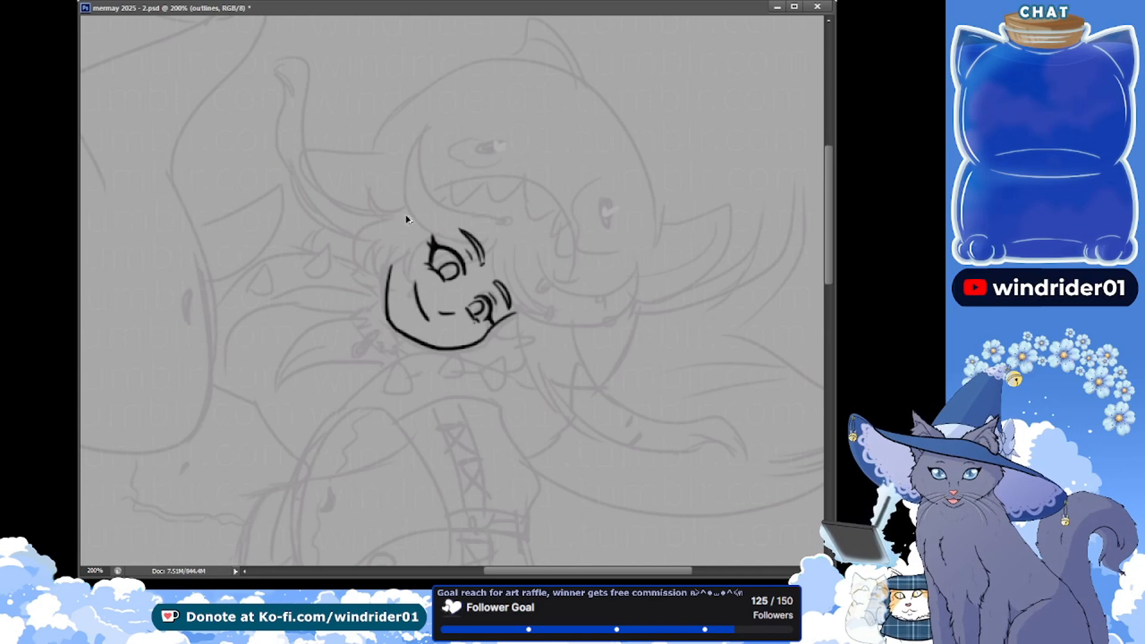
key(ctrl+alt+z)
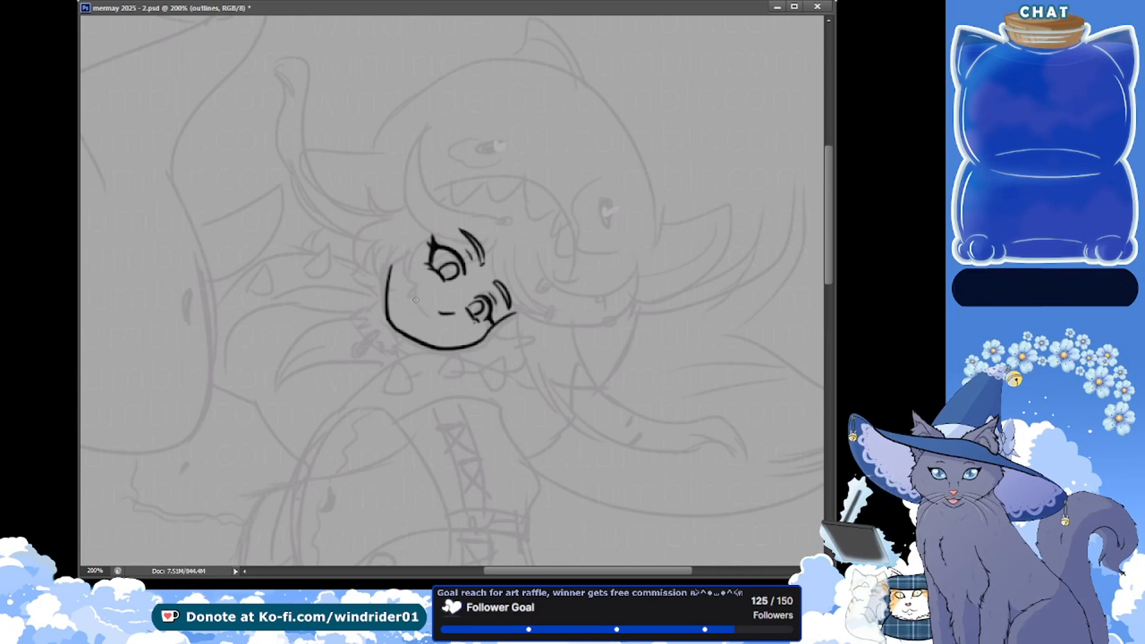
Ink the girl's curved smiling mouth with a small hooked fang at its upper end, and save the document
mouse_move(409, 296)
mouse_down()
mouse_move(432, 324)
mouse_move(416, 291)
mouse_up()
key(ctrl+alt+z)
key(ctrl+alt+z)
key(ctrl+alt+z)
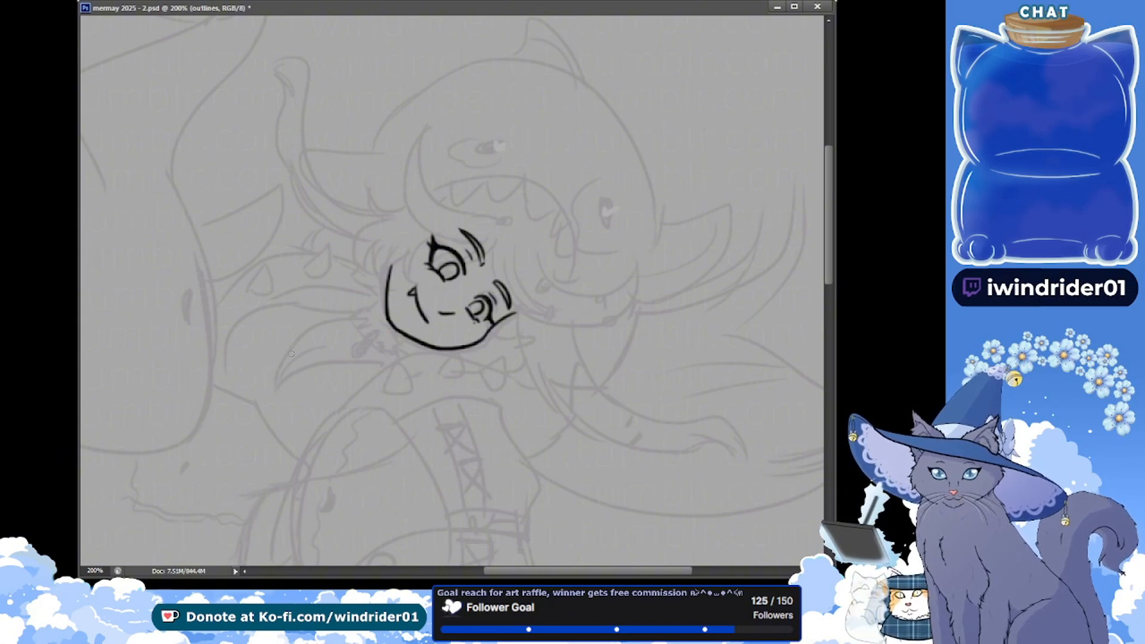
key(ctrl+s)
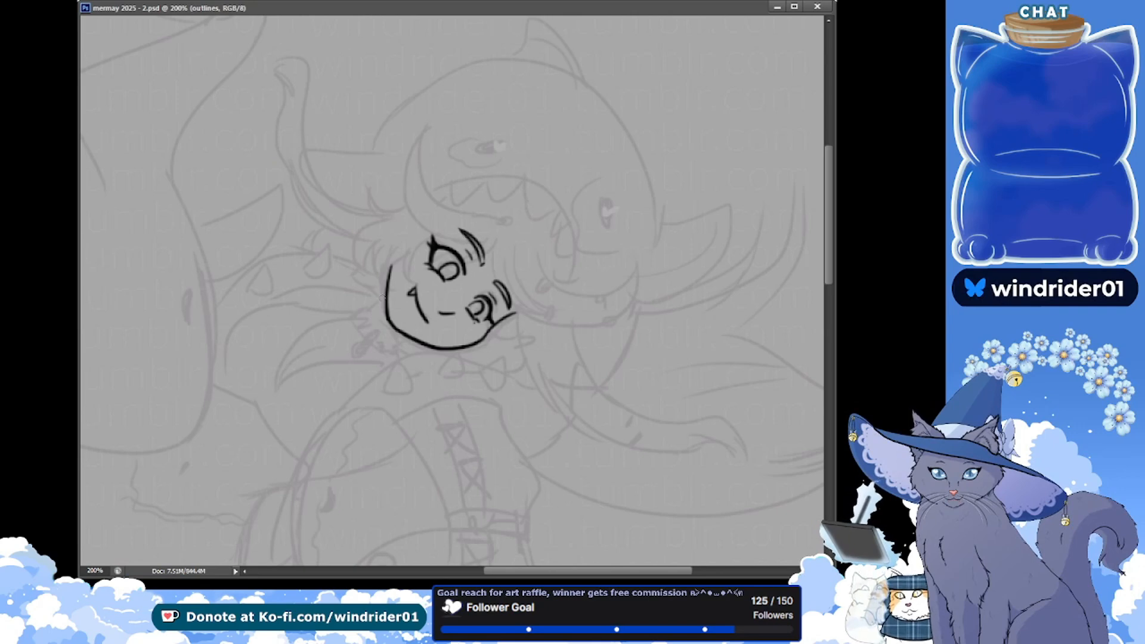
Ink a rectangular collar band against the girl's chin, add a small grey bow-like ornament over it, and save the document
drag(386, 297, 371, 310)
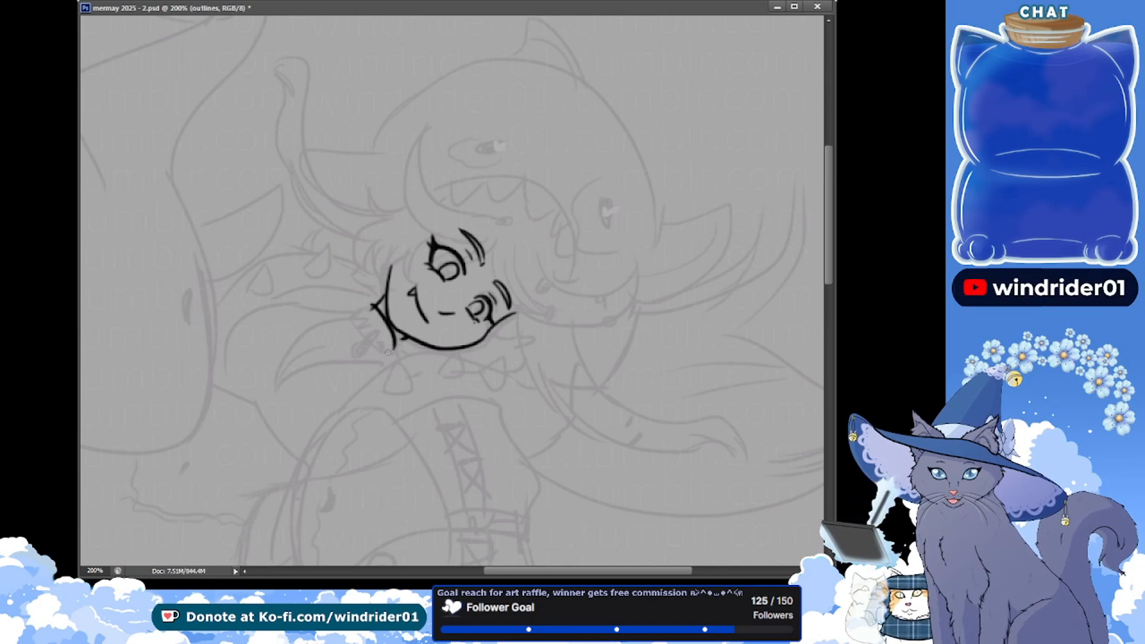
key(ctrl+z)
drag(374, 305, 401, 343)
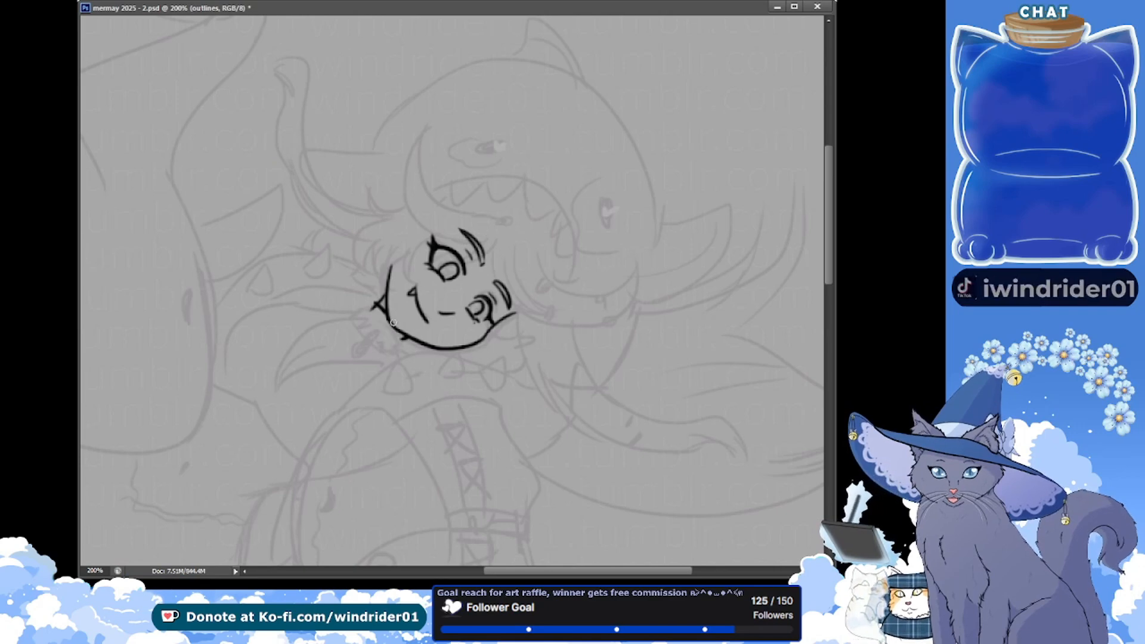
drag(371, 304, 397, 346)
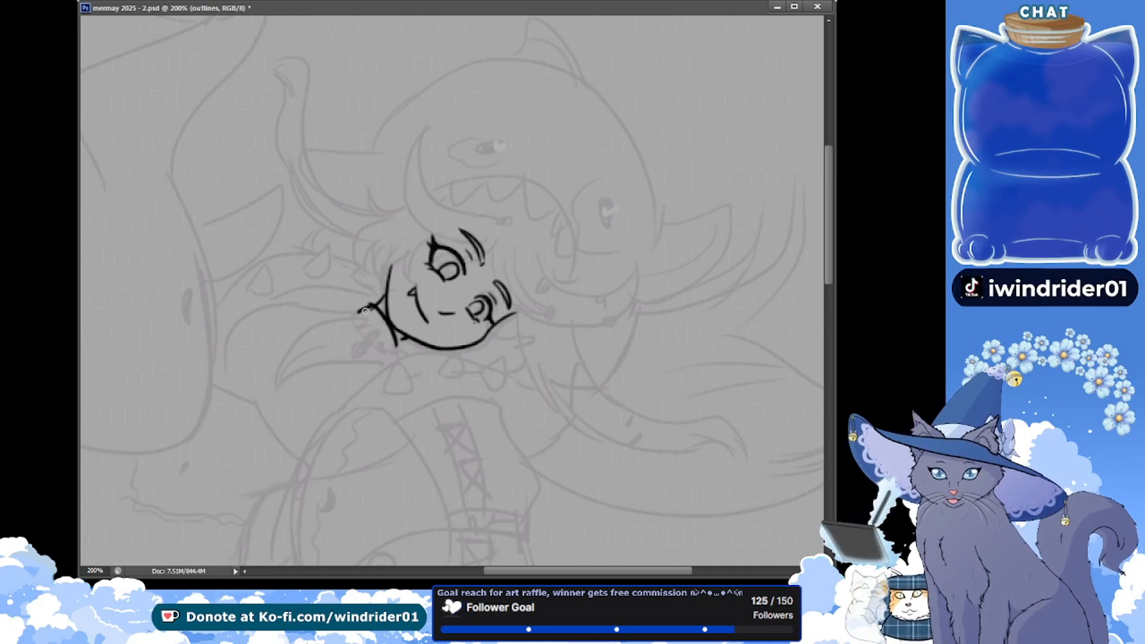
mouse_move(368, 305)
mouse_down()
mouse_move(358, 313)
mouse_move(376, 337)
mouse_up()
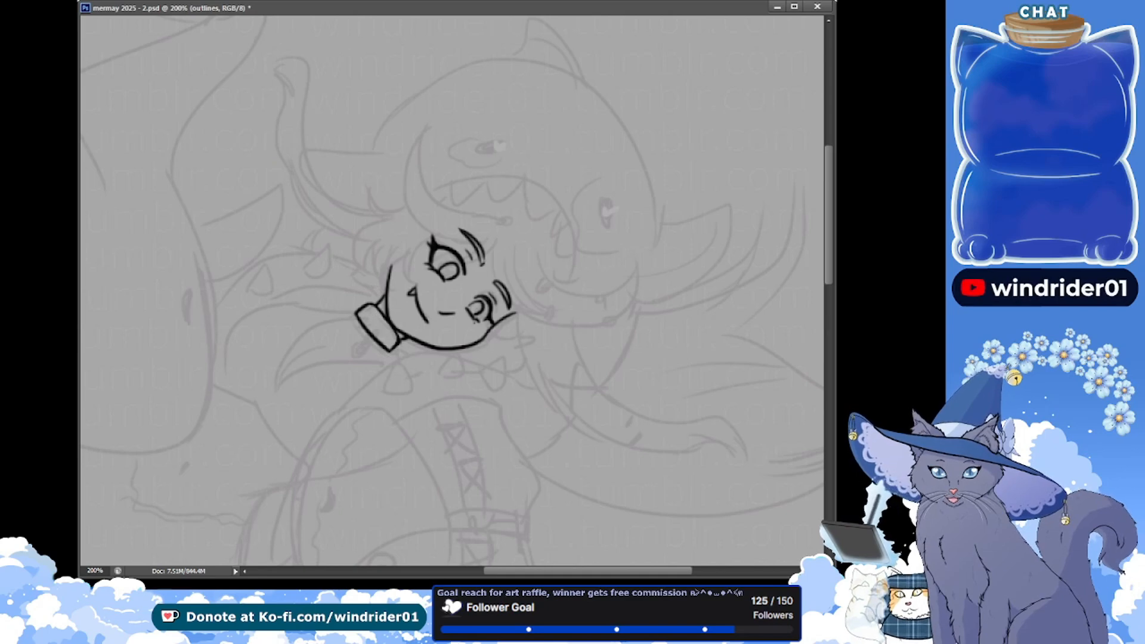
key(ctrl+s)
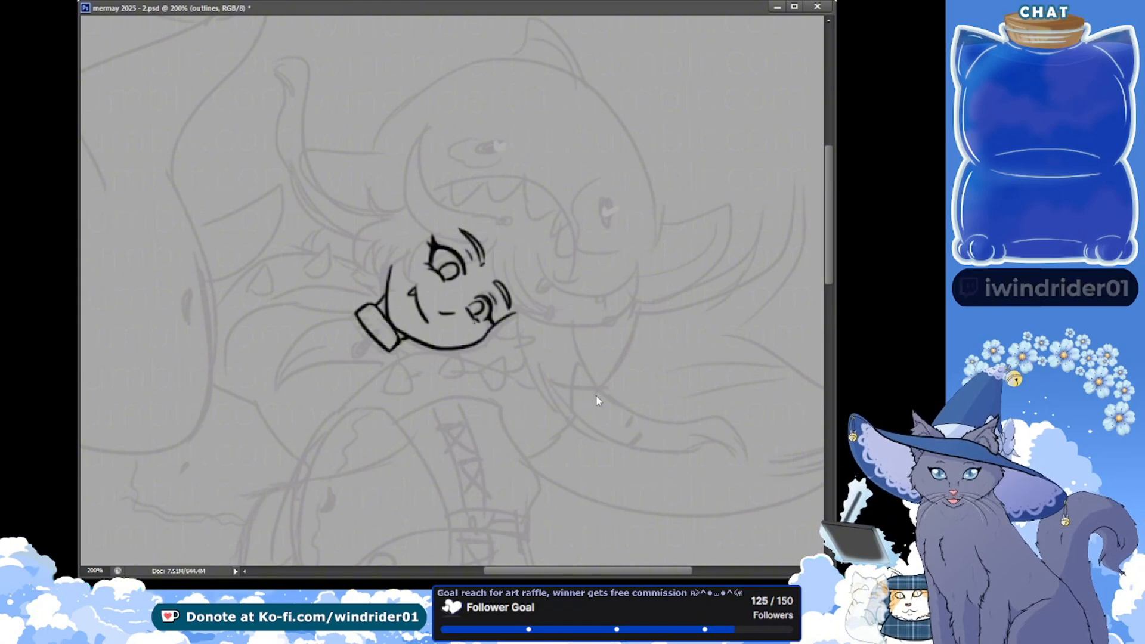
key(ctrl+s)
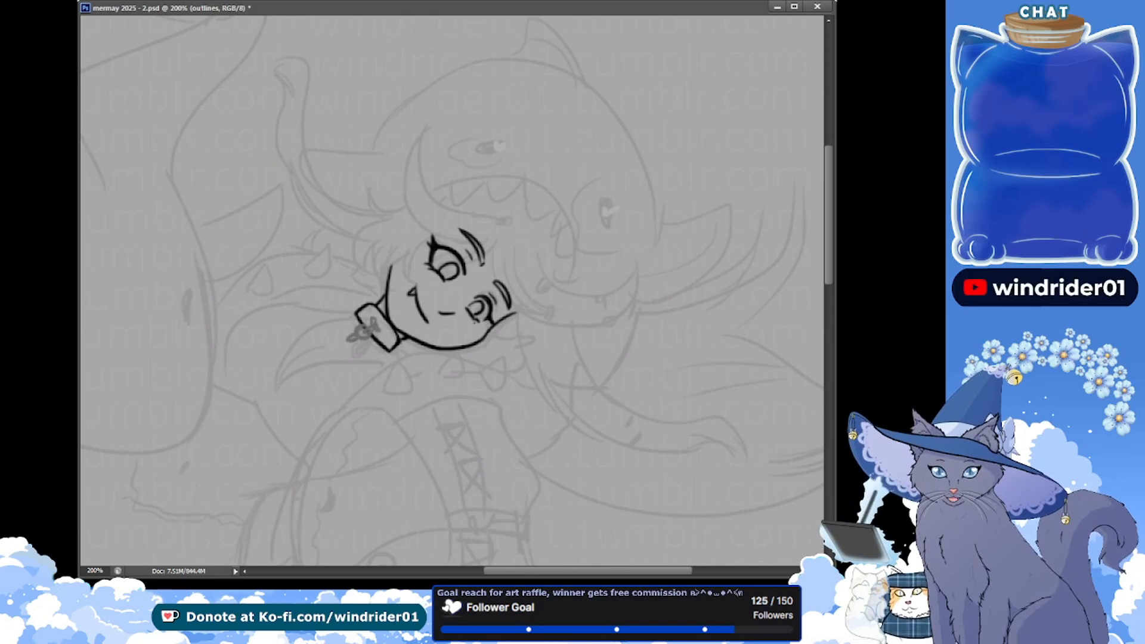
key(ctrl+s)
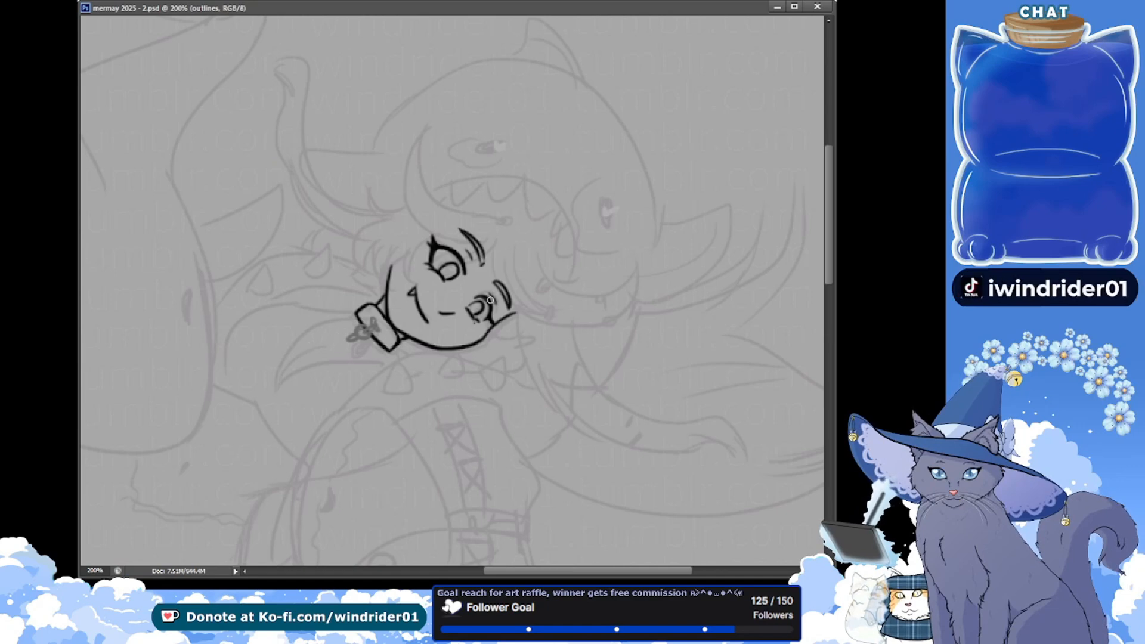
Make the hair layer active to ink the girl's hair
scroll(768, 281, up, 1)
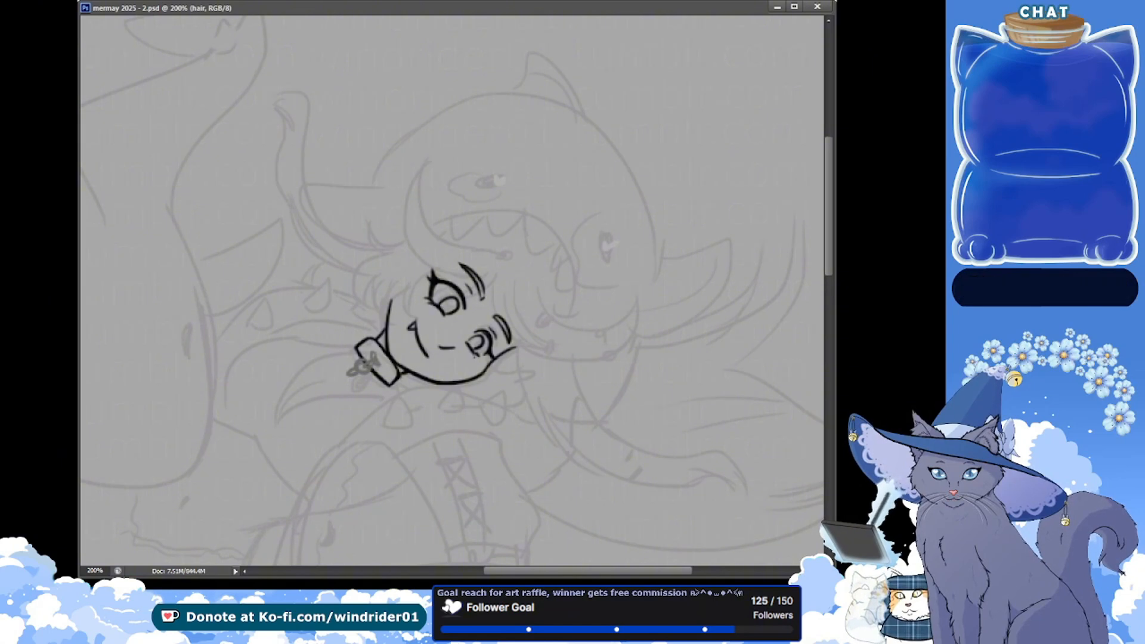
click(309, 243)
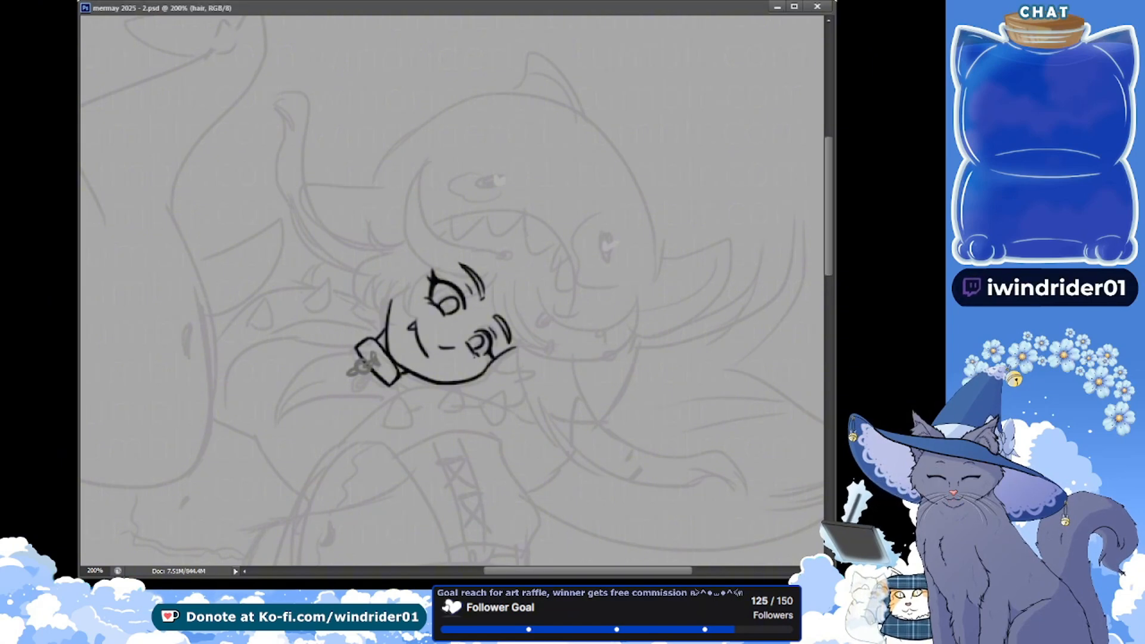
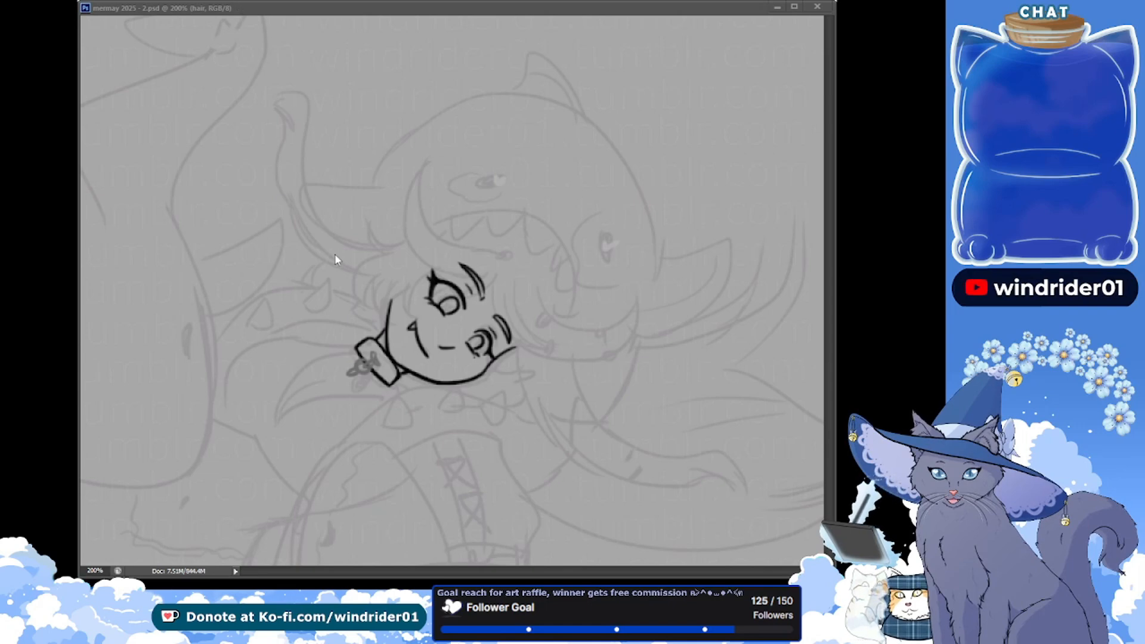
drag(413, 176, 488, 248)
key(ctrl+z)
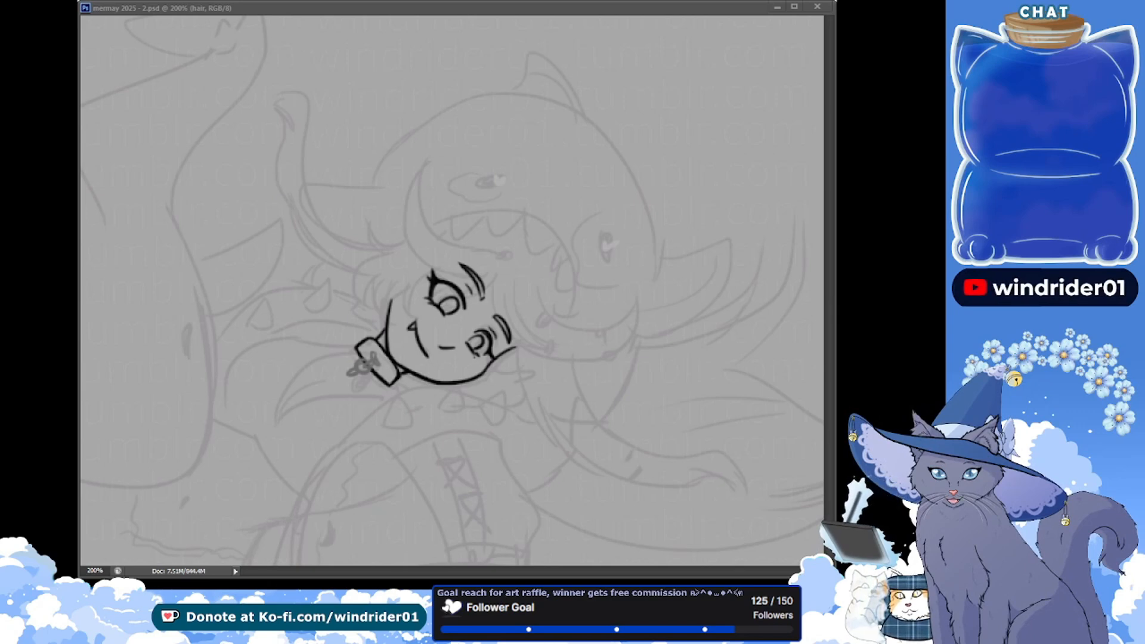
click(411, 10)
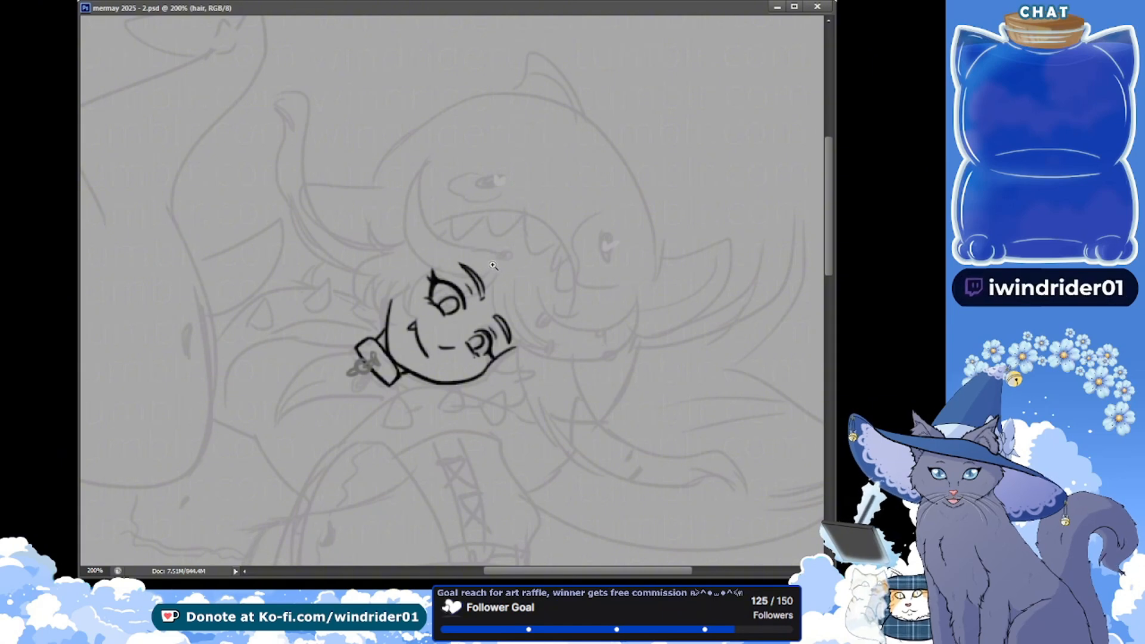
click(473, 243)
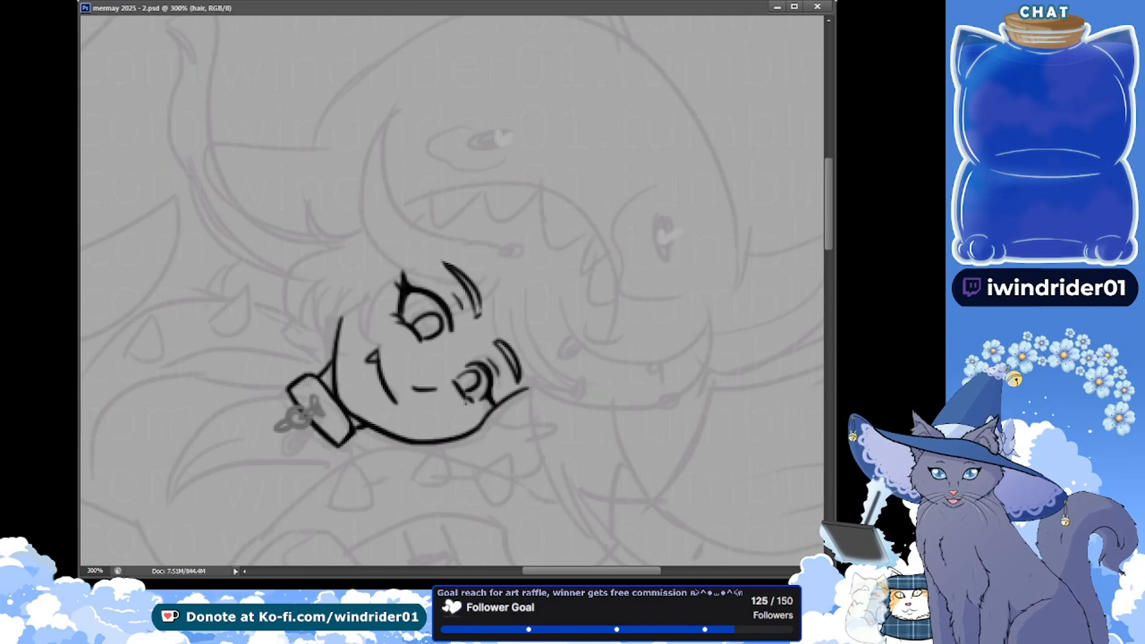
key(ctrl+minus)
key(ctrl+minus)
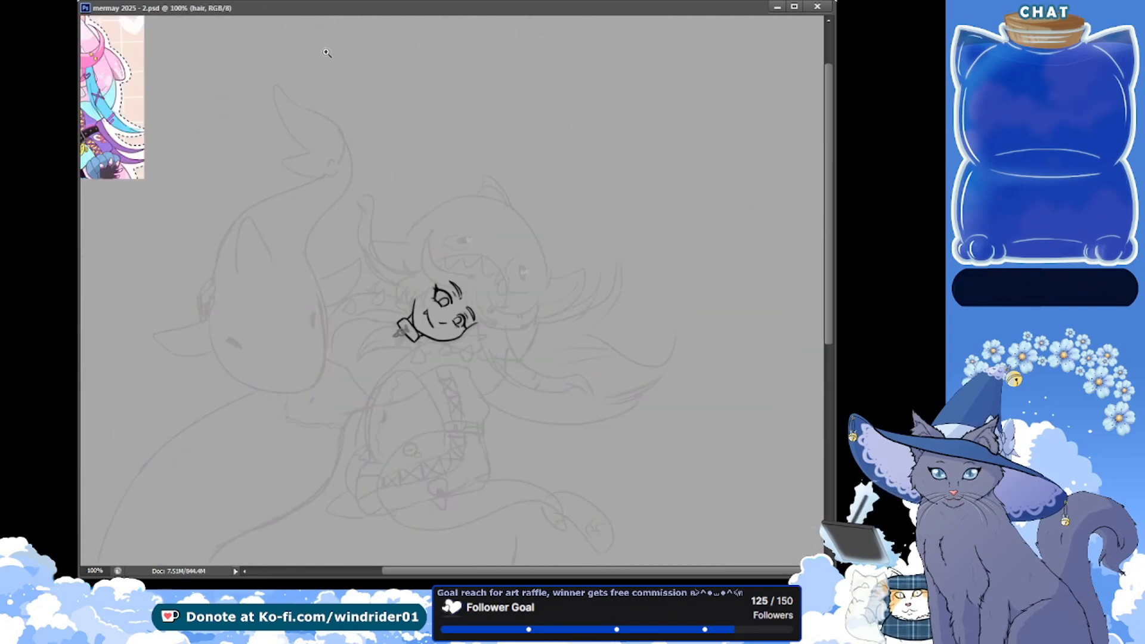
key(ctrl+plus)
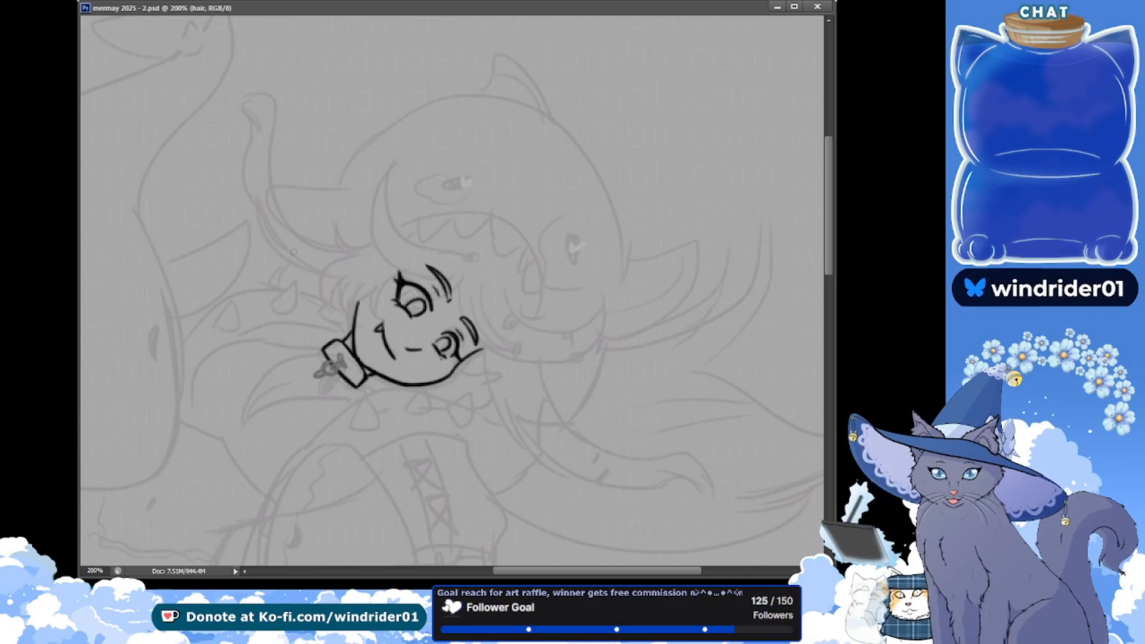
Draw short magenta fringe strokes across the girl's upper eyebrow on the hair layer
mouse_move(469, 270)
mouse_down()
mouse_move(404, 255)
mouse_move(412, 245)
mouse_up()
key(ctrl+z)
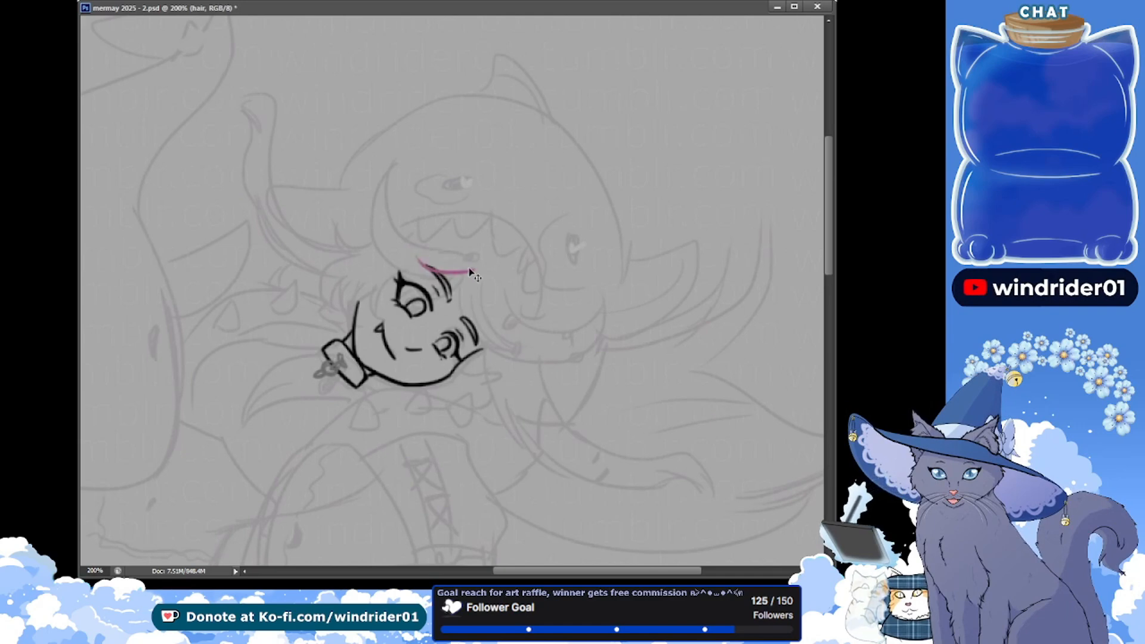
key(ctrl+z)
Draw a curved magenta hair strand down the girl's forehead past the lower eyebrow, undoing the unsatisfactory attempts
mouse_move(471, 267)
mouse_down()
mouse_move(411, 255)
mouse_move(421, 271)
mouse_move(469, 275)
mouse_move(464, 349)
mouse_up()
key(ctrl+z)
mouse_move(466, 277)
mouse_down()
mouse_move(489, 364)
mouse_move(508, 357)
mouse_up()
key(ctrl+z)
key(ctrl+z)
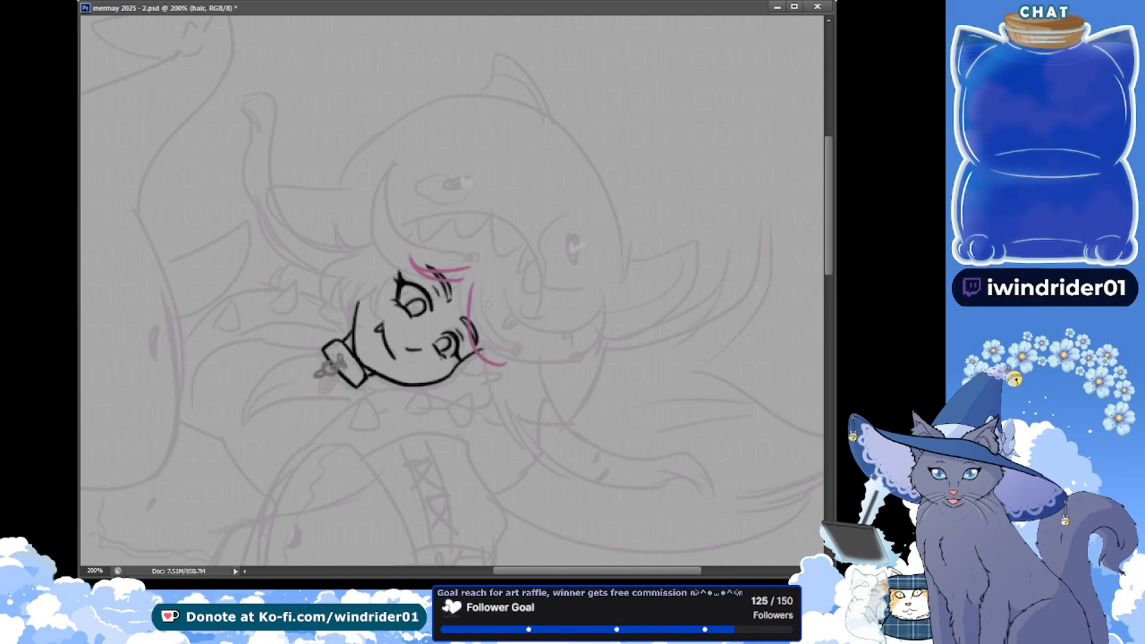
Add further curved magenta strands beside the forehead strand and a short one near the hair parting, and save the document
key(ctrl+z)
mouse_move(471, 280)
mouse_down()
mouse_move(470, 318)
mouse_move(515, 360)
mouse_up()
key(ctrl+z)
key(ctrl+z)
drag(495, 280, 505, 357)
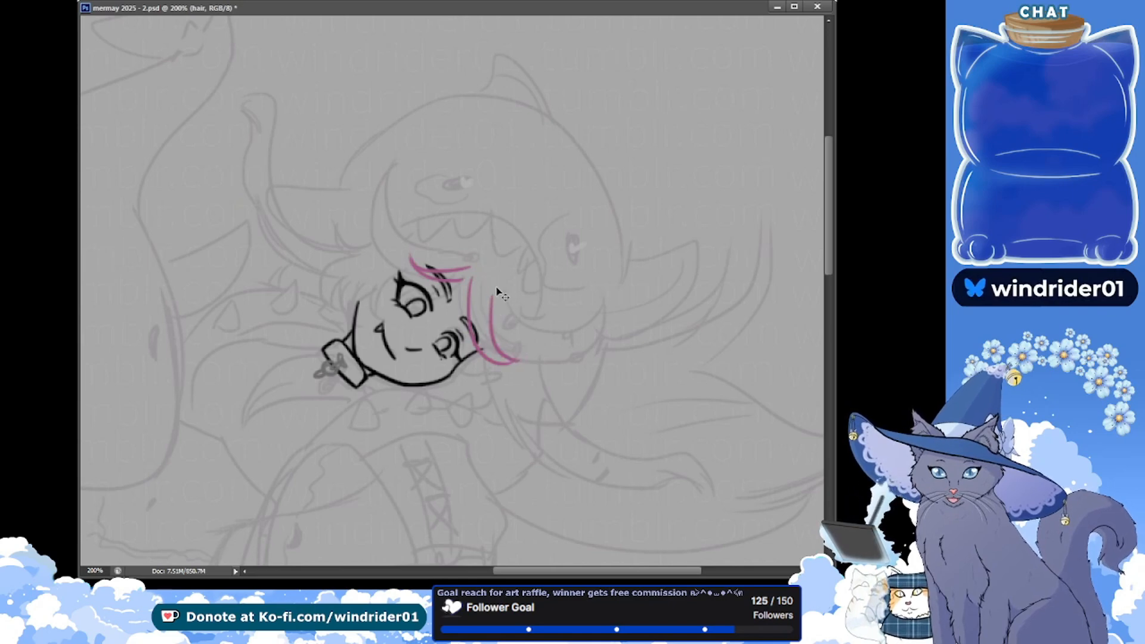
mouse_move(495, 290)
mouse_down()
mouse_move(521, 360)
mouse_move(510, 362)
mouse_up()
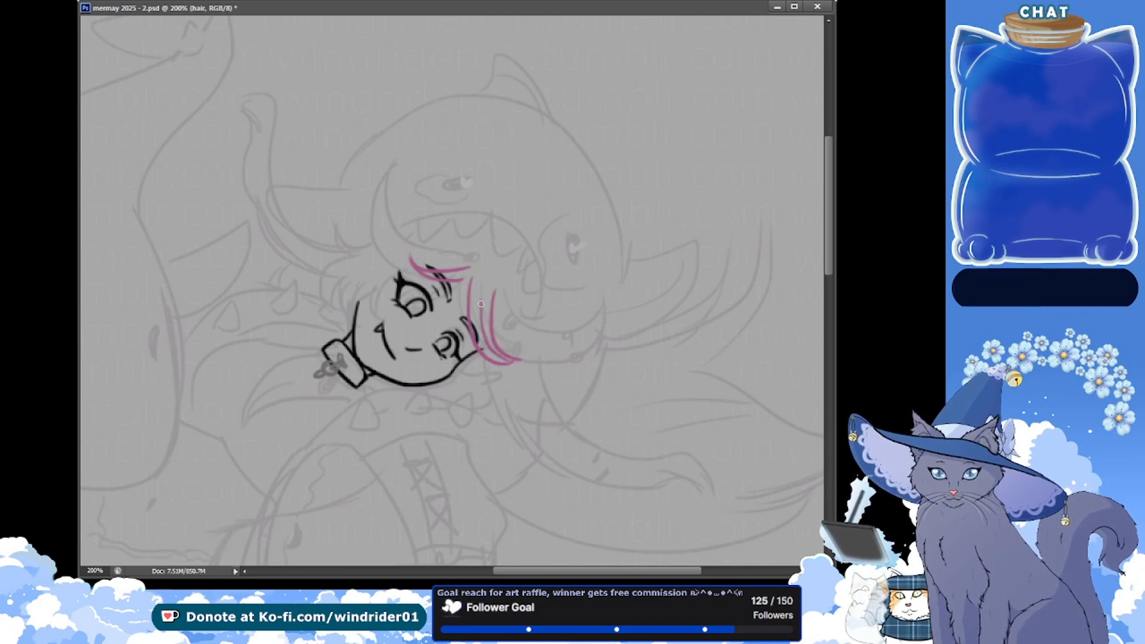
drag(466, 277, 470, 326)
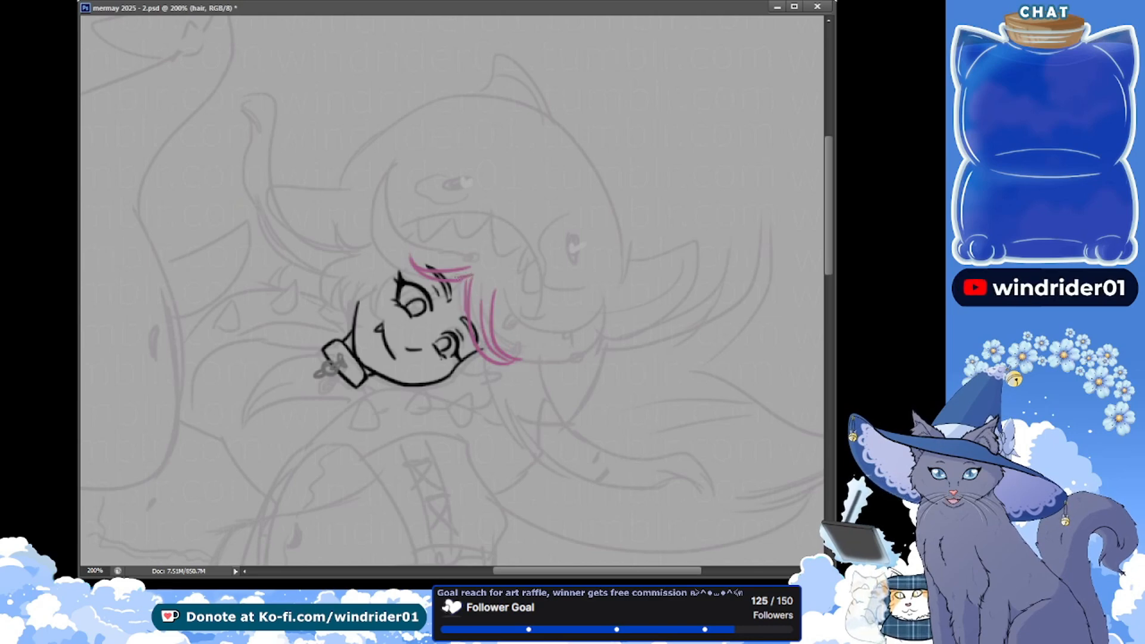
key(ctrl+s)
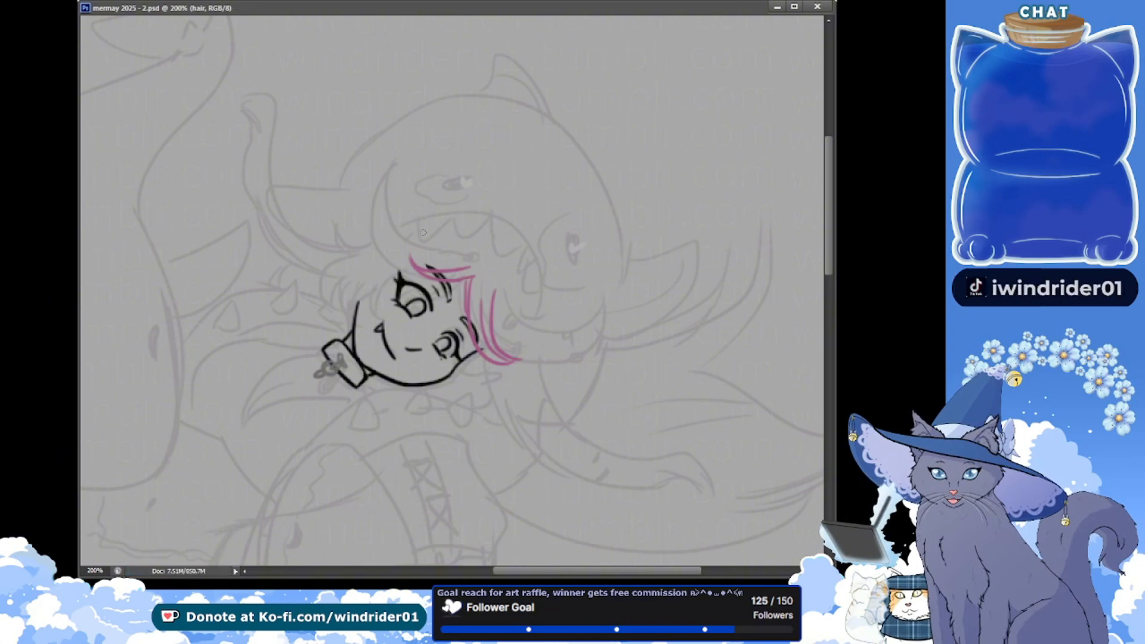
drag(498, 263, 484, 301)
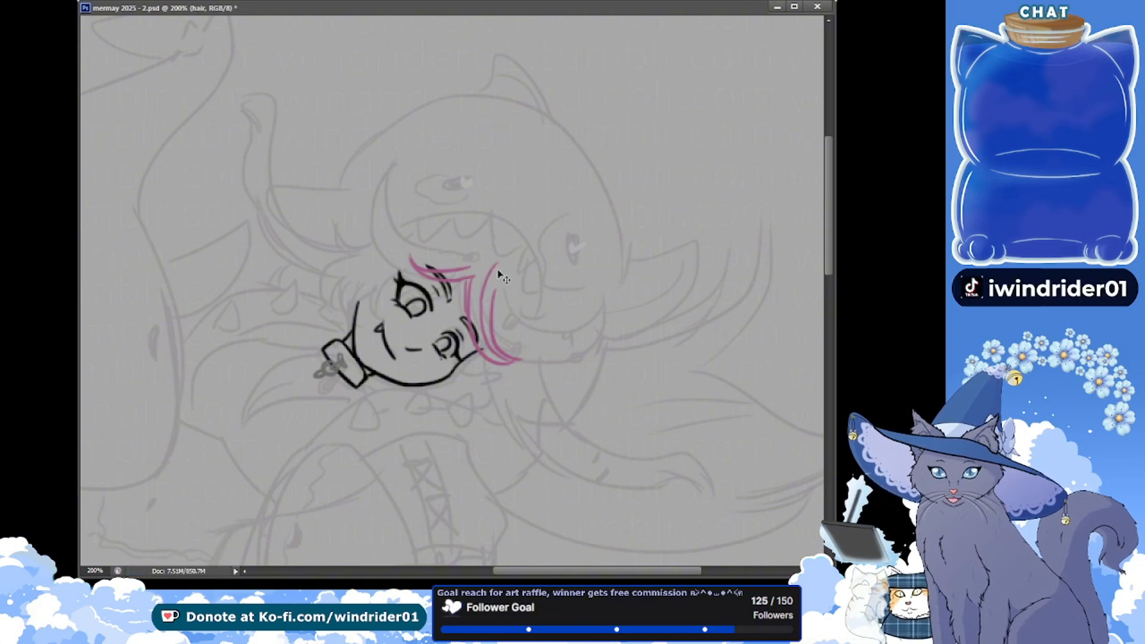
key(ctrl+s)
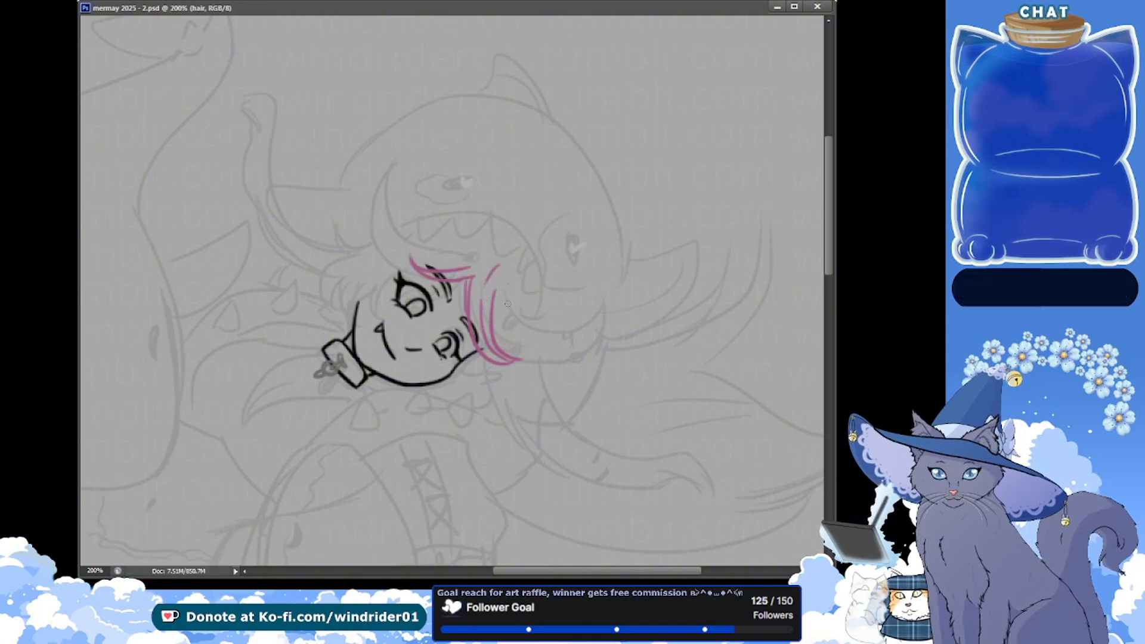
Draw the long sweeping inner edge of the large hair lock curving away from the forehead across the shark's jaw
drag(508, 304, 644, 289)
key(ctrl+z)
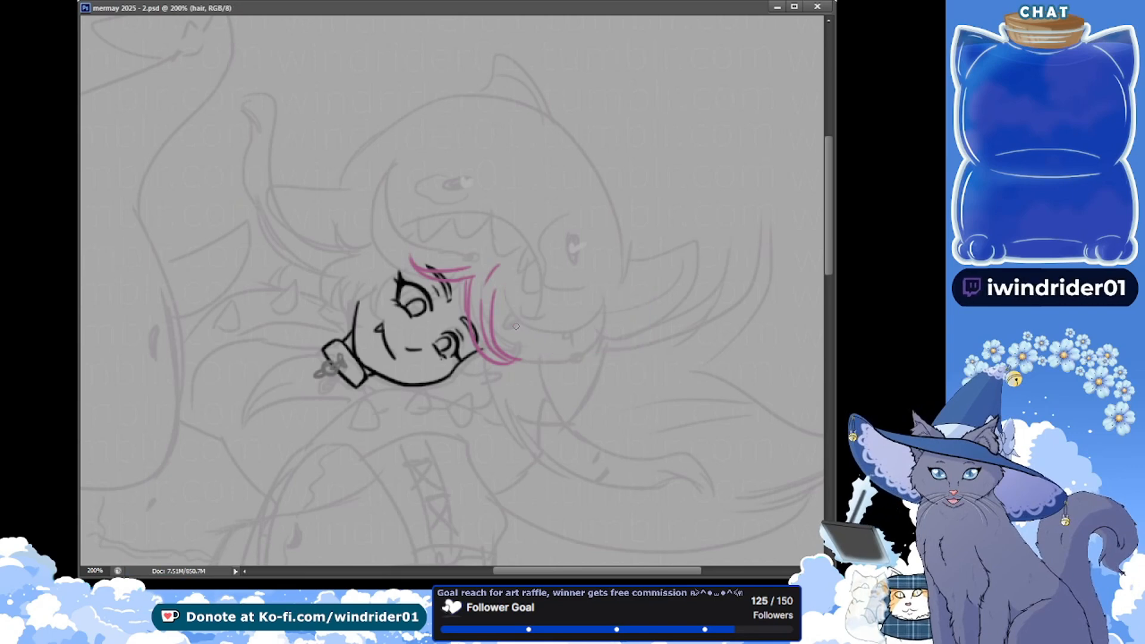
mouse_move(505, 285)
mouse_down()
mouse_move(519, 310)
mouse_move(631, 277)
mouse_up()
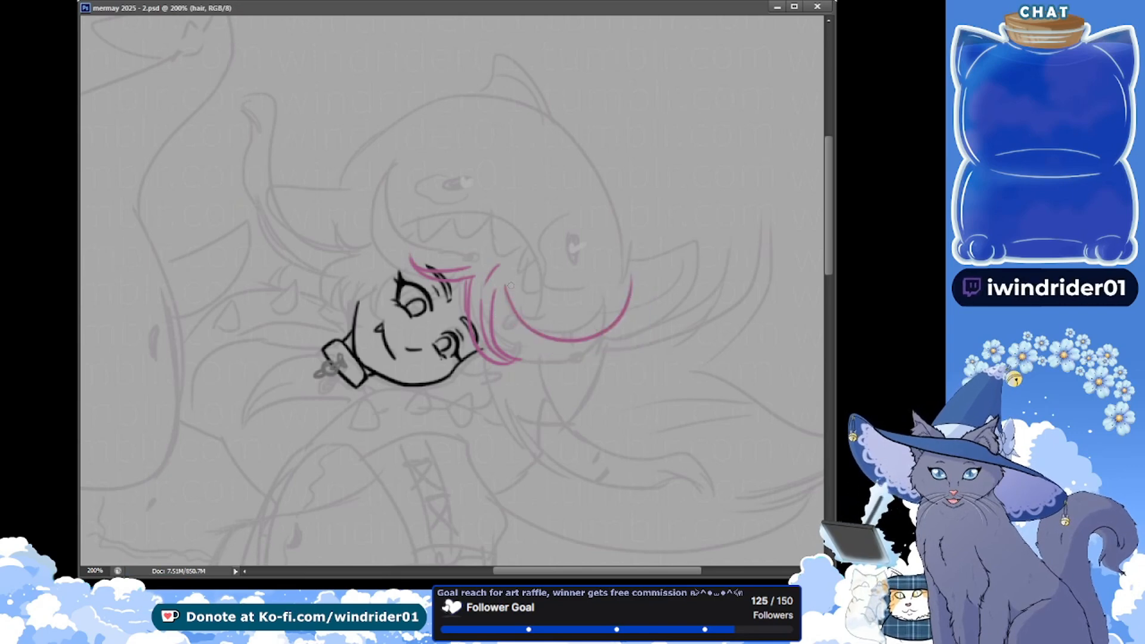
key(ctrl+z)
drag(509, 284, 648, 274)
Draw the outer edge of the large sweeping lock from the forehead strands to its pointed tip, redoing it until smooth, and save the document
drag(500, 344, 635, 309)
key(ctrl+z)
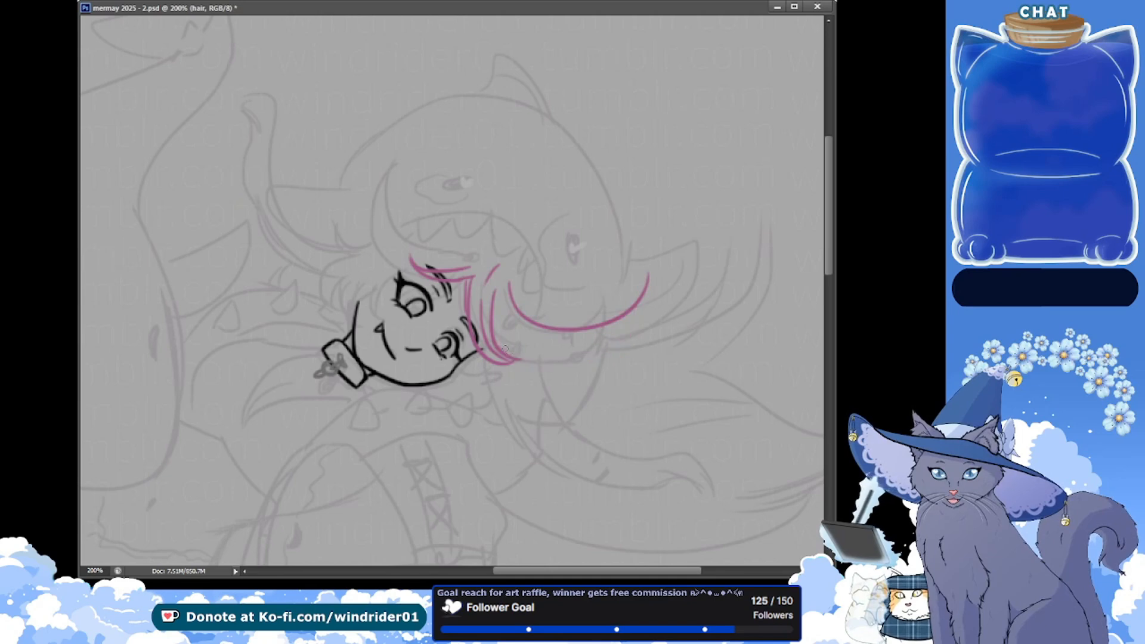
mouse_move(510, 353)
mouse_down()
mouse_move(633, 317)
mouse_move(643, 294)
mouse_up()
key(ctrl+z)
drag(524, 357, 650, 276)
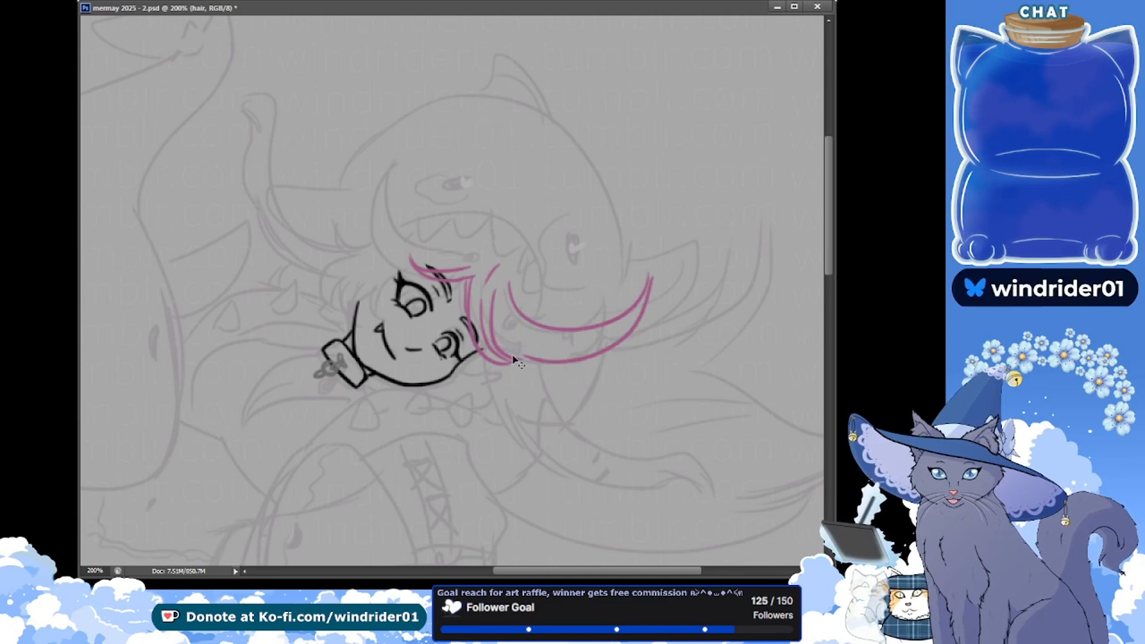
key(ctrl+z)
mouse_move(514, 358)
mouse_down()
mouse_move(552, 363)
mouse_move(662, 290)
mouse_up()
key(ctrl+z)
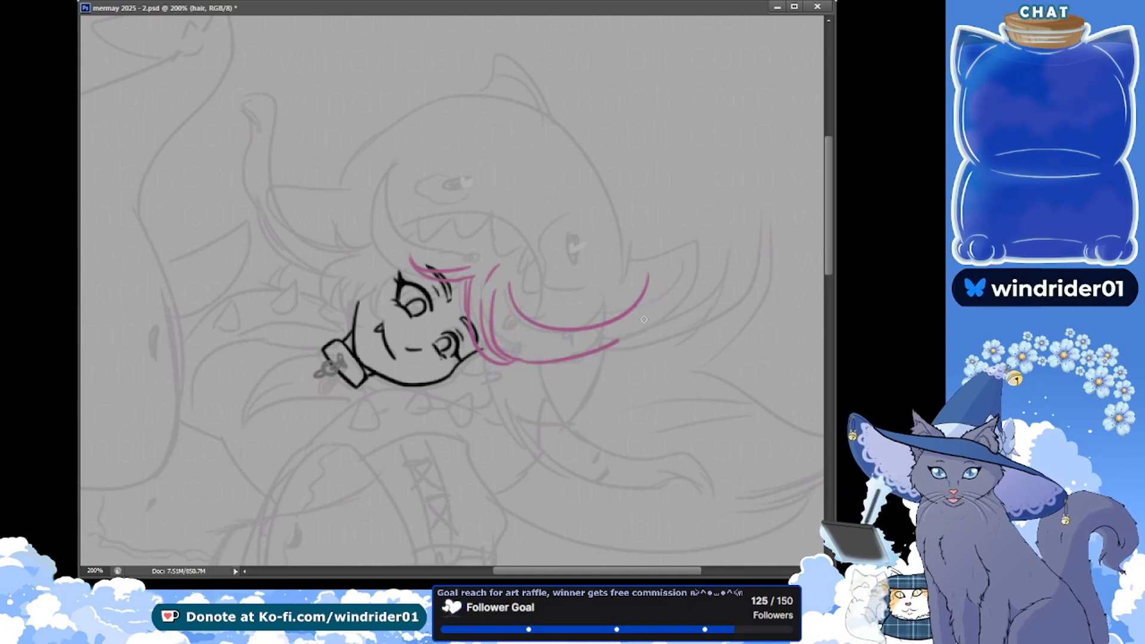
mouse_move(510, 356)
mouse_down()
mouse_move(633, 322)
mouse_move(656, 273)
mouse_up()
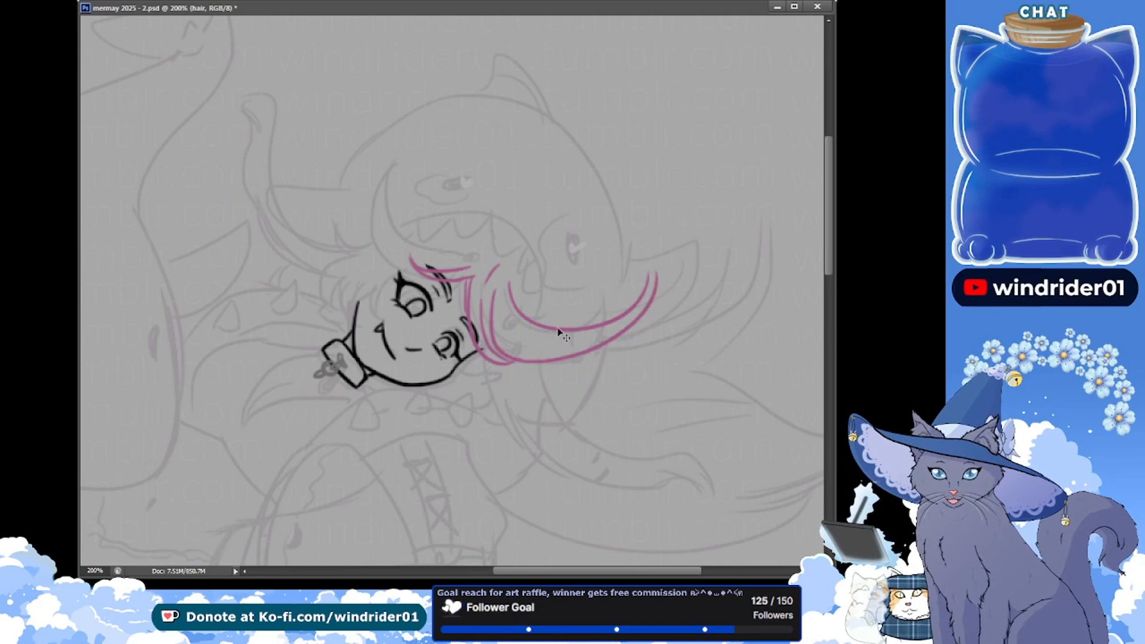
key(ctrl+z)
drag(533, 365, 635, 309)
key(ctrl+z)
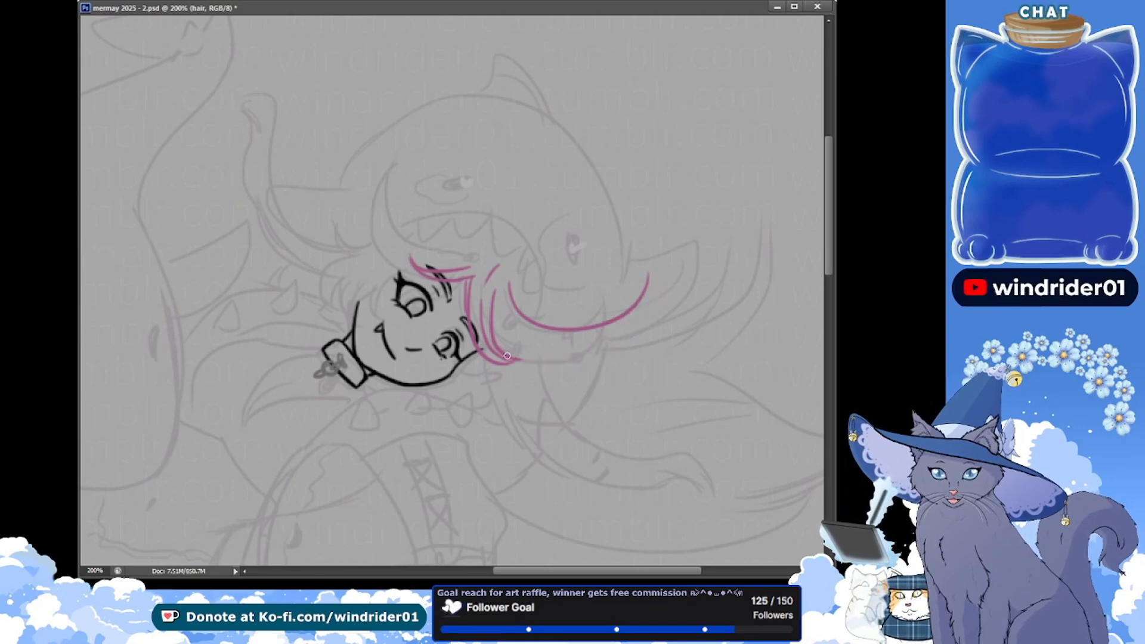
mouse_move(517, 361)
mouse_down()
mouse_move(622, 333)
mouse_move(648, 273)
mouse_up()
key(ctrl+s)
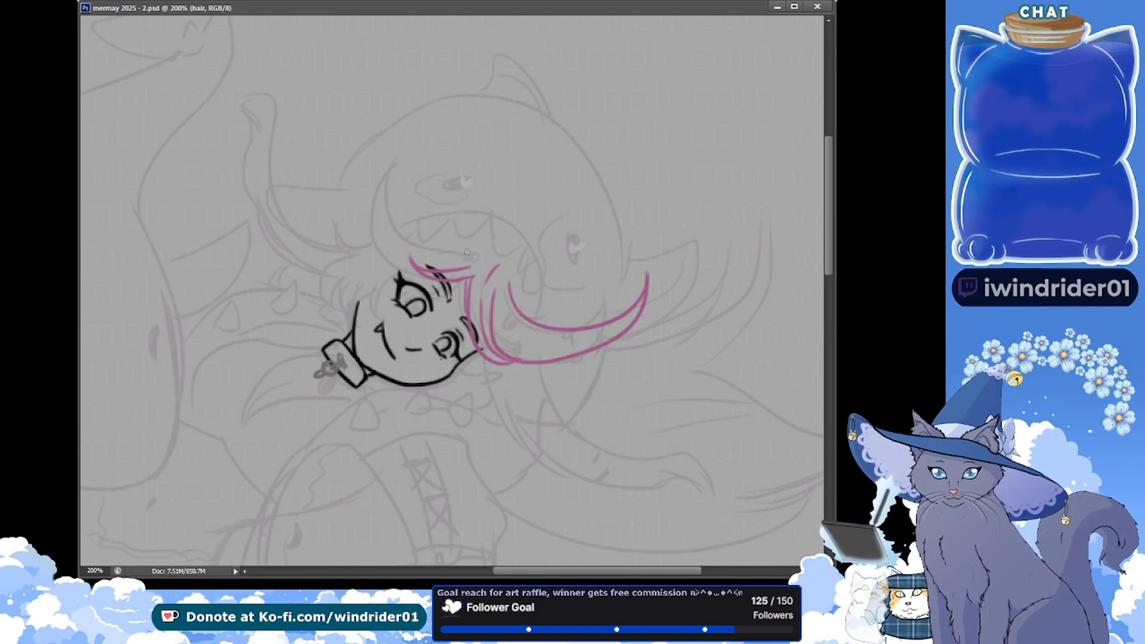
Draw the second large horn-shaped lock in magenta, curving from the fringe up to a pointed tip over the shark's face, and save the document
drag(467, 253, 424, 147)
key(ctrl+z)
mouse_move(468, 252)
mouse_down()
mouse_move(394, 205)
mouse_move(377, 127)
mouse_move(452, 248)
mouse_move(392, 136)
mouse_move(382, 270)
mouse_up()
key(ctrl+z)
key(ctrl+z)
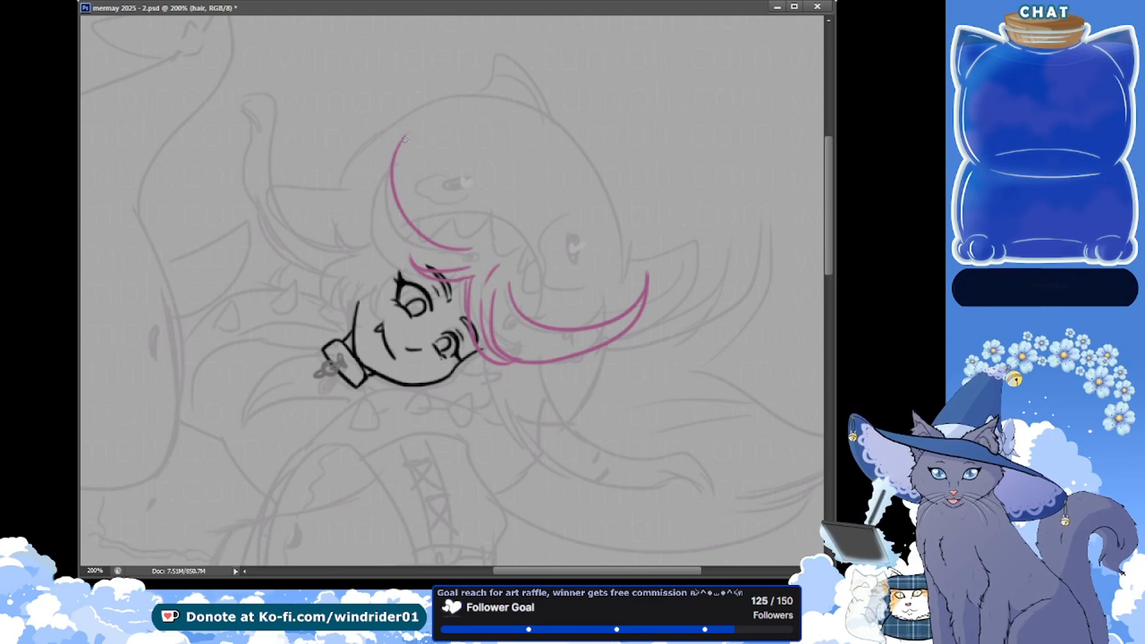
drag(407, 139, 422, 275)
key(ctrl+z)
drag(406, 136, 423, 273)
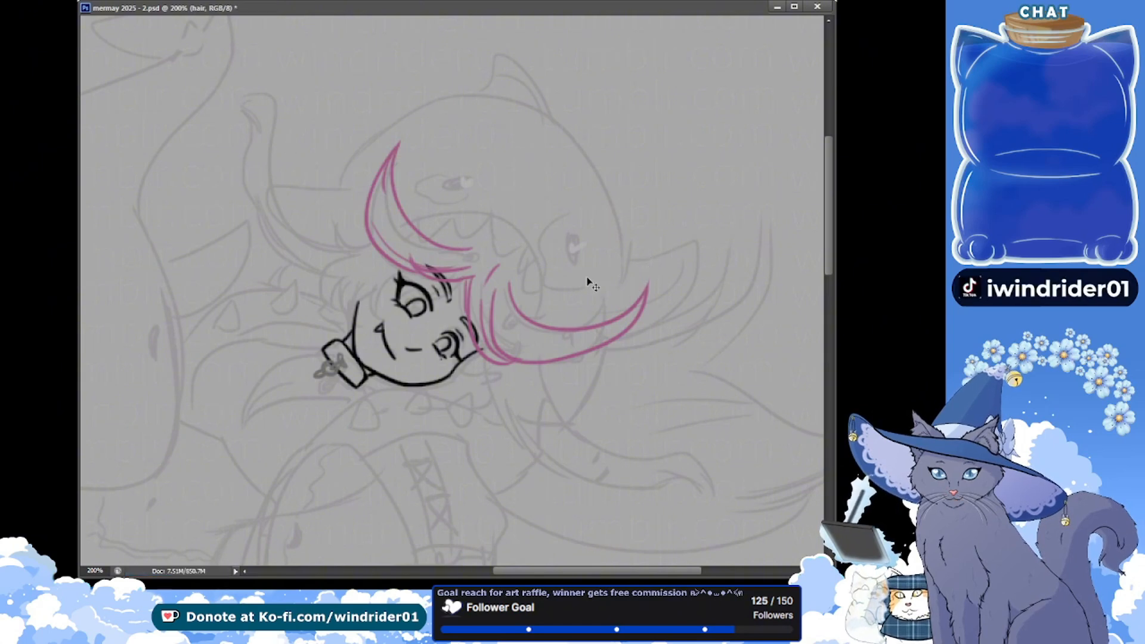
key(ctrl+s)
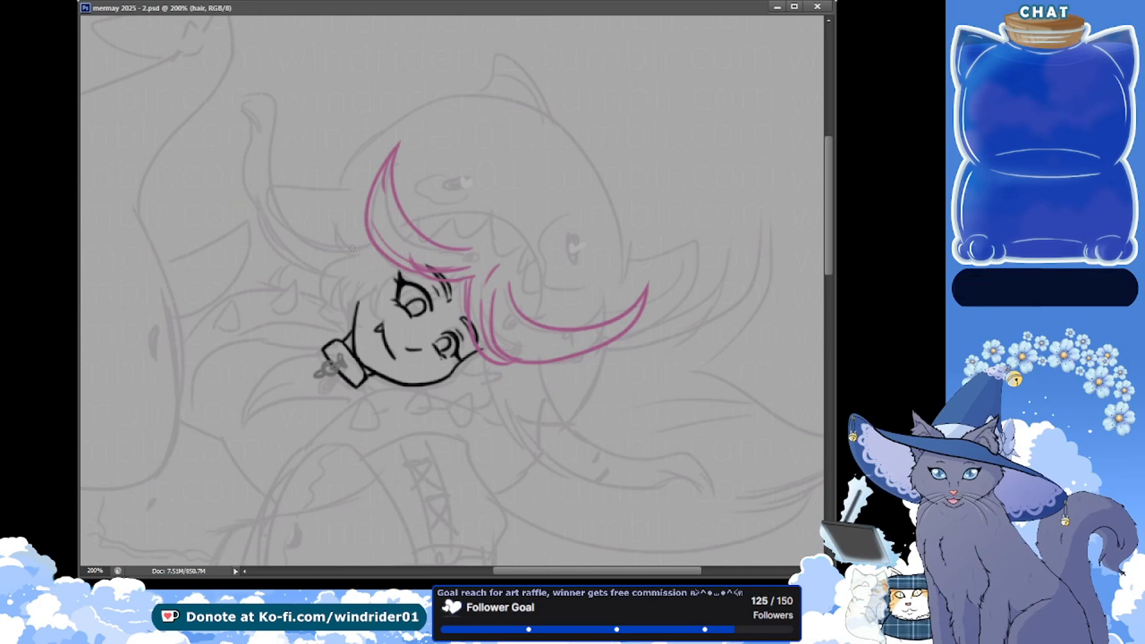
Draw spiky magenta hair tufts beside the girl's upper cheek and a small tuft below her lower eye, saving the document
drag(375, 303, 402, 268)
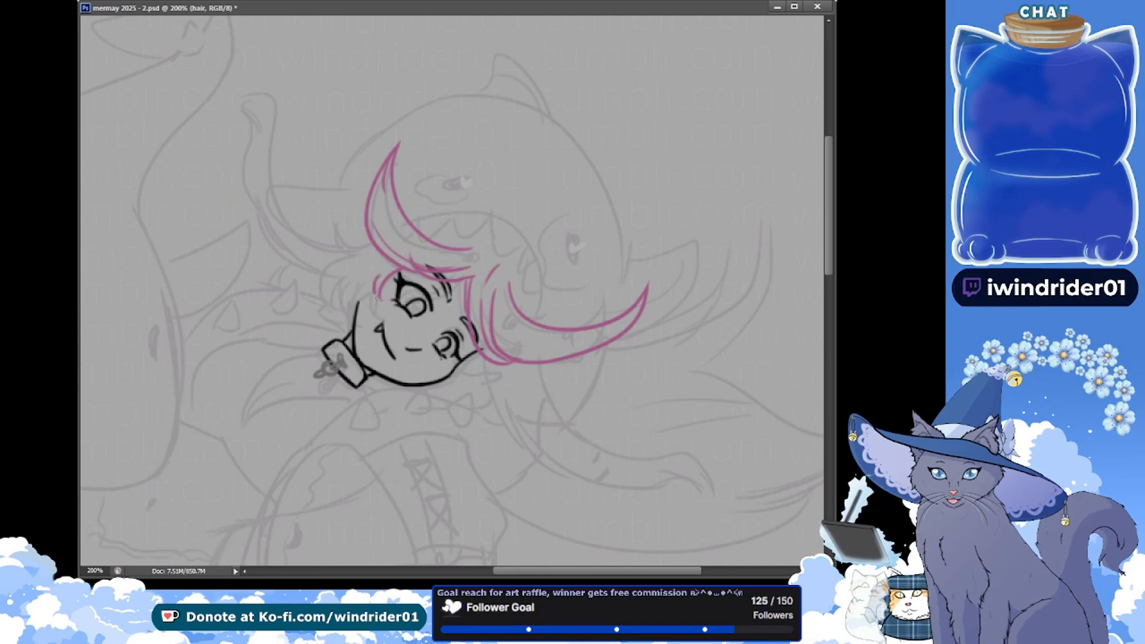
drag(340, 228, 364, 251)
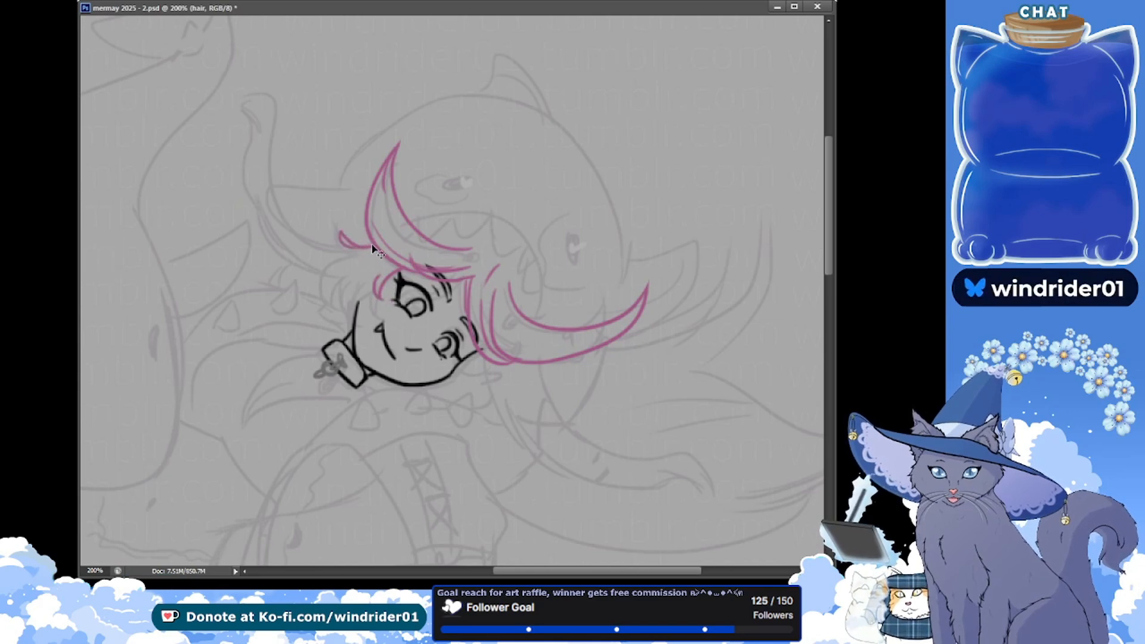
key(ctrl+z)
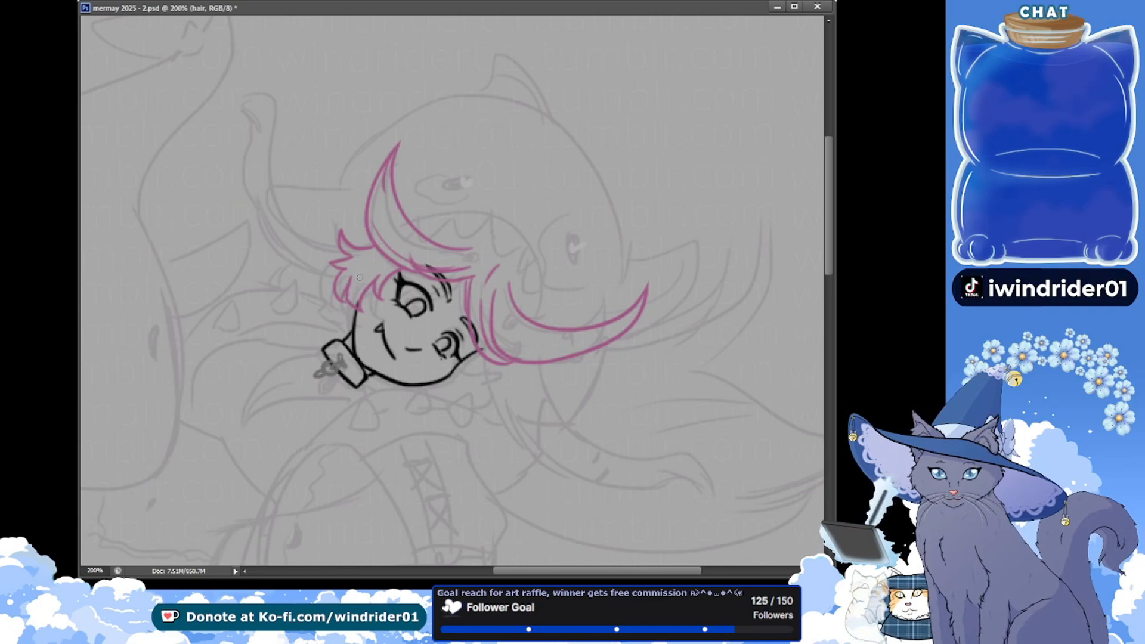
key(ctrl+s)
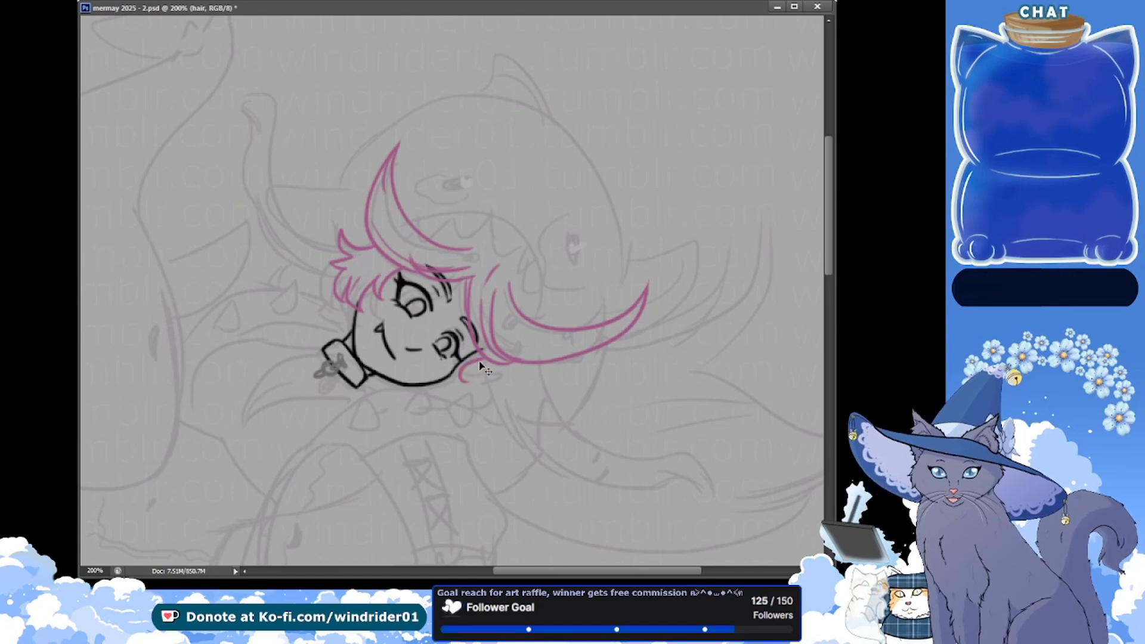
drag(479, 359, 487, 370)
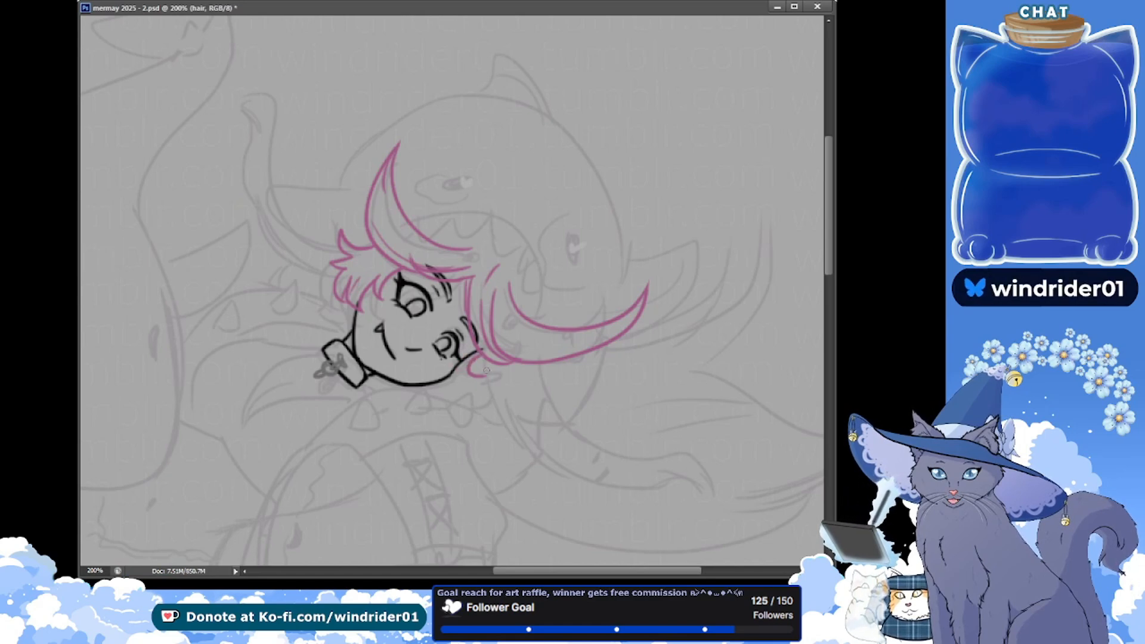
key(ctrl+s)
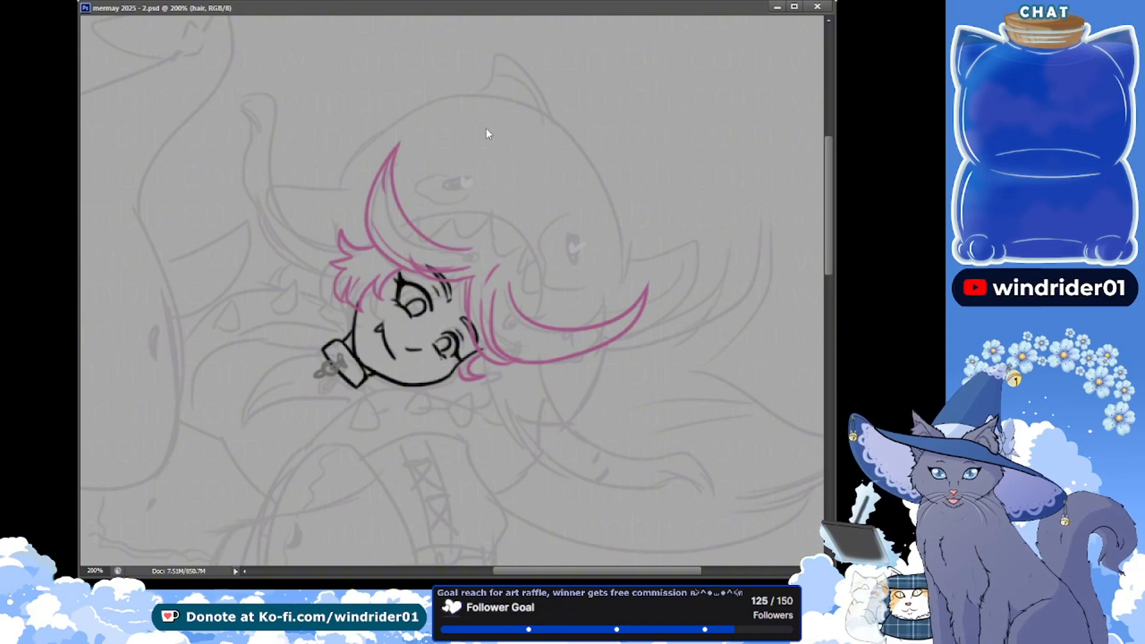
Paste the enlarged upright copy of the girl's head as a new layer and move it to the left of the original drawing
click(48, 55)
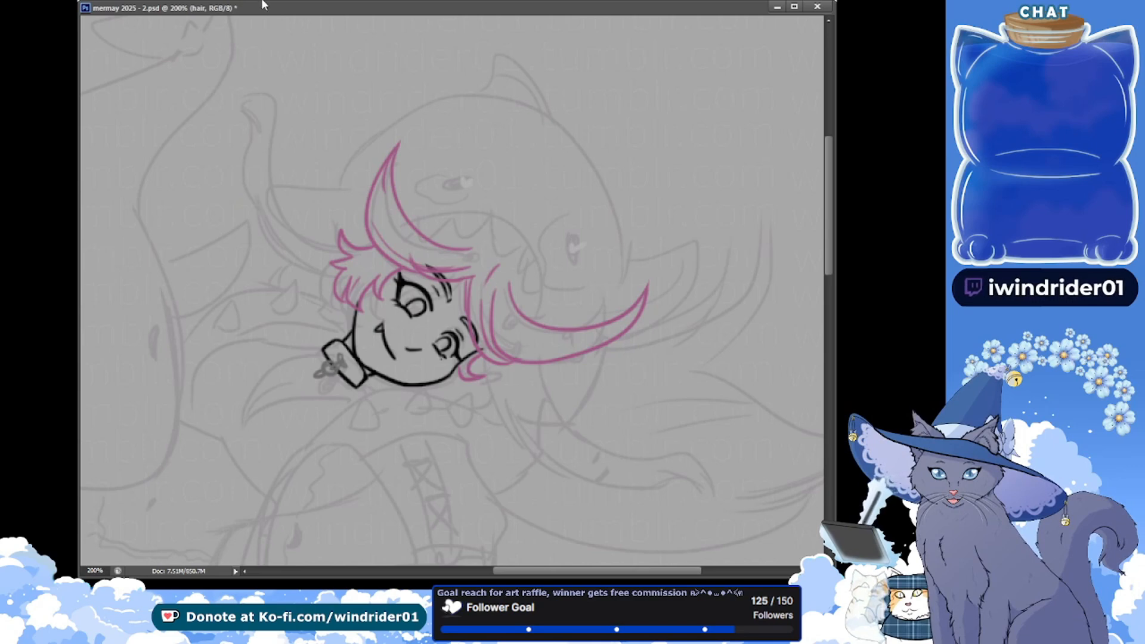
key(ctrl+minus)
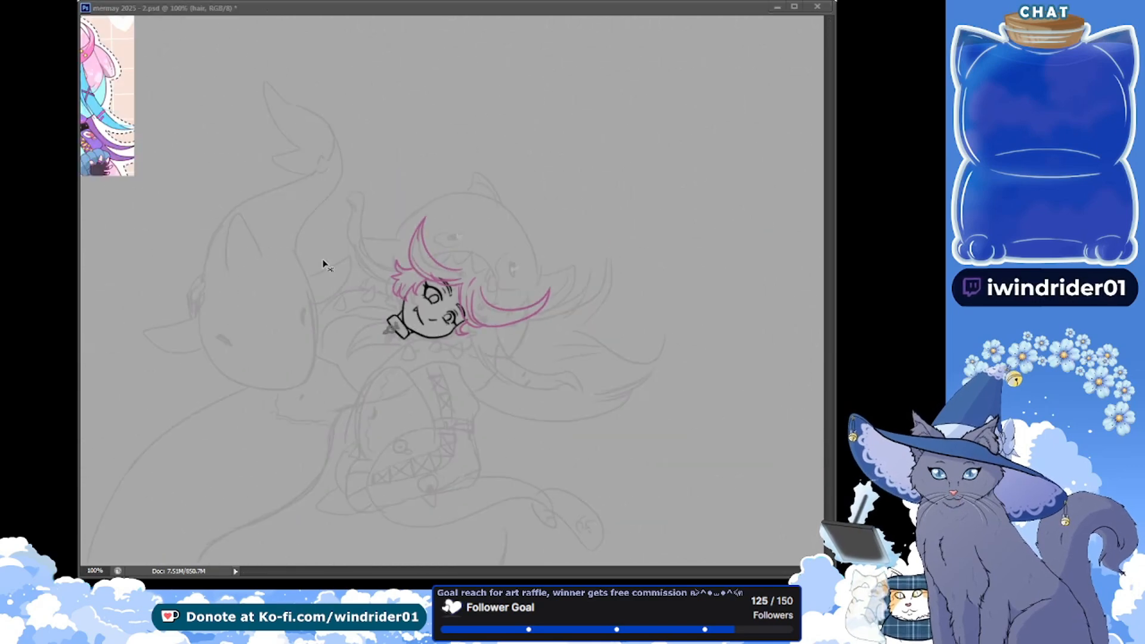
key(ctrl+v)
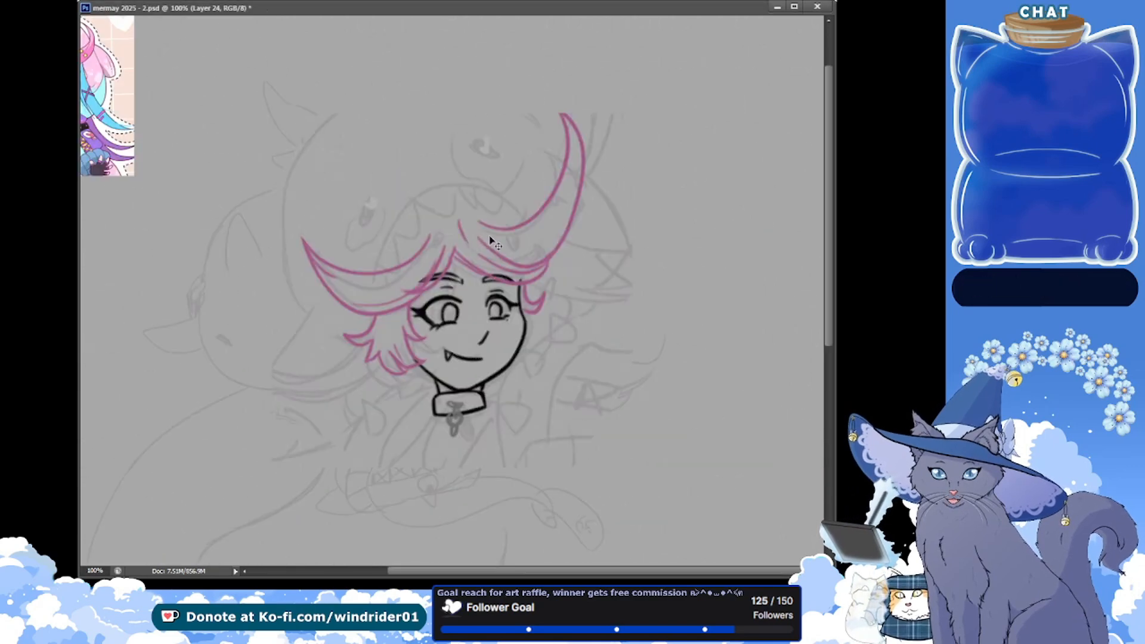
drag(544, 368, 290, 344)
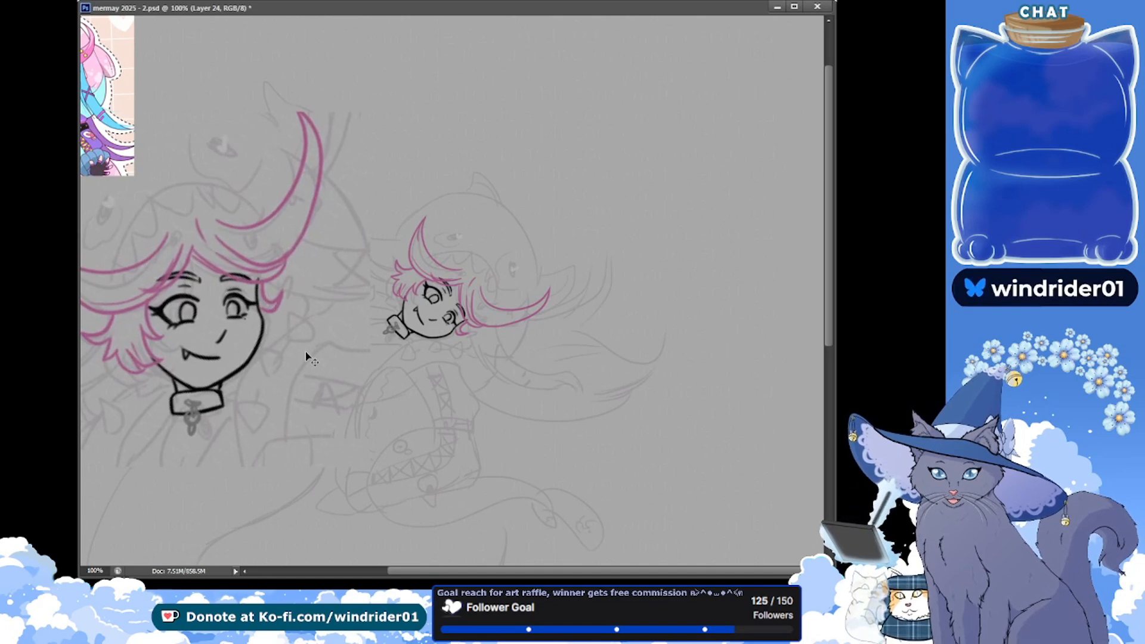
key(alt+Tab)
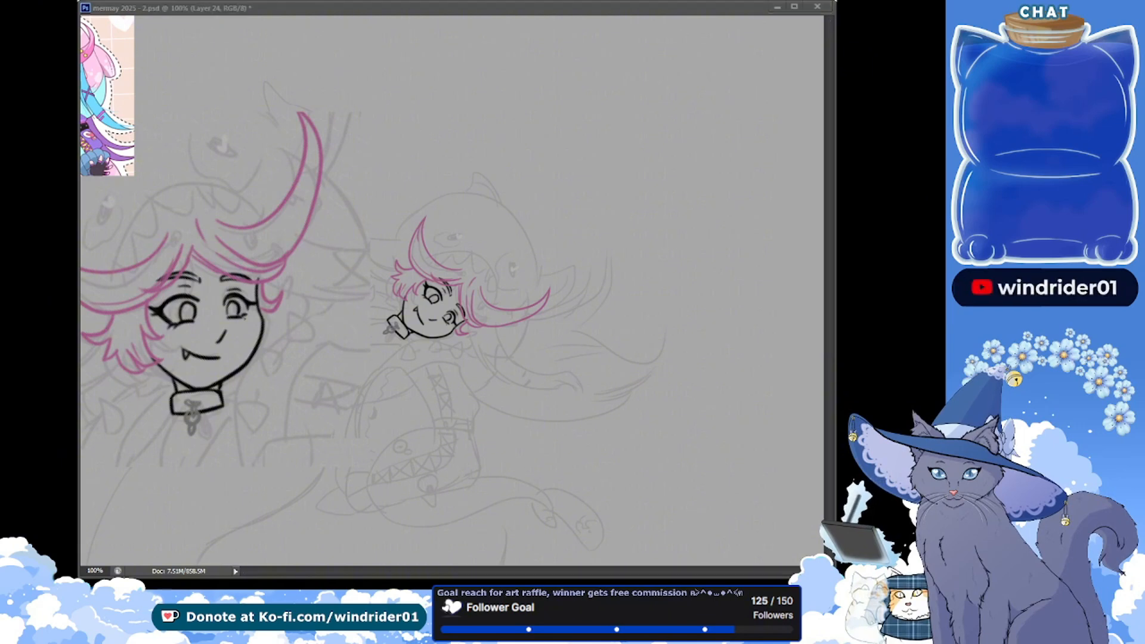
Undo the pasting of the enlarged upright head copy and save the document
key(ctrl+alt+z)
key(ctrl+alt+z)
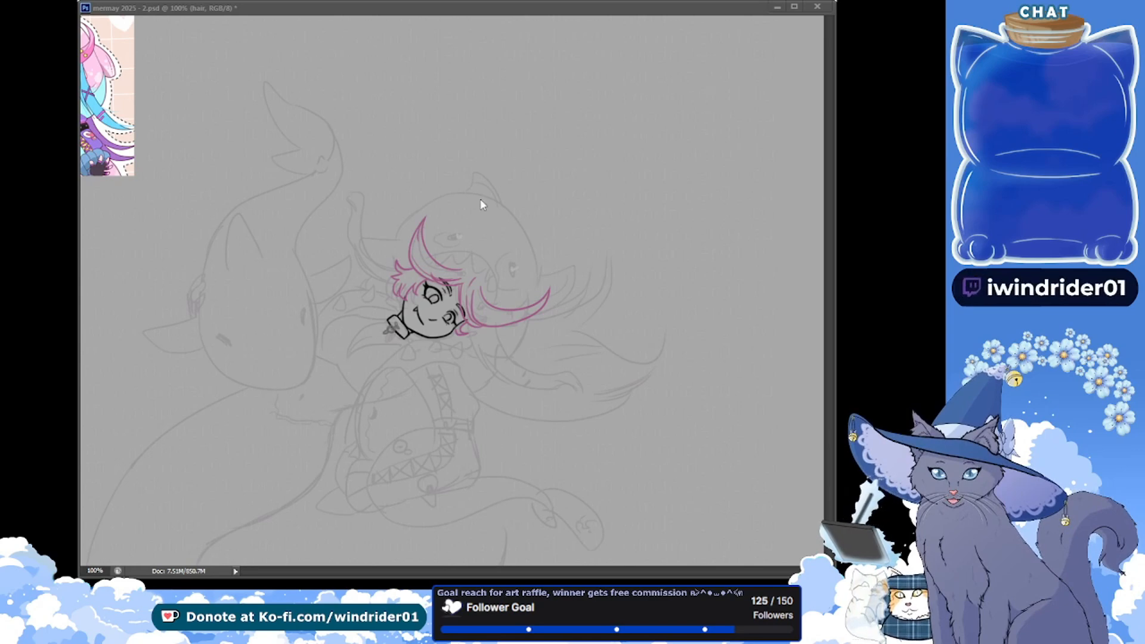
click(466, 324)
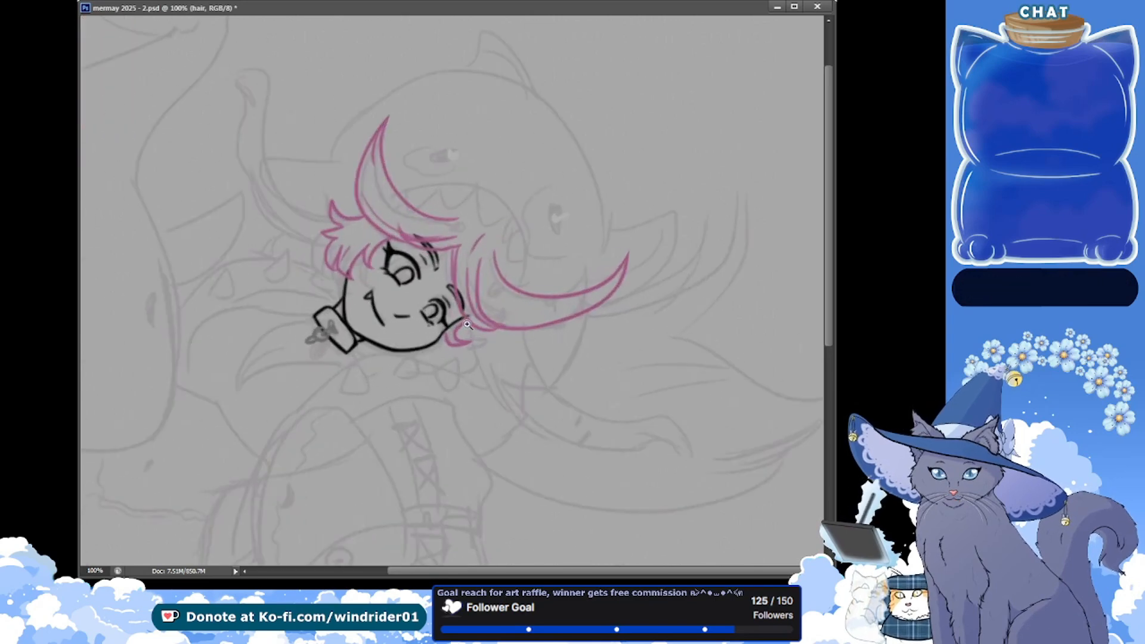
key(ctrl+s)
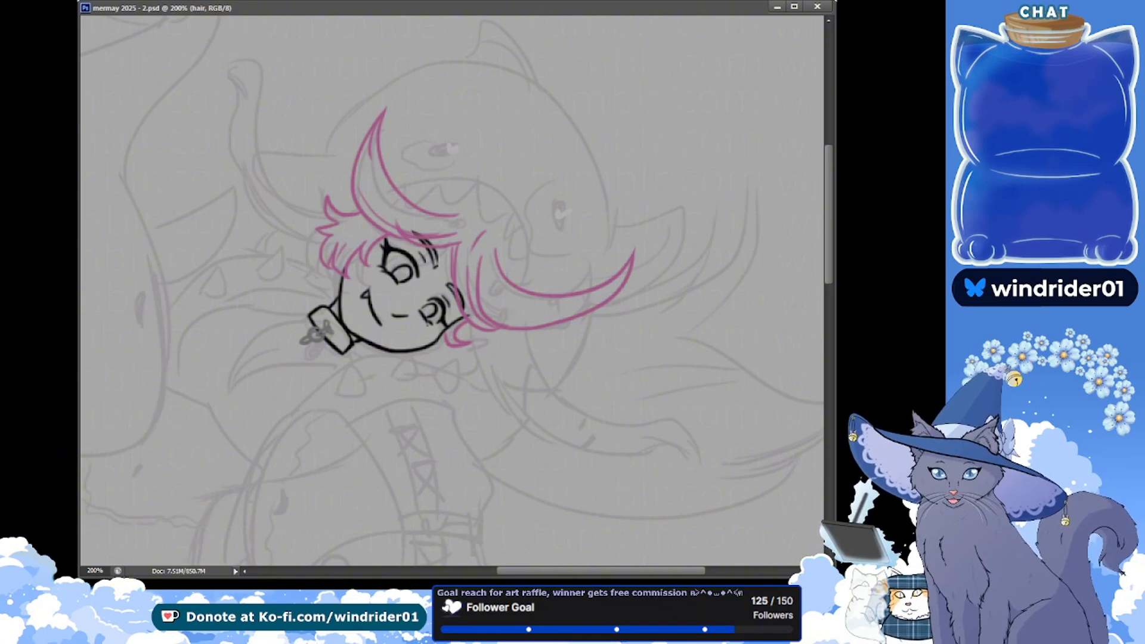
Duplicate the outlines layer, rotate the girl's face and collar counterclockwise until upright, and place them just below the original face
key(alt+[)
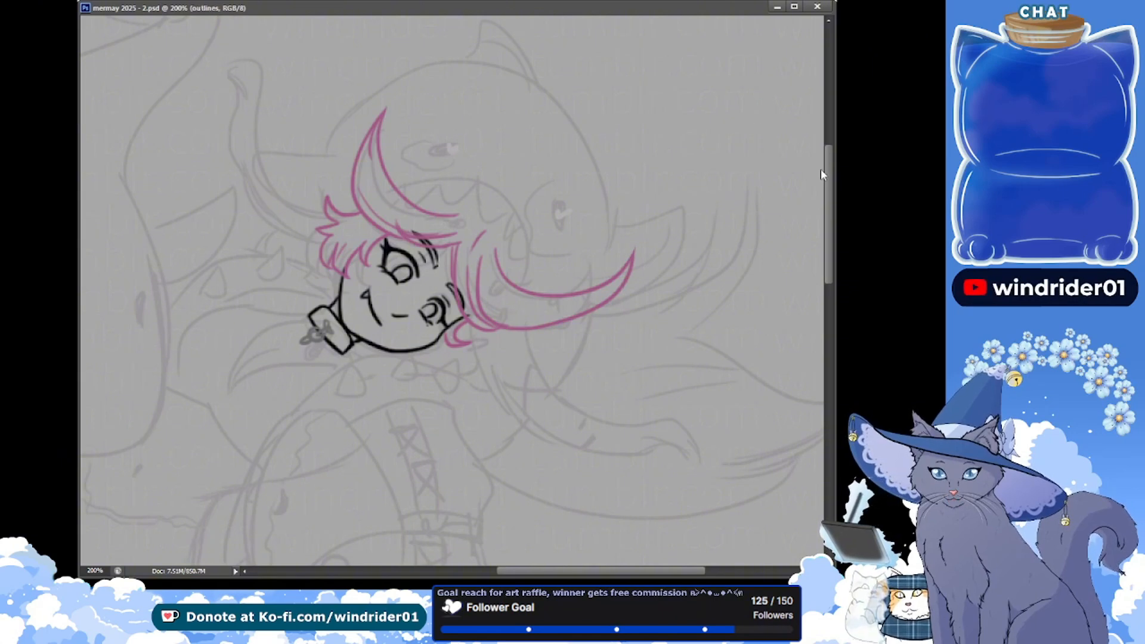
key(ctrl+j)
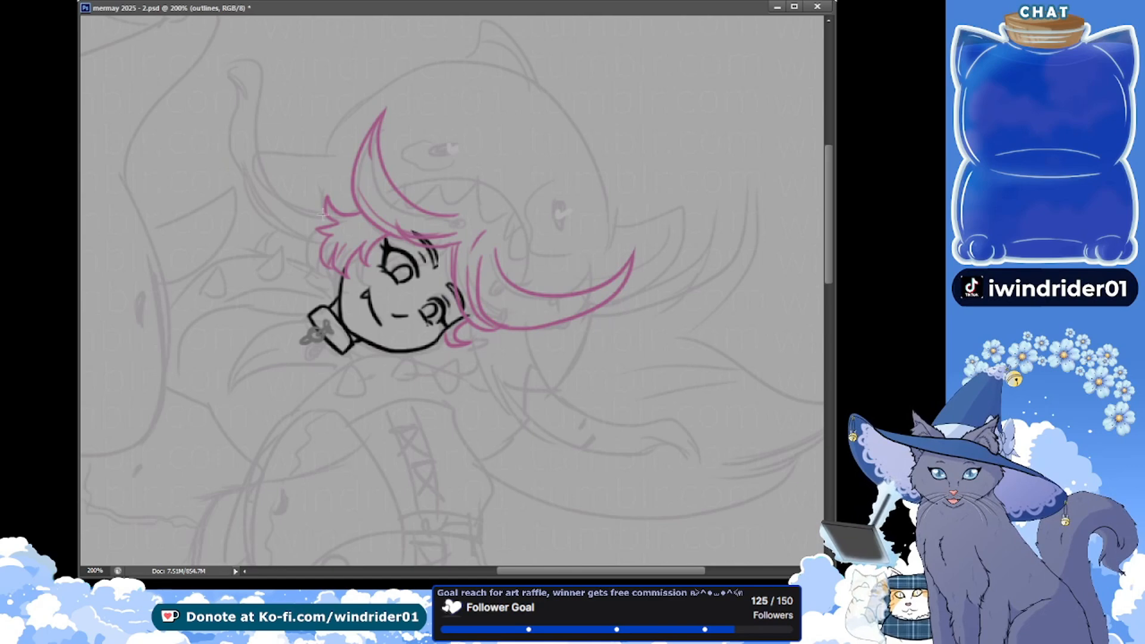
mouse_move(257, 141)
mouse_down()
mouse_move(468, 297)
mouse_move(604, 435)
mouse_up()
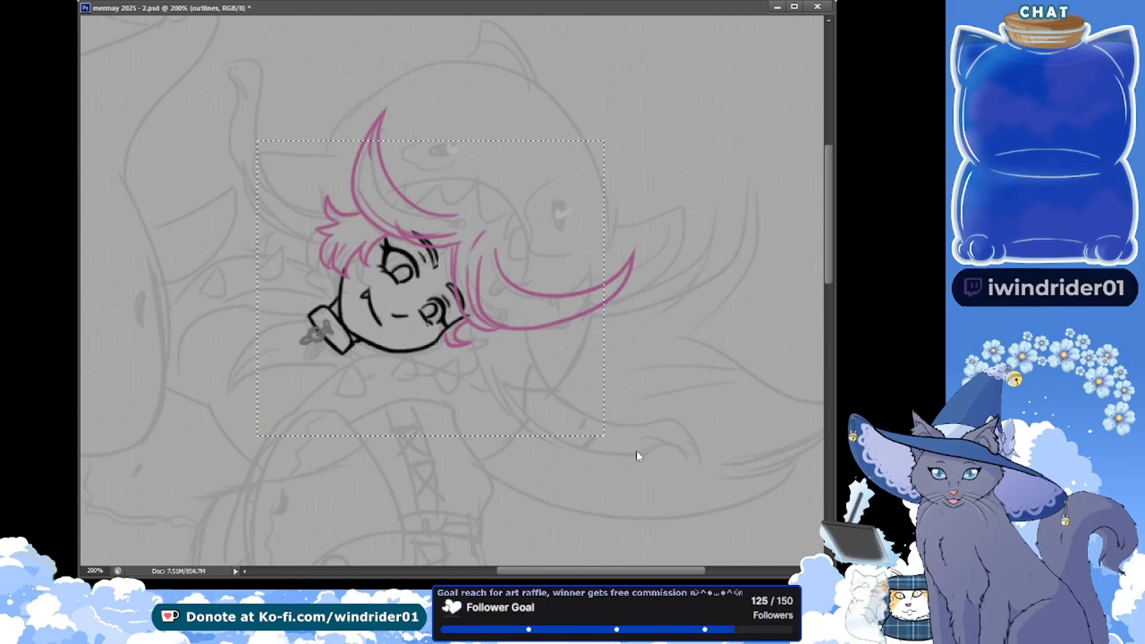
key(ctrl+t)
drag(438, 72, 273, 119)
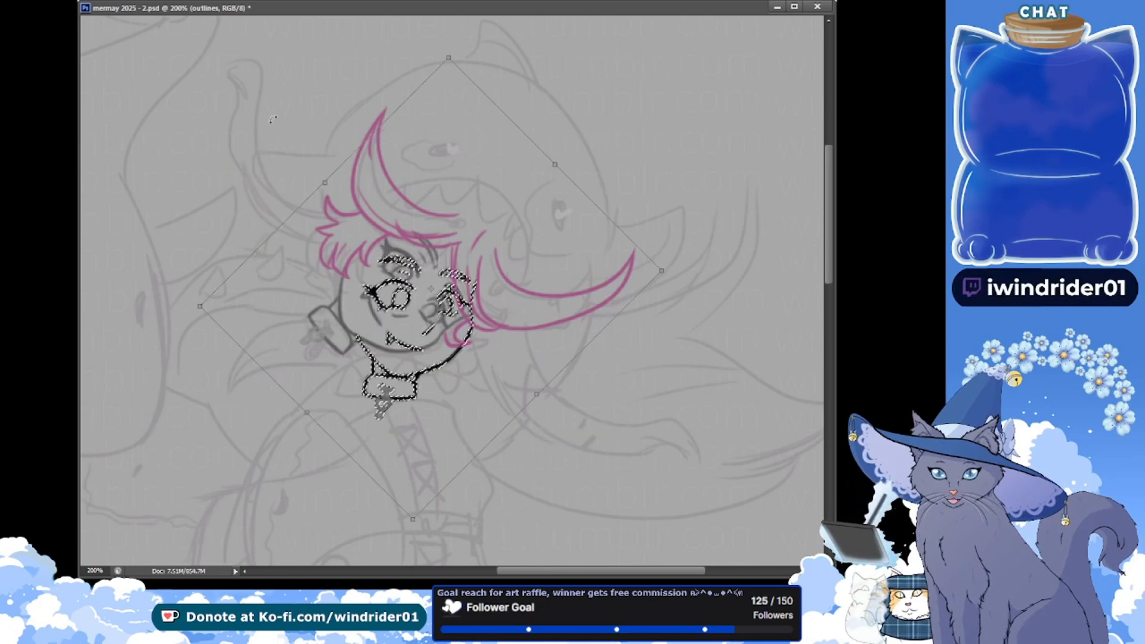
key(Return)
drag(484, 276, 468, 358)
key(ctrl+d)
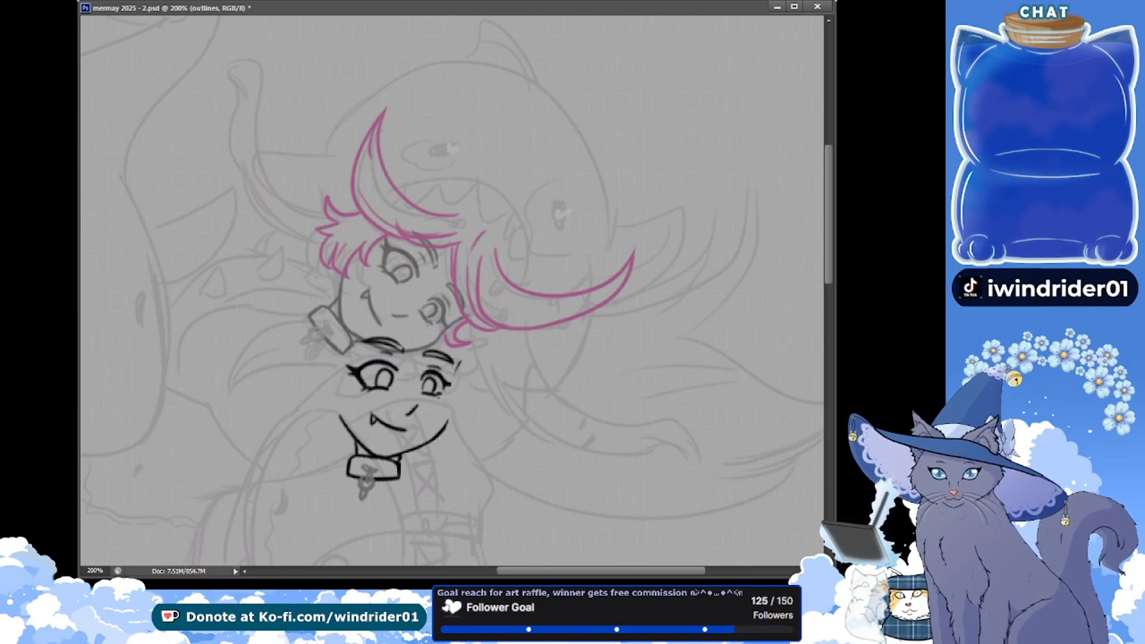
Redraw the upright face's far cheek contour from beside the eye down to the jaw and save the document
key(ctrl+z)
drag(459, 362, 450, 413)
key(ctrl+z)
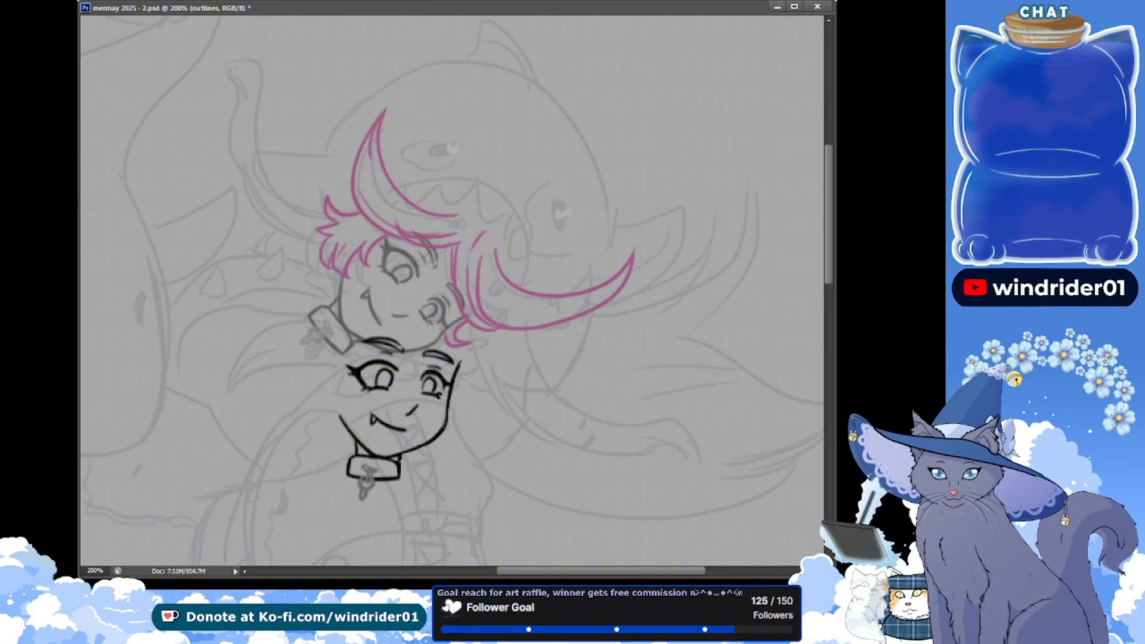
key(ctrl+s)
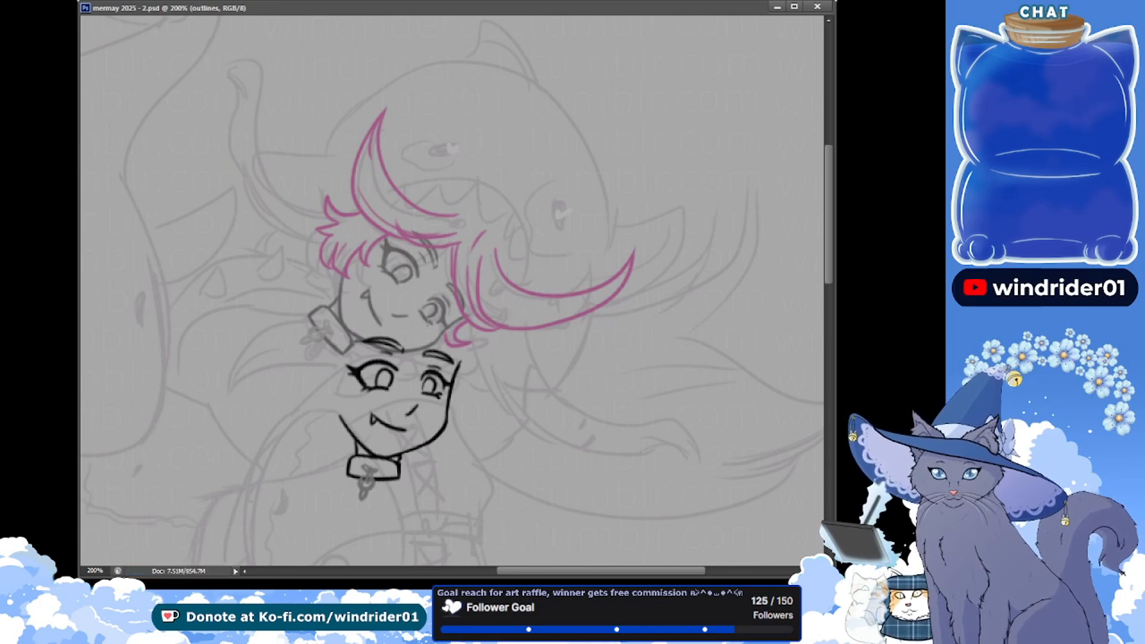
Refine the jaw and chin line above the collar on the upright face and save the document
drag(378, 450, 426, 440)
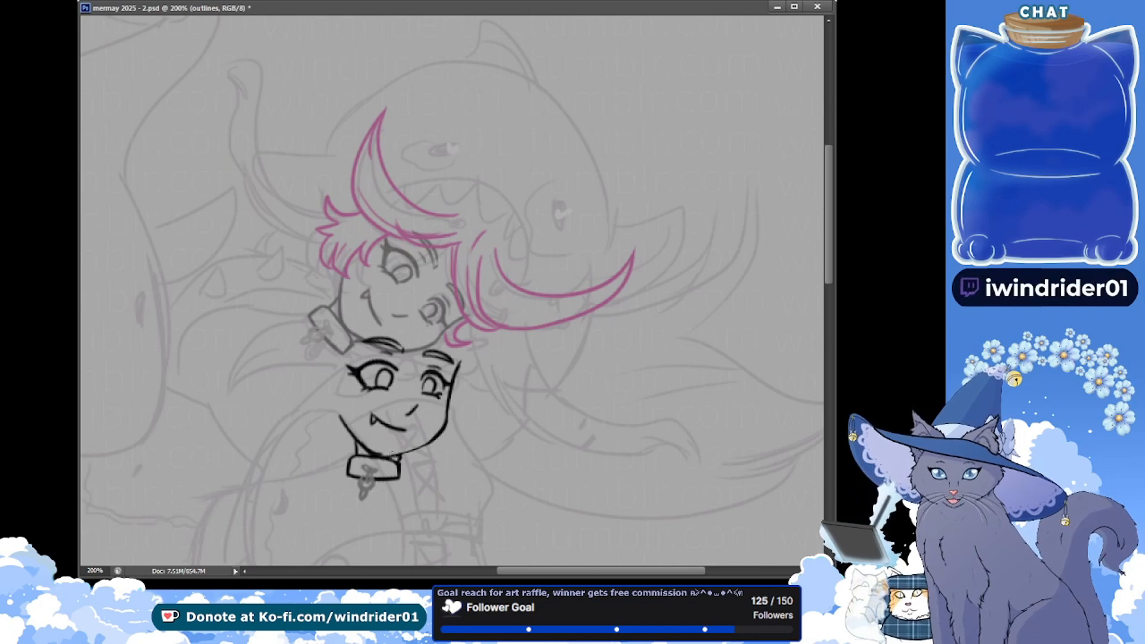
drag(367, 450, 389, 457)
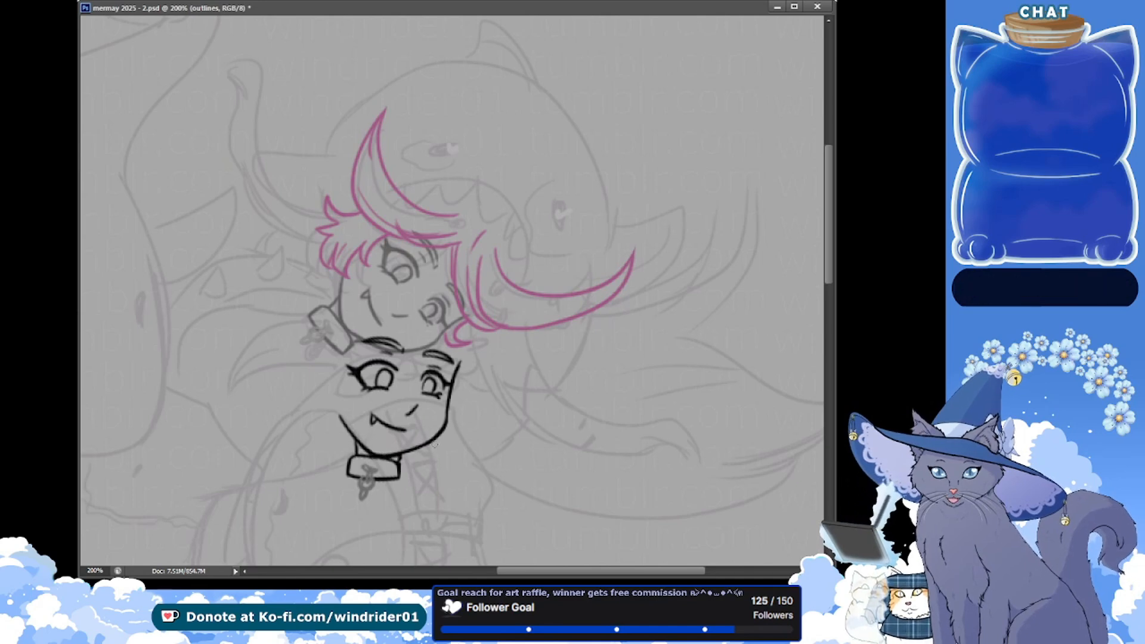
key(ctrl+s)
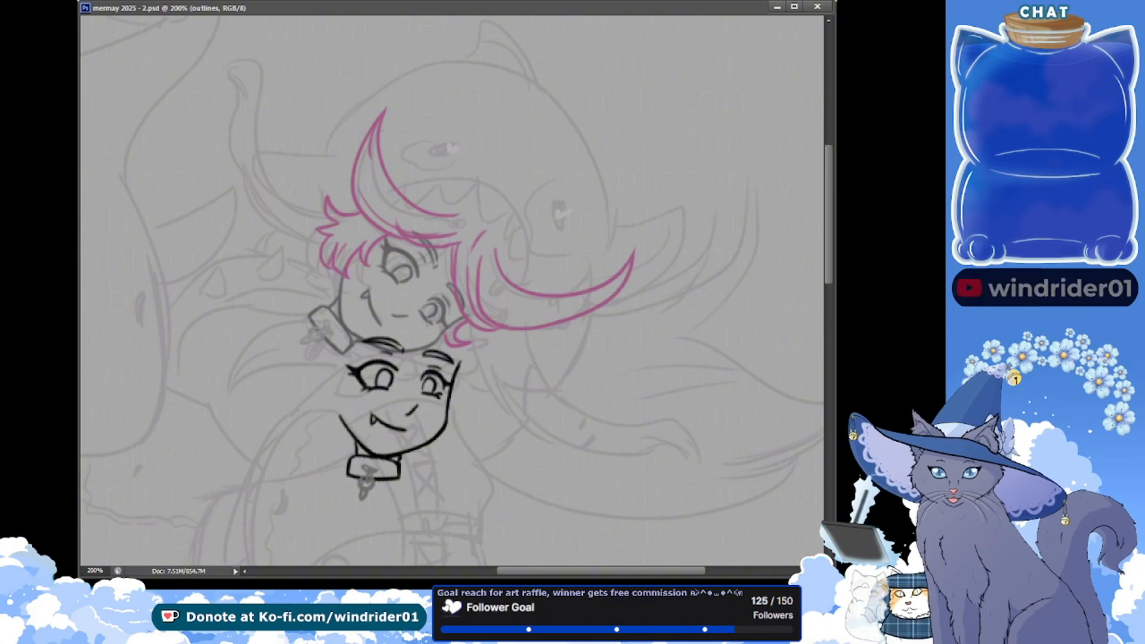
Rotate the corrected face outlines clockwise back to their tilt and move them over the original face
drag(301, 263, 526, 363)
scroll(525, 298, up, 5)
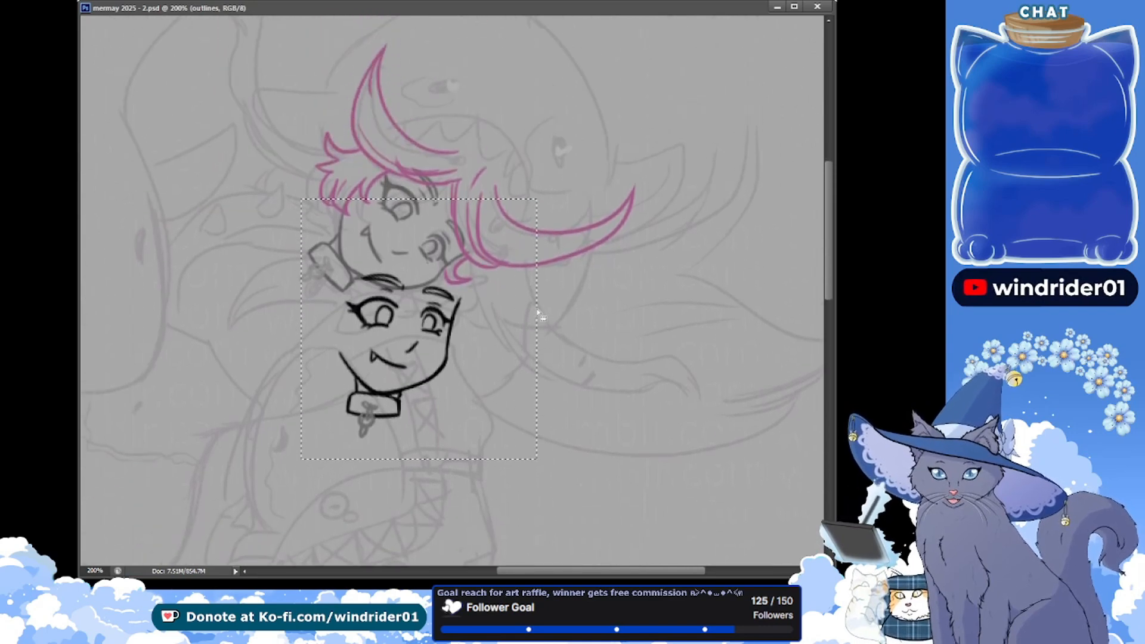
key(ctrl+t)
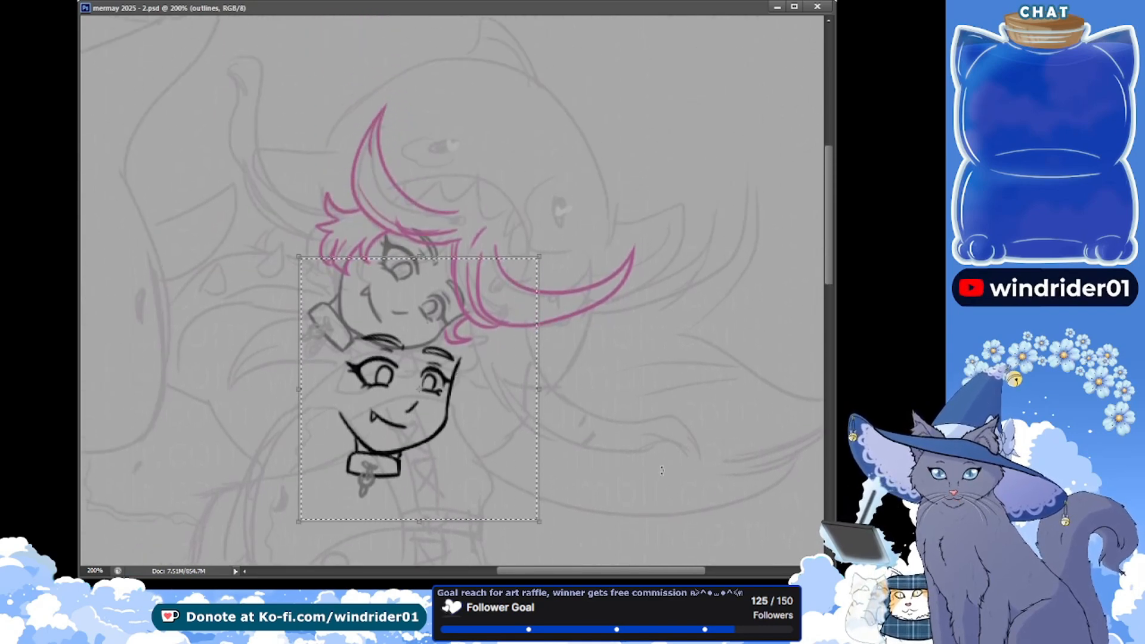
drag(585, 403, 514, 532)
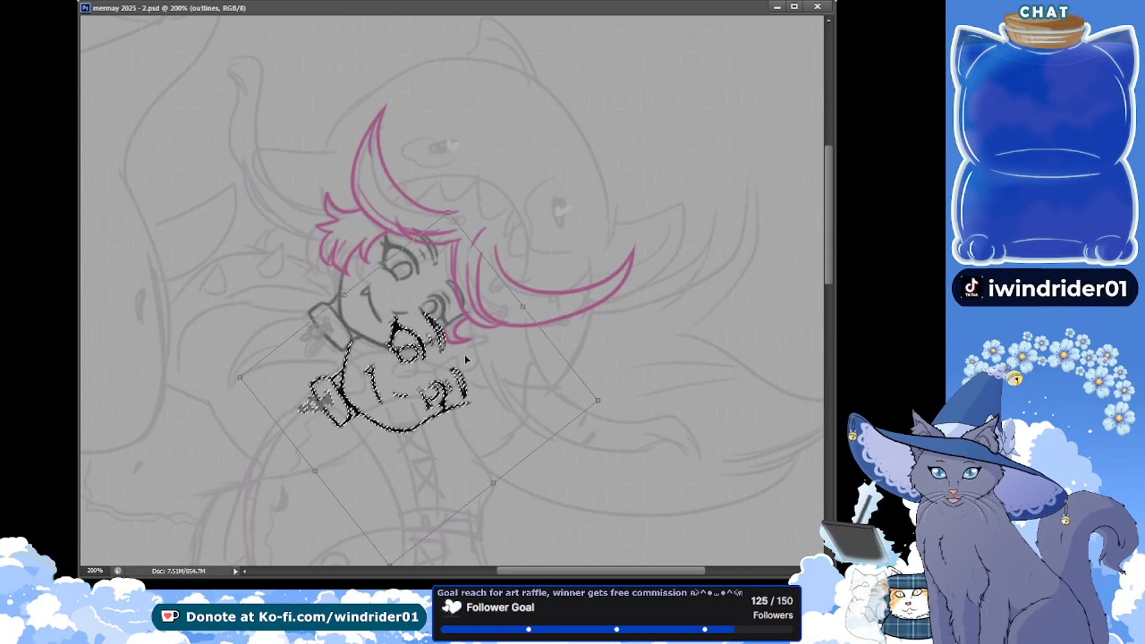
drag(463, 355, 463, 277)
drag(608, 420, 621, 393)
drag(457, 390, 457, 381)
drag(589, 426, 592, 423)
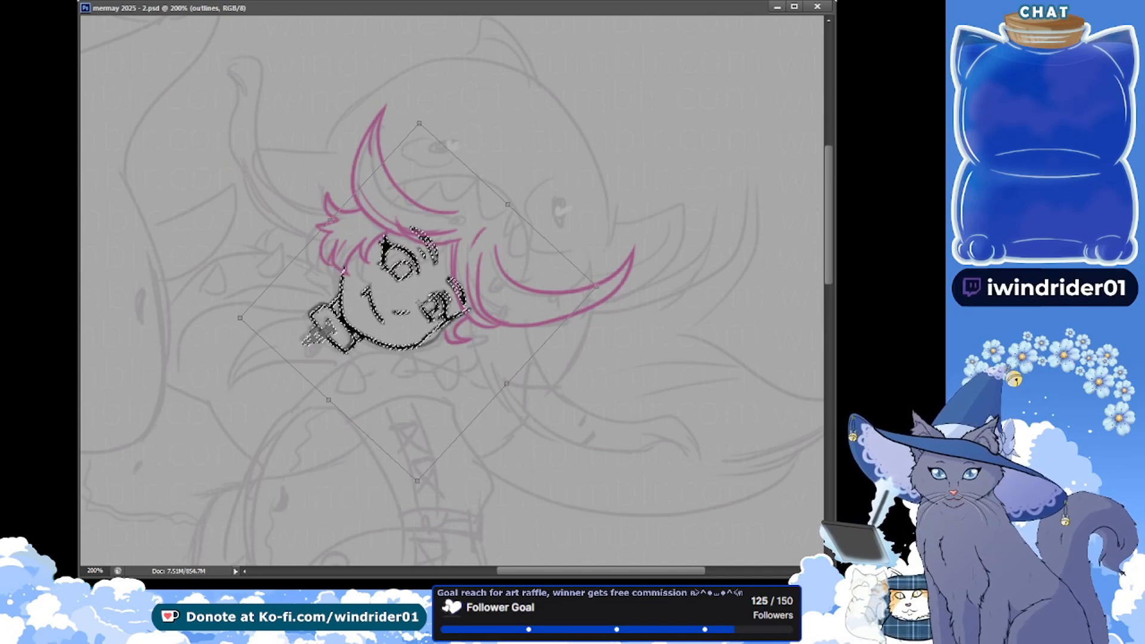
key(Return)
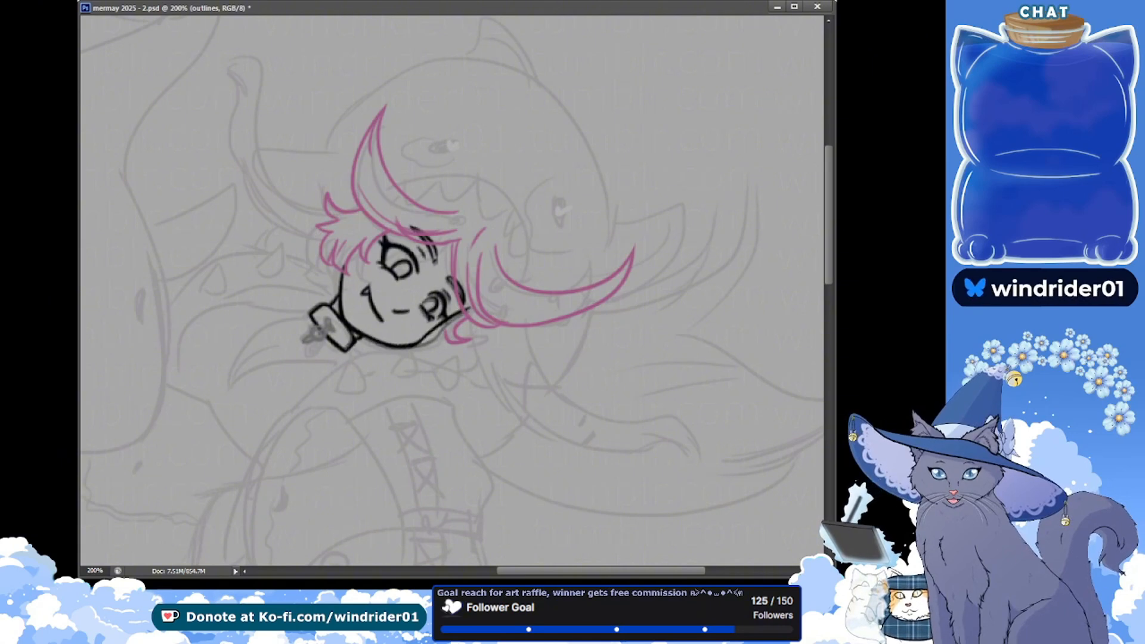
Rotate the face outlines slightly further clockwise, nudge them down and clear the selection
drag(586, 460, 260, 170)
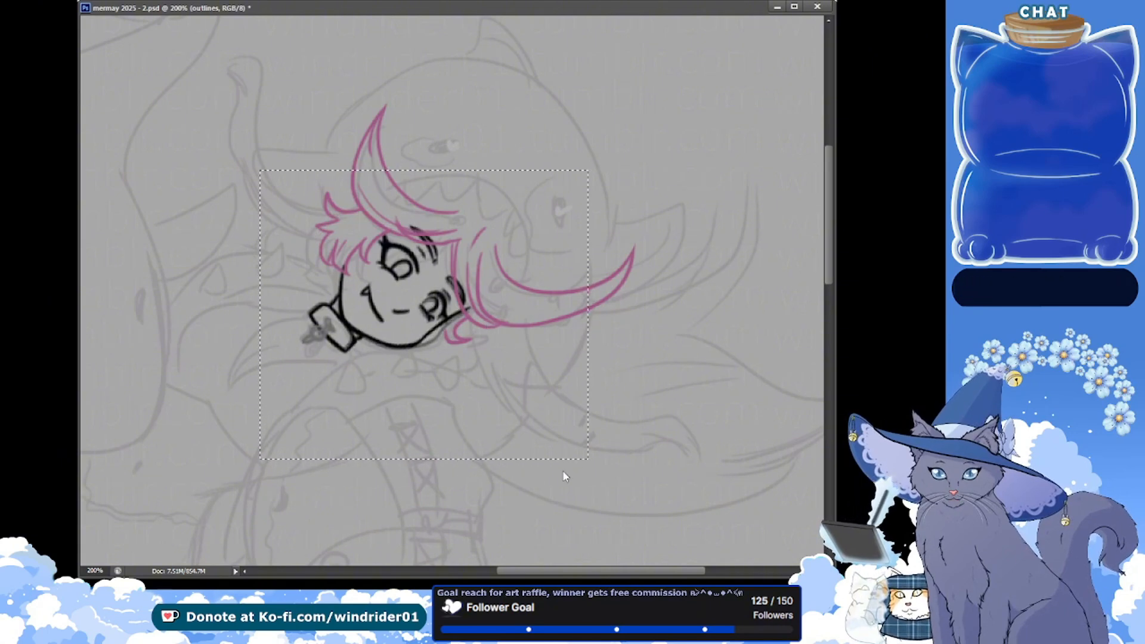
key(ctrl+t)
drag(642, 462, 638, 469)
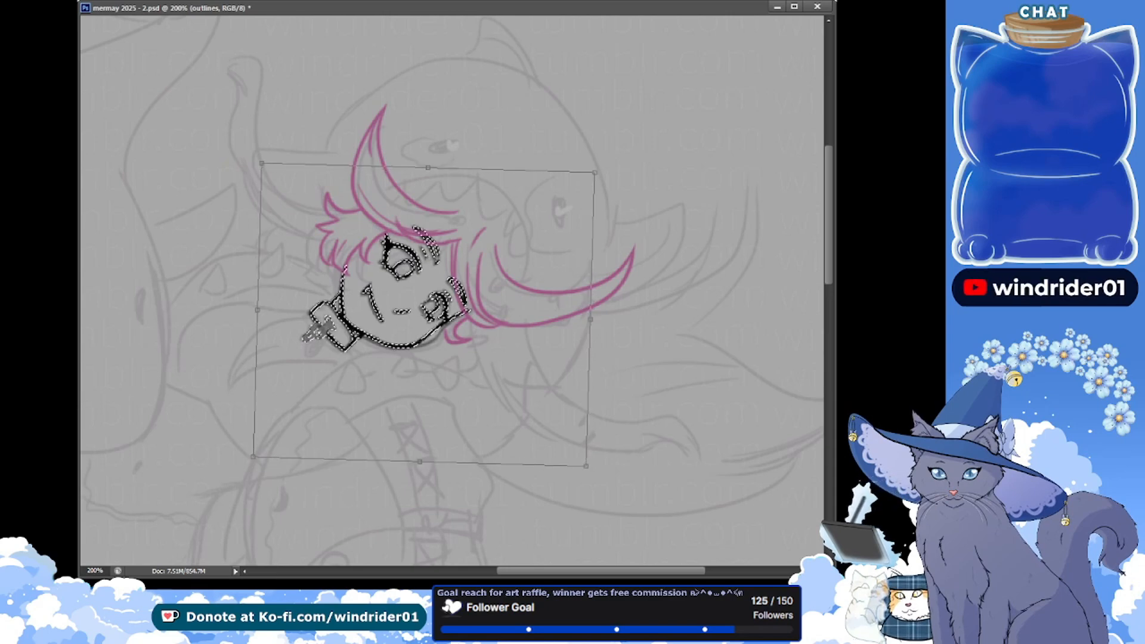
key(Return)
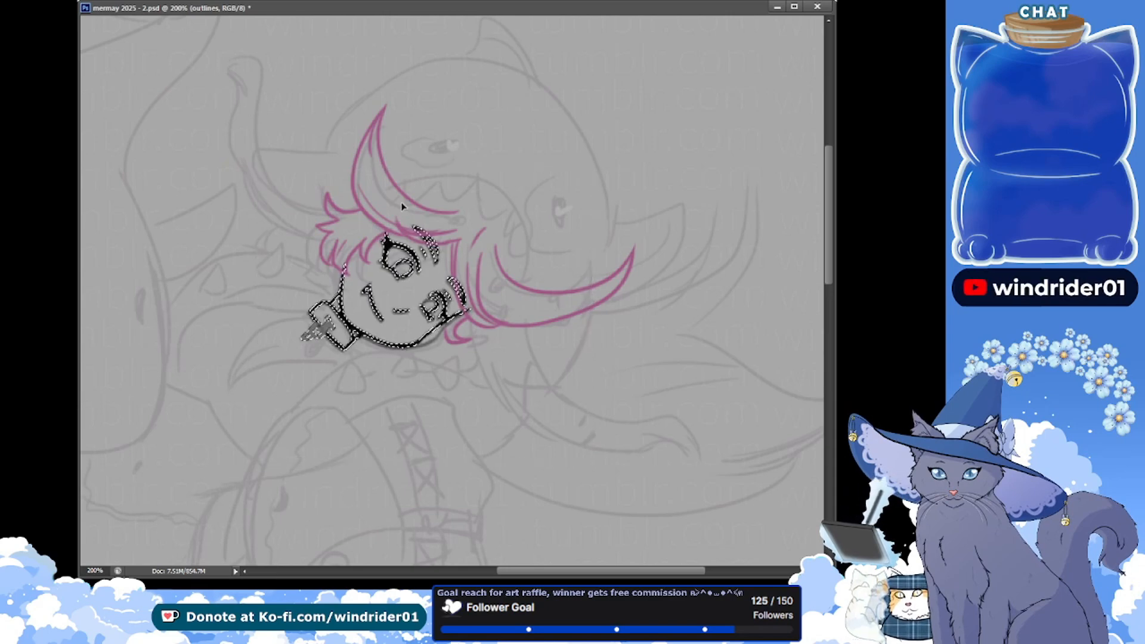
key(Down)
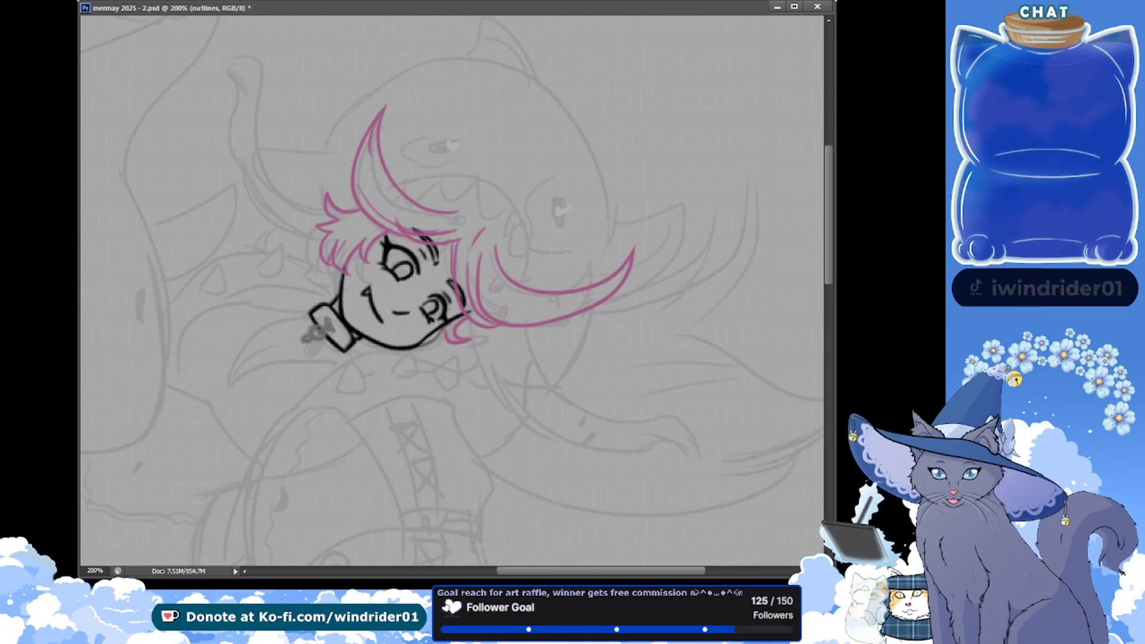
key(ctrl+d)
Nudge the face outlines into alignment, switching the layer opacity between 50% and 100% to compare with the original face
key(0)
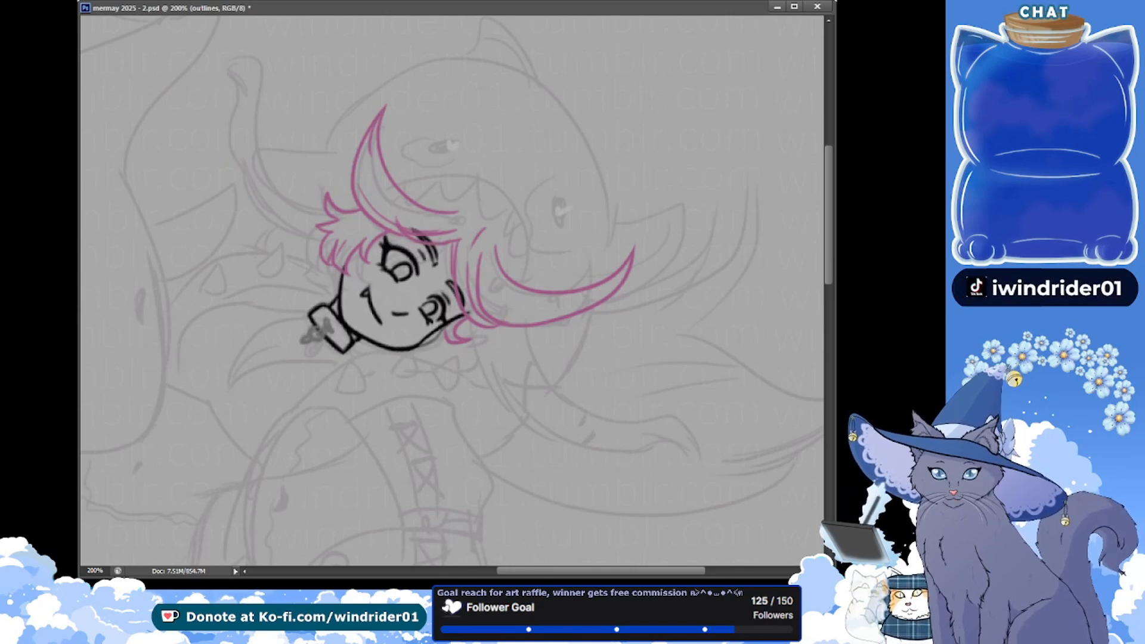
key(Up)
key(Left)
key(Right)
key(Down)
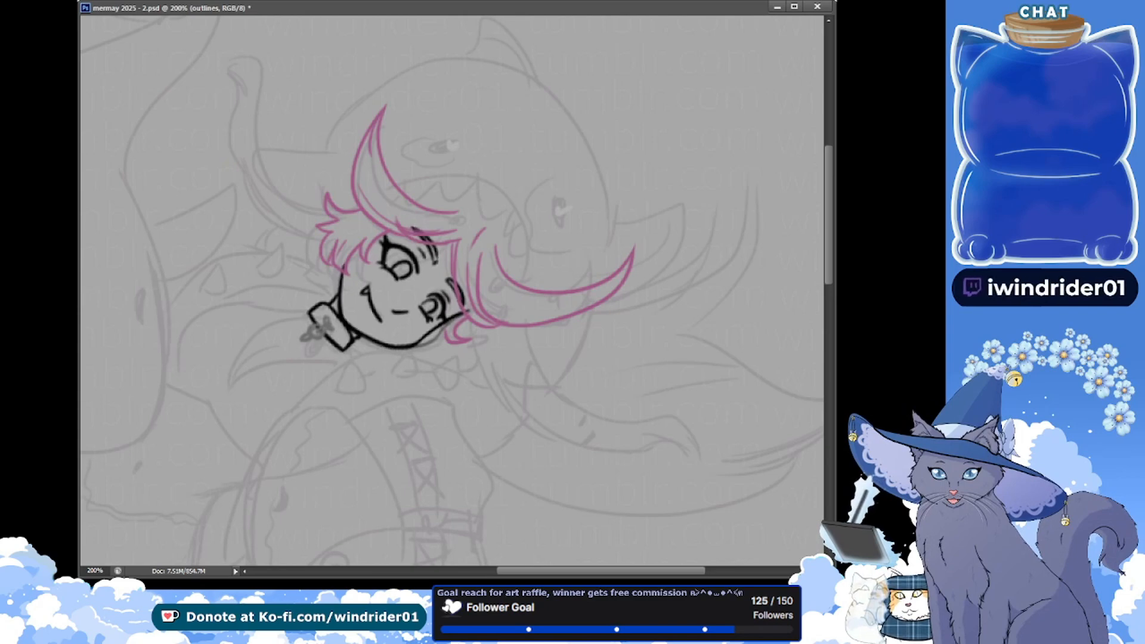
key(Up)
key(5)
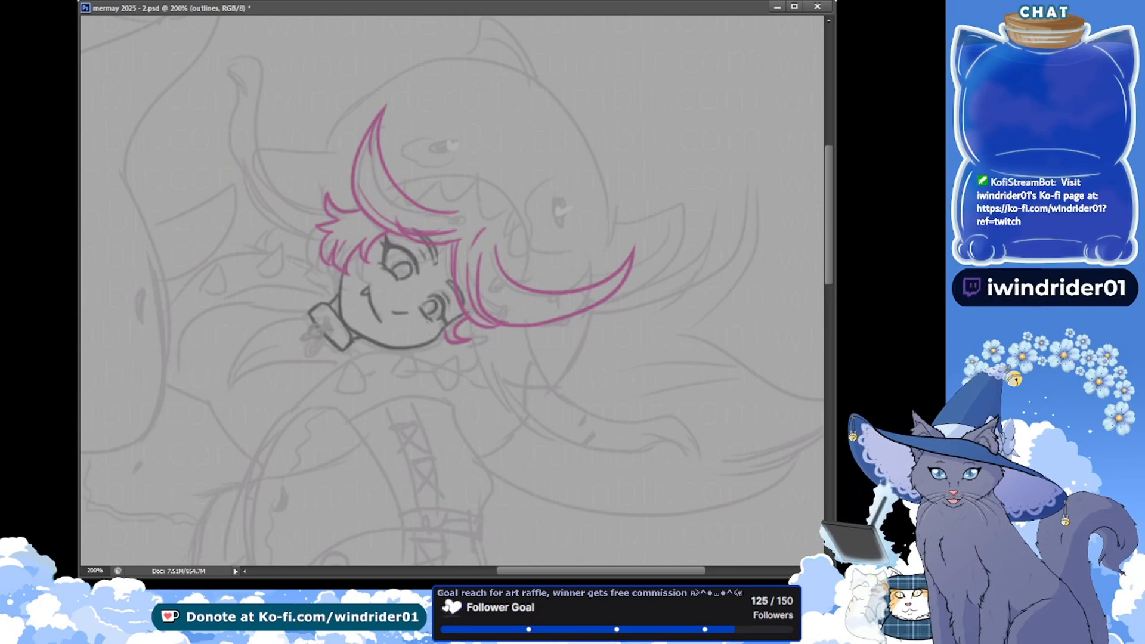
key(0)
key(5)
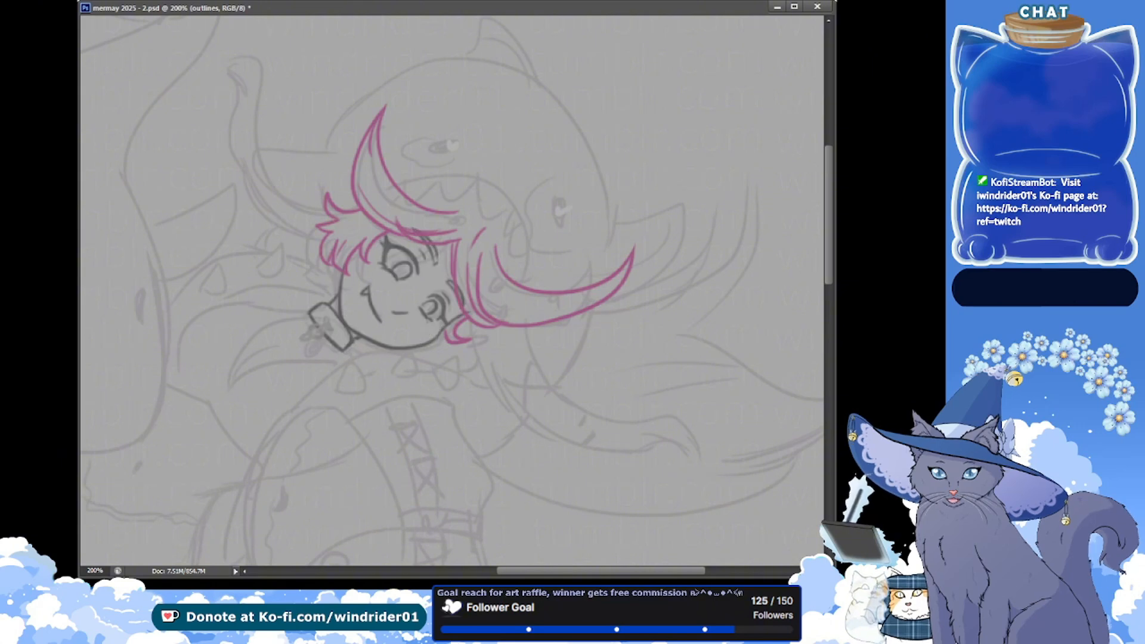
key(0)
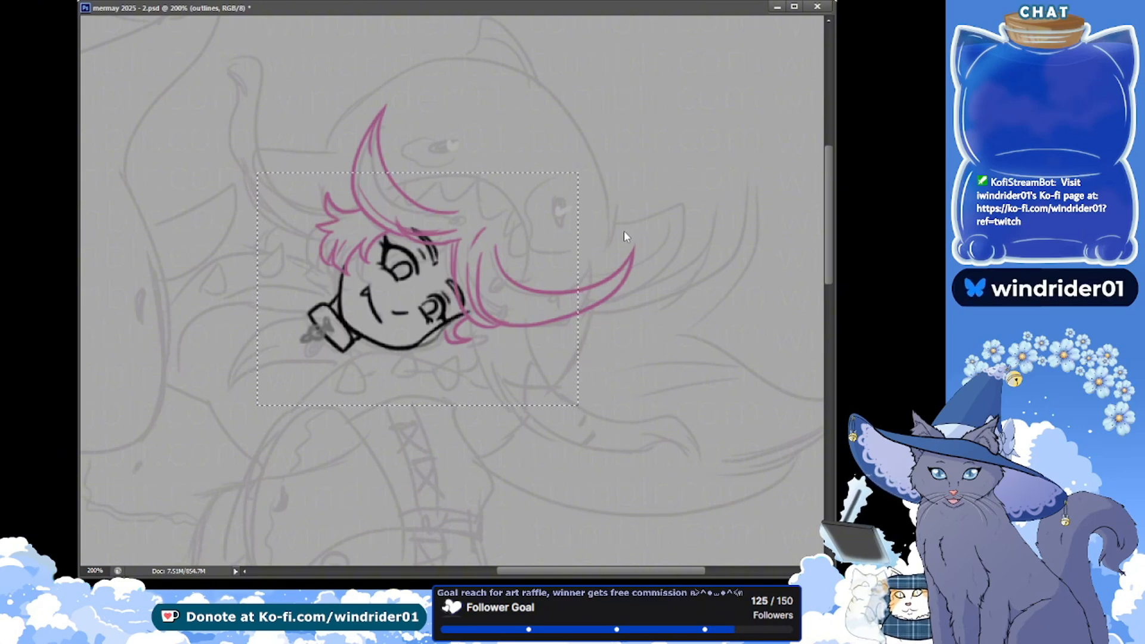
Select the face outlines again, rotate them a tiny amount clockwise and clear the selection
key(ctrl+t)
drag(684, 272, 684, 278)
key(Return)
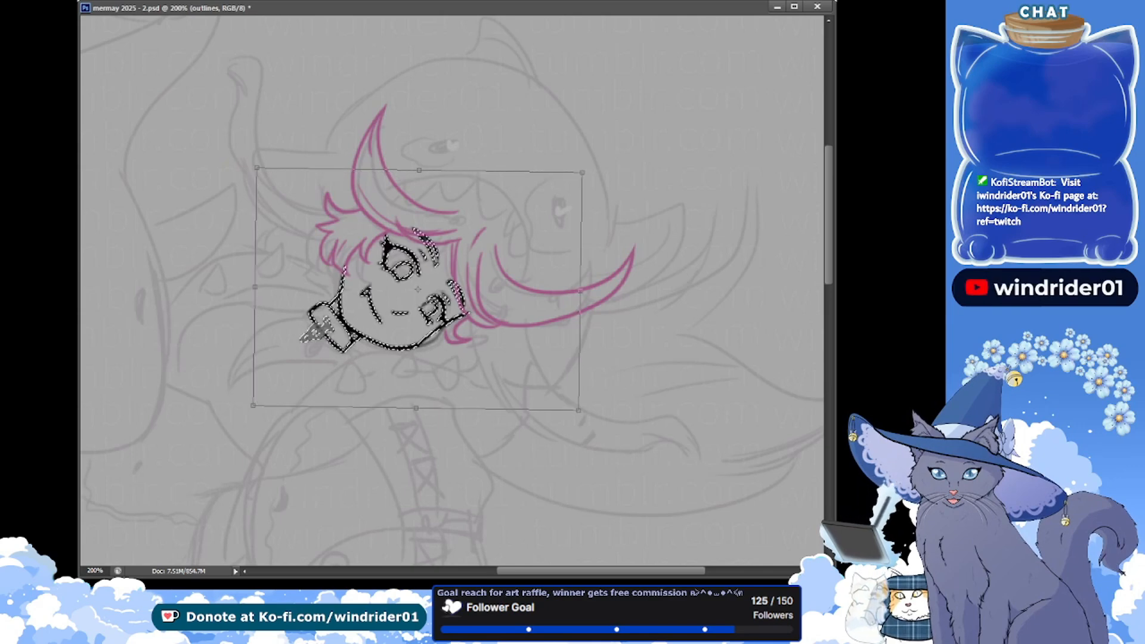
key(Return)
key(ctrl+d)
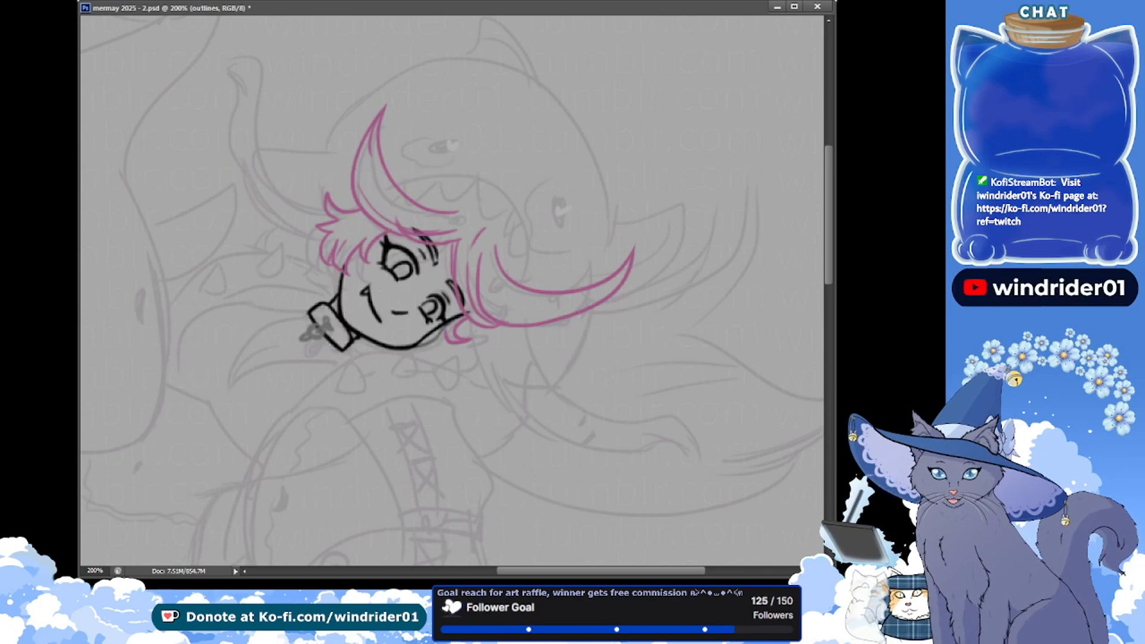
Check the face alignment at 50% opacity, restore full opacity, switch to the outlines copy layer and save the document
key(5)
key(0)
key(ctrl+j)
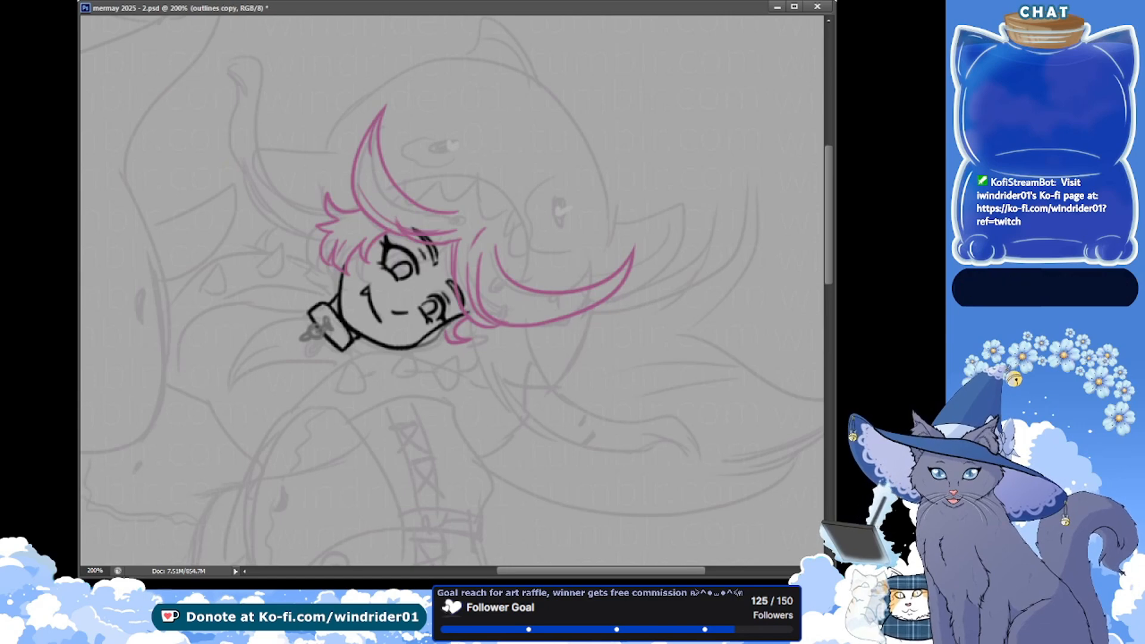
key(ctrl+s)
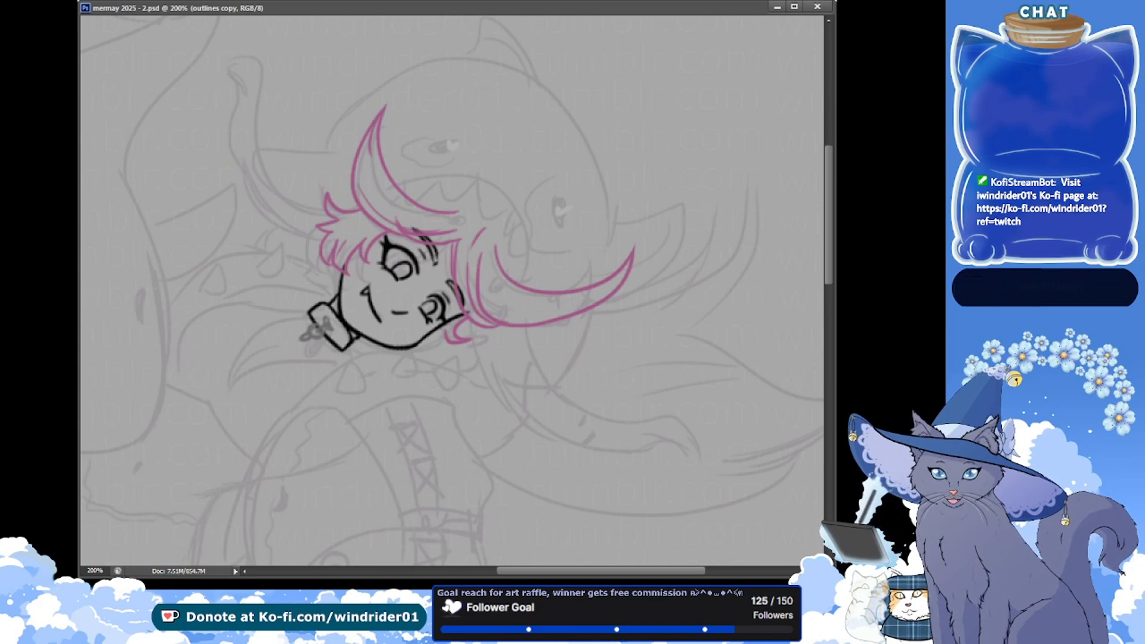
Clean up the girl's jaw line below the lower eye on the outlines layer and save the document
key(alt+bracketright)
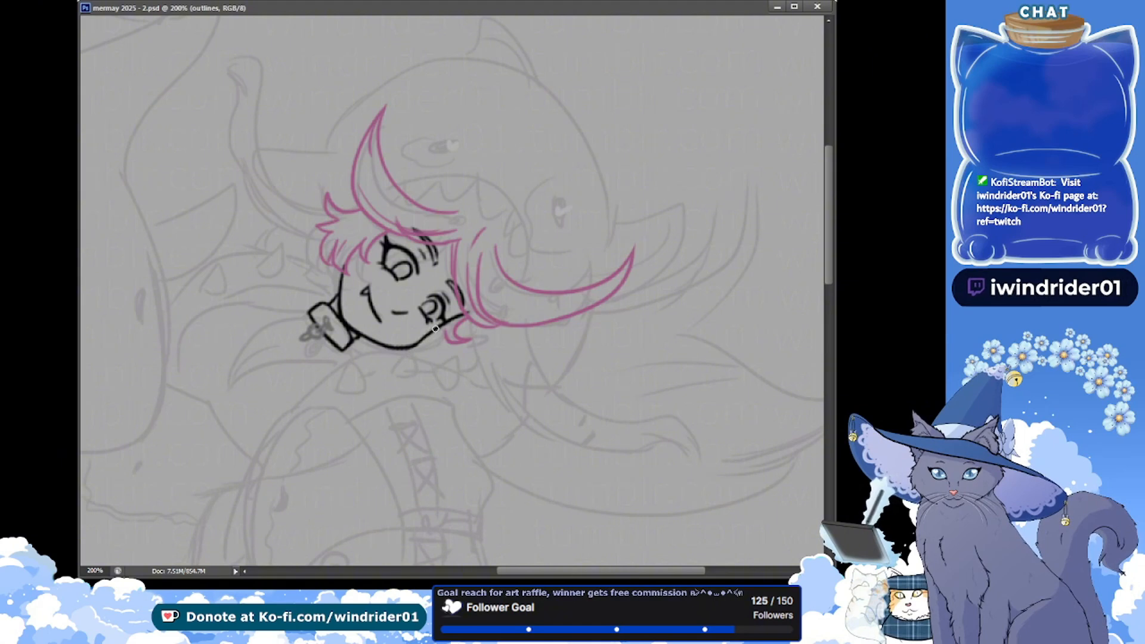
drag(439, 328, 406, 343)
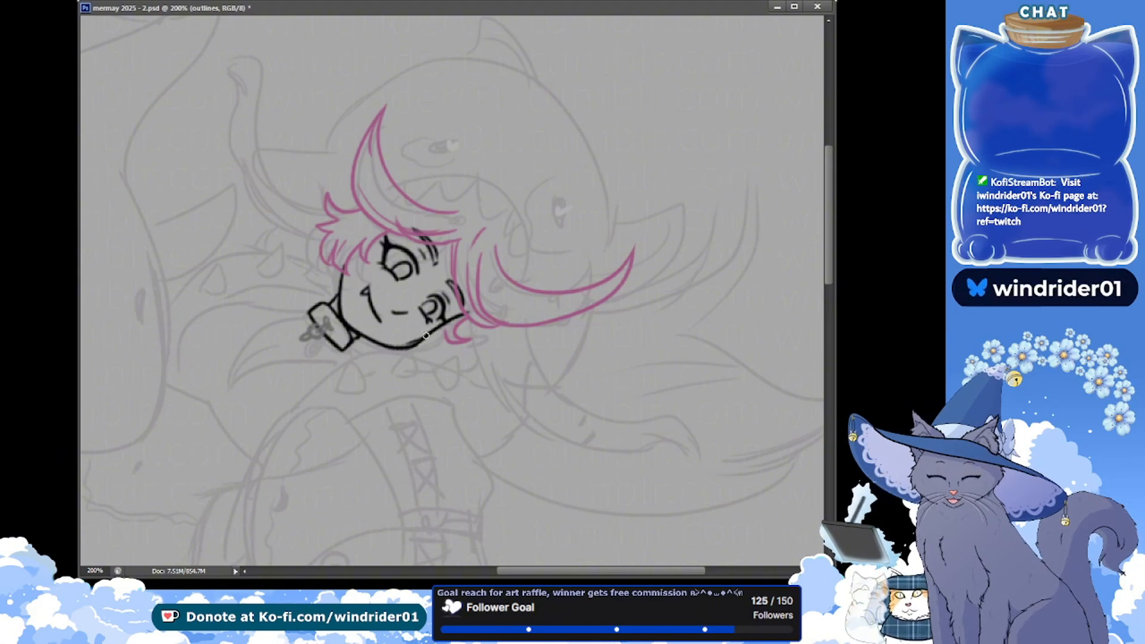
key(ctrl+s)
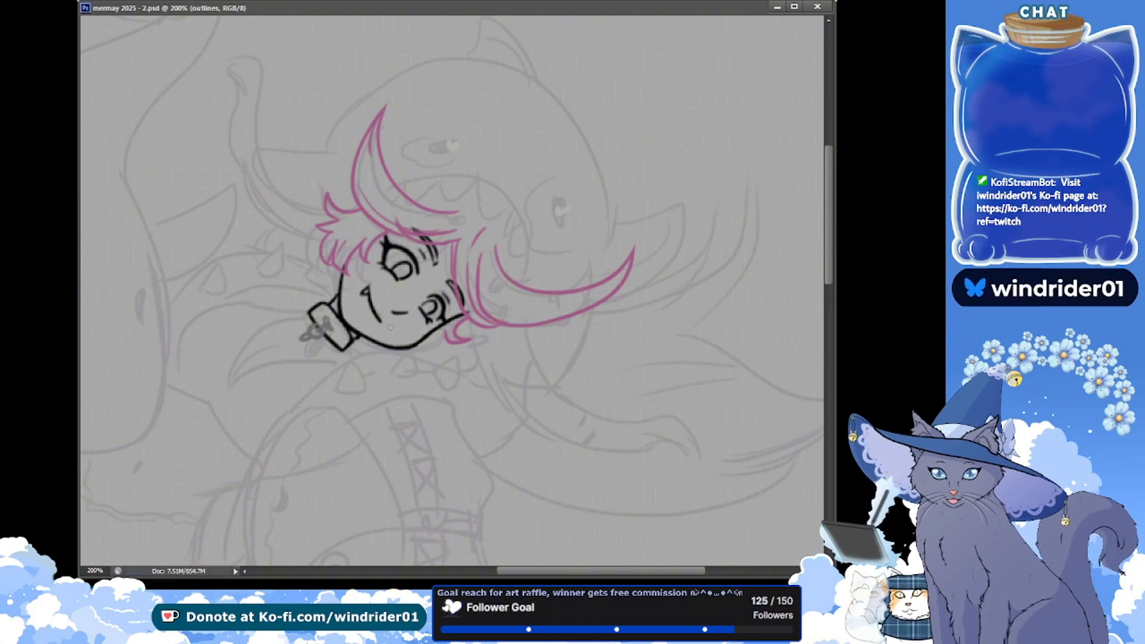
drag(315, 401, 409, 354)
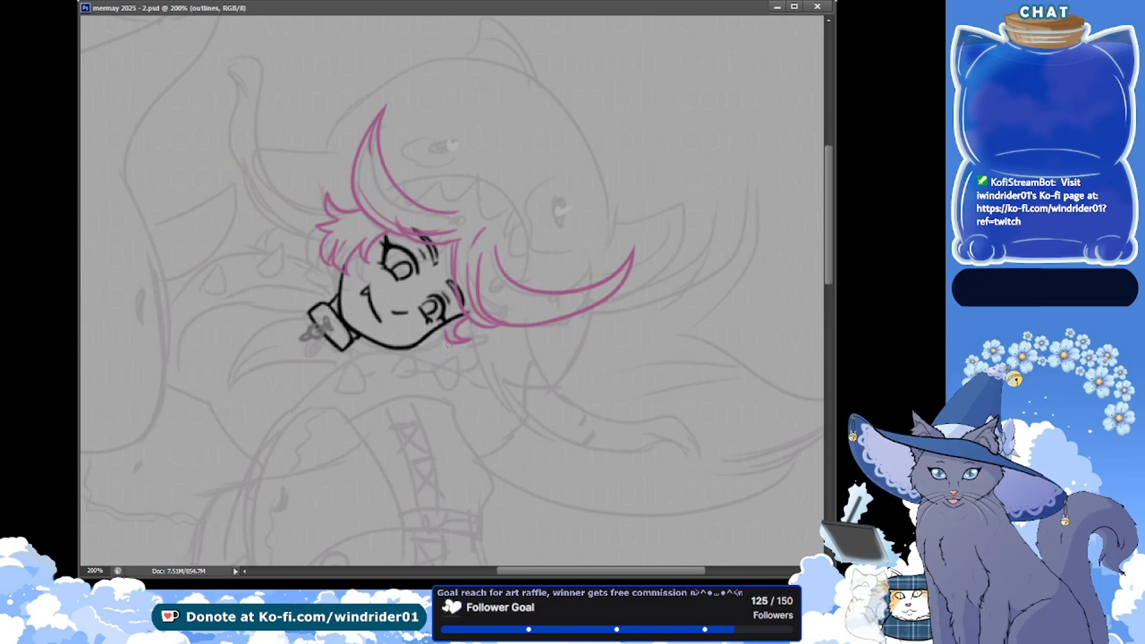
drag(266, 419, 444, 340)
key(ctrl+z)
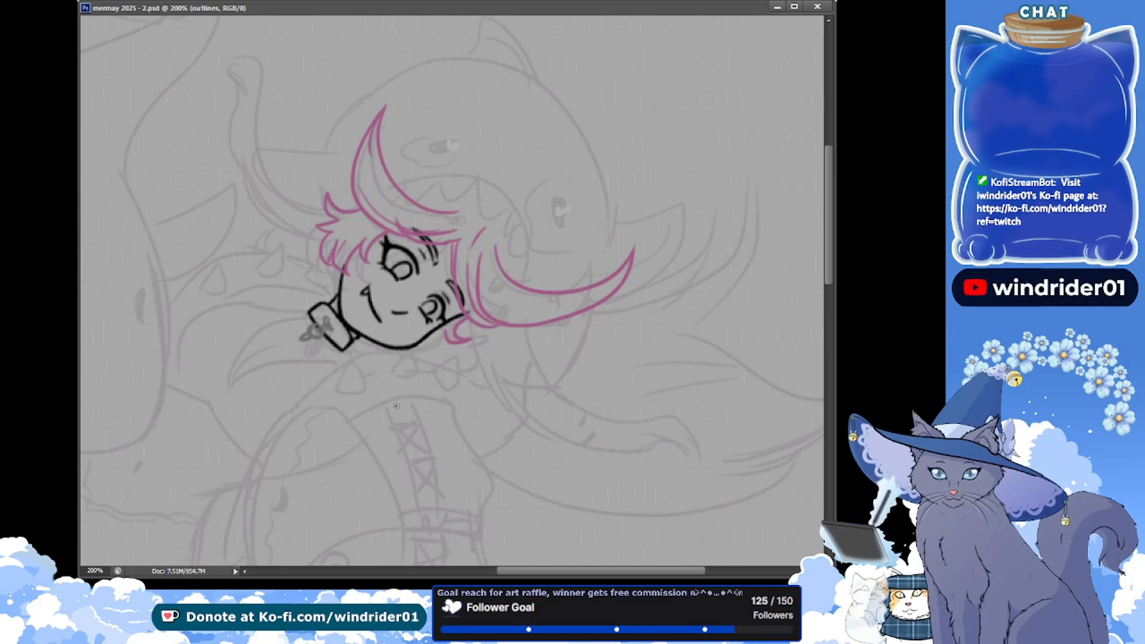
mouse_move(397, 406)
mouse_down()
mouse_move(392, 378)
mouse_move(426, 382)
mouse_up()
key(ctrl+s)
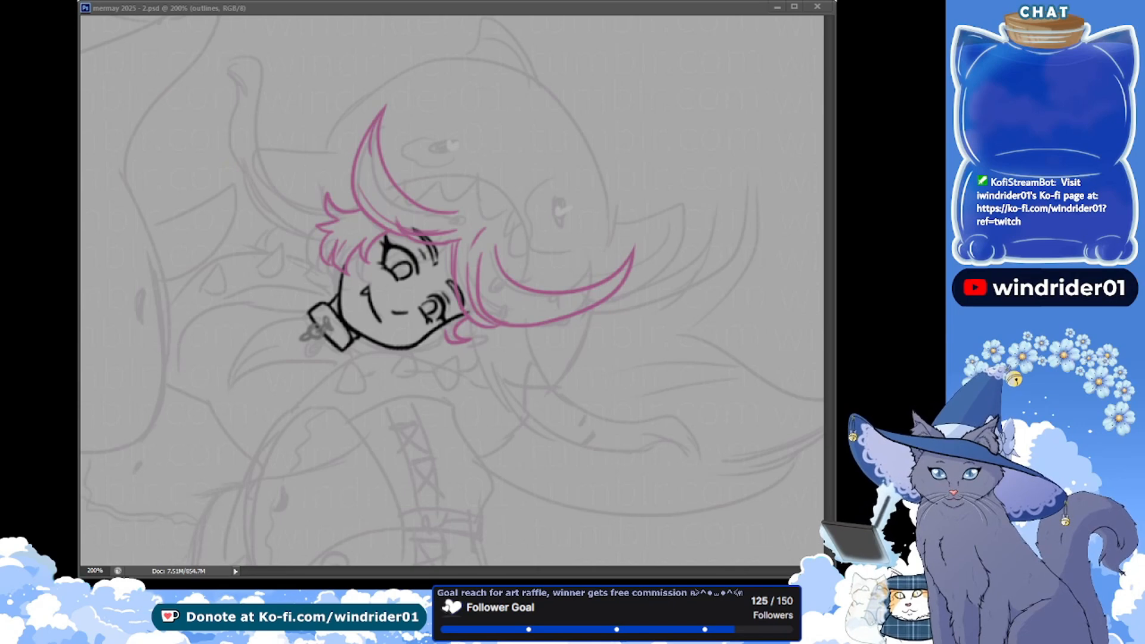
click(233, 9)
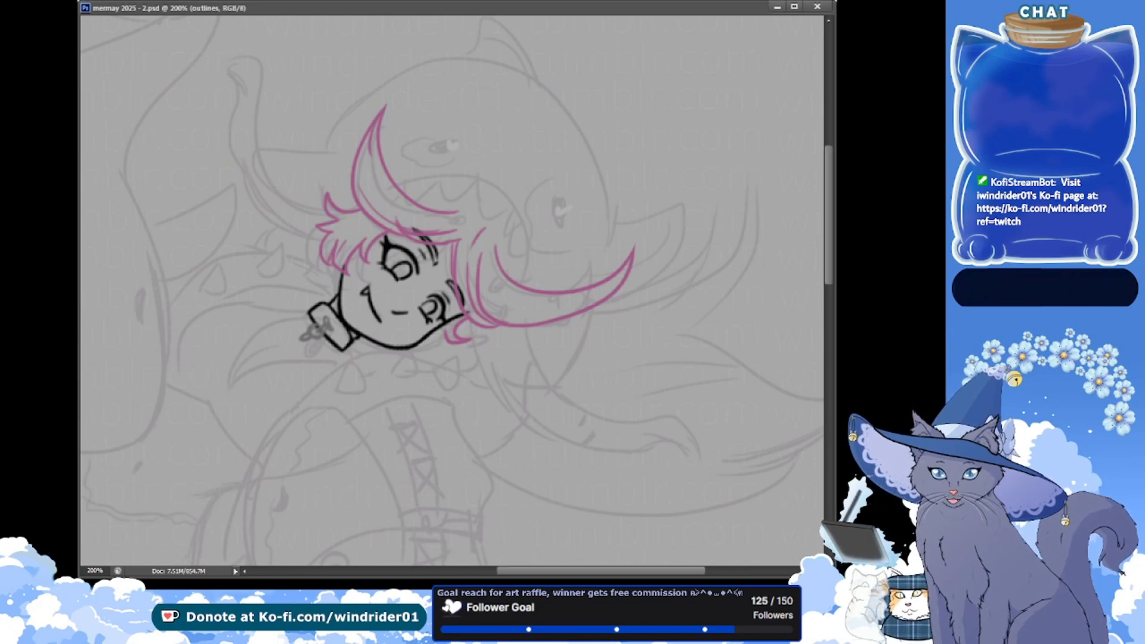
Create a new layer named "hair 2" for the second hair colour and save the document
drag(283, 149, 256, 214)
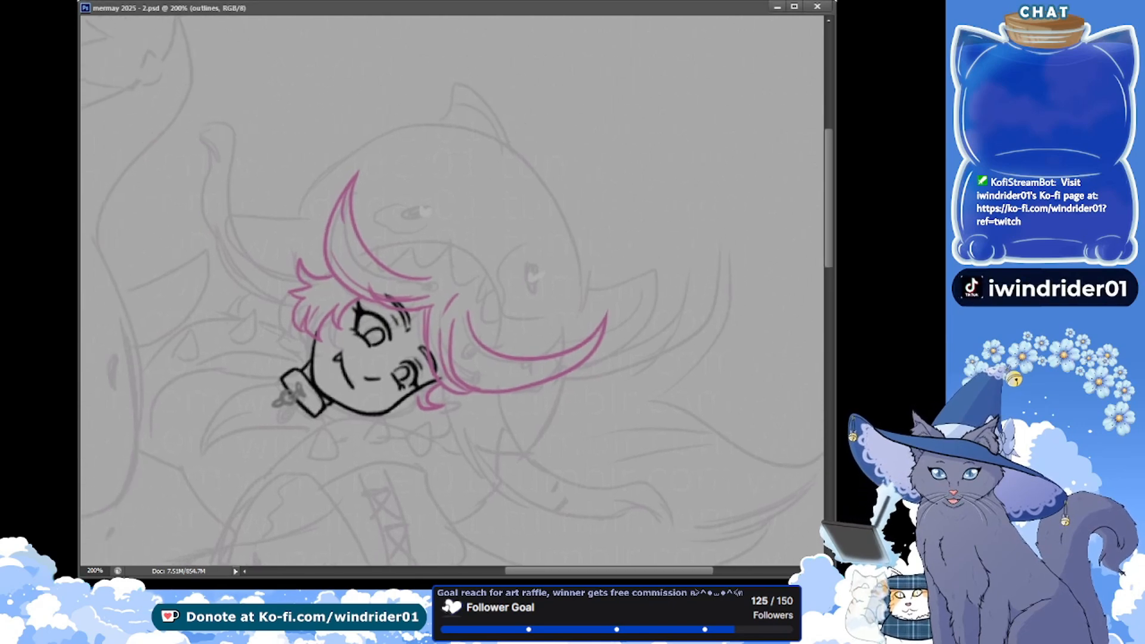
key(ctrl+alt+shift+n)
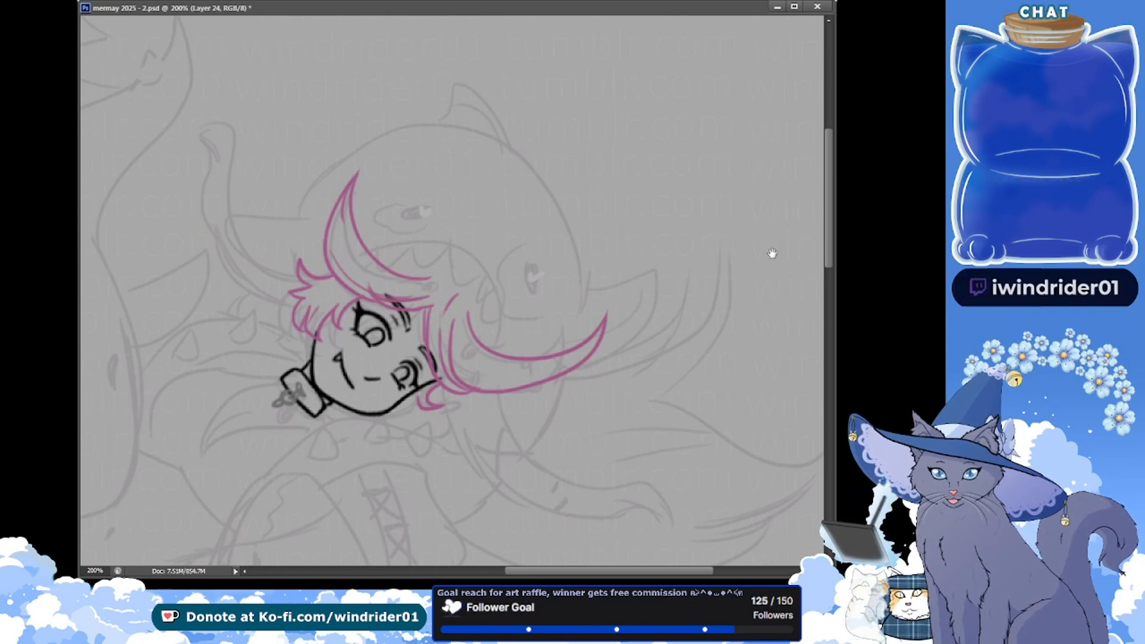
text(hair 2)
key(Return)
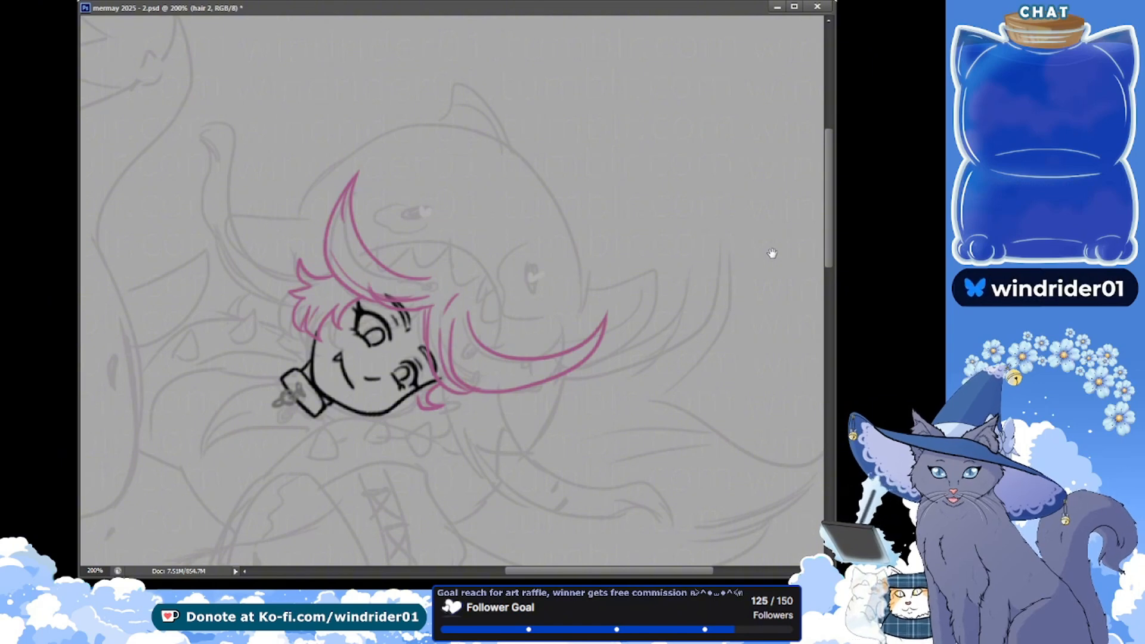
drag(115, 155, 114, 168)
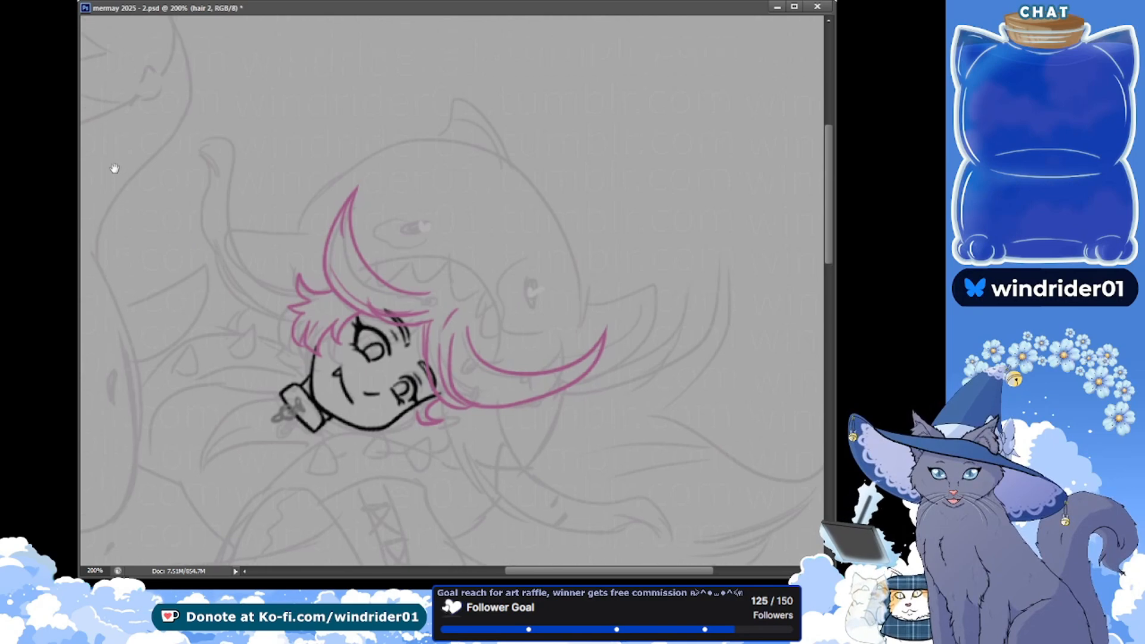
key(ctrl+s)
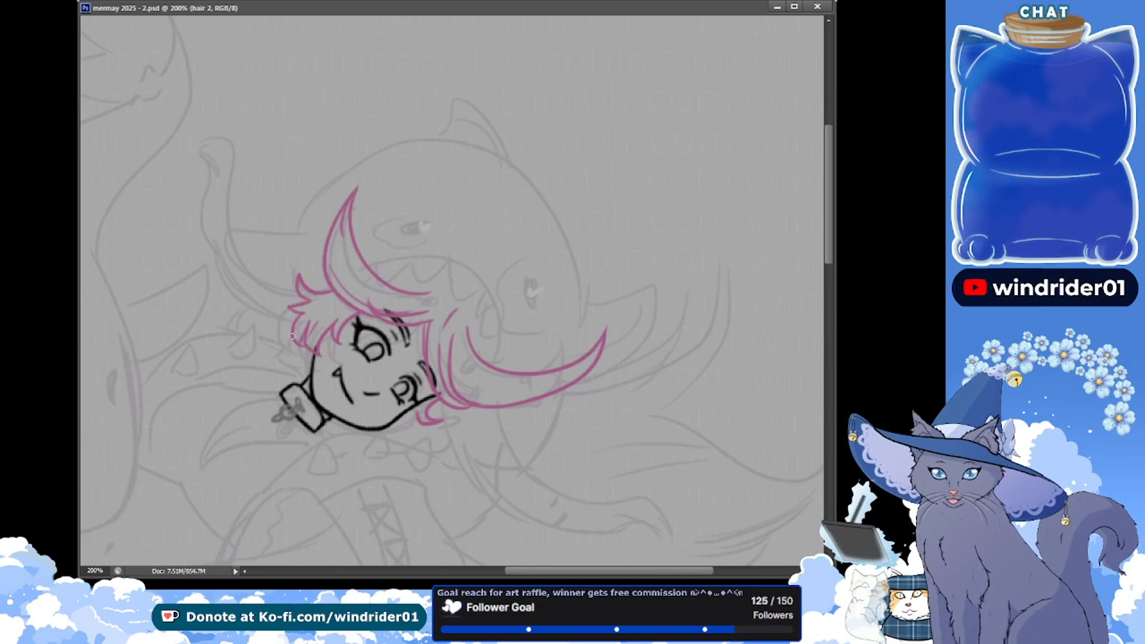
drag(214, 264, 174, 178)
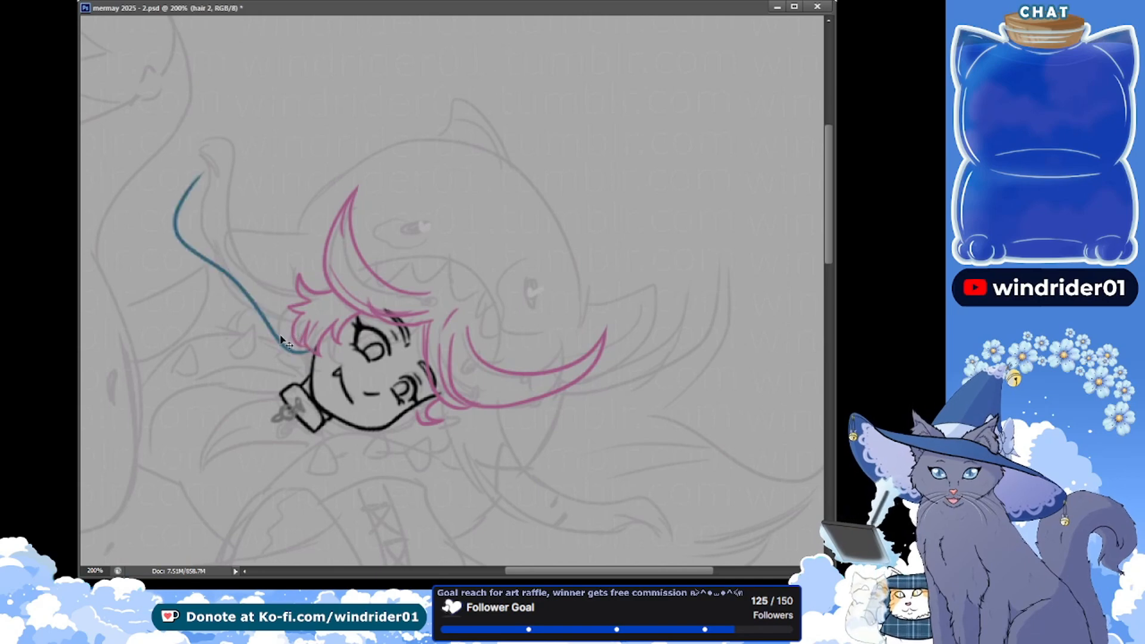
key(ctrl+z)
mouse_move(309, 351)
mouse_down()
mouse_move(181, 161)
mouse_move(201, 161)
mouse_move(327, 356)
mouse_up()
key(ctrl+z)
key(ctrl+z)
mouse_move(189, 153)
mouse_down()
mouse_move(232, 287)
mouse_move(312, 354)
mouse_move(295, 366)
mouse_move(310, 367)
mouse_up()
key(ctrl+z)
key(ctrl+z)
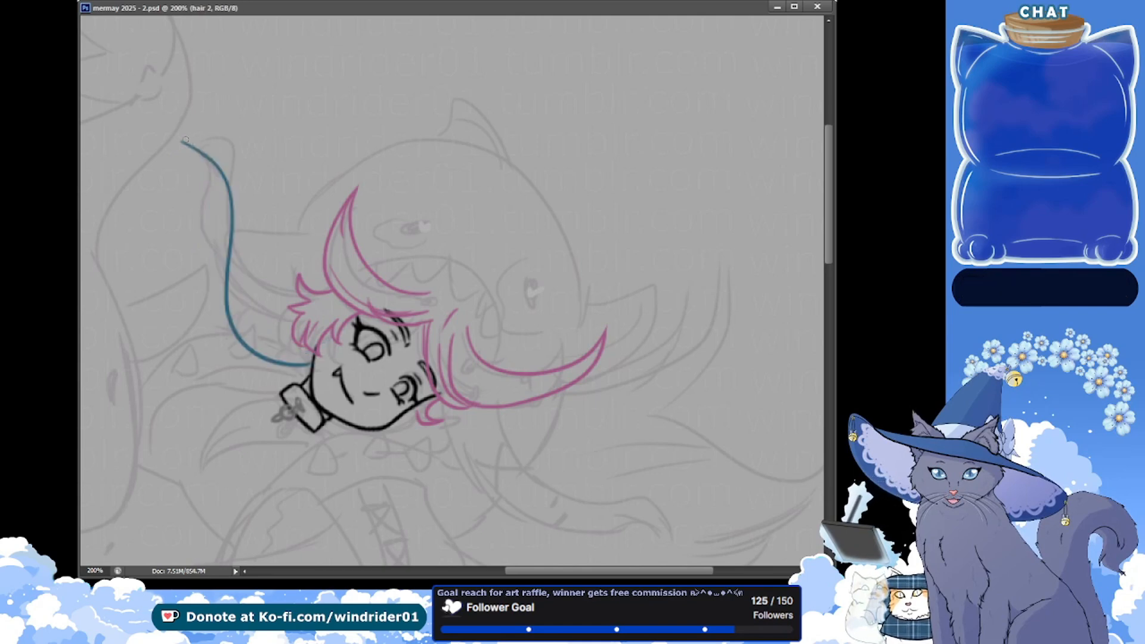
key(ctrl+z)
drag(183, 131, 318, 341)
key(ctrl+z)
mouse_move(192, 134)
mouse_down()
mouse_move(222, 235)
mouse_move(308, 348)
mouse_up()
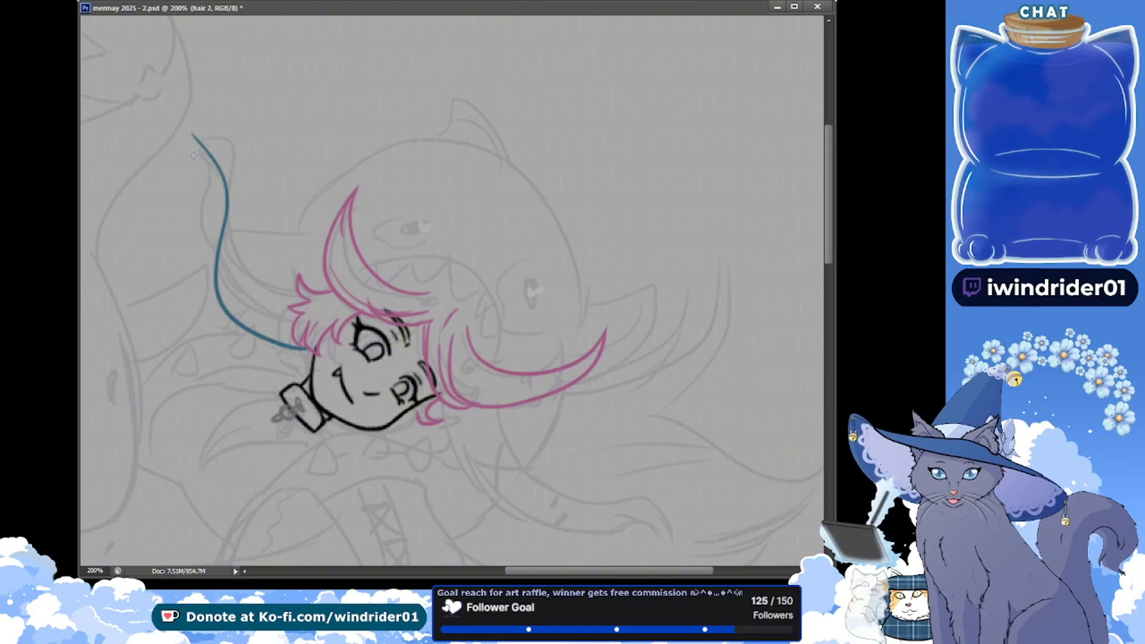
key(ctrl+z)
Draw the long outer edge of the blue hair strand from the girl's cheek up to a raised, forked tip
mouse_move(191, 138)
mouse_down()
mouse_move(205, 269)
mouse_move(333, 350)
mouse_up()
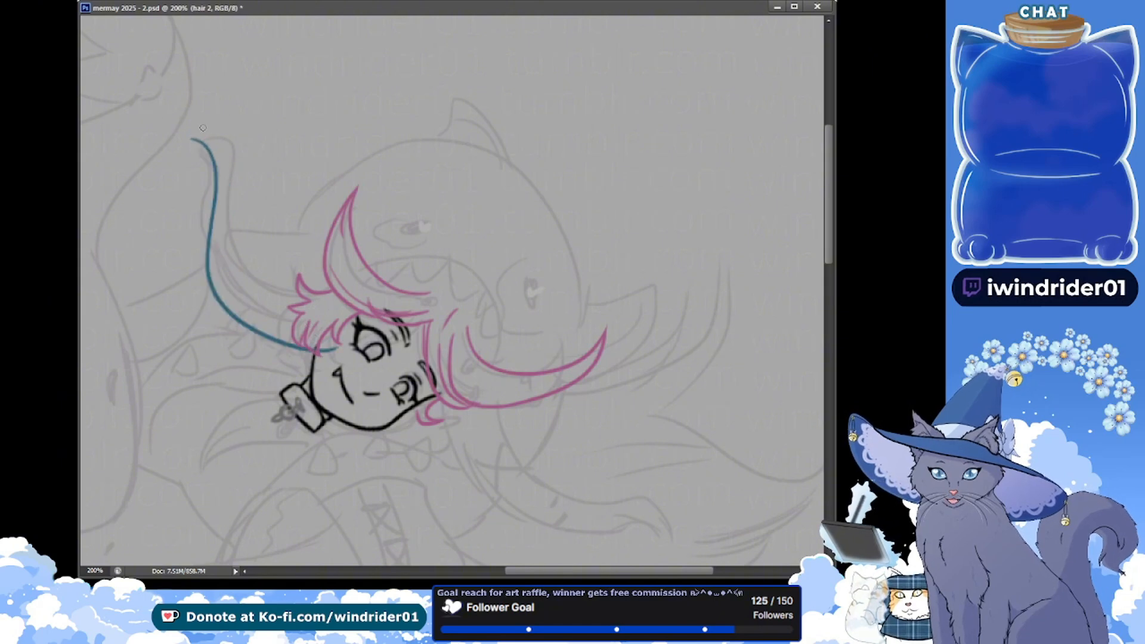
drag(188, 139, 219, 153)
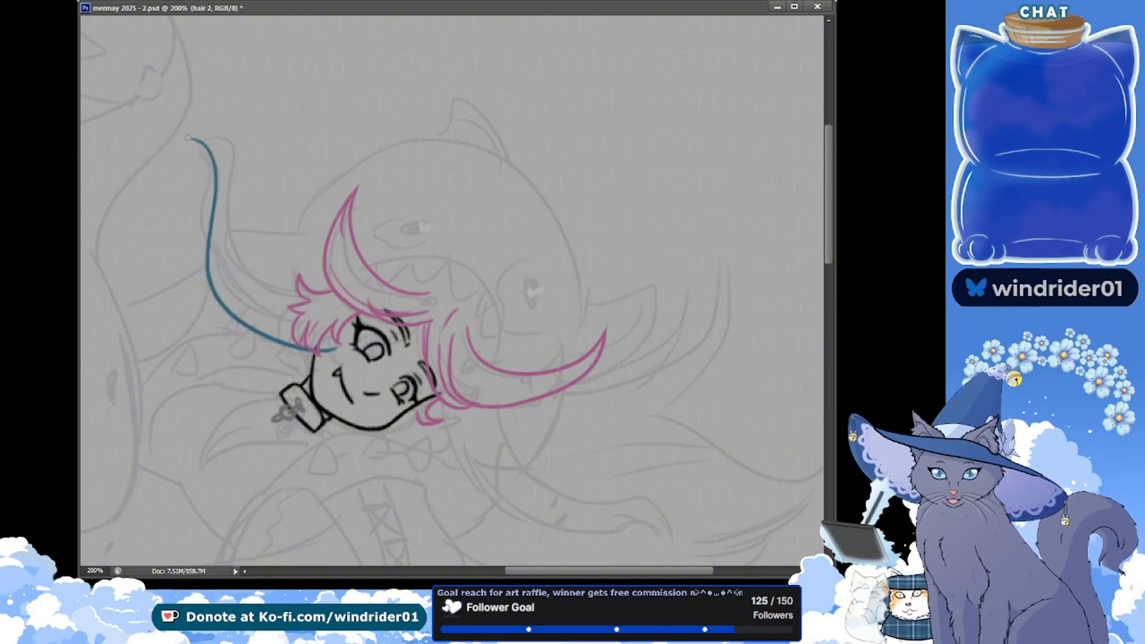
drag(207, 125, 238, 168)
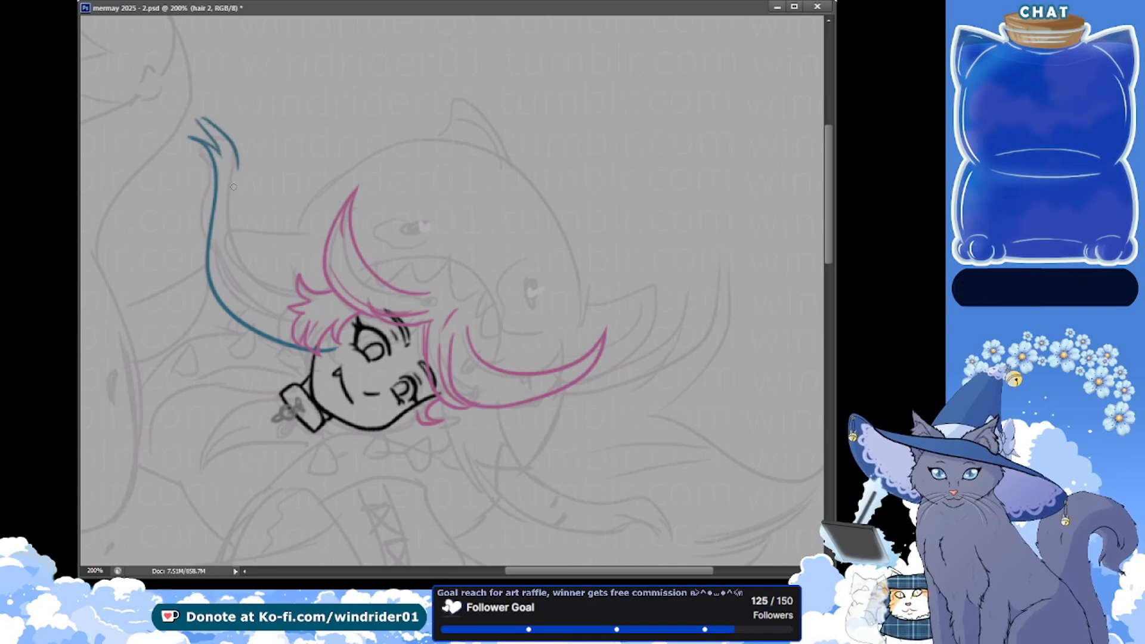
mouse_move(196, 119)
mouse_down()
mouse_move(234, 177)
mouse_move(253, 287)
mouse_up()
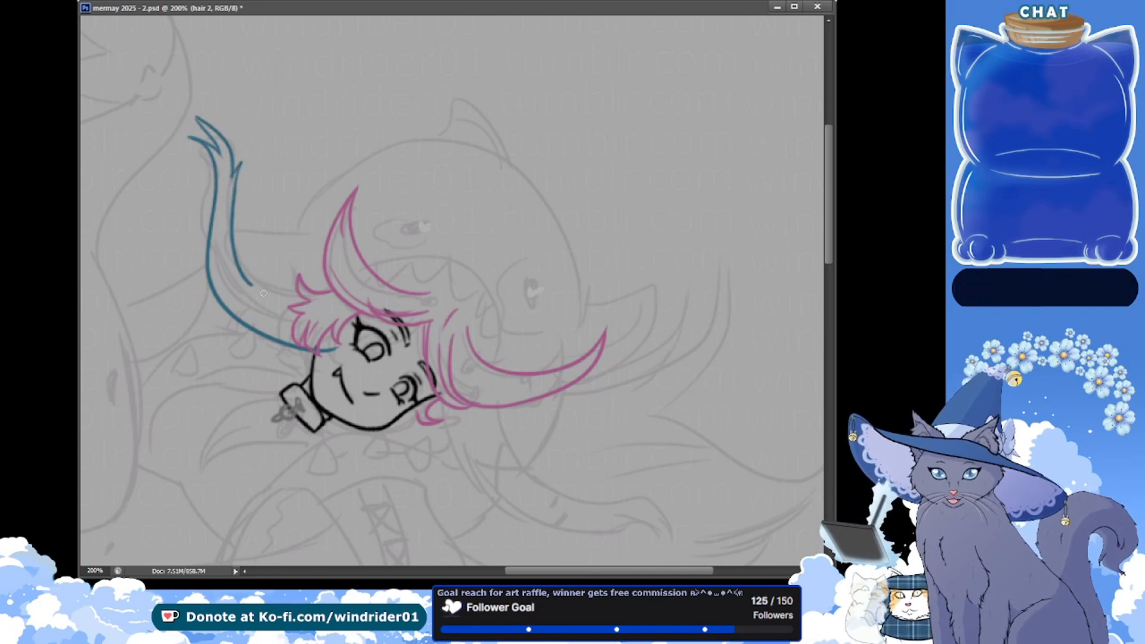
Draw the inner edge of the raised blue strand with a pointed side lock joining the pink fringe, and save the document
key(ctrl+z)
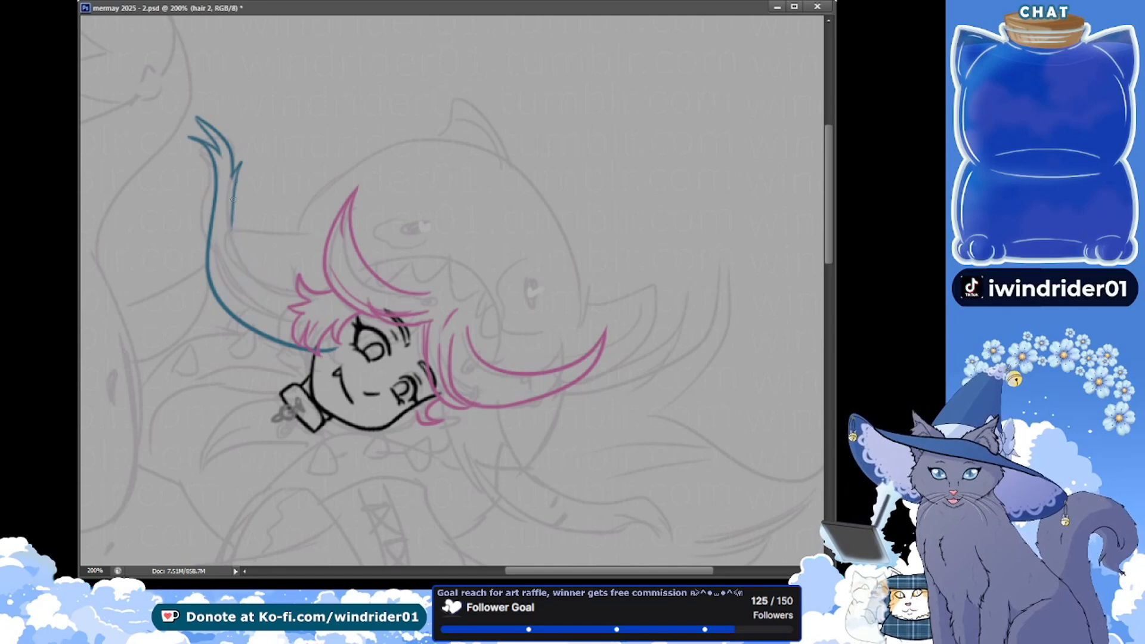
drag(232, 200, 279, 283)
key(ctrl+z)
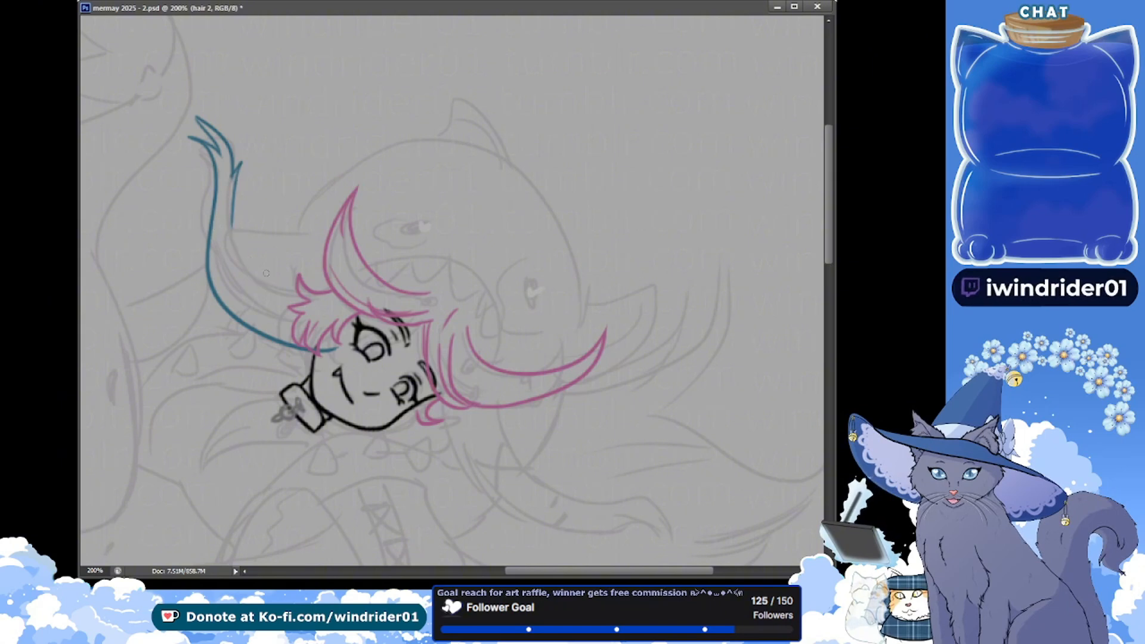
drag(244, 210, 292, 289)
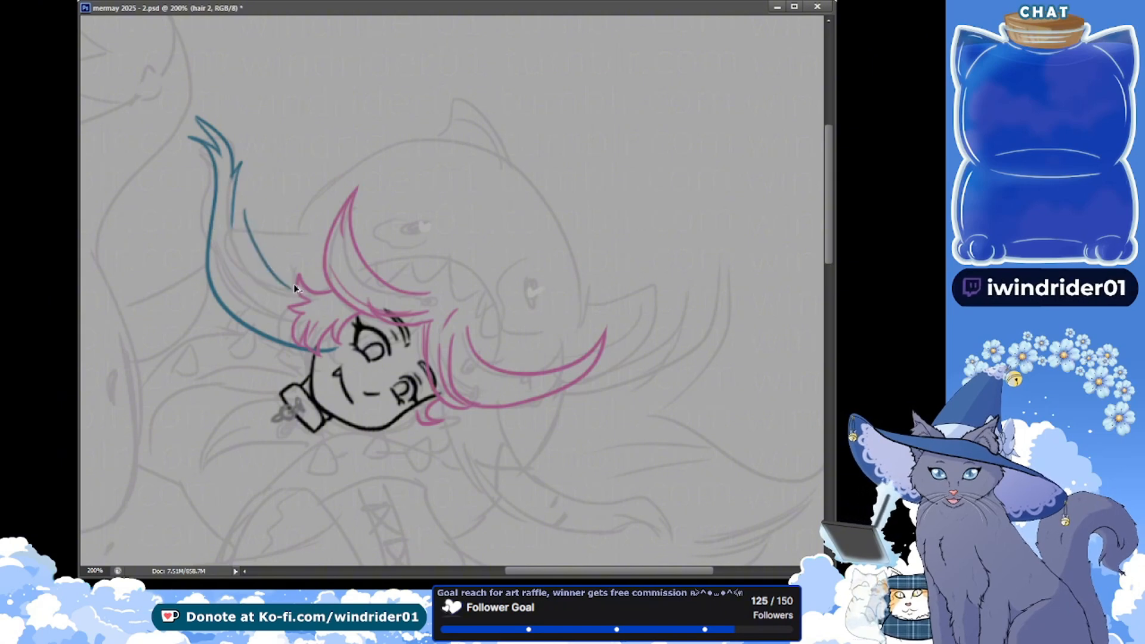
mouse_move(261, 210)
mouse_down()
mouse_move(293, 289)
mouse_move(249, 204)
mouse_move(234, 267)
mouse_up()
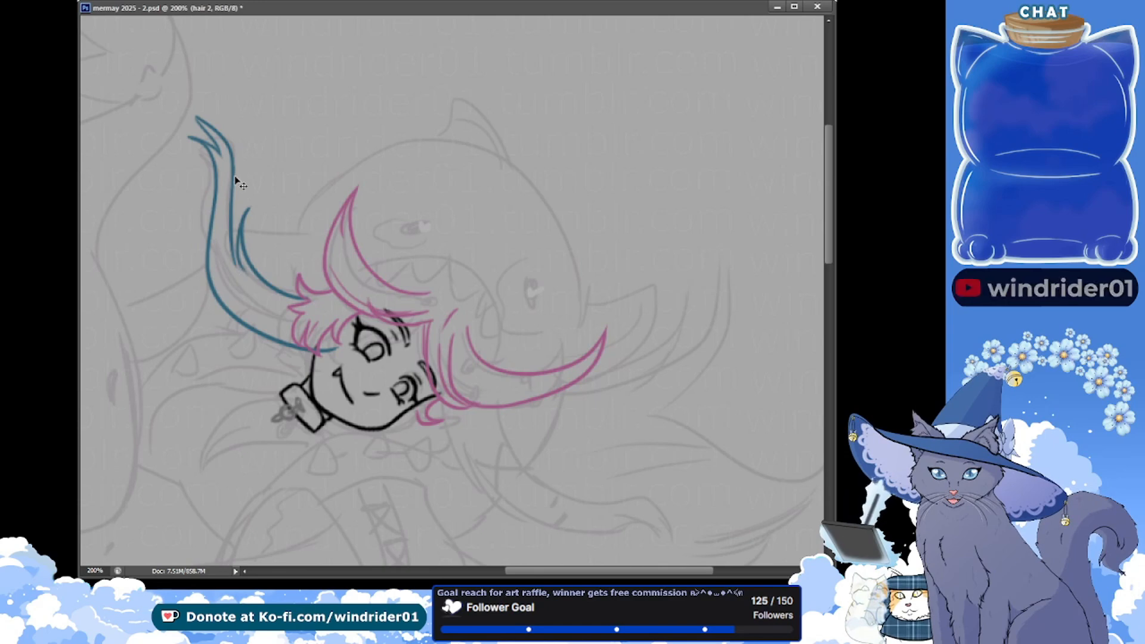
key(ctrl+z)
drag(234, 168, 242, 268)
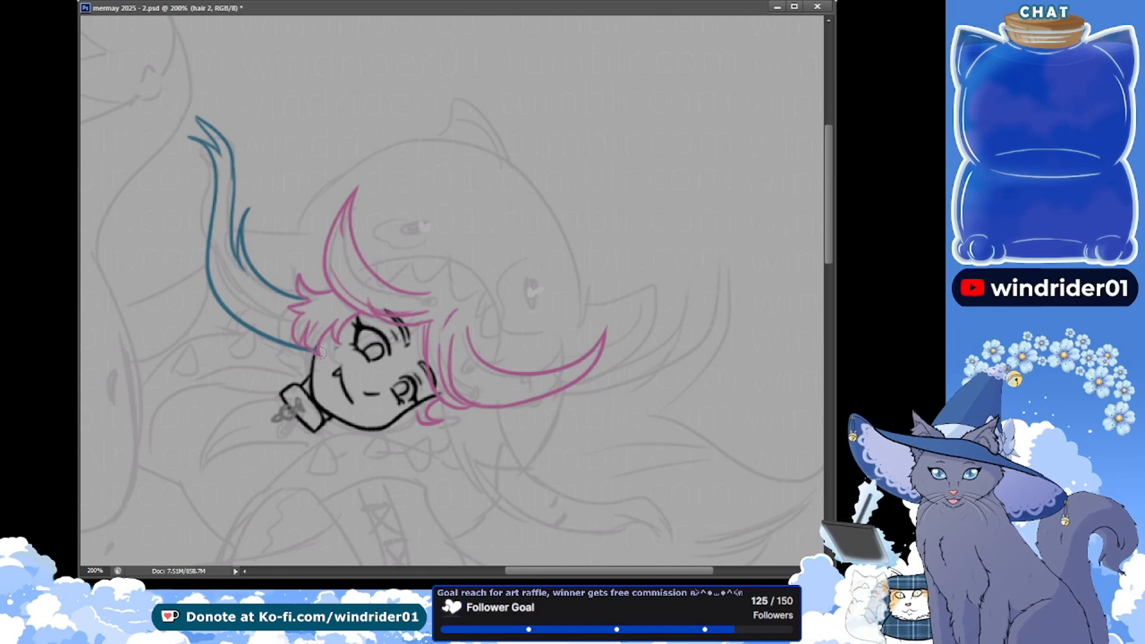
key(ctrl+s)
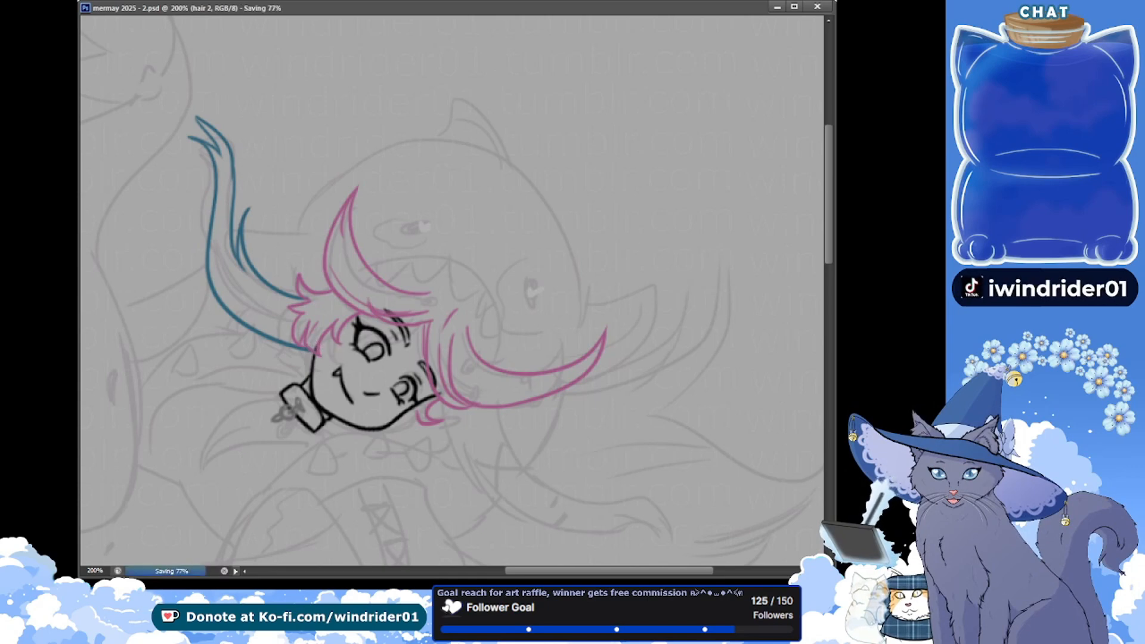
Trim the pointed tips of the raised blue strand on the hair 2 layer and save the document
click(789, 265)
key(ctrl+s)
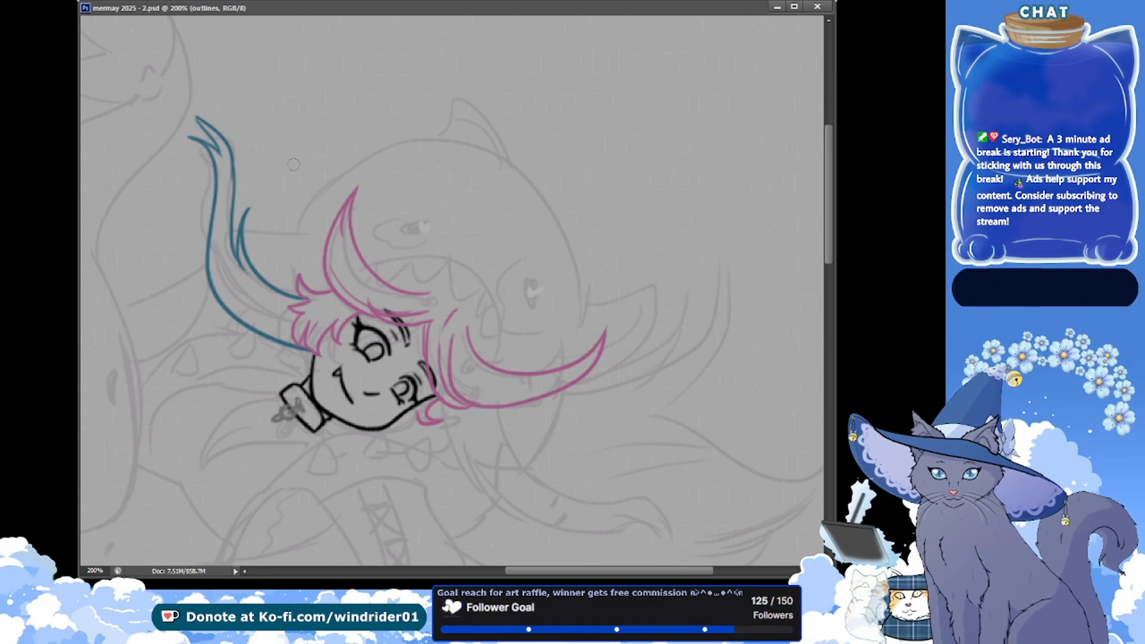
drag(248, 207, 254, 205)
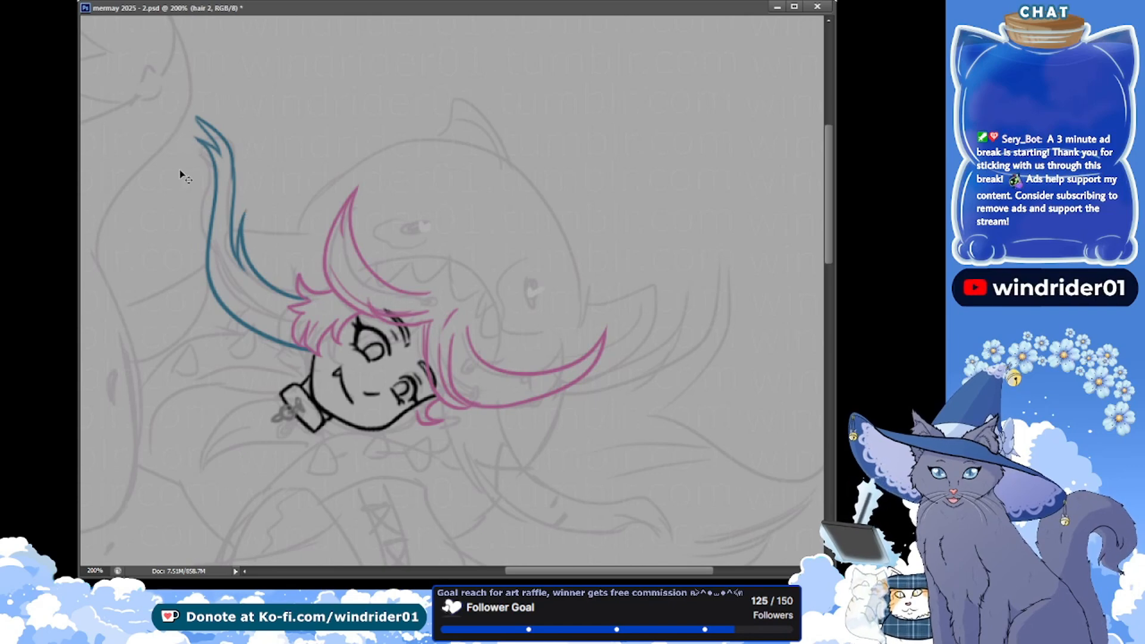
key(ctrl+s)
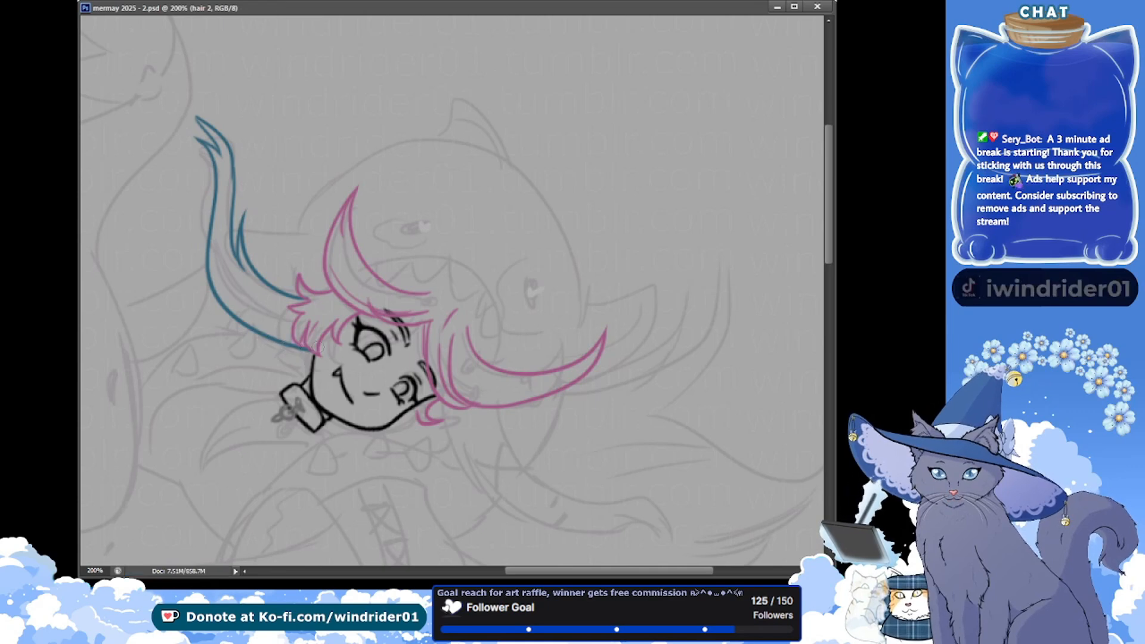
Redraw the base of the blue strand near the cheek with a small flyaway lock and save the document
mouse_move(308, 352)
mouse_down()
mouse_move(241, 339)
mouse_move(314, 350)
mouse_move(258, 336)
mouse_move(283, 341)
mouse_up()
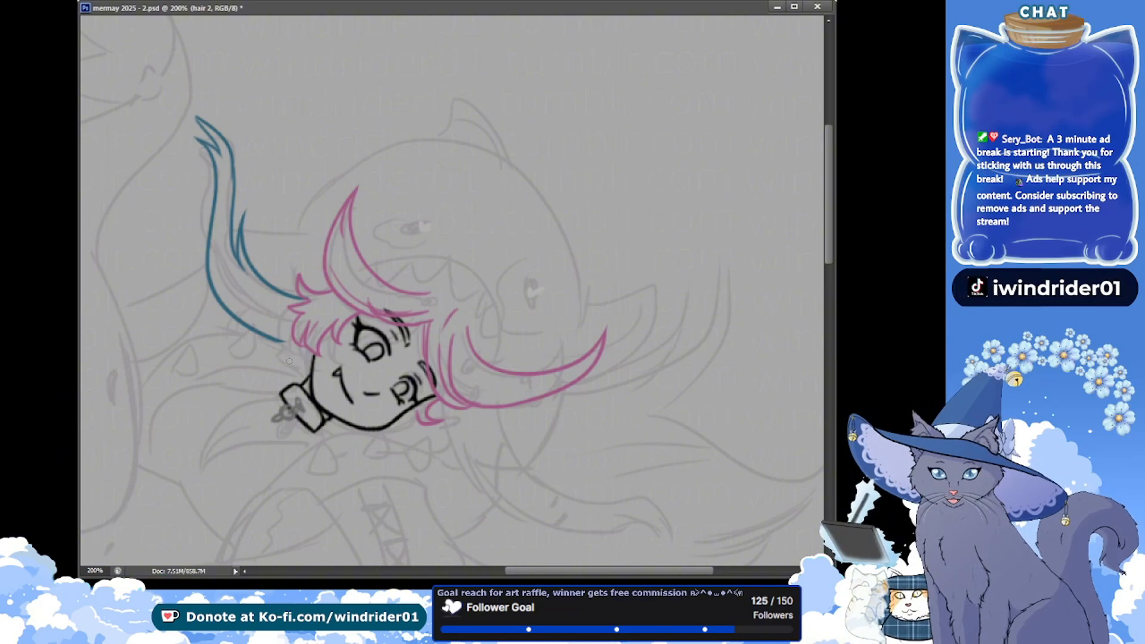
key(ctrl+z)
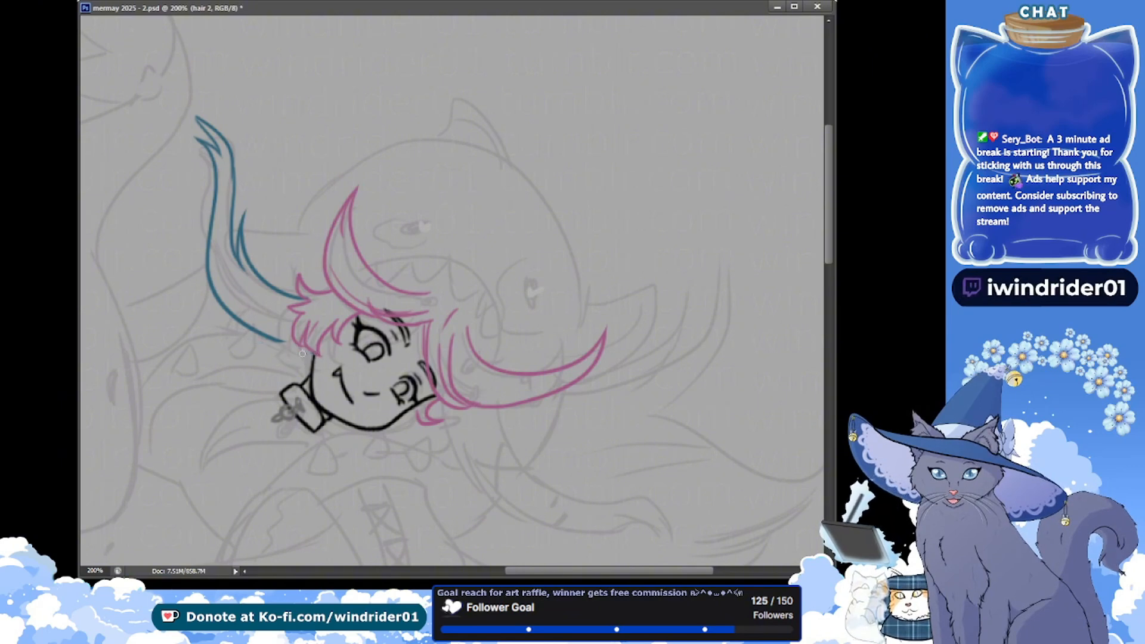
drag(313, 354, 235, 327)
key(ctrl+s)
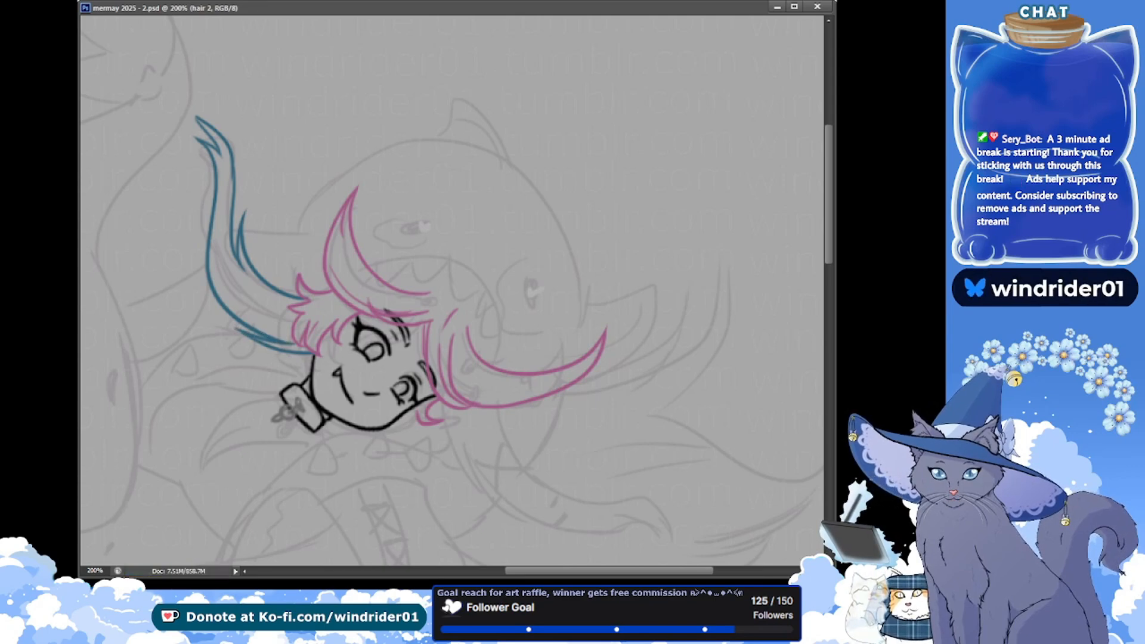
Touch up the small pink curl below the girl's lower cheek on the hair layer, save, and return to hair 2
key(alt+Tab)
click(265, 301)
drag(357, 301, 230, 177)
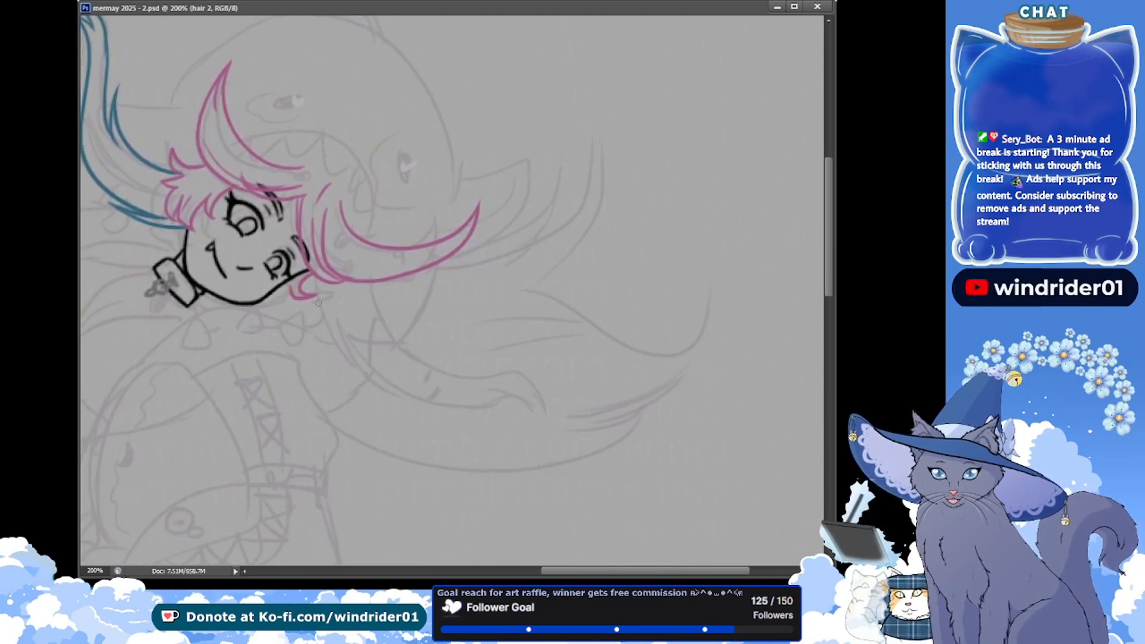
key(alt+bracketleft)
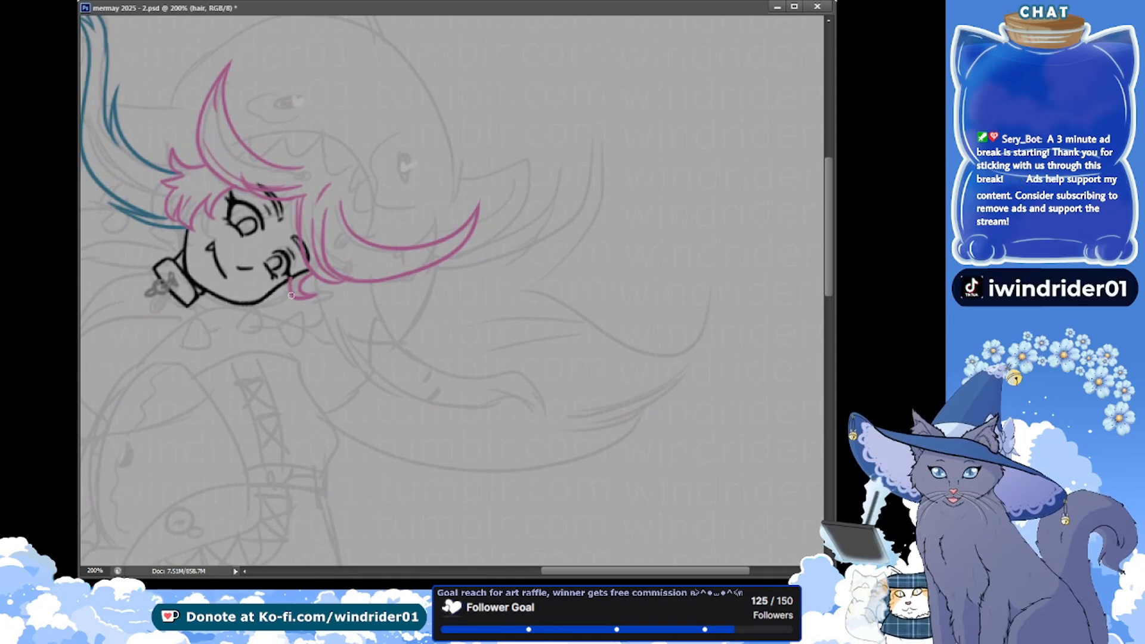
key(ctrl+s)
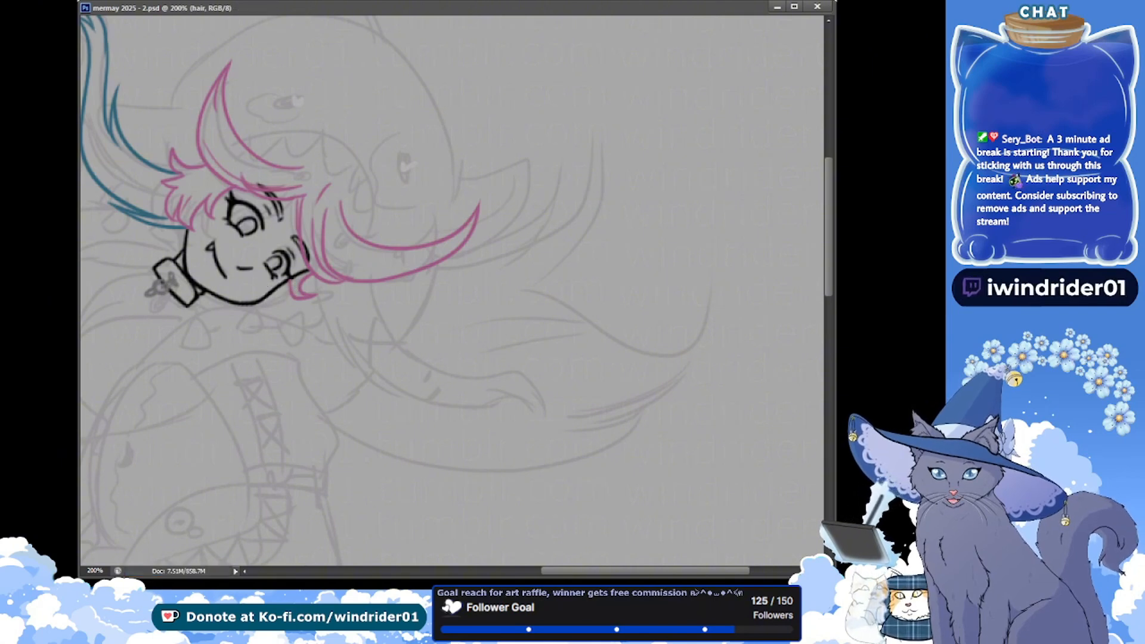
key(ctrl+s)
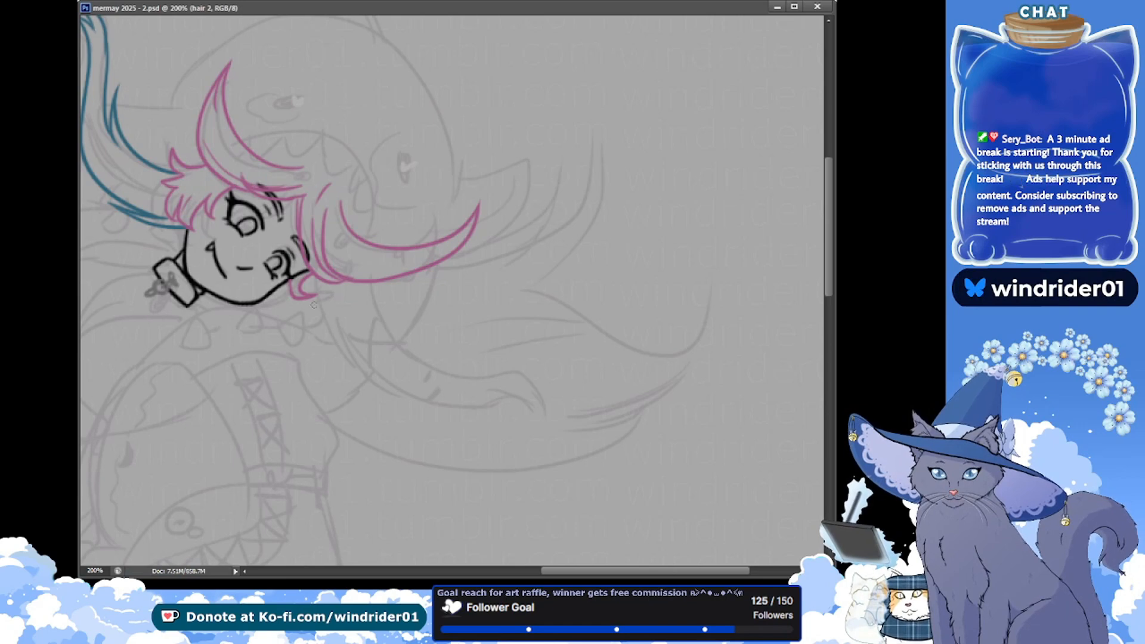
Draw both edges of the long blue strand flowing from below the girl's lower cheek to a curved tip, following the sketch
mouse_move(305, 285)
mouse_down()
mouse_move(490, 399)
mouse_move(548, 411)
mouse_move(341, 349)
mouse_move(515, 432)
mouse_up()
key(ctrl+z)
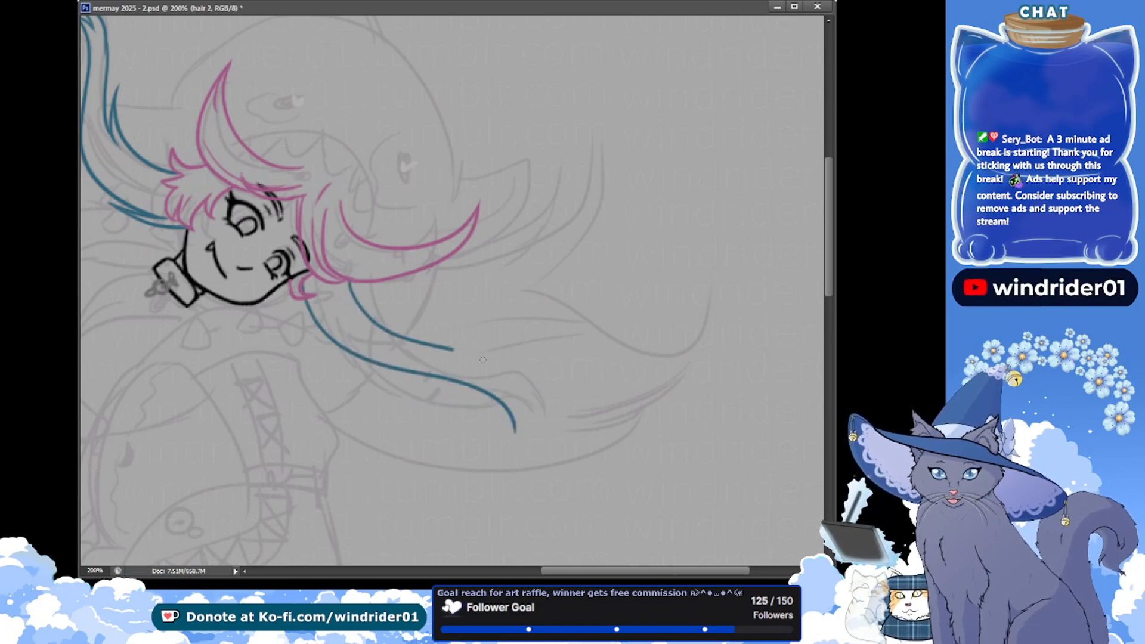
key(ctrl+z)
drag(349, 283, 535, 398)
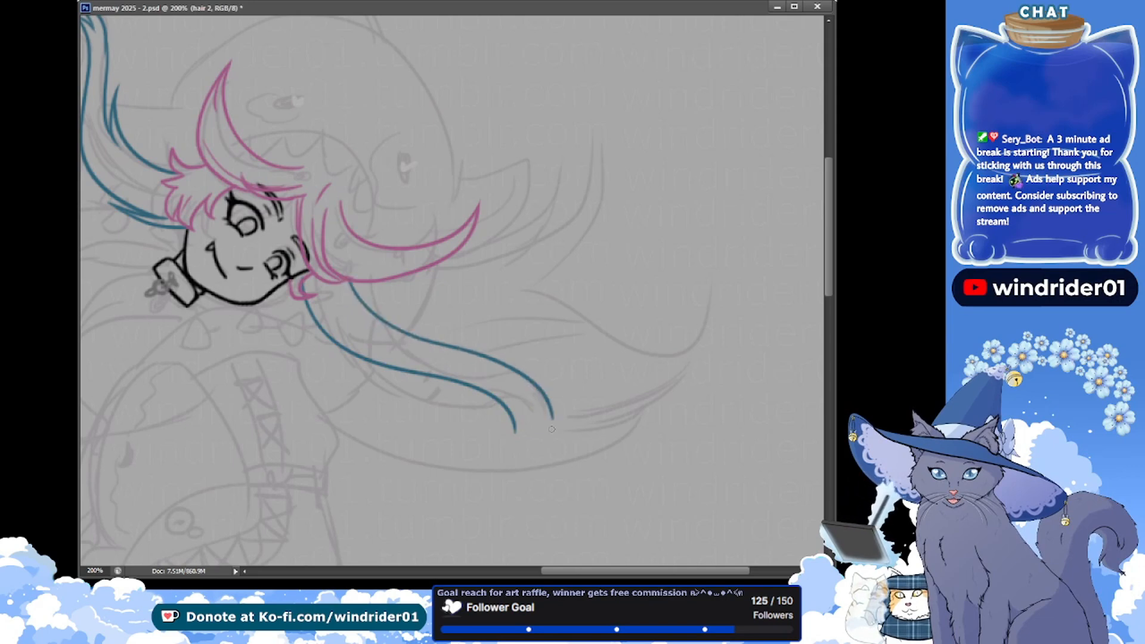
key(ctrl+z)
drag(345, 278, 551, 399)
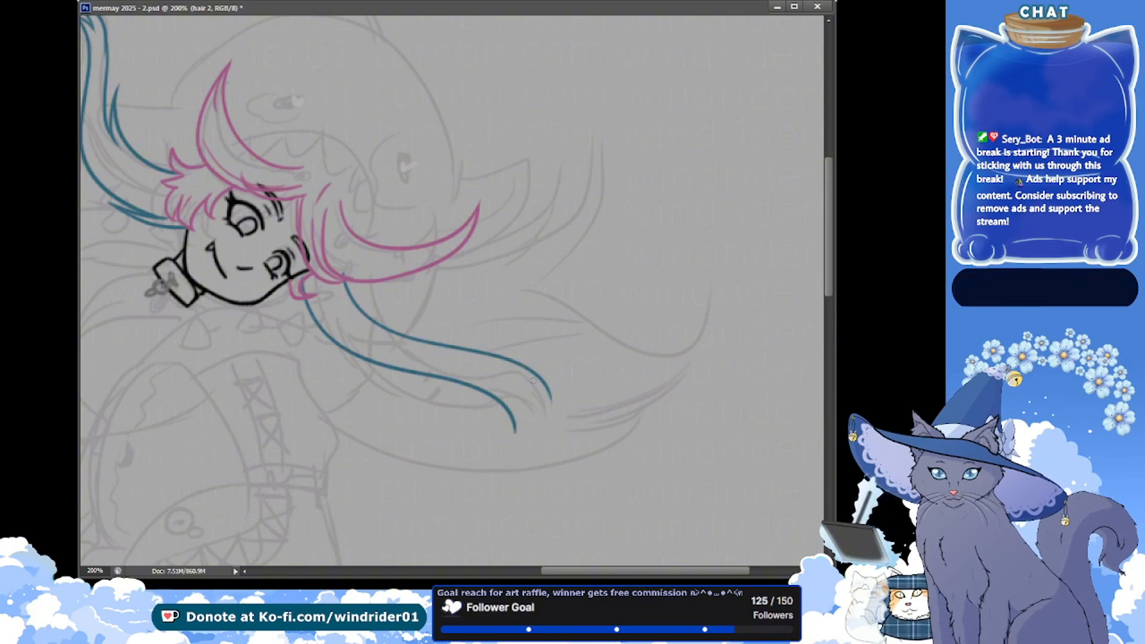
key(ctrl+z)
drag(341, 280, 516, 465)
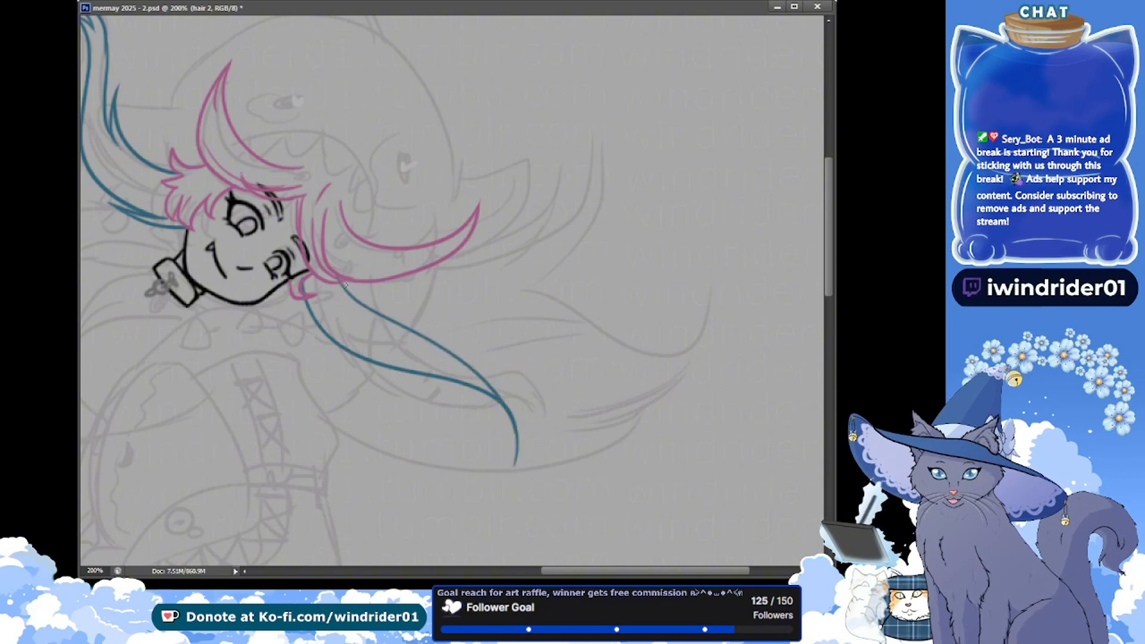
key(ctrl+z)
drag(340, 279, 508, 454)
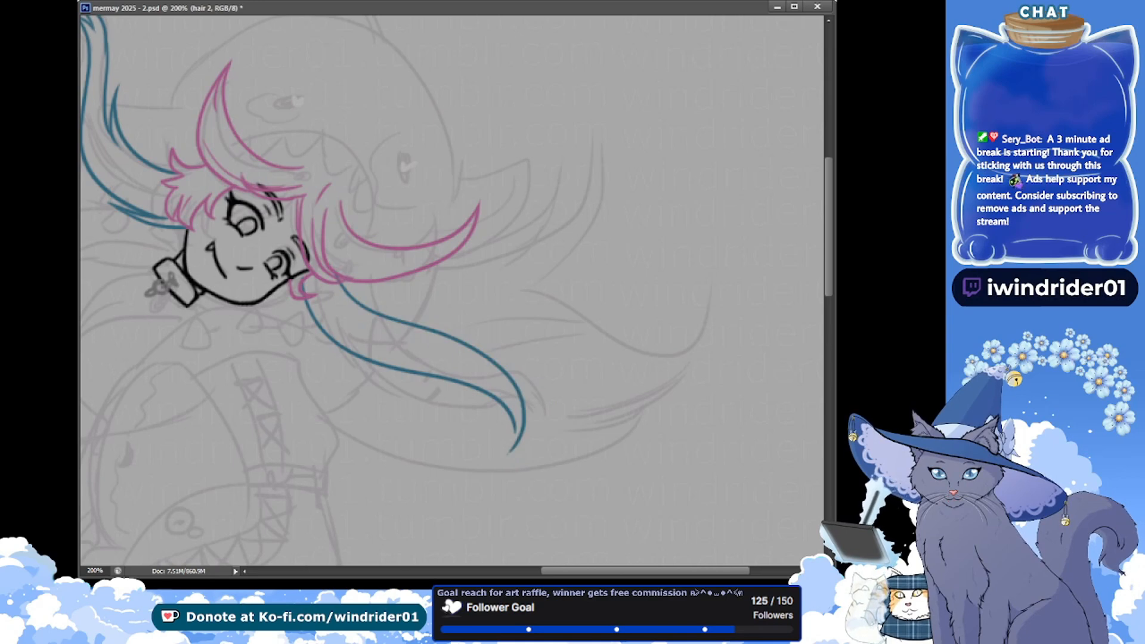
Add a small pointed side lock to the strand's lower edge and a short line inside its tip, saving the document
drag(331, 337, 373, 362)
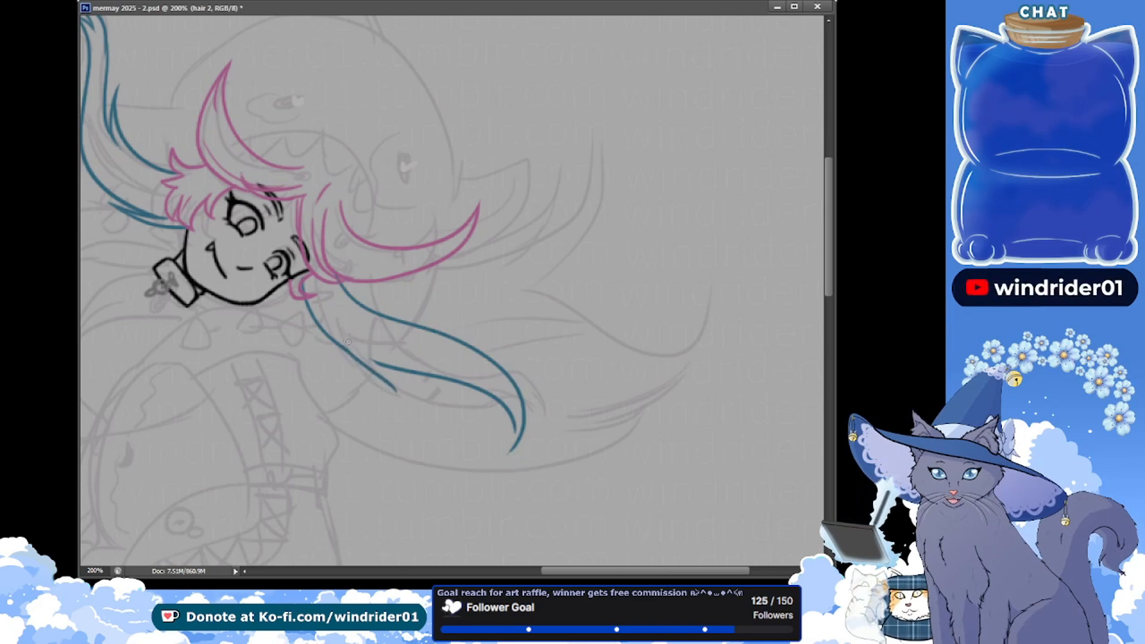
drag(338, 342, 397, 392)
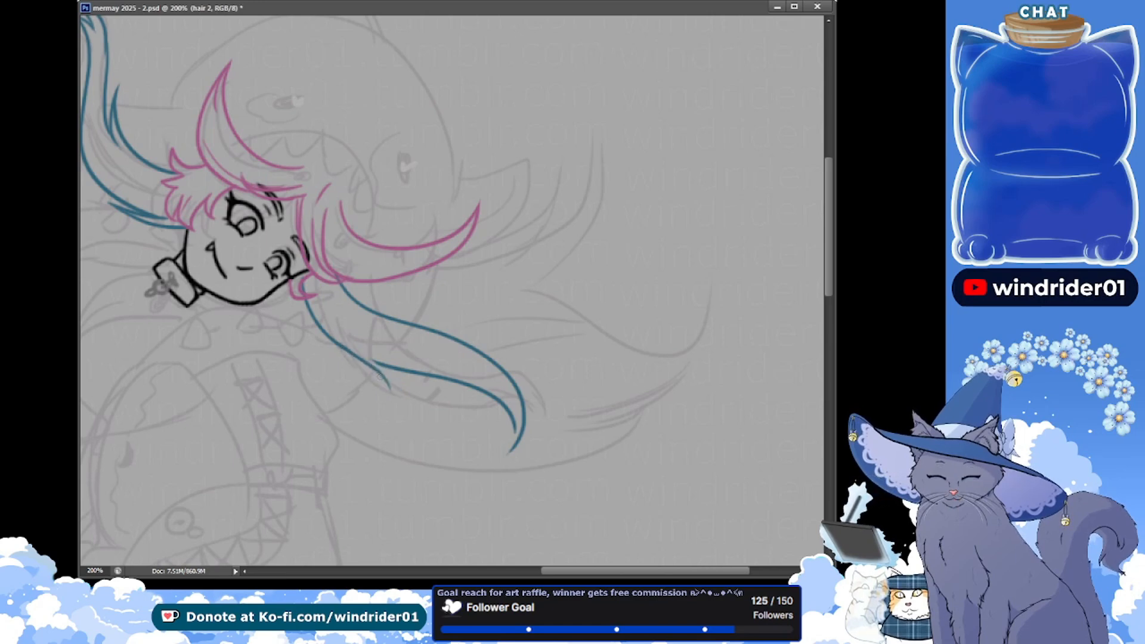
key(ctrl+s)
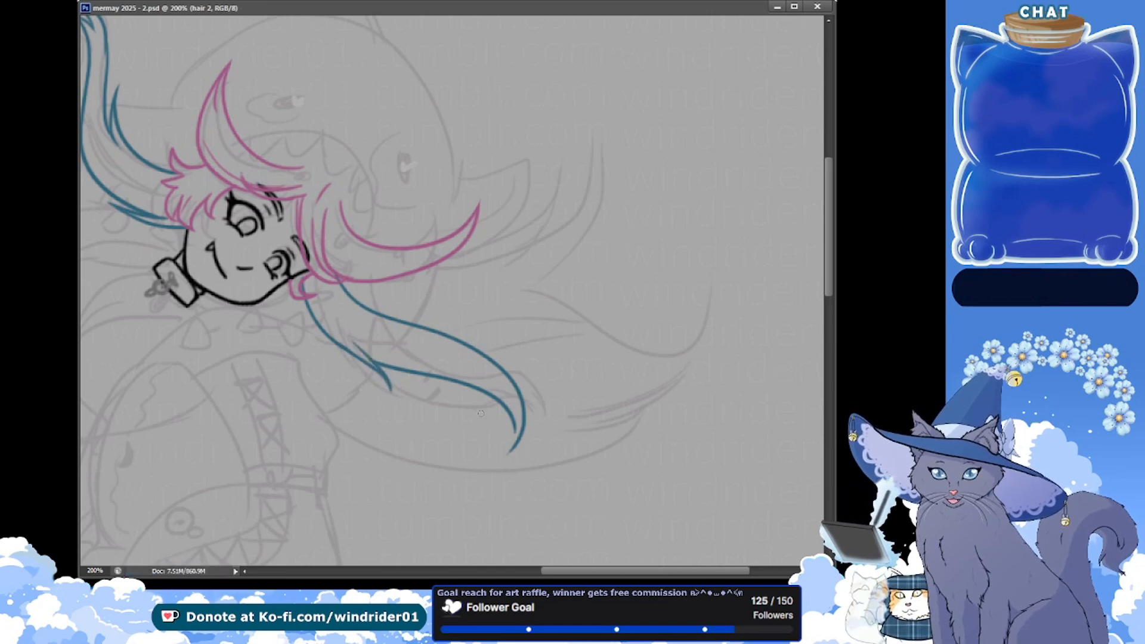
drag(521, 416, 506, 446)
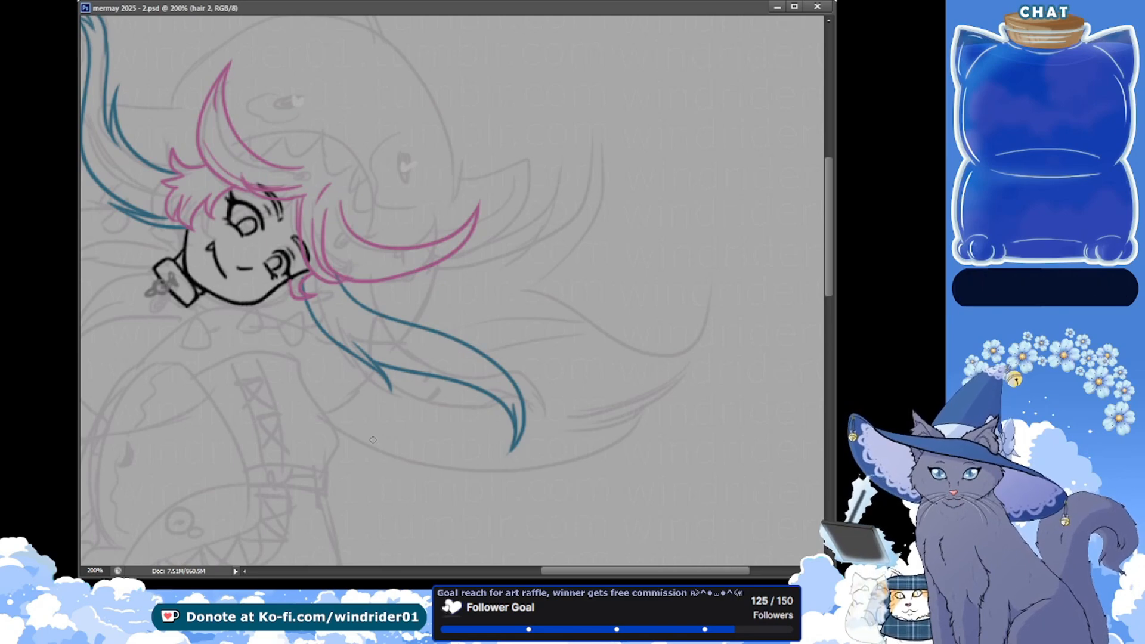
Set up the hair 3 layer for the purple hair and save the document
drag(186, 239, 191, 288)
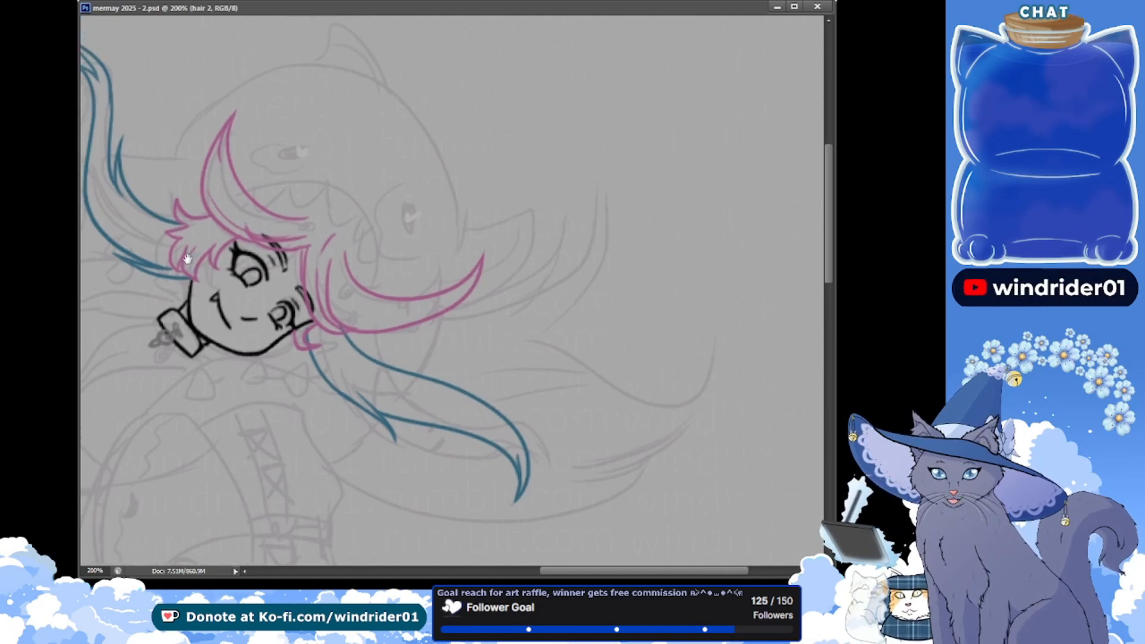
drag(371, 324, 409, 317)
drag(552, 345, 494, 318)
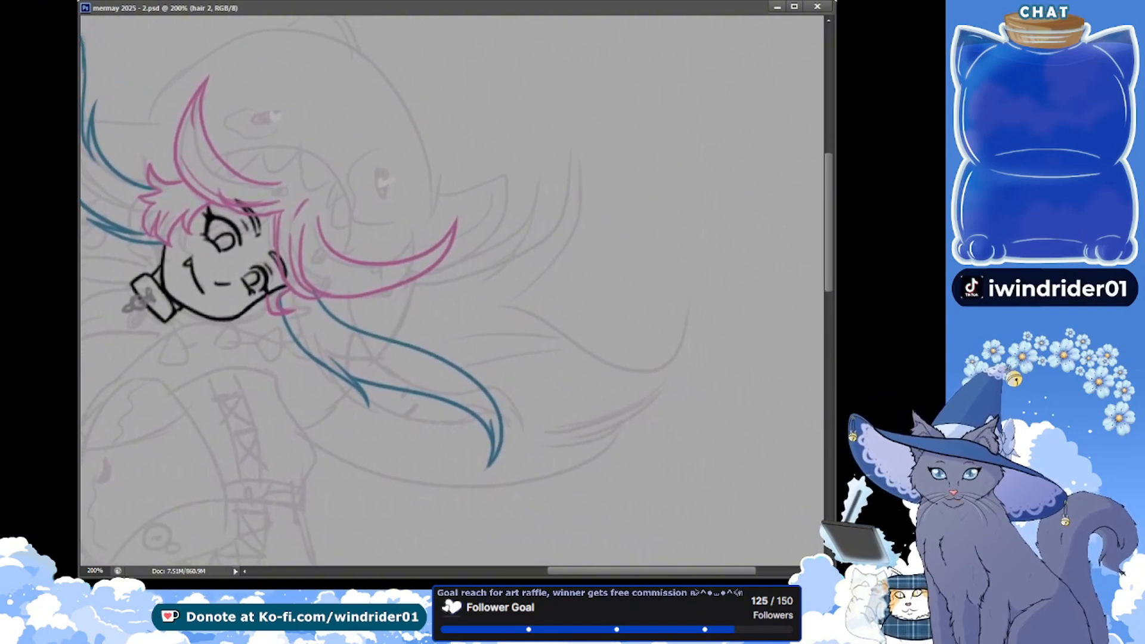
key(ctrl+Tab)
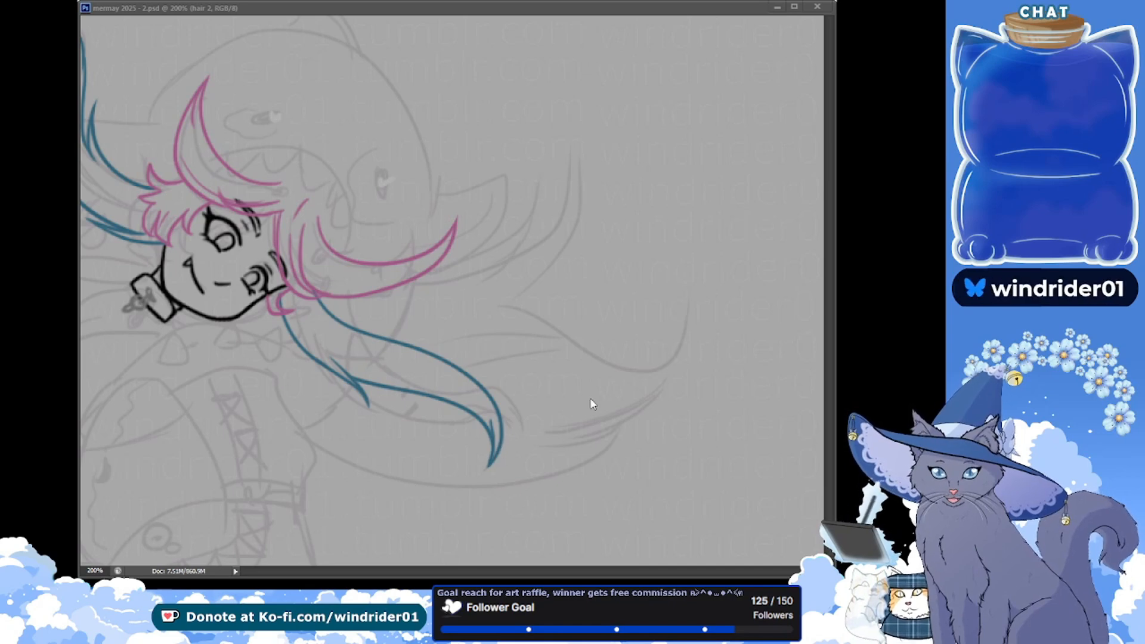
click(267, 217)
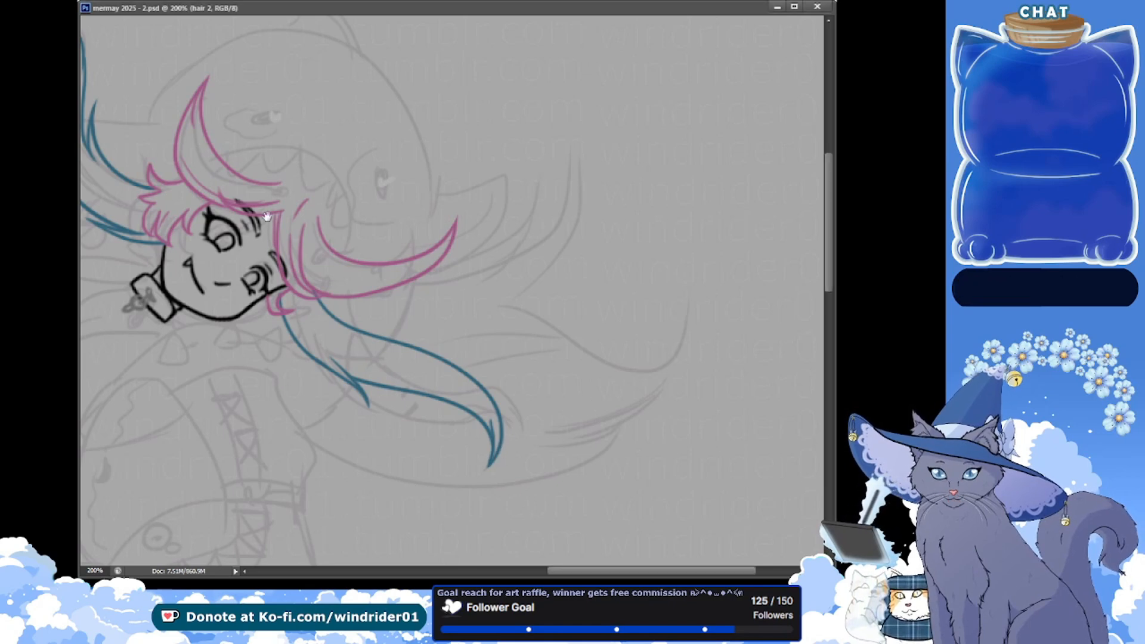
drag(499, 319, 432, 276)
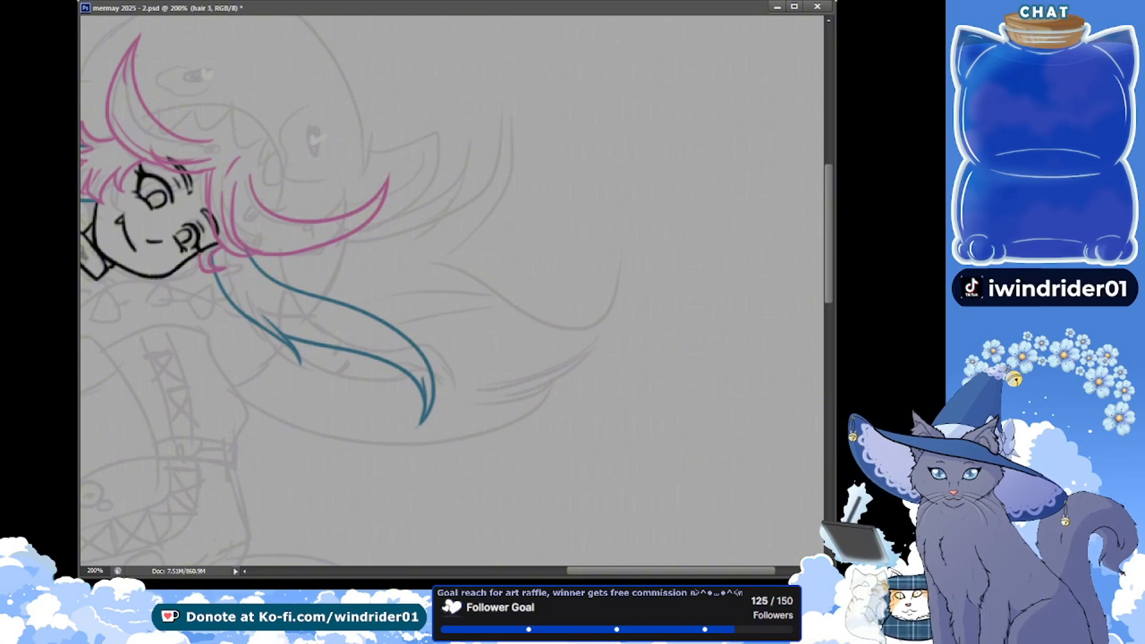
key(ctrl+s)
Draw the long curved lower edge of the purple hair below the blue strand, ending in a point with a short return line
mouse_move(237, 387)
mouse_down()
mouse_move(488, 422)
mouse_move(543, 470)
mouse_move(446, 421)
mouse_up()
key(ctrl+z)
key(ctrl+z)
drag(236, 384, 474, 433)
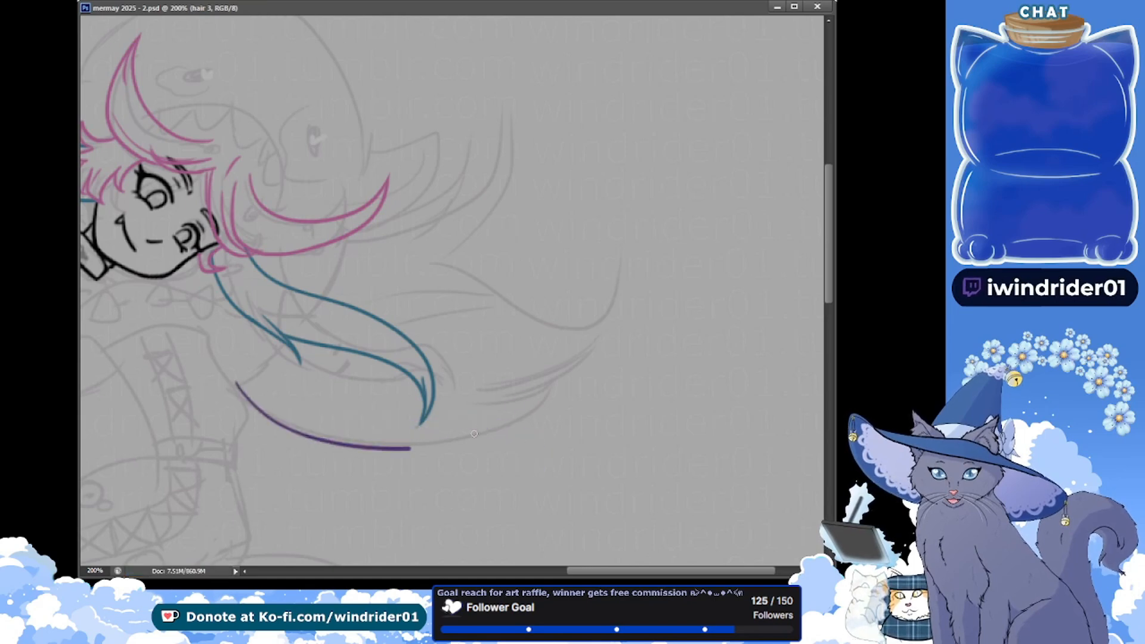
key(ctrl+z)
drag(236, 379, 565, 345)
key(ctrl+z)
drag(232, 377, 543, 379)
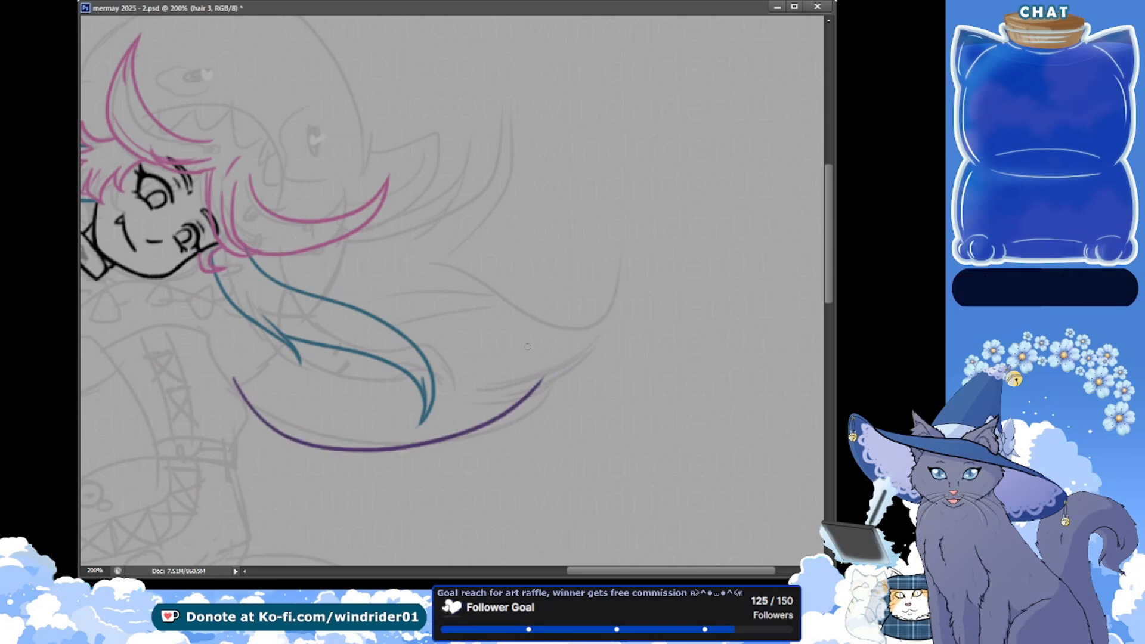
key(ctrl+z)
drag(232, 378, 572, 383)
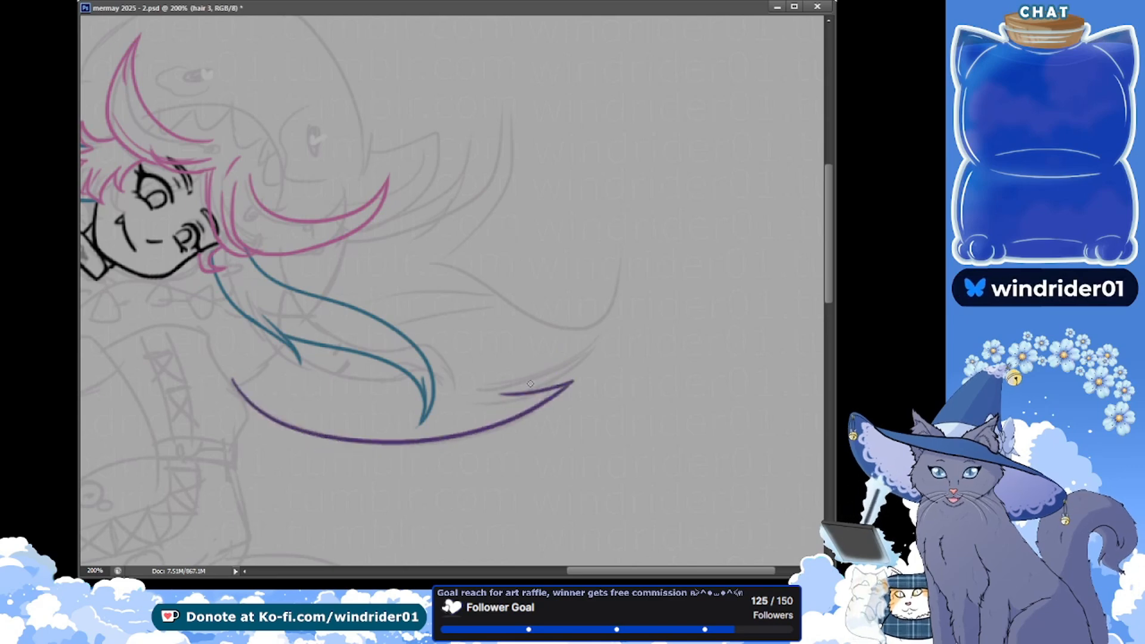
Compare the purple hair with the coloured character reference and redraw the short return line at its lower point
drag(96, 71, 289, 215)
drag(125, 60, 355, 309)
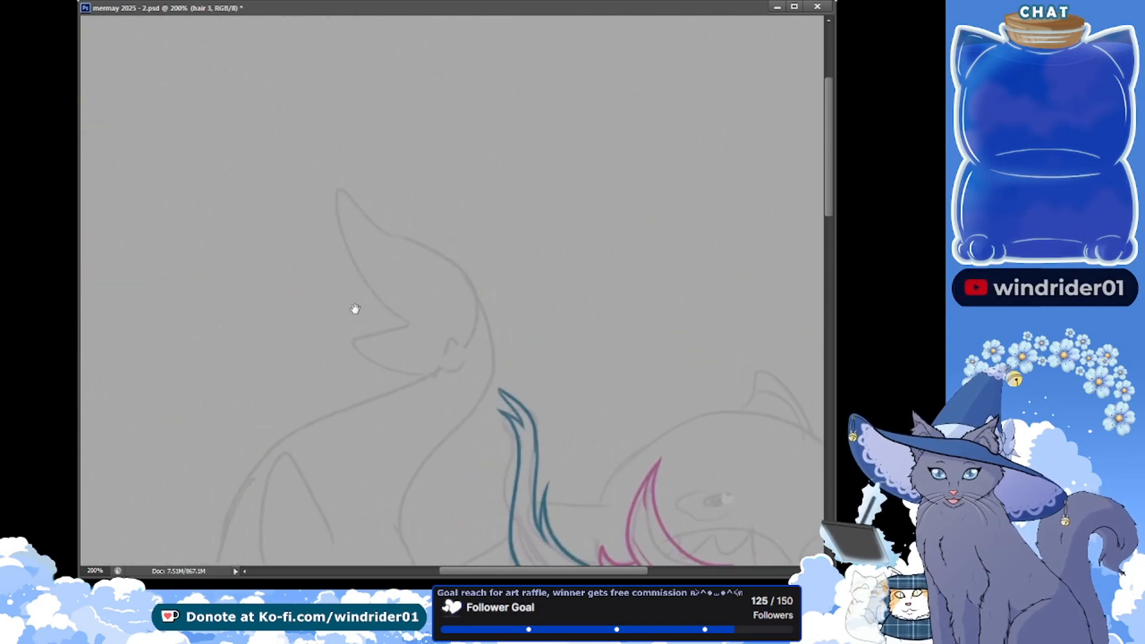
drag(231, 231, 531, 322)
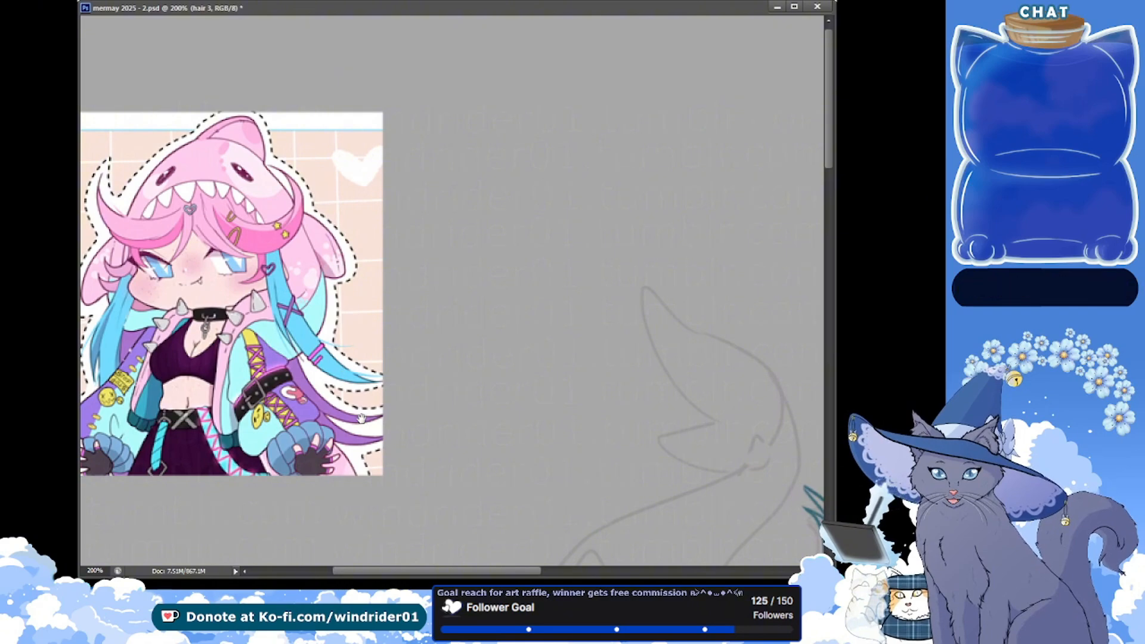
drag(376, 347, 179, 199)
drag(483, 413, 179, 185)
drag(572, 456, 288, 320)
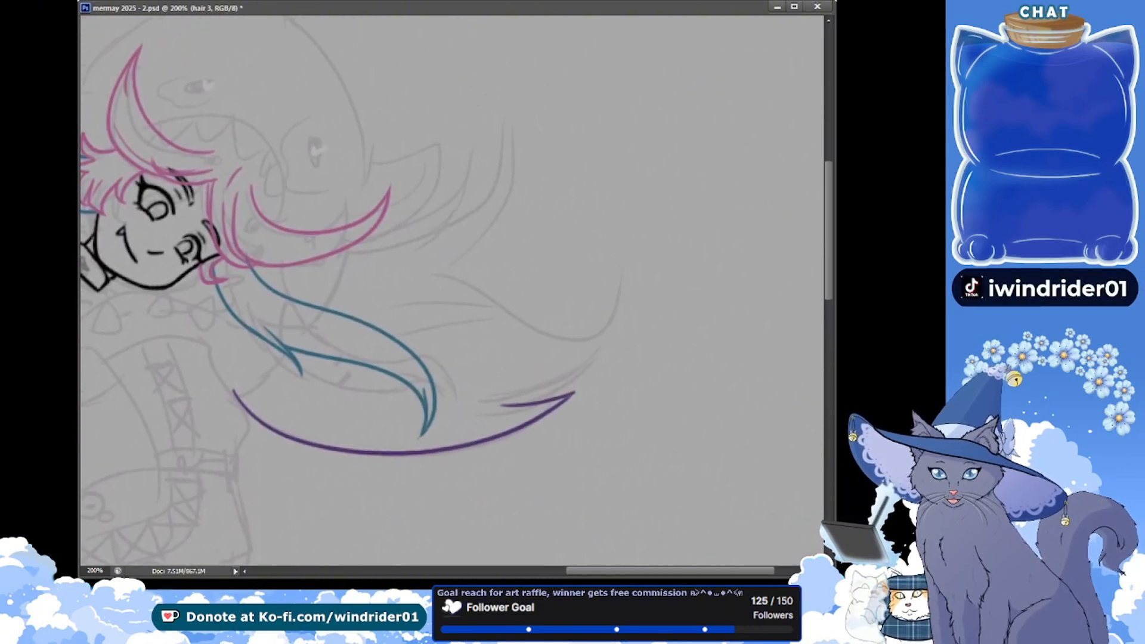
key(ctrl+z)
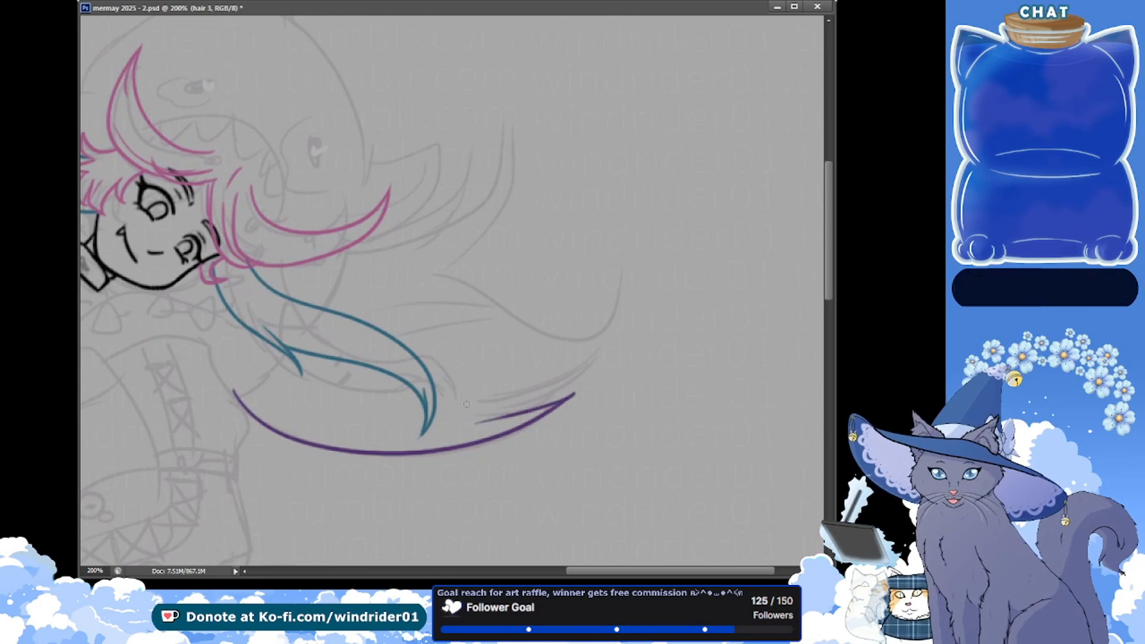
key(ctrl+z)
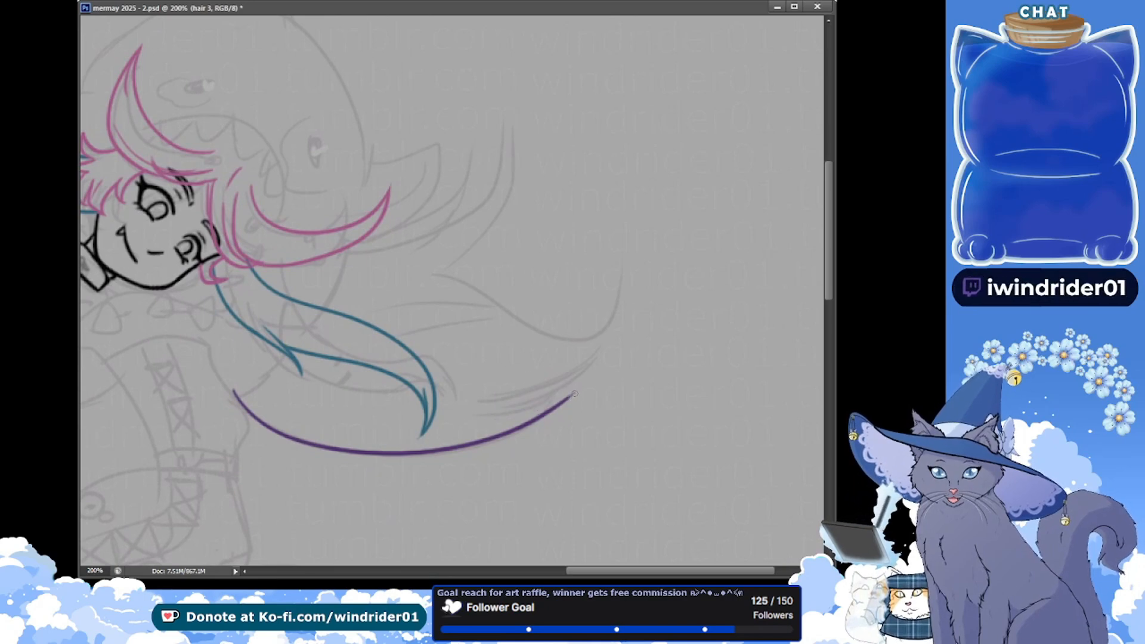
mouse_move(574, 394)
mouse_down()
mouse_move(474, 399)
mouse_move(517, 416)
mouse_move(480, 419)
mouse_up()
key(ctrl+z)
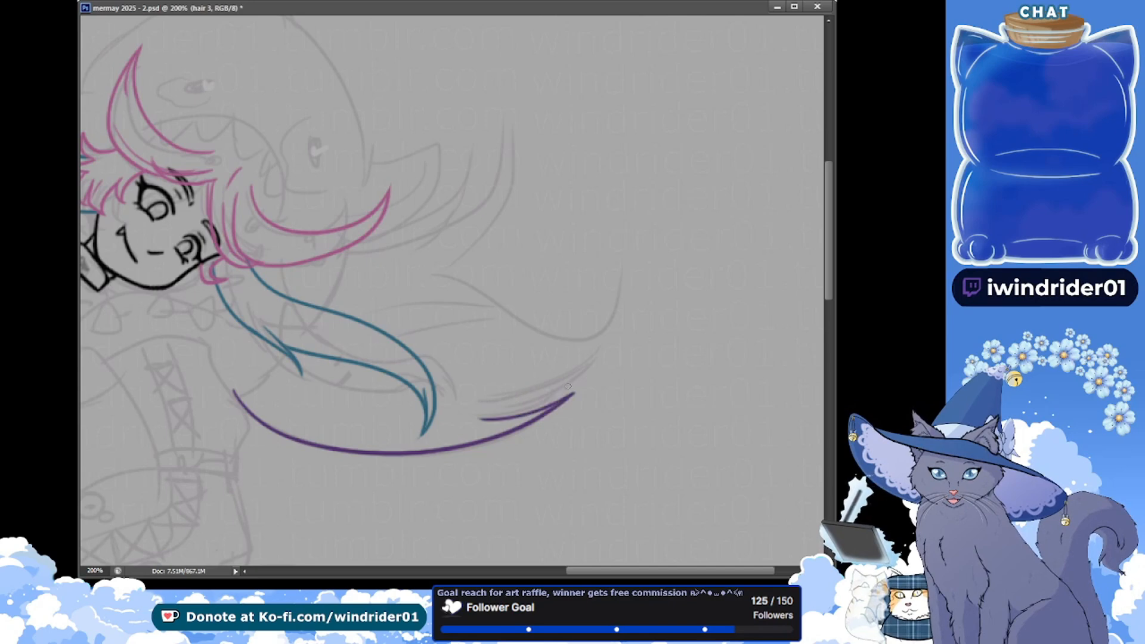
Draw the gently curved upper edge of the purple hair sweep, from beyond the pink side lock out to its far tip
drag(420, 277, 623, 275)
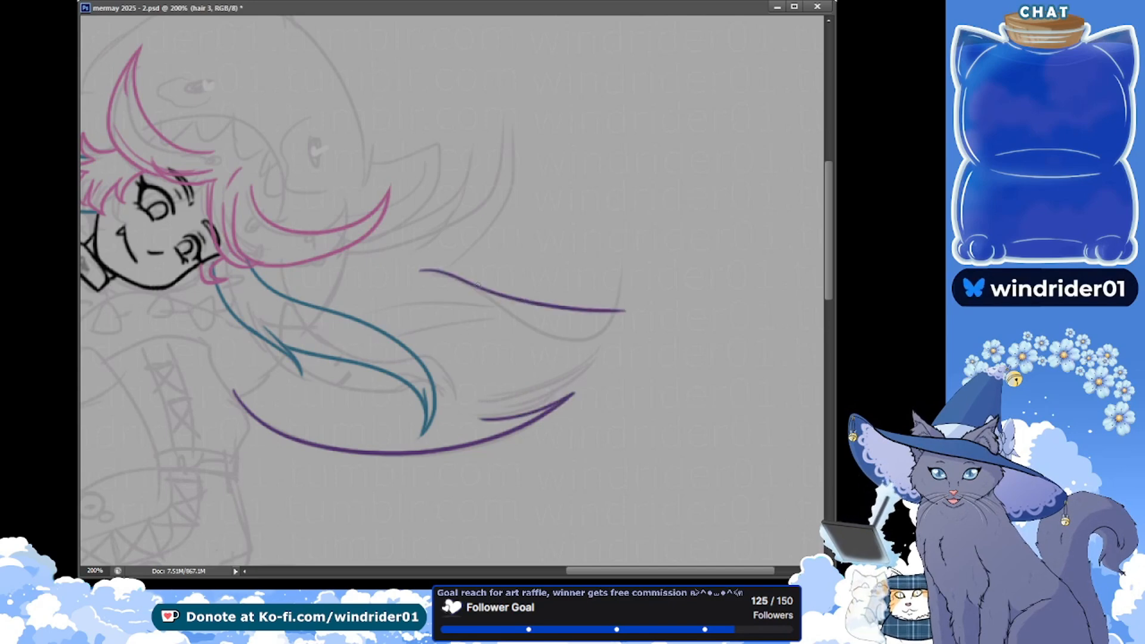
key(ctrl+z)
drag(395, 280, 647, 272)
key(ctrl+z)
mouse_move(408, 270)
mouse_down()
mouse_move(655, 278)
mouse_move(510, 342)
mouse_up()
key(ctrl+z)
Draw the short underside of the uppermost purple tip, running diagonally back toward the blue strand
drag(656, 279, 521, 354)
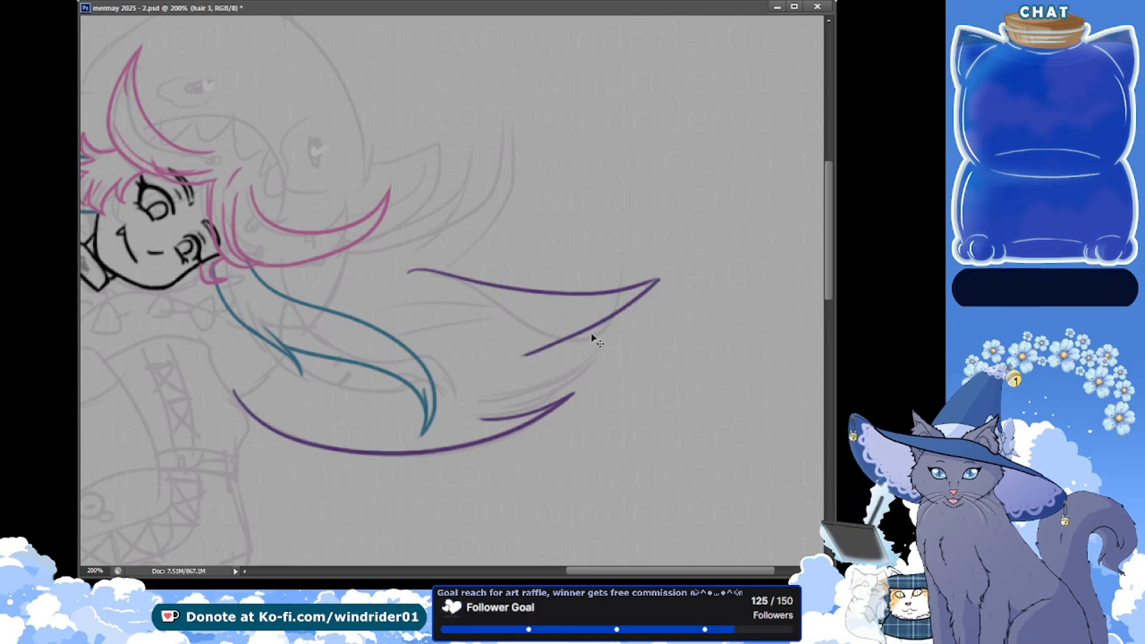
key(ctrl+z)
drag(656, 279, 562, 338)
key(ctrl+z)
mouse_move(656, 279)
mouse_down()
mouse_move(618, 306)
mouse_move(561, 340)
mouse_up()
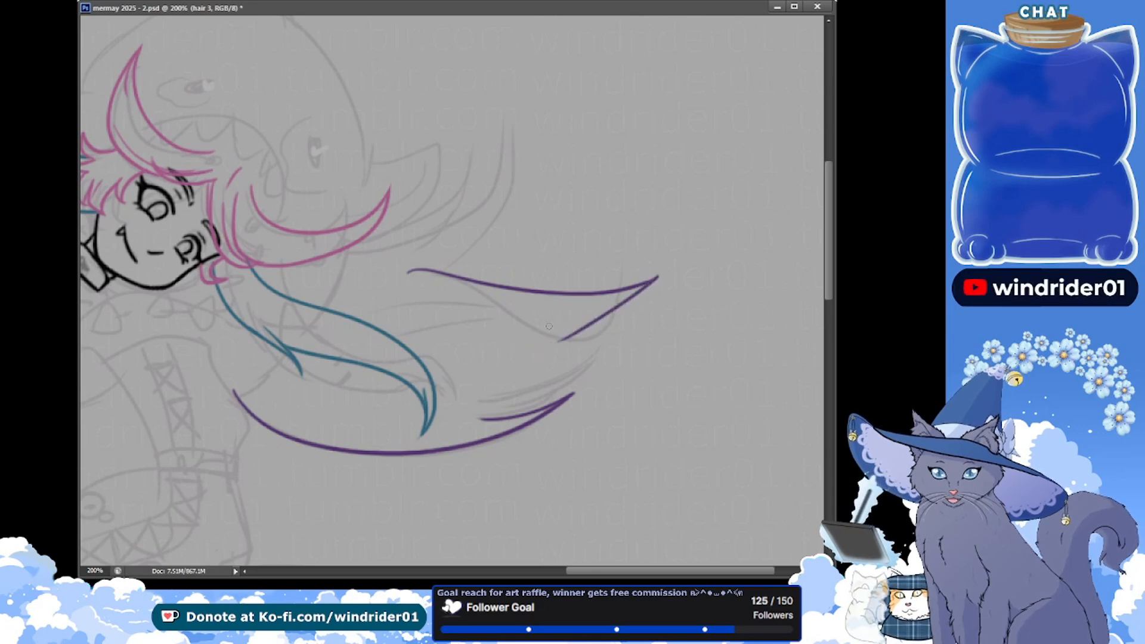
key(ctrl+z)
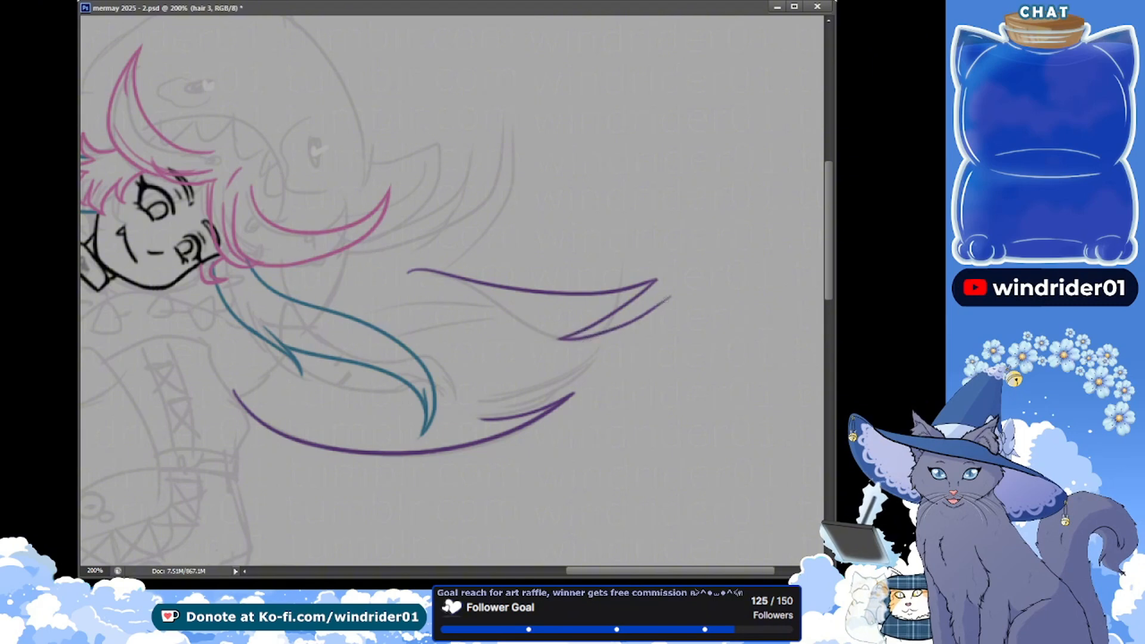
Add a second pointed tip beneath the first, join it to the lower purple point with a long curve, and save the document
drag(669, 298, 483, 419)
key(ctrl+z)
mouse_move(559, 338)
mouse_down()
mouse_move(498, 420)
mouse_move(482, 419)
mouse_up()
key(ctrl+z)
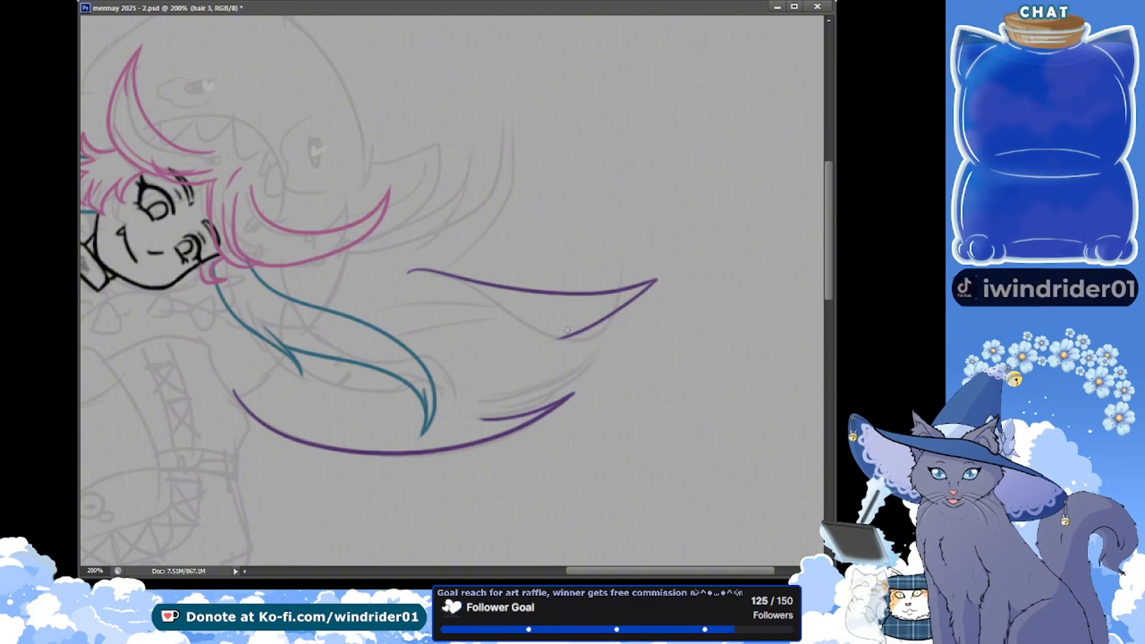
drag(646, 298, 496, 415)
key(ctrl+z)
drag(585, 328, 551, 340)
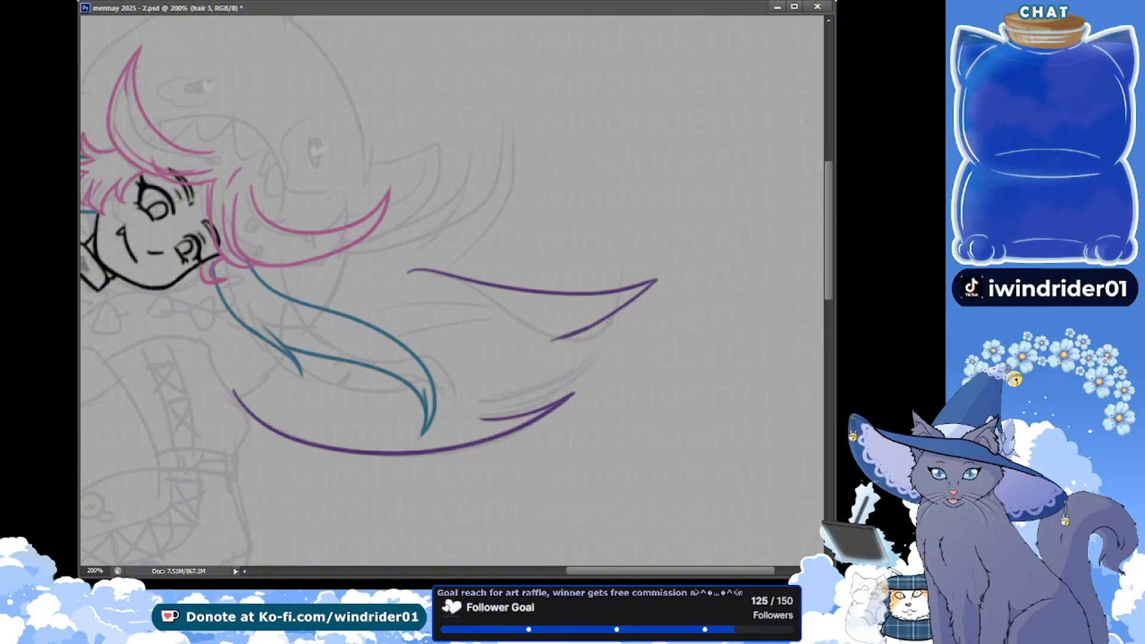
drag(662, 296, 518, 413)
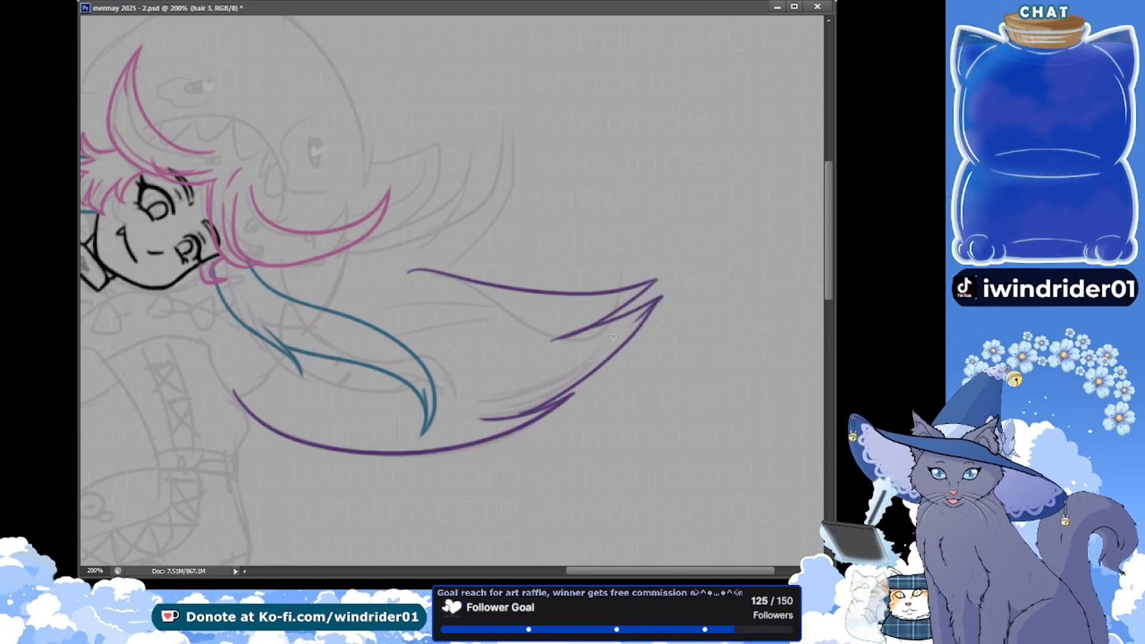
key(ctrl+s)
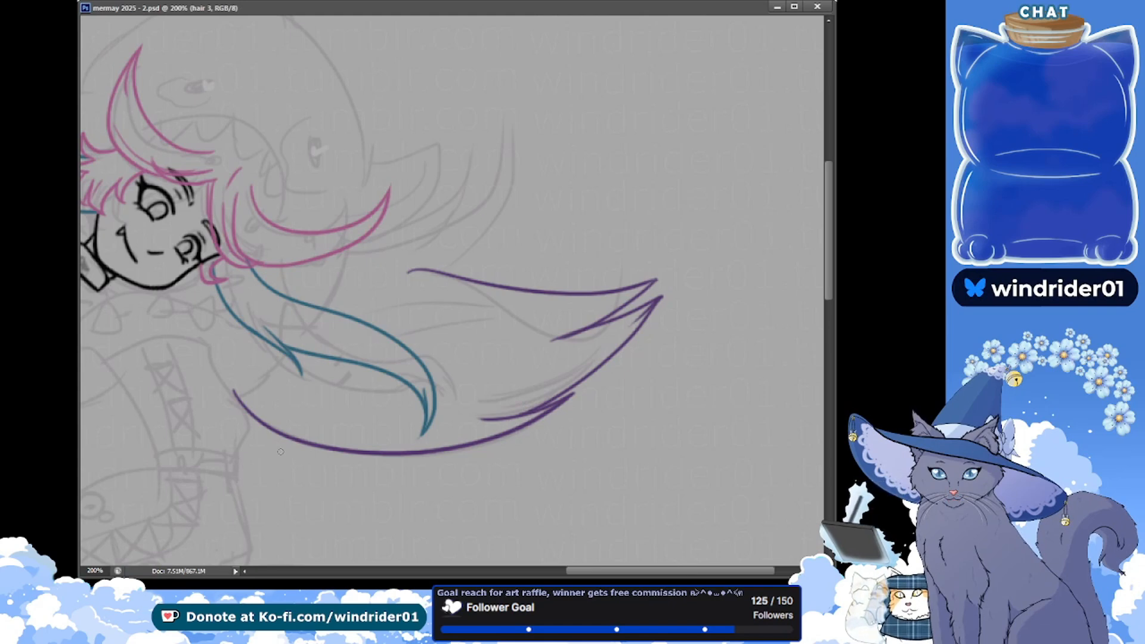
Try several long, shallow purple strokes running outward from the underside of the pink side lock
drag(453, 310, 459, 335)
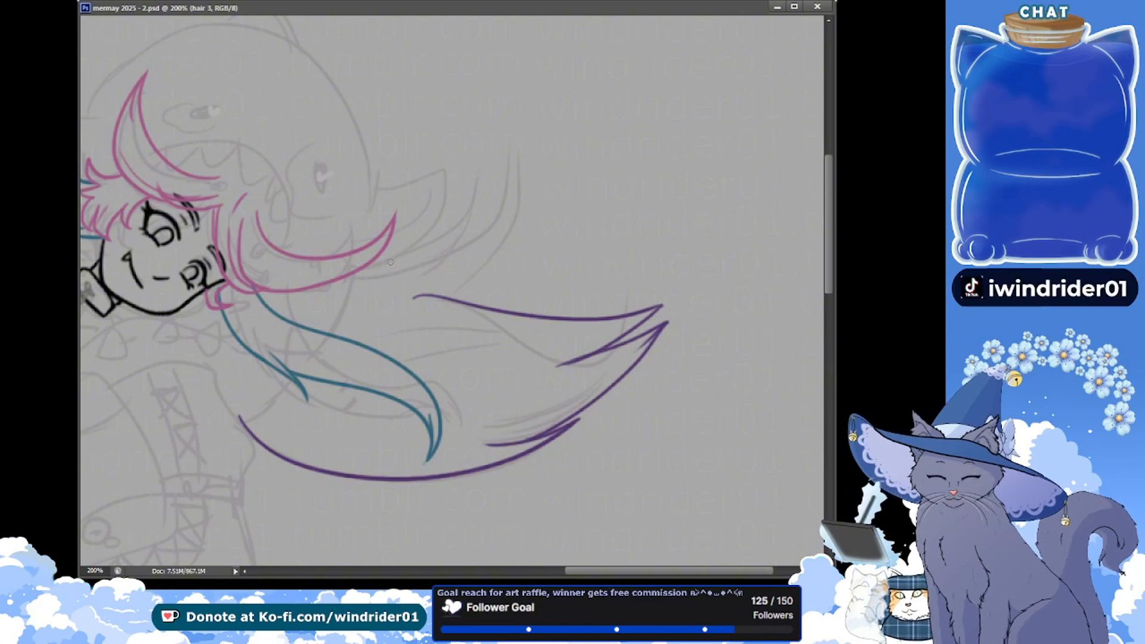
drag(382, 260, 571, 220)
key(ctrl+z)
drag(382, 259, 544, 209)
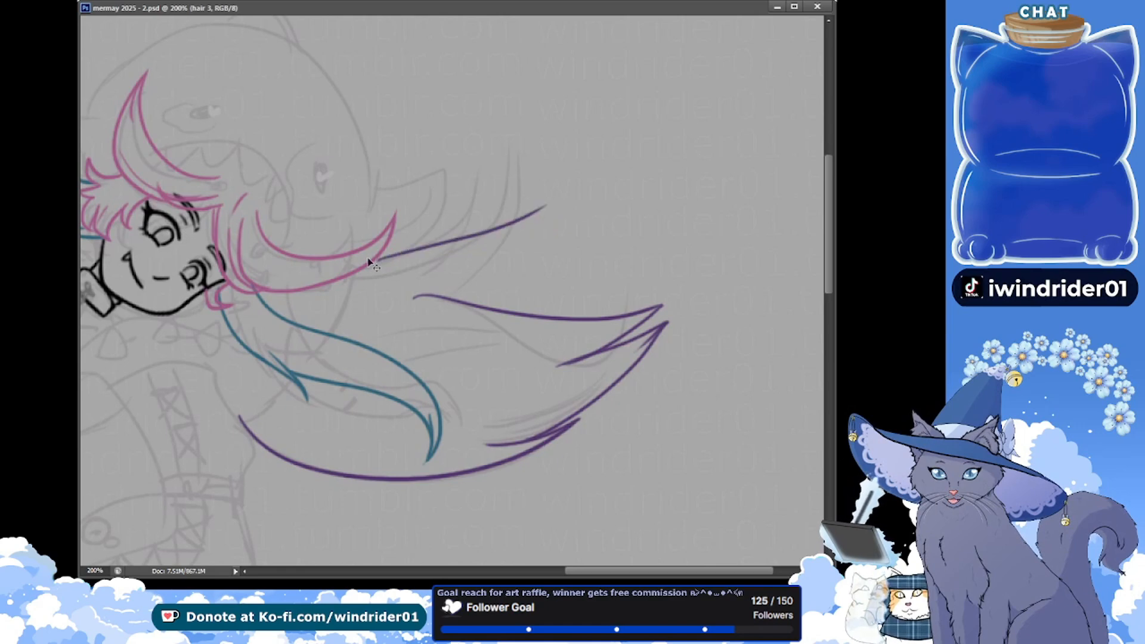
key(ctrl+z)
drag(380, 255, 550, 223)
key(ctrl+z)
drag(391, 258, 583, 219)
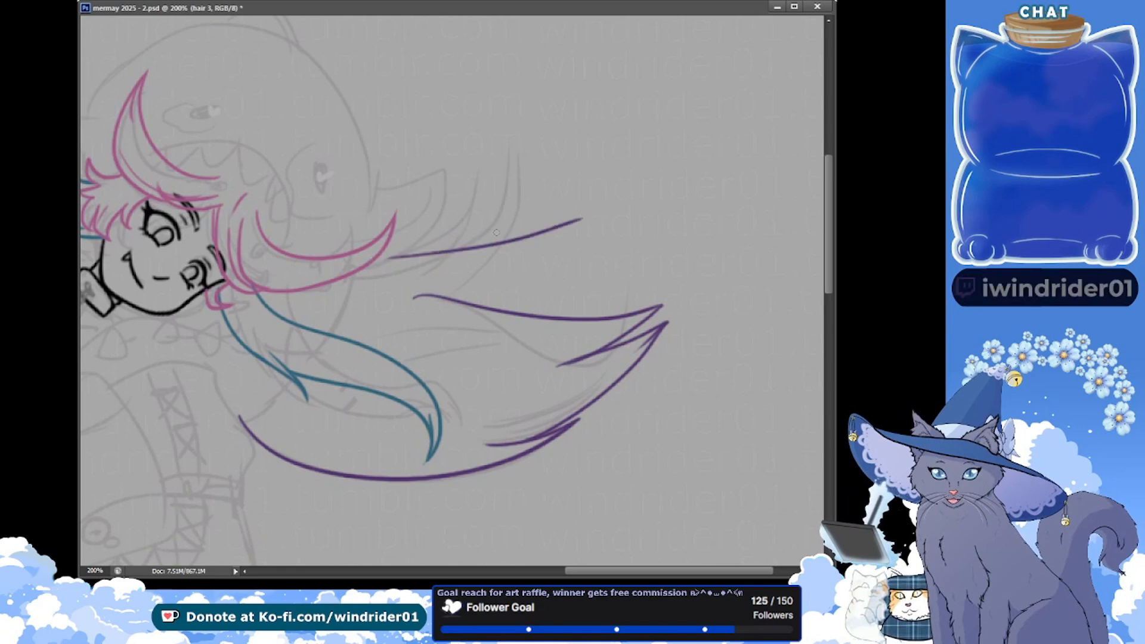
key(ctrl+z)
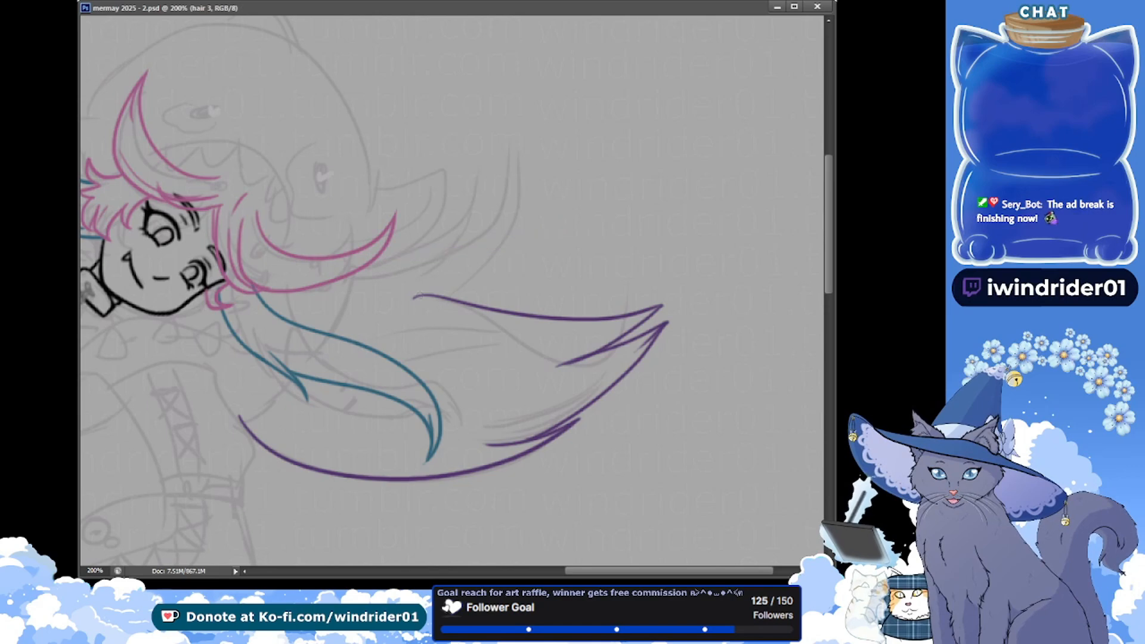
mouse_move(387, 263)
mouse_down()
mouse_move(530, 252)
mouse_move(481, 249)
mouse_move(563, 236)
mouse_move(543, 257)
mouse_up()
key(ctrl+z)
Draw the upper edge of a new purple tuft, curving from beneath the pink side lock up to a point
key(ctrl+z)
key(ctrl+z)
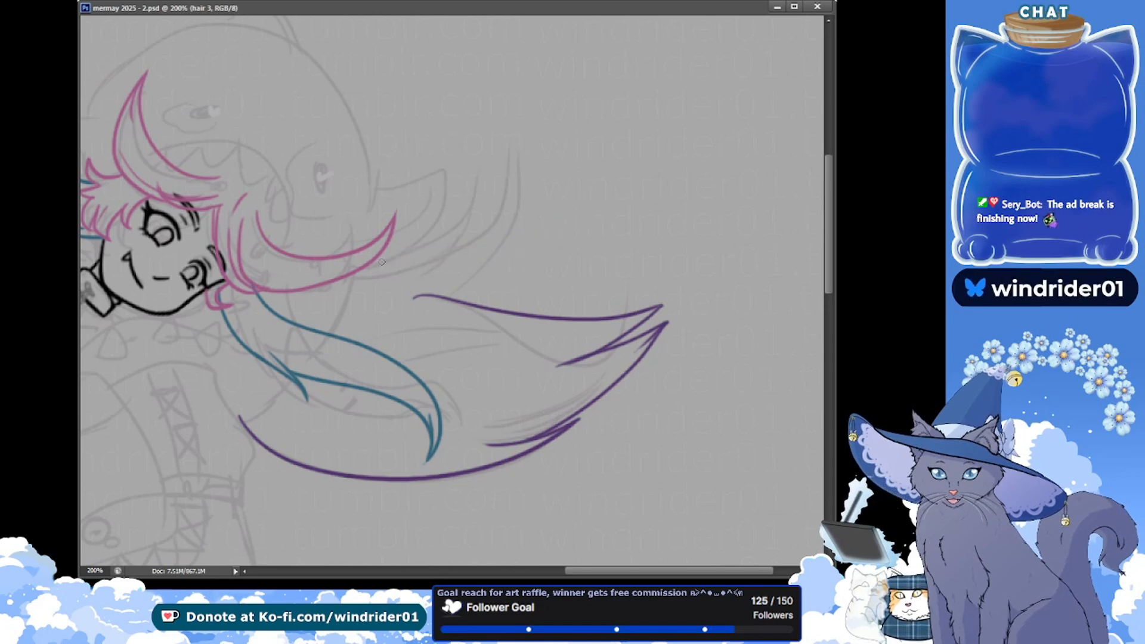
drag(382, 262, 510, 193)
key(ctrl+z)
drag(359, 273, 506, 203)
key(ctrl+z)
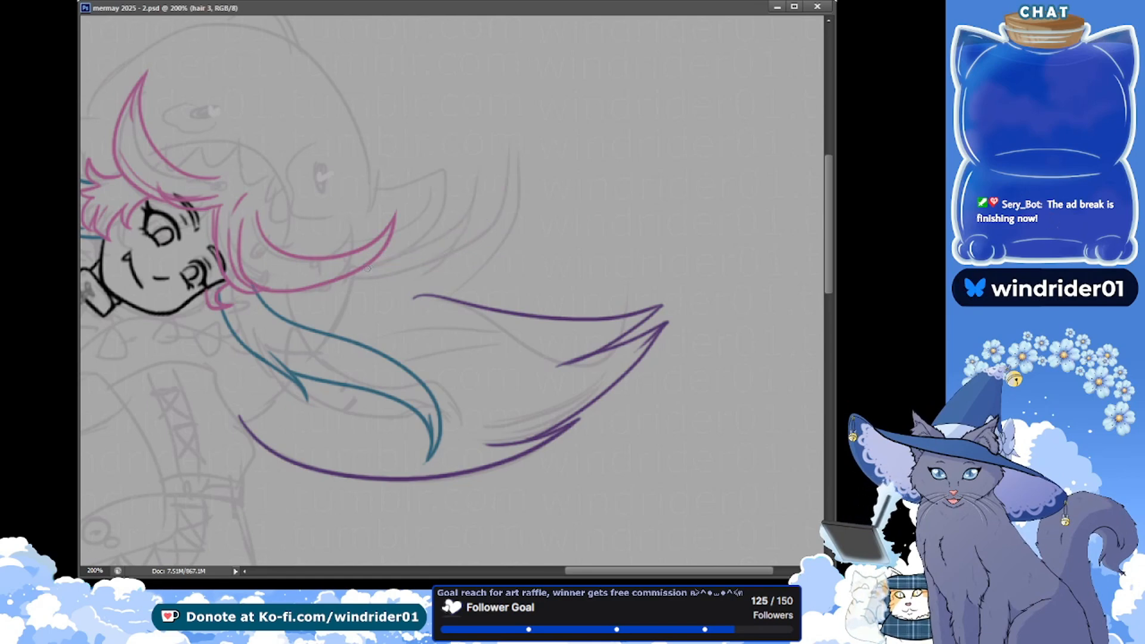
drag(372, 264, 448, 252)
Draw the short underside of the new purple tuft, curving diagonally from its point back toward the pink side lock
key(ctrl+z)
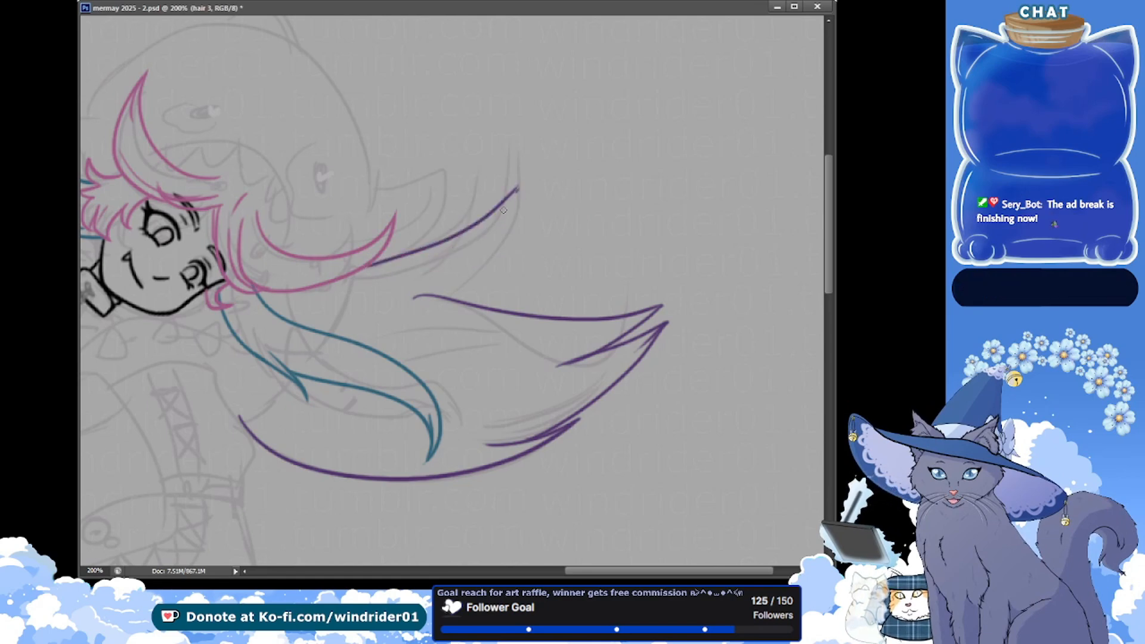
drag(516, 189, 424, 267)
key(ctrl+z)
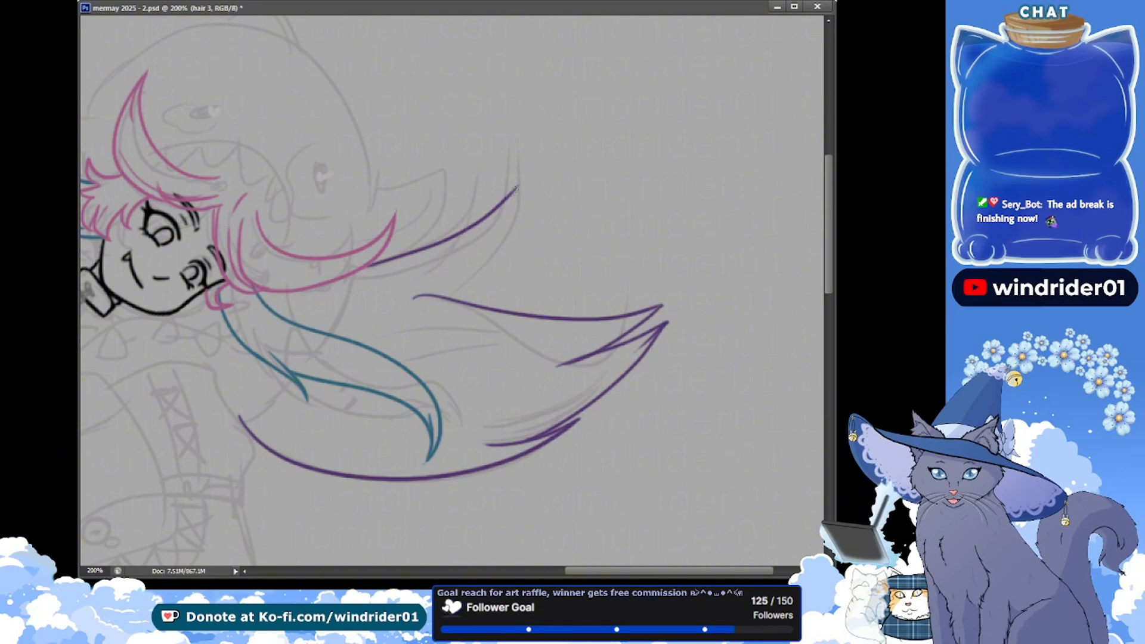
key(ctrl+z)
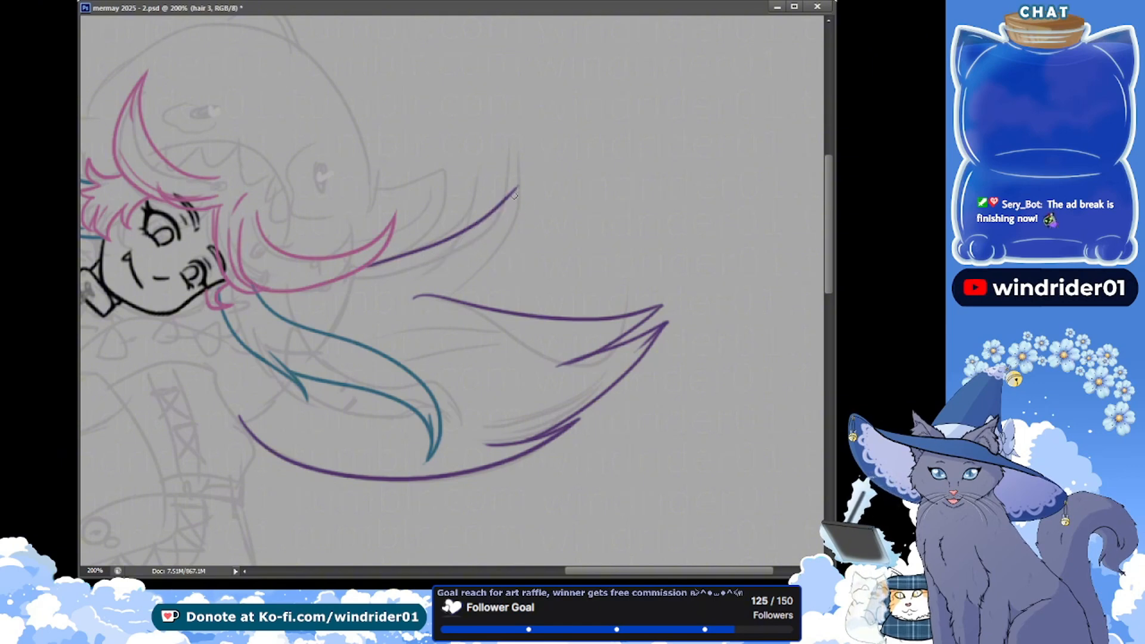
mouse_move(517, 189)
mouse_down()
mouse_move(428, 269)
mouse_move(605, 243)
mouse_up()
key(ctrl+z)
Draw the upper edge of a second purple tip, curving from the first tip's underside up to a neighbouring point
drag(410, 273, 598, 239)
key(ctrl+alt+z)
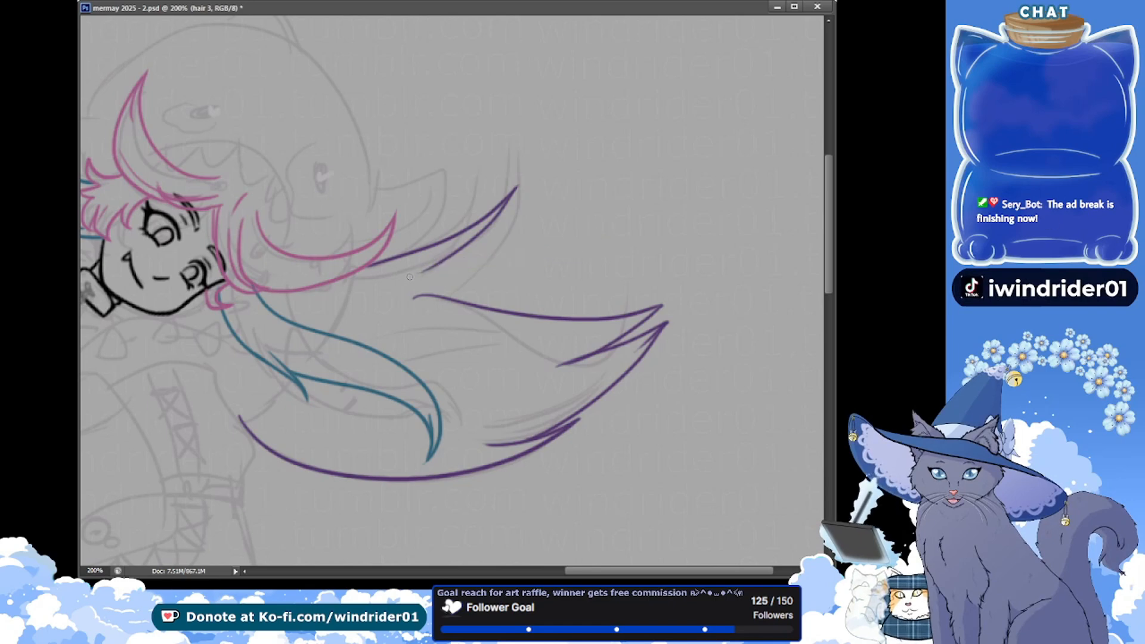
mouse_move(409, 275)
mouse_down()
mouse_move(583, 229)
mouse_move(468, 253)
mouse_move(545, 208)
mouse_up()
key(ctrl+alt+z)
key(ctrl+alt+z)
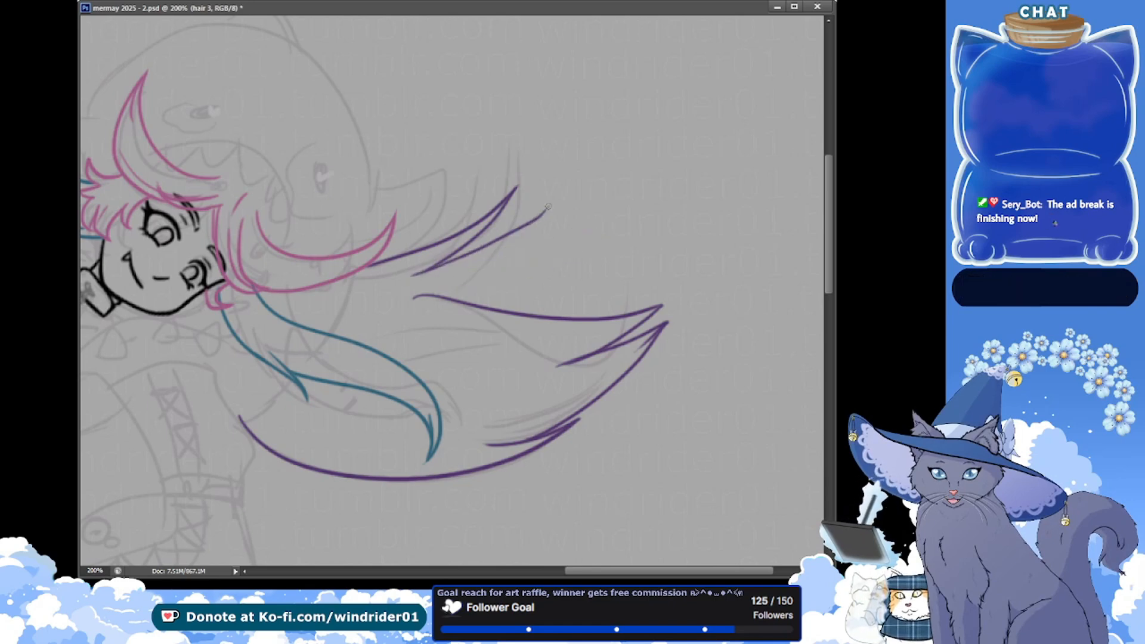
drag(411, 273, 534, 205)
key(ctrl+alt+z)
drag(411, 275, 546, 193)
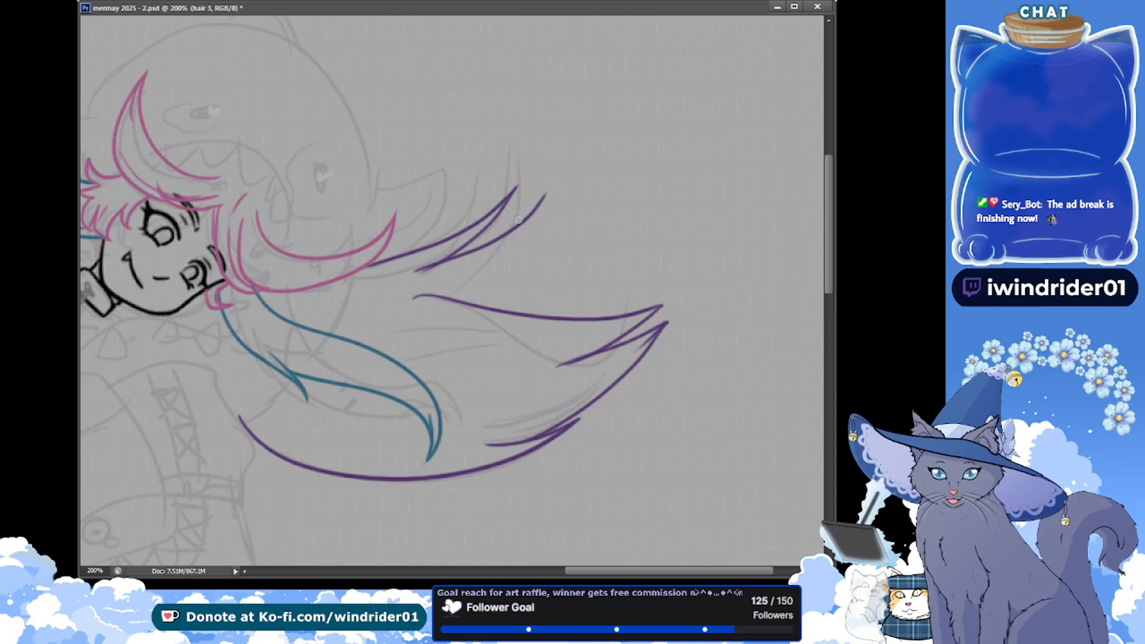
key(ctrl+alt+z)
drag(414, 272, 545, 195)
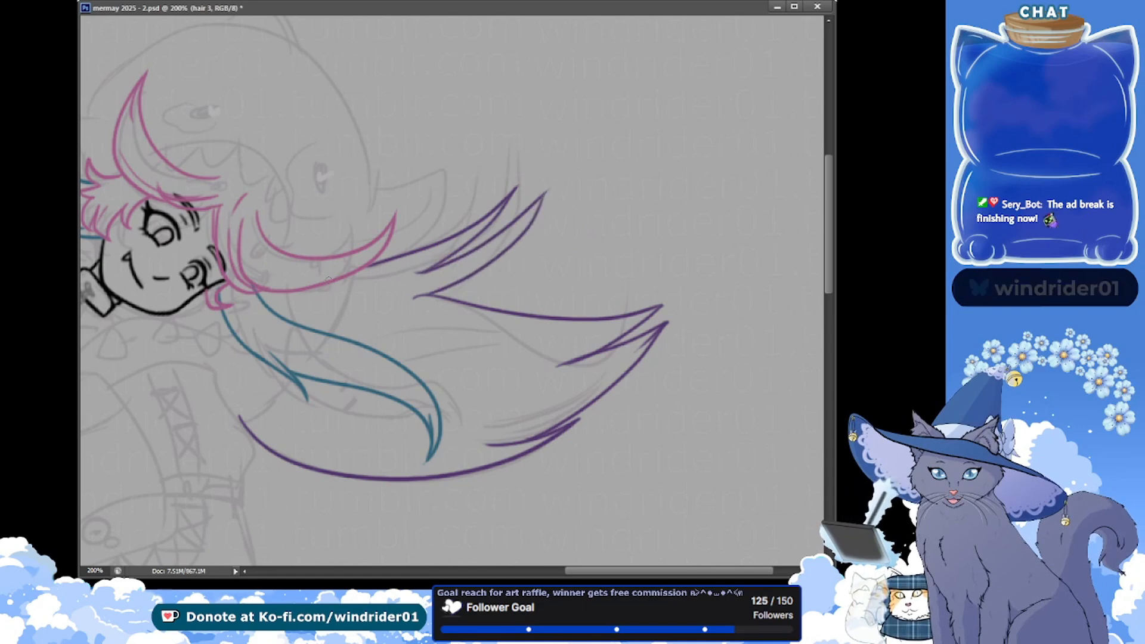
Draw the underside of the second tip down to the long upper purple edge and trim the excess line at the join
key(ctrl+z)
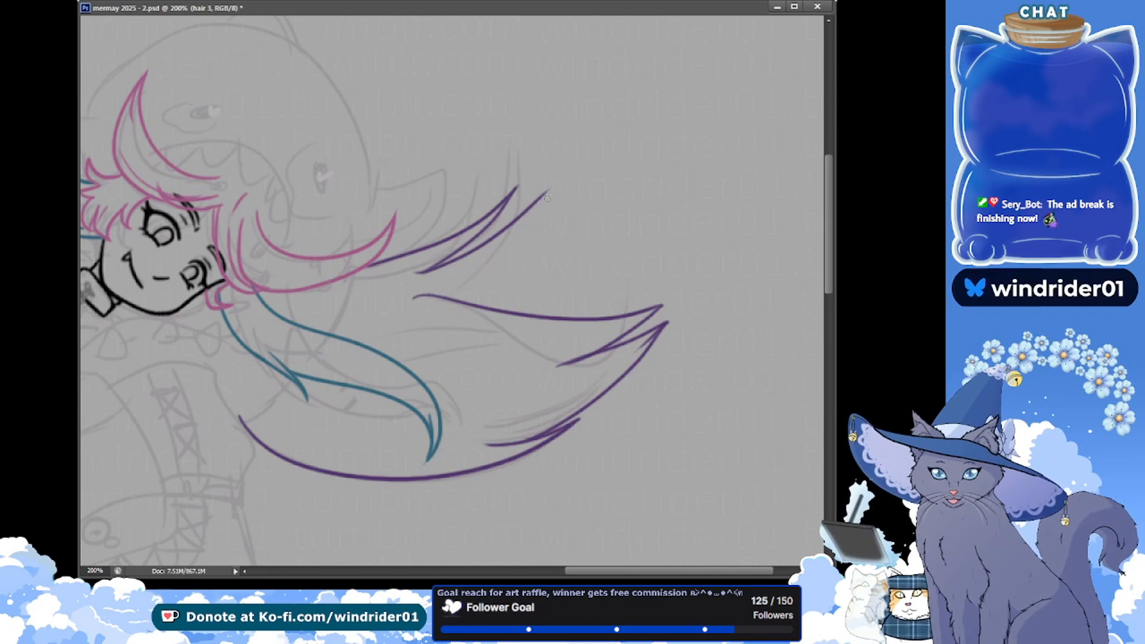
key(ctrl+z)
drag(548, 192, 430, 292)
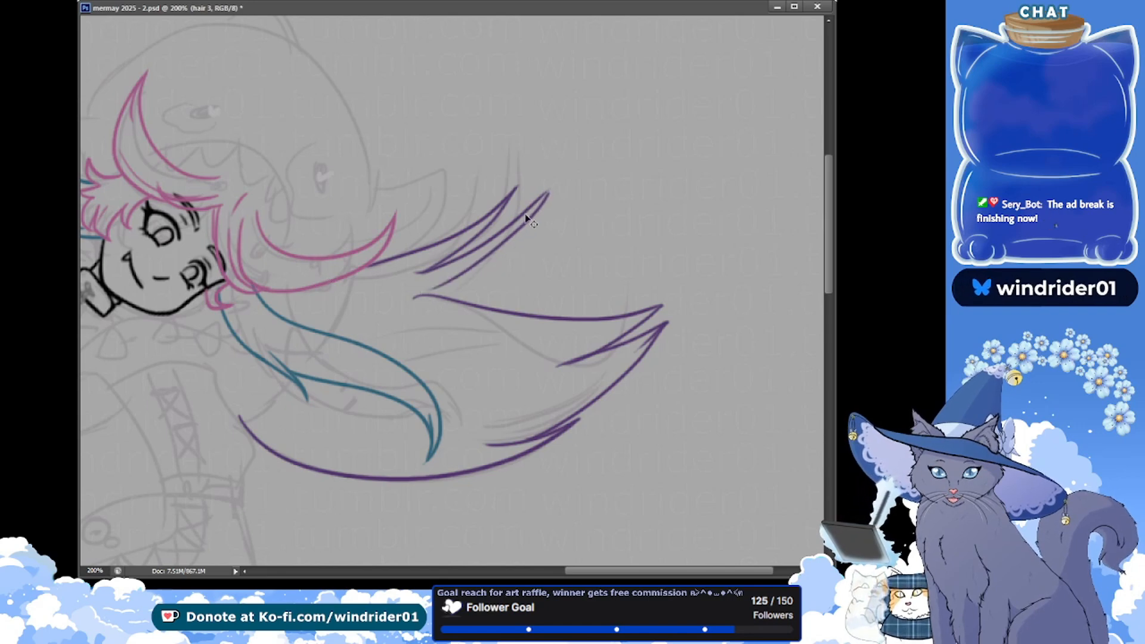
key(ctrl+z)
drag(549, 190, 416, 300)
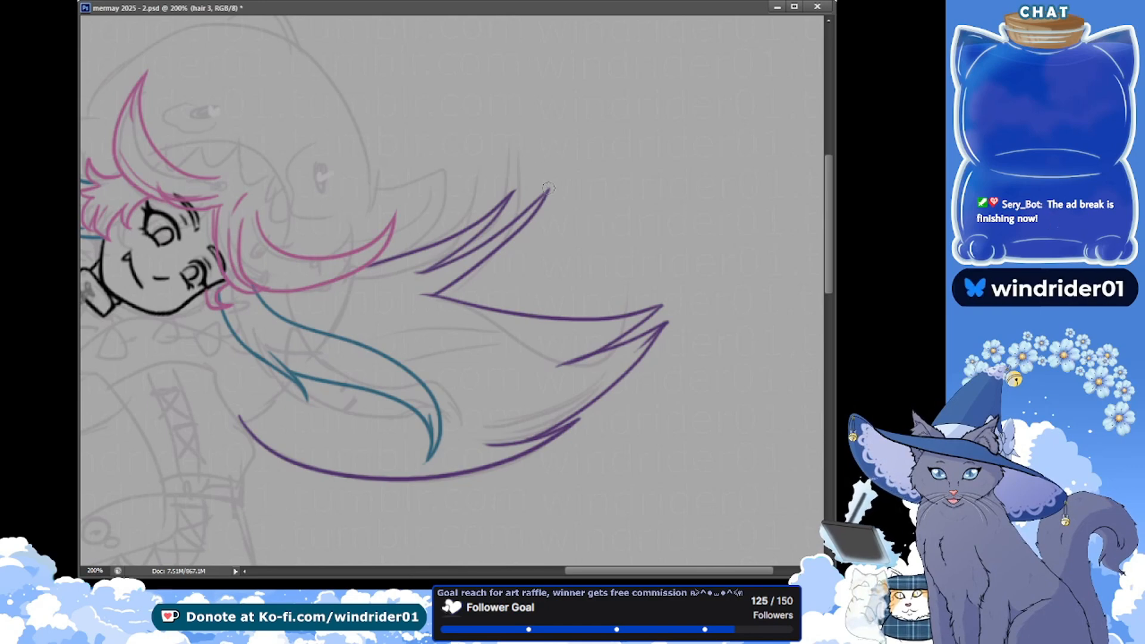
Add a short pointed purple tip between the upper tuft and the far tip, reshaping the long edge, and save the document
key(ctrl+s)
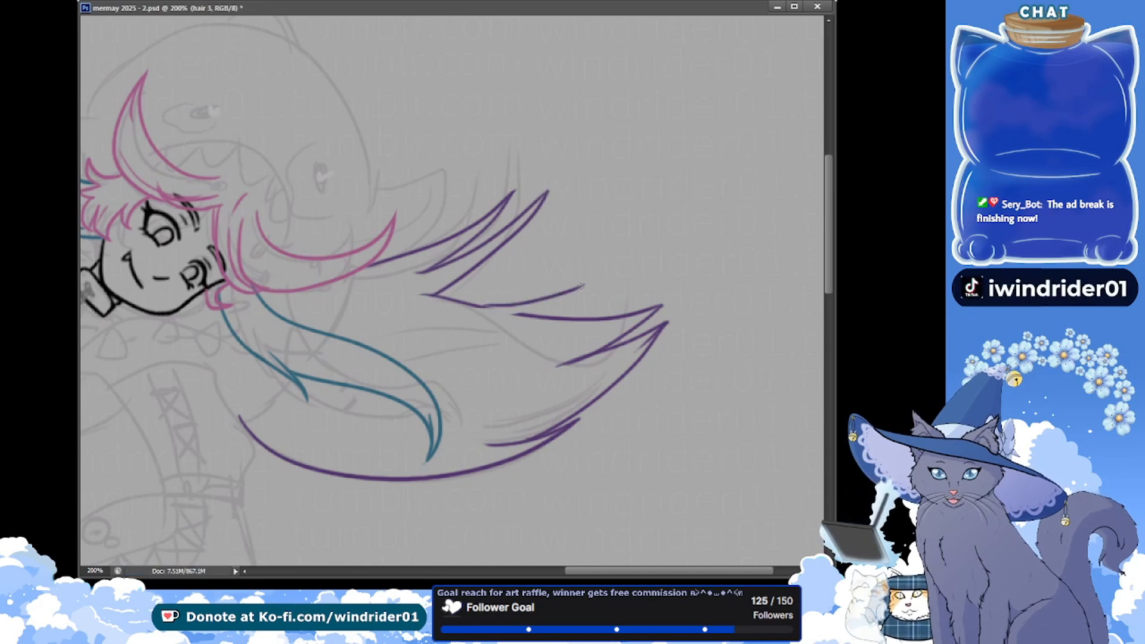
key(ctrl+s)
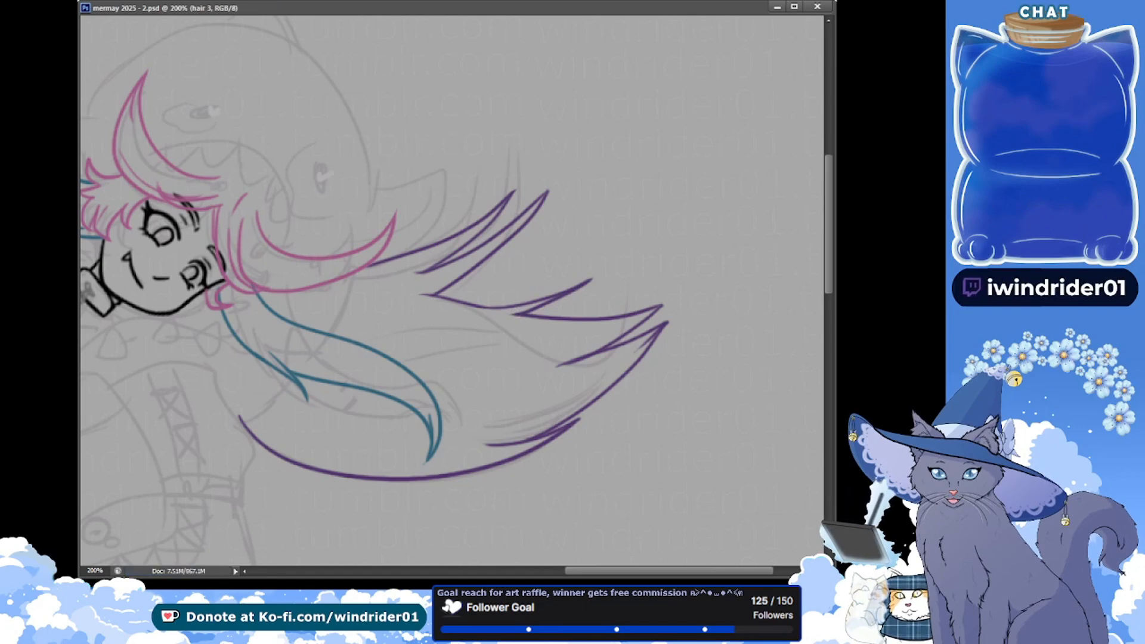
Draw a narrow pair of curved purple lines below the blue strand, meeting in a point, and save the document
drag(199, 246, 211, 241)
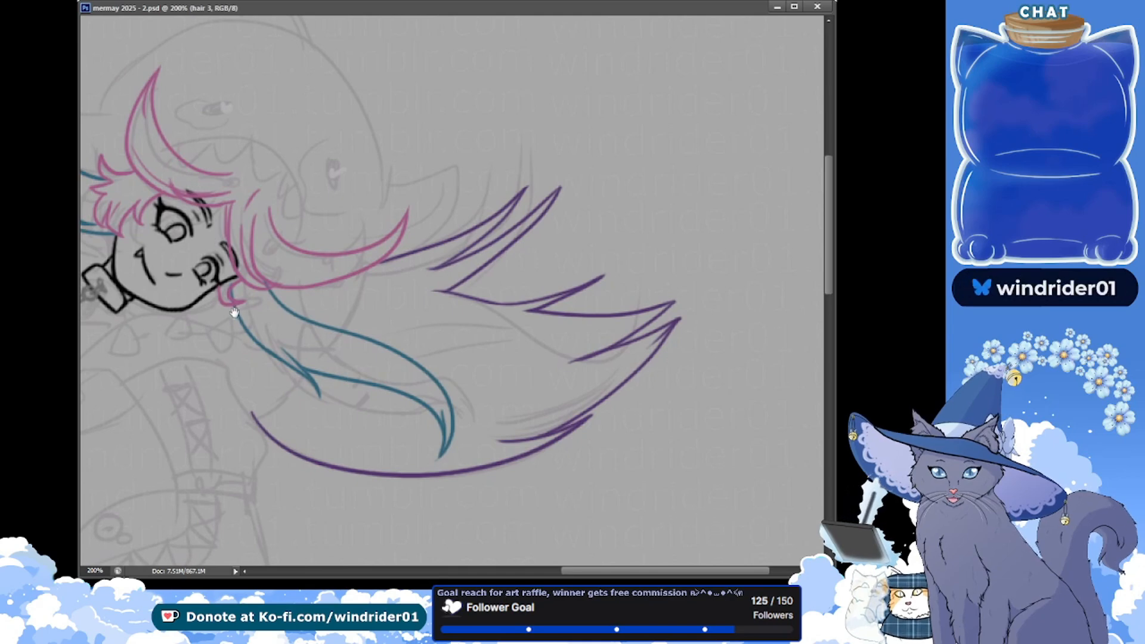
drag(211, 242, 204, 229)
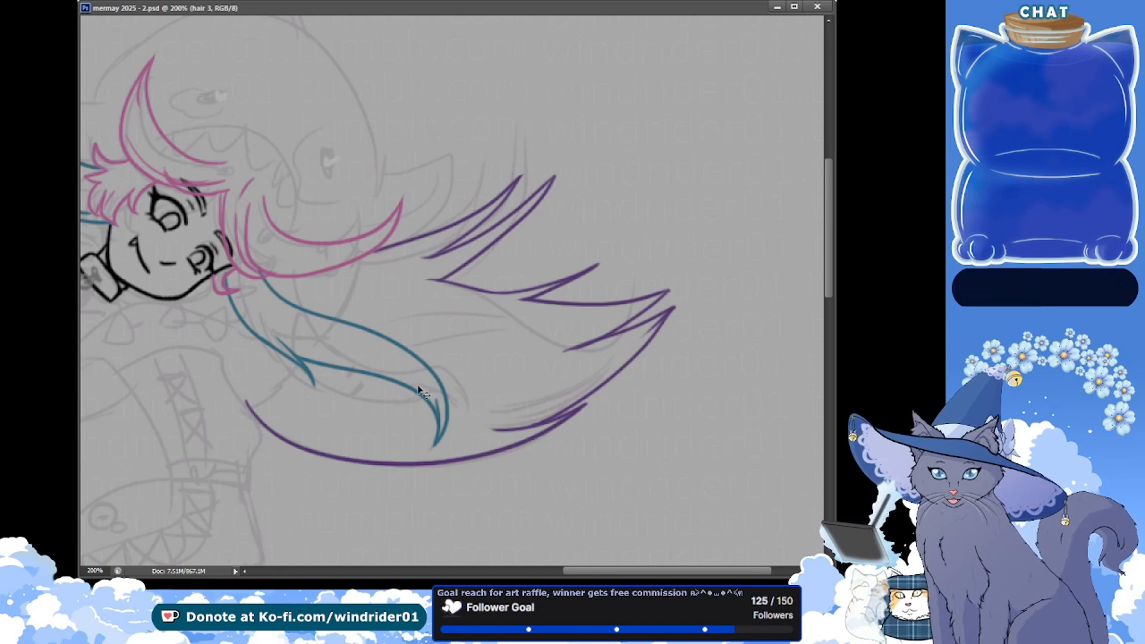
drag(327, 397, 435, 411)
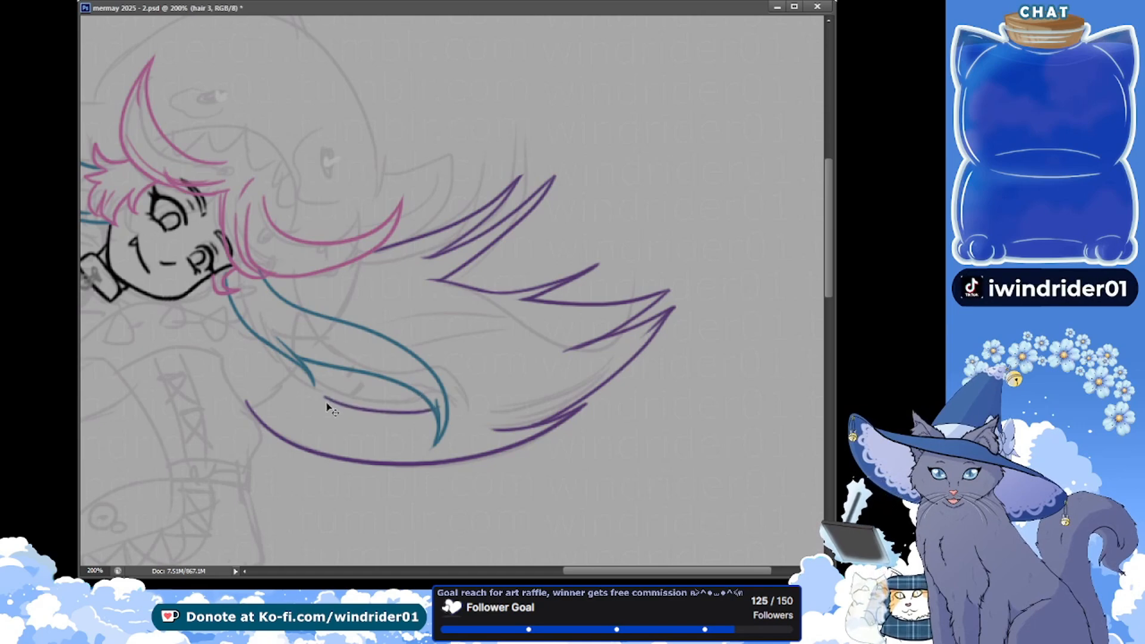
key(ctrl+z)
drag(322, 402, 434, 418)
key(ctrl+z)
drag(324, 404, 423, 412)
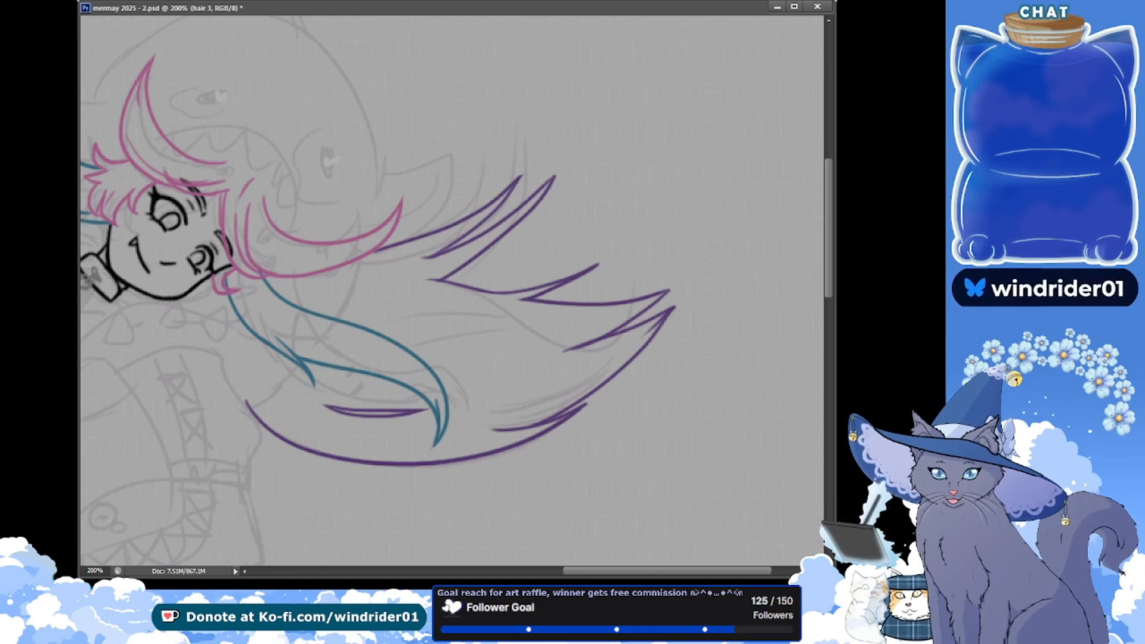
key(ctrl+s)
Draw a slim pair of curved purple detail lines above the blue strand, inside the hair sweep, and save the document
drag(530, 322, 418, 312)
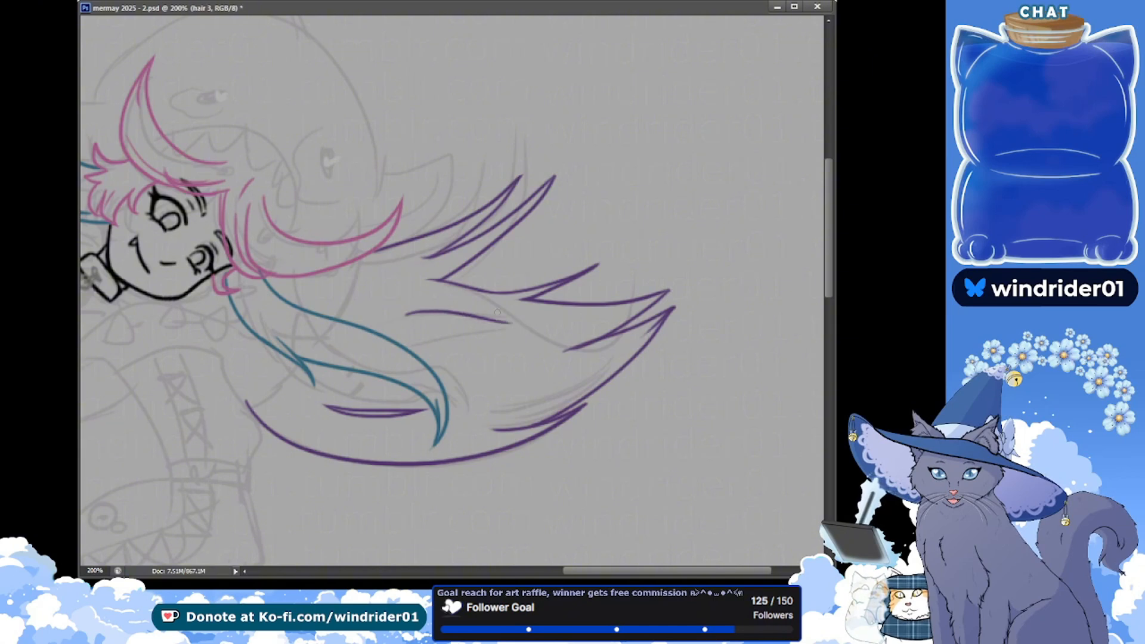
drag(515, 326, 410, 317)
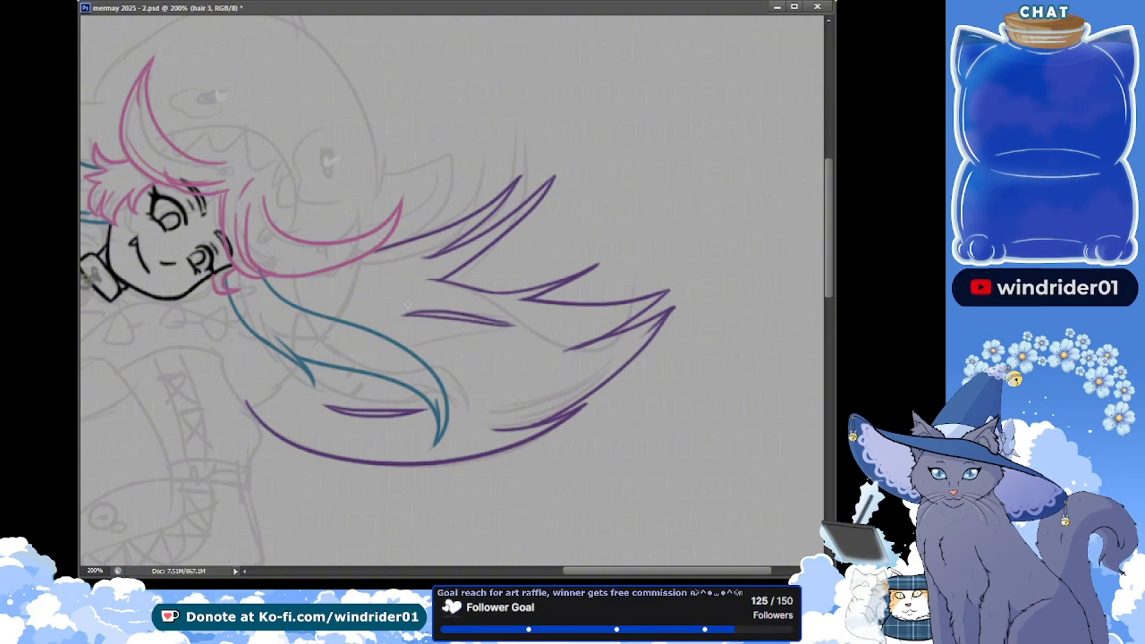
key(ctrl+s)
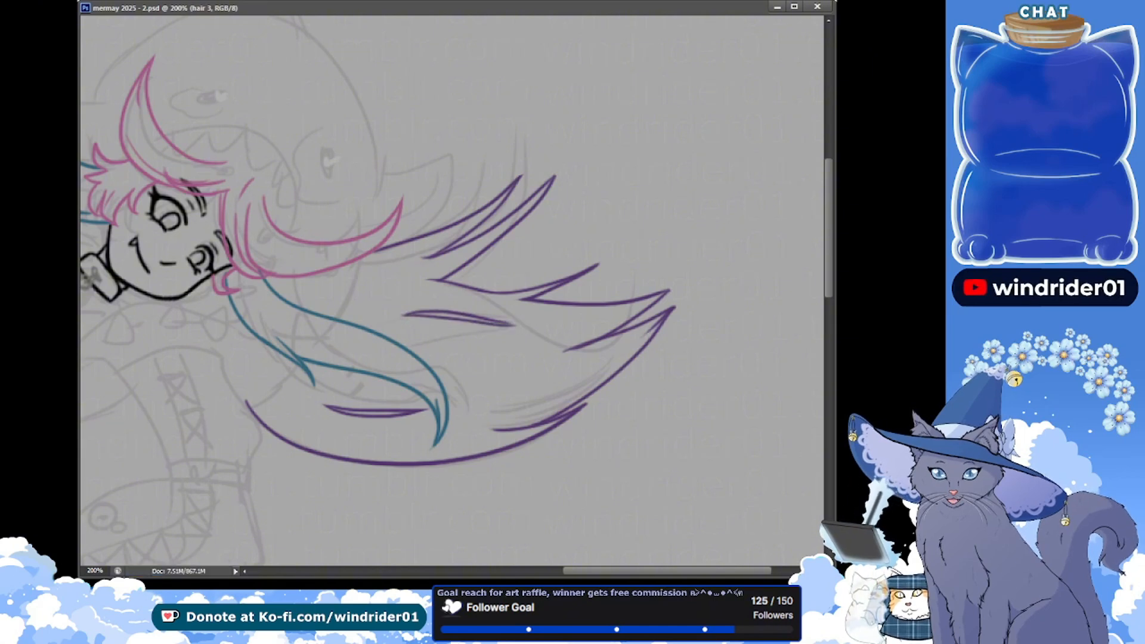
drag(299, 210, 330, 228)
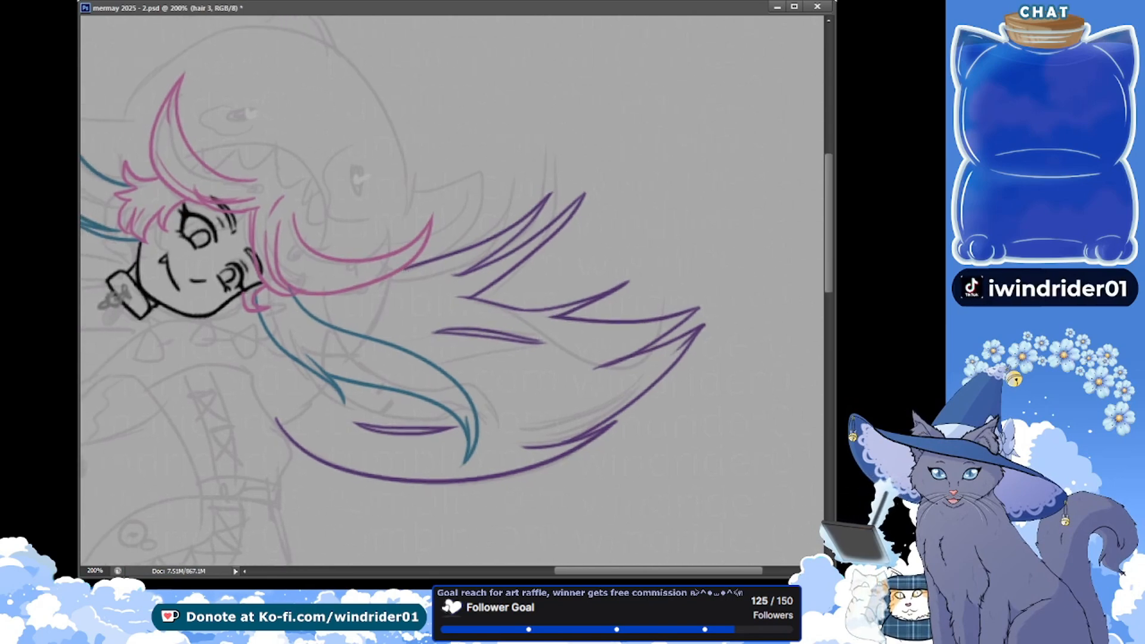
drag(202, 229, 311, 271)
key(ctrl+s)
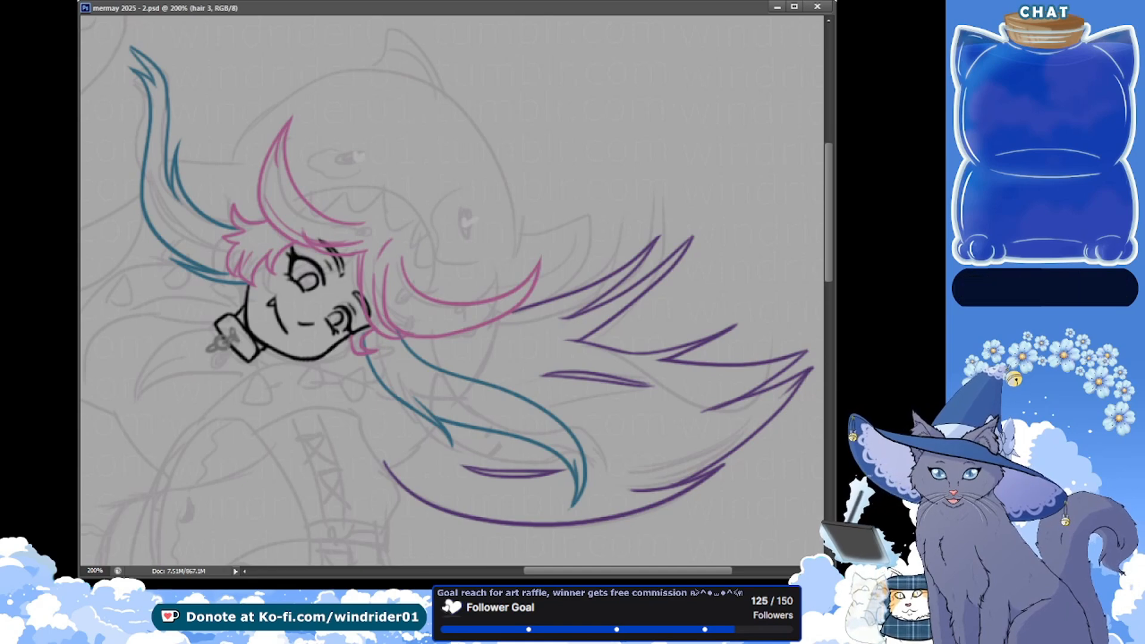
Switch to the hair 2 layer, tidy the root of the blue strand beside the pink side lock, and save the document
drag(167, 240, 163, 284)
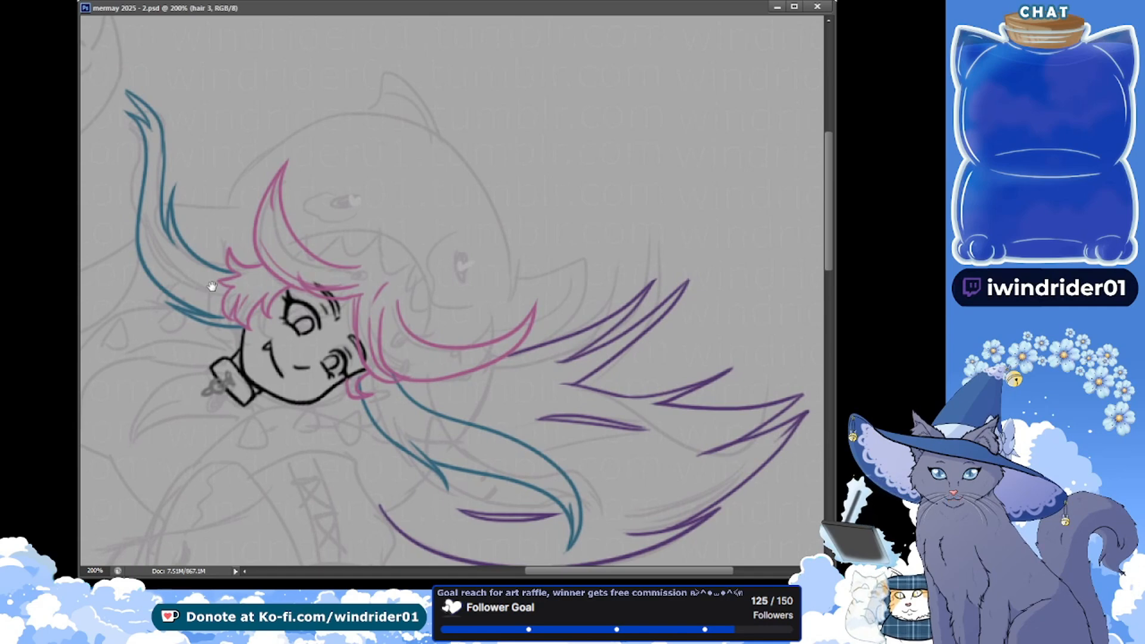
drag(386, 330, 393, 327)
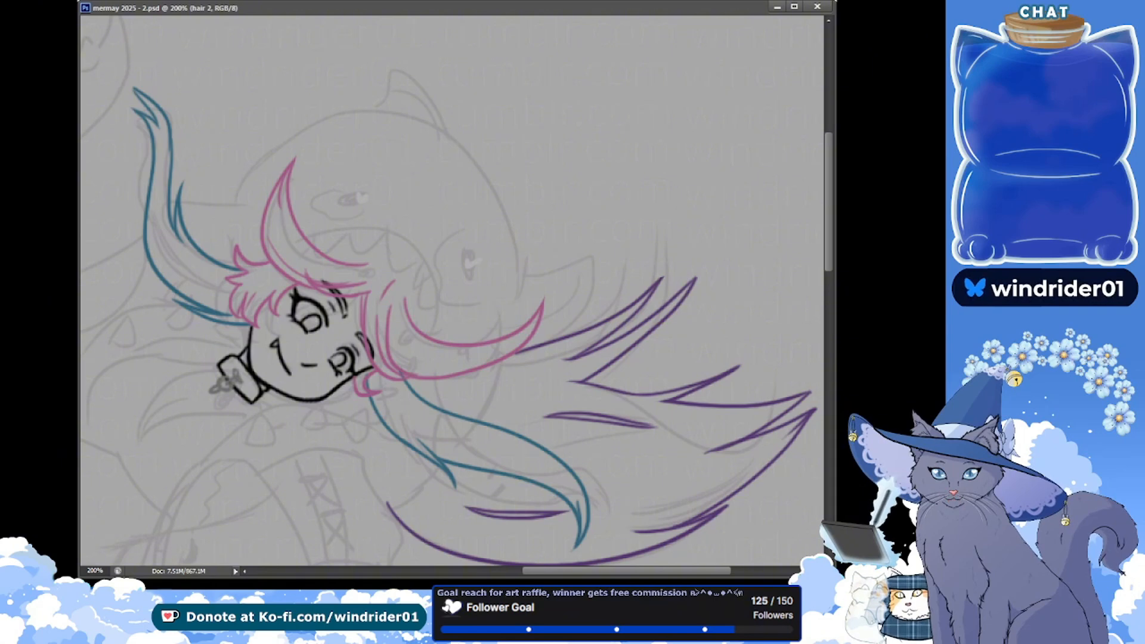
key(Delete)
key(ctrl+z)
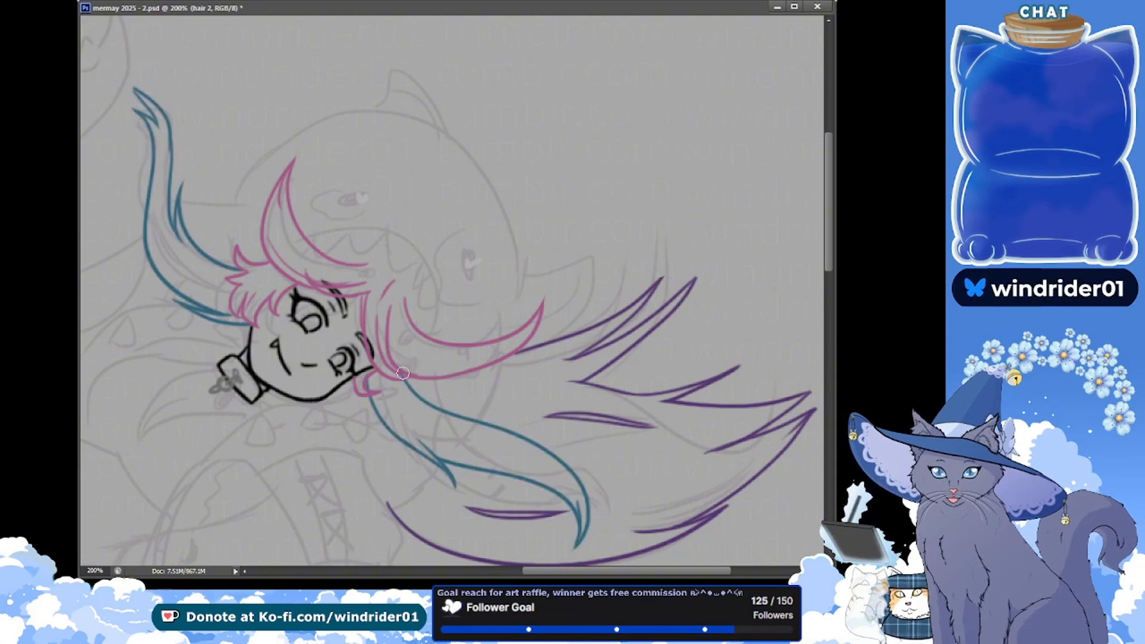
key(ctrl+s)
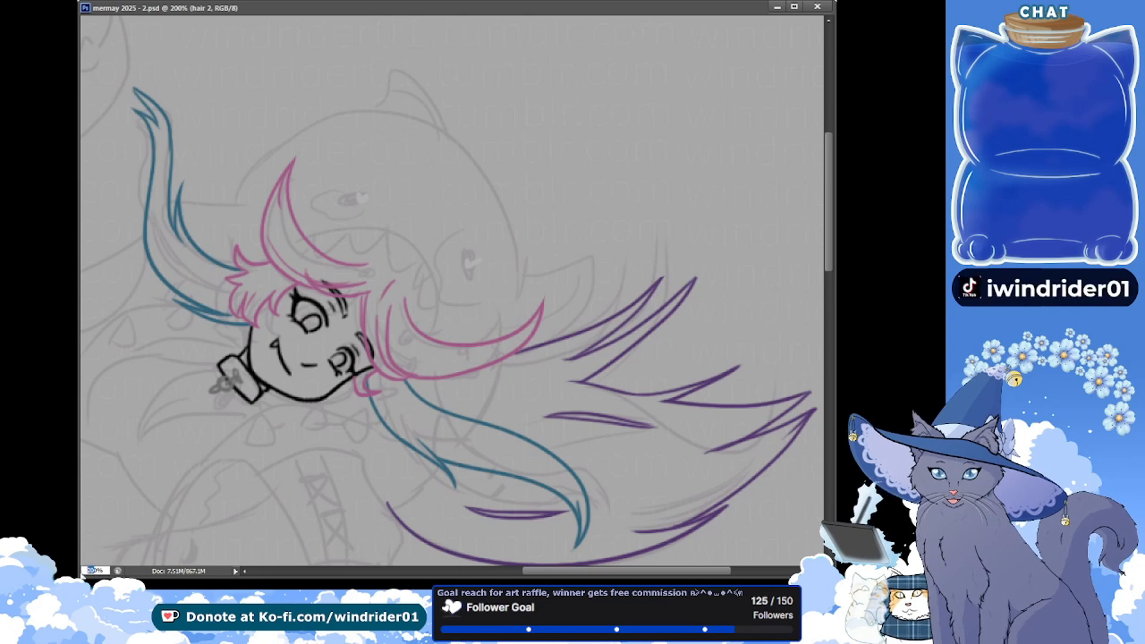
Create a new layer named hoodie for the shark hood outlines and save the document
click(90, 570)
text(180)
key(Return)
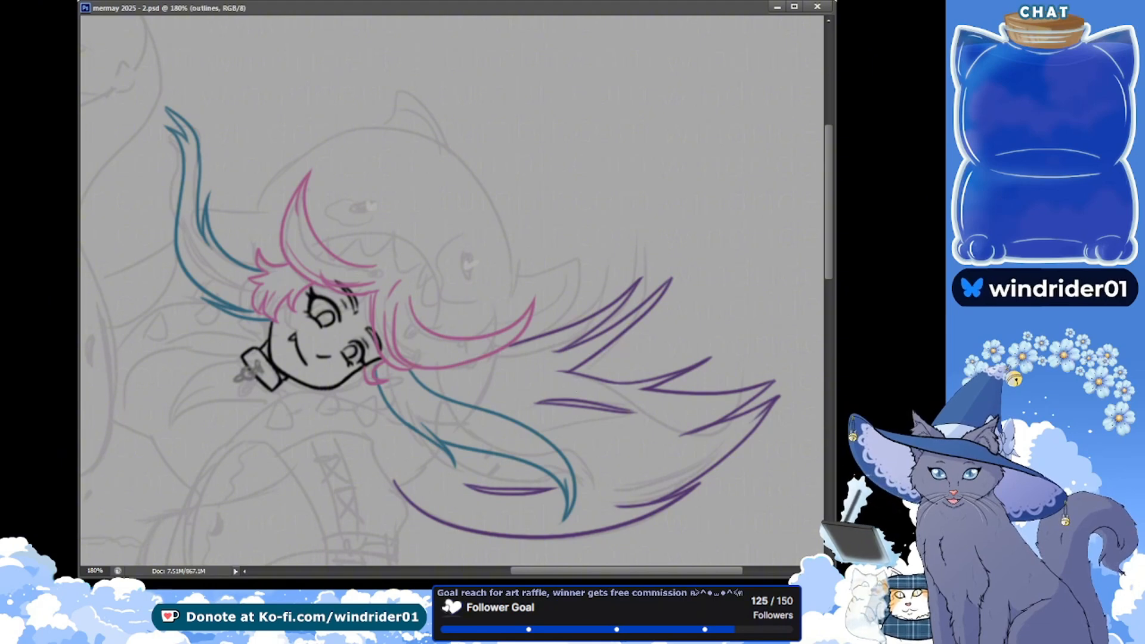
key(ctrl+alt+shift+n)
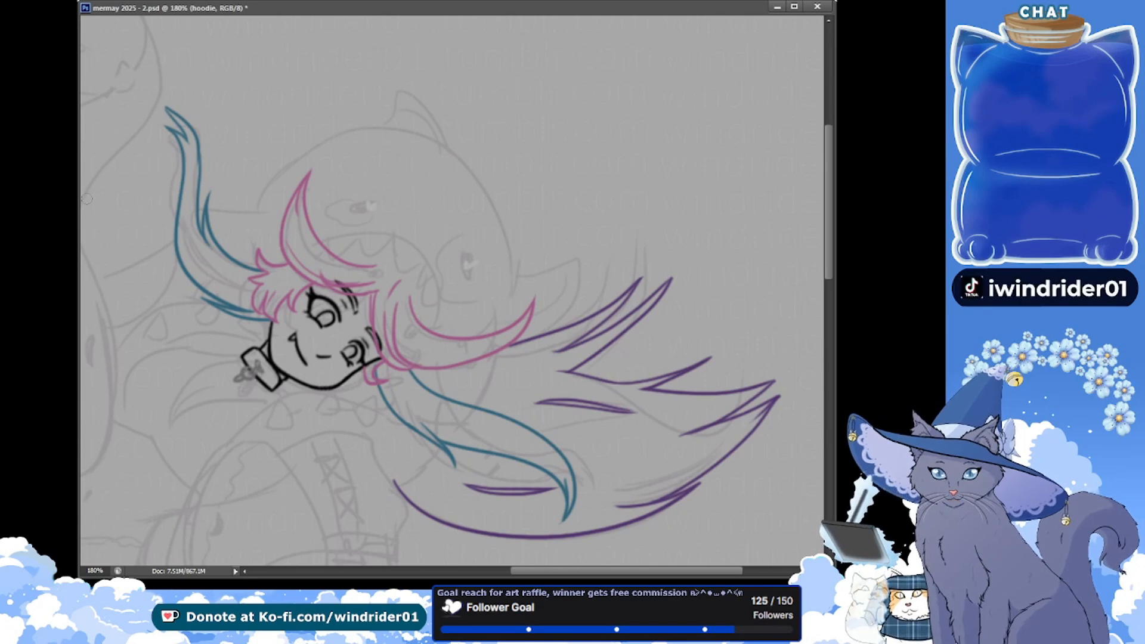
drag(87, 219, 113, 237)
key(ctrl+s)
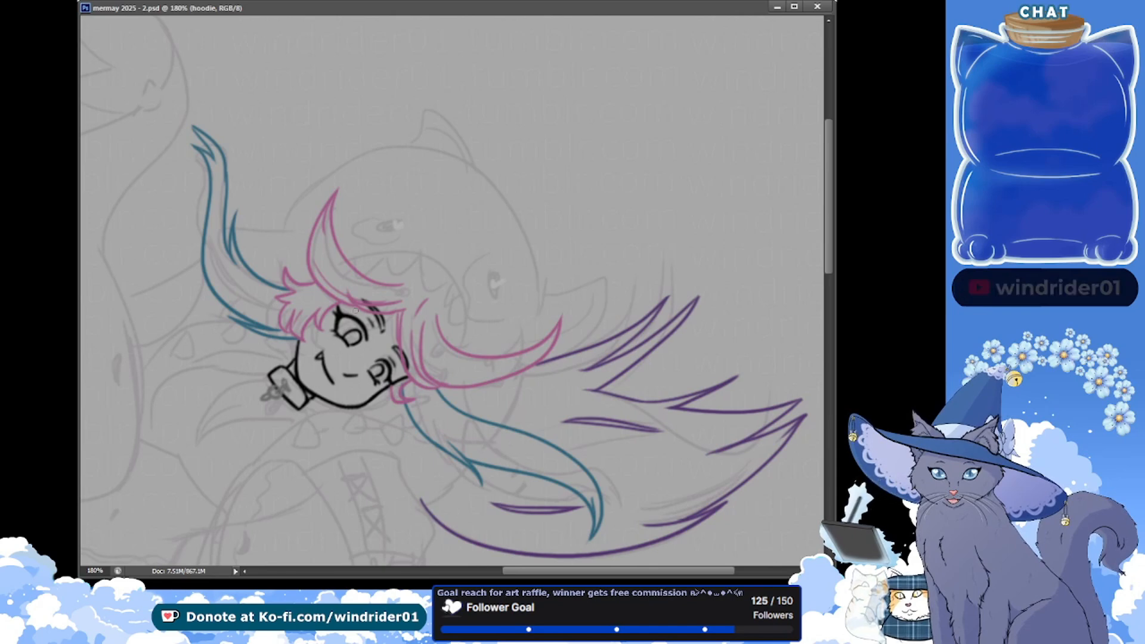
Draw the shark hood's mouth edge as a dark magenta arc from the upright pink bang down to the pink side lock
drag(404, 277, 467, 344)
key(ctrl+z)
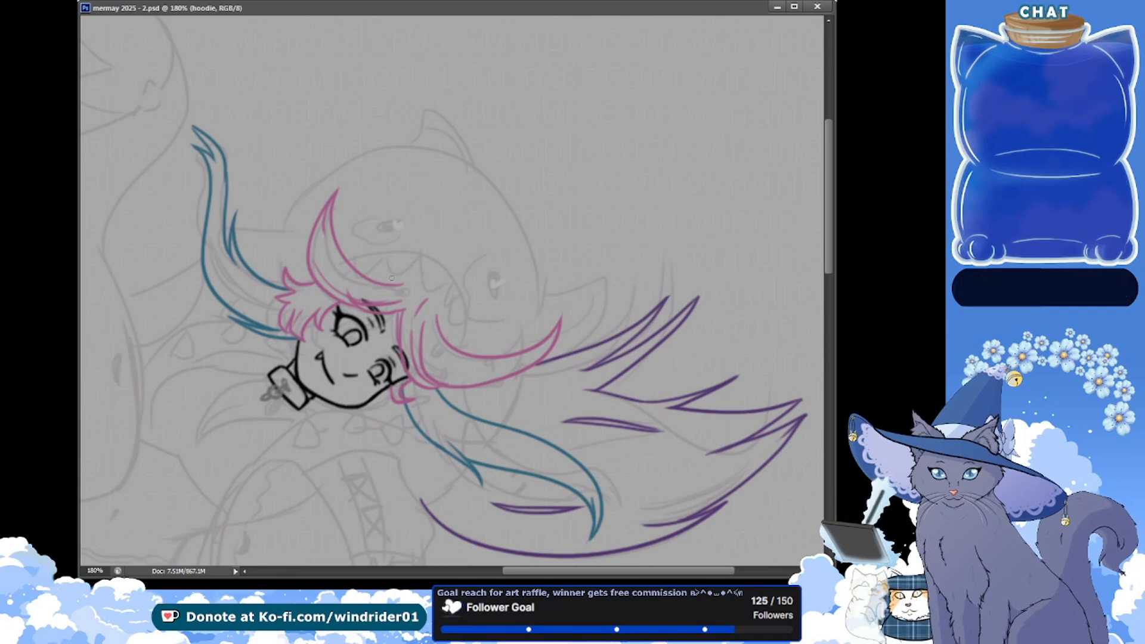
drag(349, 263, 468, 343)
key(ctrl+z)
drag(349, 260, 470, 351)
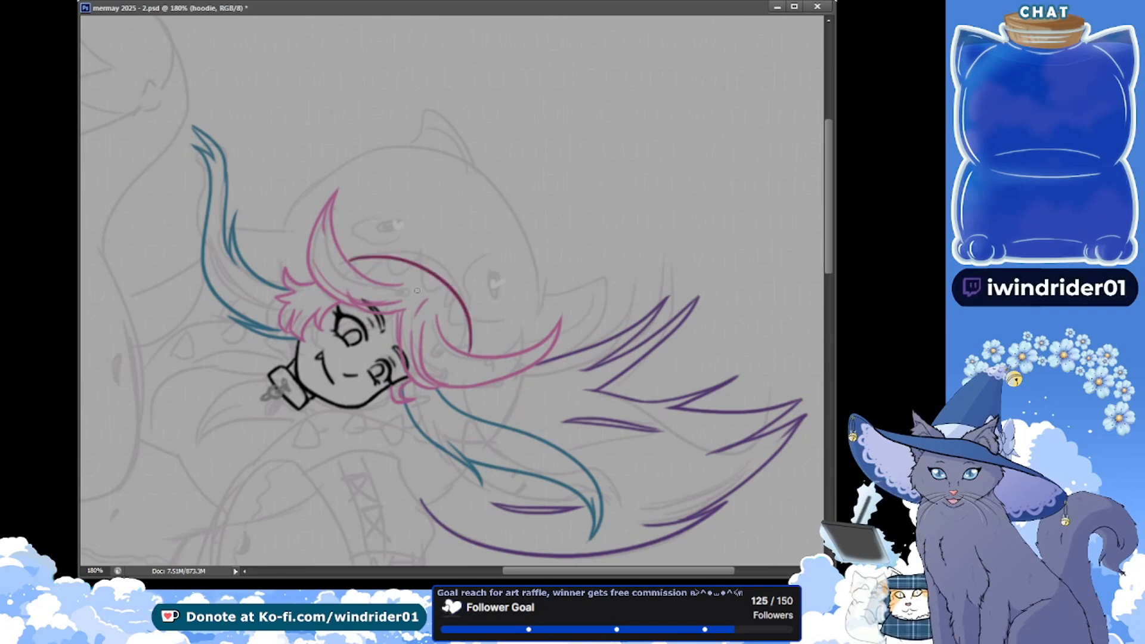
key(ctrl+z)
mouse_move(342, 255)
mouse_down()
mouse_move(453, 304)
mouse_move(449, 345)
mouse_move(382, 253)
mouse_move(478, 351)
mouse_up()
key(ctrl+z)
key(ctrl+z)
mouse_move(343, 255)
mouse_down()
mouse_move(444, 282)
mouse_move(474, 351)
mouse_up()
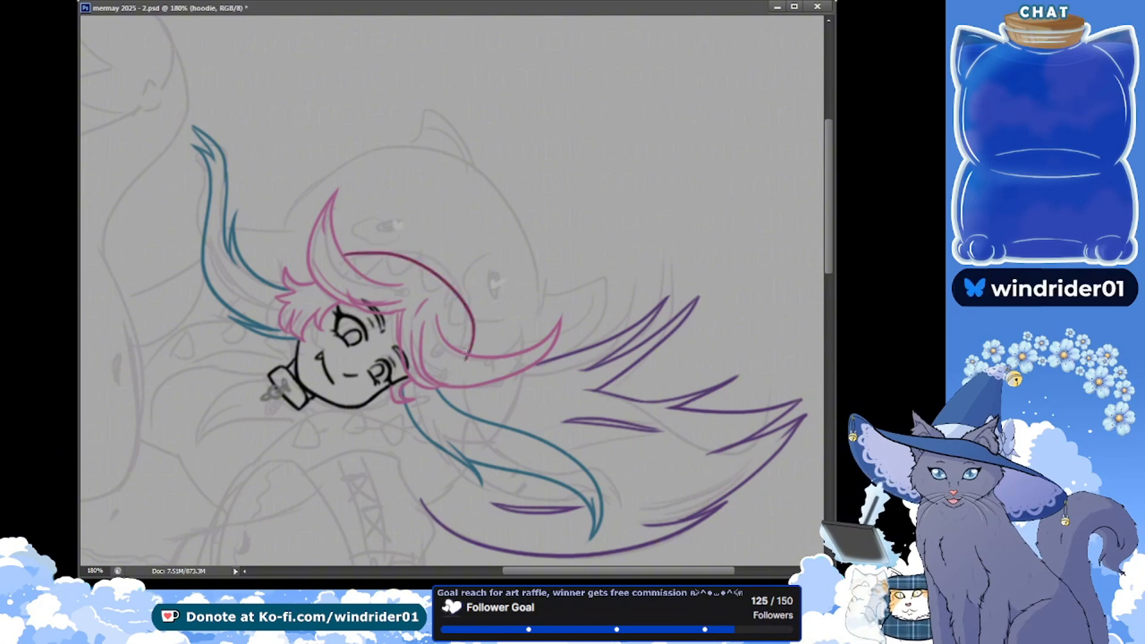
key(ctrl+z)
drag(345, 253, 470, 344)
key(ctrl+z)
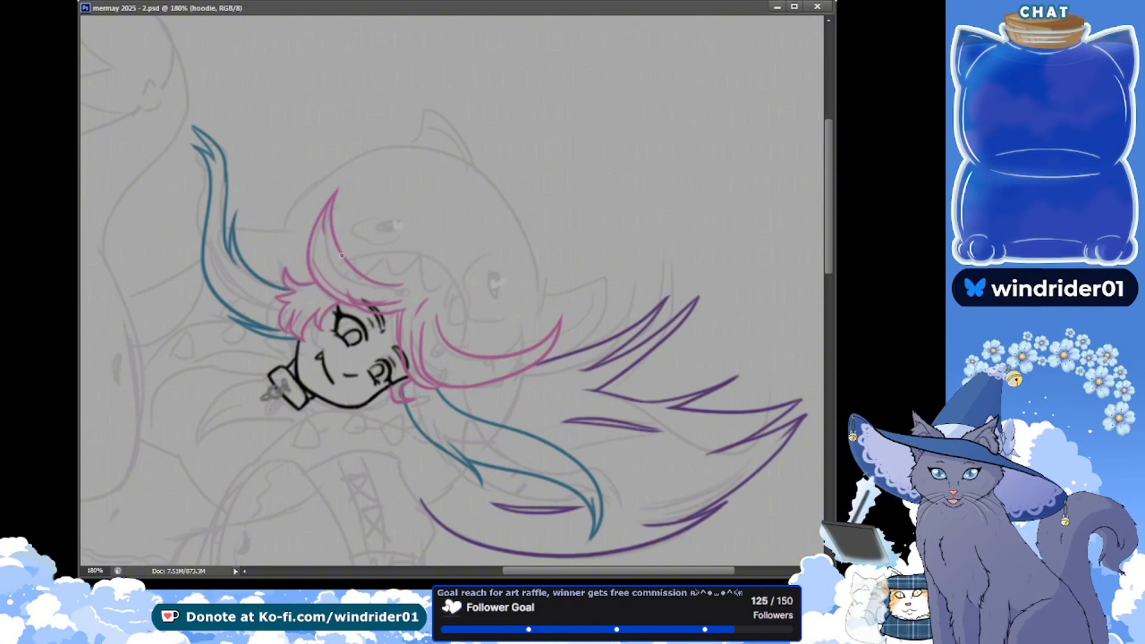
mouse_move(341, 253)
mouse_down()
mouse_move(464, 293)
mouse_move(465, 345)
mouse_up()
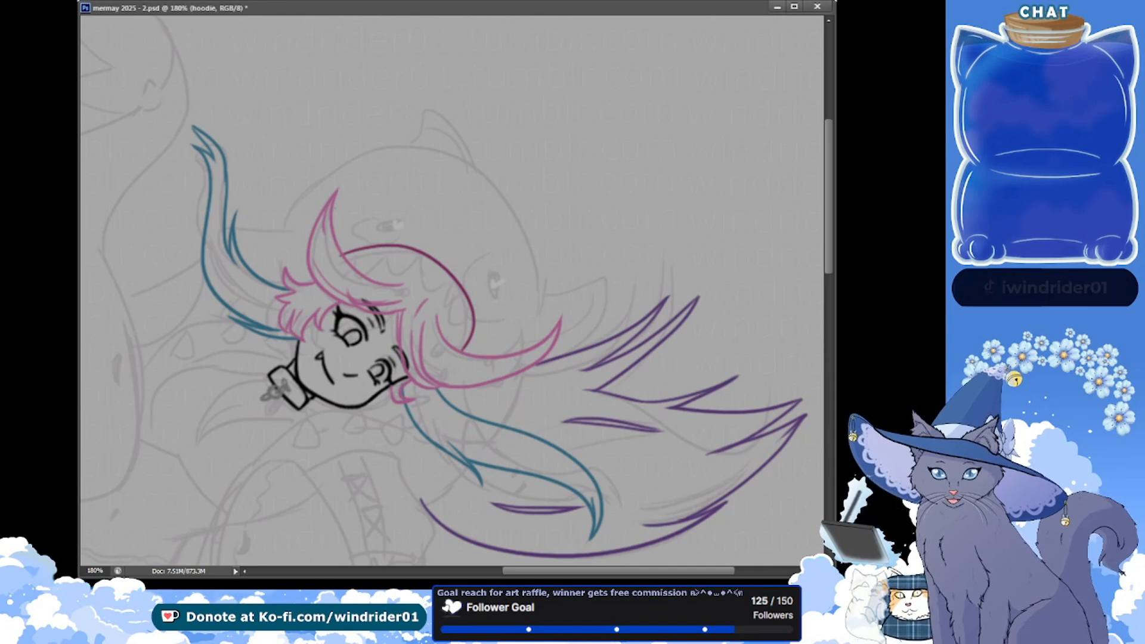
key(ctrl+z)
drag(437, 257, 467, 347)
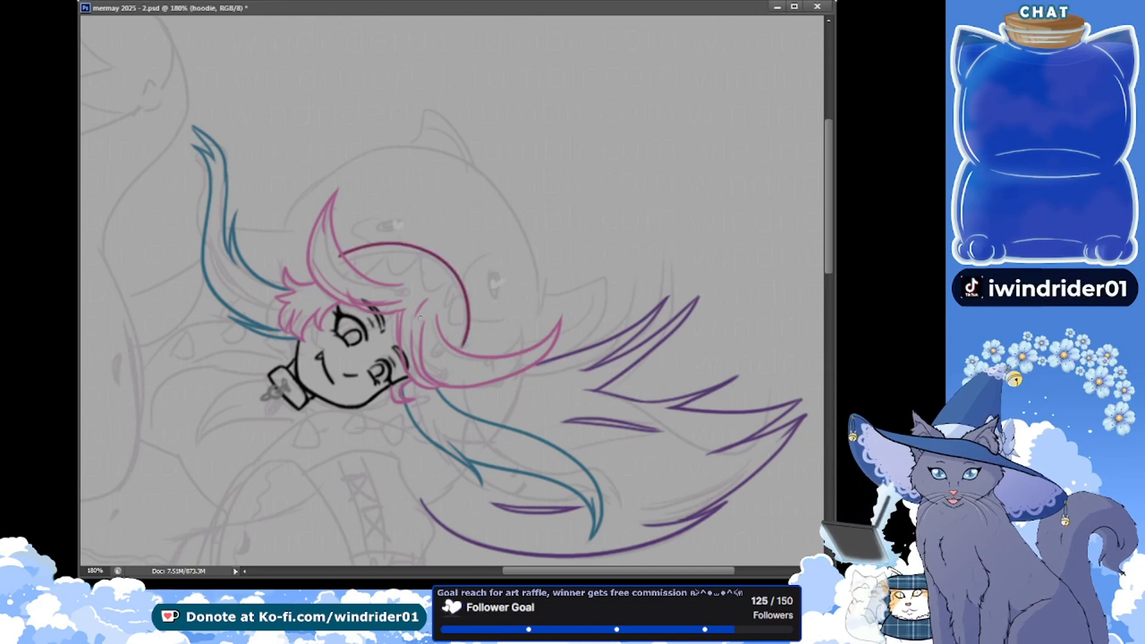
key(ctrl+z)
drag(340, 257, 471, 359)
key(ctrl+z)
drag(340, 260, 469, 325)
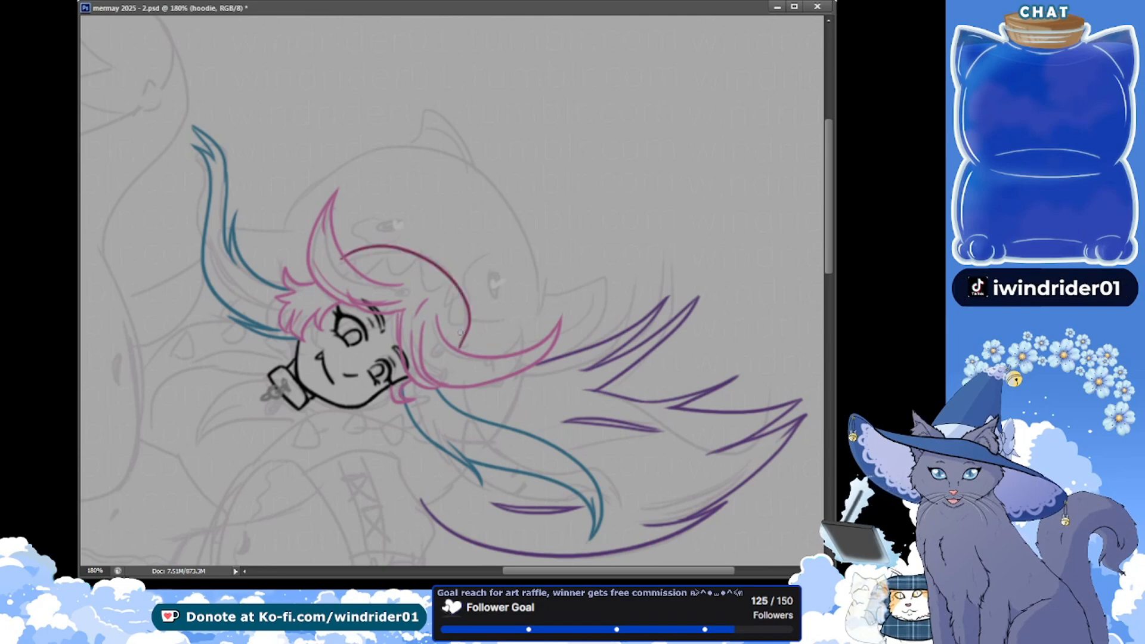
key(ctrl+z)
mouse_move(347, 256)
mouse_down()
mouse_move(465, 308)
mouse_move(468, 338)
mouse_up()
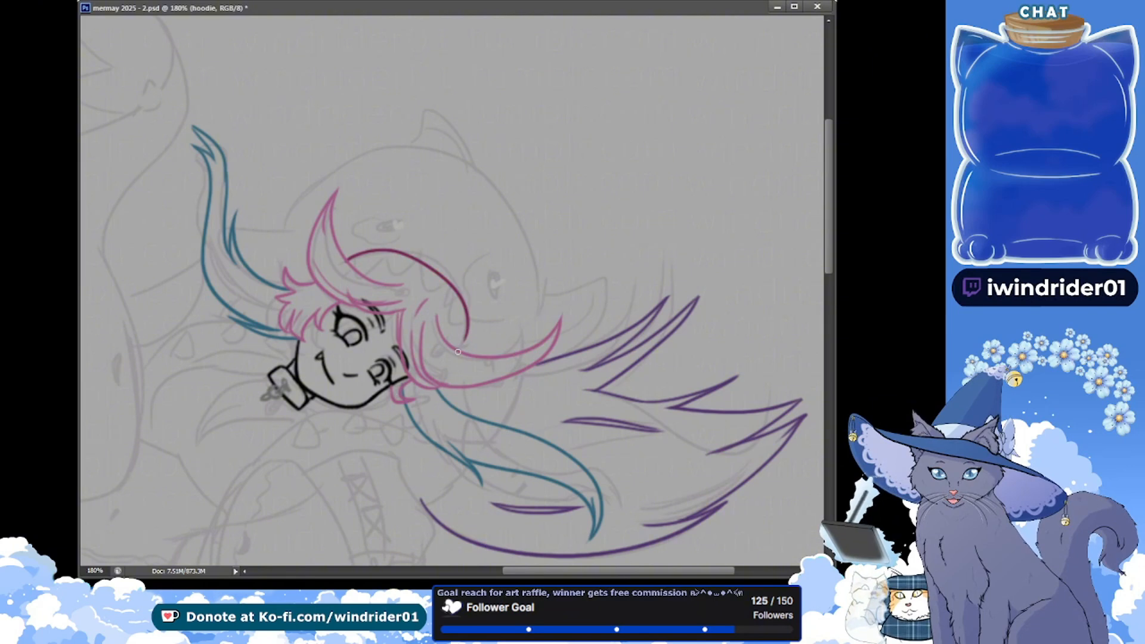
key(ctrl+z)
drag(346, 258, 457, 335)
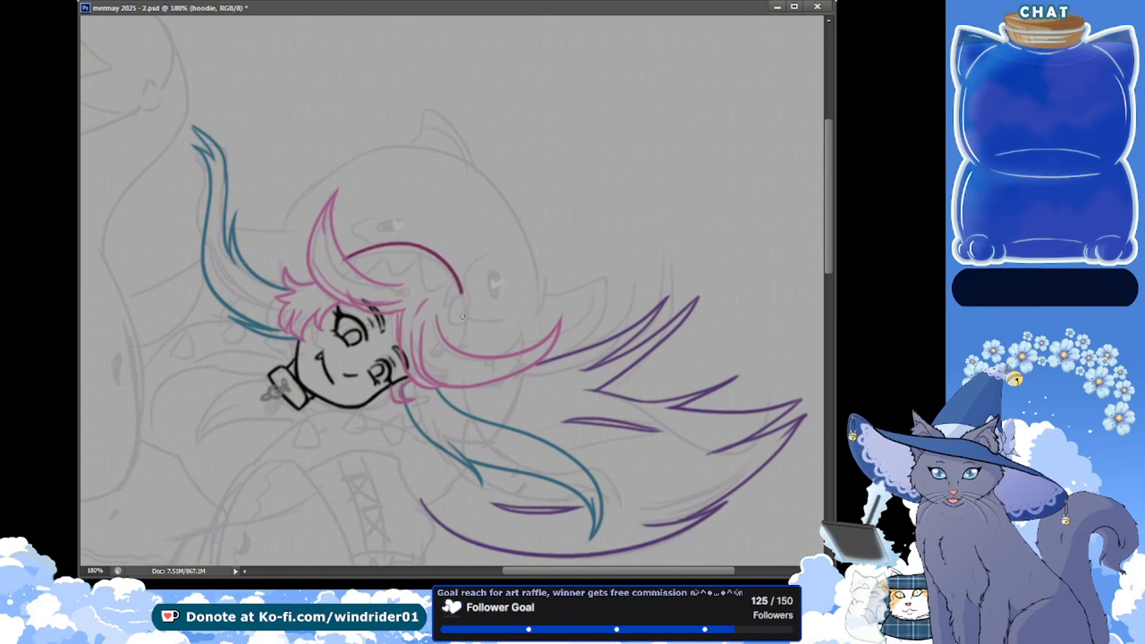
key(ctrl+z)
drag(348, 256, 459, 342)
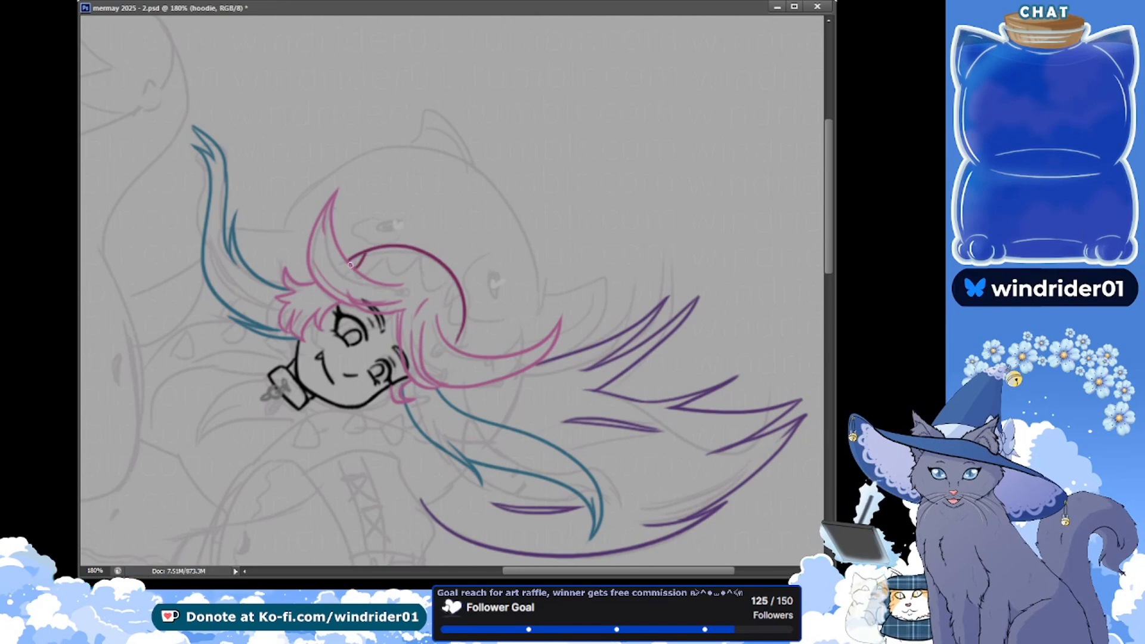
Try a row of rounded teeth along the upper mouth curve, undo them, and save the document
mouse_move(356, 255)
mouse_down()
mouse_move(381, 270)
mouse_move(379, 256)
mouse_move(396, 255)
mouse_move(378, 253)
mouse_move(399, 251)
mouse_move(399, 267)
mouse_move(428, 257)
mouse_up()
key(ctrl+z)
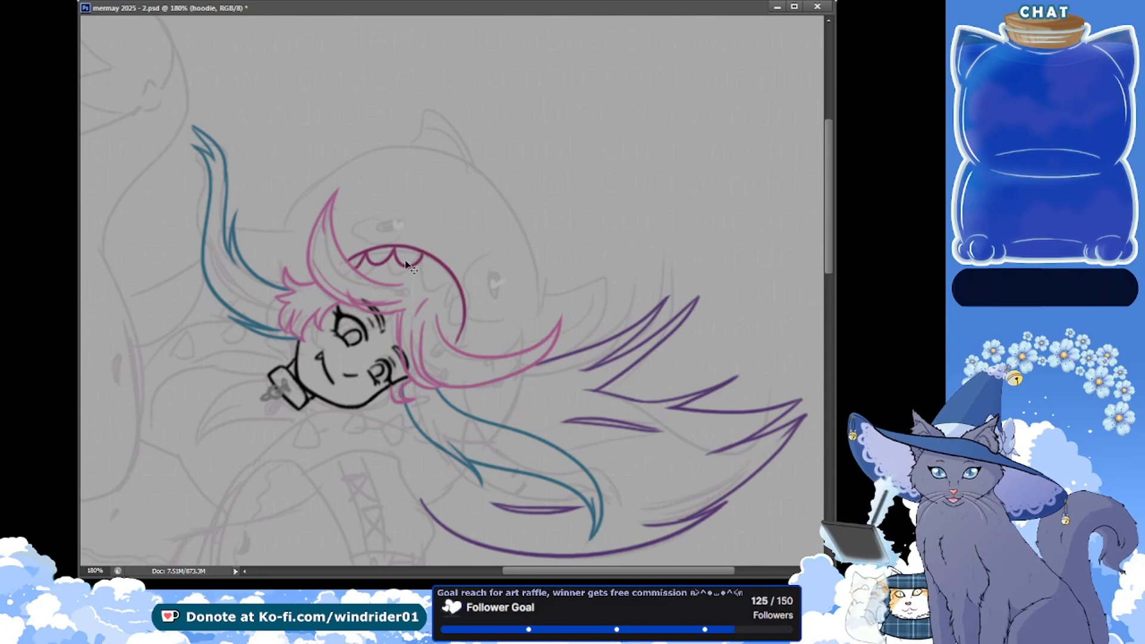
key(ctrl+alt+z)
key(ctrl+alt+z)
key(ctrl+s)
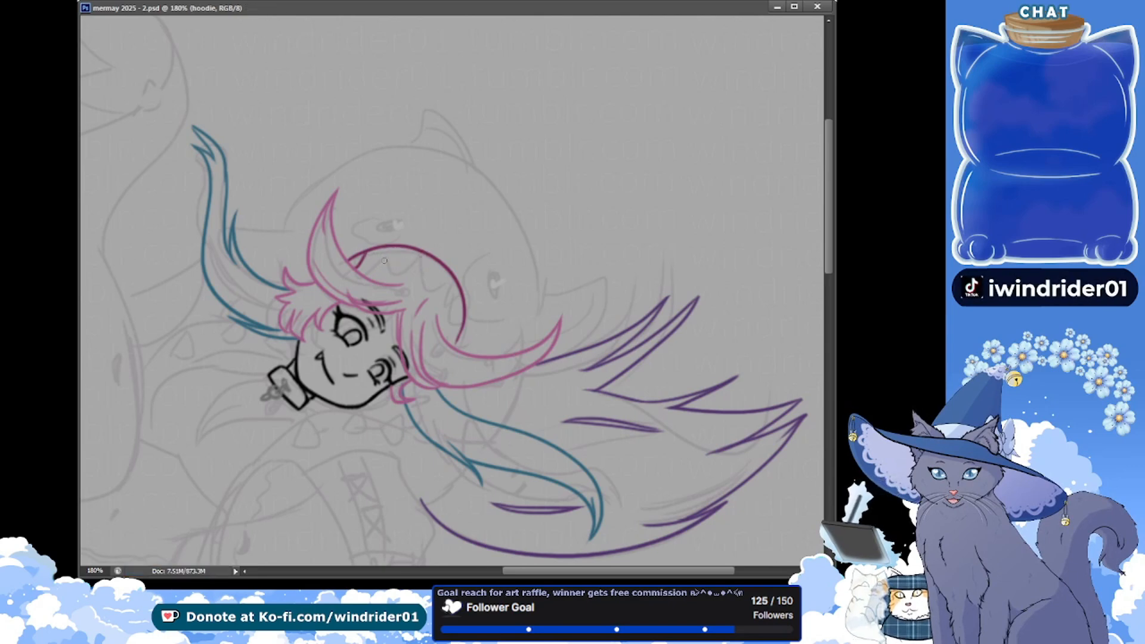
Draw a row of pointed triangular teeth along the inside of the hood's mouth curve and save the document
mouse_move(365, 252)
mouse_down()
mouse_move(391, 247)
mouse_move(420, 254)
mouse_up()
key(ctrl+z)
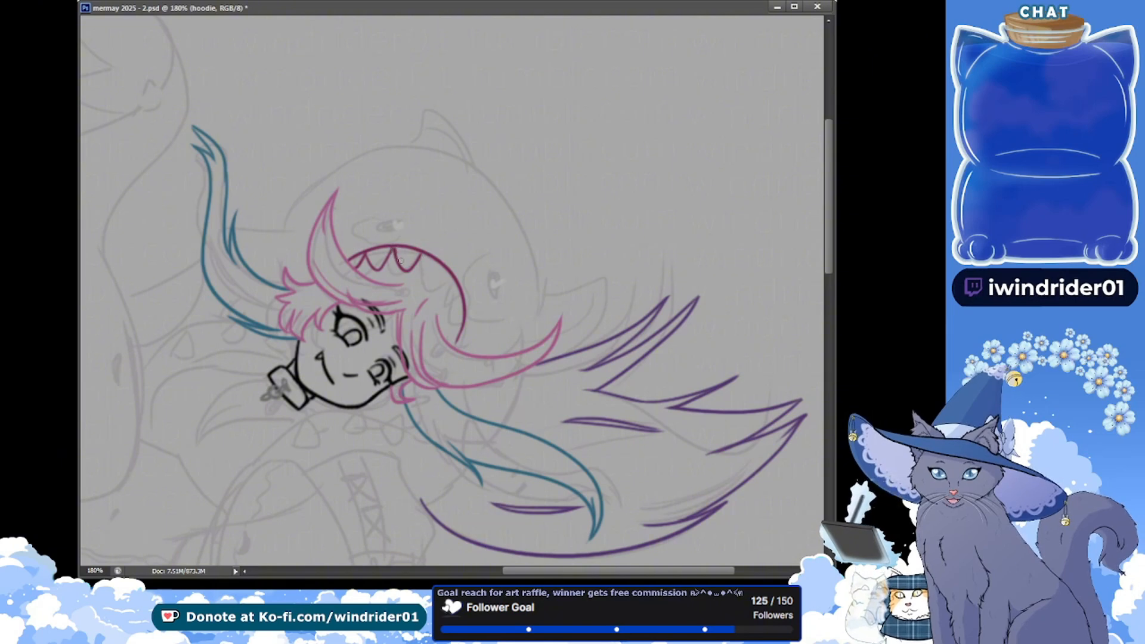
key(ctrl+z)
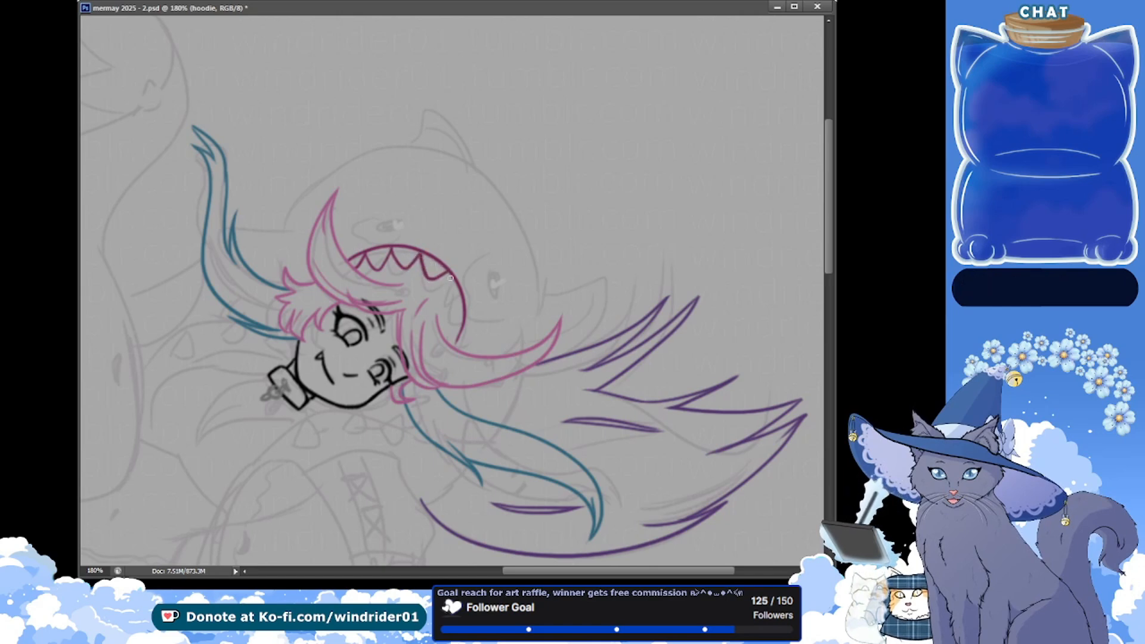
drag(449, 274, 461, 296)
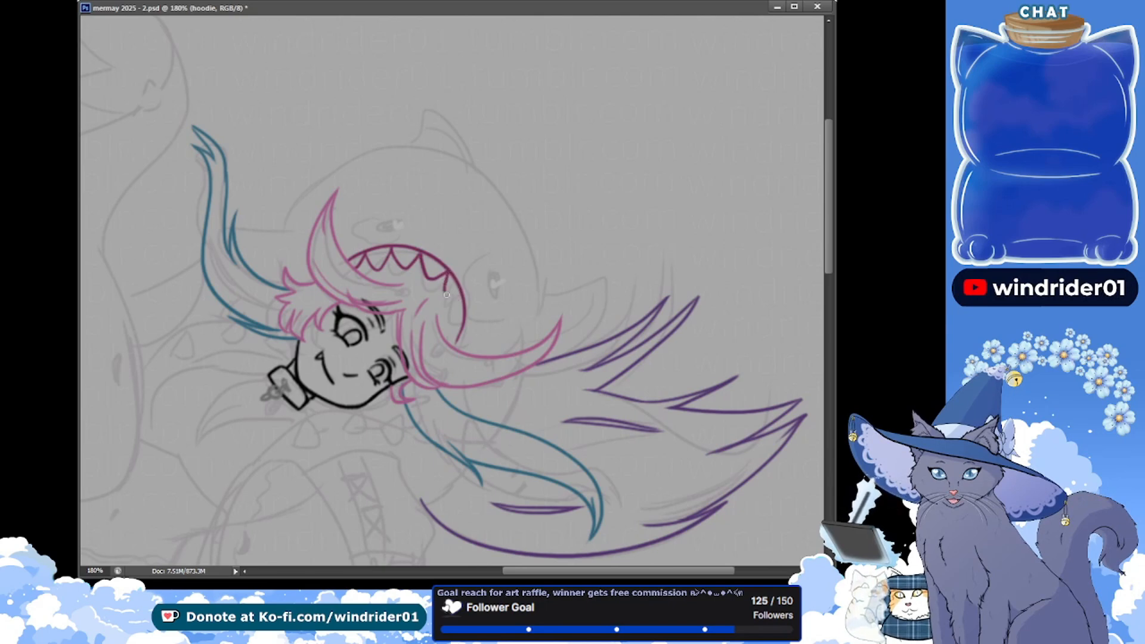
mouse_move(447, 295)
mouse_down()
mouse_move(464, 307)
mouse_move(461, 326)
mouse_up()
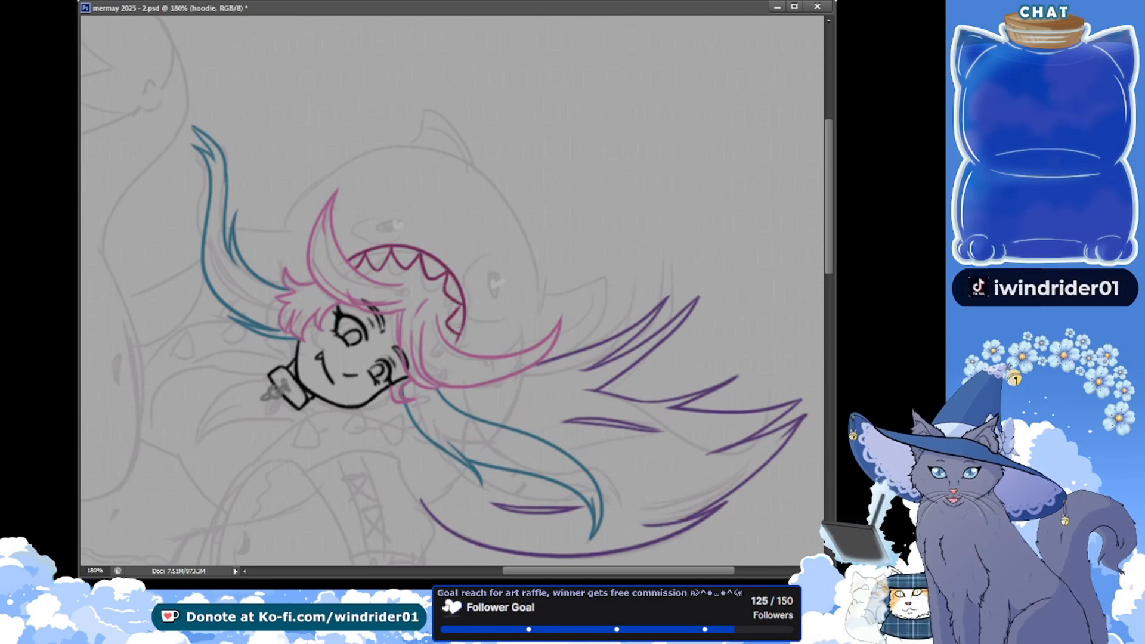
key(ctrl+s)
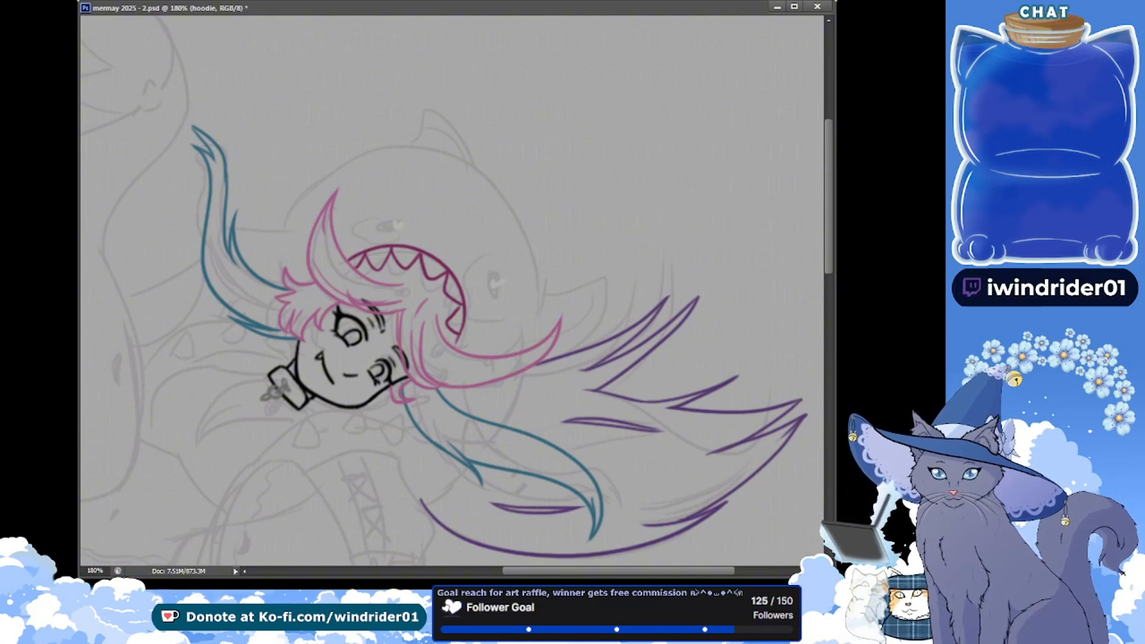
Clear the hood's mouth curve and teeth, redraw the curve from the pink bang to the side lock, and save
key(ctrl+z)
key(ctrl+s)
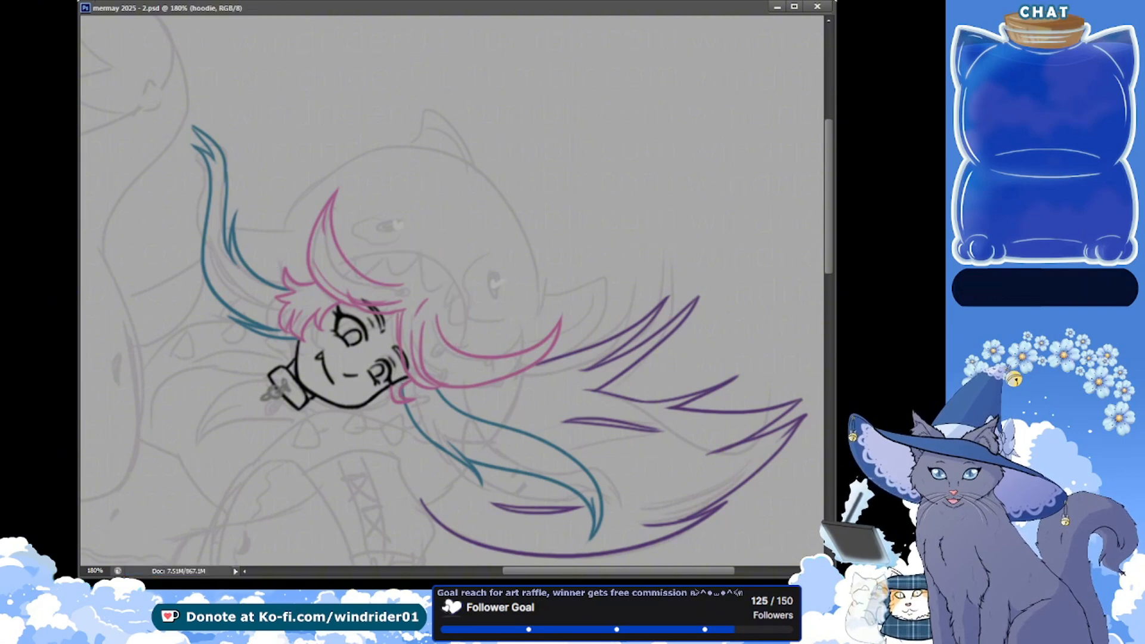
drag(185, 249, 171, 268)
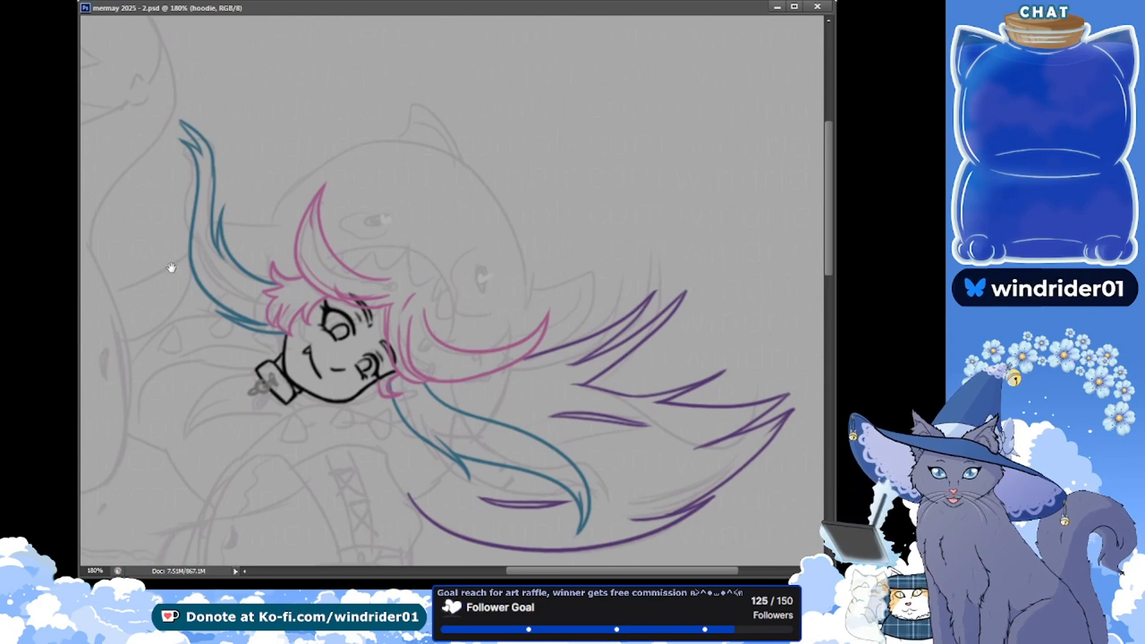
drag(298, 234, 319, 221)
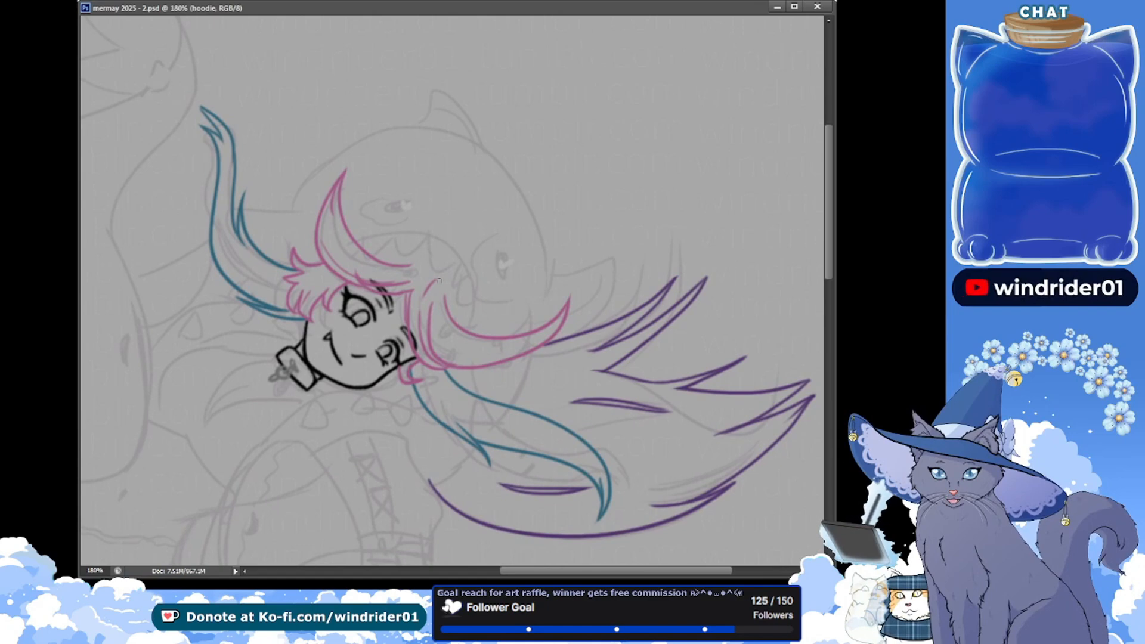
mouse_move(336, 232)
mouse_down()
mouse_move(505, 354)
mouse_move(371, 229)
mouse_move(456, 359)
mouse_move(488, 358)
mouse_up()
key(ctrl+z)
key(ctrl+z)
key(ctrl+z)
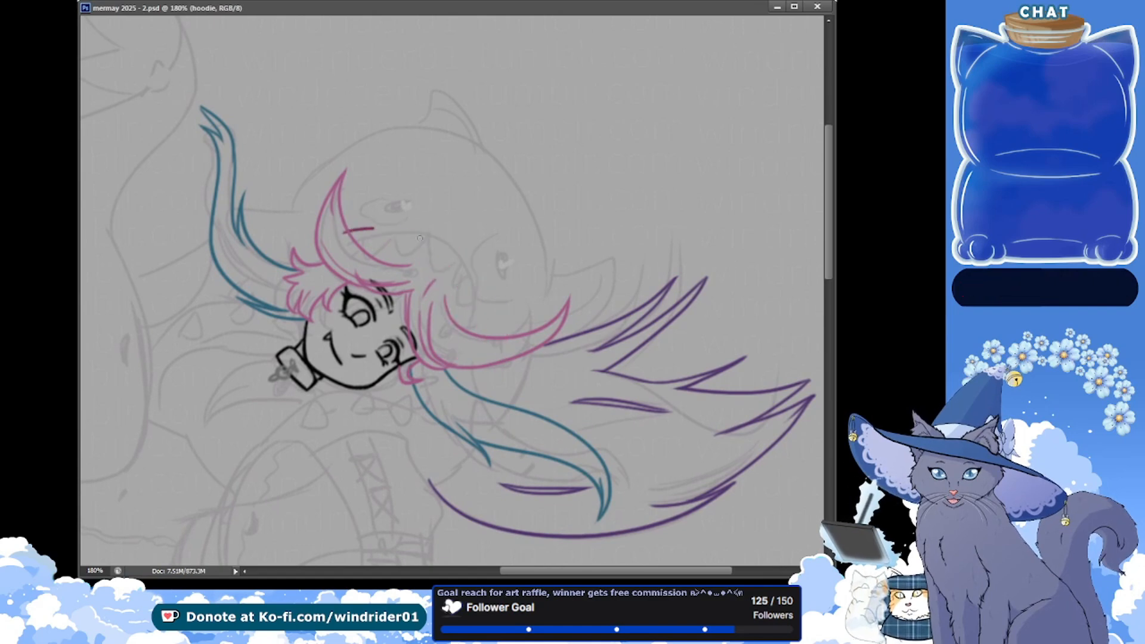
drag(346, 229, 480, 351)
key(ctrl+s)
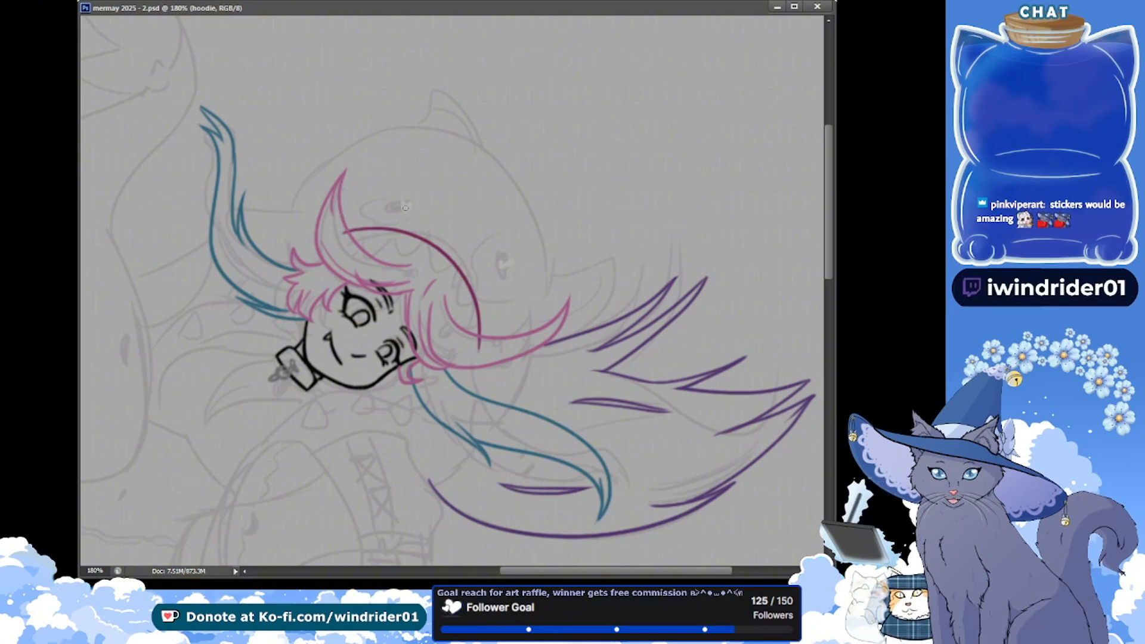
Draw two solid magenta oval eyes on the shark hood over the sketched eyes and save the document
drag(401, 204, 409, 204)
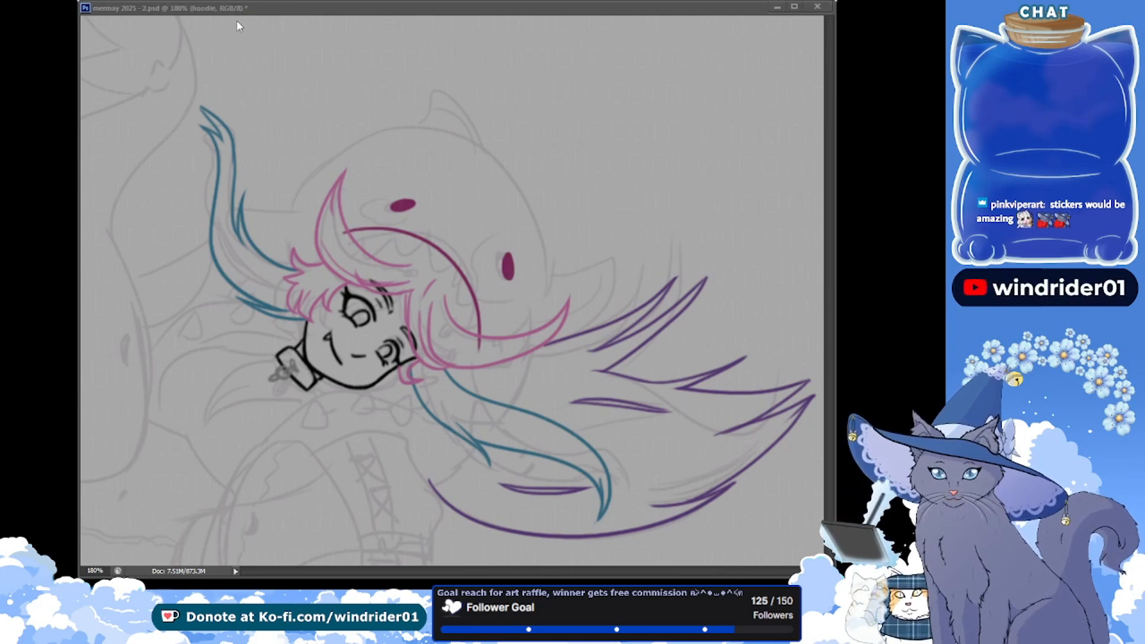
key(ctrl+s)
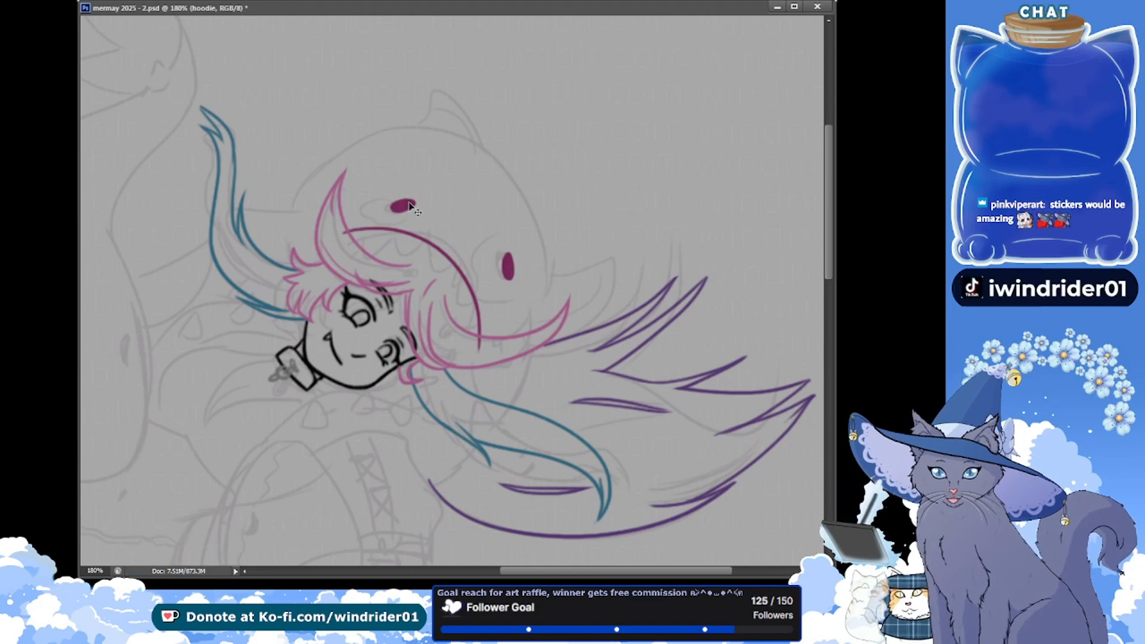
click(507, 262)
key(ctrl+s)
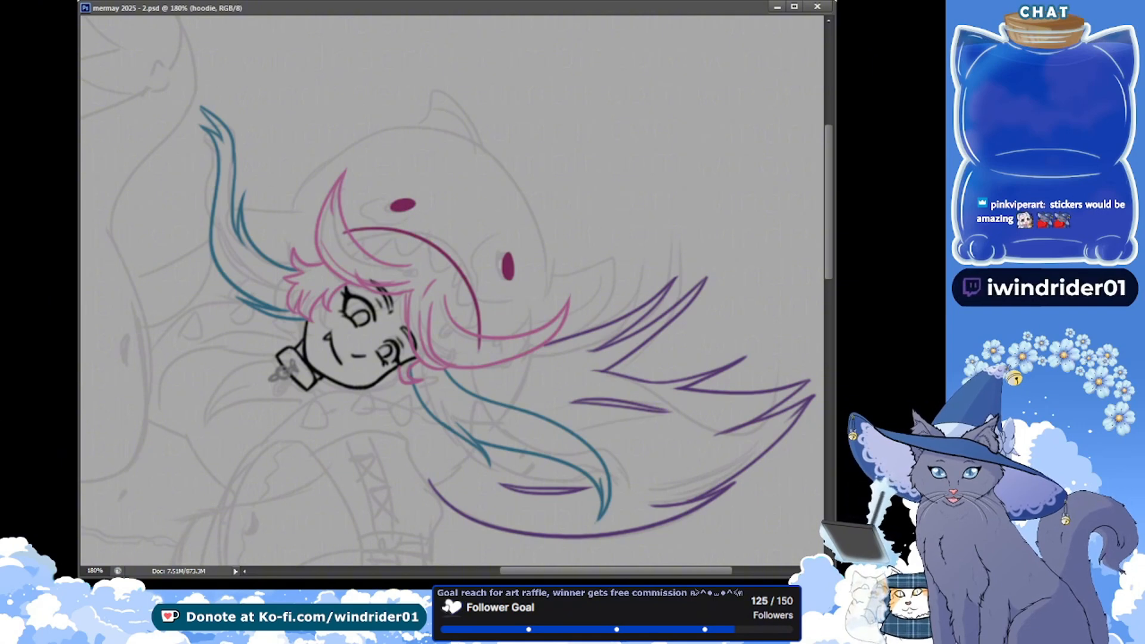
Create a new layer named shinies, add white highlights to both of the girl's eyes, and save the document
key(alt+bracketright)
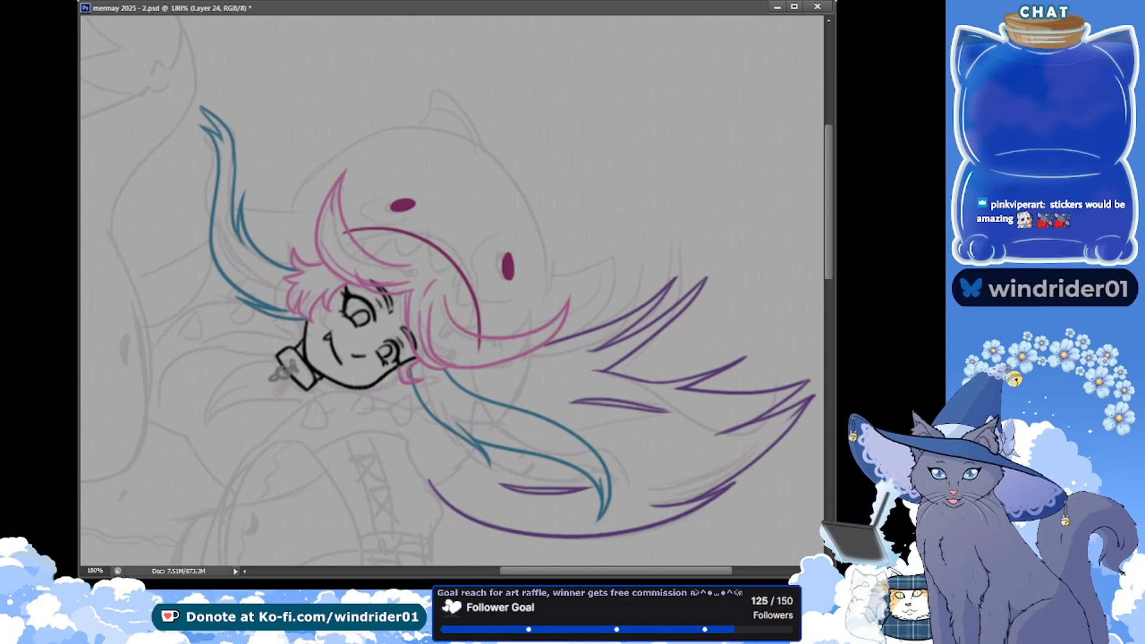
key(alt+bracketright)
key(ctrl+s)
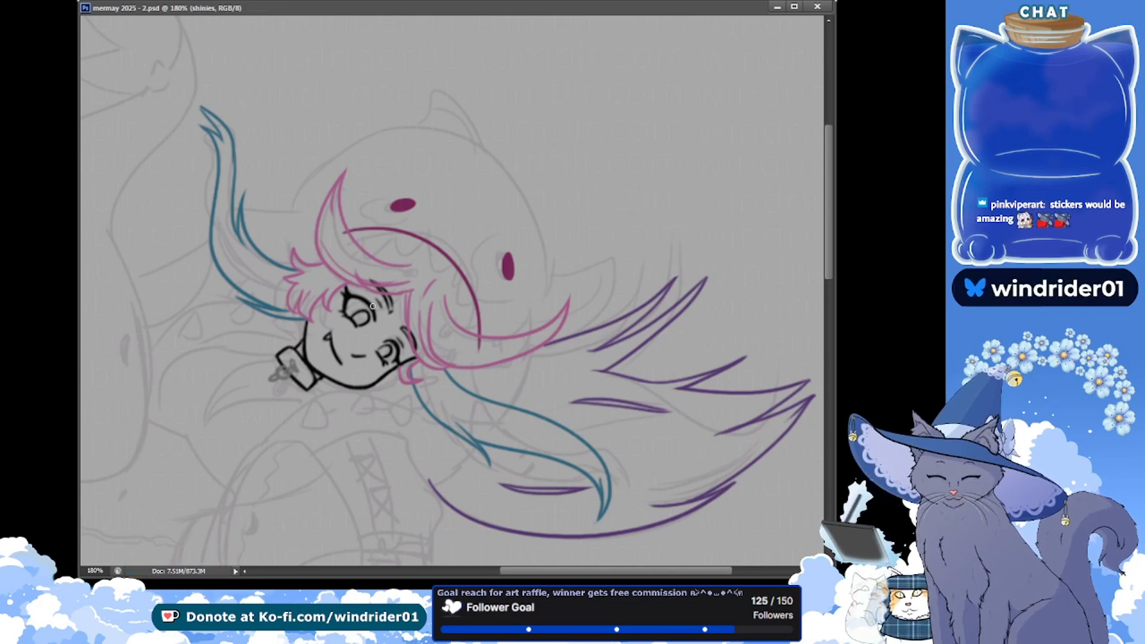
click(355, 312)
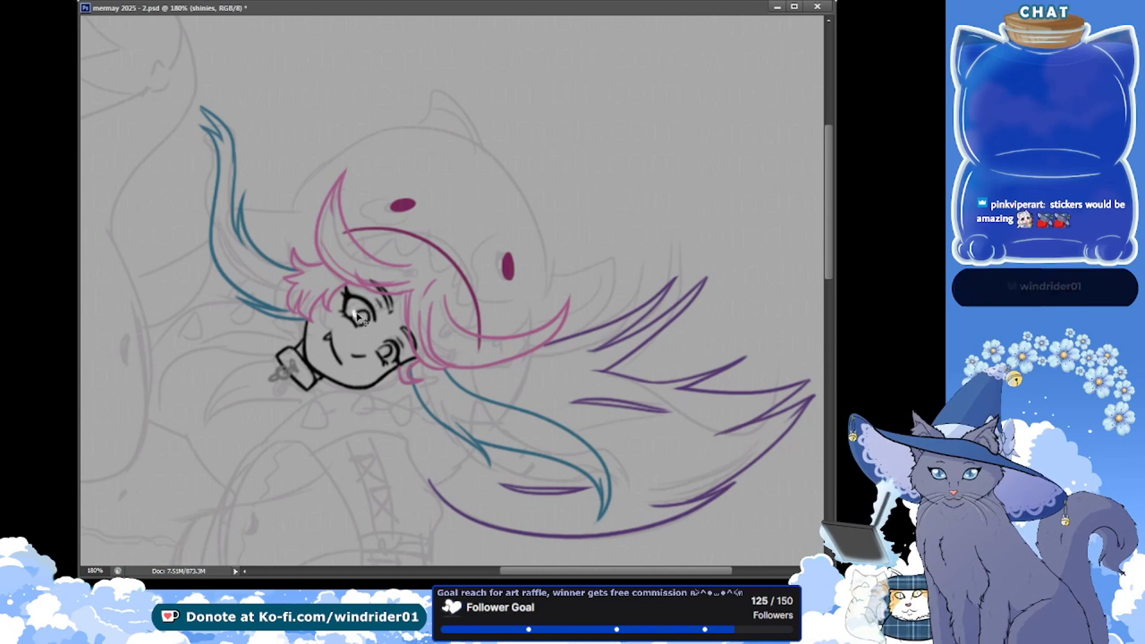
drag(361, 317, 359, 321)
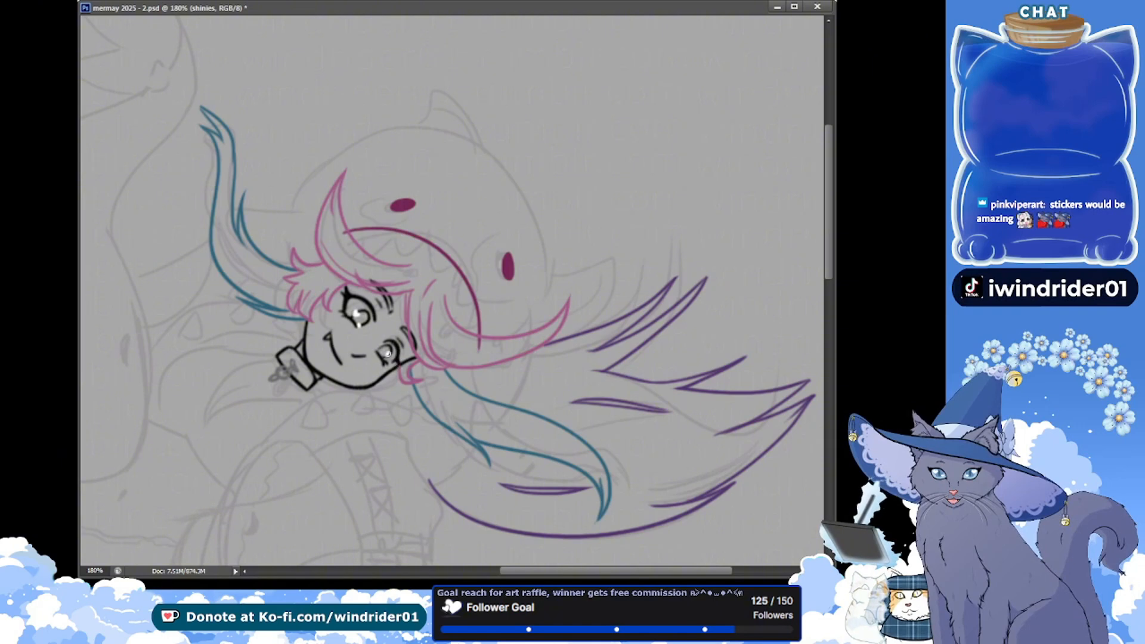
drag(388, 353, 391, 356)
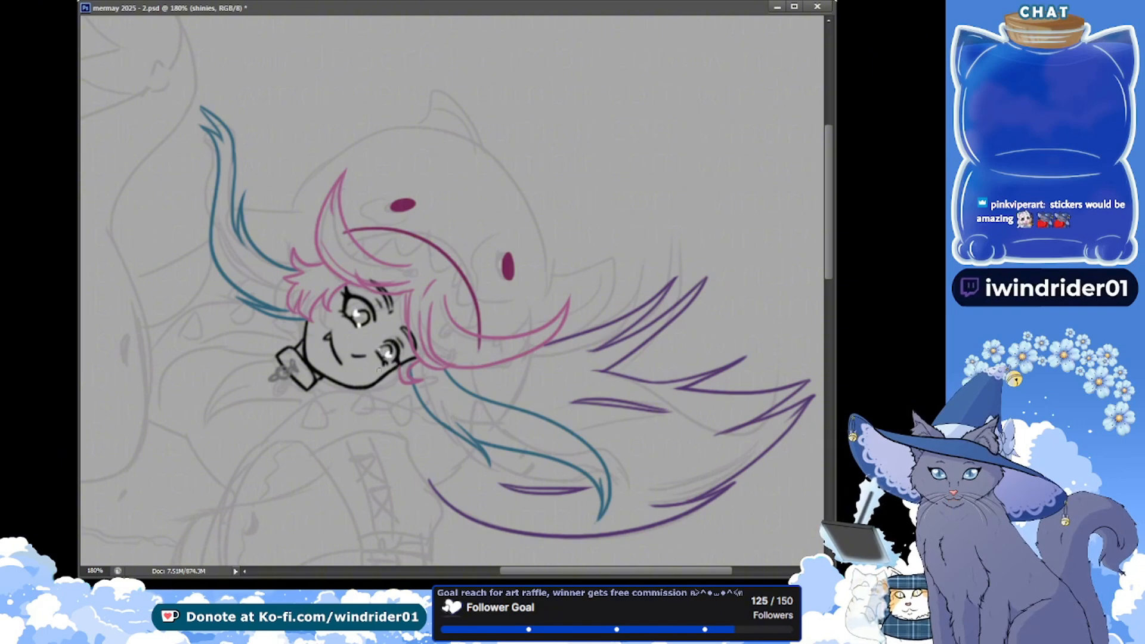
key(ctrl+s)
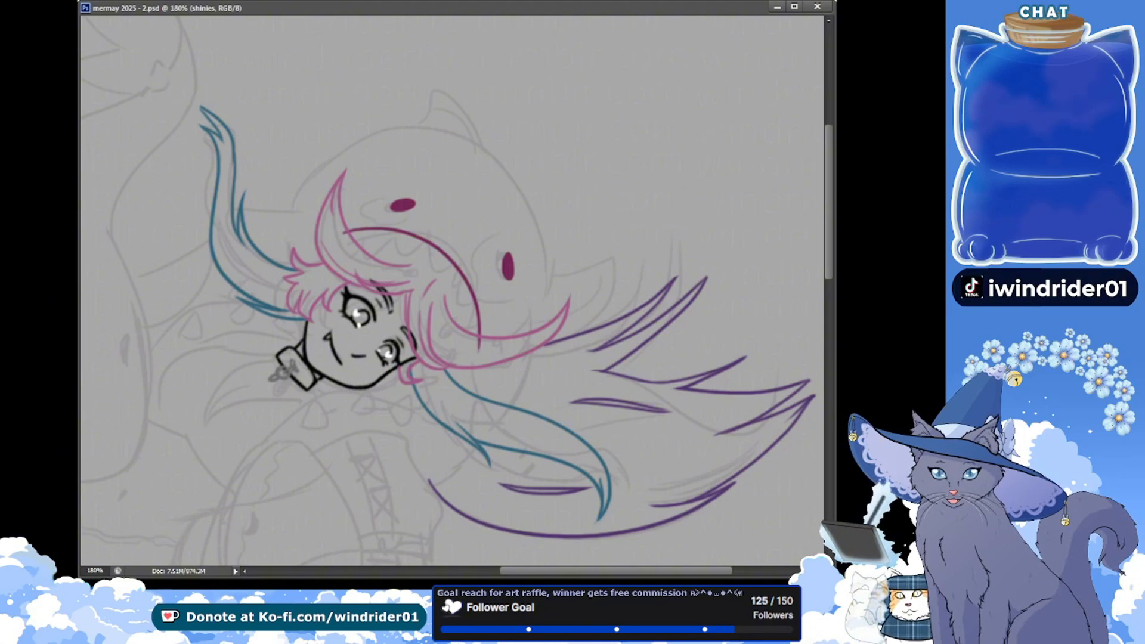
On the hoodie layer, erase the mouth curve's ends where they overlap the pink hair, and save the document
drag(341, 230, 347, 240)
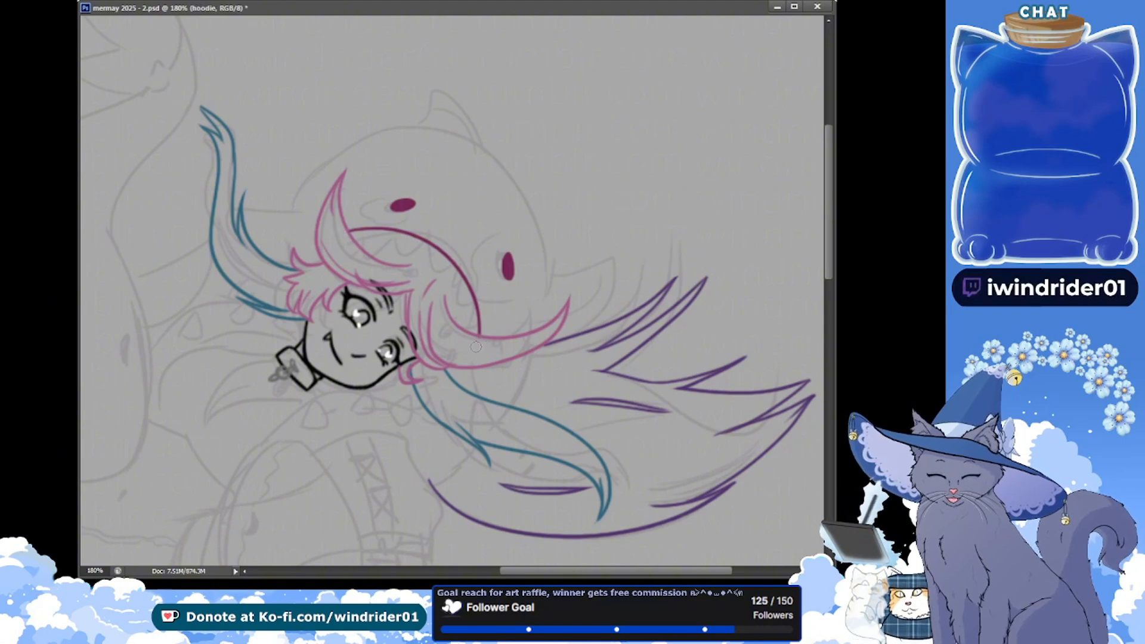
key(ctrl+s)
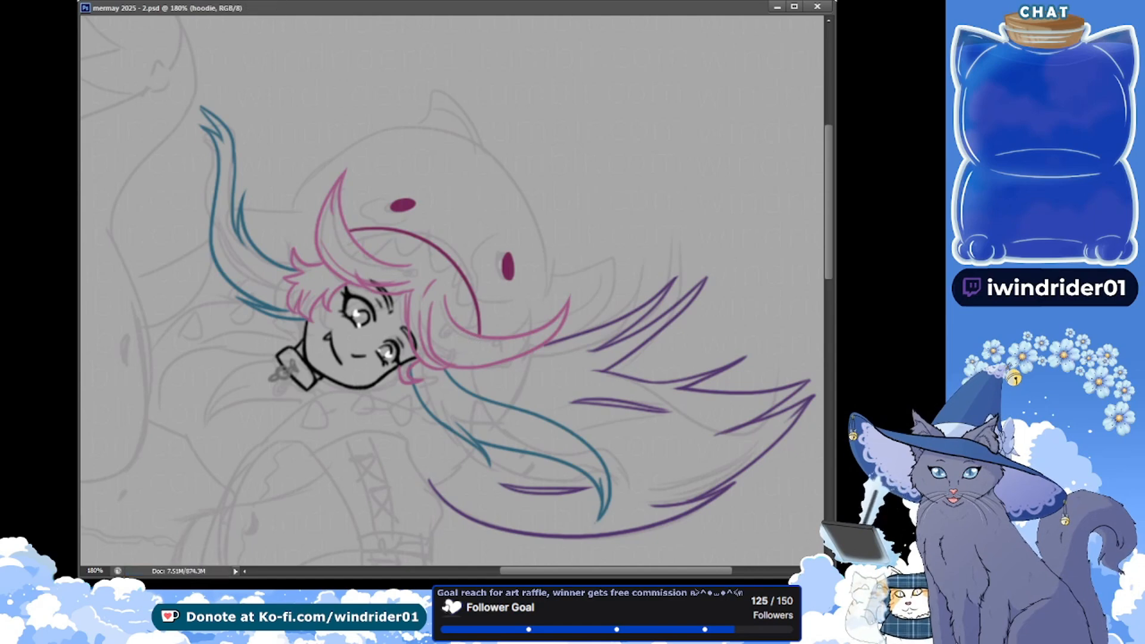
Draw a row of curved magenta teeth hanging from the shark hood's mouth curve down to the side lock, and save the document
drag(296, 197, 278, 214)
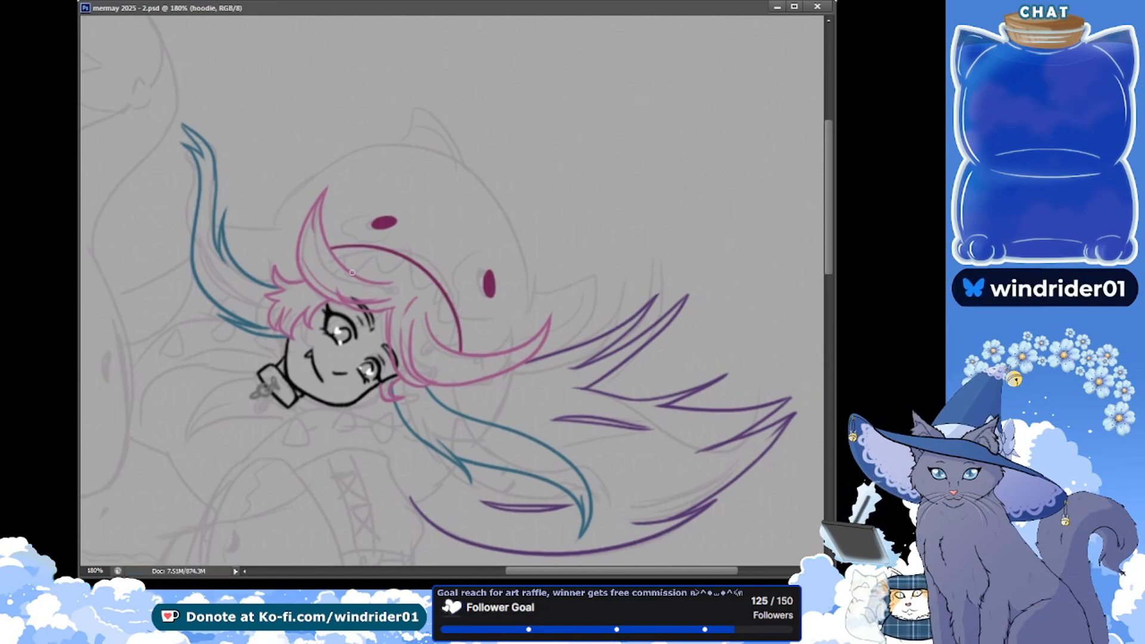
mouse_move(352, 249)
mouse_down()
mouse_move(339, 260)
mouse_move(353, 254)
mouse_up()
key(ctrl+z)
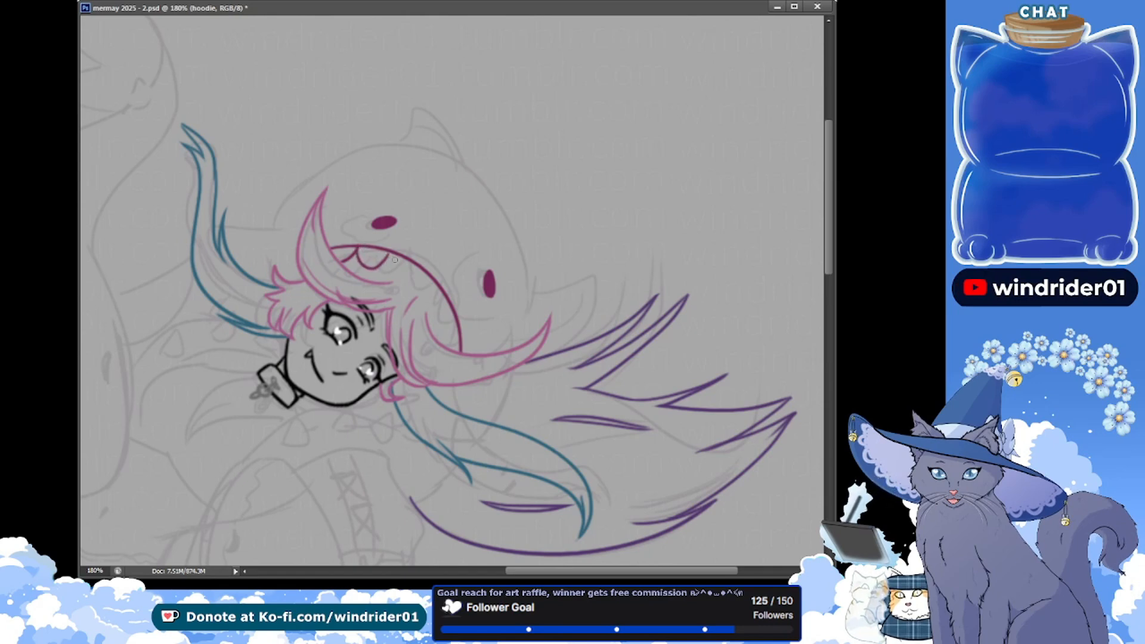
drag(356, 248, 384, 256)
key(ctrl+z)
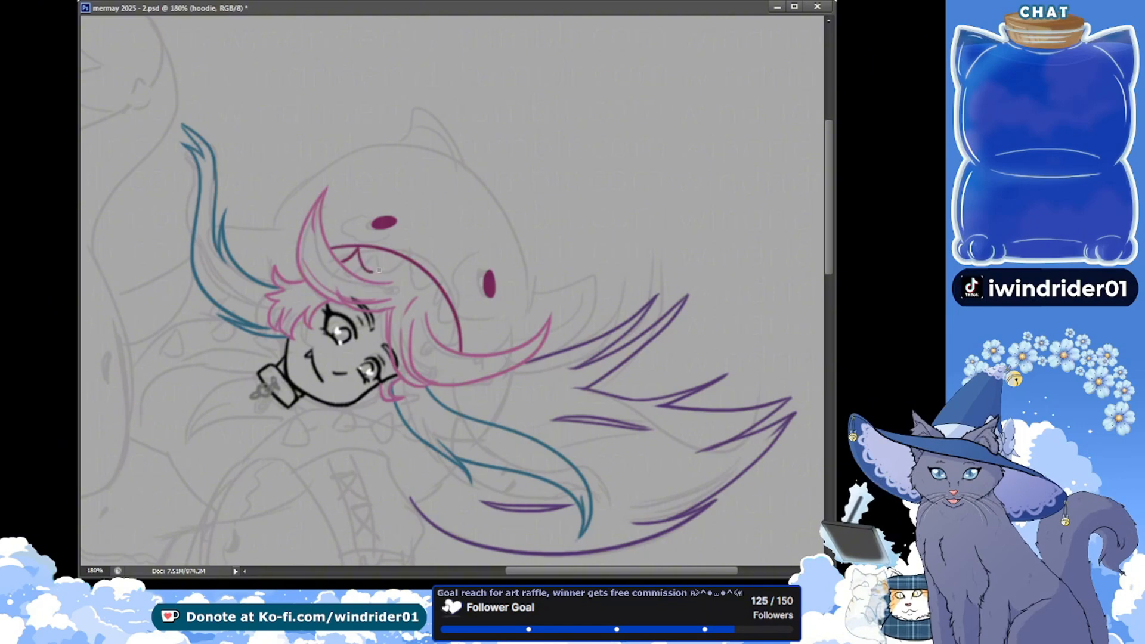
mouse_move(361, 250)
mouse_down()
mouse_move(395, 256)
mouse_move(390, 270)
mouse_move(388, 250)
mouse_move(404, 273)
mouse_up()
key(ctrl+z)
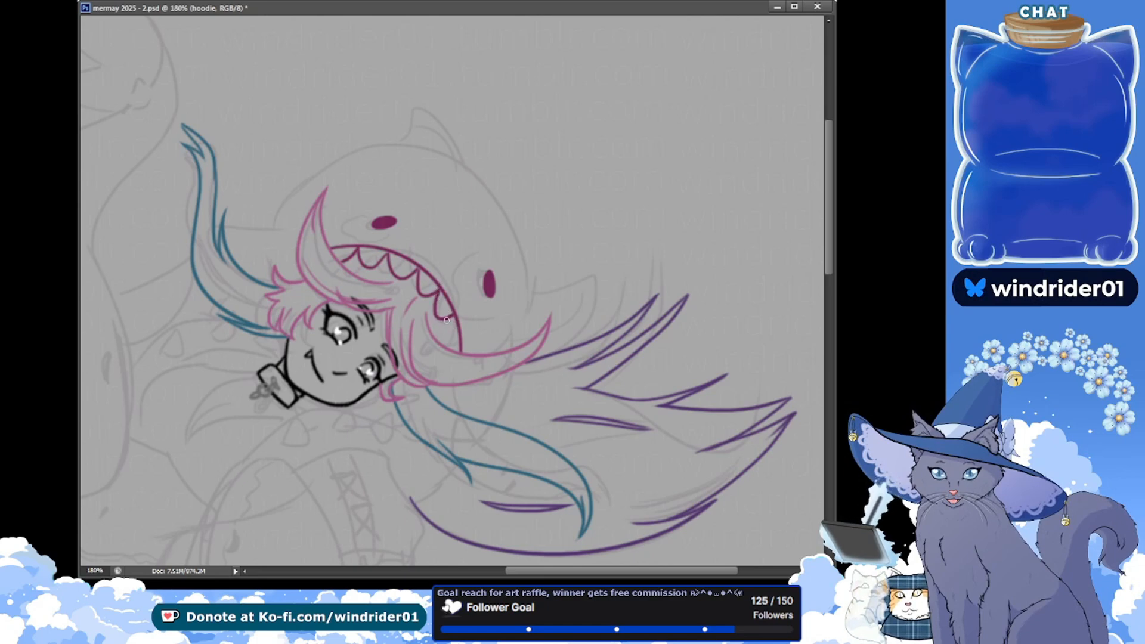
drag(447, 321, 459, 342)
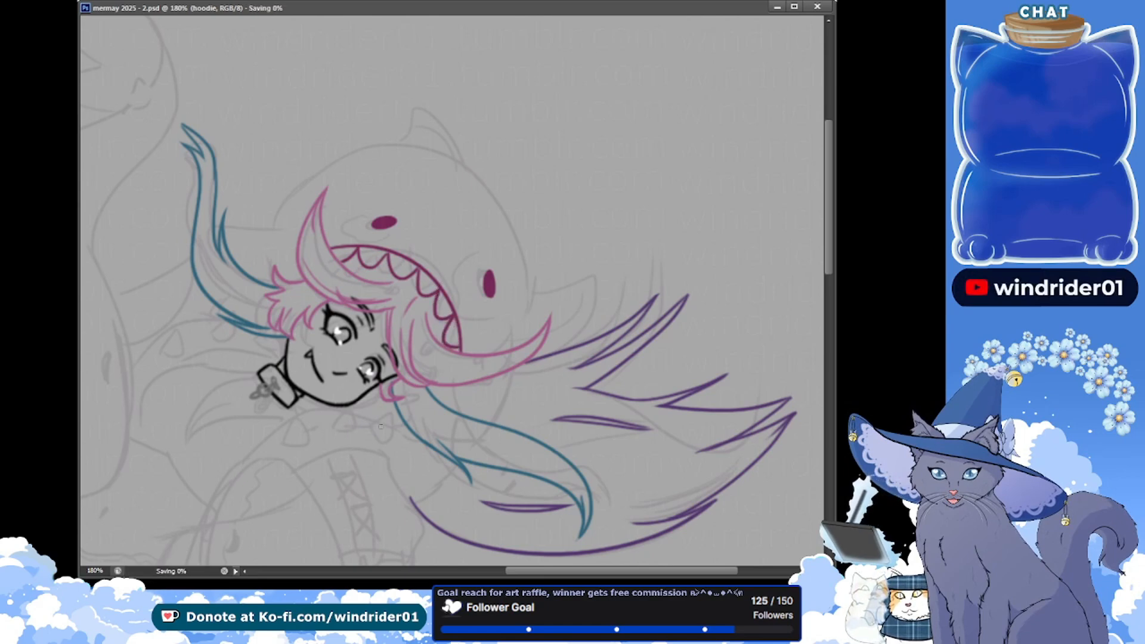
key(ctrl+s)
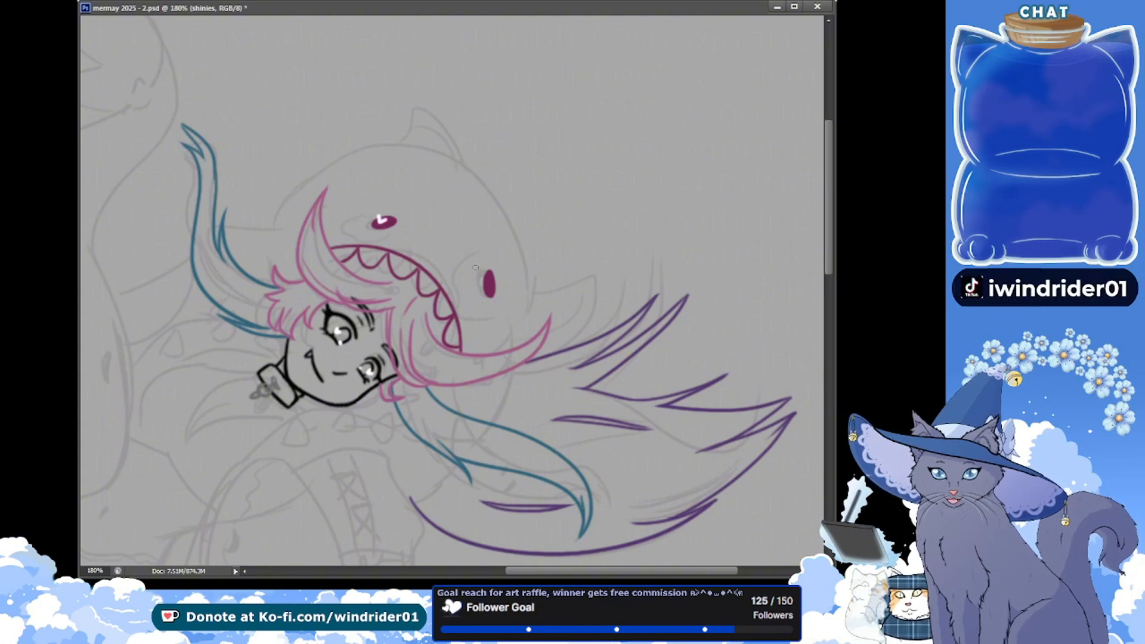
On the shinies layer, paint white highlights on both of the shark hood's magenta eyes and save the document
drag(483, 278, 485, 285)
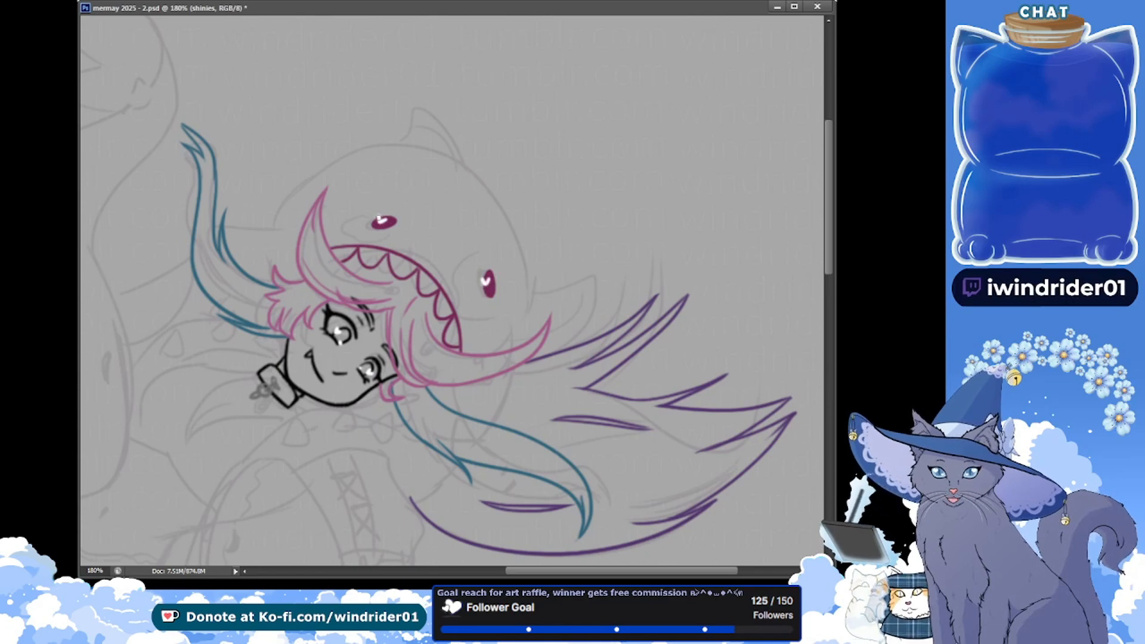
key(ctrl+s)
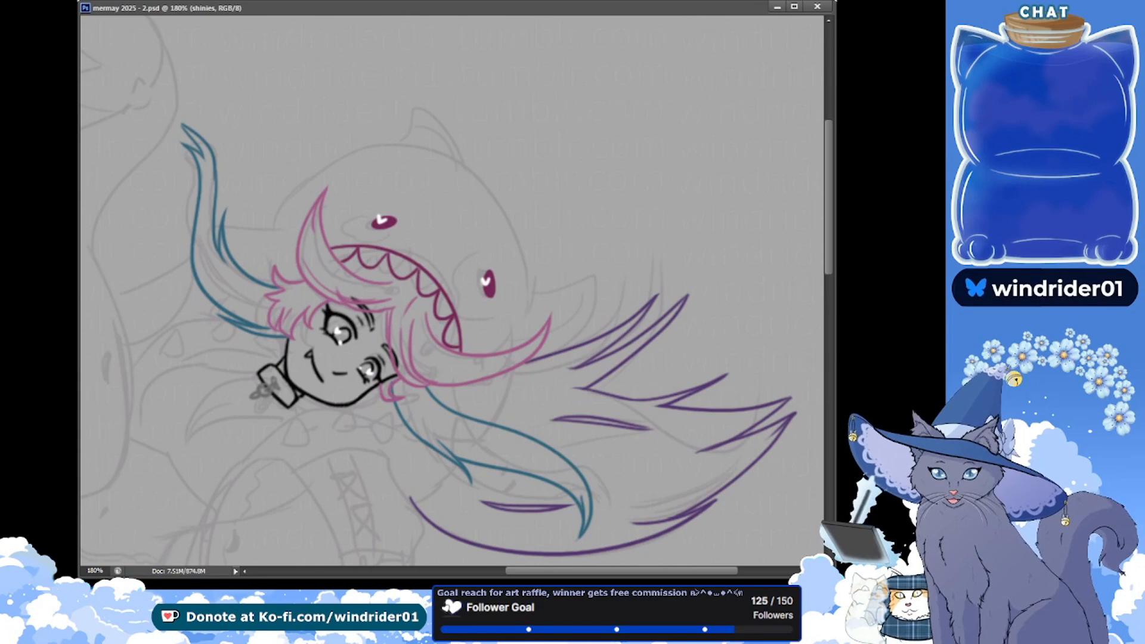
key(alt+Tab)
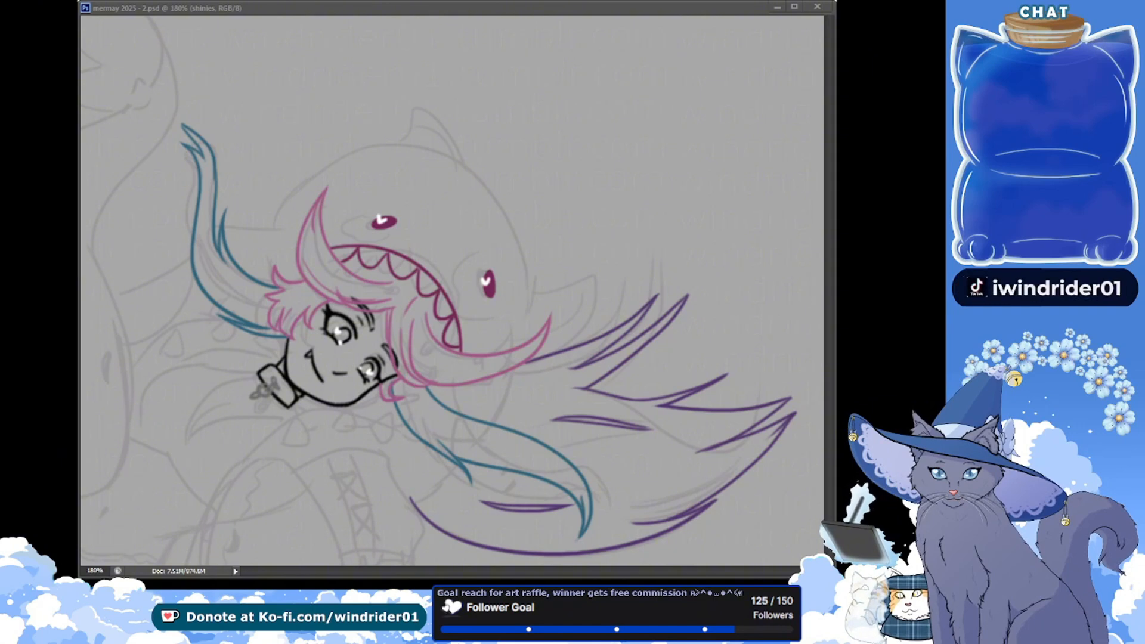
On the hoodie layer, outline the shark's fin beside the upper teal hair, add small inner stitch marks, and save
drag(275, 236, 276, 228)
key(alt+bracketleft)
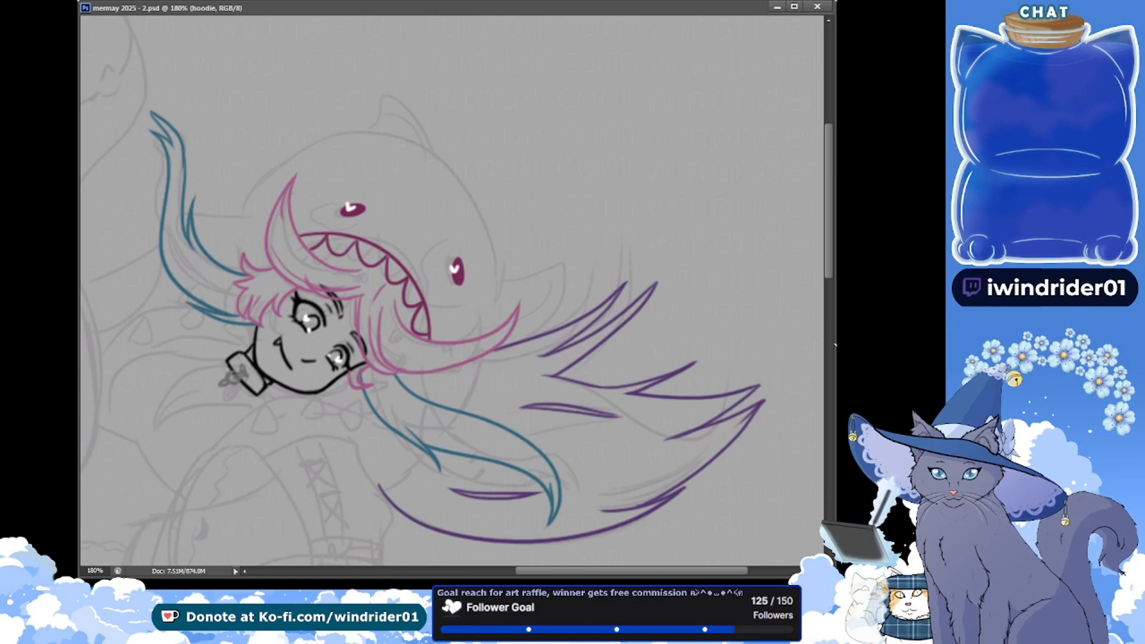
key(ctrl+comma)
key(ctrl+comma)
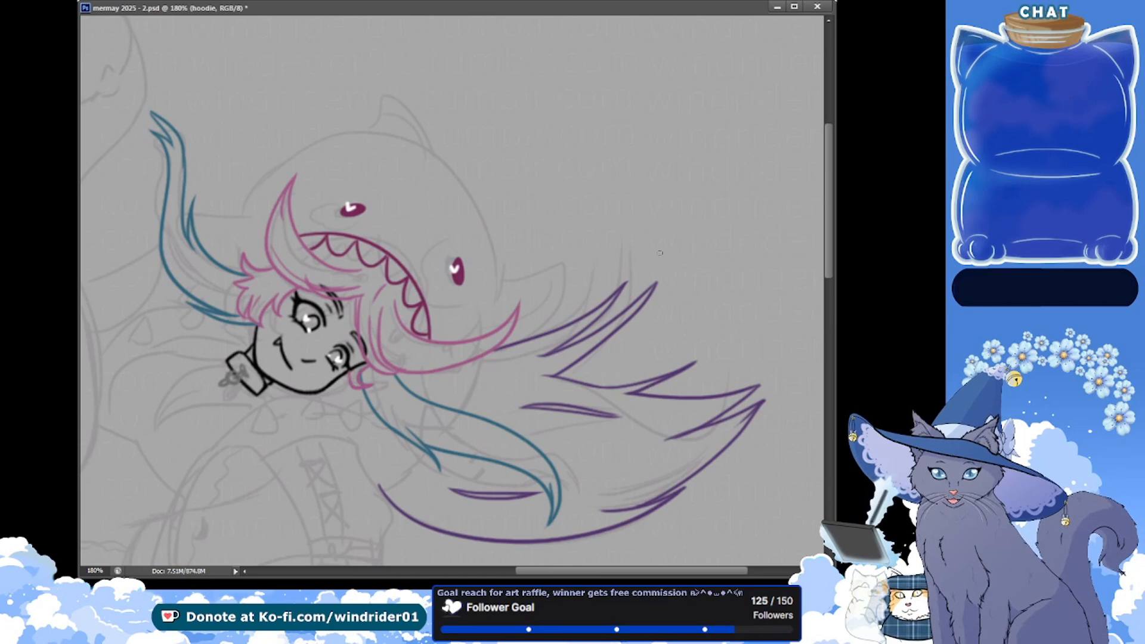
scroll(294, 215, up, 1)
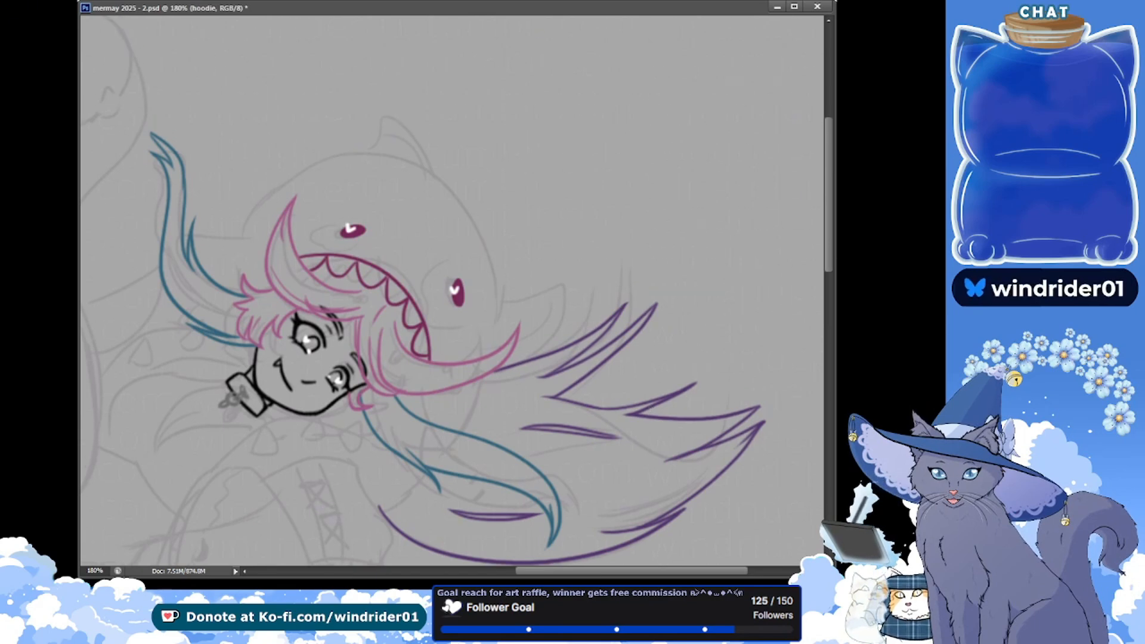
drag(111, 173, 129, 169)
key(ctrl+s)
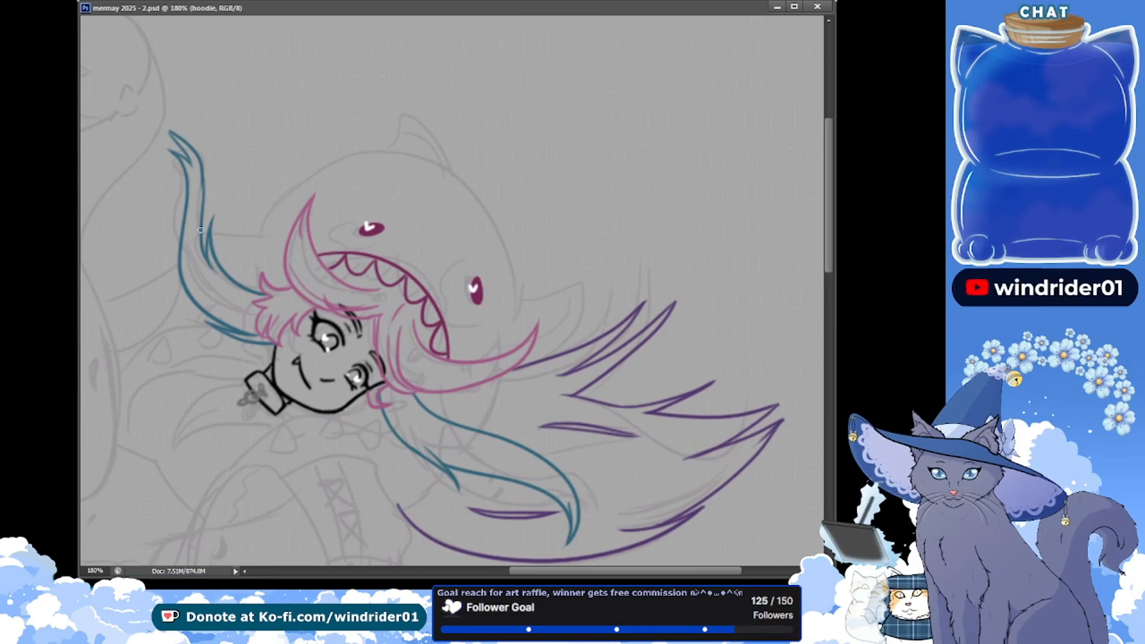
mouse_move(281, 206)
mouse_down()
mouse_move(260, 275)
mouse_move(263, 192)
mouse_move(278, 291)
mouse_up()
key(ctrl+z)
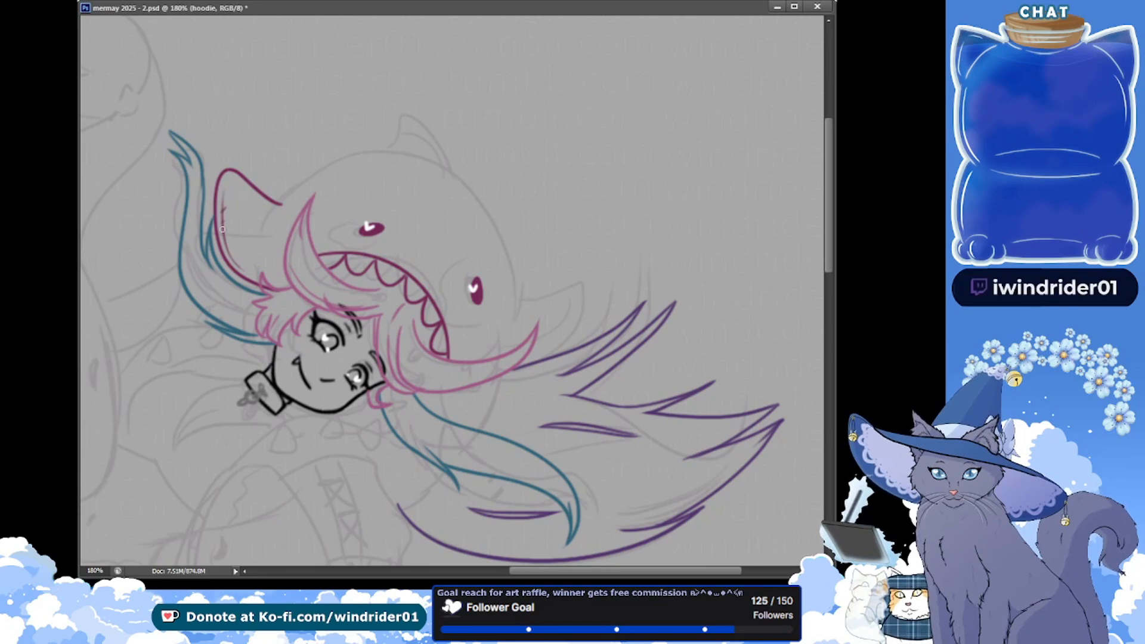
key(ctrl+s)
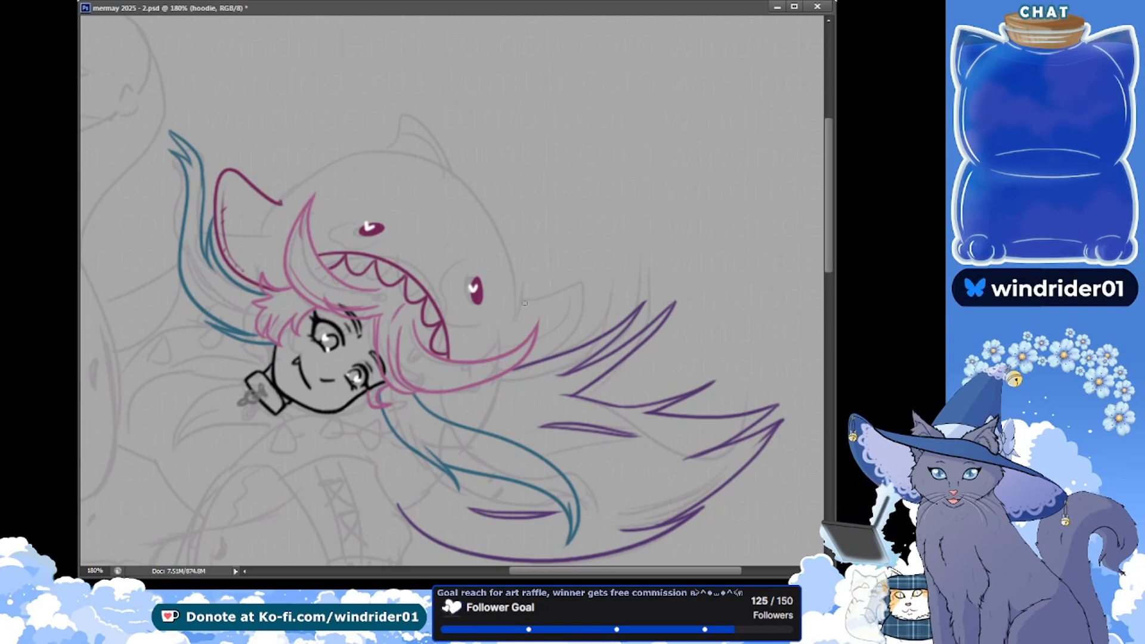
Draw the shark's other side fin in magenta, from the hood's edge out to a rounded tip and back to the pink side lock
mouse_move(529, 297)
mouse_down()
mouse_move(543, 349)
mouse_move(590, 293)
mouse_up()
key(ctrl+z)
key(ctrl+z)
drag(515, 279, 560, 337)
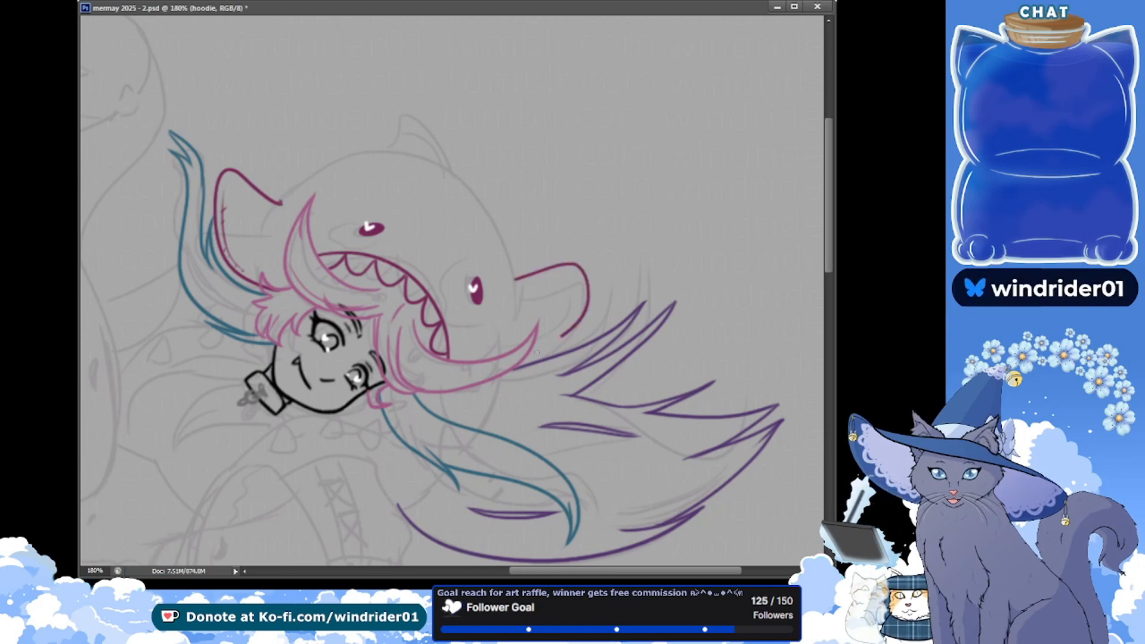
key(ctrl+z)
drag(519, 277, 536, 350)
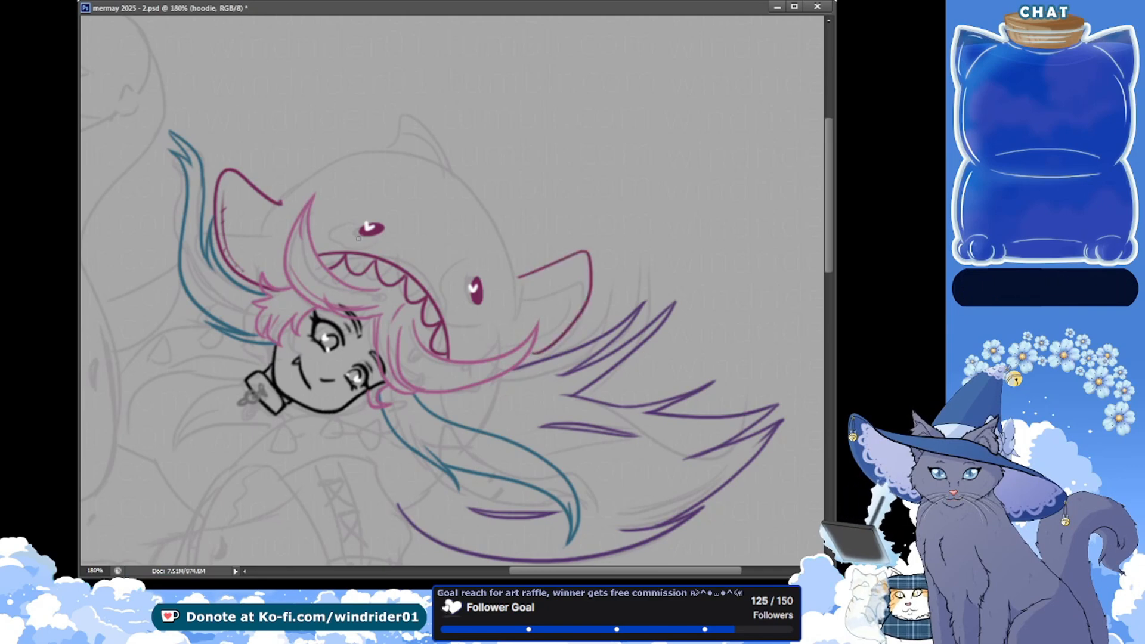
key(ctrl+z)
drag(516, 277, 537, 346)
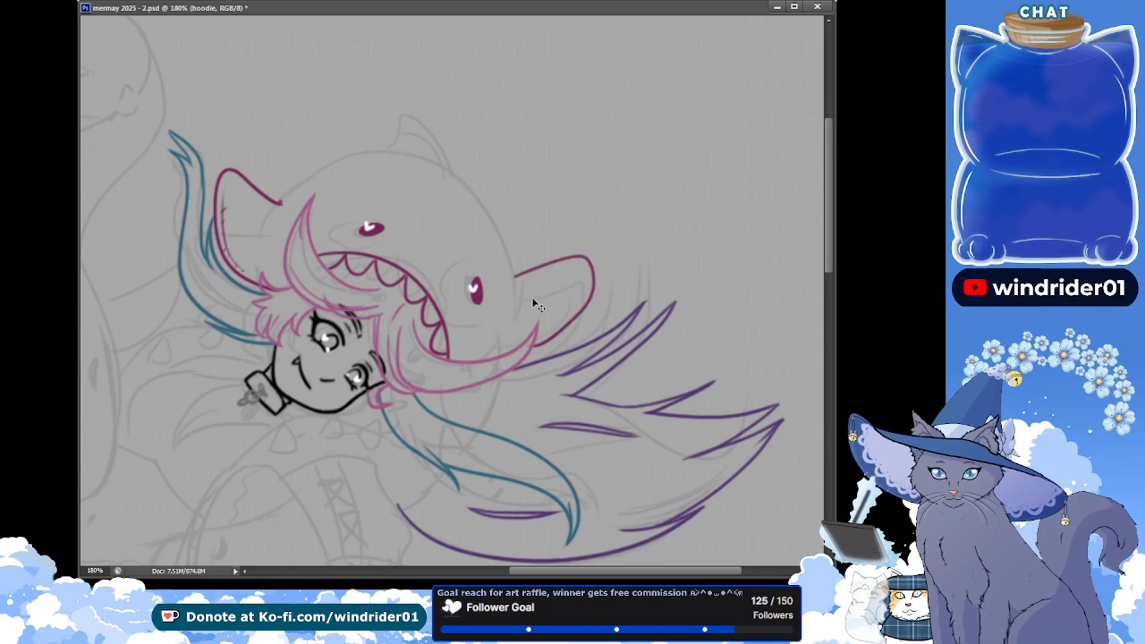
key(ctrl+z)
drag(516, 278, 536, 347)
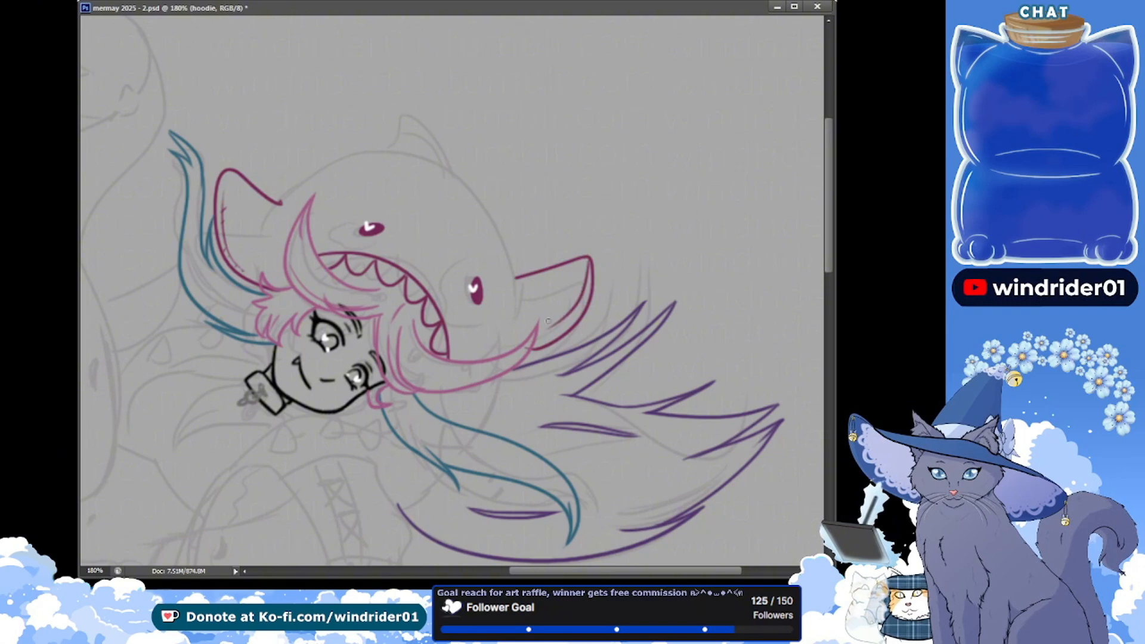
Add a dashed stitch line inside the fin beside the purple hair, following its outer edge, and save the document
key(ctrl+z)
drag(587, 266, 556, 331)
key(ctrl+z)
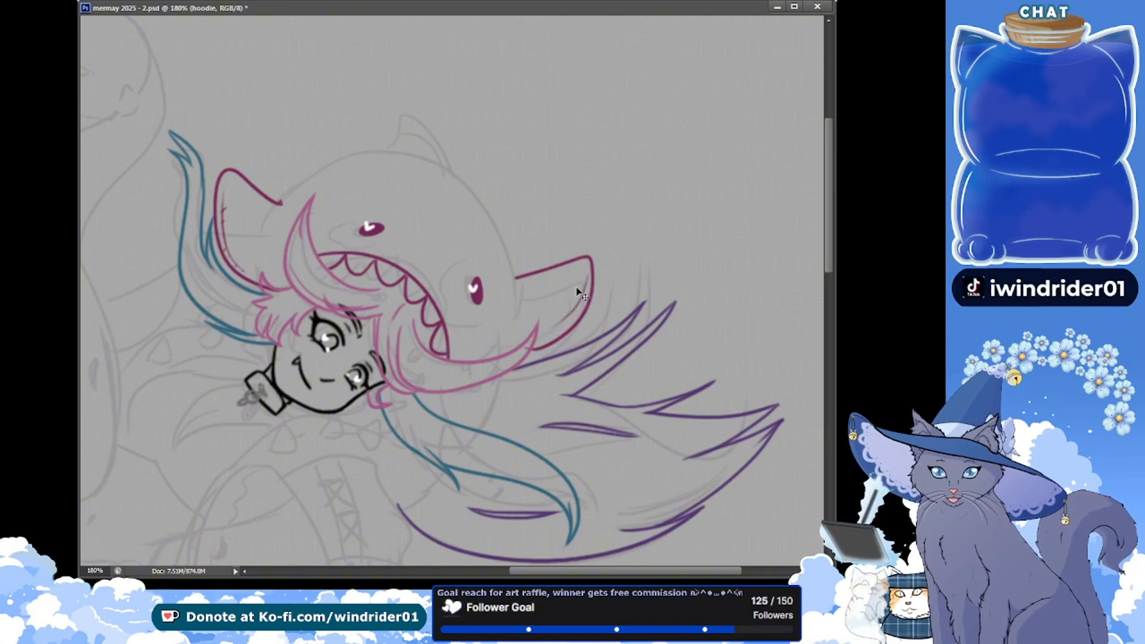
drag(587, 276, 554, 329)
key(ctrl+z)
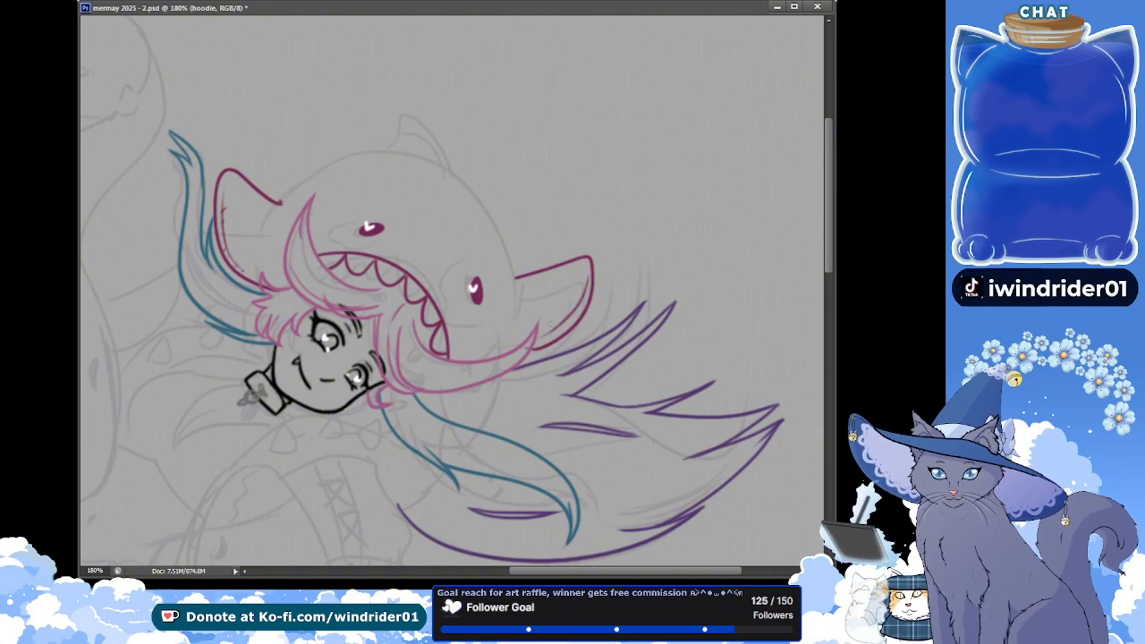
drag(587, 278, 537, 339)
key(ctrl+z)
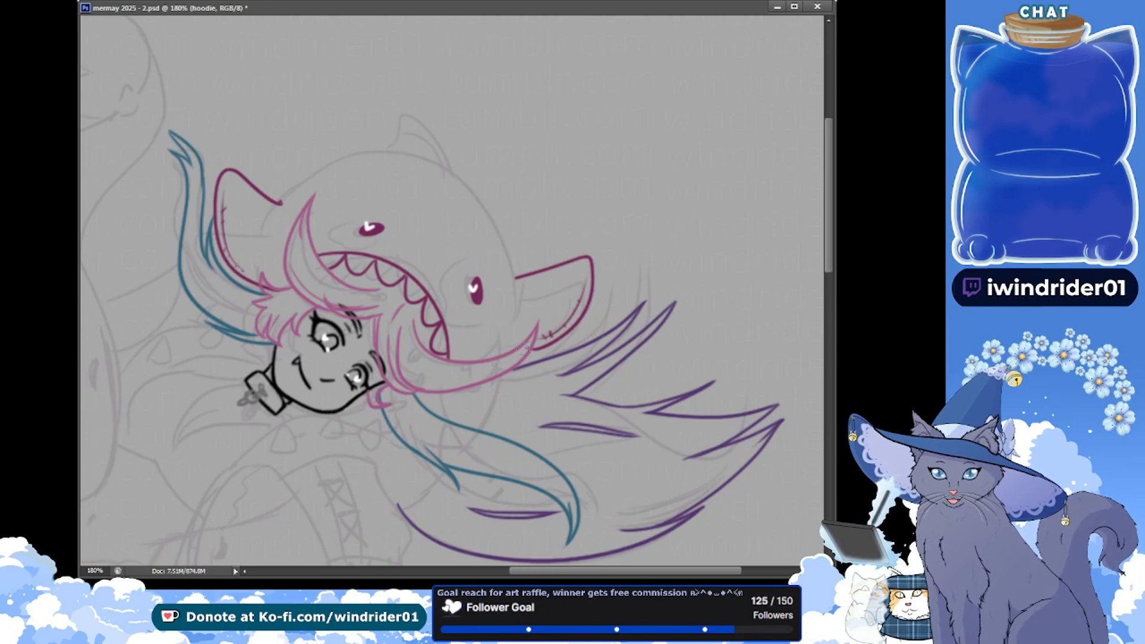
key(ctrl+s)
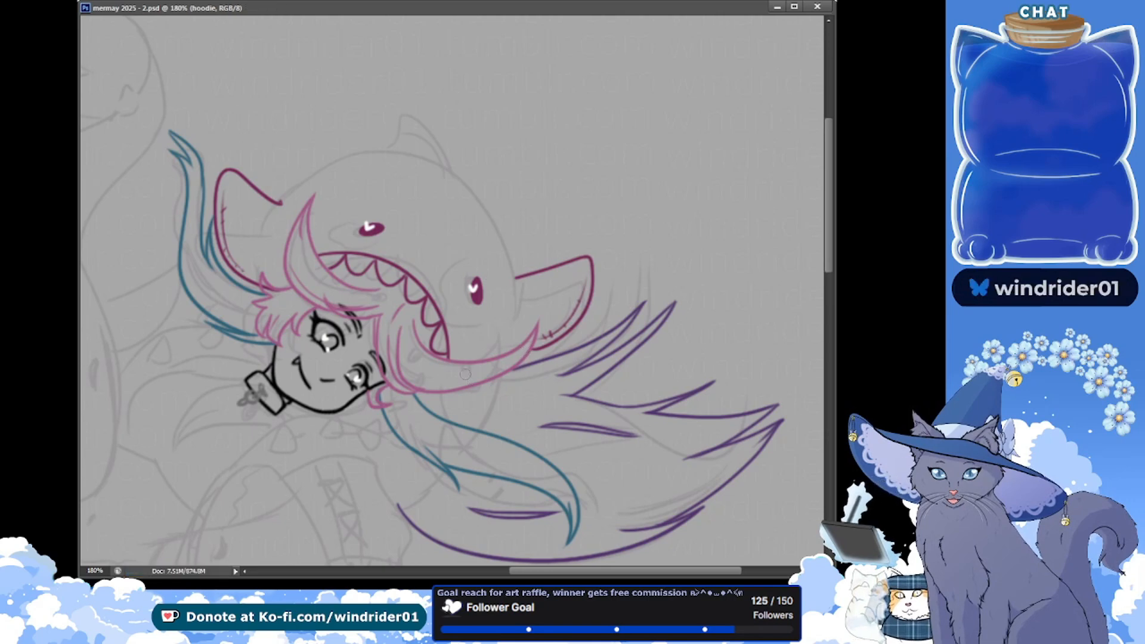
Erase the overlong ends of both fins' upper lines near the sketched head edge, and save the document
click(514, 277)
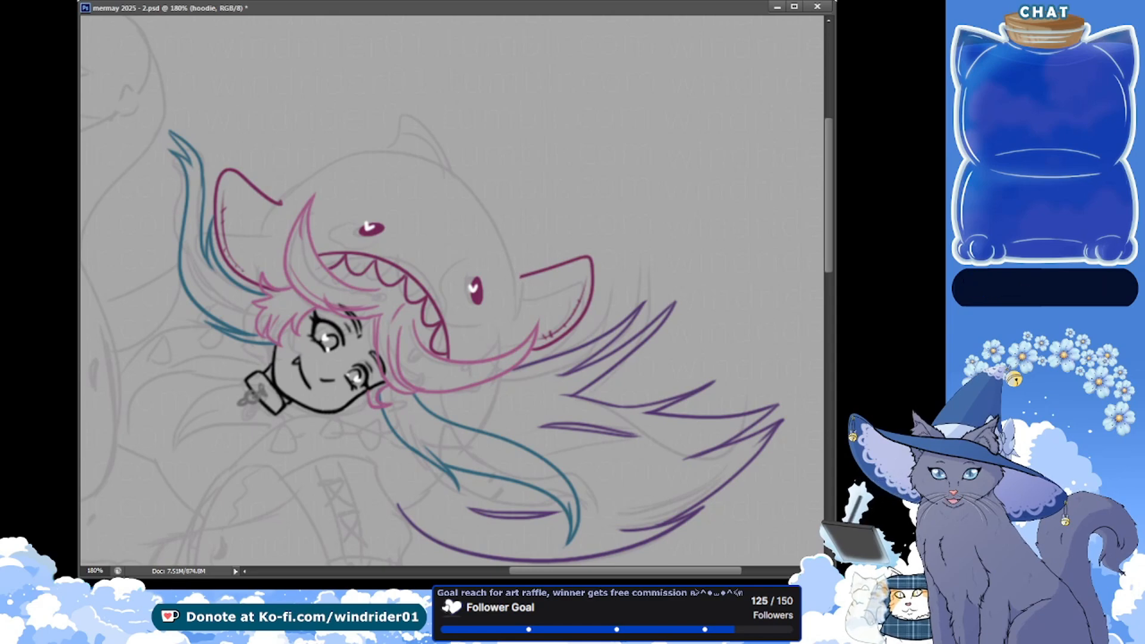
drag(108, 126, 97, 133)
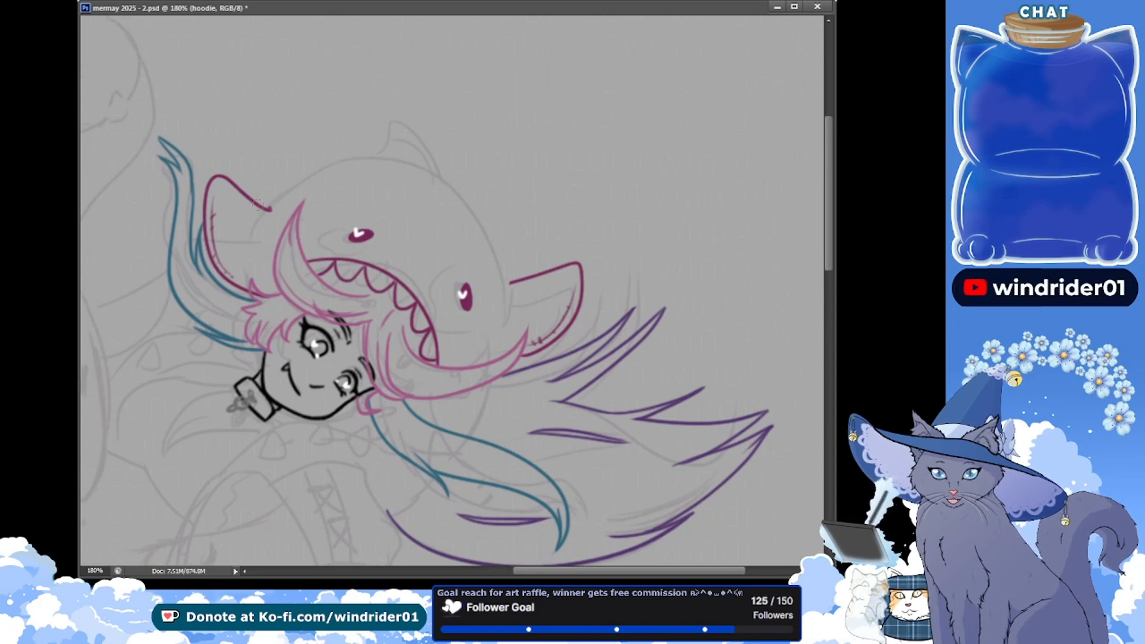
key(ctrl+s)
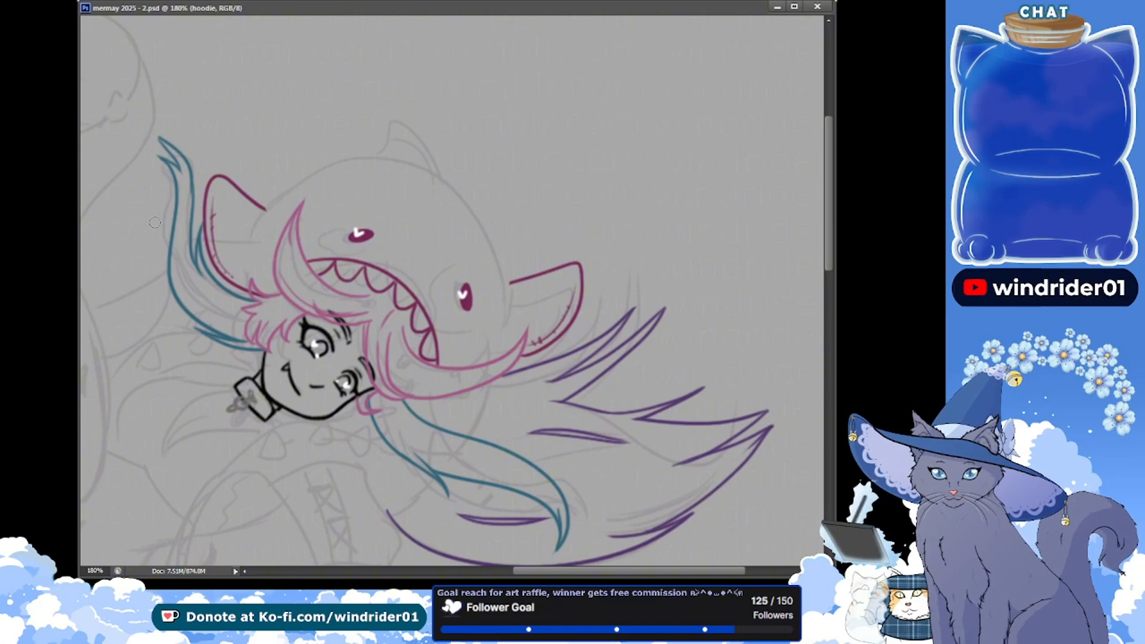
drag(214, 183, 205, 188)
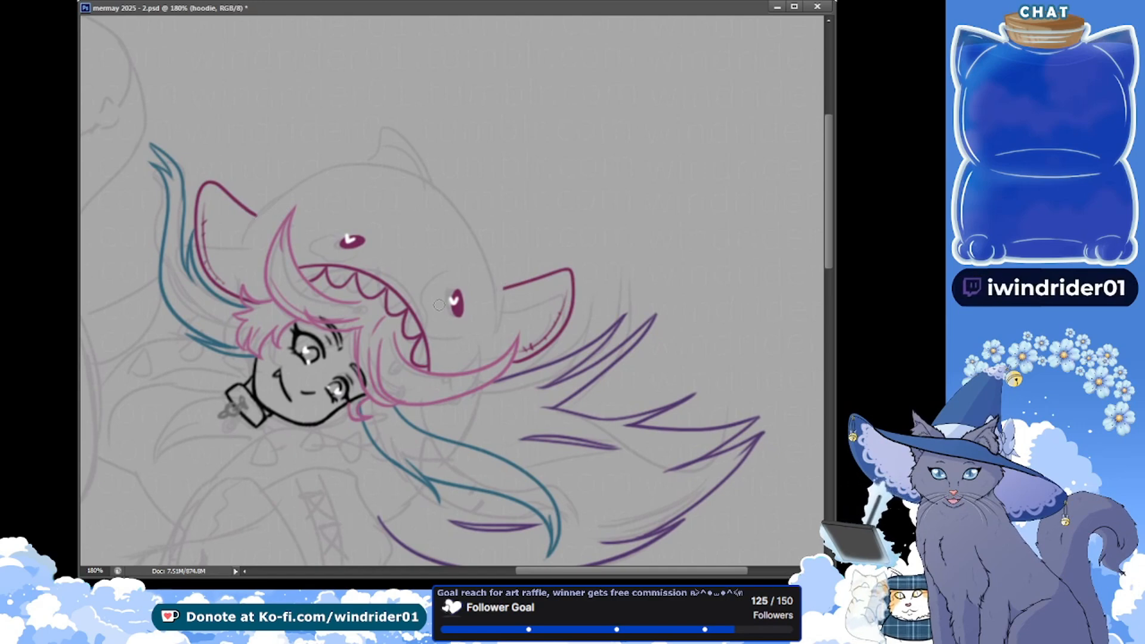
key(ctrl+s)
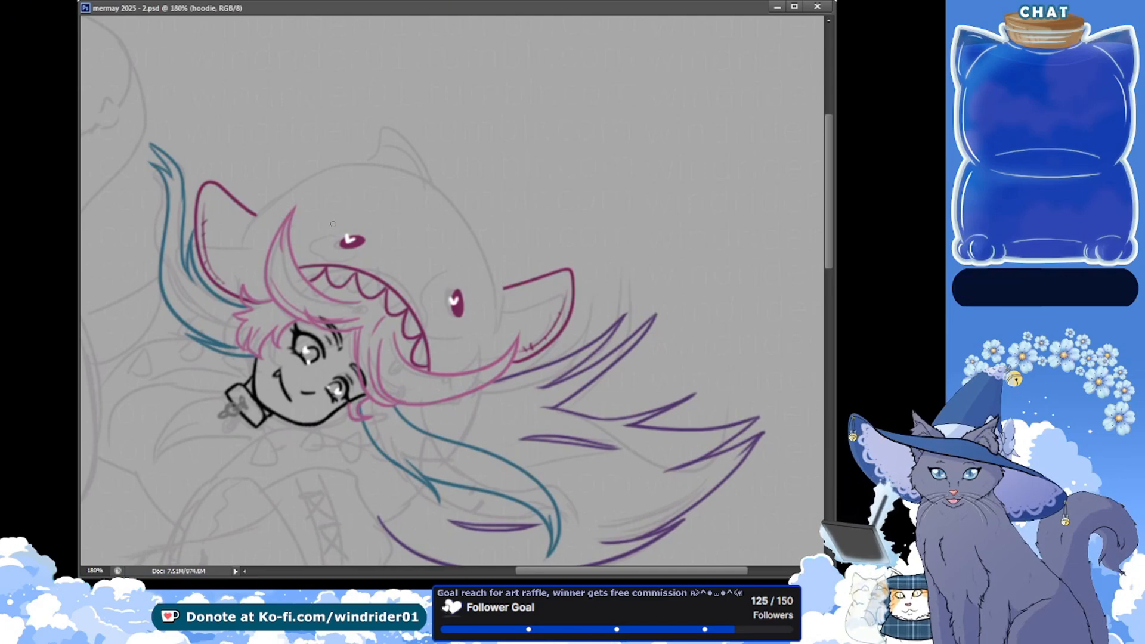
Draw the hood's magenta dome over the sketch from fin to fin, redoing the curve until smooth, and extend its ends down to the pink hair
drag(254, 221, 483, 215)
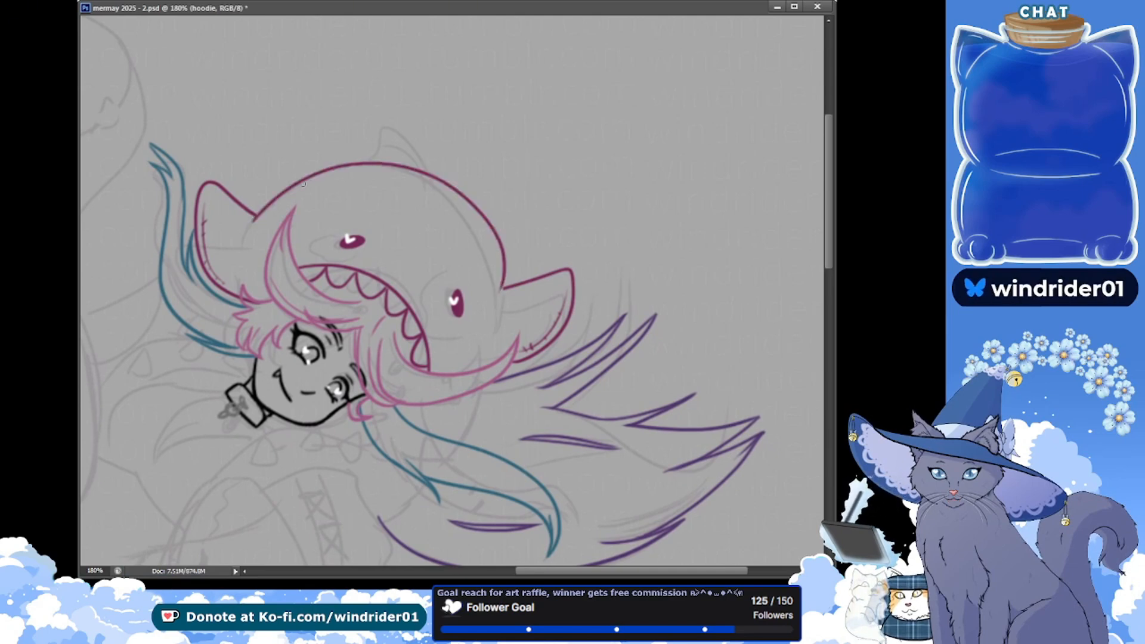
key(ctrl+z)
mouse_move(308, 160)
mouse_down()
mouse_move(496, 322)
mouse_move(502, 269)
mouse_move(267, 231)
mouse_move(530, 347)
mouse_up()
key(ctrl+z)
key(ctrl+z)
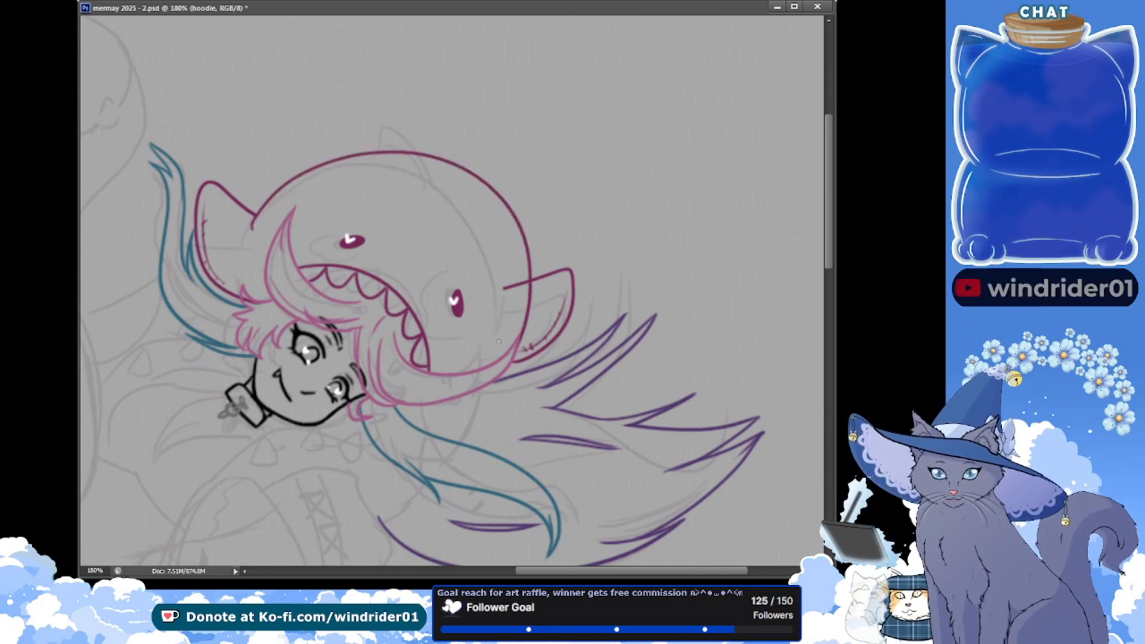
key(ctrl+z)
drag(248, 227, 500, 329)
key(ctrl+z)
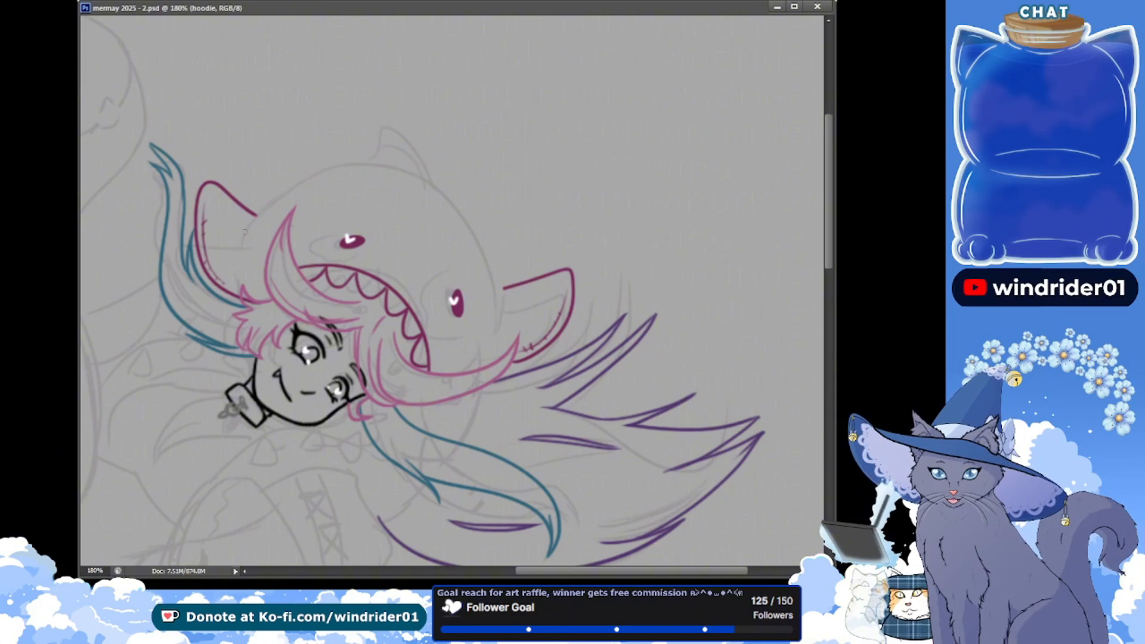
mouse_move(250, 229)
mouse_down()
mouse_move(300, 164)
mouse_move(502, 325)
mouse_up()
key(ctrl+z)
mouse_move(248, 229)
mouse_down()
mouse_move(493, 293)
mouse_move(484, 331)
mouse_up()
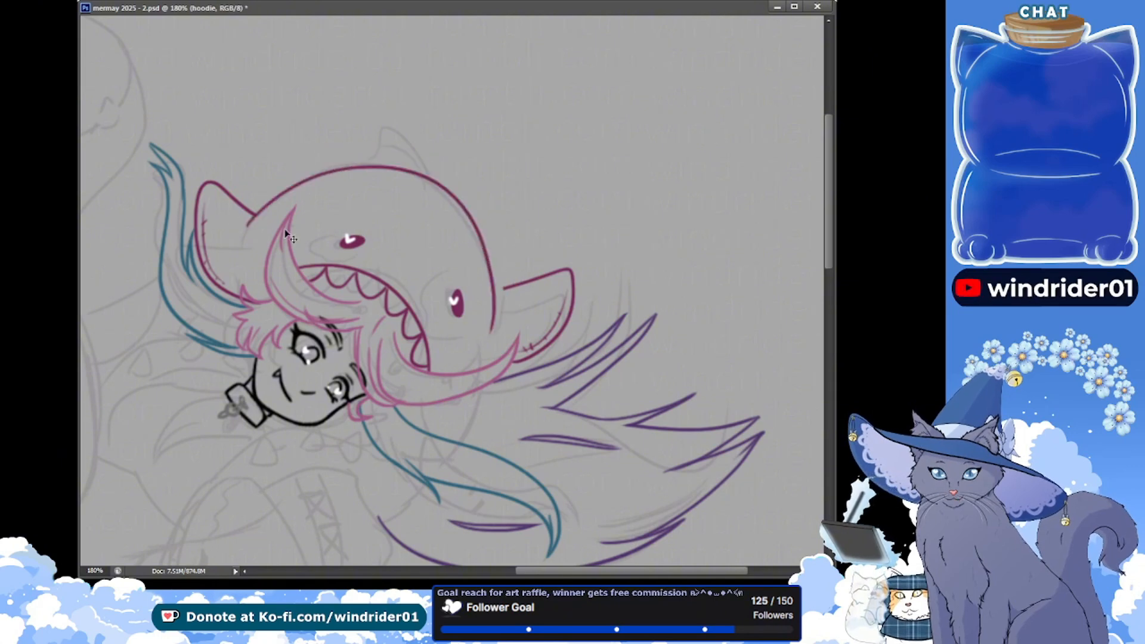
key(ctrl+z)
mouse_move(252, 227)
mouse_down()
mouse_move(484, 328)
mouse_move(258, 206)
mouse_move(502, 332)
mouse_up()
key(ctrl+z)
key(ctrl+z)
key(ctrl+z)
mouse_move(252, 225)
mouse_down()
mouse_move(341, 165)
mouse_move(495, 322)
mouse_up()
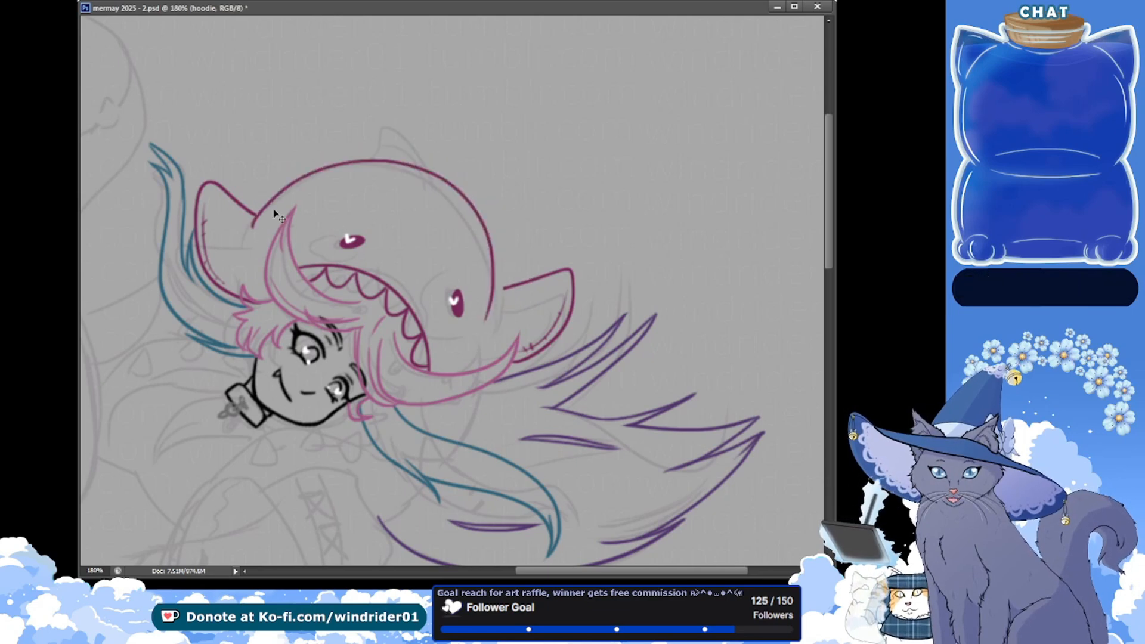
key(ctrl+z)
mouse_move(251, 230)
mouse_down()
mouse_move(393, 164)
mouse_move(496, 321)
mouse_up()
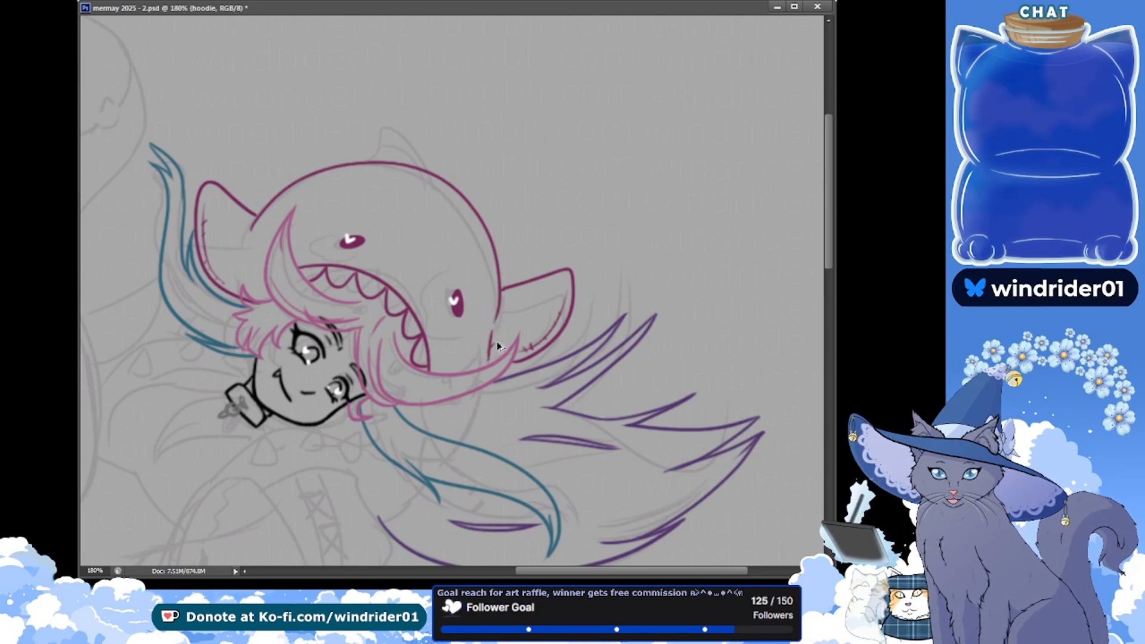
drag(492, 329, 491, 362)
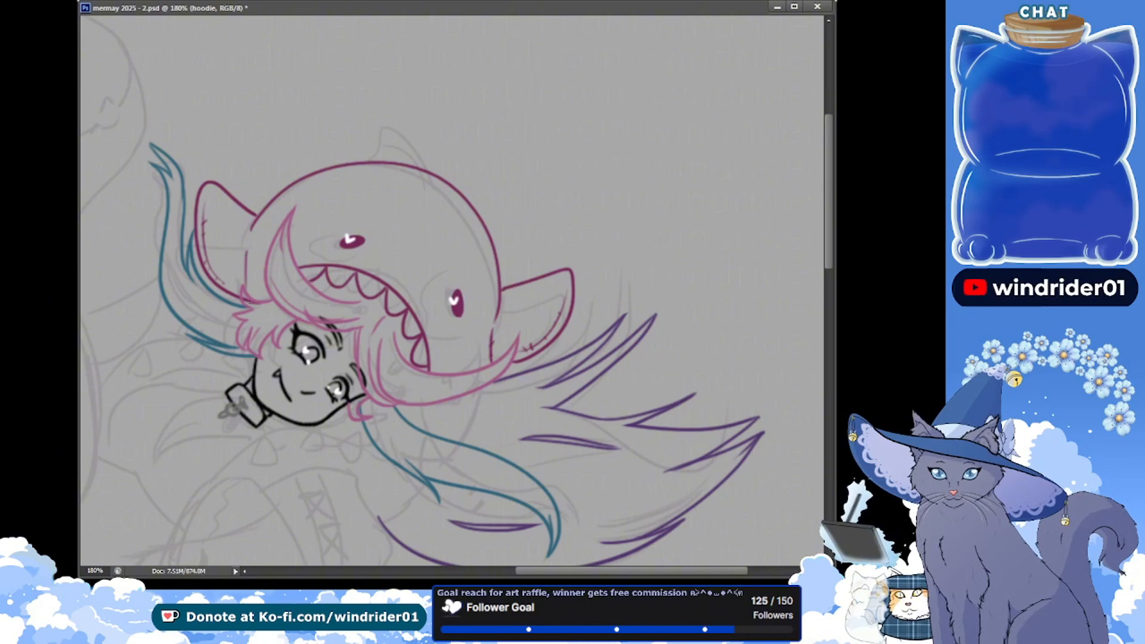
Touch up the hood's magenta edge beside the fin near the upper teal locks, down to the pink hair, and save the document
drag(246, 247, 243, 291)
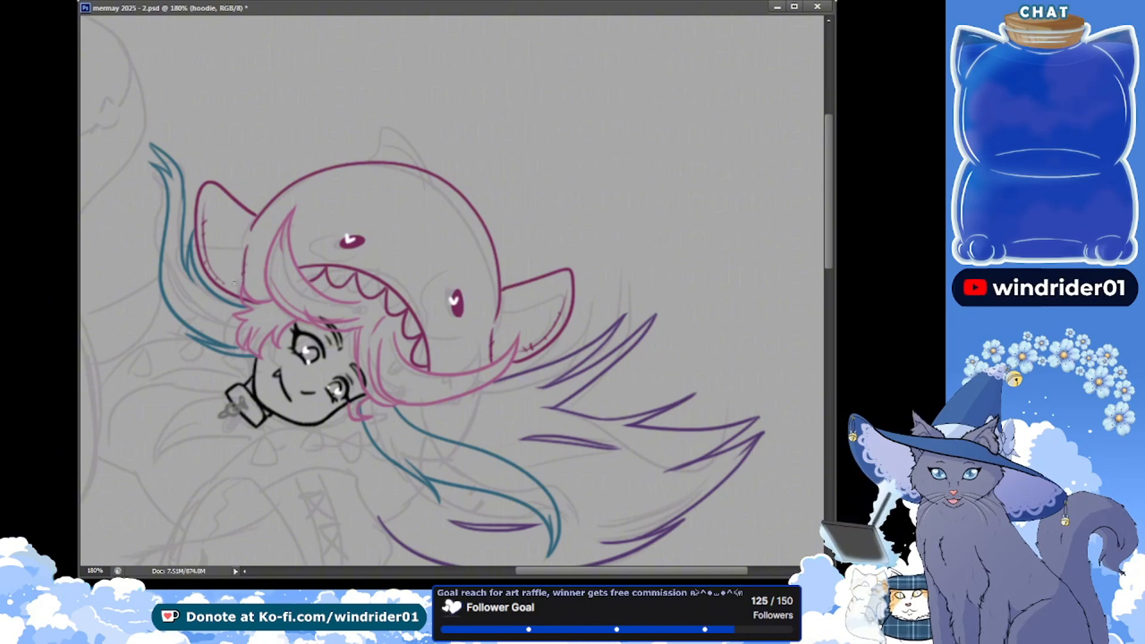
key(ctrl+s)
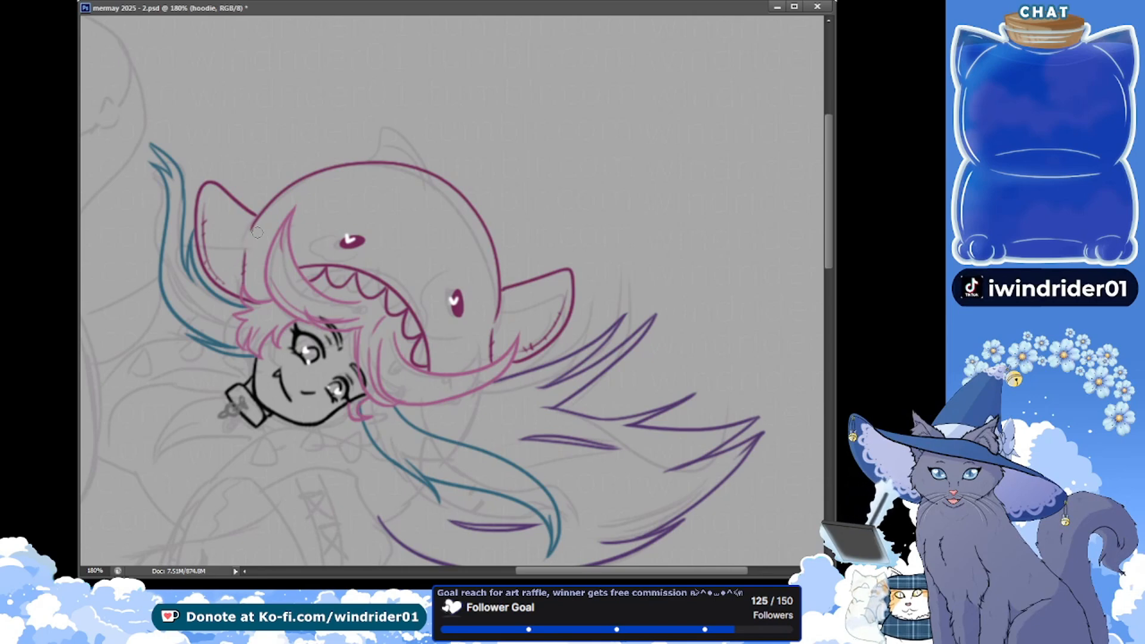
key(ctrl+s)
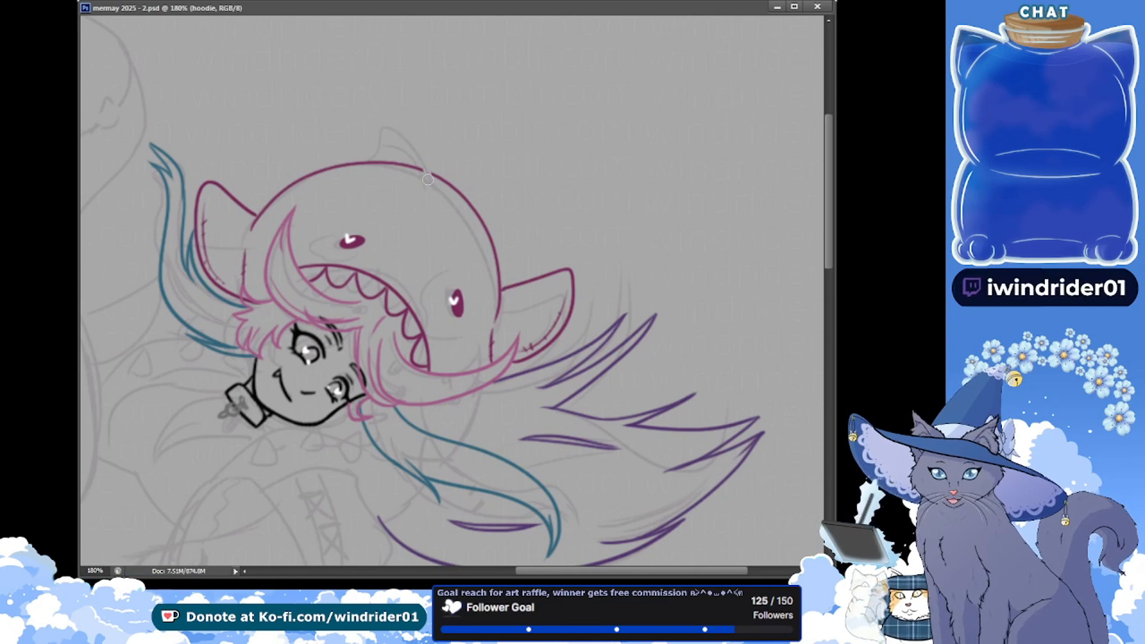
Erase the stretch of the hood's dome line where the top fin attaches, shifting the gap farther from the sketched fin, and save the document
click(378, 161)
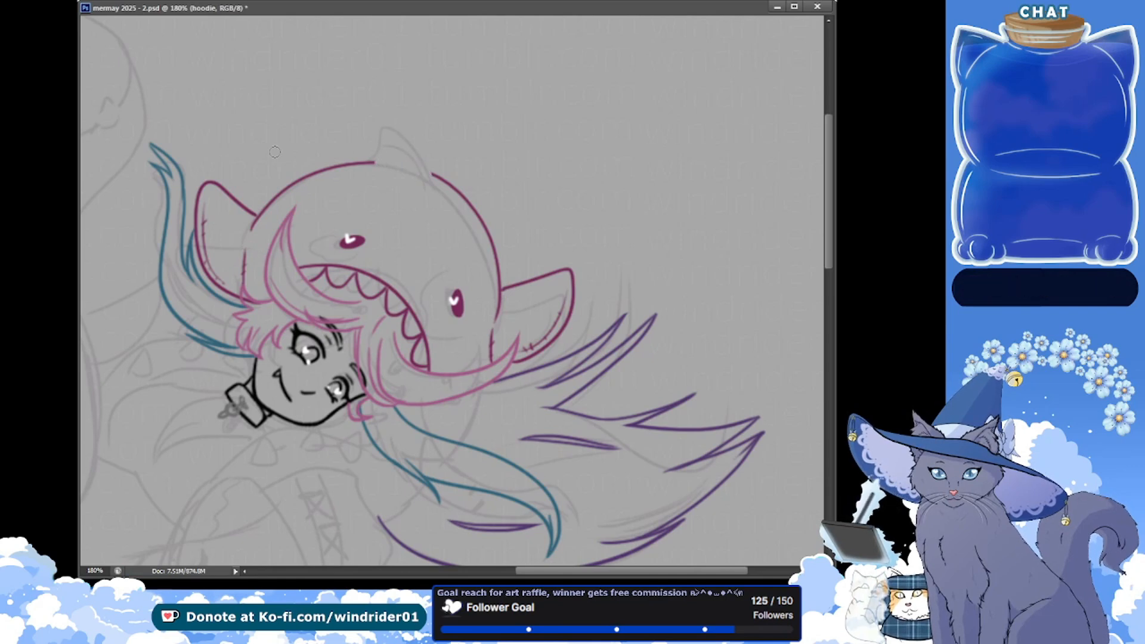
key(ctrl+s)
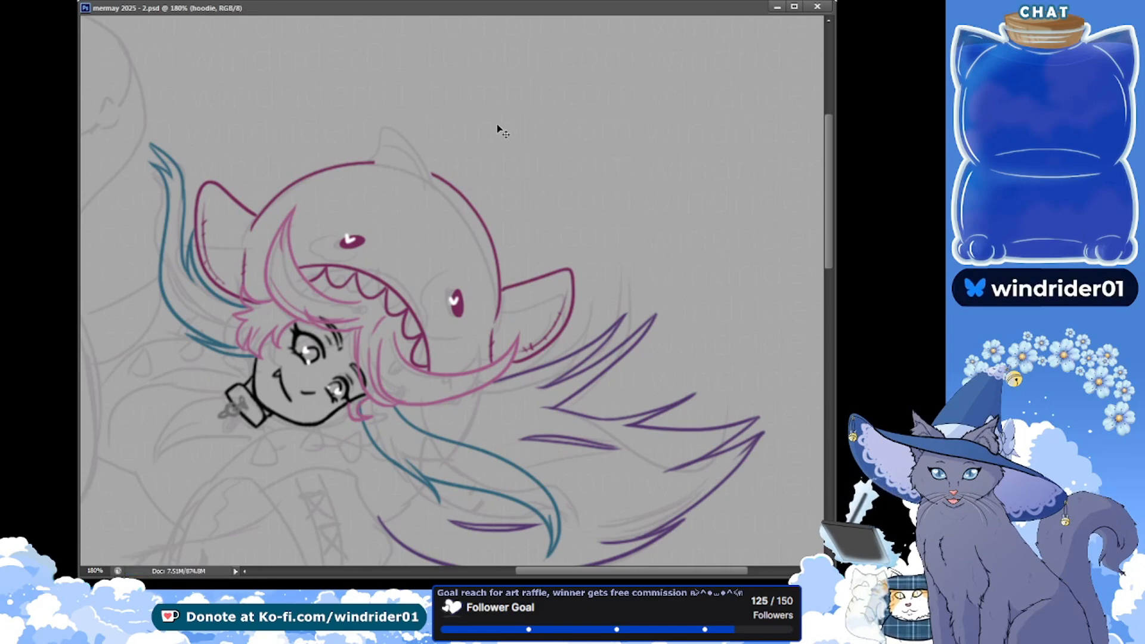
key(ctrl+alt+z)
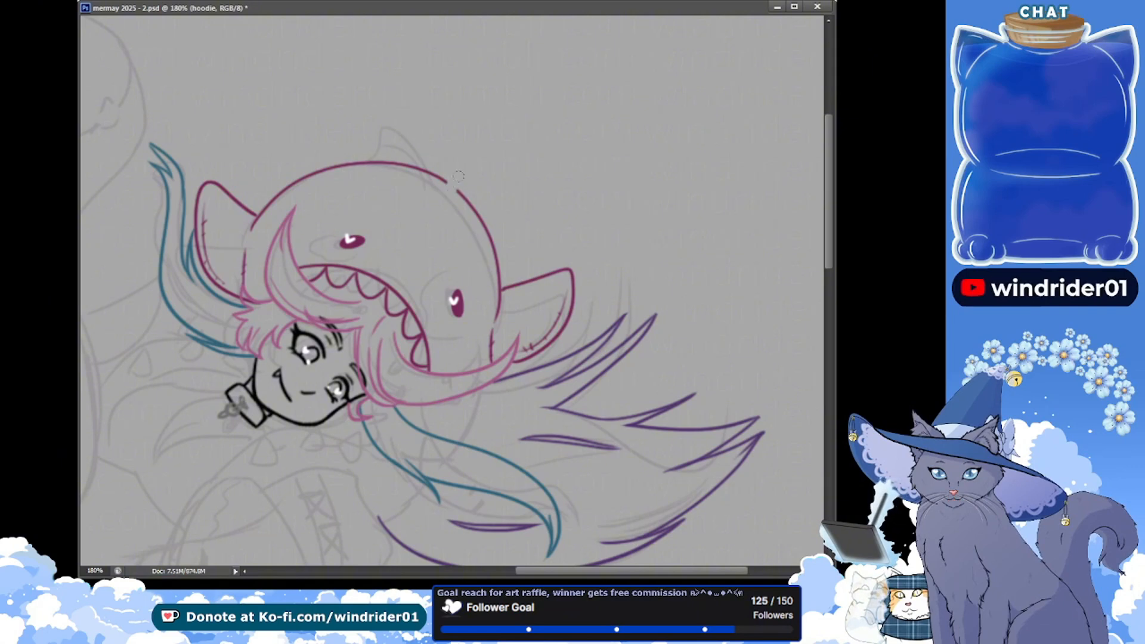
drag(454, 178, 403, 165)
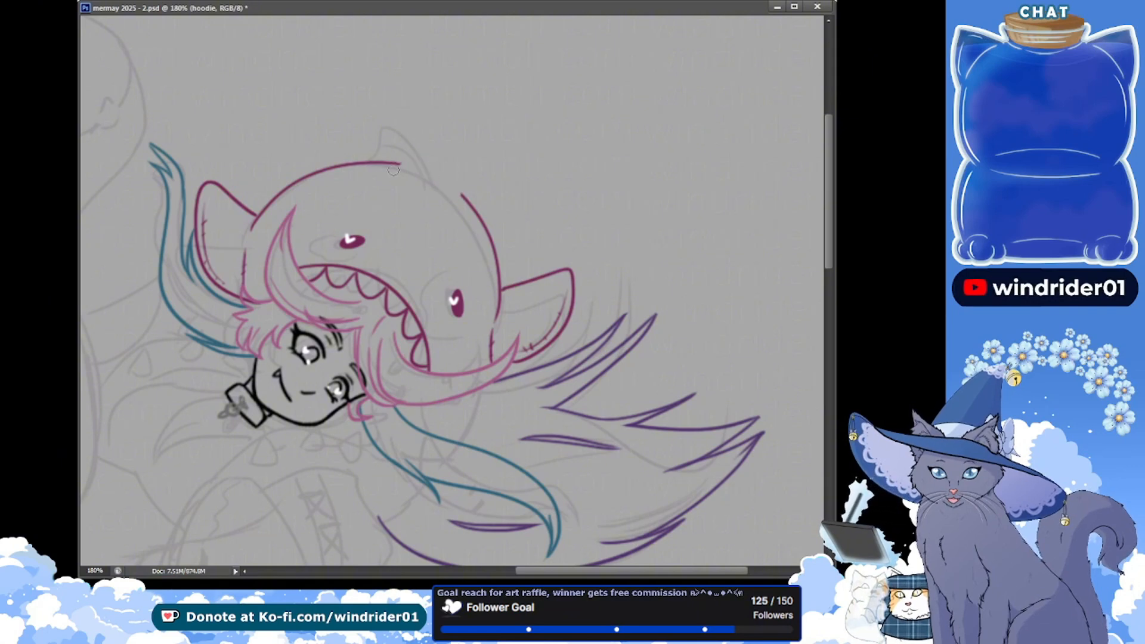
key(ctrl+s)
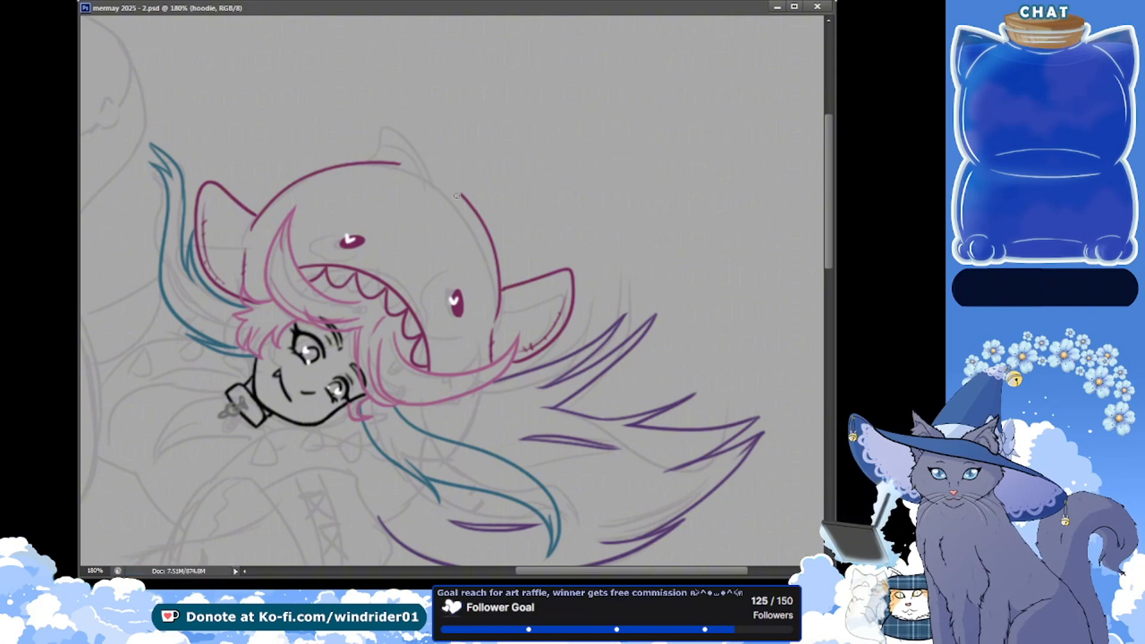
Draw a swept, pointed top fin in magenta over the dome's gap, redoing its outer curve until smooth, with inner stitching, and save the document
mouse_move(465, 163)
mouse_down()
mouse_move(384, 130)
mouse_move(443, 147)
mouse_move(462, 203)
mouse_up()
key(ctrl+z)
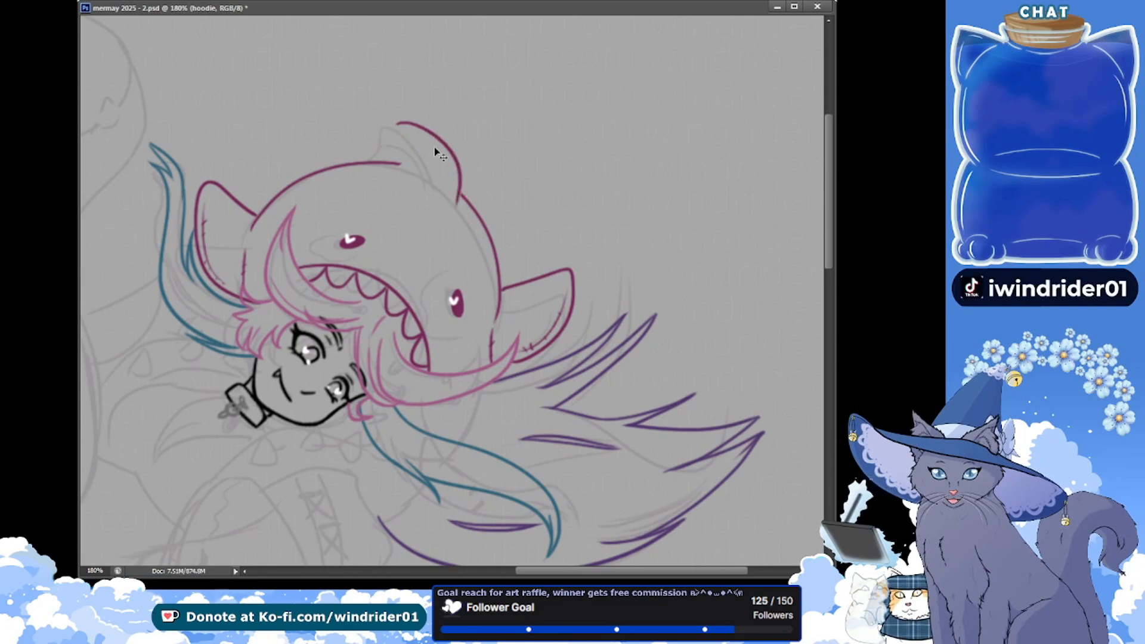
key(ctrl+z)
drag(413, 127, 463, 197)
drag(397, 160, 410, 129)
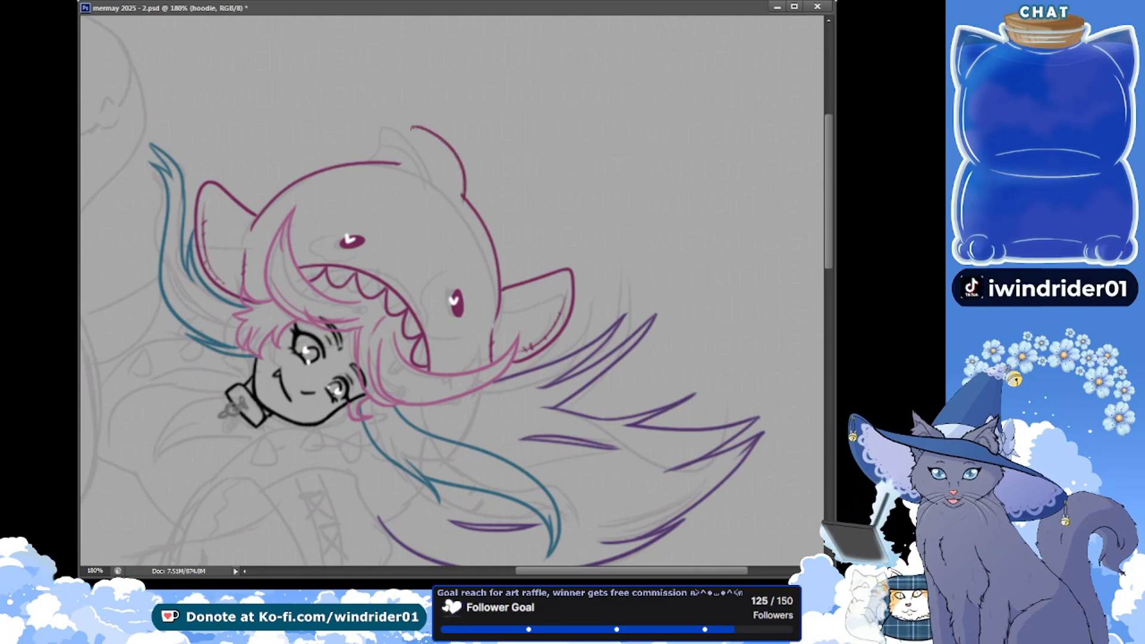
key(ctrl+z)
key(ctrl+z)
mouse_move(397, 127)
mouse_down()
mouse_move(432, 137)
mouse_move(464, 197)
mouse_up()
key(ctrl+z)
key(ctrl+z)
drag(400, 123, 463, 196)
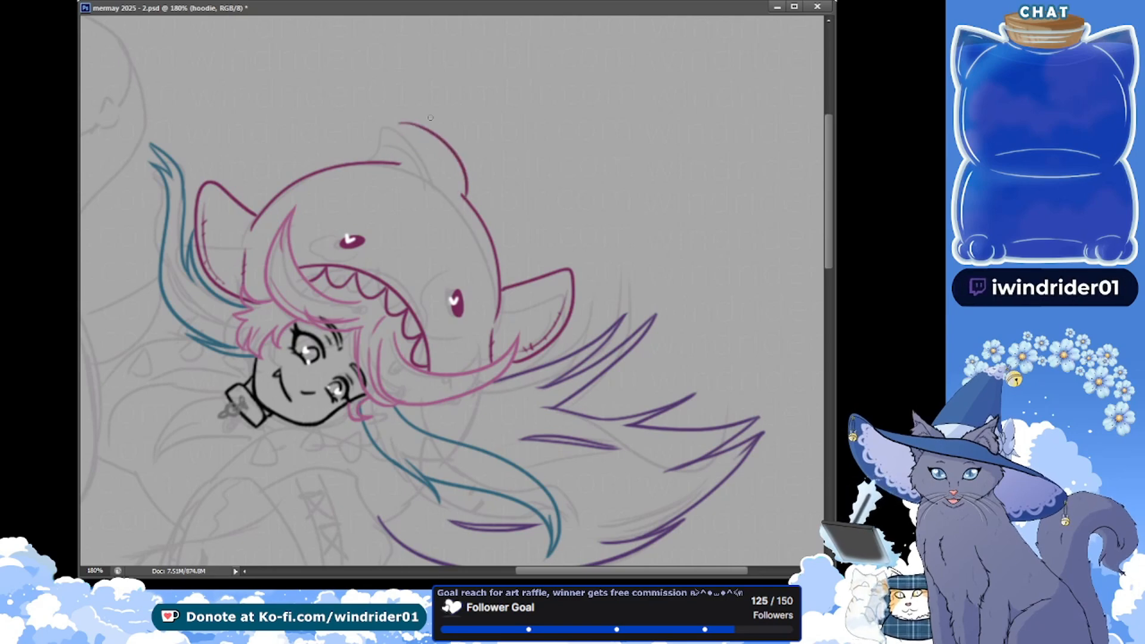
key(ctrl+z)
mouse_move(398, 123)
mouse_down()
mouse_move(421, 121)
mouse_move(466, 208)
mouse_up()
key(ctrl+z)
mouse_move(394, 124)
mouse_down()
mouse_move(468, 207)
mouse_move(468, 197)
mouse_up()
key(ctrl+z)
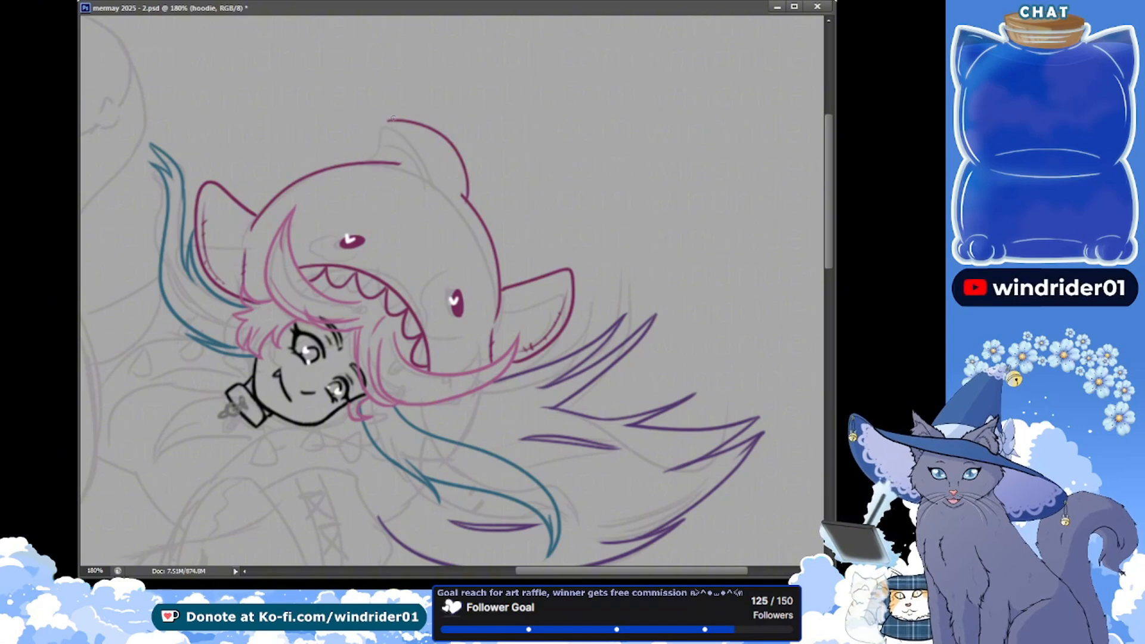
drag(392, 118, 368, 156)
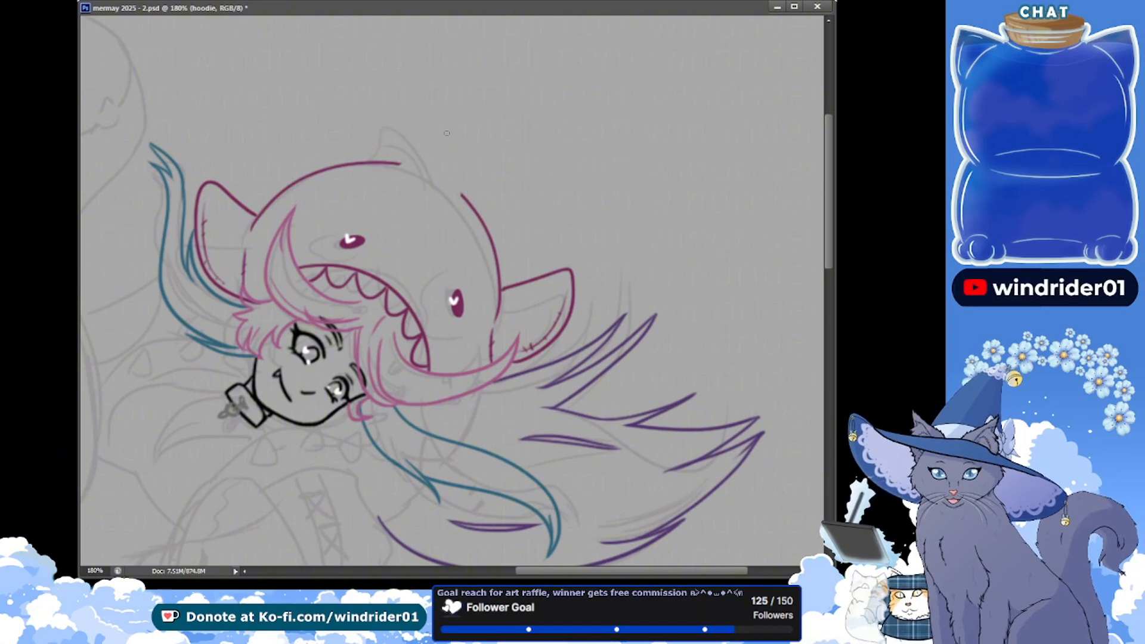
drag(399, 157, 446, 125)
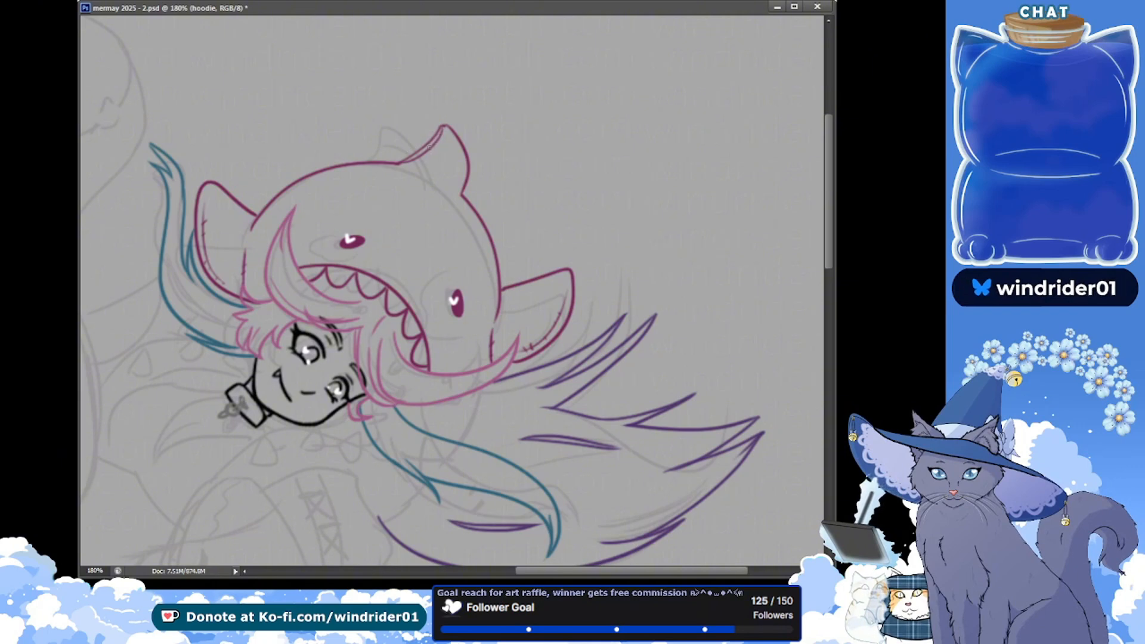
key(ctrl+s)
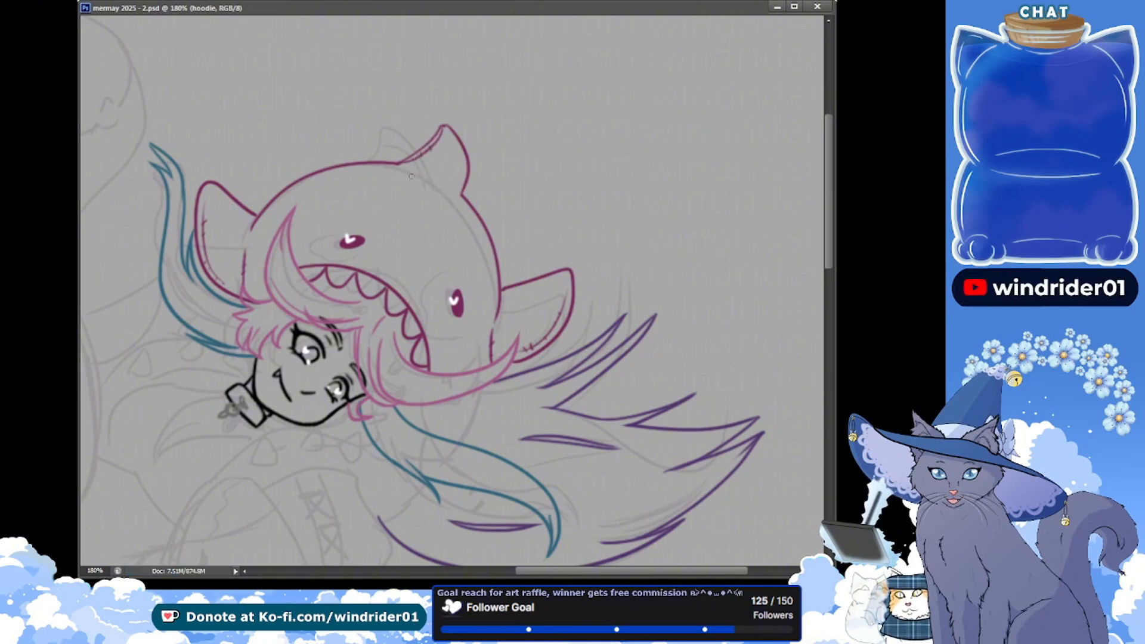
Draw the pointed top fin's curved base seam with short stitch marks on the hood, redoing the first line, and save the document
drag(403, 172, 434, 197)
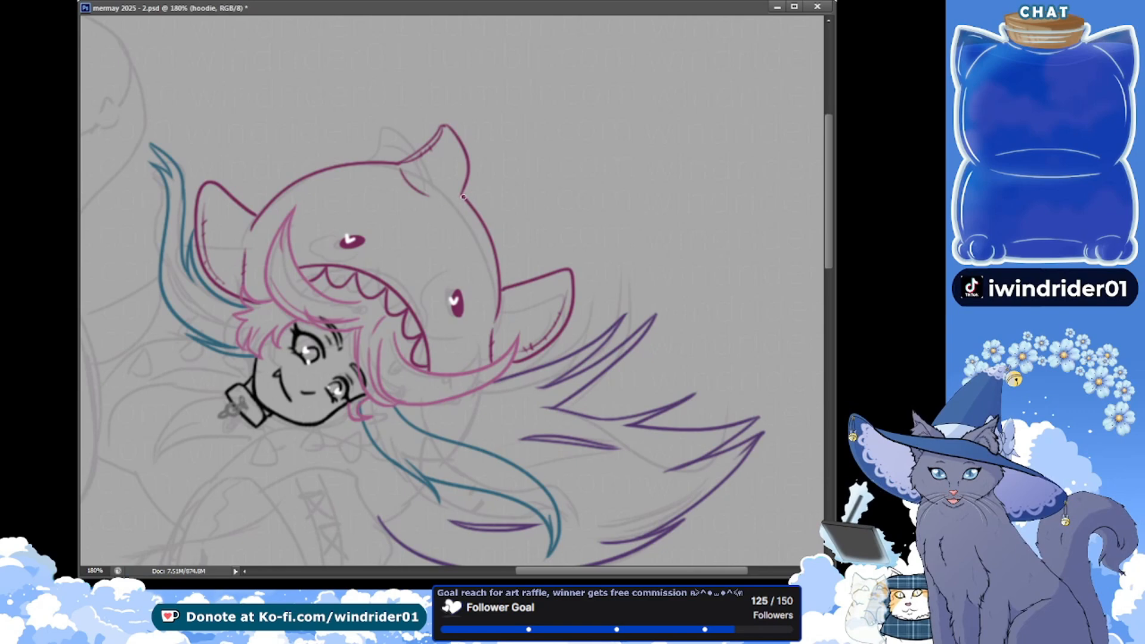
key(ctrl+z)
drag(402, 171, 430, 194)
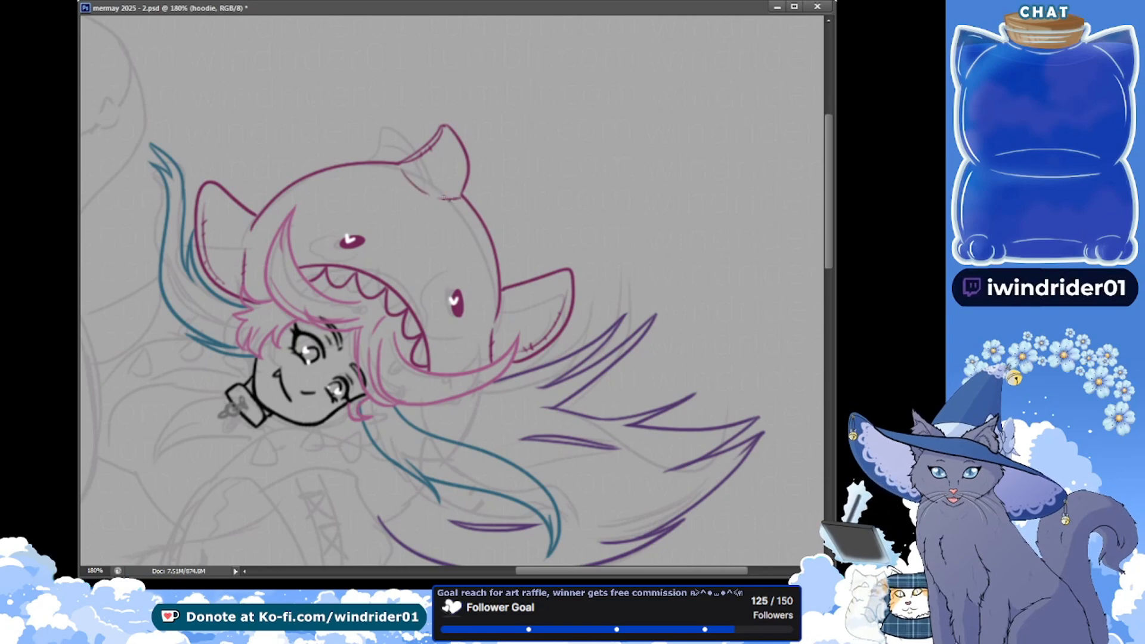
key(ctrl+s)
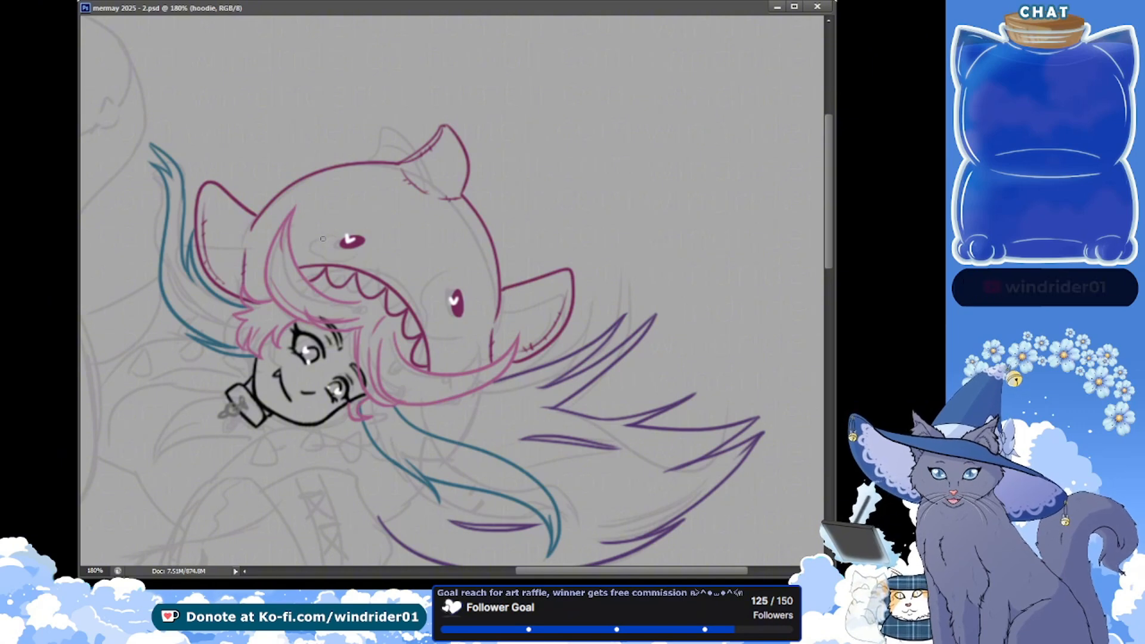
Select and cut the pointed top fin together with its base seam and stitching, leaving the dome's gap open
key(ctrl+Tab)
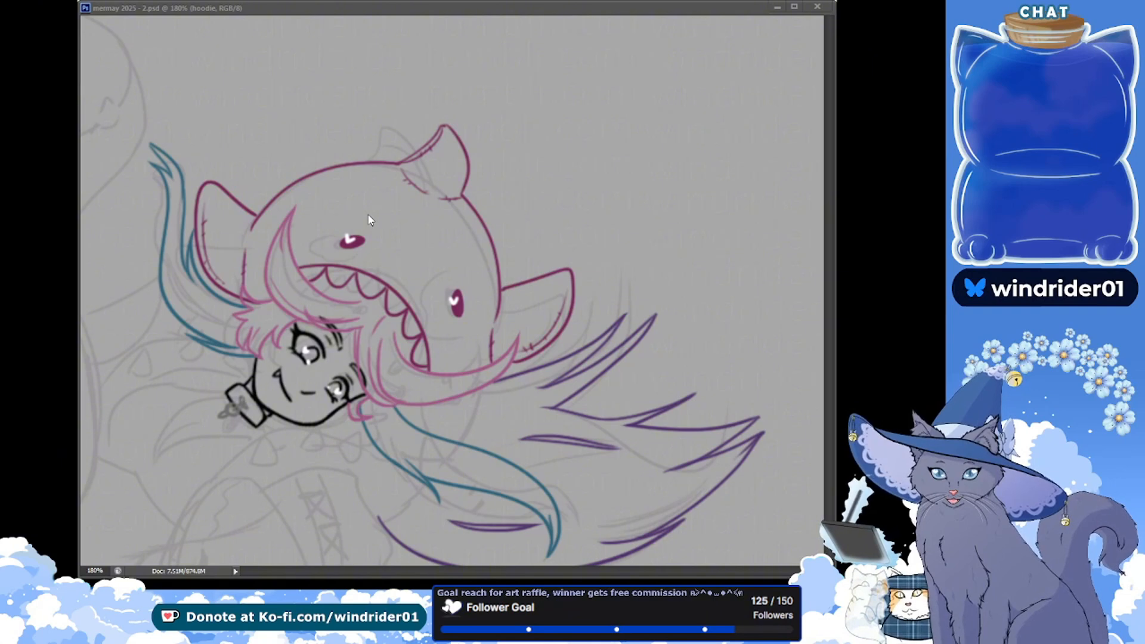
click(411, 232)
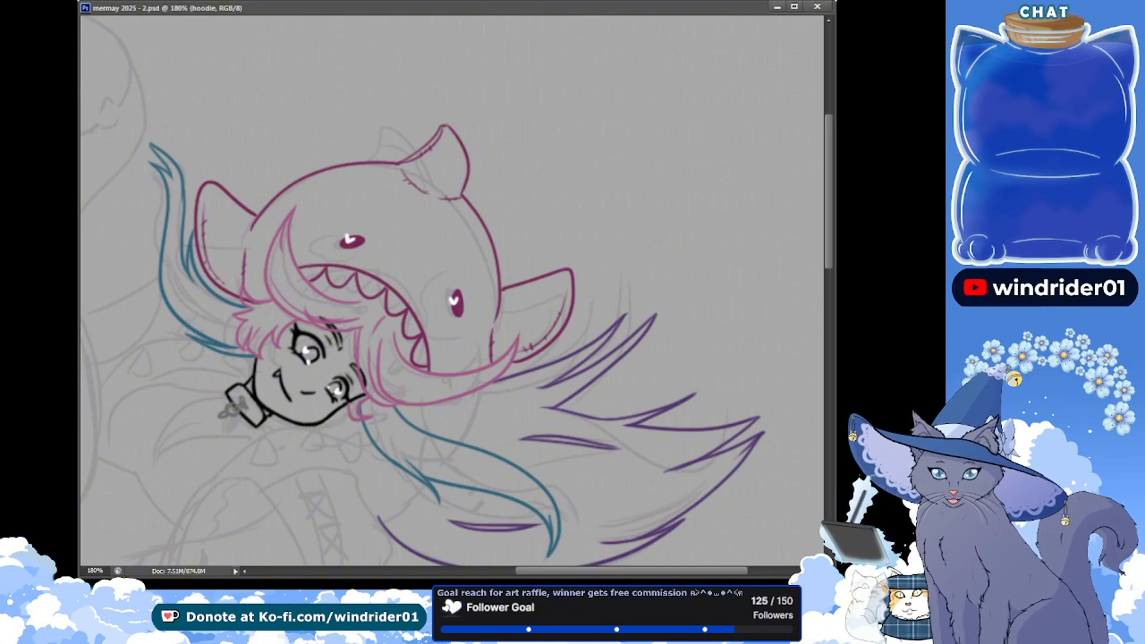
mouse_move(392, 143)
mouse_down()
mouse_move(453, 106)
mouse_move(480, 179)
mouse_move(441, 215)
mouse_move(396, 172)
mouse_up()
key(ctrl+x)
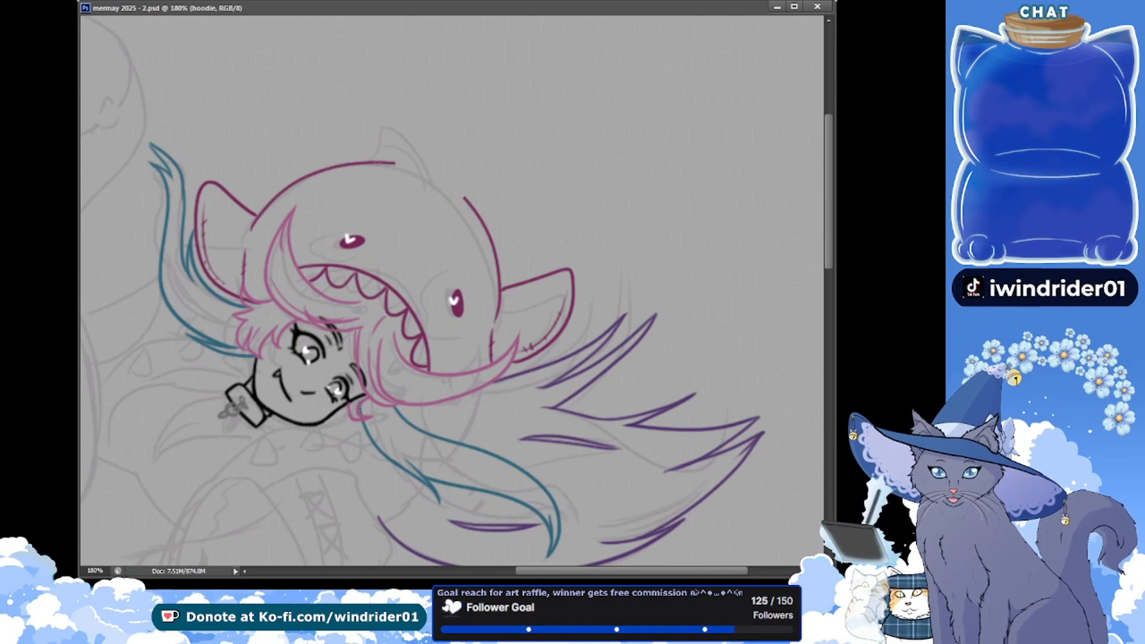
Draw a rounded, upright top fin in magenta across the dome's gap, redoing the outline until smooth, add dashed inner stitching, and save the document
drag(367, 161, 471, 205)
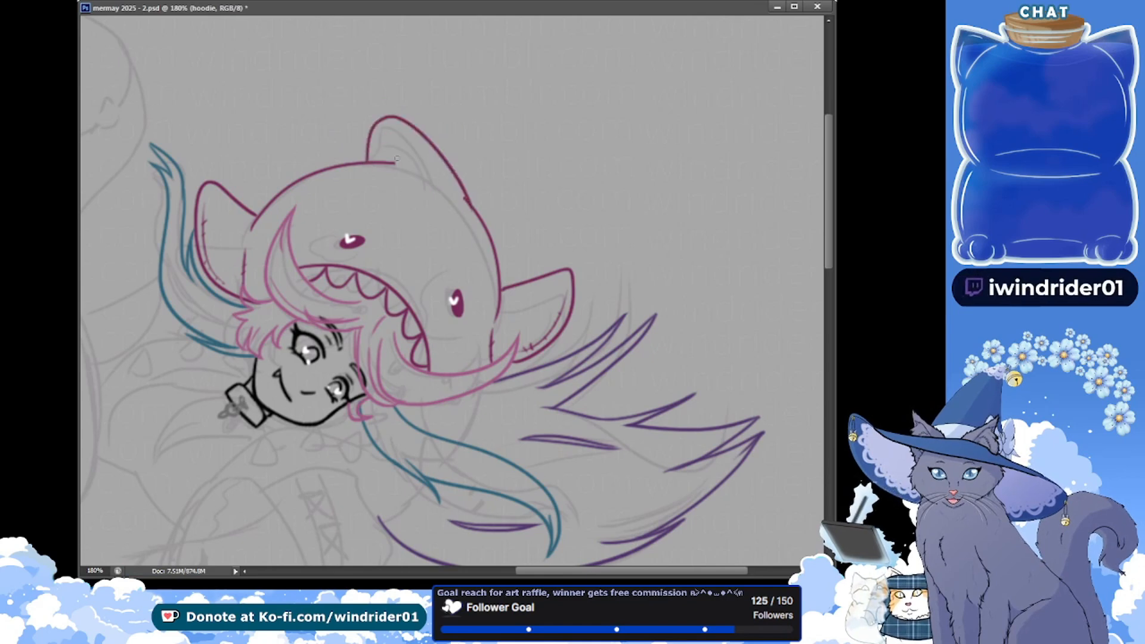
key(ctrl+z)
key(ctrl+z)
key(ctrl+z)
key(ctrl+z)
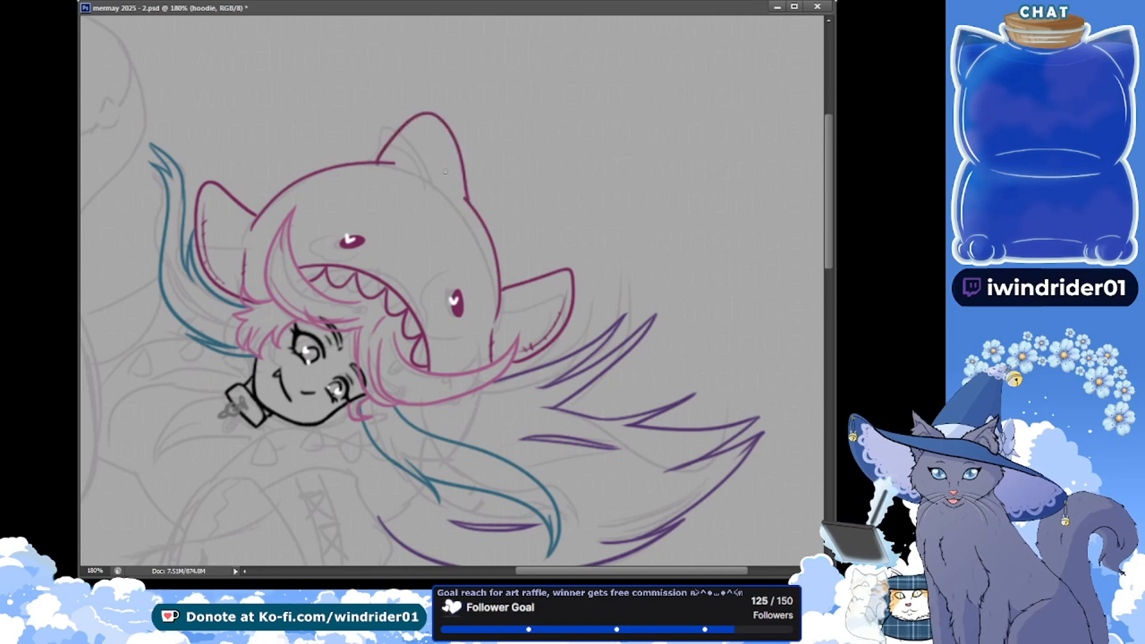
key(ctrl+z)
key(ctrl+z)
key(ctrl+z)
mouse_move(376, 162)
mouse_down()
mouse_move(411, 118)
mouse_move(466, 213)
mouse_up()
key(ctrl+z)
mouse_move(376, 161)
mouse_down()
mouse_move(427, 117)
mouse_move(456, 204)
mouse_up()
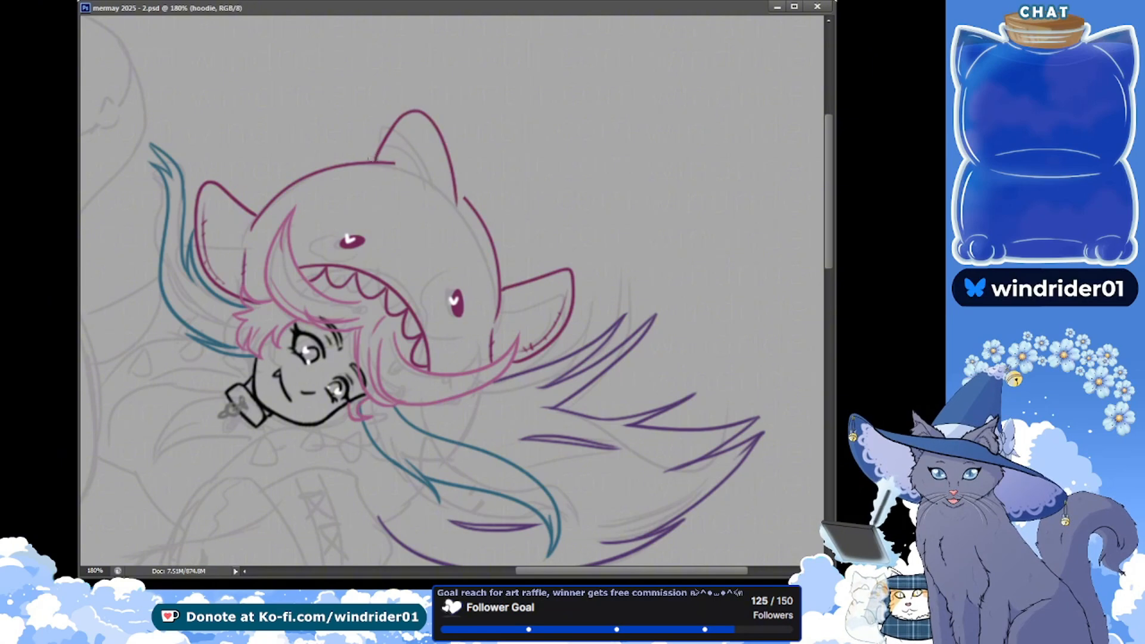
key(ctrl+z)
mouse_move(367, 161)
mouse_down()
mouse_move(441, 123)
mouse_move(468, 200)
mouse_up()
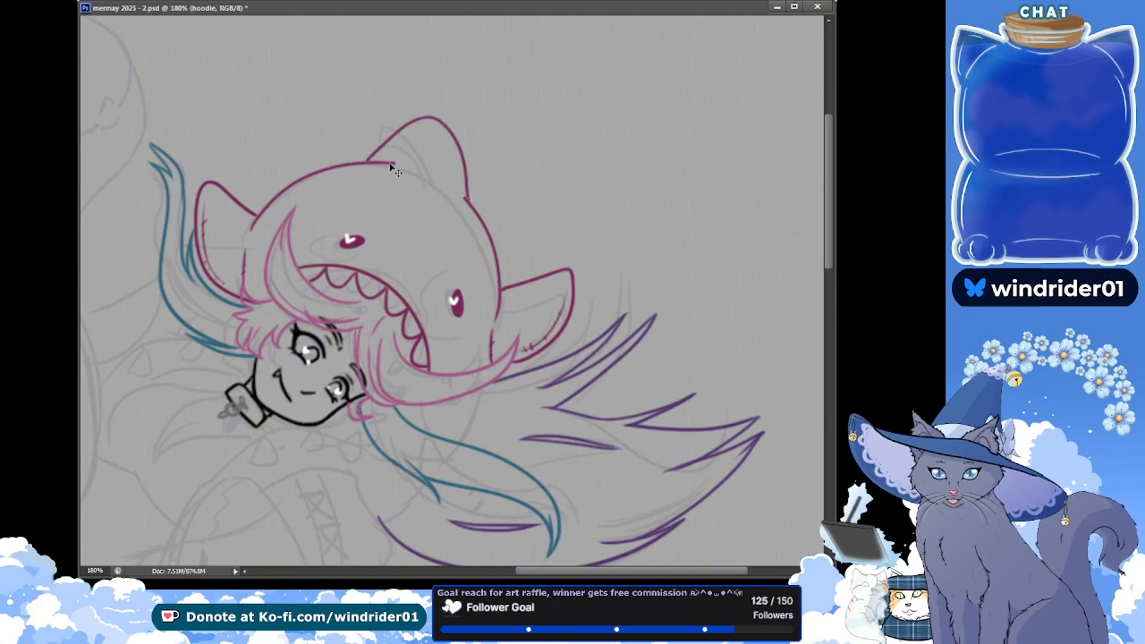
key(ctrl+z)
mouse_move(370, 161)
mouse_down()
mouse_move(446, 147)
mouse_move(458, 189)
mouse_move(431, 125)
mouse_move(462, 208)
mouse_up()
key(ctrl+z)
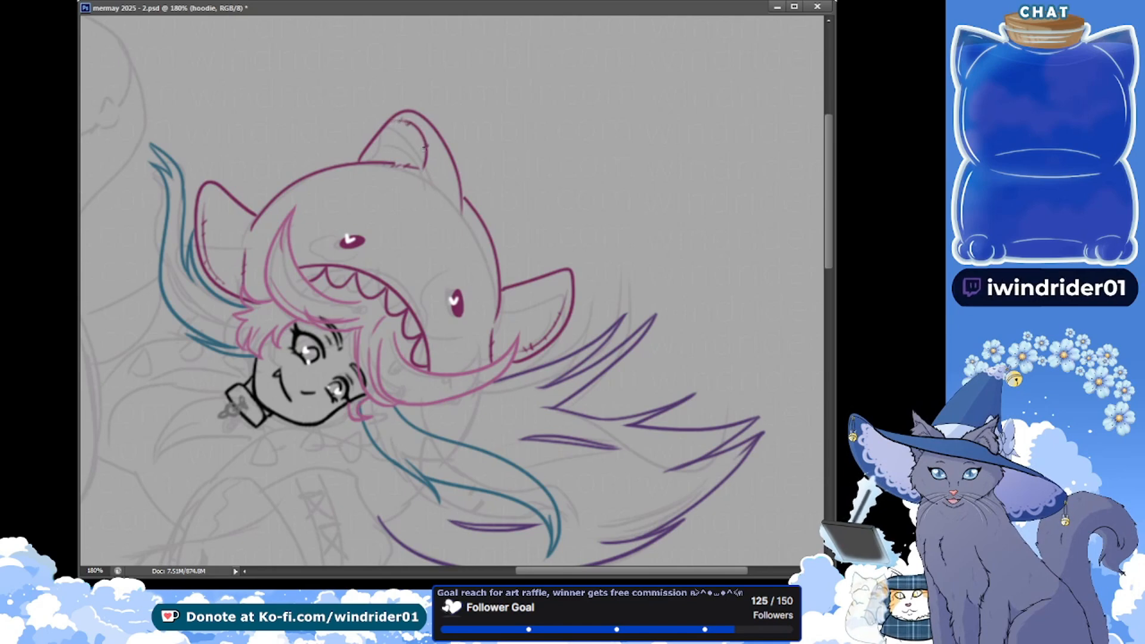
key(ctrl+s)
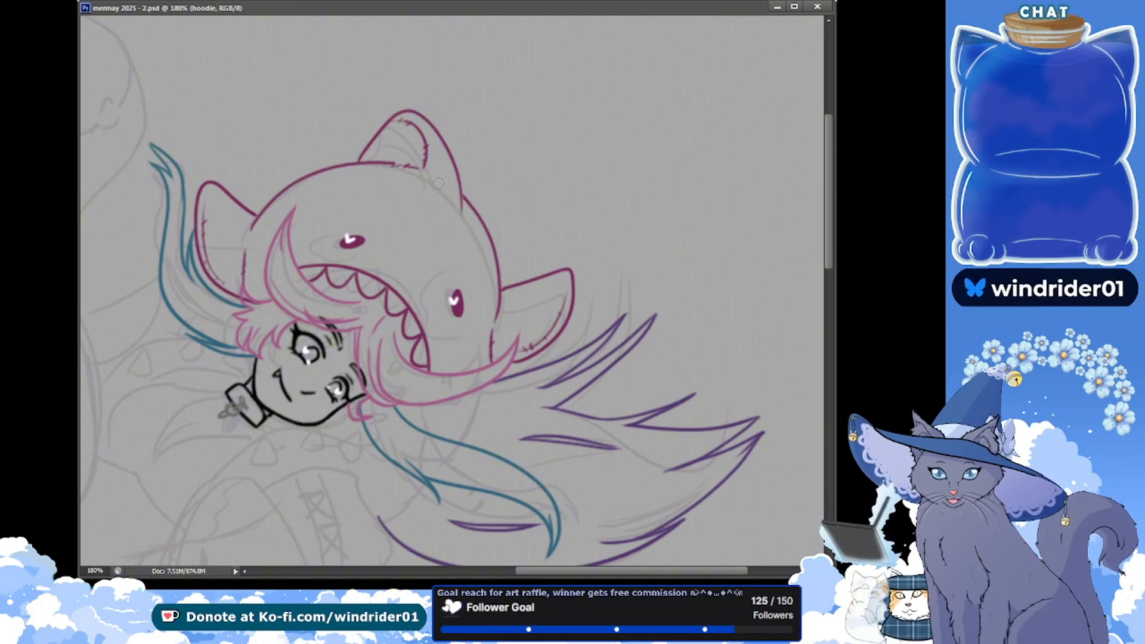
mouse_move(537, 157)
mouse_down()
mouse_move(502, 169)
mouse_move(524, 180)
mouse_up()
key(ctrl+s)
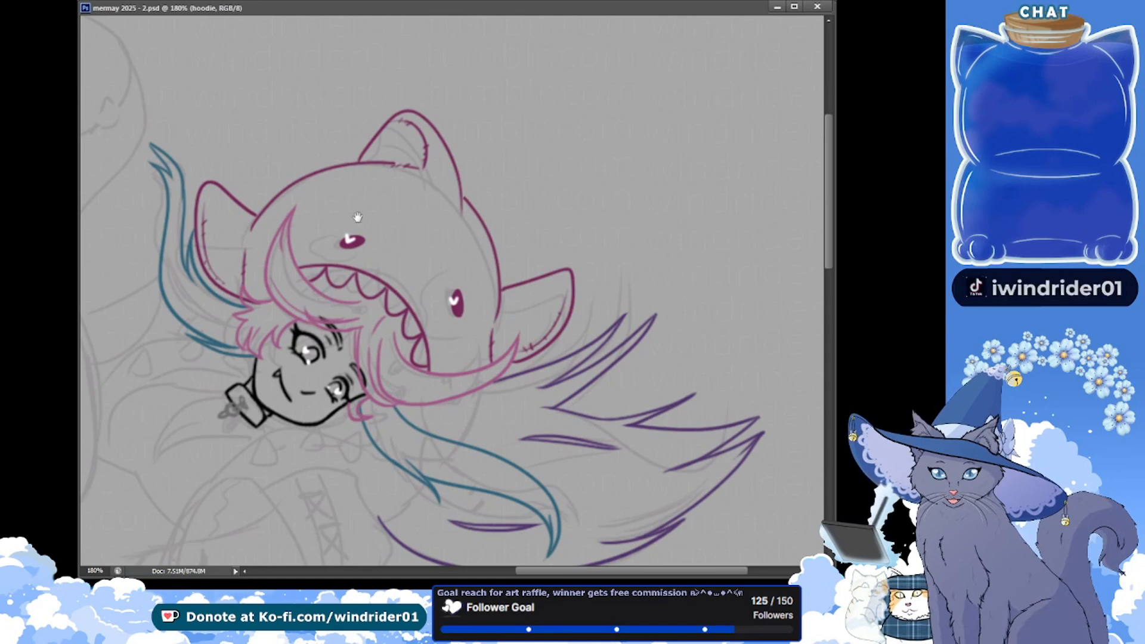
Switch to the hair layer and add a new empty layer for further line work
drag(390, 296, 443, 179)
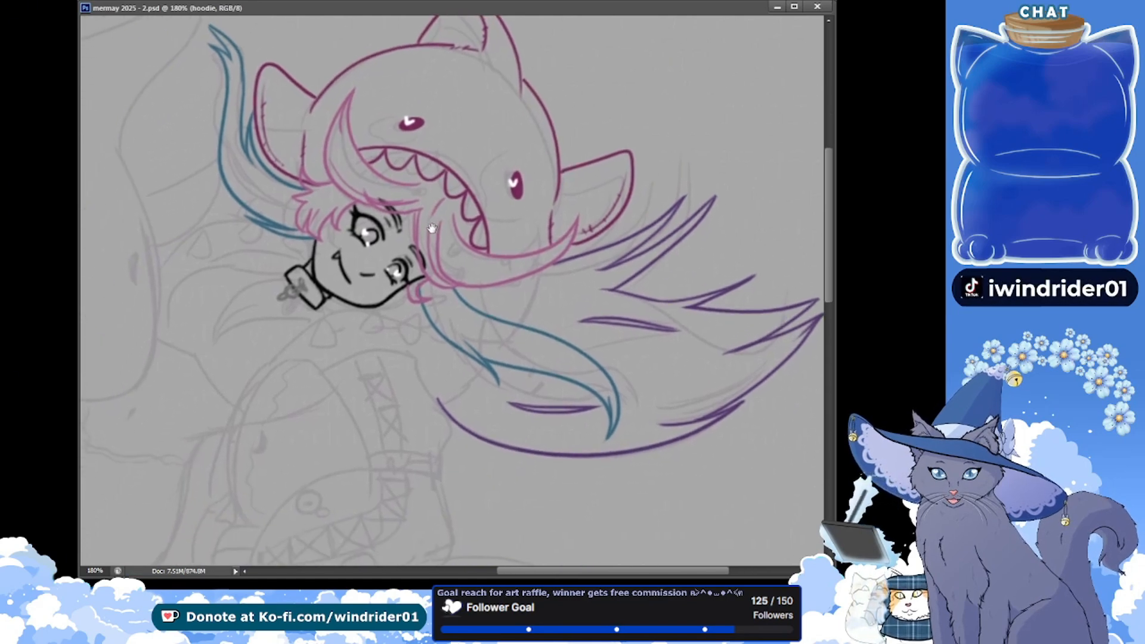
drag(441, 233, 425, 284)
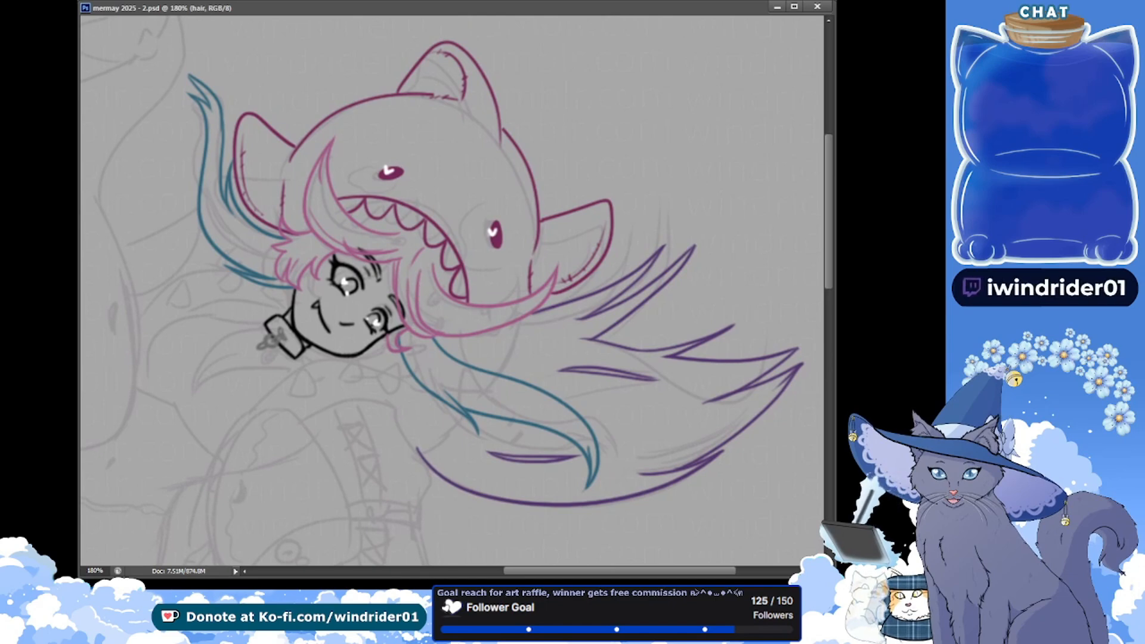
key(ctrl+alt+shift+n)
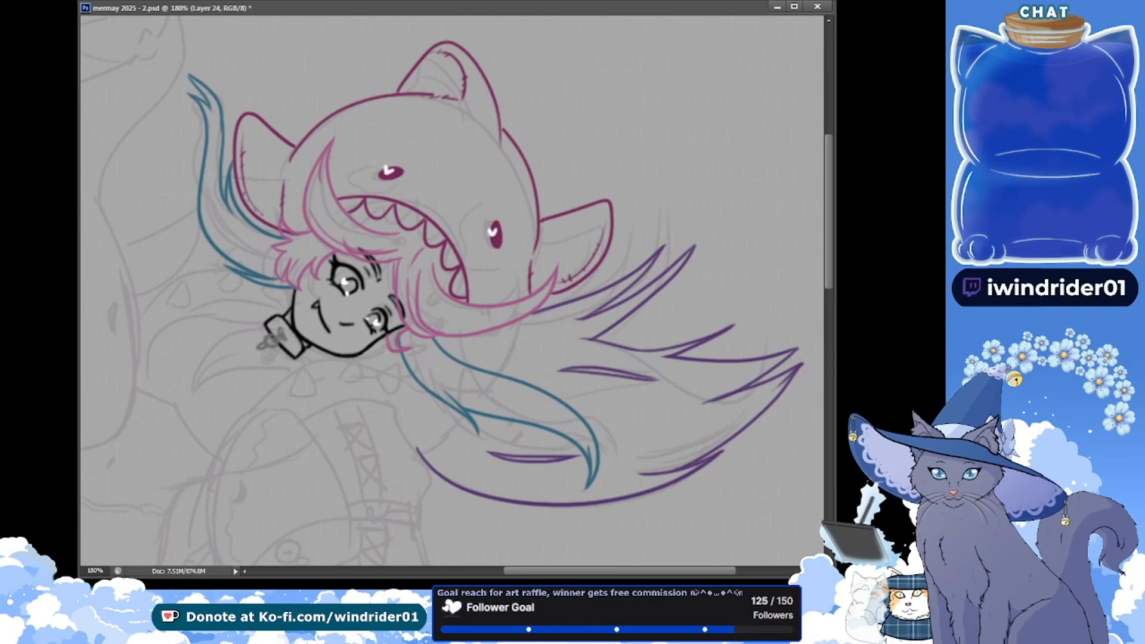
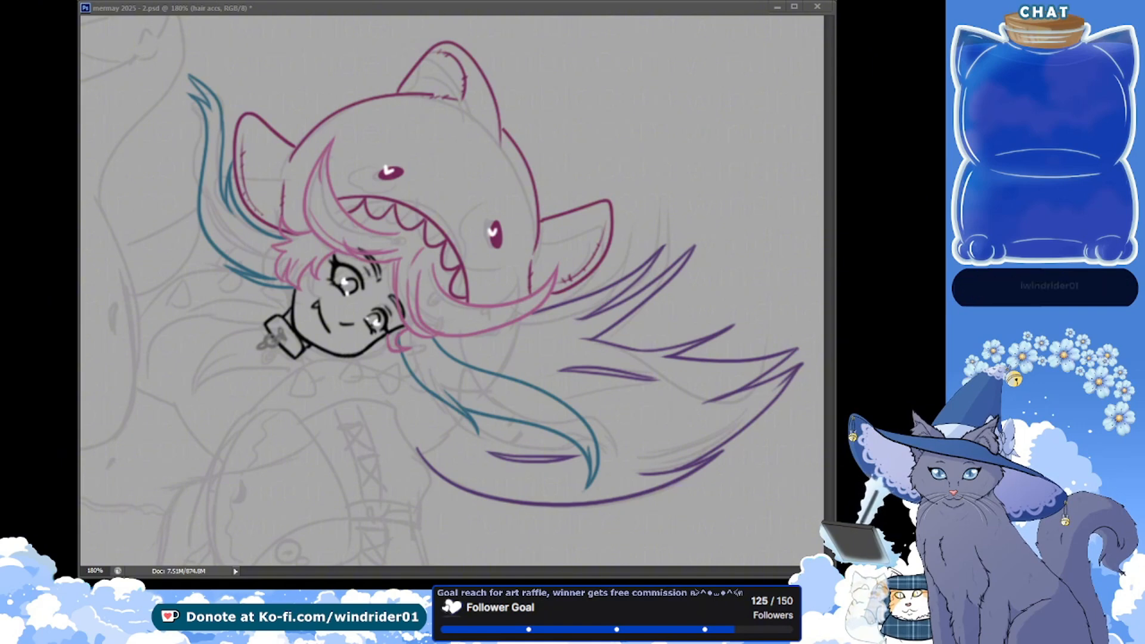
Draw a small light cyan heart clip on the pink bangs above the face, redoing the outline until it is clean
click(223, 13)
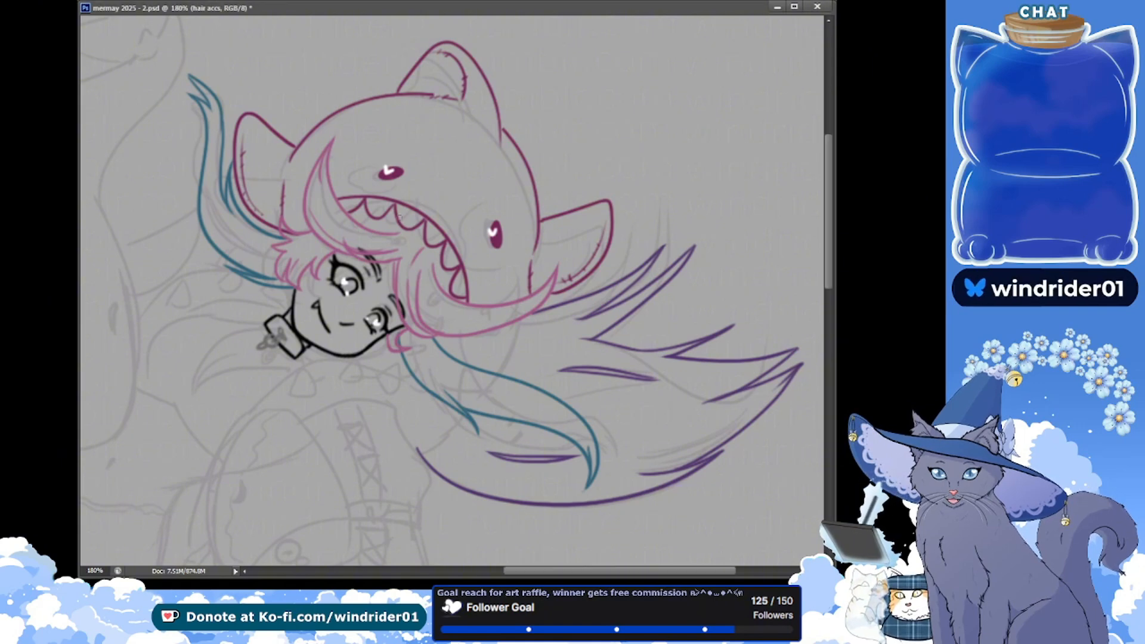
drag(398, 249, 395, 257)
key(ctrl+s)
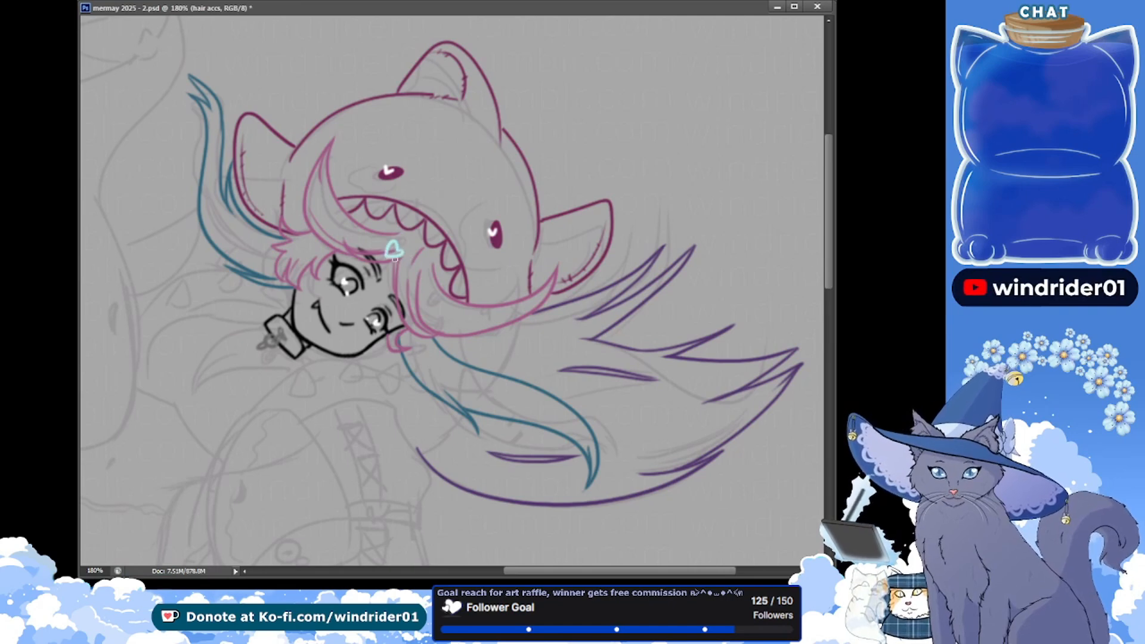
key(ctrl+alt+z)
key(ctrl+alt+z)
key(ctrl+alt+z)
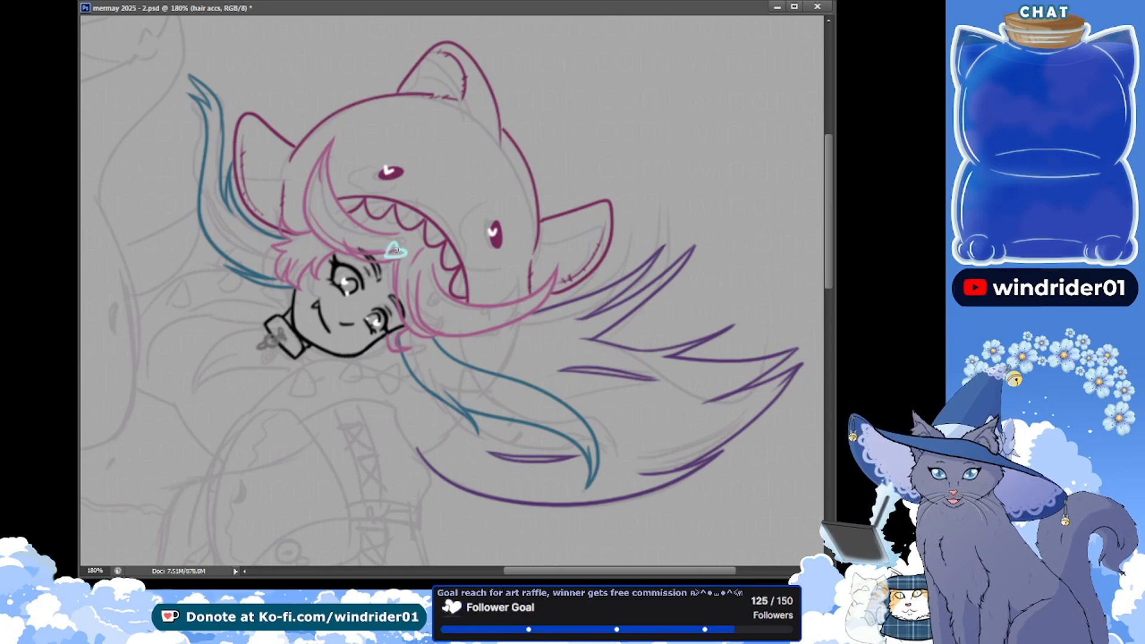
key(ctrl+z)
mouse_move(396, 243)
mouse_down()
mouse_move(394, 255)
mouse_move(399, 246)
mouse_up()
key(ctrl+alt+z)
key(ctrl+alt+z)
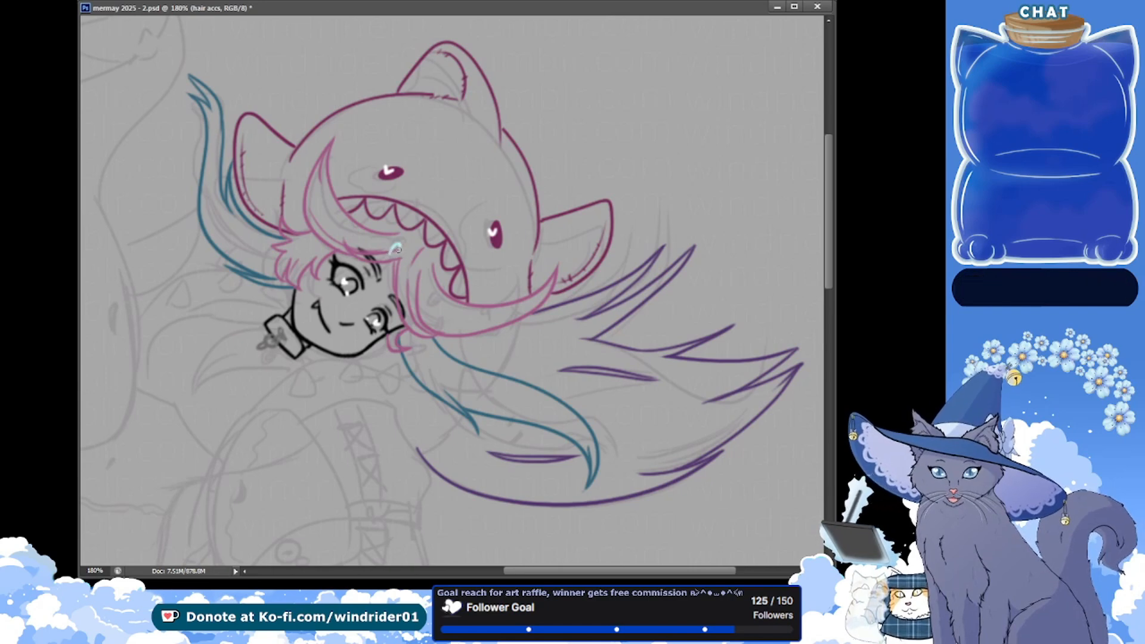
key(ctrl+alt+z)
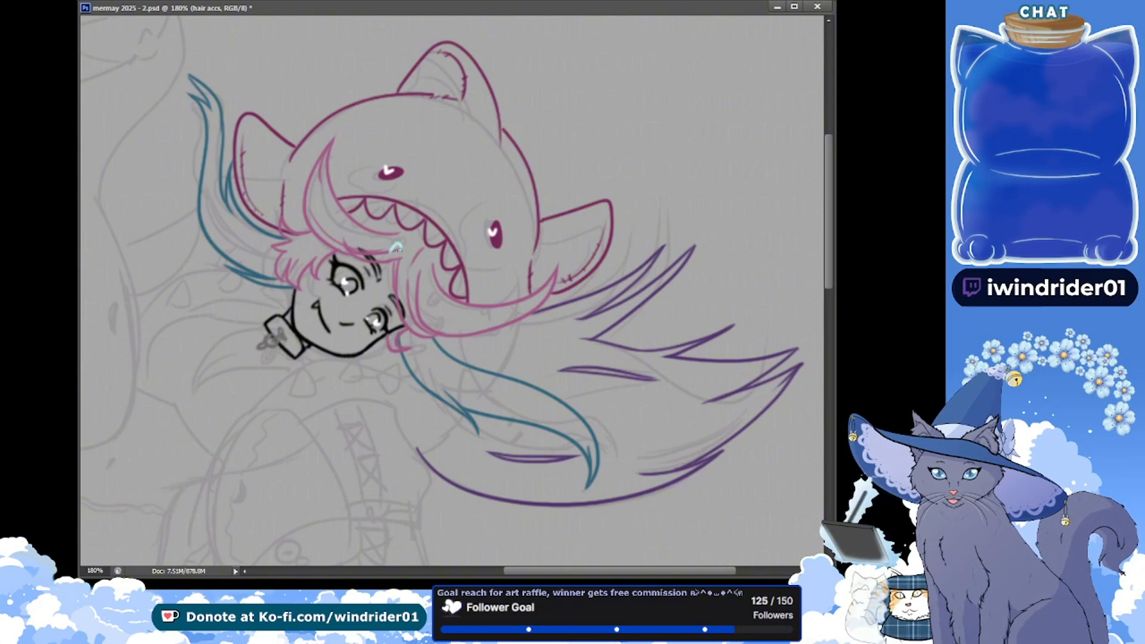
key(alt+Tab)
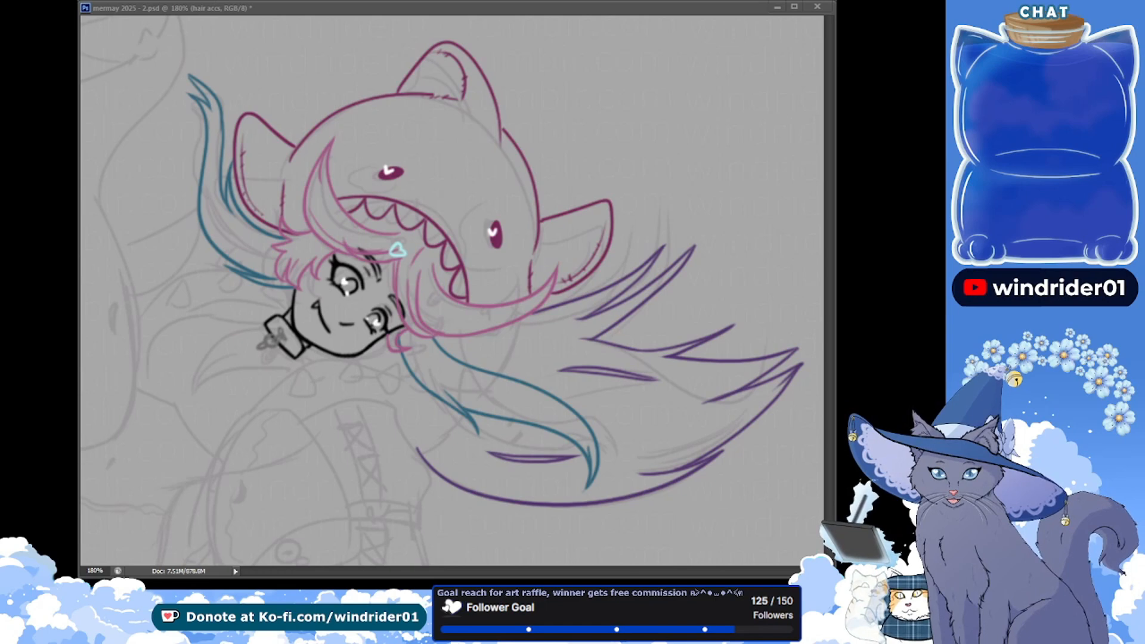
Draw two small yellow stars on the long pink hair lock and two yellow clips beside the face, redoing the first star, and save
click(479, 307)
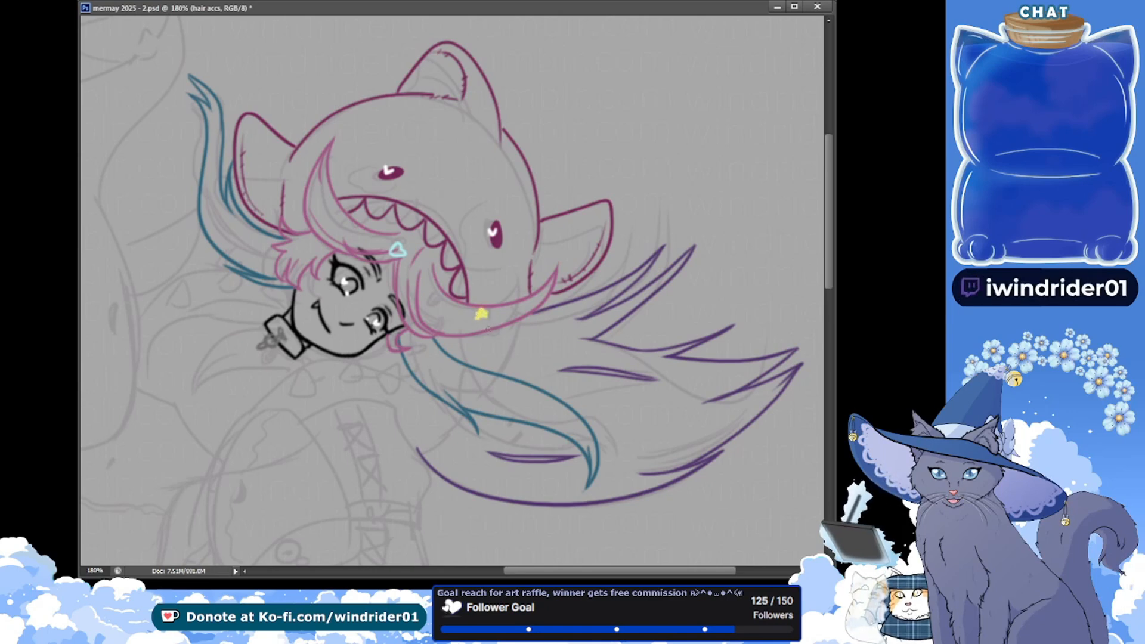
drag(495, 314, 496, 322)
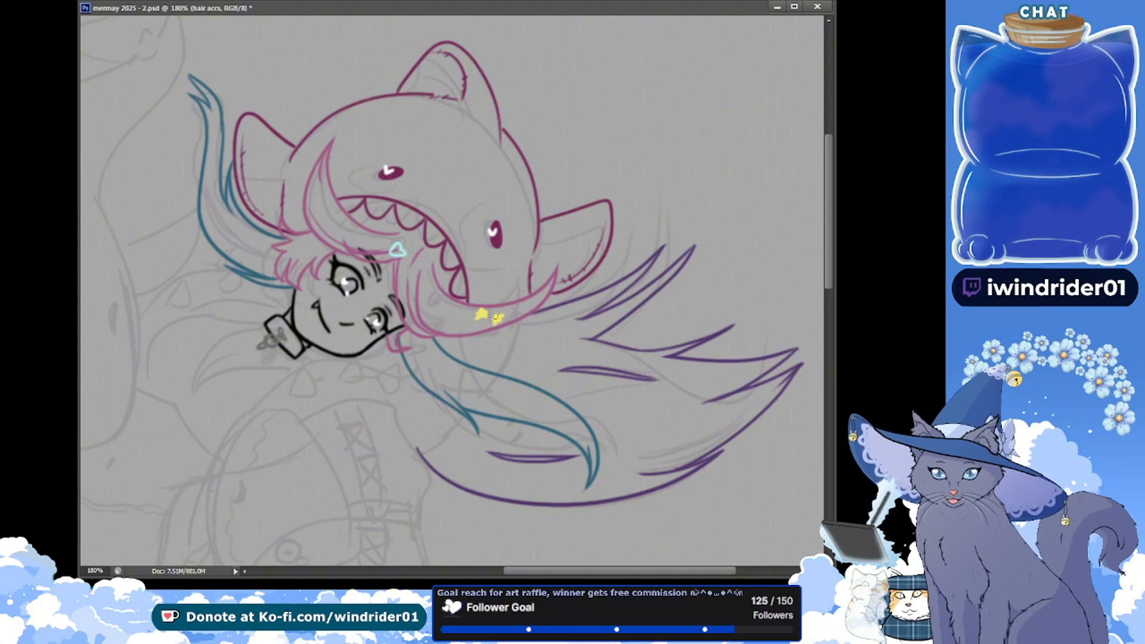
click(482, 313)
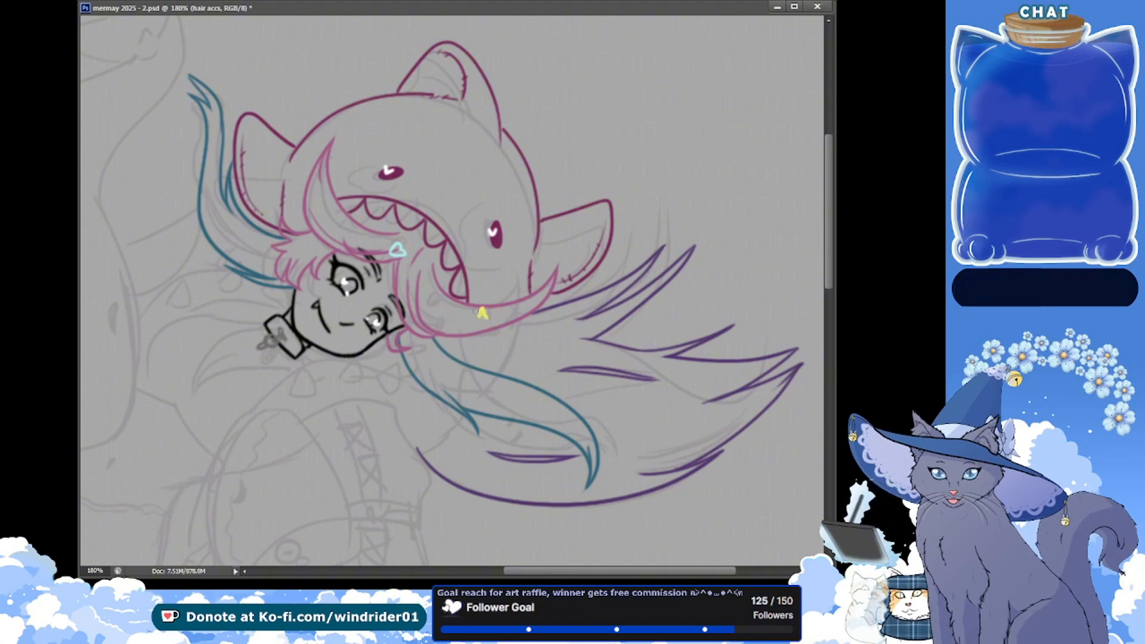
click(482, 316)
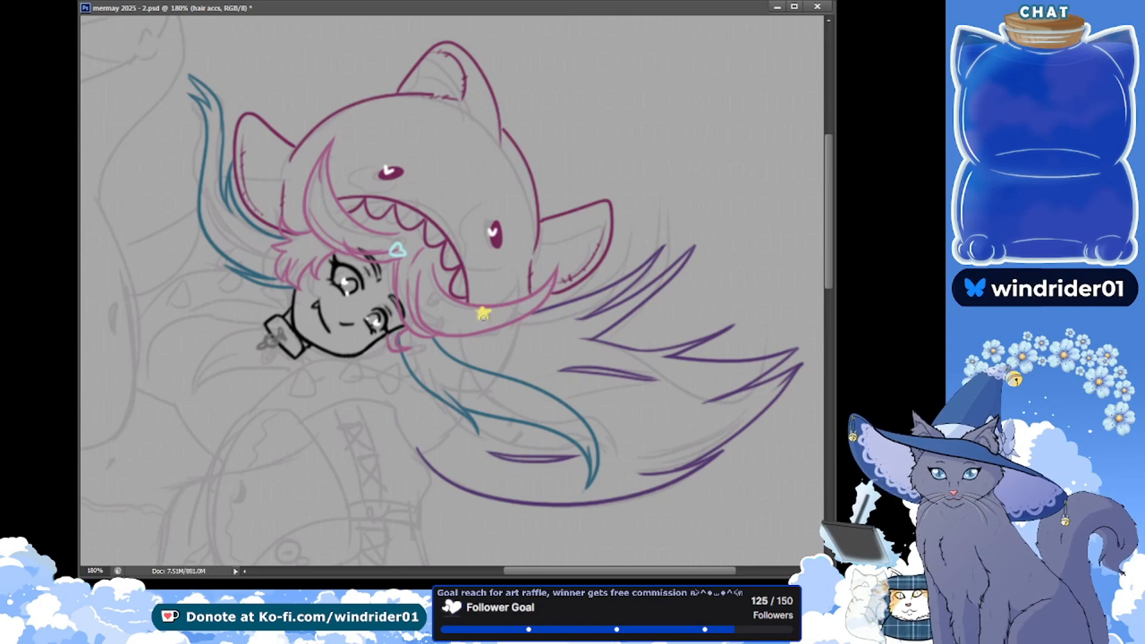
click(508, 342)
key(v)
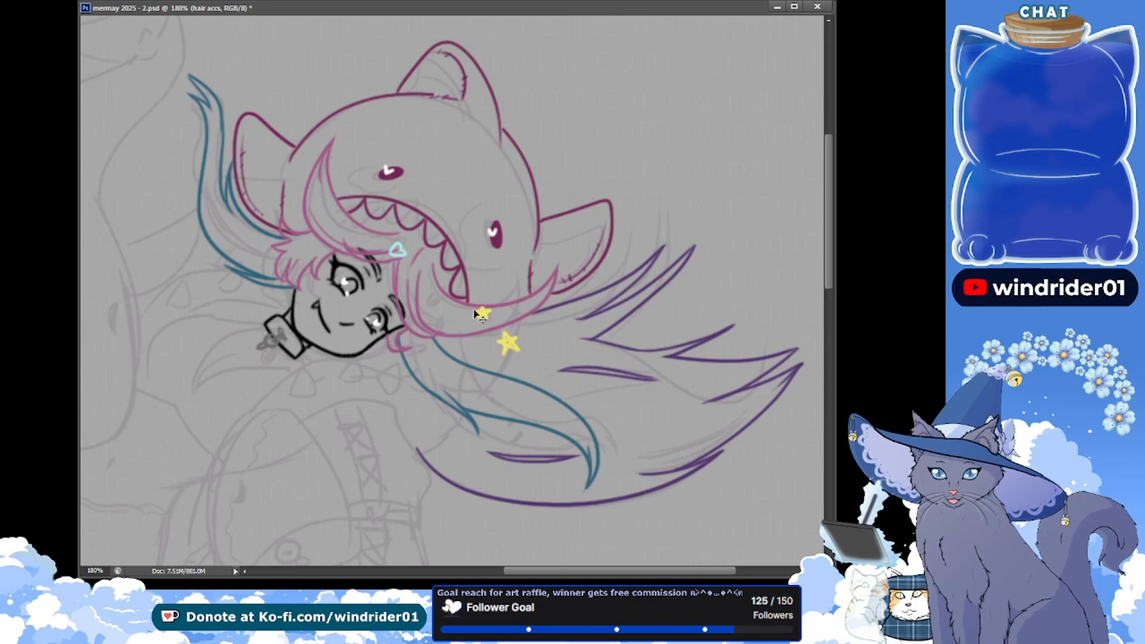
click(498, 317)
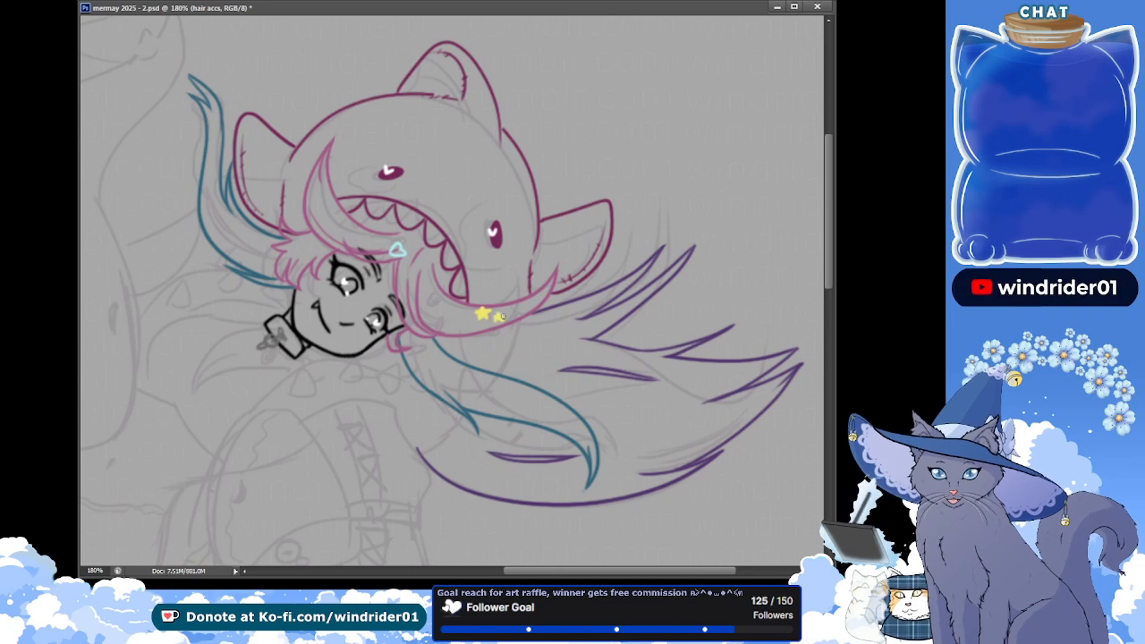
key(ctrl+s)
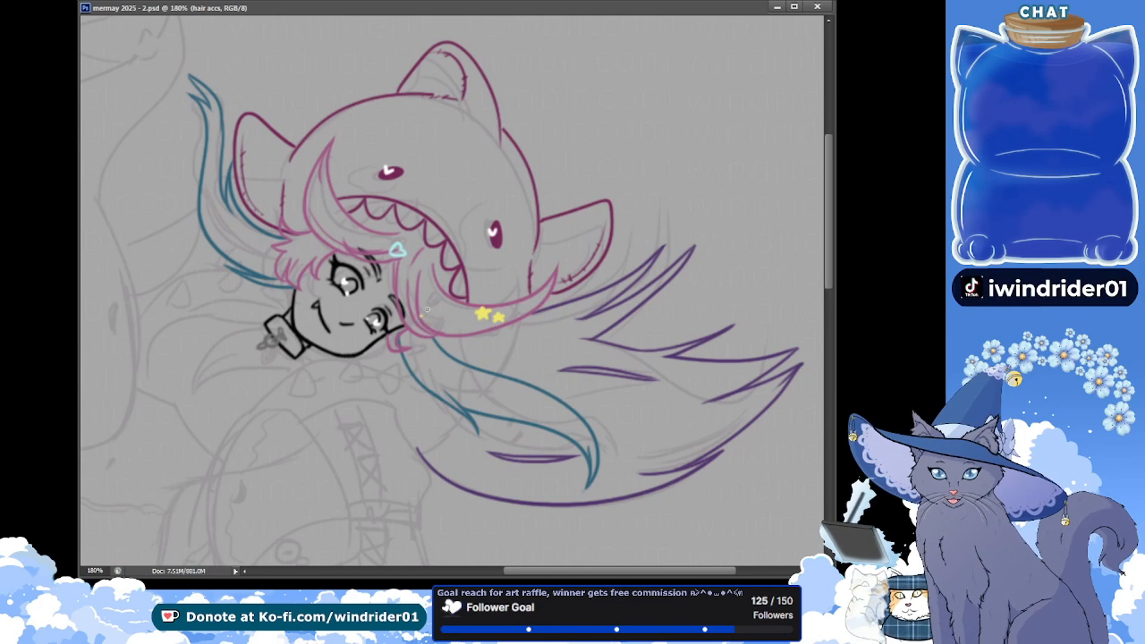
mouse_move(423, 315)
mouse_down()
mouse_move(429, 325)
mouse_move(431, 297)
mouse_up()
key(ctrl+s)
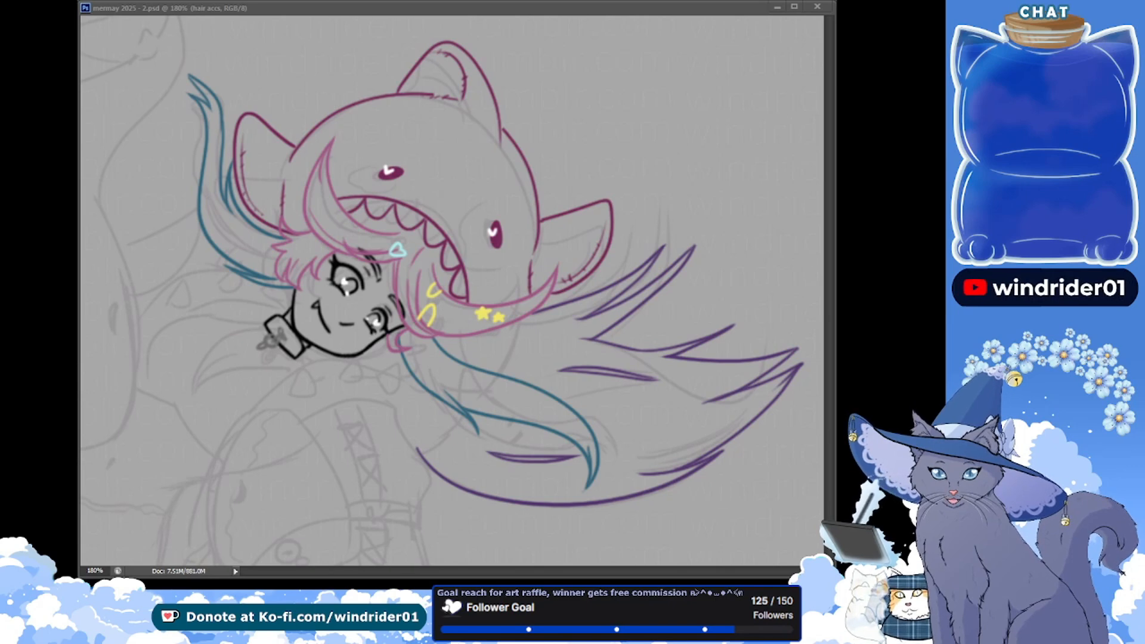
Draw a purple heart with a rounded outline at the root of the lower teal hair lock, redoing the first stroke
click(410, 356)
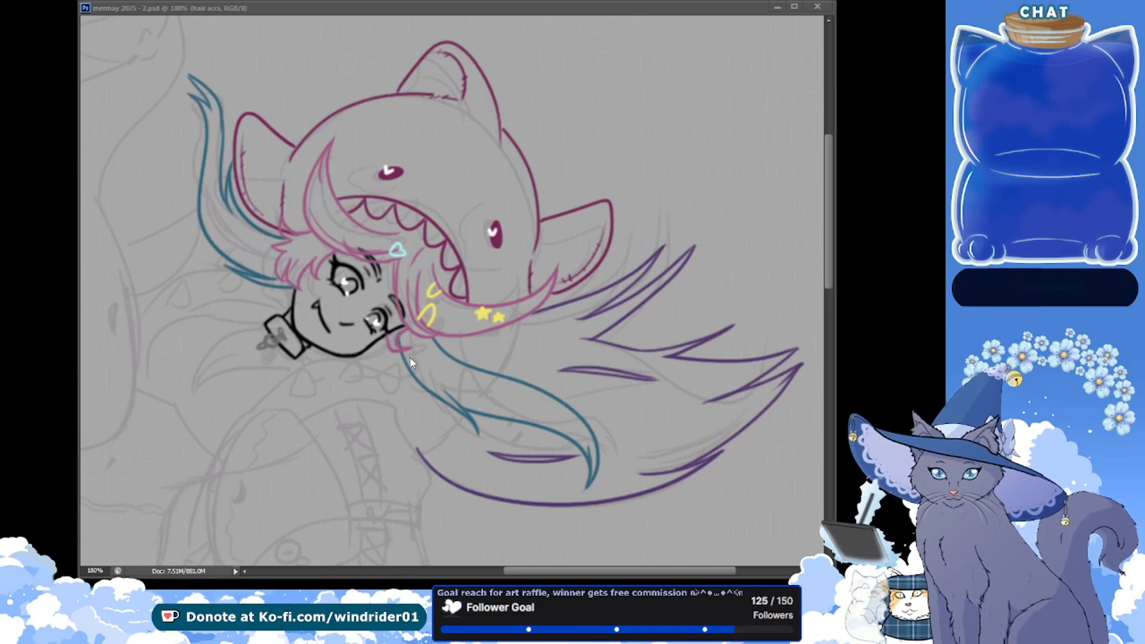
drag(413, 345, 402, 344)
key(ctrl+z)
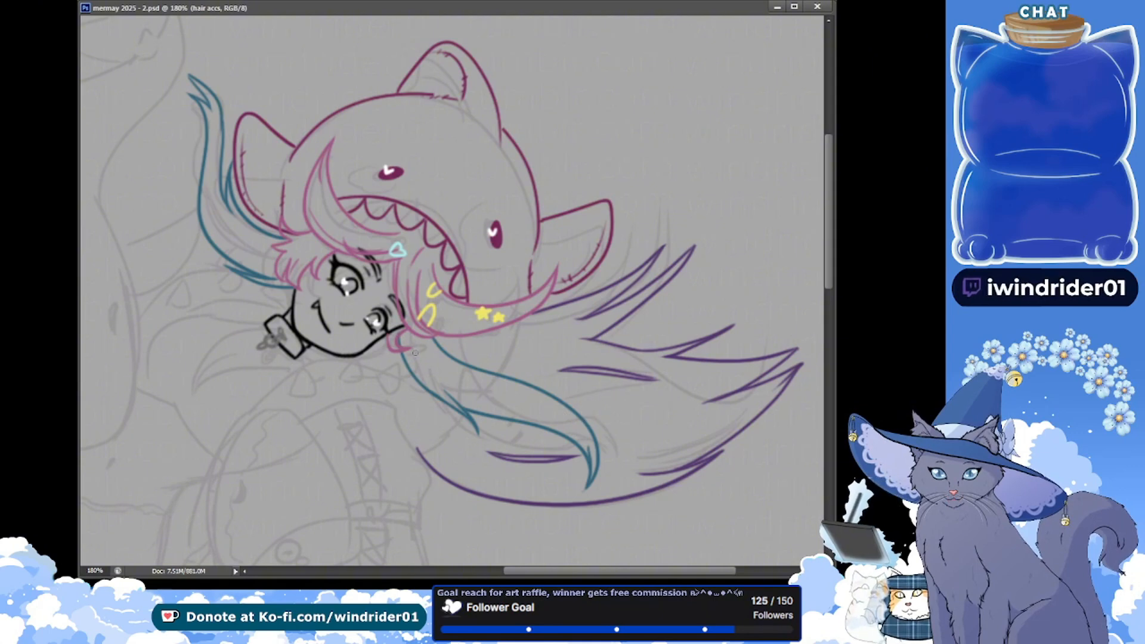
drag(421, 340, 412, 351)
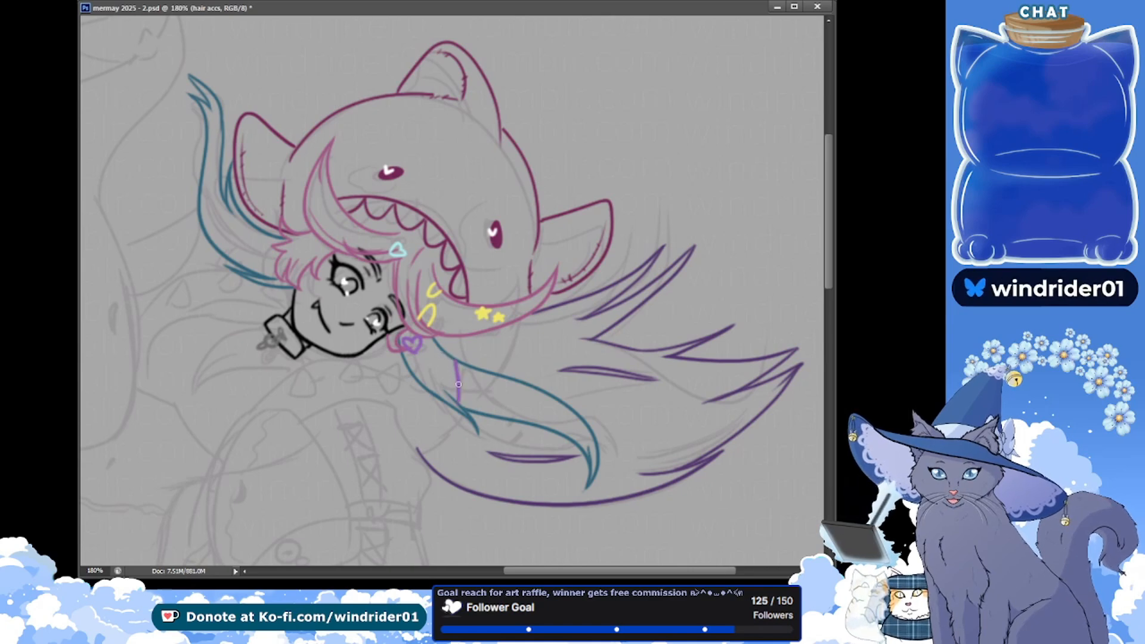
Draw a purple X and two bright pink bars across the lower teal hair lock and save the document
mouse_move(456, 361)
mouse_down()
mouse_move(464, 402)
mouse_move(453, 392)
mouse_move(483, 371)
mouse_move(450, 394)
mouse_up()
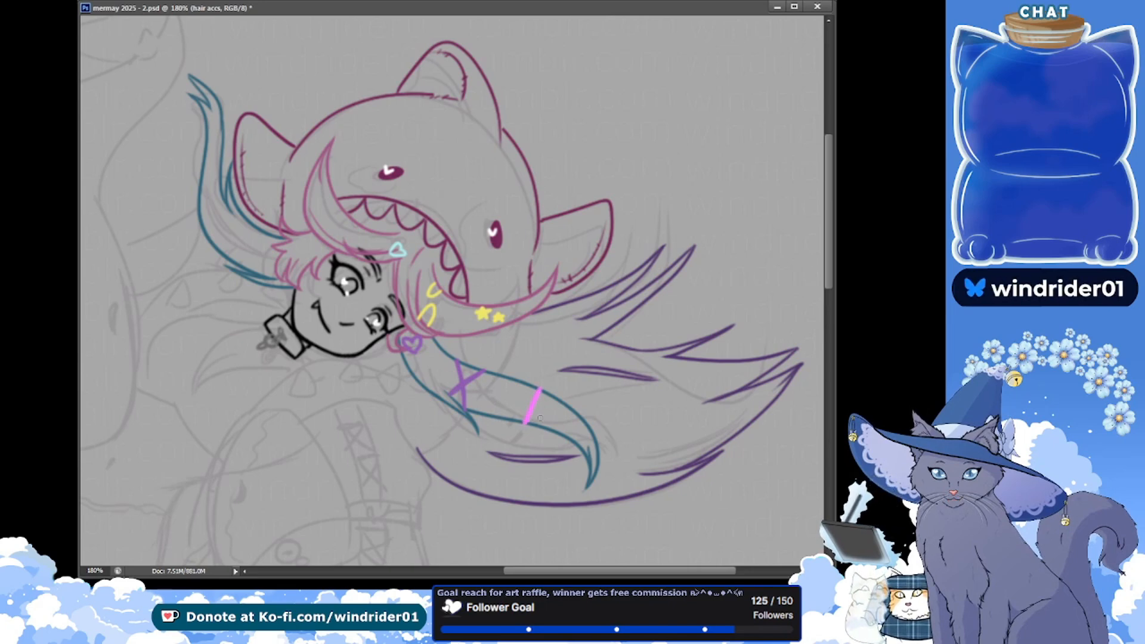
drag(541, 413, 535, 424)
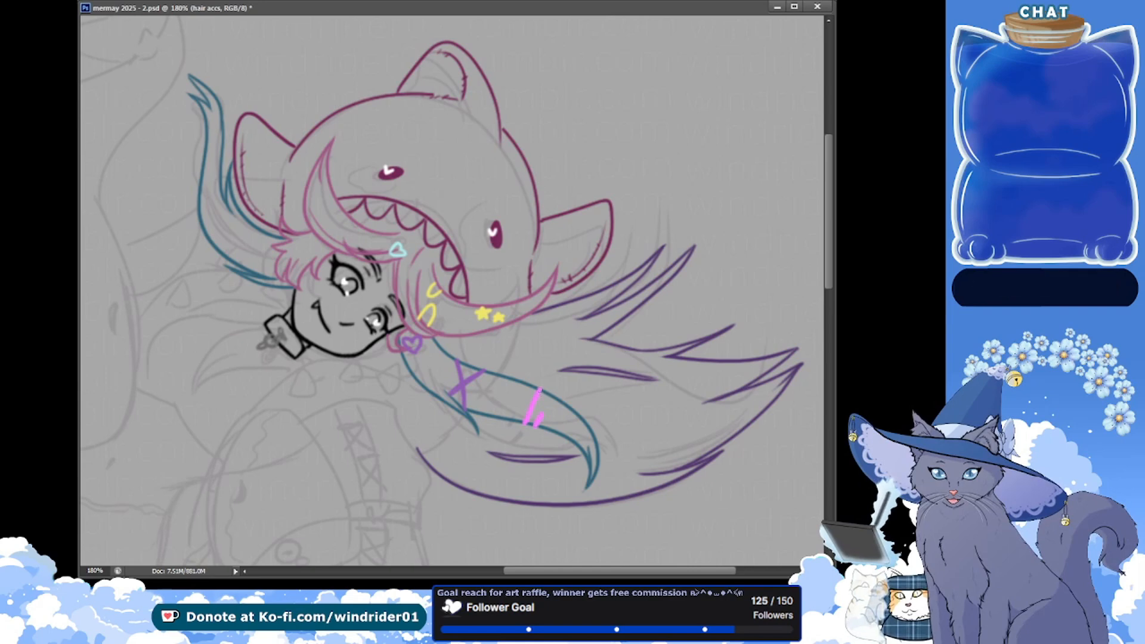
key(ctrl+s)
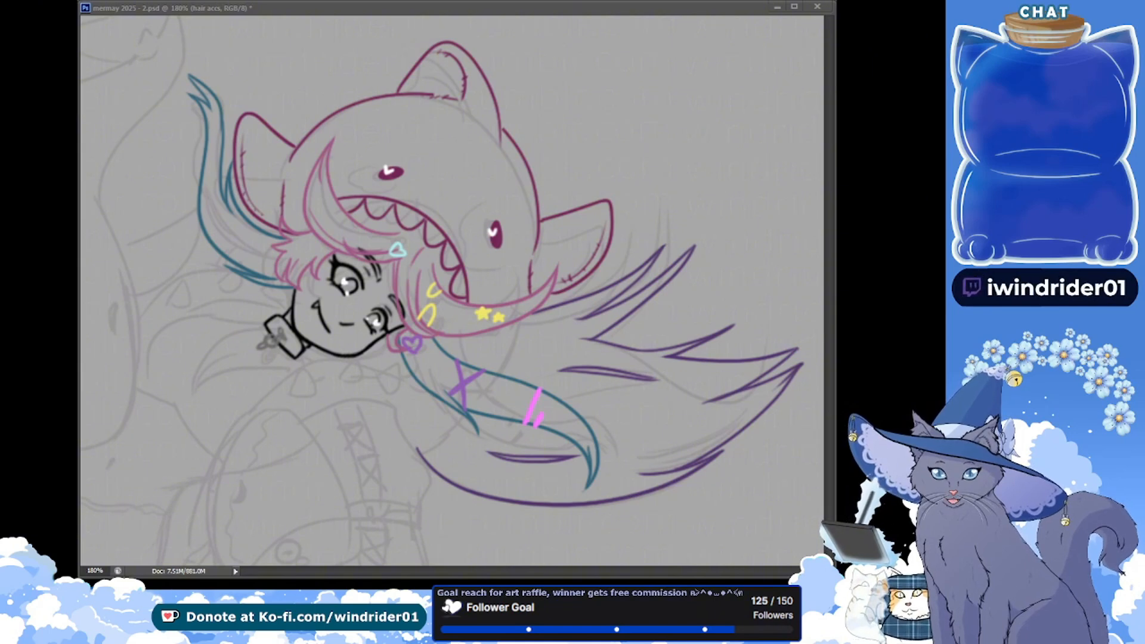
Switch to the hoodie layer, draw the hood's lower back edge in magenta between the pink and teal locks, and save the document
click(313, 365)
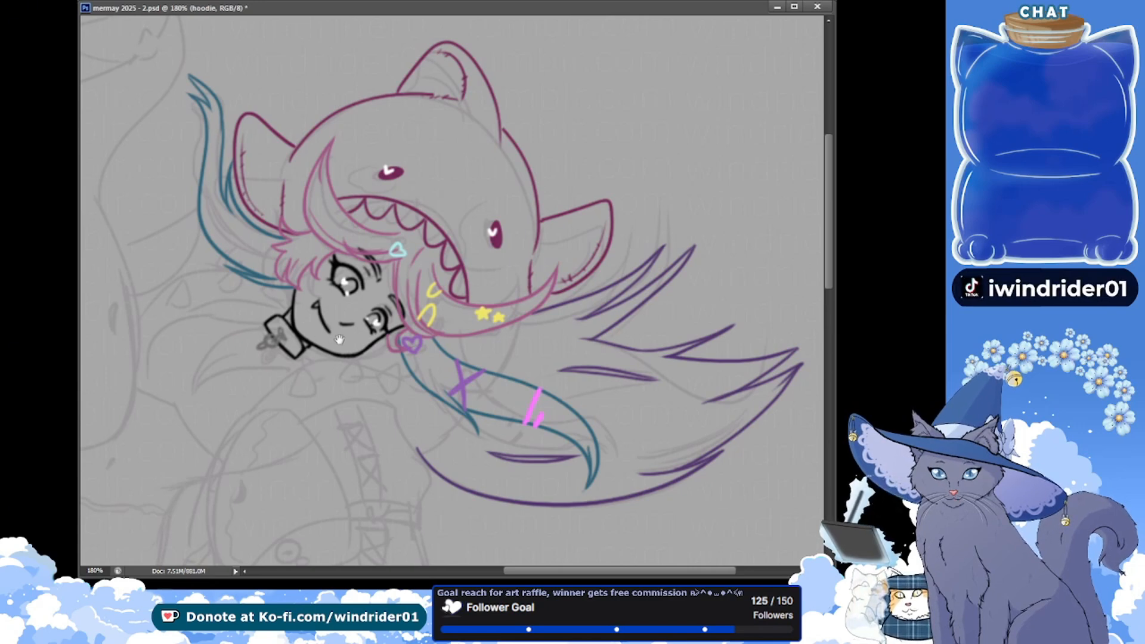
drag(338, 338, 369, 247)
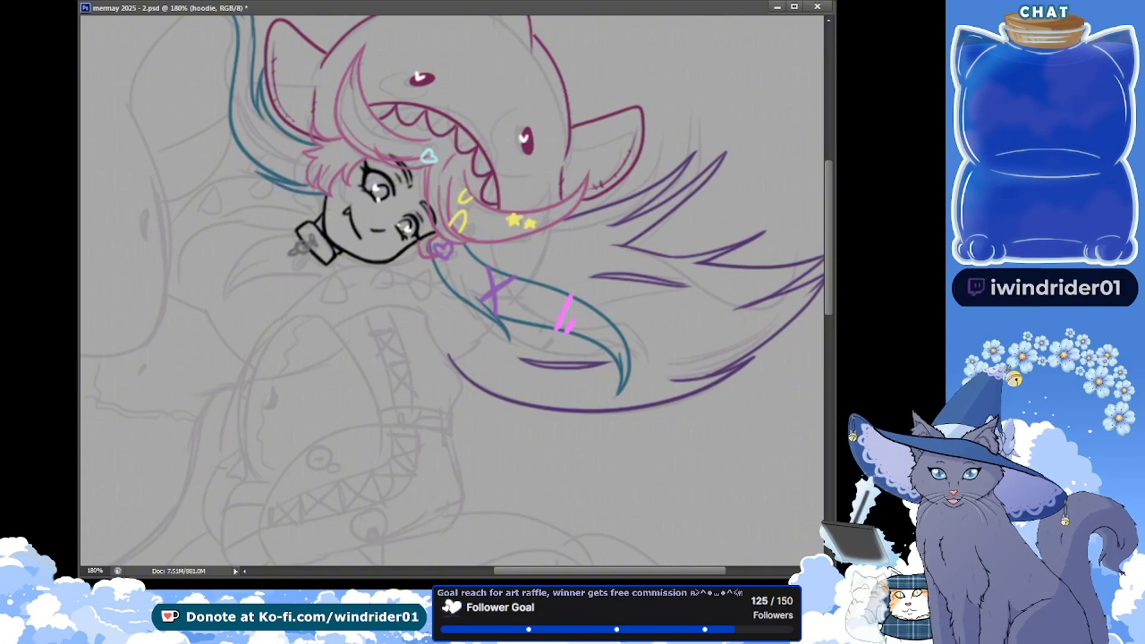
key(ctrl+s)
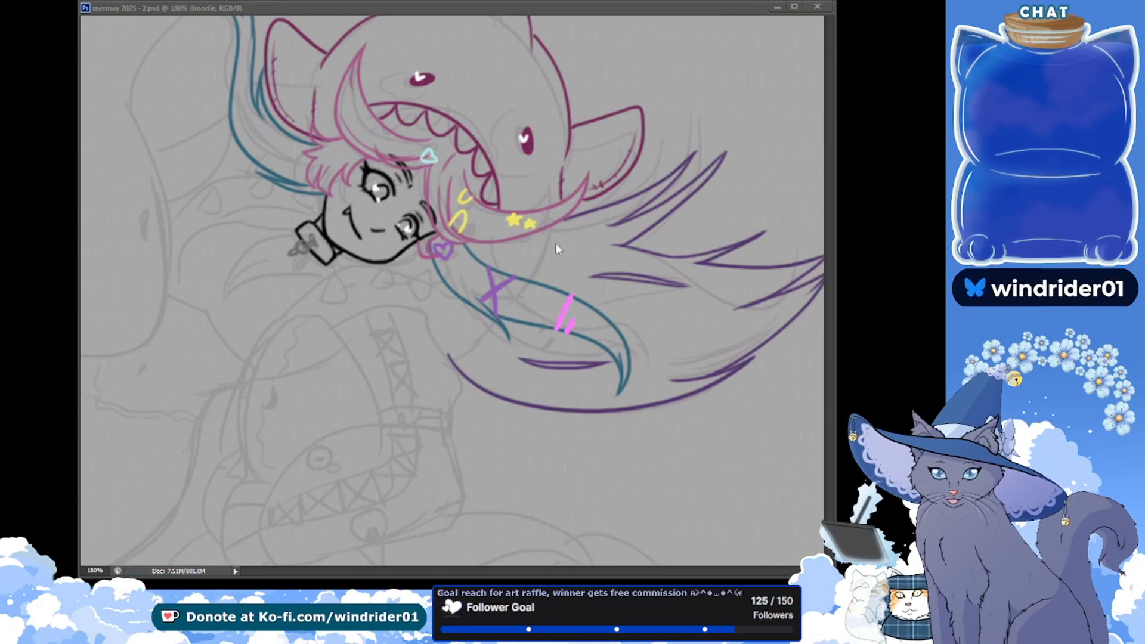
drag(561, 223, 508, 265)
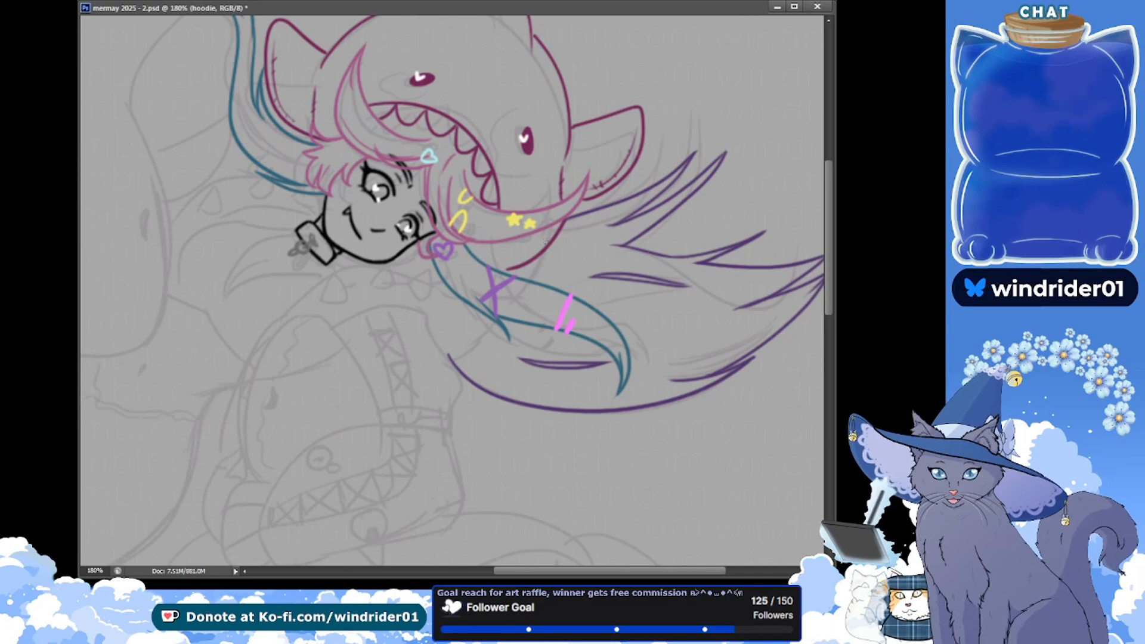
drag(564, 219, 509, 272)
key(ctrl+z)
drag(563, 221, 511, 271)
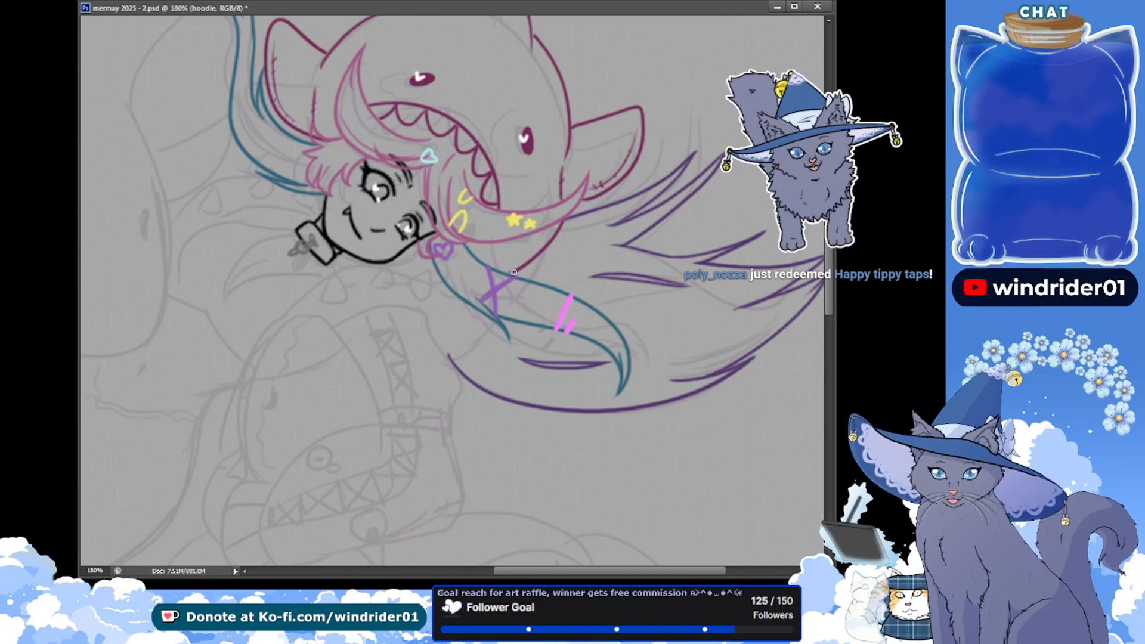
key(ctrl+s)
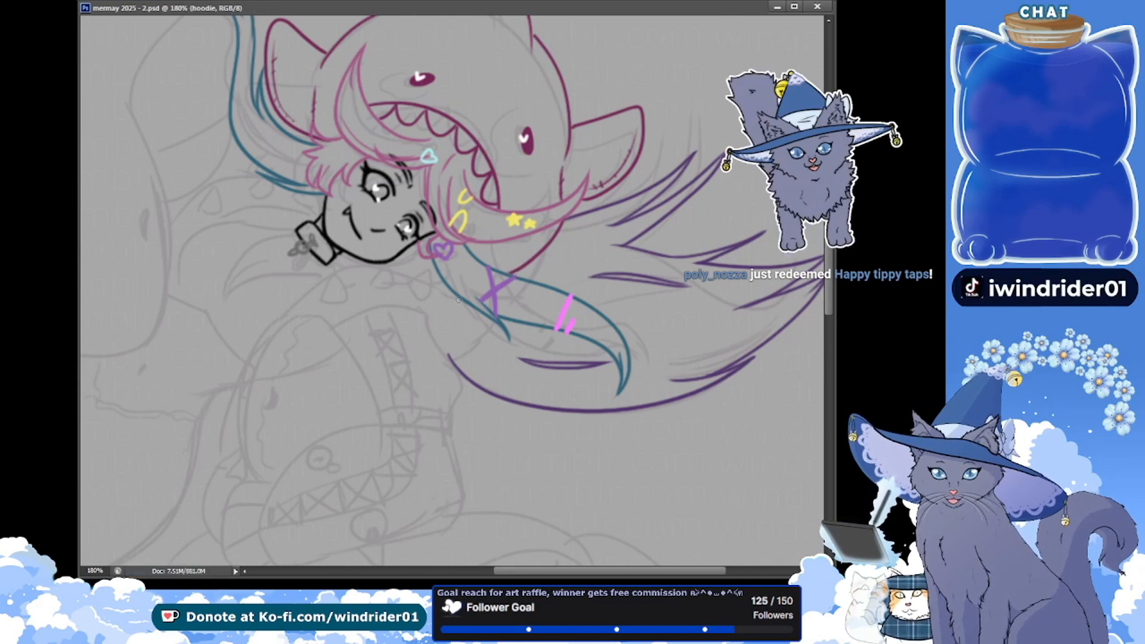
Draw the hoodie's magenta shoulder line and long curved outer sleeve edge, redoing rough strokes, trim the shoulder line's inner end, and save
drag(460, 300, 282, 365)
key(ctrl+z)
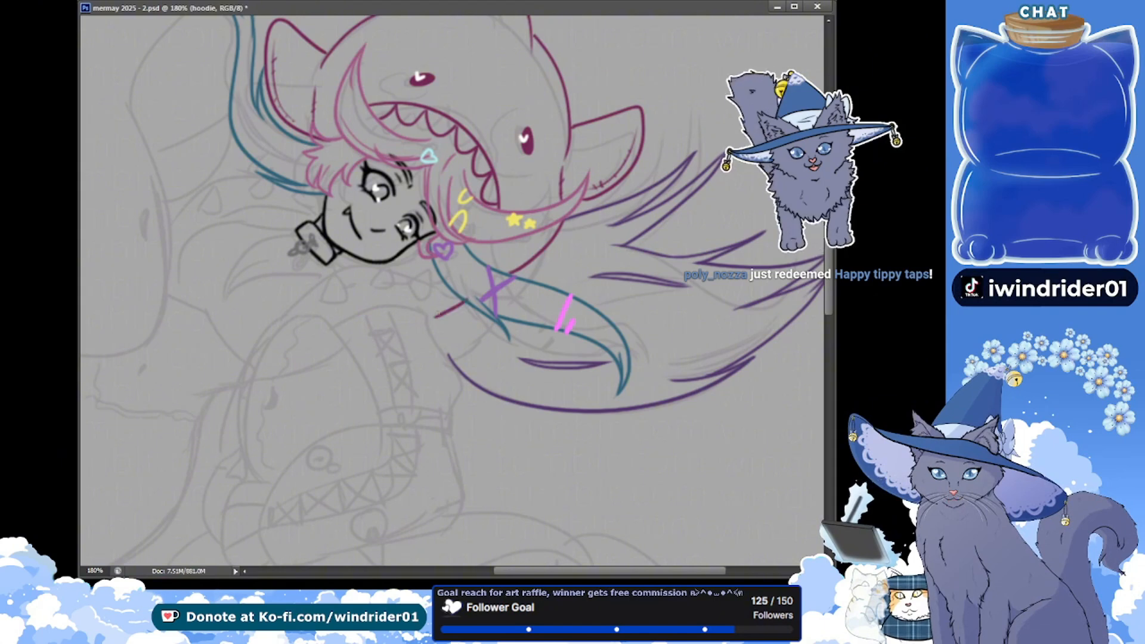
drag(465, 301, 318, 332)
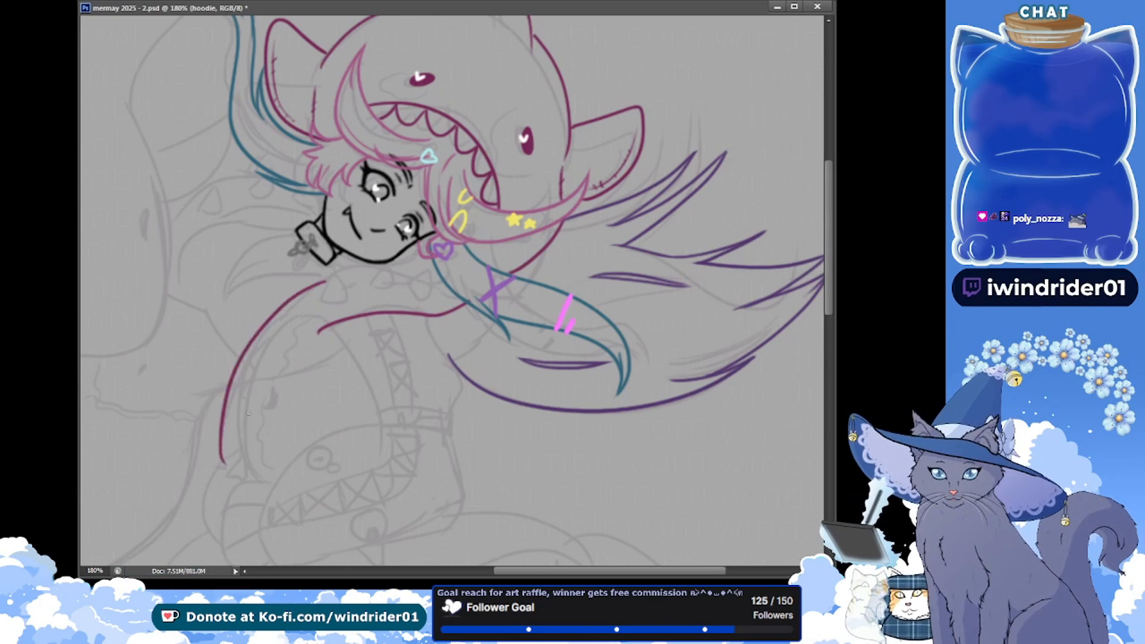
key(ctrl+z)
drag(334, 274, 225, 460)
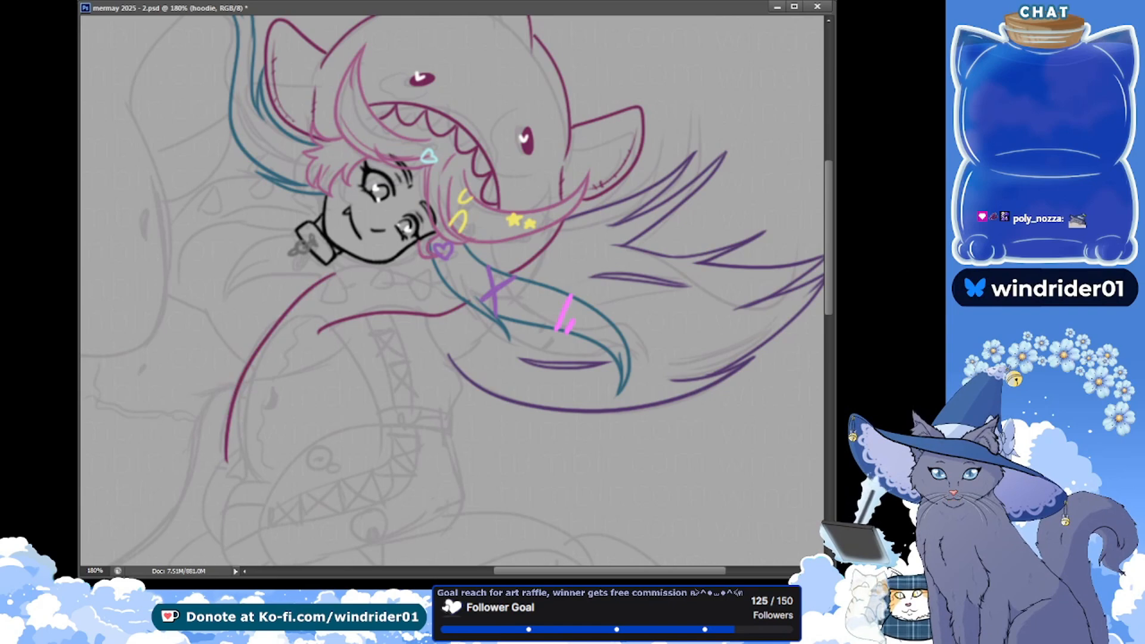
drag(328, 335, 325, 322)
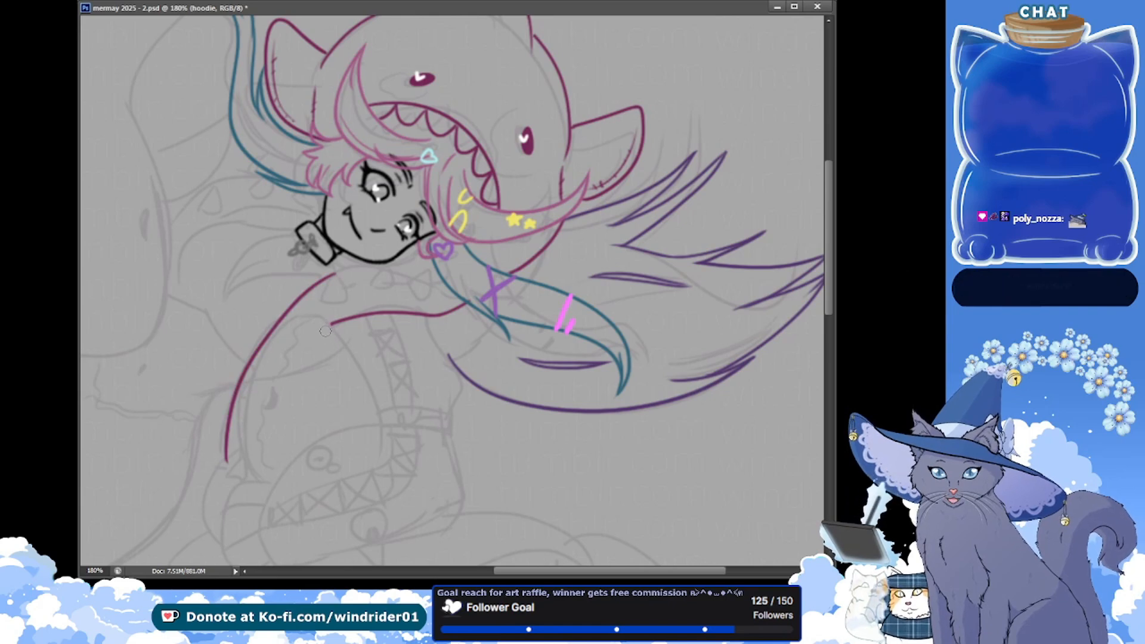
key(ctrl+s)
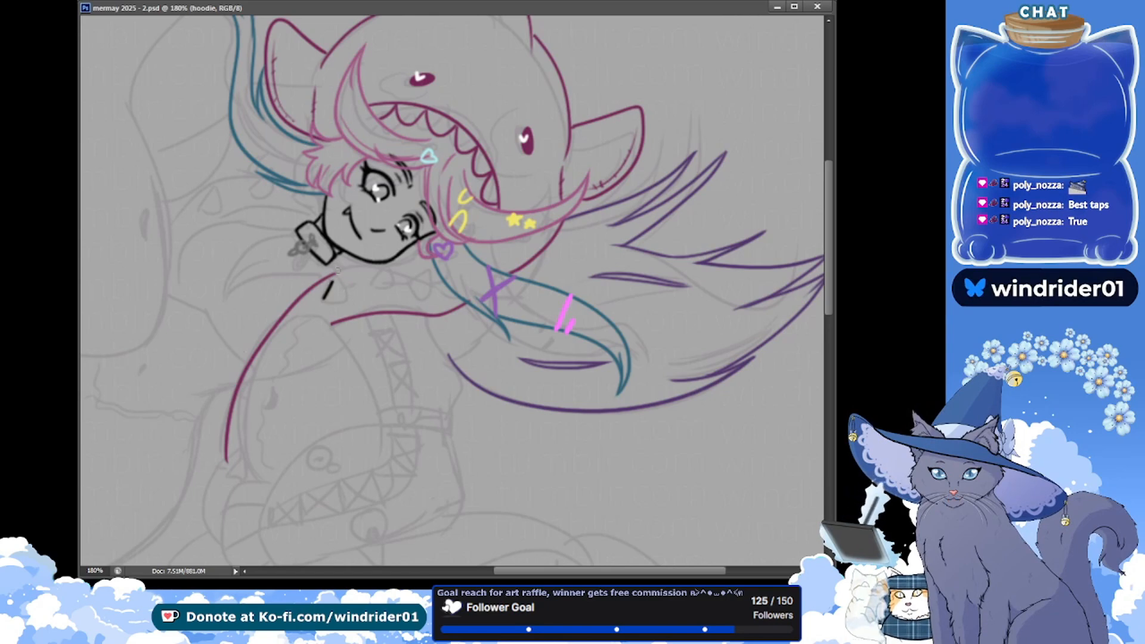
Draw two black rounded spikes on the hoodie's shoulder area below the chin, redoing strokes until the shapes are clean
key(ctrl+z)
key(ctrl+z)
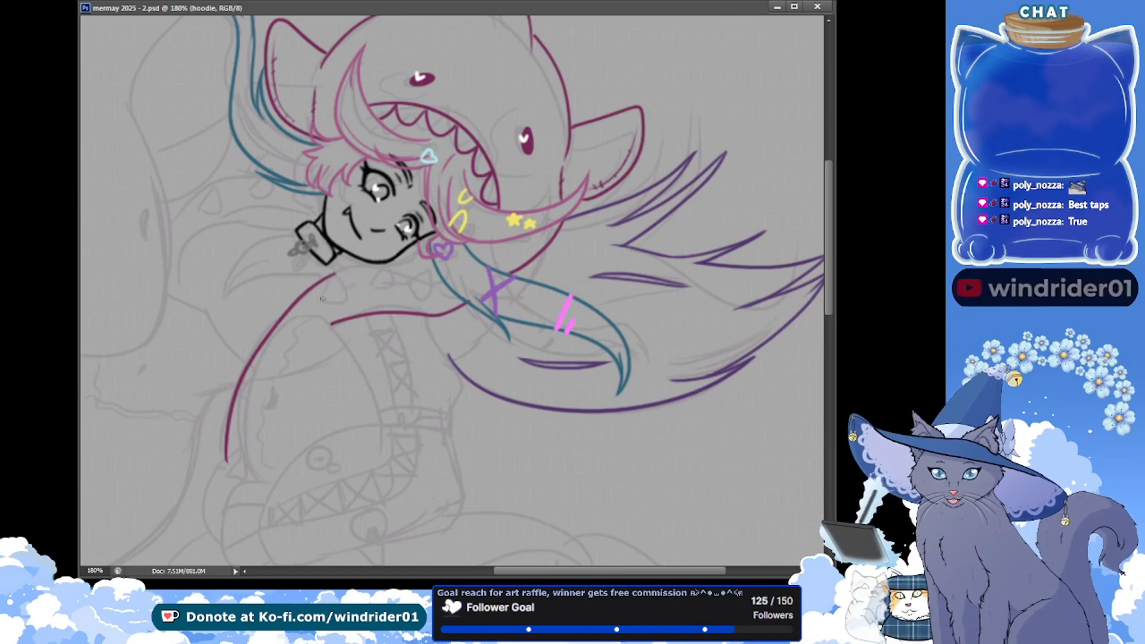
mouse_move(334, 270)
mouse_down()
mouse_move(324, 298)
mouse_move(334, 272)
mouse_move(328, 304)
mouse_move(342, 304)
mouse_up()
key(ctrl+z)
key(ctrl+z)
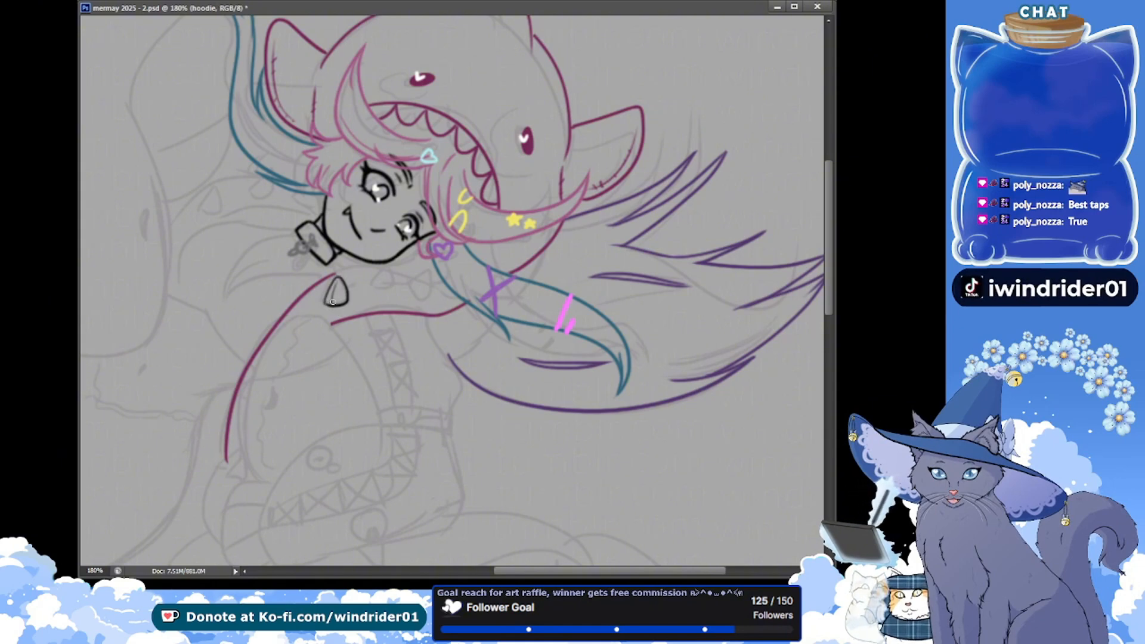
drag(368, 291, 391, 284)
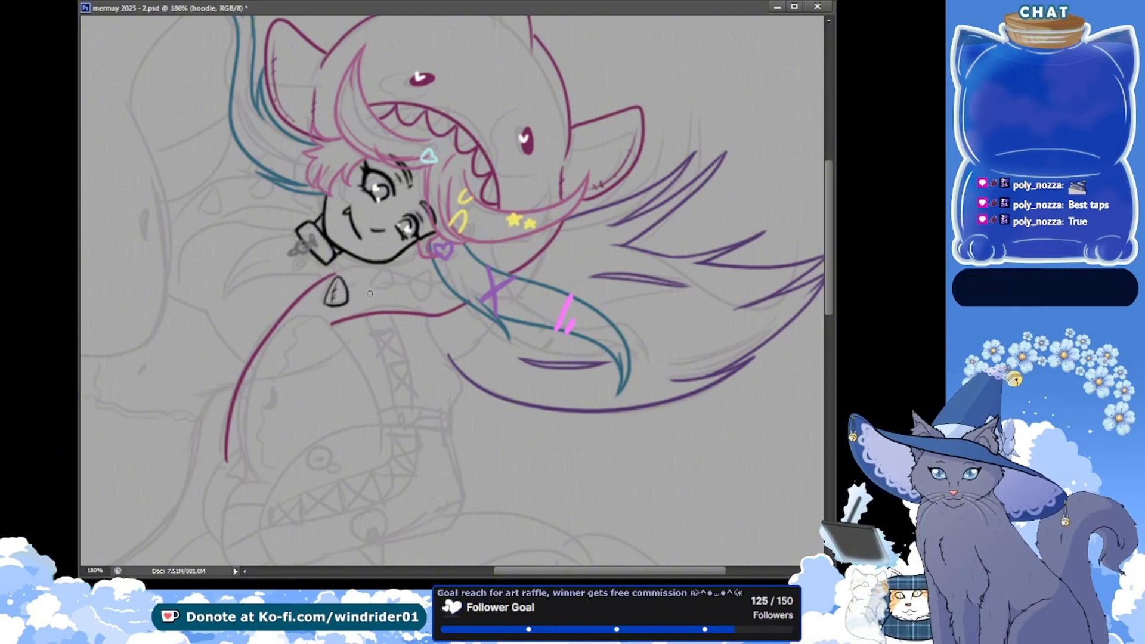
key(ctrl+z)
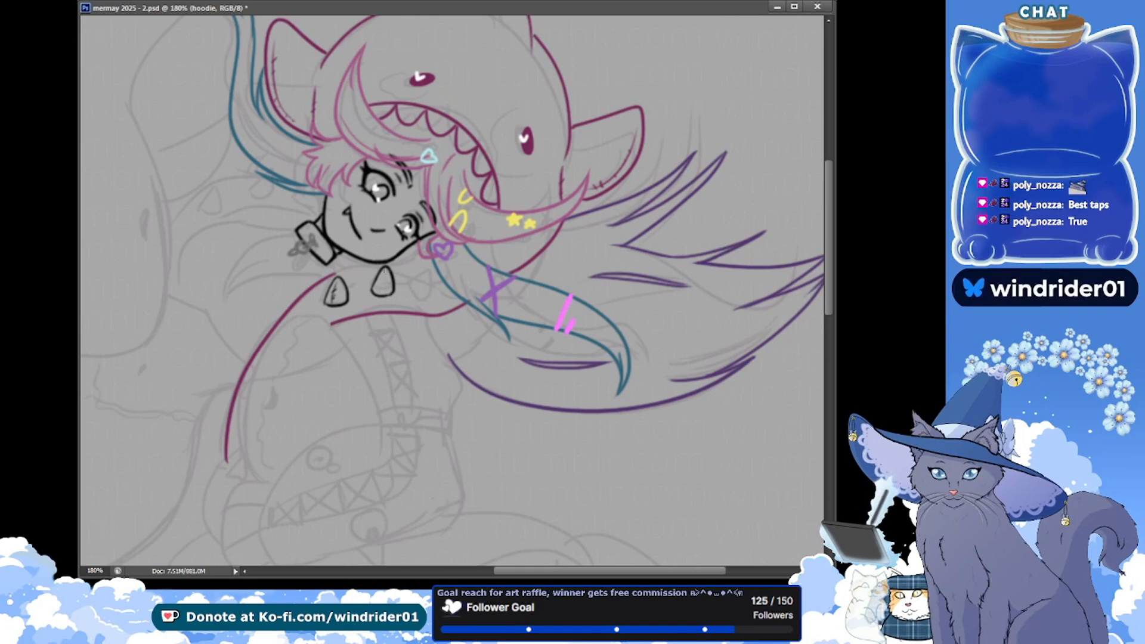
Add an inner detail line to the second shoulder spike, draw a third black rounded spike next to it, and save the document
key(ctrl+s)
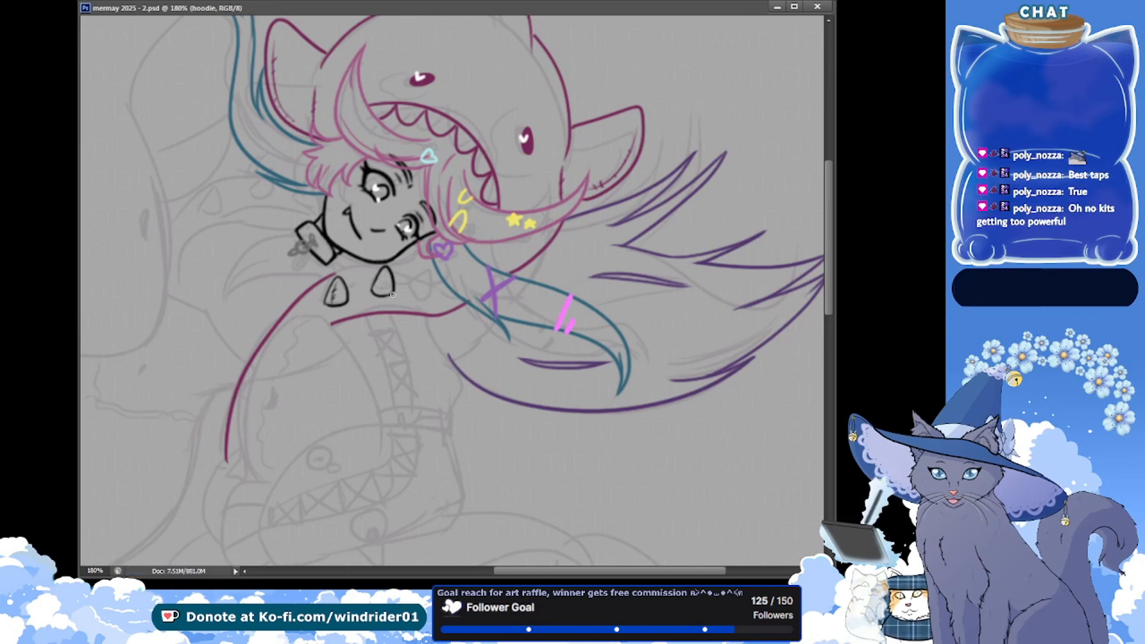
drag(383, 272, 378, 289)
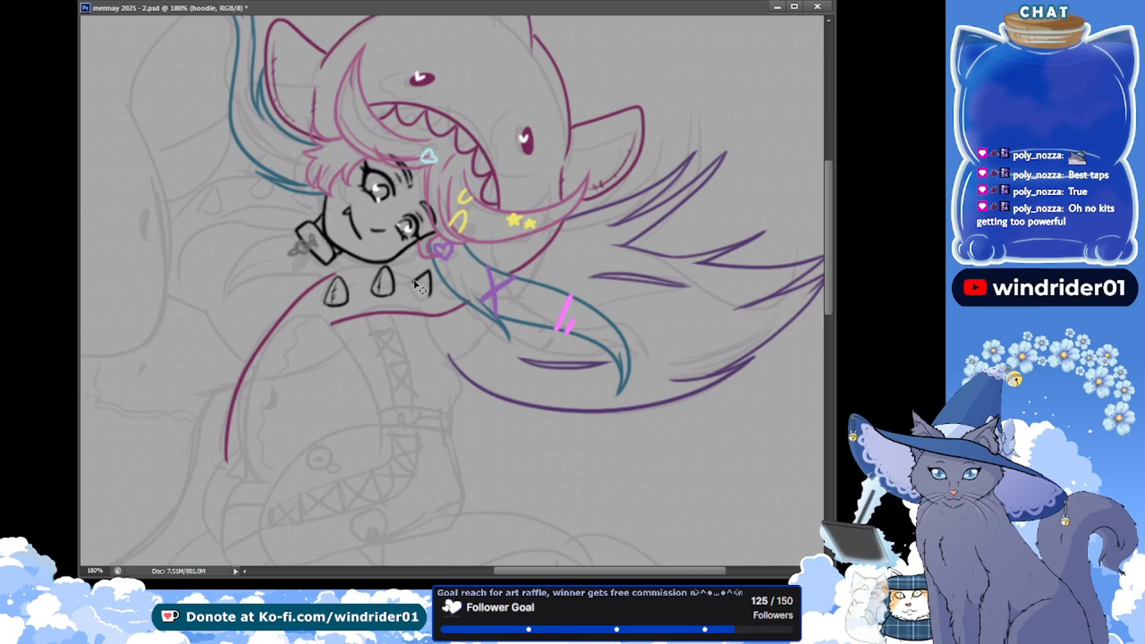
mouse_move(424, 297)
mouse_down()
mouse_move(419, 270)
mouse_move(427, 294)
mouse_up()
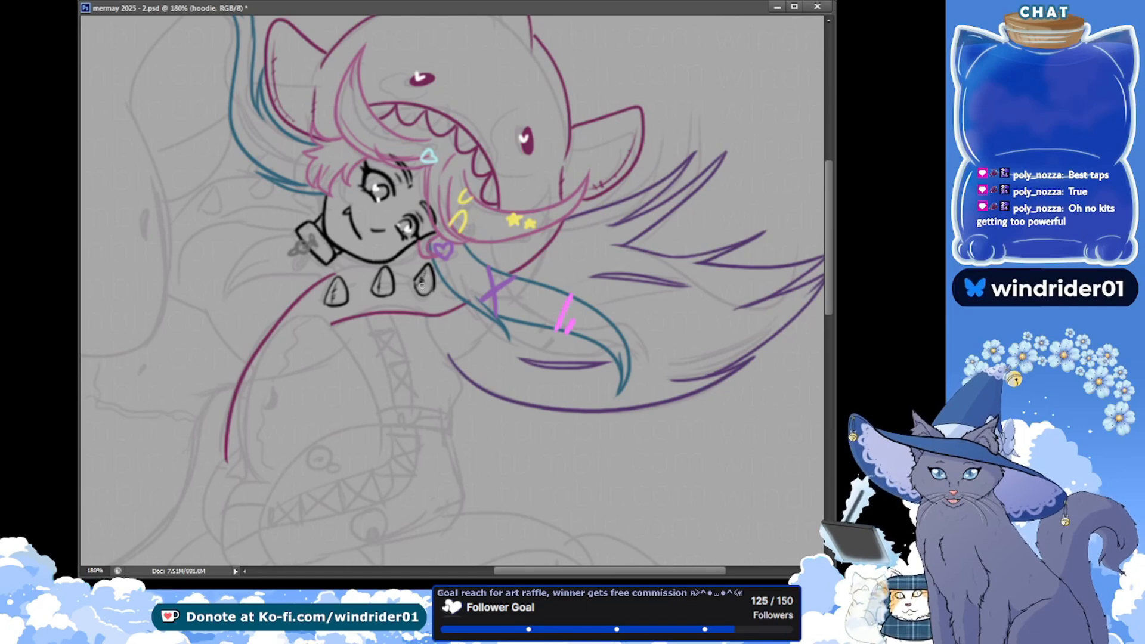
key(ctrl+s)
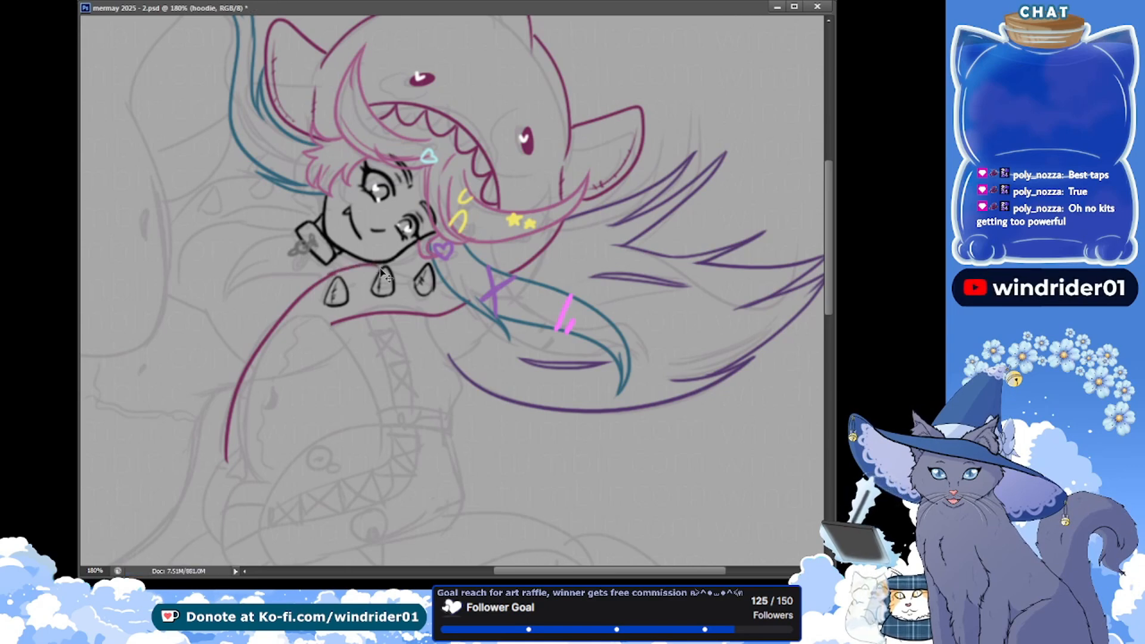
Extend the hoodie's magenta upper shoulder line above the three spikes until it meets the pink hair under the chin, and save
key(ctrl+s)
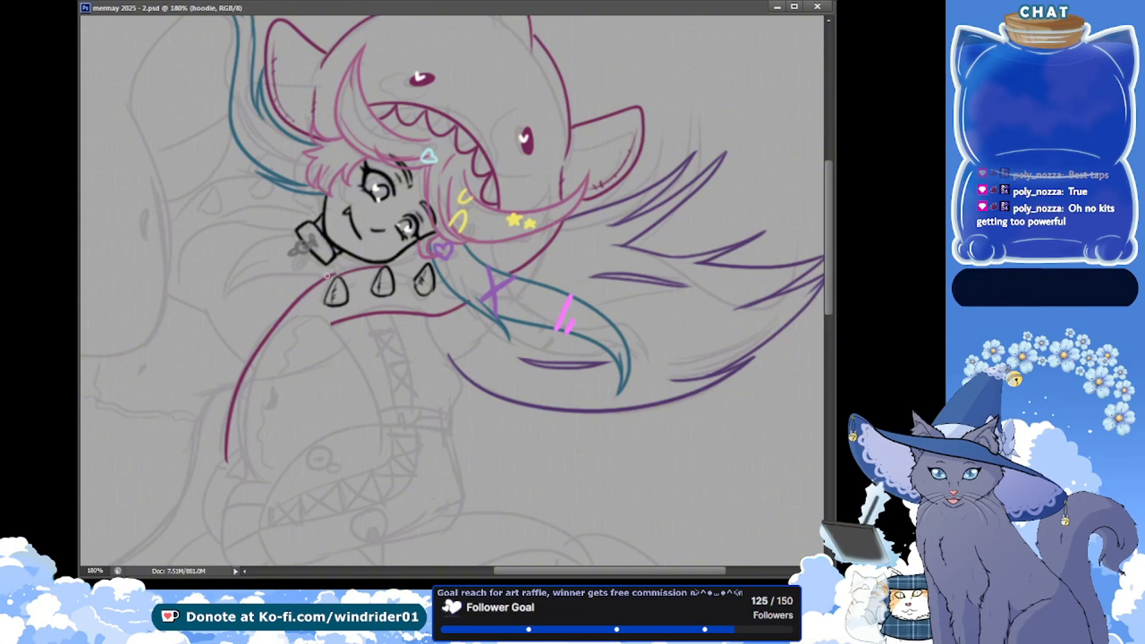
key(ctrl+s)
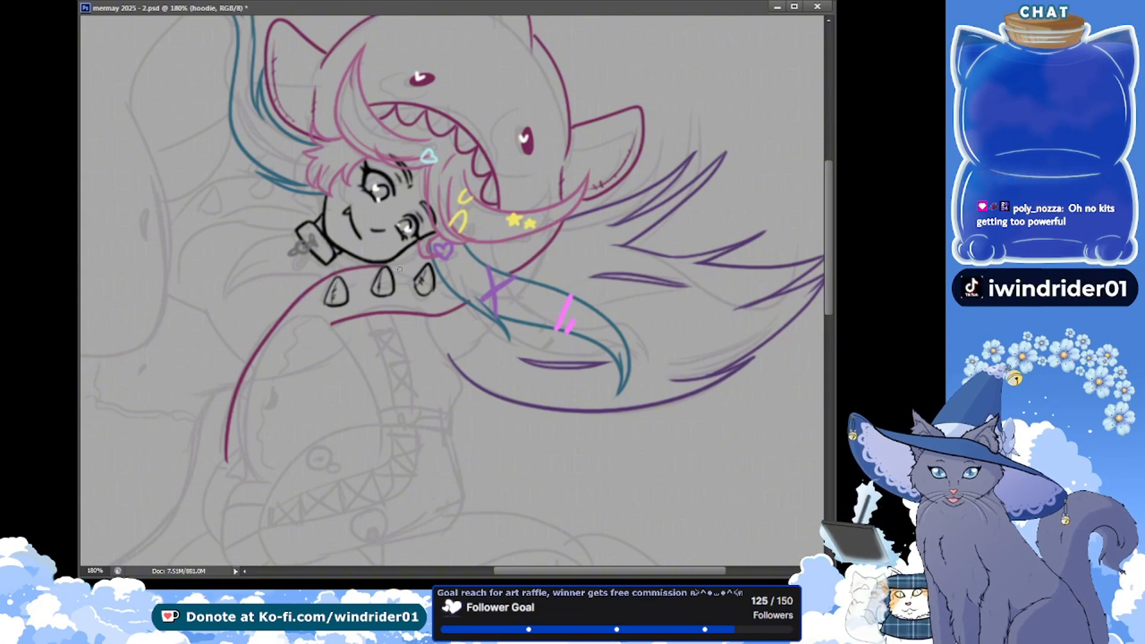
drag(398, 274, 415, 269)
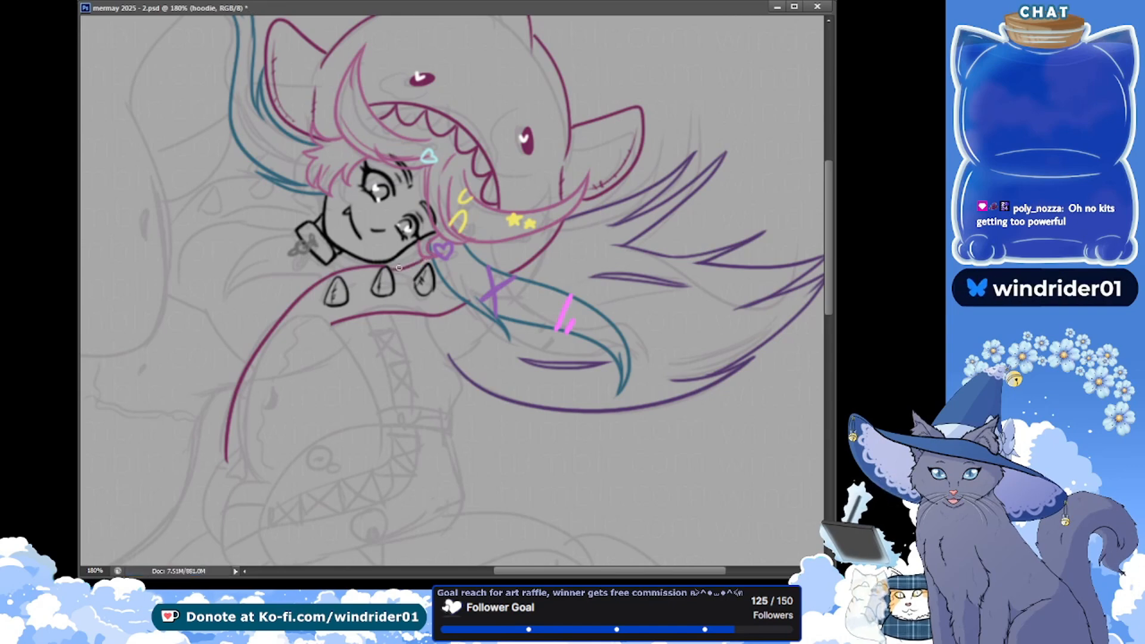
key(ctrl+s)
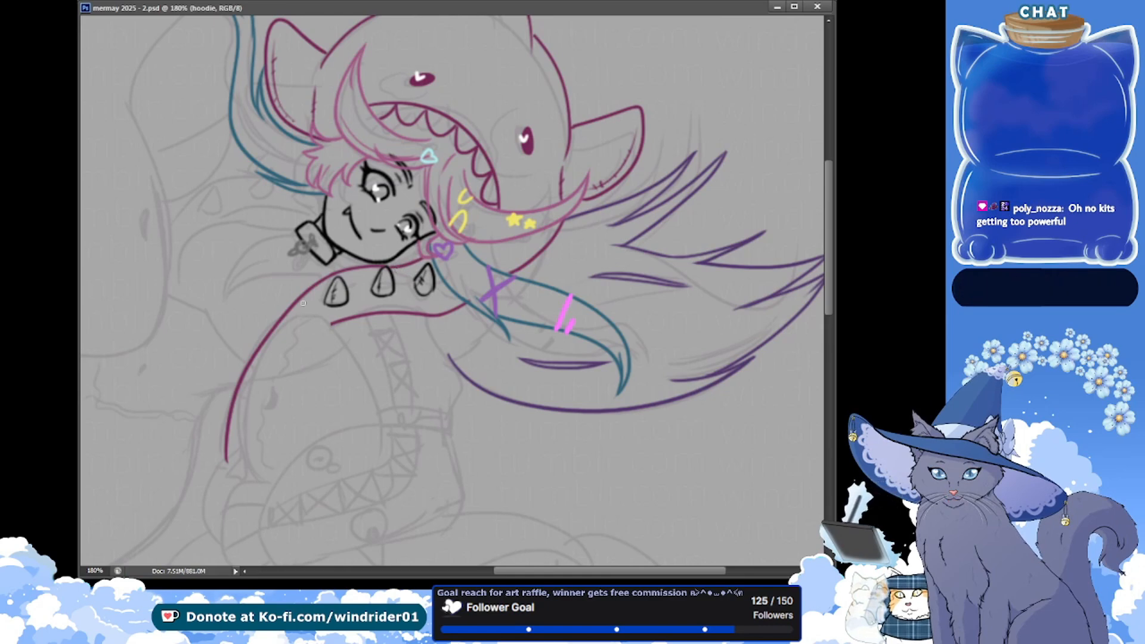
Draw a row of magenta stitch marks between and on both sides of the three shoulder spikes, and save the document
drag(313, 310, 325, 306)
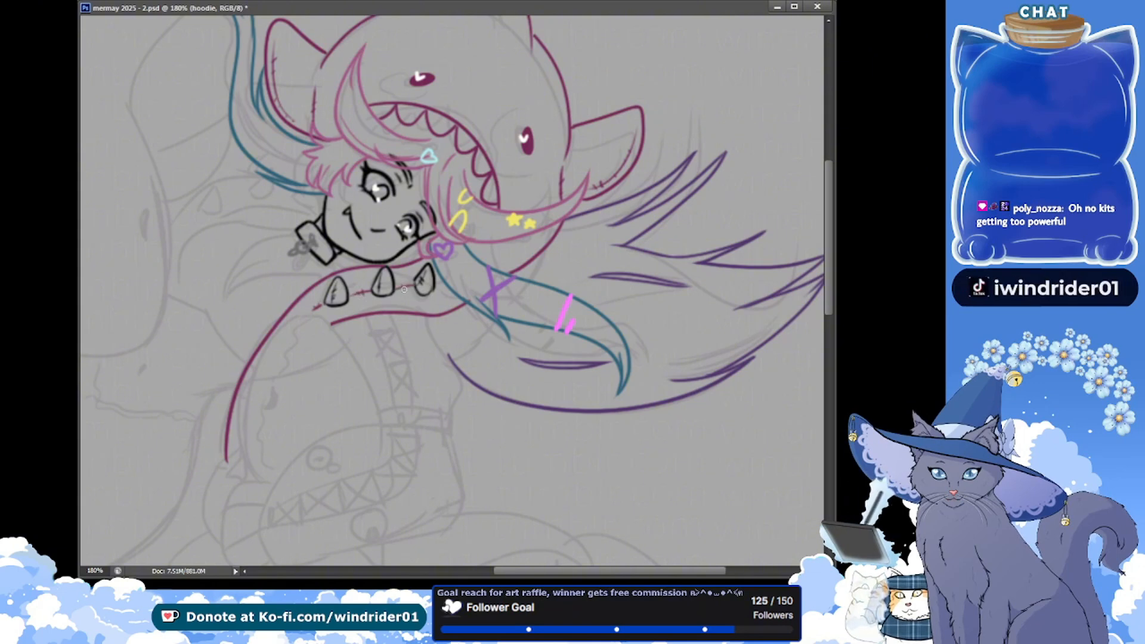
drag(404, 285, 407, 290)
drag(408, 283, 410, 290)
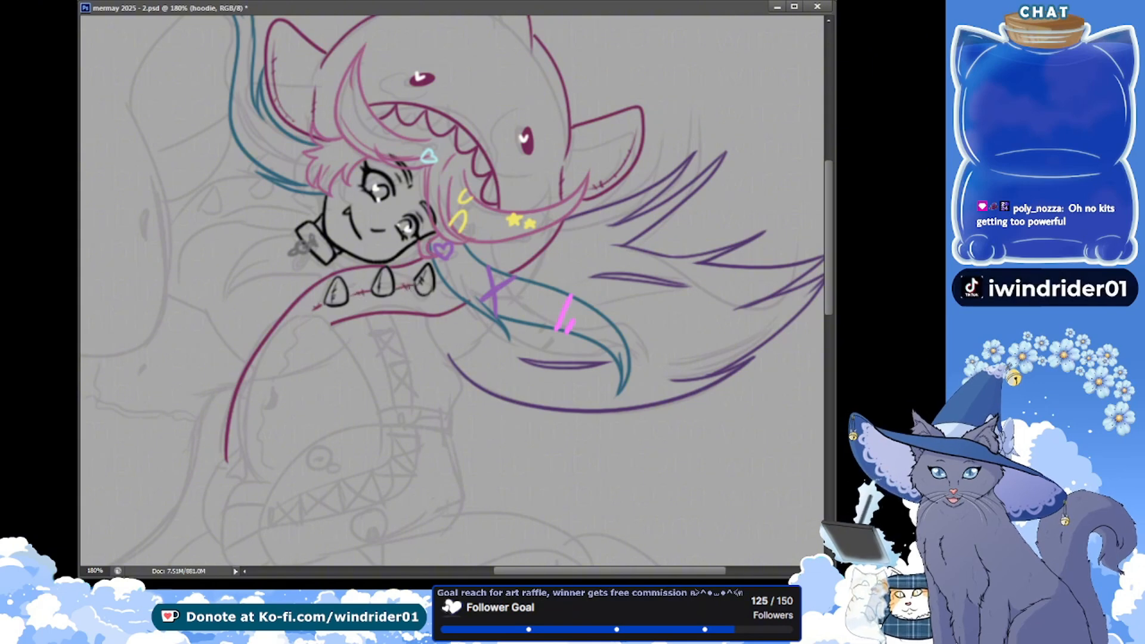
key(ctrl+s)
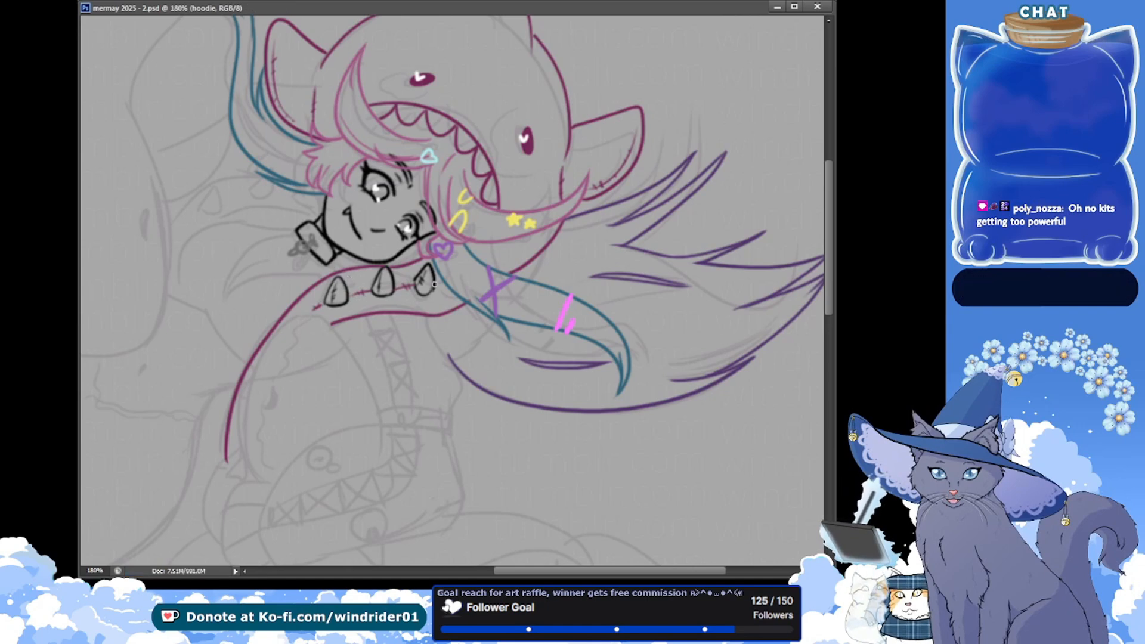
drag(440, 277, 435, 280)
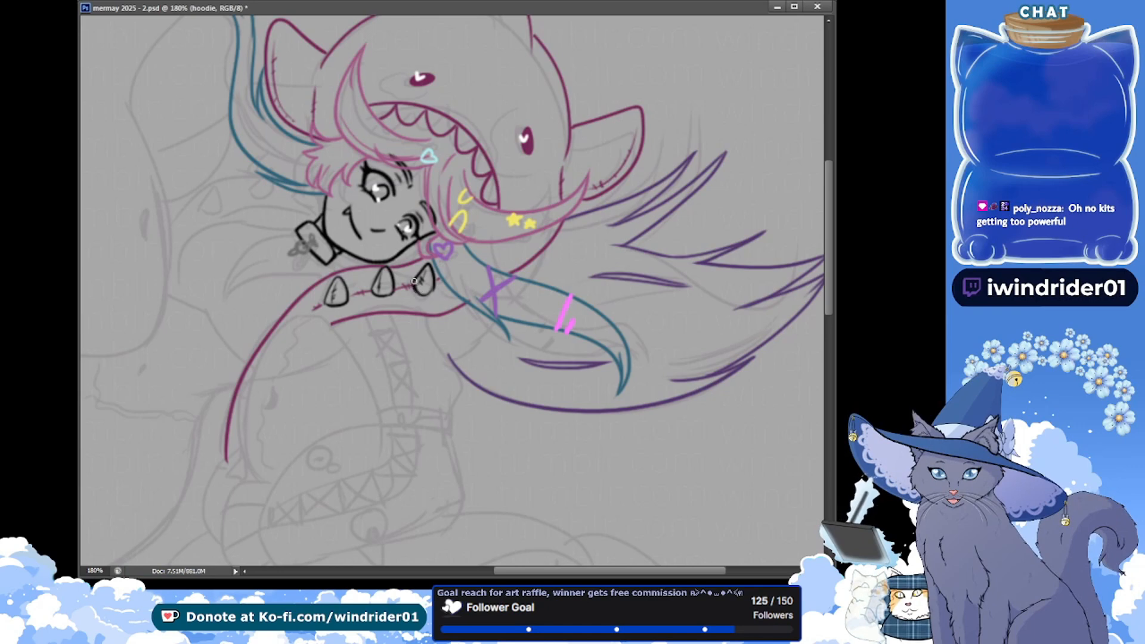
key(ctrl+s)
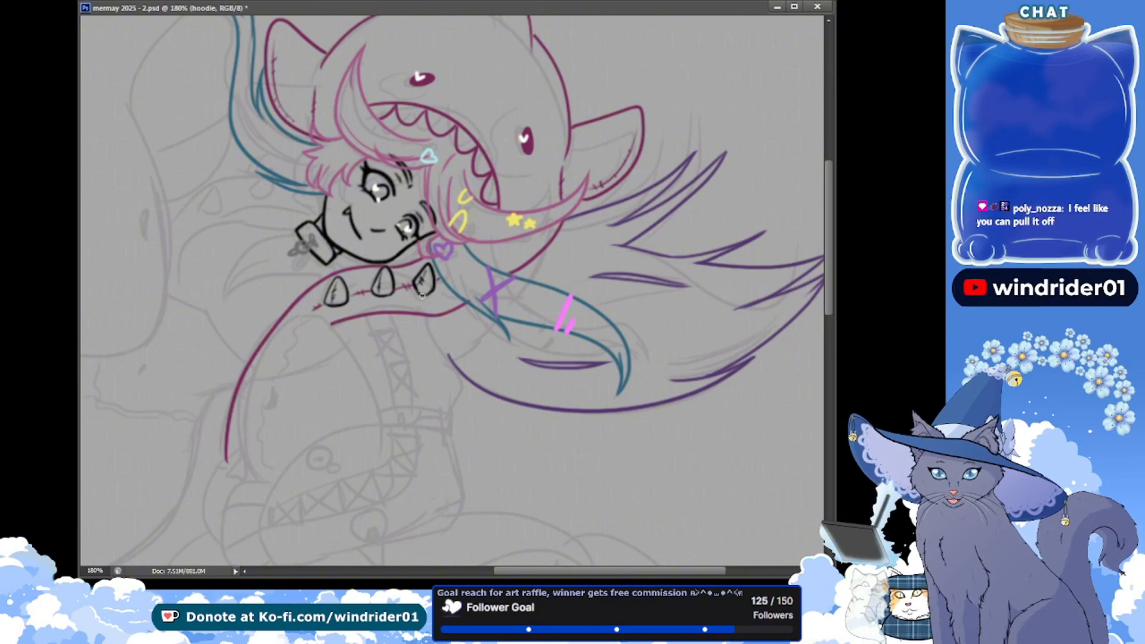
key(ctrl+s)
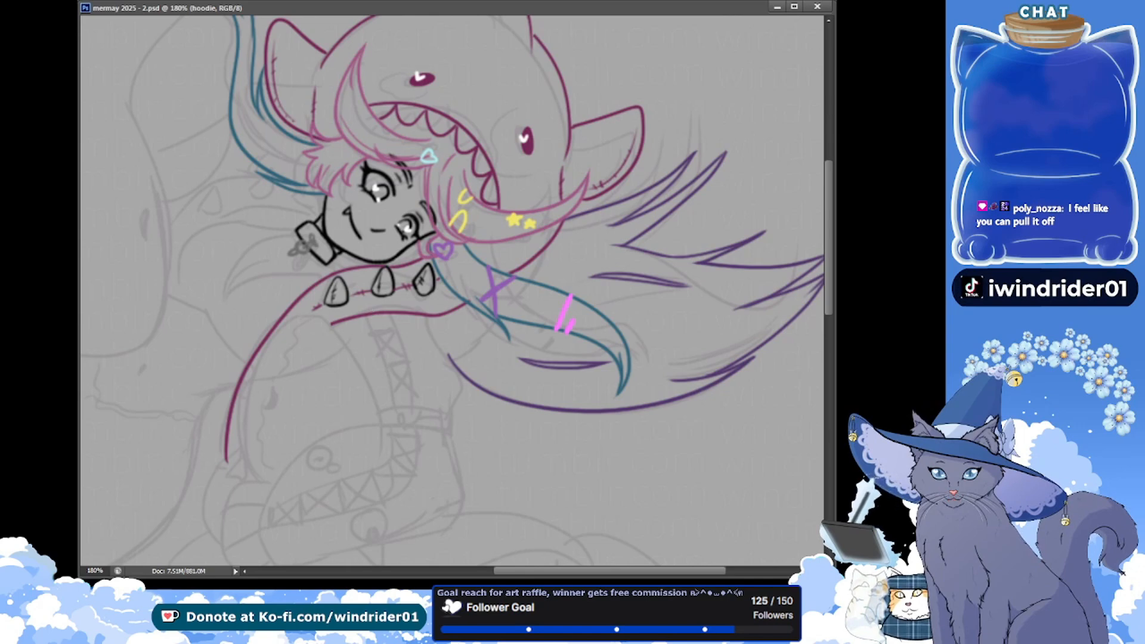
Draw the lower magenta edge of the hoodie's other sleeve, curving outward from the girl's cheek, redoing strokes until the line is smooth
drag(245, 235, 235, 197)
drag(177, 221, 216, 311)
drag(152, 259, 152, 261)
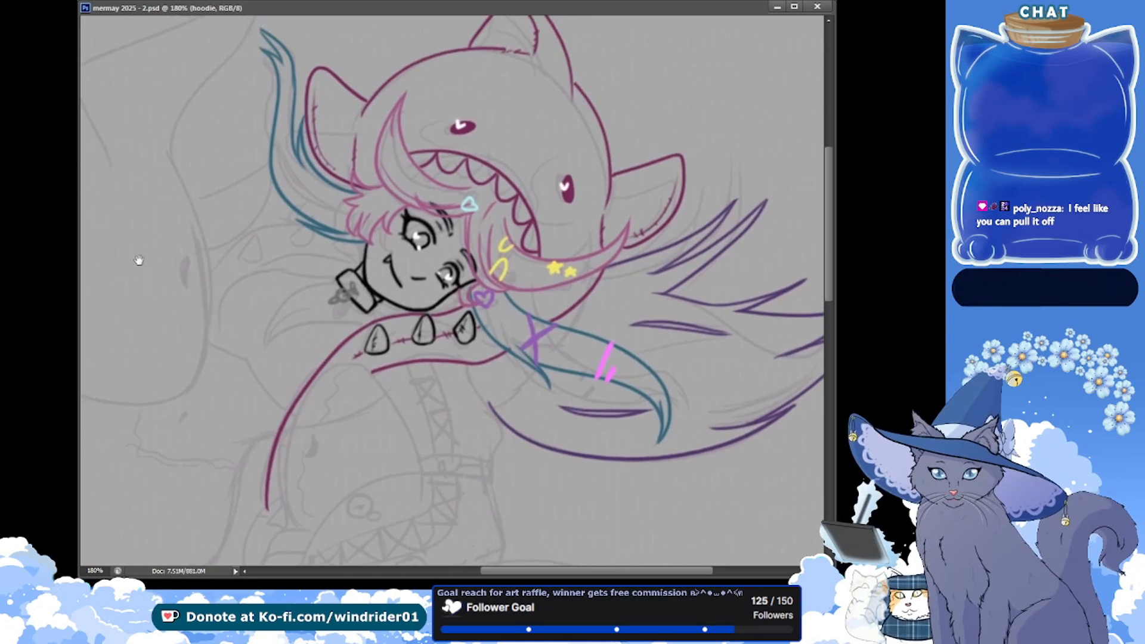
drag(223, 290, 238, 310)
drag(202, 254, 202, 260)
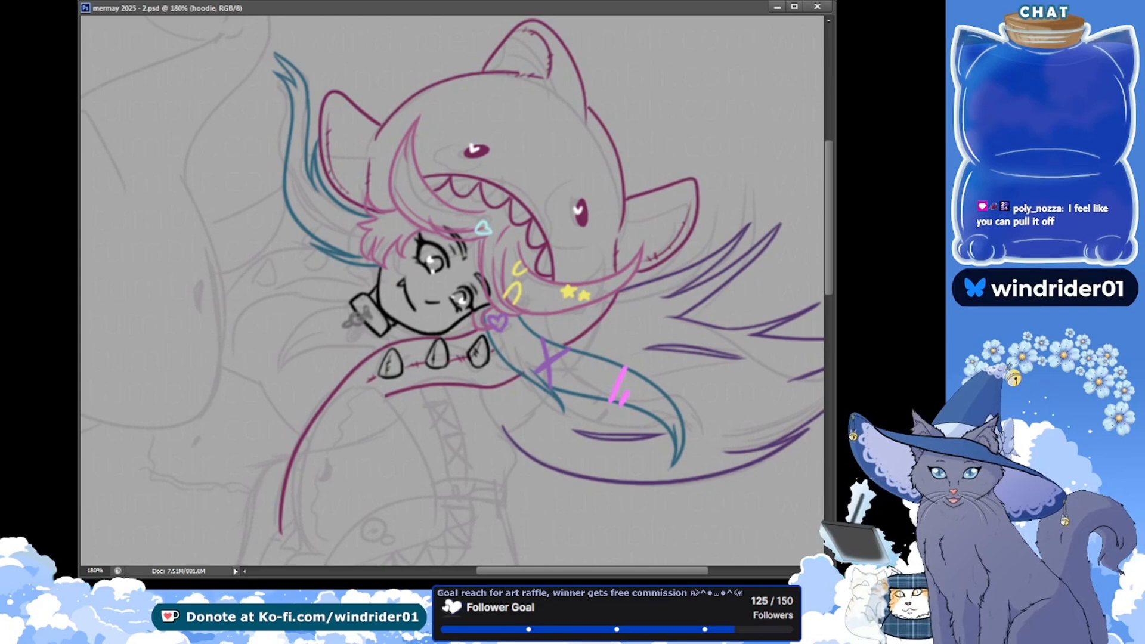
drag(154, 226, 175, 253)
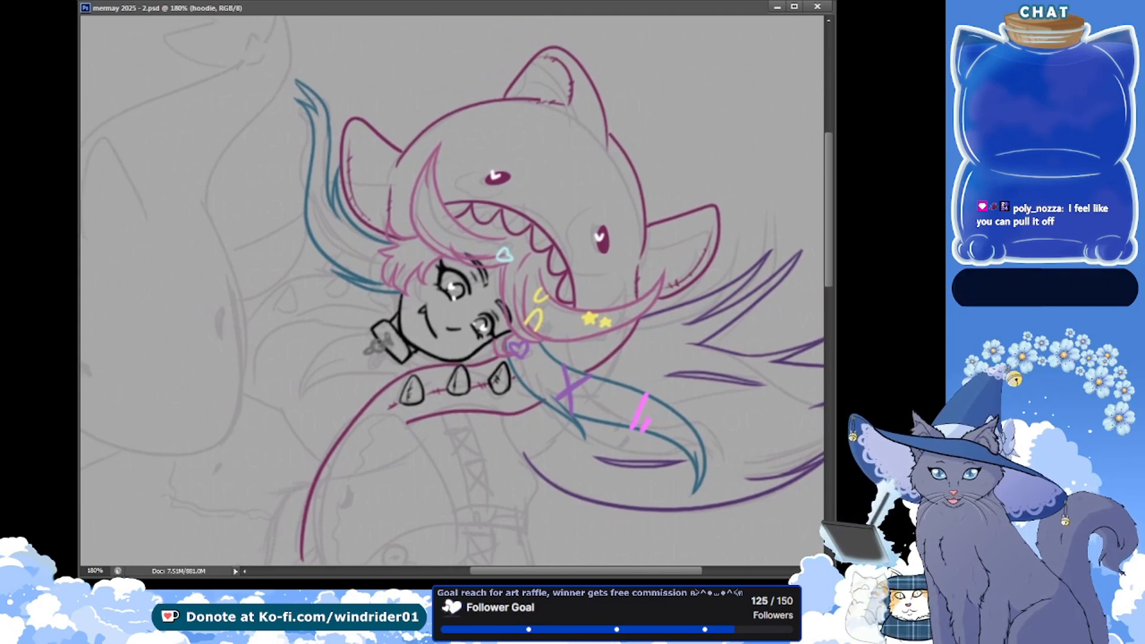
drag(200, 198, 198, 190)
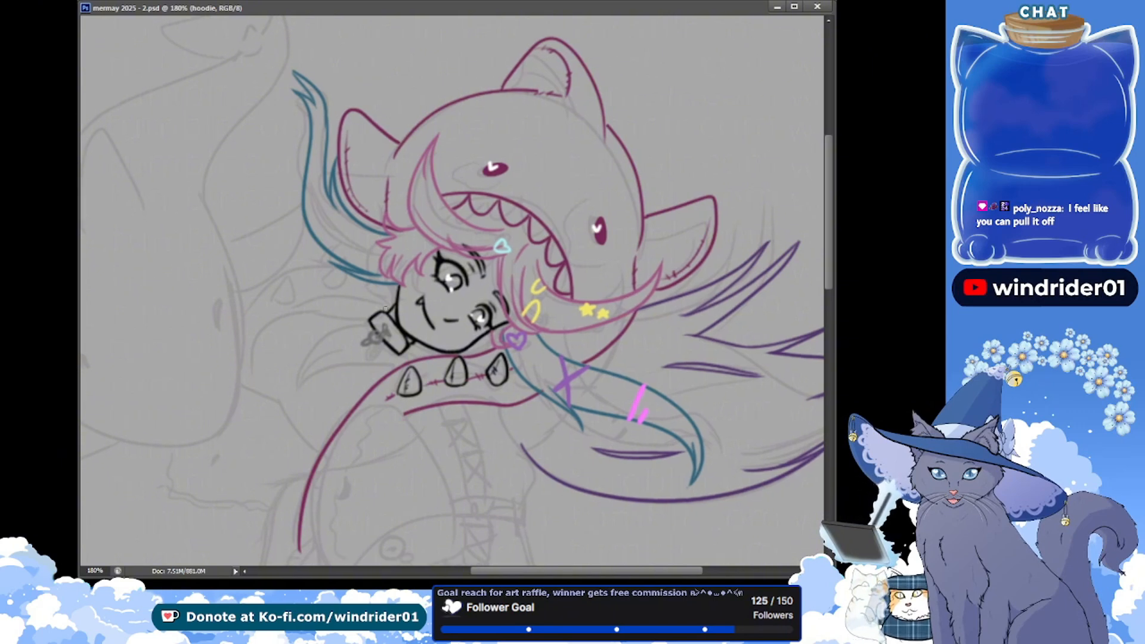
mouse_move(390, 306)
mouse_down()
mouse_move(227, 320)
mouse_move(276, 312)
mouse_move(248, 329)
mouse_up()
key(ctrl+z)
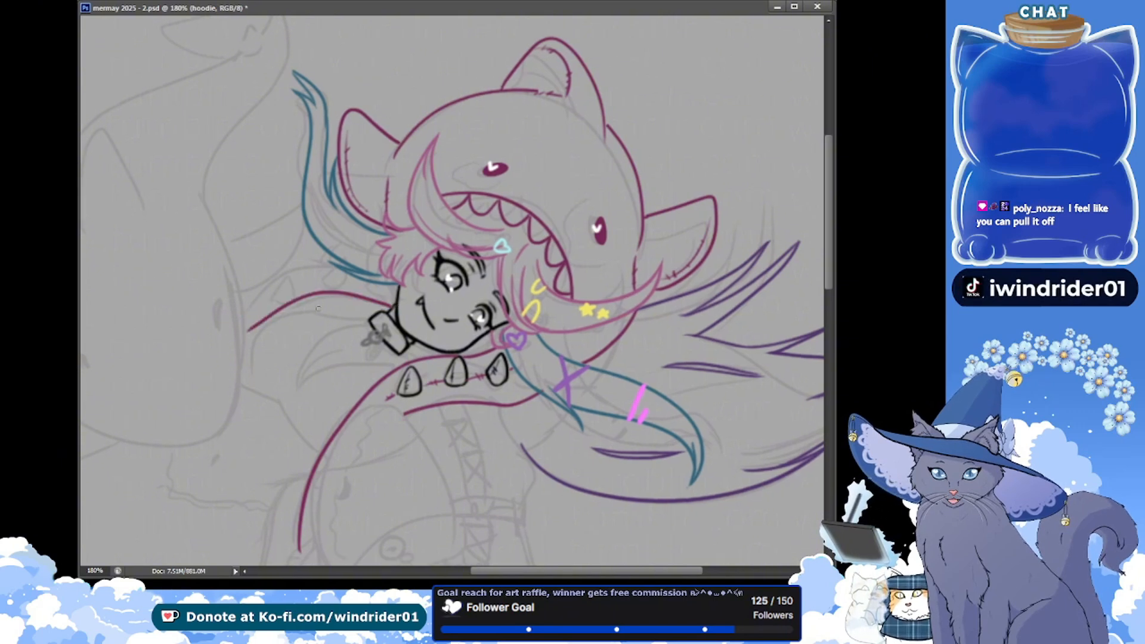
key(ctrl+z)
mouse_move(391, 306)
mouse_down()
mouse_move(350, 298)
mouse_move(230, 342)
mouse_up()
key(ctrl+z)
drag(391, 306, 242, 340)
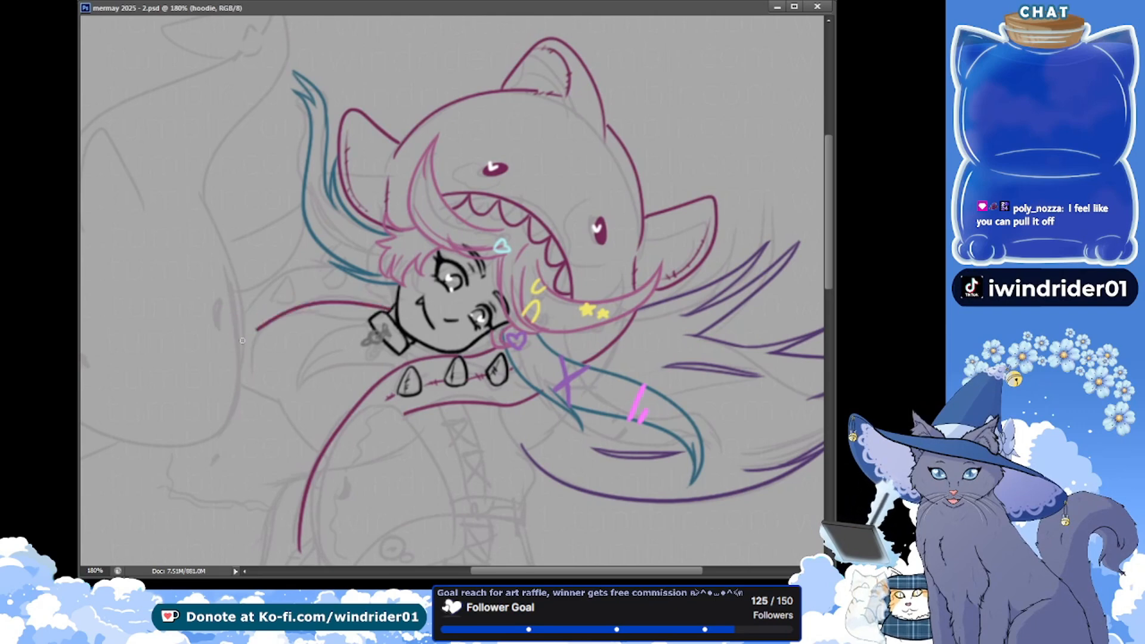
Draw the upper magenta edge of the same sleeve outward from the teal hair lock, redoing rough strokes, and save the document
drag(334, 267, 240, 325)
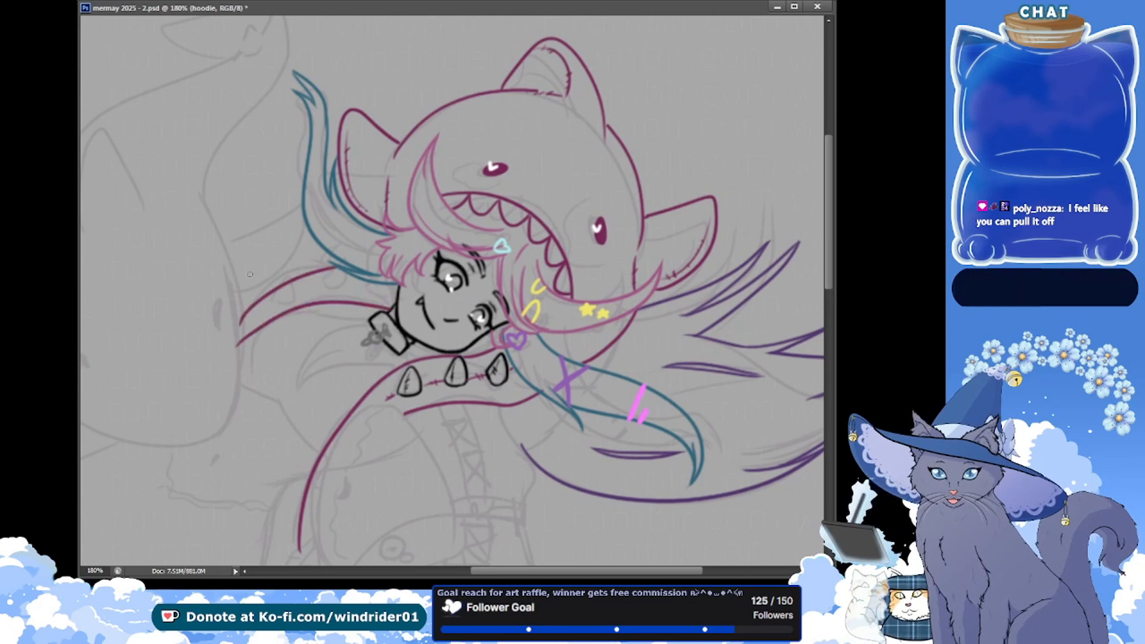
key(ctrl+z)
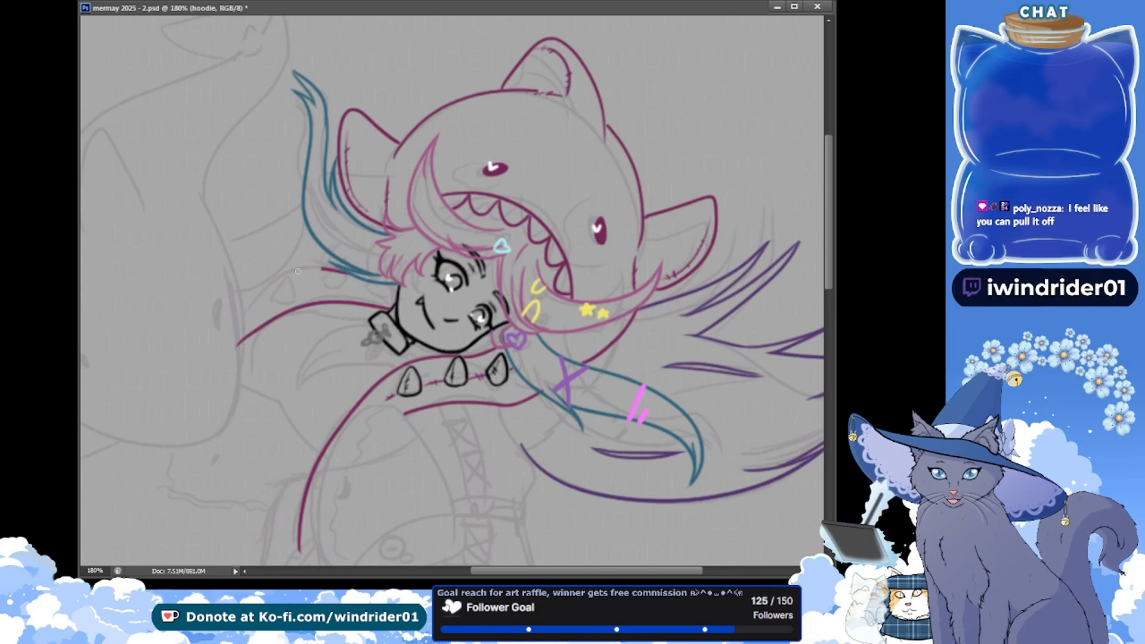
mouse_move(235, 314)
mouse_down()
mouse_move(321, 267)
mouse_move(356, 277)
mouse_move(226, 335)
mouse_up()
key(ctrl+z)
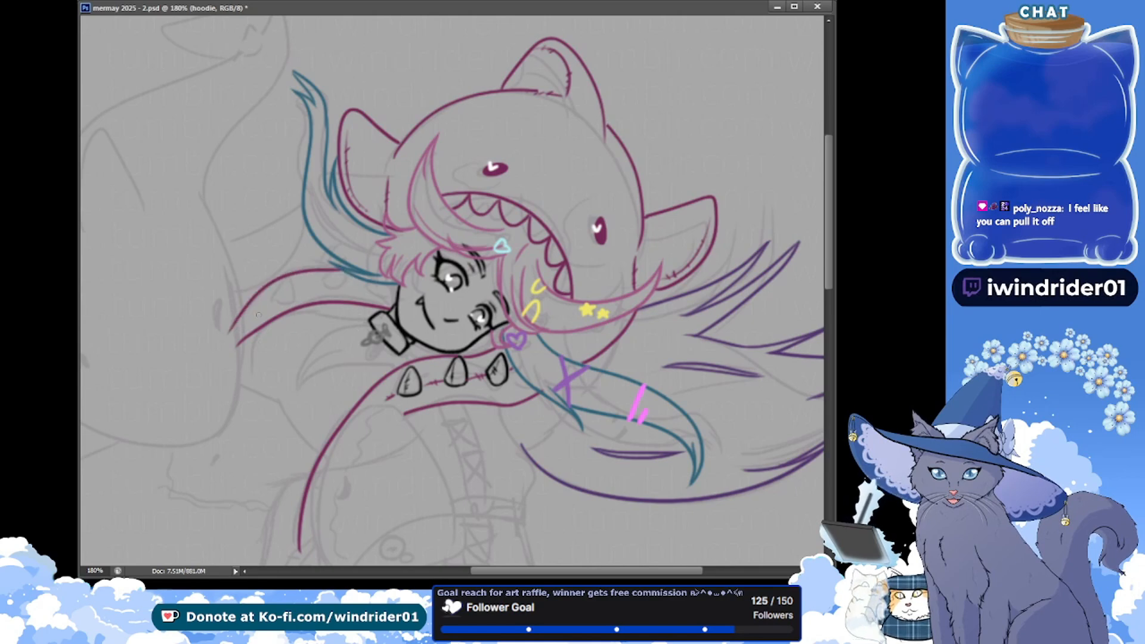
key(ctrl+z)
mouse_move(357, 270)
mouse_down()
mouse_move(269, 288)
mouse_move(233, 331)
mouse_up()
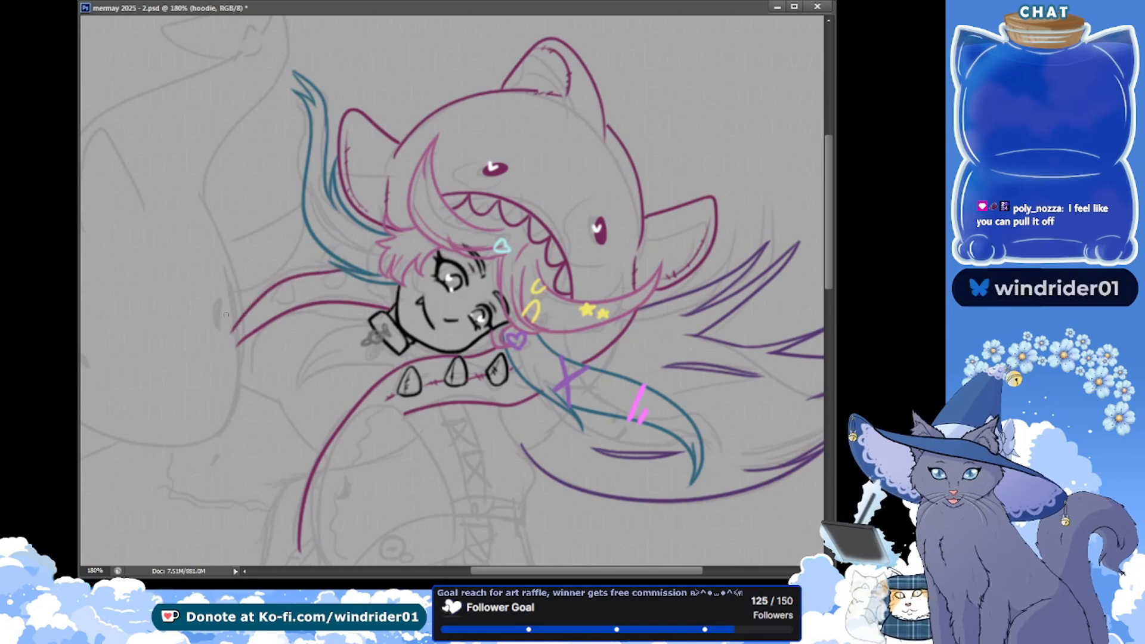
key(ctrl+s)
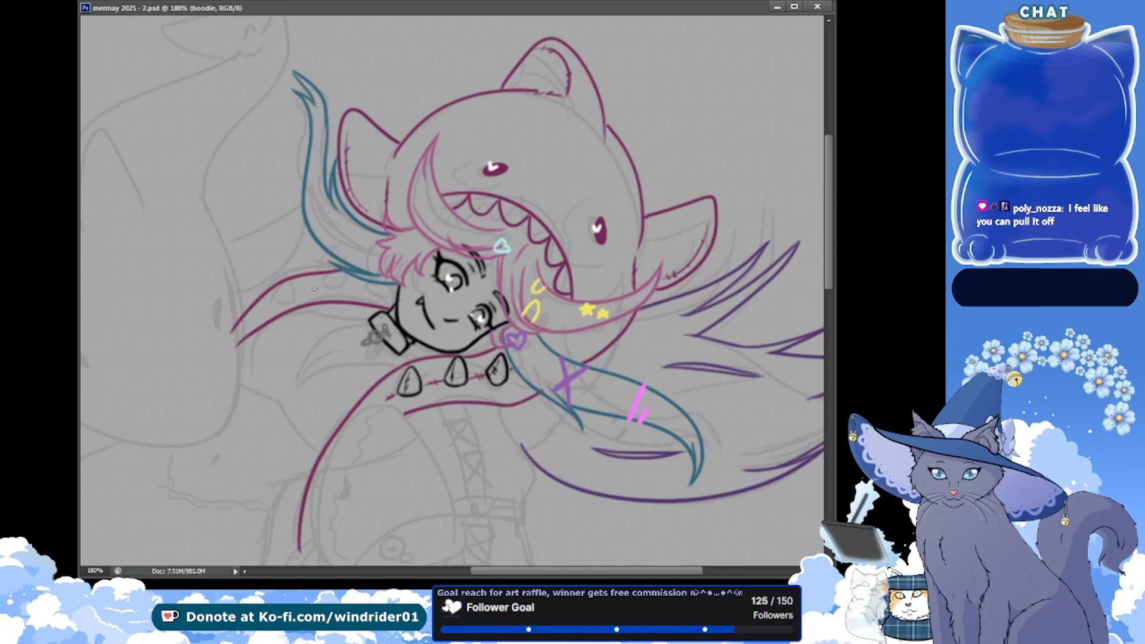
Draw two black rounded spikes with inner detail lines along this sleeve, redoing the second one's outline, and save the document
drag(278, 294, 276, 299)
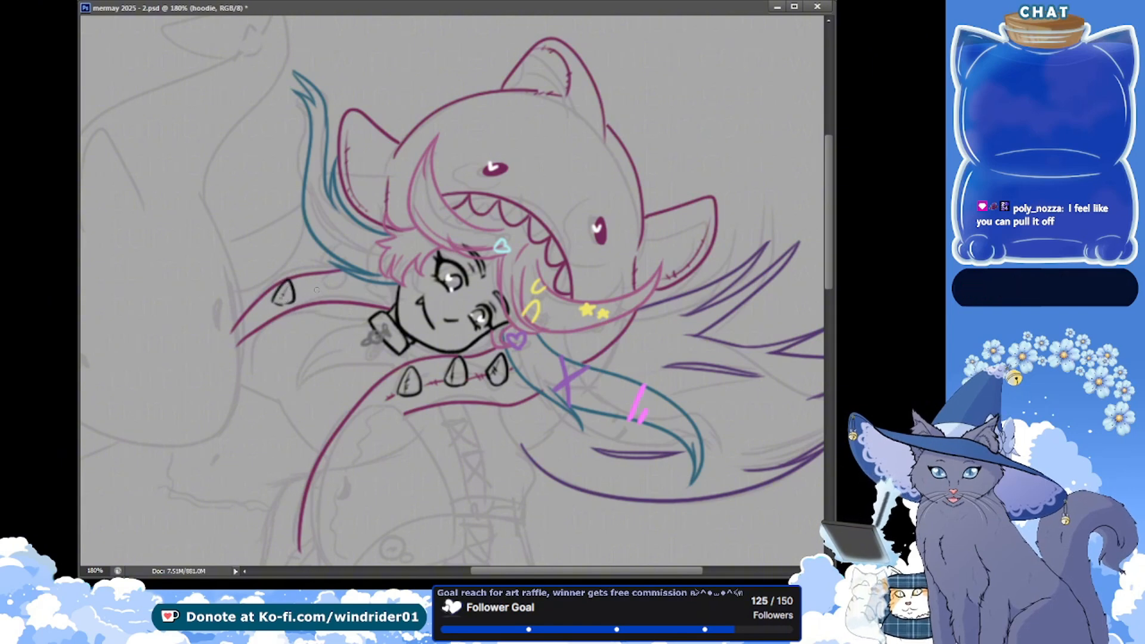
drag(316, 290, 320, 279)
key(ctrl+z)
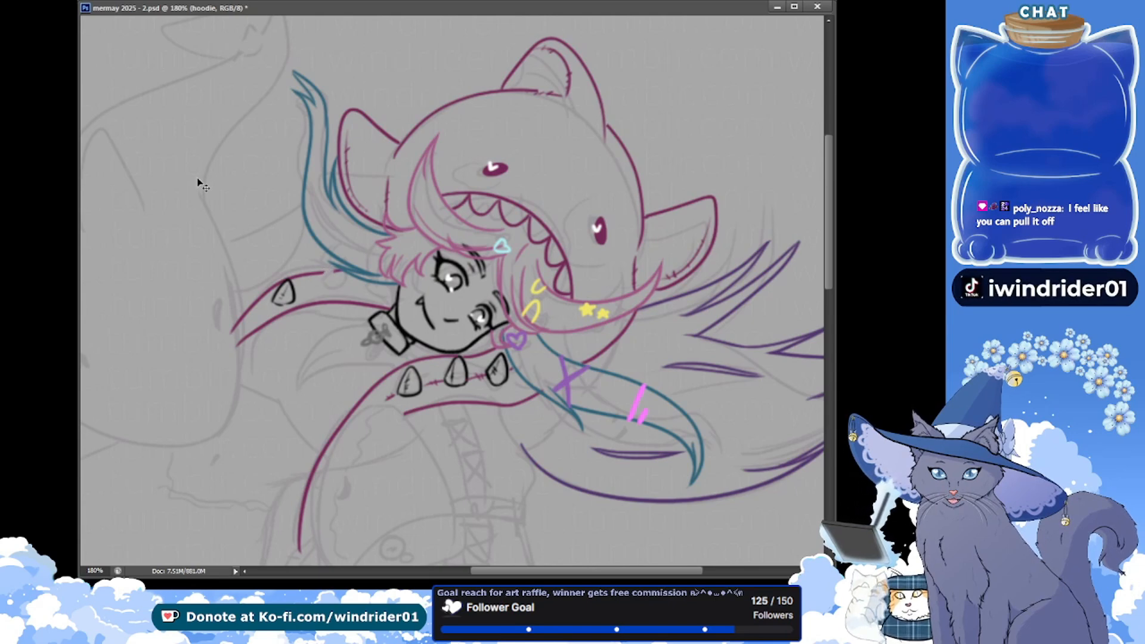
drag(316, 289, 326, 272)
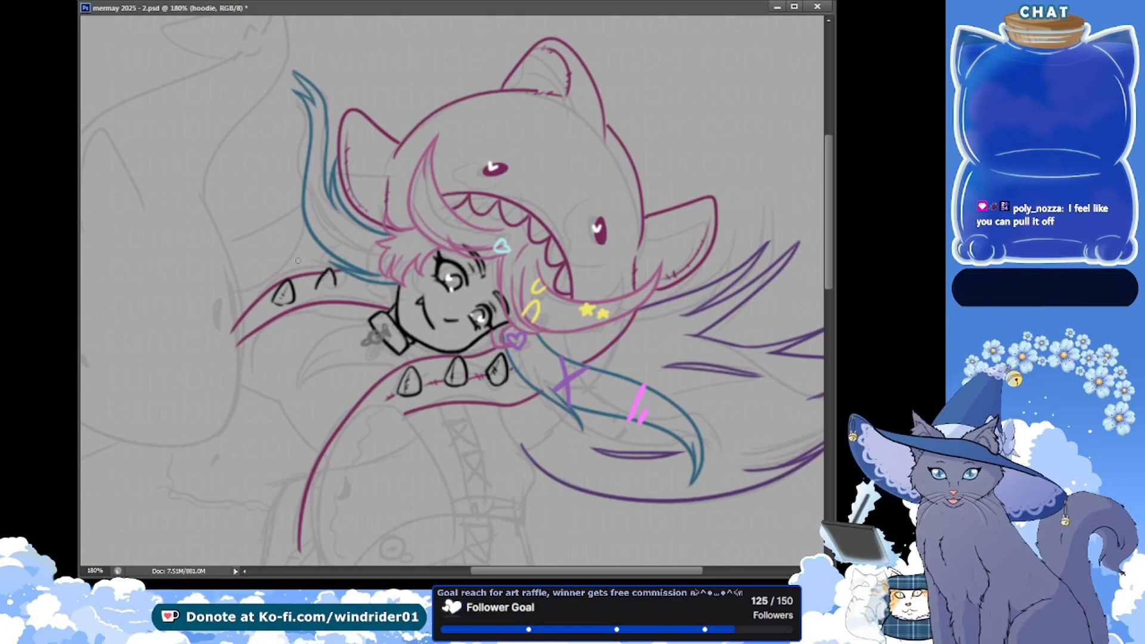
key(ctrl+z)
drag(328, 270, 334, 287)
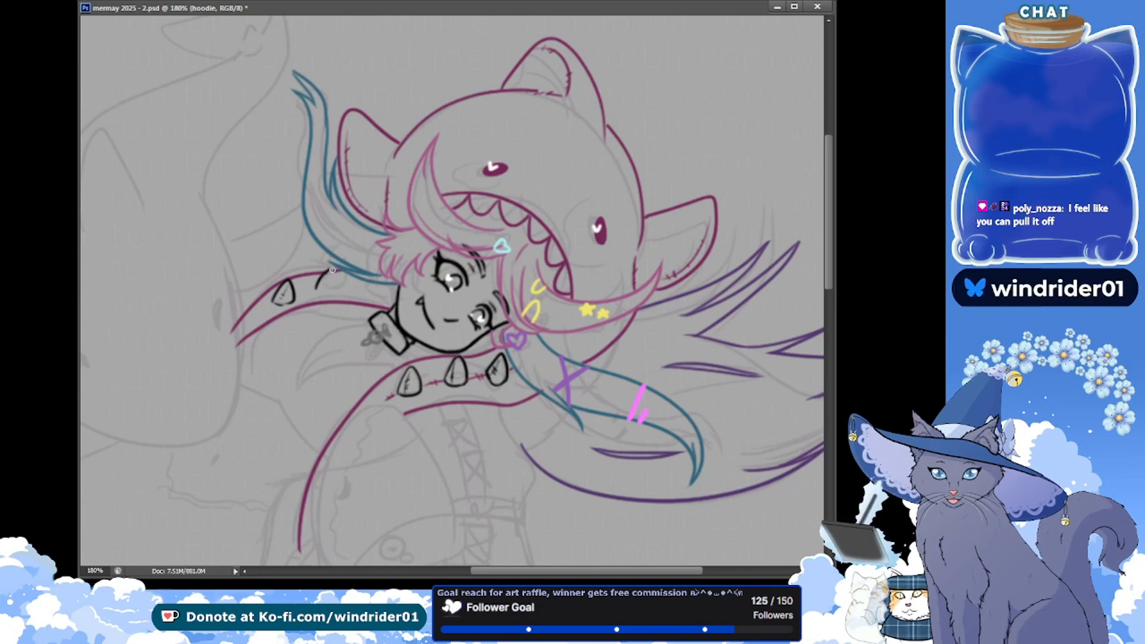
key(ctrl+z)
mouse_move(329, 270)
mouse_down()
mouse_move(330, 292)
mouse_move(338, 287)
mouse_up()
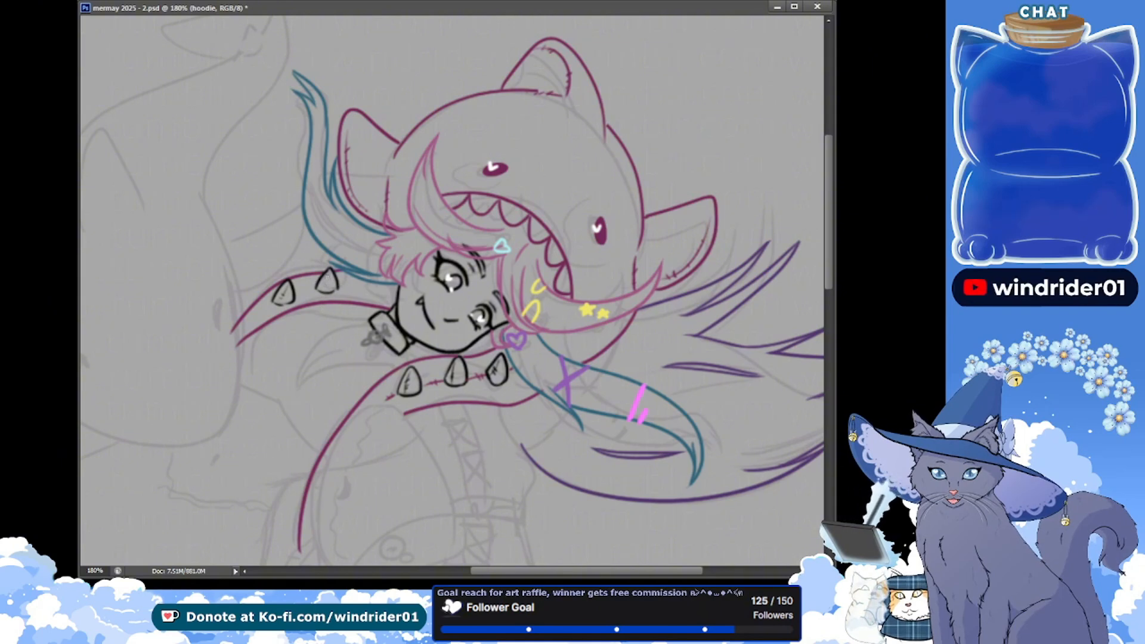
drag(329, 273, 320, 287)
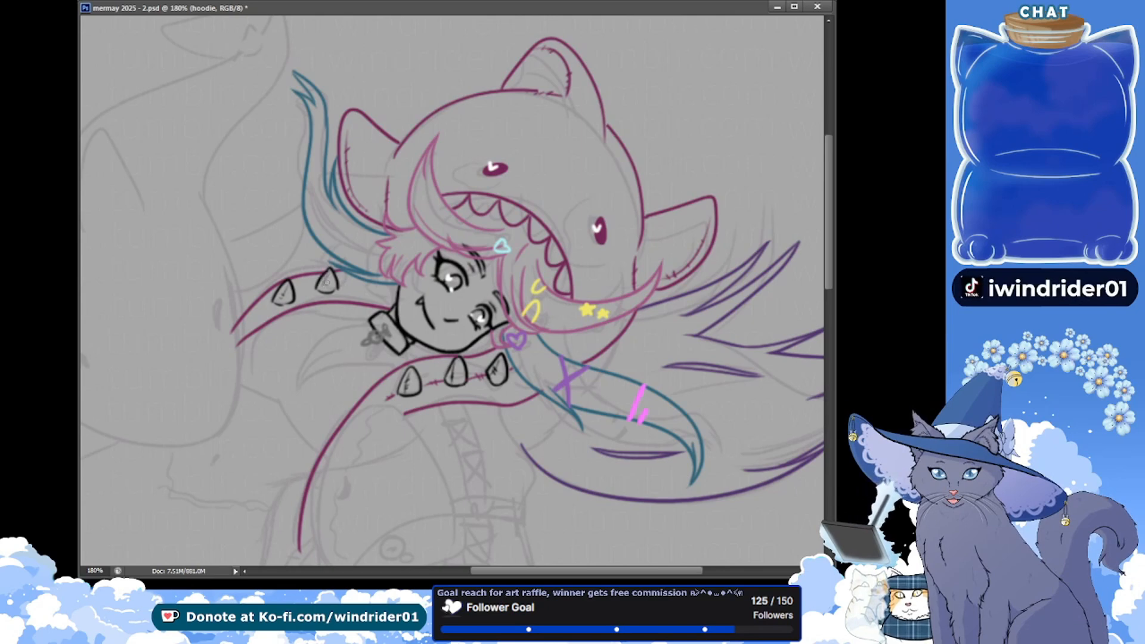
key(ctrl+s)
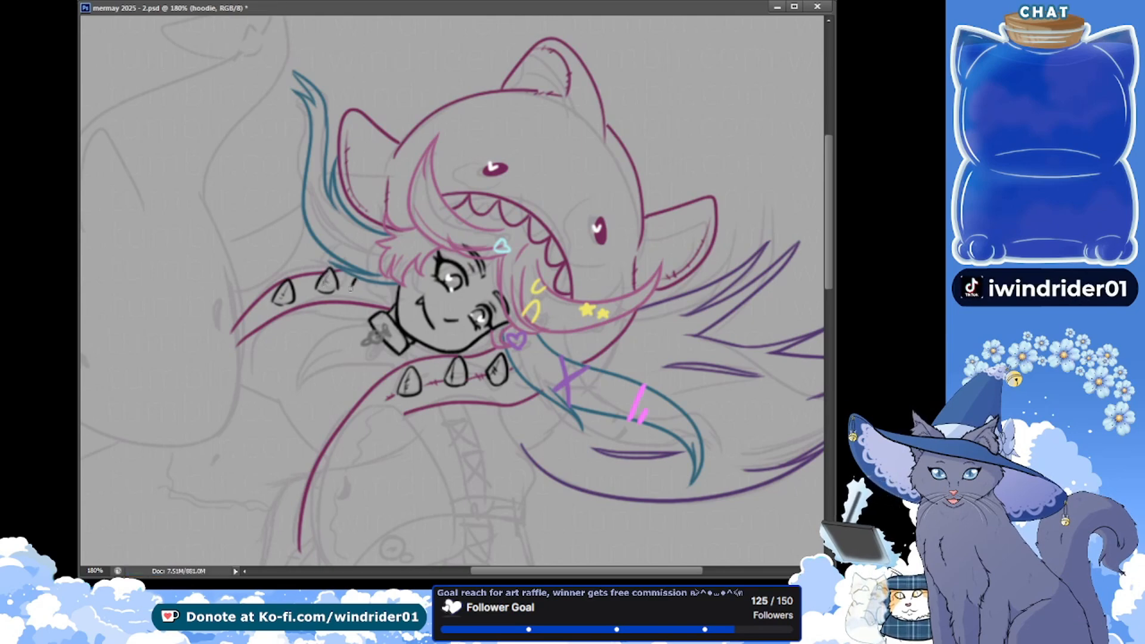
Draw a partly covered third spike beneath the teal hair lock, add magenta stitch marks between the sleeve's spikes, and save
drag(355, 288, 372, 289)
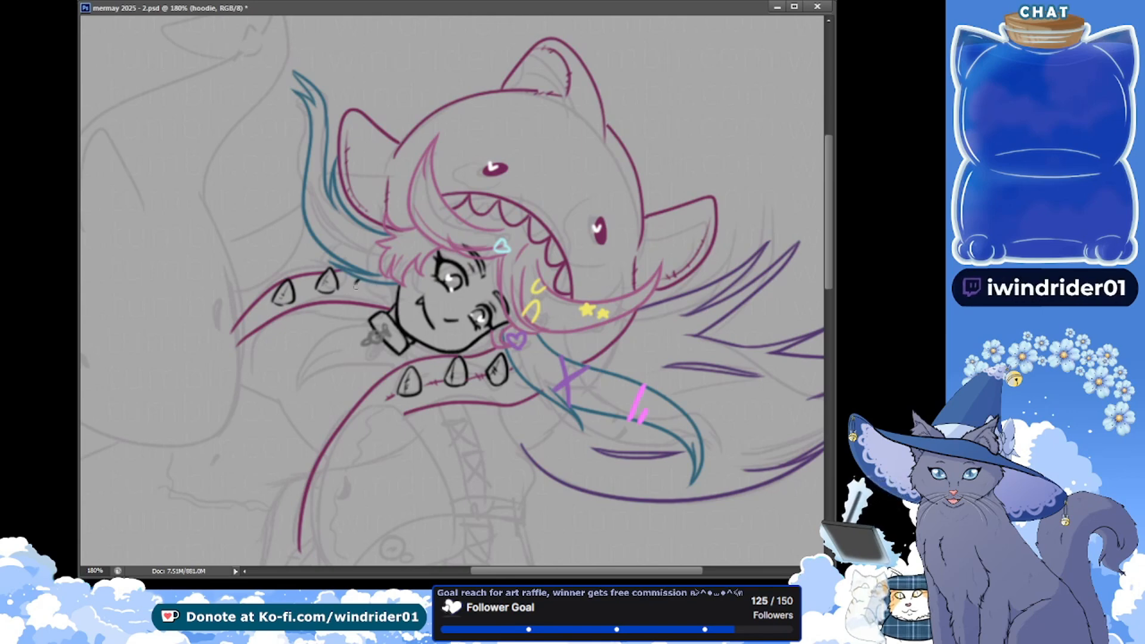
key(ctrl+s)
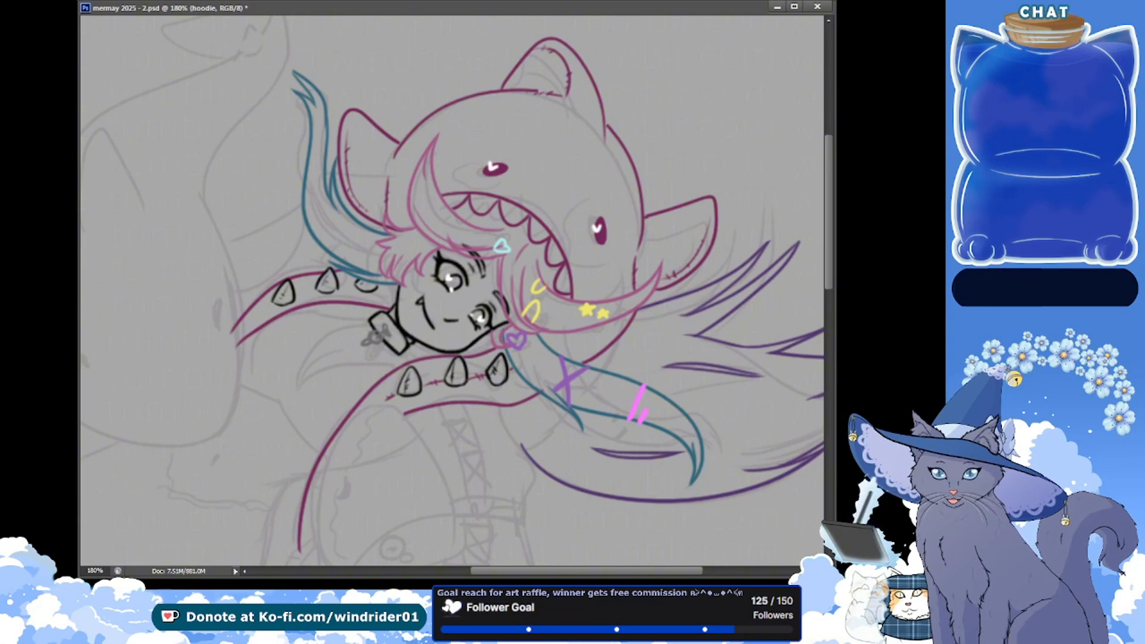
key(ctrl+s)
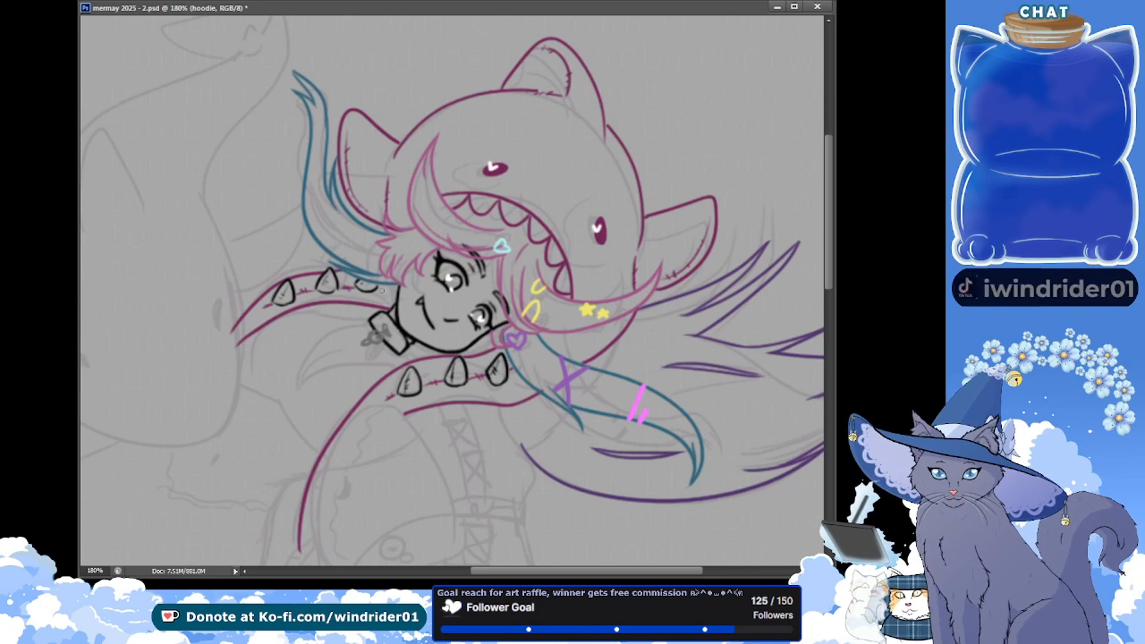
Save the document, try a faint rounded shoulder guide beneath the front spiked sleeve on the skibbles layer, and save again
key(ctrl+s)
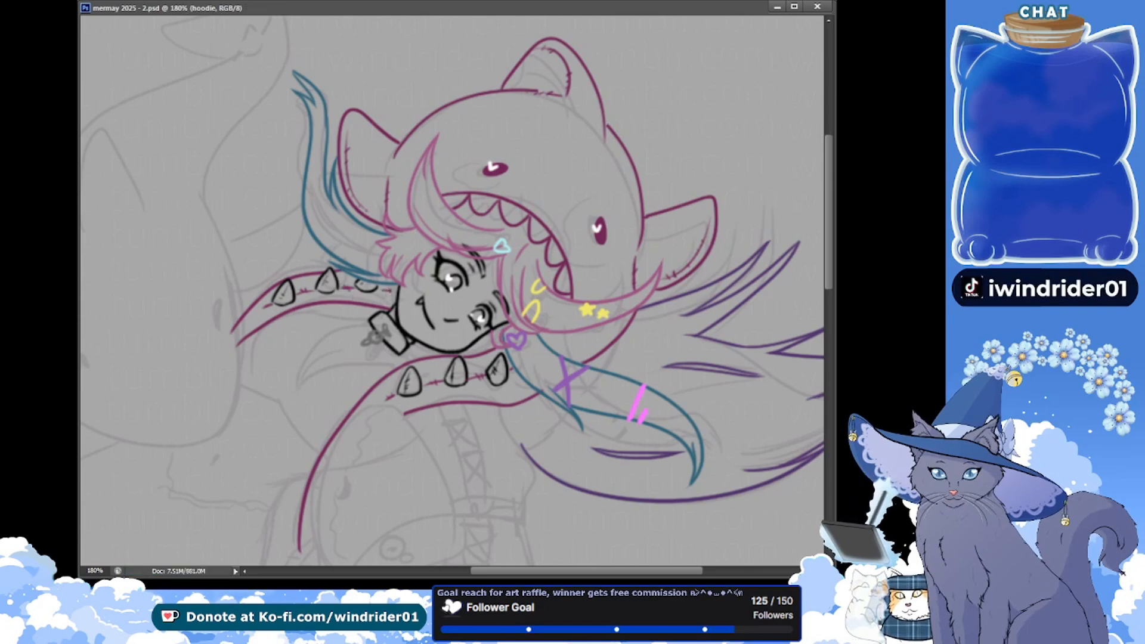
drag(191, 239, 184, 207)
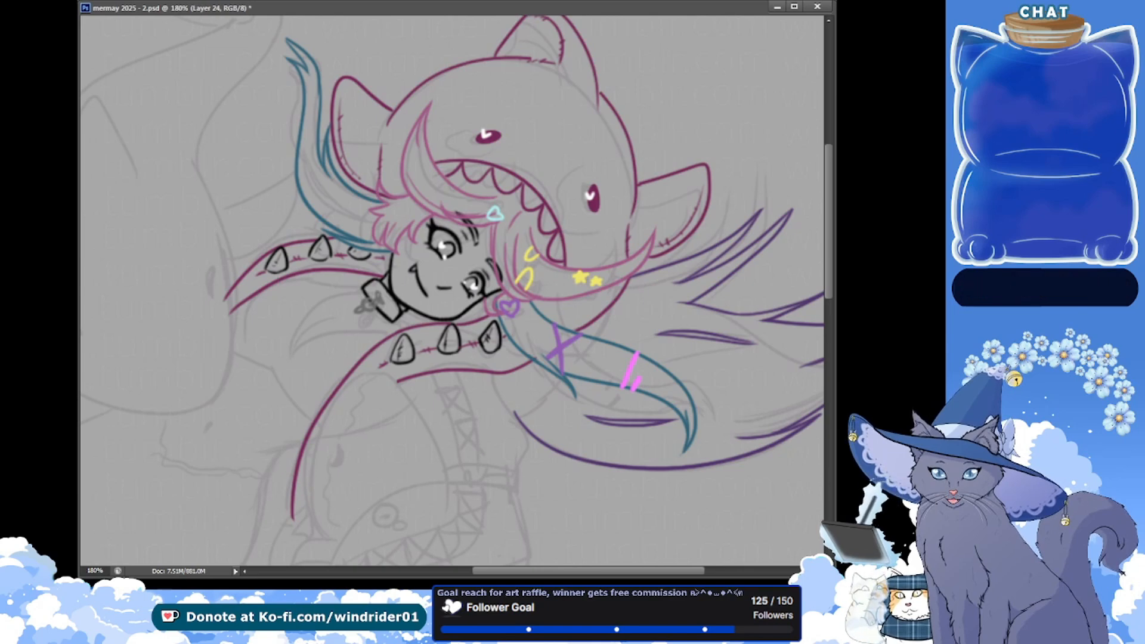
key(alt+bracketright)
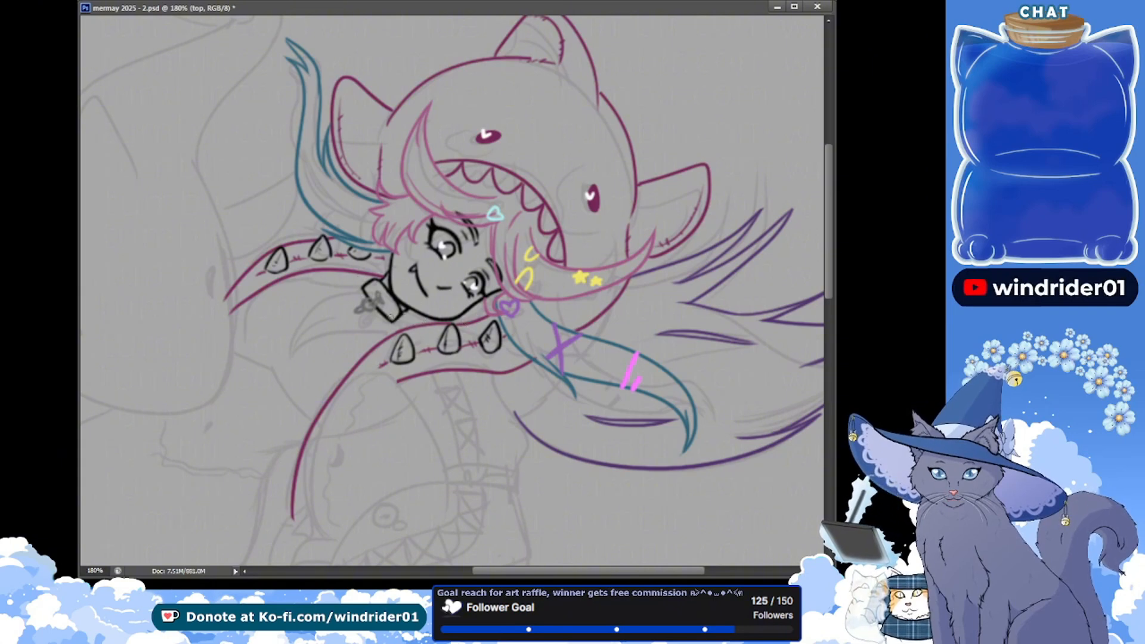
drag(339, 349, 350, 323)
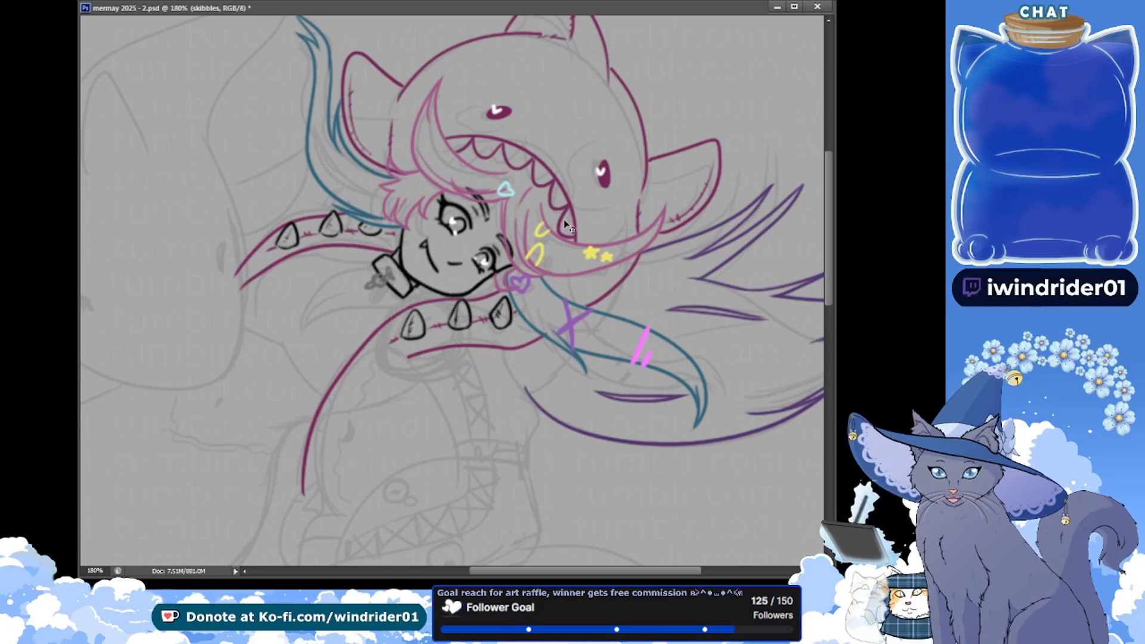
drag(208, 281, 207, 299)
key(ctrl+s)
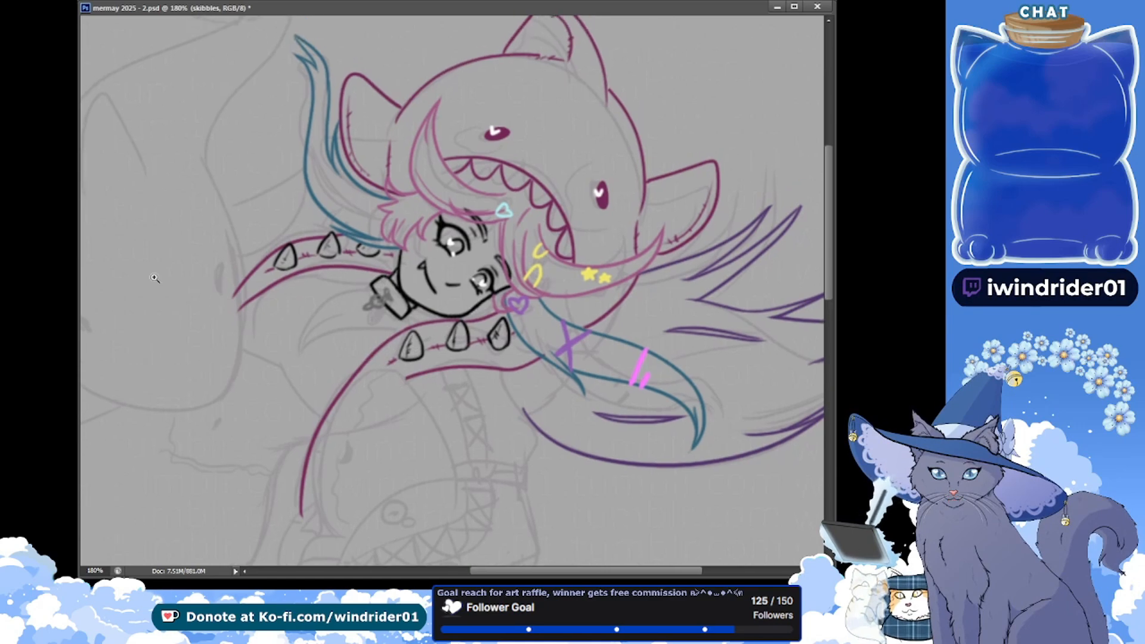
Duplicate the outlines layer
drag(338, 316, 331, 323)
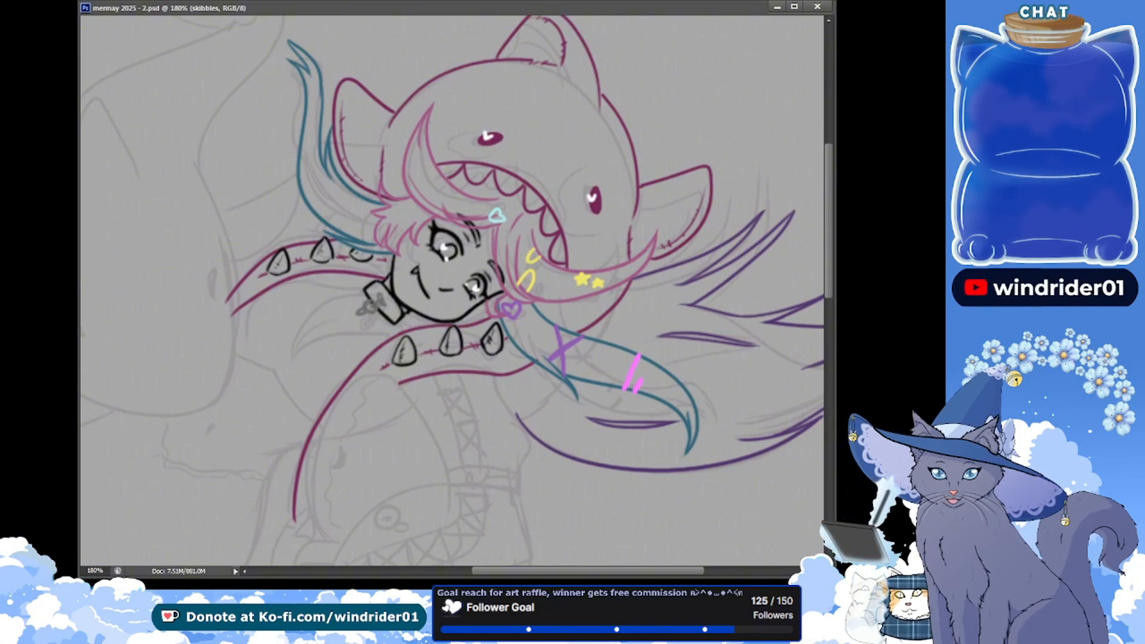
click(888, 322)
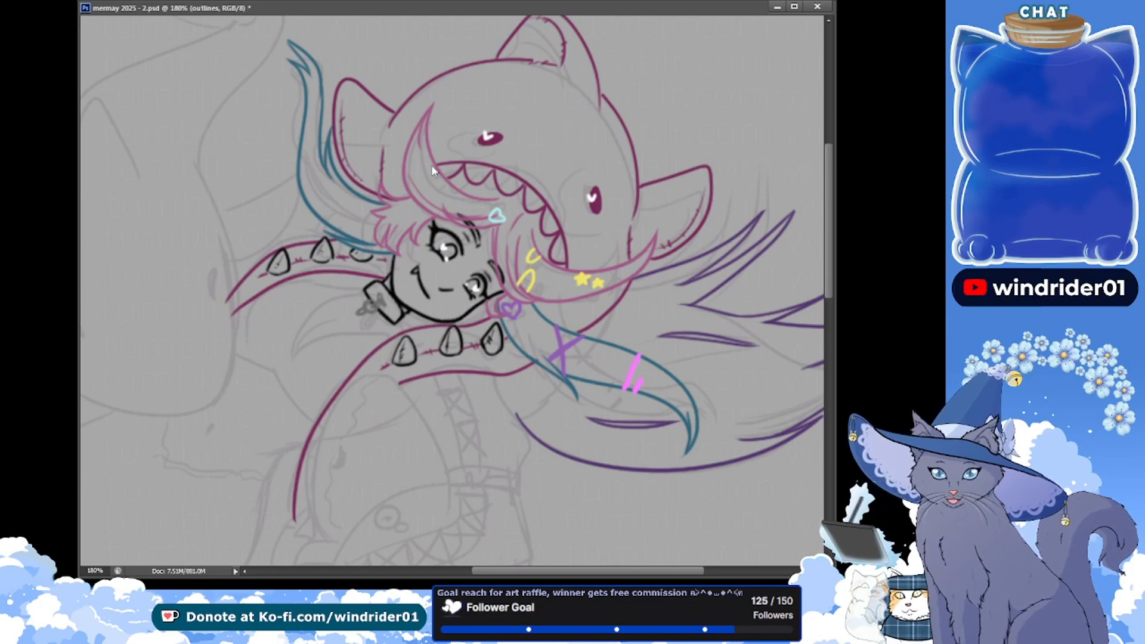
key(ctrl+j)
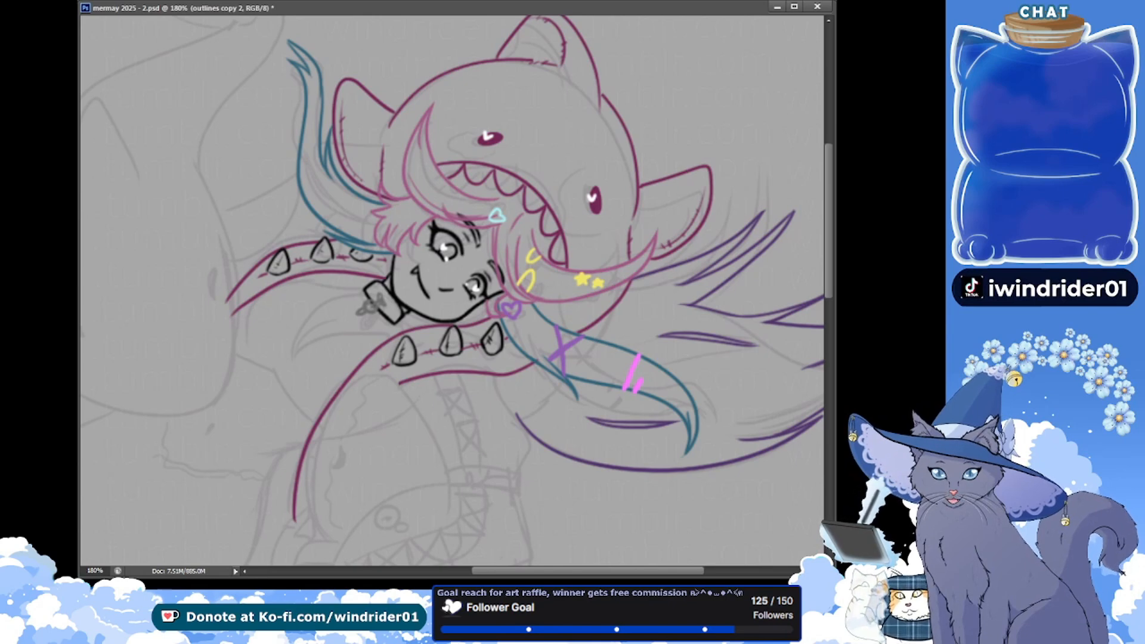
Lasso the front spiked sleeve on the hoodie layer, nudge it slightly up towards the chin, deselect it and save the document
key(alt+bracketleft)
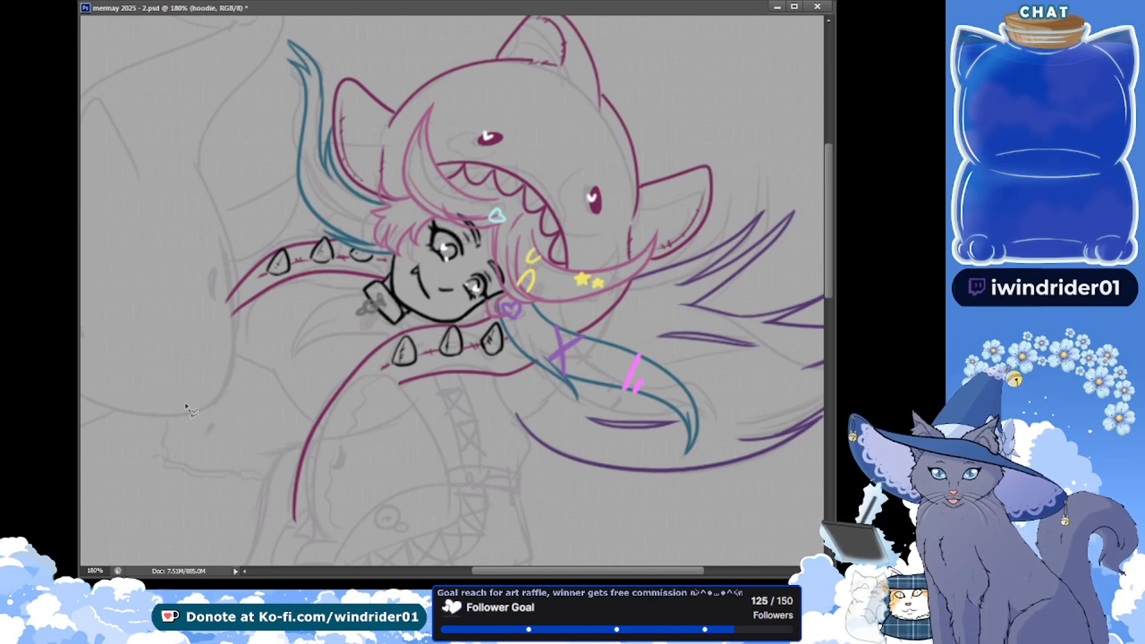
click(316, 530)
click(272, 530)
click(408, 322)
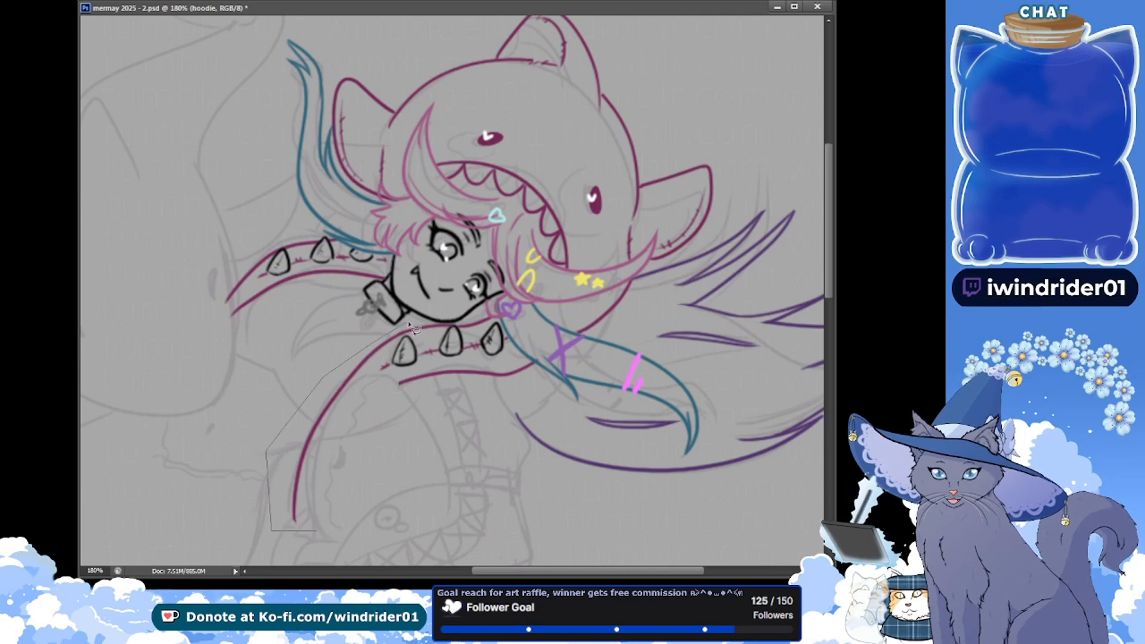
click(476, 320)
click(500, 307)
click(526, 313)
click(571, 364)
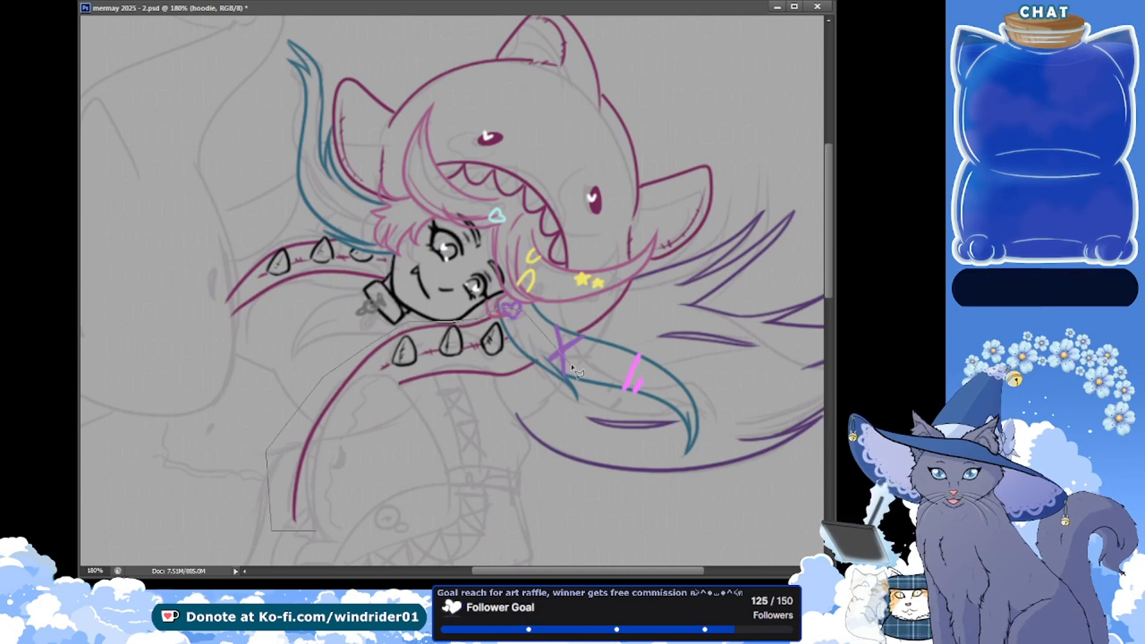
click(532, 423)
click(319, 529)
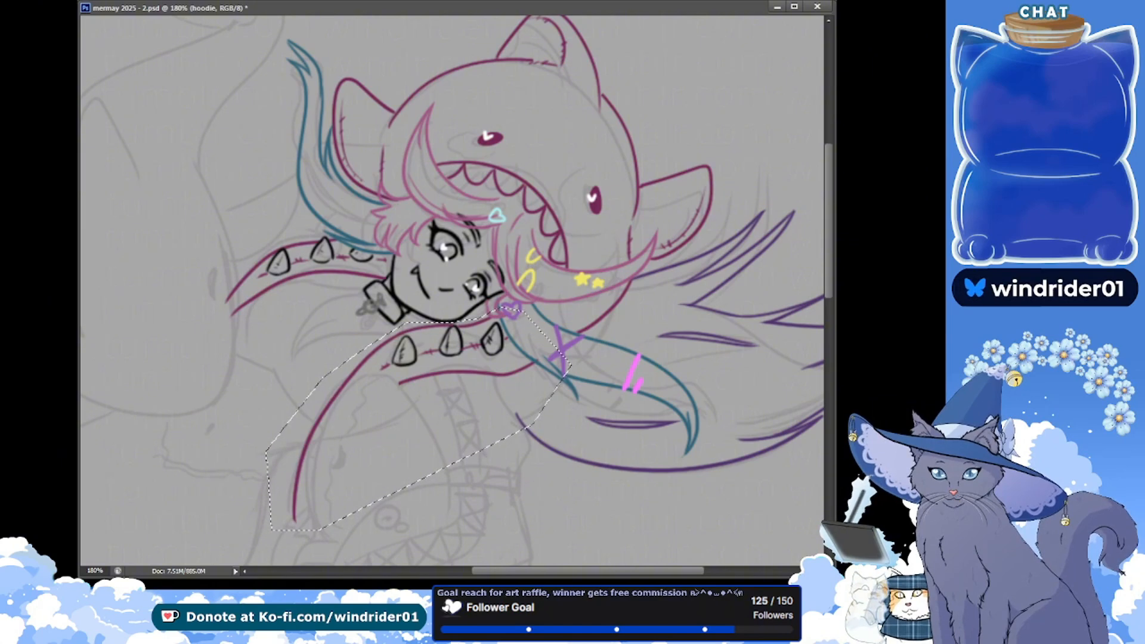
key(Up)
key(Up)
key(Up)
key(Up)
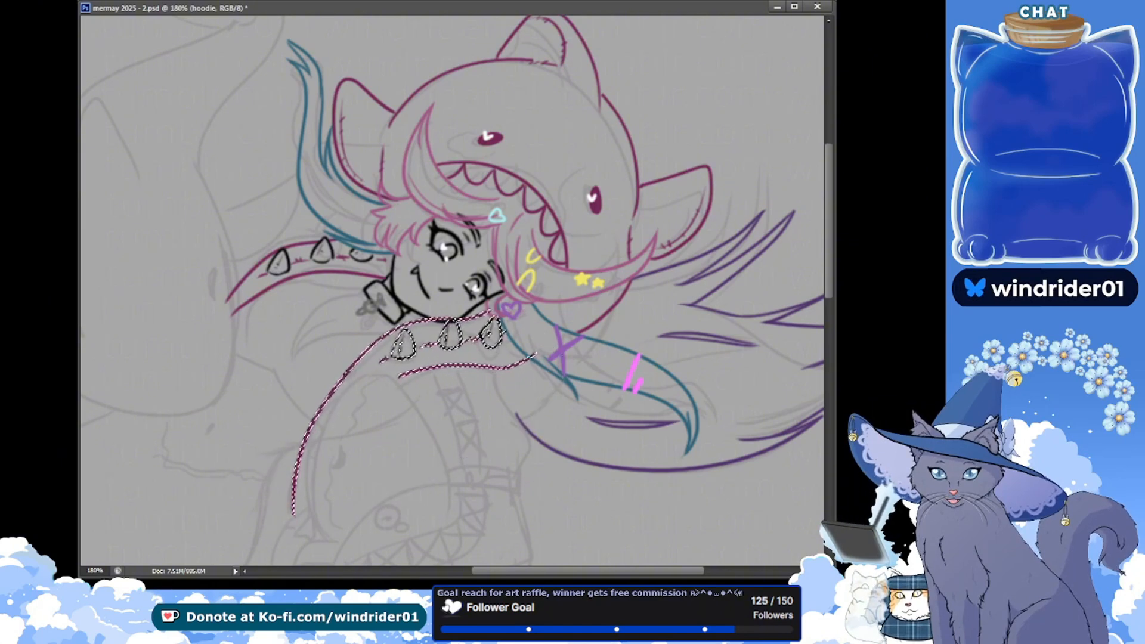
key(ctrl+d)
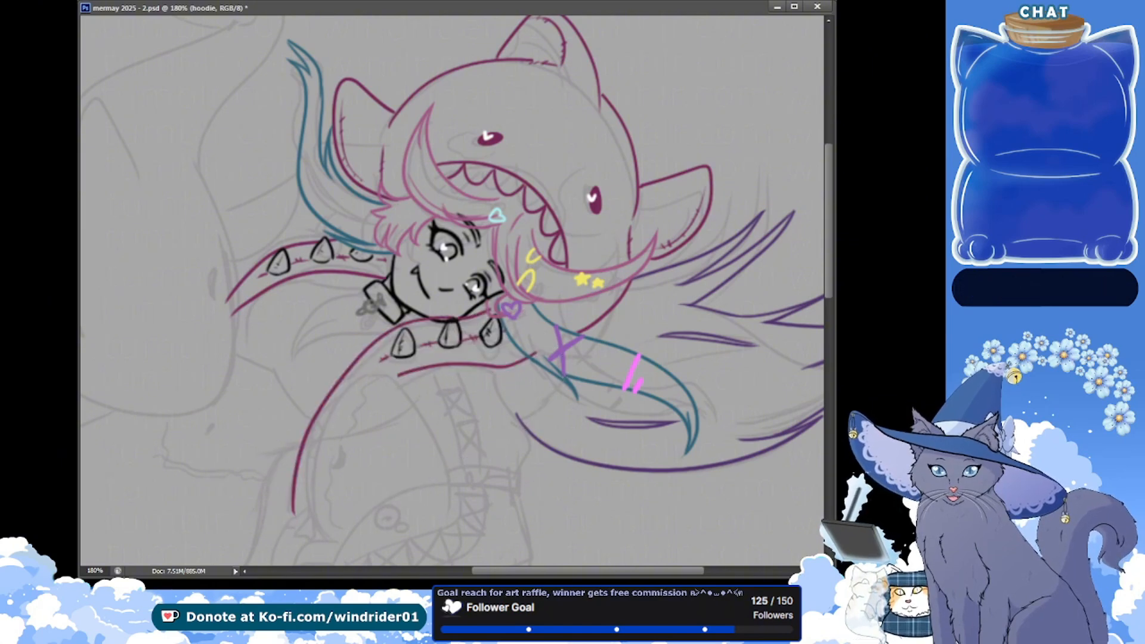
key(ctrl+s)
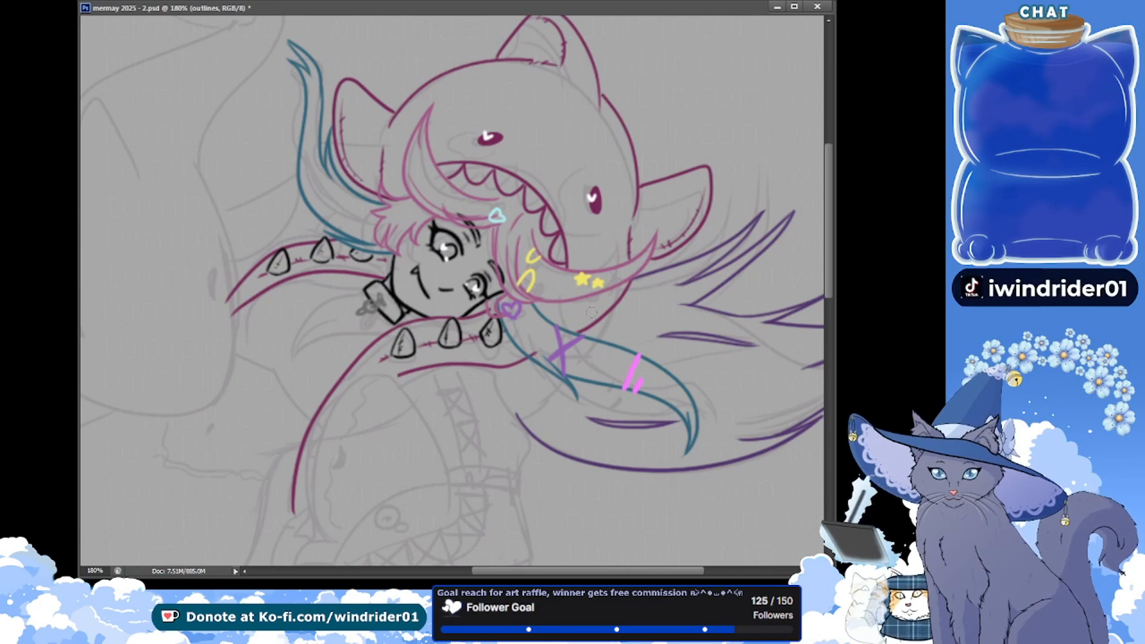
Erase the sleeve end overlapping the teal hair lock and the chin and neck outlines crossing the raised sleeve, saving the document
key(ctrl+s)
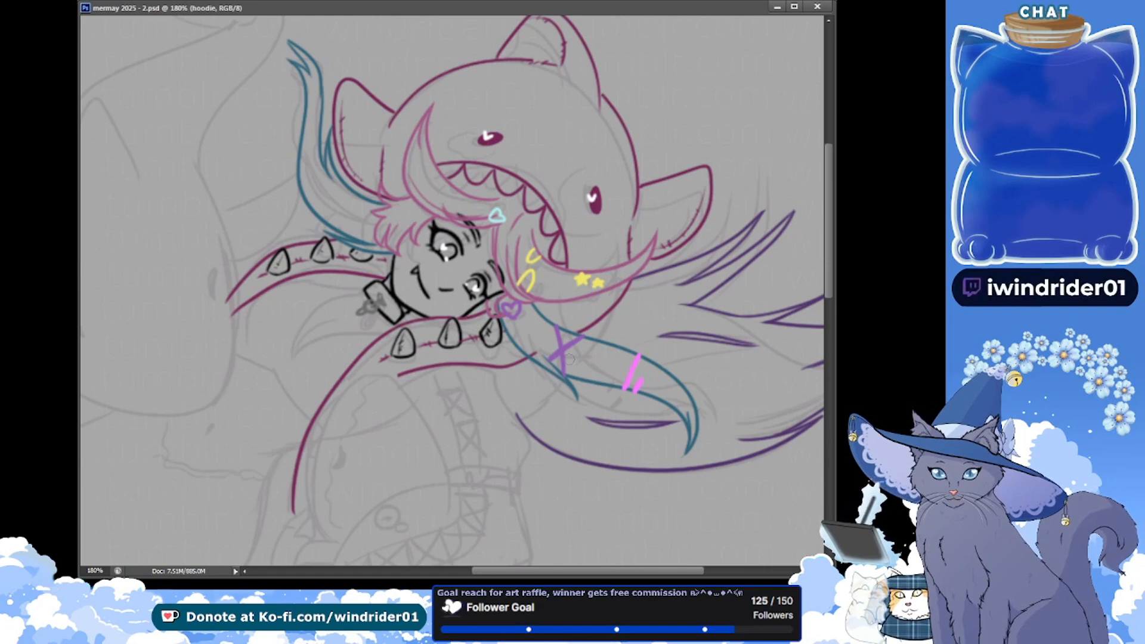
key(ctrl+s)
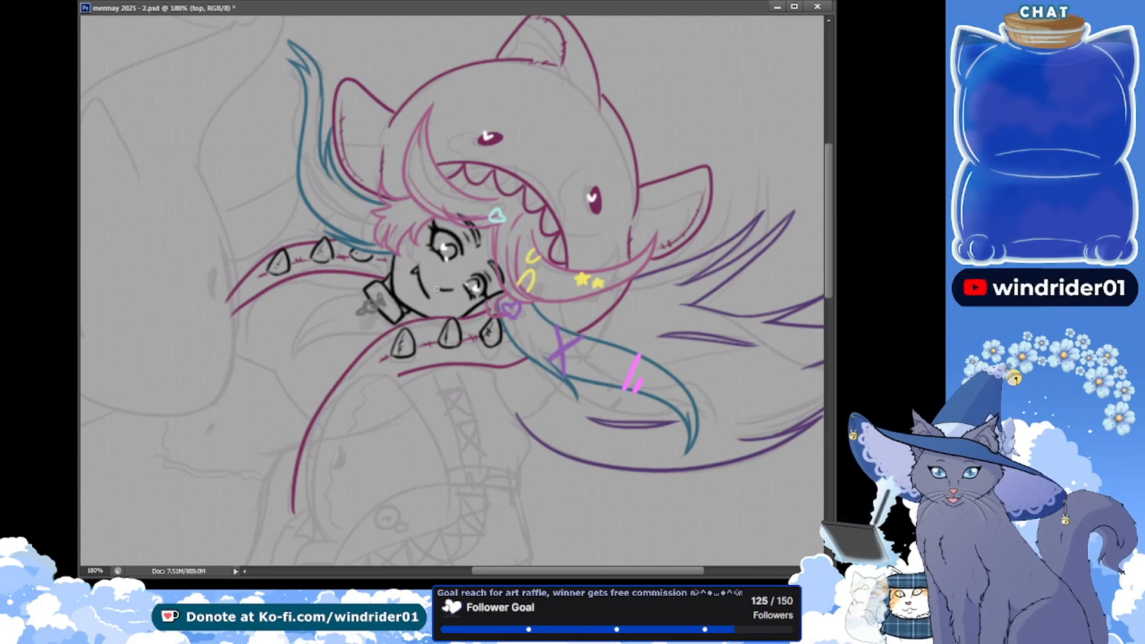
click(883, 319)
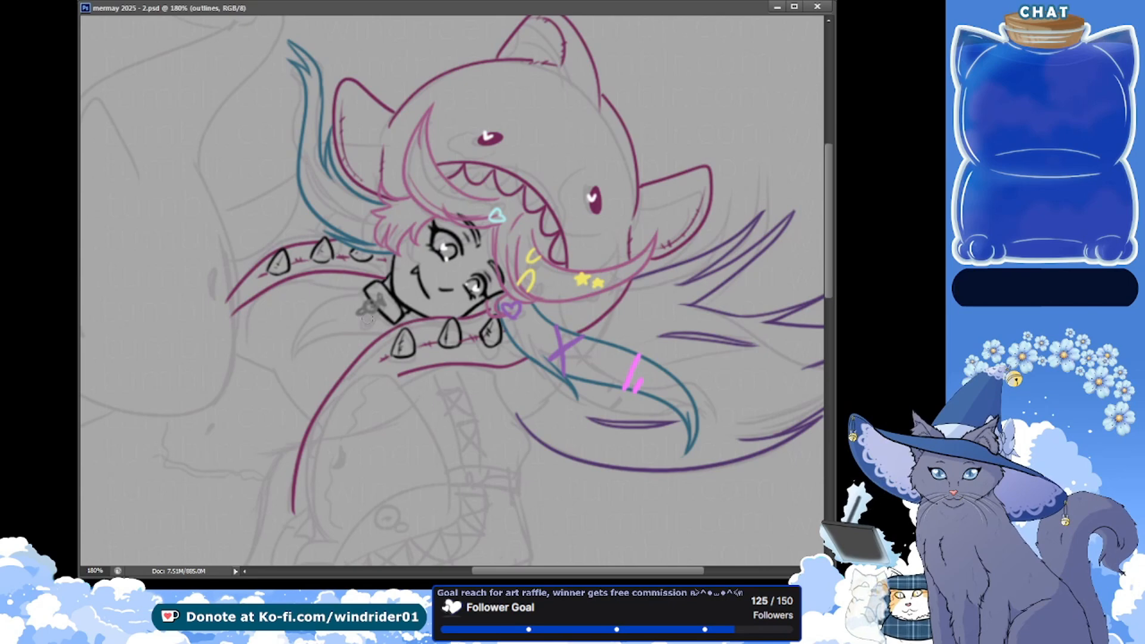
drag(391, 324, 398, 321)
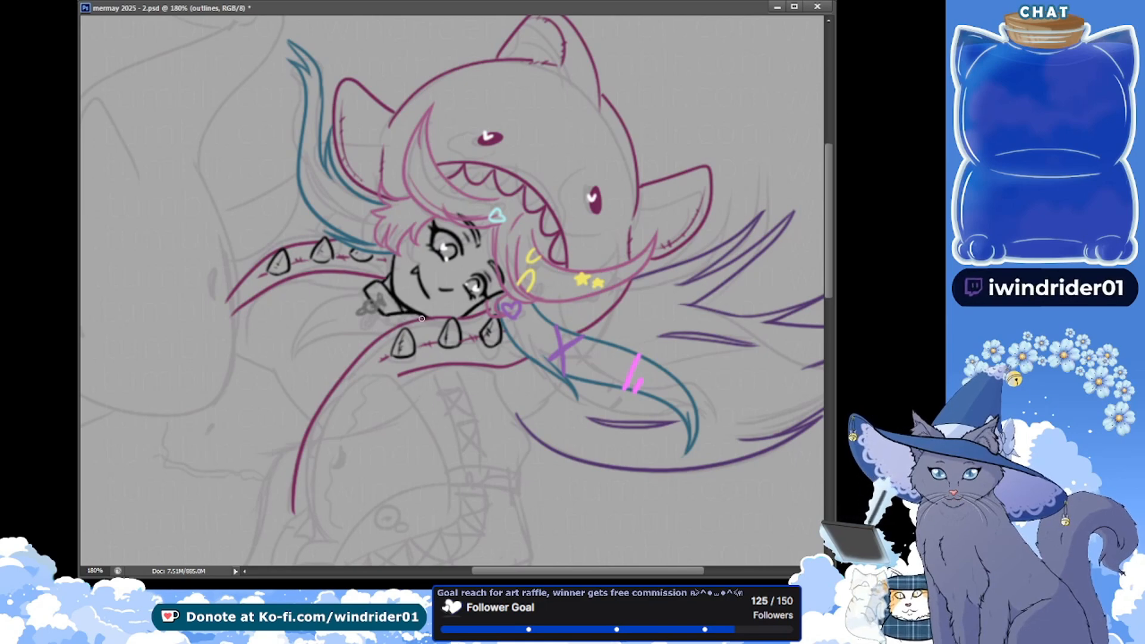
drag(422, 318, 383, 320)
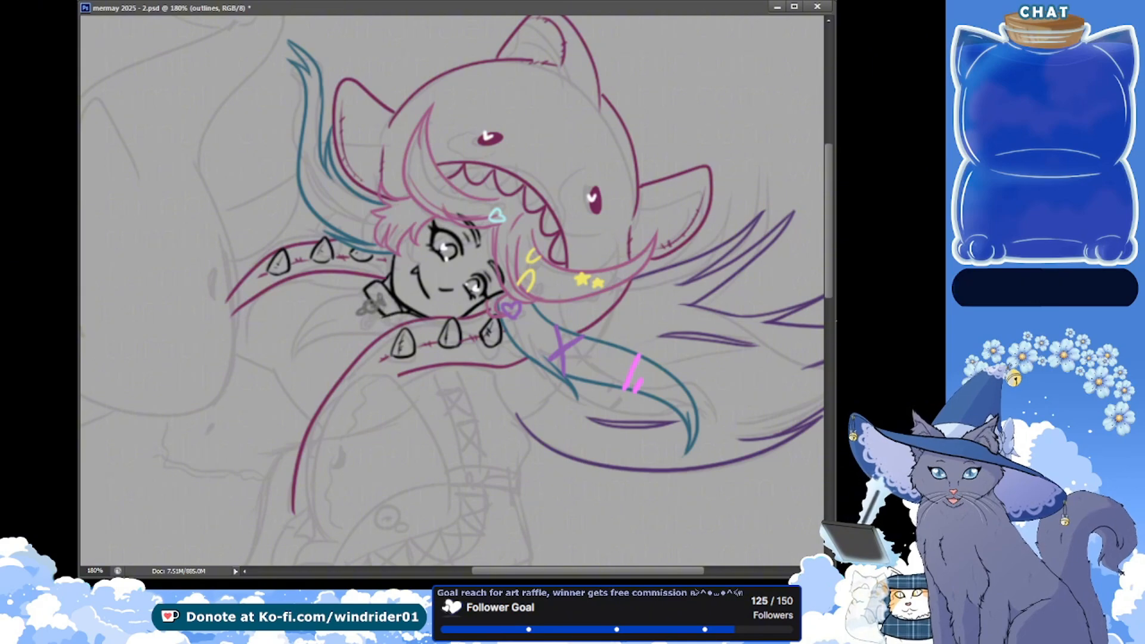
Try roughing in upper-arm guide lines and an elbow circle beneath the front spiked sleeve on the skibbles layer
scroll(441, 268, down, 3)
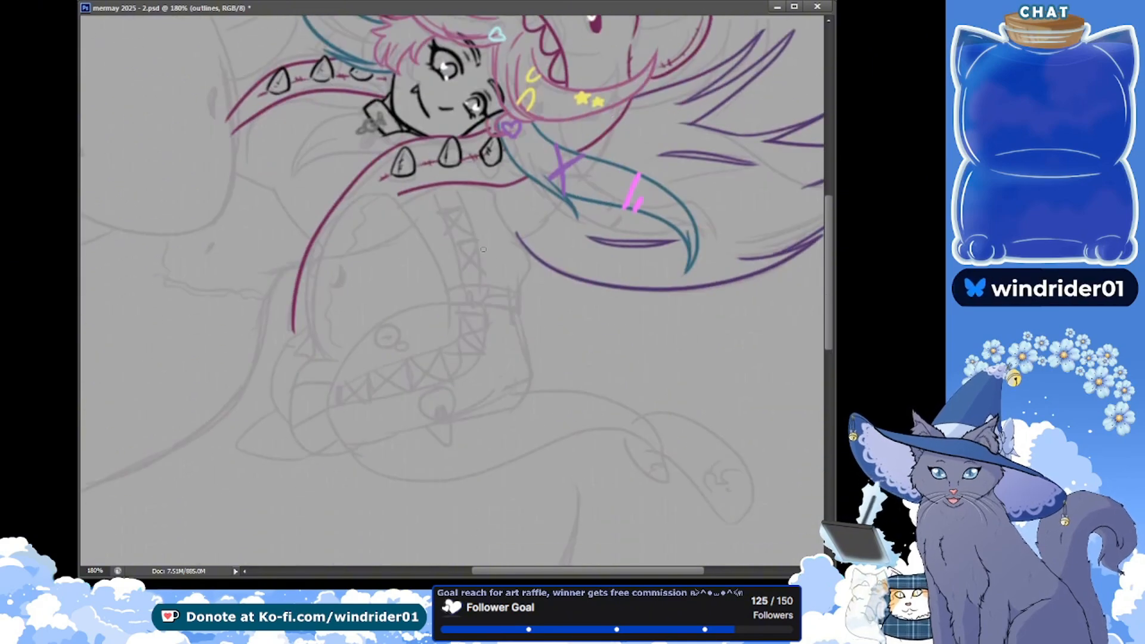
key(alt+bracketleft)
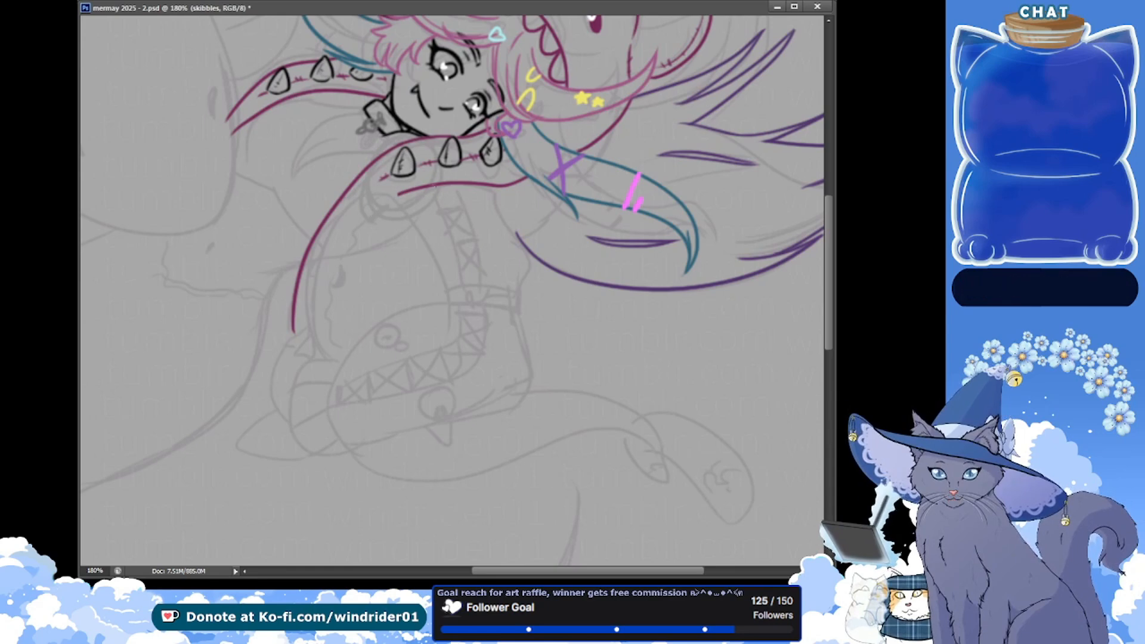
drag(456, 190, 509, 338)
drag(406, 219, 441, 301)
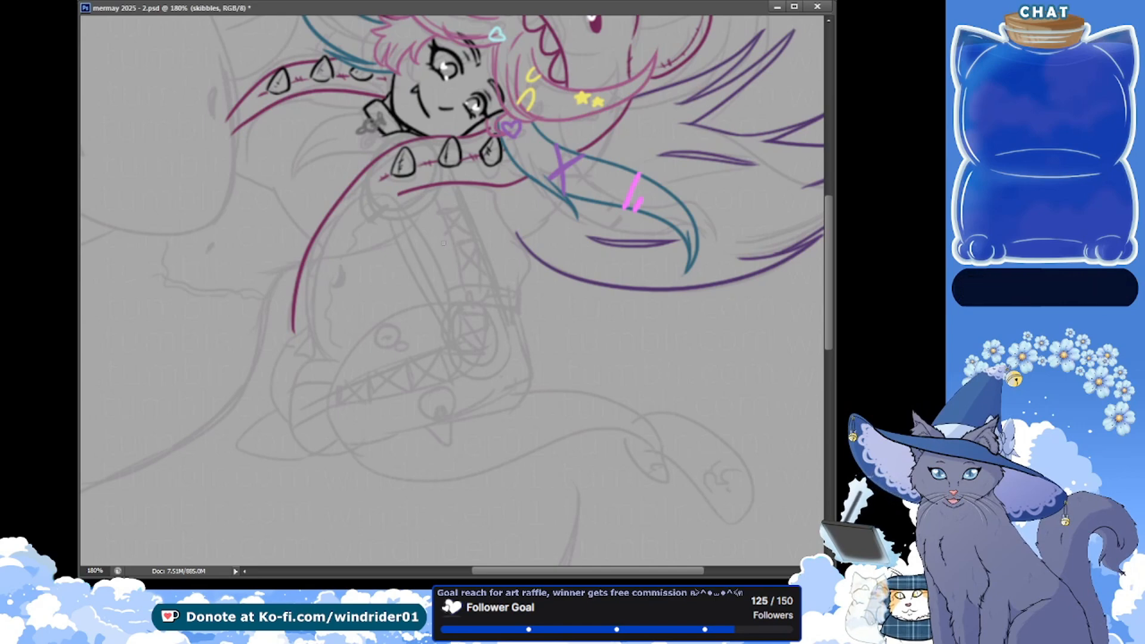
key(ctrl+alt+z)
key(ctrl+alt+z)
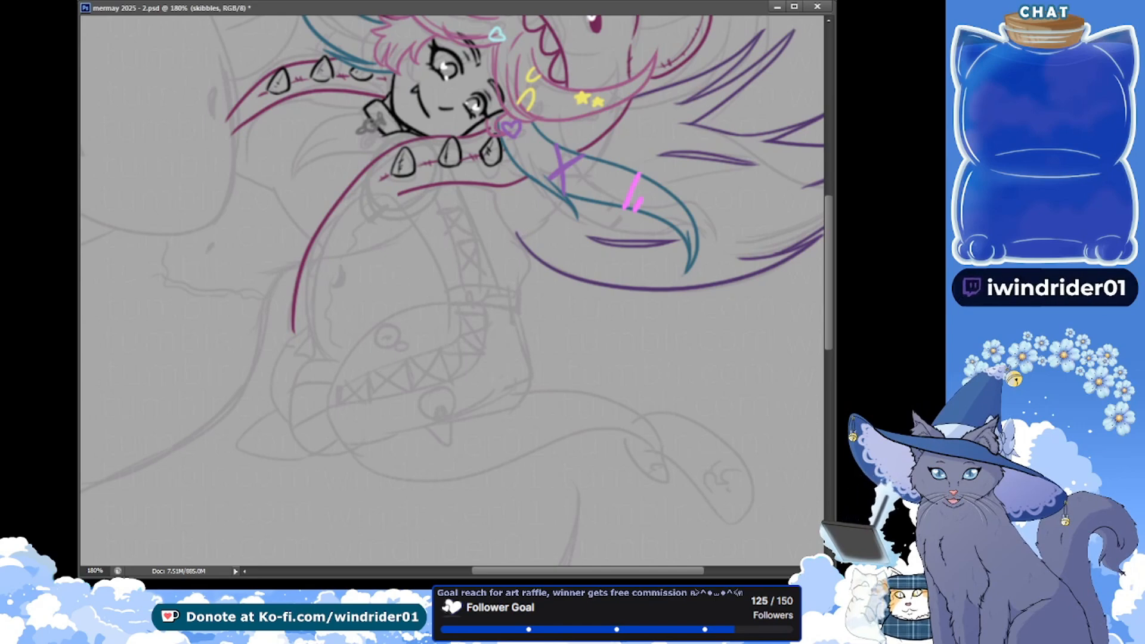
Try shifting the entire hoodie line art slightly up and to the left
scroll(192, 289, up, 5)
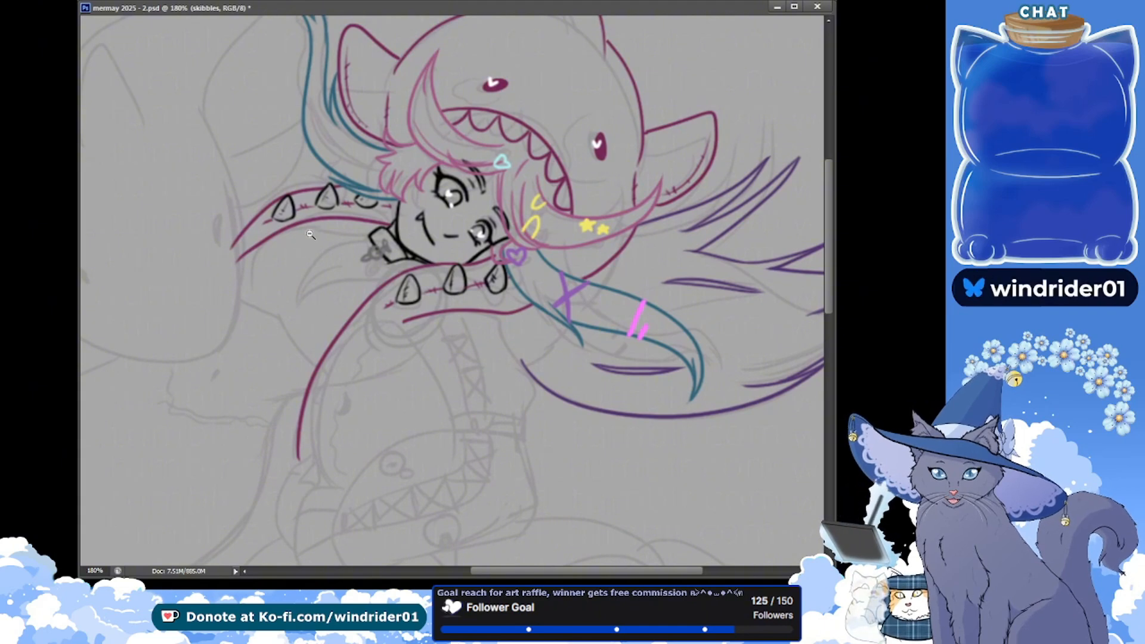
drag(301, 240, 301, 242)
scroll(286, 244, up, 2)
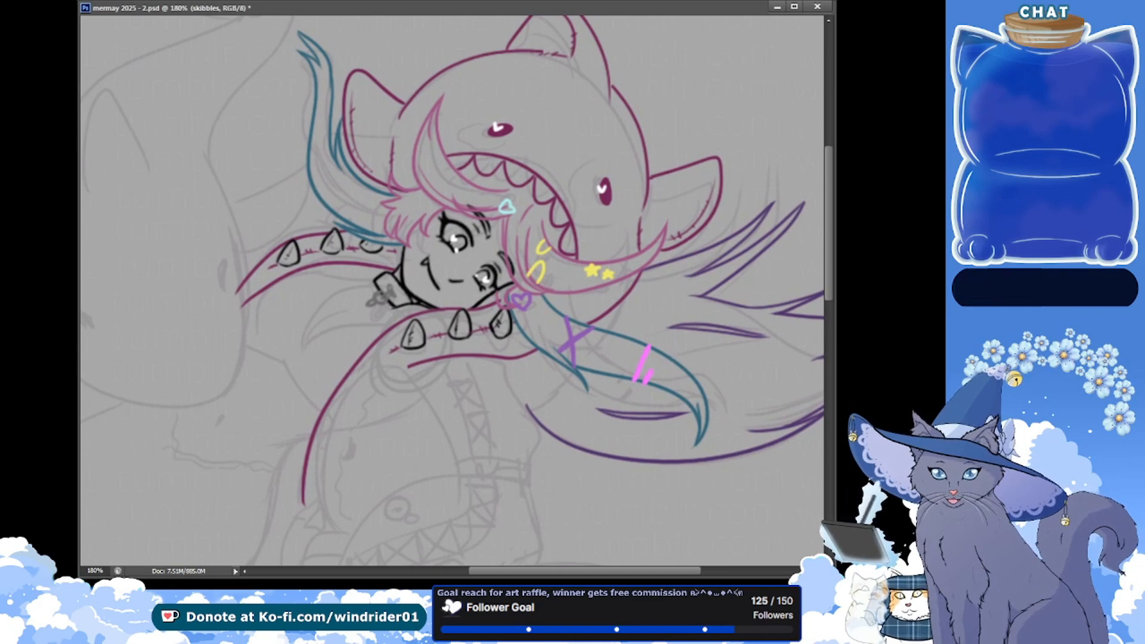
drag(565, 384, 557, 373)
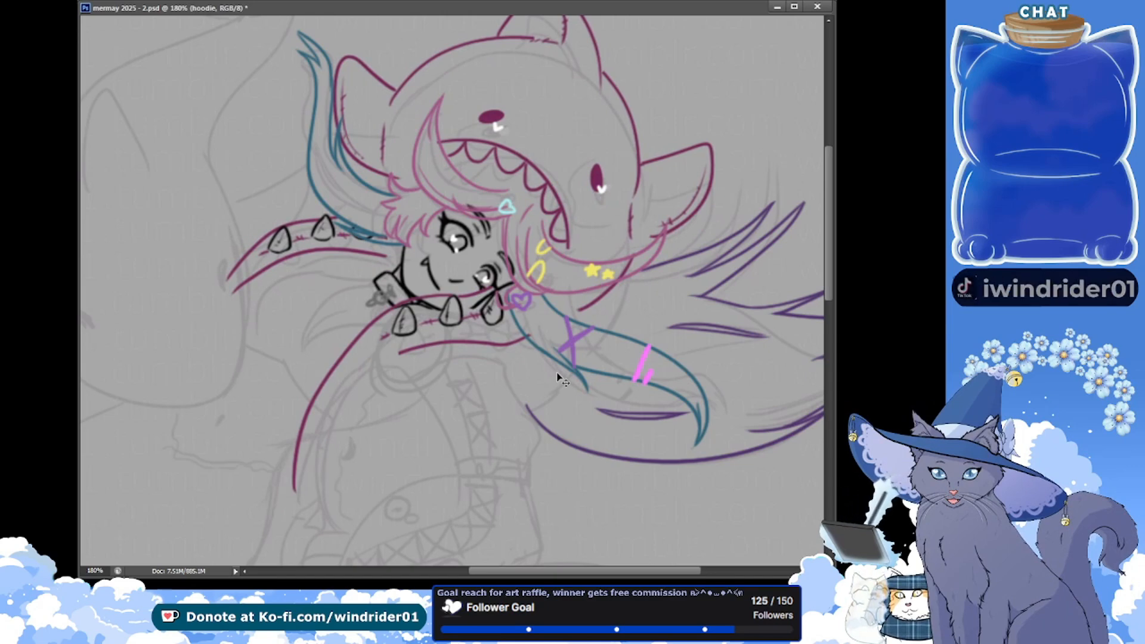
key(ctrl+z)
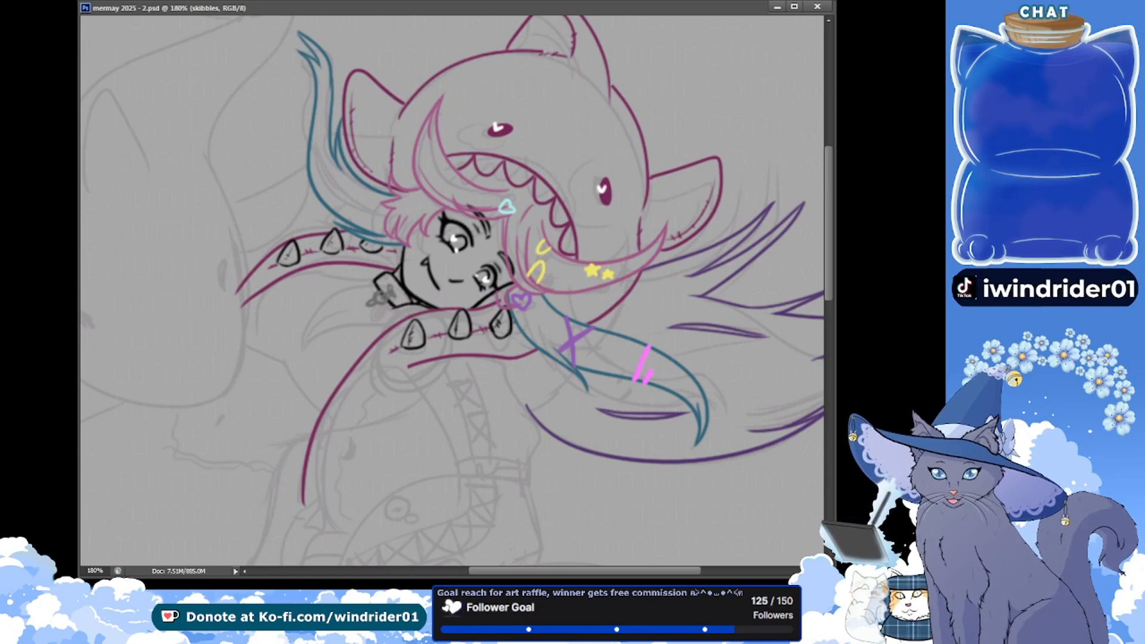
Lasso the front spiked sleeve on the hoodie layer, rotate it slightly counter-clockwise with Free Transform, deselect it and save the document
drag(344, 512, 269, 473)
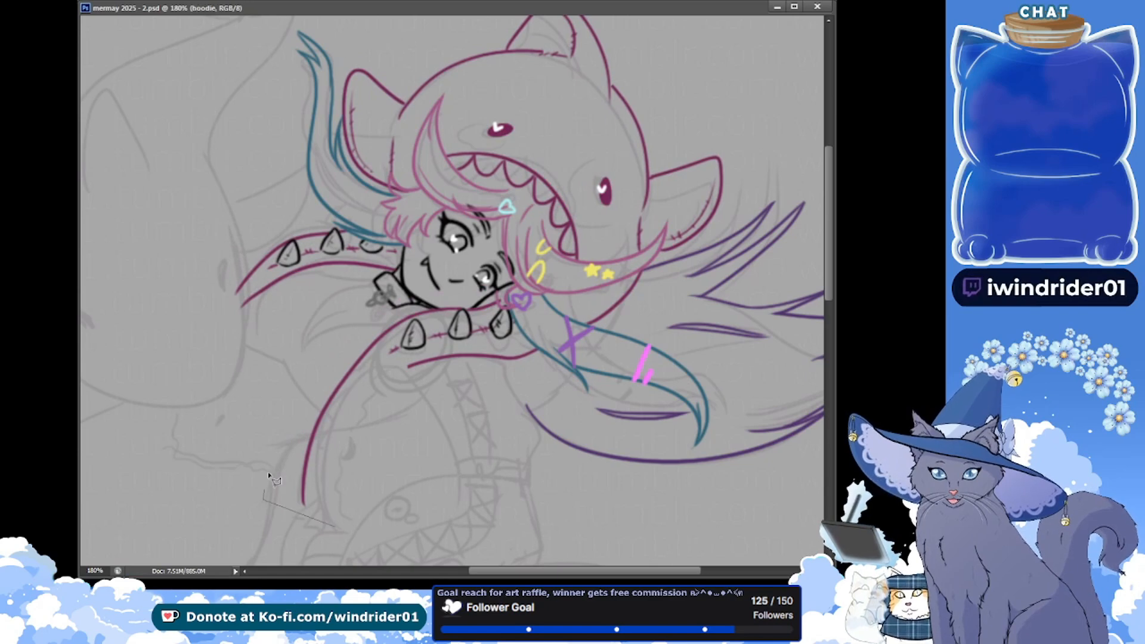
mouse_move(502, 297)
mouse_down()
mouse_move(560, 363)
mouse_move(501, 428)
mouse_move(442, 434)
mouse_move(432, 472)
mouse_up()
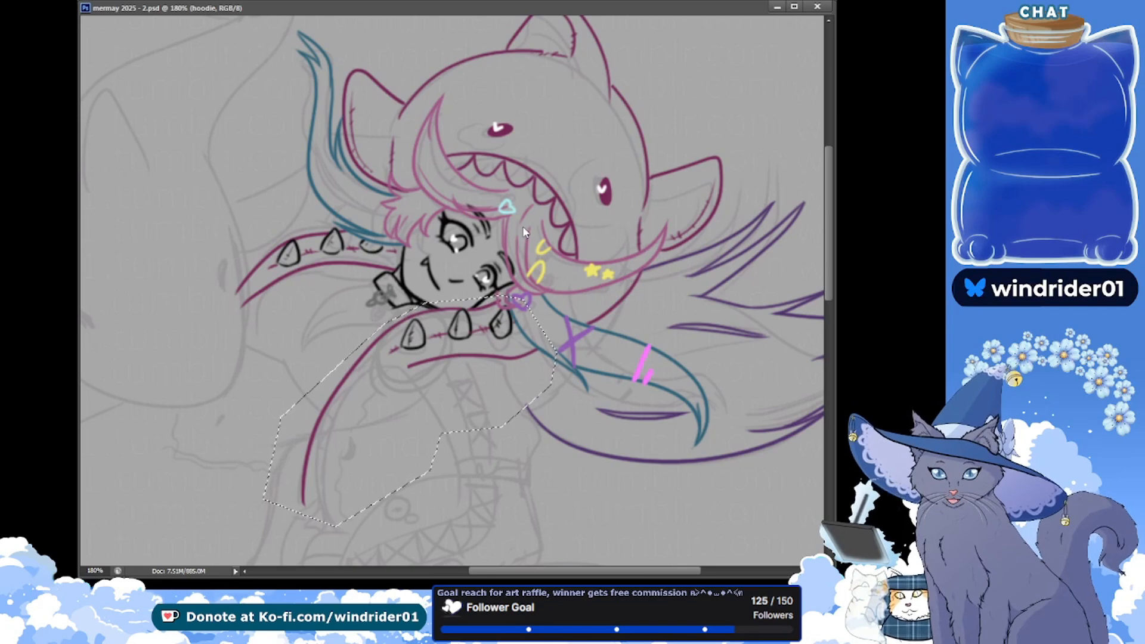
key(ctrl+t)
drag(523, 226, 514, 221)
key(Return)
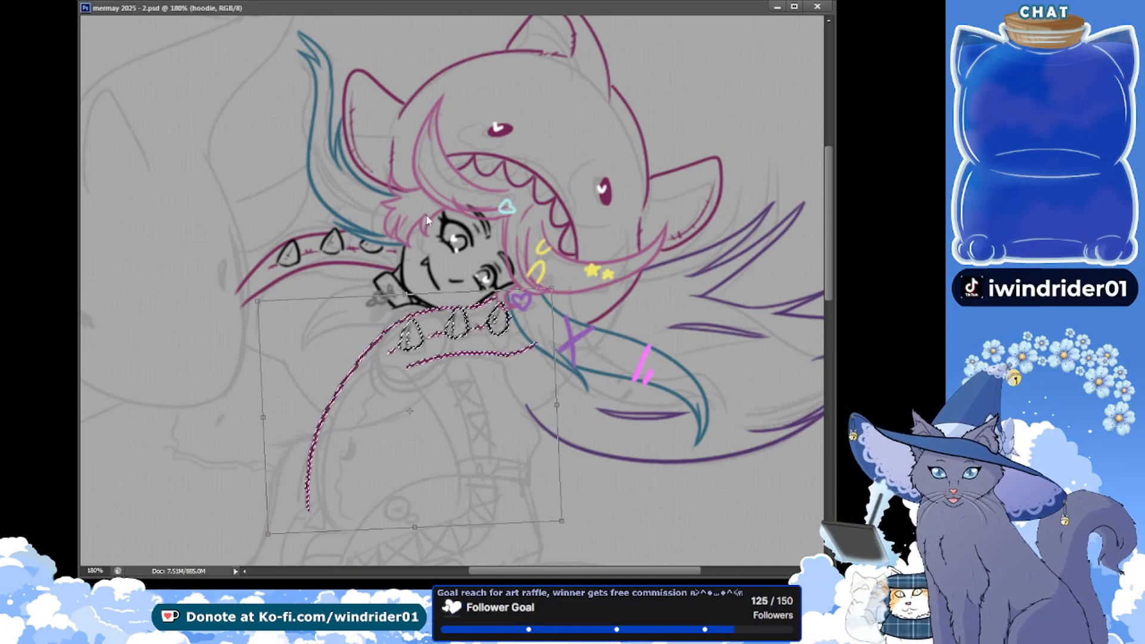
key(Return)
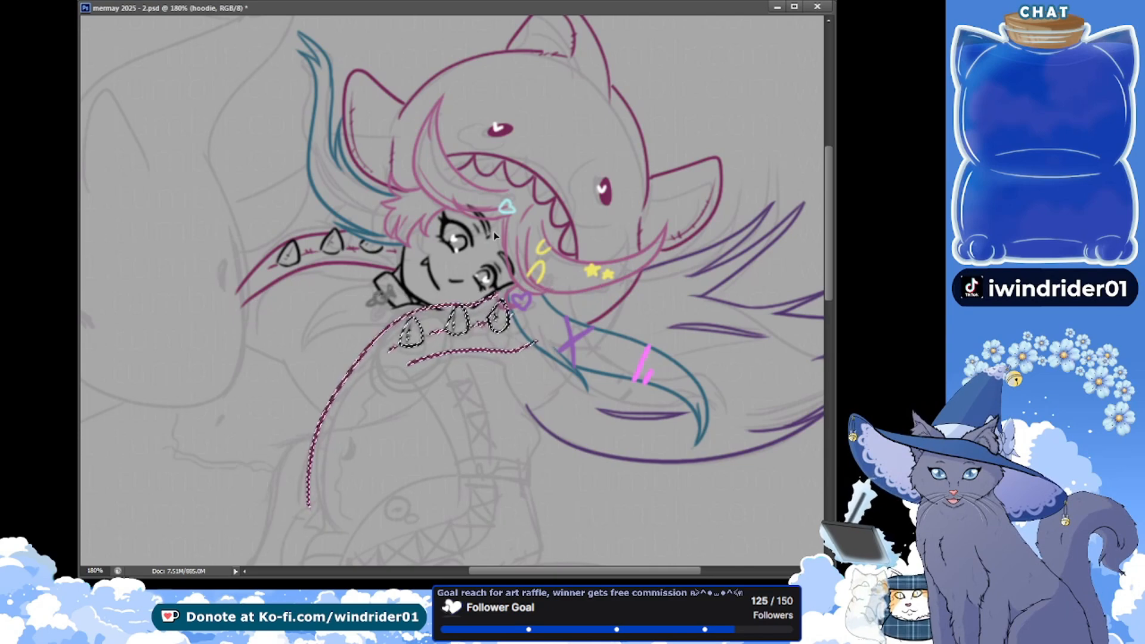
key(ctrl+d)
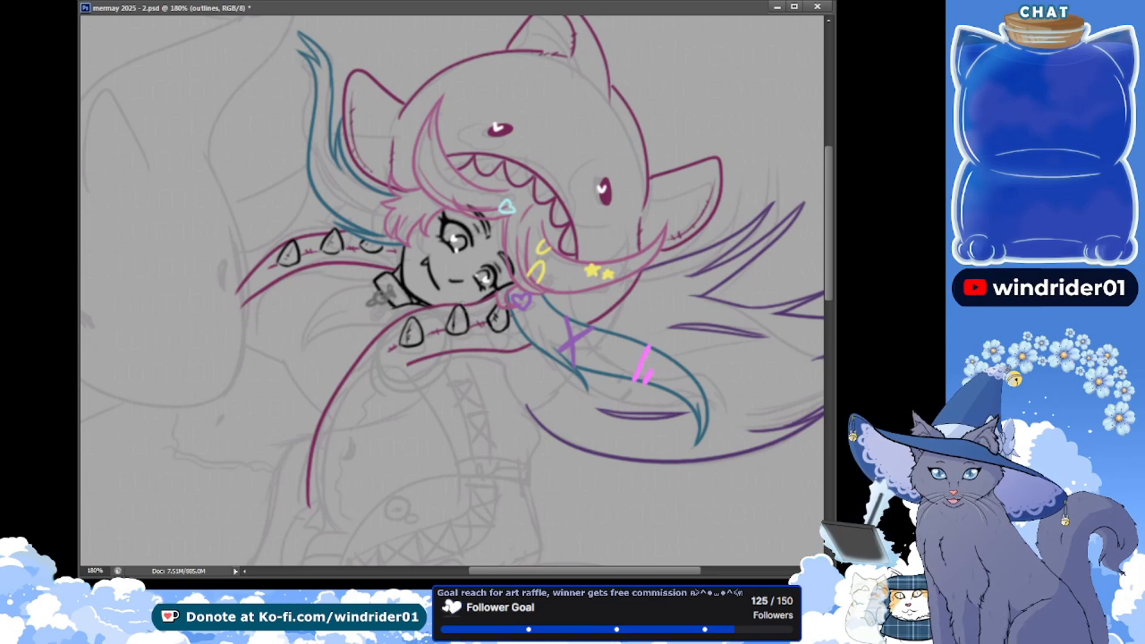
key(ctrl+s)
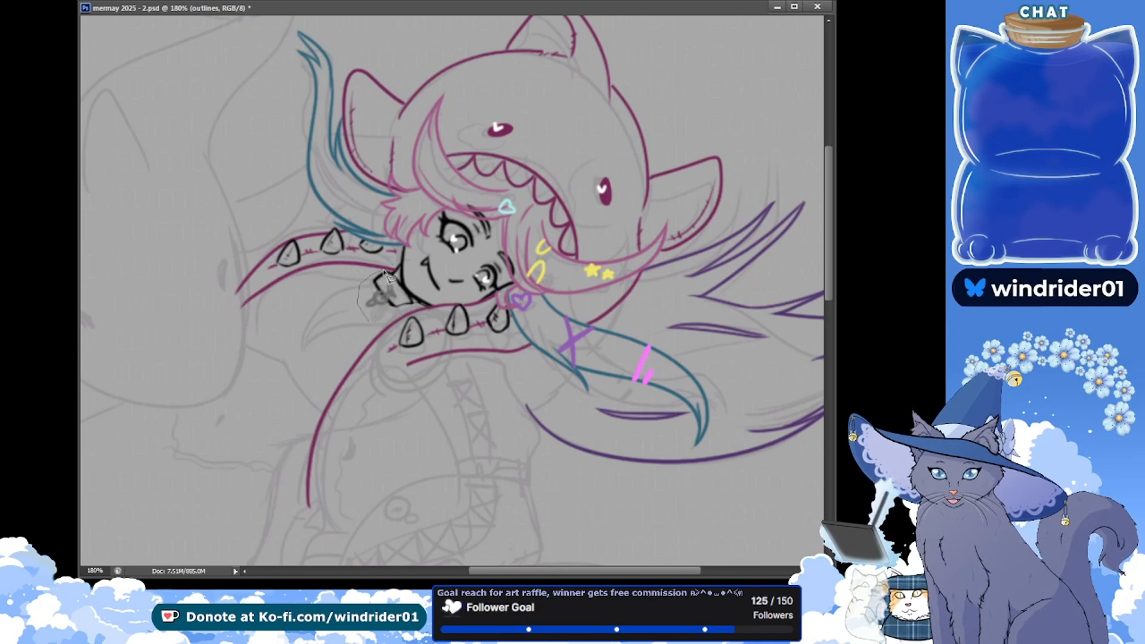
Lasso the neck and small bow lines on the outlines layer, nudge them slightly, deselect and save the document
drag(420, 307, 382, 317)
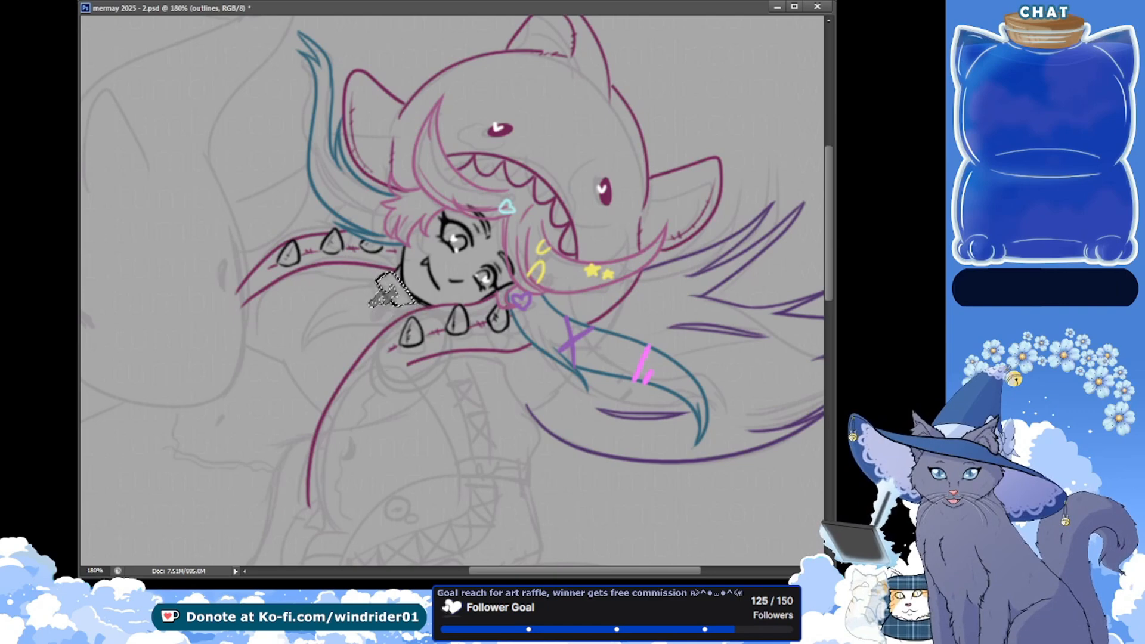
key(ctrl+d)
key(ctrl+s)
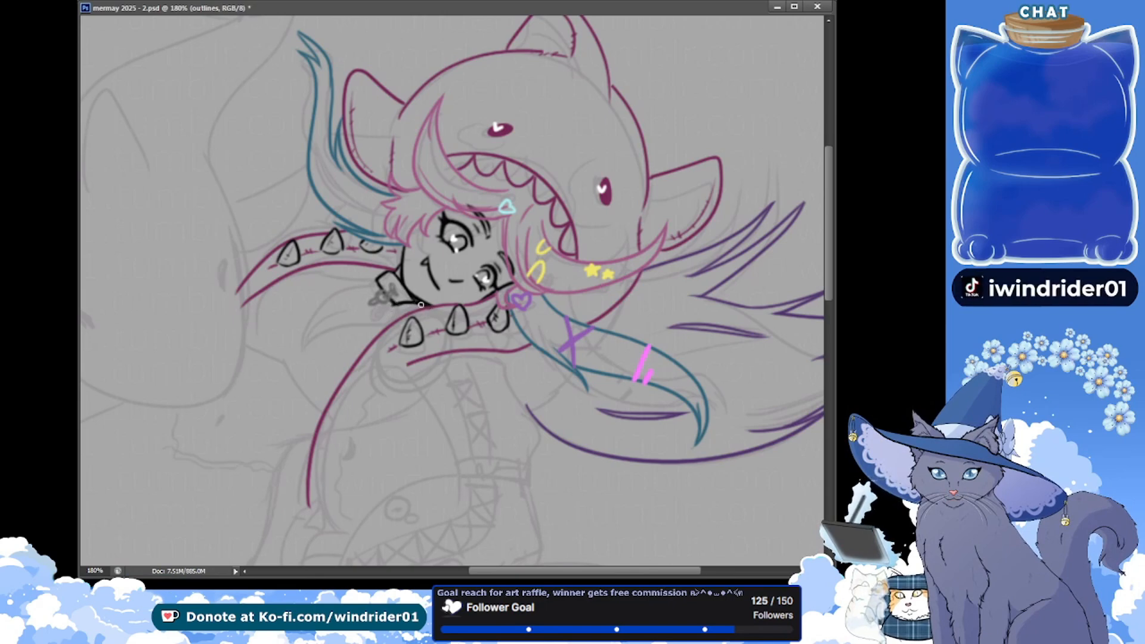
key(ctrl+s)
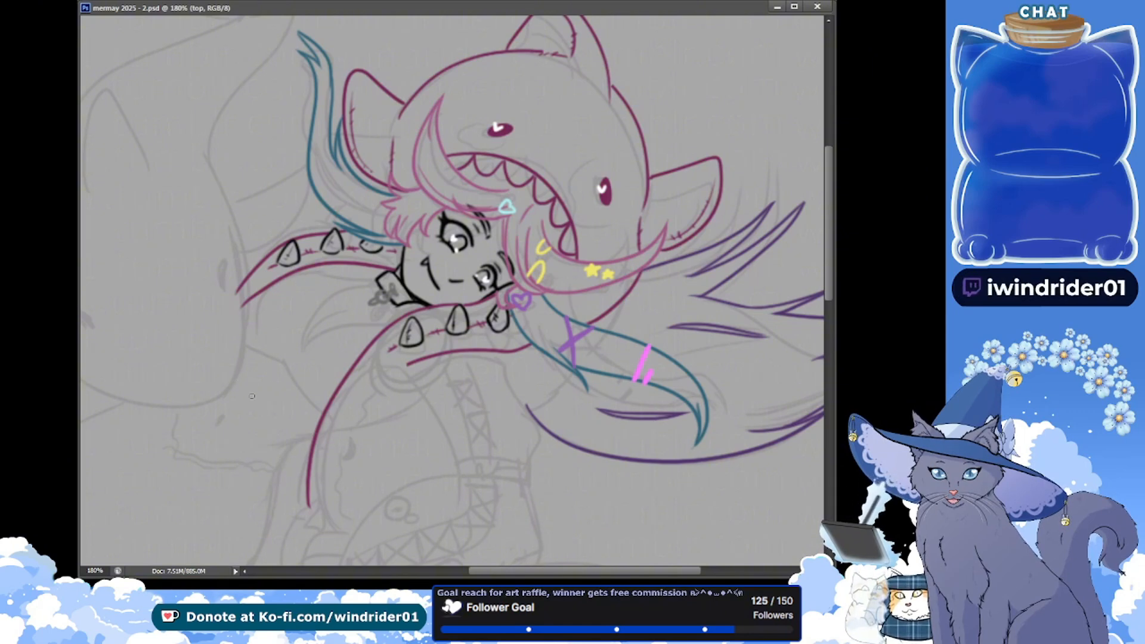
Try sketching a zigzag-topped cup shape on the top layer beside the front sleeve
drag(280, 386, 312, 406)
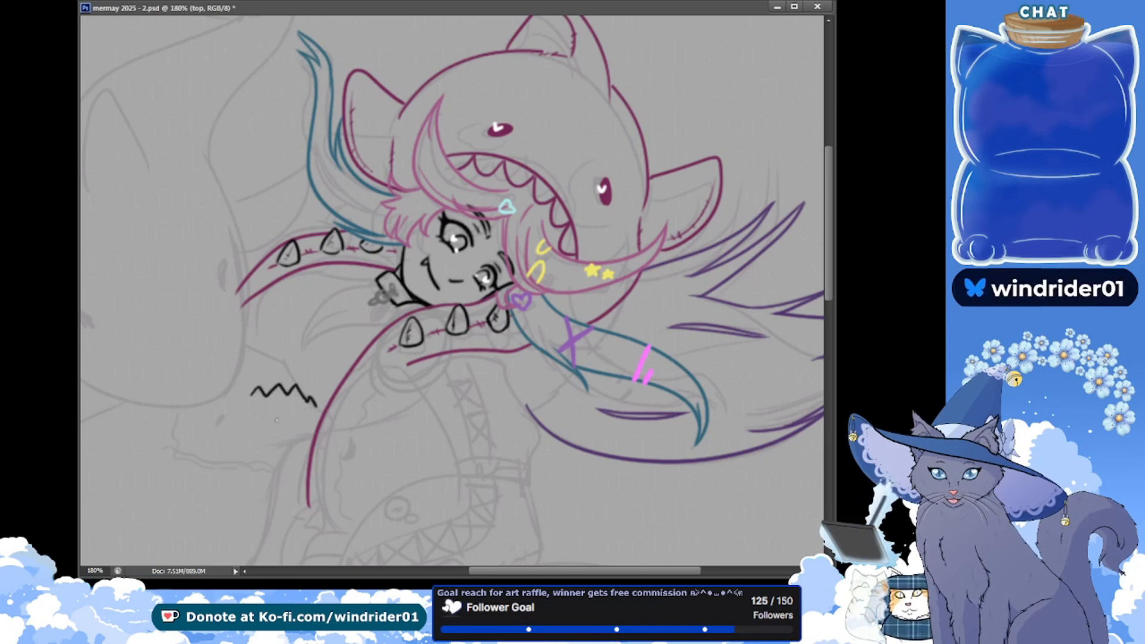
drag(242, 412, 263, 447)
drag(316, 413, 280, 444)
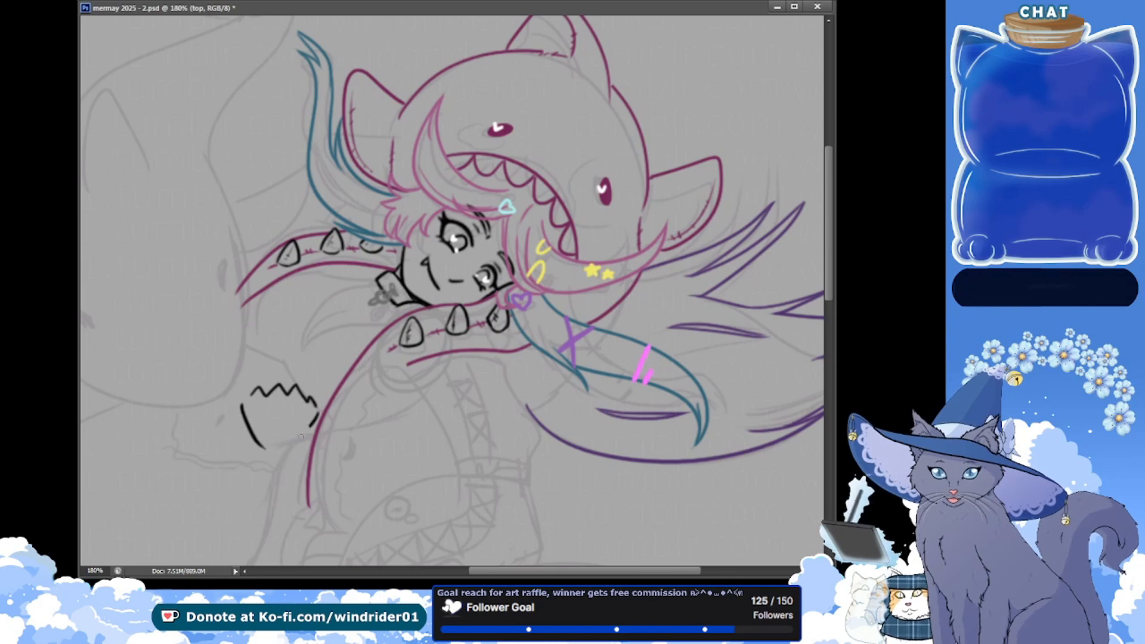
key(ctrl+z)
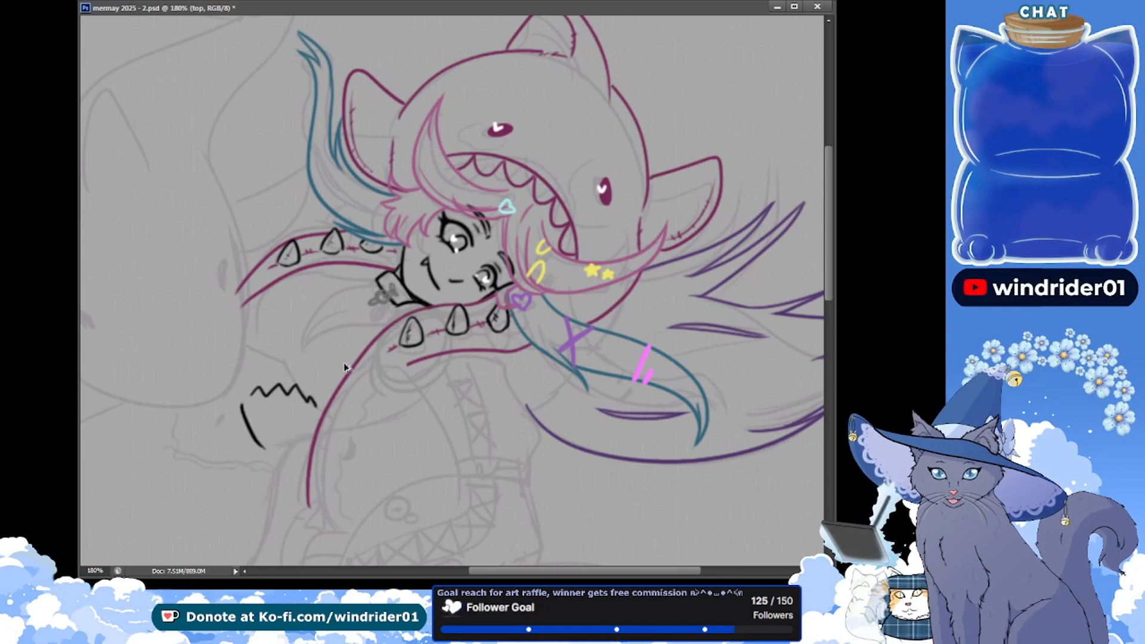
key(ctrl+alt+z)
key(ctrl+alt+z)
key(ctrl+alt+z)
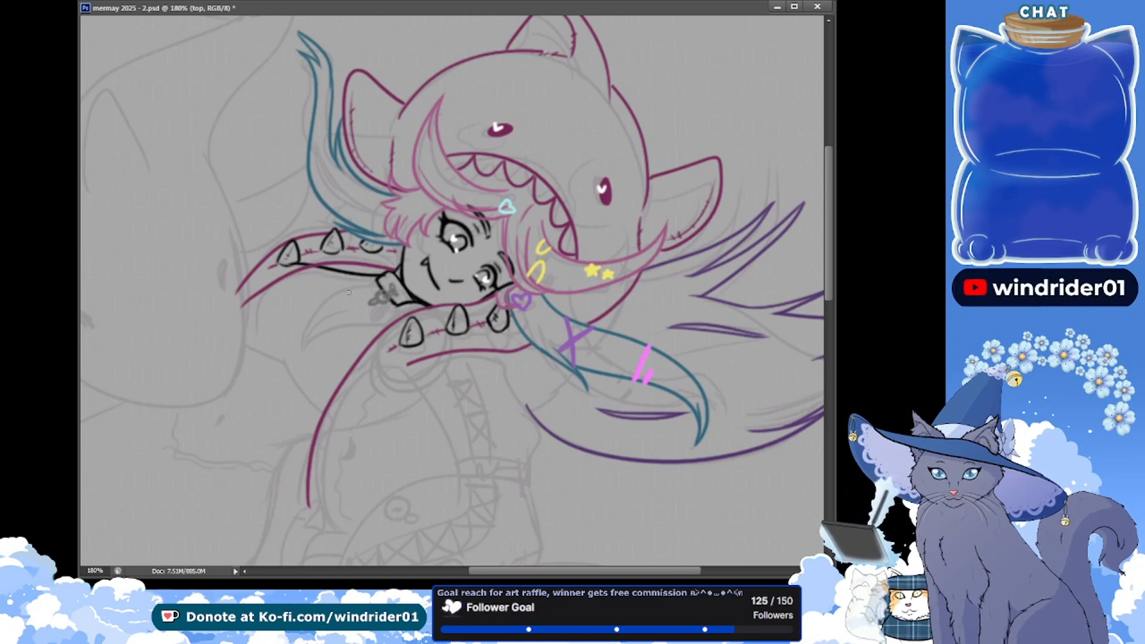
Draw a black line from the neck along the underside of the rear sleeve, plus the curved outer chest line
key(ctrl+s)
key(ctrl+z)
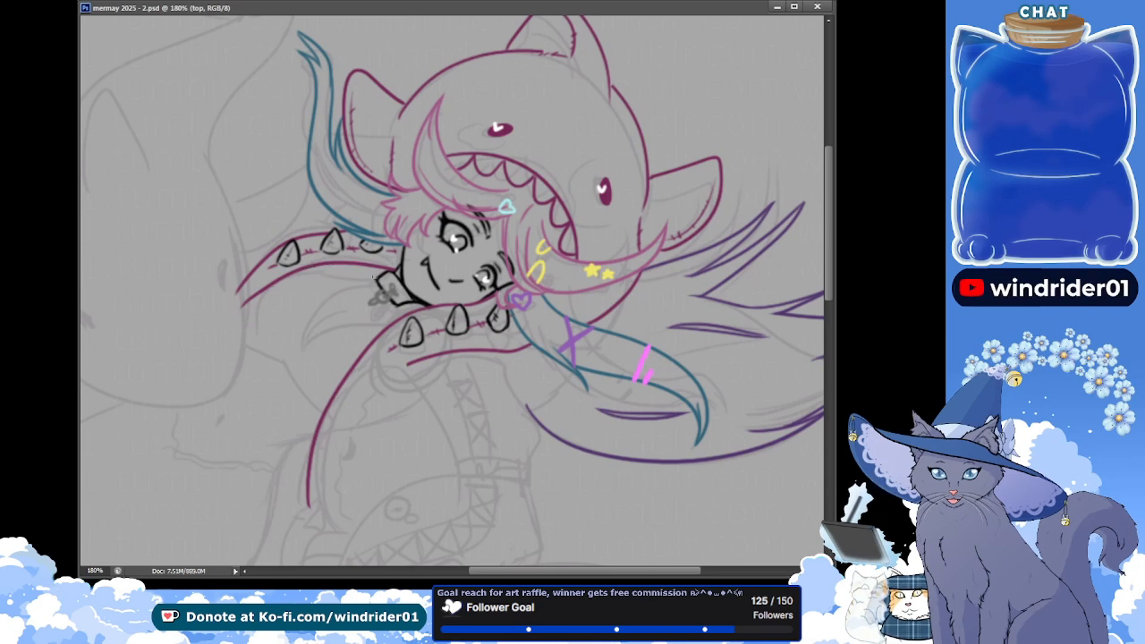
drag(377, 276, 297, 274)
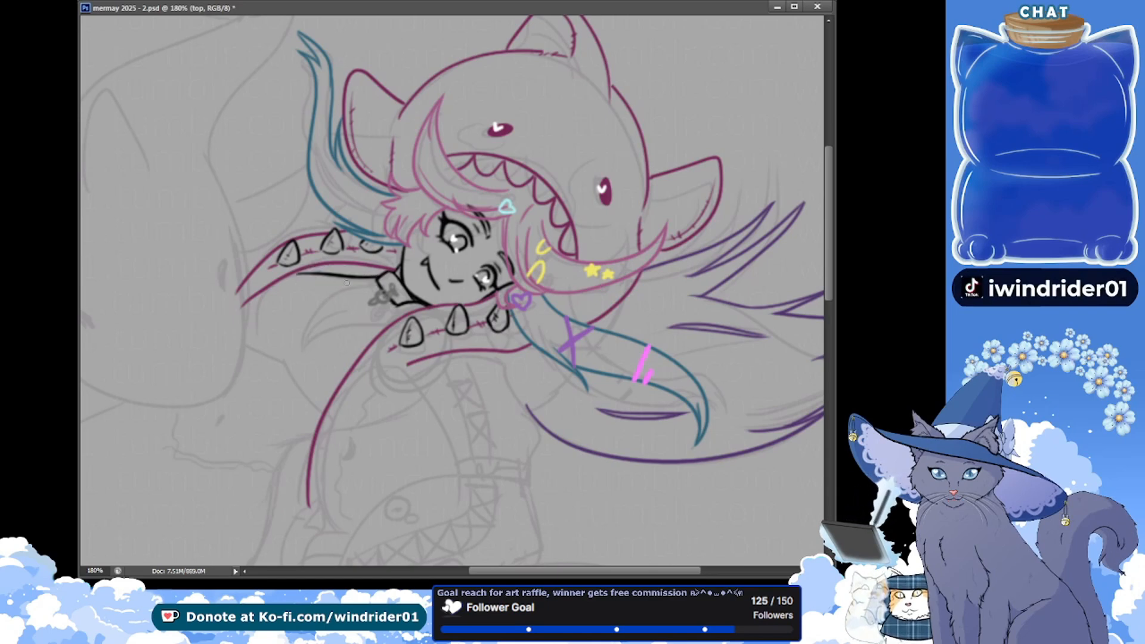
mouse_move(377, 275)
mouse_down()
mouse_move(300, 267)
mouse_move(254, 344)
mouse_up()
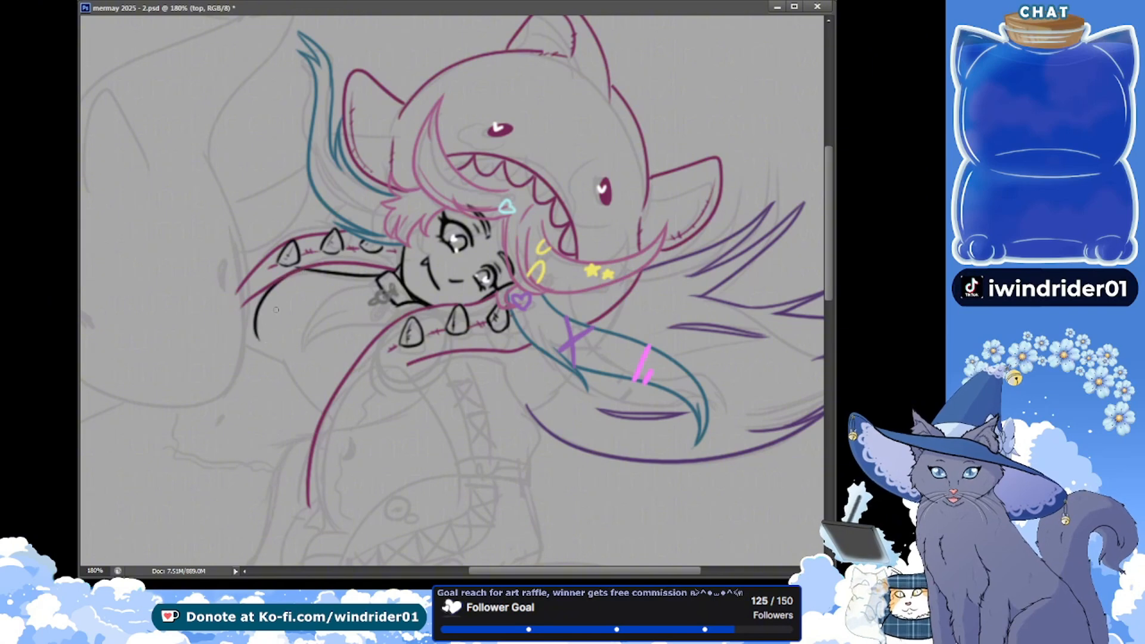
key(ctrl+z)
Draw the pointed crescent-shaped outline between the neck and the front sleeve on the top layer, and save the document
drag(381, 277, 309, 341)
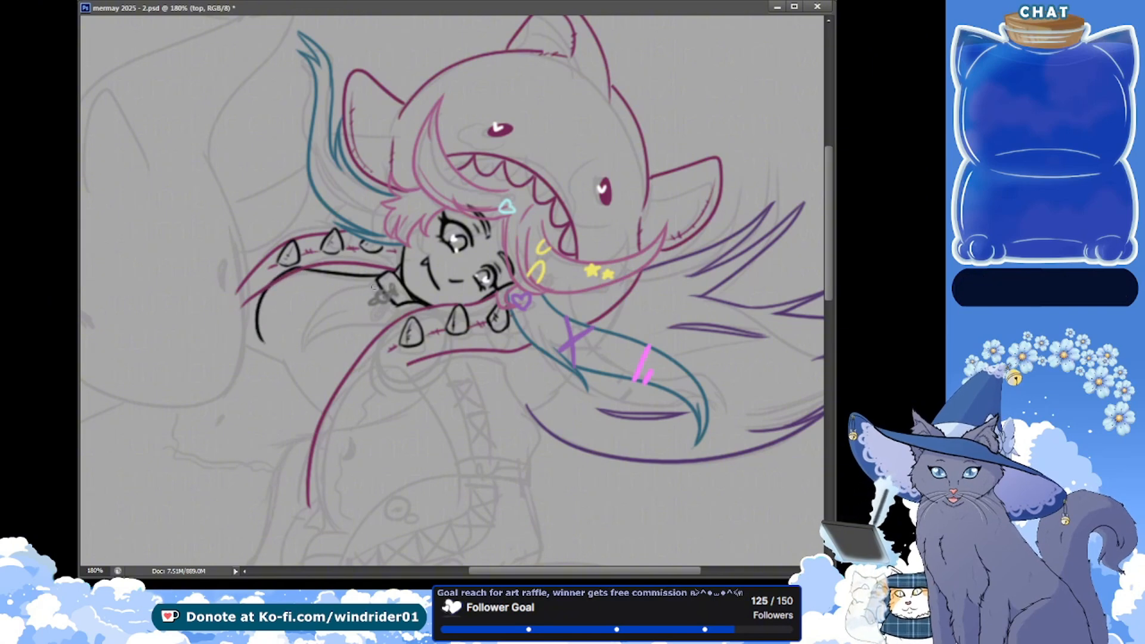
key(ctrl+z)
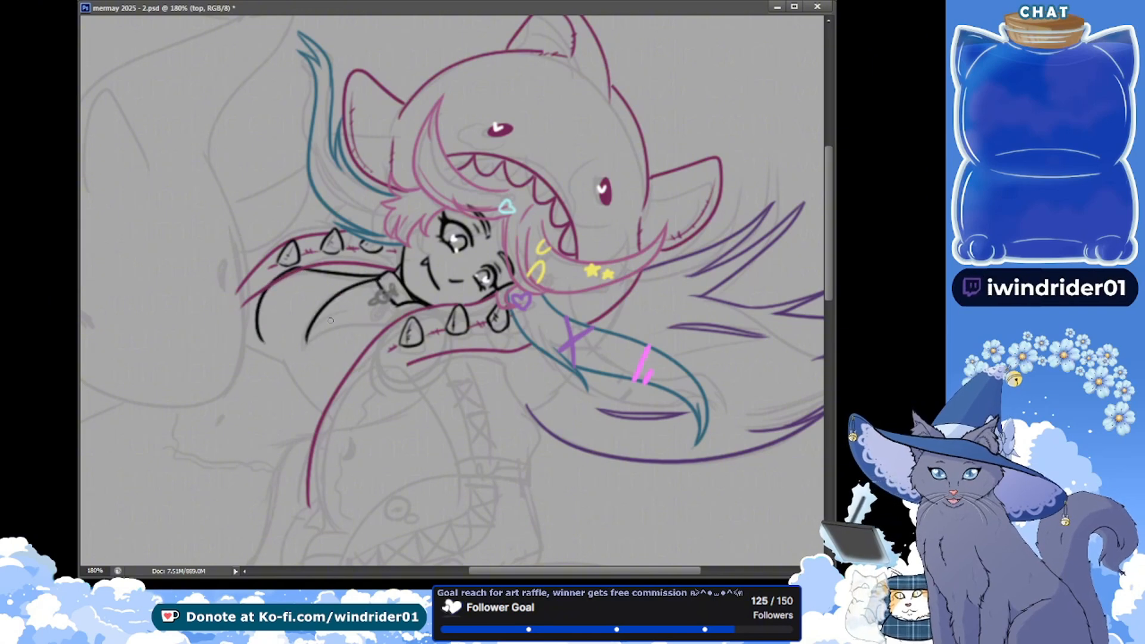
drag(378, 278, 298, 352)
key(ctrl+z)
mouse_move(380, 278)
mouse_down()
mouse_move(297, 350)
mouse_move(392, 322)
mouse_up()
key(ctrl+z)
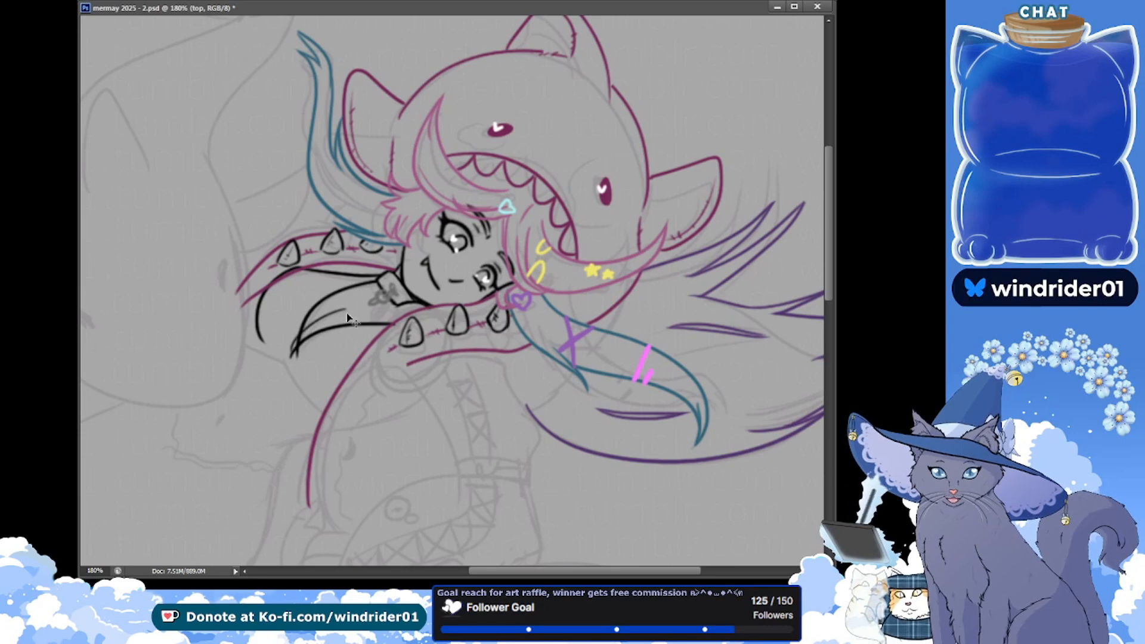
mouse_move(352, 312)
mouse_down()
mouse_move(327, 314)
mouse_move(298, 351)
mouse_up()
key(ctrl+z)
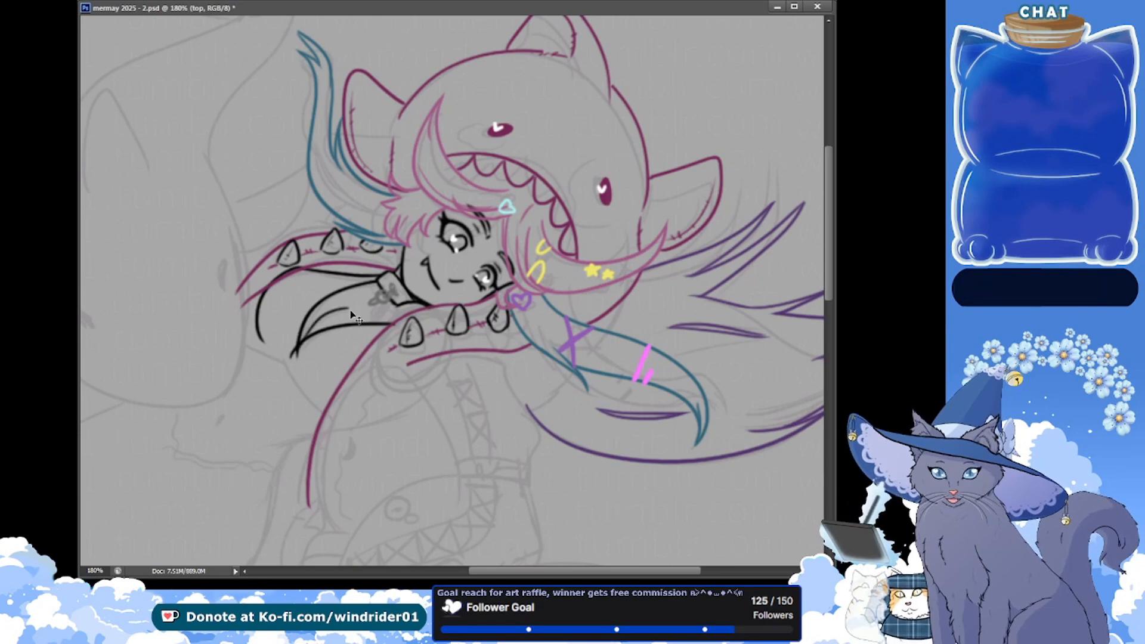
drag(351, 308, 297, 352)
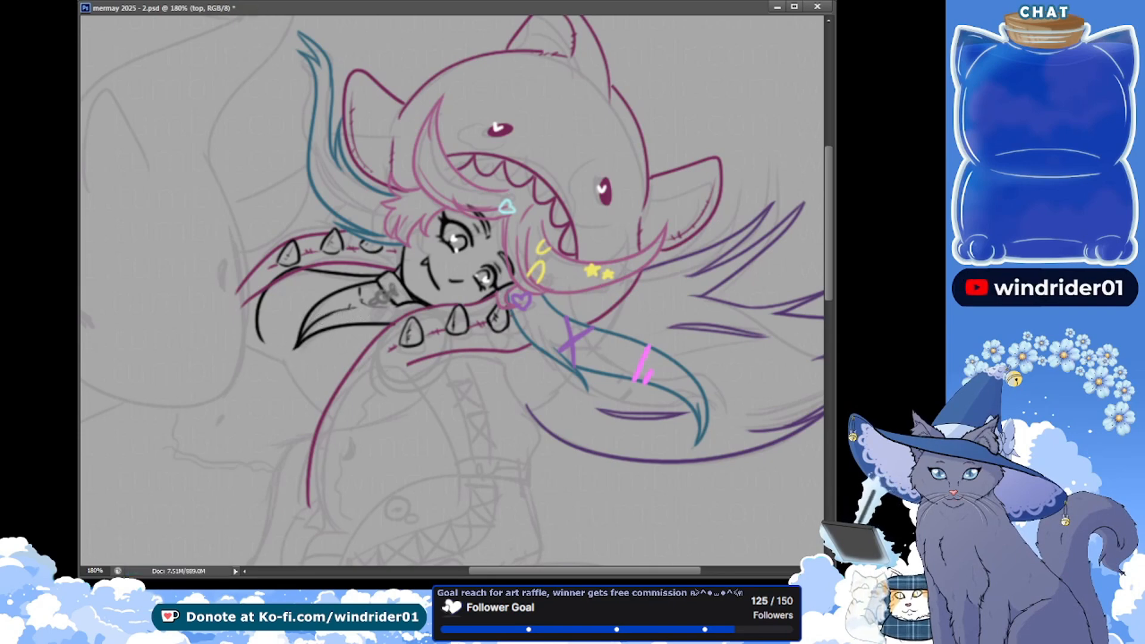
key(ctrl+s)
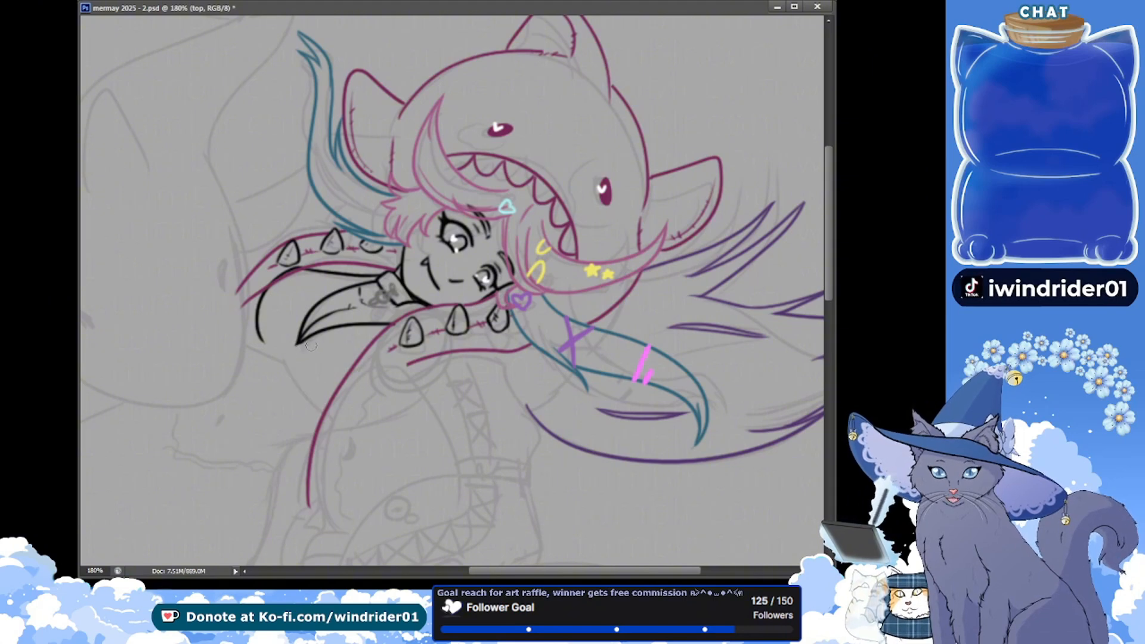
Trim the crescent's pointed tip and draw the angular chest edge with the torso side line running down to the front sleeve
drag(298, 350, 291, 341)
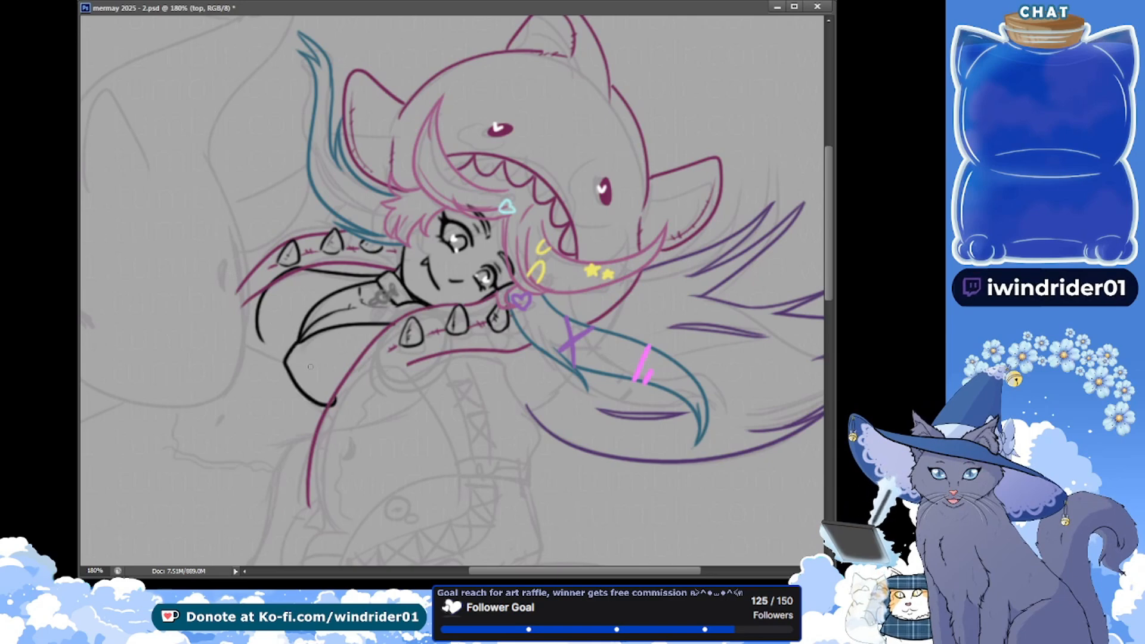
drag(325, 403, 329, 405)
drag(258, 328, 320, 411)
key(ctrl+z)
key(ctrl+z)
key(ctrl+z)
drag(284, 359, 320, 416)
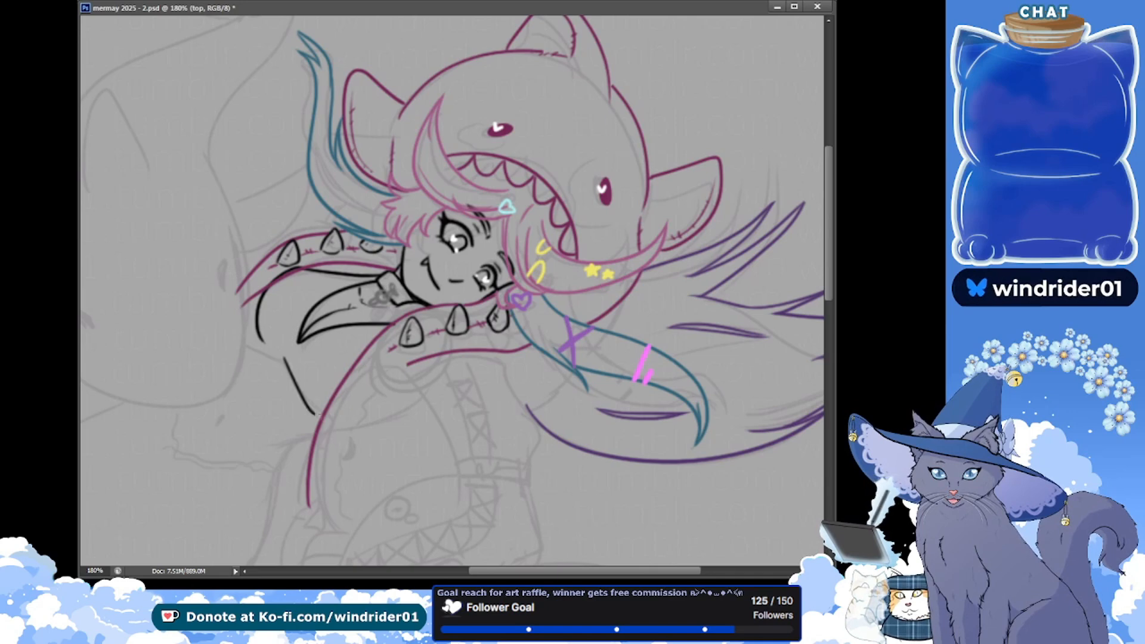
drag(241, 331, 271, 358)
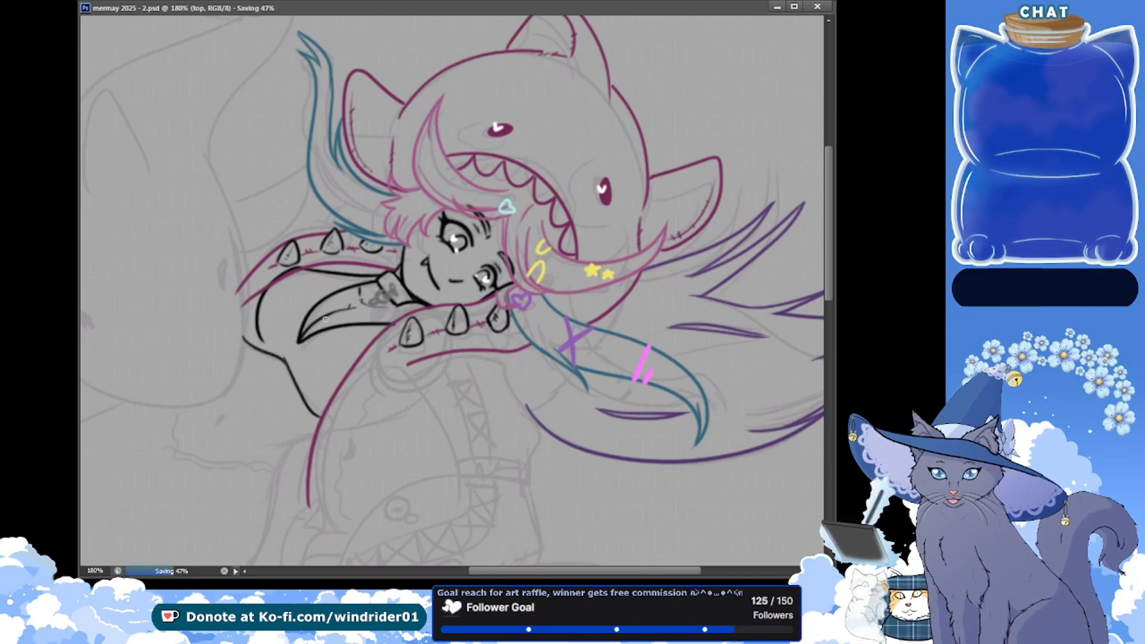
Rework the lower torso side line into a smooth curve meeting the front sleeve, and save the document
drag(297, 375, 330, 411)
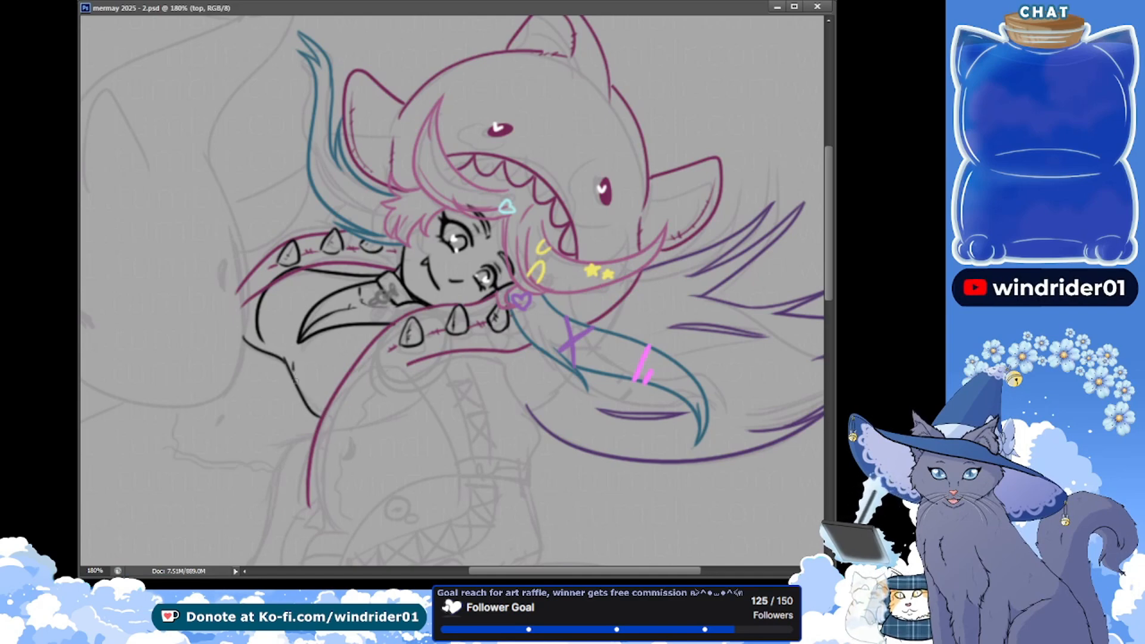
drag(294, 370, 329, 413)
key(ctrl+alt+z)
key(ctrl+alt+z)
key(ctrl+alt+z)
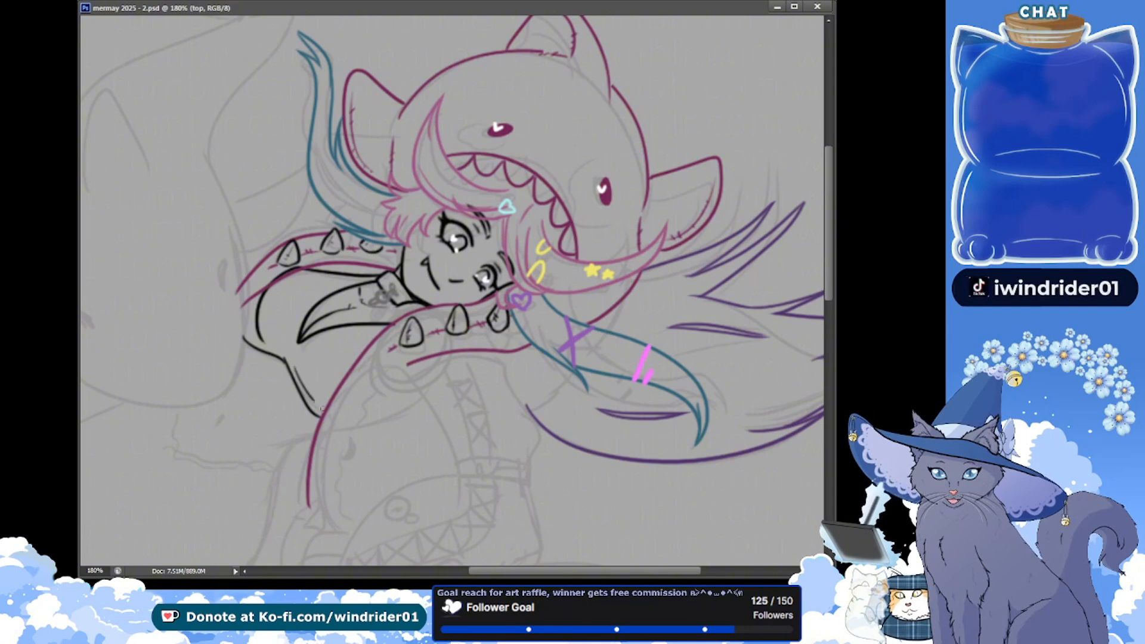
key(ctrl+alt+z)
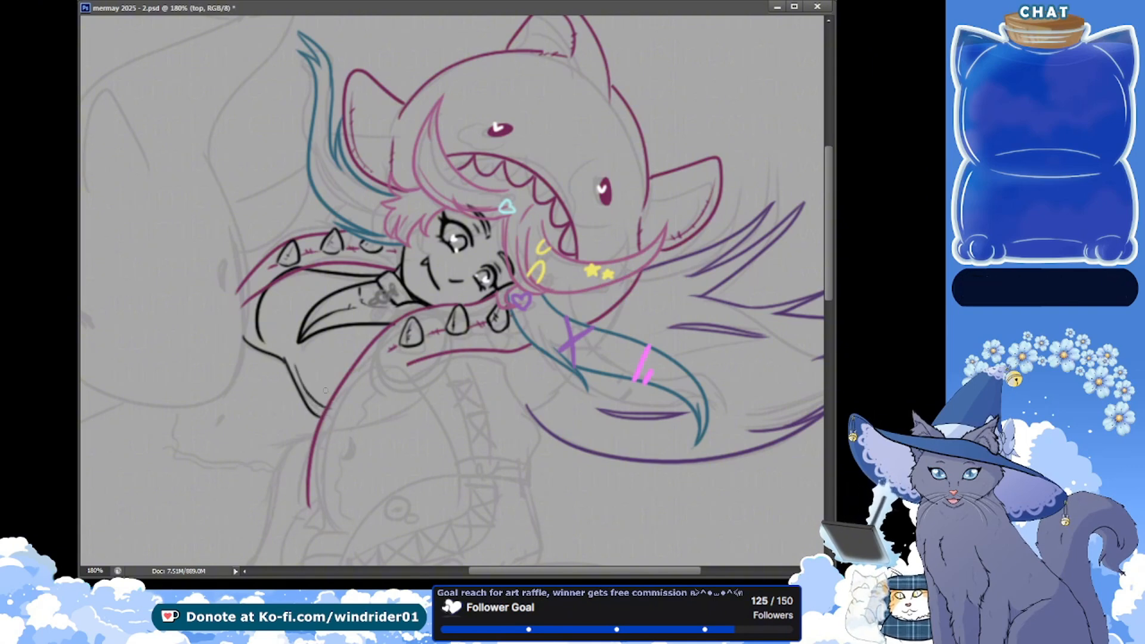
drag(287, 360, 331, 411)
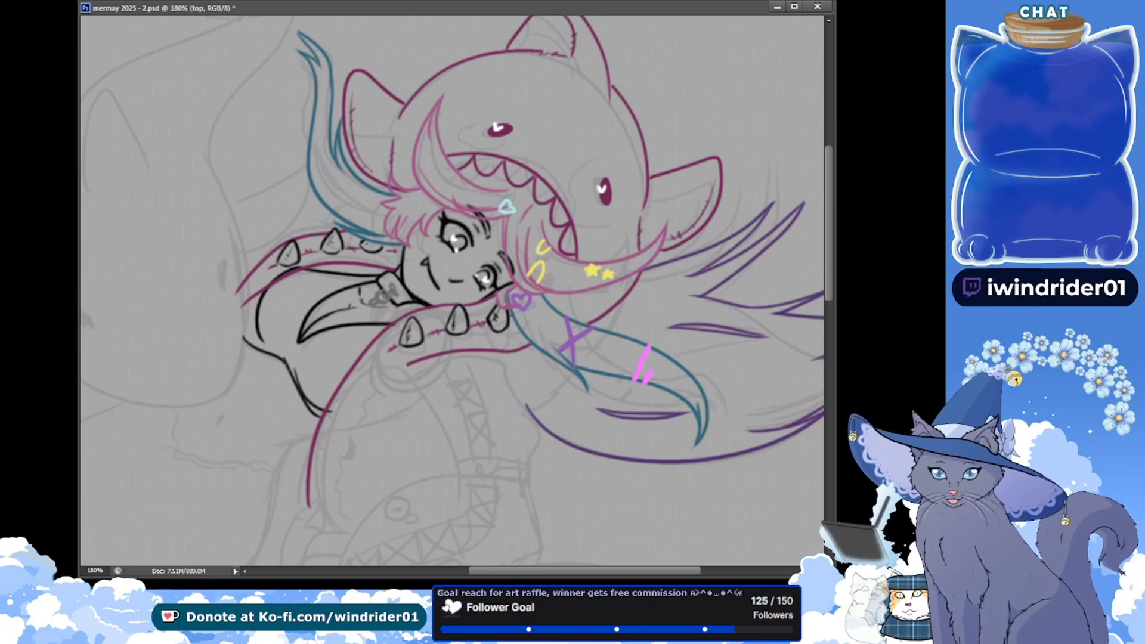
key(ctrl+s)
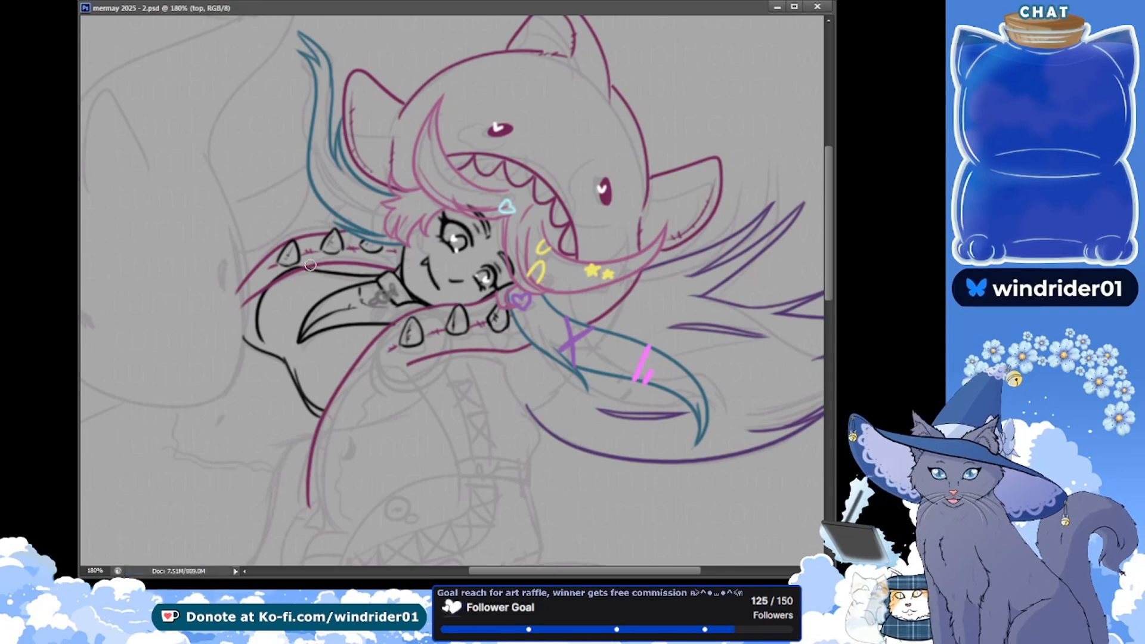
Clean up the black line end at the rear sleeve, reshape the small pointed chest corner and save the document
drag(284, 272, 289, 268)
key(ctrl+s)
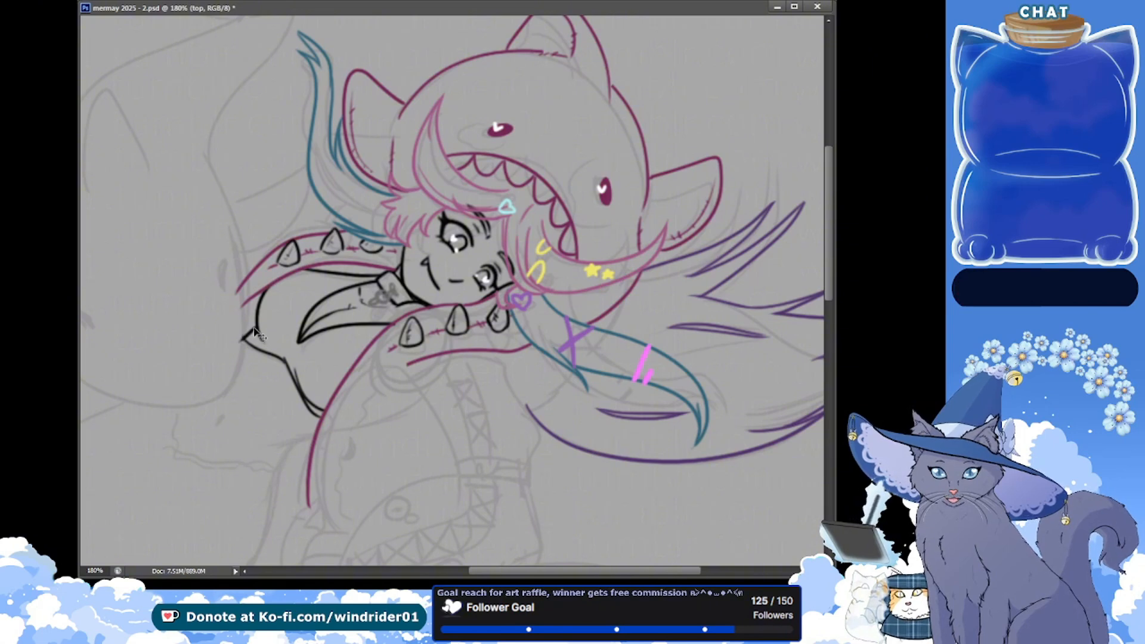
drag(247, 340, 253, 328)
key(ctrl+s)
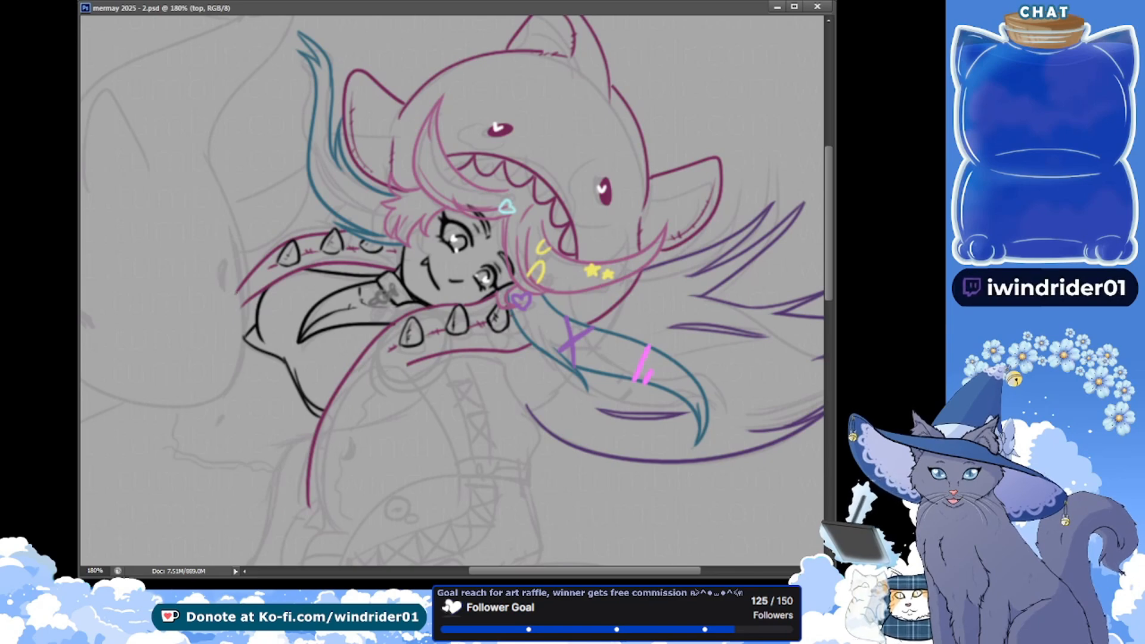
On the hoodie layer, draw a short curve beneath the teal hair lock and a longer curve descending from the front sleeve's underside
drag(286, 267, 270, 287)
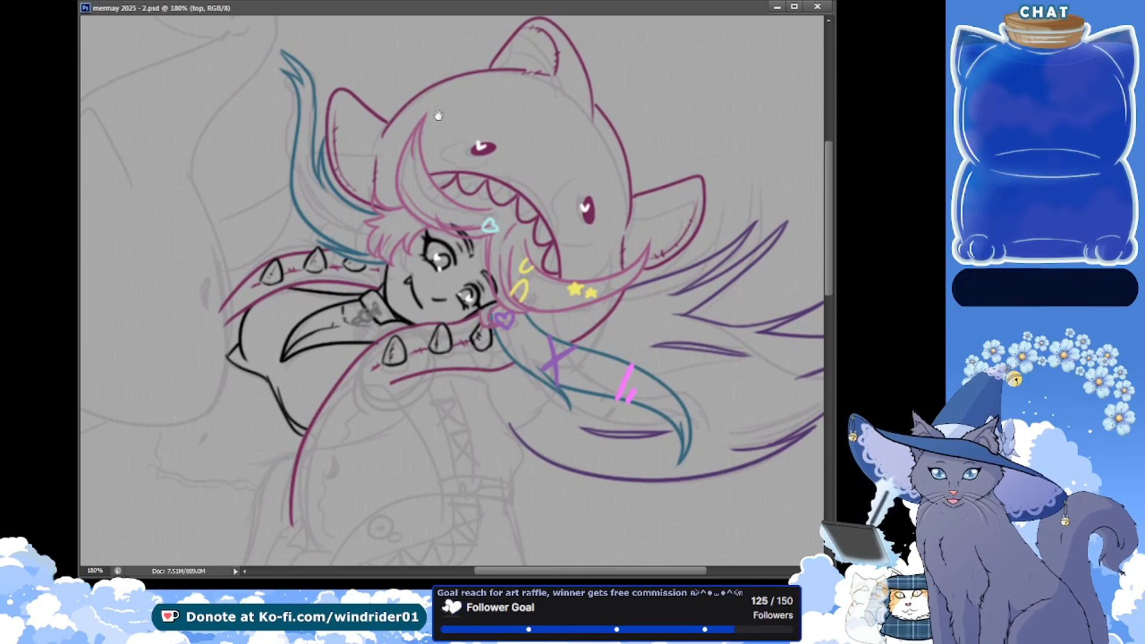
drag(477, 387, 394, 245)
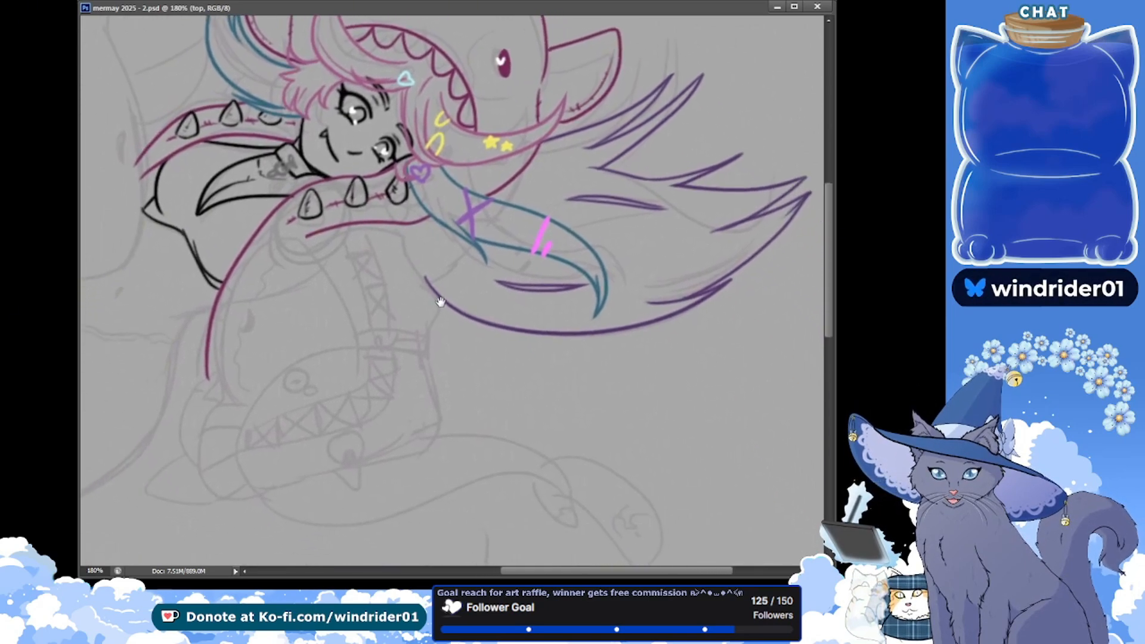
drag(436, 299, 440, 297)
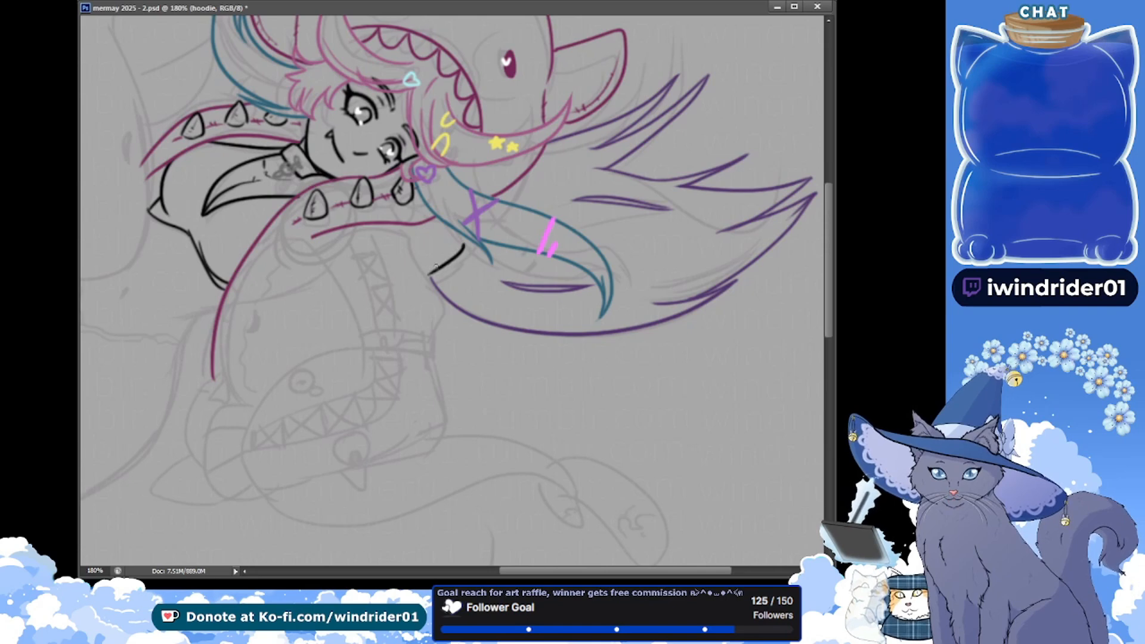
key(ctrl+z)
drag(473, 243, 426, 281)
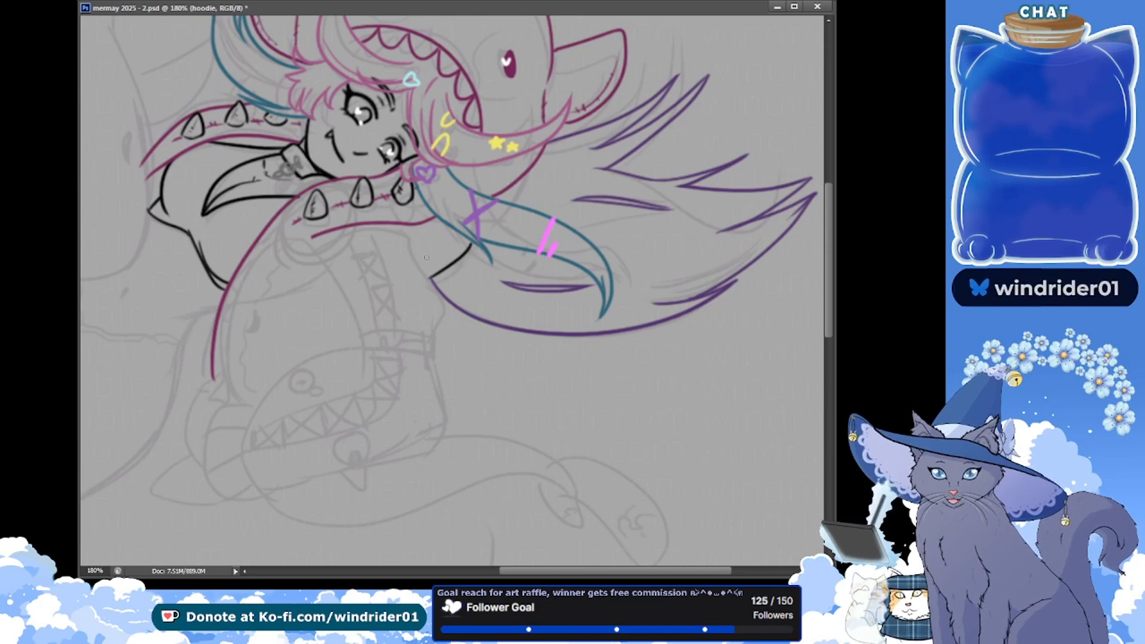
drag(362, 227, 427, 292)
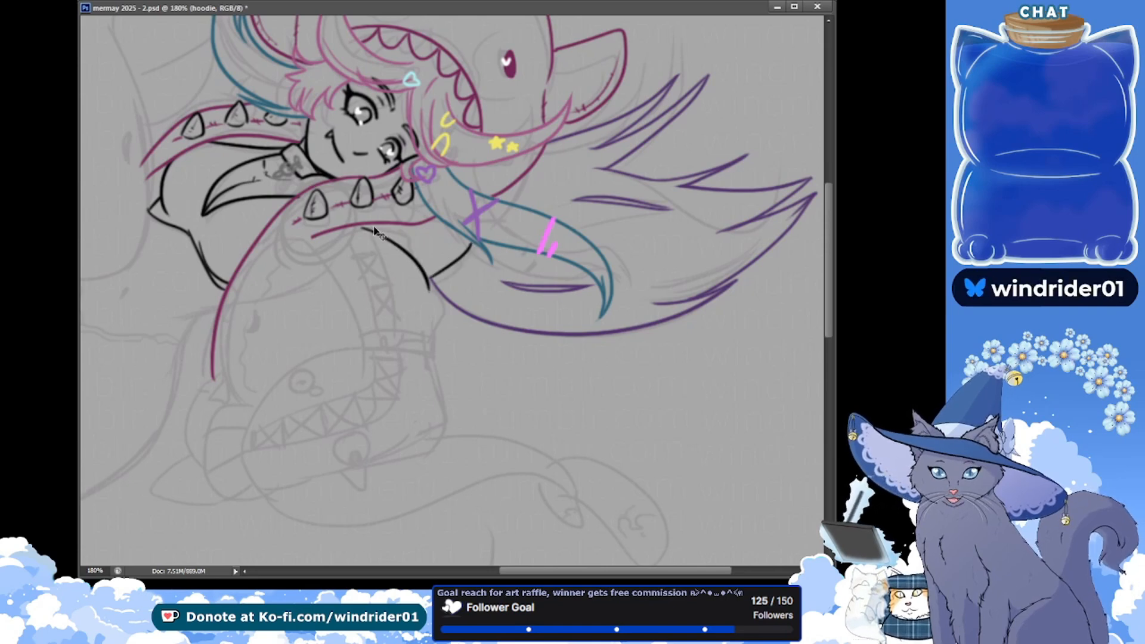
key(ctrl+z)
drag(362, 227, 428, 283)
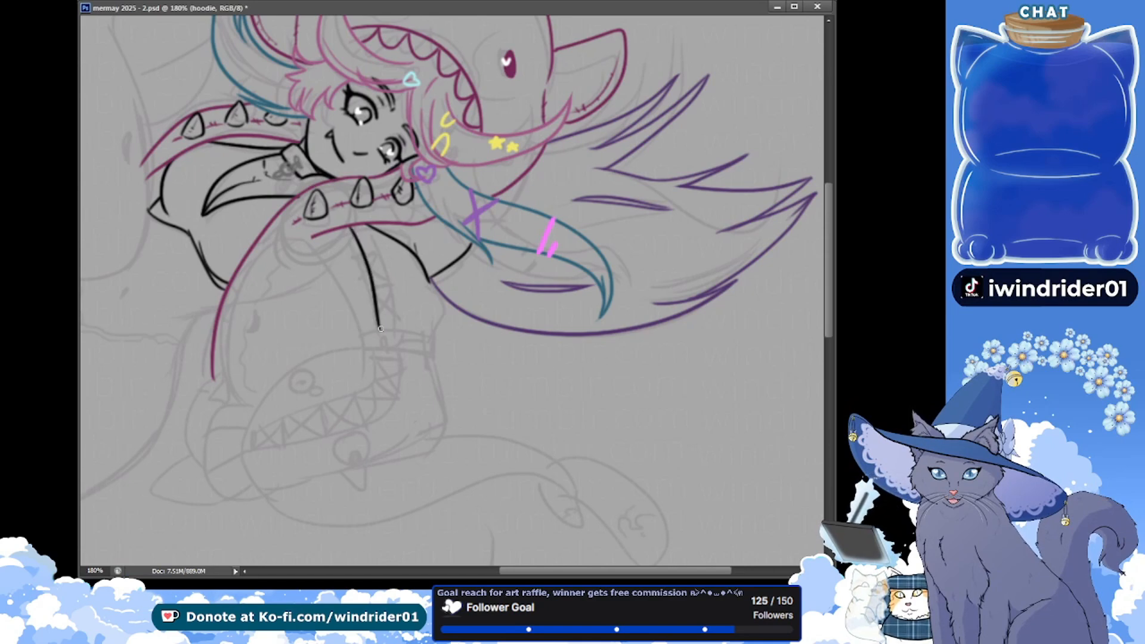
Draw the two long edges of the lacing strip down the front sleeve with a first crossbar, and save the document
drag(374, 322, 374, 331)
key(ctrl+z)
drag(351, 229, 372, 308)
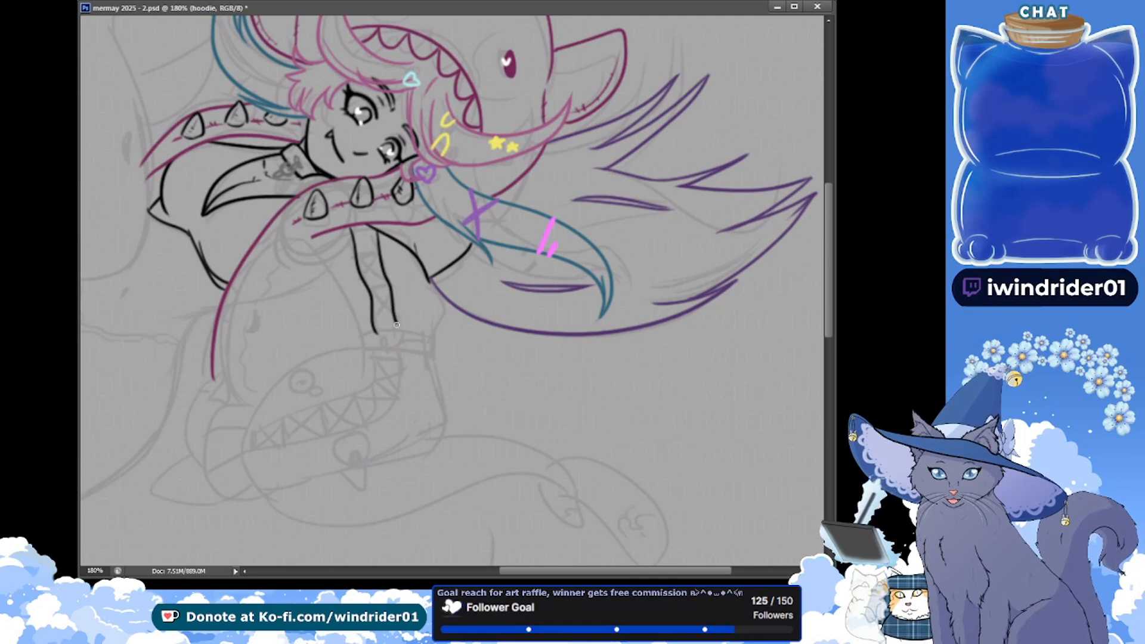
drag(349, 282, 393, 266)
key(ctrl+s)
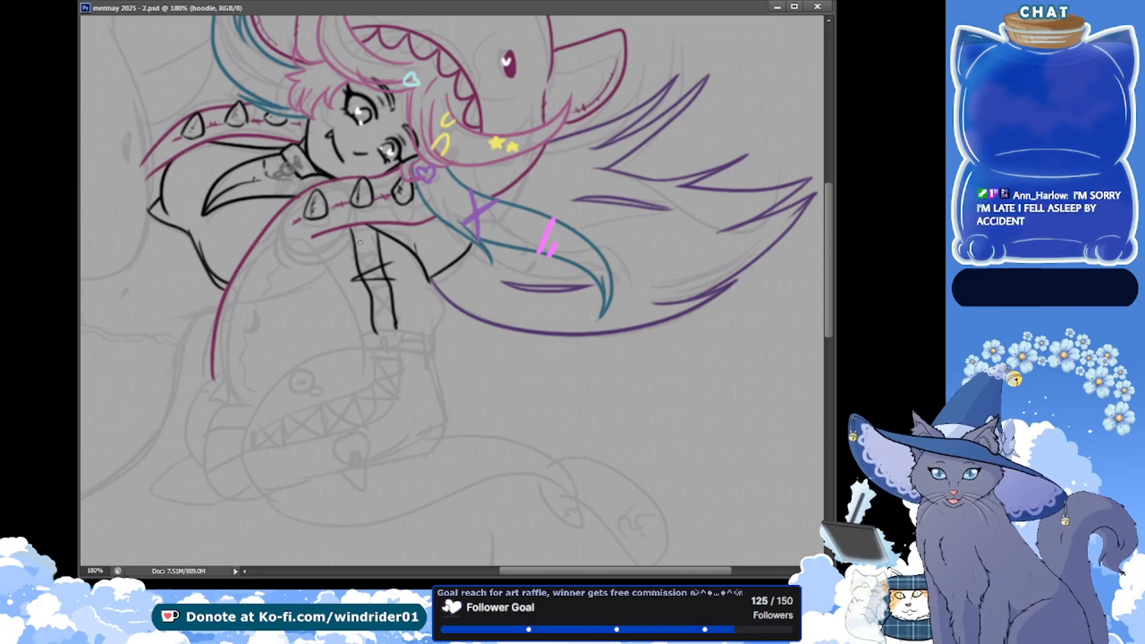
Add an upper crossbar and crossed laces between the sleeve strip's edges, and save the document
mouse_move(382, 250)
mouse_down()
mouse_move(350, 260)
mouse_move(380, 256)
mouse_up()
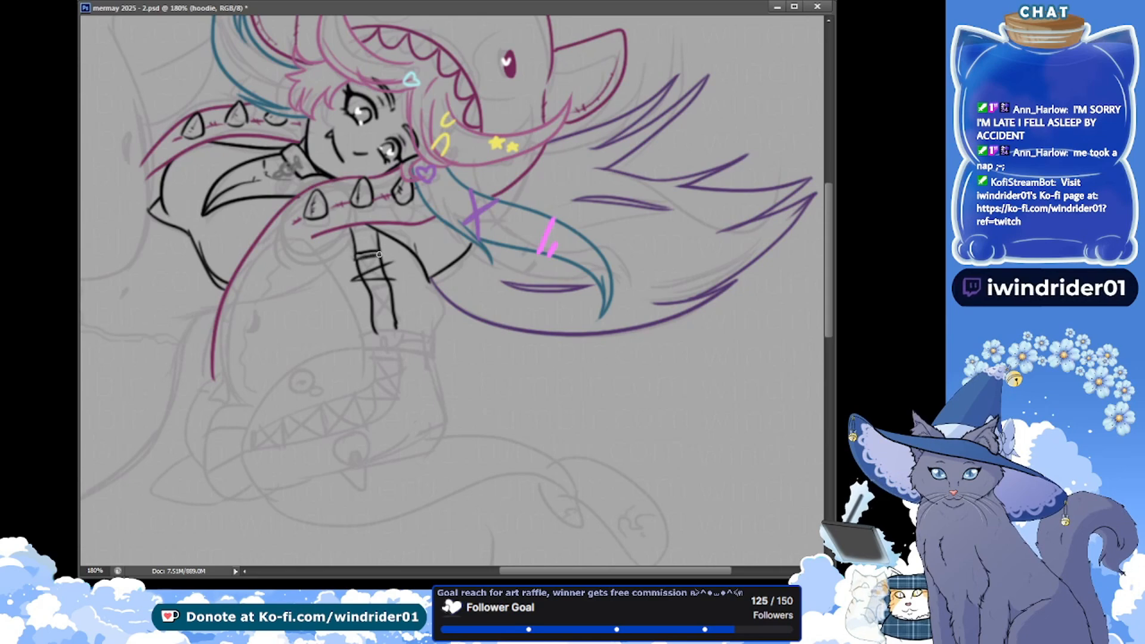
key(ctrl+s)
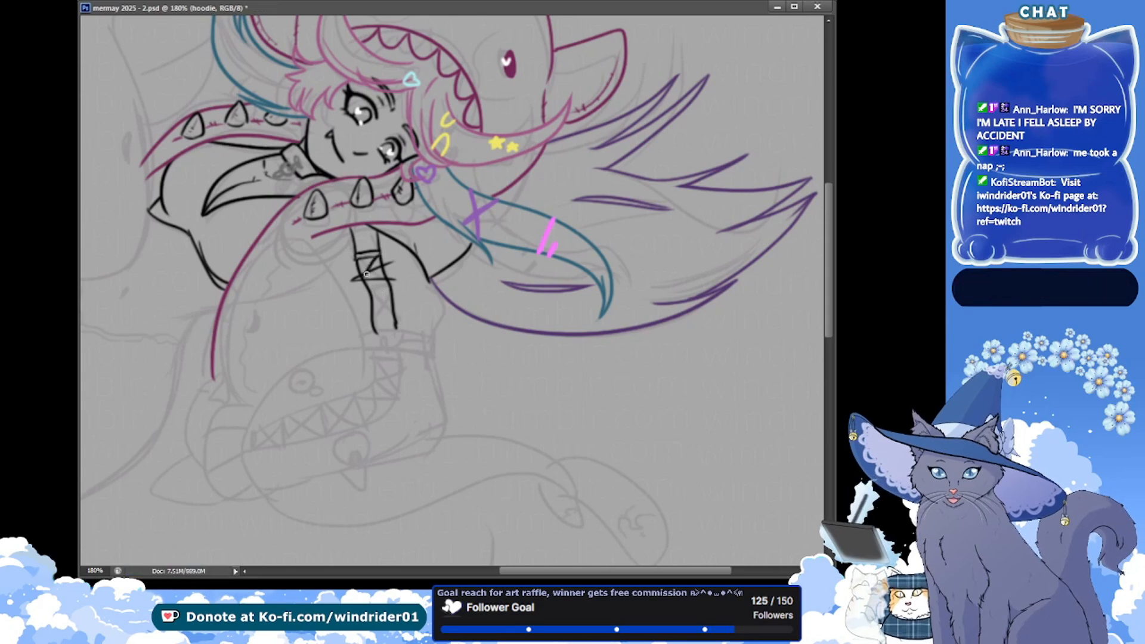
drag(351, 252, 357, 279)
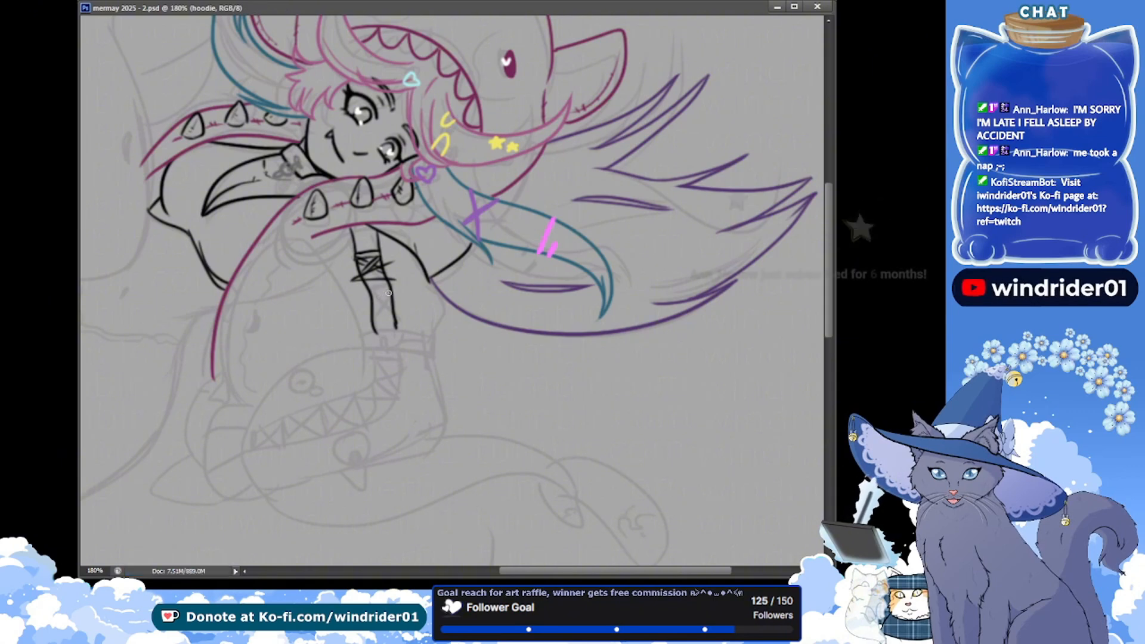
key(ctrl+s)
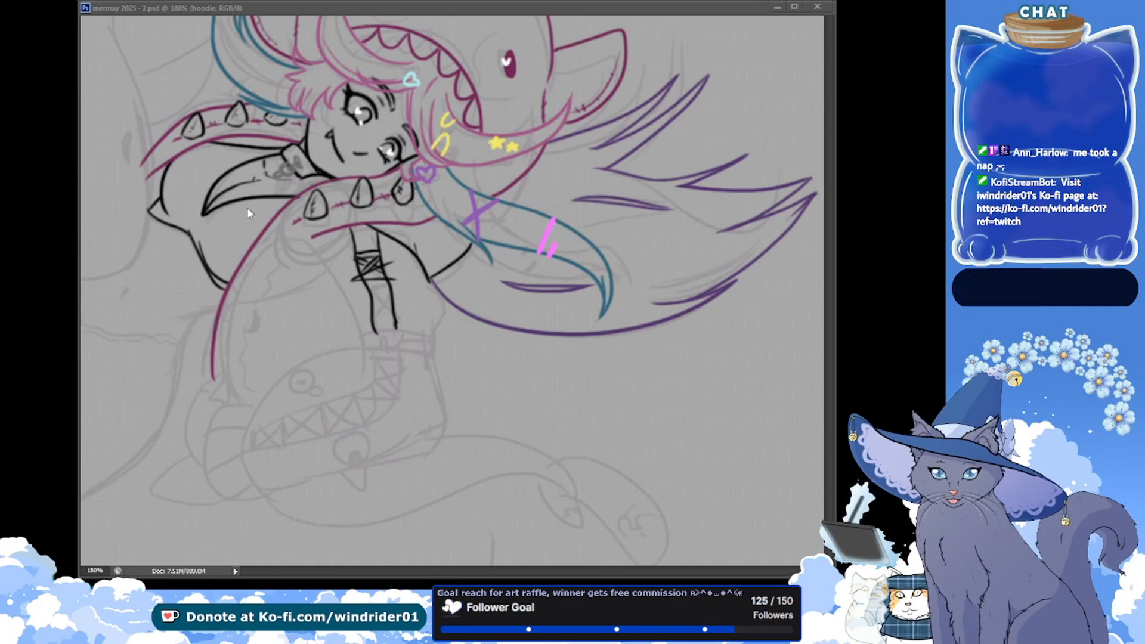
Check the character reference picture, draw a second set of crossed laces lower on the sleeve strip, and save the document
drag(284, 240, 567, 526)
drag(256, 208, 499, 401)
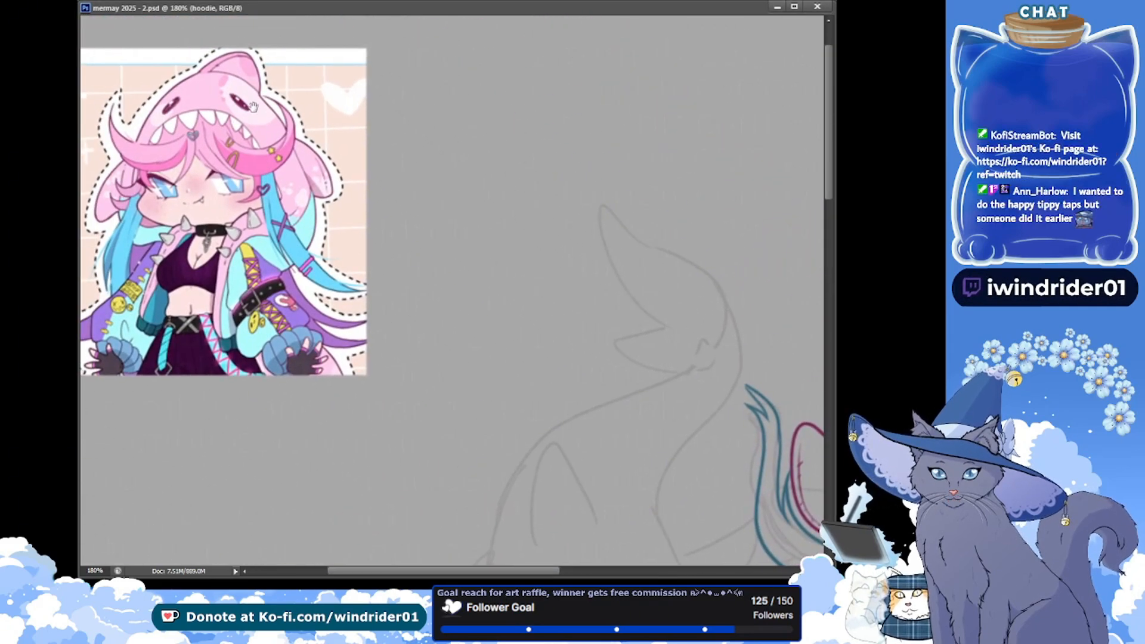
drag(517, 376, 209, 143)
drag(620, 555, 419, 265)
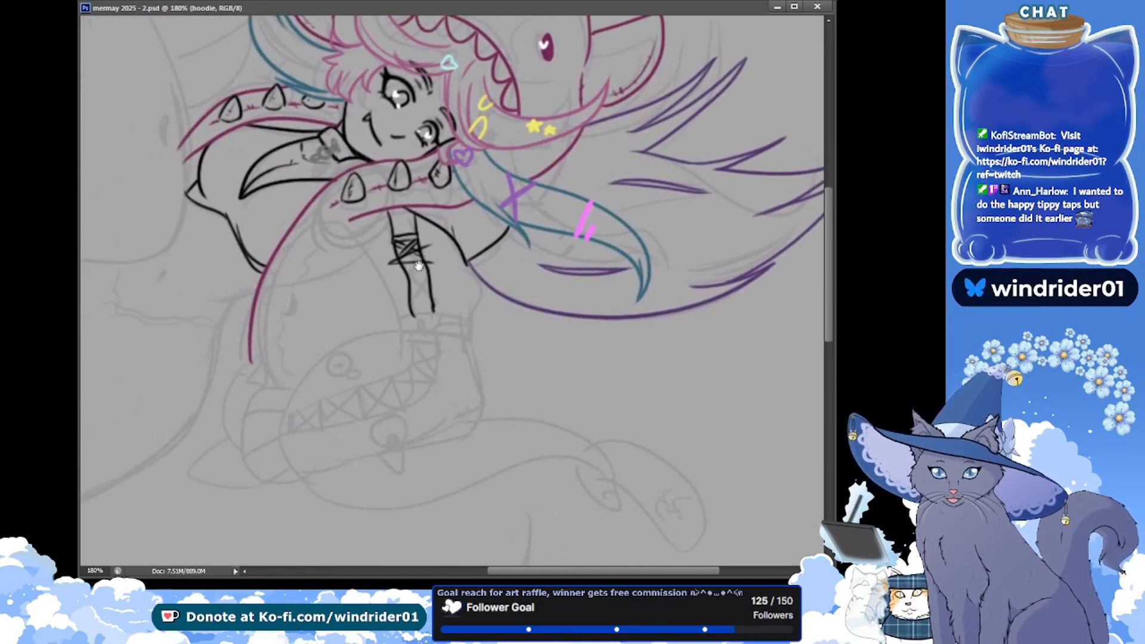
mouse_move(225, 288)
mouse_down()
mouse_move(235, 306)
mouse_move(220, 294)
mouse_up()
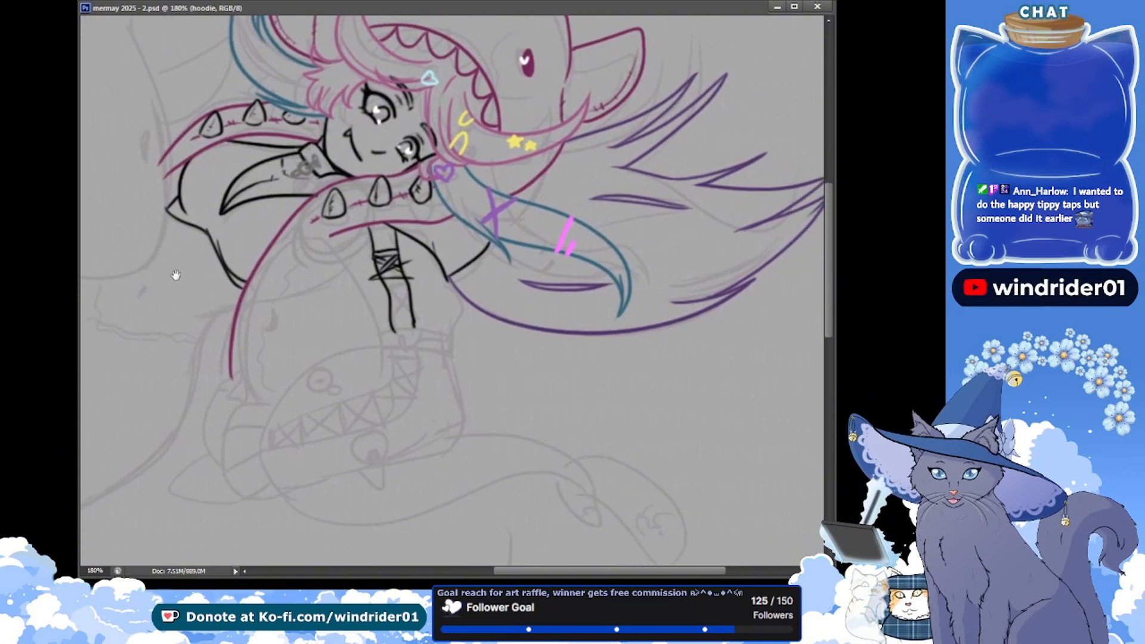
drag(224, 326, 225, 331)
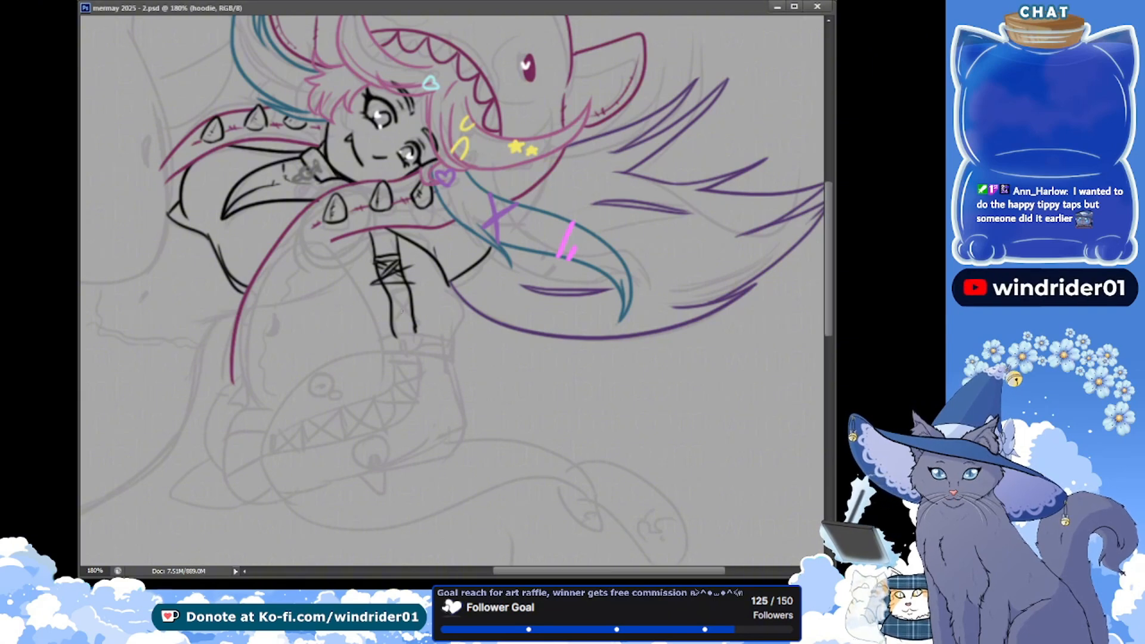
mouse_move(409, 300)
mouse_down()
mouse_move(409, 288)
mouse_move(392, 311)
mouse_up()
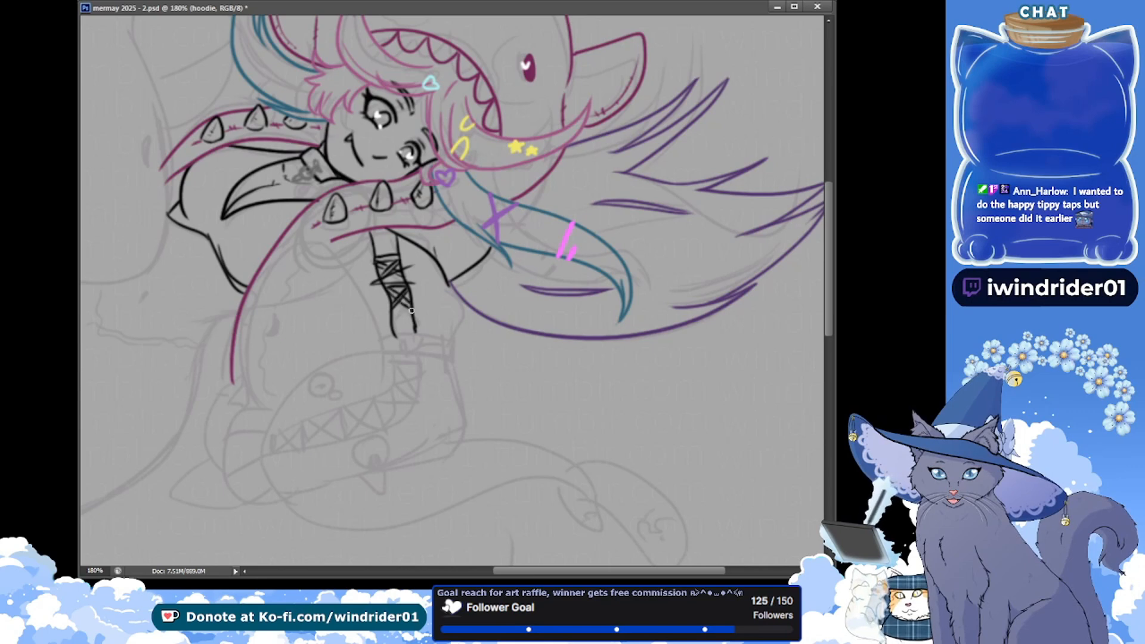
key(ctrl+s)
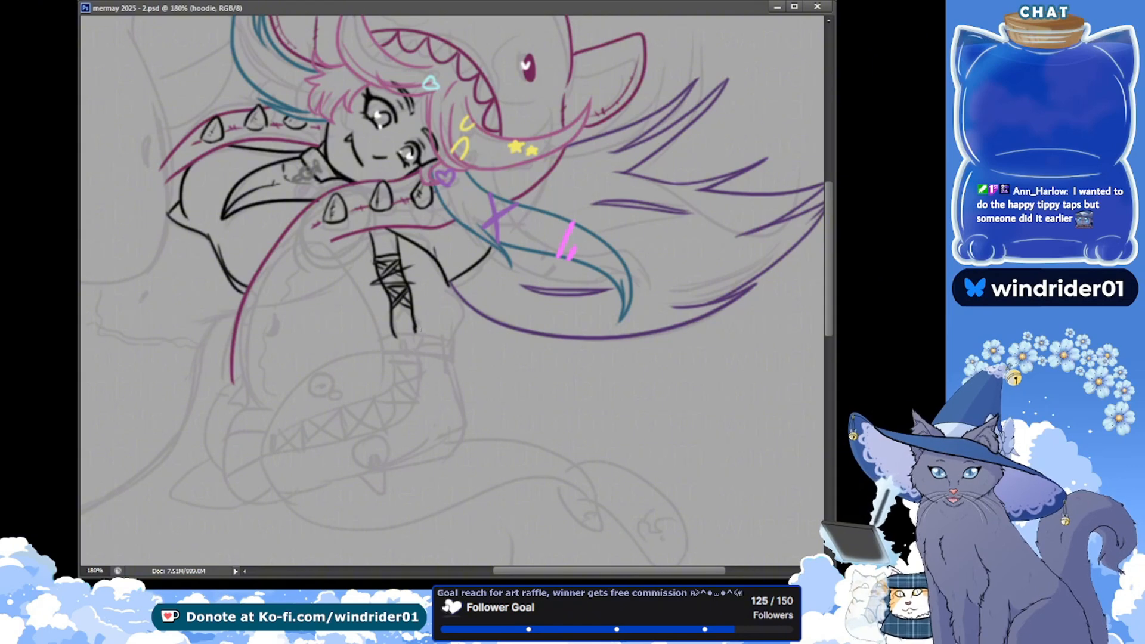
Draw the curved lower edge of the upper sleeve across the bottom of the lacing strip
key(alt+Tab)
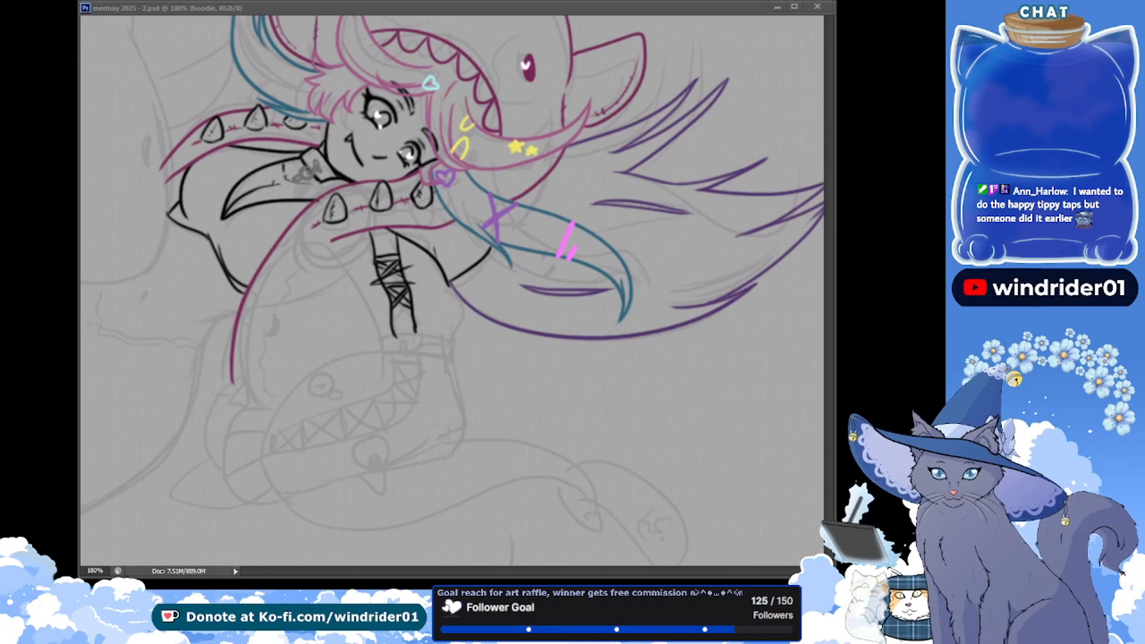
click(370, 307)
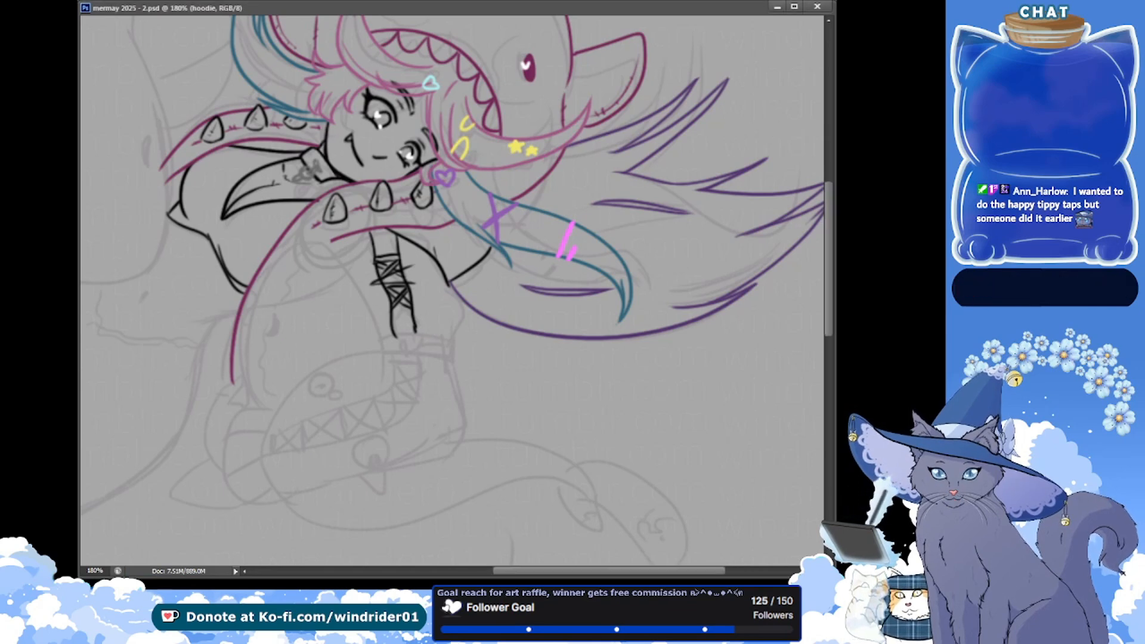
drag(394, 336, 453, 343)
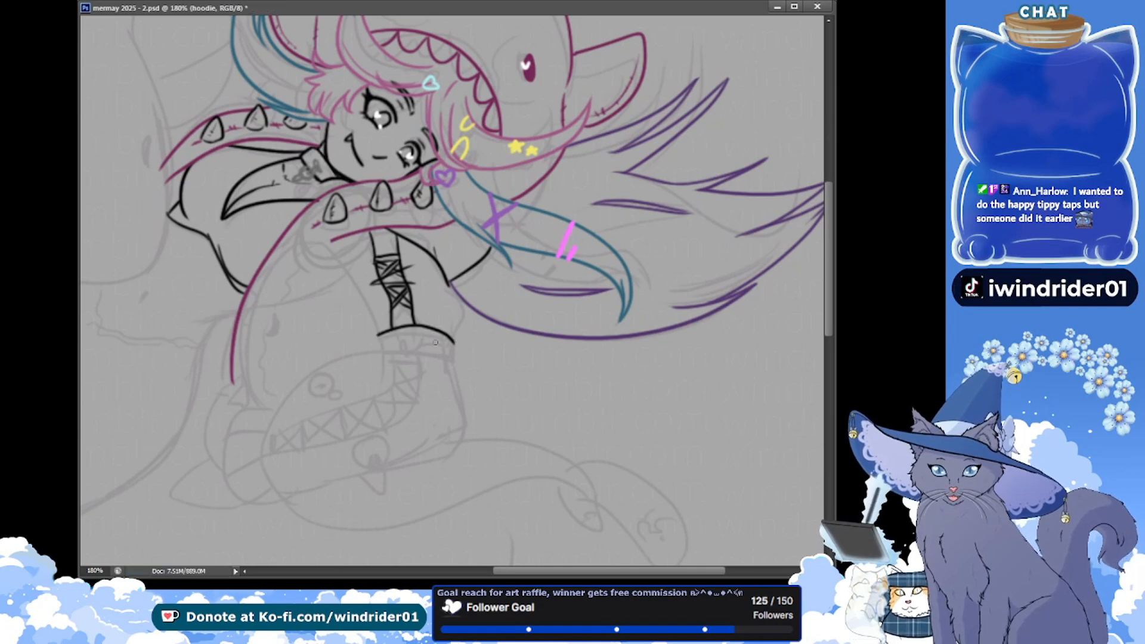
key(ctrl+z)
drag(380, 339, 456, 343)
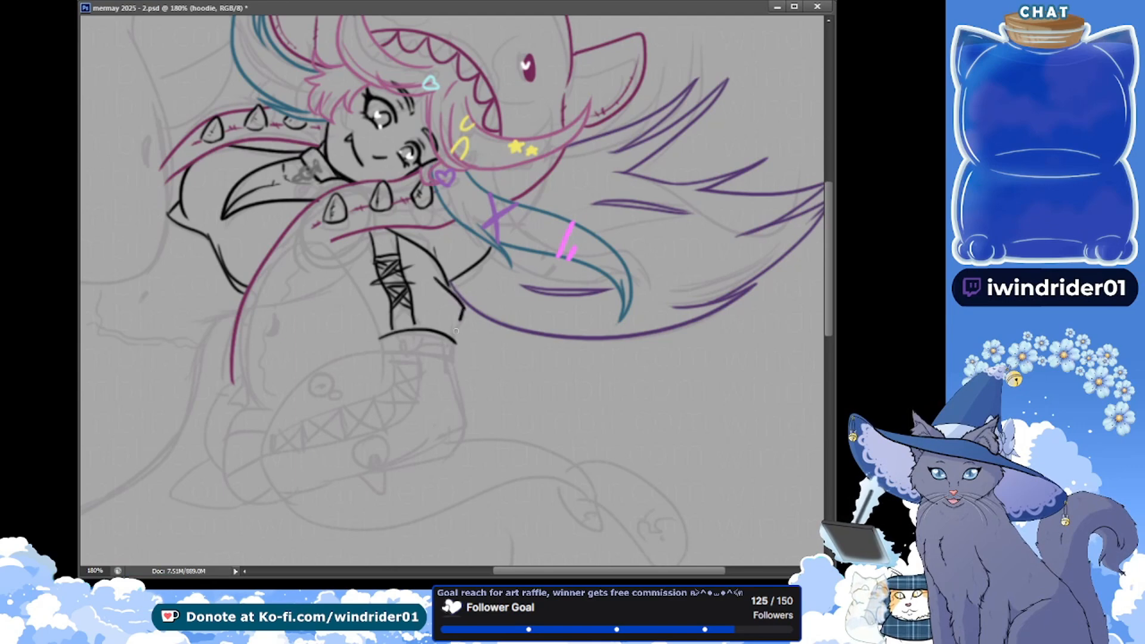
Draw the upper sleeve's outer side as a smooth bulging curve, add the lowest lace lines, and save the document
key(ctrl+z)
drag(439, 283, 457, 341)
key(ctrl+z)
drag(442, 283, 457, 340)
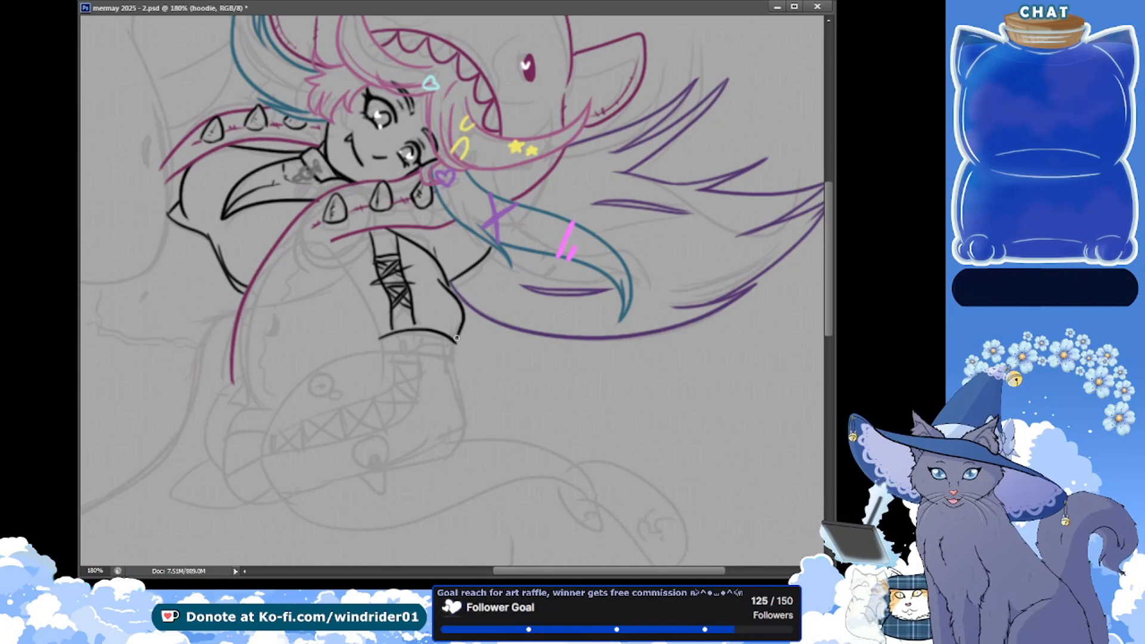
drag(458, 300, 457, 339)
key(ctrl+z)
key(ctrl+z)
drag(436, 276, 457, 330)
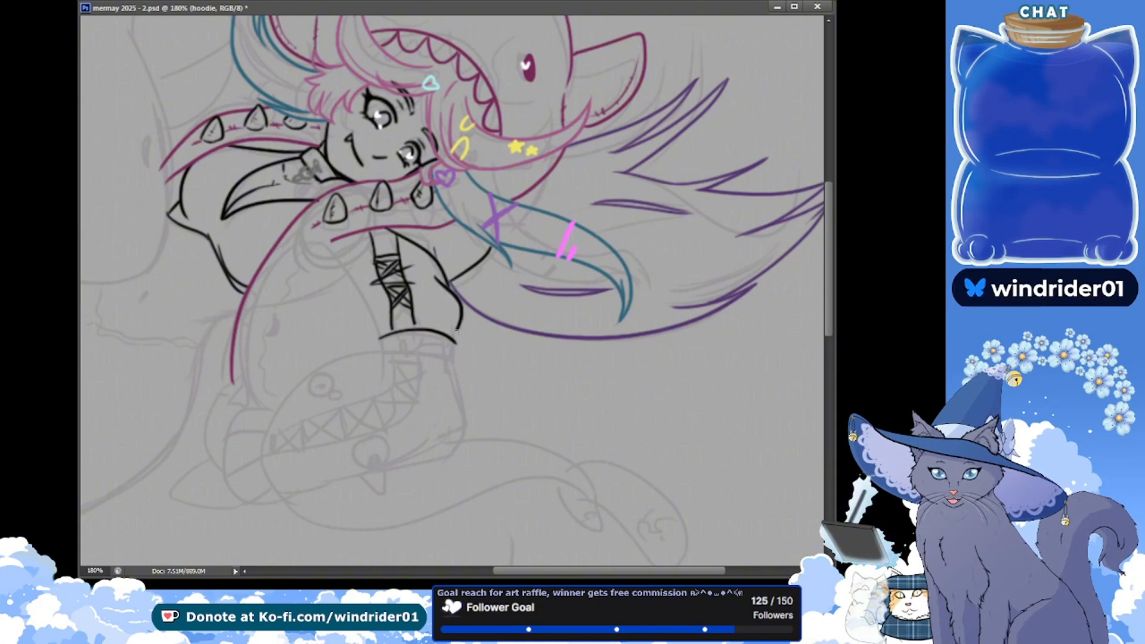
key(ctrl+s)
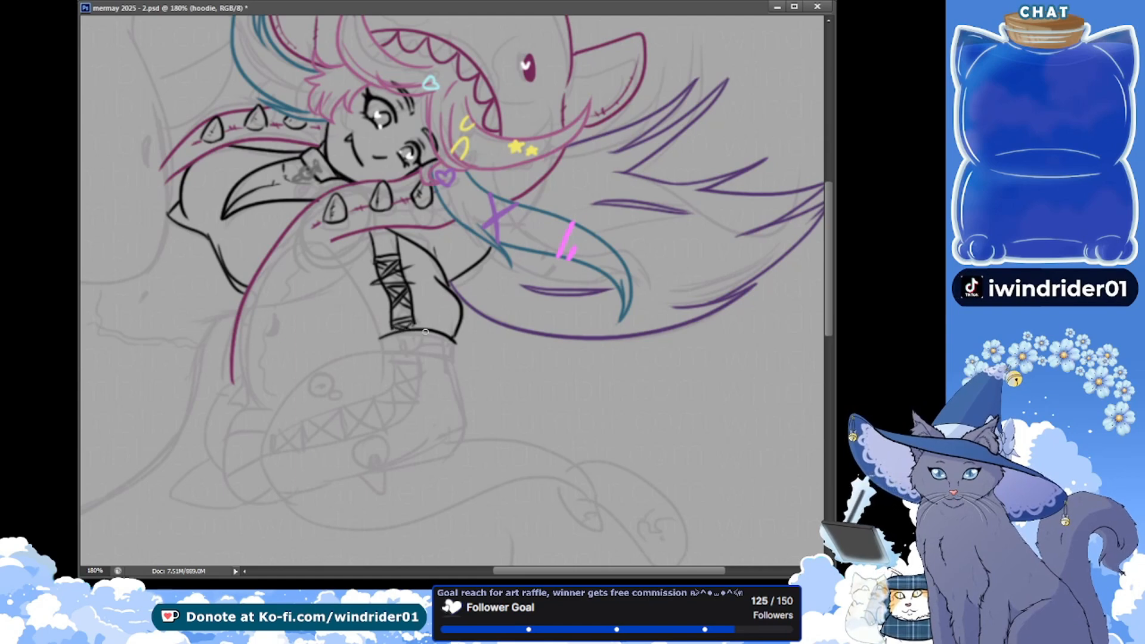
key(ctrl+s)
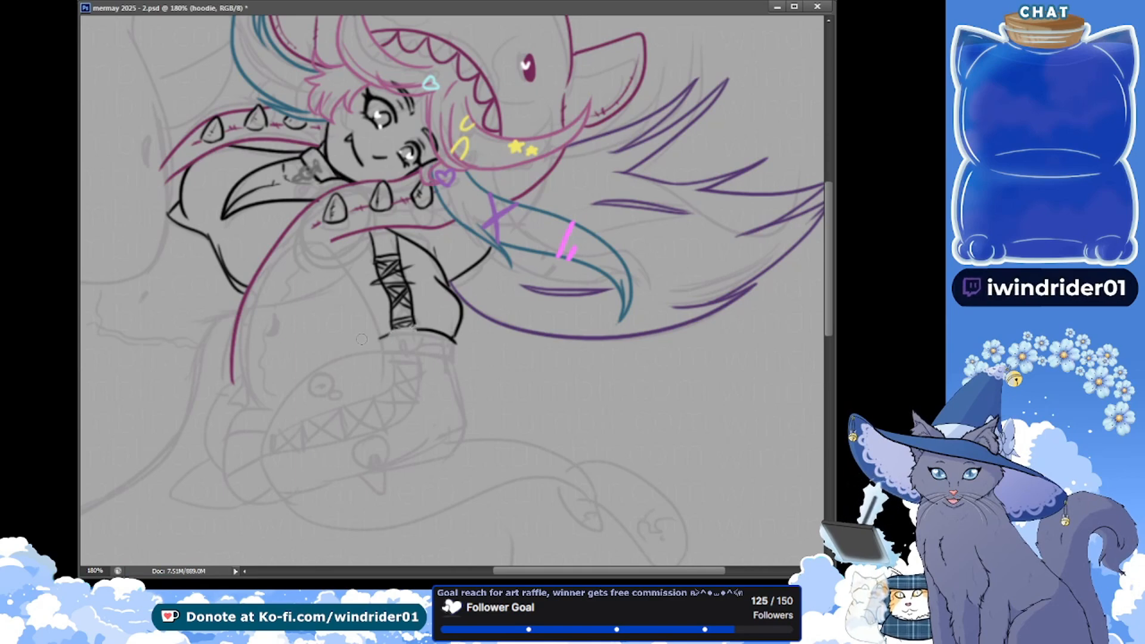
Draw the buckle below the lacing and the strap wrapping around the sleeve, and save the document
key(ctrl+s)
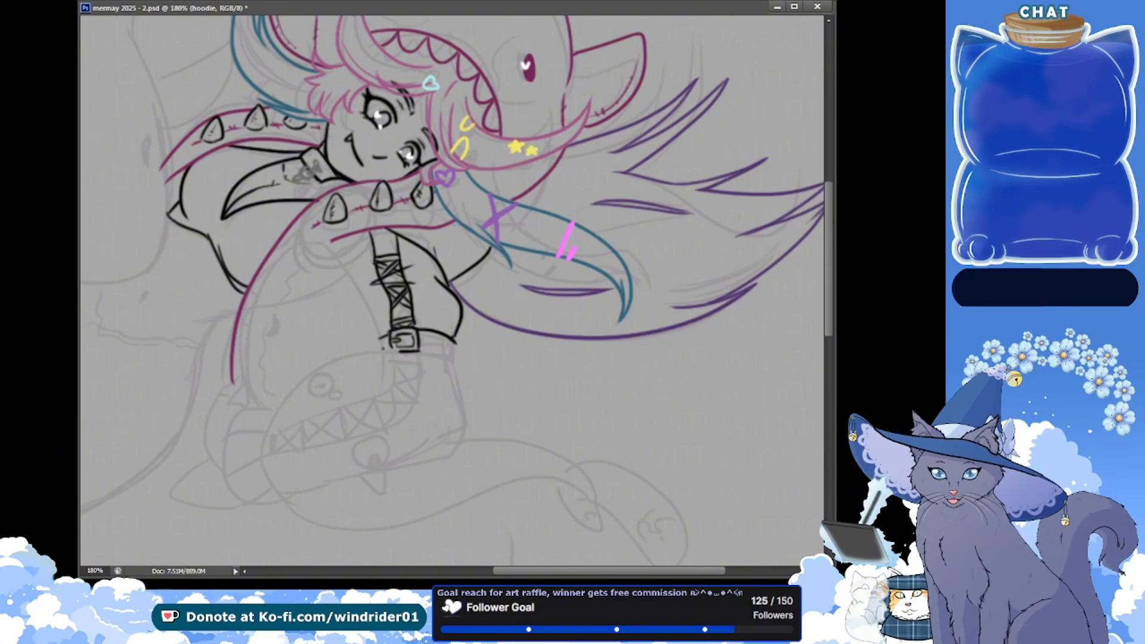
drag(382, 349, 438, 365)
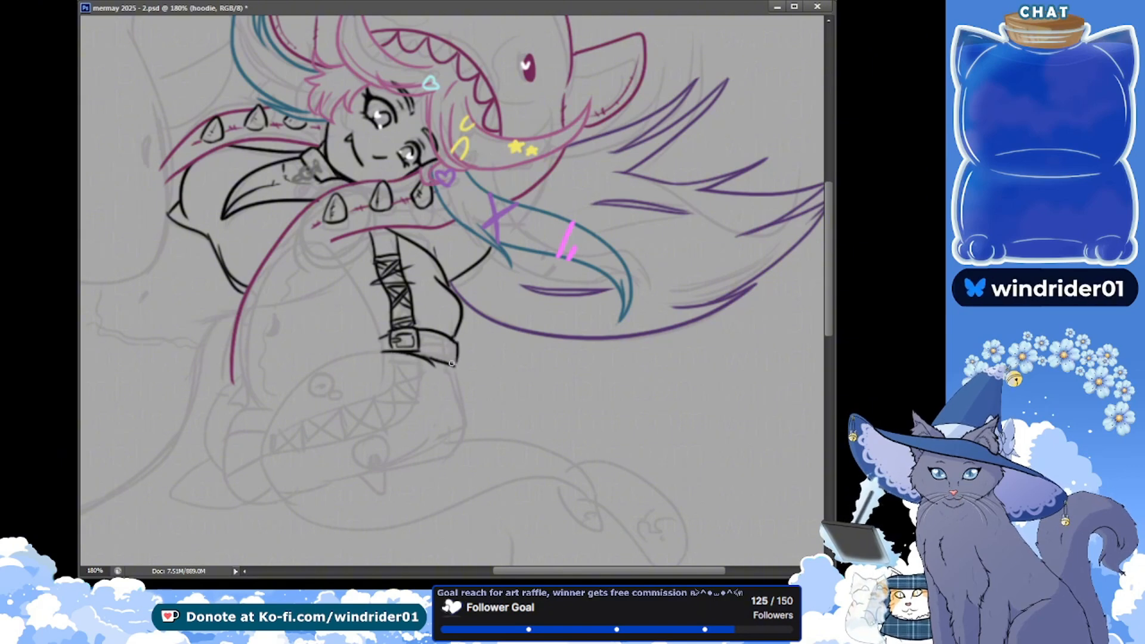
key(ctrl+s)
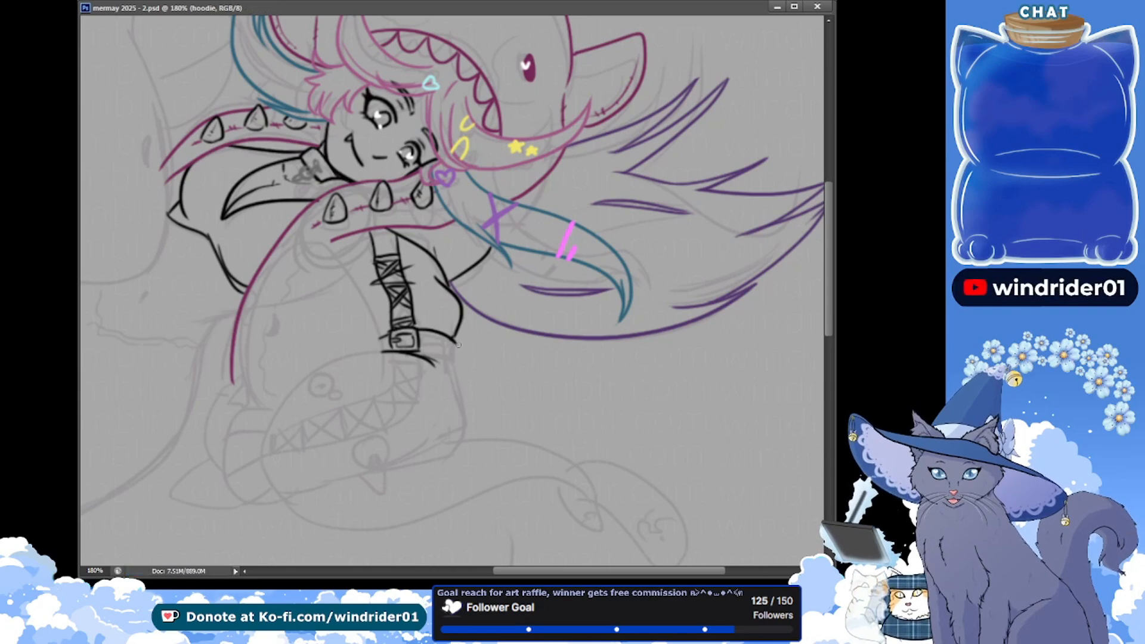
drag(457, 346, 453, 367)
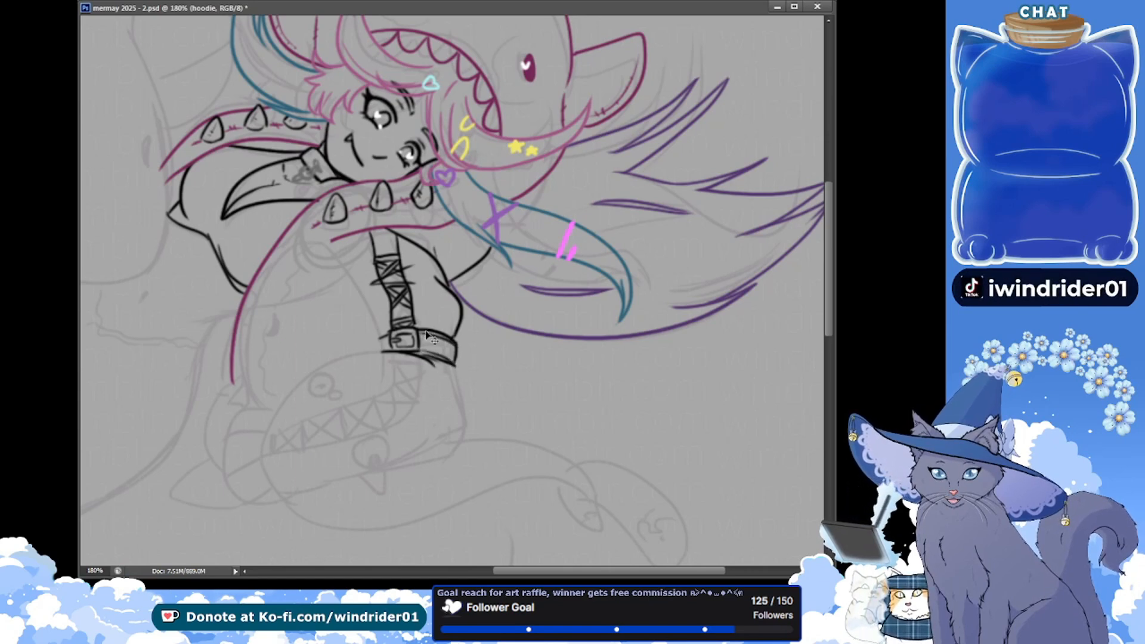
key(ctrl+s)
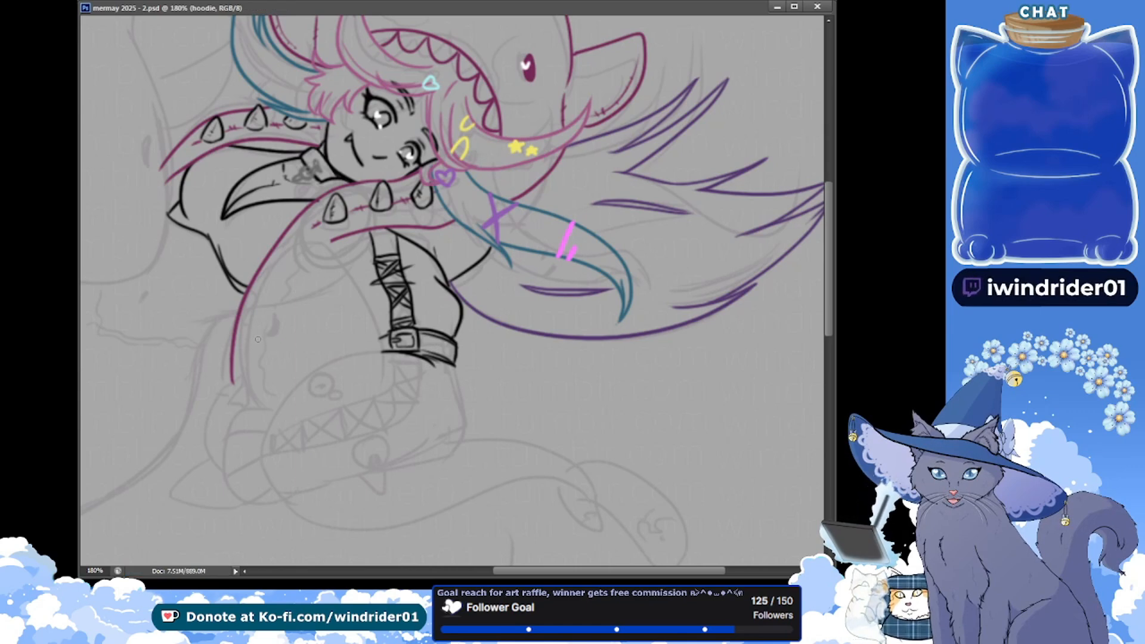
Draw the forearm sleeve's upper contour curving from the buckle towards the cuff, with small fold lines beneath the strap
key(alt+Tab)
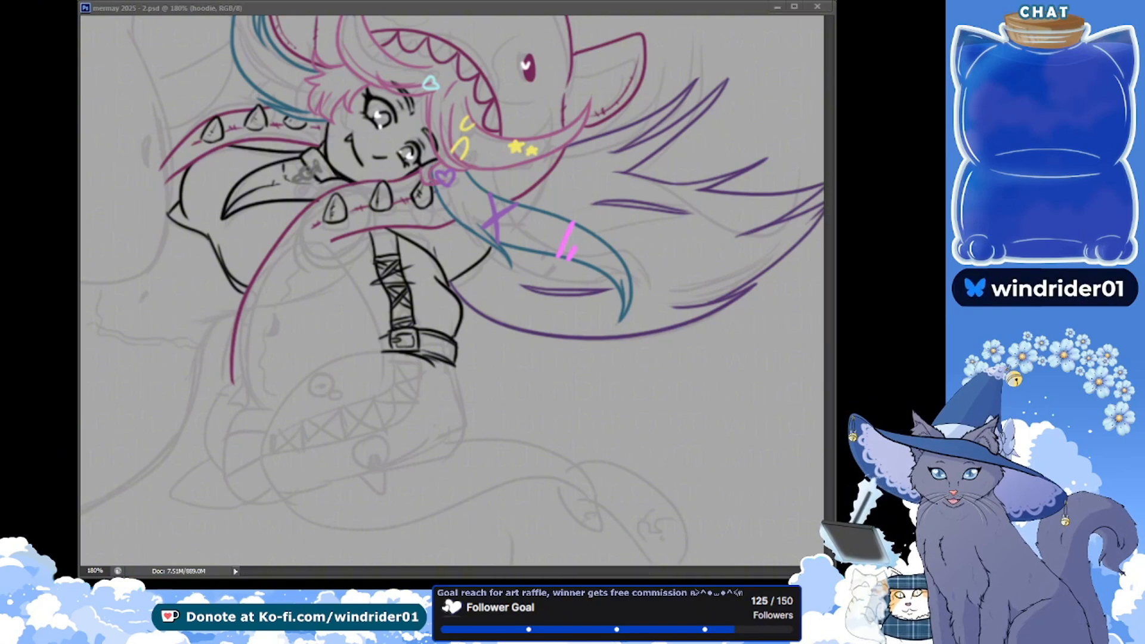
scroll(270, 307, down, 3)
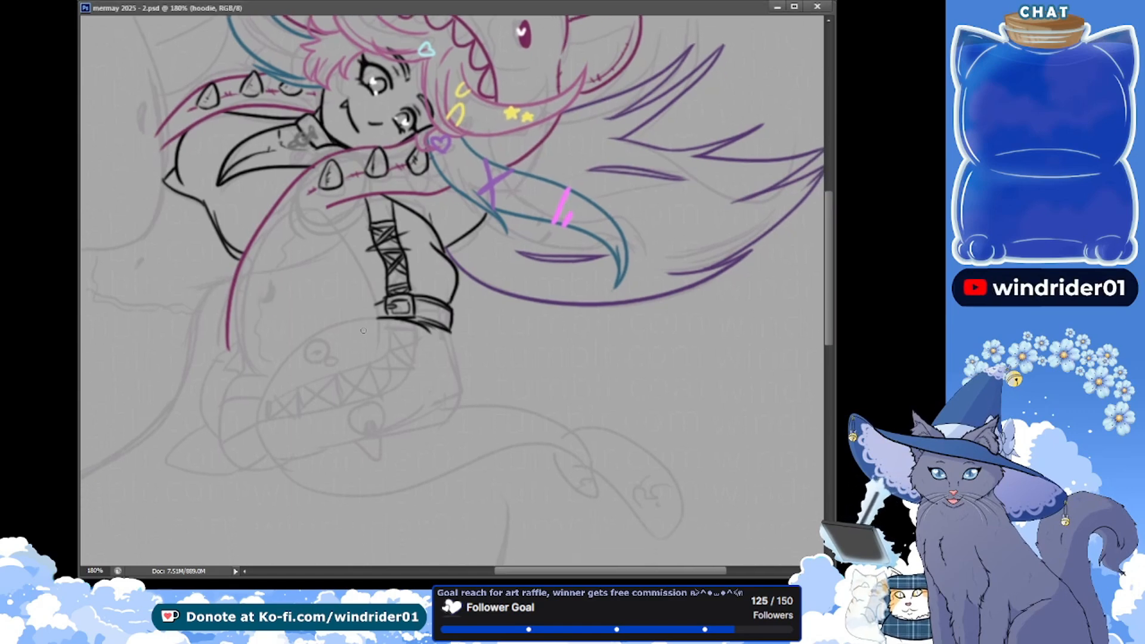
drag(379, 317, 270, 381)
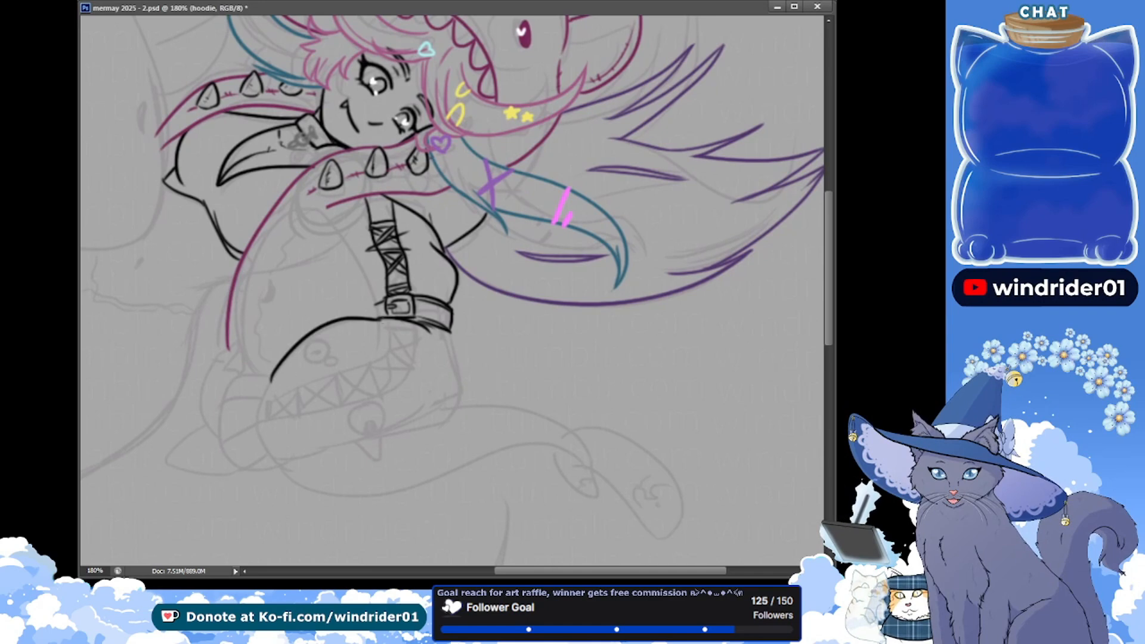
key(ctrl+z)
mouse_move(379, 318)
mouse_down()
mouse_move(260, 398)
mouse_move(319, 322)
mouse_move(256, 400)
mouse_move(273, 380)
mouse_up()
key(ctrl+z)
key(ctrl+z)
drag(373, 332, 390, 346)
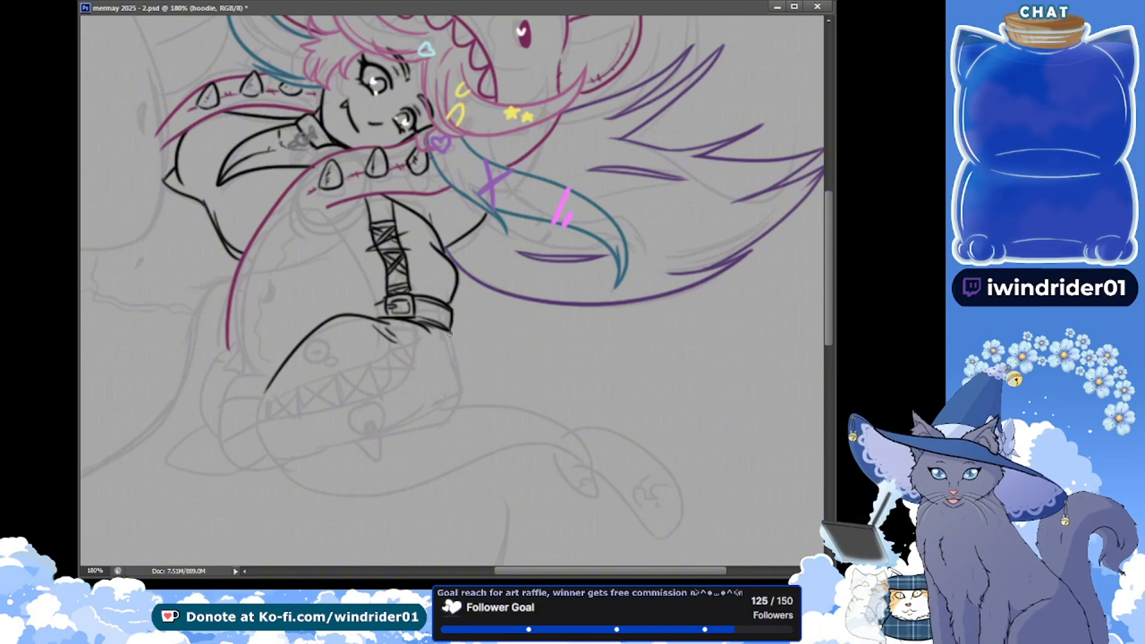
Outline the elbow side and lower edge of the forearm sleeve, trim the line's cuff end, and save the document
drag(451, 341, 444, 425)
key(ctrl+z)
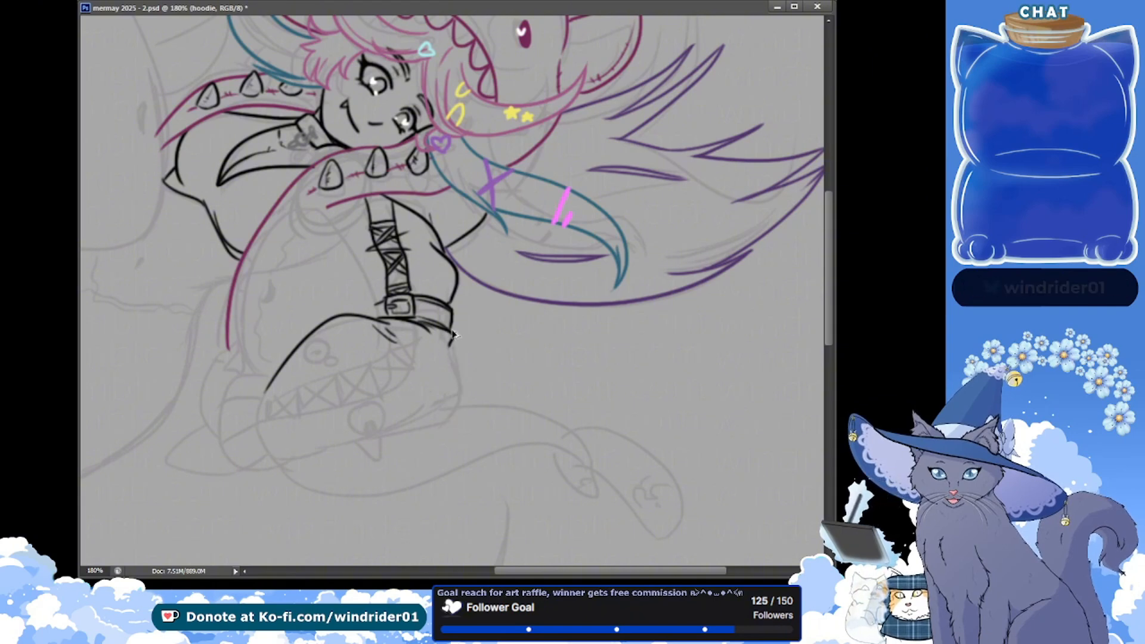
mouse_move(452, 335)
mouse_down()
mouse_move(459, 388)
mouse_move(443, 426)
mouse_up()
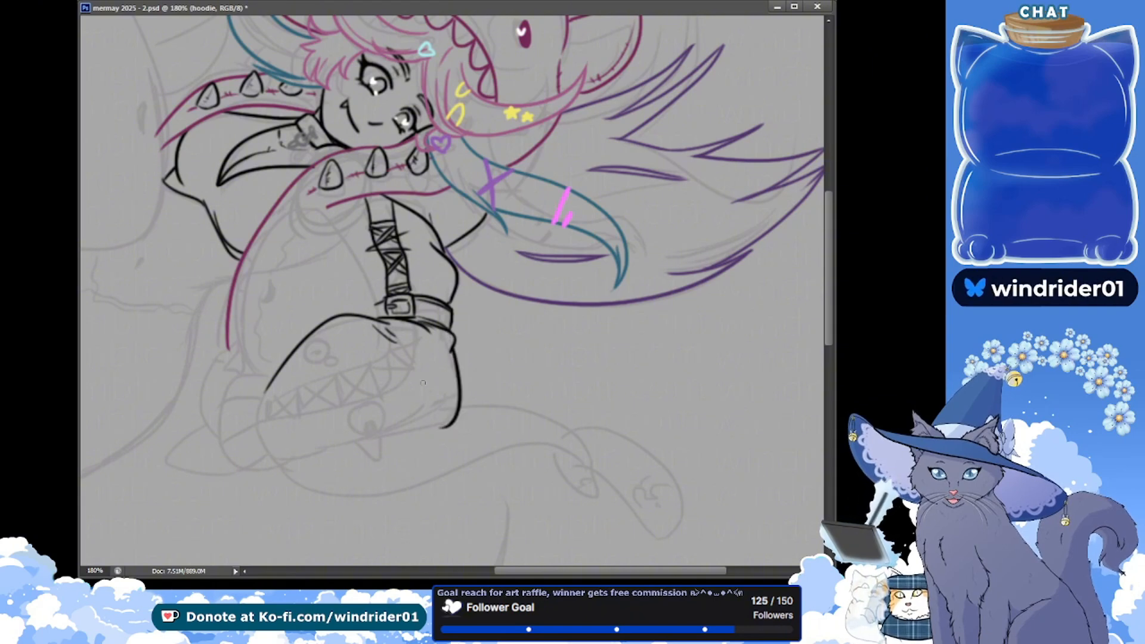
key(ctrl+z)
mouse_move(452, 350)
mouse_down()
mouse_move(429, 428)
mouse_move(253, 452)
mouse_up()
key(ctrl+z)
drag(435, 423, 245, 454)
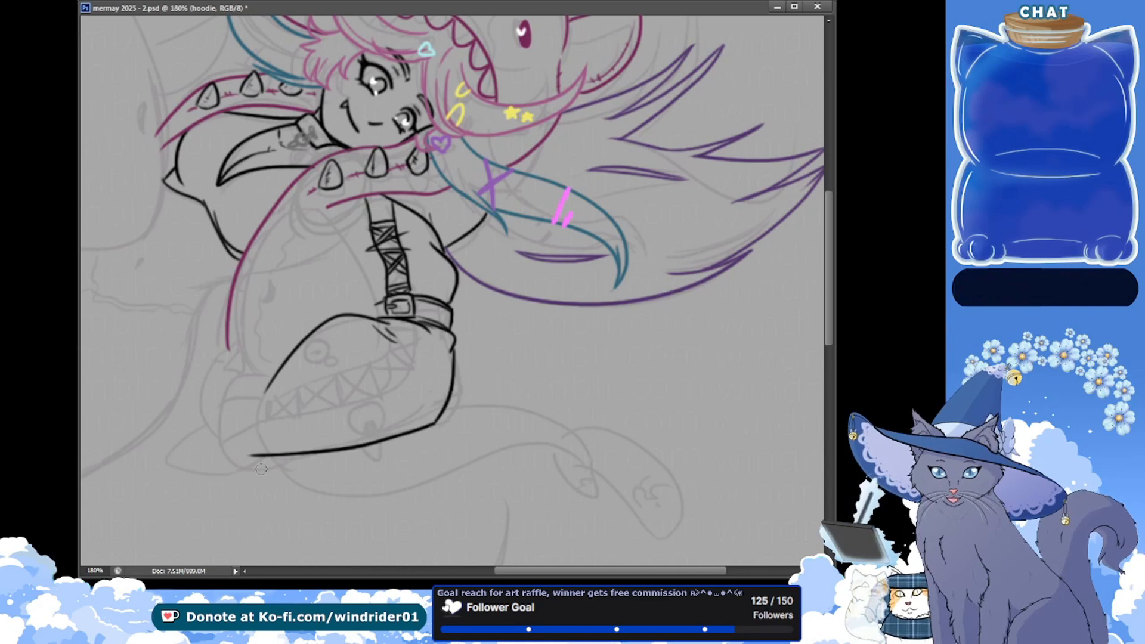
key(ctrl+s)
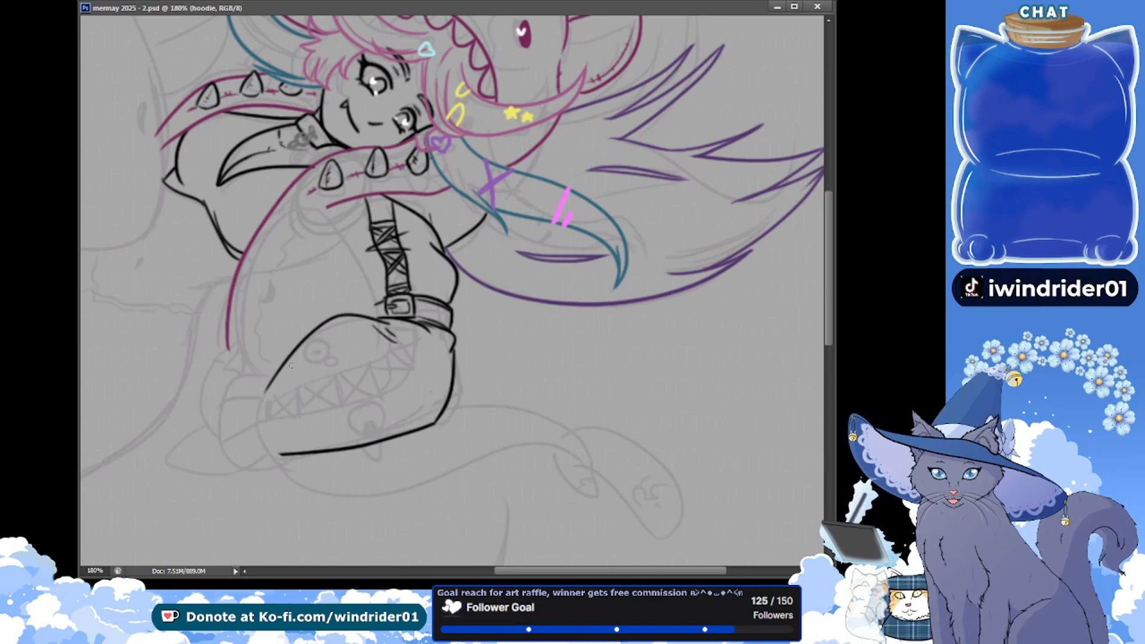
Draw the rounded, curled fingers of the hand at the forearm sleeve's end, stacked from upper to lower, and save the document
mouse_move(225, 391)
mouse_down()
mouse_move(264, 377)
mouse_move(220, 419)
mouse_move(229, 393)
mouse_move(243, 393)
mouse_move(219, 433)
mouse_move(267, 448)
mouse_up()
key(ctrl+z)
key(ctrl+z)
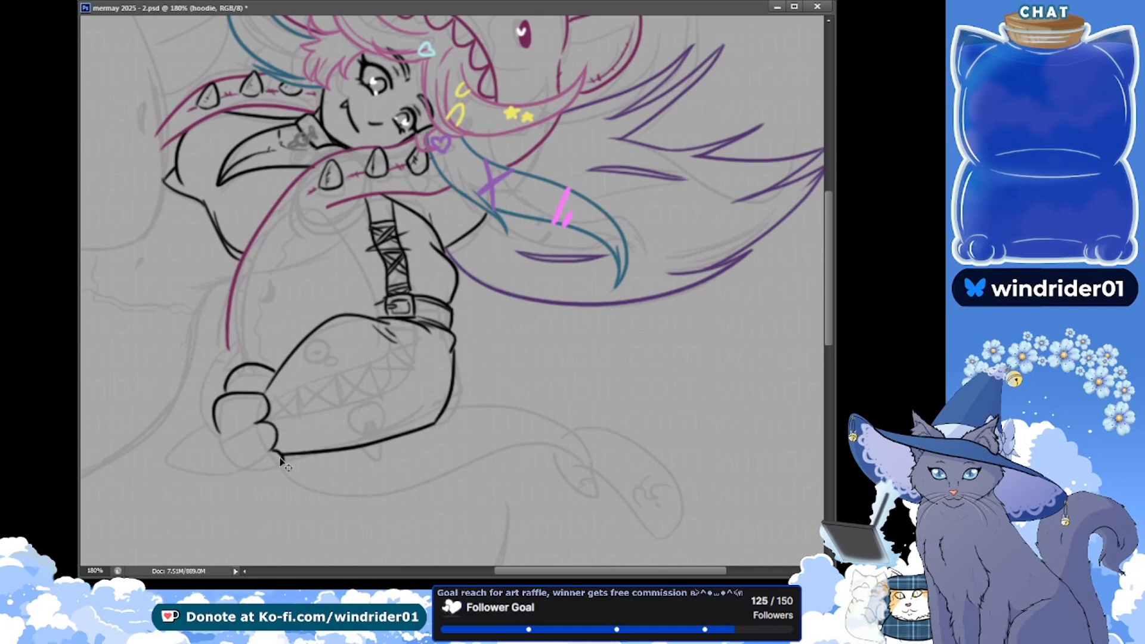
drag(256, 423, 219, 436)
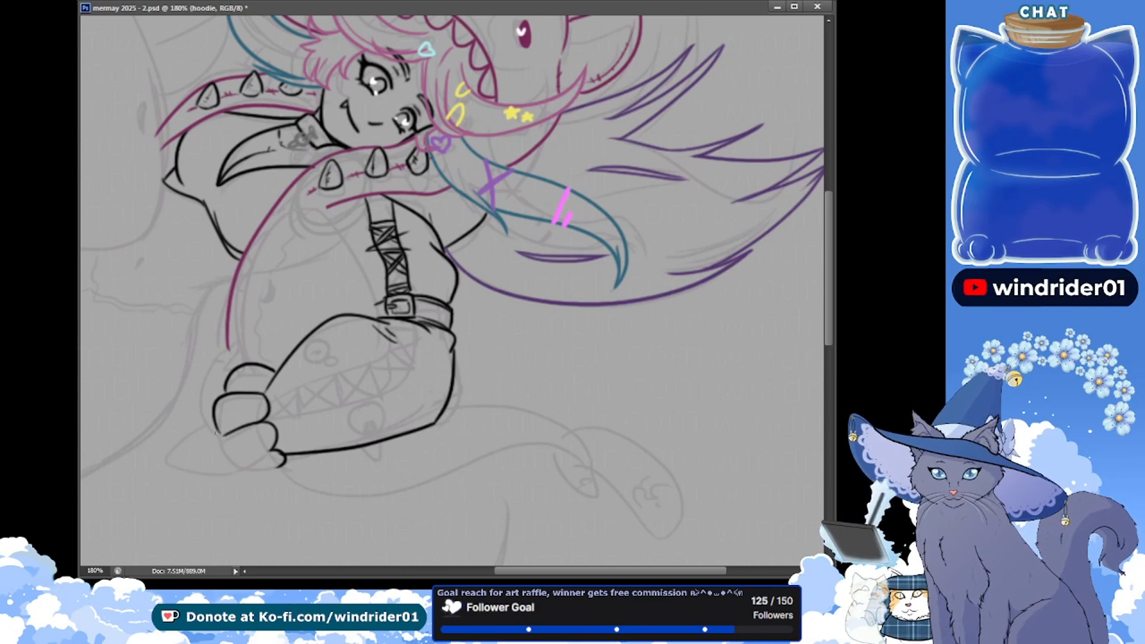
mouse_move(223, 434)
mouse_down()
mouse_move(264, 465)
mouse_move(273, 450)
mouse_move(268, 465)
mouse_up()
key(ctrl+z)
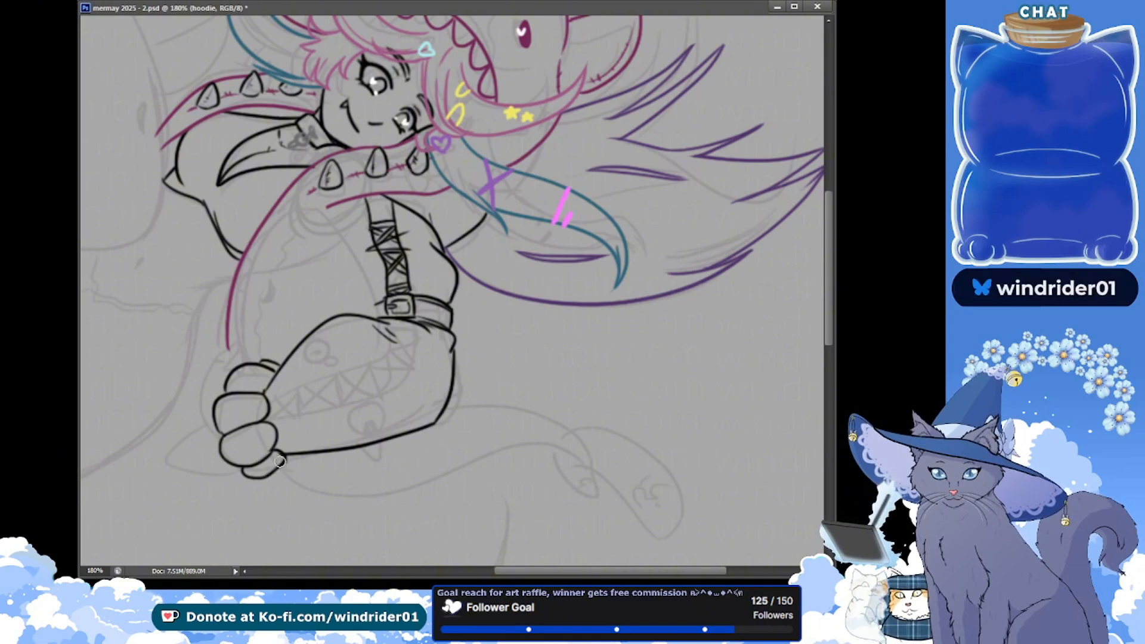
key(ctrl+s)
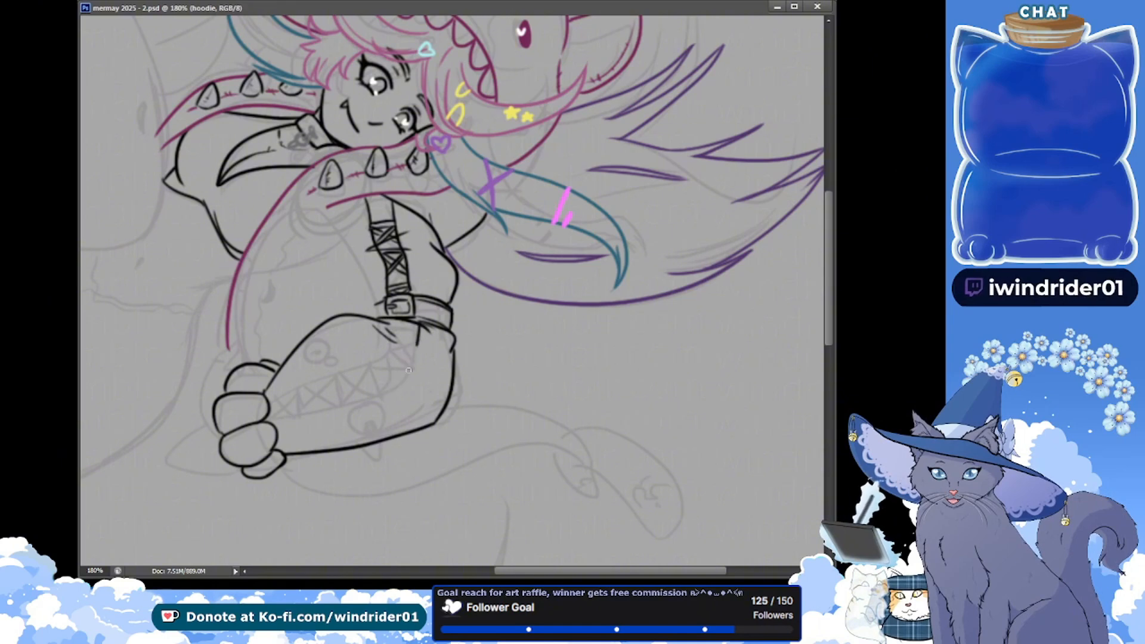
Draw the lace panel's two long edges along the forearm, bending from the buckle strap down to the fingers, and save the document
drag(420, 326, 260, 423)
key(ctrl+z)
drag(399, 389, 278, 427)
key(ctrl+z)
drag(400, 388, 282, 427)
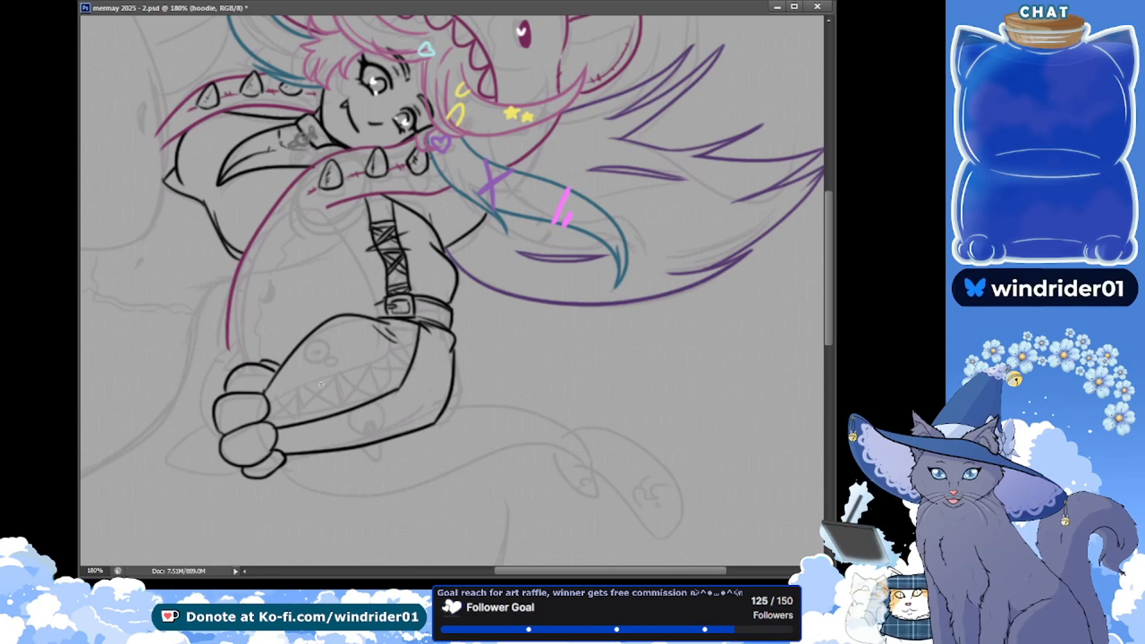
key(ctrl+s)
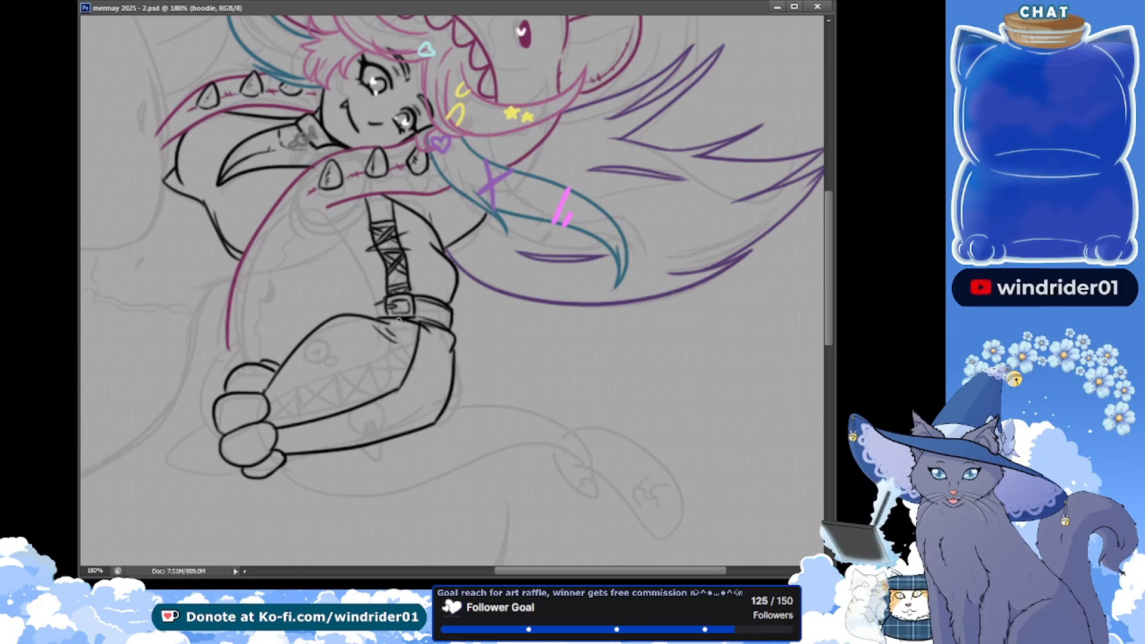
drag(384, 361, 284, 401)
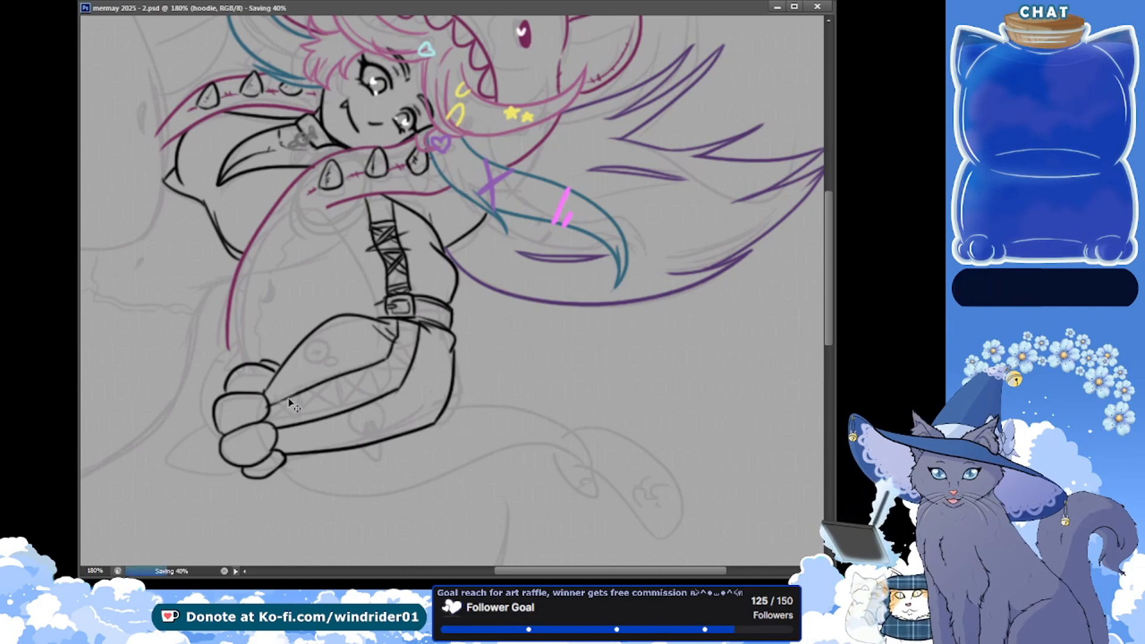
key(ctrl+s)
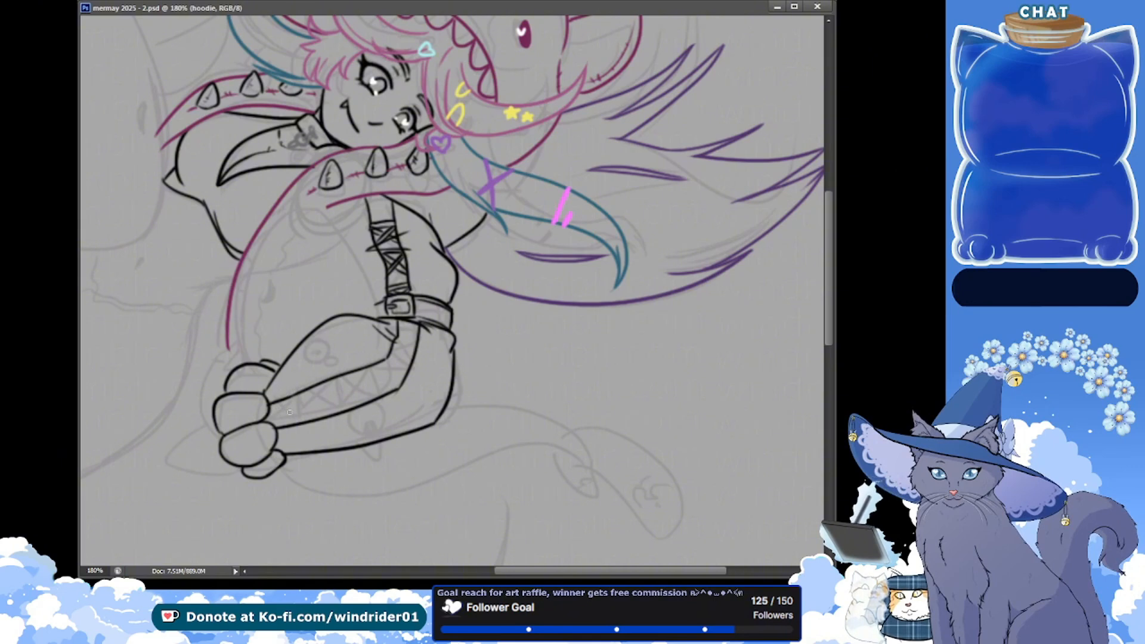
Fill the forearm's lace panel with crossed laces and dividing lines from the hand up to the elbow bend, and save the document
drag(275, 401, 283, 422)
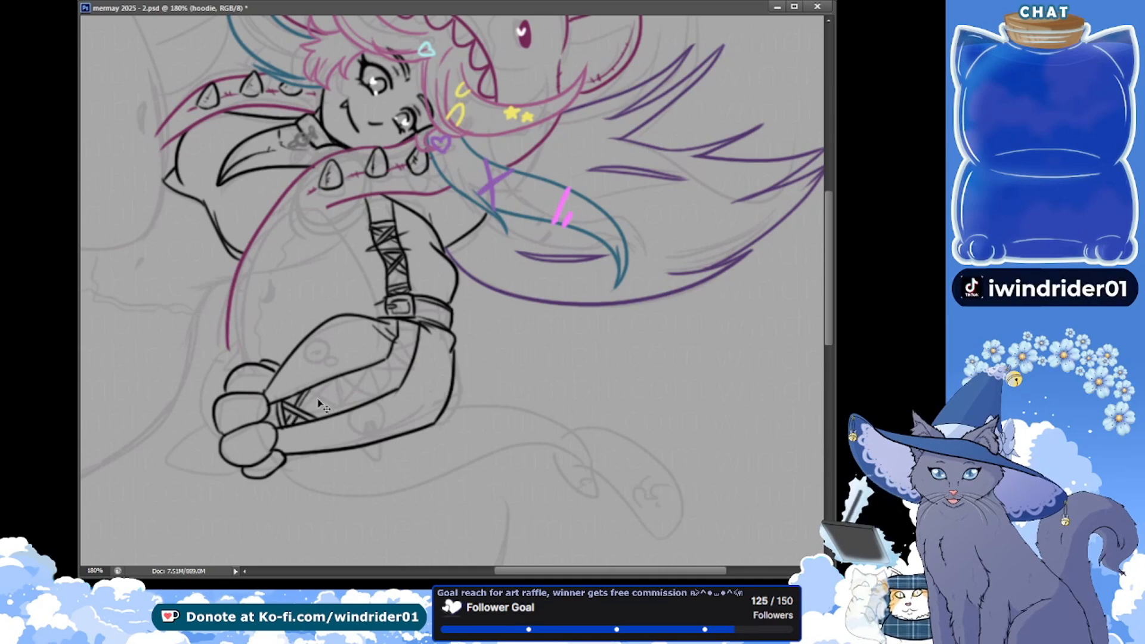
key(ctrl+s)
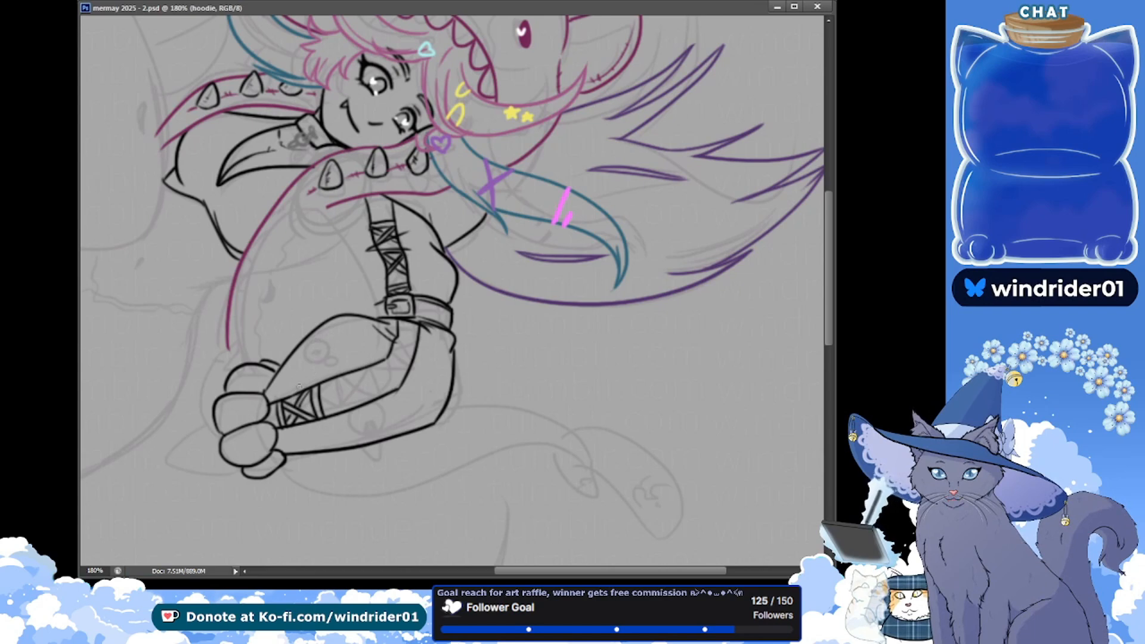
drag(343, 398, 361, 410)
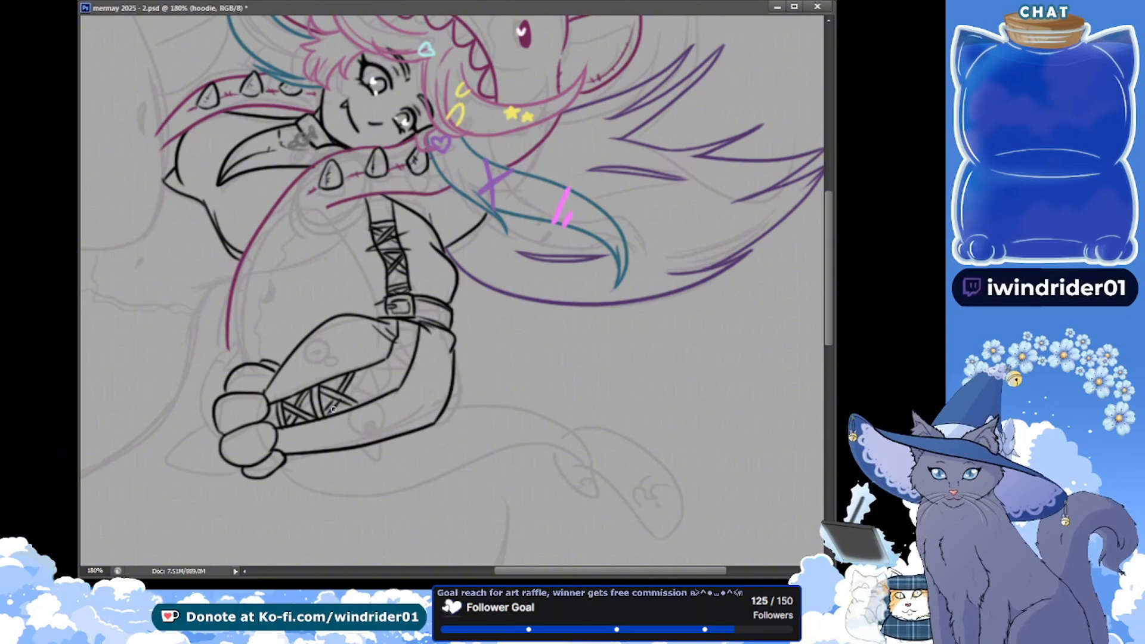
key(ctrl+s)
drag(338, 403, 333, 404)
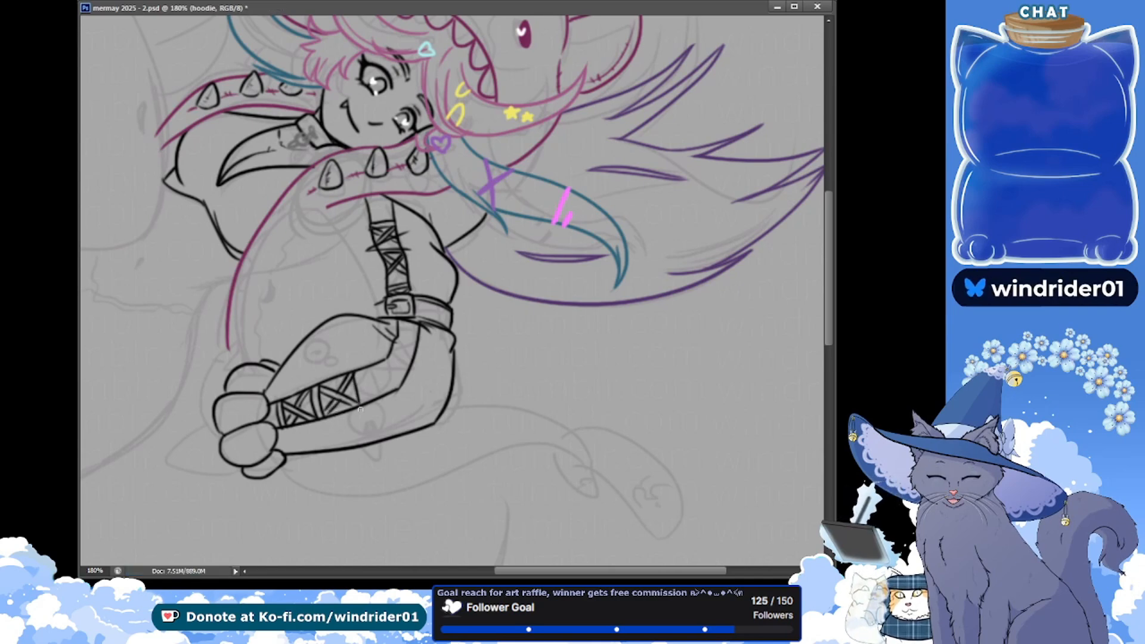
drag(357, 369, 361, 406)
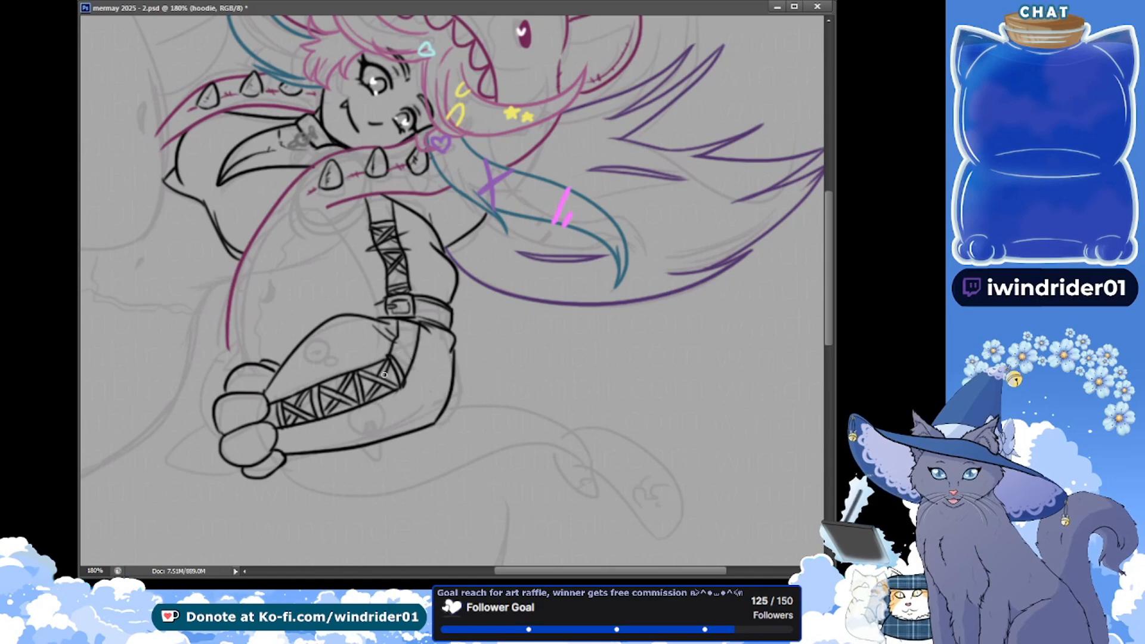
key(ctrl+s)
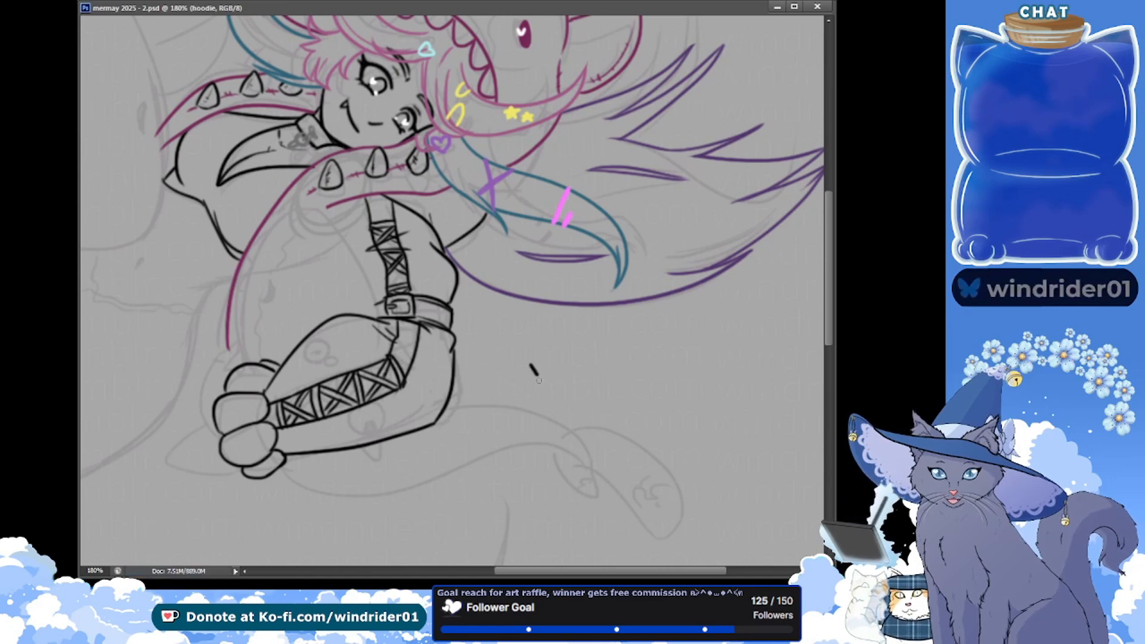
Doodle a small cross-eyed face with a pointed hat in the empty space beside the sleeve, with the word "NO" next to it
drag(538, 380, 564, 358)
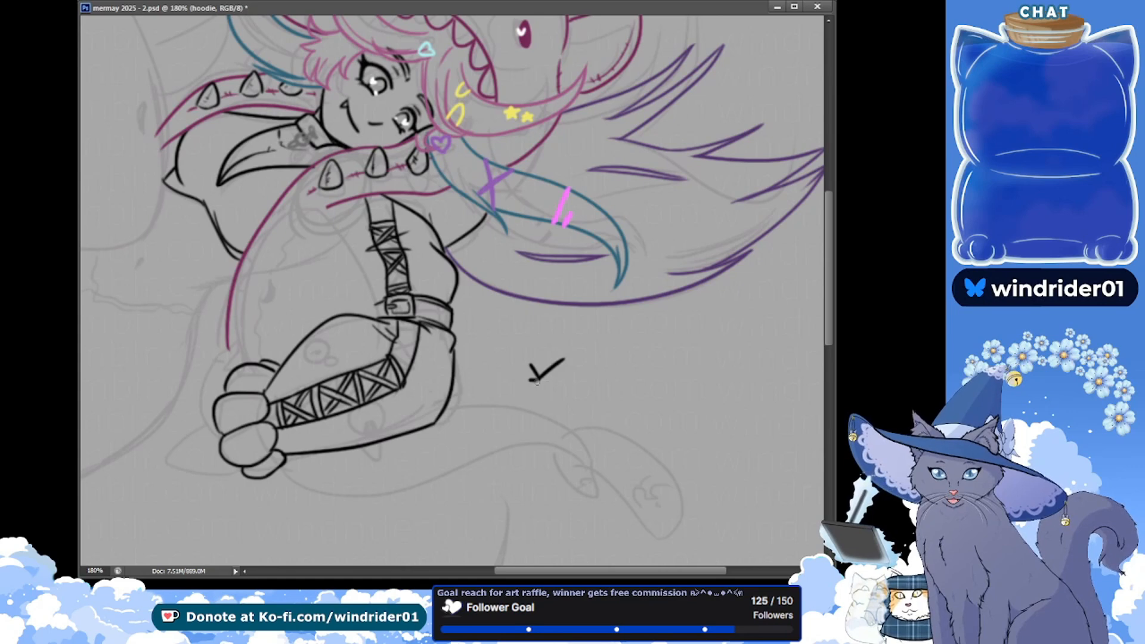
key(ctrl+z)
drag(523, 389, 560, 392)
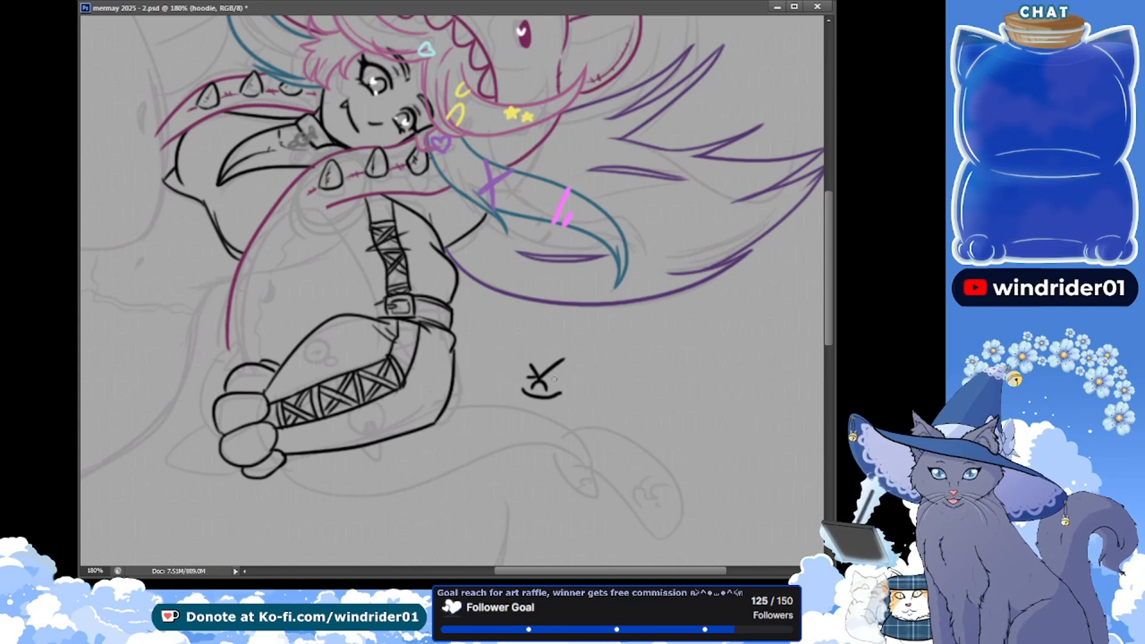
drag(588, 386, 626, 387)
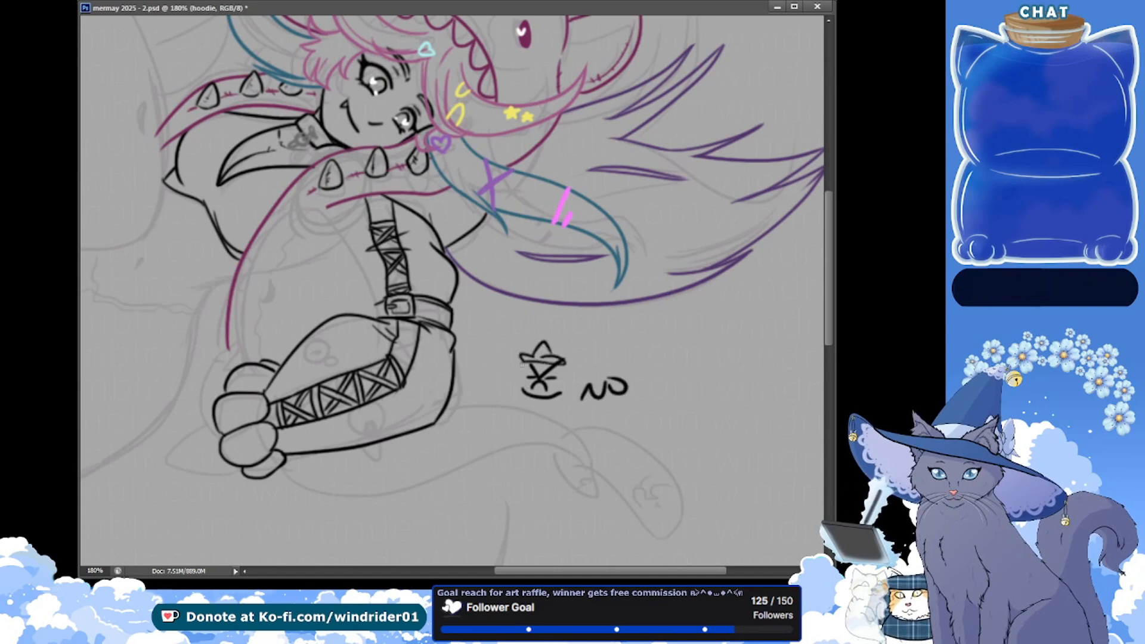
mouse_move(523, 365)
mouse_down()
mouse_move(559, 368)
mouse_move(527, 393)
mouse_up()
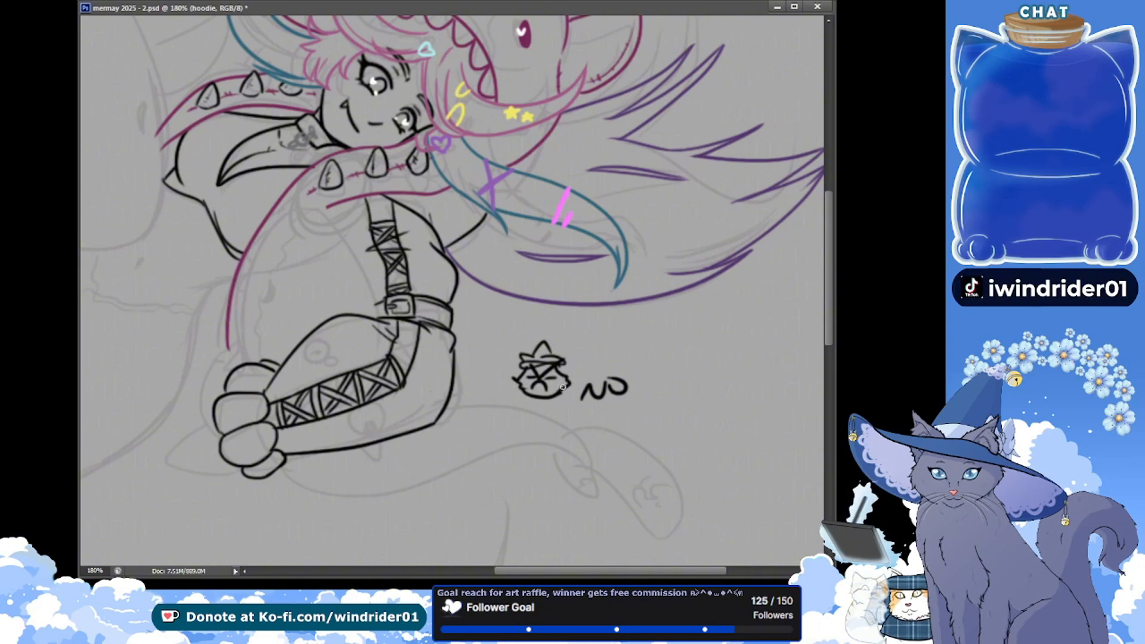
Letter "shoo" above "NO" and add a rounded body, extra hat lines and small shaking-motion marks to the doodle
key(ctrl+z)
mouse_move(594, 346)
mouse_down()
mouse_move(580, 372)
mouse_move(625, 363)
mouse_move(603, 355)
mouse_move(612, 359)
mouse_up()
key(ctrl+z)
key(ctrl+z)
key(ctrl+z)
key(ctrl+z)
drag(618, 347, 621, 348)
mouse_move(524, 357)
mouse_down()
mouse_move(540, 343)
mouse_move(561, 361)
mouse_up()
mouse_move(528, 399)
mouse_down()
mouse_move(557, 411)
mouse_move(569, 398)
mouse_move(567, 411)
mouse_move(533, 417)
mouse_up()
key(ctrl+z)
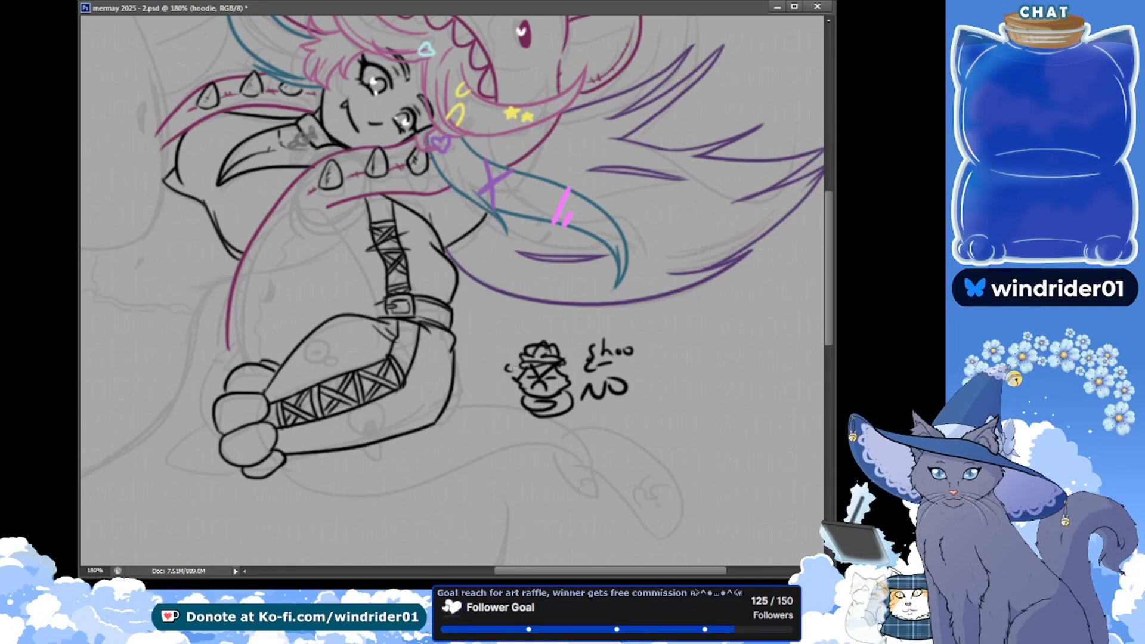
mouse_move(558, 370)
mouse_down()
mouse_move(571, 364)
mouse_move(512, 373)
mouse_up()
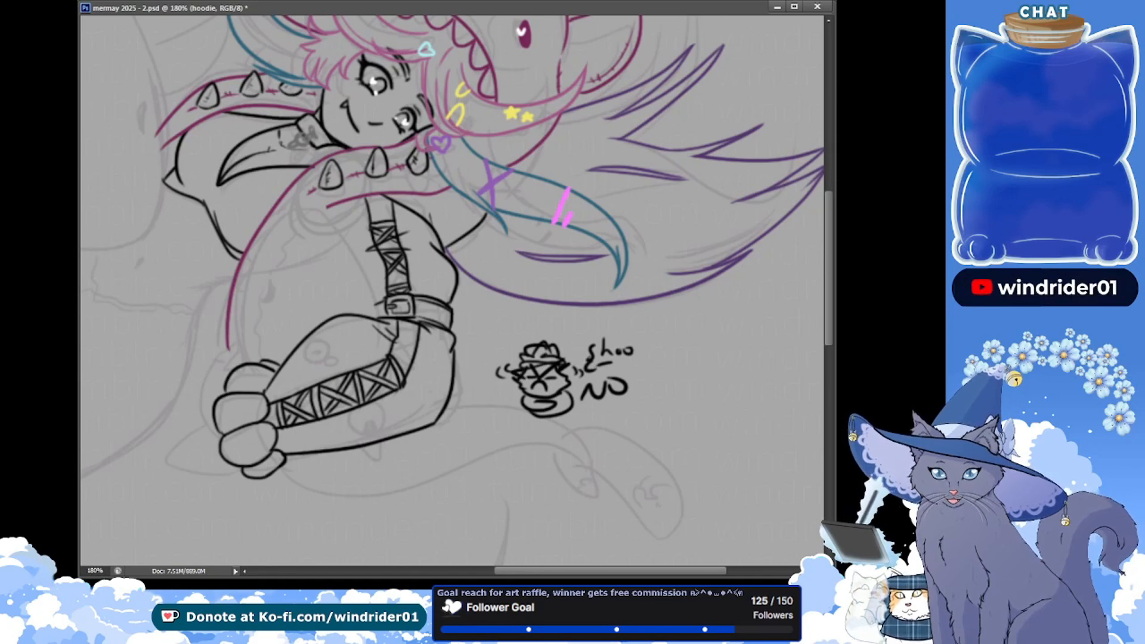
Move the lassoed doodle onto its own layer named "Shou say no", hide that layer, and save the document with the hoodie layer active
mouse_move(527, 443)
mouse_down()
mouse_move(484, 345)
mouse_move(524, 311)
mouse_move(683, 341)
mouse_move(677, 403)
mouse_move(617, 439)
mouse_up()
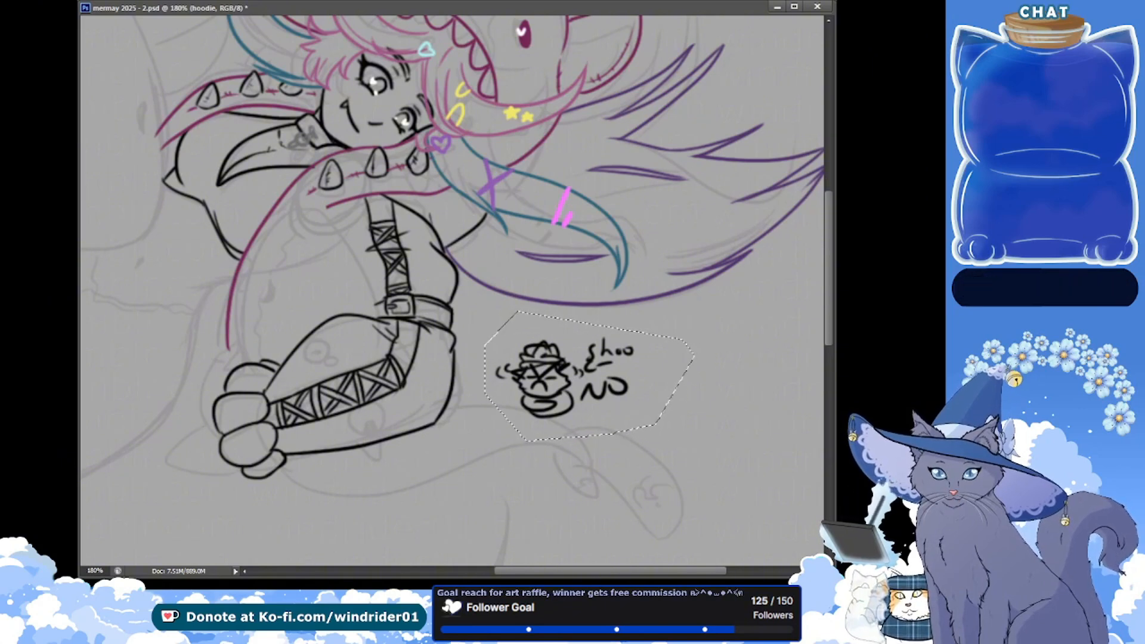
key(Delete)
key(ctrl+d)
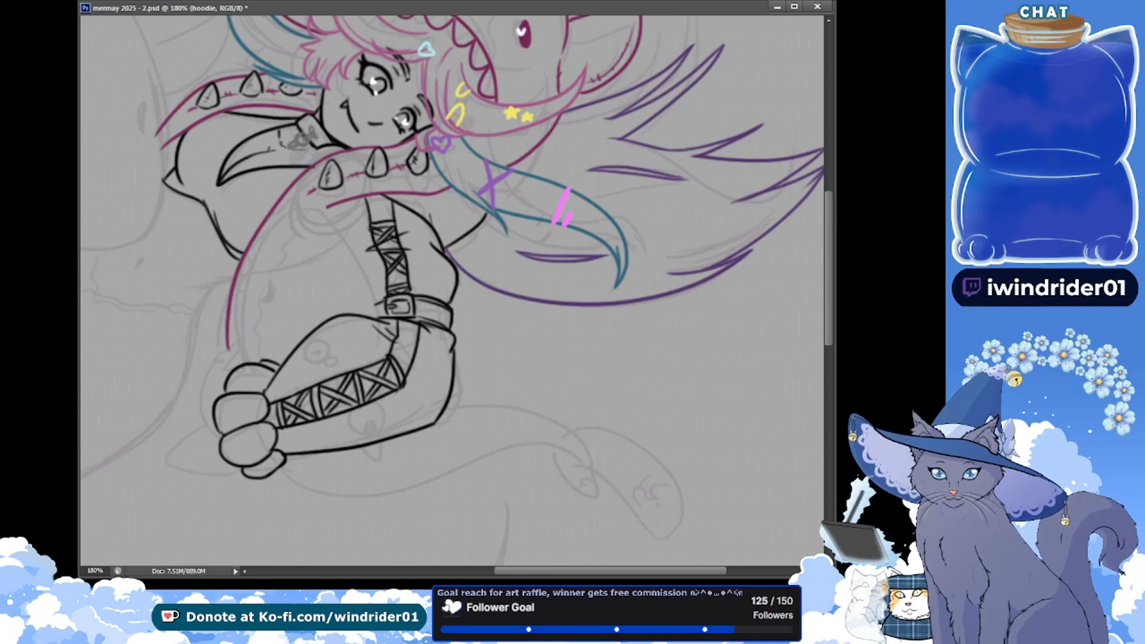
key(ctrl+z)
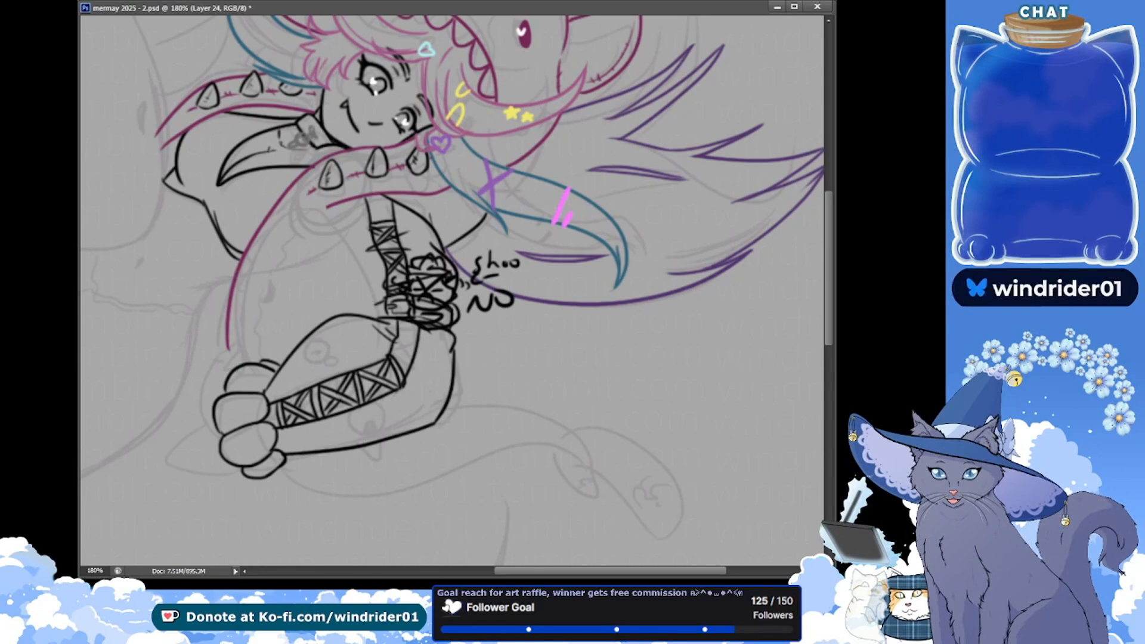
key(Return)
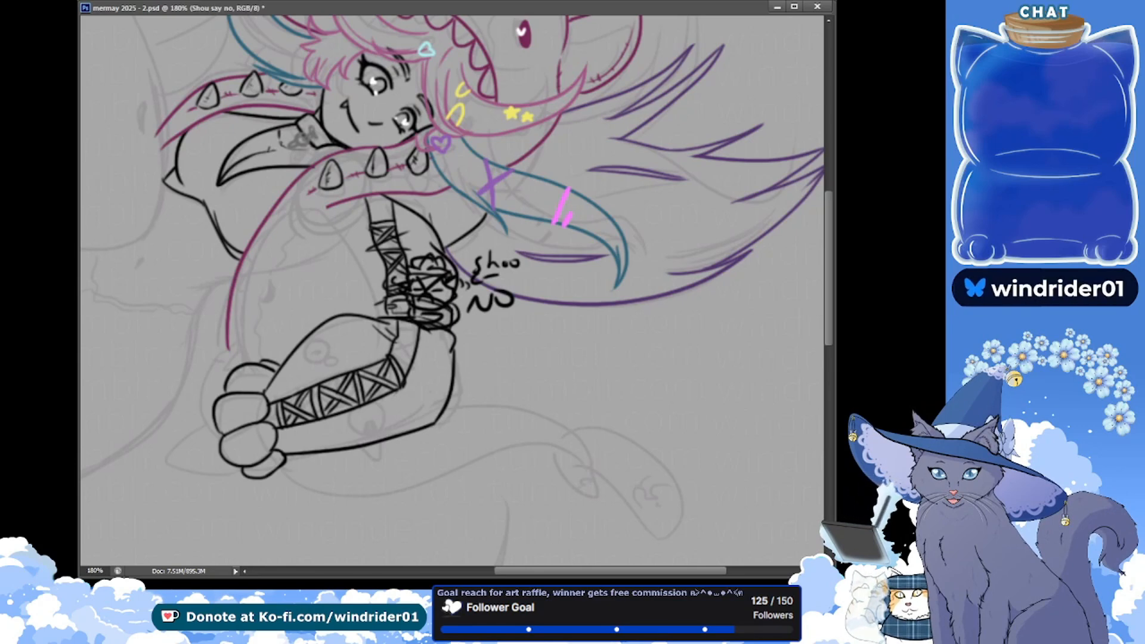
drag(583, 356, 760, 438)
key(ctrl+comma)
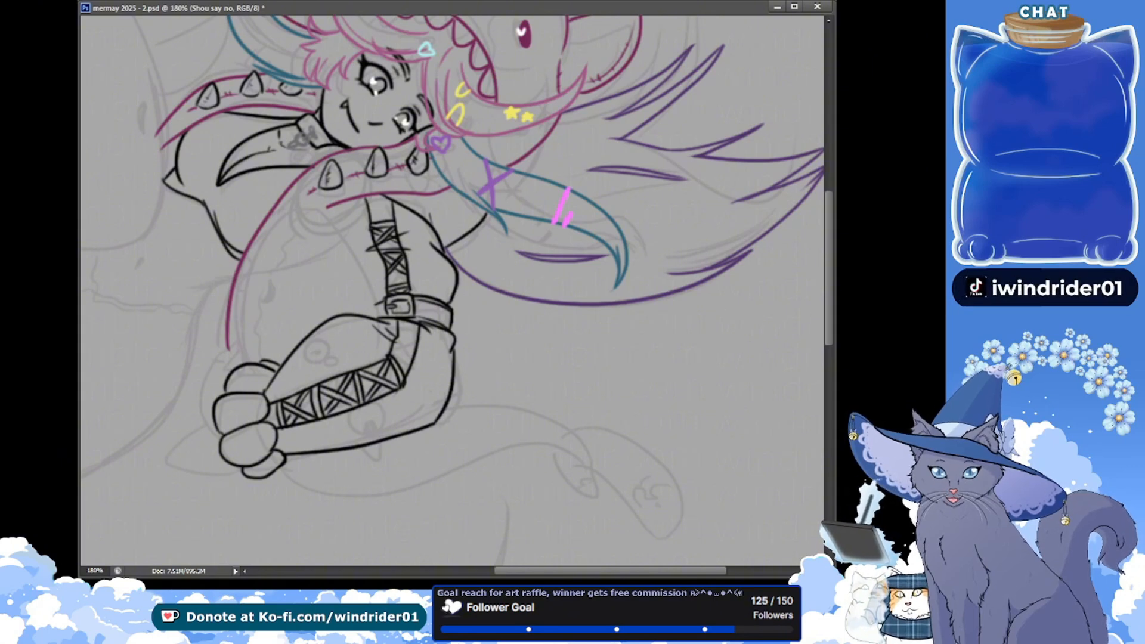
key(ctrl+s)
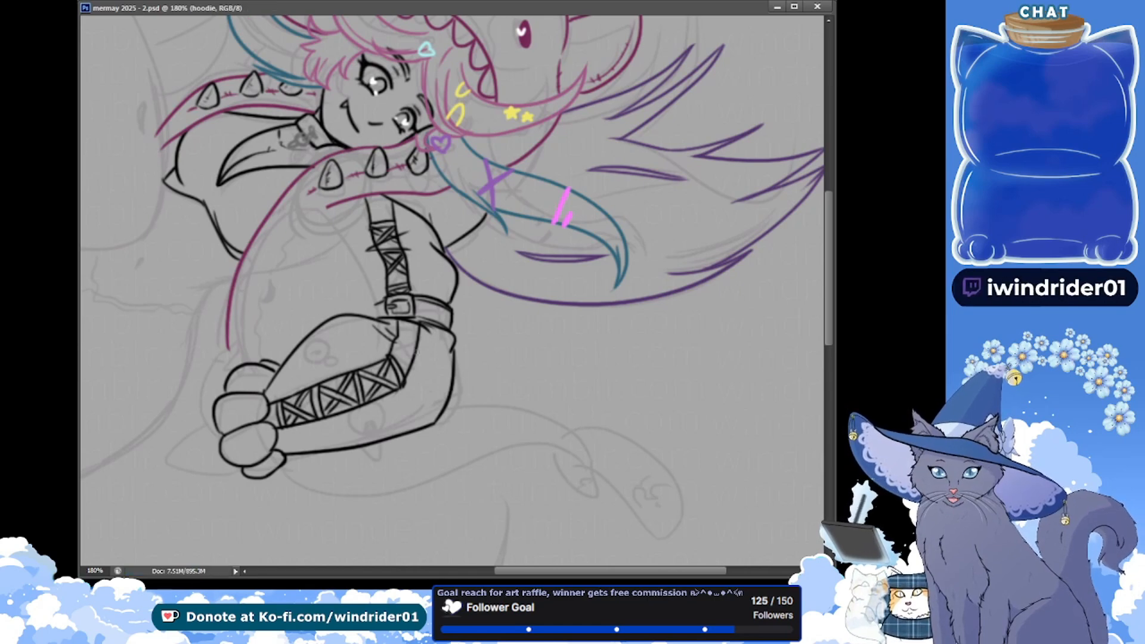
Finish the crossed laces between the elbow bend and the buckle strap, and save the document
drag(389, 356, 410, 354)
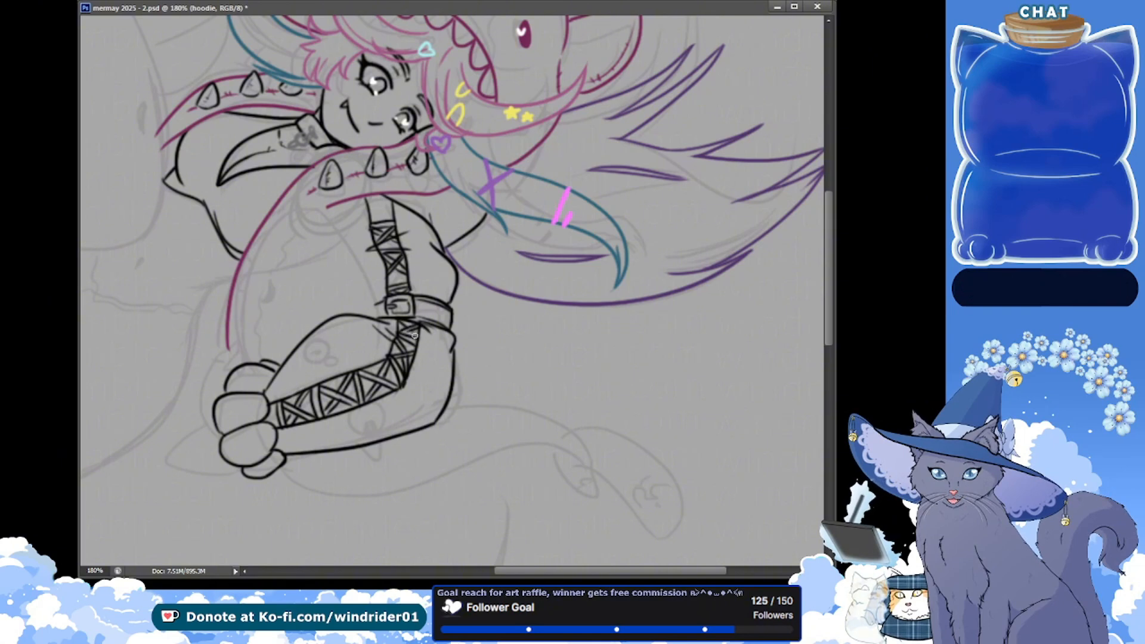
key(ctrl+s)
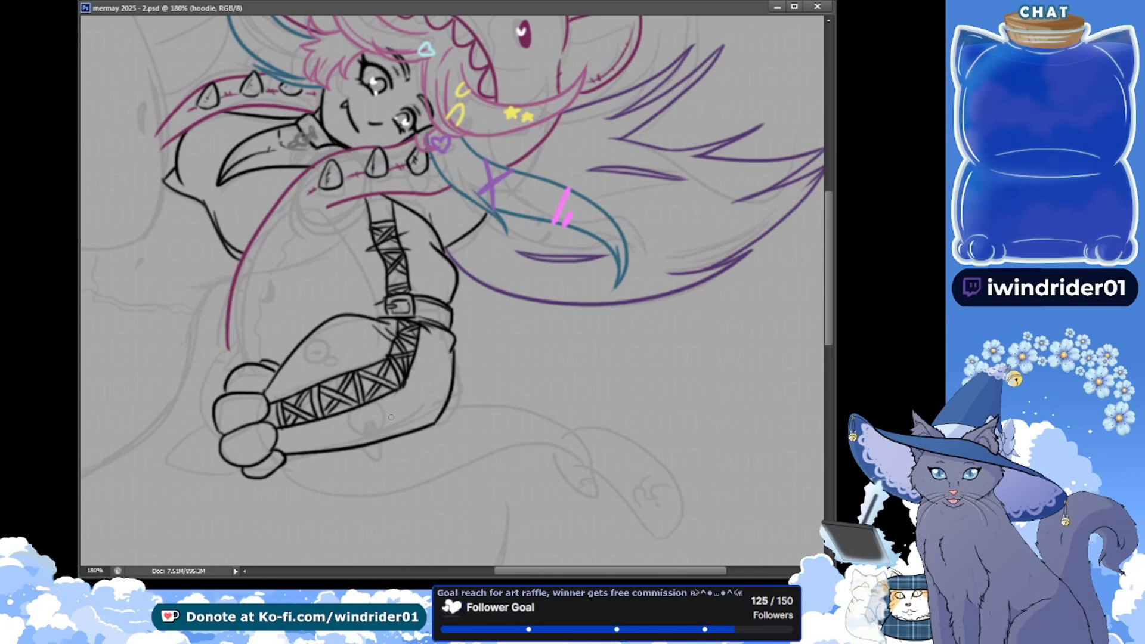
Draw a round emblem outline on the forearm sleeve near the elbow, just below the lace panel
mouse_move(393, 397)
mouse_down()
mouse_move(416, 403)
mouse_move(394, 402)
mouse_move(403, 397)
mouse_move(404, 429)
mouse_move(391, 403)
mouse_move(413, 396)
mouse_move(392, 403)
mouse_move(392, 427)
mouse_move(400, 404)
mouse_up()
key(ctrl+z)
key(ctrl+z)
key(ctrl+z)
key(ctrl+z)
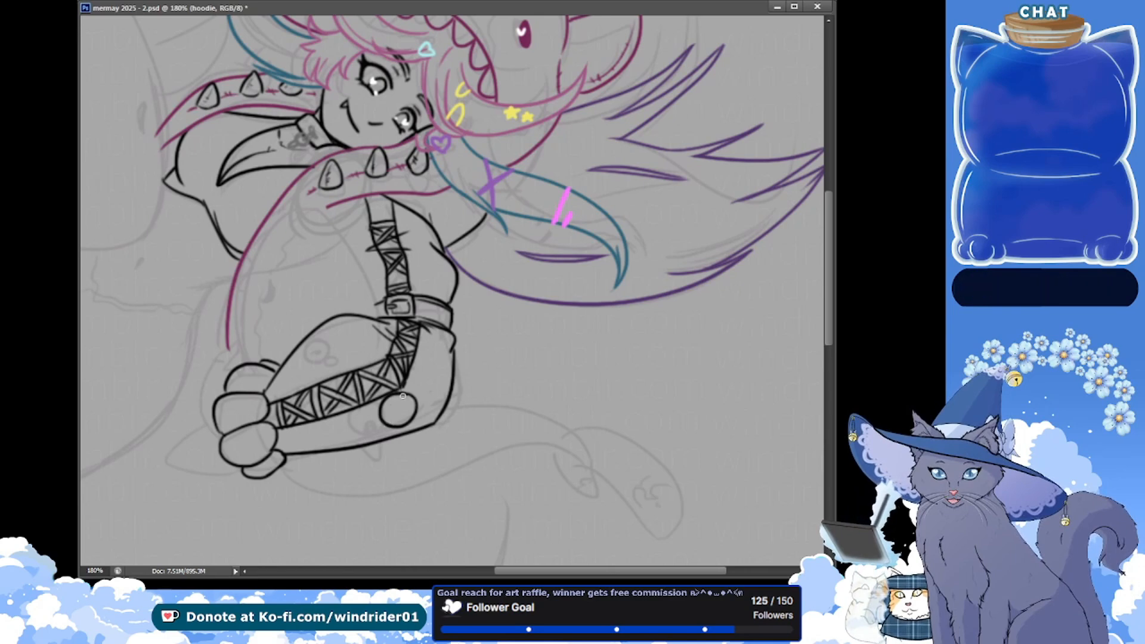
Draw a curled swirl inside the round elbow emblem with a small hook at its lower edge, and save the document
drag(401, 398, 395, 411)
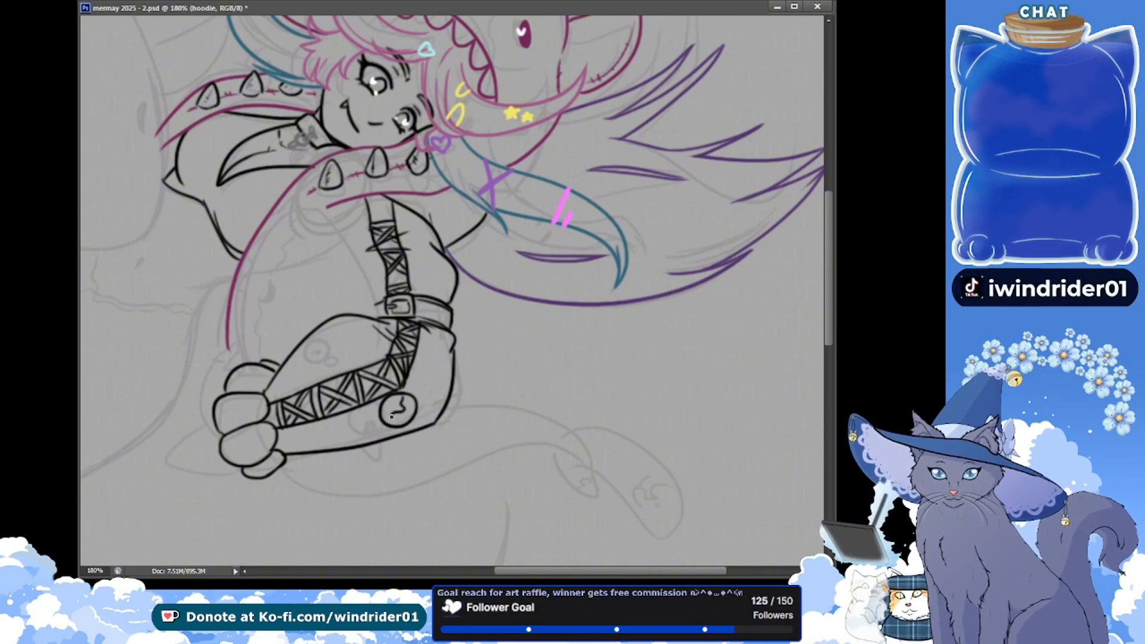
key(ctrl+z)
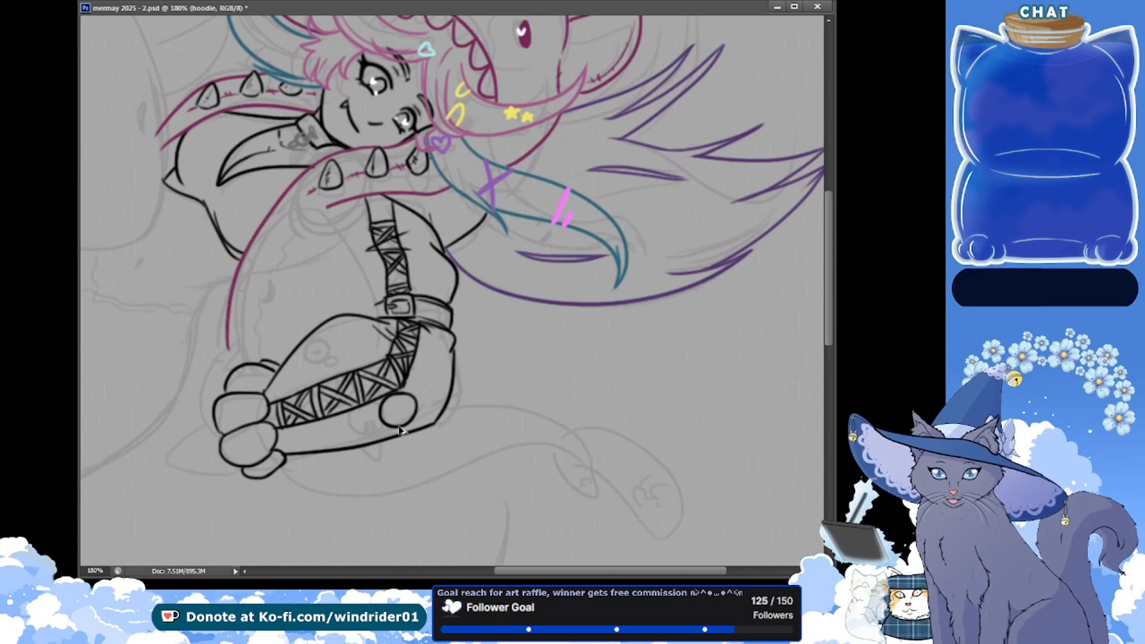
drag(399, 405, 396, 417)
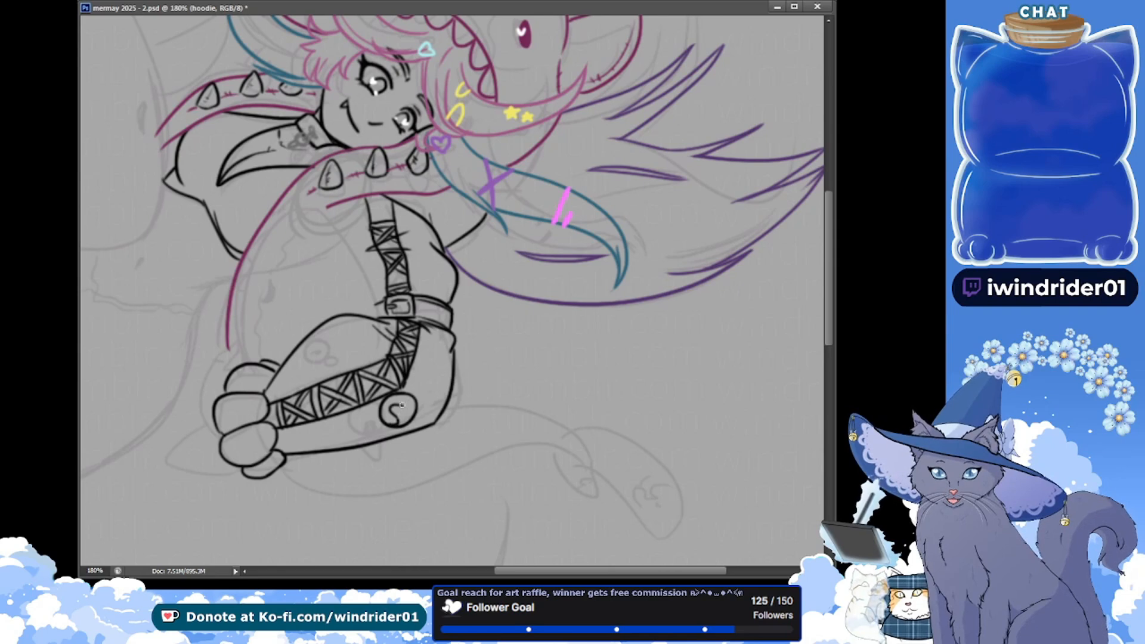
drag(401, 399, 402, 409)
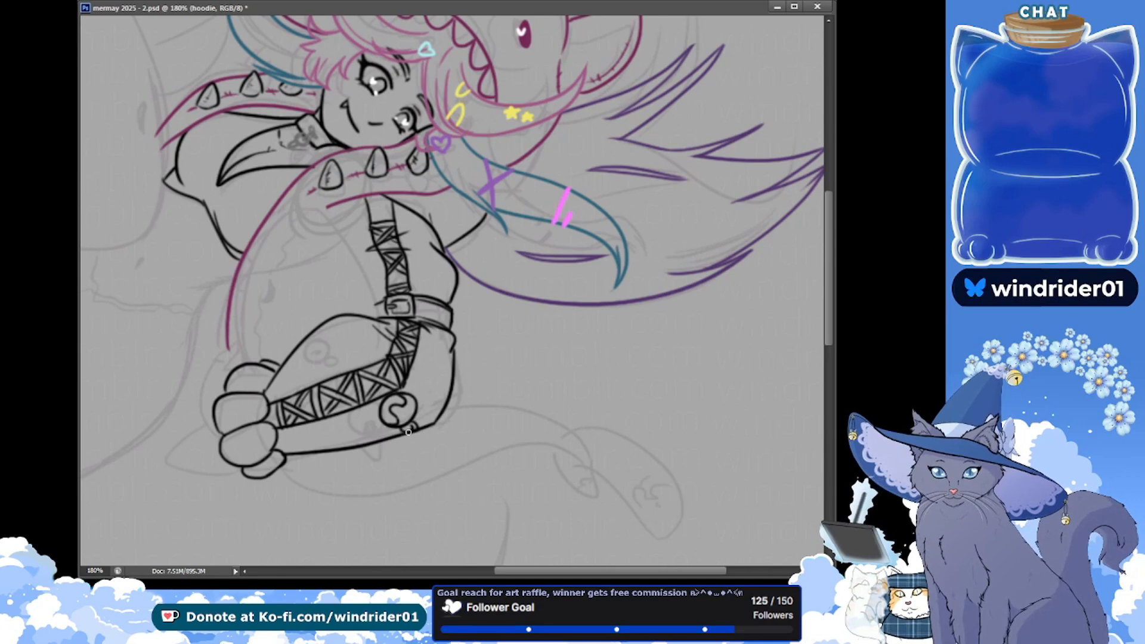
key(ctrl+s)
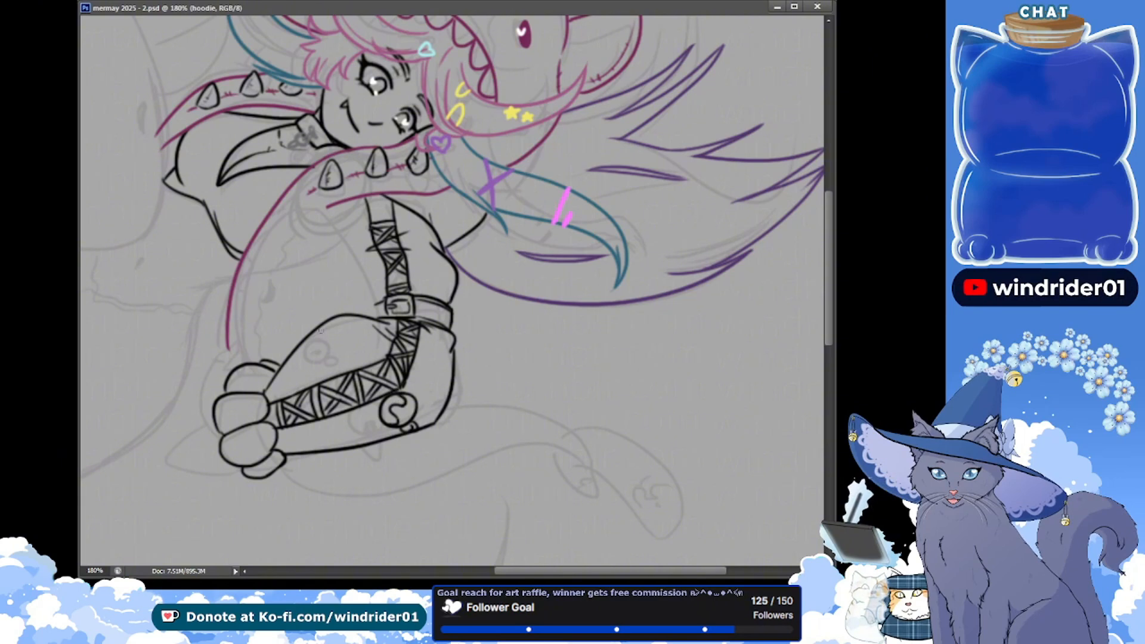
Draw a larger round emblem with a small circle beside it on the forearm sleeve above the lace panel, and save the document
mouse_move(319, 339)
mouse_down()
mouse_move(322, 351)
mouse_move(320, 332)
mouse_up()
key(ctrl+z)
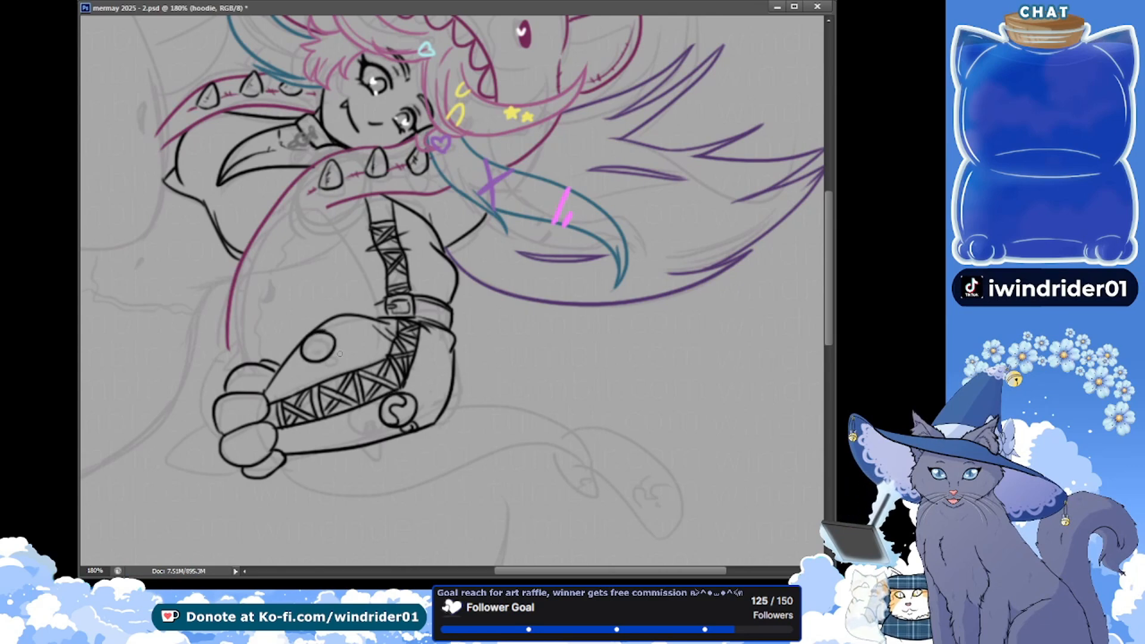
drag(336, 353, 337, 354)
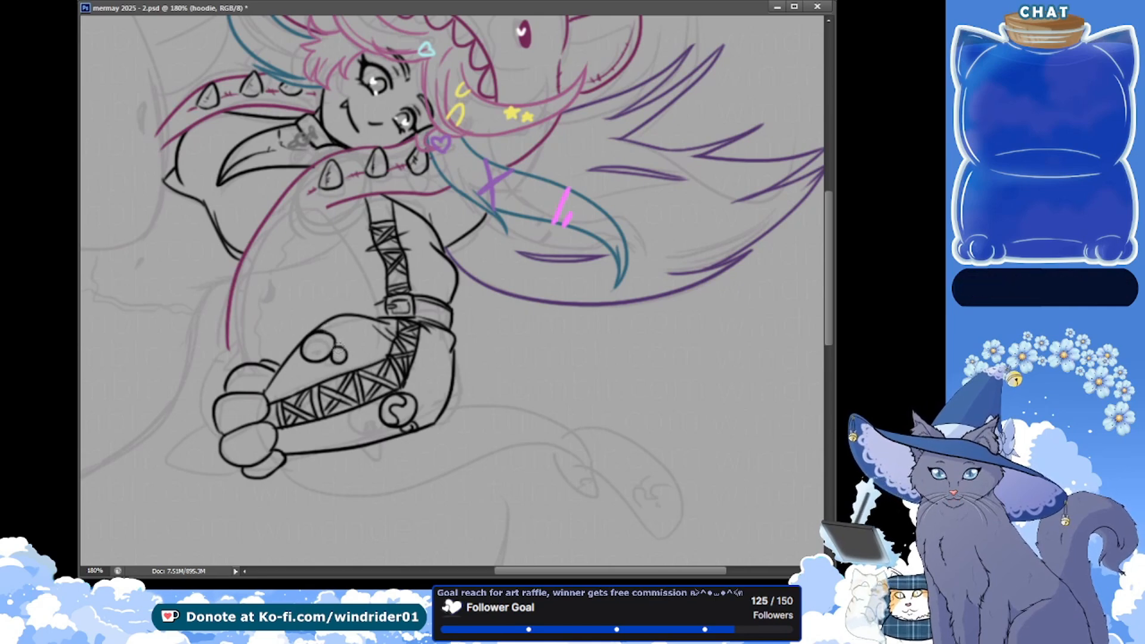
key(ctrl+s)
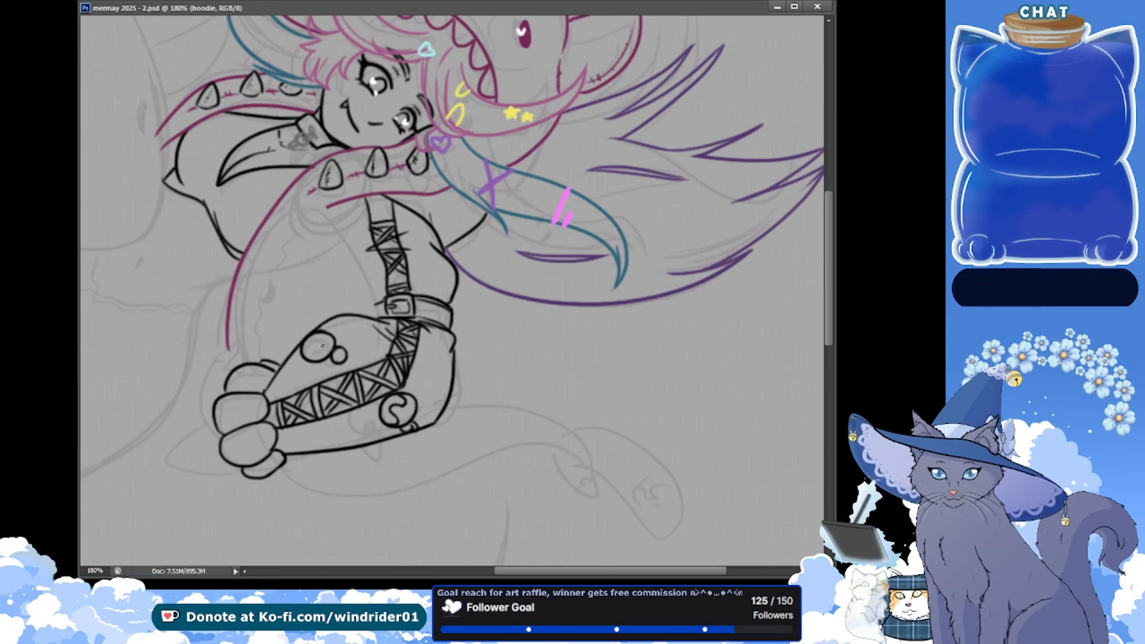
Draw tiny smiling faces with dot eyes inside the large and small round emblems on the upper forearm
drag(323, 344, 317, 350)
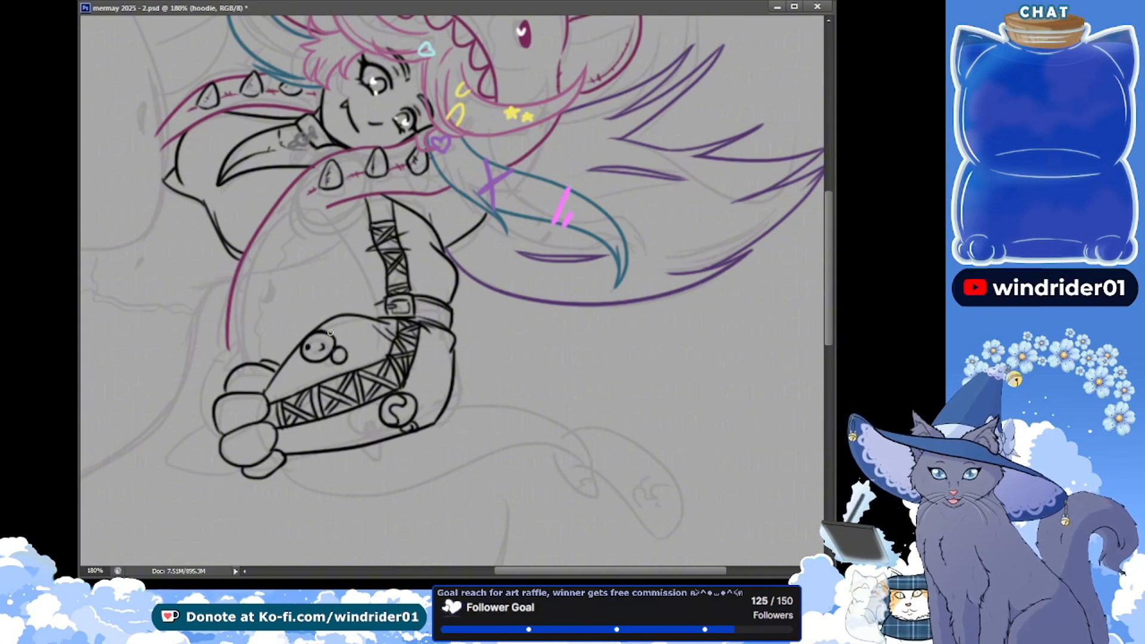
key(ctrl+z)
key(alt+Tab)
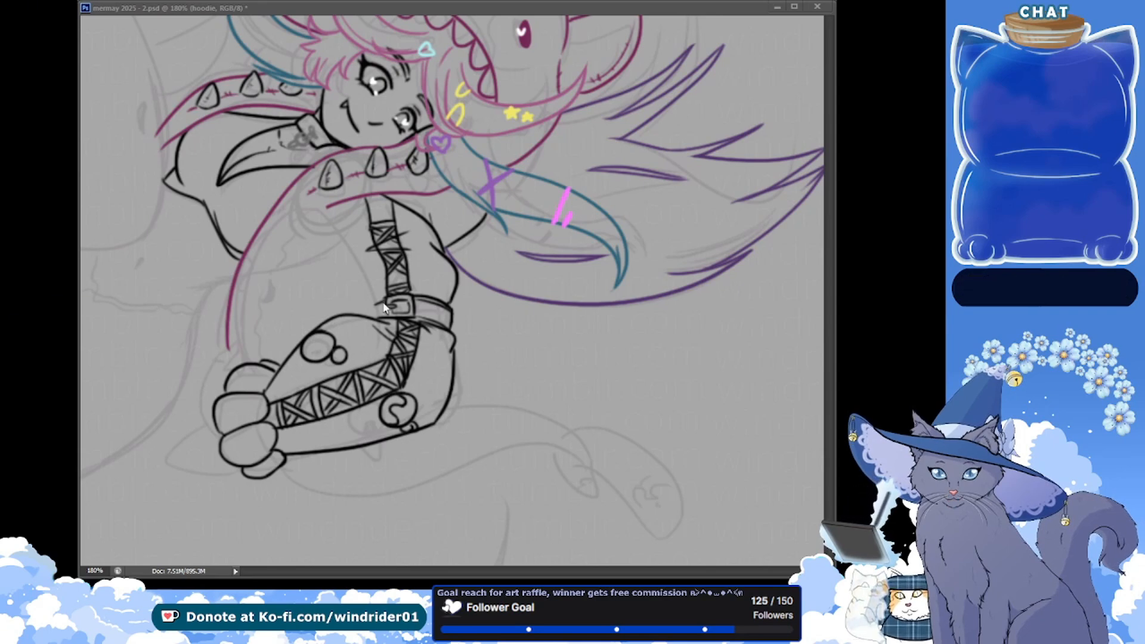
click(320, 270)
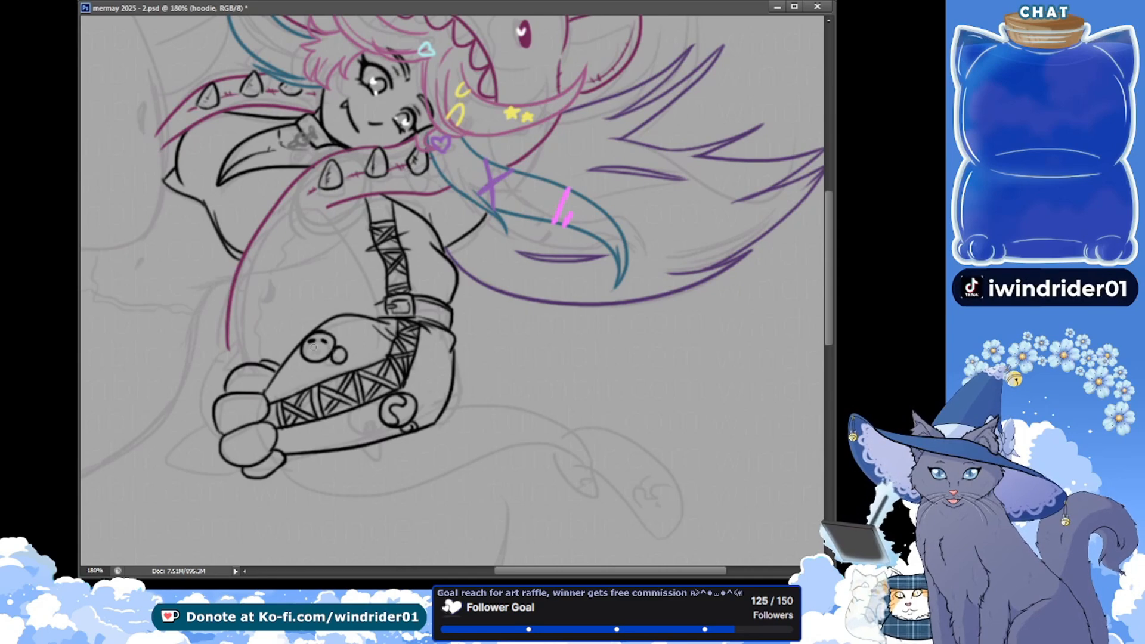
drag(313, 345, 345, 353)
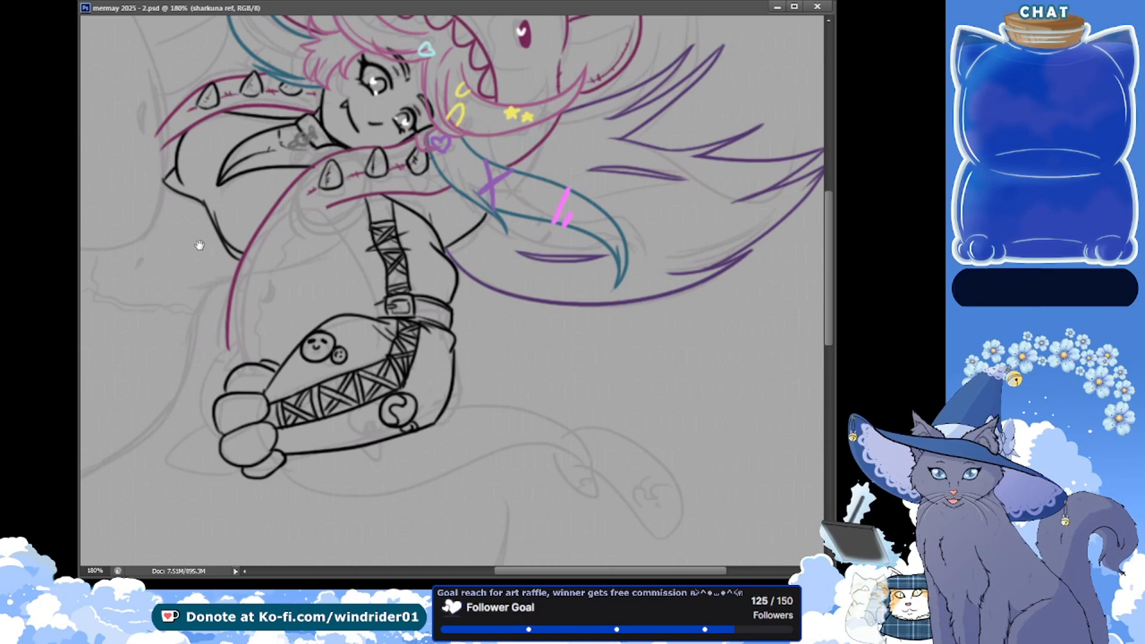
On the "sharkuna ref" layer, draw a dark blue curve from below the spiked collar along the sketched body down to the hand
drag(199, 245, 172, 221)
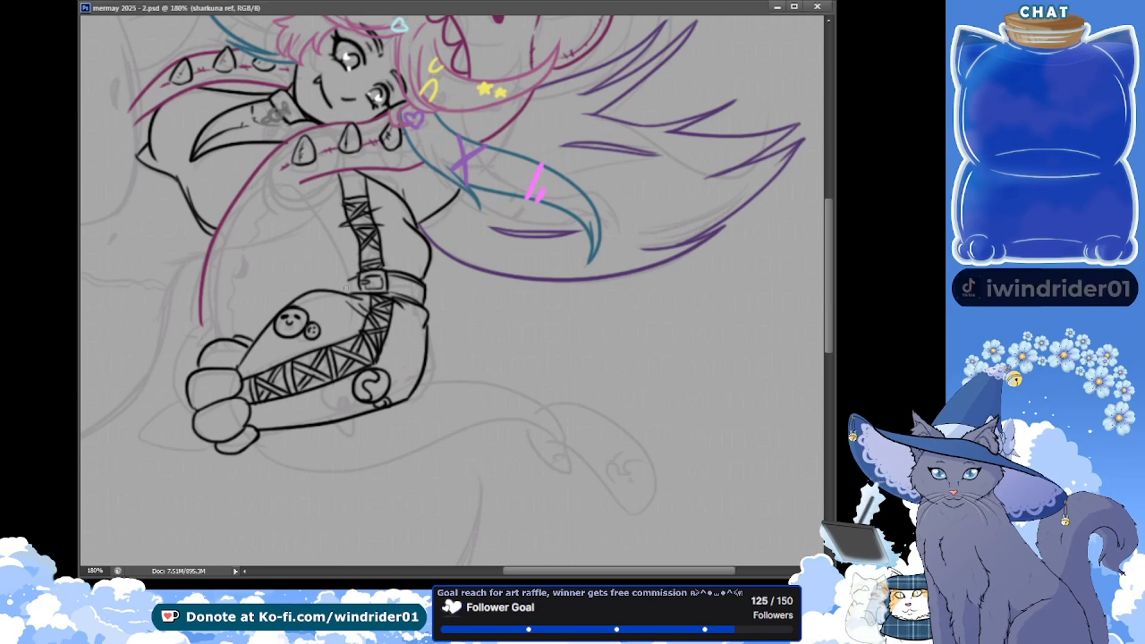
key(ctrl+z)
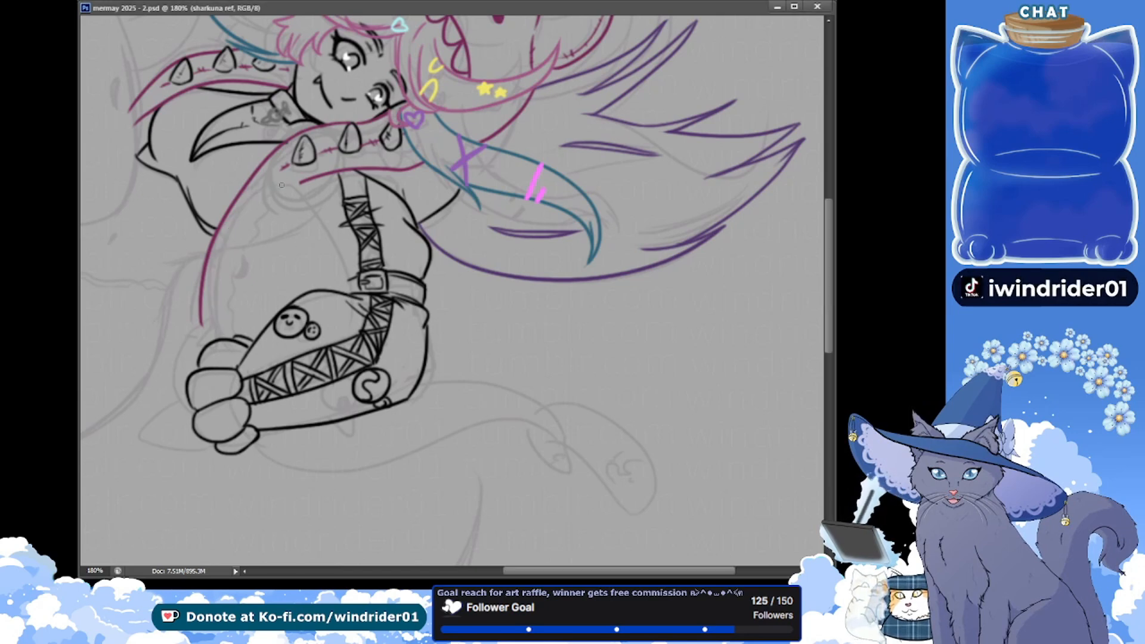
key(ctrl+z)
drag(289, 182, 206, 337)
key(ctrl+z)
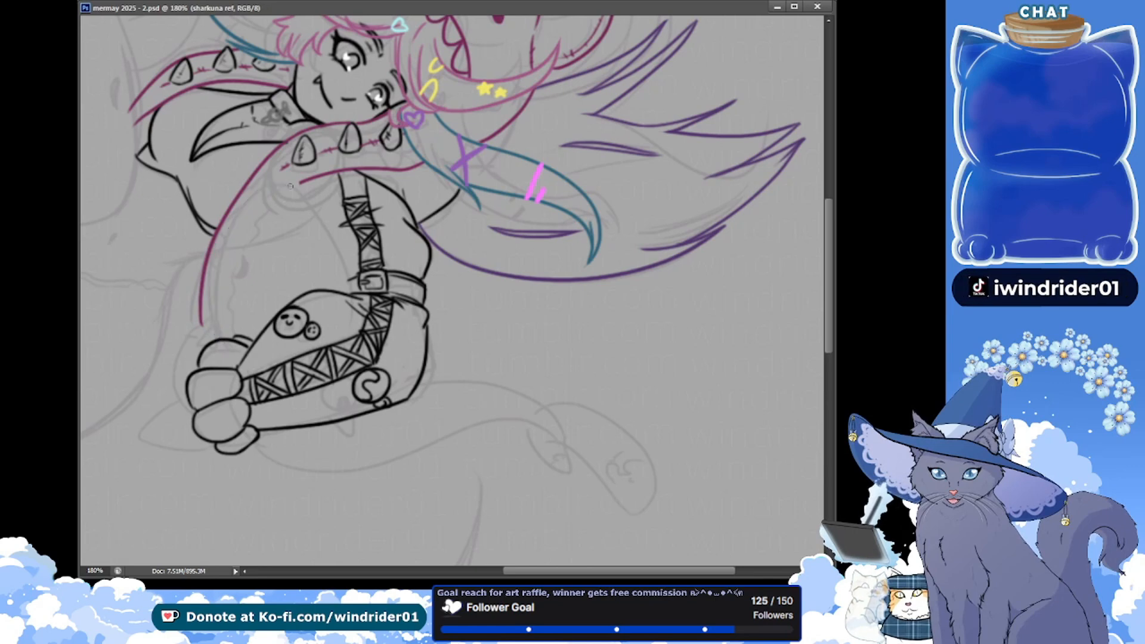
mouse_move(290, 181)
mouse_down()
mouse_move(221, 237)
mouse_move(201, 327)
mouse_up()
key(ctrl+z)
drag(294, 184, 216, 338)
key(ctrl+z)
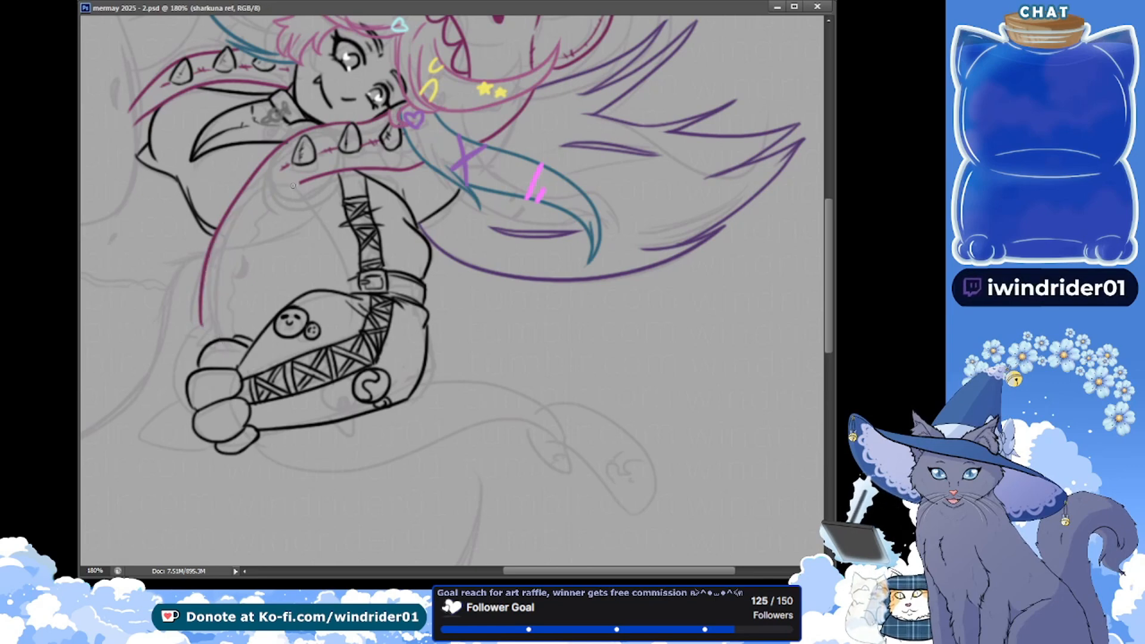
mouse_move(293, 184)
mouse_down()
mouse_move(242, 201)
mouse_move(215, 332)
mouse_up()
key(ctrl+z)
drag(296, 185, 204, 325)
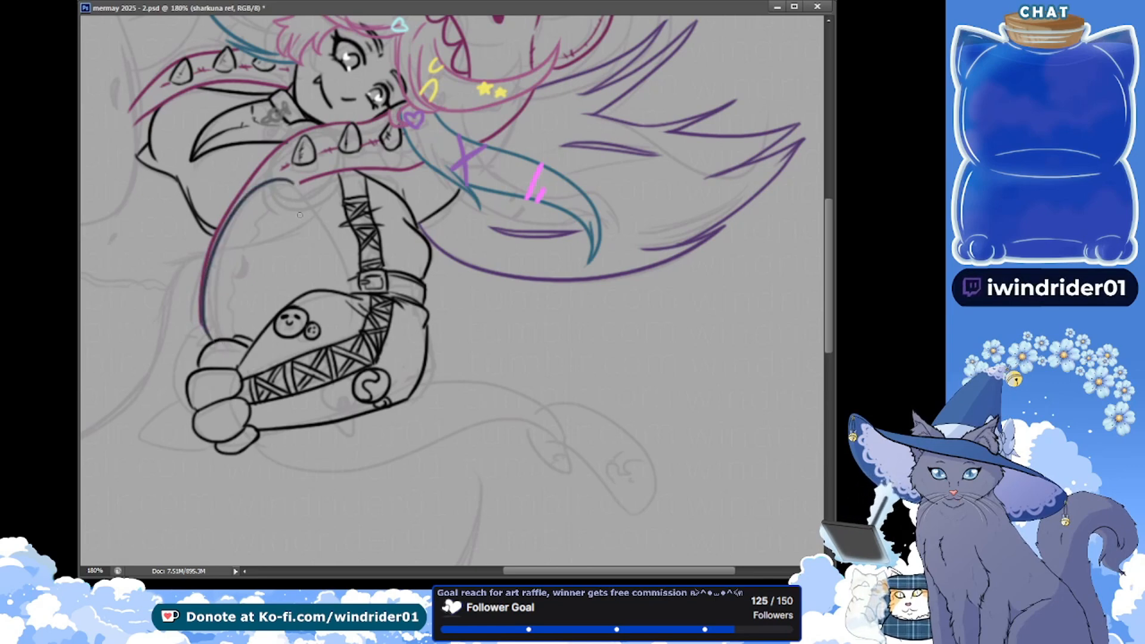
key(ctrl+z)
Draw the opposite side of the dark blue body outline from its peak down to the sleeve near the buckle strap, and save
key(ctrl+z)
drag(288, 183, 215, 339)
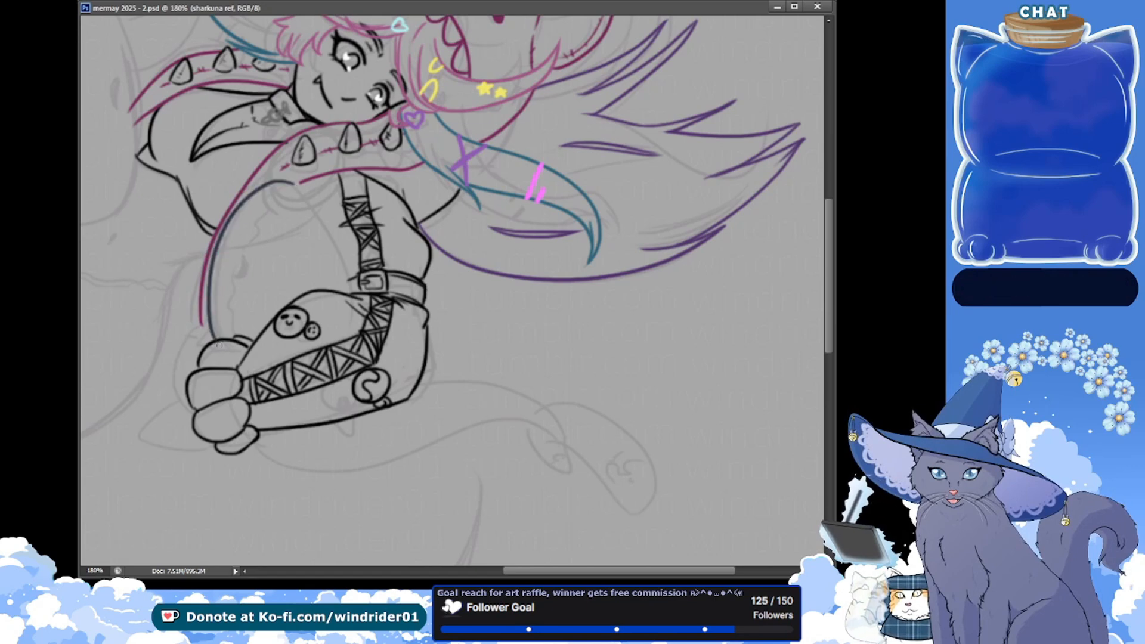
drag(285, 182, 356, 298)
key(ctrl+z)
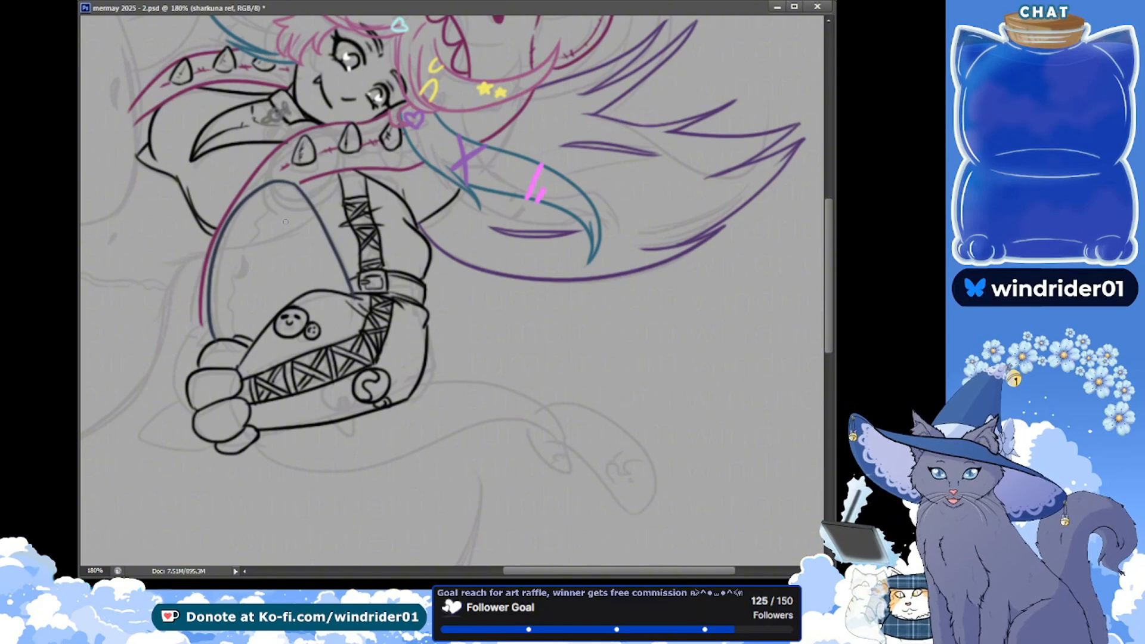
key(ctrl+s)
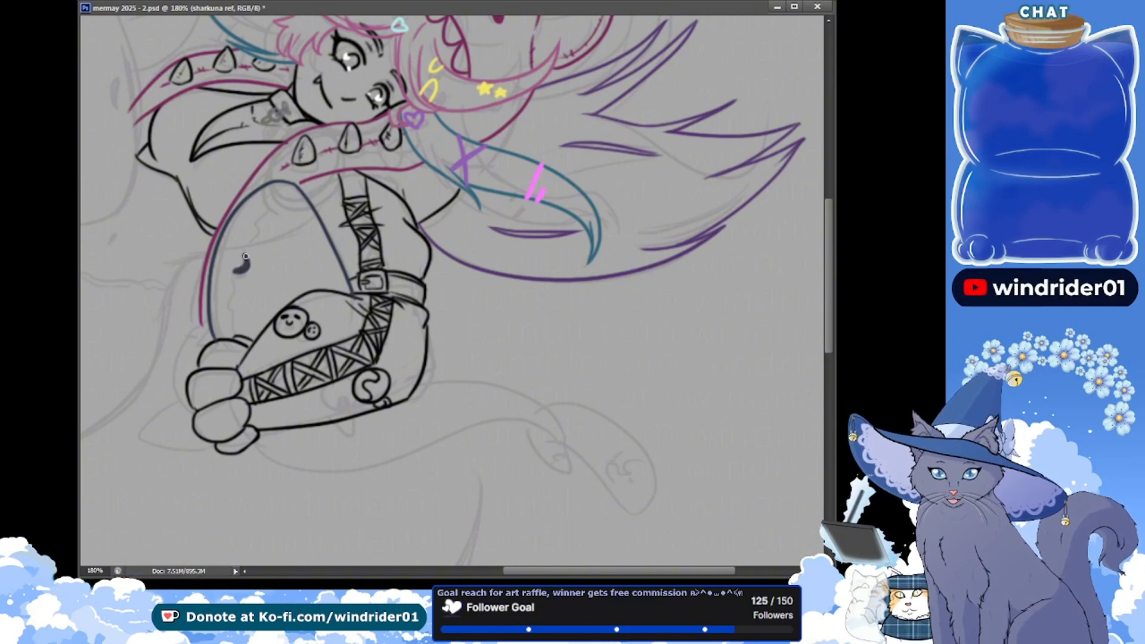
Redraw the small solid dark crescent inside the dark blue body outline, and save the document
key(ctrl+z)
drag(246, 258, 237, 270)
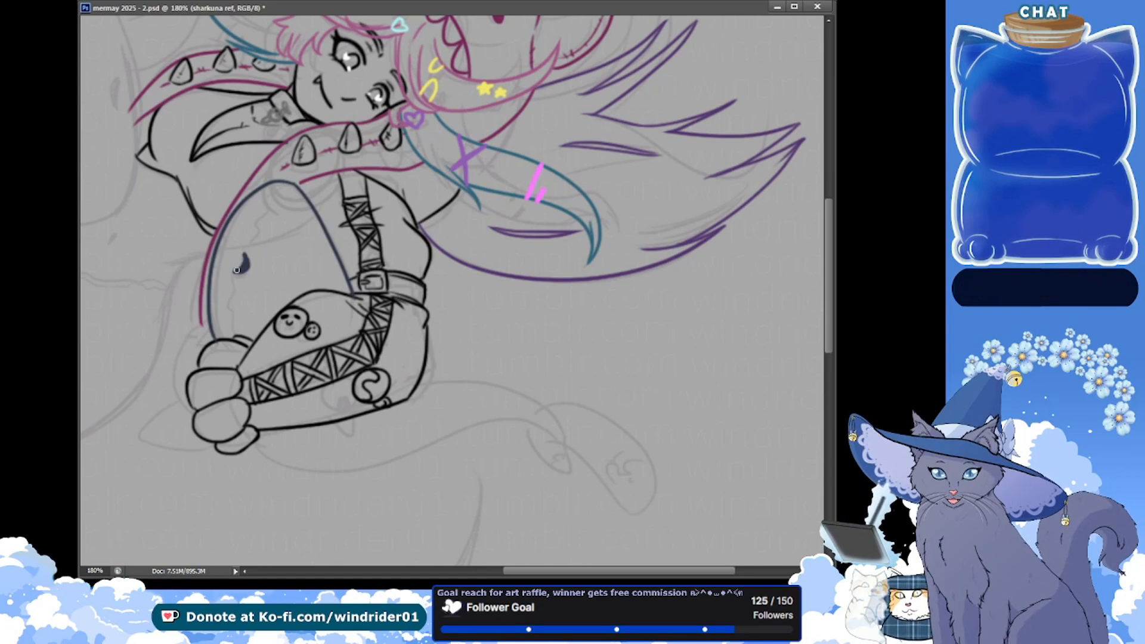
key(ctrl+s)
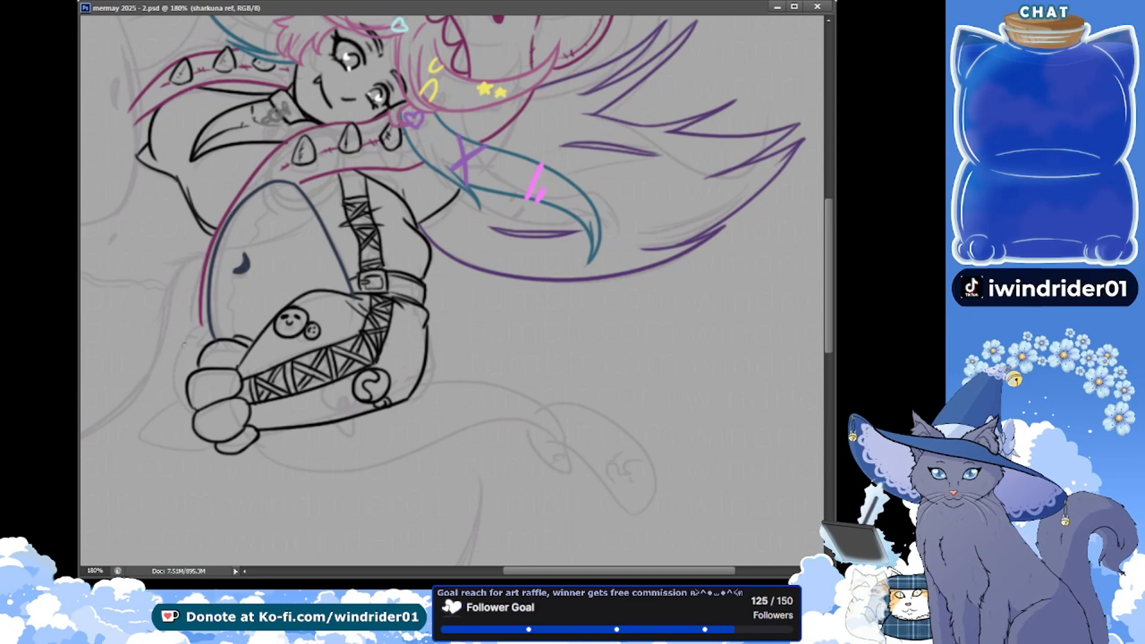
Outline the pointed tip protruding beyond the hand and add a short inner contour line along its lower edge
drag(172, 352, 154, 415)
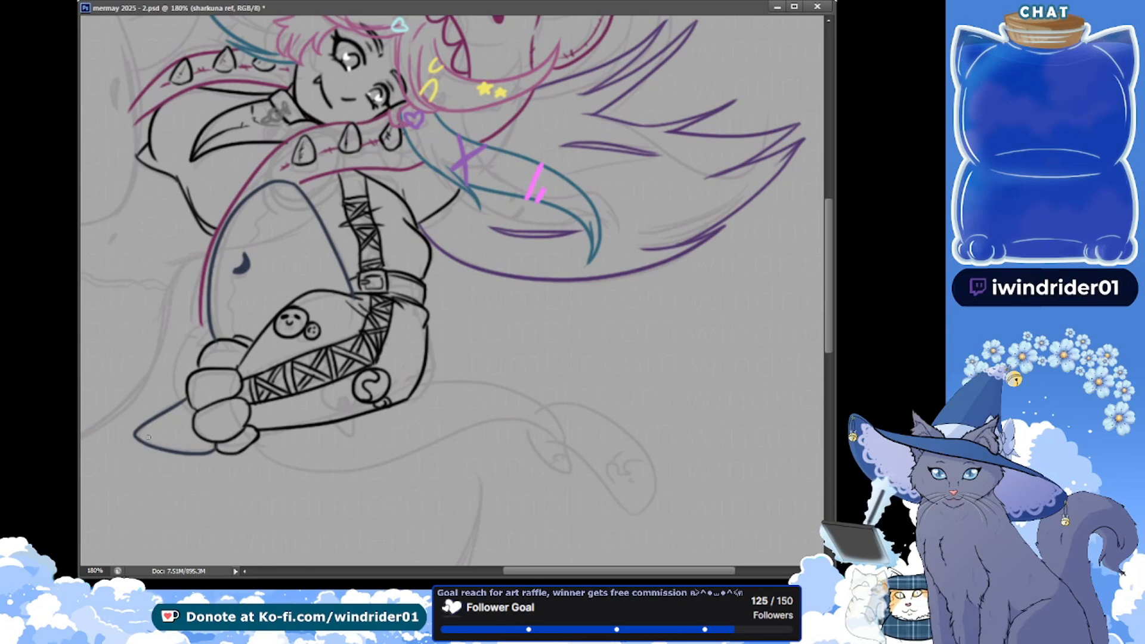
mouse_move(188, 452)
mouse_down()
mouse_move(211, 445)
mouse_move(172, 449)
mouse_up()
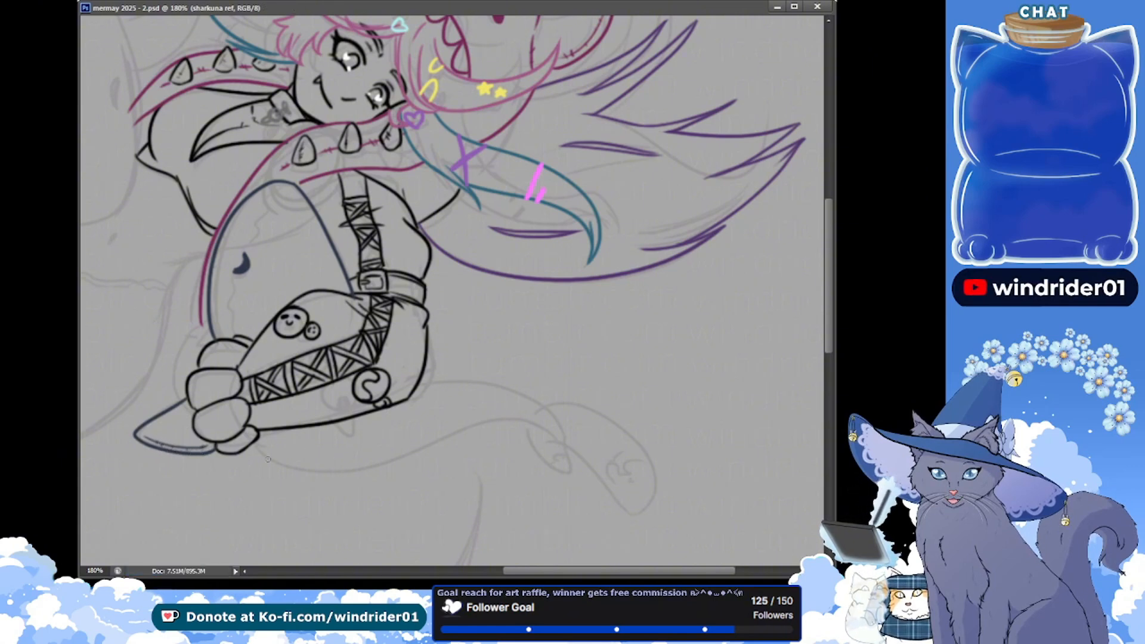
Draw the long wavy dark blue contour from beneath the hand along the sketched tail to its far bend, and save the document
drag(254, 442, 521, 444)
key(ctrl+z)
mouse_move(256, 444)
mouse_down()
mouse_move(276, 467)
mouse_move(546, 438)
mouse_up()
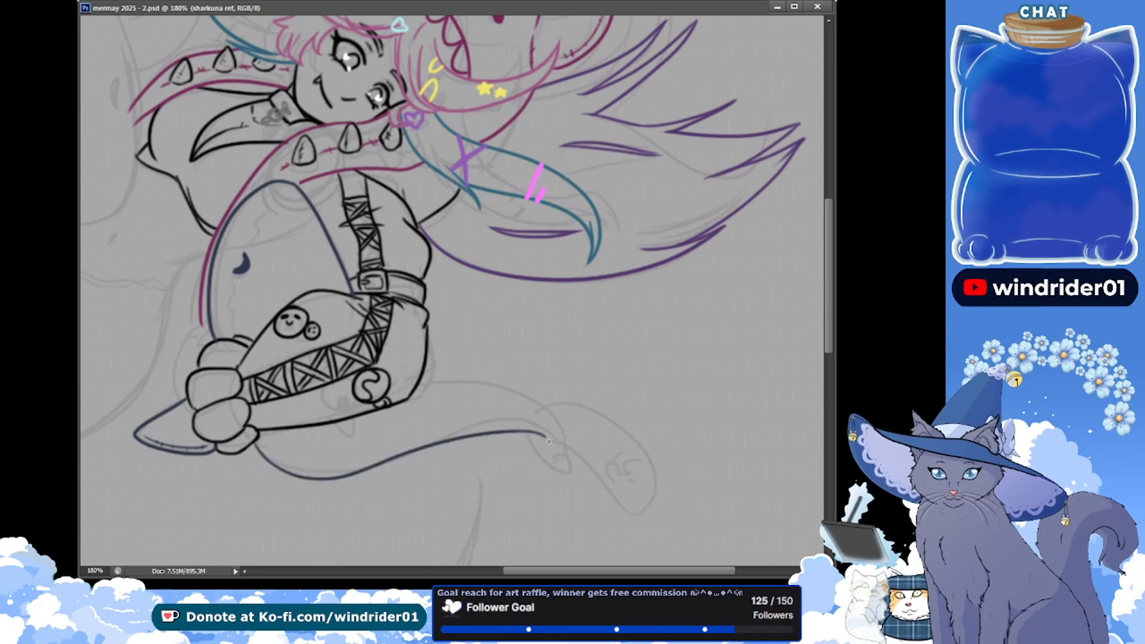
key(ctrl+z)
mouse_move(254, 443)
mouse_down()
mouse_move(454, 447)
mouse_move(544, 463)
mouse_move(546, 438)
mouse_up()
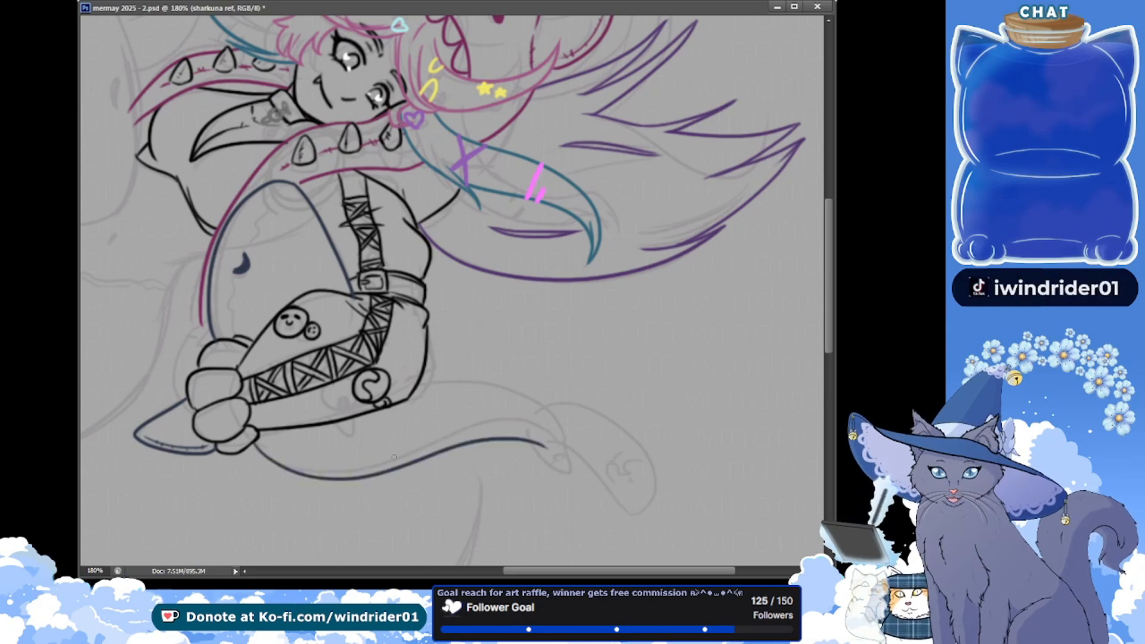
key(ctrl+z)
drag(256, 444, 471, 434)
key(ctrl+s)
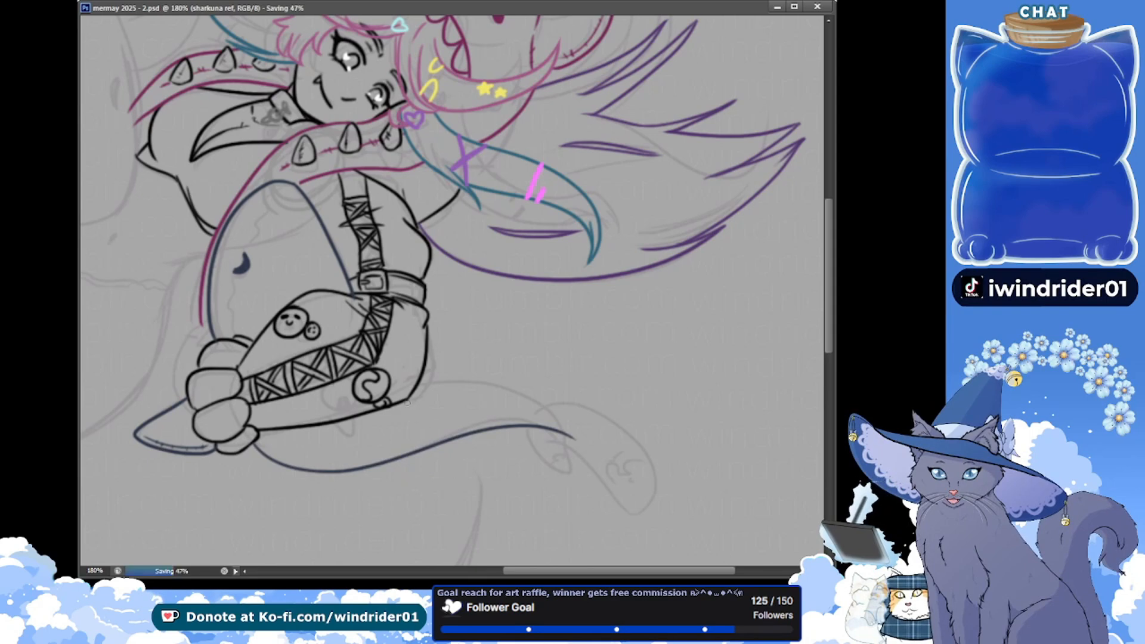
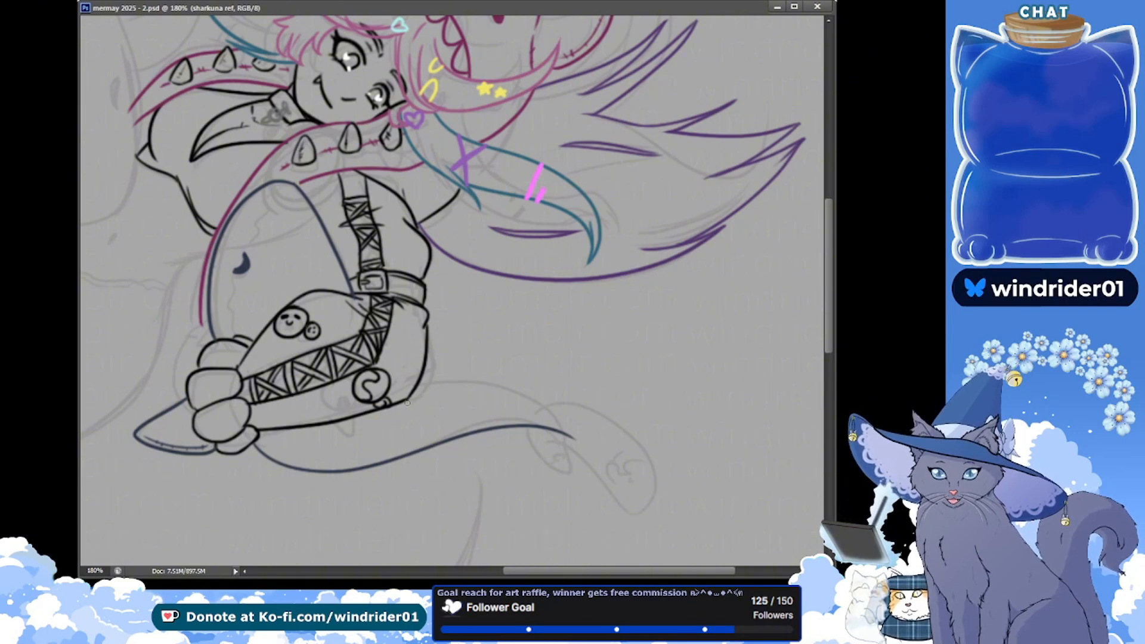
Ink the upper edge of the shark's tail in dark blue from the boot toward the tail fin, and save the file
drag(423, 375, 570, 434)
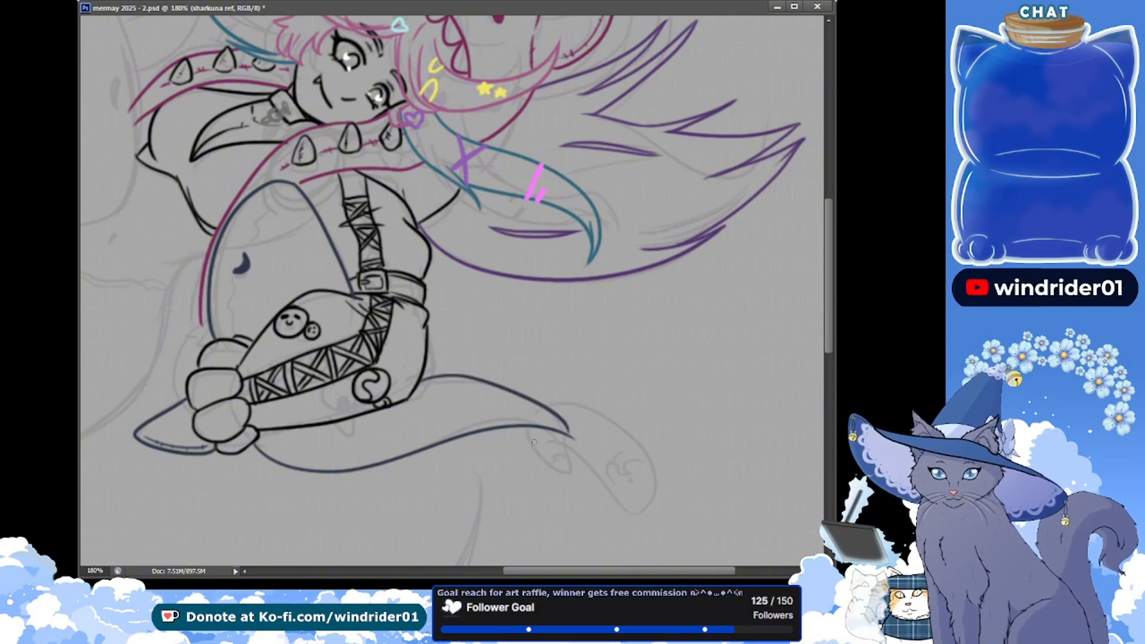
key(ctrl+z)
drag(422, 375, 554, 418)
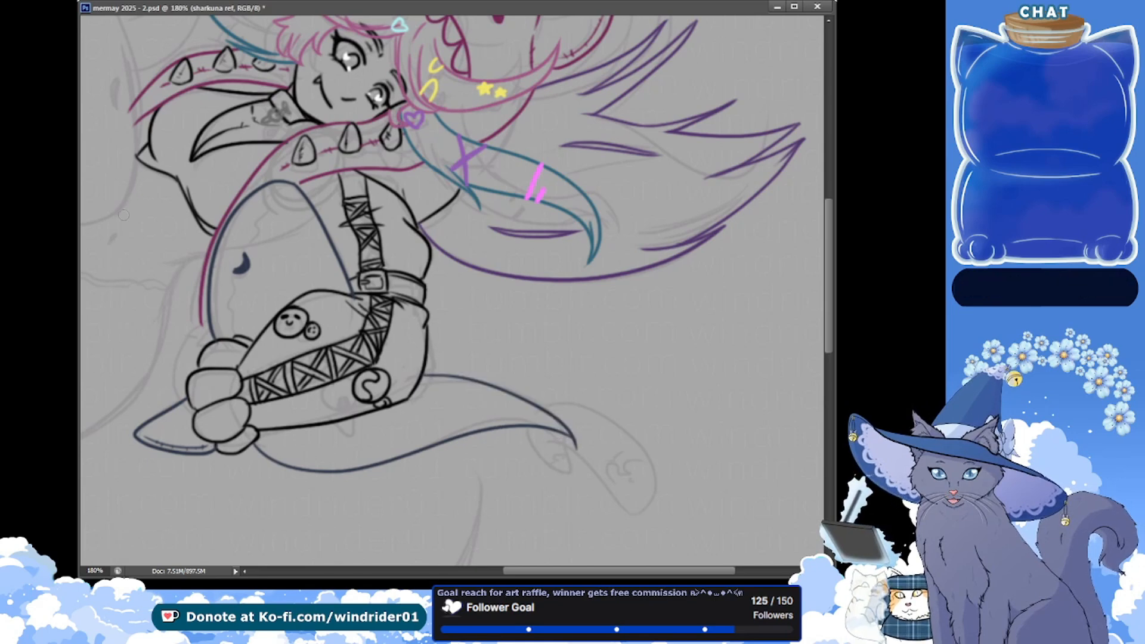
drag(554, 416, 575, 446)
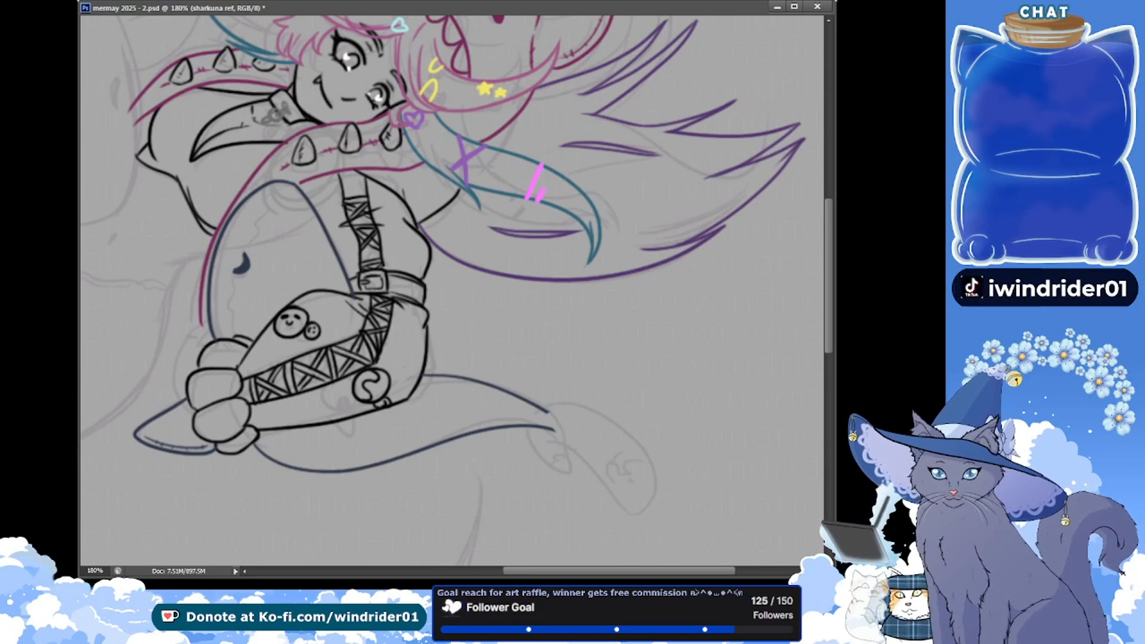
key(ctrl+s)
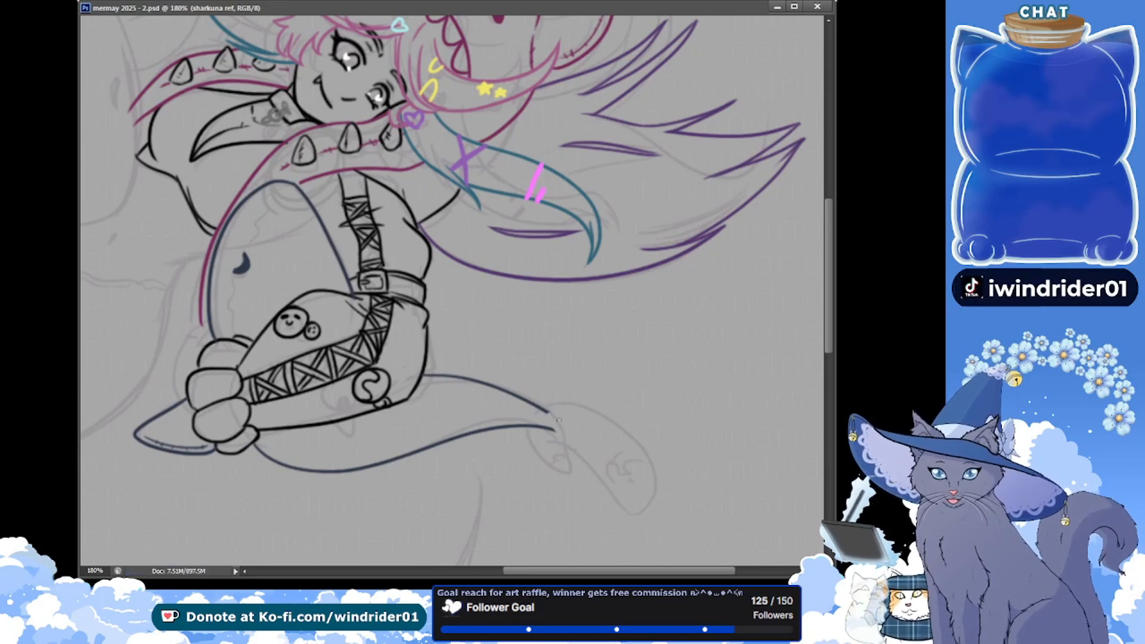
Ink the tail fin's outer curve, inner edge and rounded tip, add its fold and inner contour lines, and save the file
mouse_move(551, 411)
mouse_down()
mouse_move(656, 528)
mouse_move(650, 453)
mouse_move(645, 535)
mouse_up()
key(ctrl+z)
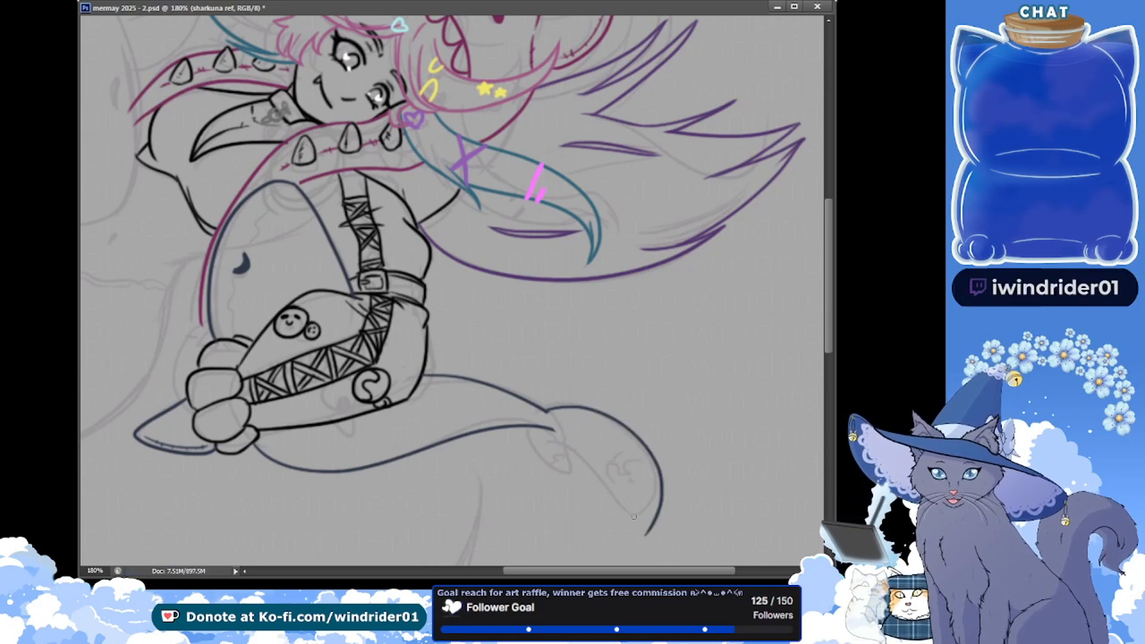
drag(553, 430, 616, 493)
key(ctrl+z)
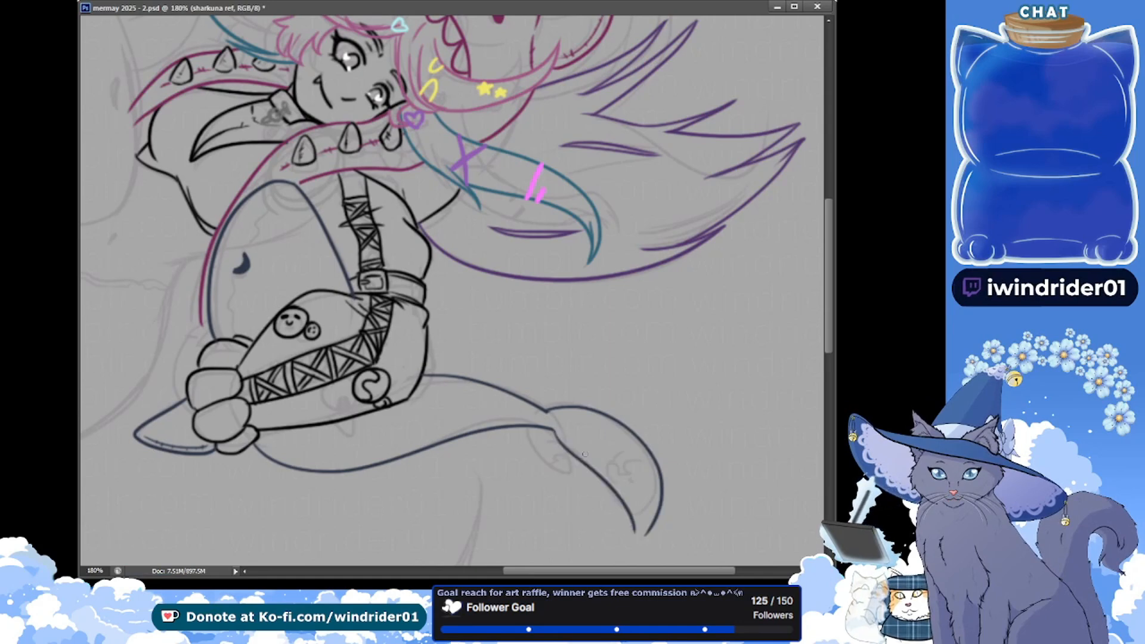
key(ctrl+z)
drag(645, 532, 589, 477)
drag(554, 430, 590, 478)
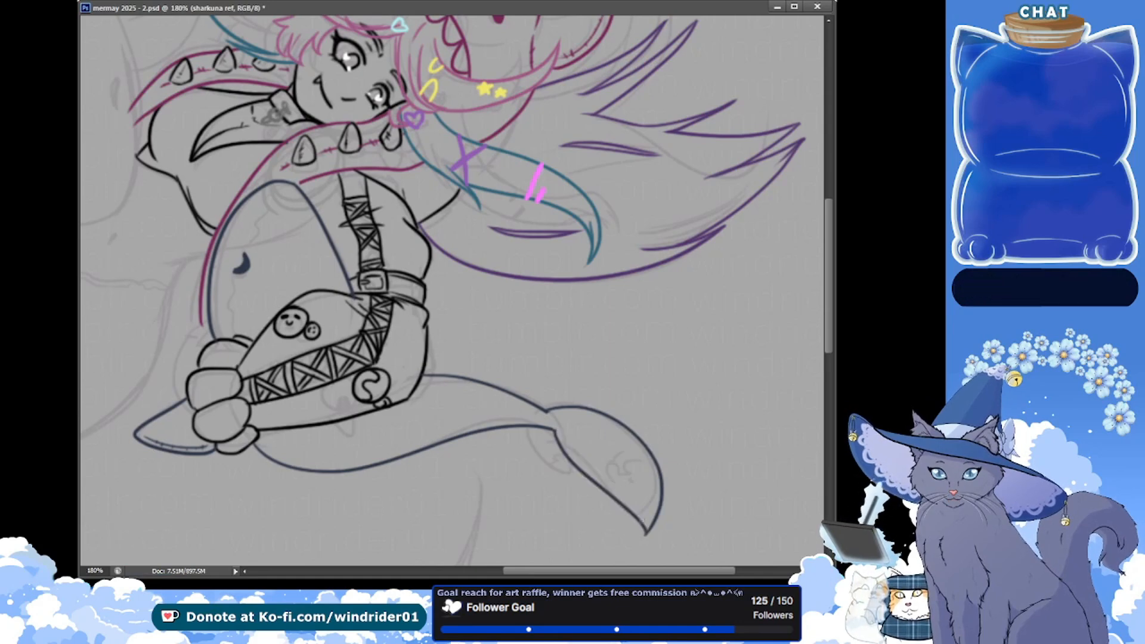
drag(558, 436, 635, 537)
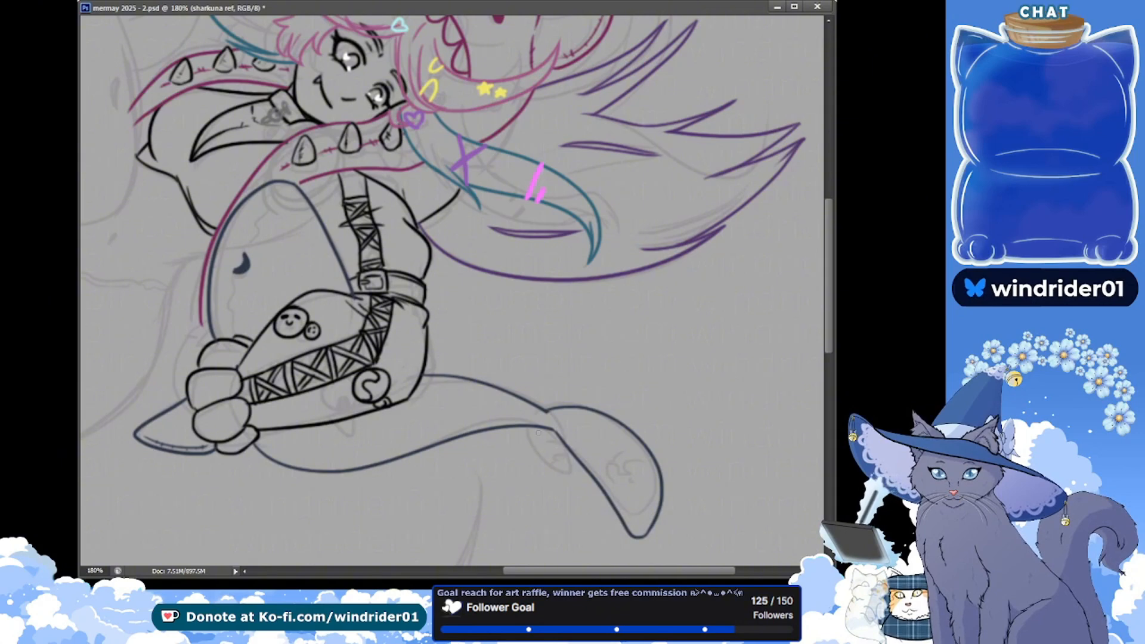
key(ctrl+z)
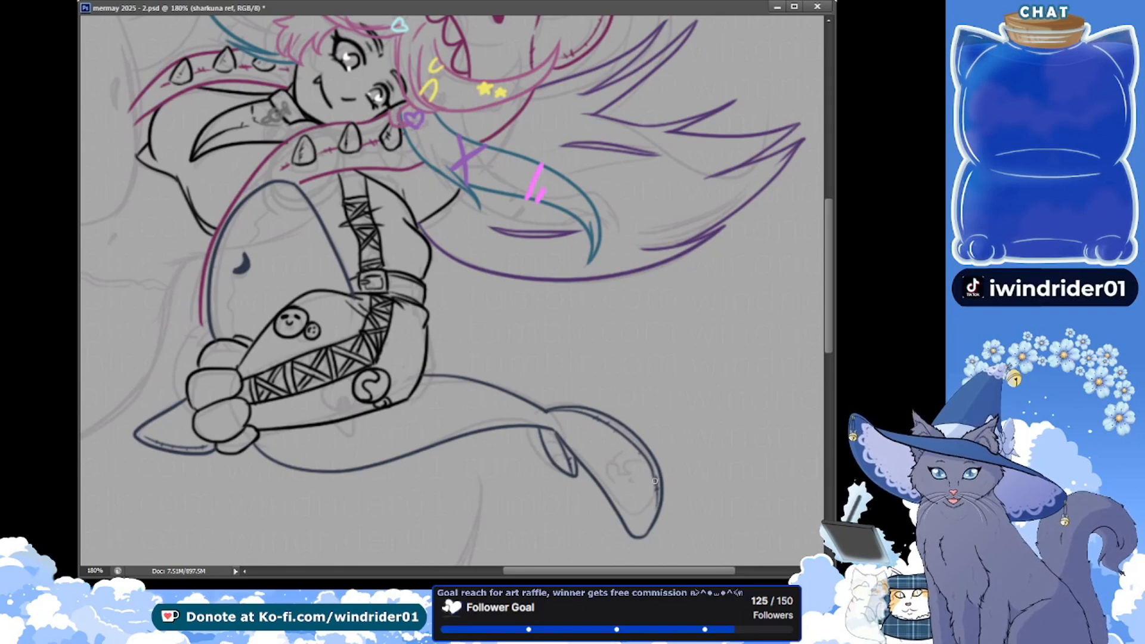
key(ctrl+s)
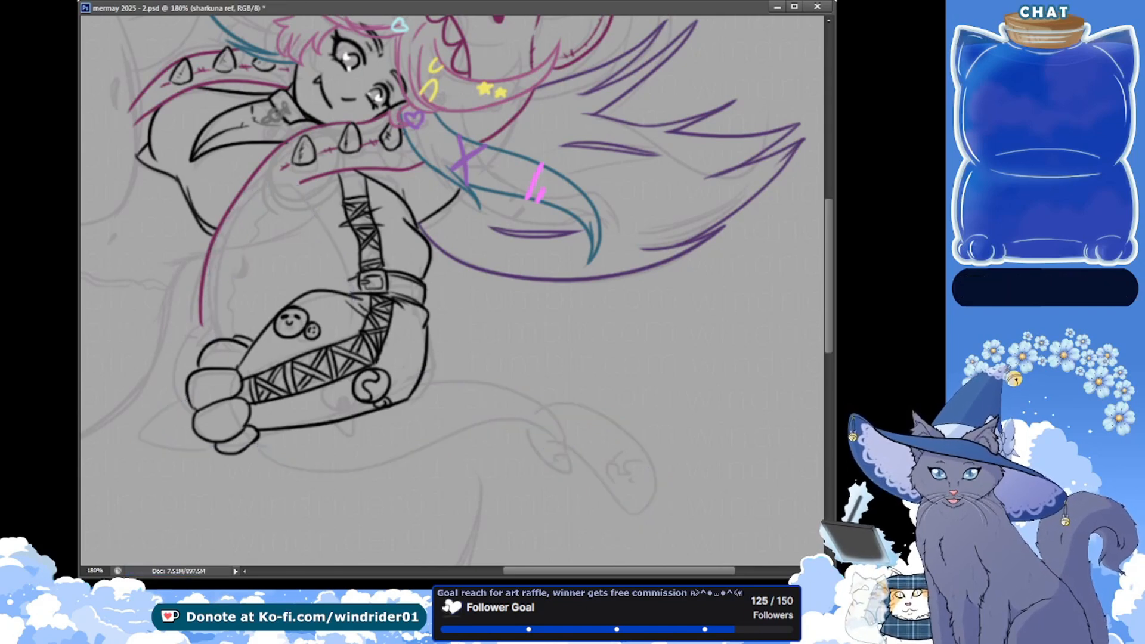
Ink the small pointed fin beneath the laced boot on the shark's tail and save the file
click(836, 227)
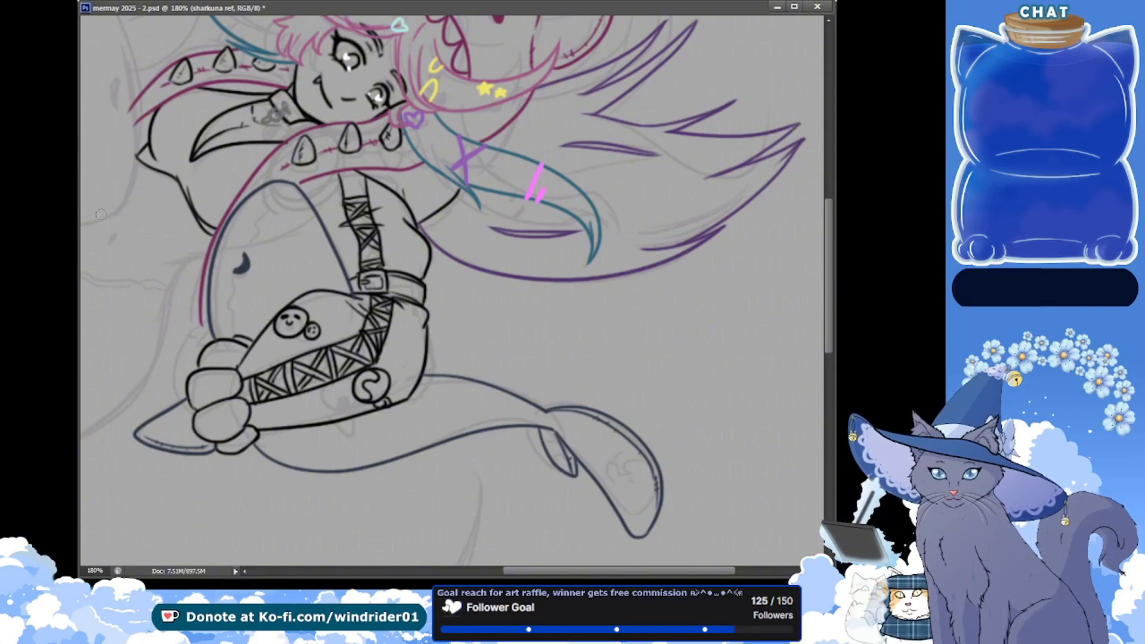
key(ctrl+s)
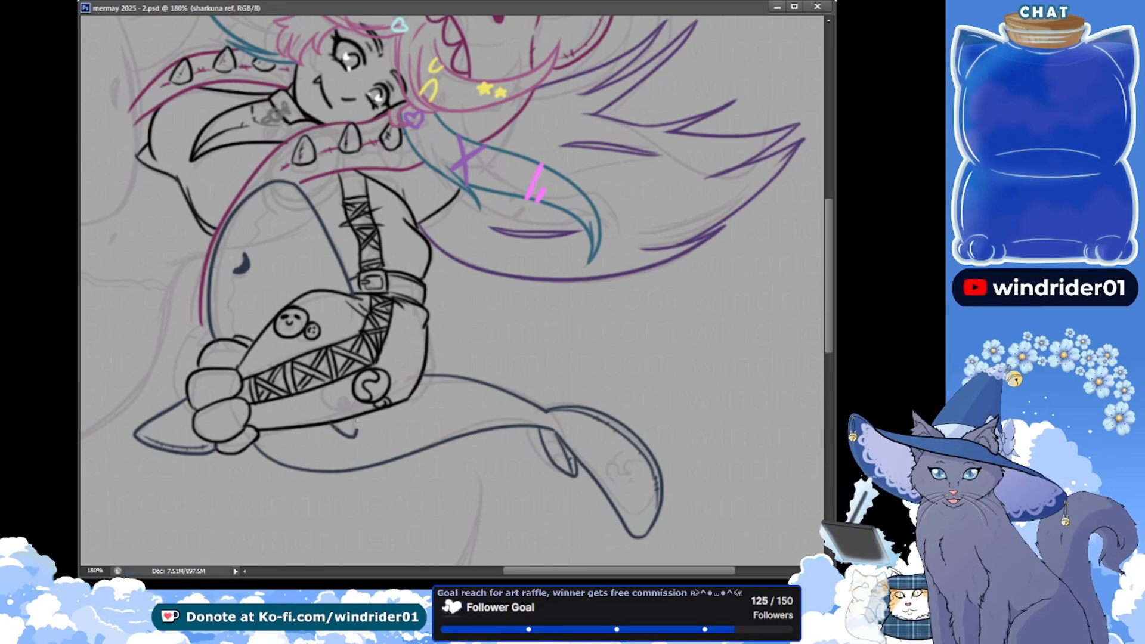
key(ctrl+s)
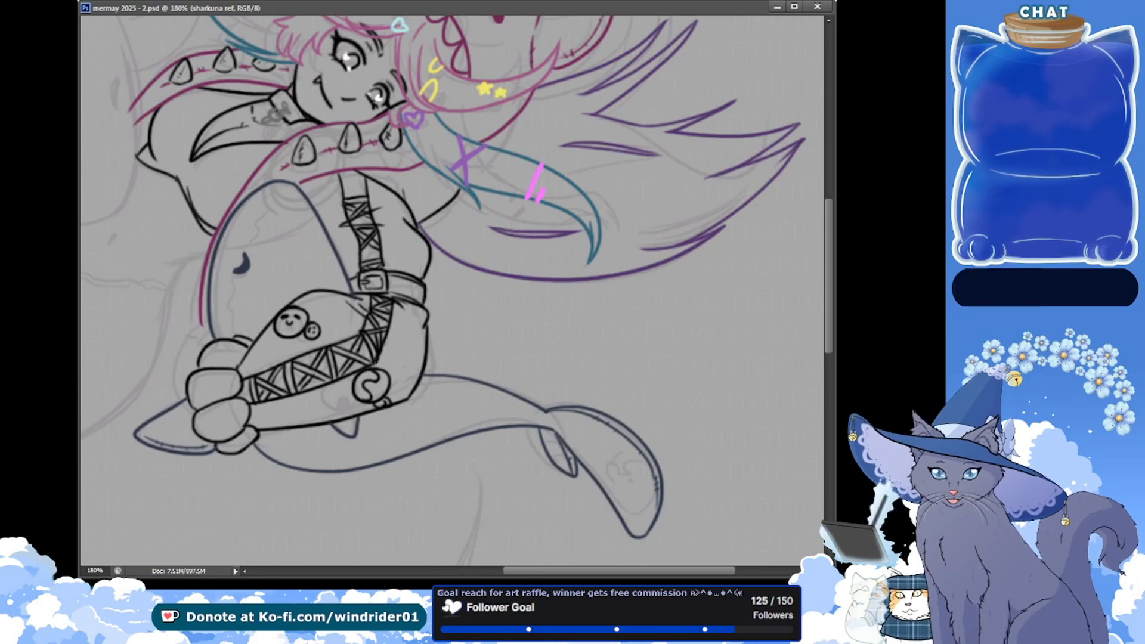
Fill in both curved eyes of the large sketched shark beside the girl in dark blue and save the file
mouse_move(121, 175)
mouse_down()
mouse_move(294, 258)
mouse_move(263, 317)
mouse_up()
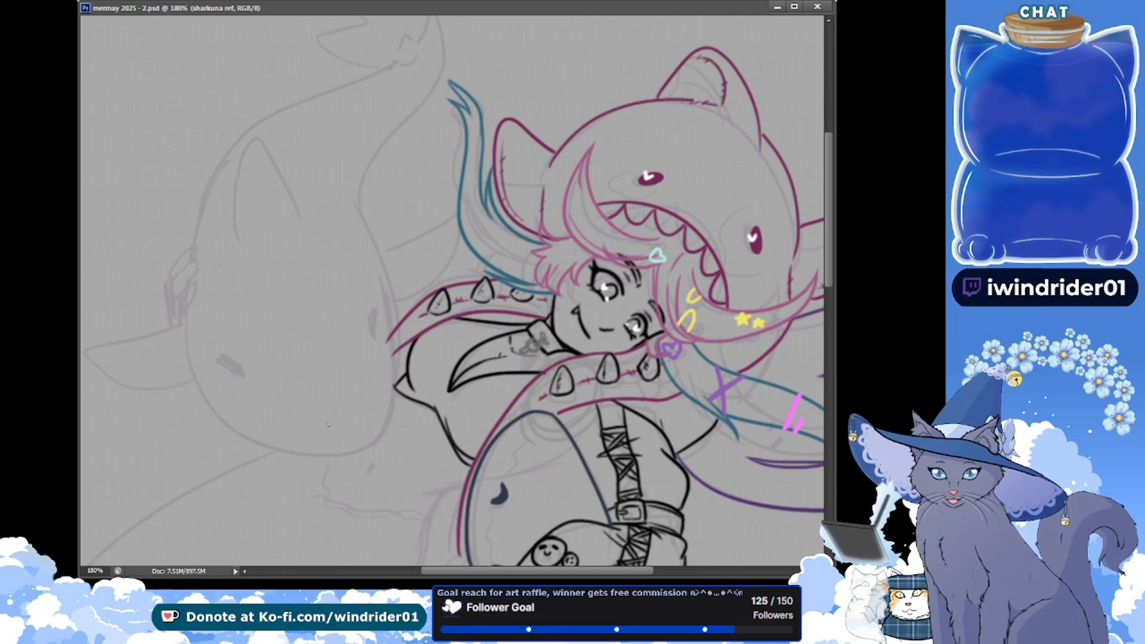
mouse_move(237, 363)
mouse_down()
mouse_move(245, 378)
mouse_move(232, 364)
mouse_up()
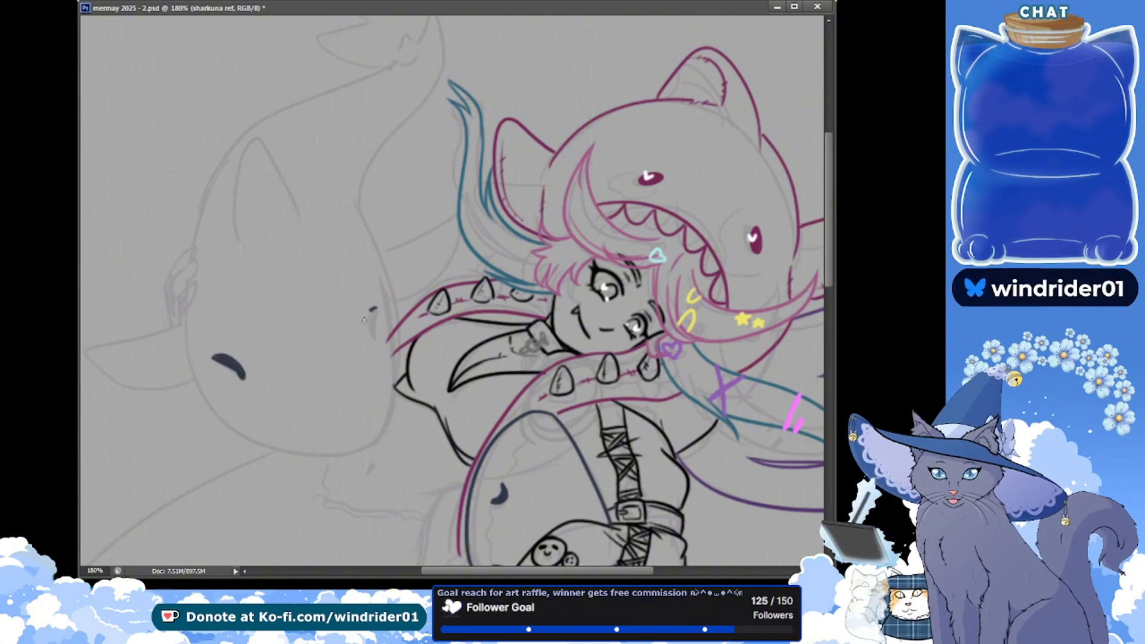
drag(367, 339, 372, 313)
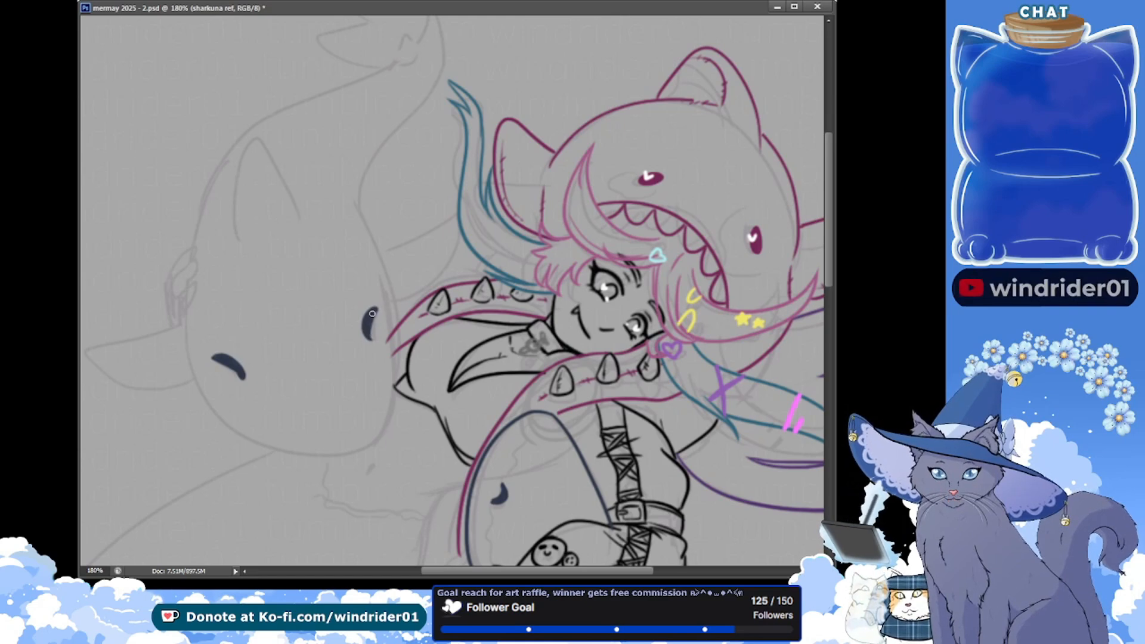
key(ctrl+s)
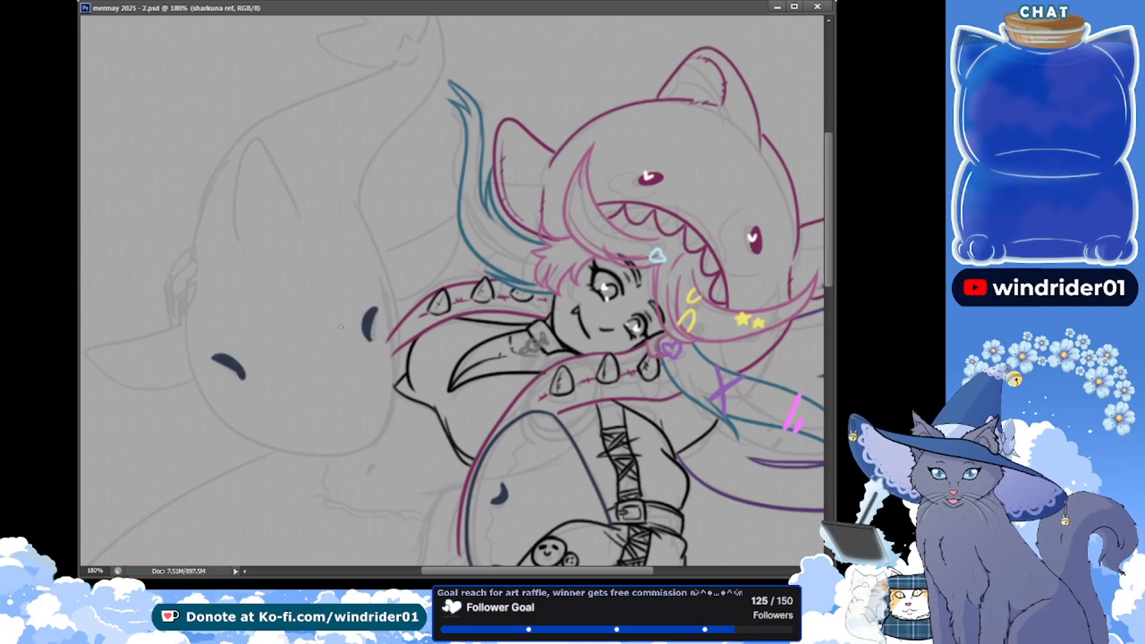
Refine the shapes of the large shark's two eyes into slimmer curves and save the file
drag(225, 365, 241, 375)
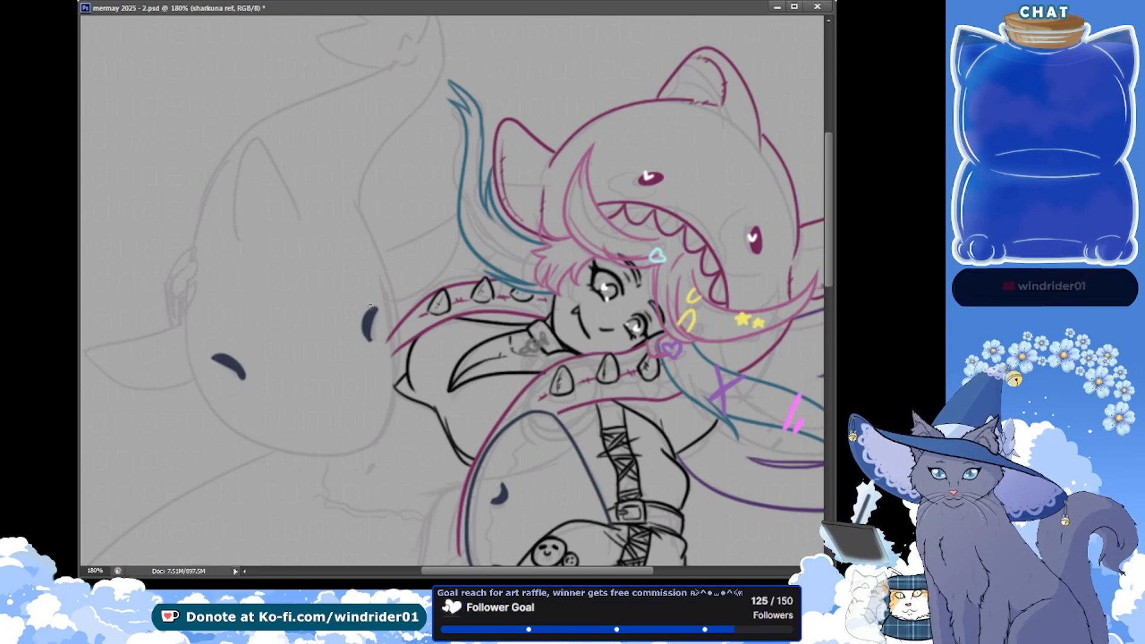
drag(369, 337, 371, 340)
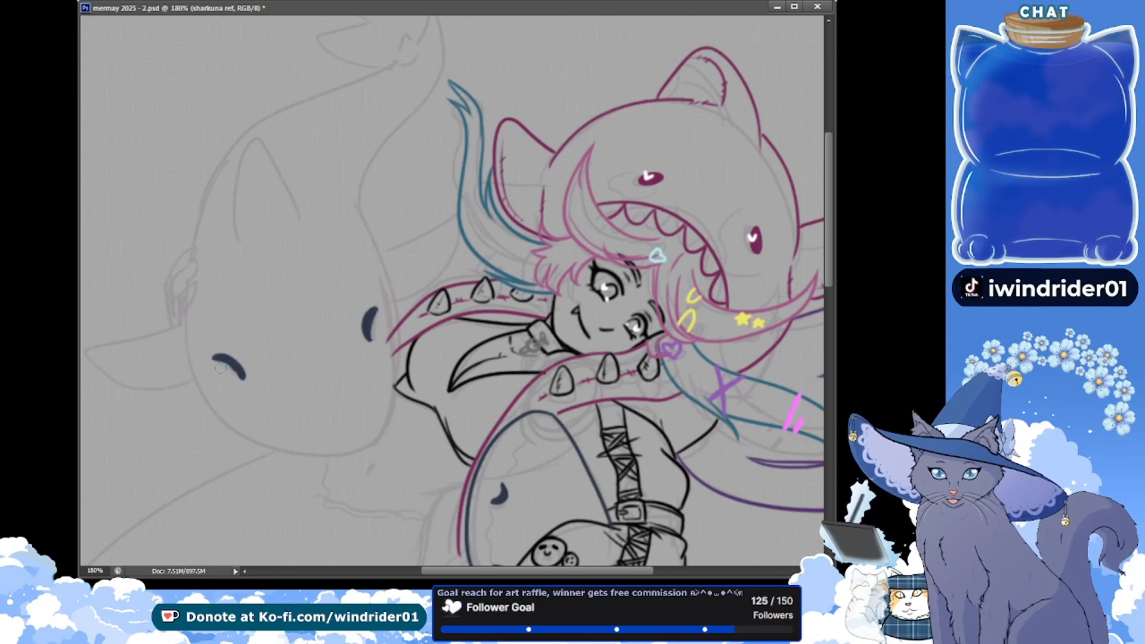
key(ctrl+s)
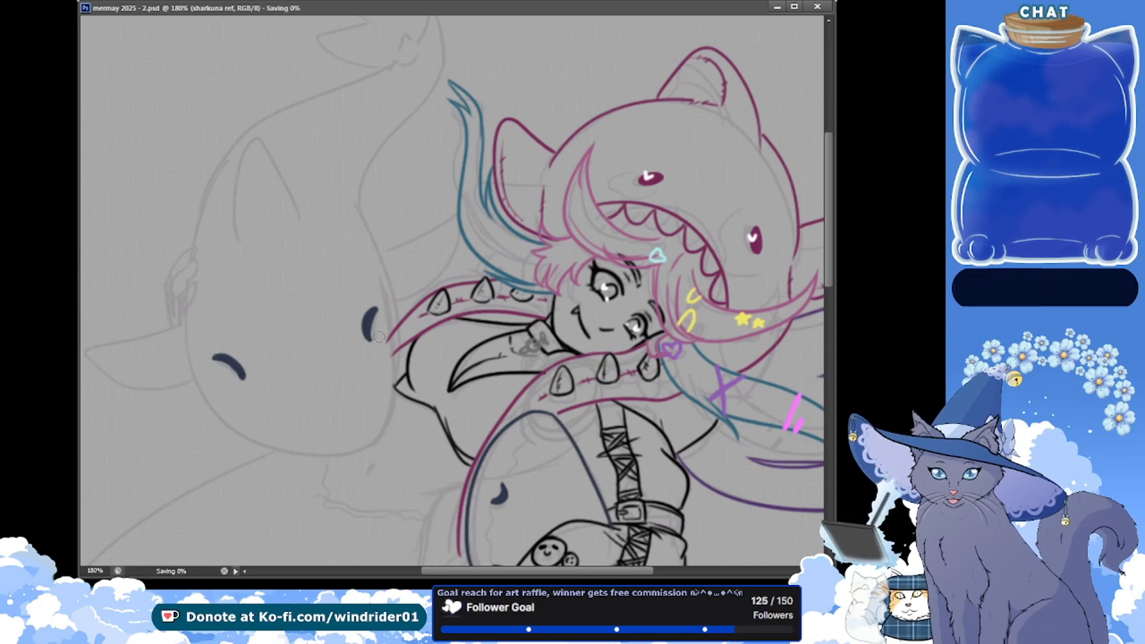
drag(383, 310, 379, 322)
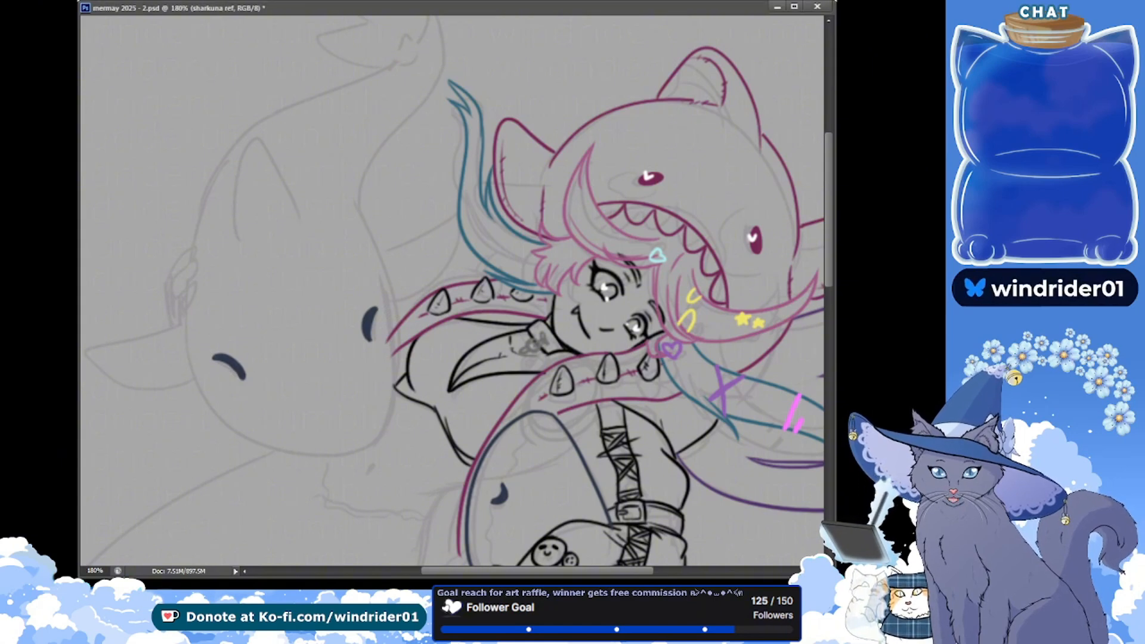
Ink the large shark's head contour with the Brush, from the left fin down around the underside of the snout
drag(148, 180, 152, 169)
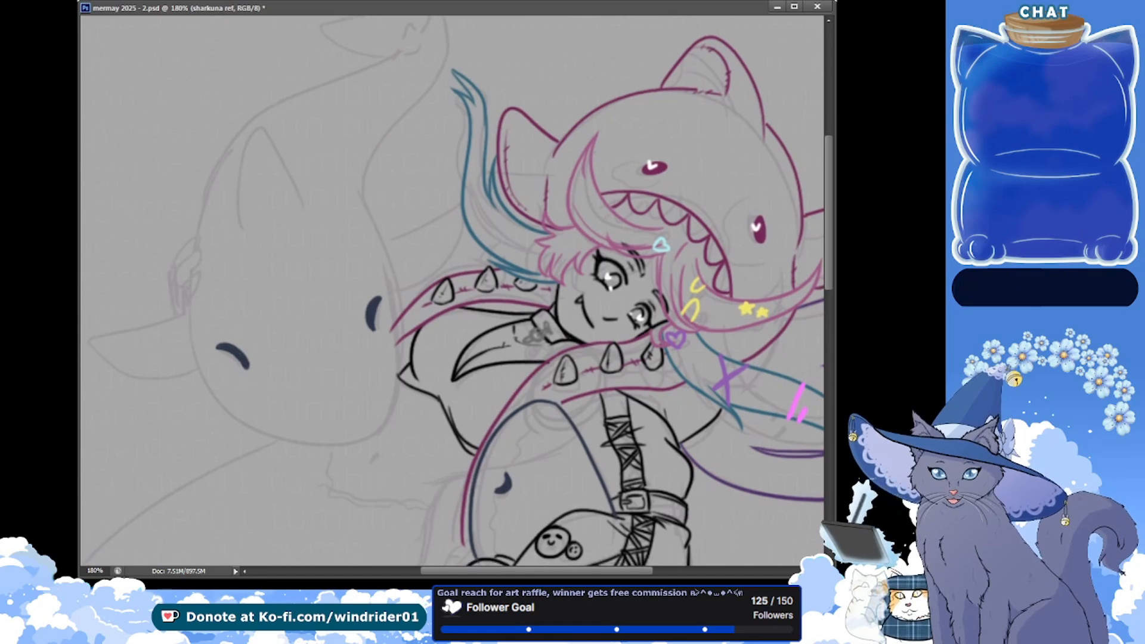
key(b)
drag(186, 307, 364, 459)
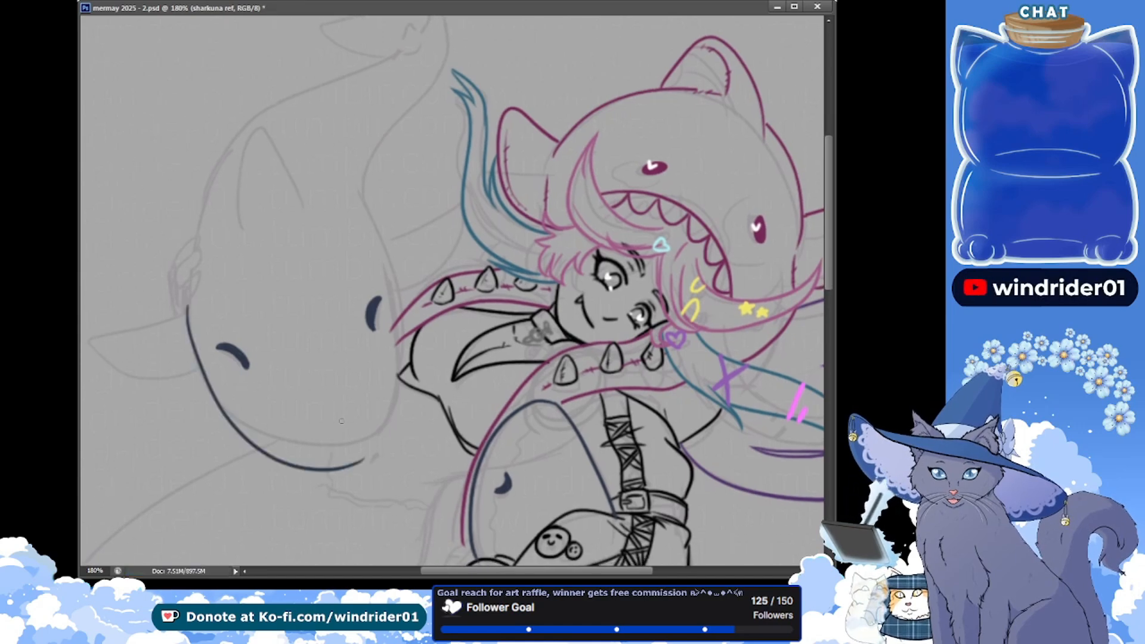
key(ctrl+z)
drag(185, 309, 378, 453)
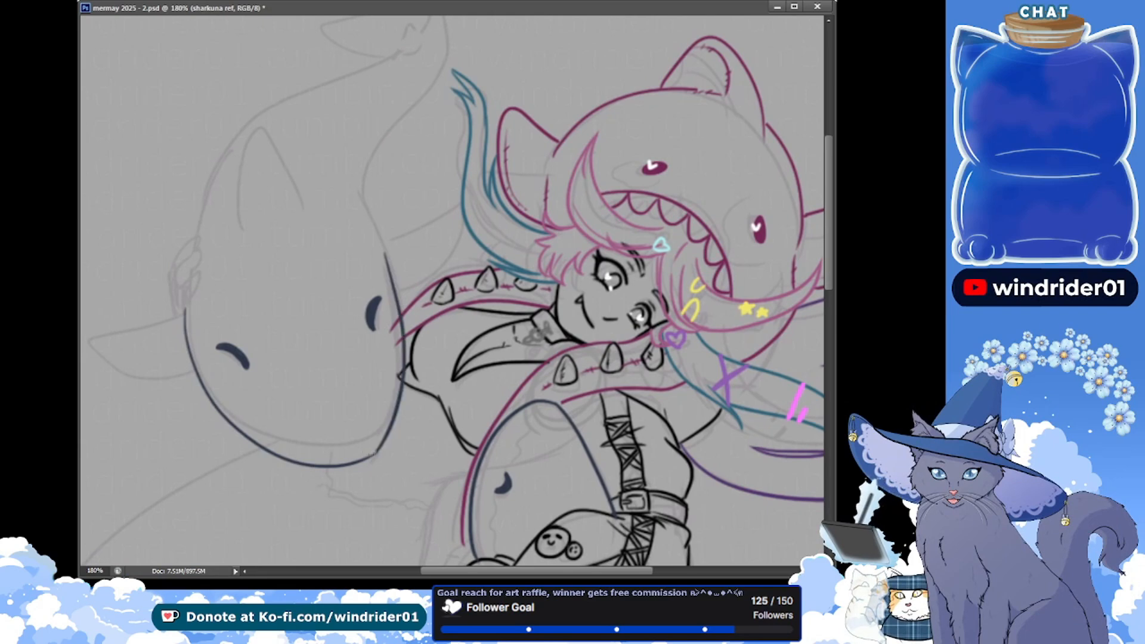
Ink the right contour of the large shark's head from the tail base down to the snout, redoing the stroke until it joins smoothly
key(ctrl+z)
mouse_move(385, 250)
mouse_down()
mouse_move(346, 463)
mouse_move(395, 291)
mouse_move(356, 462)
mouse_up()
key(ctrl+z)
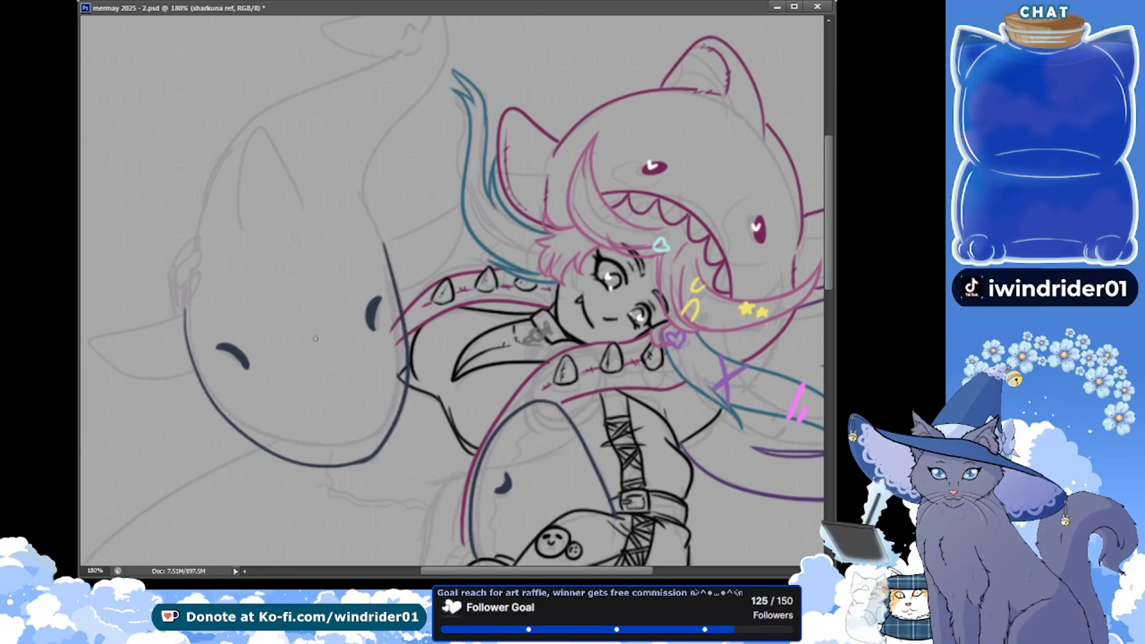
key(ctrl+z)
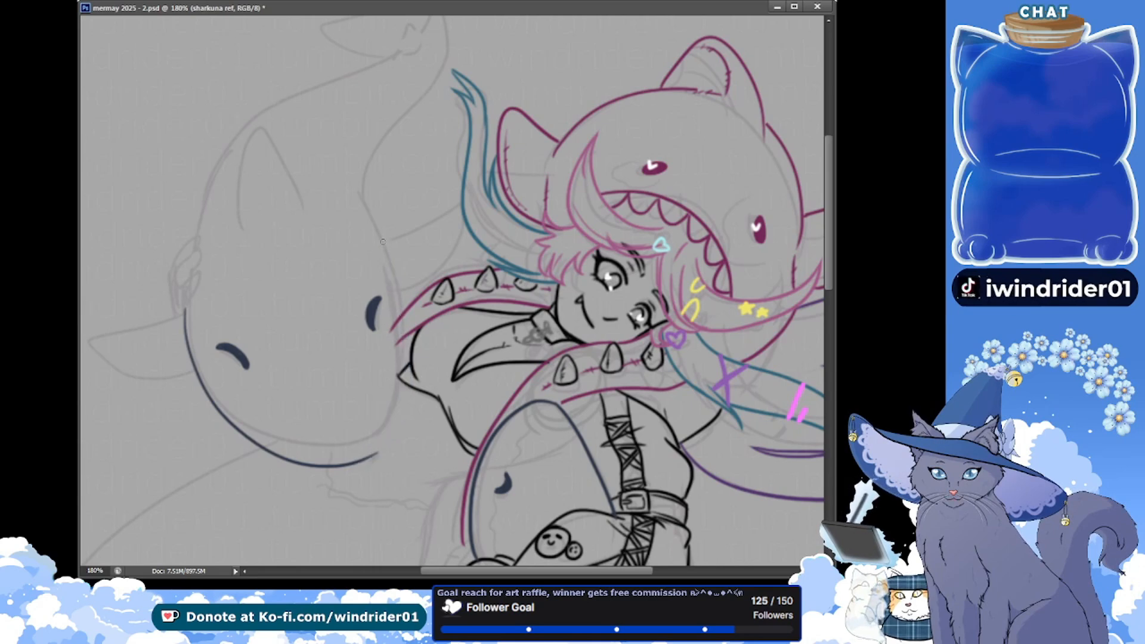
drag(383, 242, 343, 467)
key(ctrl+z)
drag(361, 192, 344, 471)
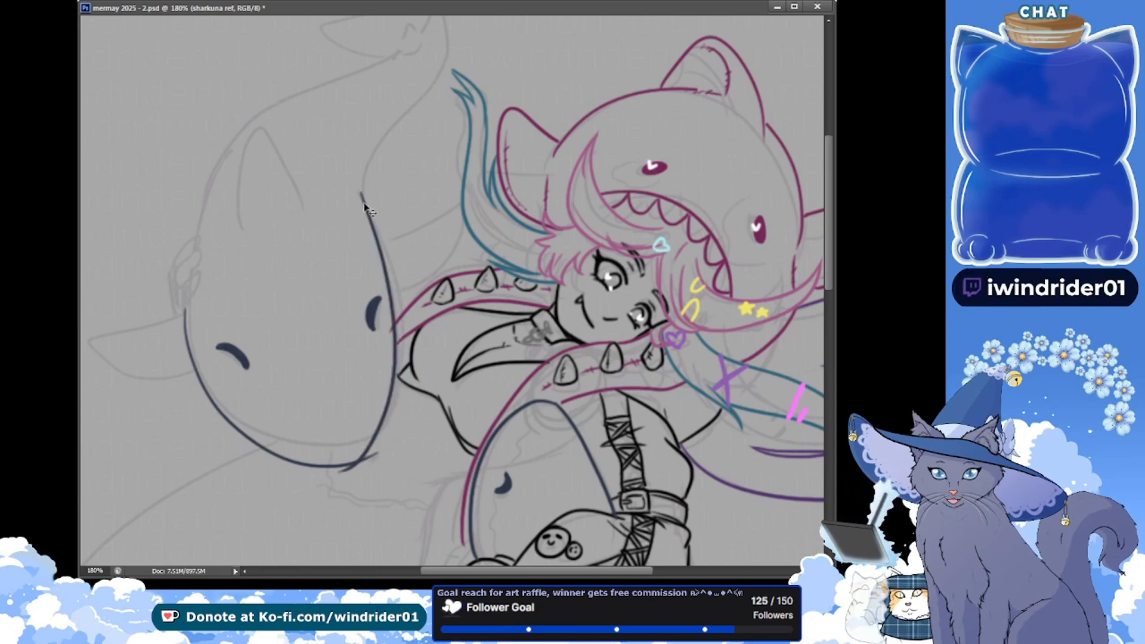
key(ctrl+z)
drag(361, 186, 385, 430)
key(ctrl+z)
drag(364, 200, 392, 424)
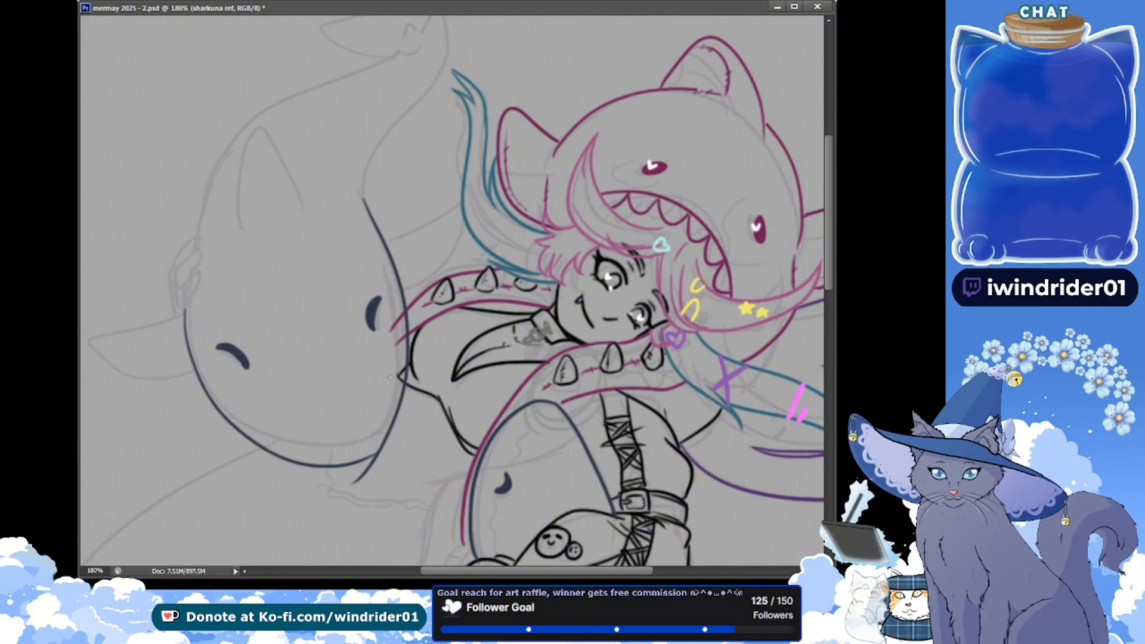
key(ctrl+z)
mouse_move(362, 201)
mouse_down()
mouse_move(401, 346)
mouse_move(358, 462)
mouse_up()
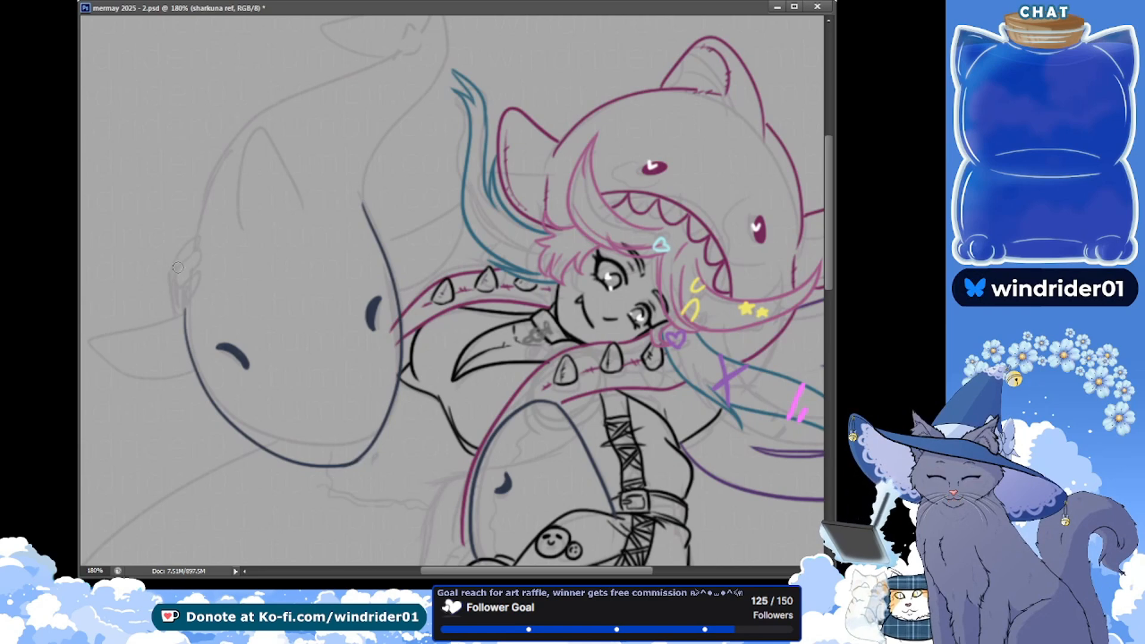
Select the large shark's right eye with a polygonal outline, rotate it clockwise to follow the head contour, and save the file
click(371, 350)
click(351, 313)
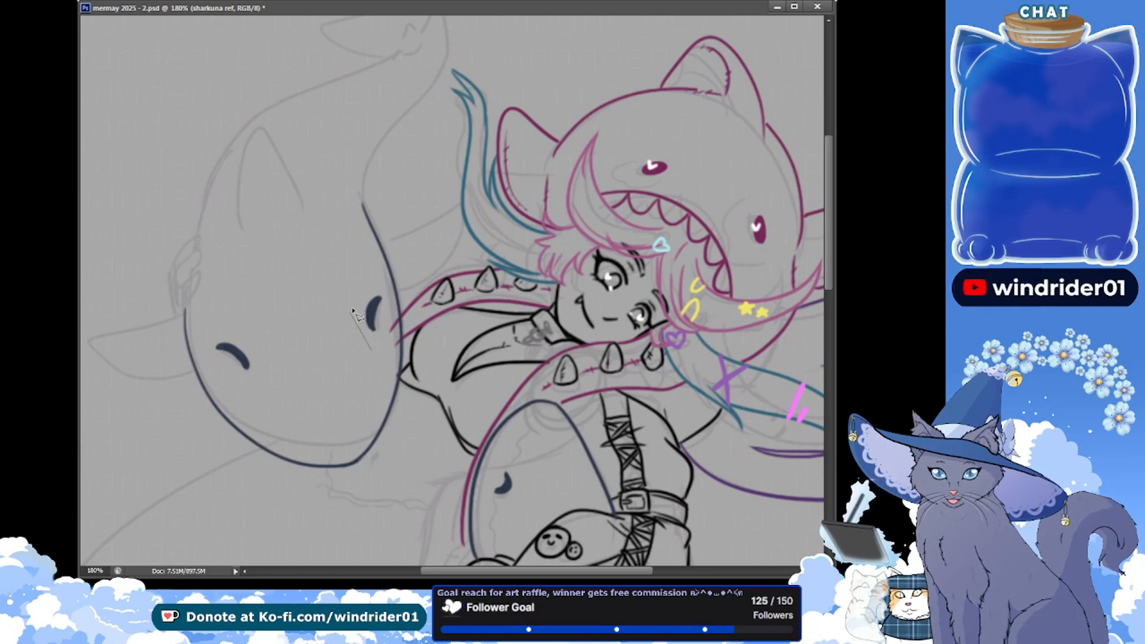
click(369, 280)
click(383, 287)
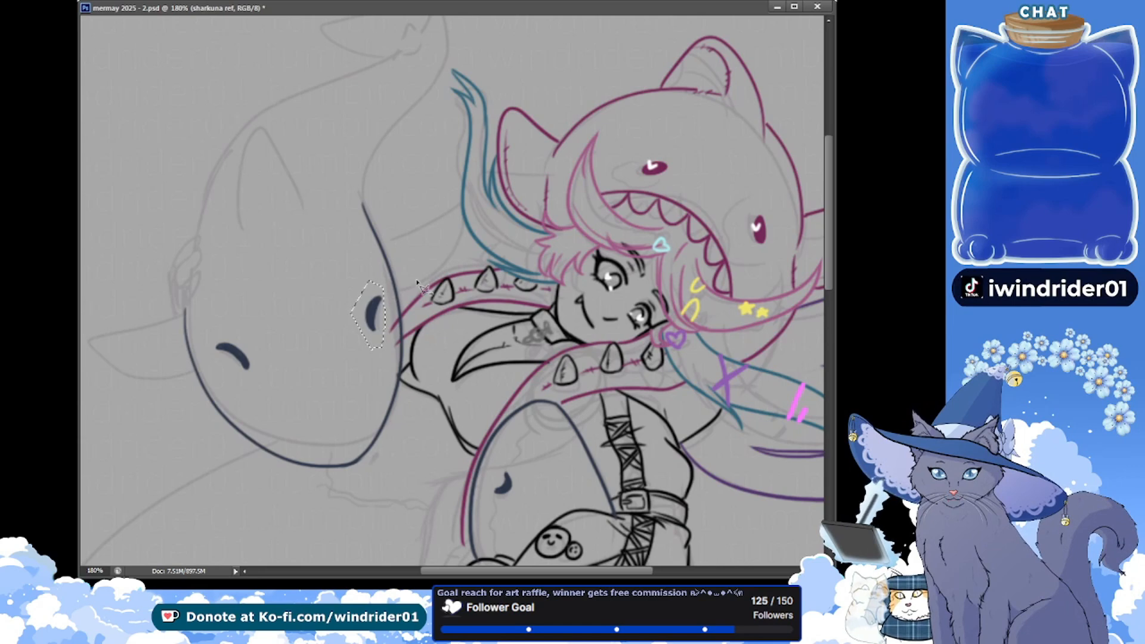
key(ctrl+t)
drag(502, 442, 471, 465)
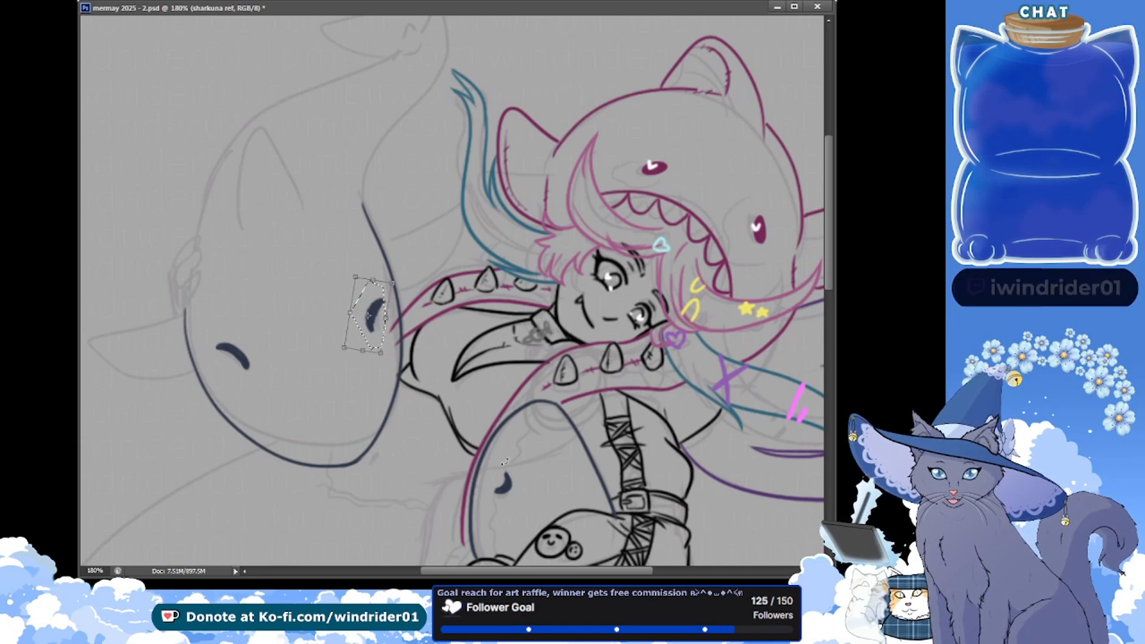
key(Return)
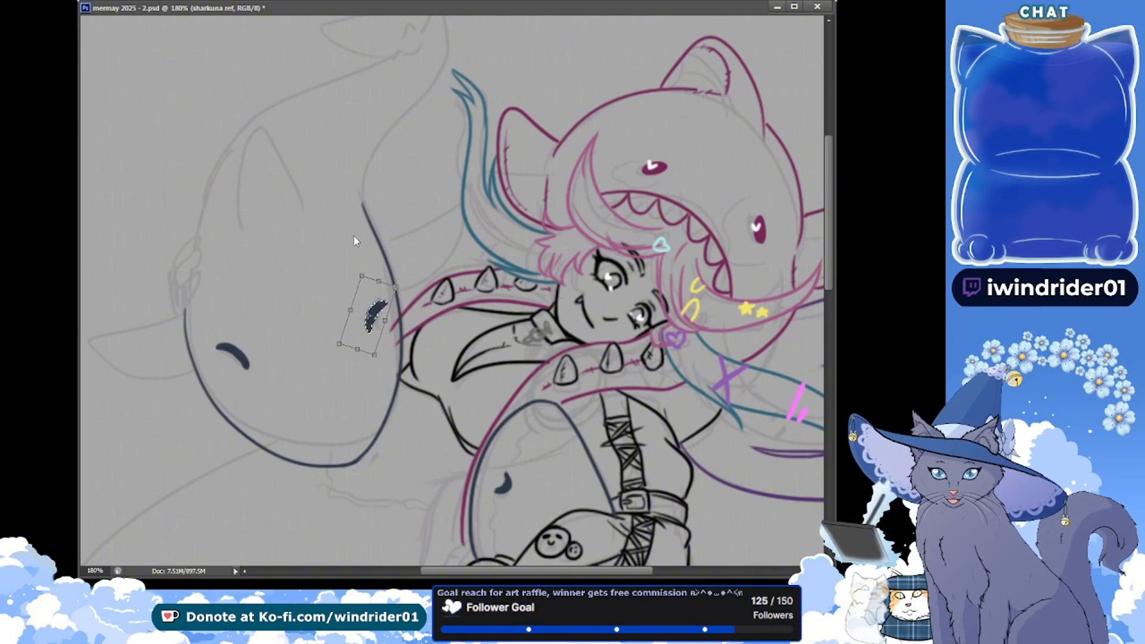
key(ctrl+s)
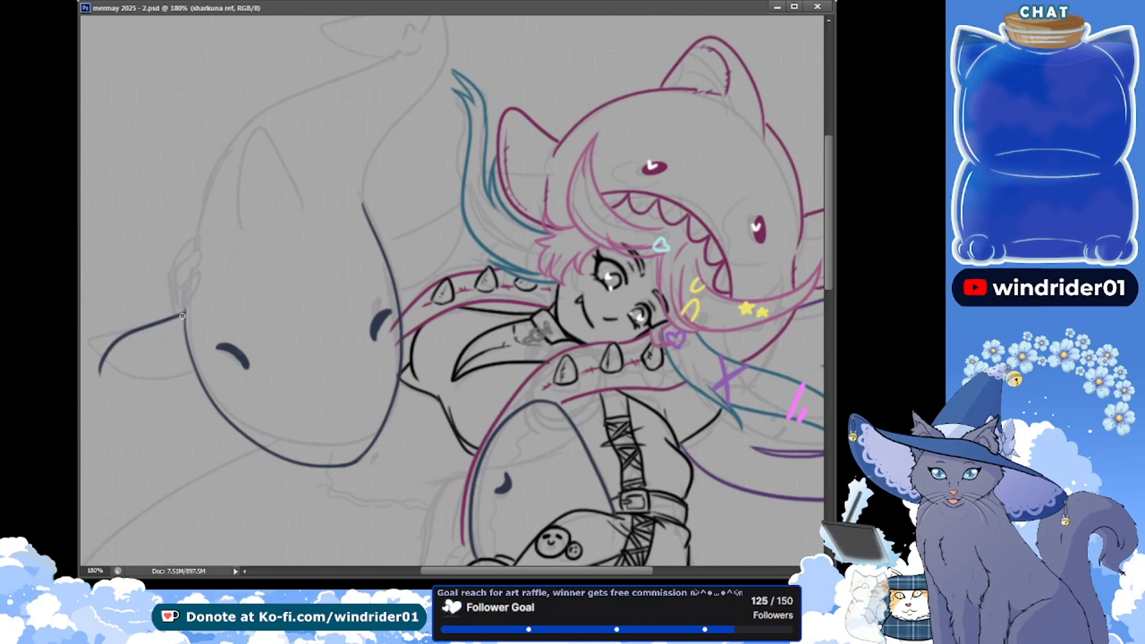
key(ctrl+z)
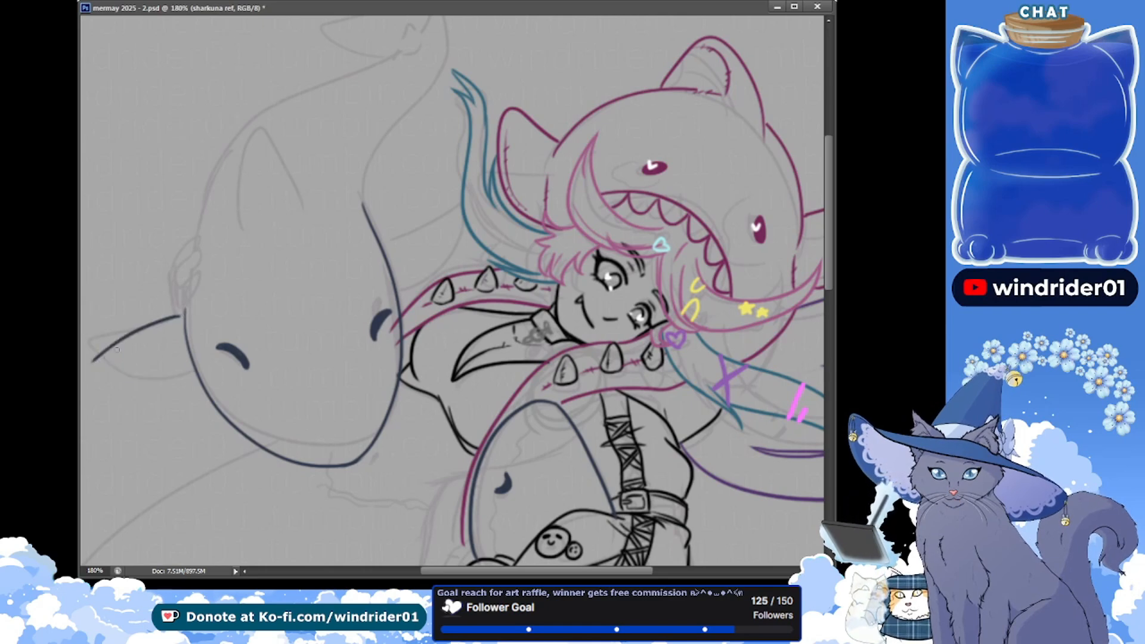
key(ctrl+z)
mouse_move(178, 313)
mouse_down()
mouse_move(88, 355)
mouse_move(167, 391)
mouse_up()
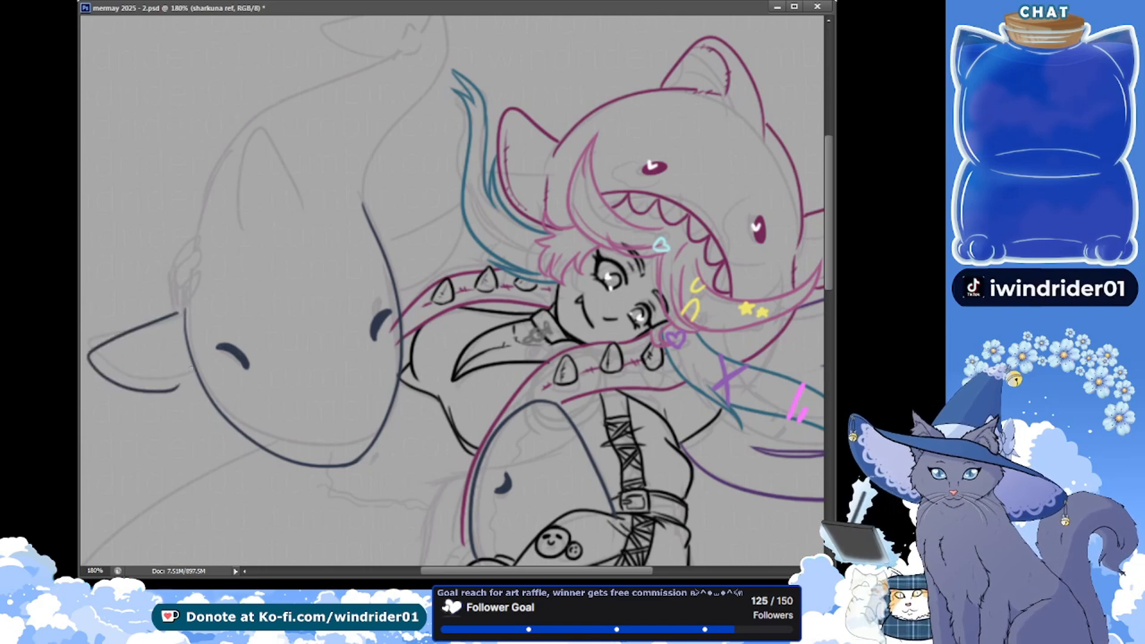
key(ctrl+z)
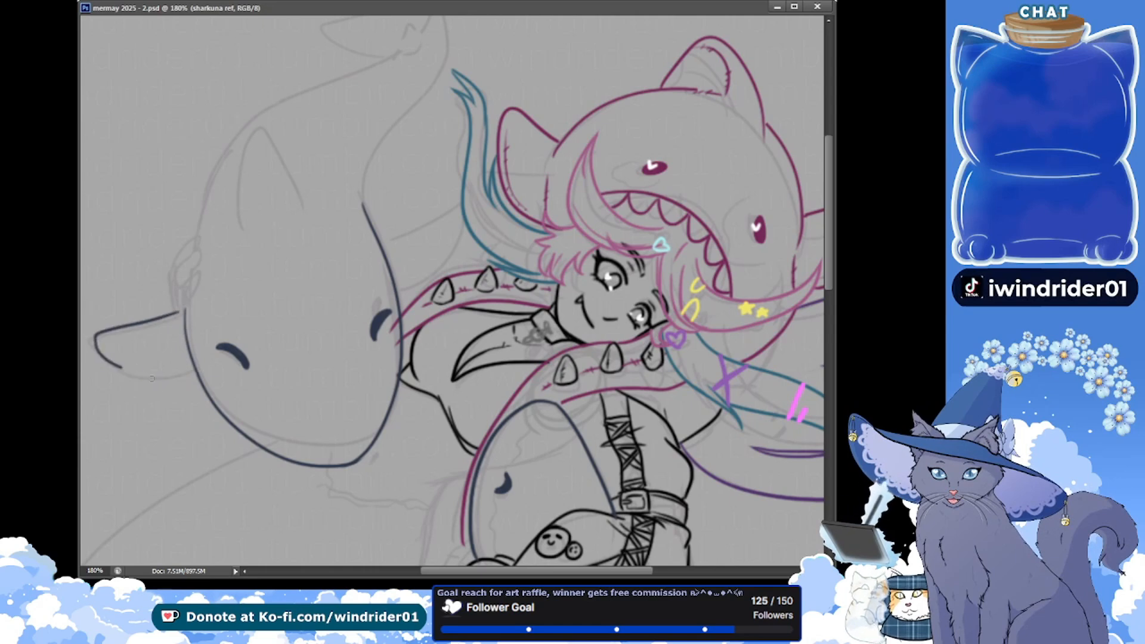
key(ctrl+z)
Ink the large shark's left side fin in dark blue, with both edges meeting at the head contour
drag(175, 334, 207, 335)
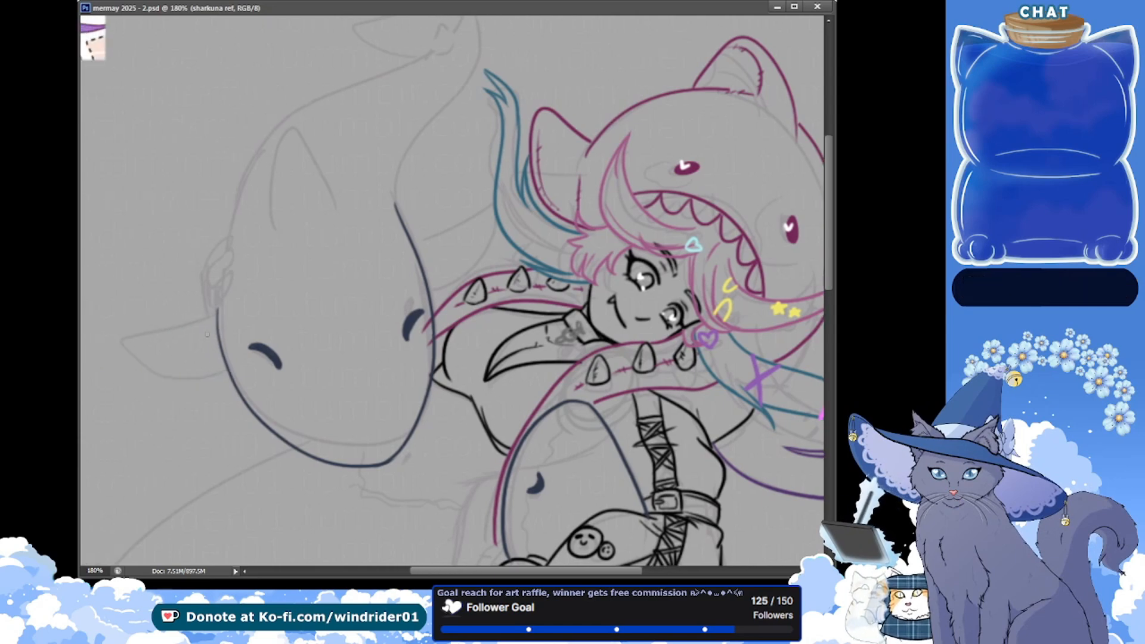
mouse_move(125, 338)
mouse_down()
mouse_move(173, 385)
mouse_move(227, 378)
mouse_up()
key(ctrl+z)
mouse_move(214, 314)
mouse_down()
mouse_move(224, 377)
mouse_move(125, 350)
mouse_move(220, 376)
mouse_move(180, 377)
mouse_up()
drag(191, 373, 204, 377)
drag(215, 372, 218, 375)
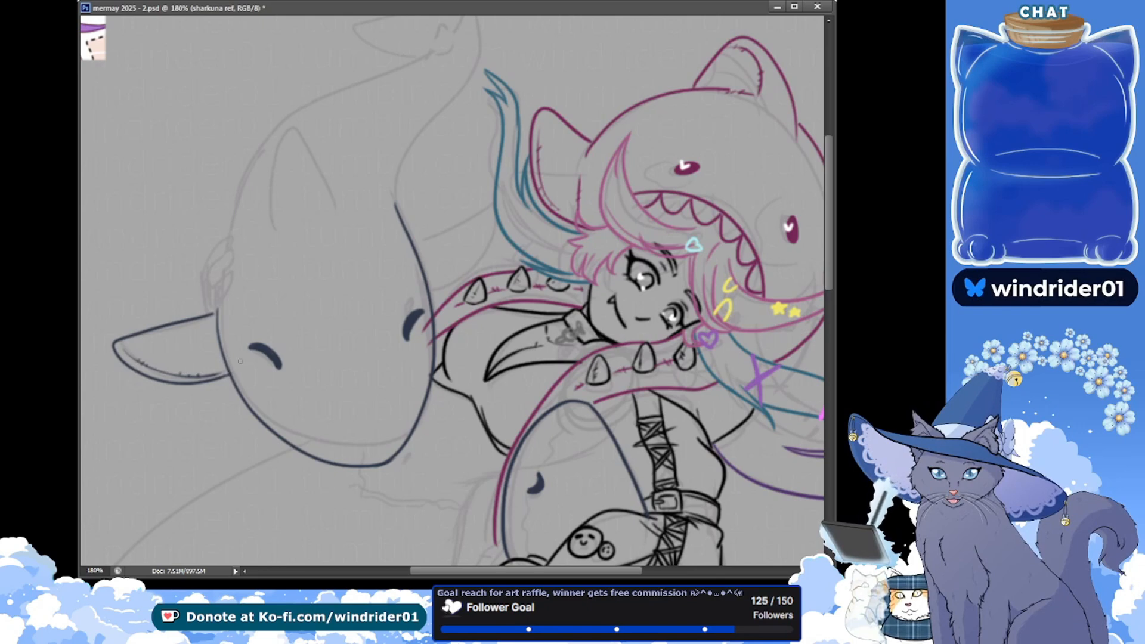
Ink the large shark's right side fin between its head contour and the girl's teal hair, and save the file
drag(831, 250, 825, 235)
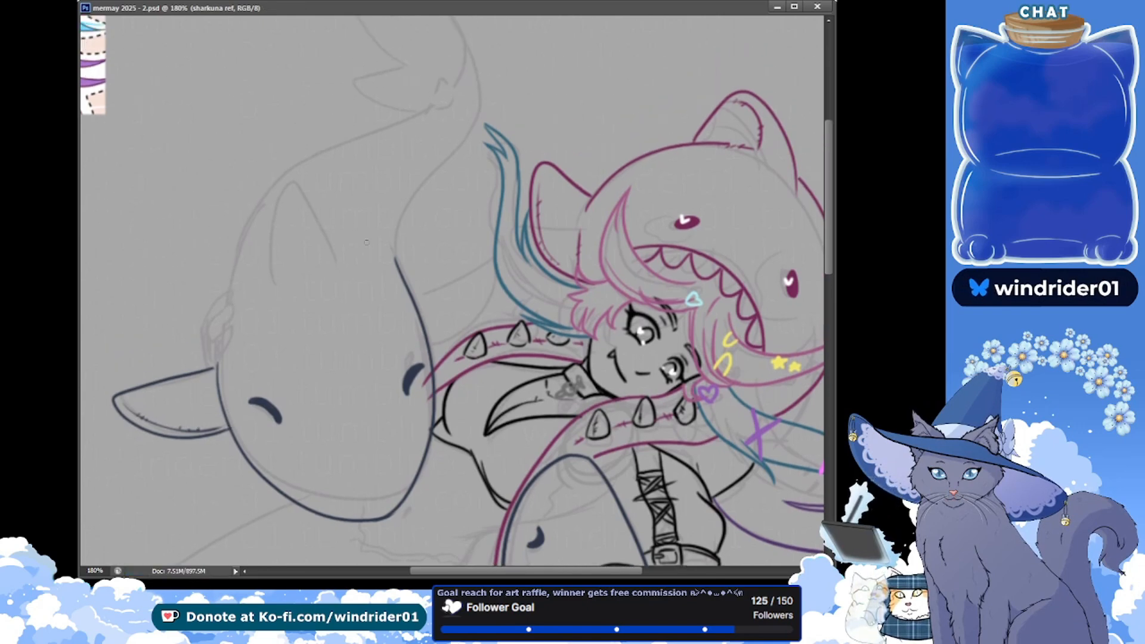
mouse_move(415, 295)
mouse_down()
mouse_move(471, 262)
mouse_move(434, 345)
mouse_up()
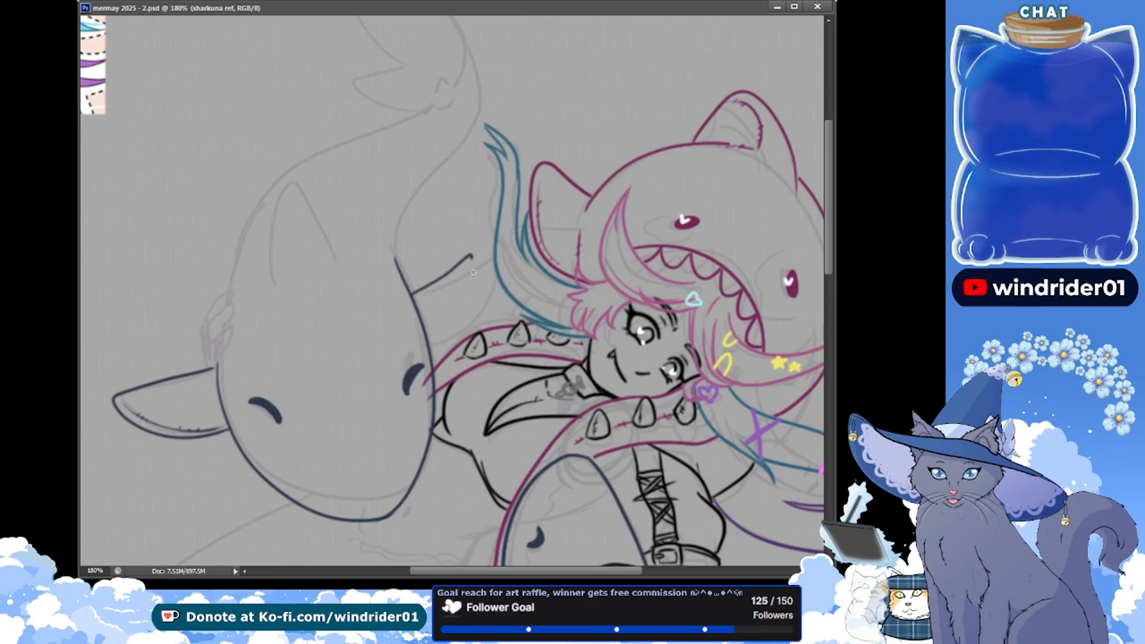
drag(471, 257, 440, 348)
drag(481, 254, 438, 334)
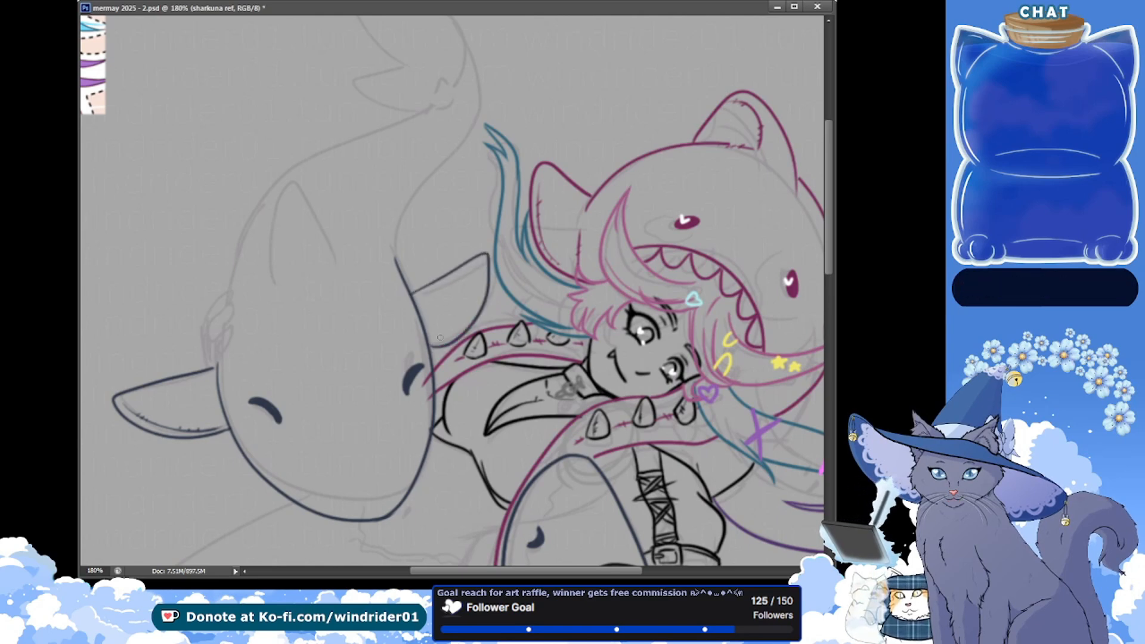
key(ctrl+z)
drag(482, 252, 433, 348)
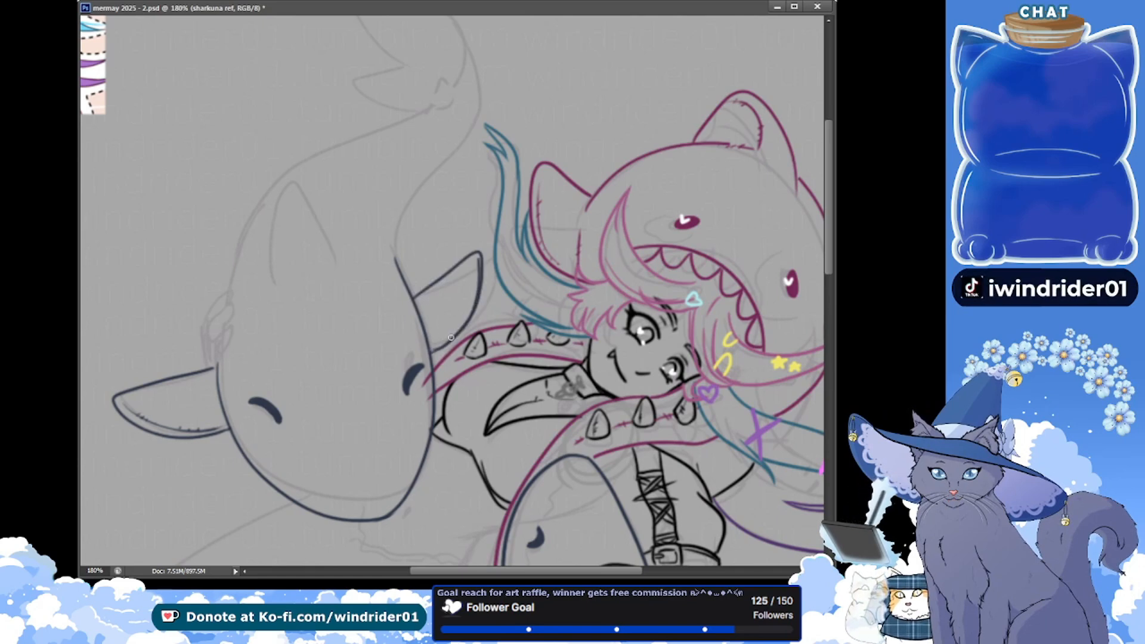
mouse_move(478, 268)
mouse_down()
mouse_move(472, 310)
mouse_move(428, 349)
mouse_up()
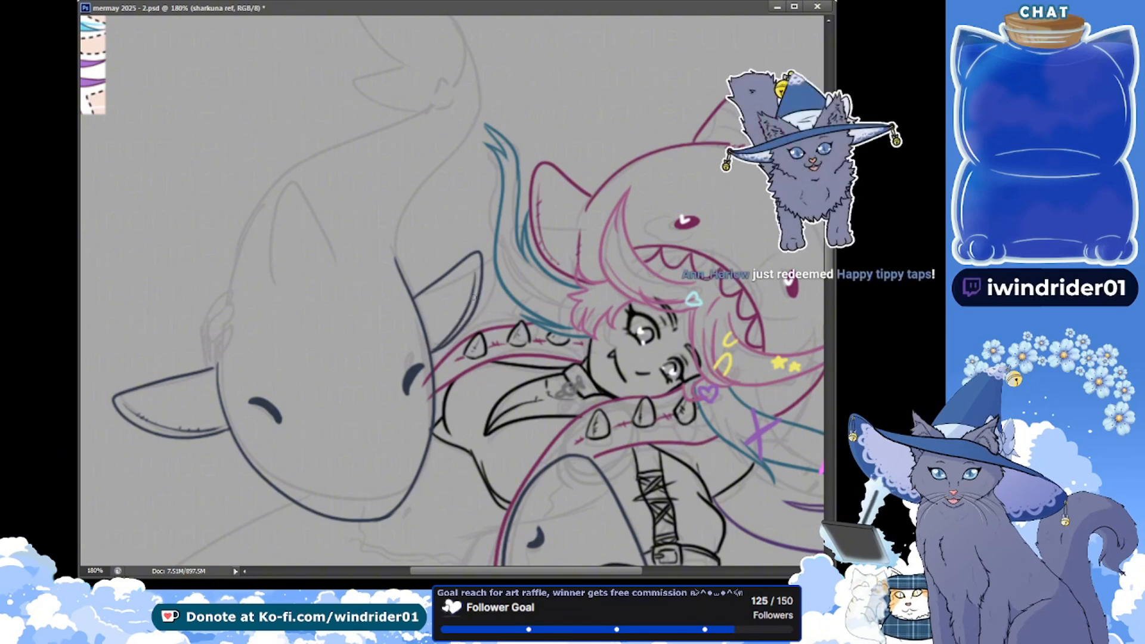
key(ctrl+s)
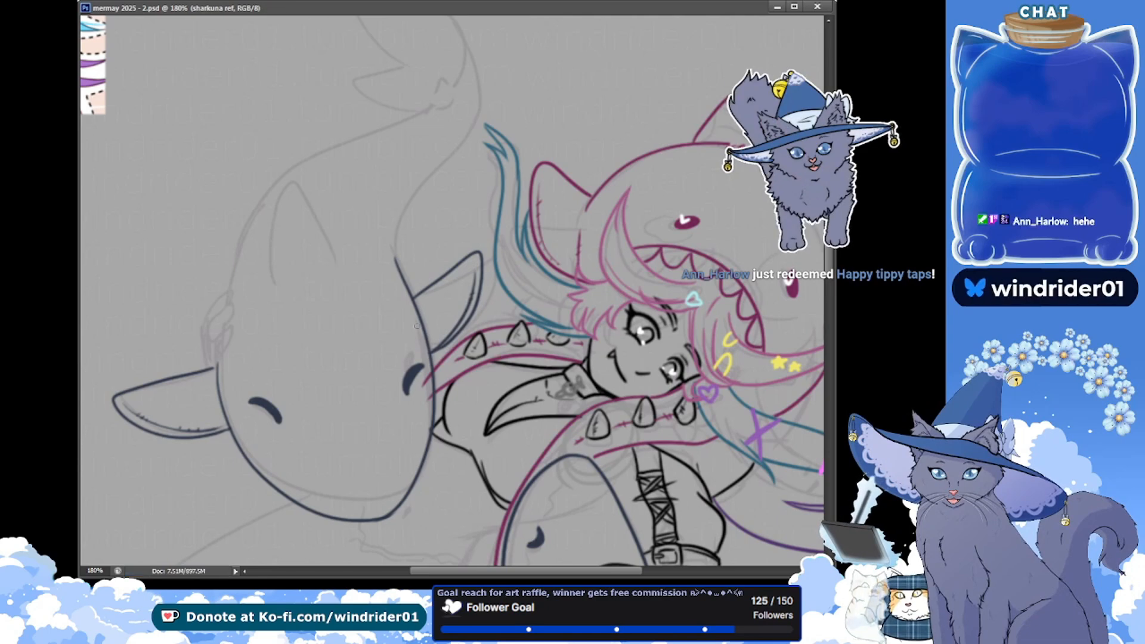
Clean up the lower edge of the large shark's right fin with the Eraser and save the file
key(e)
drag(454, 332, 445, 340)
key(ctrl+s)
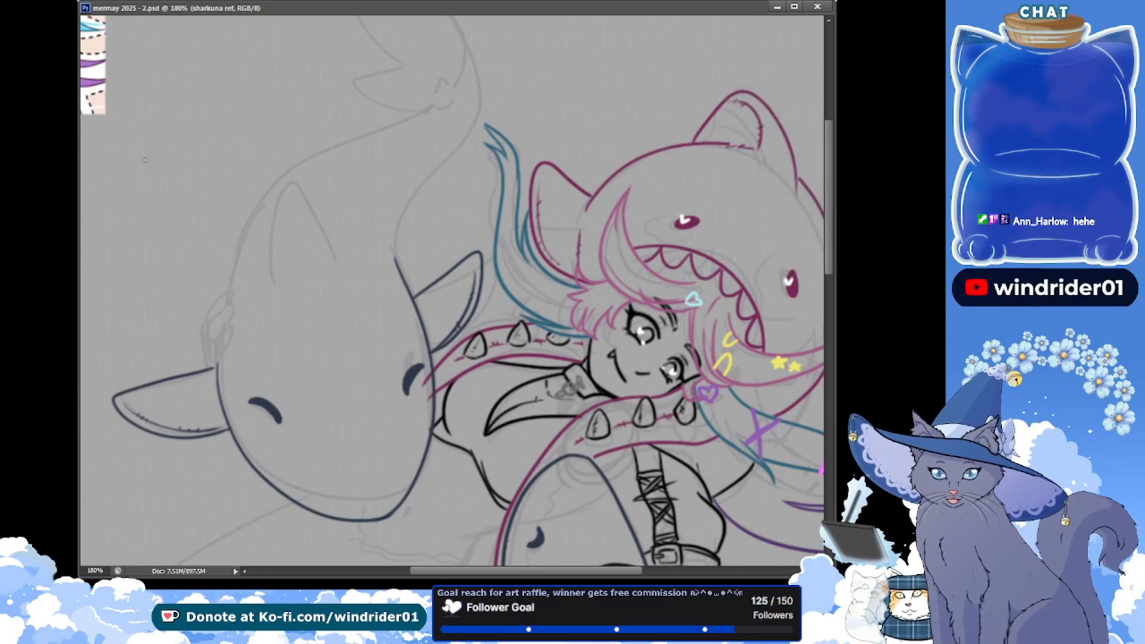
drag(145, 160, 145, 241)
mouse_move(151, 161)
mouse_down()
mouse_move(152, 177)
mouse_move(205, 162)
mouse_move(161, 189)
mouse_up()
drag(155, 229, 154, 229)
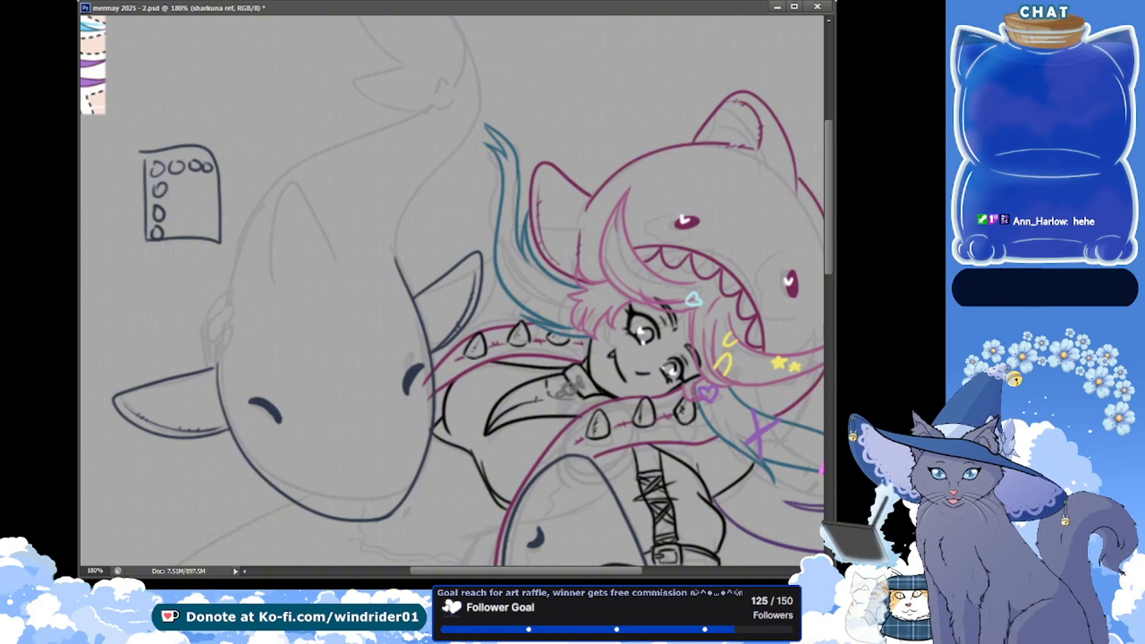
key(ctrl+z)
drag(174, 180, 190, 189)
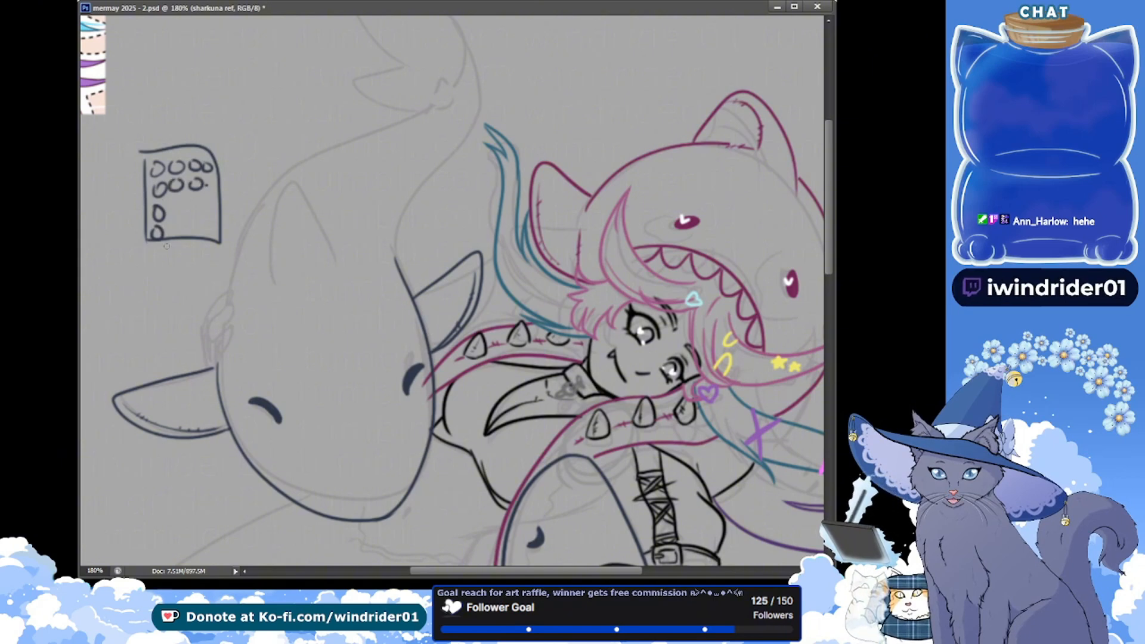
key(ctrl+z)
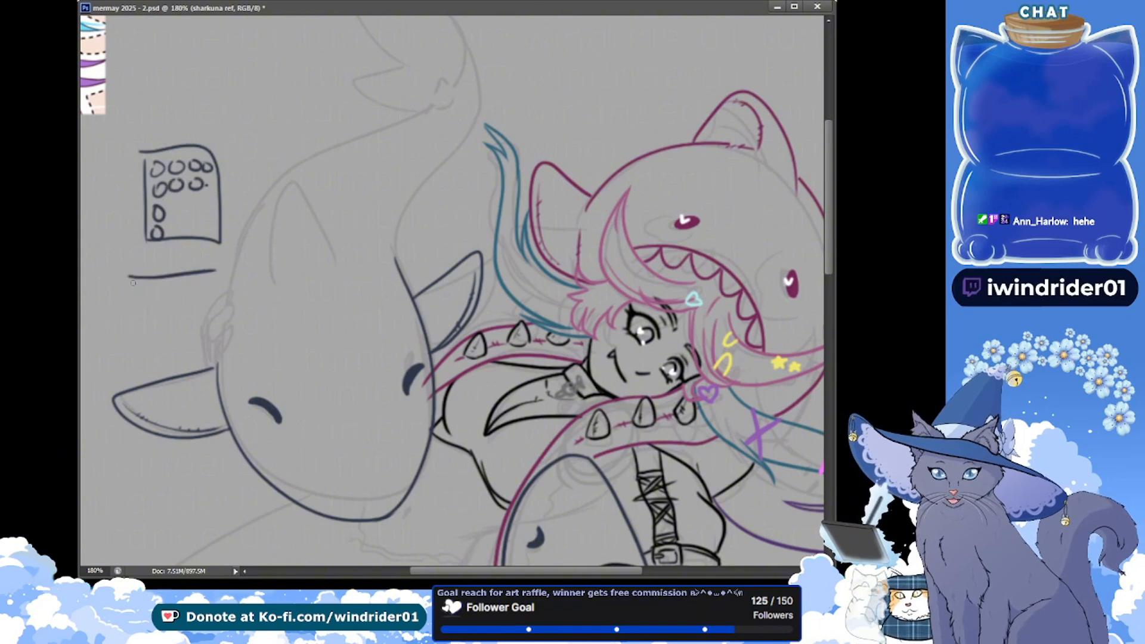
mouse_move(131, 277)
mouse_down()
mouse_move(206, 274)
mouse_move(179, 267)
mouse_up()
drag(165, 263, 197, 266)
key(ctrl+z)
key(ctrl+z)
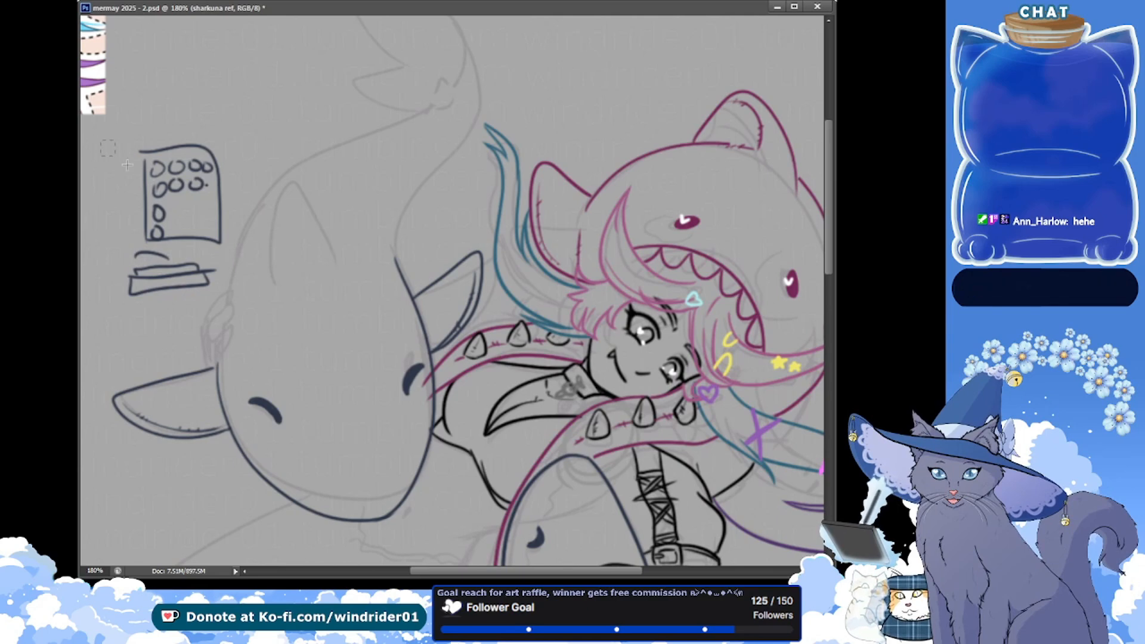
key(ctrl+x)
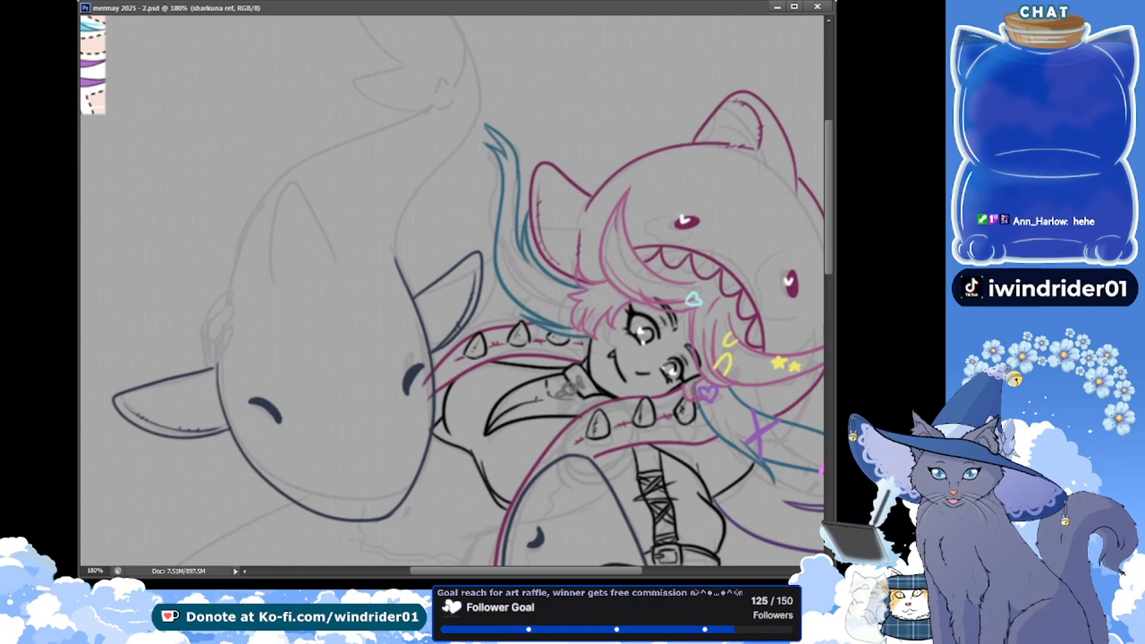
Ink the dorsal fin on the large shark's back as a pointed arch, redoing the strokes until both sides curve smoothly
drag(305, 229, 245, 309)
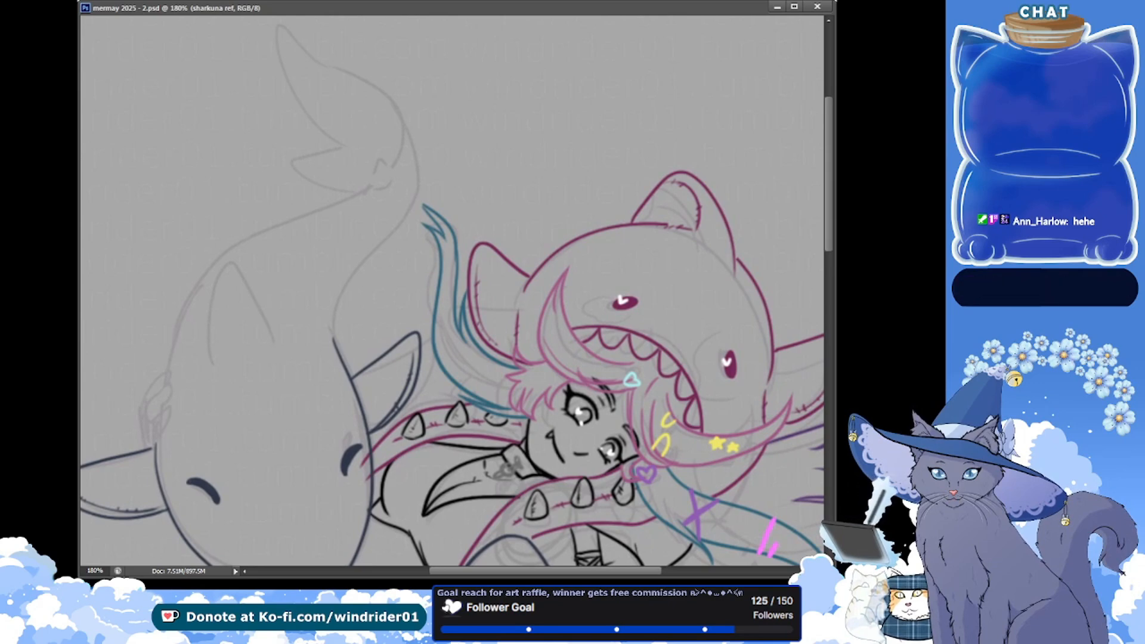
scroll(346, 531, left, 3)
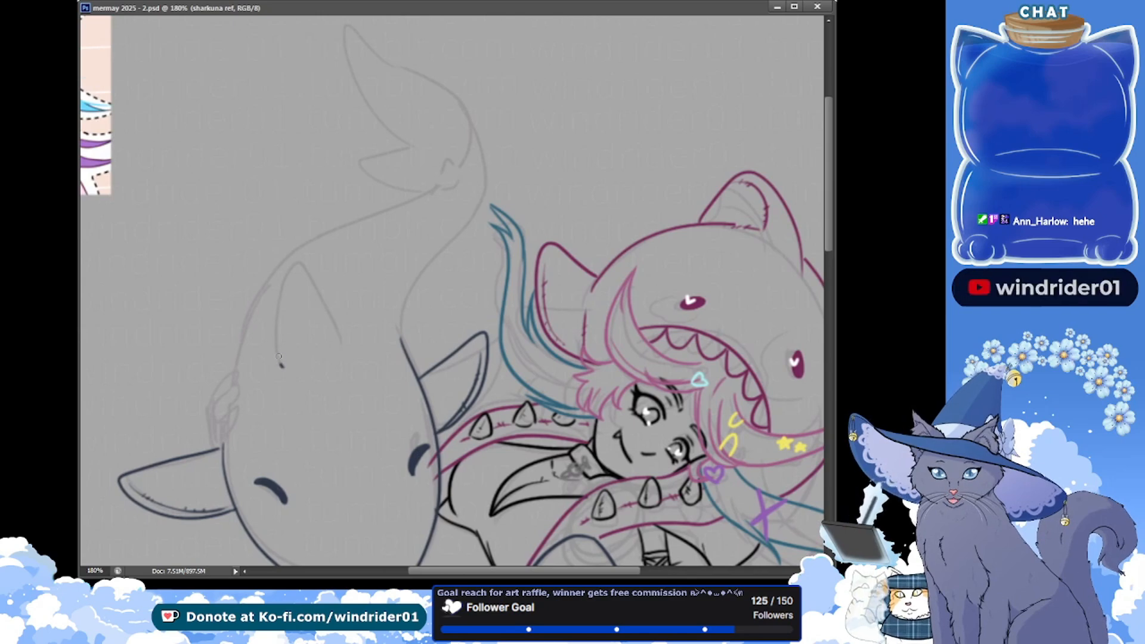
drag(341, 338, 307, 267)
key(ctrl+z)
key(ctrl+z)
key(ctrl+z)
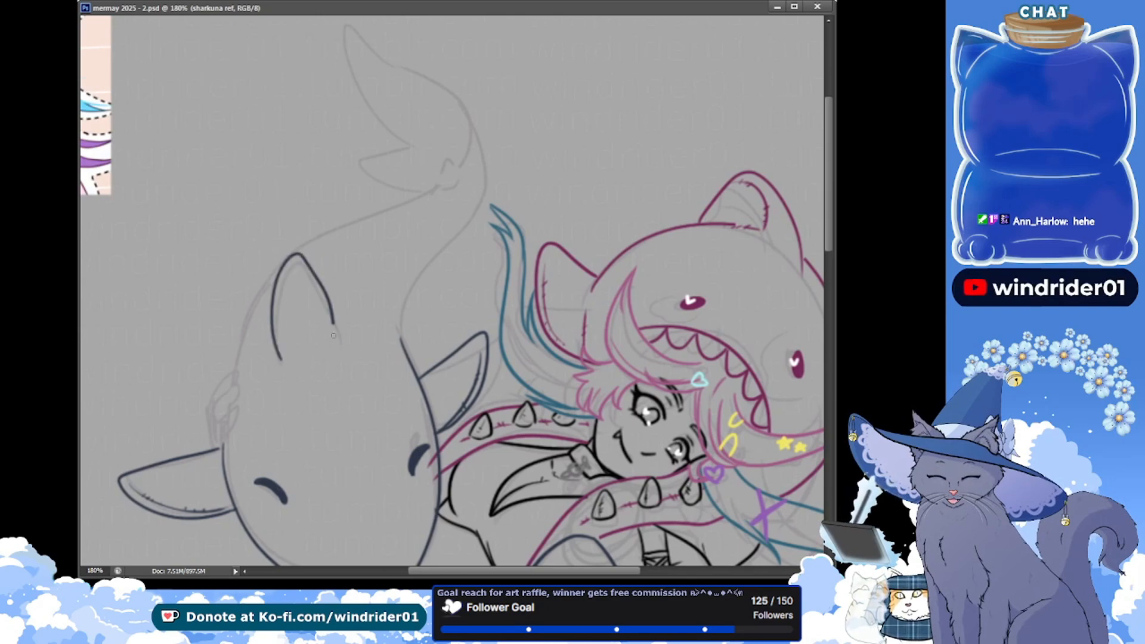
key(ctrl+z)
mouse_move(281, 365)
mouse_down()
mouse_move(277, 319)
mouse_move(325, 306)
mouse_move(331, 336)
mouse_move(275, 343)
mouse_move(306, 307)
mouse_move(319, 286)
mouse_up()
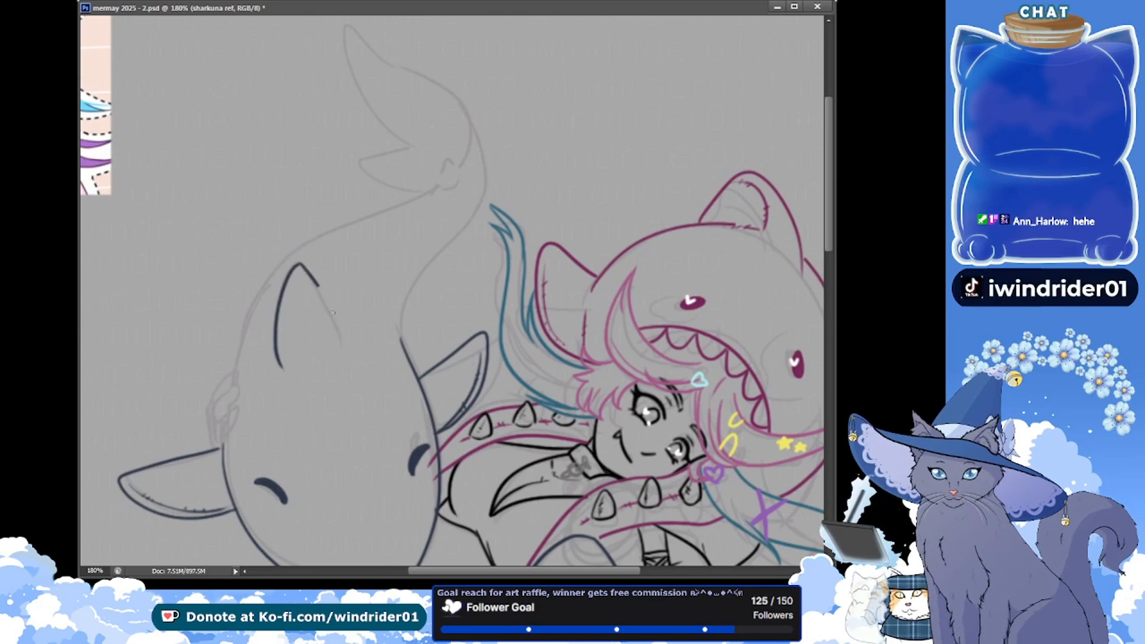
key(ctrl+z)
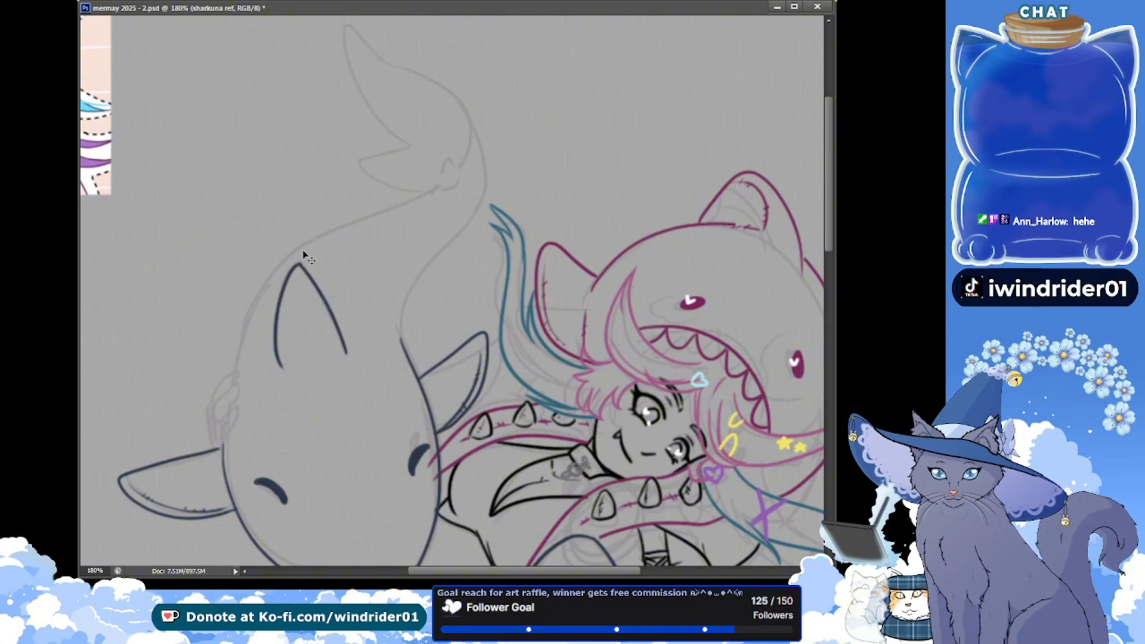
mouse_move(302, 266)
mouse_down()
mouse_move(330, 299)
mouse_move(346, 352)
mouse_up()
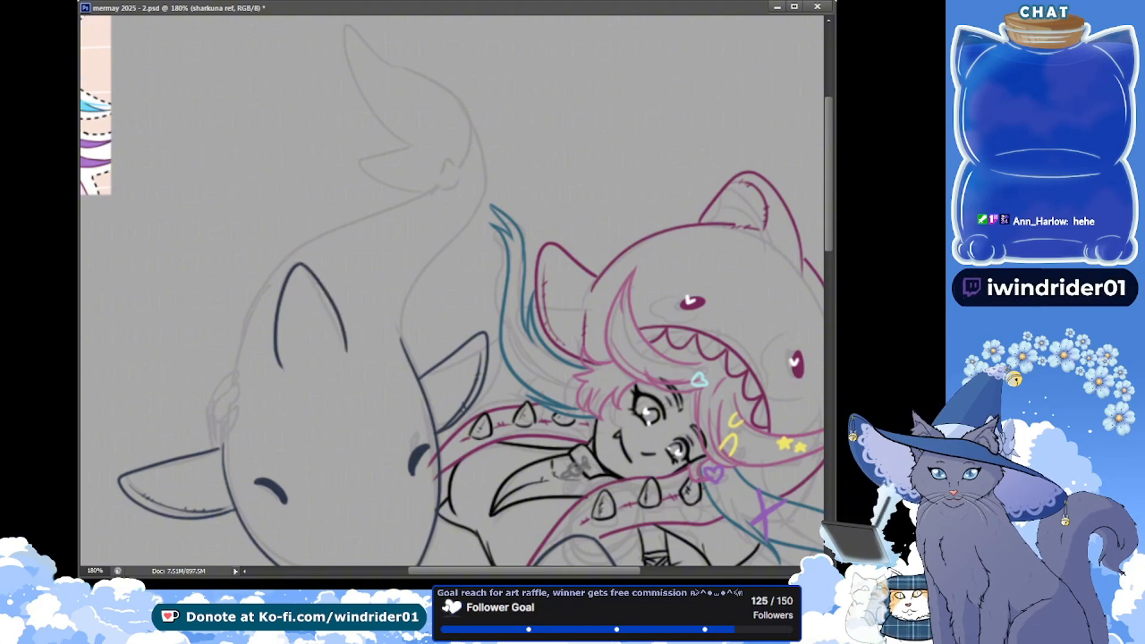
Select the inked dorsal fin with a polygonal outline, shift it slightly to the right, and save the file
click(289, 237)
click(339, 244)
click(381, 337)
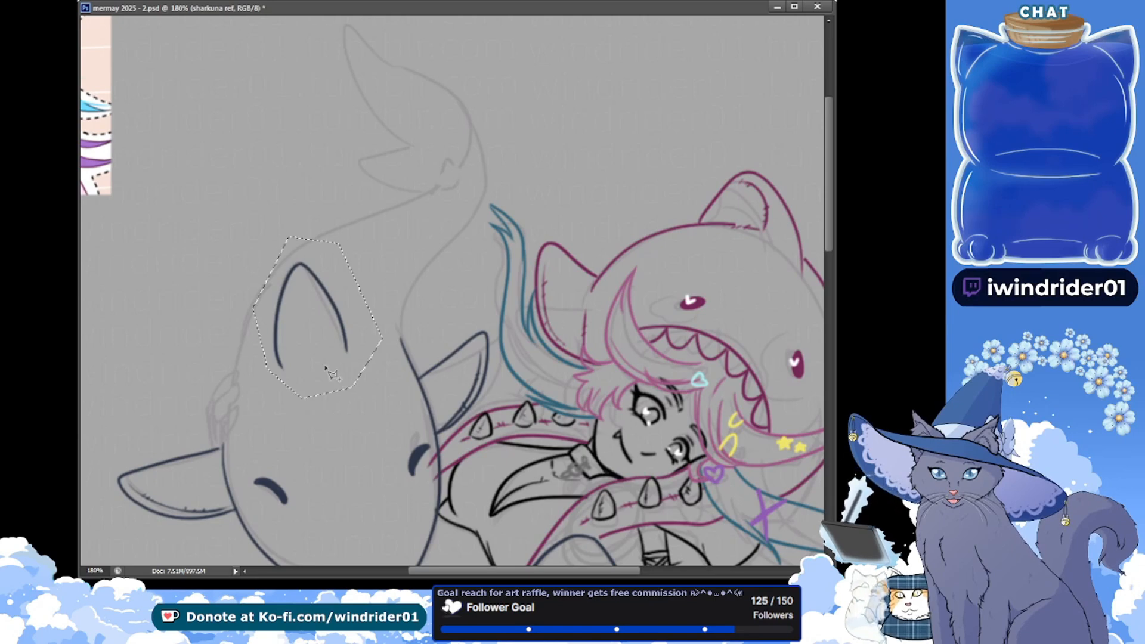
drag(306, 310, 317, 317)
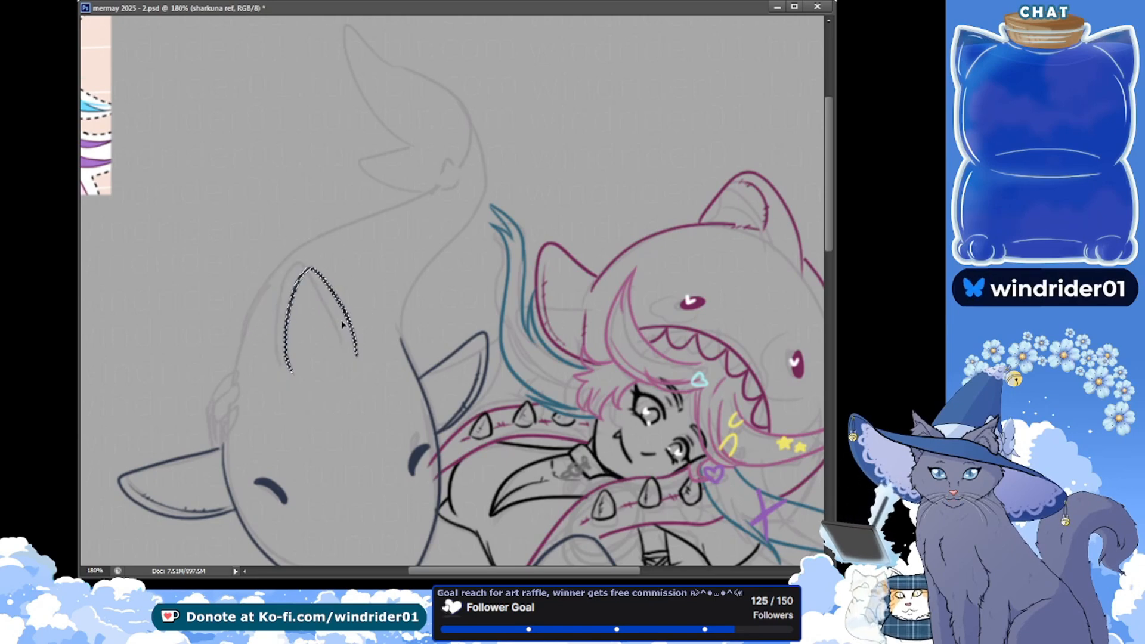
key(ctrl+d)
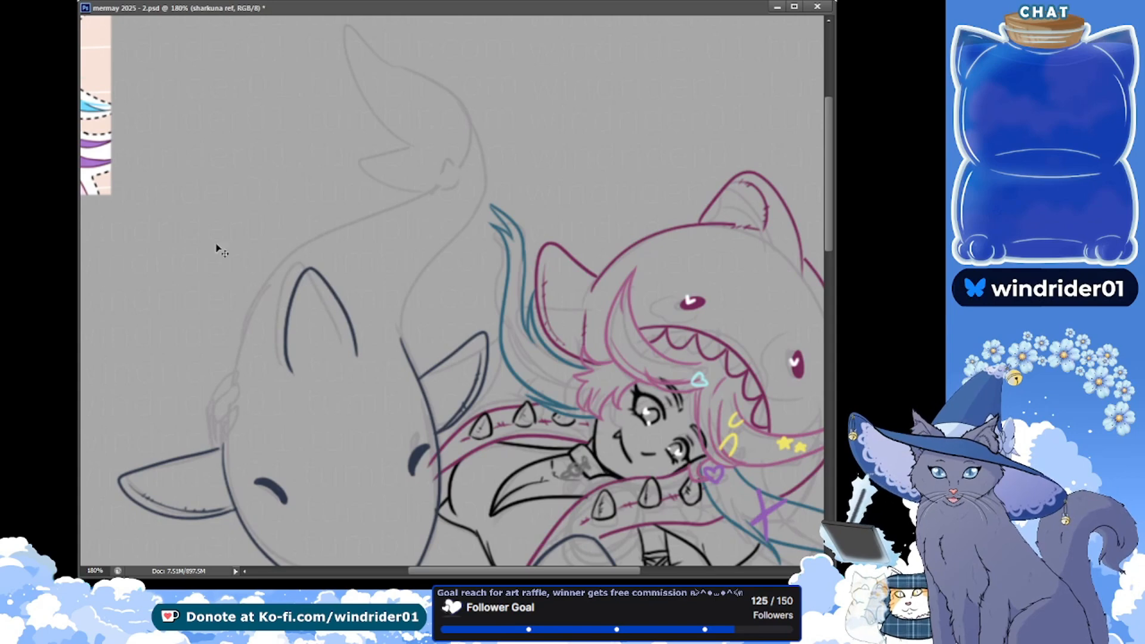
key(ctrl+z)
drag(311, 299, 309, 291)
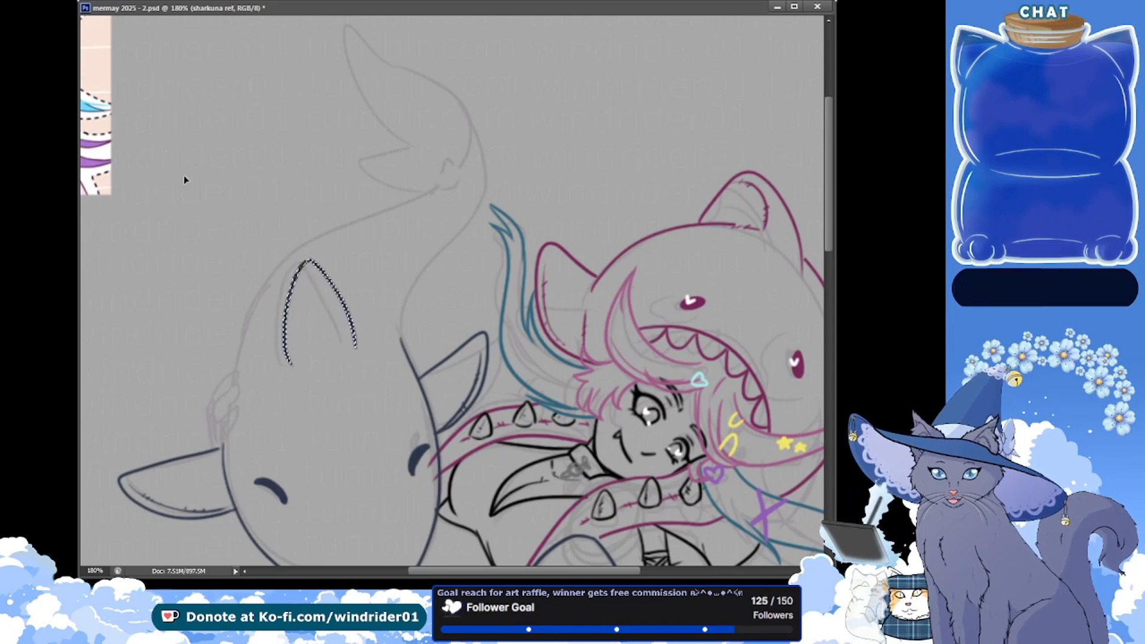
key(ctrl+d)
key(ctrl+s)
Ink the right contour of the large shark's tail from the fluke down to the head with the Brush, redoing the stroke until it joins
key(b)
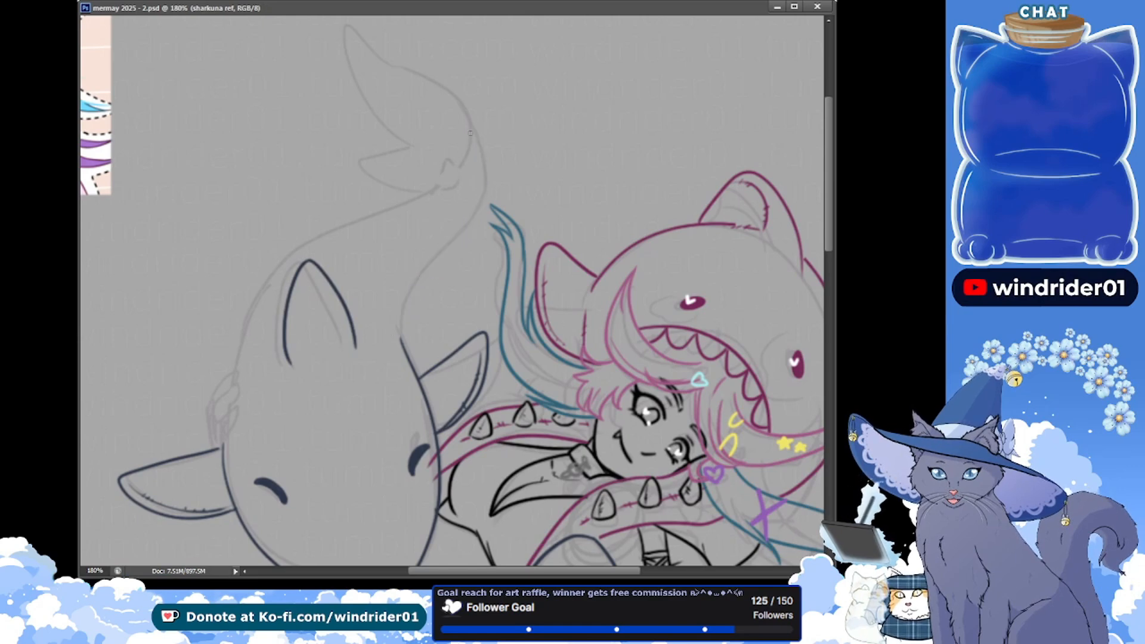
drag(471, 133, 400, 357)
key(ctrl+z)
mouse_move(471, 128)
mouse_down()
mouse_move(478, 205)
mouse_move(418, 347)
mouse_up()
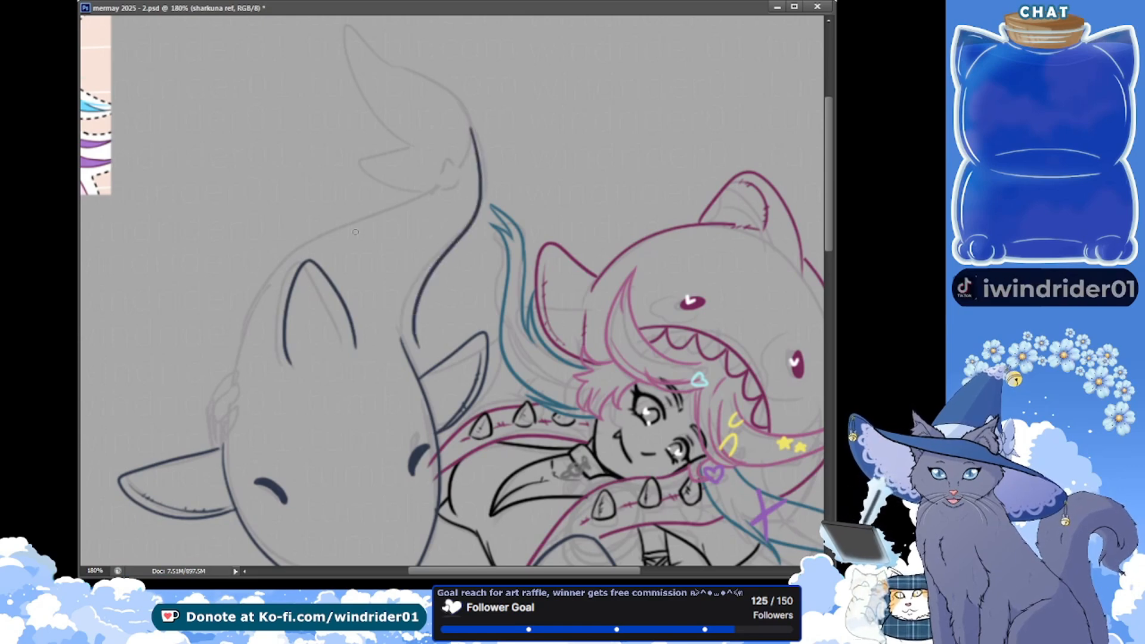
key(ctrl+z)
mouse_move(470, 126)
mouse_down()
mouse_move(472, 186)
mouse_move(417, 350)
mouse_move(446, 251)
mouse_up()
key(ctrl+z)
key(ctrl+z)
mouse_move(399, 343)
mouse_down()
mouse_move(471, 110)
mouse_move(400, 339)
mouse_up()
key(ctrl+z)
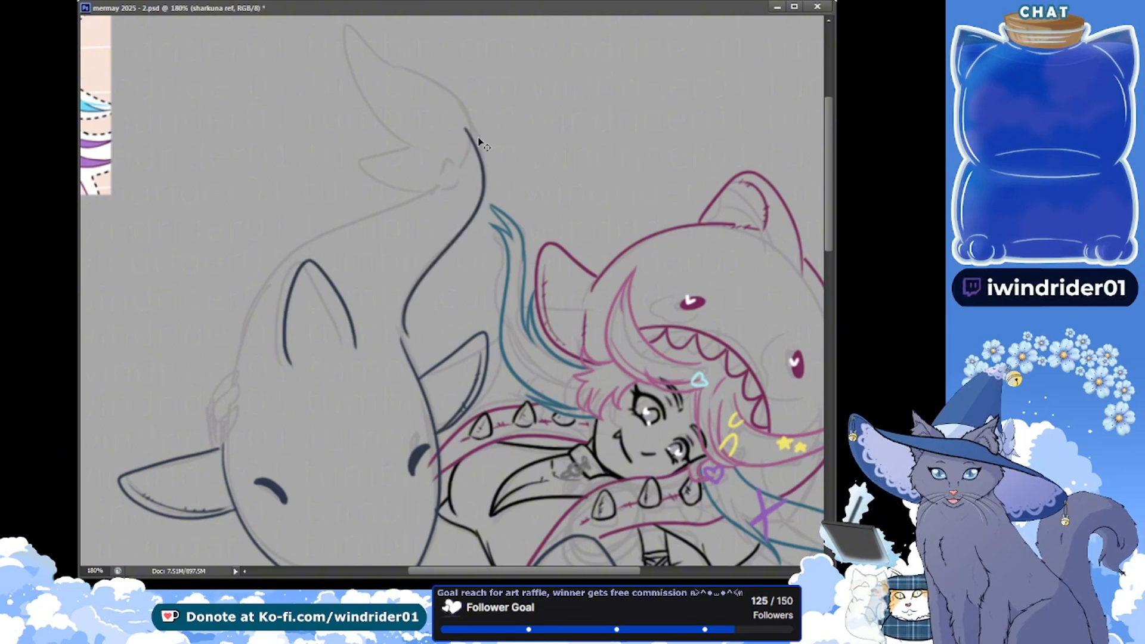
key(ctrl+z)
drag(474, 138, 398, 341)
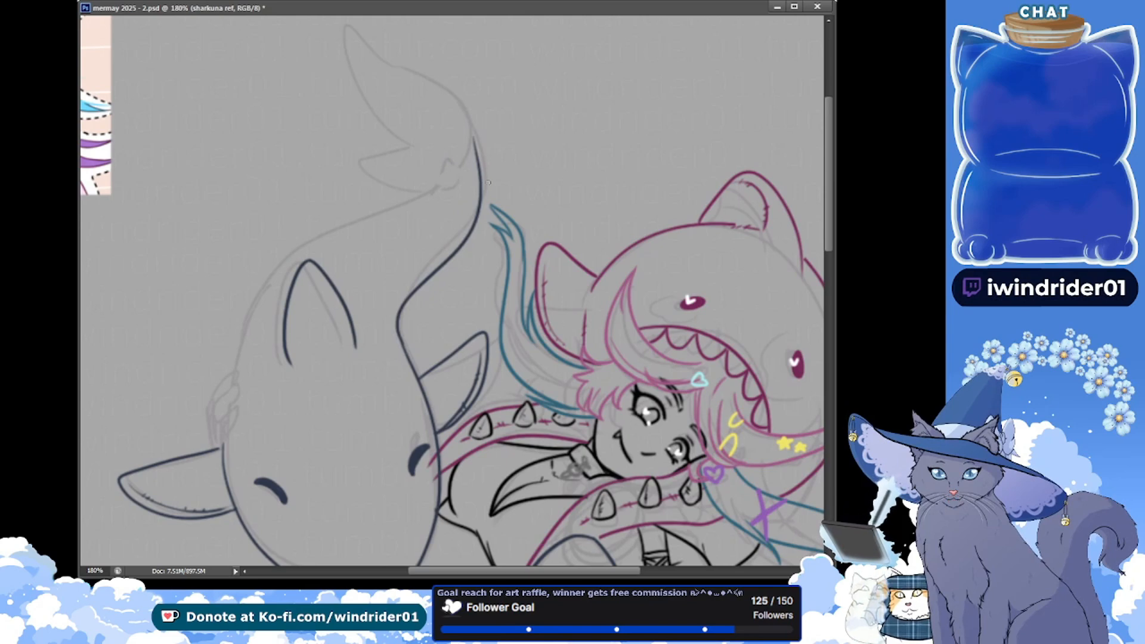
Compare the tail contour with the underlying sketch, erase the contour's middle stretch, and save the file
click(837, 226)
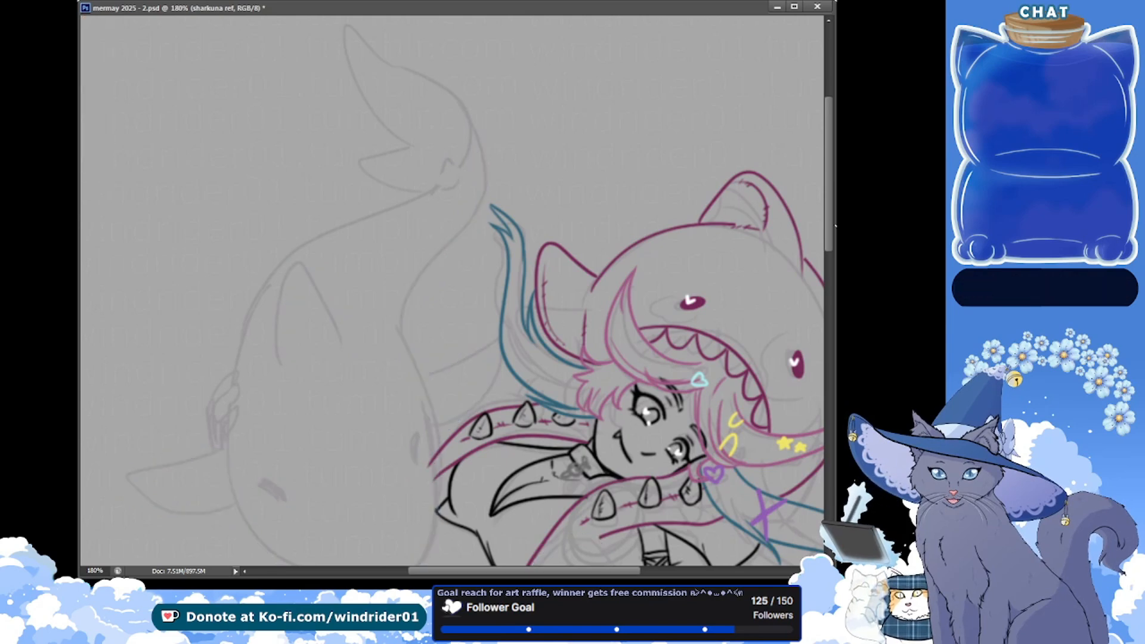
click(835, 226)
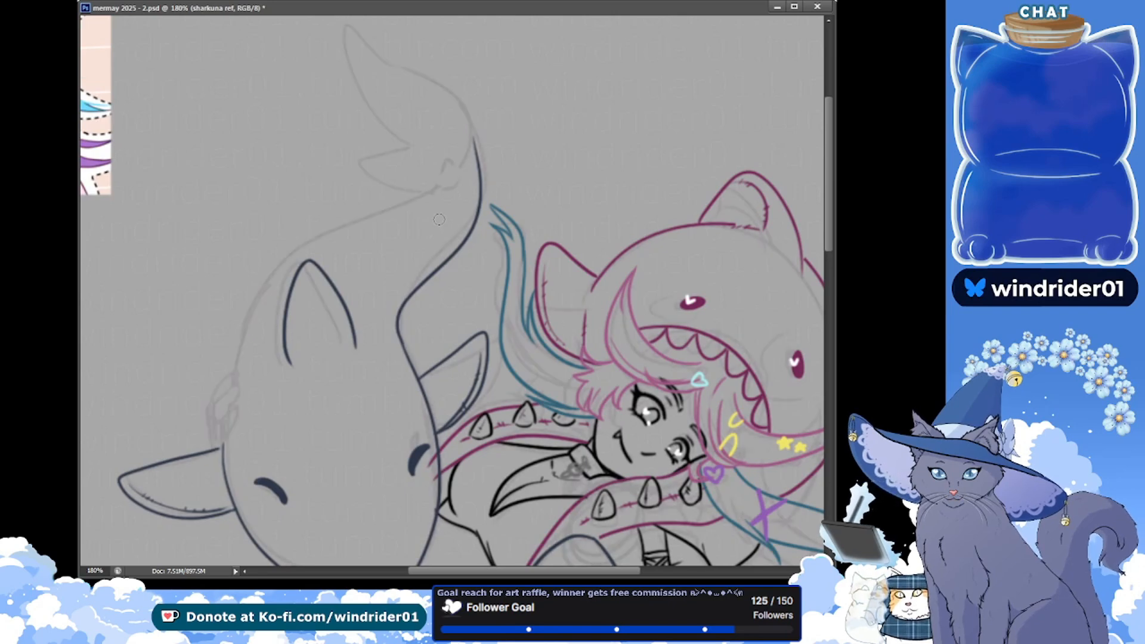
mouse_move(476, 218)
mouse_down()
mouse_move(418, 308)
mouse_move(464, 250)
mouse_move(432, 275)
mouse_move(487, 211)
mouse_move(419, 319)
mouse_move(412, 292)
mouse_move(416, 319)
mouse_up()
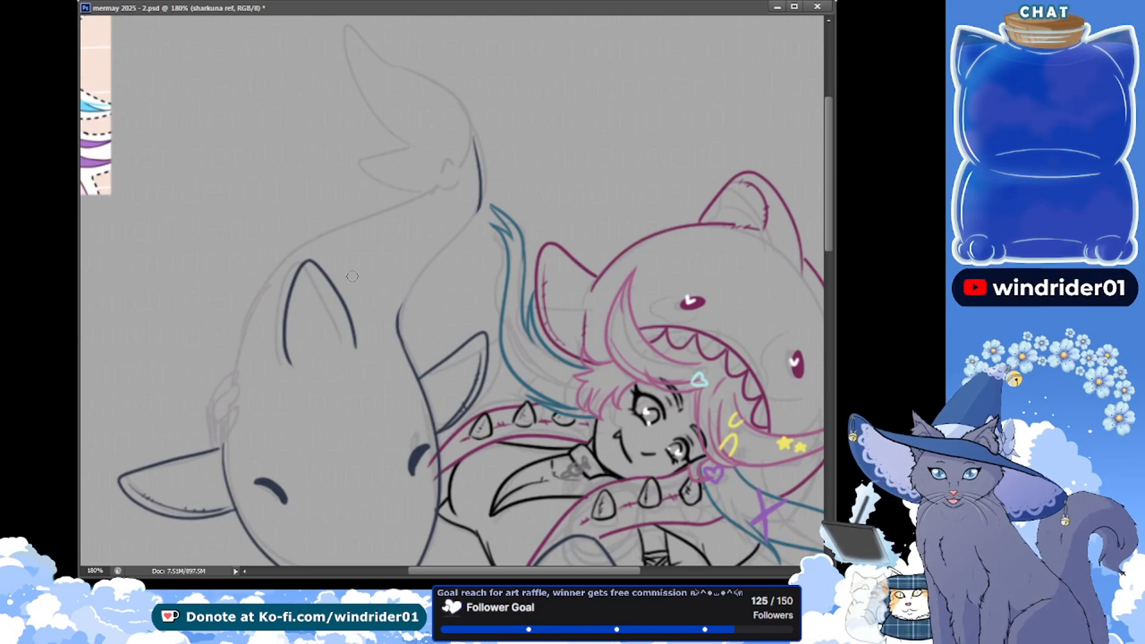
key(ctrl+s)
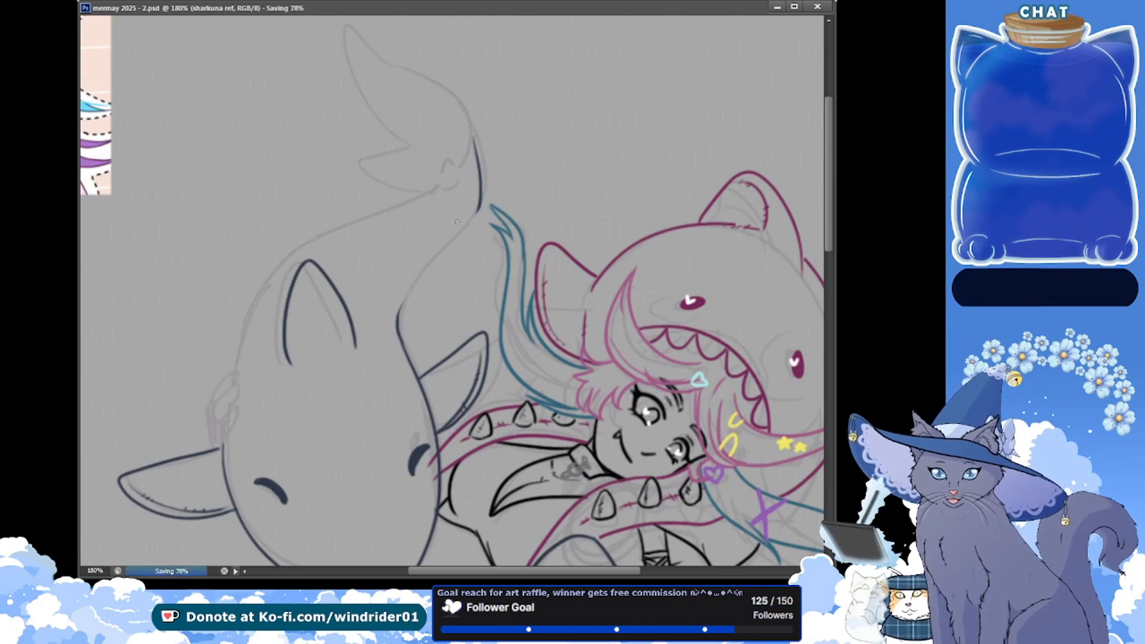
Ink the missing middle stretch of the large shark's right tail contour, redoing the stroke until it curves smoothly, and save the file
drag(479, 205, 410, 285)
key(ctrl+z)
drag(479, 205, 396, 325)
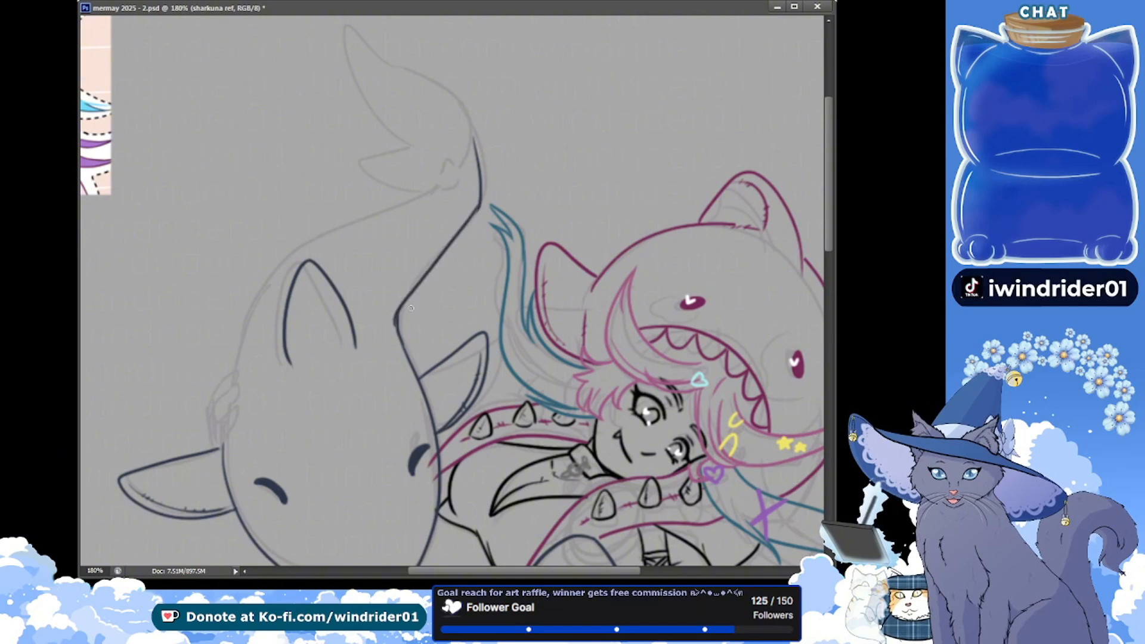
key(ctrl+z)
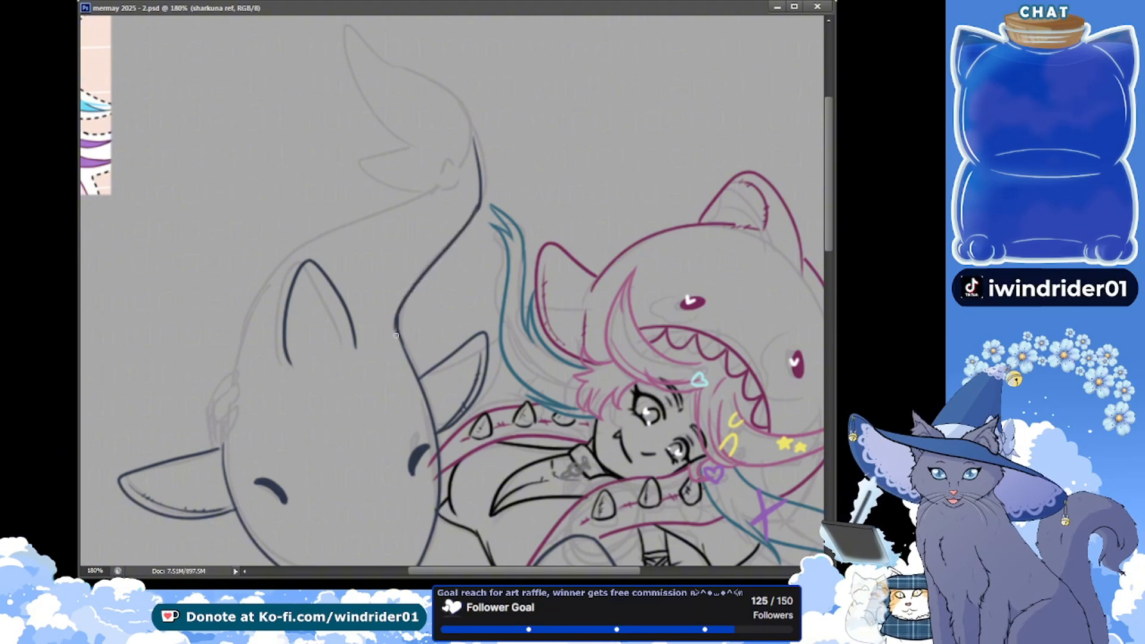
key(ctrl+z)
drag(451, 239, 397, 328)
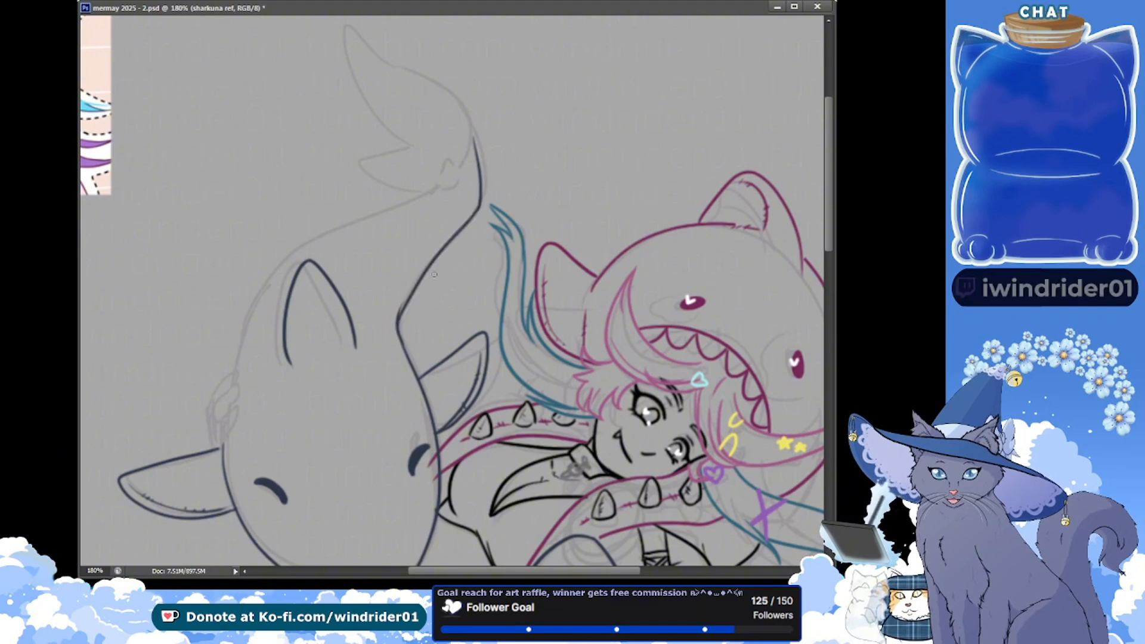
key(ctrl+z)
drag(479, 205, 397, 323)
key(ctrl+s)
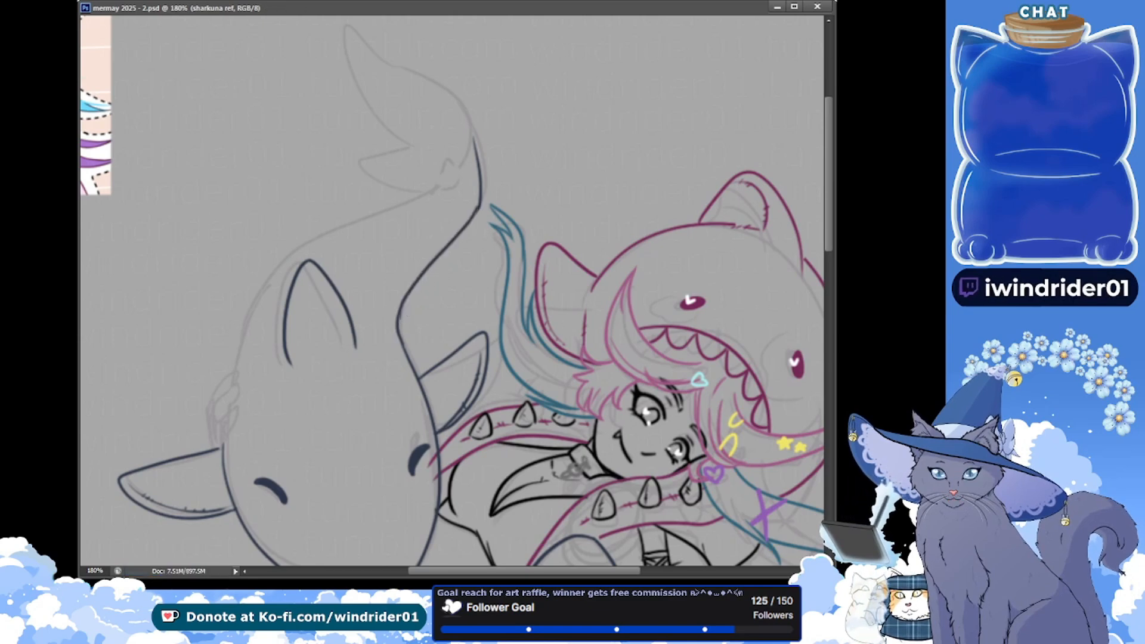
Touch up the rejoined tail contour where the new stroke meets the old lines, and save the file
drag(475, 206, 462, 219)
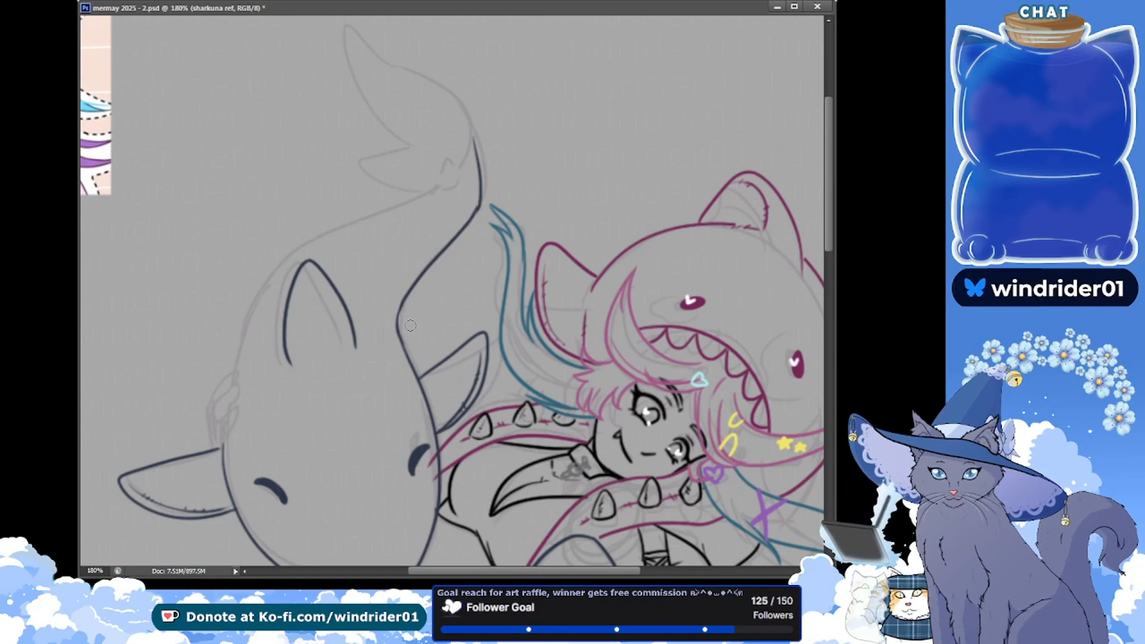
key(ctrl+s)
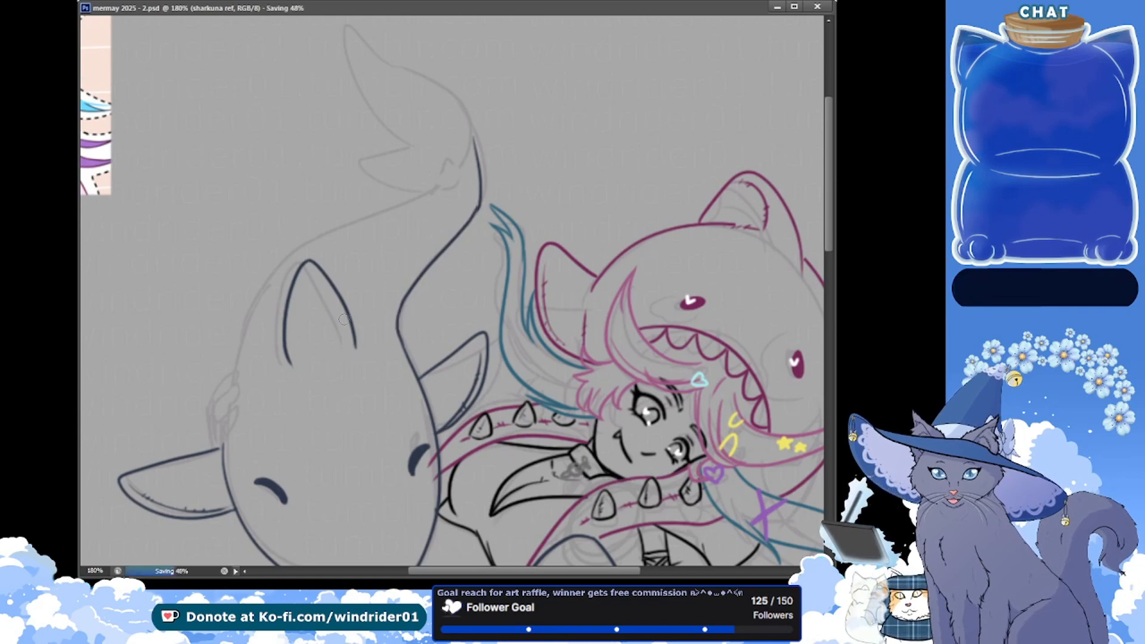
drag(479, 206, 457, 242)
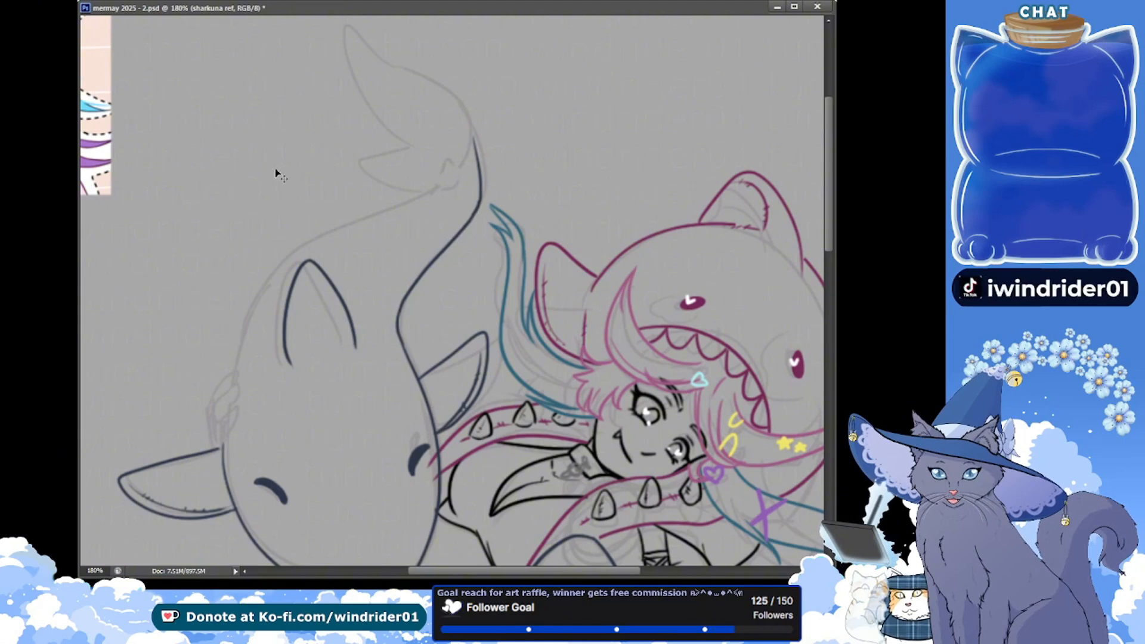
key(ctrl+s)
Ink the small rounded fin at the base of the large shark's tail fluke, redoing its outline, and save the file
drag(133, 190, 122, 220)
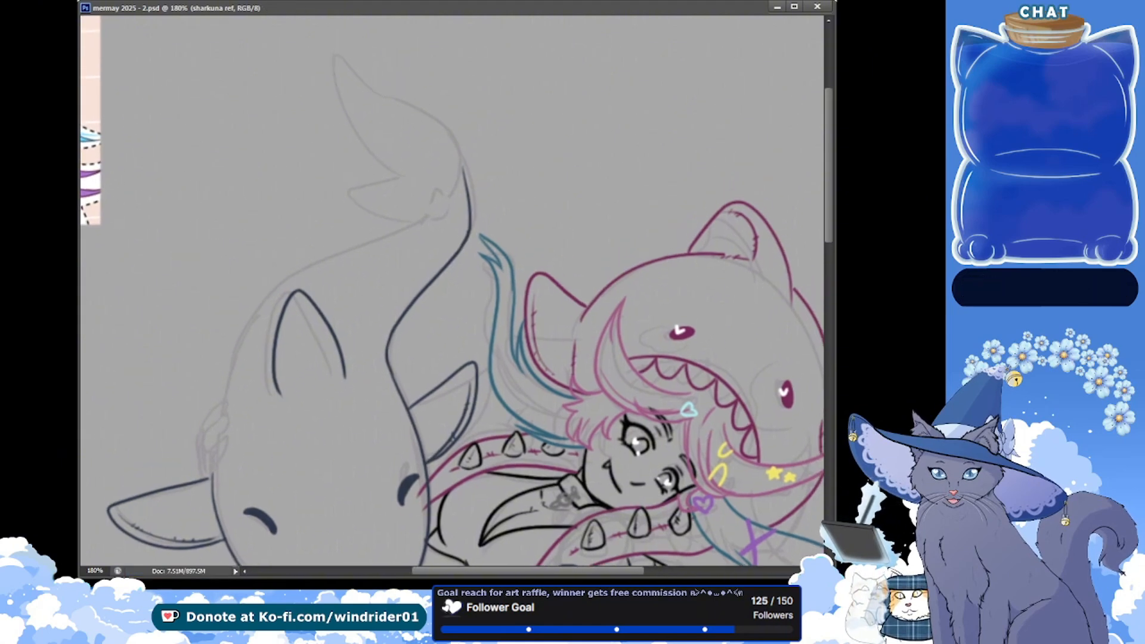
drag(428, 220, 450, 216)
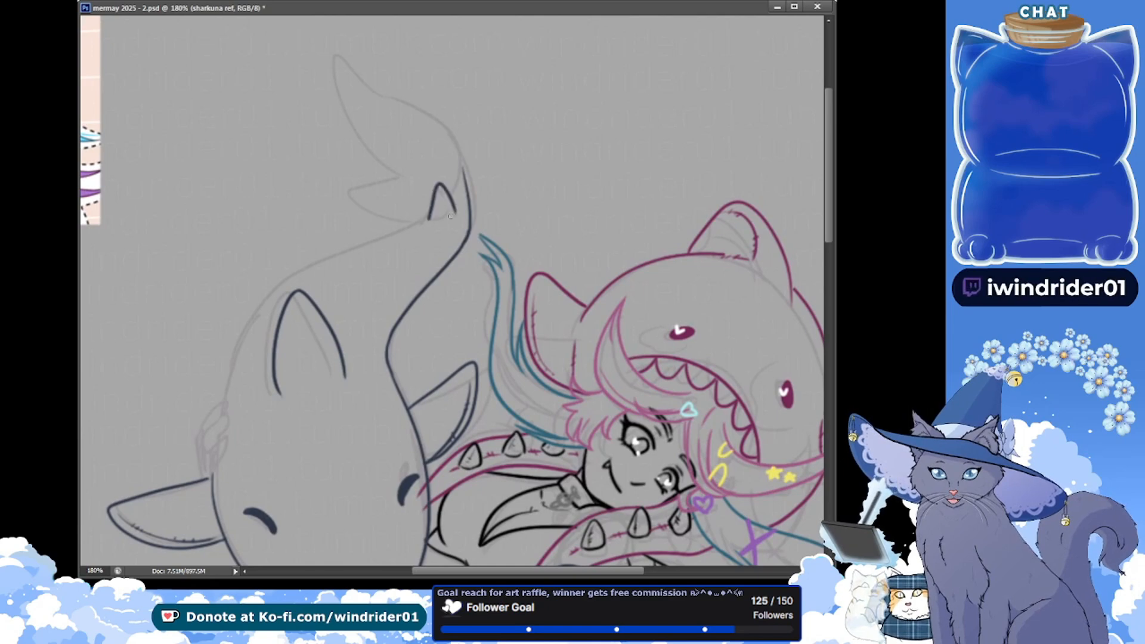
key(ctrl+z)
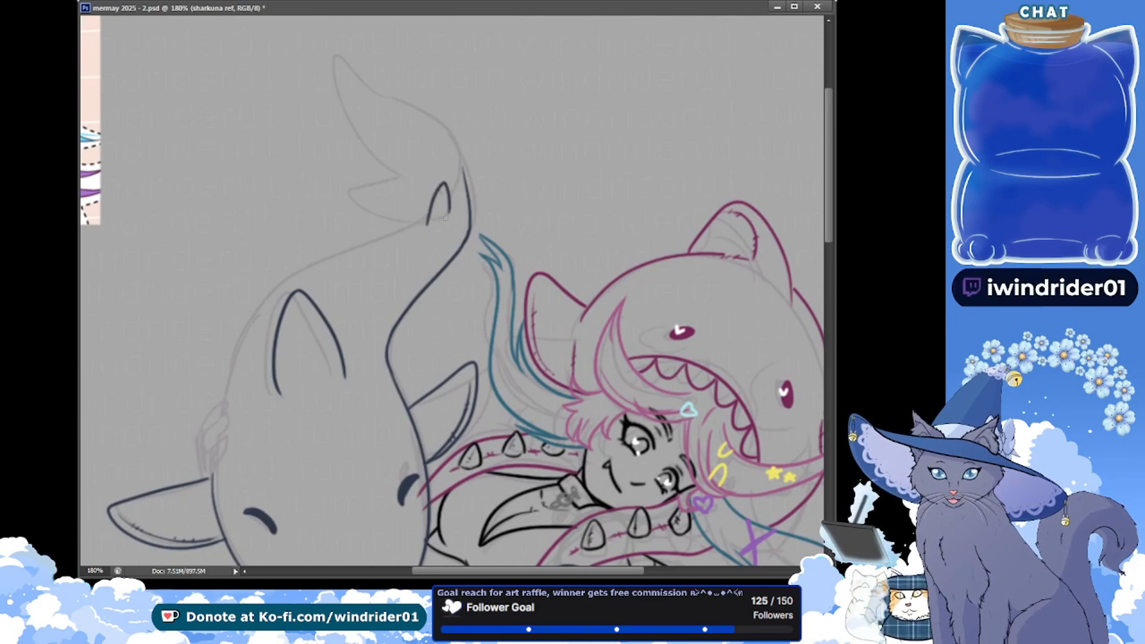
drag(424, 222, 443, 219)
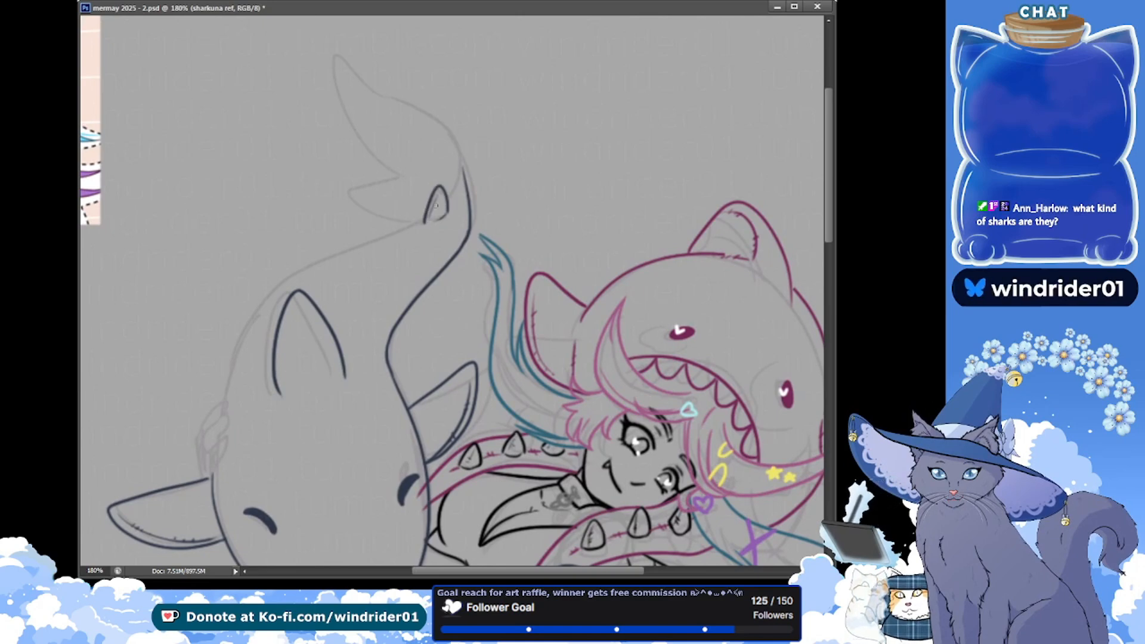
key(ctrl+s)
Ink the left contour of the large shark's back from the small tail fin down past the dorsal fin, redoing the stroke until it flows
drag(424, 221, 259, 338)
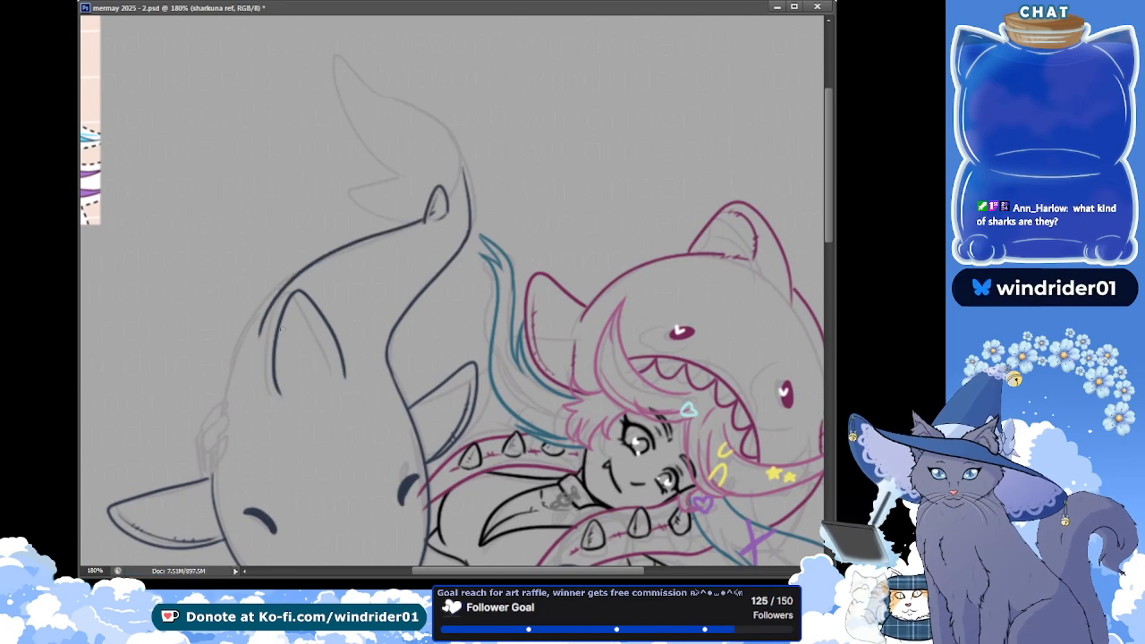
key(ctrl+z)
drag(424, 222, 231, 412)
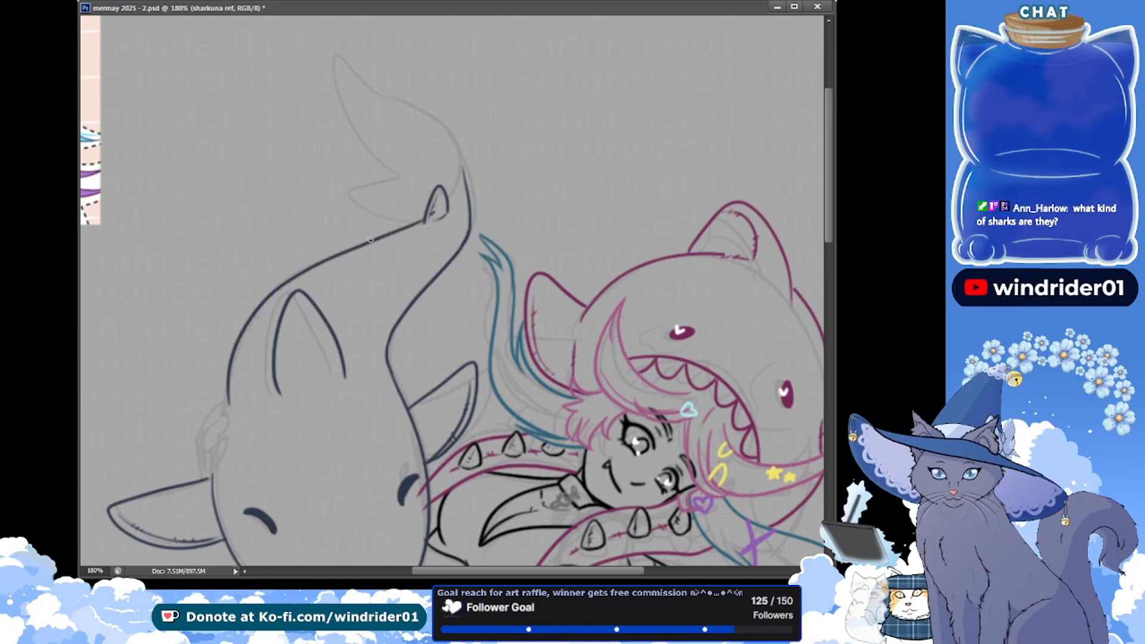
key(ctrl+z)
drag(420, 219, 212, 411)
key(ctrl+z)
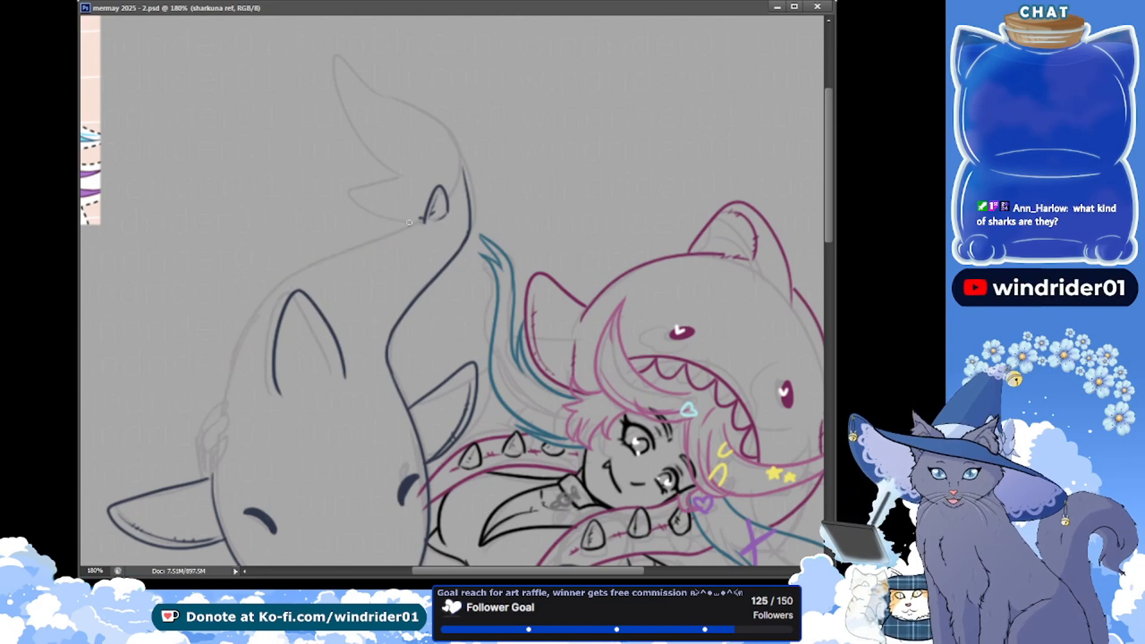
drag(424, 219, 212, 402)
key(ctrl+z)
mouse_move(422, 221)
mouse_down()
mouse_move(222, 348)
mouse_move(209, 401)
mouse_up()
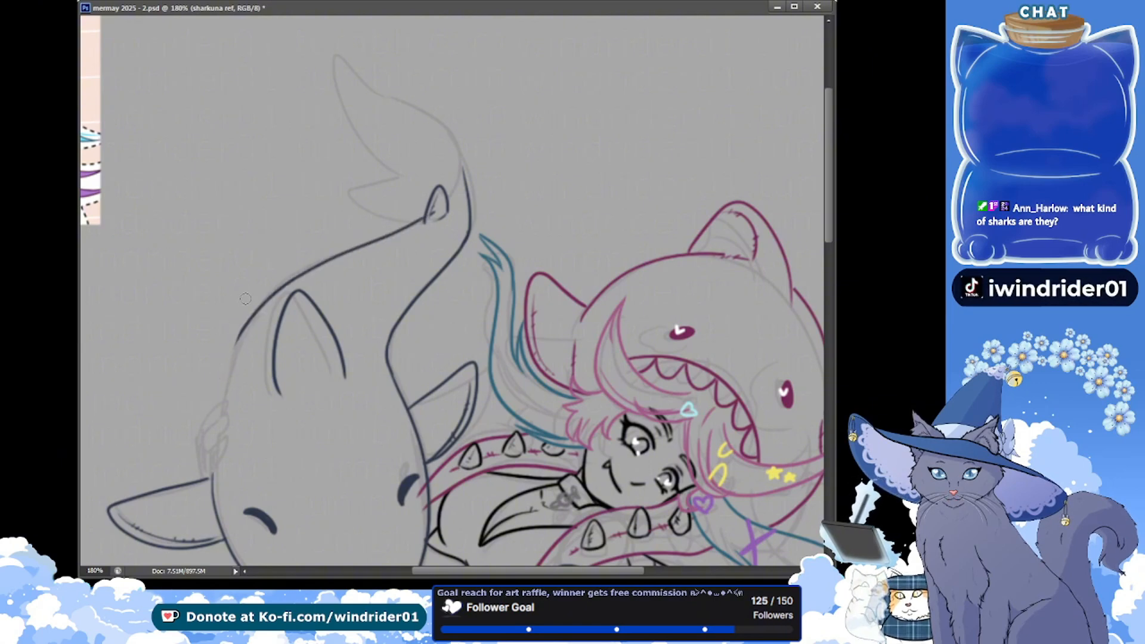
Erase and re-ink the lower end of the left back contour, add a stitched seam inside the dorsal fin, and save the file
drag(237, 344, 243, 330)
key(b)
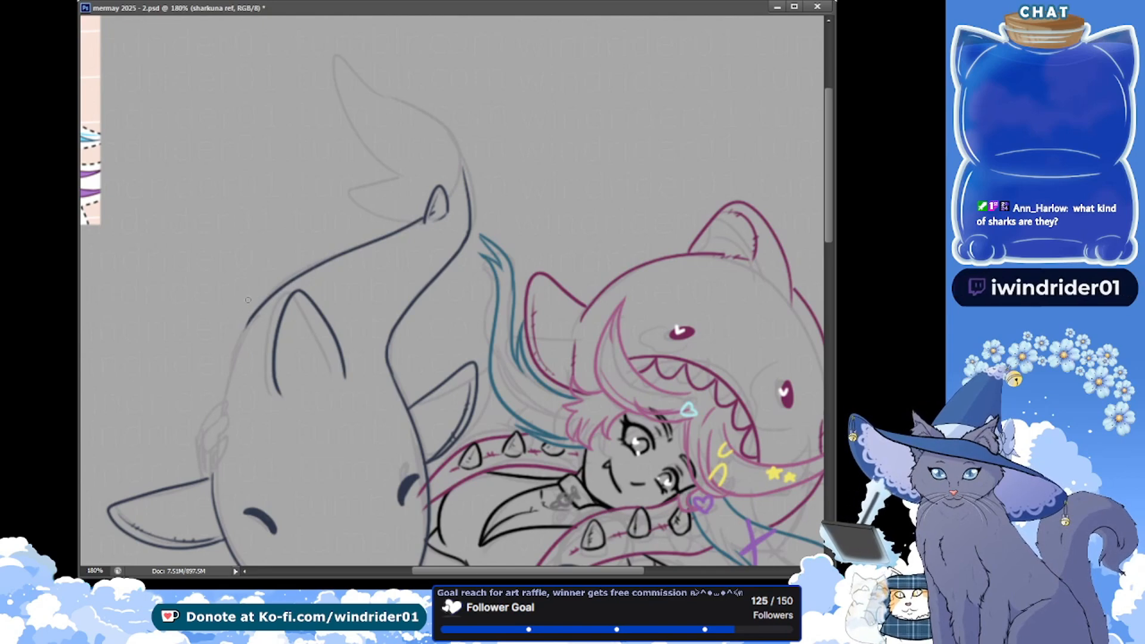
key(ctrl+z)
drag(249, 321, 223, 406)
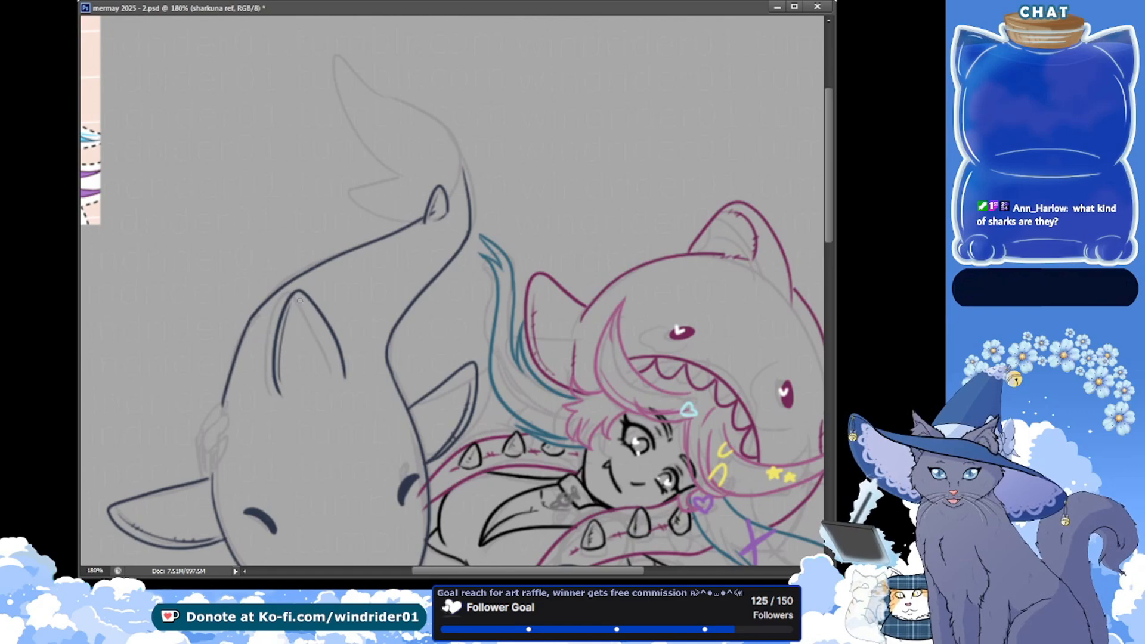
drag(298, 301, 313, 394)
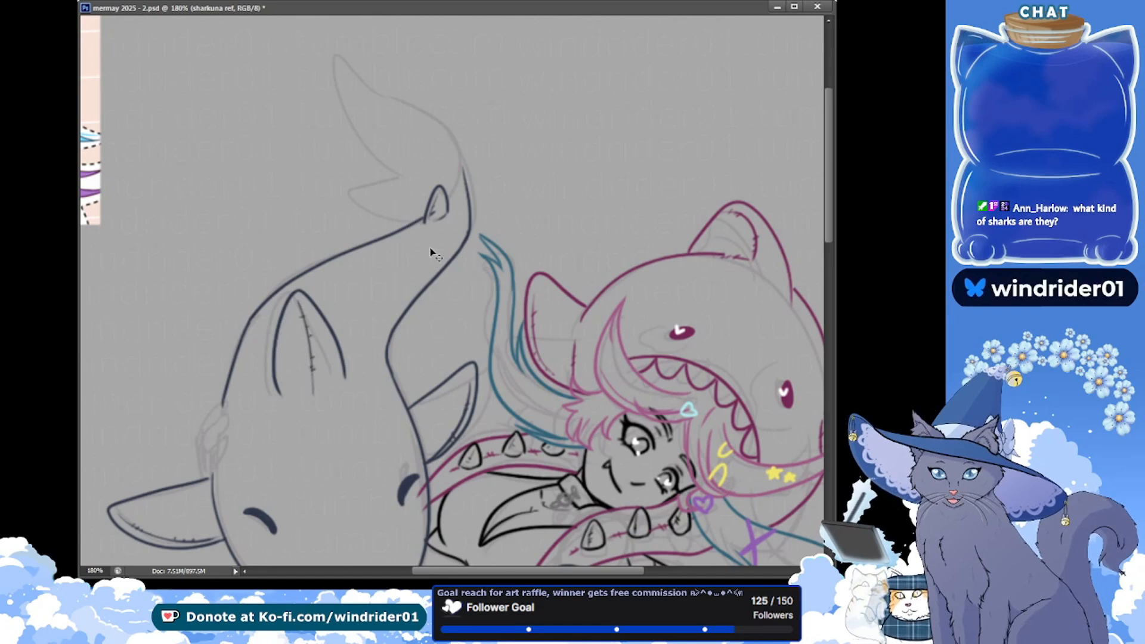
key(ctrl+s)
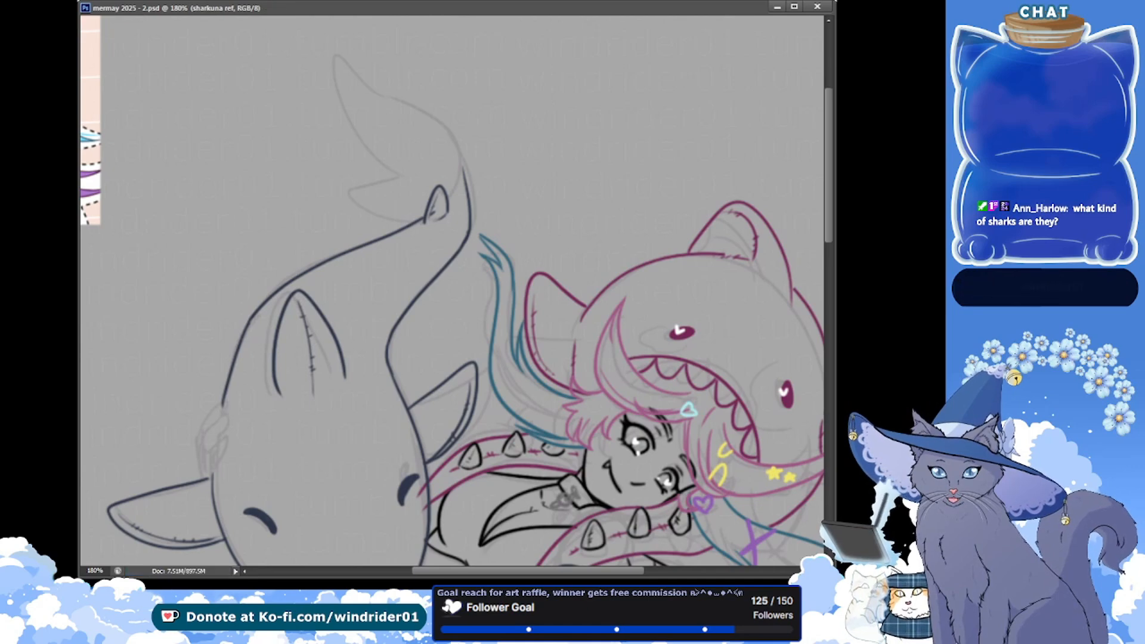
Copy the shark companions reference from the other window, paste it onto the canvas, and show it whole at 100% zoom
key(alt+Tab)
drag(233, 173, 212, 217)
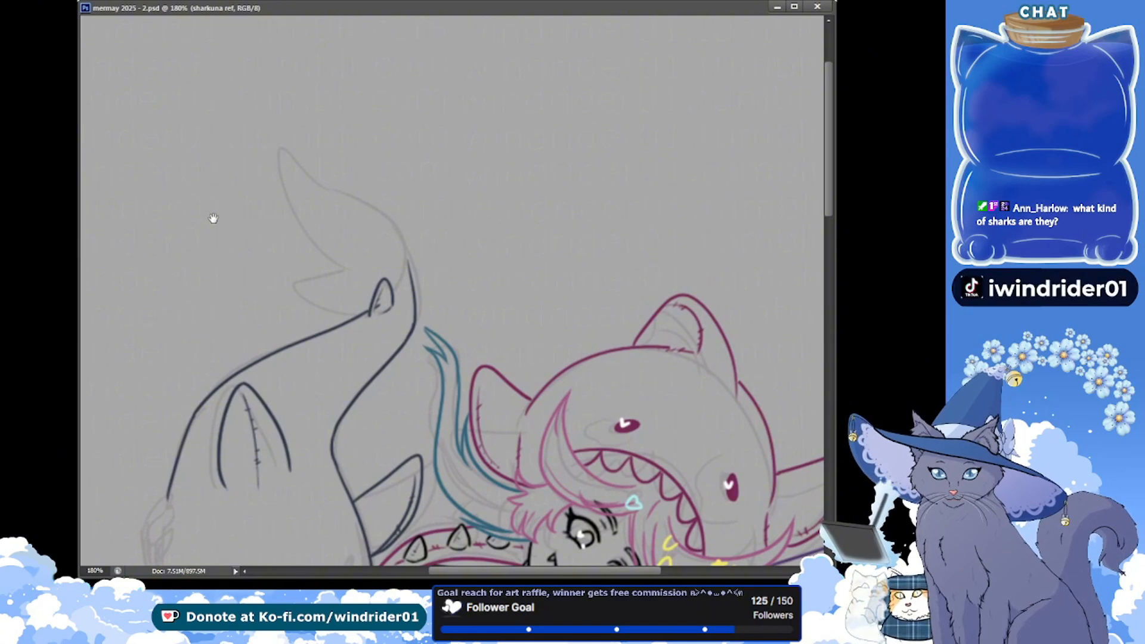
key(alt+Tab)
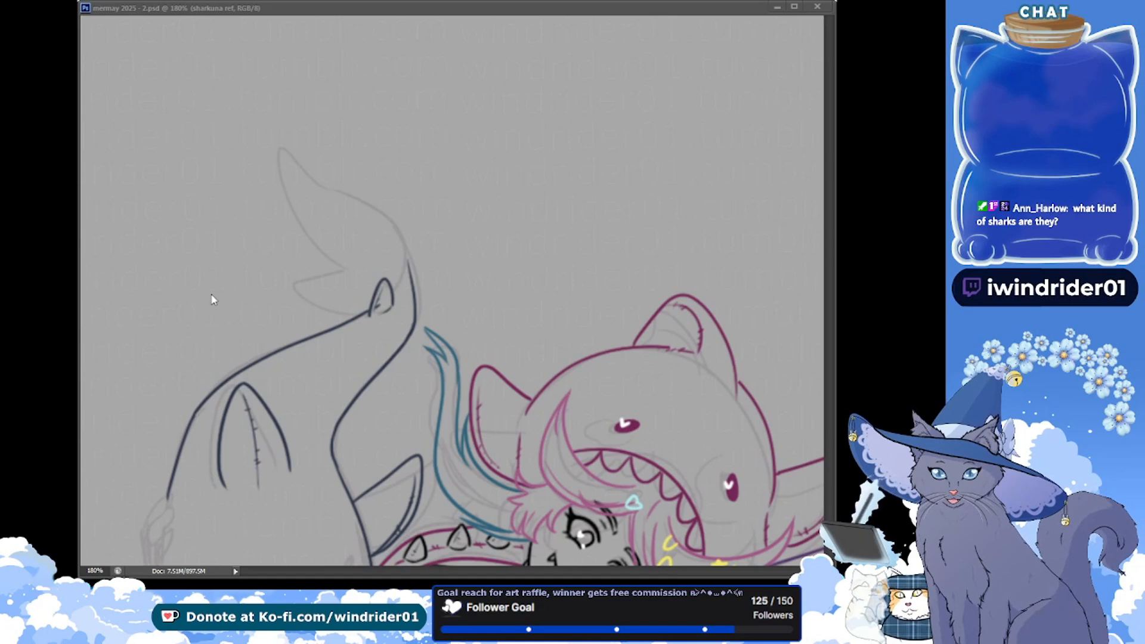
click(166, 105)
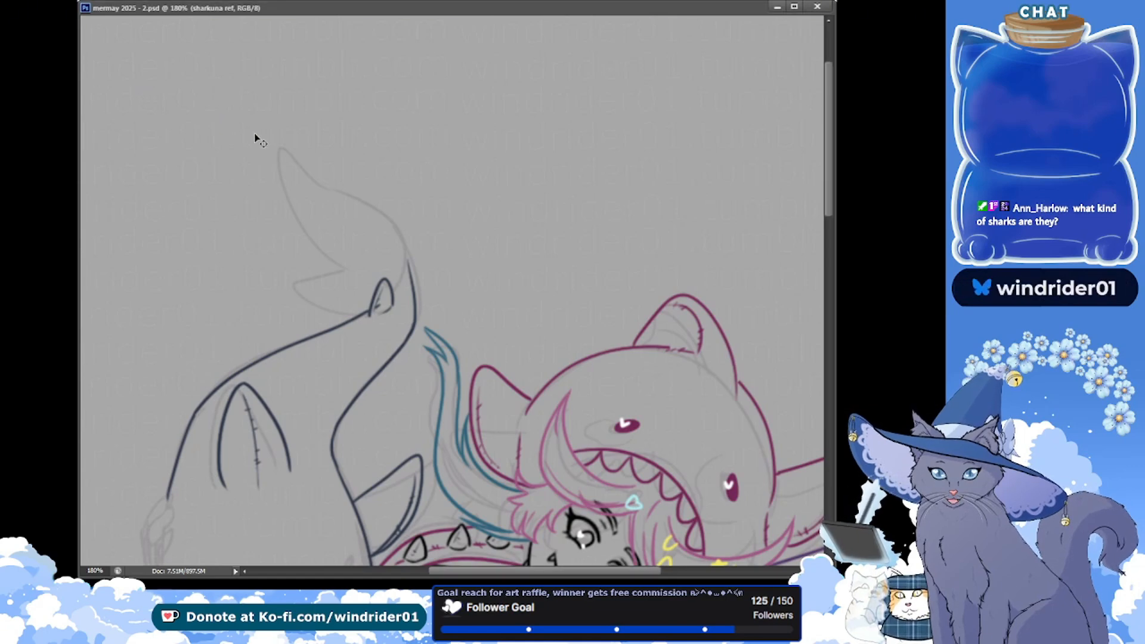
key(ctrl+z)
key(ctrl+z)
key(alt+Tab)
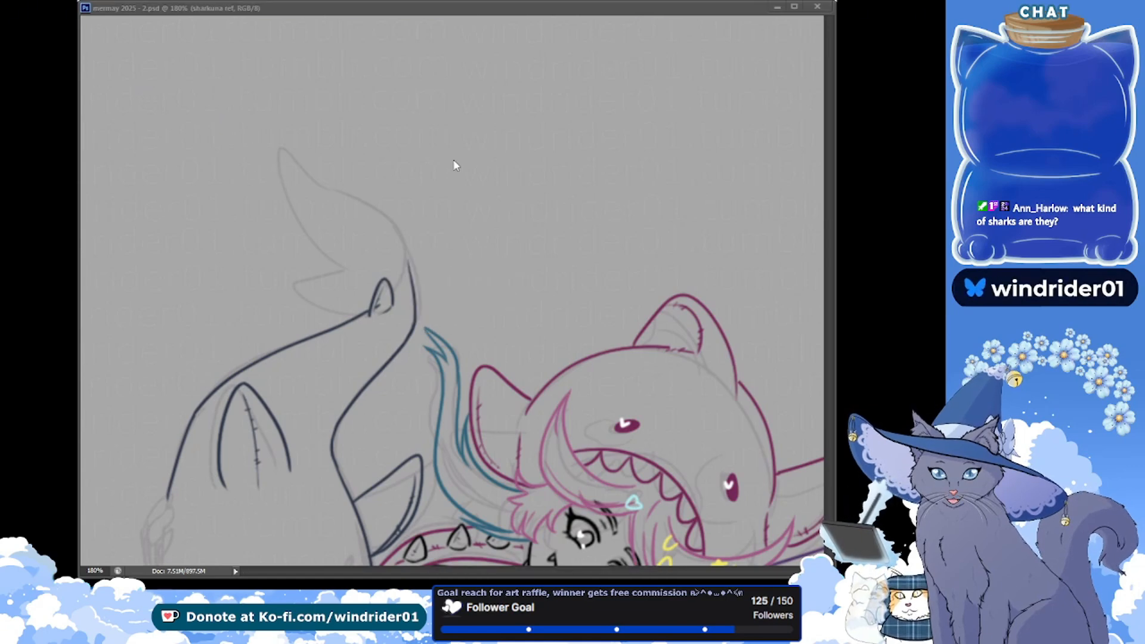
click(377, 51)
key(ctrl+v)
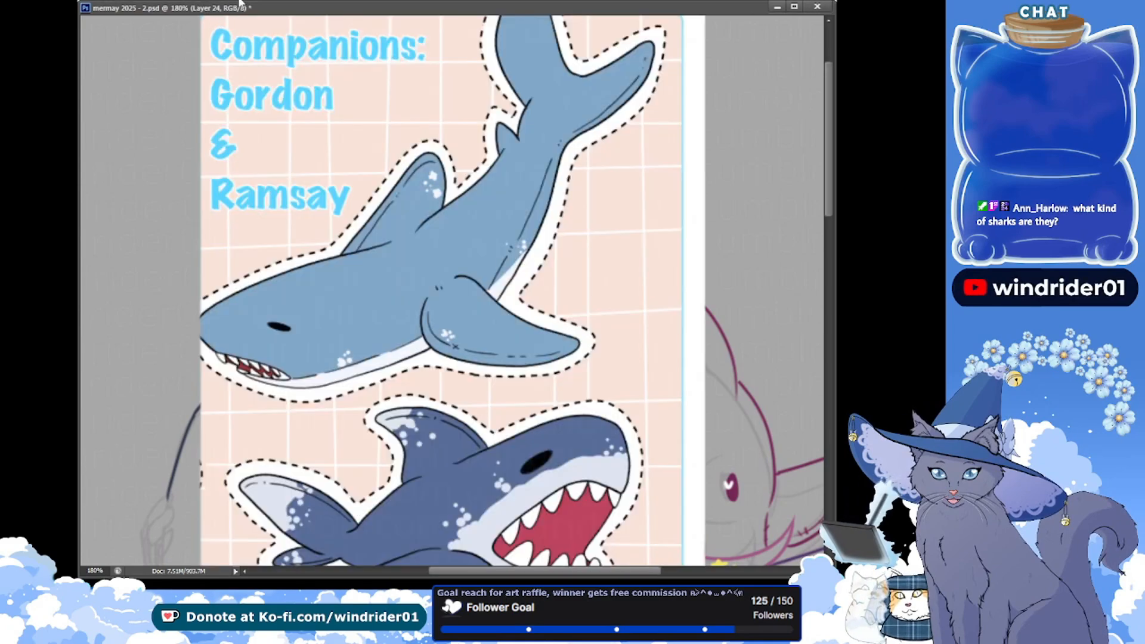
key(ctrl+minus)
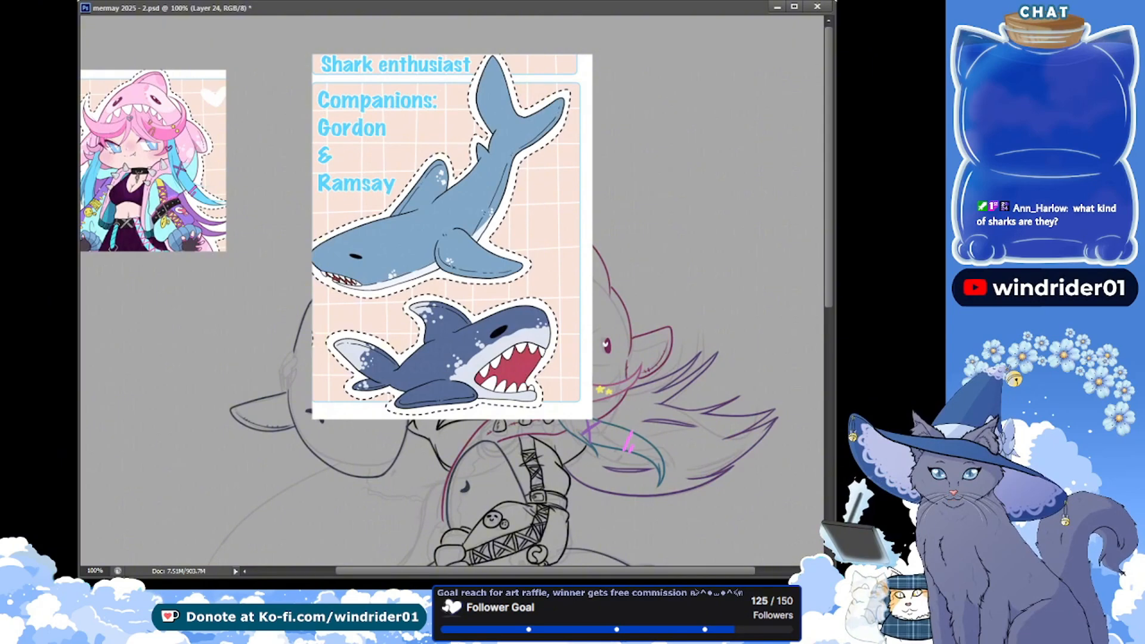
Scribble short strokes around the sharks on the pasted reference, and undo the strokes and the pasted image
drag(334, 203, 357, 221)
drag(331, 224, 358, 222)
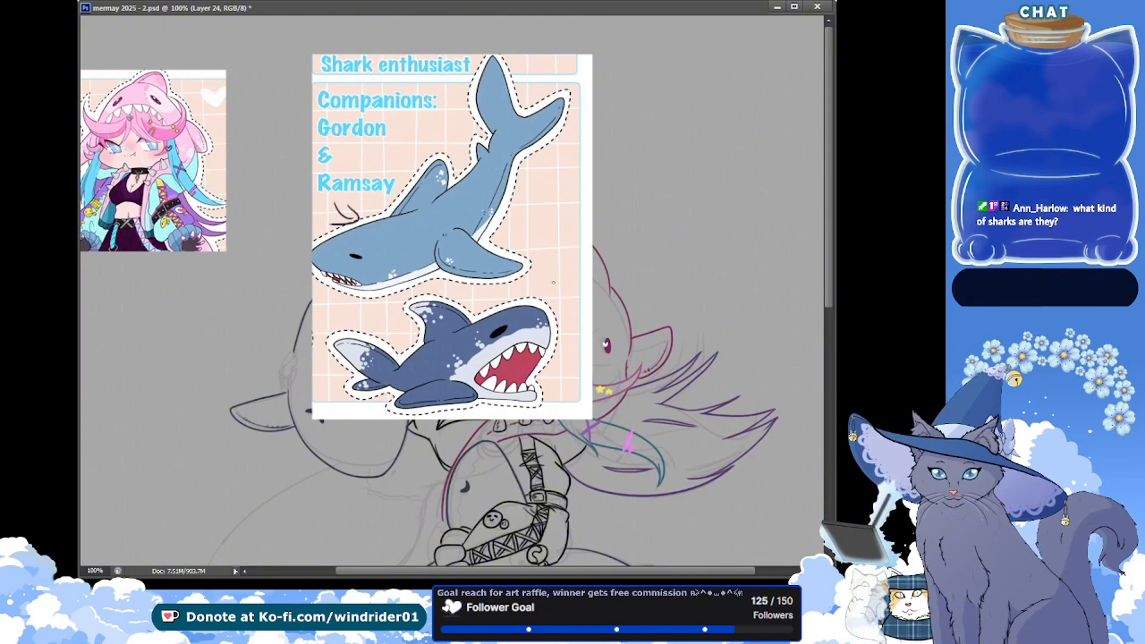
mouse_move(557, 269)
mouse_down()
mouse_move(563, 296)
mouse_move(577, 299)
mouse_up()
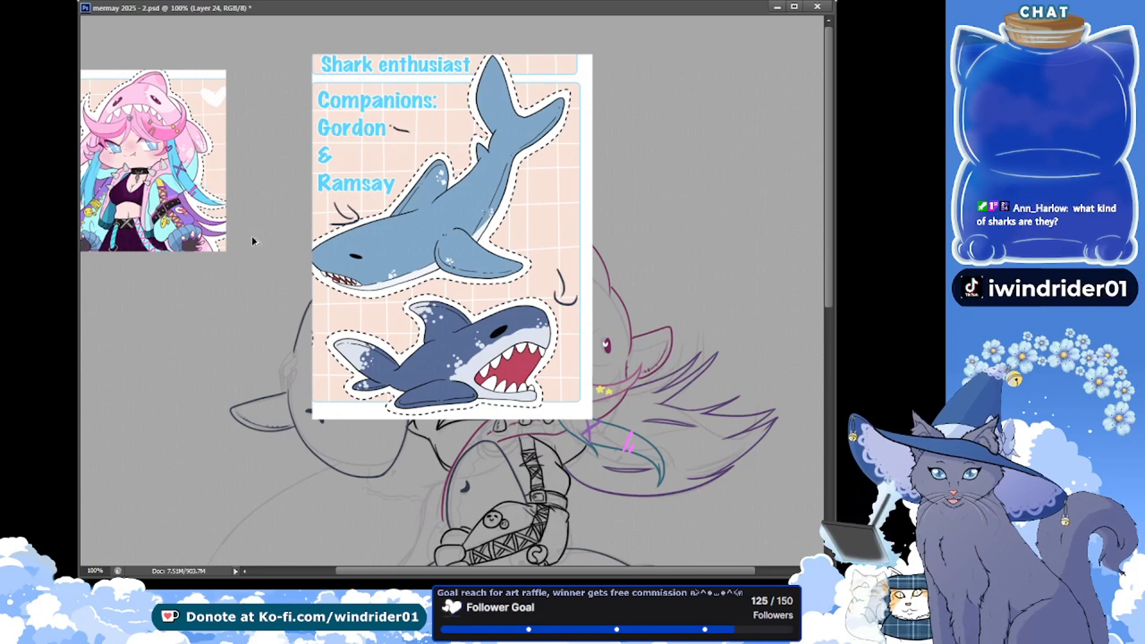
key(ctrl+z)
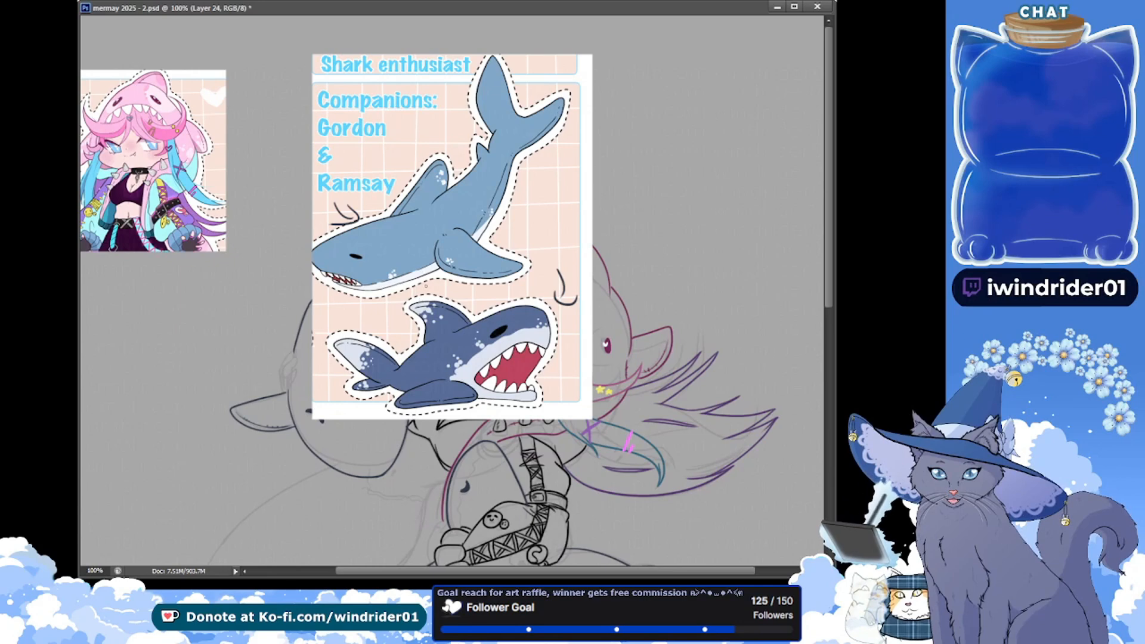
key(ctrl+z)
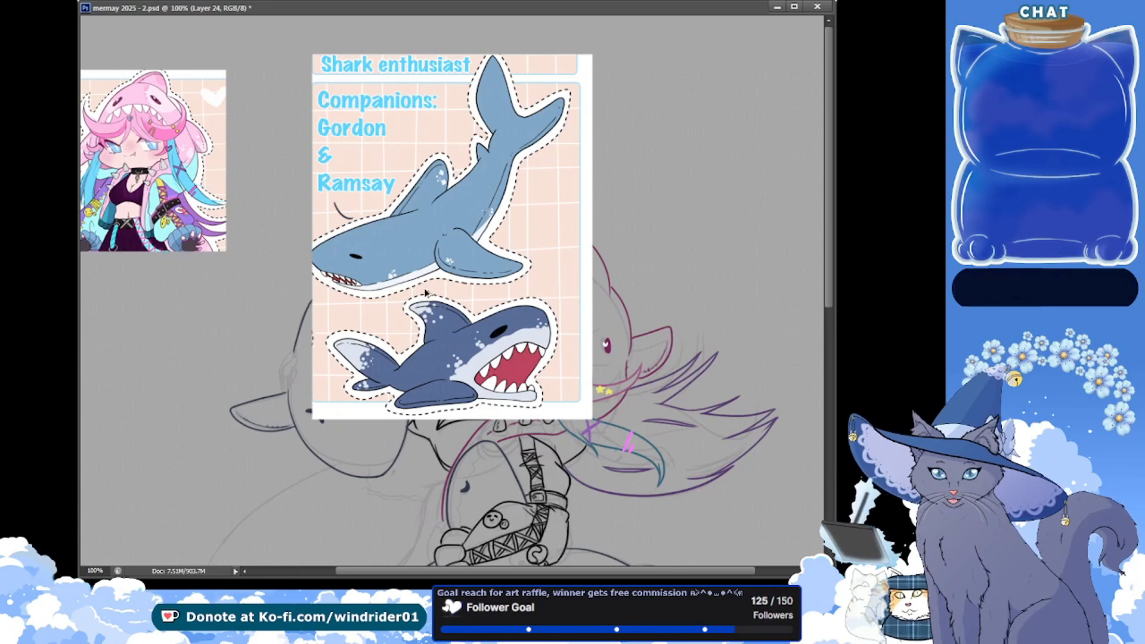
key(ctrl+z)
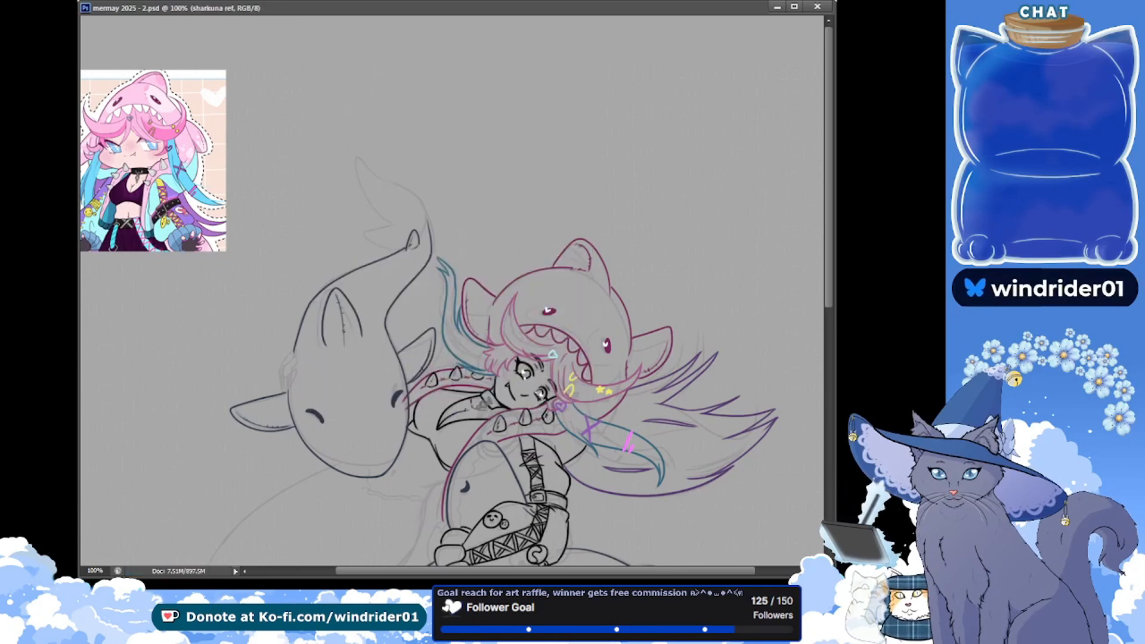
Ink the upper lobe of the large shark's tail fluke at 200% zoom, redoing its outer and inner edges until they curve smoothly
click(381, 206)
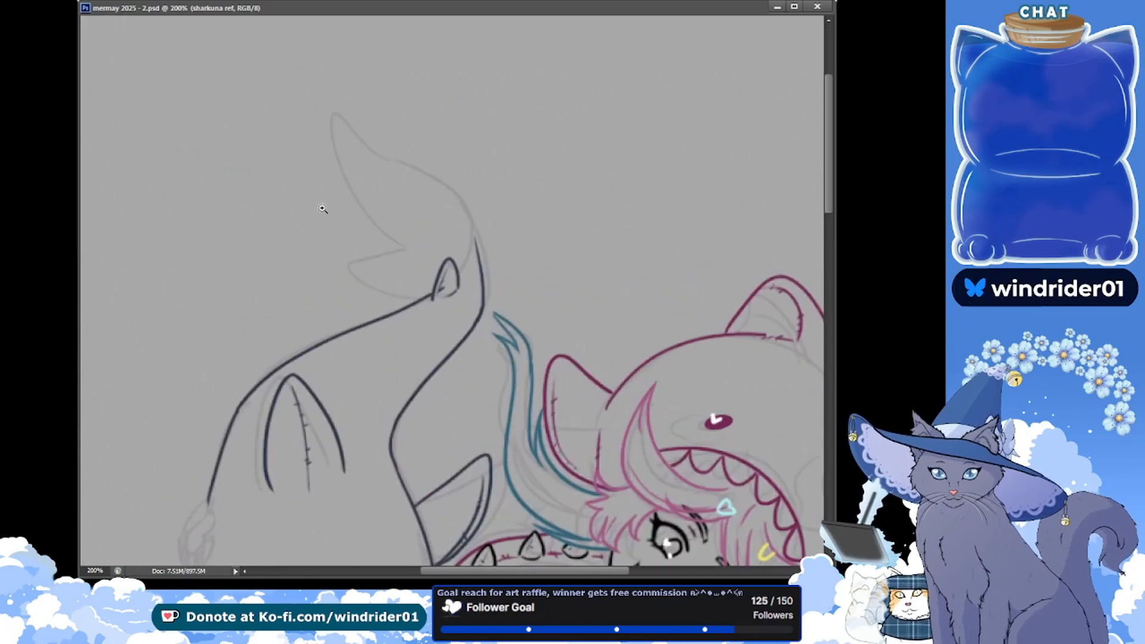
drag(279, 277, 190, 296)
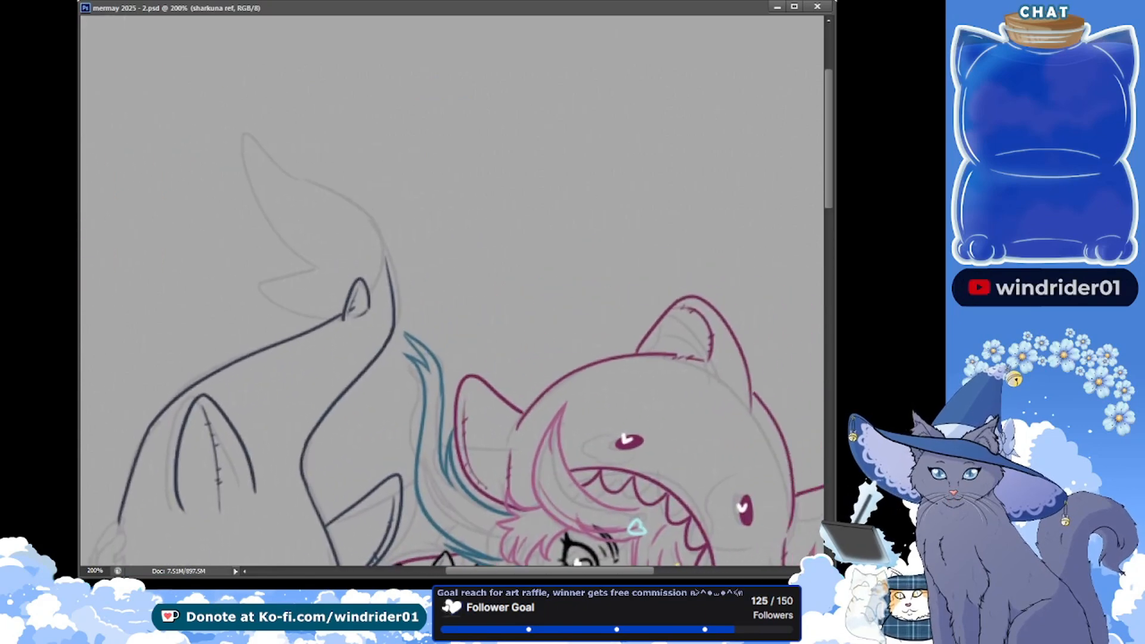
mouse_move(251, 136)
mouse_down()
mouse_move(411, 279)
mouse_move(378, 240)
mouse_up()
key(ctrl+z)
drag(251, 129, 289, 262)
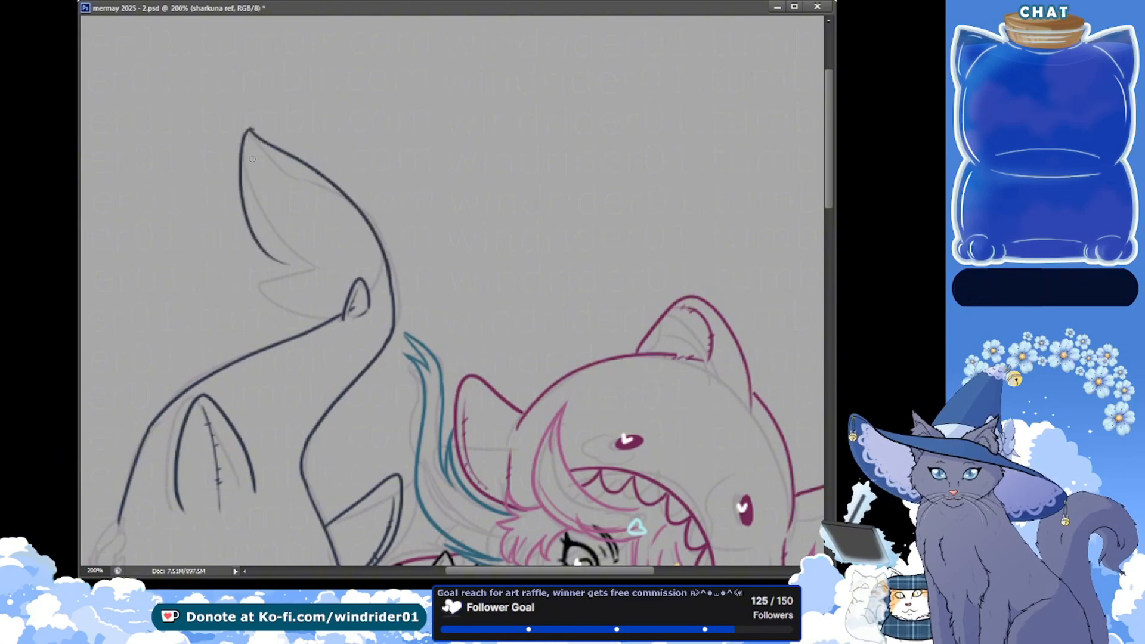
drag(250, 131, 314, 277)
key(ctrl+z)
drag(249, 130, 318, 273)
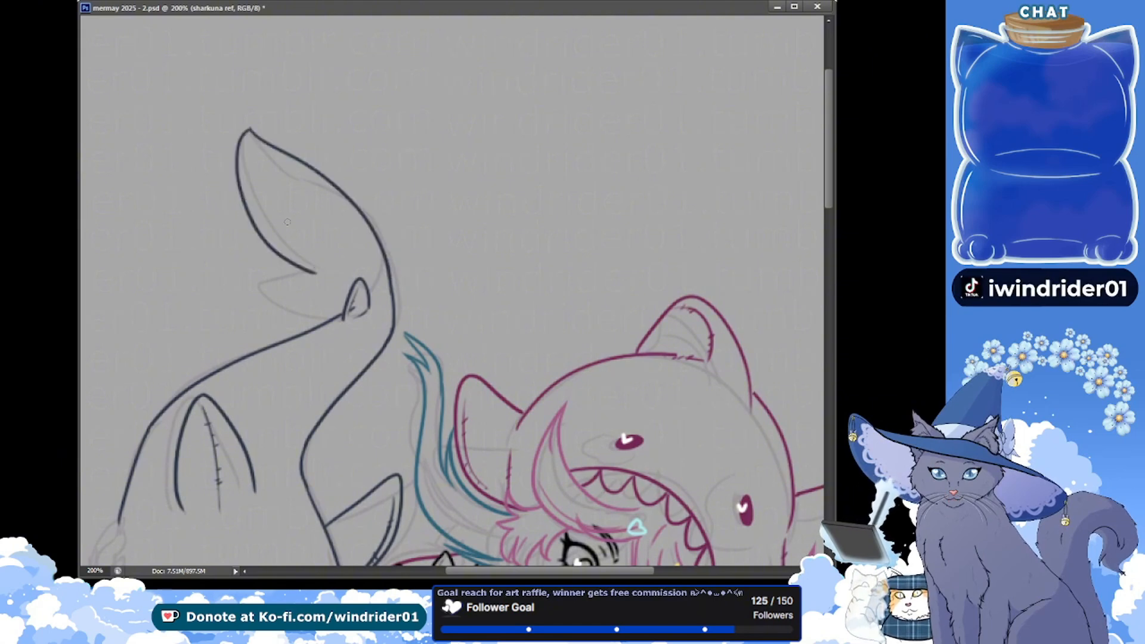
key(ctrl+z)
mouse_move(251, 132)
mouse_down()
mouse_move(236, 160)
mouse_move(323, 276)
mouse_up()
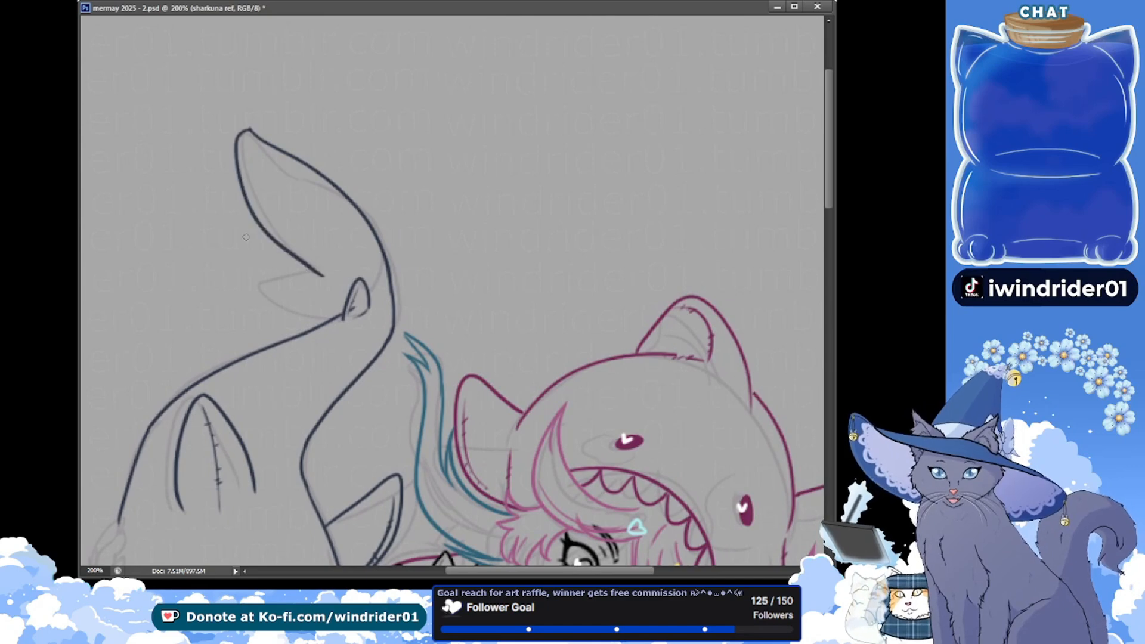
Ink the lower lobe of the large shark's tail fluke, redo its inner edge with stitch marks along it, and save the file
mouse_move(323, 276)
mouse_down()
mouse_move(279, 277)
mouse_move(305, 329)
mouse_move(248, 273)
mouse_move(314, 328)
mouse_up()
key(ctrl+z)
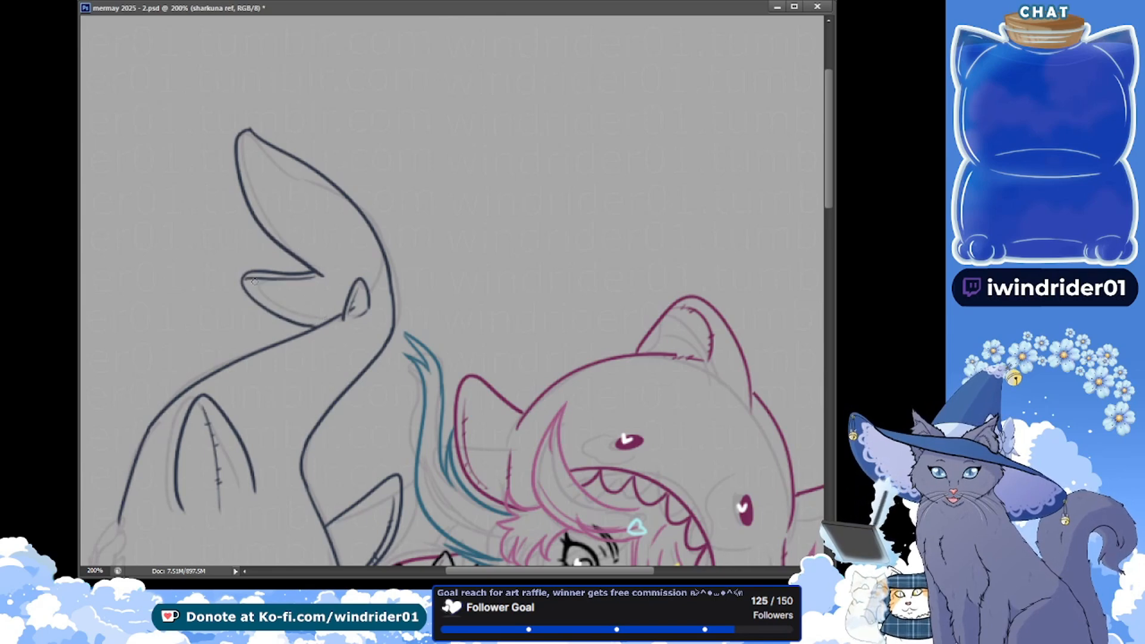
mouse_move(244, 279)
mouse_down()
mouse_move(315, 273)
mouse_move(245, 280)
mouse_up()
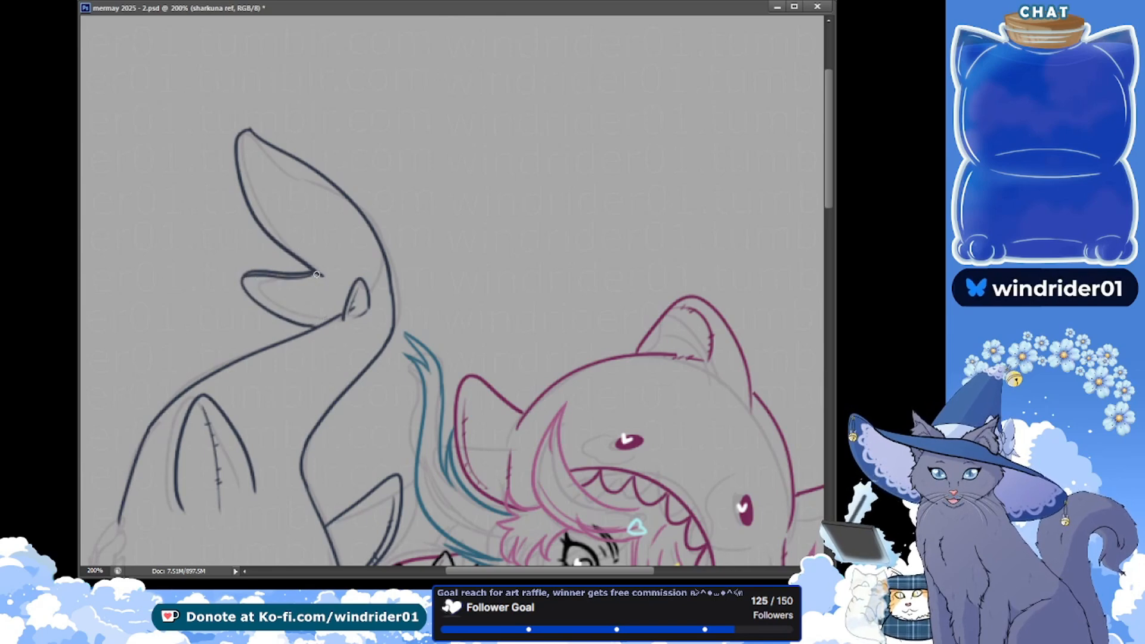
key(ctrl+z)
drag(315, 276, 242, 283)
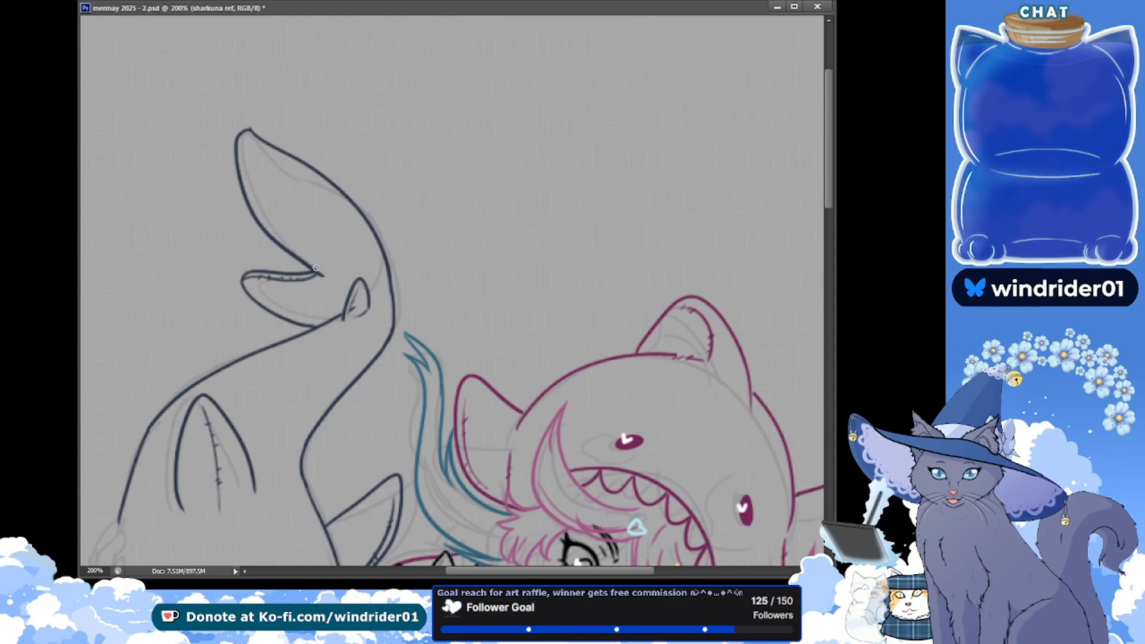
key(ctrl+s)
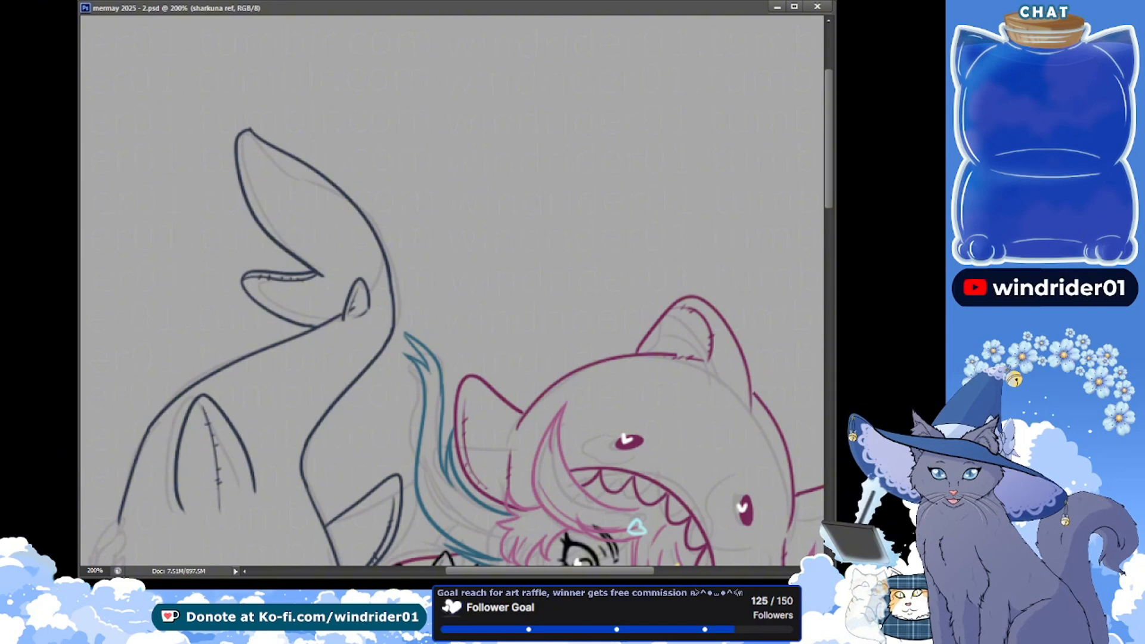
Tidy the upper fluke lobe's tip, ink a stitched seam just inside its outer edge, and save the file
drag(249, 129, 255, 132)
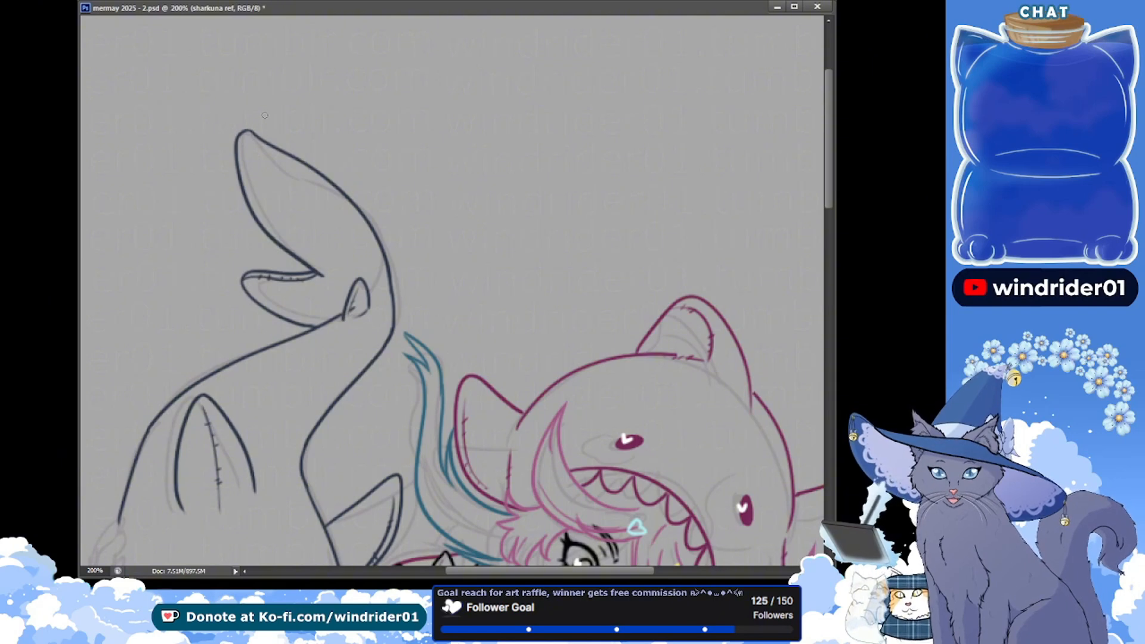
key(ctrl+s)
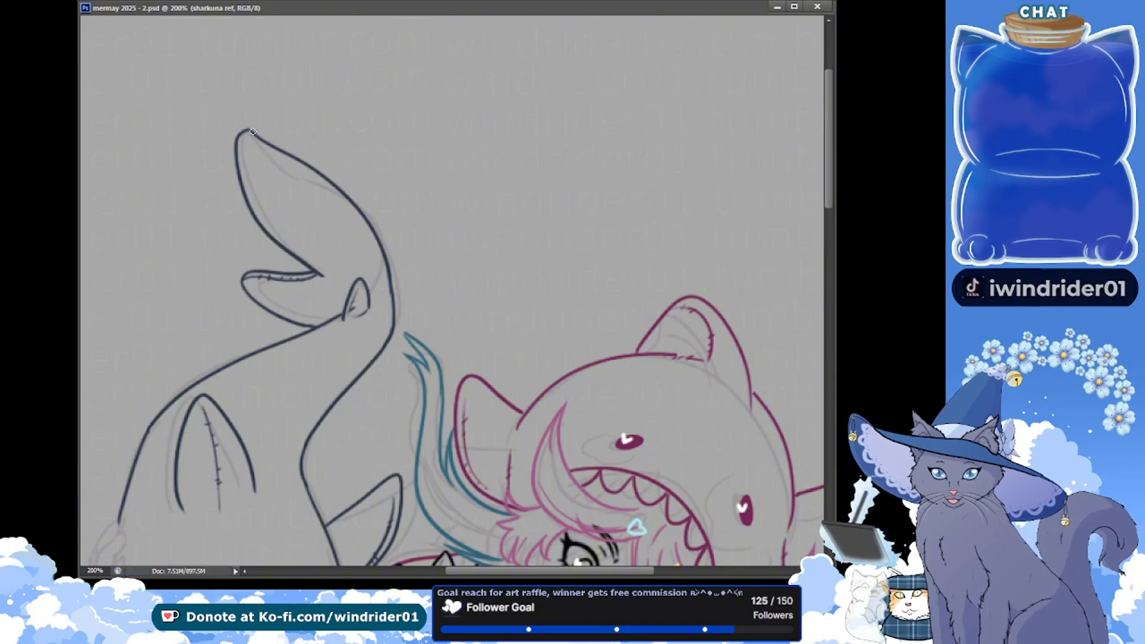
drag(249, 133, 383, 248)
key(ctrl+z)
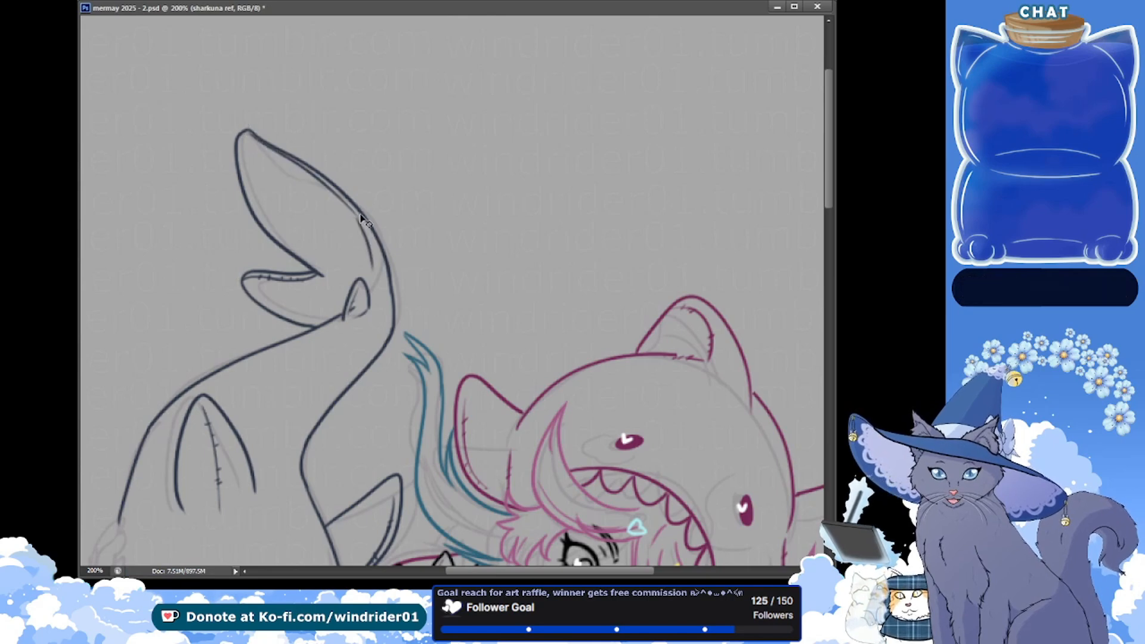
key(ctrl+z)
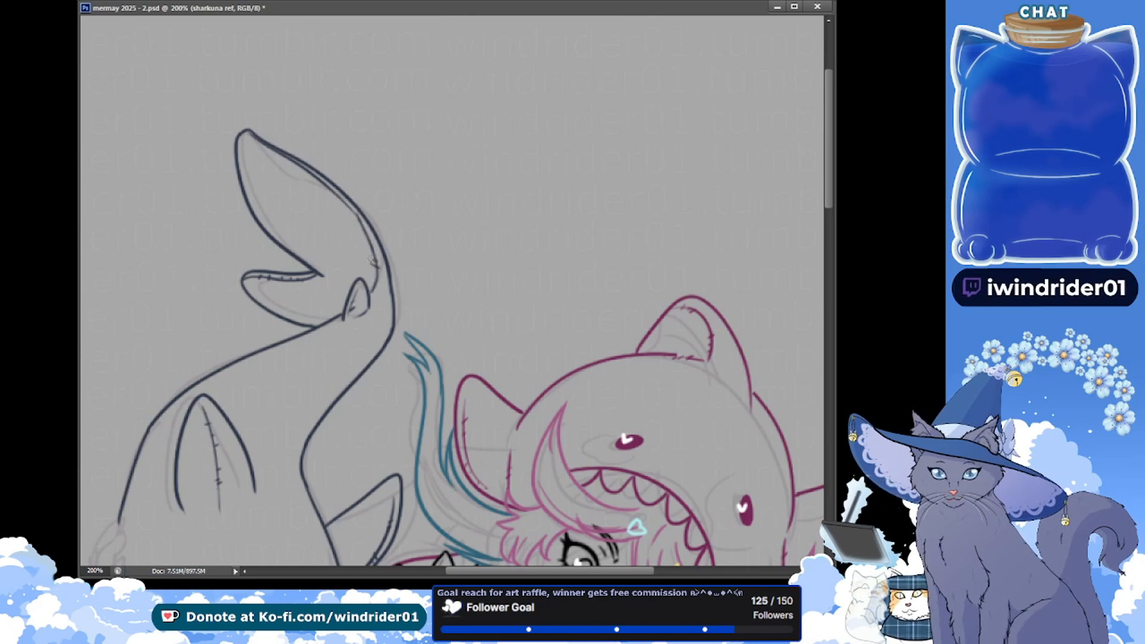
key(ctrl+s)
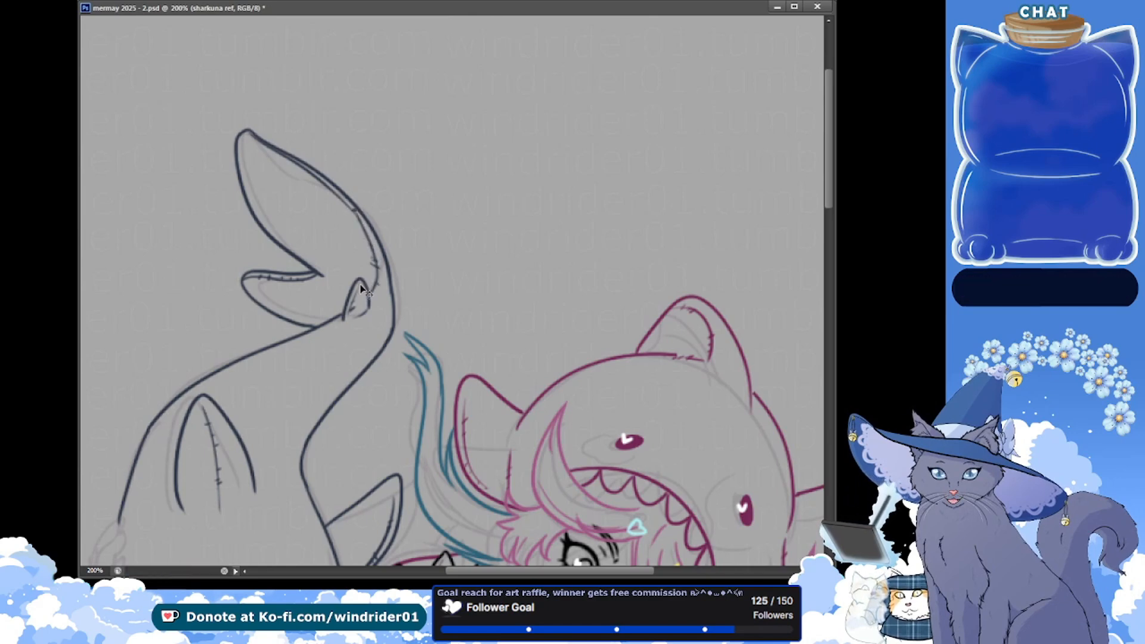
click(318, 179)
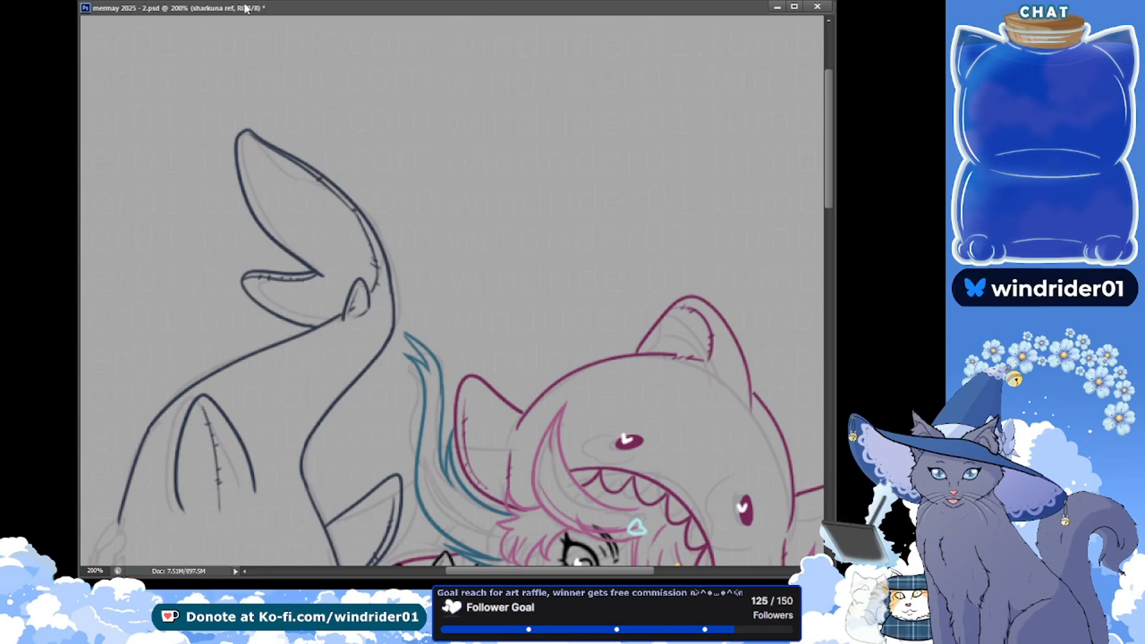
key(ctrl+minus)
key(ctrl+s)
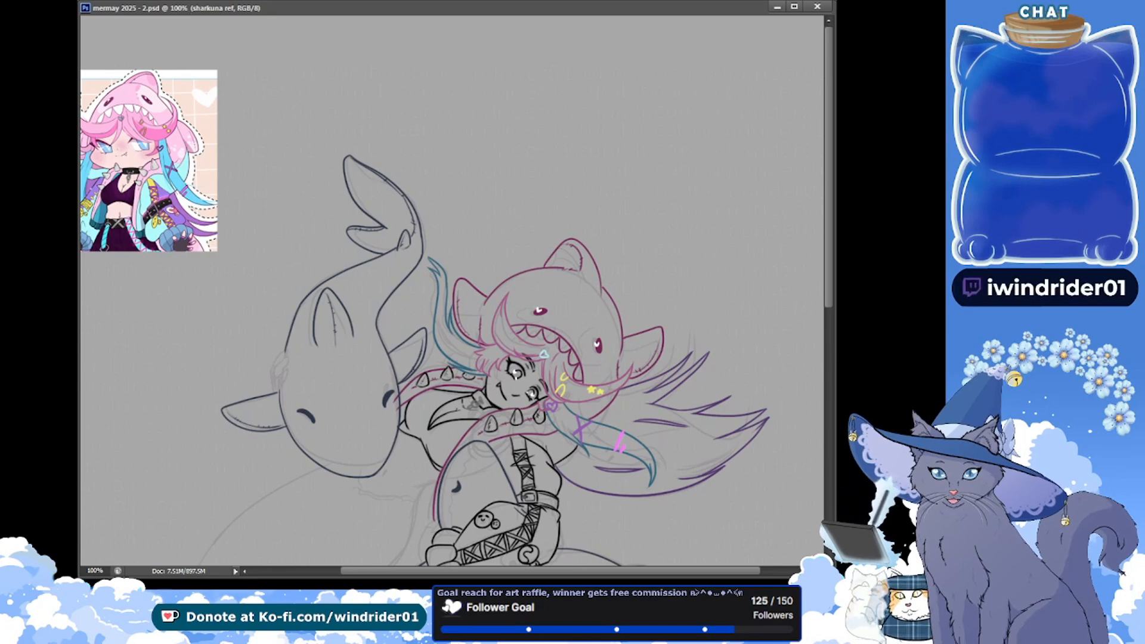
Scribble a few short strokes in the empty area beside the large shark, undo them, and save the file
mouse_move(199, 297)
mouse_down()
mouse_move(168, 319)
mouse_move(168, 337)
mouse_move(152, 318)
mouse_move(167, 333)
mouse_up()
key(ctrl+z)
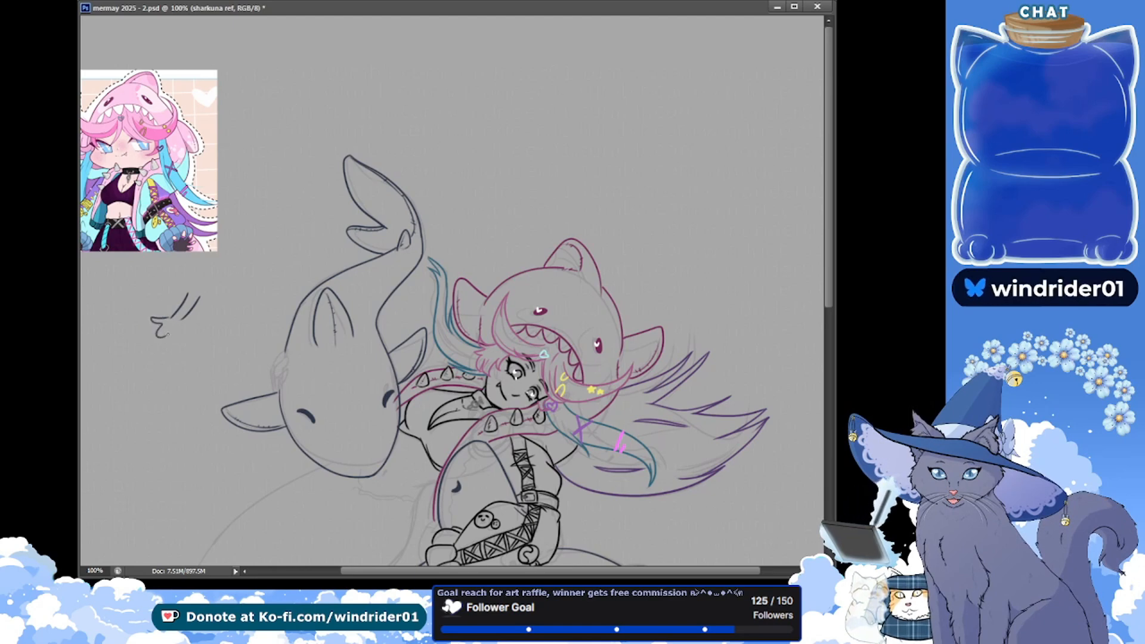
key(ctrl+s)
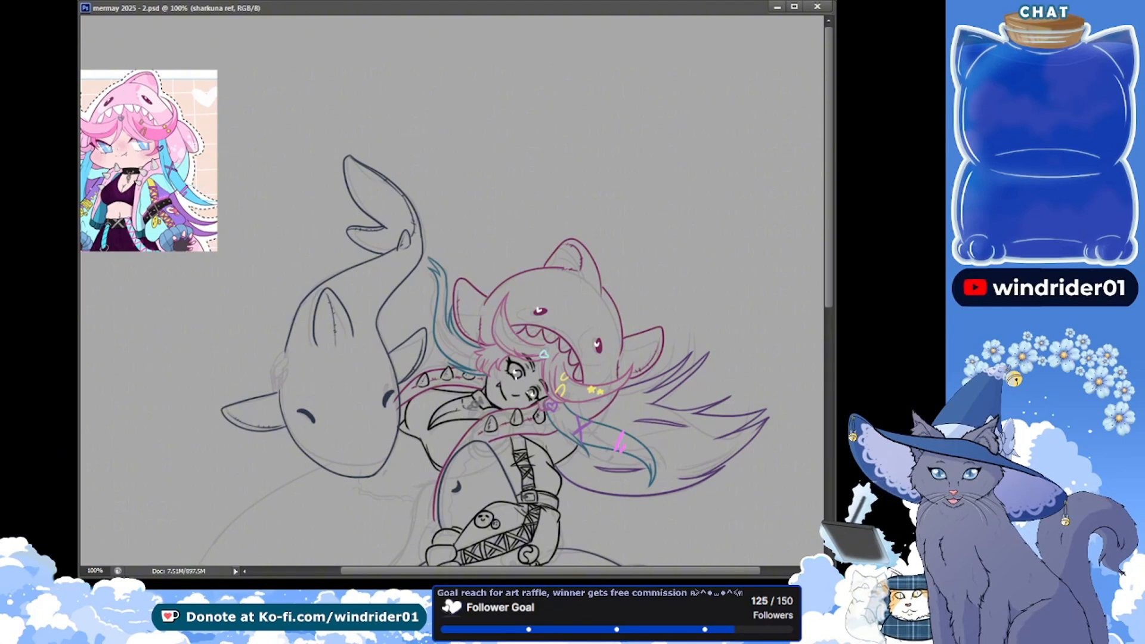
Clean up the hoodie trim above the small shark's head, erase the trim lines crossing the large shark's cheek at 200% zoom, and save
drag(287, 350, 296, 290)
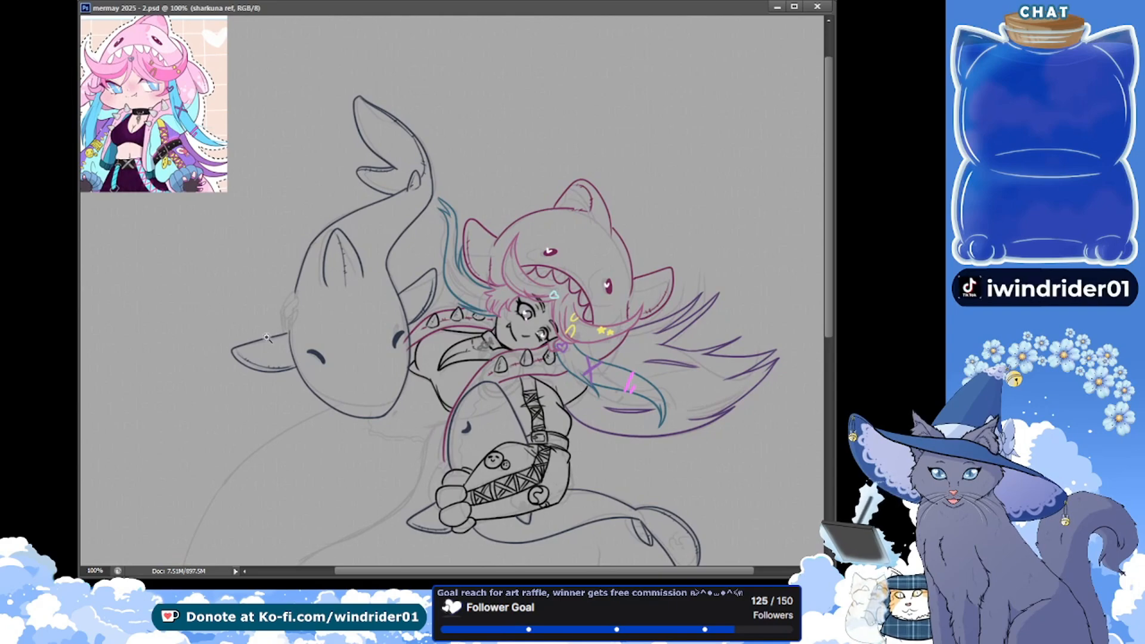
click(441, 442)
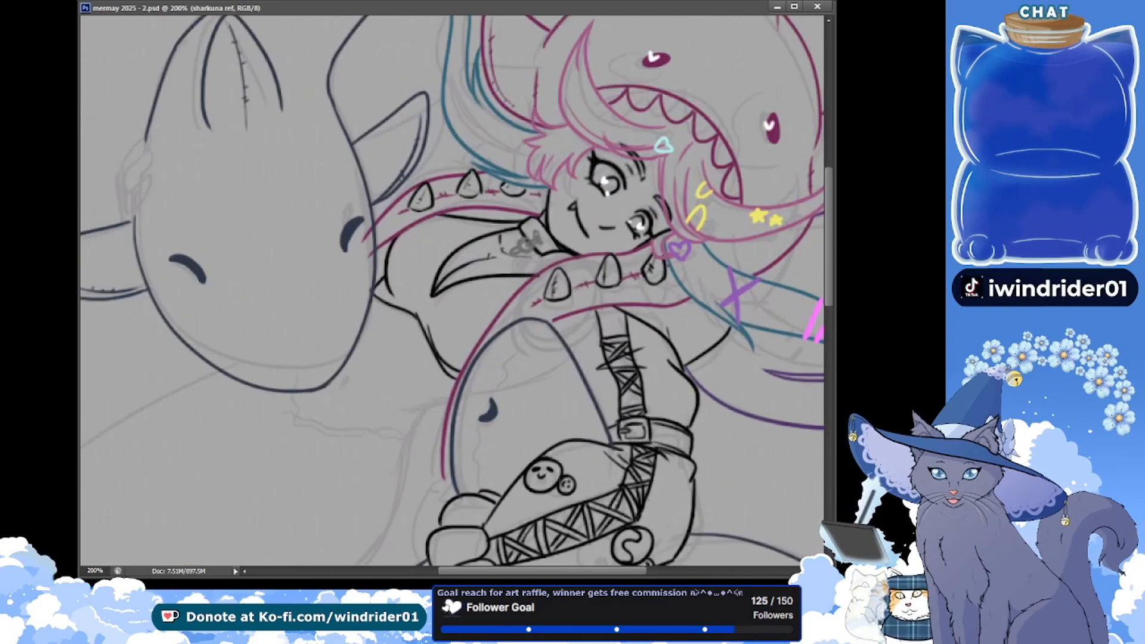
drag(346, 352, 251, 322)
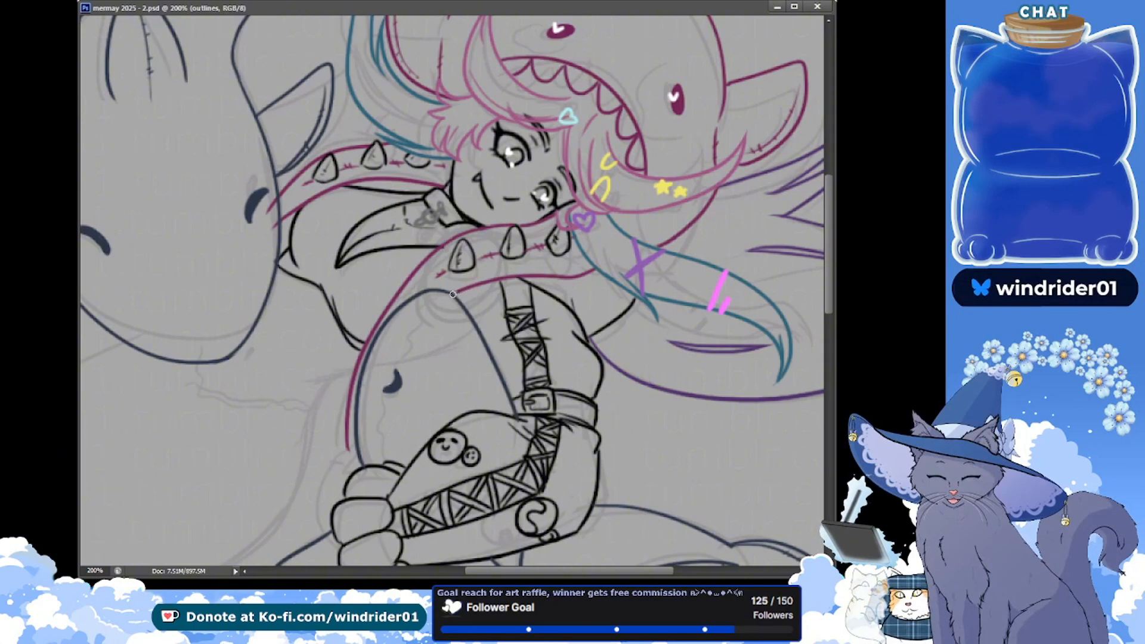
drag(463, 290, 452, 293)
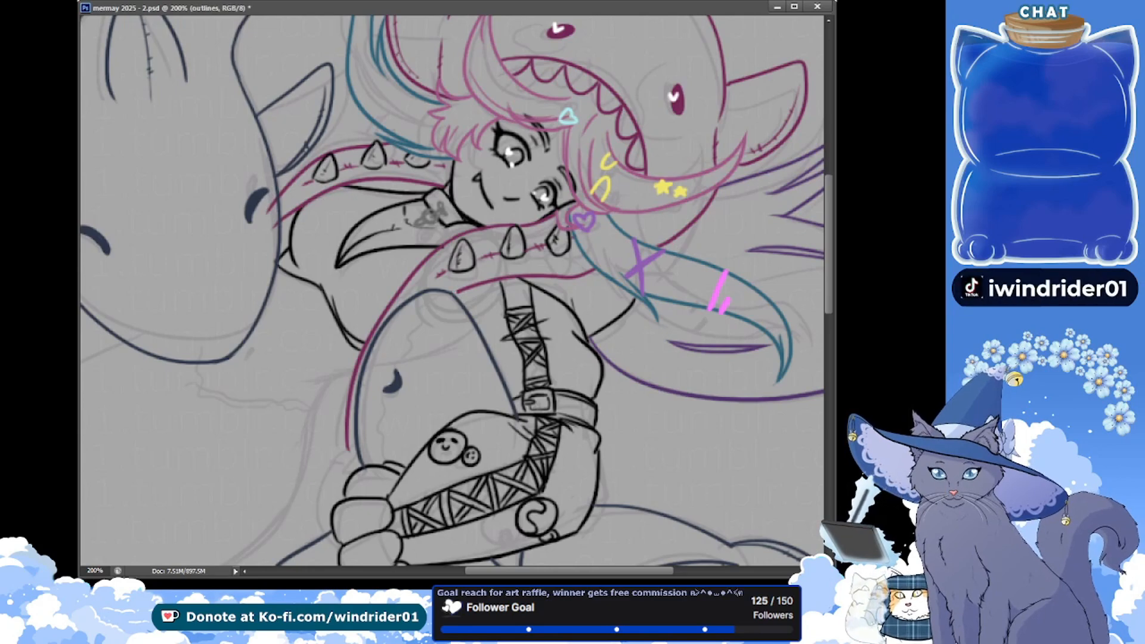
ctrl+click(280, 211)
drag(267, 213, 264, 200)
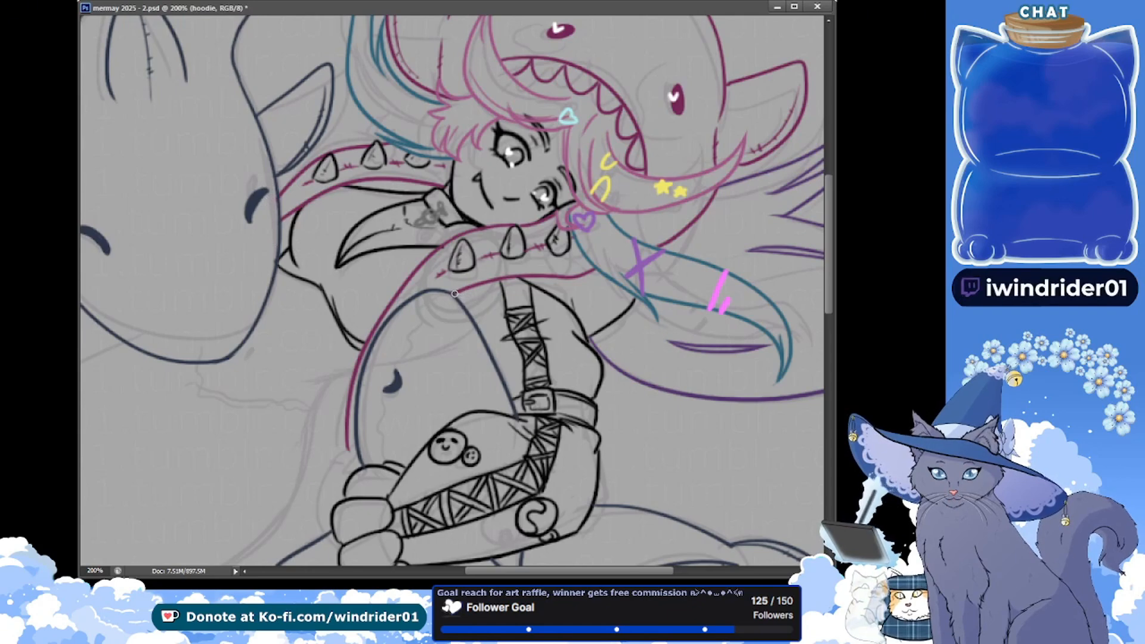
key(ctrl+s)
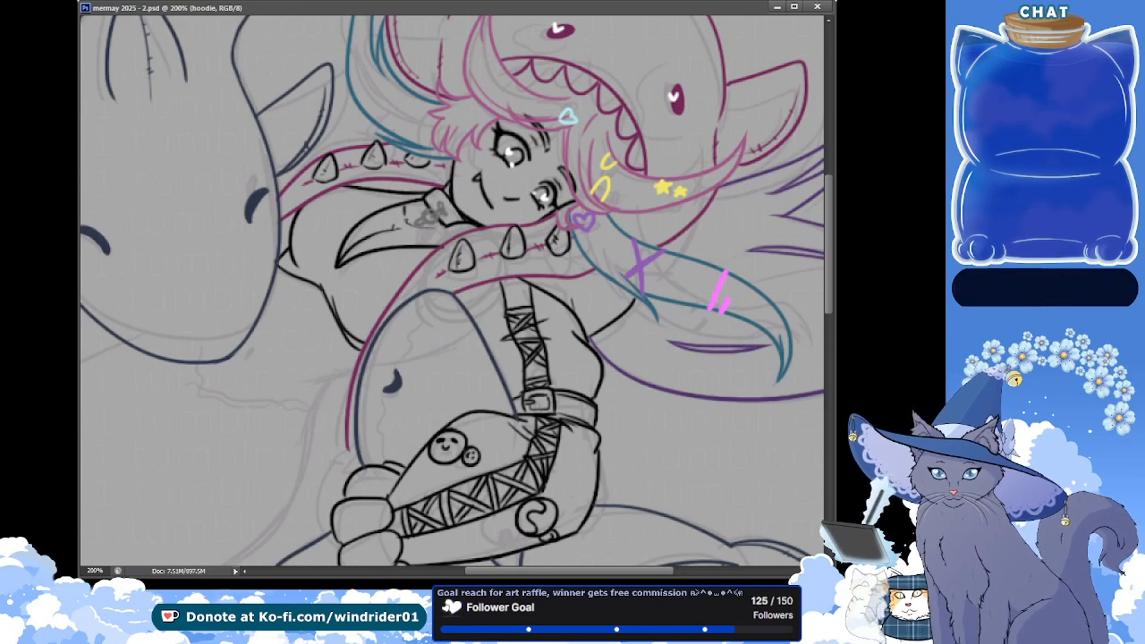
Ink the black outline behind the paw glove from the hoodie trim's lower end to the small shark's fin, redoing strokes, and save
key(alt+Tab)
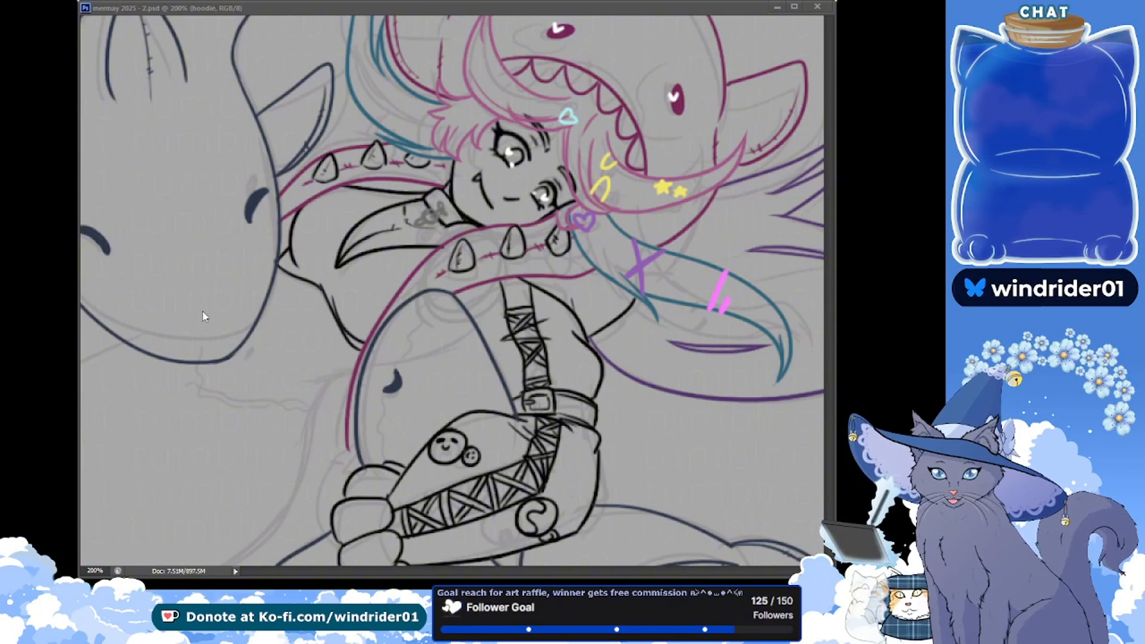
key(alt+Tab)
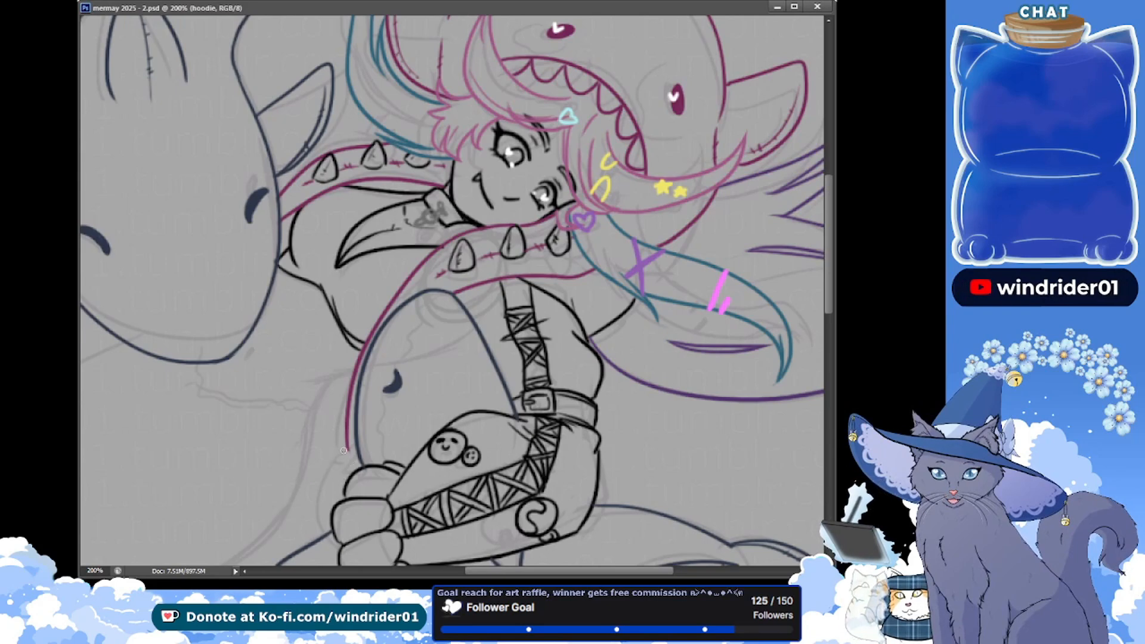
drag(350, 450, 341, 465)
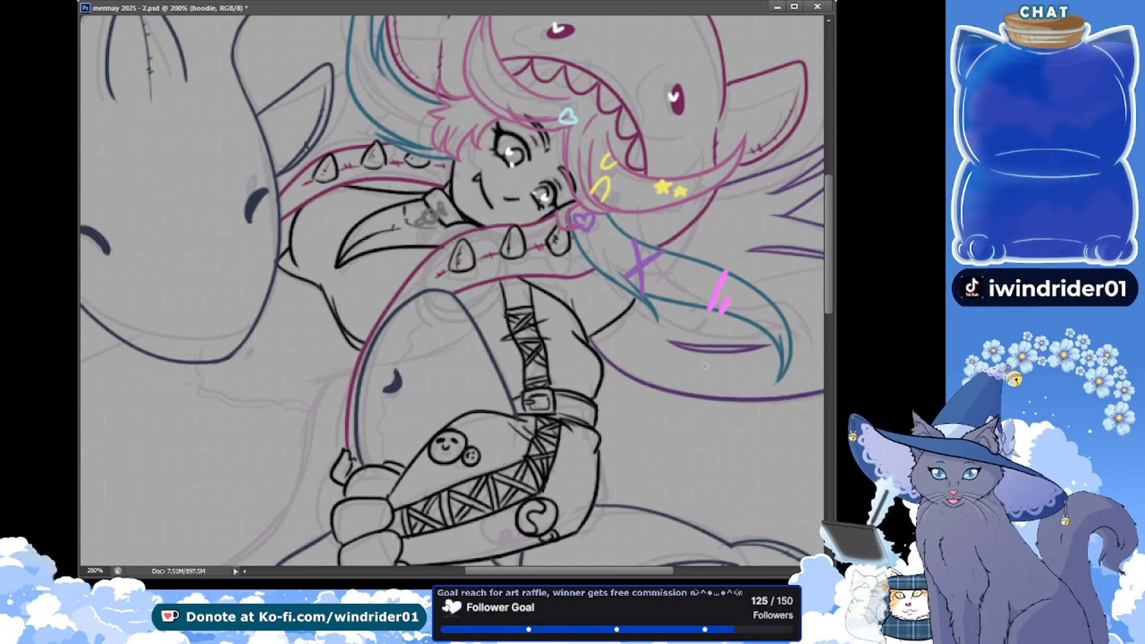
scroll(612, 314, down, 4)
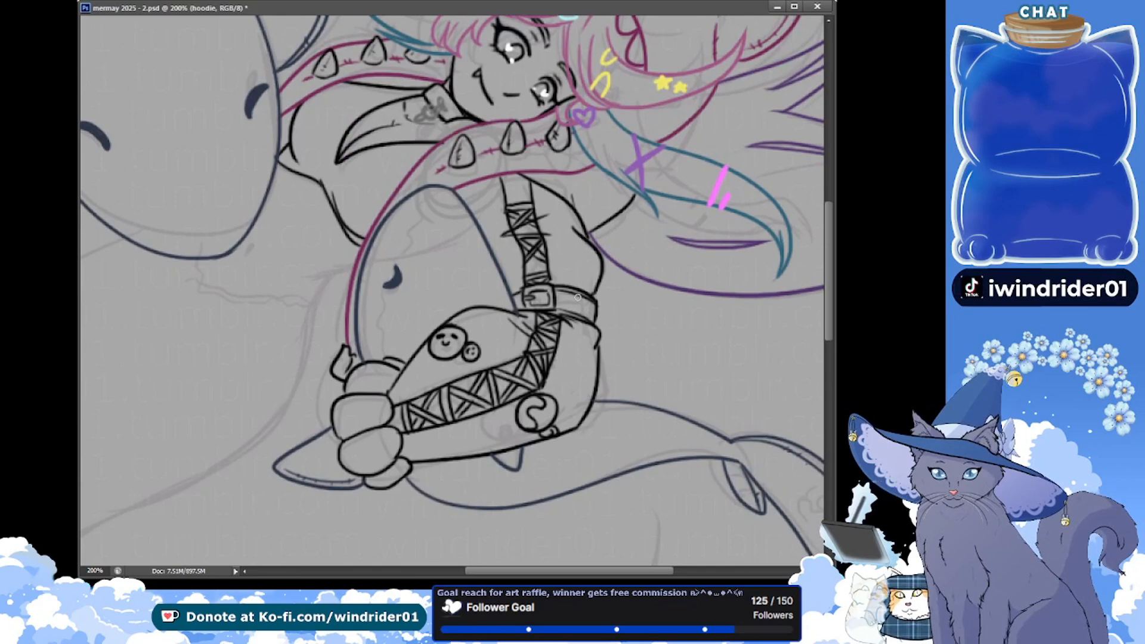
key(ctrl+s)
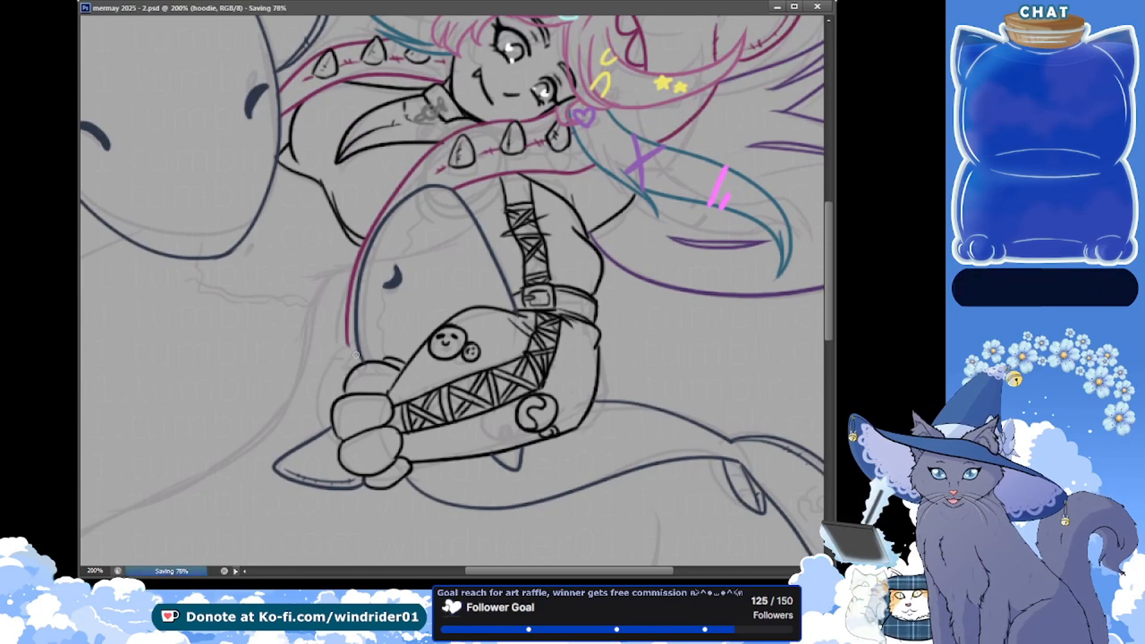
mouse_move(323, 364)
mouse_down()
mouse_move(352, 341)
mouse_move(316, 407)
mouse_move(317, 435)
mouse_up()
key(ctrl+z)
key(ctrl+z)
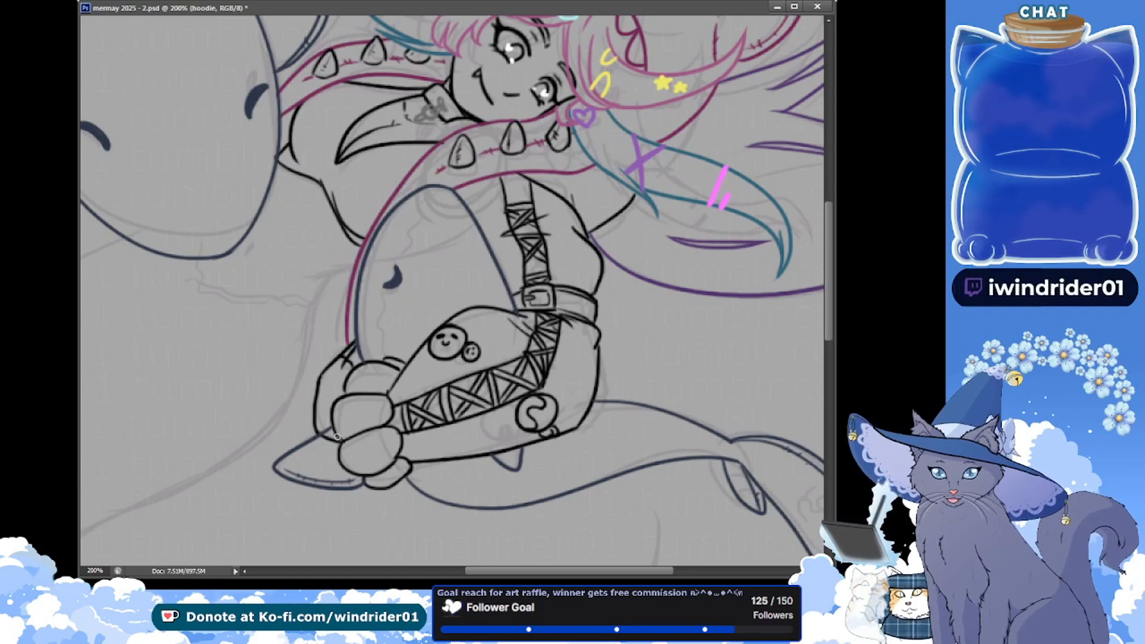
key(ctrl+s)
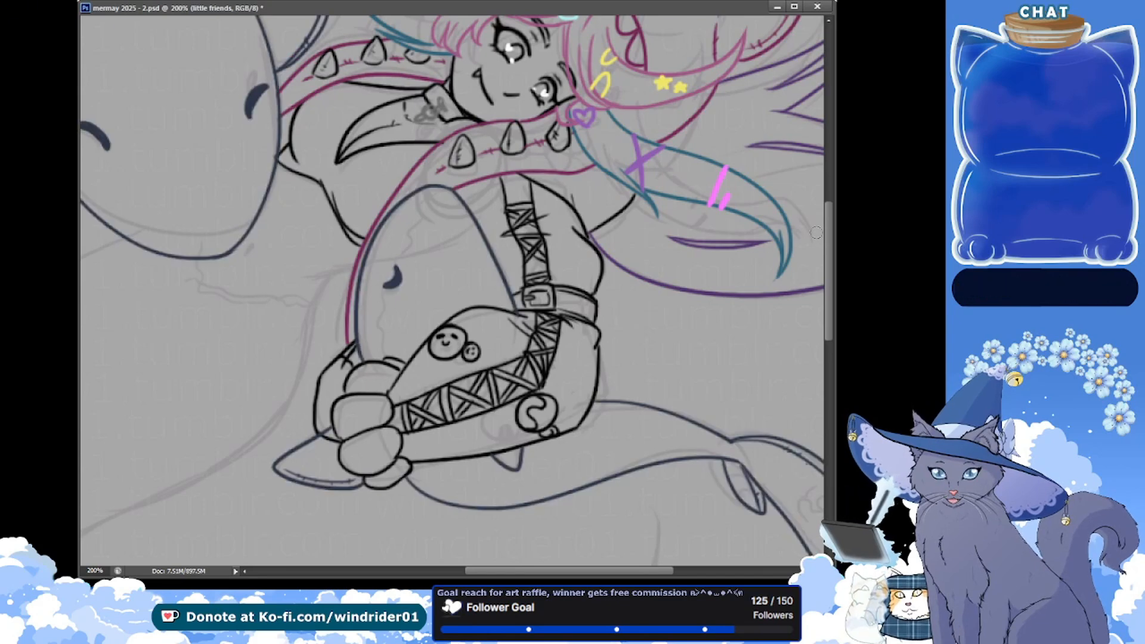
Duplicate the sharkuna ref layer
key(ctrl+minus)
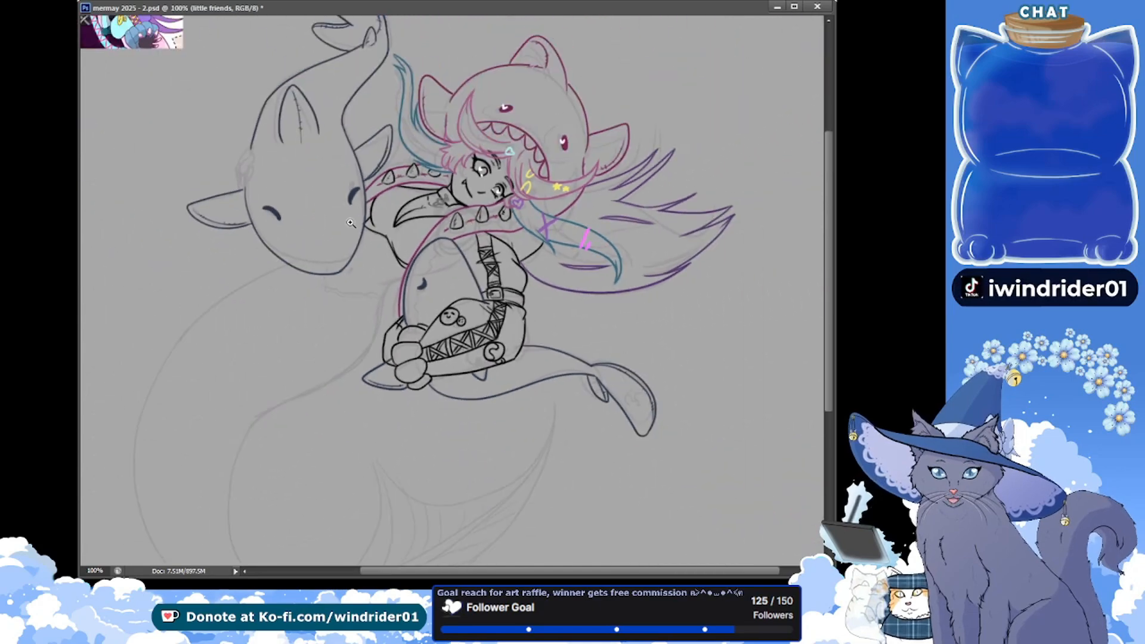
scroll(374, 261, up, 2)
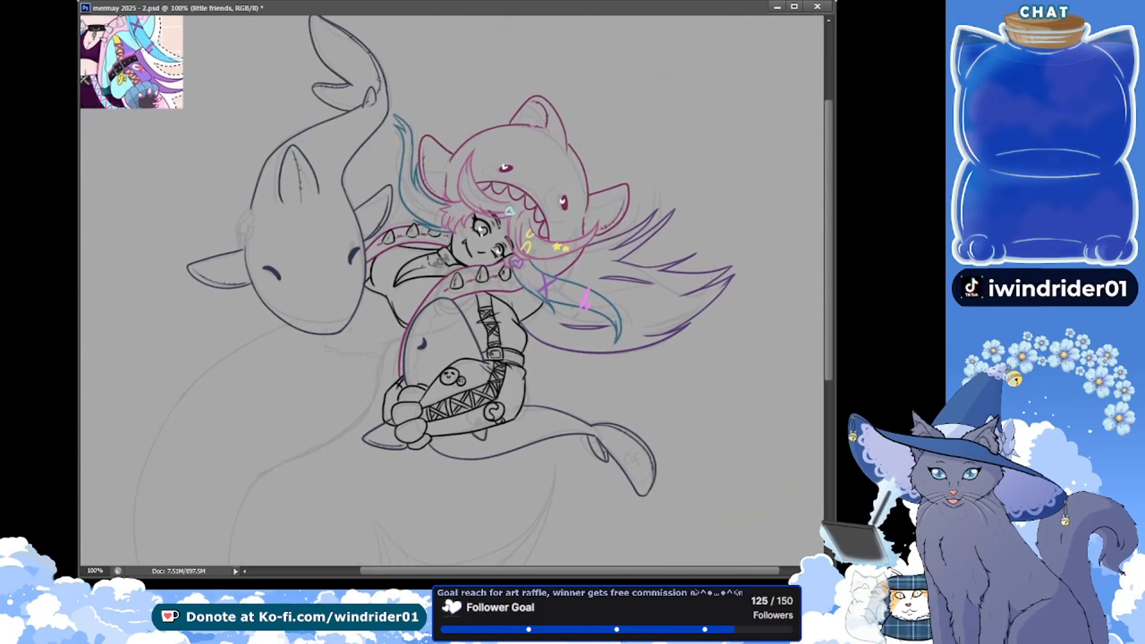
scroll(452, 291, up, 4)
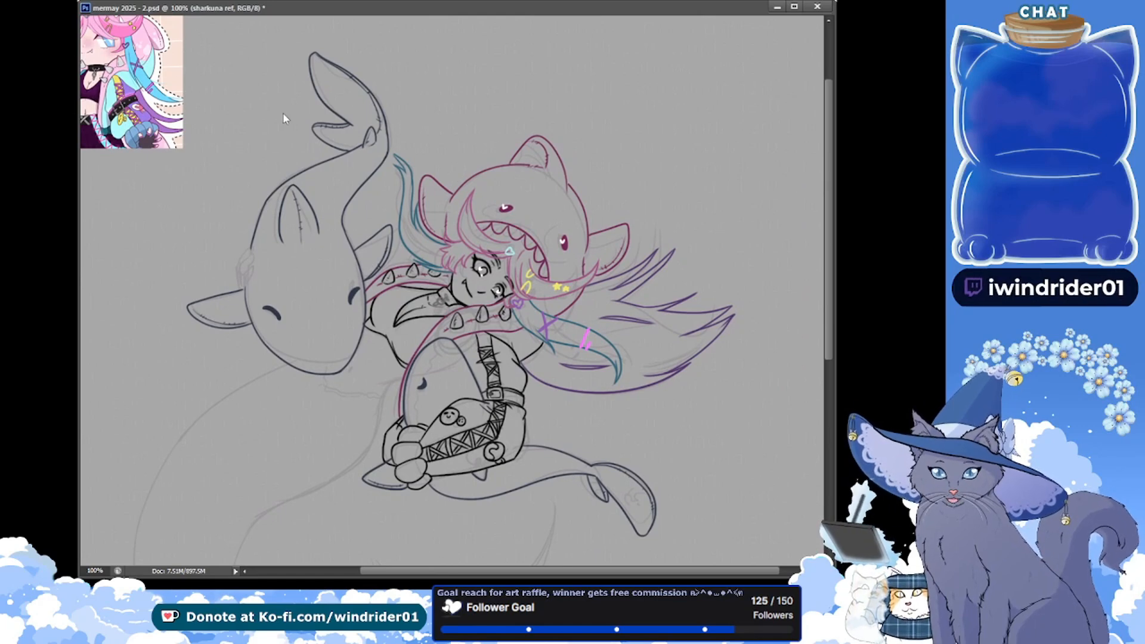
key(ctrl+j)
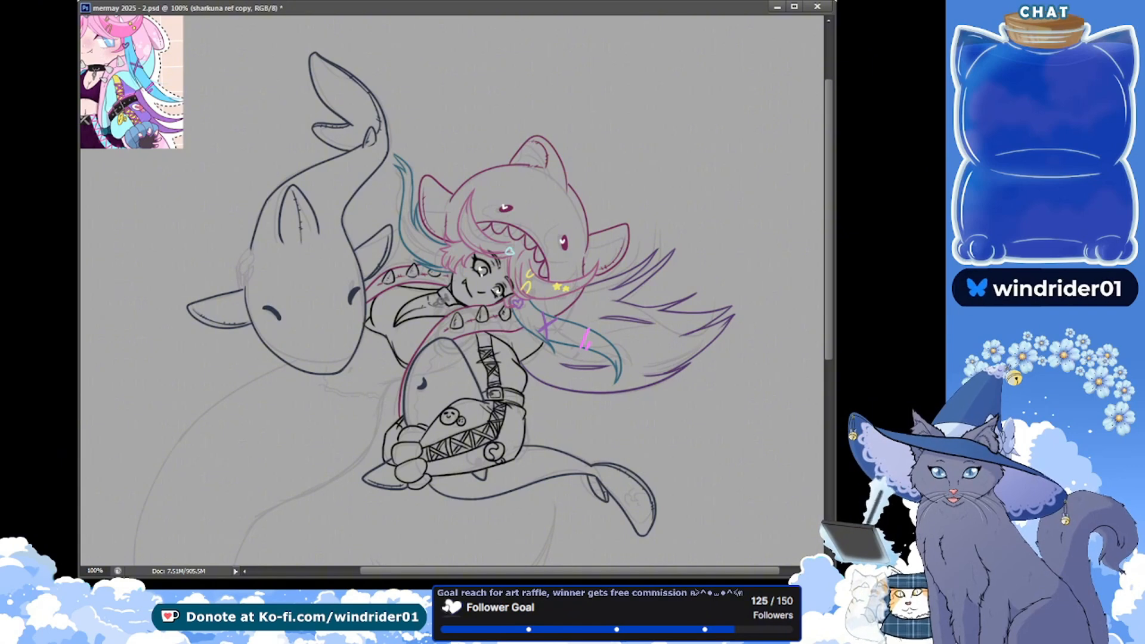
Lasso a polygon around the character and both sharks, delete that area from the layer copy, deselect, and make the little friends layer active
scroll(297, 62, up, 1)
click(335, 45)
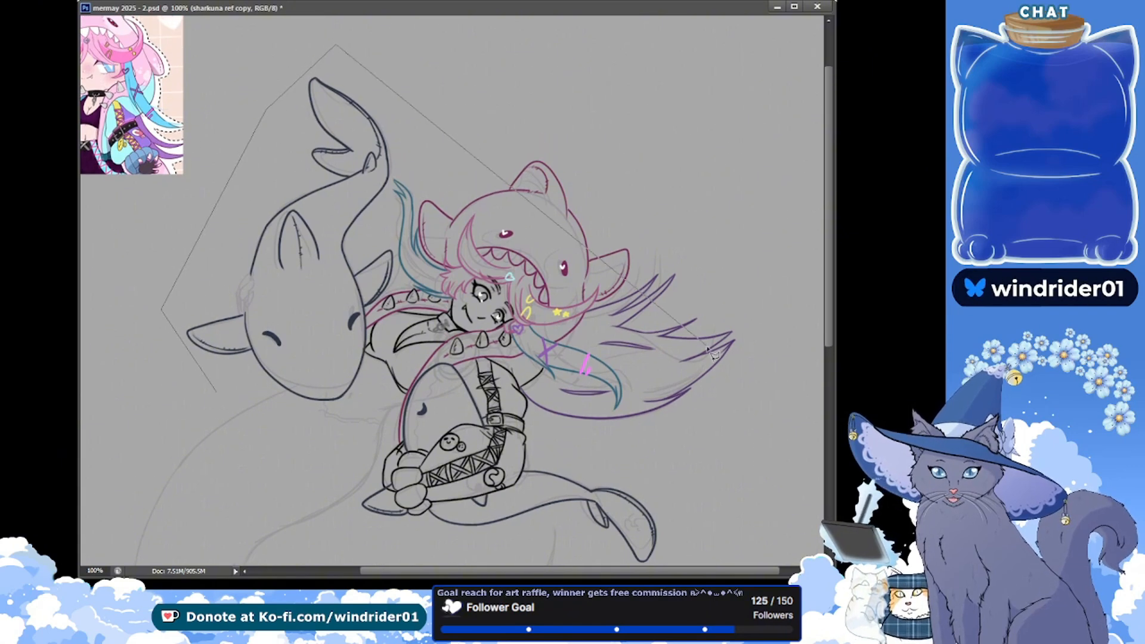
click(709, 352)
click(715, 561)
click(447, 561)
double_click(225, 482)
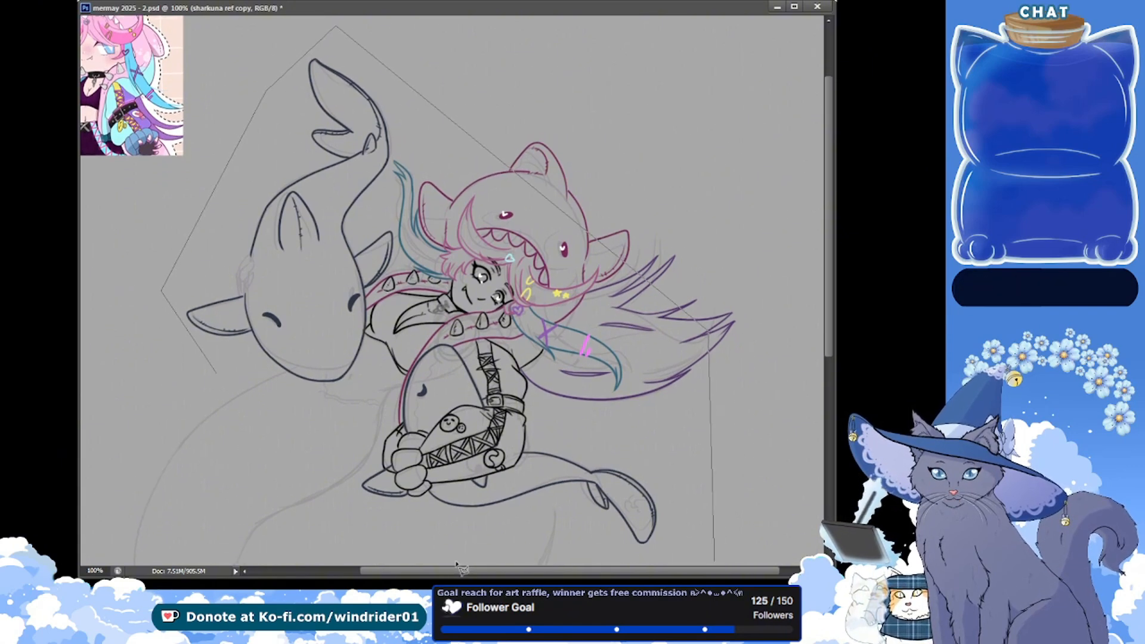
key(Delete)
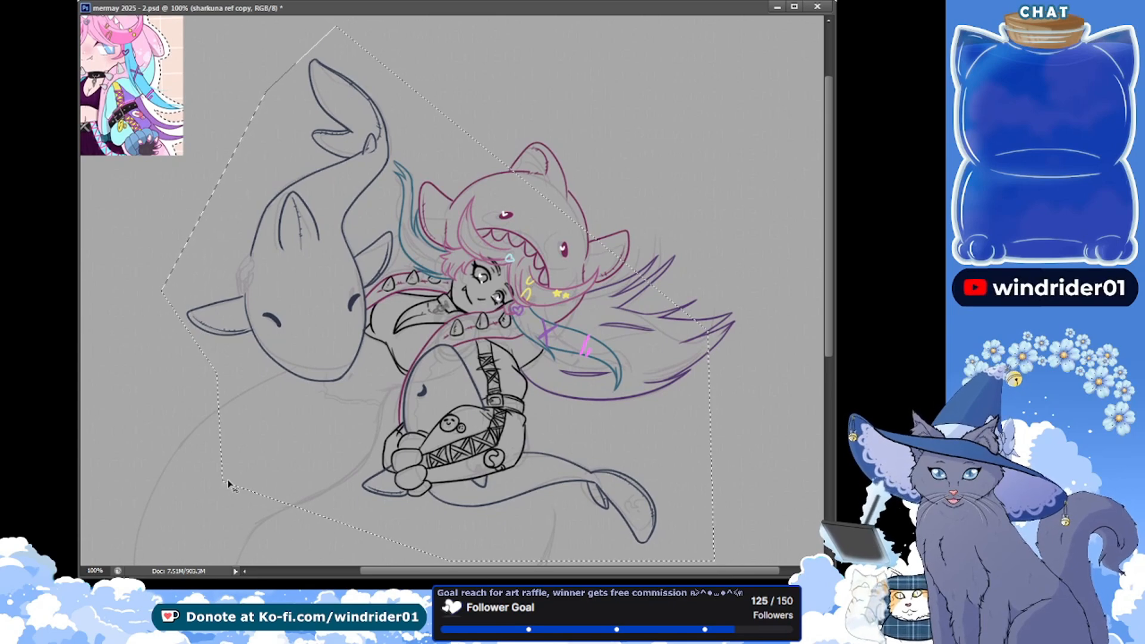
key(ctrl+d)
key(alt+bracketleft)
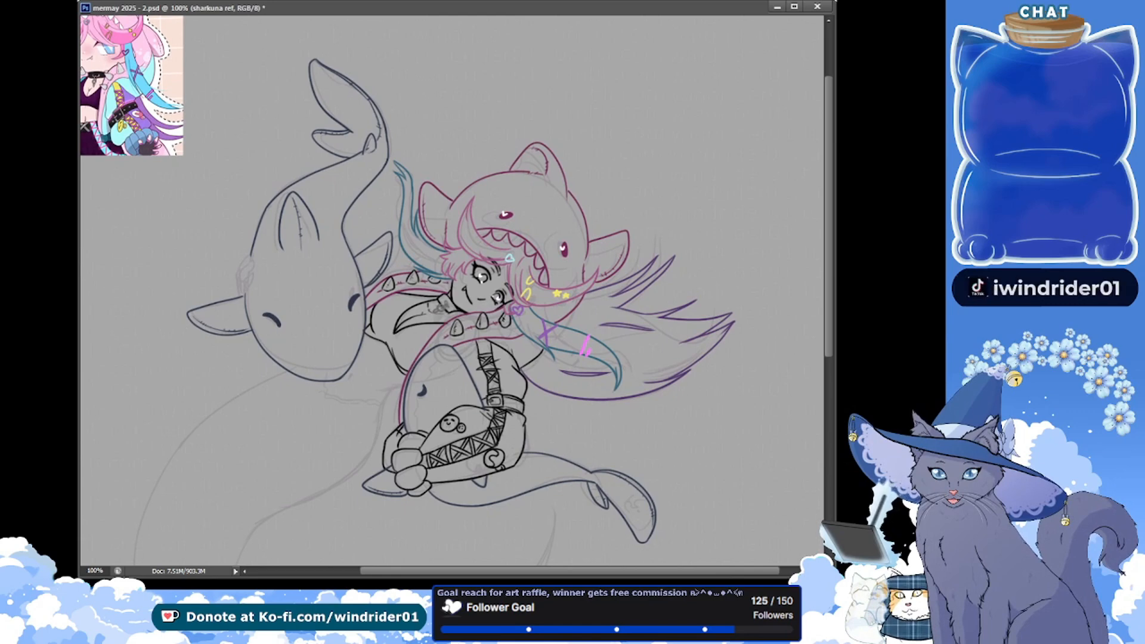
key(alt+bracketleft)
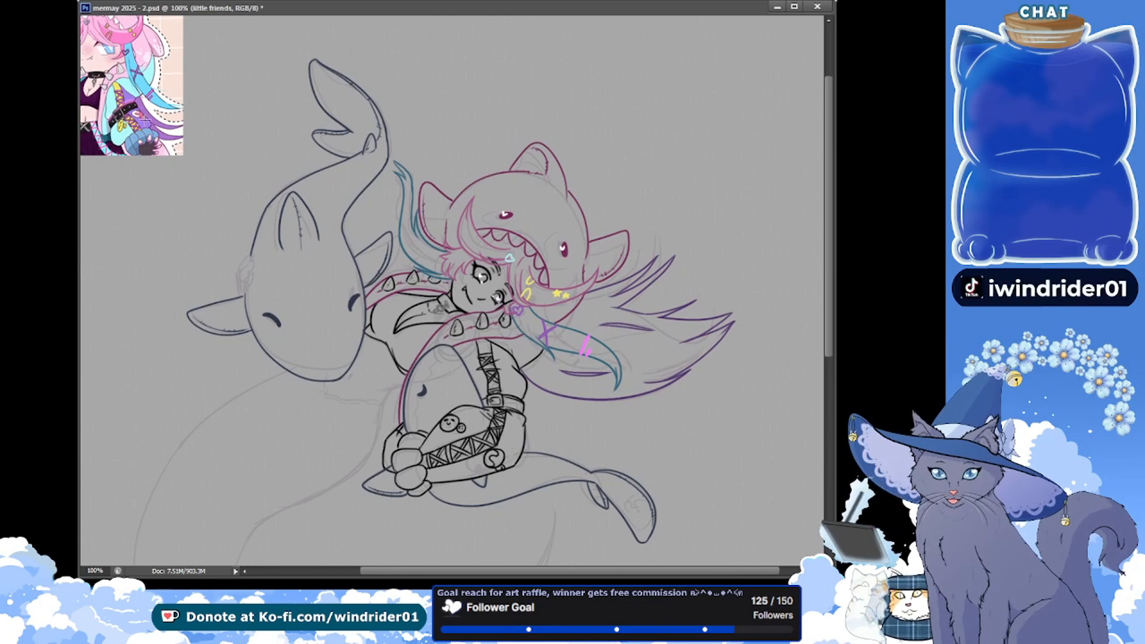
Marquee the area around the reference picture, drop that selection again, and save the document
drag(206, 179, 72, 13)
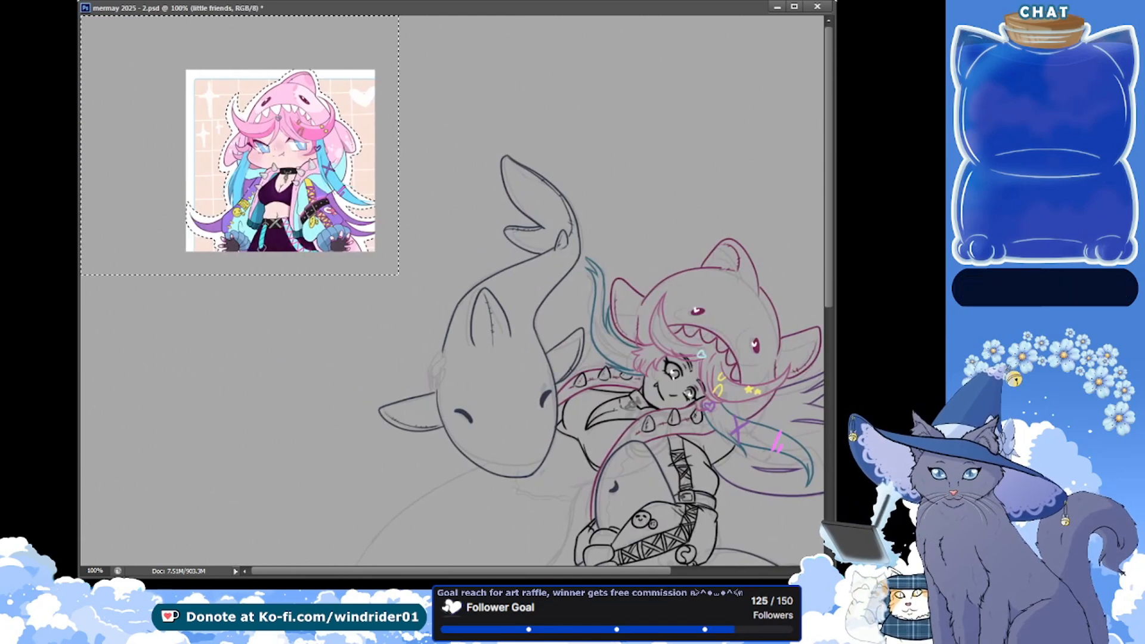
key(ctrl+z)
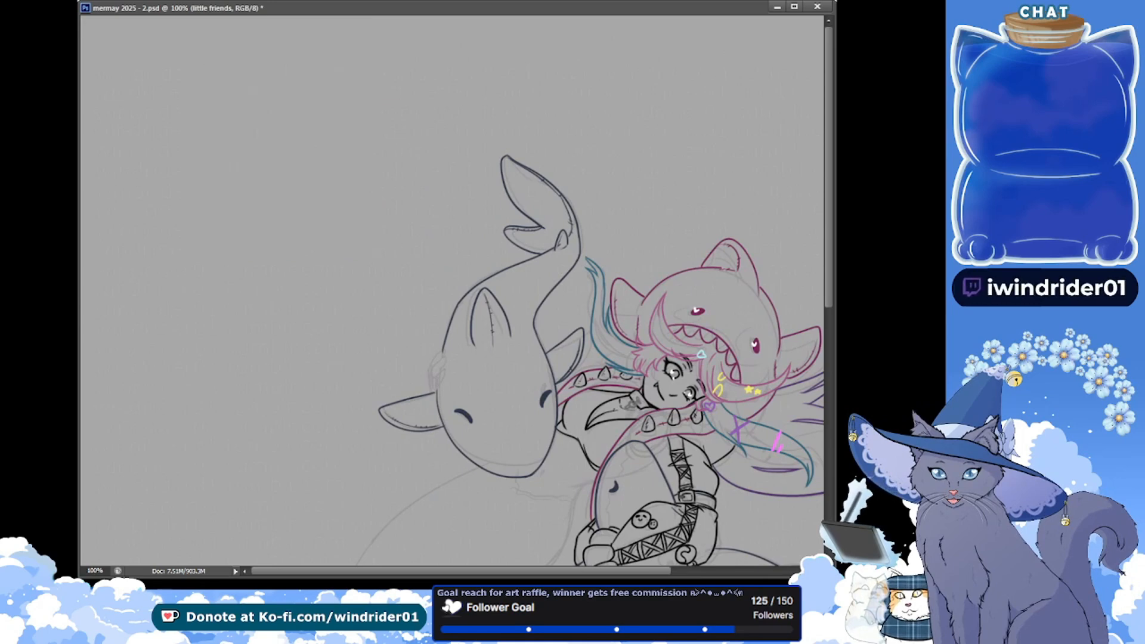
key(ctrl+z)
drag(473, 305, 253, 184)
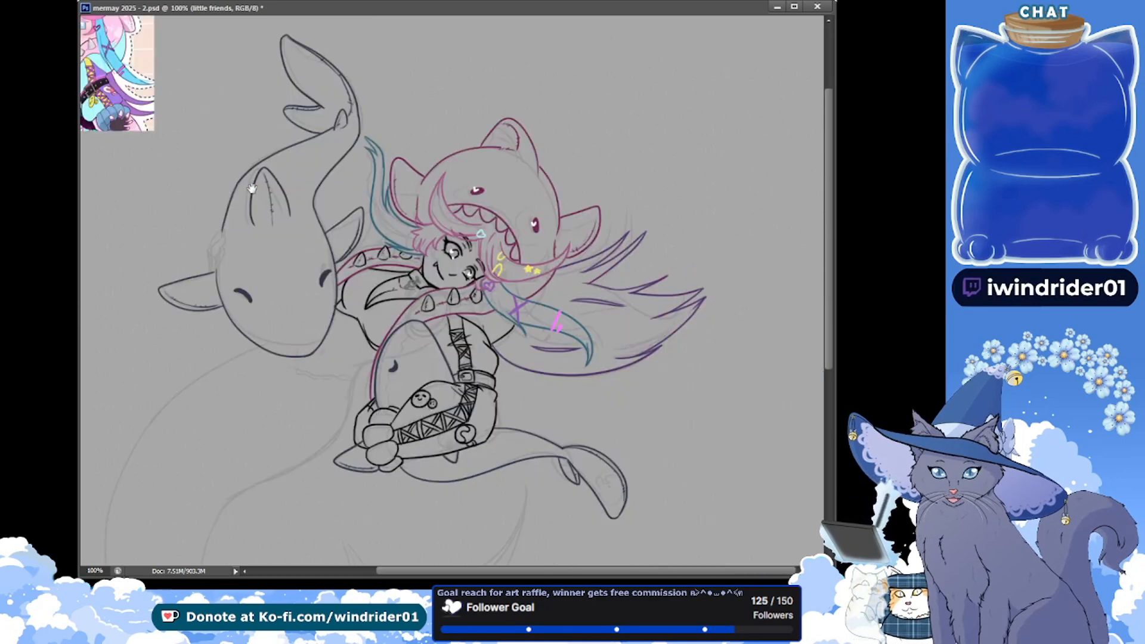
key(ctrl+s)
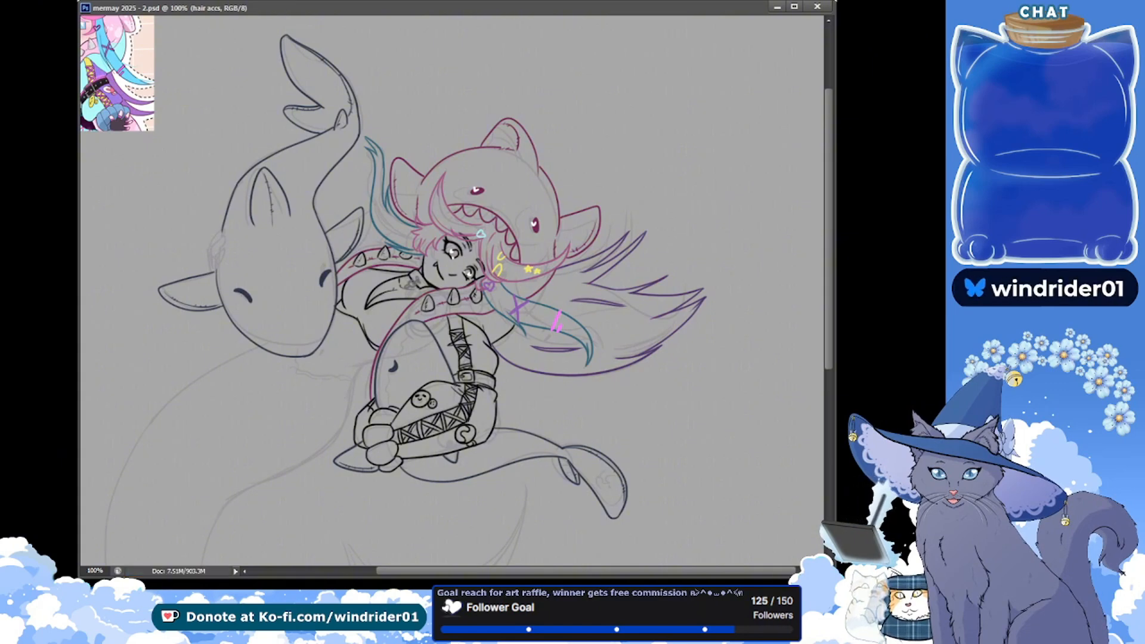
Make the little friends layer active, touch up the line where the small shark's fin meets the paw glove, and save
key(alt+[)
key(alt+[)
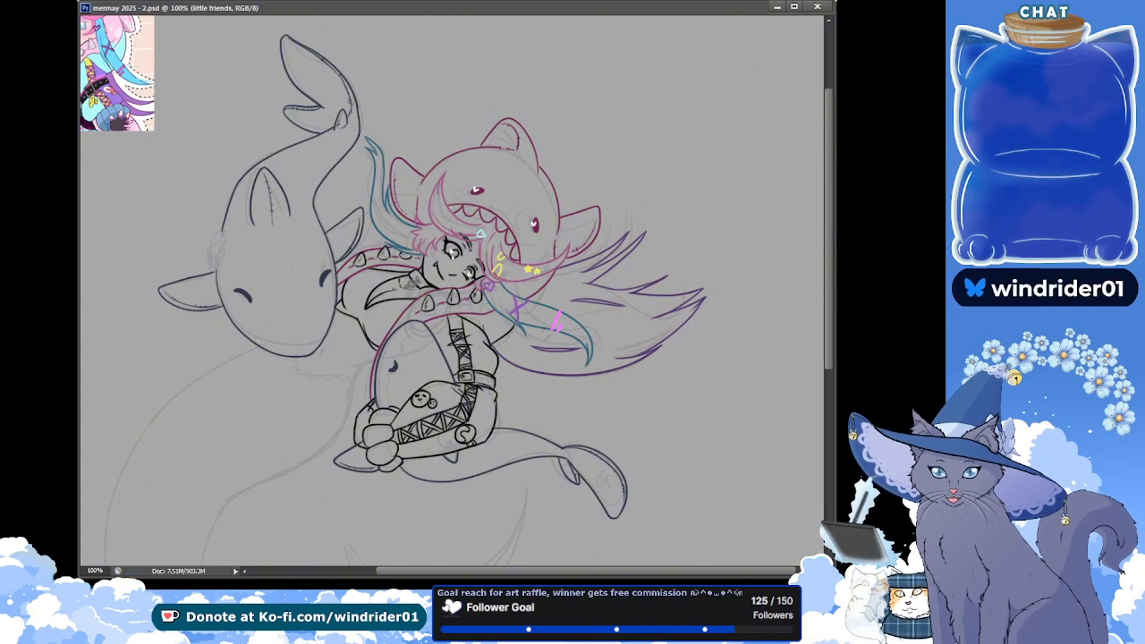
click(359, 444)
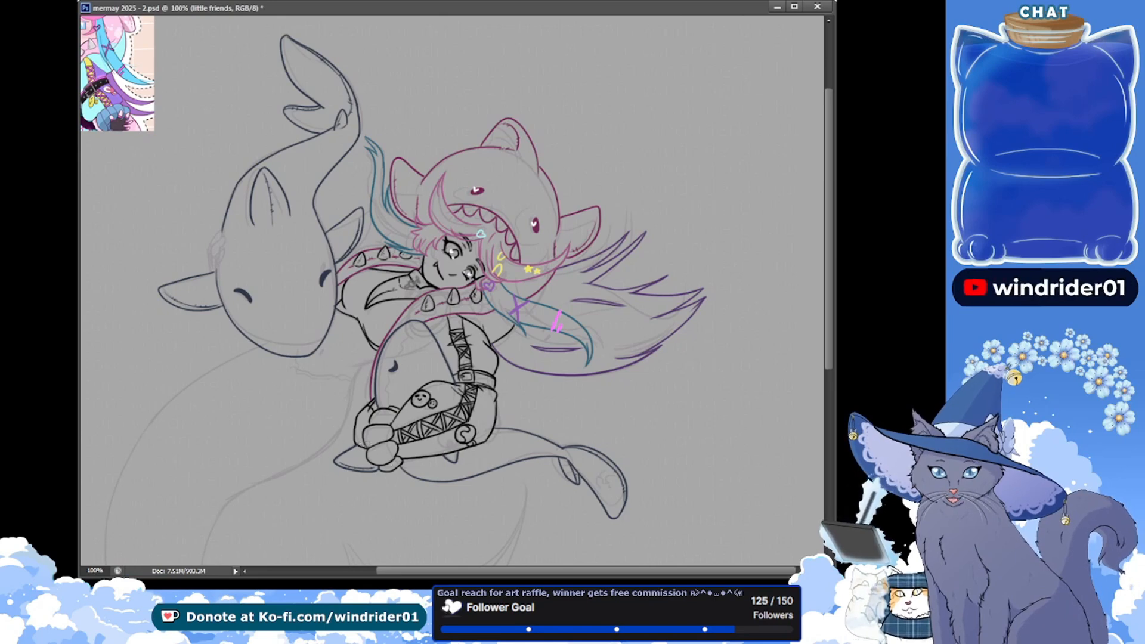
key(ctrl+s)
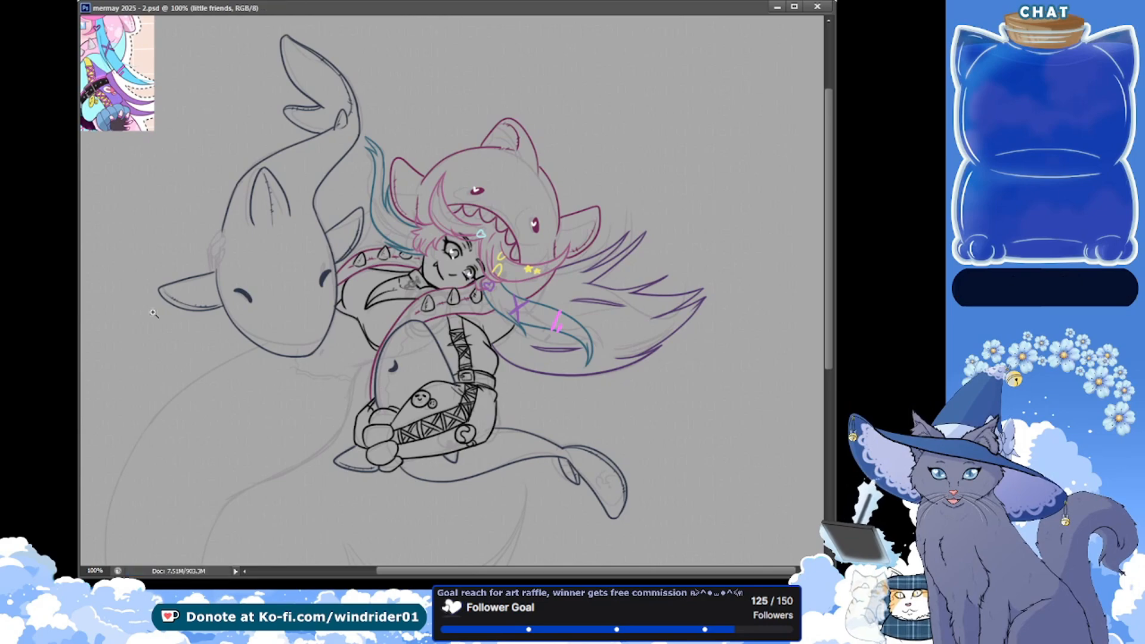
scroll(358, 462, up, 1)
key(ctrl+z)
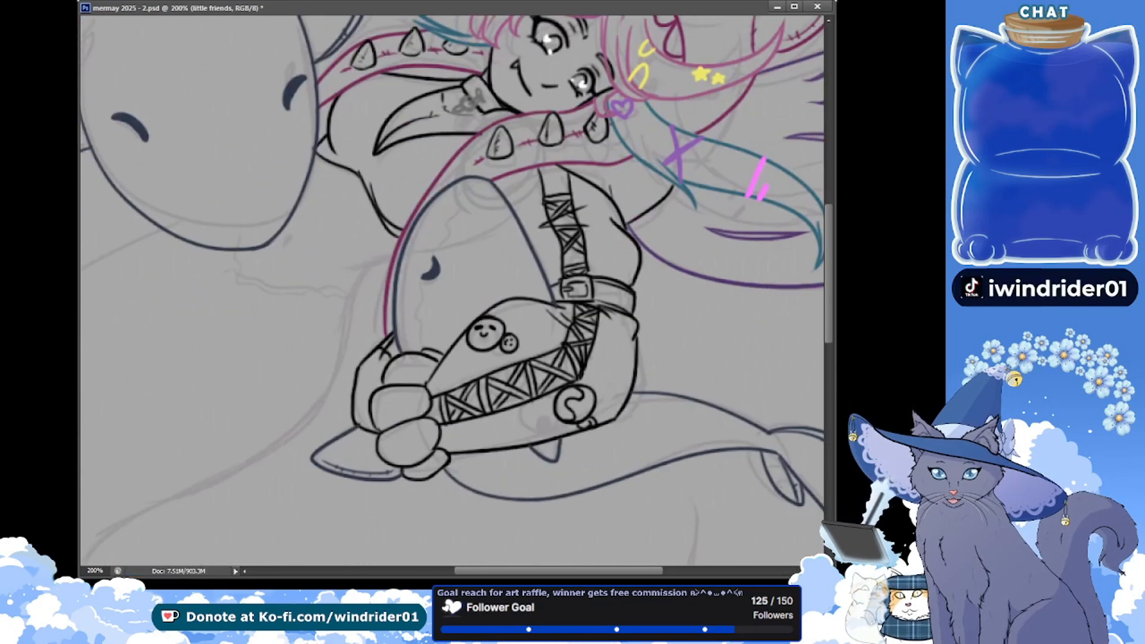
key(ctrl+s)
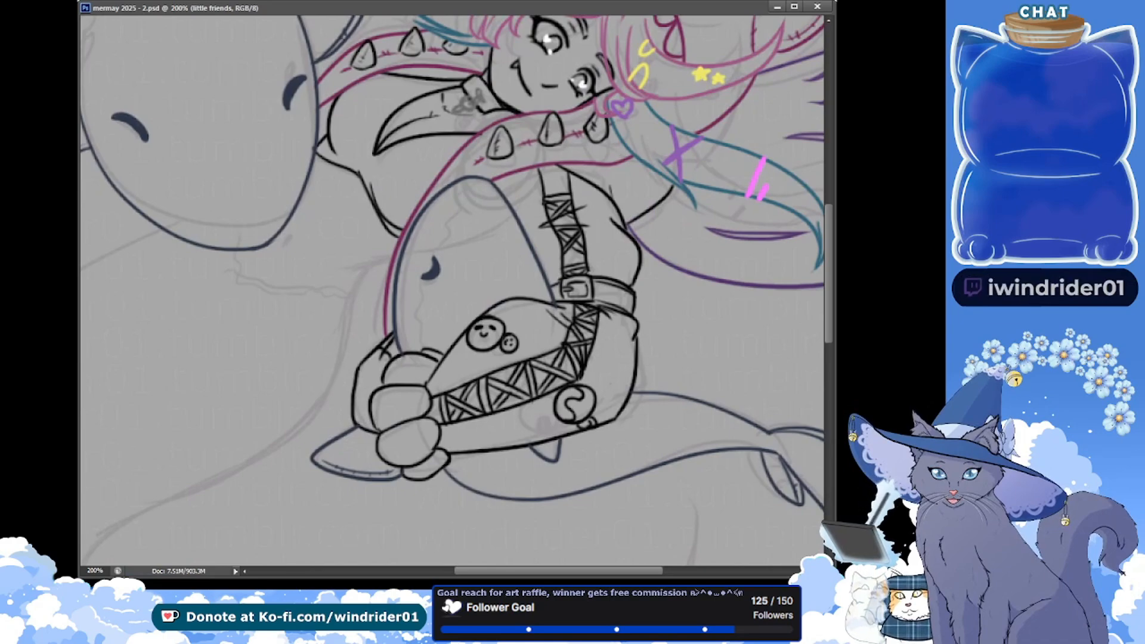
On the outlines layer, ink in black the lowest finger of the hand gripping the large shark's side and the edges of its wrist
drag(252, 141, 316, 268)
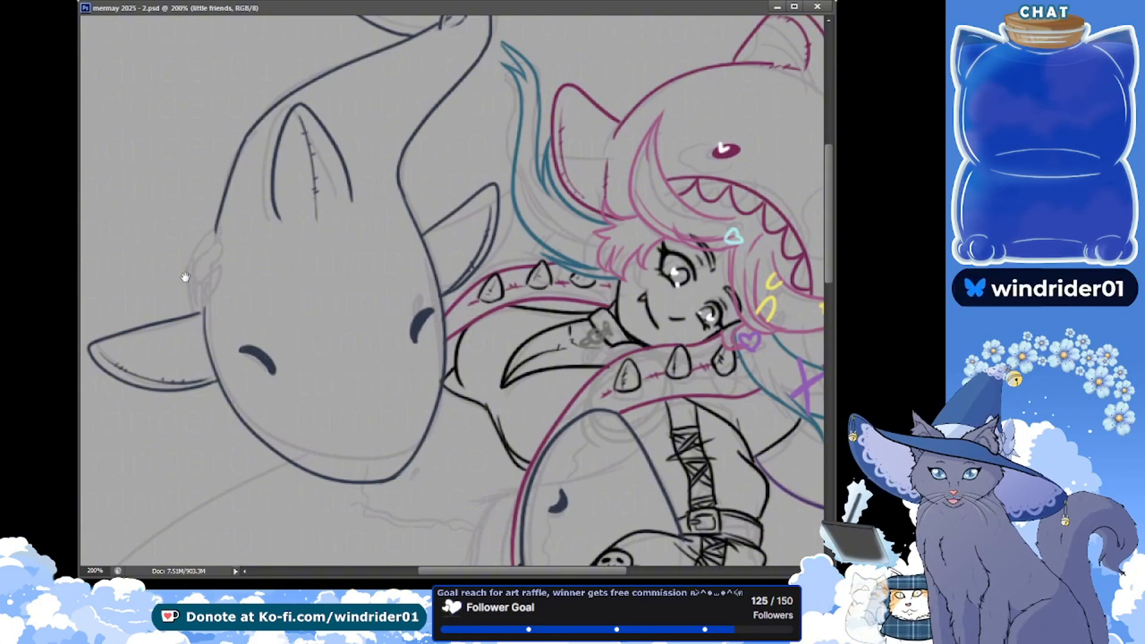
drag(259, 287, 266, 295)
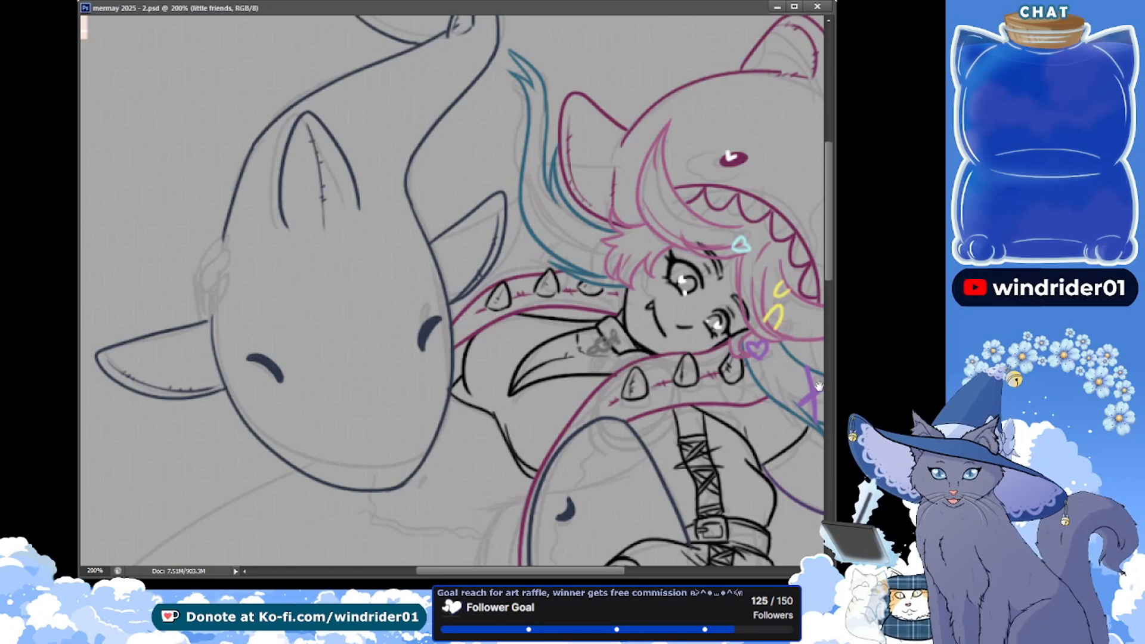
ctrl+click(552, 294)
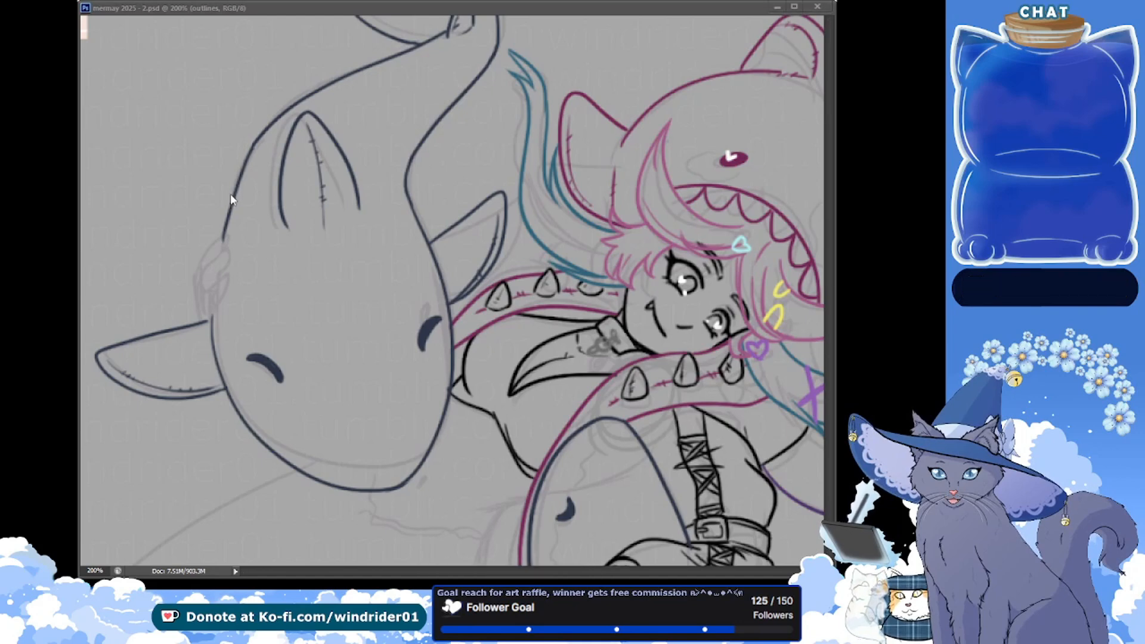
drag(151, 183, 163, 210)
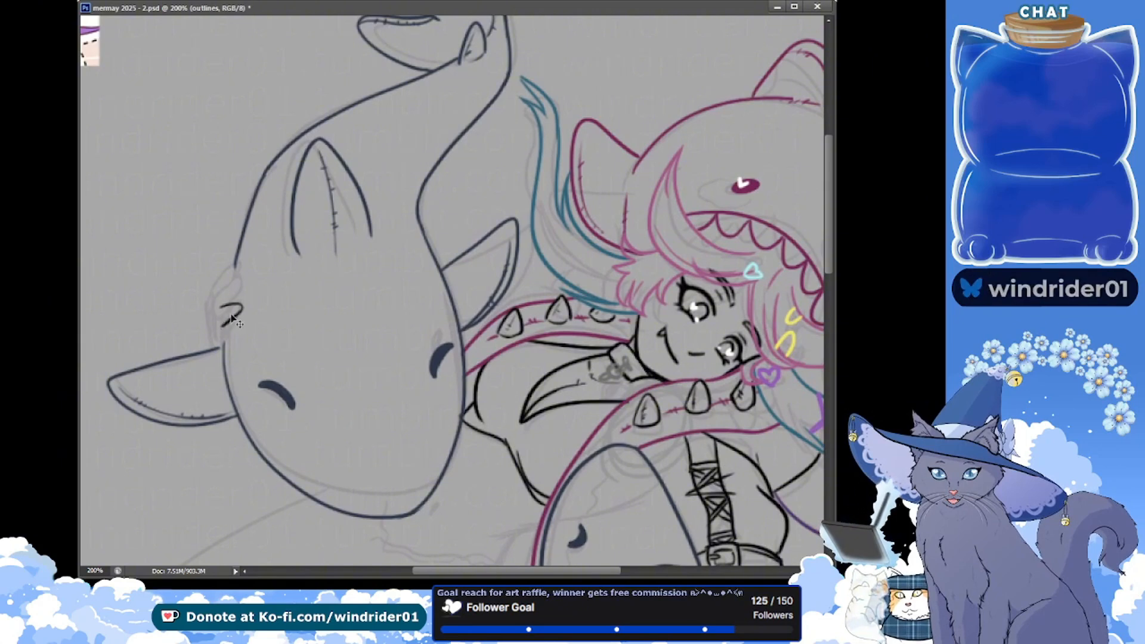
mouse_move(219, 312)
mouse_down()
mouse_move(244, 298)
mouse_move(216, 313)
mouse_up()
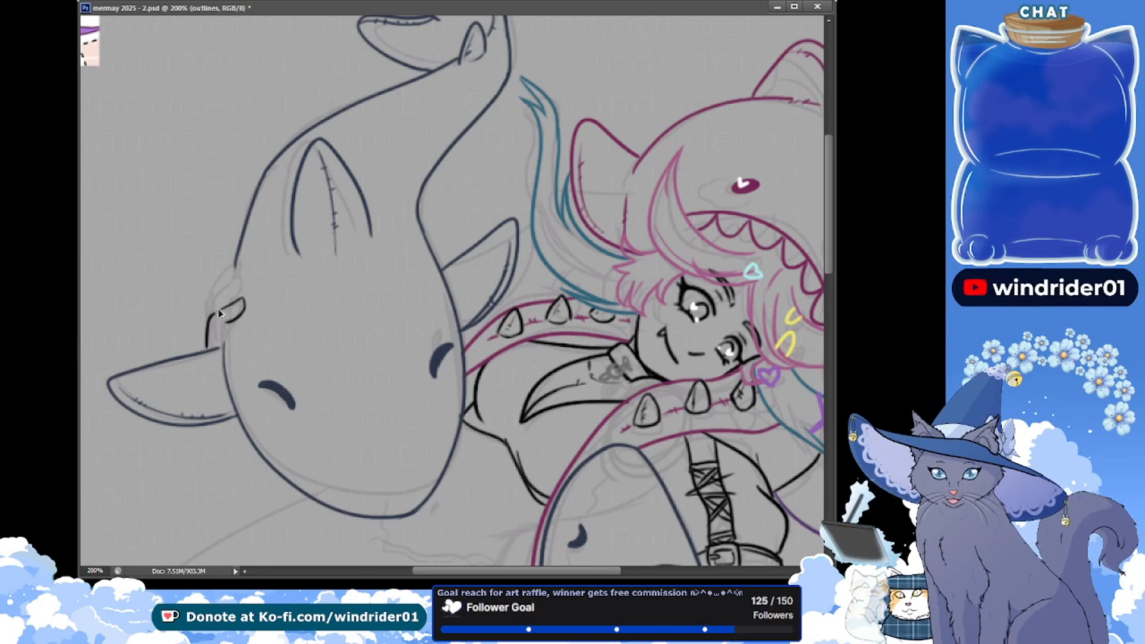
drag(227, 323, 224, 344)
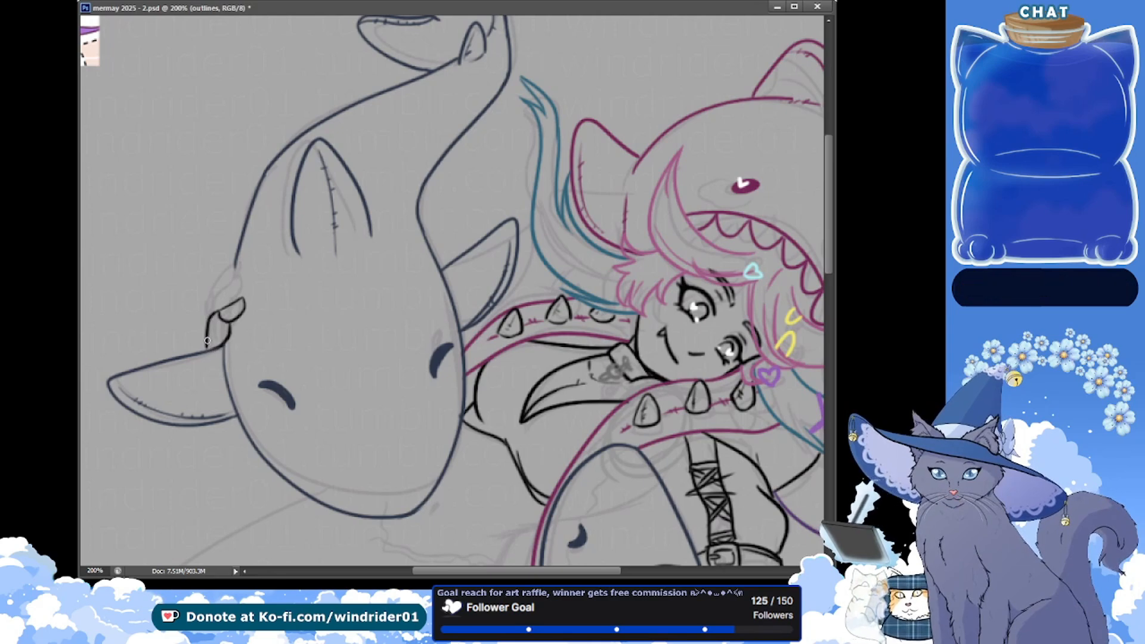
drag(202, 307, 206, 350)
key(ctrl+z)
drag(206, 304, 205, 345)
key(e)
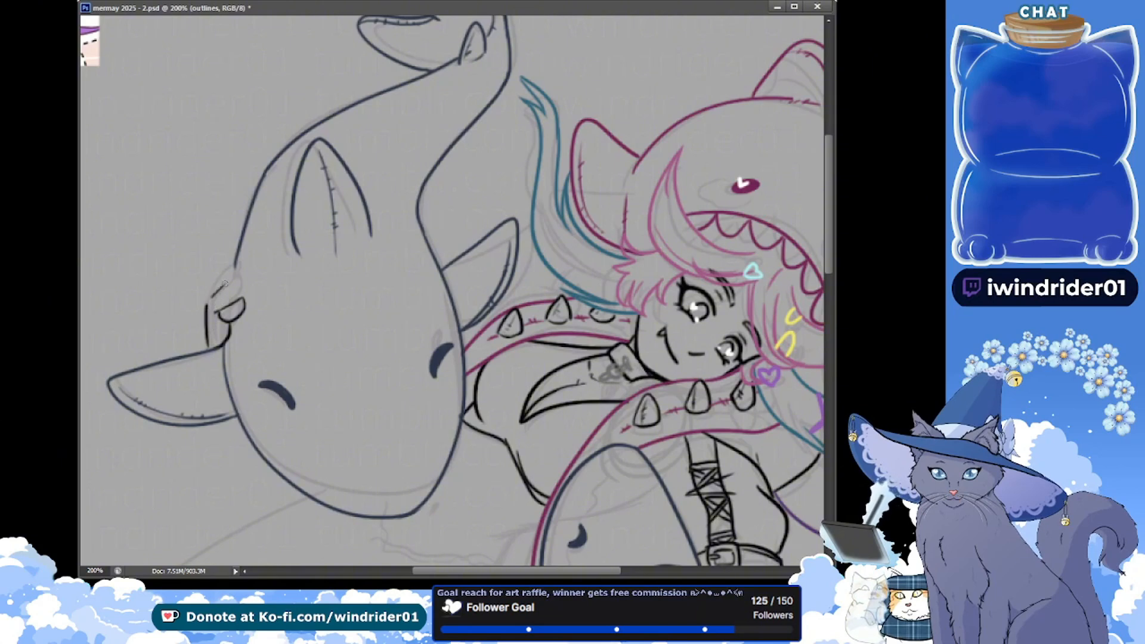
Ink the upper fingers of the hand on the large shark's side, redoing strokes over the sketch, and save
key(ctrl+z)
drag(216, 296, 242, 275)
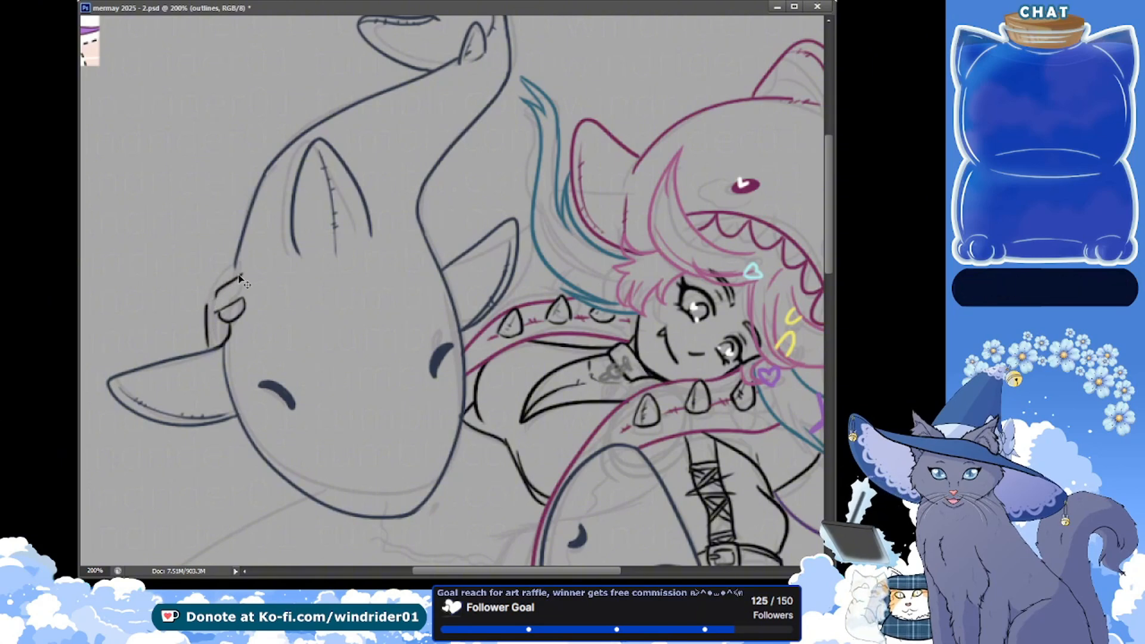
key(ctrl+z)
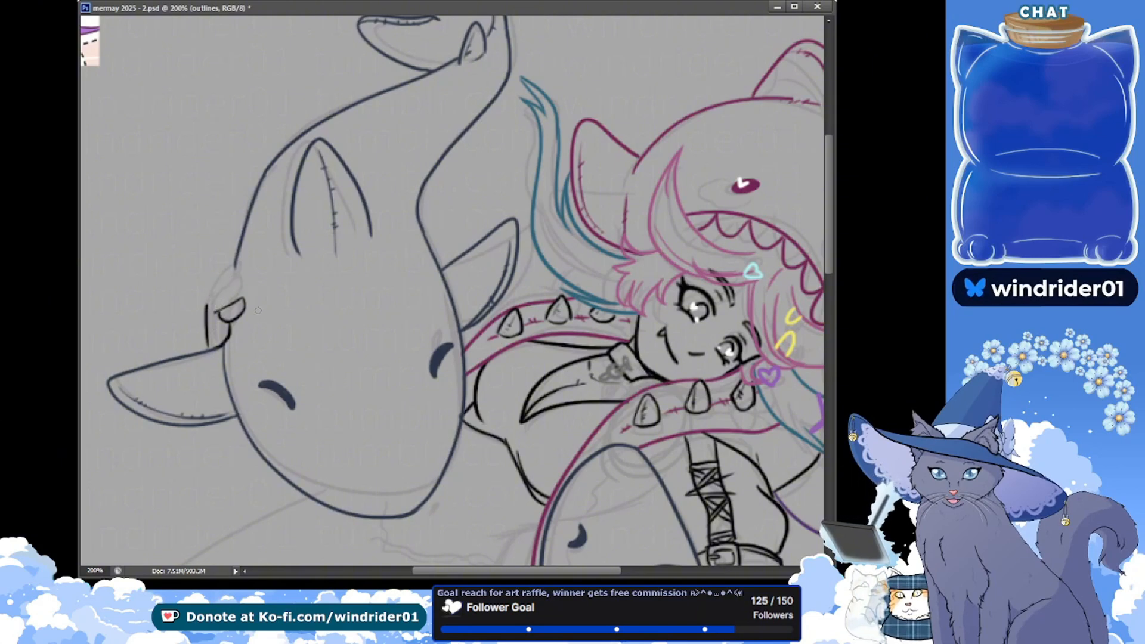
key(ctrl+z)
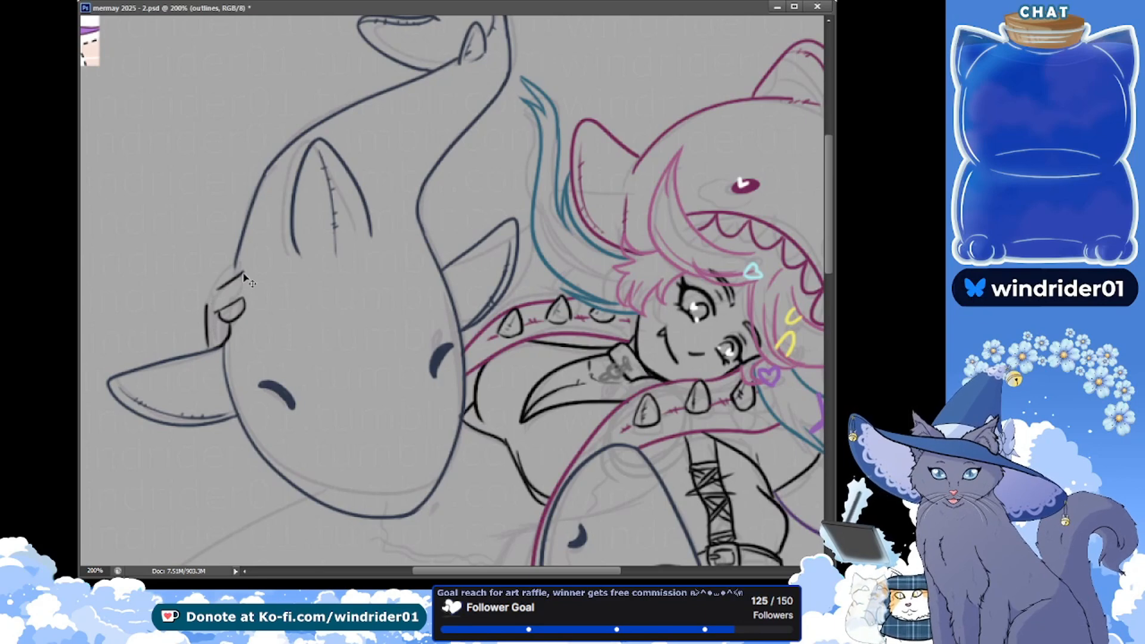
key(ctrl+z)
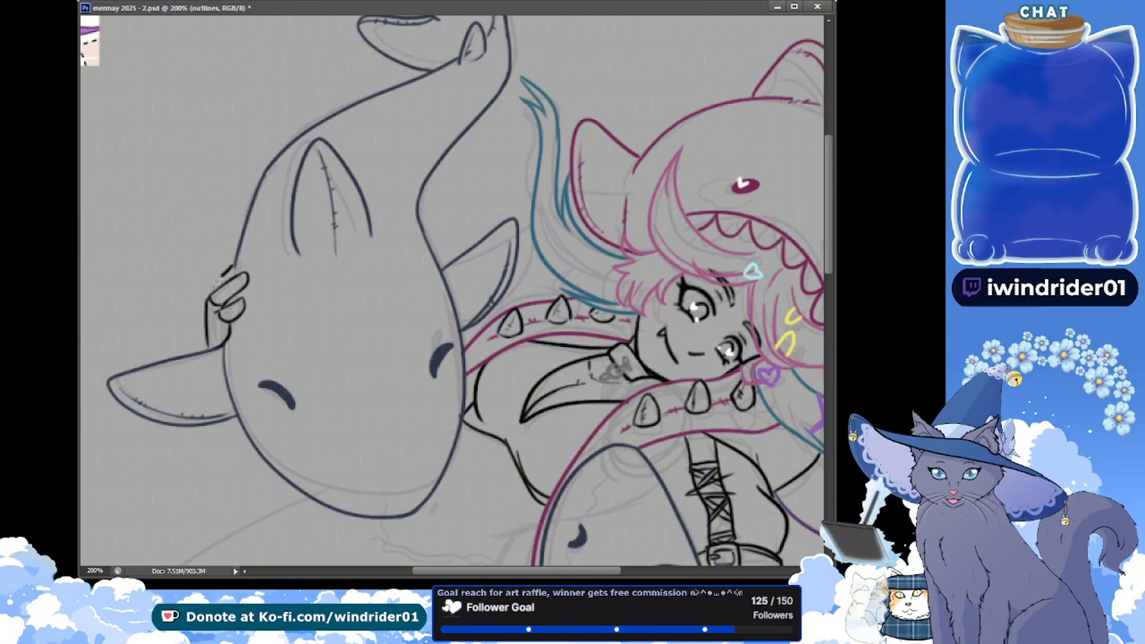
key(ctrl+s)
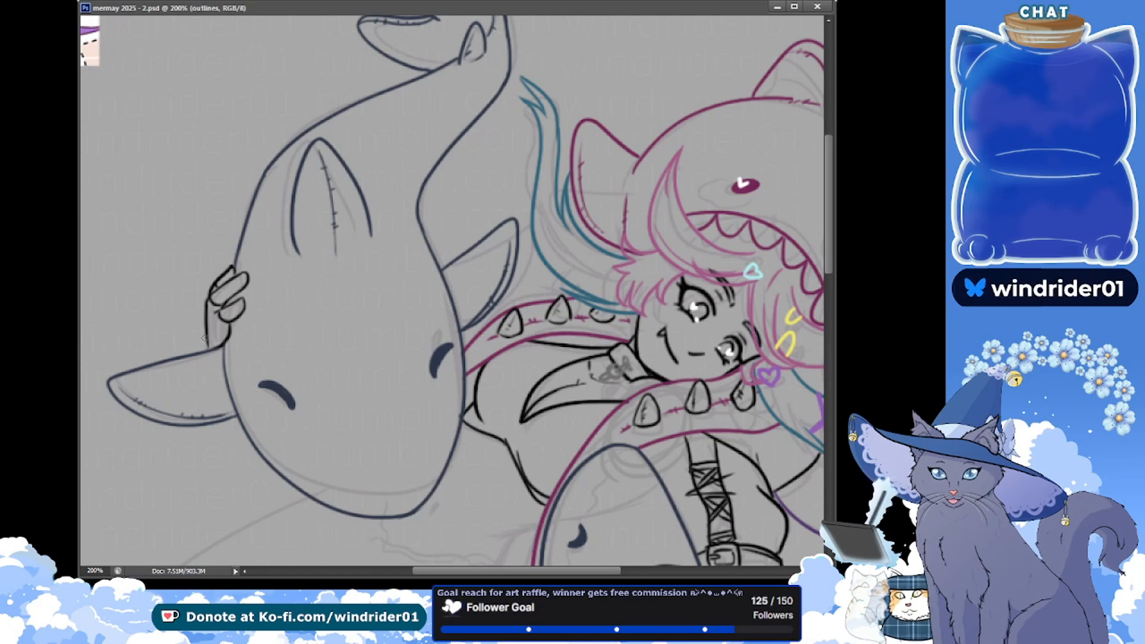
Erase and redraw the outer edge of the hand and wrist down to the large shark's fin, and save
drag(213, 310, 205, 318)
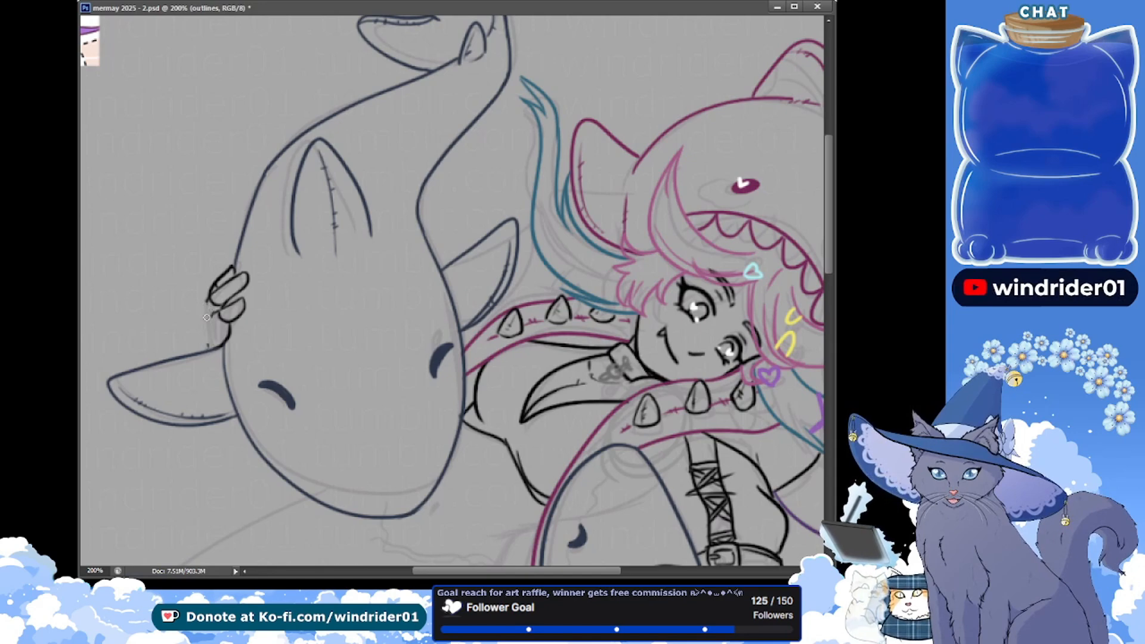
drag(204, 307, 209, 346)
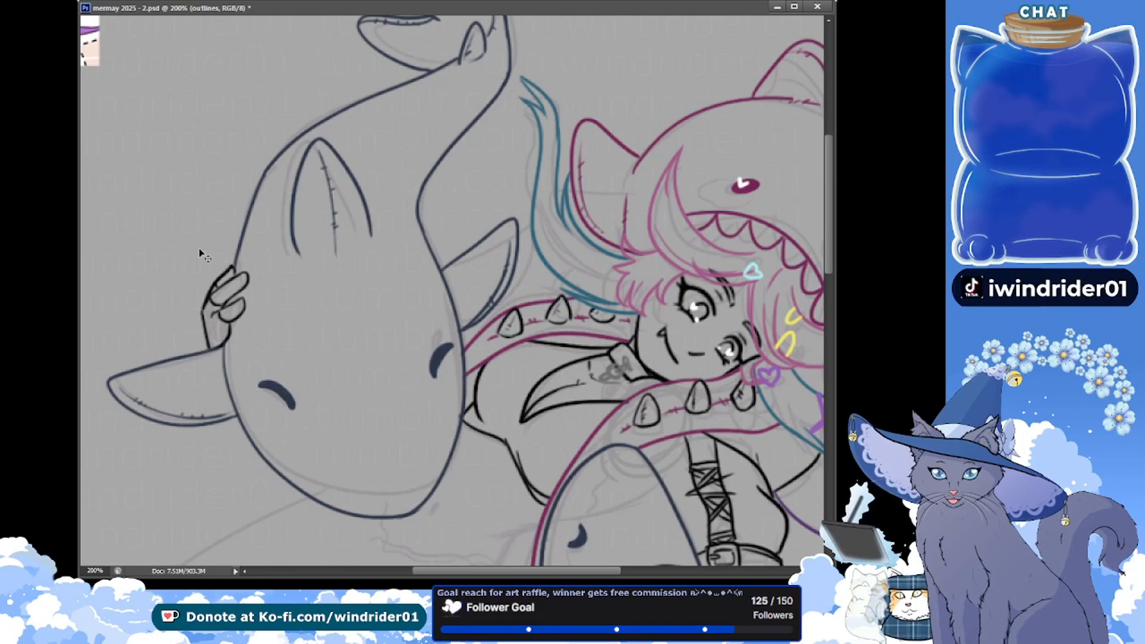
key(ctrl+s)
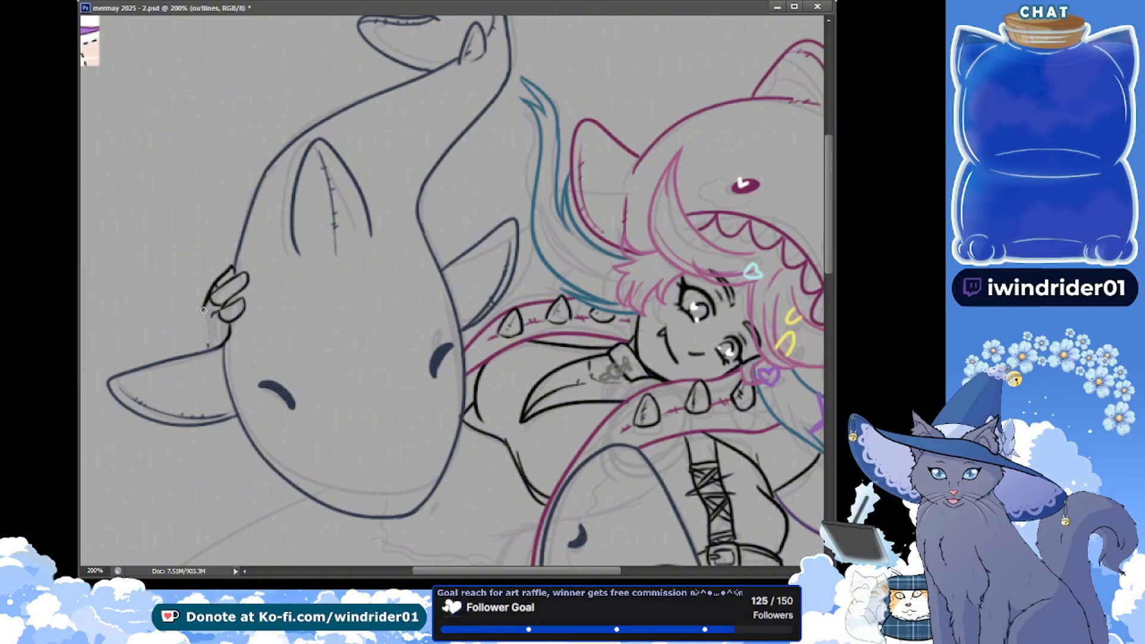
drag(201, 310, 214, 351)
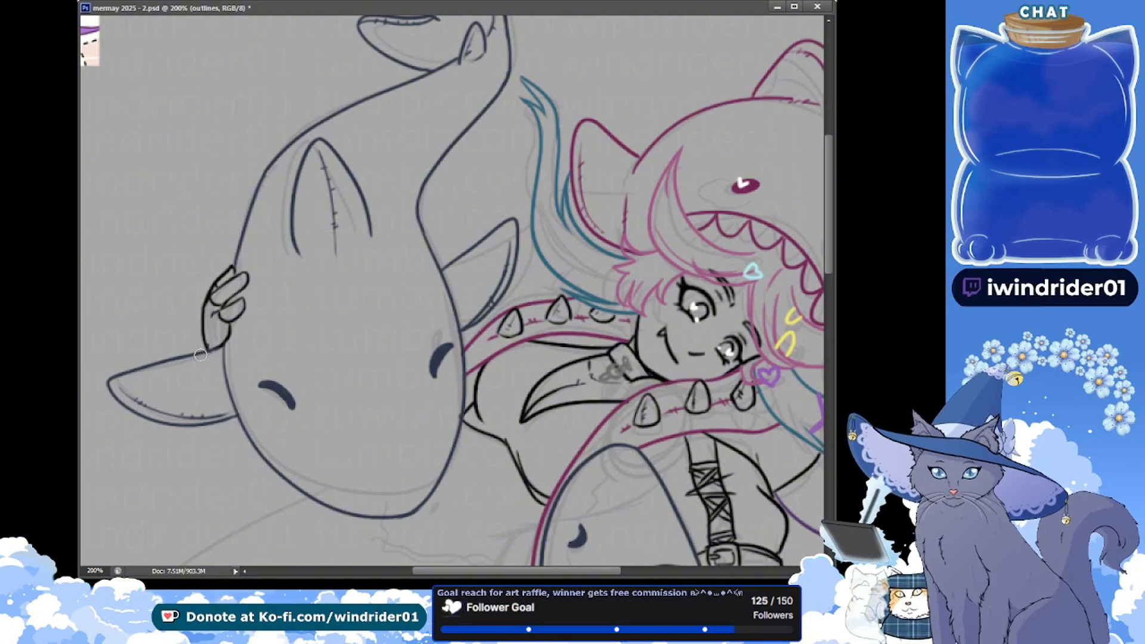
key(ctrl+s)
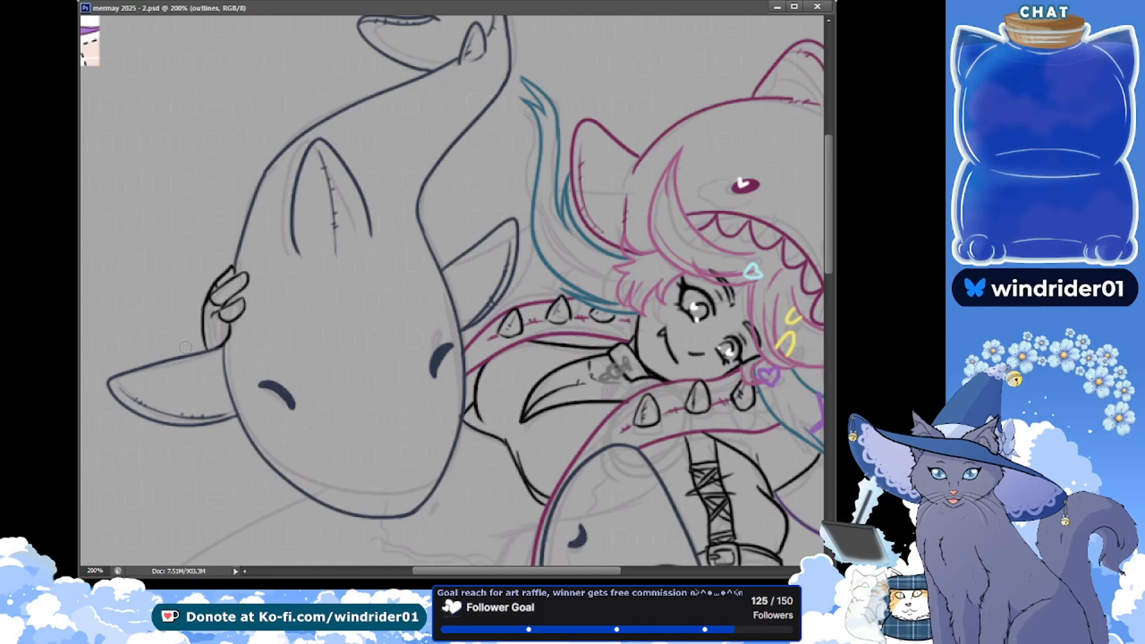
Ink the short black waist and hip lines behind the small shark and a small mark below the large shark's chin, and save
drag(372, 349, 279, 289)
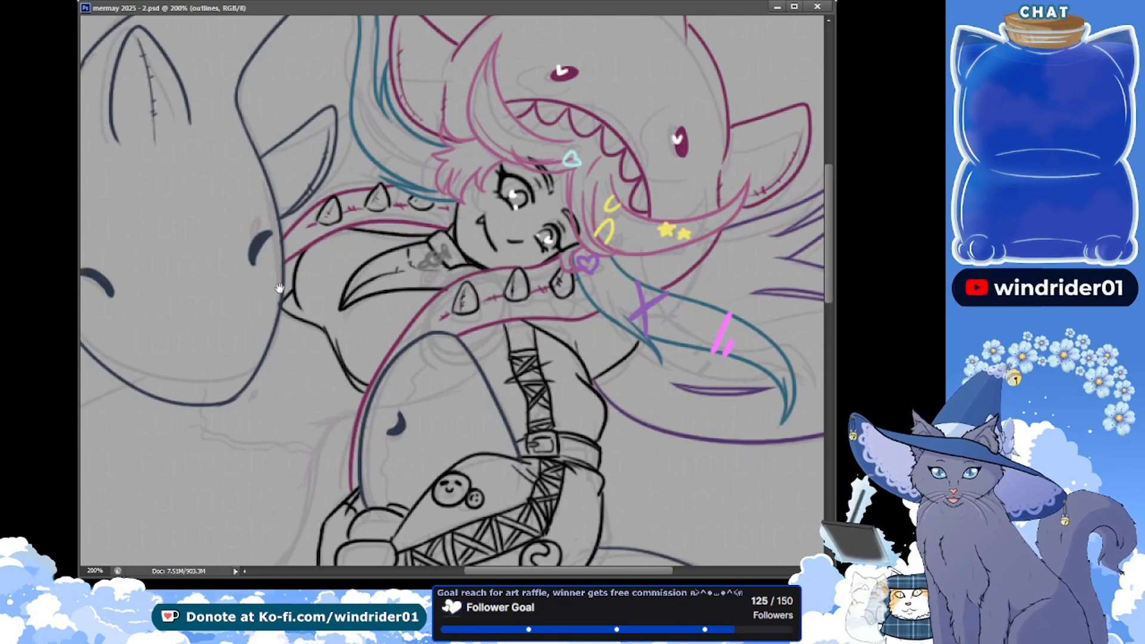
drag(309, 467, 360, 358)
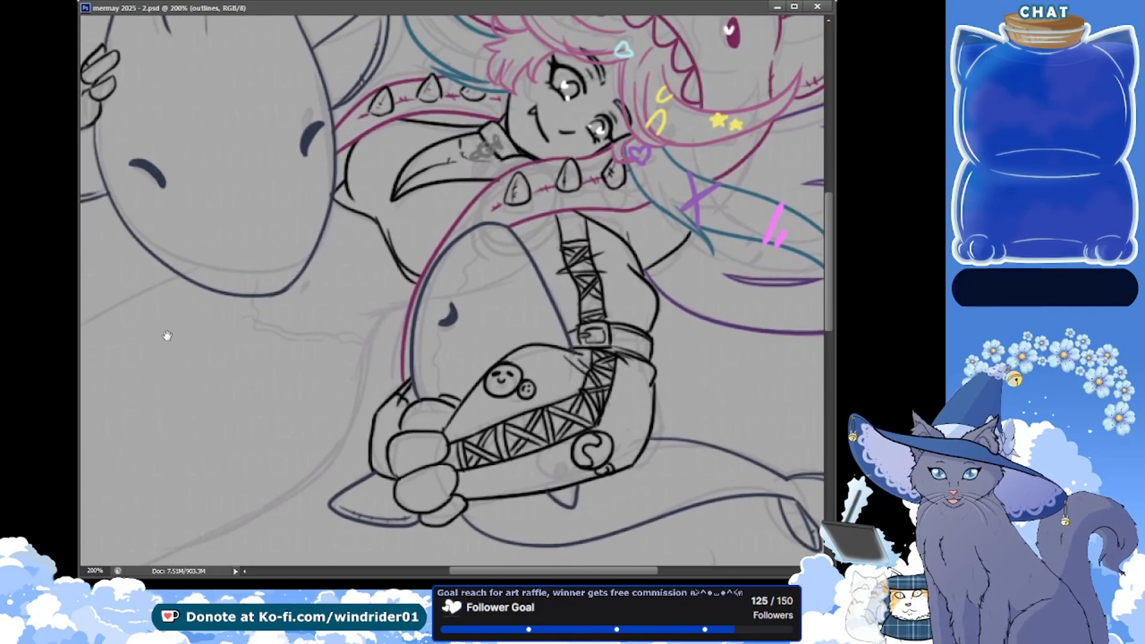
drag(168, 316, 164, 330)
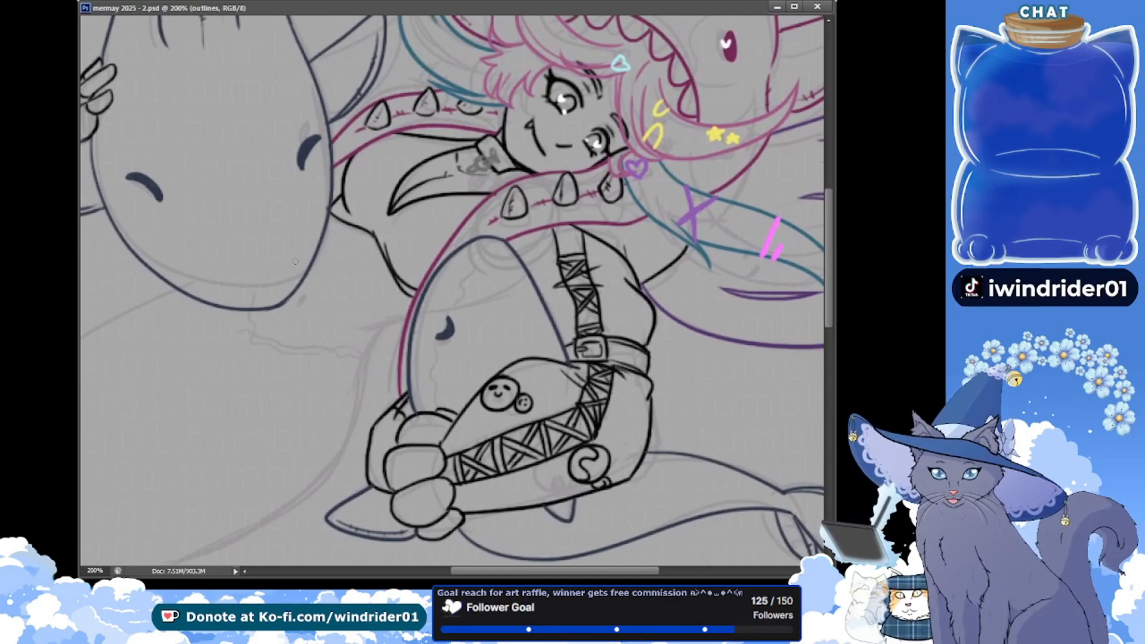
mouse_move(372, 329)
mouse_down()
mouse_move(353, 334)
mouse_move(363, 329)
mouse_up()
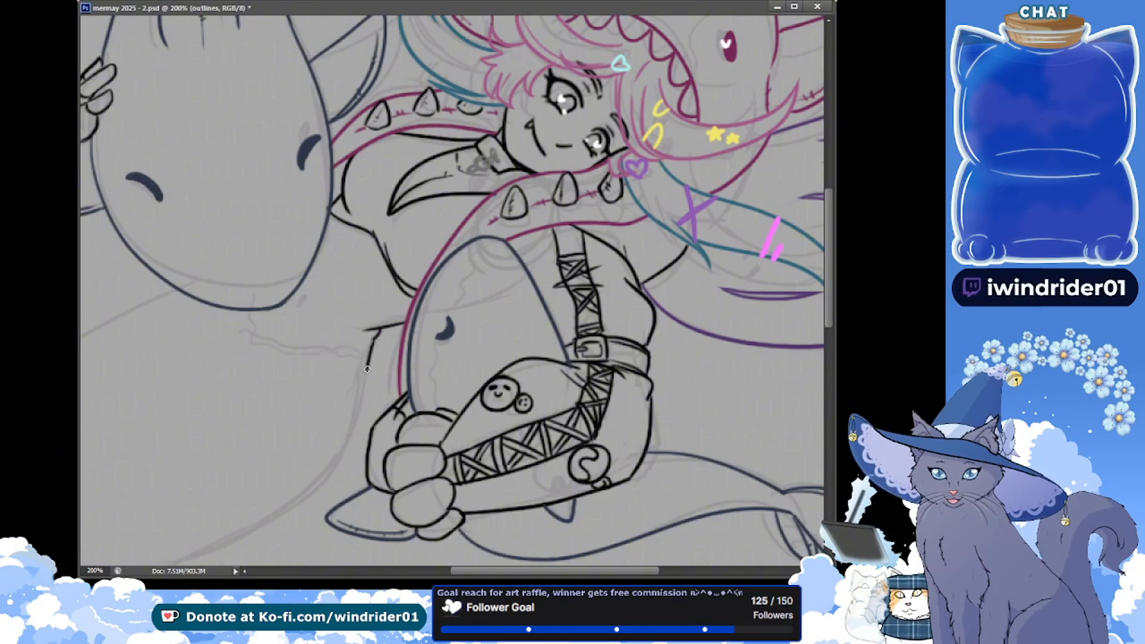
key(ctrl+z)
drag(383, 329, 369, 342)
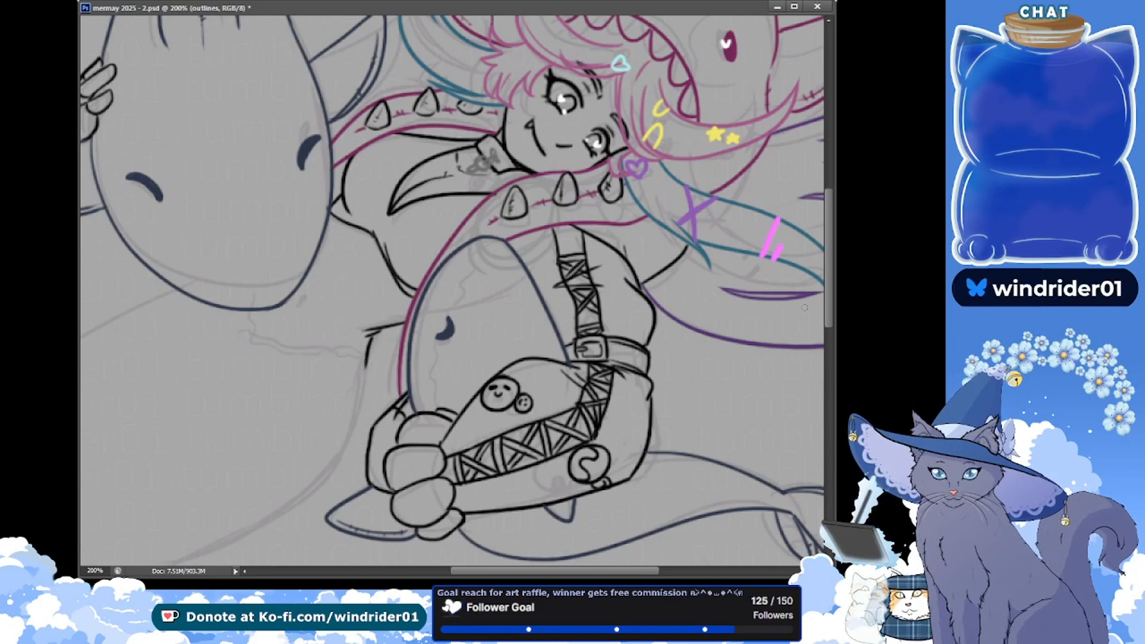
scroll(418, 280, up, 2)
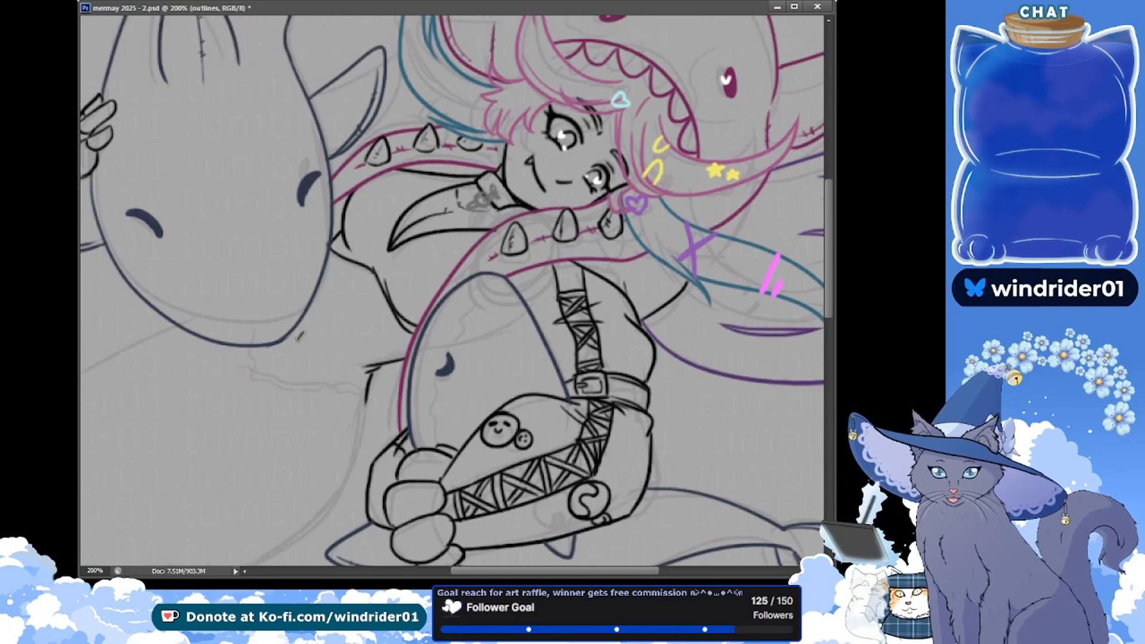
drag(302, 333, 296, 343)
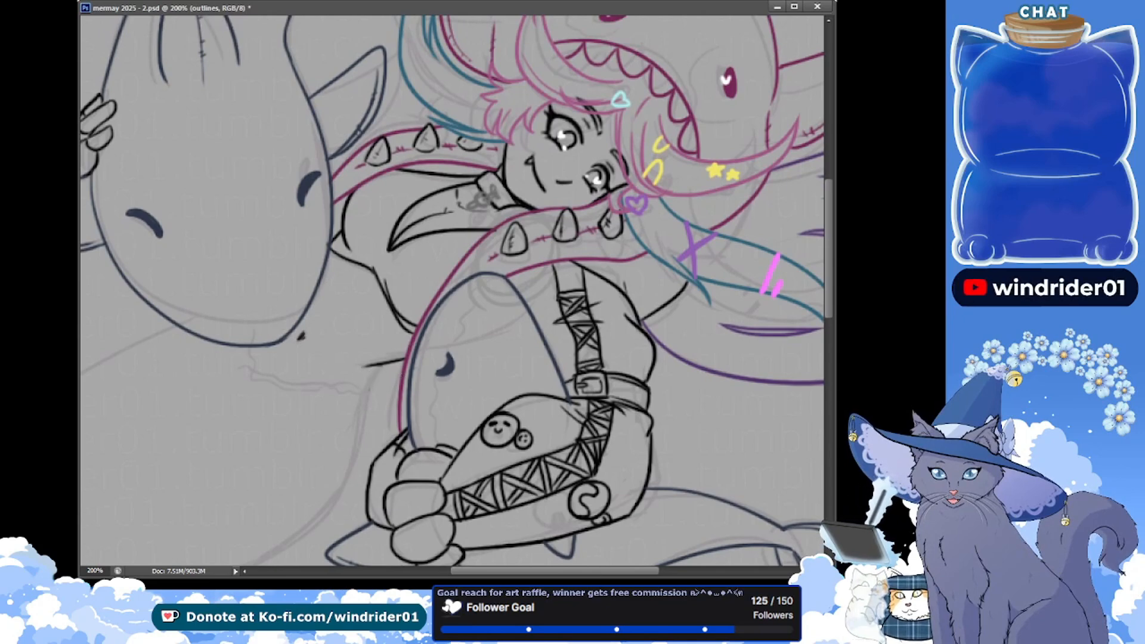
key(ctrl+s)
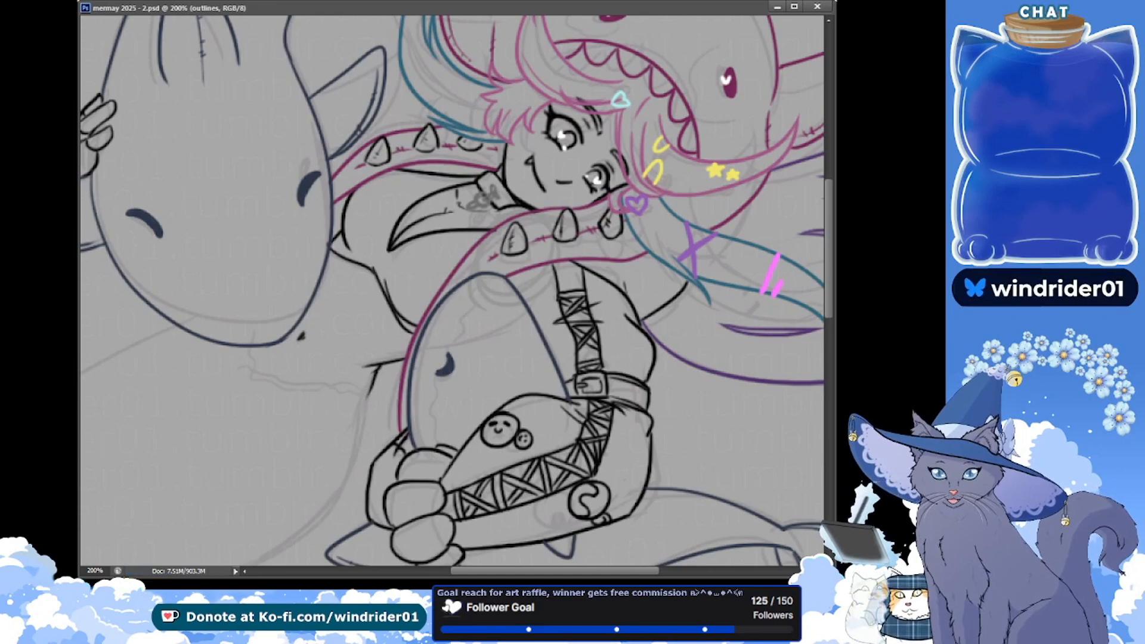
key(ctrl+minus)
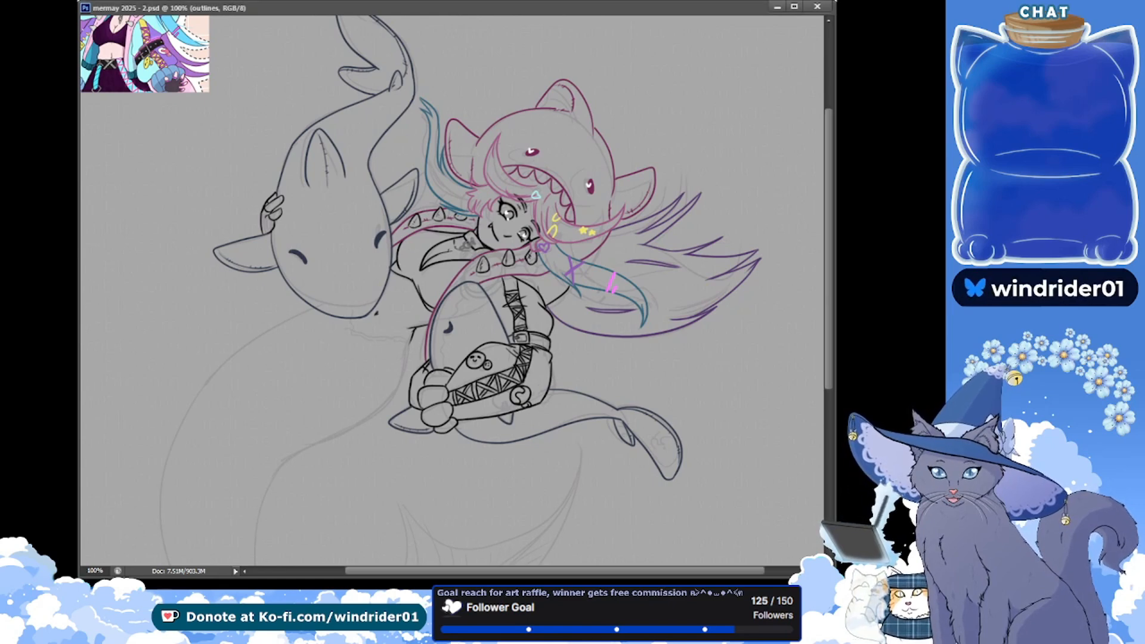
On the tail layer, ink in magenta the inner edge of the tail from the hip down to its first bend
drag(233, 286, 261, 199)
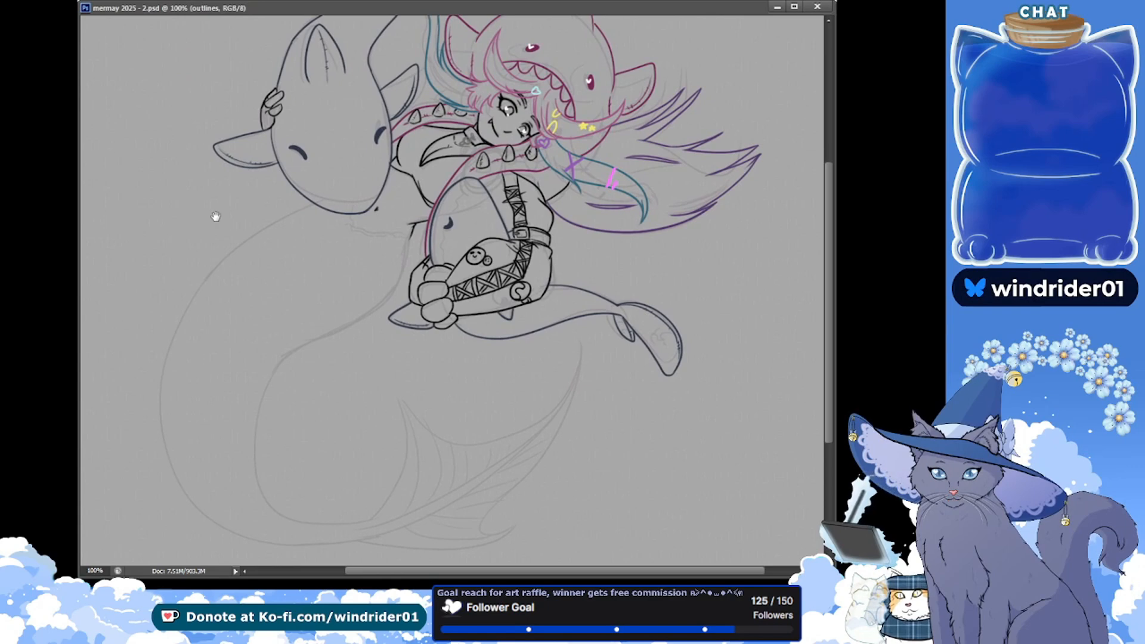
scroll(266, 256, down, 2)
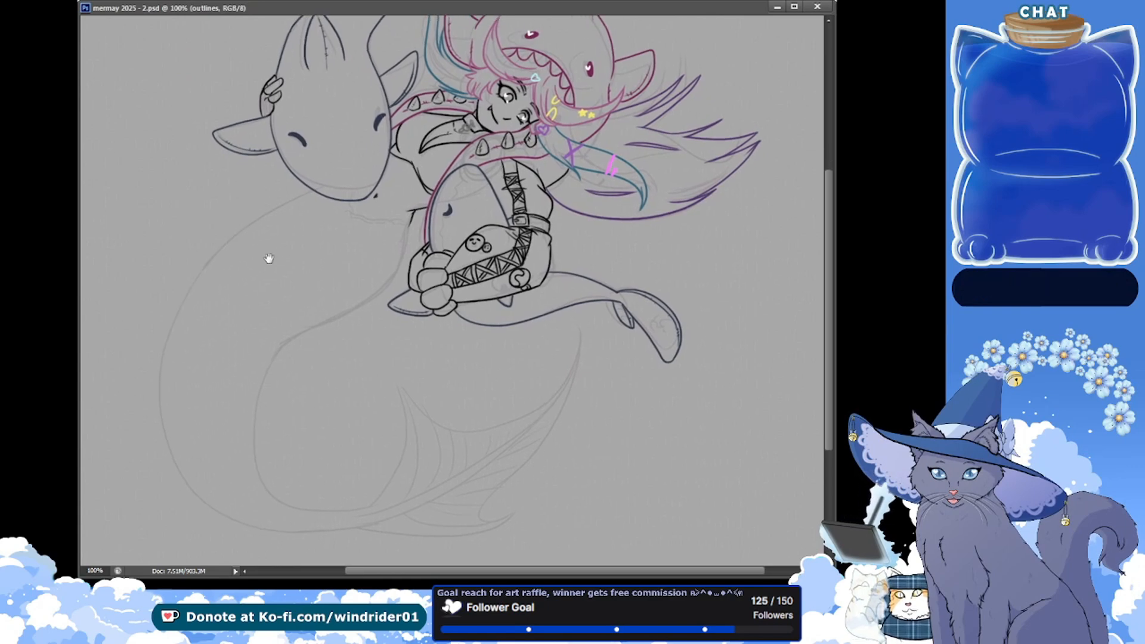
key(alt+bracketleft)
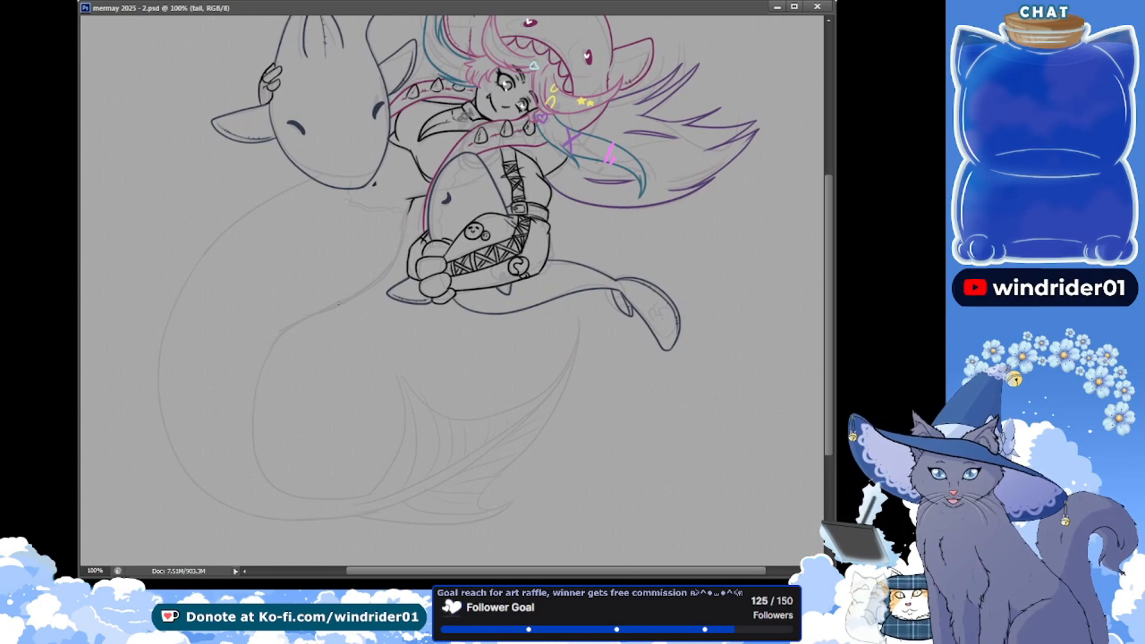
drag(408, 215, 297, 320)
key(ctrl+z)
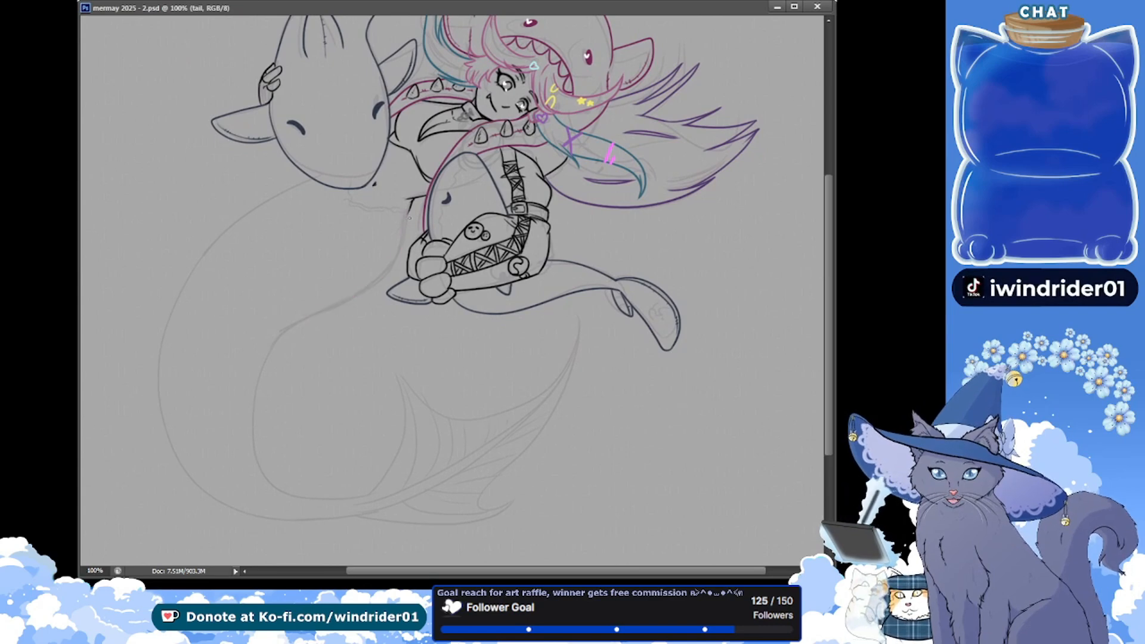
drag(409, 215, 283, 332)
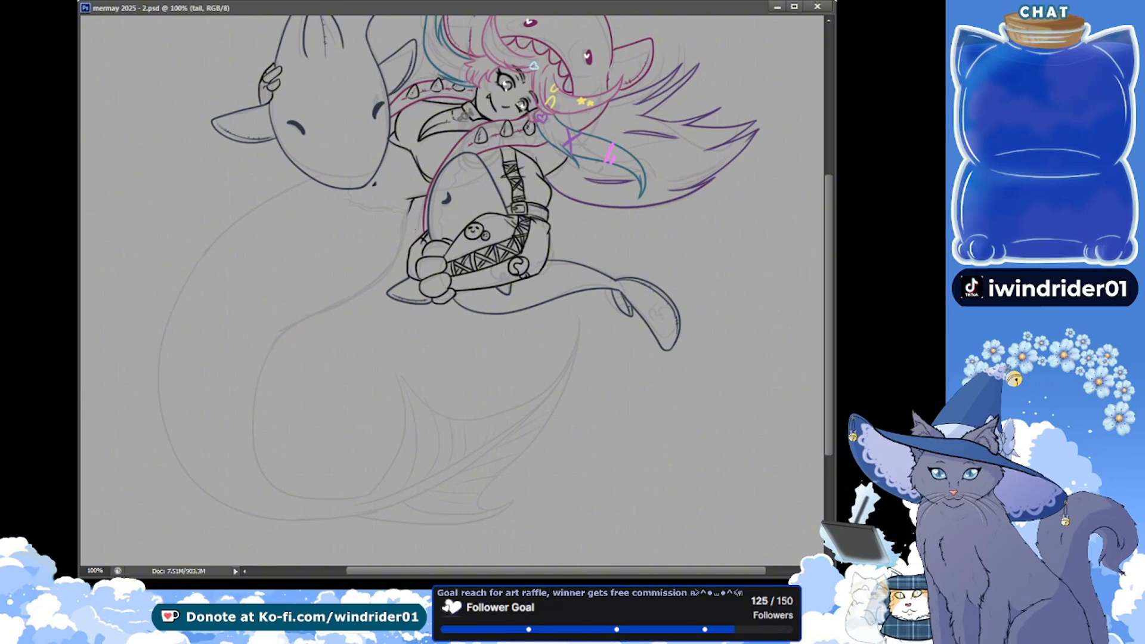
drag(409, 214, 276, 329)
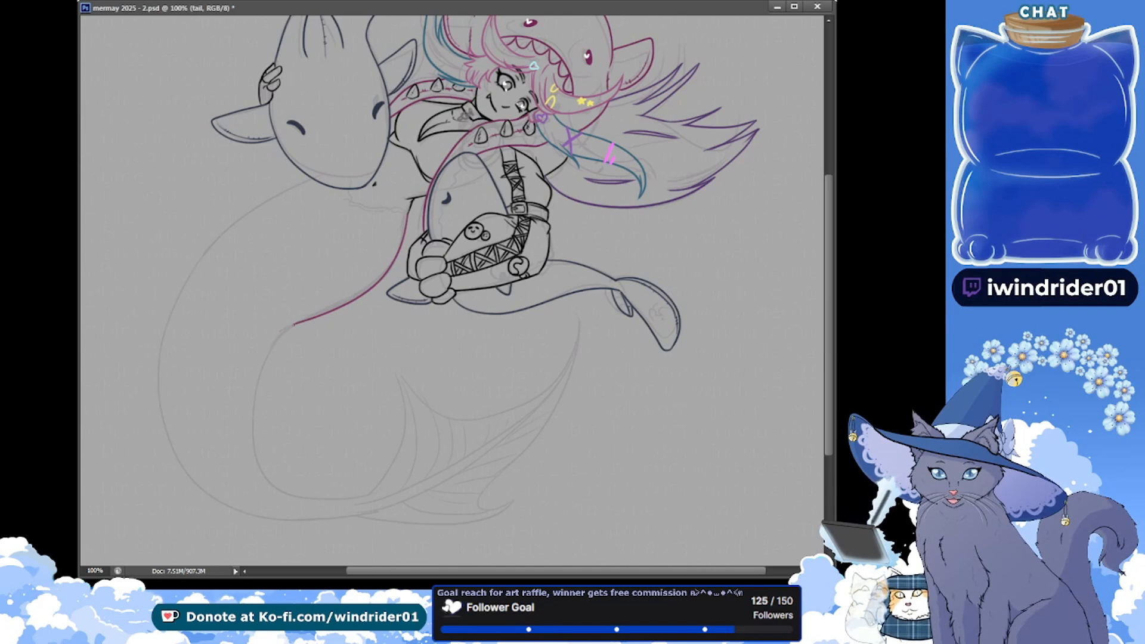
key(ctrl+z)
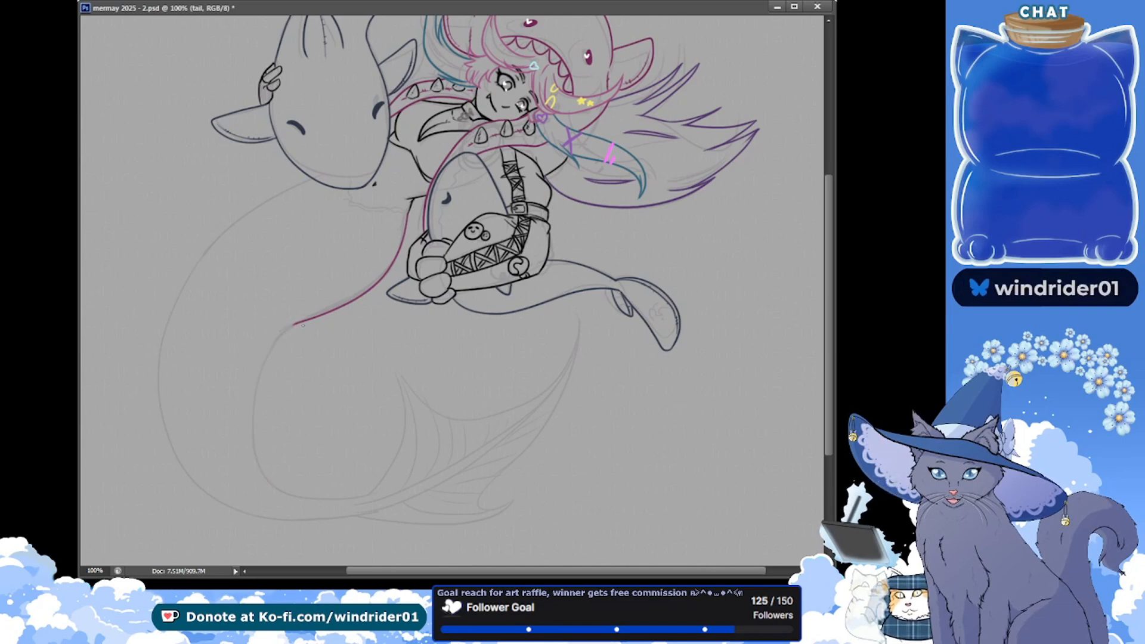
drag(297, 323, 274, 490)
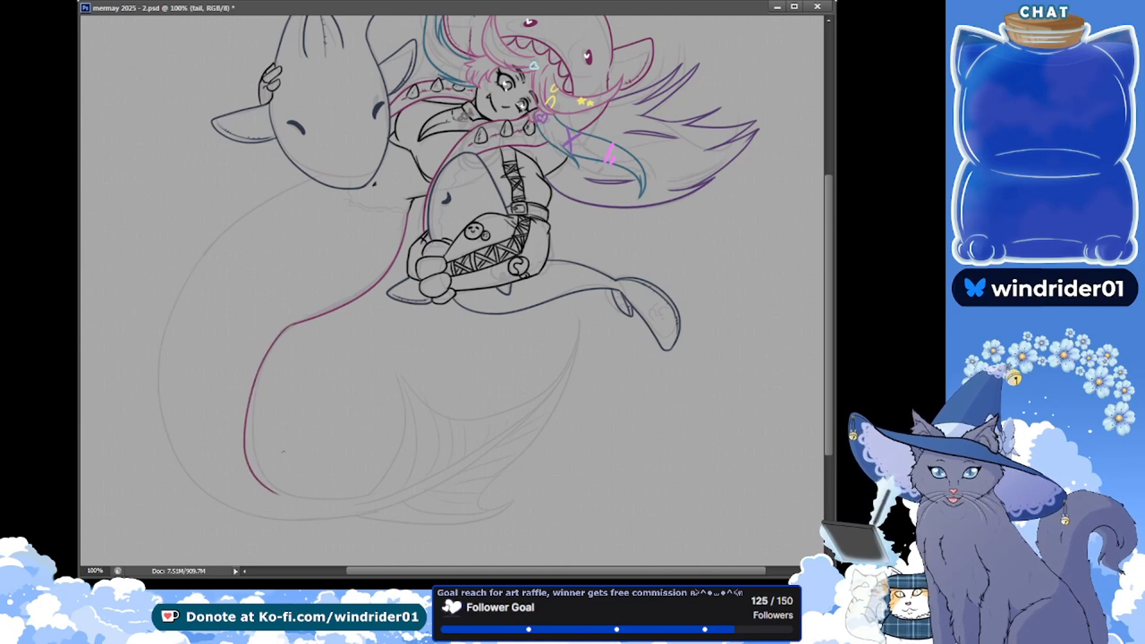
key(ctrl+z)
key(ctrl+z)
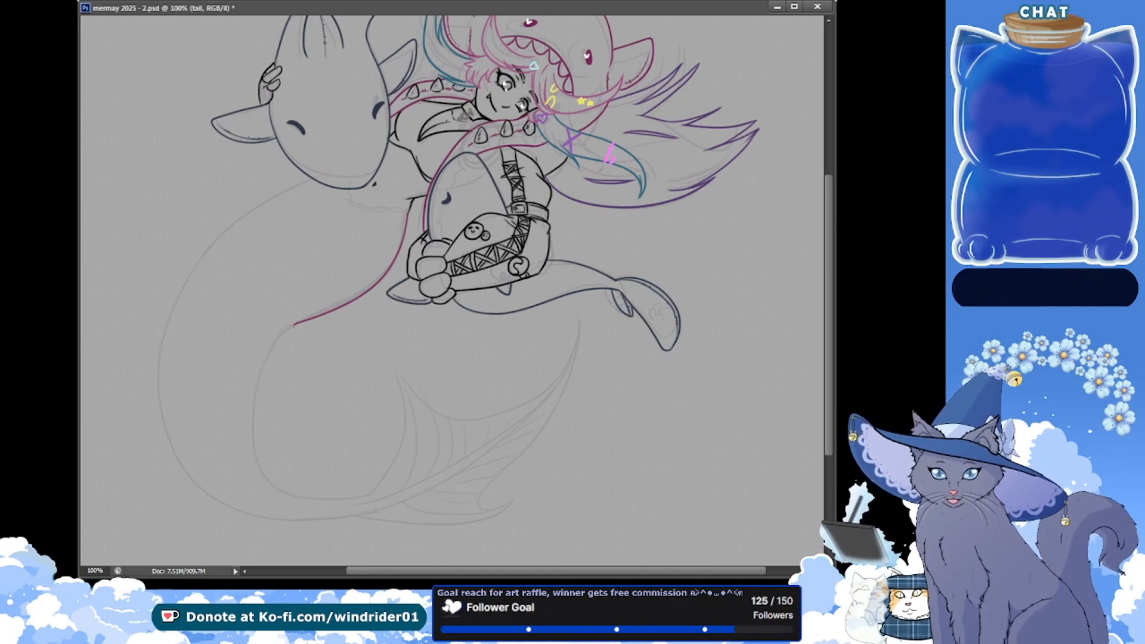
key(ctrl+z)
drag(295, 325, 250, 444)
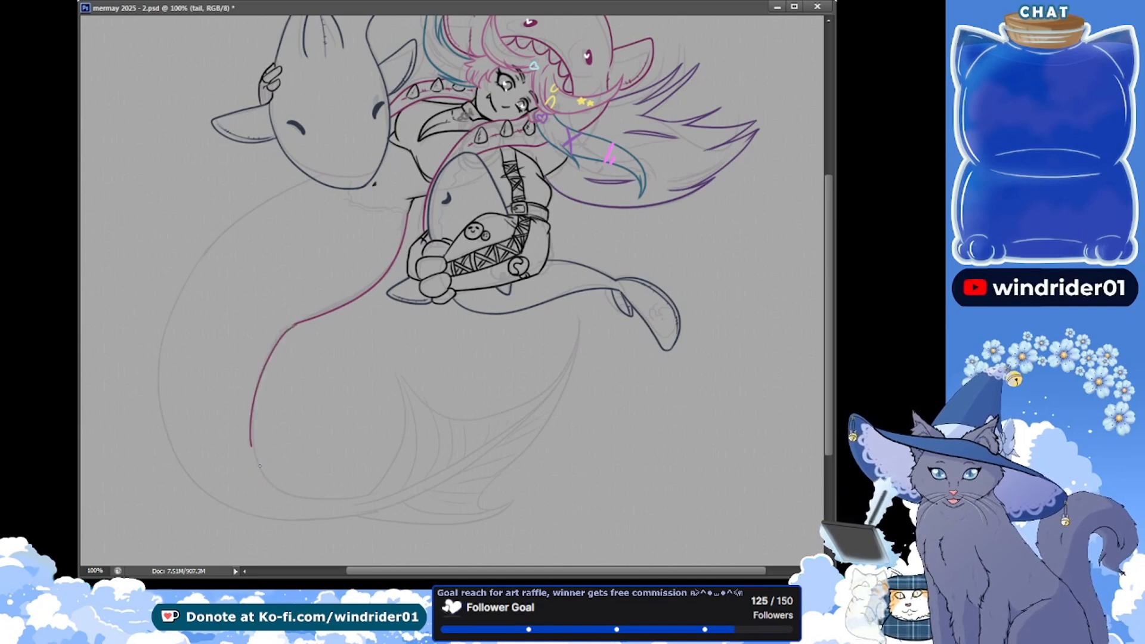
Erase the tip of the magenta tail line back slightly at the bend and save
click(274, 415)
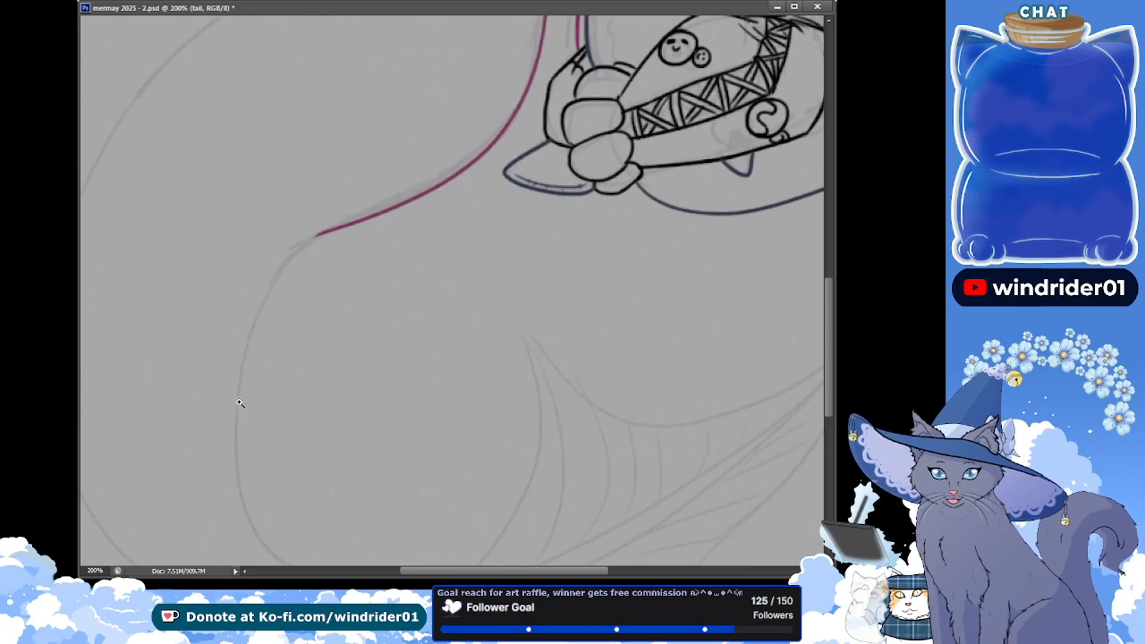
drag(155, 255, 141, 206)
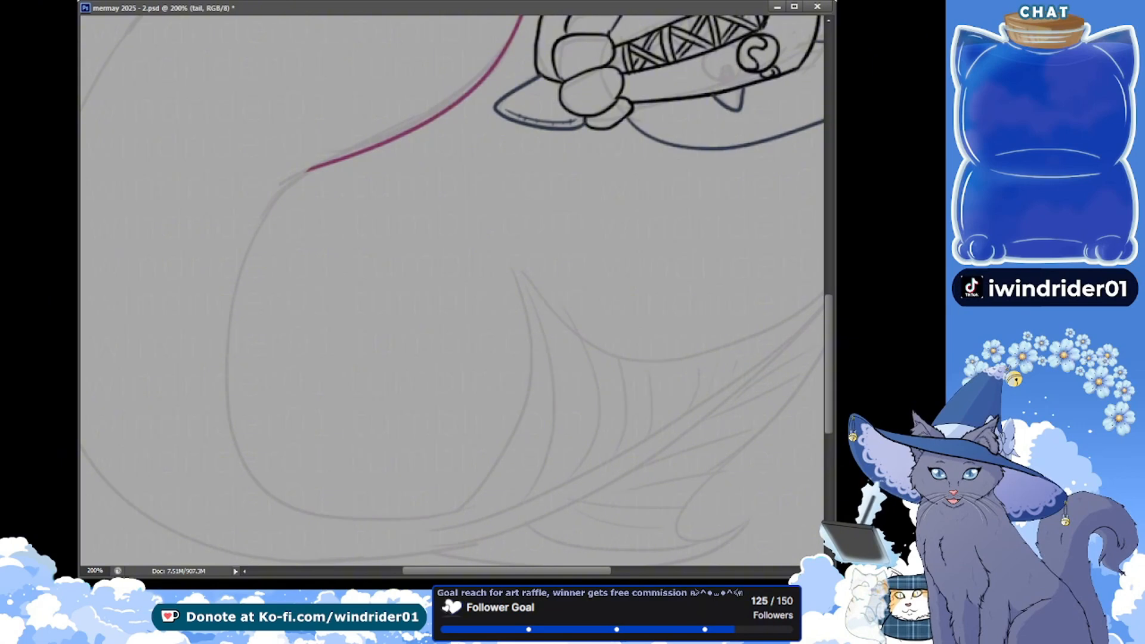
drag(305, 172, 321, 166)
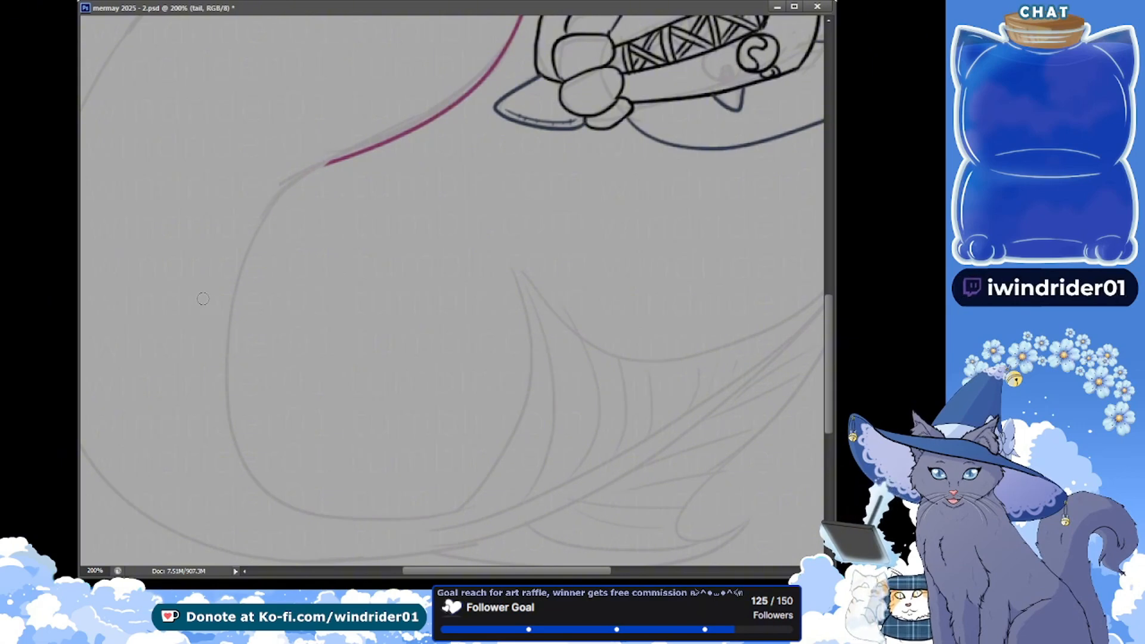
drag(118, 178, 111, 170)
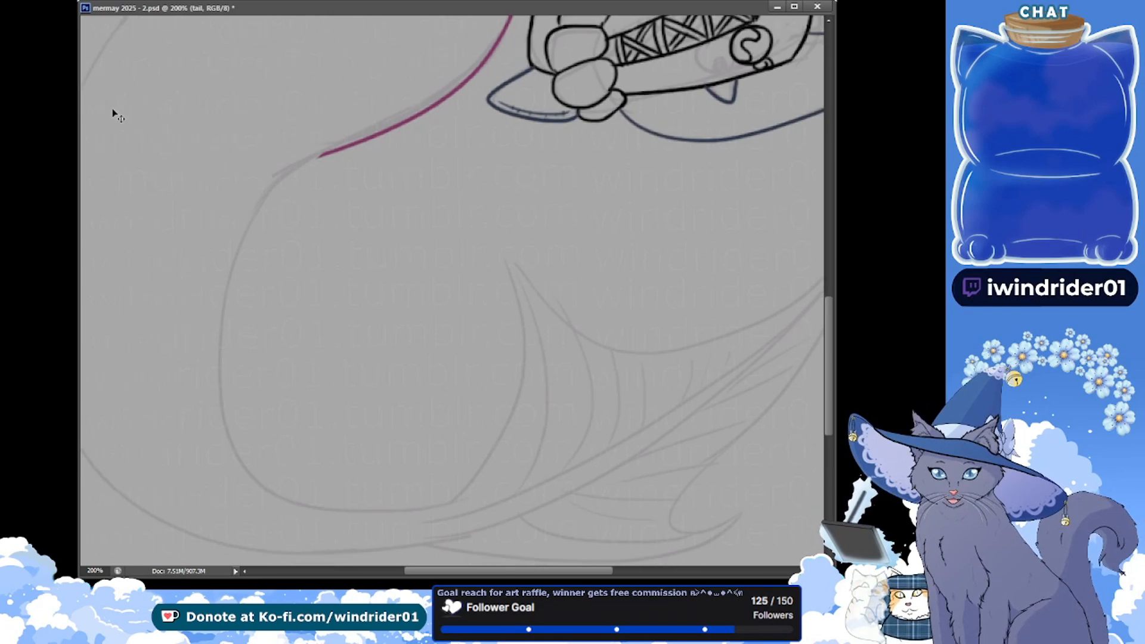
key(ctrl+s)
mouse_move(322, 156)
mouse_down()
mouse_move(289, 177)
mouse_move(243, 477)
mouse_up()
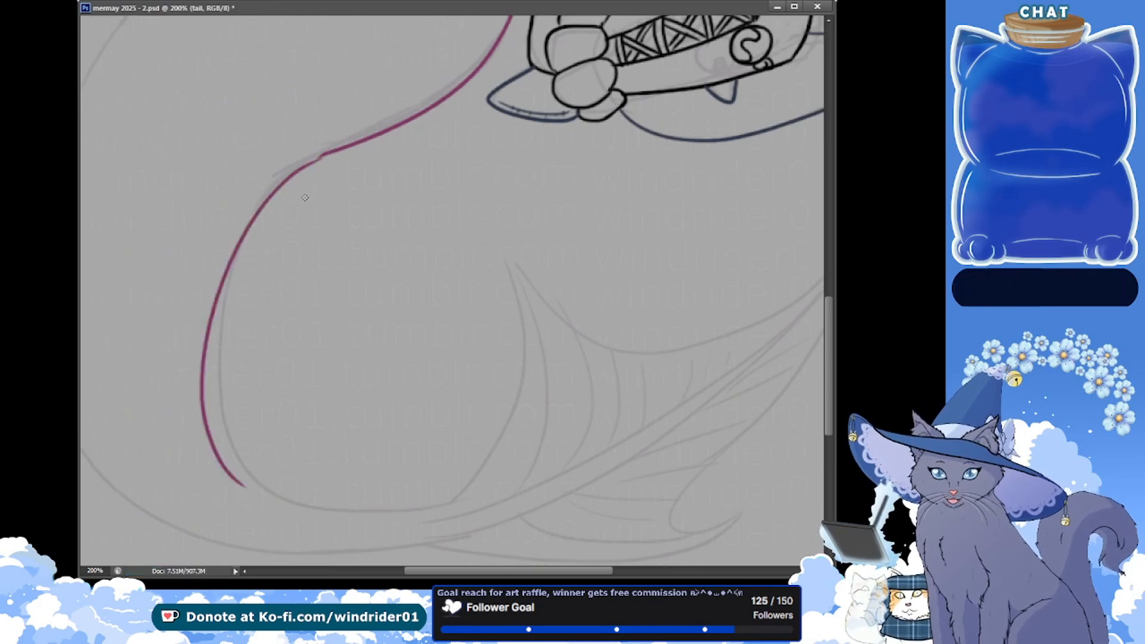
key(ctrl+z)
drag(322, 156, 257, 487)
key(ctrl+z)
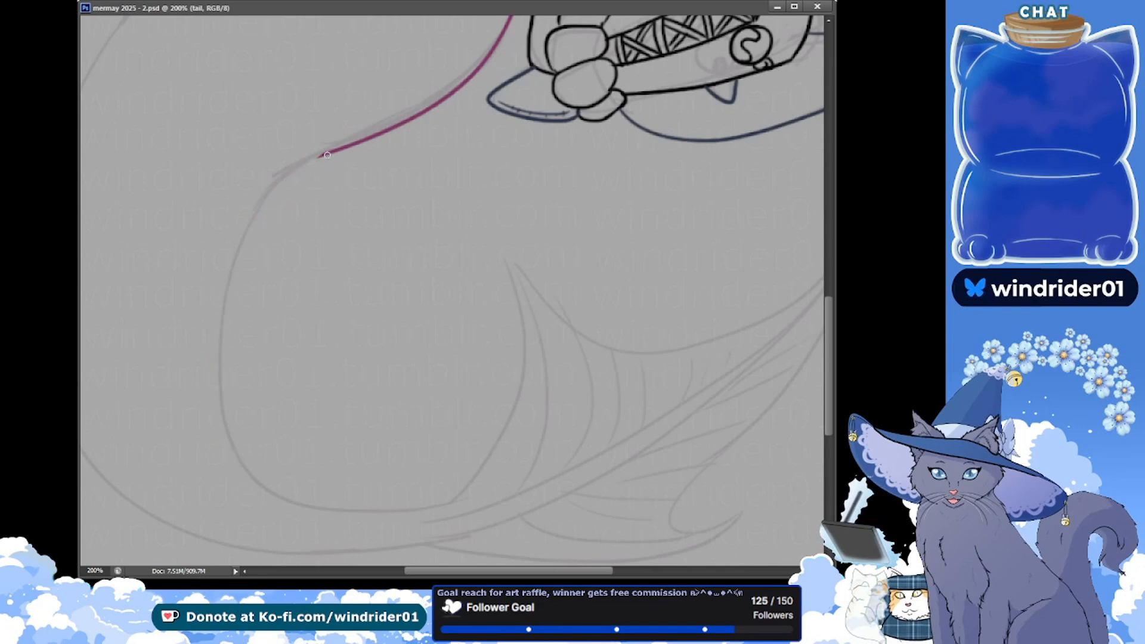
mouse_move(321, 156)
mouse_down()
mouse_move(250, 480)
mouse_move(267, 494)
mouse_up()
key(ctrl+z)
drag(325, 154, 236, 474)
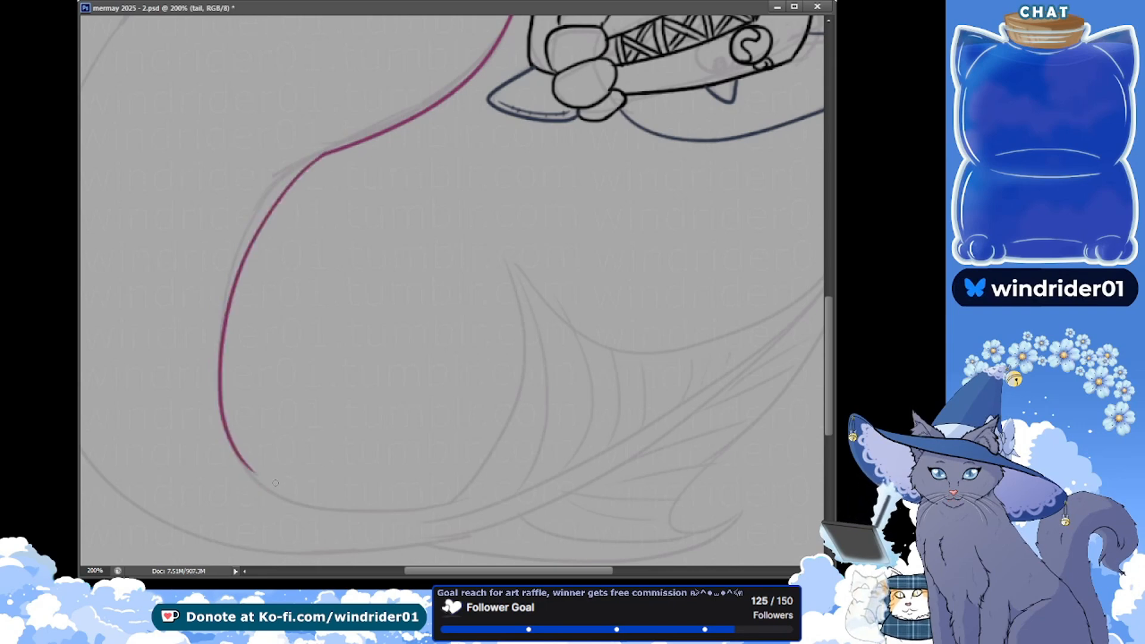
key(ctrl+z)
mouse_move(326, 153)
mouse_down()
mouse_move(225, 328)
mouse_move(235, 475)
mouse_up()
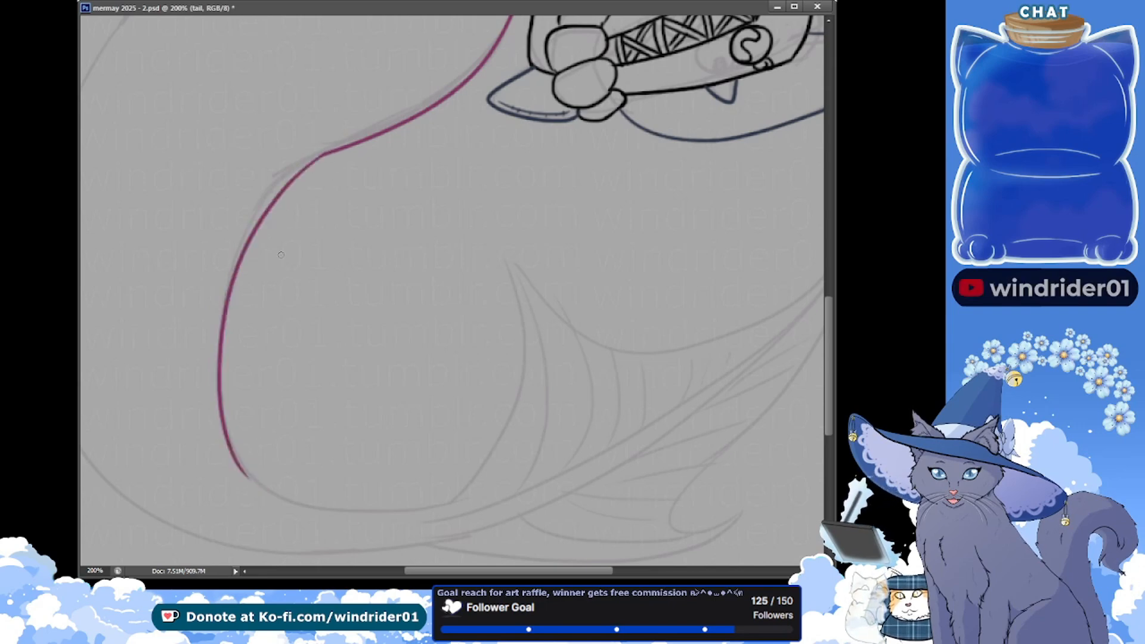
key(ctrl+z)
drag(328, 153, 229, 479)
key(ctrl+z)
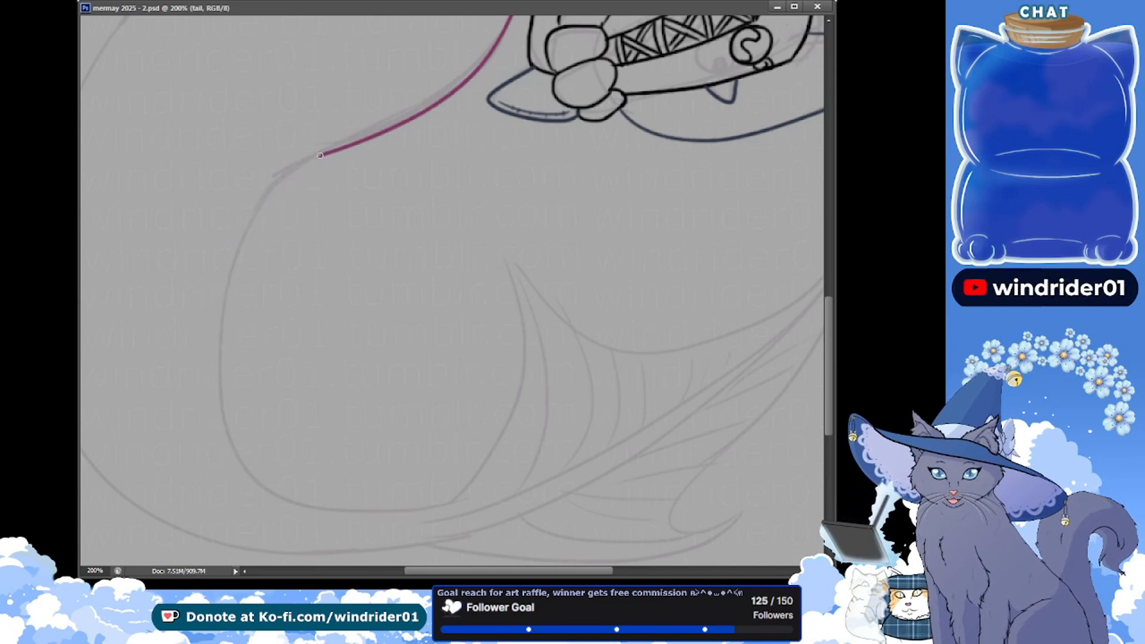
drag(320, 158, 262, 473)
key(ctrl+z)
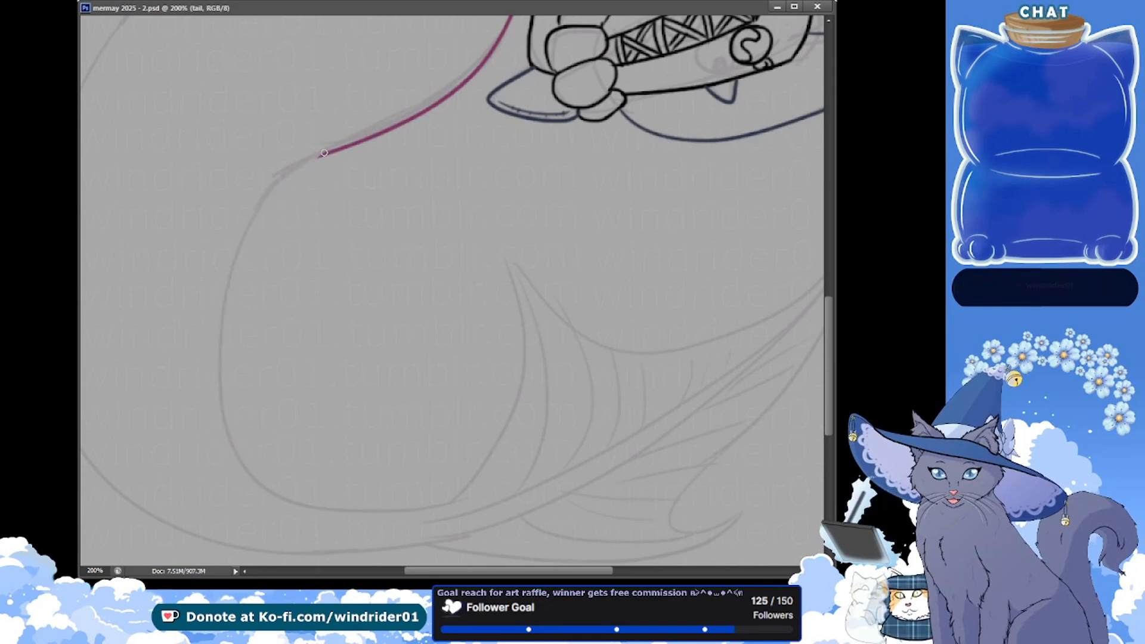
drag(320, 156, 257, 483)
key(ctrl+z)
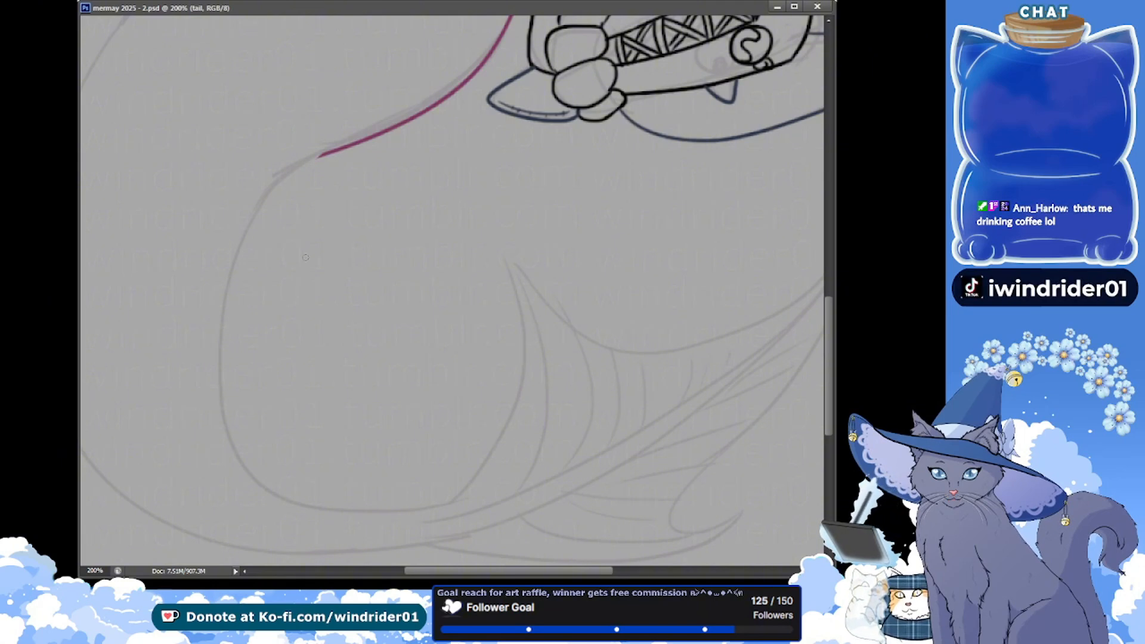
drag(320, 156, 229, 428)
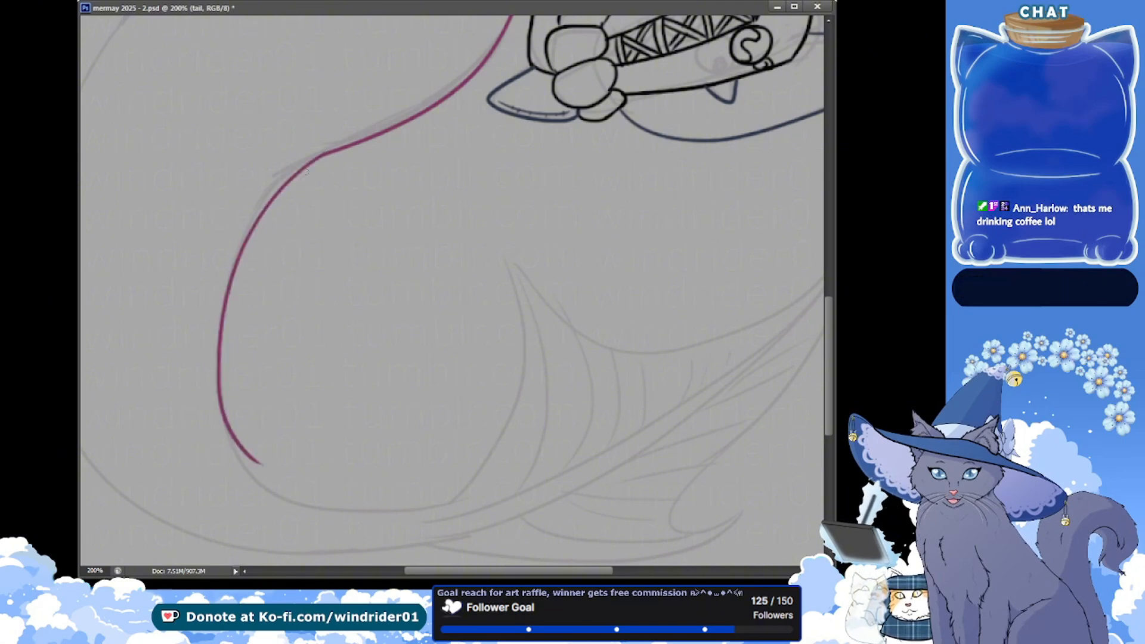
key(ctrl+z)
Ink the inner curve of the tail from the bend down to the lower turn, redoing the stroke to follow the sketch
key(ctrl+z)
key(ctrl+z)
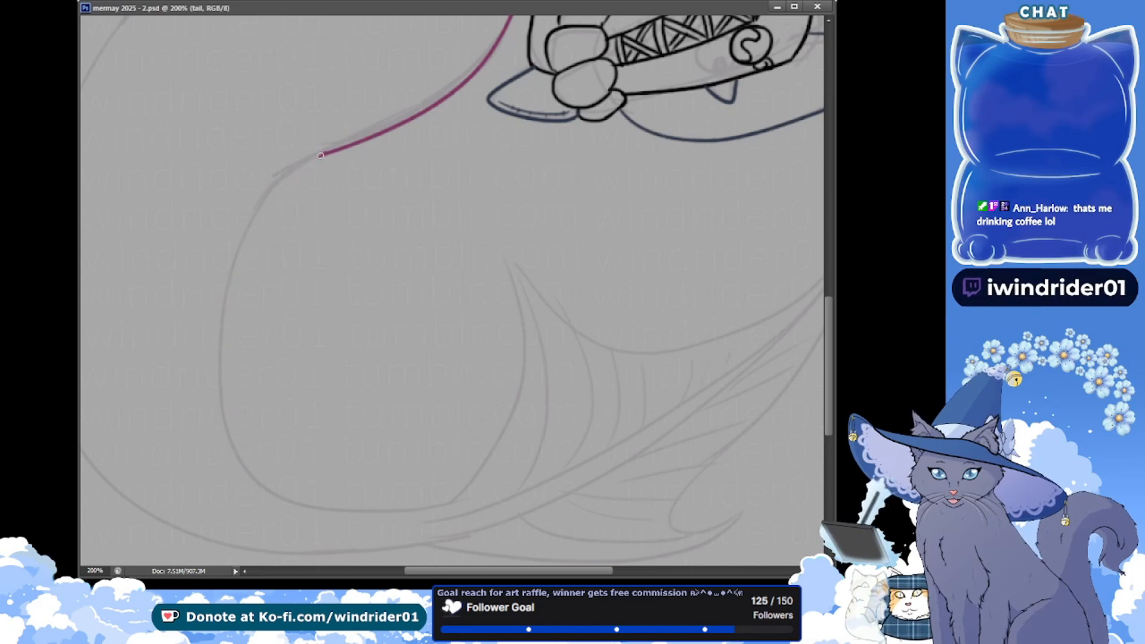
drag(320, 157, 255, 475)
key(ctrl+z)
drag(326, 154, 256, 493)
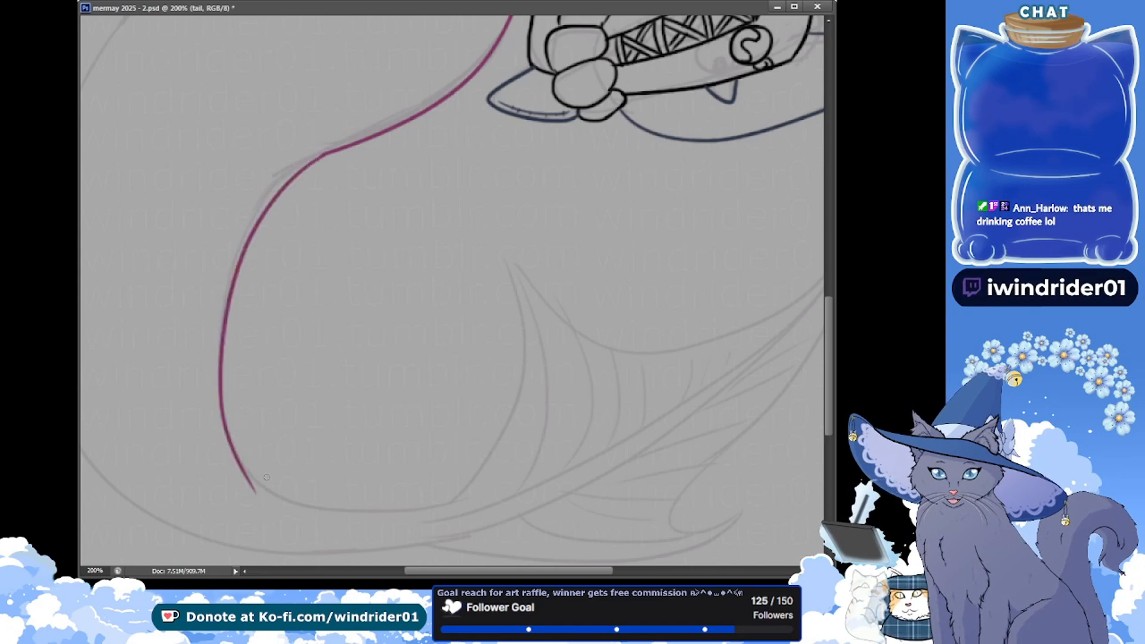
key(ctrl+z)
mouse_move(328, 153)
mouse_down()
mouse_move(209, 352)
mouse_move(256, 485)
mouse_up()
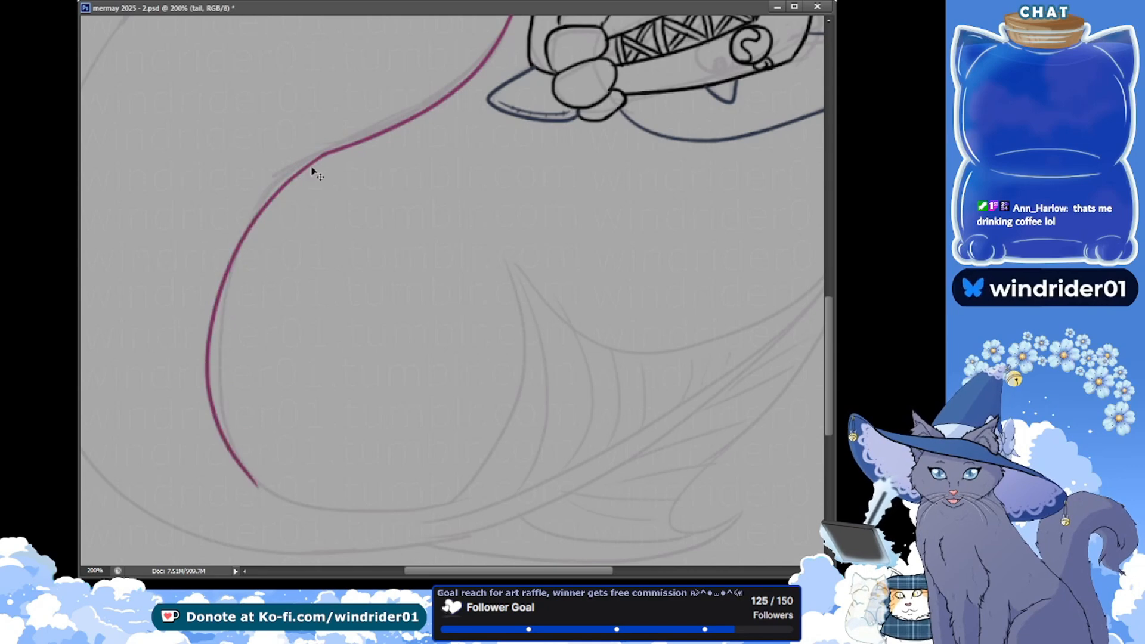
key(ctrl+z)
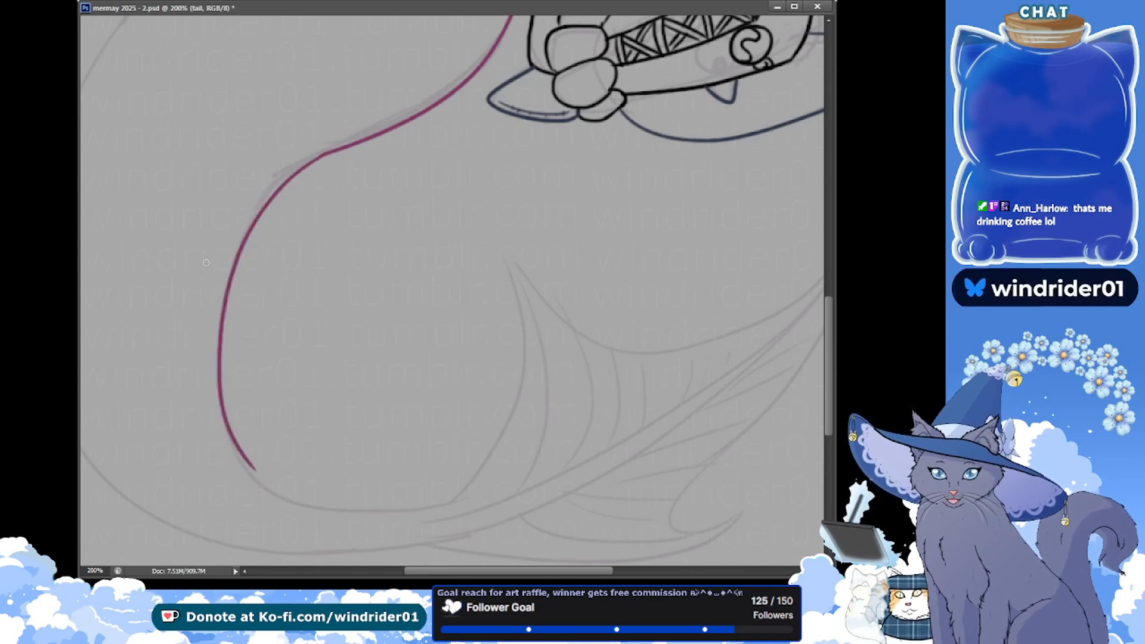
Smooth the join between the two magenta tail strokes at the bend and save
drag(126, 173, 208, 310)
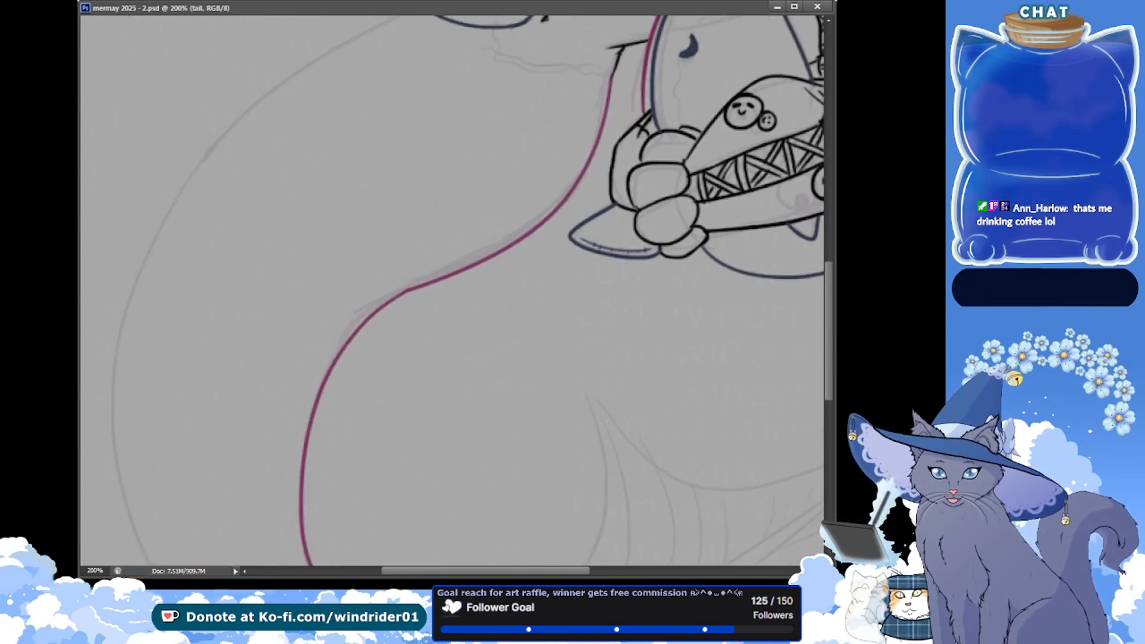
drag(395, 286, 405, 283)
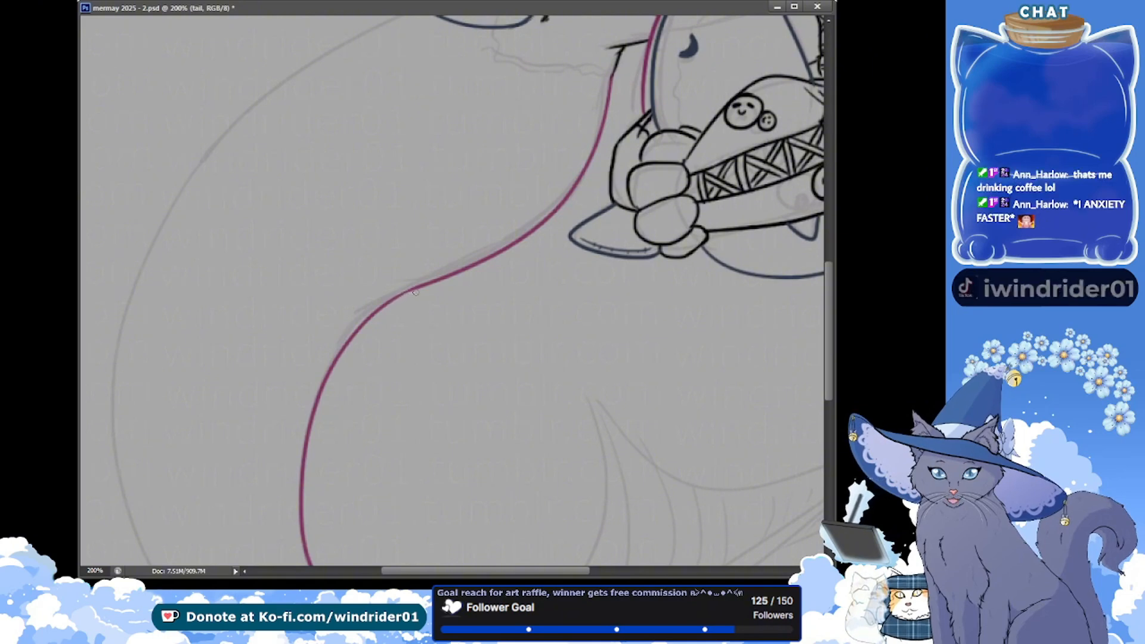
key(ctrl+s)
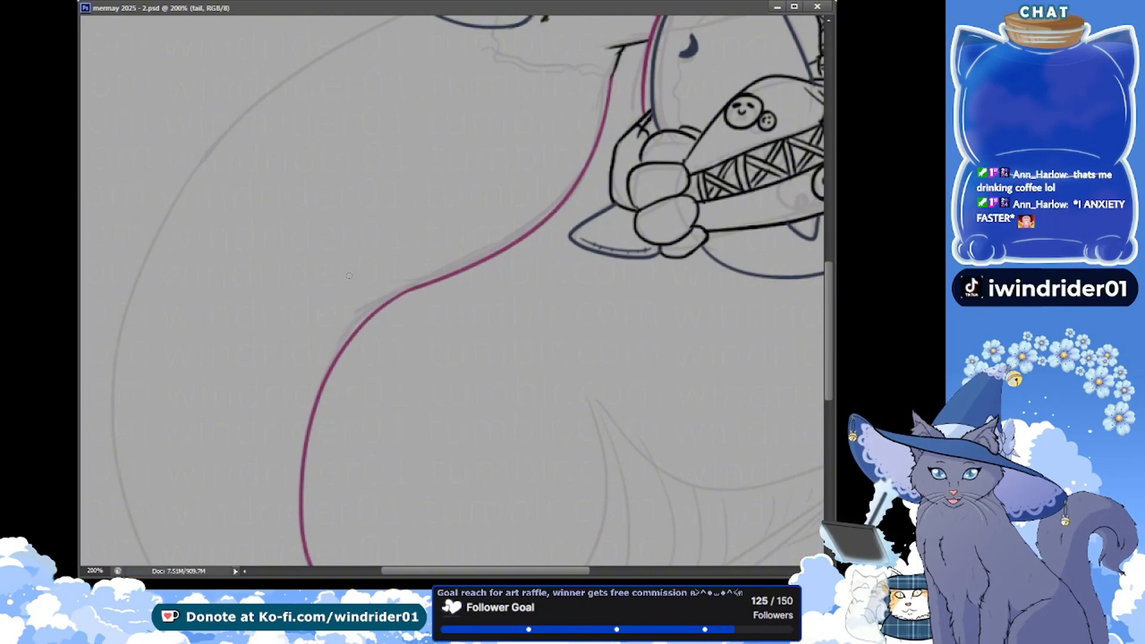
Ink a scalloped magenta upper edge of the tail from the hip to below the large shark's chin, adding small marks above the scallops
mouse_move(167, 192)
mouse_down()
mouse_move(171, 248)
mouse_move(148, 233)
mouse_up()
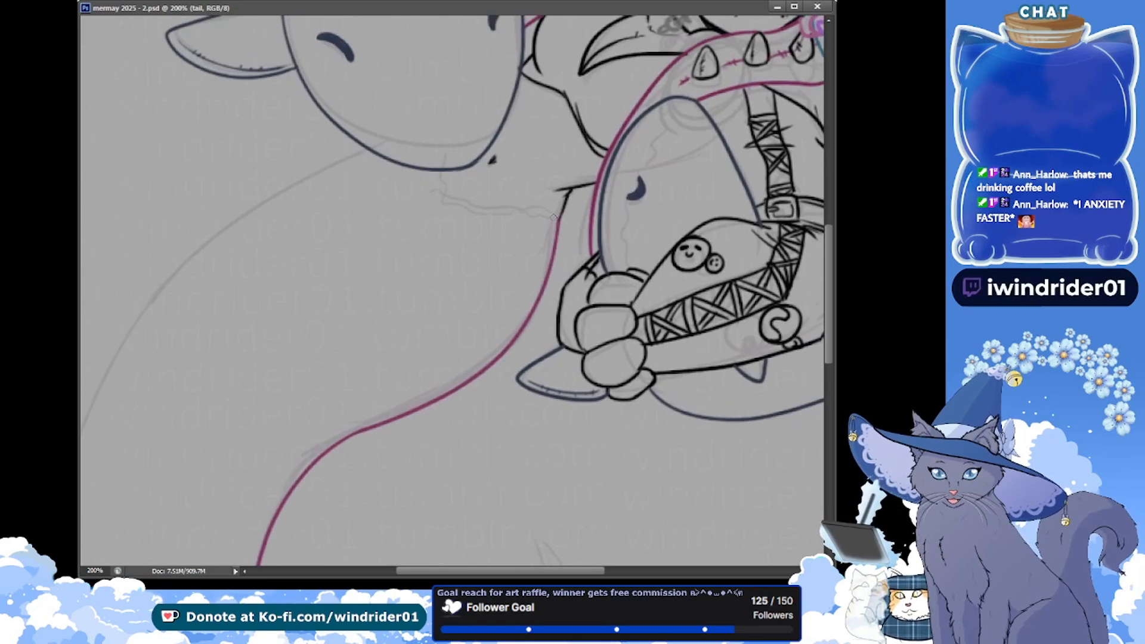
drag(553, 217, 502, 204)
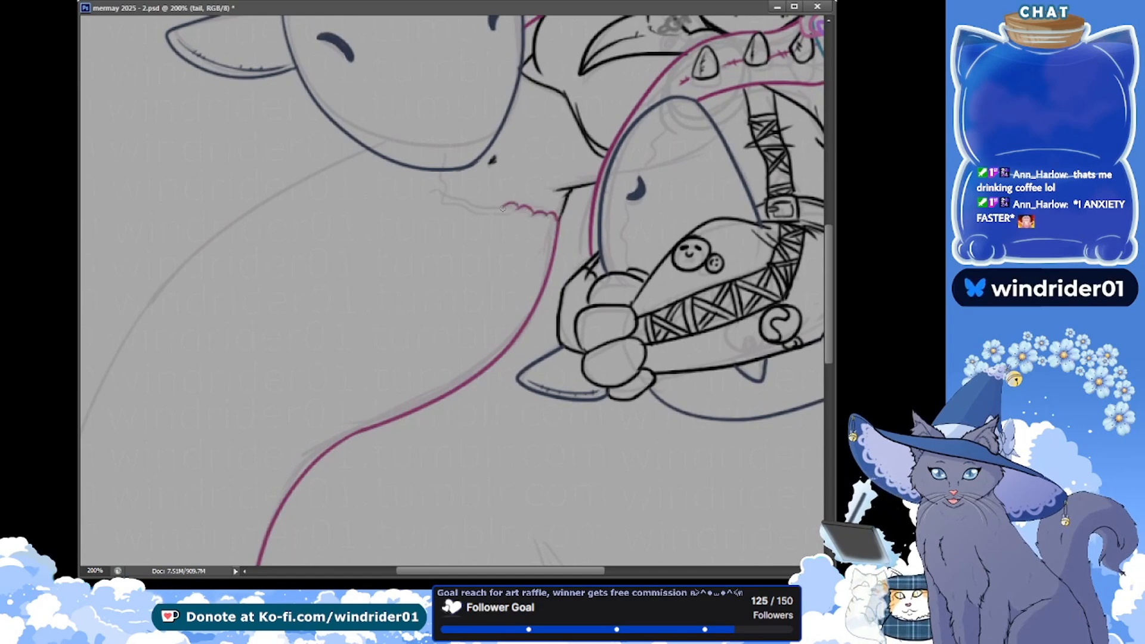
drag(502, 208, 455, 194)
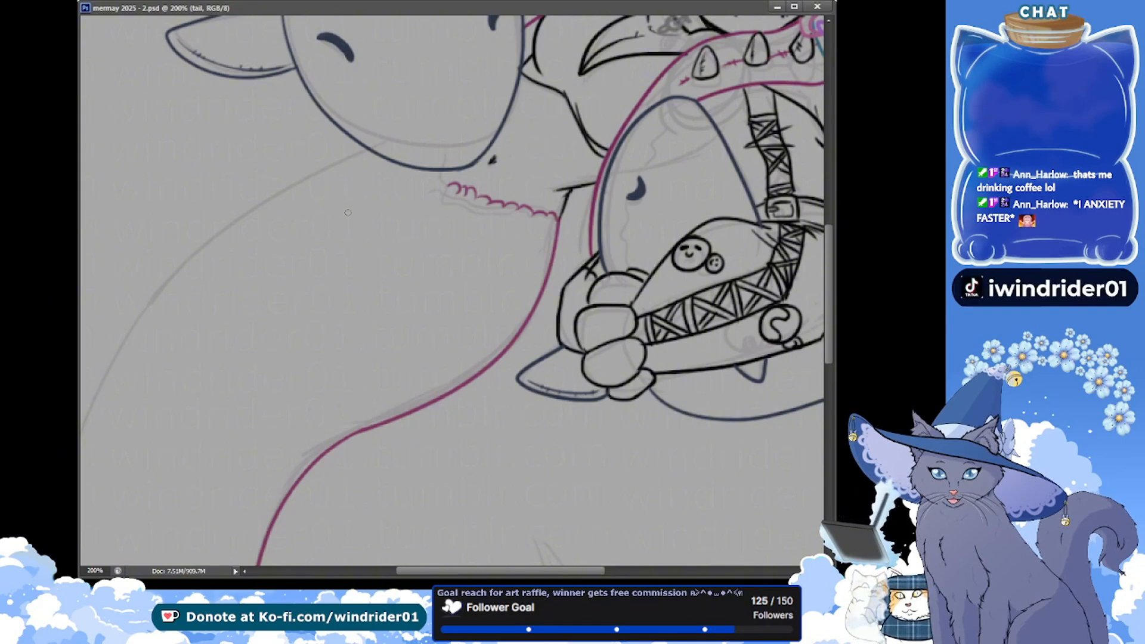
drag(467, 194, 463, 188)
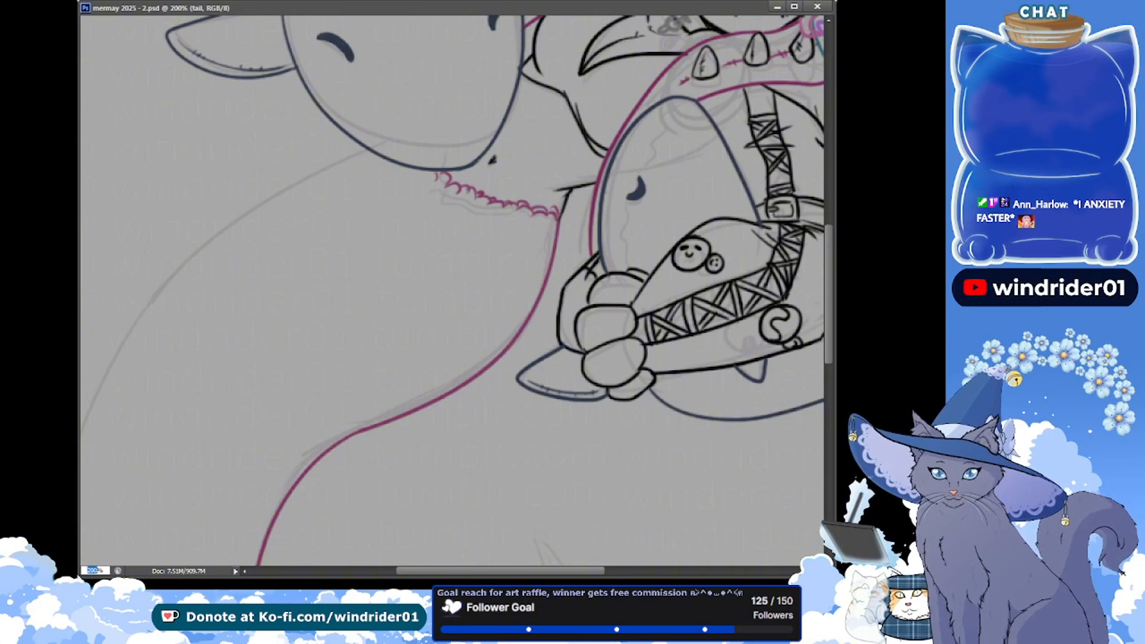
text(160)
key(Return)
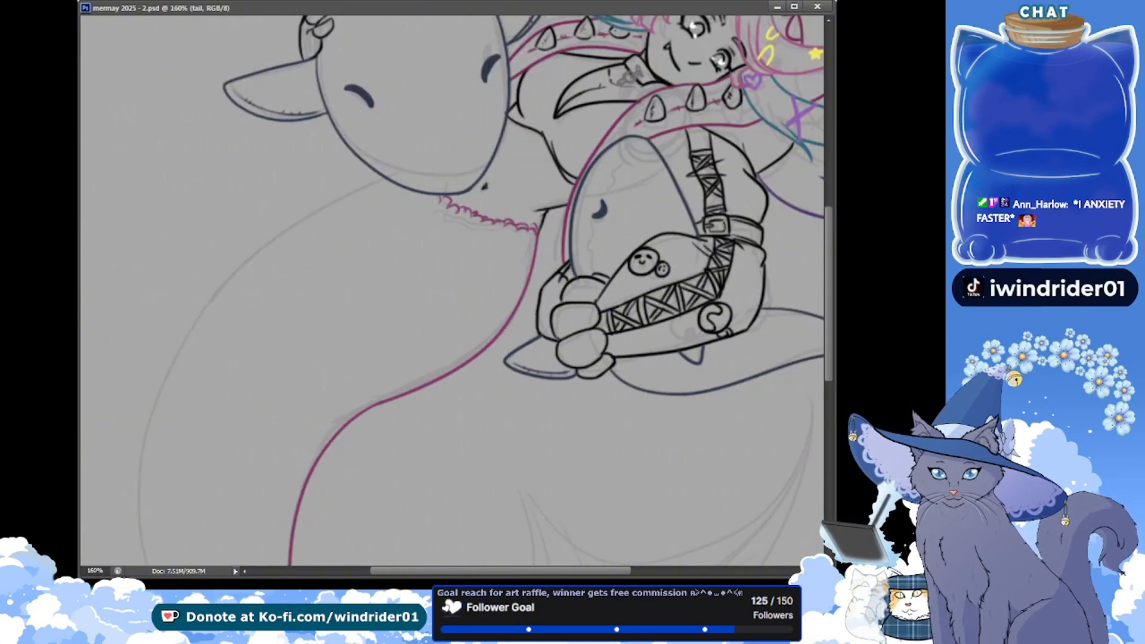
text(4)
key(Return)
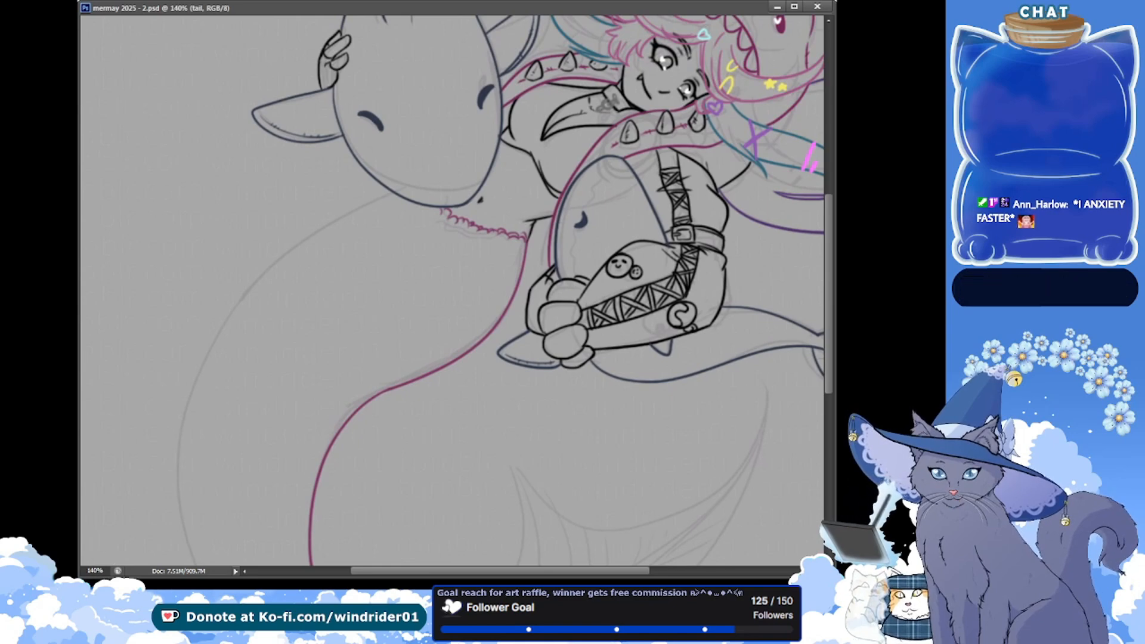
Ink the tail's outer curve in magenta from below the large shark's chin down to the lower turn, redoing the stroke until it is smooth
drag(165, 280, 179, 168)
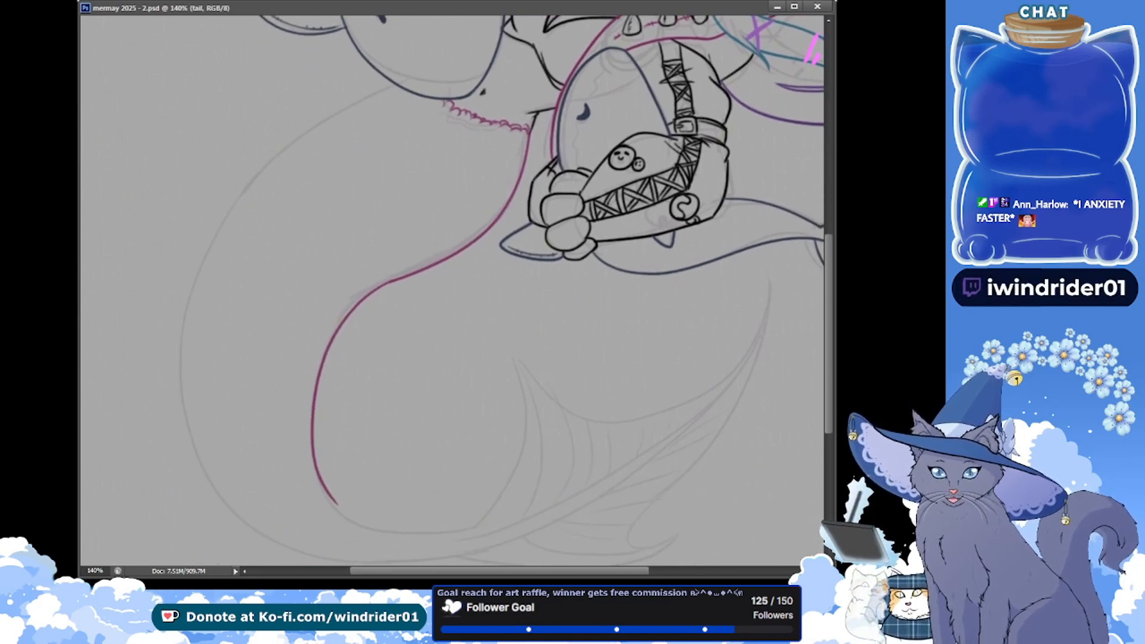
mouse_move(395, 85)
mouse_down()
mouse_move(352, 101)
mouse_move(216, 532)
mouse_up()
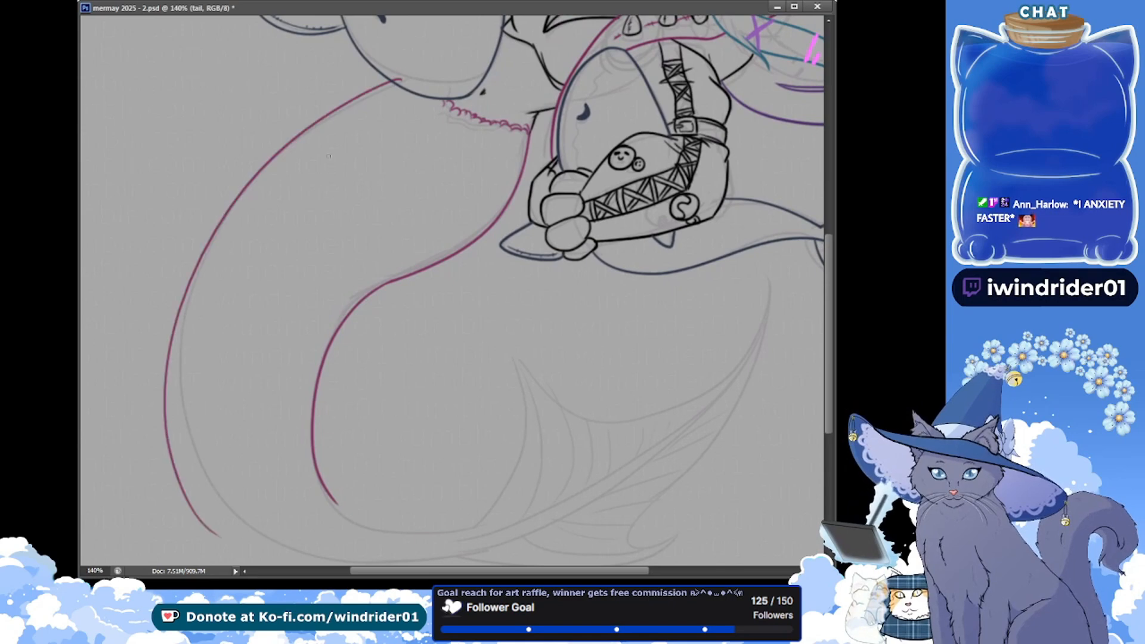
key(ctrl+z)
drag(396, 85, 247, 530)
key(ctrl+z)
mouse_move(396, 86)
mouse_down()
mouse_move(282, 158)
mouse_move(241, 525)
mouse_up()
key(ctrl+s)
key(ctrl+z)
drag(396, 85, 239, 533)
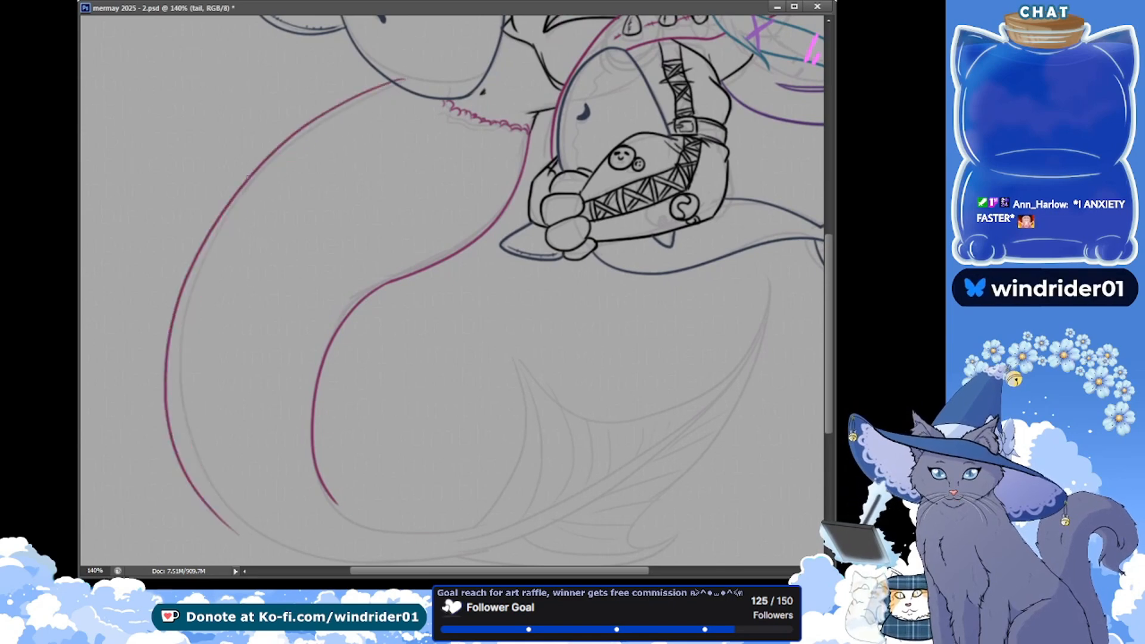
key(ctrl+z)
drag(396, 85, 267, 529)
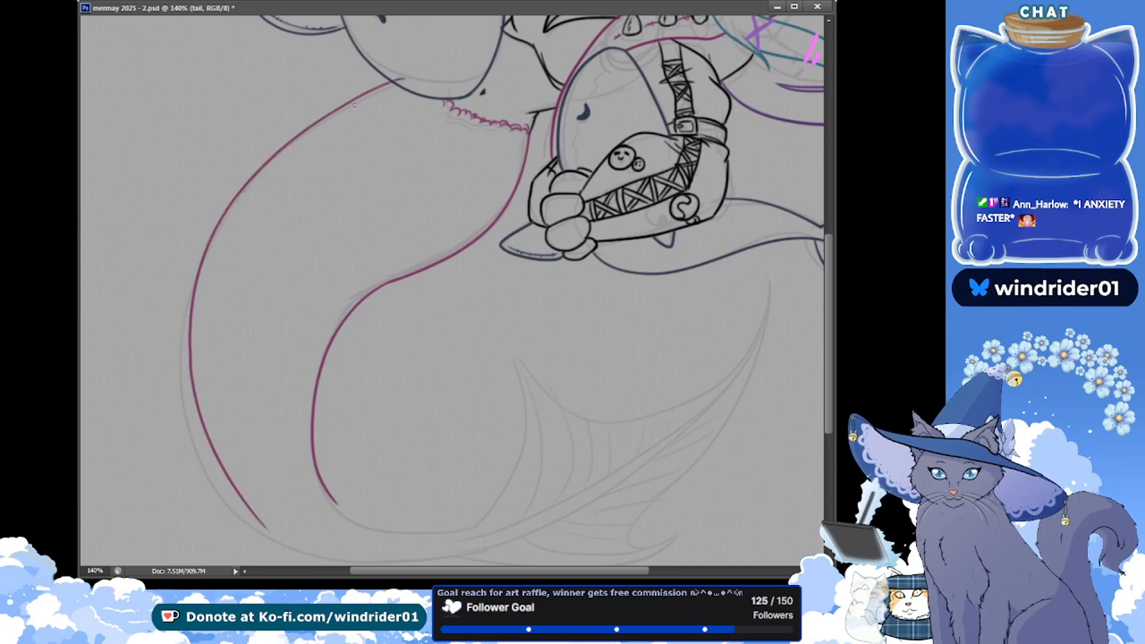
Select the outer tail stroke with the lasso and transform it to line up with the sketch, clear the selection and save
key(l)
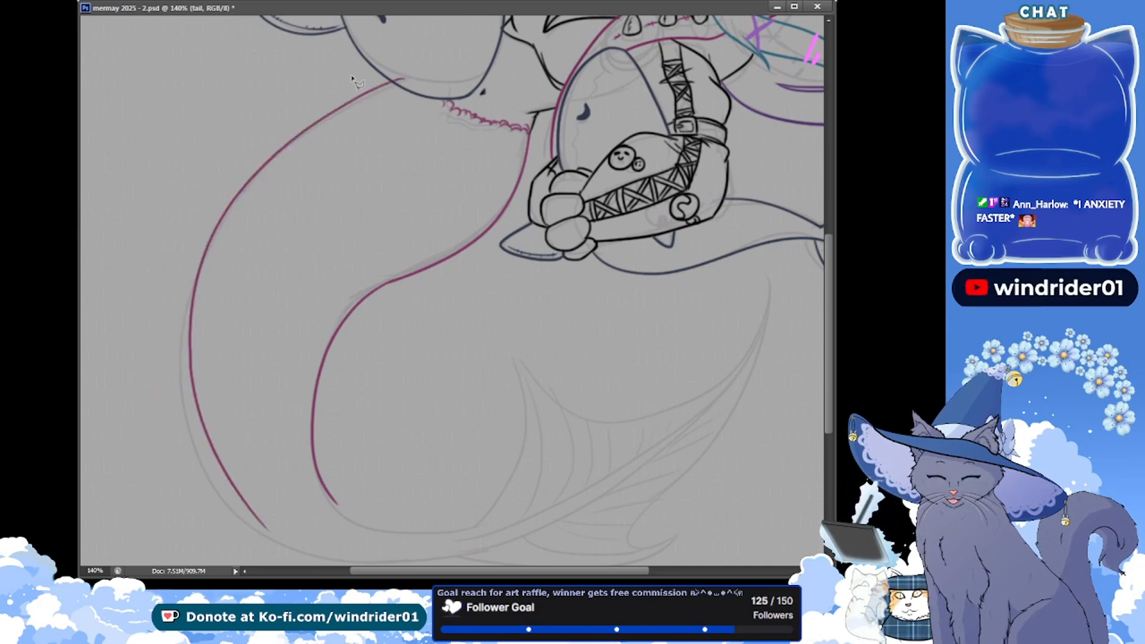
click(386, 56)
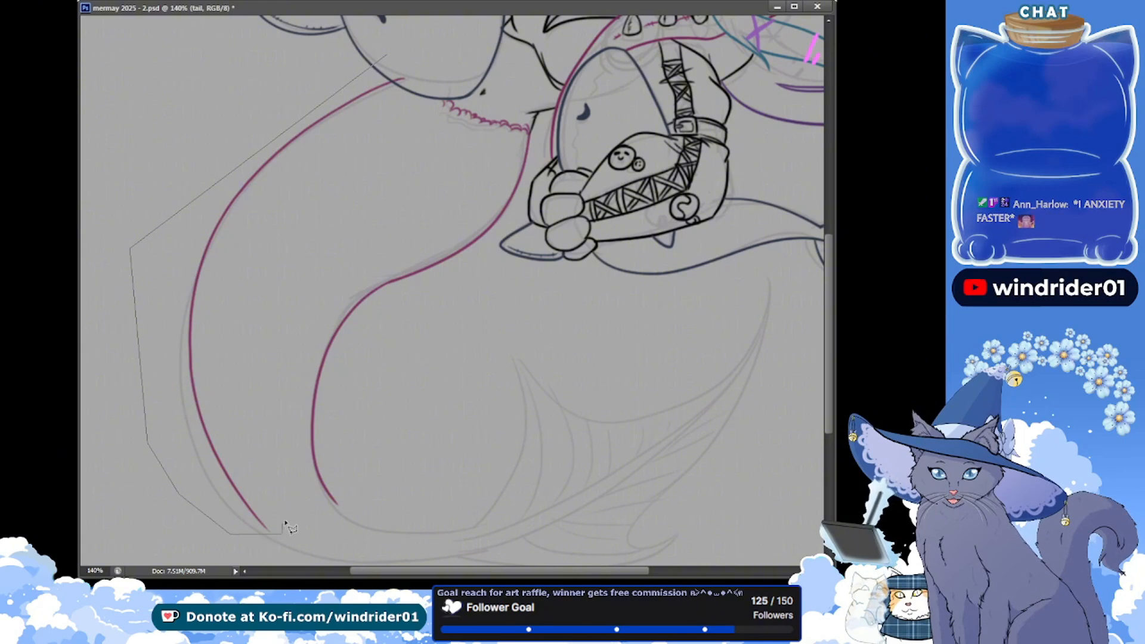
click(281, 533)
click(295, 506)
click(254, 351)
click(428, 60)
click(388, 57)
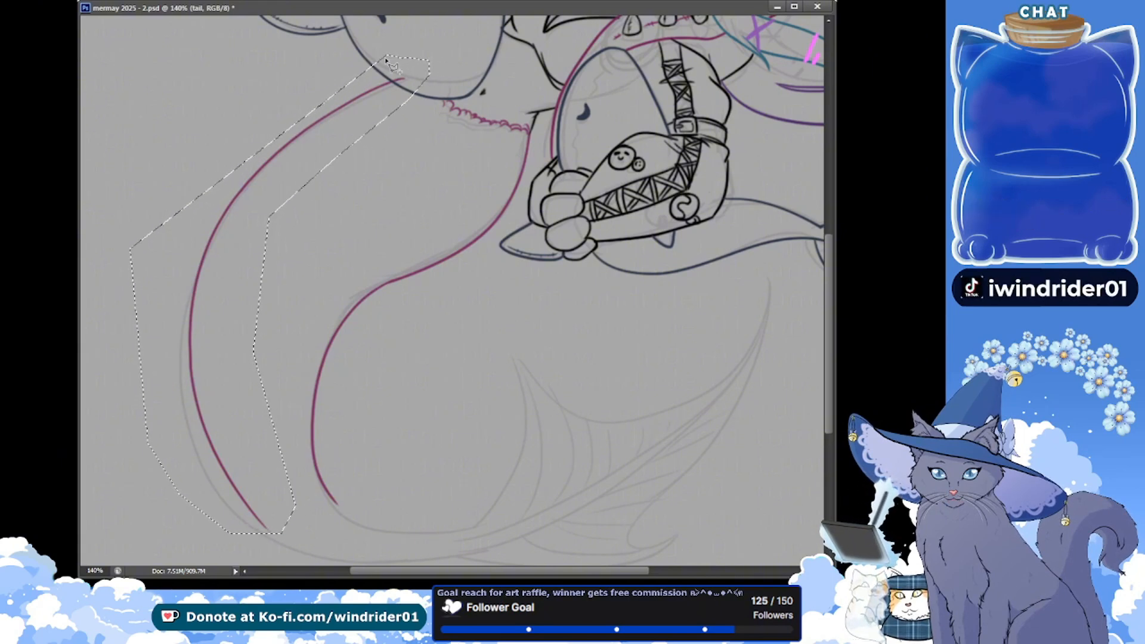
key(ctrl+t)
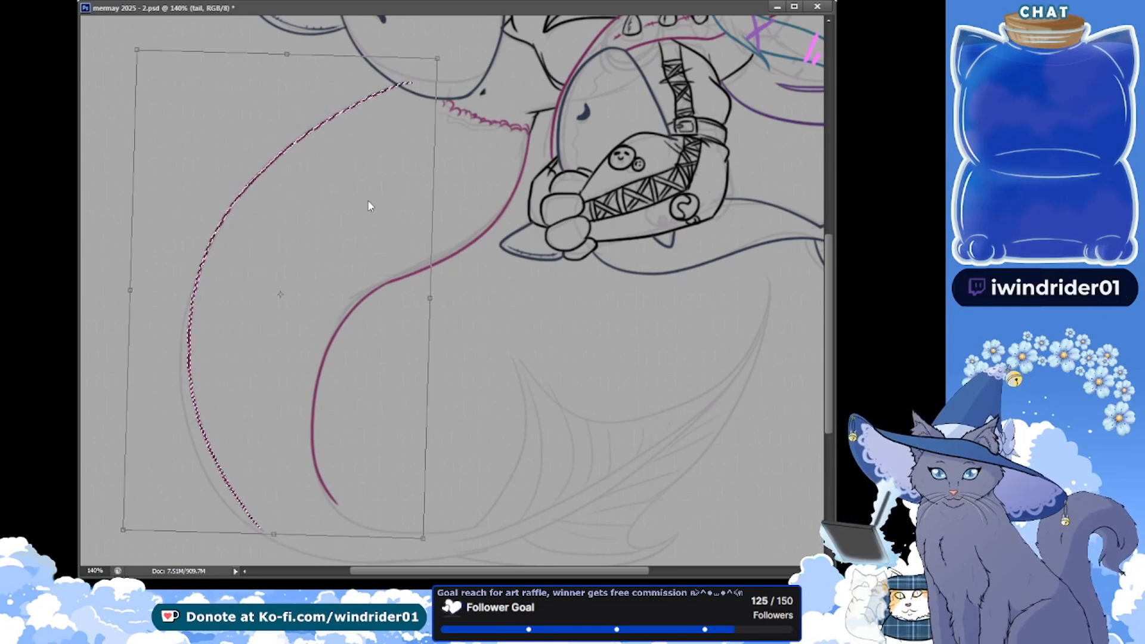
key(Return)
key(ctrl+d)
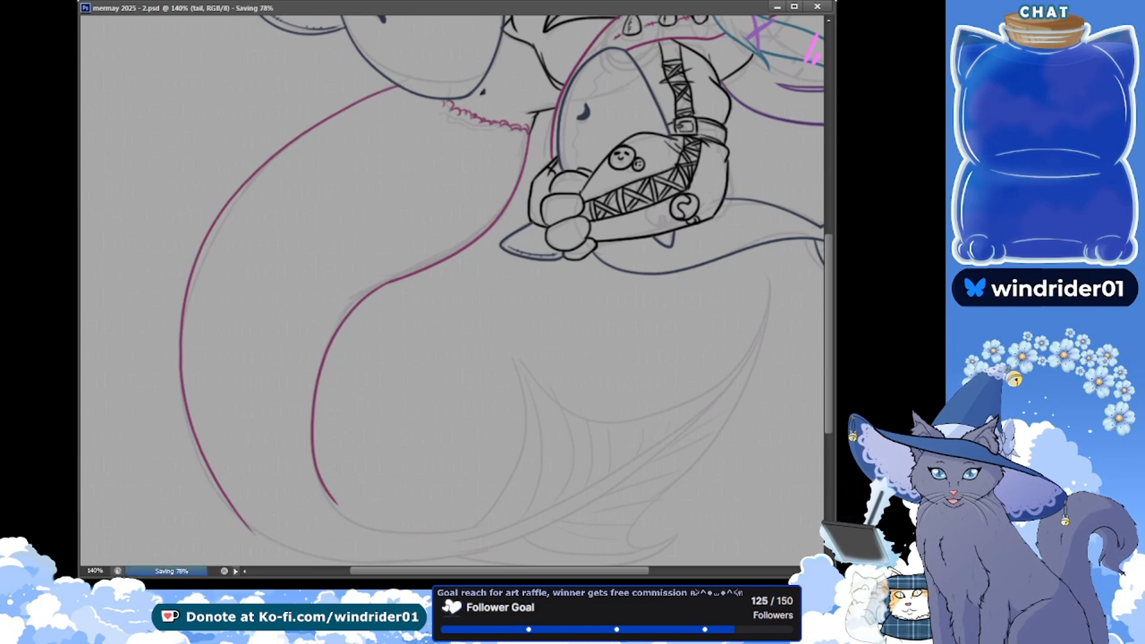
Touch up and smooth the inner tail line at the bend below the hip with small brush and eraser strokes, saving the file
mouse_move(378, 289)
mouse_down()
mouse_move(286, 222)
mouse_move(291, 243)
mouse_move(312, 247)
mouse_up()
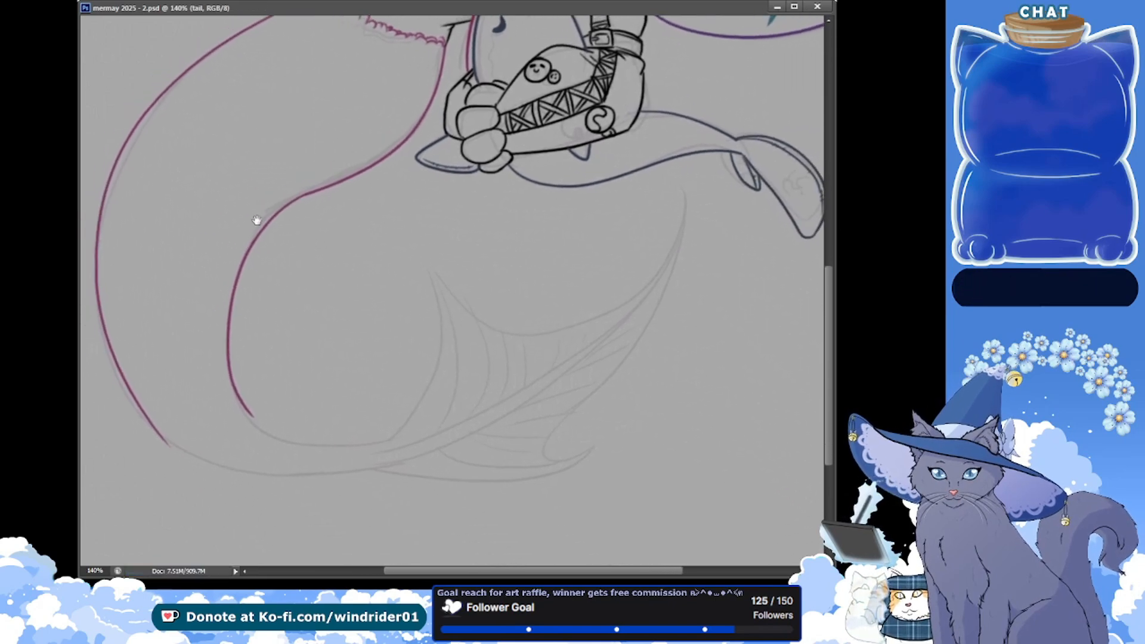
drag(314, 186, 308, 190)
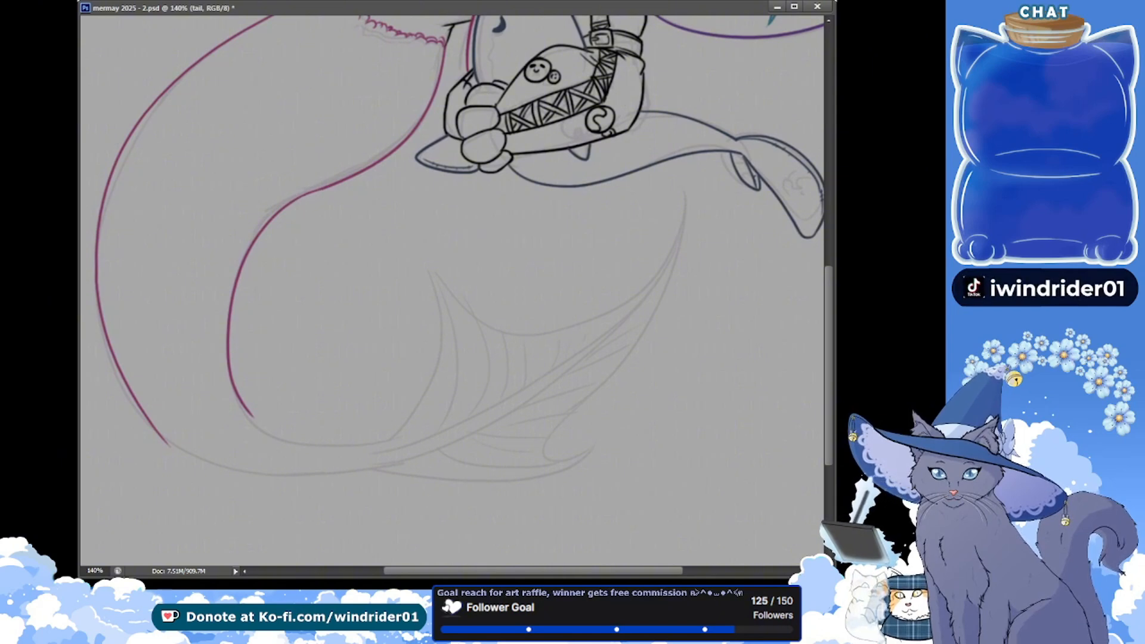
key(ctrl+s)
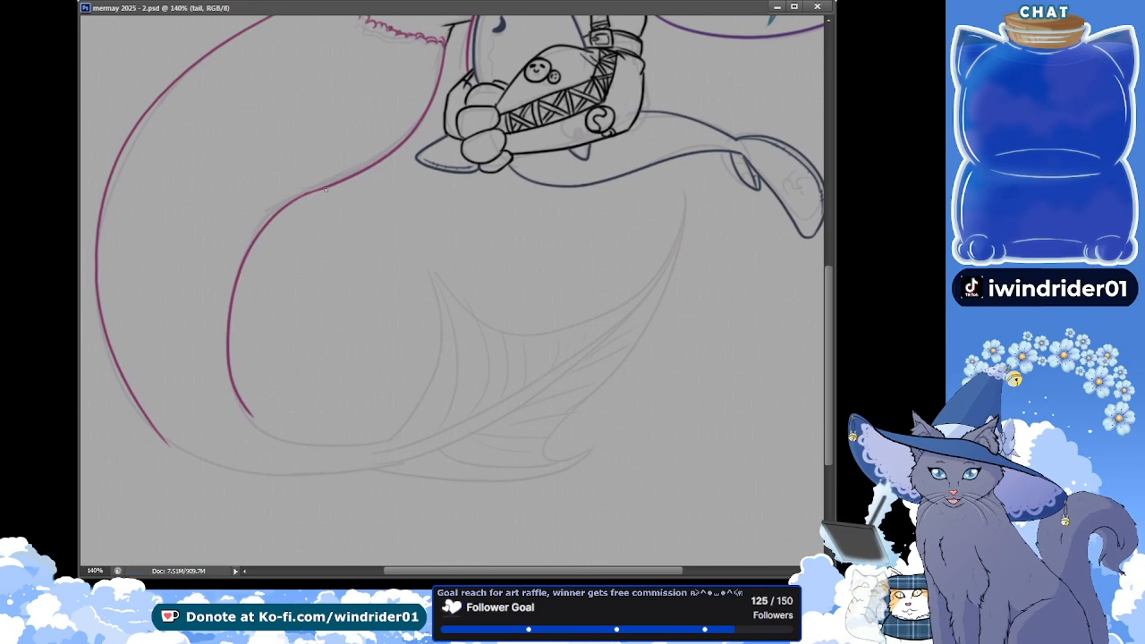
drag(296, 199, 308, 196)
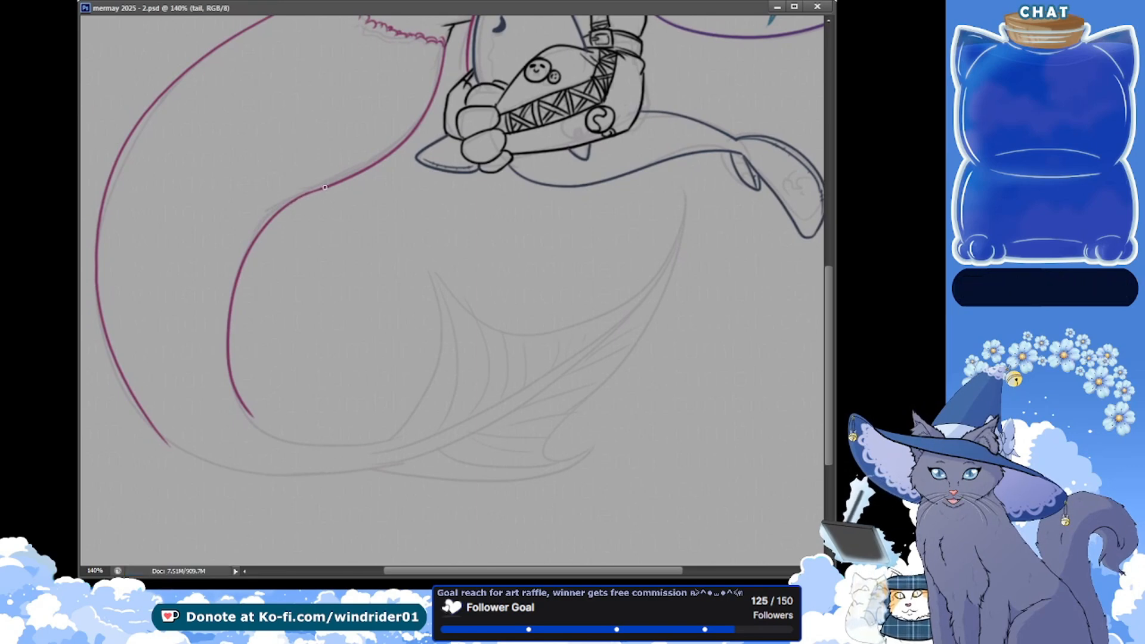
key(ctrl+s)
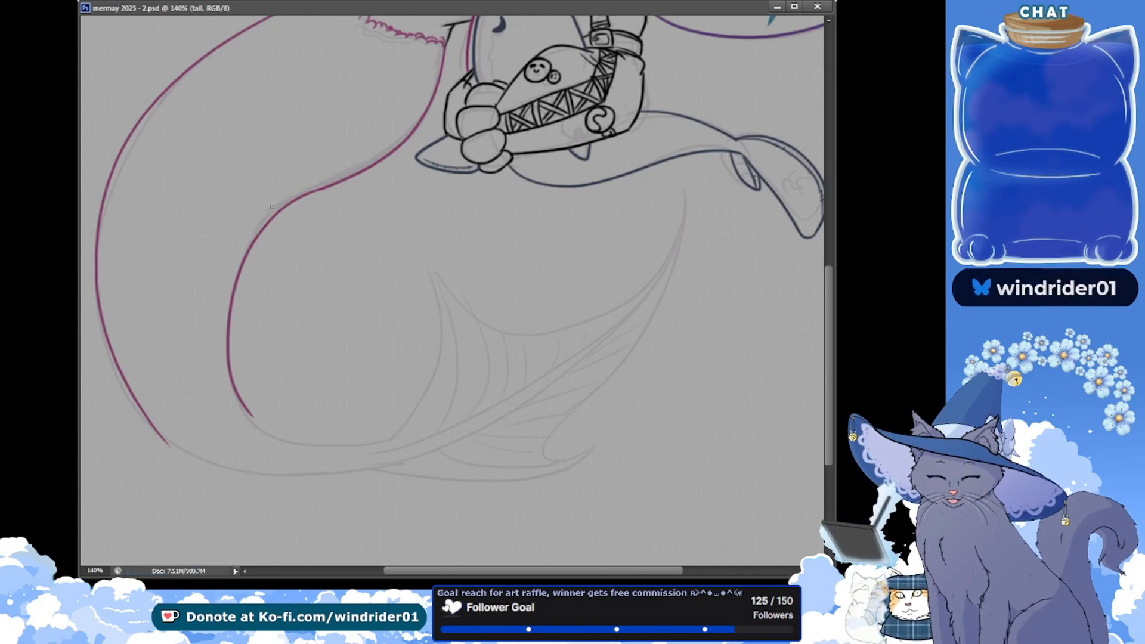
key(e)
drag(290, 210, 311, 203)
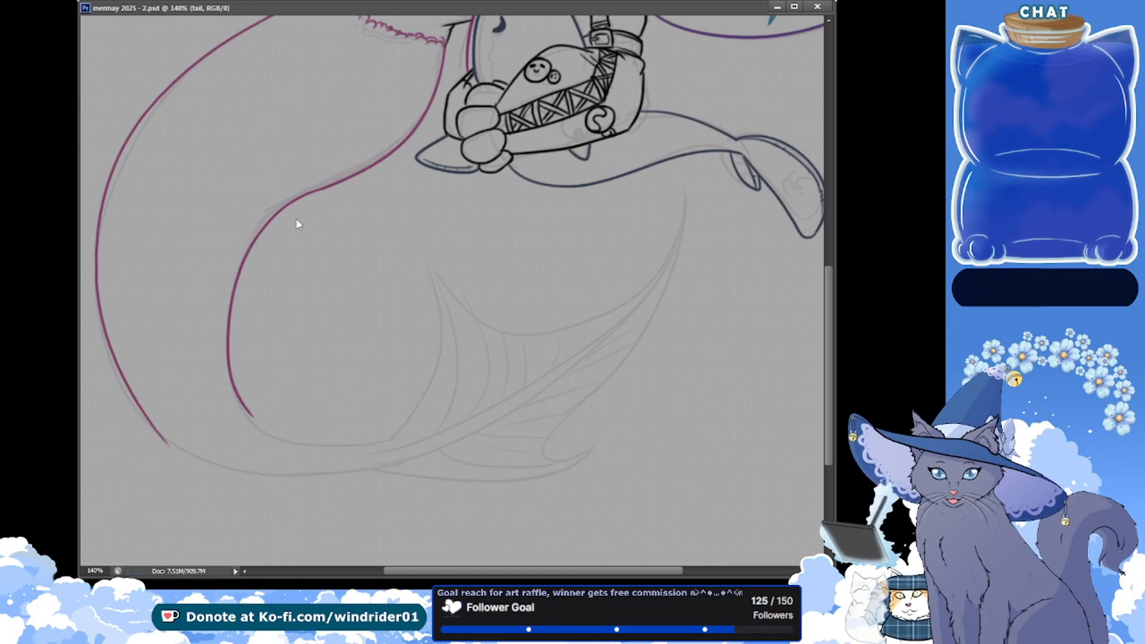
Erase the lower tips of the inner and outer tail lines back slightly at the lower turn and save
scroll(133, 205, down, 2)
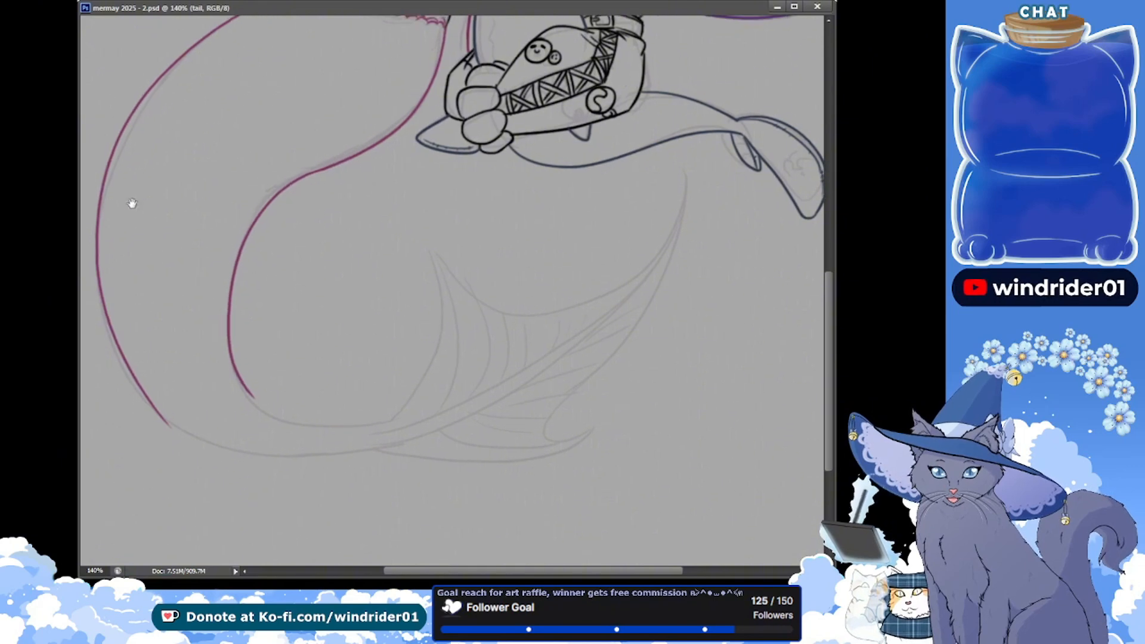
mouse_move(256, 389)
mouse_down()
mouse_move(248, 367)
mouse_move(284, 425)
mouse_move(249, 390)
mouse_up()
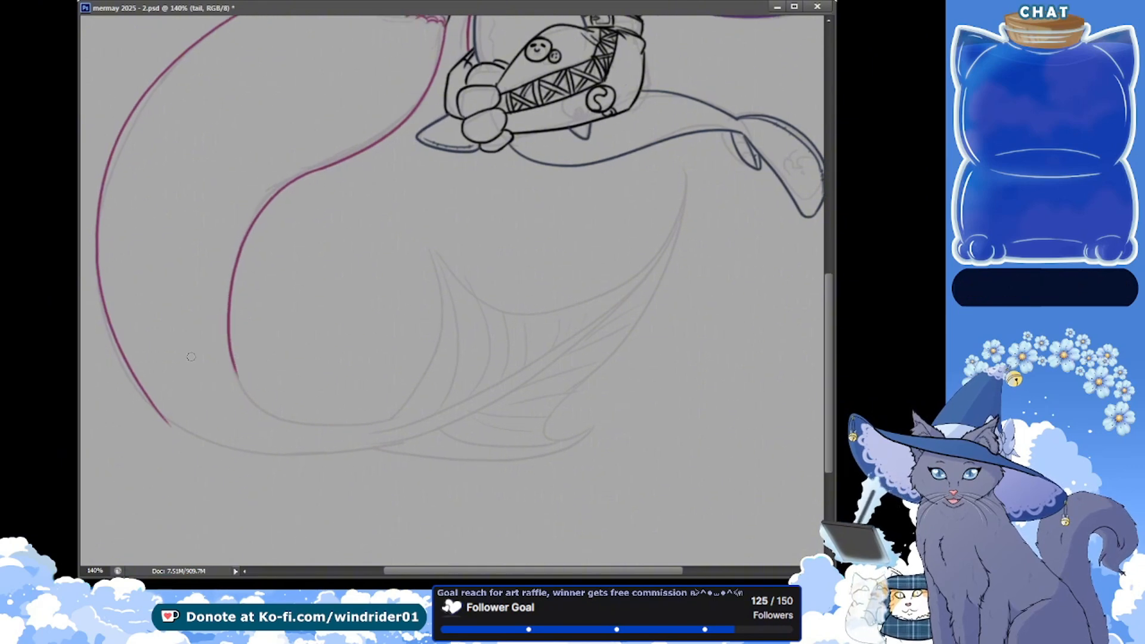
drag(174, 427, 167, 421)
key(ctrl+s)
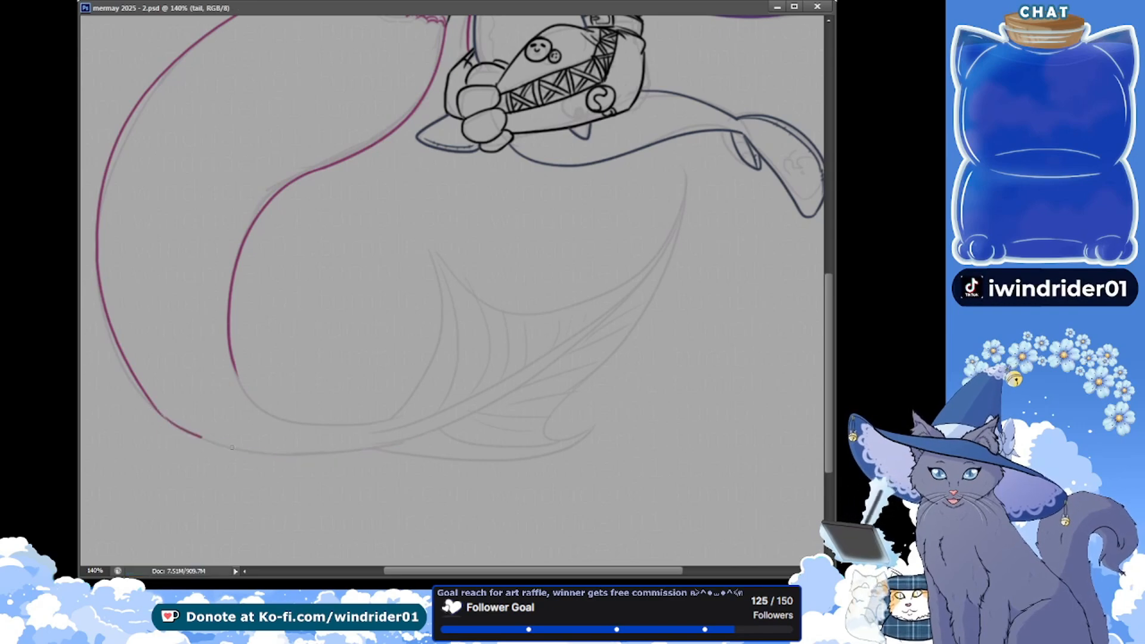
Ink the tail's outer edge from the lower turn around to the base of the fin, redoing the stroke to follow the sketch, and save
drag(232, 447, 449, 408)
key(ctrl+z)
drag(161, 414, 469, 419)
key(ctrl+z)
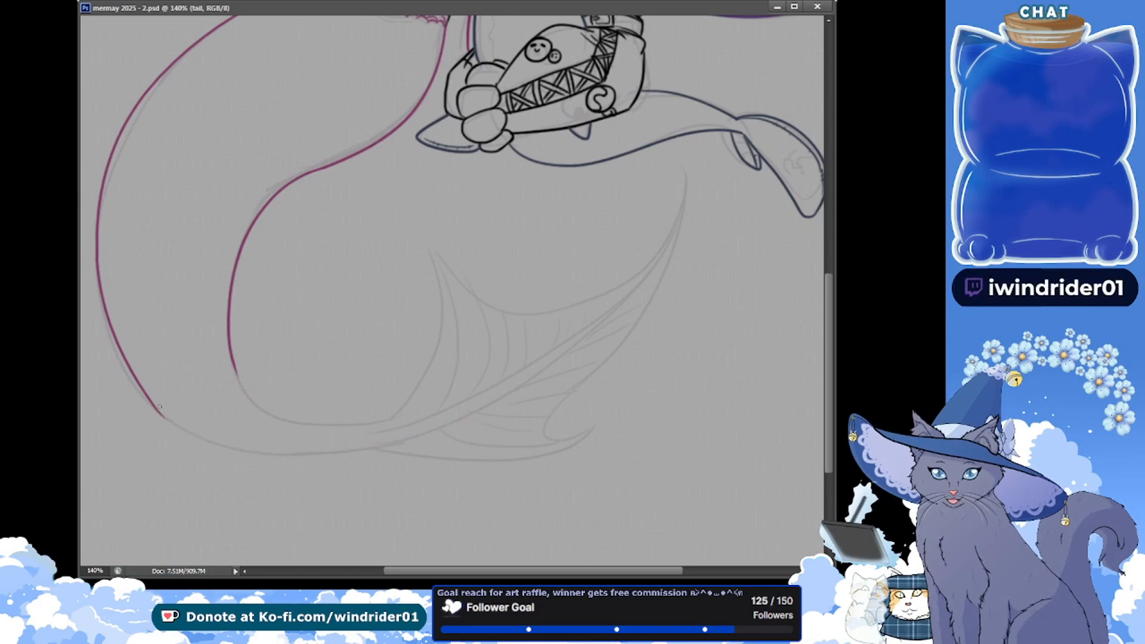
mouse_move(159, 409)
mouse_down()
mouse_move(243, 455)
mouse_move(468, 411)
mouse_up()
key(ctrl+z)
mouse_move(156, 406)
mouse_down()
mouse_move(216, 447)
mouse_move(486, 403)
mouse_up()
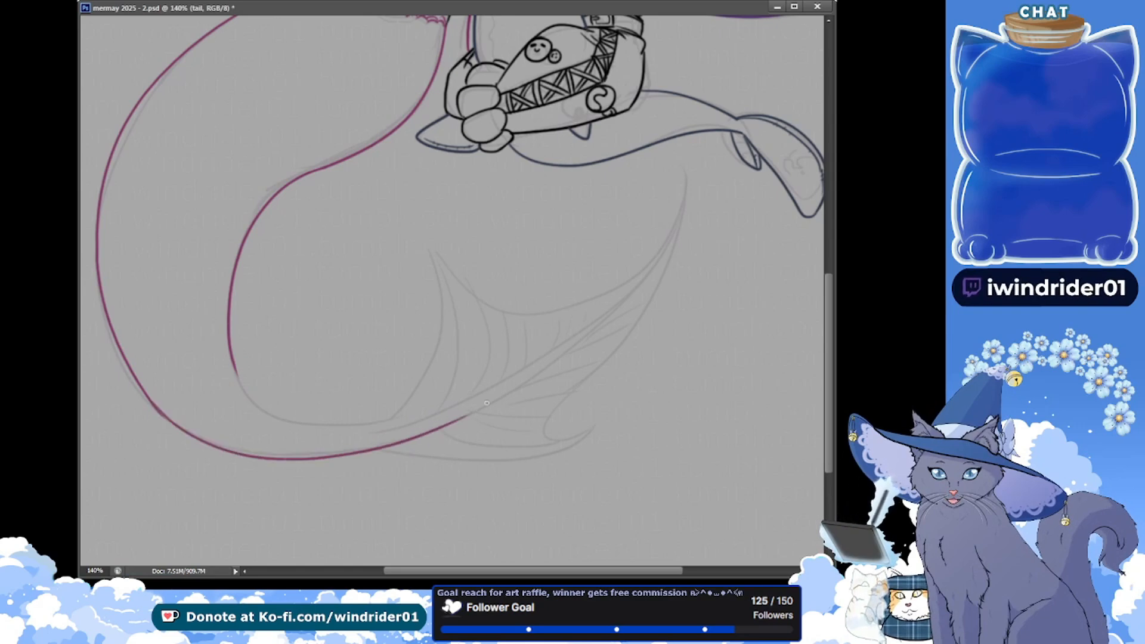
key(ctrl+z)
drag(157, 406, 285, 456)
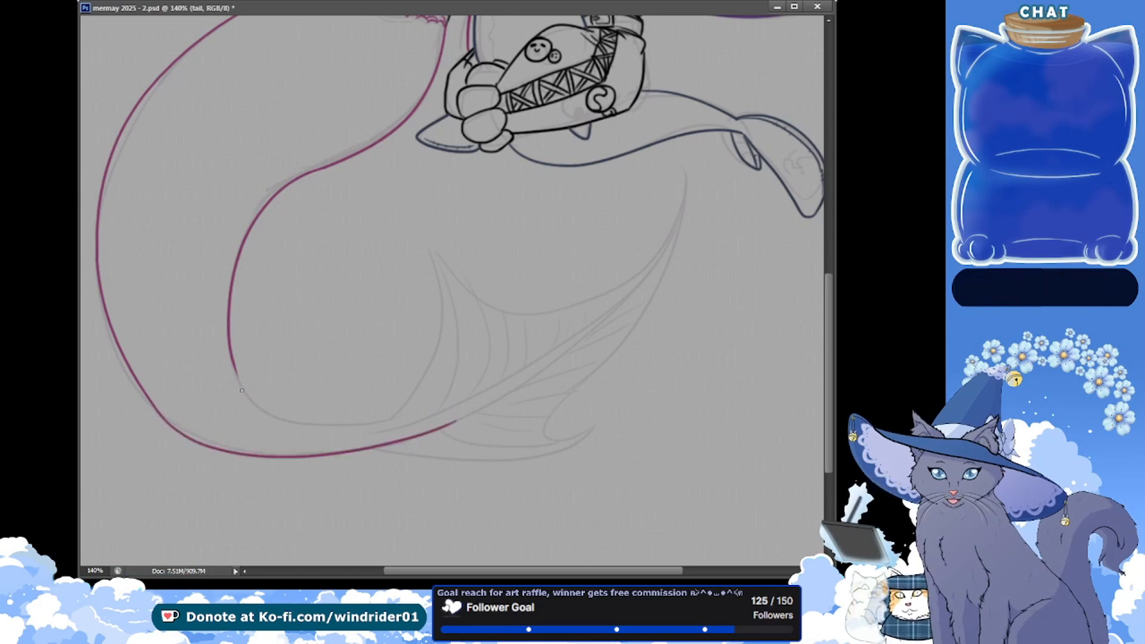
key(ctrl+z)
mouse_move(156, 406)
mouse_down()
mouse_move(234, 449)
mouse_move(448, 417)
mouse_up()
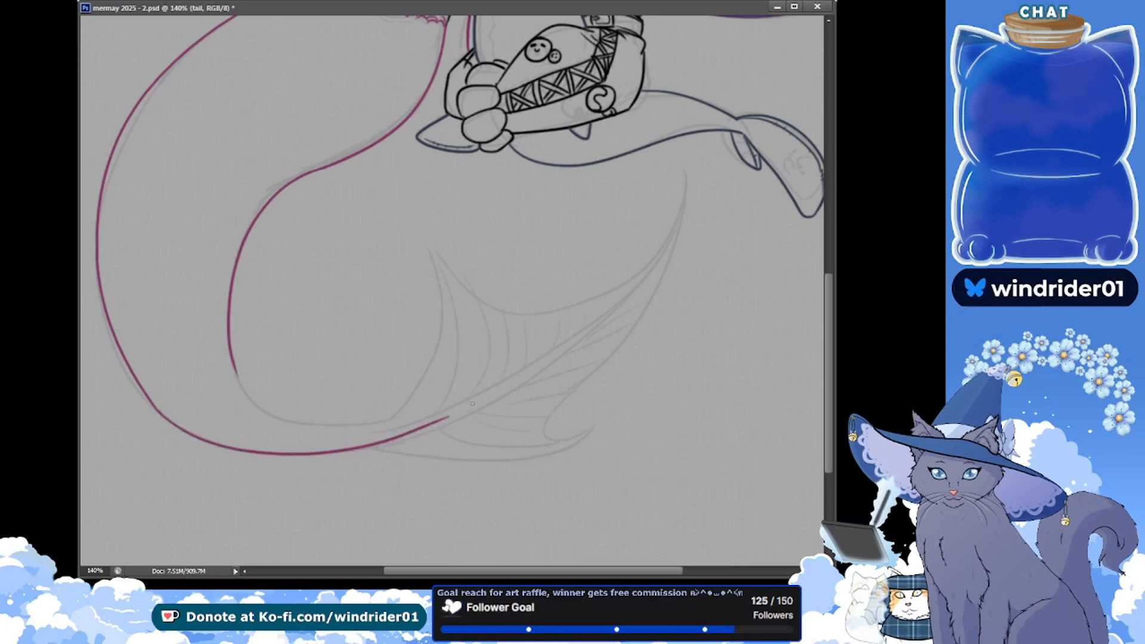
key(ctrl+s)
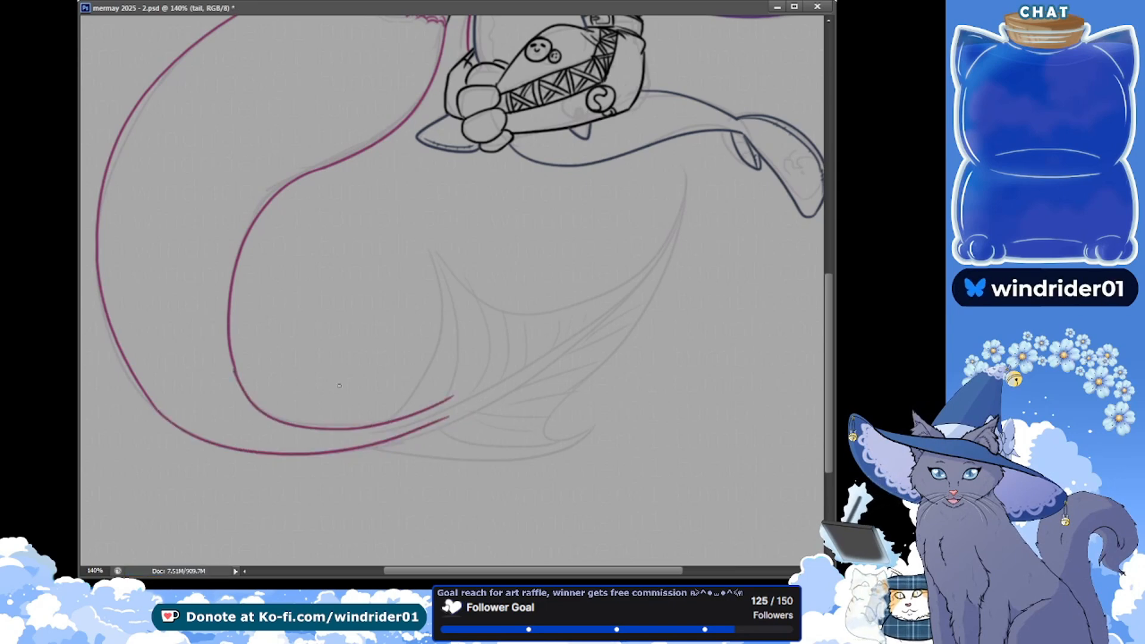
Ink the tail's inner edge from the lower turn into the fin, redoing the stroke until it joins the existing line smoothly
key(ctrl+z)
drag(235, 372, 459, 414)
key(ctrl+z)
mouse_move(234, 366)
mouse_down()
mouse_move(380, 425)
mouse_move(489, 411)
mouse_up()
key(ctrl+z)
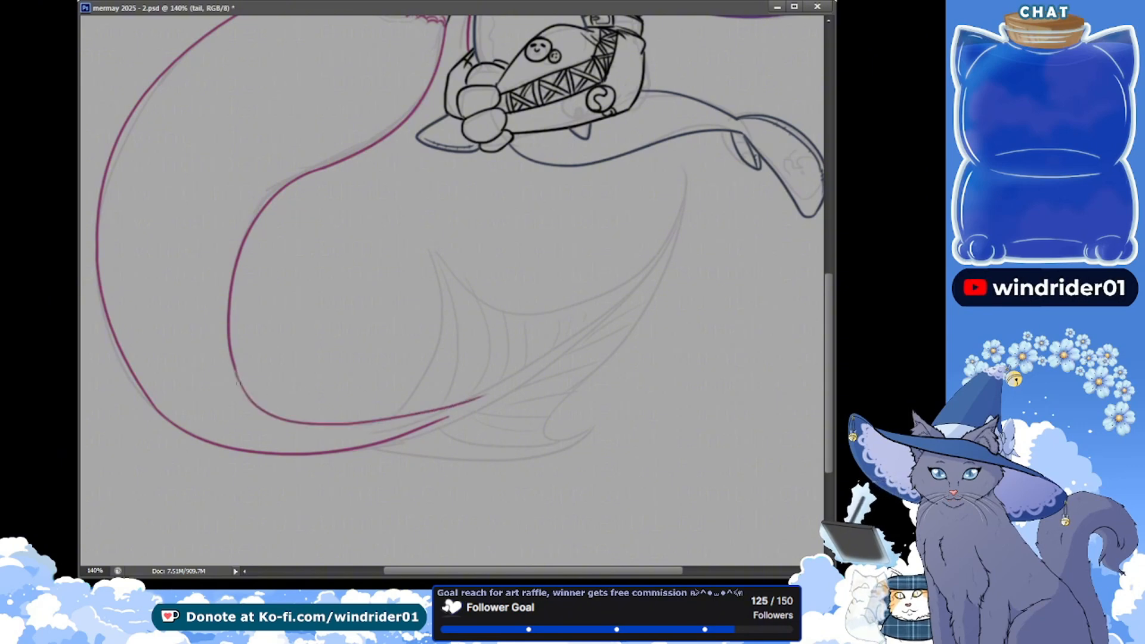
key(ctrl+z)
mouse_move(236, 365)
mouse_down()
mouse_move(273, 413)
mouse_move(488, 374)
mouse_up()
key(ctrl+z)
drag(241, 374, 369, 419)
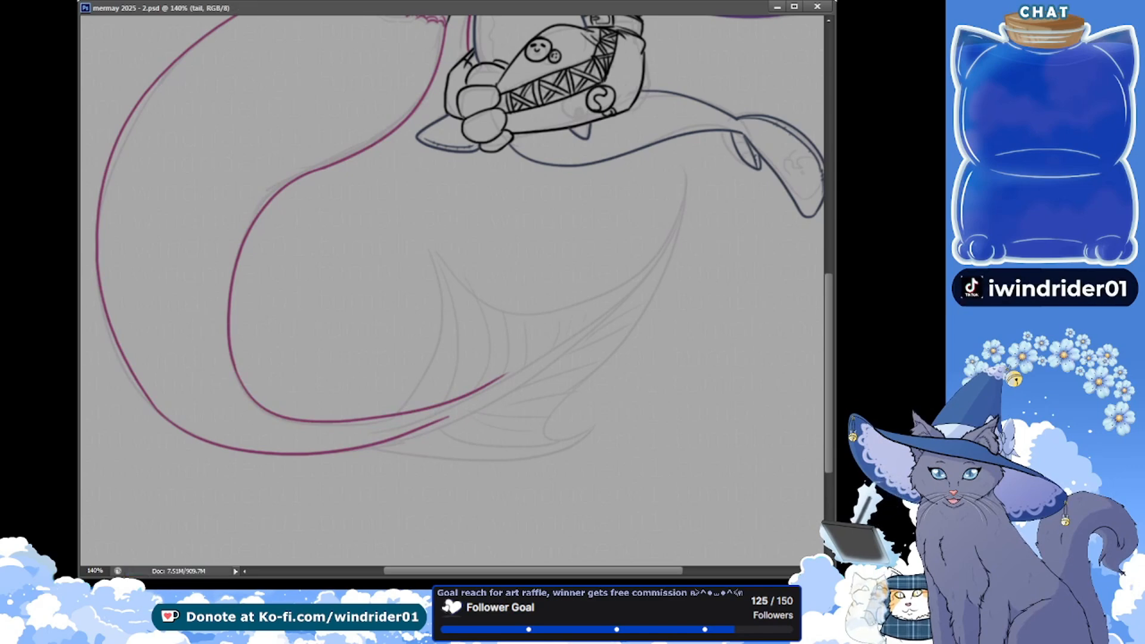
Erase the tip of the inner tail line back inside the fin and save
drag(311, 234, 286, 238)
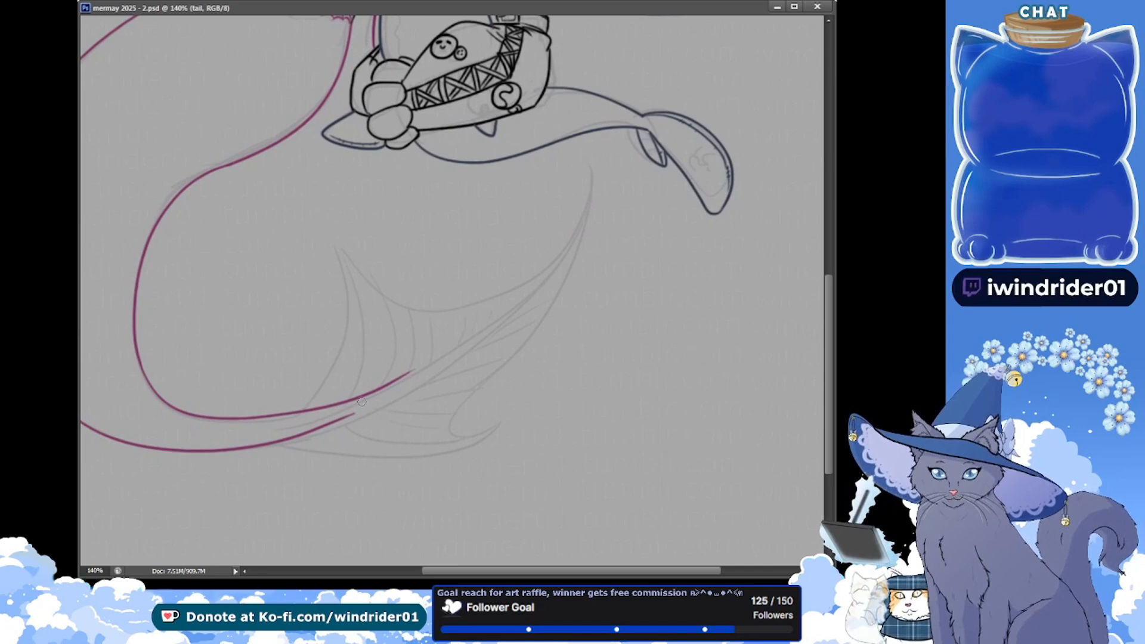
drag(355, 413, 323, 421)
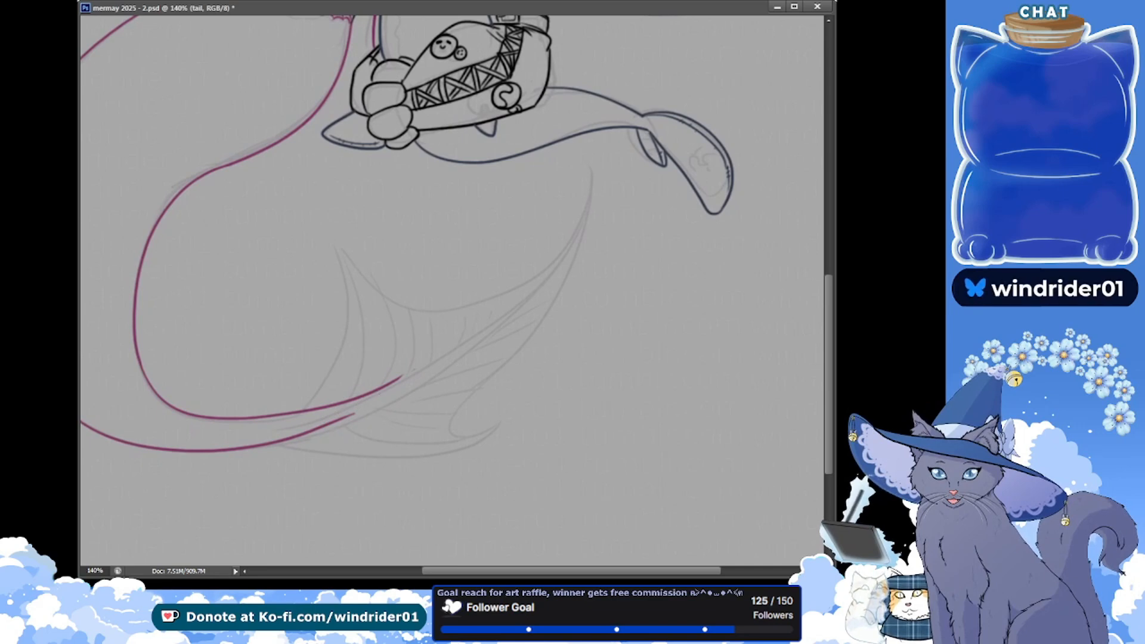
drag(178, 203, 139, 219)
key(ctrl+s)
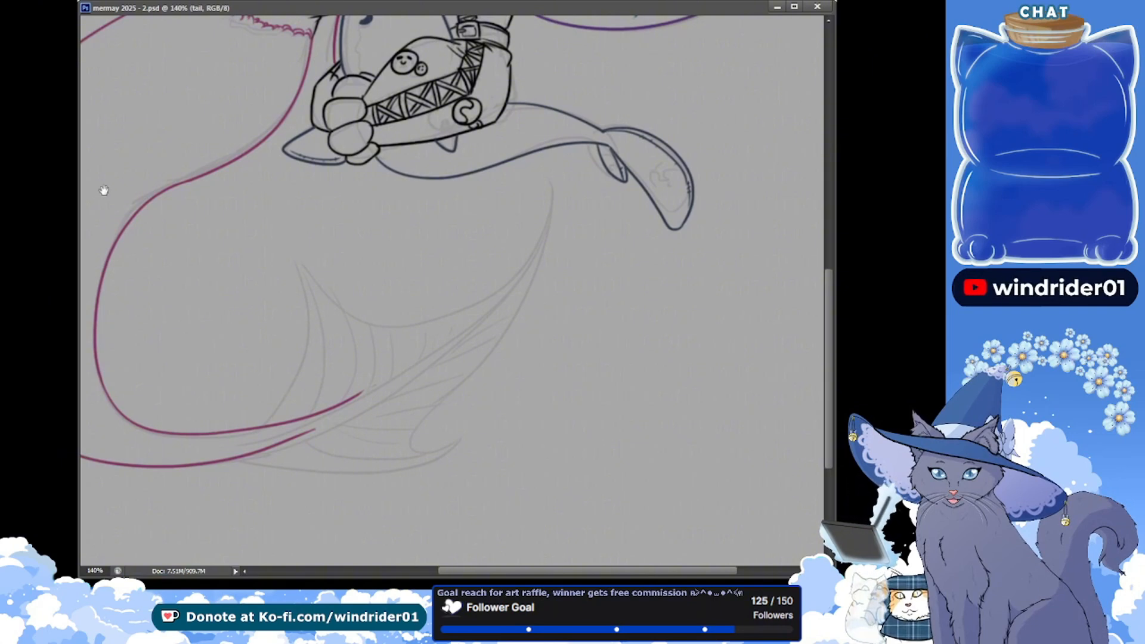
mouse_move(104, 191)
mouse_down()
mouse_move(133, 197)
mouse_move(126, 187)
mouse_up()
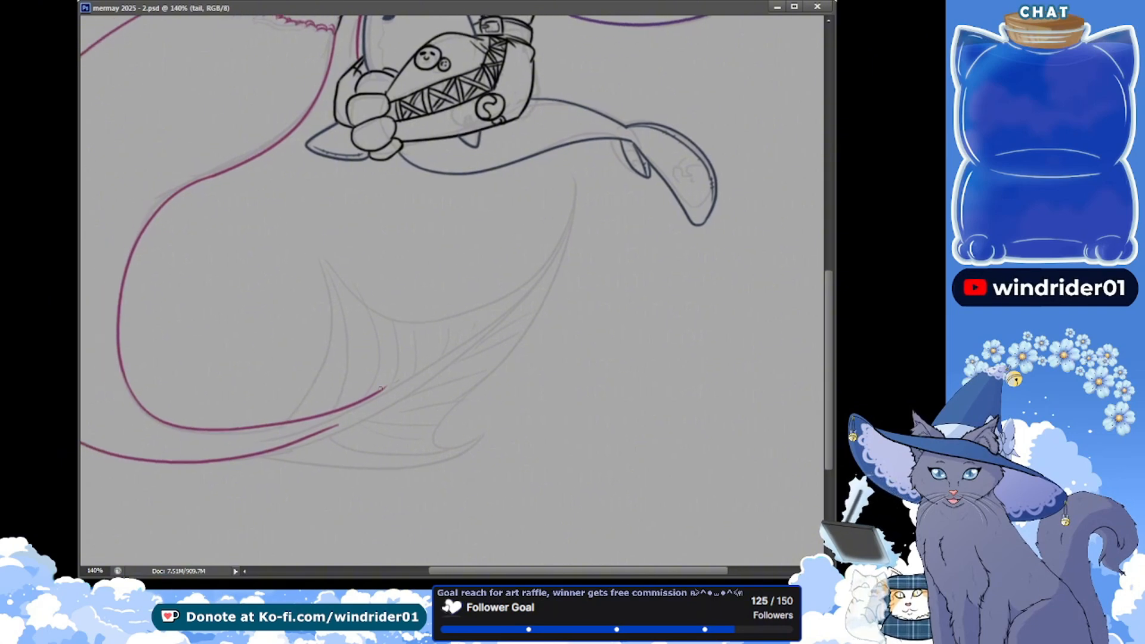
key(e)
drag(384, 386, 389, 389)
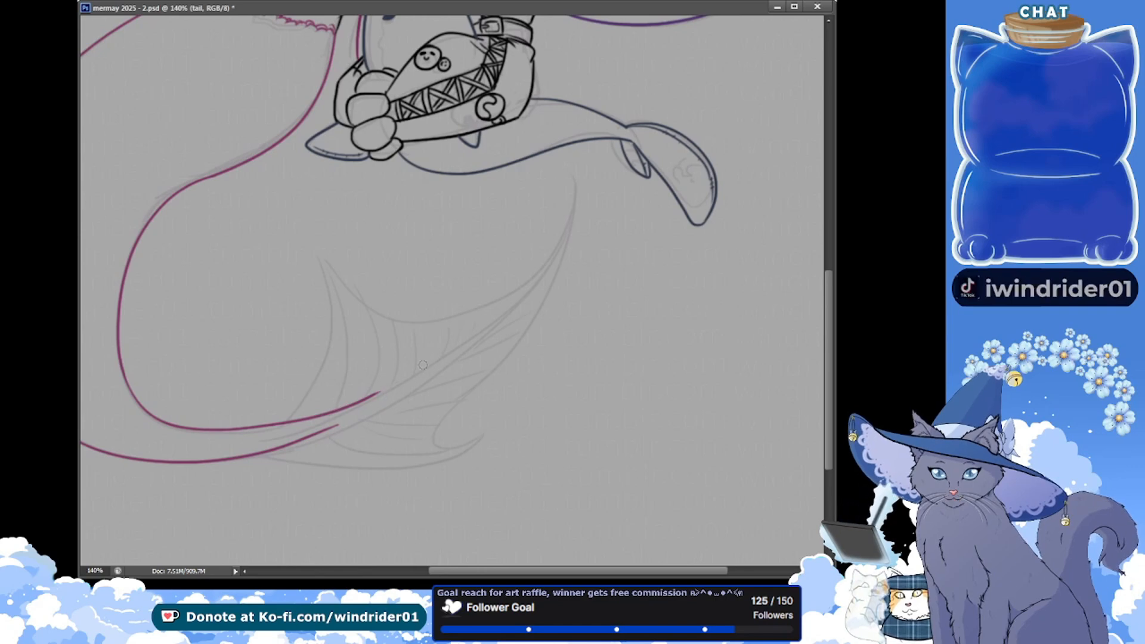
key(ctrl+s)
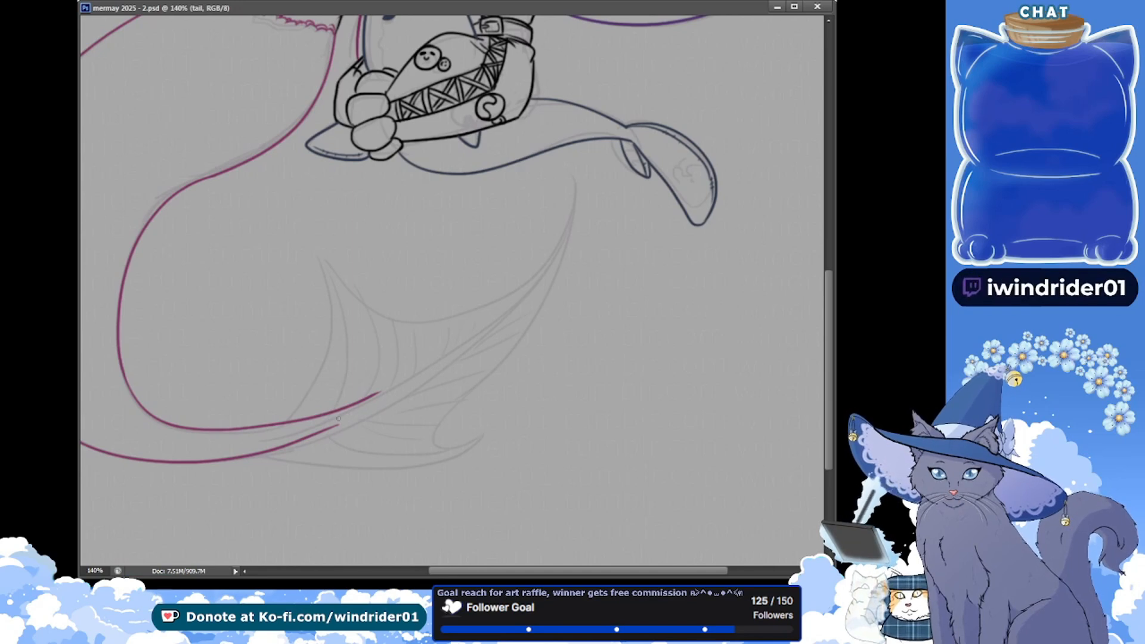
Extend the magenta tail line along the fin's central spine toward the fin tip, redoing the stroke to follow the sketch
key(ctrl+z)
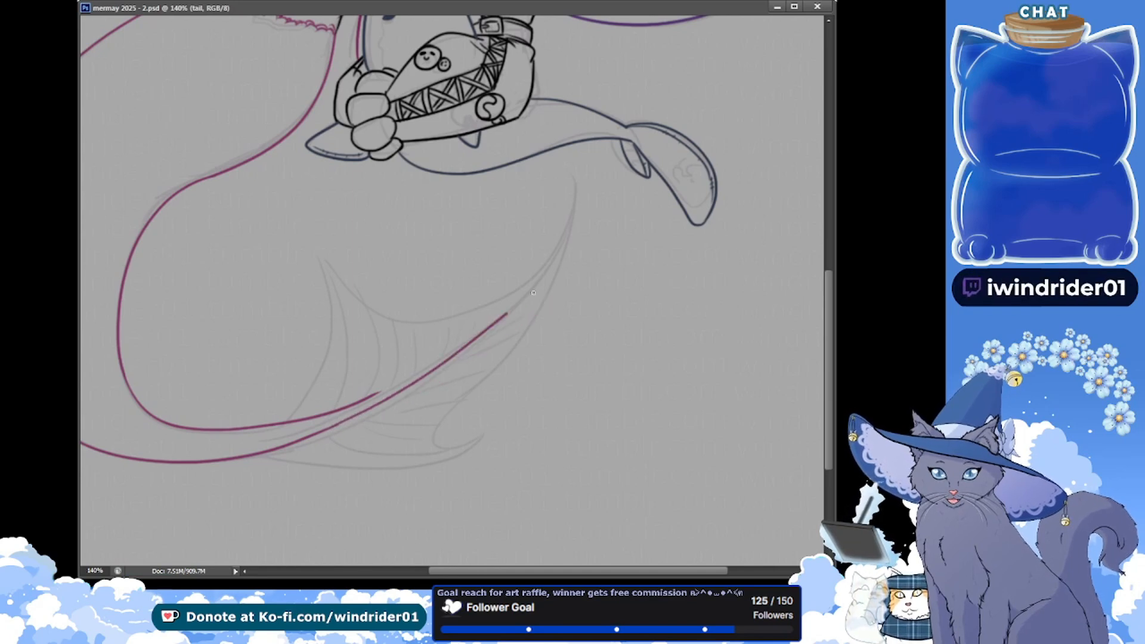
drag(533, 292, 567, 268)
key(ctrl+z)
drag(329, 429, 525, 303)
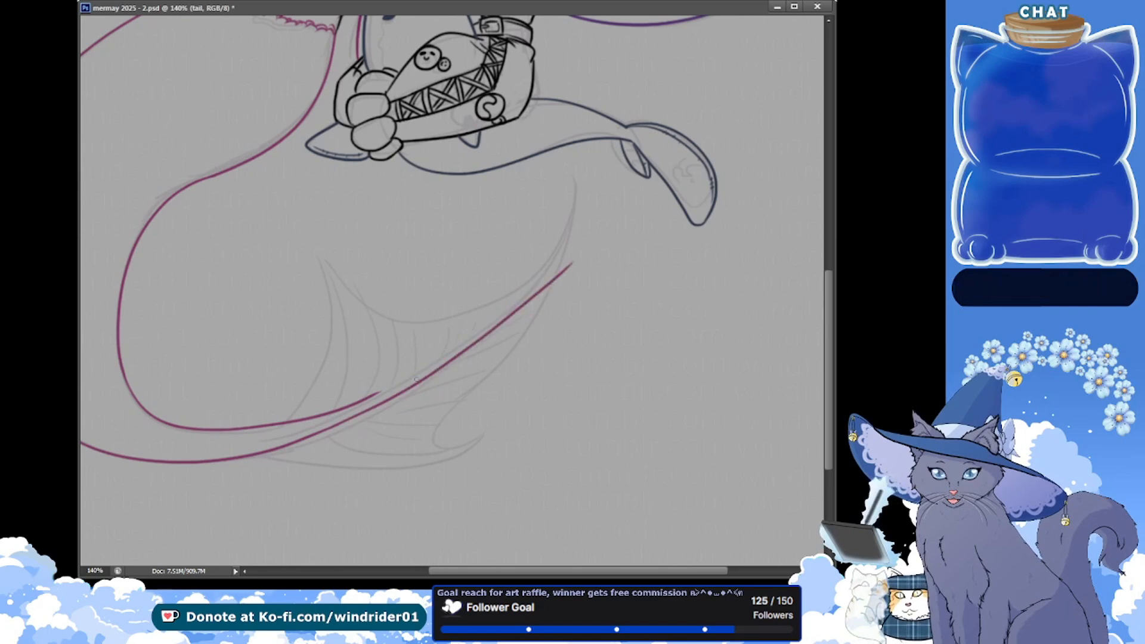
key(ctrl+z)
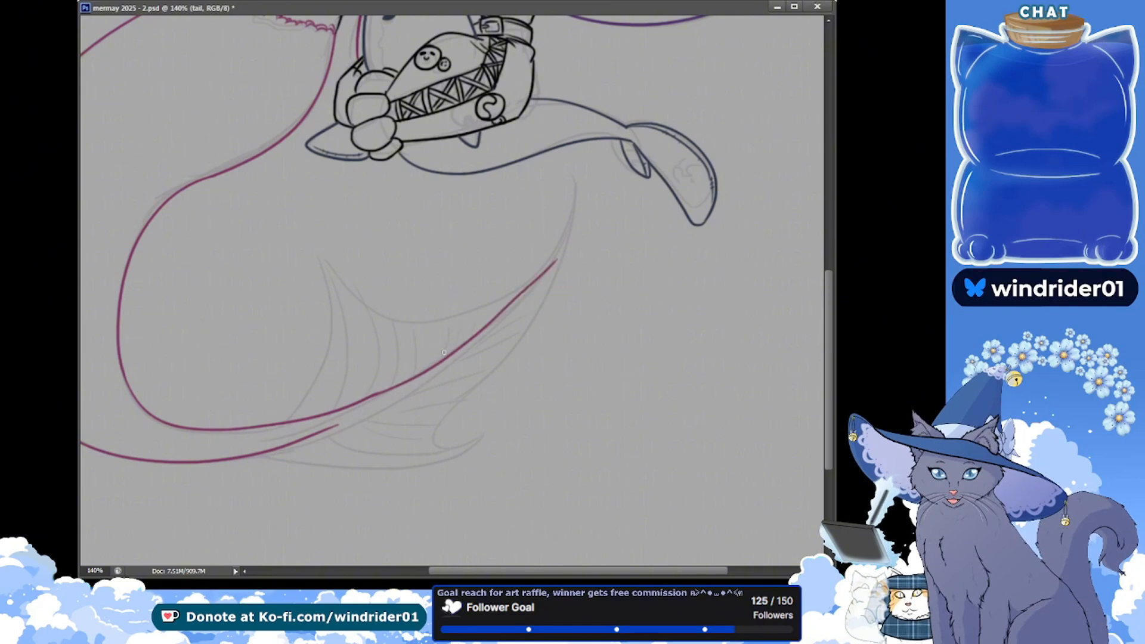
key(ctrl+z)
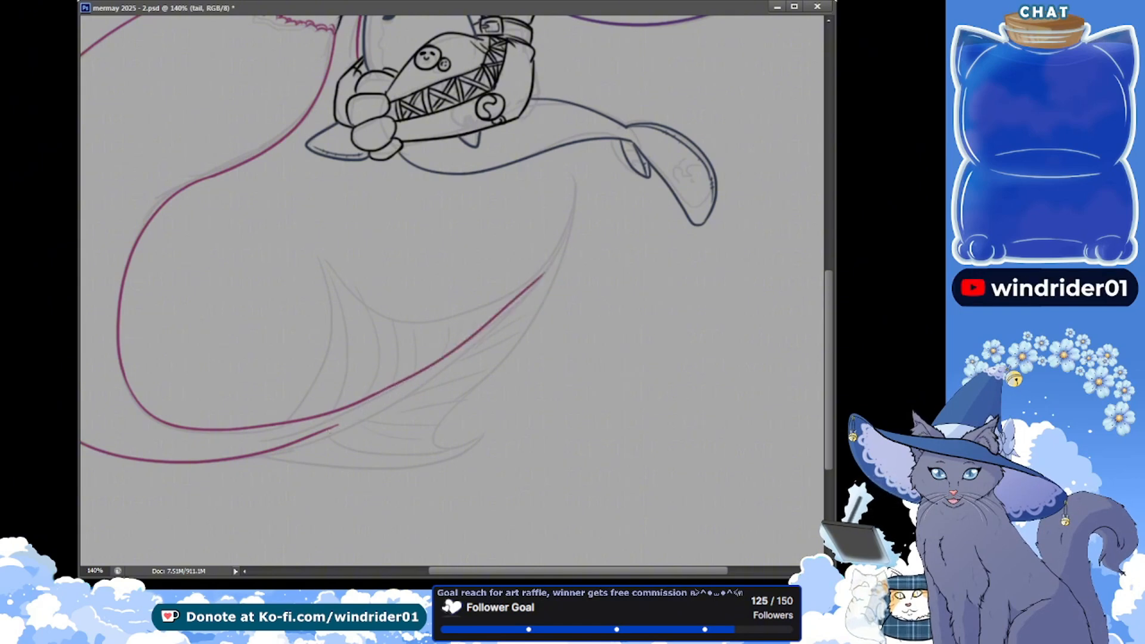
Extend the tail's outer magenta line from the fin base up along the central spine, redoing the stroke to converge with the inner line
drag(335, 427, 547, 283)
key(ctrl+z)
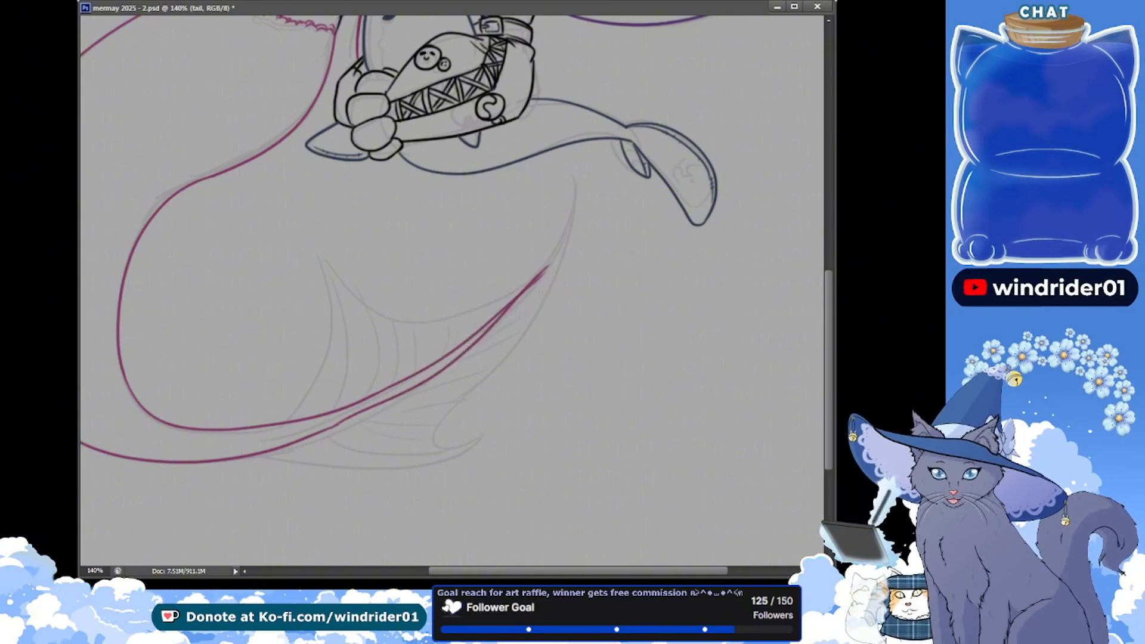
key(ctrl+z)
drag(337, 424, 544, 276)
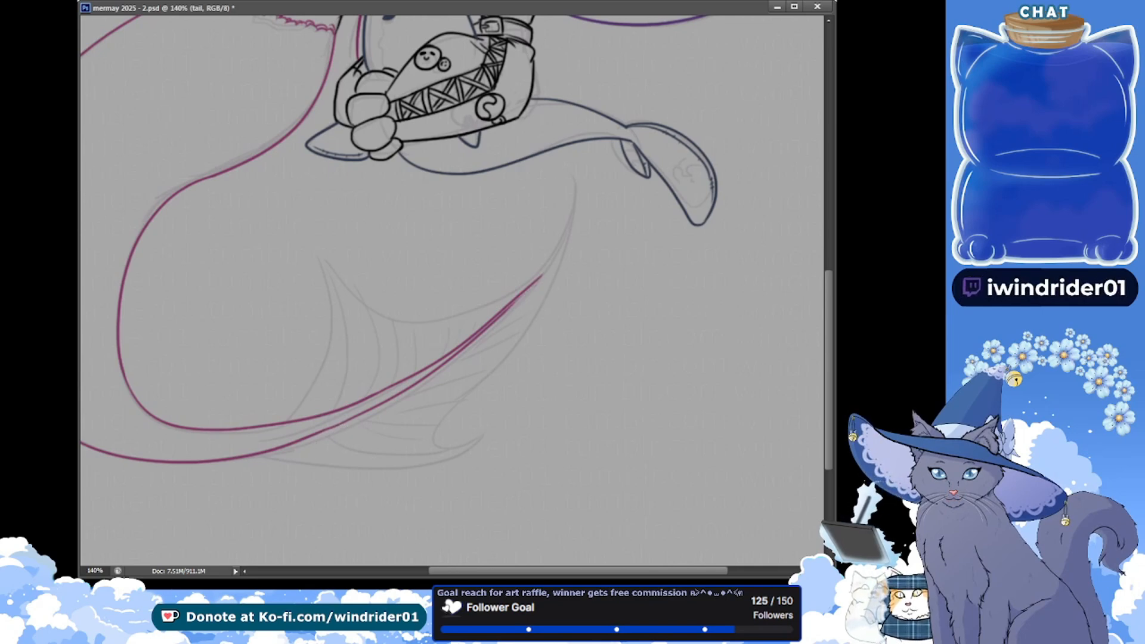
Ink the long fin lobe's tip curving down into the two converging spine lines, redoing the stroke, trim its pointed end, and save
drag(572, 183, 511, 306)
key(ctrl+z)
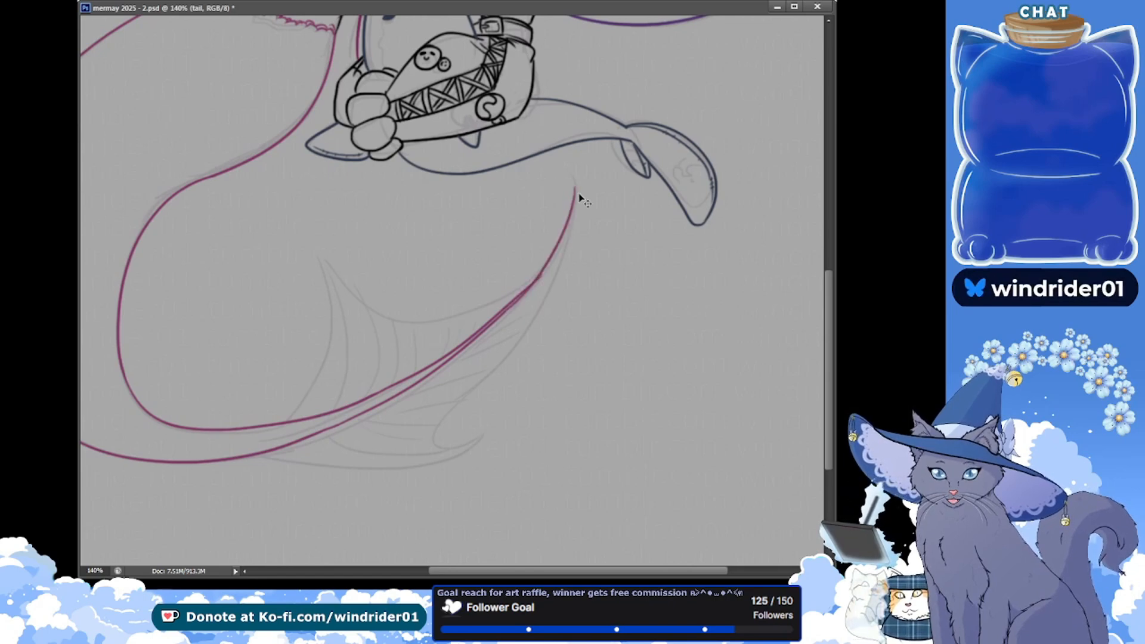
key(ctrl+z)
drag(576, 187, 515, 301)
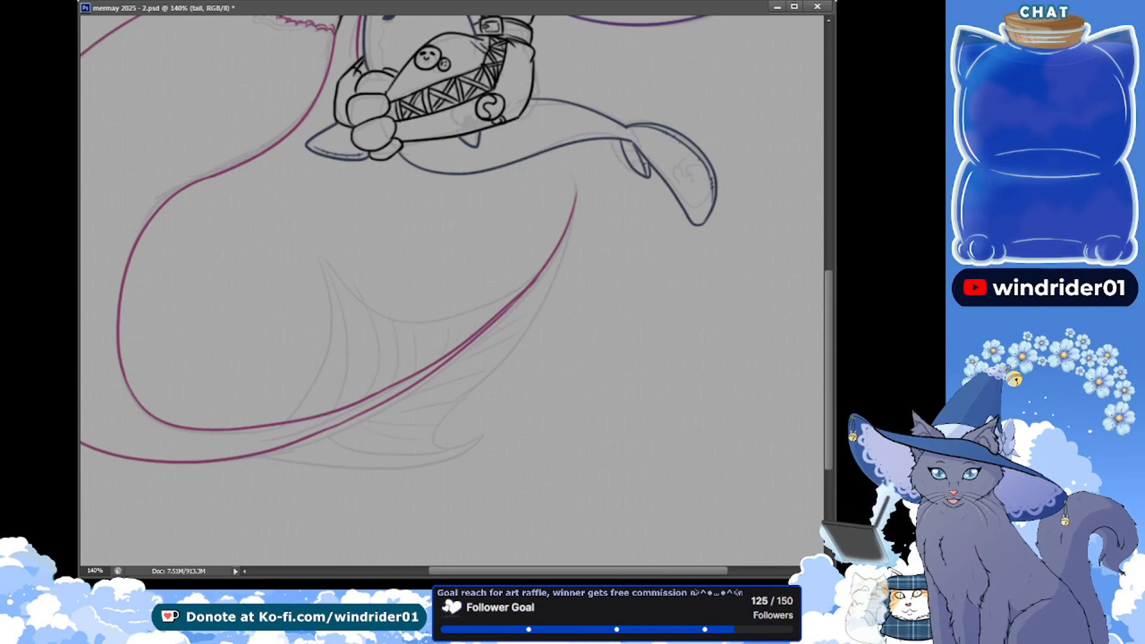
key(ctrl+s)
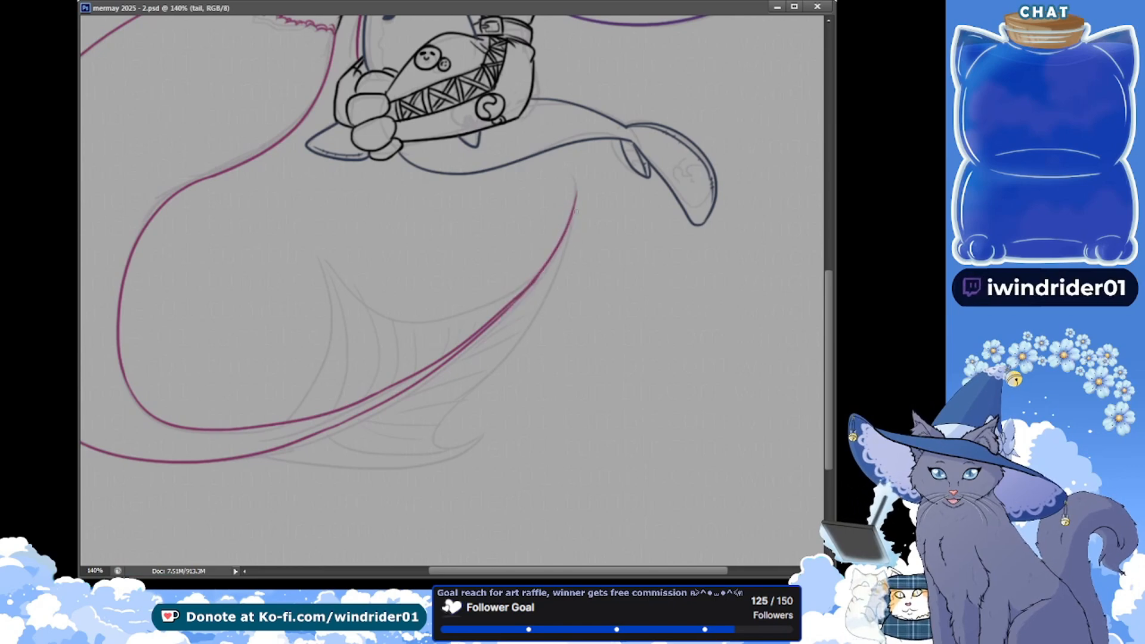
key(ctrl+s)
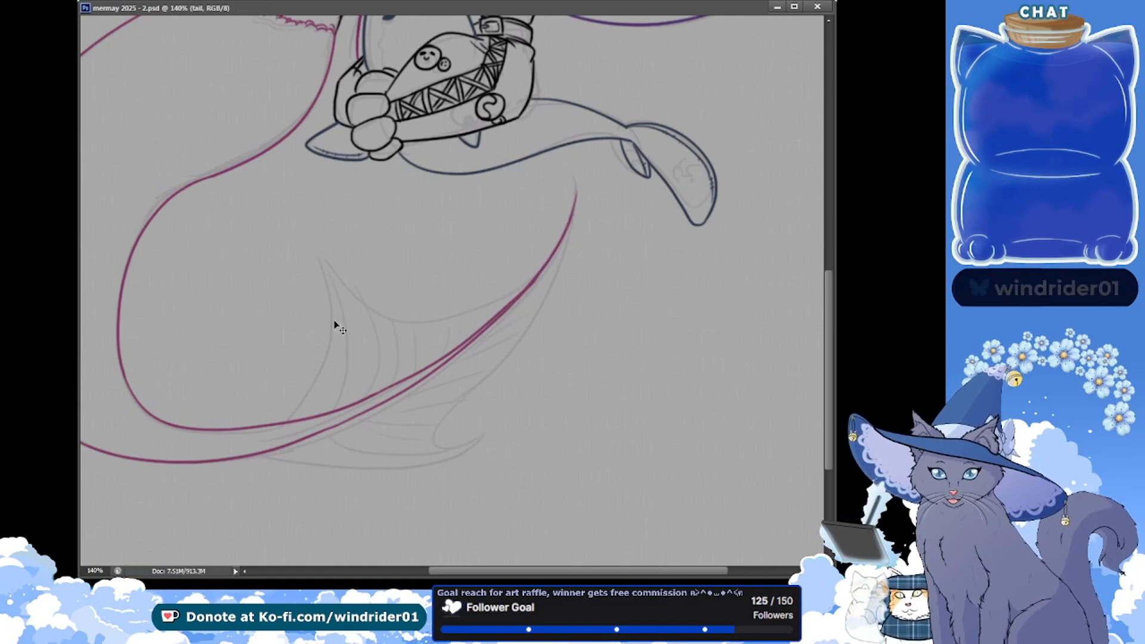
click(575, 203)
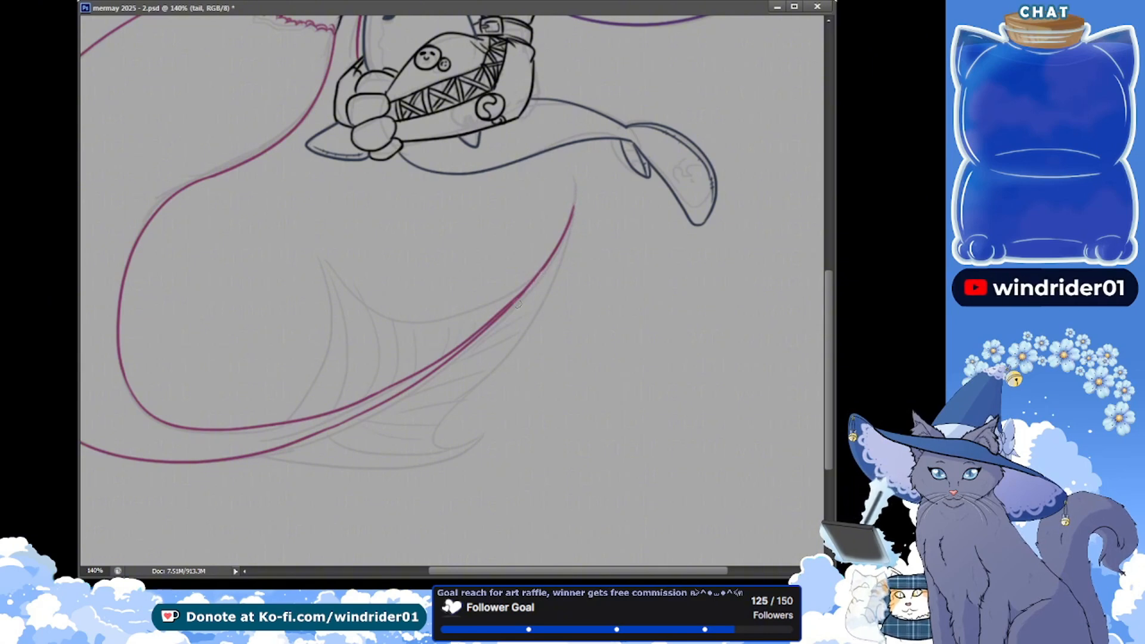
key(ctrl+s)
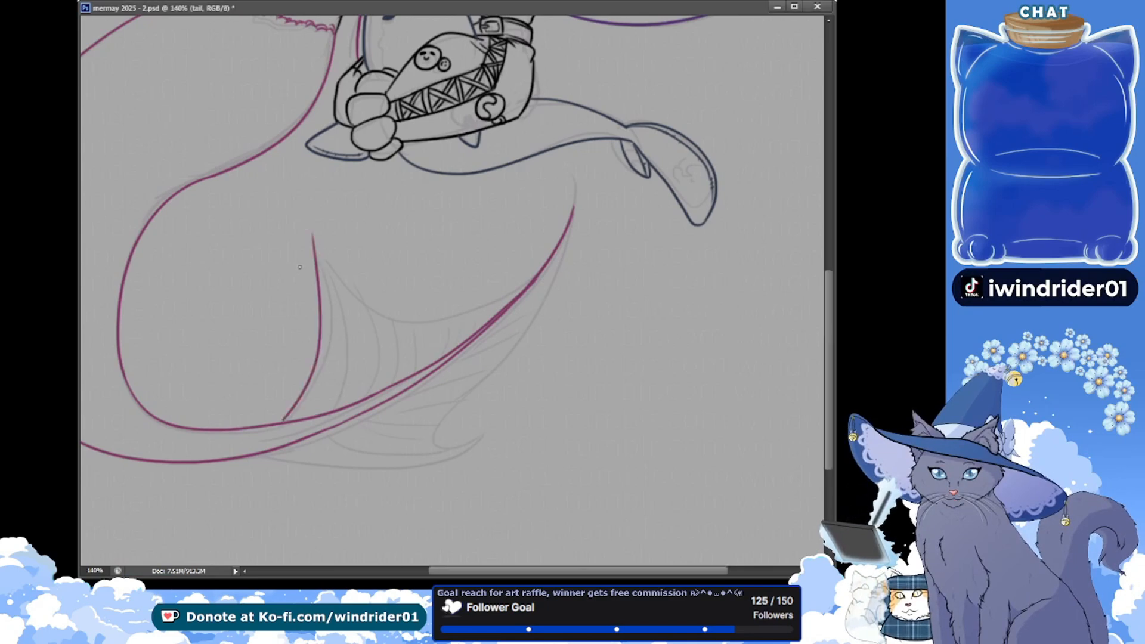
Ink the shorter fin lobe's leading edge curving down to the tail's inner line, redoing the stroke, trim its pointed end, and save
key(ctrl+z)
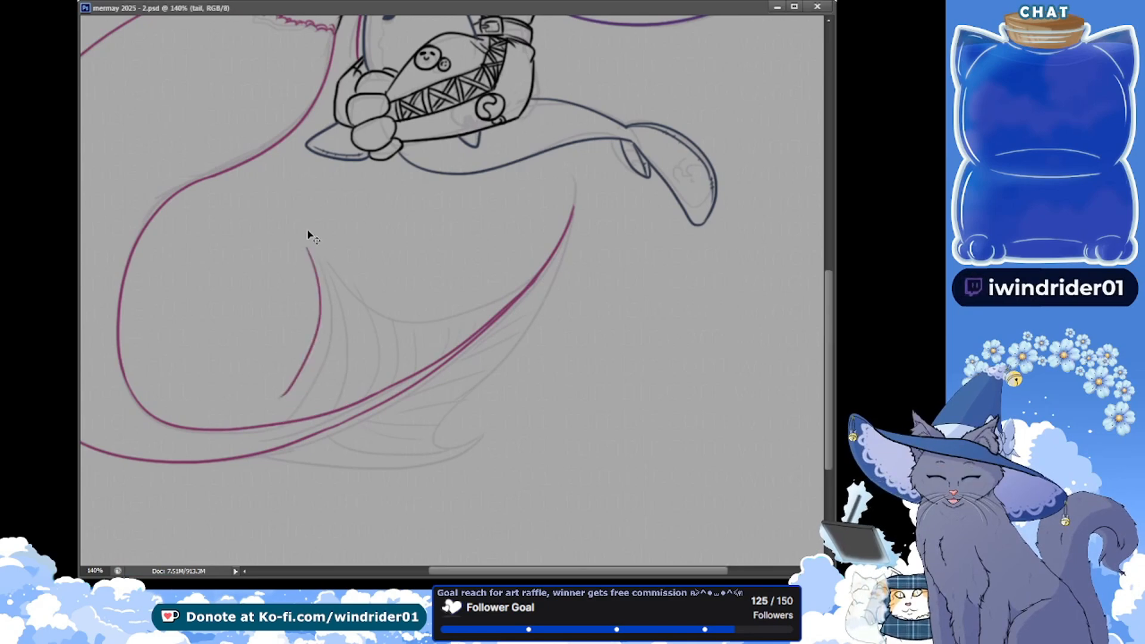
mouse_move(306, 233)
mouse_down()
mouse_move(289, 423)
mouse_move(322, 305)
mouse_move(289, 419)
mouse_up()
key(ctrl+z)
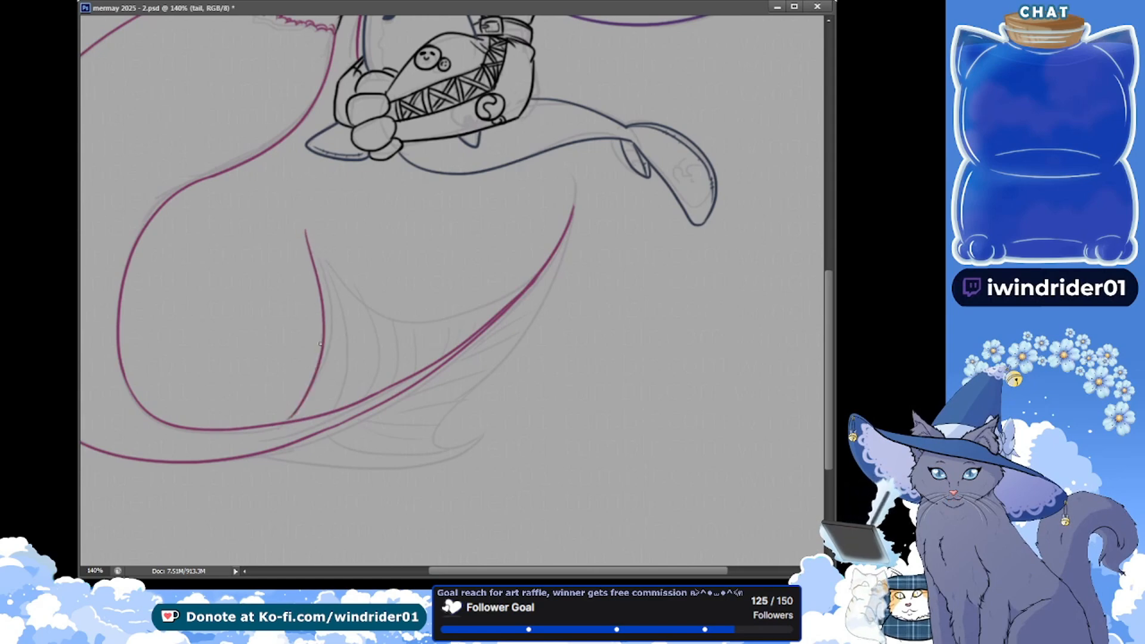
key(alt+Tab)
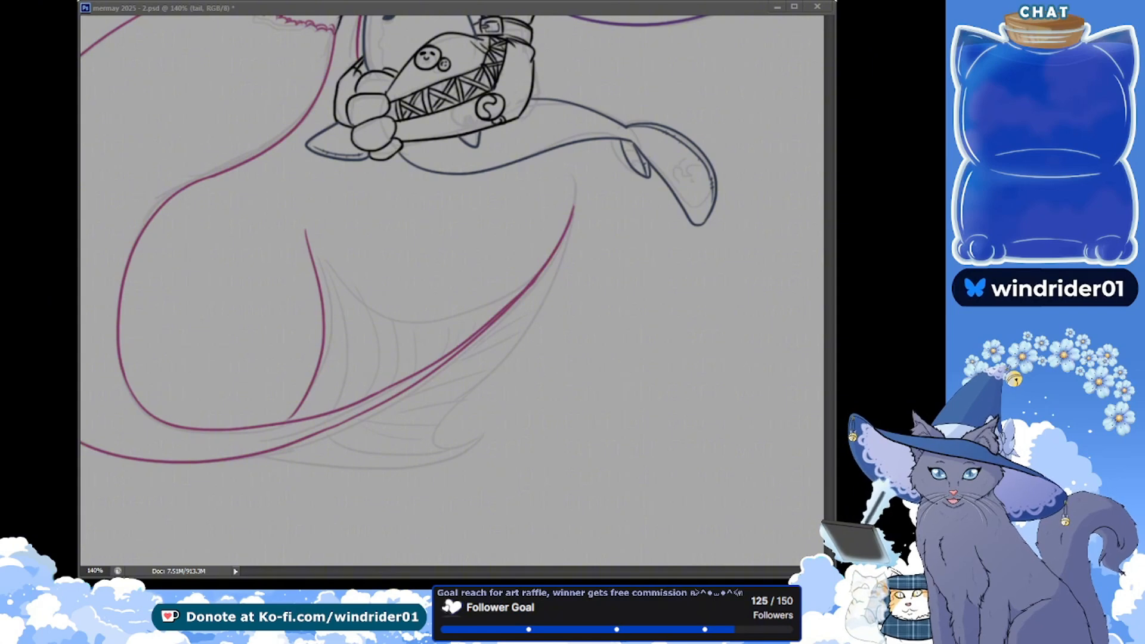
key(alt+Tab)
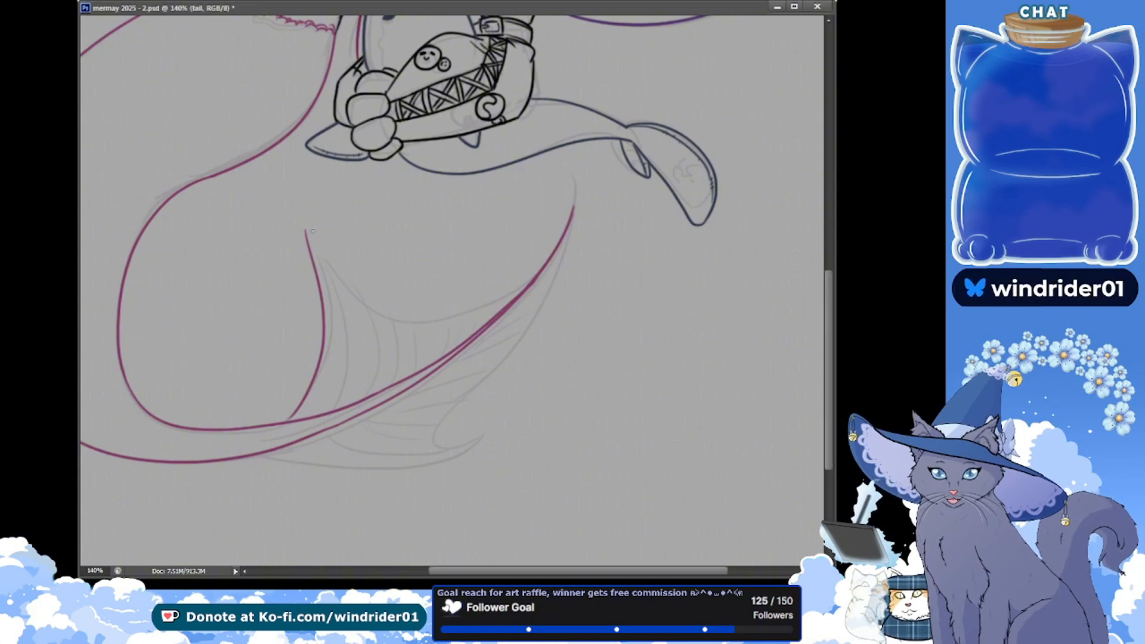
key(ctrl+z)
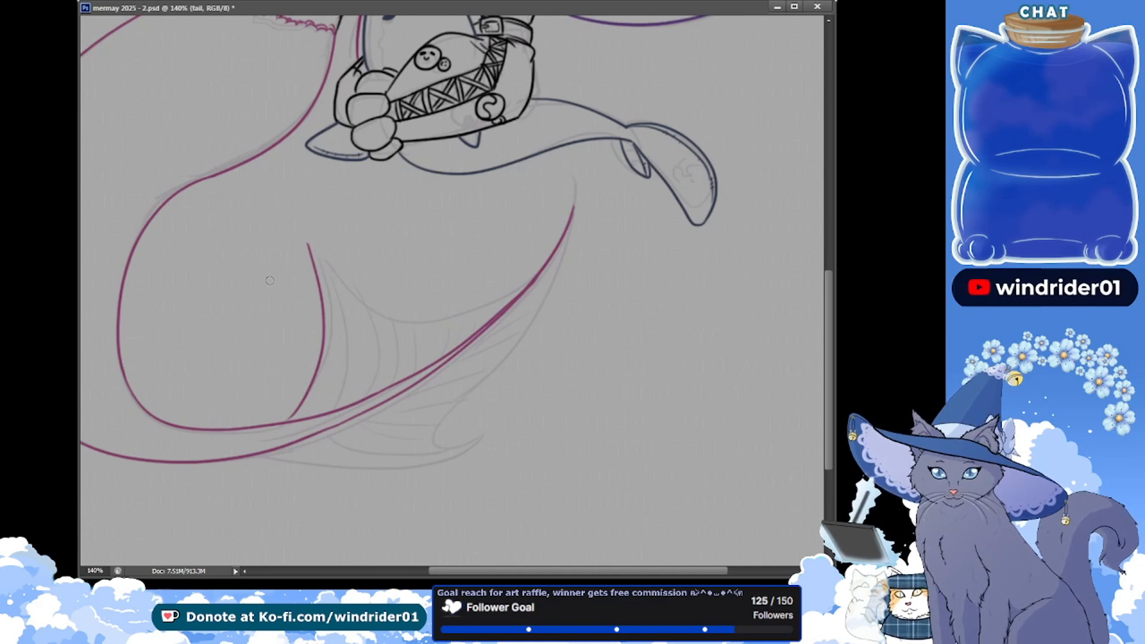
key(ctrl+s)
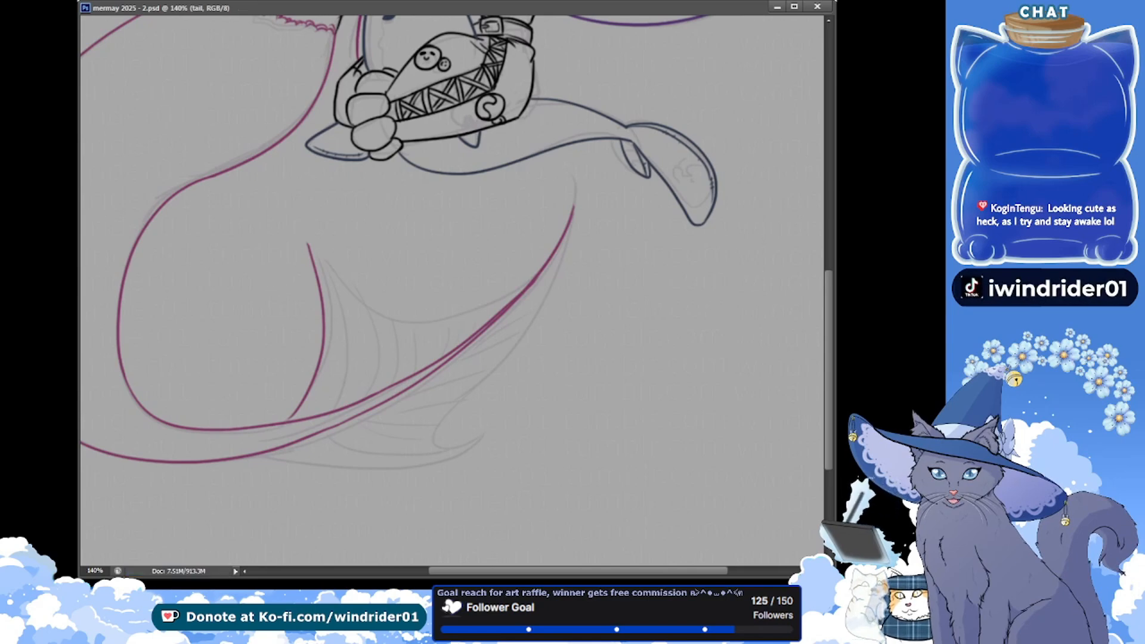
scroll(452, 290, down, 2)
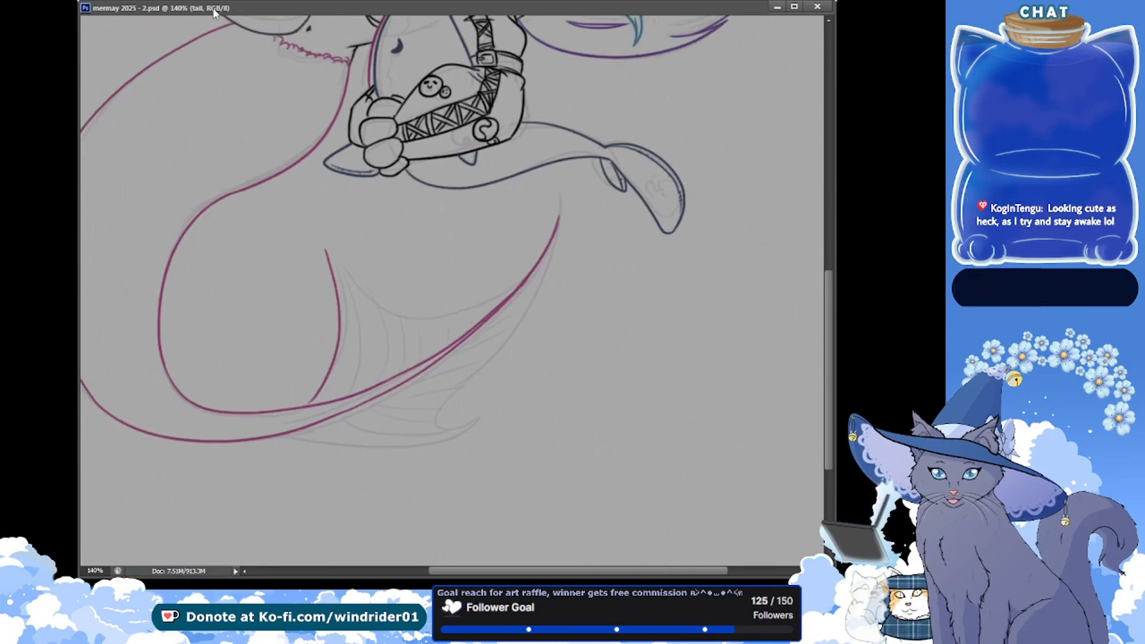
drag(198, 117, 311, 352)
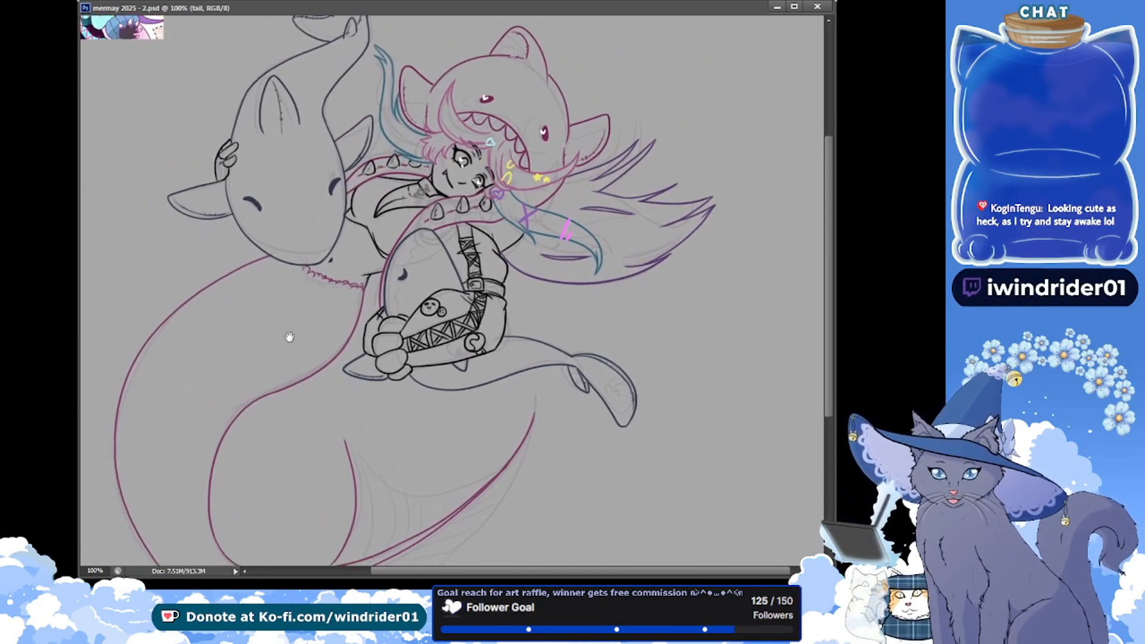
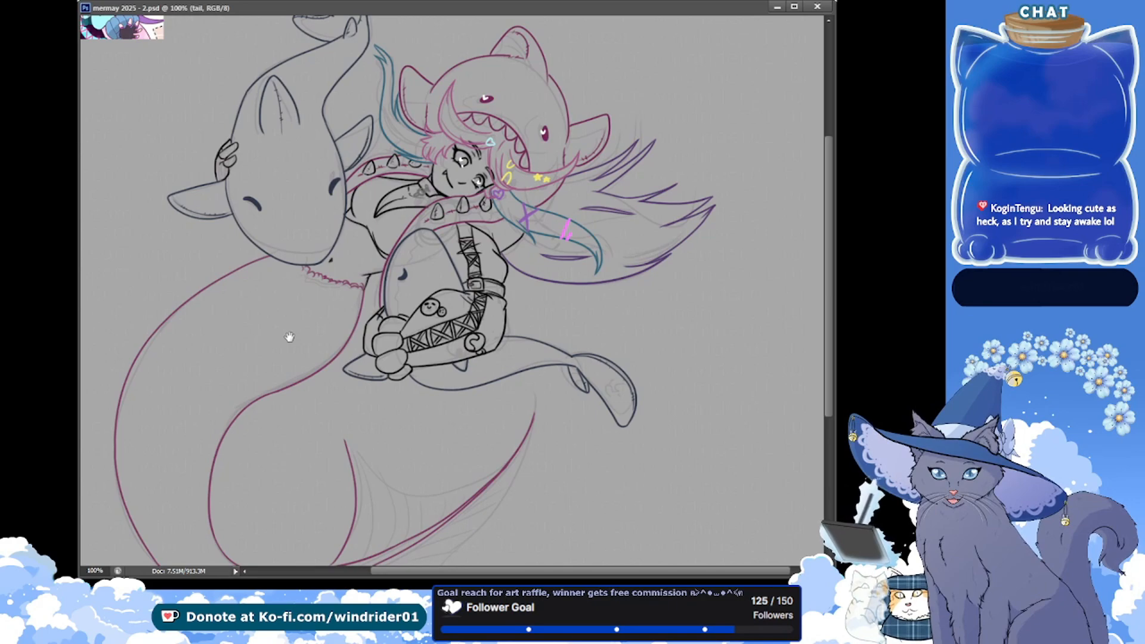
Touch up the junction where the shorter fin lobe's leading edge meets the tail's inner line at 160% zoom, and save
key(ctrl+plus)
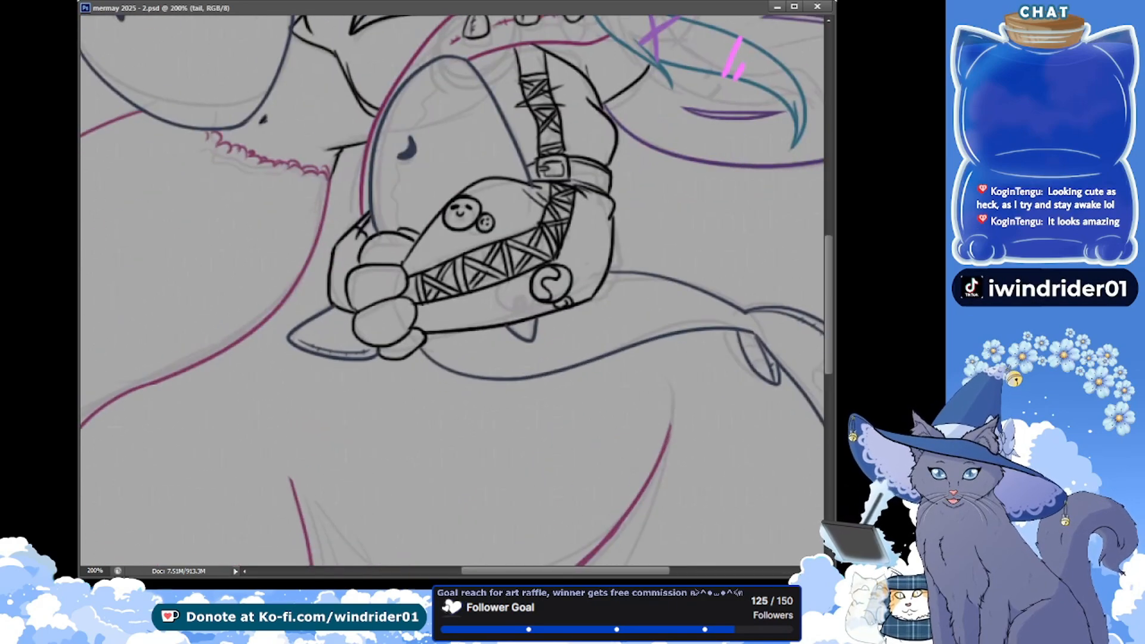
scroll(378, 378, down, 5)
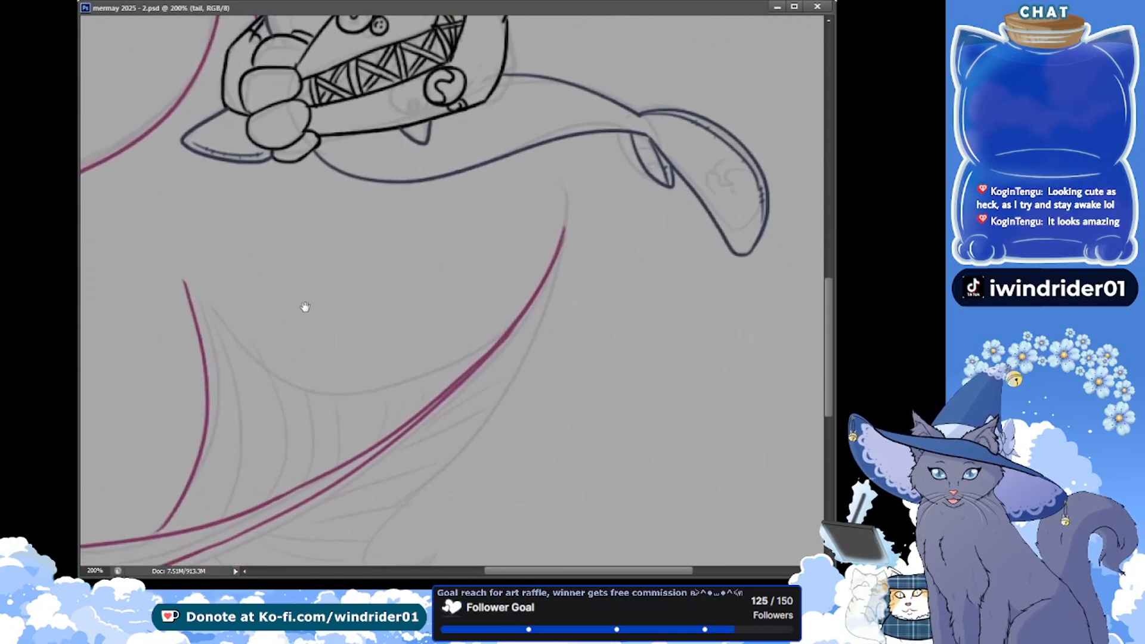
mouse_move(173, 571)
mouse_down()
mouse_move(185, 562)
mouse_move(167, 572)
mouse_up()
click(95, 570)
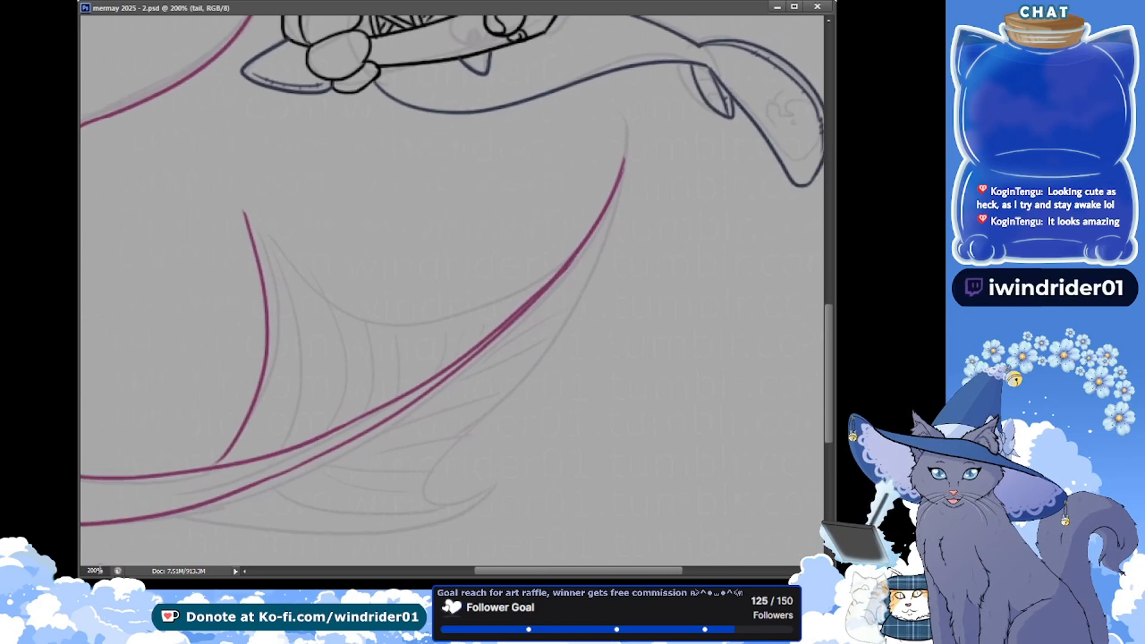
key(Return)
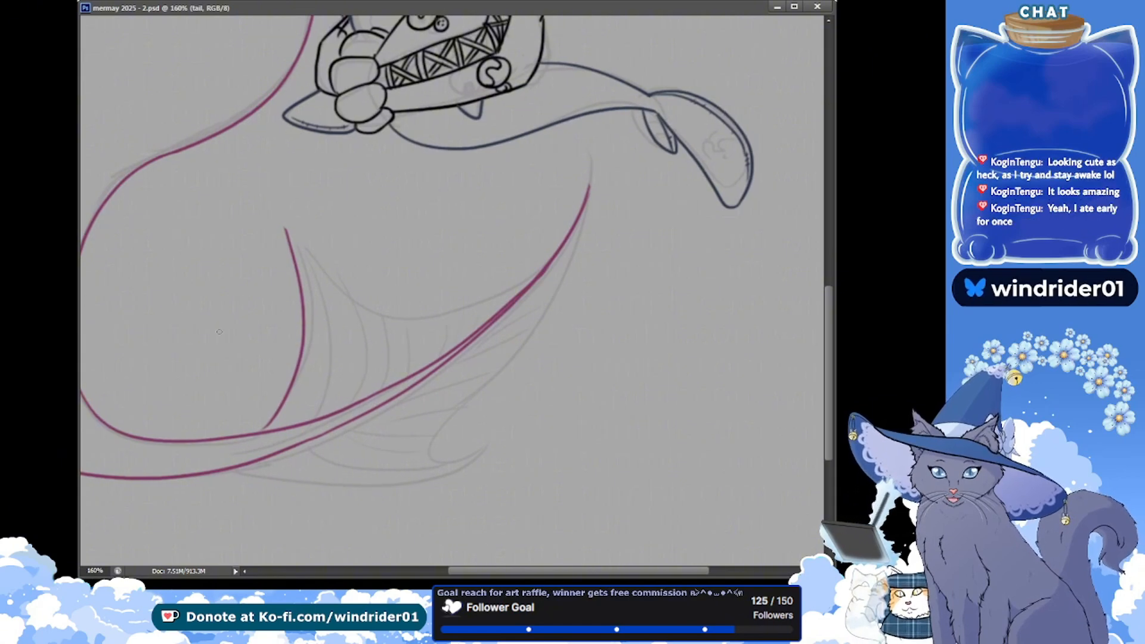
click(269, 423)
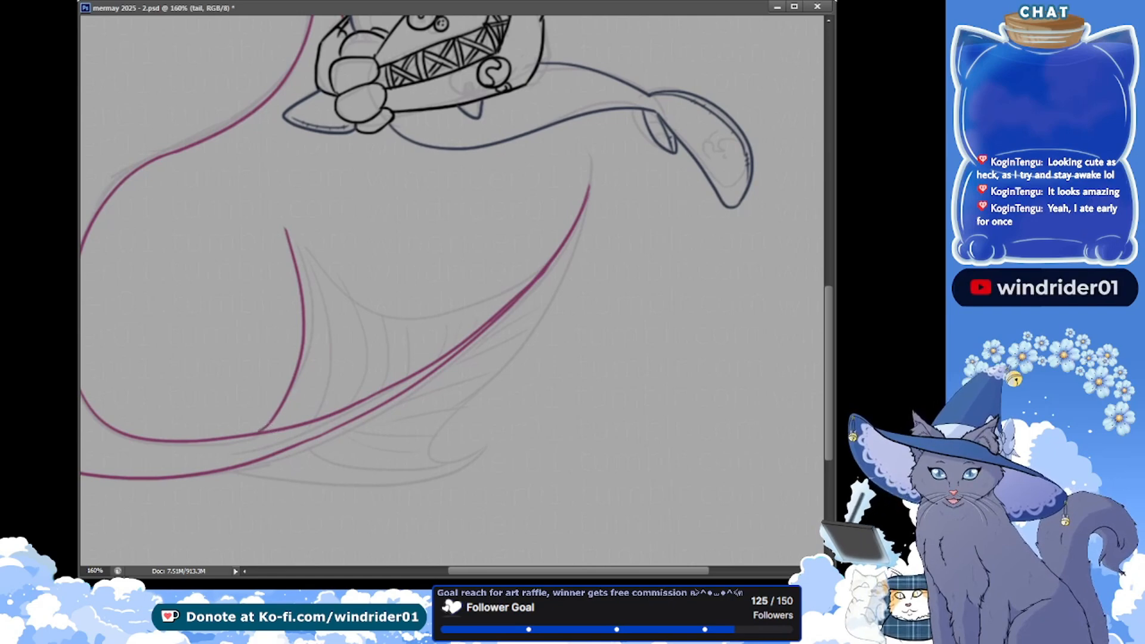
drag(105, 220, 62, 186)
key(ctrl+s)
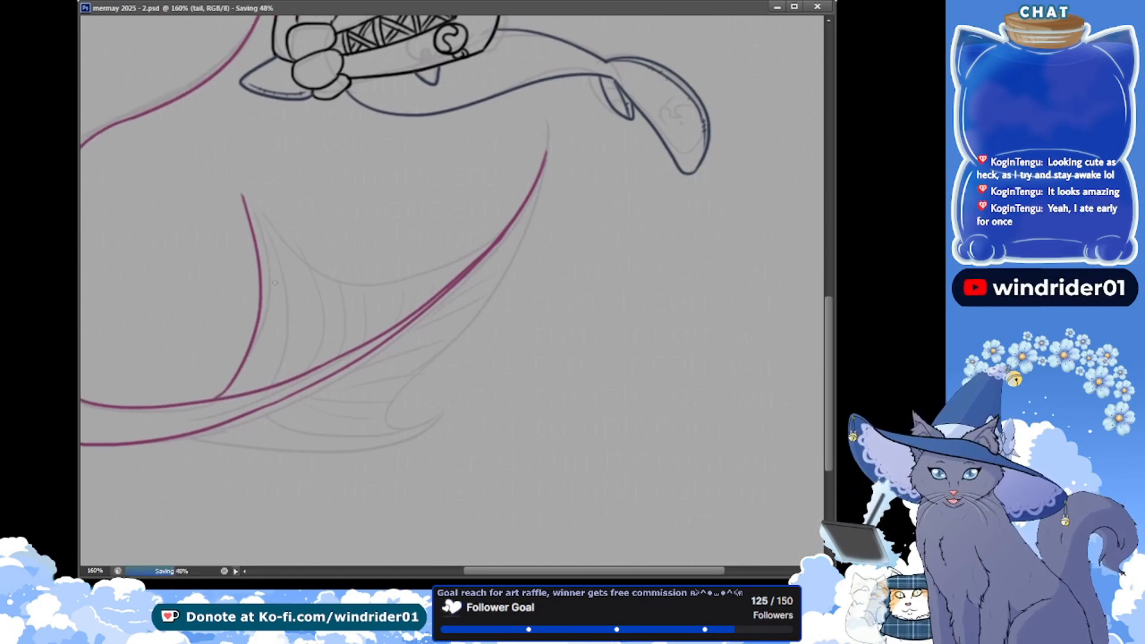
Ink the concave membrane edge from the shorter lobe's tip to the long lobe's tip, redoing the stroke, trim the tips, and save
drag(248, 211, 454, 218)
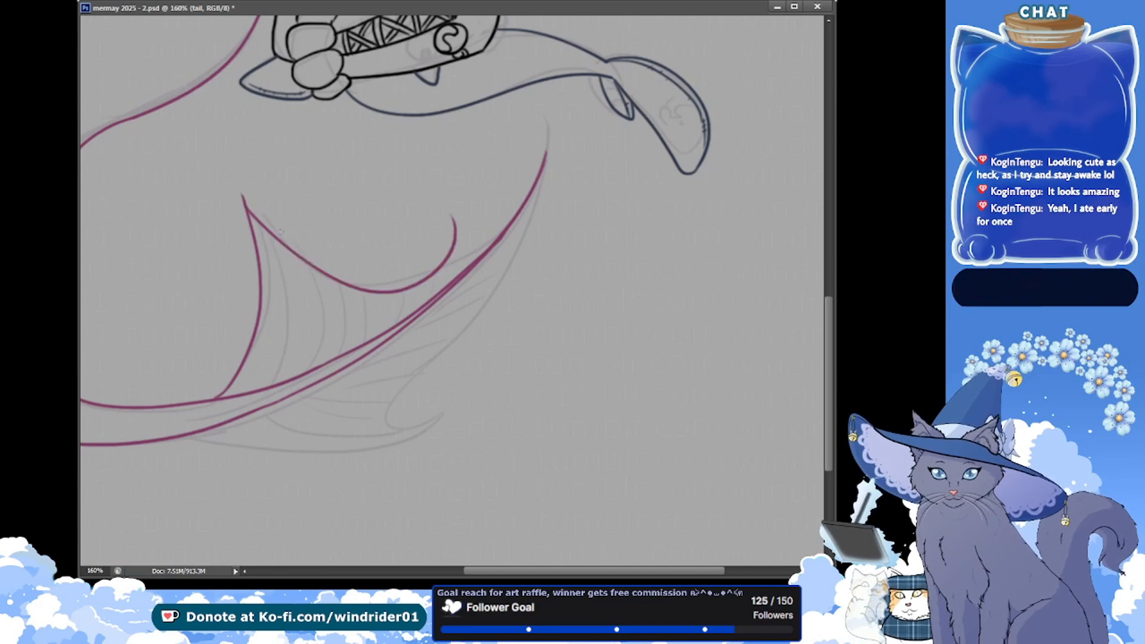
key(ctrl+z)
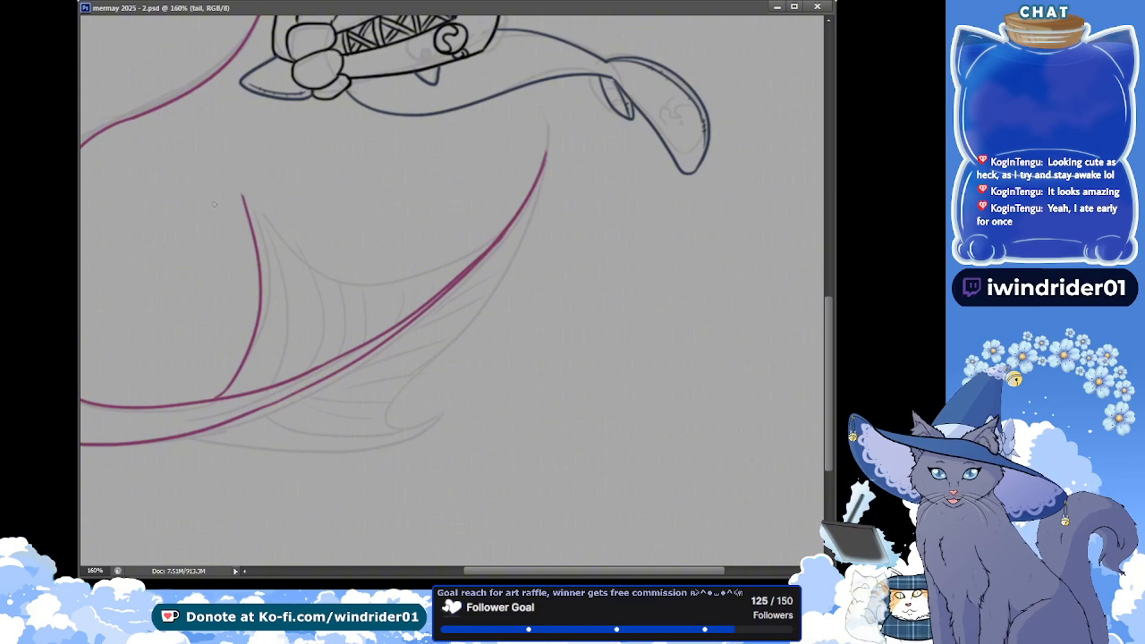
mouse_move(249, 200)
mouse_down()
mouse_move(324, 275)
mouse_move(465, 201)
mouse_move(450, 271)
mouse_move(516, 174)
mouse_up()
key(ctrl+z)
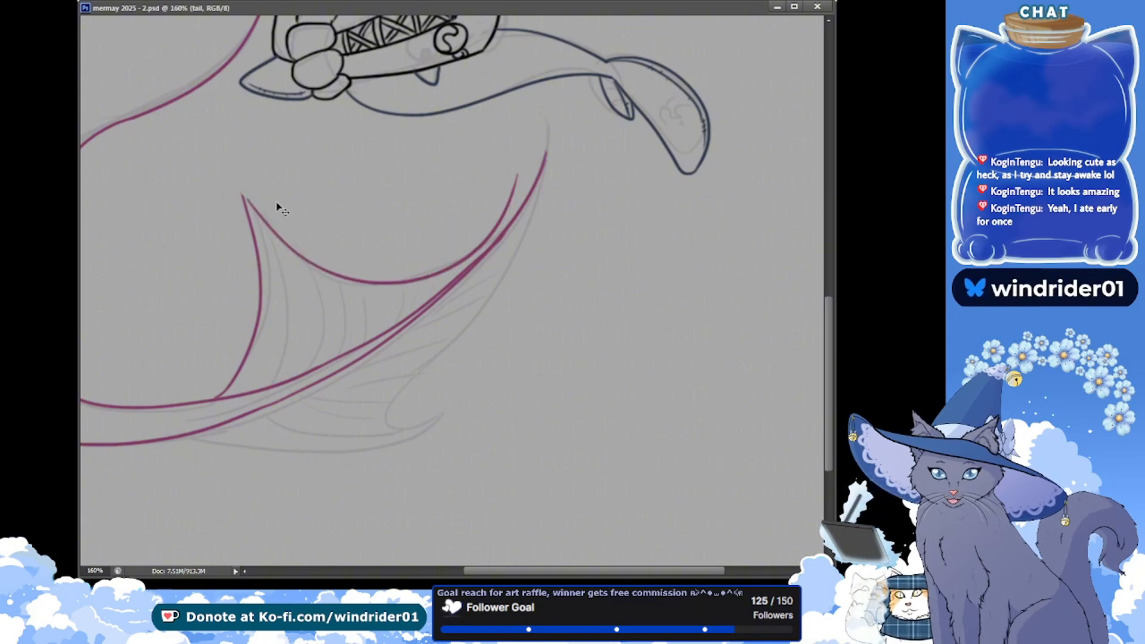
key(ctrl+z)
mouse_move(246, 197)
mouse_down()
mouse_move(302, 256)
mouse_move(513, 178)
mouse_up()
key(ctrl+z)
drag(243, 197, 544, 152)
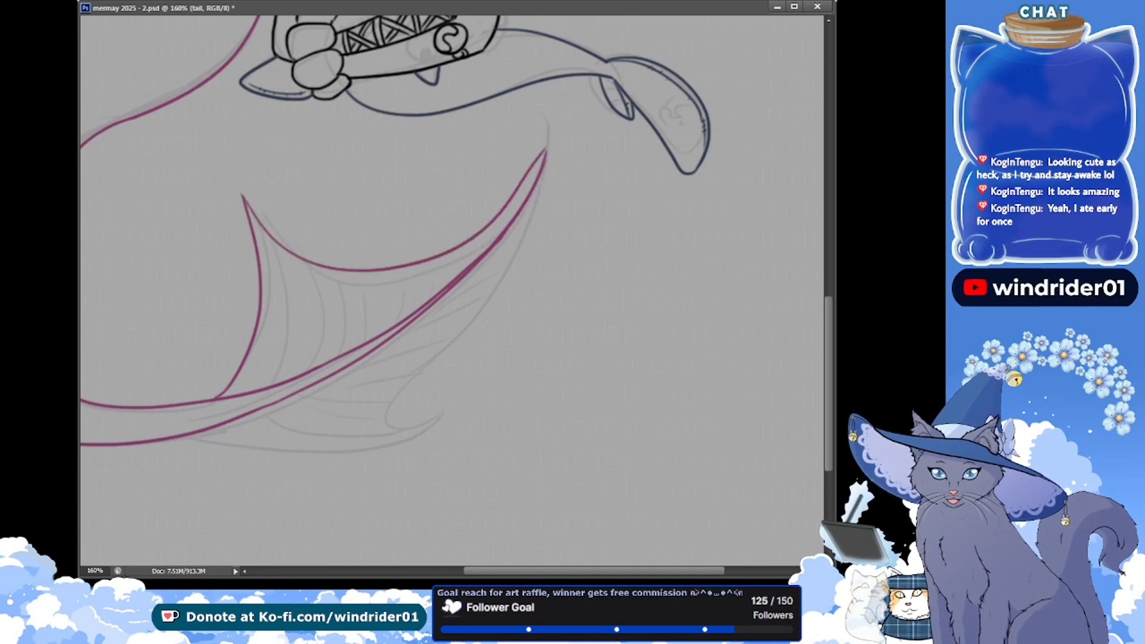
key(ctrl+z)
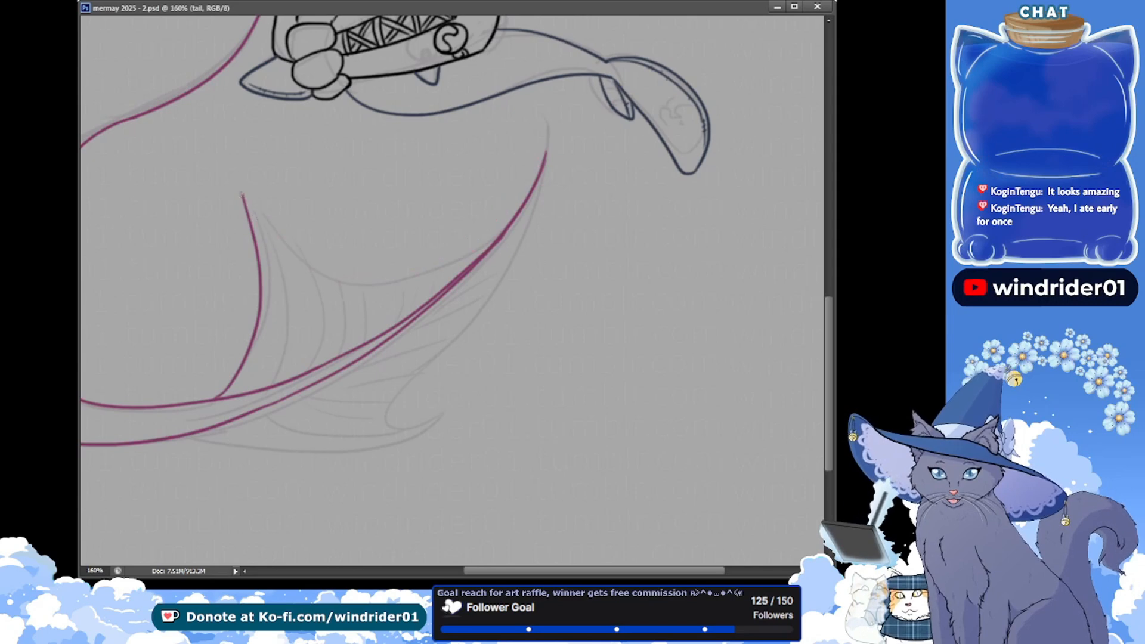
drag(241, 194, 492, 153)
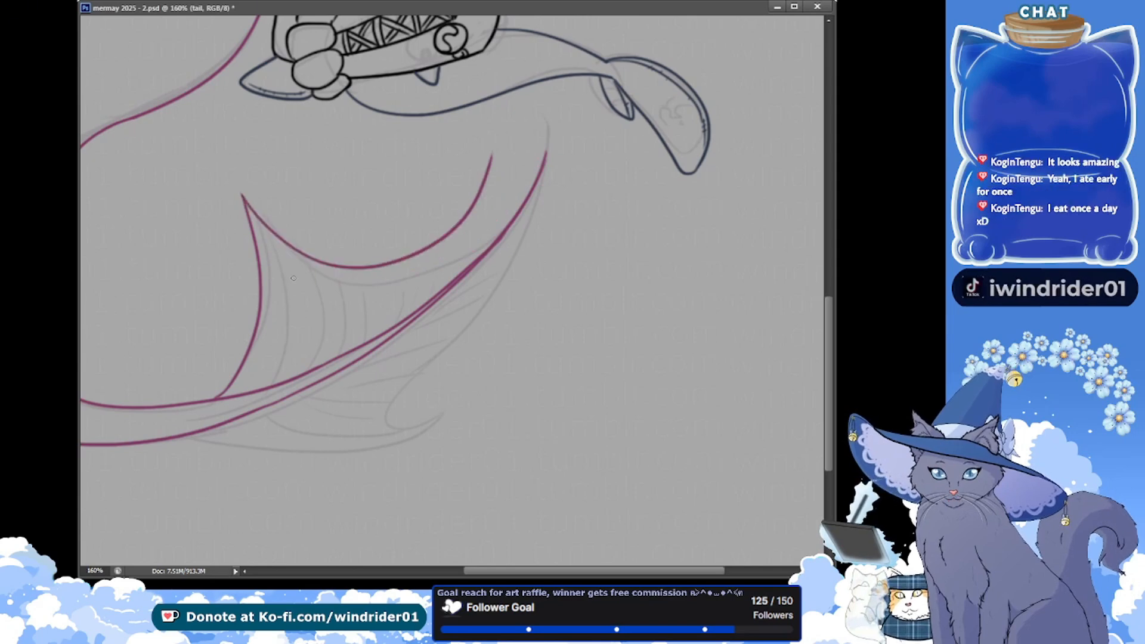
key(ctrl+z)
drag(242, 195, 523, 180)
key(ctrl+z)
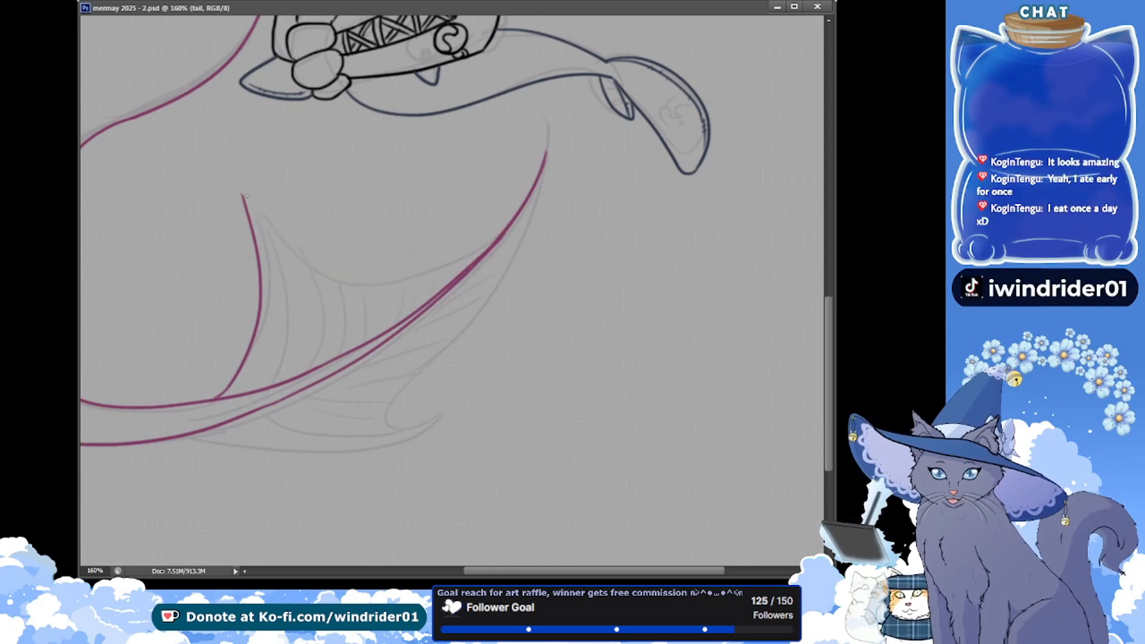
drag(241, 195, 526, 164)
key(ctrl+z)
drag(242, 195, 558, 162)
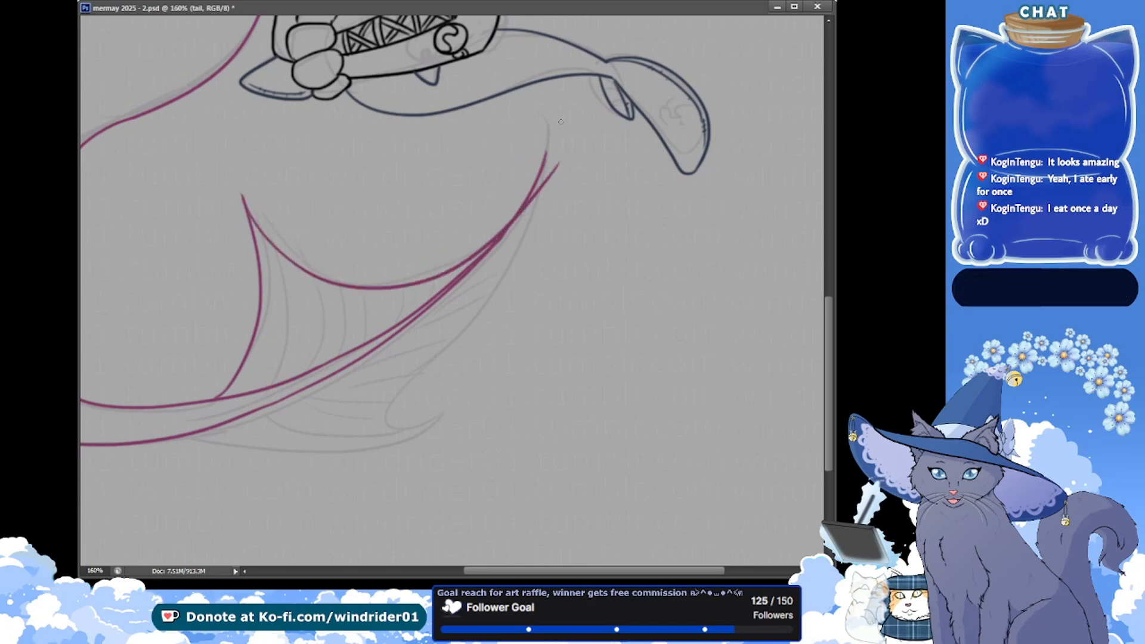
key(ctrl+z)
mouse_move(242, 195)
mouse_down()
mouse_move(341, 282)
mouse_move(554, 156)
mouse_up()
key(ctrl+z)
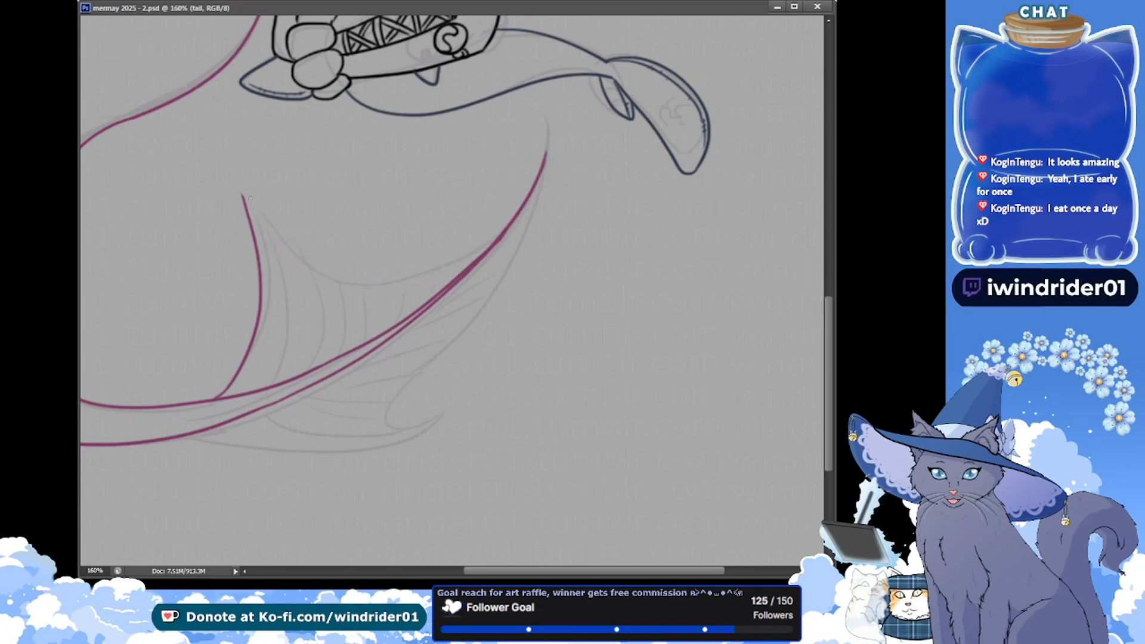
mouse_move(242, 195)
mouse_down()
mouse_move(494, 222)
mouse_move(540, 147)
mouse_move(256, 213)
mouse_move(554, 150)
mouse_up()
key(ctrl+z)
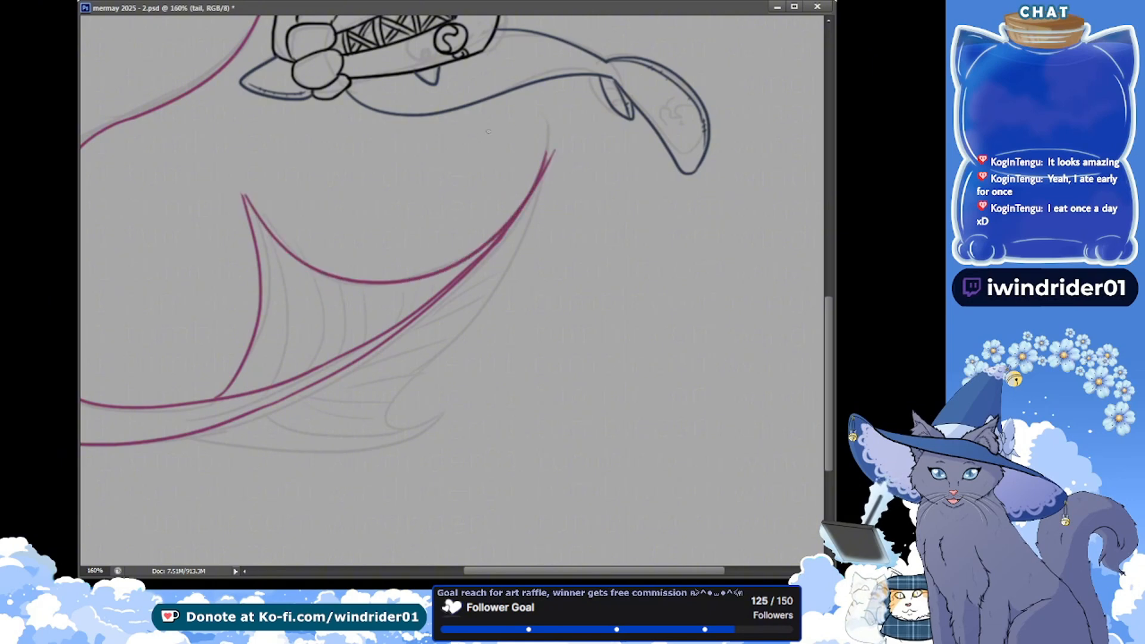
key(ctrl+z)
mouse_move(242, 195)
mouse_down()
mouse_move(543, 154)
mouse_move(547, 126)
mouse_move(538, 174)
mouse_up()
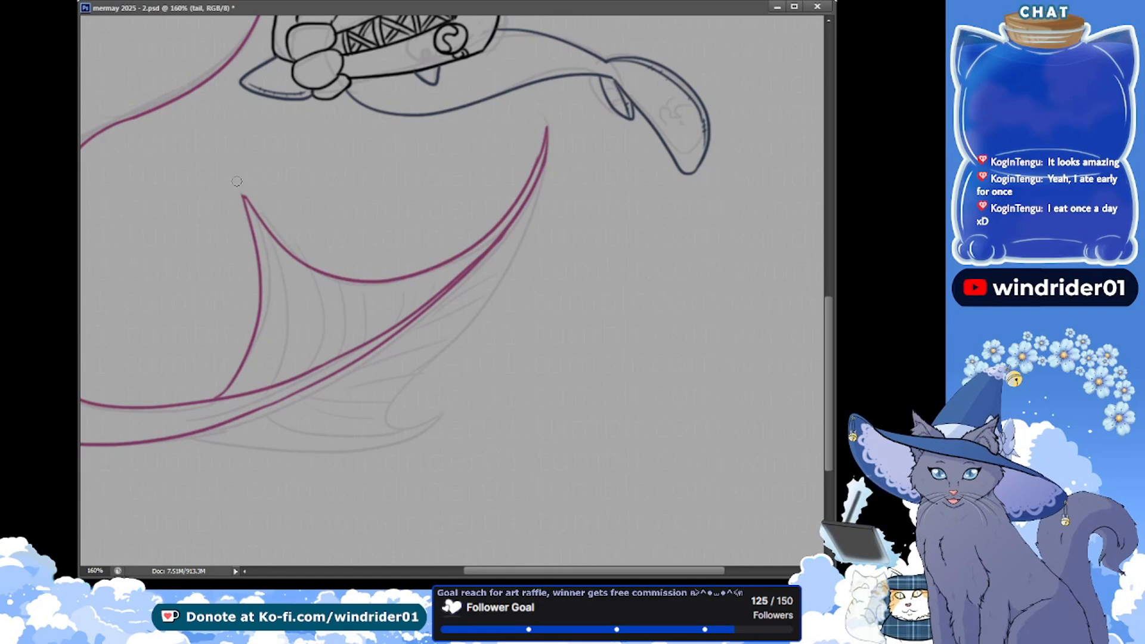
key(ctrl+s)
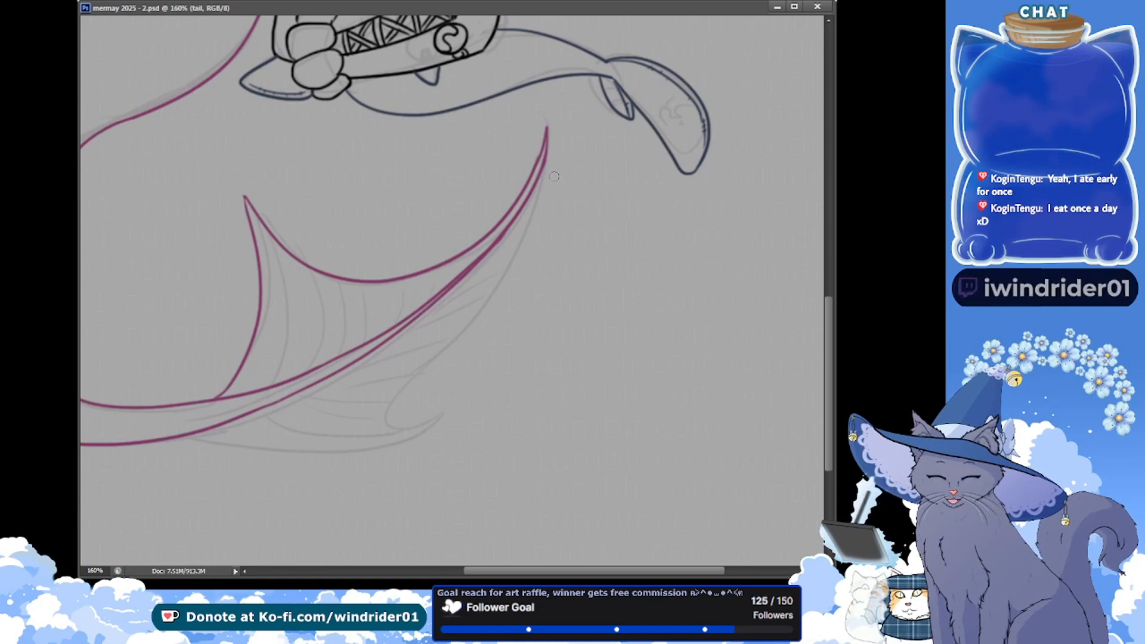
drag(546, 162, 537, 212)
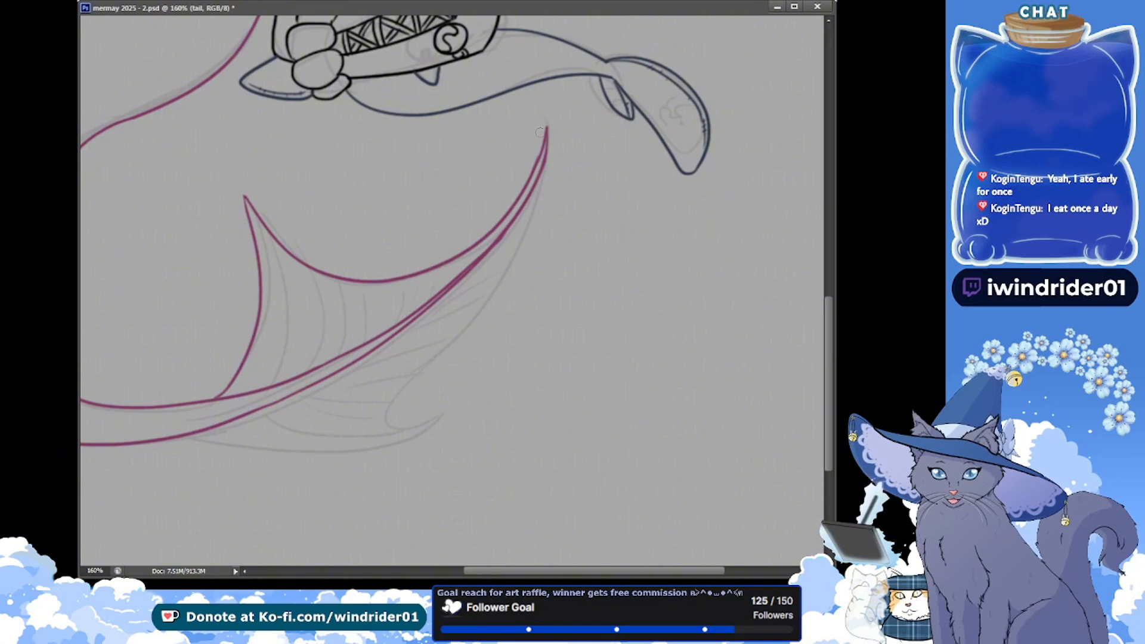
key(ctrl+s)
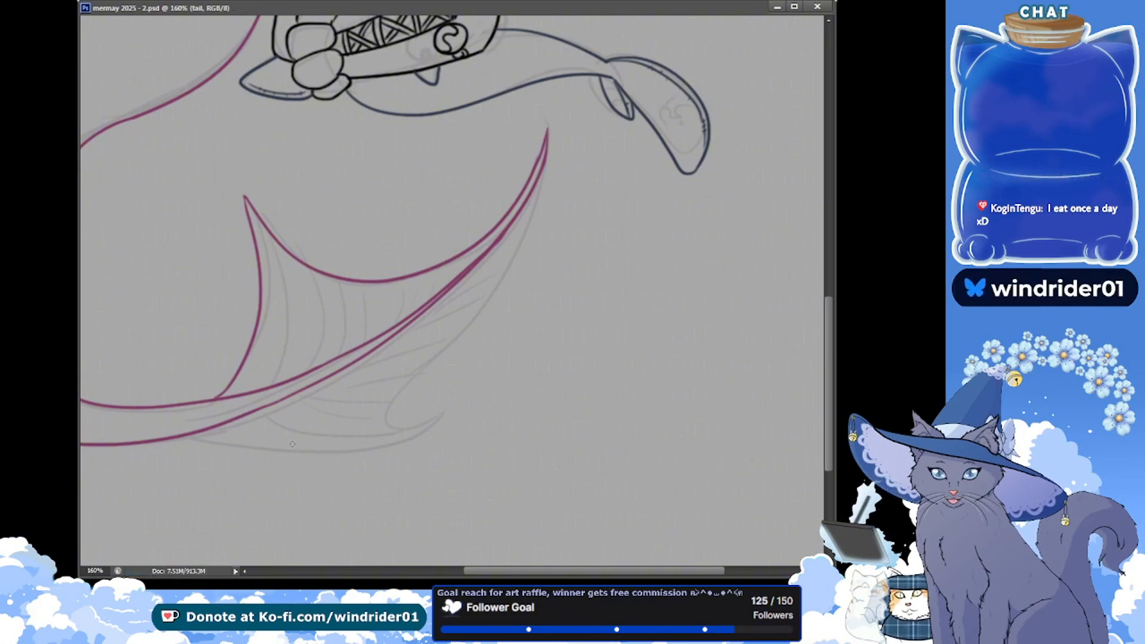
Ink the outer edge of the small lower fin lobe from the tail's outer line to its upturned tip, redoing the stroke to follow the sketch
mouse_move(190, 437)
mouse_down()
mouse_move(338, 455)
mouse_move(474, 408)
mouse_up()
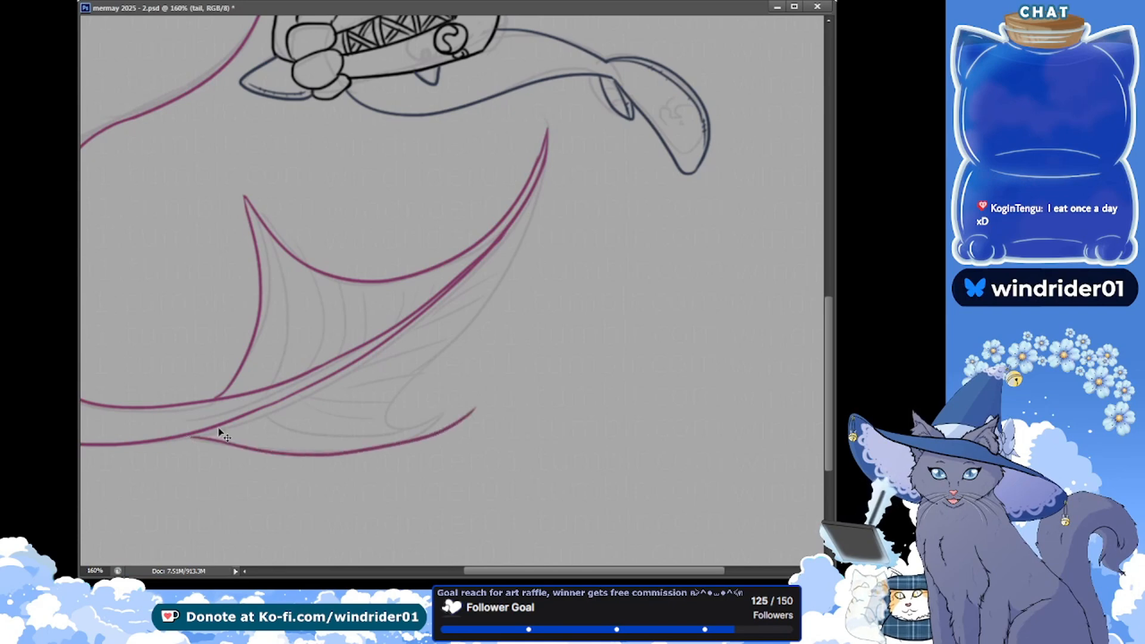
key(ctrl+z)
mouse_move(192, 438)
mouse_down()
mouse_move(465, 411)
mouse_move(483, 393)
mouse_up()
key(ctrl+z)
drag(204, 434, 464, 386)
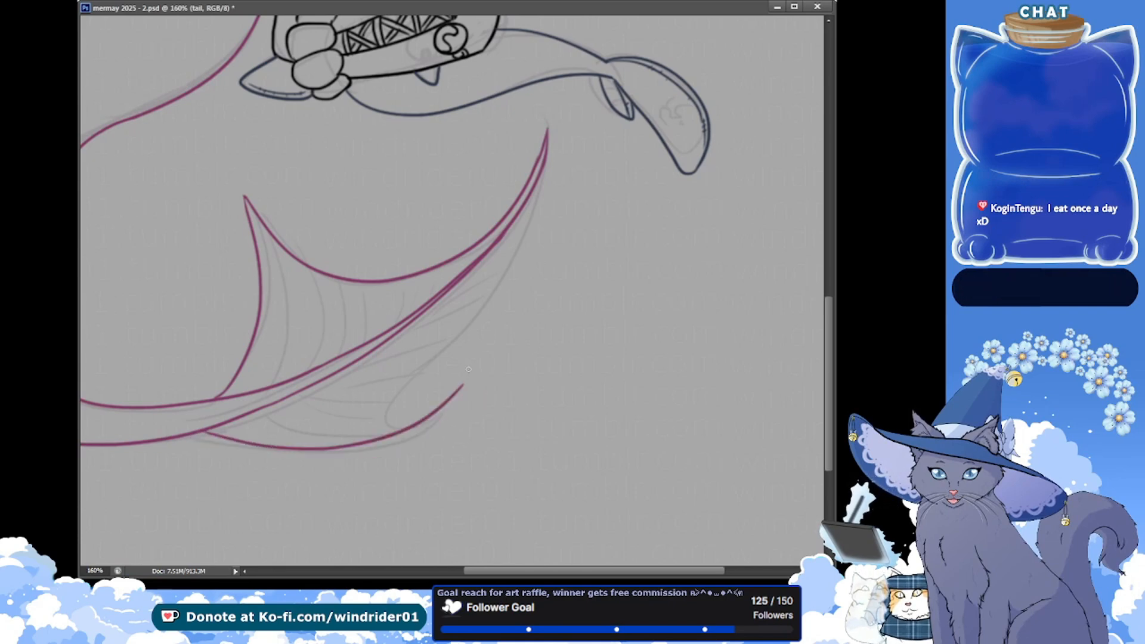
key(ctrl+z)
mouse_move(209, 432)
mouse_down()
mouse_move(311, 461)
mouse_move(456, 388)
mouse_up()
key(ctrl+z)
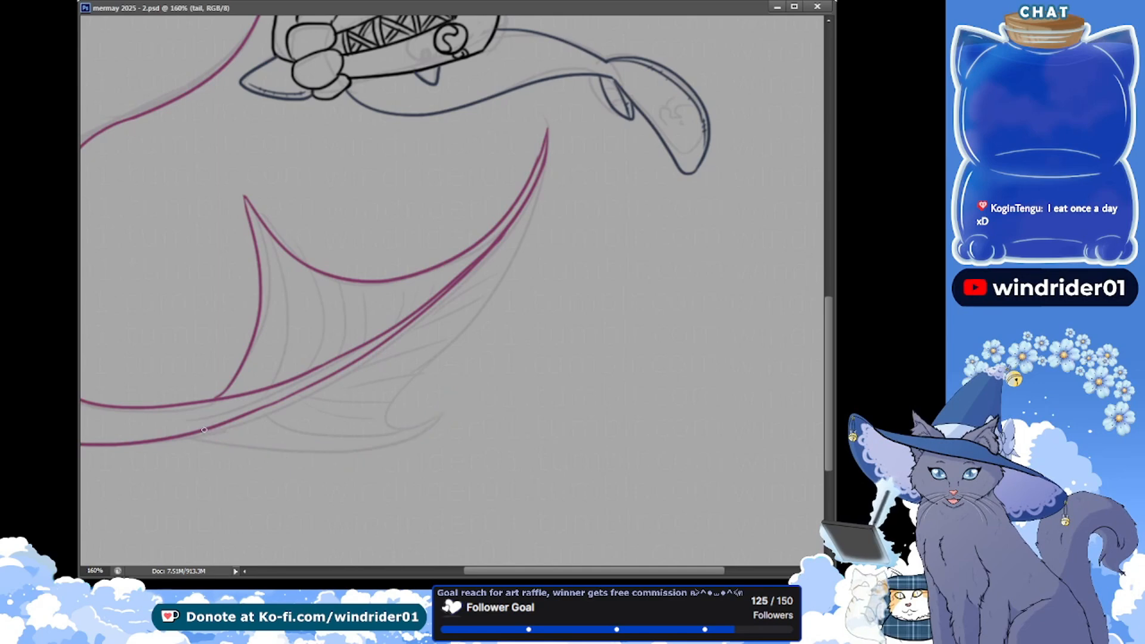
drag(207, 430, 456, 391)
key(ctrl+z)
mouse_move(205, 433)
mouse_down()
mouse_move(331, 457)
mouse_move(459, 395)
mouse_up()
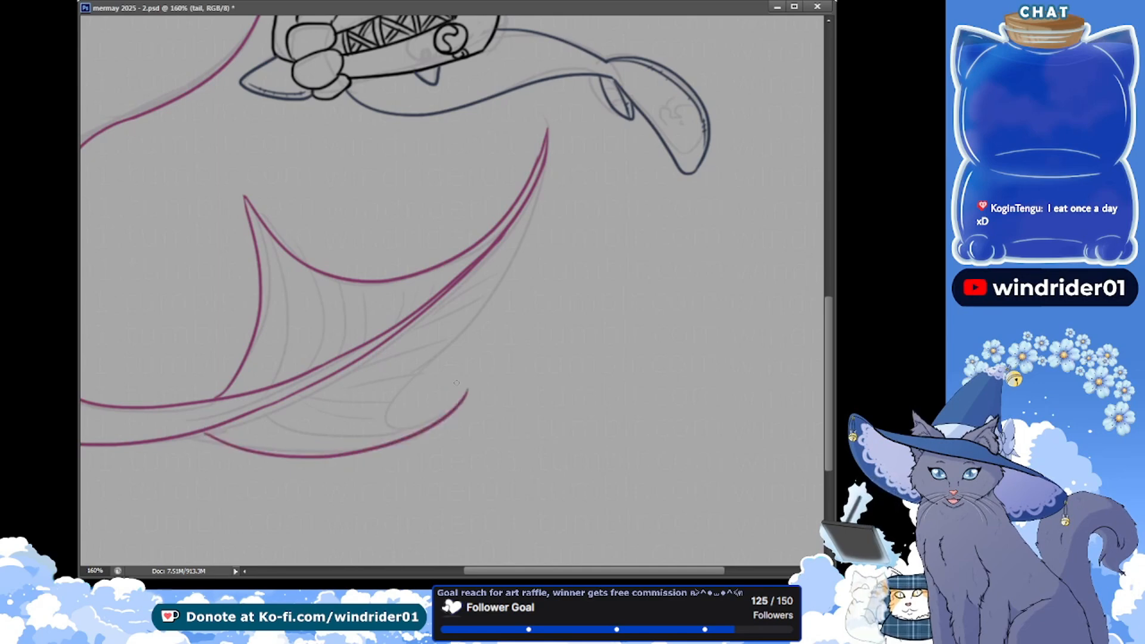
key(ctrl+z)
mouse_move(205, 434)
mouse_down()
mouse_move(267, 459)
mouse_move(459, 402)
mouse_up()
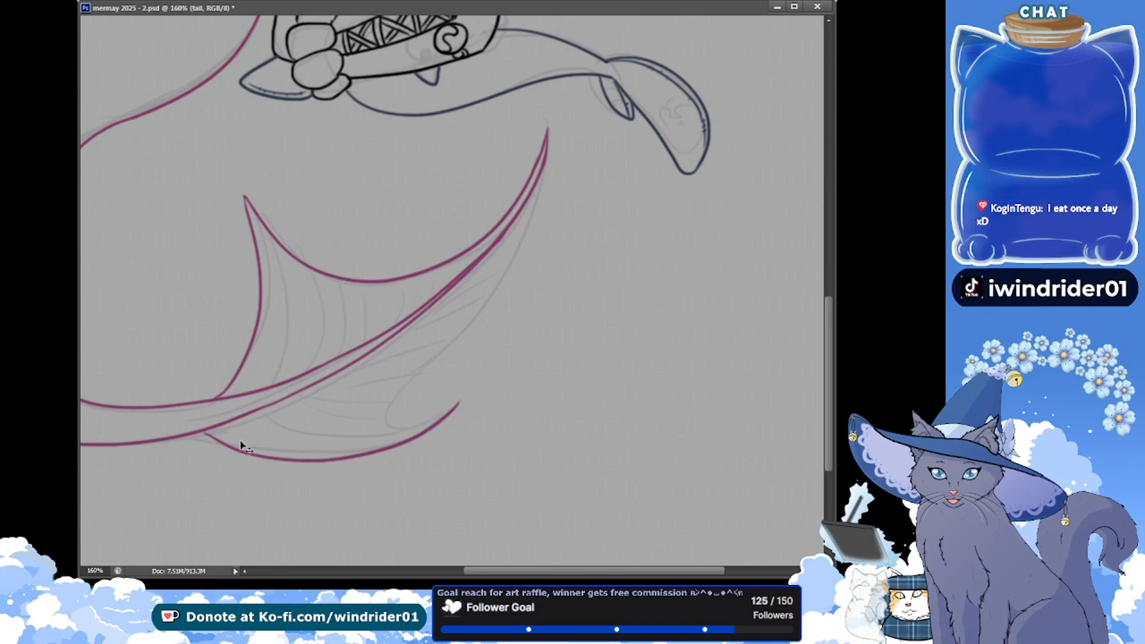
key(ctrl+z)
mouse_move(205, 433)
mouse_down()
mouse_move(435, 420)
mouse_move(468, 388)
mouse_up()
key(ctrl+z)
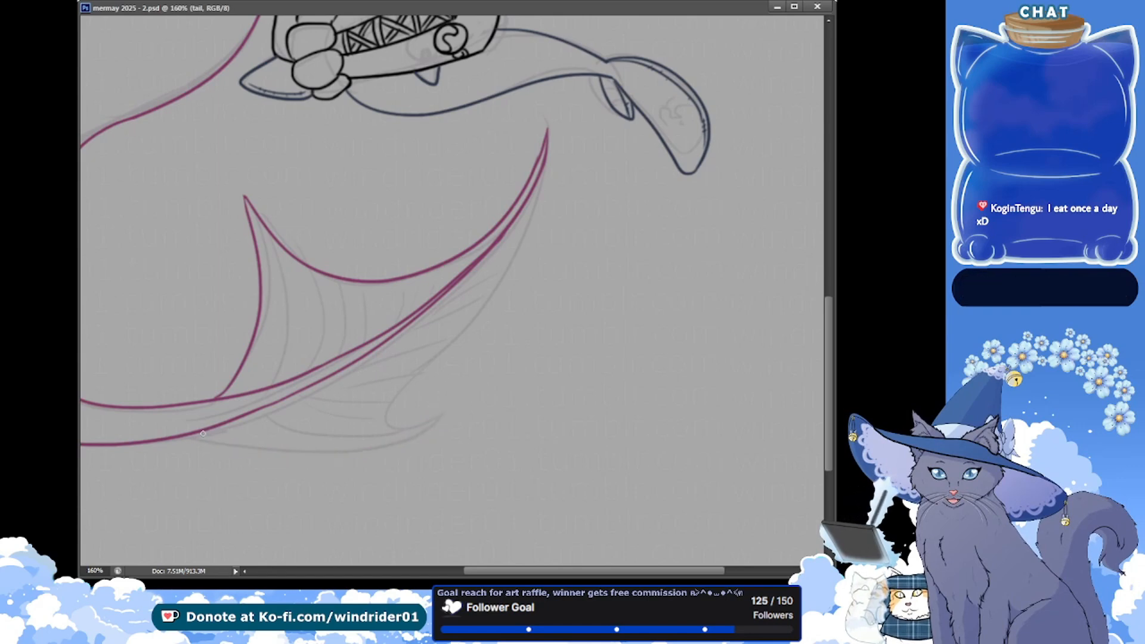
drag(203, 433, 471, 386)
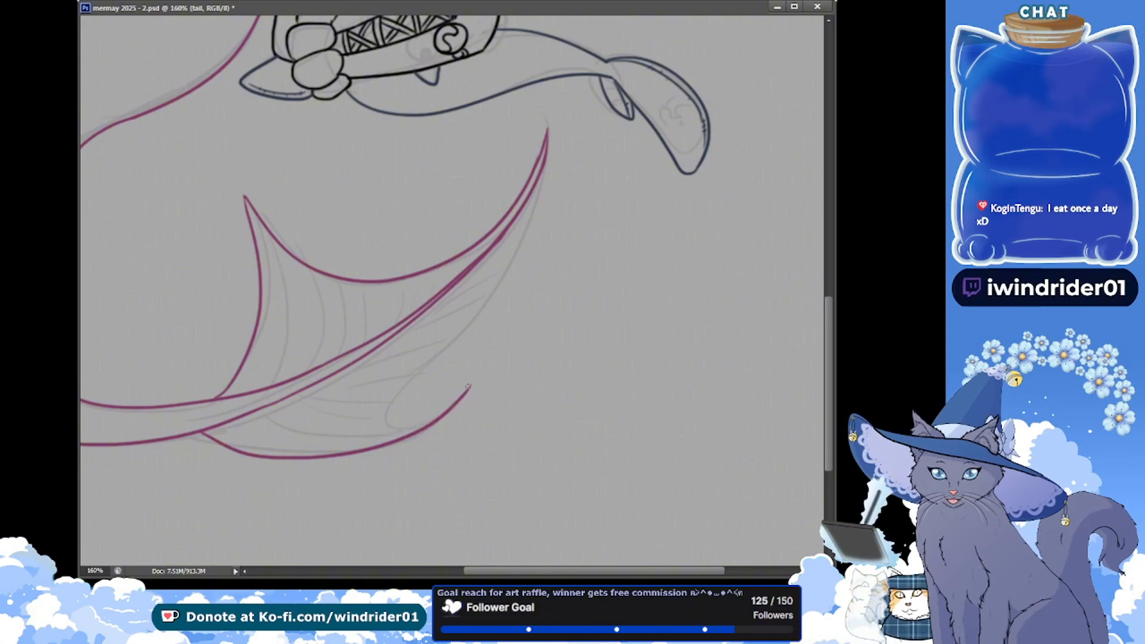
key(ctrl+z)
Ink the small lower lobe's inner line from its tip back toward the tail, trim the pointed end, and save
mouse_move(470, 387)
mouse_down()
mouse_move(388, 434)
mouse_move(303, 444)
mouse_up()
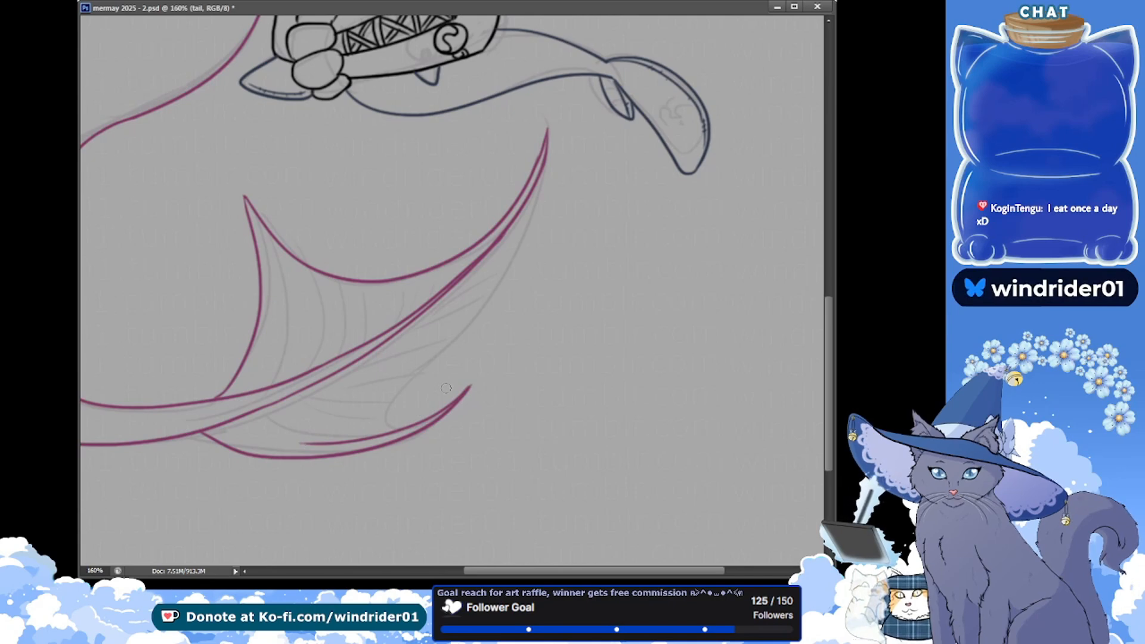
key(ctrl+z)
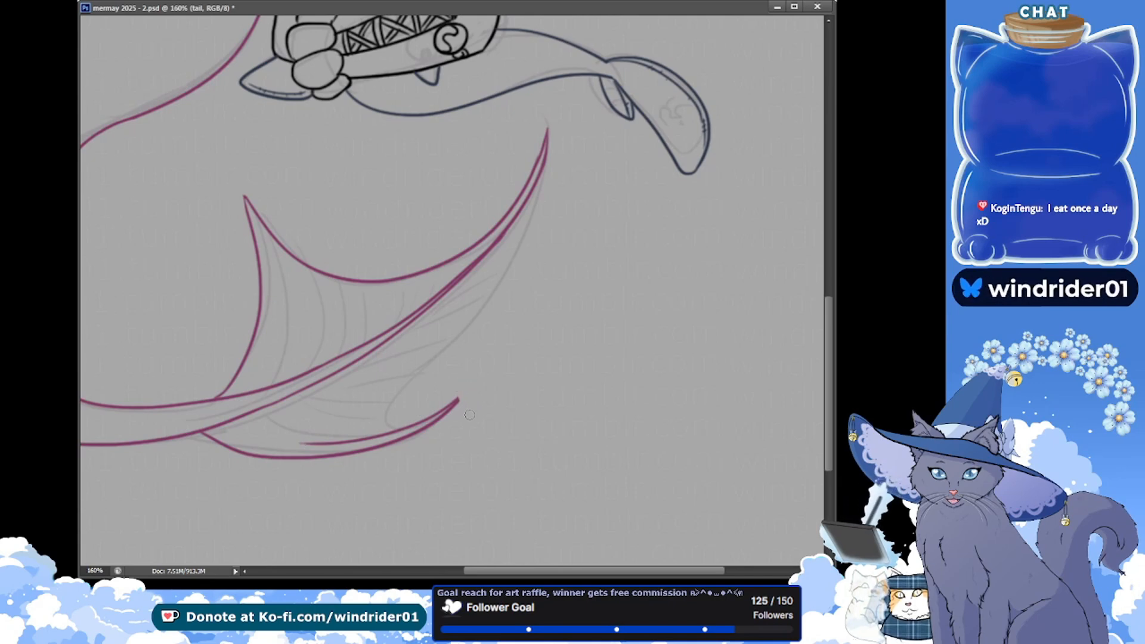
key(ctrl+s)
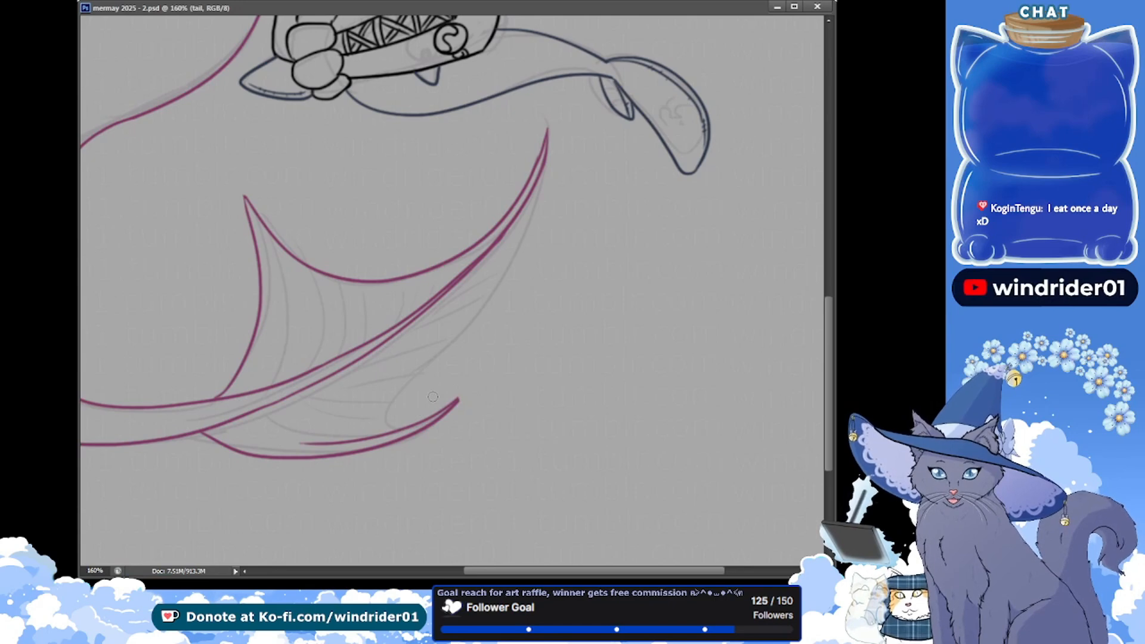
drag(466, 399, 451, 395)
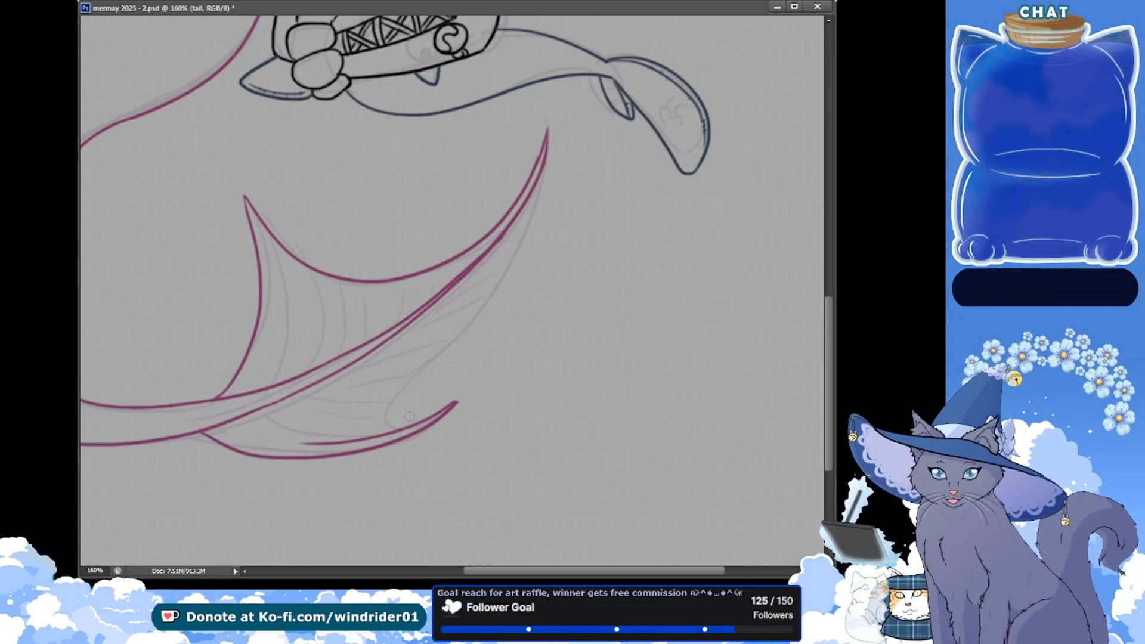
key(ctrl+s)
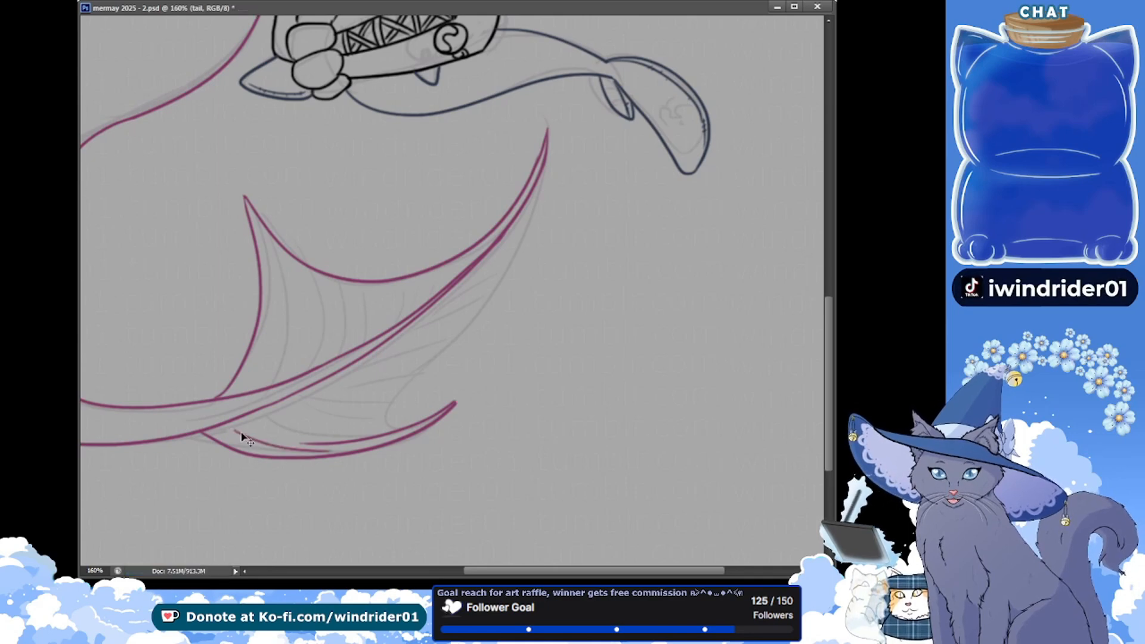
drag(242, 433, 324, 438)
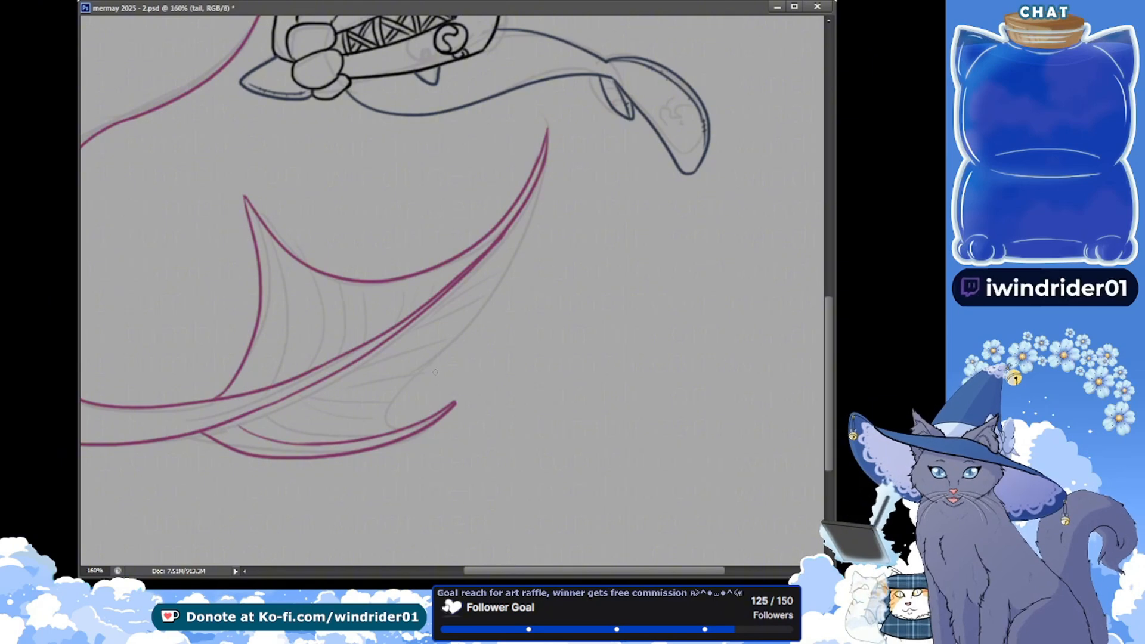
key(ctrl+s)
Ink the lower membrane edge from the small lower lobe's tip around the notch to the long lobe's tip, redoing strokes, and save
drag(439, 413, 451, 335)
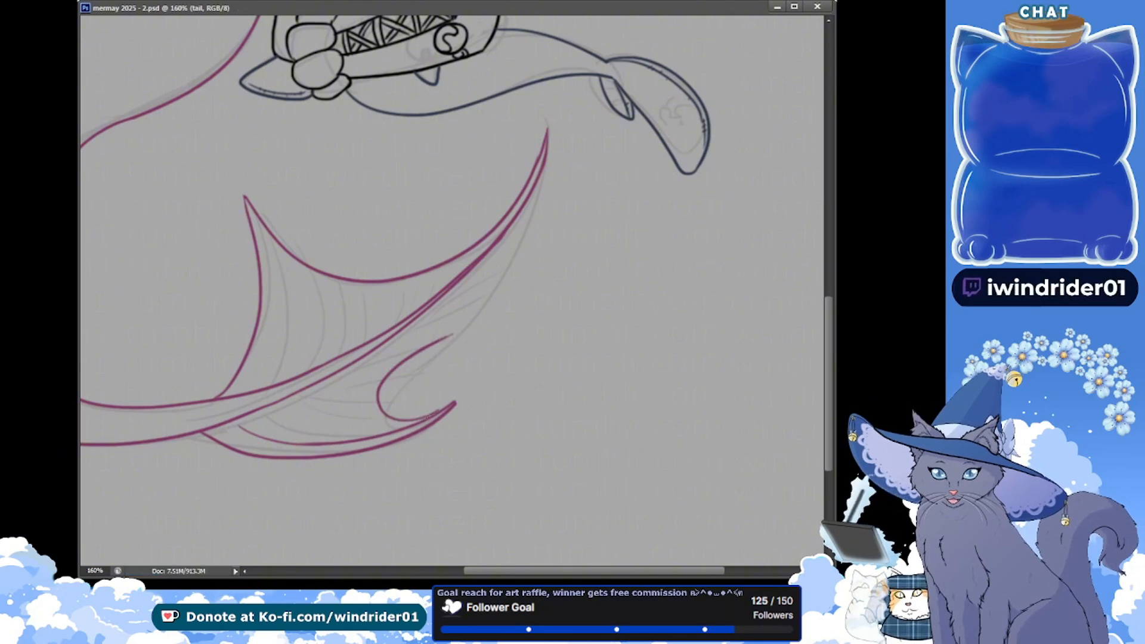
key(ctrl+z)
drag(424, 419, 427, 355)
key(ctrl+z)
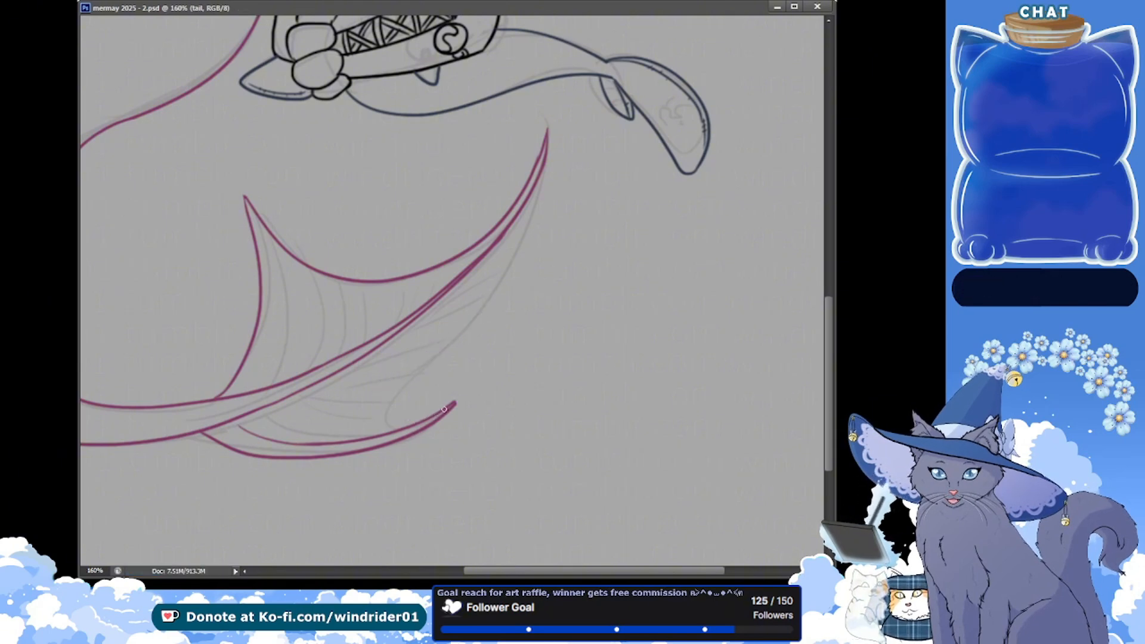
drag(447, 410, 503, 280)
mouse_move(543, 172)
mouse_down()
mouse_move(492, 301)
mouse_move(504, 249)
mouse_move(481, 311)
mouse_up()
key(ctrl+z)
key(ctrl+z)
drag(544, 170, 471, 321)
key(ctrl+z)
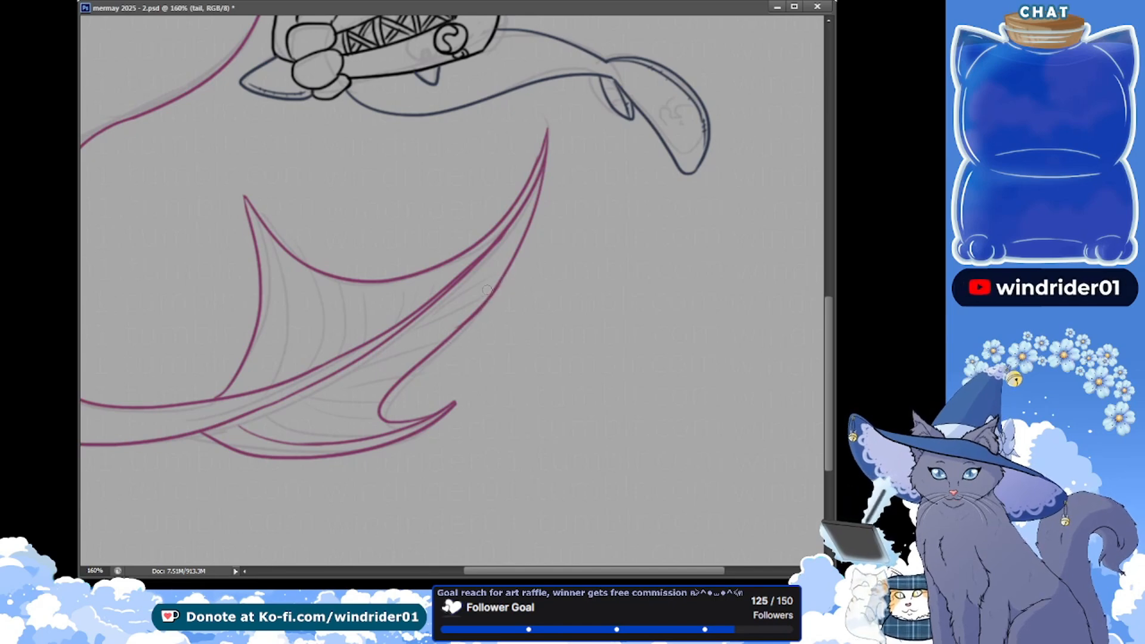
key(ctrl+s)
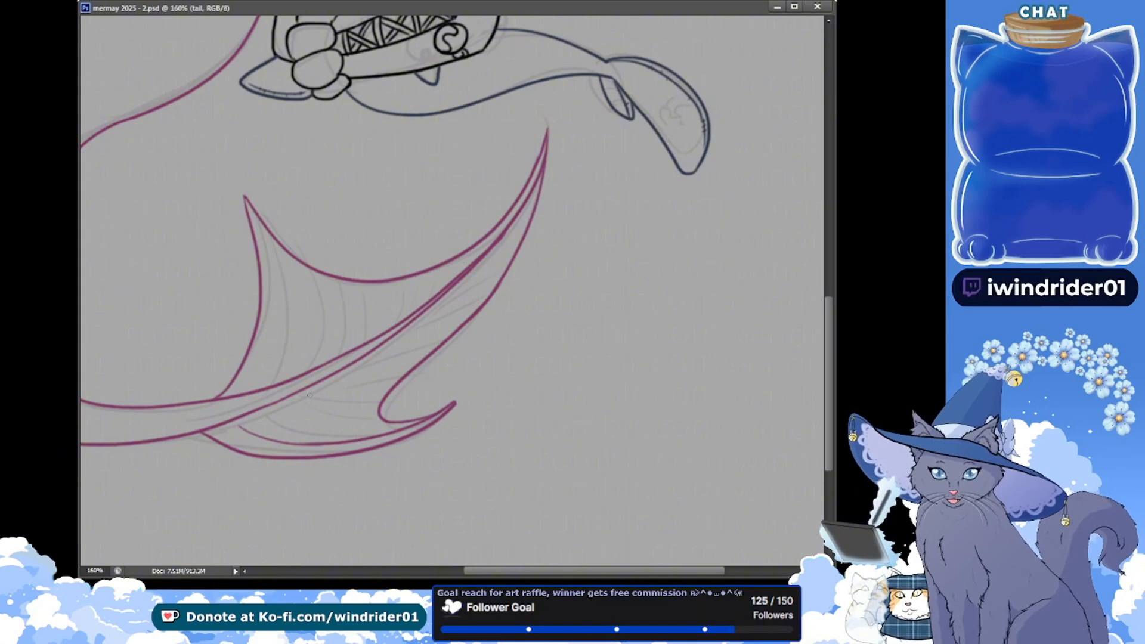
Ink the lowest curved fin rays above the small lower lobe's inner line, continuing on a new layer, and save
drag(272, 425, 421, 418)
key(ctrl+z)
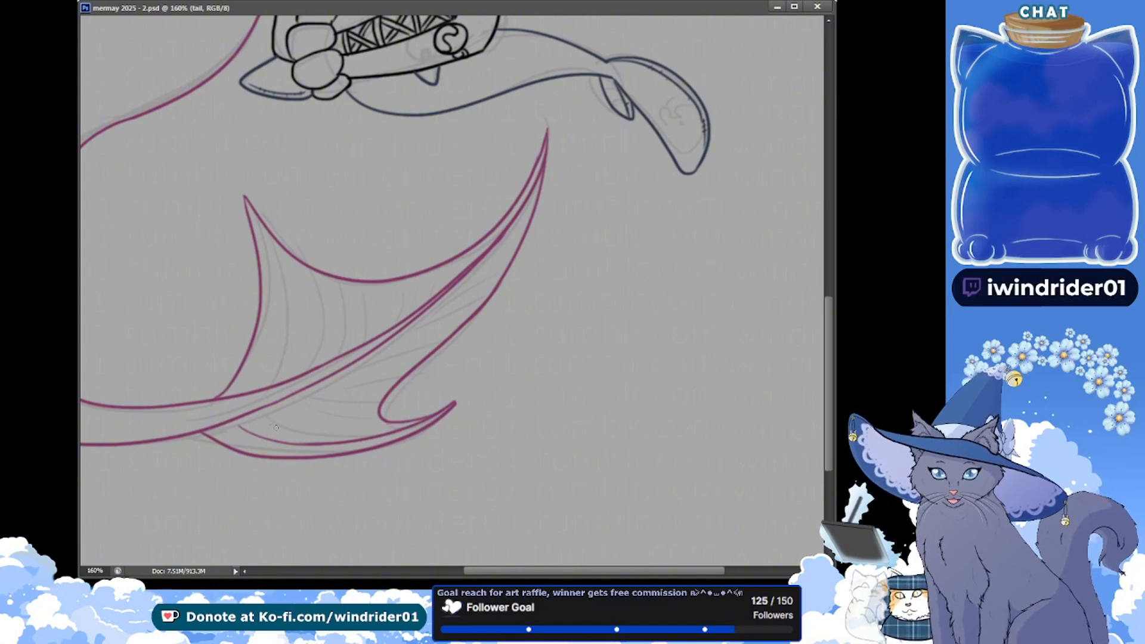
drag(270, 425, 416, 423)
drag(289, 408, 377, 421)
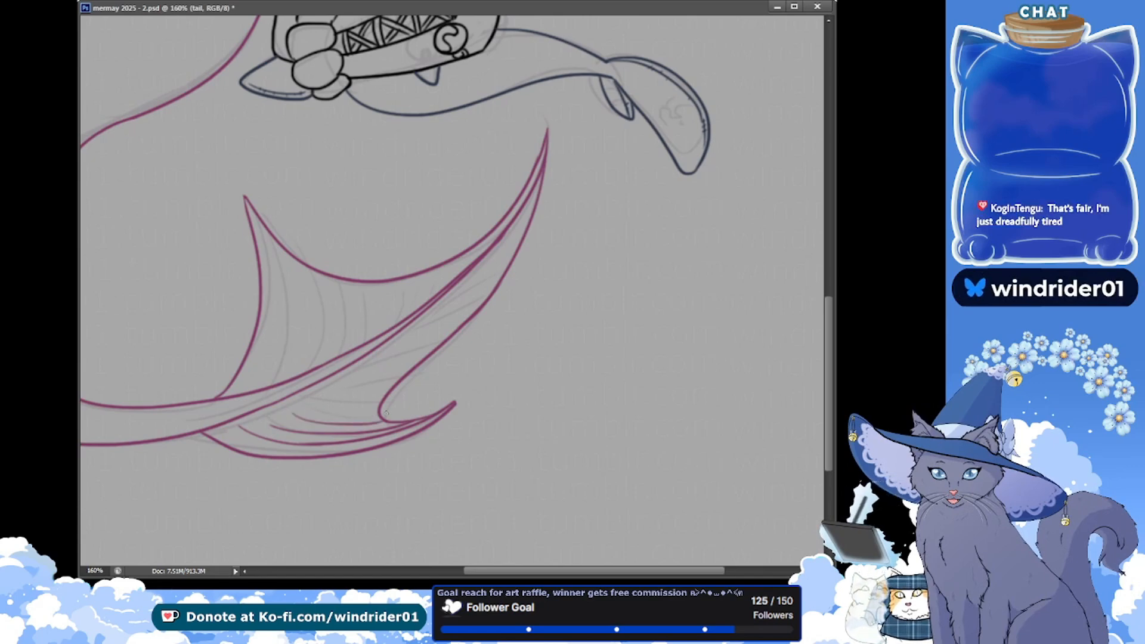
drag(385, 408, 390, 407)
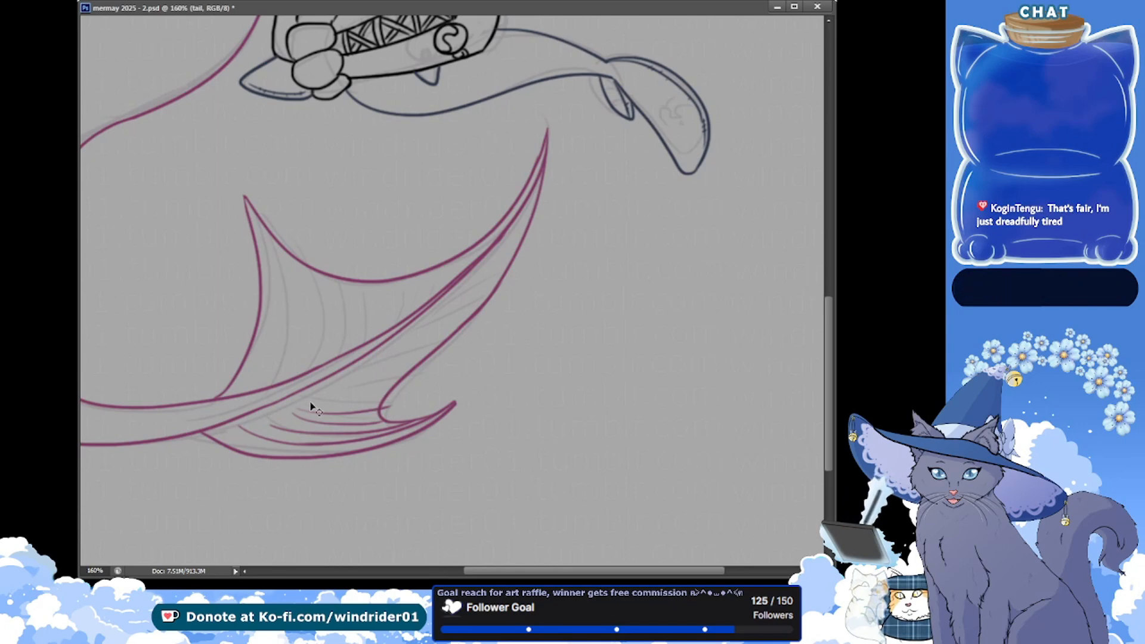
drag(302, 398, 405, 394)
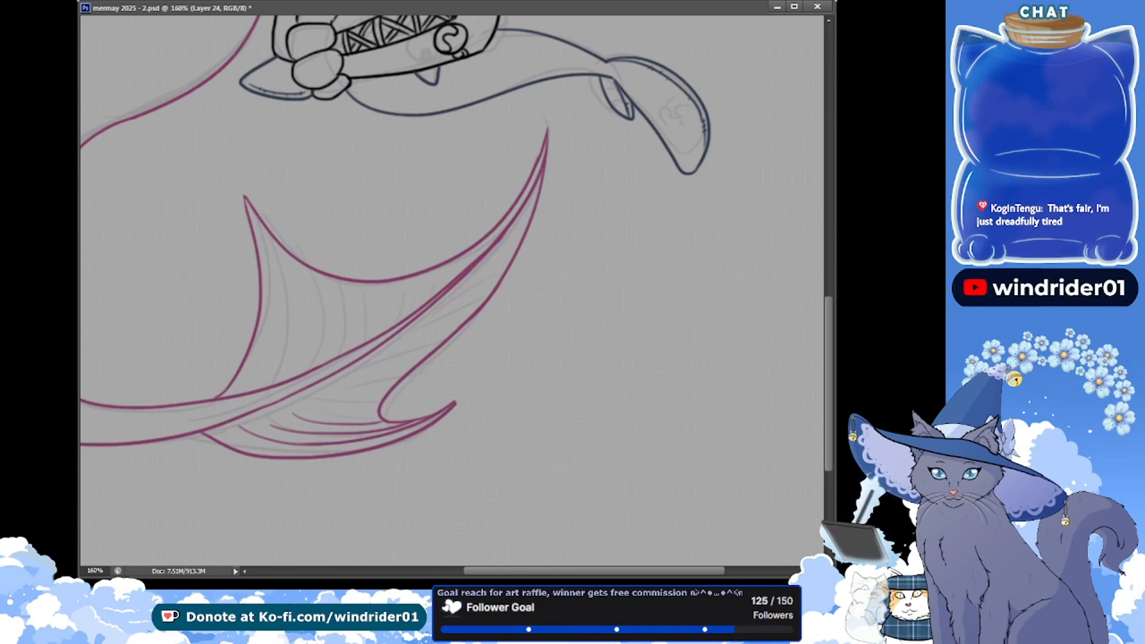
key(ctrl+s)
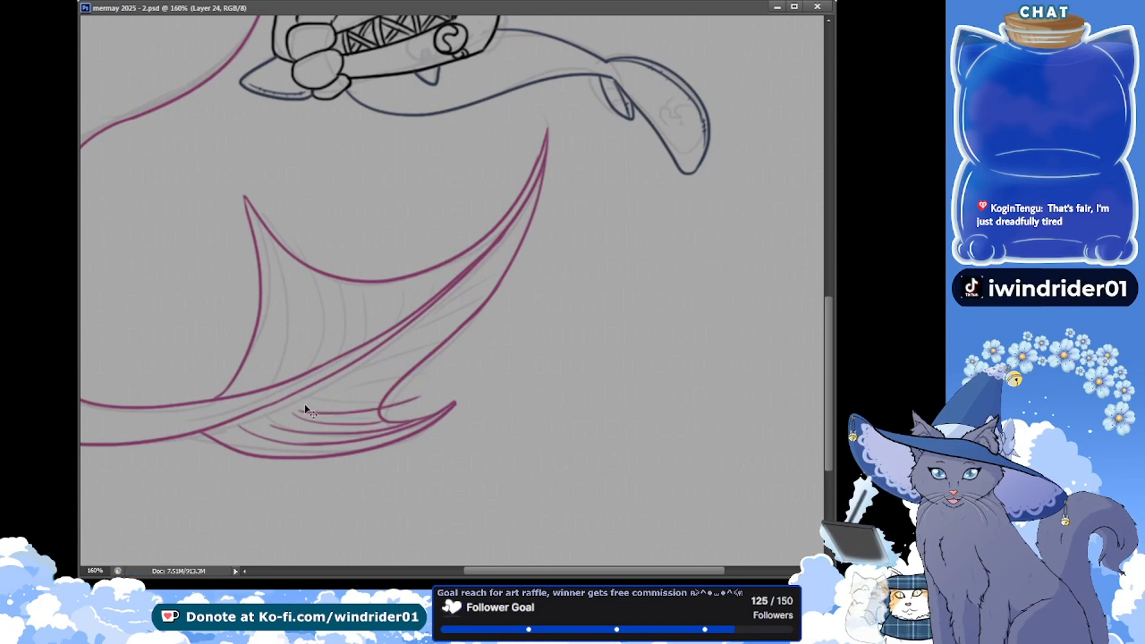
Ink fin rays across the middle of the lower membrane, letting them overshoot its edge, redo a stray ray, and save
drag(310, 398, 445, 383)
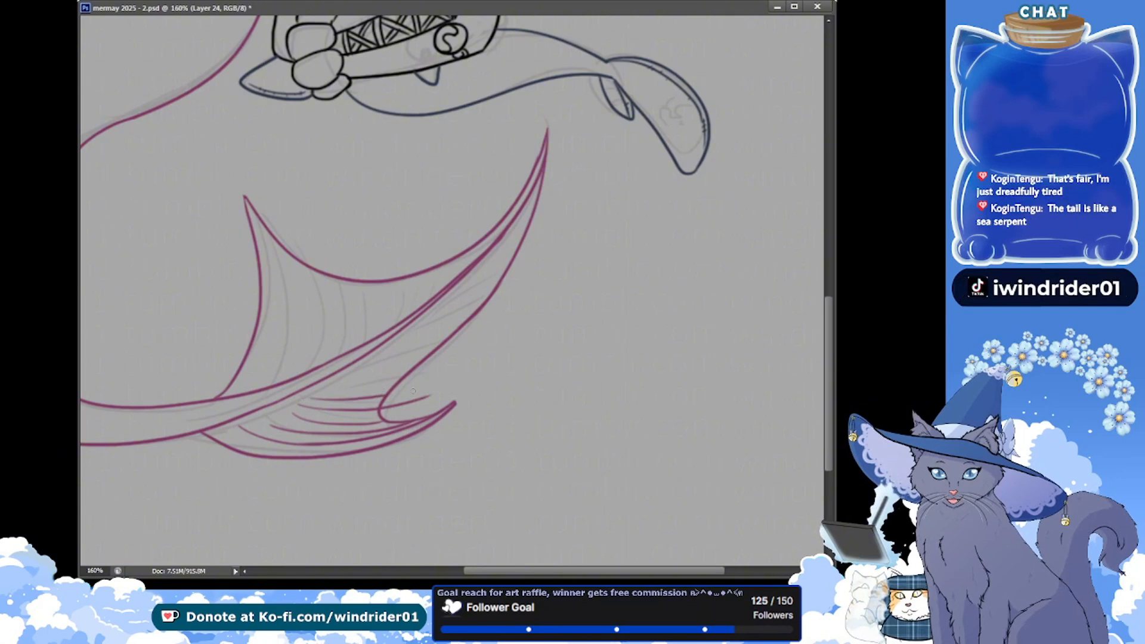
drag(359, 374, 476, 359)
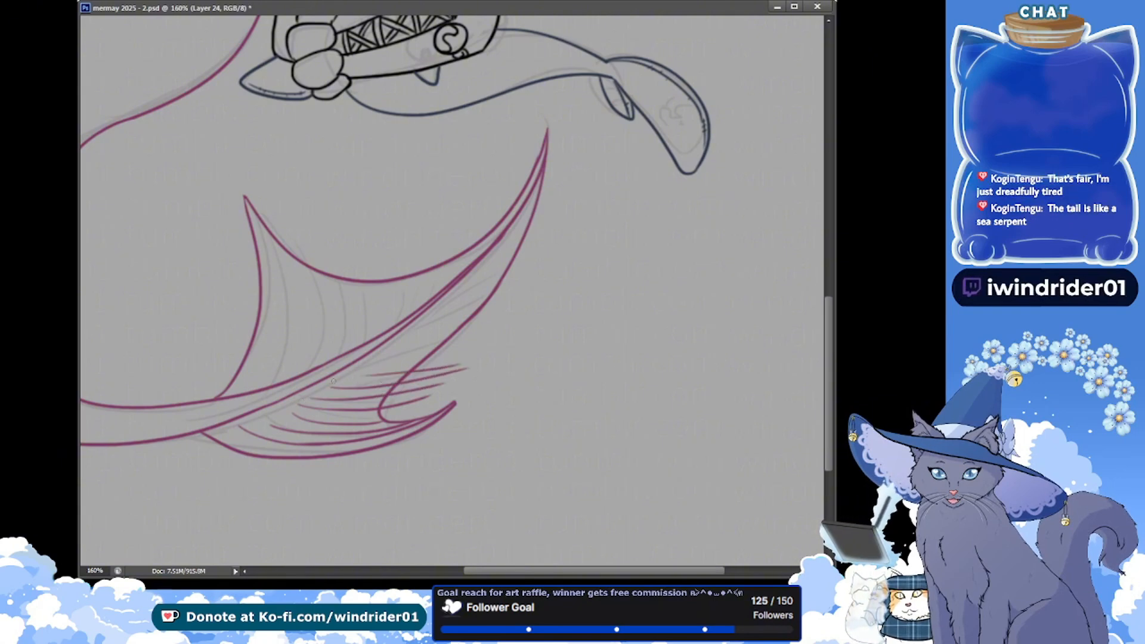
mouse_move(333, 381)
mouse_down()
mouse_move(477, 361)
mouse_move(393, 366)
mouse_move(421, 357)
mouse_up()
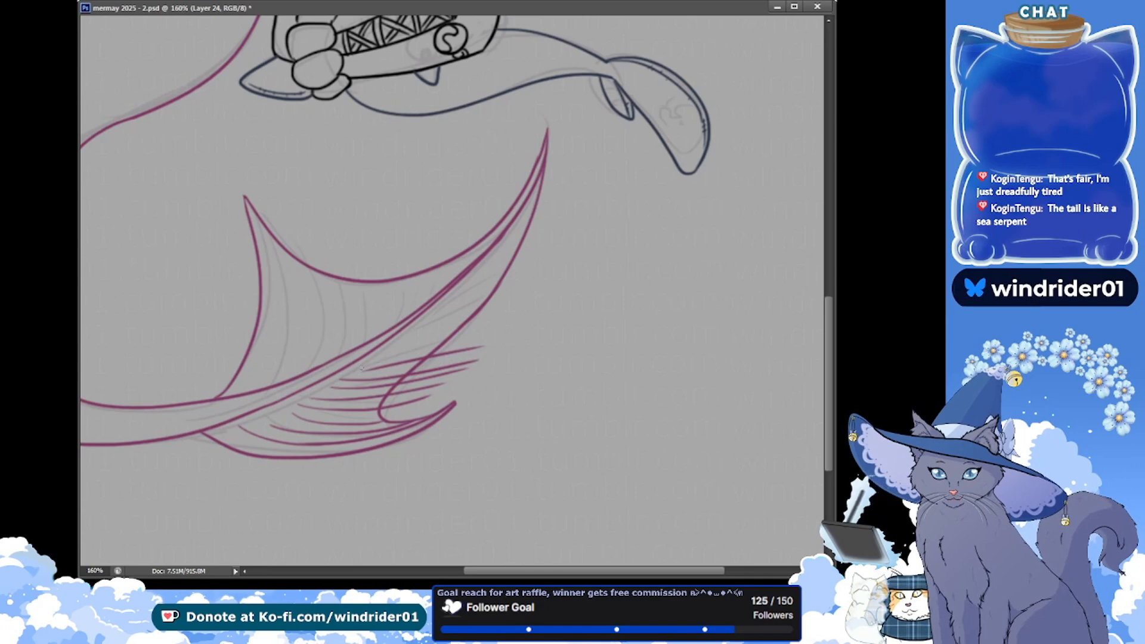
key(ctrl+z)
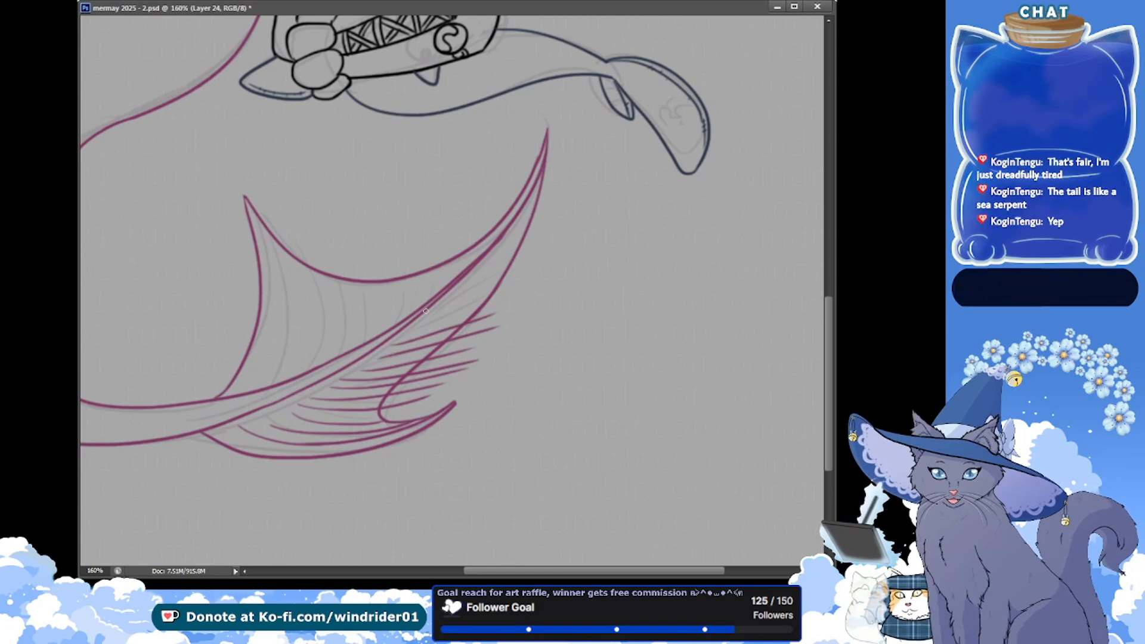
key(ctrl+s)
Continue the lower membrane's rays up to the long lobe's tip, add short rays on its upper side near the tip, and save
drag(423, 330, 515, 306)
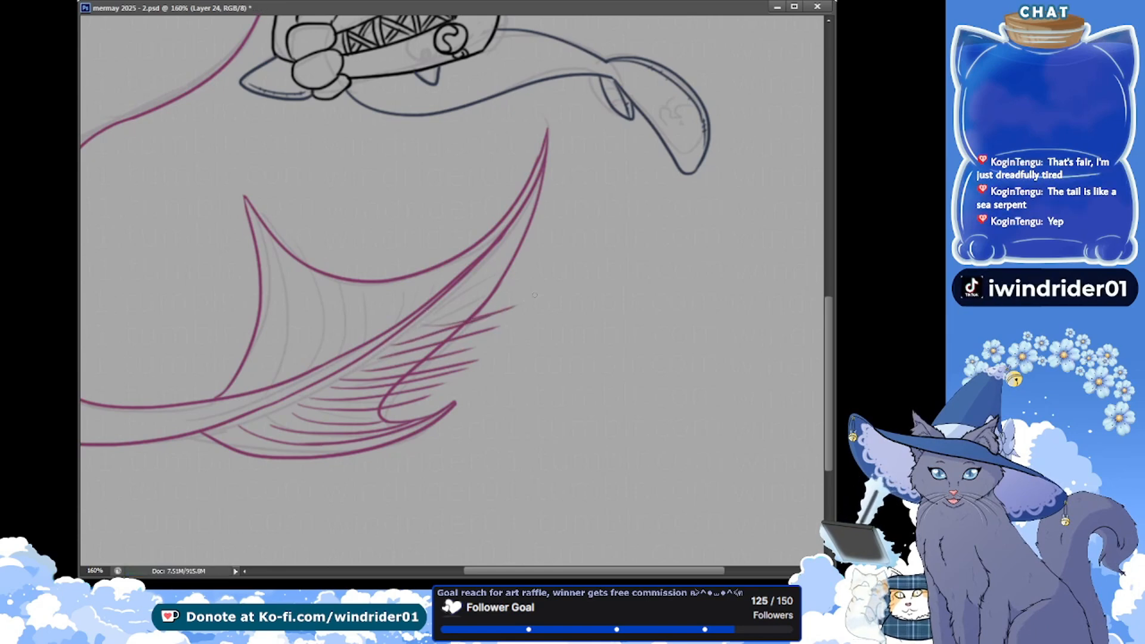
mouse_move(428, 315)
mouse_down()
mouse_move(517, 283)
mouse_move(438, 304)
mouse_move(519, 267)
mouse_up()
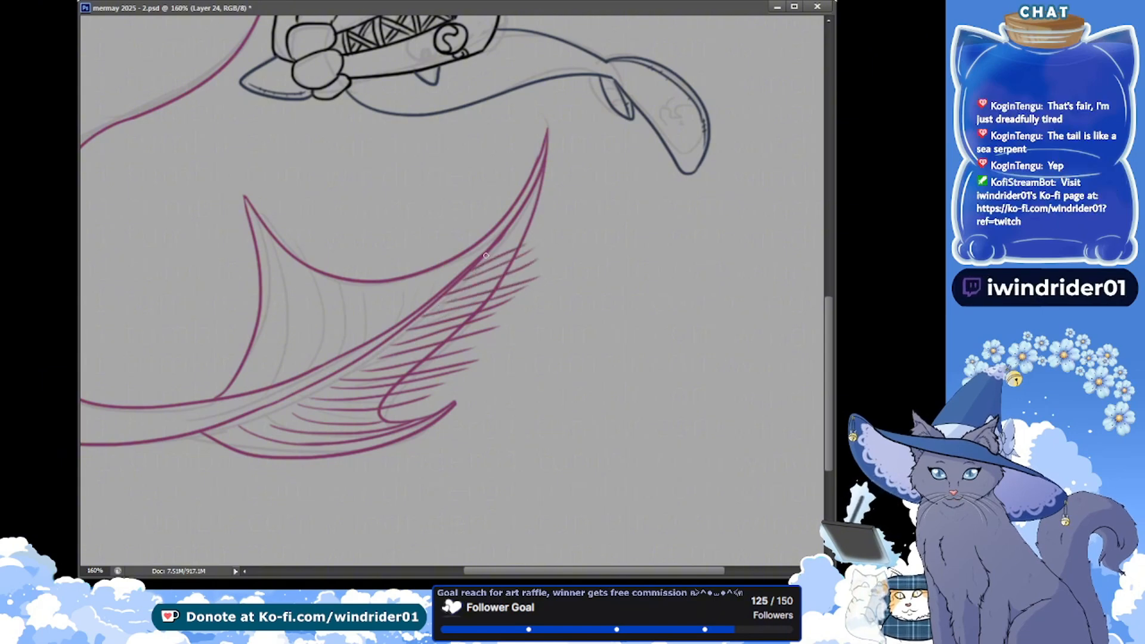
drag(513, 222, 547, 184)
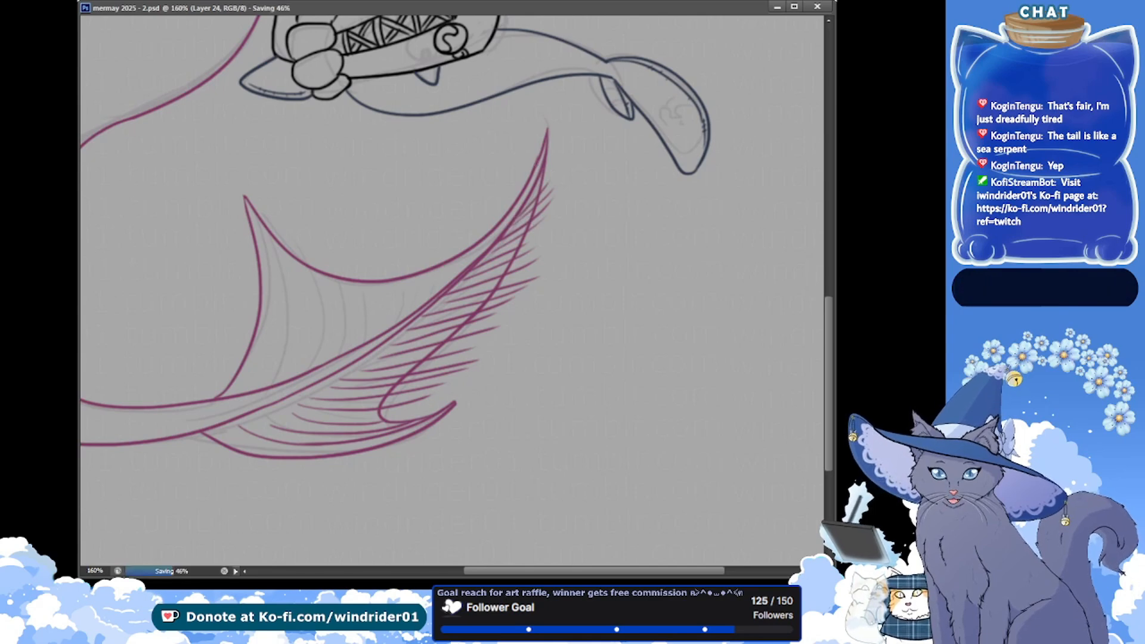
mouse_move(529, 189)
mouse_down()
mouse_move(539, 154)
mouse_move(529, 173)
mouse_up()
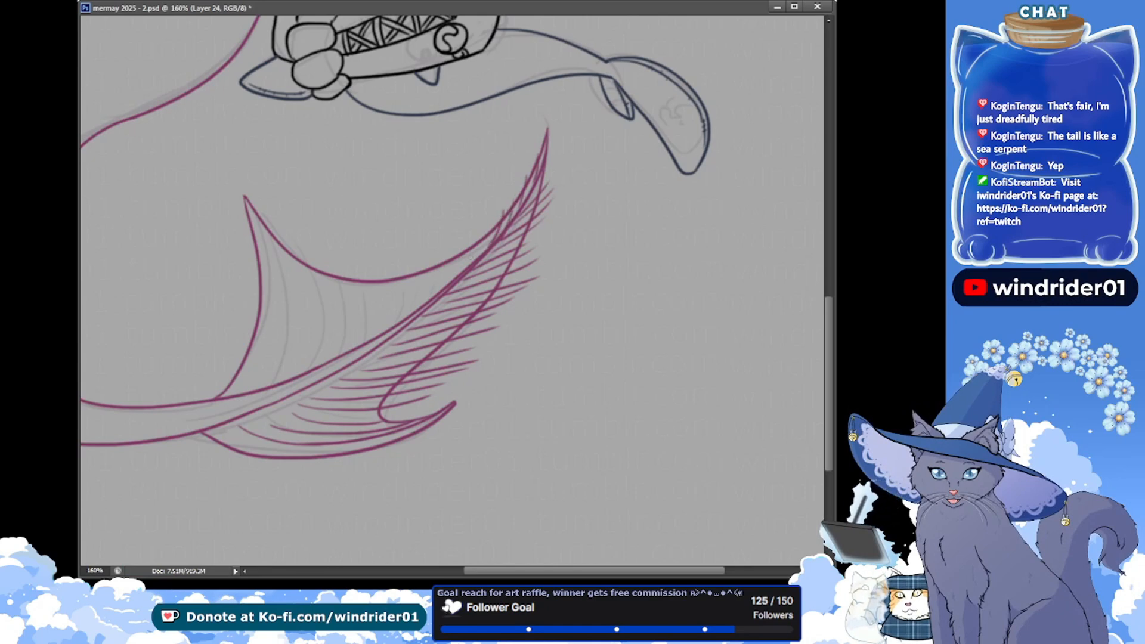
key(ctrl+s)
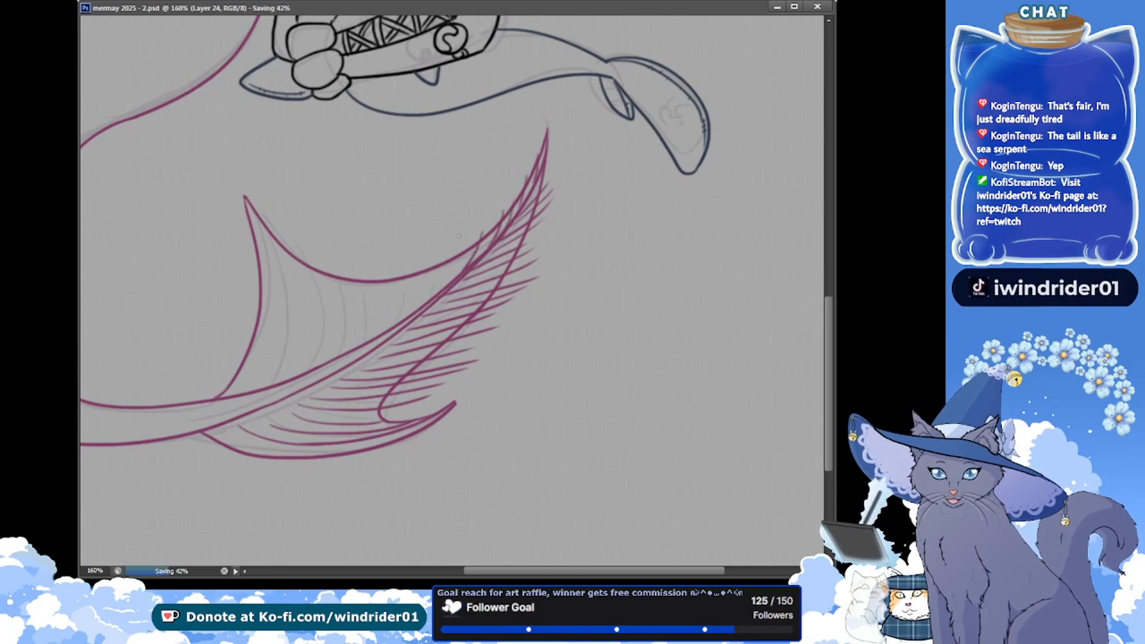
Ink short rays on the upper membrane below the long lobe's tip, undoing and redrawing the ones that stray from the sketch
drag(460, 240, 429, 297)
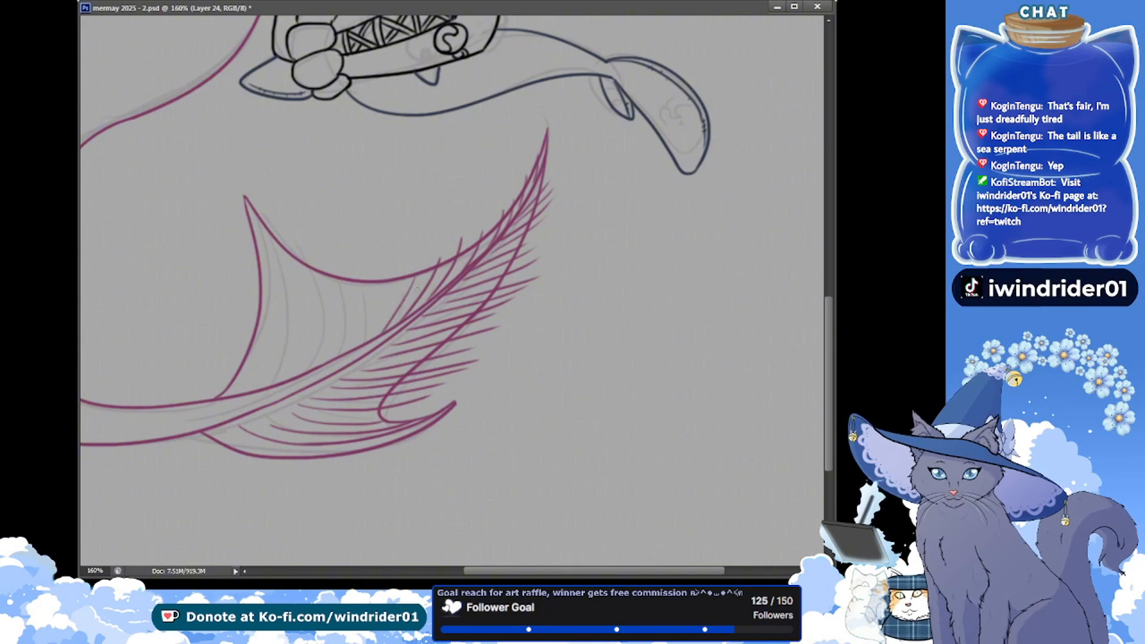
key(ctrl+alt+z)
key(ctrl+alt+z)
key(ctrl+alt+z)
drag(436, 259, 414, 308)
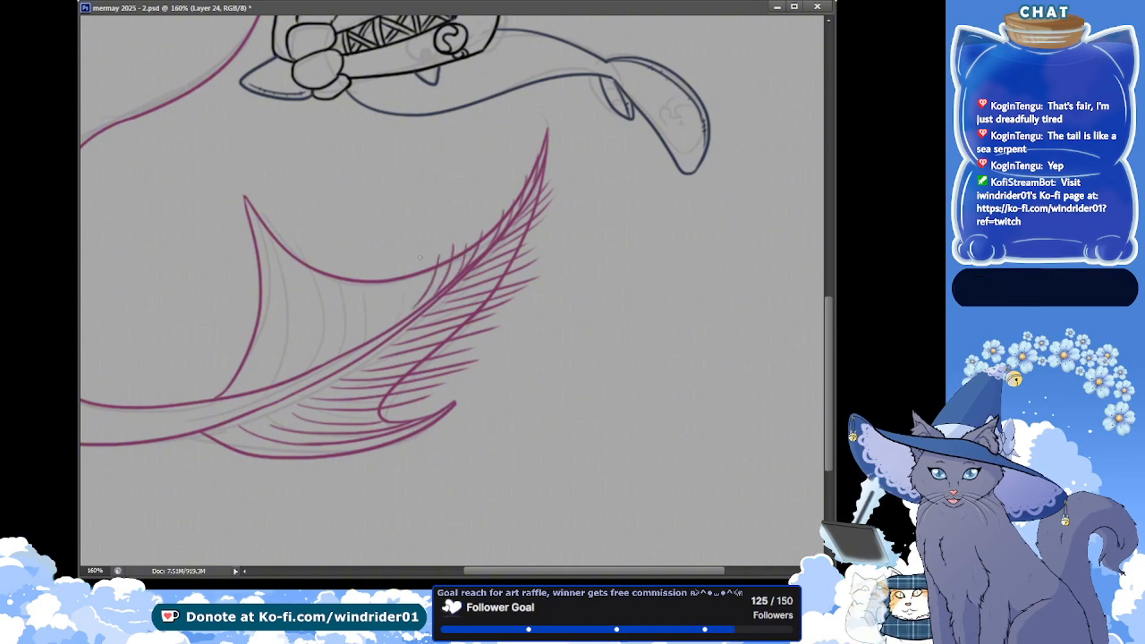
key(ctrl+alt+z)
key(ctrl+alt+z)
drag(437, 256, 417, 307)
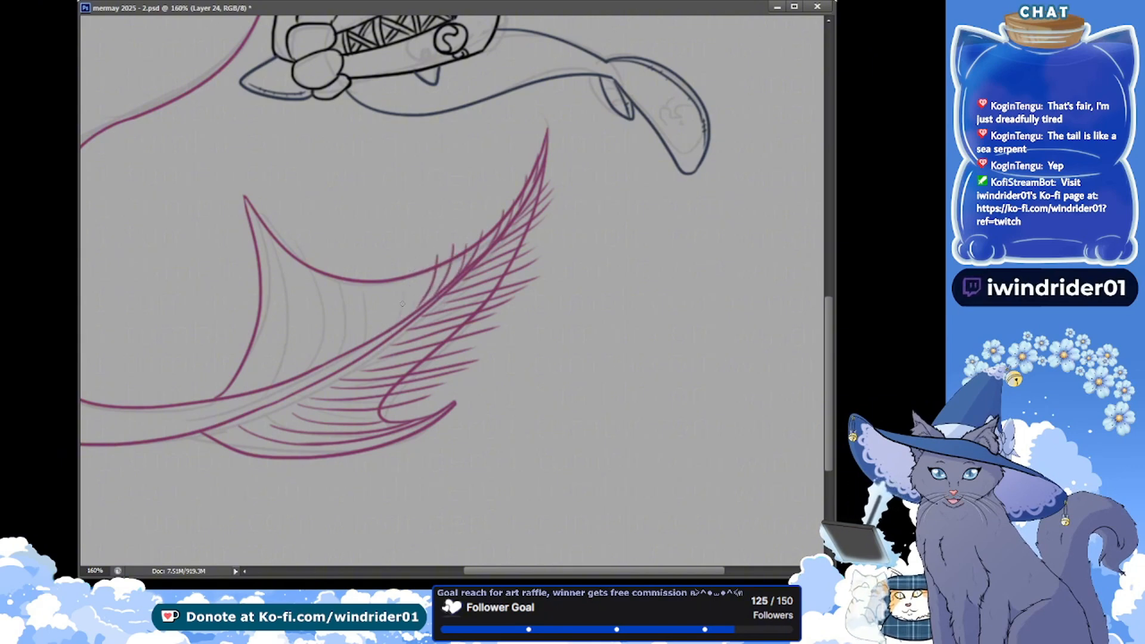
key(ctrl+alt+z)
key(ctrl+alt+z)
Extend the row of curved rays along the upper membrane toward its middle, from the concave edge to the long lobe's spine, and save
drag(437, 258, 404, 320)
drag(404, 273, 380, 333)
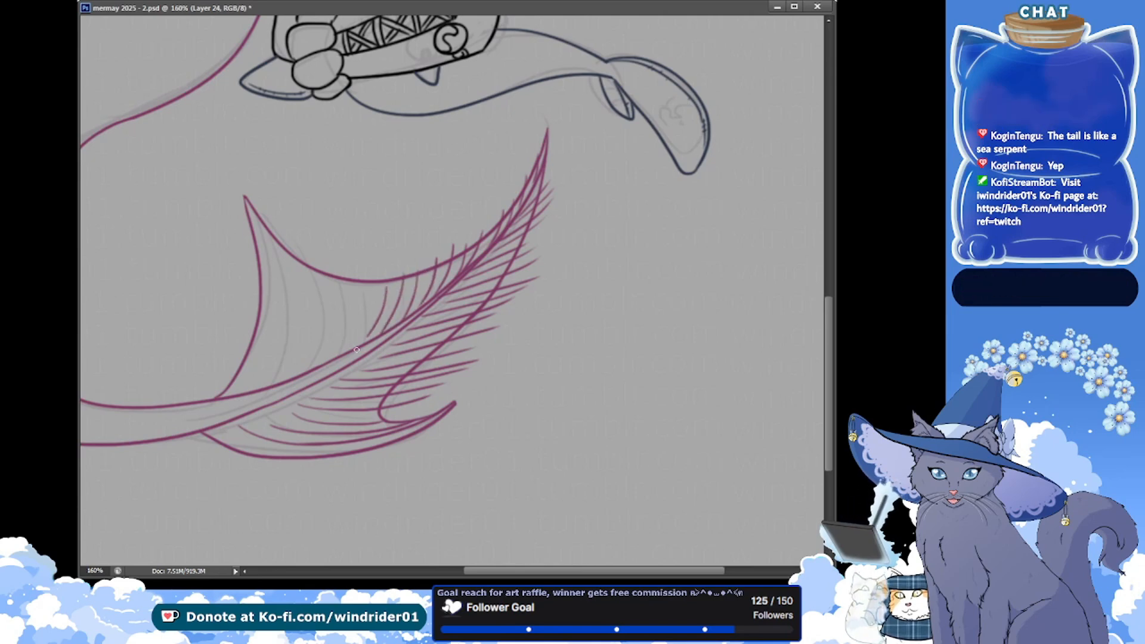
drag(387, 283, 368, 340)
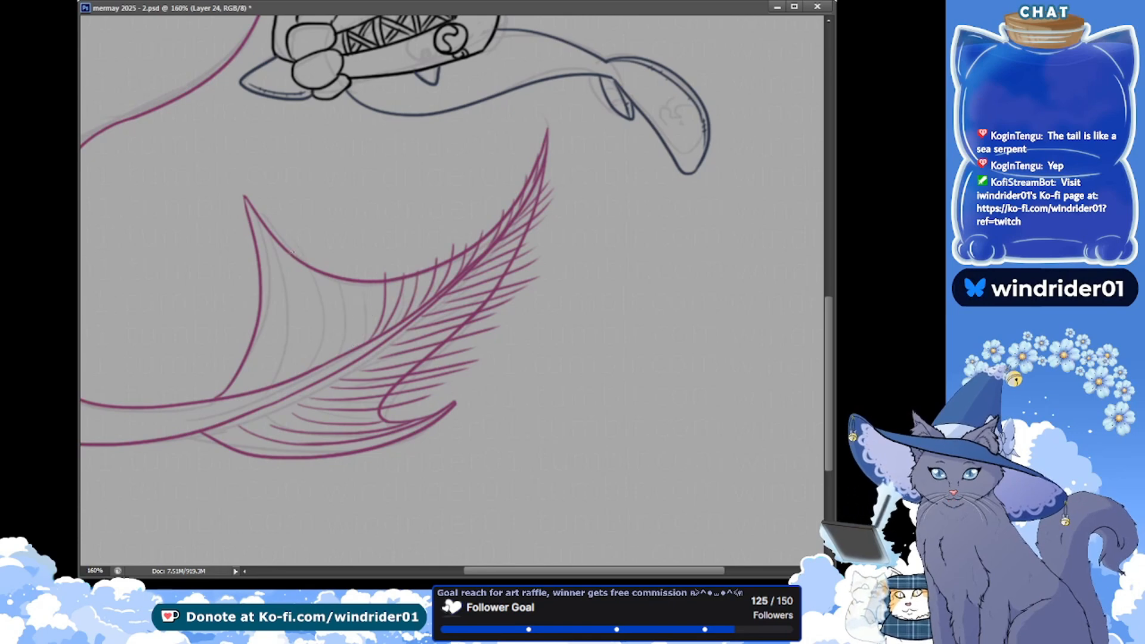
key(ctrl+s)
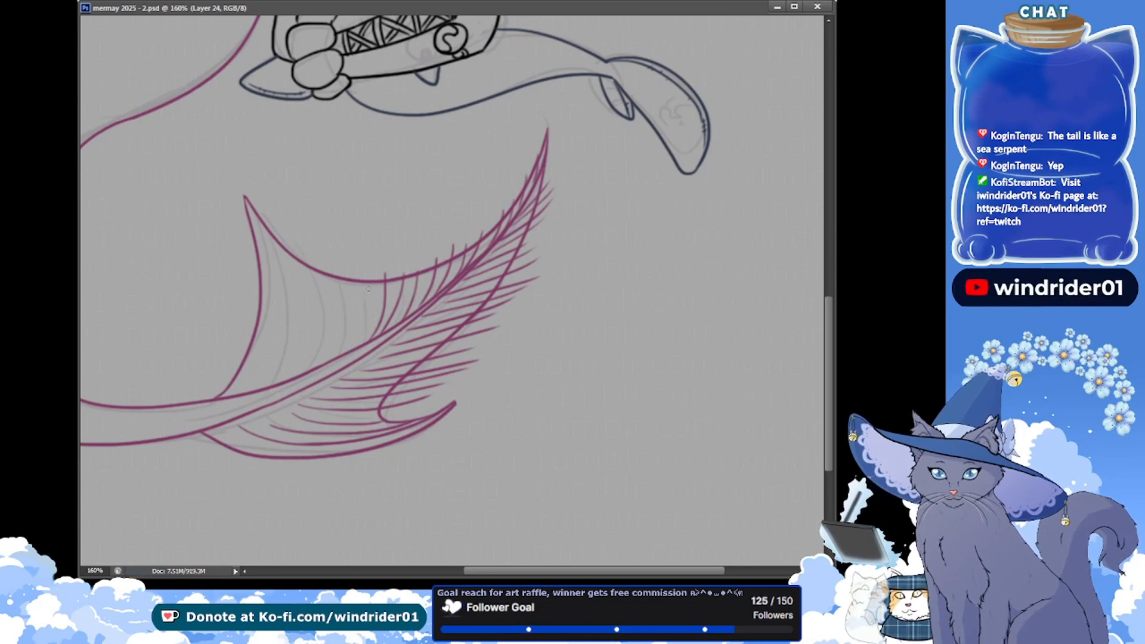
Ink another upper membrane ray near the lowest part of the concave edge, redoing the stroke, and save
drag(376, 263, 352, 348)
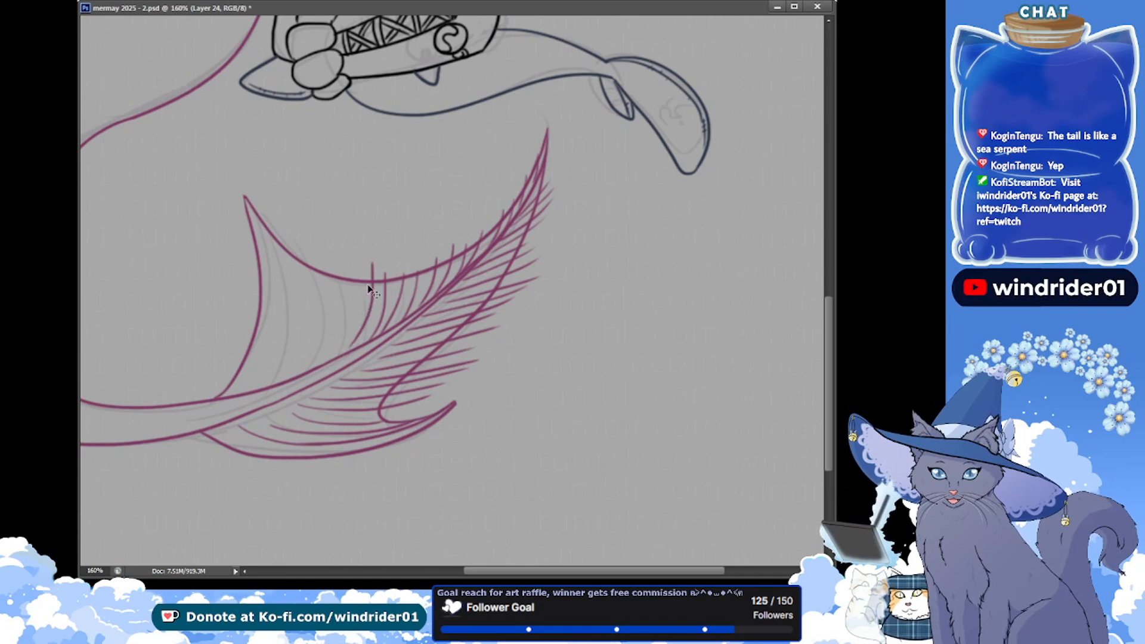
drag(377, 267, 361, 330)
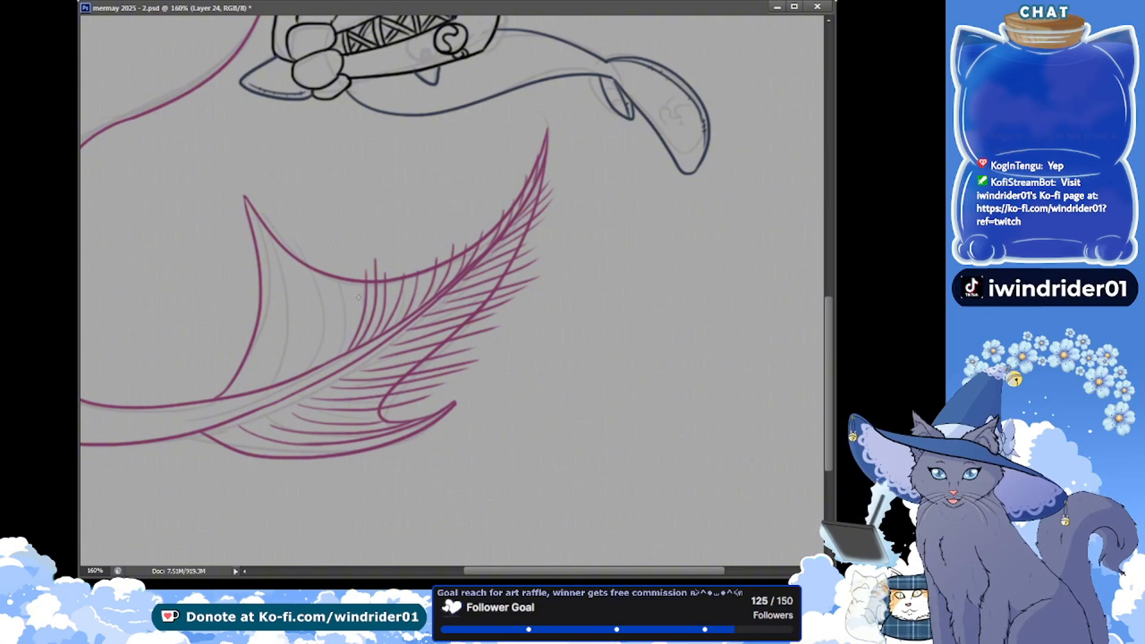
key(ctrl+z)
drag(374, 265, 353, 343)
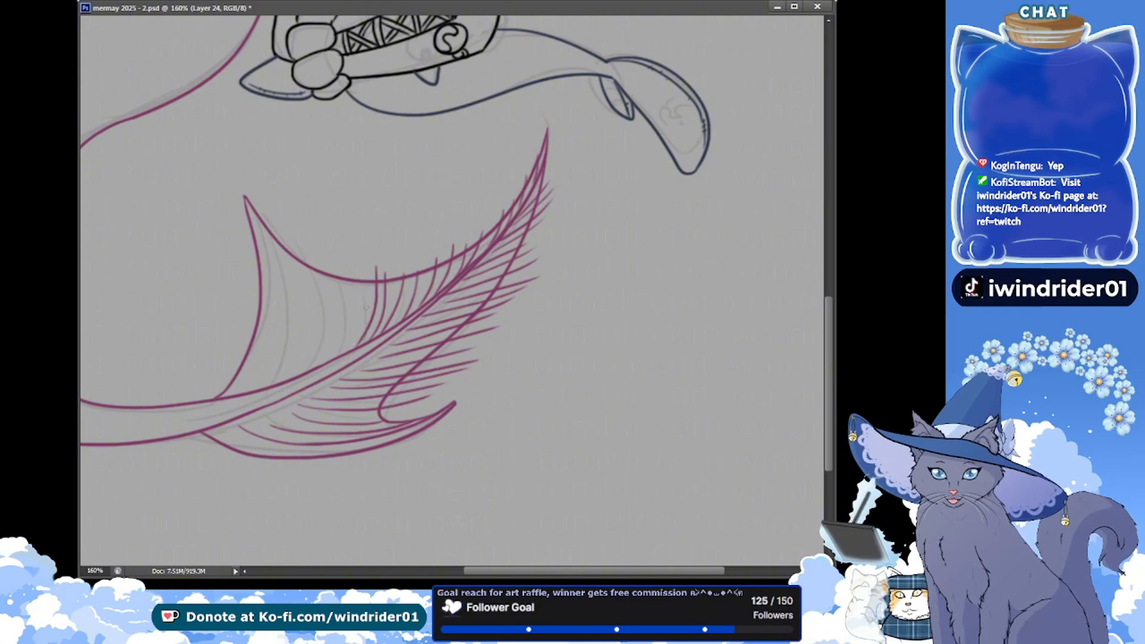
key(ctrl+z)
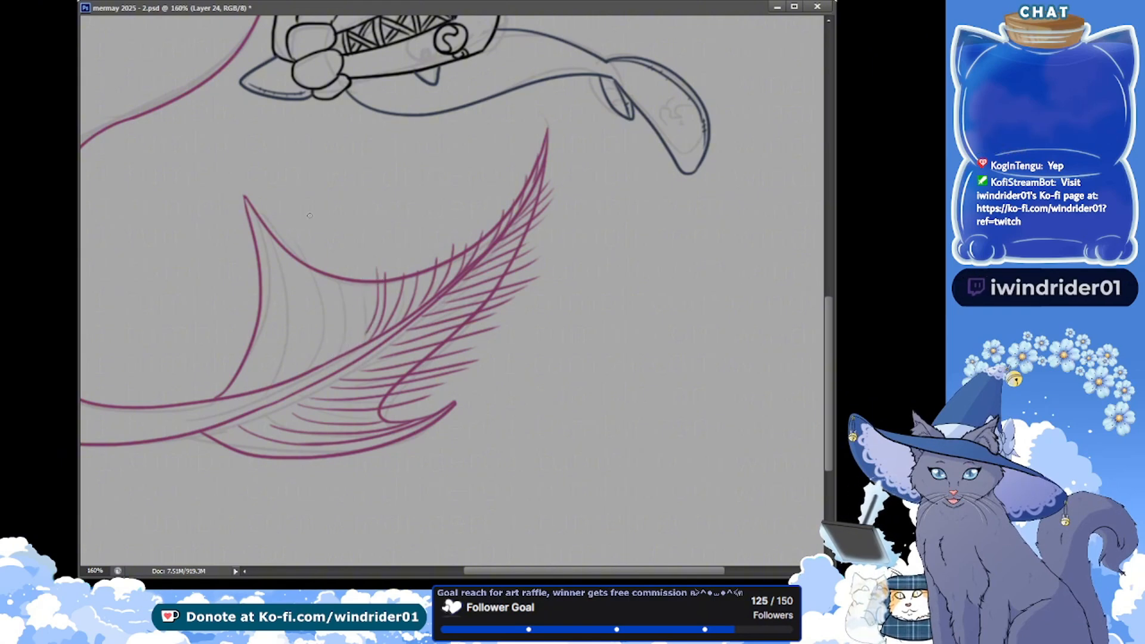
key(ctrl+s)
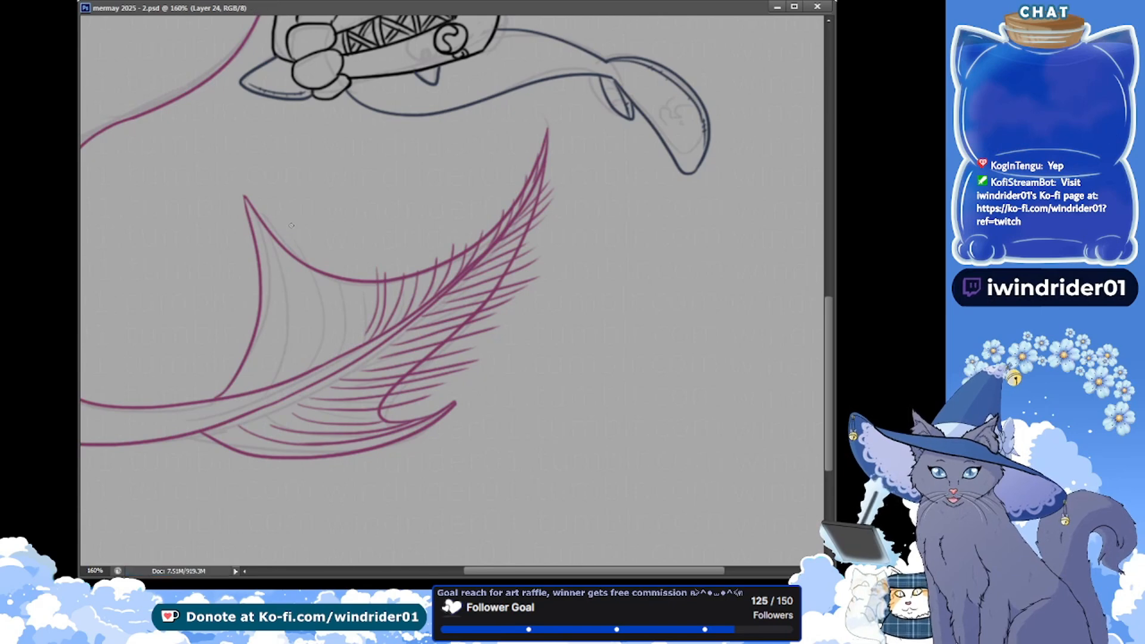
Try to ink a long ray from the shorter lobe's tip down alongside its leading edge, undoing each attempt
drag(250, 203, 242, 379)
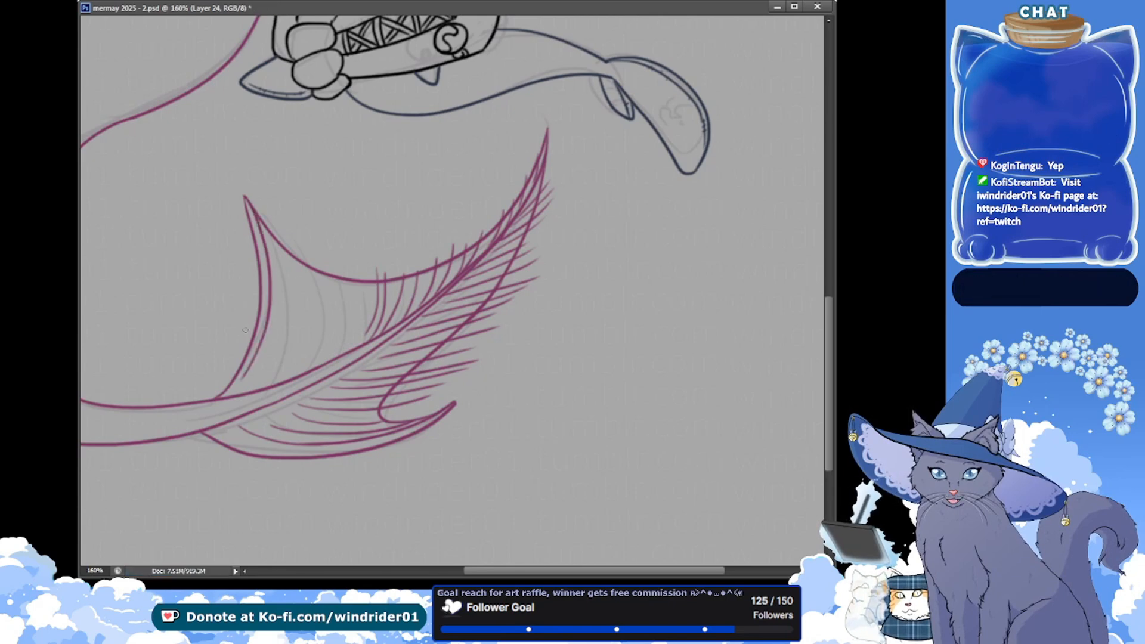
key(ctrl+z)
drag(248, 200, 272, 344)
key(ctrl+z)
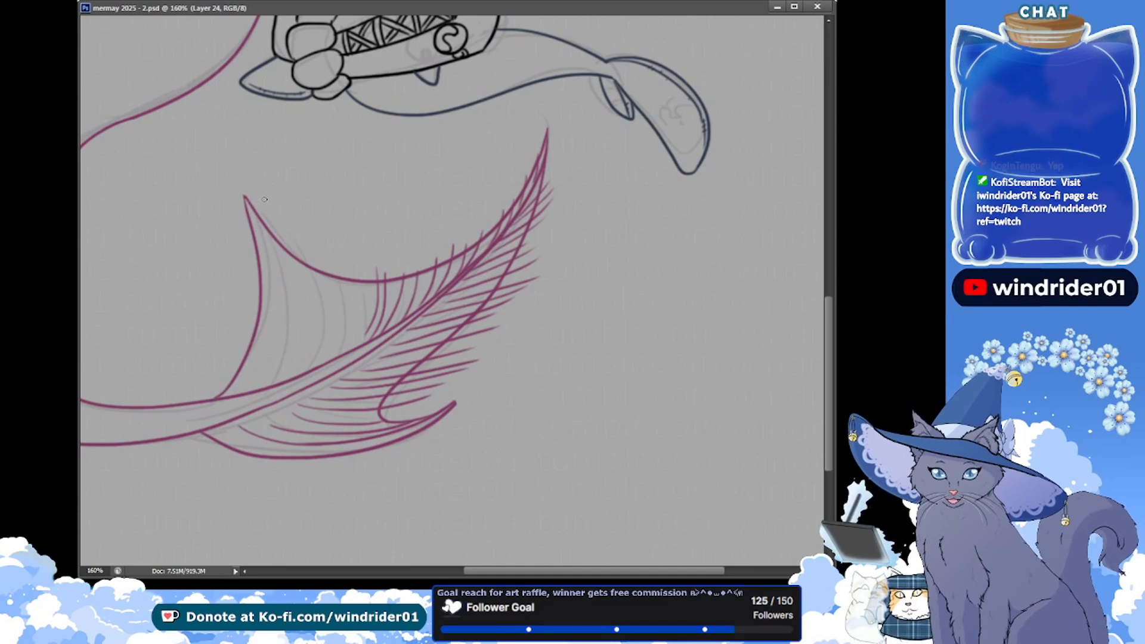
drag(245, 190, 256, 367)
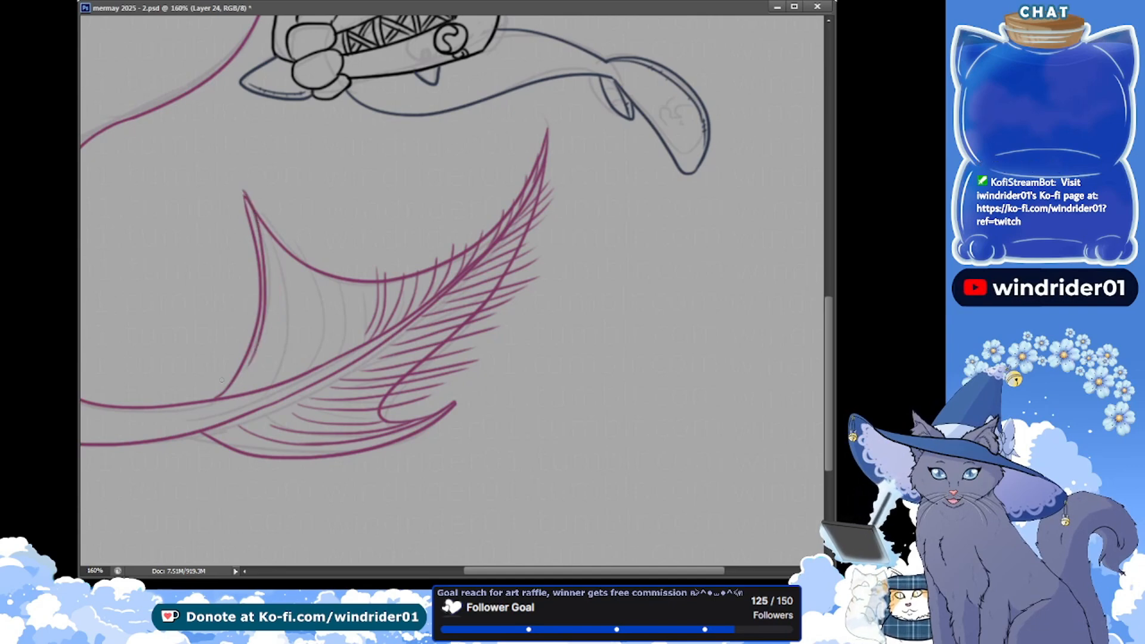
key(ctrl+z)
mouse_move(245, 191)
mouse_down()
mouse_move(274, 328)
mouse_move(260, 313)
mouse_move(271, 324)
mouse_move(255, 361)
mouse_up()
key(ctrl+z)
key(ctrl+z)
key(ctrl+z)
drag(246, 197, 248, 377)
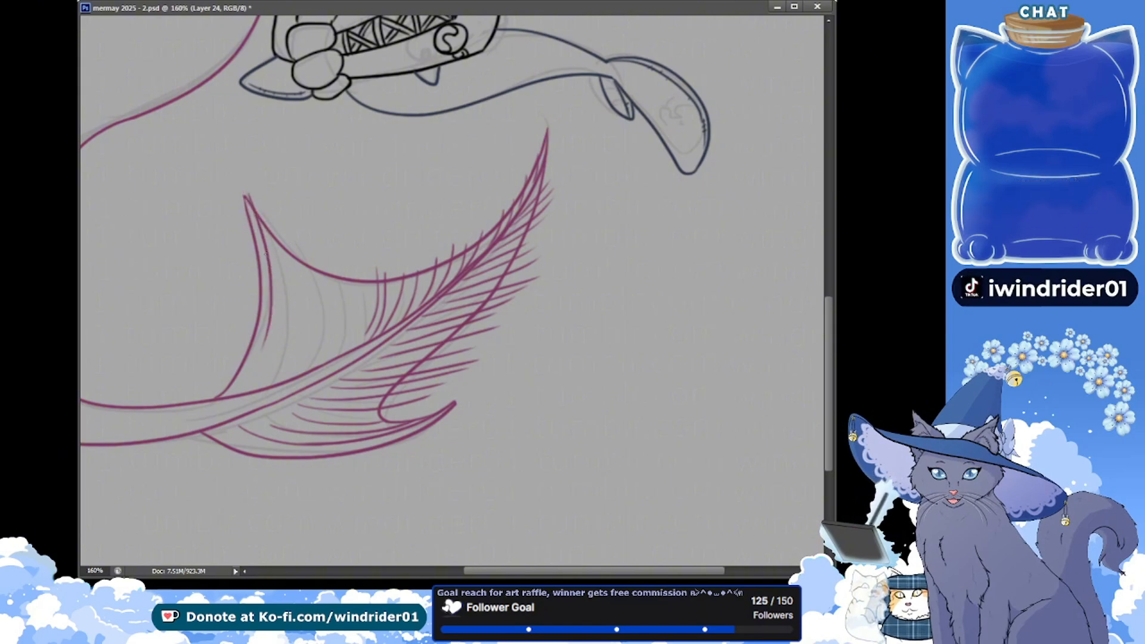
key(ctrl+z)
drag(245, 196, 235, 386)
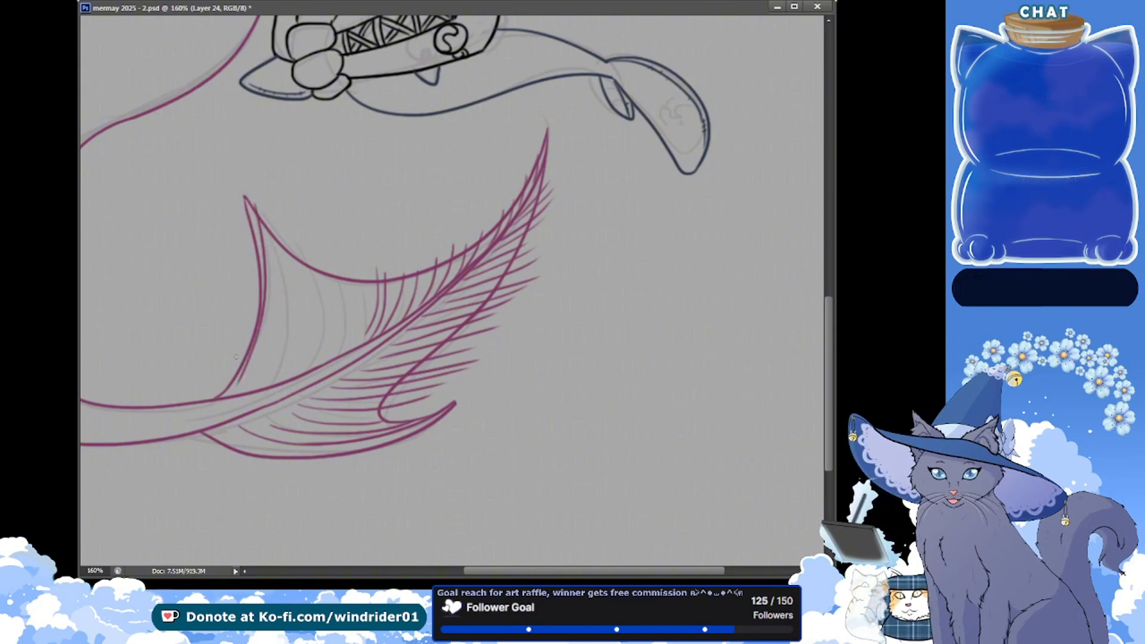
key(ctrl+z)
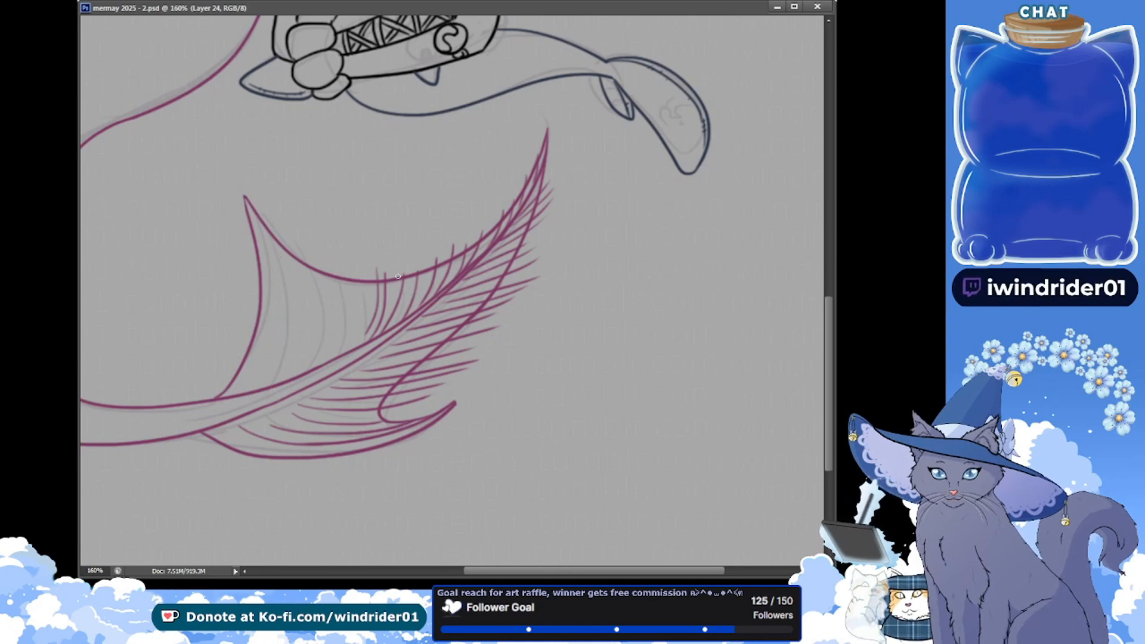
Ink the remaining curved rays across the upper membrane to the shorter lobe's leading edge, redoing a stray stroke, and save
drag(381, 271, 374, 338)
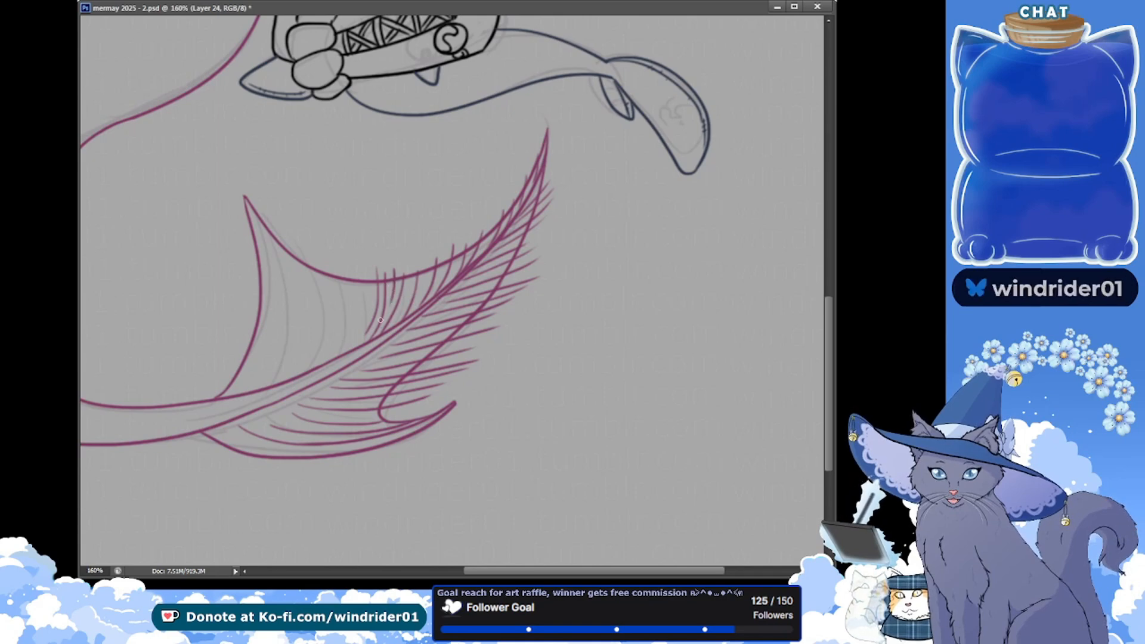
key(ctrl+z)
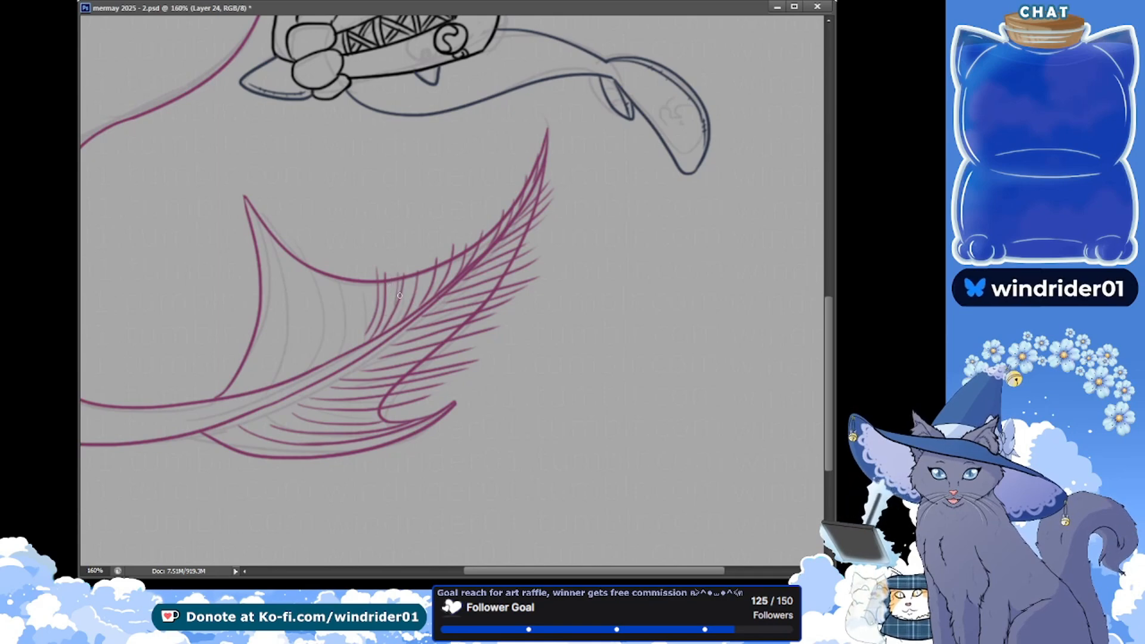
key(ctrl+s)
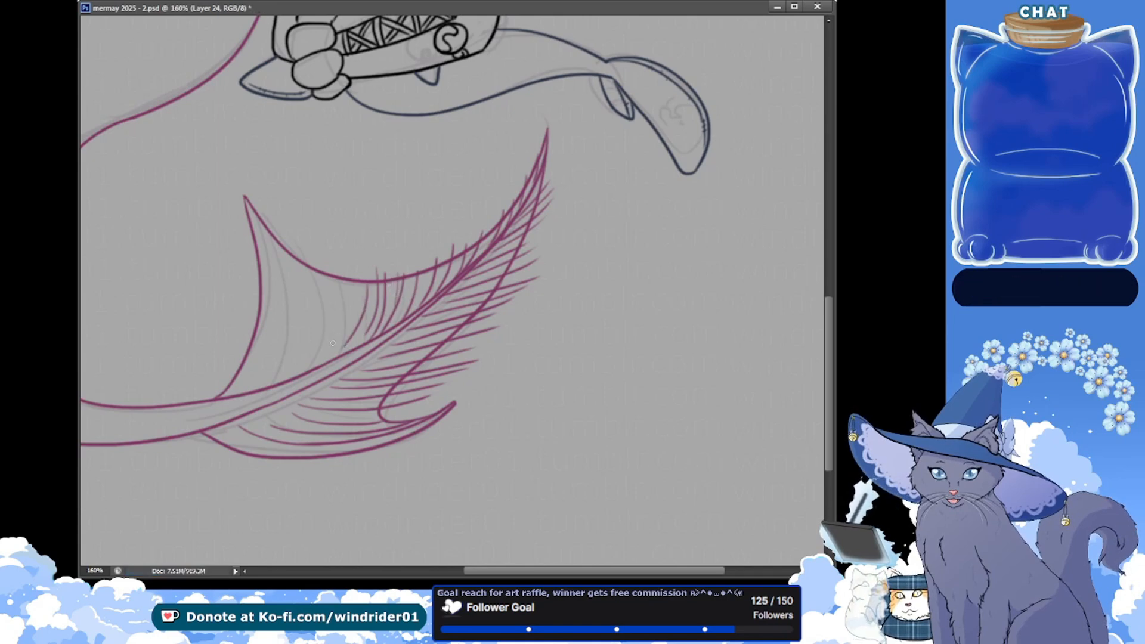
drag(356, 283, 325, 357)
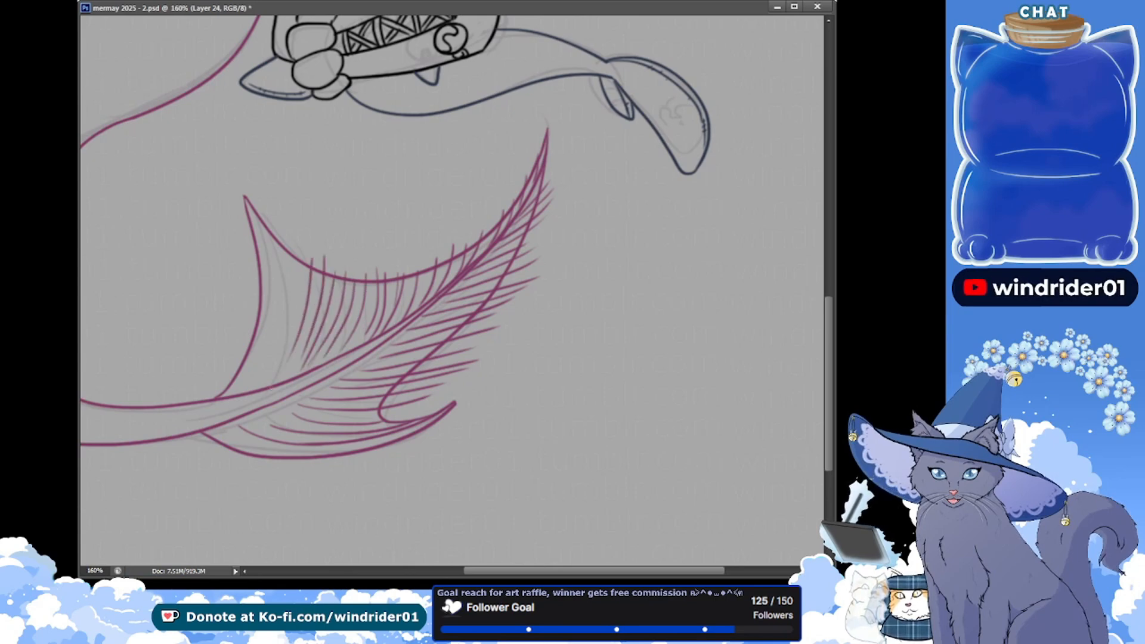
drag(303, 266, 273, 381)
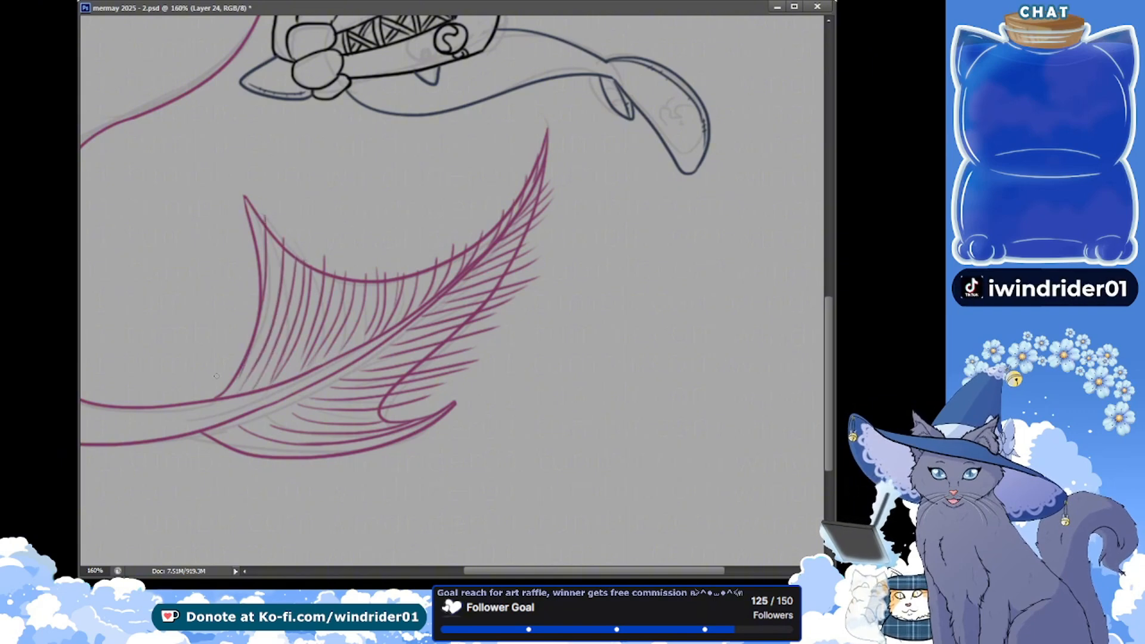
key(ctrl+s)
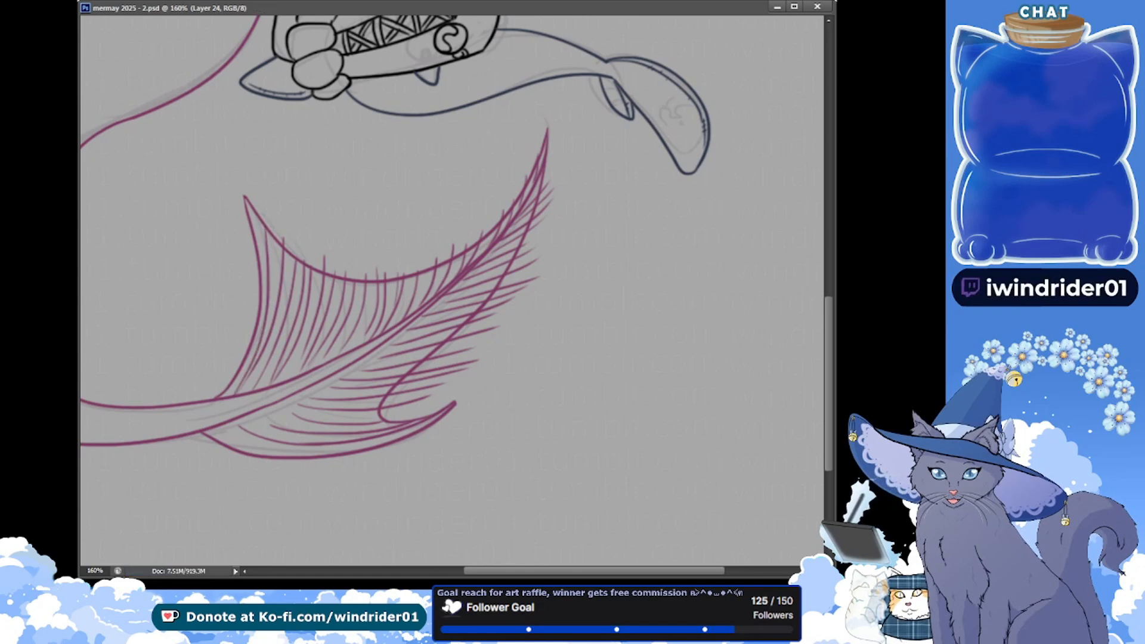
Select the area outside the tail outline, delete the ray ends that overshoot it on Layer 24, deselect and save
click(620, 436)
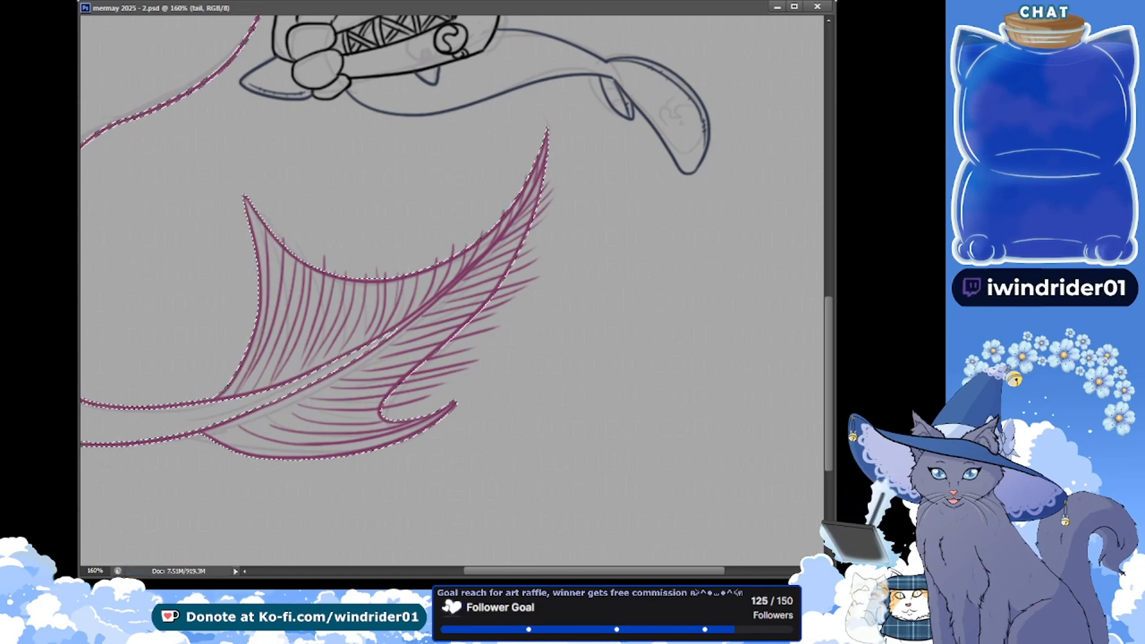
key(alt+bracketright)
key(Delete)
key(ctrl+d)
key(ctrl+s)
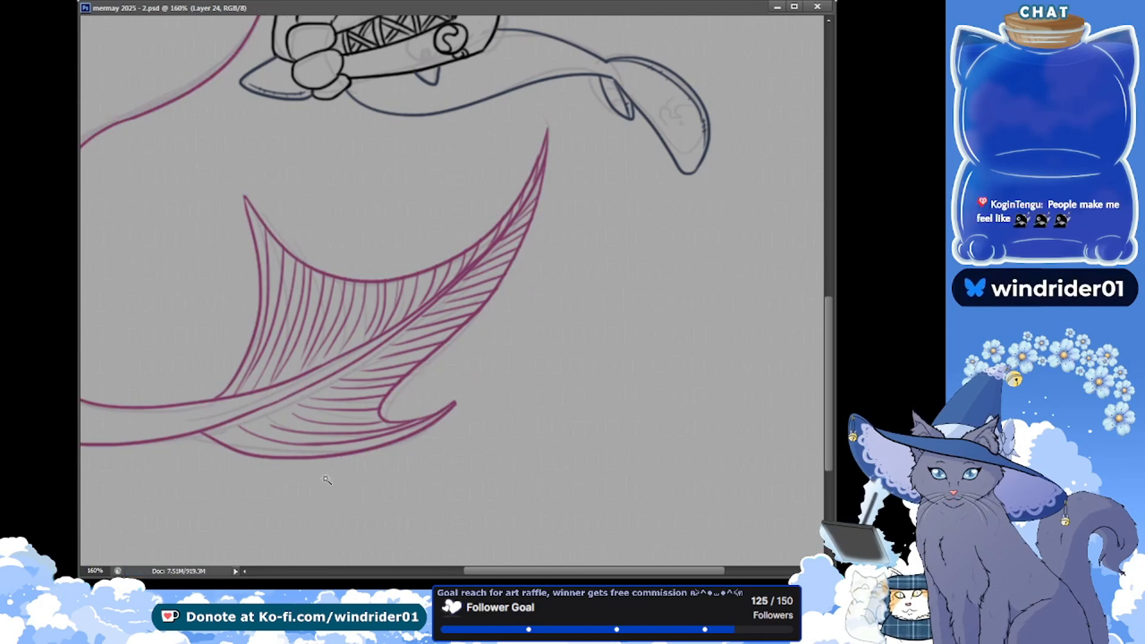
Check the whole figure's line art at 66.67% and 100% zoom, hide the underlying sketch and save
click(325, 630)
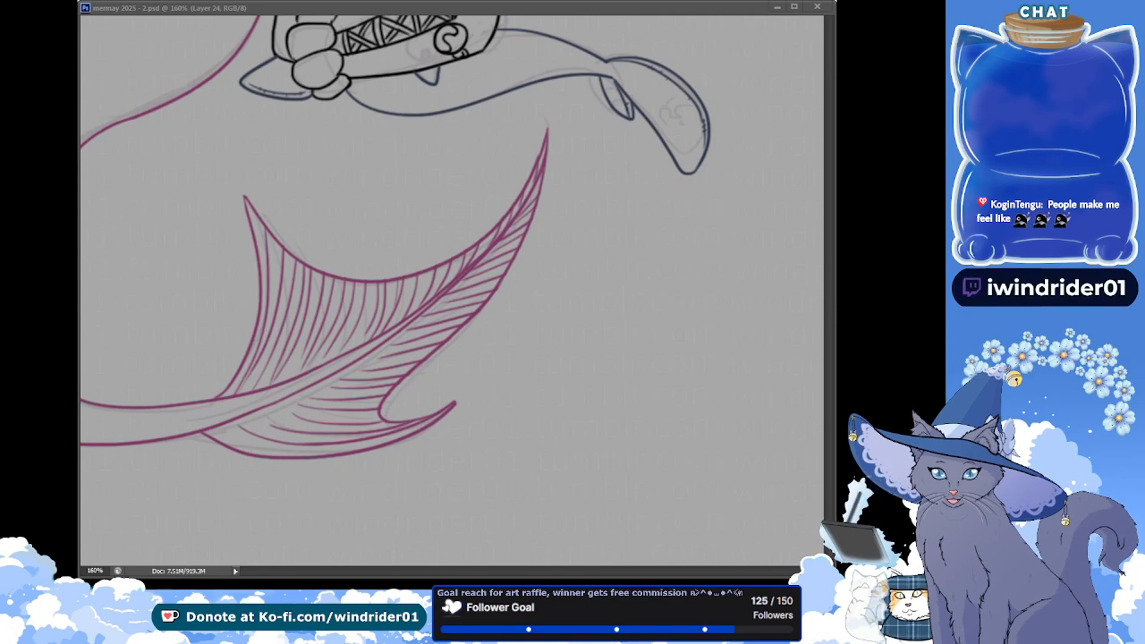
key(ctrl+minus)
key(ctrl+minus)
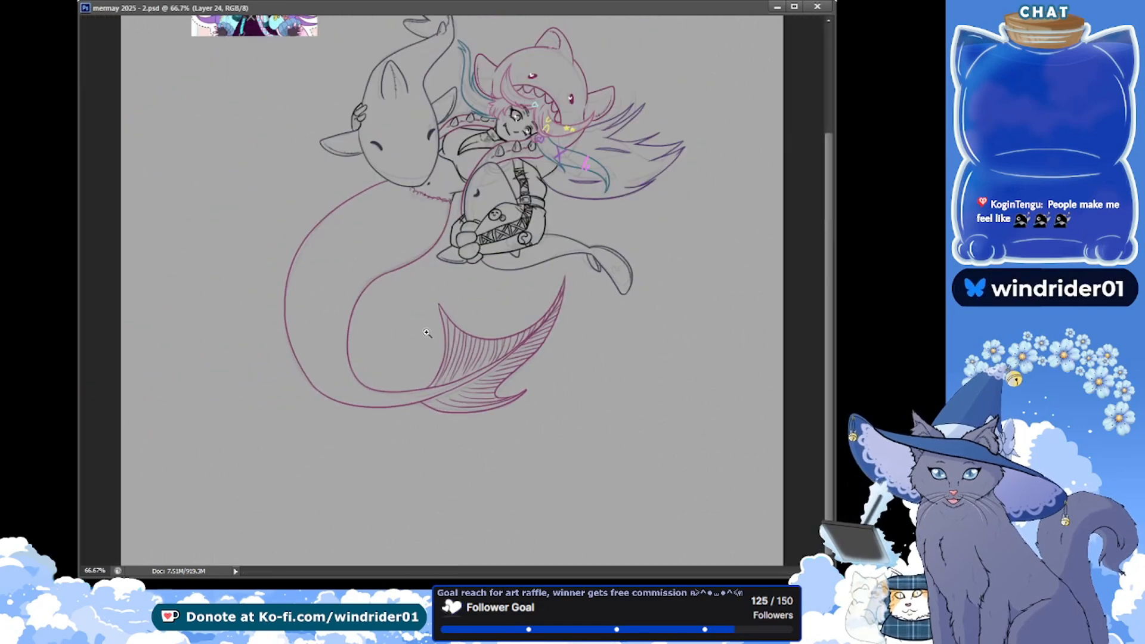
drag(427, 332, 429, 433)
ctrl+click(547, 303)
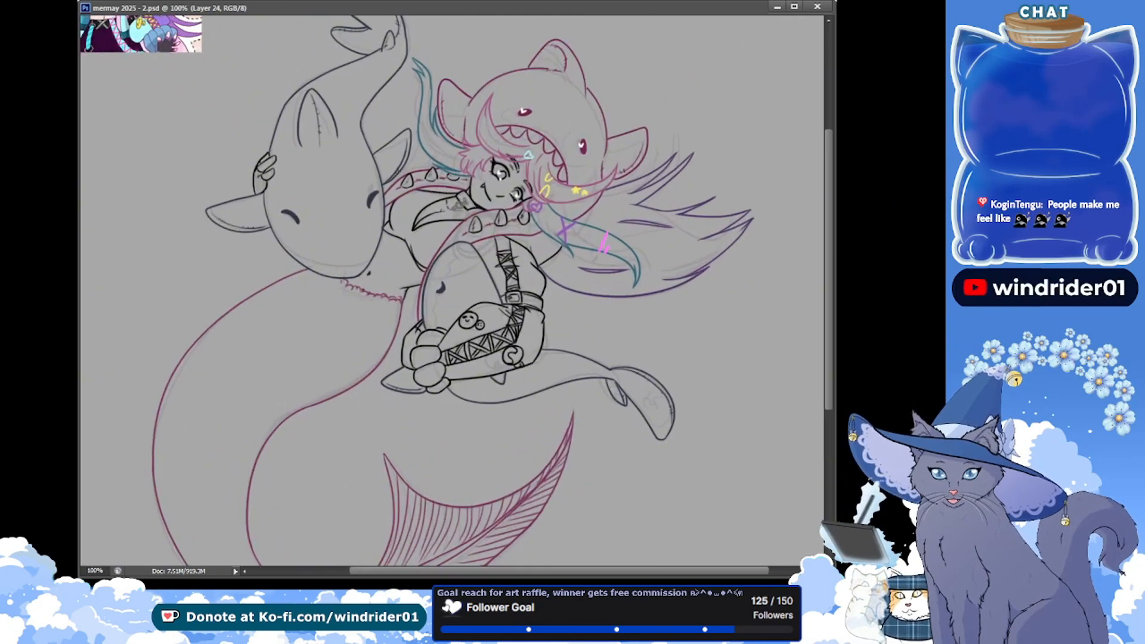
drag(405, 301, 369, 317)
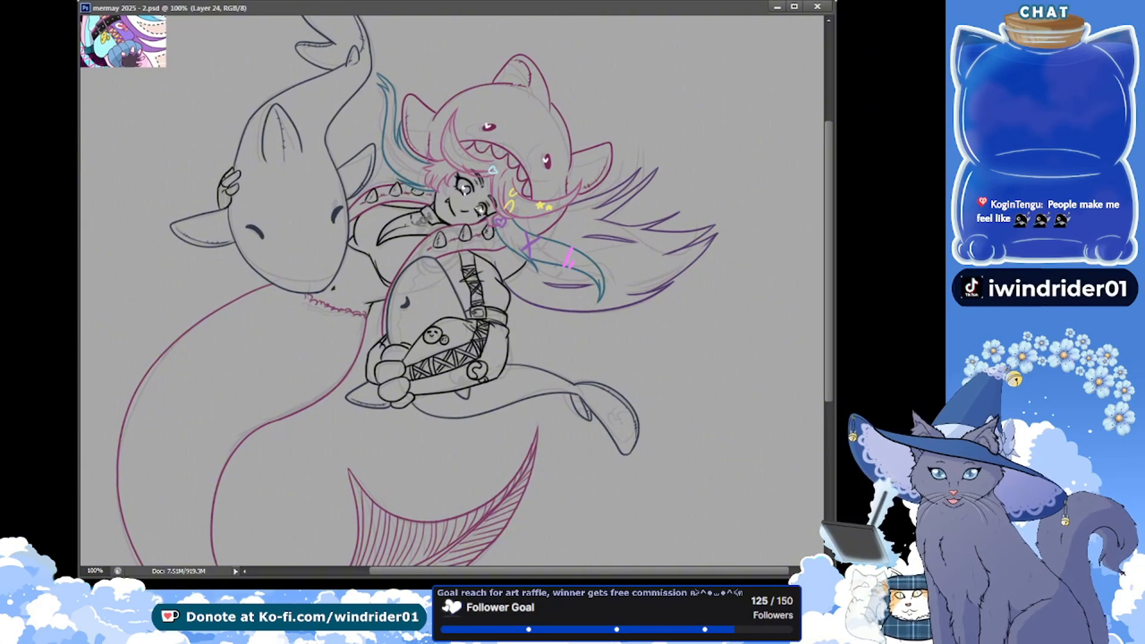
key(ctrl+s)
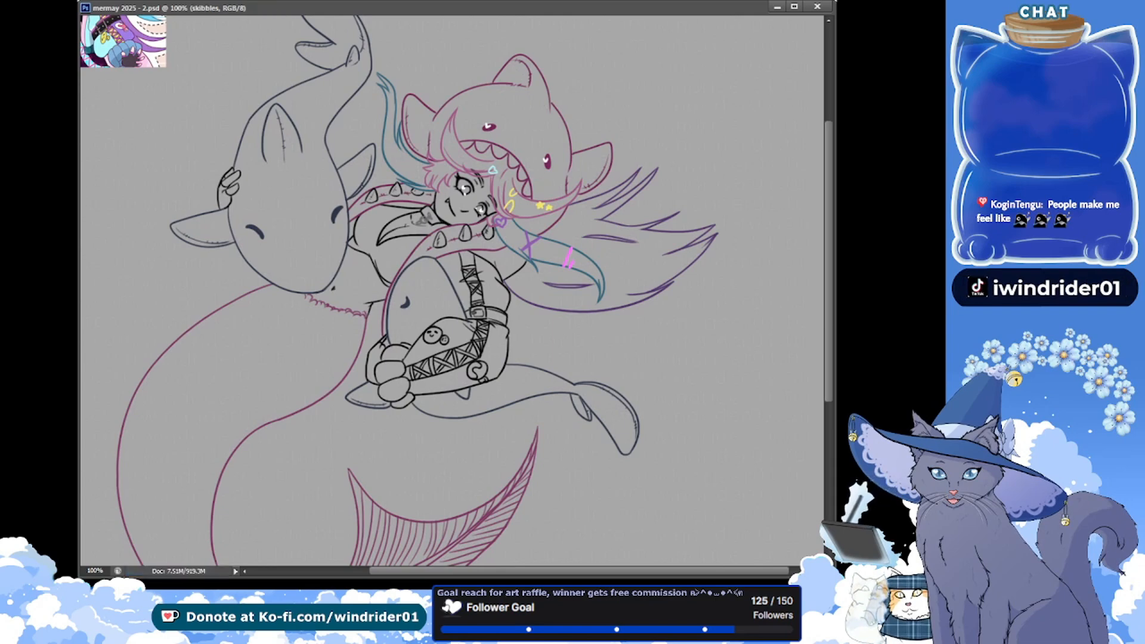
Create a layer group, name it "colours" and save the document
key(ctrl+g)
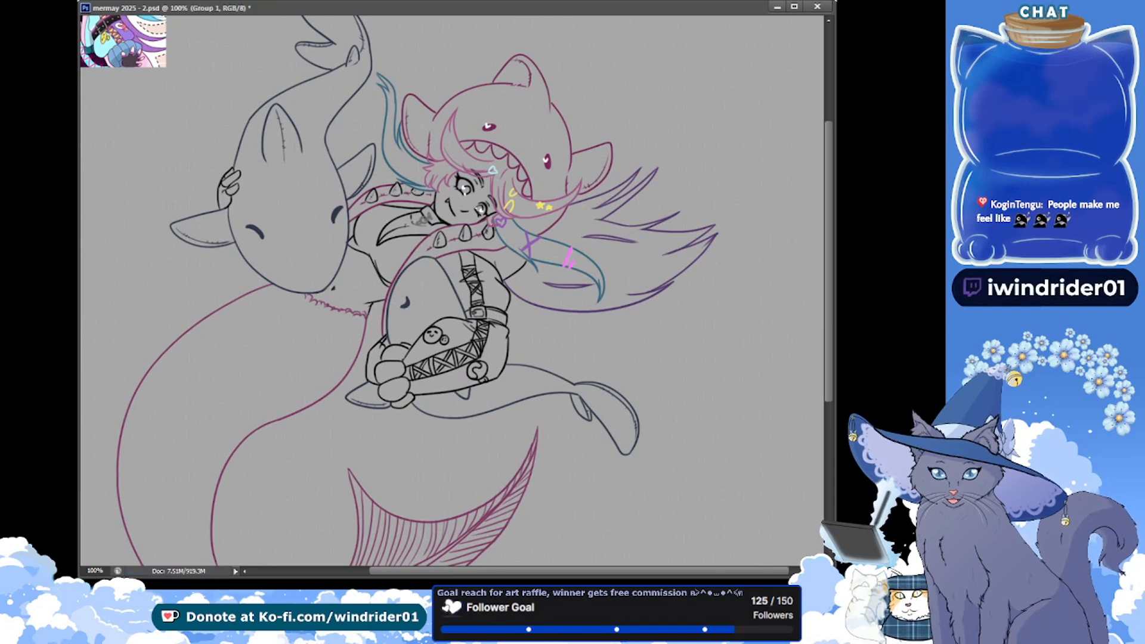
key(ctrl+s)
drag(541, 185, 542, 265)
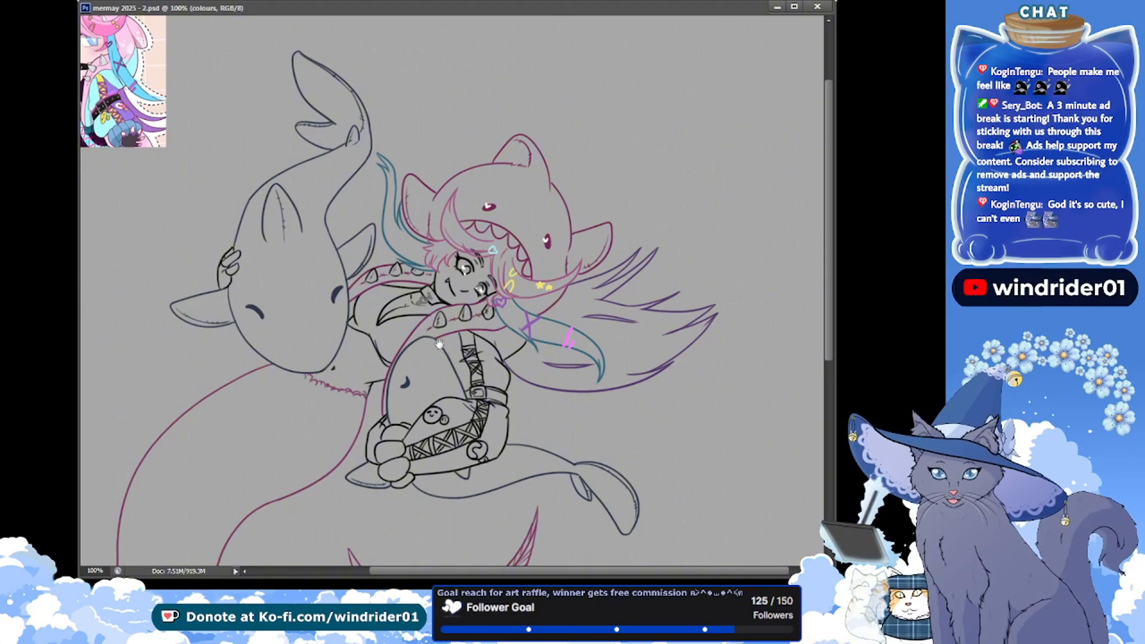
Merge the fin rays on Layer 24 into the tail line art and save
mouse_move(434, 450)
mouse_down()
mouse_move(489, 320)
mouse_move(437, 341)
mouse_up()
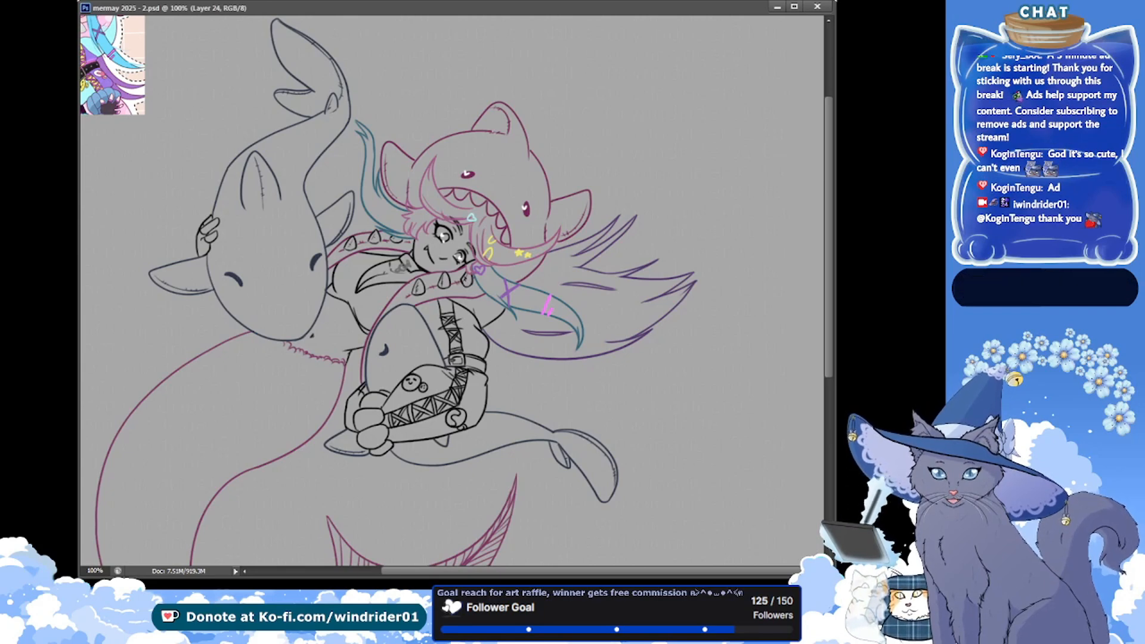
key(ctrl+e)
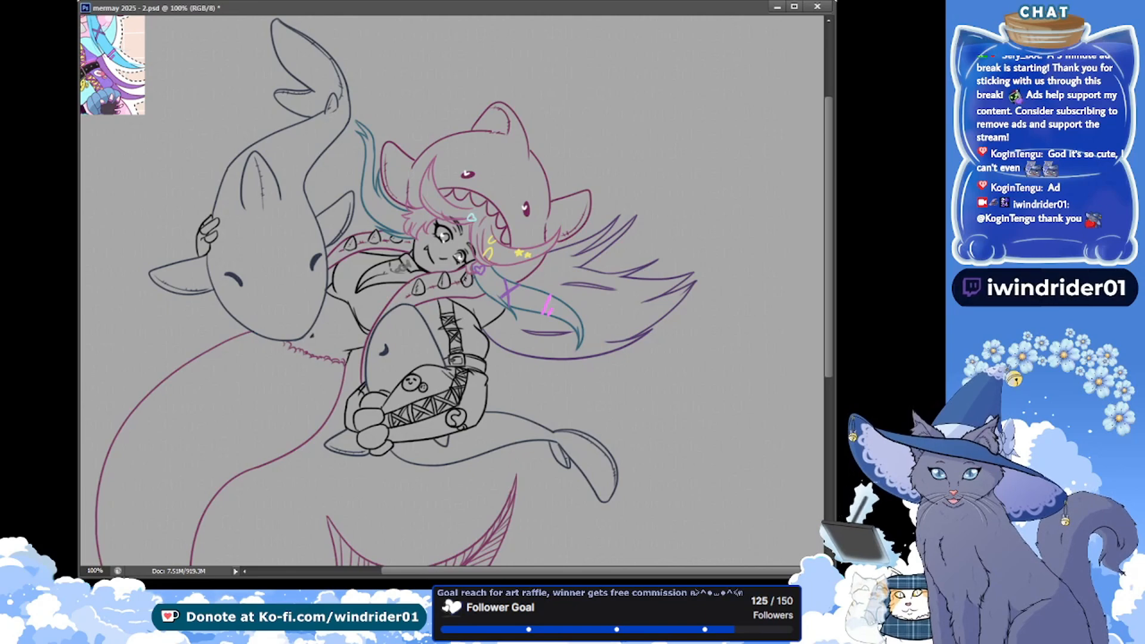
key(ctrl+s)
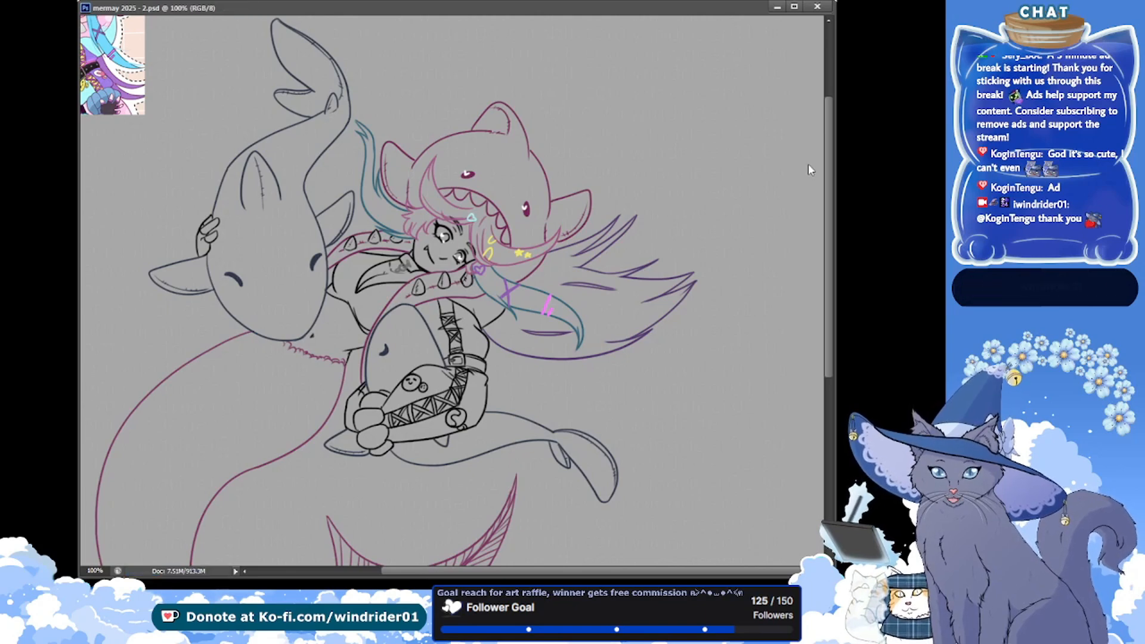
Duplicate the line art layers, merge the copies into a single "together lines" layer and save
key(ctrl+j)
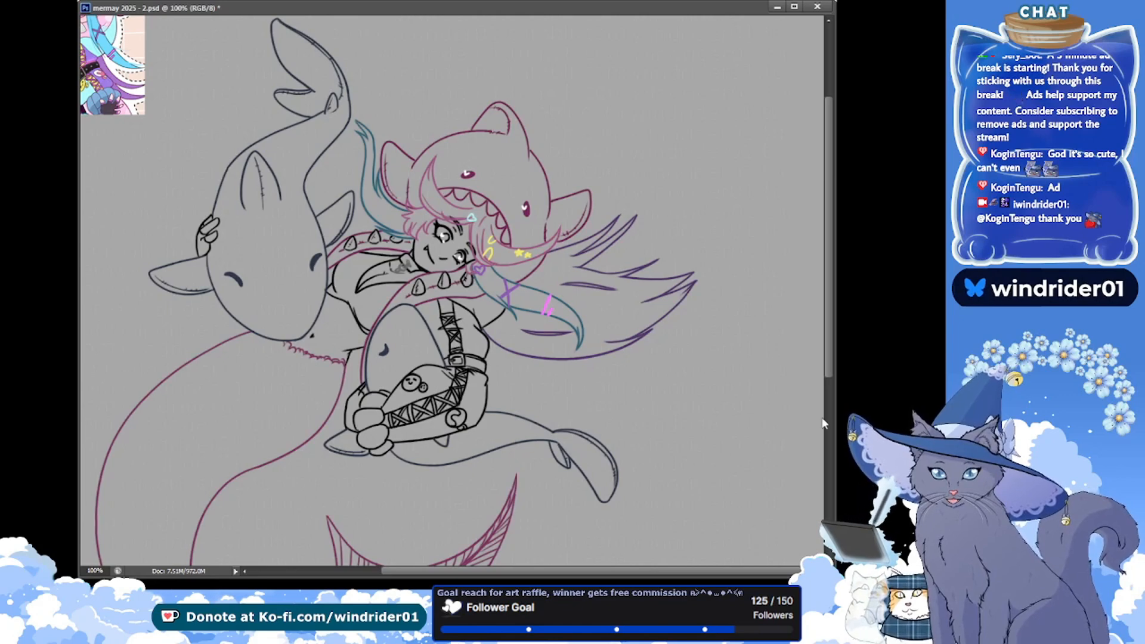
key(ctrl+e)
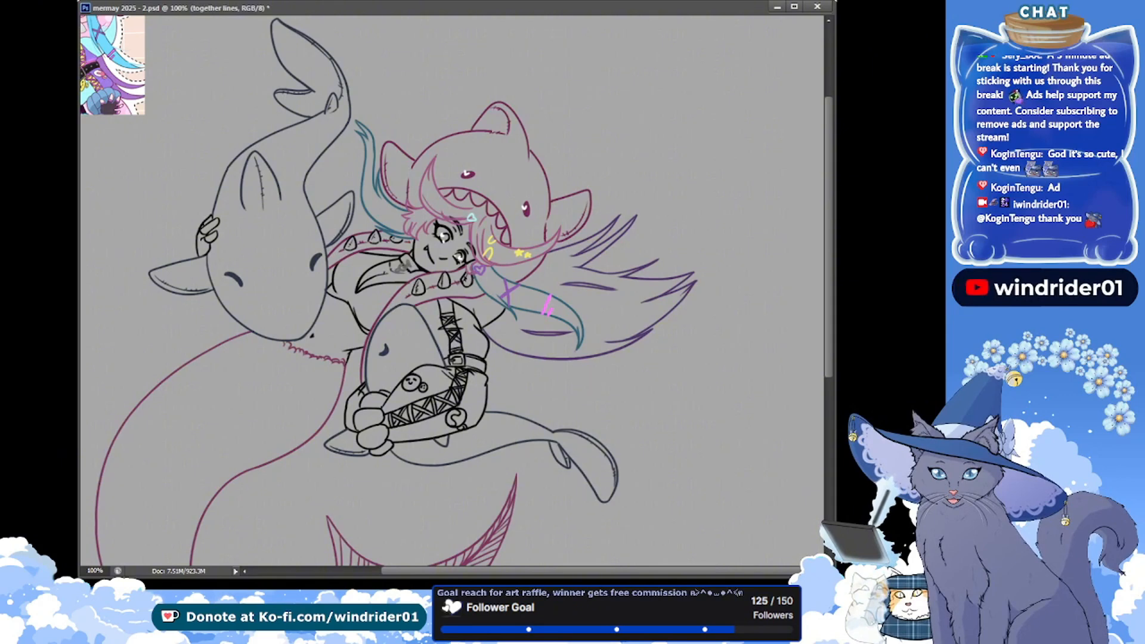
key(alt+bracketleft)
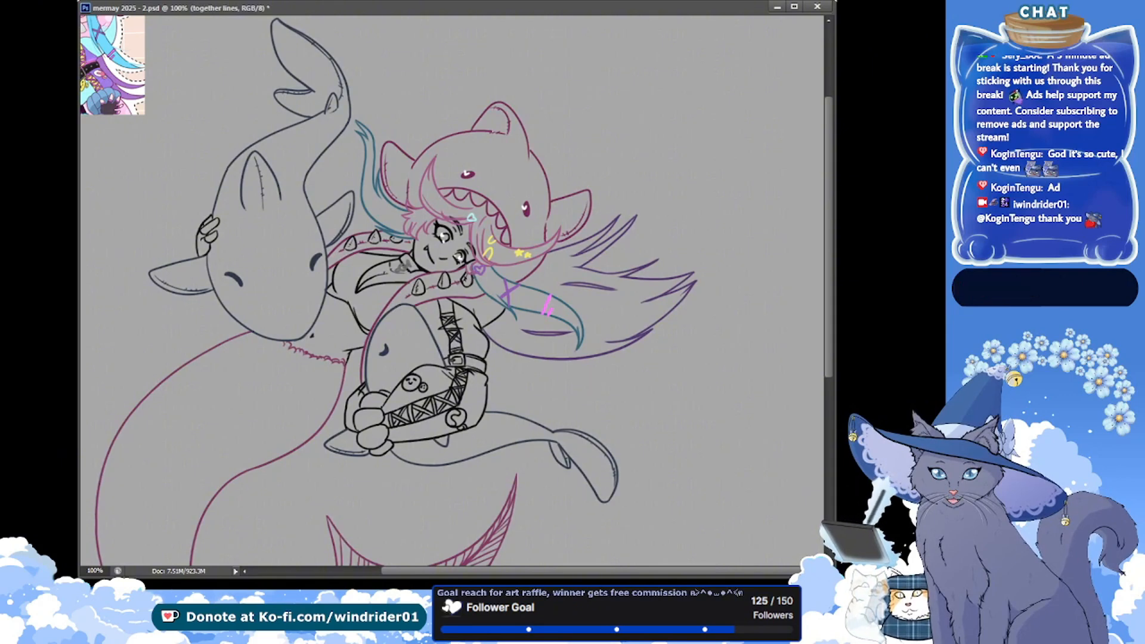
drag(250, 196, 244, 225)
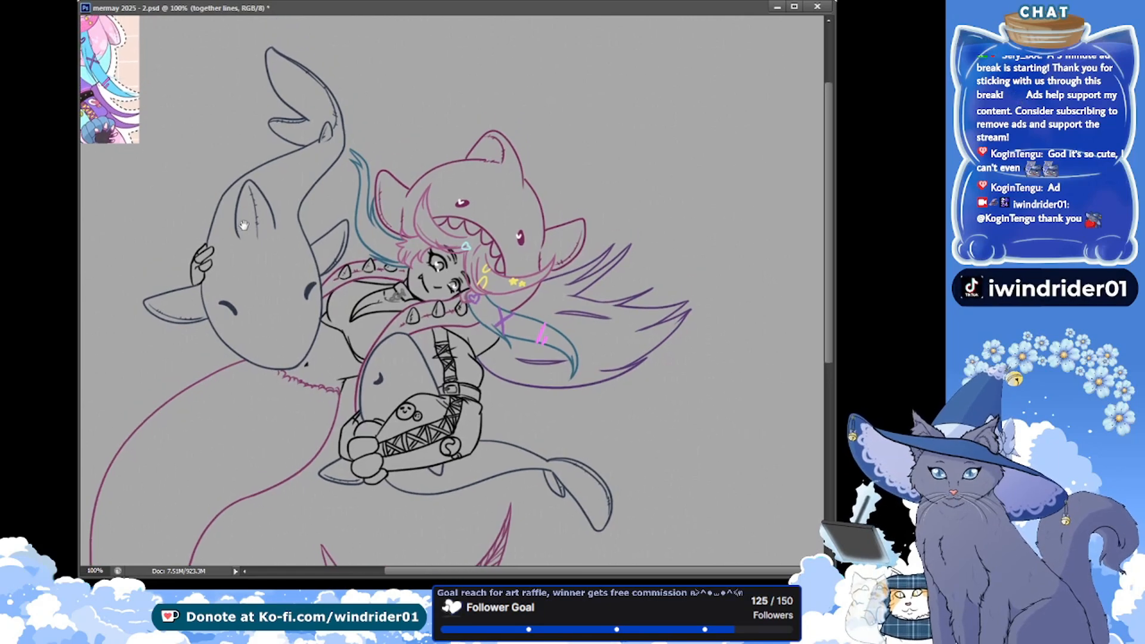
key(ctrl+s)
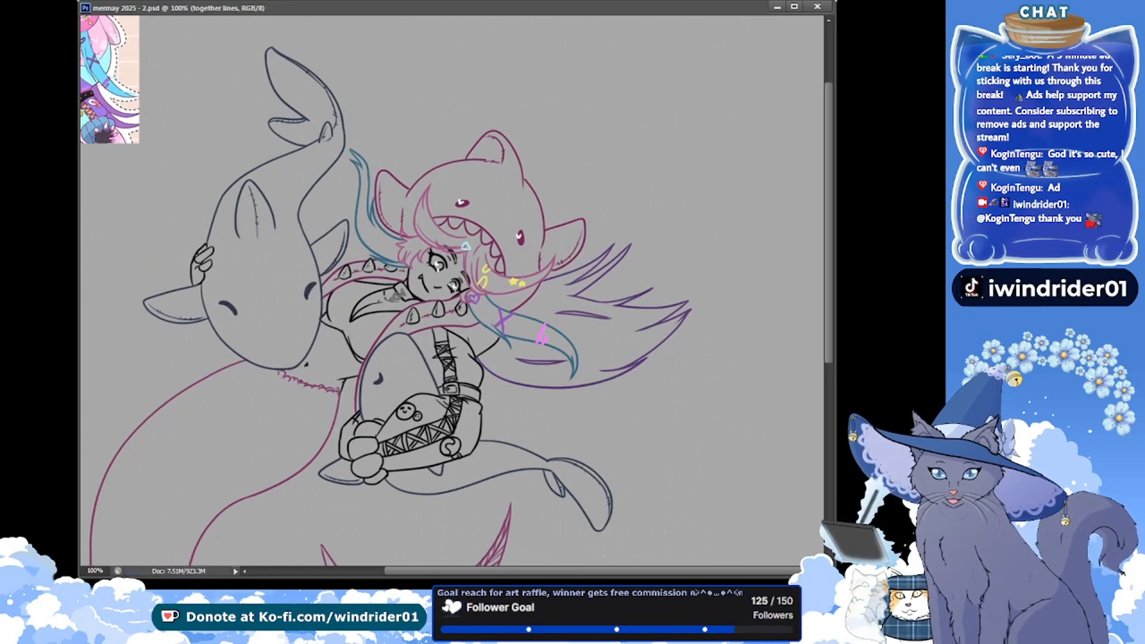
Add new empty layers for the flat colours, name one of them "accs" and save
key(alt+bracketleft)
key(ctrl+shift+alt+n)
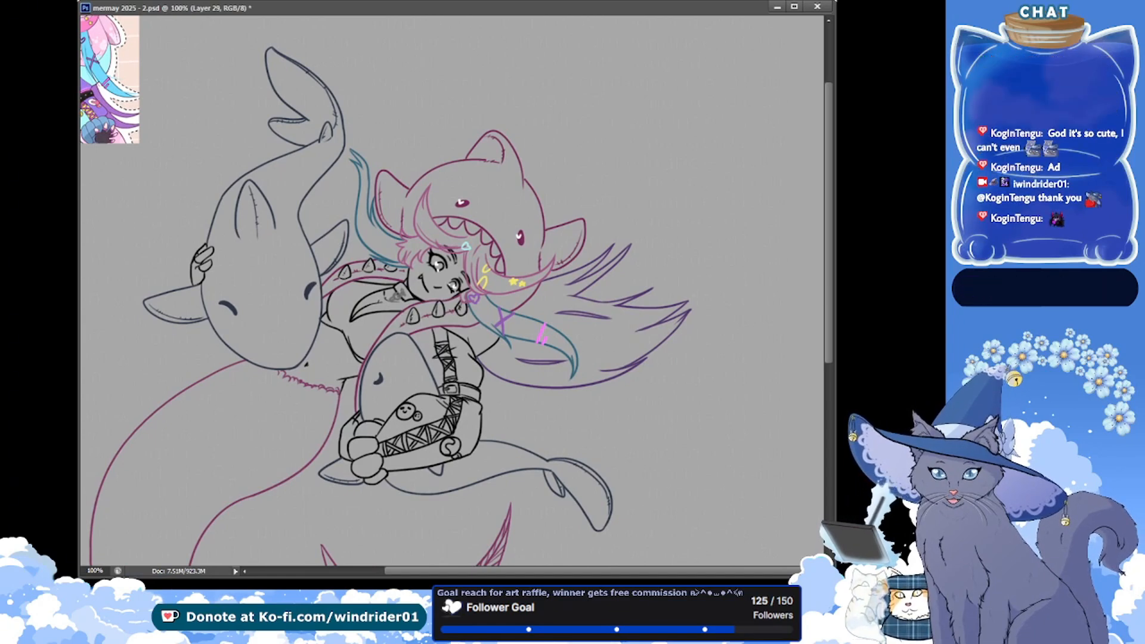
key(alt+bracketleft)
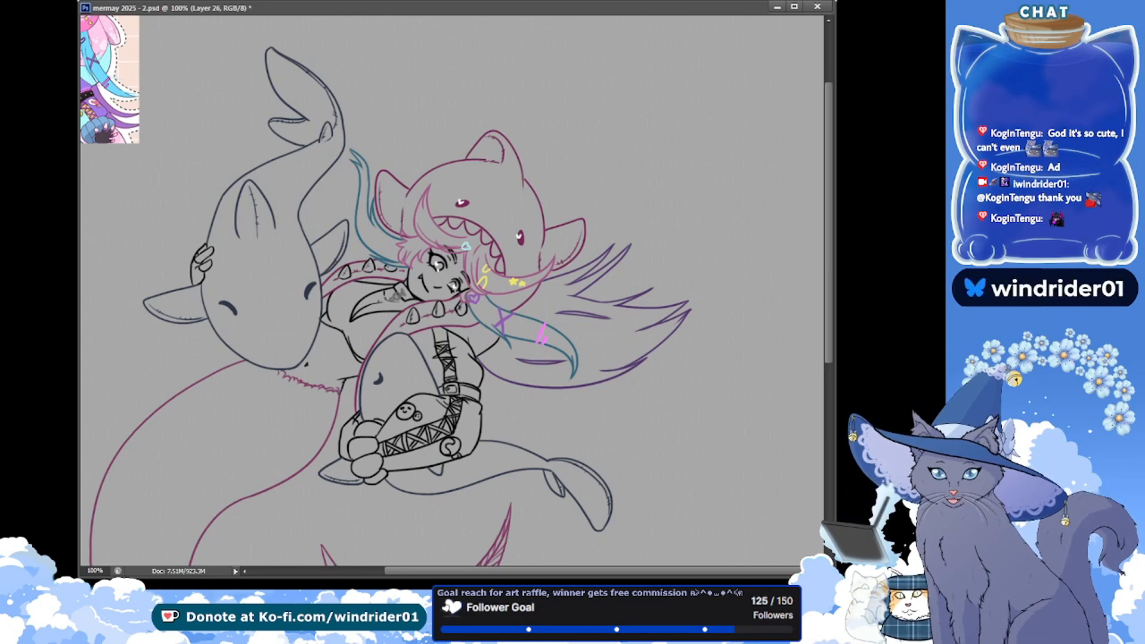
key(alt+bracketleft)
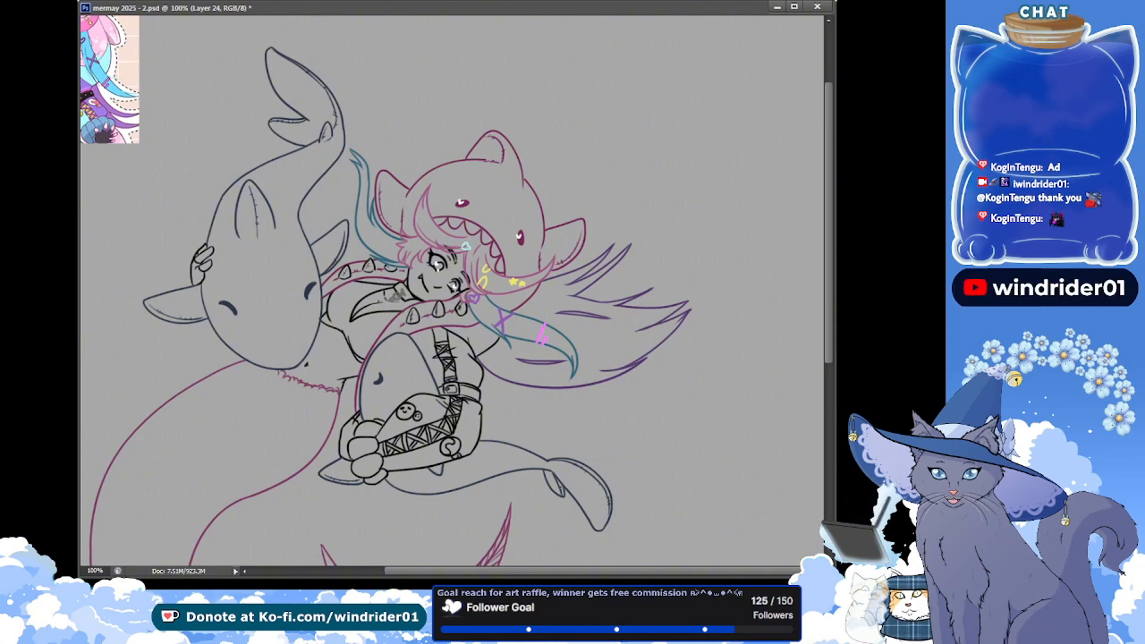
key(ctrl+s)
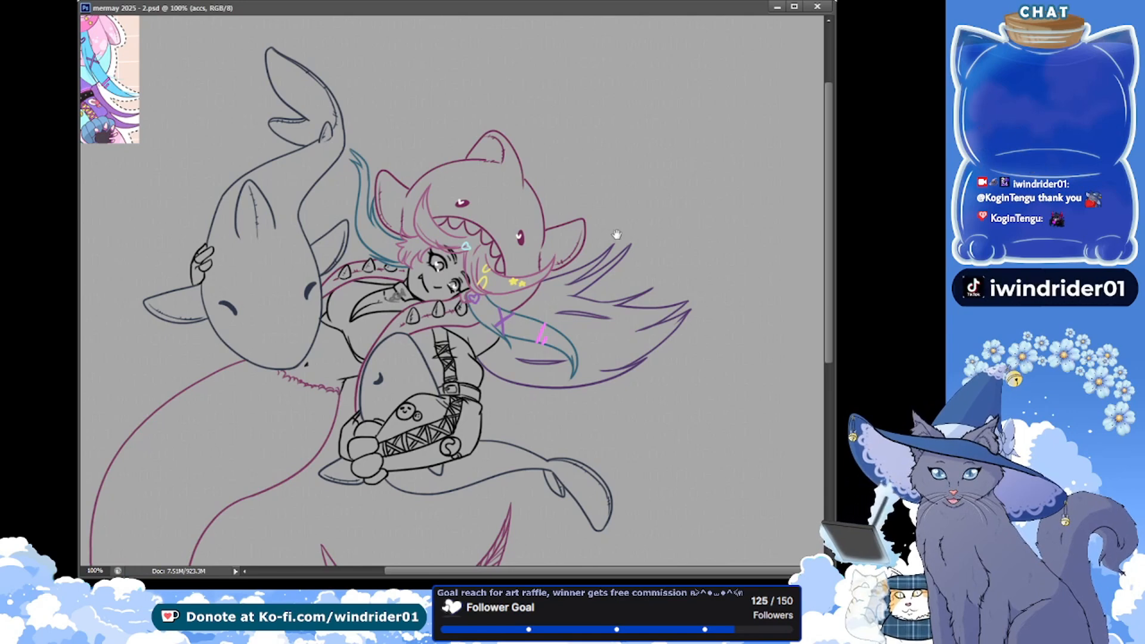
drag(147, 179, 185, 211)
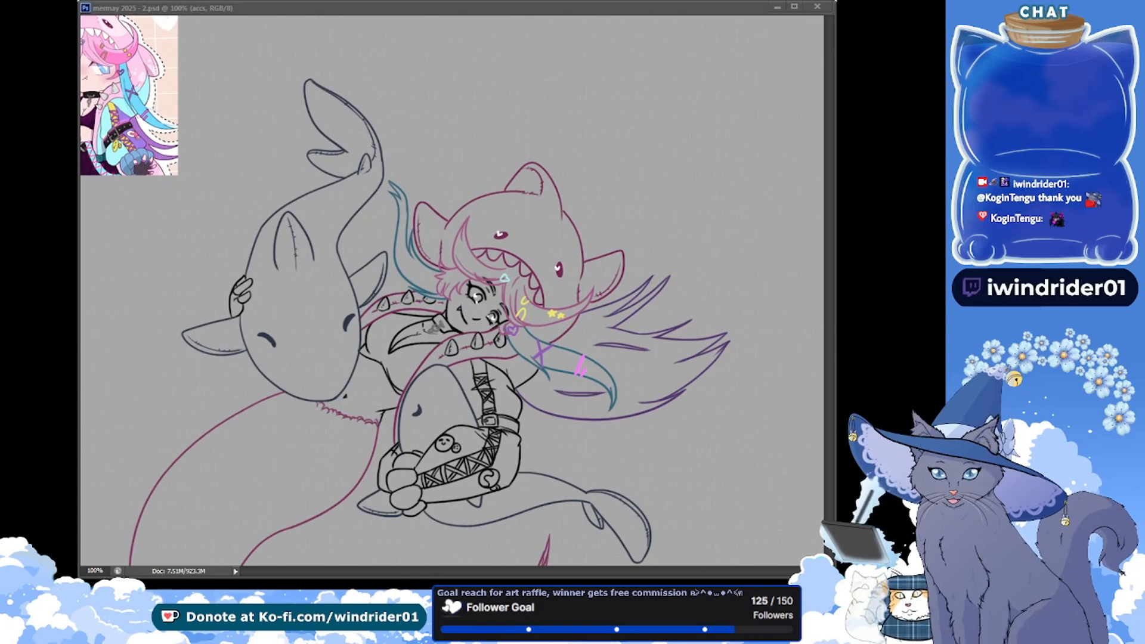
Select the body, fin and tail areas of the small whale in the character's arms, expand the selection and fill it blue on "little friends"
scroll(218, 23, down, 2)
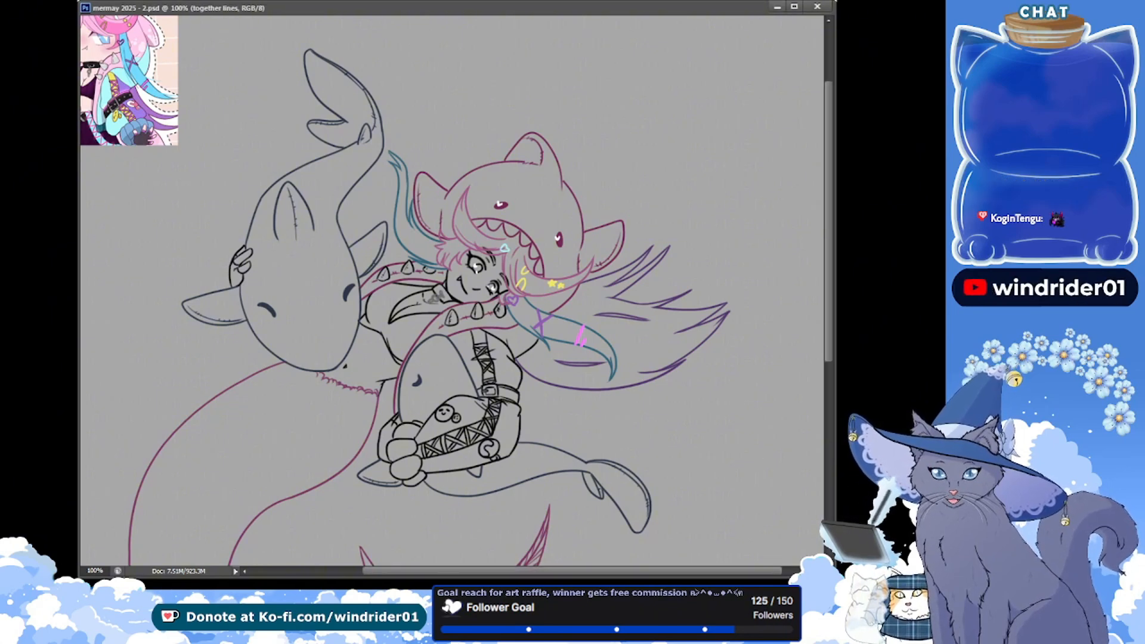
click(434, 366)
scroll(375, 433, down, 1)
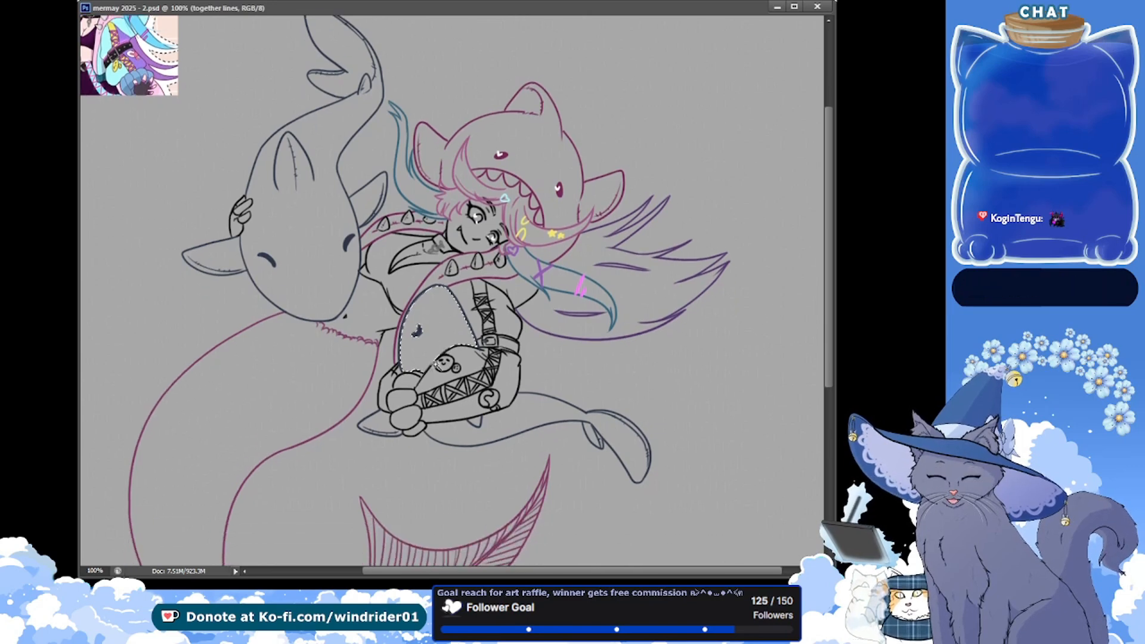
shift+click(607, 443)
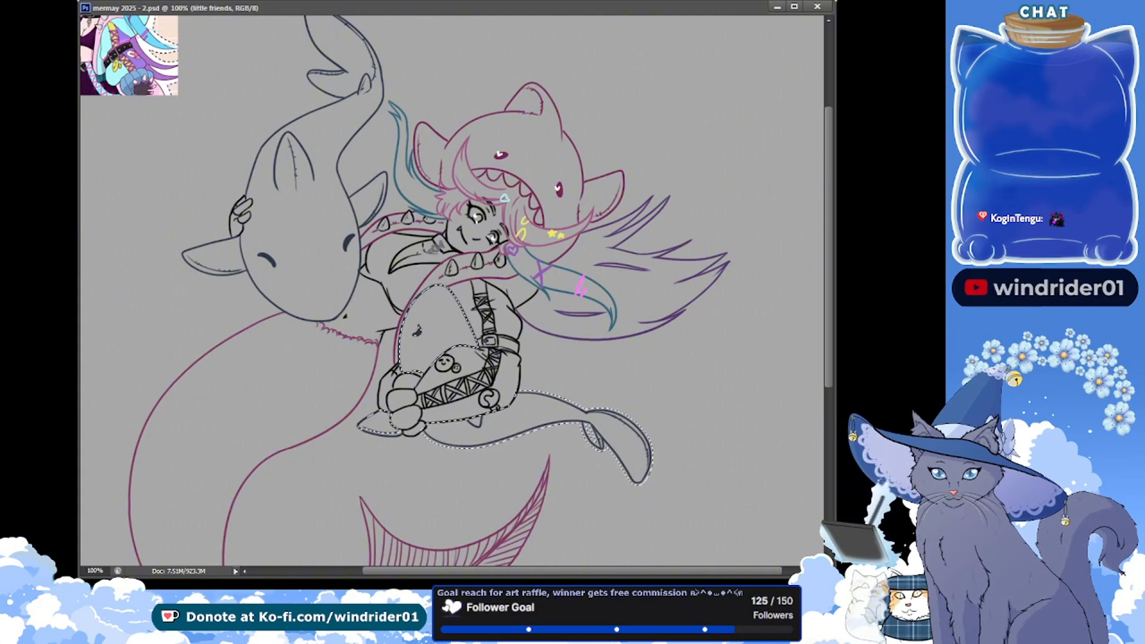
key(alt+BackSpace)
key(ctrl+d)
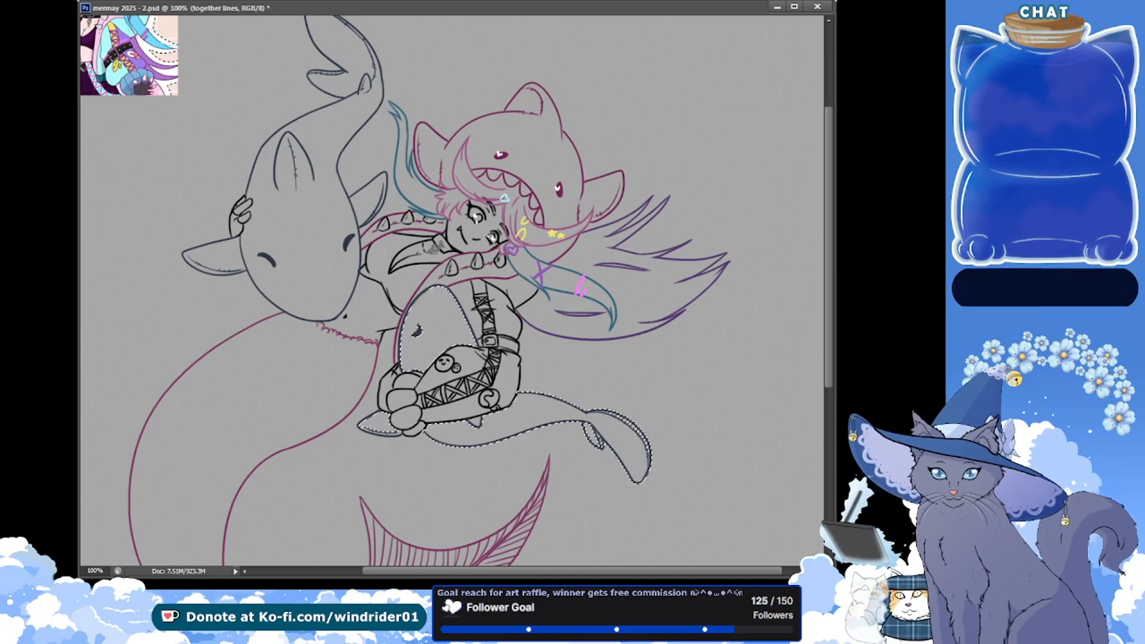
key(alt+BackSpace)
key(ctrl+d)
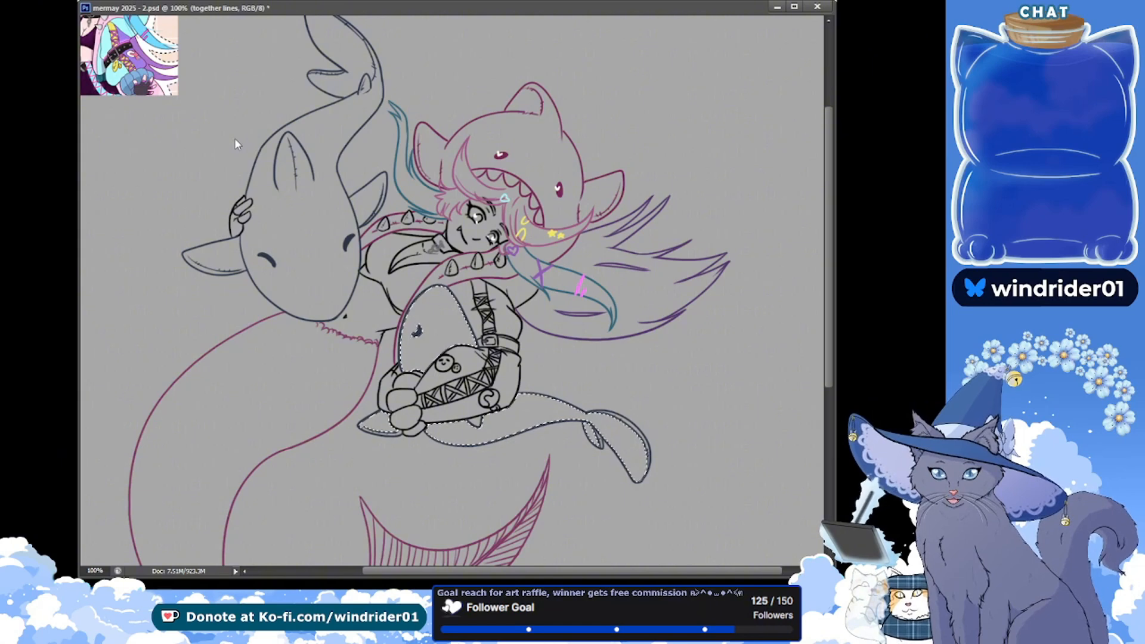
key(Return)
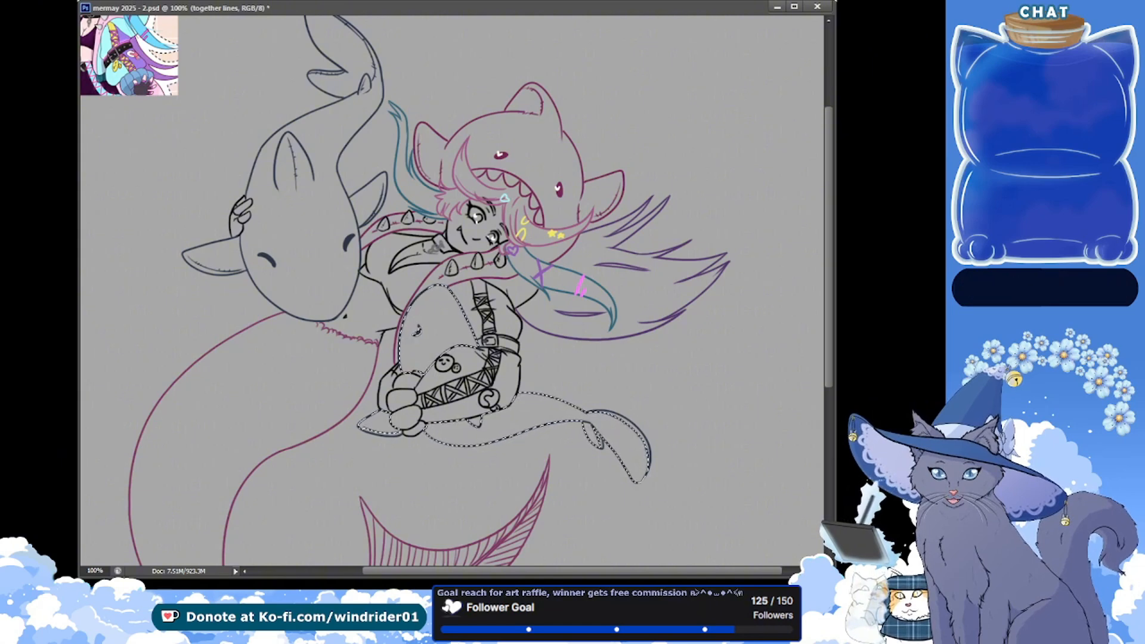
key(alt+BackSpace)
key(ctrl+d)
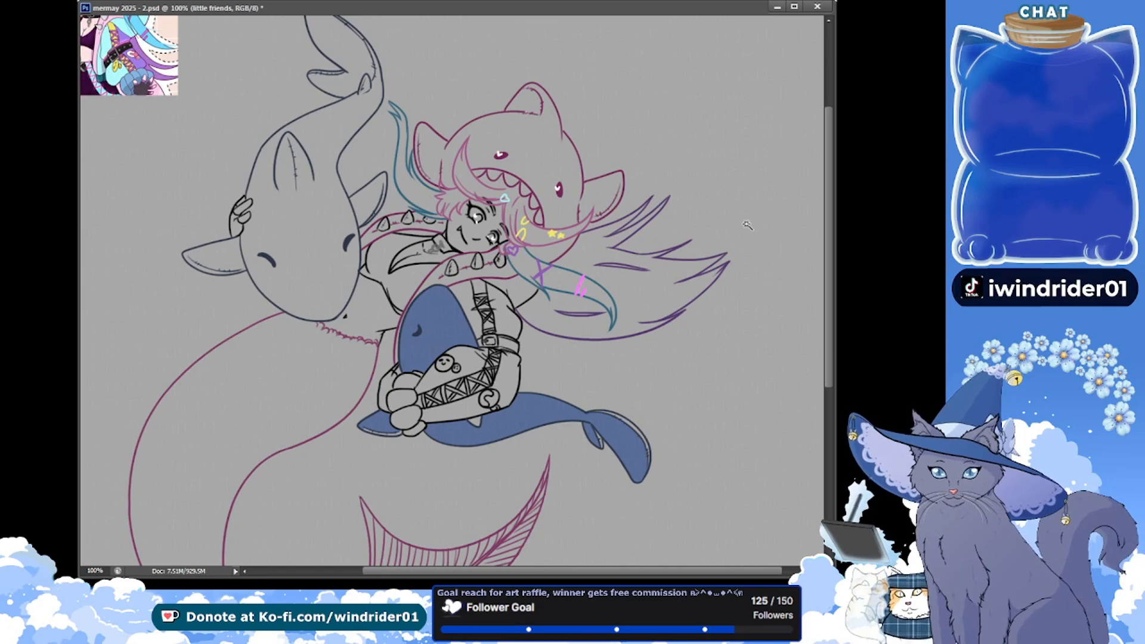
Select the body, side fins and tail of the large shark, expand the selection, fill it light blue on "little friends" and save
click(307, 210)
shift+click(226, 249)
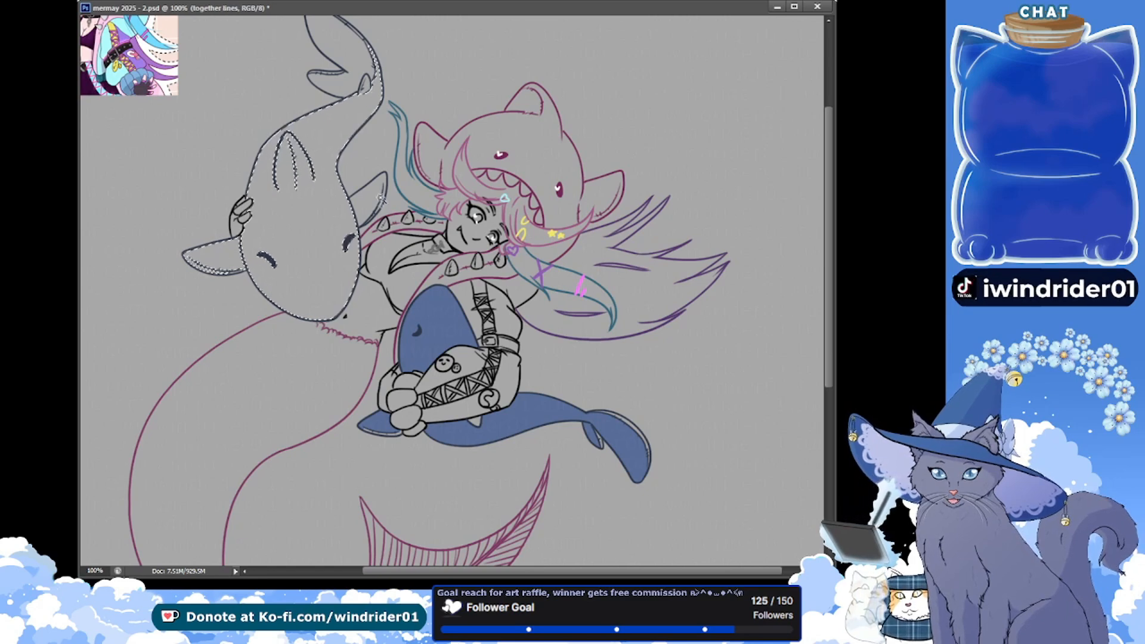
shift+click(345, 82)
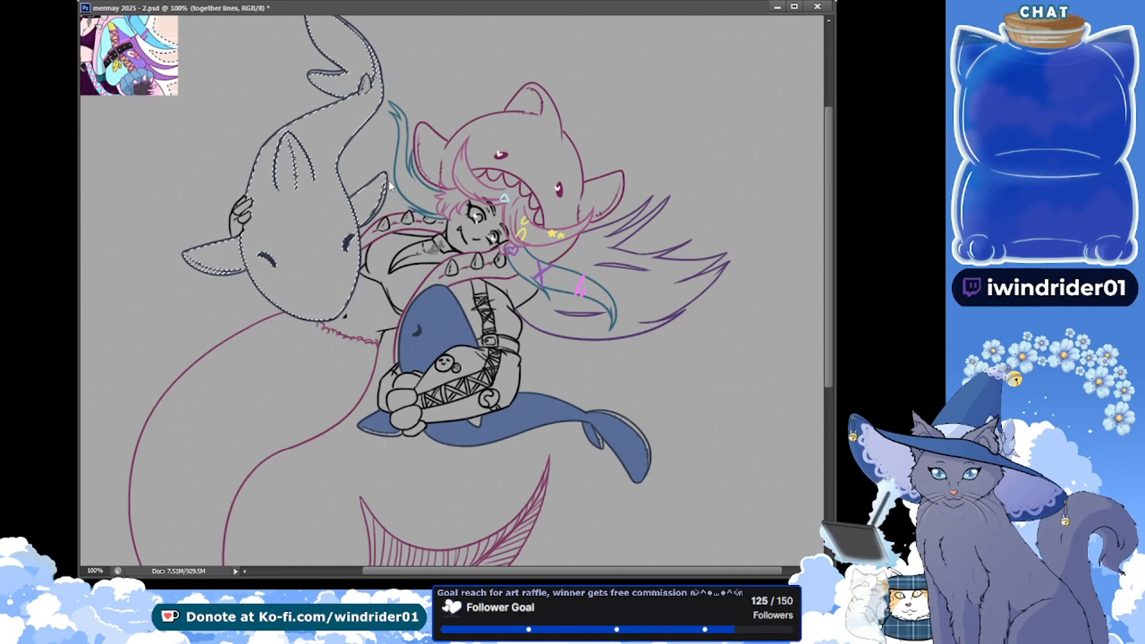
key(Return)
scroll(750, 391, down, 1)
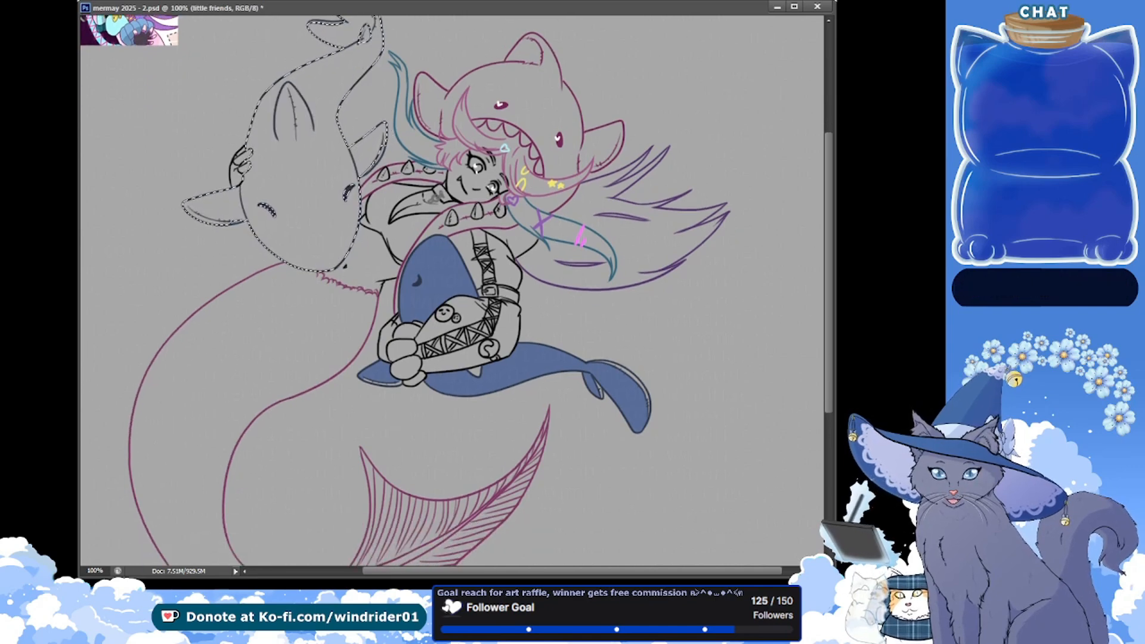
click(318, 185)
key(ctrl+d)
key(ctrl+s)
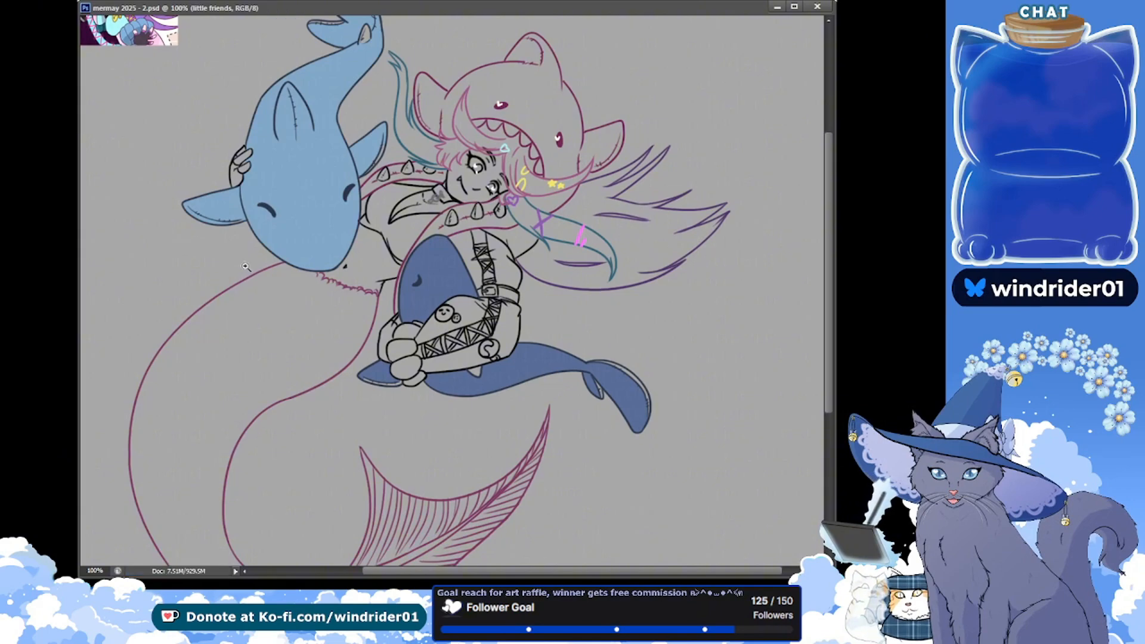
Paint the unfilled gaps along the dark-blue whale's fins and tail flukes with its body blue and save
click(518, 335)
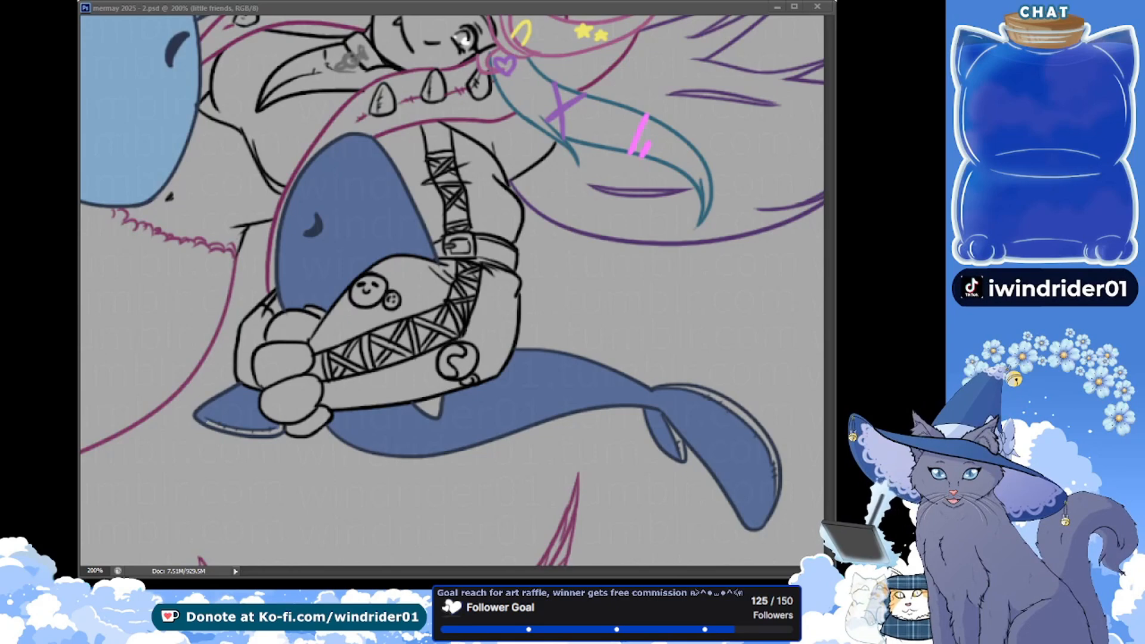
click(318, 230)
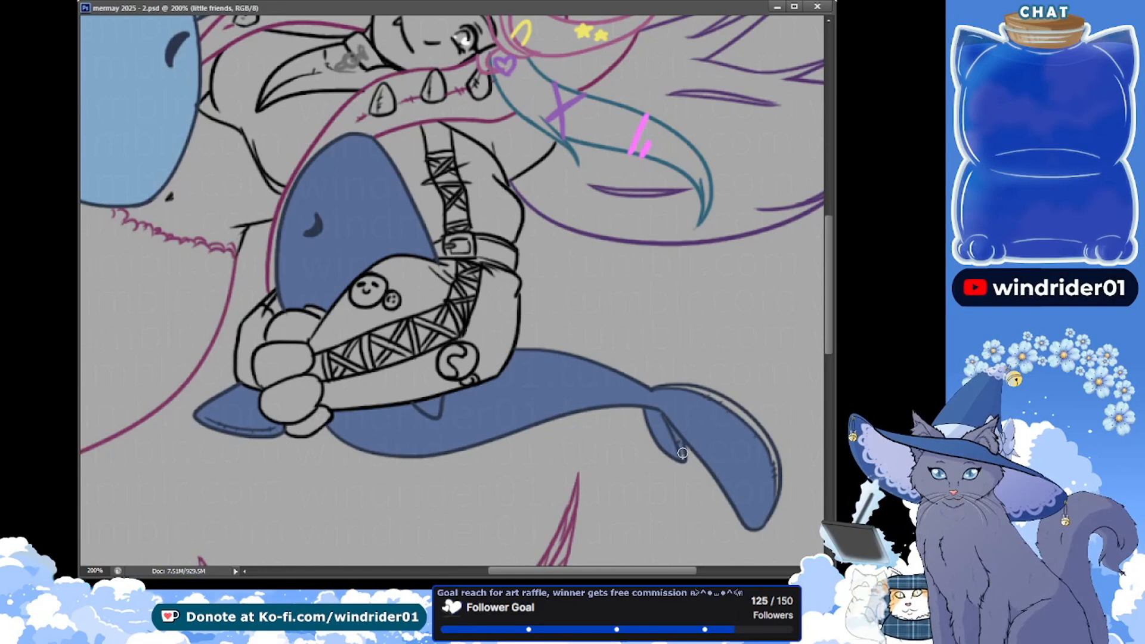
drag(682, 453, 685, 460)
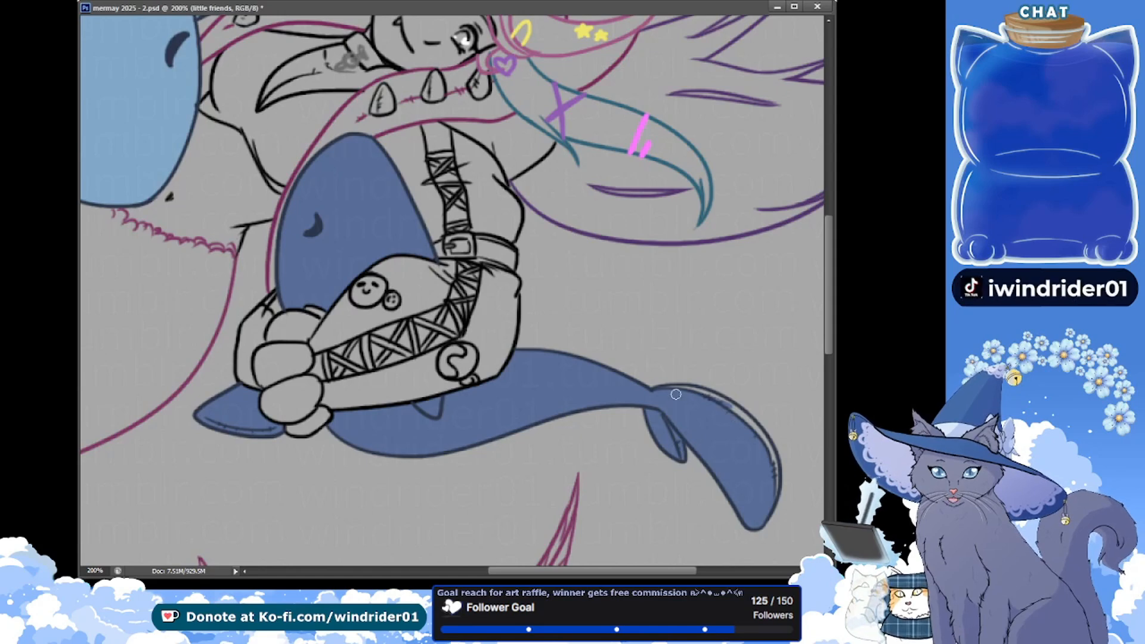
key(ctrl+s)
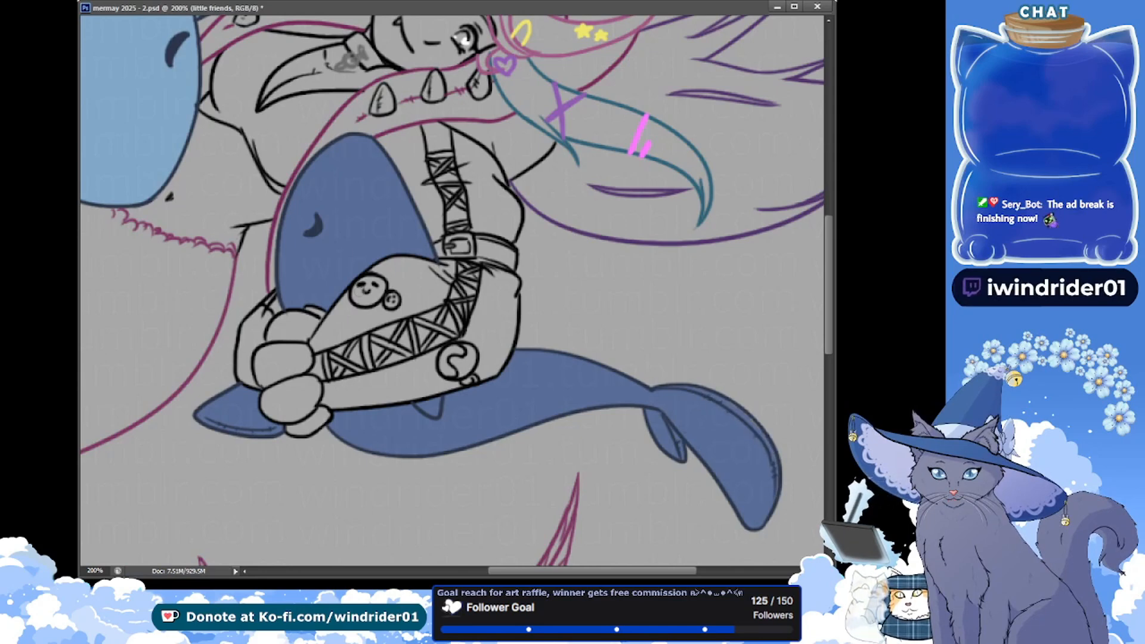
key(ctrl+s)
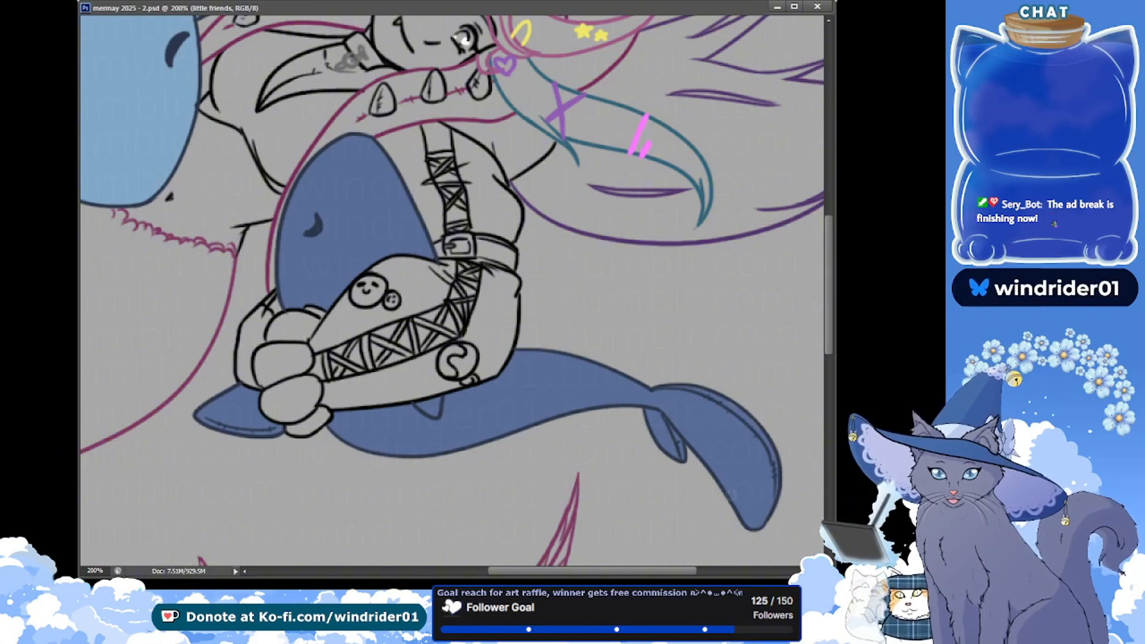
Dab small white spots on the dark-blue whale's smaller tail fluke and save
click(662, 440)
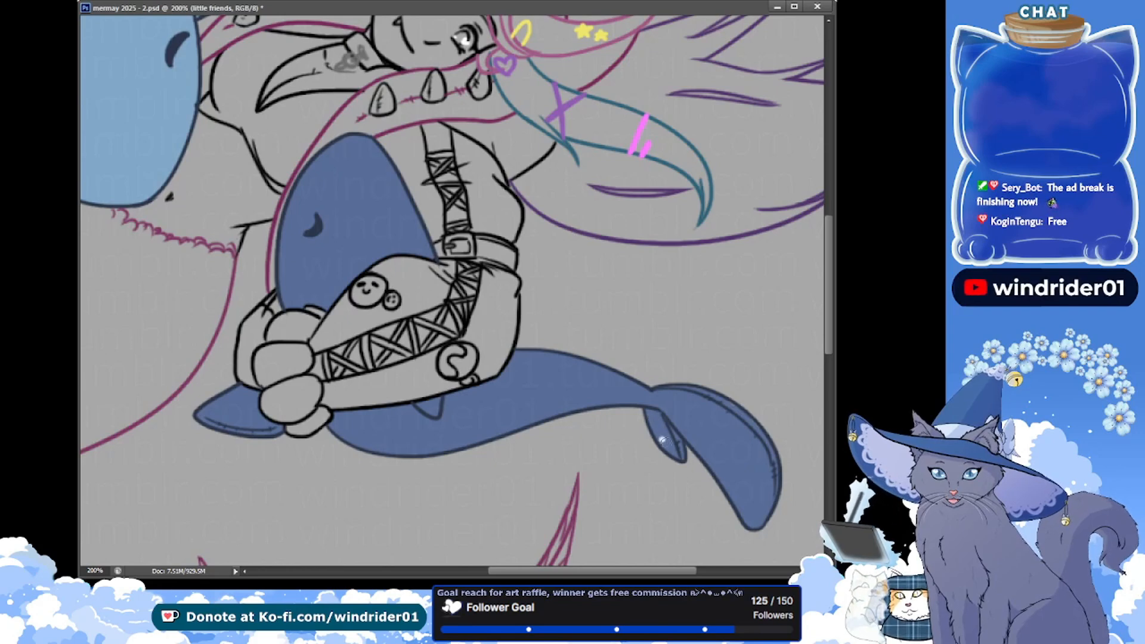
click(668, 445)
click(675, 442)
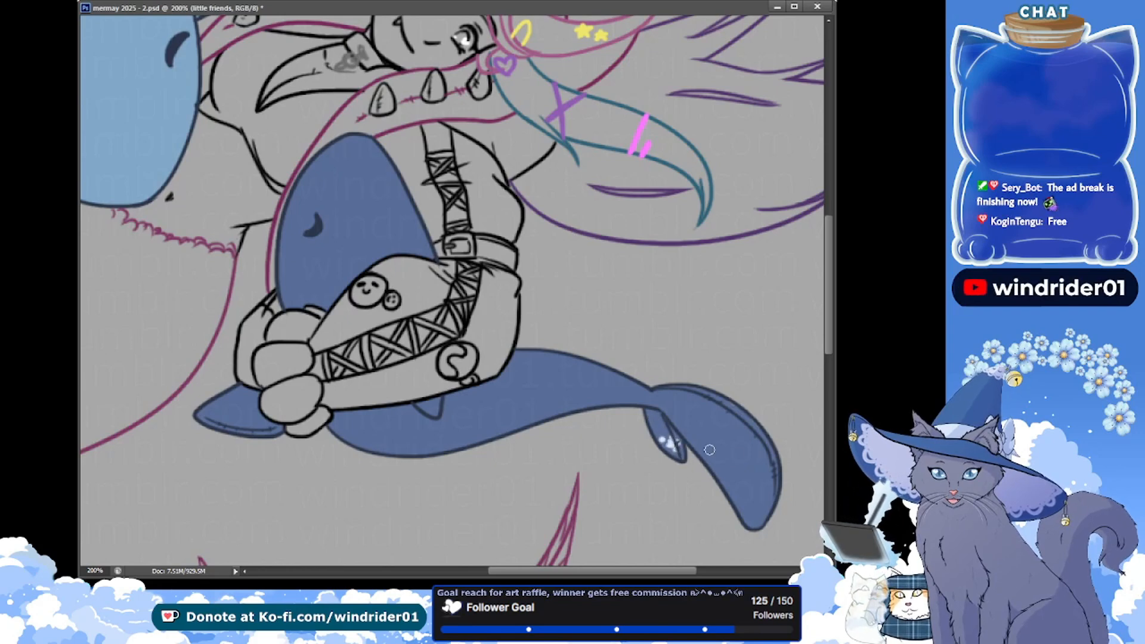
key(ctrl+s)
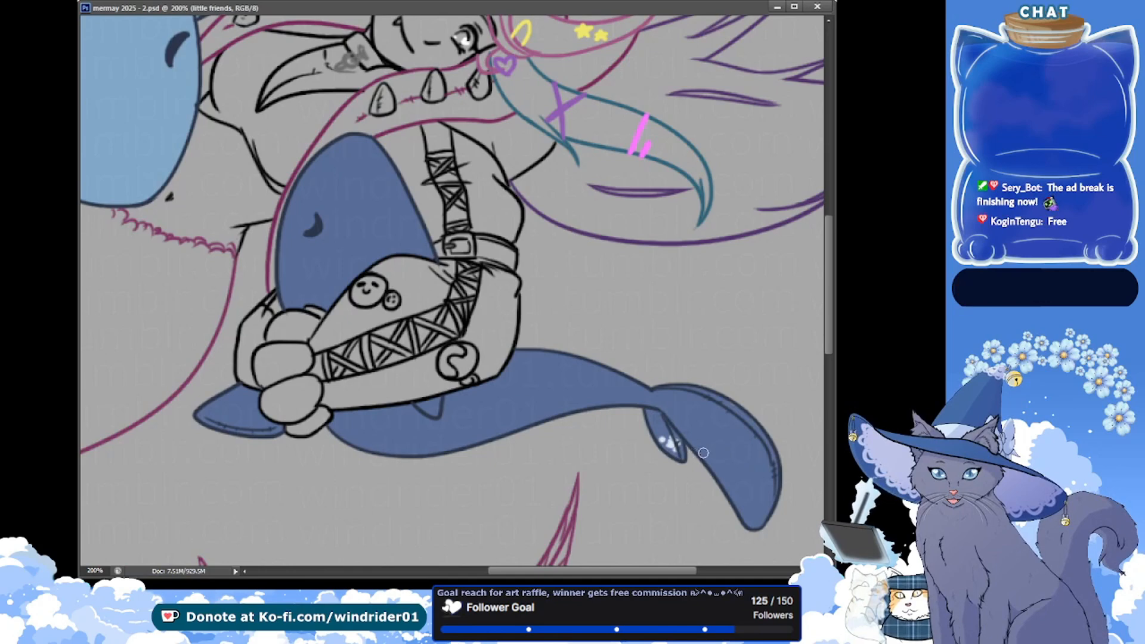
Restrict painting to the dark-blue whale with a selection, paint its larger tail fluke's tip white with a speckled edge and save
key(ctrl+shift+d)
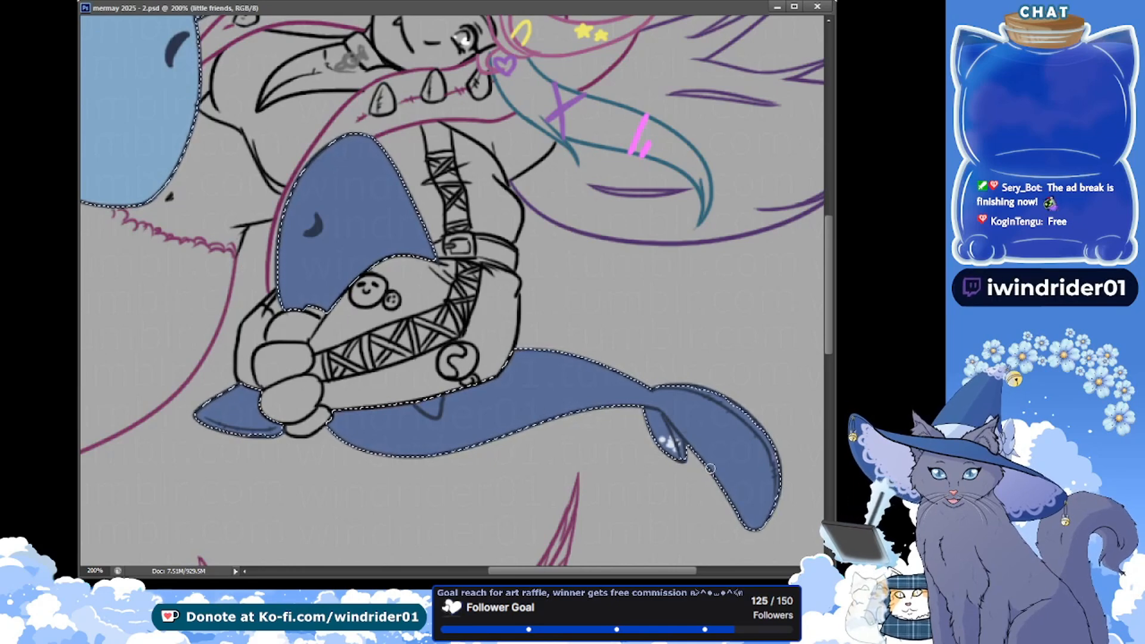
drag(756, 428, 740, 454)
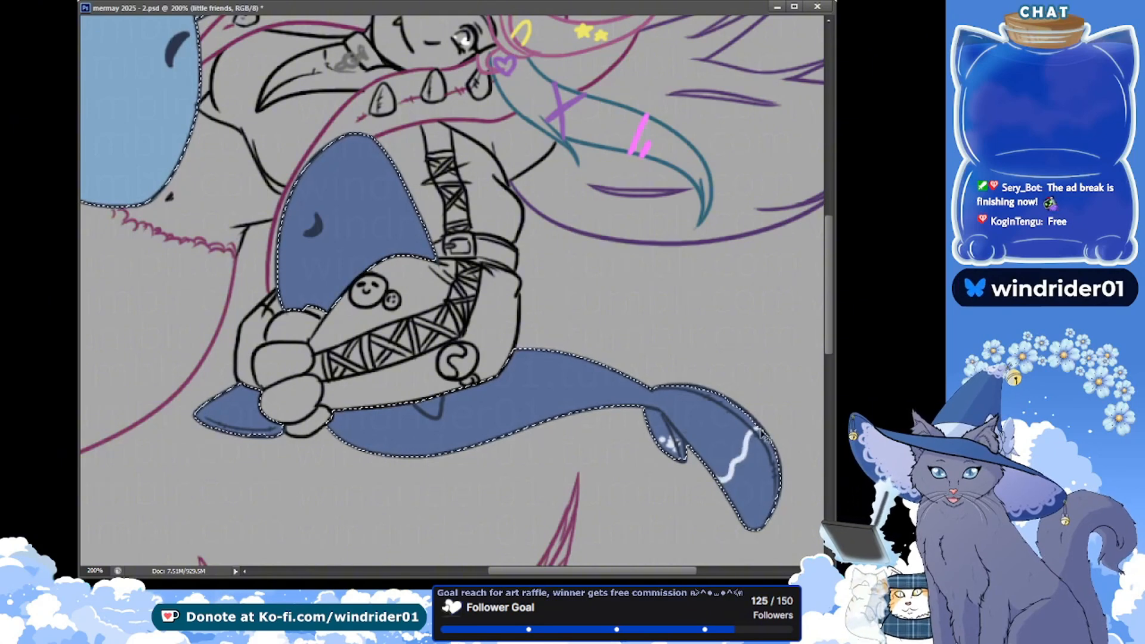
key(ctrl+z)
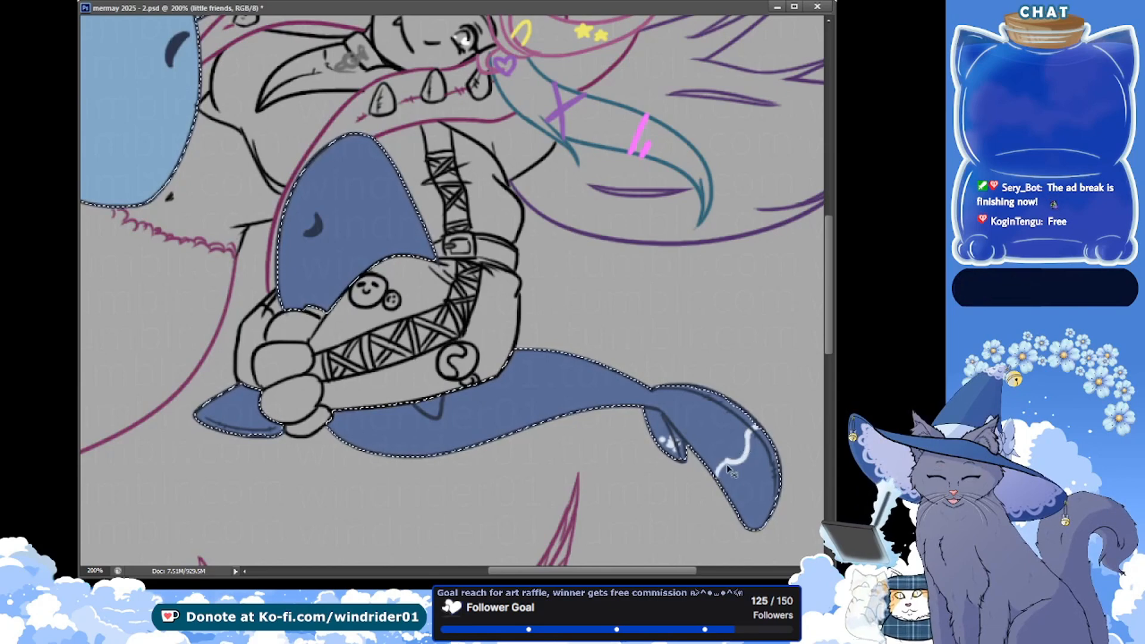
mouse_move(727, 469)
mouse_down()
mouse_move(727, 511)
mouse_move(741, 478)
mouse_move(711, 494)
mouse_move(728, 521)
mouse_move(771, 475)
mouse_move(752, 522)
mouse_up()
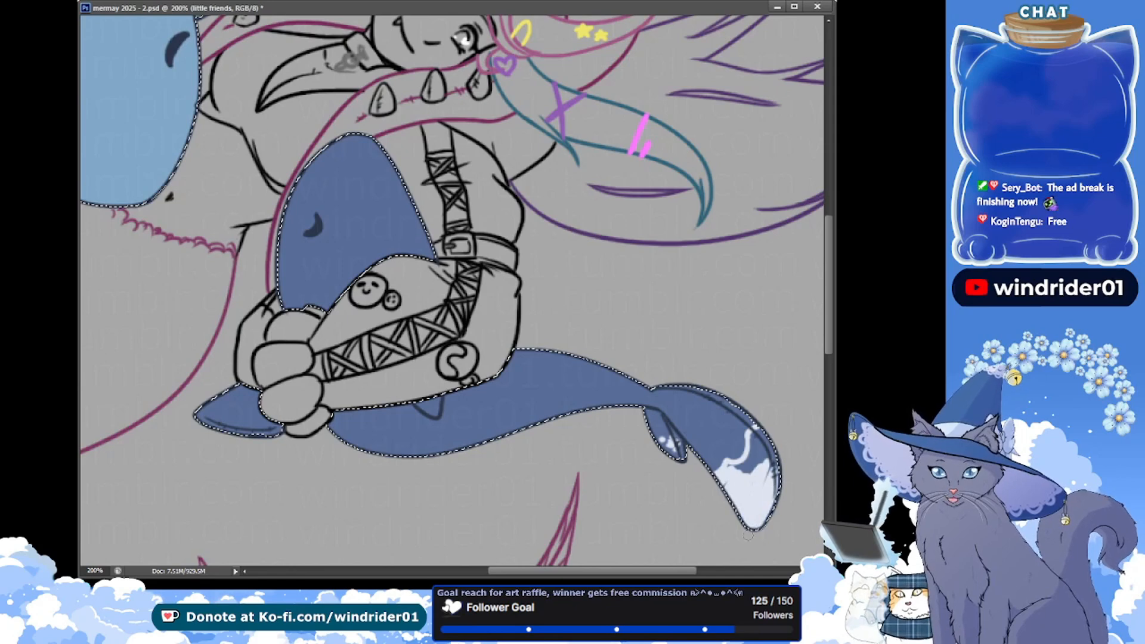
mouse_move(724, 469)
mouse_down()
mouse_move(758, 456)
mouse_move(750, 438)
mouse_up()
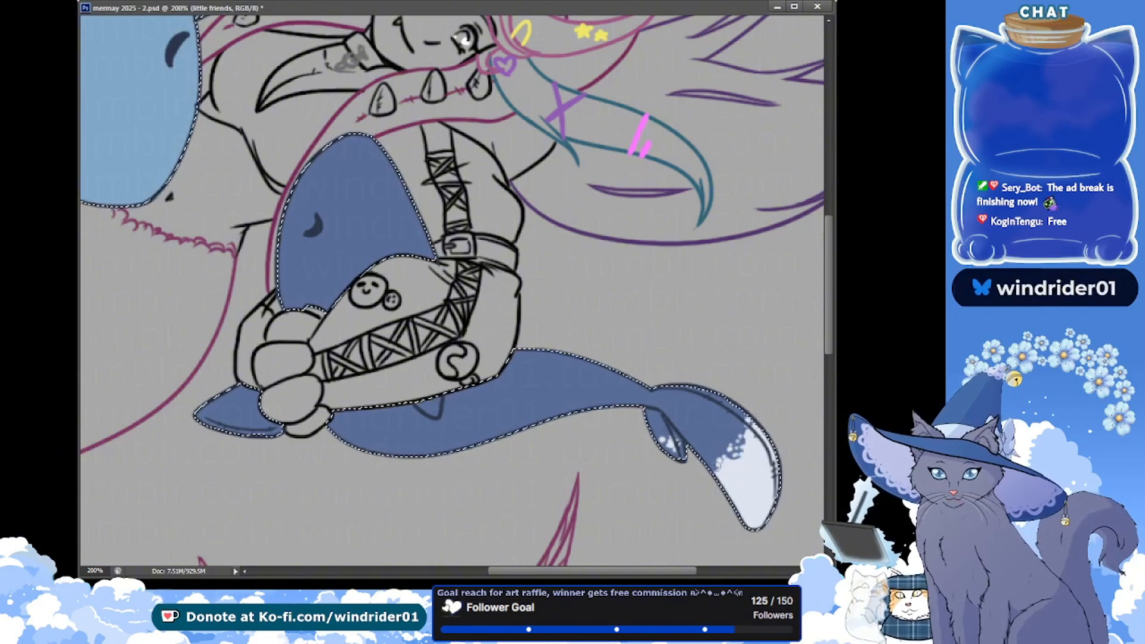
key(ctrl+s)
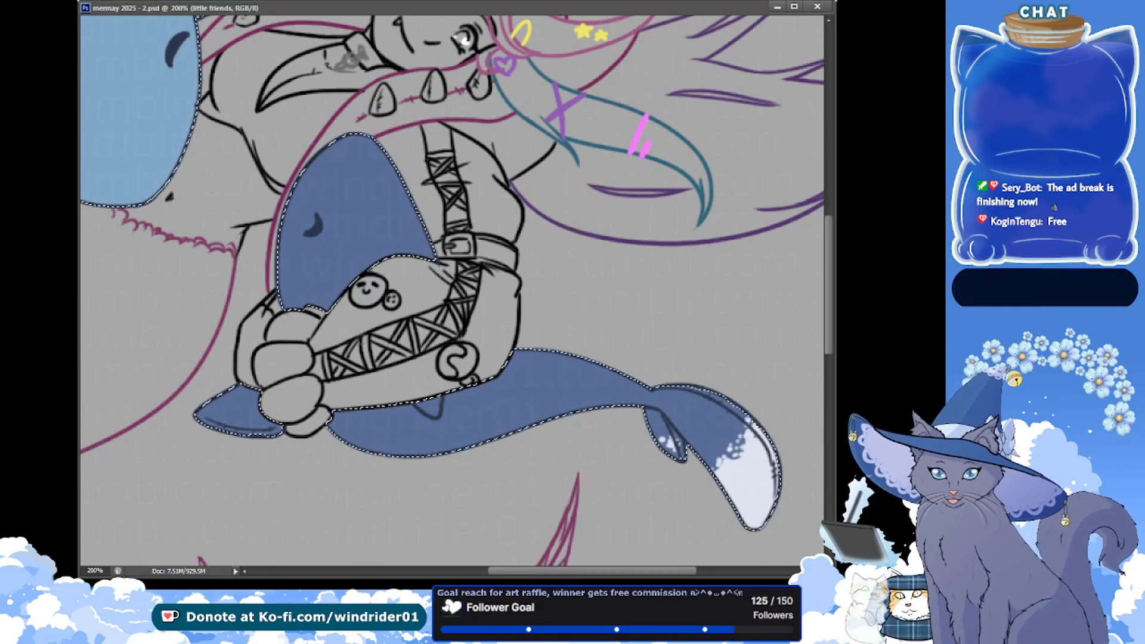
Paint the small fin beneath the character's arm white and add a speckled white edge along the outer side of the dark-blue whale's head
drag(416, 404, 434, 413)
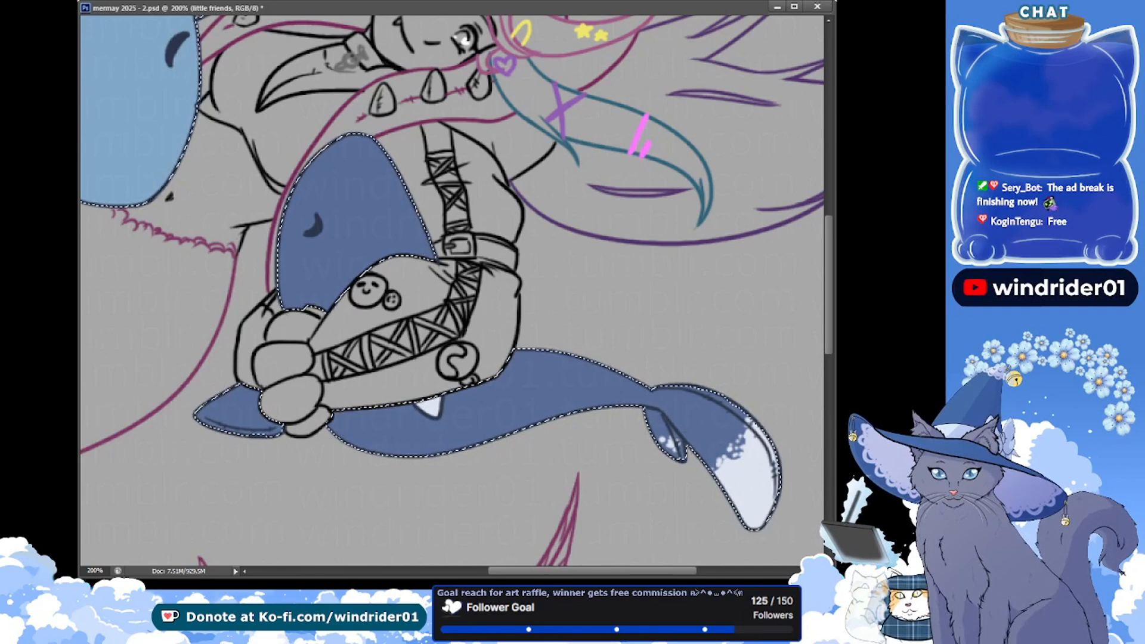
key(ctrl+Tab)
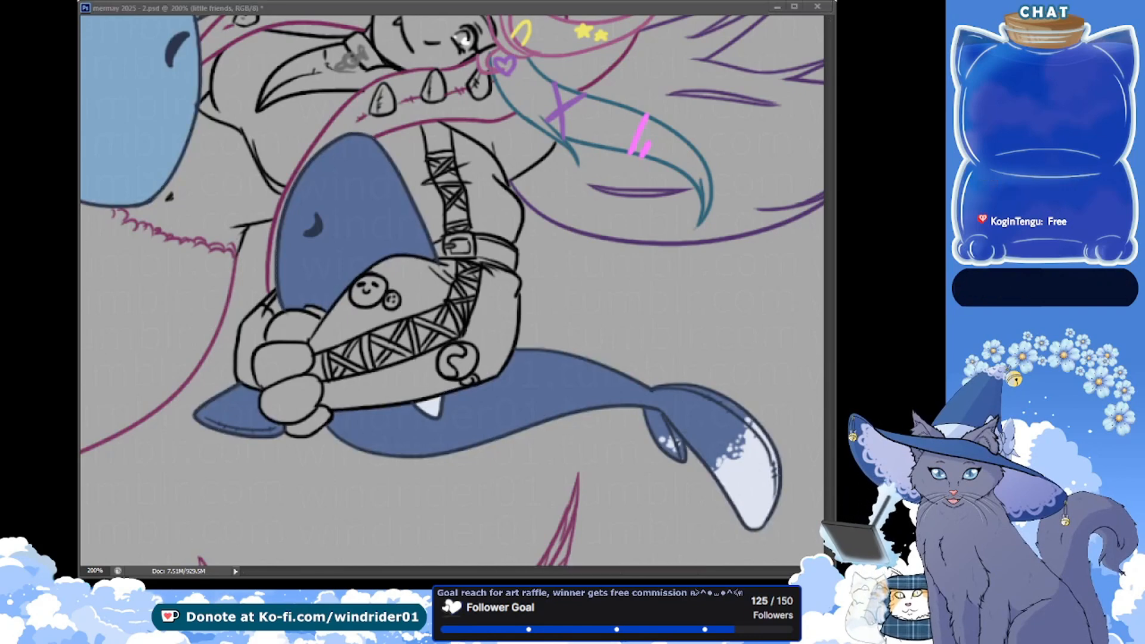
click(240, 271)
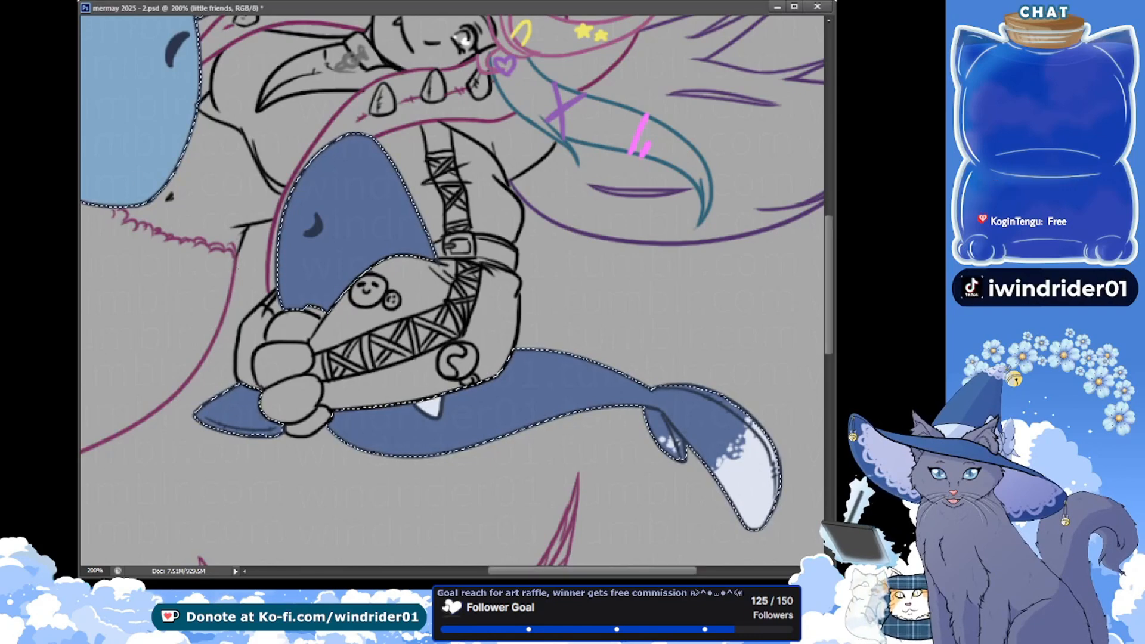
drag(115, 174, 90, 236)
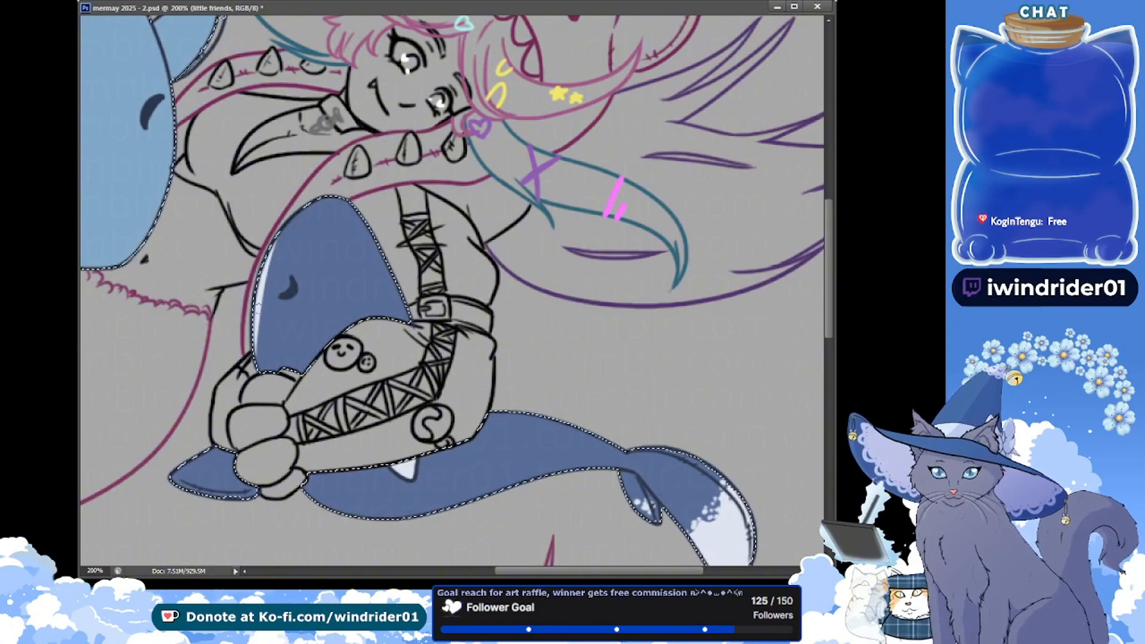
key(ctrl+z)
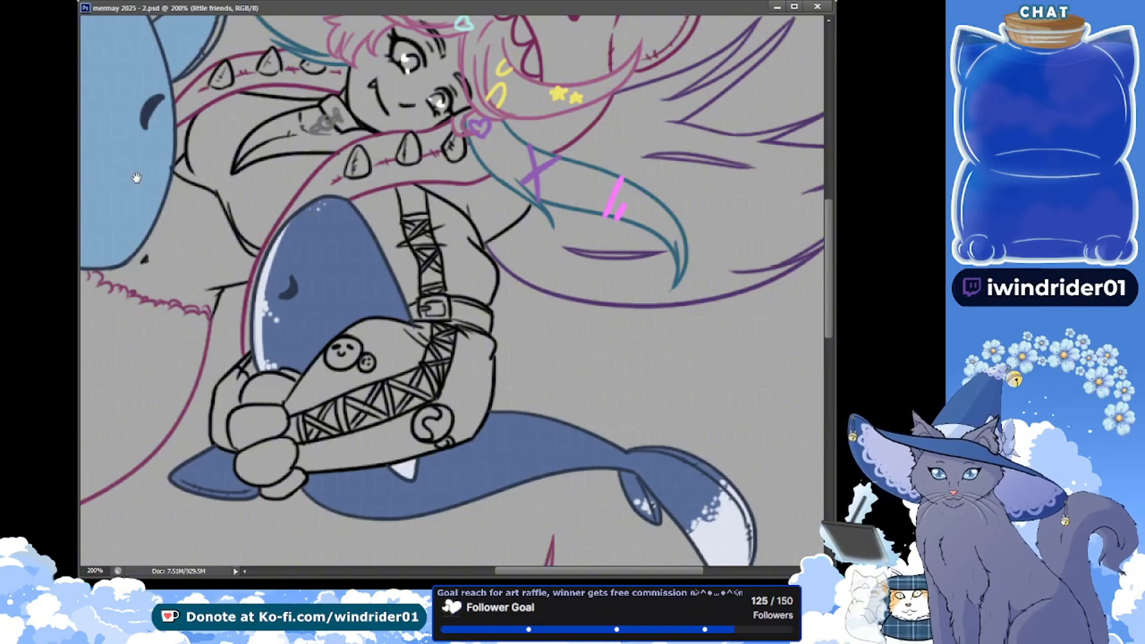
Paint the unfilled gaps along the large shark's side fins and tail edges light blue and save
drag(136, 178, 414, 371)
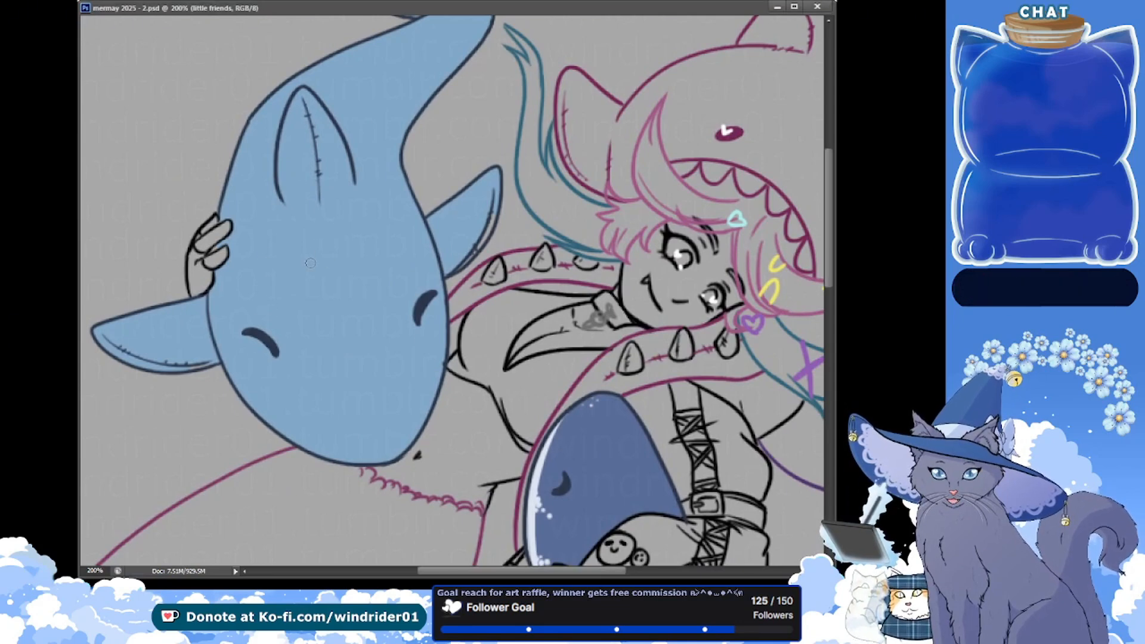
drag(214, 364, 195, 368)
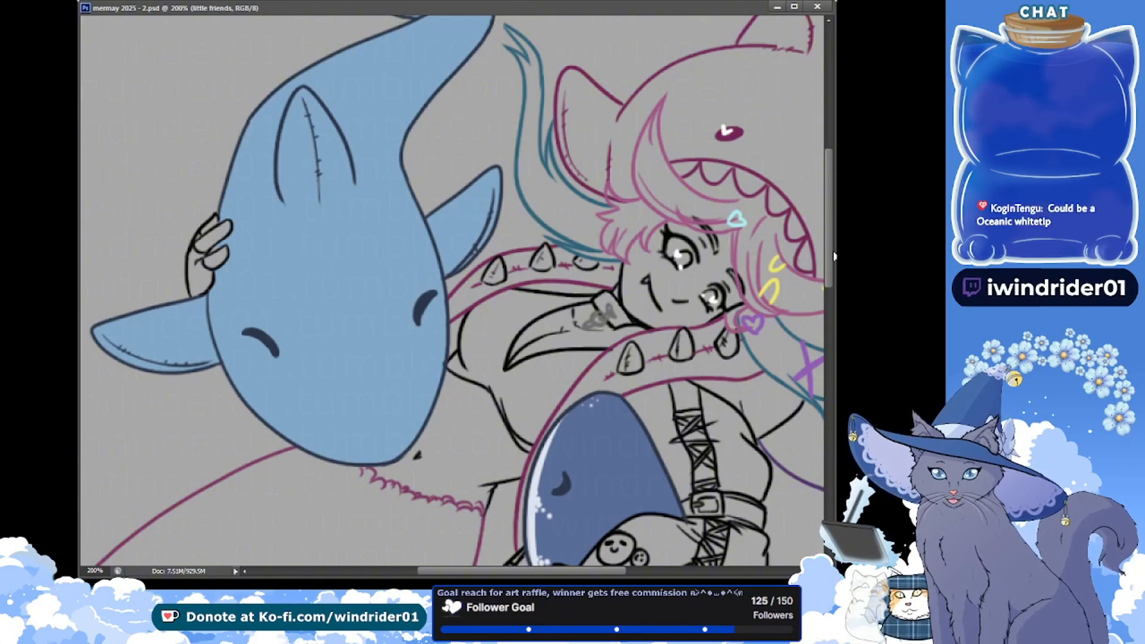
scroll(427, 187, up, 5)
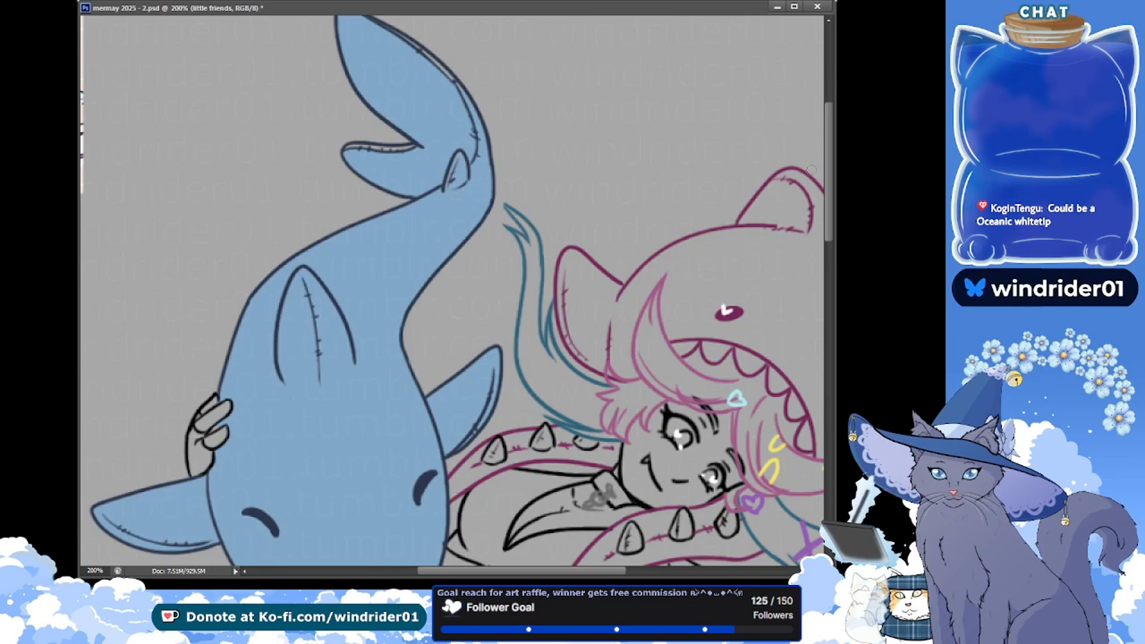
scroll(457, 195, up, 4)
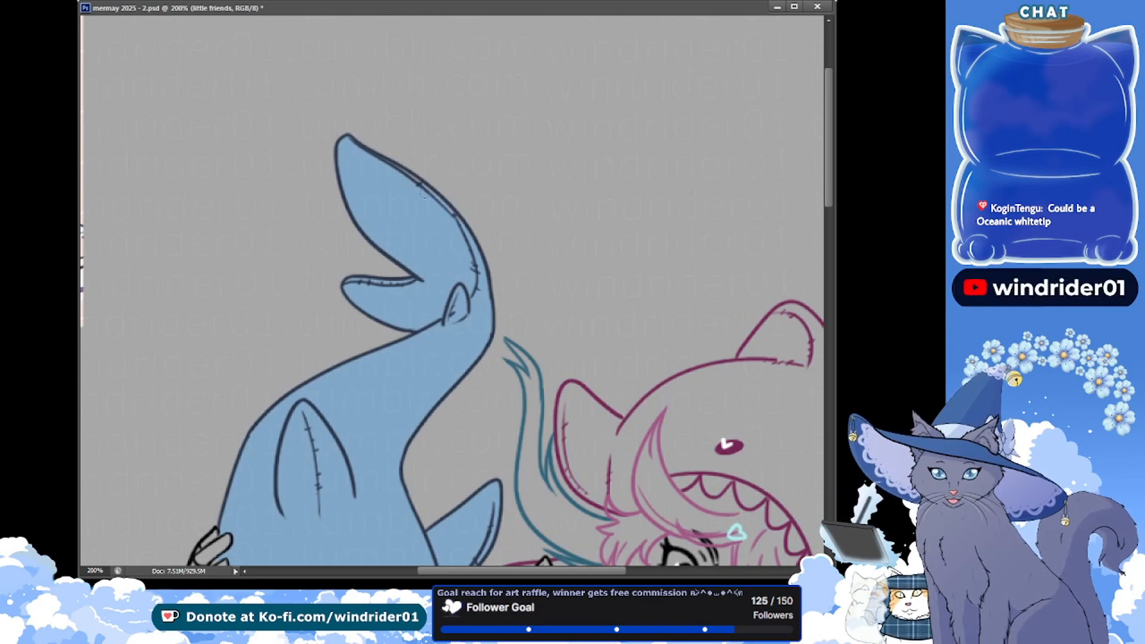
key(ctrl+s)
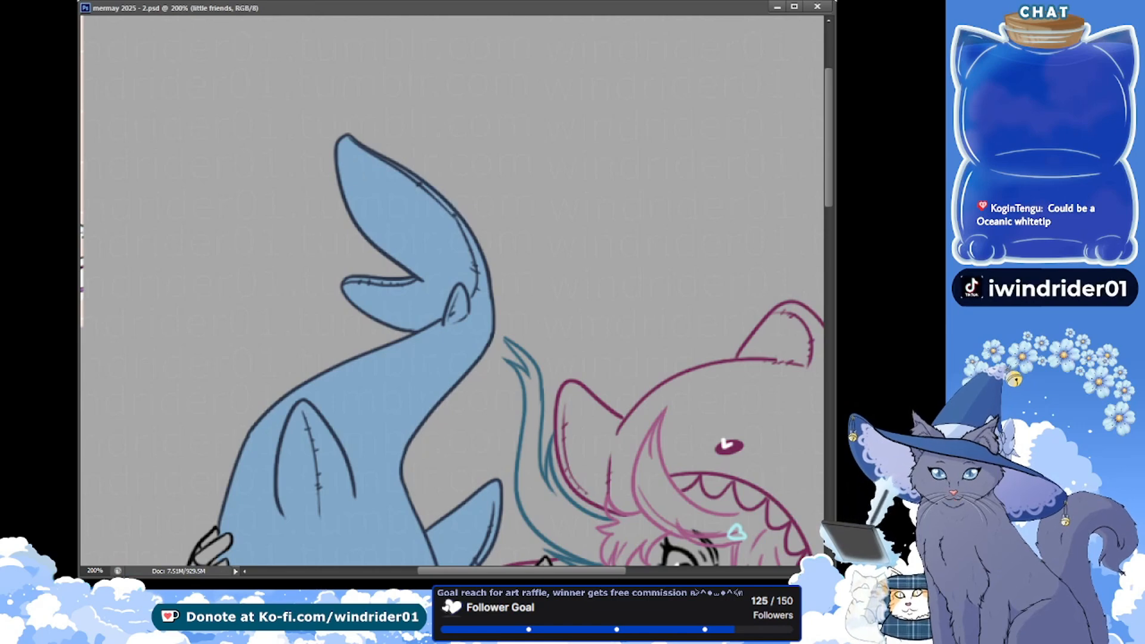
Select the light-blue shark's filled area and dab white spots on the side fin nearest the character's face
key(alt+Tab)
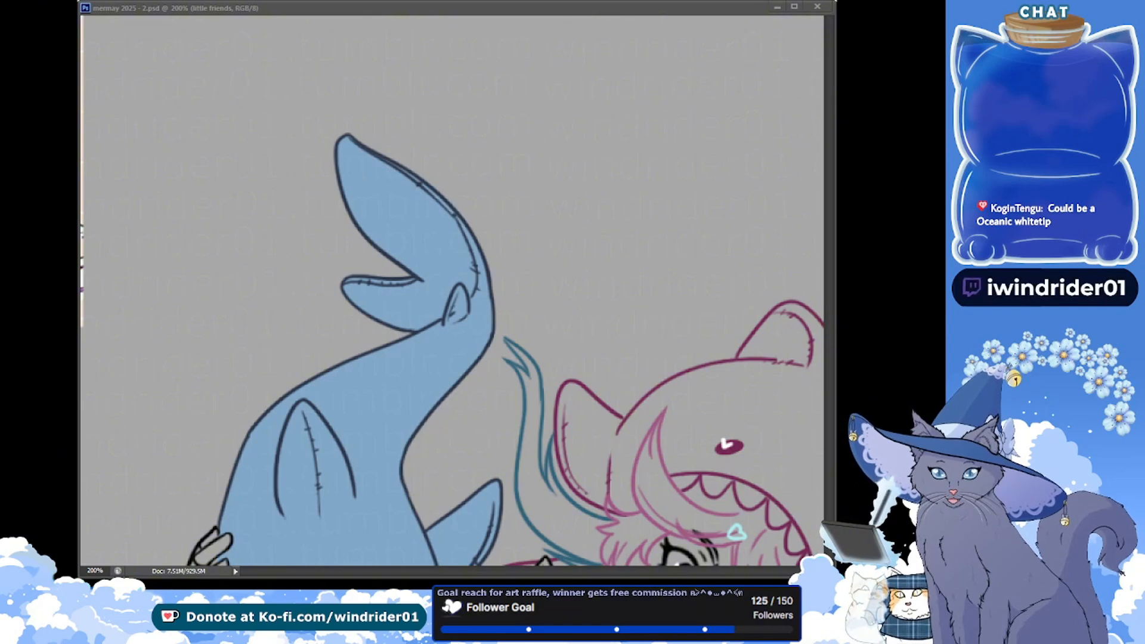
click(296, 359)
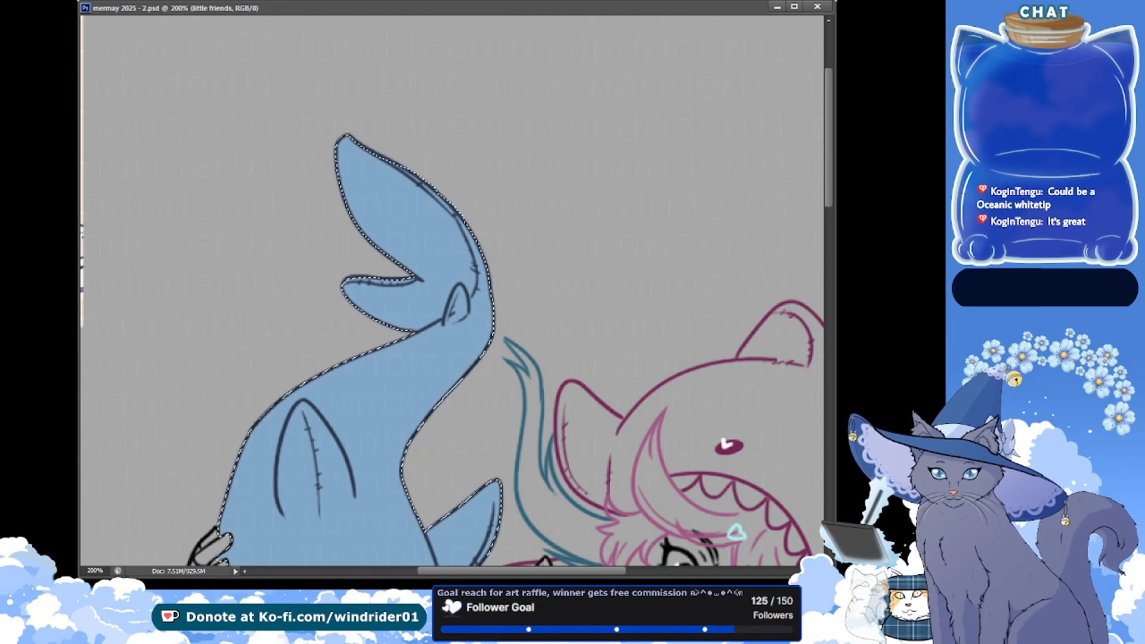
key(ctrl+d)
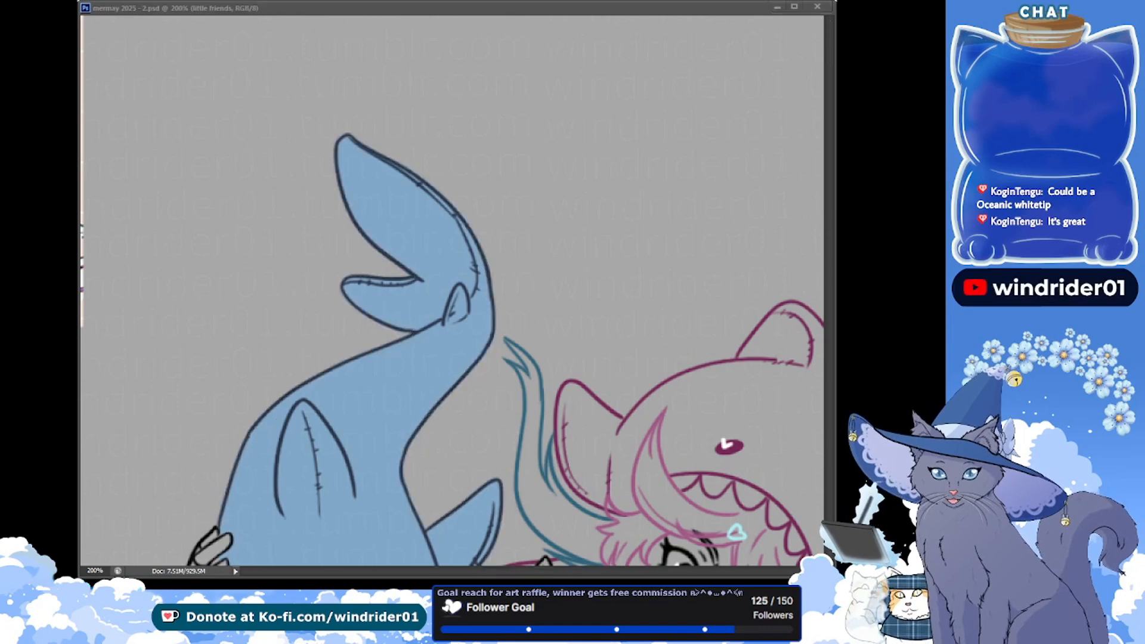
drag(243, 367, 272, 204)
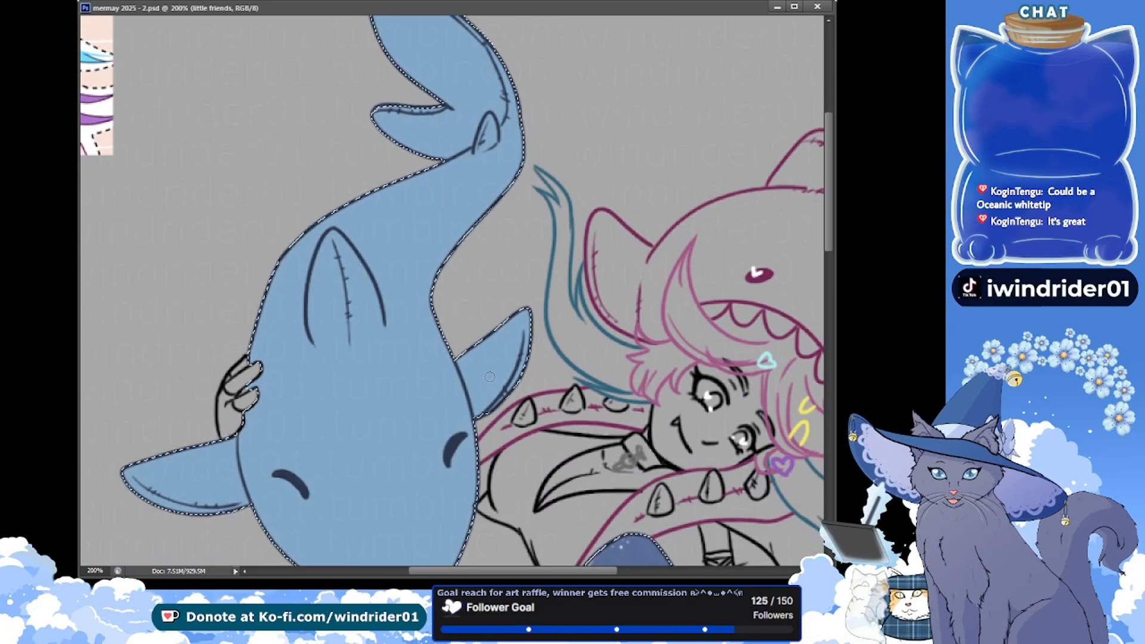
click(479, 402)
click(487, 404)
click(490, 394)
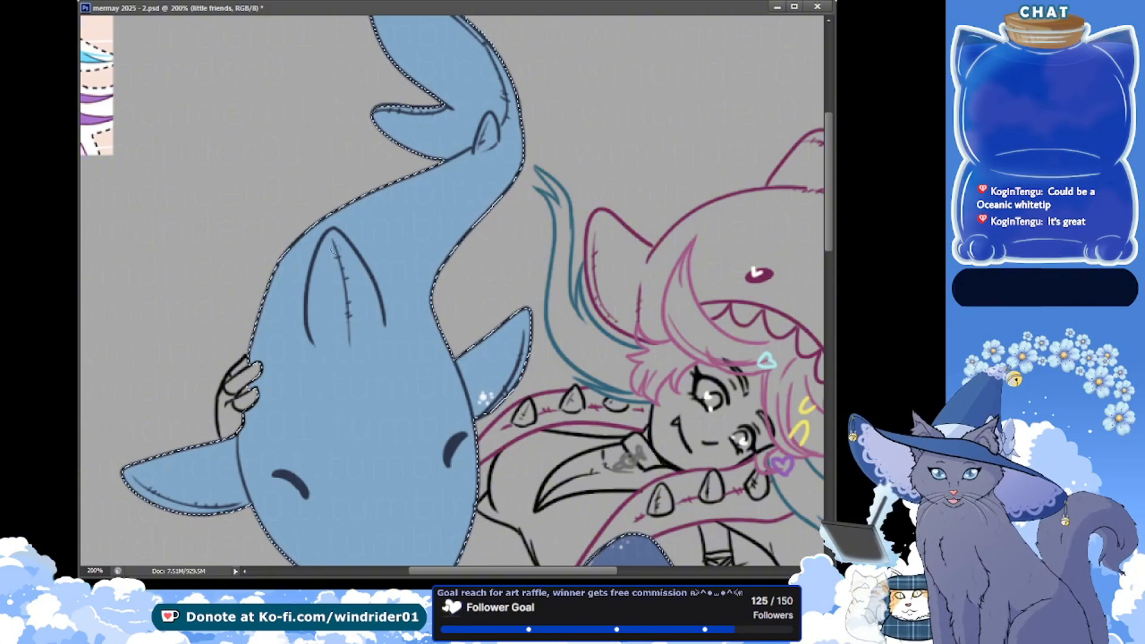
Dab small white spots near the tip of the light-blue shark's dorsal fin
click(320, 254)
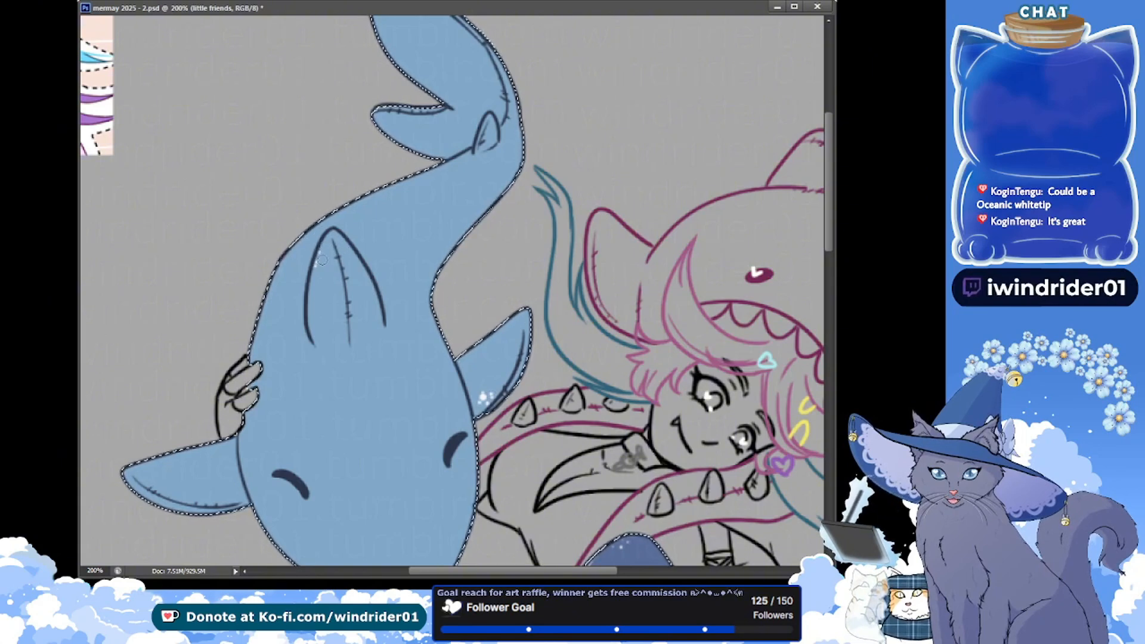
click(323, 259)
click(317, 263)
click(337, 258)
click(348, 253)
key(ctrl+Tab)
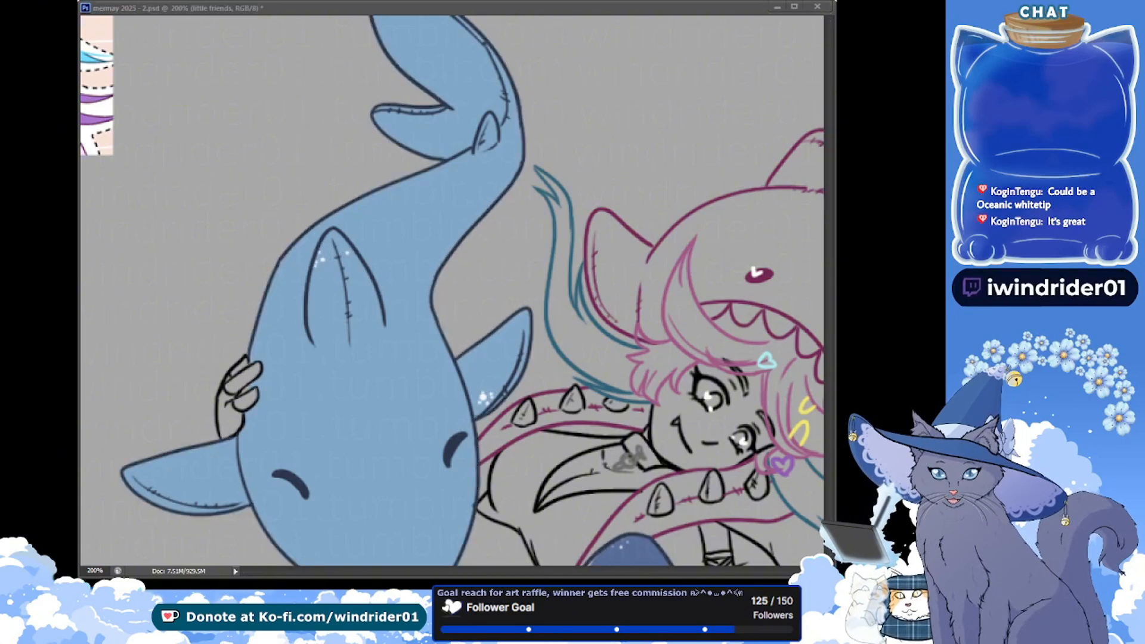
Paint a white patch edged with speckles along the inner bend of the light-blue shark's tail, save, and clear the selection
click(230, 317)
drag(265, 348, 220, 254)
key(ctrl+Tab)
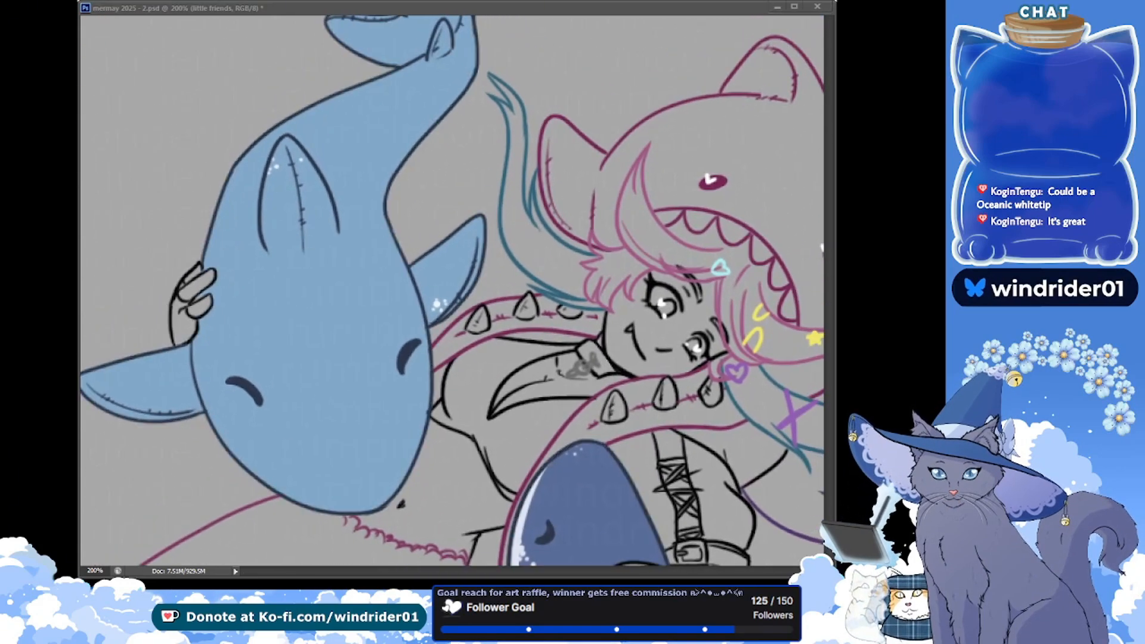
click(370, 187)
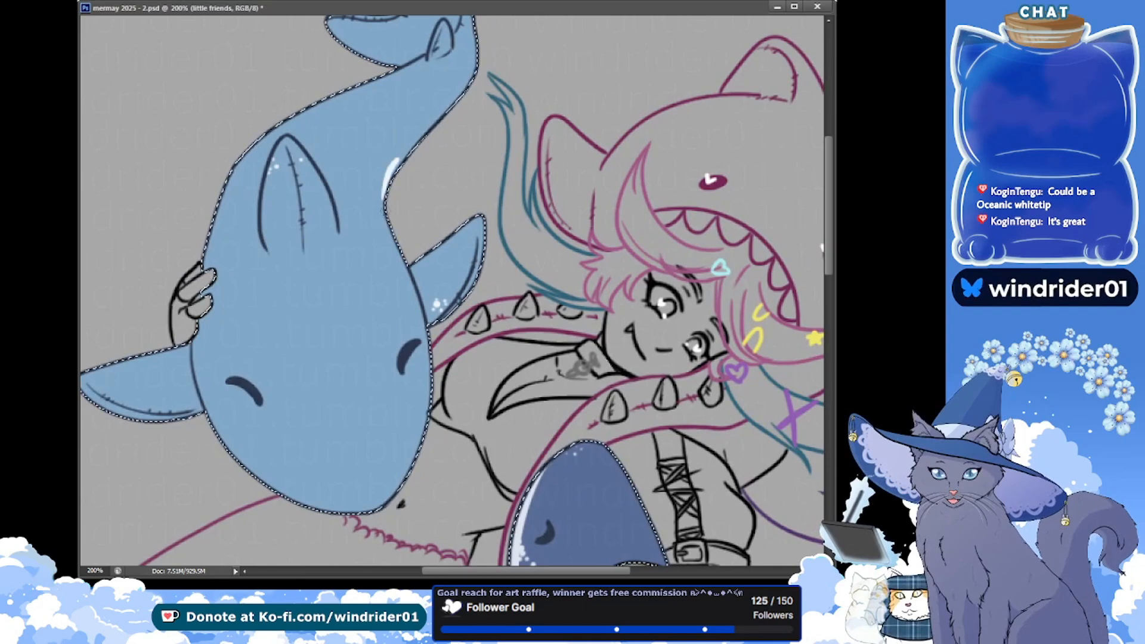
drag(398, 159, 383, 211)
key(ctrl+z)
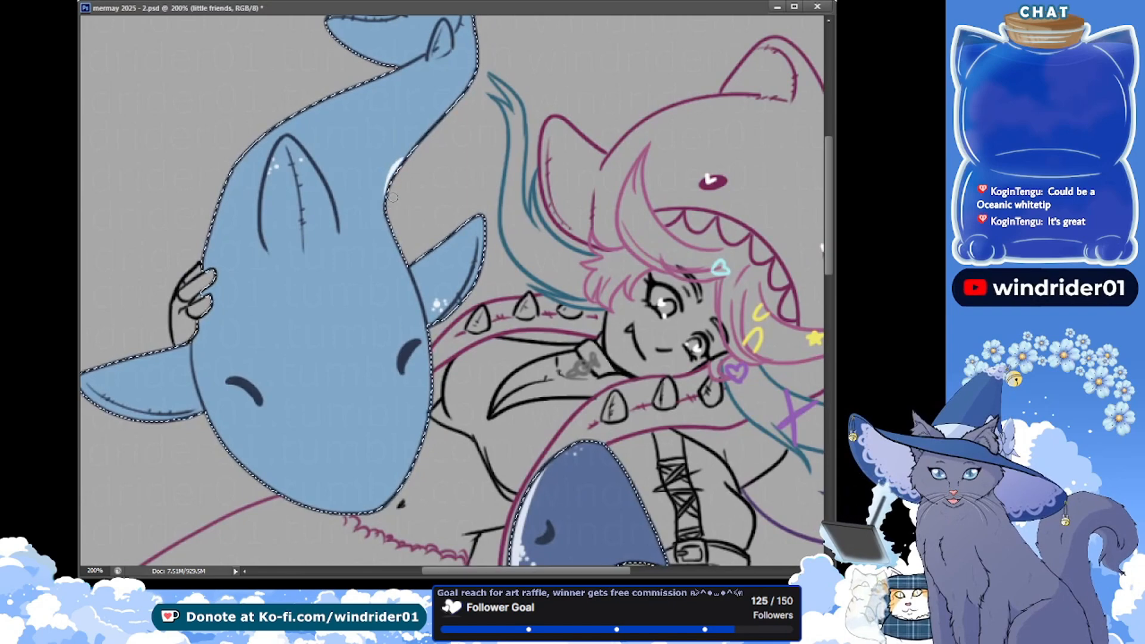
drag(406, 149, 383, 204)
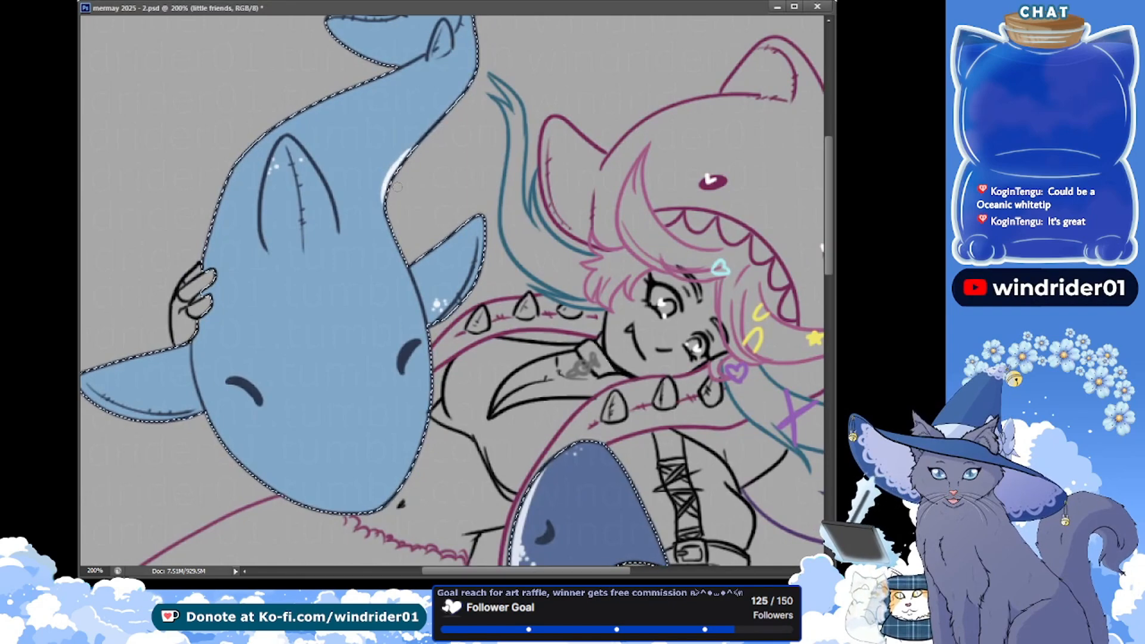
click(405, 145)
key(ctrl+s)
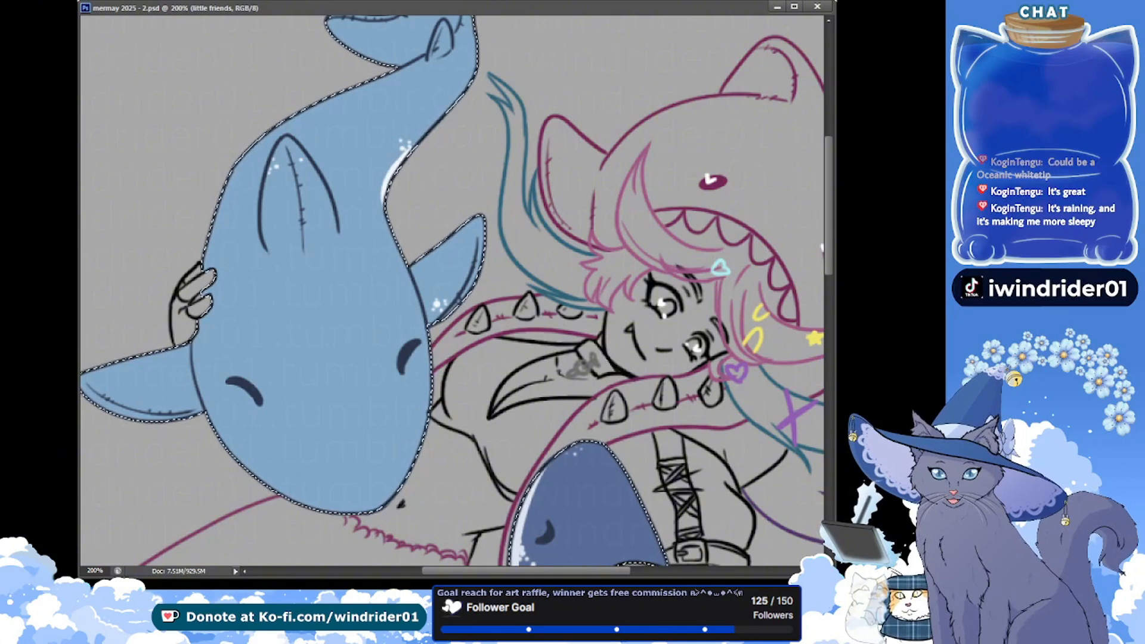
key(alt+Tab)
key(alt+Tab)
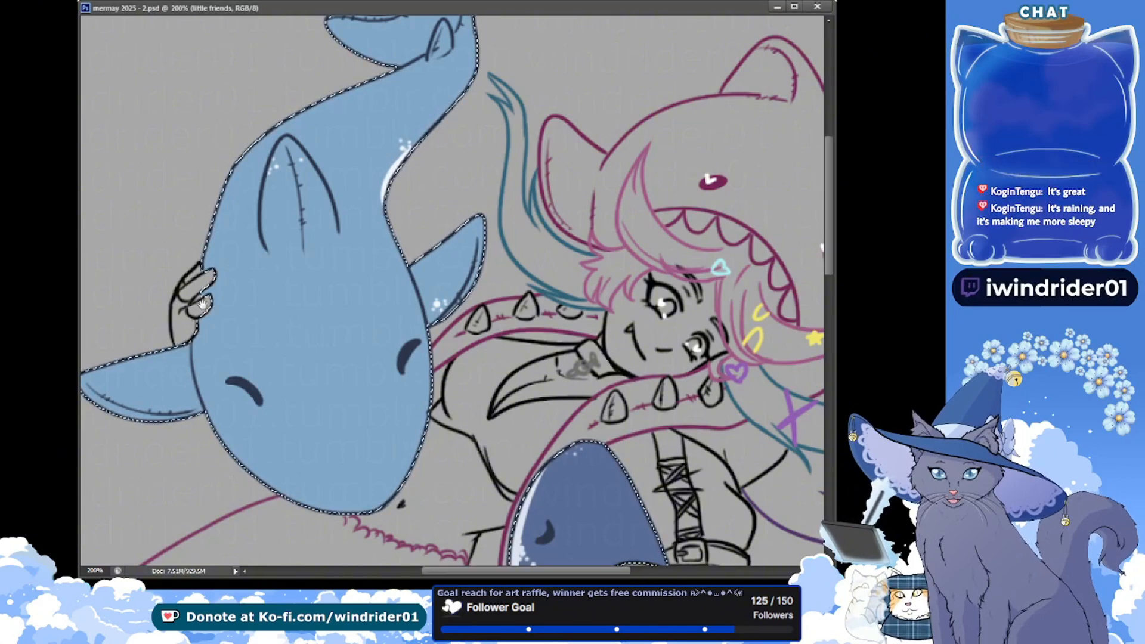
key(ctrl+d)
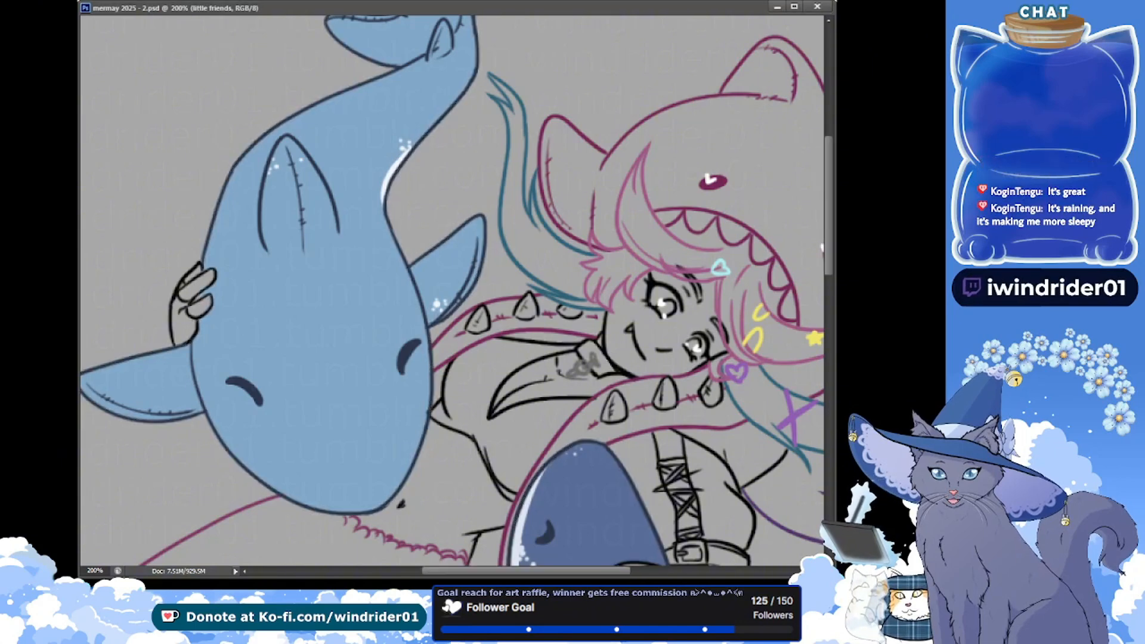
Select the character's fringe from the together lines layer, fill it light pink on the hair layer, touch up gaps, and save
key(ctrl+minus)
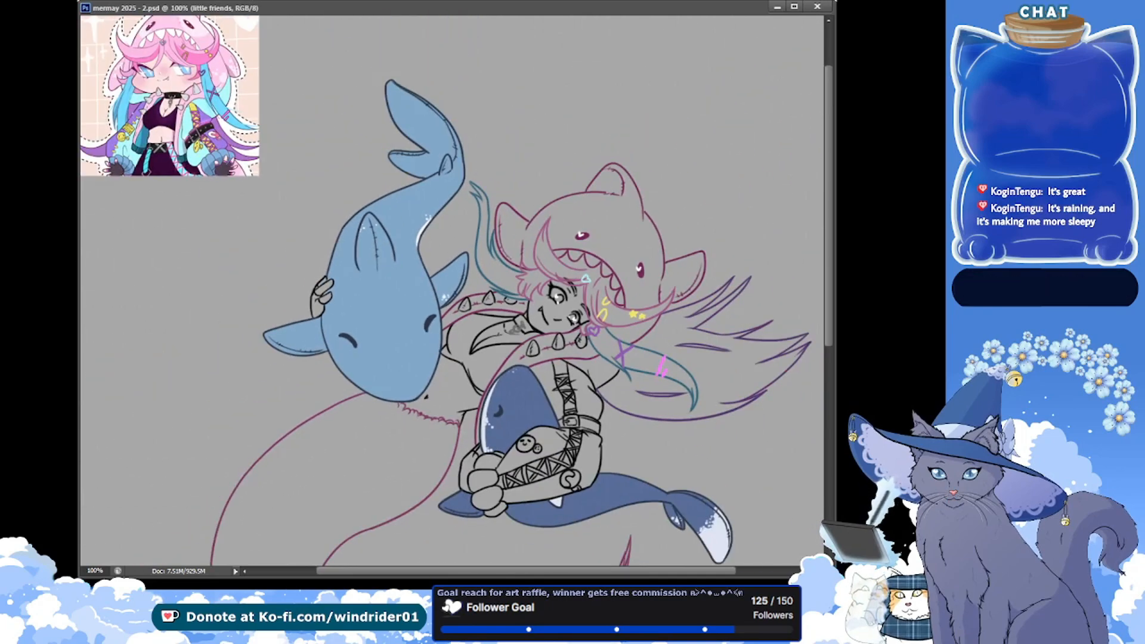
key(alt+Tab)
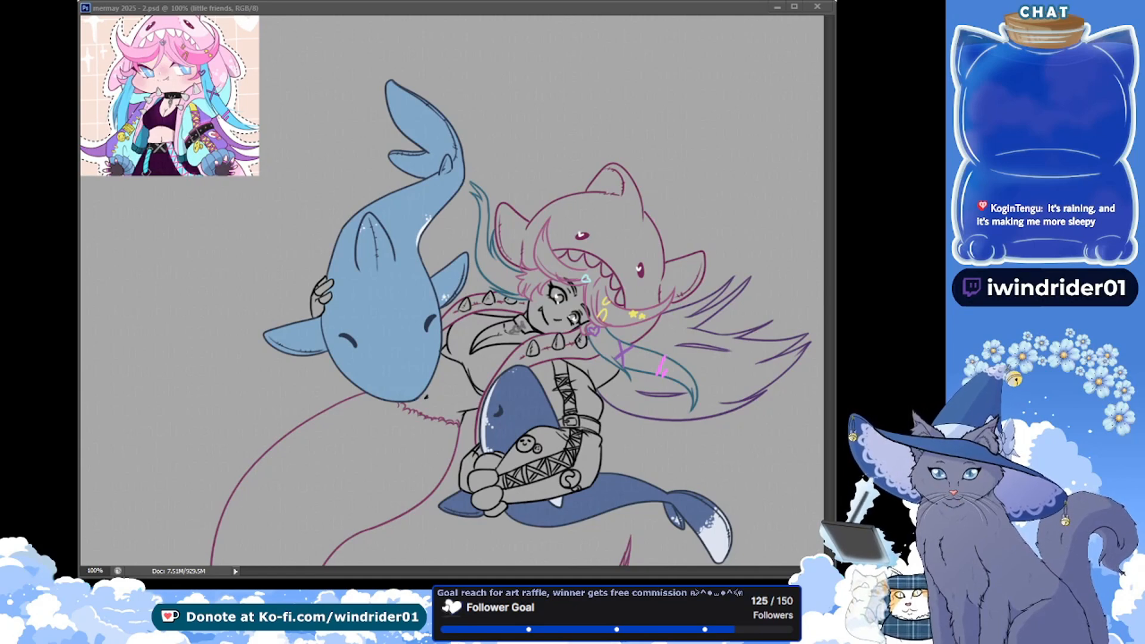
click(249, 246)
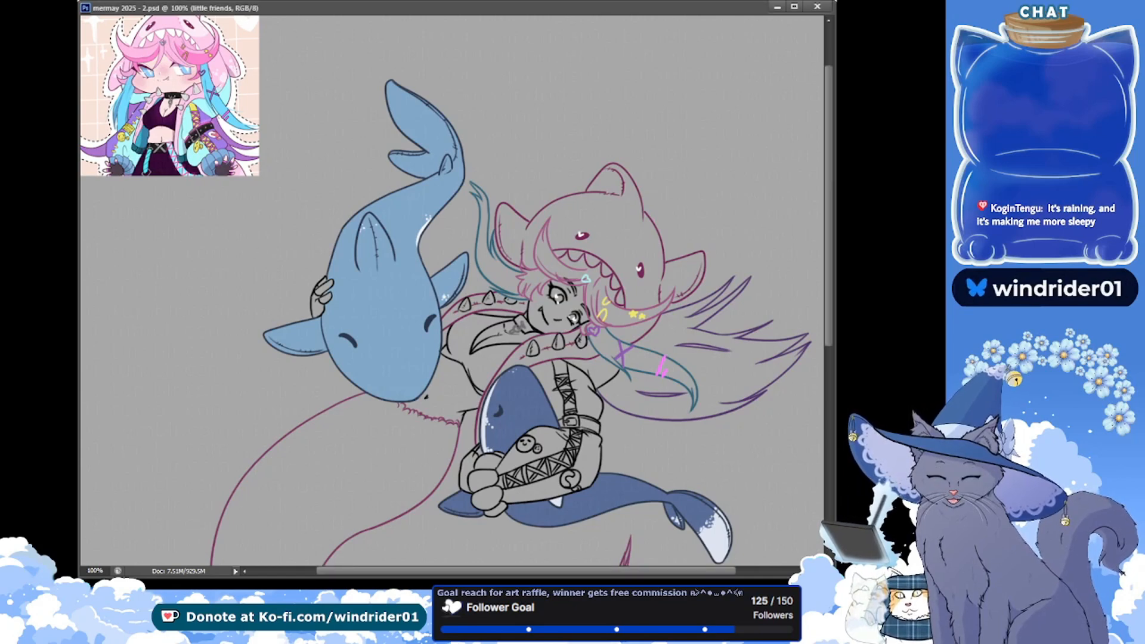
drag(423, 337, 289, 297)
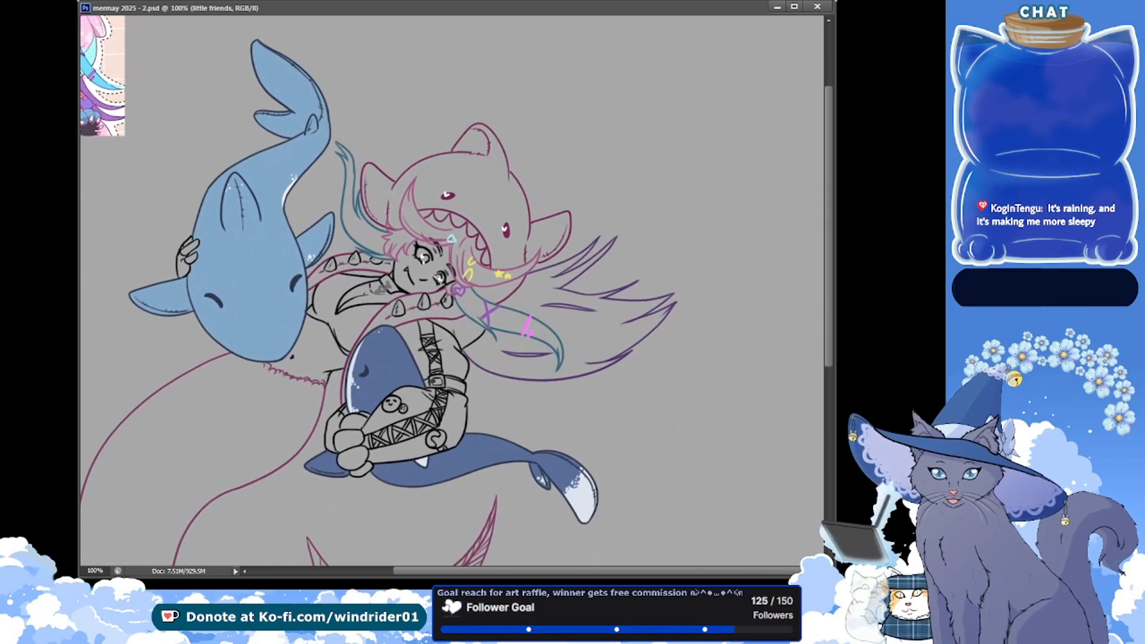
key(alt+bracketleft)
key(alt+bracketleft)
click(461, 253)
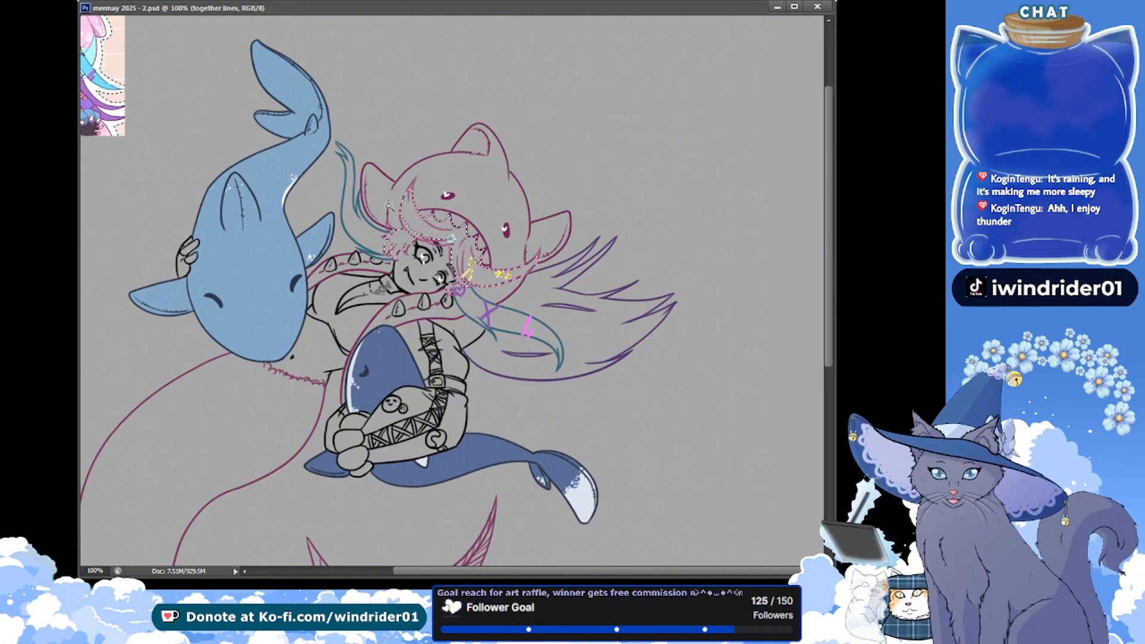
key(Return)
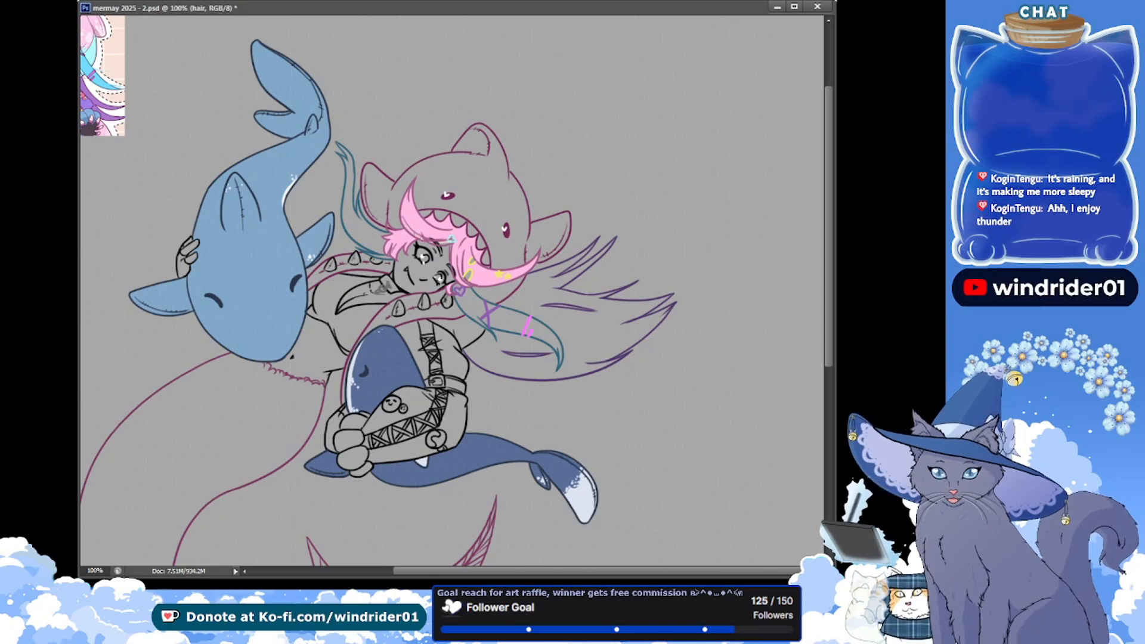
key(ctrl+s)
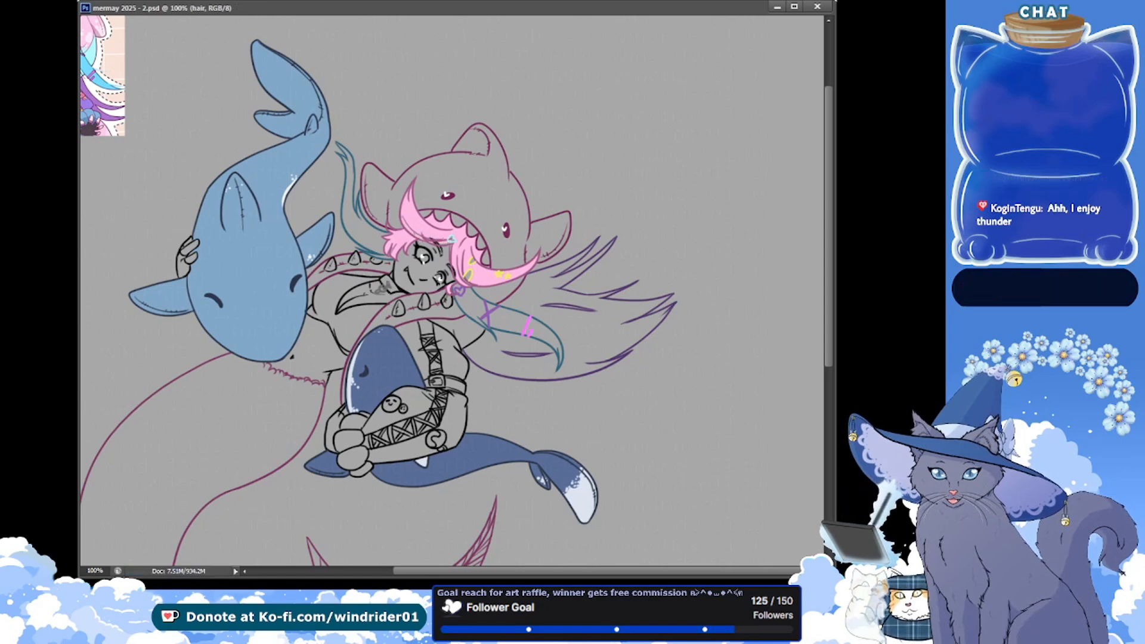
drag(440, 254, 437, 243)
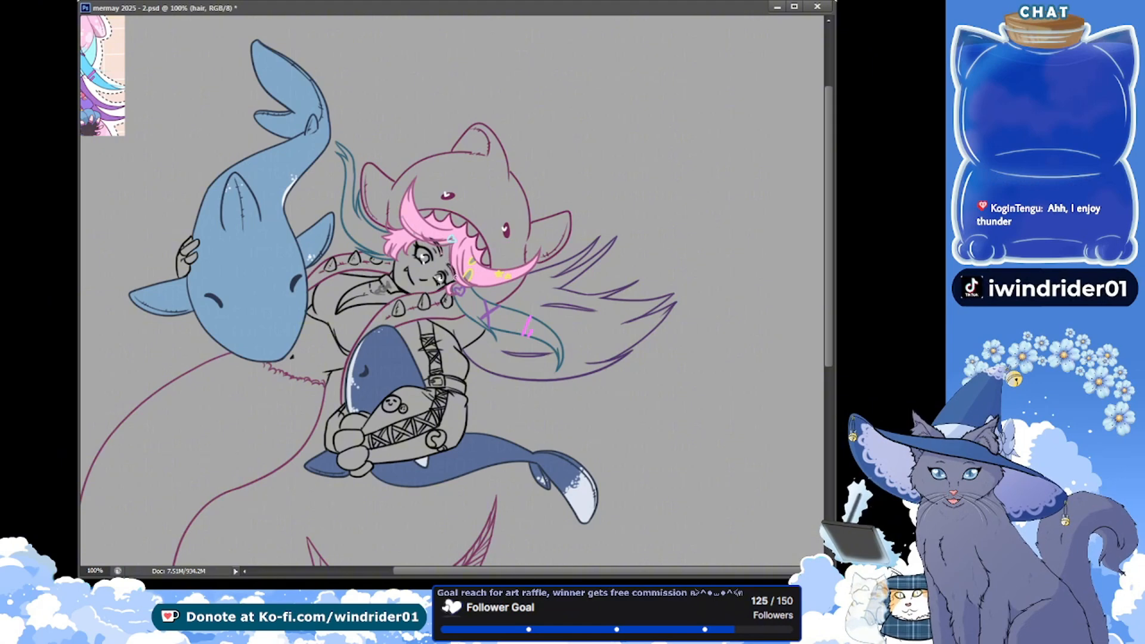
key(ctrl+s)
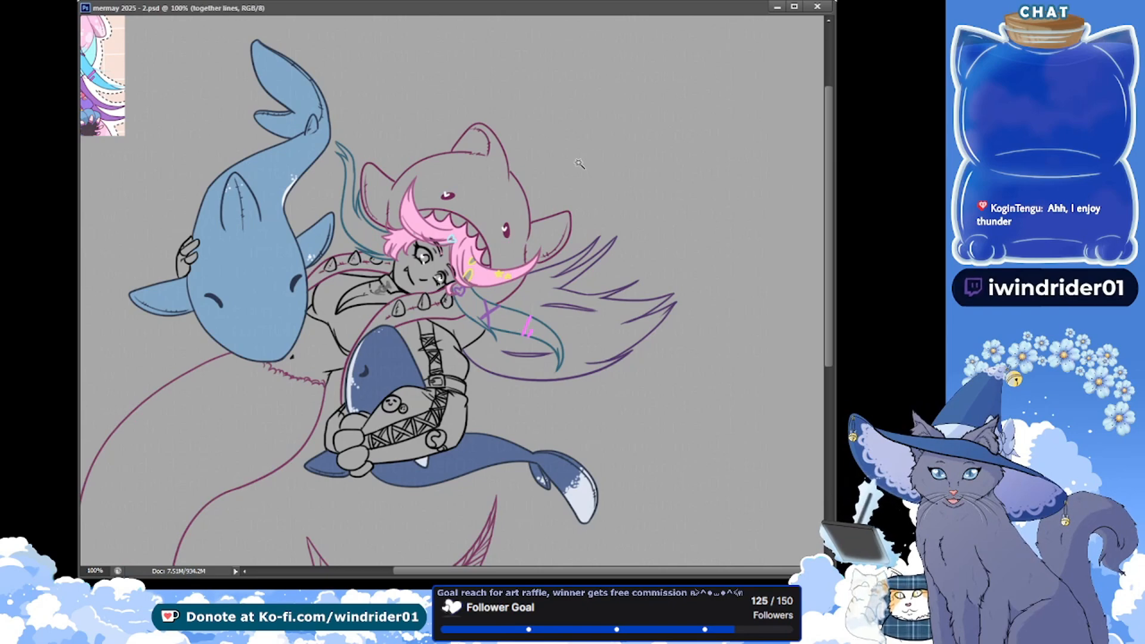
Select the two long side locks from the line art, fill them bright sky blue on the hair layer, and save
shift+click(475, 307)
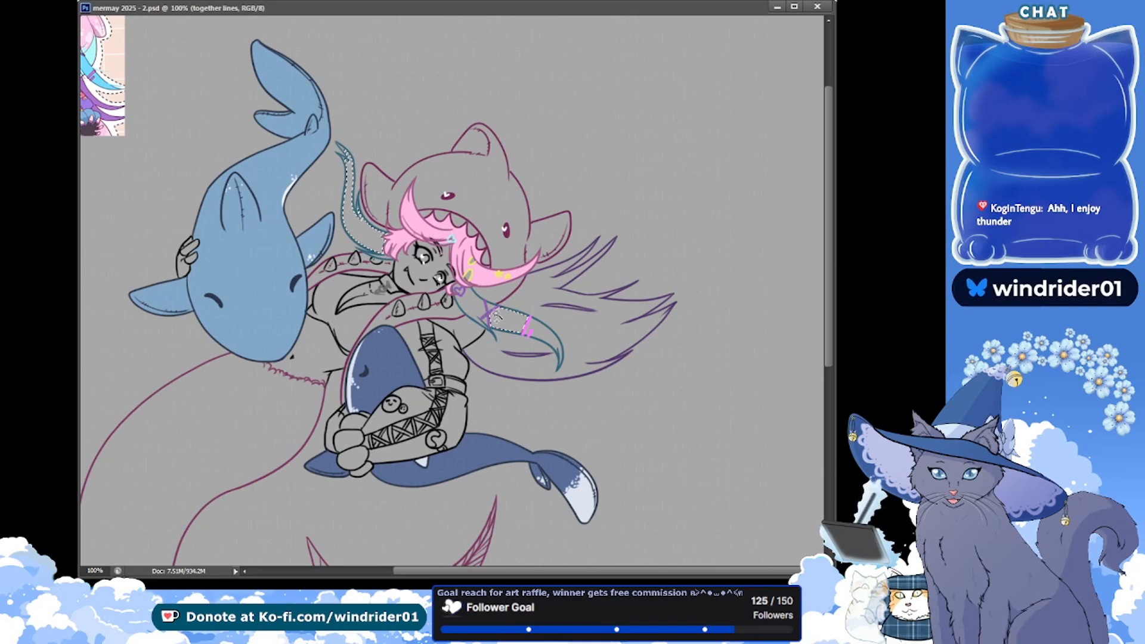
shift+click(495, 314)
shift+click(543, 331)
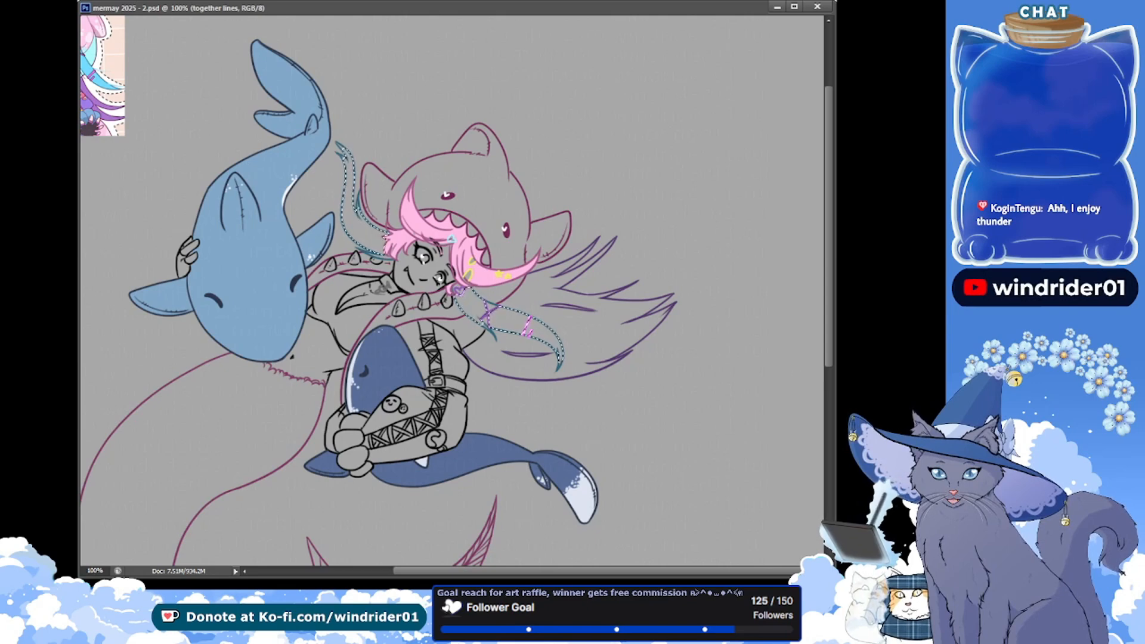
key(alt+bracketleft)
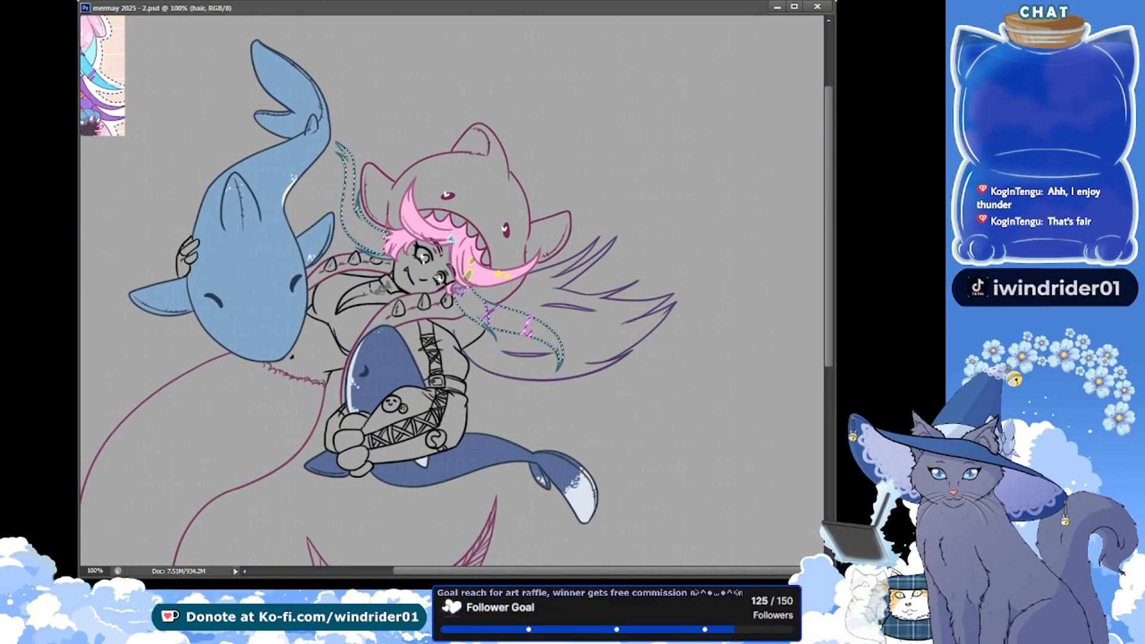
key(alt+BackSpace)
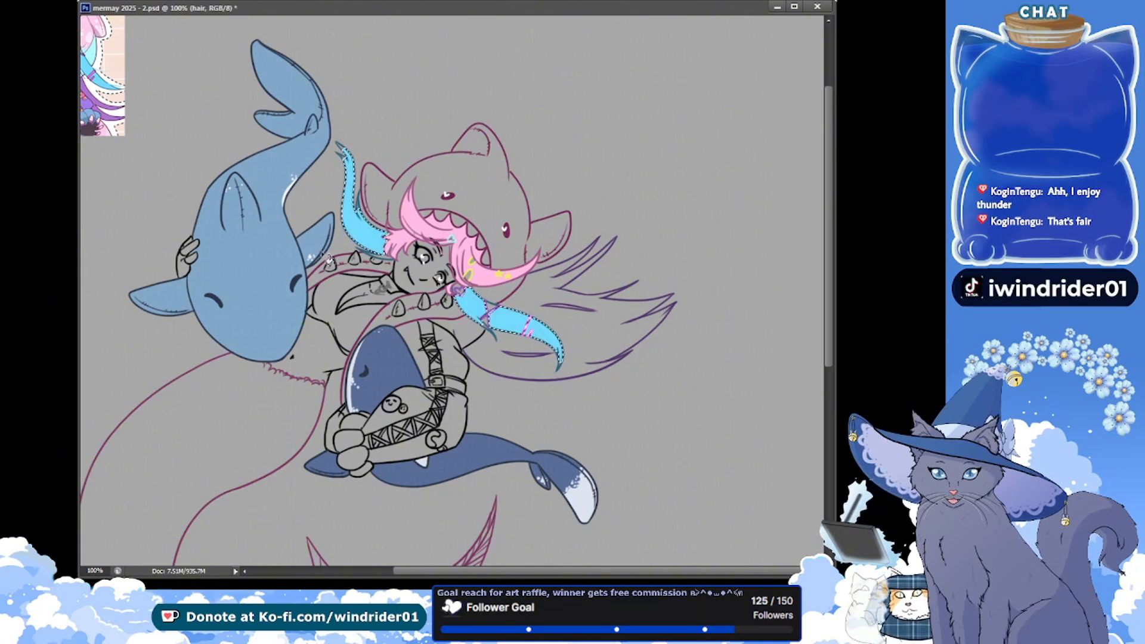
key(ctrl+s)
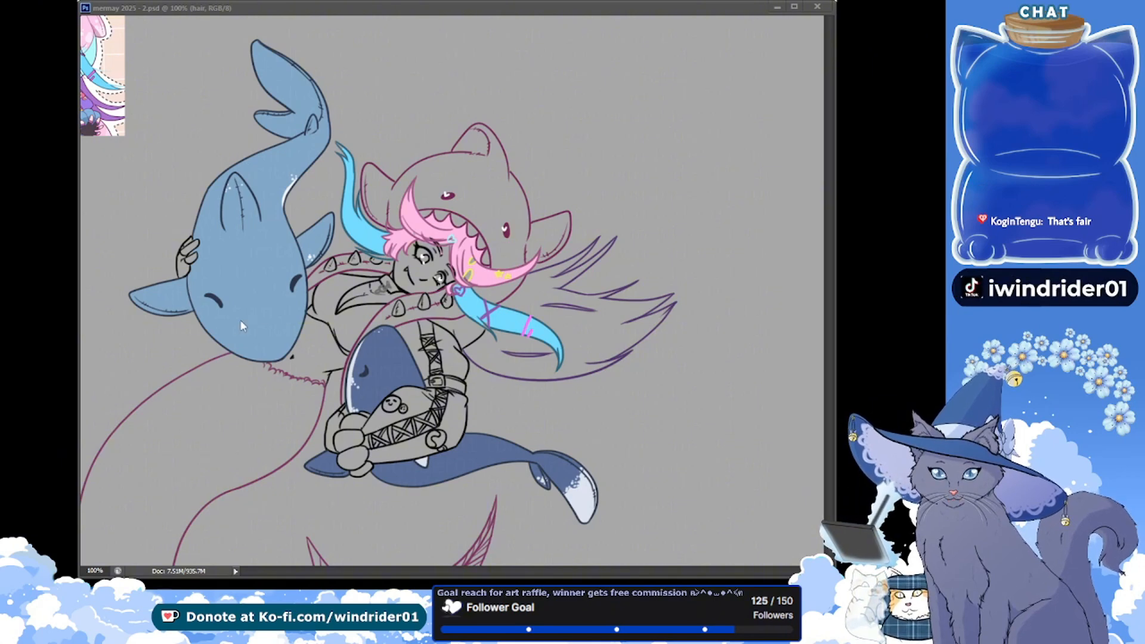
Select the flowing back hair from the together lines layer, fill it purple on the hair layer, and save
click(383, 309)
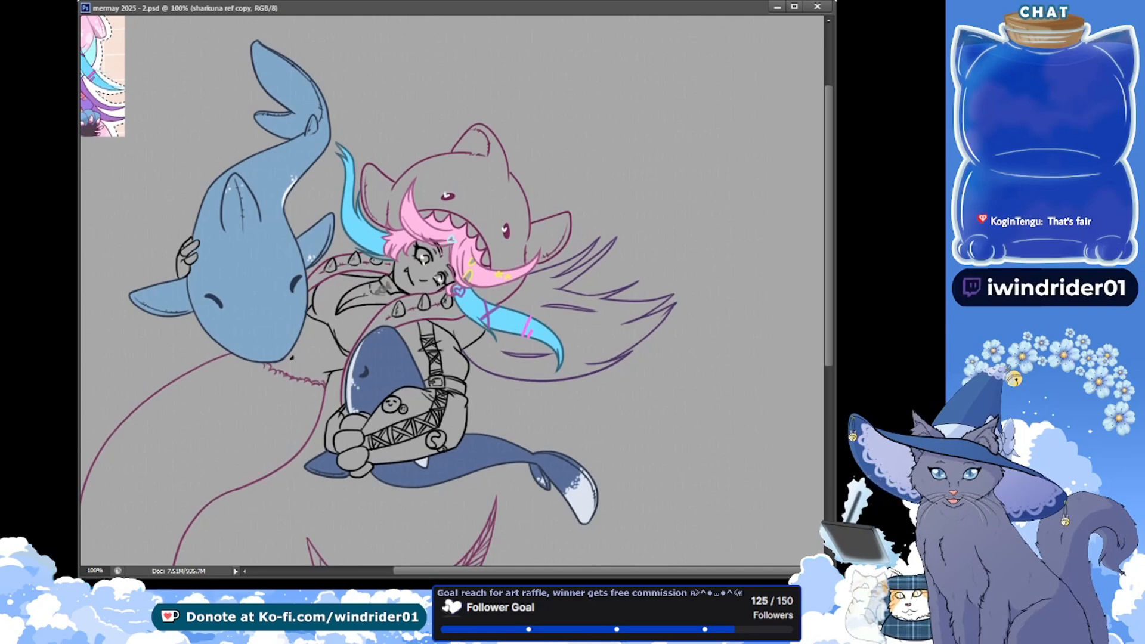
click(562, 316)
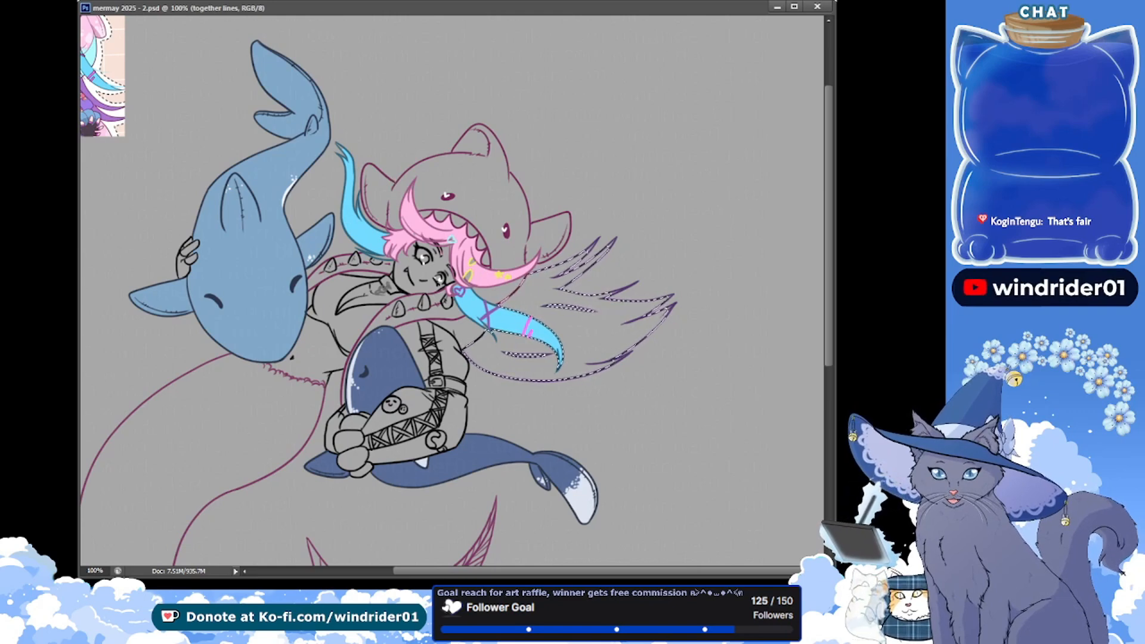
key(alt+BackSpace)
key(ctrl+d)
key(ctrl+s)
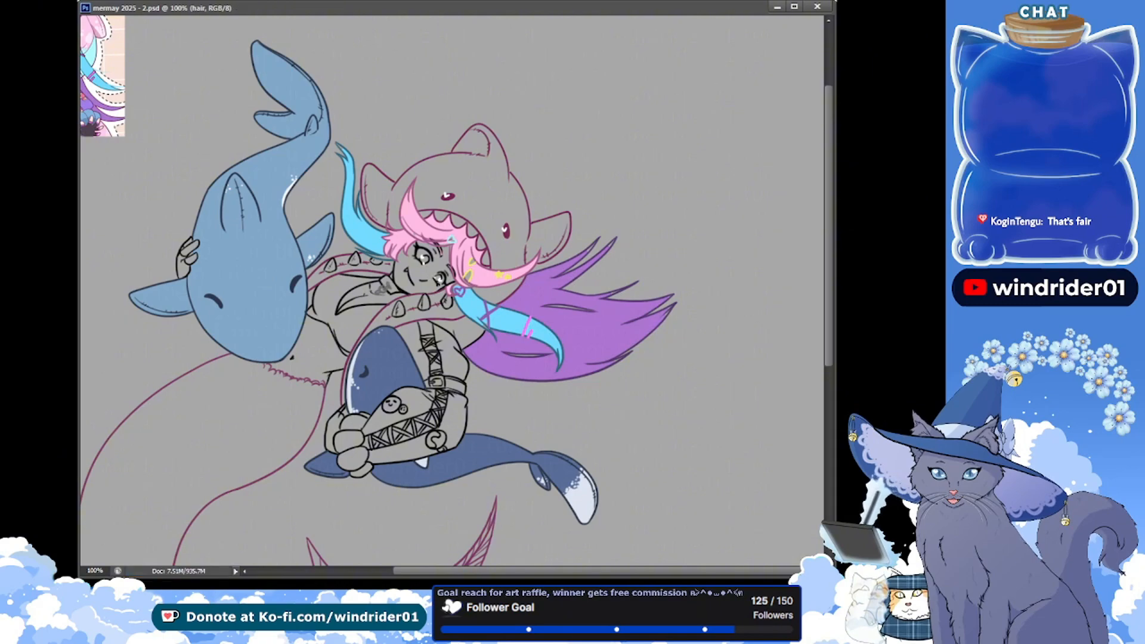
Paint the unfilled gaps along the purple back hair's lower strands and around the blue lock's tip, and save
click(567, 339)
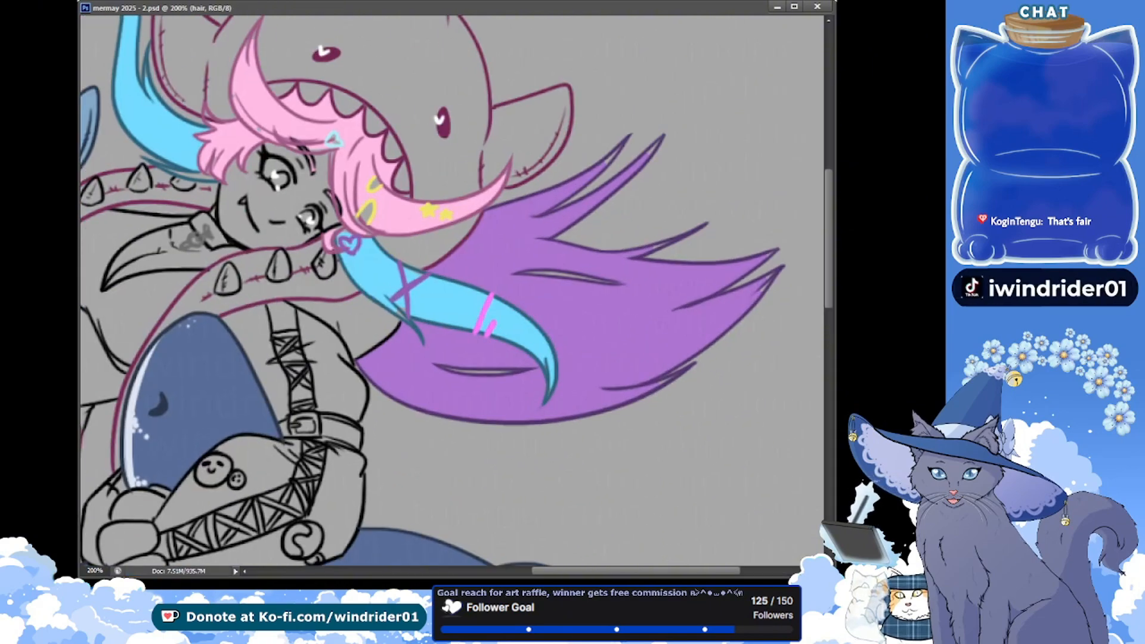
drag(310, 221, 173, 274)
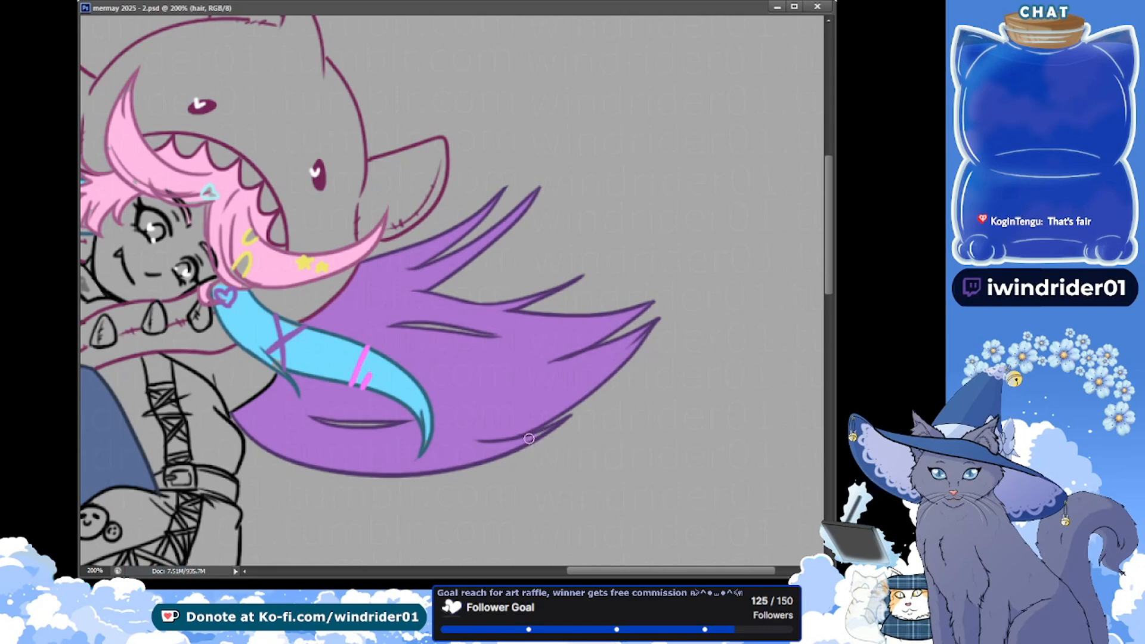
drag(541, 431, 522, 442)
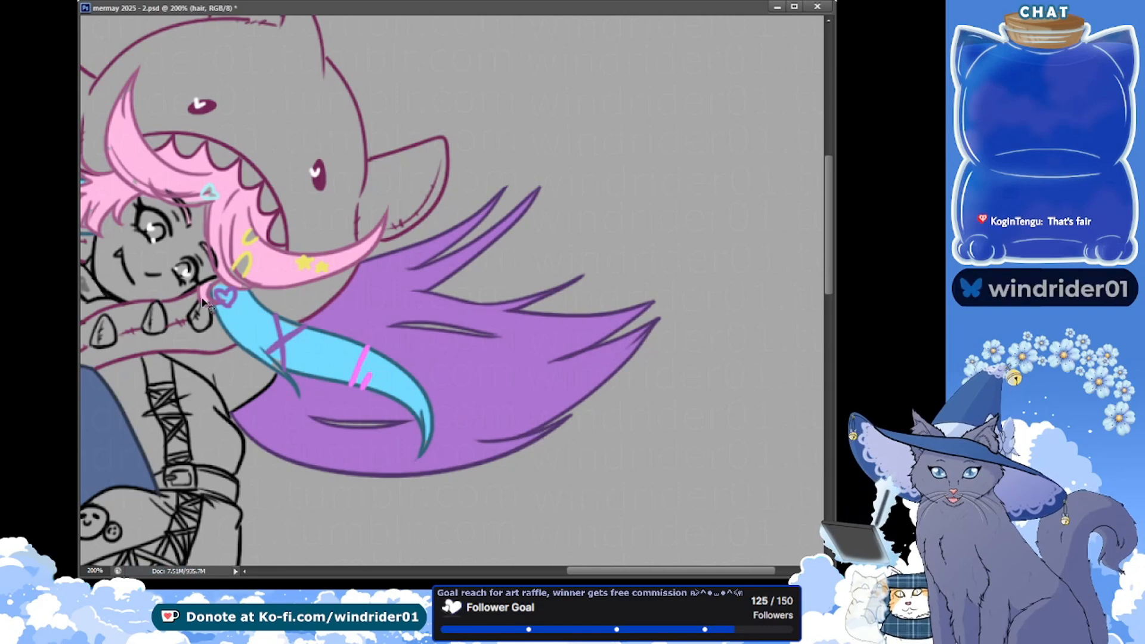
key(ctrl+s)
drag(322, 391, 411, 404)
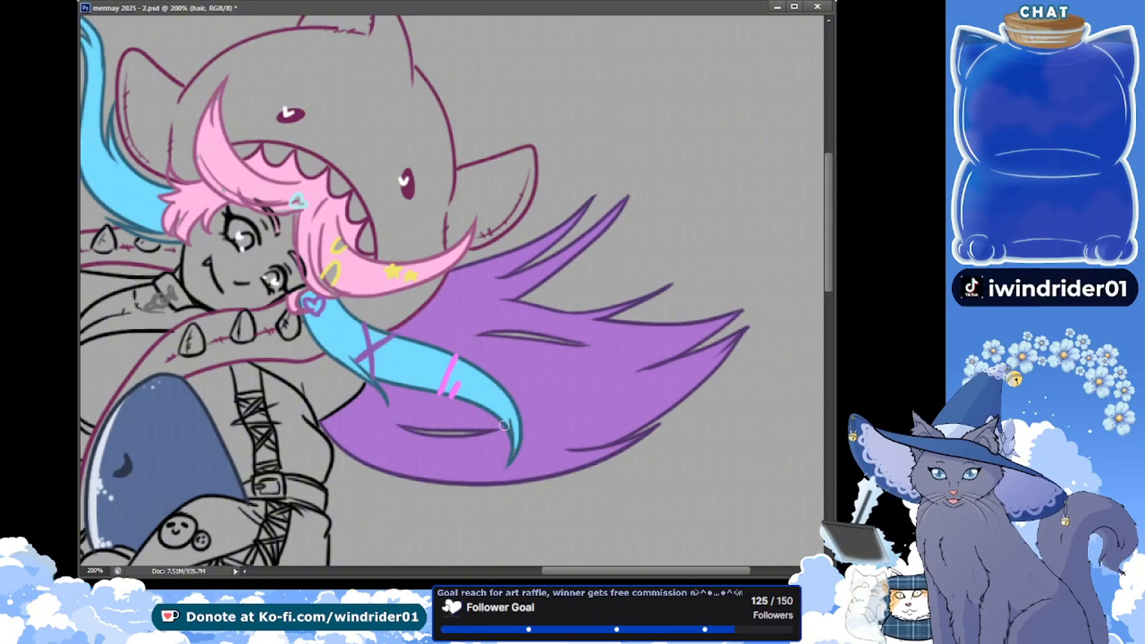
key(ctrl+s)
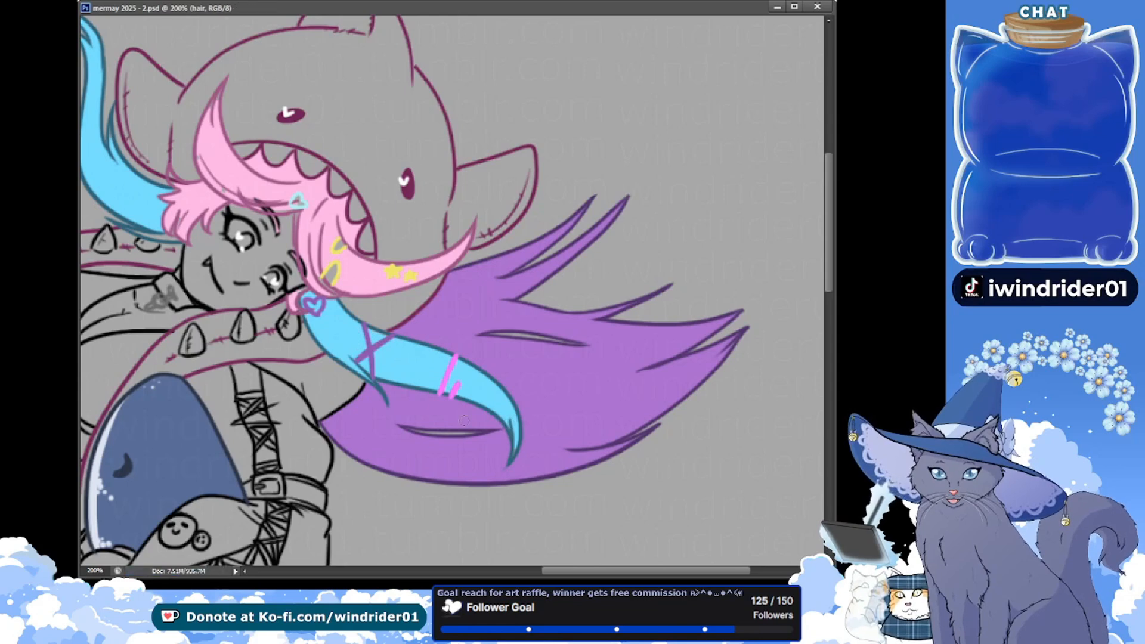
Paint the remaining gaps in the blue lock above the spiked collar and in the pink fringe beside the face, and save
drag(118, 143, 192, 205)
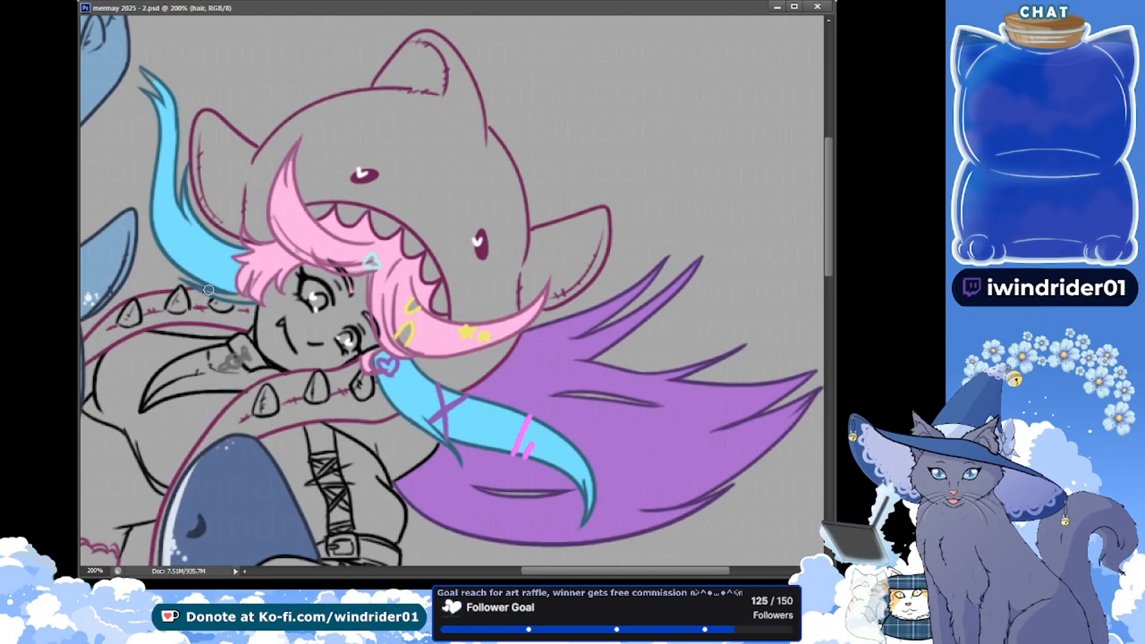
click(239, 298)
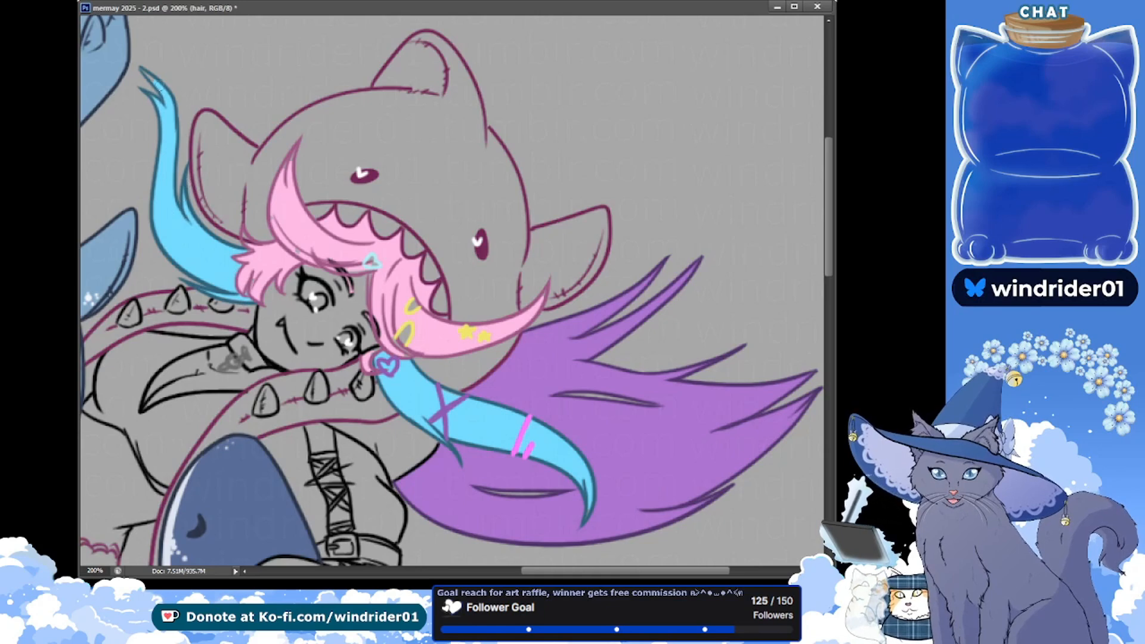
key(ctrl+s)
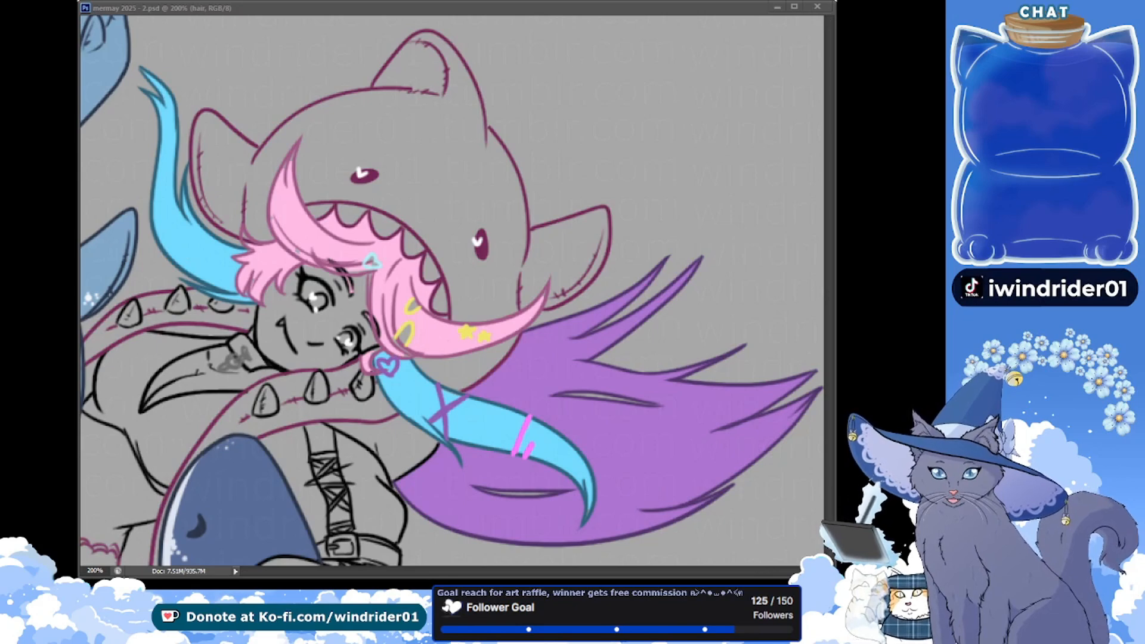
click(134, 17)
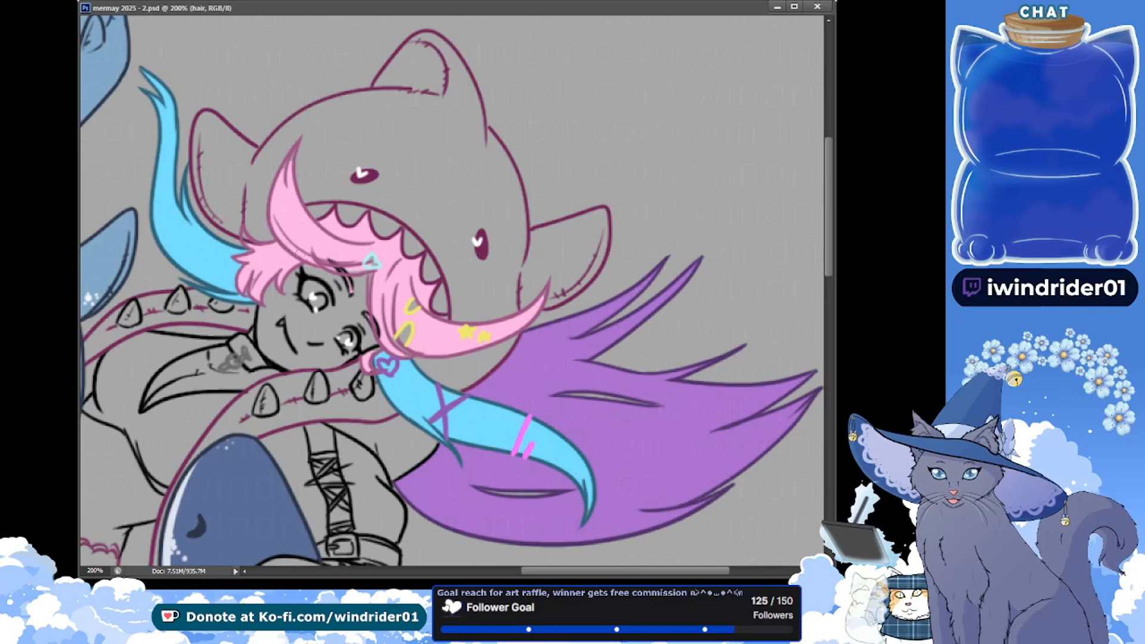
drag(256, 248, 251, 250)
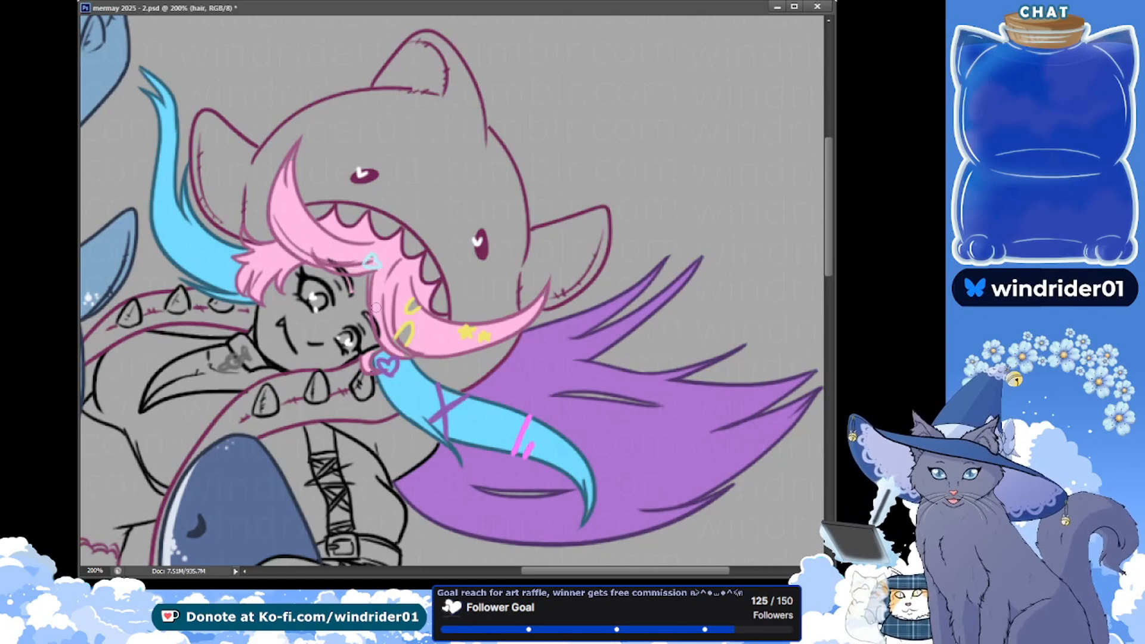
key(ctrl+s)
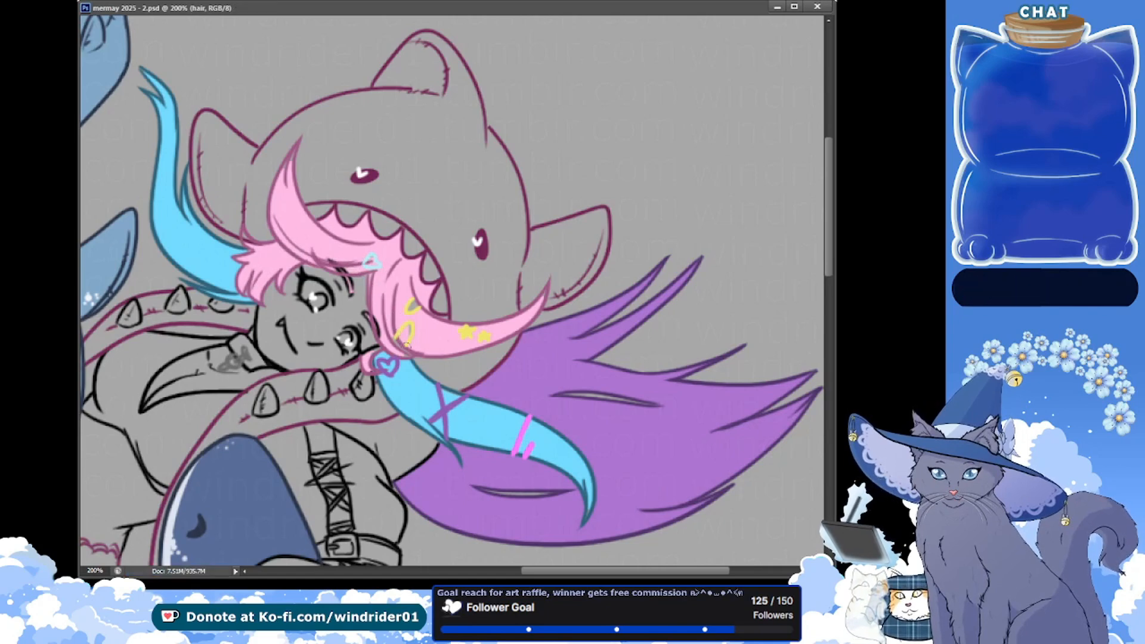
Touch up the pink hair beside the heart clip, paint the character's irises light blue on the hair layer, and save
drag(377, 353, 372, 356)
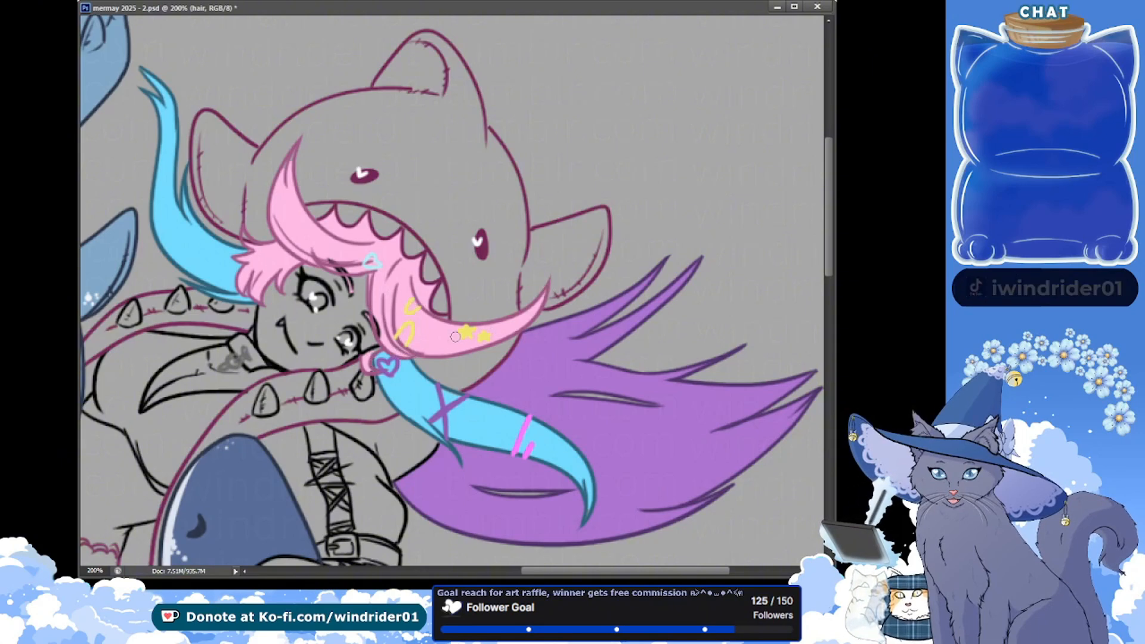
key(ctrl+s)
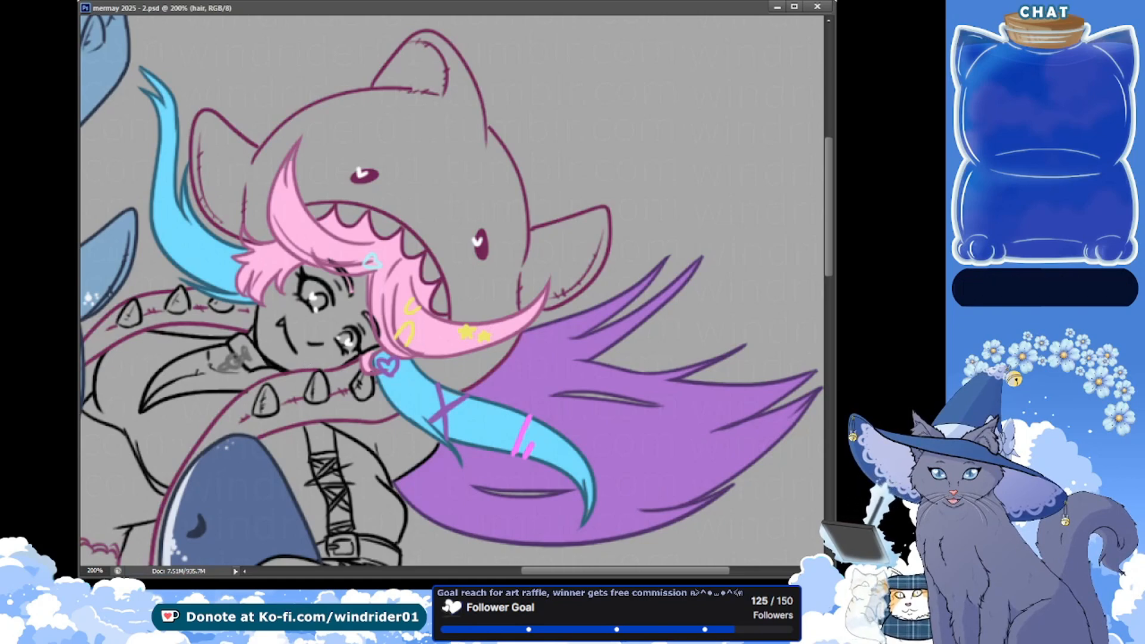
drag(321, 296, 316, 302)
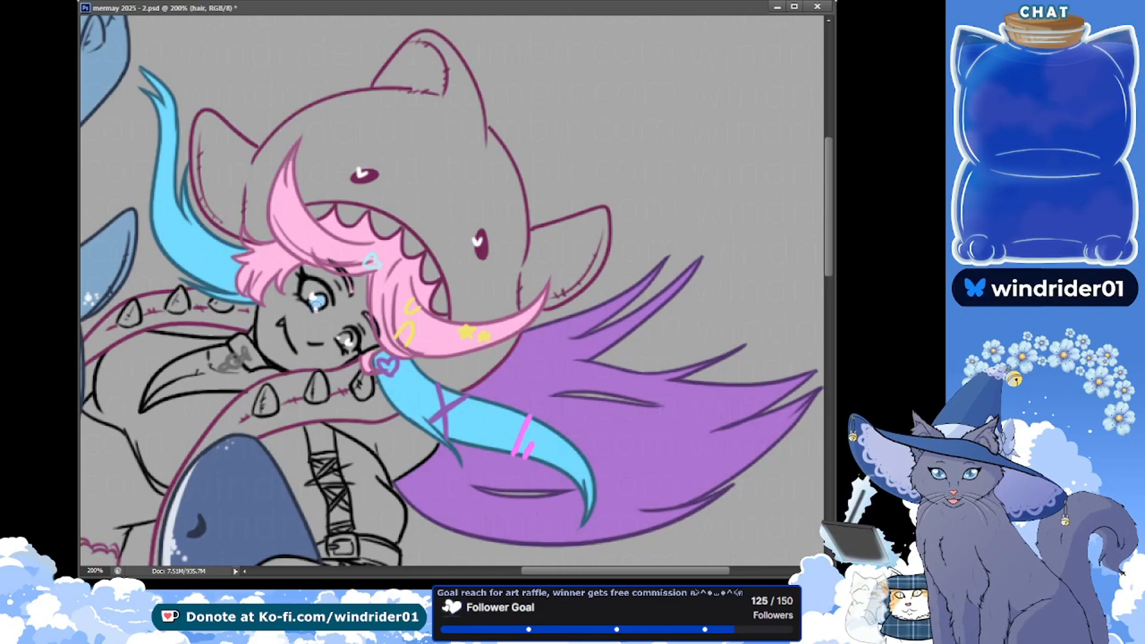
key(ctrl+s)
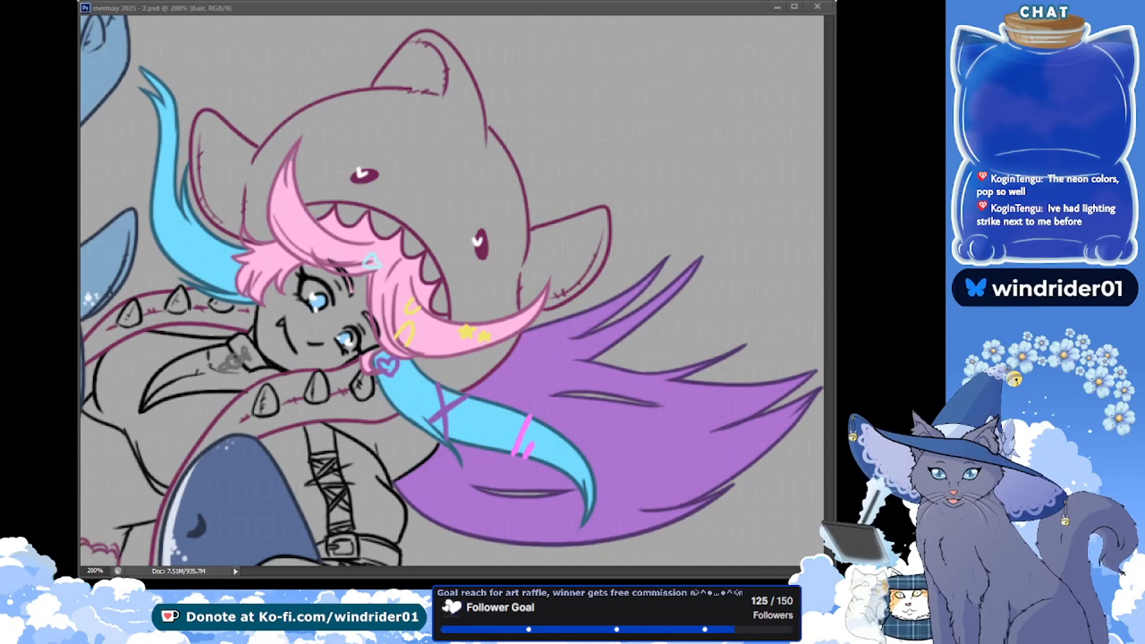
Refine both blue irises with small lighter touches on the hair layer, and save
click(308, 298)
click(307, 297)
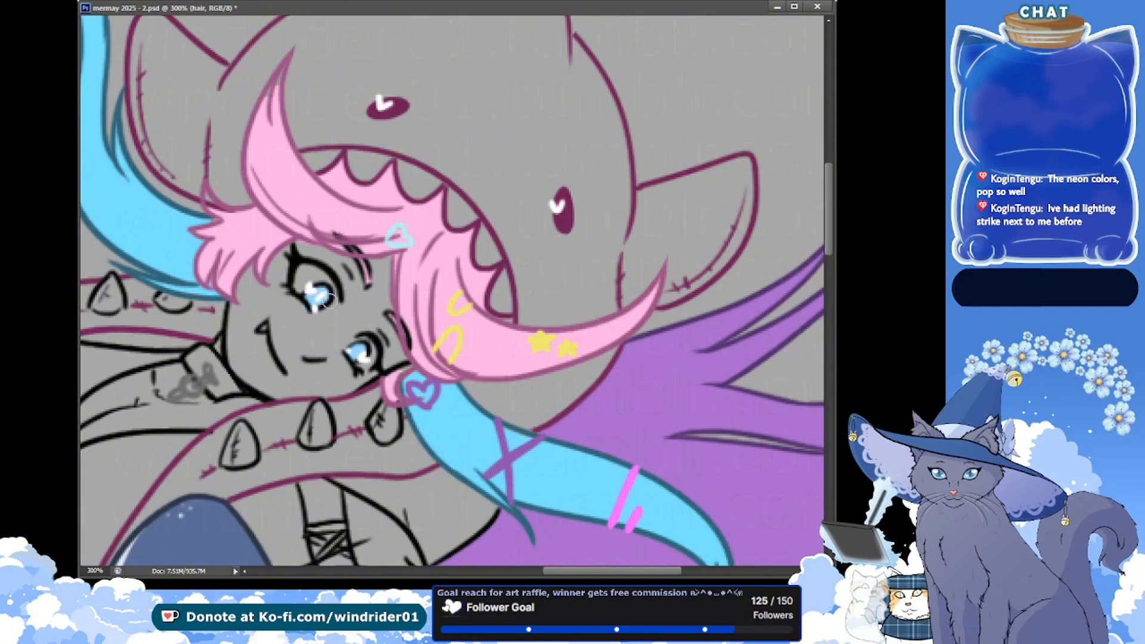
key(ctrl+s)
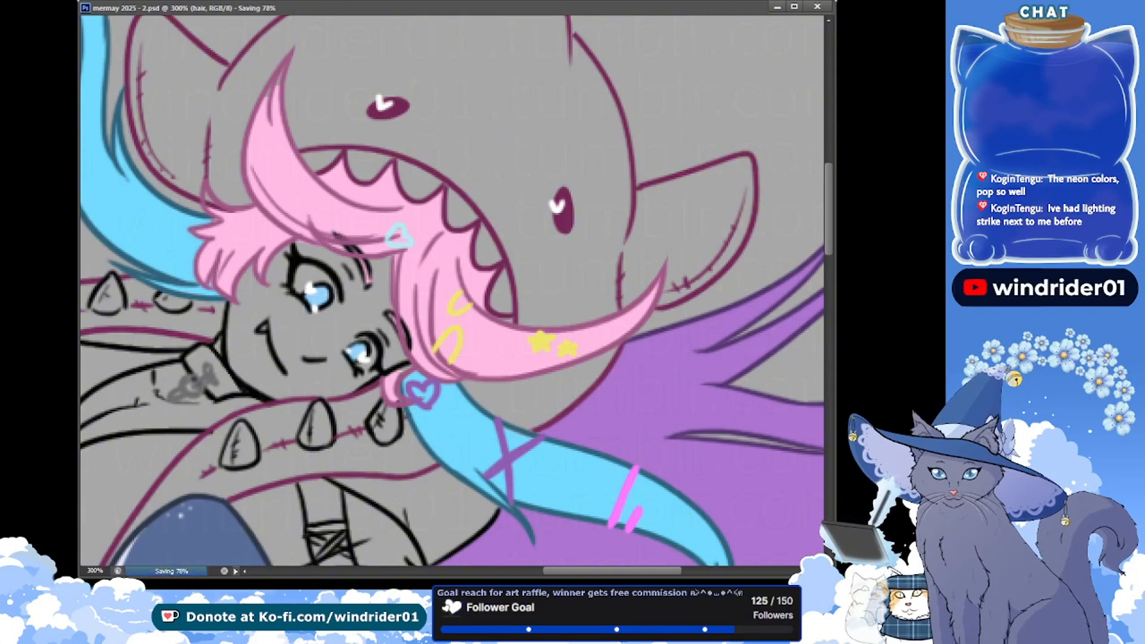
click(312, 294)
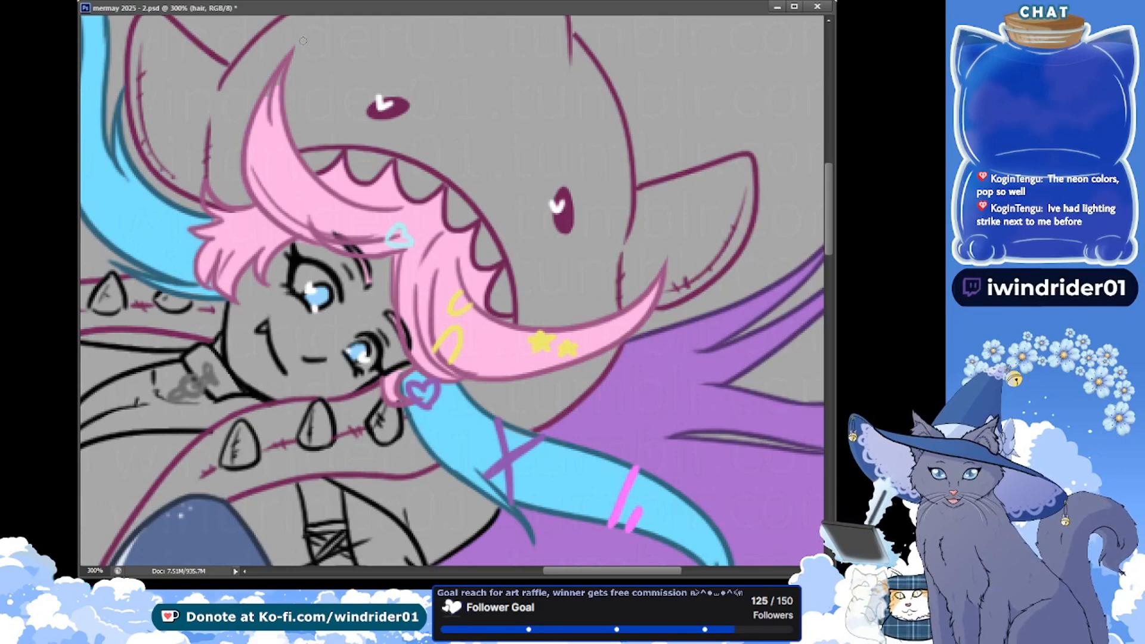
key(ctrl+s)
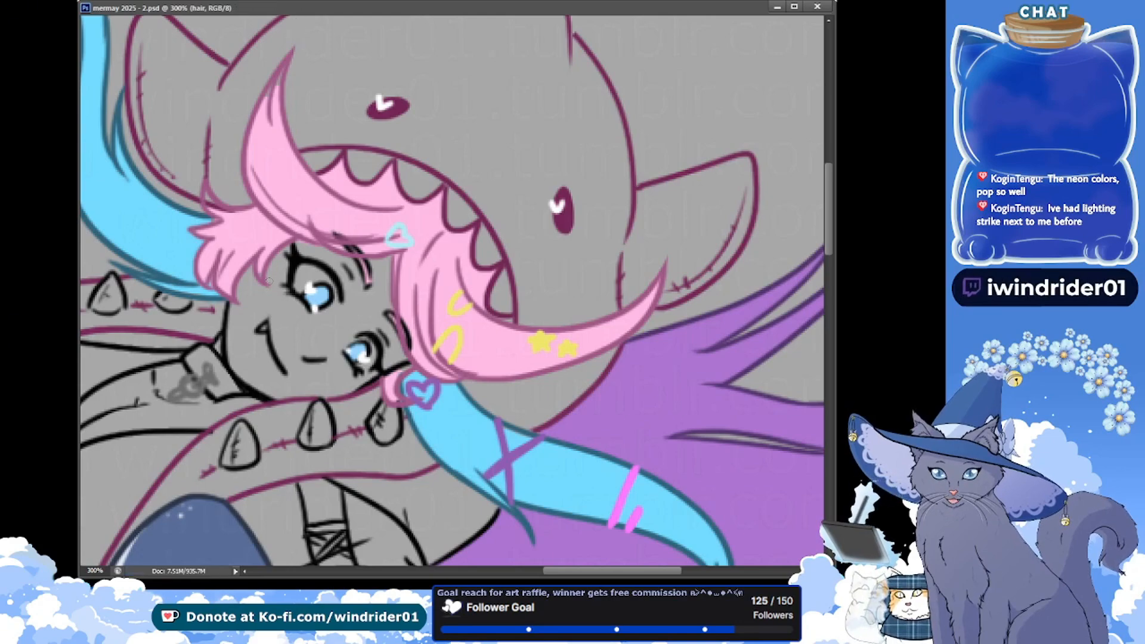
click(317, 296)
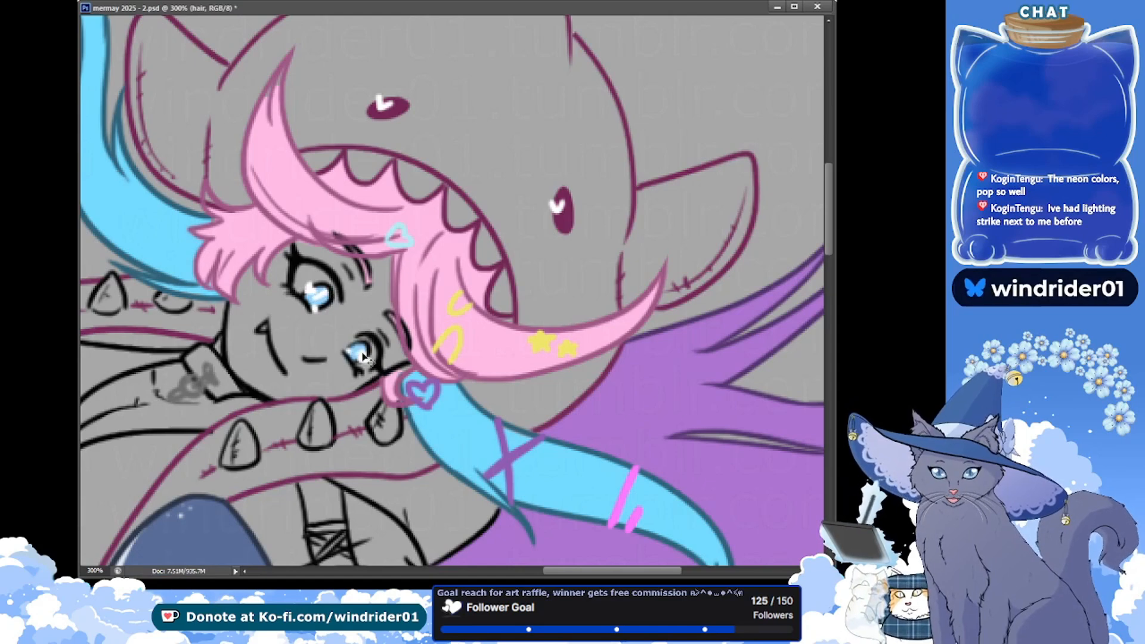
key(ctrl+s)
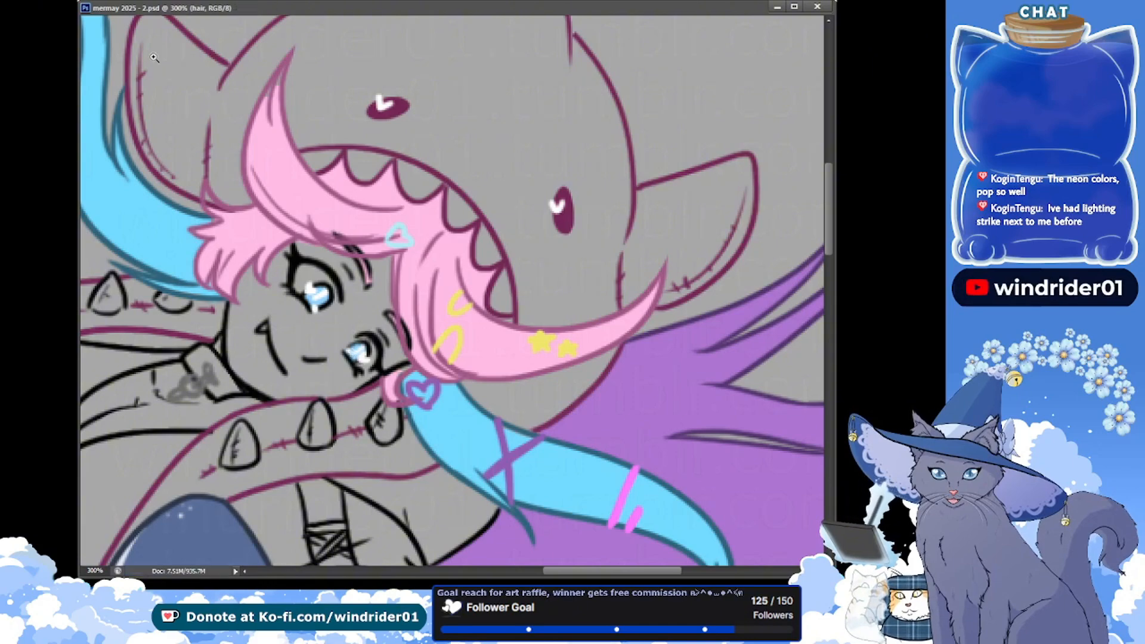
Select the face, chest, midriff and finger areas from the together lines layer, fill them pale pink on the skin layer, deselect, and save
key(ctrl+minus)
key(ctrl+minus)
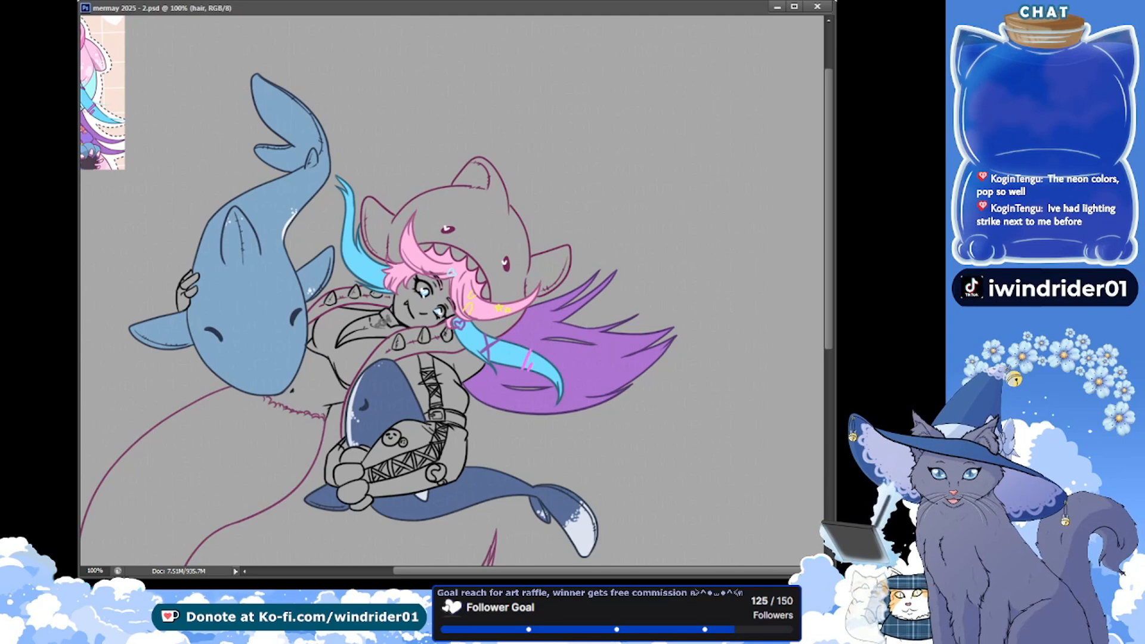
key(alt+bracketright)
click(317, 383)
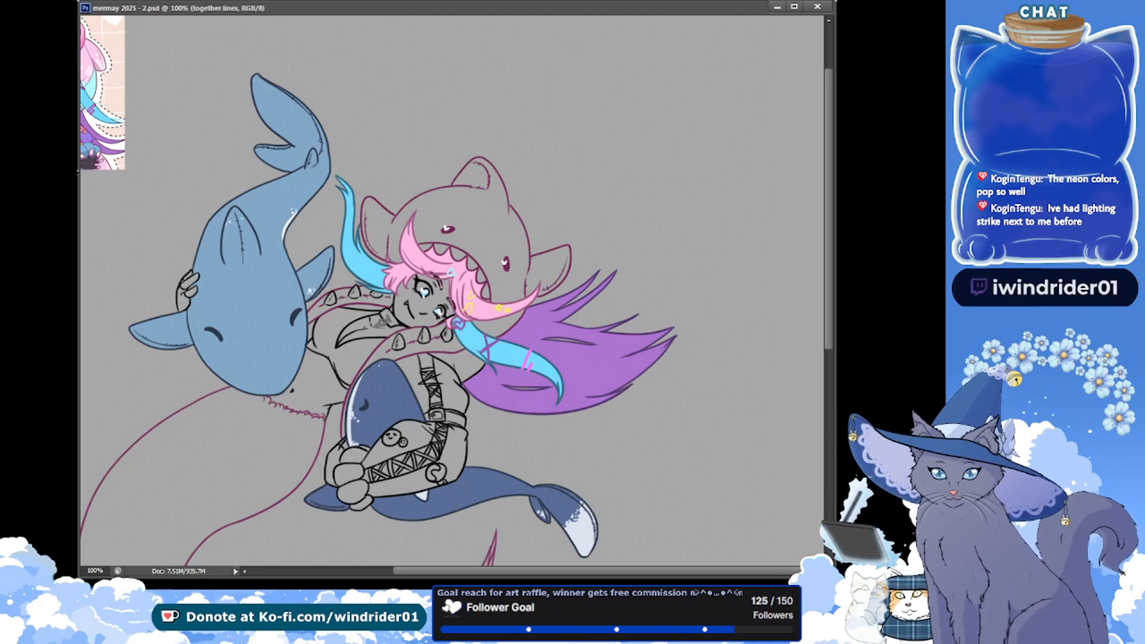
shift+click(189, 287)
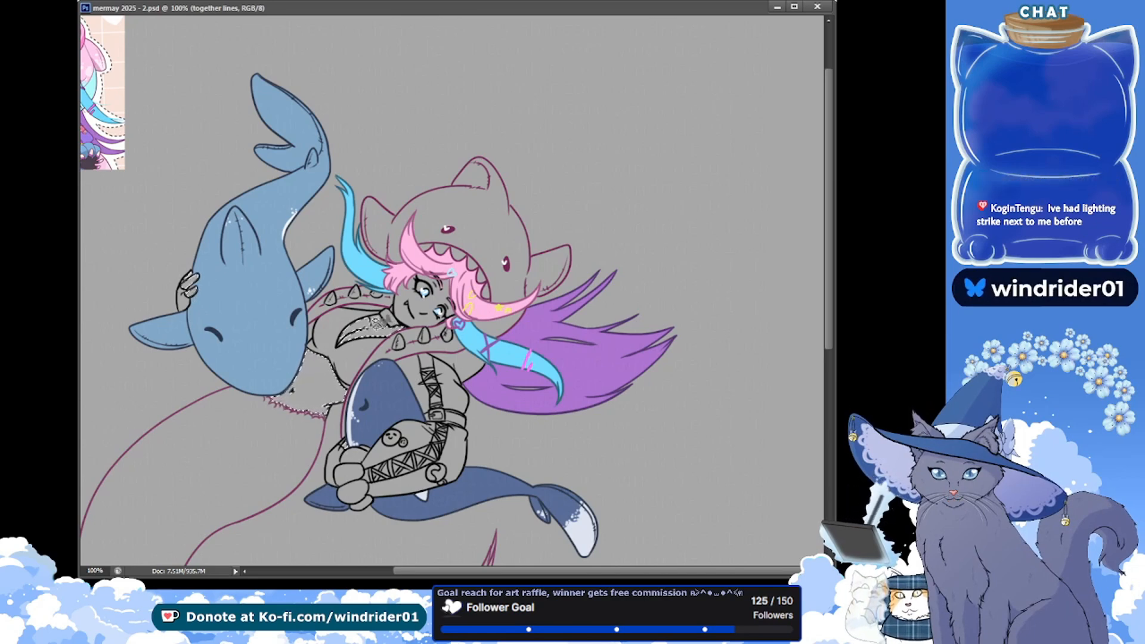
shift+click(402, 313)
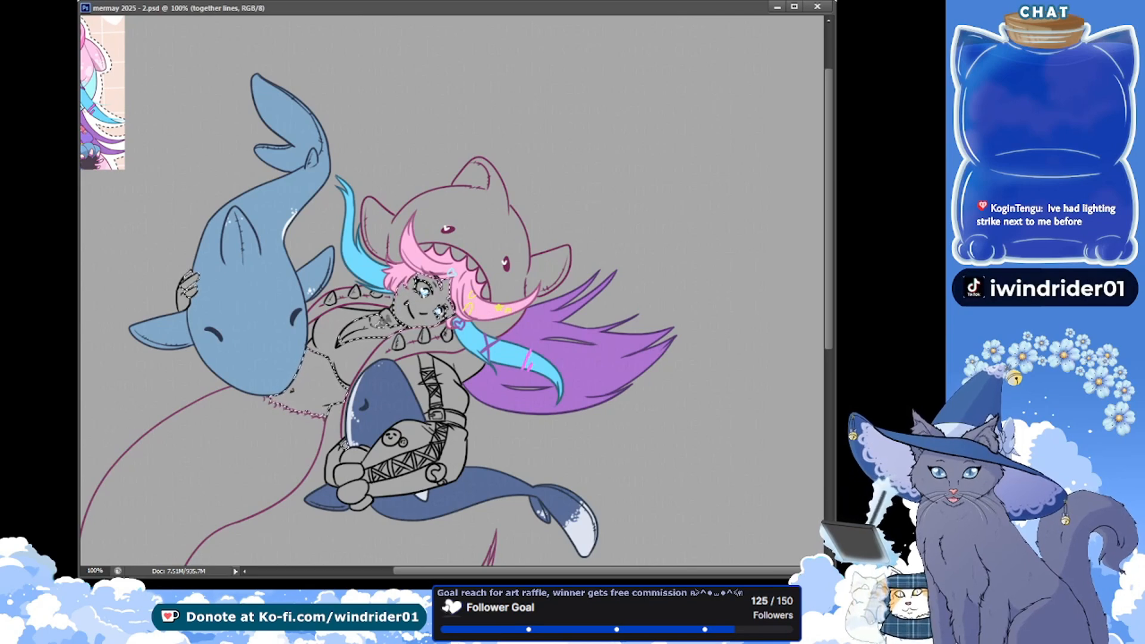
key(ctrl+Tab)
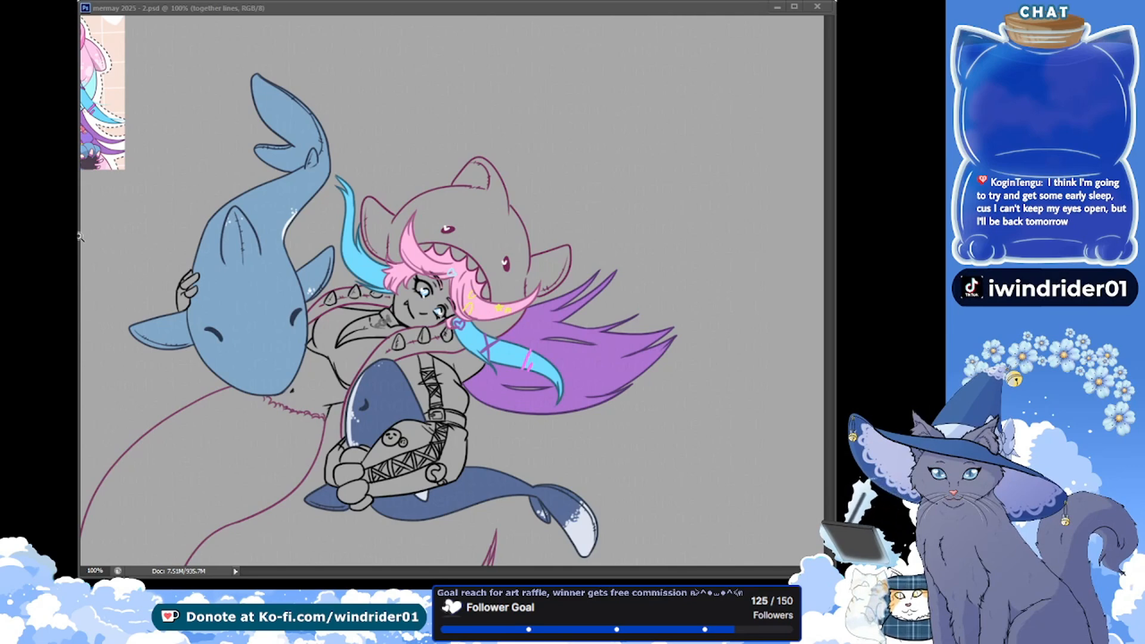
click(198, 32)
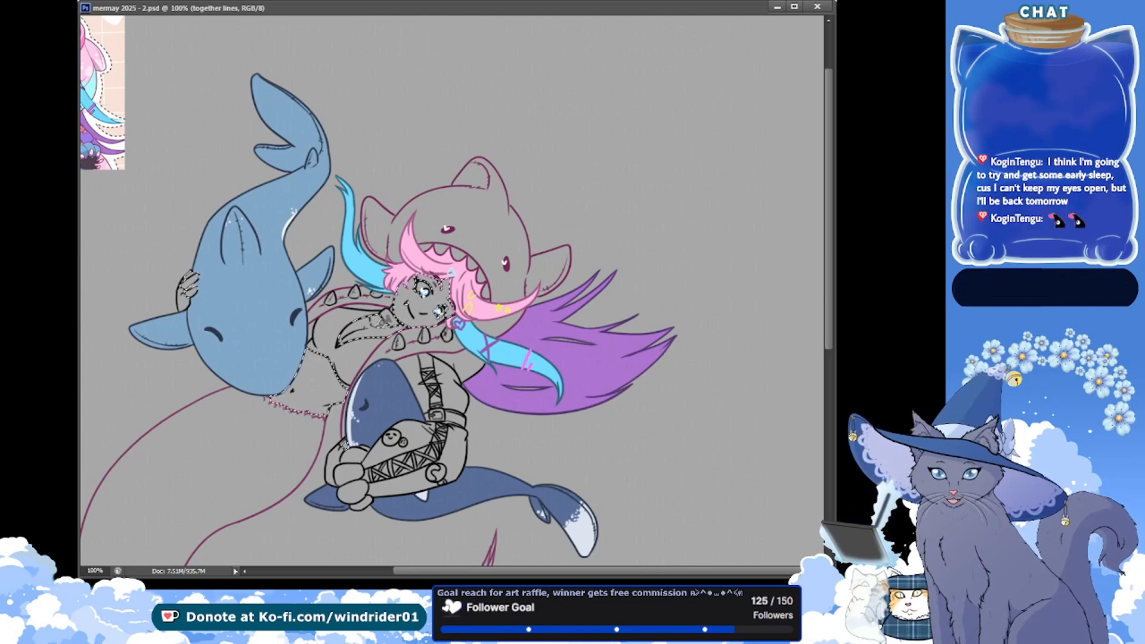
click(255, 264)
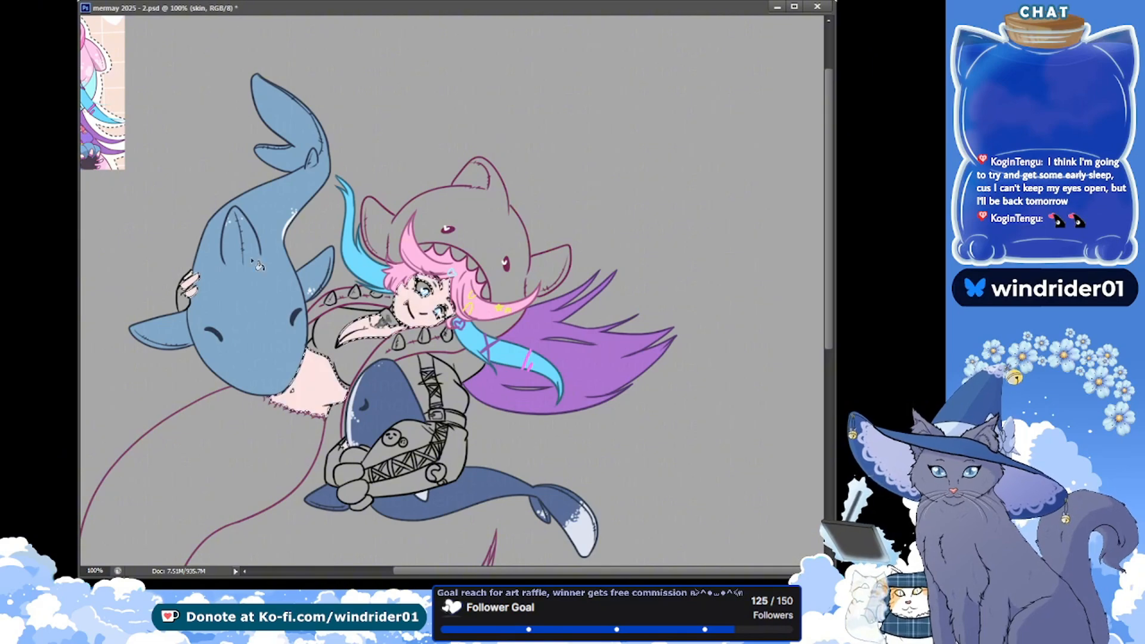
key(ctrl+d)
click(146, 305)
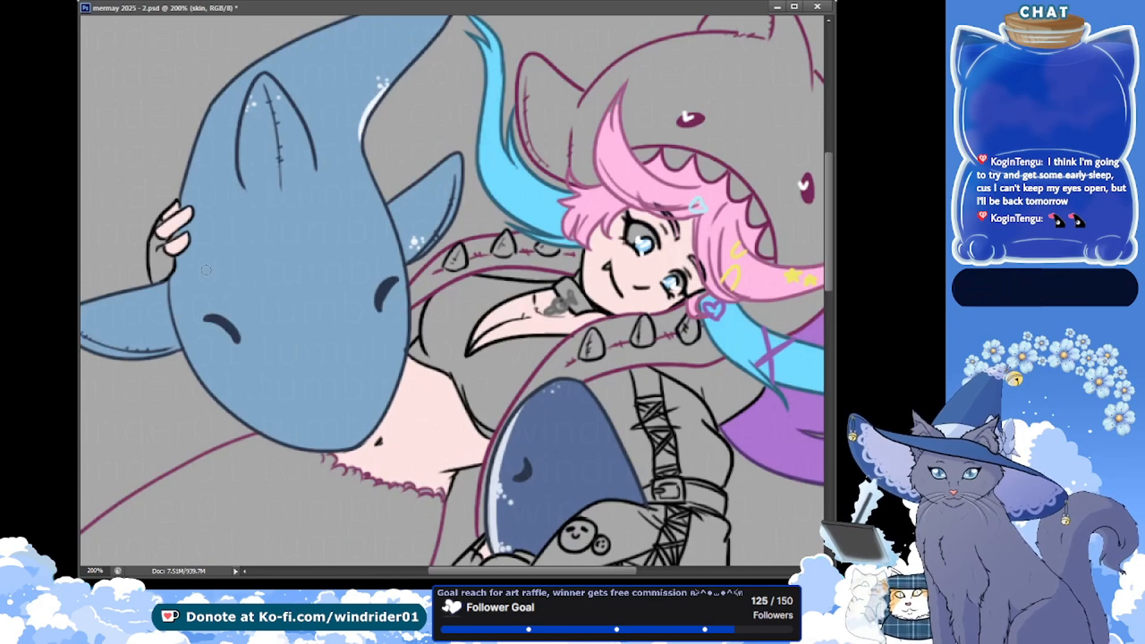
key(ctrl+s)
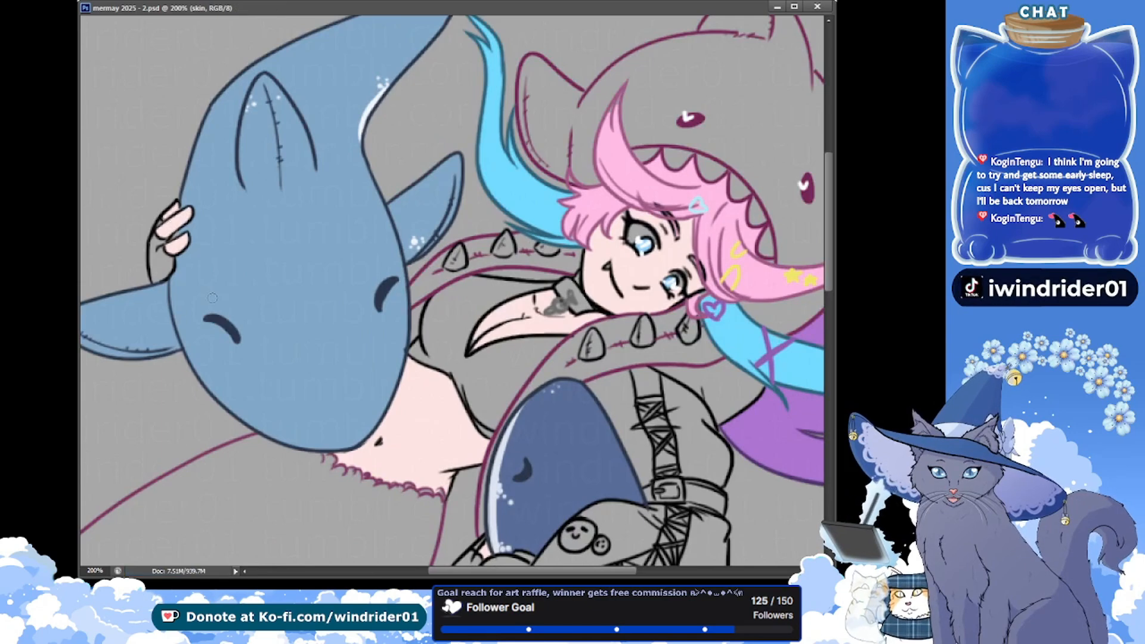
Paint the unfilled skin gaps at the tips of the fingers and on the neck beside the collar, and save
drag(169, 210, 175, 202)
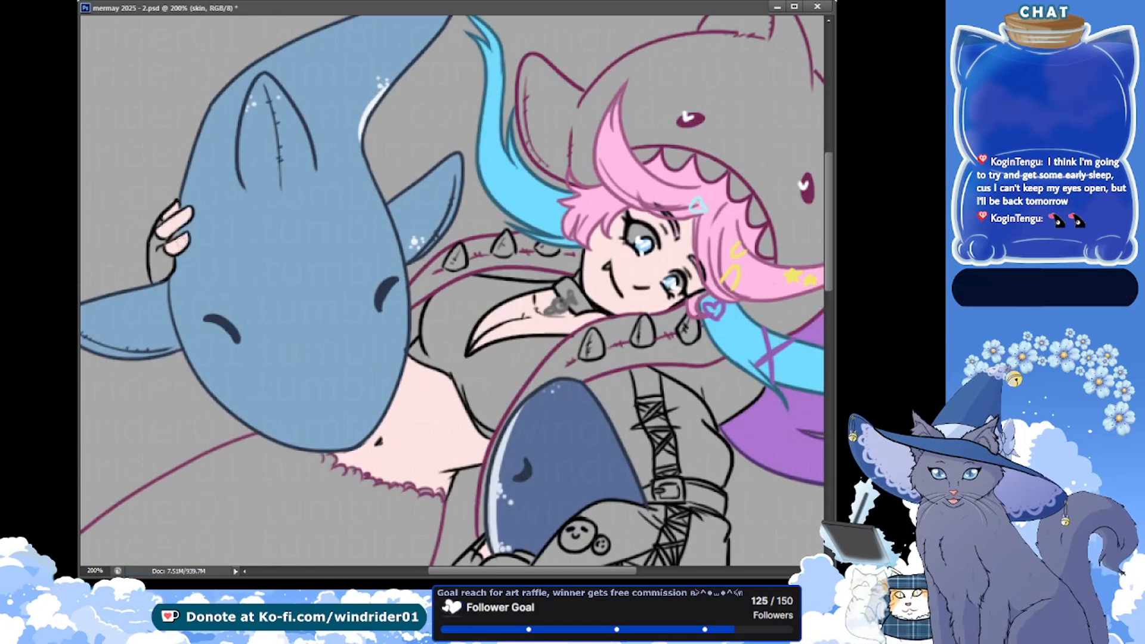
drag(335, 344, 234, 214)
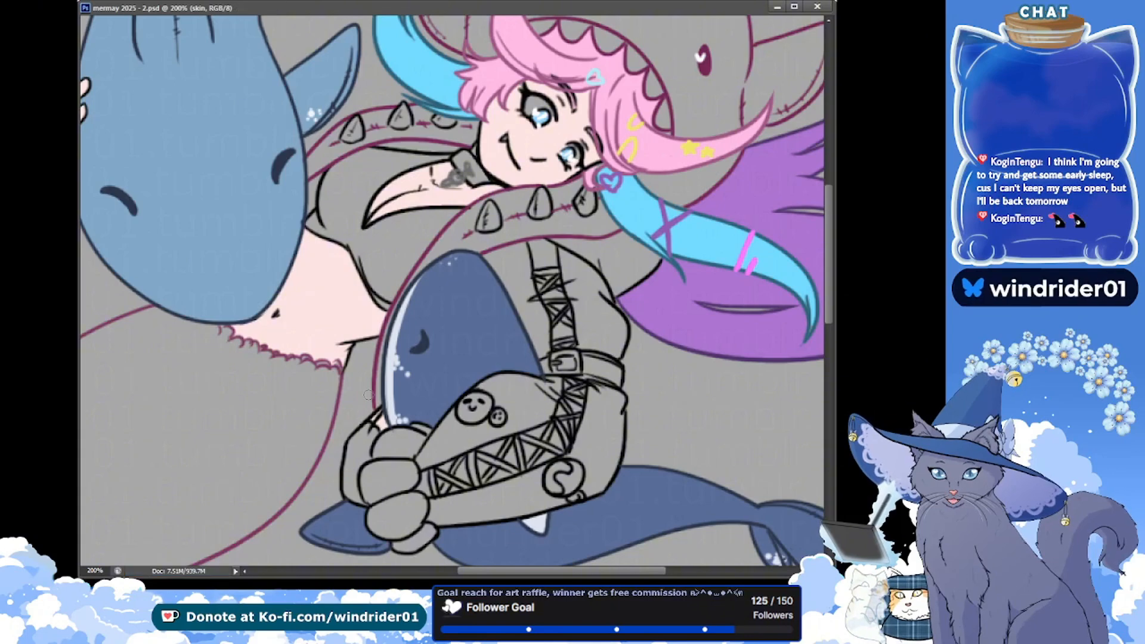
drag(220, 138, 189, 222)
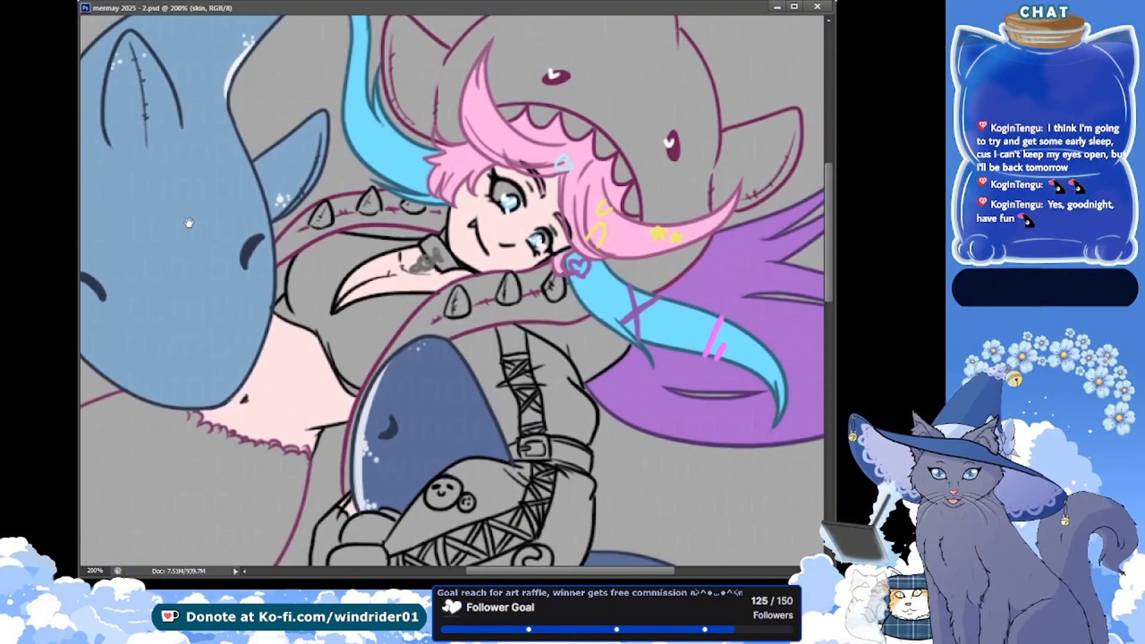
drag(245, 290, 223, 320)
drag(191, 208, 189, 211)
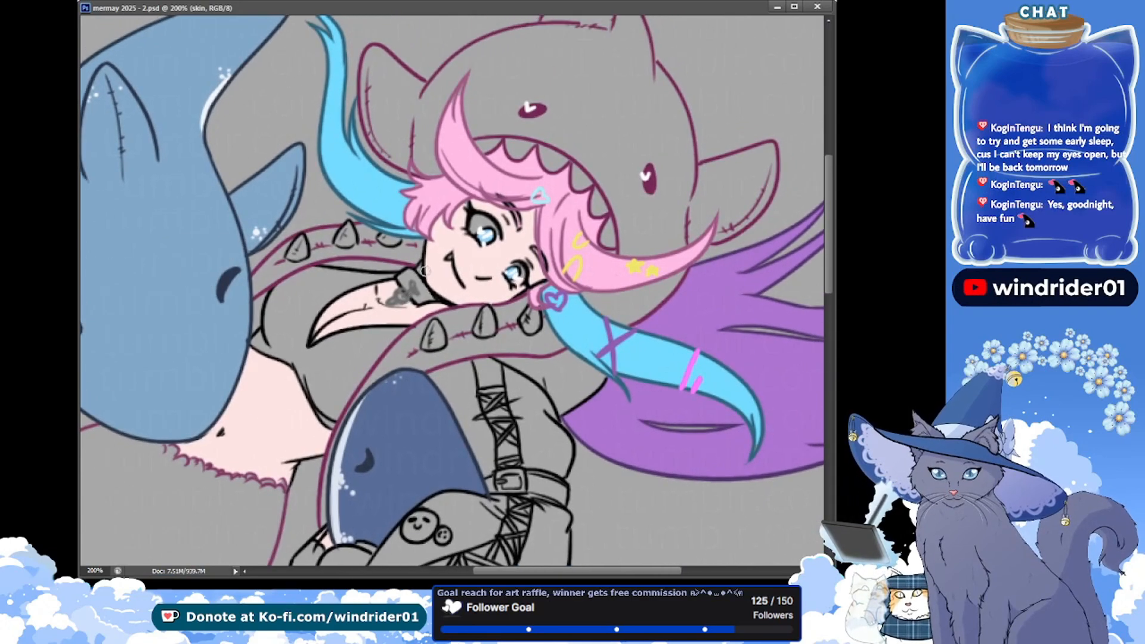
drag(420, 269, 398, 294)
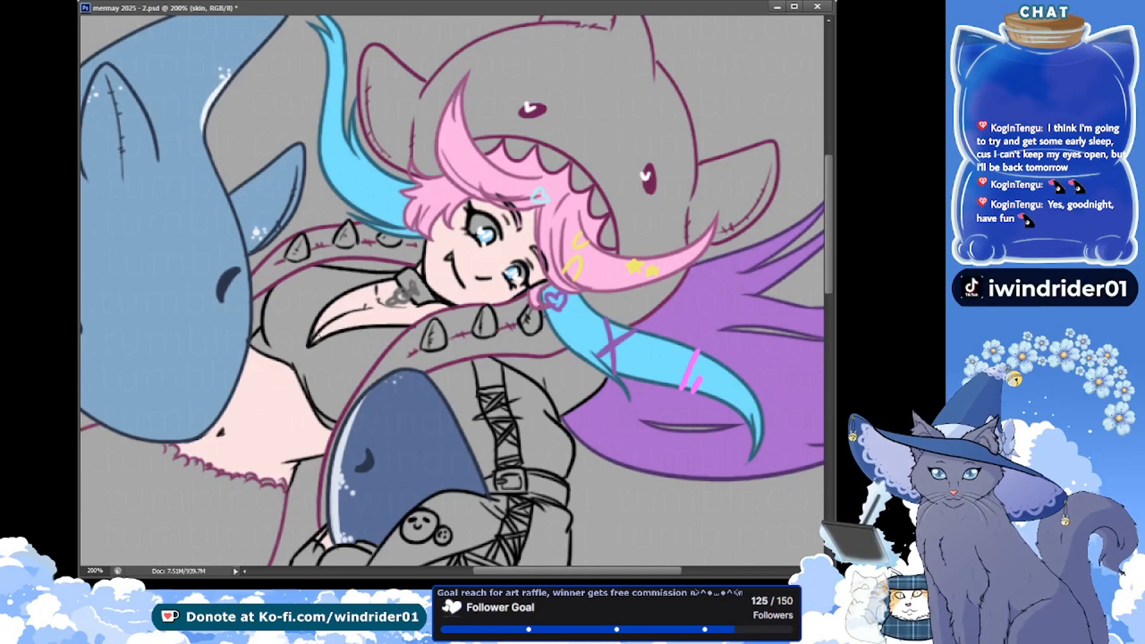
key(ctrl+s)
Paint the remaining unfilled gaps around the larger eye and along the pink fringe's edge on the skin layer, and save
drag(238, 229, 191, 259)
drag(441, 259, 440, 264)
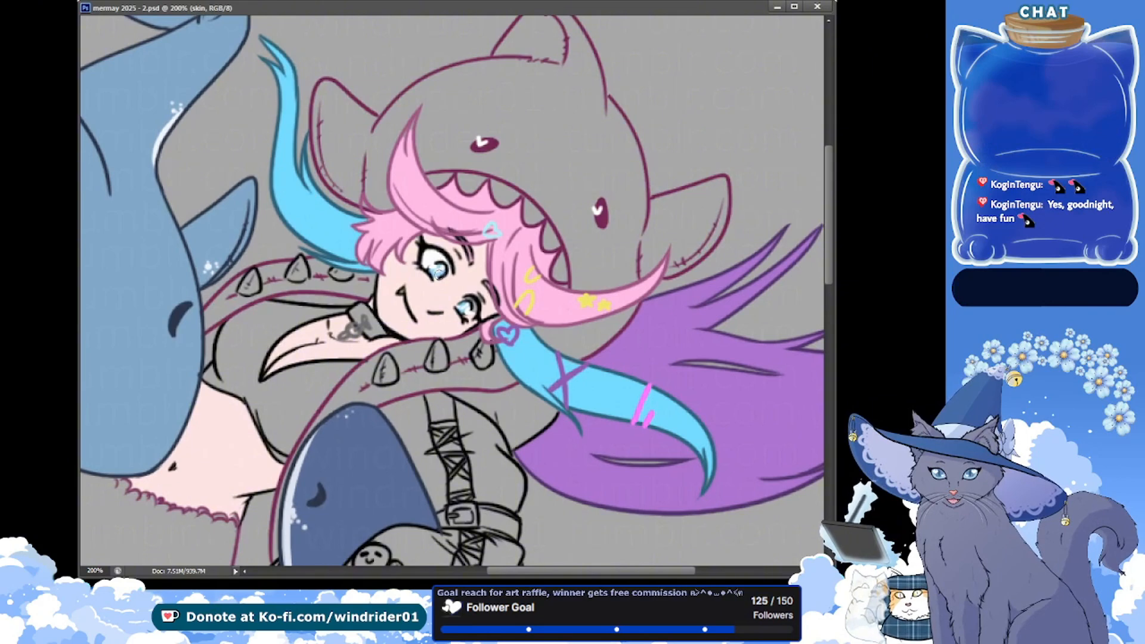
click(439, 276)
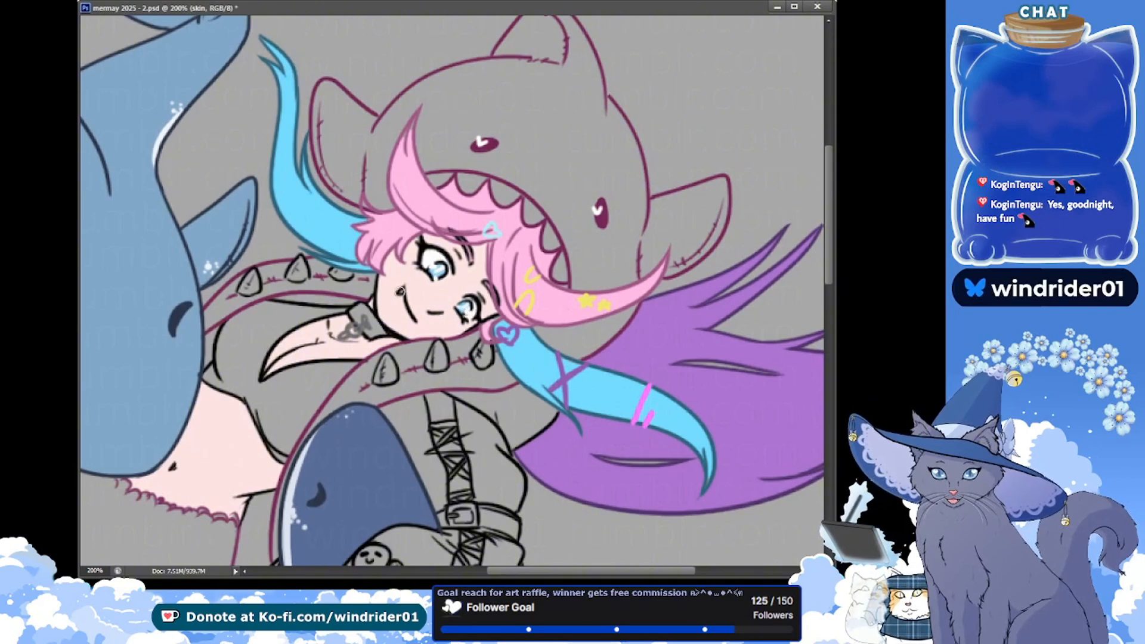
key(ctrl+s)
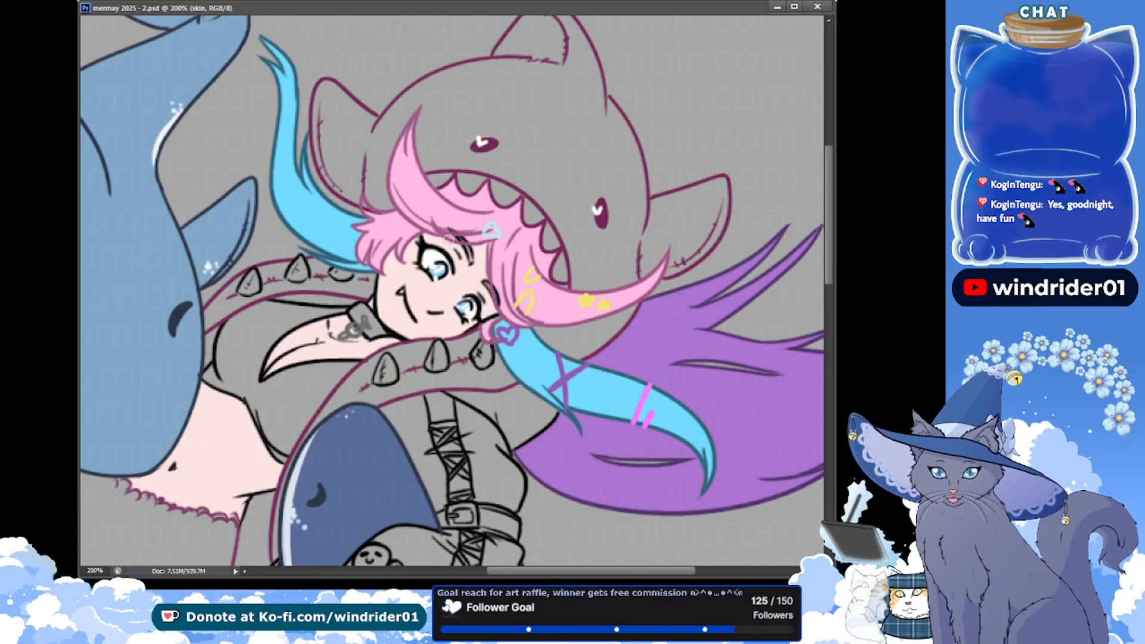
drag(487, 269, 488, 313)
key(ctrl+s)
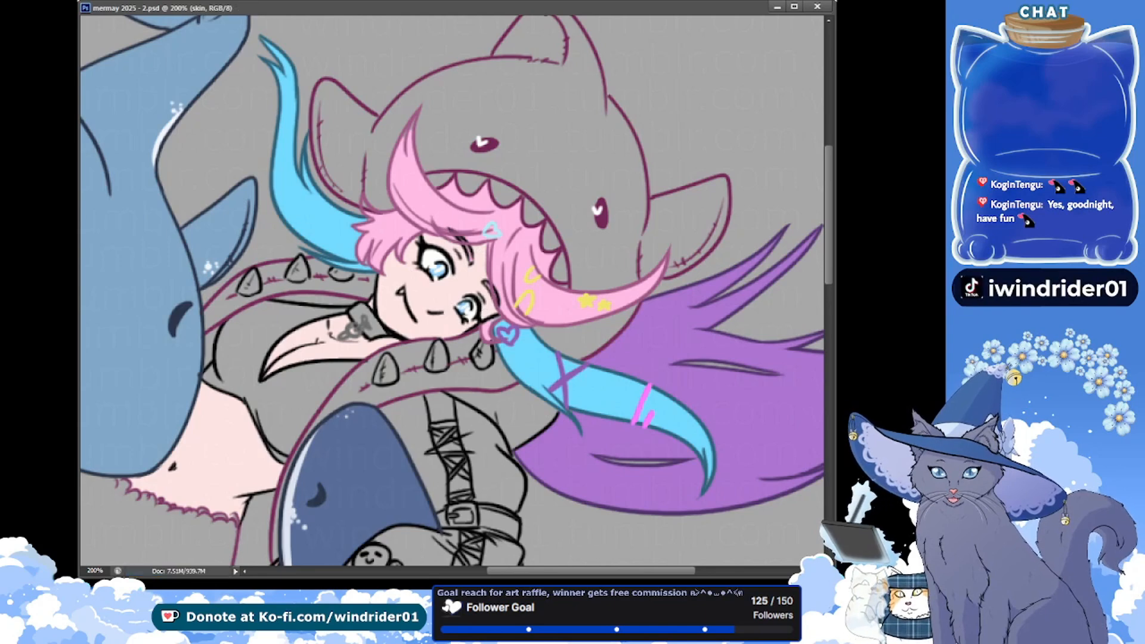
key(alt+Tab)
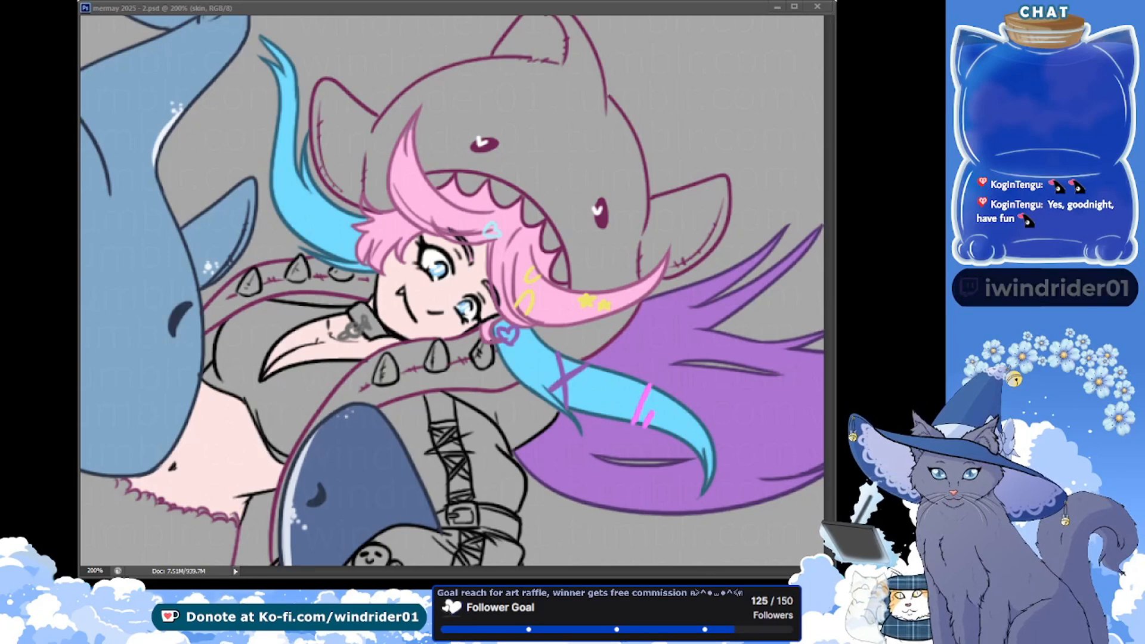
key(alt+Tab)
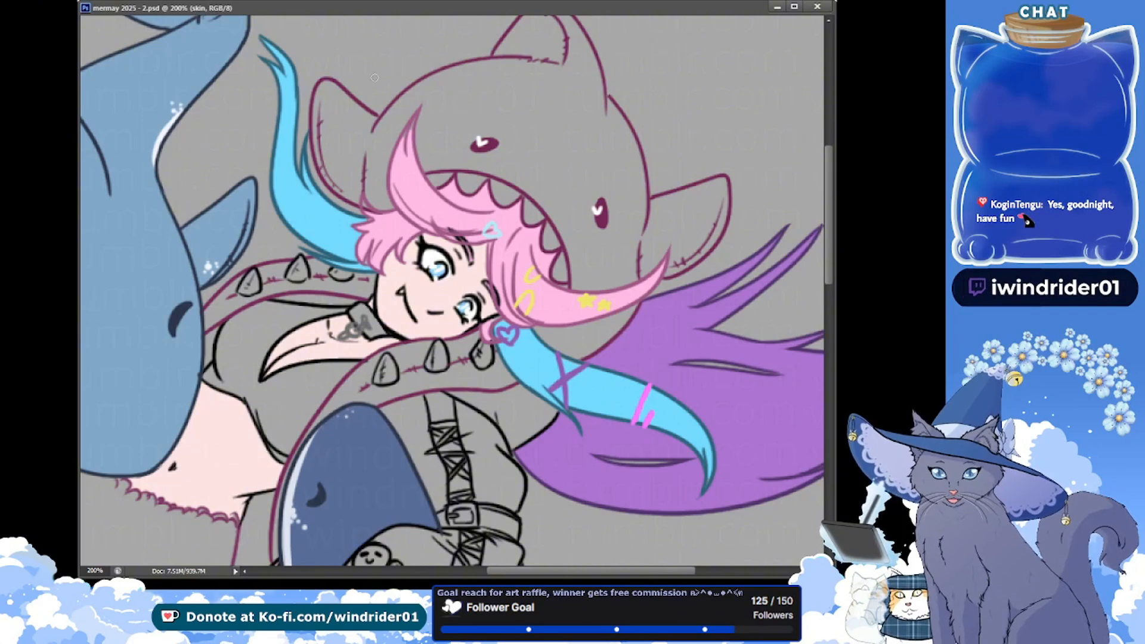
key(alt+Tab)
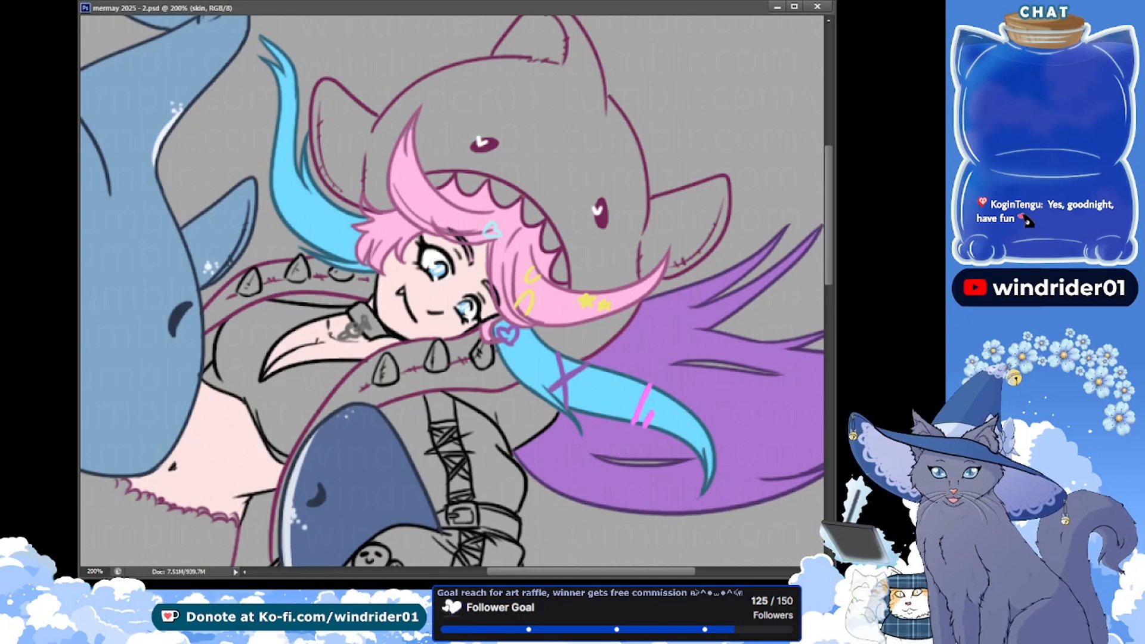
Dot small reddish-brown freckles across the nose and both cheeks on the skin layer
click(449, 286)
click(455, 285)
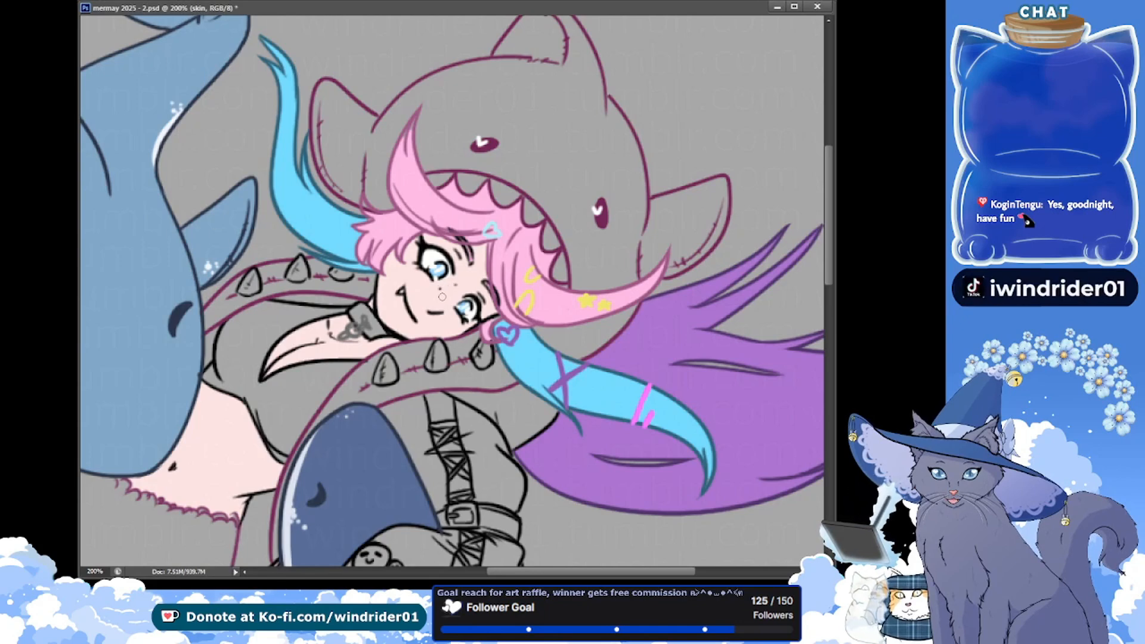
click(455, 292)
click(448, 292)
click(441, 289)
click(443, 294)
click(447, 299)
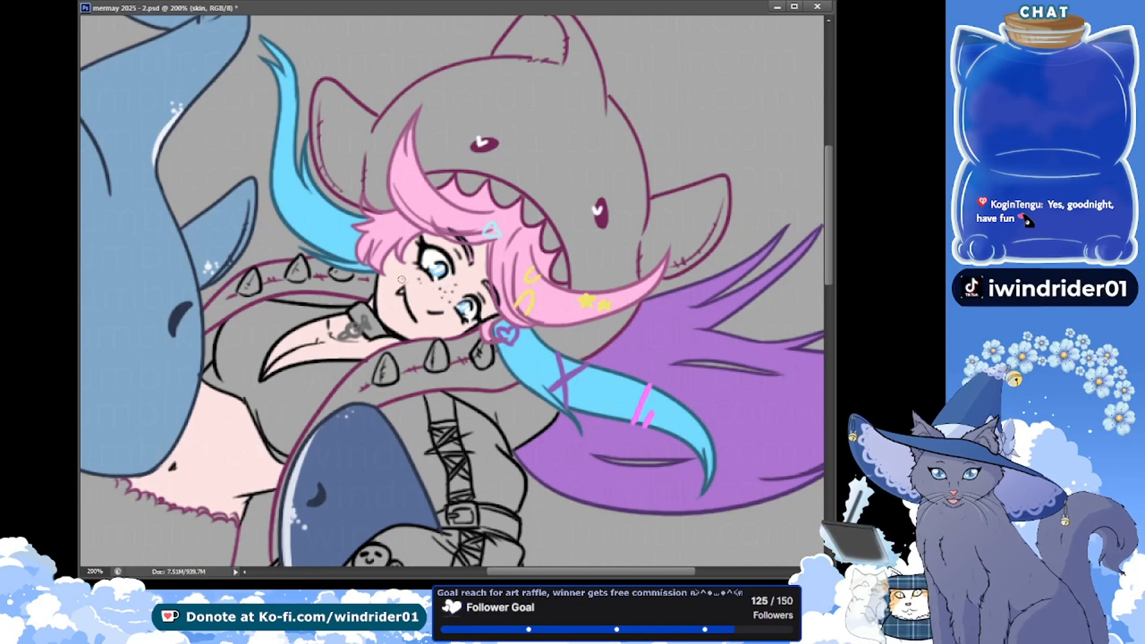
click(401, 278)
click(399, 274)
click(407, 274)
click(407, 267)
click(390, 269)
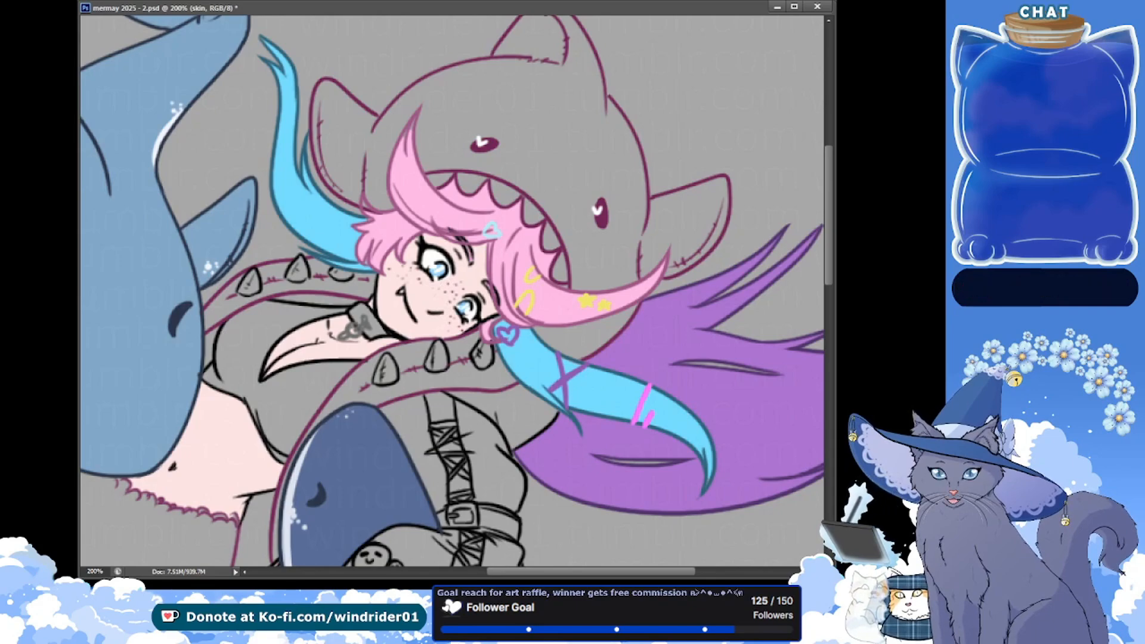
Examine the face and outfit colours of the pink shark-hooded character in the reference image
drag(227, 162, 611, 457)
drag(235, 185, 426, 294)
scroll(196, 231, up, 2)
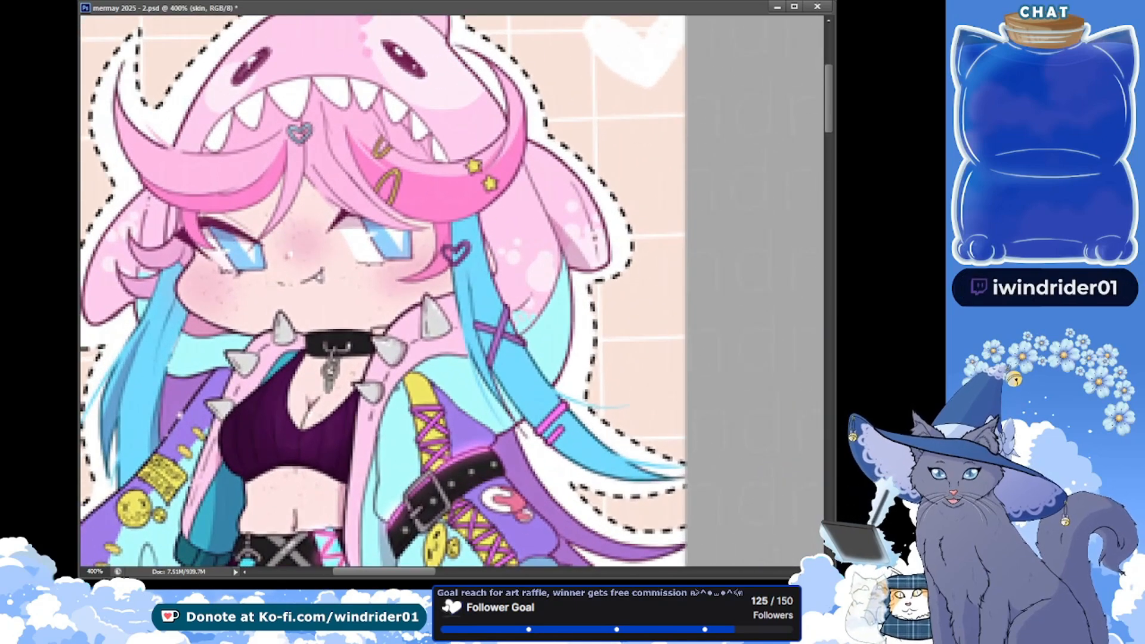
ctrl+click(556, 184)
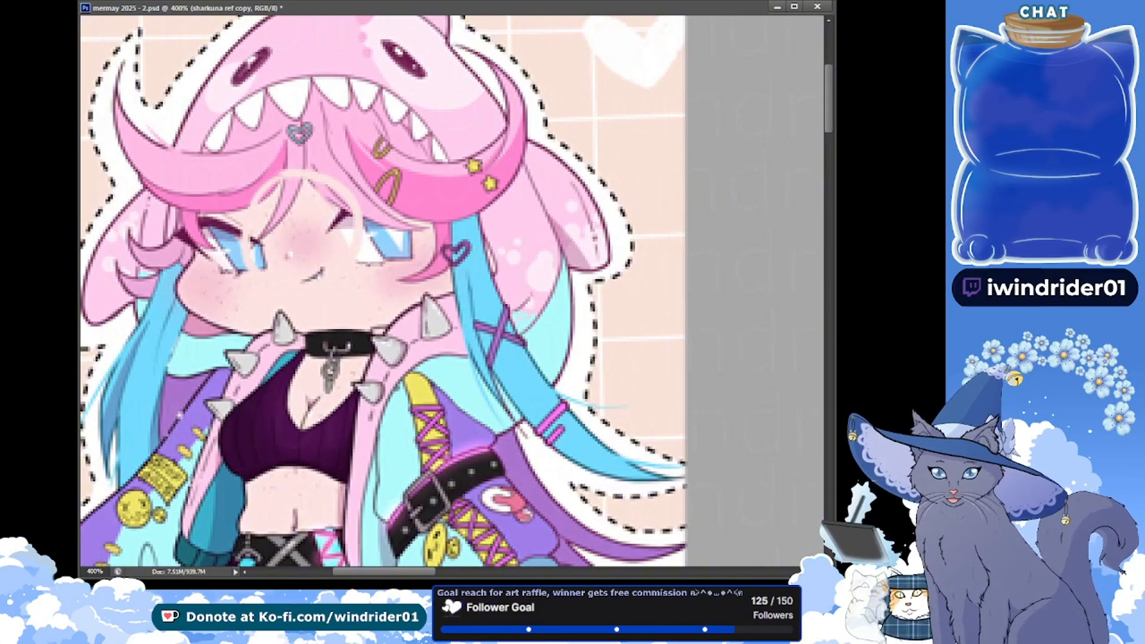
mouse_move(289, 176)
mouse_down()
mouse_move(255, 261)
mouse_move(297, 175)
mouse_up()
mouse_move(200, 241)
mouse_down()
mouse_move(236, 339)
mouse_move(202, 240)
mouse_up()
drag(408, 234, 412, 238)
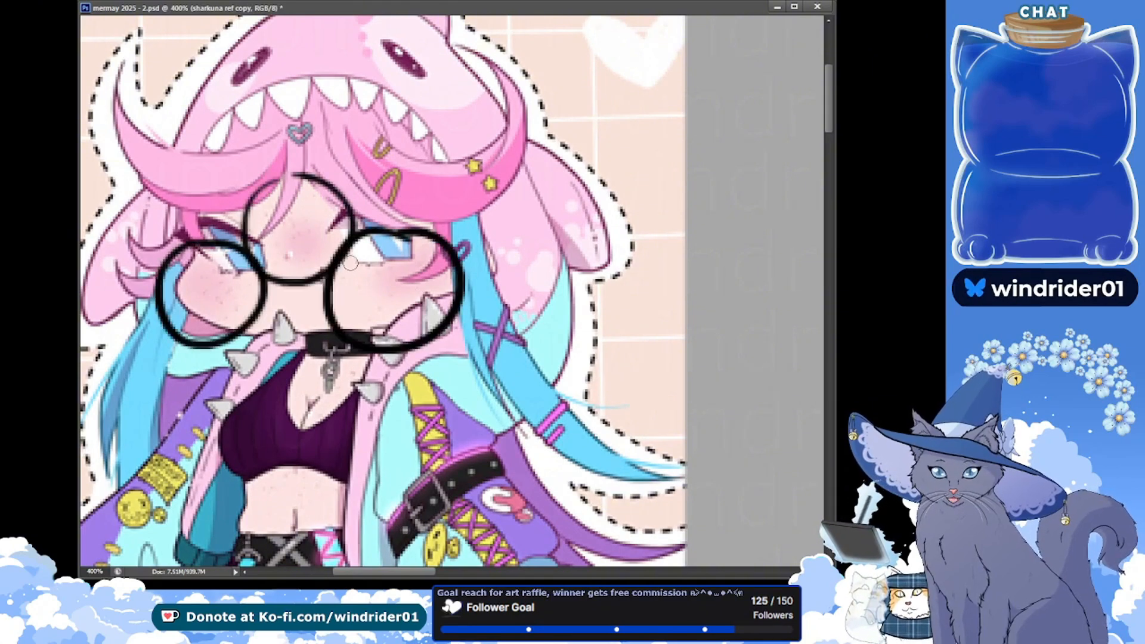
key(ctrl+alt+z)
key(ctrl+alt+z)
key(ctrl+alt+z)
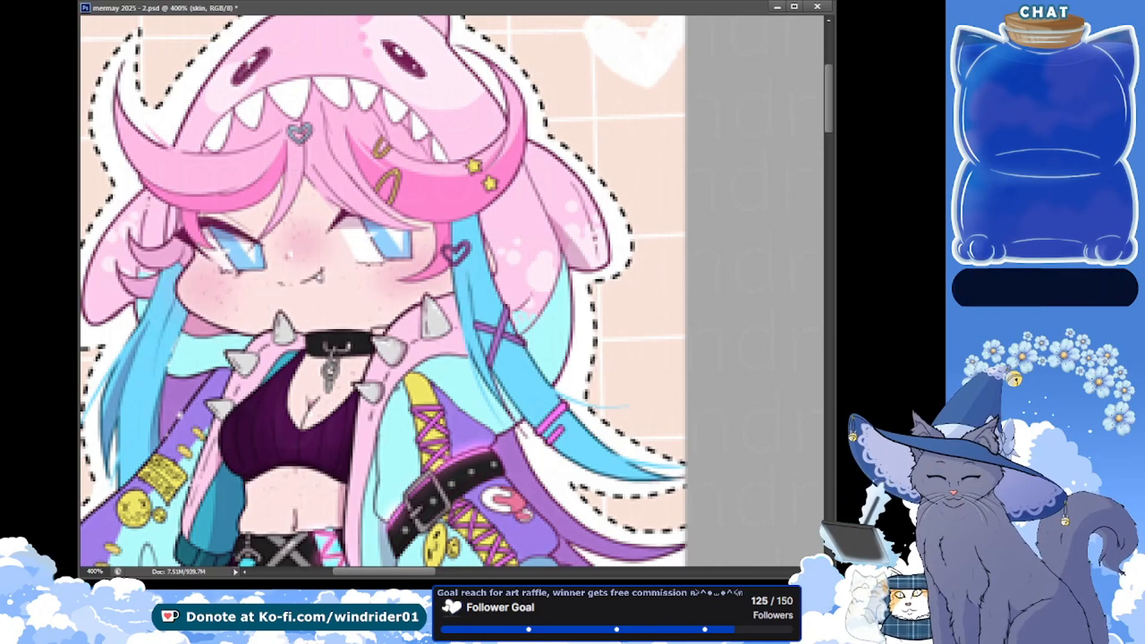
Add more small freckles to the mermaid's face around the mouth on the skin layer, and save
drag(572, 554, 384, 167)
drag(539, 560, 383, 258)
drag(719, 518, 410, 259)
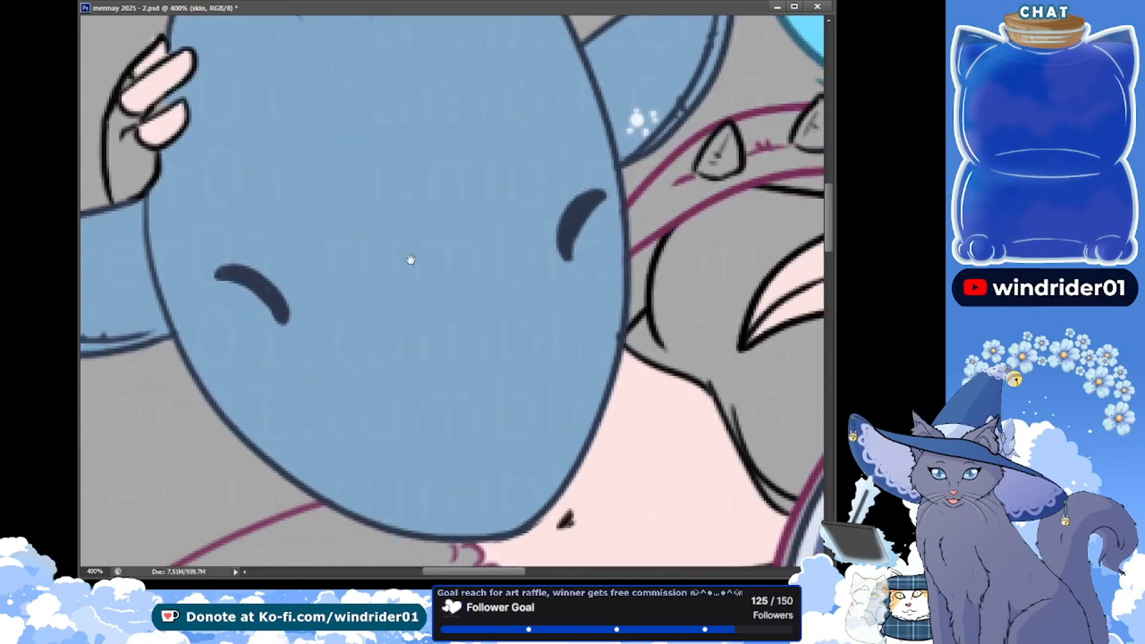
drag(536, 318, 178, 227)
drag(344, 251, 181, 450)
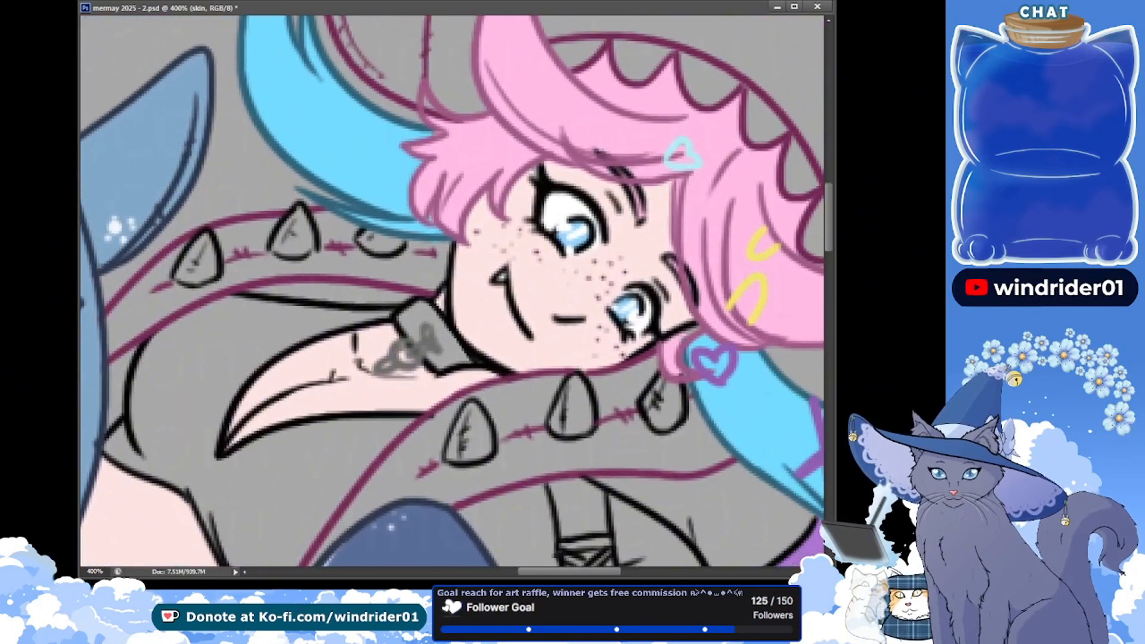
key(ctrl+1)
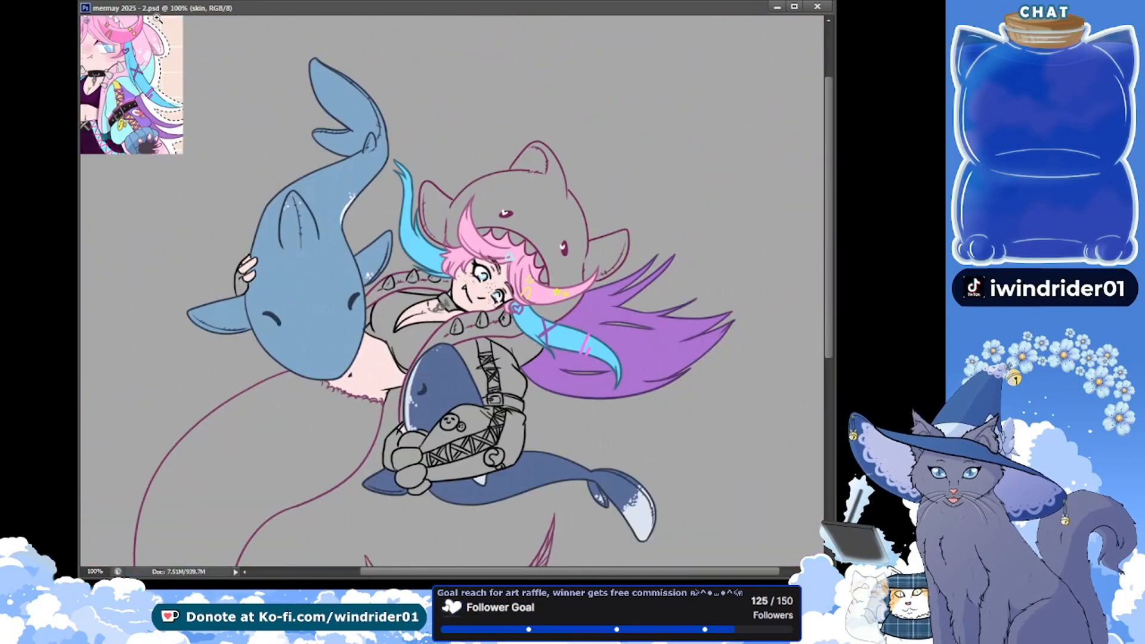
click(488, 282)
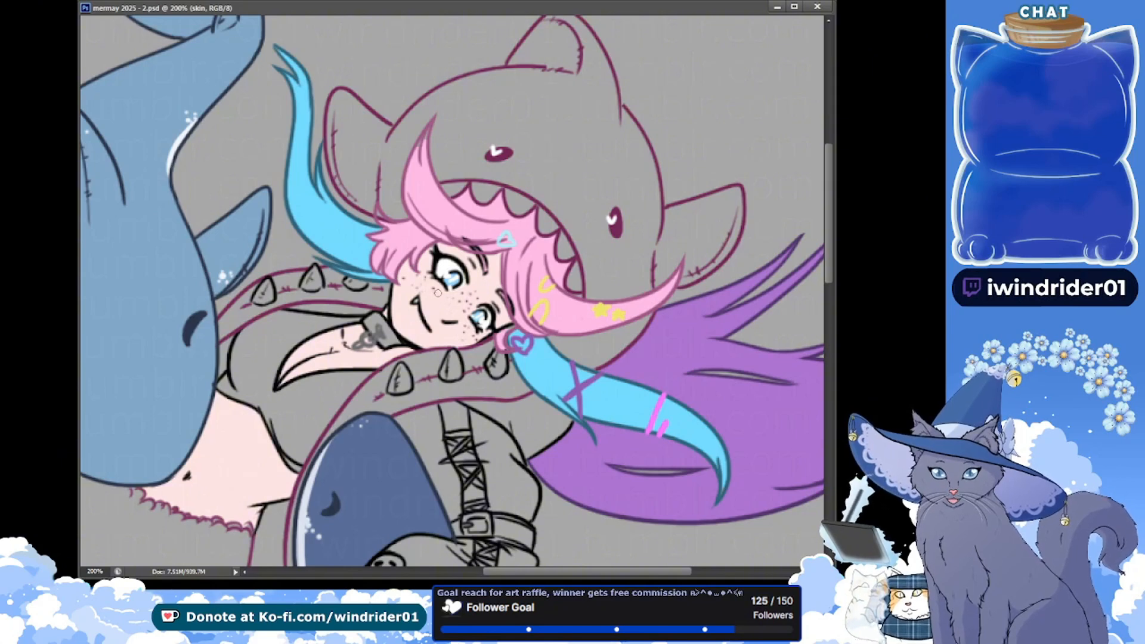
click(460, 314)
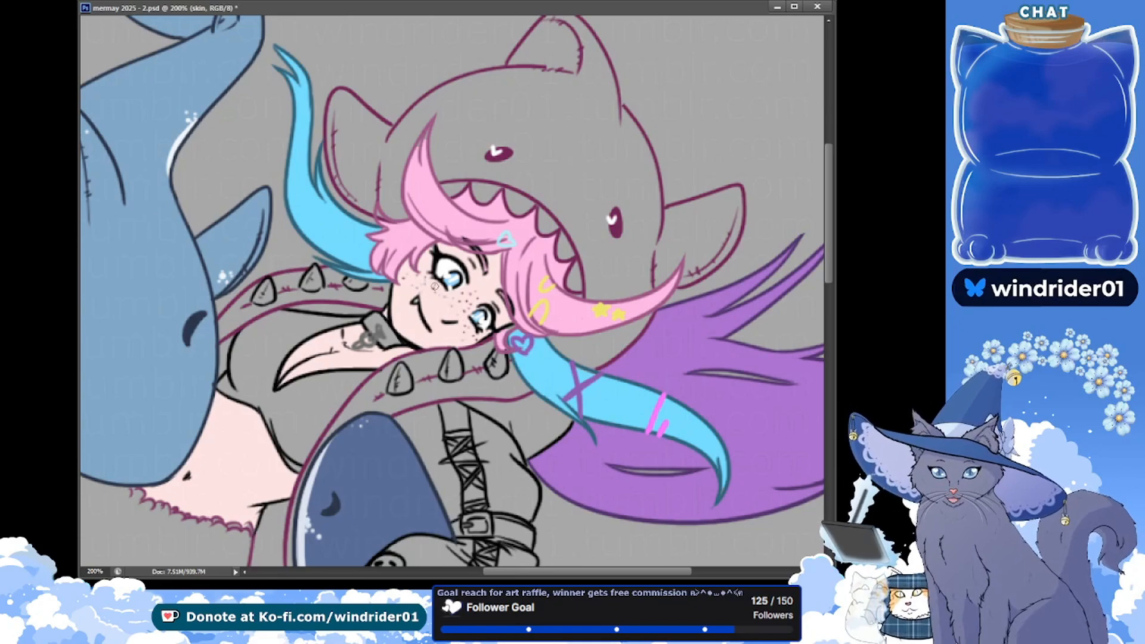
key(ctrl+minus)
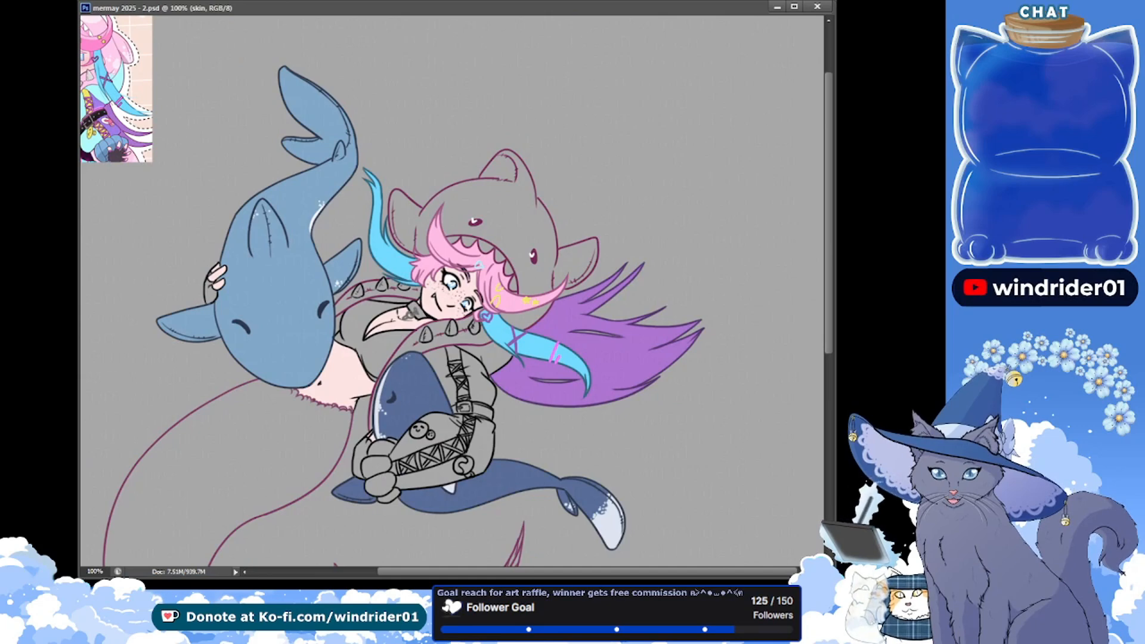
Dot small reddish-brown freckles across the mermaid's belly and chest on the skin layer, and save
key(alt+Tab)
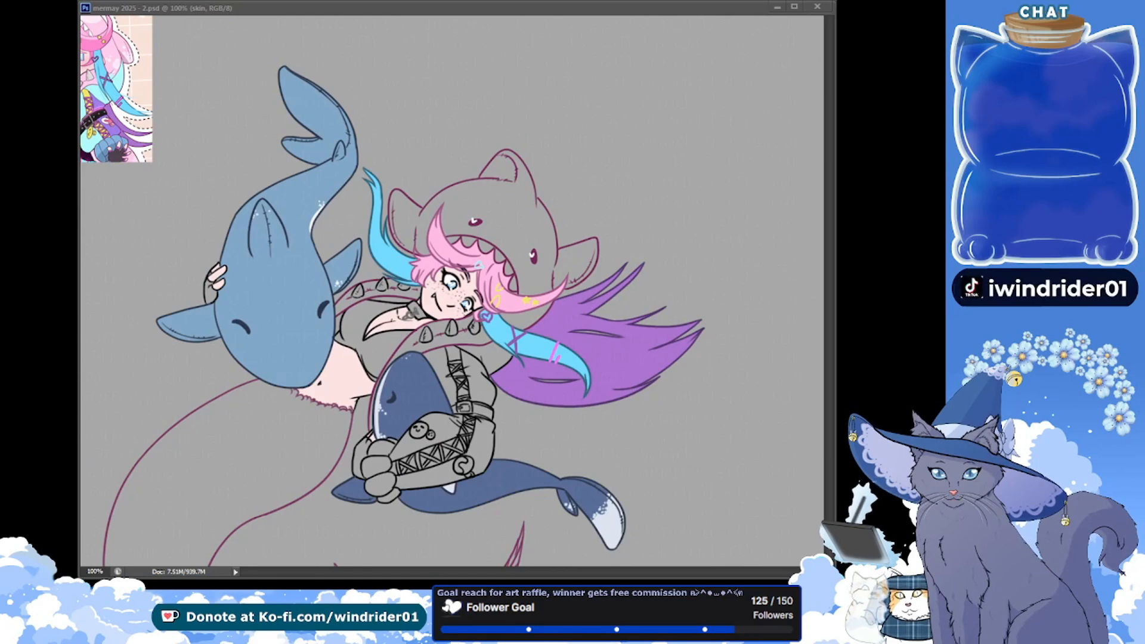
key(alt+Tab)
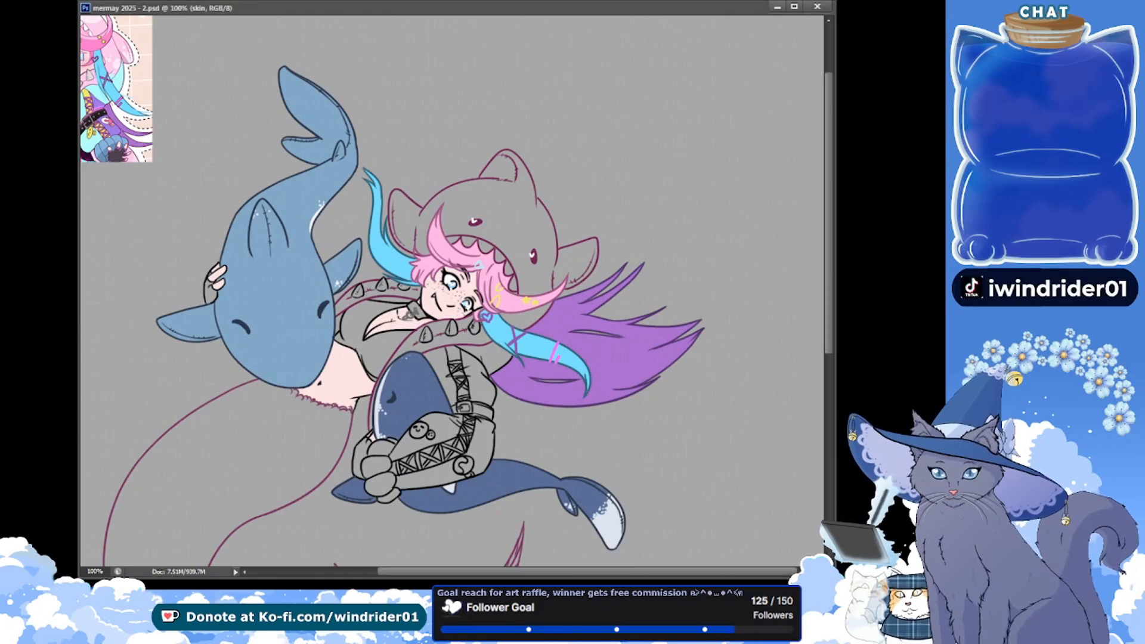
drag(422, 323, 407, 323)
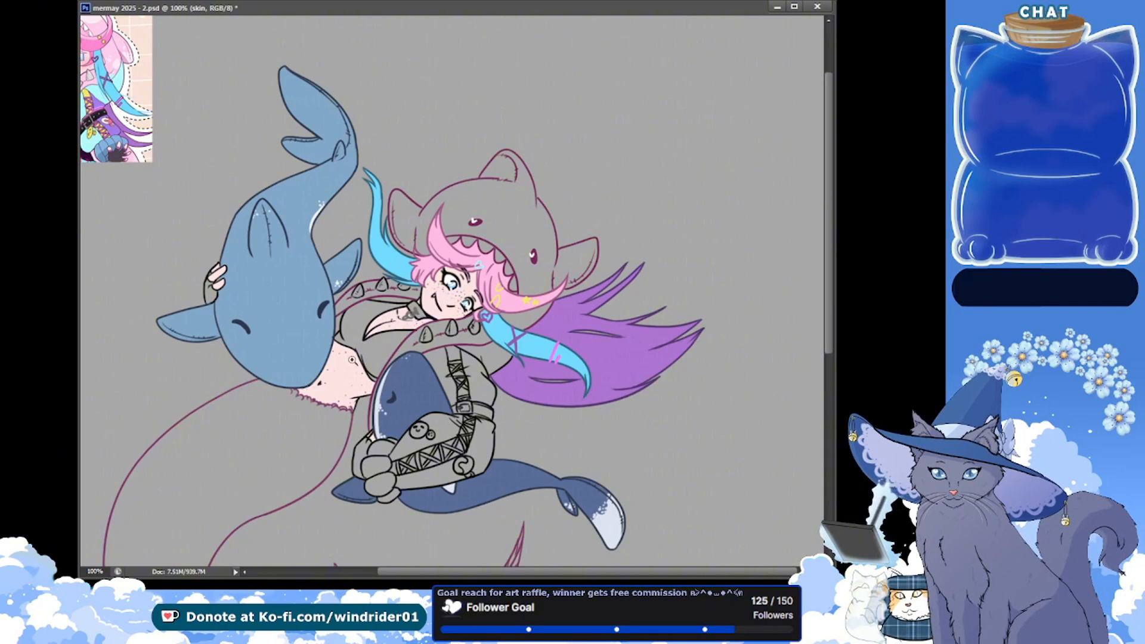
scroll(351, 359, up, 1)
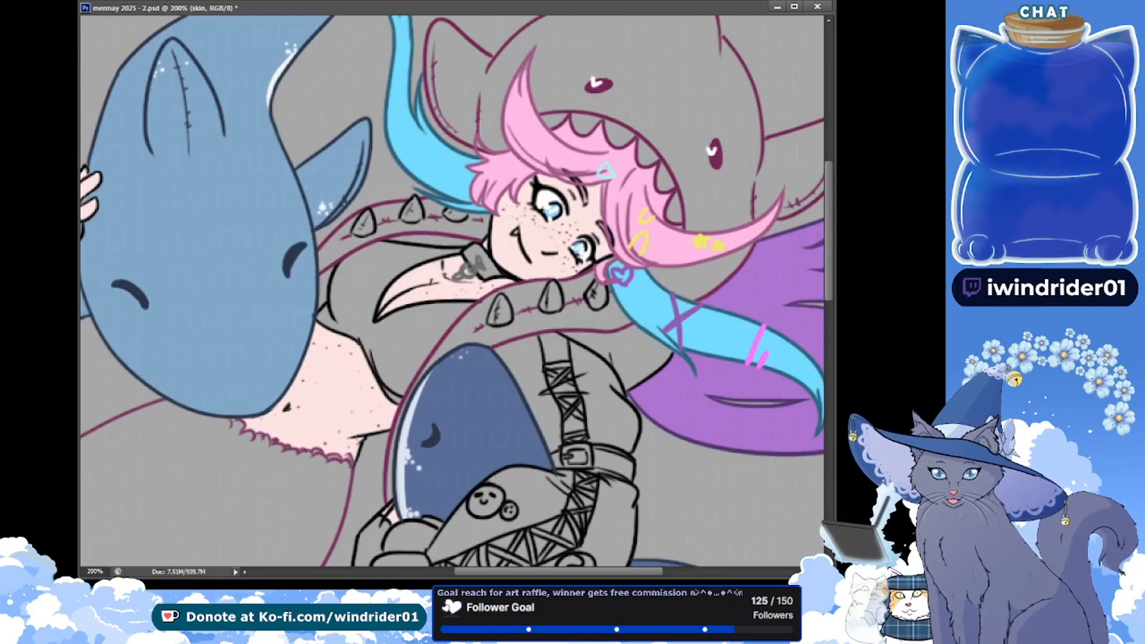
key(ctrl+s)
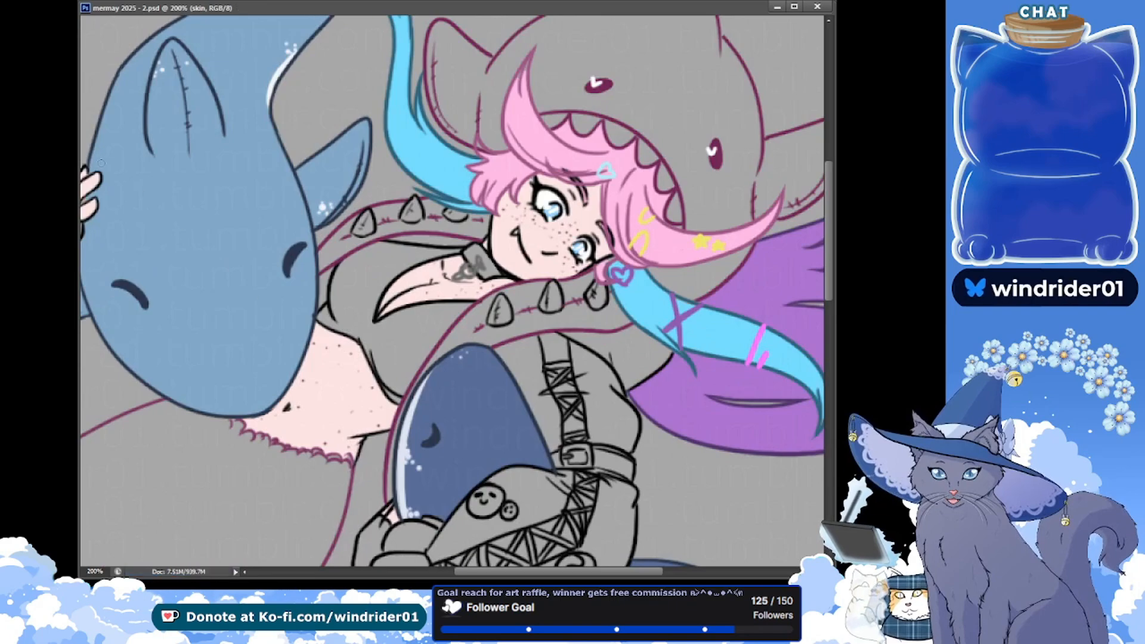
Select the shark hood and spiked collar trim from the combined line art, fill them light pink on the clothes layer, and save
key(ctrl+minus)
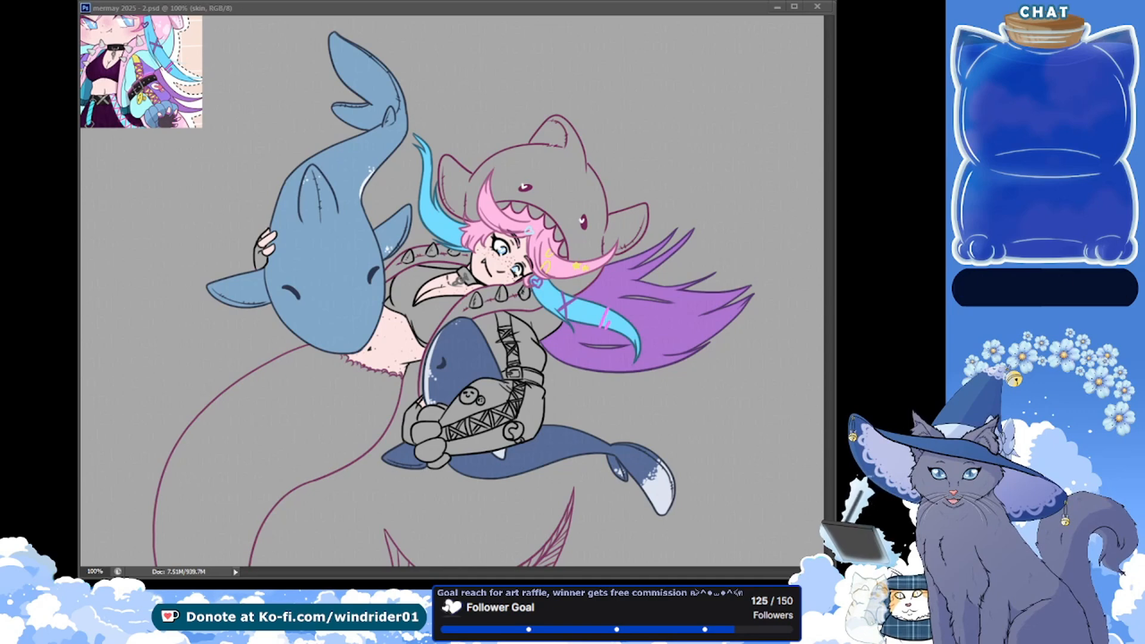
drag(541, 345, 464, 327)
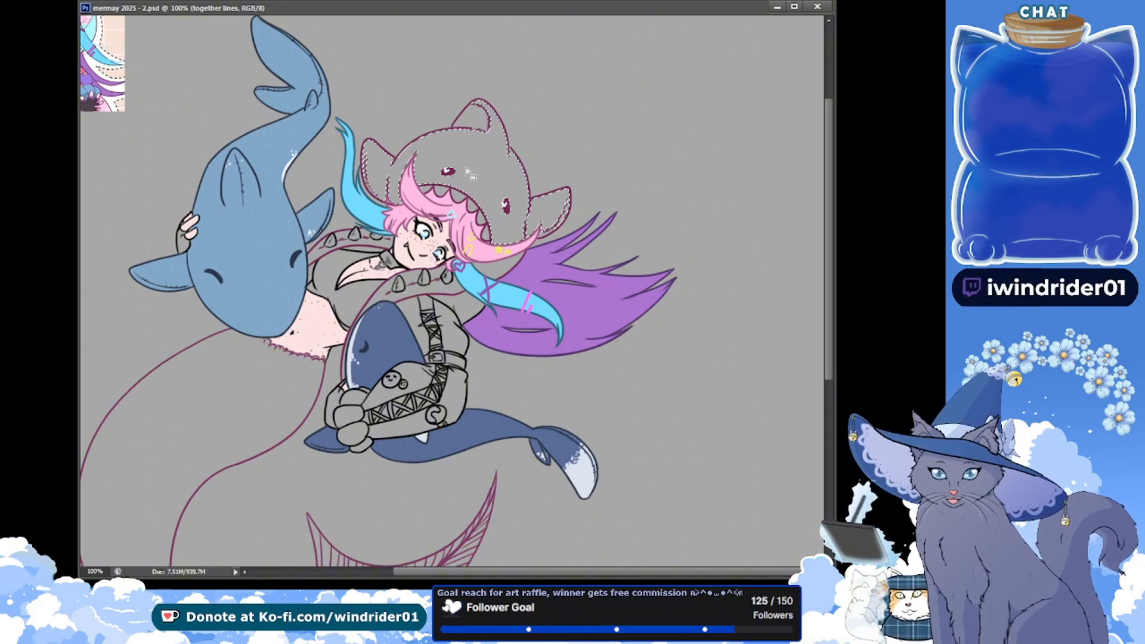
click(505, 272)
click(397, 291)
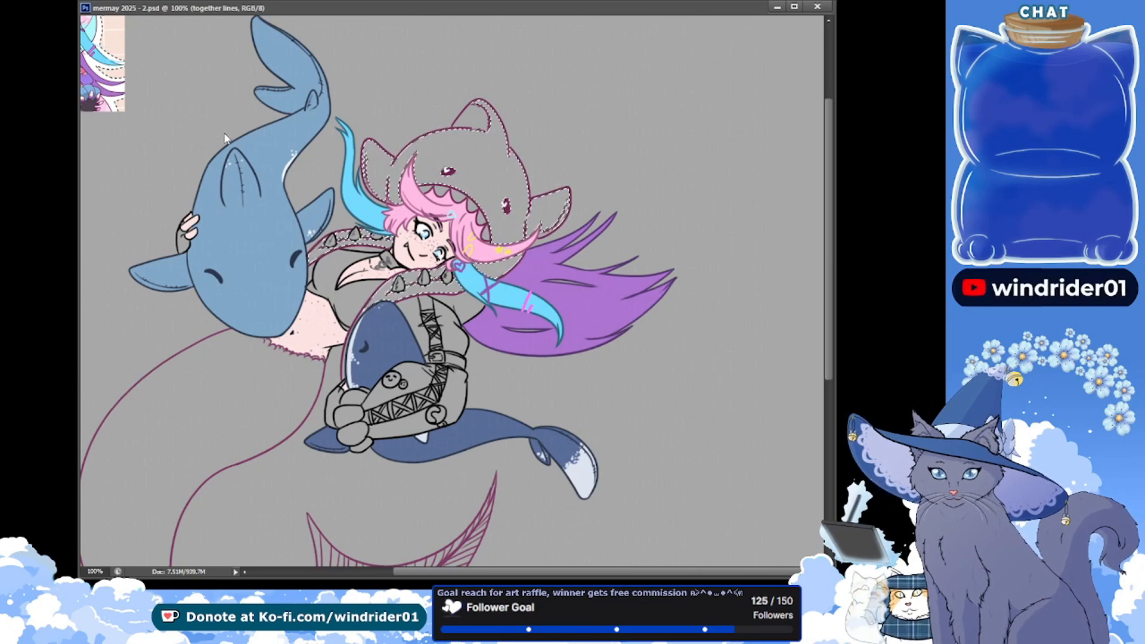
key(ctrl+d)
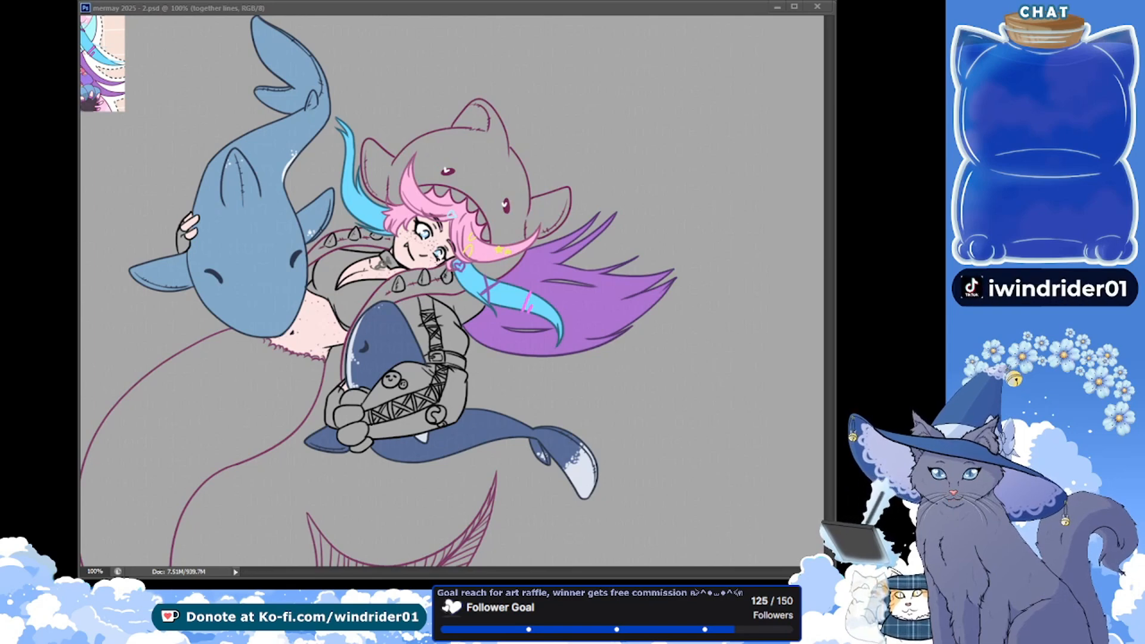
key(ctrl+shift+d)
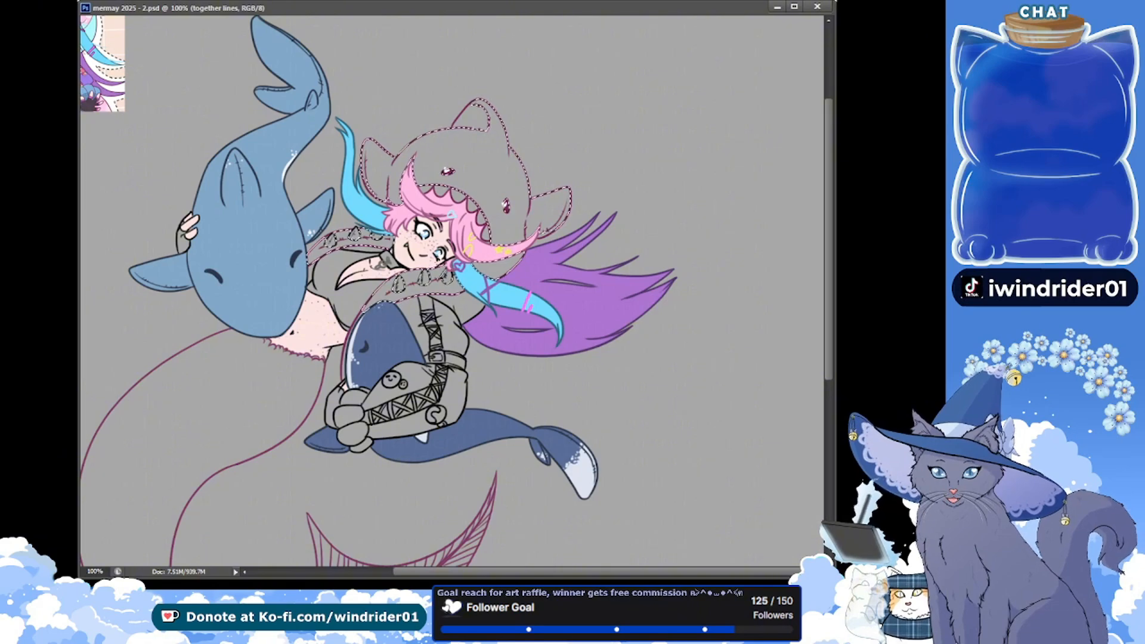
key(alt+bracketleft)
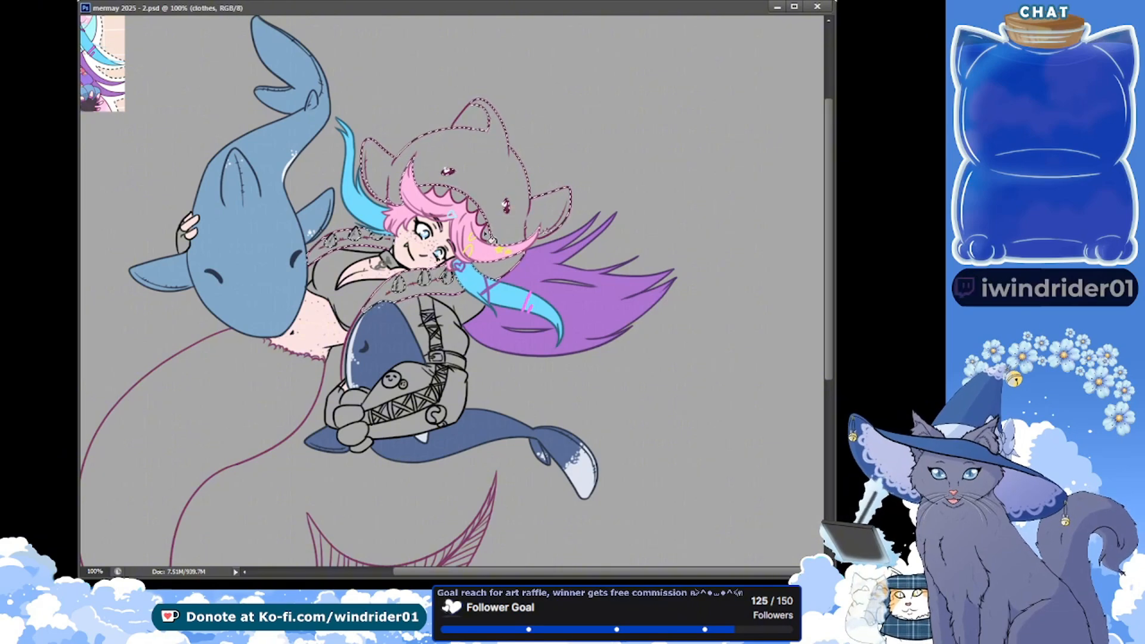
key(alt+BackSpace)
key(ctrl+d)
click(390, 203)
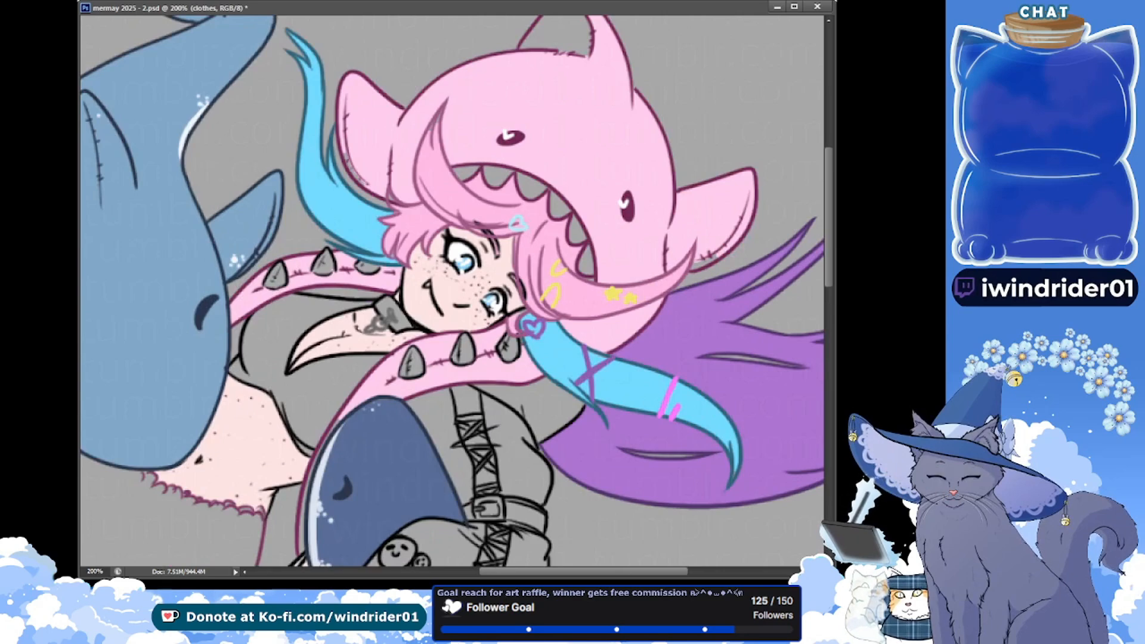
drag(133, 240, 99, 231)
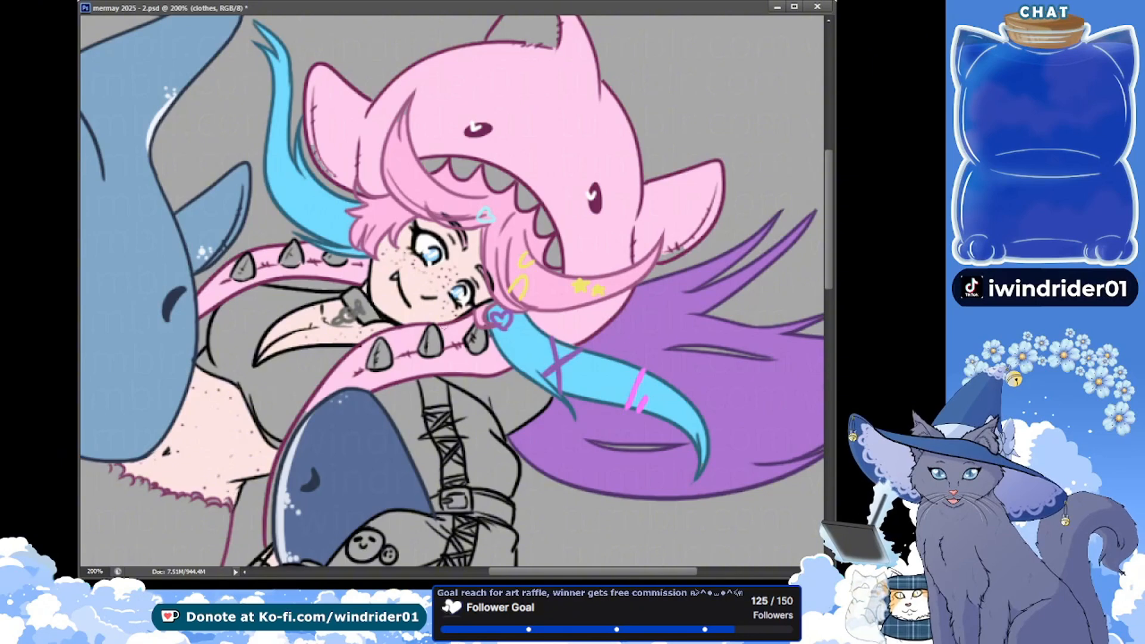
key(ctrl+s)
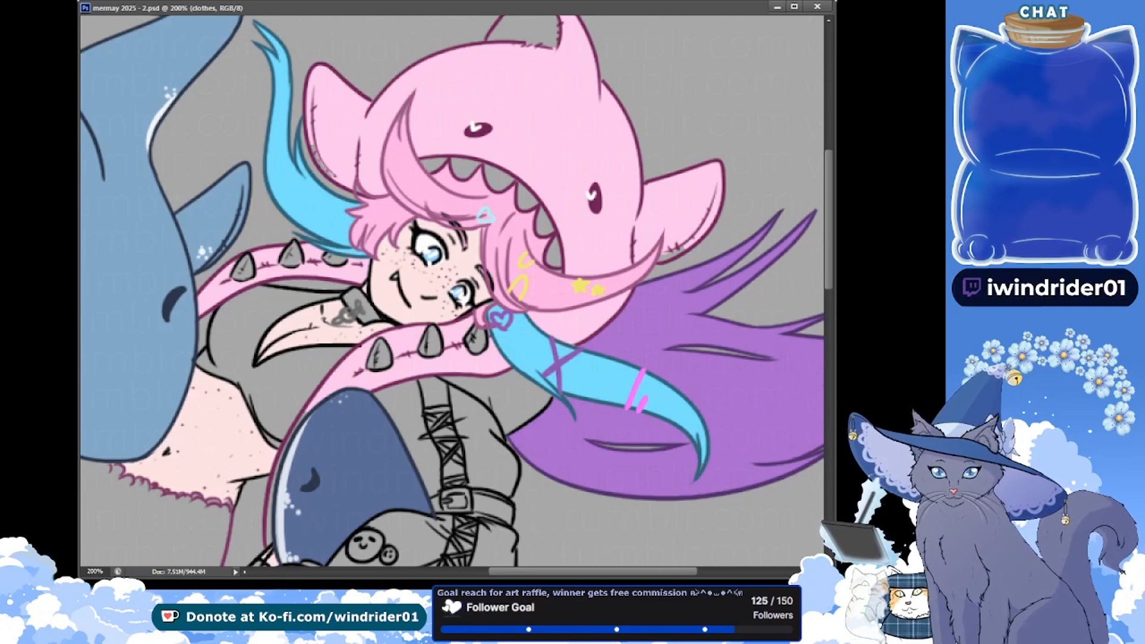
Paint the spikes along the pink collar trim light grey on the clothes layer, and save
scroll(420, 373, up, 3)
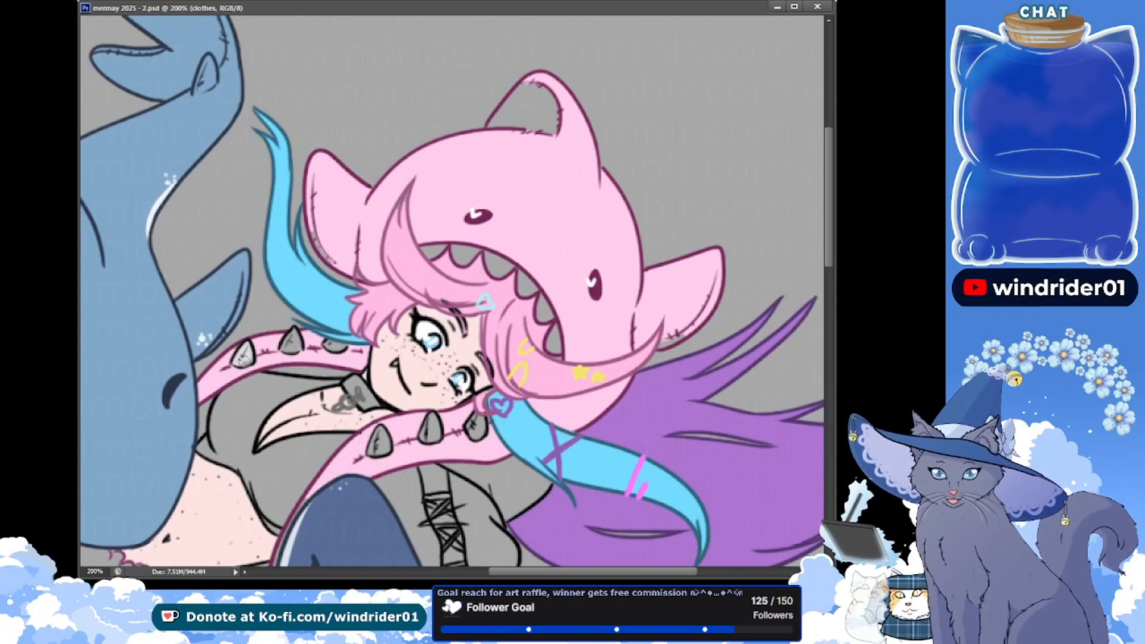
drag(241, 356, 249, 359)
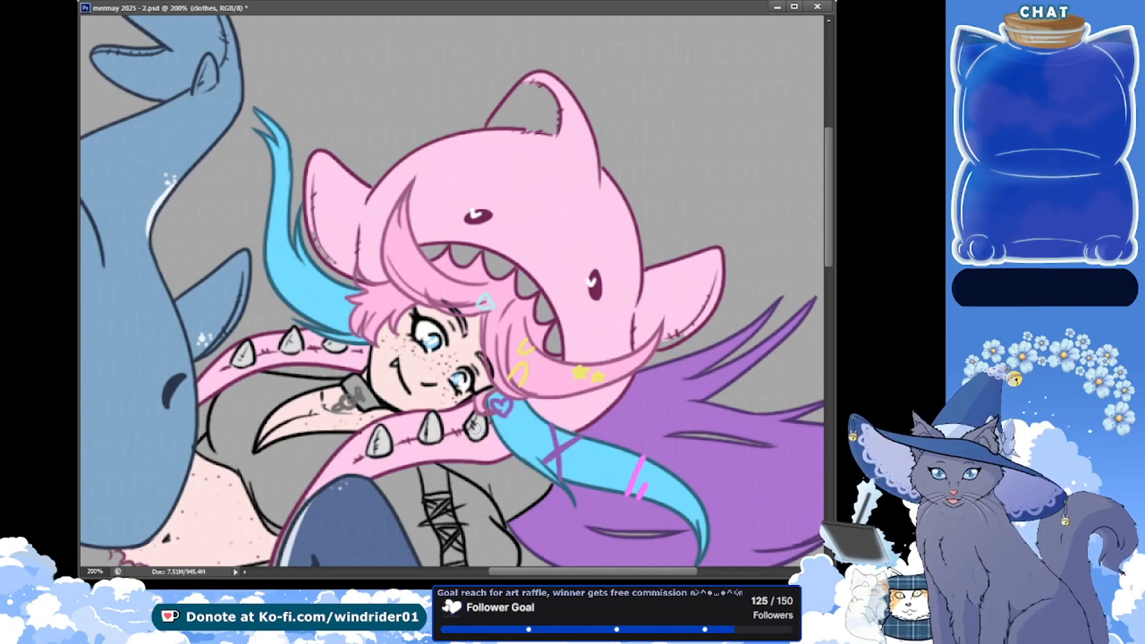
key(ctrl+s)
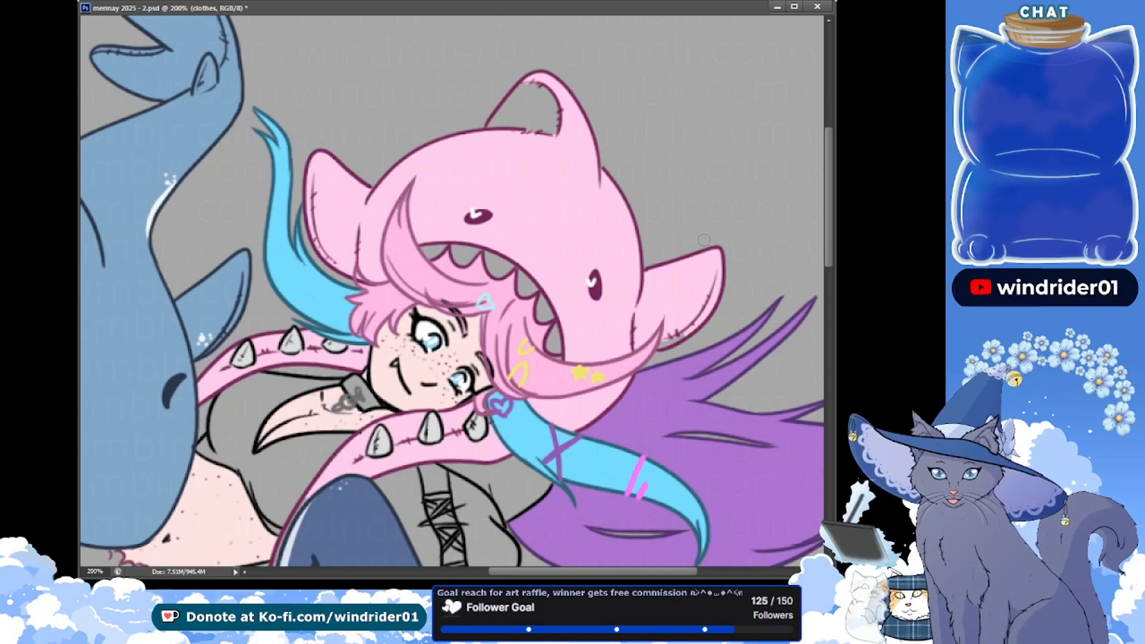
ctrl+click(381, 252)
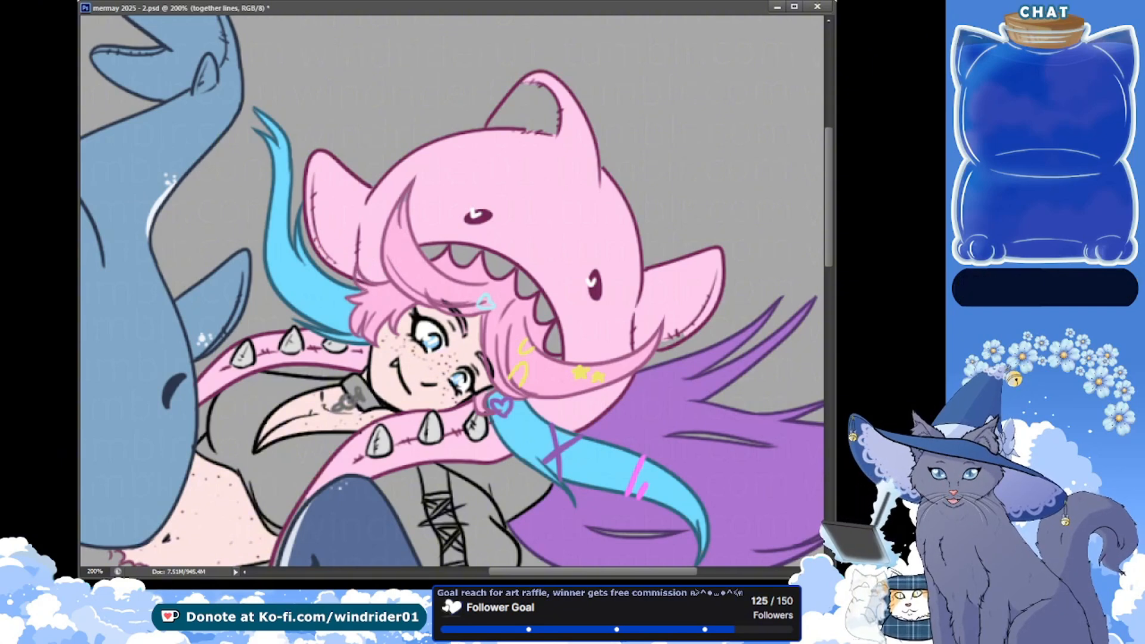
ctrl+click(348, 266)
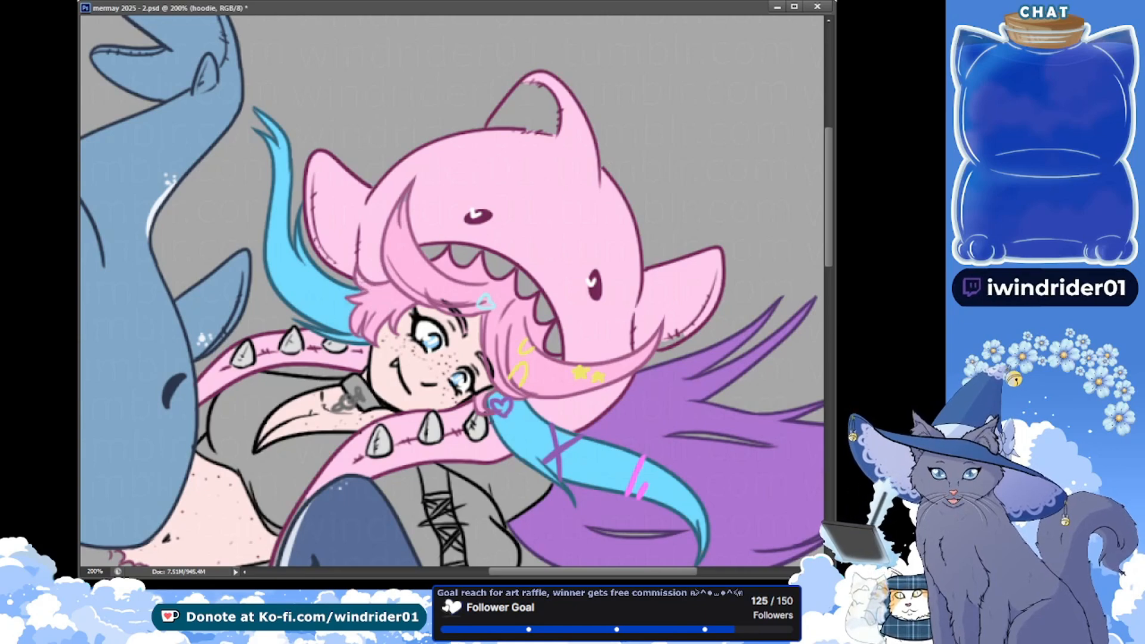
key(alt+bracketright)
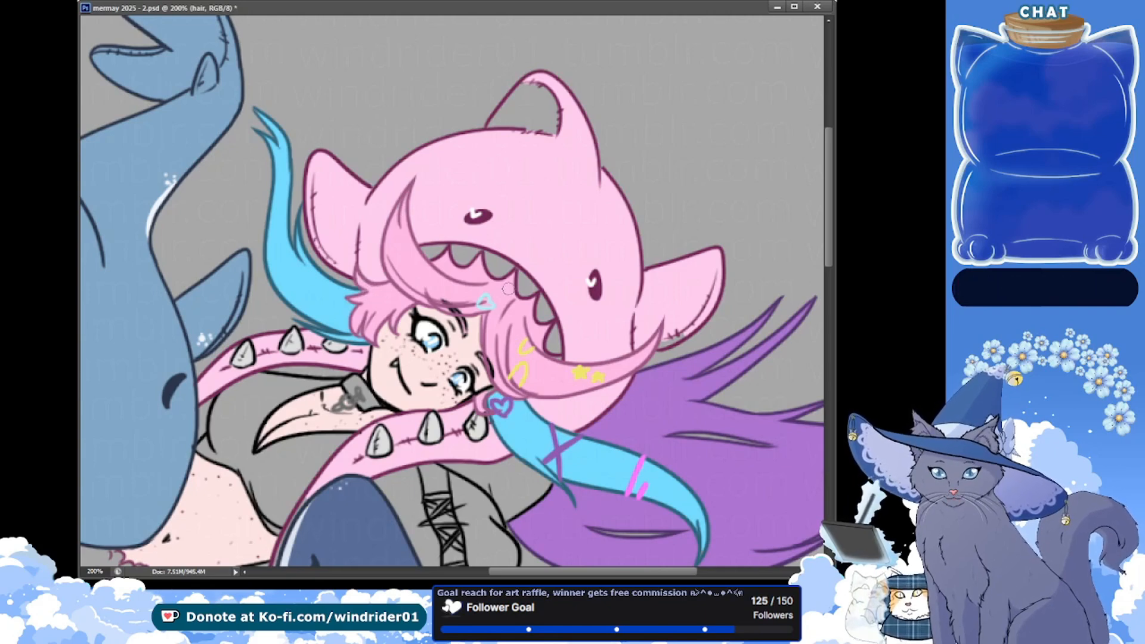
key(ctrl+s)
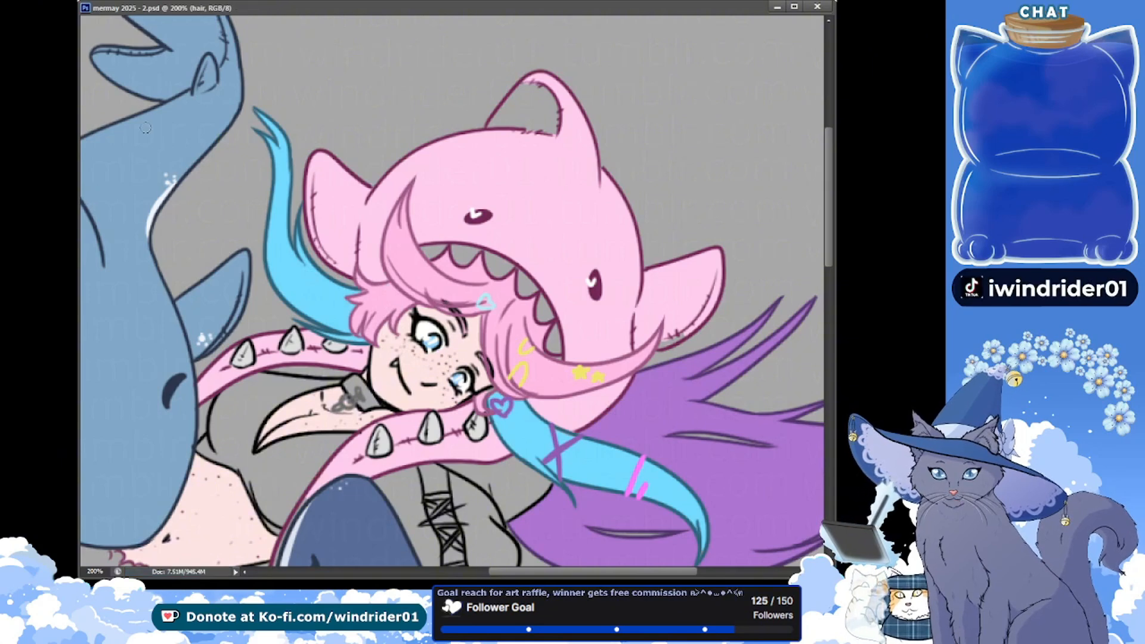
Paint the small unfilled gaps at the lower stitching of the hood's fin above the purple hair pink on the clothes layer, and save
key(alt+bracketleft)
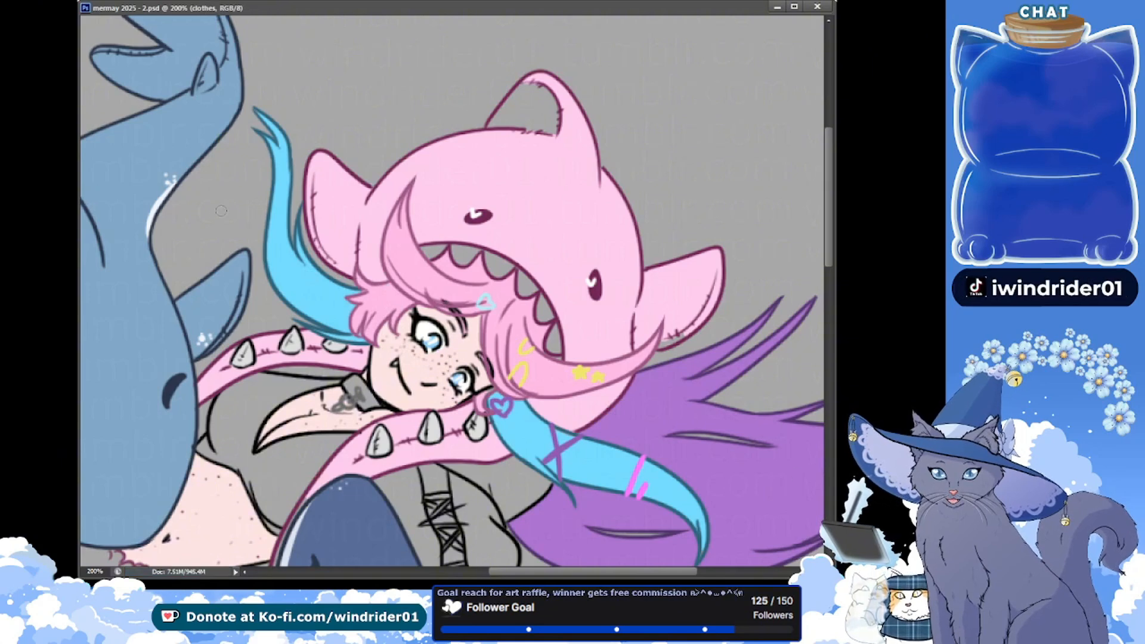
key(alt+Tab)
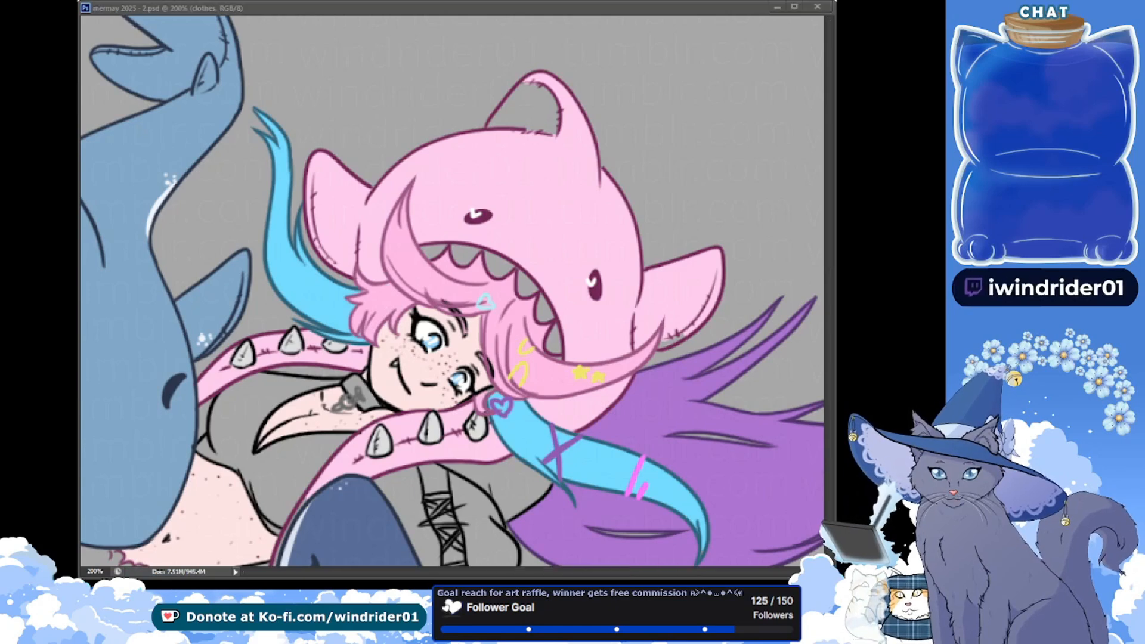
click(675, 334)
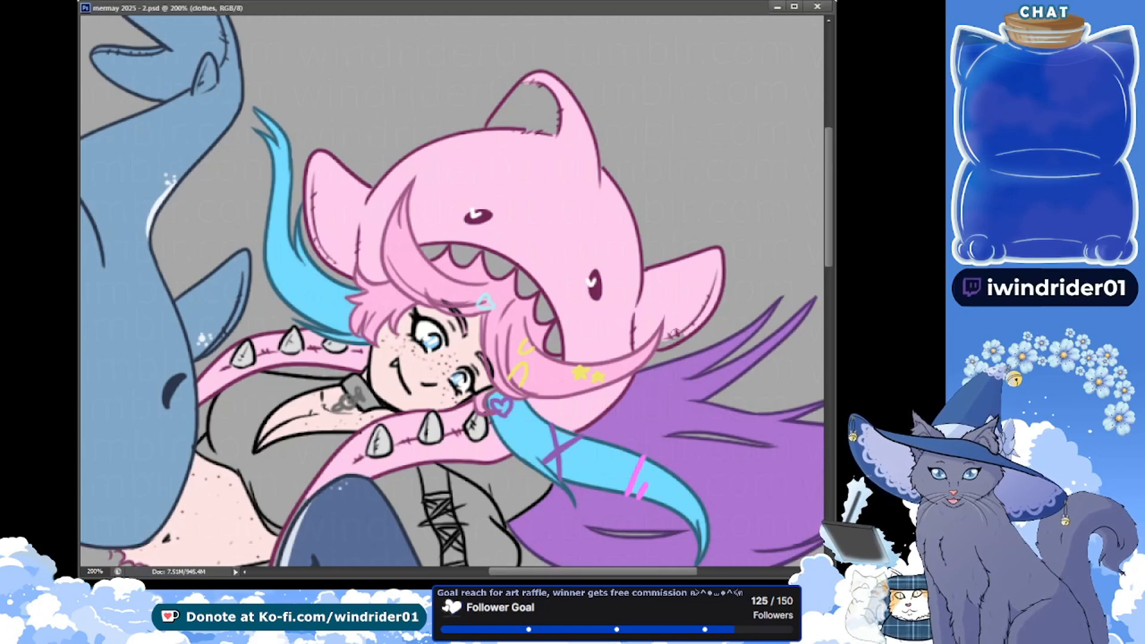
click(677, 335)
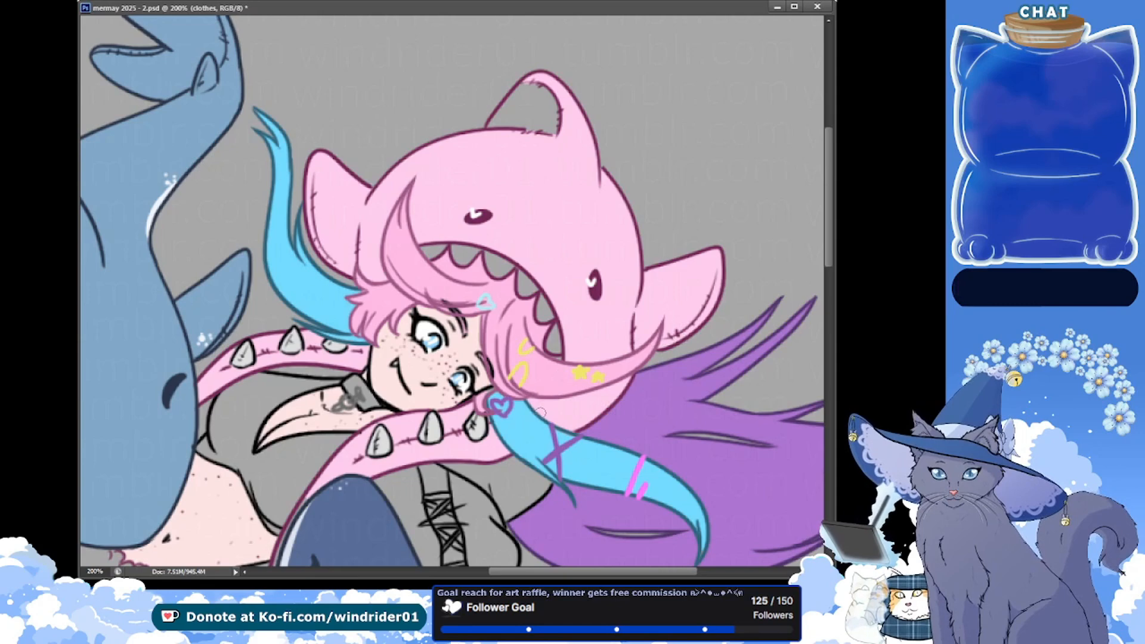
key(ctrl+s)
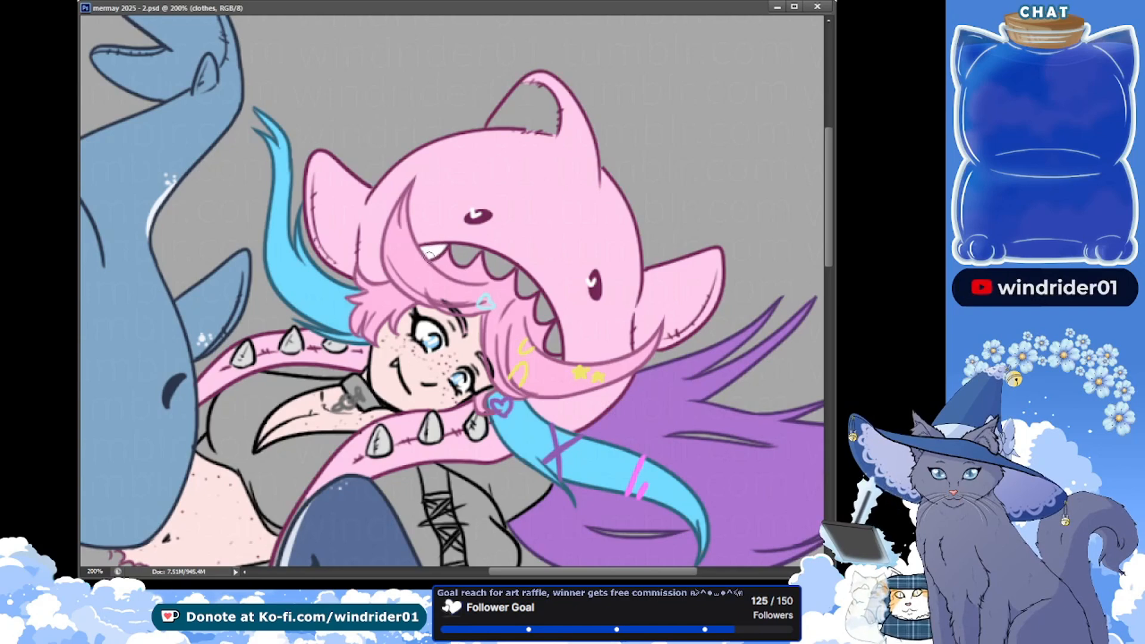
Paint the shark hood's teeth white on the clothes layer, and save
drag(439, 251, 444, 247)
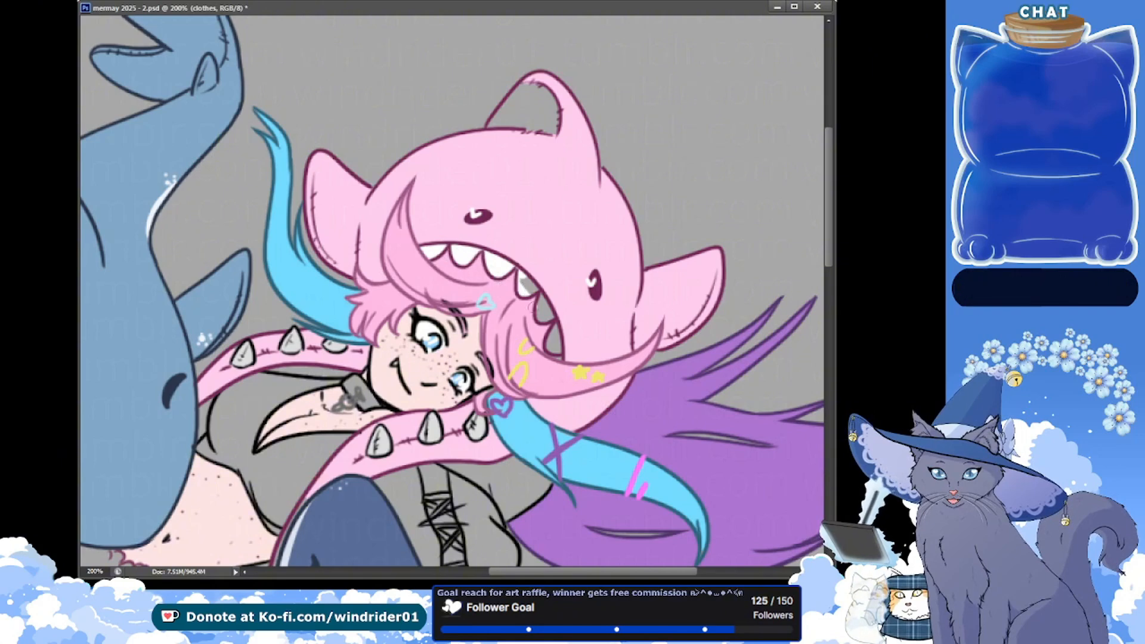
drag(543, 302, 553, 334)
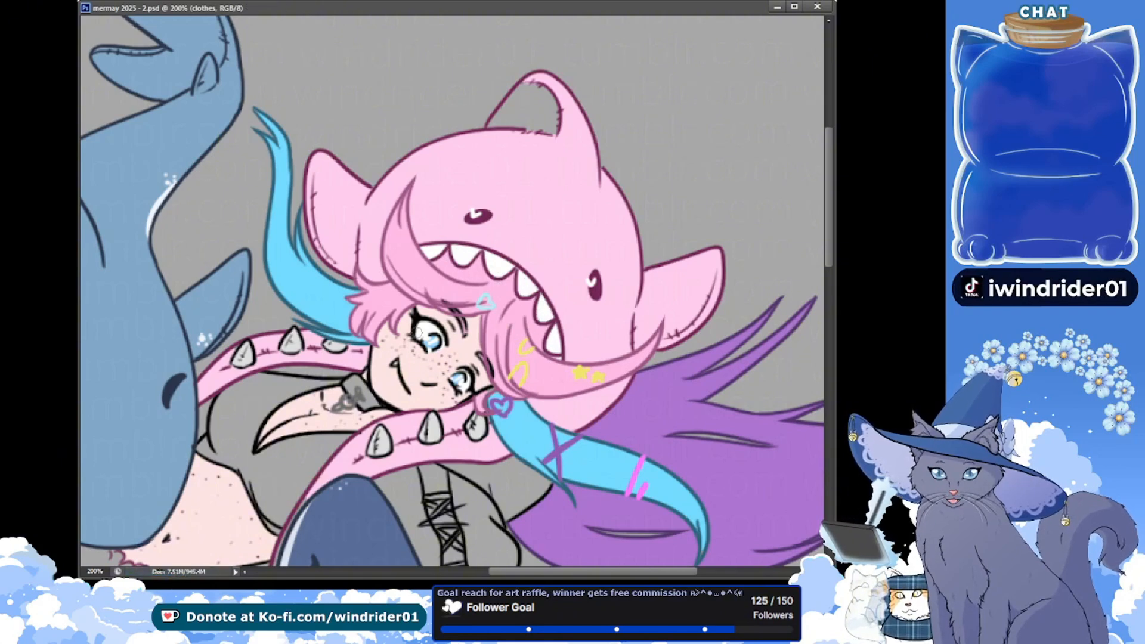
key(ctrl+s)
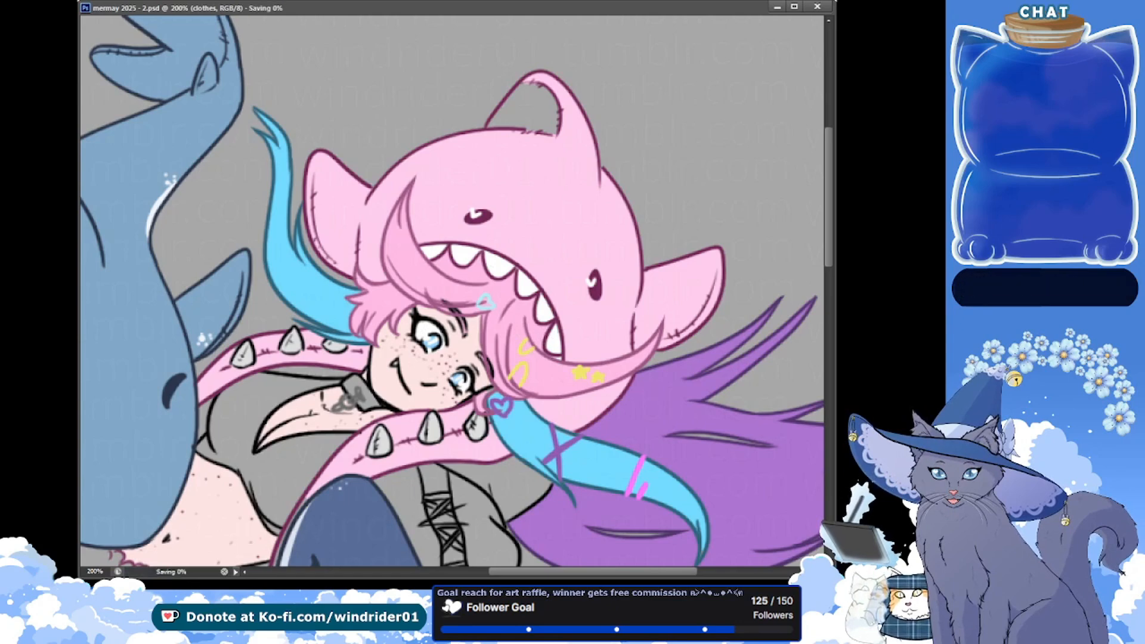
Select the pink hood area and paint a pale pink patch with small spots on its lower edge above the blue hair strand
key(alt+Tab)
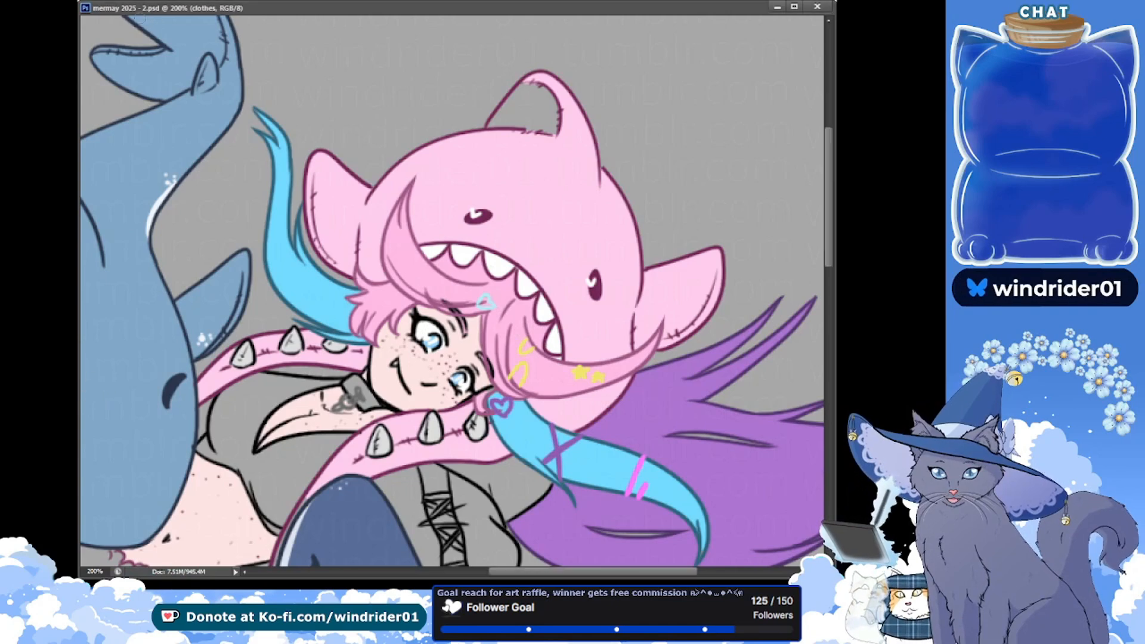
click(205, 57)
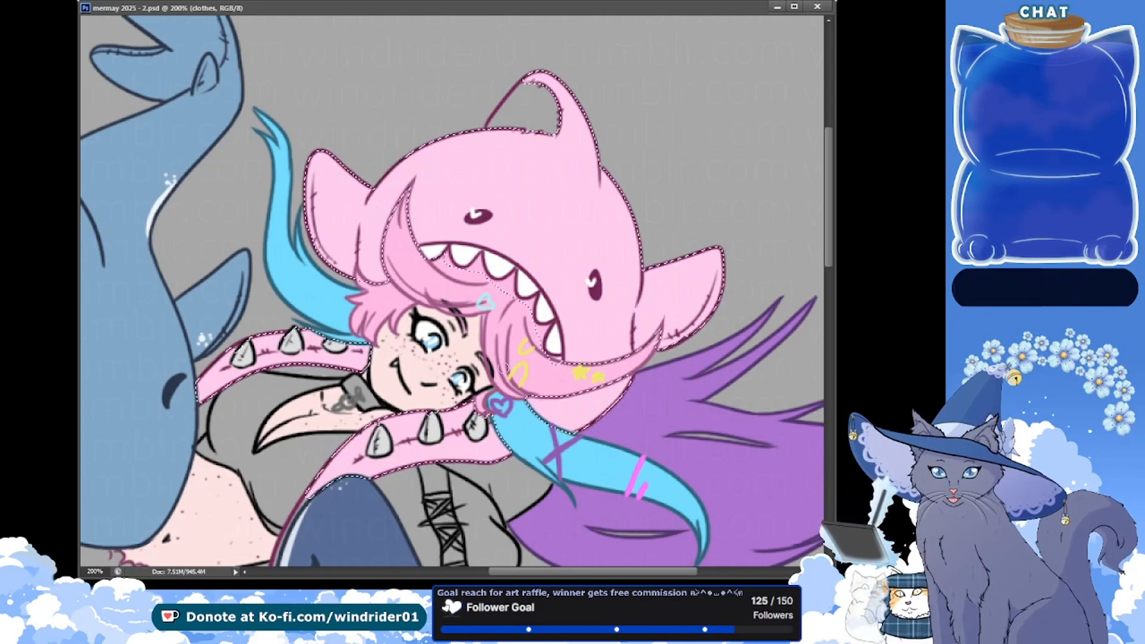
key(ctrl+d)
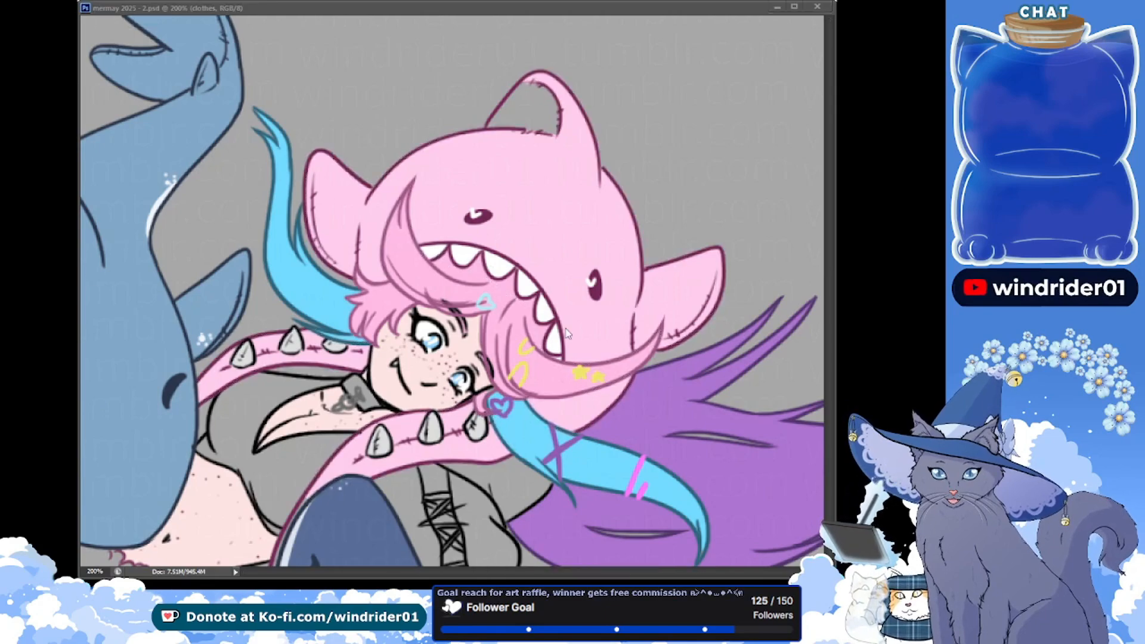
click(617, 391)
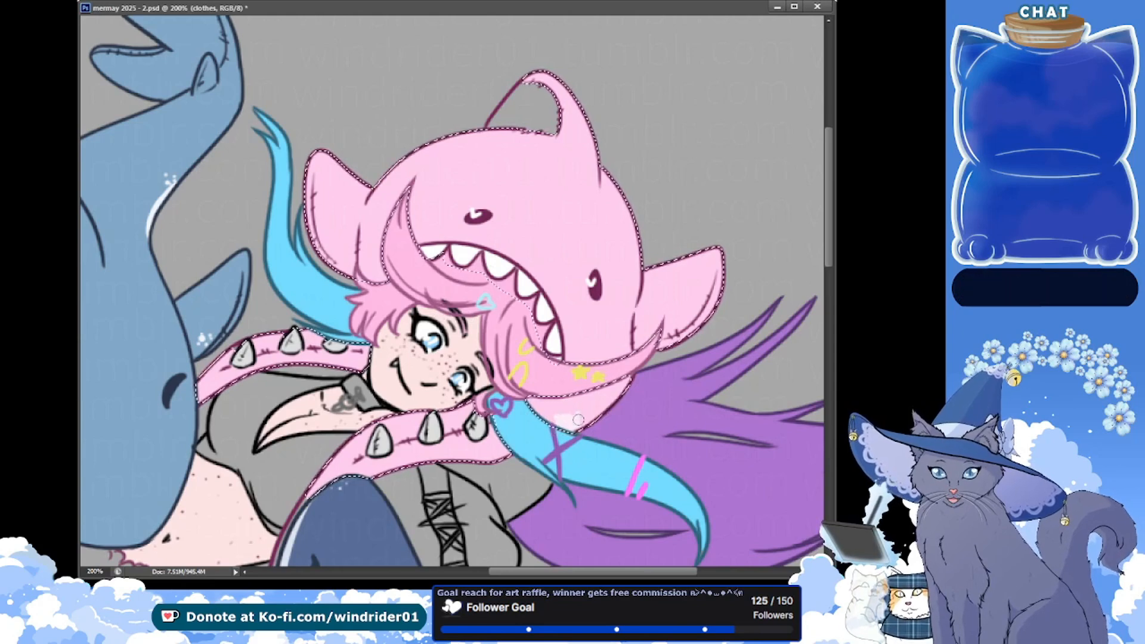
click(549, 404)
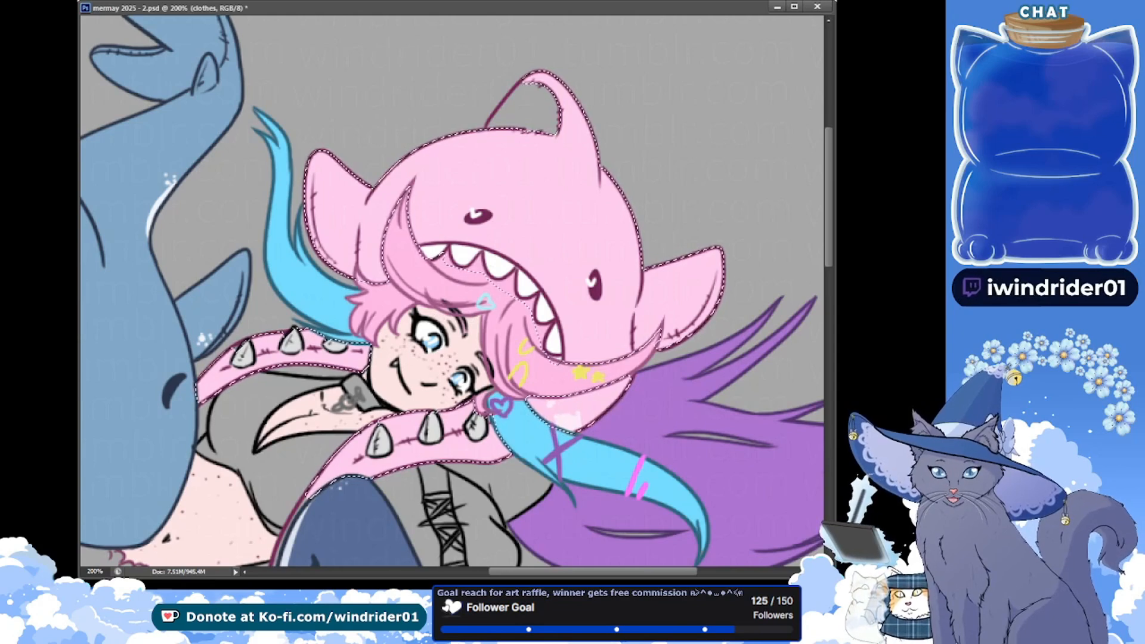
key(alt+Tab)
key(alt+Tab)
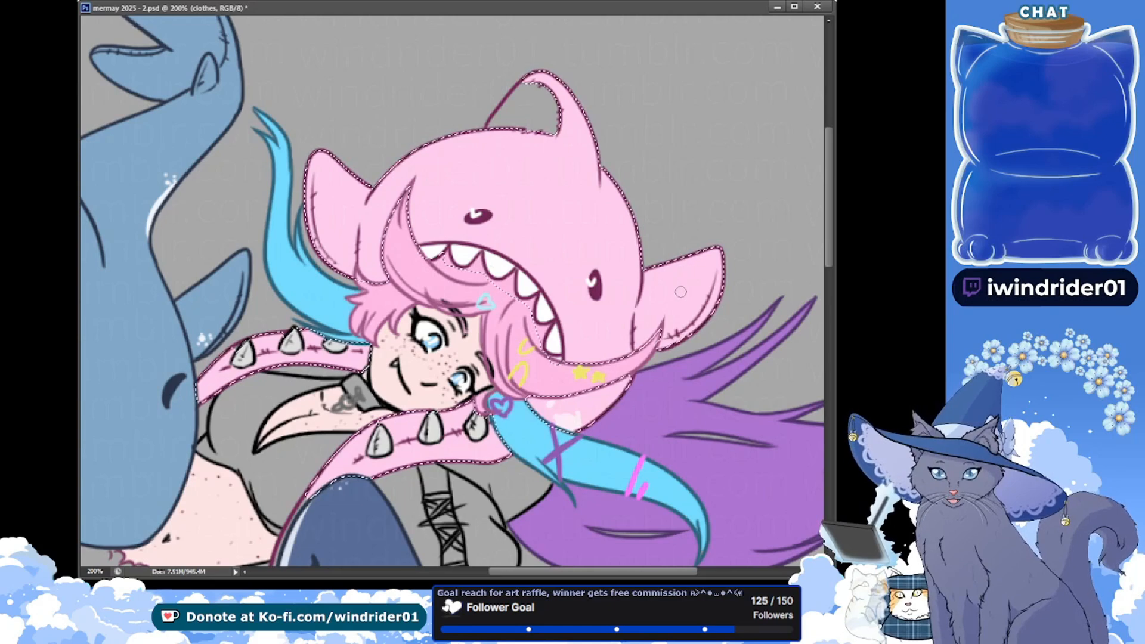
Paint a pale pink speckled patch on the tip of the hood's side fin above the purple hair, within the pink selection
drag(707, 257, 695, 303)
mouse_move(714, 260)
mouse_down()
mouse_move(705, 298)
mouse_move(695, 284)
mouse_move(705, 275)
mouse_up()
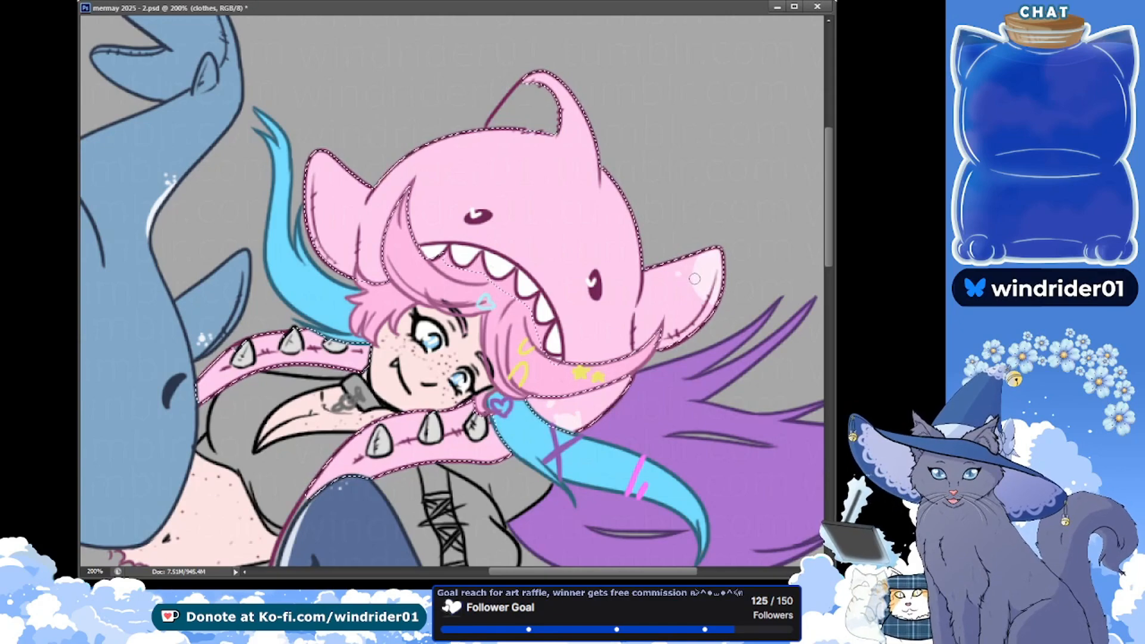
drag(694, 279, 692, 290)
click(697, 301)
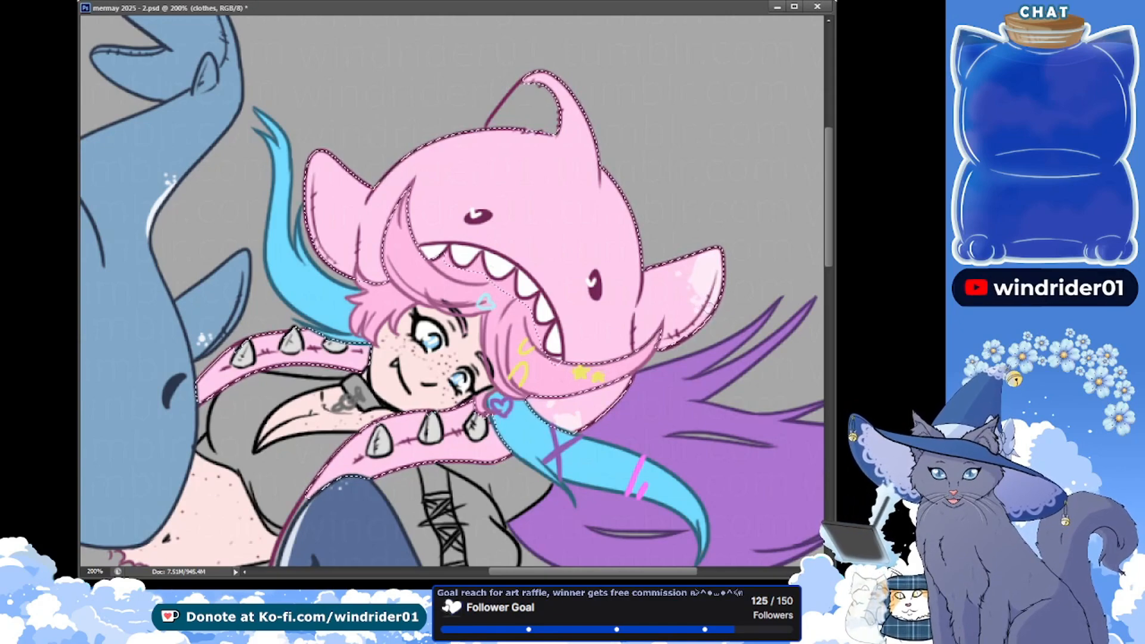
key(ctrl+d)
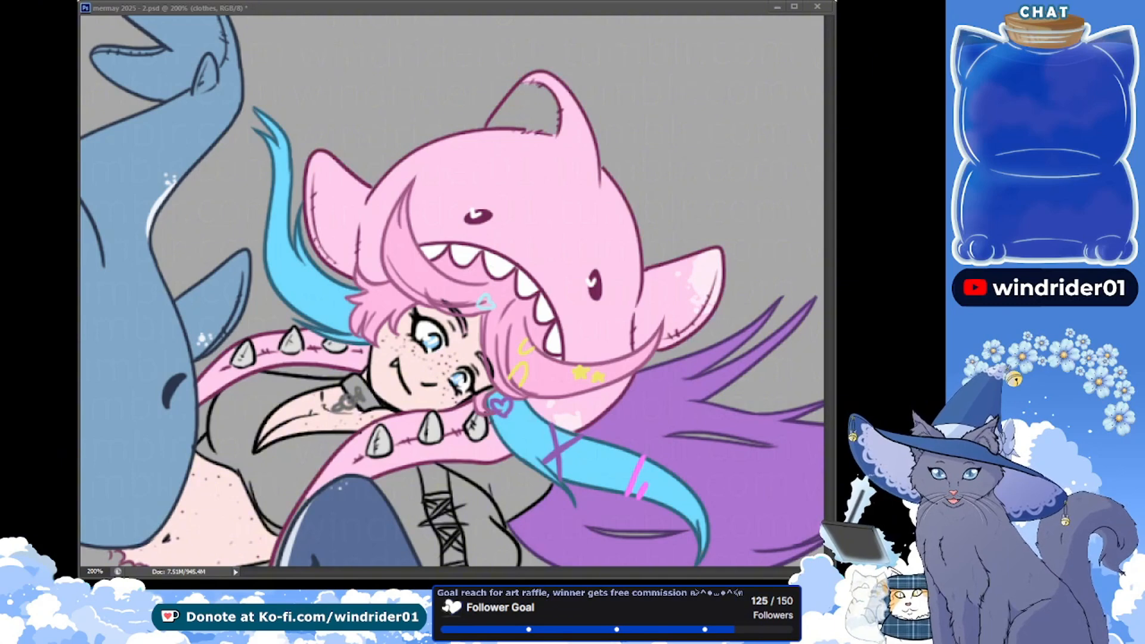
Reselect the pink hood area and dot pale pink spots across the side fin beside the upper blue hair strand
key(ctrl+shift+d)
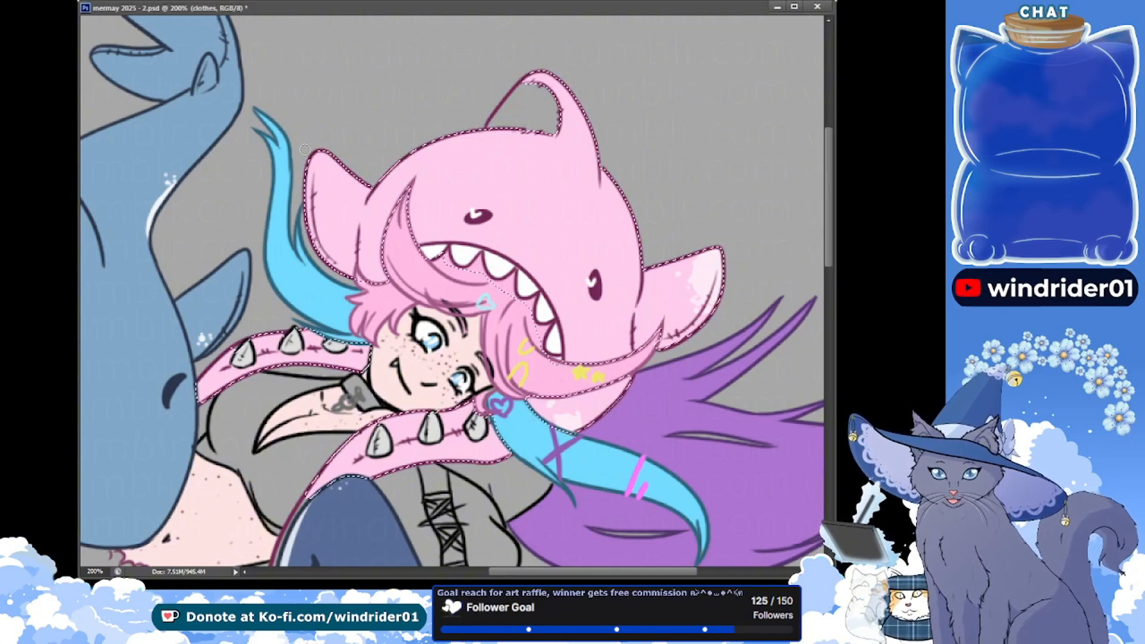
click(330, 206)
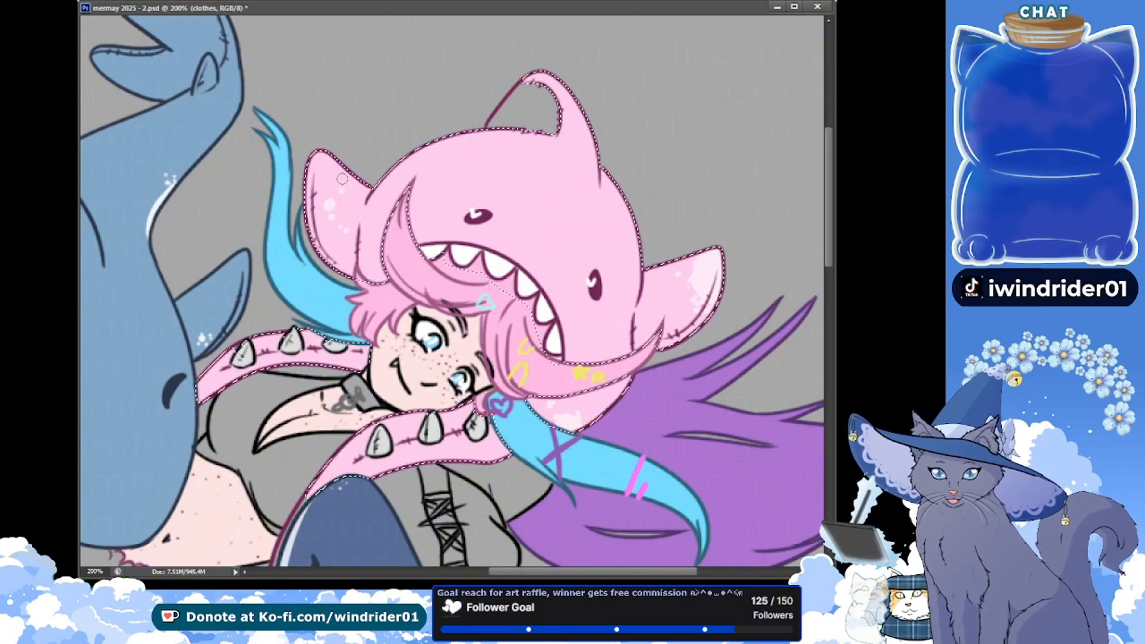
click(341, 179)
click(351, 192)
click(360, 198)
click(351, 203)
click(351, 212)
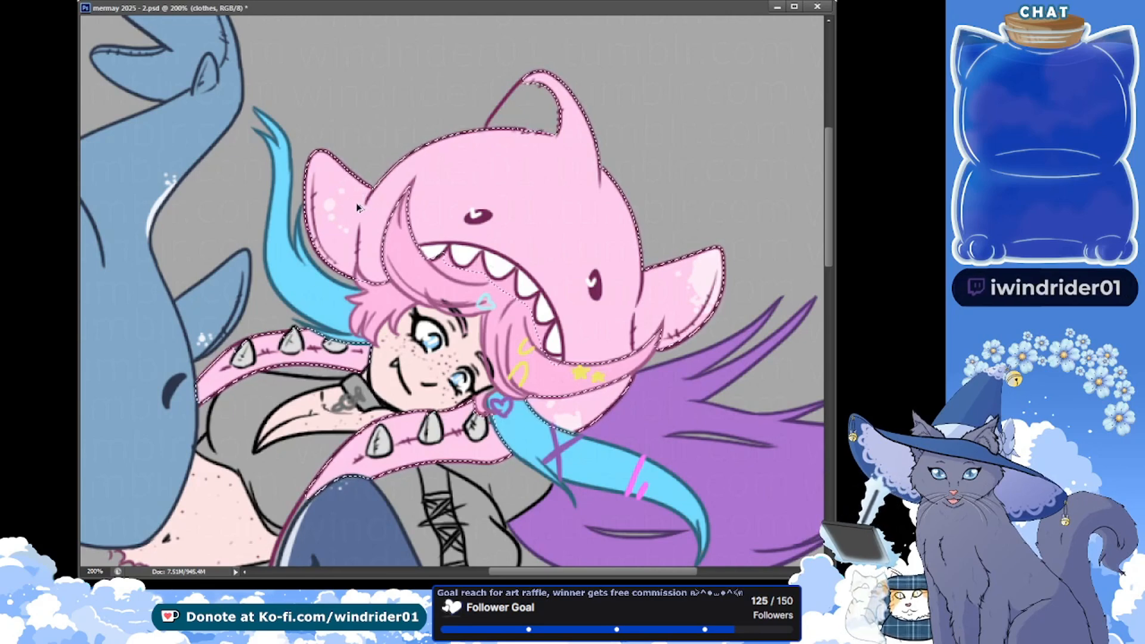
Undo the last few pale spots on that side fin, dot new ones near its upper edge, and save
key(ctrl+alt+z)
key(ctrl+alt+z)
key(ctrl+alt+z)
key(ctrl+alt+z)
key(ctrl+alt+z)
key(ctrl+alt+z)
key(ctrl+s)
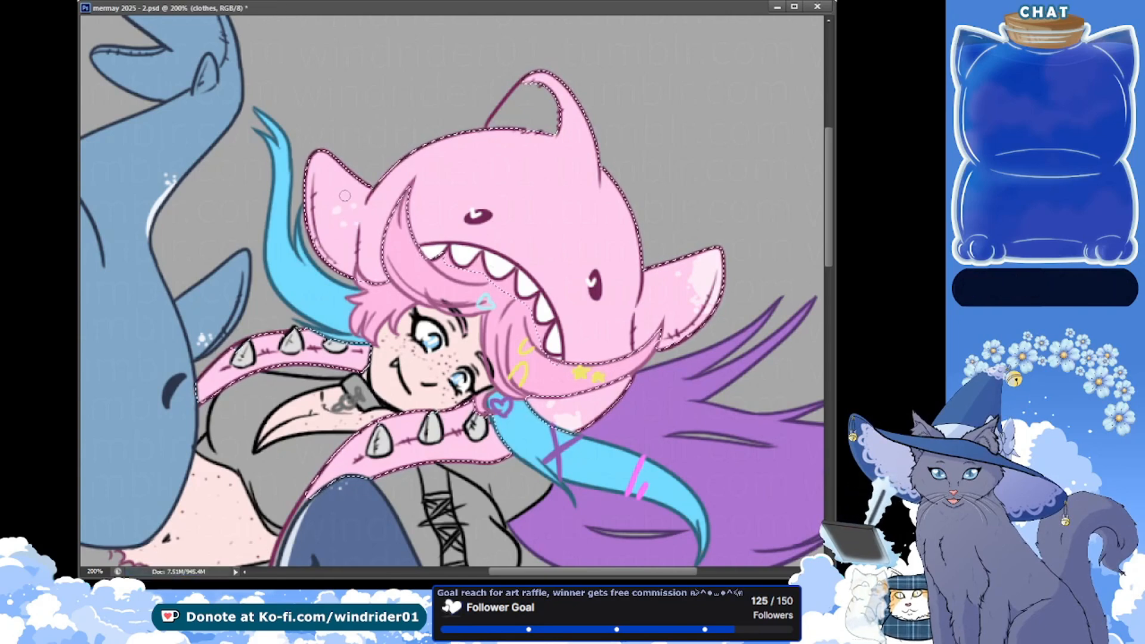
click(339, 176)
click(356, 193)
key(ctrl+s)
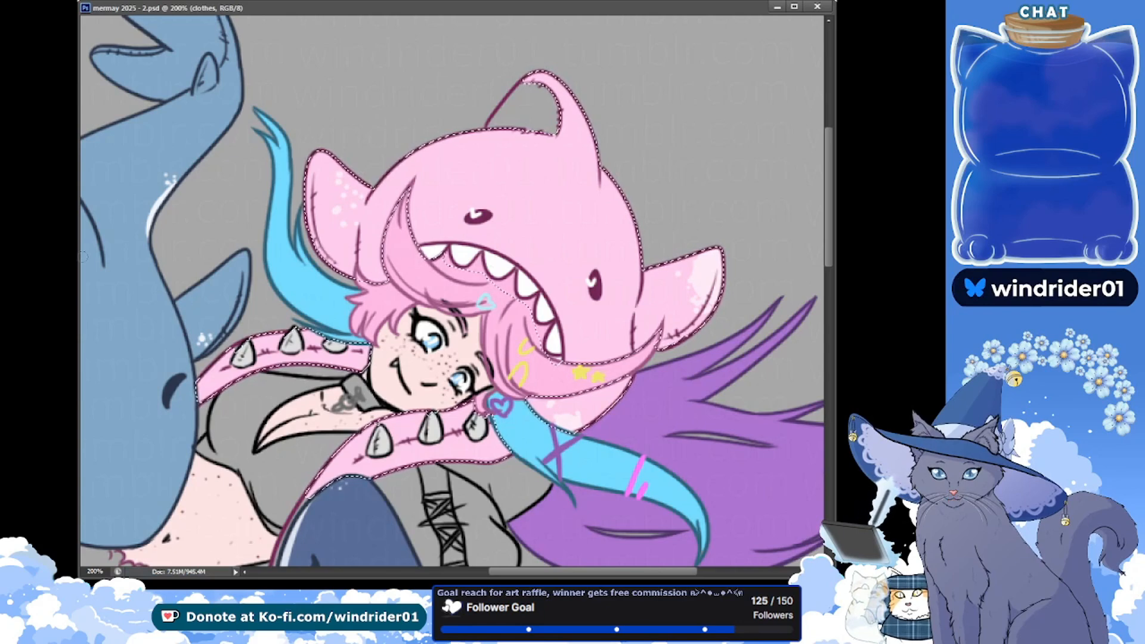
Paint pale pink patches around both of the shark hood's eyes, and dot pink spots over the inner edge of the larger patch
key(alt+Tab)
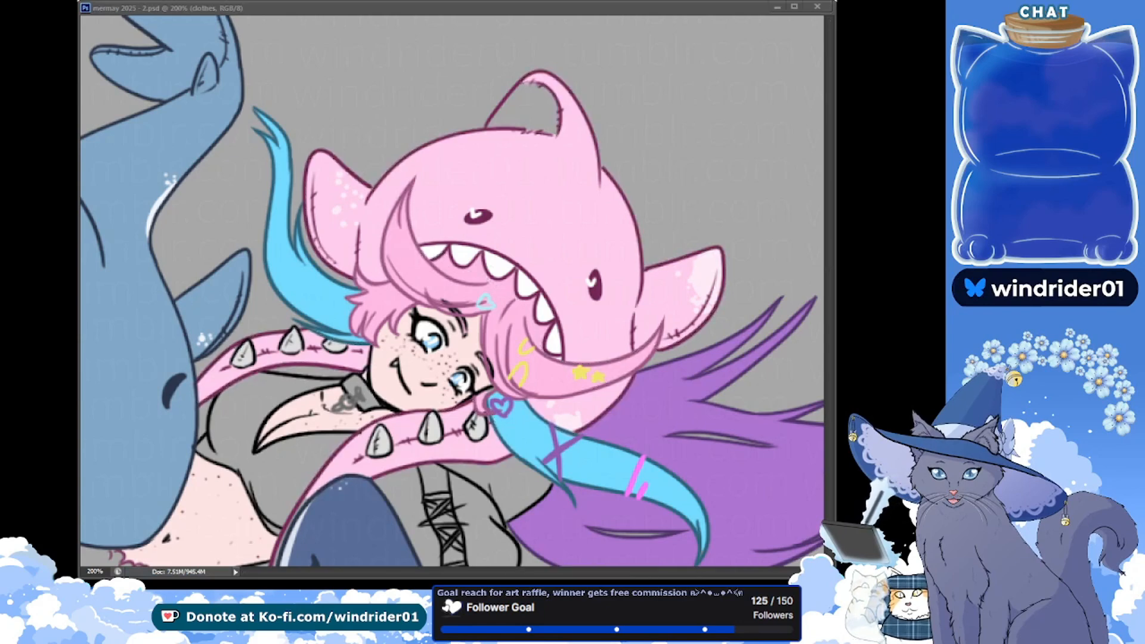
click(471, 209)
click(452, 213)
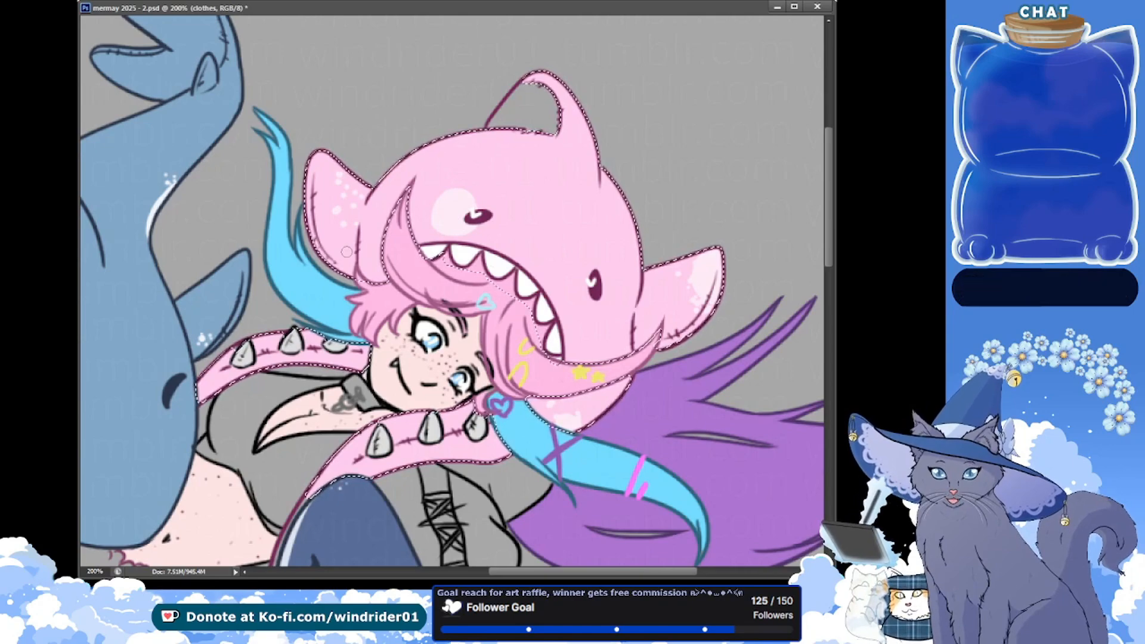
mouse_move(621, 227)
mouse_down()
mouse_move(574, 296)
mouse_move(636, 310)
mouse_up()
mouse_move(626, 229)
mouse_down()
mouse_move(628, 280)
mouse_move(612, 314)
mouse_move(621, 285)
mouse_move(619, 247)
mouse_up()
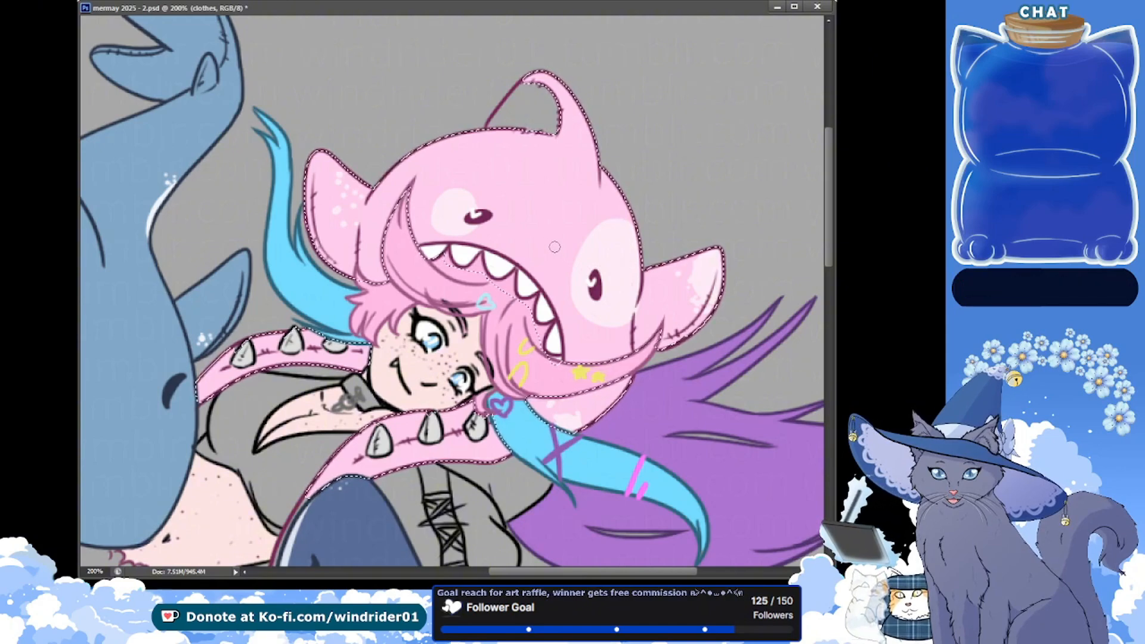
click(588, 235)
click(576, 261)
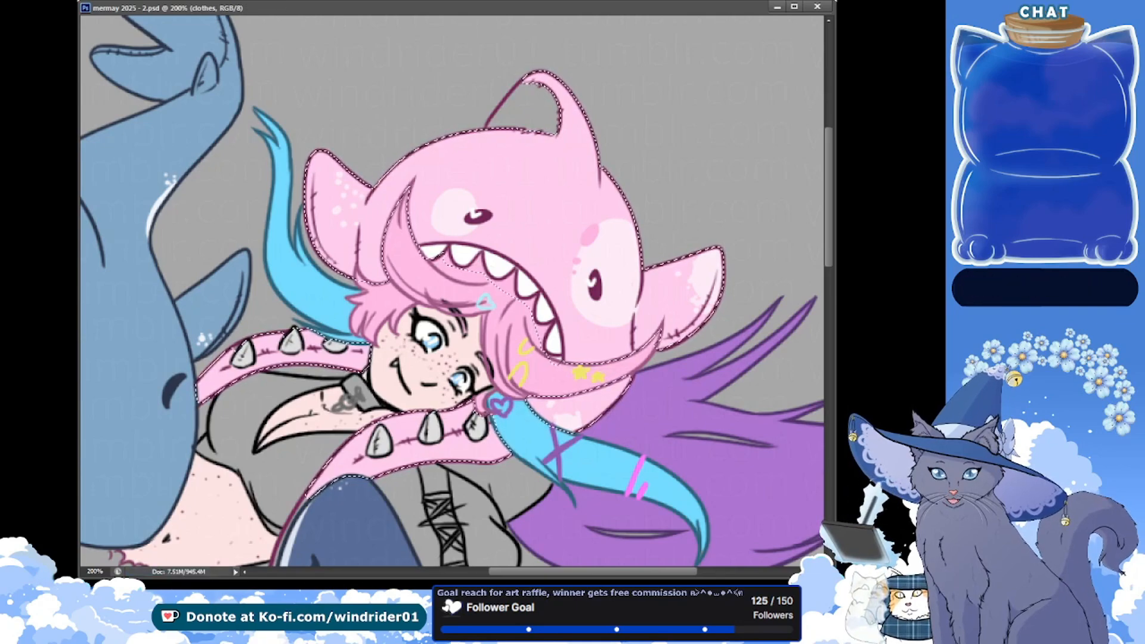
Clear the selection and paint the unfilled grey area inside the hood's top fin light pink on the clothes layer
key(ctrl+d)
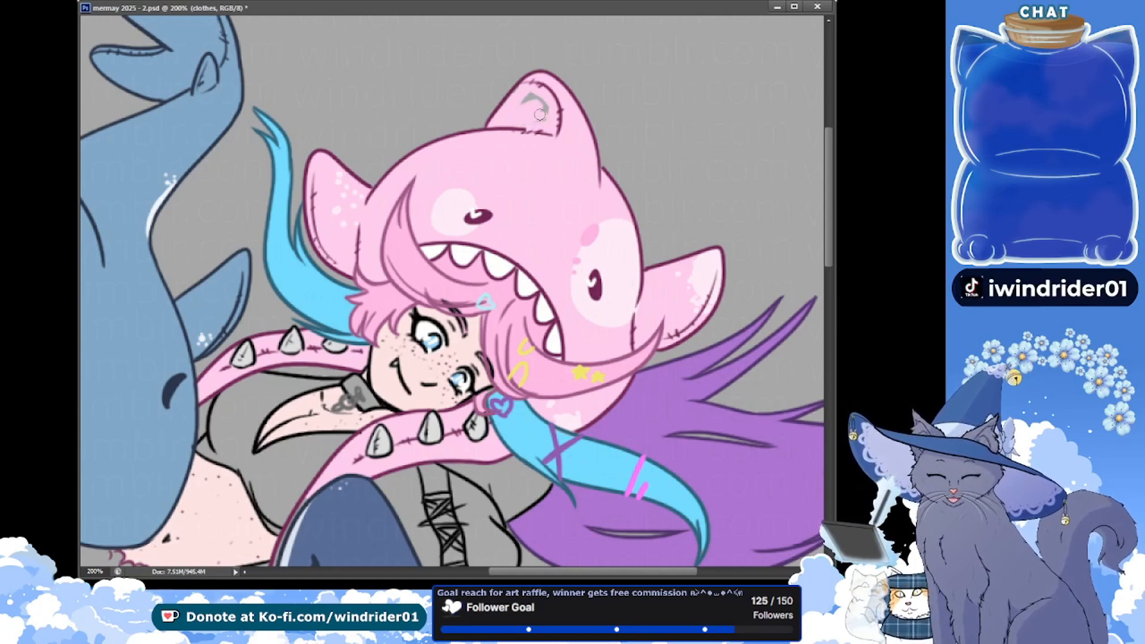
drag(540, 114, 526, 108)
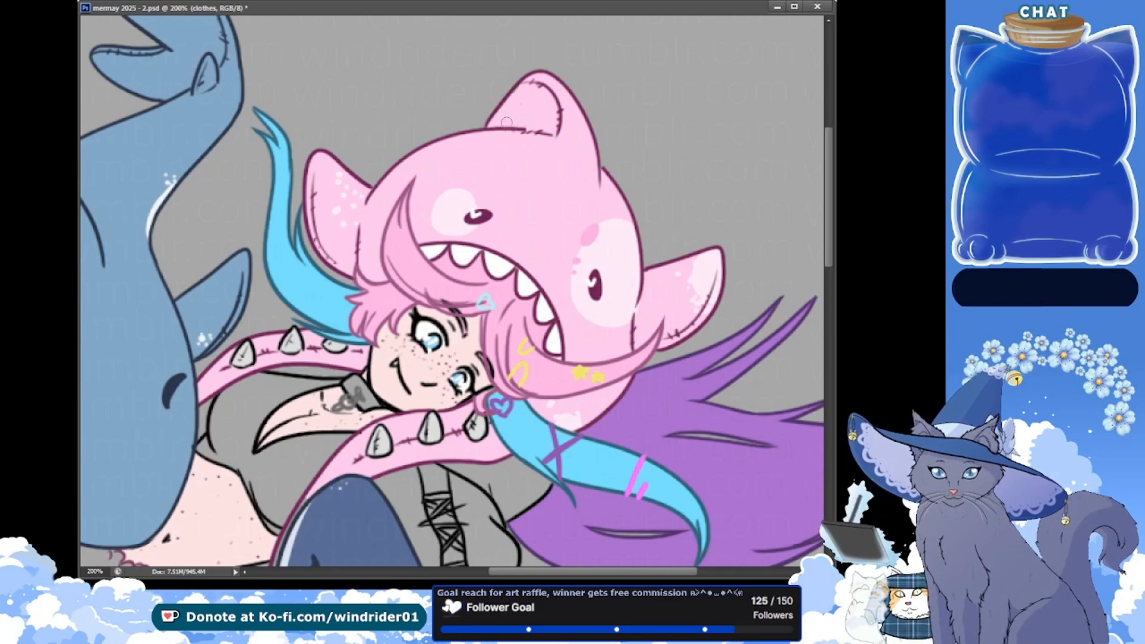
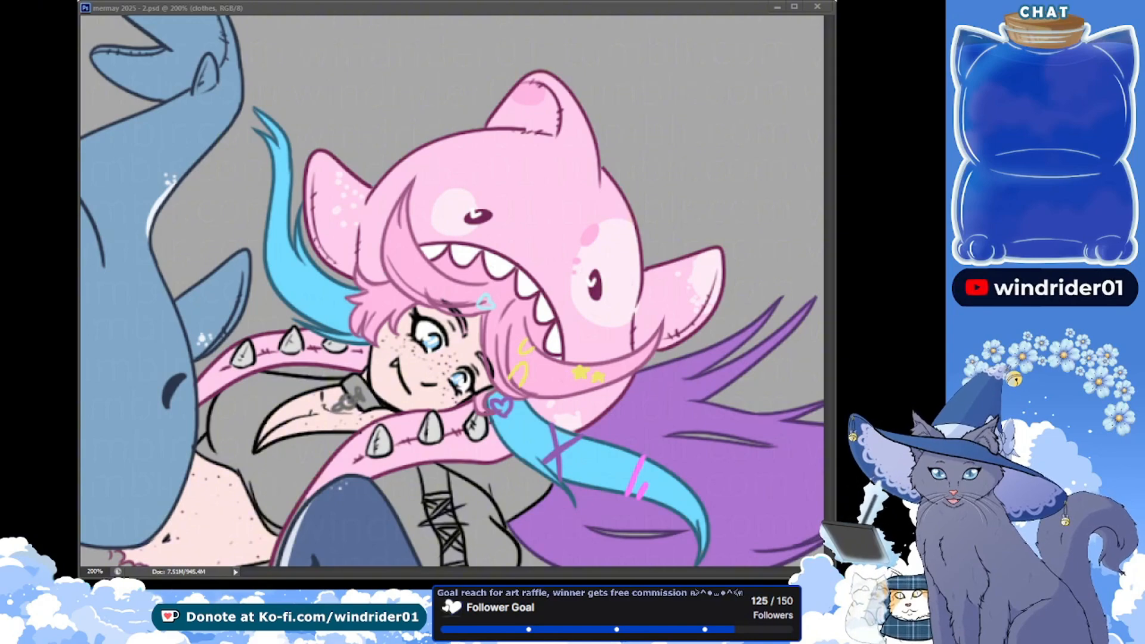
Merge the together lines layer down into the little friends layer and save the file
drag(303, 353, 249, 349)
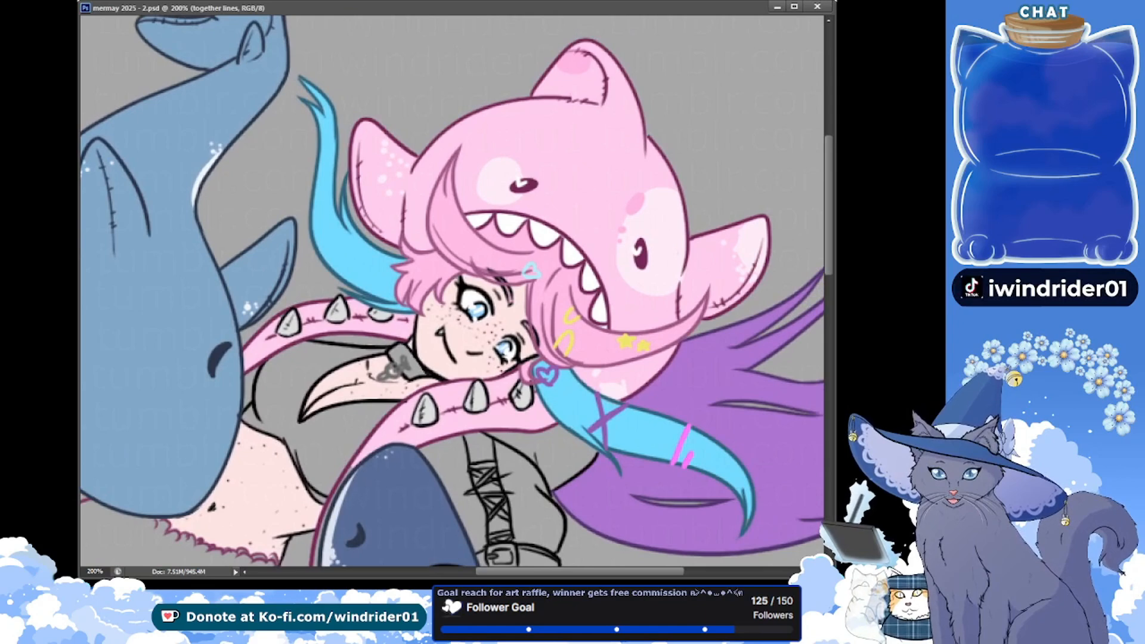
key(ctrl+e)
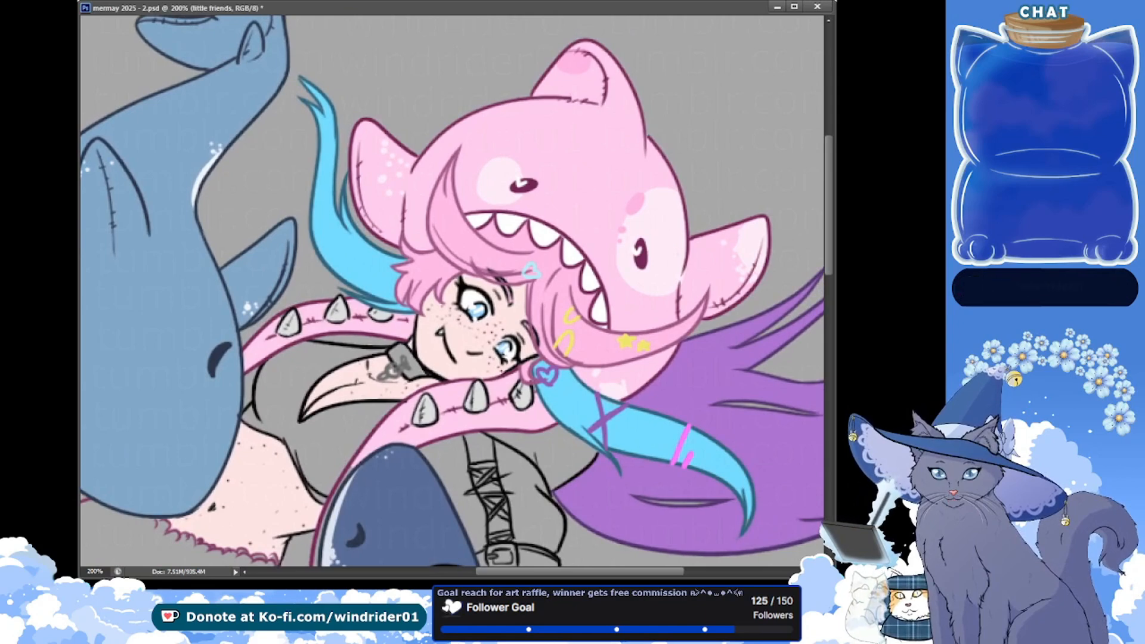
key(ctrl+s)
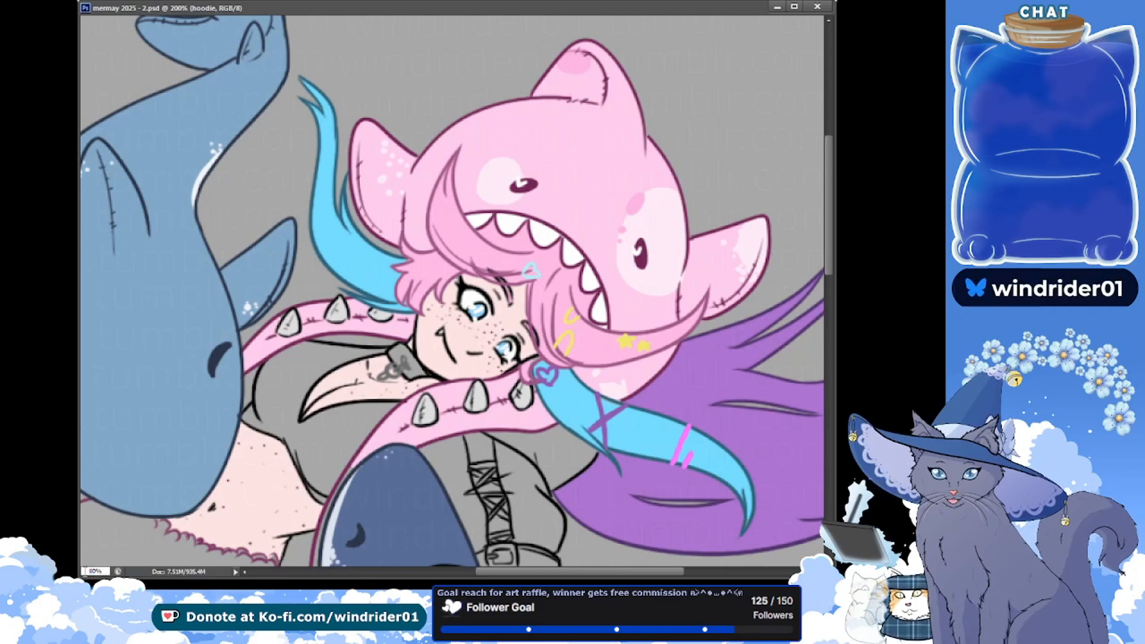
On the hoodie layer, draw a short black shoulder line beneath the upper blue hair strand, undoing the first stroke, and save
key(Return)
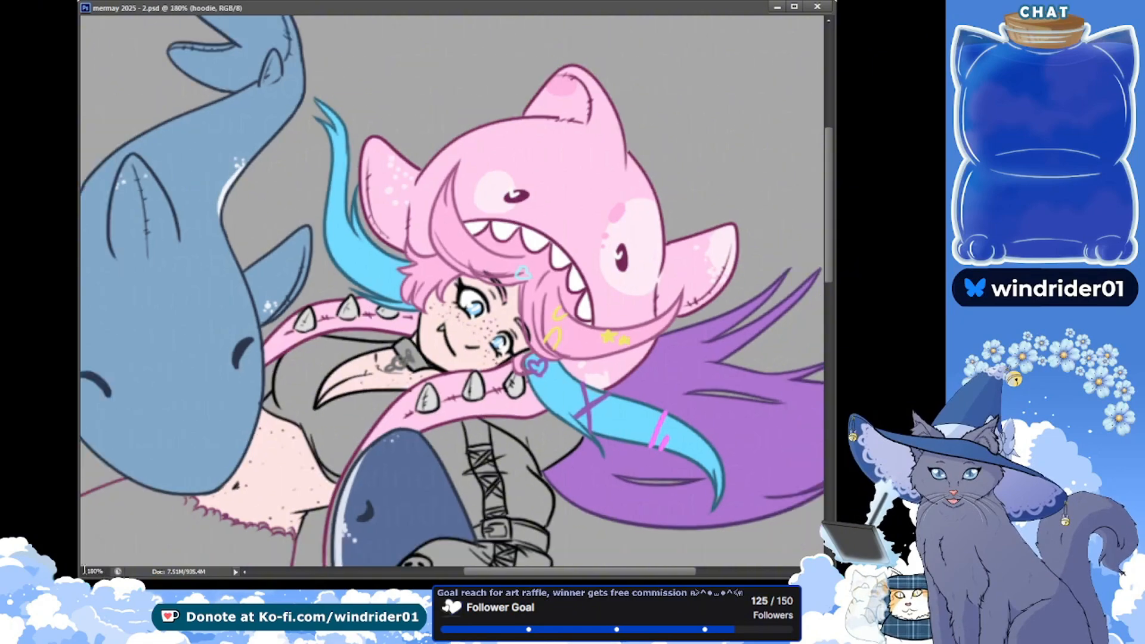
click(95, 571)
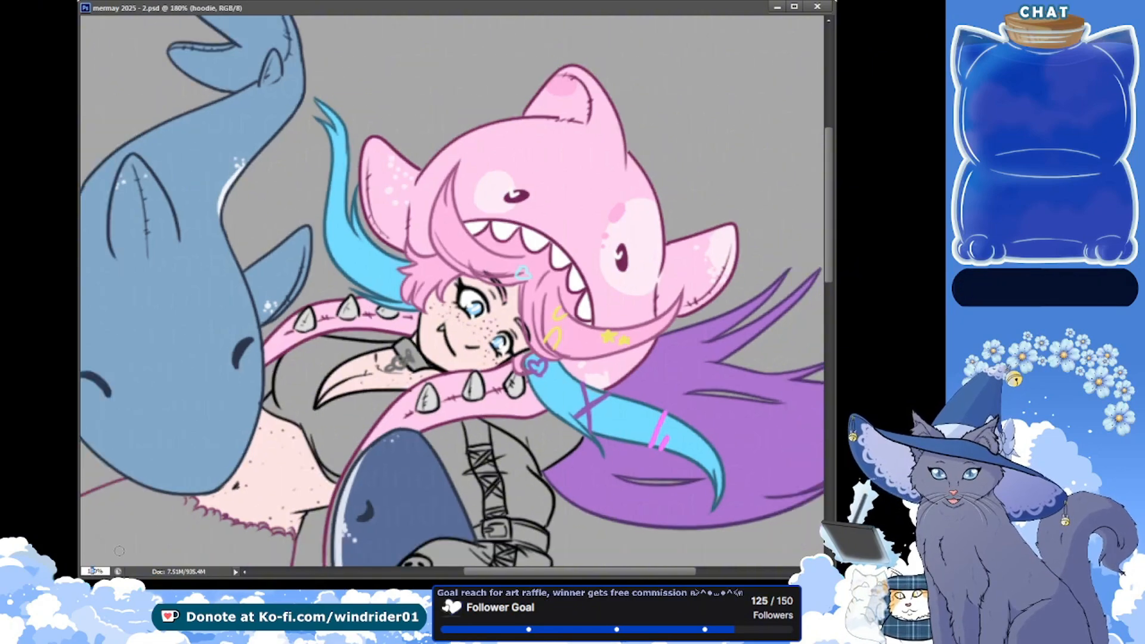
text(140)
key(Return)
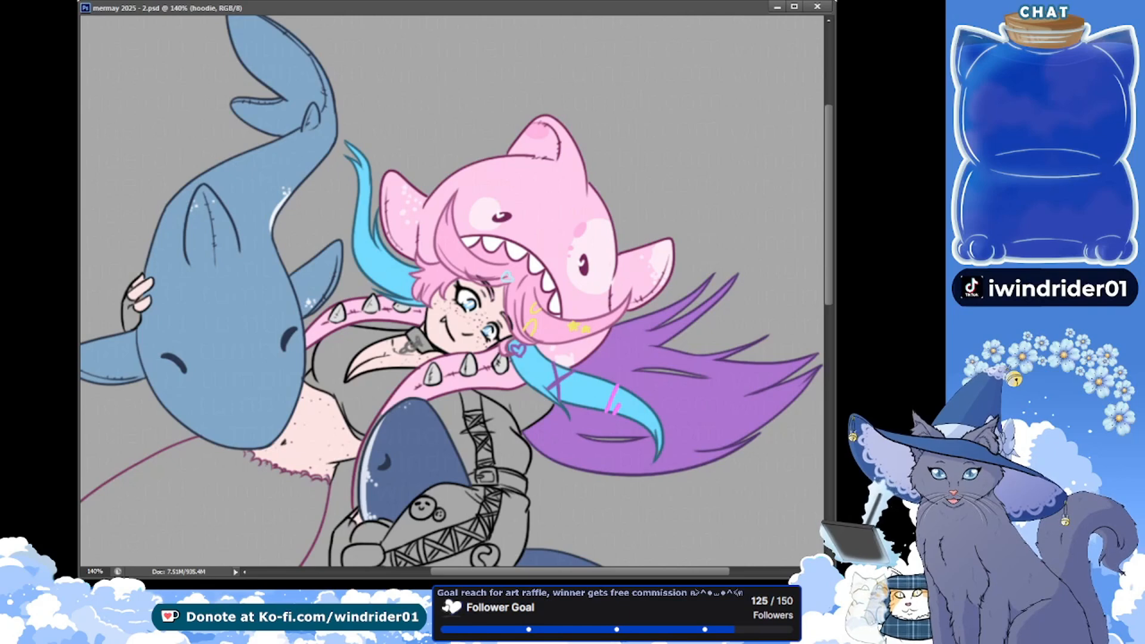
mouse_move(374, 296)
mouse_down()
mouse_move(332, 292)
mouse_move(367, 282)
mouse_up()
key(ctrl+s)
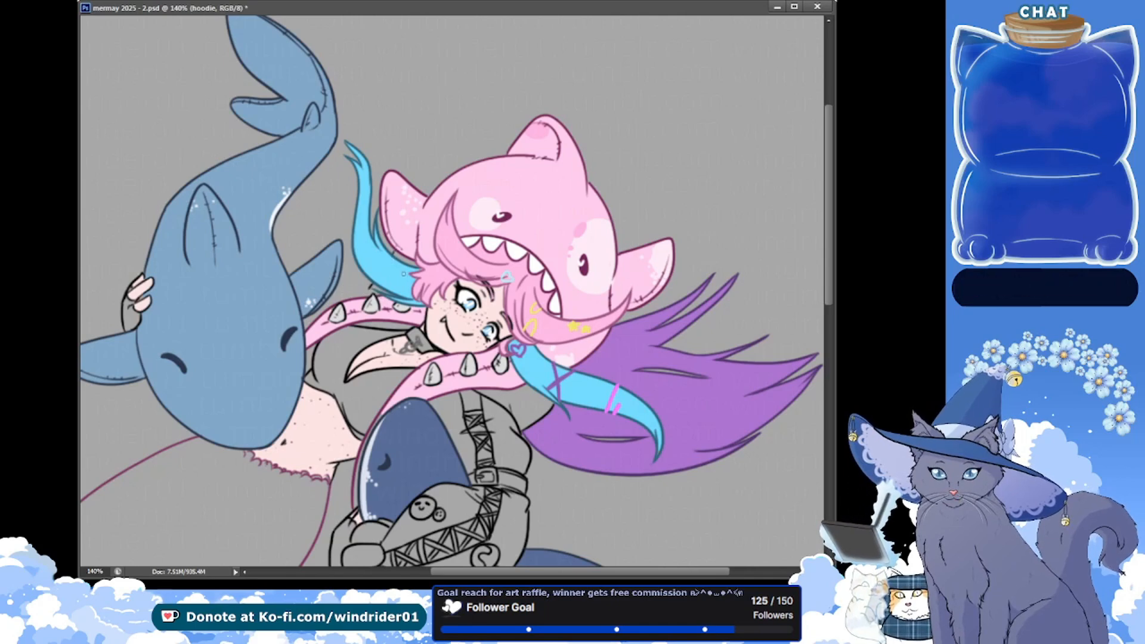
key(ctrl+z)
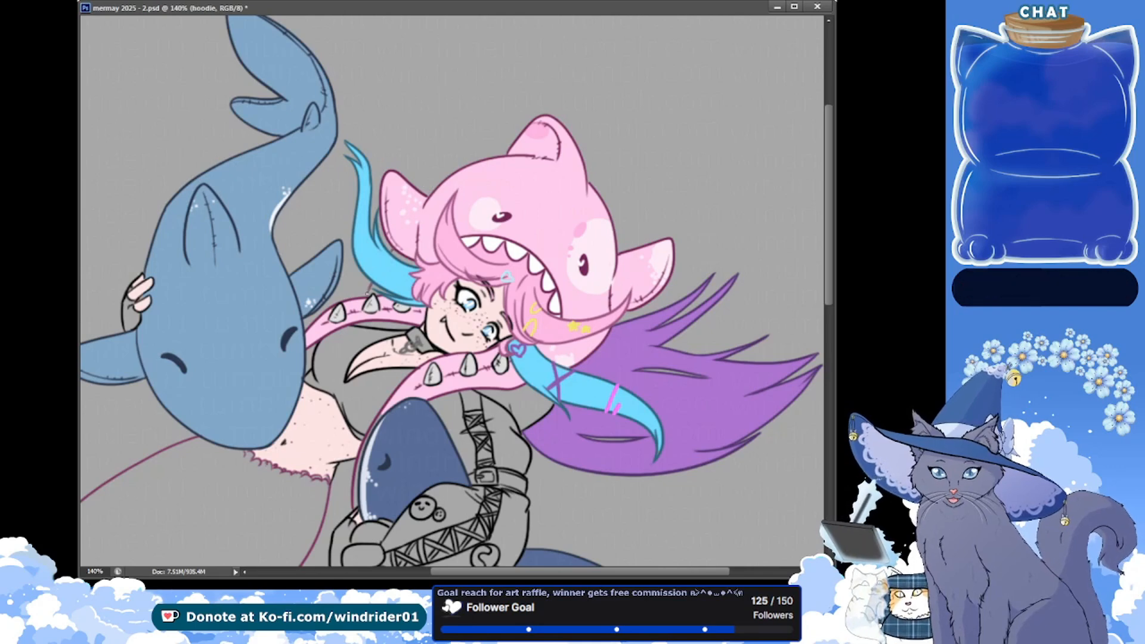
key(ctrl+s)
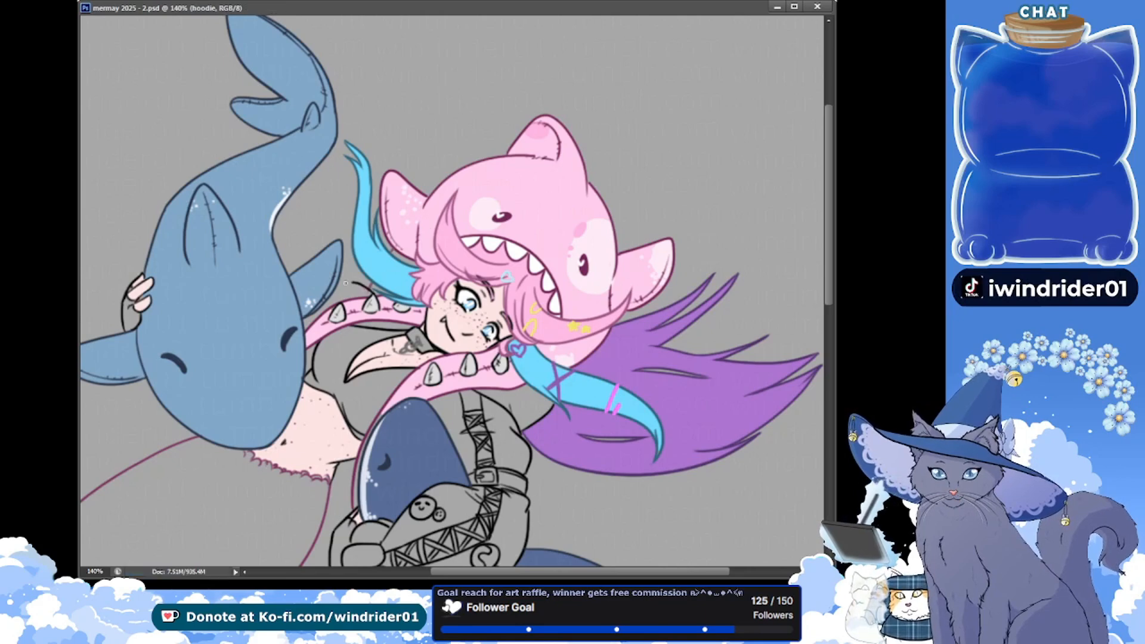
Extend the black shoulder line above the upper spiked strap toward the blue shark's fin, undoing stray strokes, and save
mouse_move(345, 283)
mouse_down()
mouse_move(378, 290)
mouse_move(341, 283)
mouse_up()
key(ctrl+z)
key(ctrl+z)
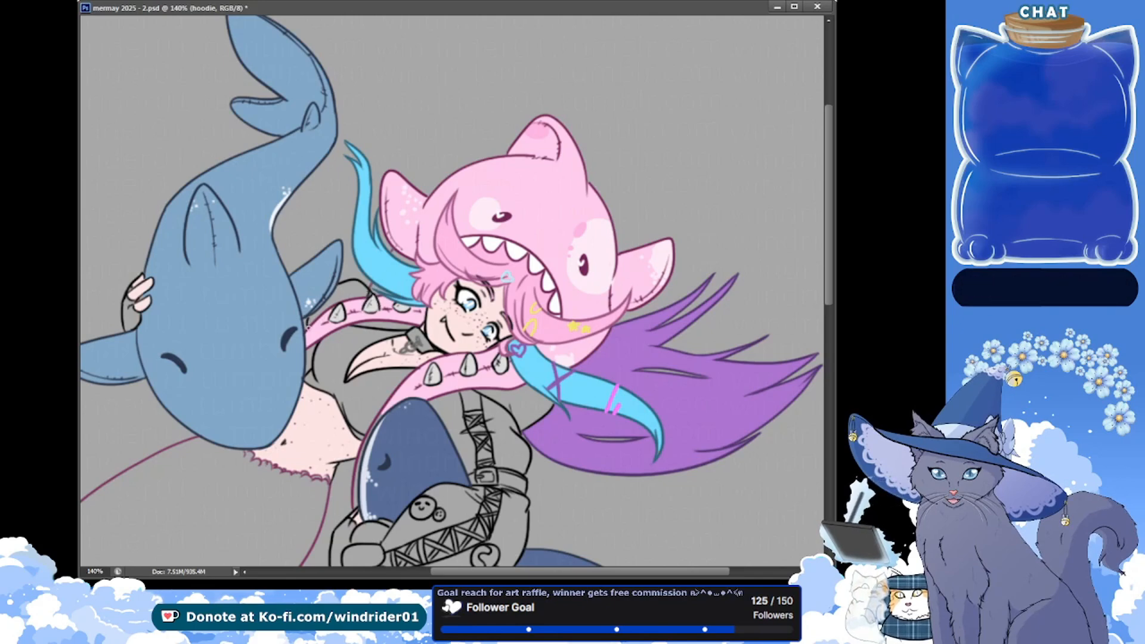
key(ctrl+s)
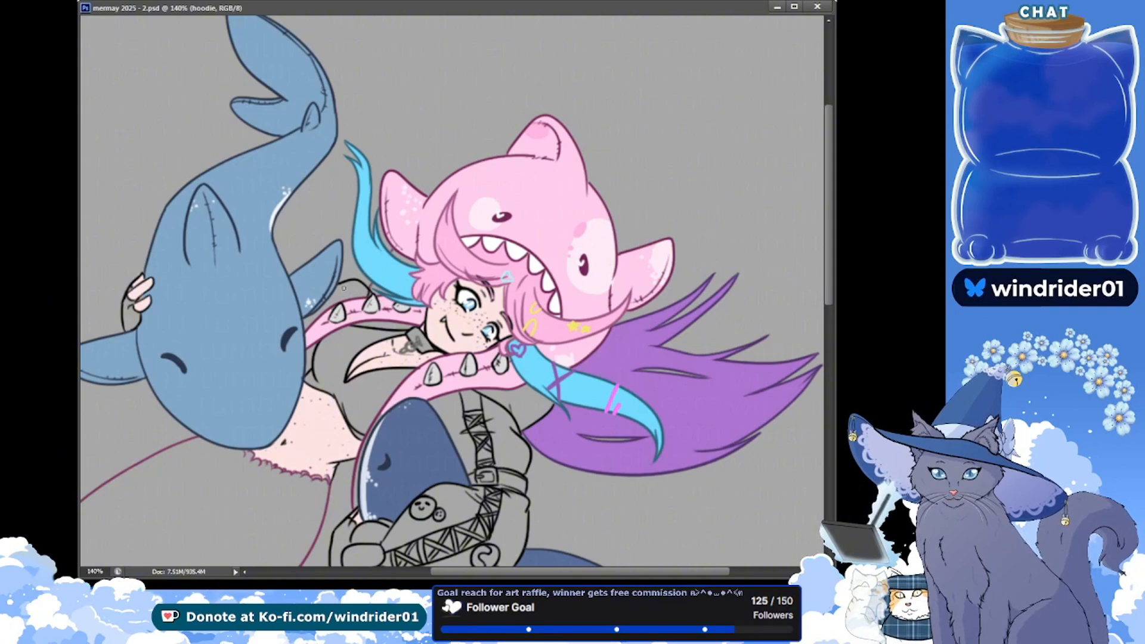
click(386, 293)
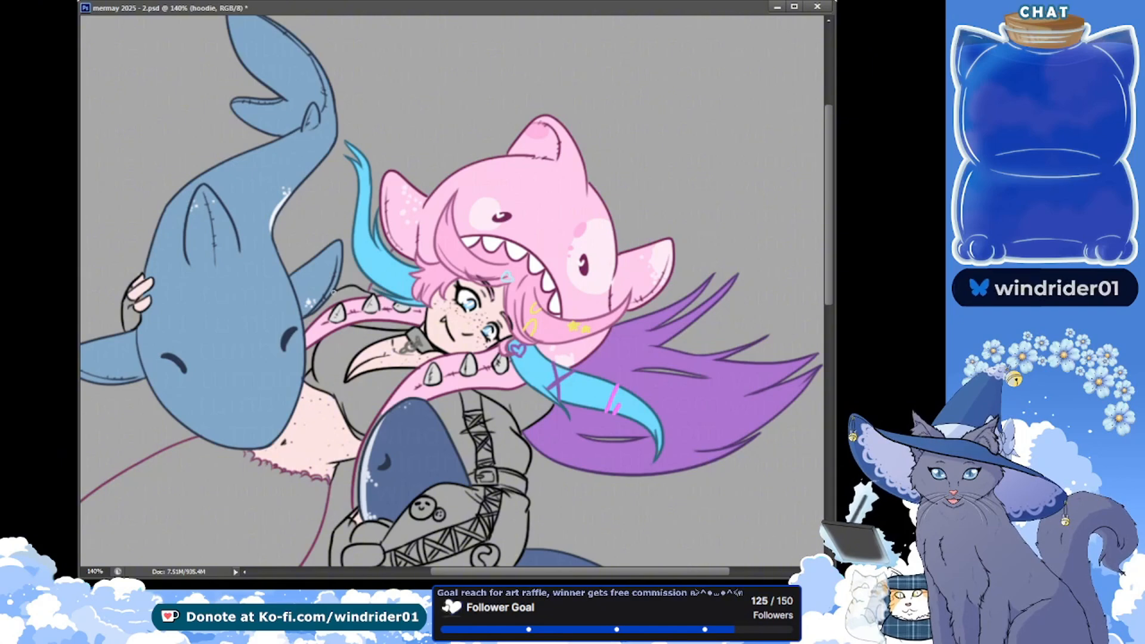
key(ctrl+s)
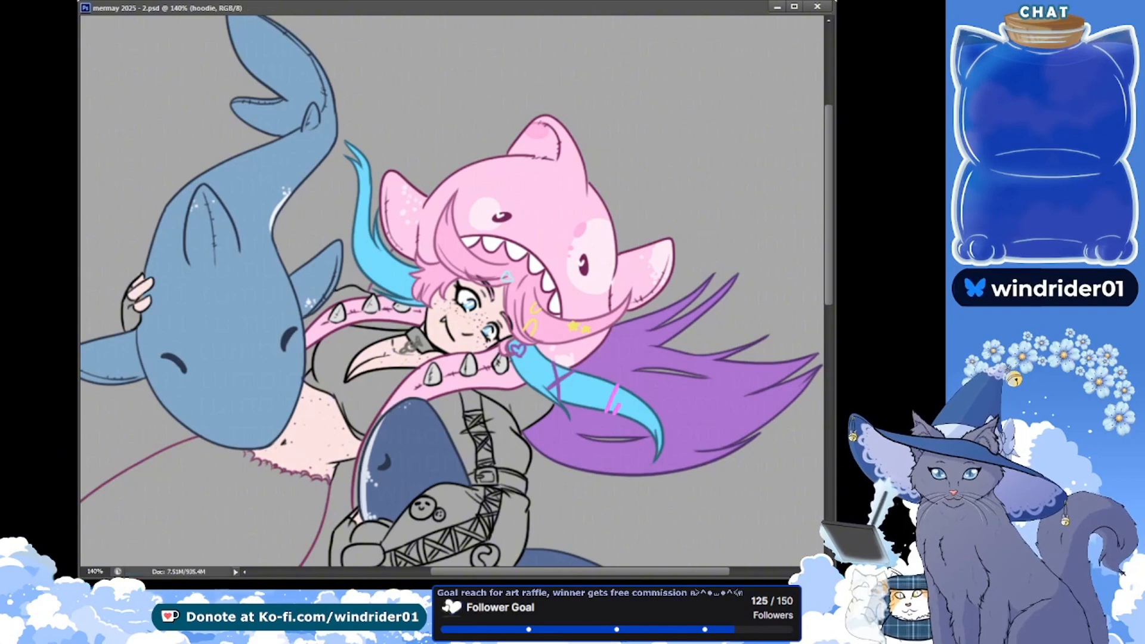
Touch up the black sleeve lines around the blue shark's outer side fin beneath the mermaid's hand, and save
drag(150, 198, 178, 195)
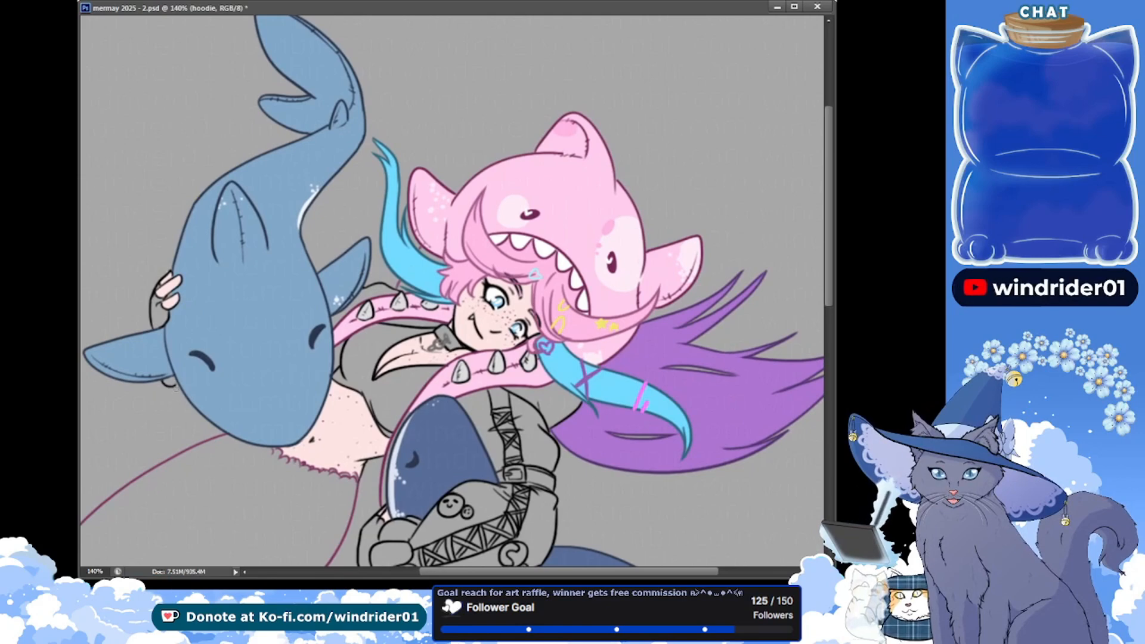
click(164, 382)
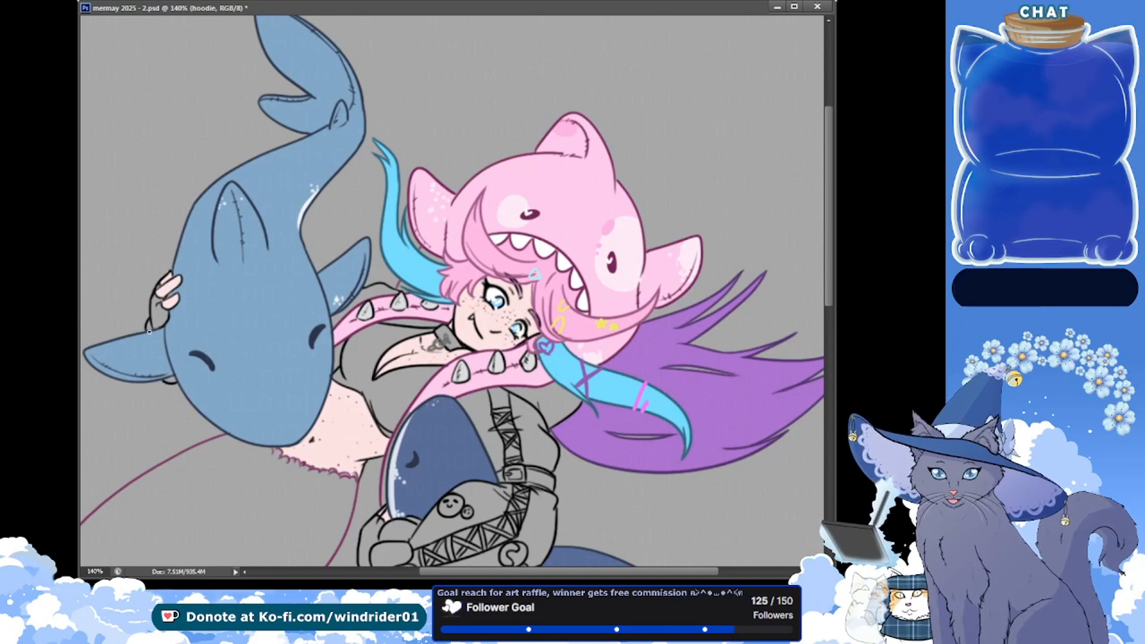
key(ctrl+s)
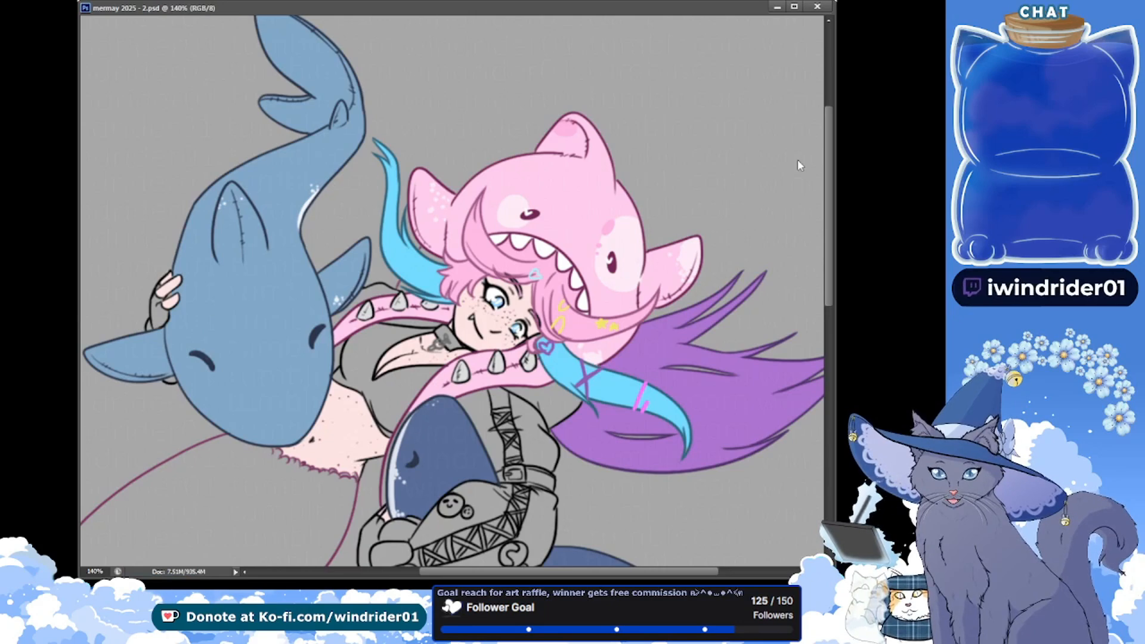
Duplicate the line art group, merge the copy into a together lines layer above the colours, and save
key(ctrl+j)
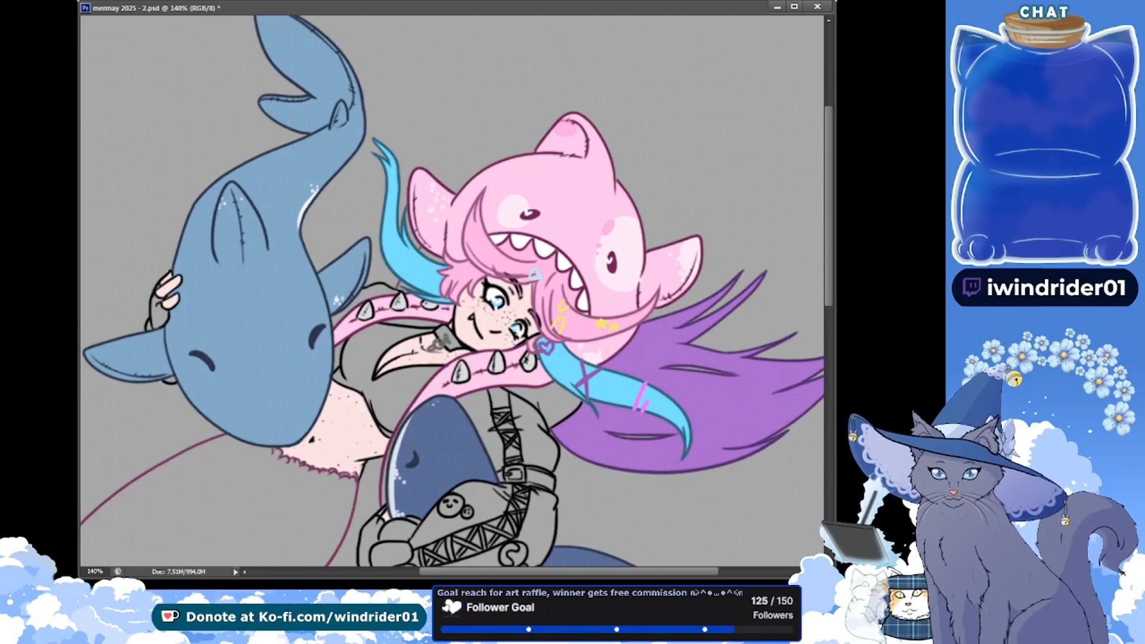
key(ctrl+e)
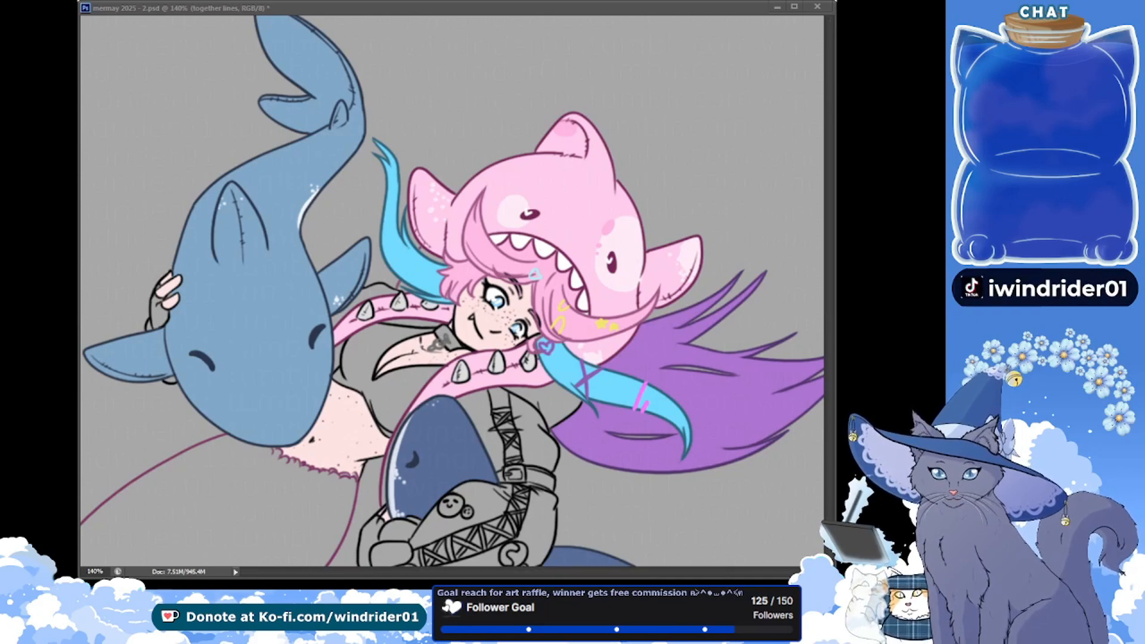
drag(347, 342, 329, 241)
key(ctrl+s)
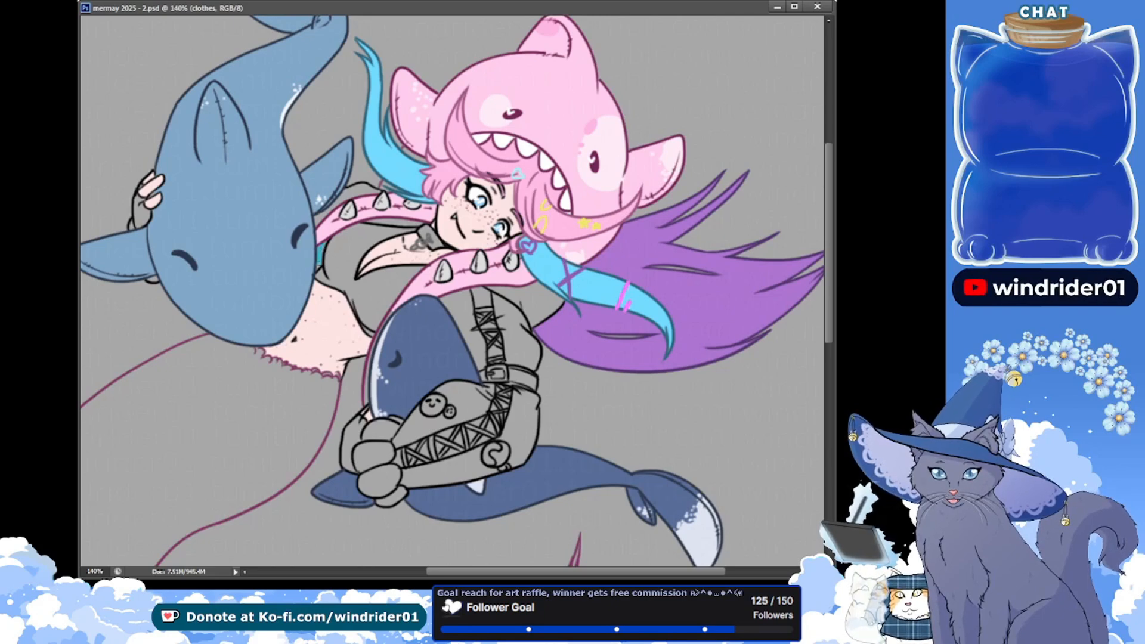
Paint the grey gaps behind the upper spiked strap dark teal on the clothes layer, save, and briefly check the other window
click(376, 221)
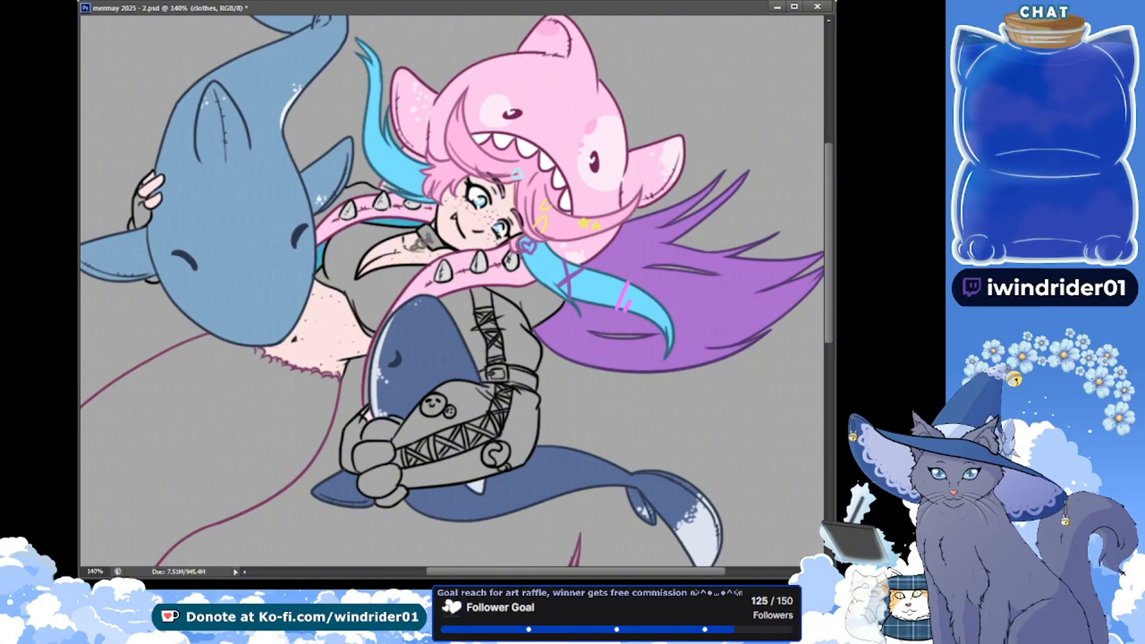
key(ctrl+s)
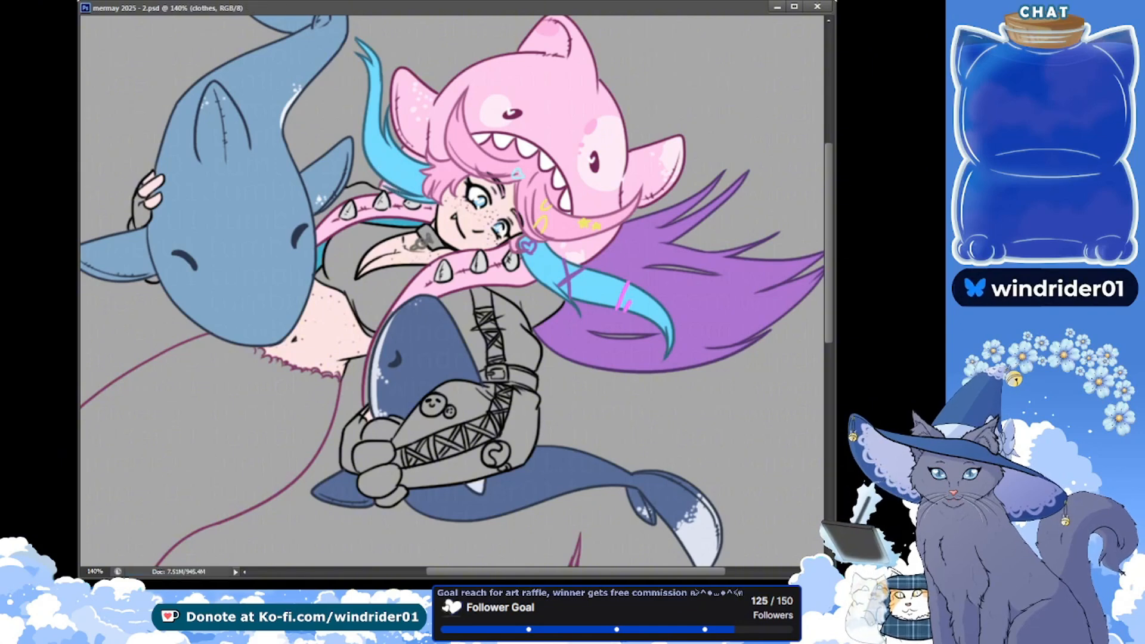
key(alt+Tab)
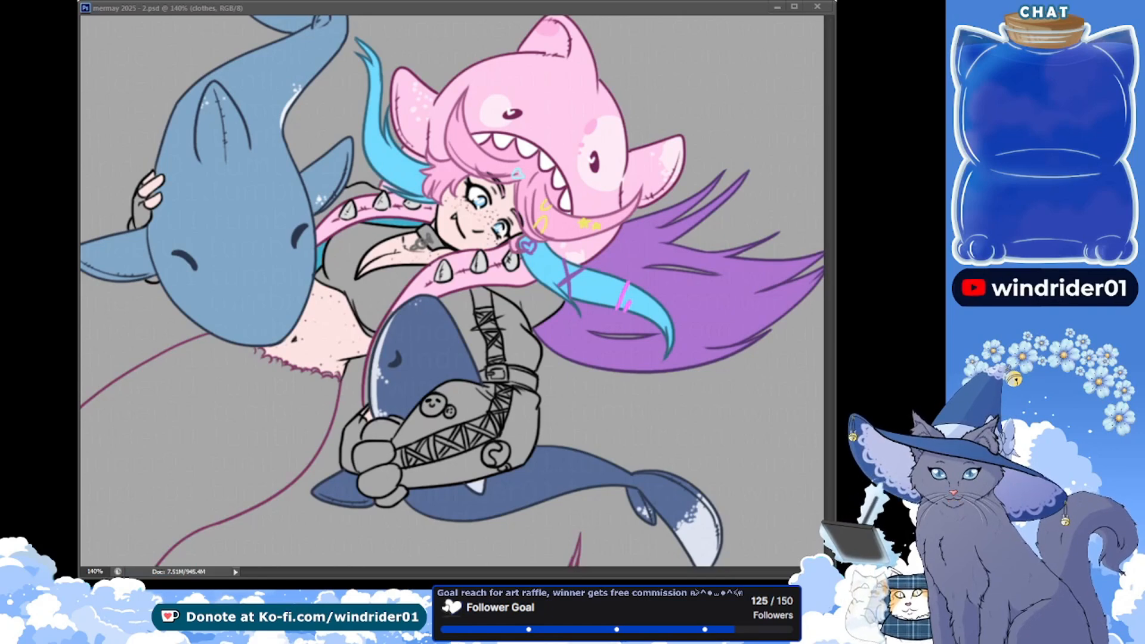
key(alt+Tab)
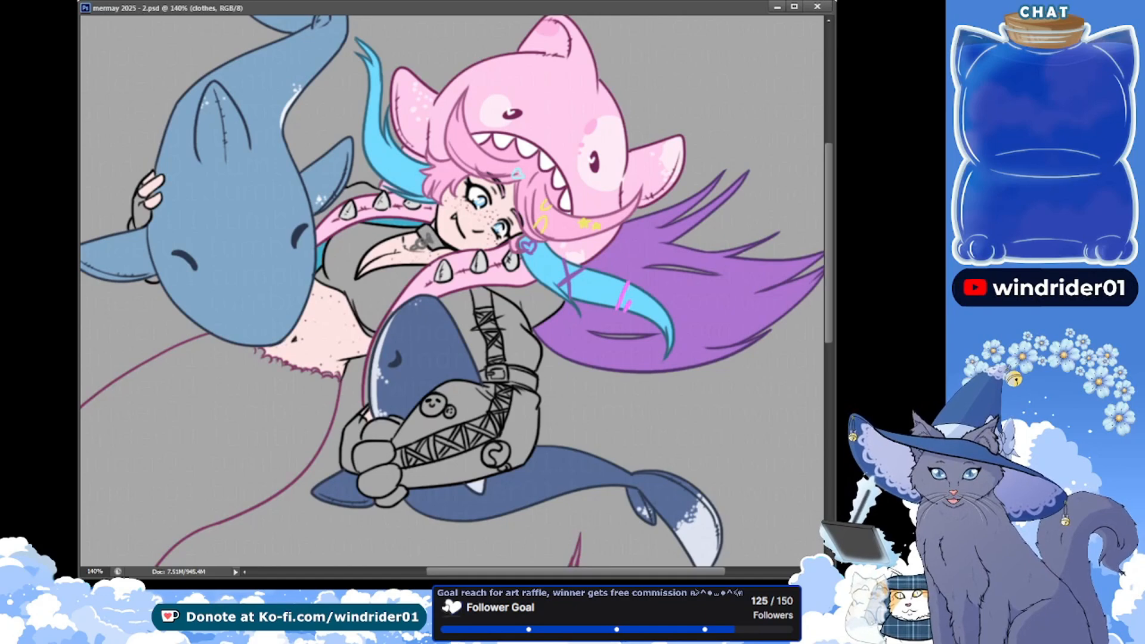
Select the jacket's shoulder, chest and forearm panels from the line art, fill them light aqua on the clothes layer, and save
click(535, 303)
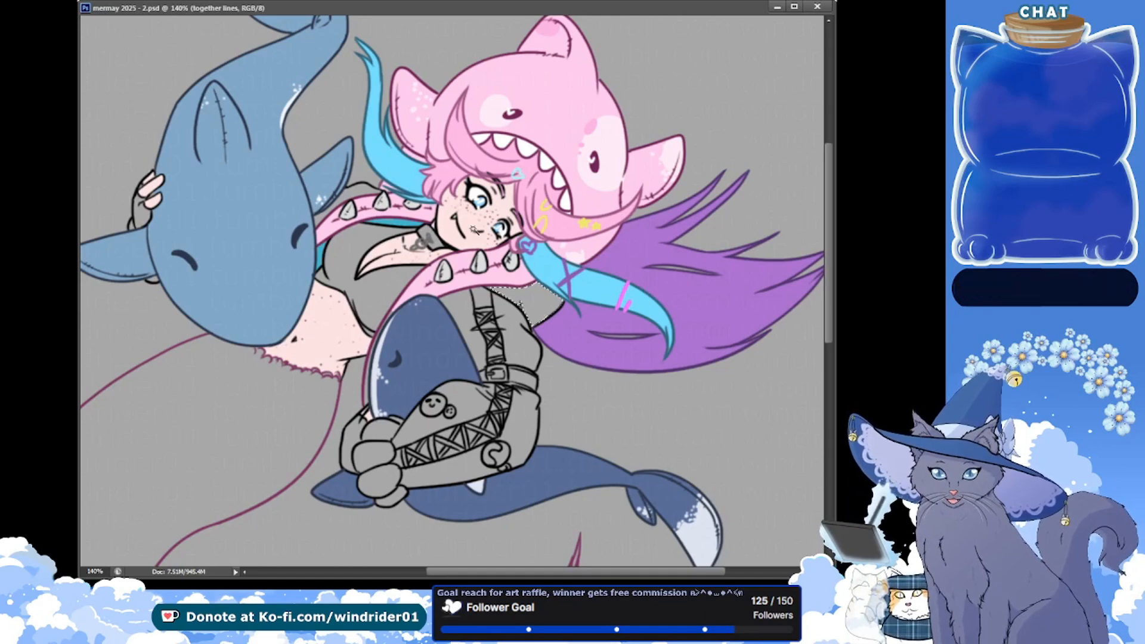
shift+click(466, 325)
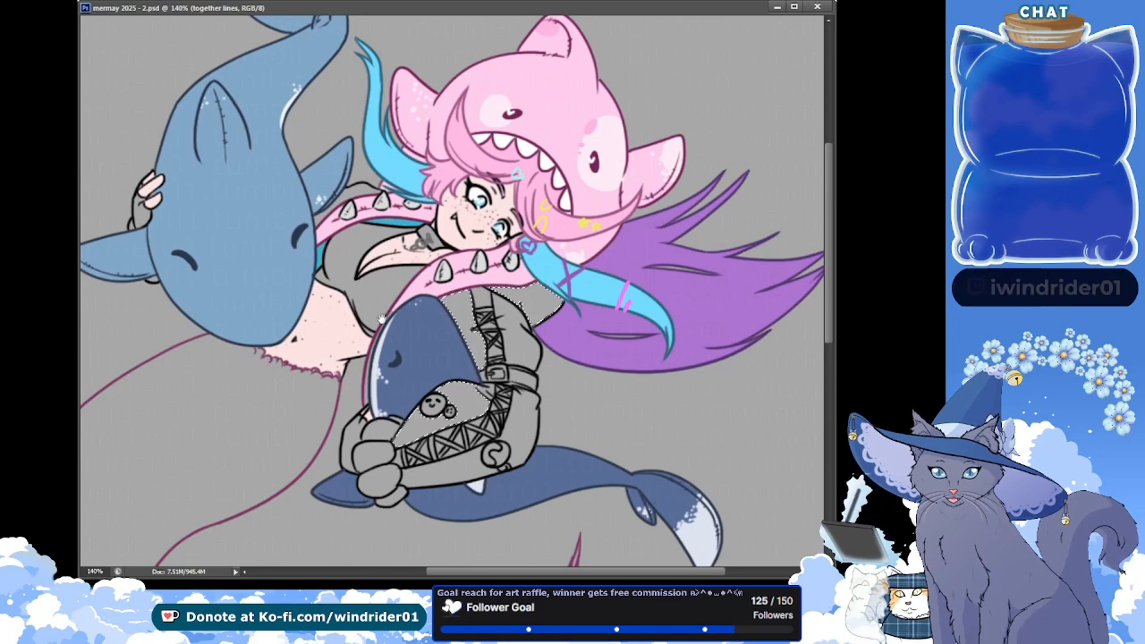
key(alt+Tab)
key(alt+Tab)
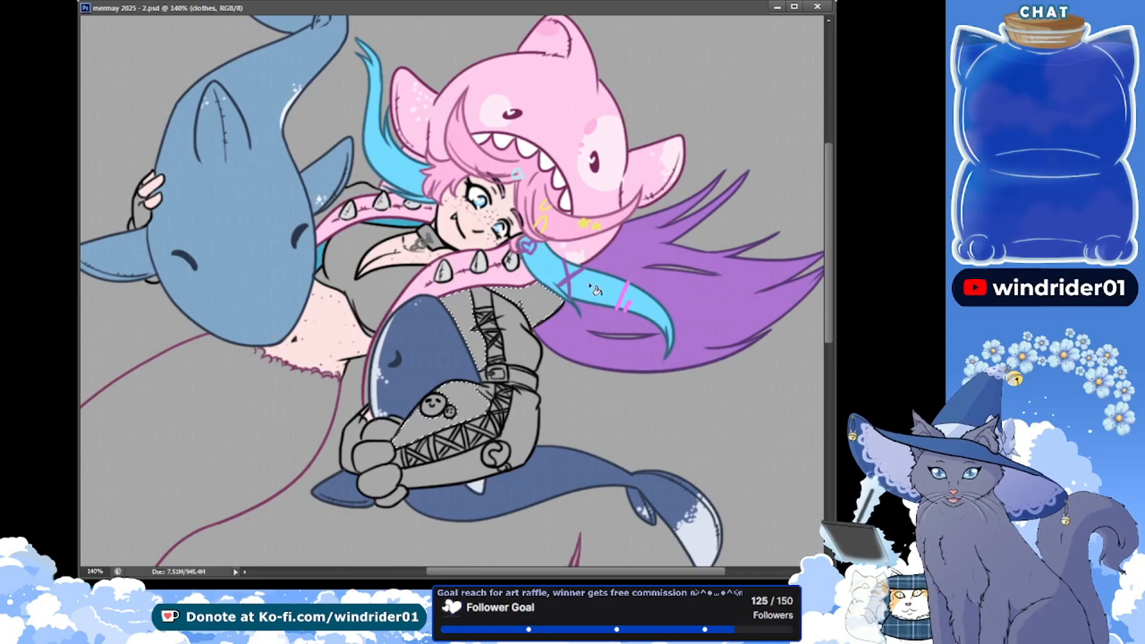
key(alt+BackSpace)
key(ctrl+d)
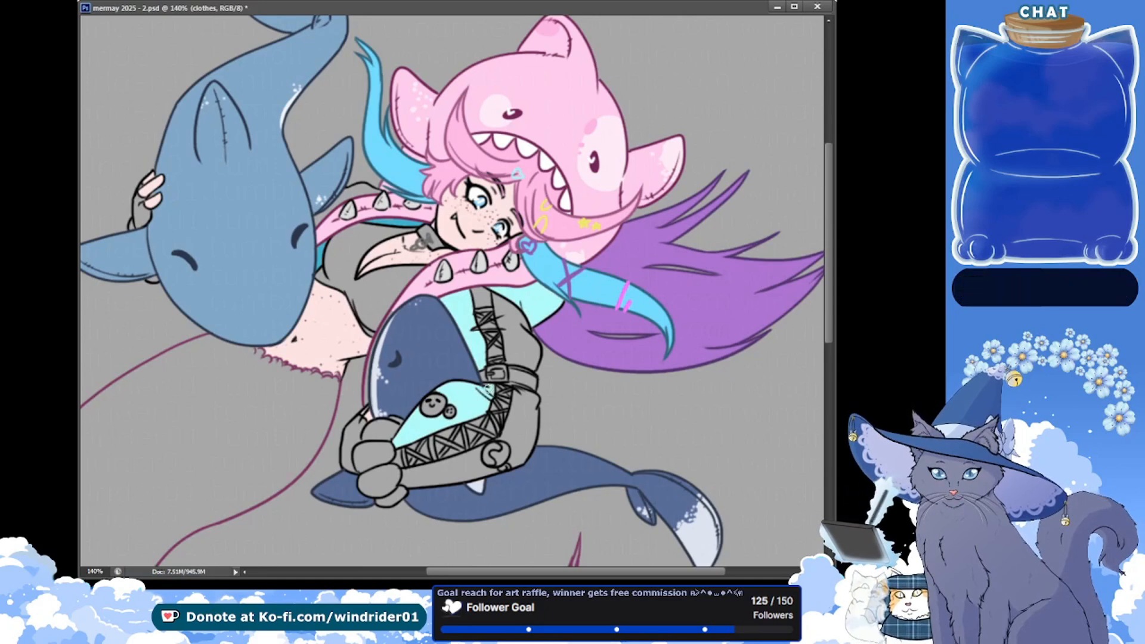
key(ctrl+s)
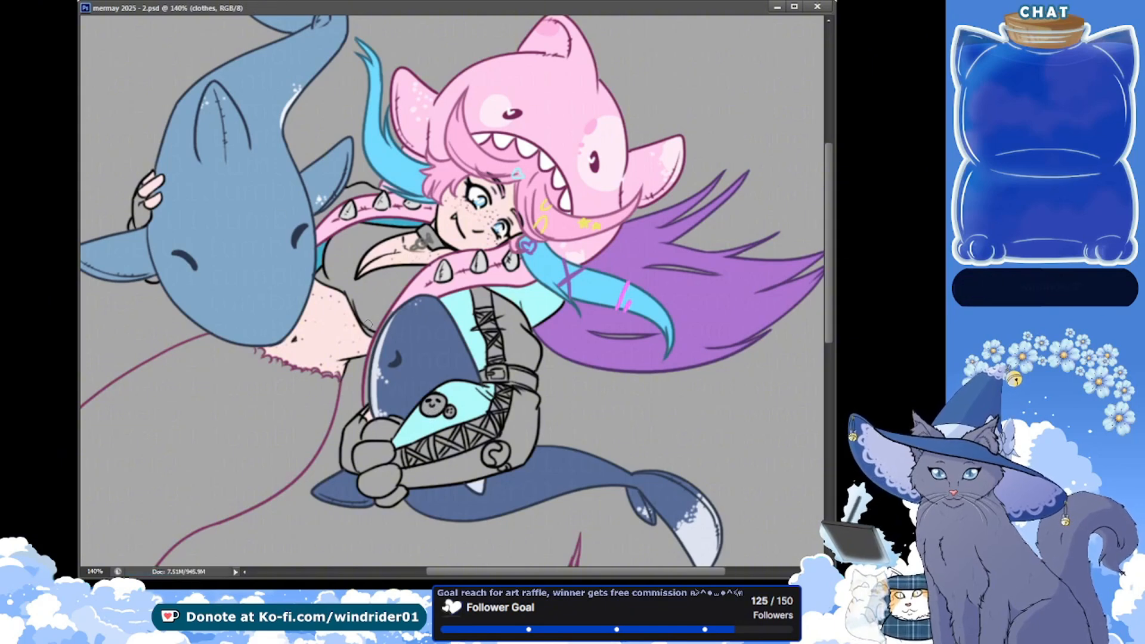
Paint the small jacket area between the blue shark's fin and the upper spiked strap light aqua, and save
drag(375, 349, 380, 339)
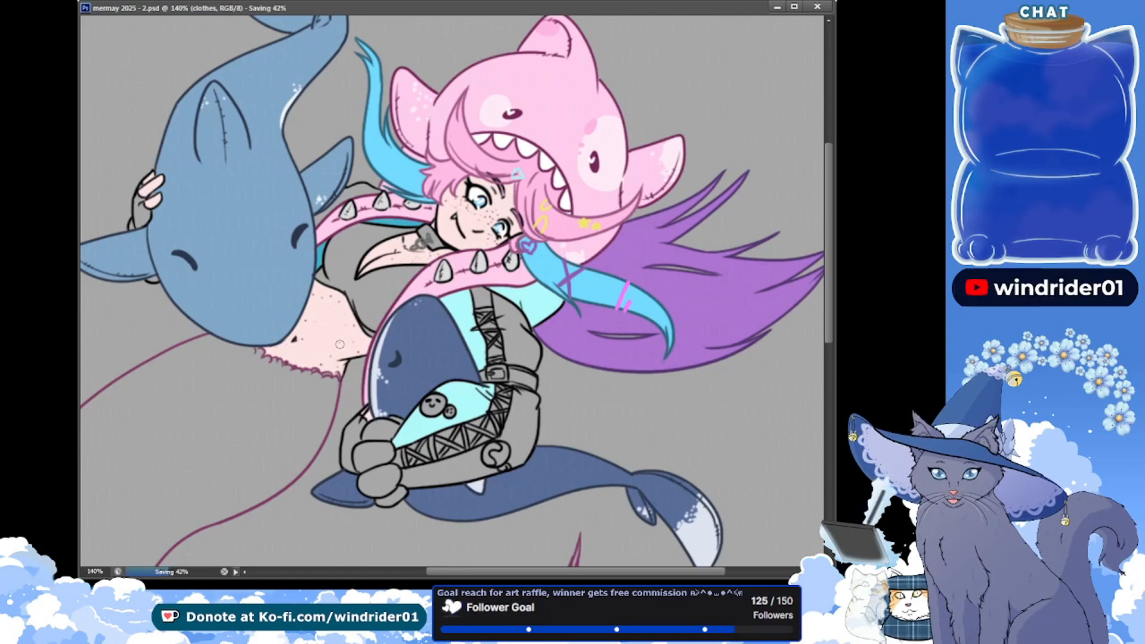
key(ctrl+s)
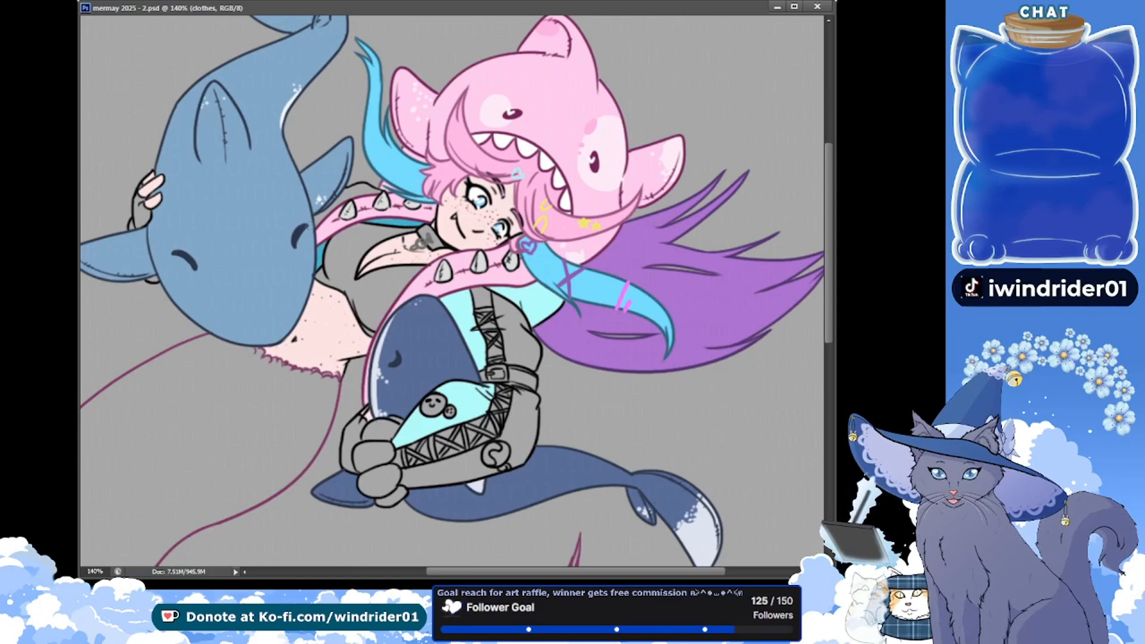
drag(315, 226, 328, 211)
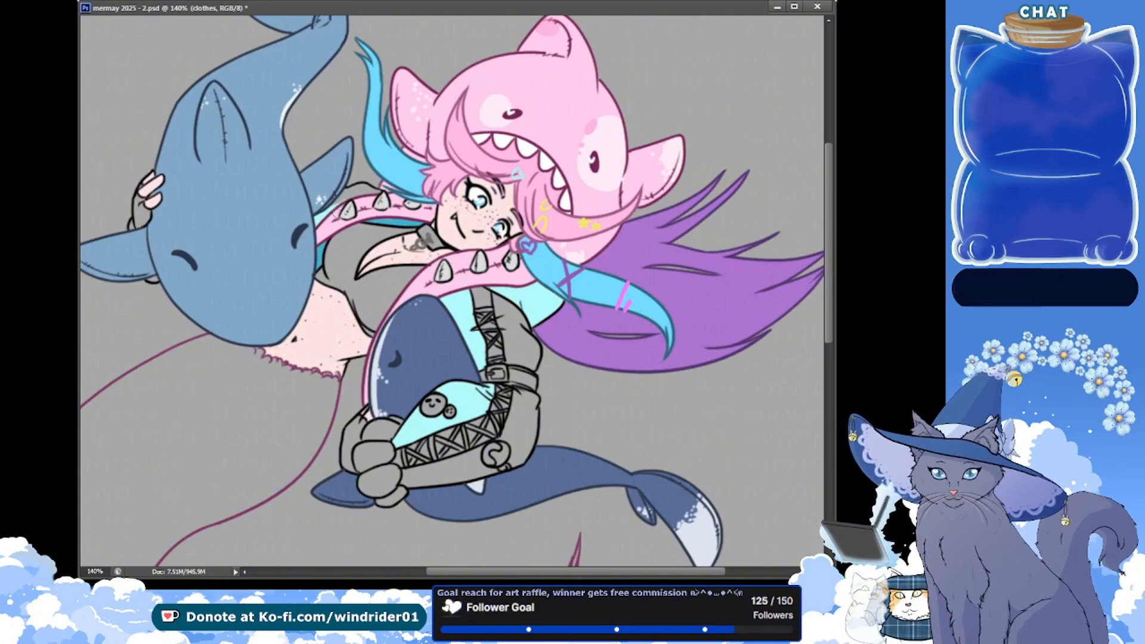
key(ctrl+s)
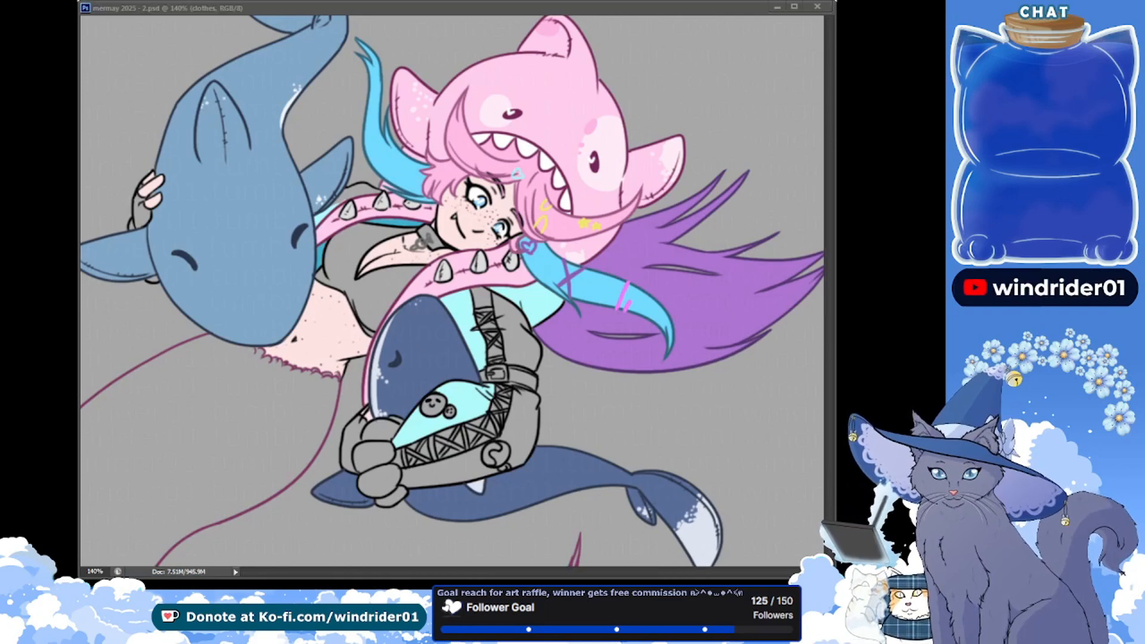
Paint the remaining grey shoulder area above the upper spiked strap purple on the clothes layer, and save
click(290, 275)
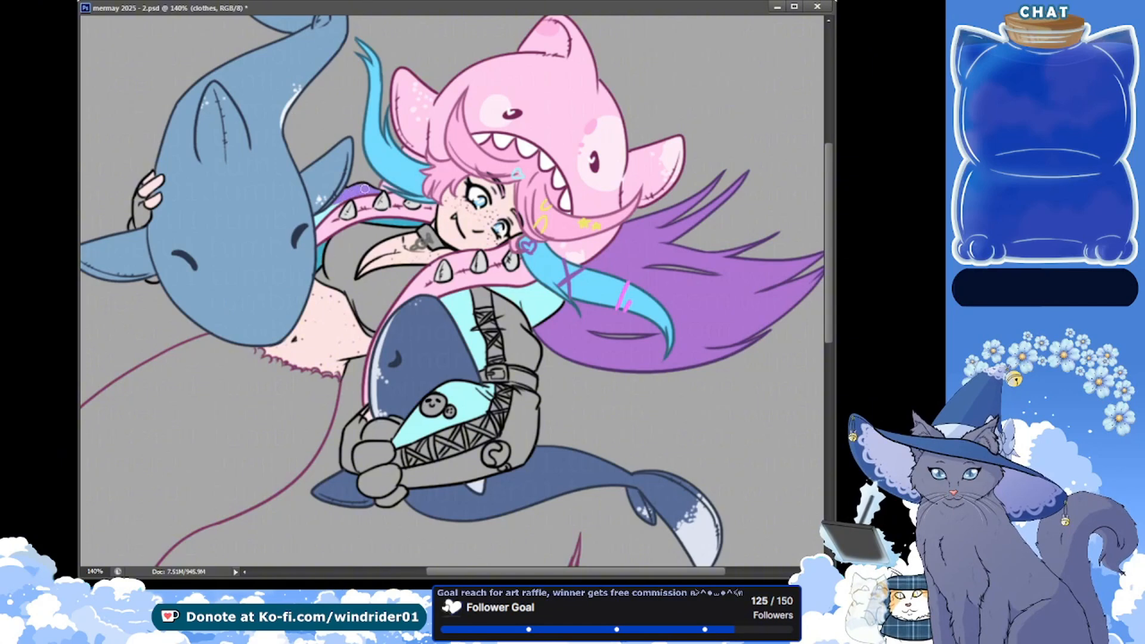
key(ctrl+s)
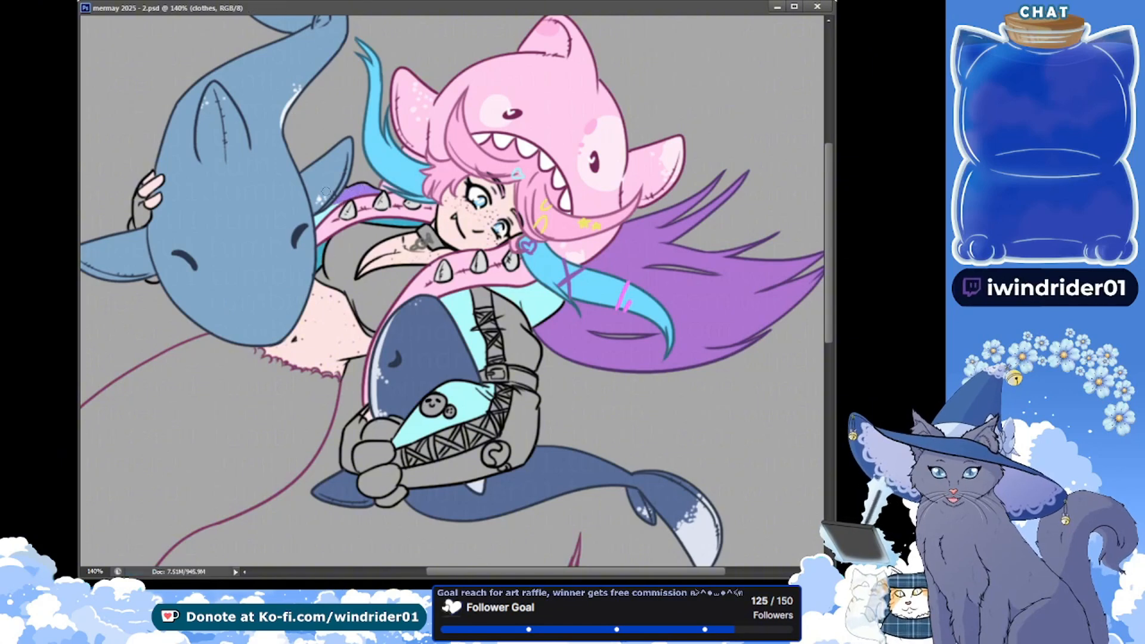
drag(167, 225, 148, 210)
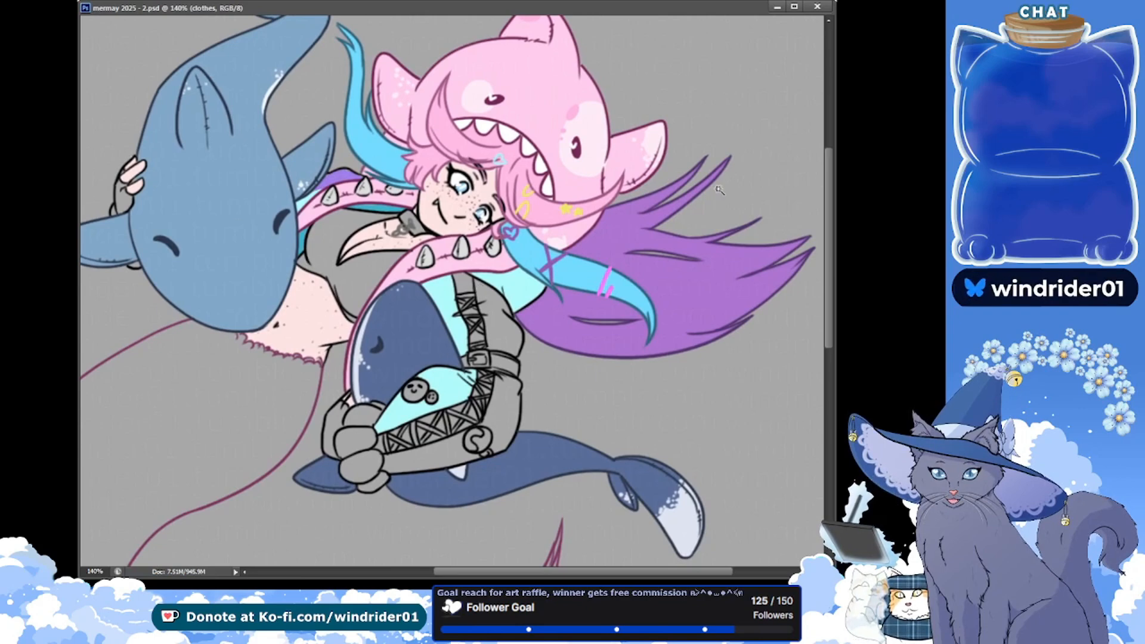
Select the jacket's outer sleeve panels above and below the belt, fill them purple on the clothes layer, and save
drag(497, 402, 420, 451)
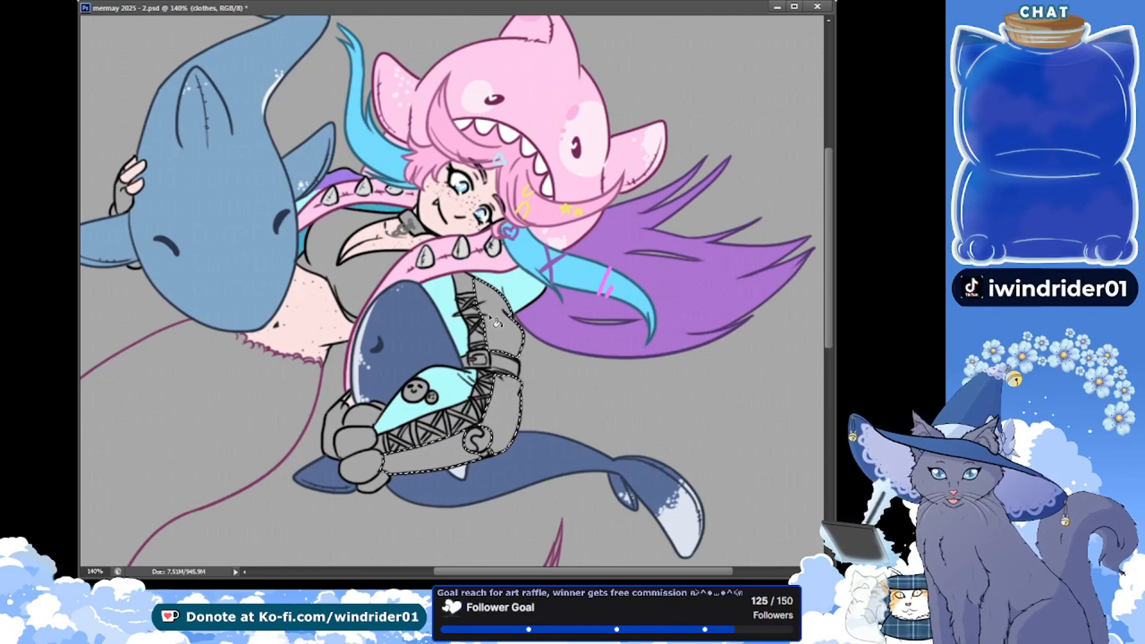
key(alt+BackSpace)
key(ctrl+d)
key(ctrl+s)
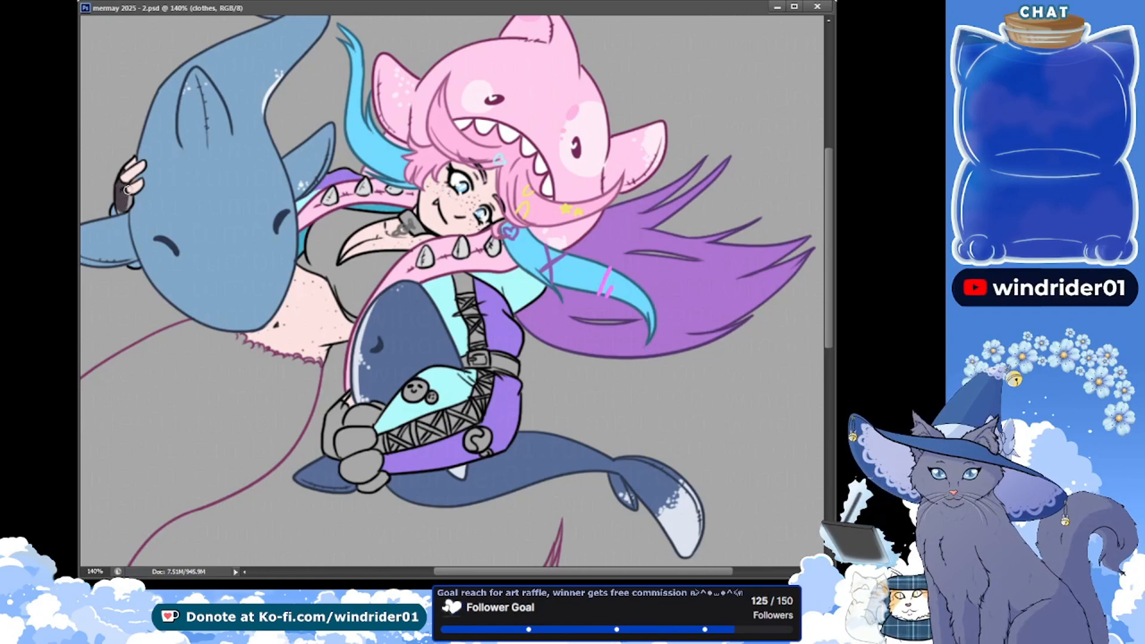
Paint the grey glove areas on both hands dark grey on the clothes layer, and save
drag(127, 189, 120, 211)
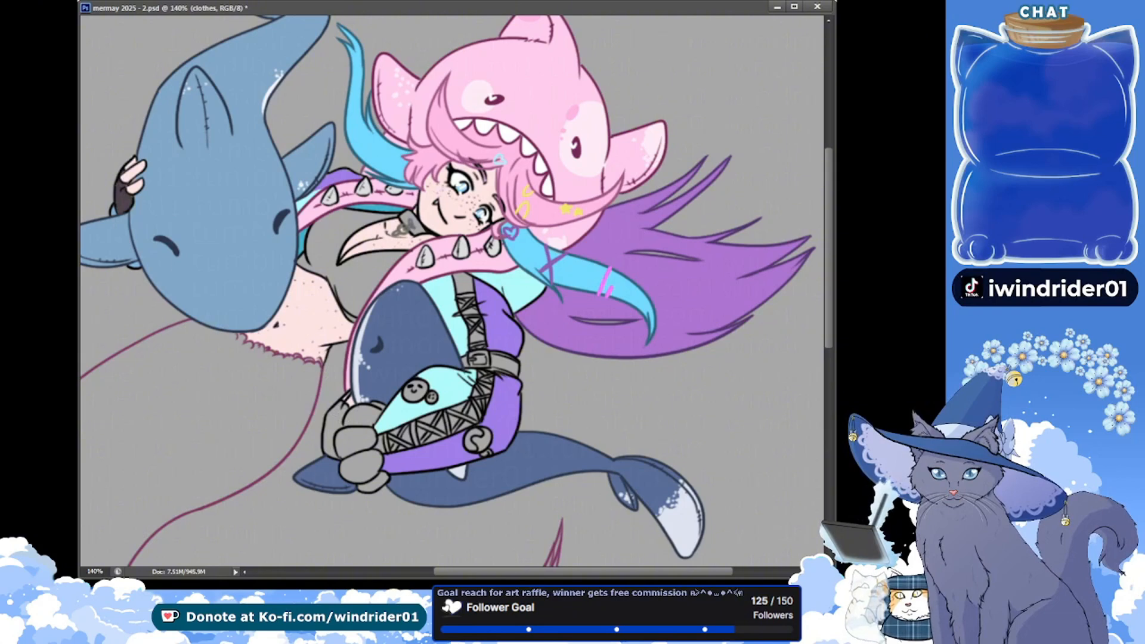
key(ctrl+s)
drag(337, 422, 342, 412)
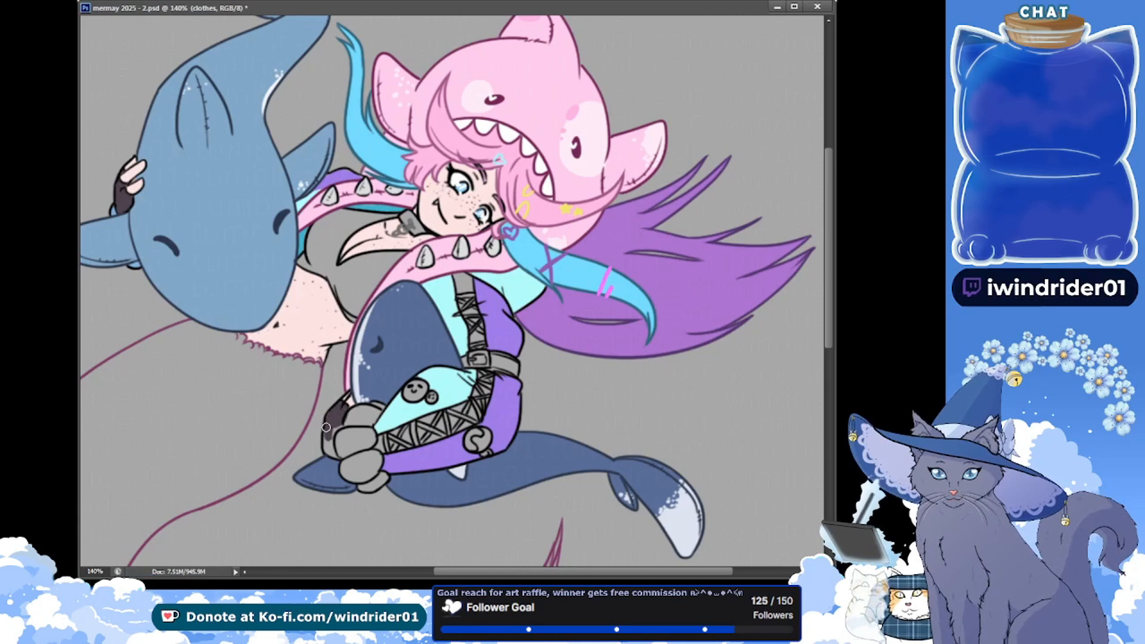
drag(326, 427, 334, 456)
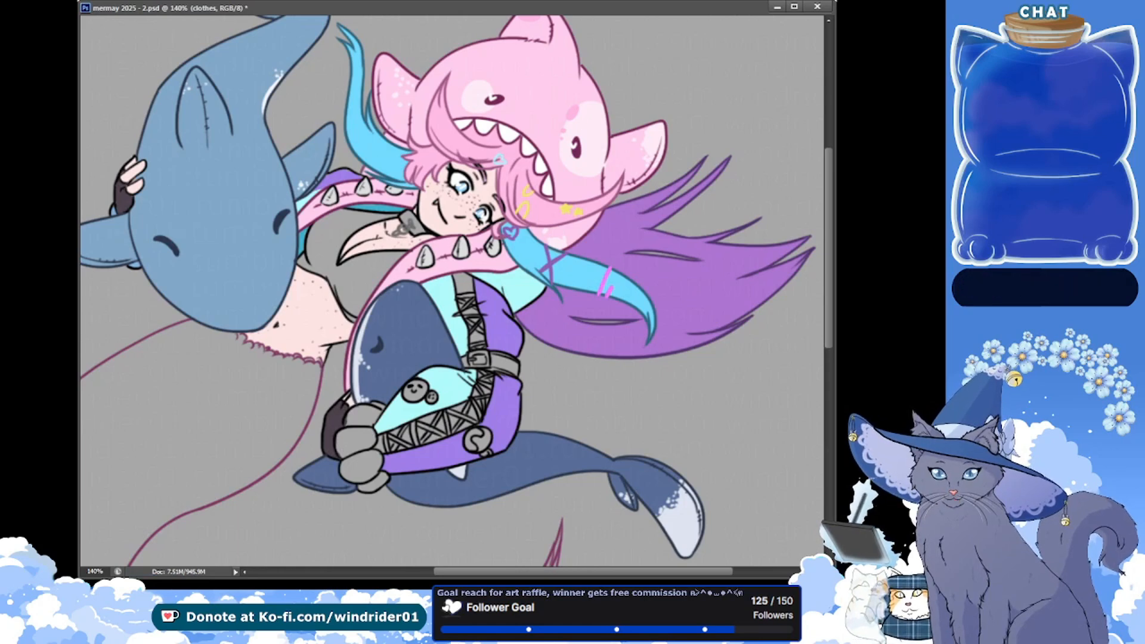
key(ctrl+s)
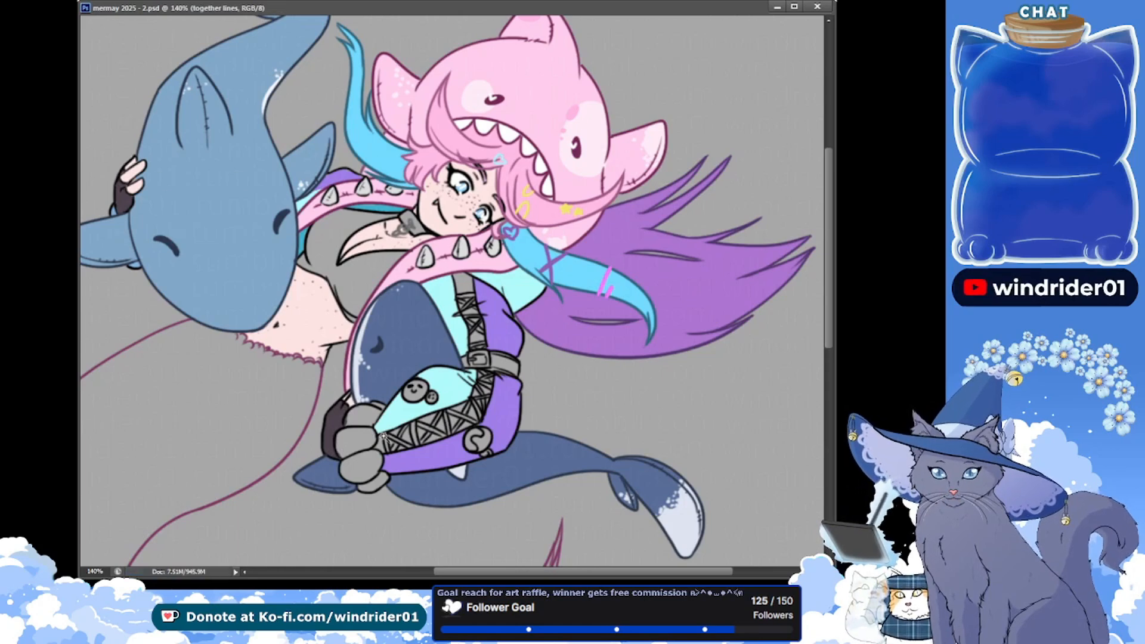
Select the lower hand's grey finger shapes from the line art, fill them medium blue on the clothes layer, and save
key(w)
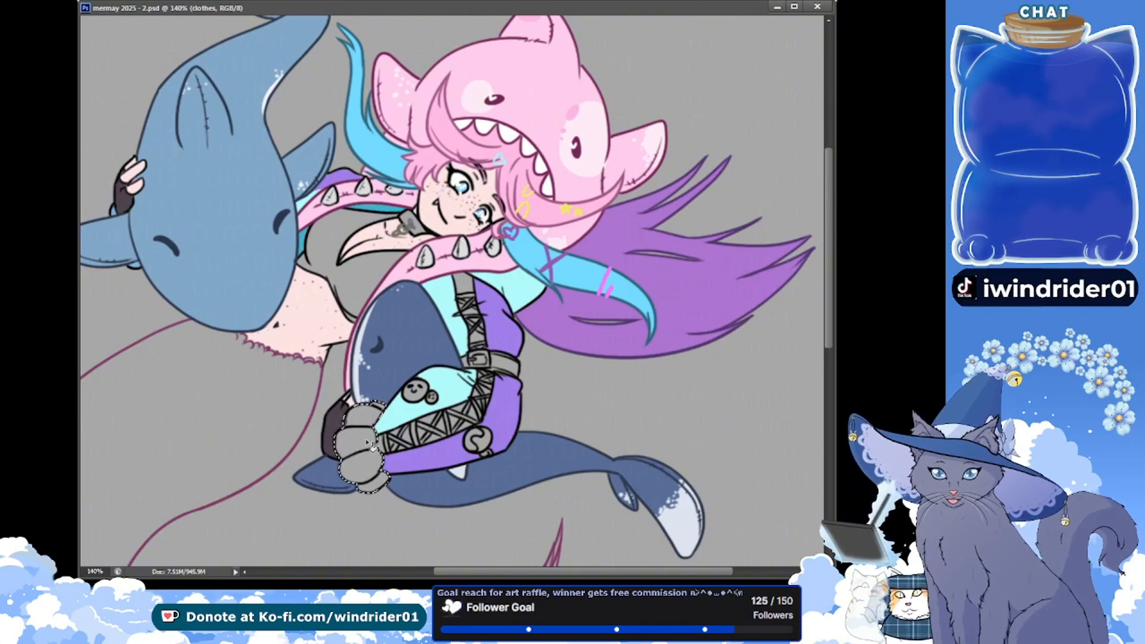
key(alt+BackSpace)
key(ctrl+d)
key(ctrl+s)
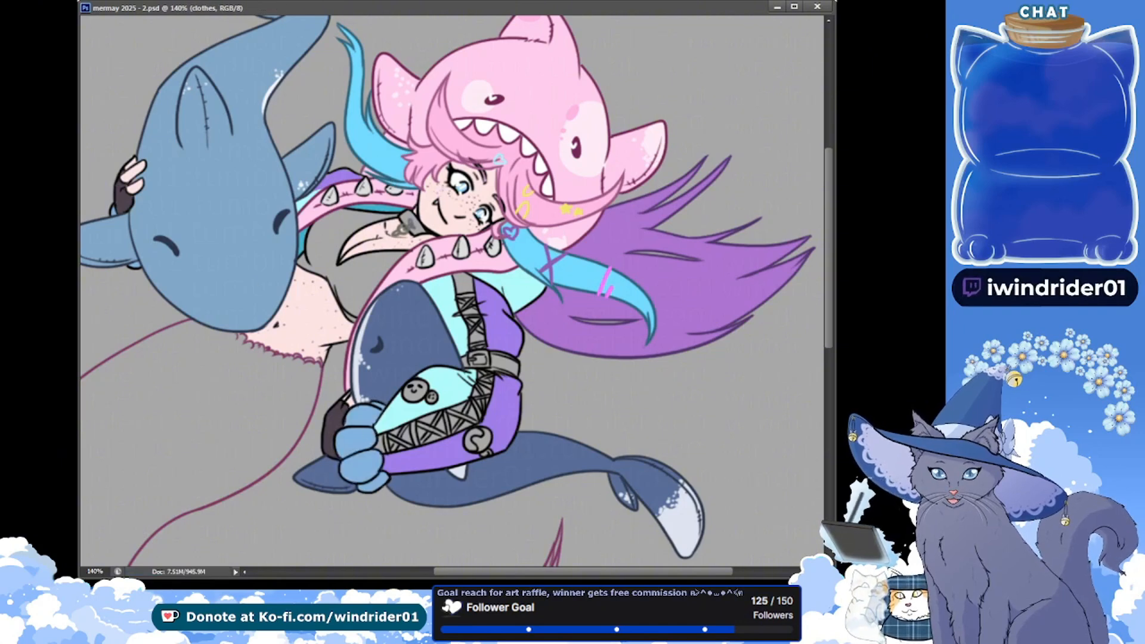
Select the mermaid's grey top from the line art, fill it dark plum on the clothes layer, and save
drag(392, 350, 325, 338)
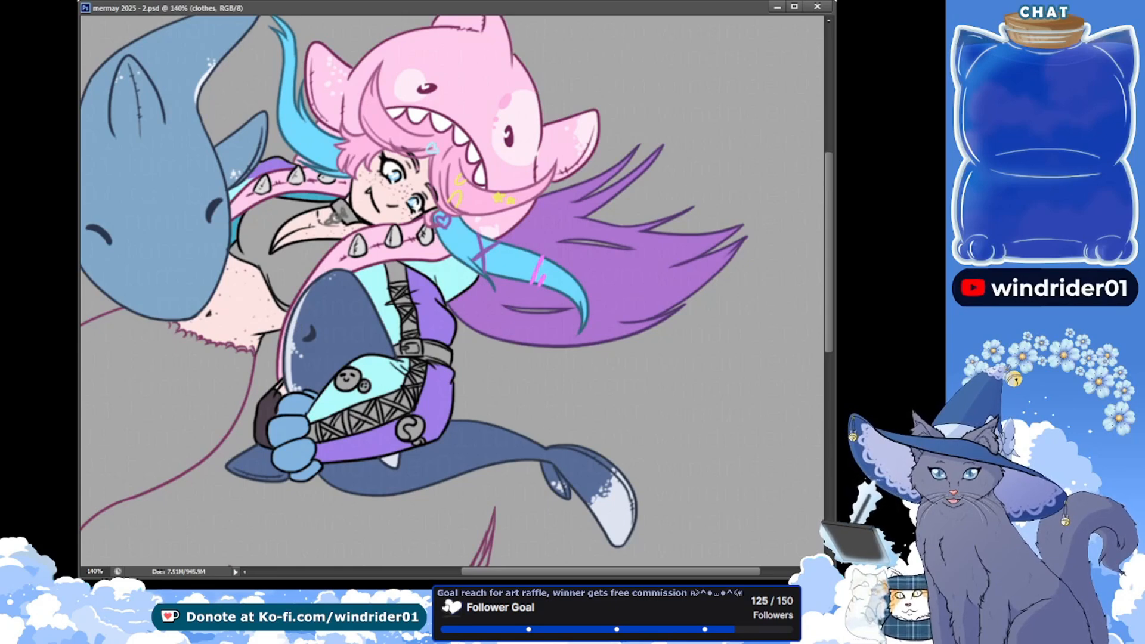
click(278, 228)
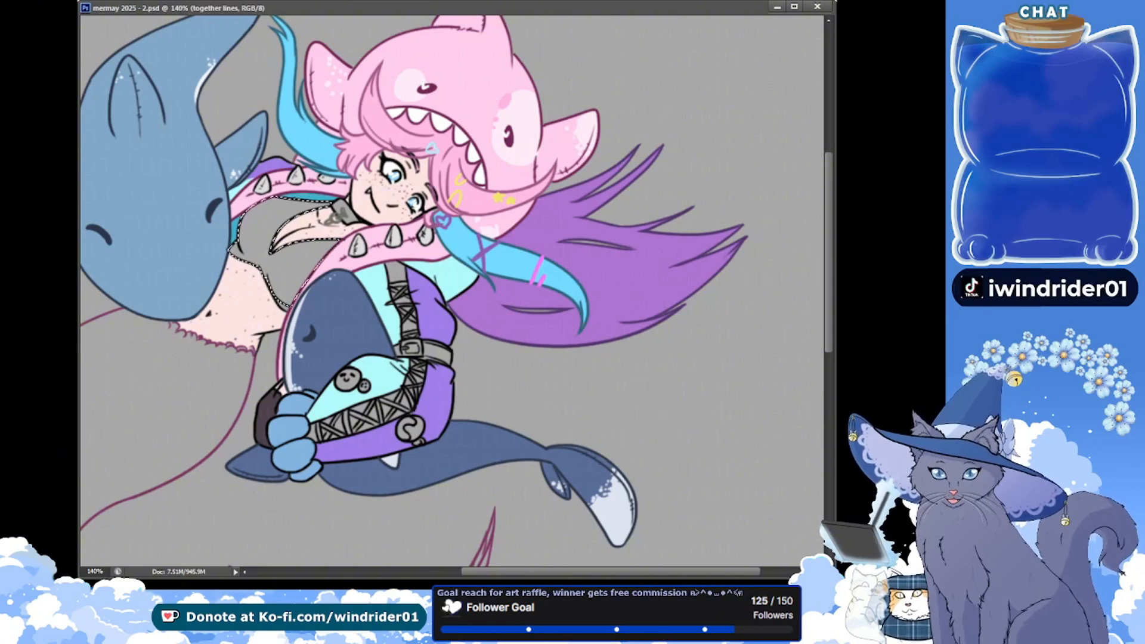
click(290, 262)
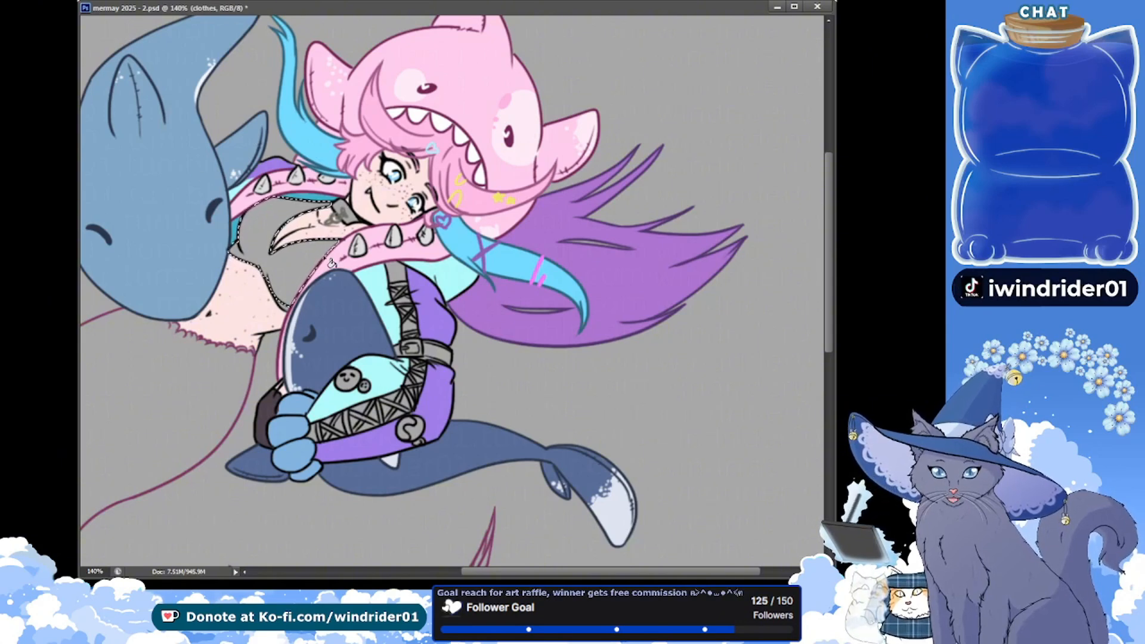
click(287, 262)
key(ctrl+d)
key(ctrl+s)
Paint the choker black on the clothes layer, touch up its lines around the pendant, and save
key(b)
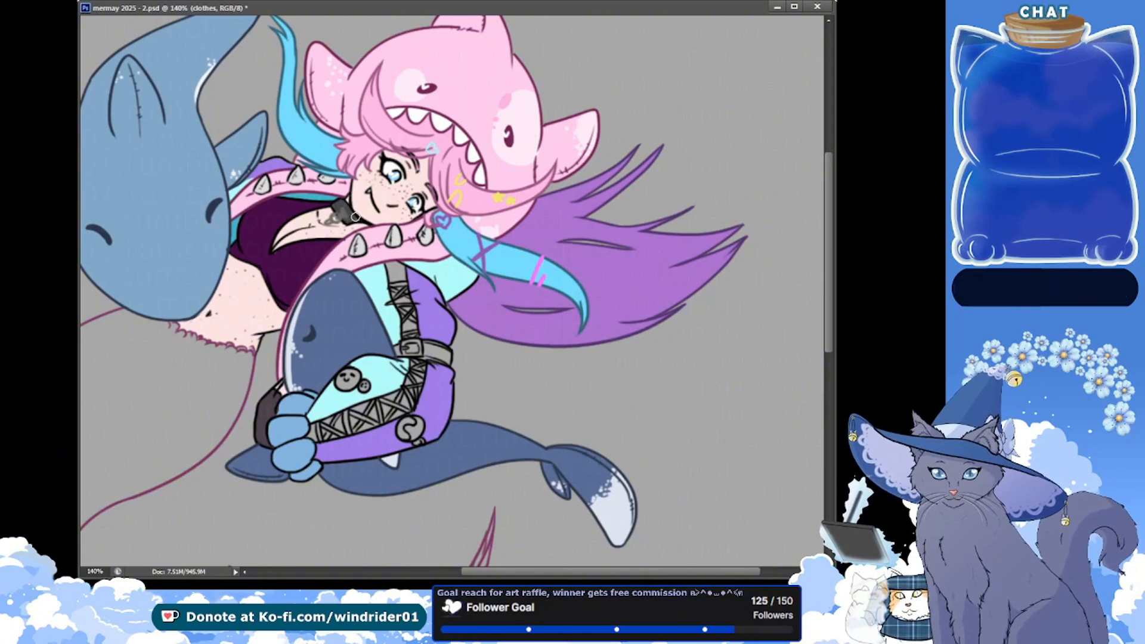
key(ctrl+s)
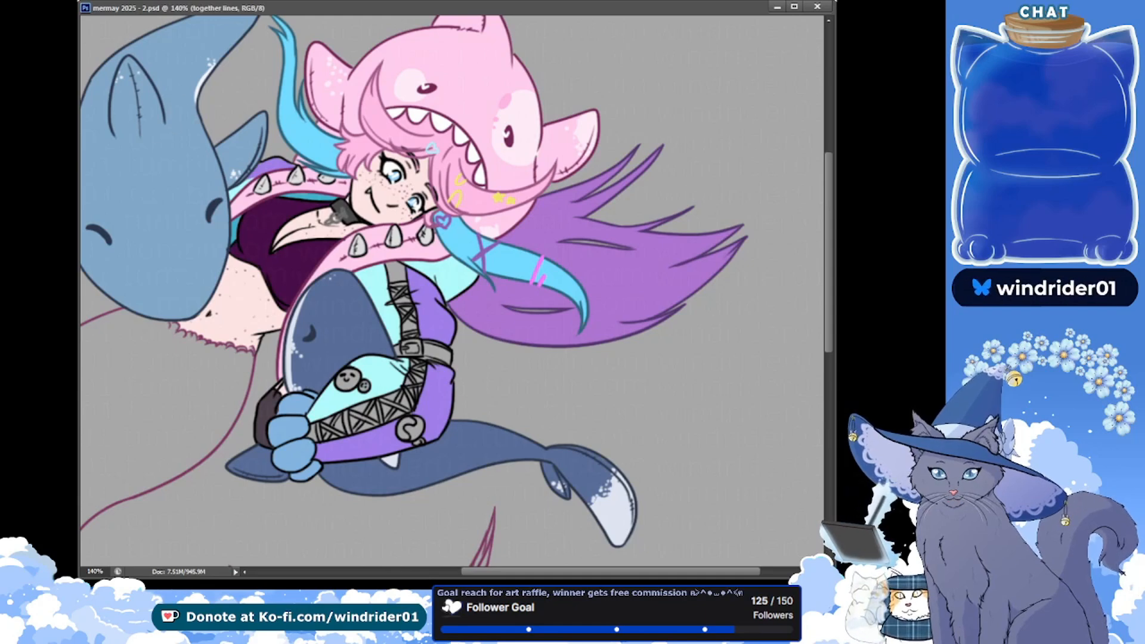
drag(335, 206, 343, 211)
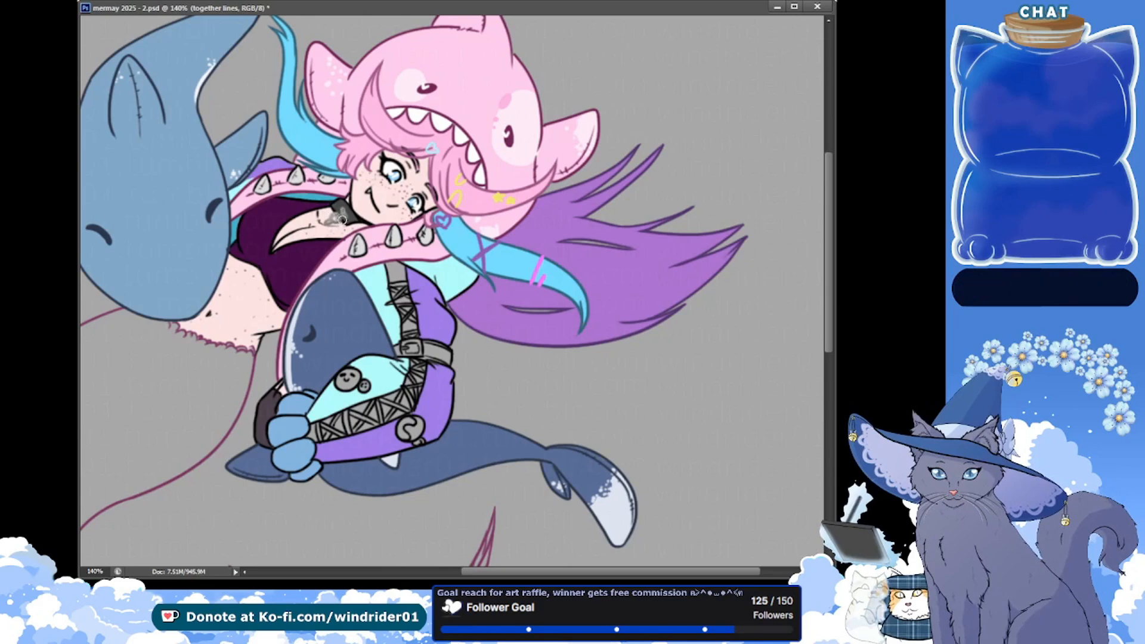
key(ctrl+s)
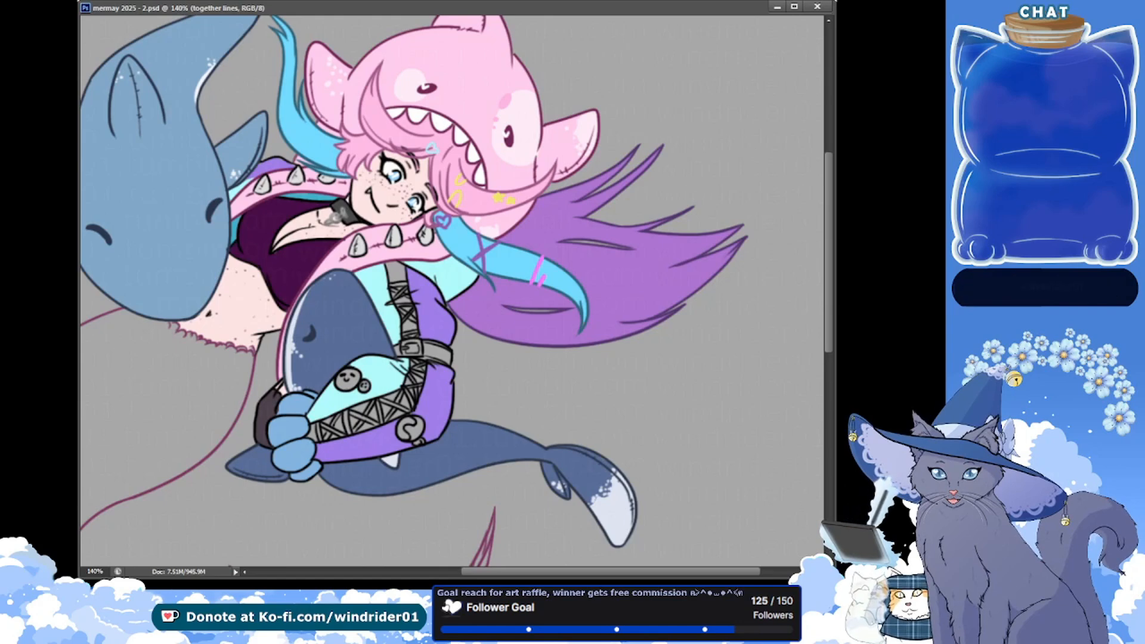
Add small light highlights to the choker and the belt buckle on the shinies layer, and save
key(alt+bracketright)
key(ctrl+comma)
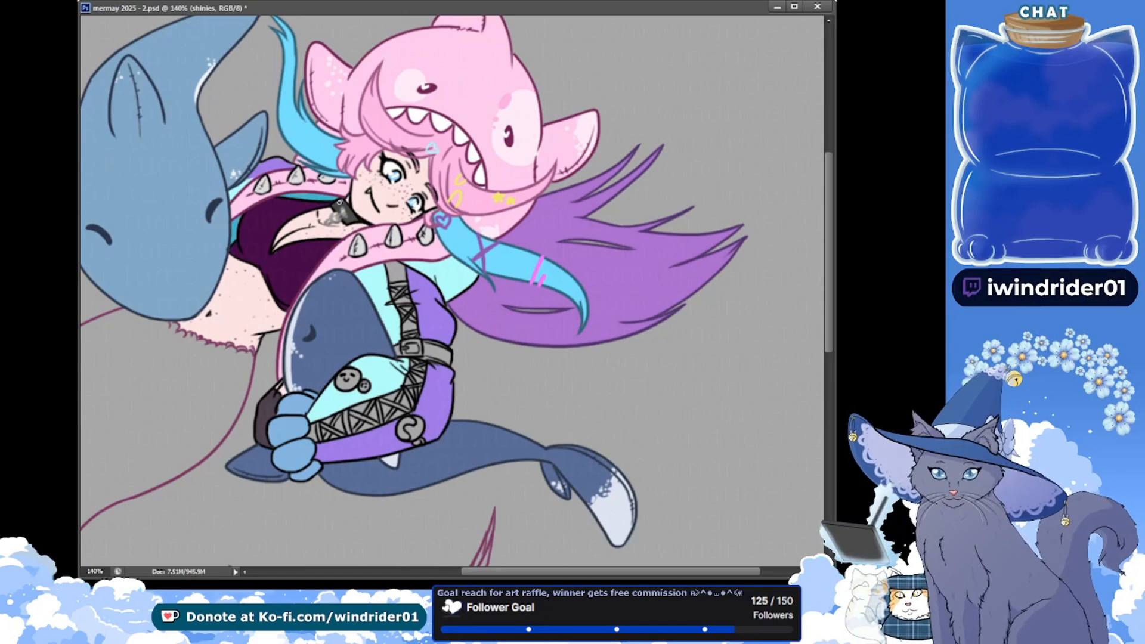
key(ctrl+s)
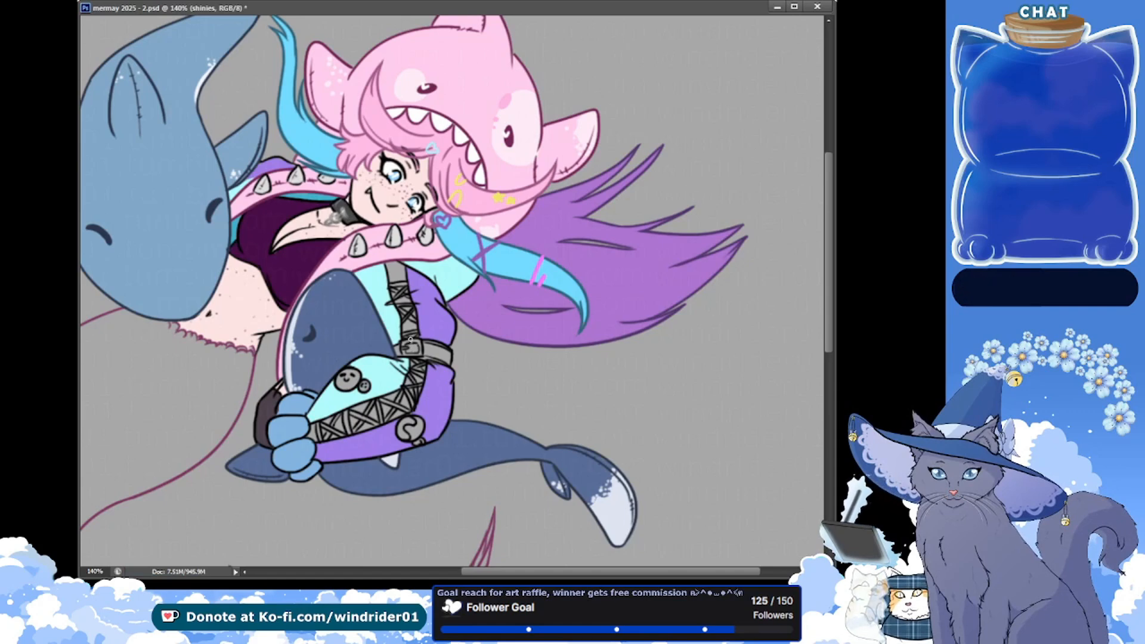
drag(411, 341, 411, 354)
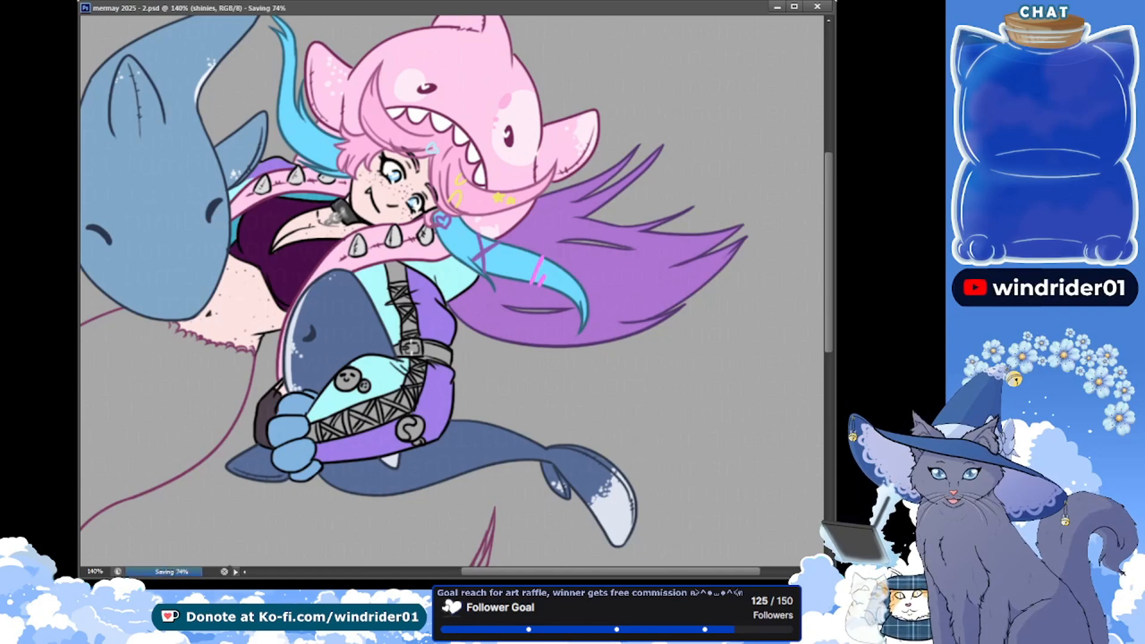
Paint the grey arm belt black on the clothes layer, and save
drag(649, 358, 570, 305)
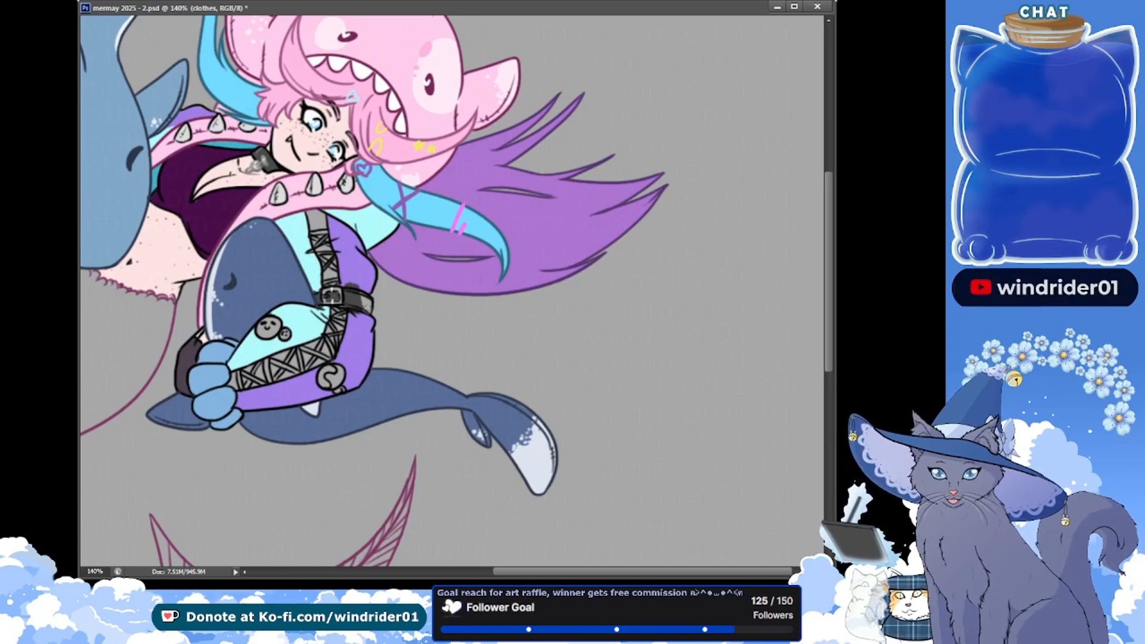
key(ctrl+z)
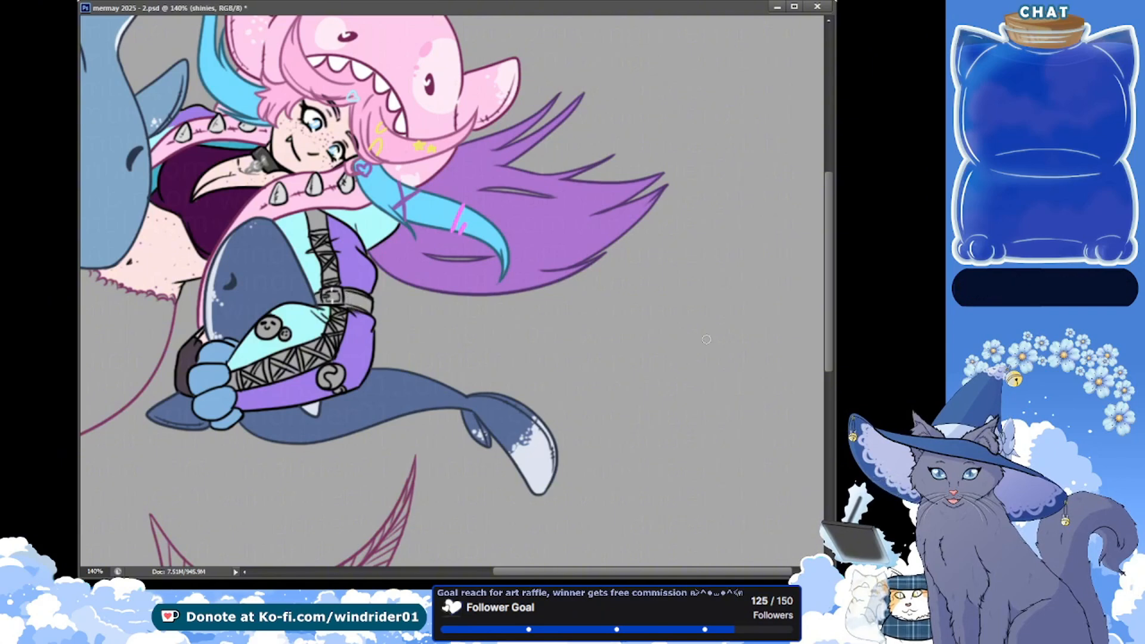
click(833, 419)
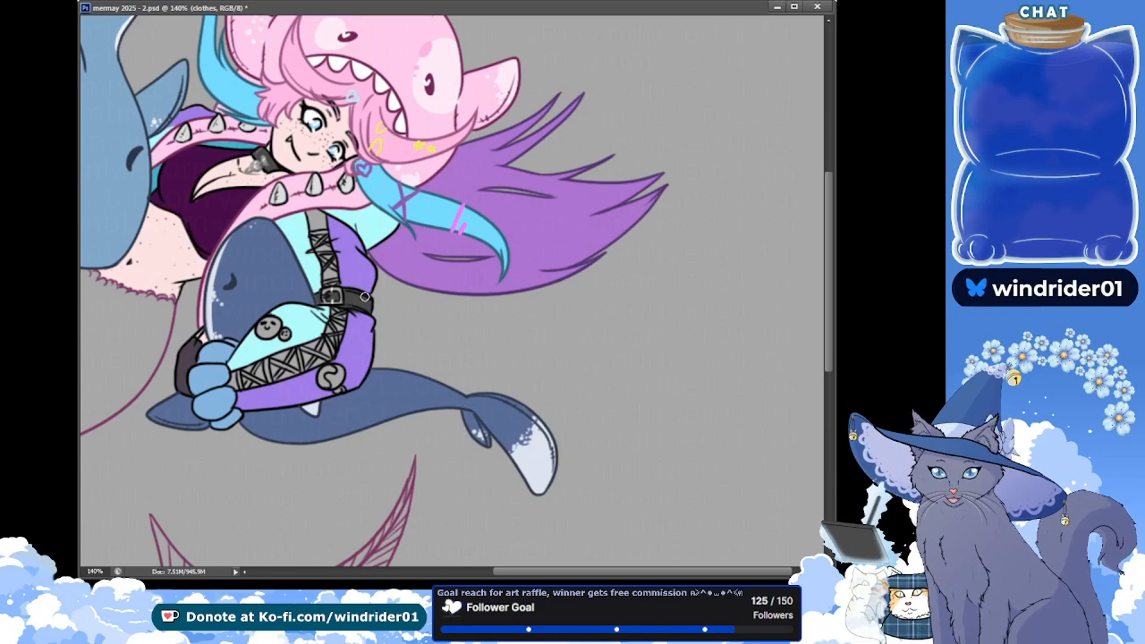
key(ctrl+s)
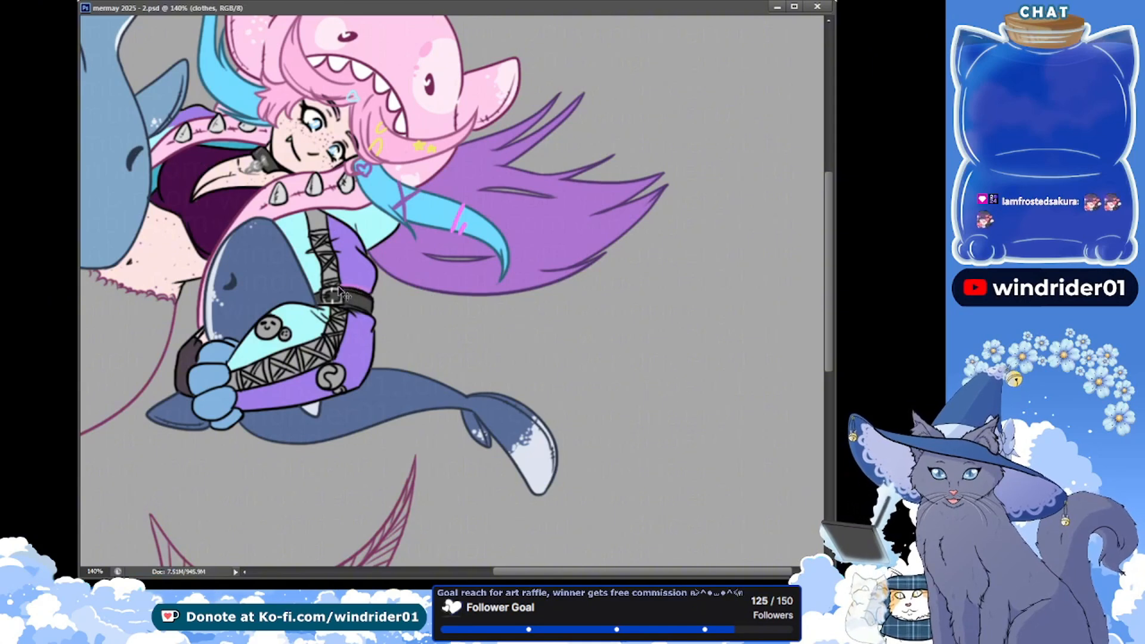
Paint the arm belt's buckle grey on the accs layer, and save
key(alt+bracketright)
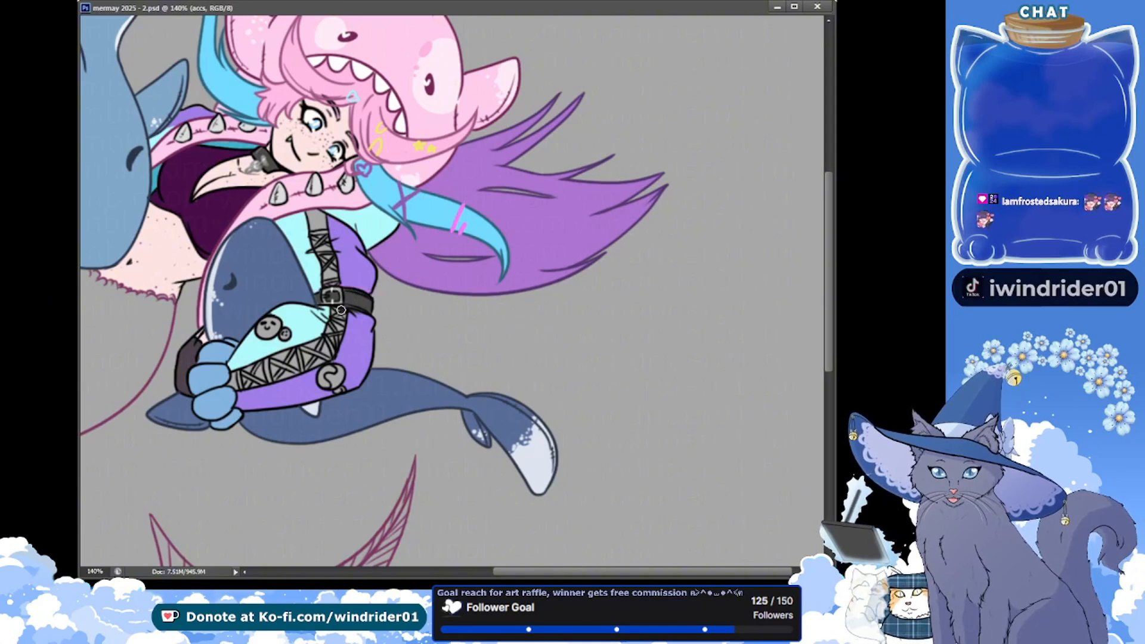
mouse_move(316, 295)
mouse_down()
mouse_move(372, 293)
mouse_move(316, 293)
mouse_move(342, 284)
mouse_move(367, 295)
mouse_up()
key(ctrl+s)
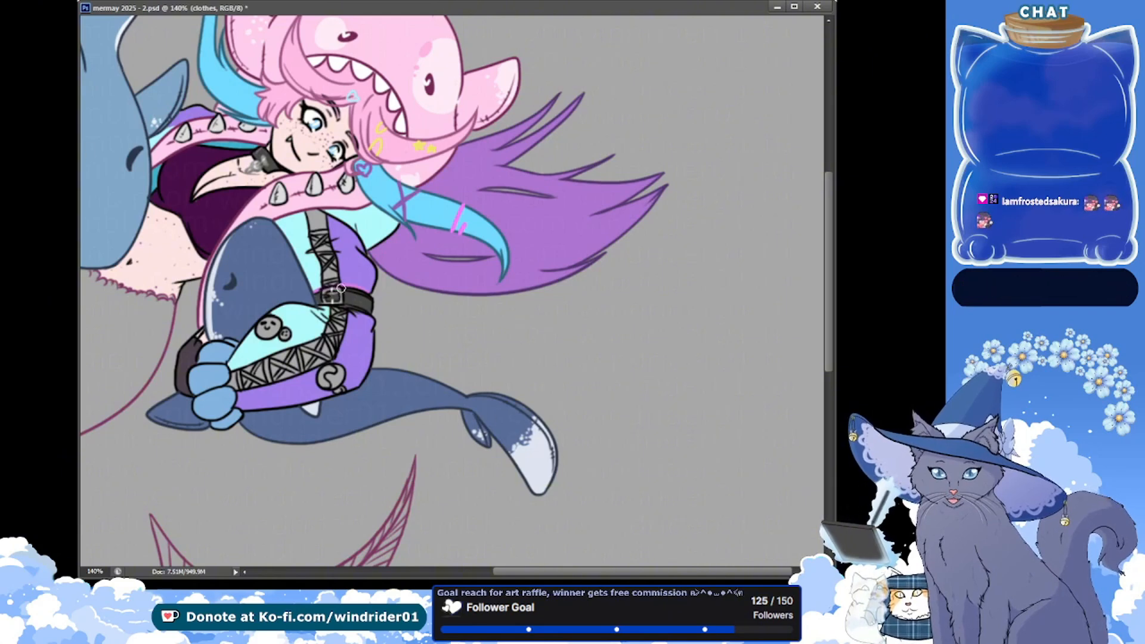
Touch up the belt's dark fill around the buckle on the clothes layer, against a white background, and save
drag(332, 294, 338, 290)
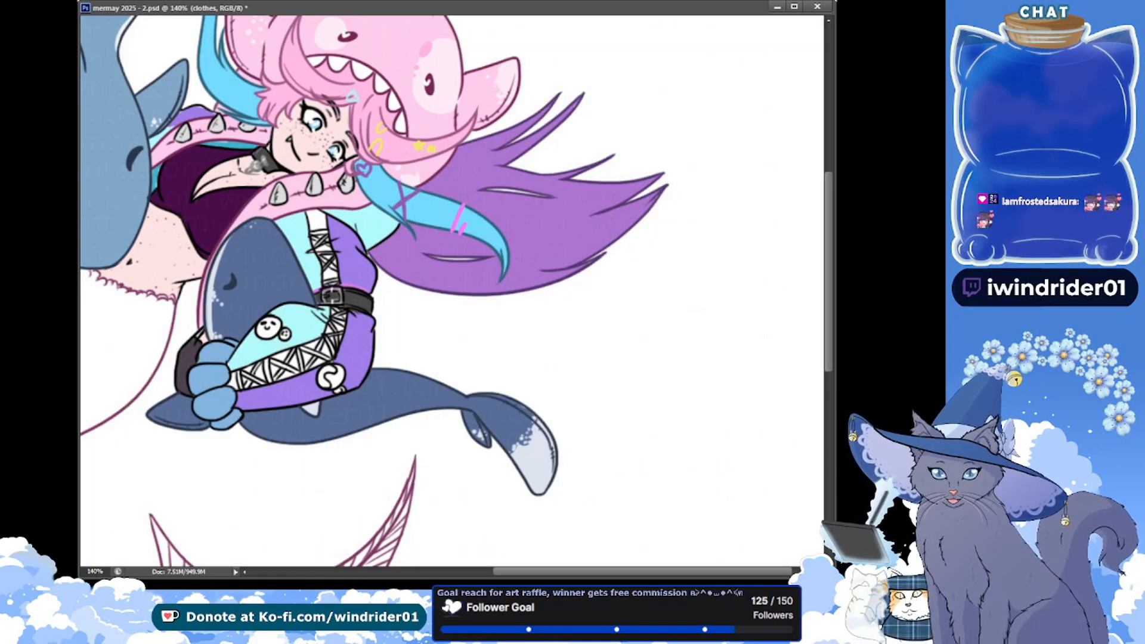
scroll(310, 291, up, 2)
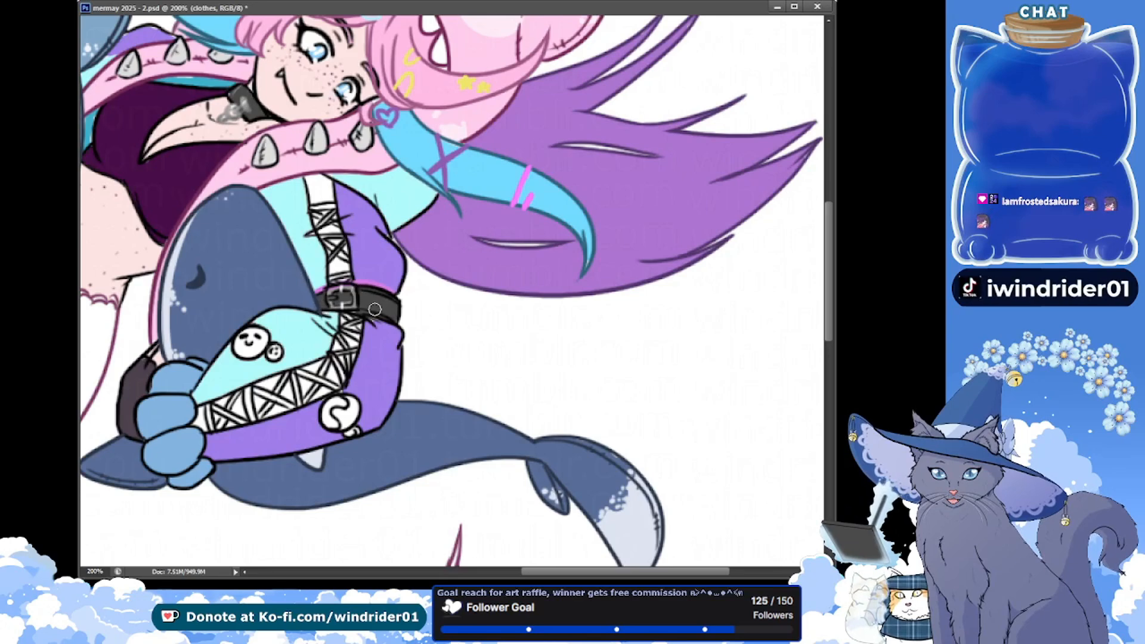
key(ctrl+s)
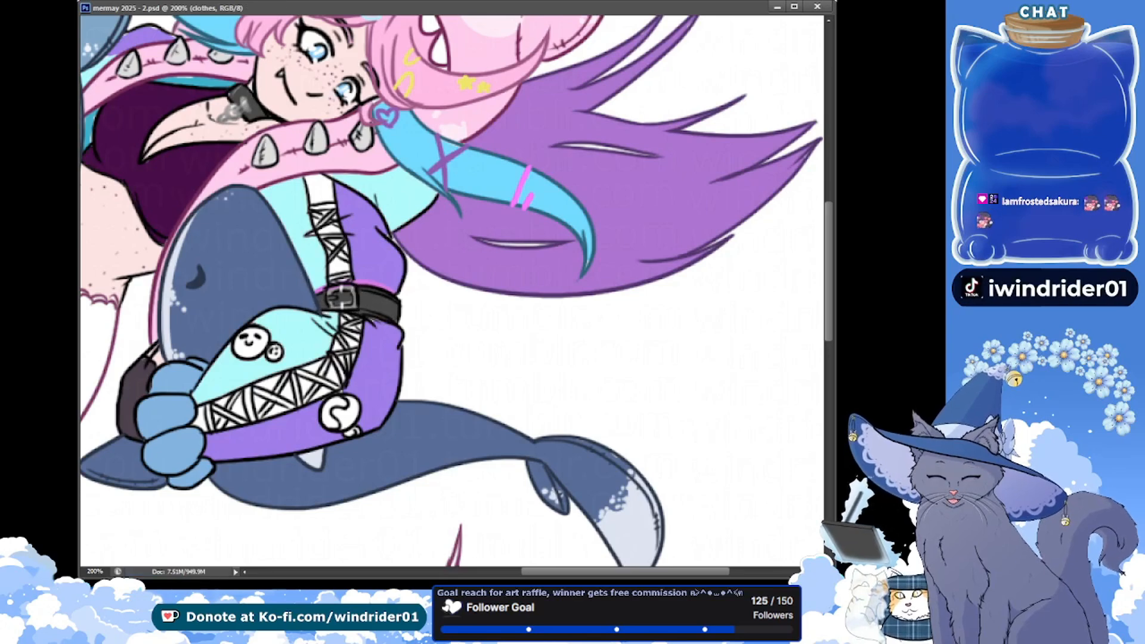
click(389, 356)
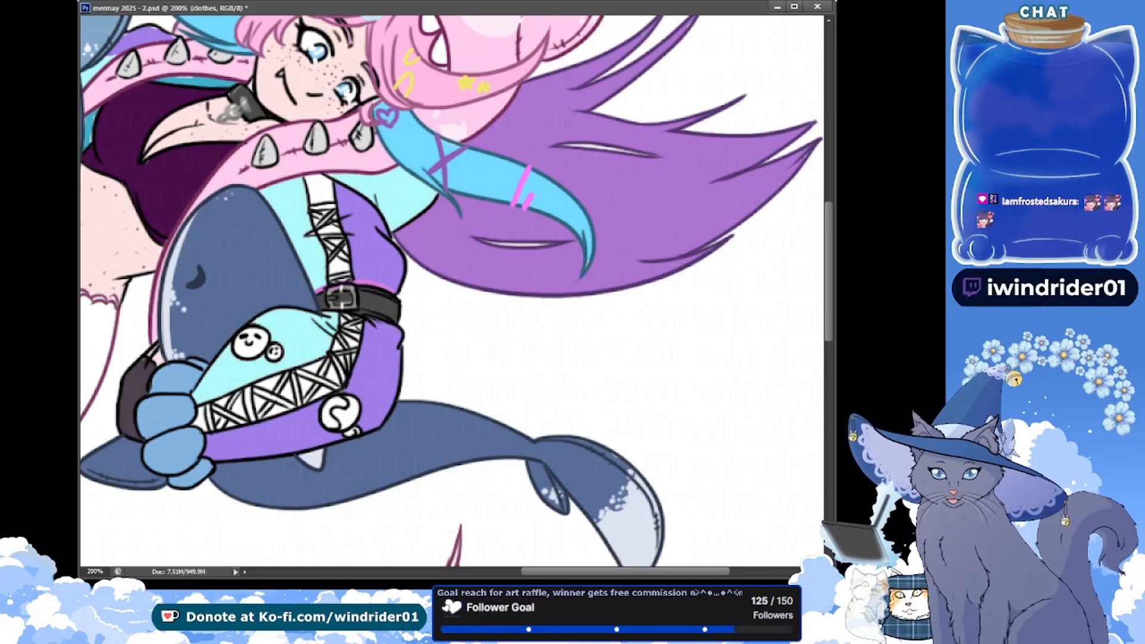
Paint a small yellow mark on the accs layer between the blue shark's fin and the upper spiked strap, and save
drag(222, 132, 349, 290)
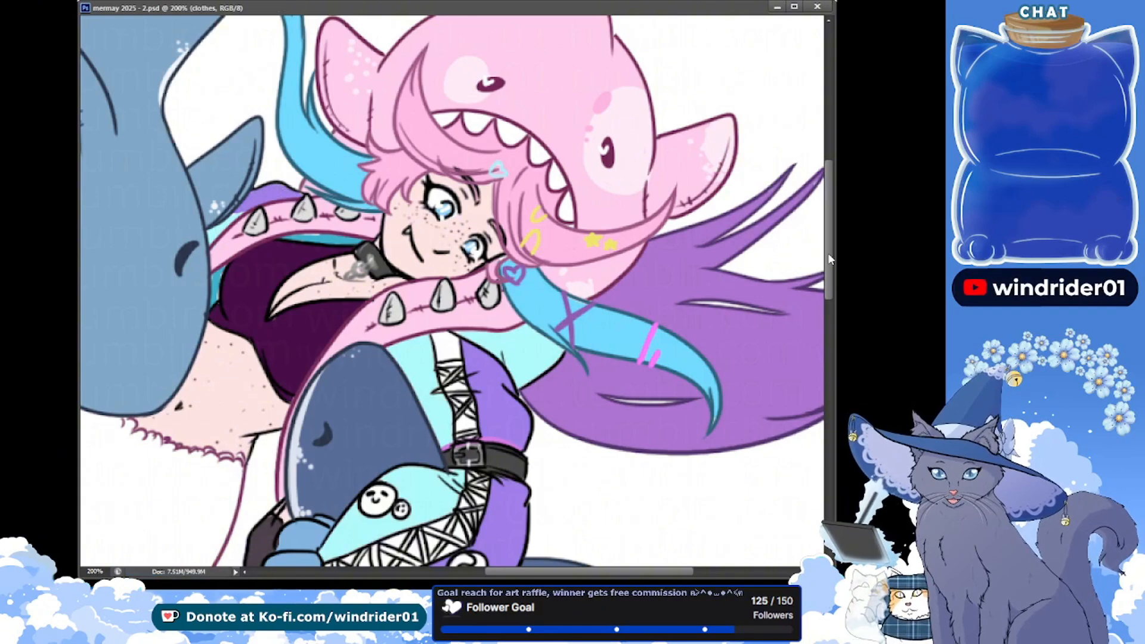
drag(829, 257, 830, 240)
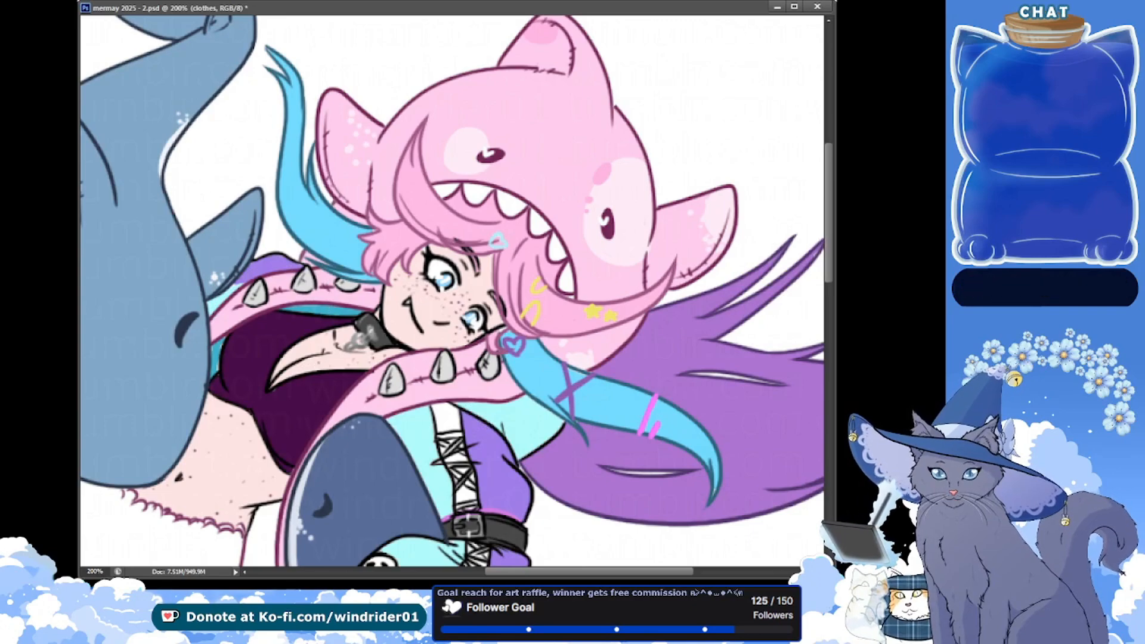
drag(131, 218, 132, 138)
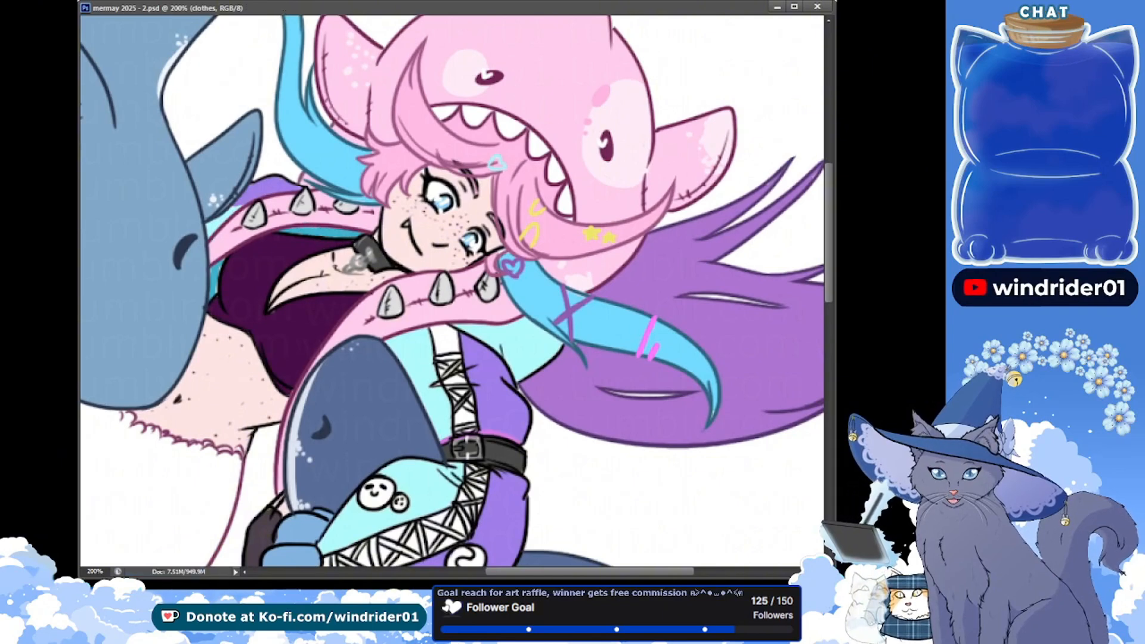
drag(325, 304, 242, 265)
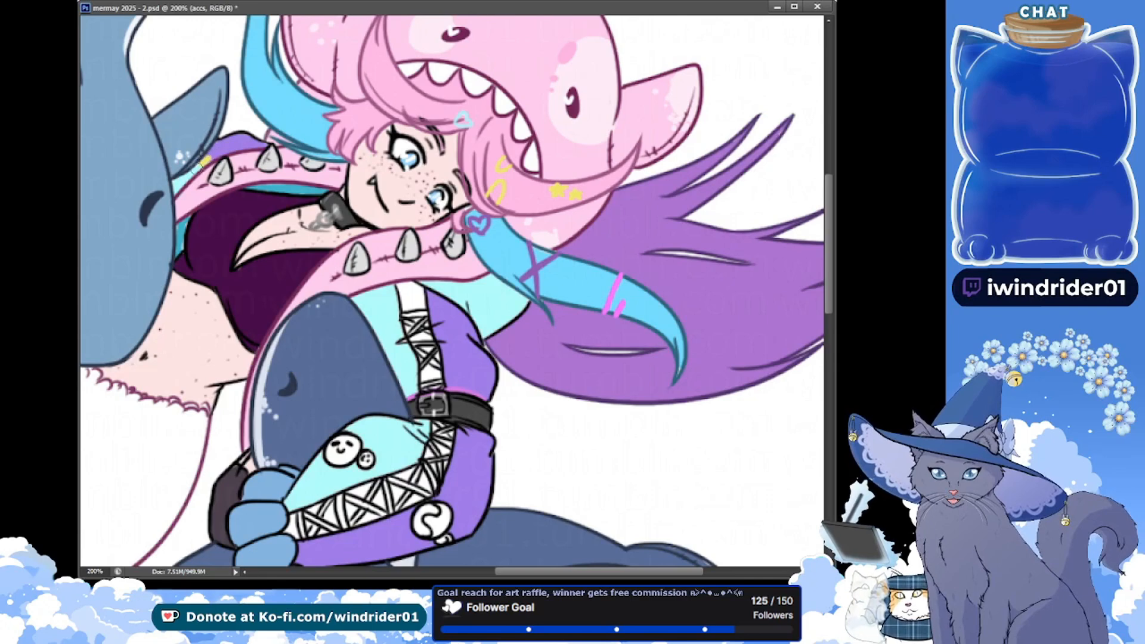
key(ctrl+s)
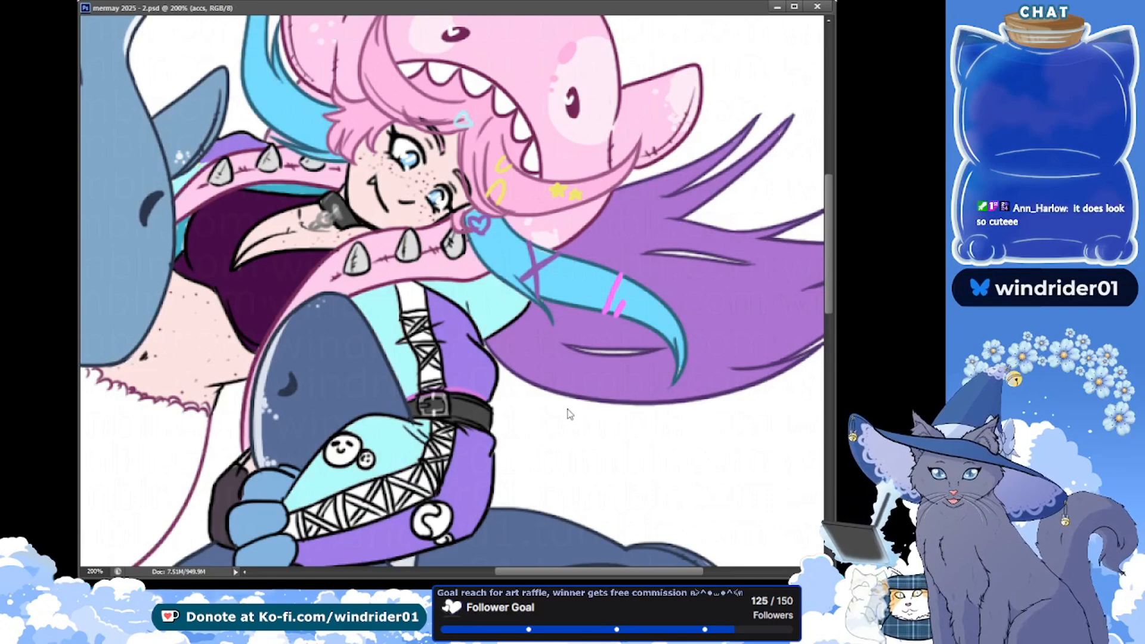
drag(210, 155, 200, 164)
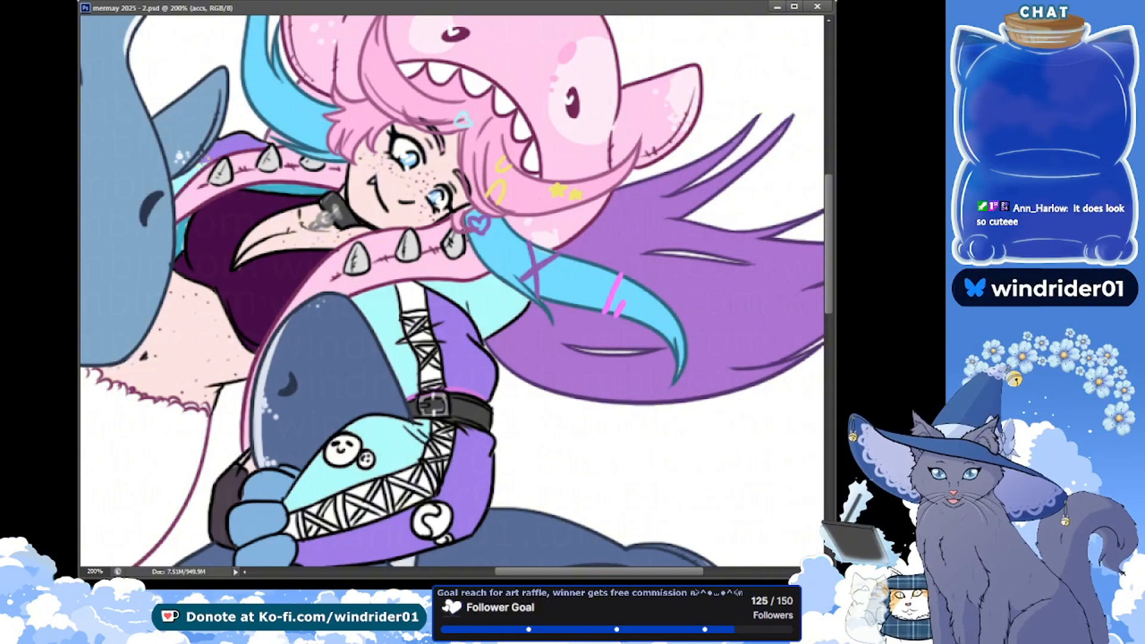
key(ctrl+s)
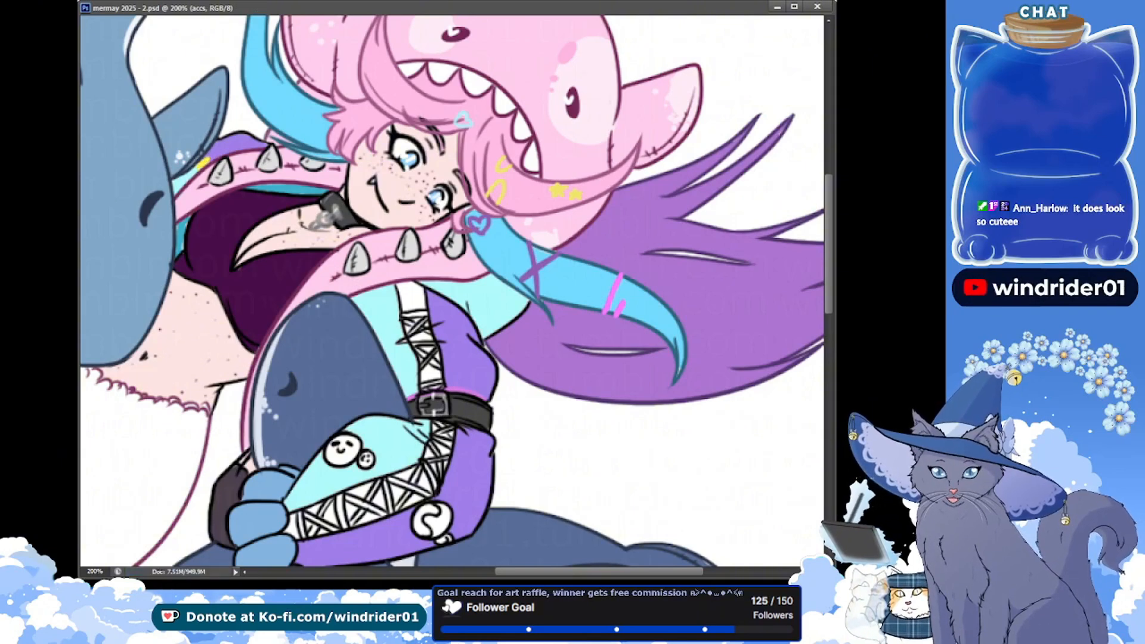
Touch up the yellow star and clip in the pink hair on the hair accs layer, and save
drag(215, 171, 193, 234)
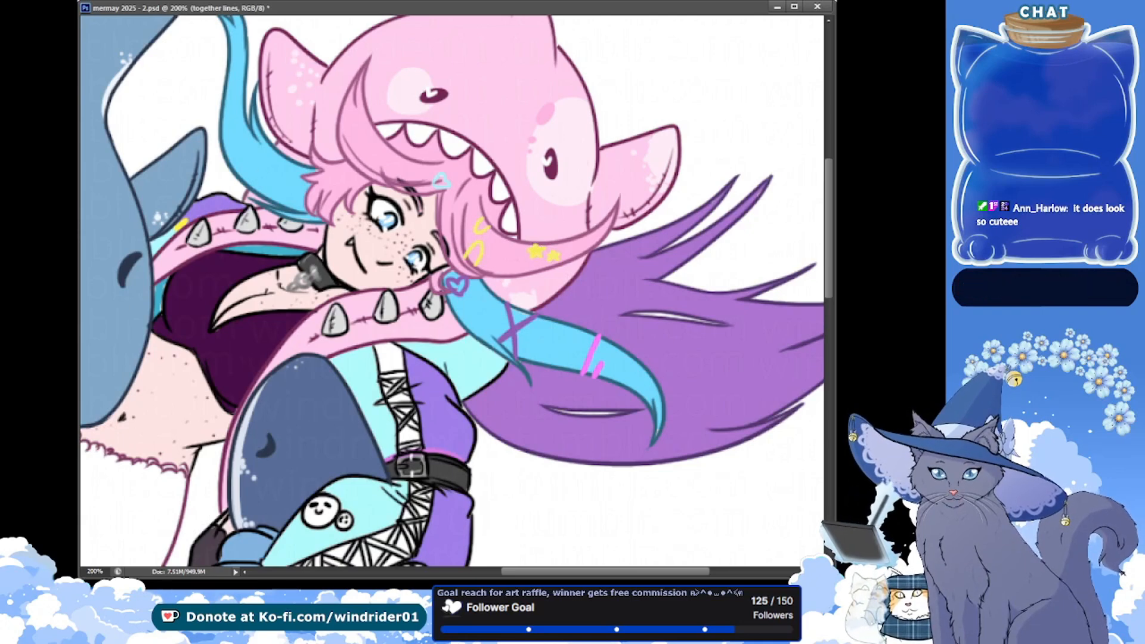
ctrl+click(555, 257)
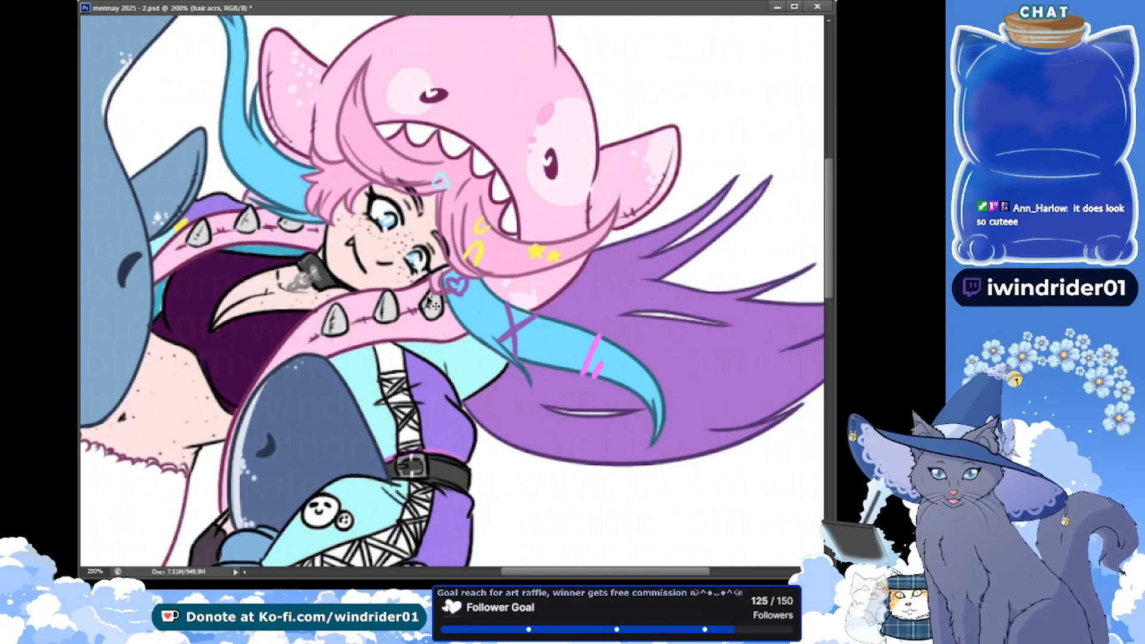
drag(468, 260, 473, 264)
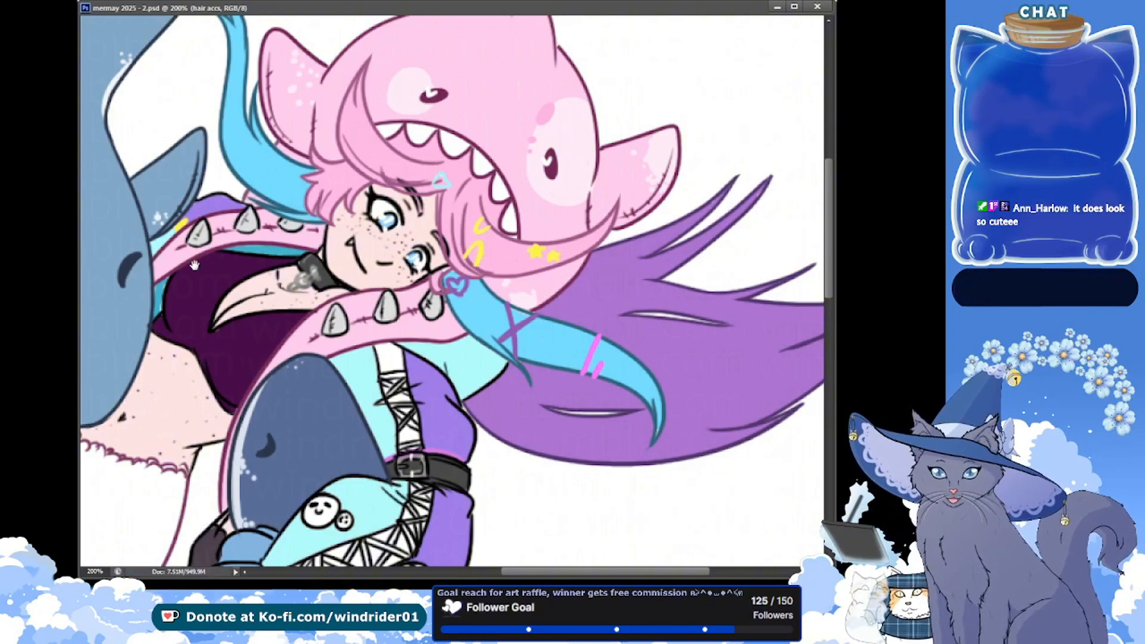
Paint the forearm's laced stripe and the two smiley badges yellow on the clothes layer, and save
drag(270, 292, 268, 174)
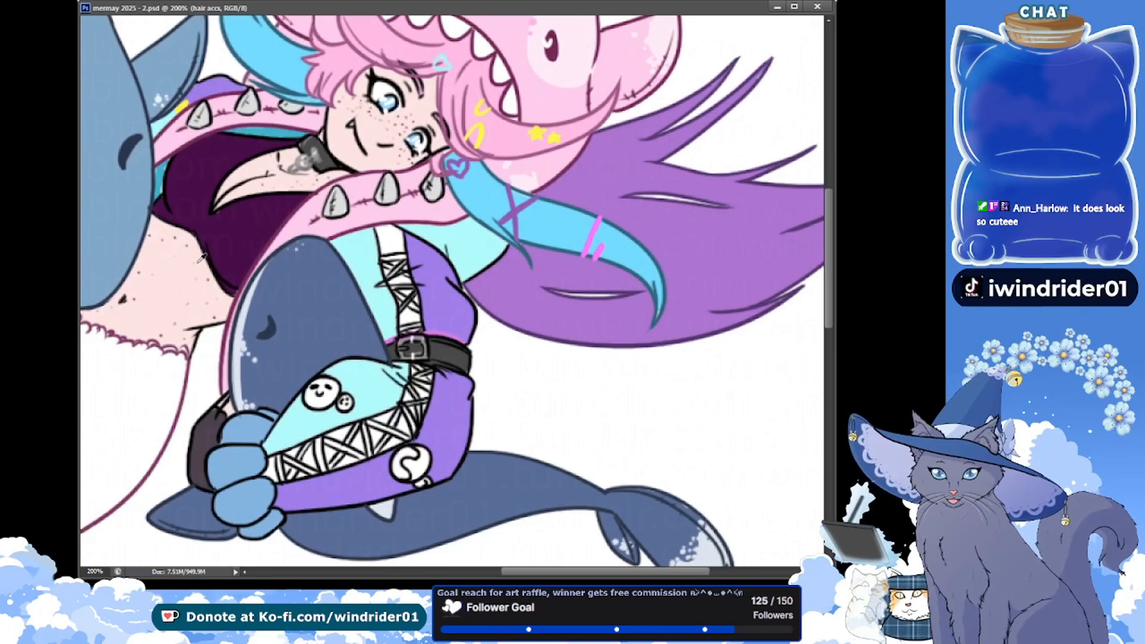
drag(756, 411, 736, 381)
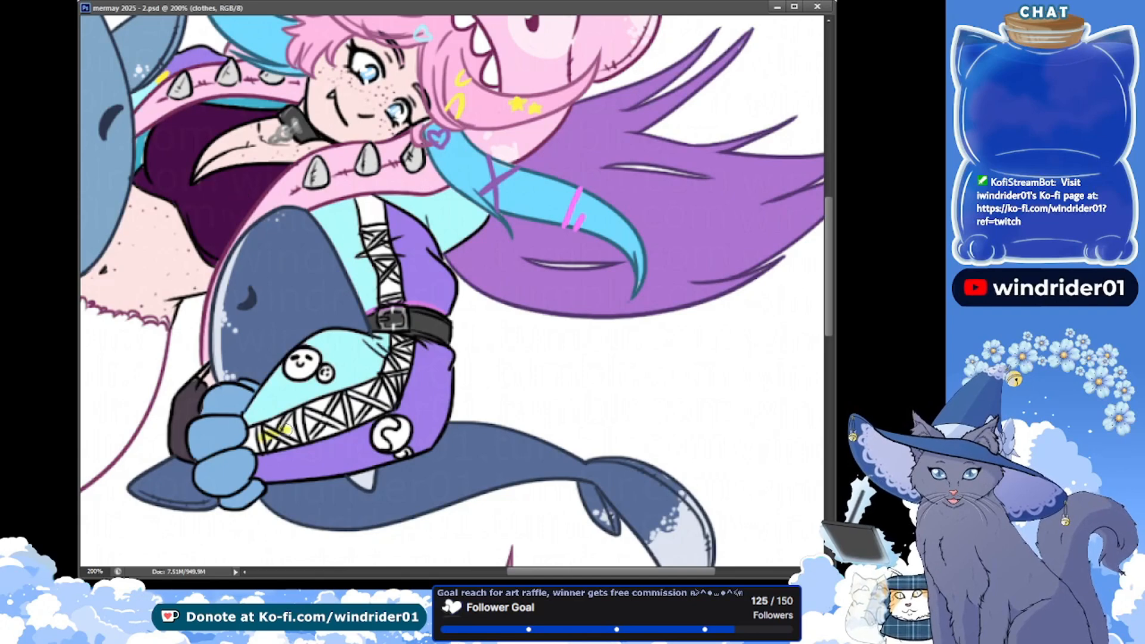
mouse_move(252, 442)
mouse_down()
mouse_move(358, 409)
mouse_move(311, 415)
mouse_up()
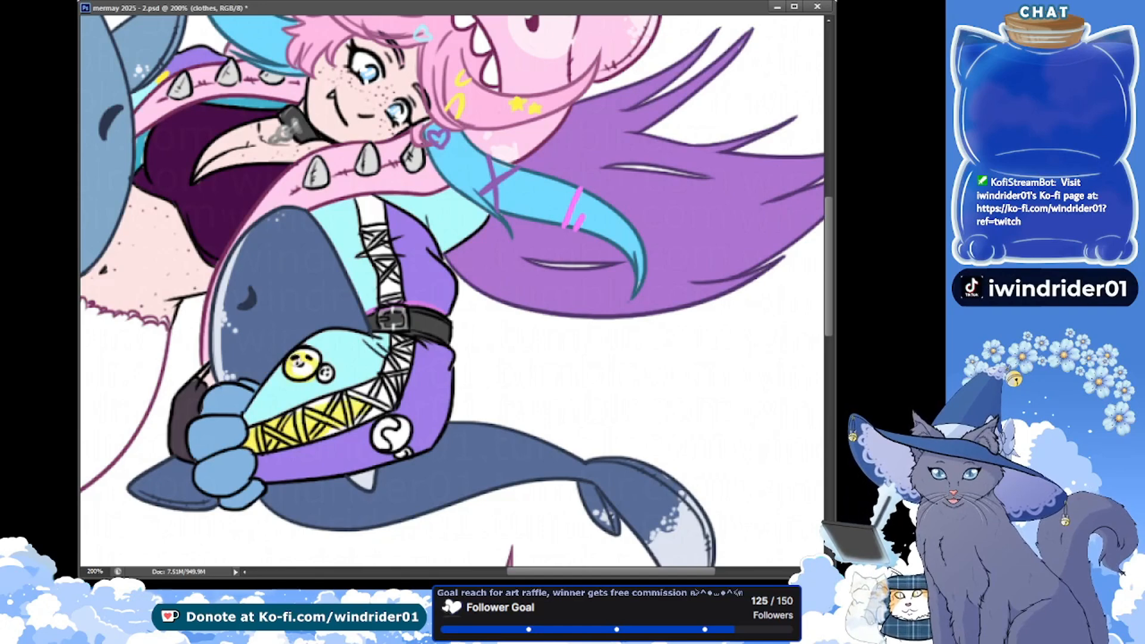
drag(288, 372, 305, 360)
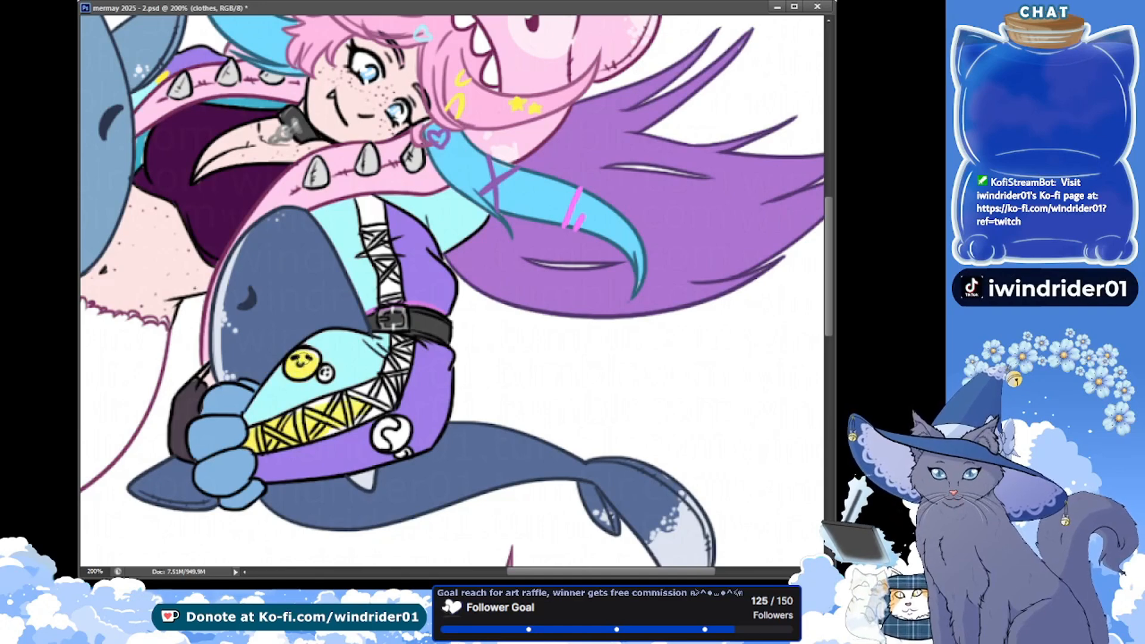
click(325, 372)
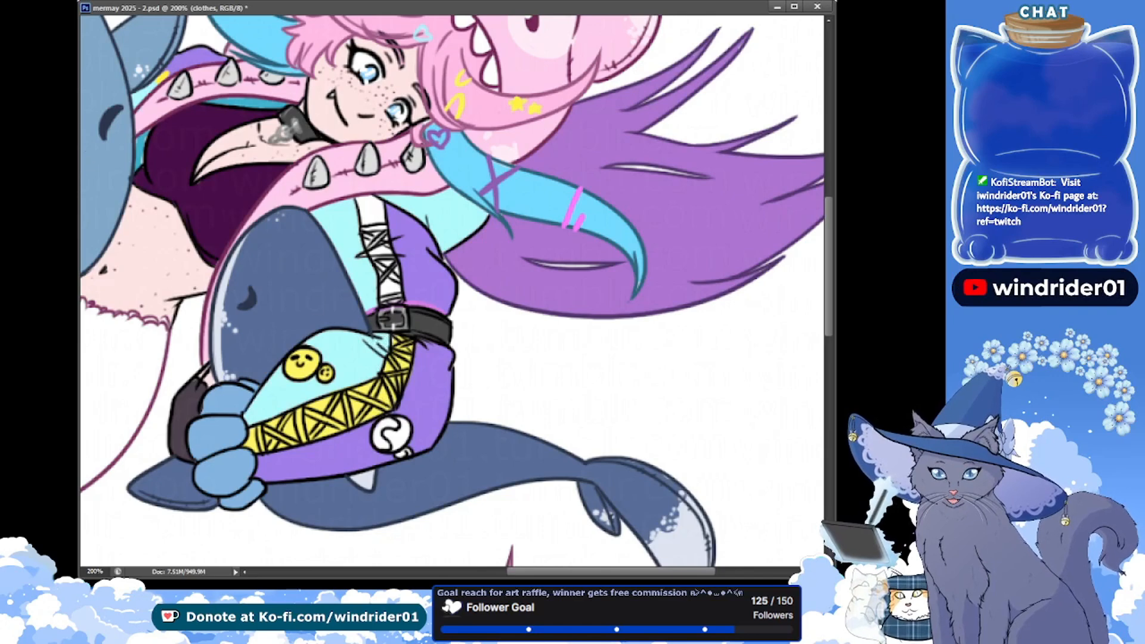
key(ctrl+s)
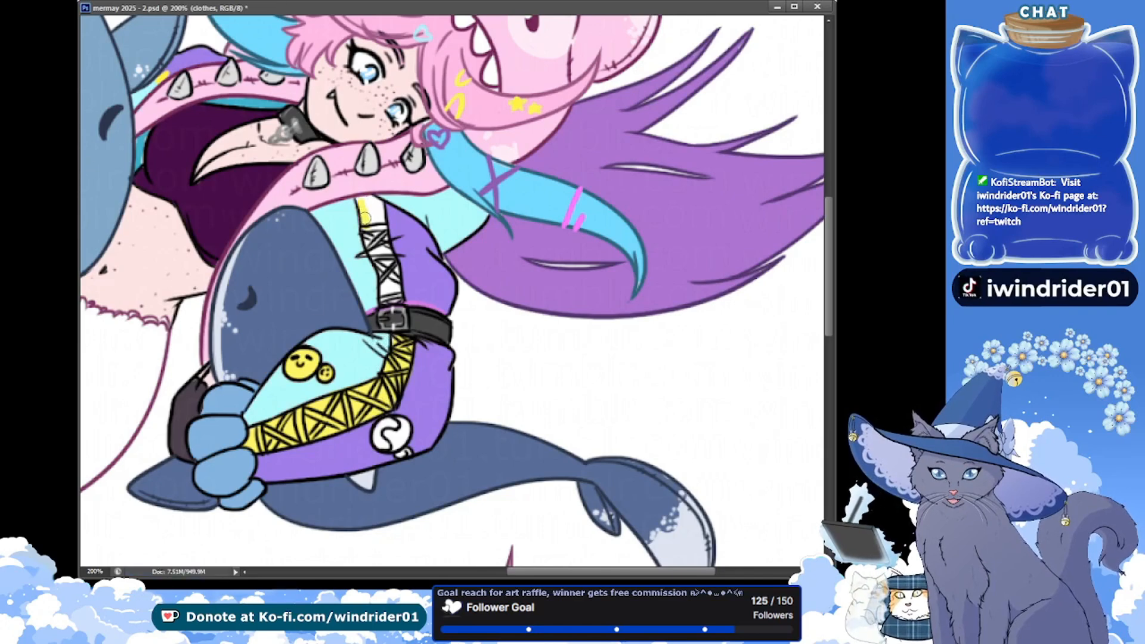
Paint the upper arm's laced stripe yellow above the black belt on the clothes layer, and save
drag(363, 204, 372, 203)
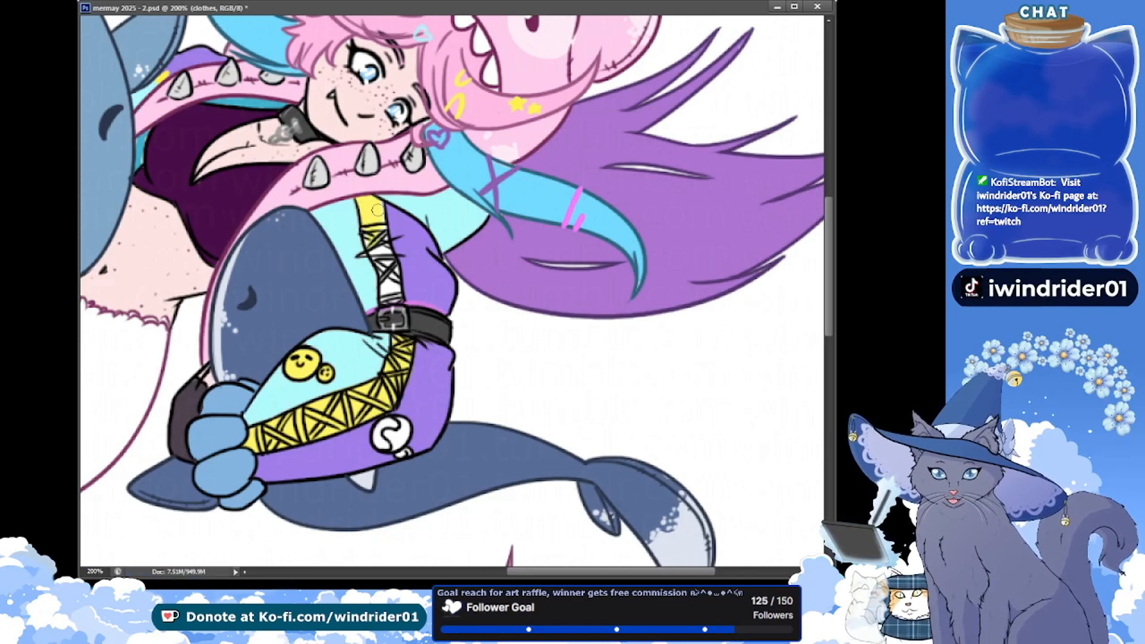
mouse_move(371, 242)
mouse_down()
mouse_move(385, 282)
mouse_move(396, 273)
mouse_move(388, 300)
mouse_up()
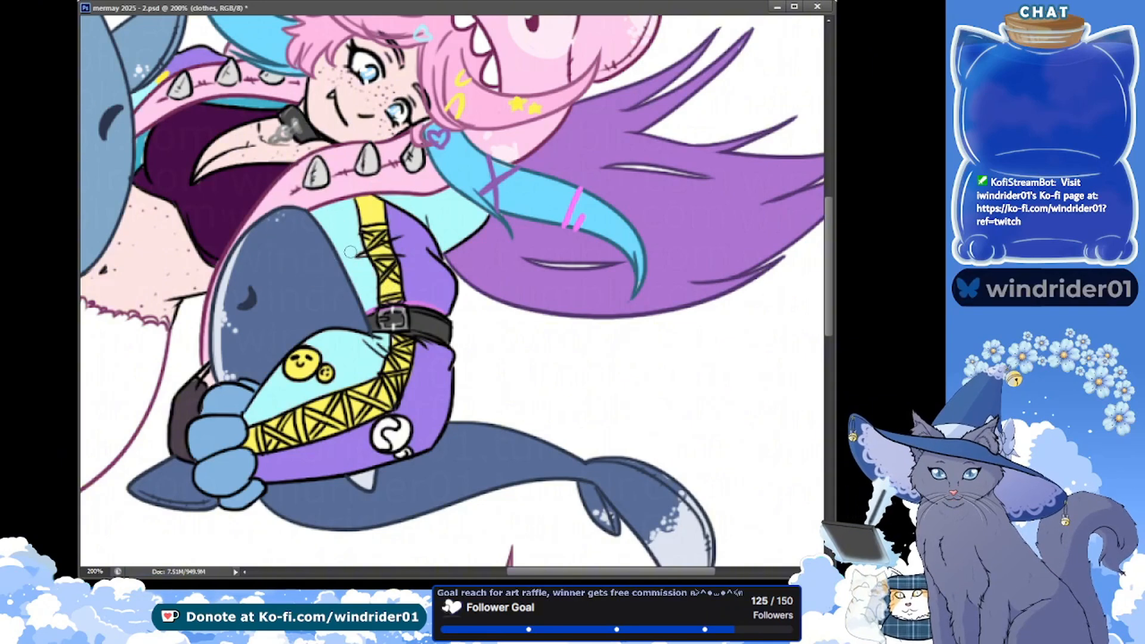
key(ctrl+s)
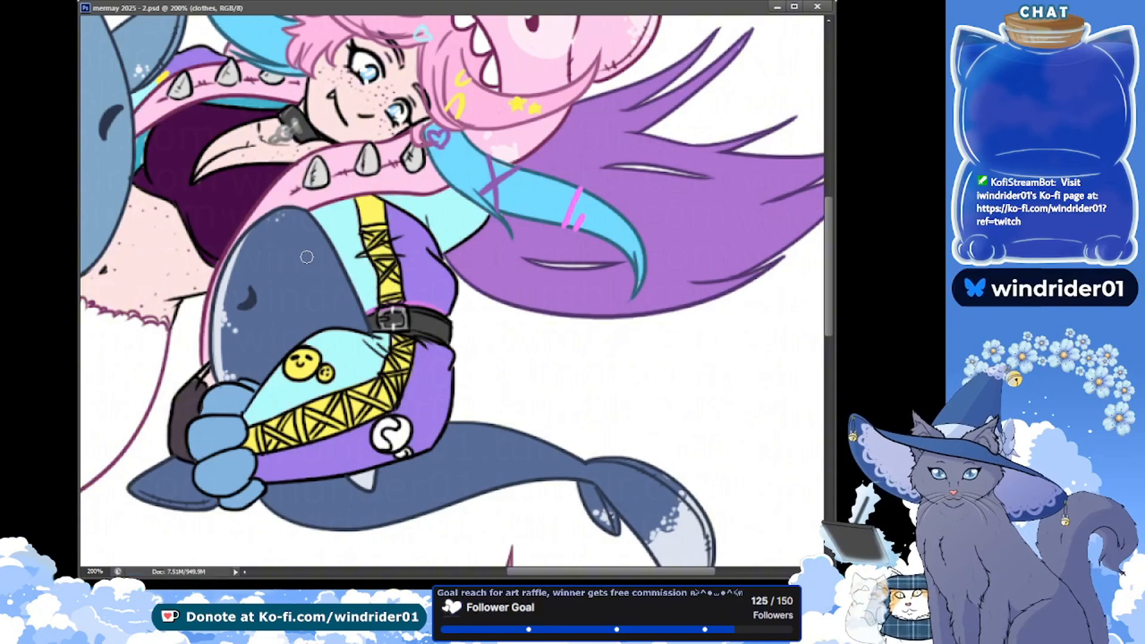
Paint the round badge on the purple sleeve white on the clothes layer, and add a new white-filled layer behind the artwork
key(alt+bracketright)
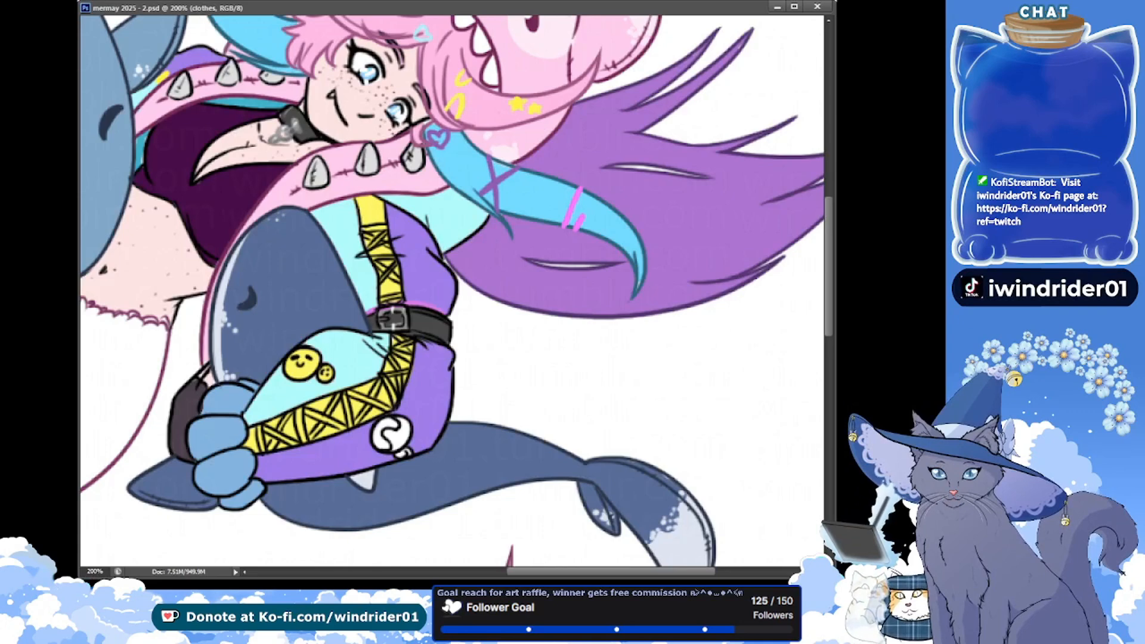
key(ctrl+s)
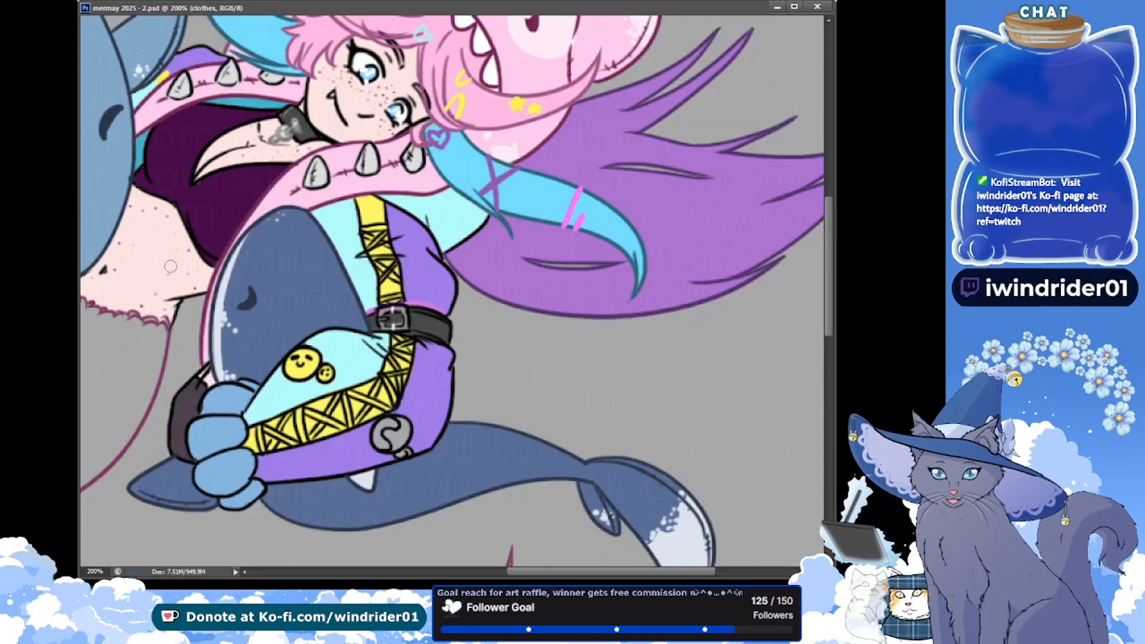
mouse_move(392, 420)
mouse_down()
mouse_move(381, 429)
mouse_move(397, 430)
mouse_up()
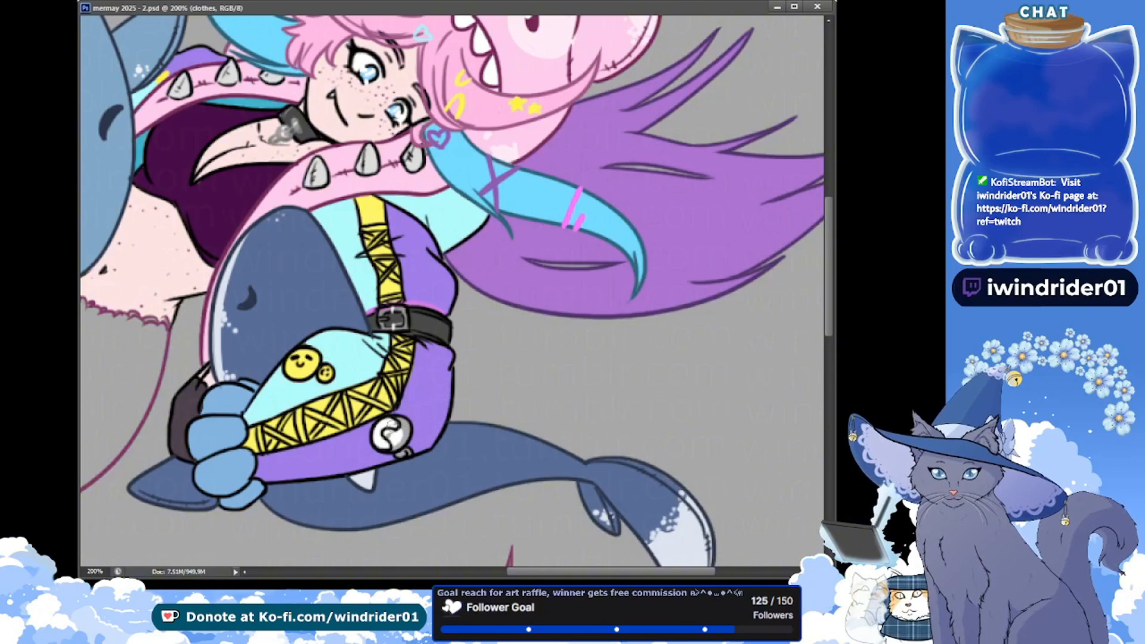
click(391, 446)
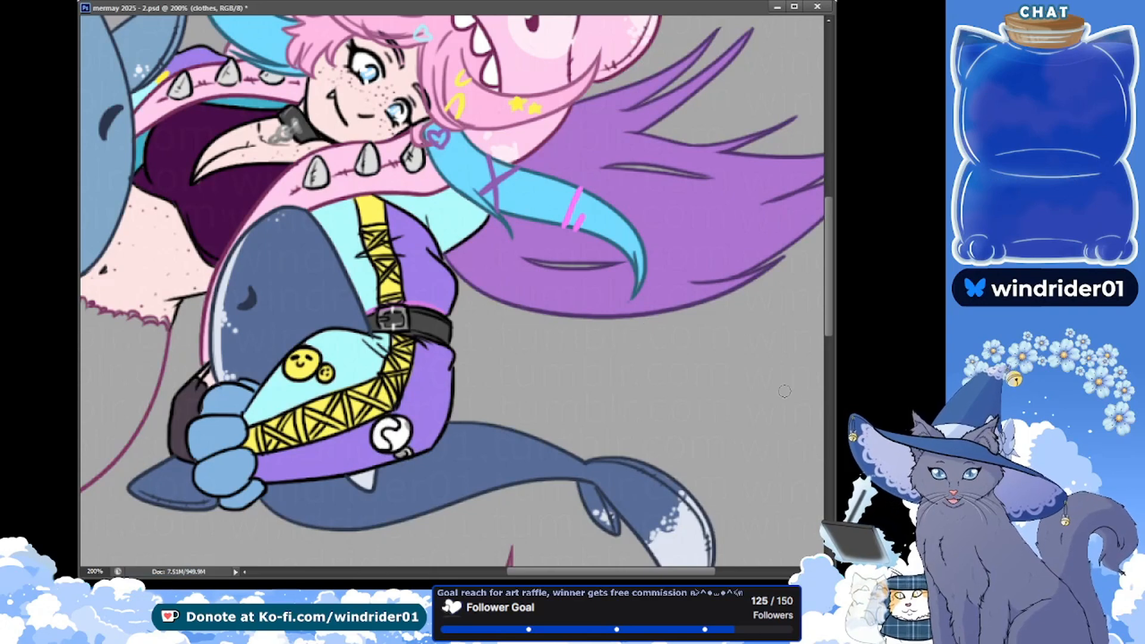
key(ctrl+alt+shift+n)
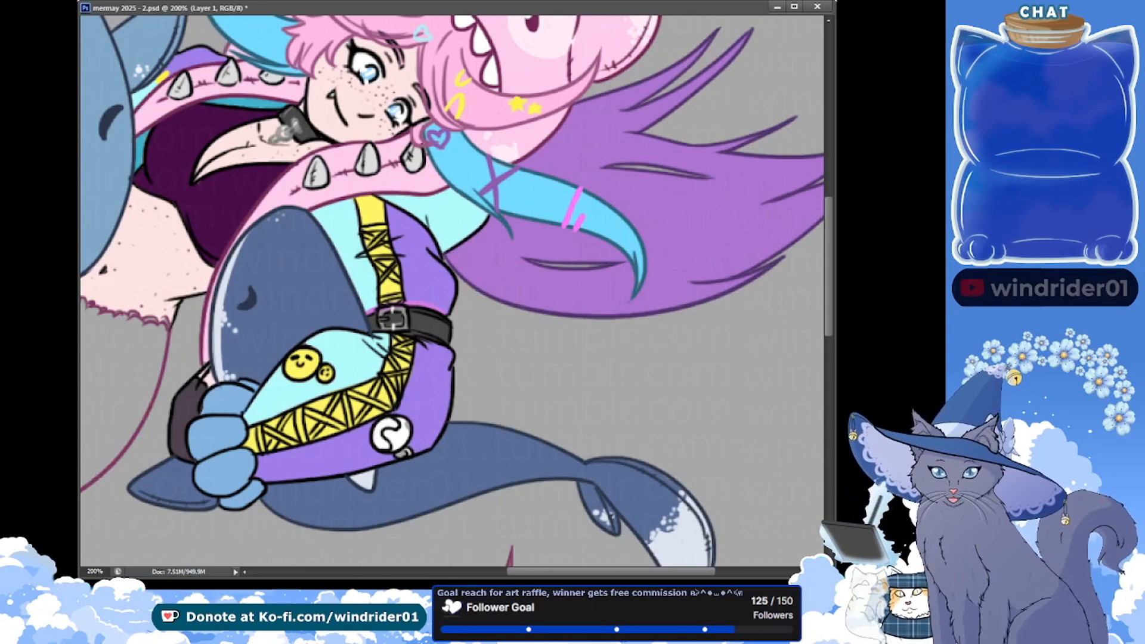
key(ctrl+BackSpace)
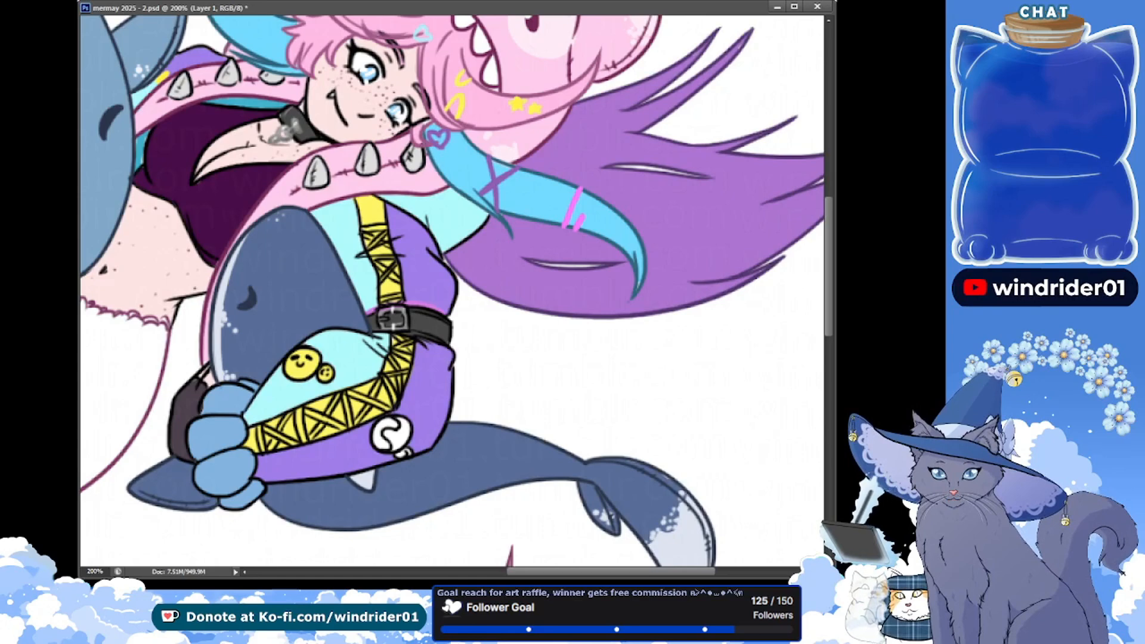
Paint the right part of the sleeve's round badge reddish pink on the accs layer, and save
key(alt+bracketright)
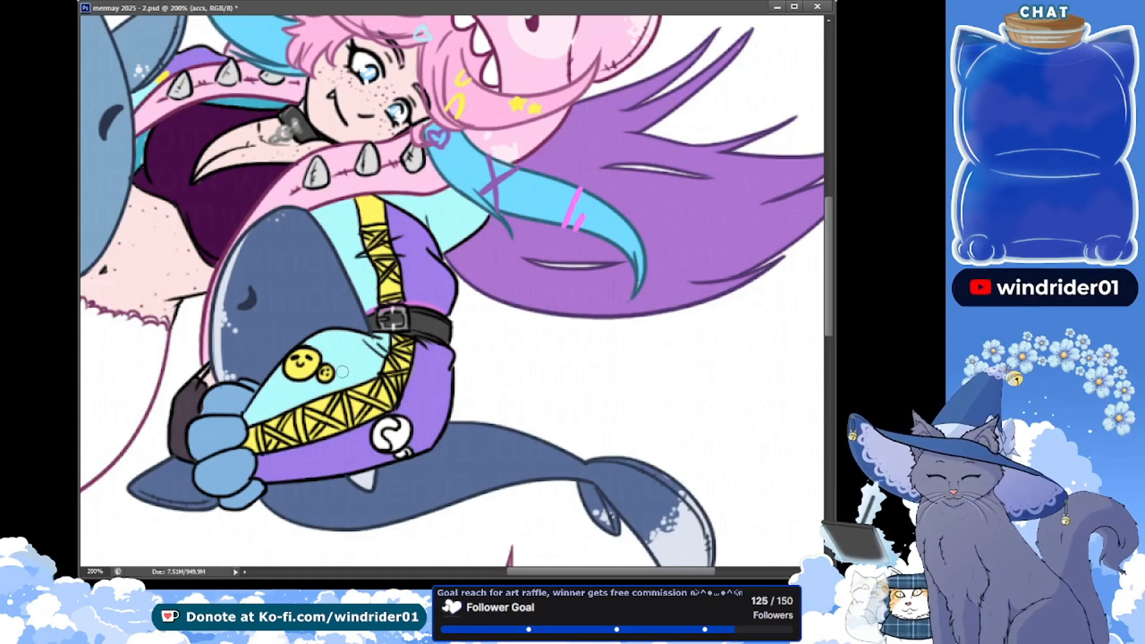
drag(403, 424, 404, 430)
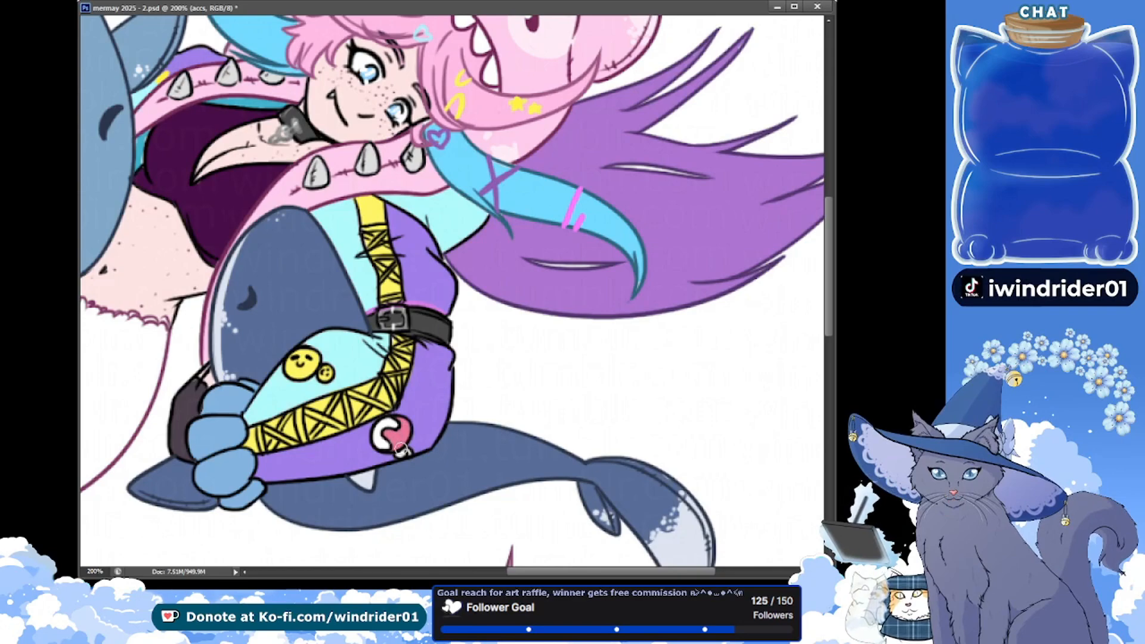
key(ctrl+s)
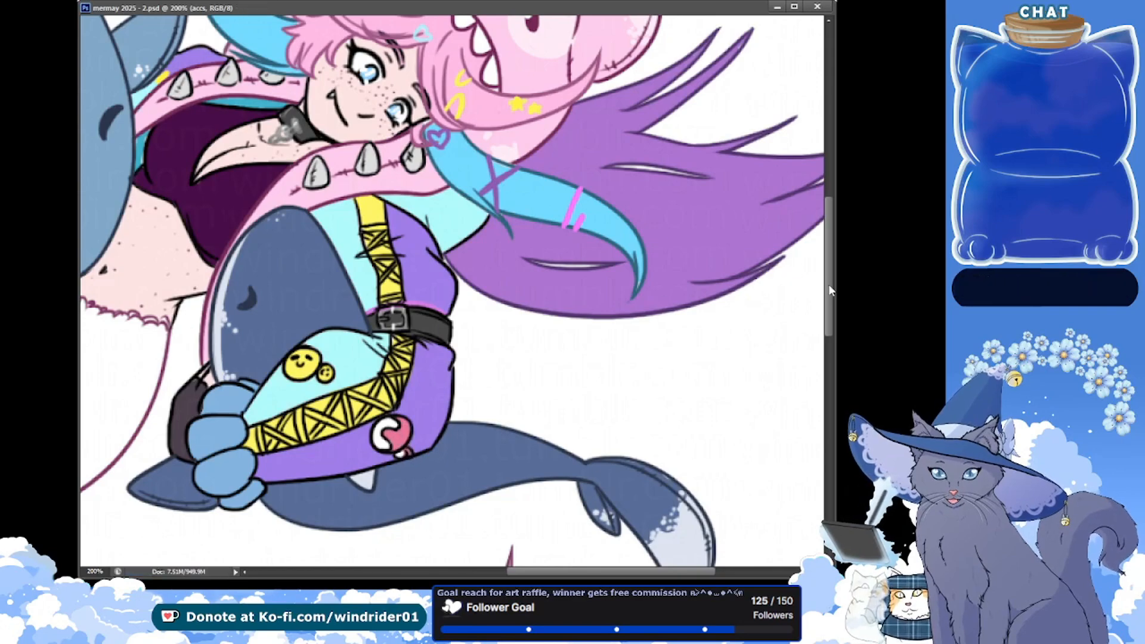
Paint the criss-cross lacing on the sleeve's yellow stripes reddish pink on the accs layer, and save
drag(828, 284, 827, 266)
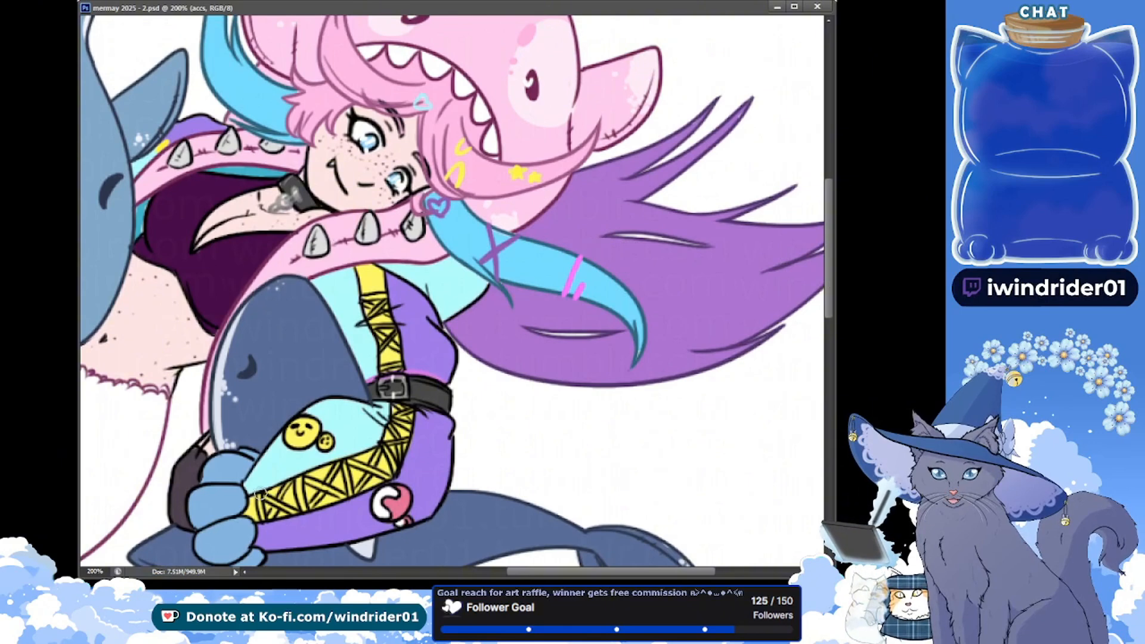
mouse_move(260, 493)
mouse_down()
mouse_move(267, 521)
mouse_move(260, 497)
mouse_move(301, 514)
mouse_up()
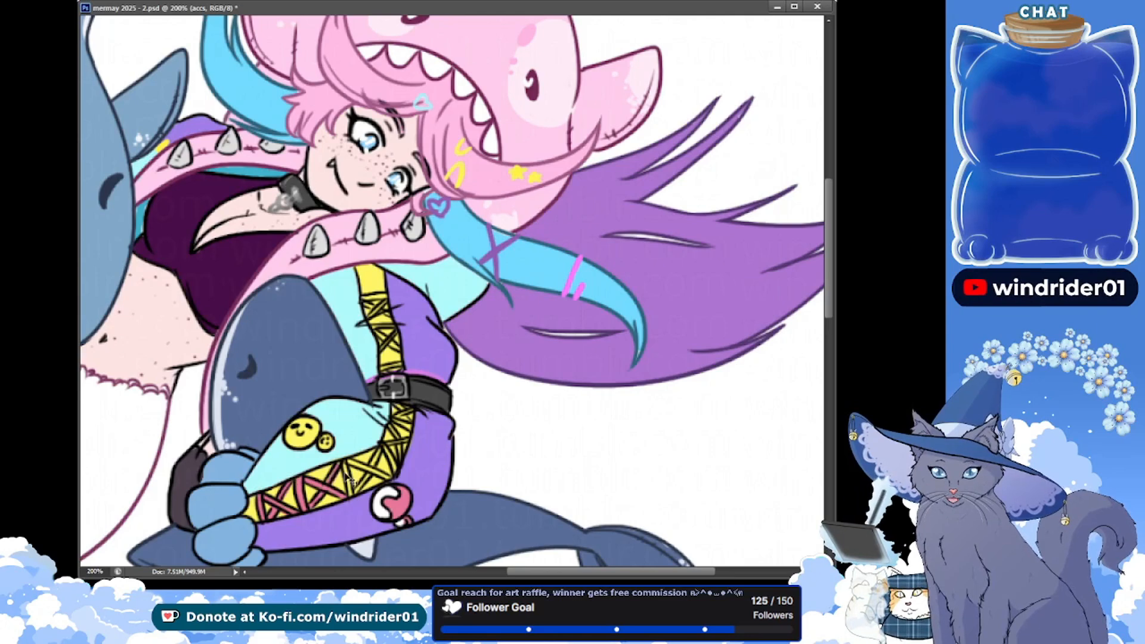
key(ctrl+s)
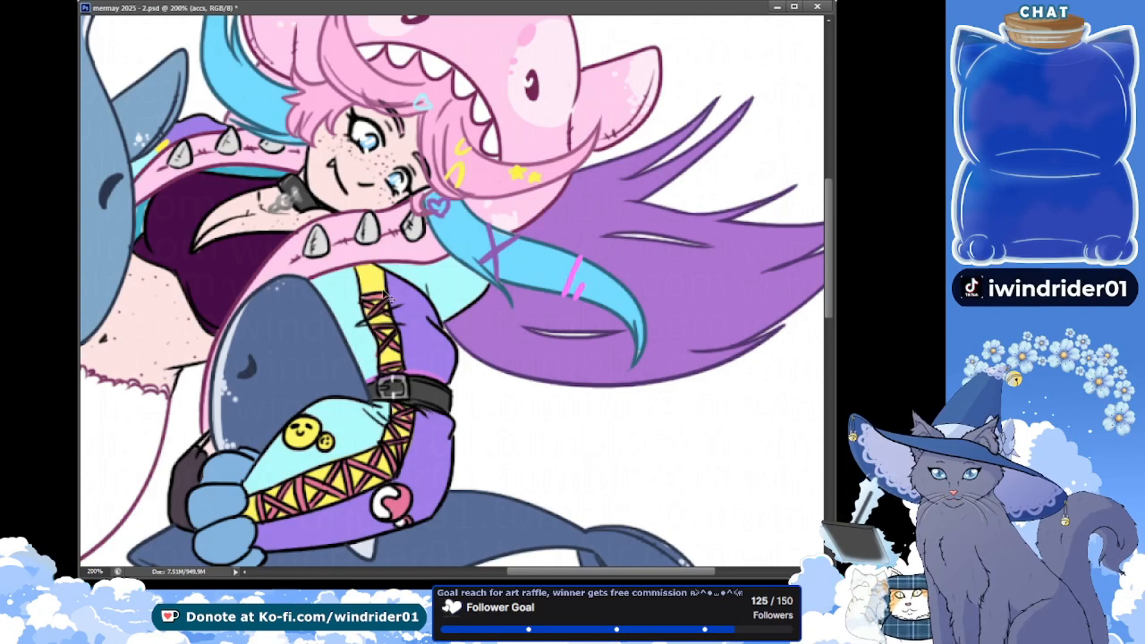
key(ctrl+s)
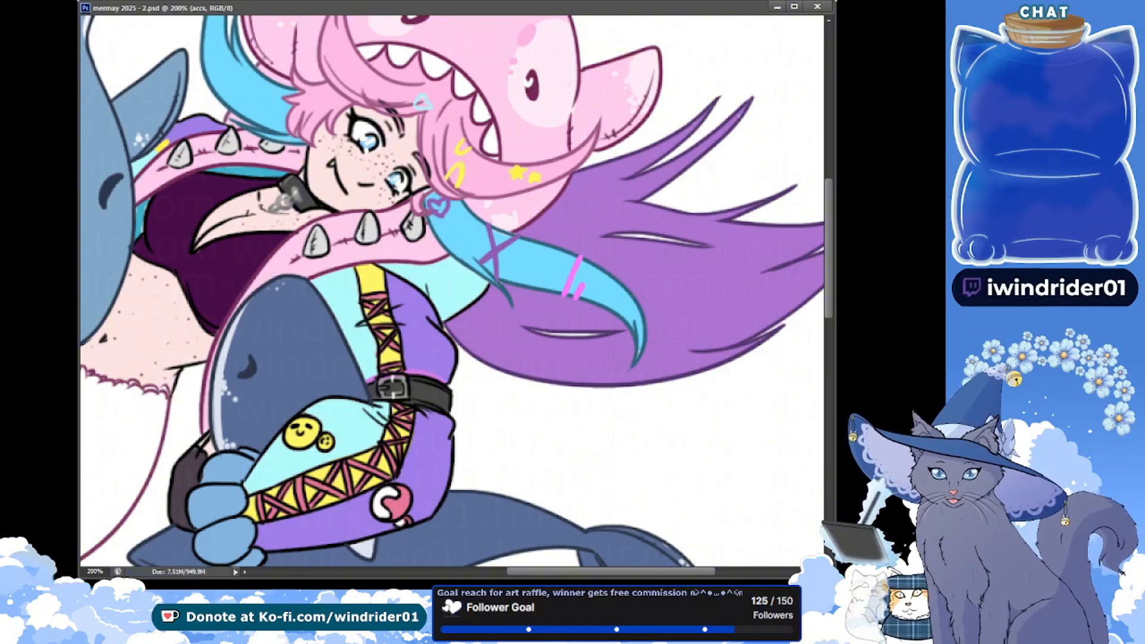
Touch up the clothing colour between the blue shark and the dark top on the clothes layer, and save
drag(190, 225, 225, 205)
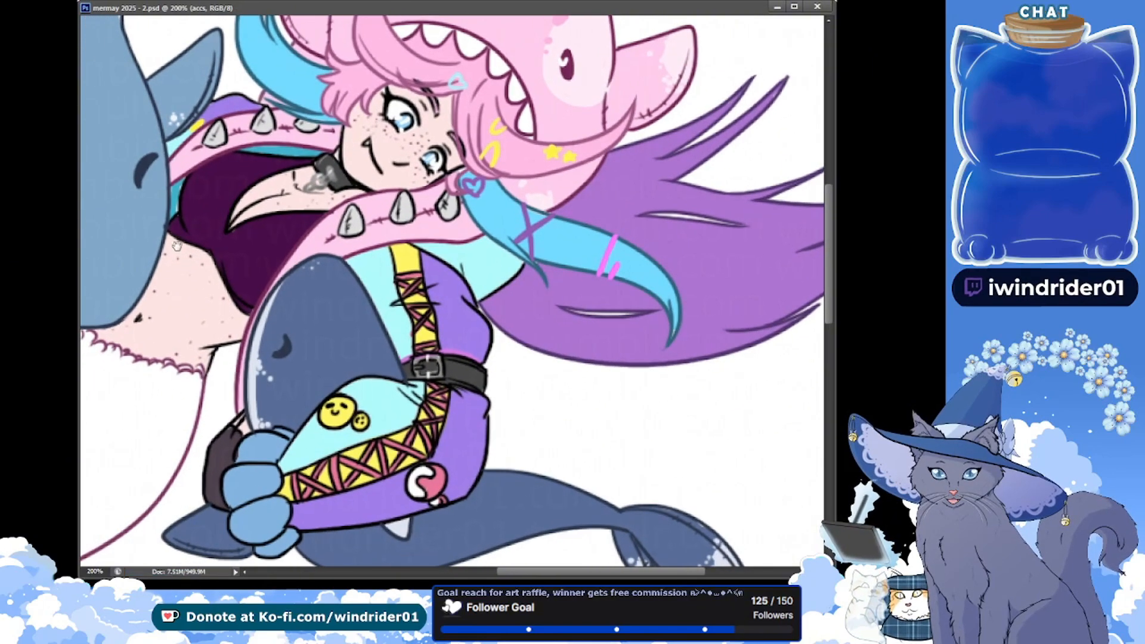
drag(181, 166, 191, 170)
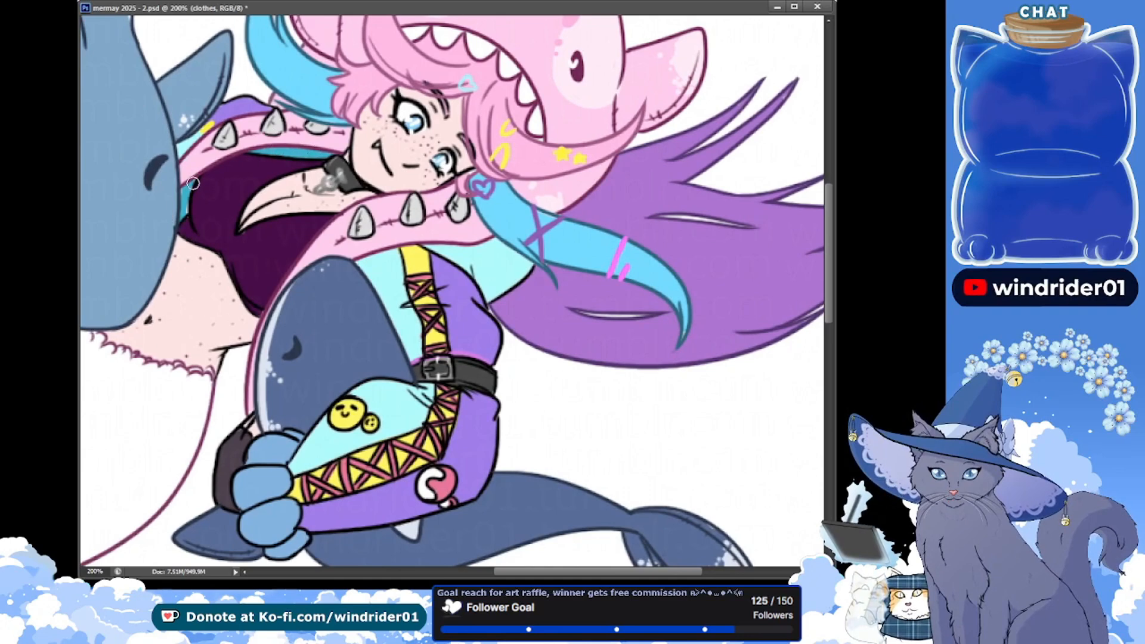
key(ctrl+s)
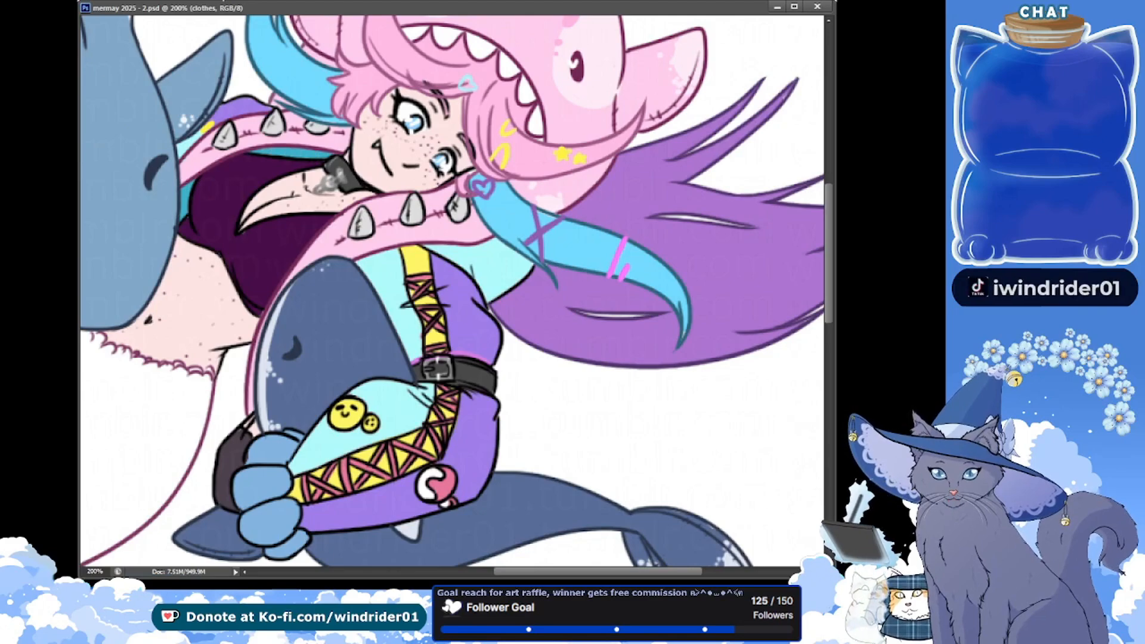
Select the mermaid's tail body and lower fin from the together lines layer, and fill them light pink on the tail layer
key(ctrl+minus)
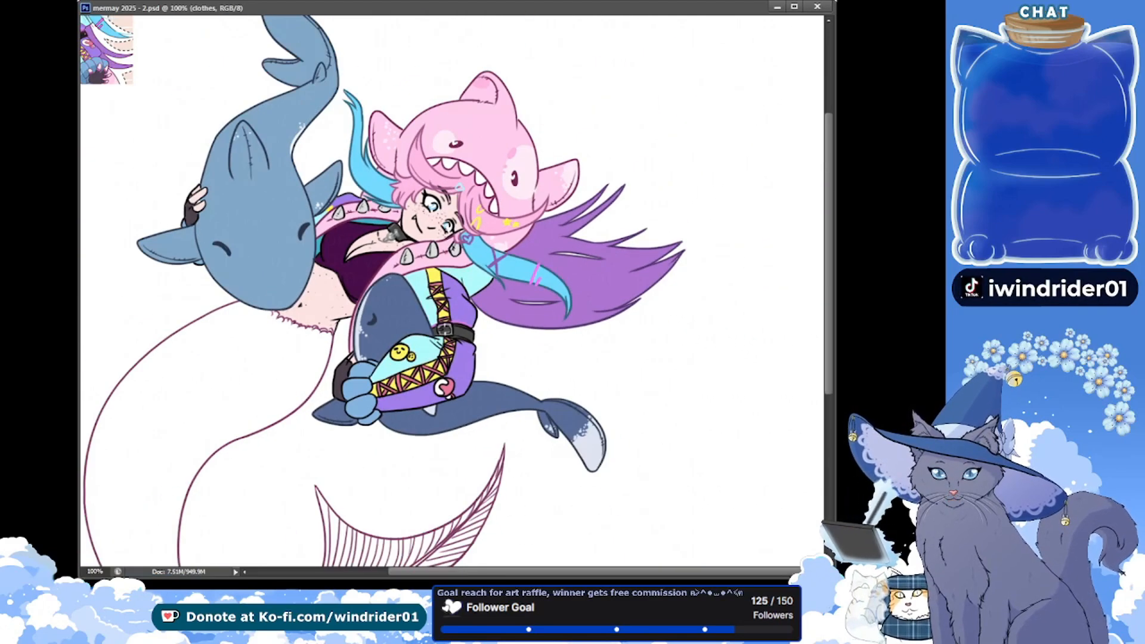
drag(200, 220, 230, 132)
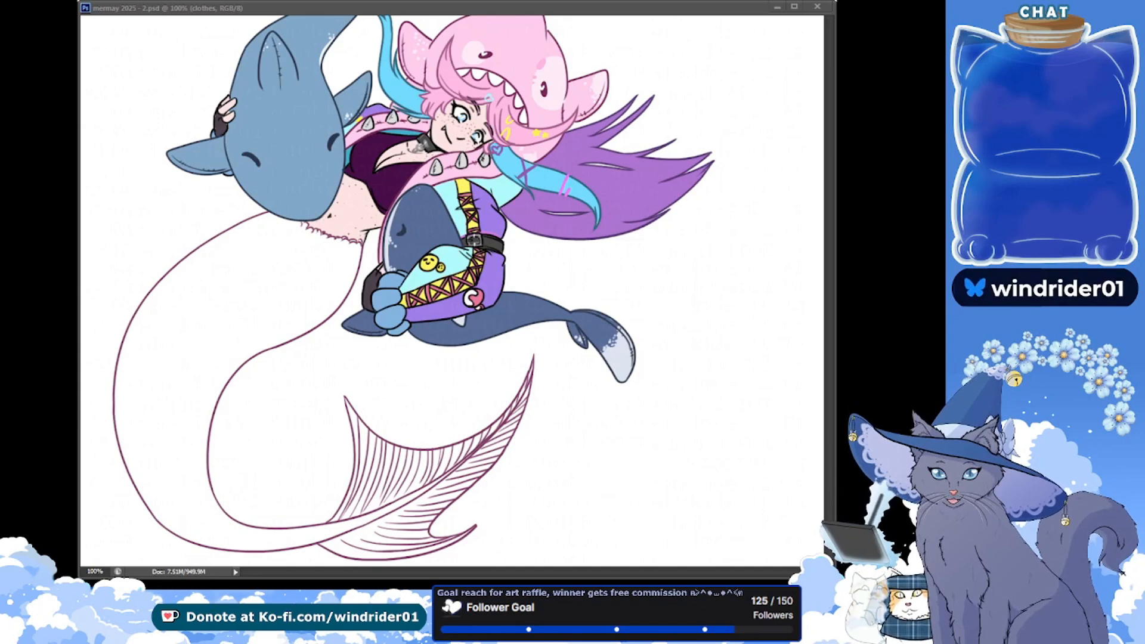
click(108, 8)
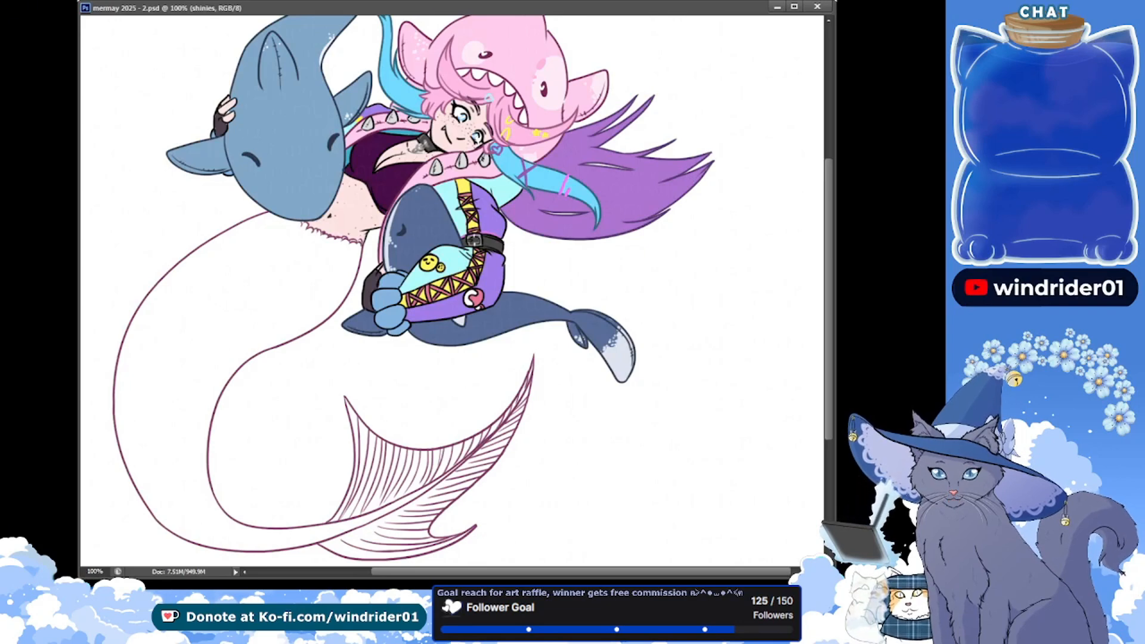
click(240, 339)
scroll(833, 290, down, 2)
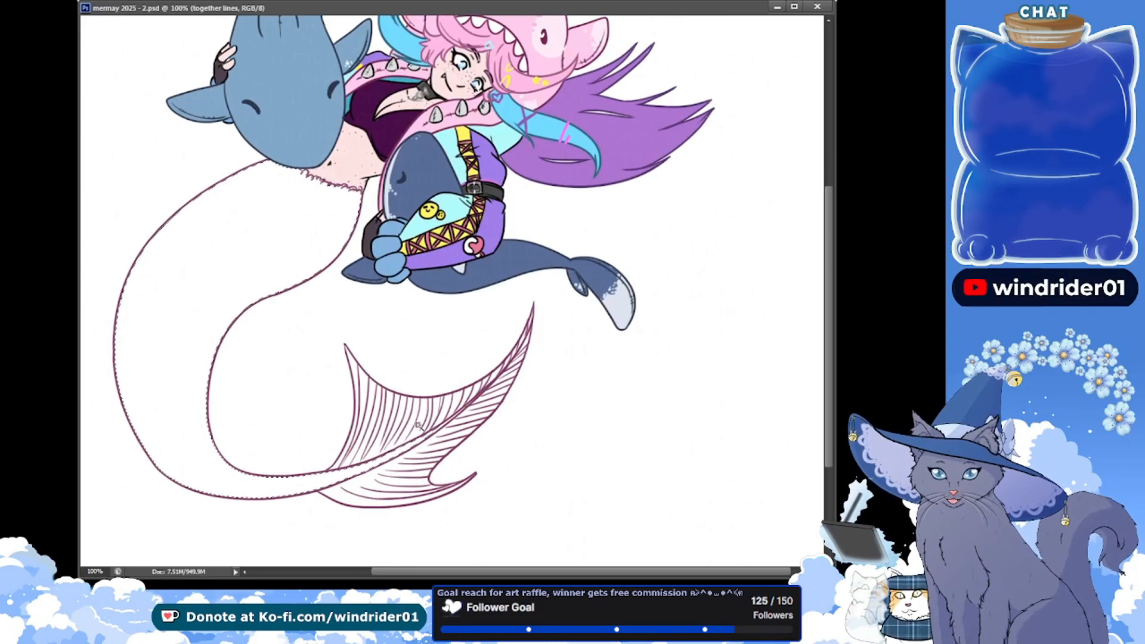
key(ctrl+z)
shift+click(360, 488)
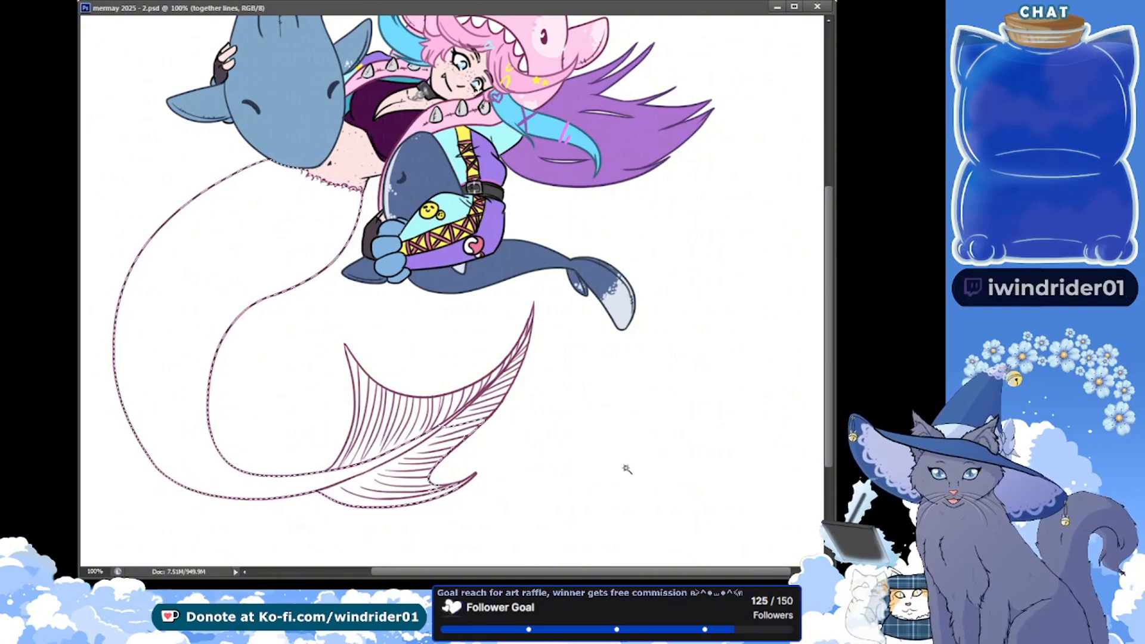
key(alt+bracketleft)
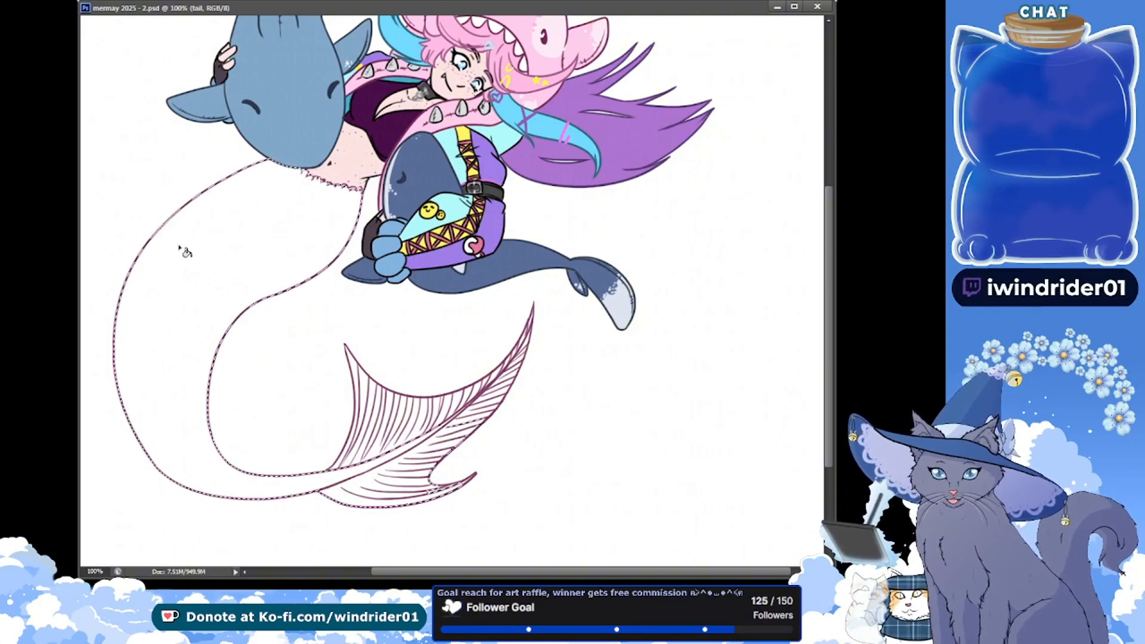
key(alt+BackSpace)
key(ctrl+d)
click(411, 461)
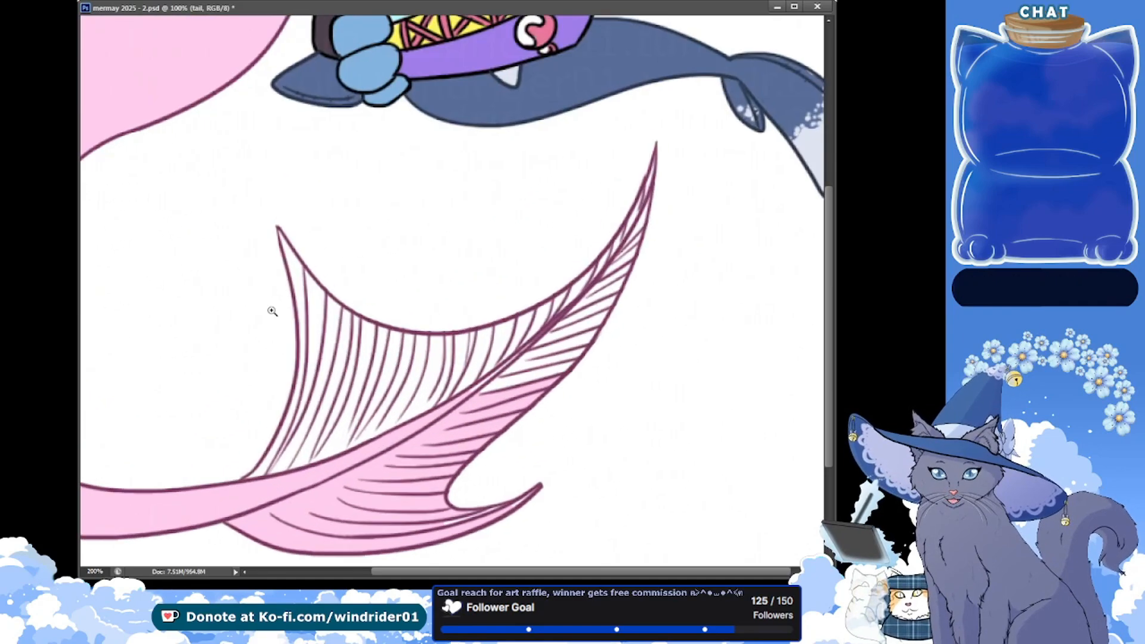
Touch up the skin and tail colours along the scalloped waist edge on their own layers, and save
drag(190, 114, 217, 301)
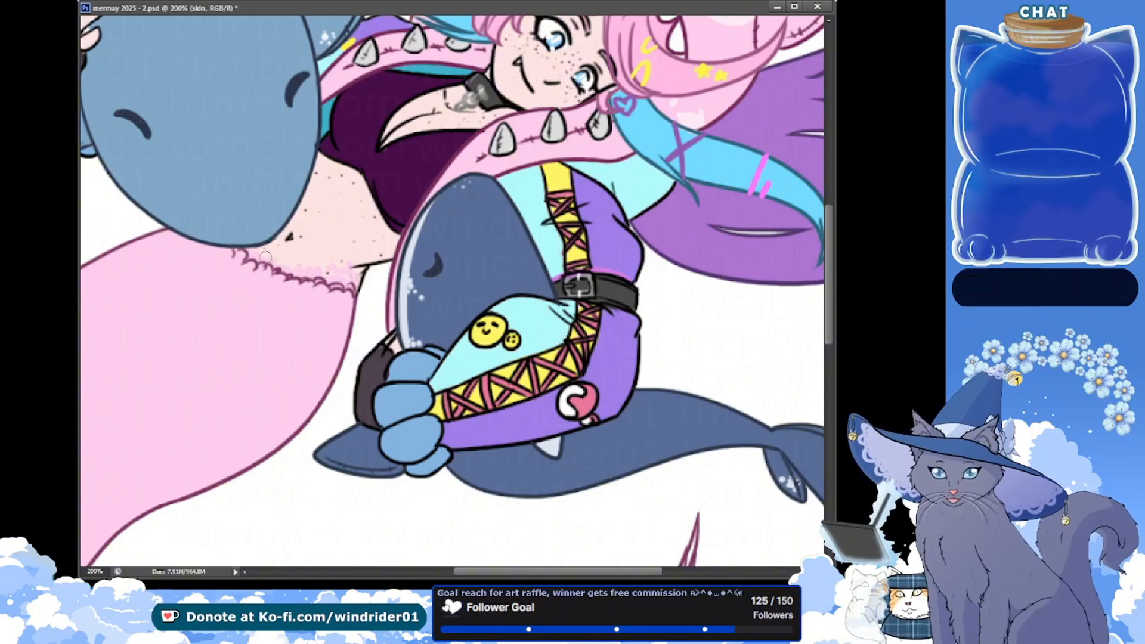
key(ctrl+s)
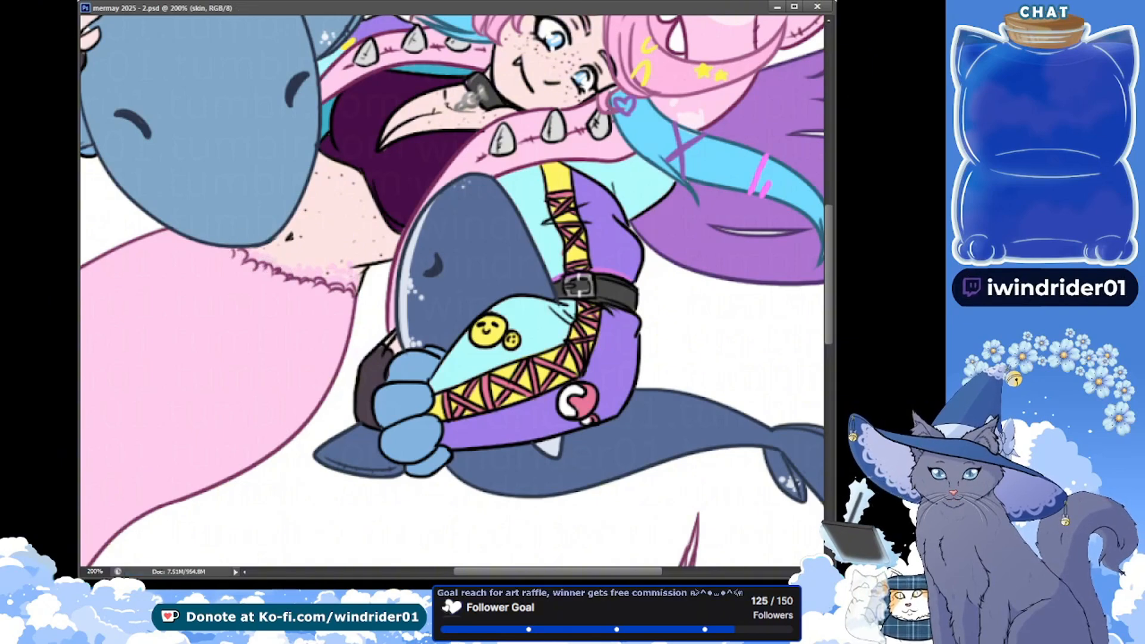
drag(228, 318, 403, 216)
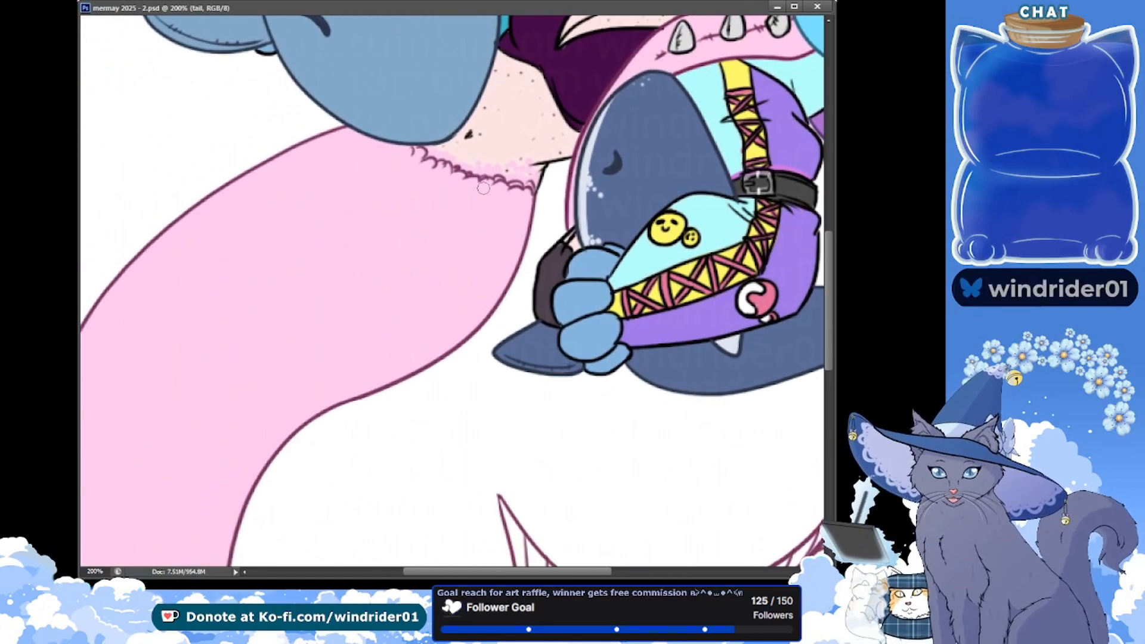
key(ctrl+s)
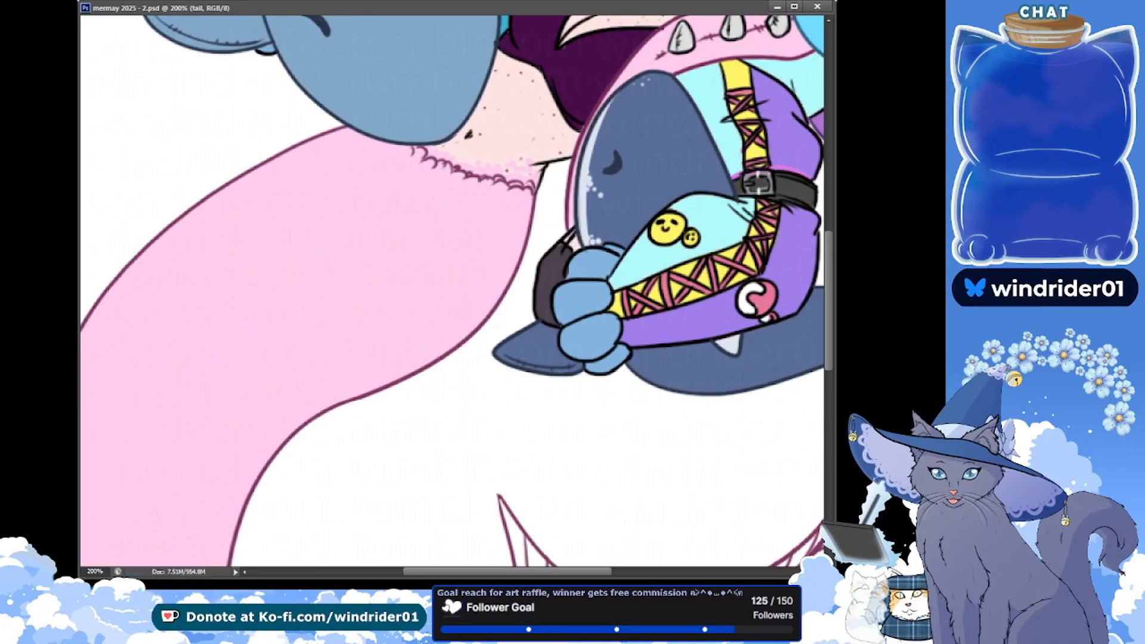
Fill the unpainted parts of the lined tail fin light pink on the tail layer, and save
drag(265, 380, 187, 28)
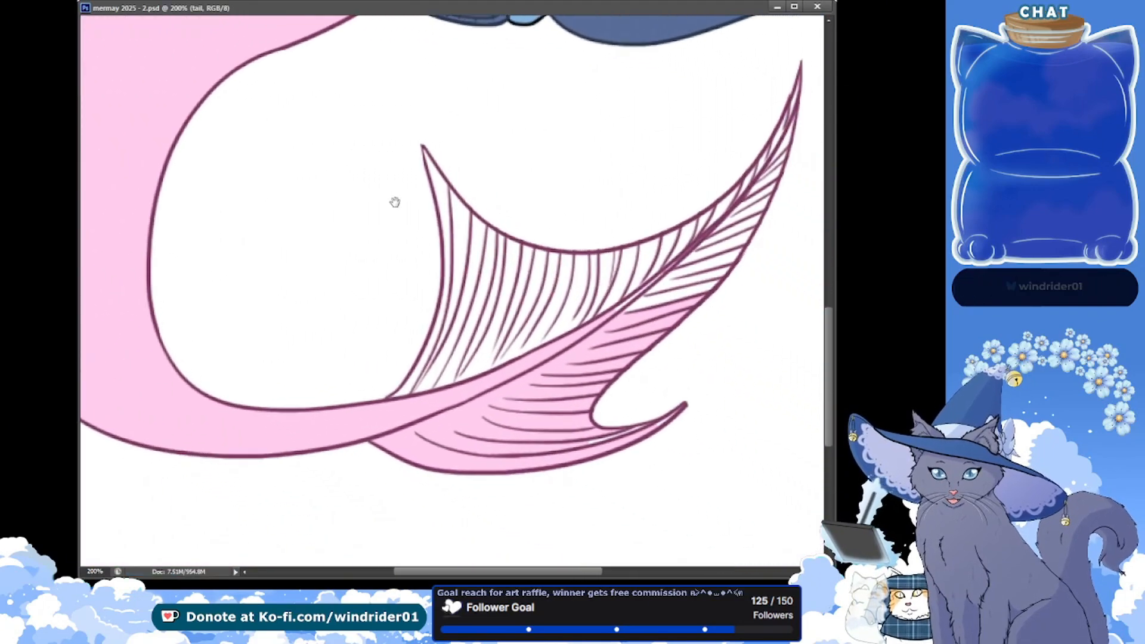
drag(394, 202, 229, 263)
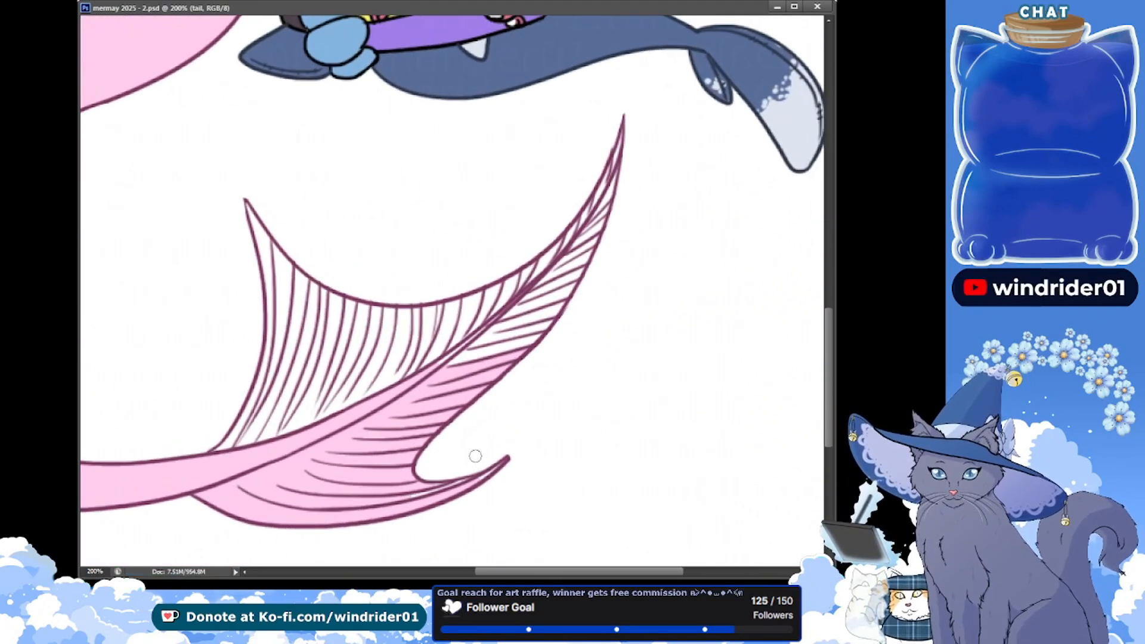
drag(475, 481, 416, 494)
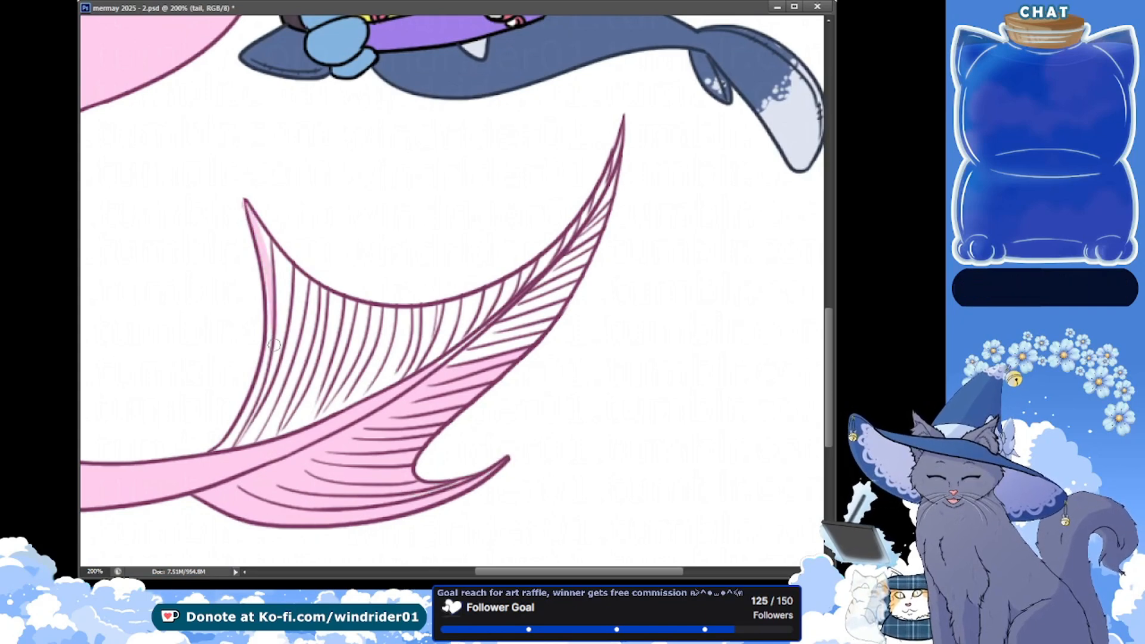
drag(273, 344, 259, 394)
key(ctrl+z)
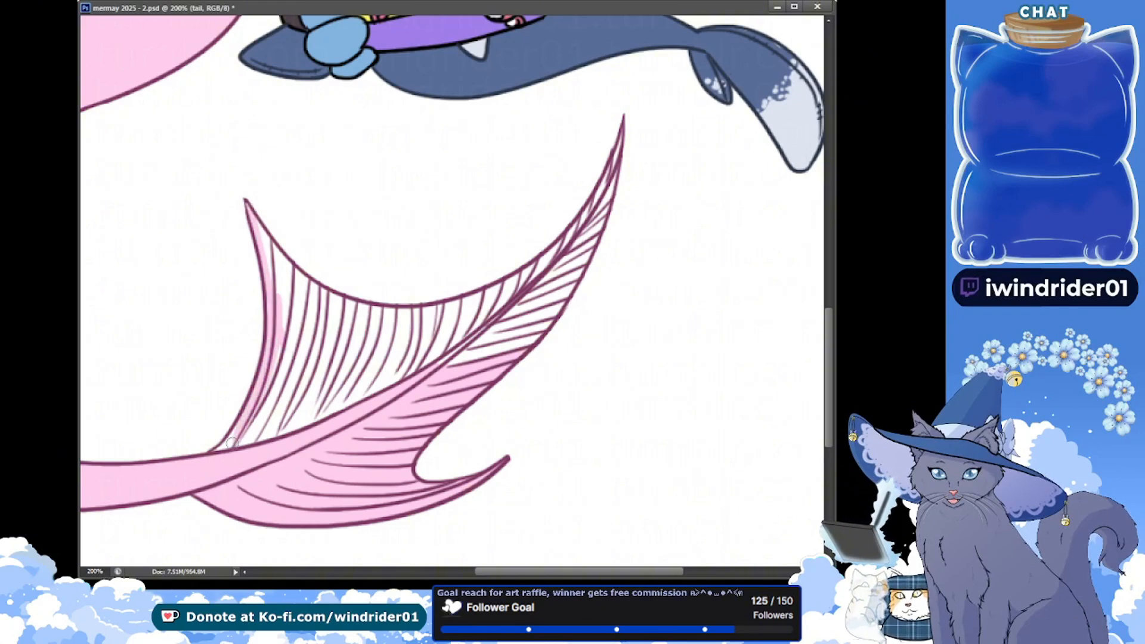
mouse_move(223, 456)
mouse_down()
mouse_move(273, 413)
mouse_move(274, 382)
mouse_up()
mouse_move(310, 331)
mouse_down()
mouse_move(274, 267)
mouse_move(325, 298)
mouse_move(445, 319)
mouse_move(506, 287)
mouse_up()
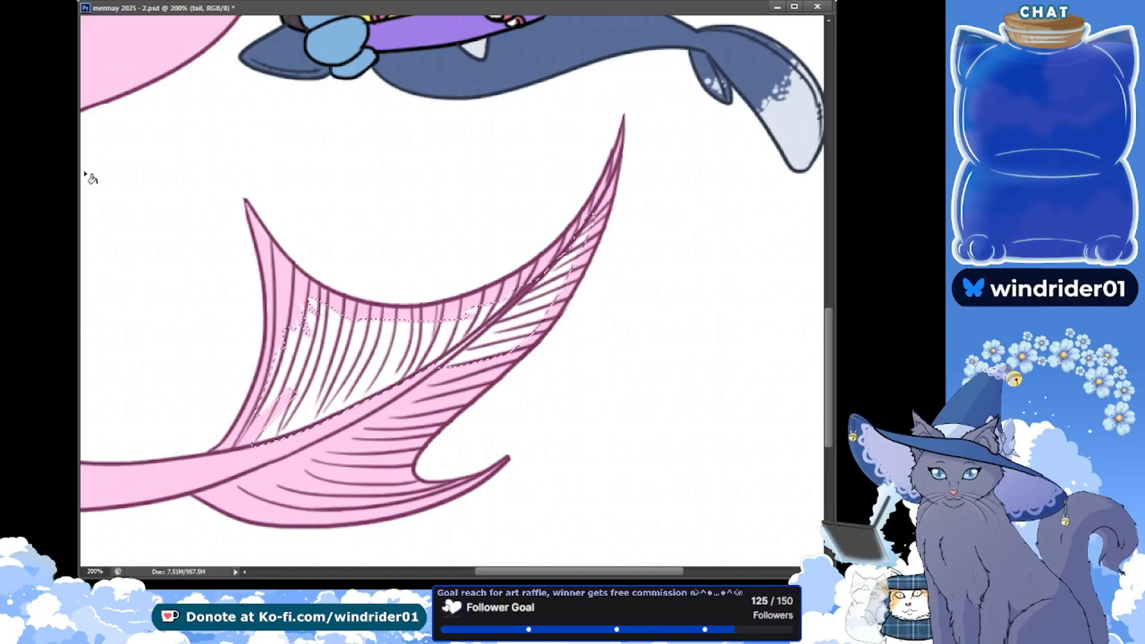
click(349, 346)
key(ctrl+d)
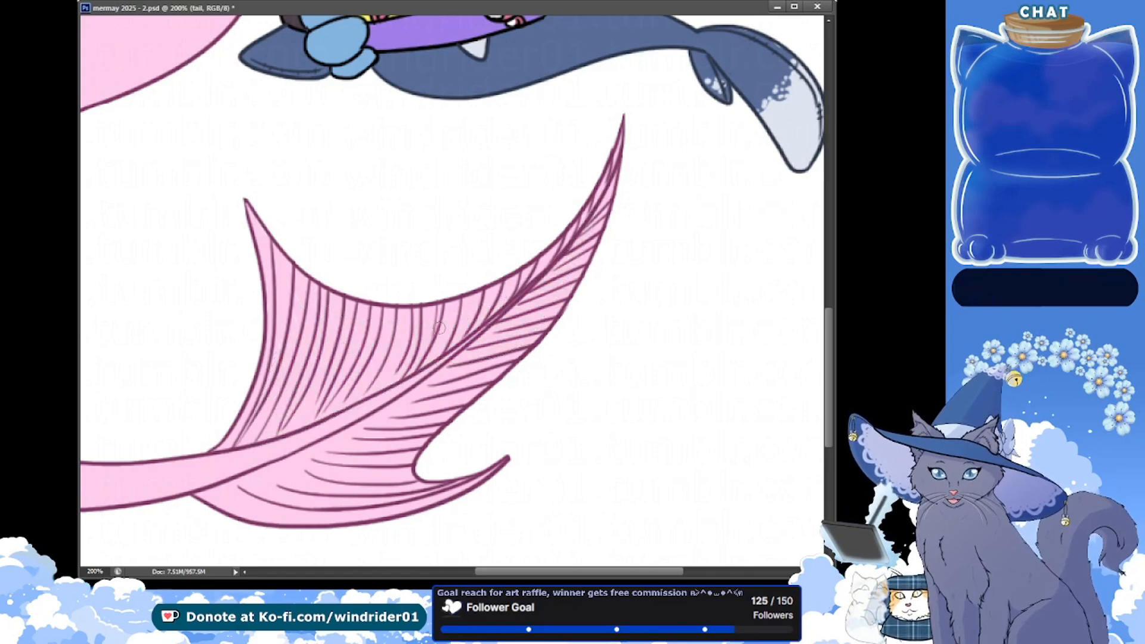
key(ctrl+s)
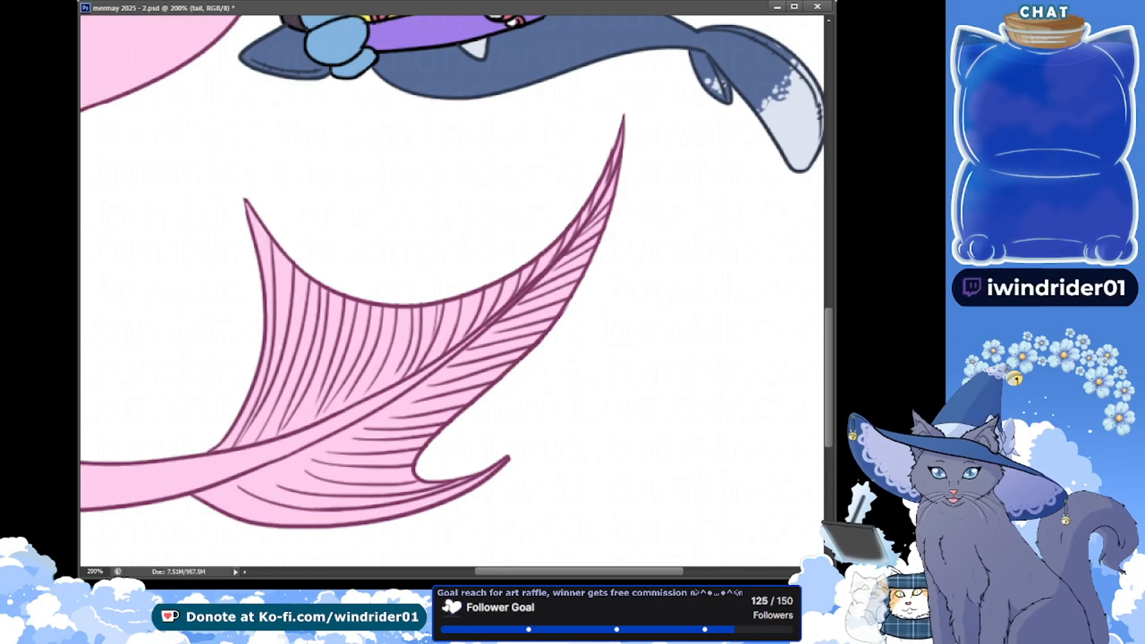
key(ctrl+v)
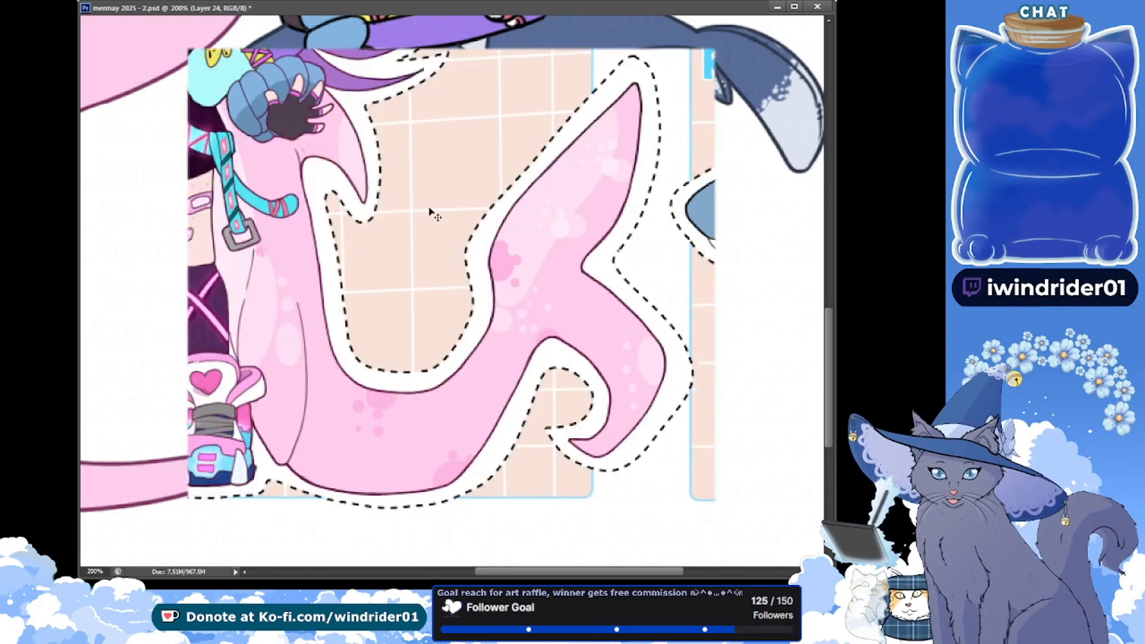
drag(560, 222, 544, 268)
drag(561, 240, 550, 228)
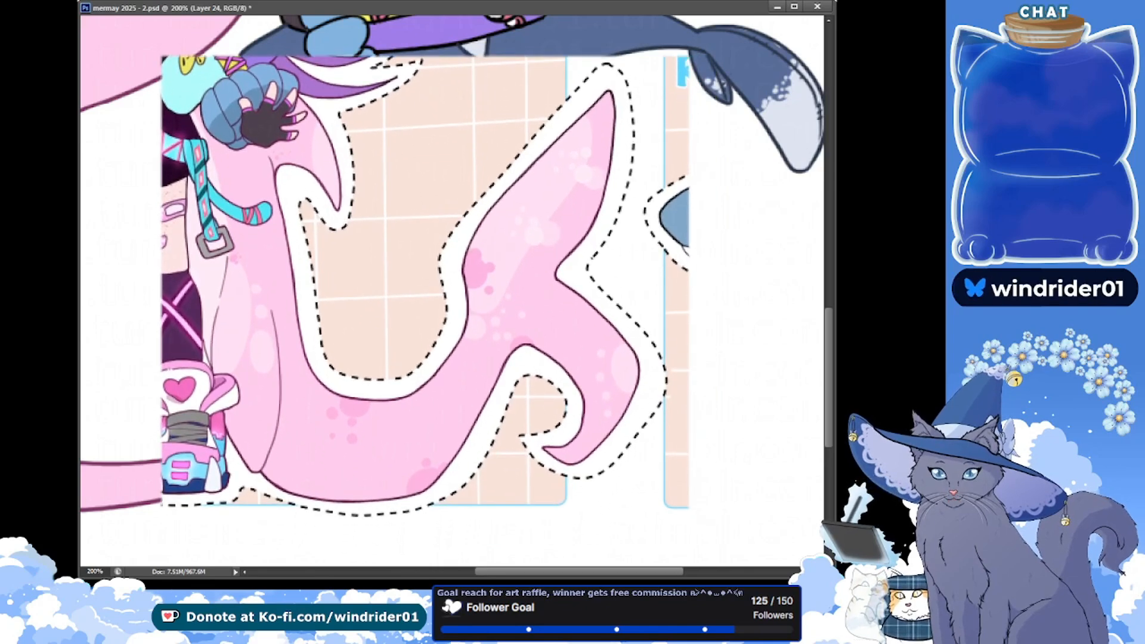
key(ctrl+alt+z)
key(ctrl+alt+z)
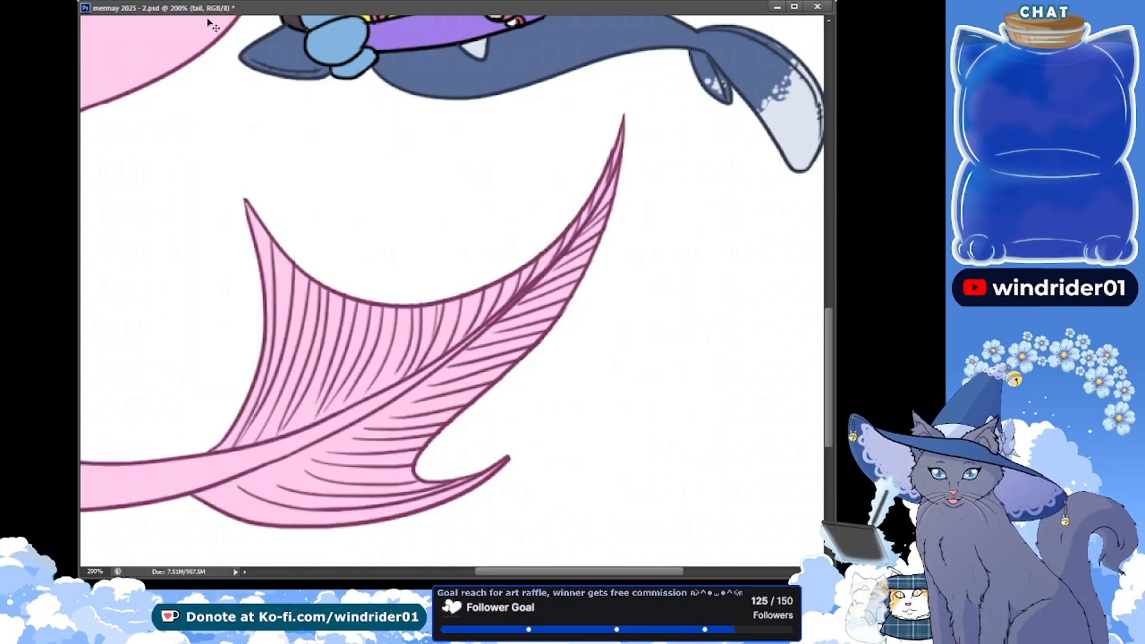
key(ctrl+minus)
key(ctrl+s)
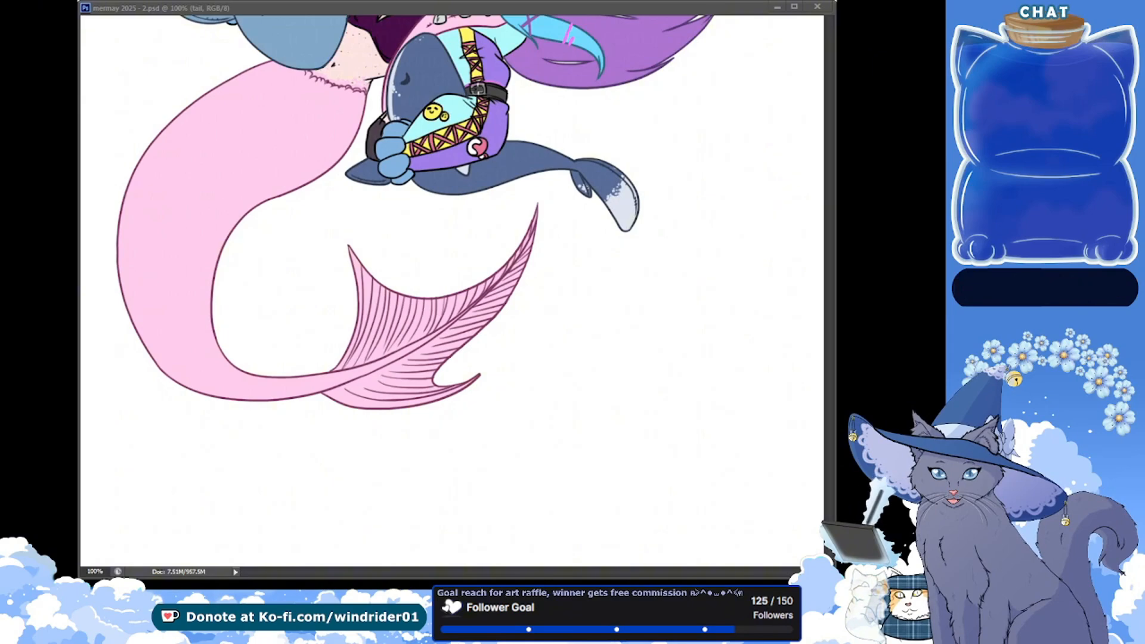
key(ctrl+shift+z)
key(ctrl+shift+z)
drag(373, 517, 665, 448)
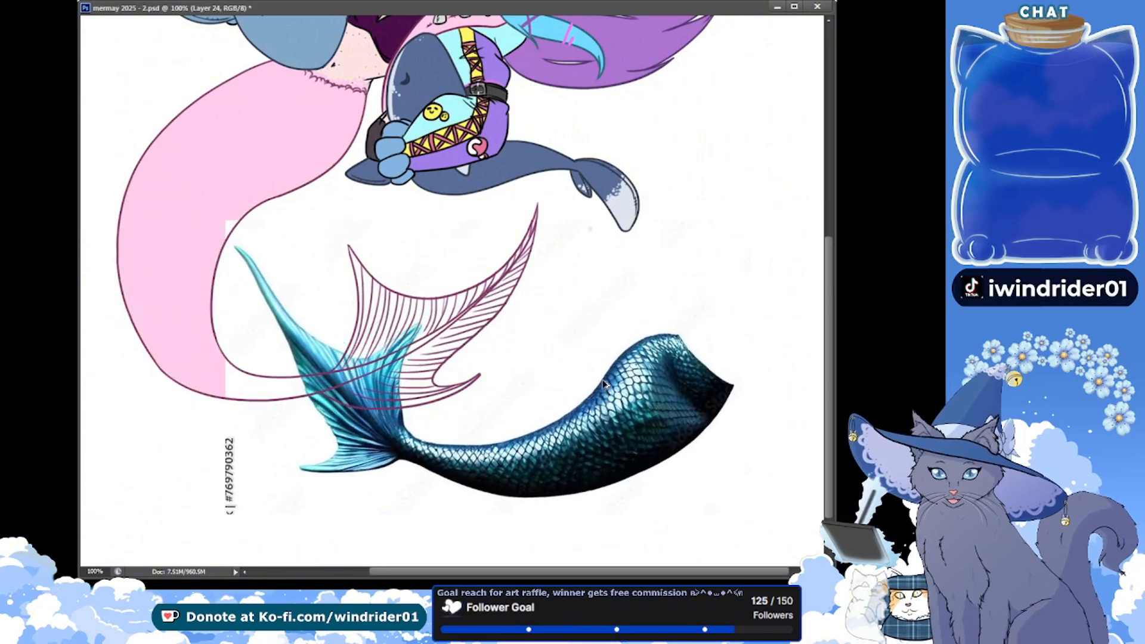
key(ctrl+z)
key(ctrl+z)
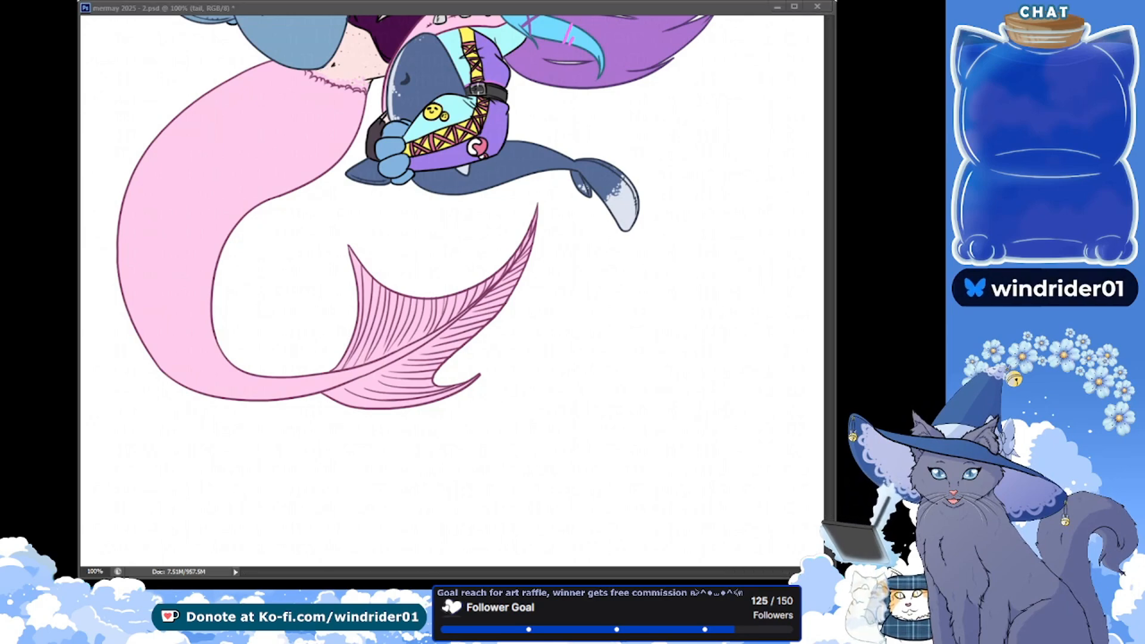
Select the tail's filled area and paint a broad paler pink highlight along the tail body's outer curve, and save
click(213, 171)
drag(138, 158, 173, 242)
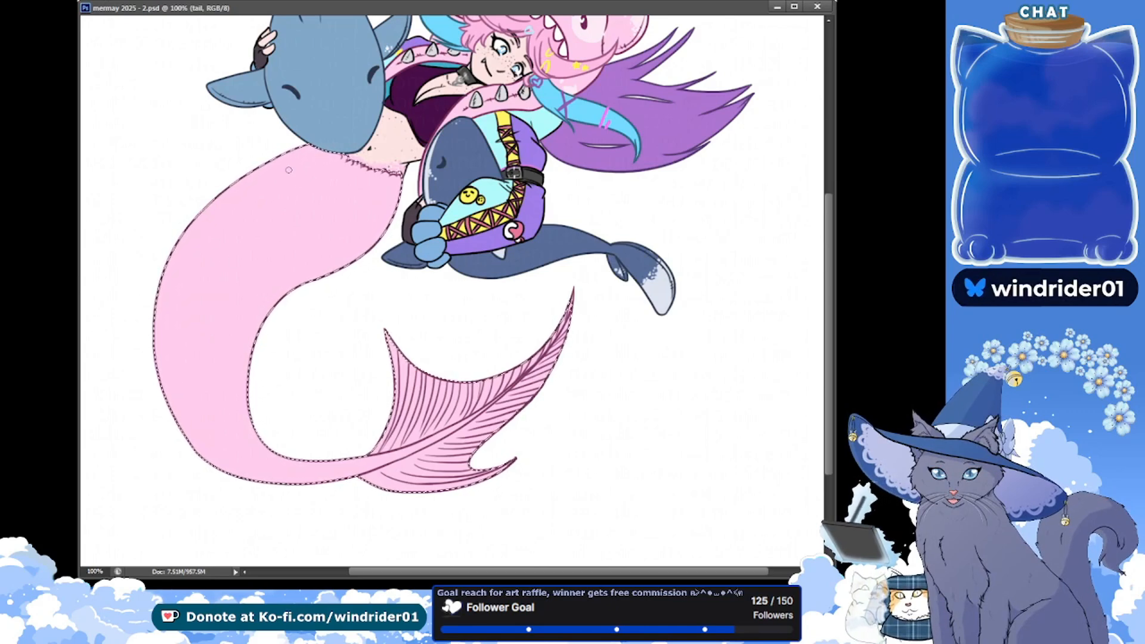
key(ctrl+z)
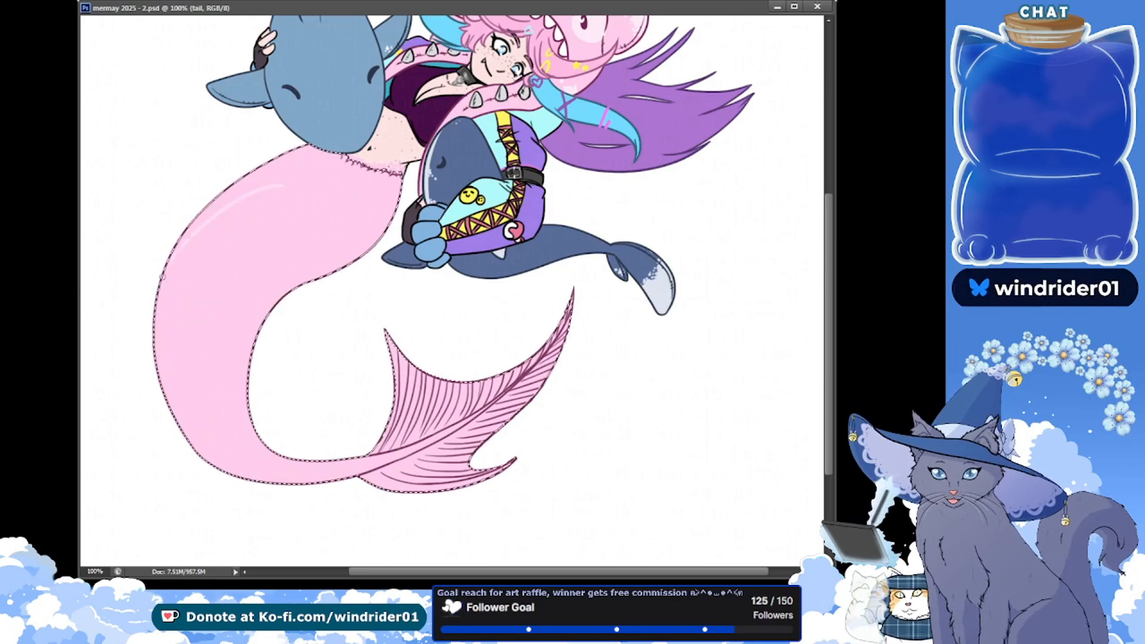
drag(174, 257, 286, 186)
key(ctrl+z)
mouse_move(172, 263)
mouse_down()
mouse_move(309, 186)
mouse_move(307, 213)
mouse_move(174, 391)
mouse_up()
key(ctrl+z)
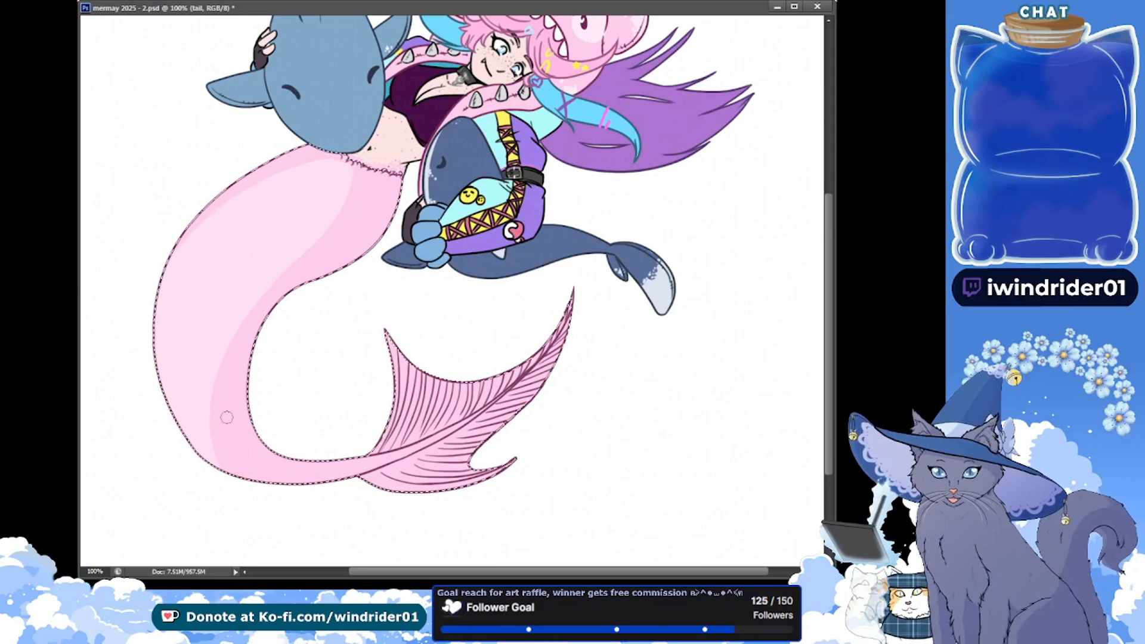
key(ctrl+s)
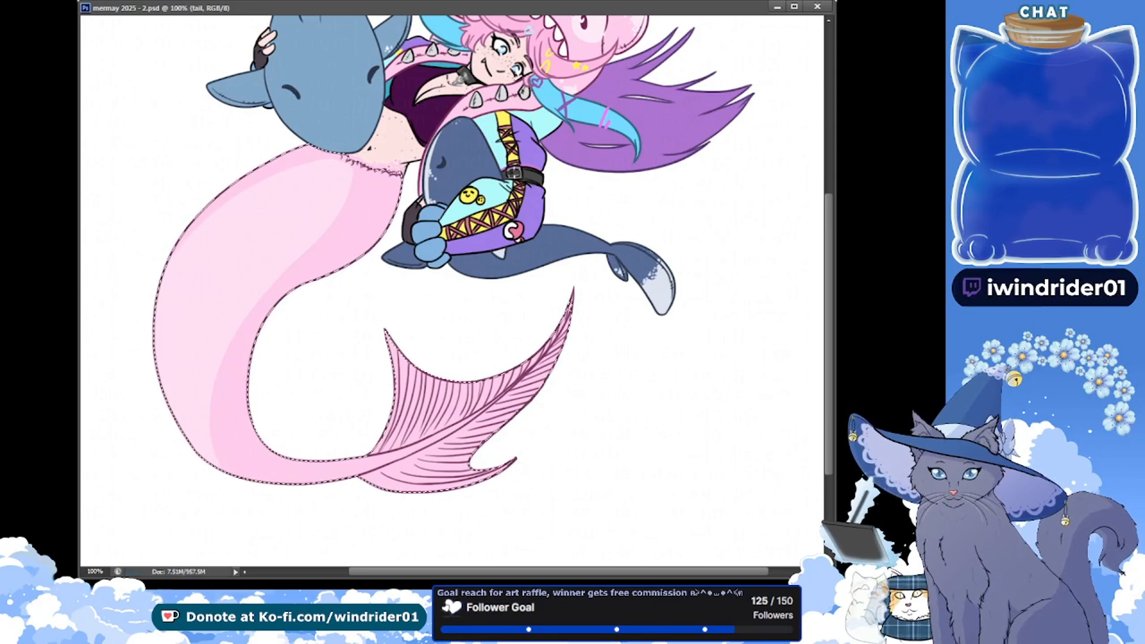
Paint small pale pink highlight spots along the inner edge of the tail's bend on the tail layer, and save
key(alt+Tab)
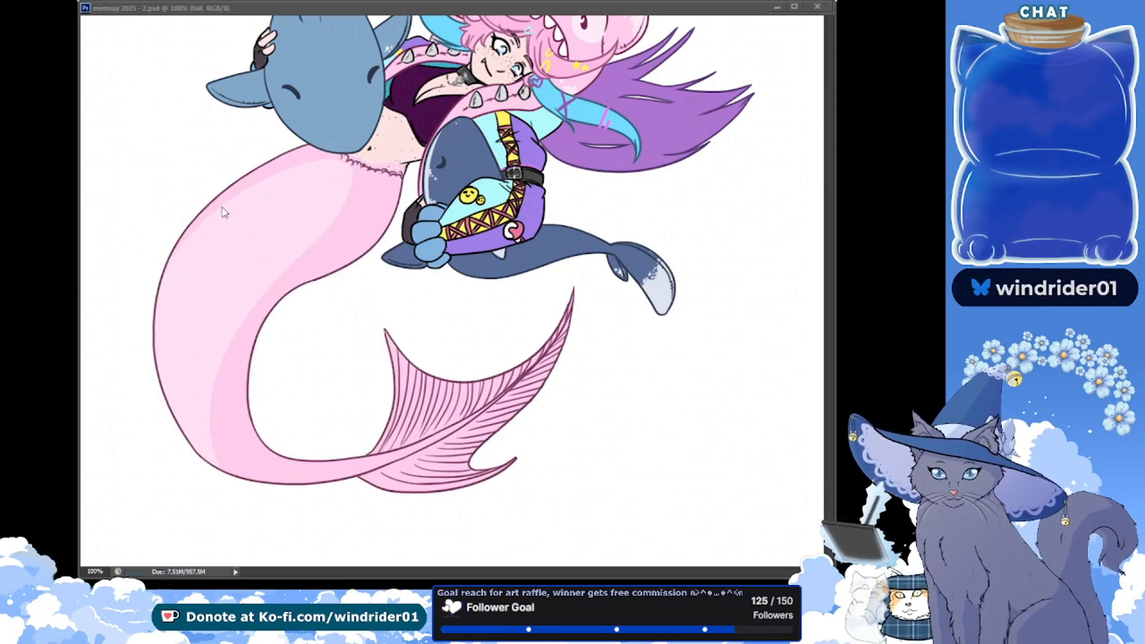
key(alt+Tab)
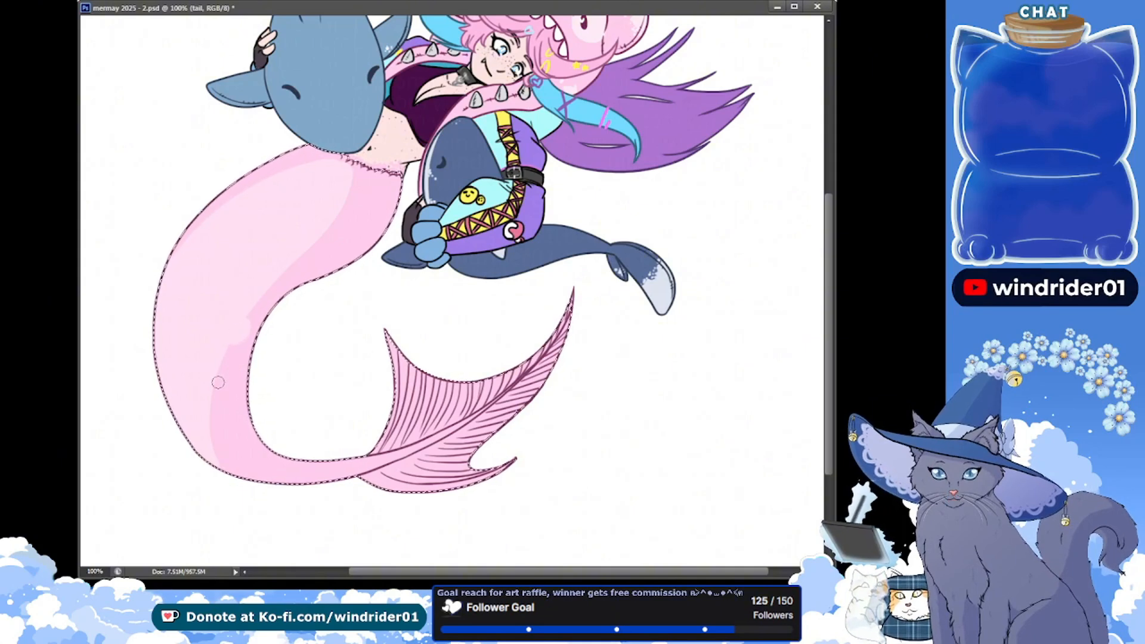
mouse_move(232, 378)
mouse_down()
mouse_move(228, 390)
mouse_move(230, 375)
mouse_up()
click(225, 361)
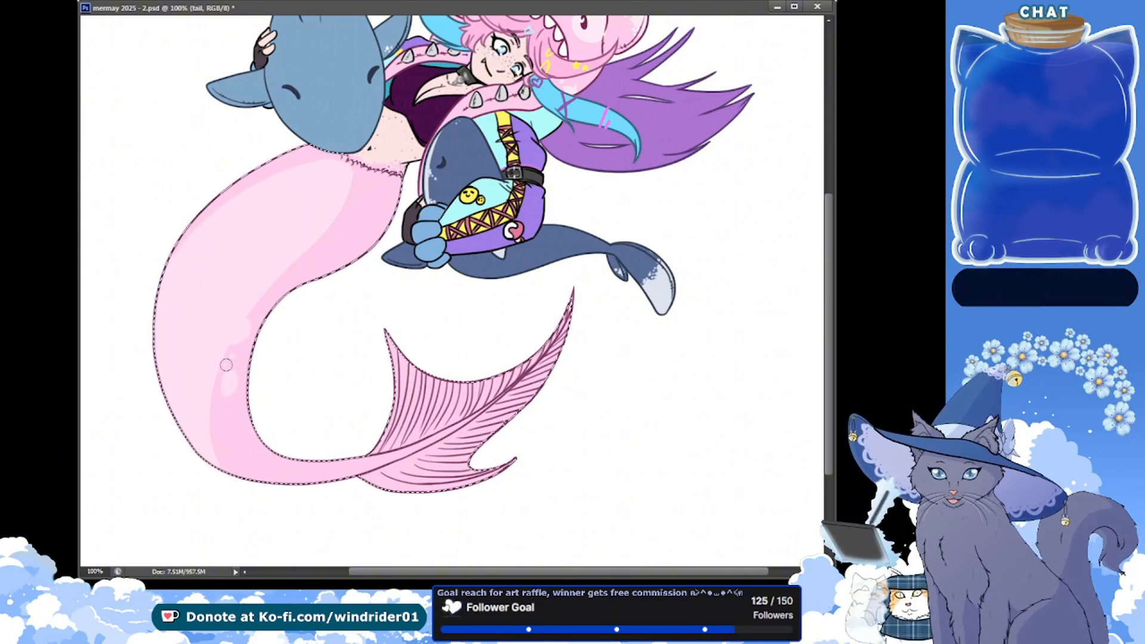
click(233, 357)
key(ctrl+s)
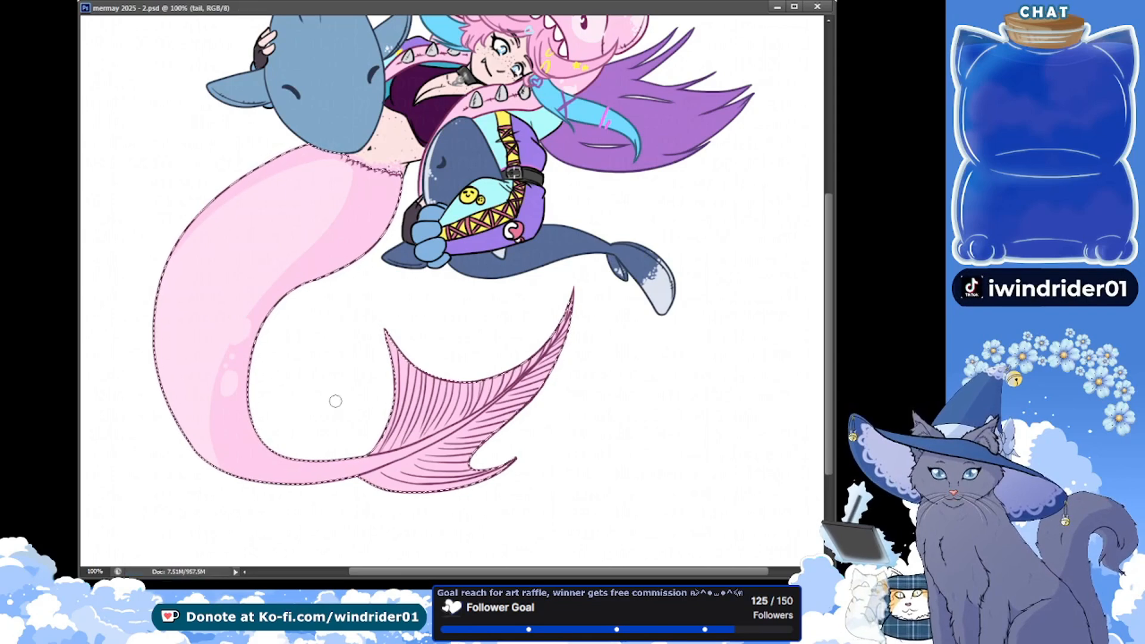
Paint pale highlights on the tail fin and darker pink spots on the fin and tail body, save, and clear the selection
key(alt+Tab)
key(alt+Tab)
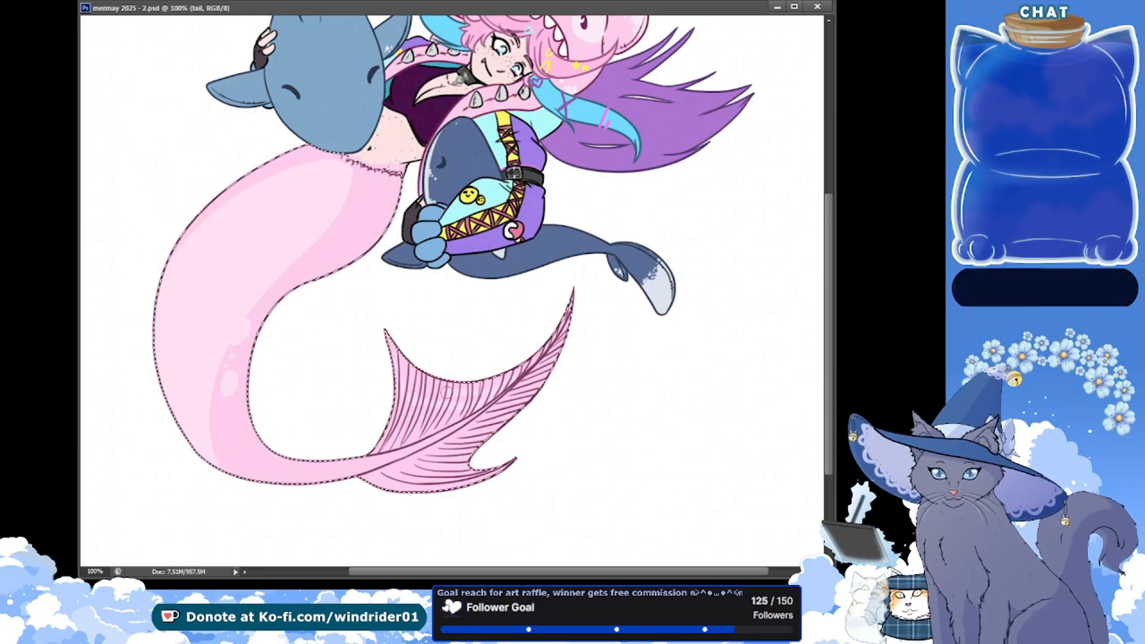
drag(384, 328, 401, 341)
drag(391, 388, 447, 399)
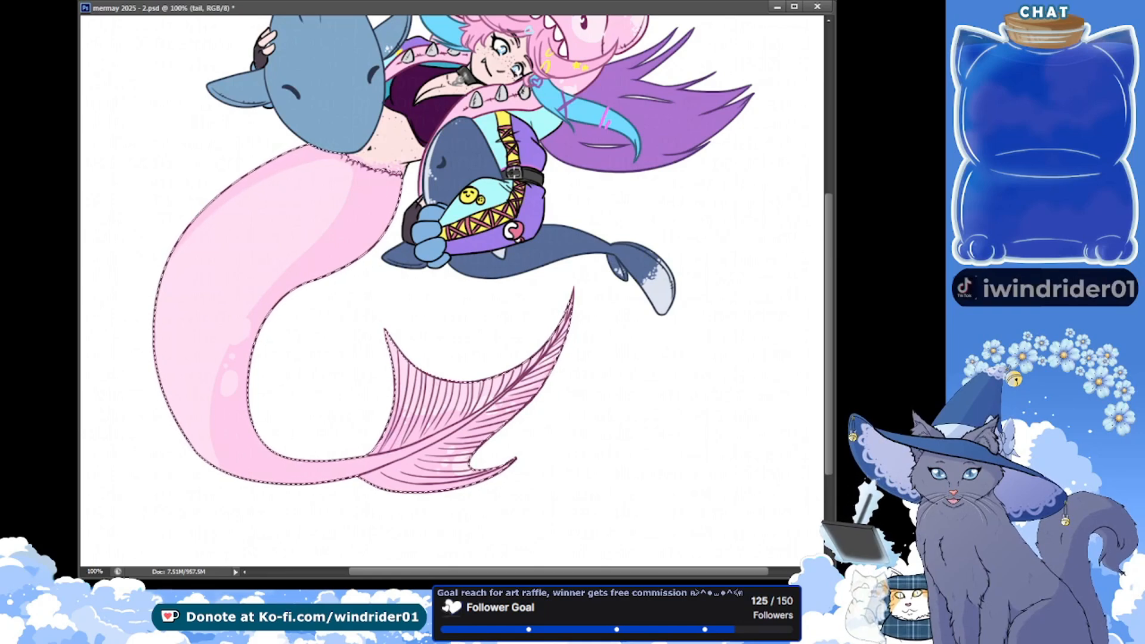
key(ctrl+s)
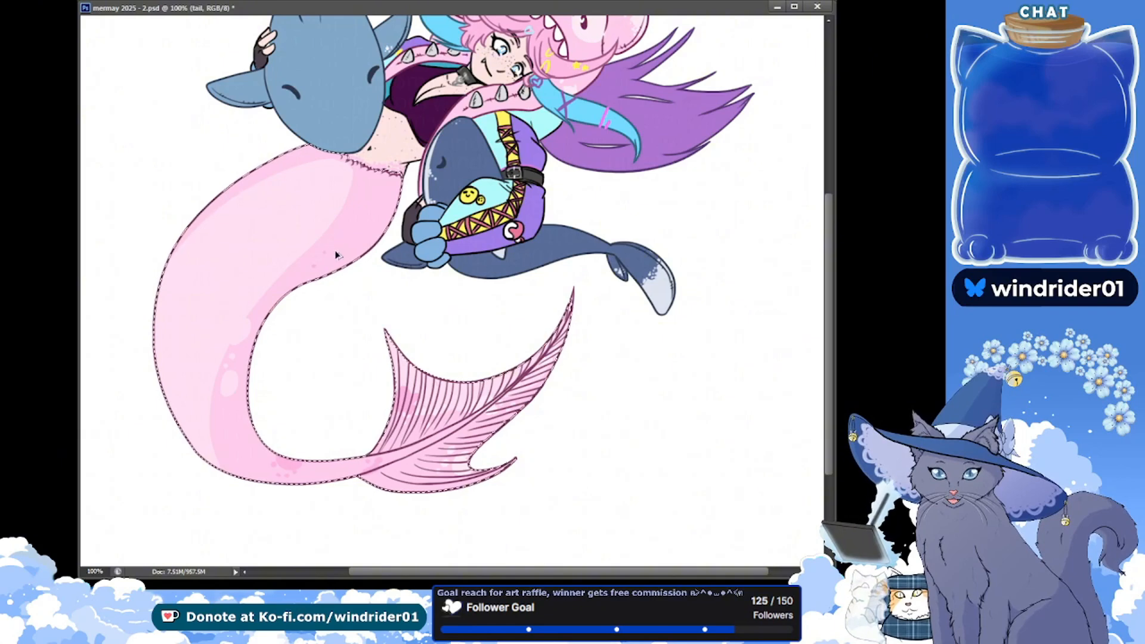
key(ctrl+s)
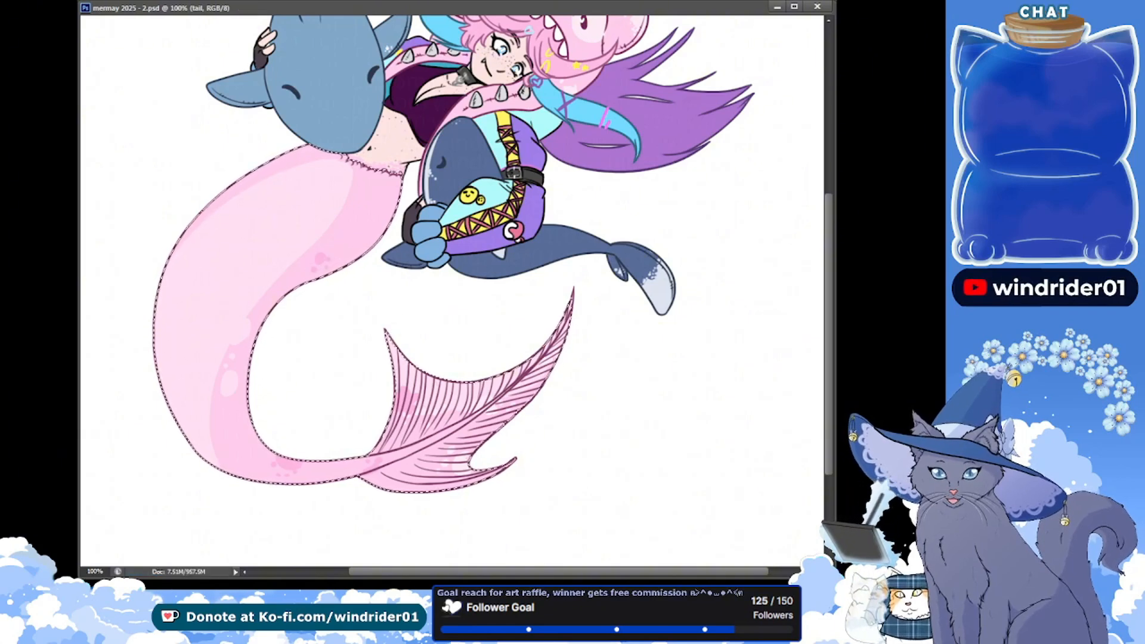
key(ctrl+d)
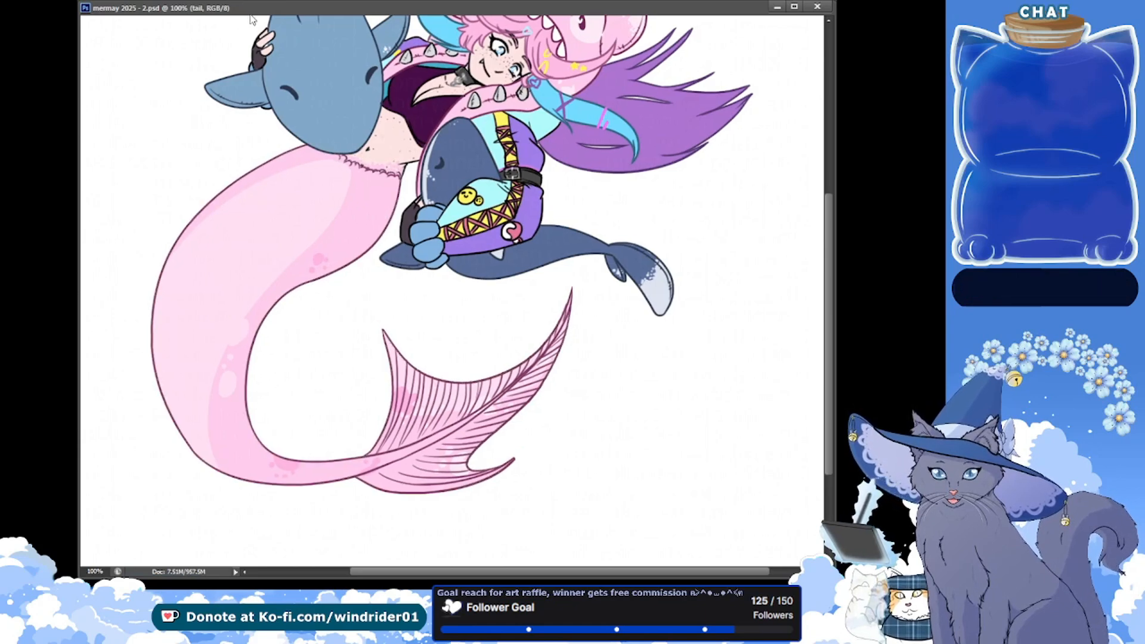
Create a new layer named little friends shadows, and save the document
drag(322, 179, 303, 287)
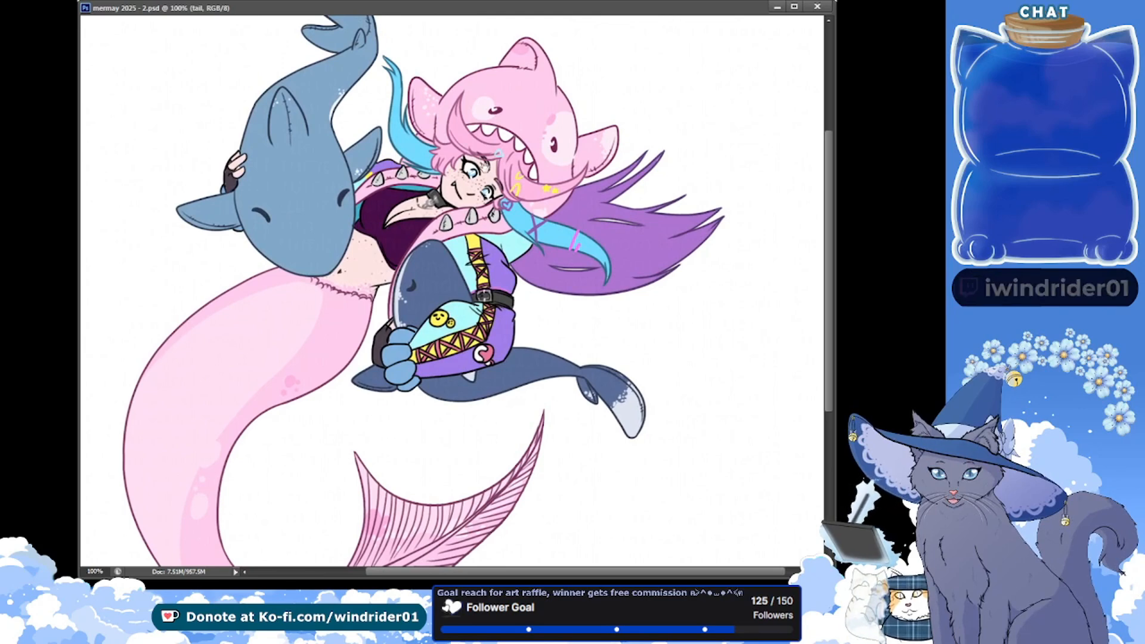
mouse_move(636, 298)
mouse_down()
mouse_move(653, 178)
mouse_move(642, 300)
mouse_up()
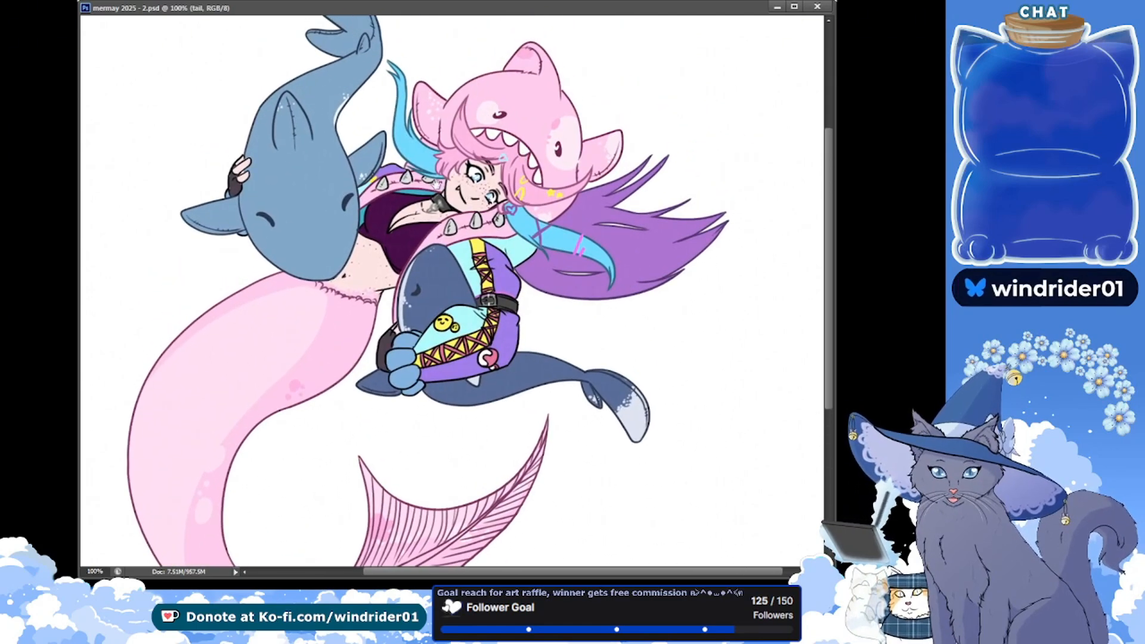
drag(522, 197, 522, 210)
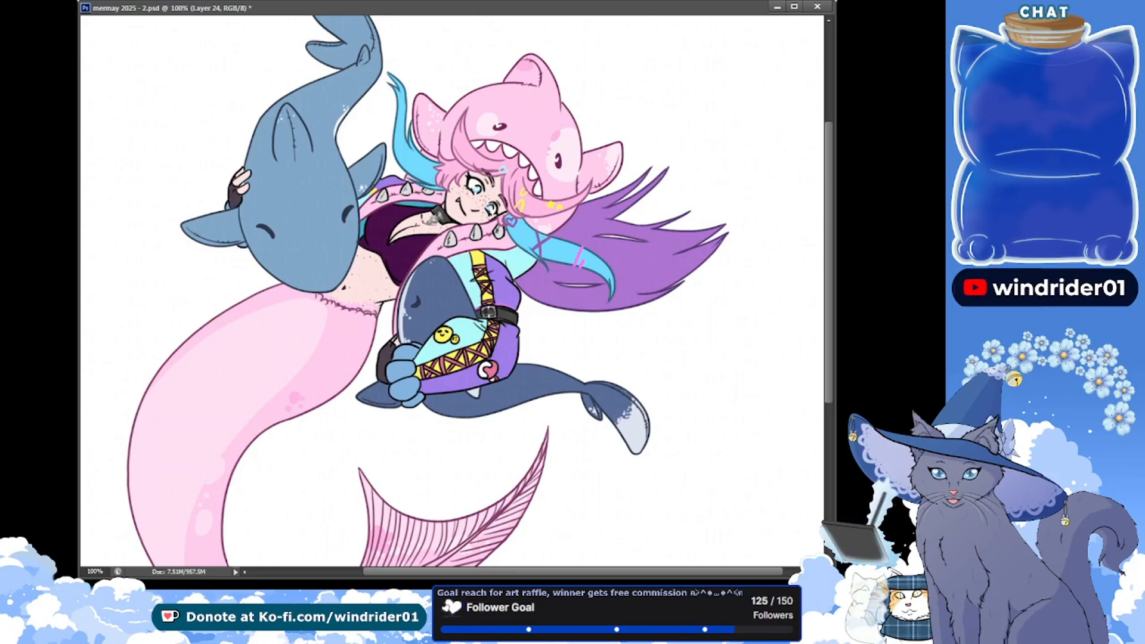
key(Return)
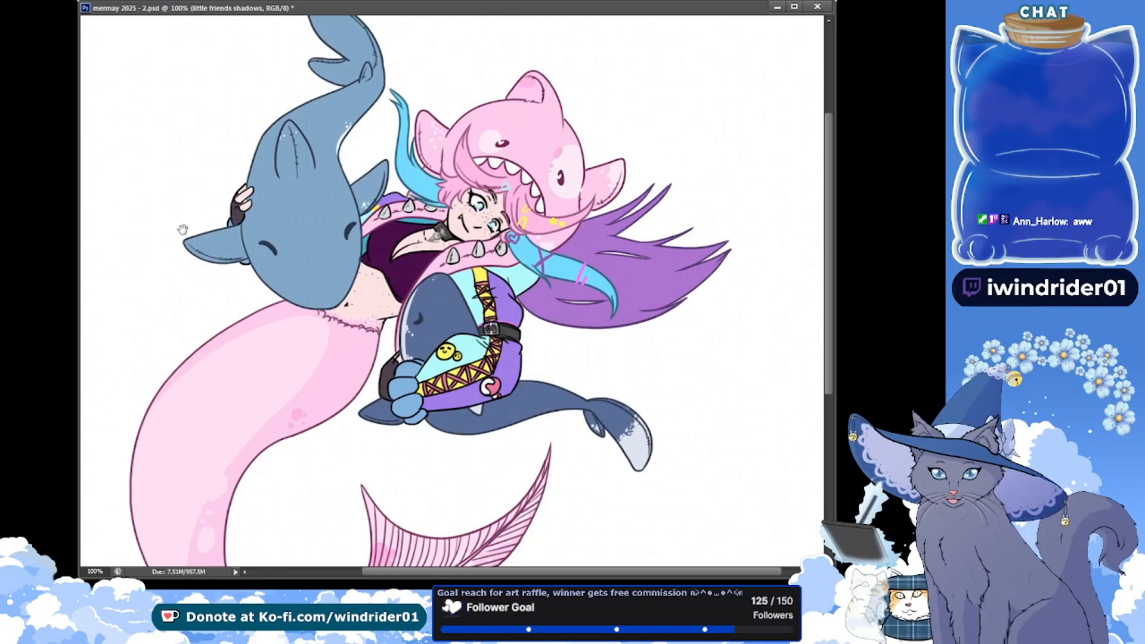
drag(173, 251, 171, 265)
key(ctrl+s)
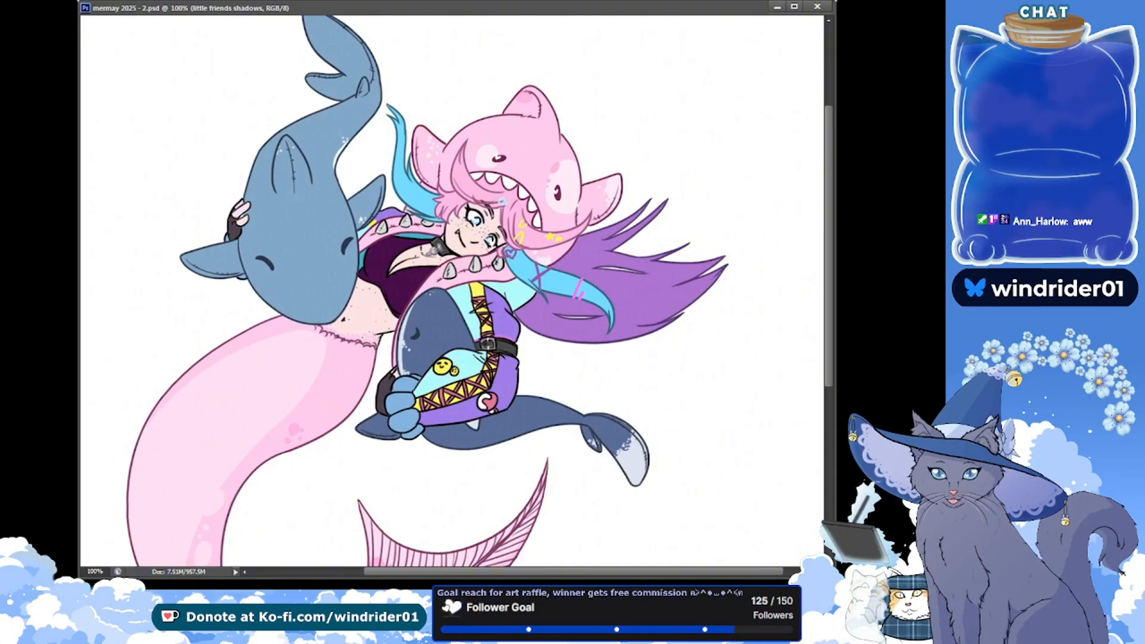
Draw a grey light-direction arrow beside the blue shark, paint shadows along both sharks' undersides on the little friends shadows layer, and save
drag(138, 193, 157, 172)
drag(153, 90, 206, 118)
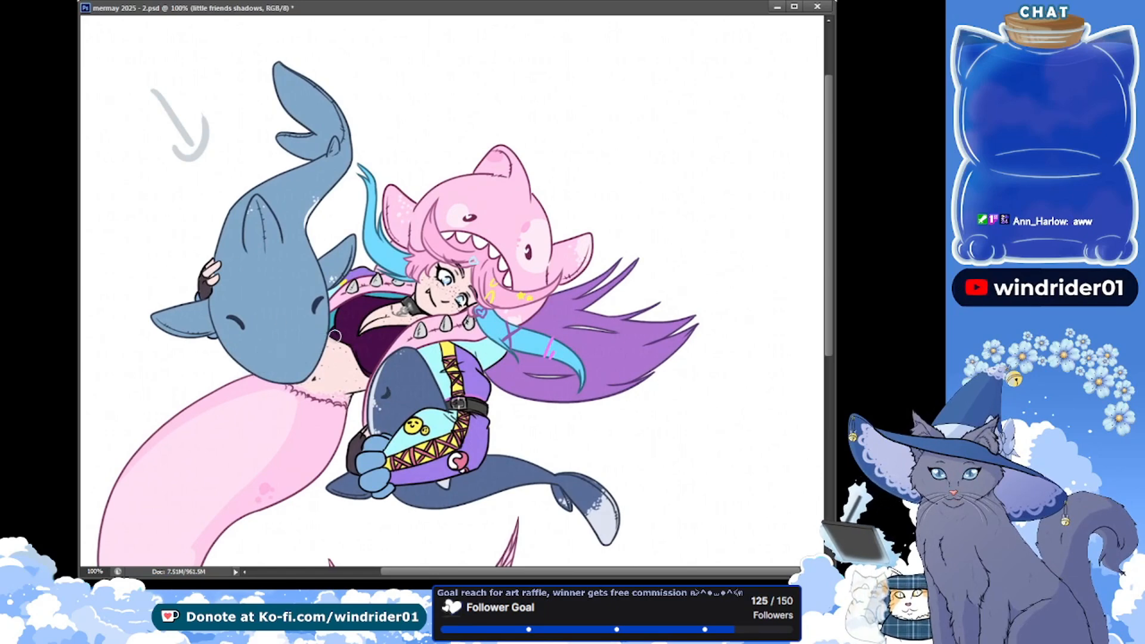
drag(221, 336, 338, 353)
key(ctrl+z)
drag(224, 343, 349, 337)
key(ctrl+z)
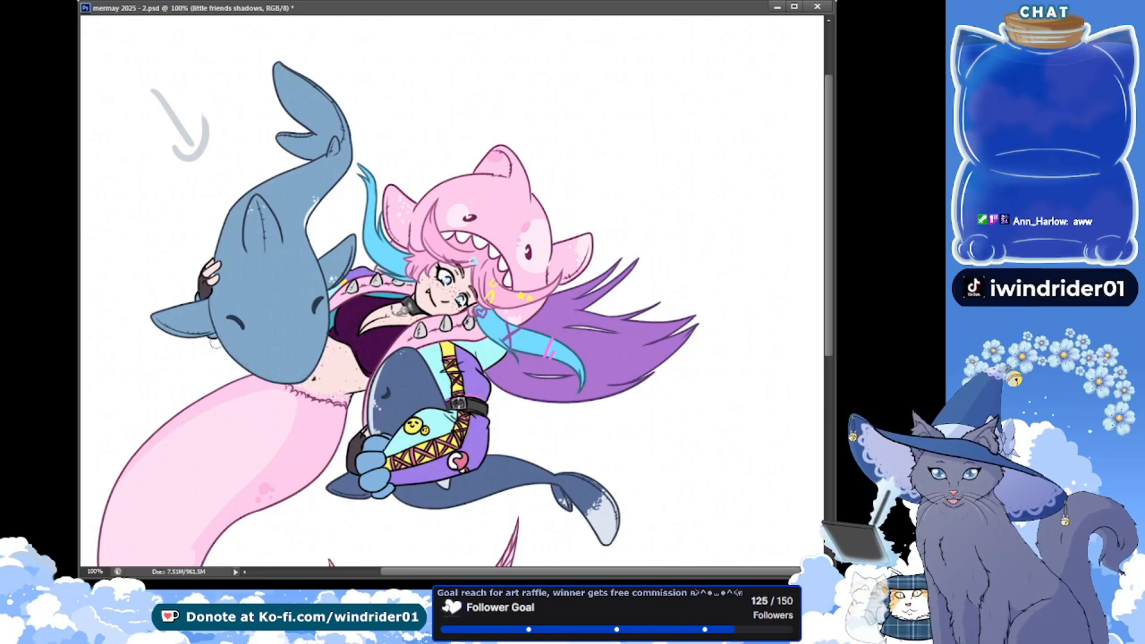
drag(215, 341, 329, 336)
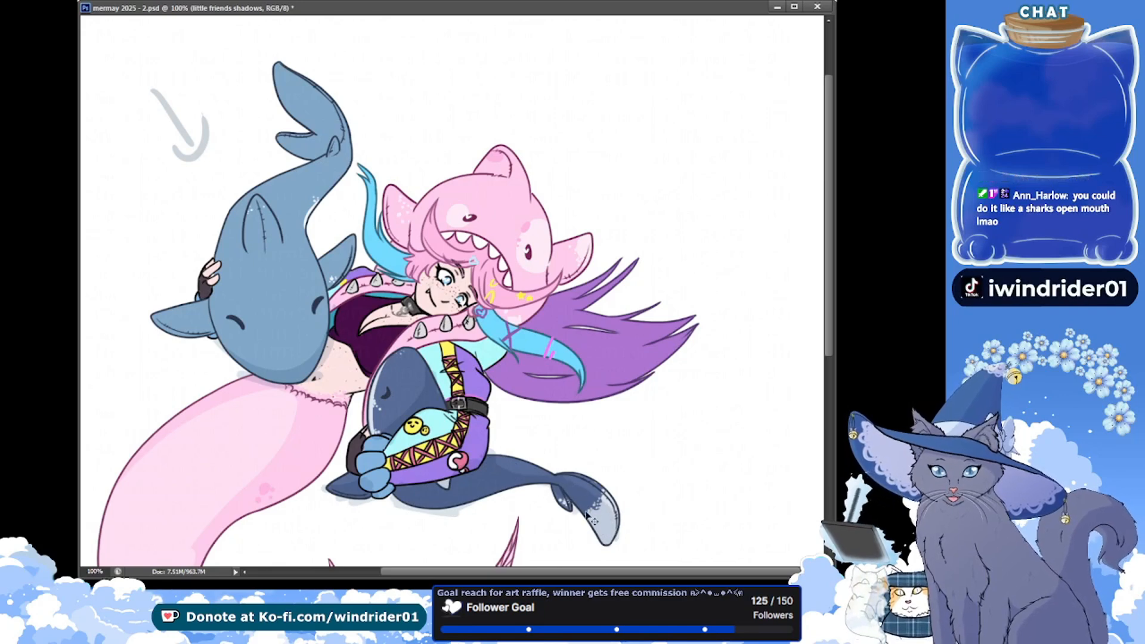
key(ctrl+s)
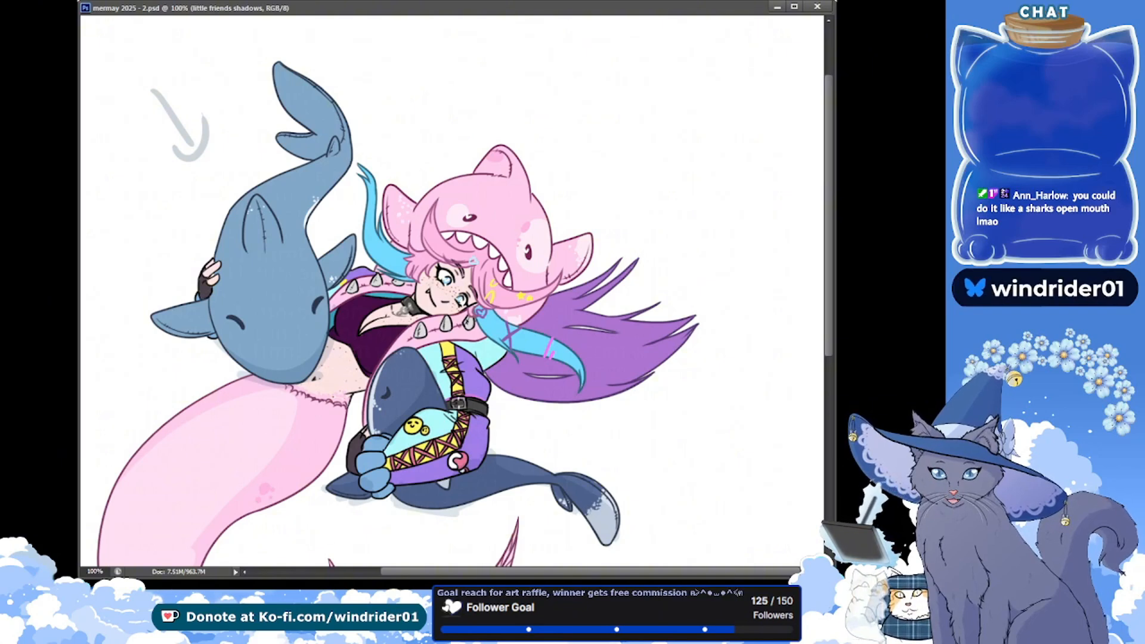
Add a new layer for a background sketch, save, and shift the whole artwork slightly left on the canvas
key(ctrl+minus)
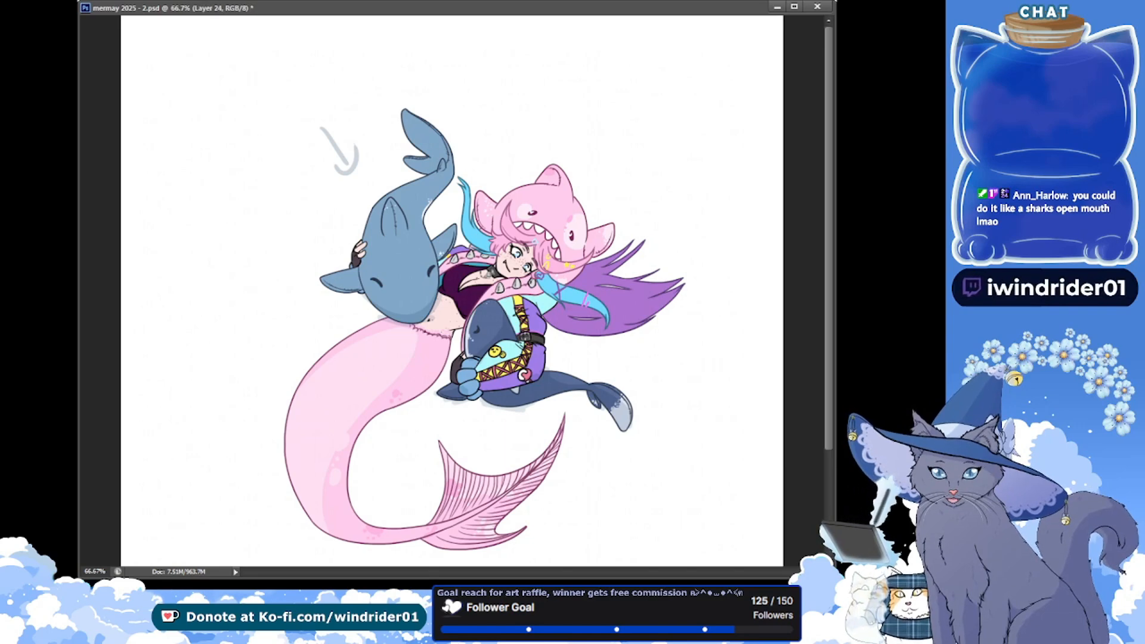
key(ctrl+s)
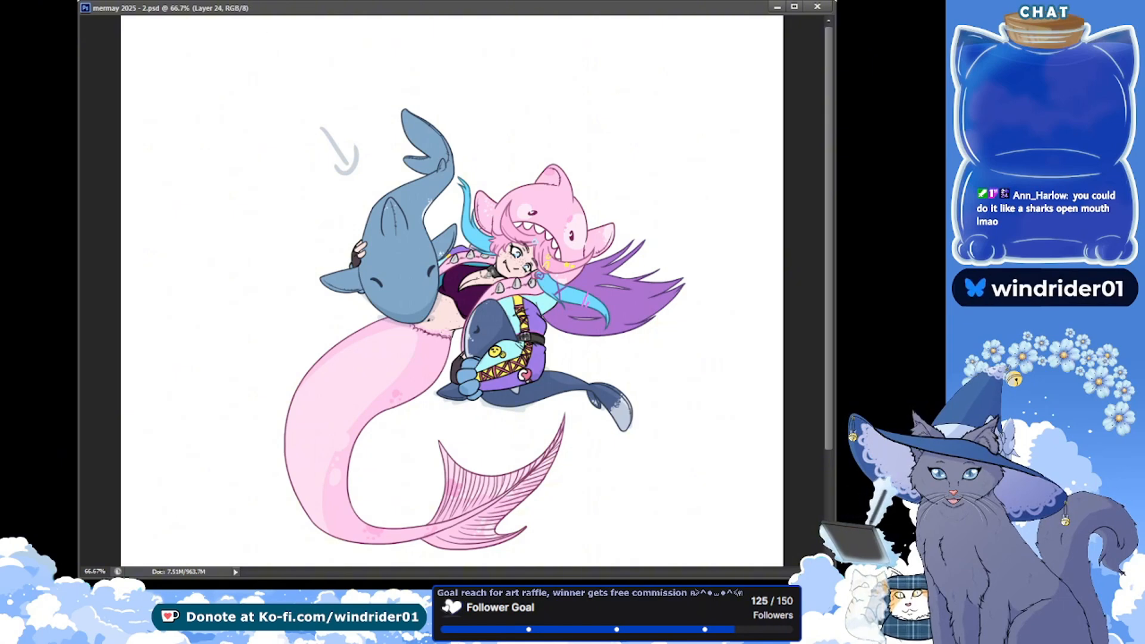
drag(586, 239, 553, 234)
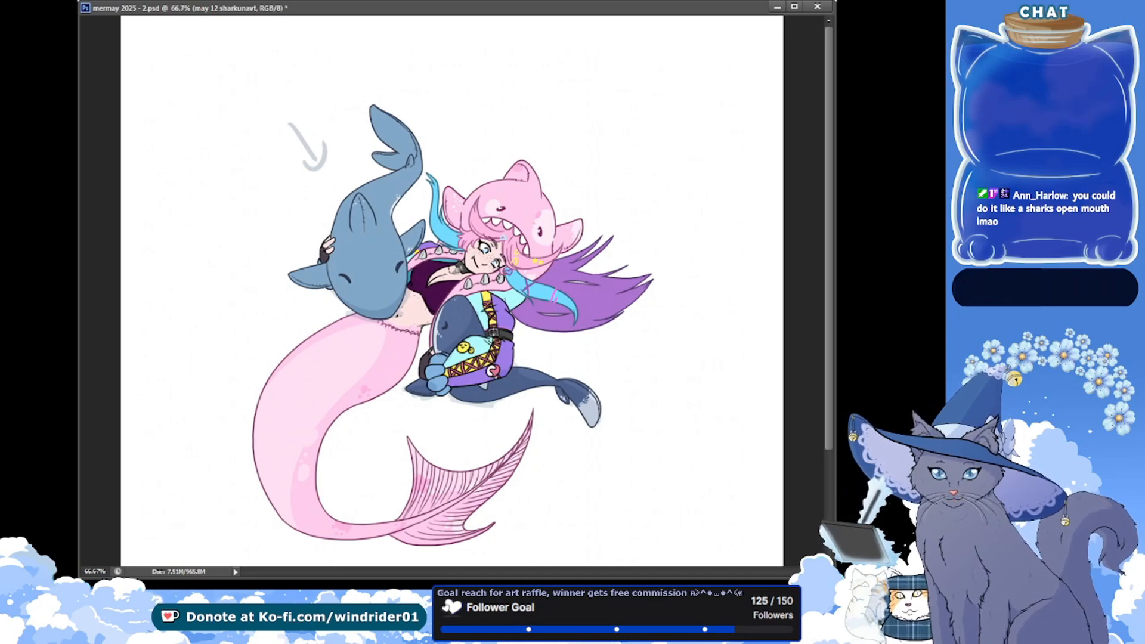
click(567, 294)
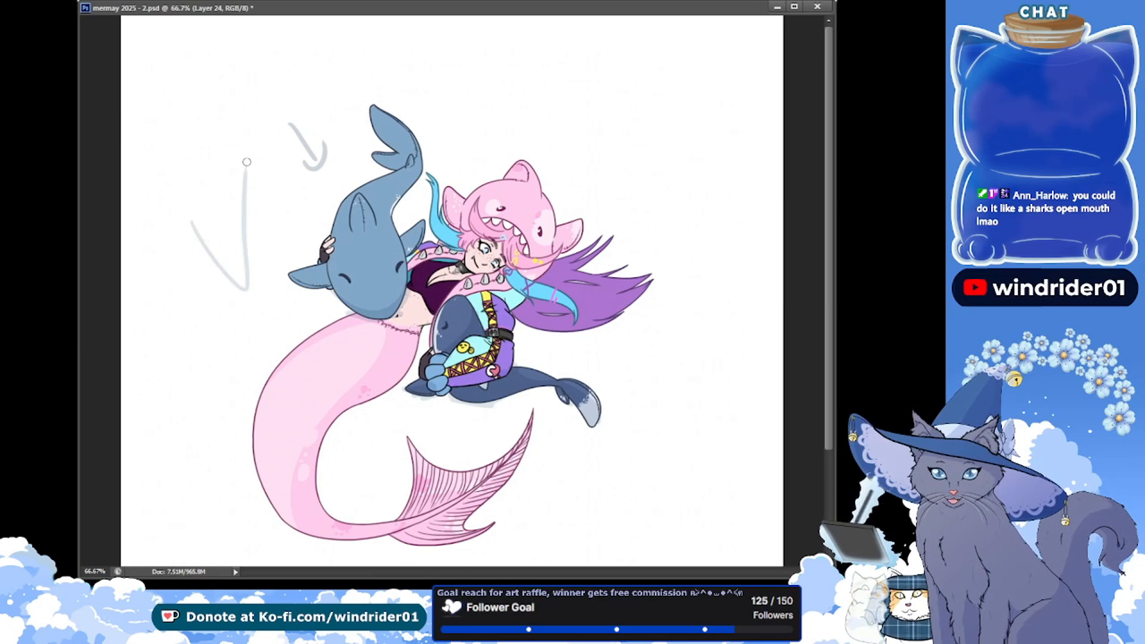
drag(243, 278, 263, 140)
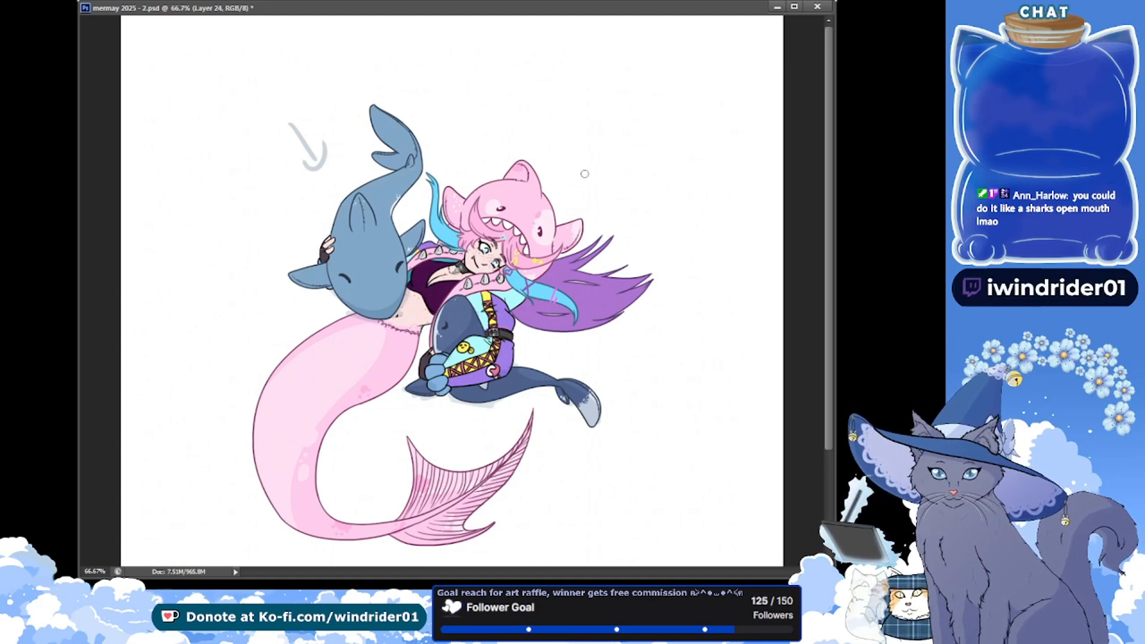
drag(574, 145, 181, 273)
key(ctrl+z)
mouse_move(157, 379)
mouse_down()
mouse_move(298, 160)
mouse_move(715, 327)
mouse_up()
key(ctrl+z)
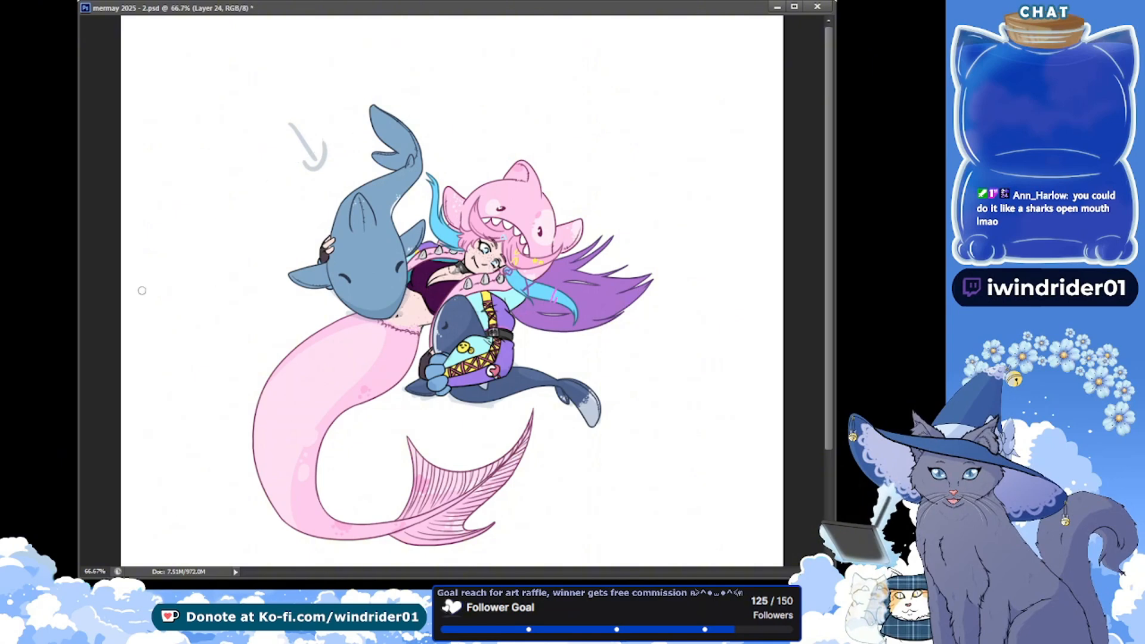
Sketch a broad light grey arc over the characters on the new layer and move it up above the blue shark's tail
mouse_move(150, 287)
mouse_down()
mouse_move(251, 198)
mouse_move(711, 329)
mouse_up()
key(ctrl+z)
mouse_move(174, 353)
mouse_down()
mouse_move(352, 167)
mouse_move(710, 285)
mouse_move(191, 417)
mouse_move(746, 281)
mouse_up()
key(ctrl+z)
mouse_move(173, 356)
mouse_down()
mouse_move(416, 549)
mouse_move(713, 268)
mouse_up()
key(ctrl+z)
mouse_move(173, 356)
mouse_down()
mouse_move(548, 520)
mouse_move(713, 274)
mouse_up()
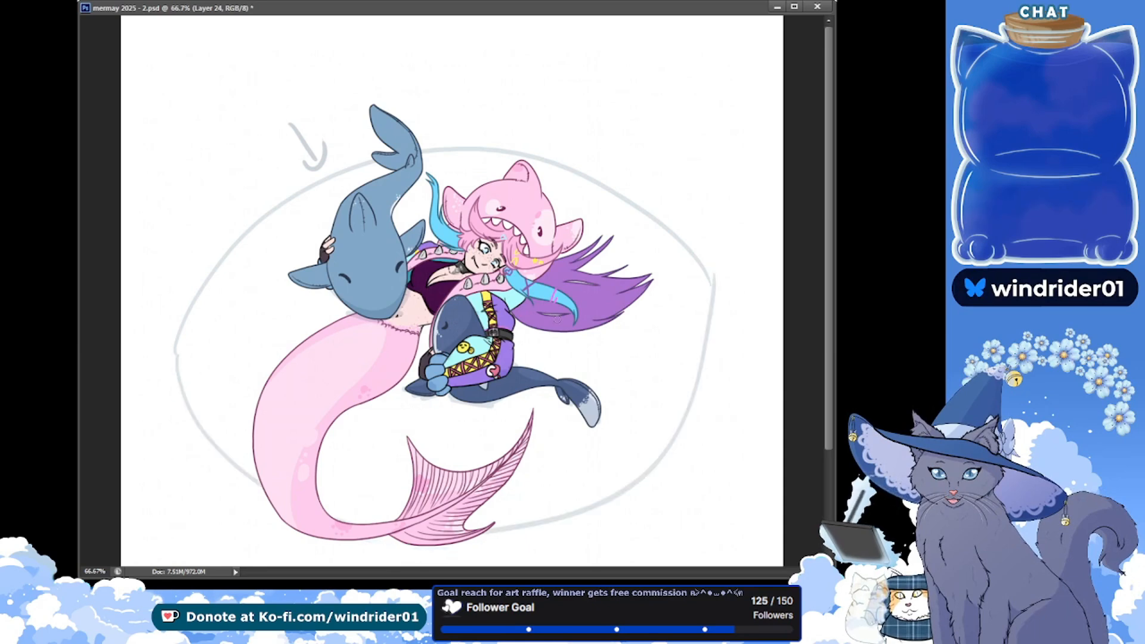
key(ctrl+z)
mouse_move(168, 358)
mouse_down()
mouse_move(238, 463)
mouse_move(683, 388)
mouse_up()
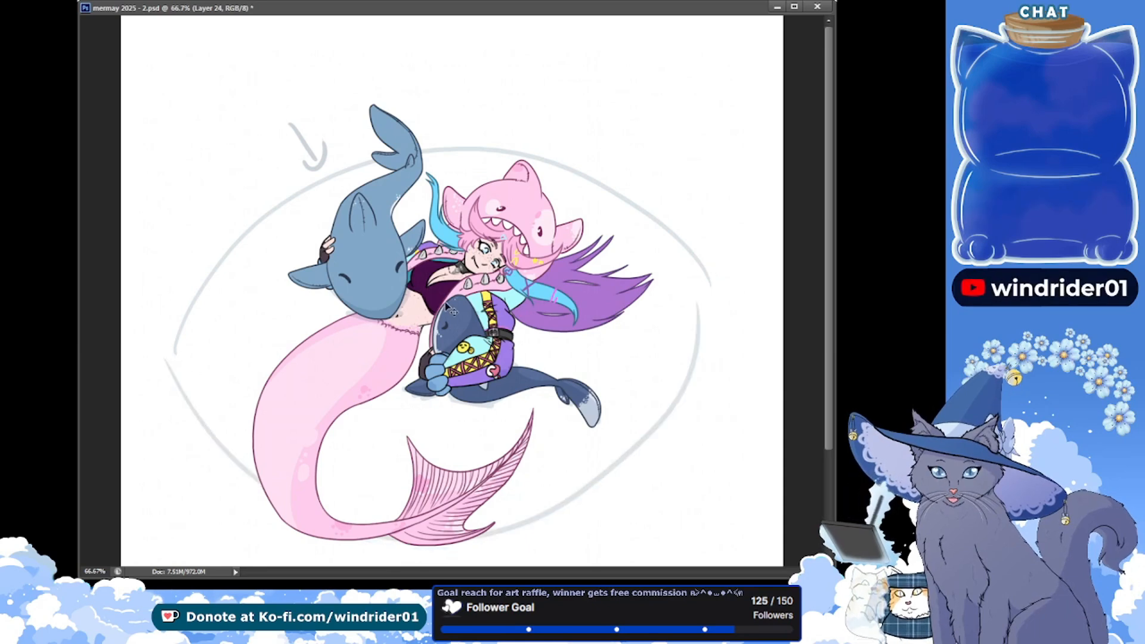
key(ctrl+z)
key(v)
drag(439, 244, 426, 169)
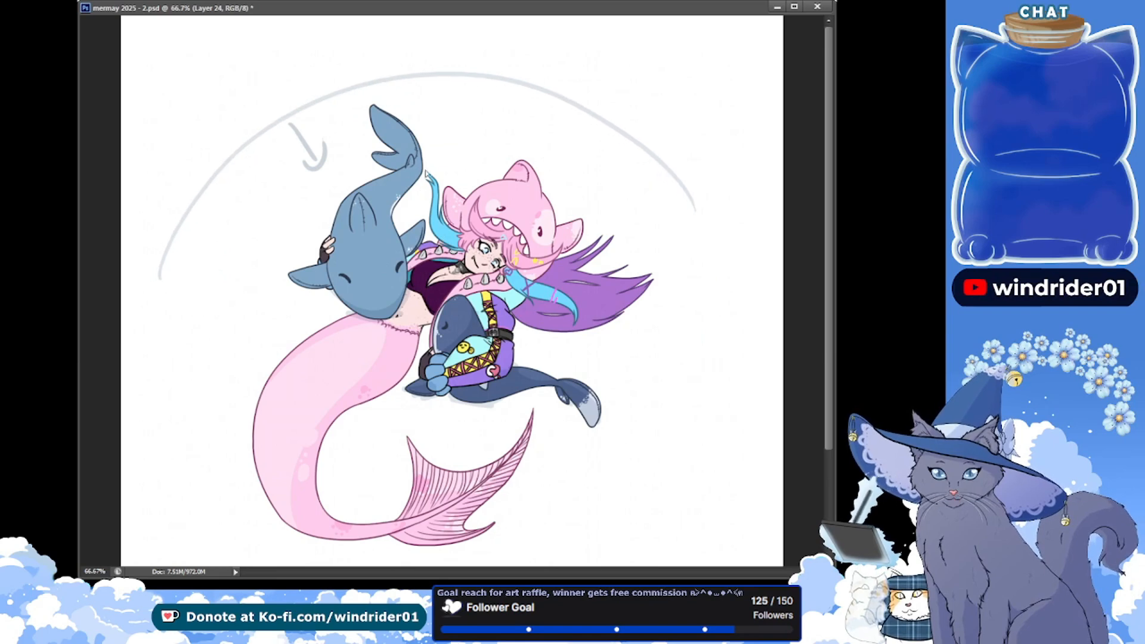
key(b)
drag(161, 288, 563, 515)
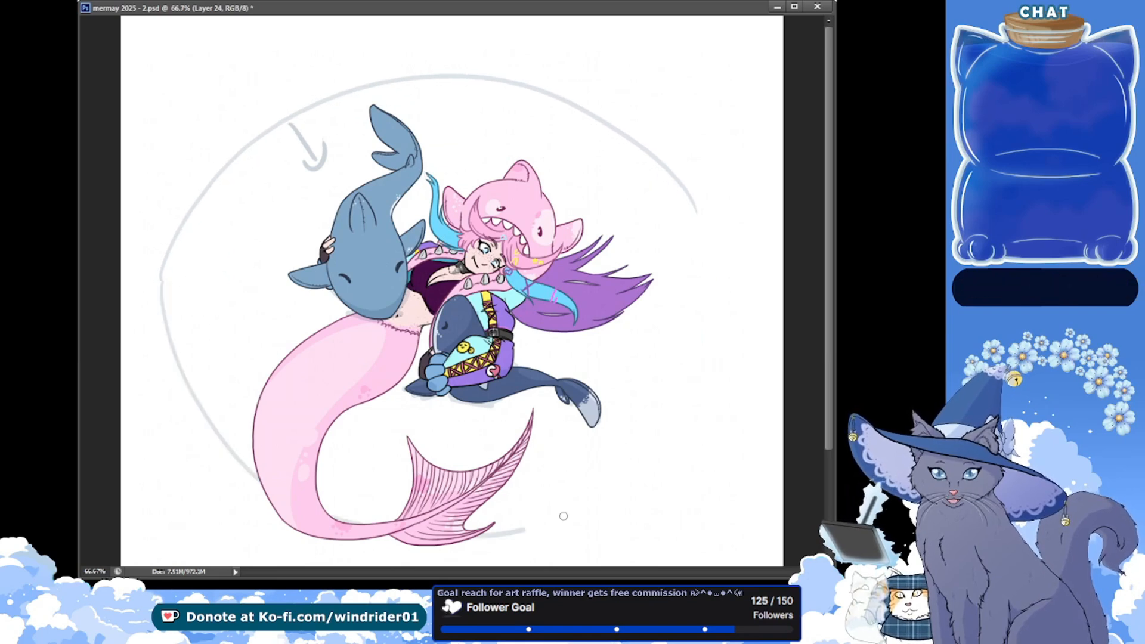
key(ctrl+z)
mouse_move(166, 284)
mouse_down()
mouse_move(425, 566)
mouse_move(681, 267)
mouse_up()
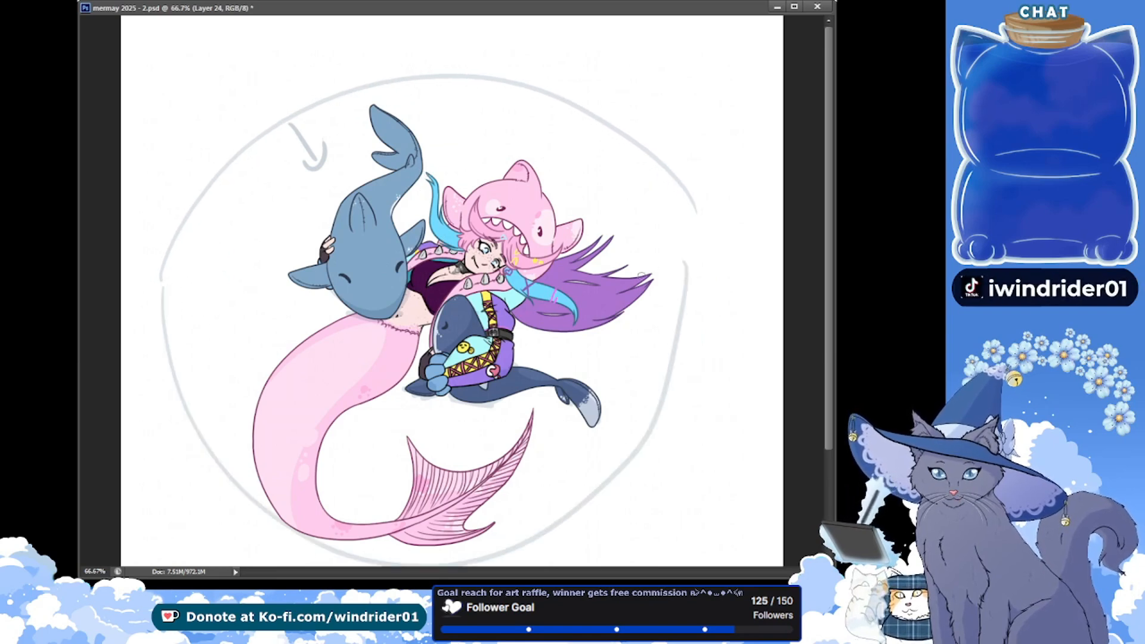
key(ctrl+z)
mouse_move(160, 281)
mouse_down()
mouse_move(257, 471)
mouse_move(669, 217)
mouse_up()
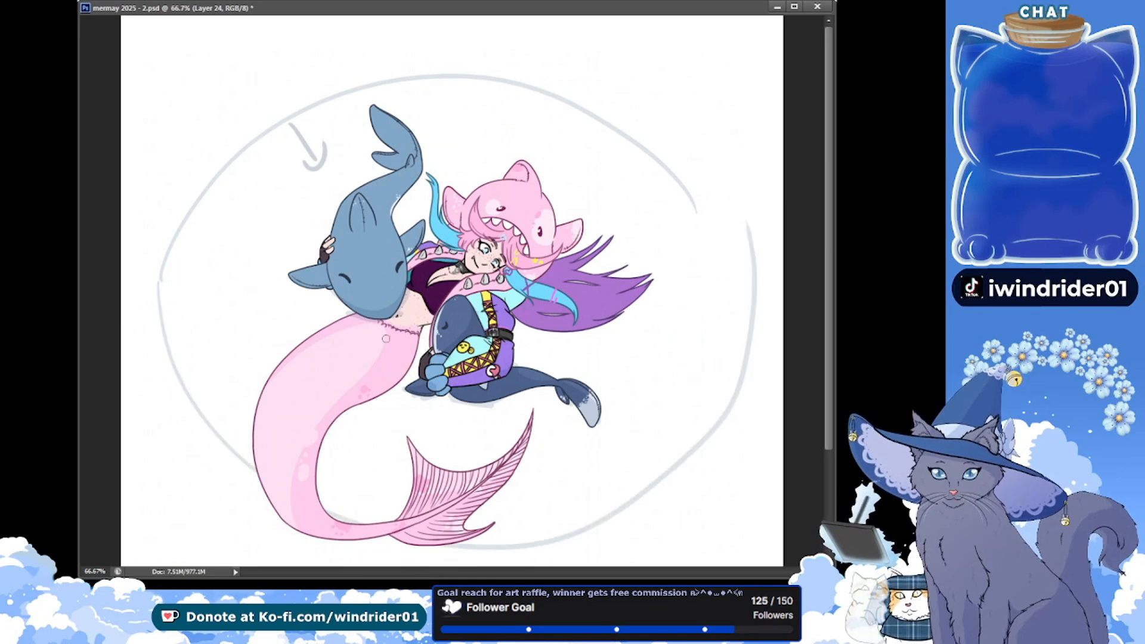
drag(830, 334, 829, 360)
key(ctrl+z)
mouse_move(157, 245)
mouse_down()
mouse_move(256, 437)
mouse_move(726, 234)
mouse_up()
key(ctrl+z)
mouse_move(159, 241)
mouse_down()
mouse_move(251, 432)
mouse_move(642, 447)
mouse_move(685, 204)
mouse_up()
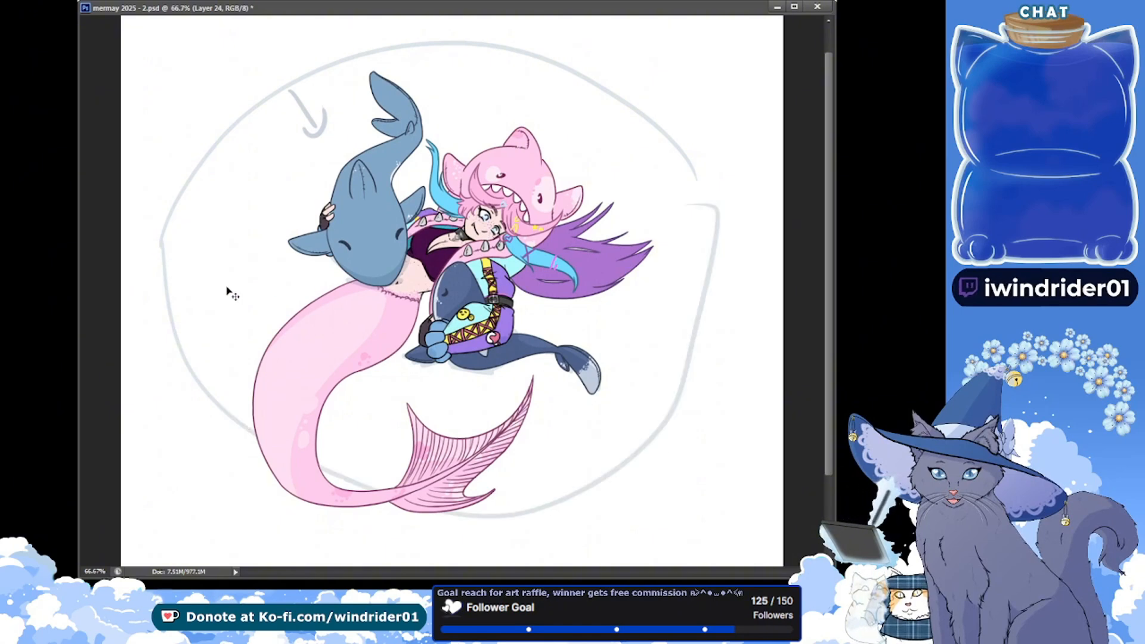
key(ctrl+z)
mouse_move(159, 245)
mouse_down()
mouse_move(588, 463)
mouse_move(672, 279)
mouse_up()
key(ctrl+z)
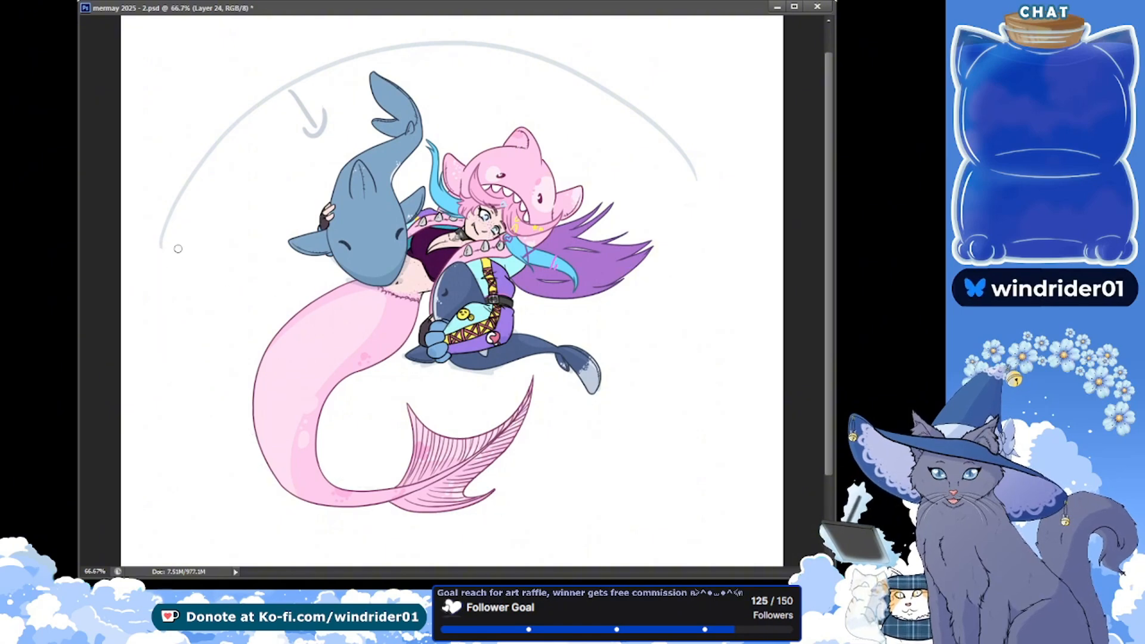
Sketch a lower curve from the arc's ends around the mermaid's tail to close a large oval mouth outline
drag(318, 498, 662, 196)
key(ctrl+z)
mouse_move(160, 245)
mouse_down()
mouse_move(269, 466)
mouse_move(705, 189)
mouse_move(664, 388)
mouse_move(590, 458)
mouse_up()
key(ctrl+z)
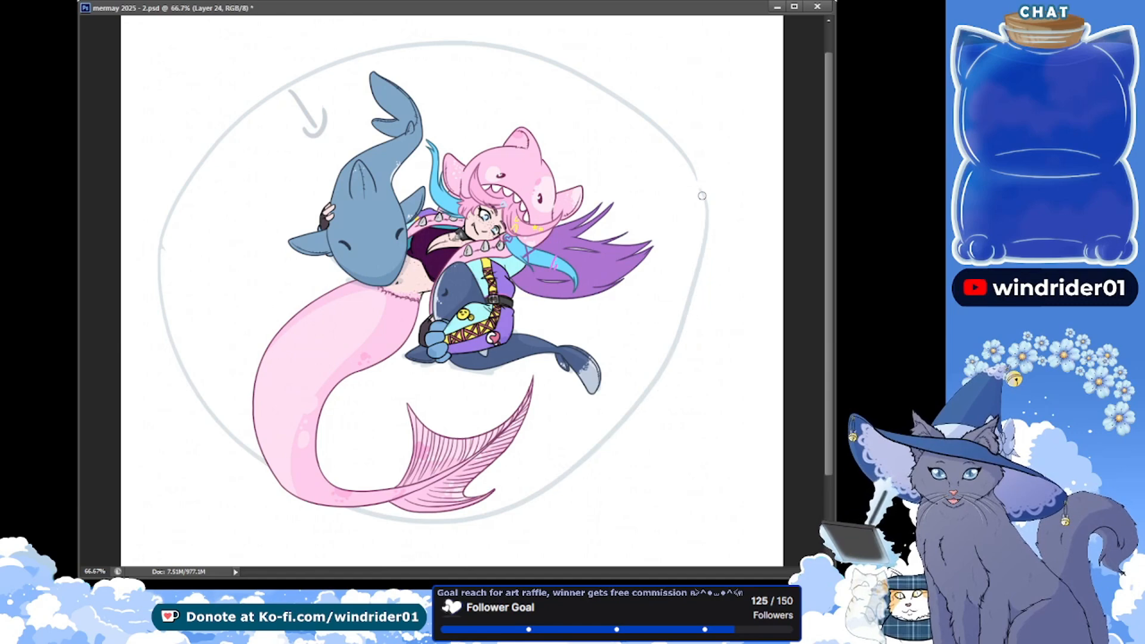
key(ctrl+z)
Sketch a second curve just inside the oval's lower right edge as a gum line, and save
mouse_move(697, 187)
mouse_down()
mouse_move(530, 483)
mouse_move(482, 488)
mouse_move(671, 377)
mouse_move(561, 481)
mouse_up()
key(ctrl+z)
key(ctrl+z)
mouse_move(700, 190)
mouse_down()
mouse_move(699, 233)
mouse_move(564, 491)
mouse_move(539, 495)
mouse_up()
key(ctrl+z)
mouse_move(699, 192)
mouse_down()
mouse_move(697, 271)
mouse_move(495, 517)
mouse_up()
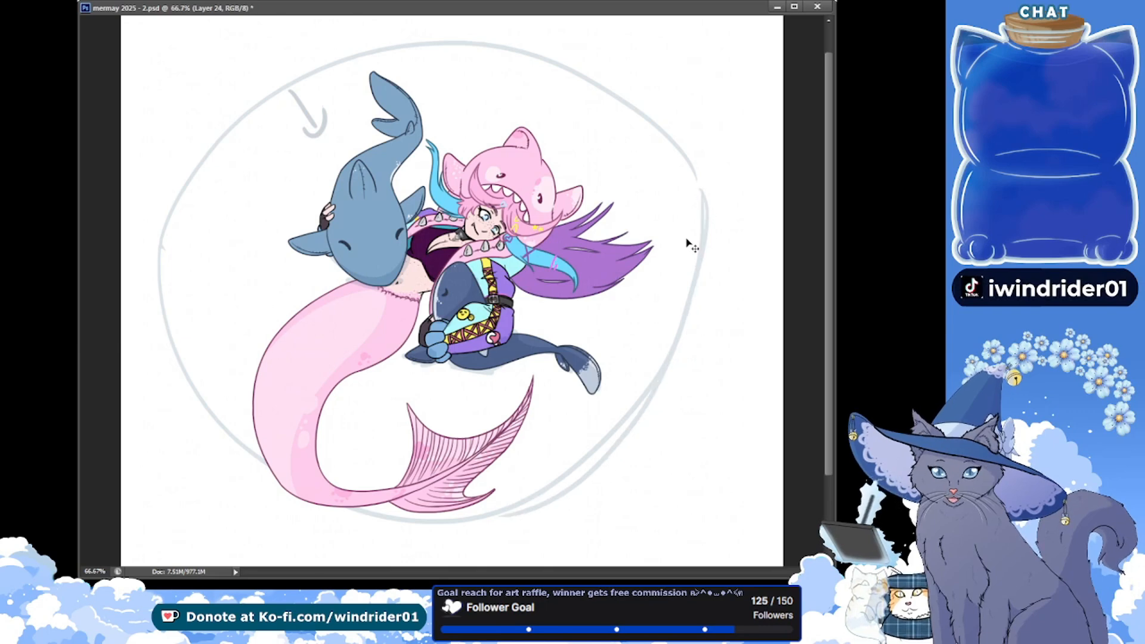
key(ctrl+z)
mouse_move(705, 202)
mouse_down()
mouse_move(593, 474)
mouse_move(506, 511)
mouse_up()
key(ctrl+s)
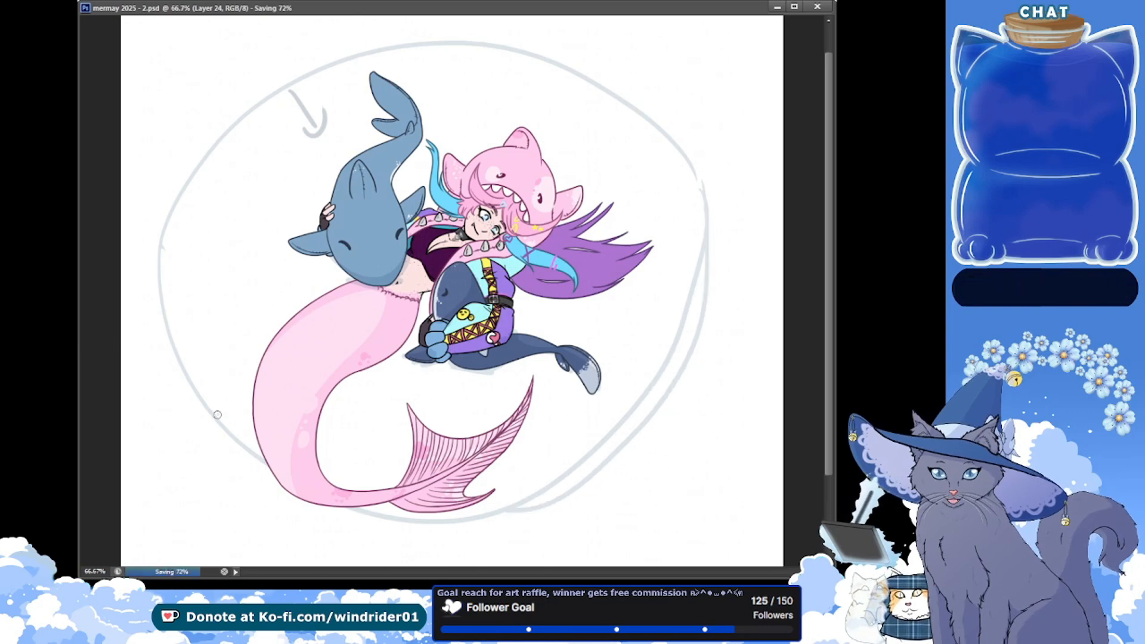
Sketch a row of rounded shark teeth rising from the oval's lower edge, behind the mermaid's tail
drag(217, 414, 259, 362)
key(ctrl+z)
drag(209, 392, 260, 360)
mouse_move(322, 465)
mouse_down()
mouse_move(356, 398)
mouse_move(407, 476)
mouse_up()
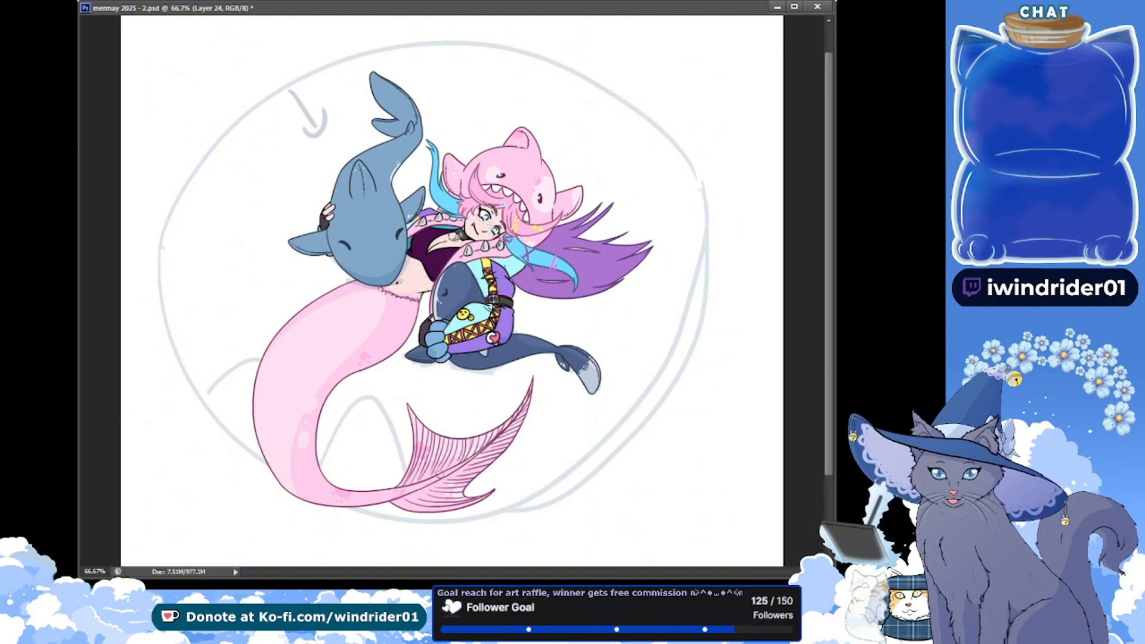
key(ctrl+z)
mouse_move(312, 459)
mouse_down()
mouse_move(437, 497)
mouse_move(496, 392)
mouse_move(562, 484)
mouse_up()
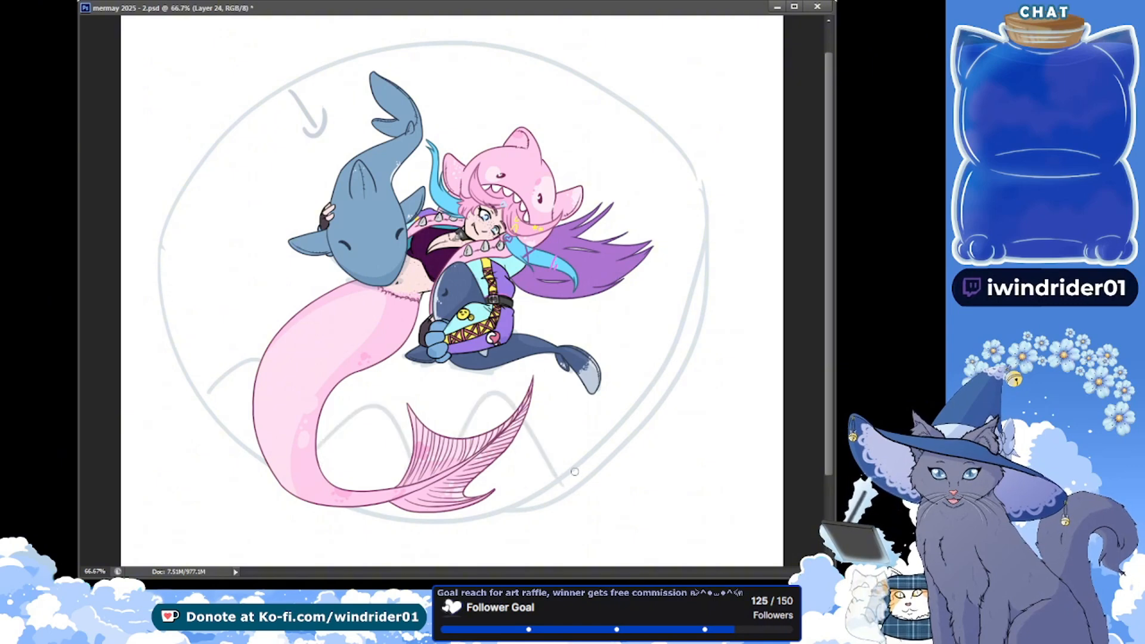
drag(695, 287, 650, 332)
key(ctrl+z)
mouse_move(696, 291)
mouse_down()
mouse_move(671, 284)
mouse_move(673, 371)
mouse_up()
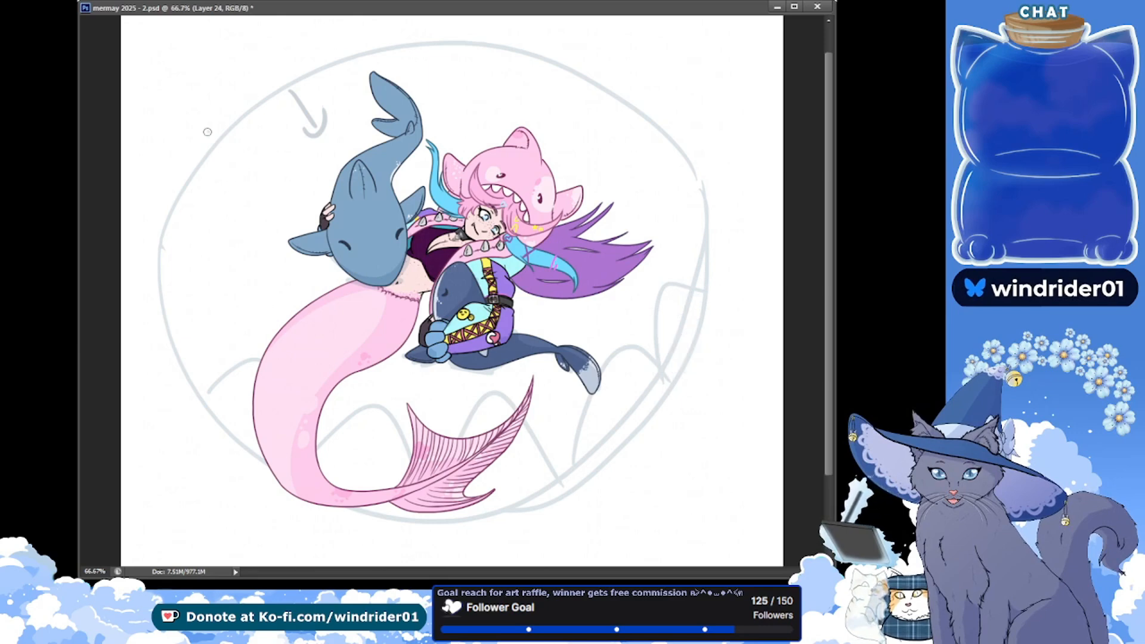
Sketch a row of shark teeth hanging from the oval's upper edge, making the middle teeth longer, and save
drag(208, 132, 264, 90)
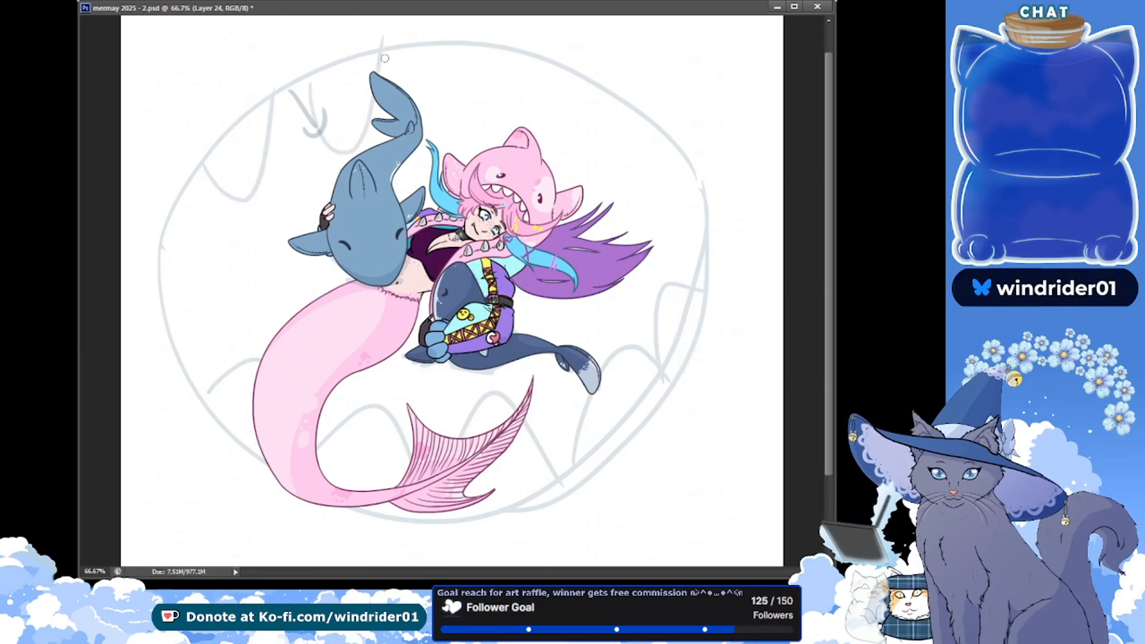
key(ctrl+z)
drag(218, 160, 259, 108)
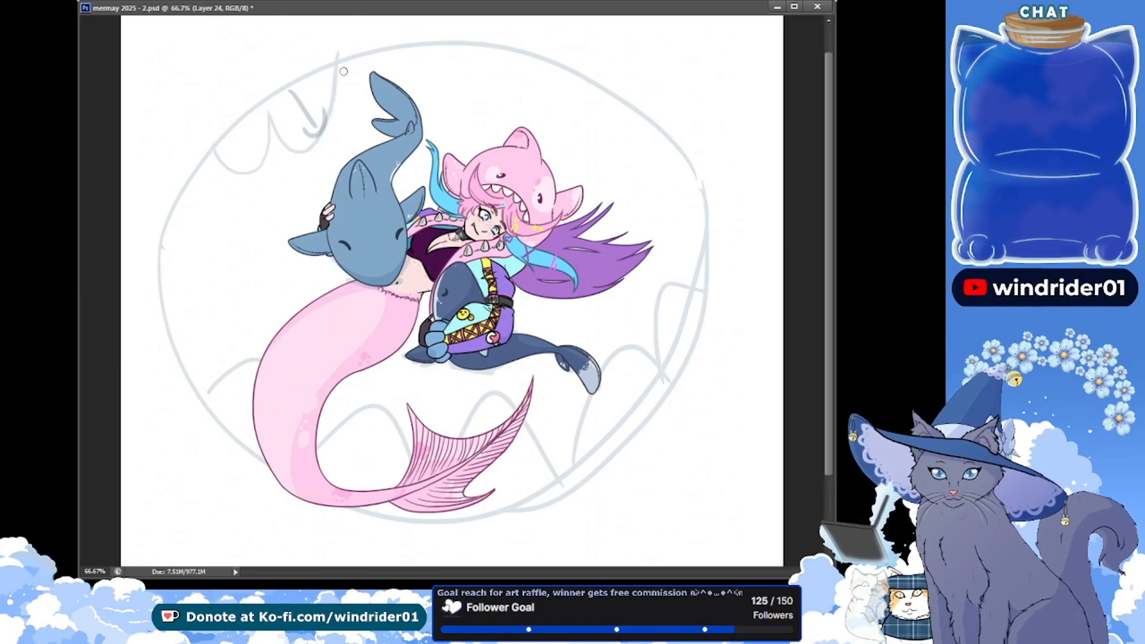
mouse_move(475, 56)
mouse_down()
mouse_move(531, 102)
mouse_move(555, 74)
mouse_up()
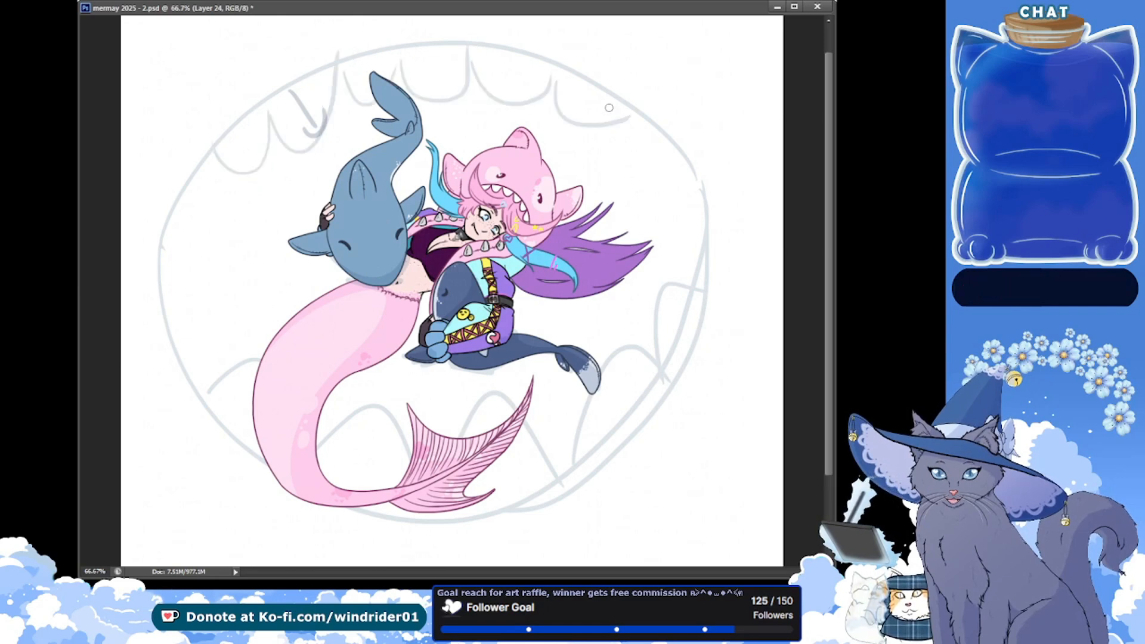
key(ctrl+alt+z)
key(ctrl+alt+z)
key(ctrl+alt+z)
key(ctrl+alt+z)
mouse_move(468, 53)
mouse_down()
mouse_move(452, 102)
mouse_move(388, 51)
mouse_up()
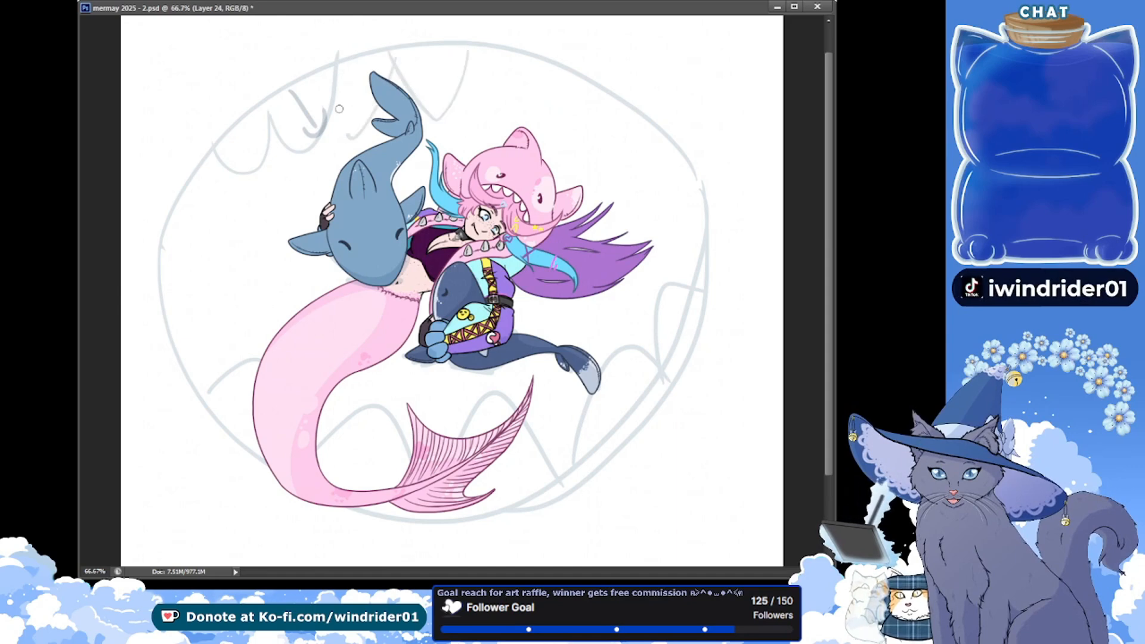
mouse_move(474, 52)
mouse_down()
mouse_move(562, 63)
mouse_move(555, 82)
mouse_move(653, 116)
mouse_up()
key(ctrl+s)
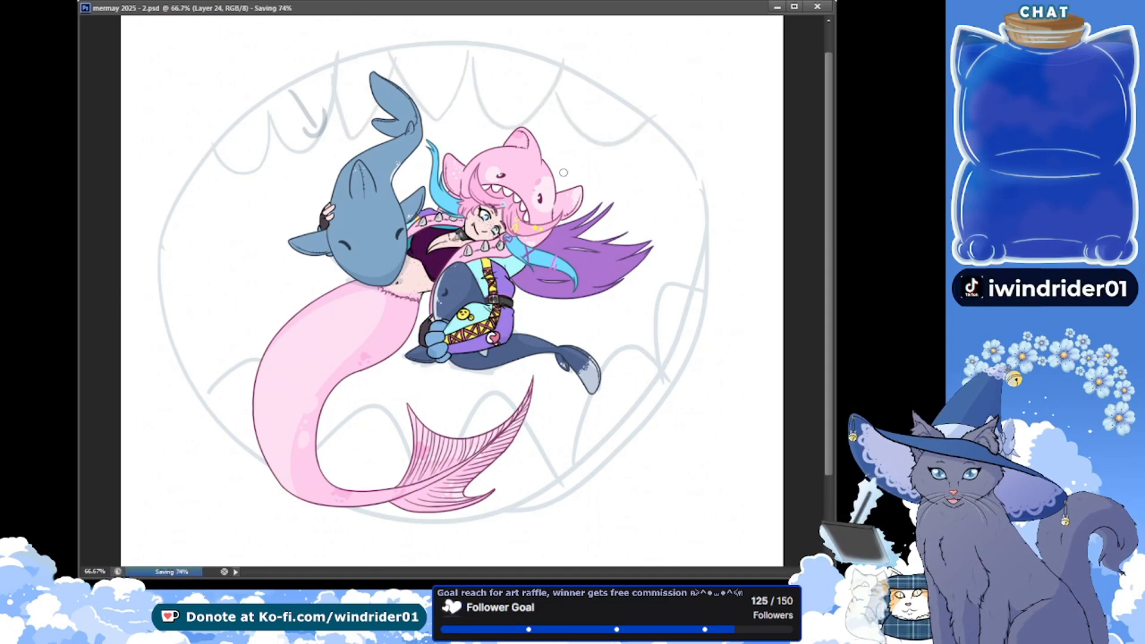
Hide the shark mouth sketch, paint more shadows on the dark blue shark on the little friends shadows layer, and save
key(ctrl+comma)
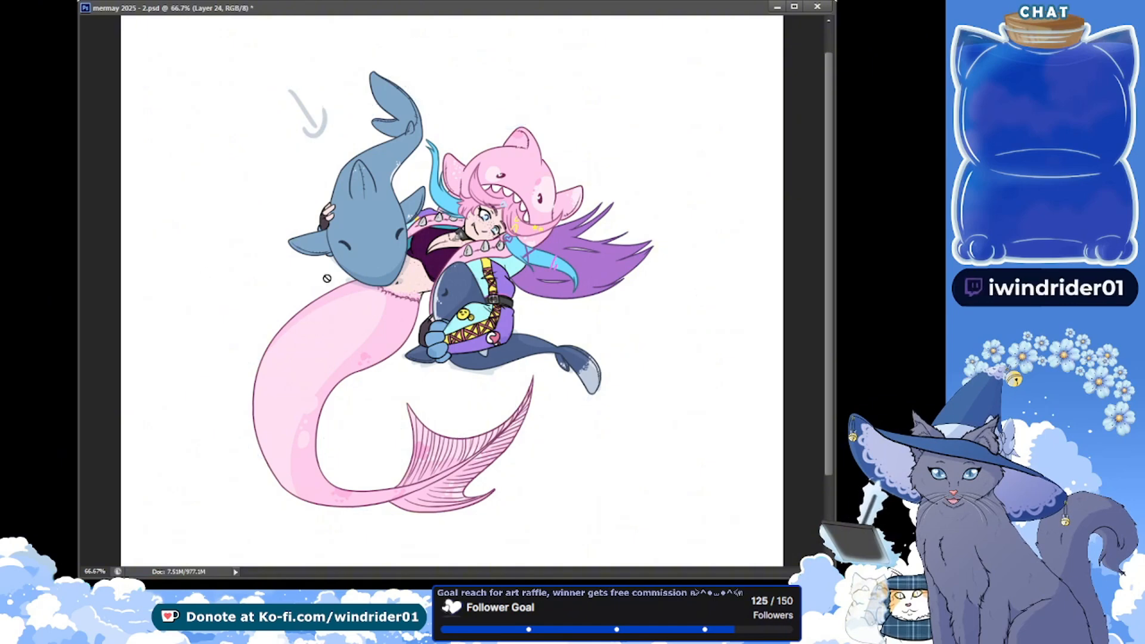
scroll(423, 220, up, 1)
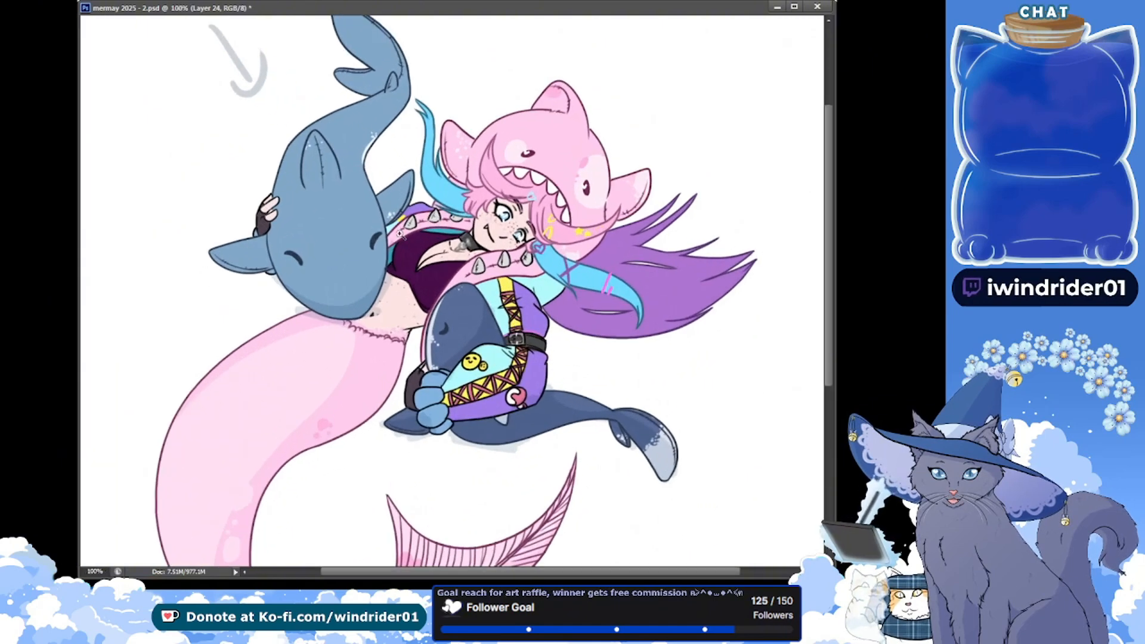
drag(423, 238, 416, 292)
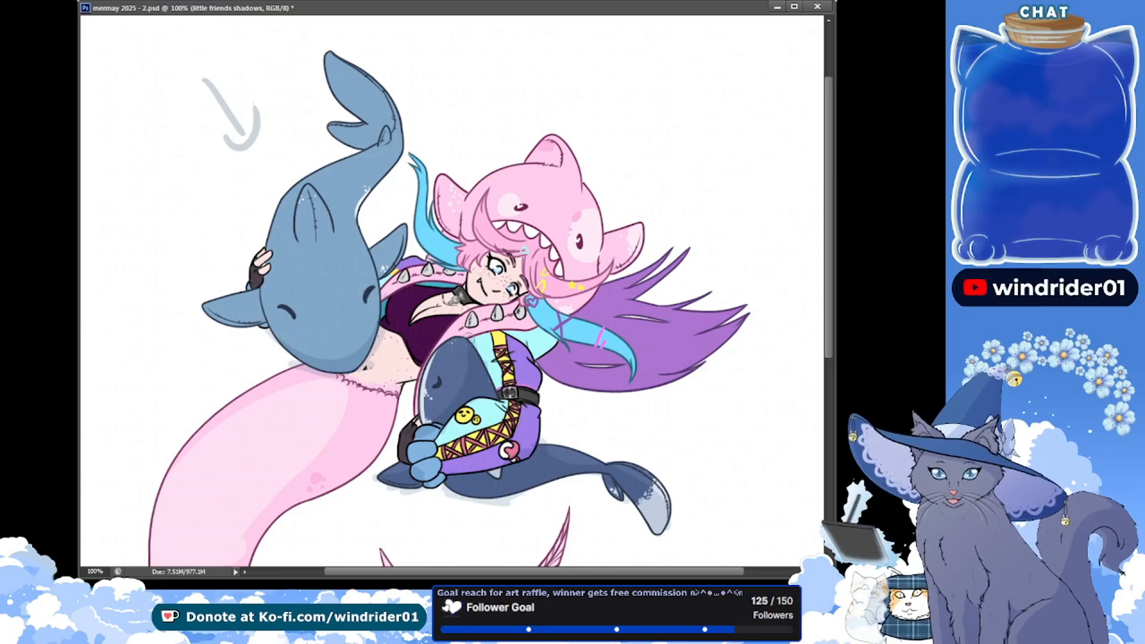
key(ctrl+s)
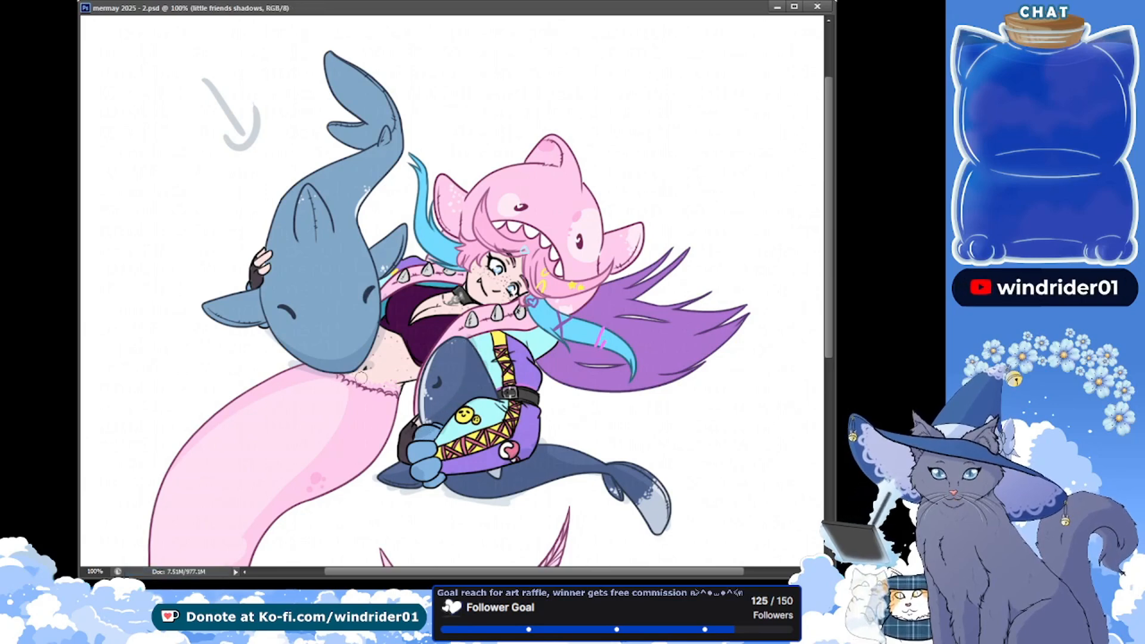
Extend the shadows onto the large blue shark's side fin and body, and save
click(569, 469)
drag(150, 198, 143, 209)
key(ctrl+s)
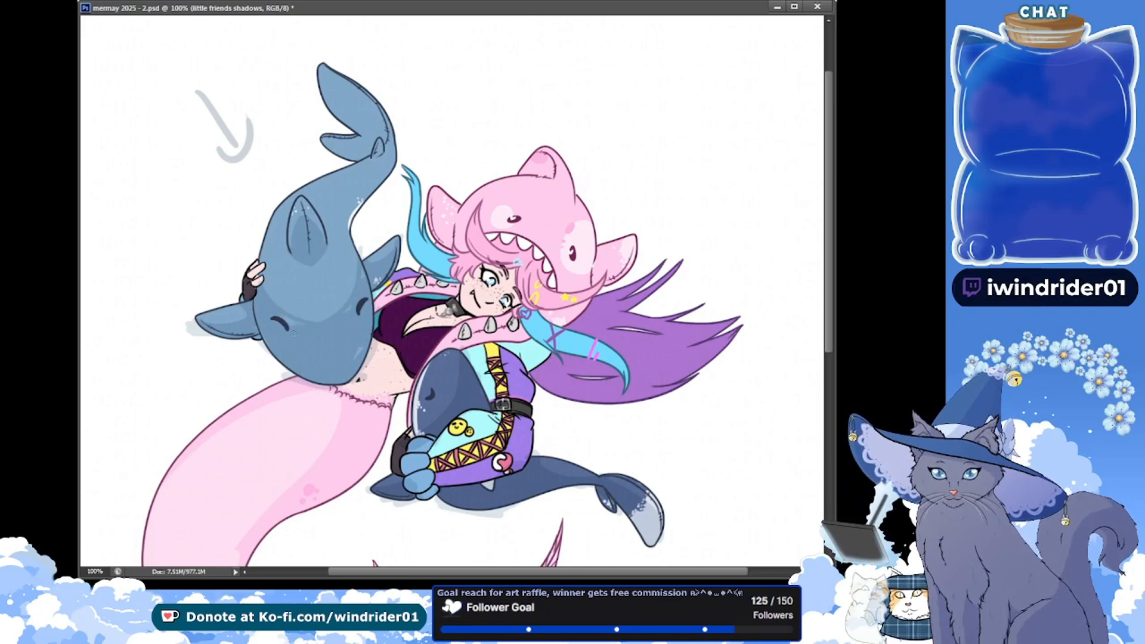
drag(173, 186, 198, 213)
drag(179, 224, 211, 194)
key(ctrl+alt+z)
key(ctrl+alt+z)
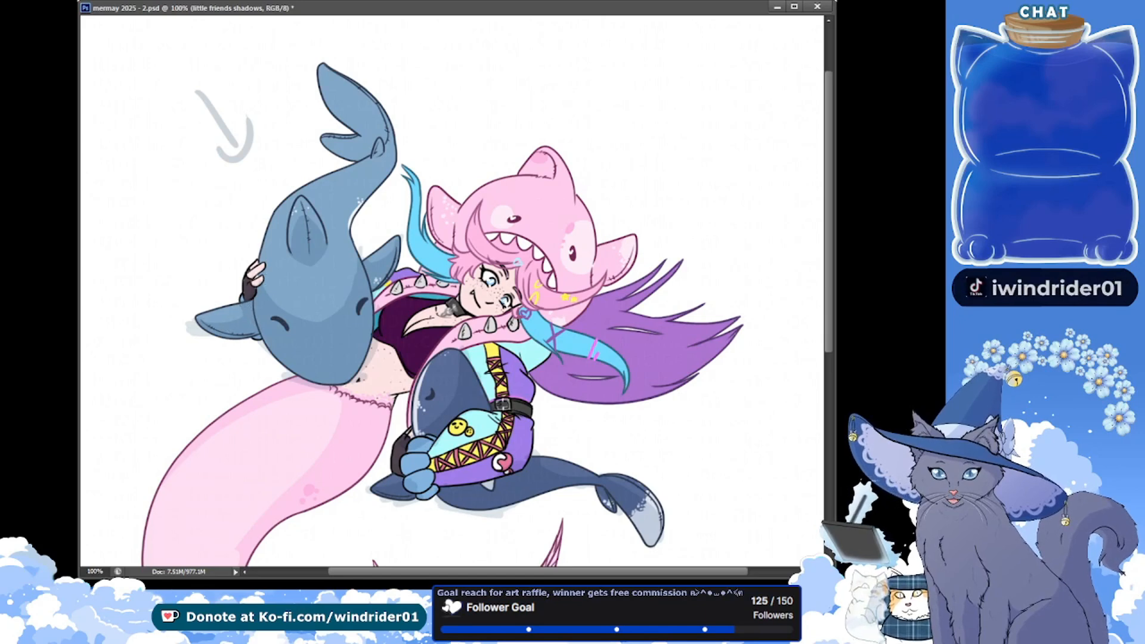
Paint more shadow along the large blue shark's head and body on the little friends shadows layer, and save
click(60, 124)
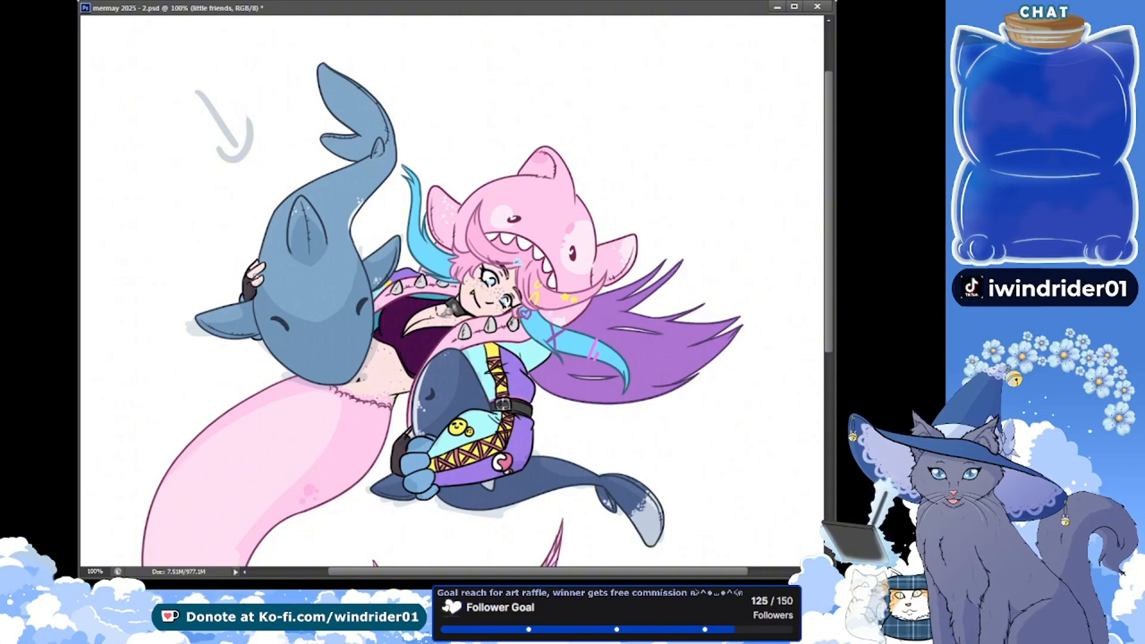
key(ctrl+s)
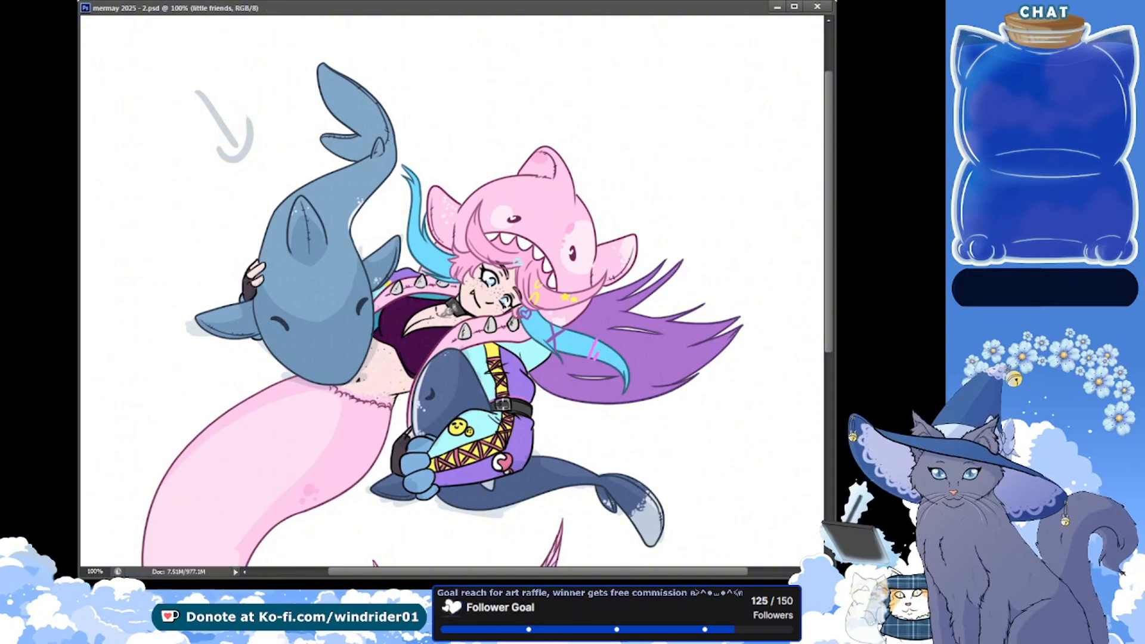
key(alt+bracketleft)
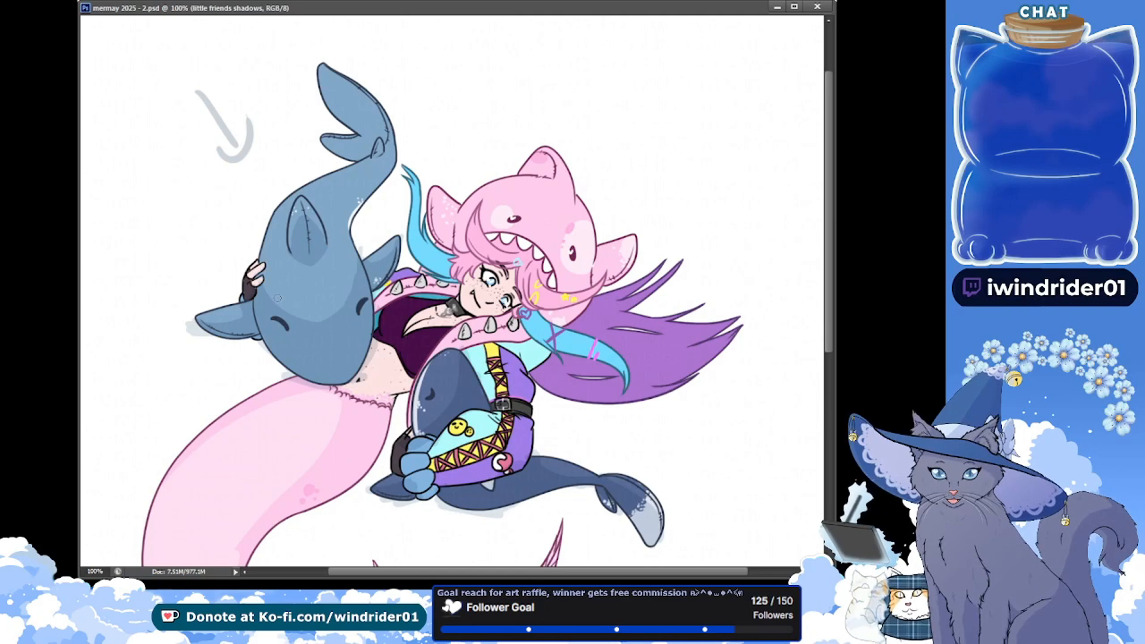
drag(257, 291, 263, 281)
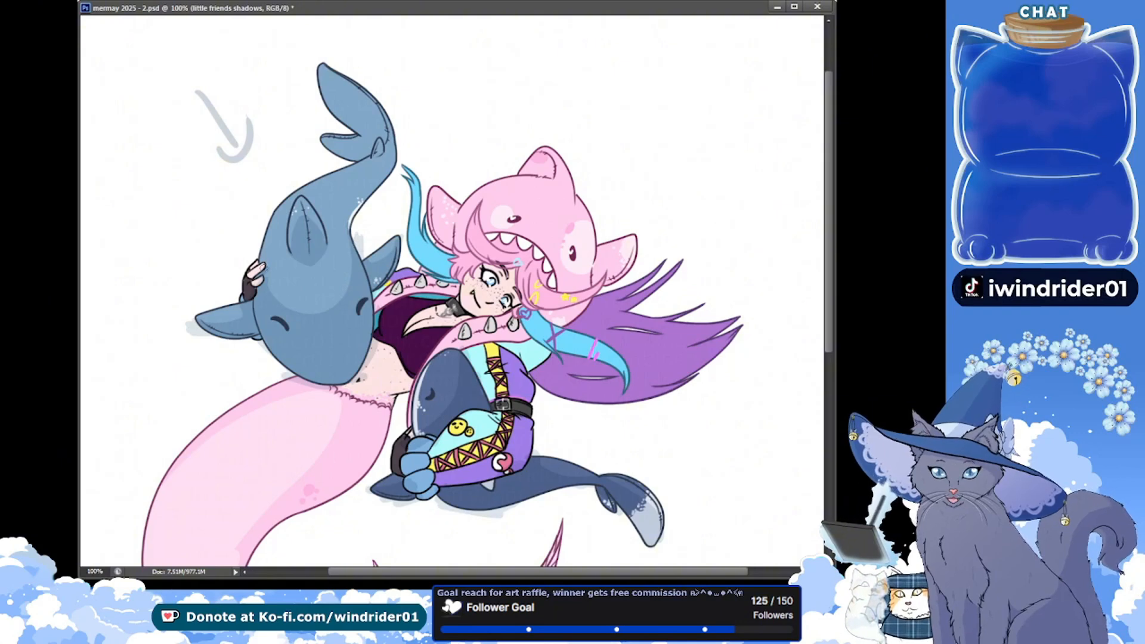
key(ctrl+s)
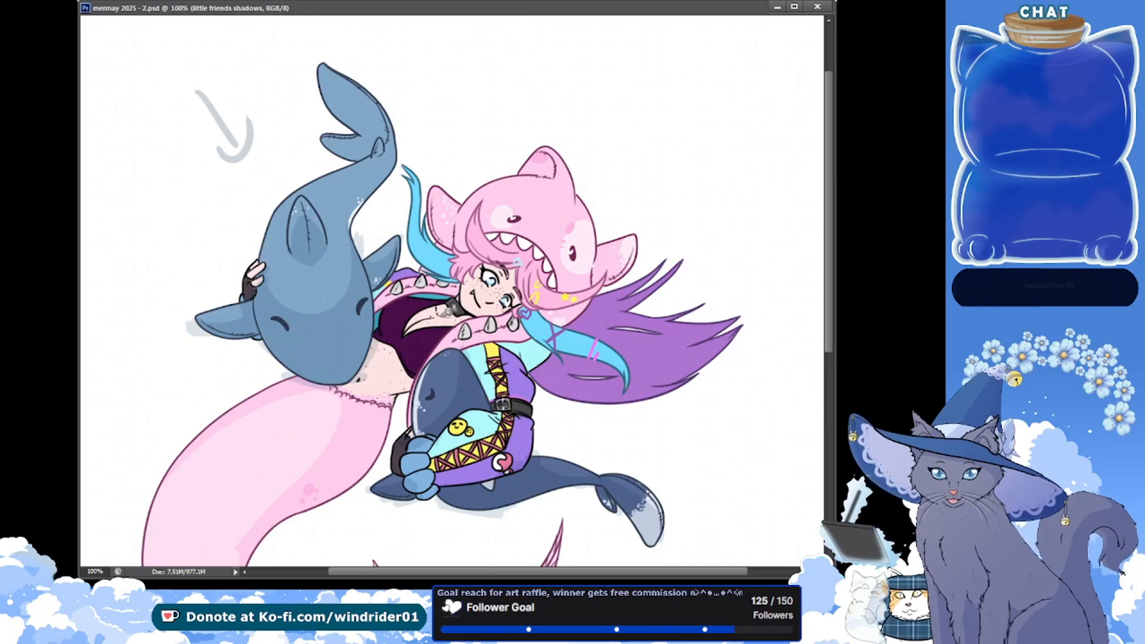
Shade the large blue shark's back and the narrowing base of its tail, and save
drag(272, 213, 266, 228)
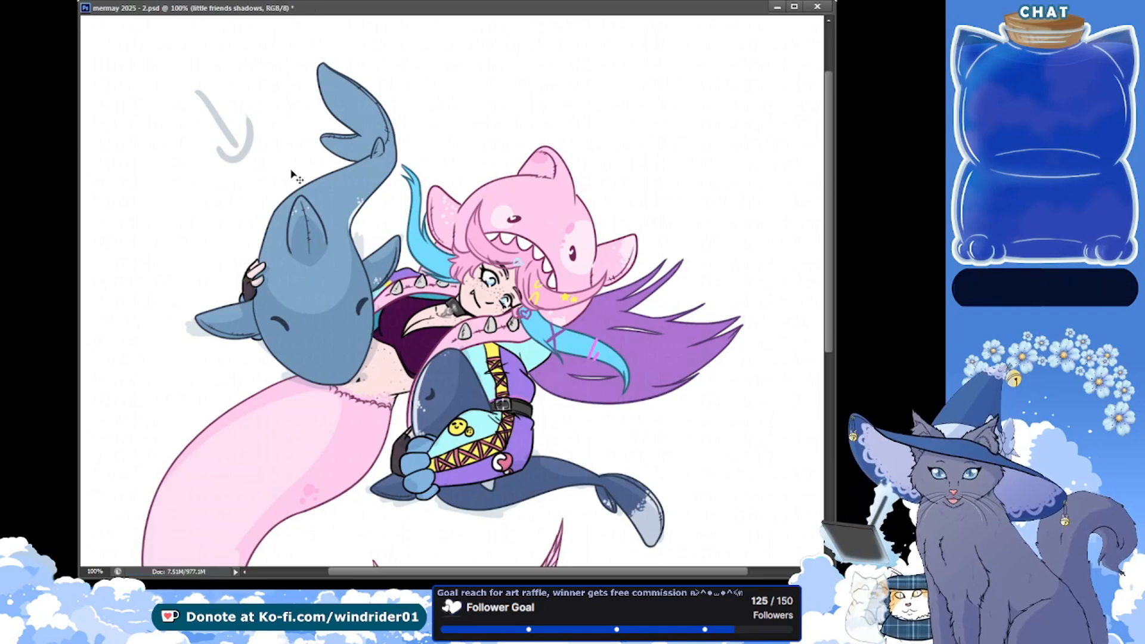
key(ctrl+s)
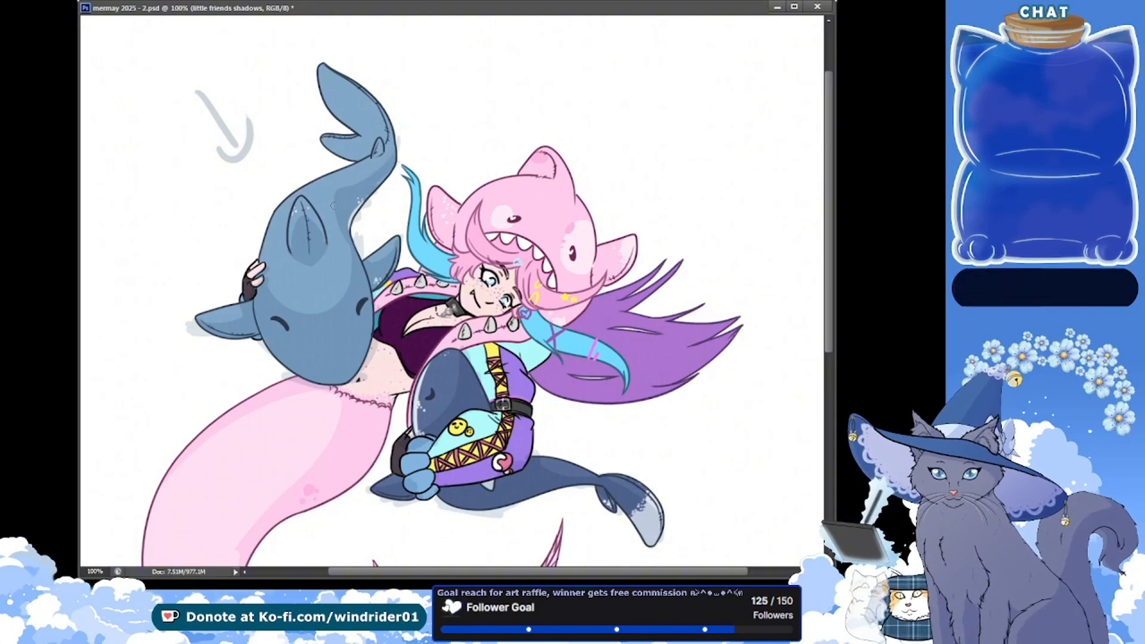
key(ctrl+s)
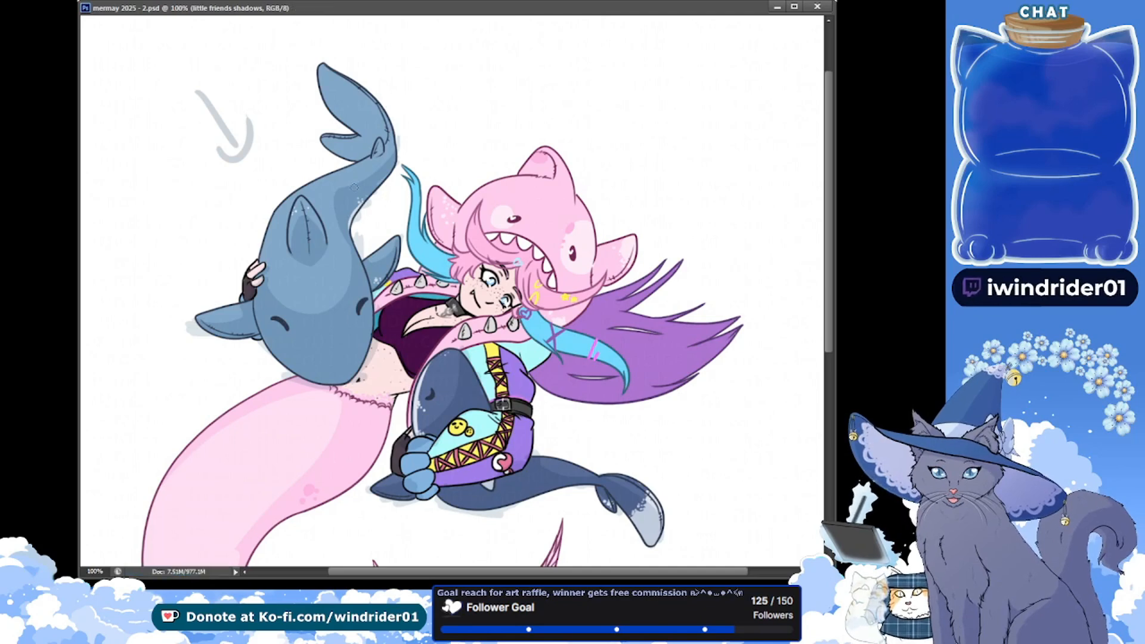
drag(392, 154, 347, 184)
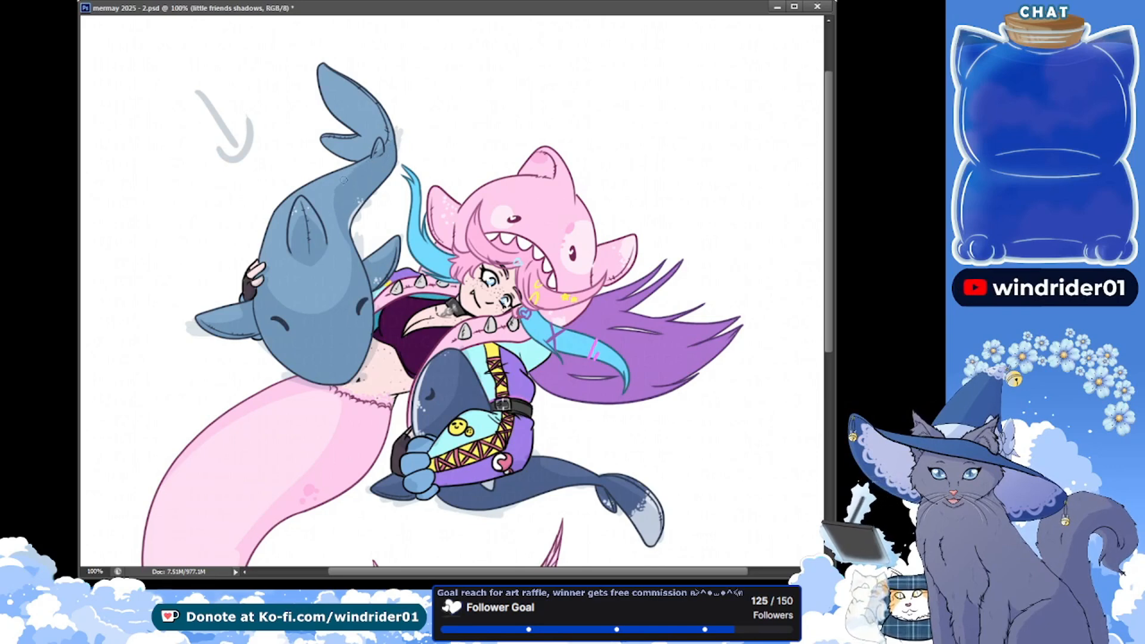
key(ctrl+s)
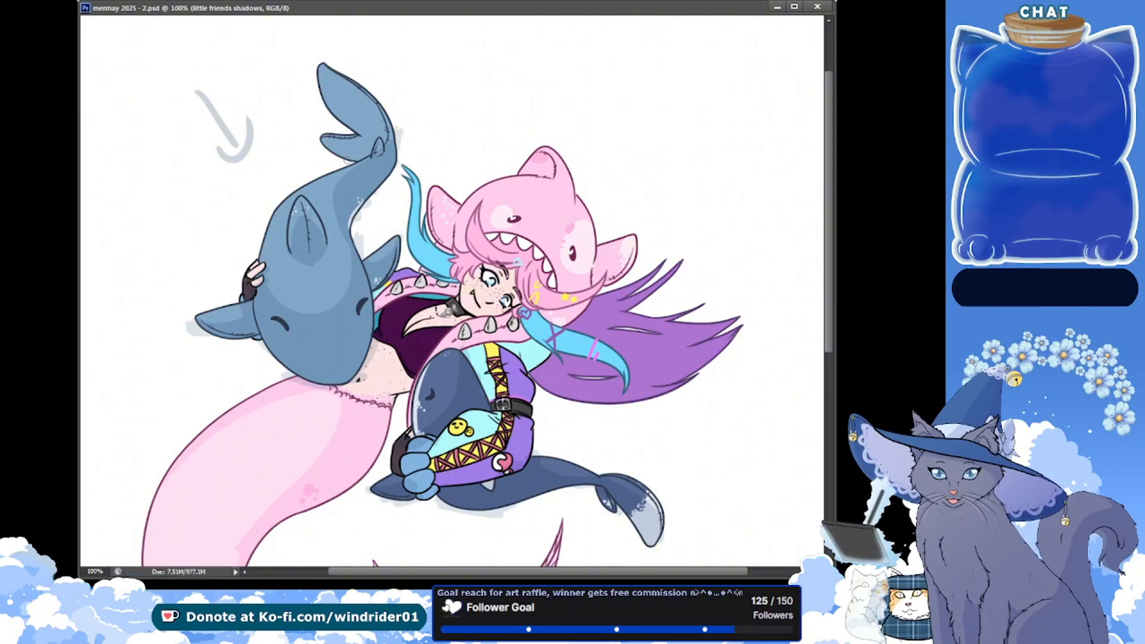
Extend the shadow over the large blue shark's tail fin, and save
scroll(674, 127, up, 1)
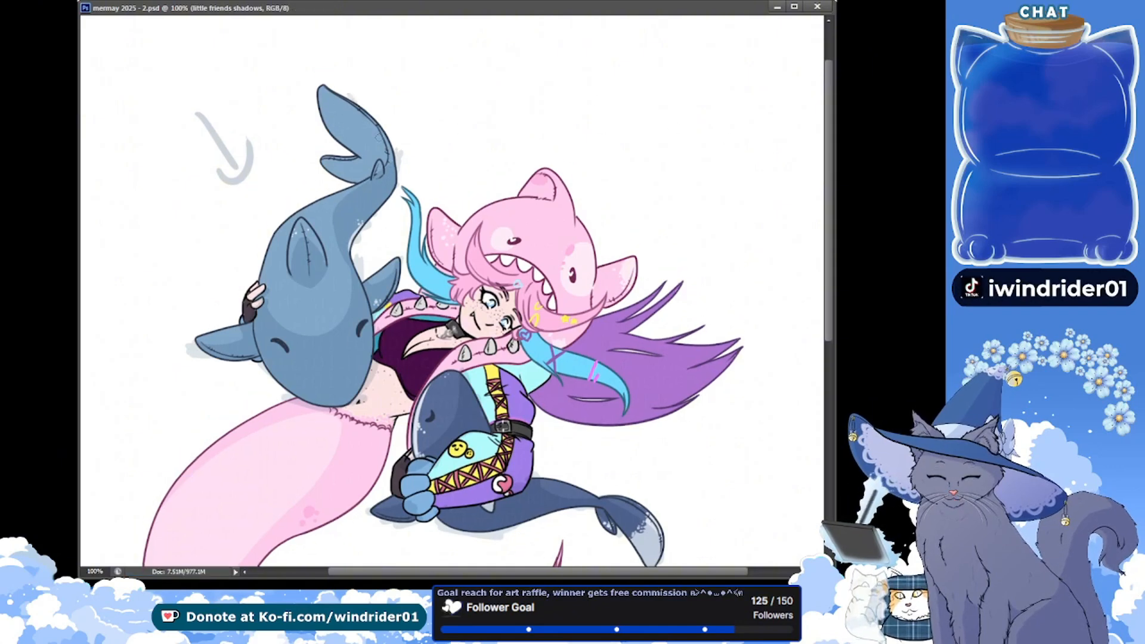
drag(358, 97, 391, 145)
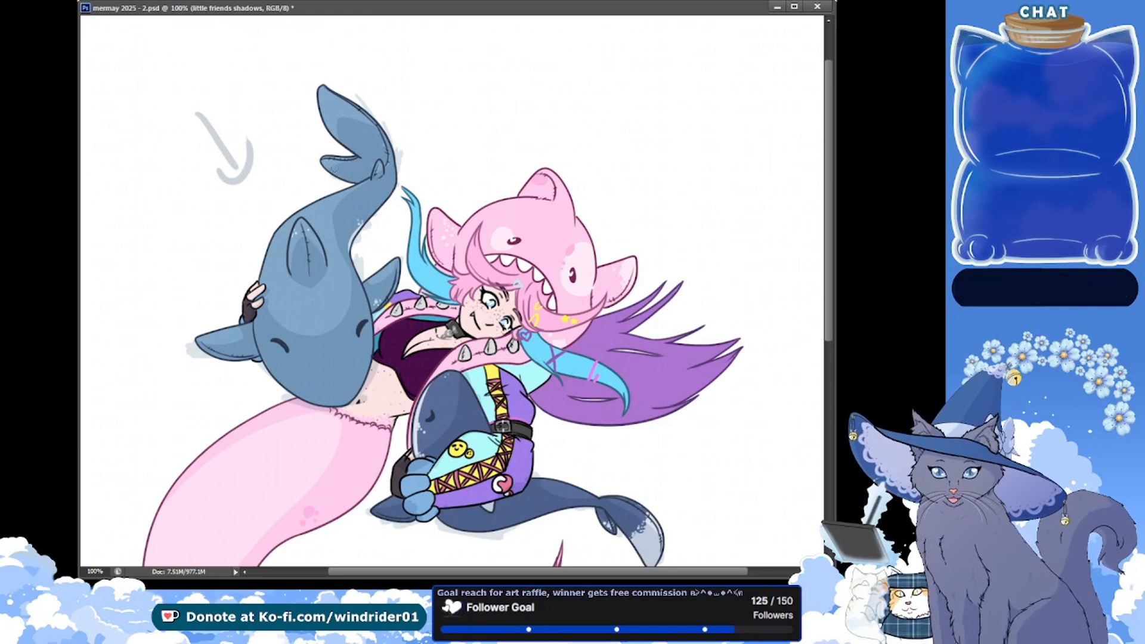
key(ctrl+s)
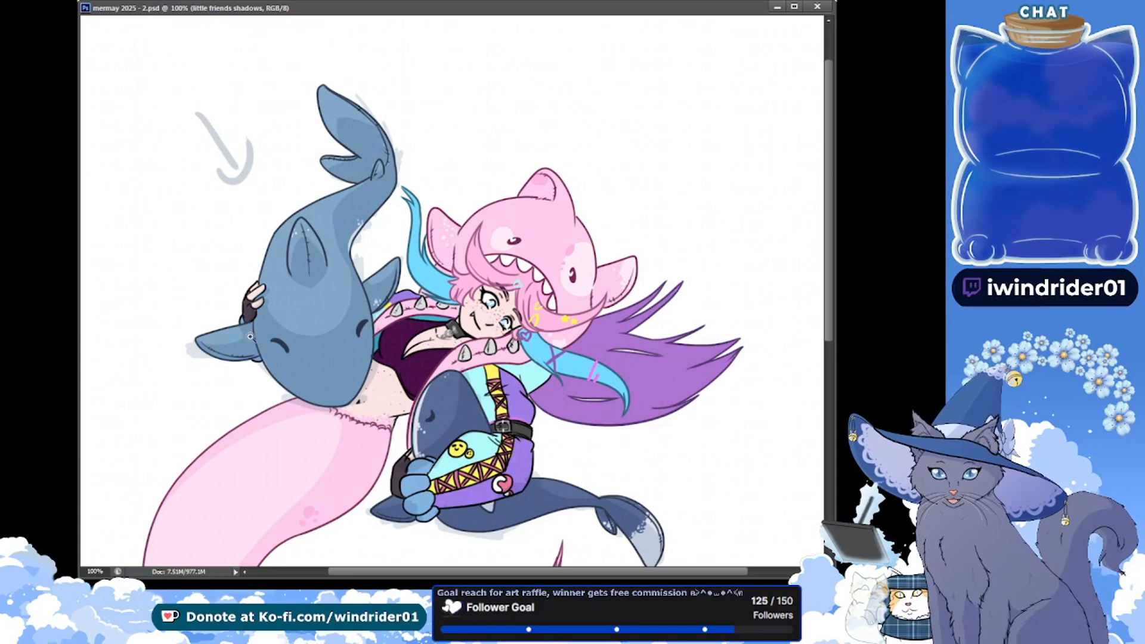
Set the little friends shadows layer to Normal blending, touch up missed spots on both blue sharks, and save
scroll(250, 336, up, 1)
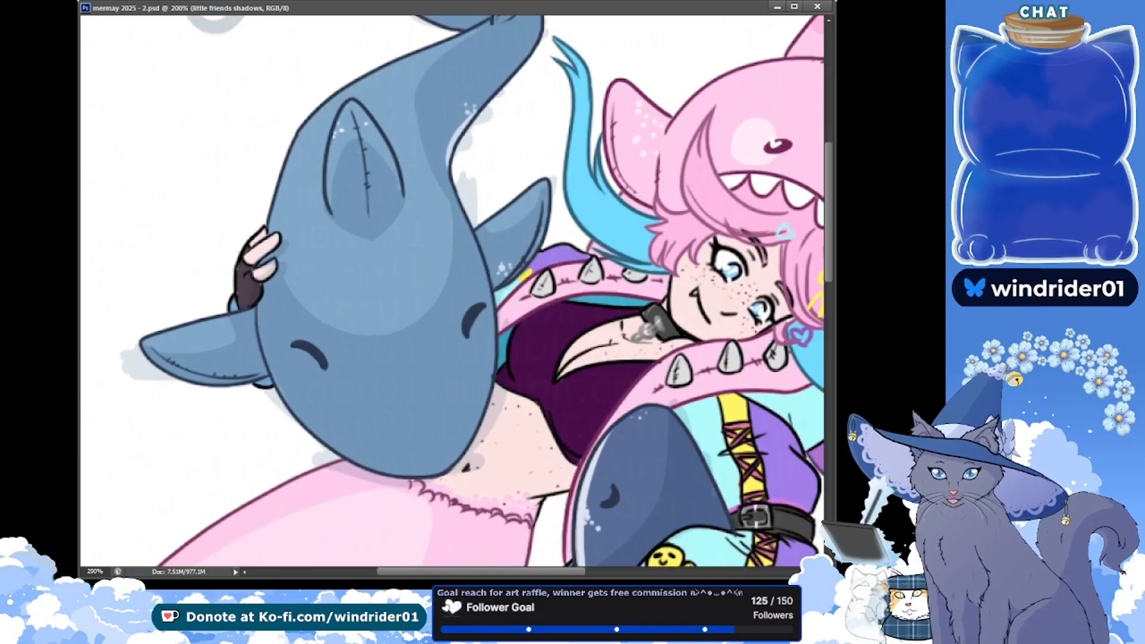
key(alt+shift+n)
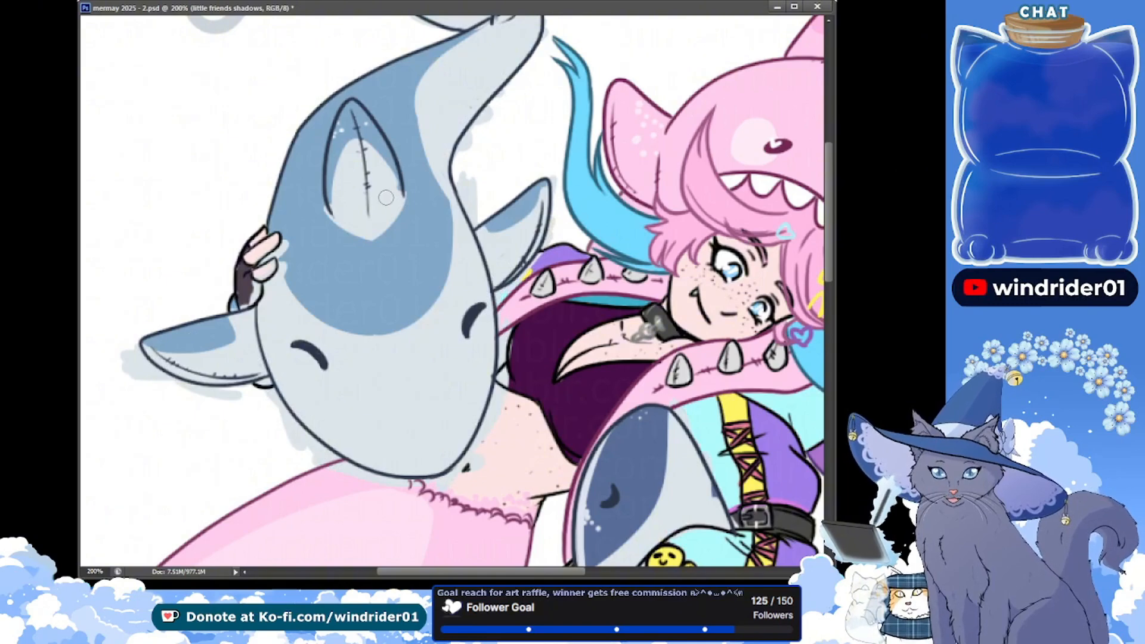
scroll(686, 238, up, 3)
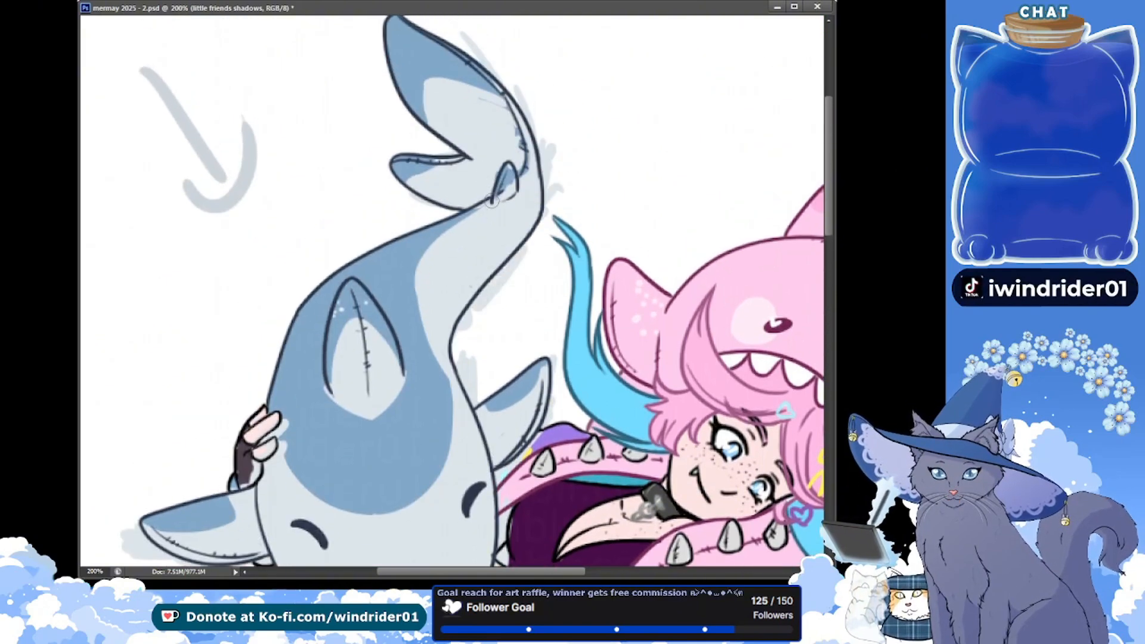
key(ctrl+s)
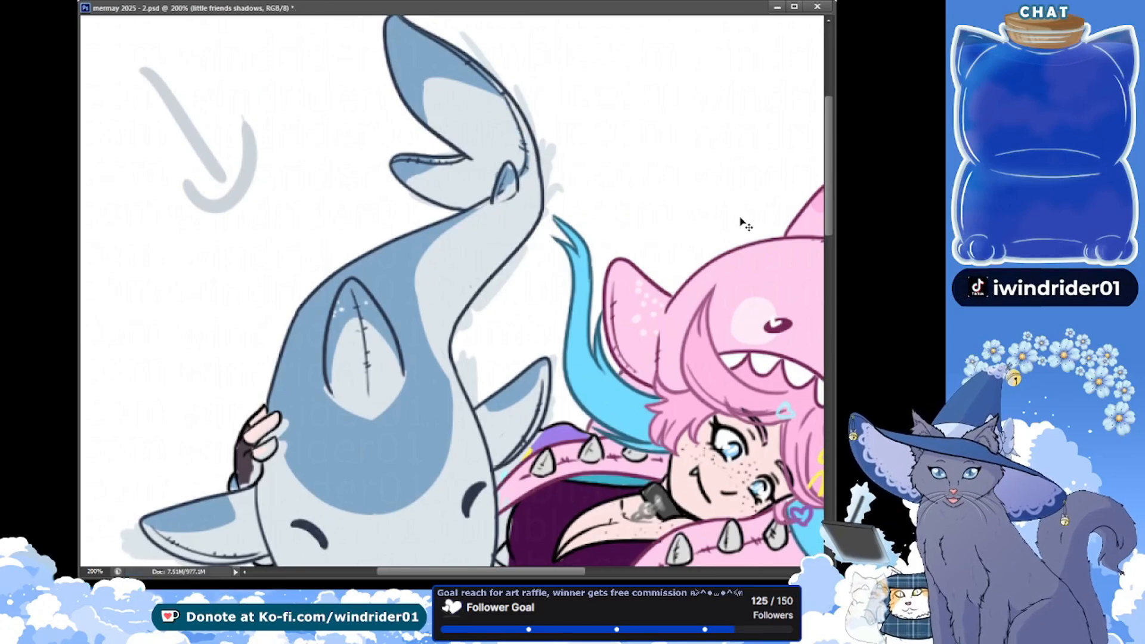
drag(827, 206, 828, 306)
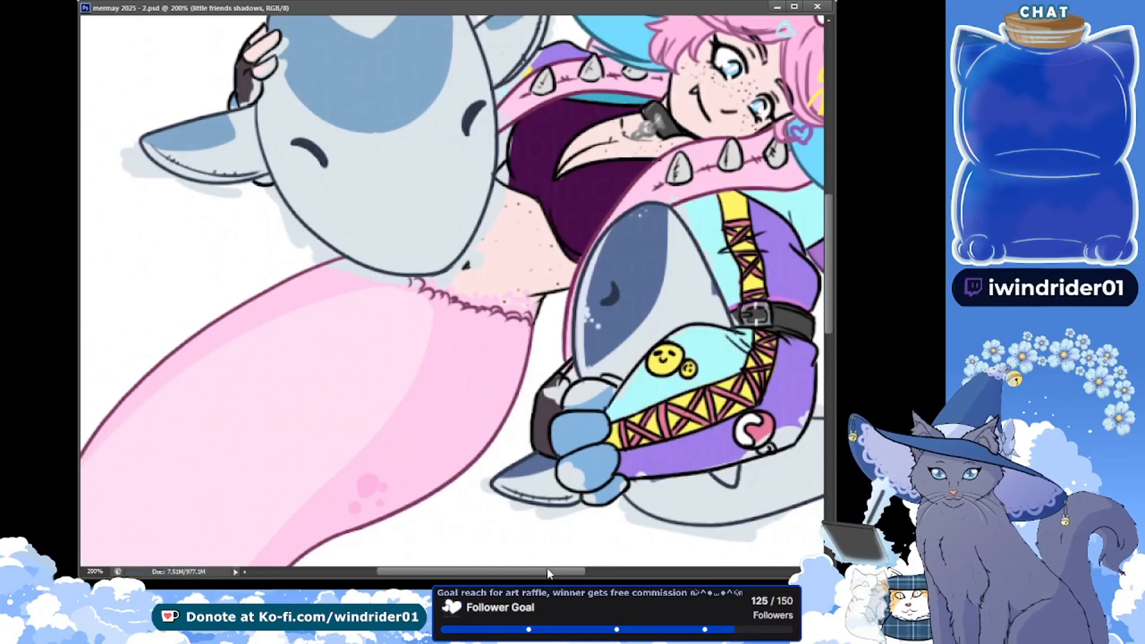
drag(546, 567, 630, 568)
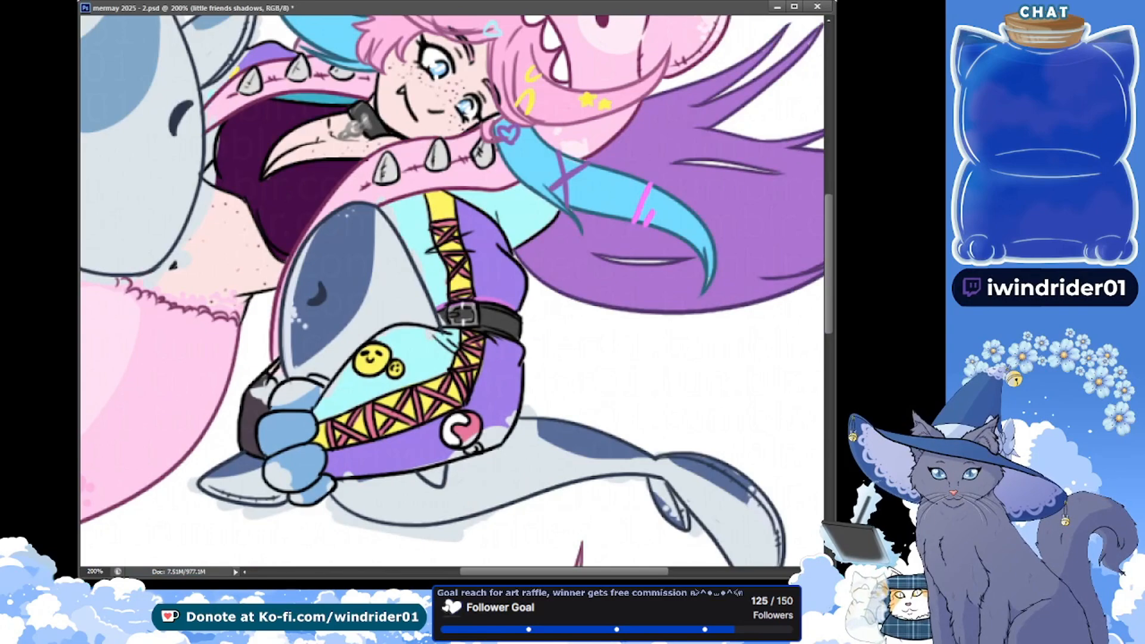
scroll(793, 354, down, 5)
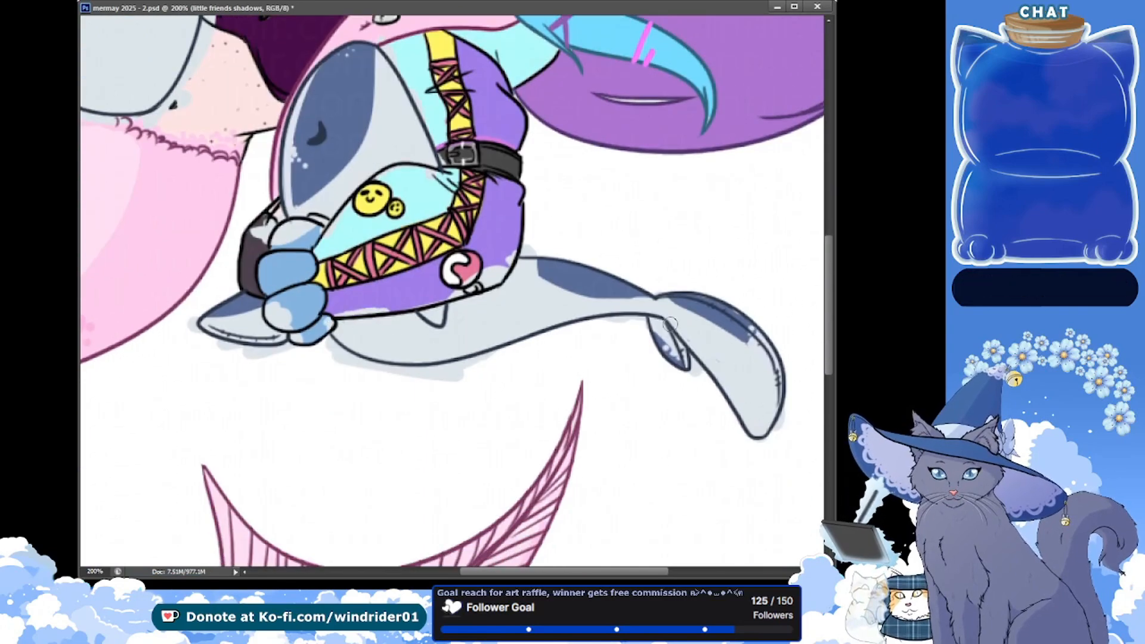
key(ctrl+s)
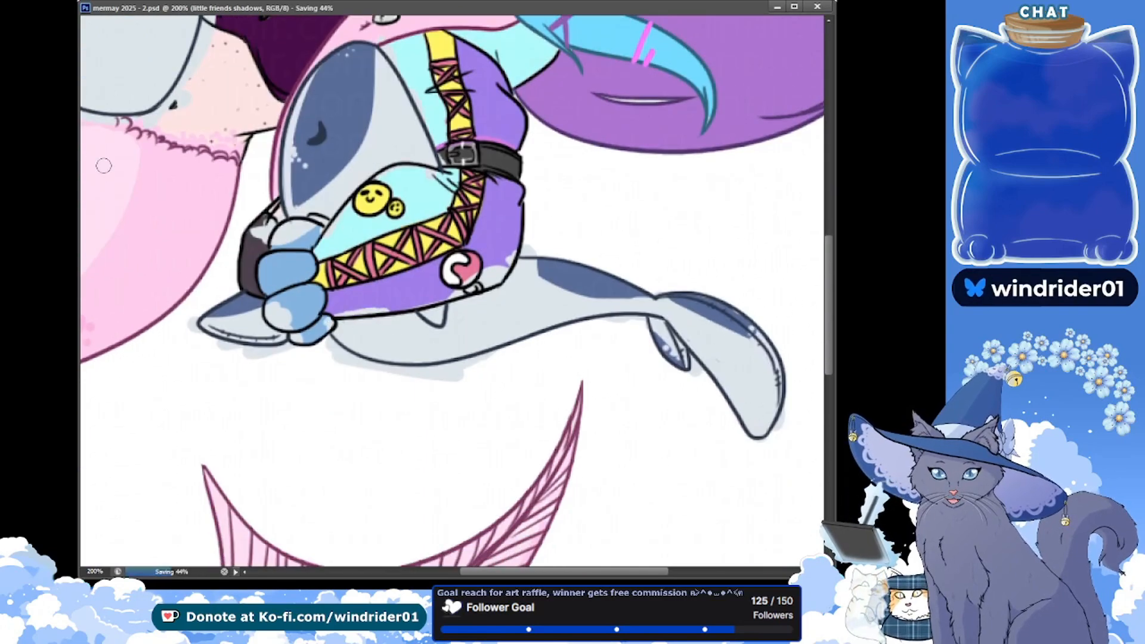
Restore the little friends shadows layer's darkening blend mode, toggling it against Normal to compare the shading on both sharks
key(ctrl+minus)
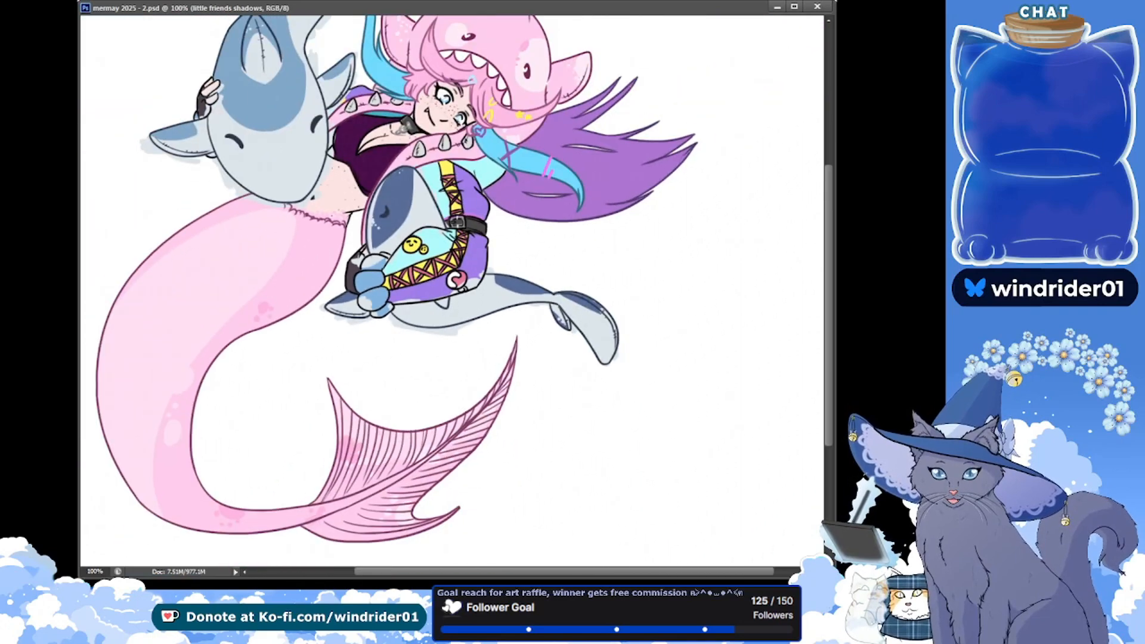
scroll(780, 120, up, 5)
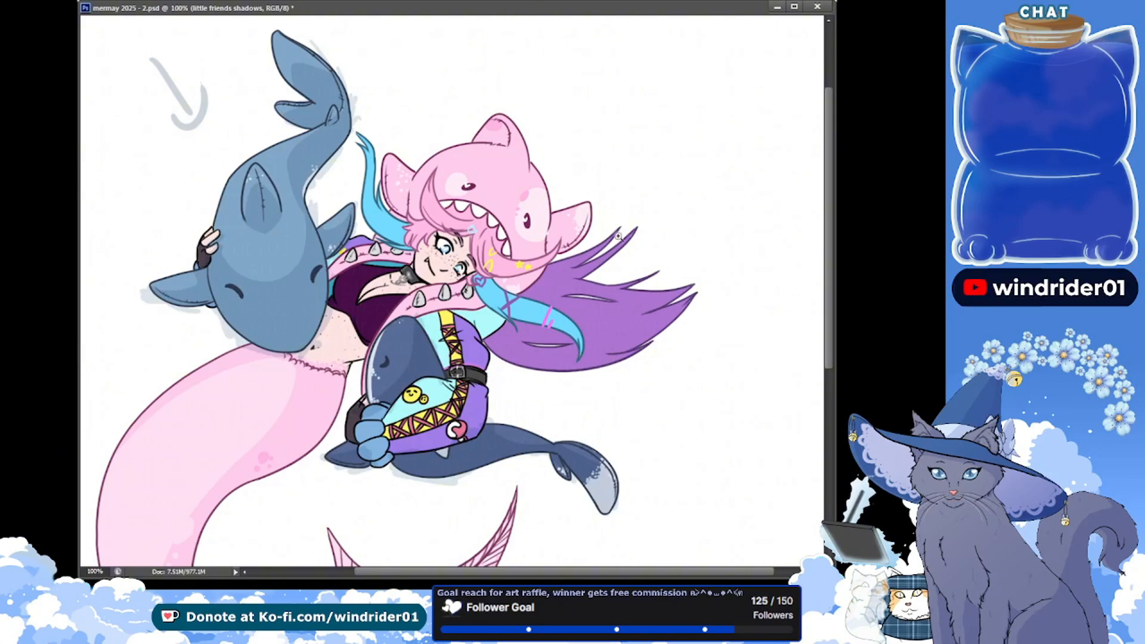
key(ctrl+z)
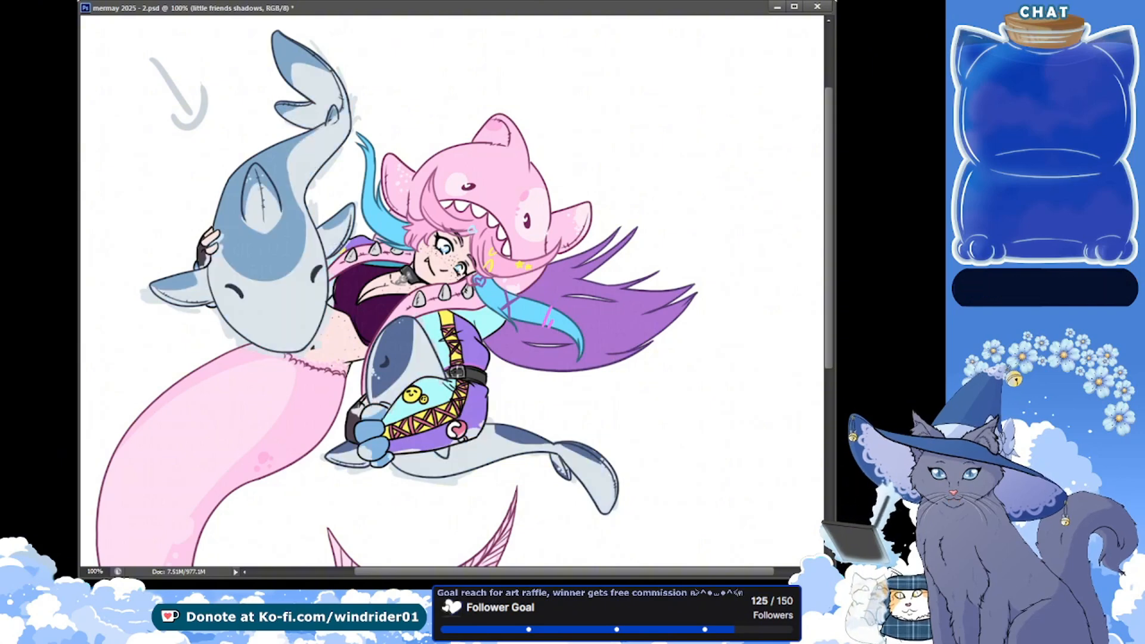
key(ctrl+z)
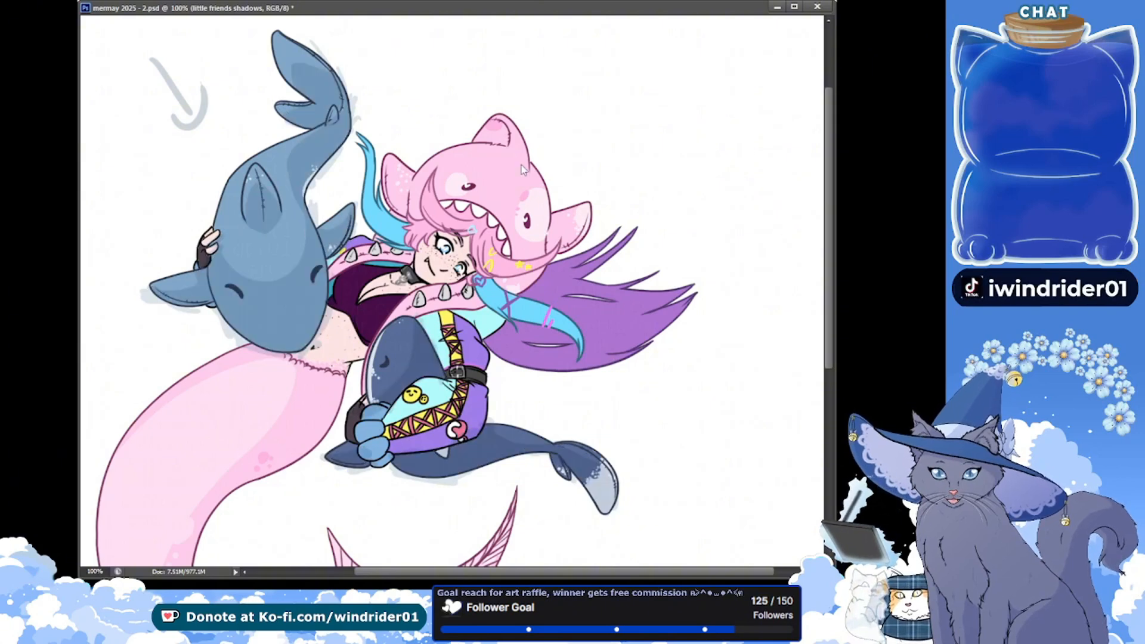
Duplicate the little friends shadows layer, delete the shadow outside the sharks' silhouettes, and deselect
key(ctrl+j)
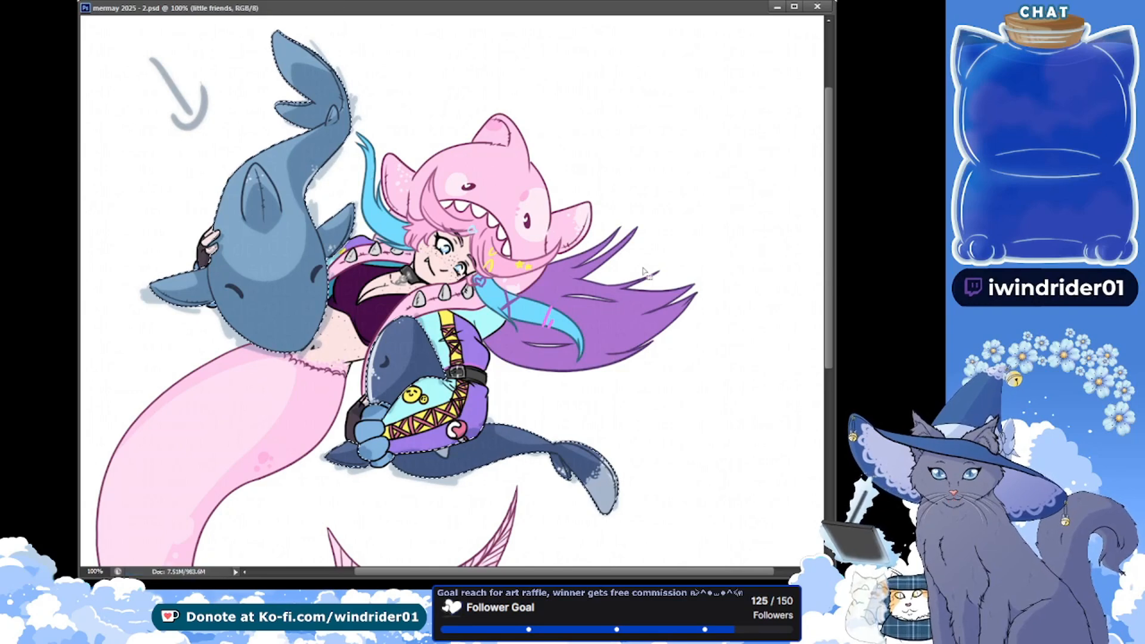
click(894, 417)
ctrl+click(895, 417)
key(ctrl+shift+i)
key(Delete)
key(Delete)
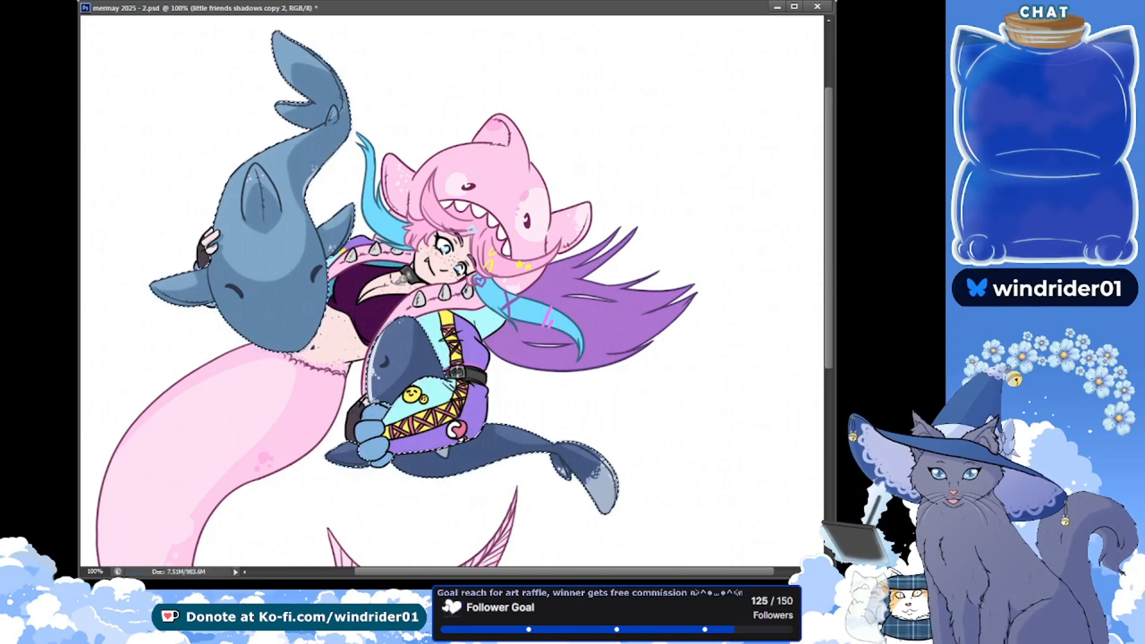
key(ctrl+d)
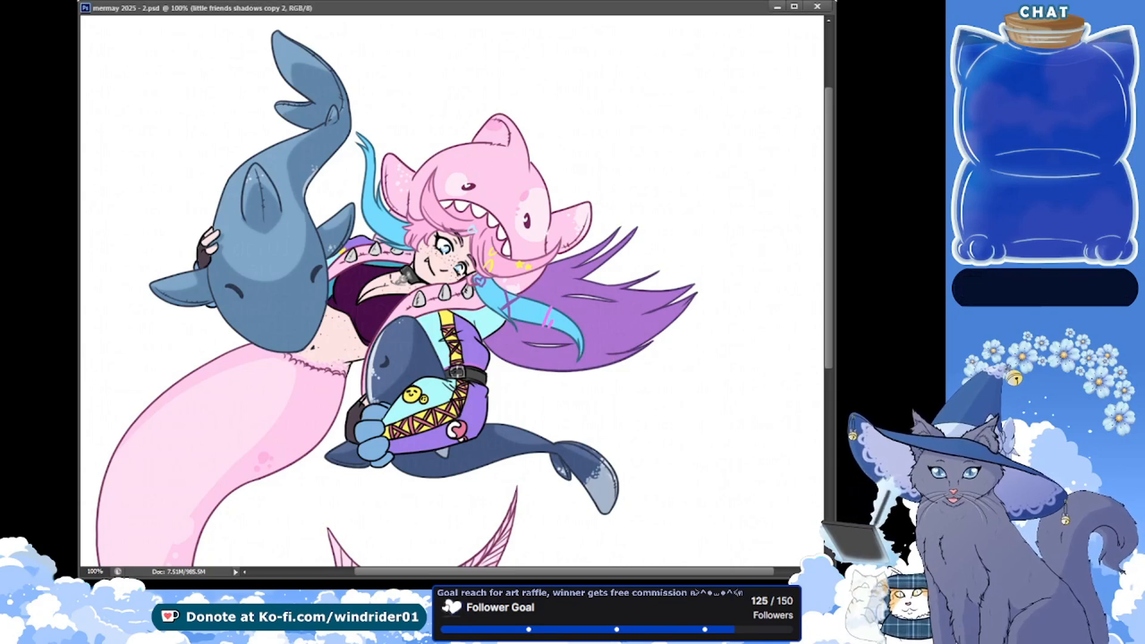
Create a new layer named hair shadows!, enlarge the view to 160% around the mermaid's hair, and save
key(ctrl+shift+n)
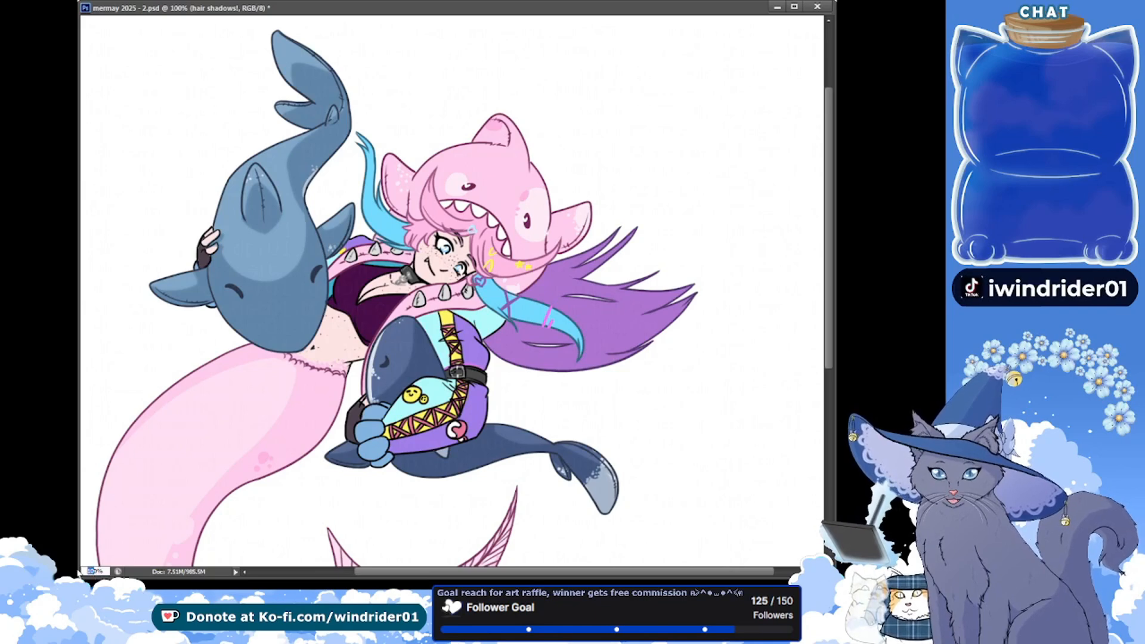
key(Return)
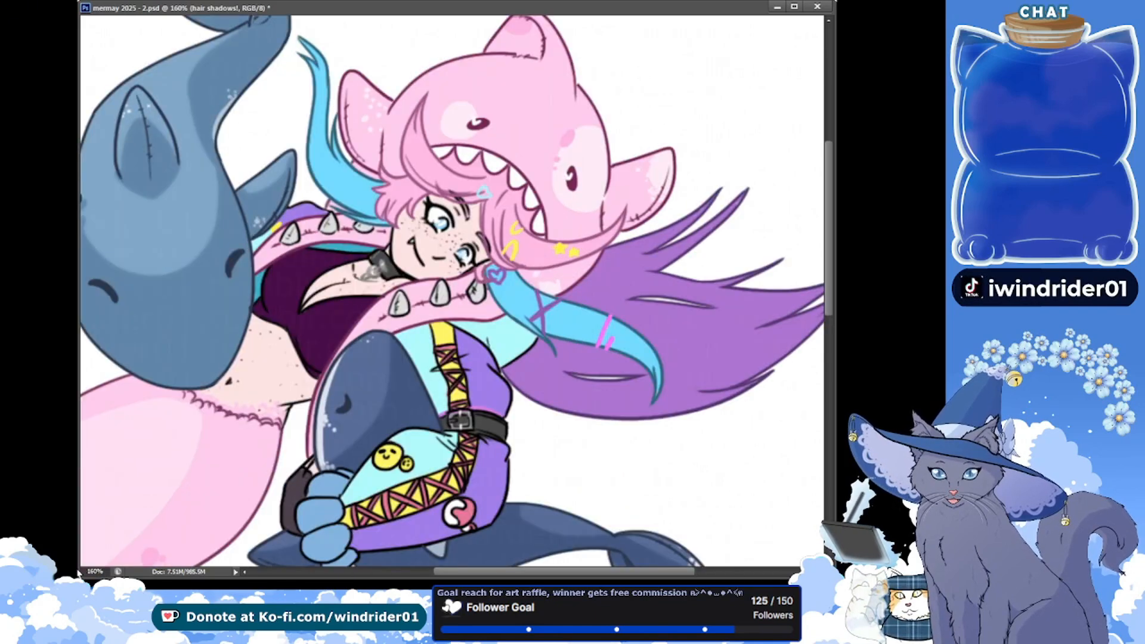
drag(233, 201, 174, 237)
key(ctrl+s)
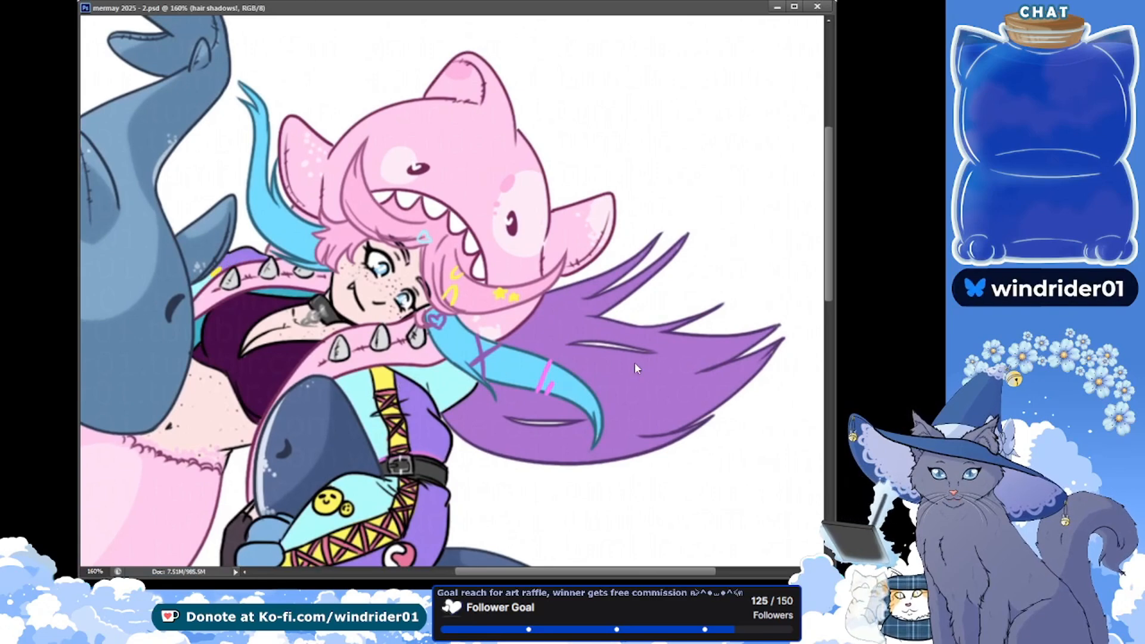
Paint the first shadows on the mermaid's pink hair around her face on the hair shadows! layer, and save
drag(357, 245, 335, 287)
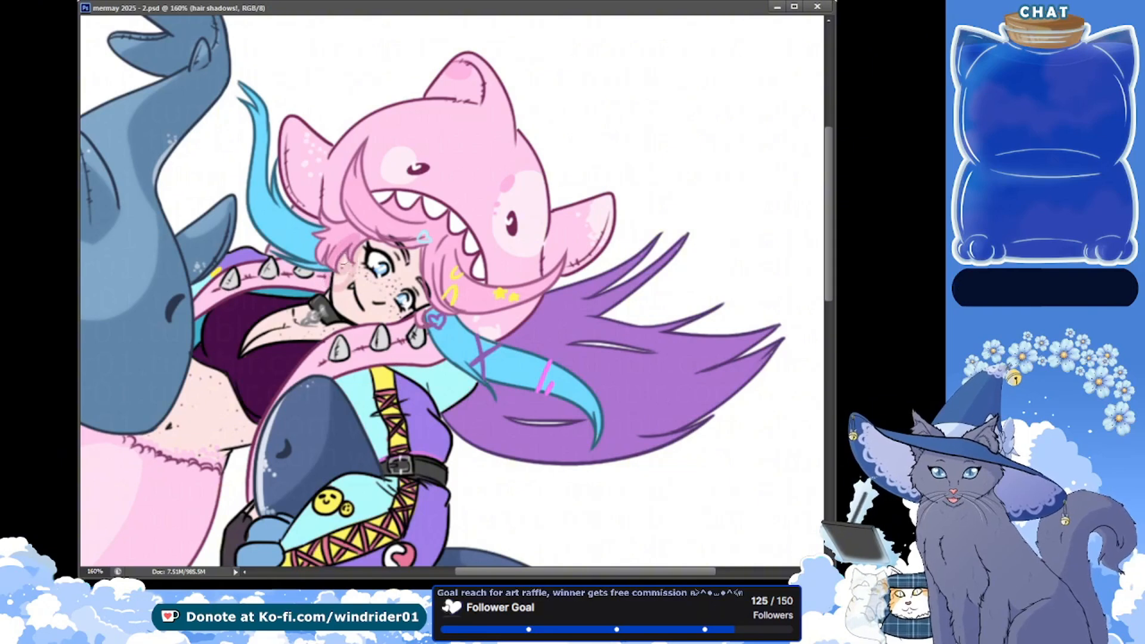
key(ctrl+z)
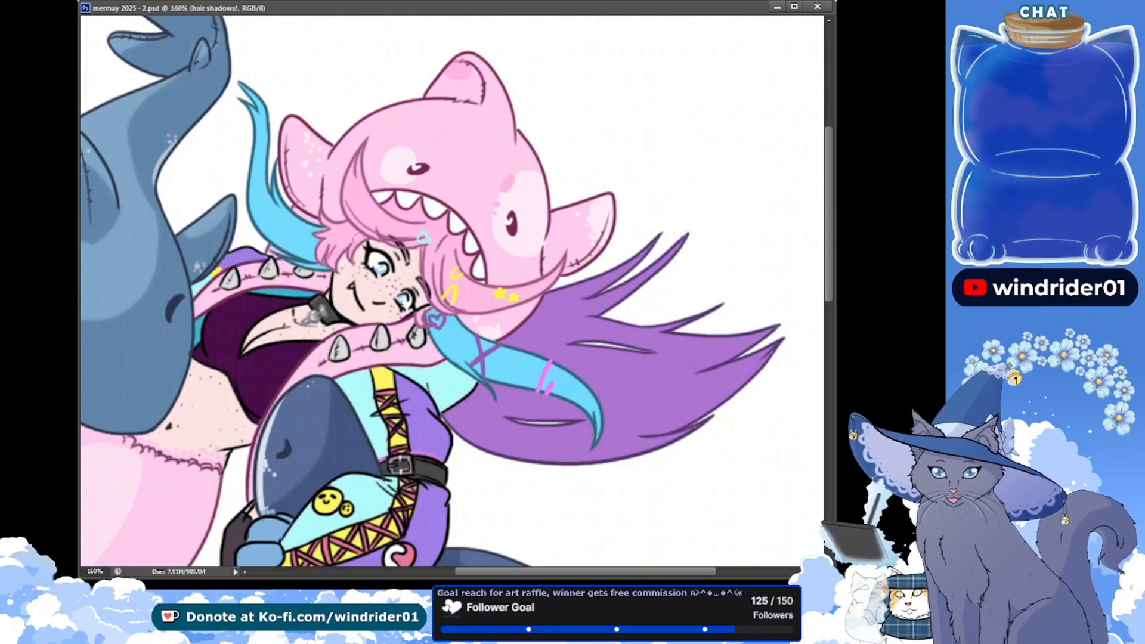
key(ctrl+s)
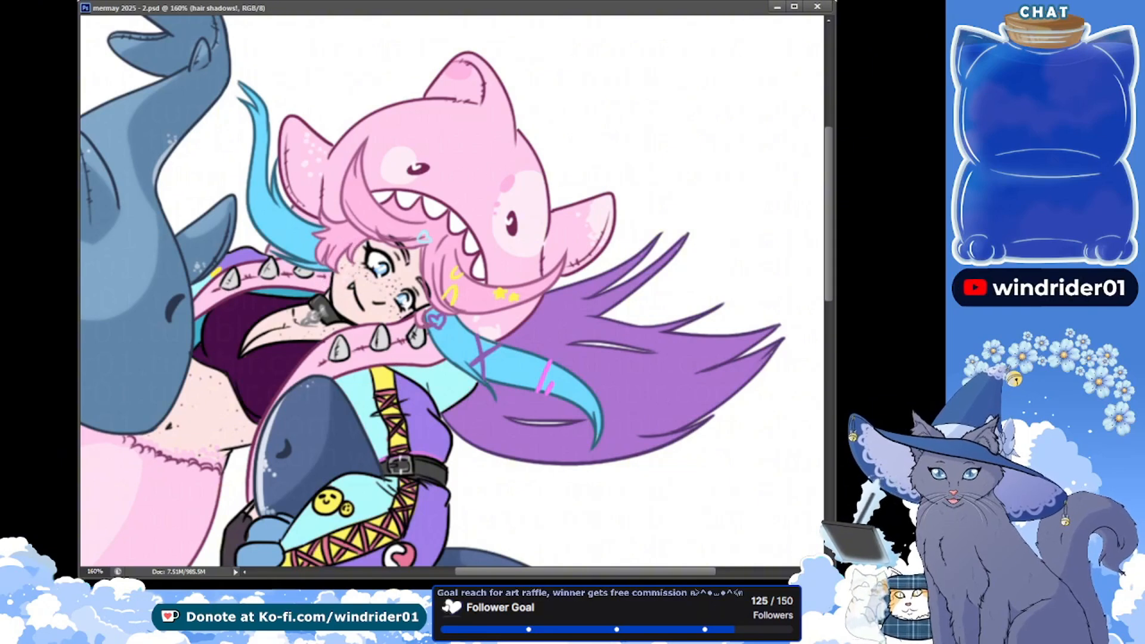
drag(334, 247, 328, 252)
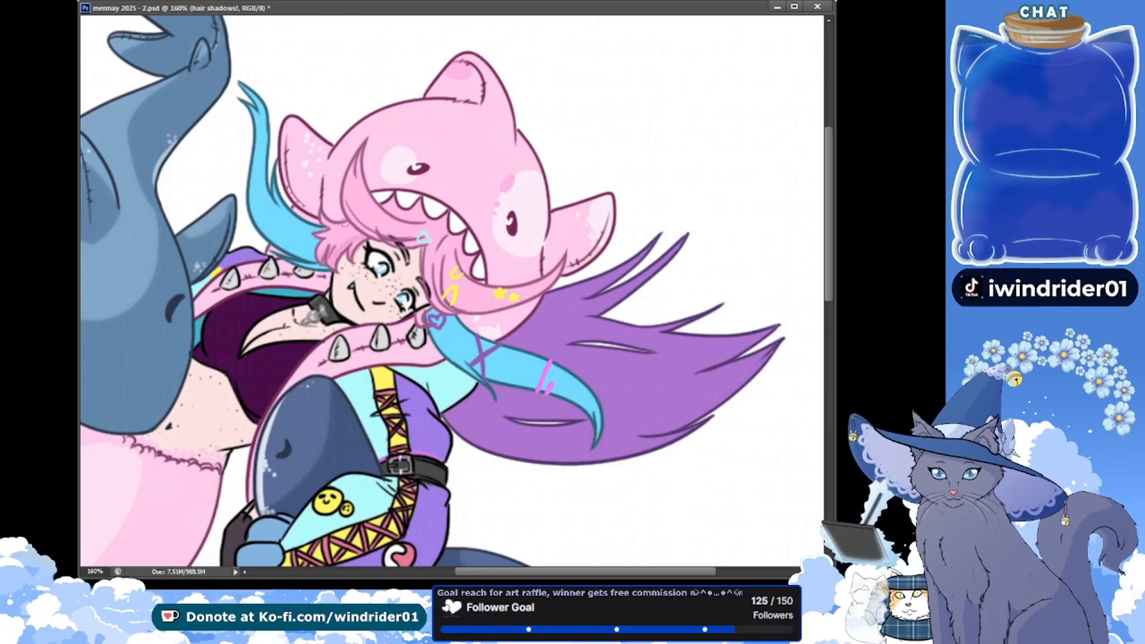
key(ctrl+s)
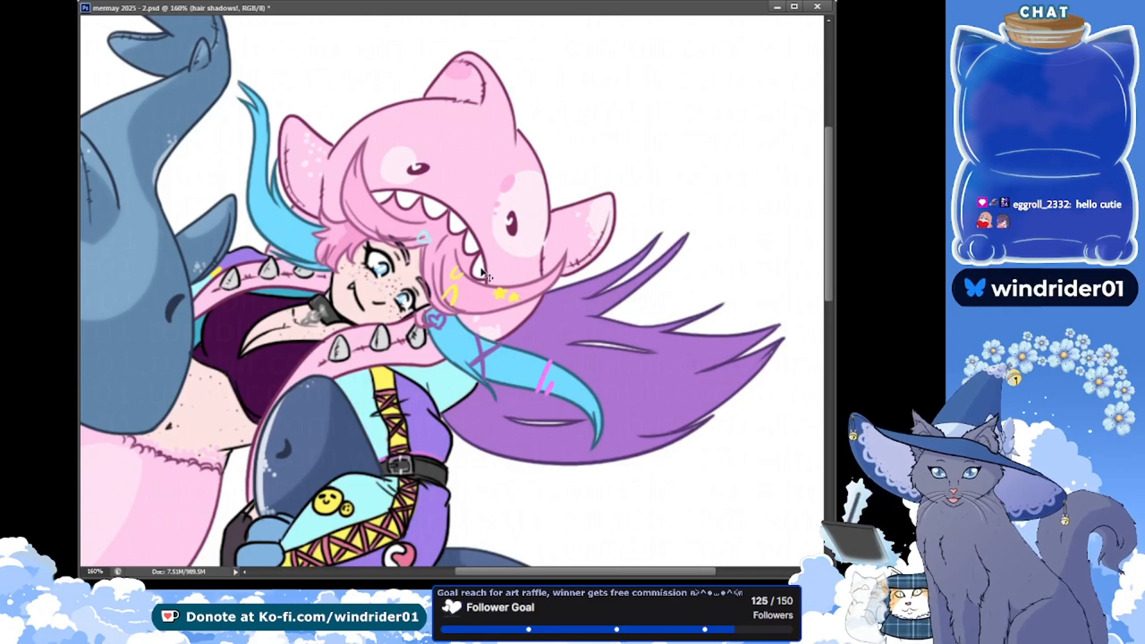
key(ctrl+s)
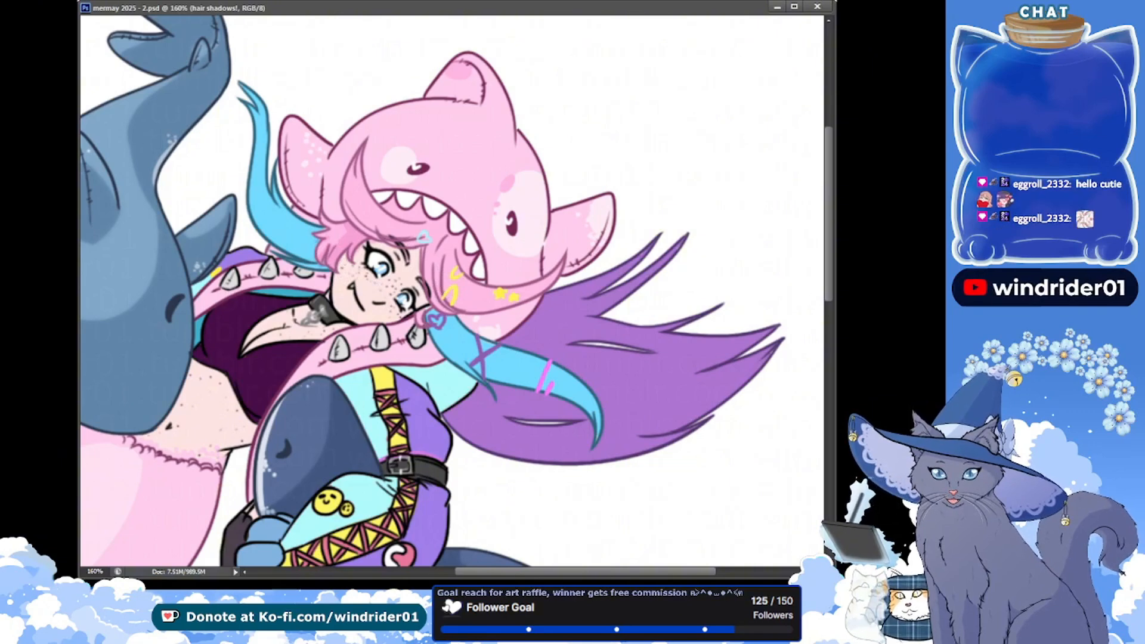
drag(424, 318, 420, 312)
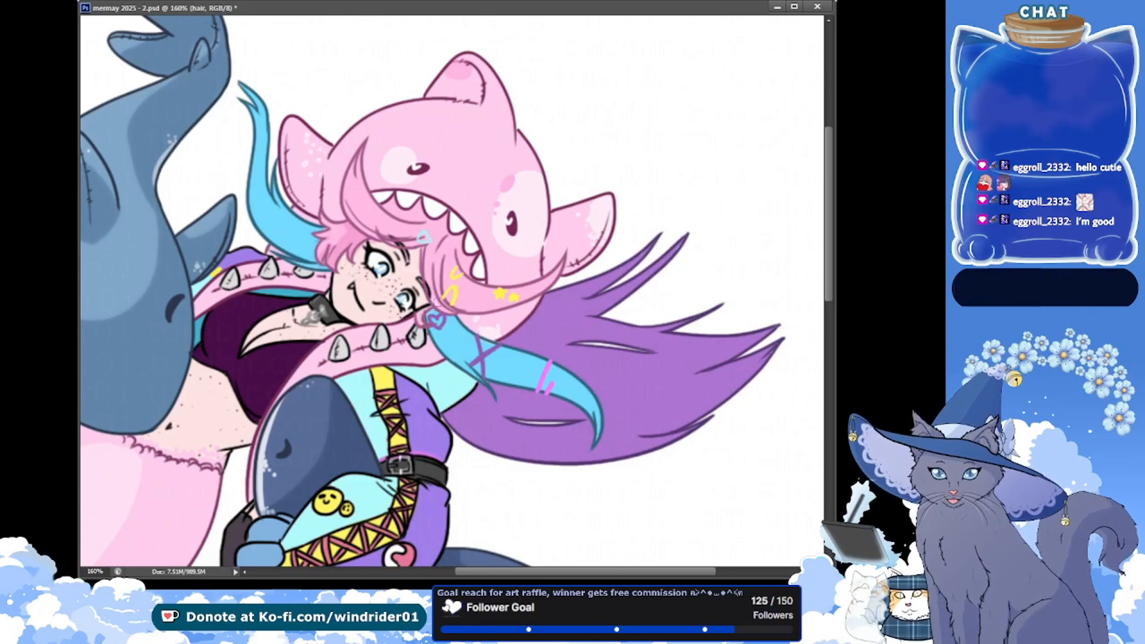
key(ctrl+s)
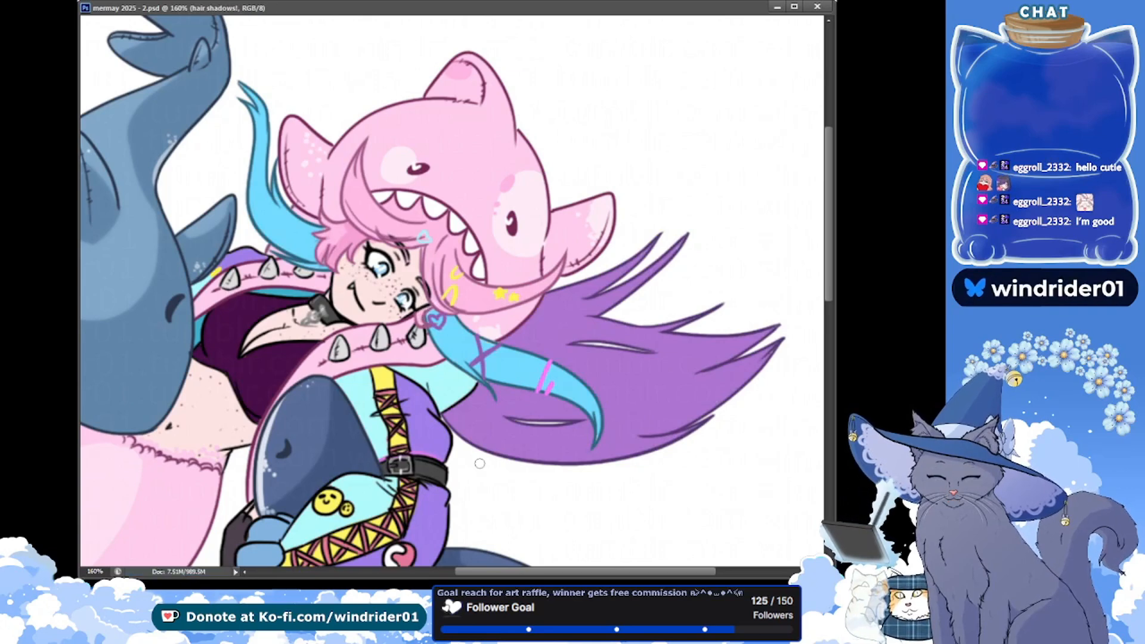
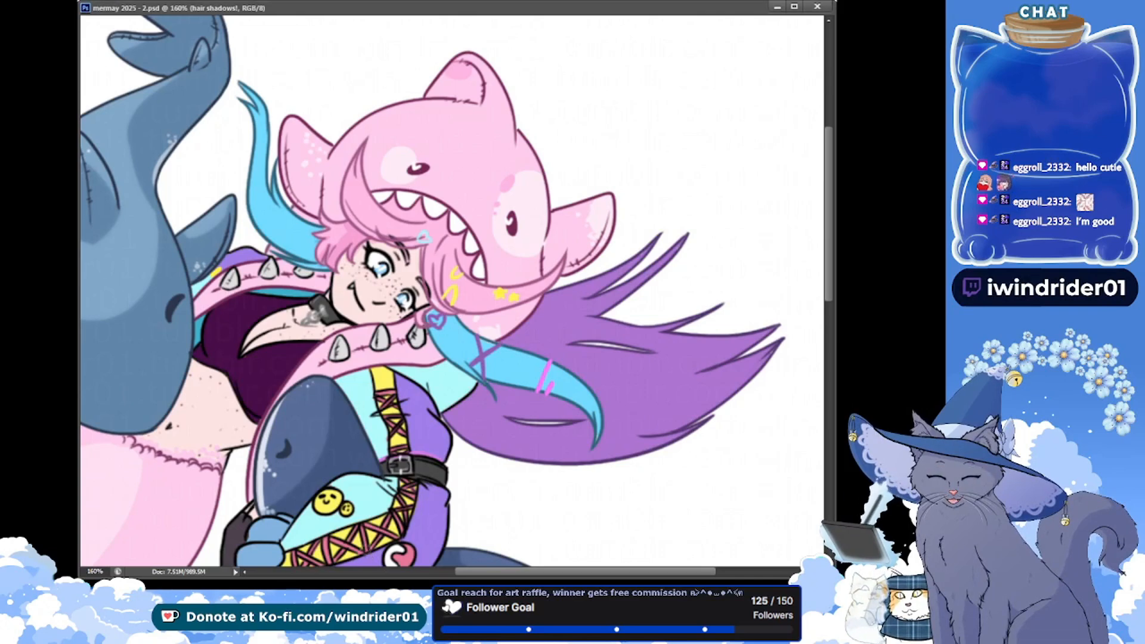
Shade the mermaid's pink fringe beneath the shark hood's teeth on the hair shadows! layer, saving the artwork
drag(185, 190, 179, 199)
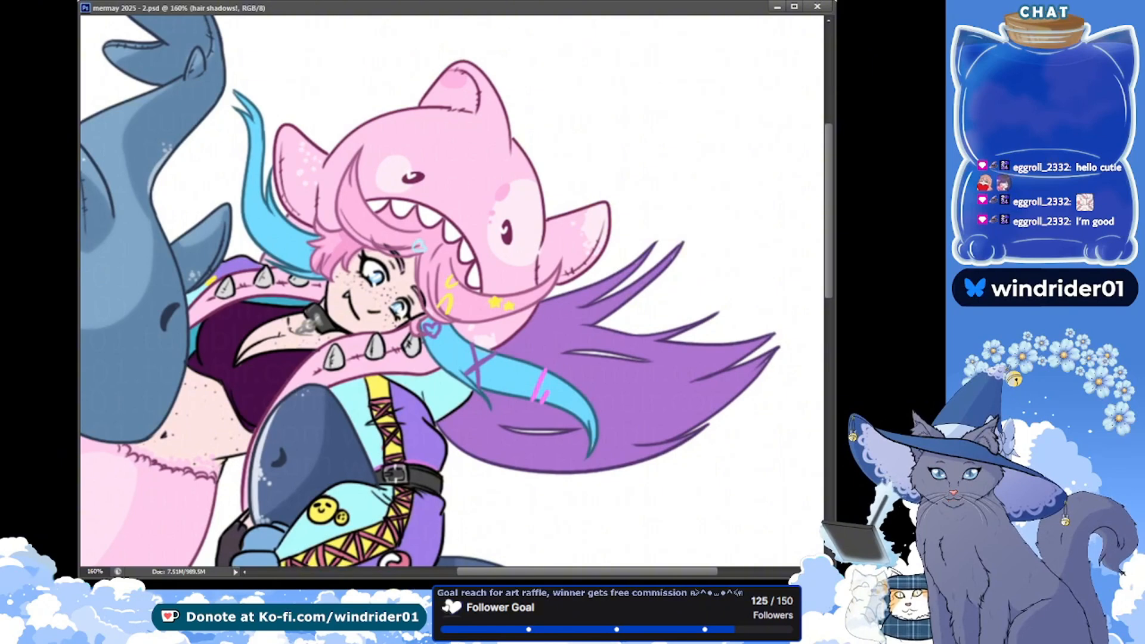
scroll(722, 211, up, 1)
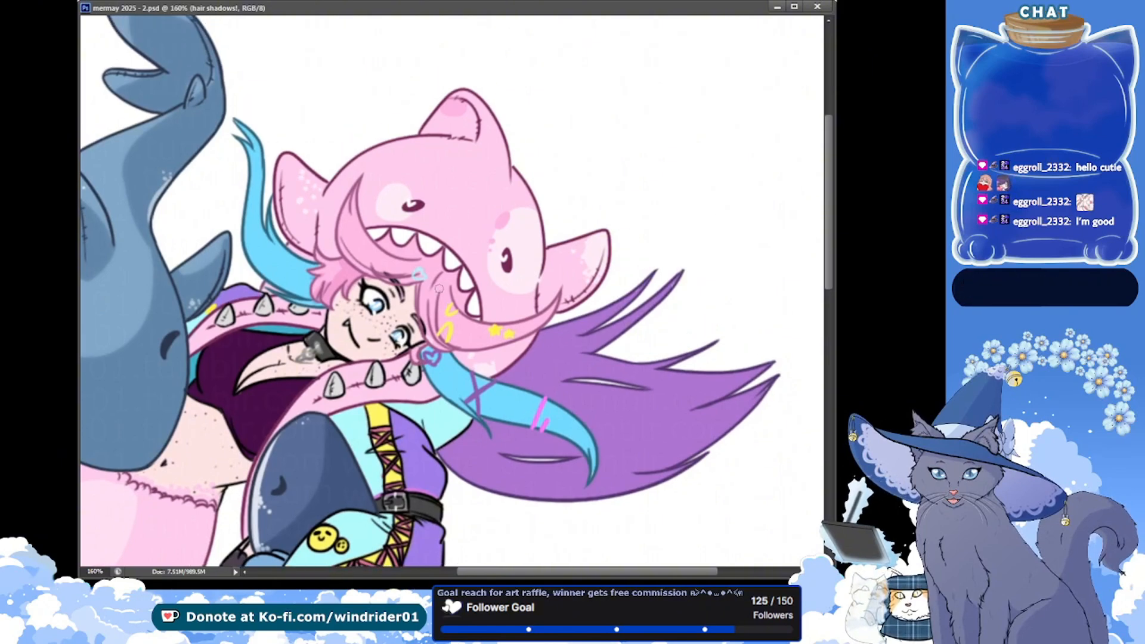
drag(416, 292, 416, 306)
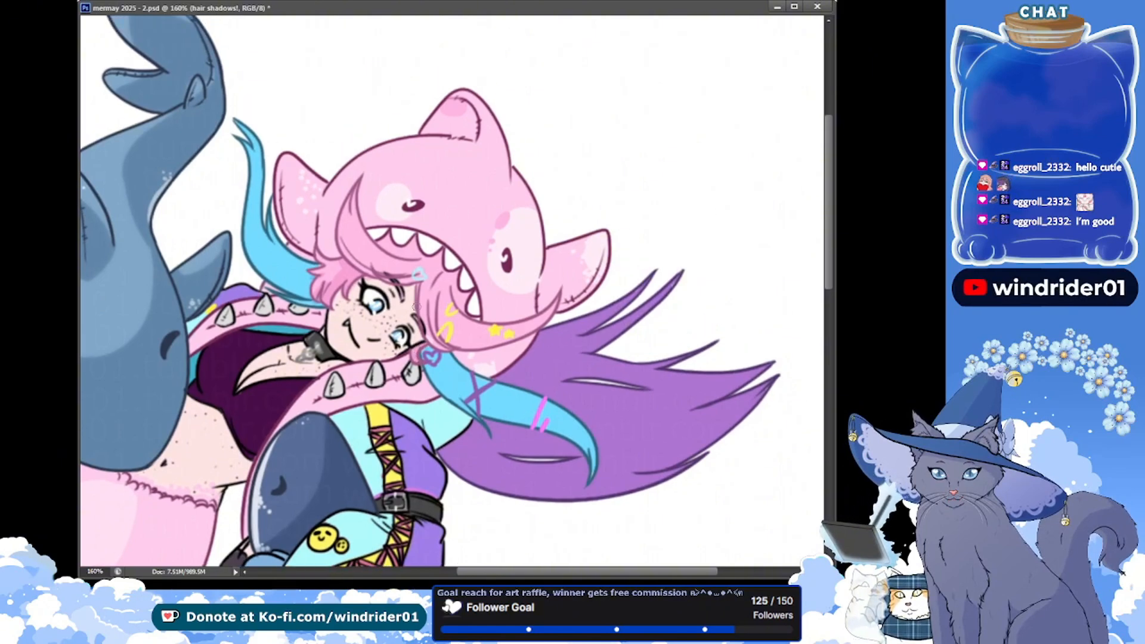
key(ctrl+s)
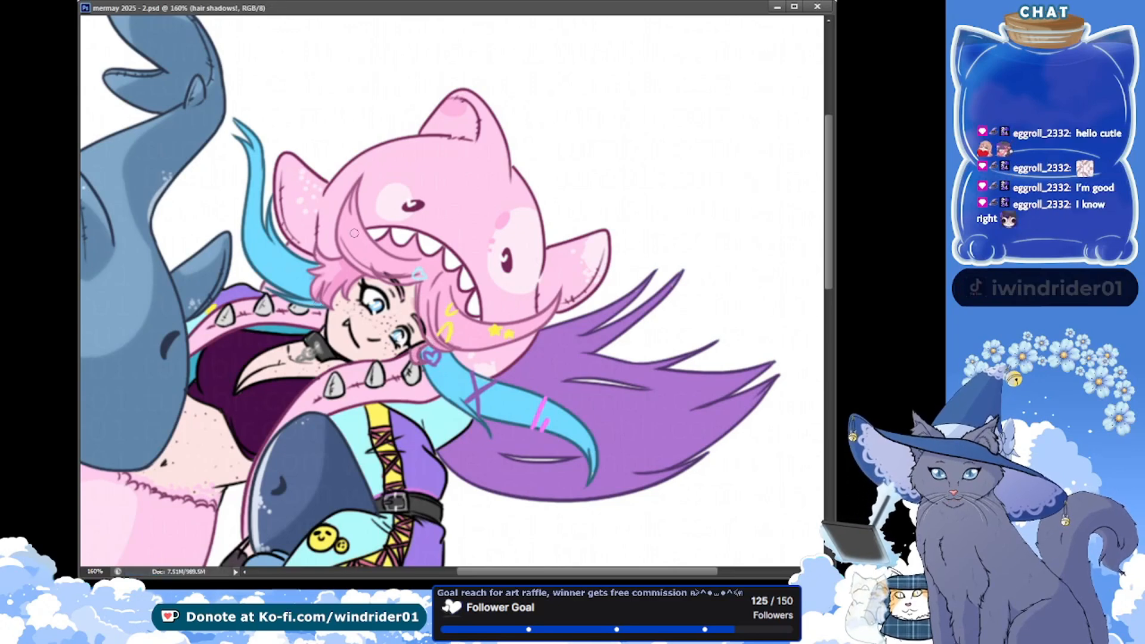
drag(352, 234, 436, 265)
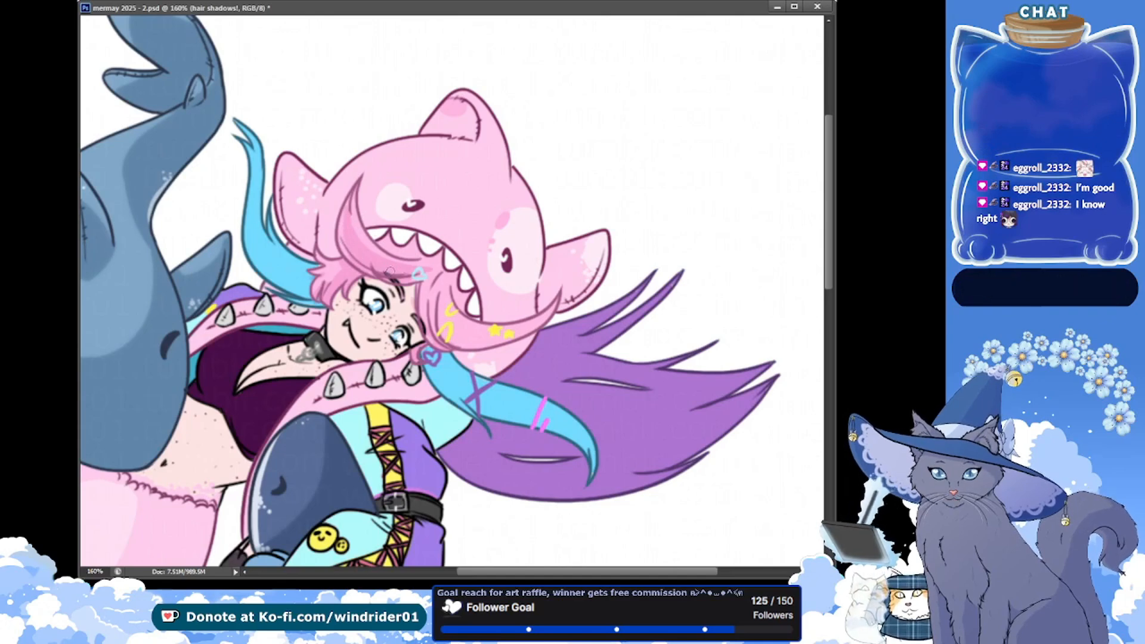
key(ctrl+s)
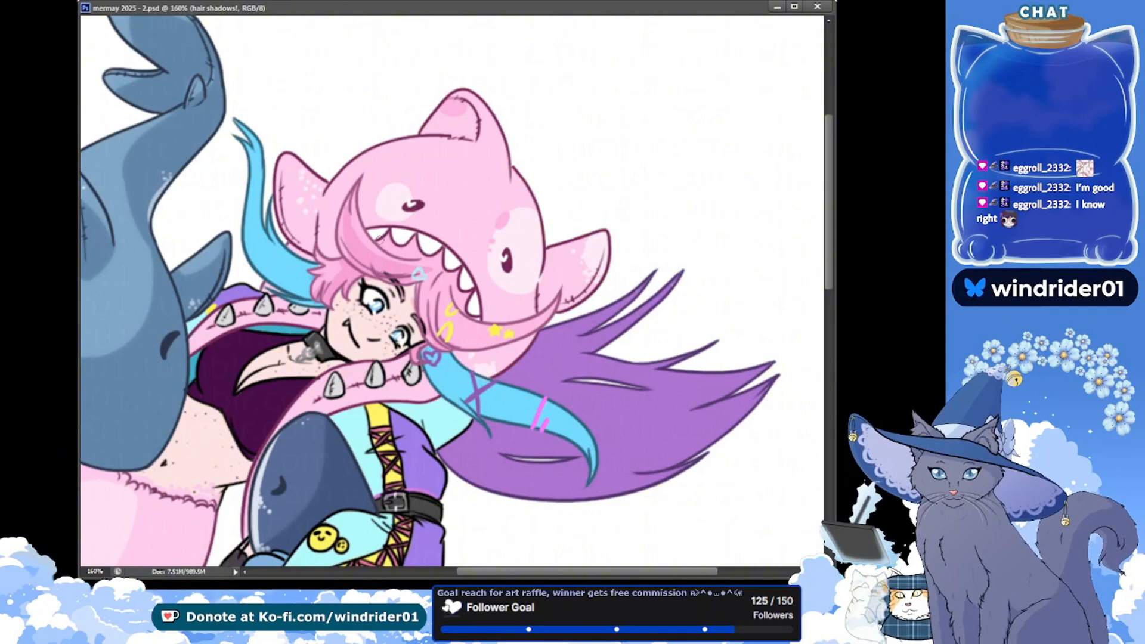
Refine the pink hair shadows between the hood's teeth and around the heart hair clips, and save
drag(383, 241, 412, 239)
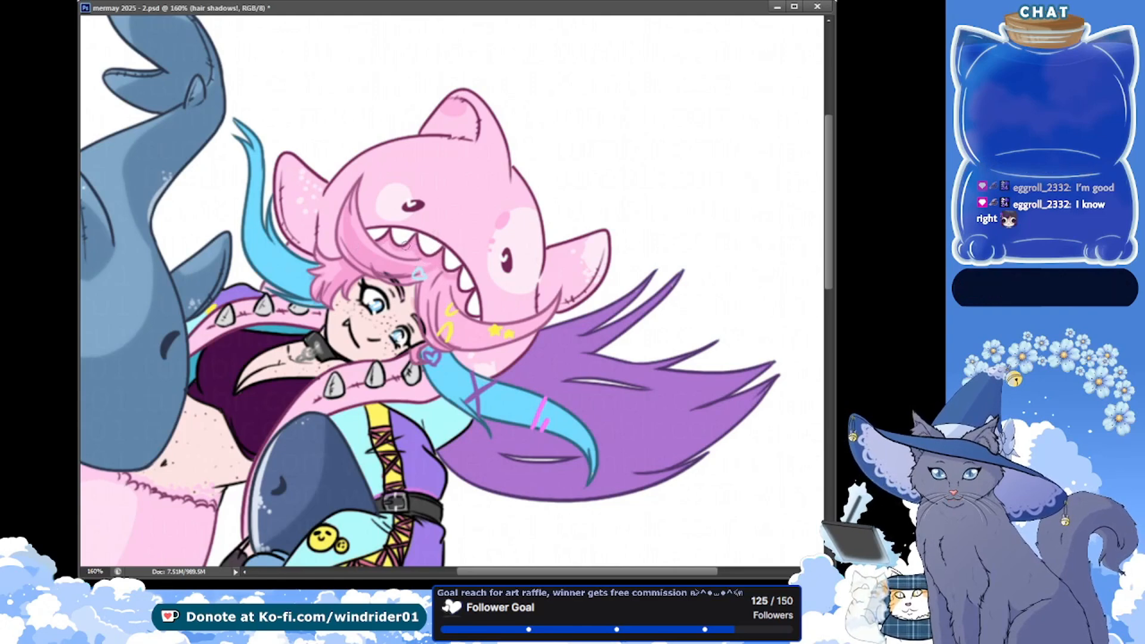
key(ctrl+s)
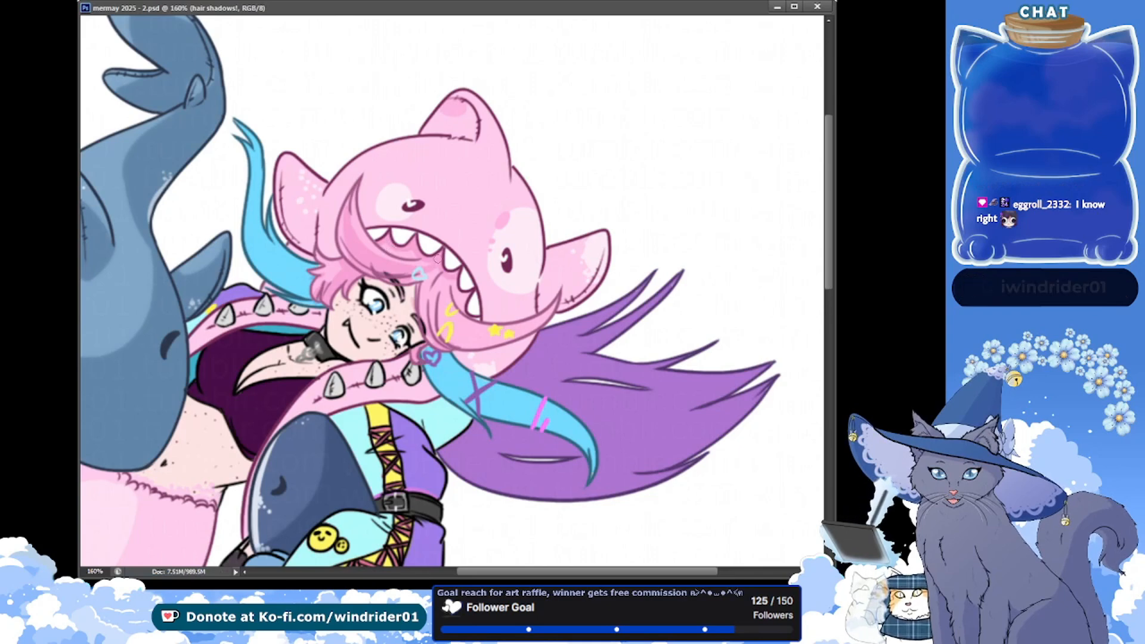
drag(415, 271, 424, 270)
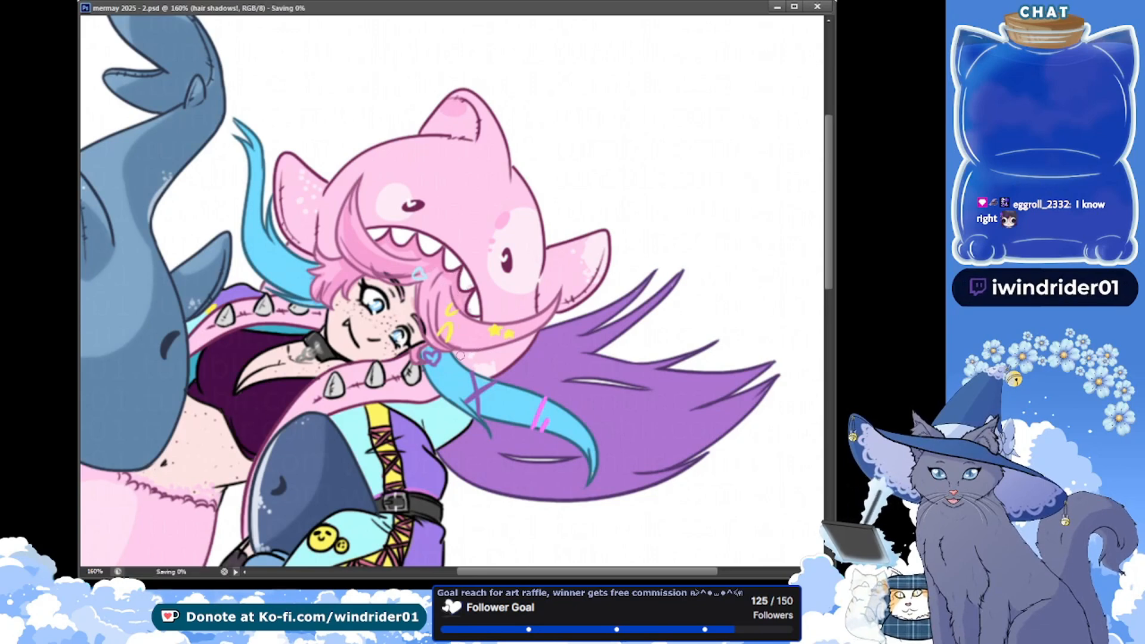
key(ctrl+s)
drag(428, 298, 416, 294)
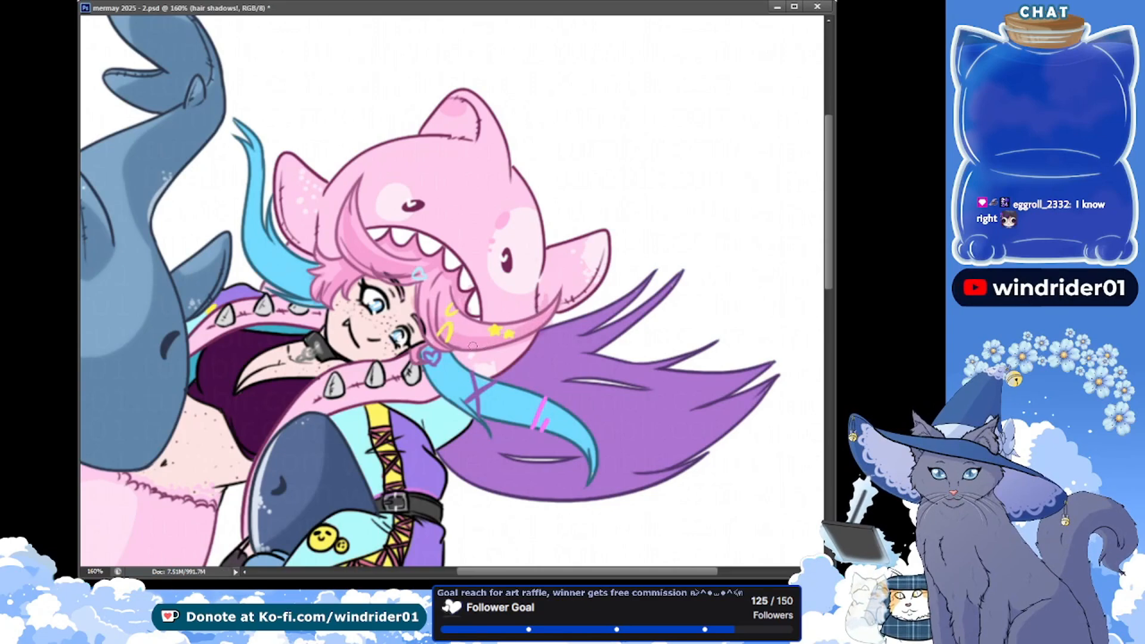
key(ctrl+s)
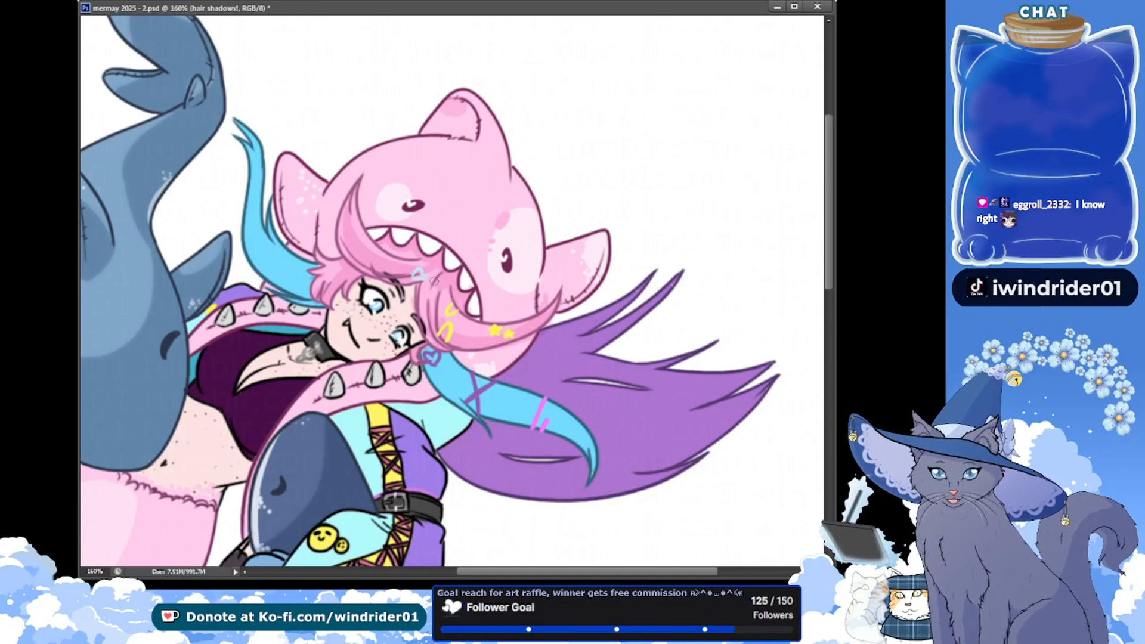
key(ctrl+s)
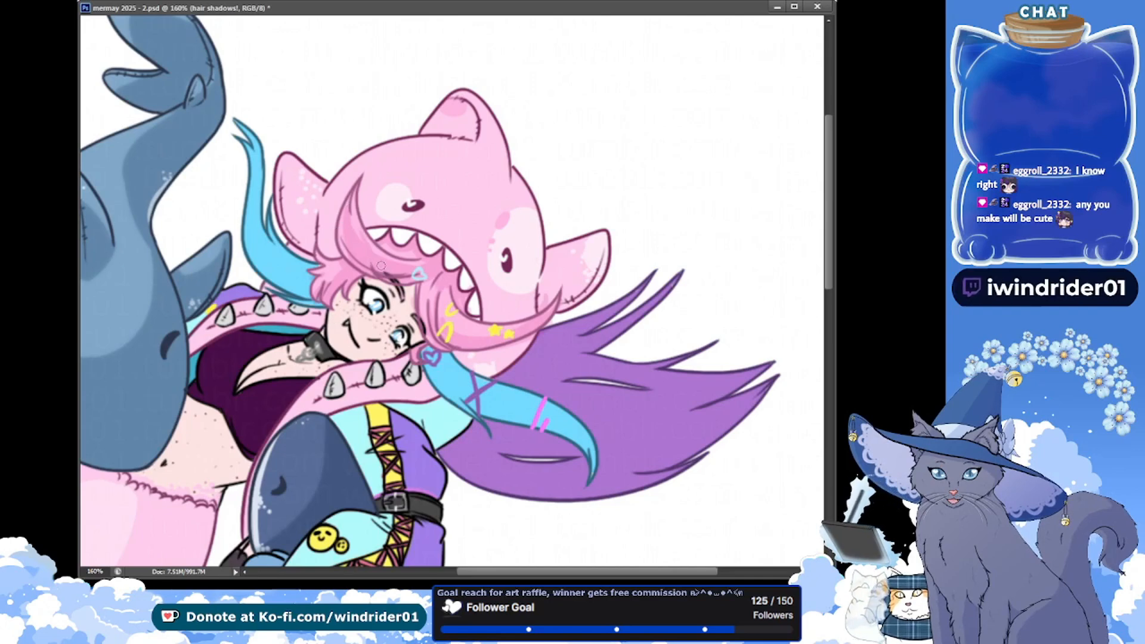
key(ctrl+s)
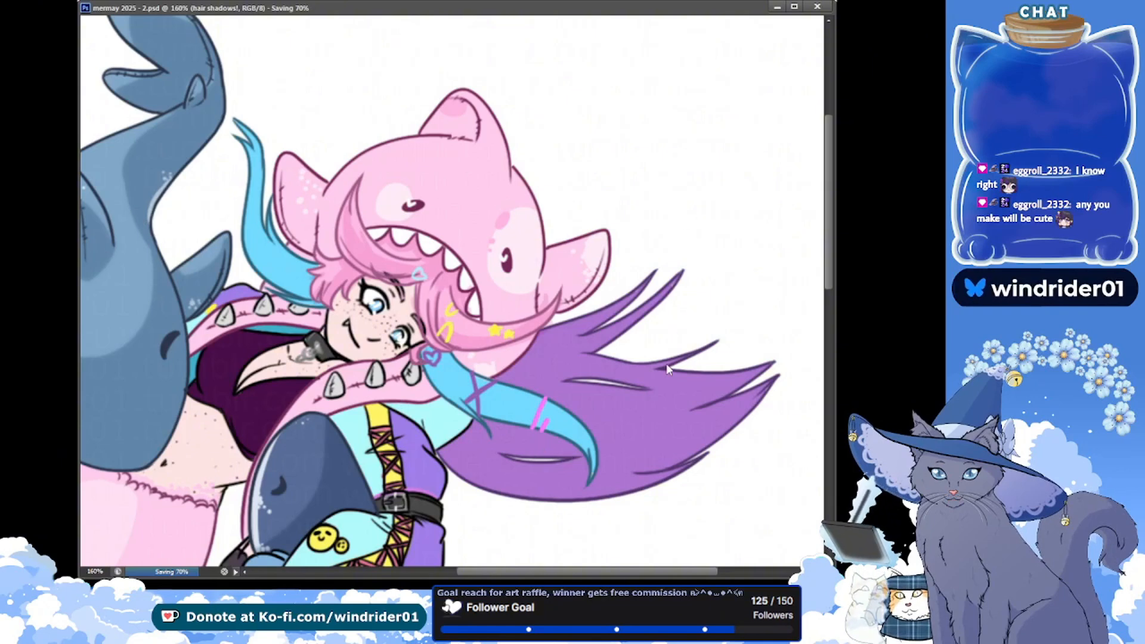
Paint shadows along the upswept blue strand beside the shark hood's fin, and save
drag(830, 271, 829, 266)
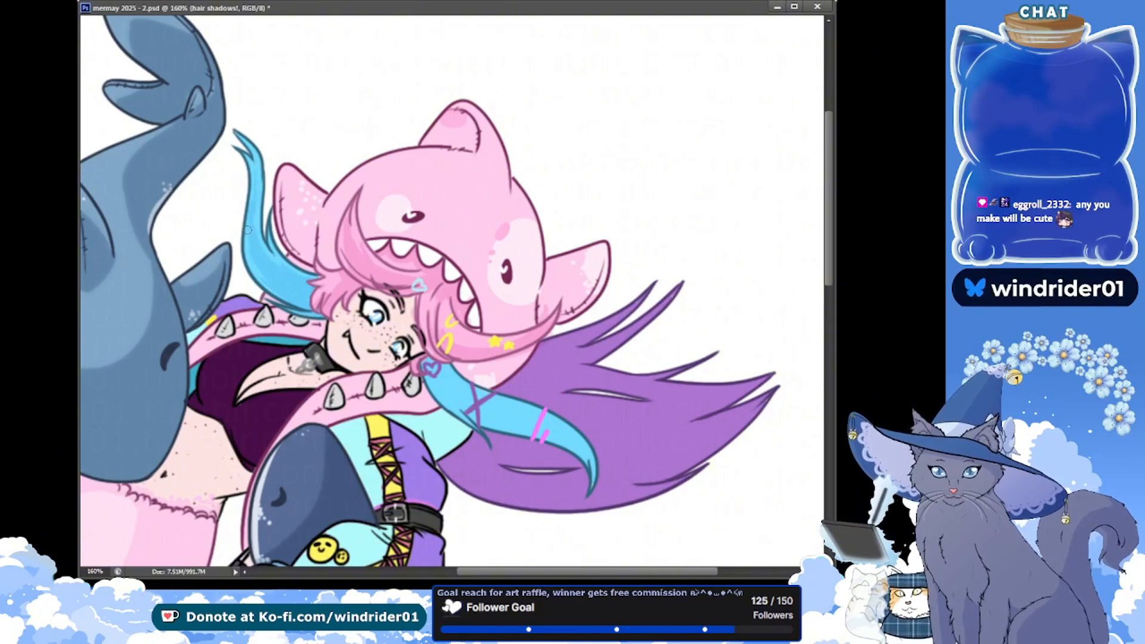
key(ctrl+s)
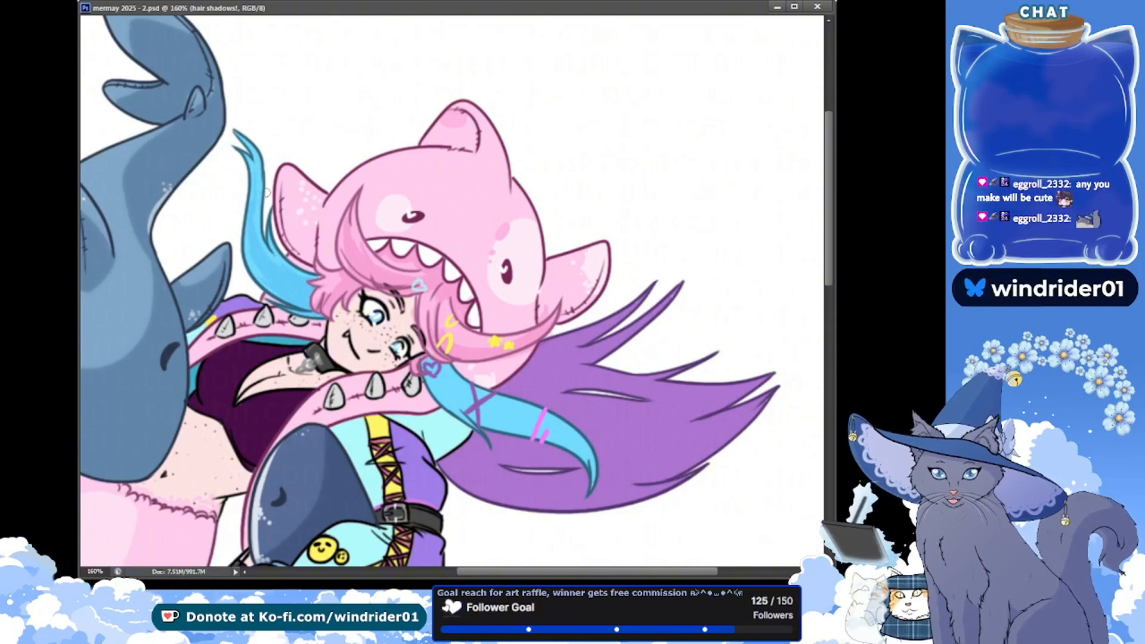
key(ctrl+s)
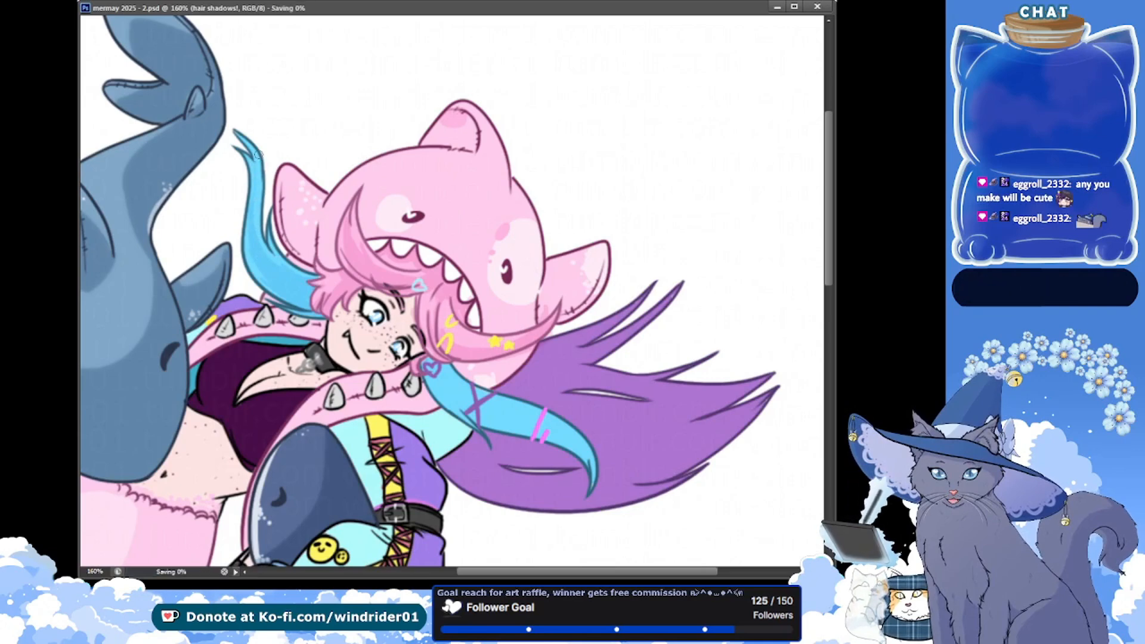
Shade the long blue strand lying over the purple hair, around its cross and stripe clips, and save
scroll(490, 319, down, 2)
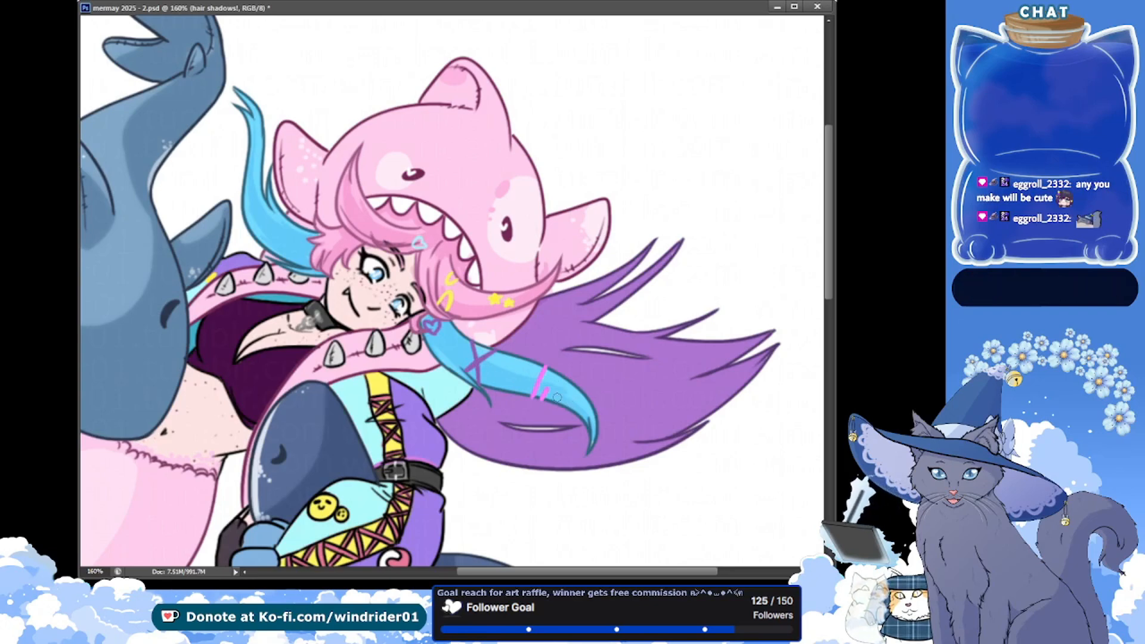
key(ctrl+s)
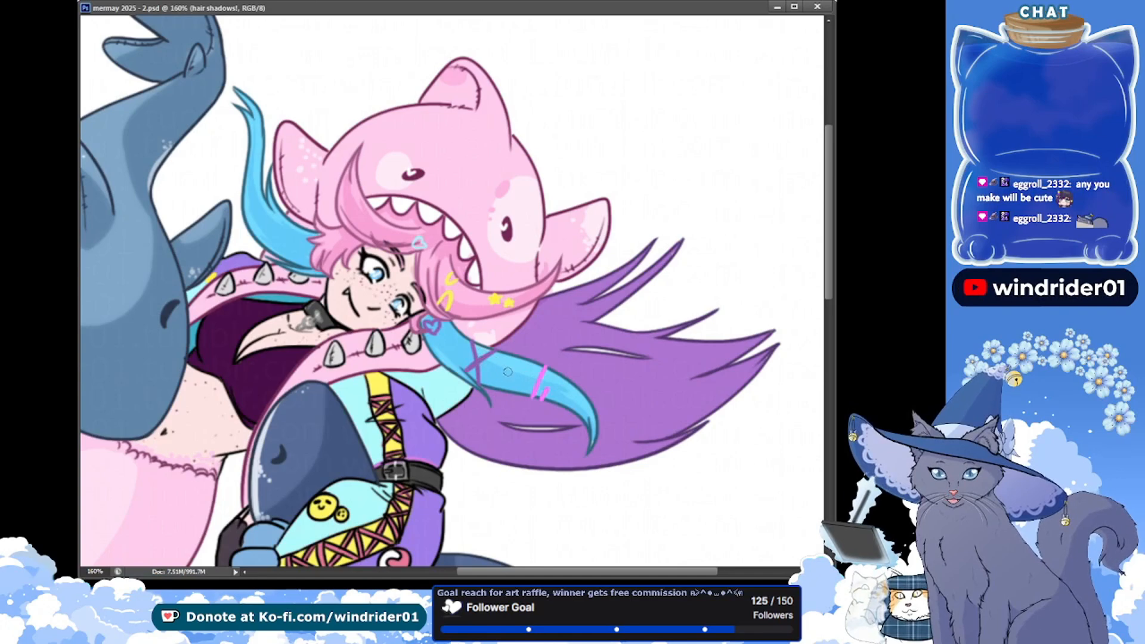
mouse_move(490, 362)
mouse_down()
mouse_move(534, 376)
mouse_move(551, 397)
mouse_up()
key(ctrl+s)
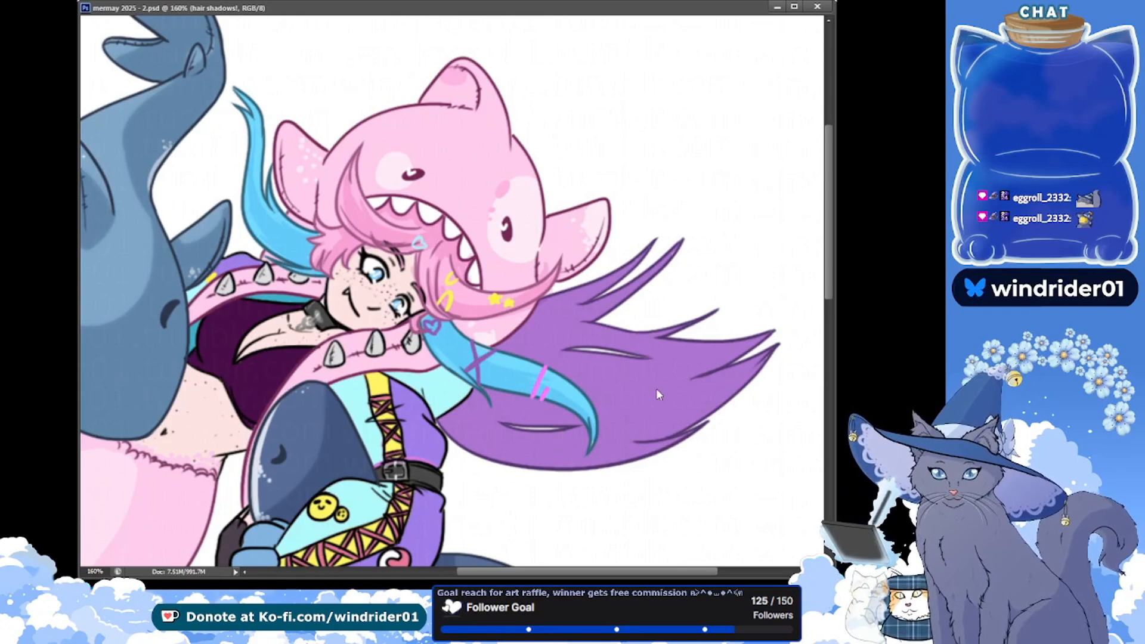
Begin shading the lower edge of the purple hair near the mermaid's shoulder, saving after the first stroke
drag(371, 312, 298, 302)
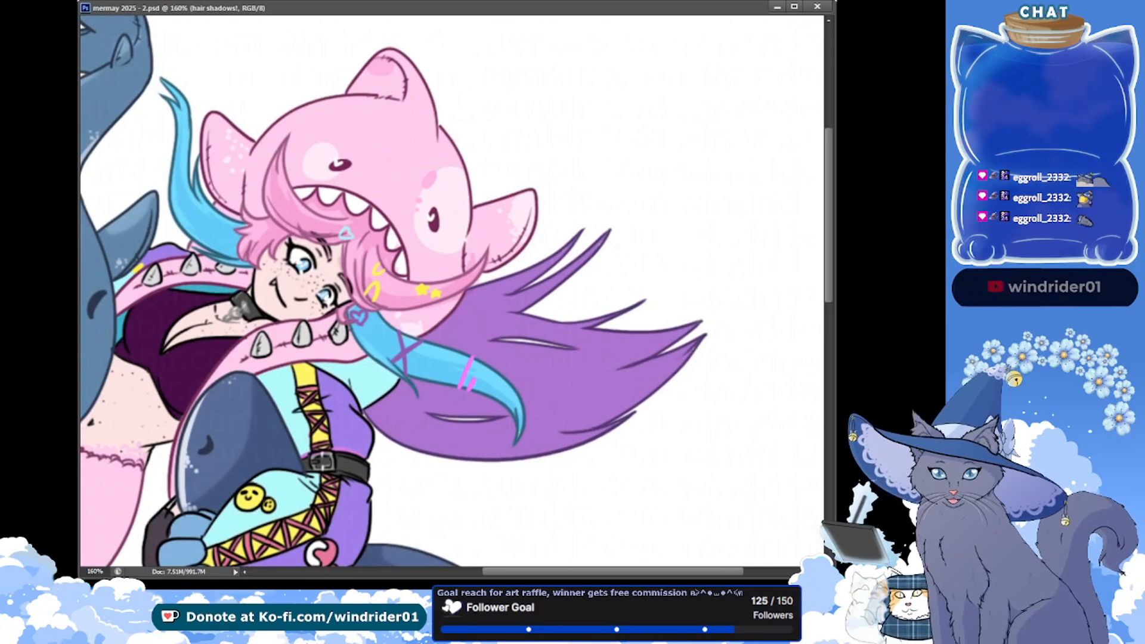
drag(403, 416, 494, 457)
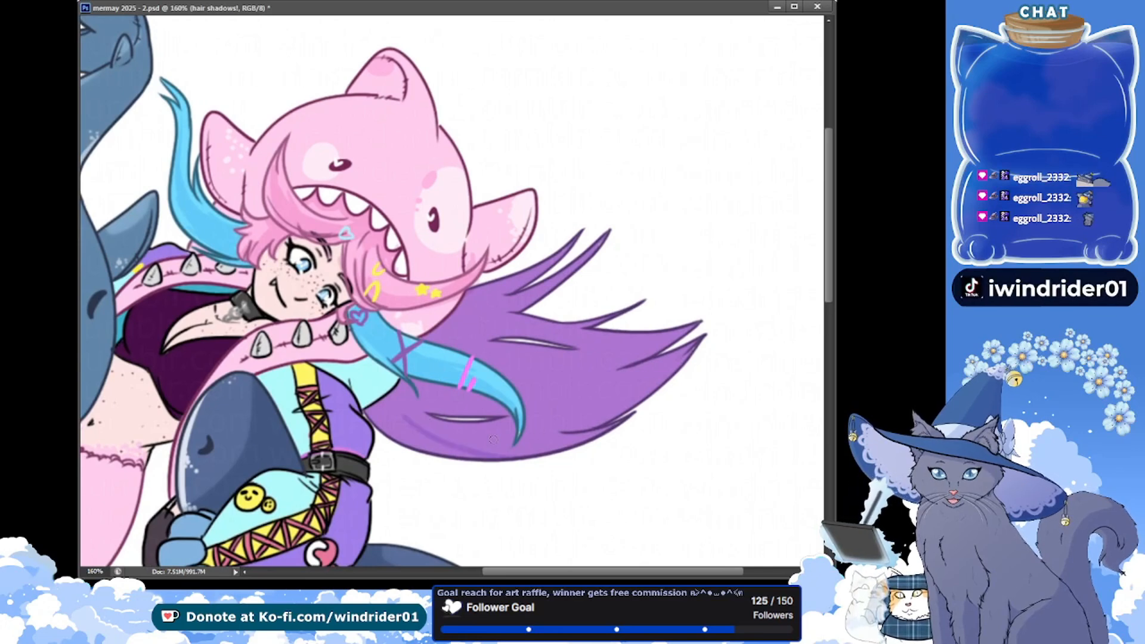
key(ctrl+s)
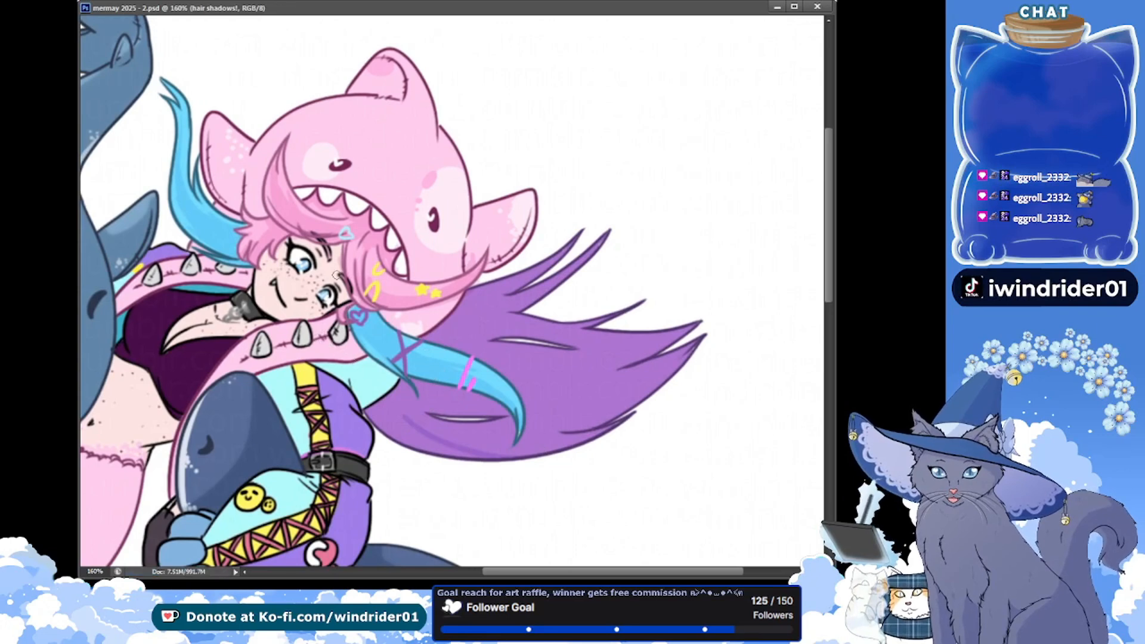
drag(397, 418, 448, 454)
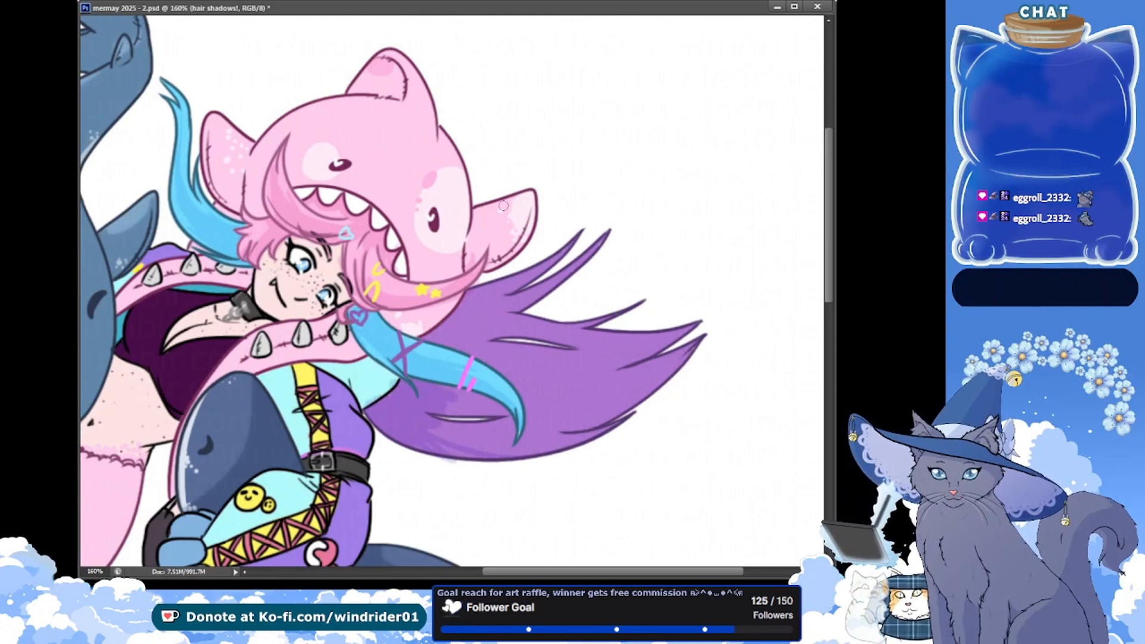
Extend the purple hair's shadows on the hair shadows! layer over the upper strands, beneath the blue strand, and along the lower edge
key(alt+bracketleft)
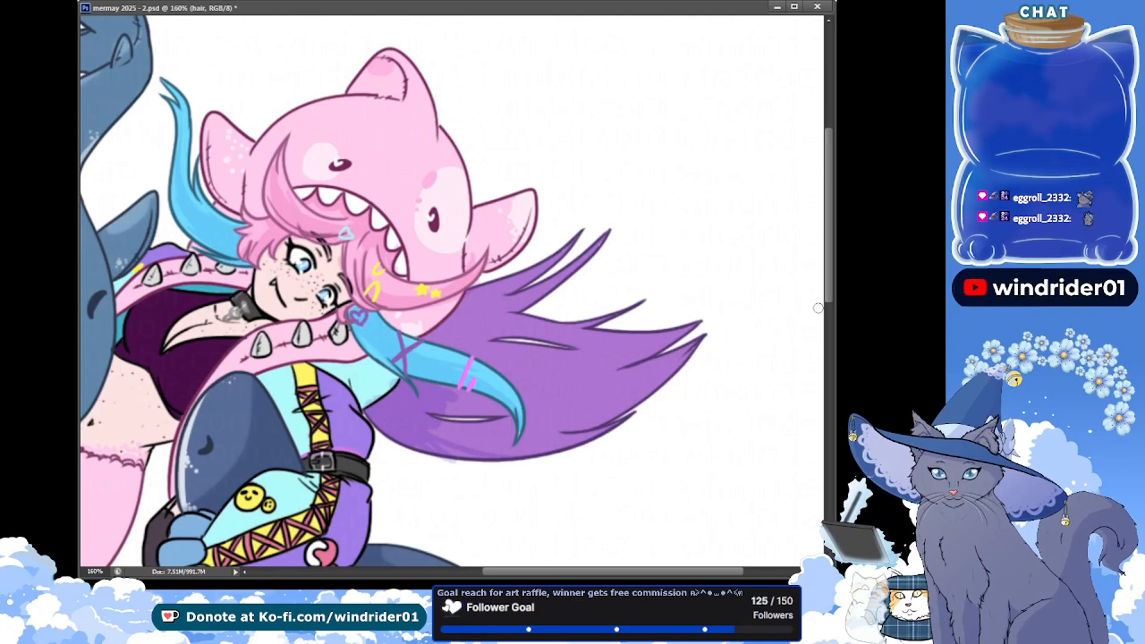
key(alt+bracketright)
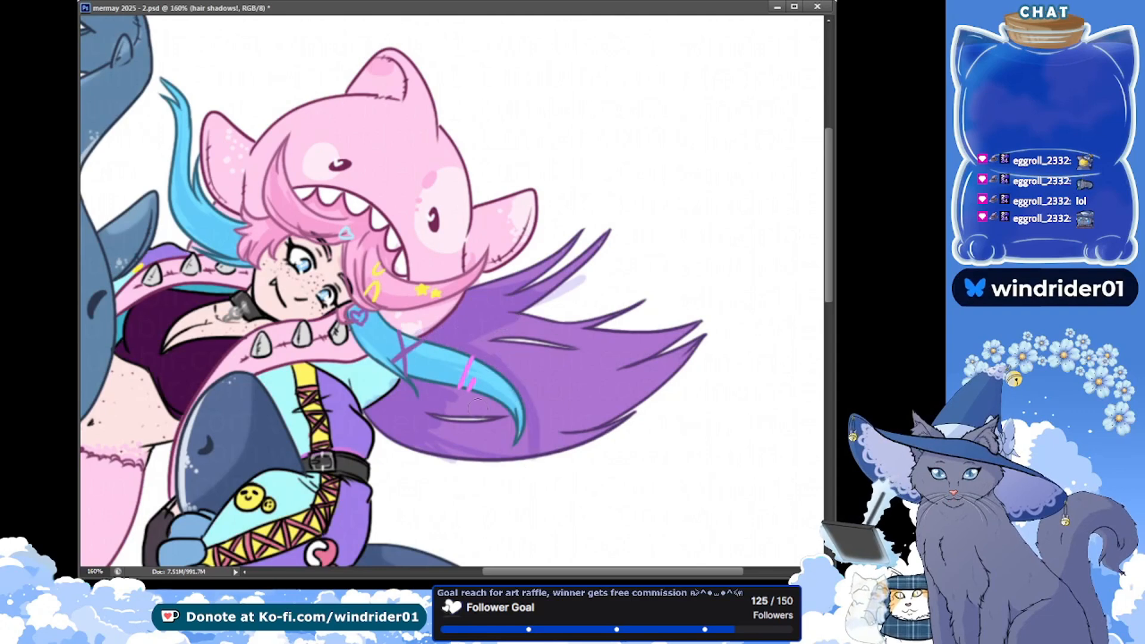
mouse_move(437, 439)
mouse_down()
mouse_move(497, 444)
mouse_move(491, 412)
mouse_move(637, 439)
mouse_move(475, 445)
mouse_up()
drag(613, 455, 539, 461)
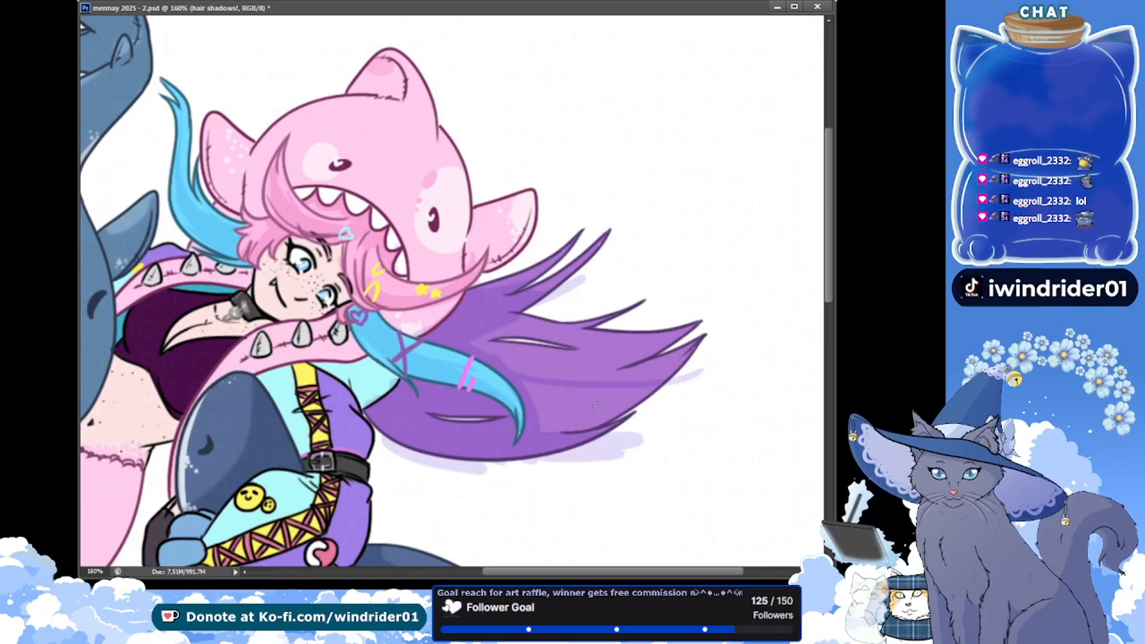
Try several shadow edges across the middle of the purple hair, and undo those strokes
mouse_move(488, 356)
mouse_down()
mouse_move(635, 374)
mouse_move(691, 358)
mouse_up()
key(ctrl+z)
drag(508, 360, 685, 370)
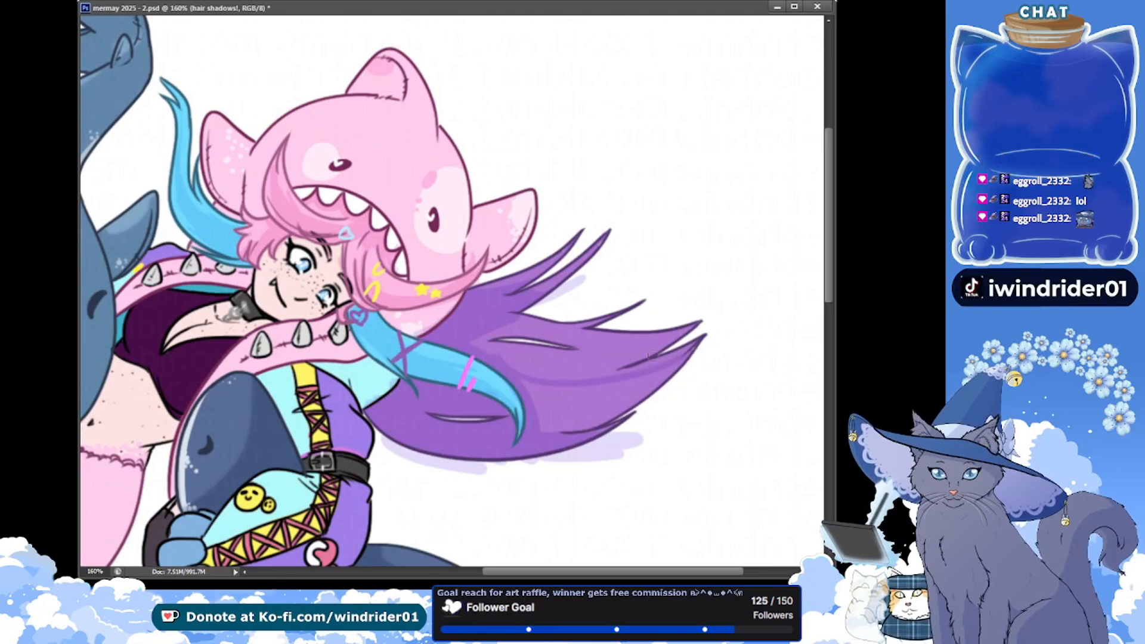
key(ctrl+z)
mouse_move(513, 387)
mouse_down()
mouse_move(697, 371)
mouse_move(520, 394)
mouse_move(628, 404)
mouse_move(545, 417)
mouse_up()
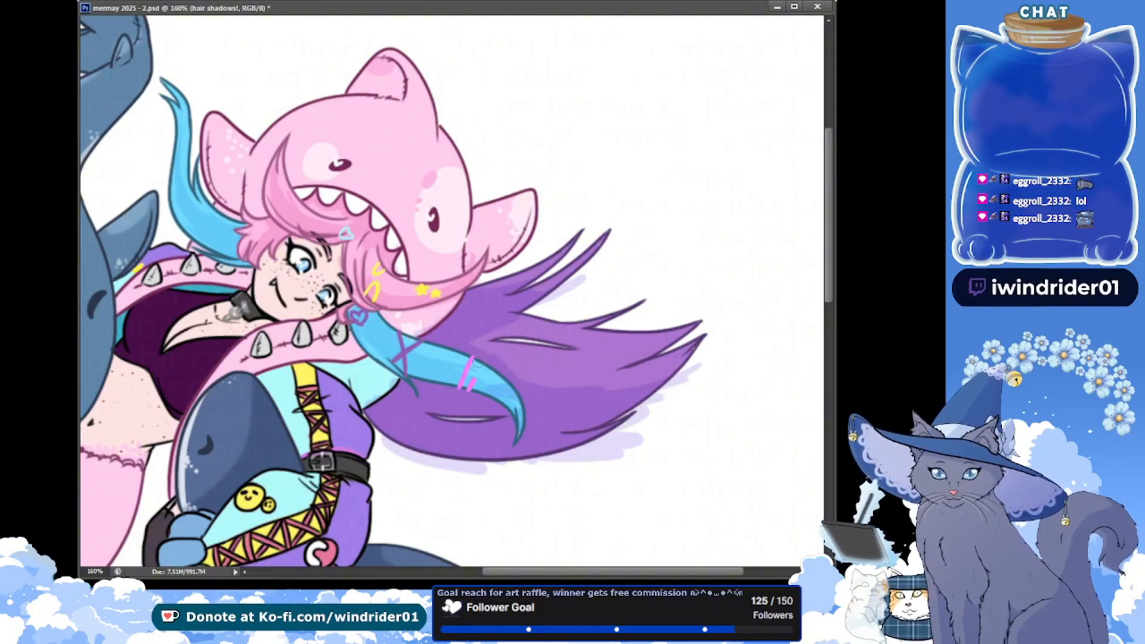
drag(475, 343, 678, 362)
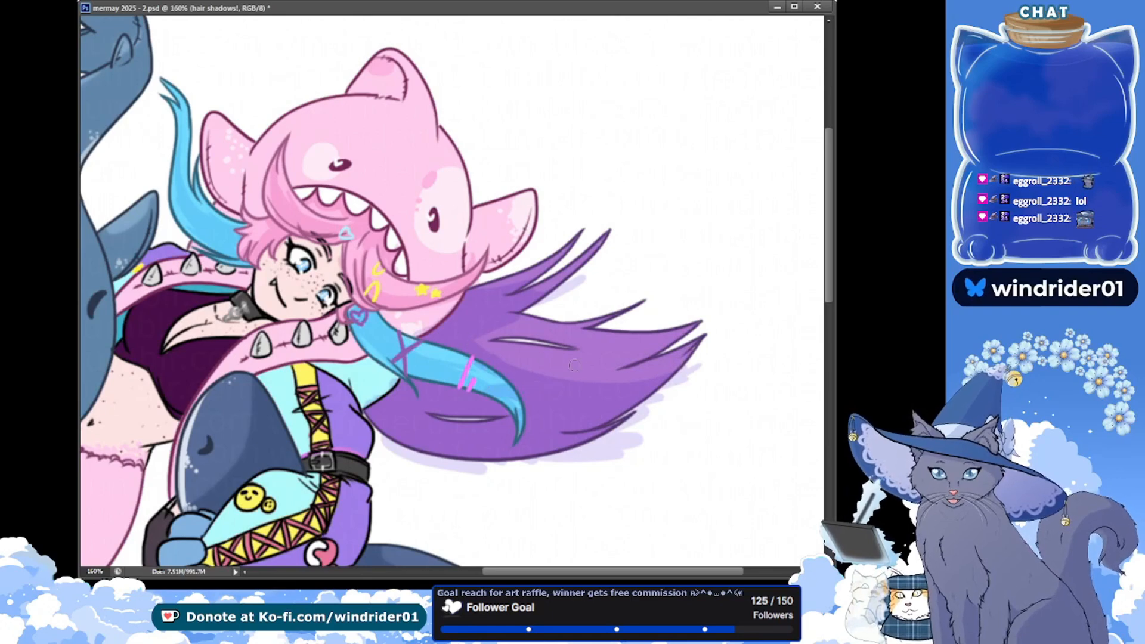
key(ctrl+alt+z)
key(ctrl+alt+z)
key(ctrl+alt+z)
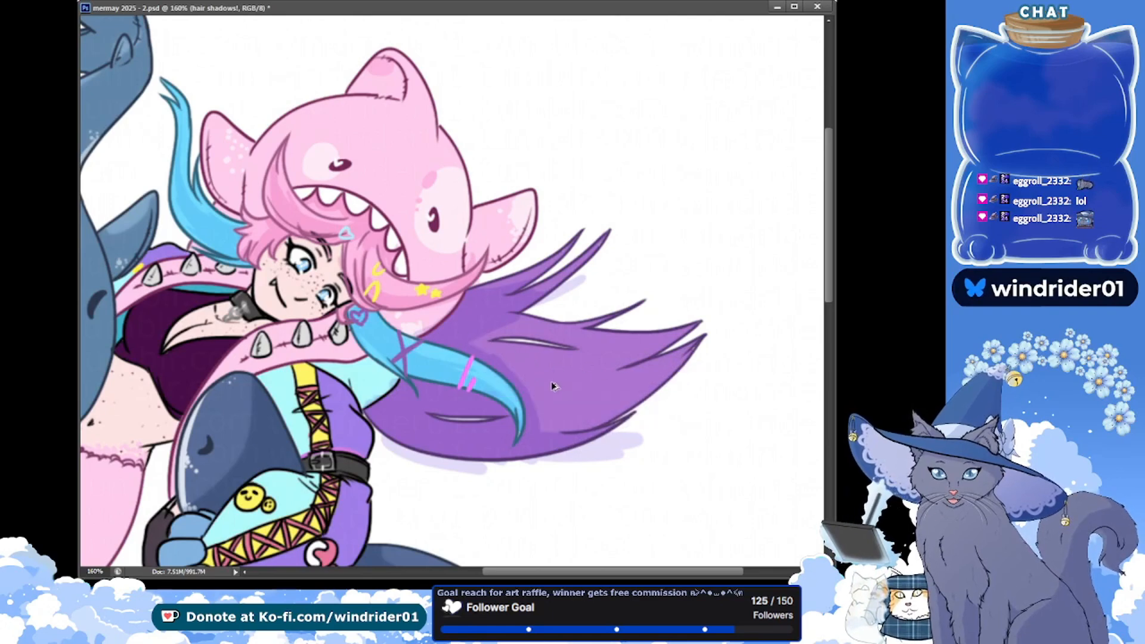
Paint a curved shadow edge through the purple hair toward its tips, fill the area below it with shadow, and save
mouse_move(487, 359)
mouse_down()
mouse_move(700, 358)
mouse_move(677, 381)
mouse_up()
key(ctrl+z)
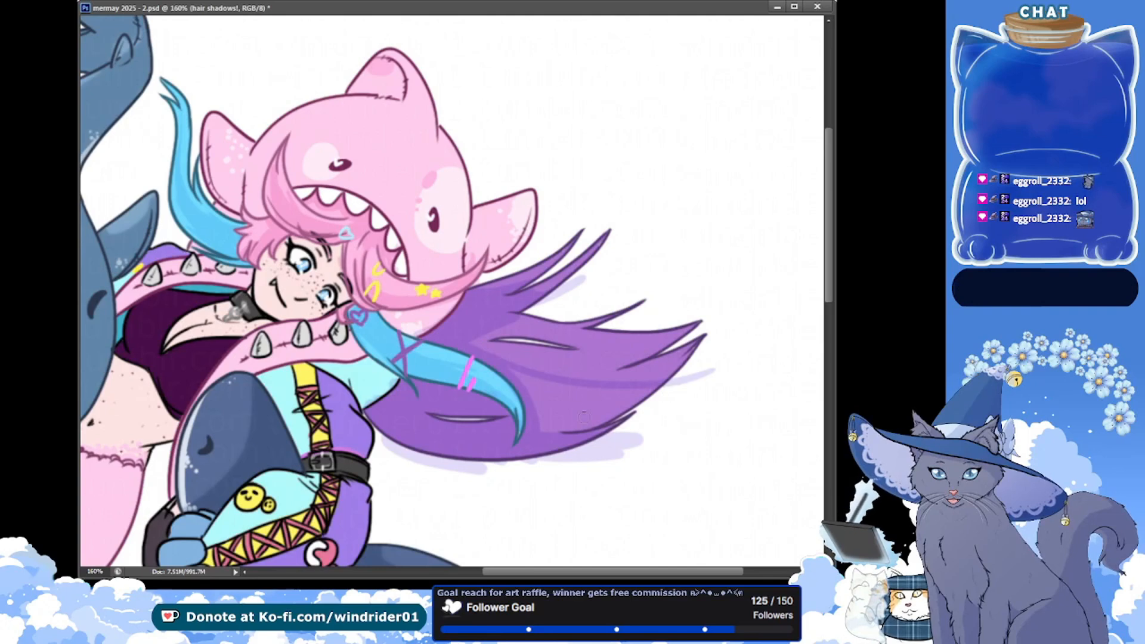
drag(584, 418, 561, 427)
drag(524, 376, 685, 390)
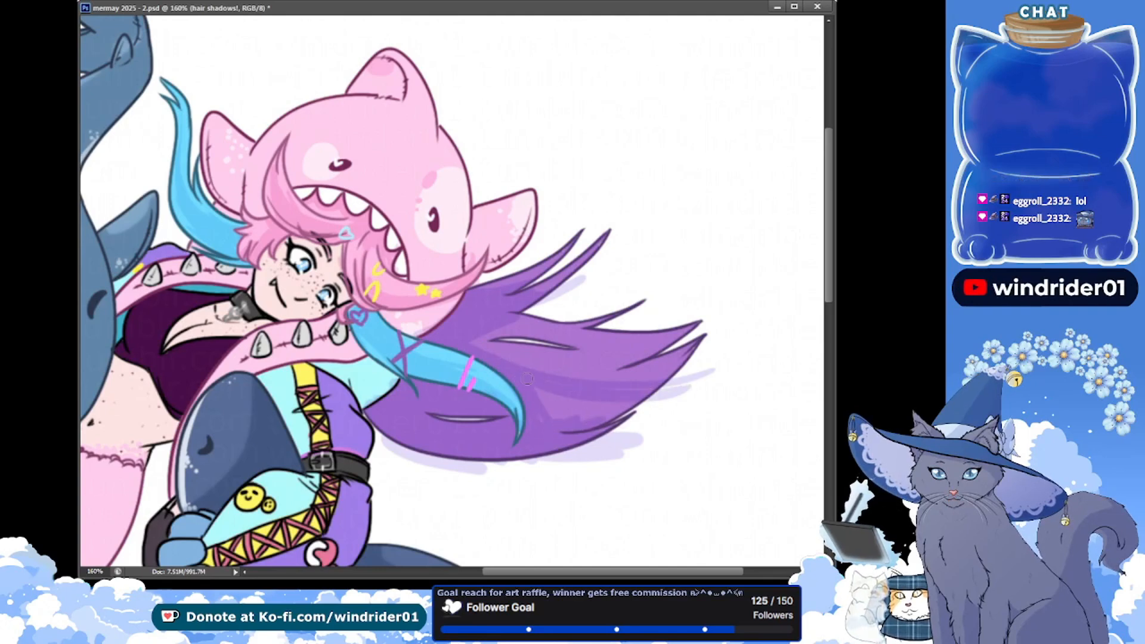
mouse_move(527, 379)
mouse_down()
mouse_move(538, 415)
mouse_move(568, 428)
mouse_up()
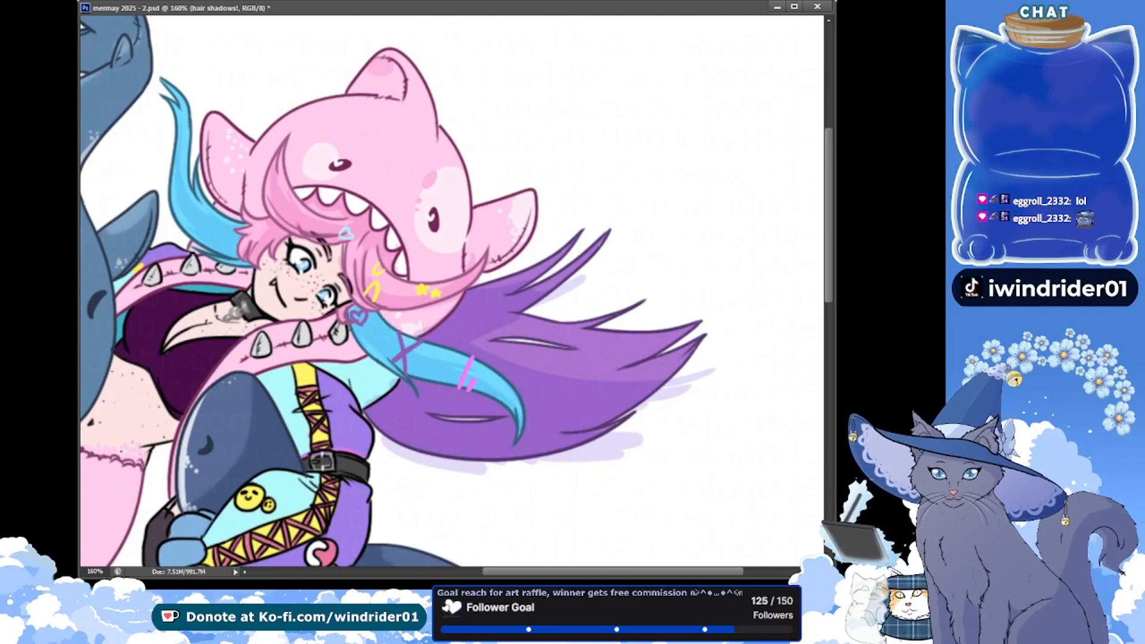
key(ctrl+s)
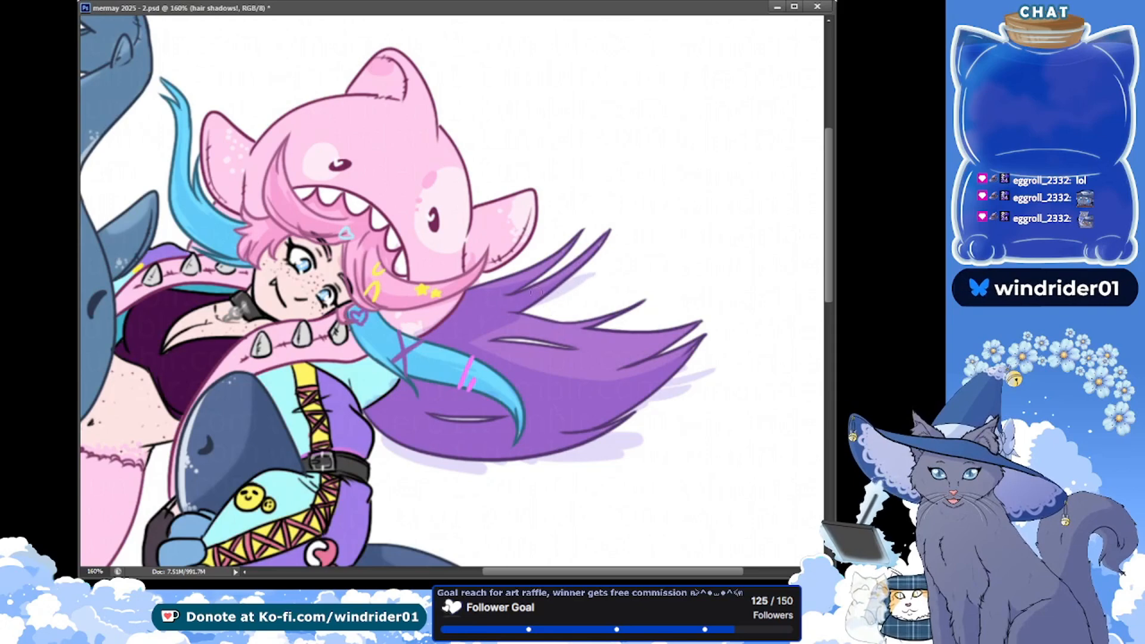
Extend the shadow along the strand above the upper gap in the purple hair on the hair shadows! layer, and save
key(alt+bracketleft)
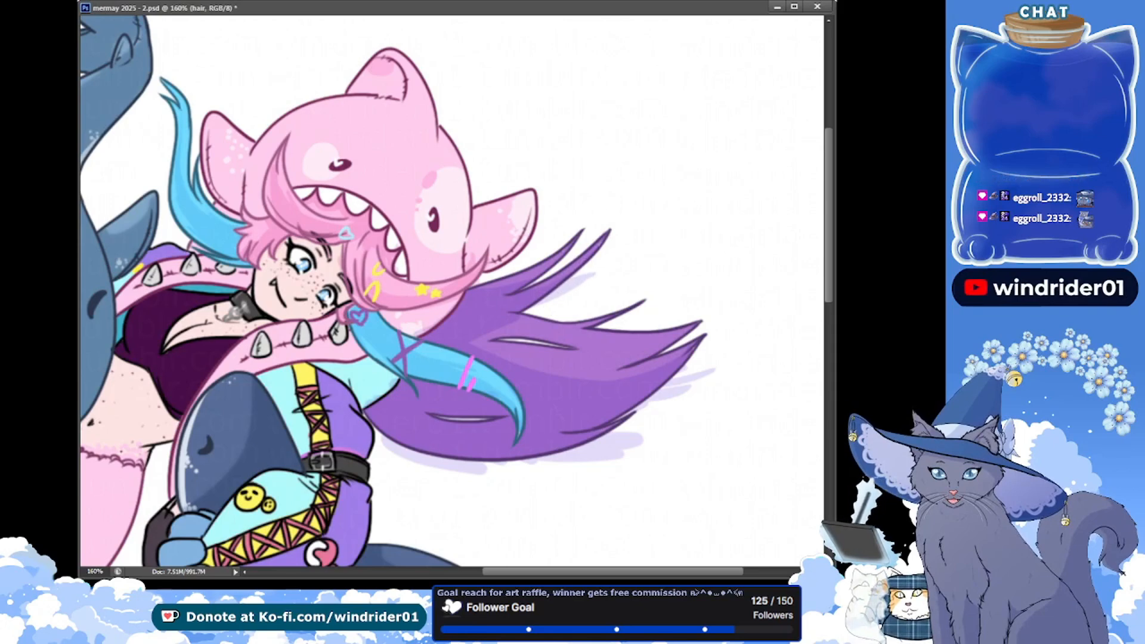
key(alt+bracketright)
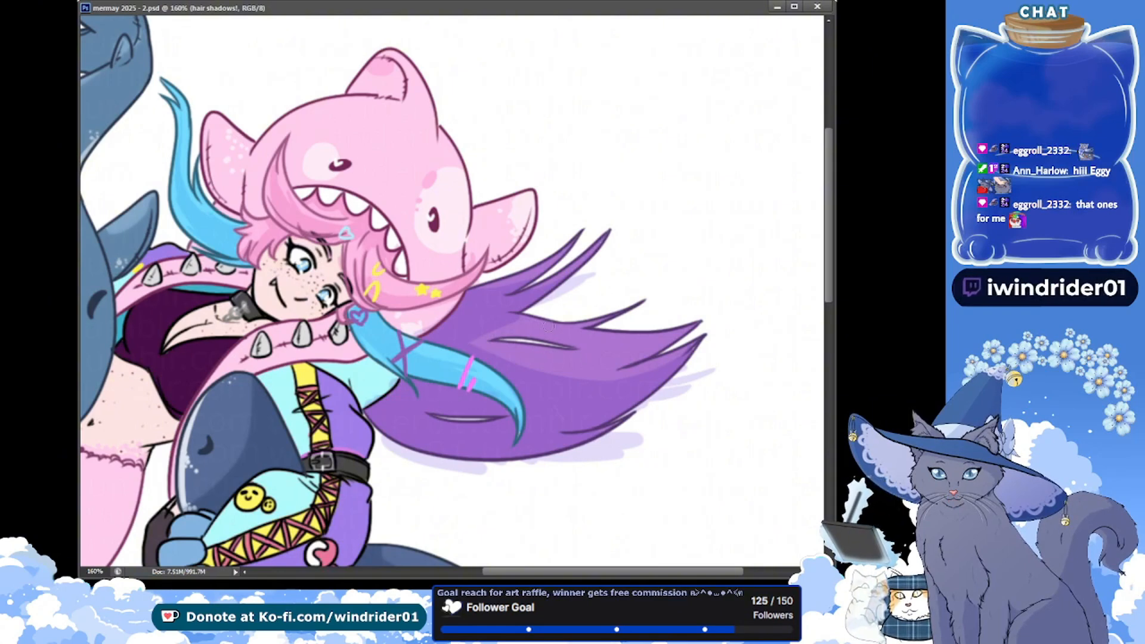
drag(544, 316, 506, 332)
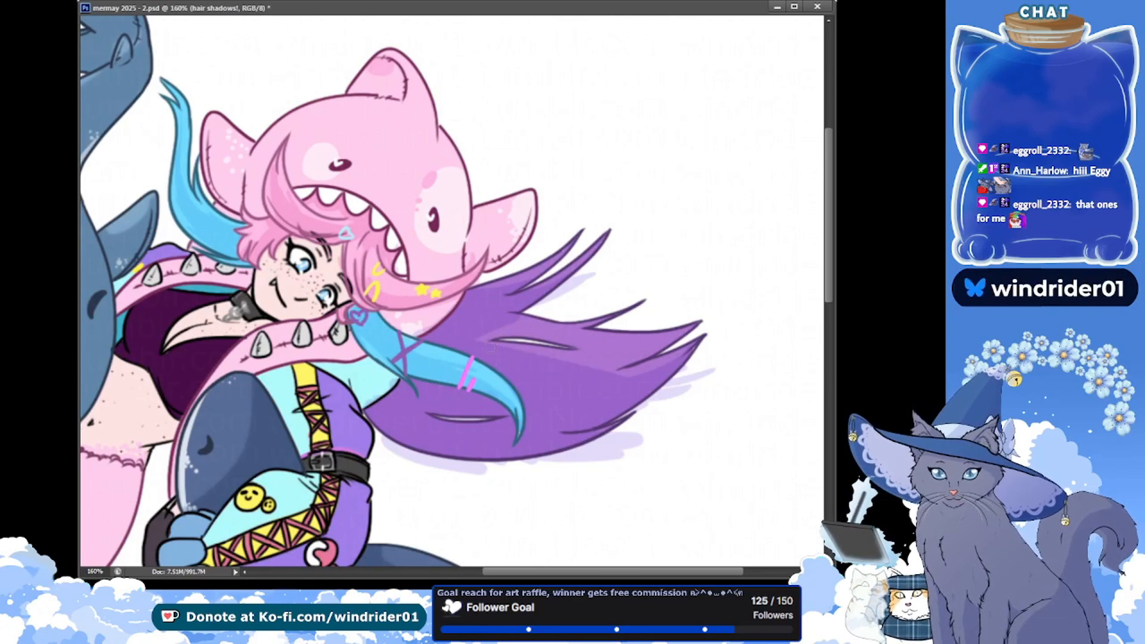
key(ctrl+s)
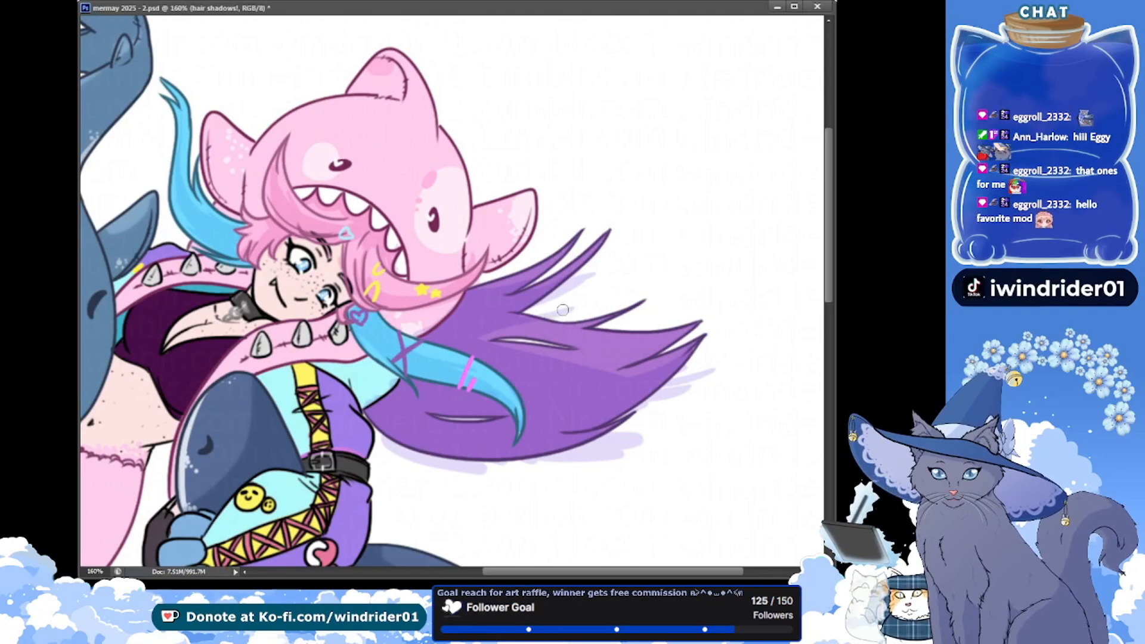
Undo a trial shadow stroke above the upper gap, shade the outer tip of the purple hair's long upper strand, and save
drag(571, 309, 484, 334)
key(ctrl+z)
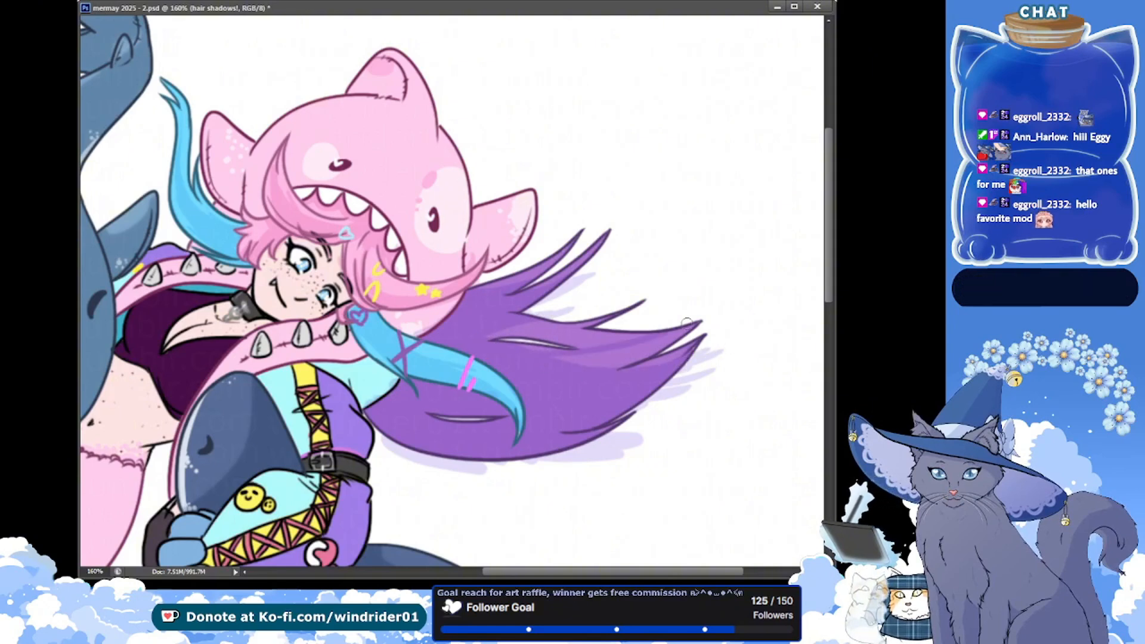
drag(687, 324, 708, 318)
key(alt+bracketleft)
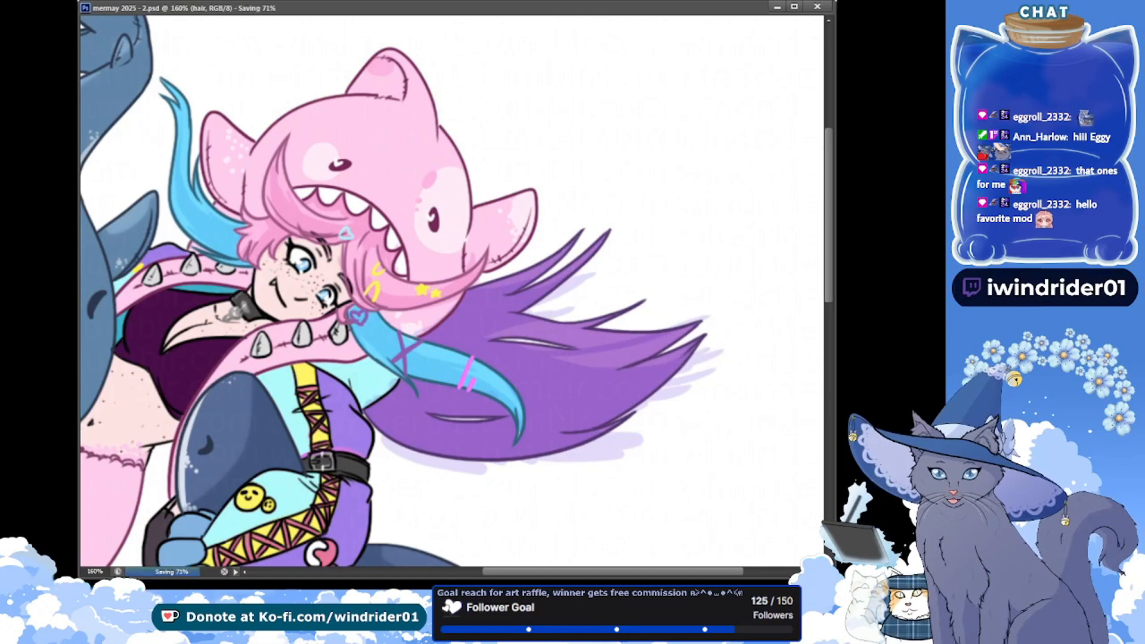
key(alt+bracketright)
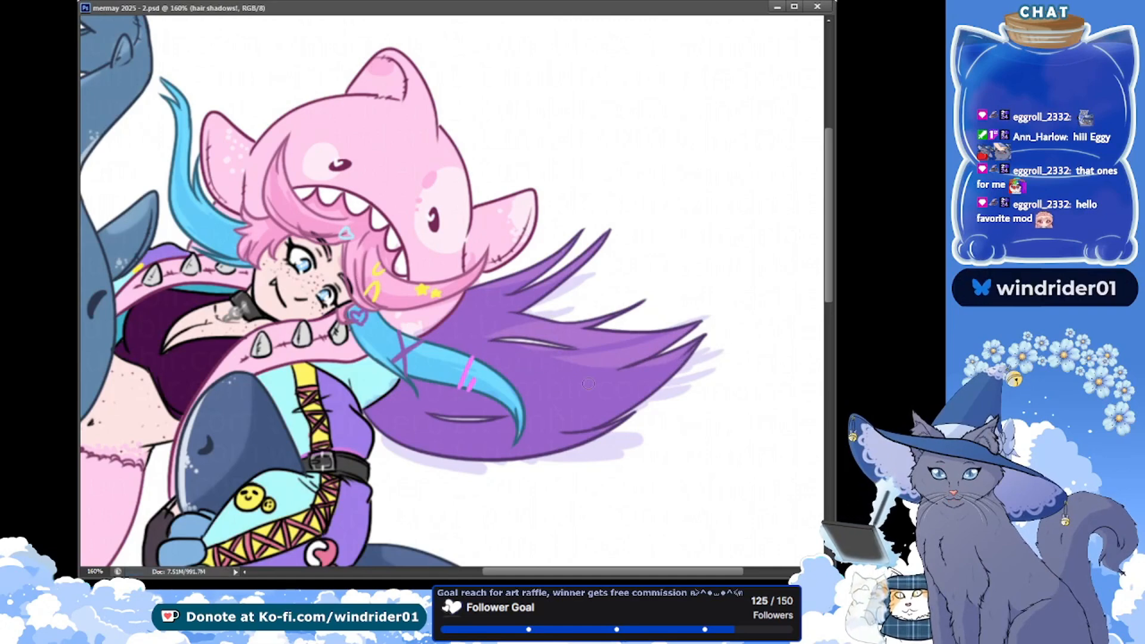
Shade the purple hair below the upper gap toward the tips, leaving thin light streaks in the shadow, and save
drag(520, 347, 602, 352)
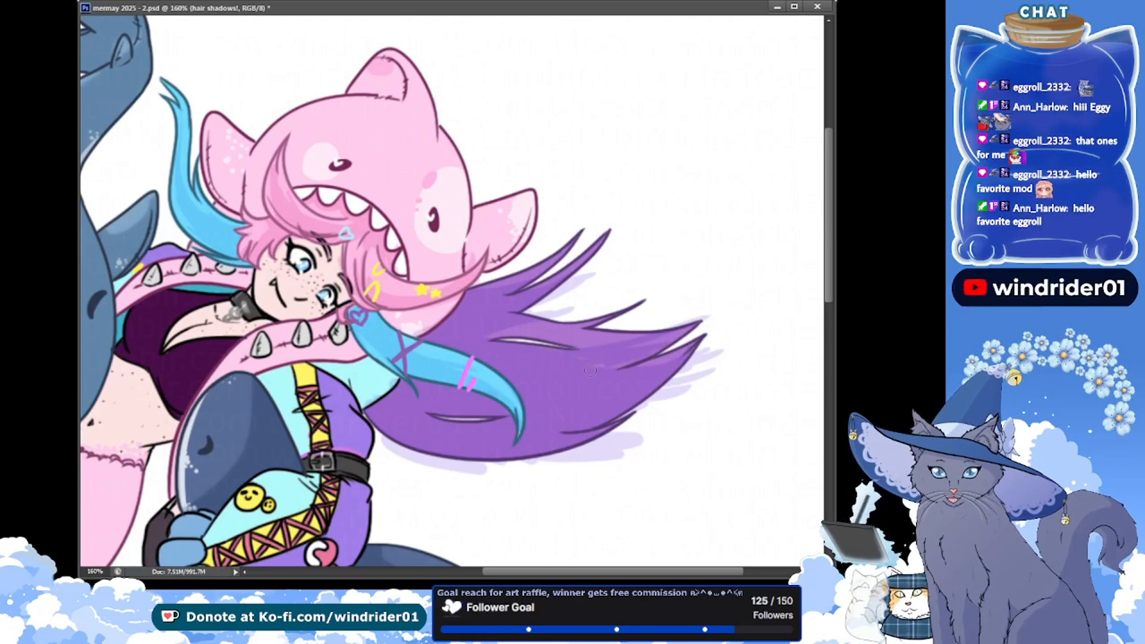
key(ctrl+s)
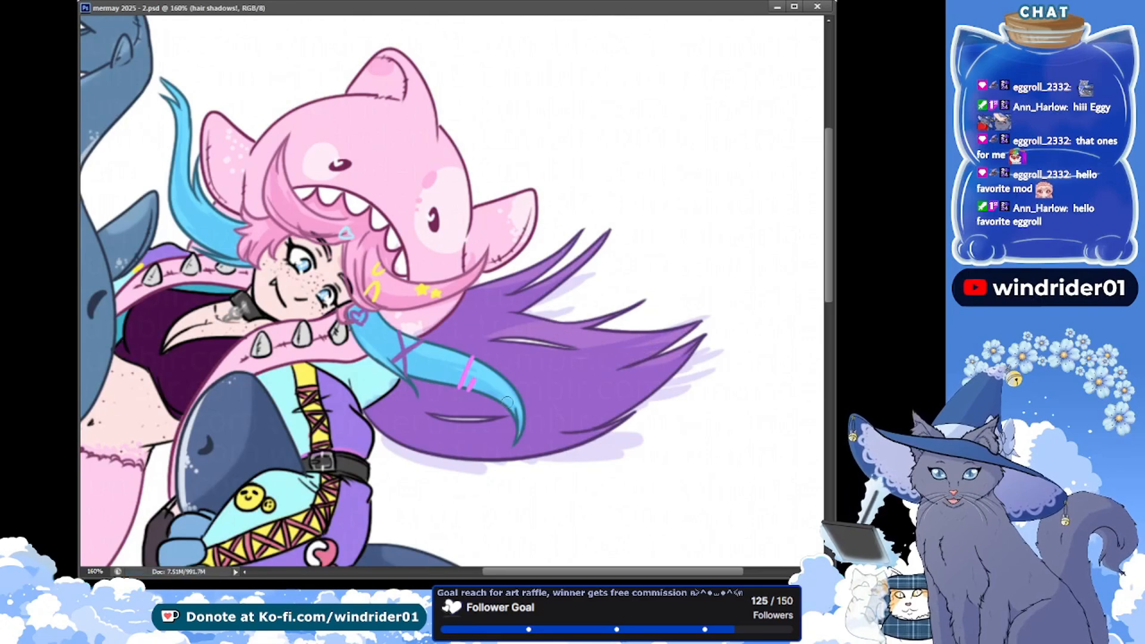
drag(633, 364, 681, 335)
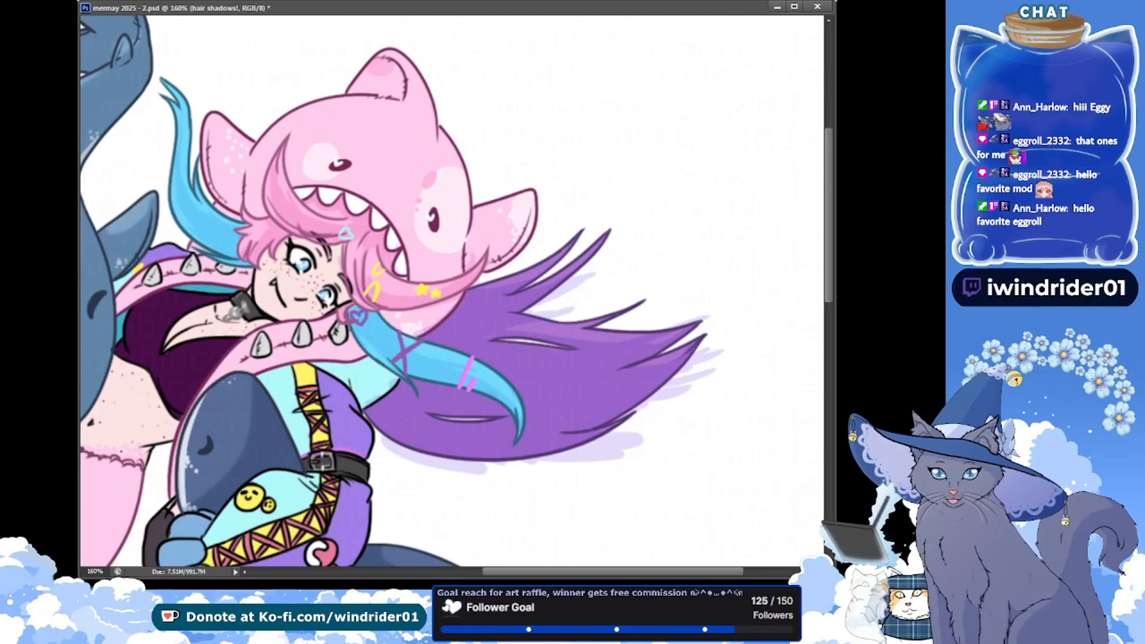
drag(529, 363, 613, 370)
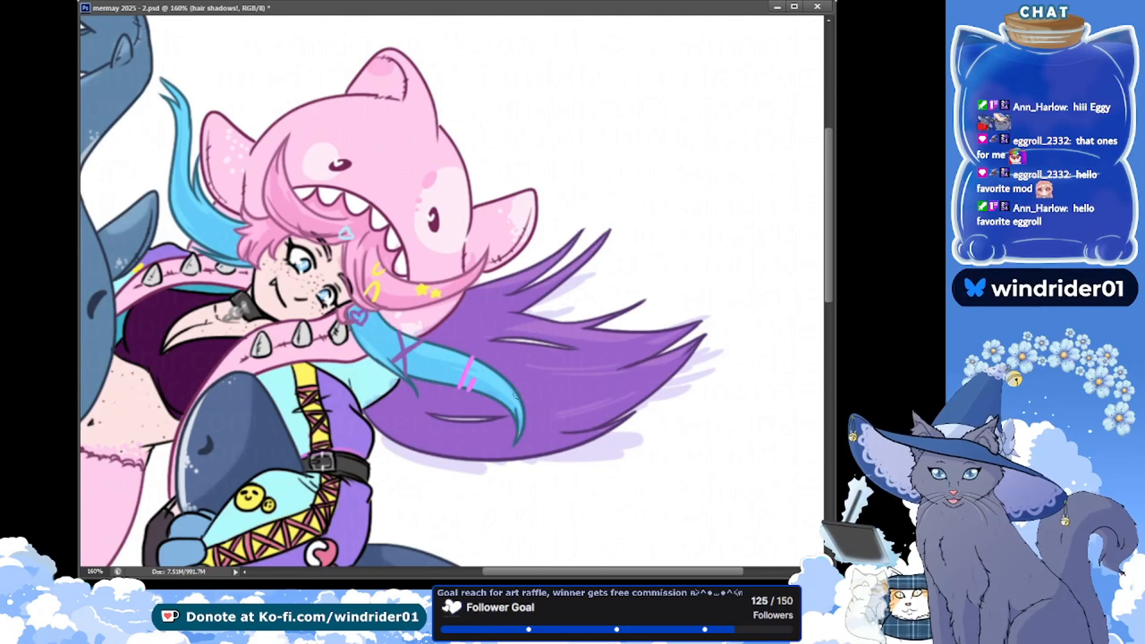
key(ctrl+s)
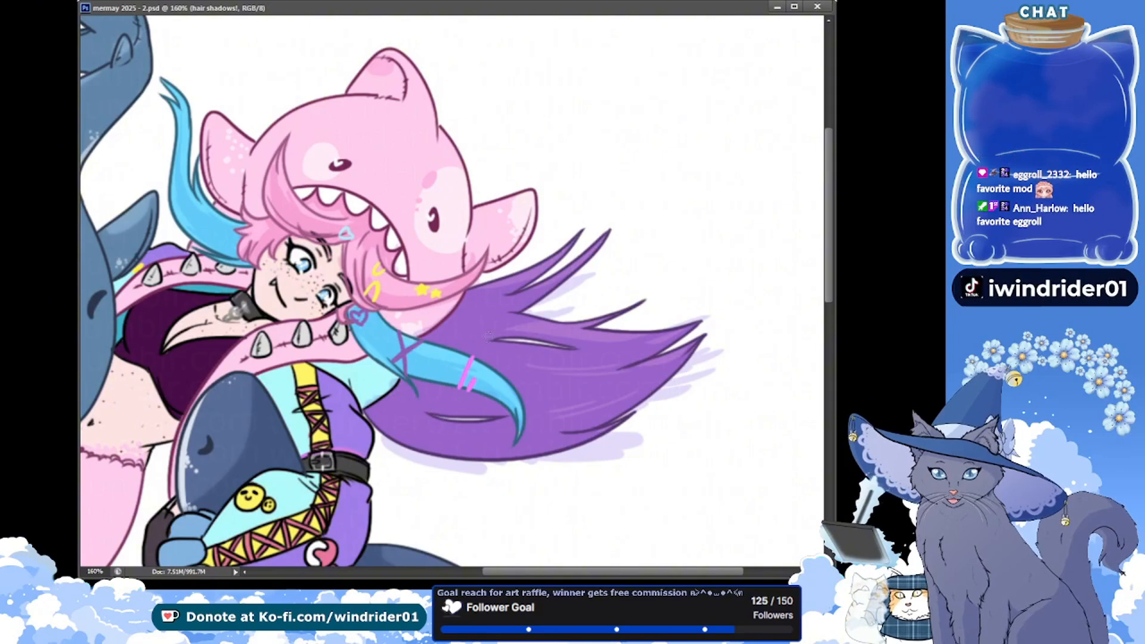
Duplicate the hair shadows! layer, delete the shadow spilling outside the hair and inside its gaps, and save
click(306, 264)
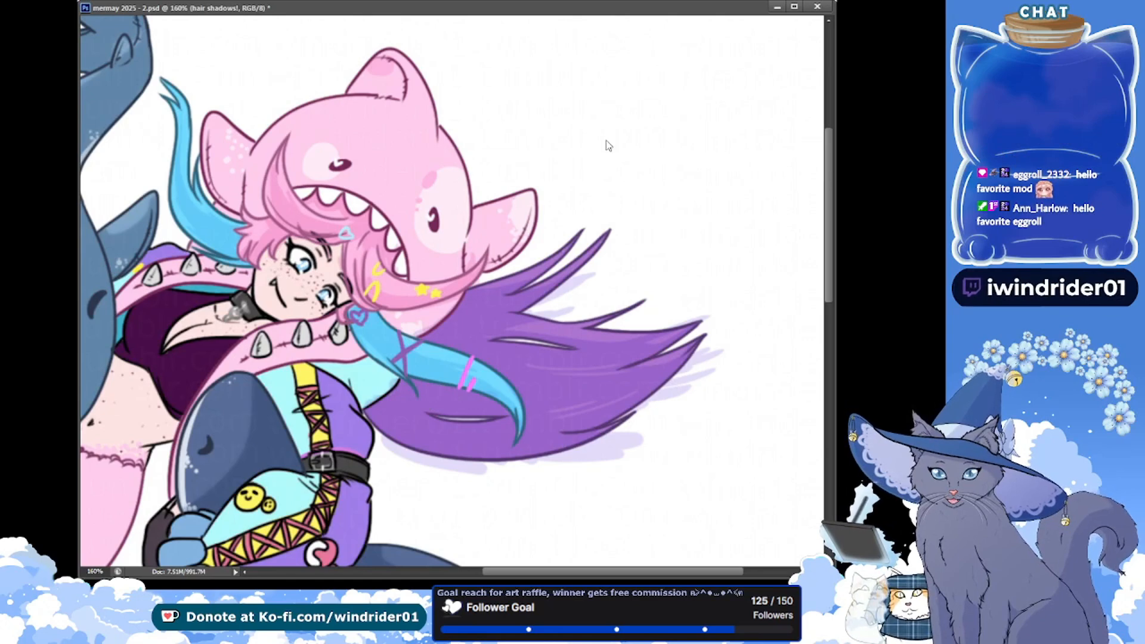
key(ctrl+j)
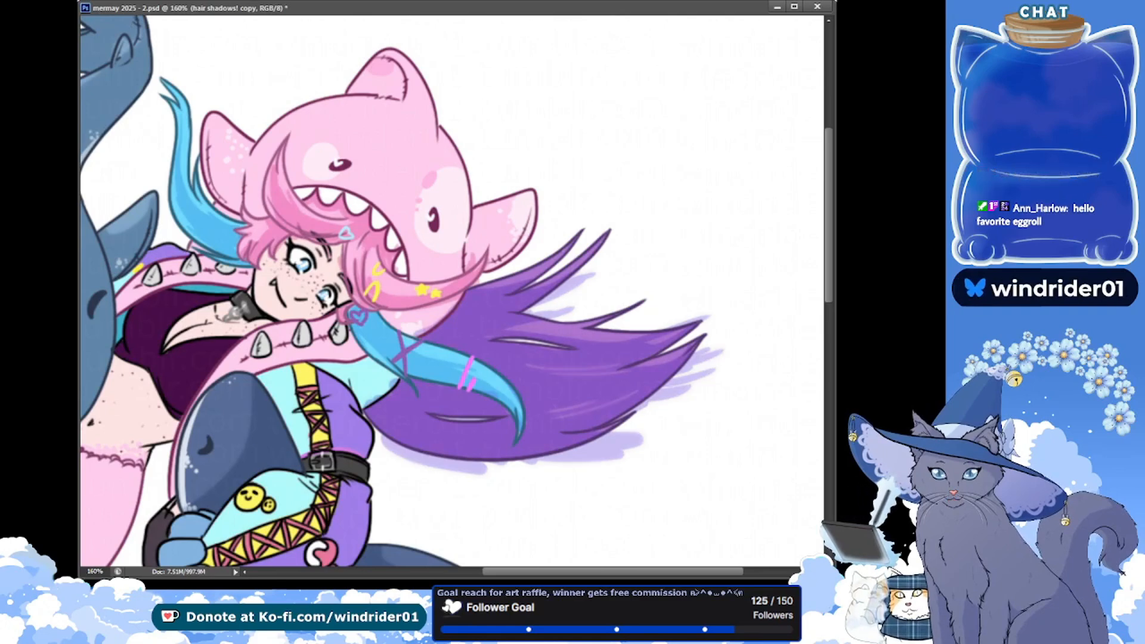
click(725, 276)
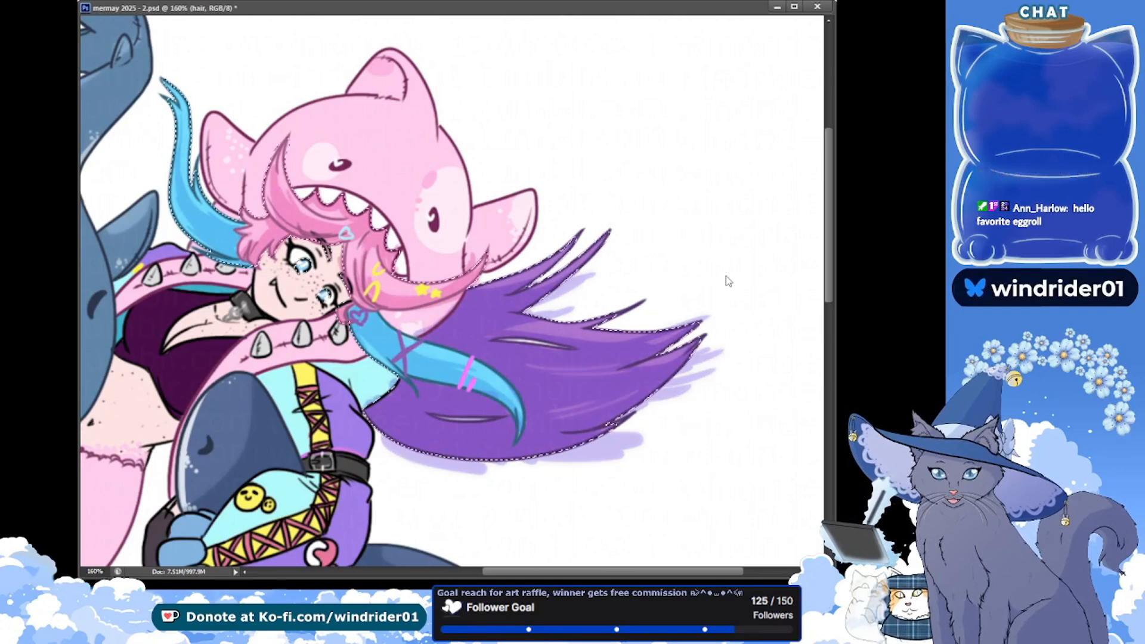
shift+click(521, 342)
shift+click(468, 418)
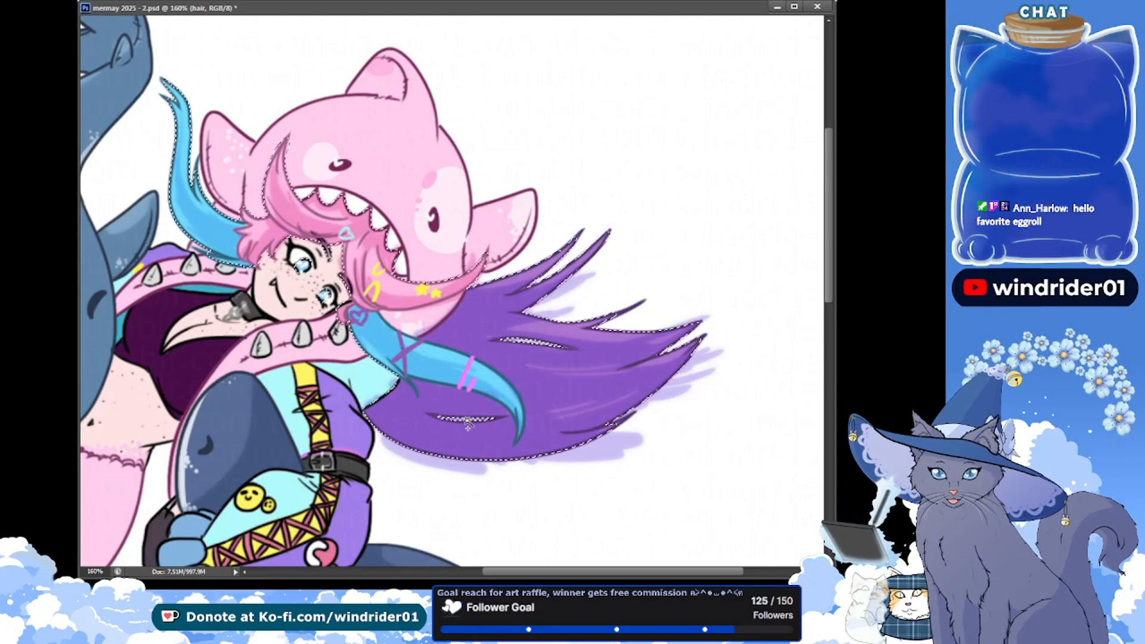
key(Delete)
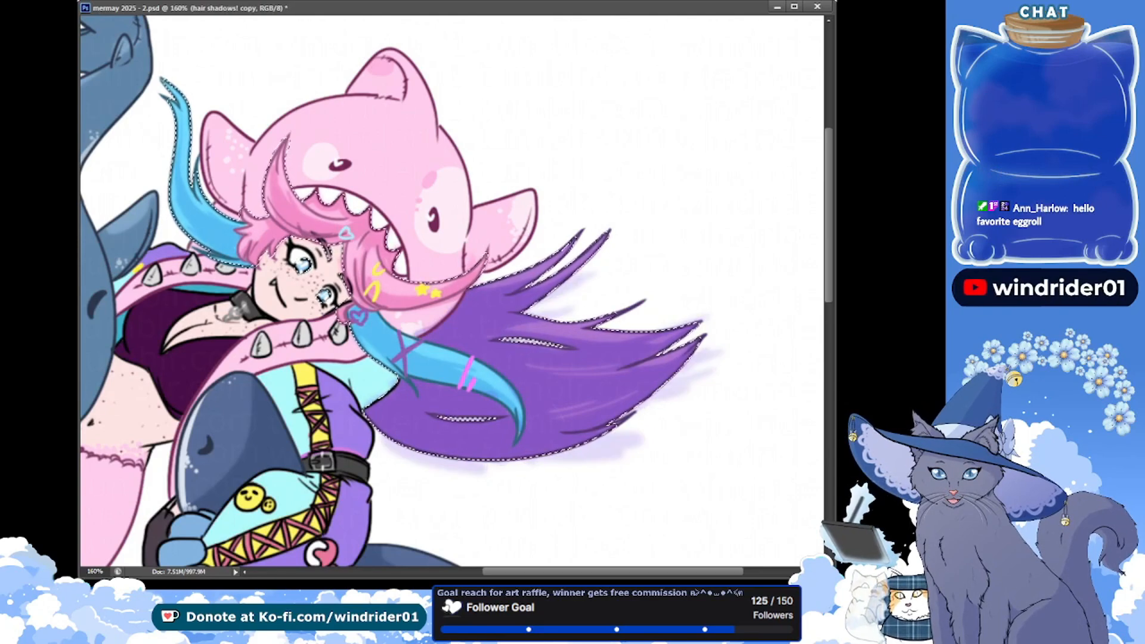
key(Delete)
key(ctrl+d)
key(ctrl+s)
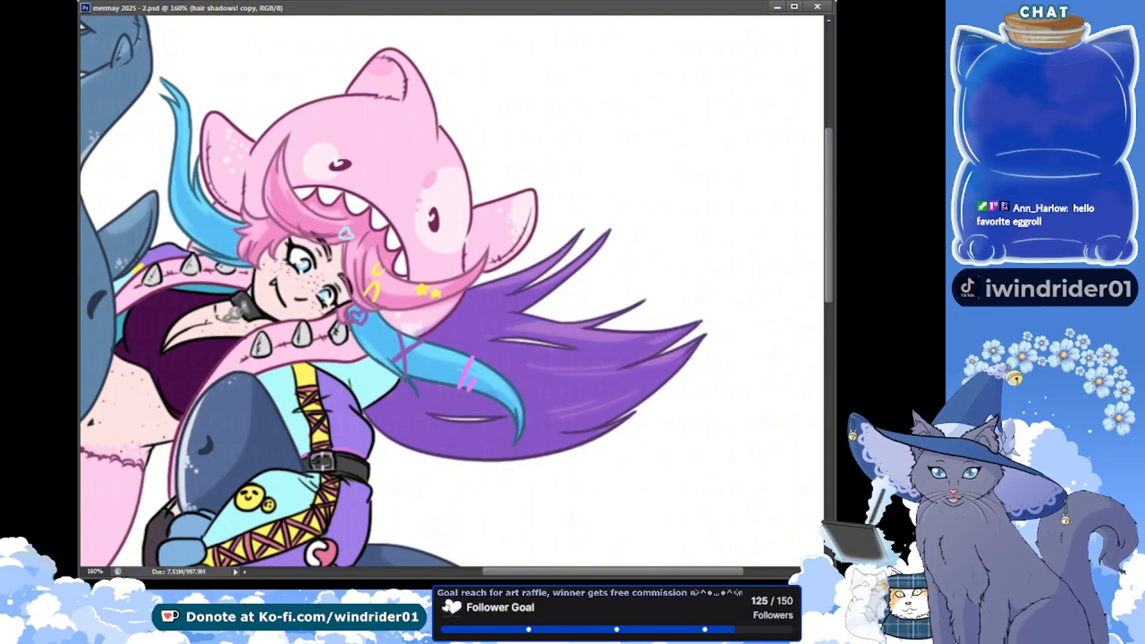
Check the hair shading with the base colours briefly hidden, restore them, and return to the hair shadows! copy layer
scroll(240, 228, up, 1)
key(alt+bracketleft)
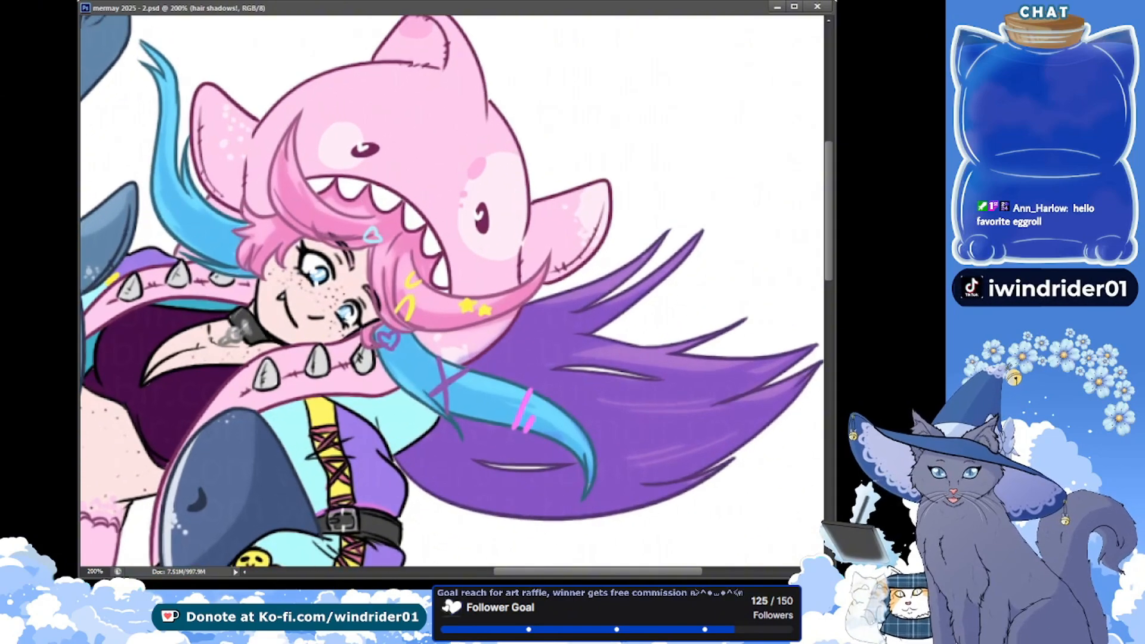
key(ctrl+comma)
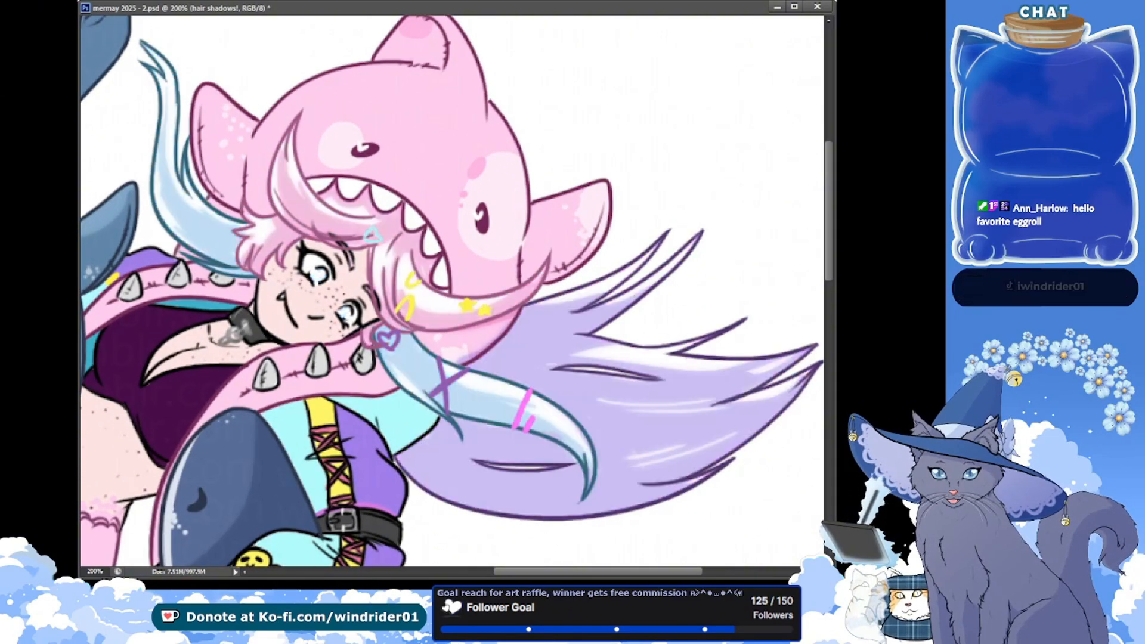
key(ctrl+comma)
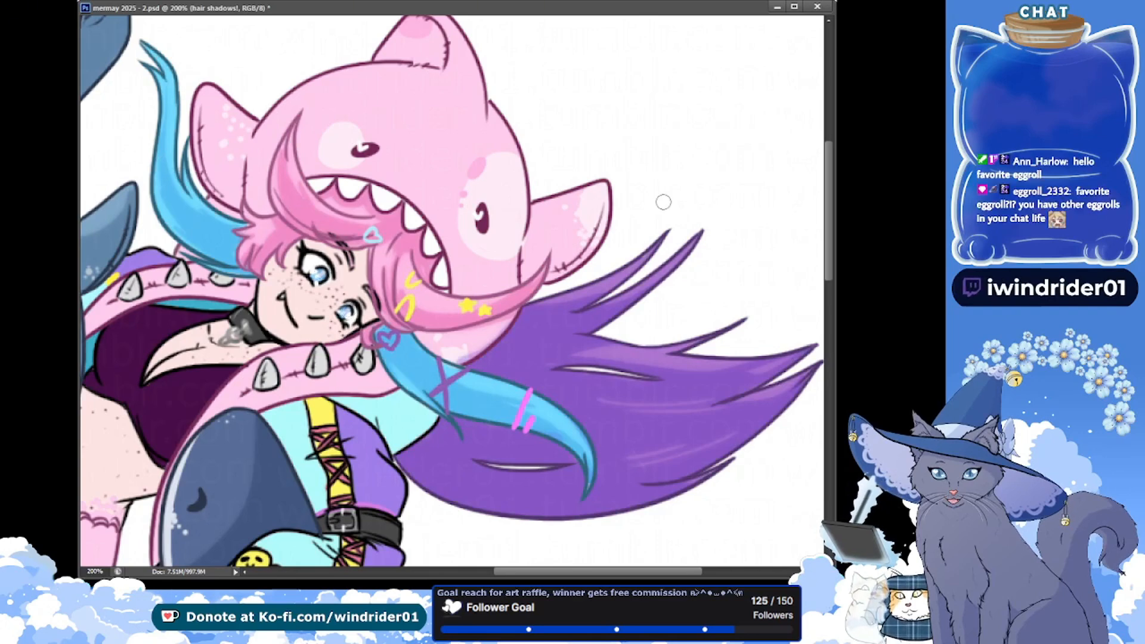
key(ctrl+j)
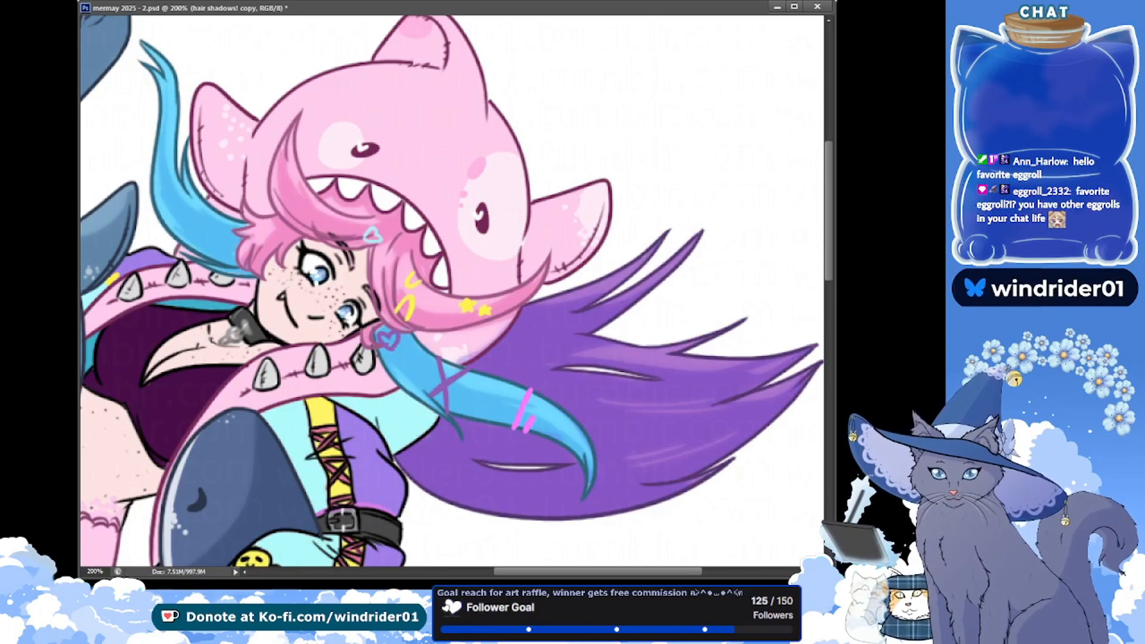
Shade the hair accessories on the hair accs layer, including the yellow clips and the pink bars on the blue strand, and save
key(ctrl+minus)
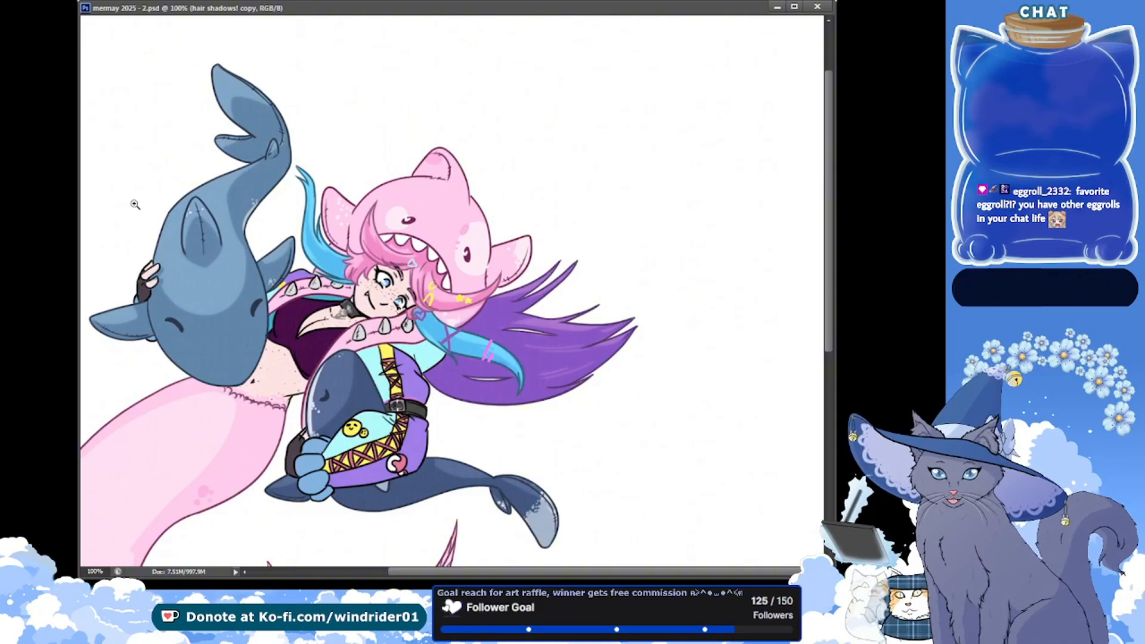
click(289, 265)
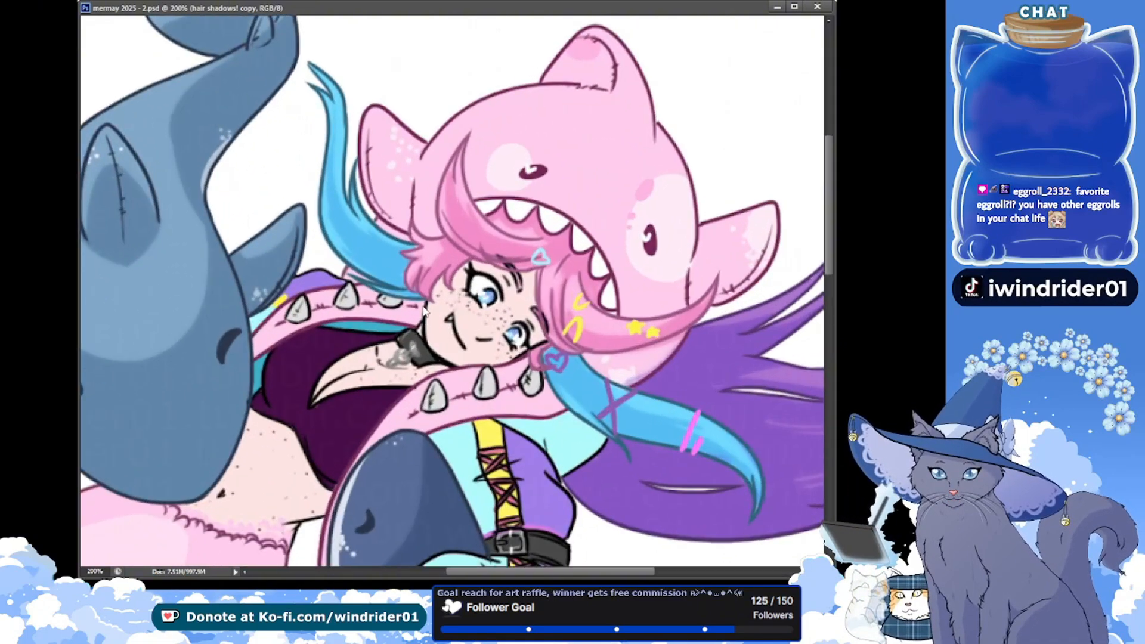
click(84, 571)
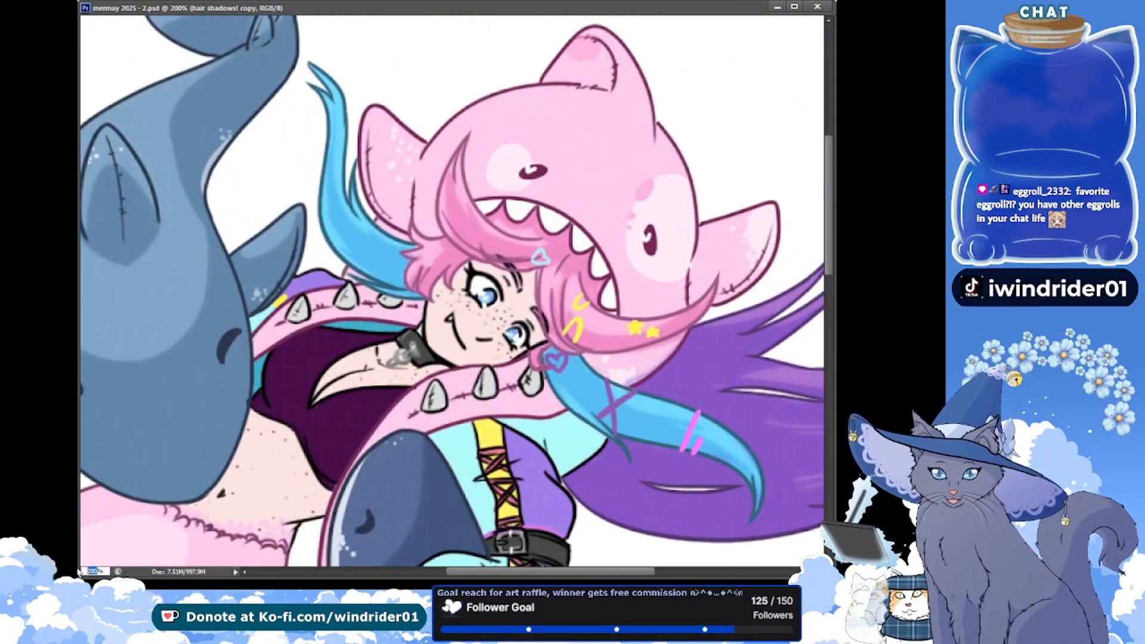
text(160)
key(Return)
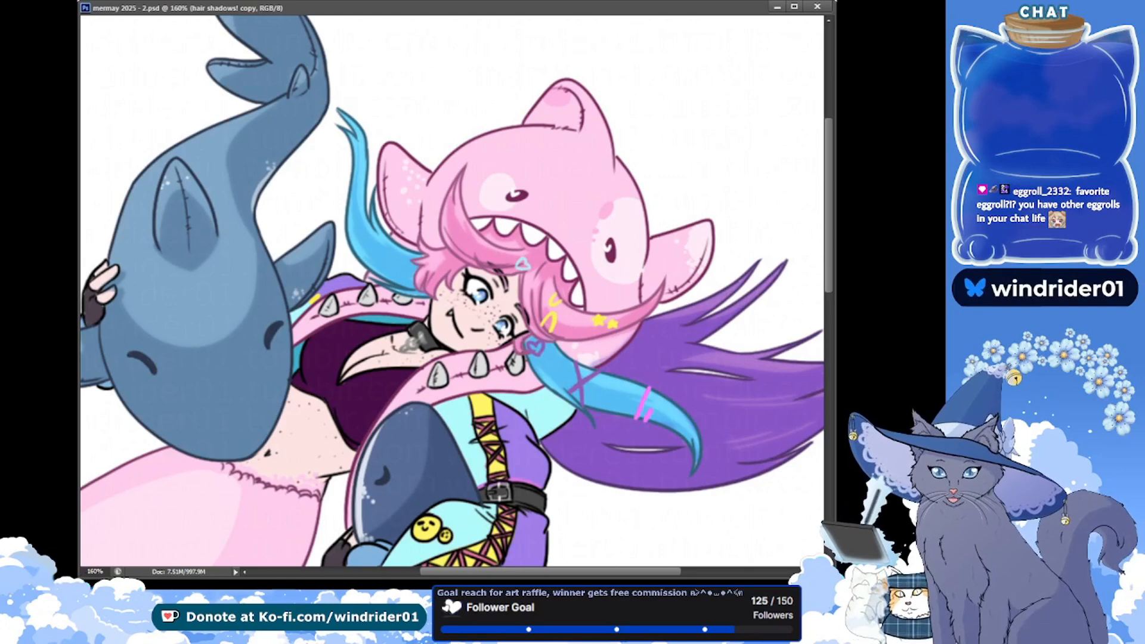
drag(423, 320, 337, 298)
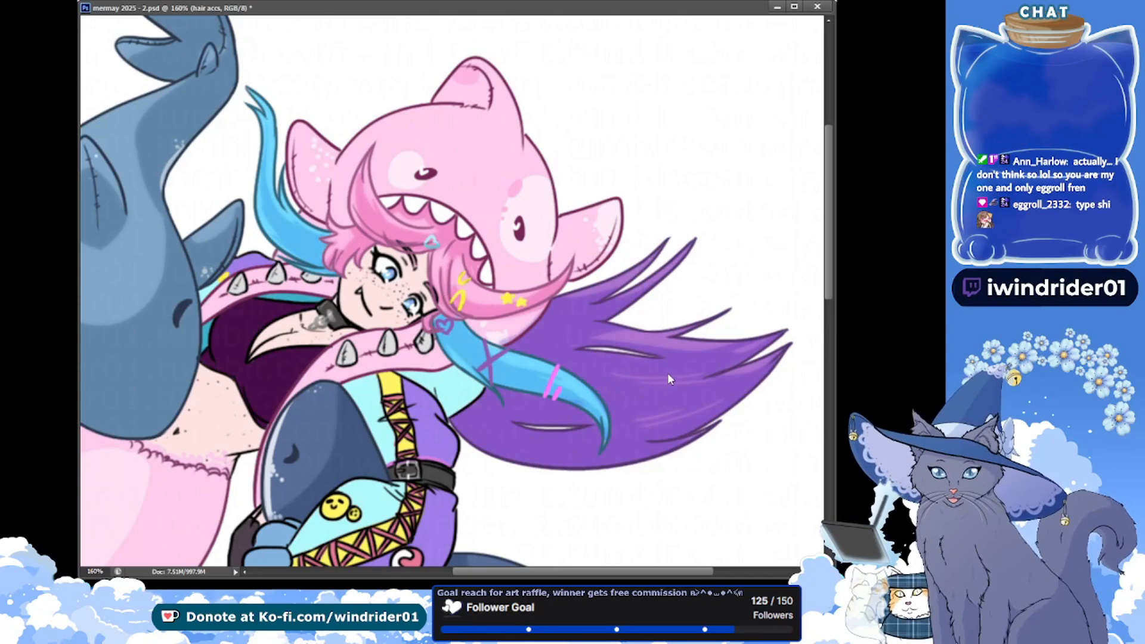
key(ctrl+s)
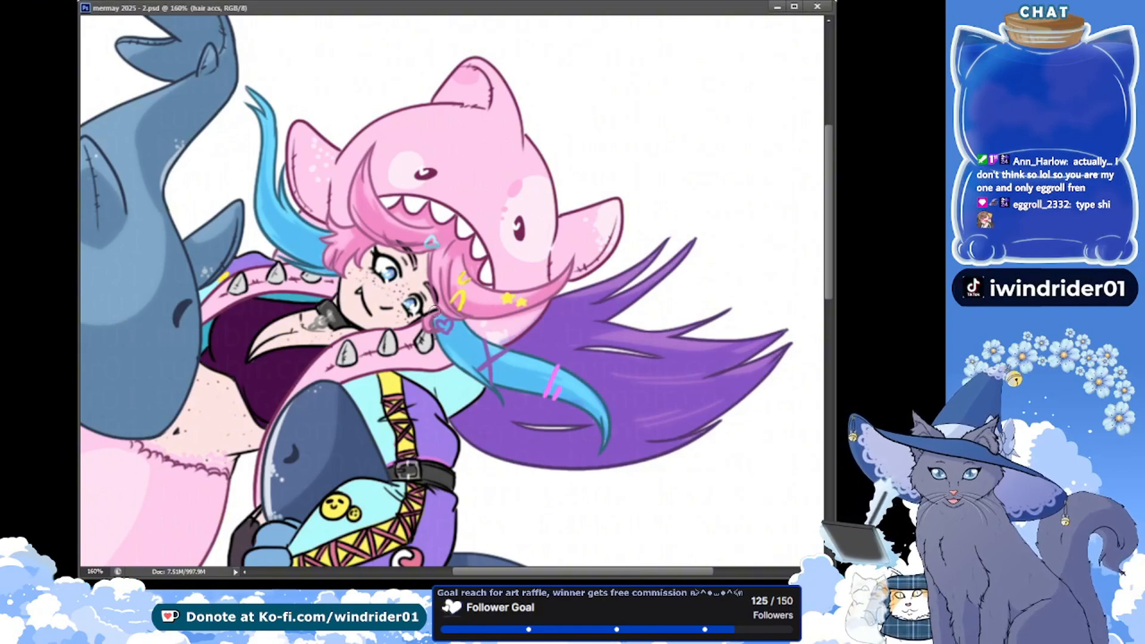
key(ctrl+s)
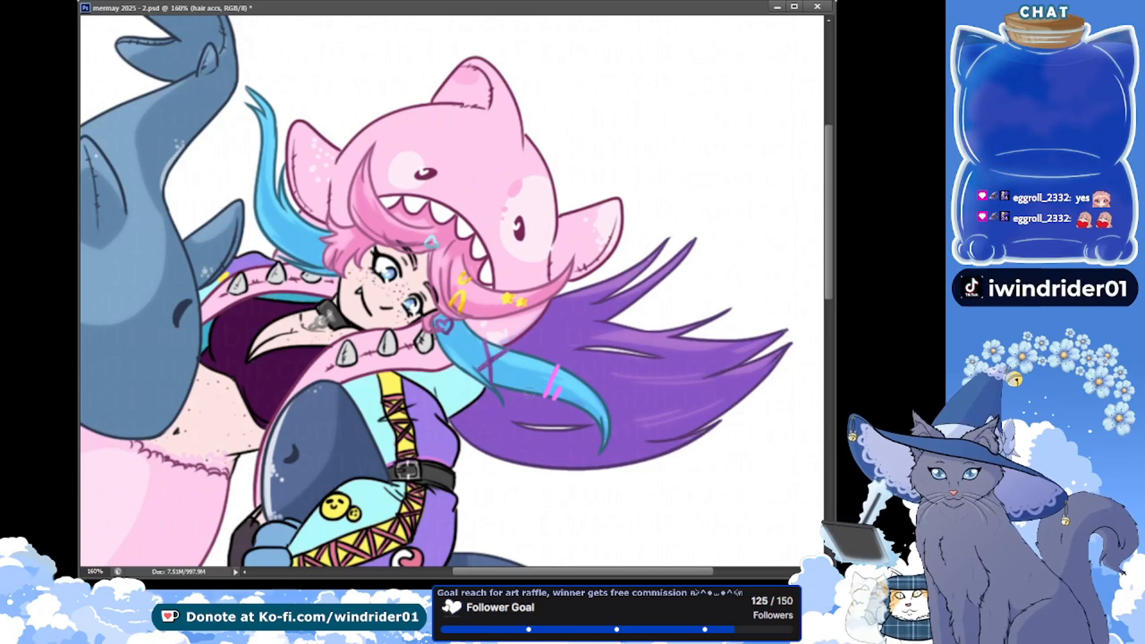
drag(558, 370, 546, 396)
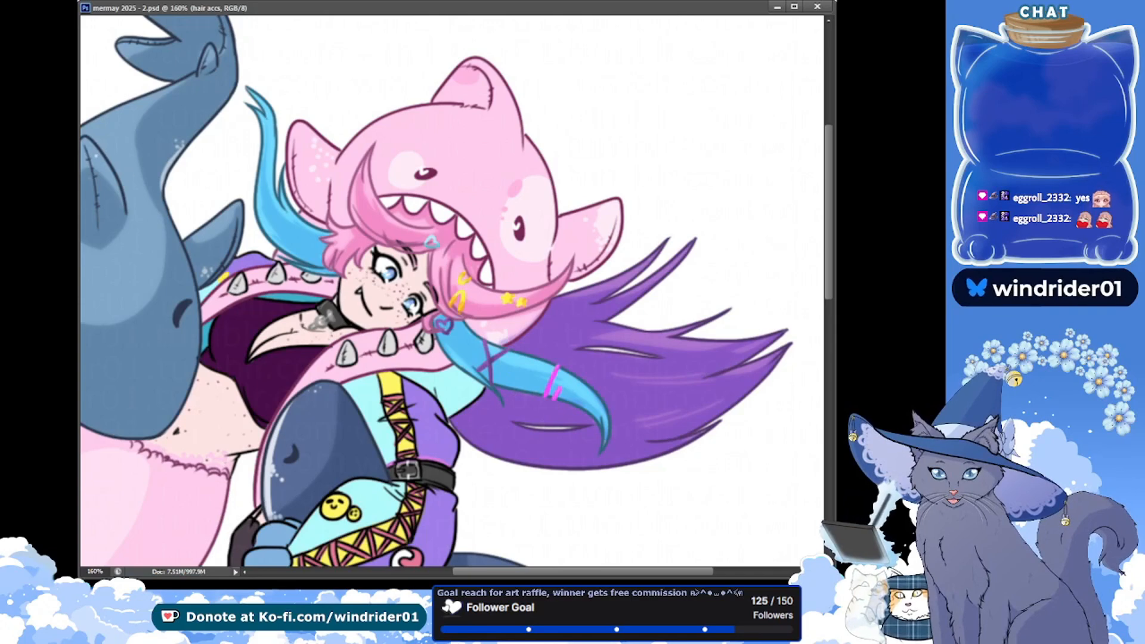
Make the skin shadows layer active, checking the neighbouring little friends shadows layers along the way, and save the file
drag(256, 237, 269, 239)
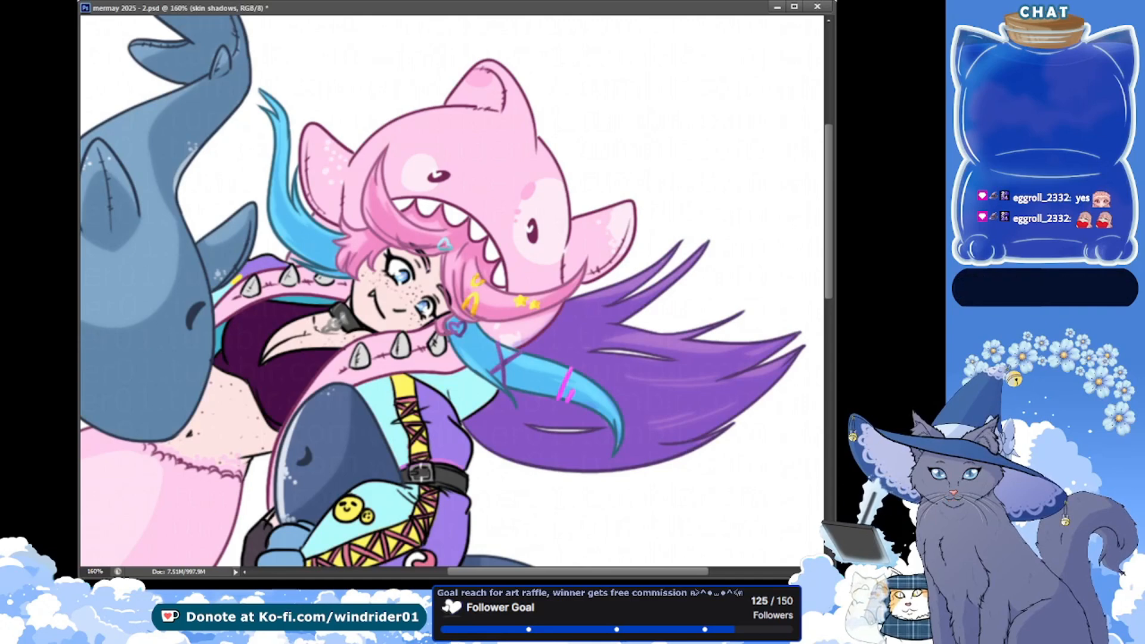
drag(389, 258, 445, 212)
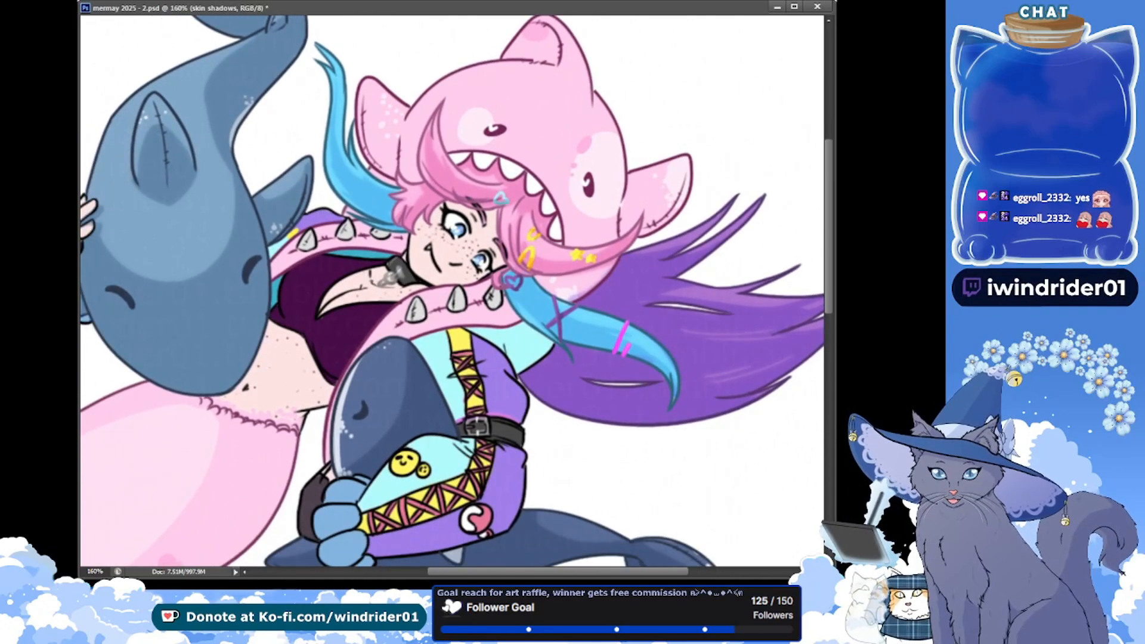
key(ctrl+s)
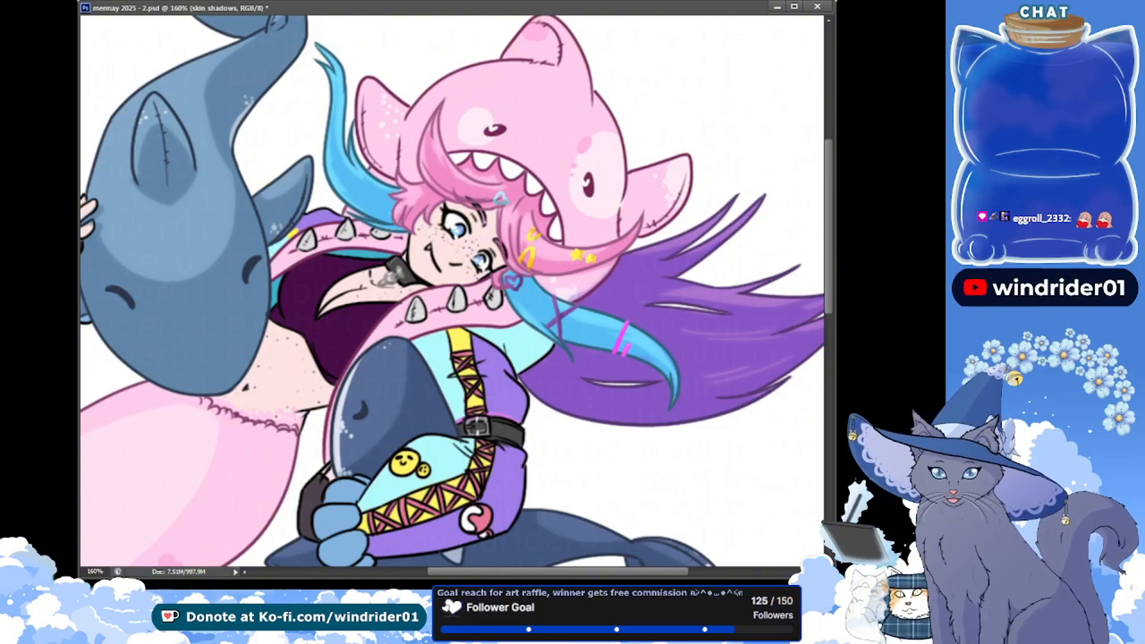
drag(230, 212, 275, 212)
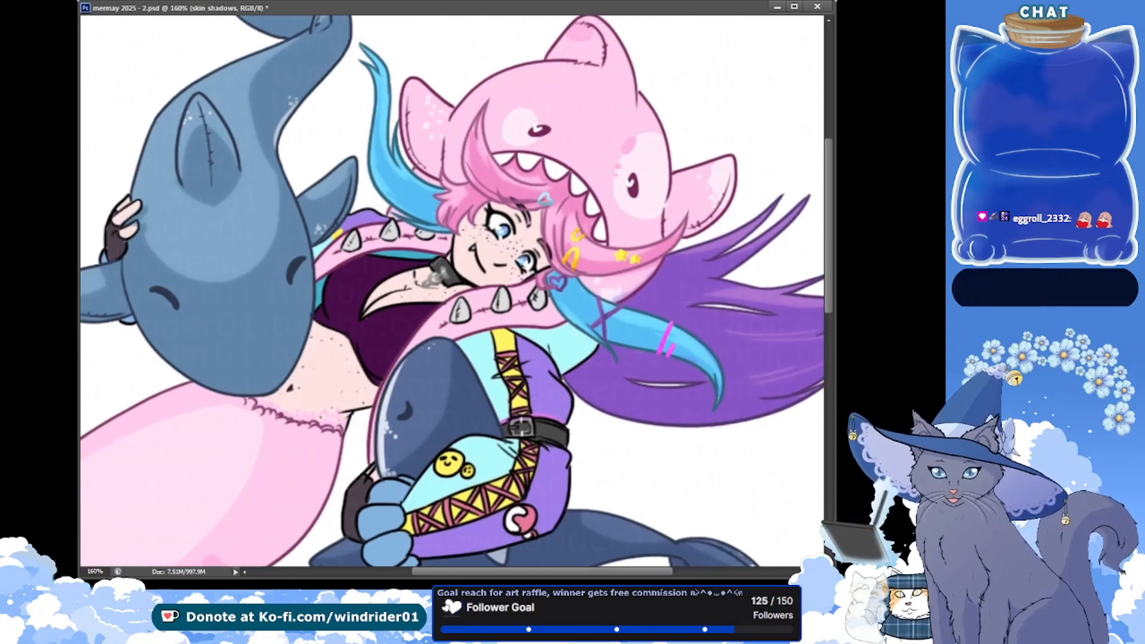
key(alt+bracketright)
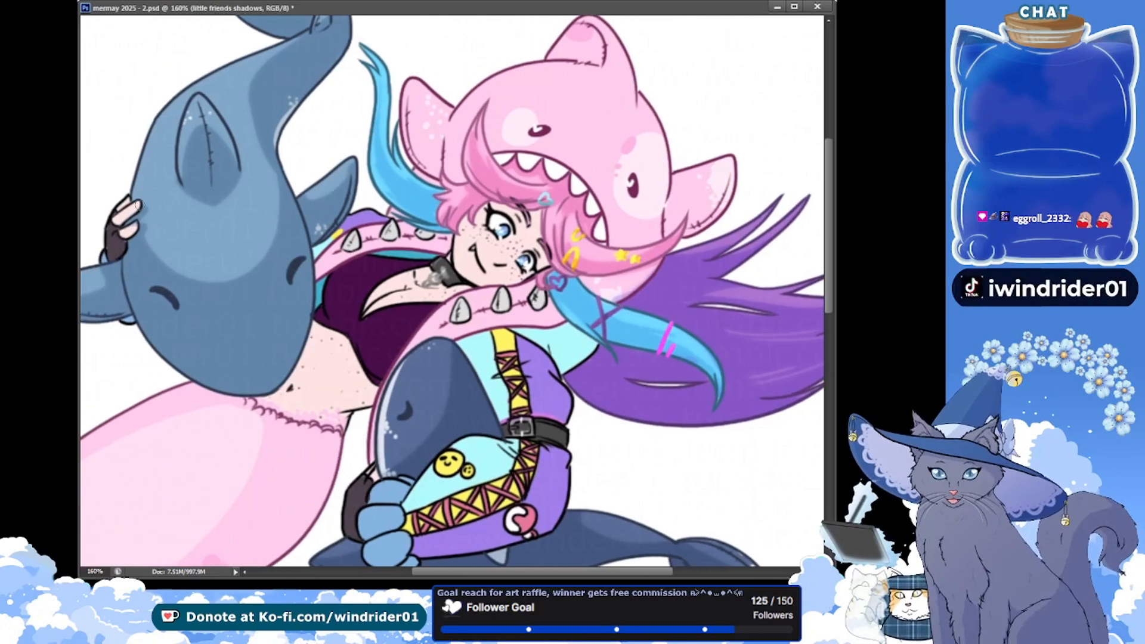
key(ctrl+j)
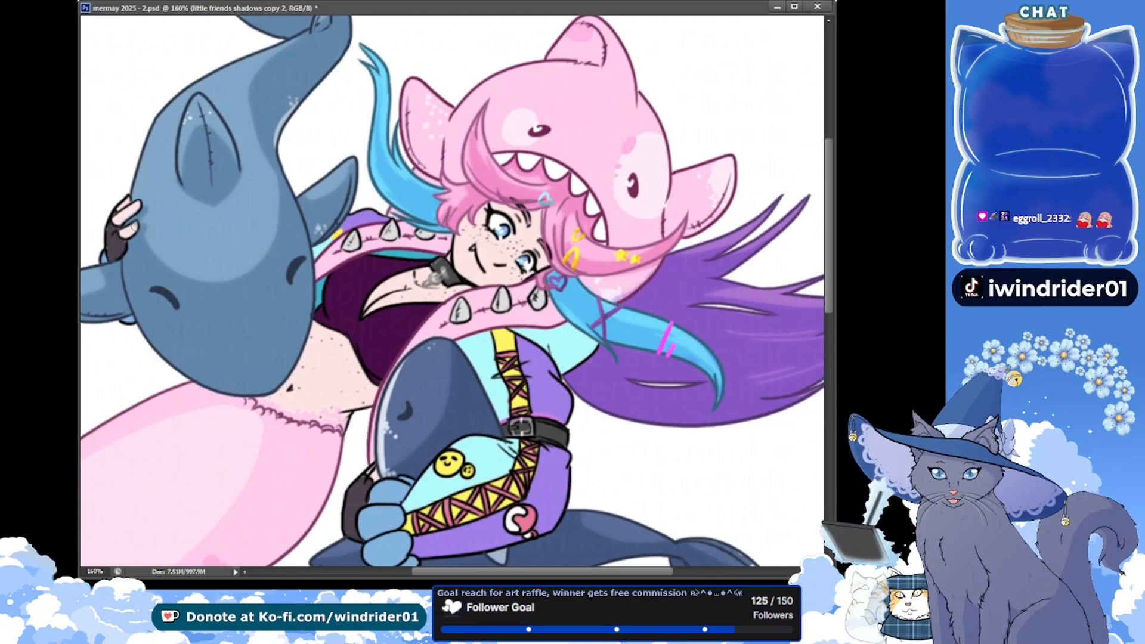
key(alt+bracketleft)
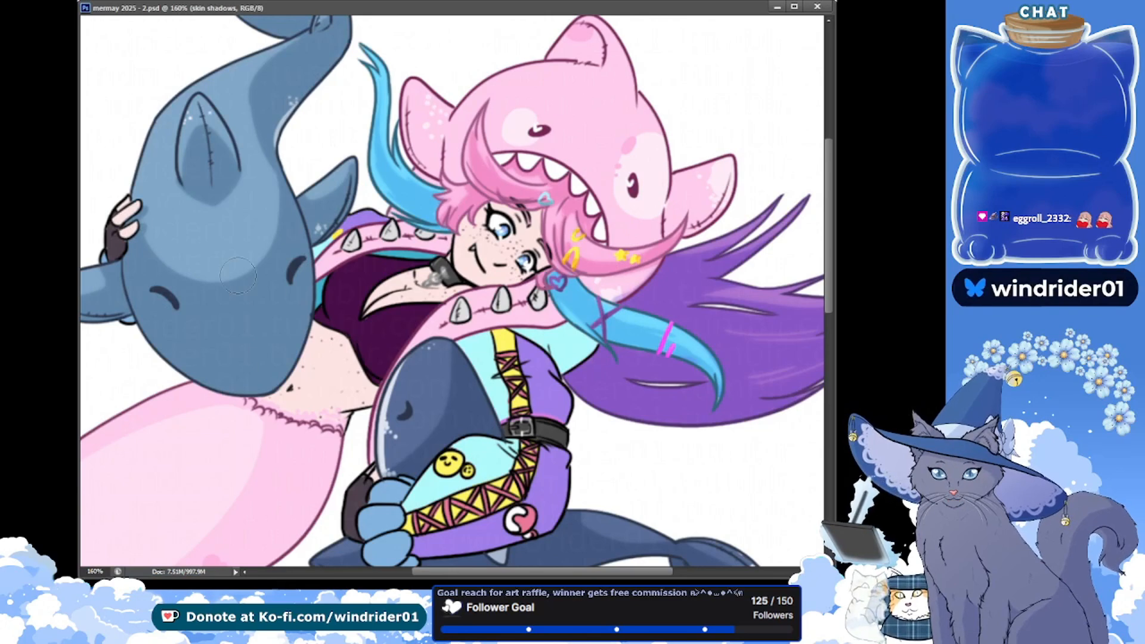
Shade the mermaid's belly and her fingers on the blue shark on the skin shadows layer, and save
drag(138, 226, 126, 234)
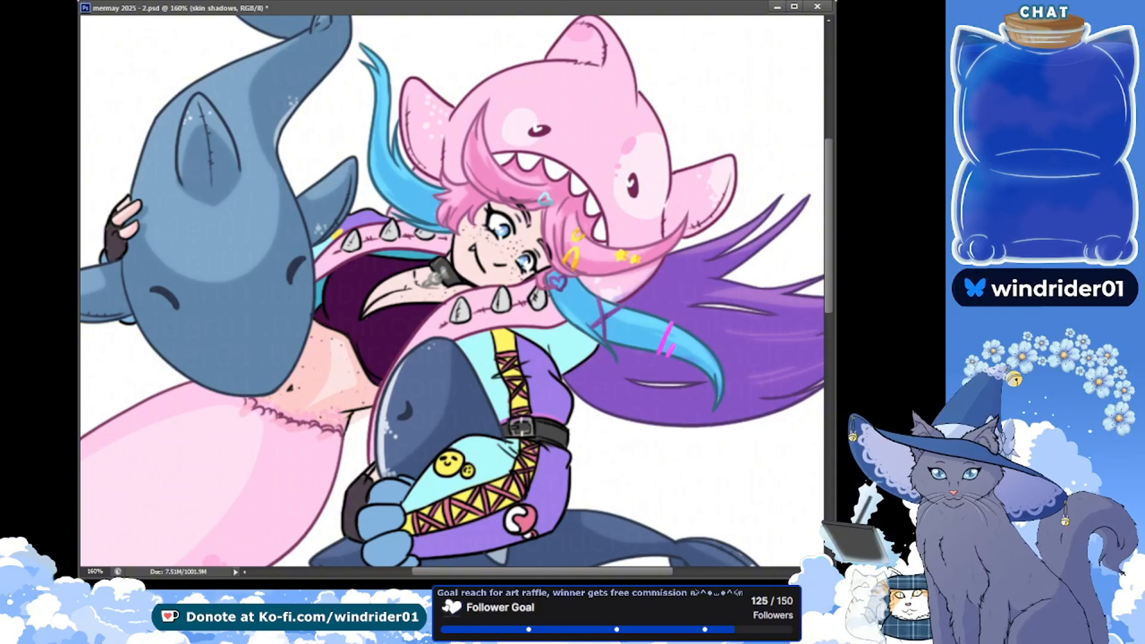
drag(225, 207, 213, 168)
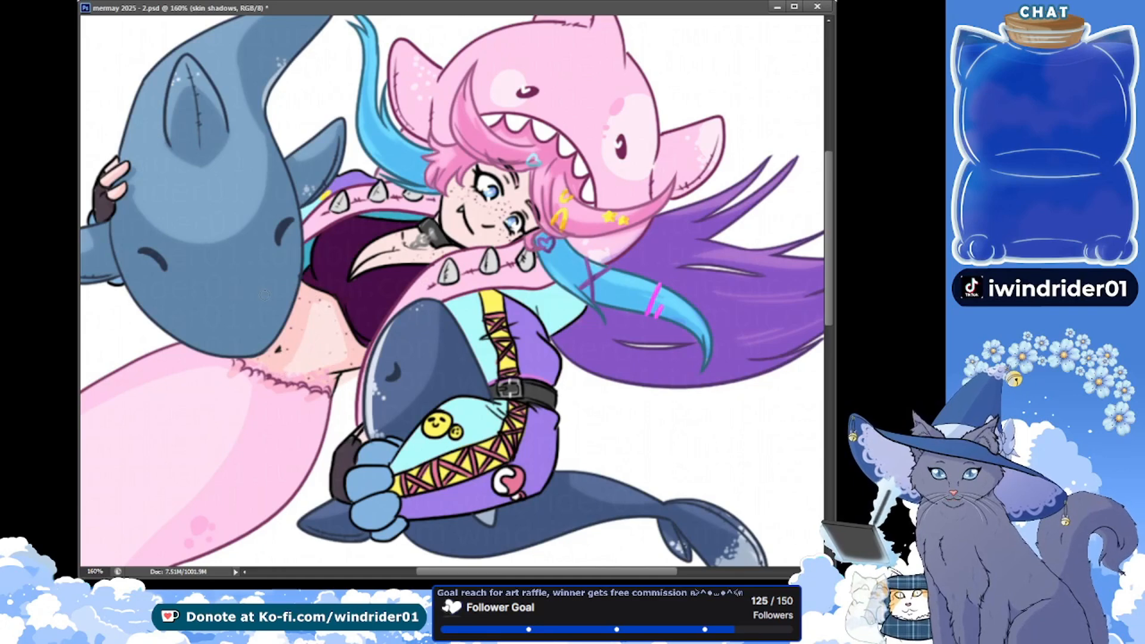
key(ctrl+s)
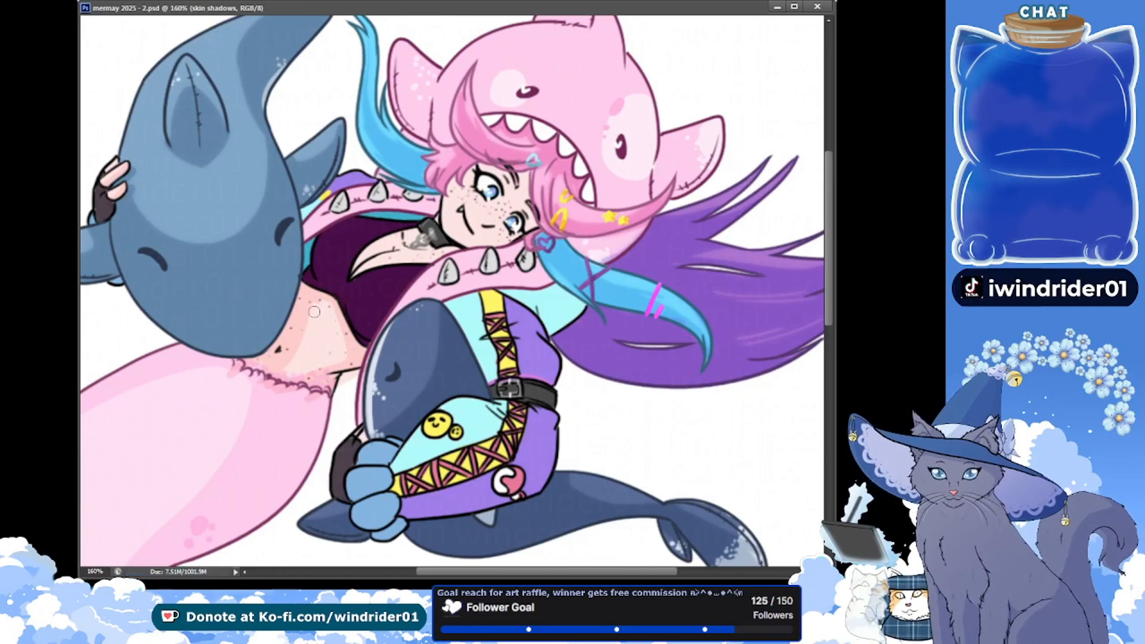
drag(314, 312, 276, 359)
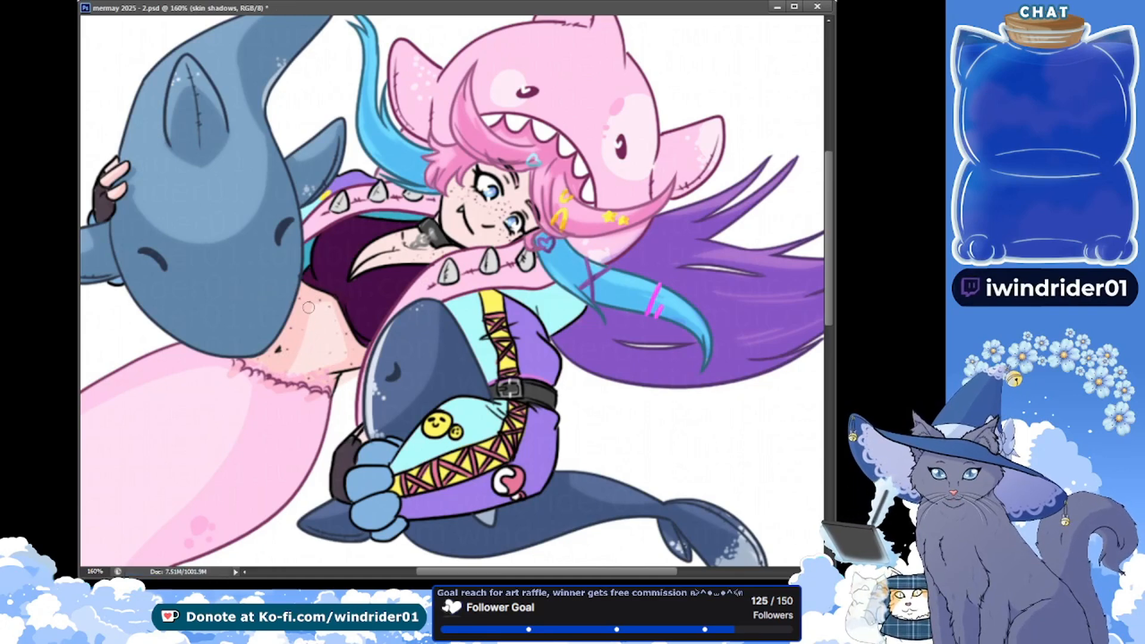
key(ctrl+s)
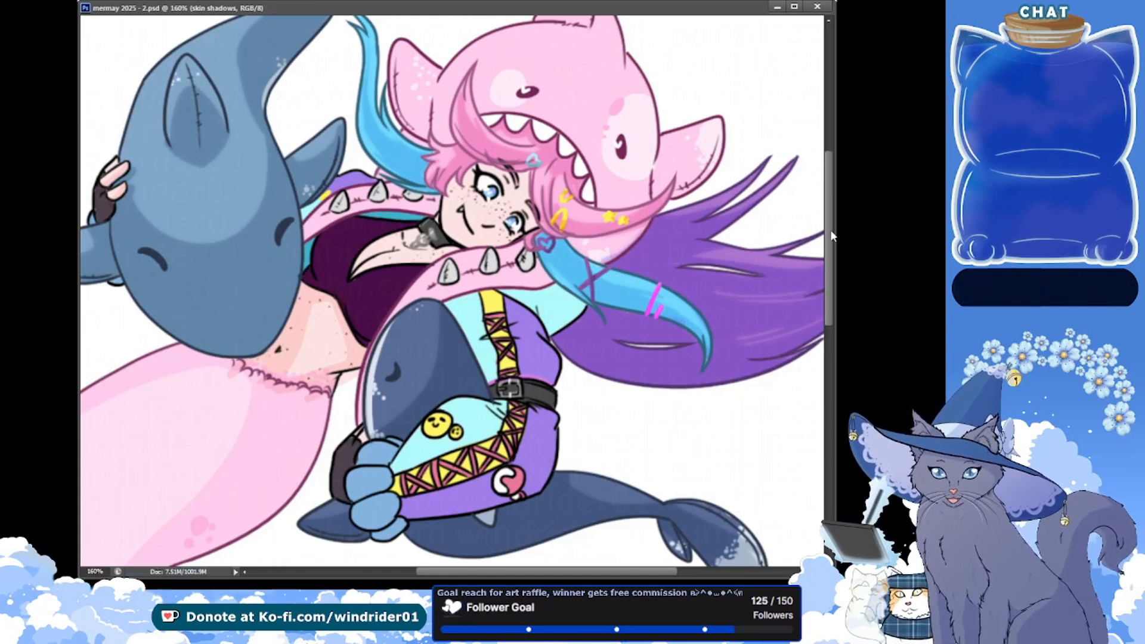
Continue the skin shadows on the hand and the chest above the dark purple top, and save
drag(831, 232, 830, 229)
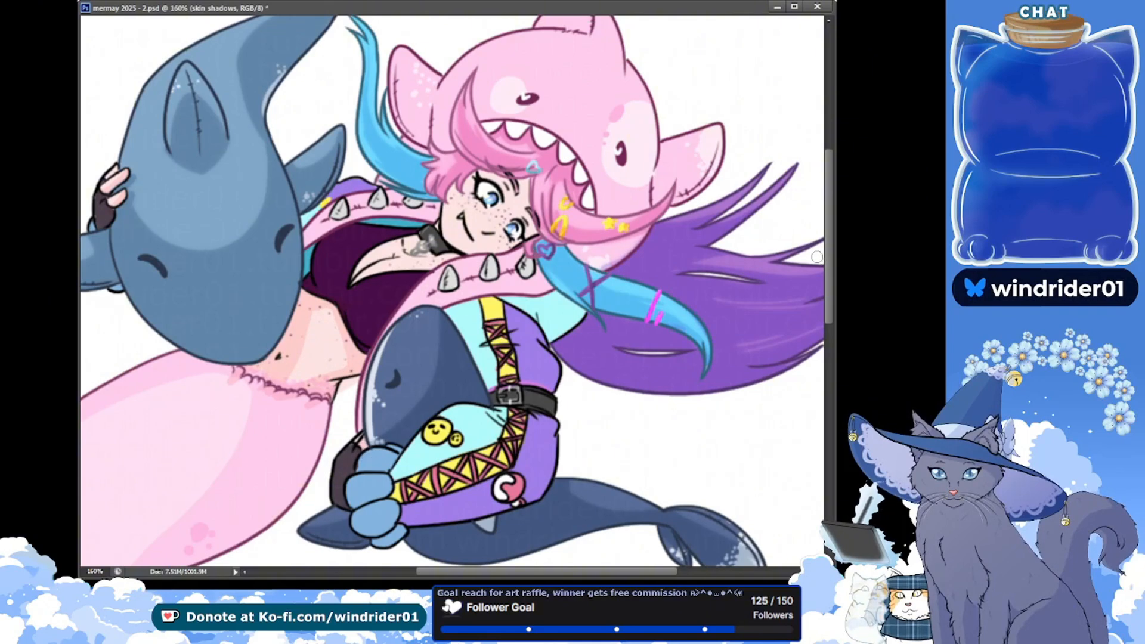
scroll(833, 262, up, 3)
key(ctrl+s)
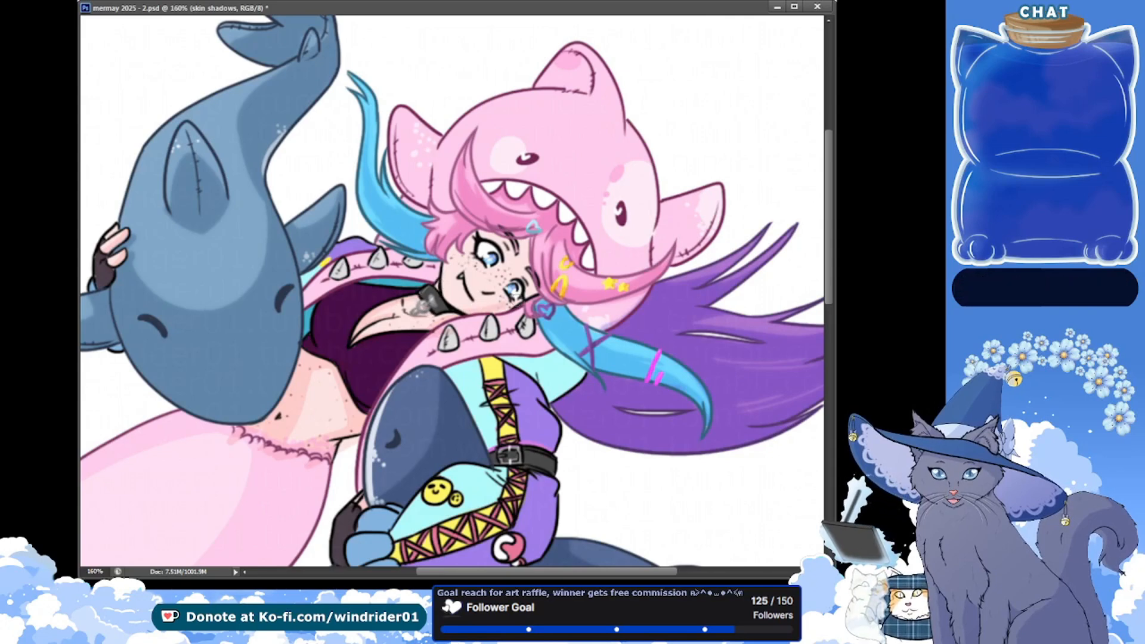
key(ctrl+s)
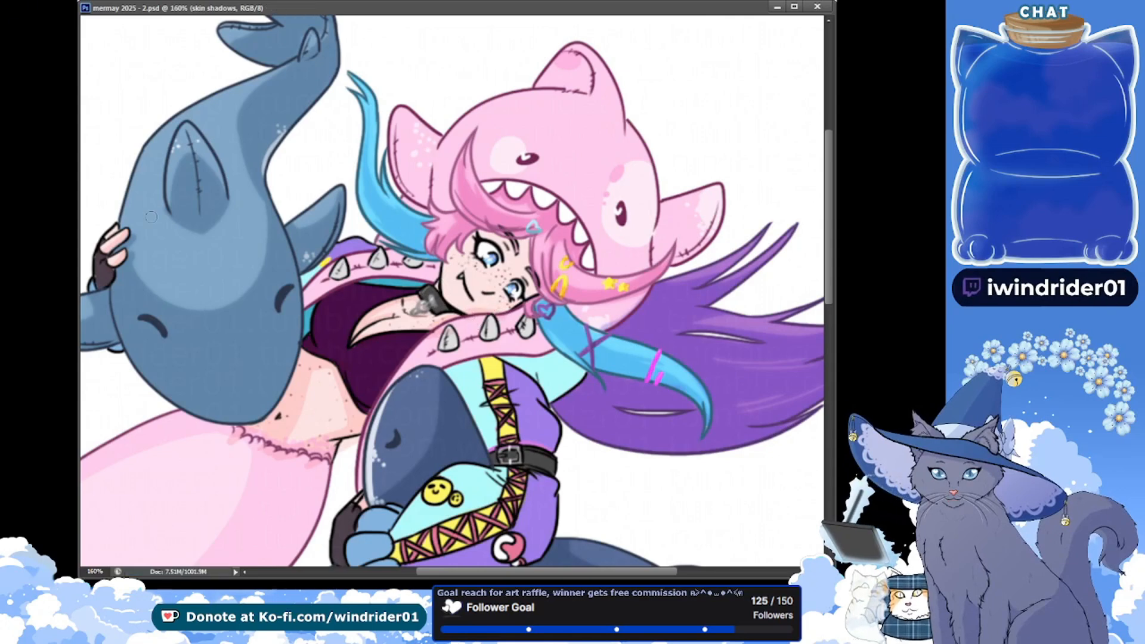
drag(151, 217, 144, 221)
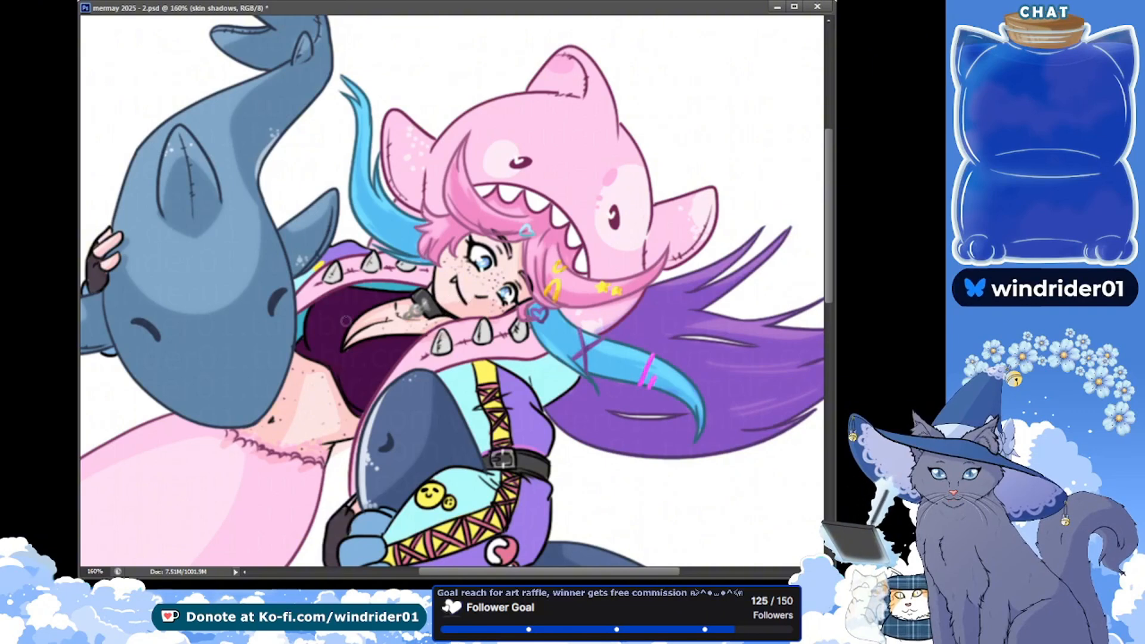
key(ctrl+s)
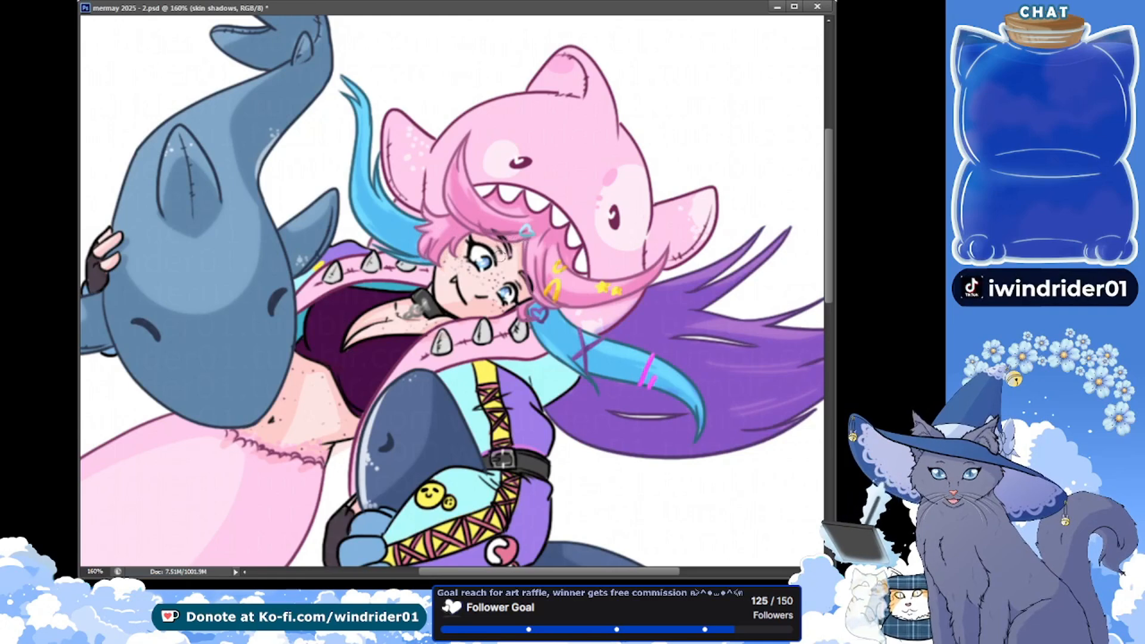
key(ctrl+s)
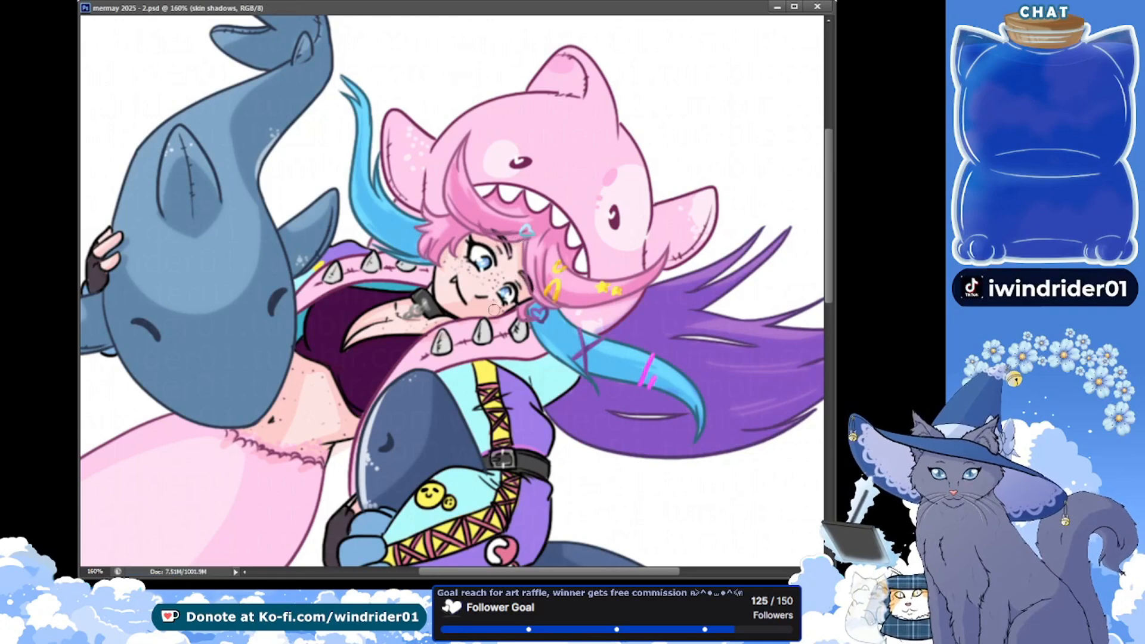
Shade the face along the cheek and beneath the pink hair, refine the chest shadow, and save
drag(490, 303, 499, 290)
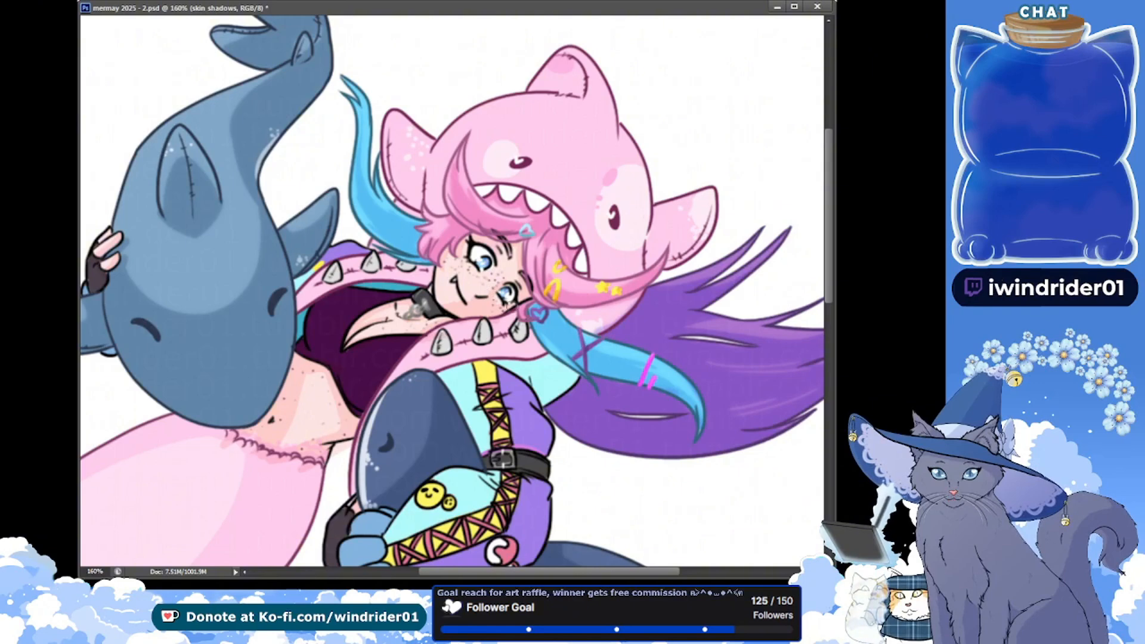
key(ctrl+s)
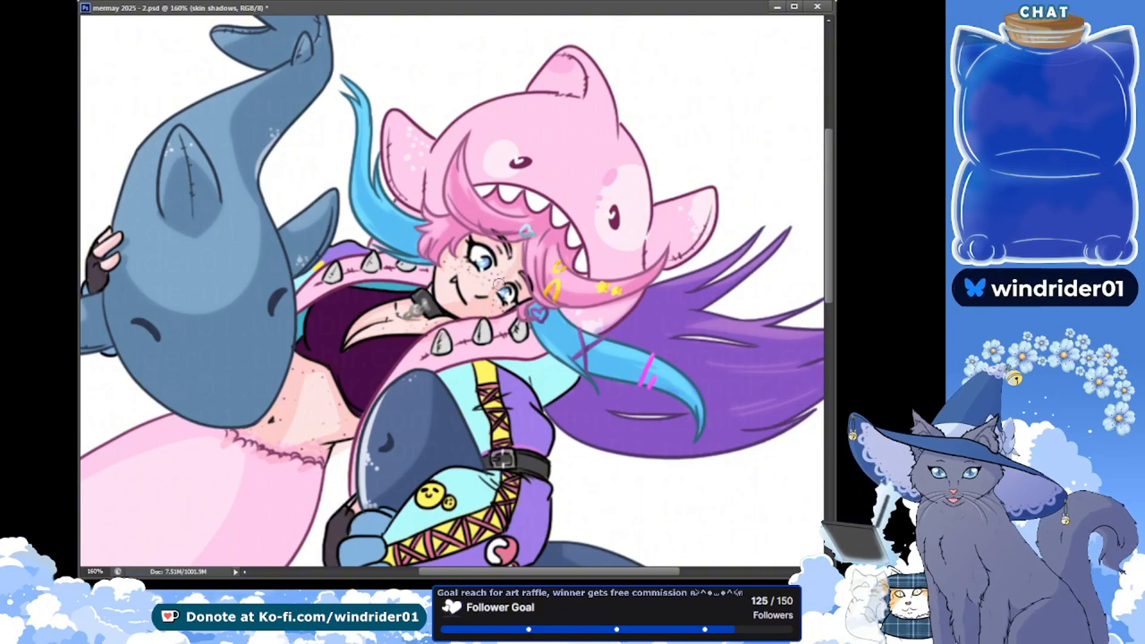
drag(519, 236, 518, 249)
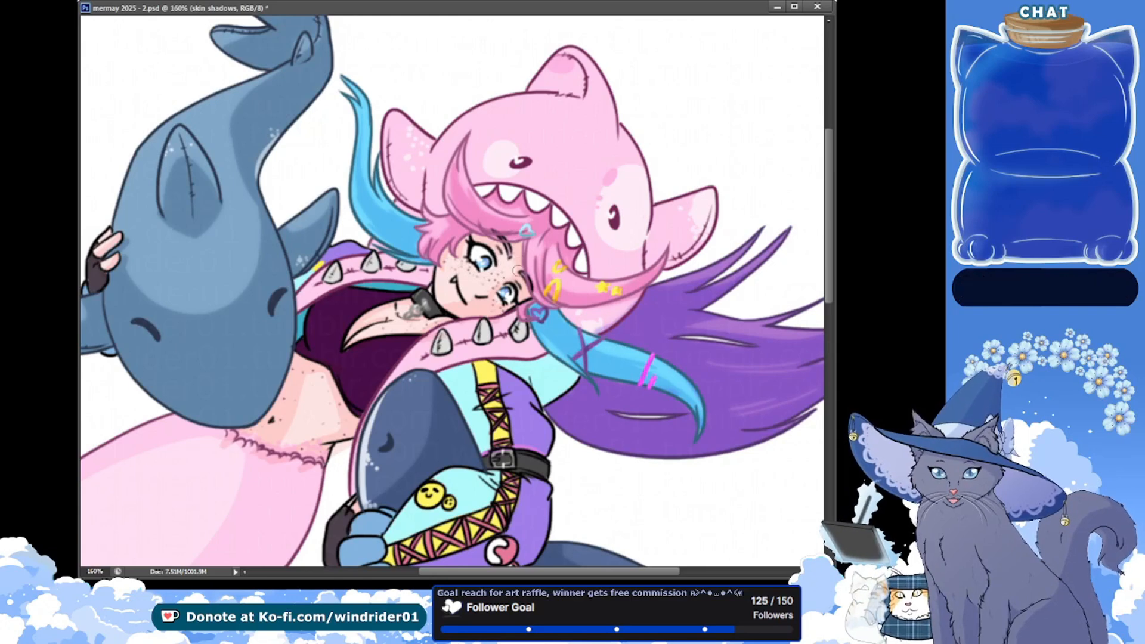
key(ctrl+s)
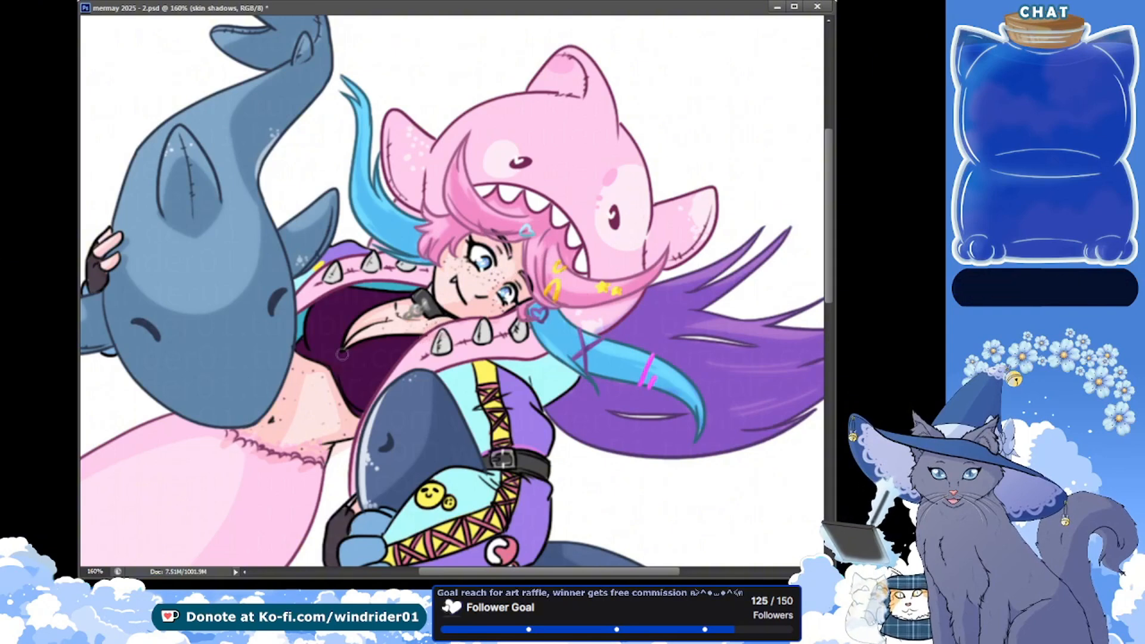
key(ctrl+s)
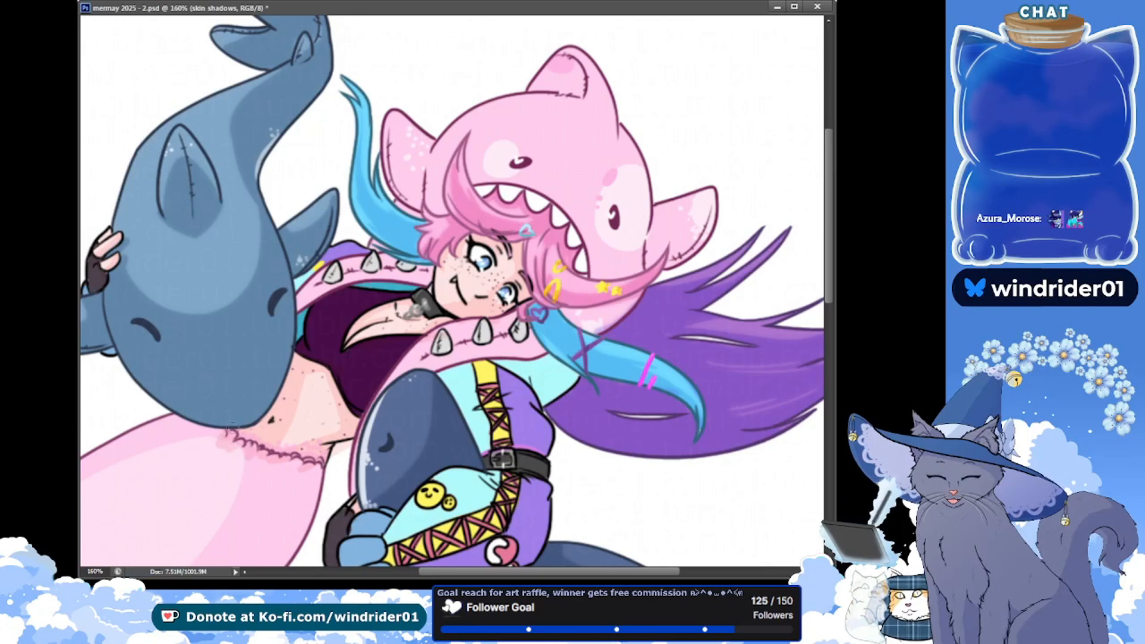
key(ctrl+s)
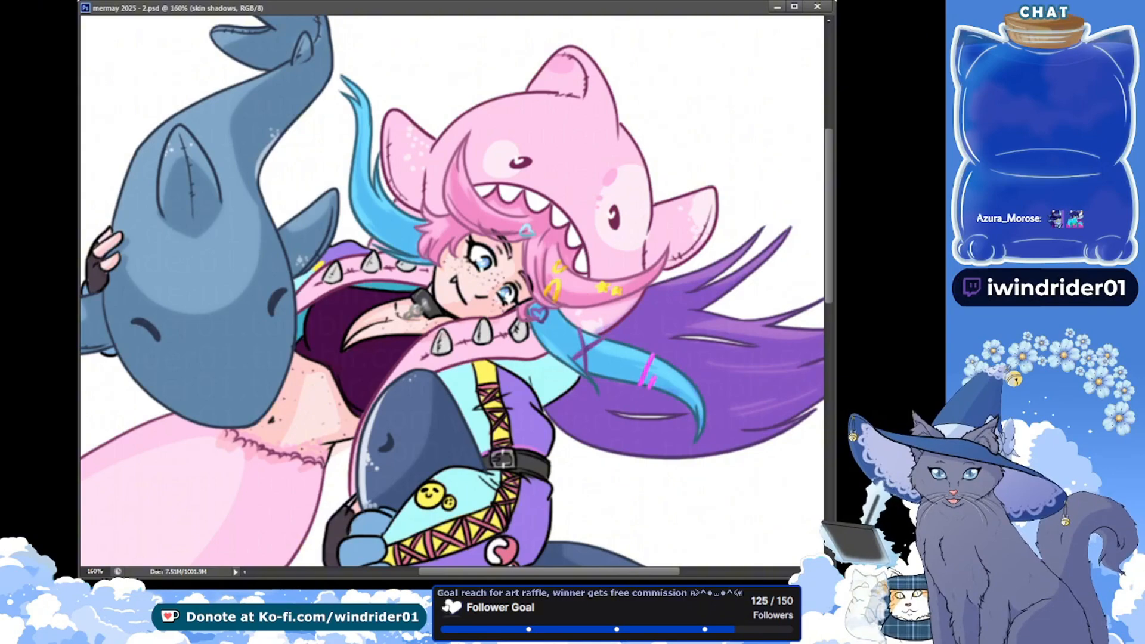
Review the whole figure down to the tail fin at 100% and return to the upper body at 160%
key(ctrl+minus)
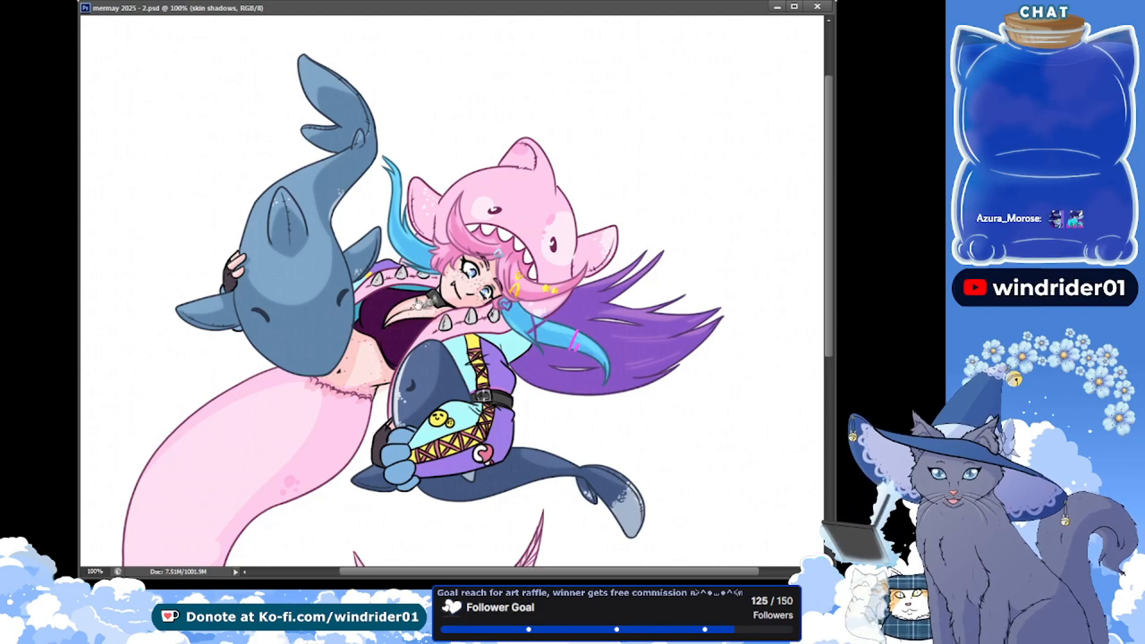
drag(452, 413, 463, 258)
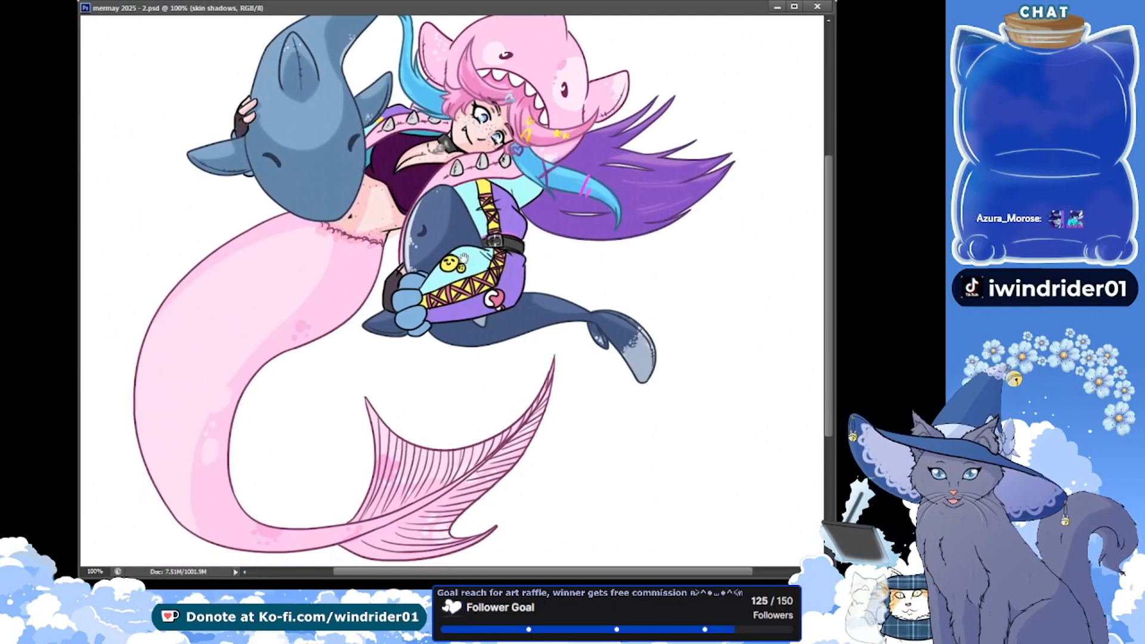
drag(369, 400, 360, 382)
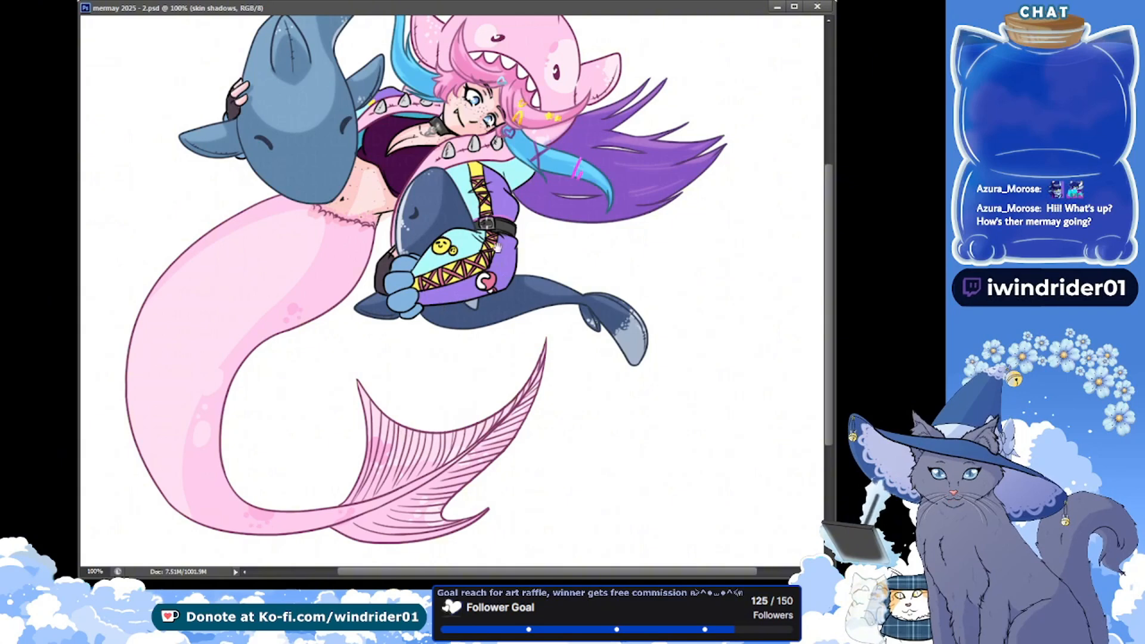
scroll(498, 248, up, 4)
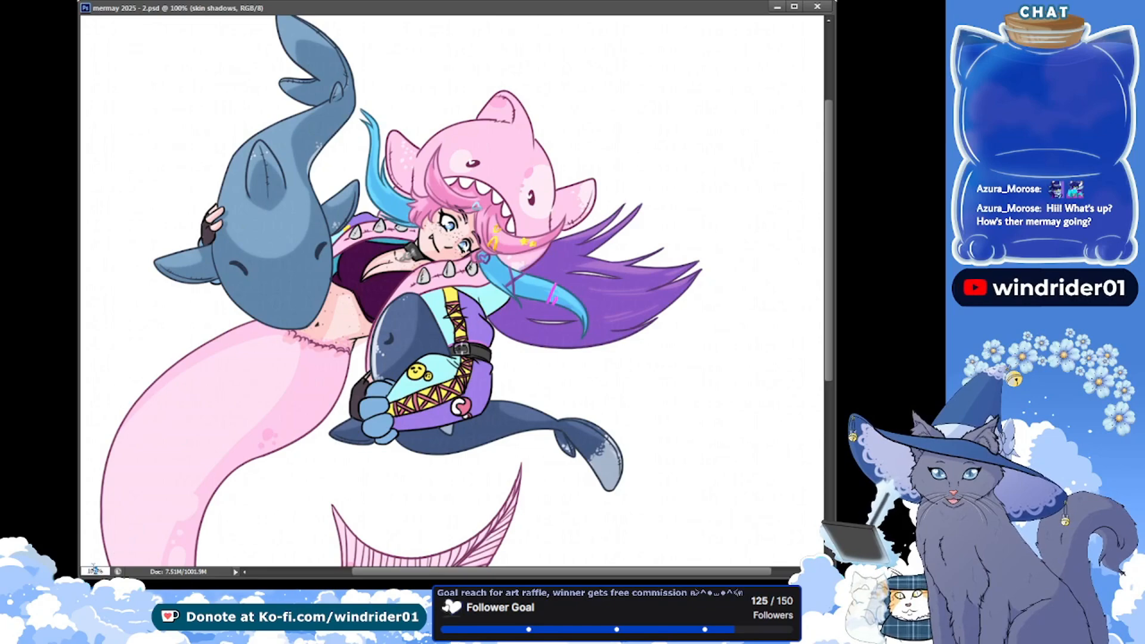
key(Return)
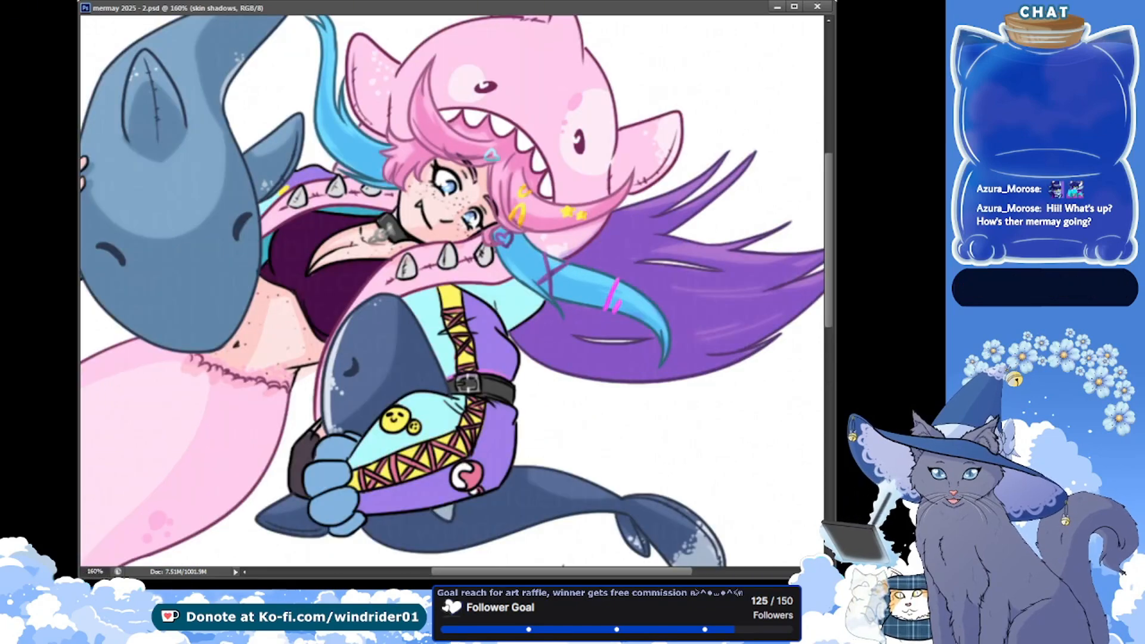
scroll(451, 291, up, 2)
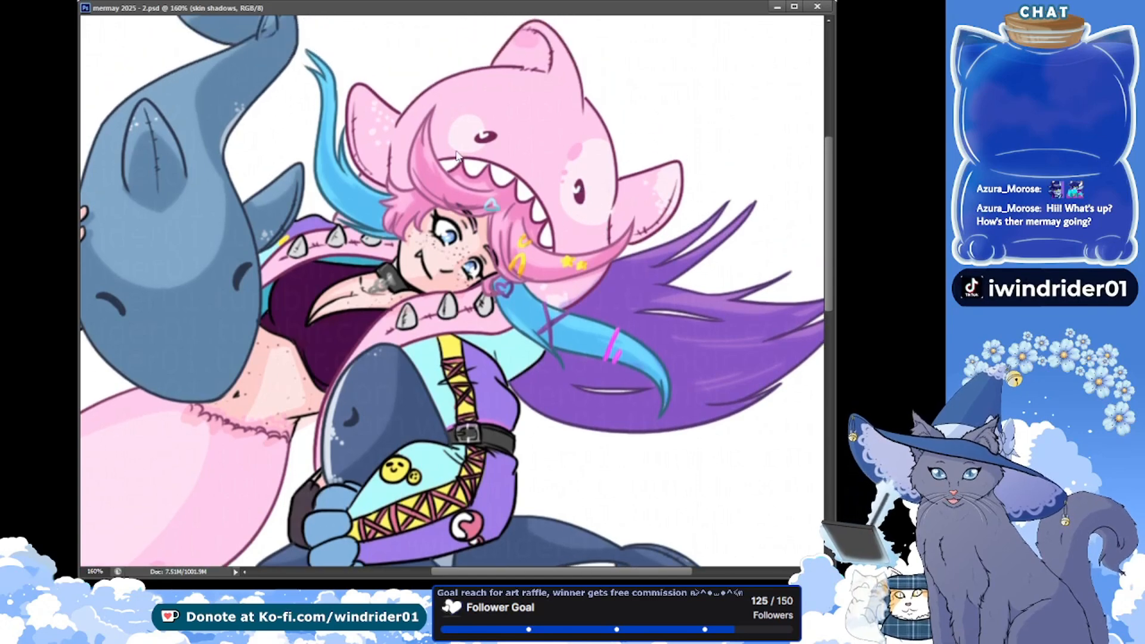
Duplicate the skin shadows layer, delete the shadow spilling outside the skin layer's shape, and save
key(ctrl+j)
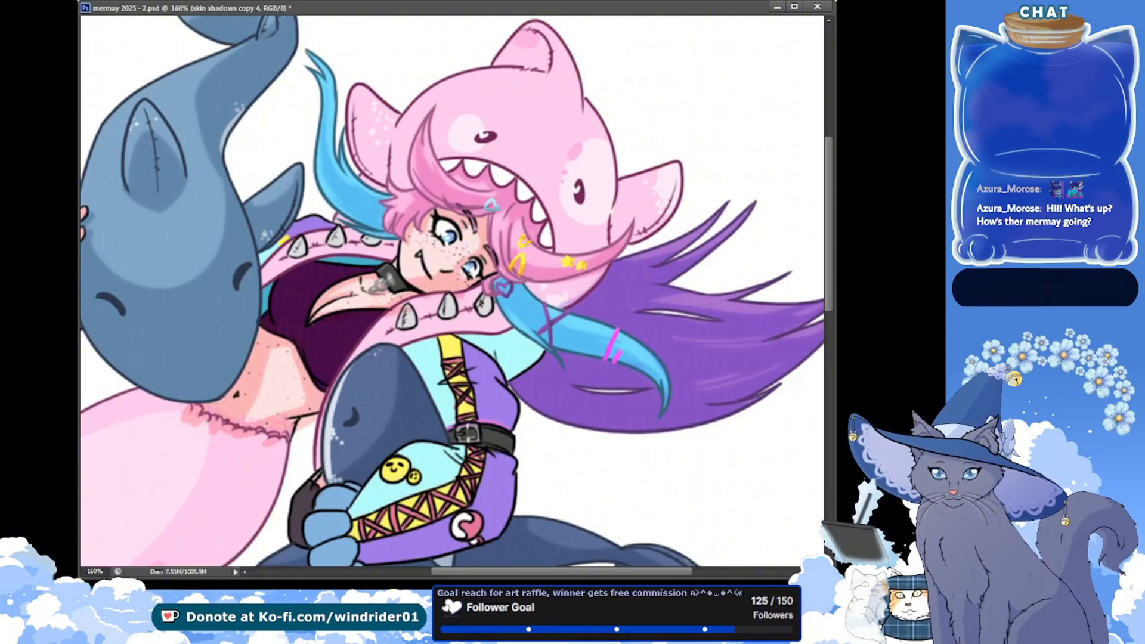
key(ctrl+s)
key(alt+[)
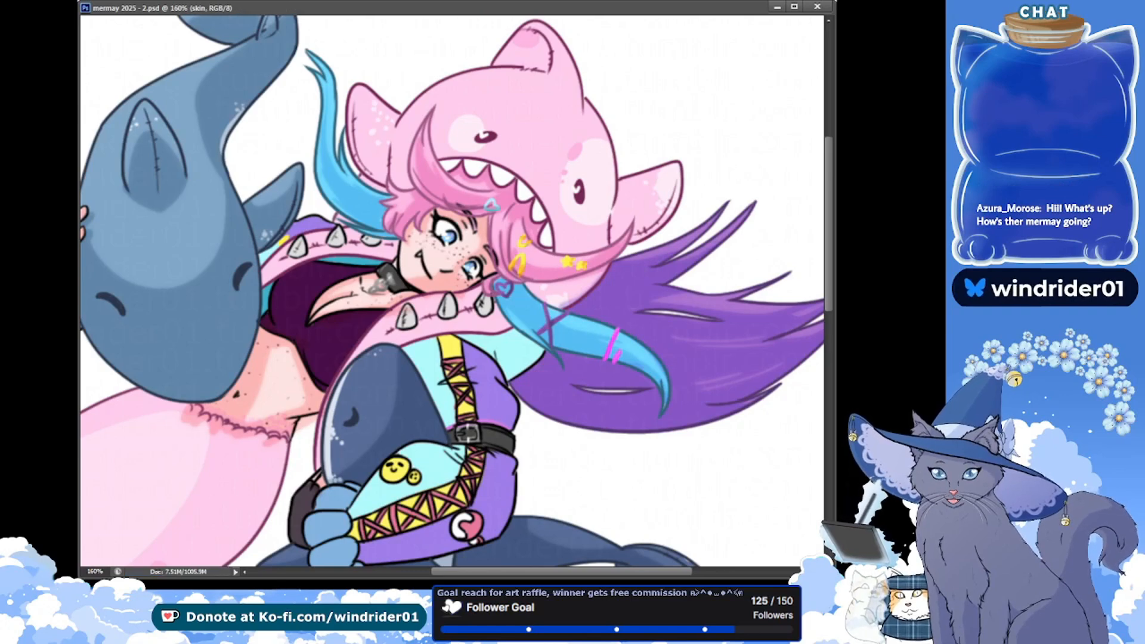
ctrl+click(781, 474)
key(alt+])
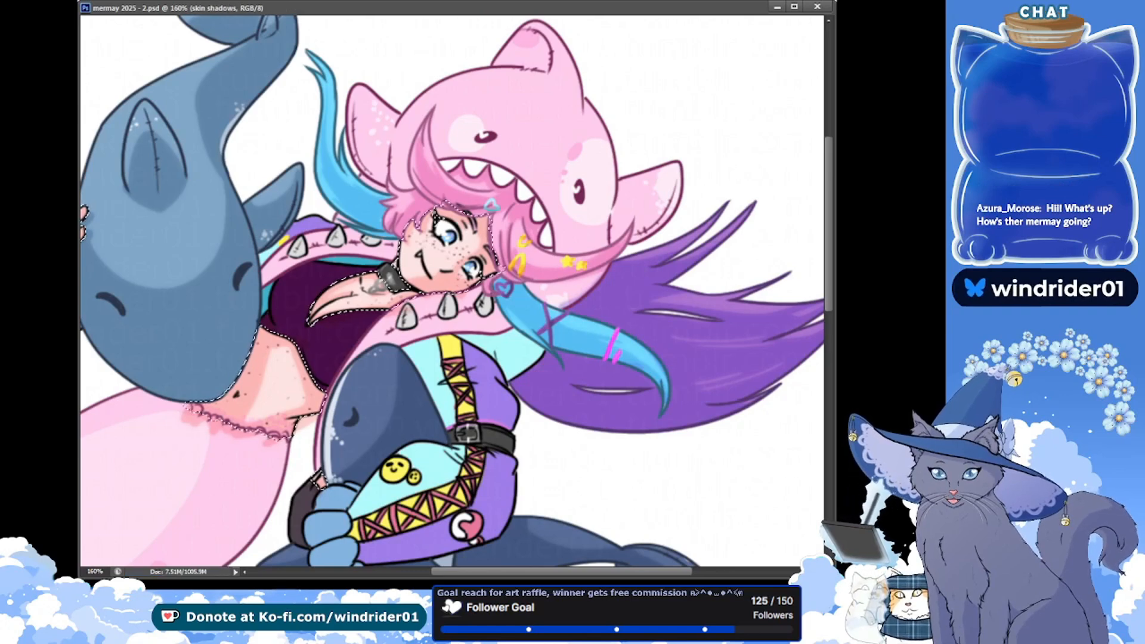
key(alt+])
key(ctrl+d)
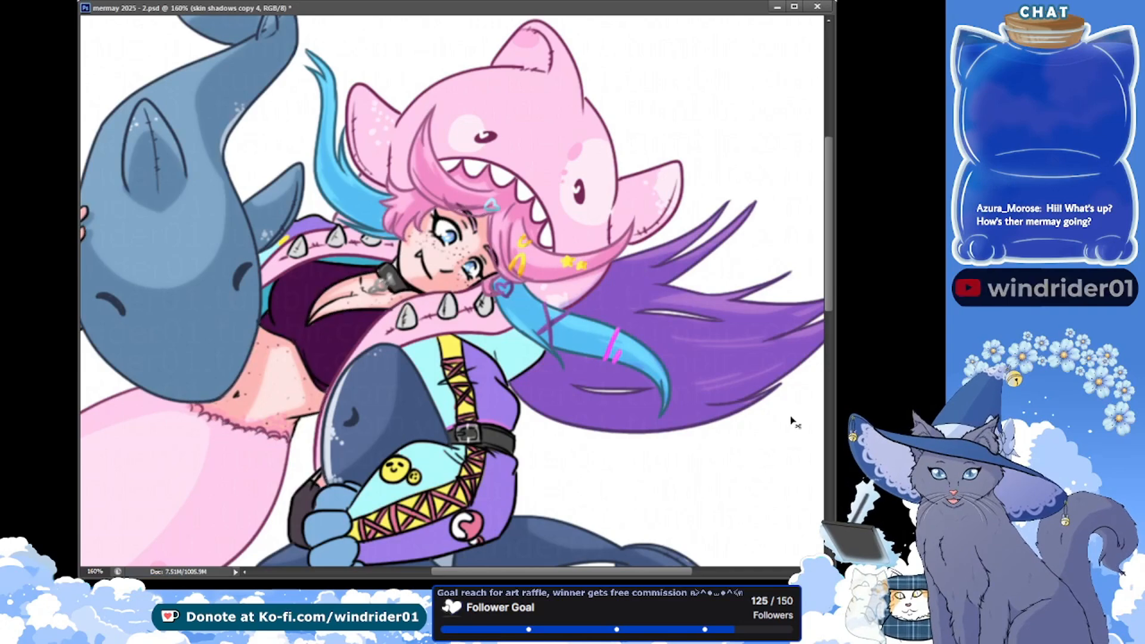
key(ctrl+s)
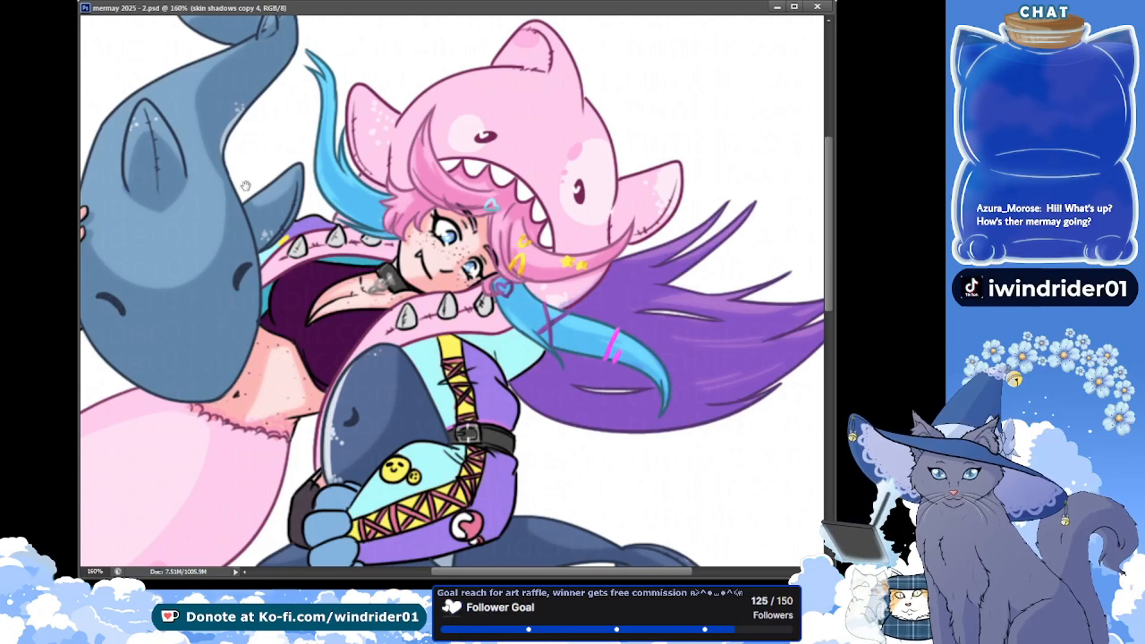
Touch up the skin shading on the skin shadows layer and its copy, and save
drag(152, 187, 177, 153)
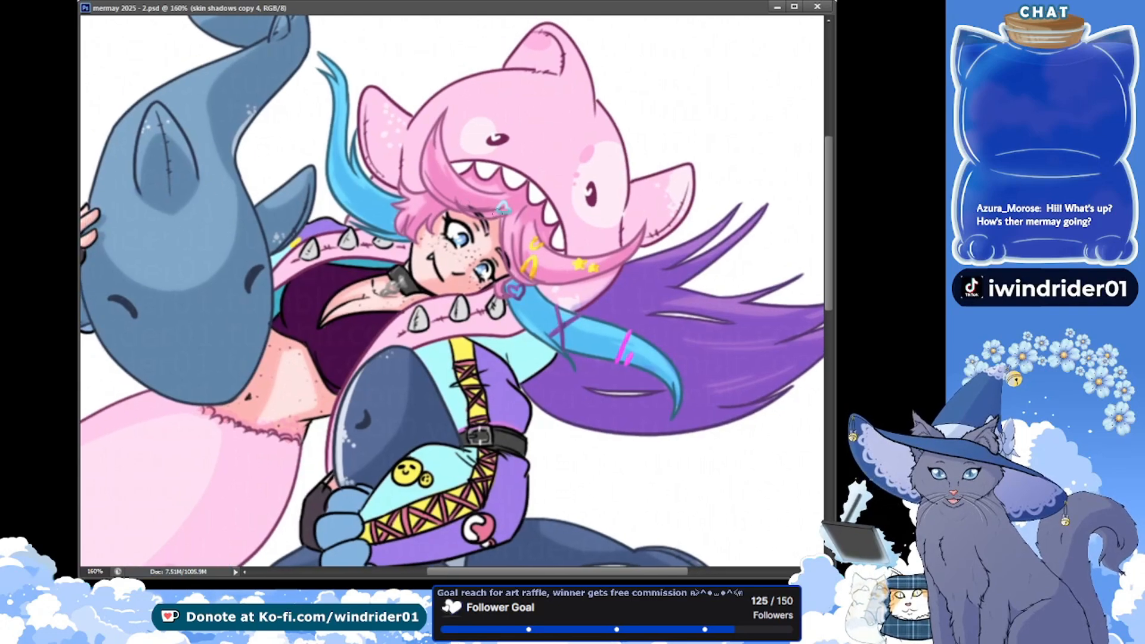
click(441, 223)
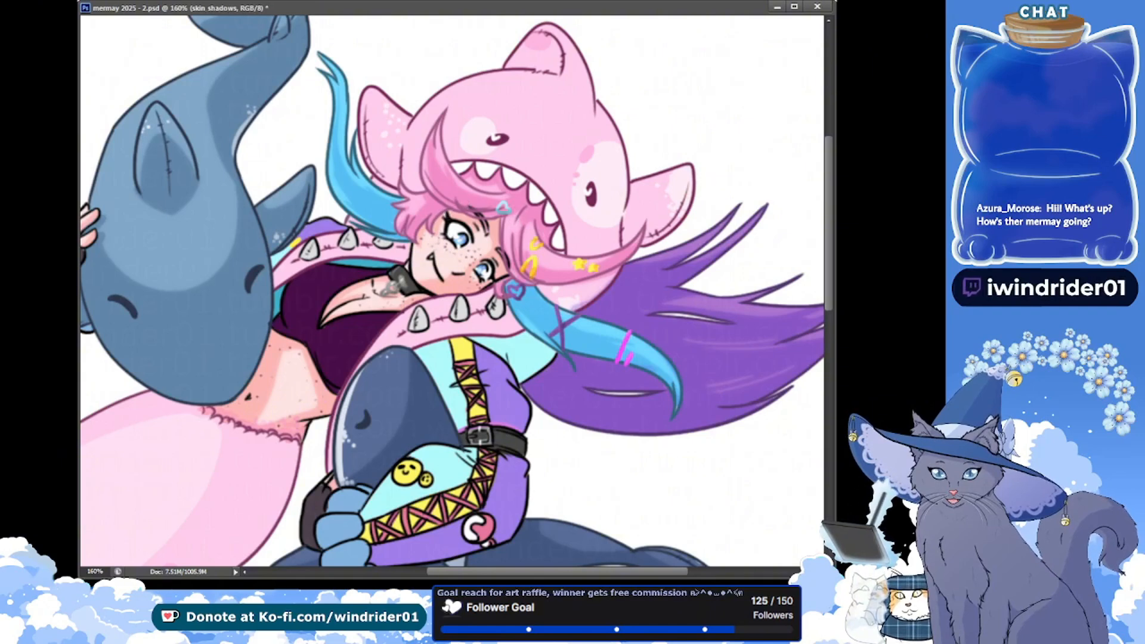
key(ctrl+s)
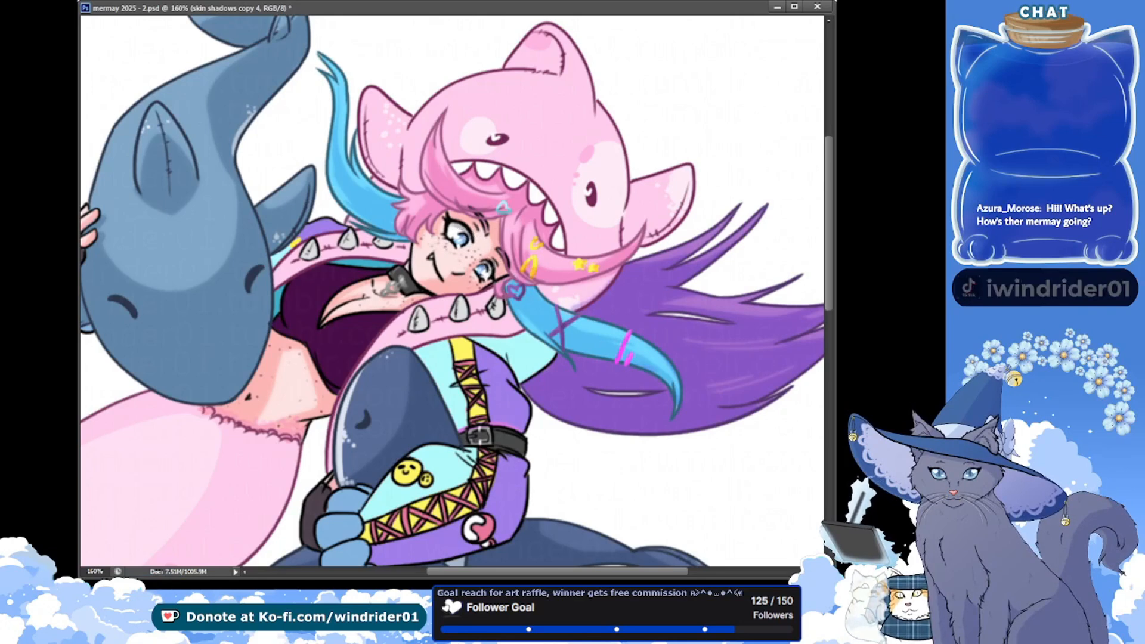
key(ctrl+s)
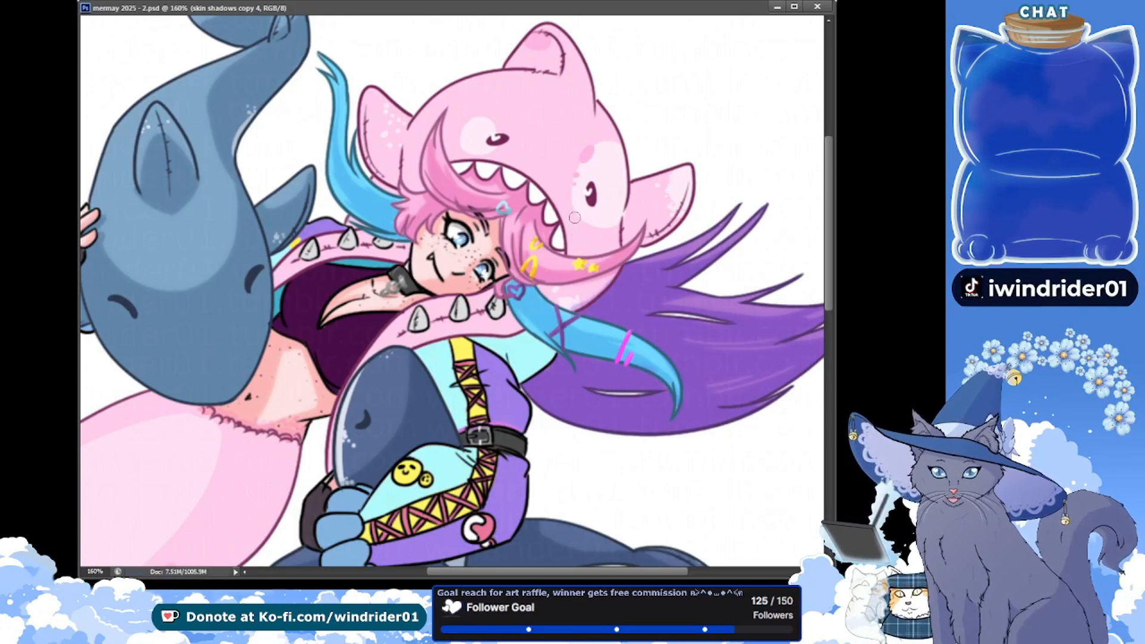
Touch up the pink hair beside the face on the hair layer, switch to the hair shadows layer, and save
scroll(451, 252, up, 2)
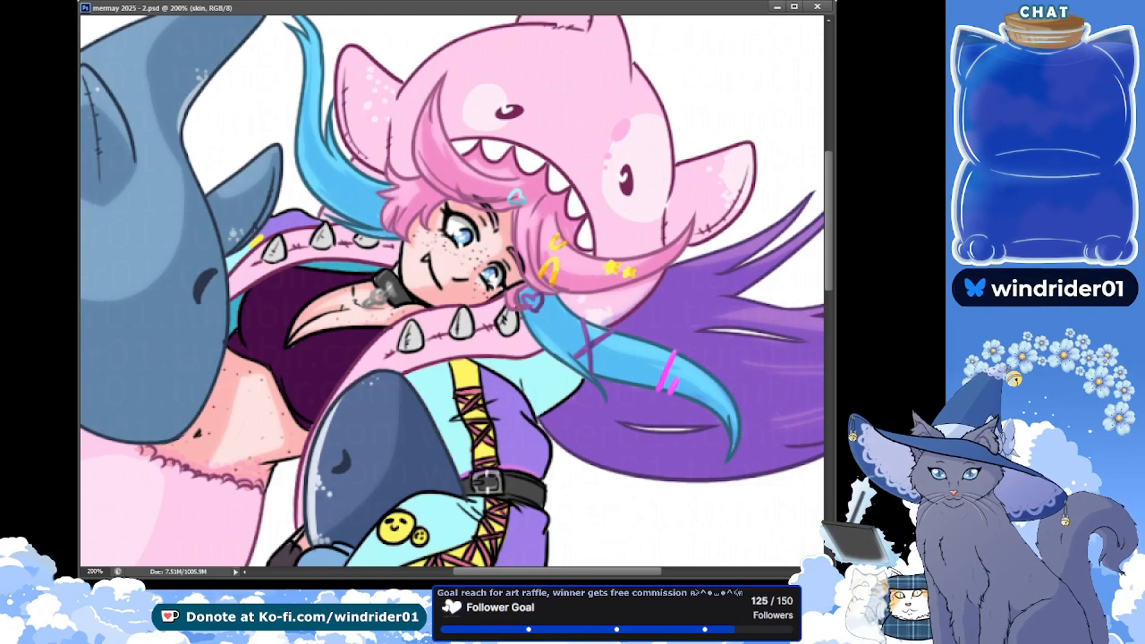
click(490, 274)
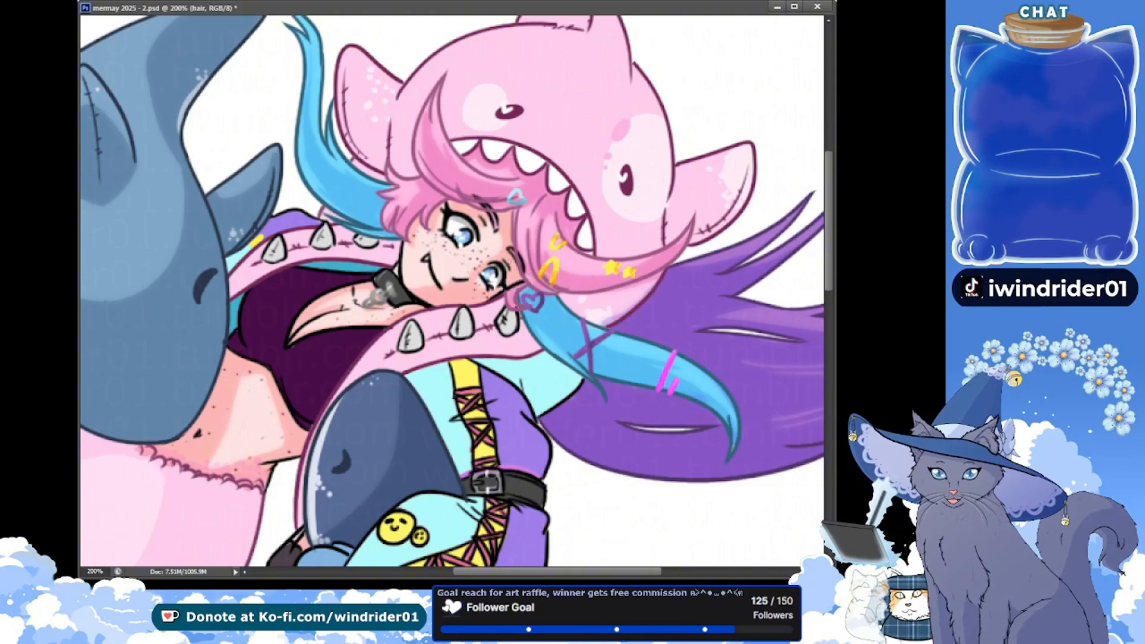
key(alt+bracketright)
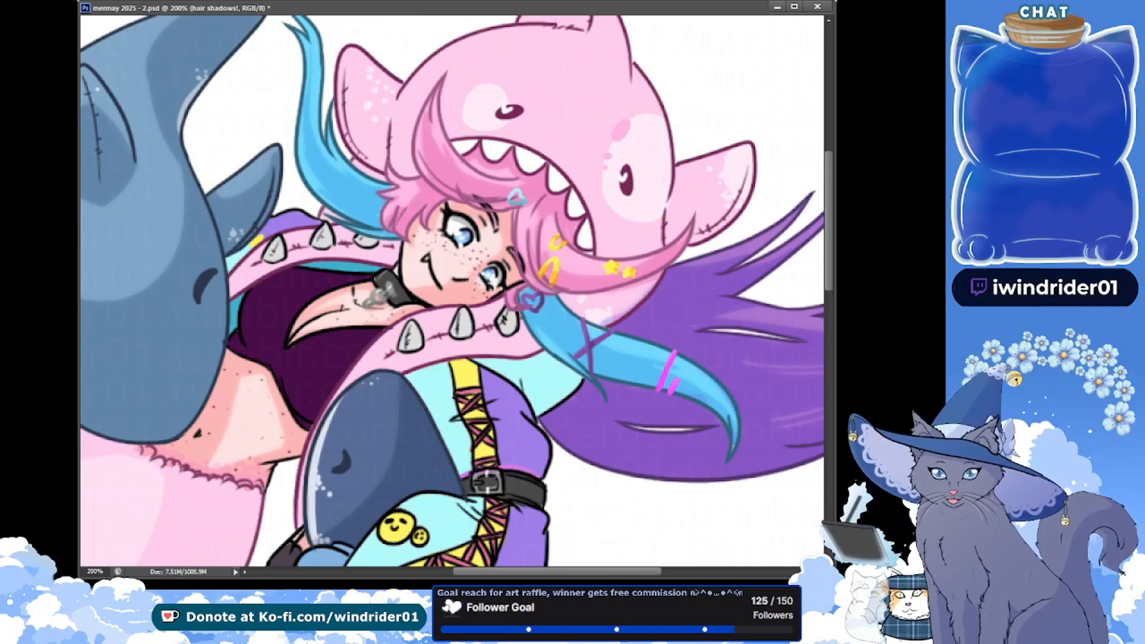
key(ctrl+minus)
key(ctrl+s)
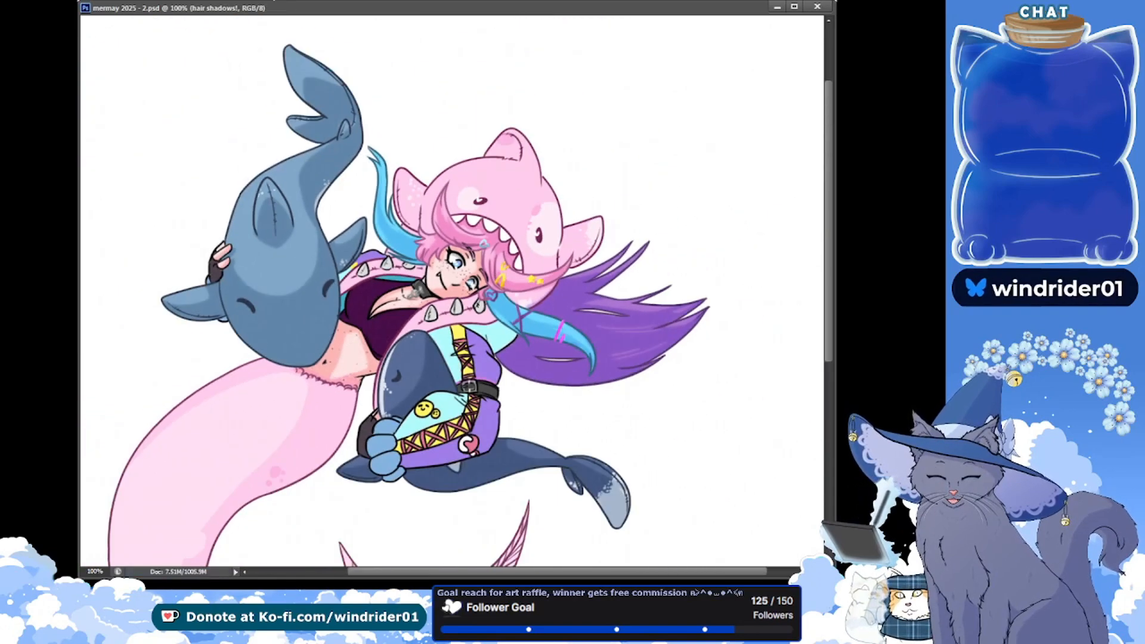
Touch up the dark purple top near its lower edge on the clothes layer, and save
click(381, 292)
key(ctrl+u)
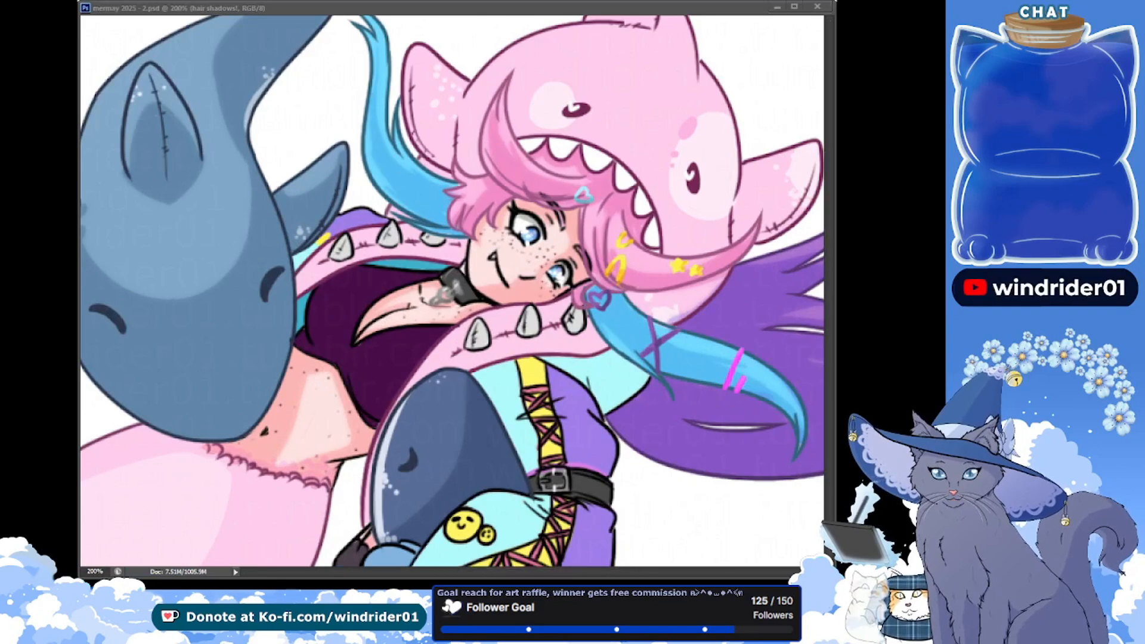
click(301, 195)
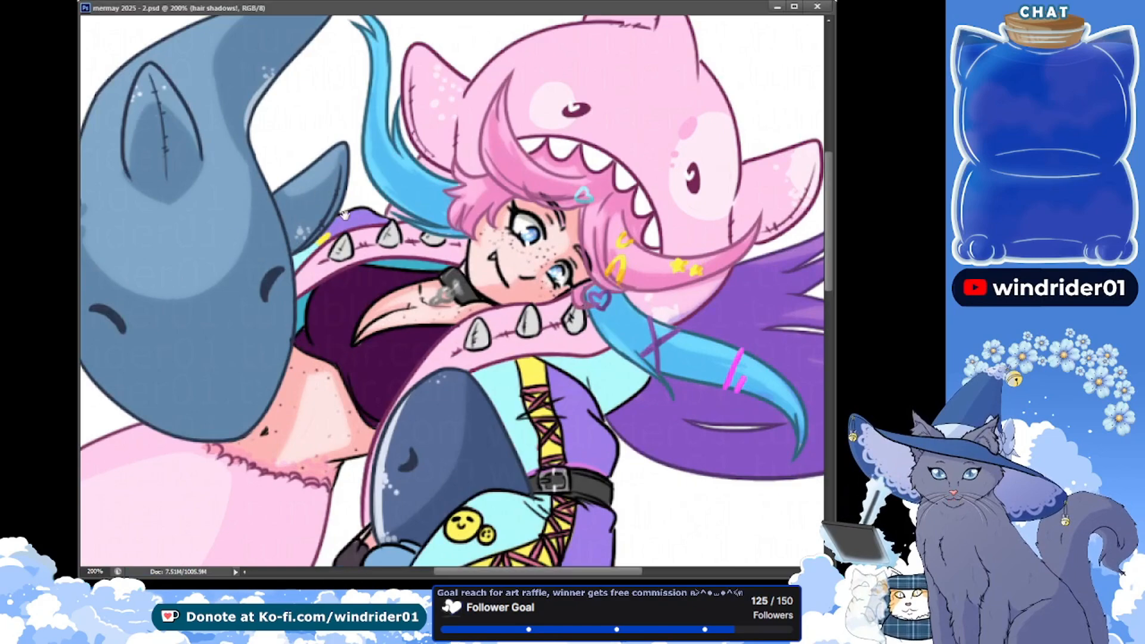
drag(340, 229, 320, 155)
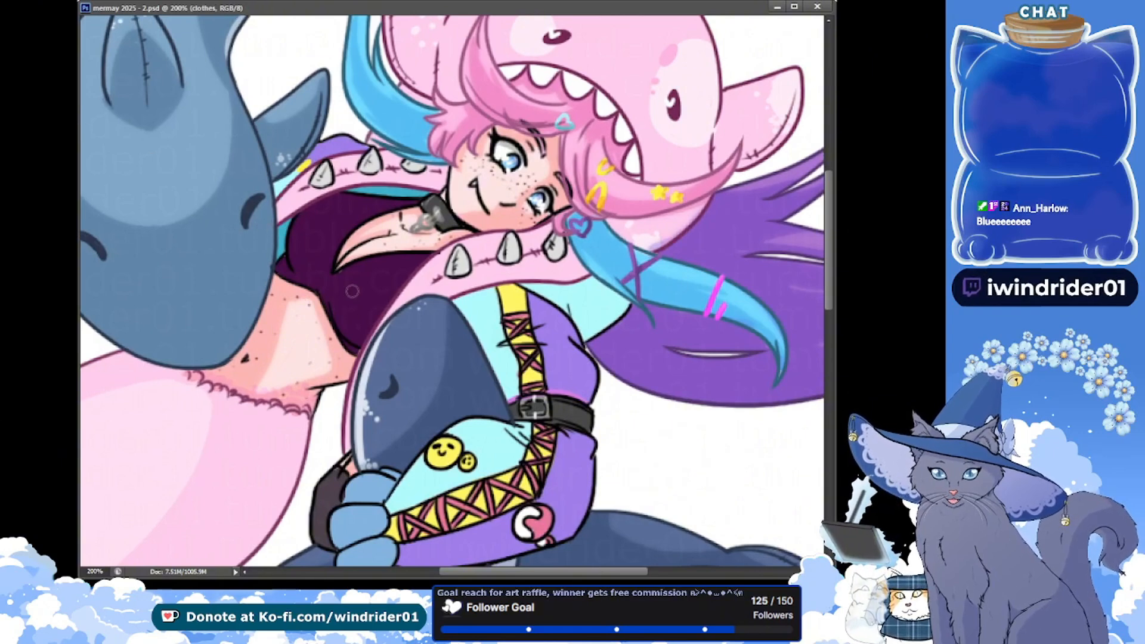
drag(356, 345, 359, 351)
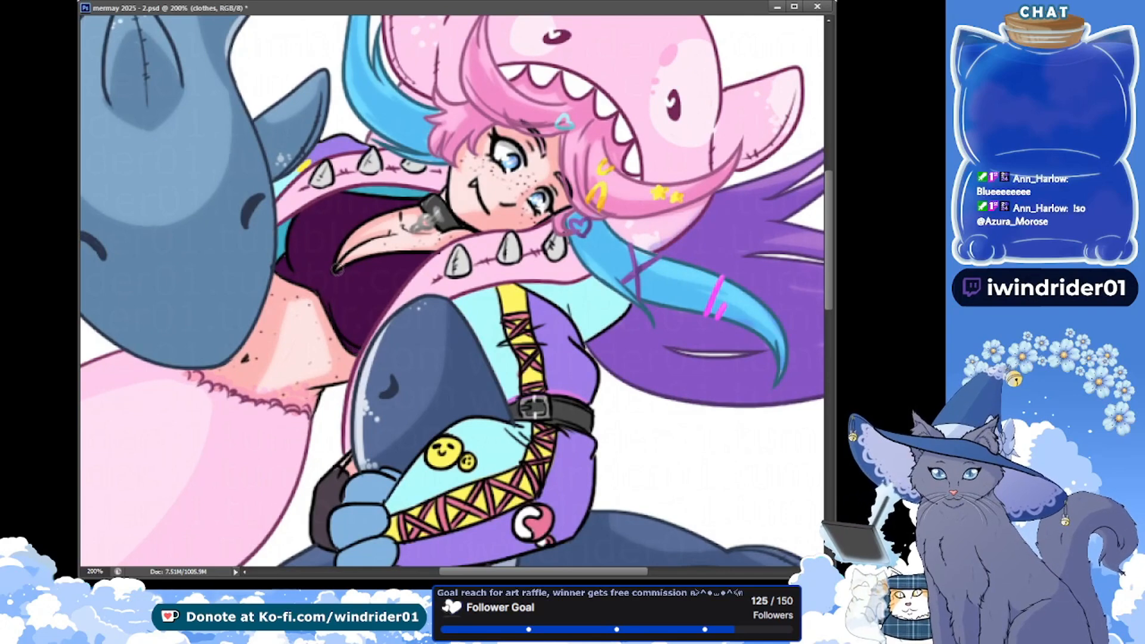
key(ctrl+s)
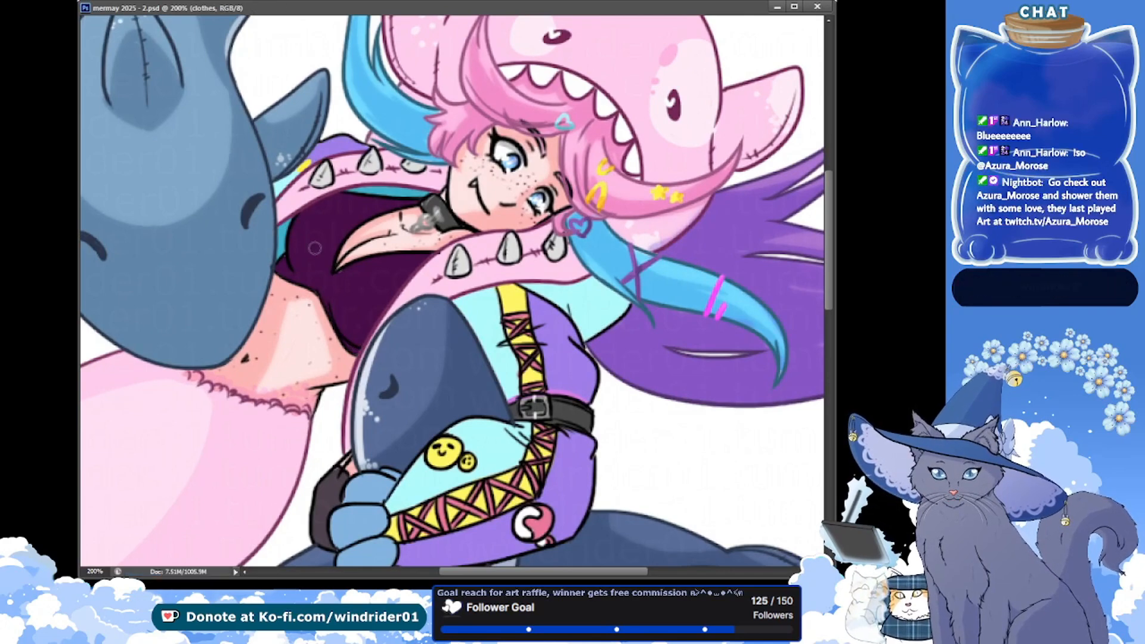
Create a clothes shadows layer for shading the outfit at 140% zoom, and undo the first test stroke
click(95, 571)
text(140)
key(Return)
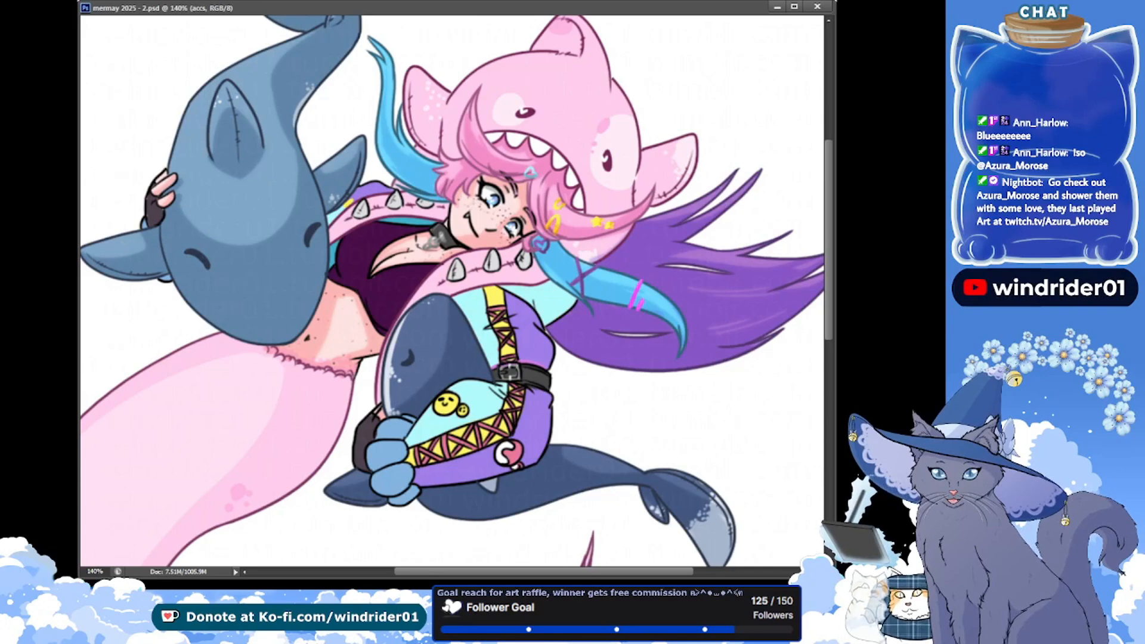
key(ctrl+alt+shift+n)
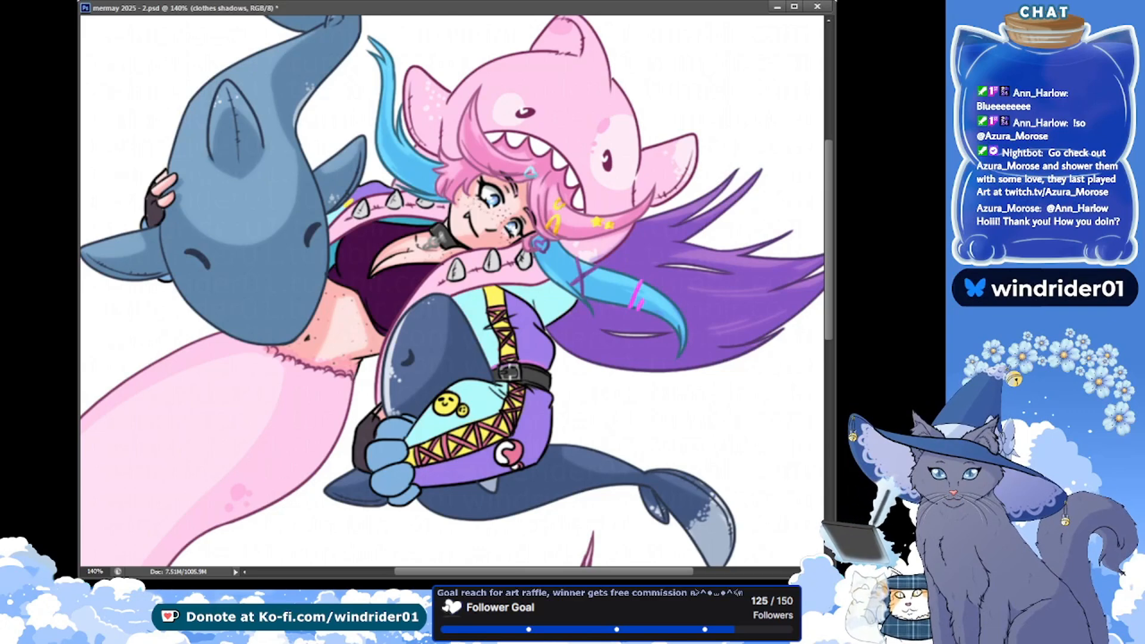
drag(147, 153, 119, 161)
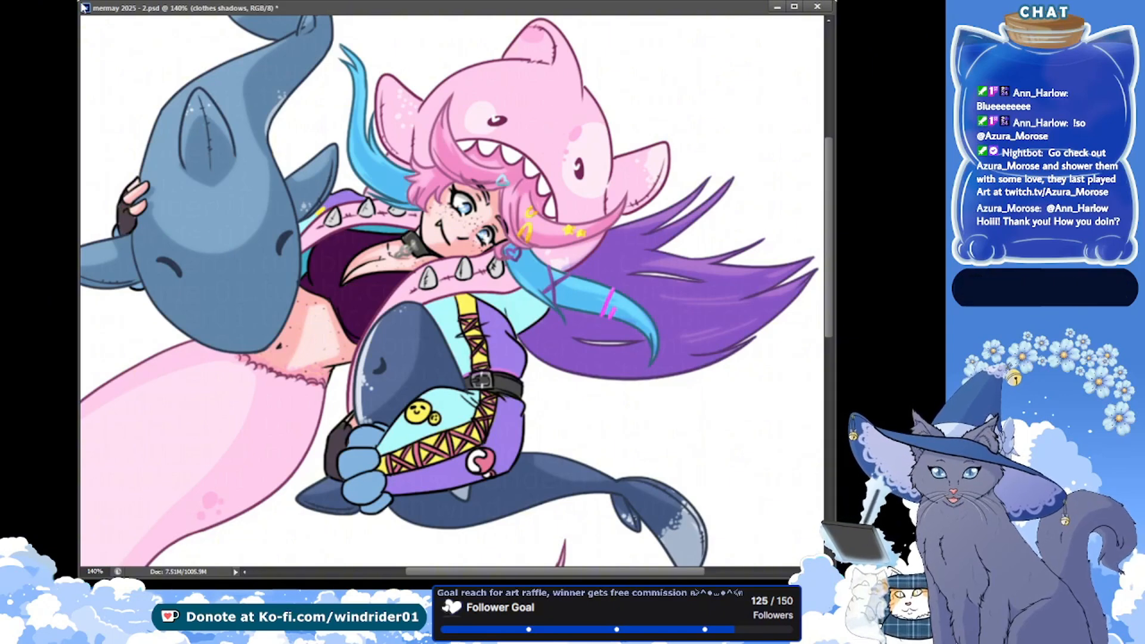
mouse_move(554, 97)
mouse_down()
mouse_move(547, 140)
mouse_move(531, 155)
mouse_up()
key(ctrl+z)
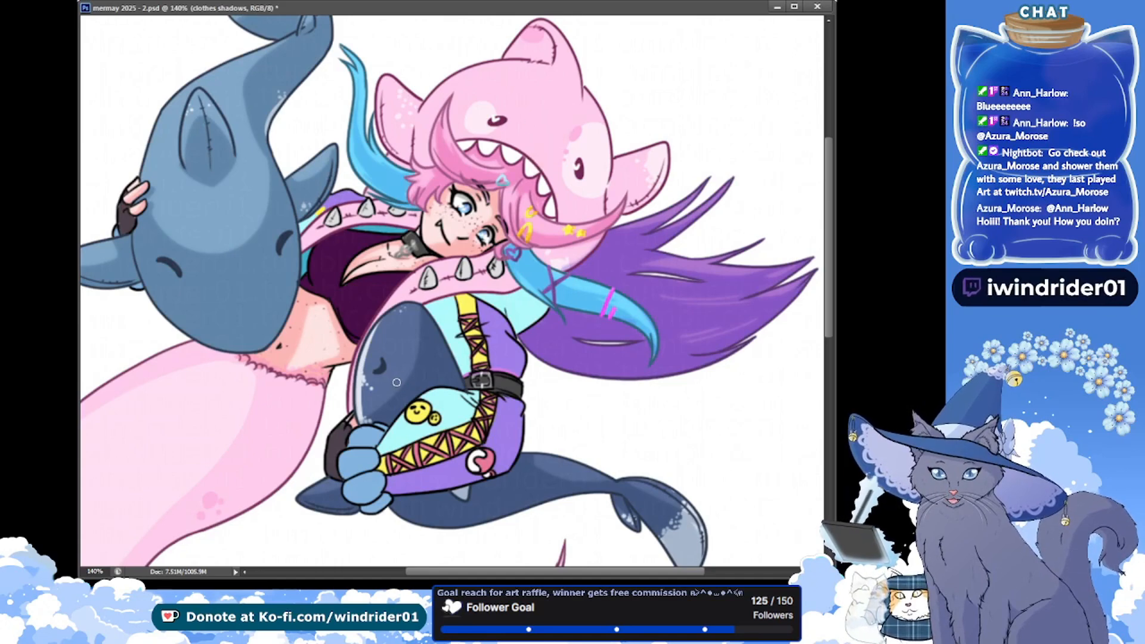
Enlarge the brush, paint the first shadow on the pink shark hood on the clothes shadows layer, and save
key(bracketright)
key(bracketright)
drag(551, 241, 572, 256)
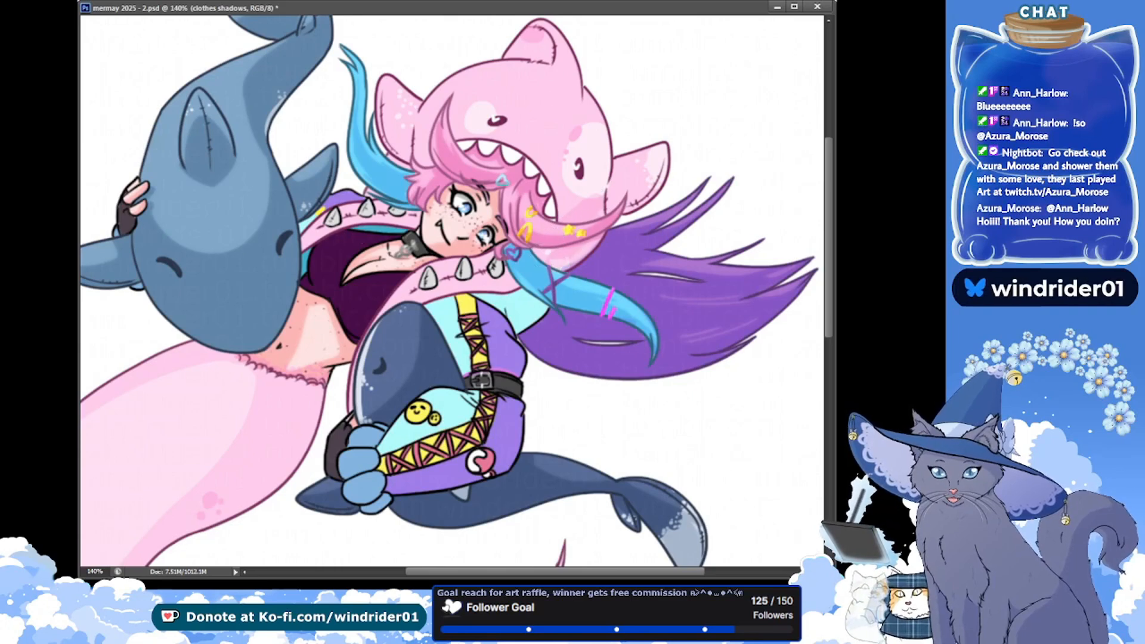
drag(226, 194, 188, 241)
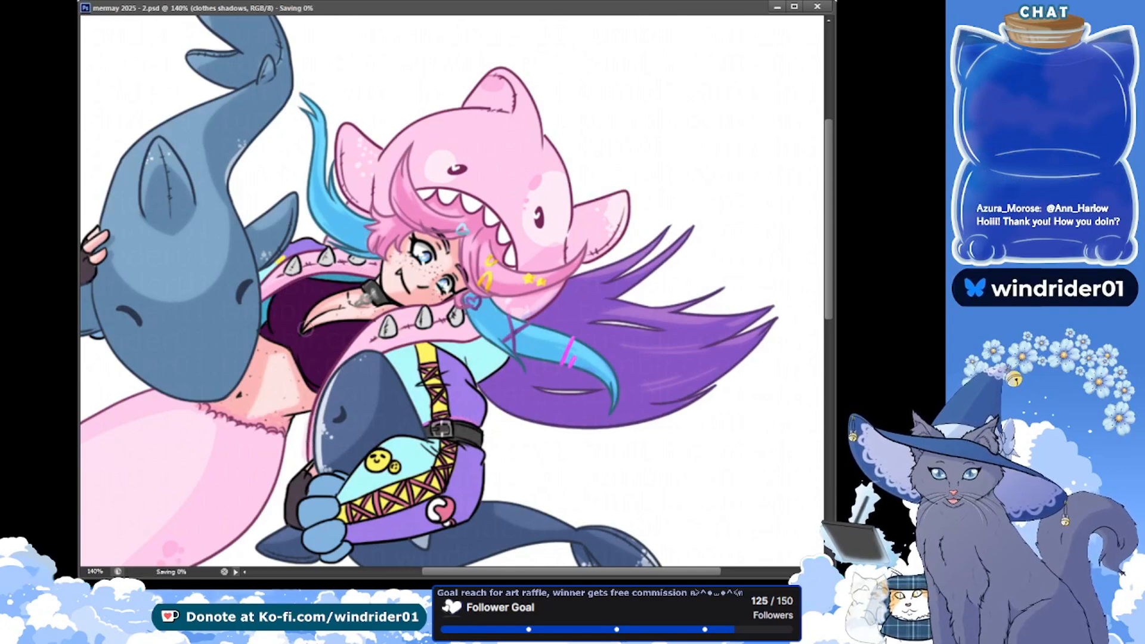
key(ctrl+s)
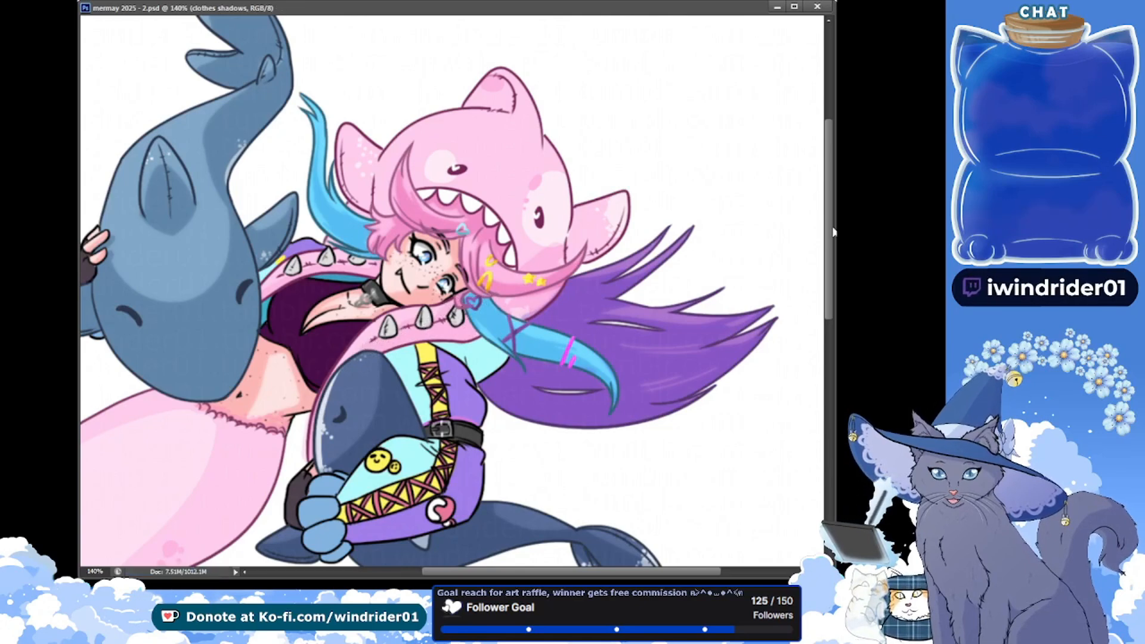
Shade the pink shark hood's fin beside the blue hair strand, and save
scroll(514, 234, up, 2)
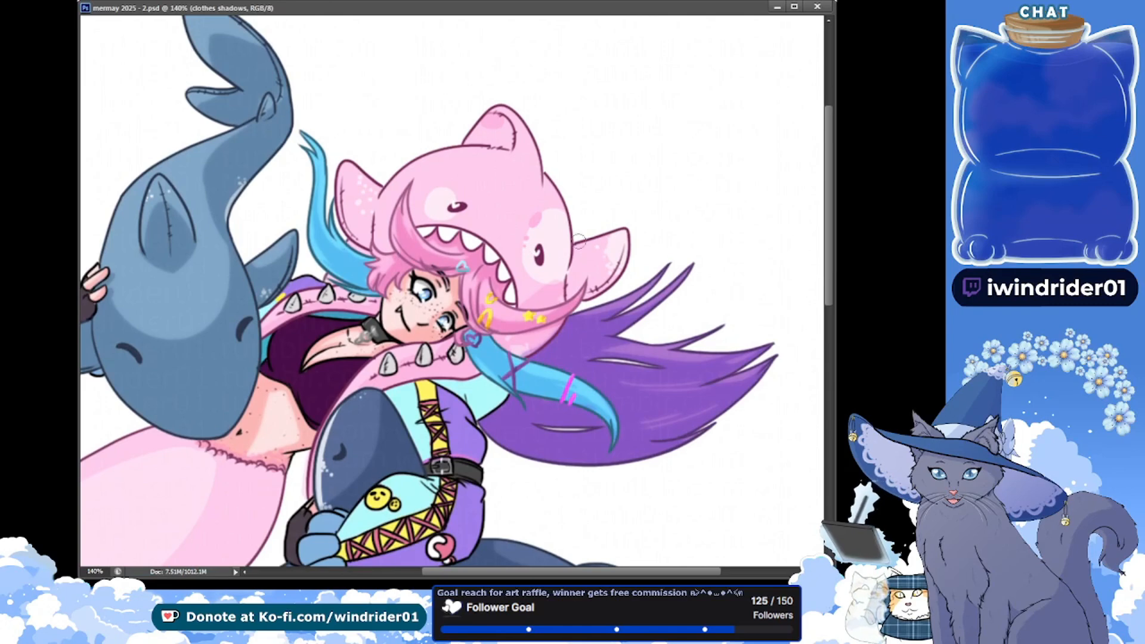
drag(517, 294, 516, 305)
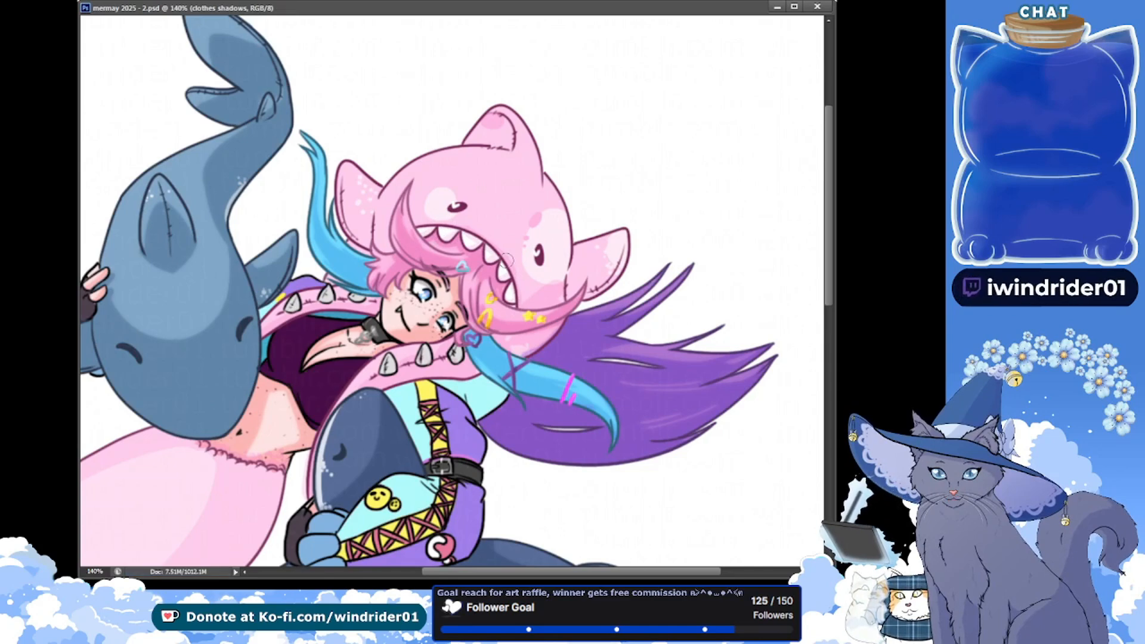
drag(358, 196, 376, 200)
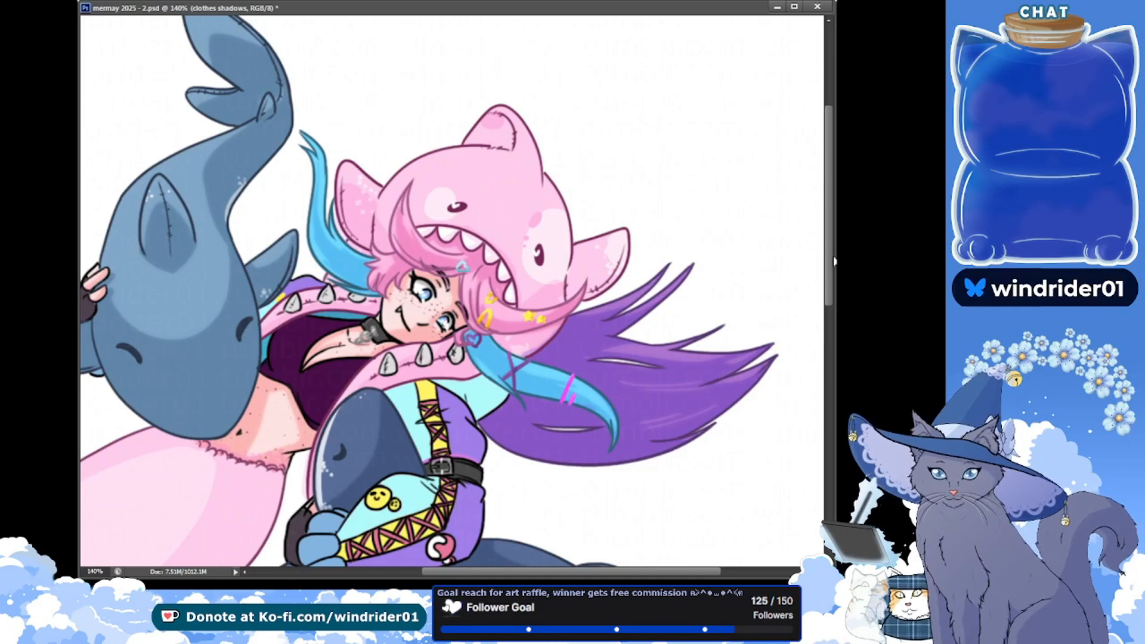
scroll(833, 261, up, 3)
key(ctrl+s)
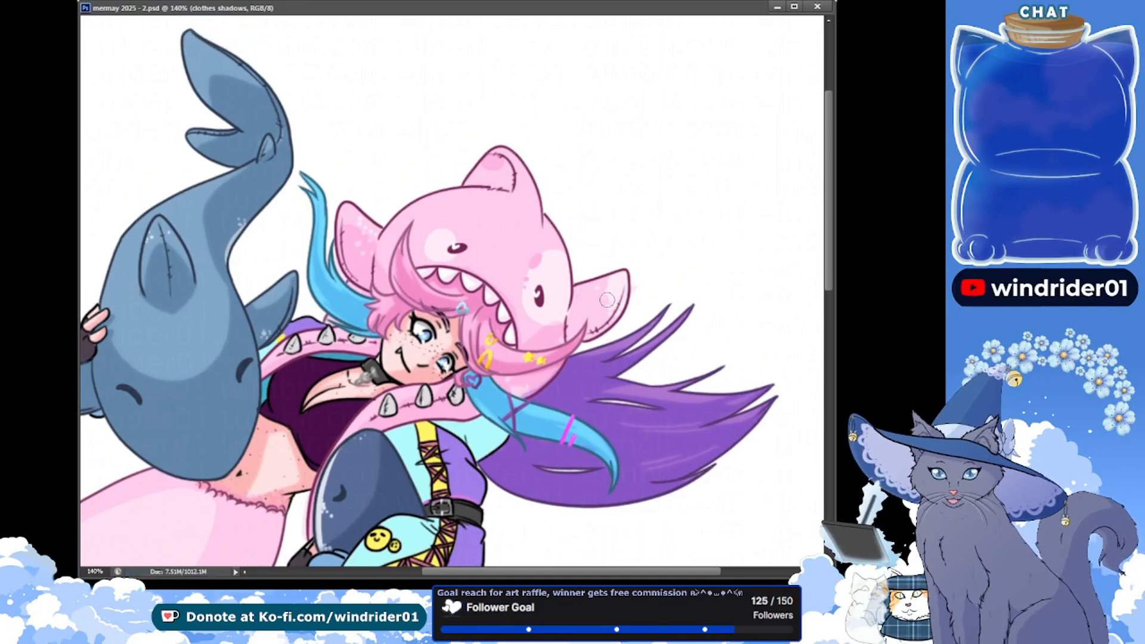
Shade the shark hood's fin above the purple hair and start the shadow on its upper fin, saving each
mouse_move(606, 299)
mouse_down()
mouse_move(583, 292)
mouse_move(570, 335)
mouse_up()
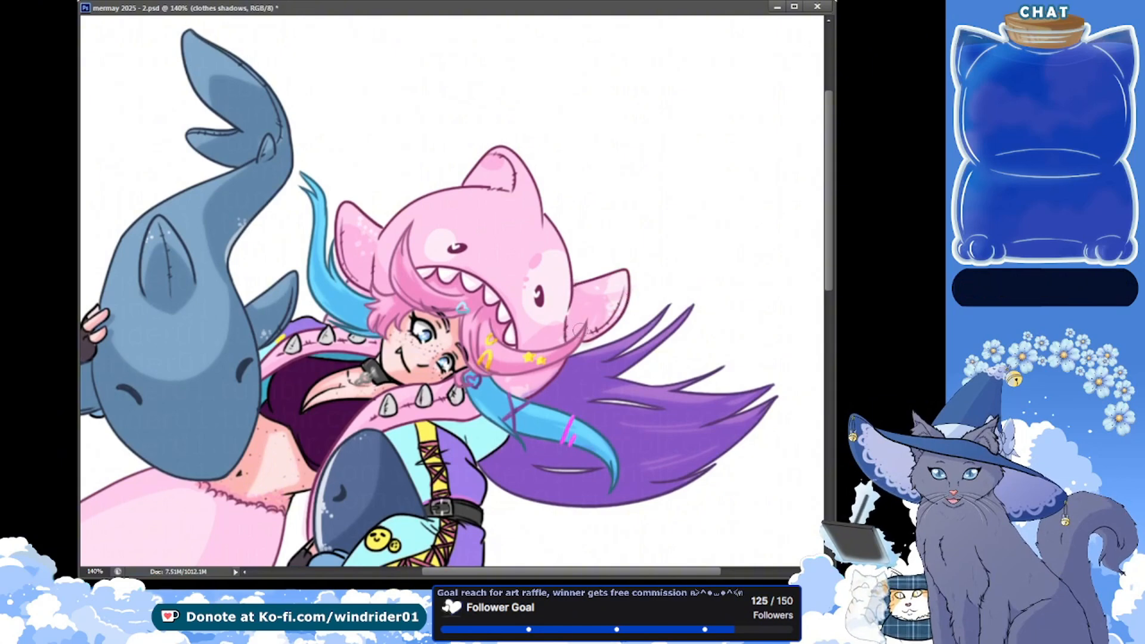
key(ctrl+s)
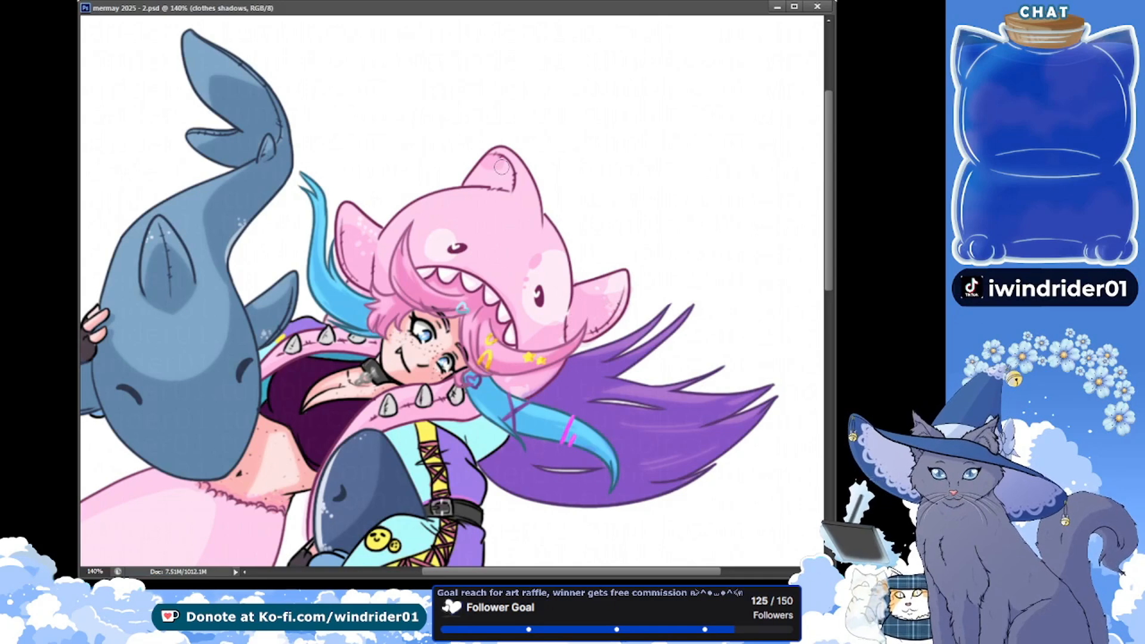
drag(516, 141, 512, 156)
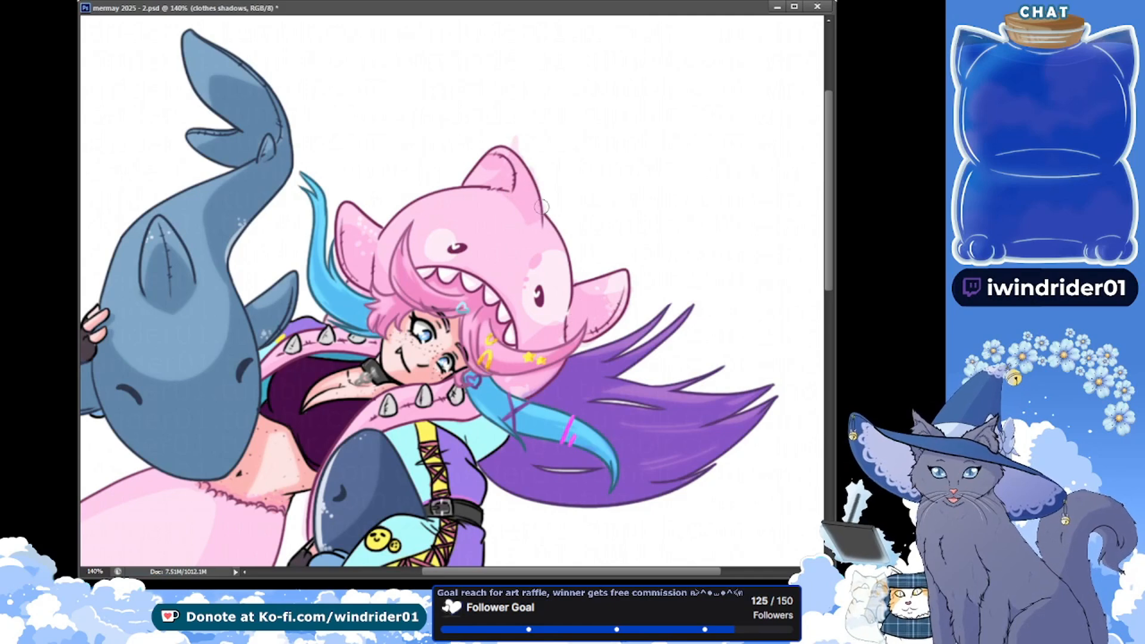
key(ctrl+s)
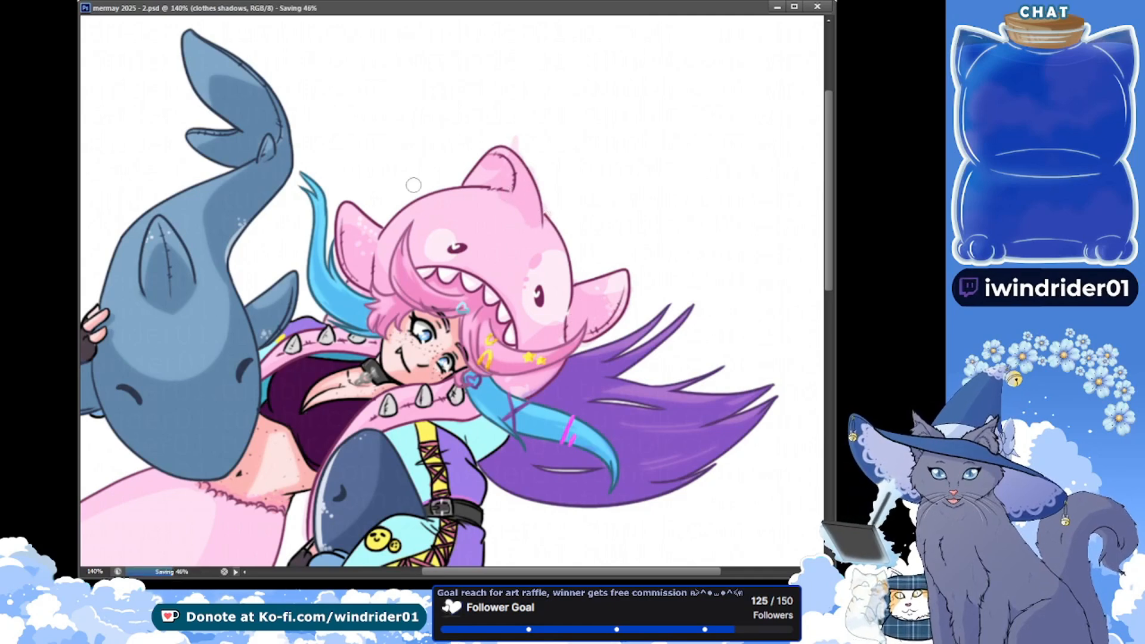
Extend the shadow from the shark hood's upper fin onto the head, and save
drag(536, 226, 525, 201)
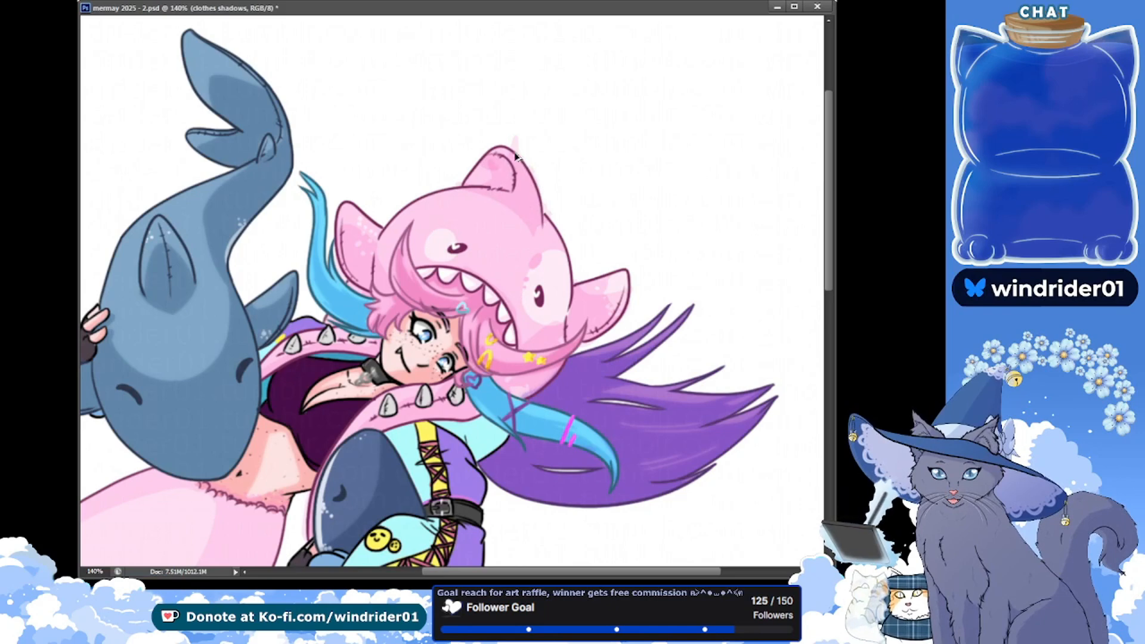
mouse_move(493, 186)
mouse_down()
mouse_move(504, 164)
mouse_move(522, 182)
mouse_move(526, 166)
mouse_move(537, 186)
mouse_up()
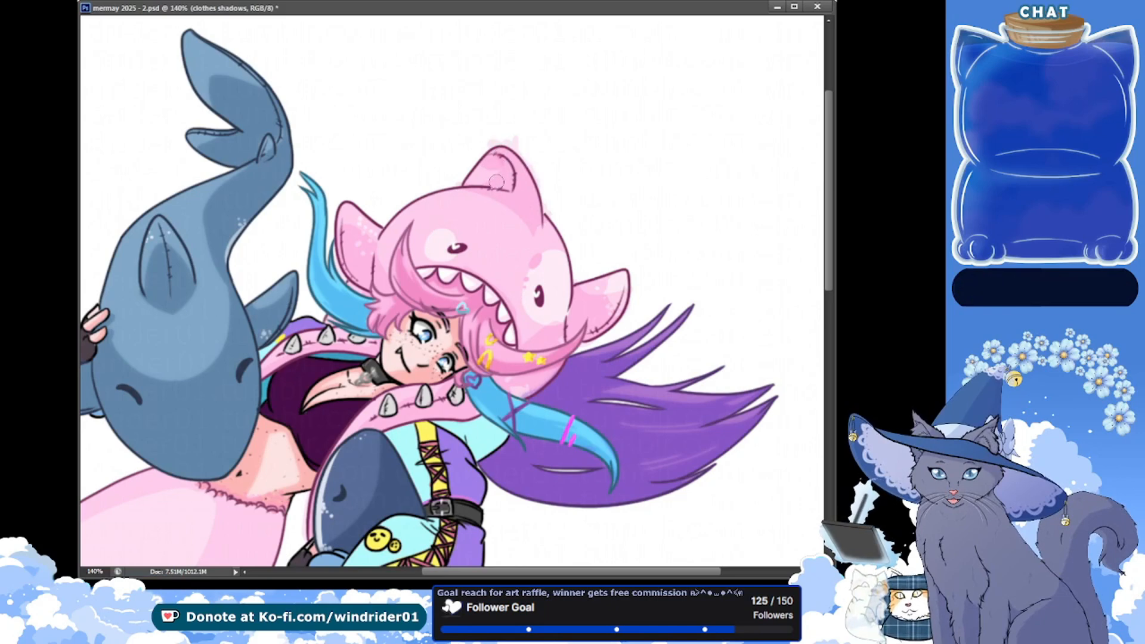
key(ctrl+s)
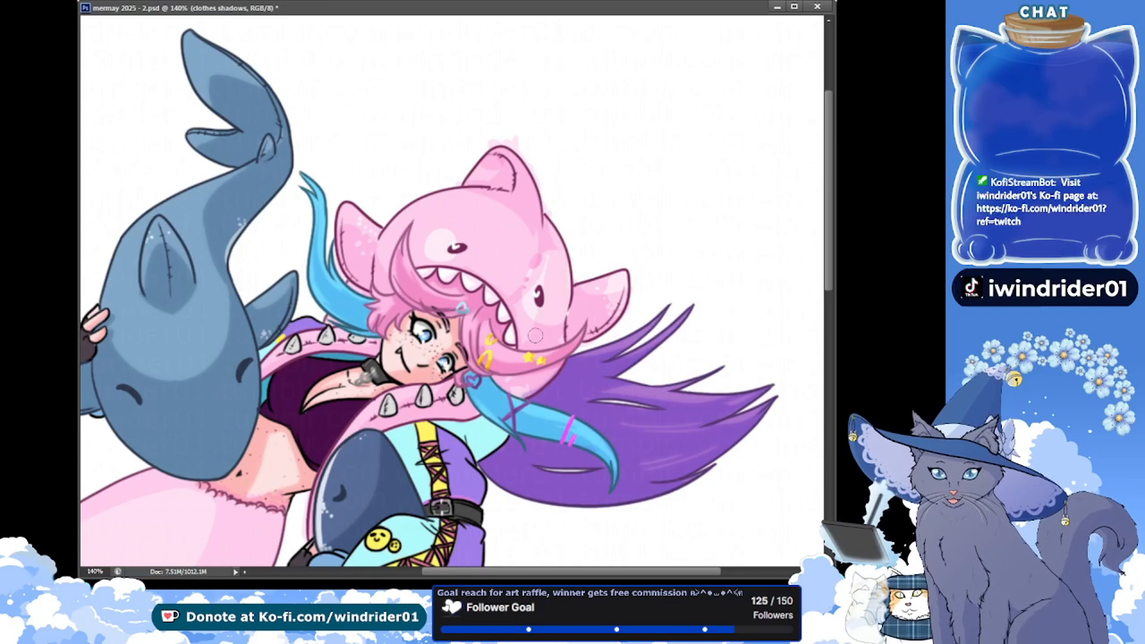
key(ctrl+s)
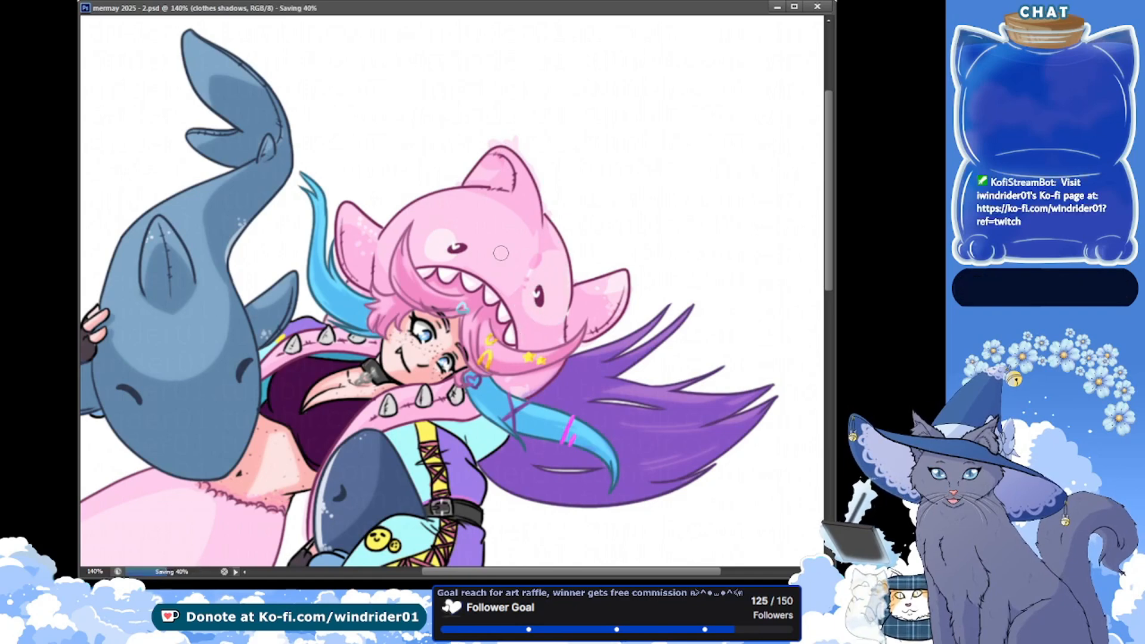
Refine the shadow along the outer edge of the shark hood's head beside the eye near the purple hair, saving between strokes
mouse_move(545, 264)
mouse_down()
mouse_move(561, 298)
mouse_move(564, 227)
mouse_up()
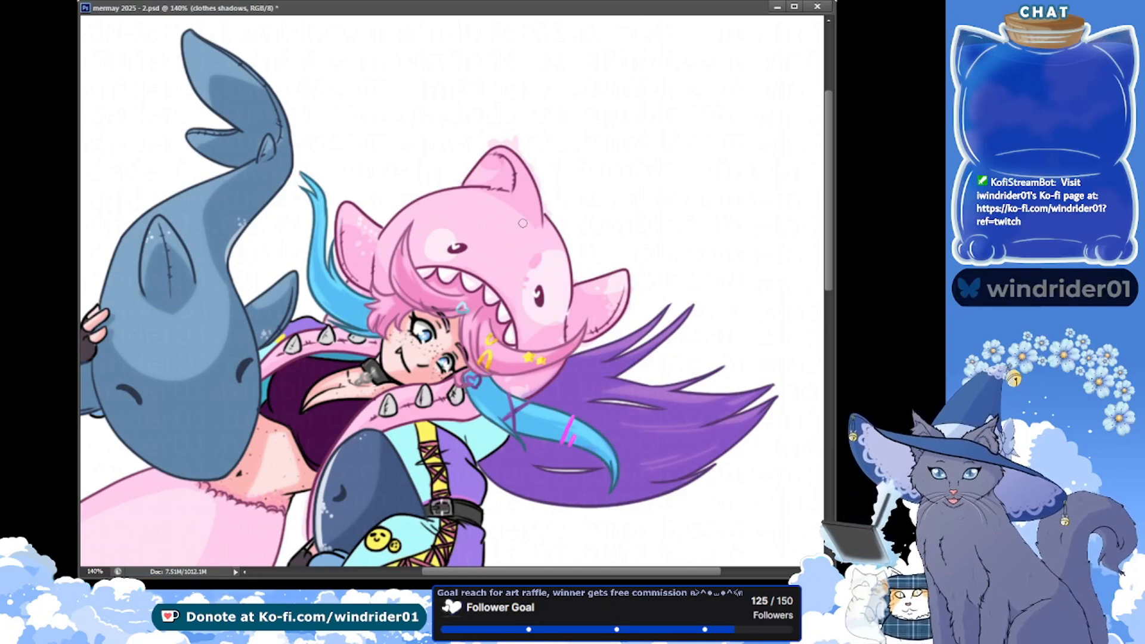
key(ctrl+s)
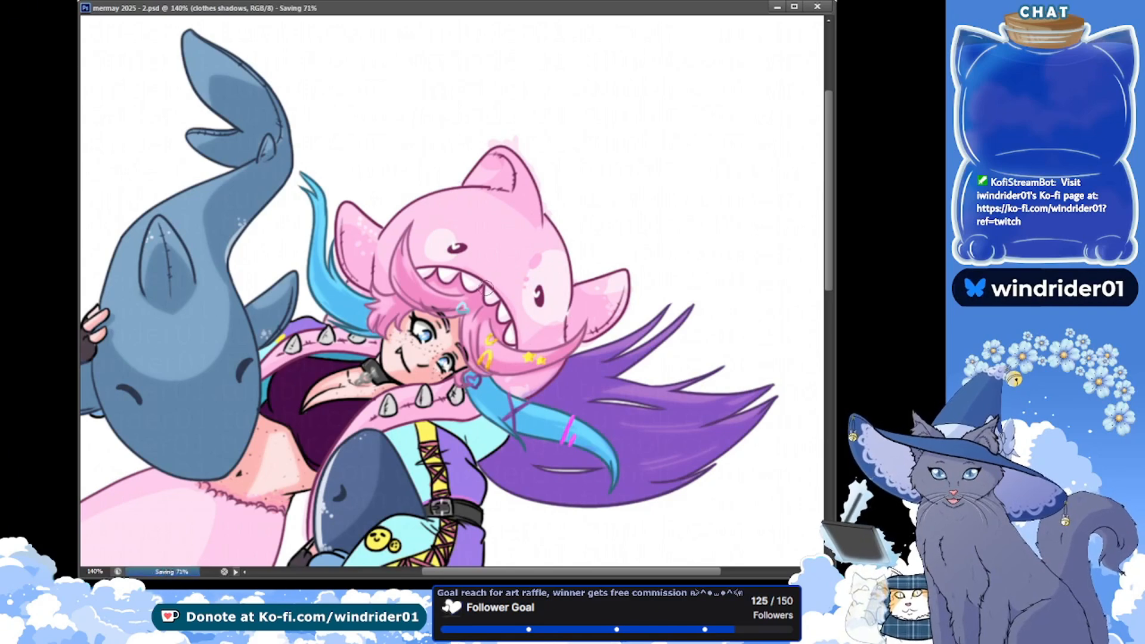
drag(572, 249, 565, 290)
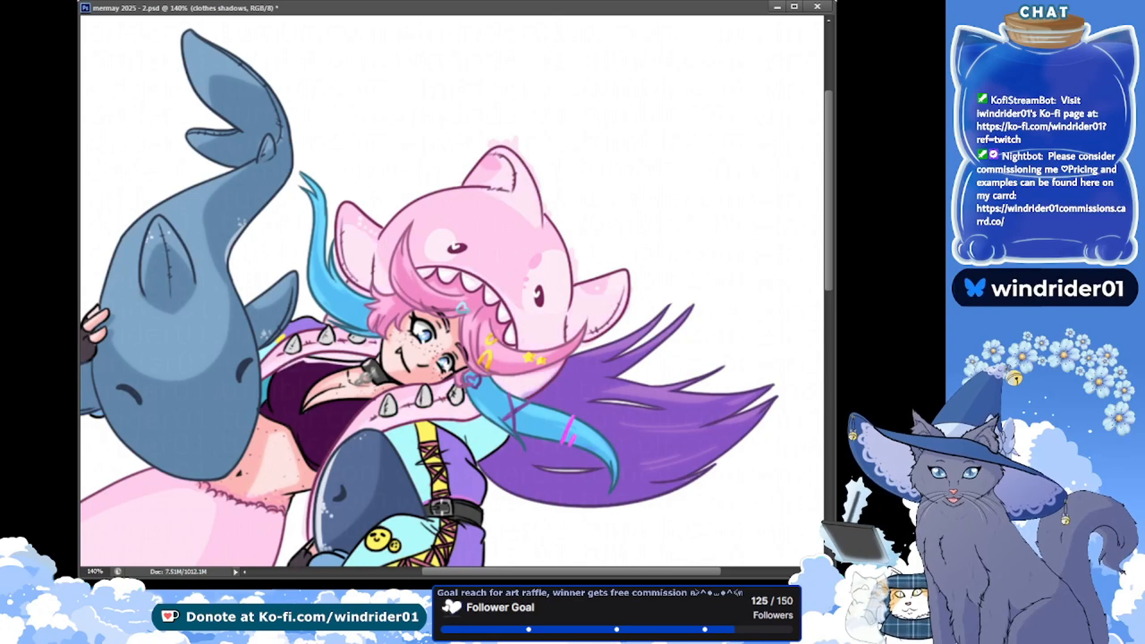
Try inverting the clothes shadows and lowering the layer's opacity, and save
key(ctrl+i)
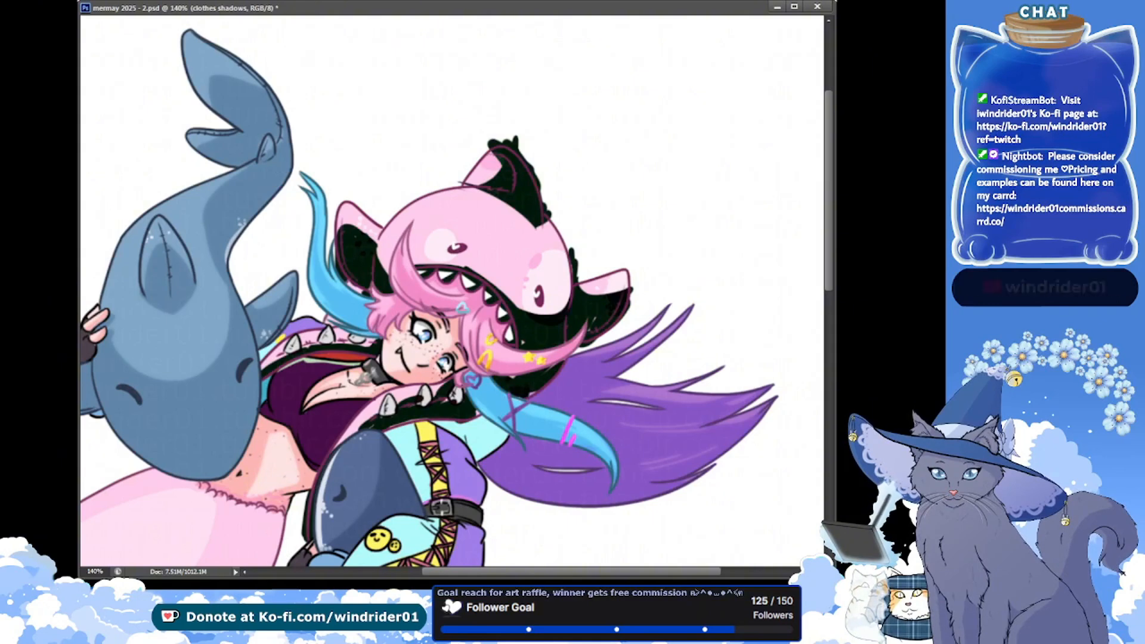
key(2)
key(4)
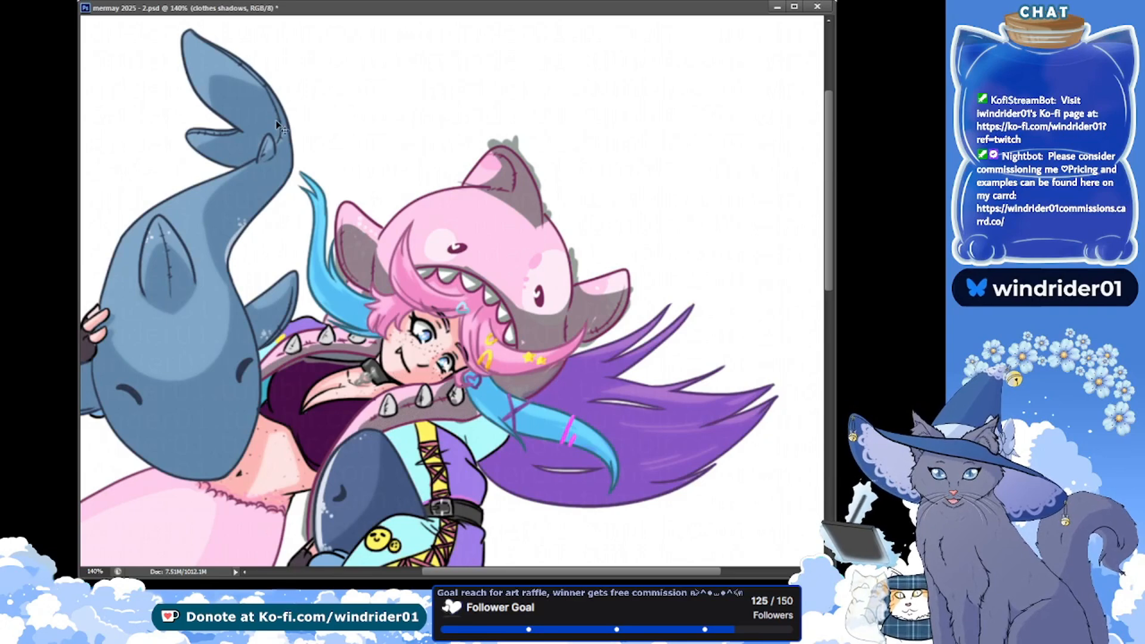
key(ctrl+s)
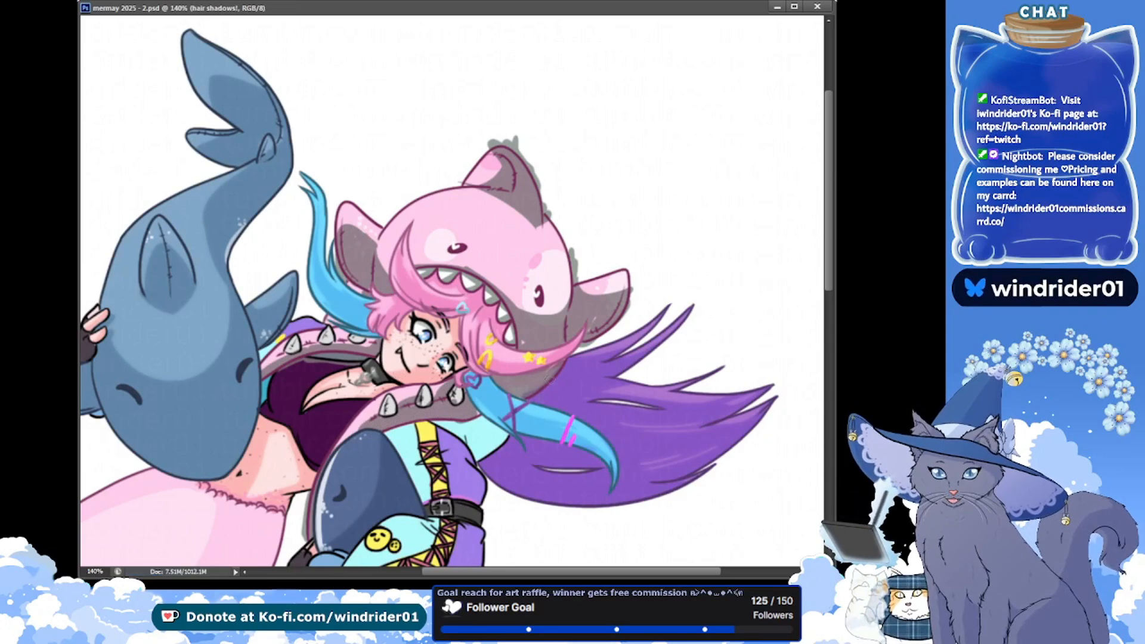
Duplicate the hair shadows layer, extend the clothes shadows along the coat's pink trim below her chin, and save
key(ctrl+j)
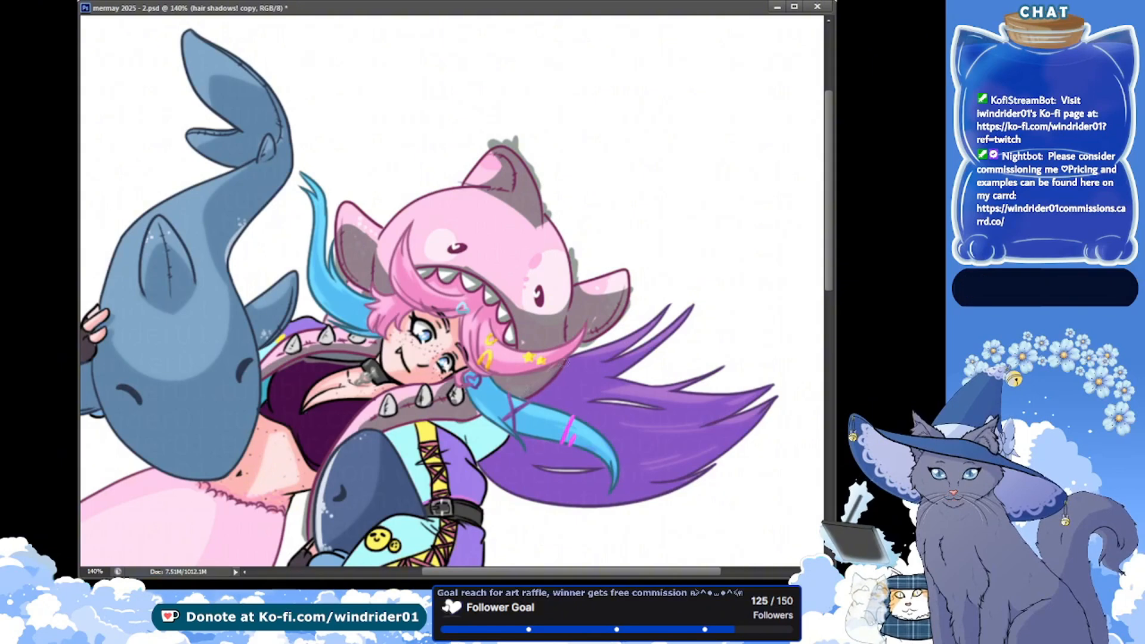
key(ctrl+s)
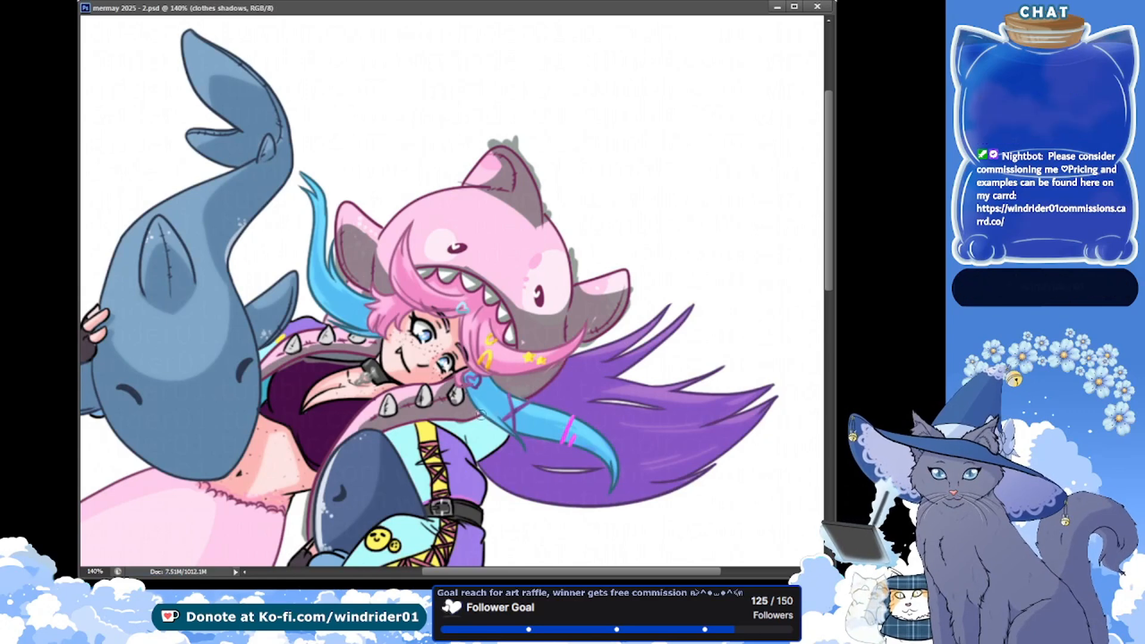
drag(480, 415, 486, 417)
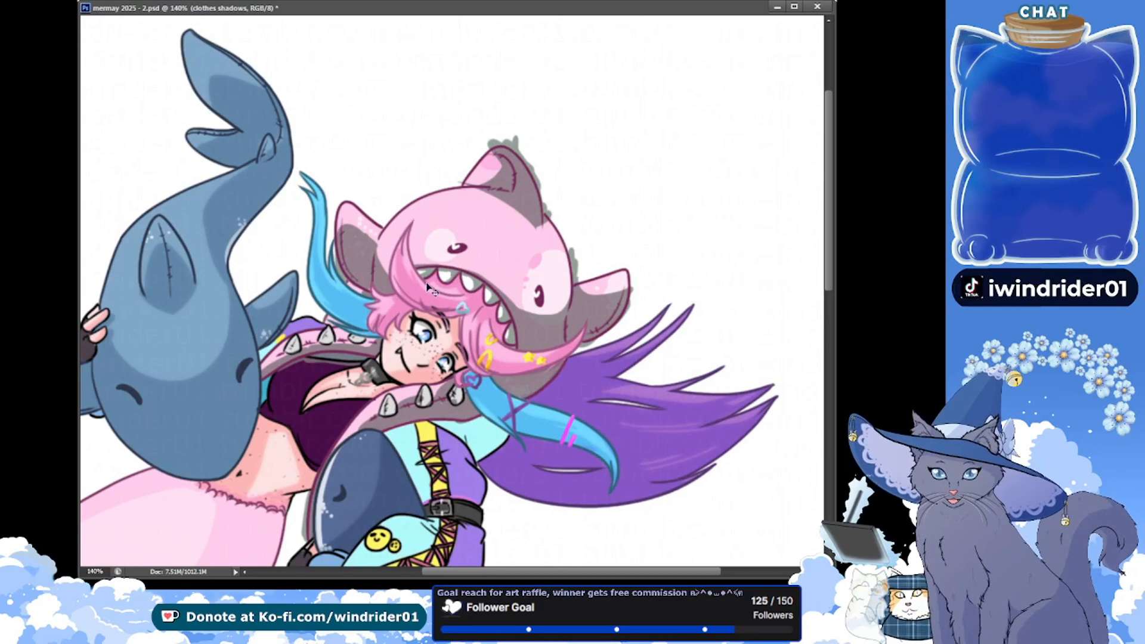
key(ctrl+s)
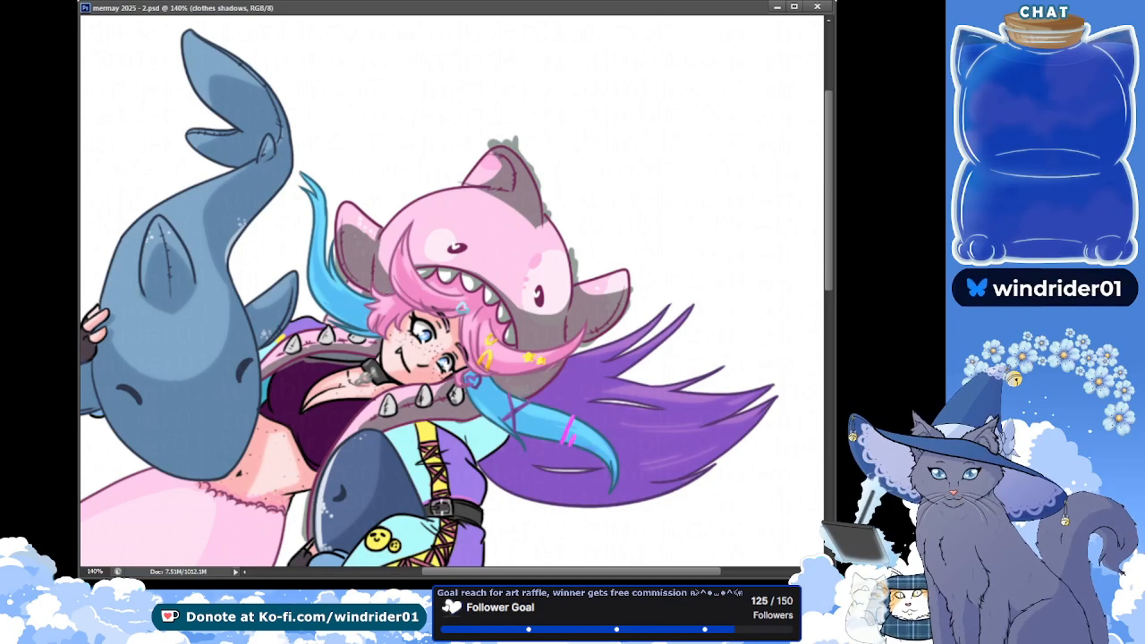
key(ctrl+s)
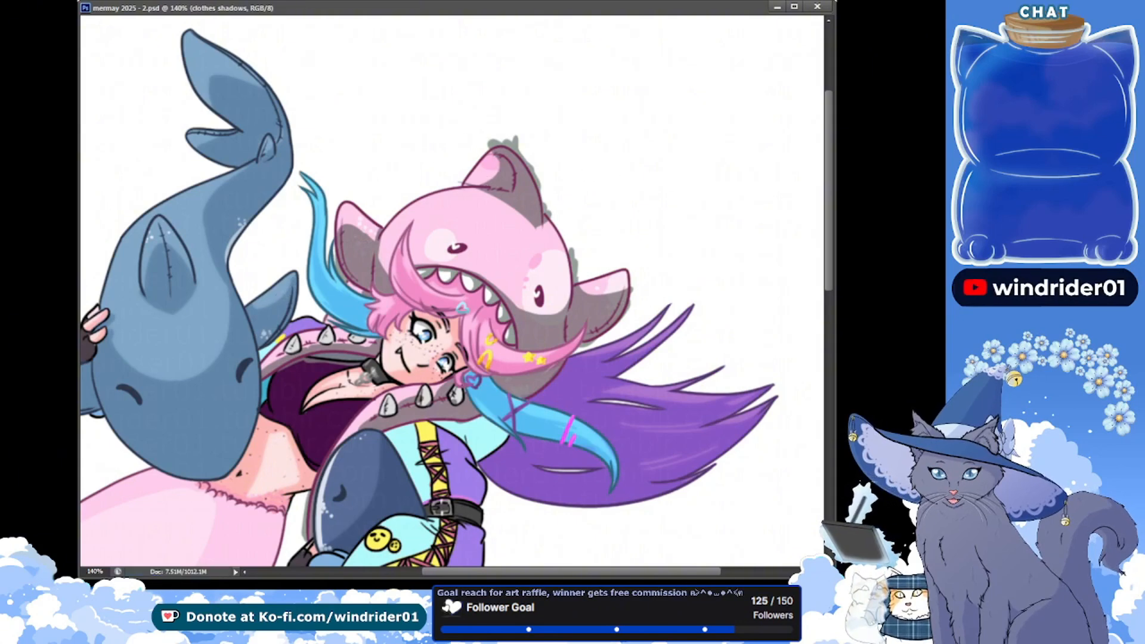
Invert the clothes shadows back to pink, touch up the shadow on the spiked pink trim beside the large shark, and save
key(ctrl+i)
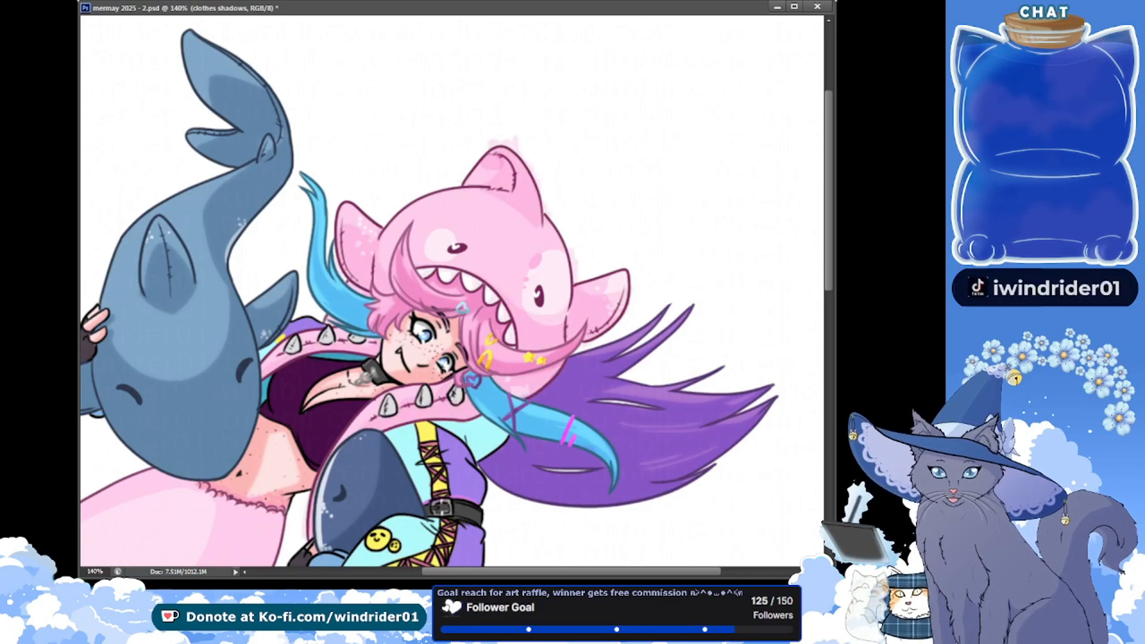
drag(196, 201, 186, 132)
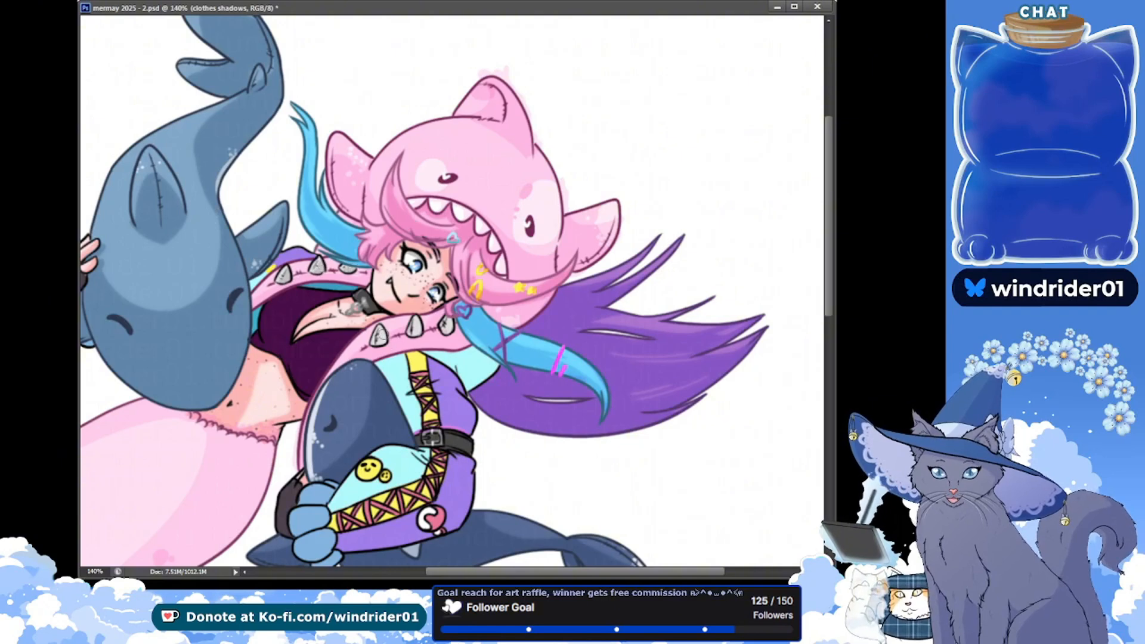
key(ctrl+s)
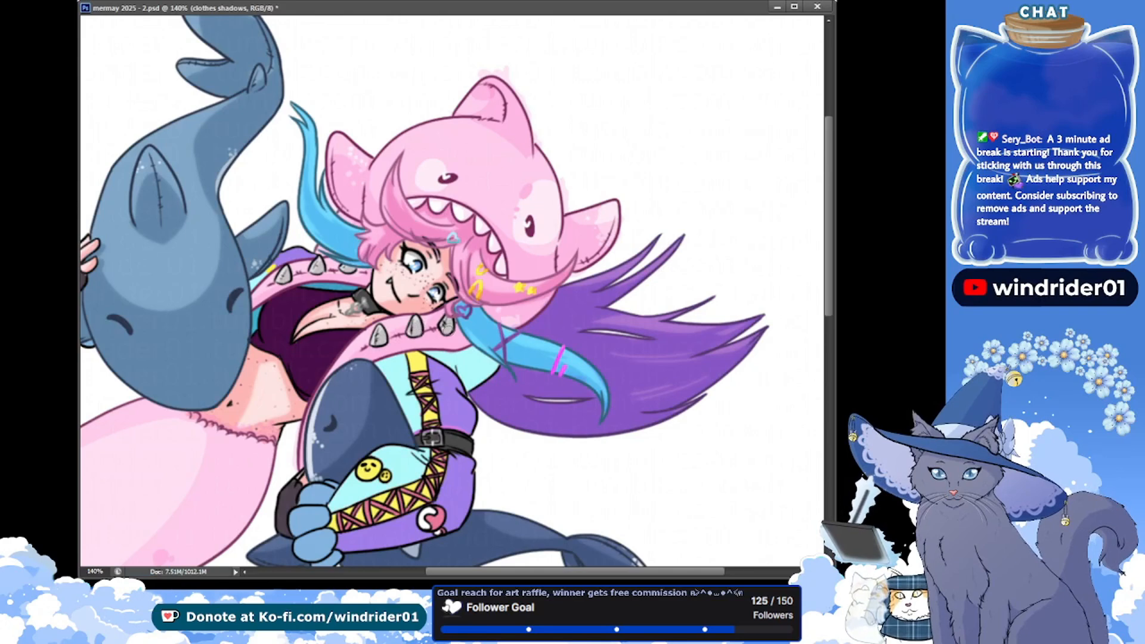
key(ctrl+s)
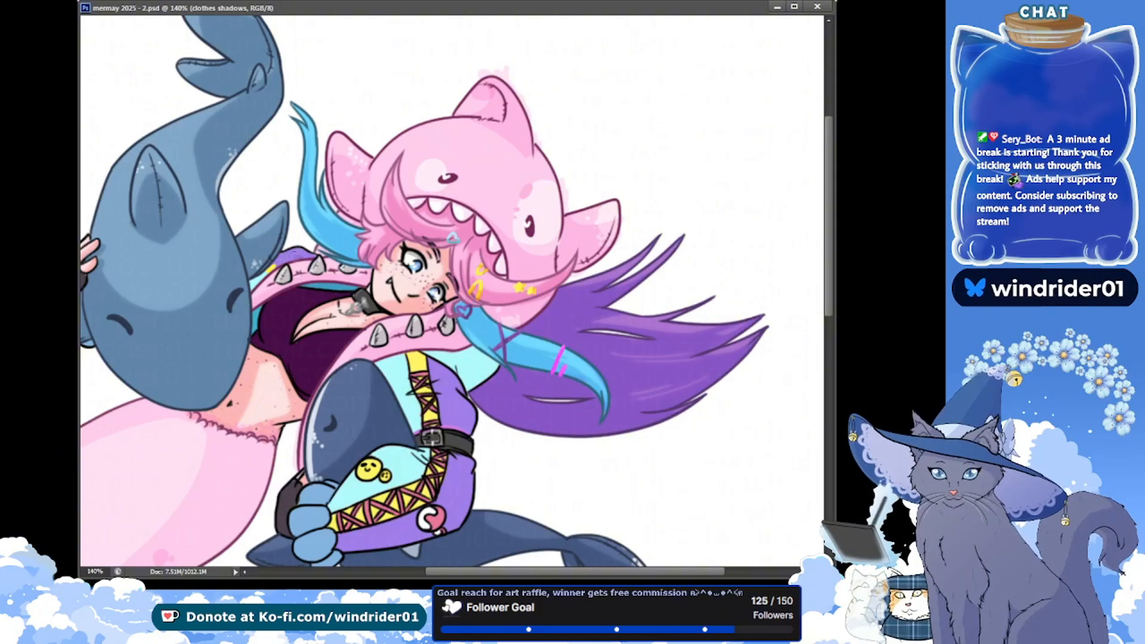
click(303, 264)
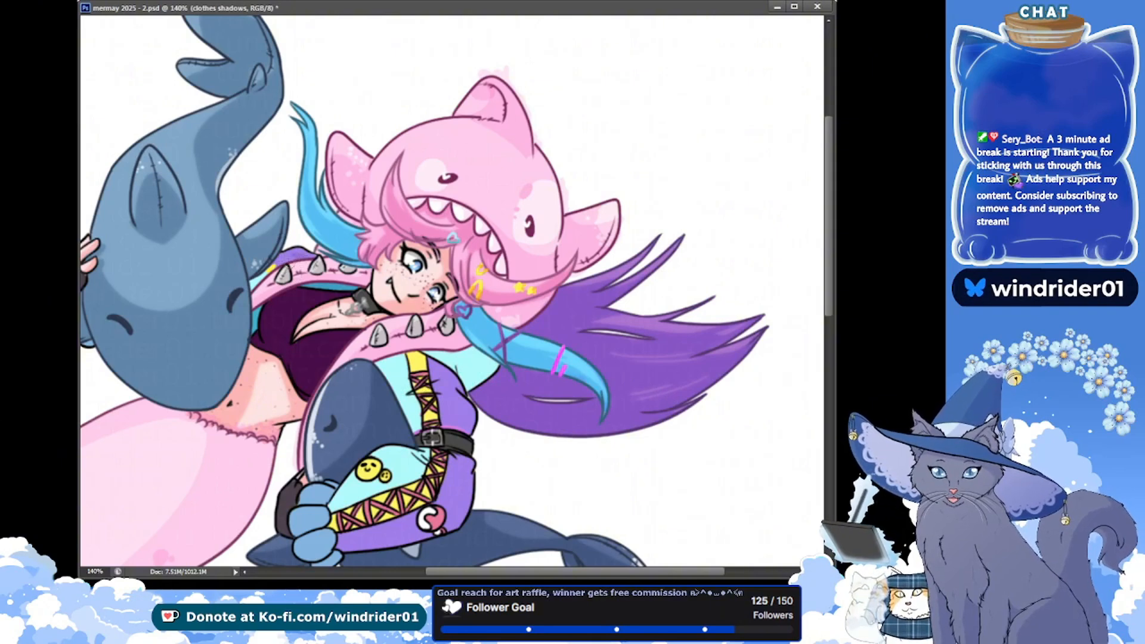
key(ctrl+s)
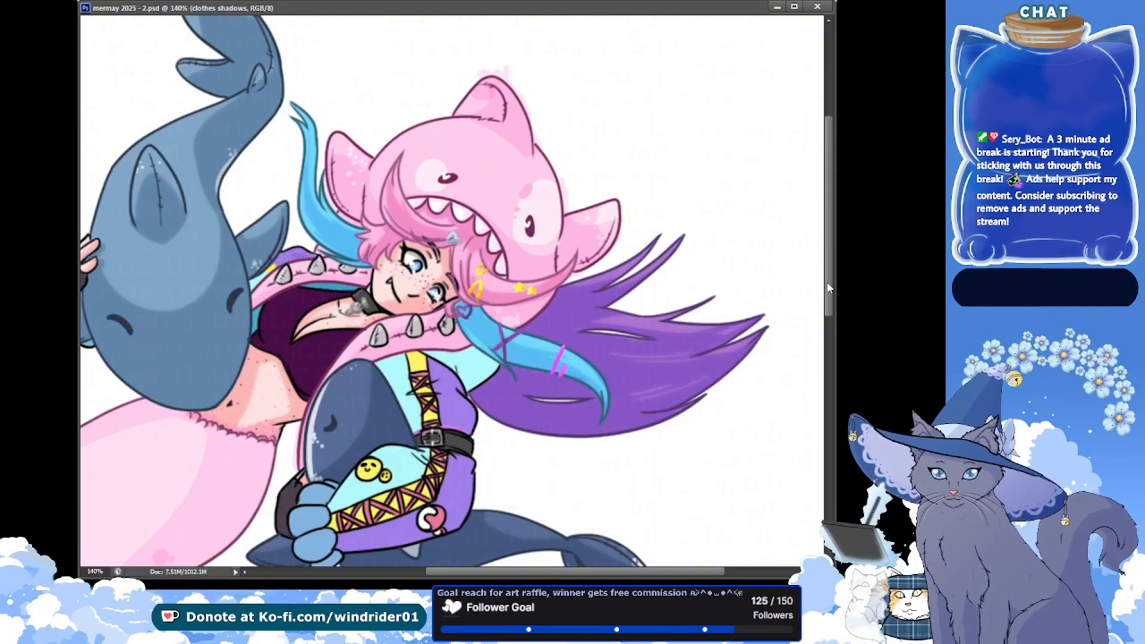
Shade the coat's cyan front panel beside the dark blue shark in her arm, saving between strokes
scroll(827, 285, down, 1)
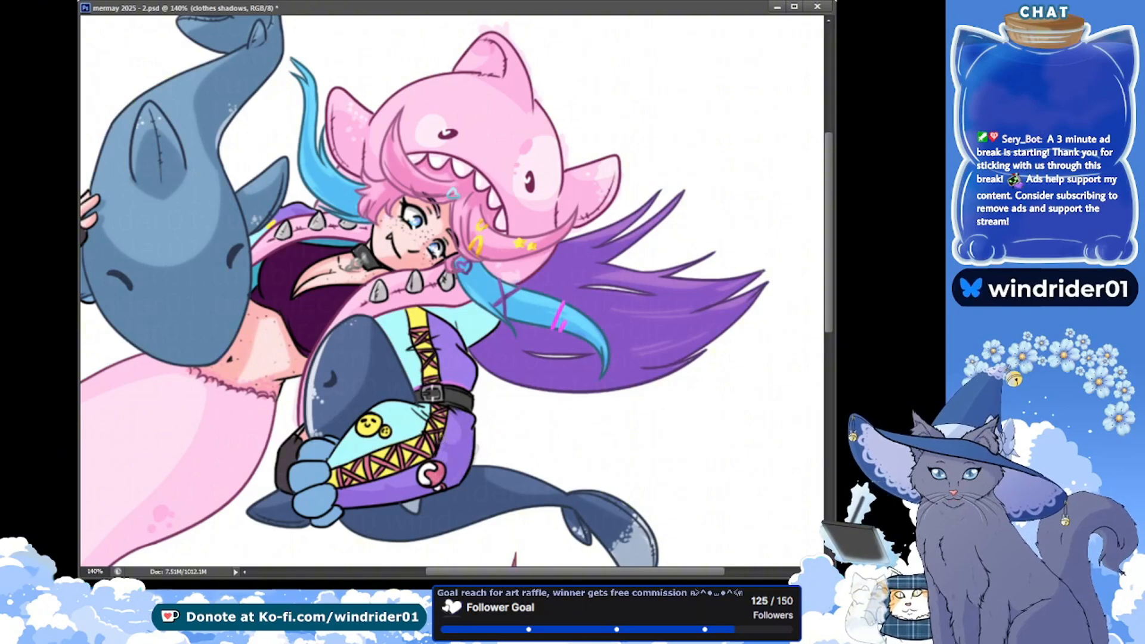
key(ctrl+s)
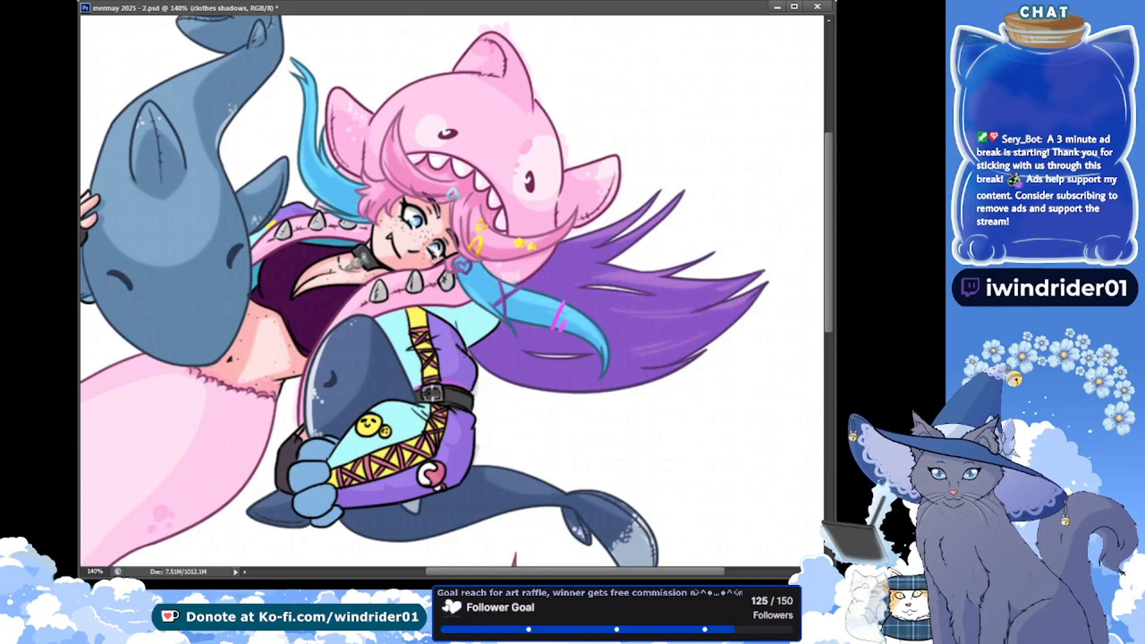
key(ctrl+s)
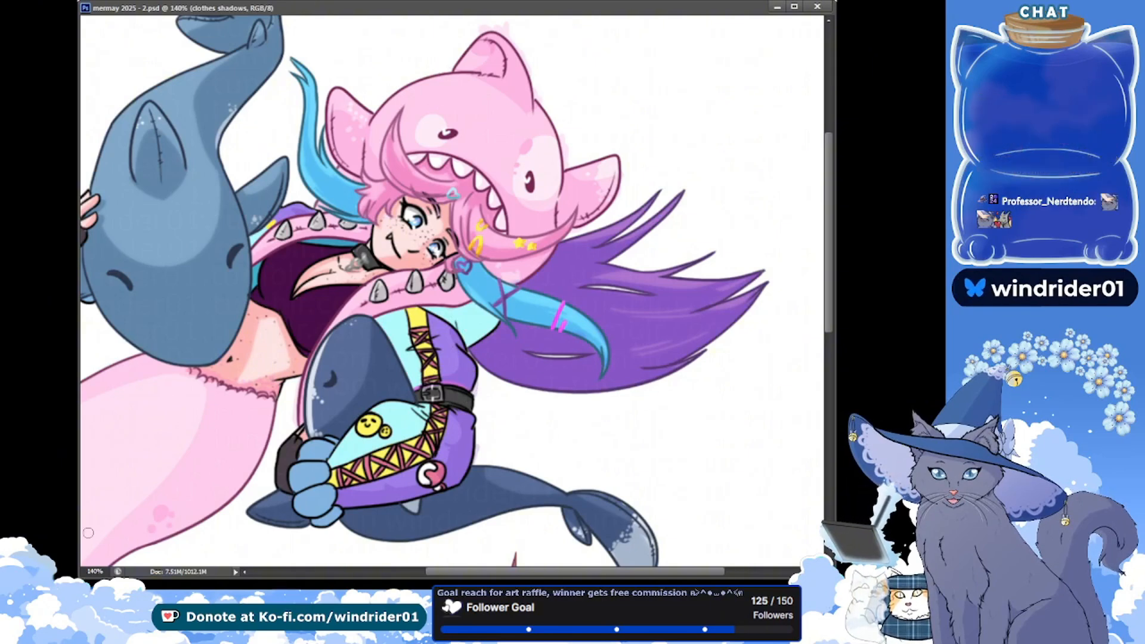
drag(400, 353, 412, 351)
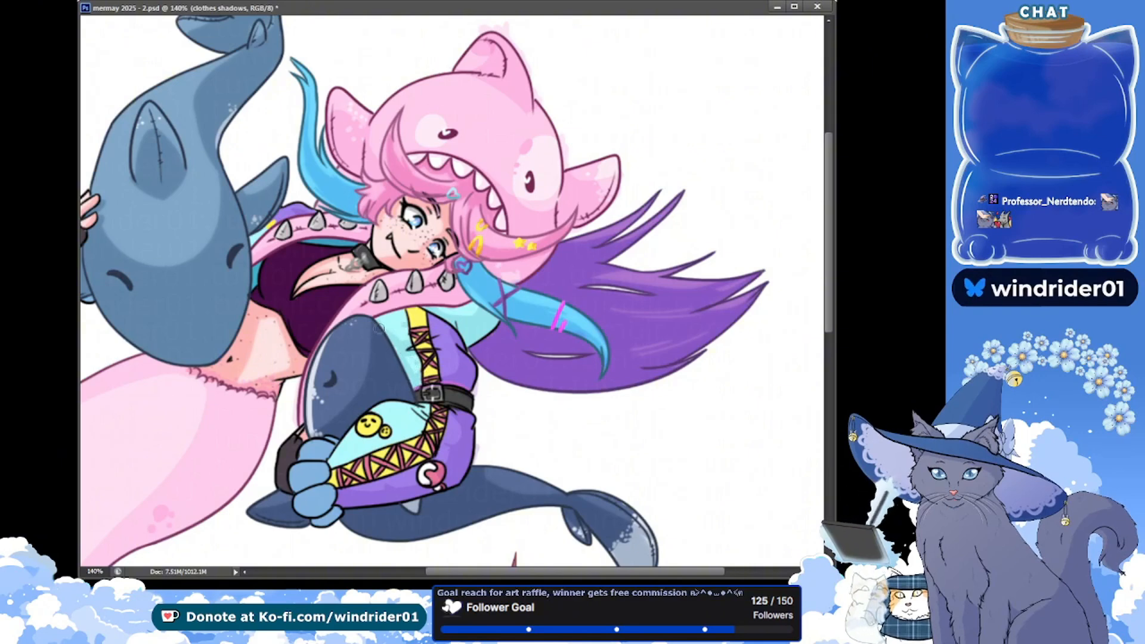
key(ctrl+s)
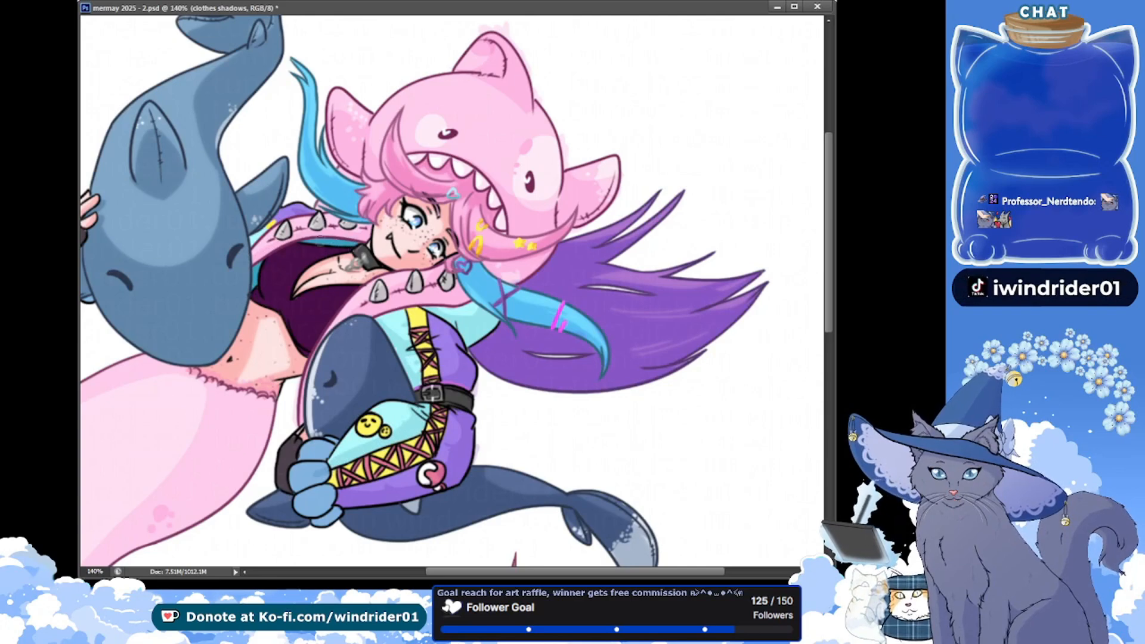
key(ctrl+s)
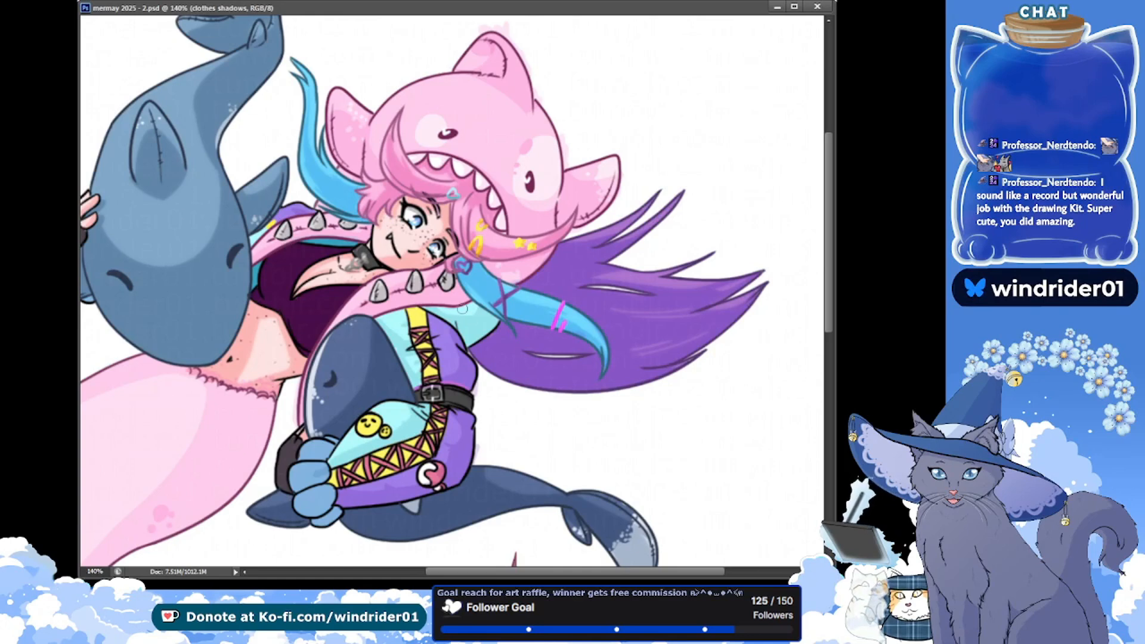
Shade the top of the coat's yellow laced strip and the sliver of clothing below the large shark's side fin, saving each
drag(430, 309, 426, 314)
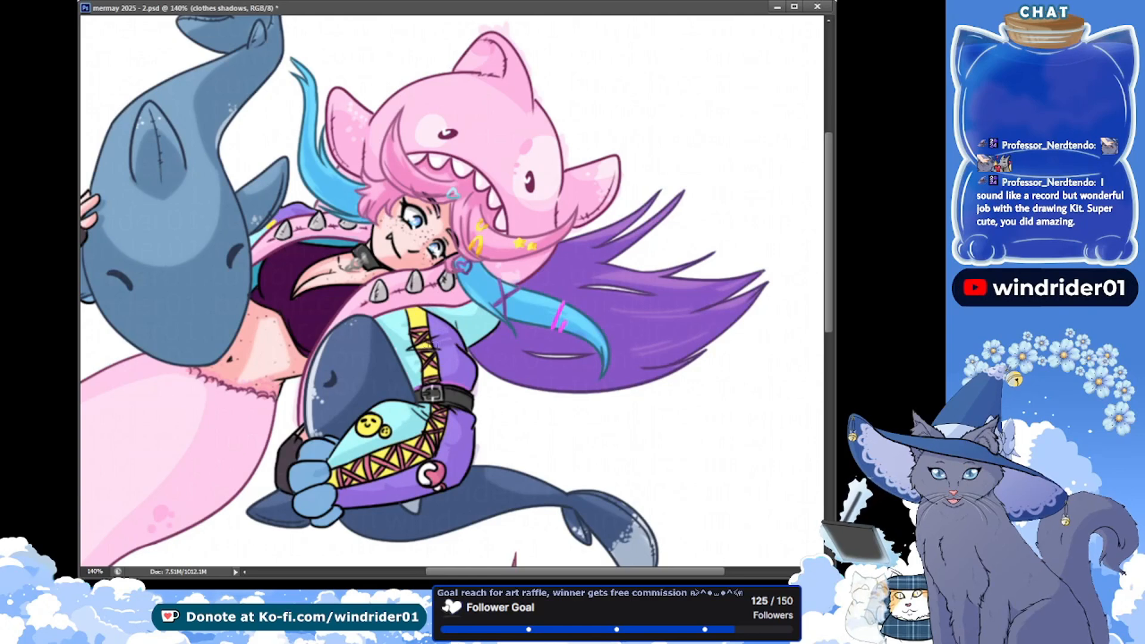
key(ctrl+s)
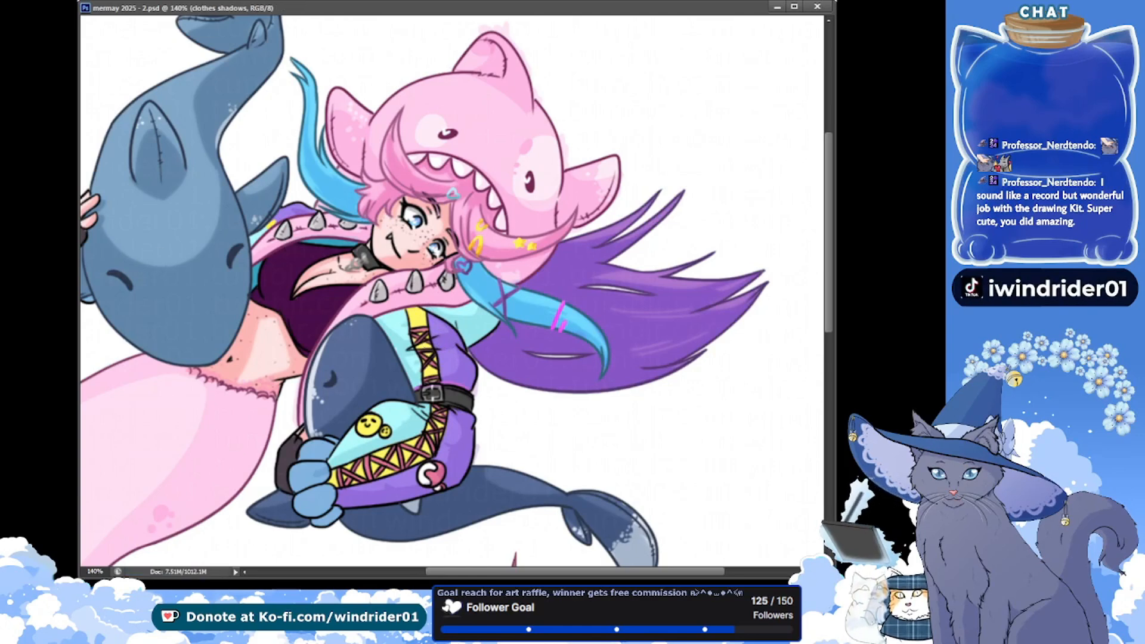
drag(440, 571, 417, 572)
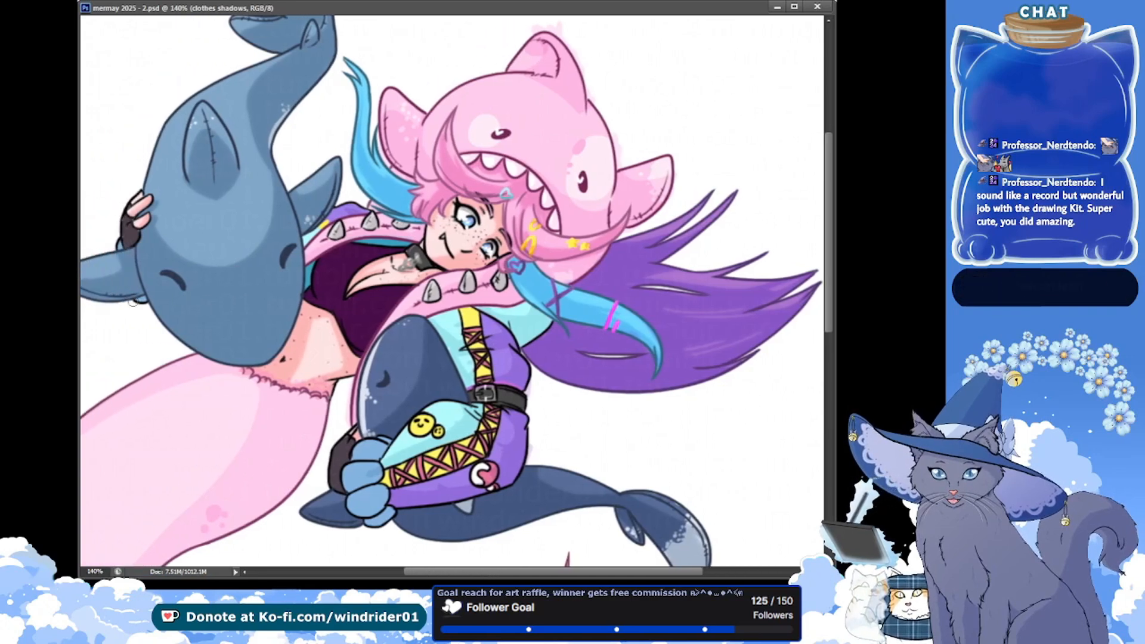
drag(142, 302, 133, 311)
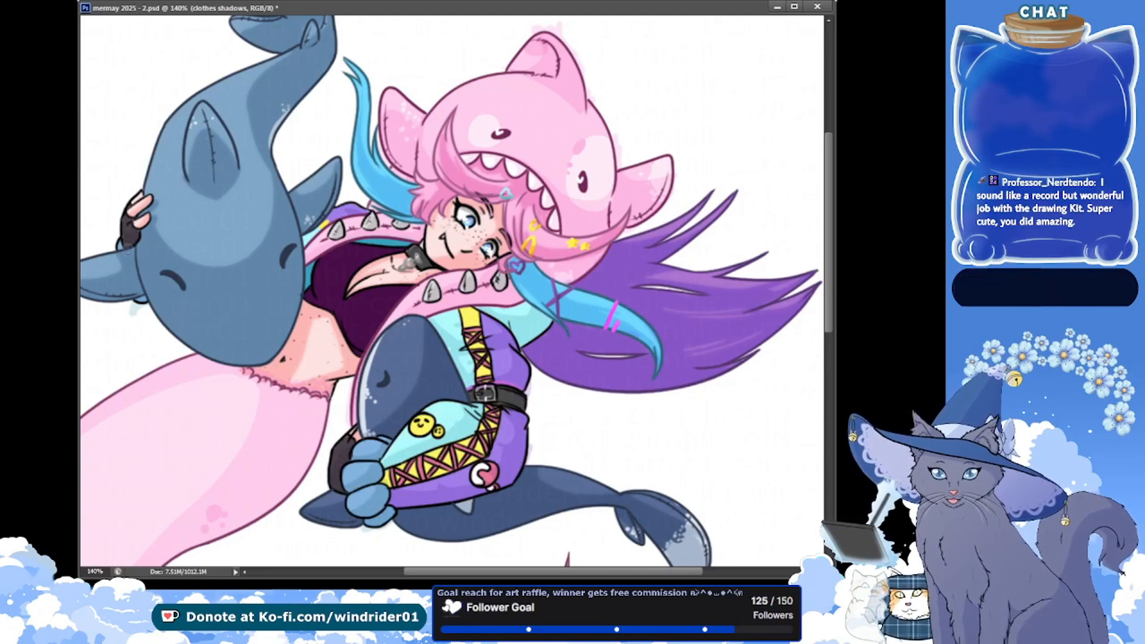
key(ctrl+s)
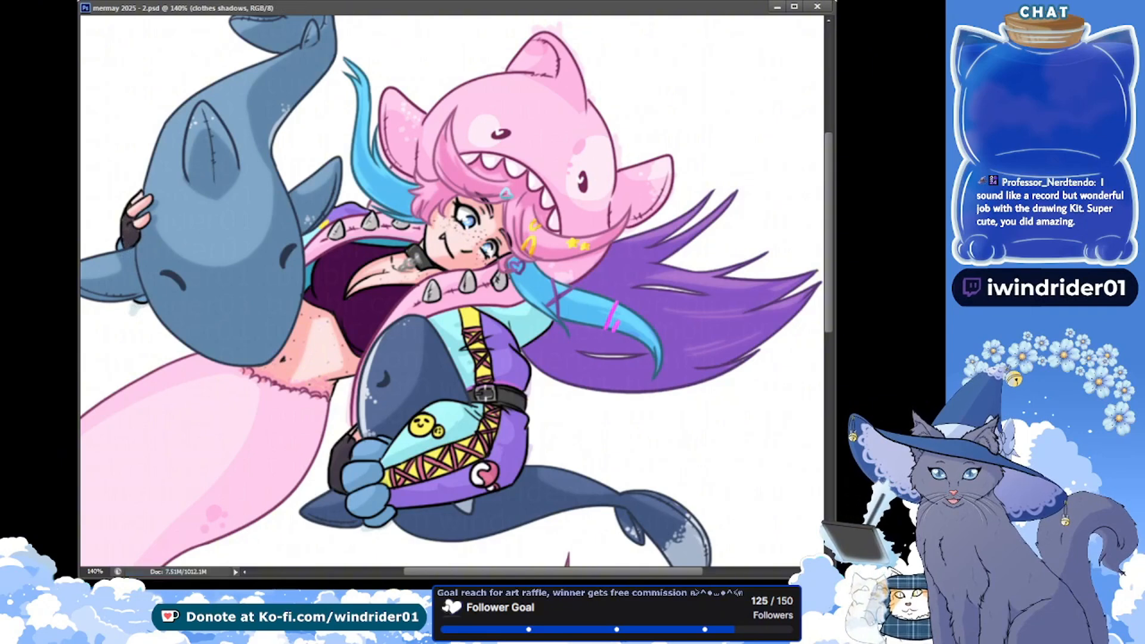
Preview the clothes shadows in inverted colours, return the layer to Multiply, and save the artwork
key(ctrl+i)
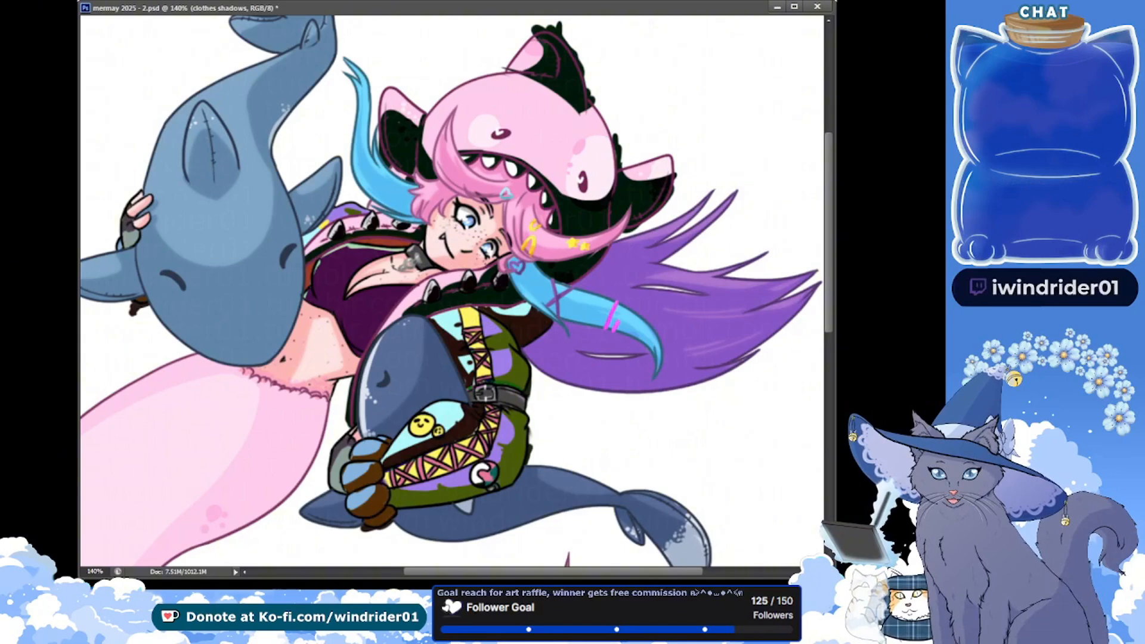
key(alt+shift+m)
click(516, 442)
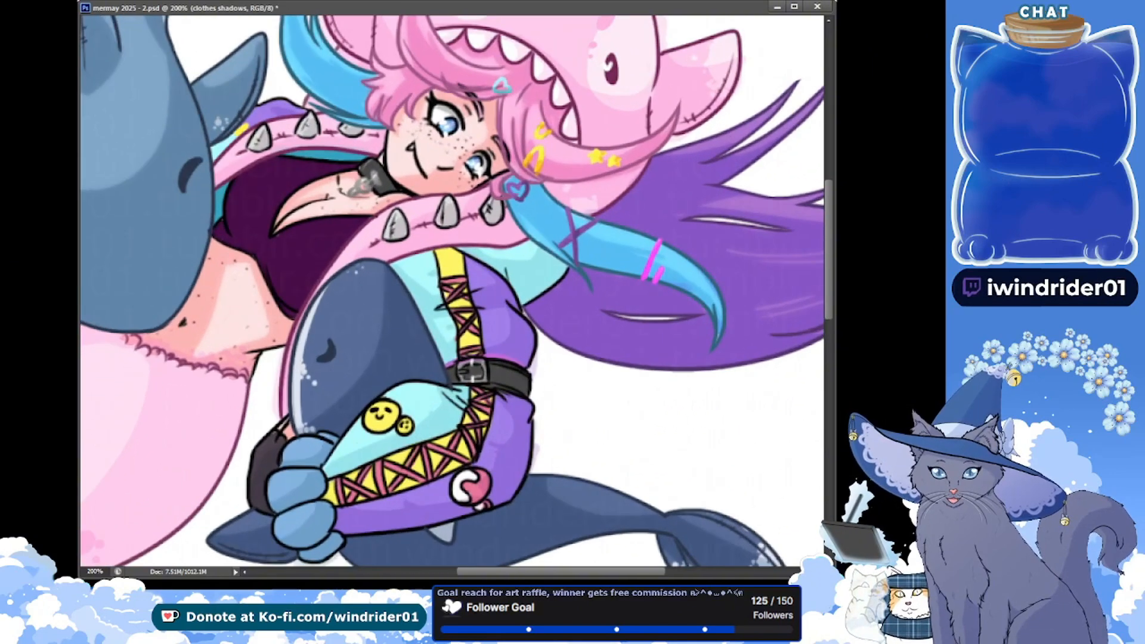
drag(115, 243, 102, 207)
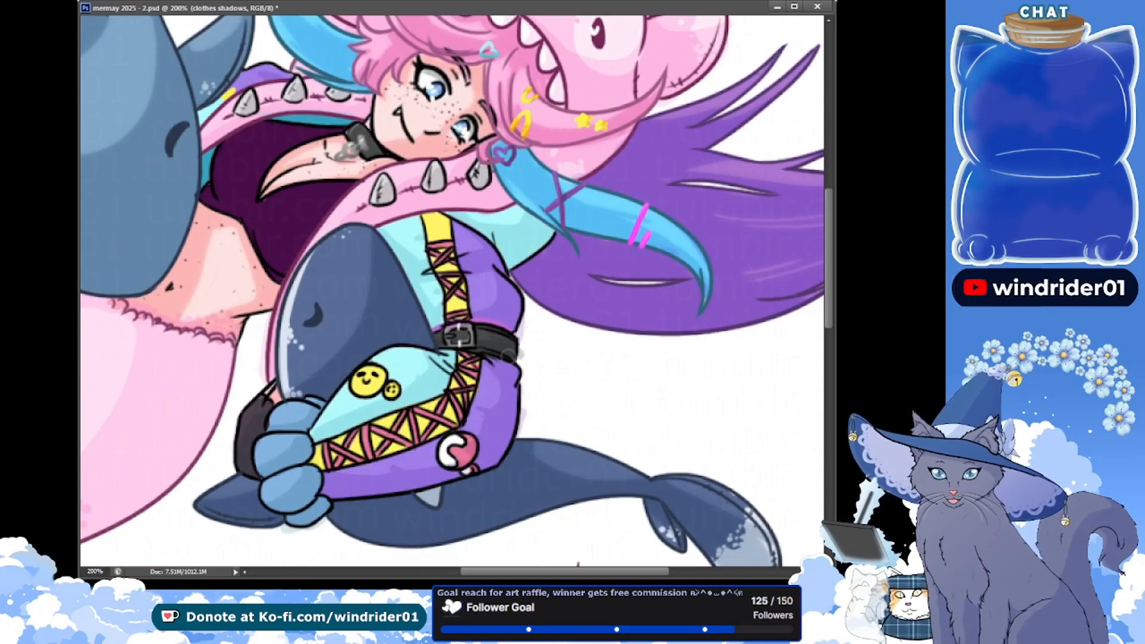
key(ctrl+s)
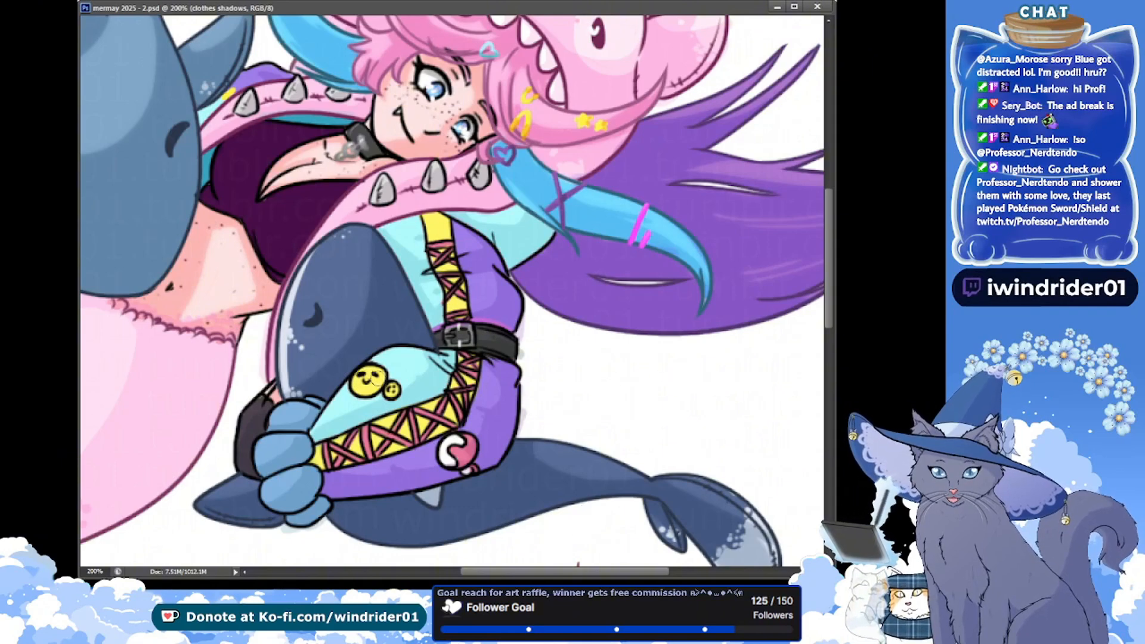
Shade the cyan sleeve around the smiley patch and the yellow lacing just above the belt, saving after each
drag(357, 390, 372, 386)
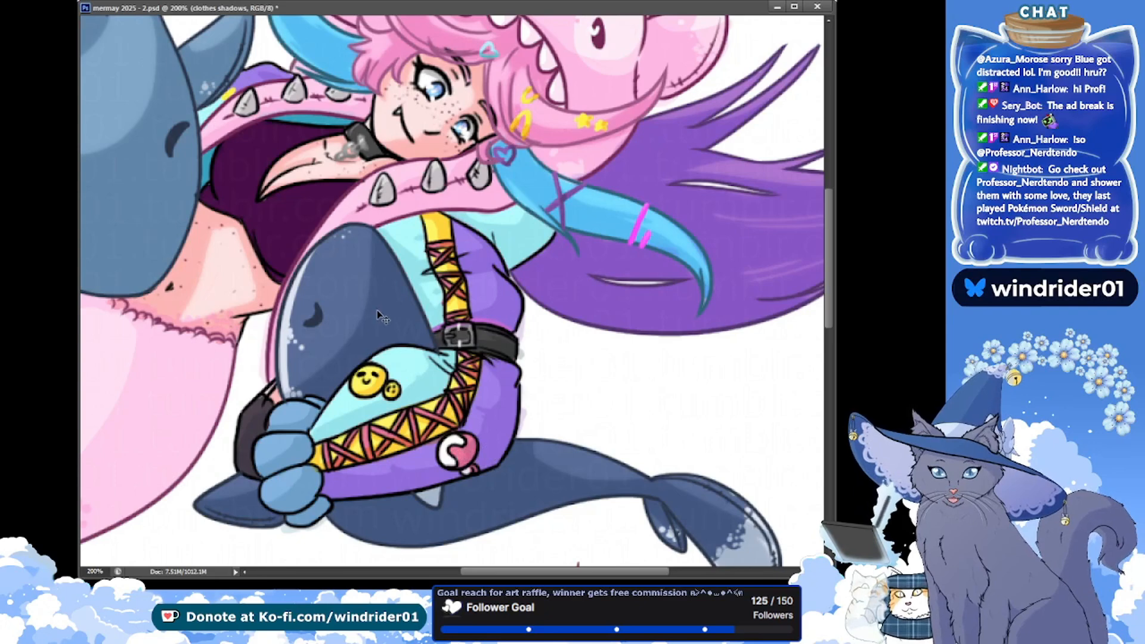
key(ctrl+s)
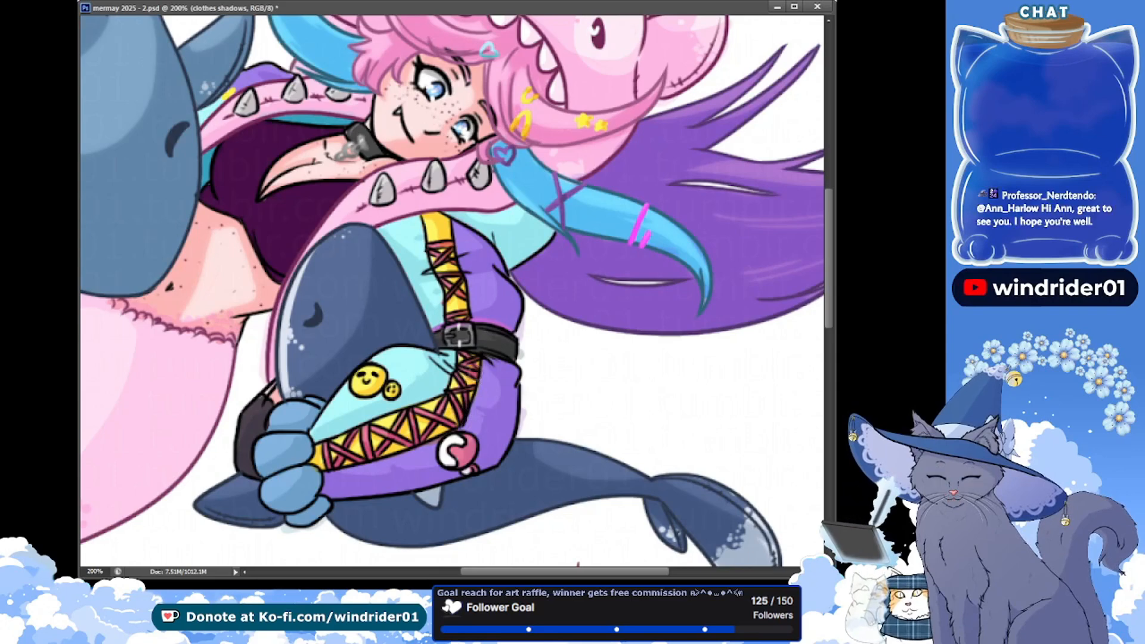
key(ctrl+s)
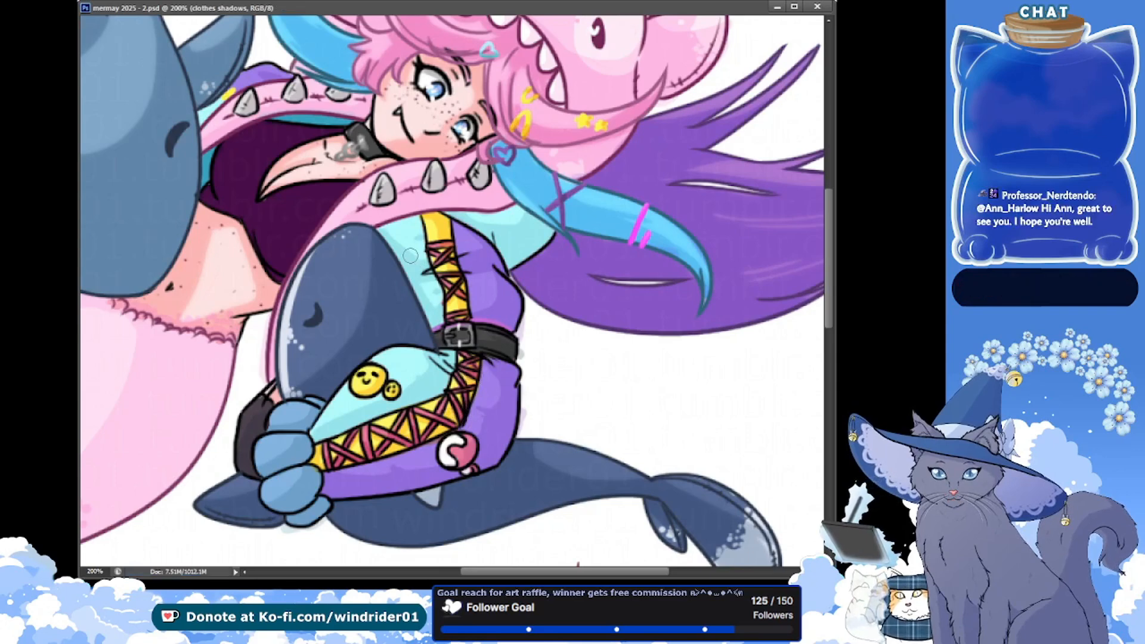
drag(466, 316, 459, 312)
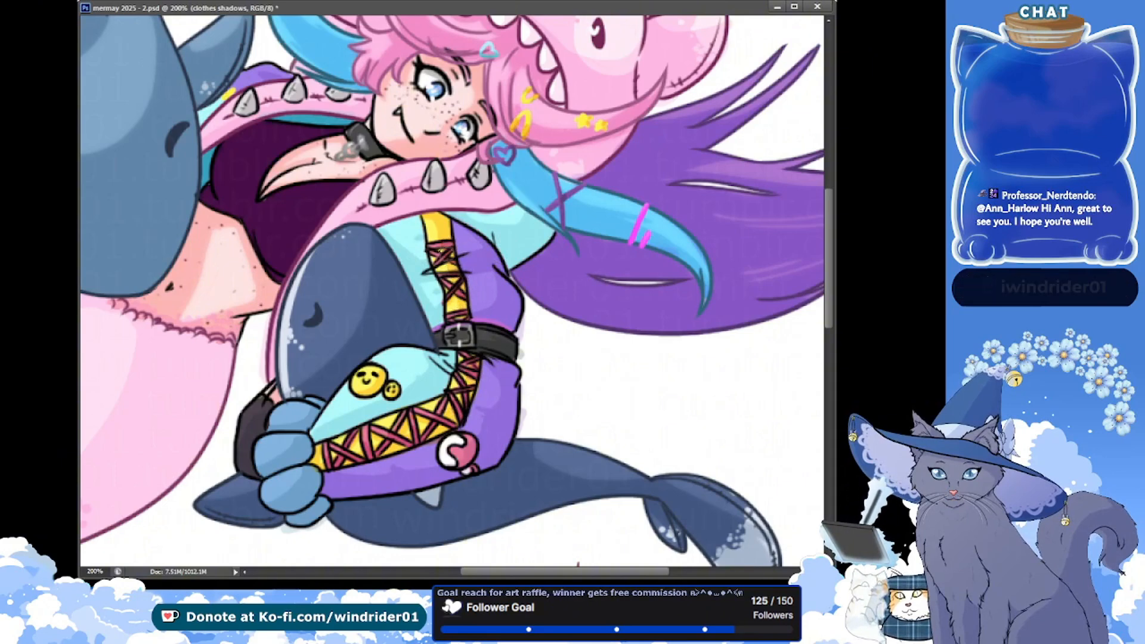
key(ctrl+s)
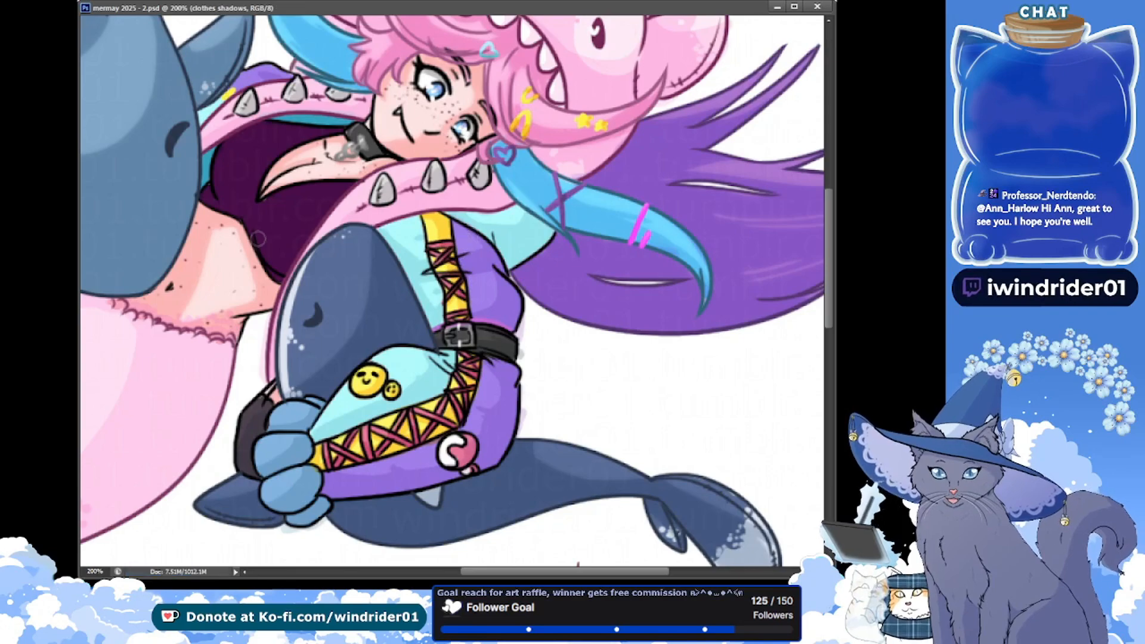
key(ctrl+minus)
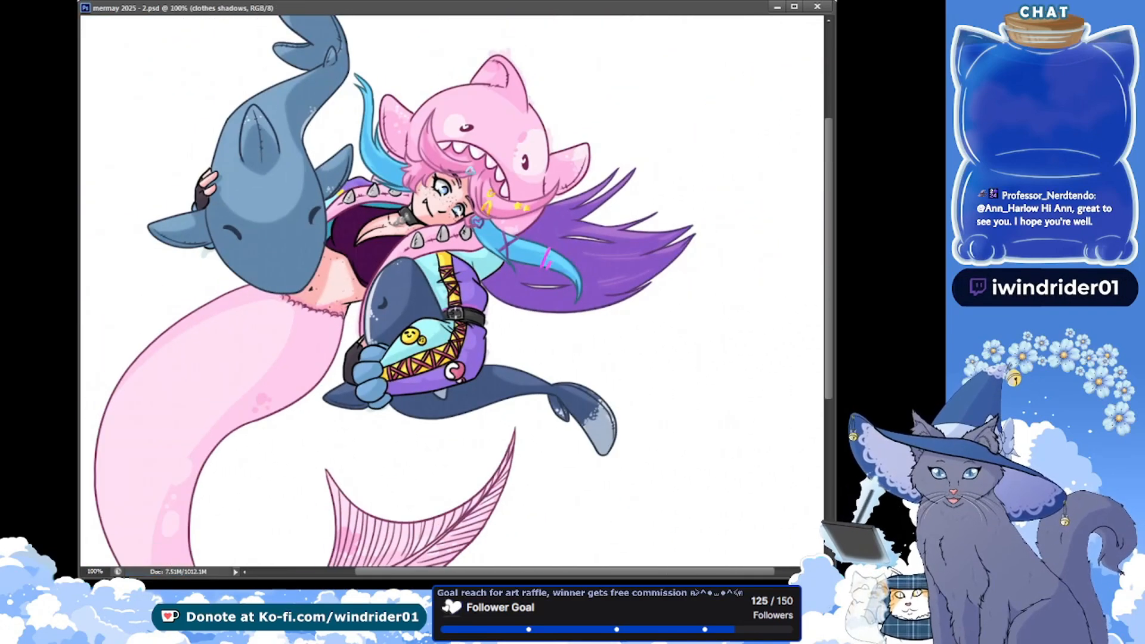
Brush shading onto the lower part of the dark purple top on the clothes shadows layer, saving between layer changes
scroll(339, 247, up, 1)
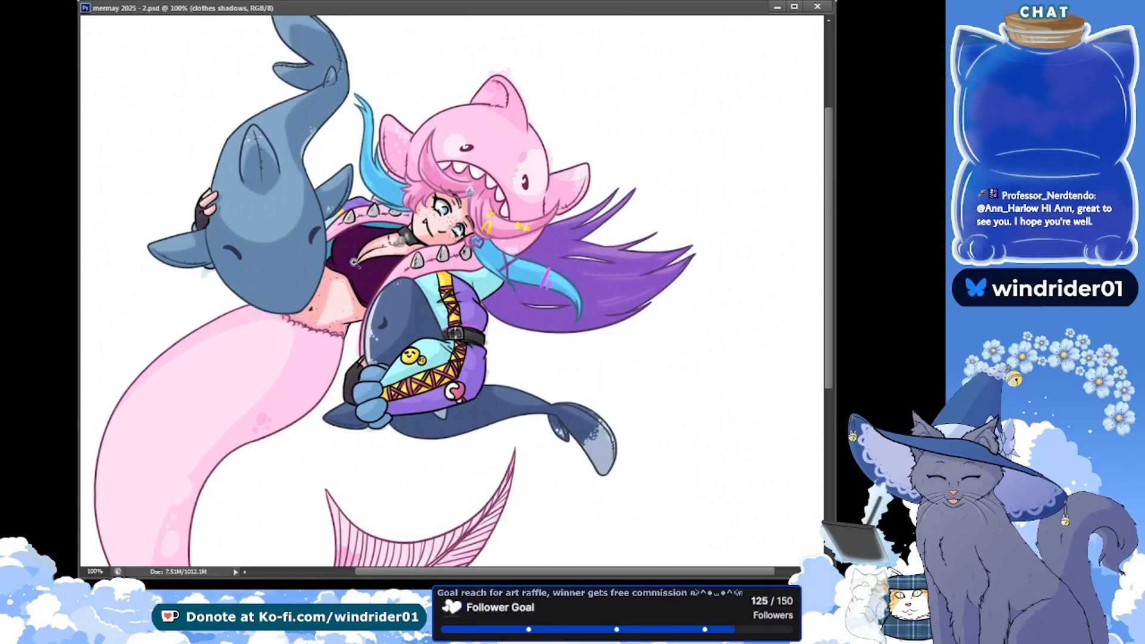
click(339, 246)
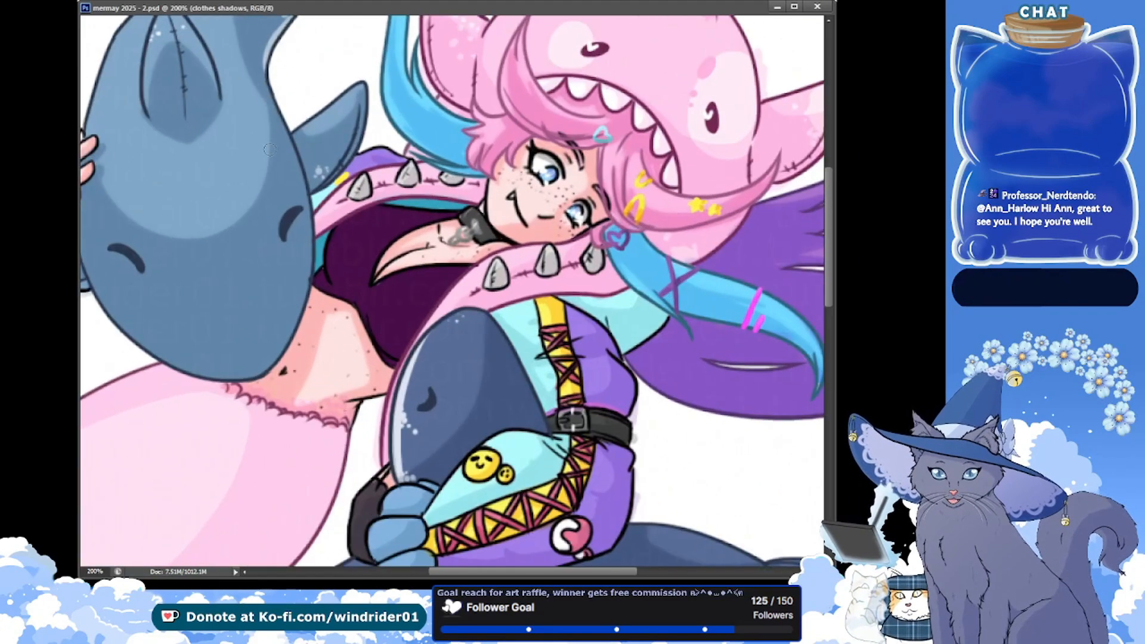
click(835, 447)
drag(378, 312, 386, 290)
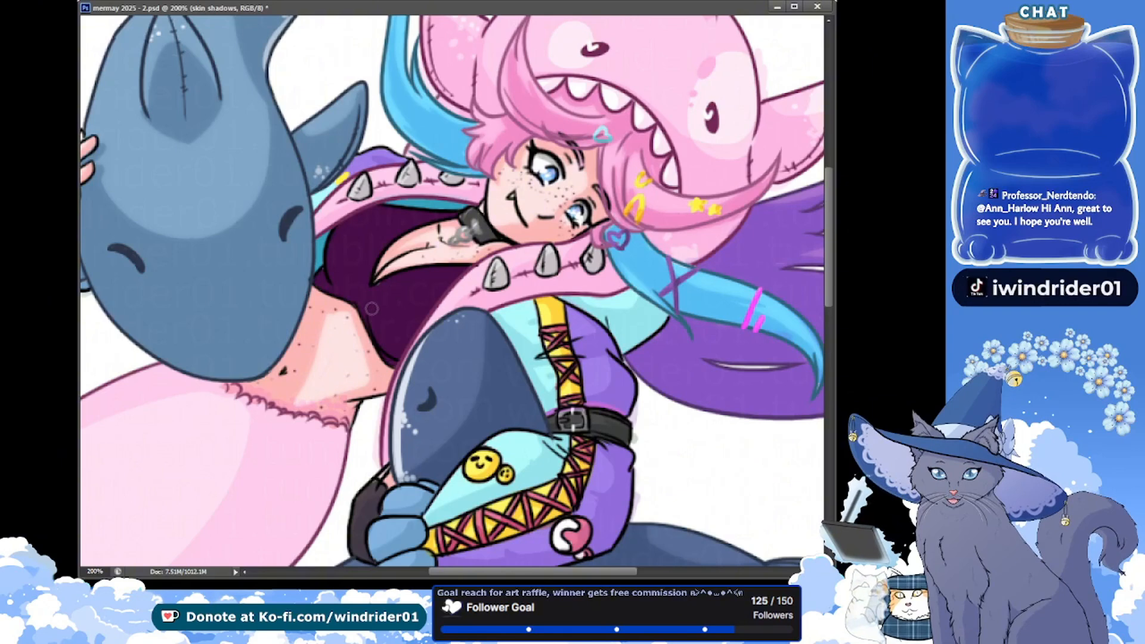
key(alt+bracketleft)
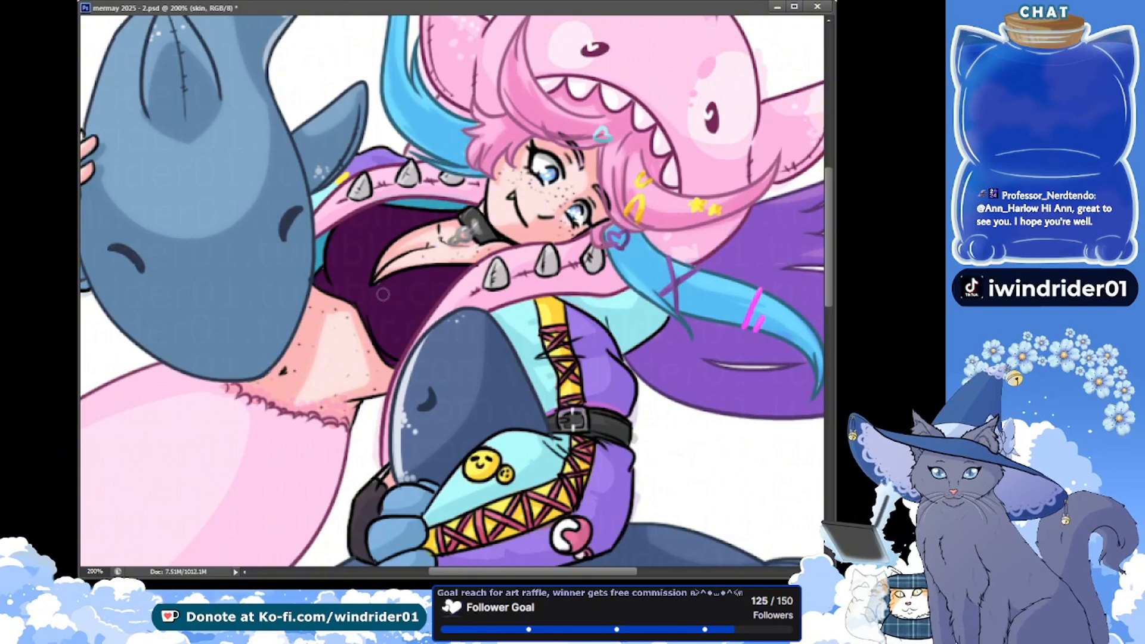
key(ctrl+s)
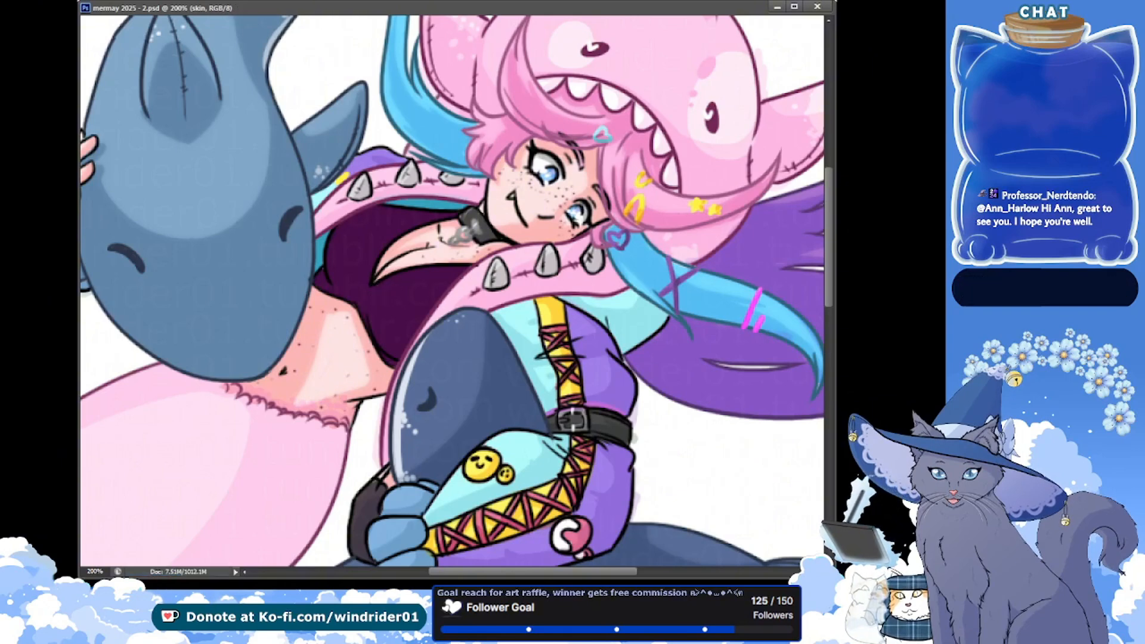
key(alt+bracketright)
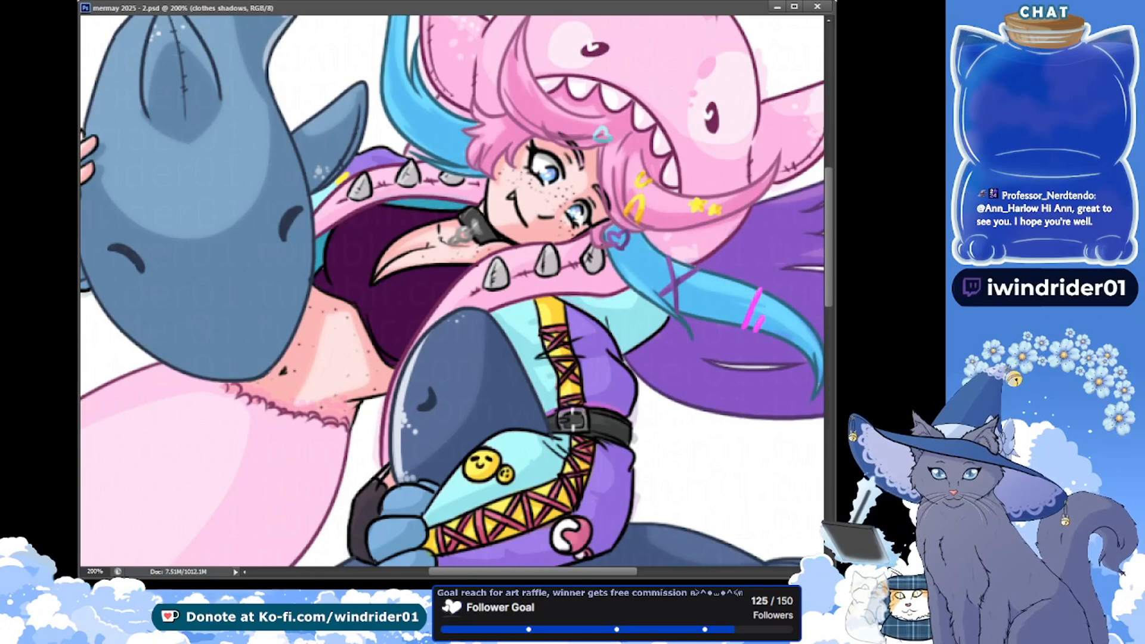
key(ctrl+s)
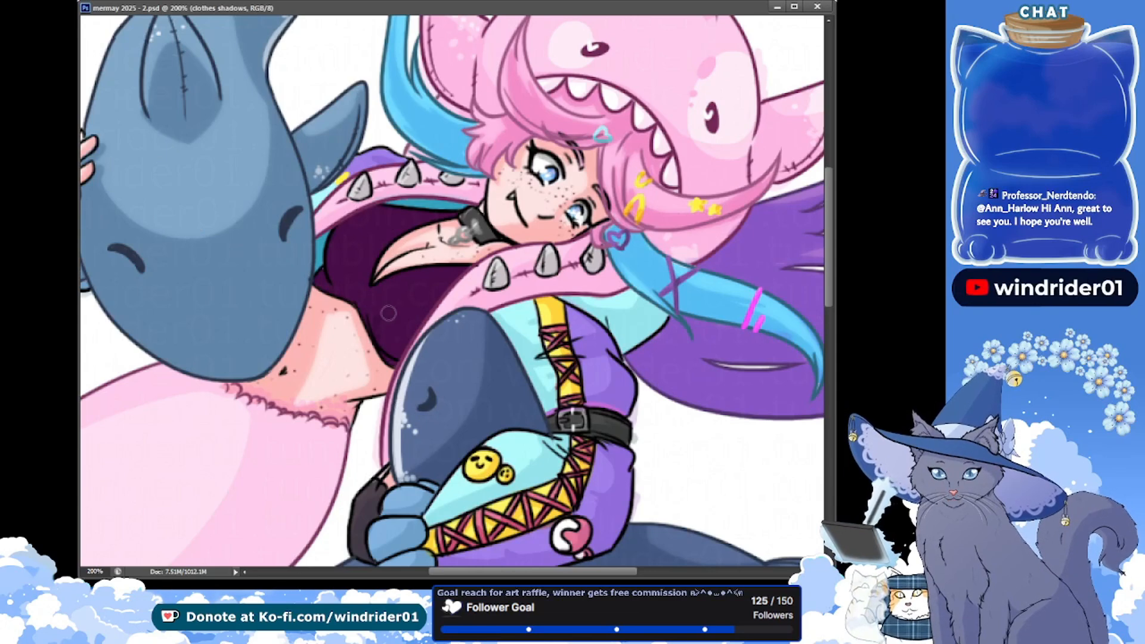
drag(370, 307, 389, 356)
scroll(793, 267, up, 1)
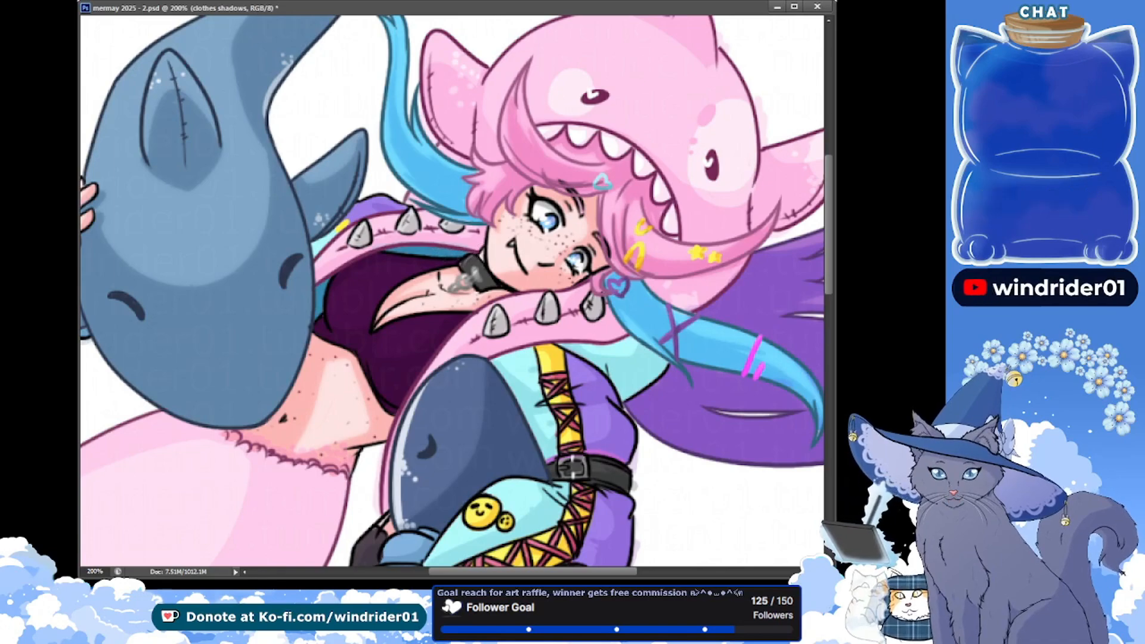
Try inverting the colours of the clothes shadows layer, and undo the inversion
key(ctrl+i)
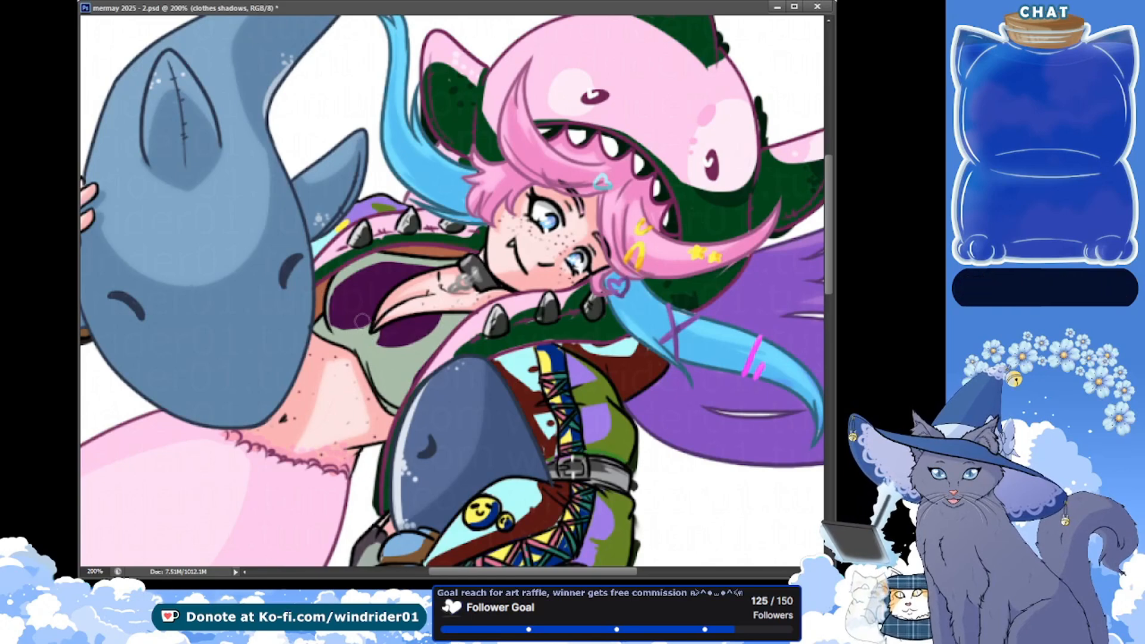
key(ctrl+s)
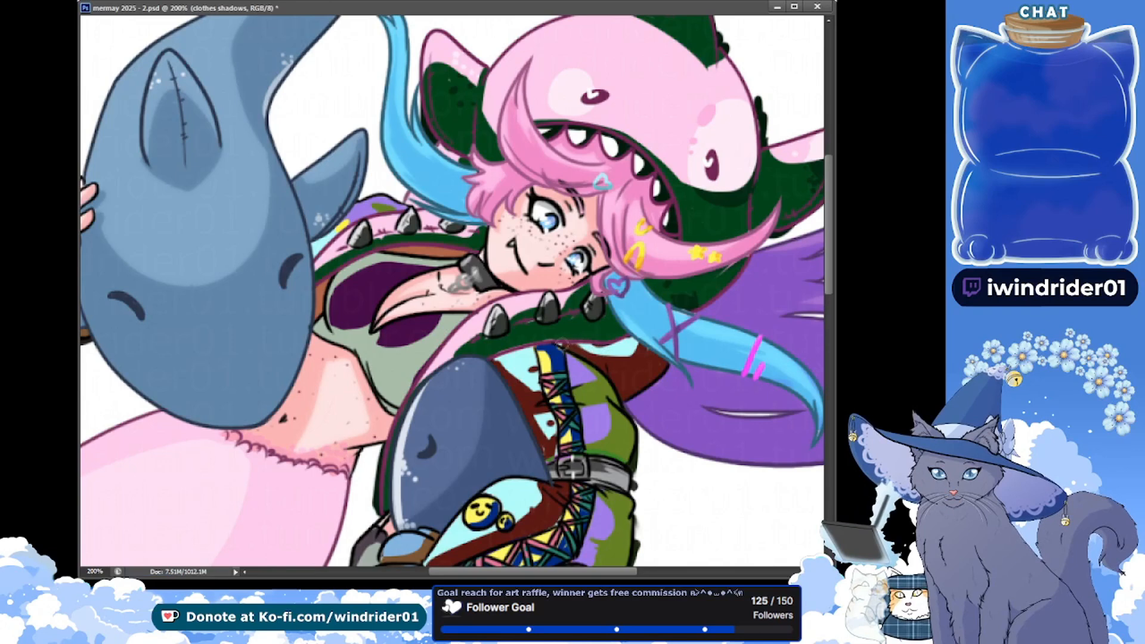
key(ctrl+s)
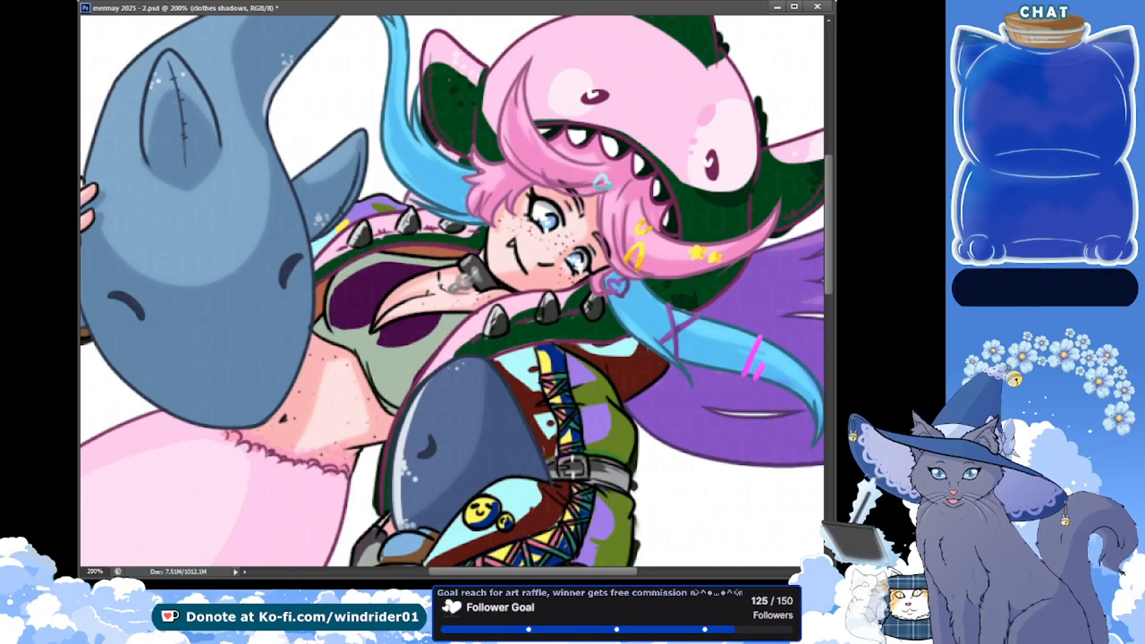
key(ctrl+z)
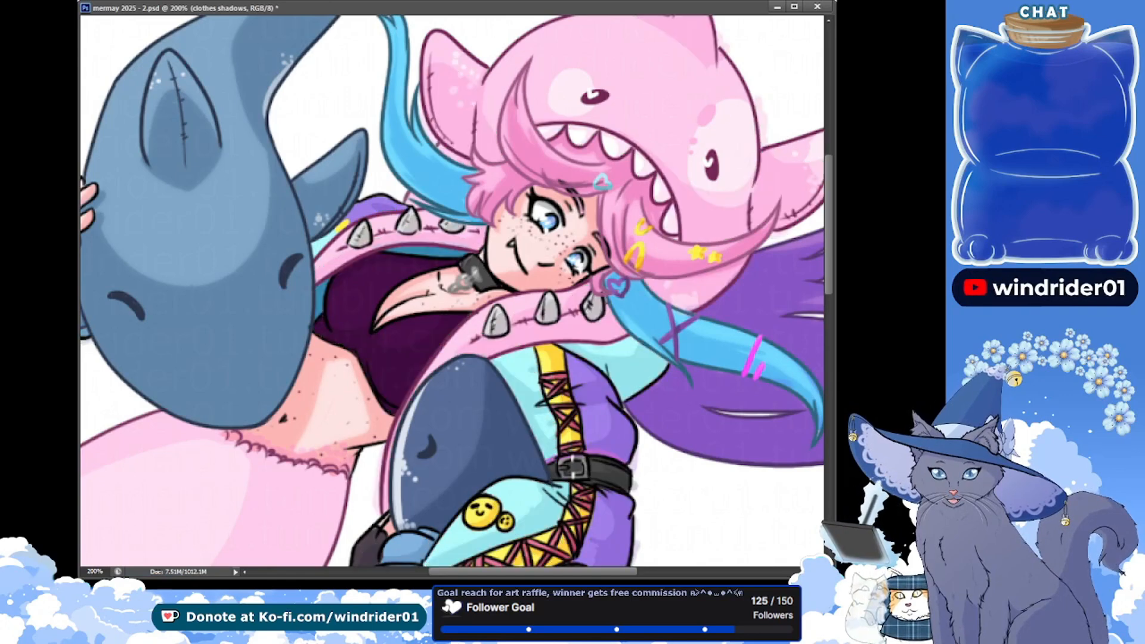
key(ctrl+j)
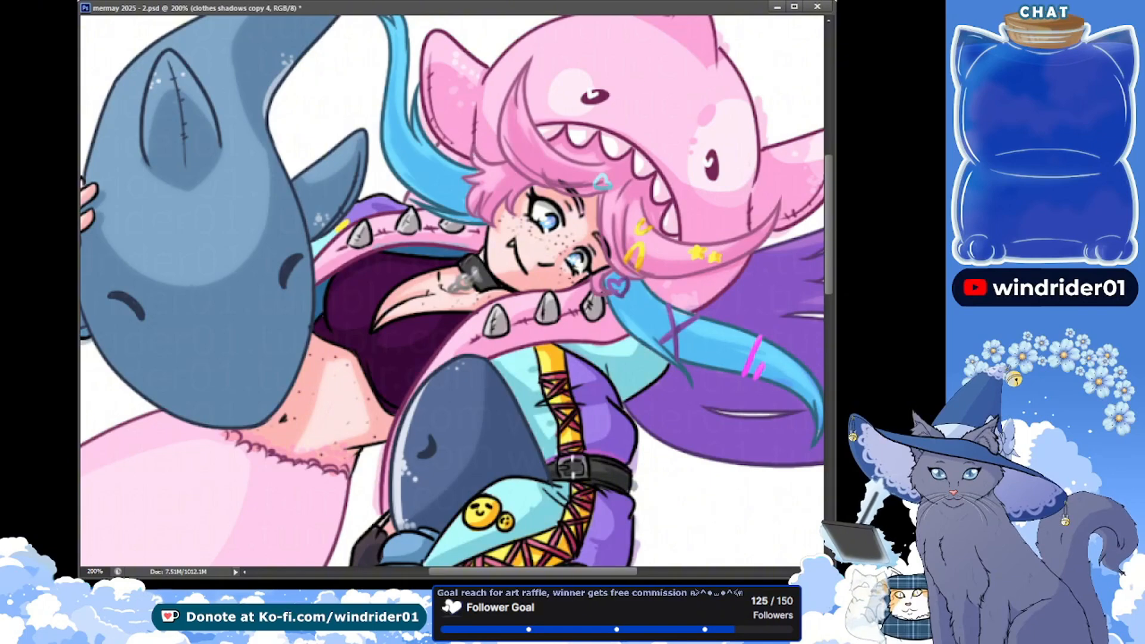
key(ctrl+minus)
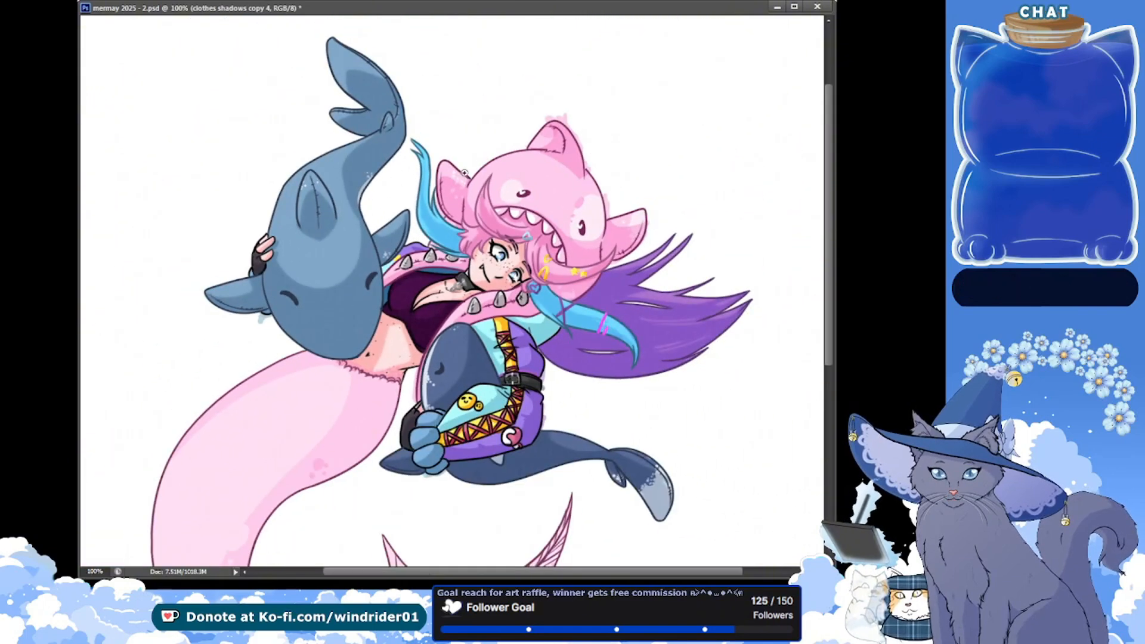
key(ctrl+z)
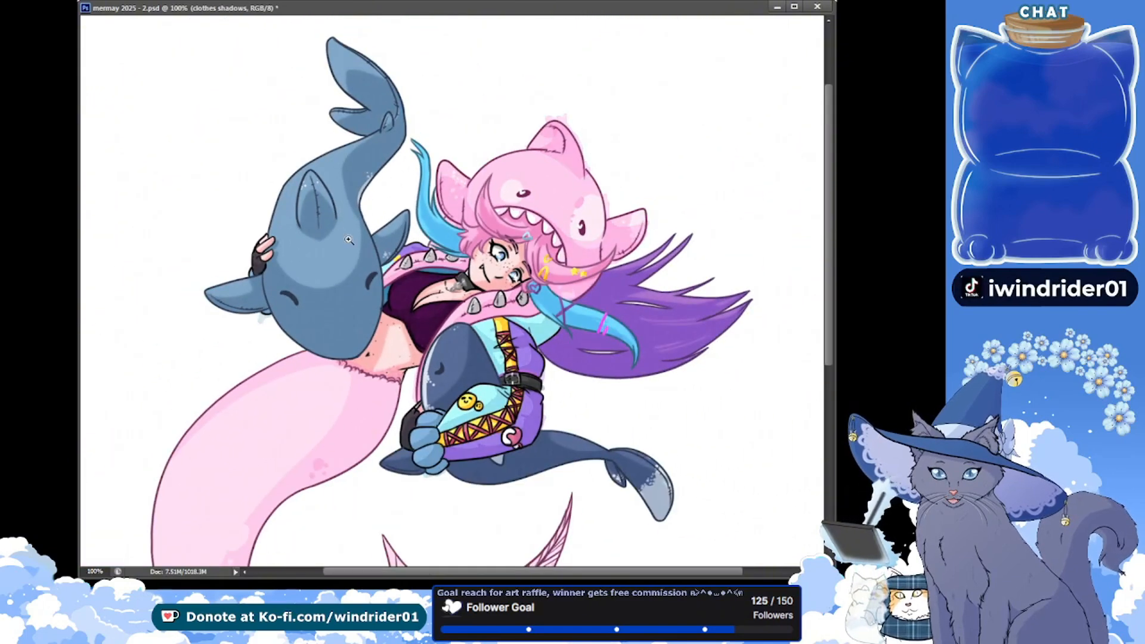
click(422, 330)
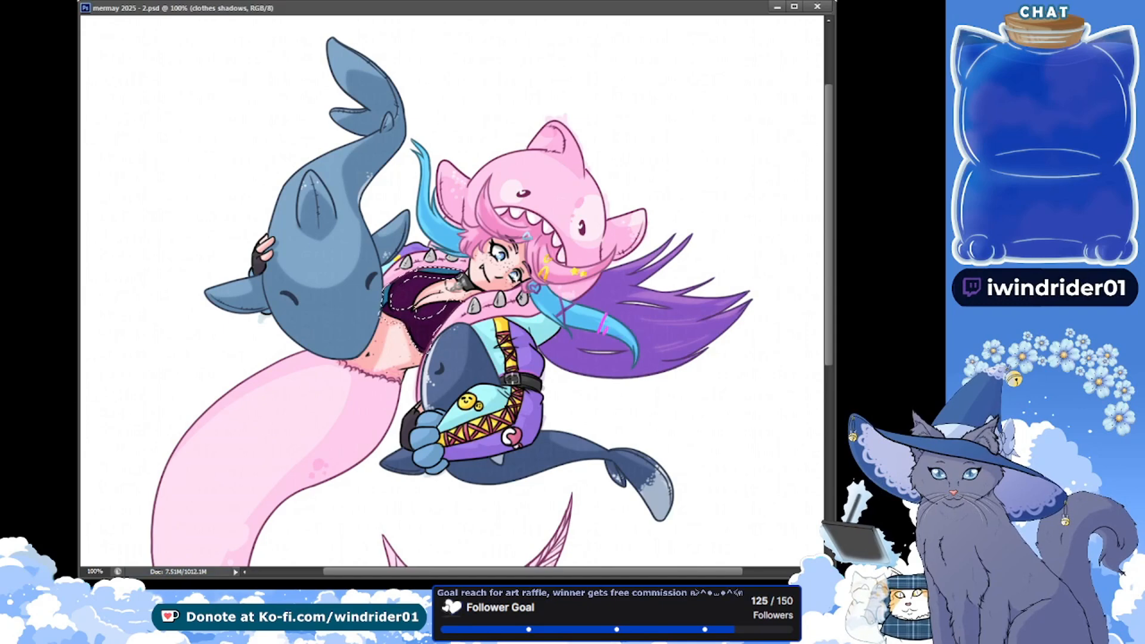
key(ctrl+d)
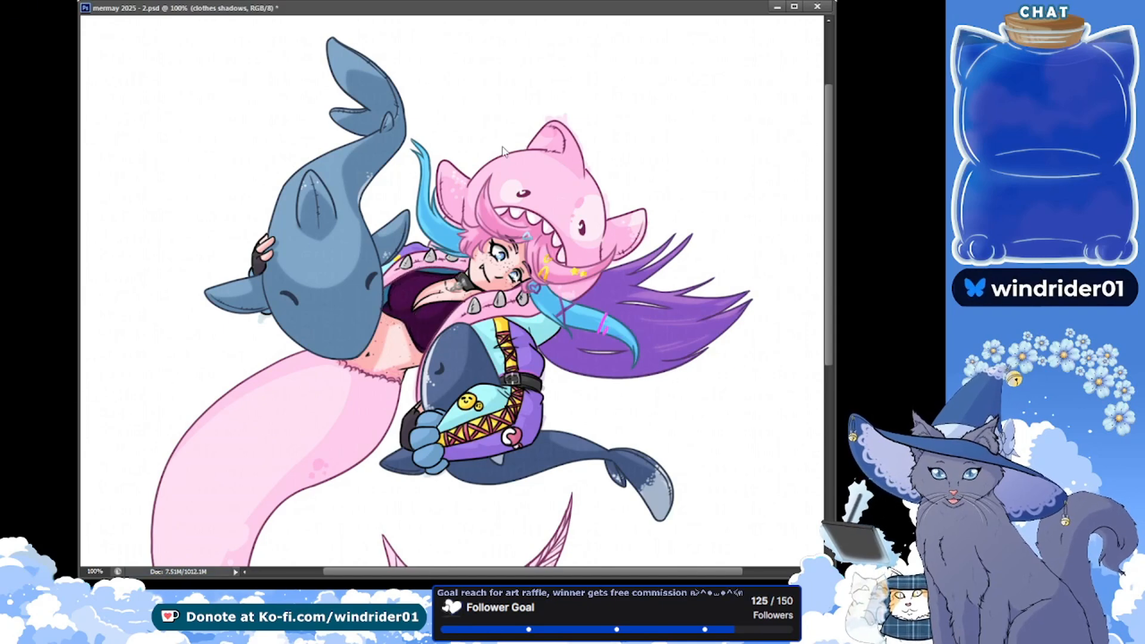
Duplicate the clothes shadows layer, clear the copy's shading that spills outside the clothes, deselect, and save
key(ctrl+j)
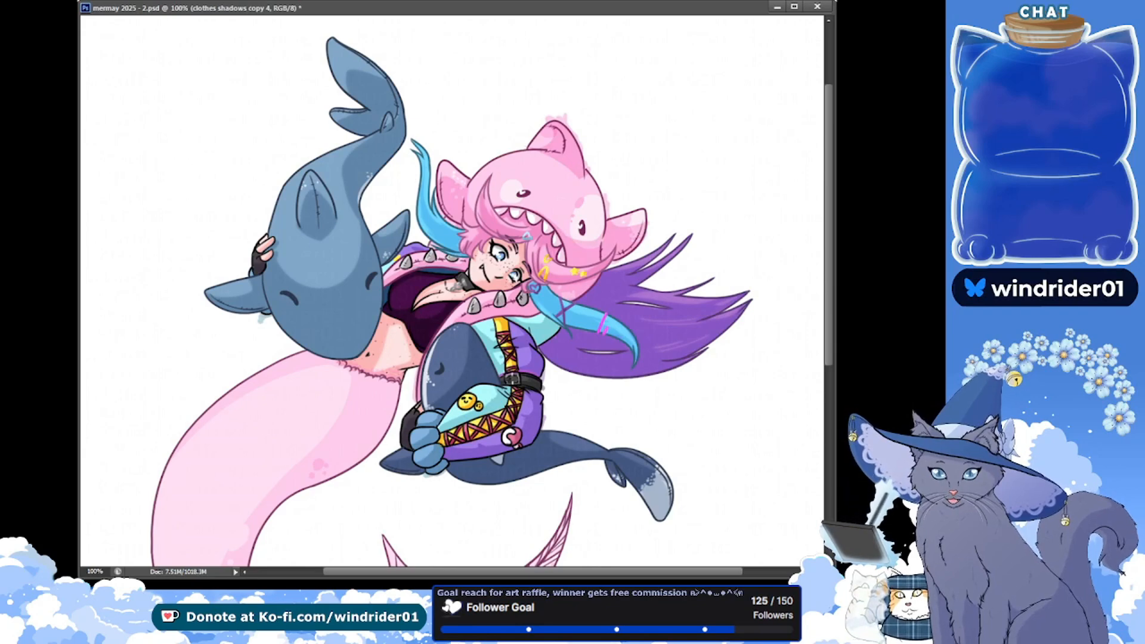
key(ctrl+s)
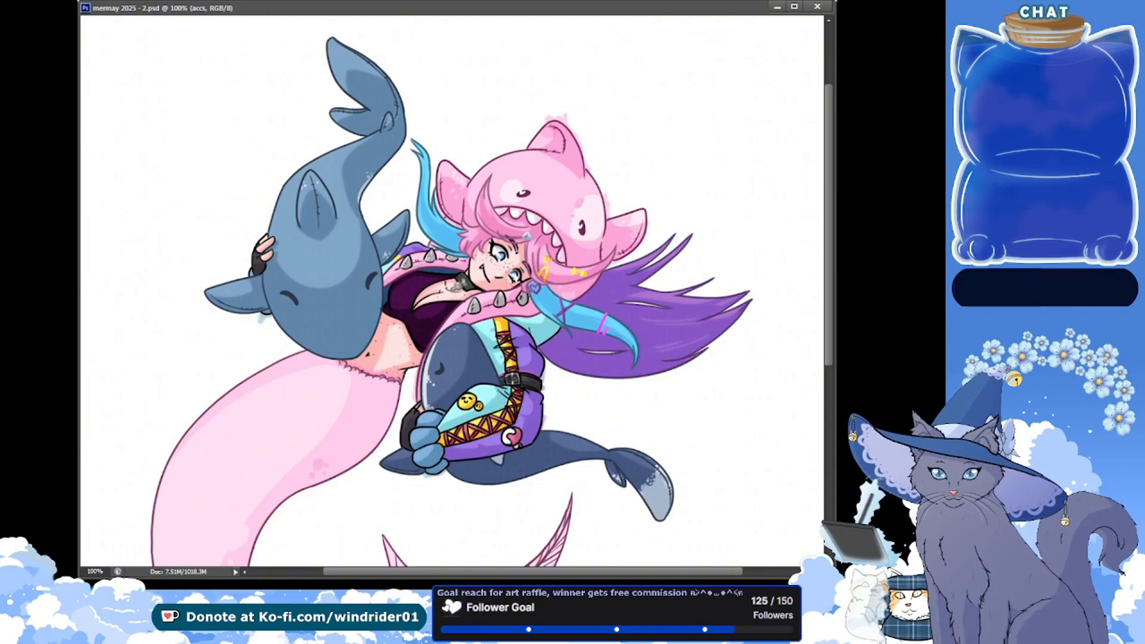
click(727, 424)
ctrl+click(727, 424)
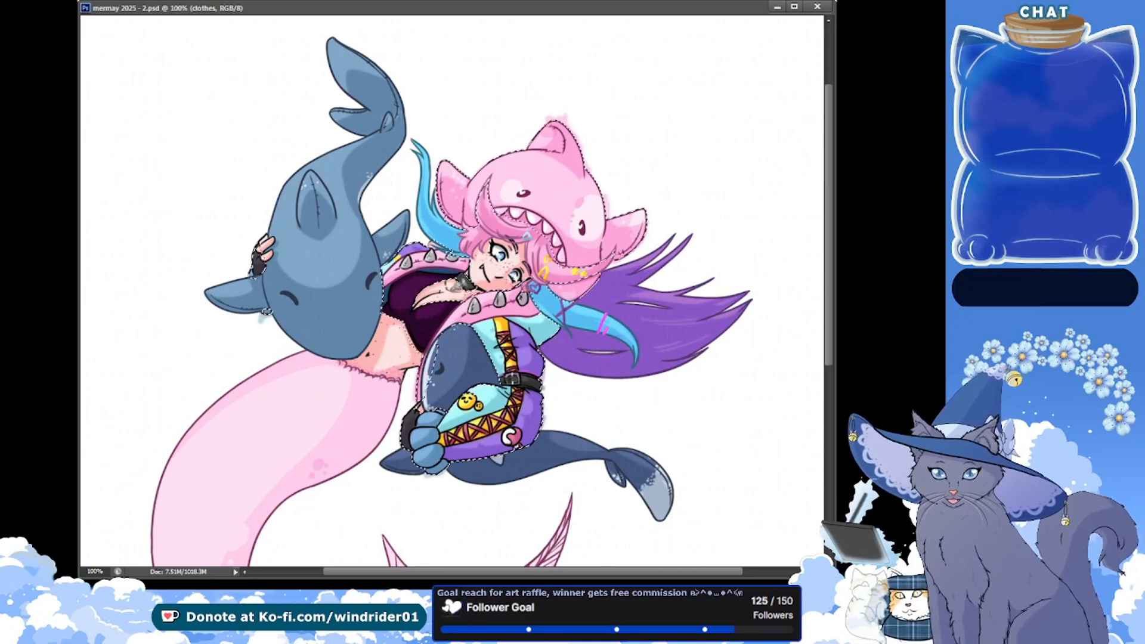
key(Delete)
key(Delete)
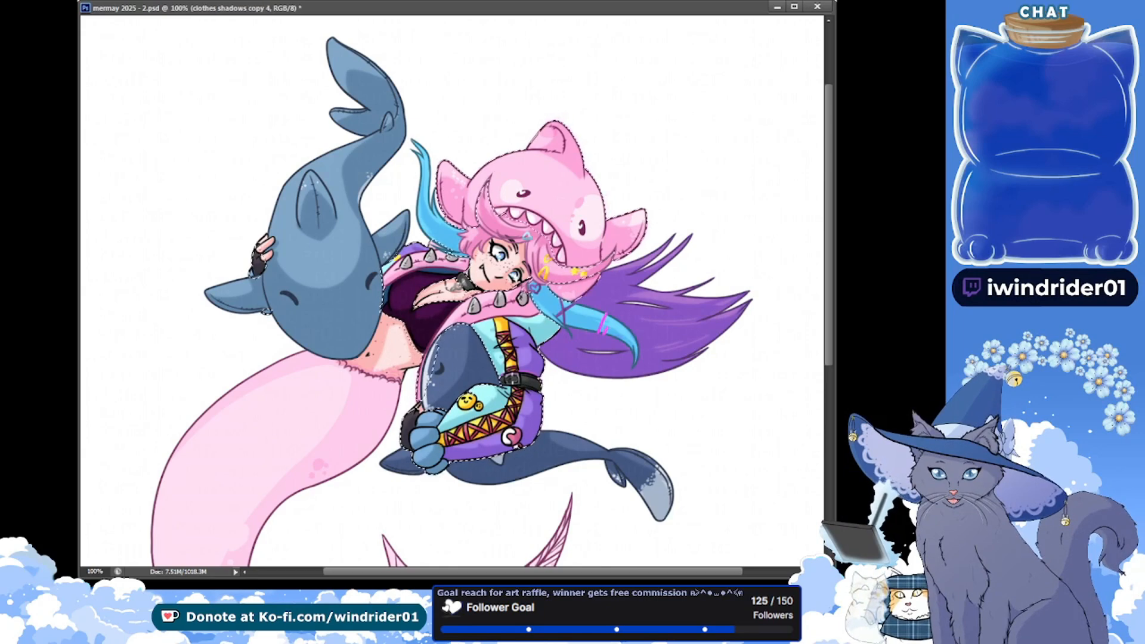
key(ctrl+d)
Add a new layer named Tail shadows for the mermaid's pink tail
scroll(558, 415, down, 3)
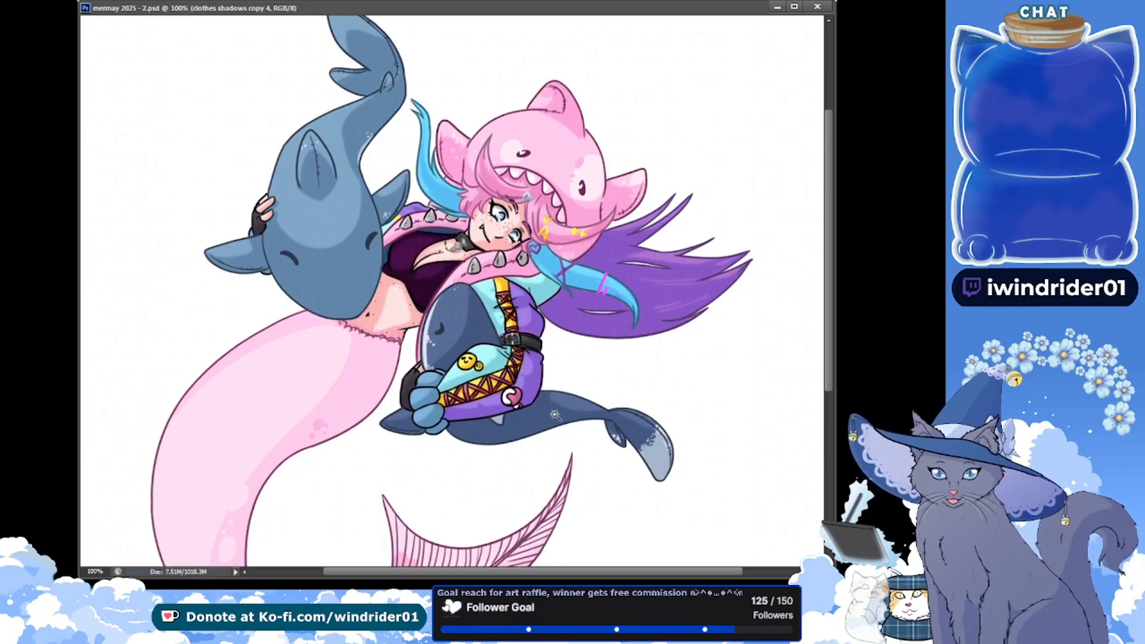
scroll(554, 414, down, 5)
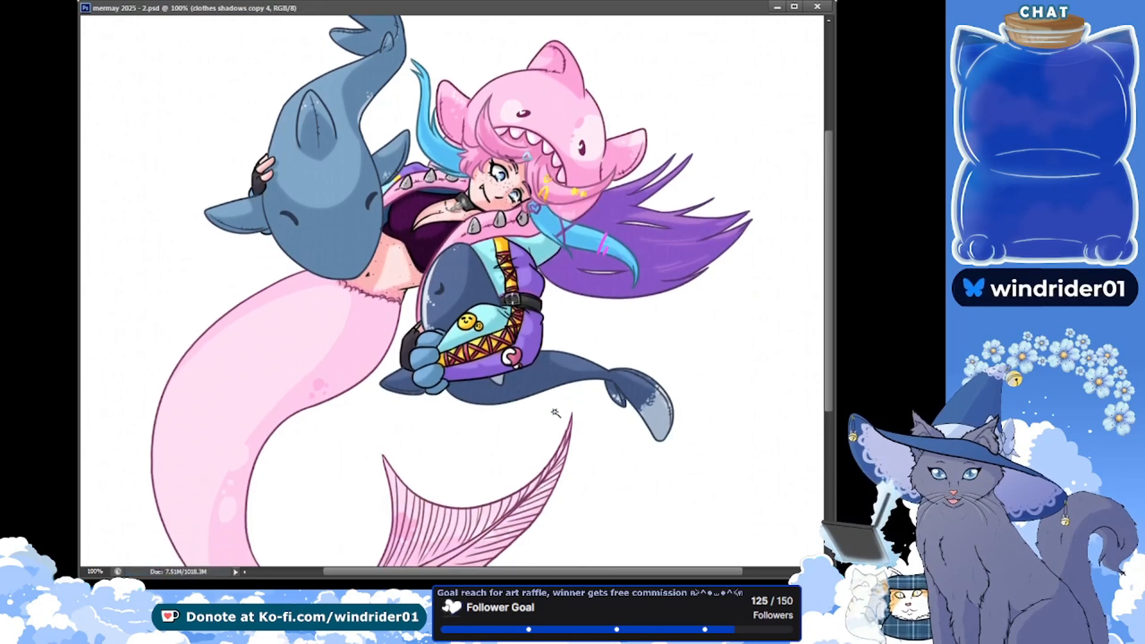
scroll(554, 410, down, 2)
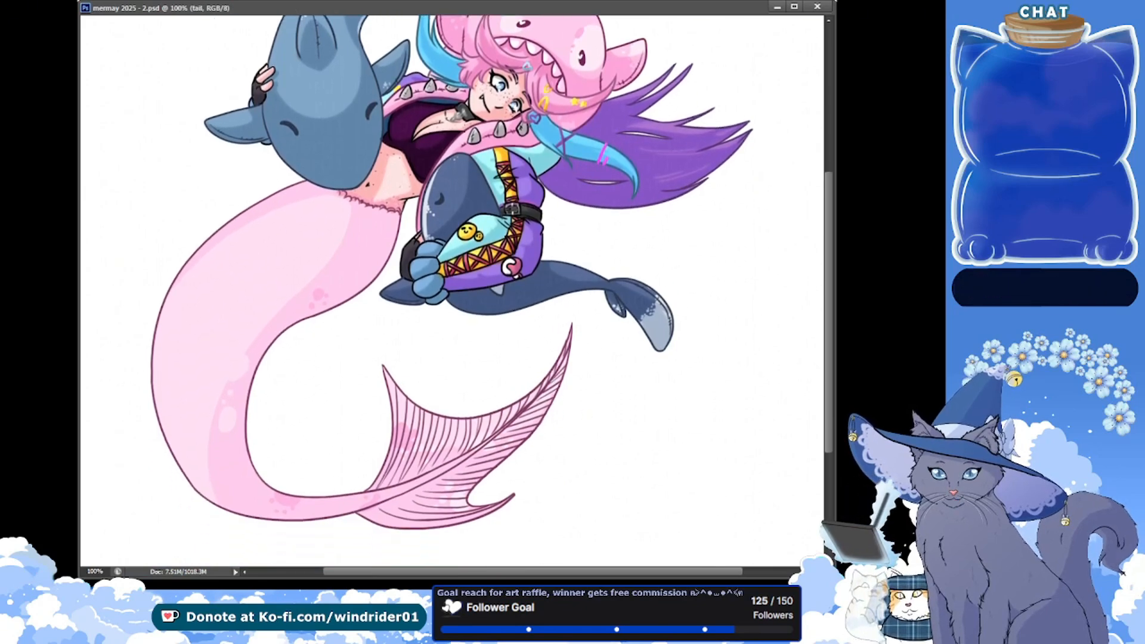
key(ctrl+shift+alt+n)
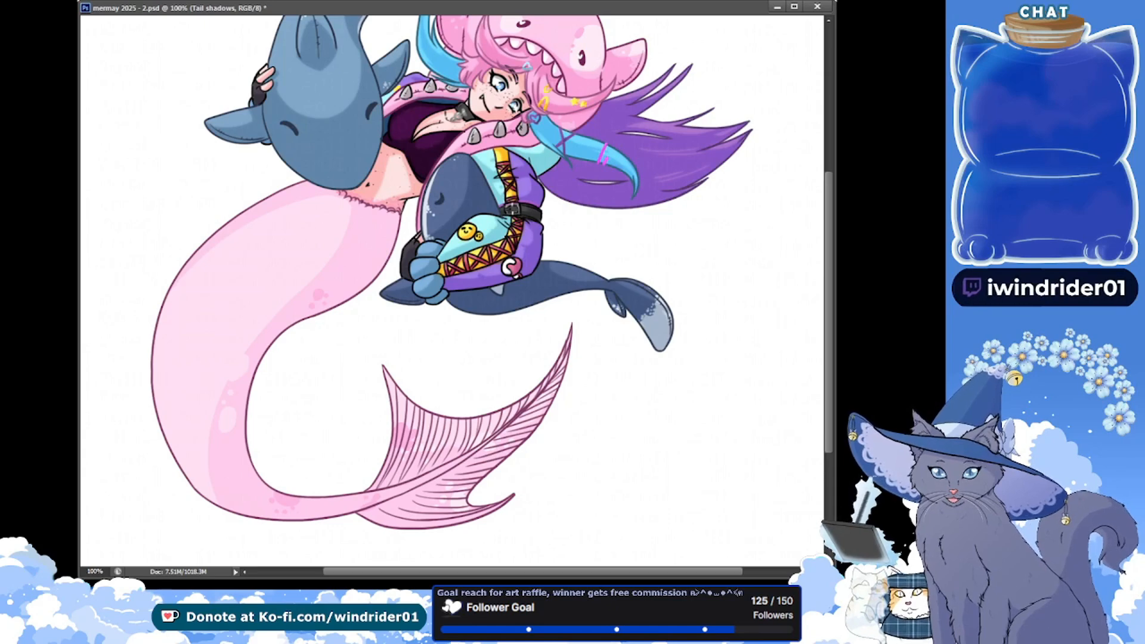
Try a paler look for the clothes shadows layer, and undo the change
scroll(817, 293, up, 3)
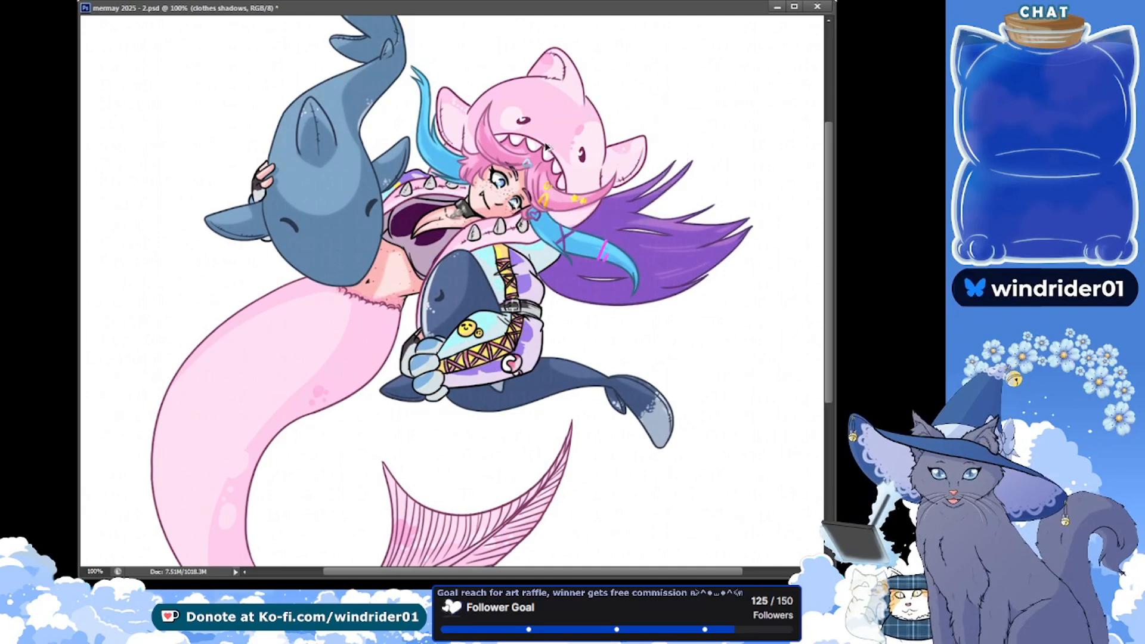
key(ctrl+alt+z)
key(ctrl+alt+z)
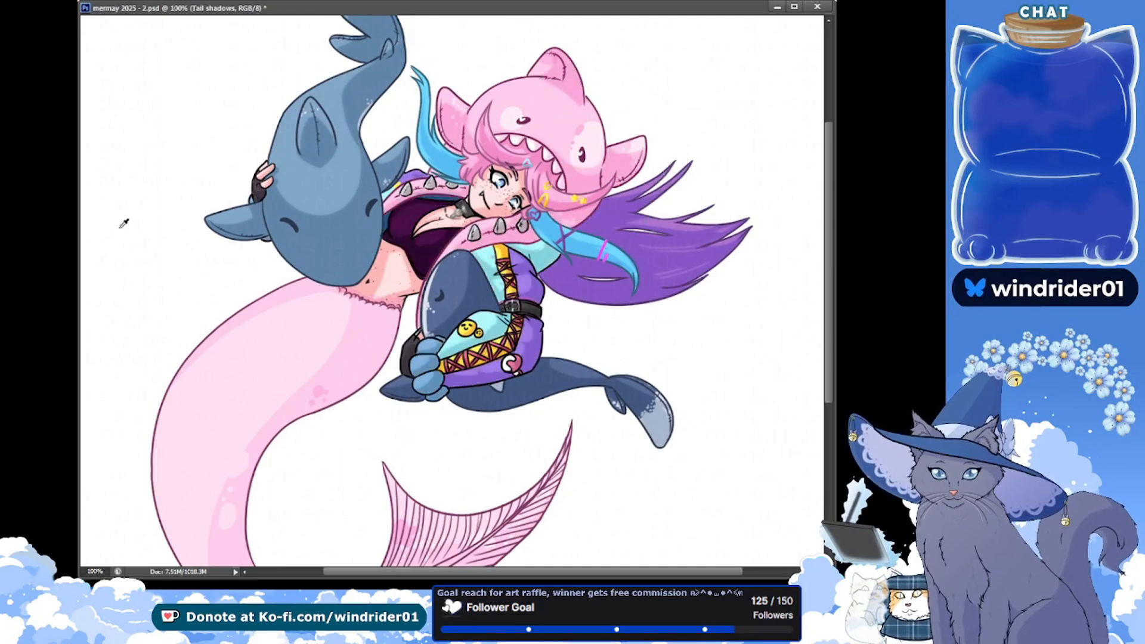
Brush pink shading along the inner side of the upper tail below the waist on the Tail shadows layer, undoing unwanted strokes
drag(218, 266, 241, 170)
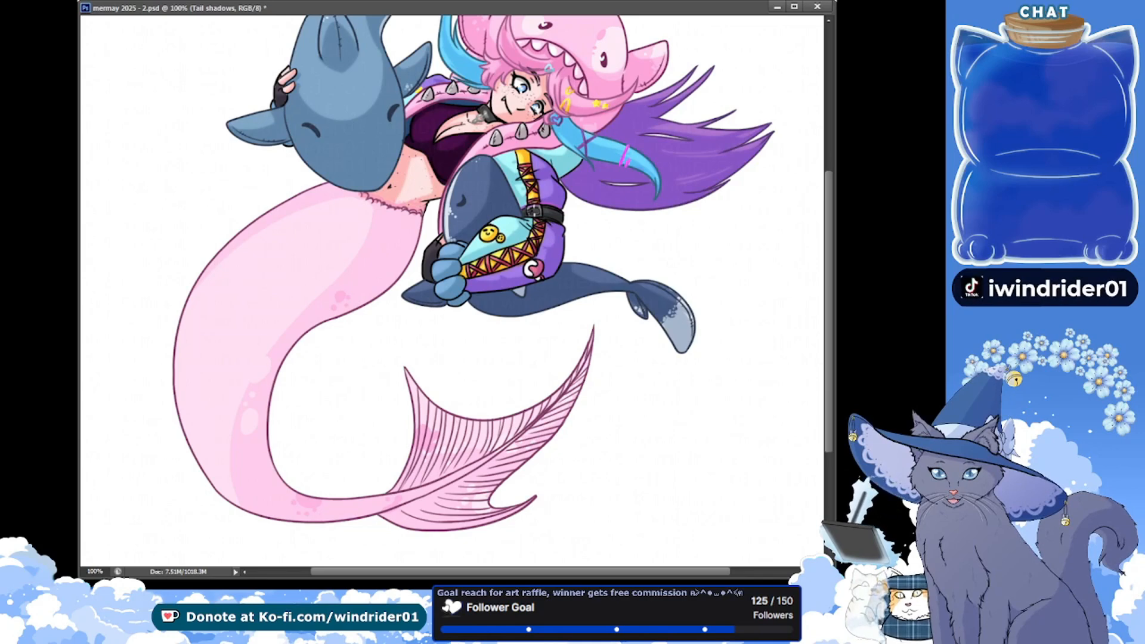
drag(141, 173, 141, 163)
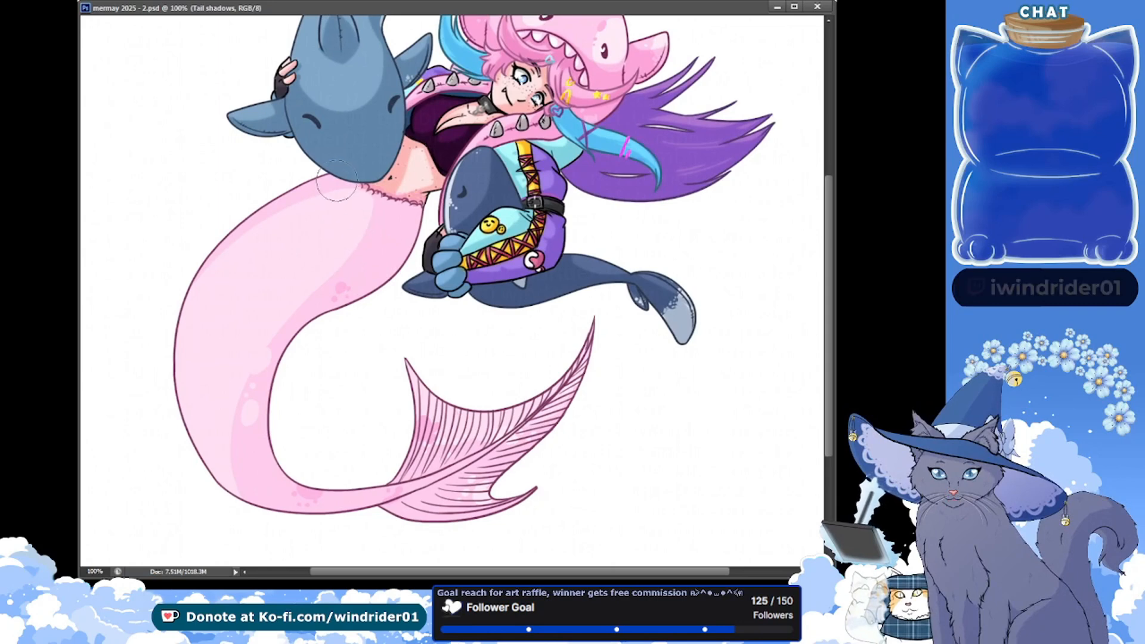
drag(397, 222, 248, 335)
key(ctrl+z)
mouse_move(390, 209)
mouse_down()
mouse_move(256, 416)
mouse_move(368, 234)
mouse_move(397, 263)
mouse_up()
key(ctrl+z)
mouse_move(419, 203)
mouse_down()
mouse_move(301, 296)
mouse_move(381, 232)
mouse_move(317, 295)
mouse_up()
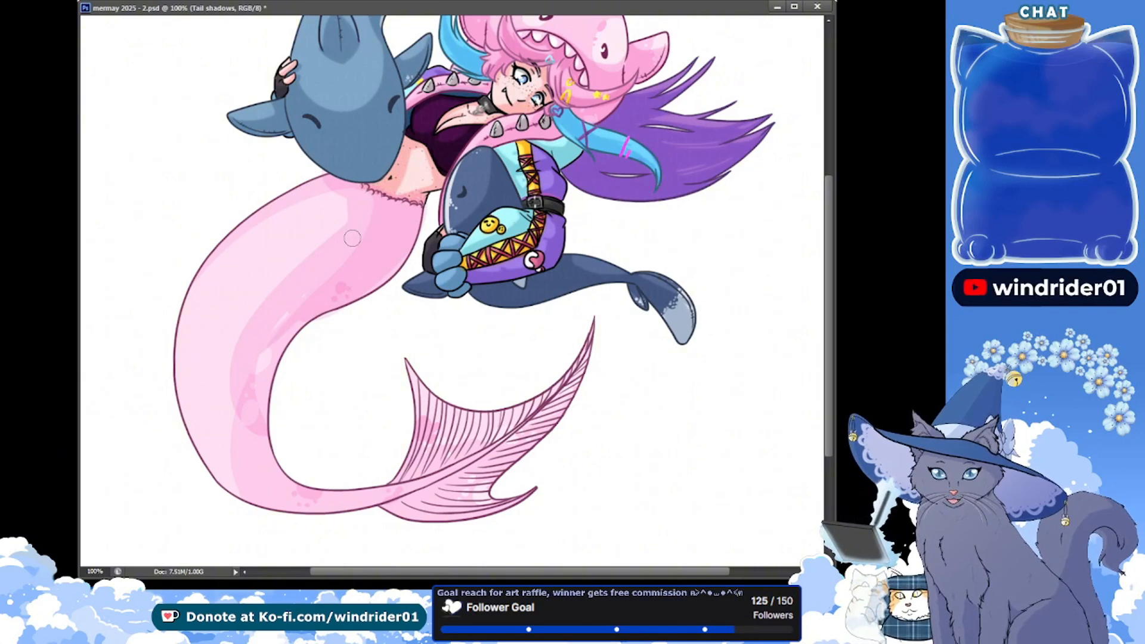
Extend the pink shading down the tail's inner curve to its lower bend, blending it with long strokes from the waist
mouse_move(299, 325)
mouse_down()
mouse_move(272, 395)
mouse_move(288, 530)
mouse_up()
key(ctrl+z)
mouse_move(237, 398)
mouse_down()
mouse_move(289, 520)
mouse_move(261, 475)
mouse_move(271, 460)
mouse_up()
drag(236, 337, 228, 501)
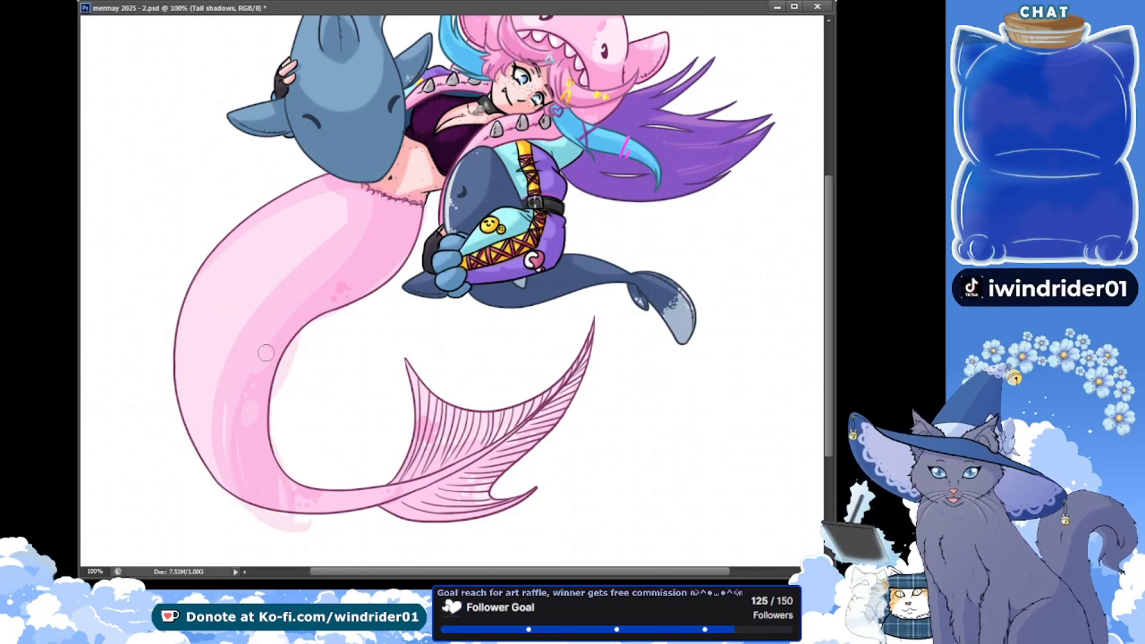
drag(352, 210, 262, 532)
mouse_move(326, 240)
mouse_down()
mouse_move(262, 322)
mouse_move(219, 453)
mouse_up()
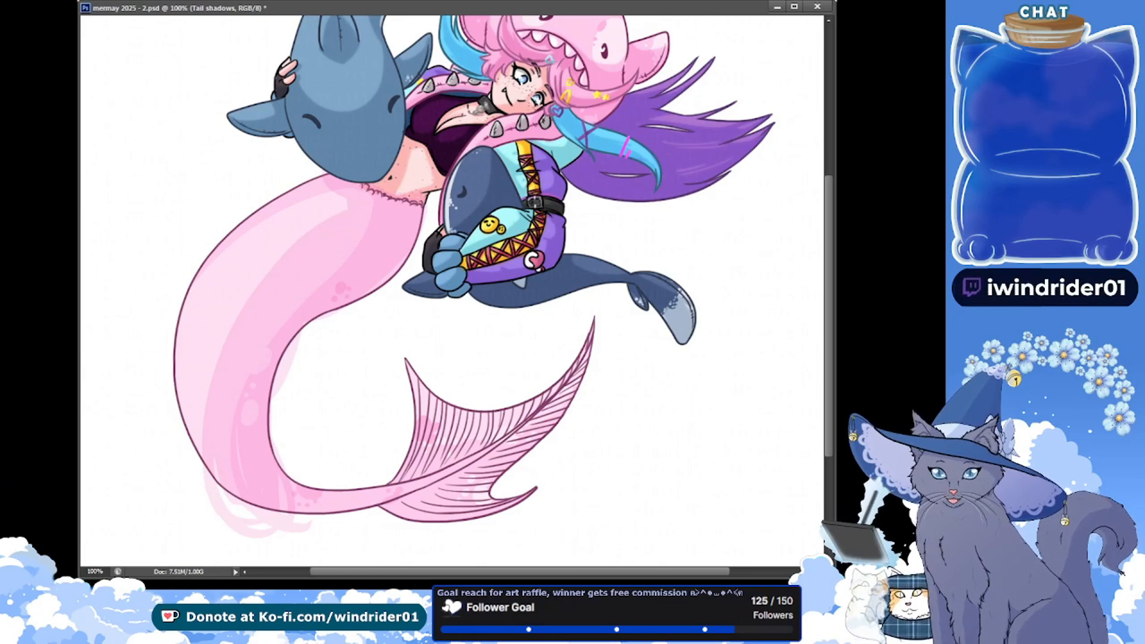
Soften the shading on the Tail shadows layer, and undo the overly pale variant
click(77, 401)
click(80, 399)
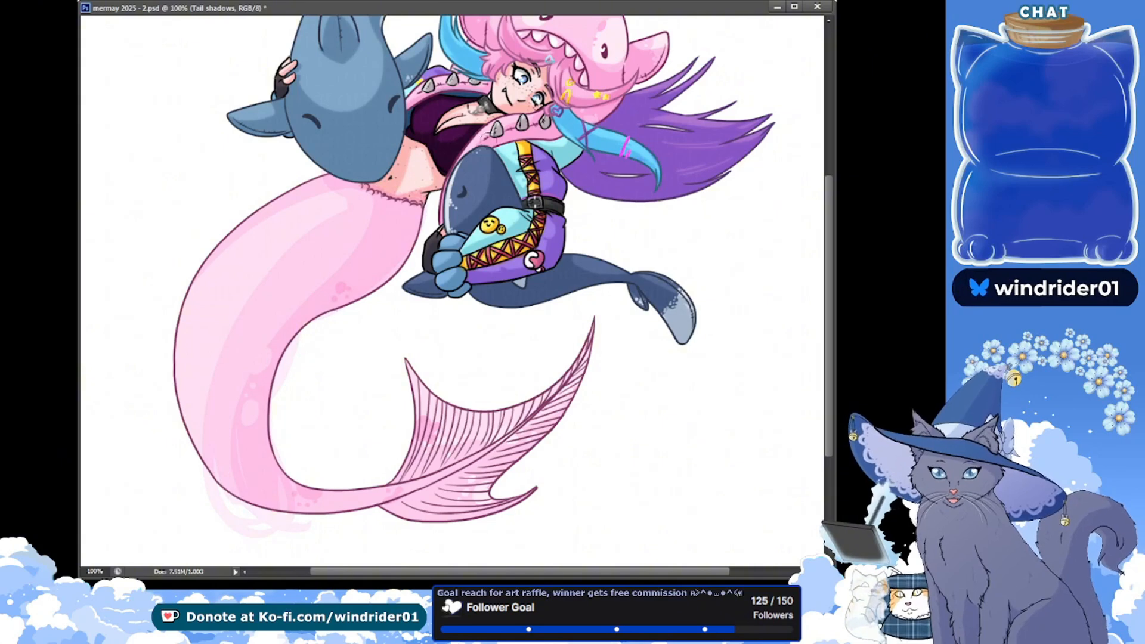
click(80, 74)
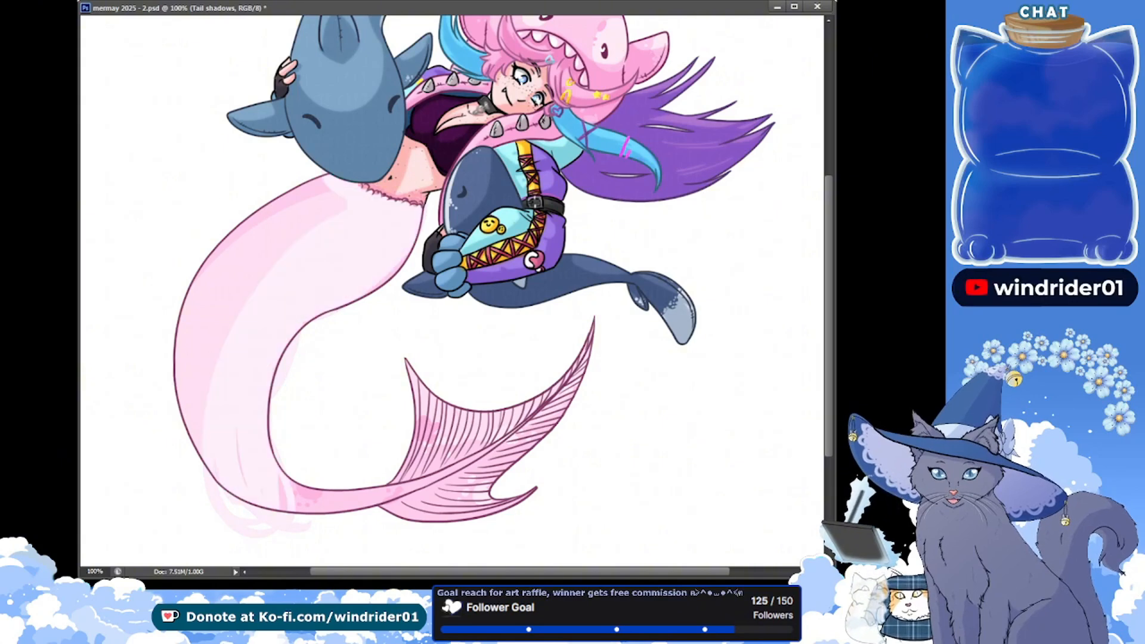
key(ctrl+z)
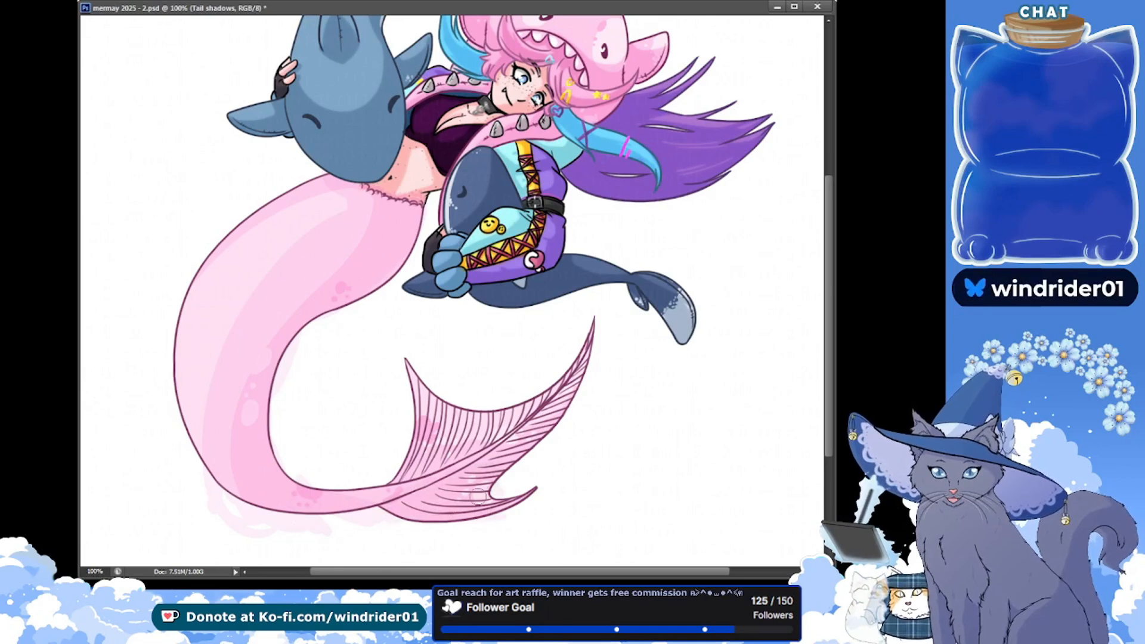
Brush pink shading across the lower tail fin lobe and up the long lobe to its tip, undoing the stray marks above the fin
drag(389, 505, 542, 506)
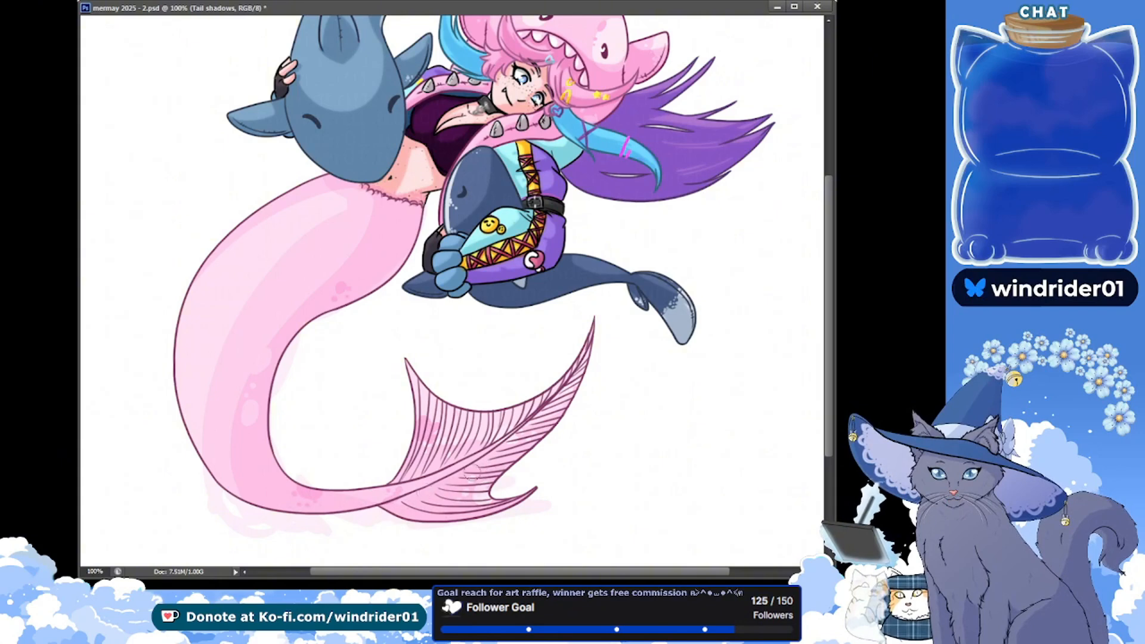
drag(486, 463, 520, 466)
drag(388, 320, 410, 340)
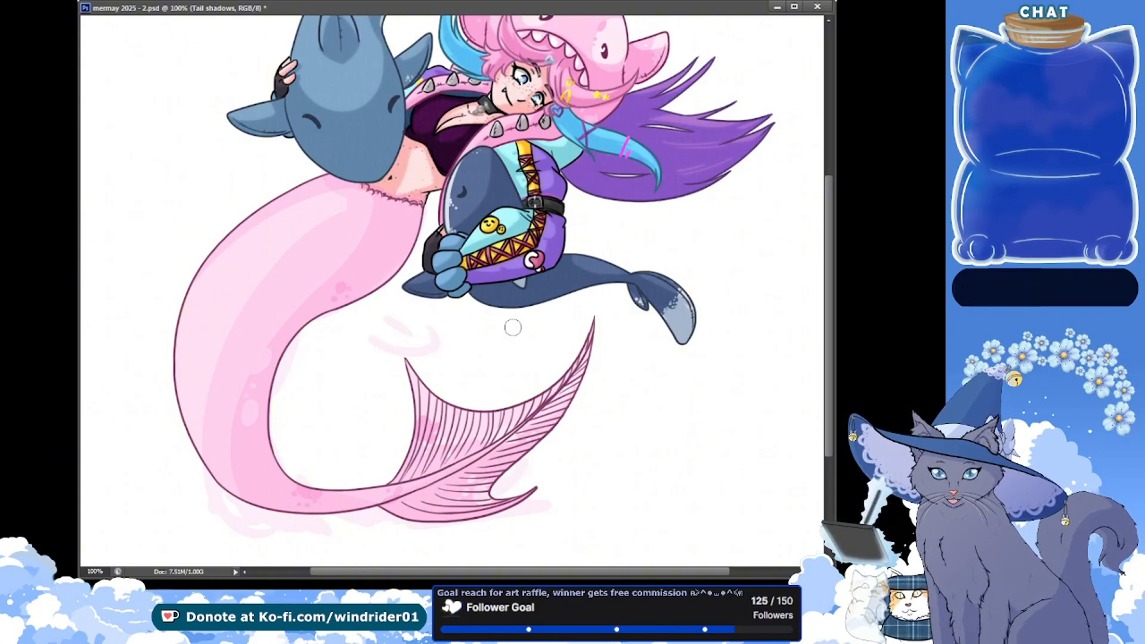
key(ctrl+z)
drag(590, 352, 548, 429)
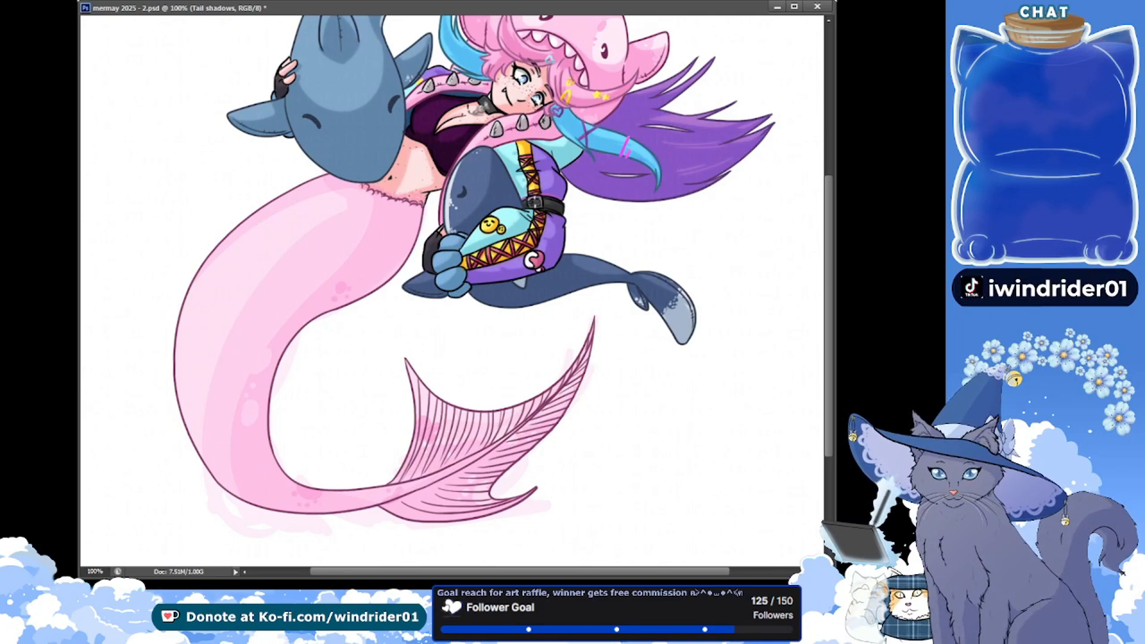
Recolour the shading on the Tail shadows layer to a very dark green and make it translucent so the pink shows through
key(alt+shift+e)
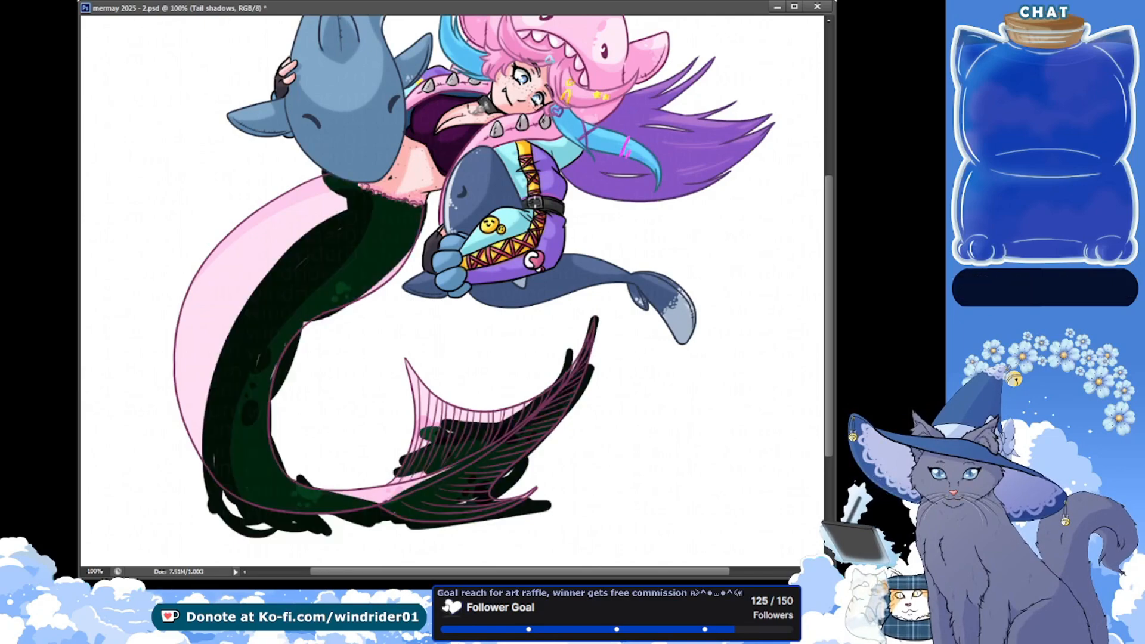
key(ctrl+z)
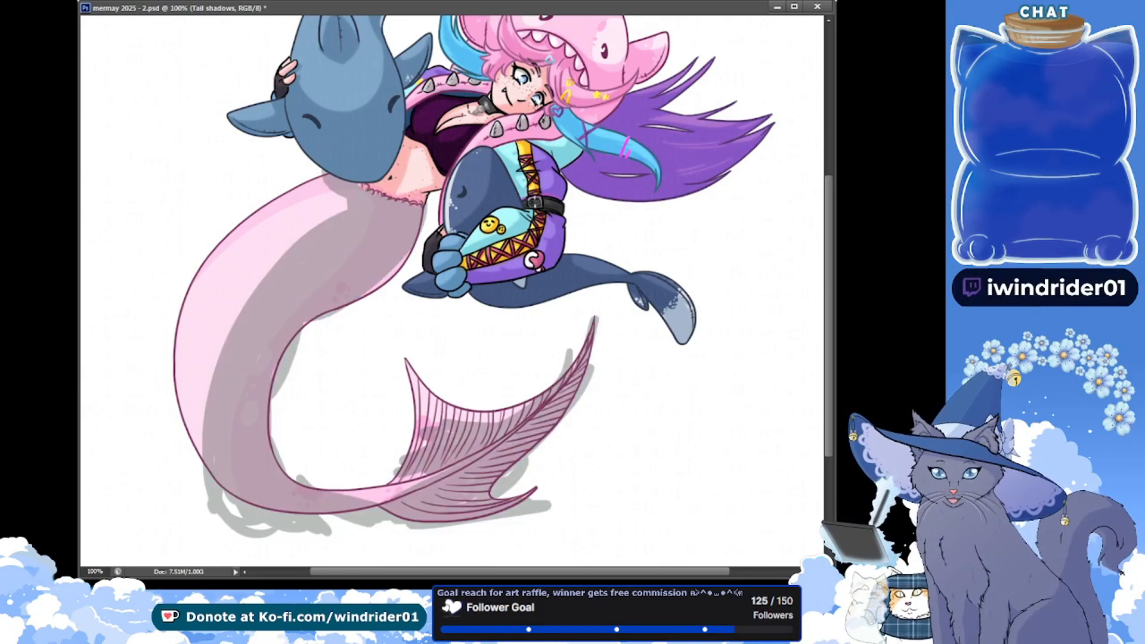
Fill in the tail shadow beneath the shark and waist, and sketch a small arrow beside the tail, undoing its head
click(252, 189)
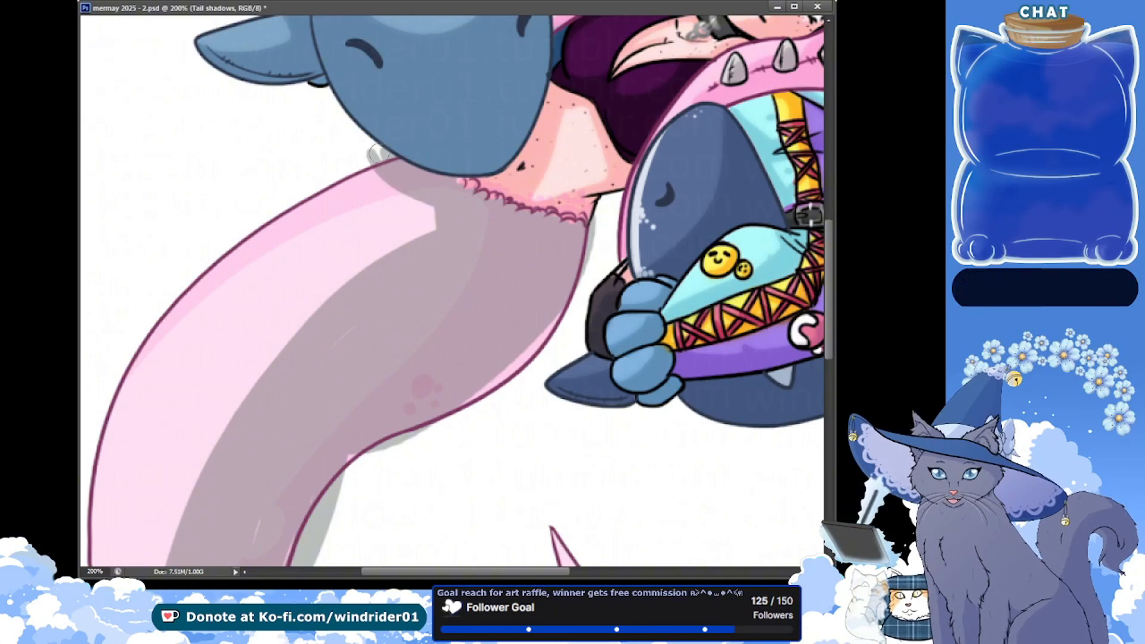
mouse_move(377, 152)
mouse_down()
mouse_move(469, 201)
mouse_move(431, 193)
mouse_move(416, 246)
mouse_move(424, 196)
mouse_move(415, 234)
mouse_up()
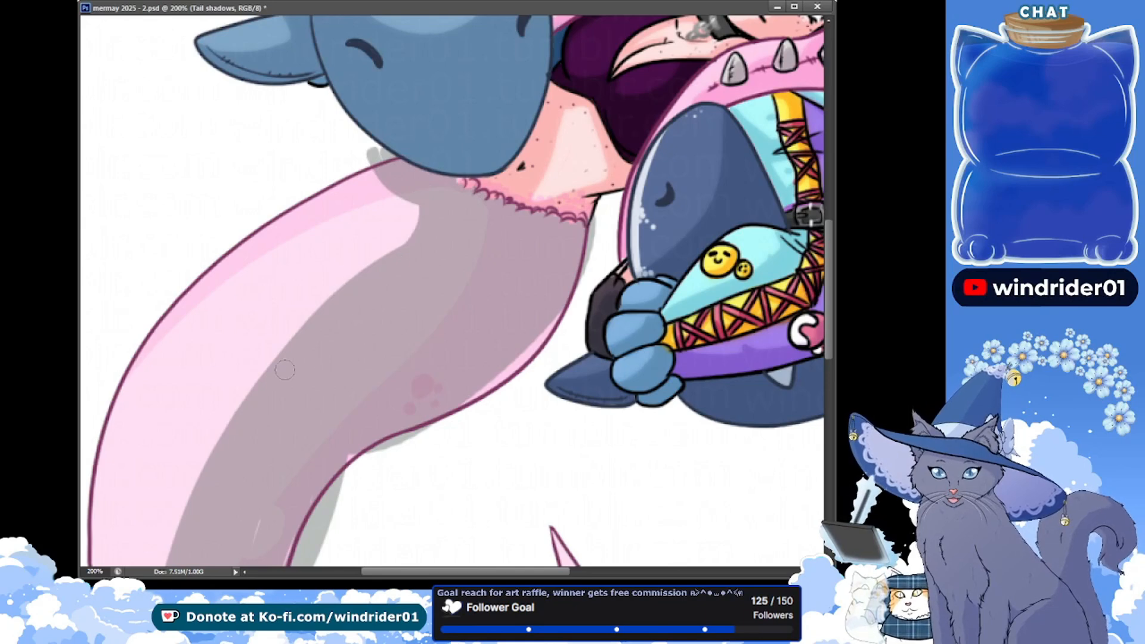
drag(381, 453, 358, 482)
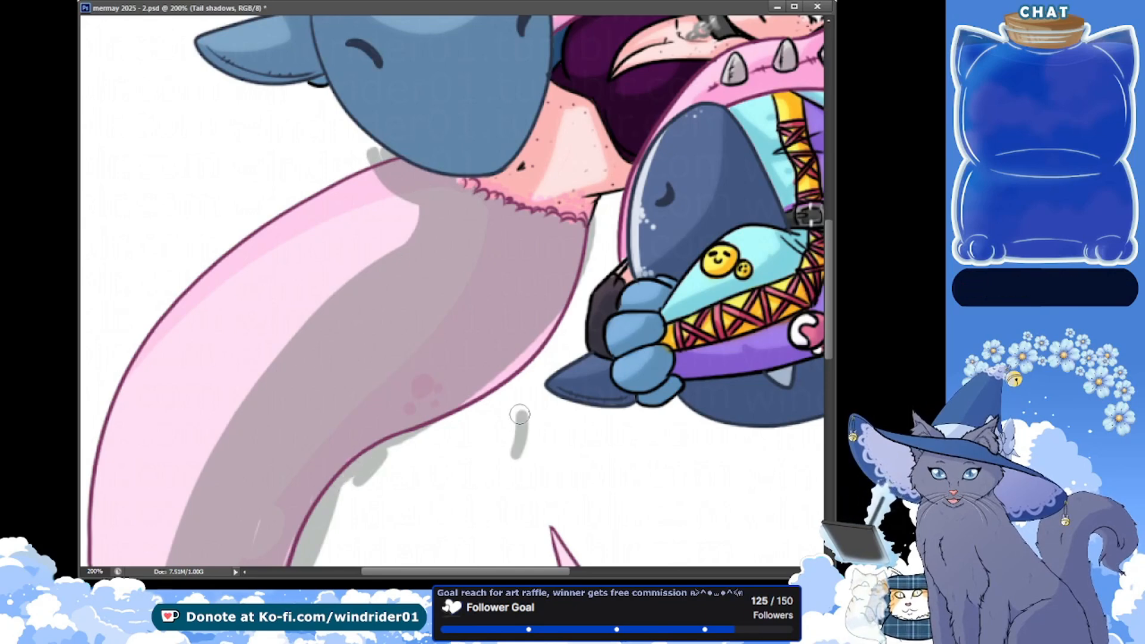
drag(499, 424, 543, 424)
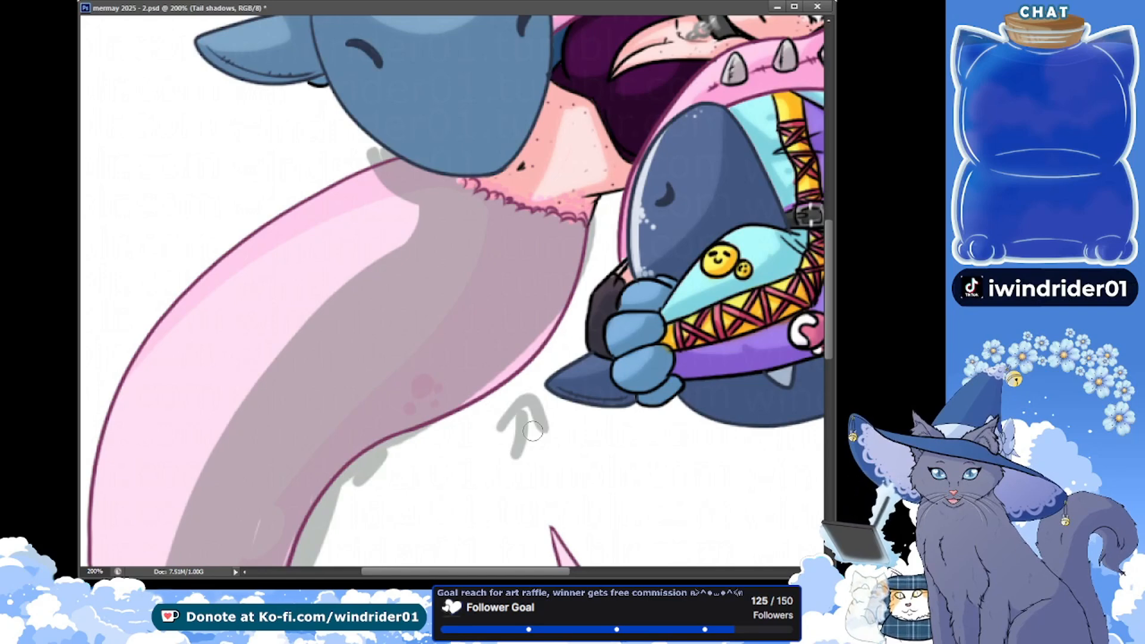
key(ctrl+z)
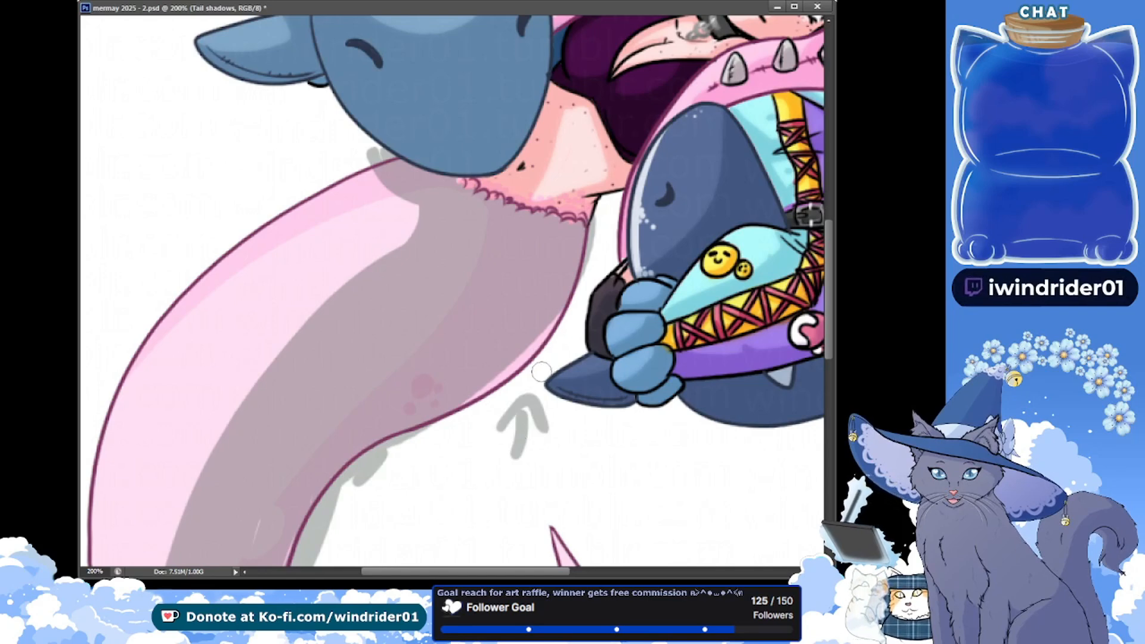
key(ctrl+z)
Reshape the outer edge of the upper tail's shadow into a smooth curve running down from the waist, undoing the rough stroke
drag(412, 192, 264, 357)
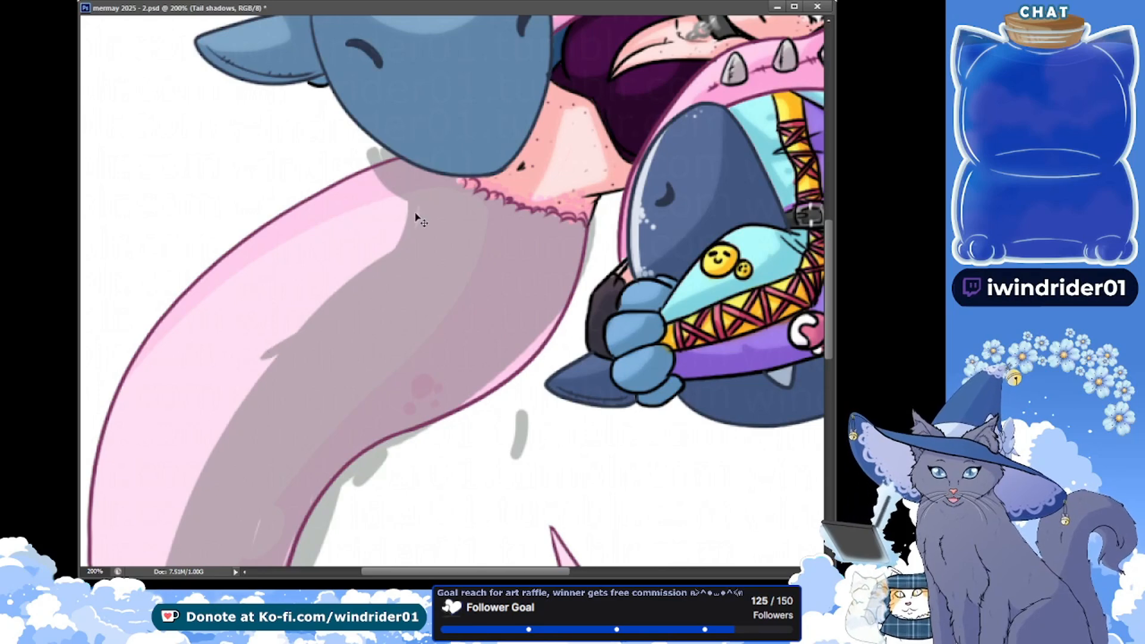
drag(415, 195, 277, 355)
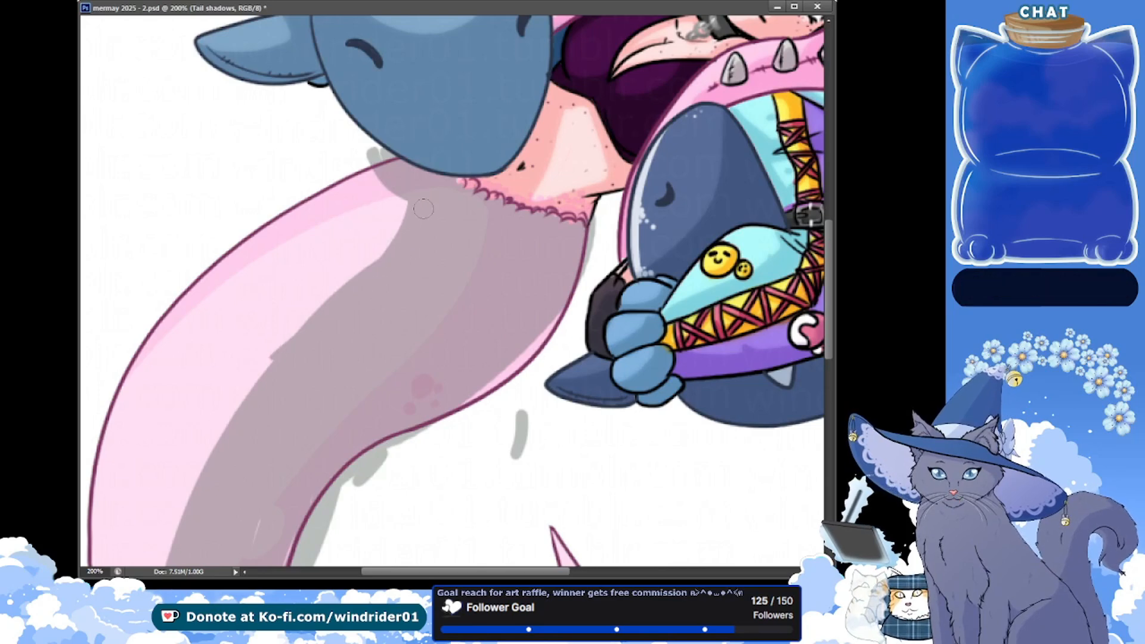
key(ctrl+z)
drag(407, 201, 273, 359)
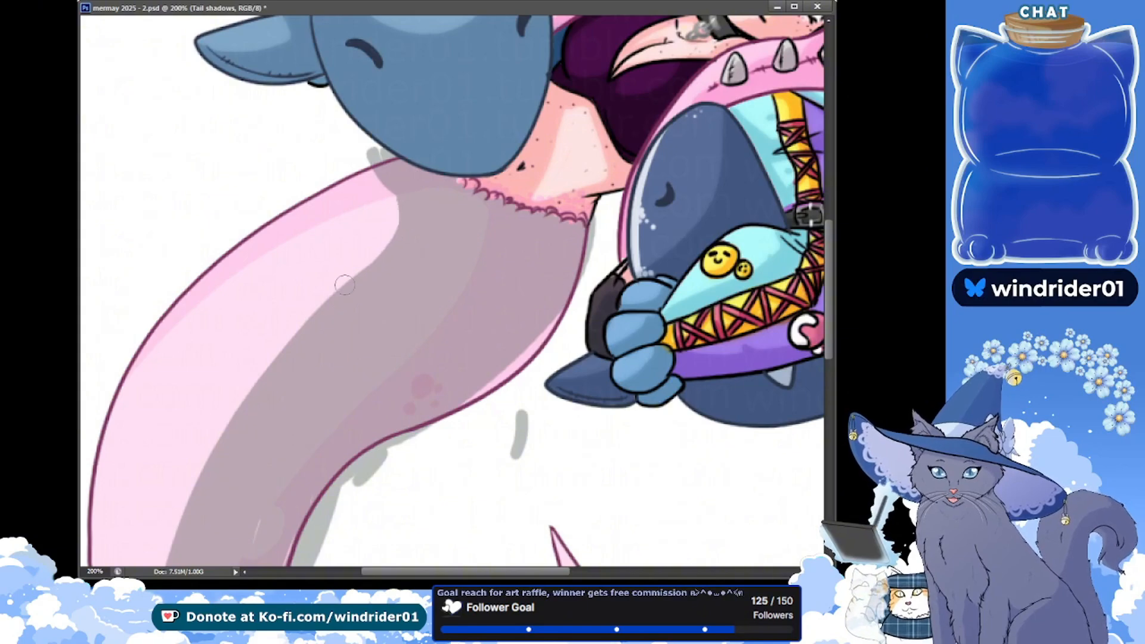
Fill the gaps in the shadow along the tail's lower curve and across the fin's shorter lobe, and save the file
drag(238, 271, 289, 89)
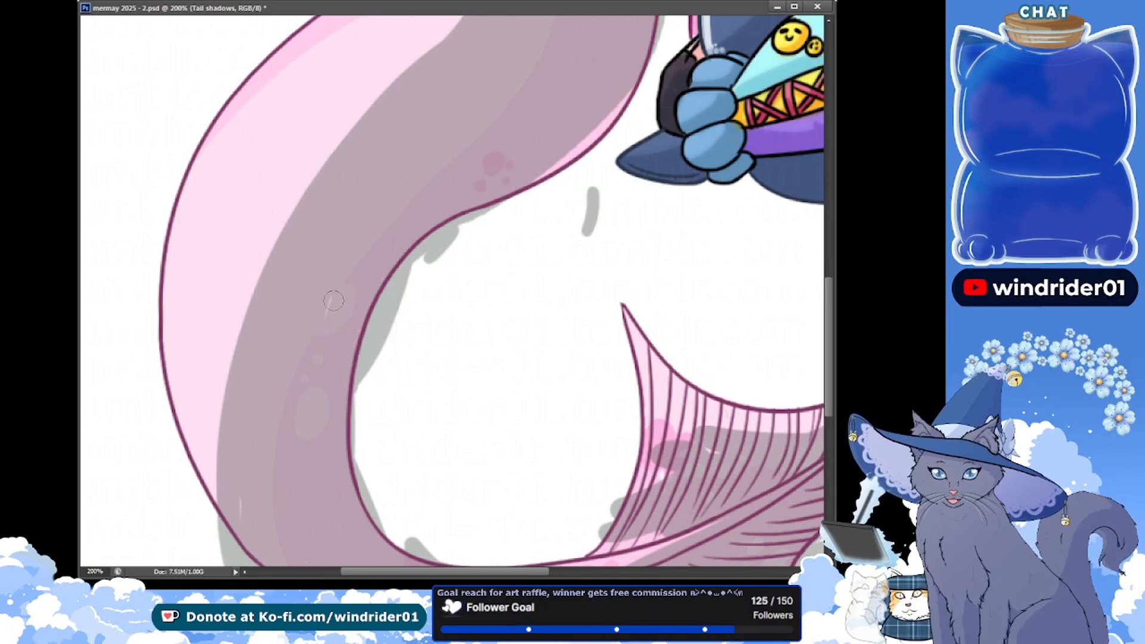
drag(217, 277, 155, 121)
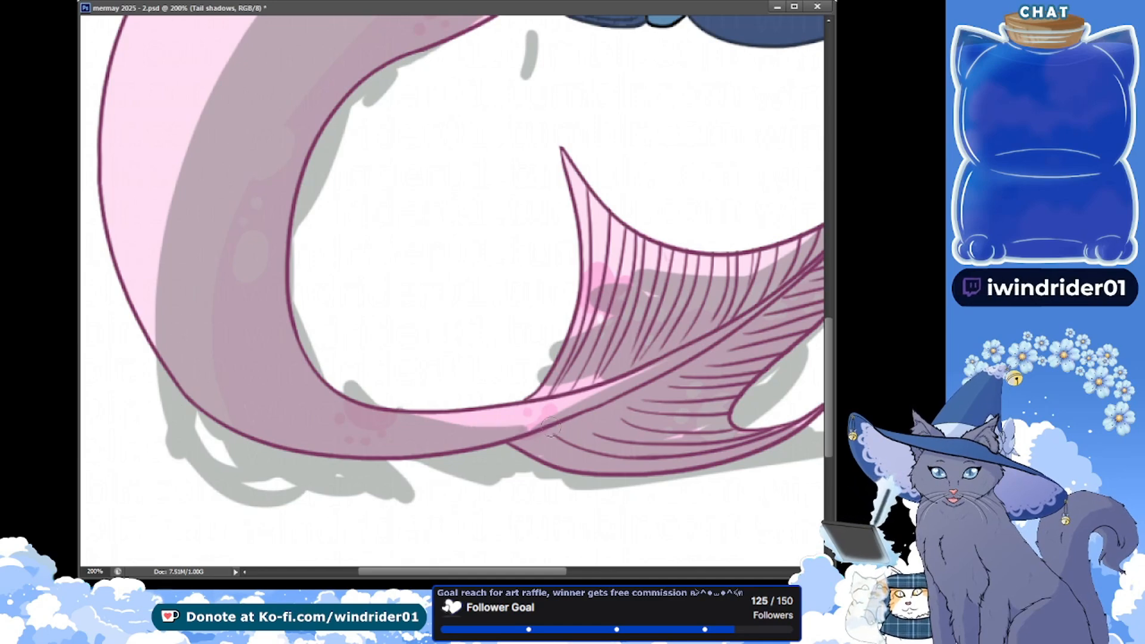
scroll(449, 434, right, 5)
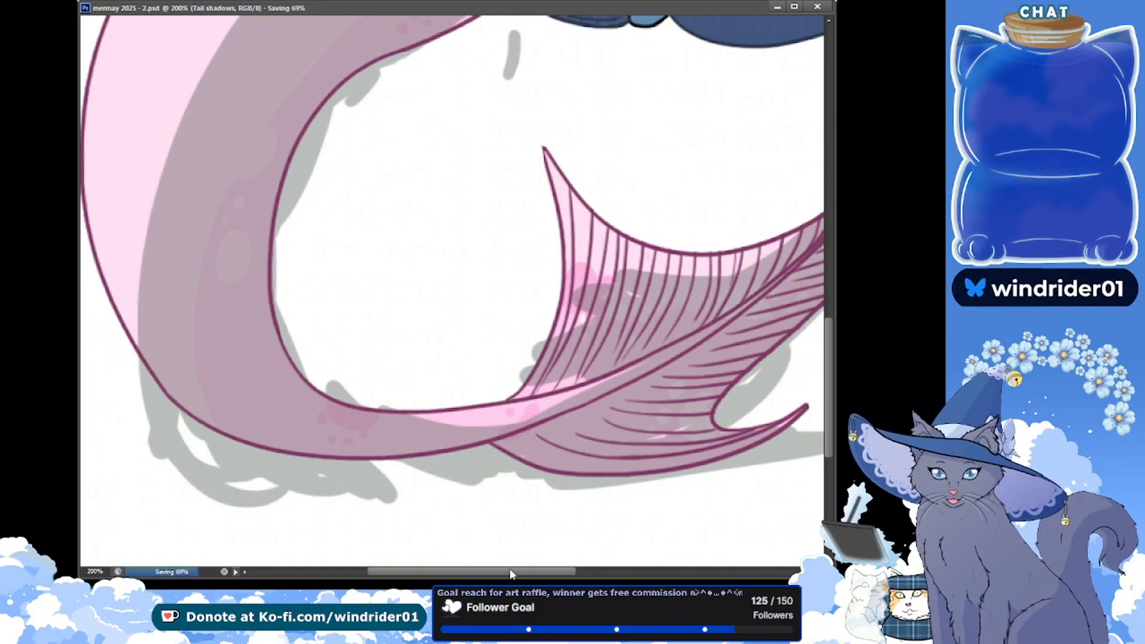
drag(428, 442, 587, 343)
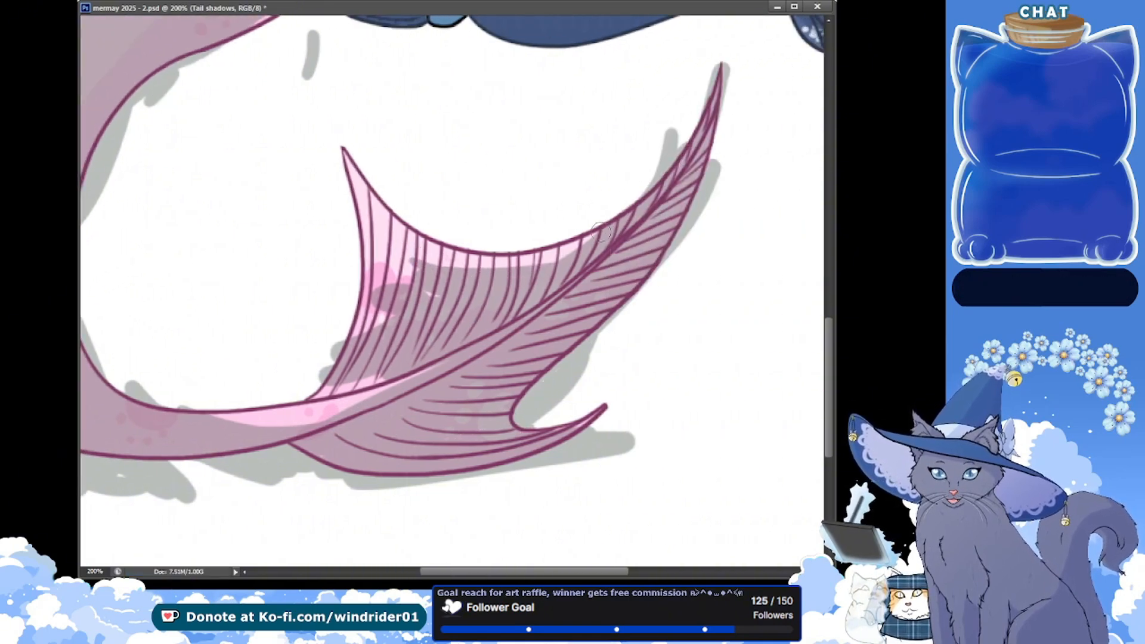
mouse_move(392, 258)
mouse_down()
mouse_move(417, 267)
mouse_move(381, 256)
mouse_move(371, 346)
mouse_up()
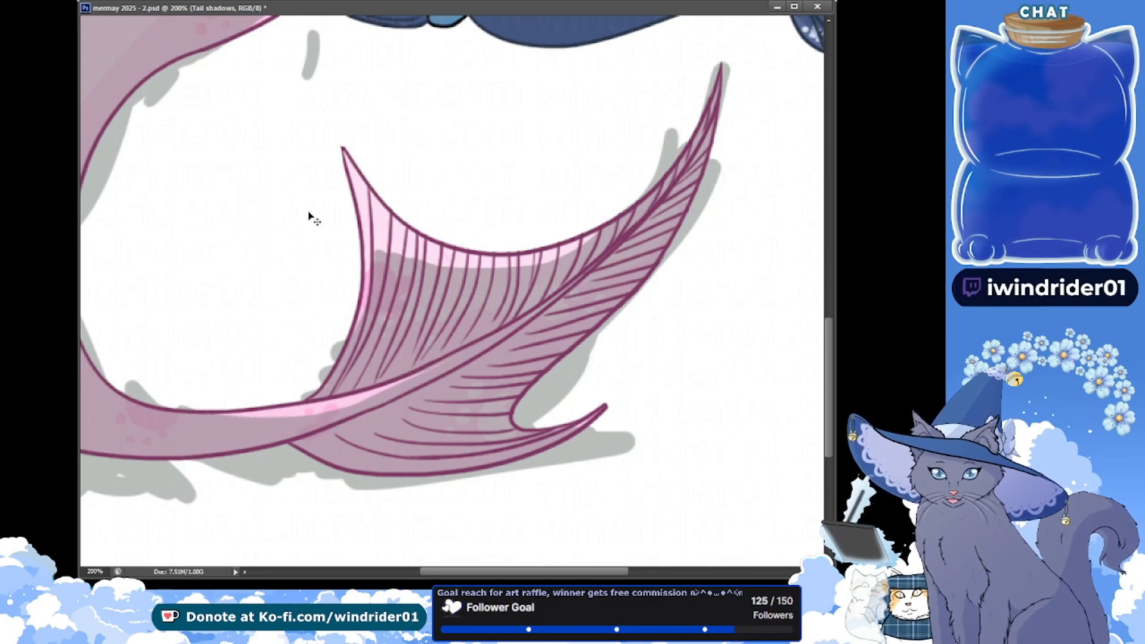
key(ctrl+s)
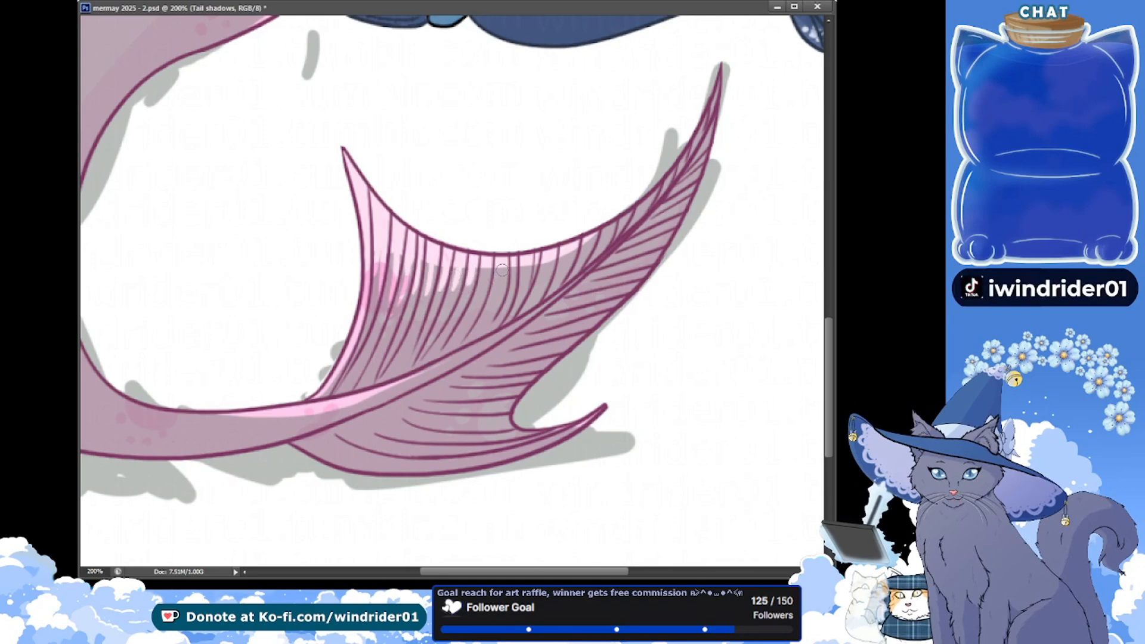
Extend the shadow toward the fin's outer edges, leaving a thin pink rim along the upper edge to the long tip, and save the file
drag(415, 262, 394, 265)
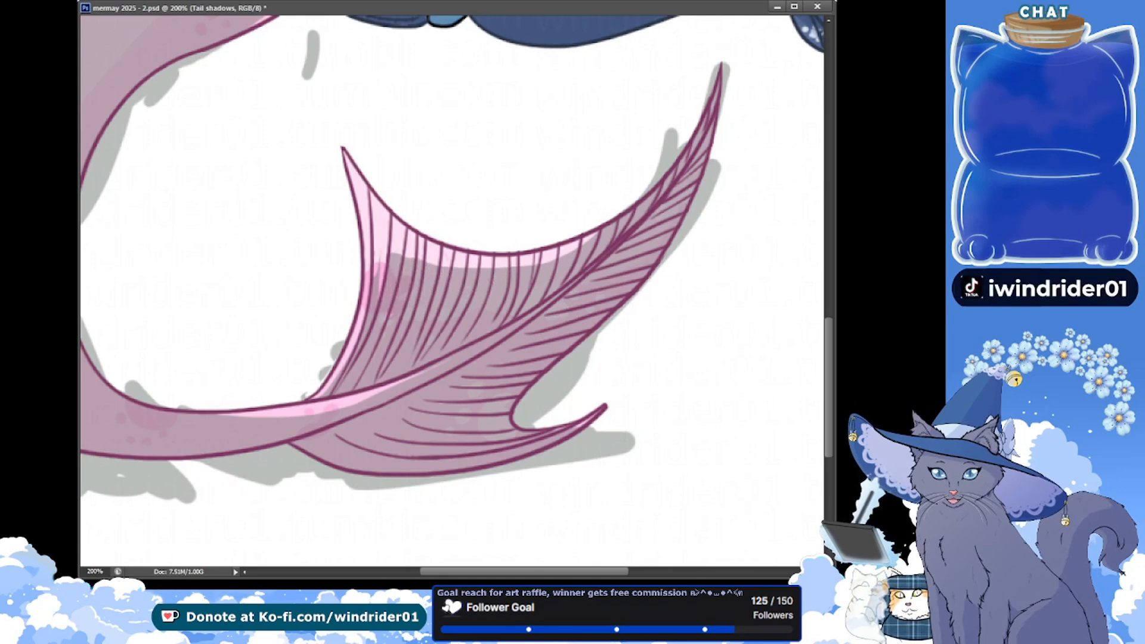
mouse_move(367, 195)
mouse_down()
mouse_move(355, 345)
mouse_move(375, 247)
mouse_move(369, 198)
mouse_move(355, 364)
mouse_move(350, 307)
mouse_move(426, 311)
mouse_move(424, 258)
mouse_move(381, 230)
mouse_move(378, 292)
mouse_up()
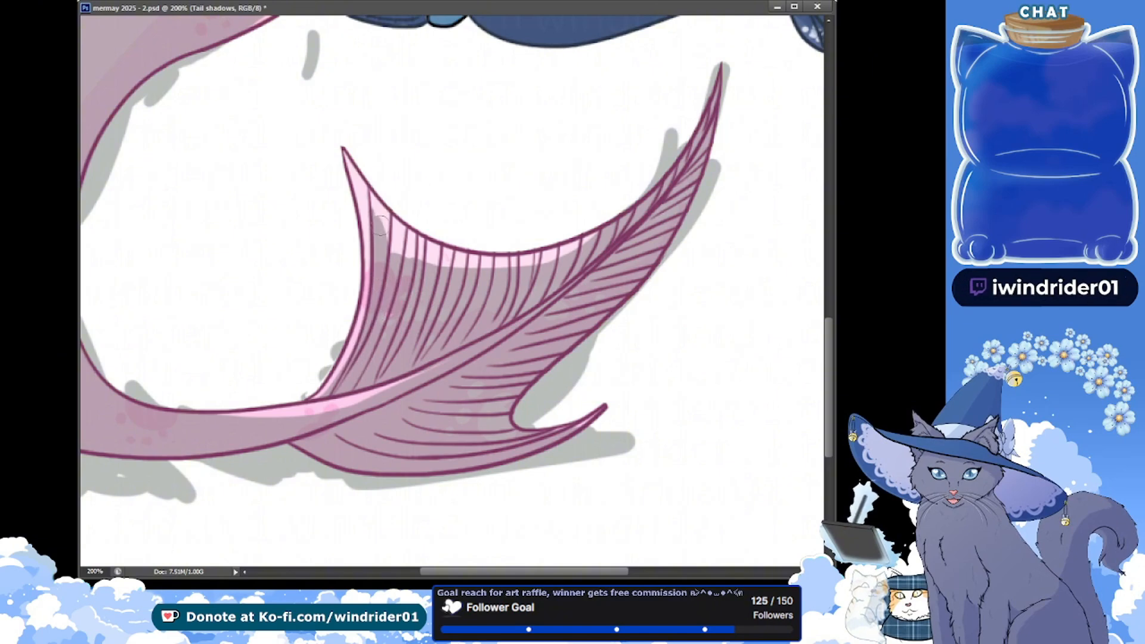
mouse_move(375, 215)
mouse_down()
mouse_move(392, 250)
mouse_move(384, 231)
mouse_move(474, 272)
mouse_move(551, 264)
mouse_move(442, 255)
mouse_move(456, 266)
mouse_move(613, 222)
mouse_up()
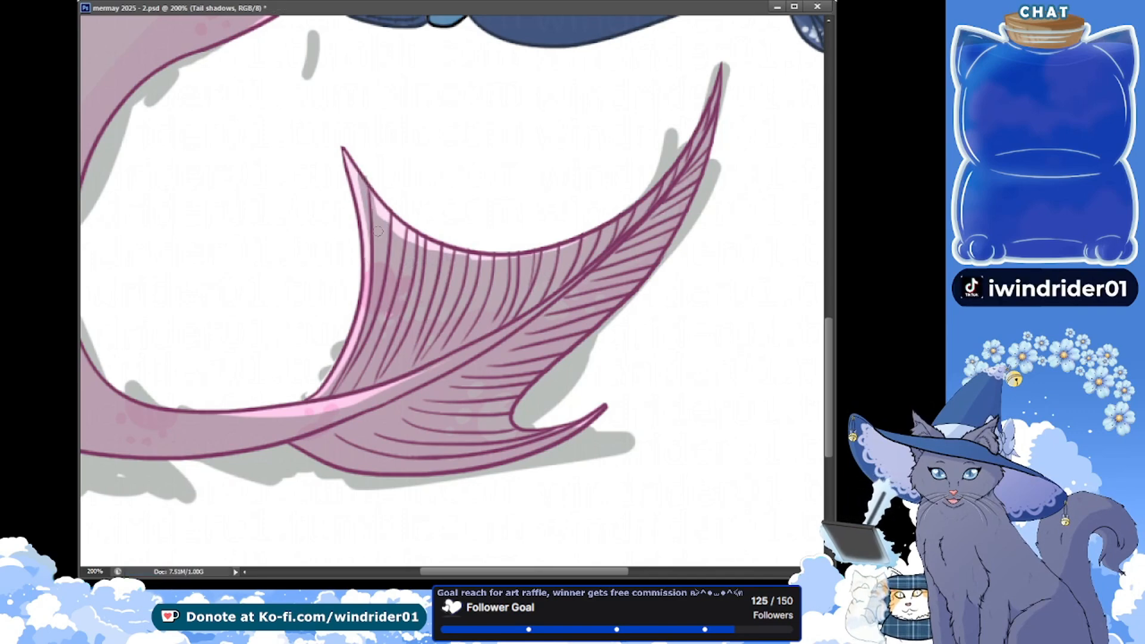
key(ctrl+s)
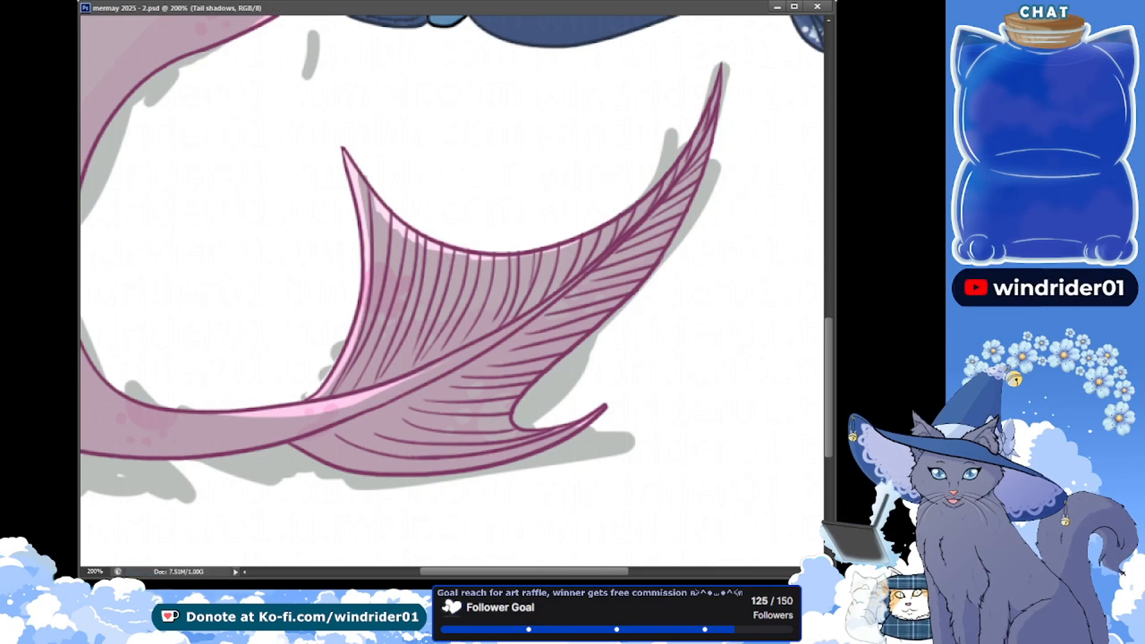
drag(506, 259, 517, 258)
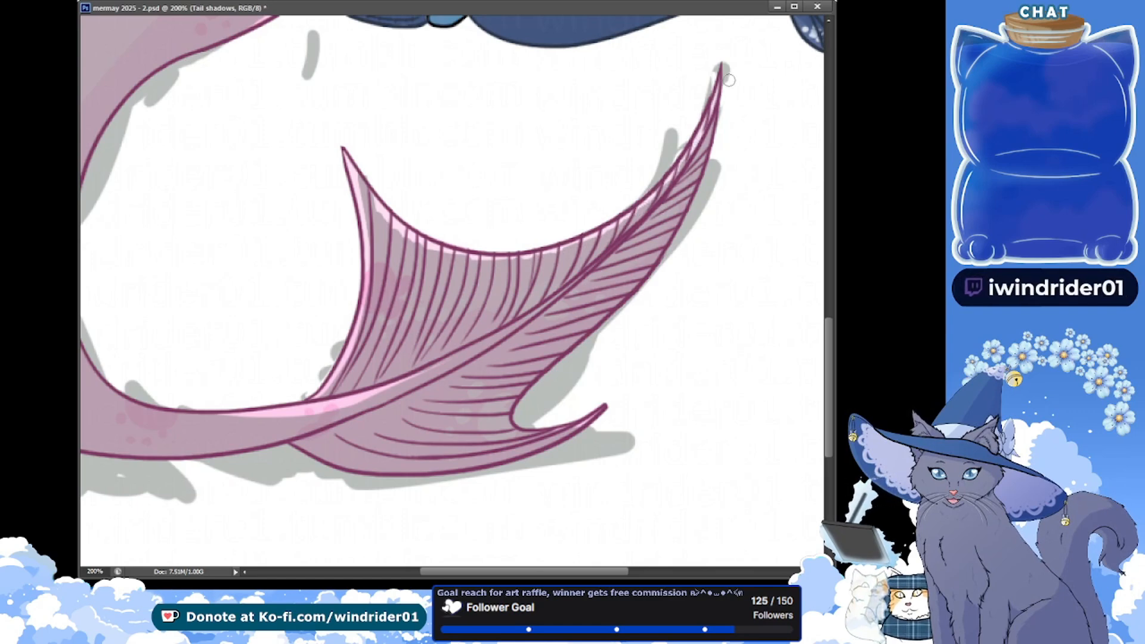
key(ctrl+s)
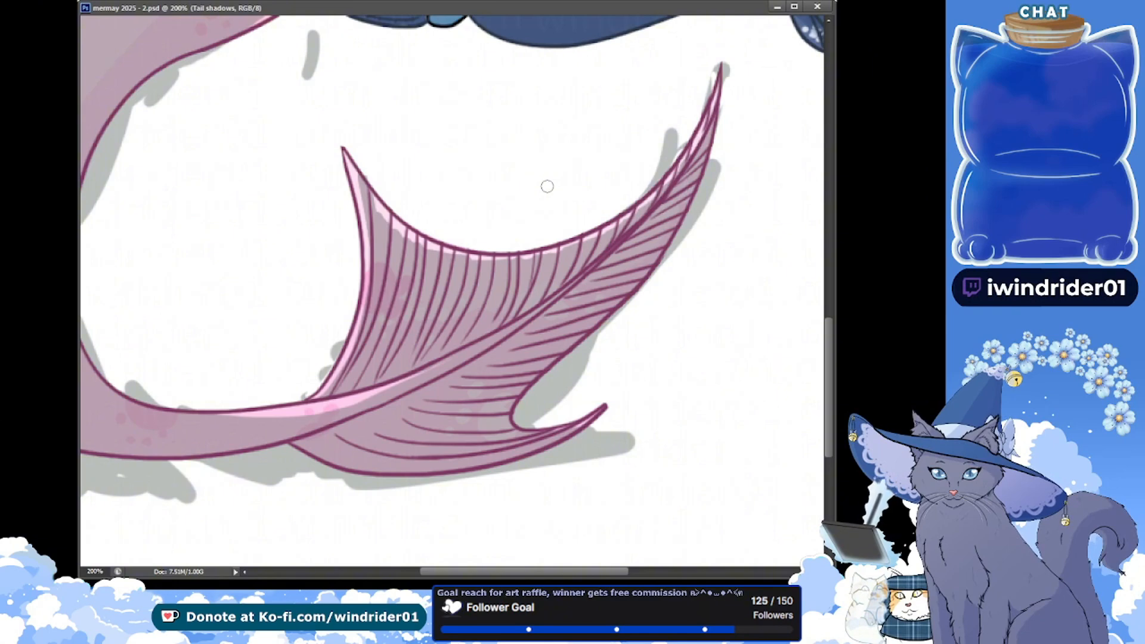
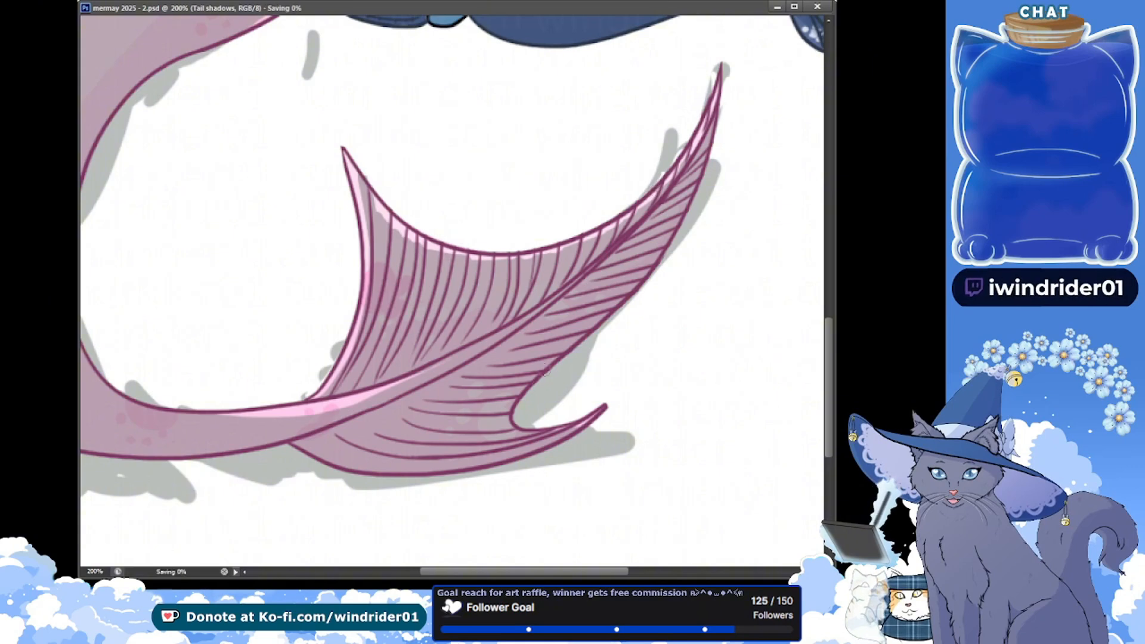
Erase thin strips of the tail shadow along the tail fin's lower lobe and outer edge, between the fin rays
mouse_move(435, 448)
mouse_down()
mouse_move(542, 441)
mouse_move(538, 431)
mouse_move(453, 453)
mouse_move(578, 414)
mouse_up()
key(ctrl+z)
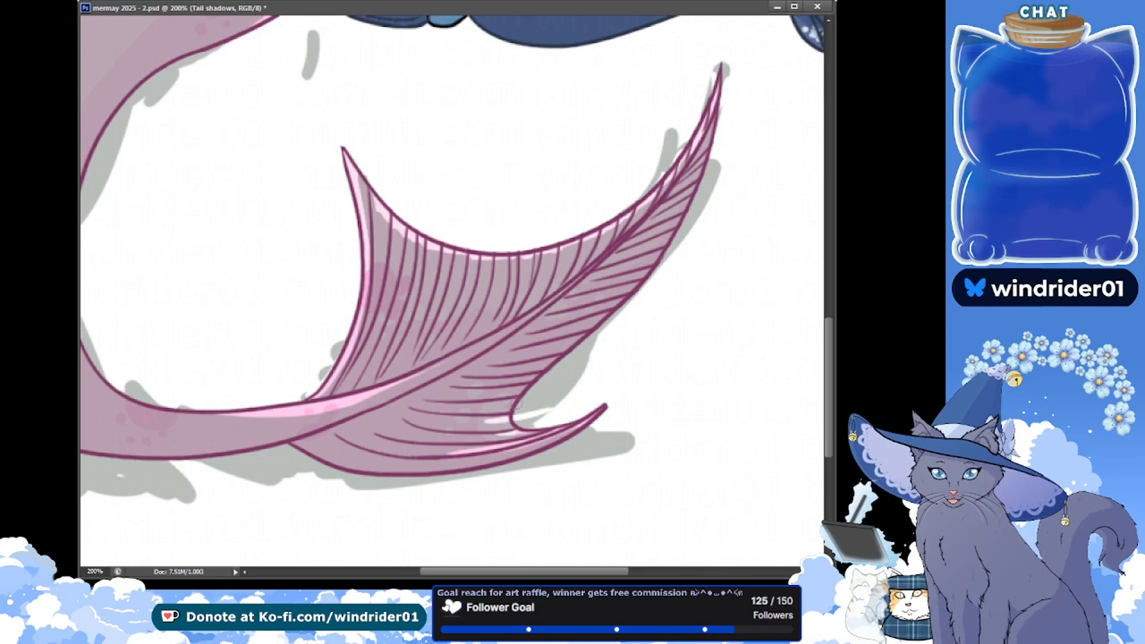
mouse_move(548, 368)
mouse_down()
mouse_move(615, 346)
mouse_move(547, 352)
mouse_move(629, 307)
mouse_up()
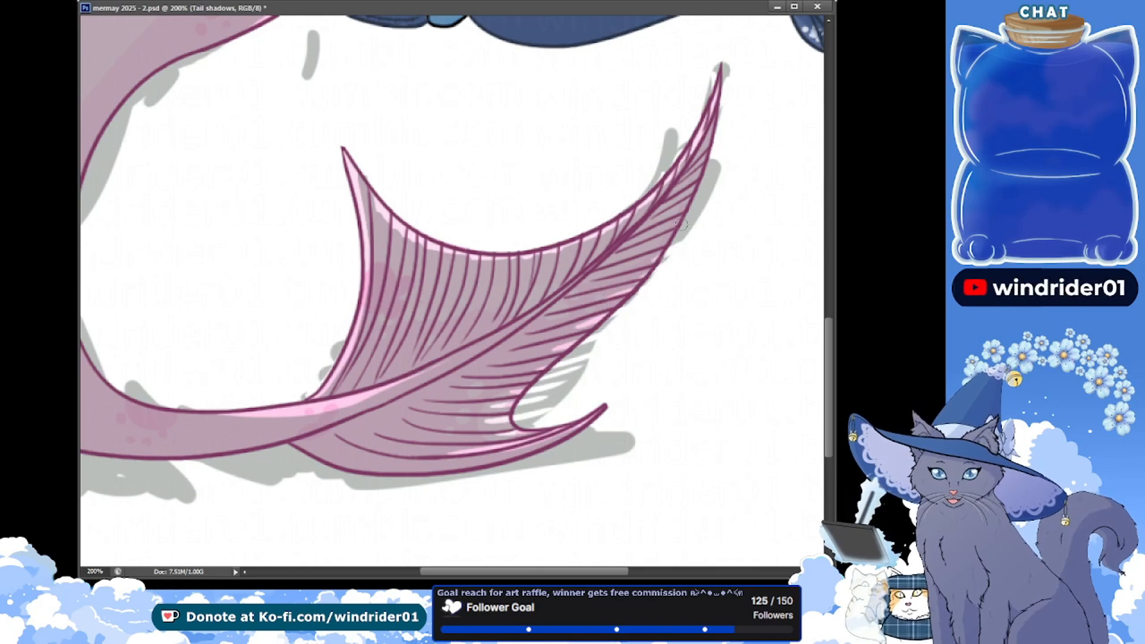
mouse_move(690, 186)
mouse_down()
mouse_move(721, 163)
mouse_move(728, 139)
mouse_up()
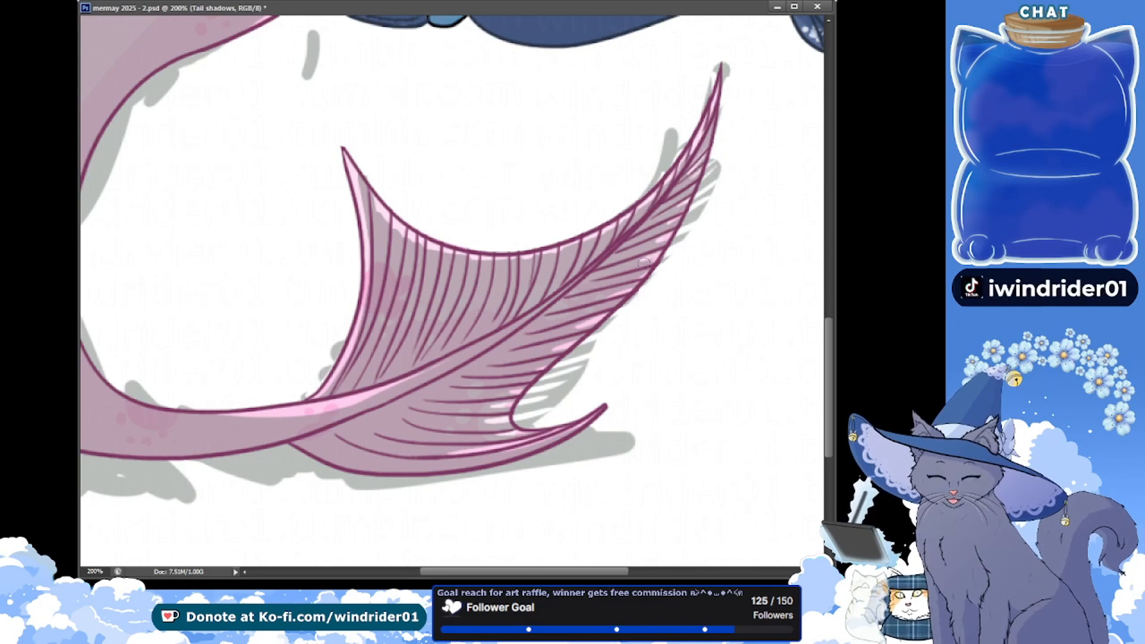
Erase the tail shadow along the tail fin's inner upper edge between the fin rays, and save the file
drag(359, 169, 384, 257)
key(ctrl+z)
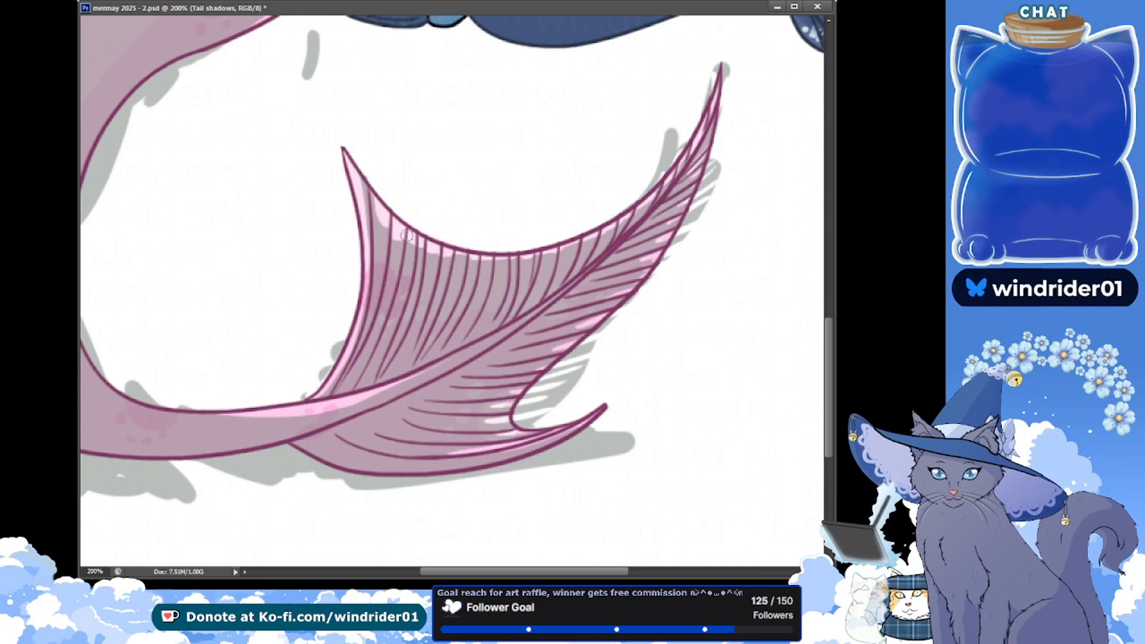
key(ctrl+s)
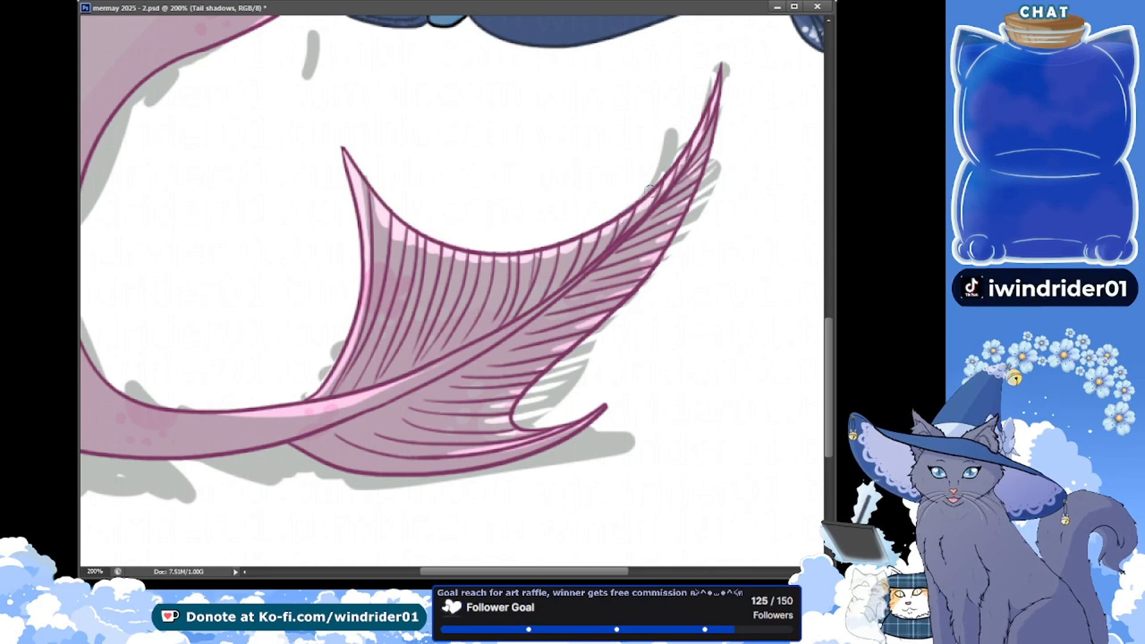
key(ctrl+s)
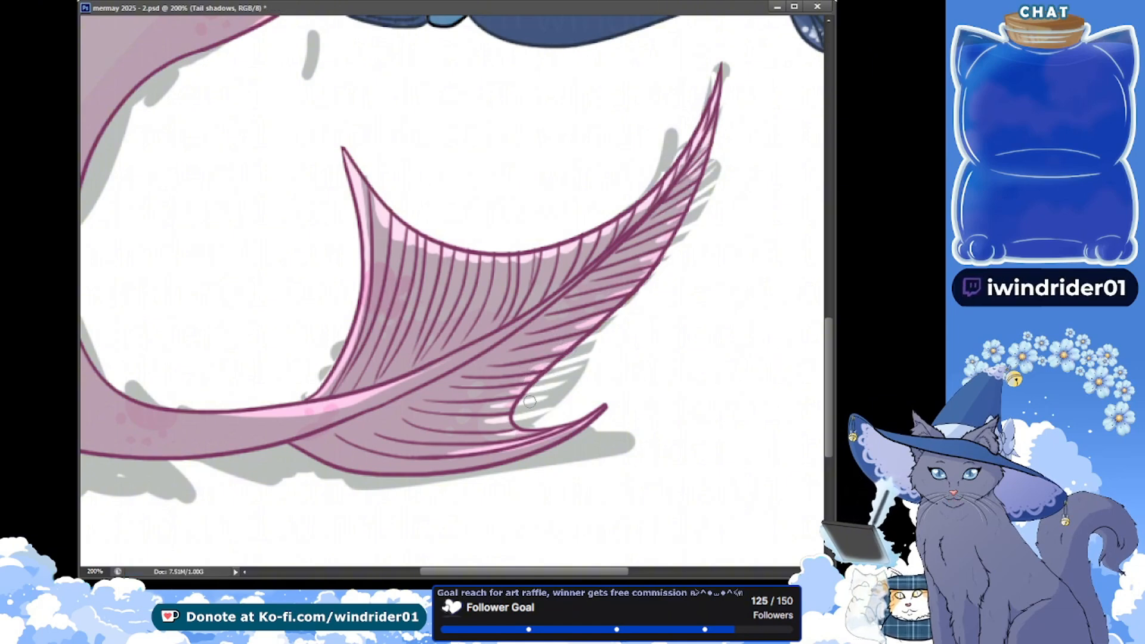
key(ctrl+minus)
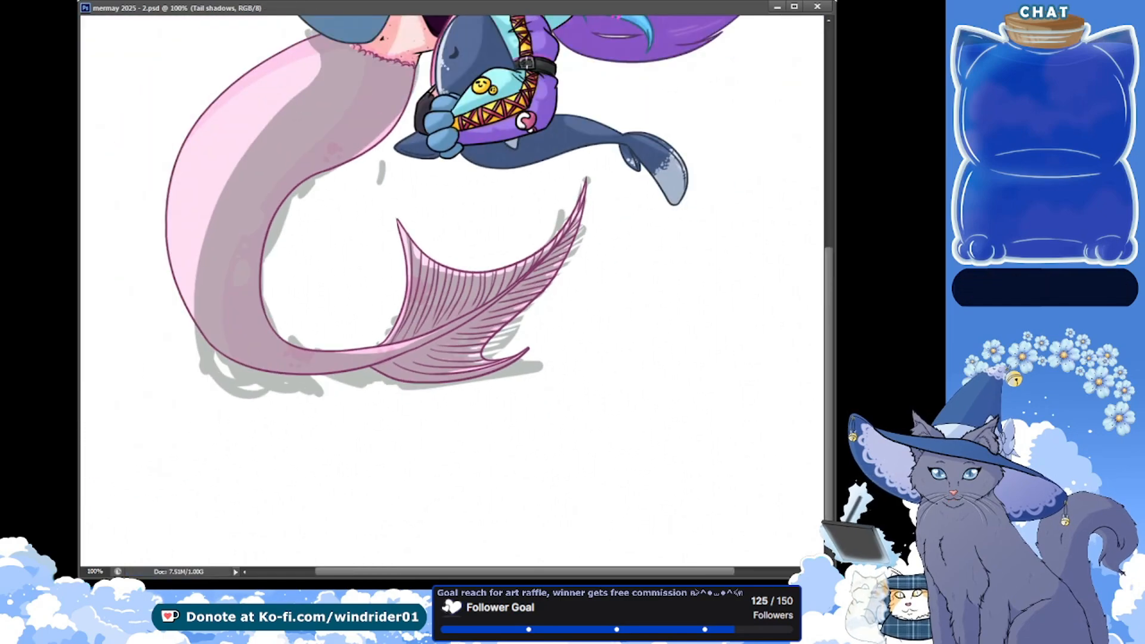
Recolour the grey shading on the Tail shadows layer to pink
scroll(381, 244, up, 5)
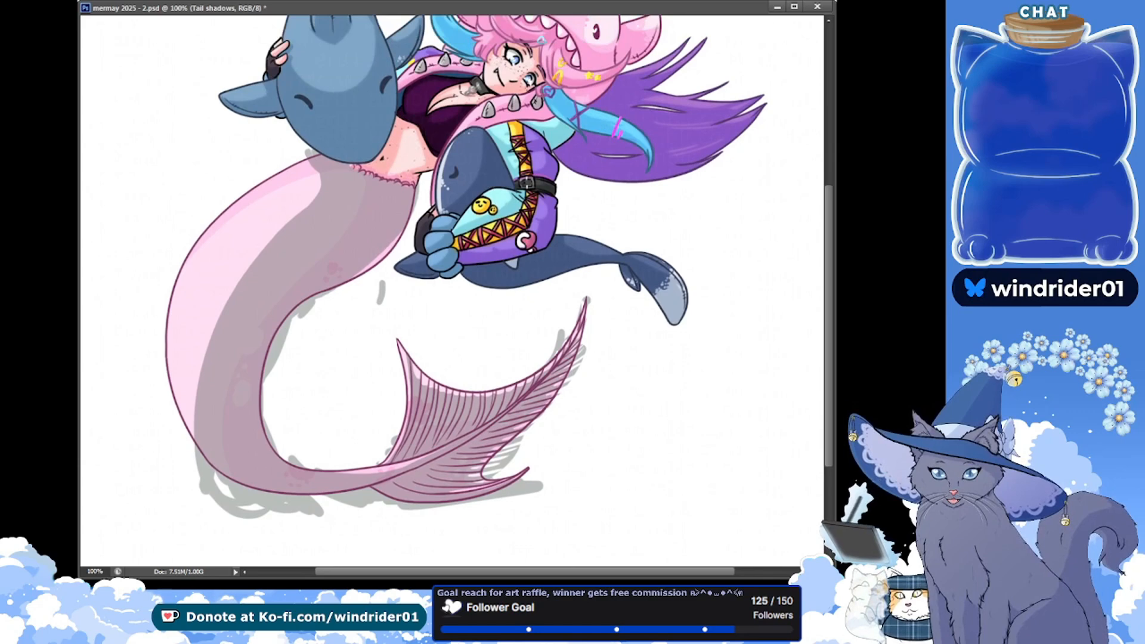
key(alt+BackSpace)
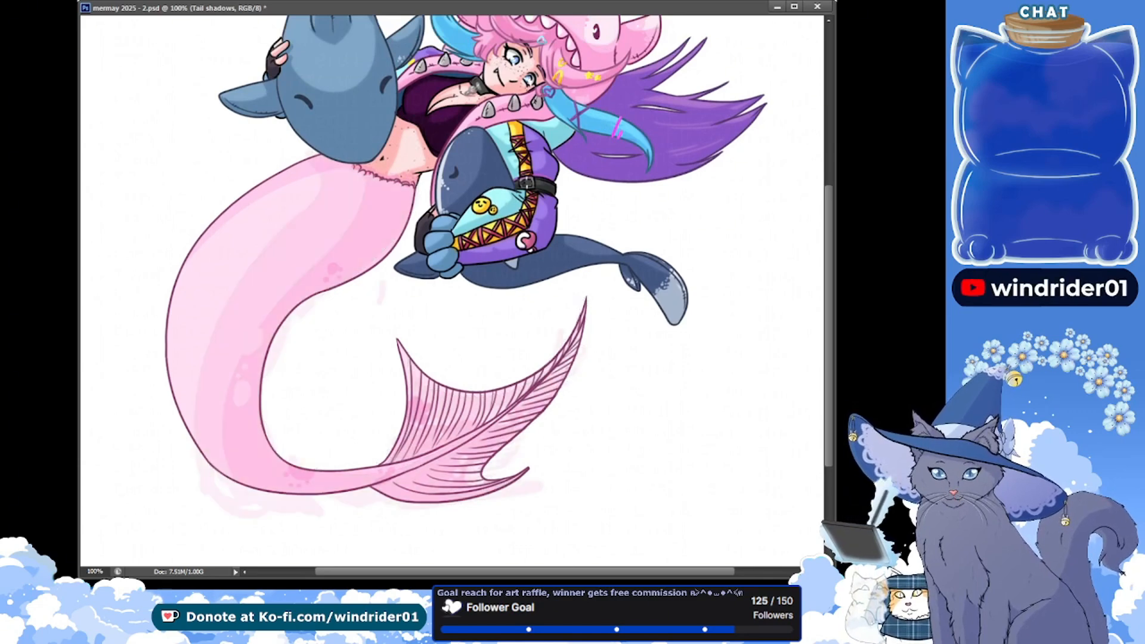
key(ctrl+j)
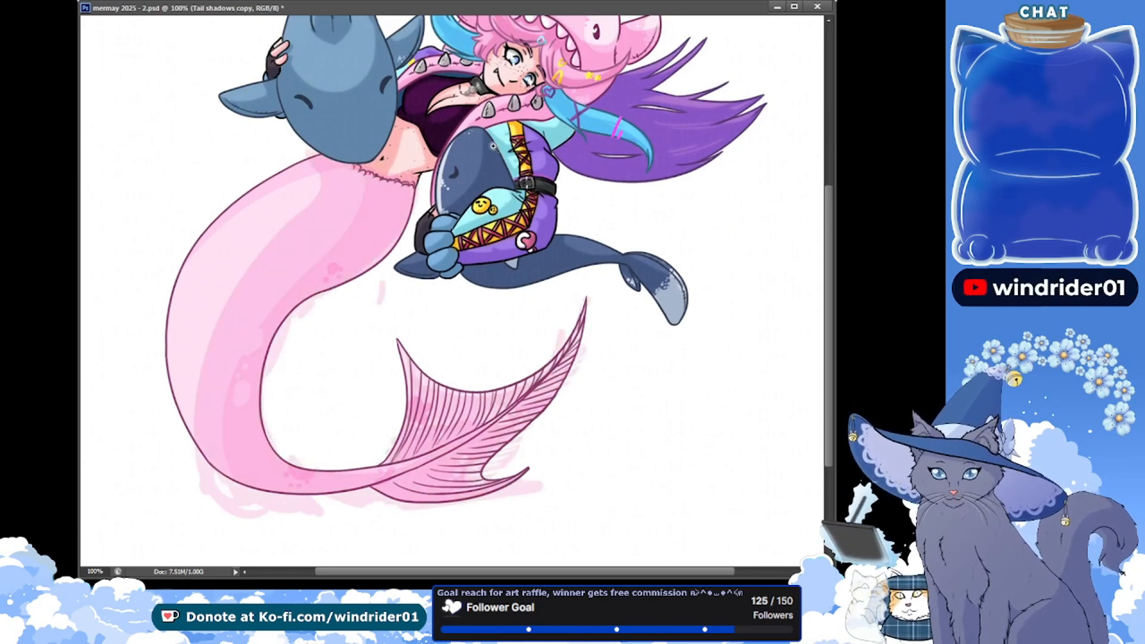
scroll(516, 253, up, 1)
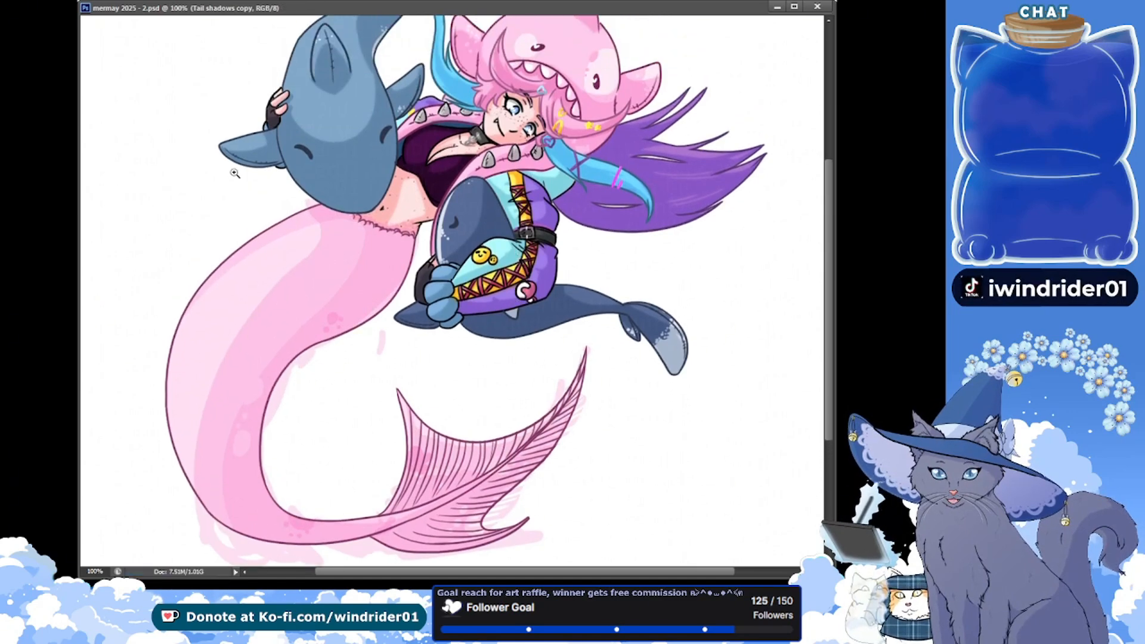
key(ctrl+z)
click(167, 201)
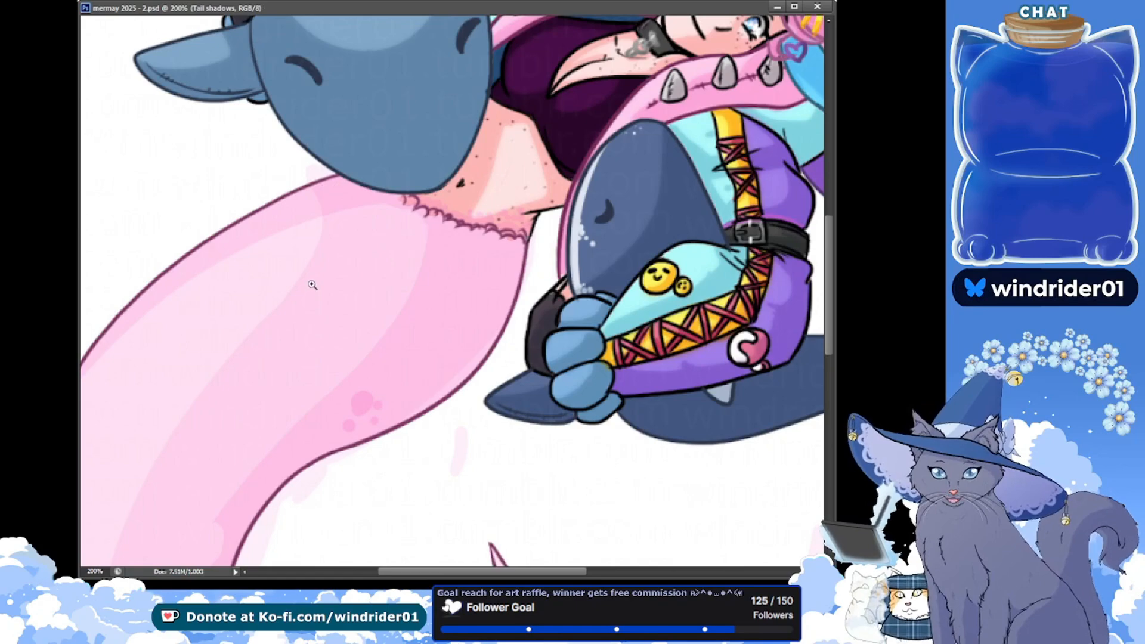
key(ctrl+0)
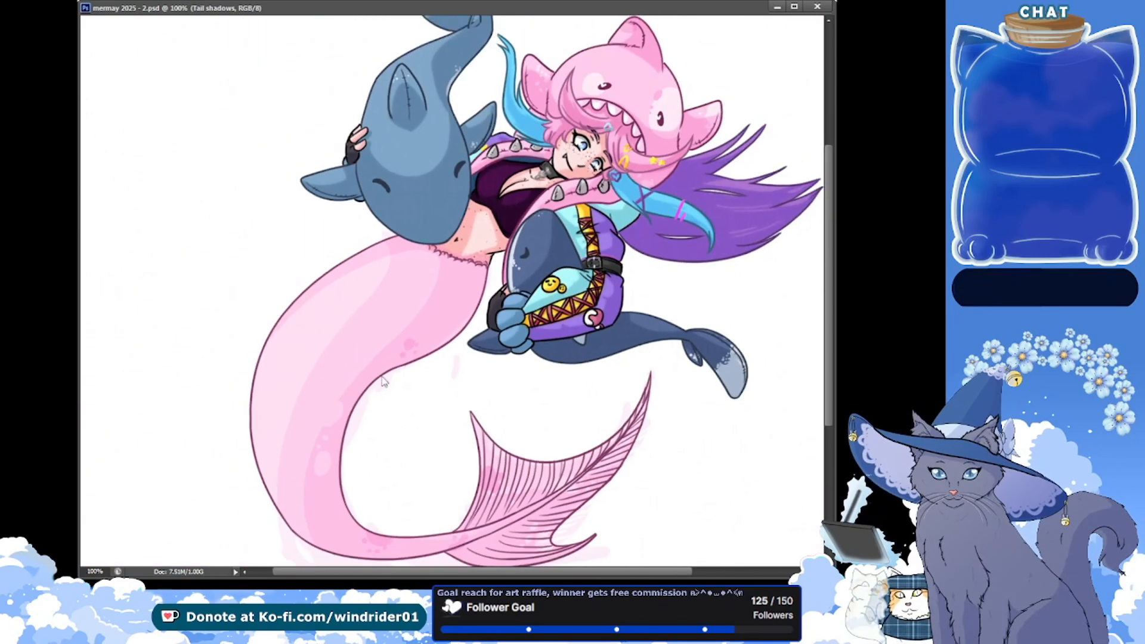
key(ctrl+1)
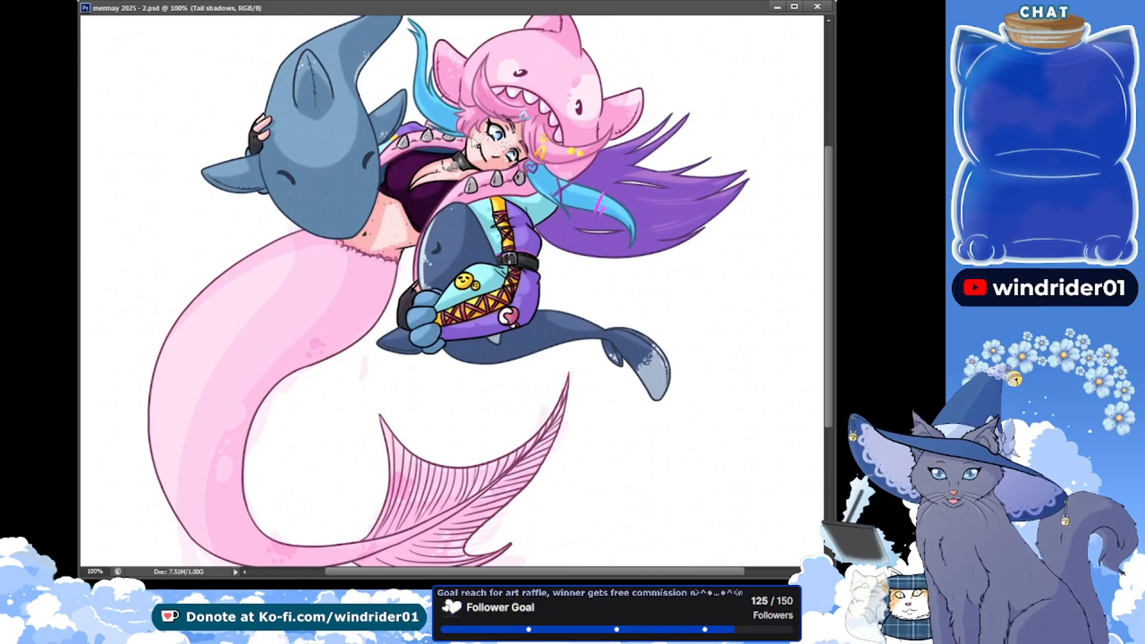
Duplicate the Tail shadows layer, and delete the shadow spill outside the tail's outline on both shadow layers
key(ctrl+j)
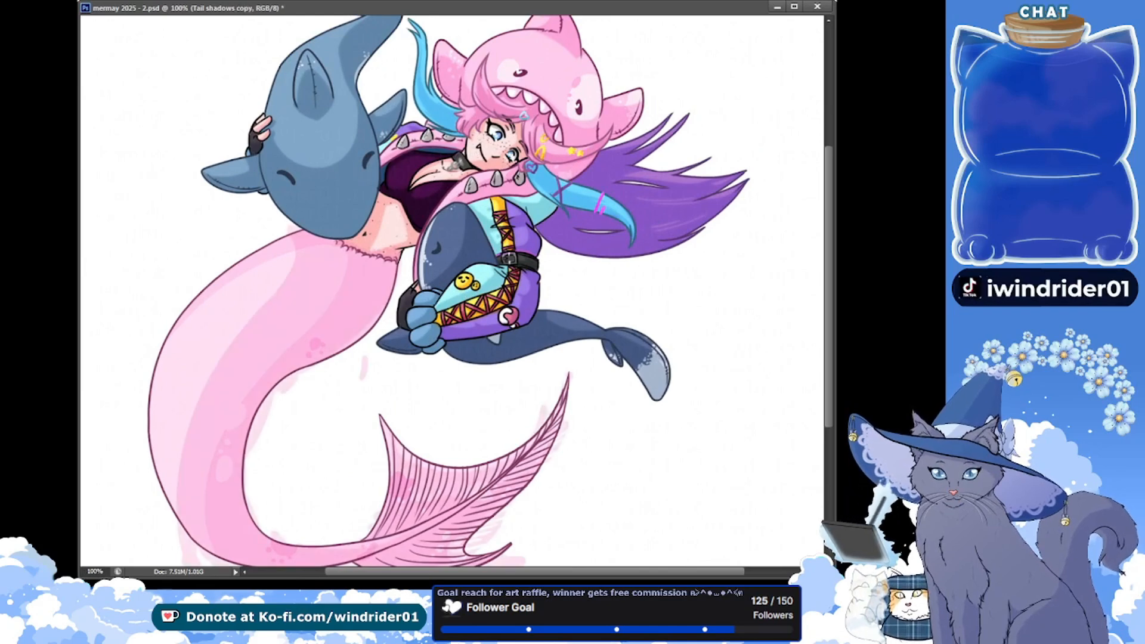
key(ctrl+s)
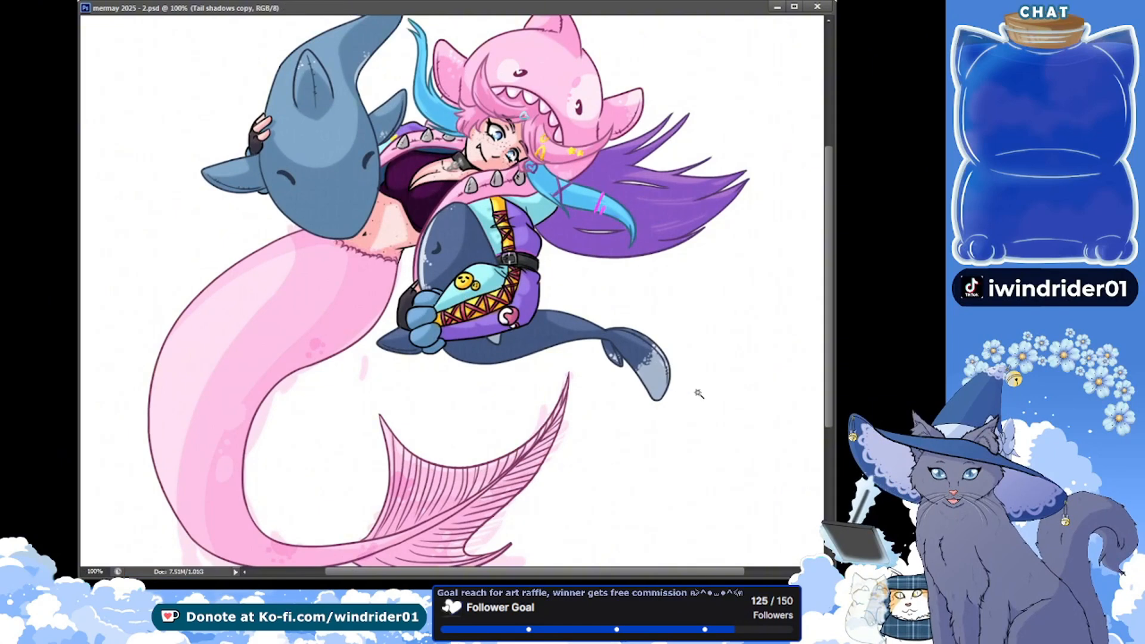
scroll(698, 393, down, 1)
click(692, 477)
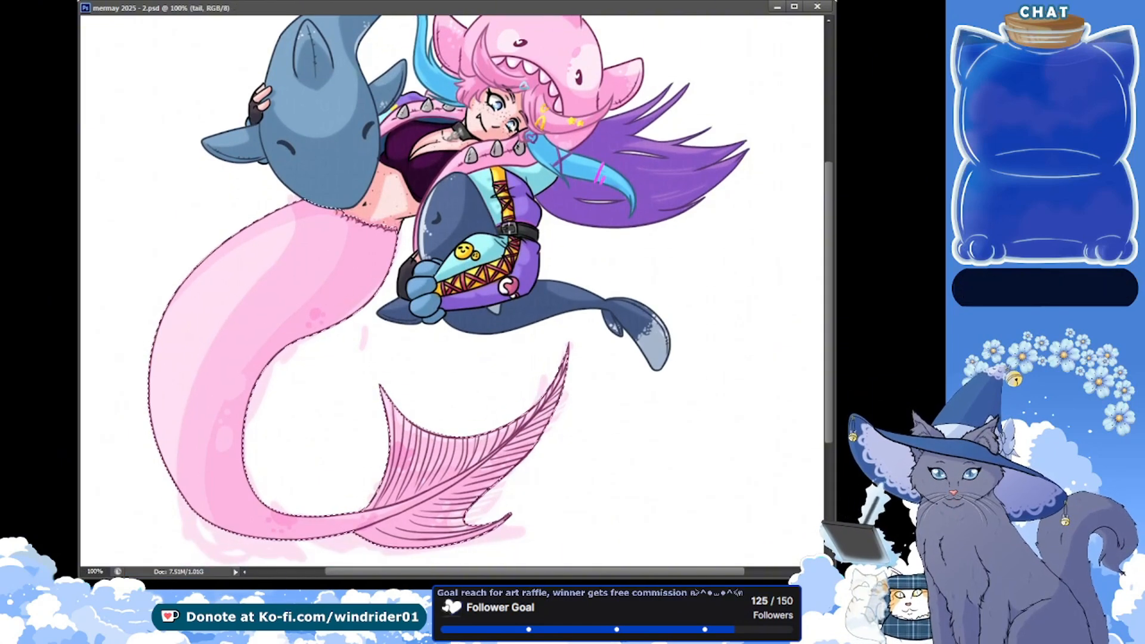
key(ctrl+shift+i)
key(Delete)
key(Delete)
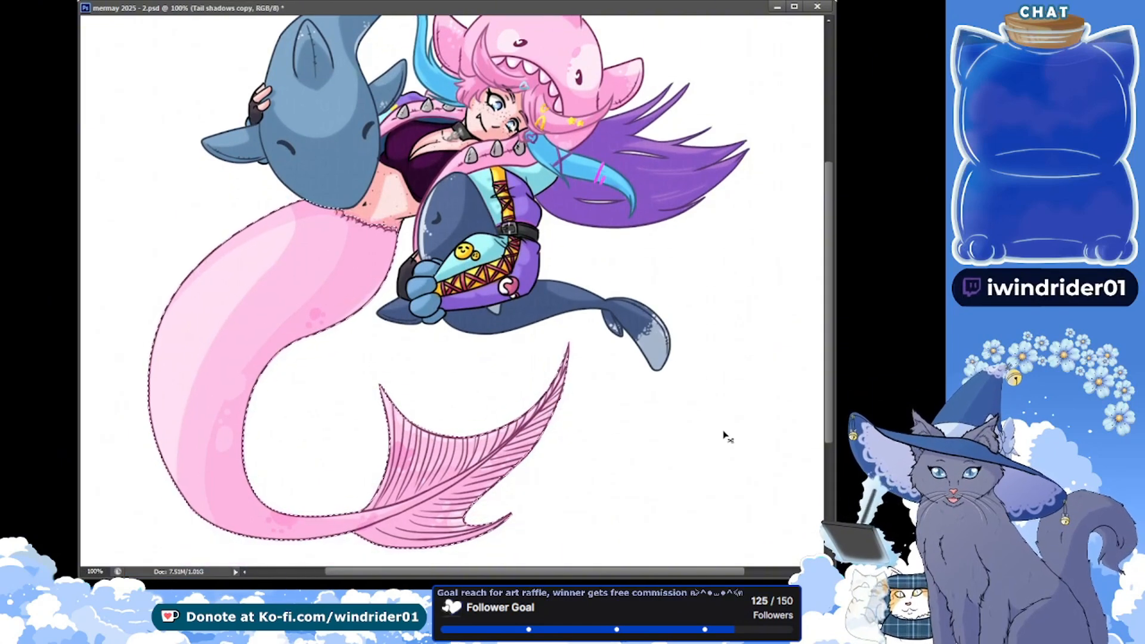
key(ctrl+d)
key(ctrl+s)
scroll(727, 437, up, 3)
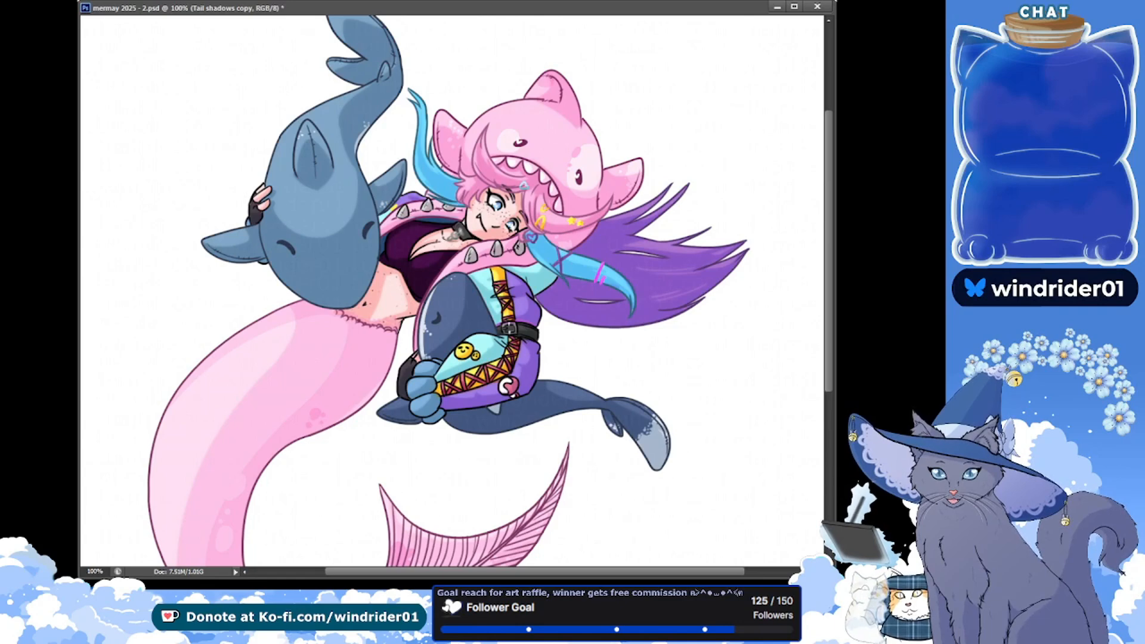
ctrl+click(577, 223)
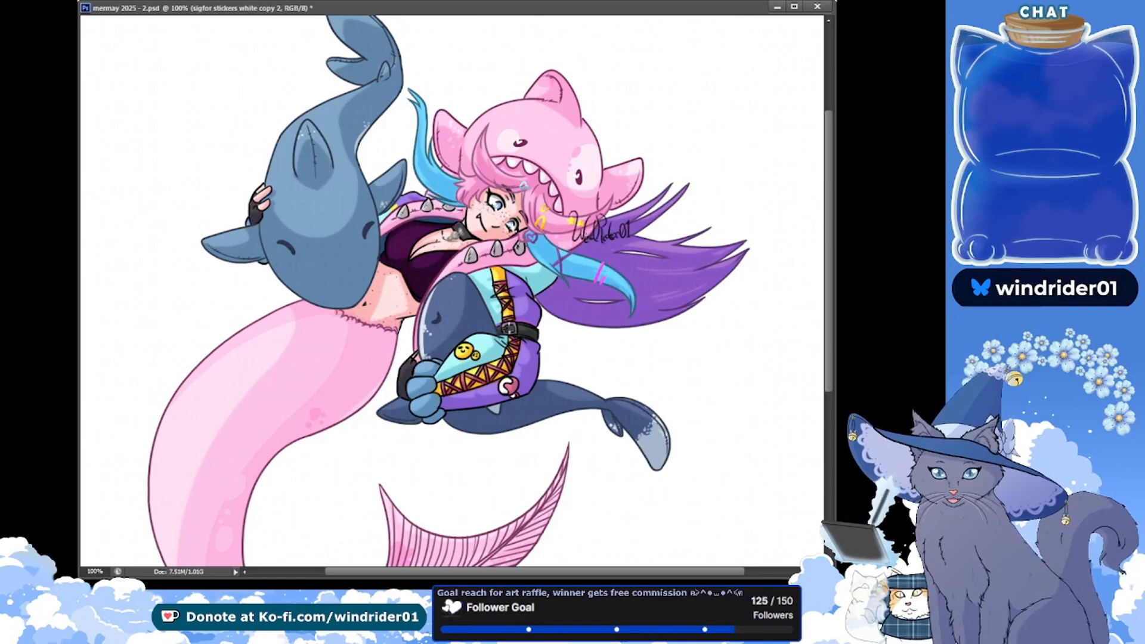
key(ctrl+s)
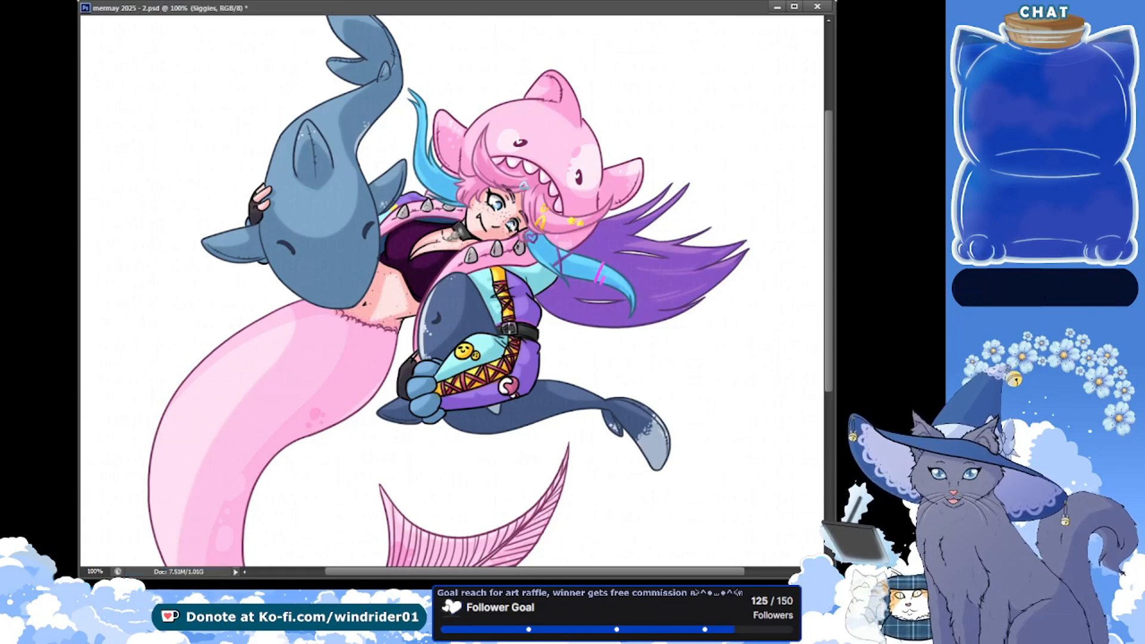
Hide the white background, select the silhouette of the whole character artwork and expand that selection slightly
scroll(231, 134, up, 1)
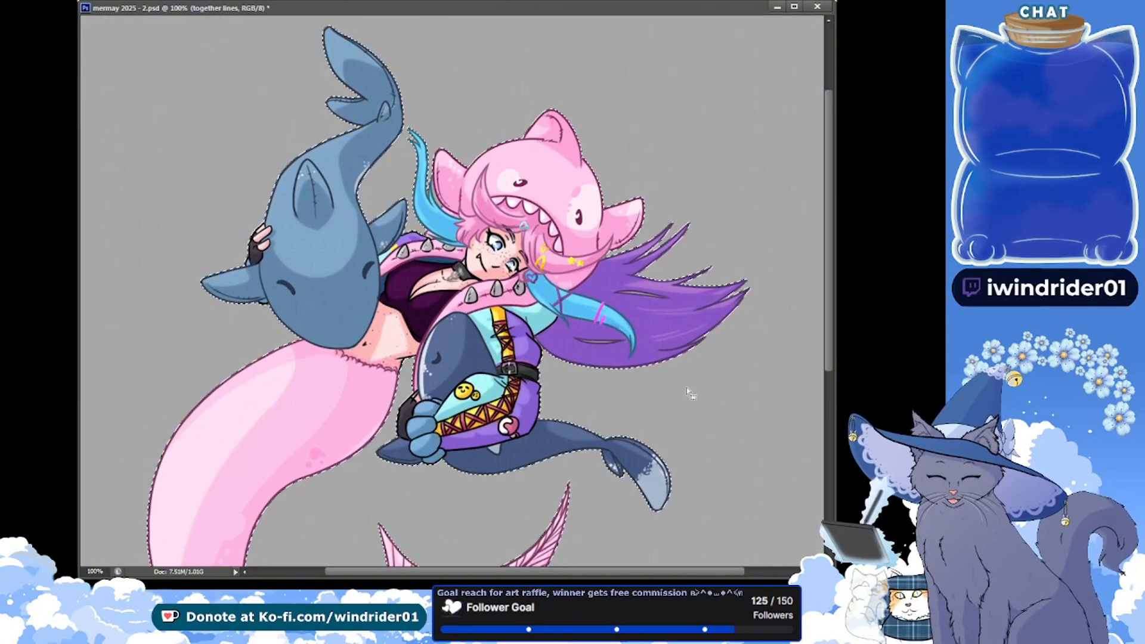
scroll(634, 367, down, 1)
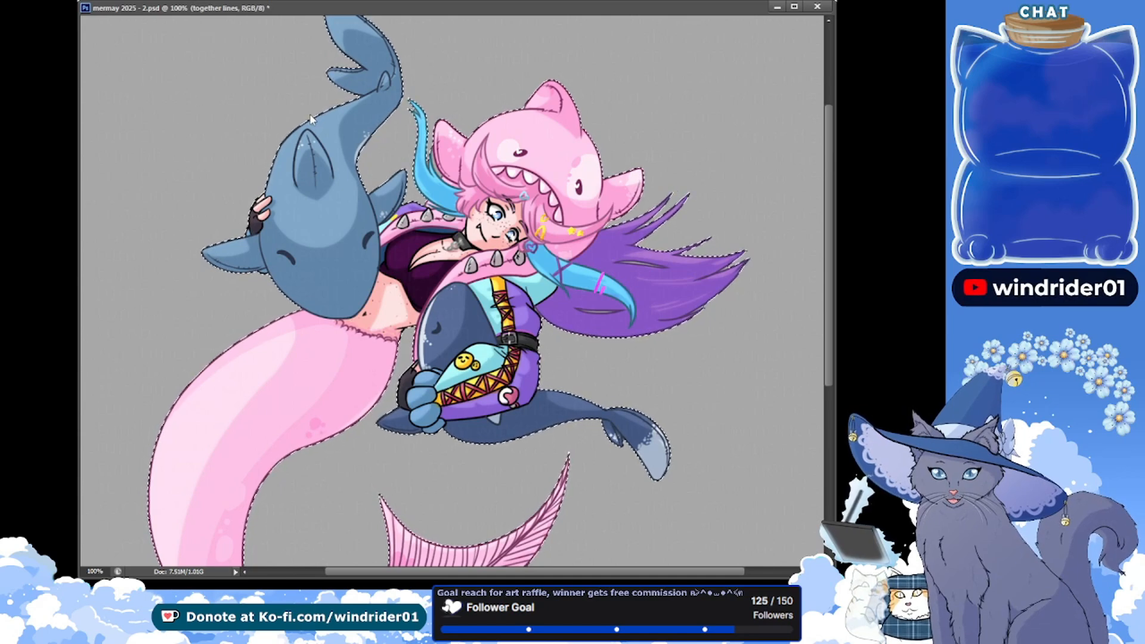
key(Return)
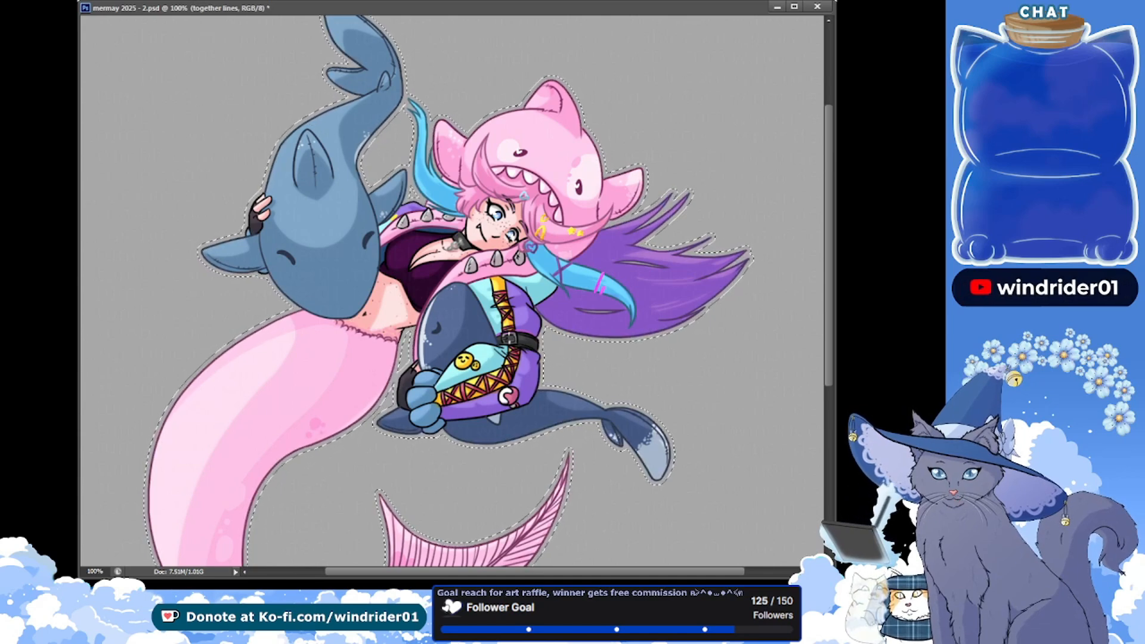
Add a layer named White behind the character and fill the expanded selection with white as a border
key(ctrl+shift+alt+n)
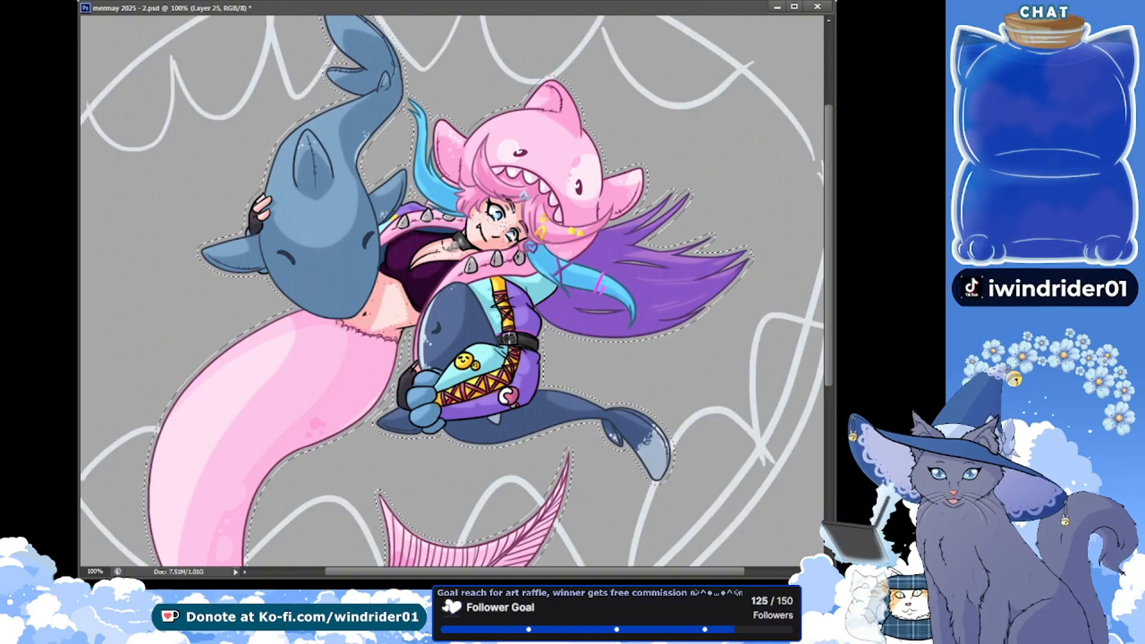
key(Return)
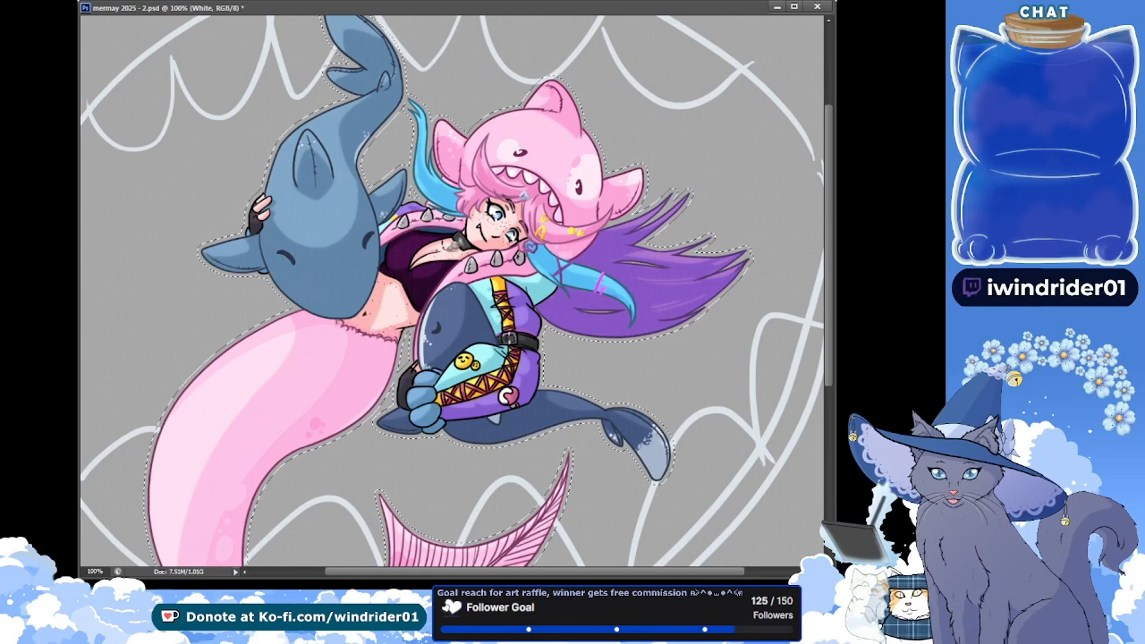
click(356, 219)
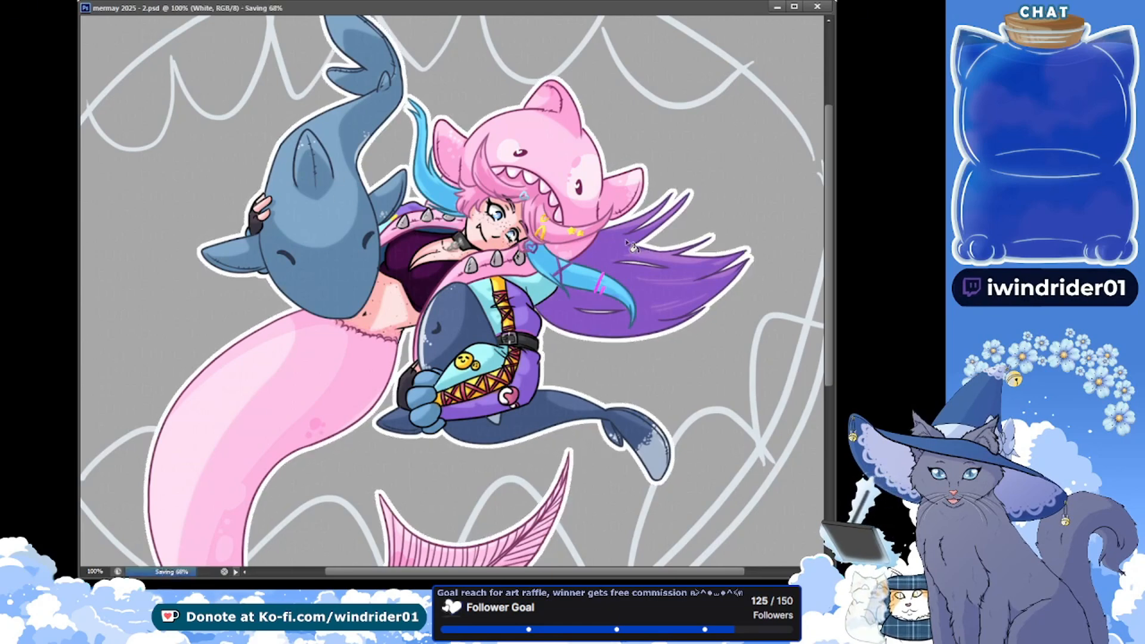
Duplicate the White layer, name the copy "more white" and save the file
scroll(631, 245, up, 3)
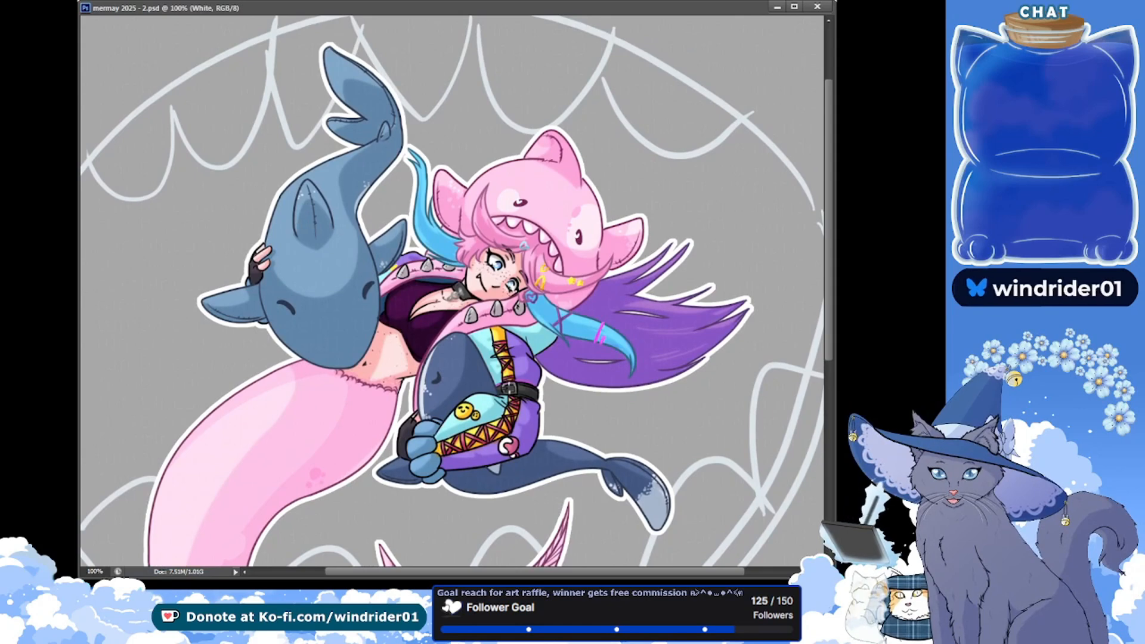
key(ctrl+j)
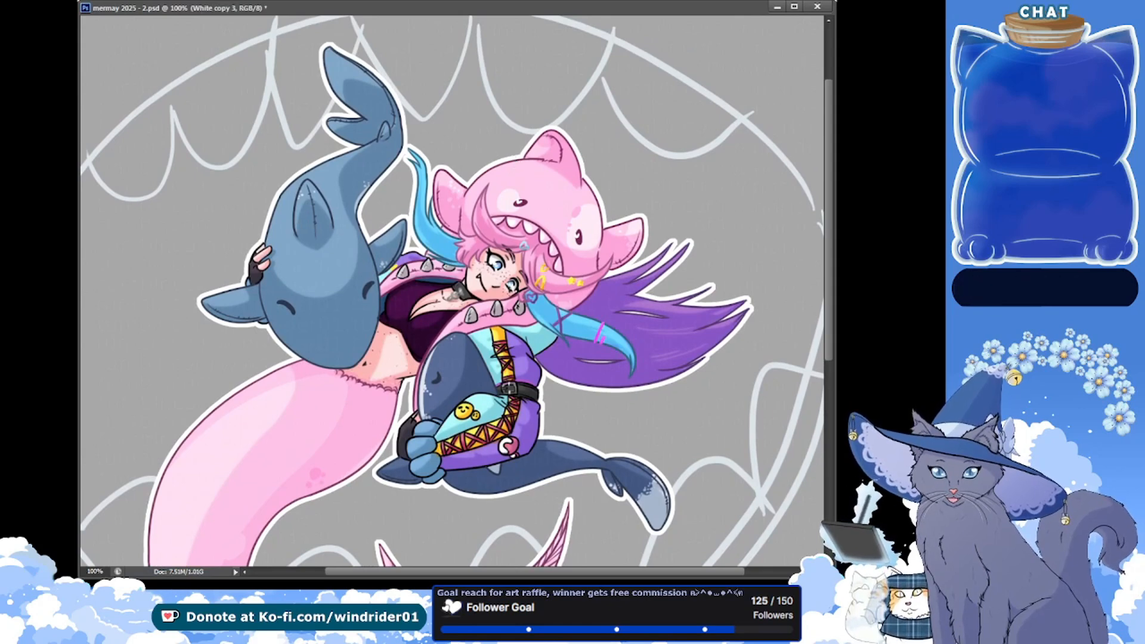
text(more white)
key(Return)
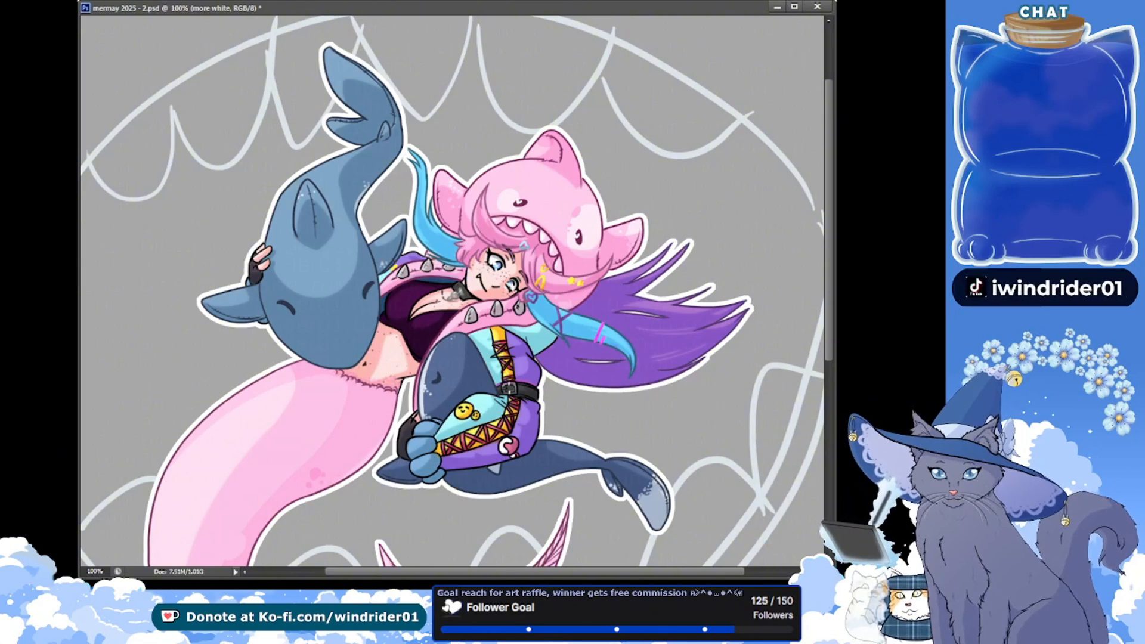
key(ctrl+minus)
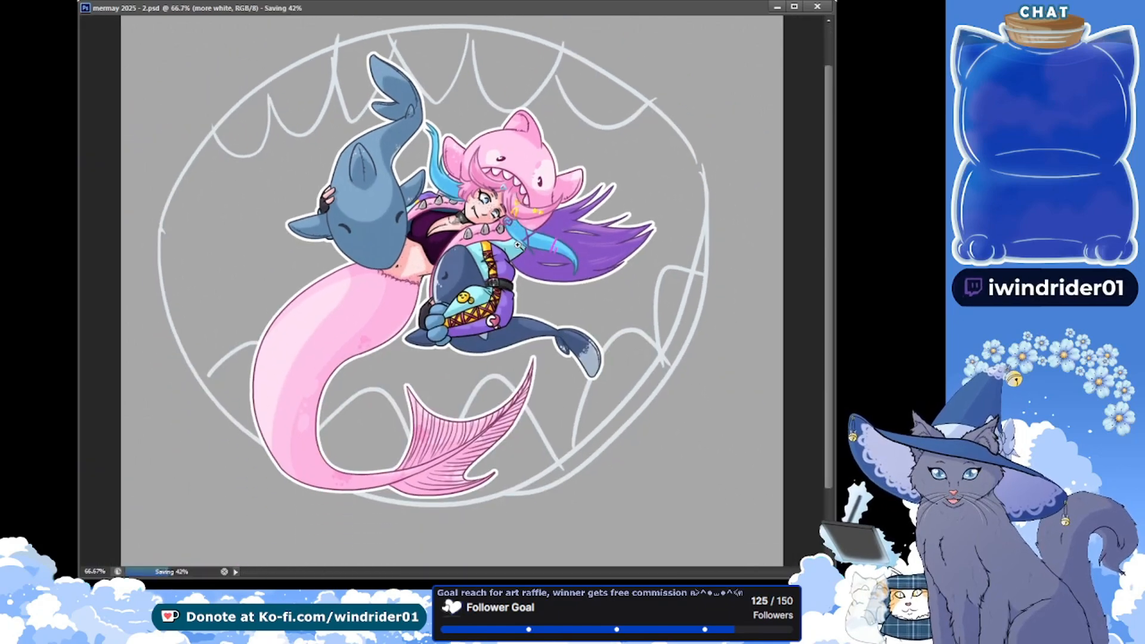
key(ctrl+s)
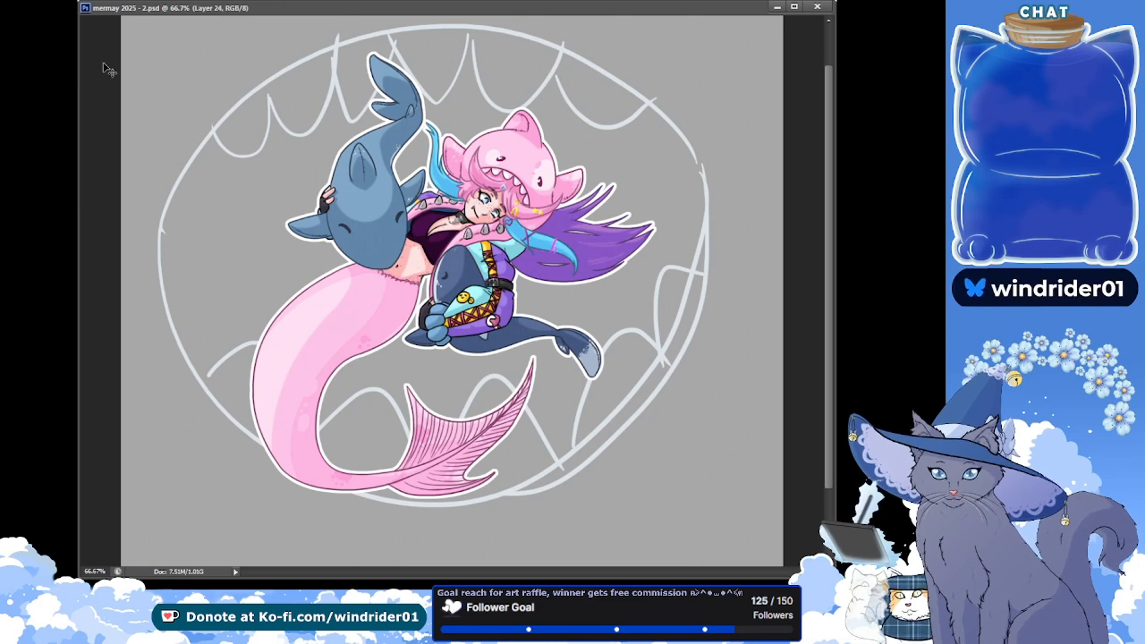
Shift the mouth sketch slightly down and fill an elliptical selection covering its upper part with white behind the character
drag(467, 232, 473, 251)
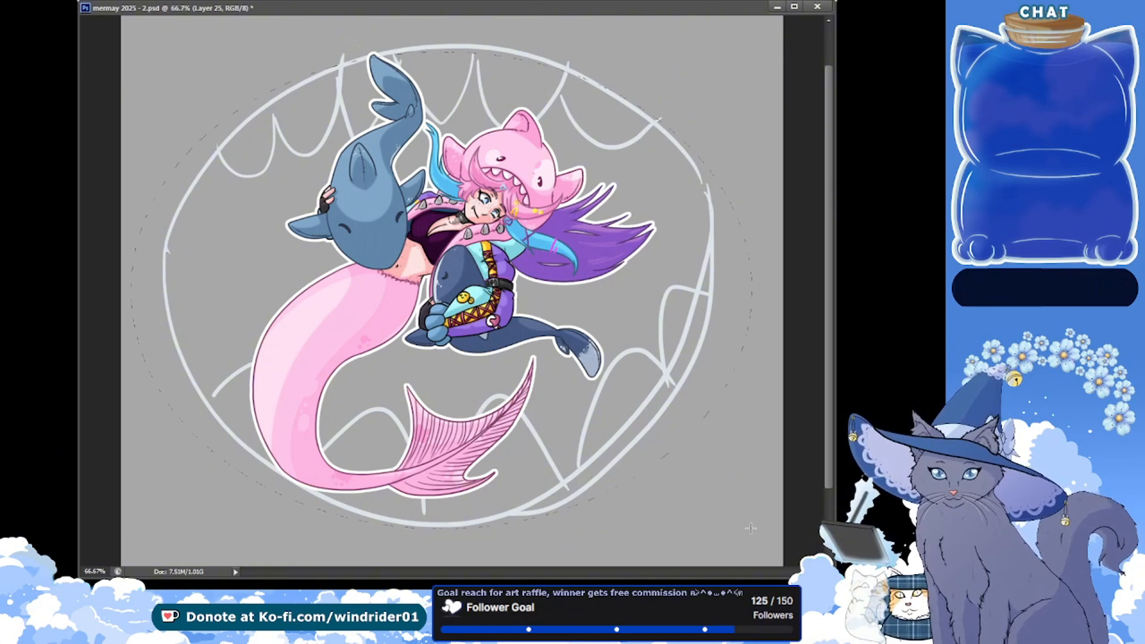
drag(132, 51, 751, 527)
drag(639, 426, 645, 422)
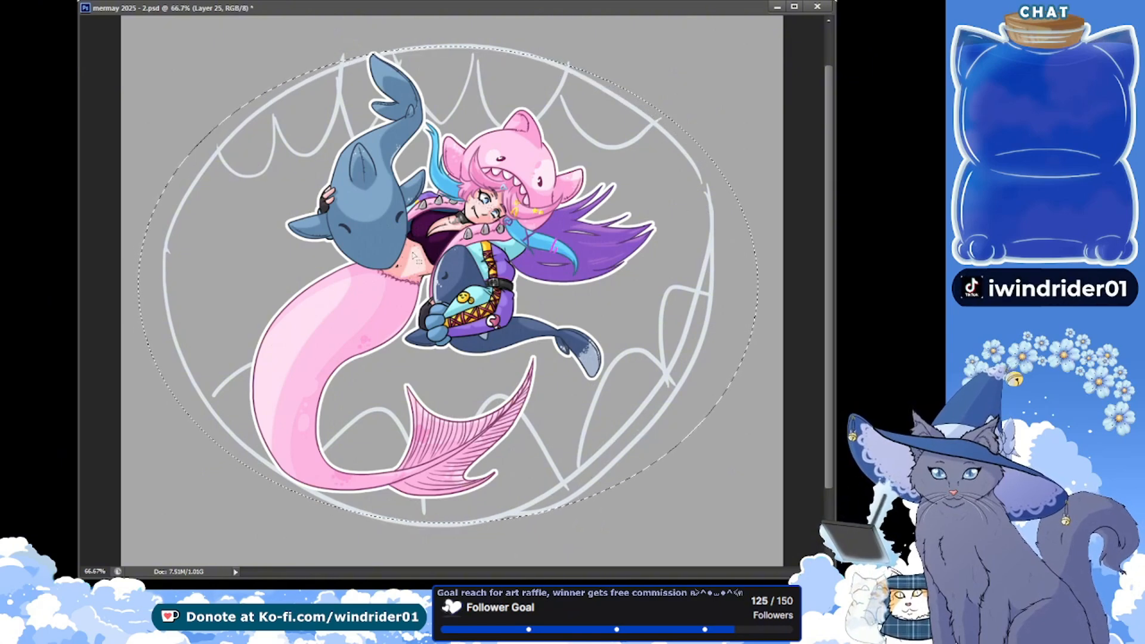
drag(178, 57, 711, 420)
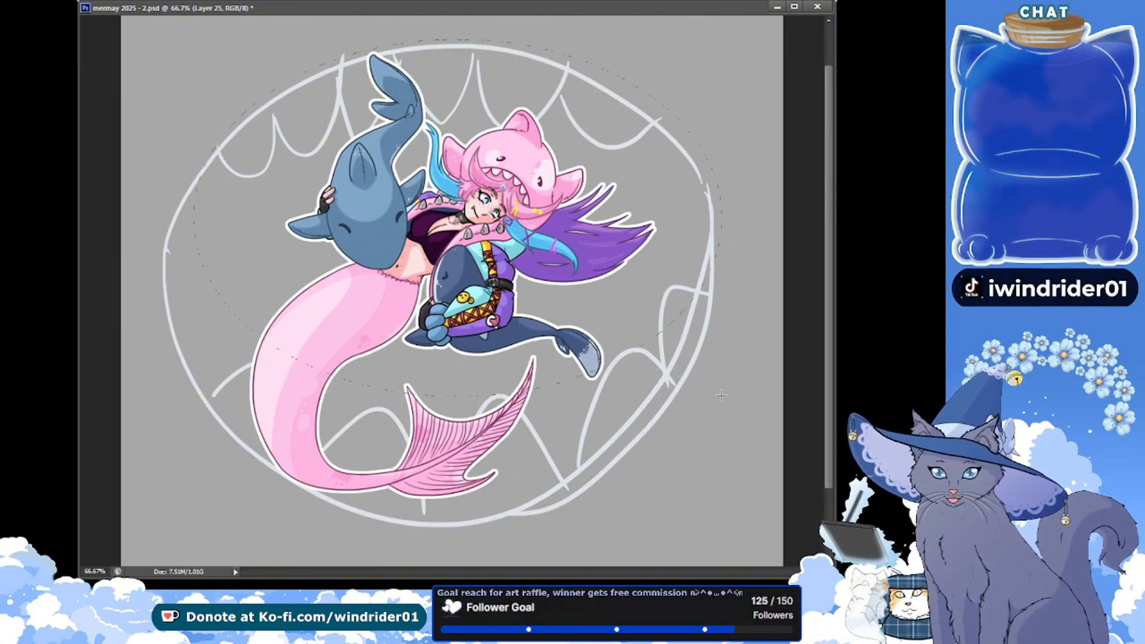
drag(630, 314, 625, 318)
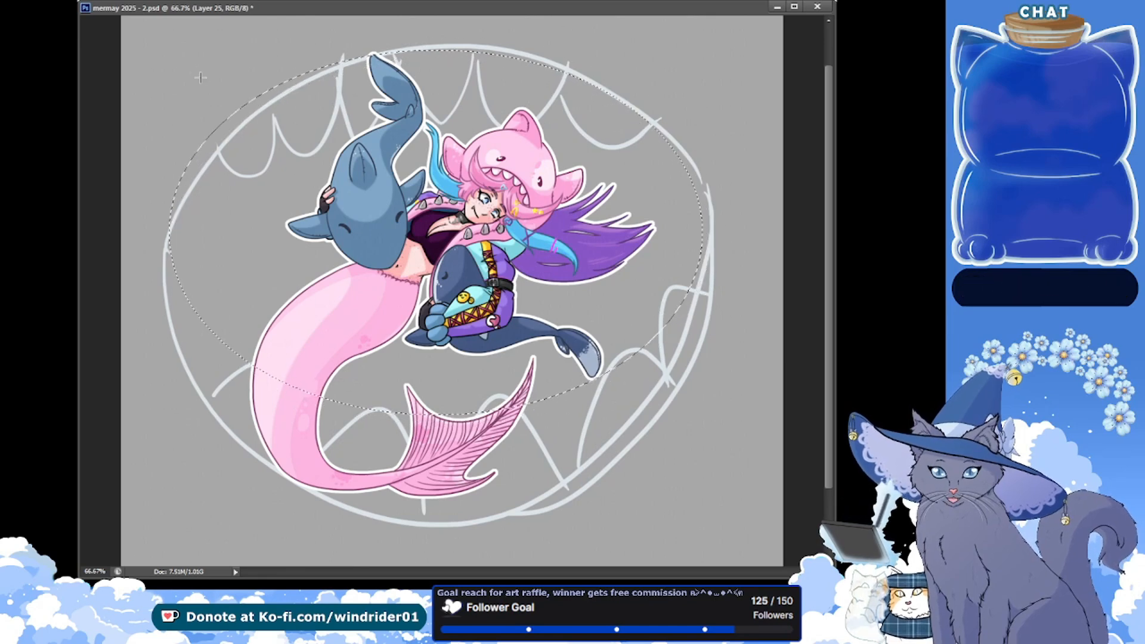
drag(164, 45, 666, 357)
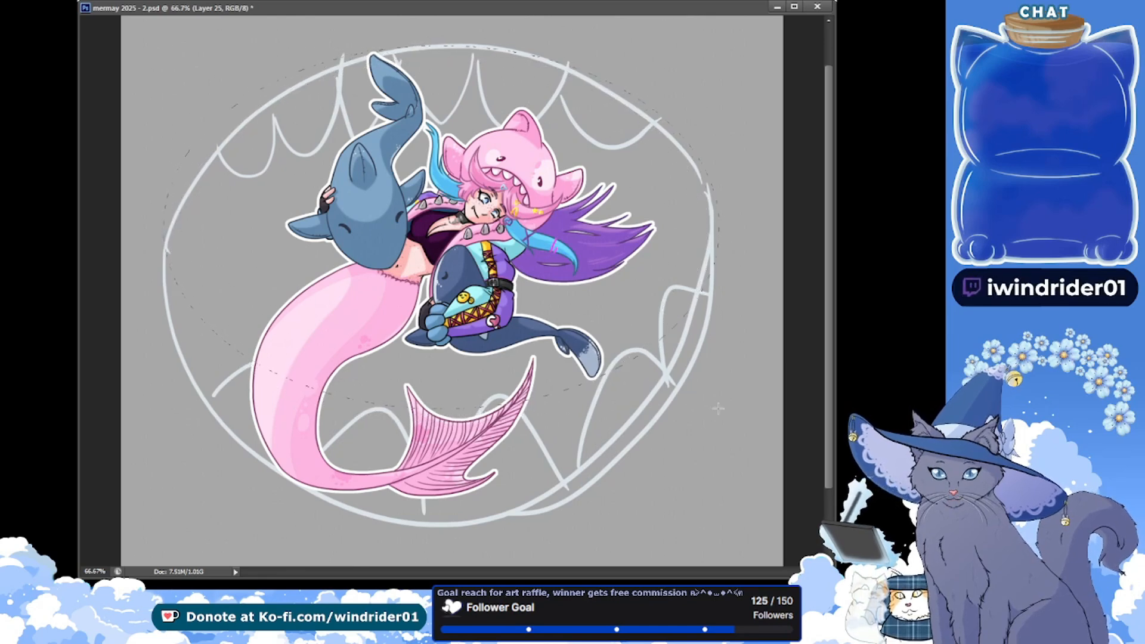
drag(471, 289, 476, 296)
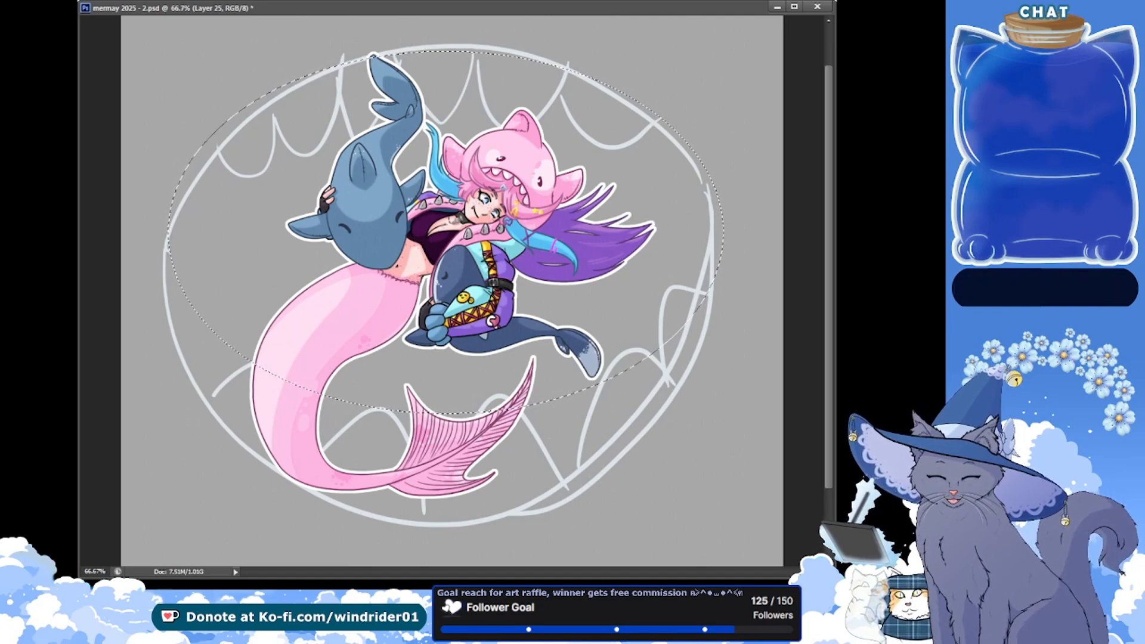
click(251, 173)
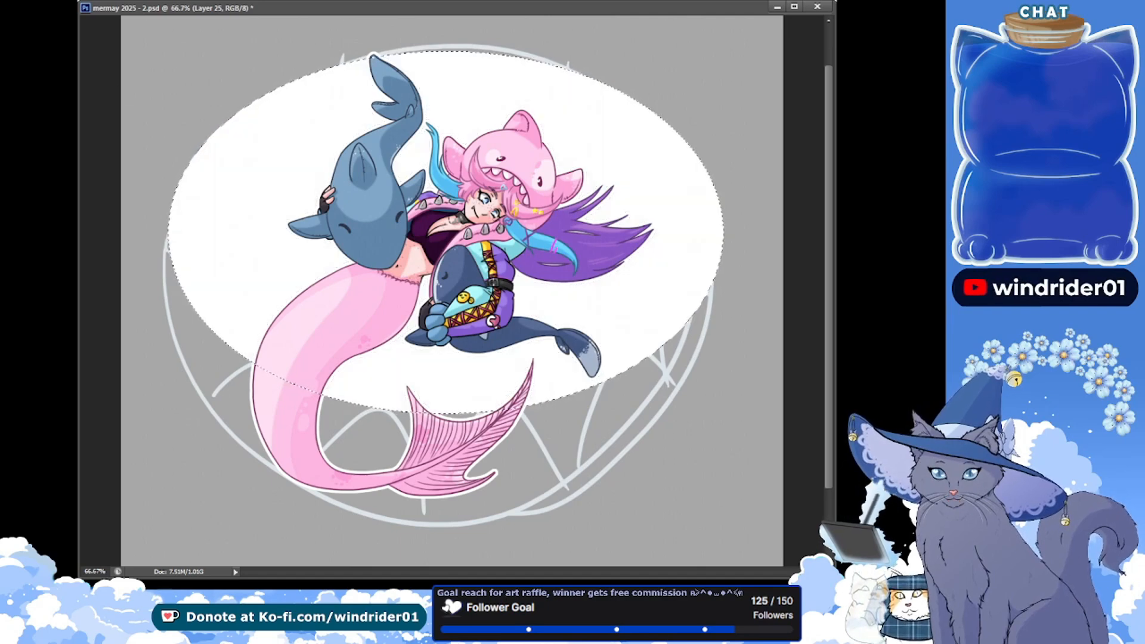
Rotate the white ellipse slightly counter-clockwise to follow the tilt of the sketched mouth
key(ctrl+t)
drag(684, 425, 695, 409)
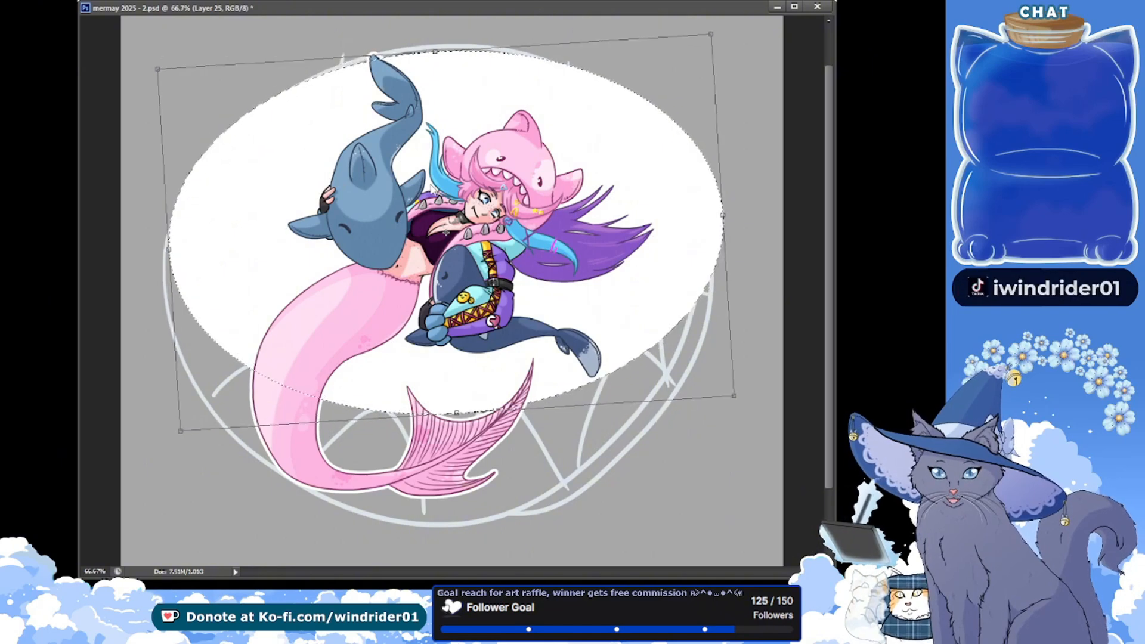
key(Return)
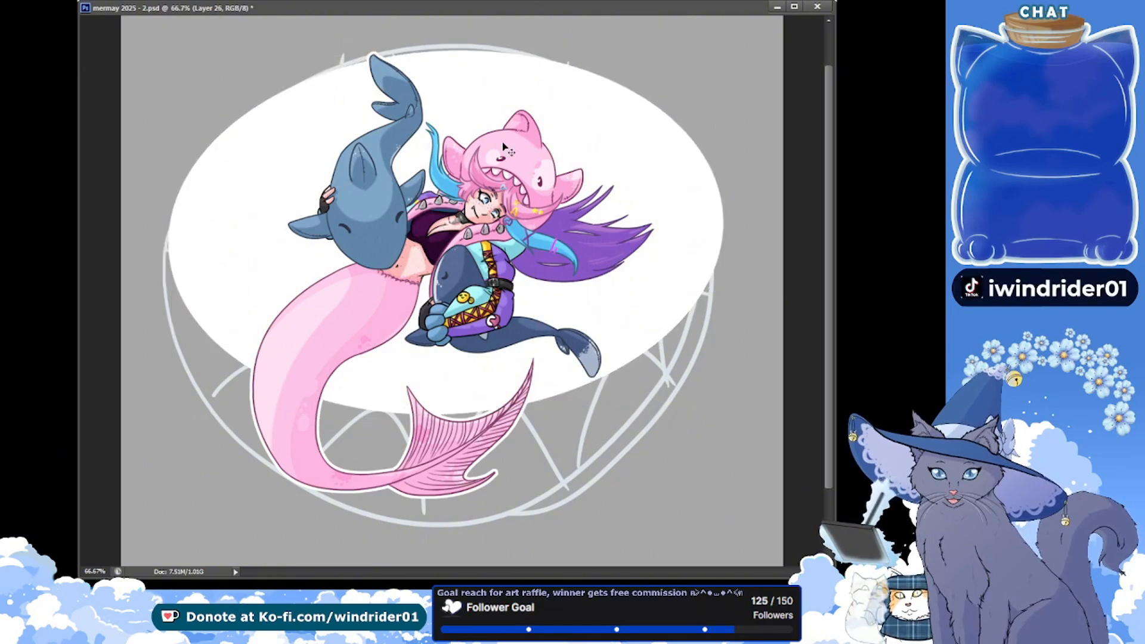
Try extending the white shape downward with a moved copy of the ellipse, undo it and save the file
mouse_move(501, 143)
mouse_down()
mouse_move(506, 246)
mouse_move(495, 232)
mouse_up()
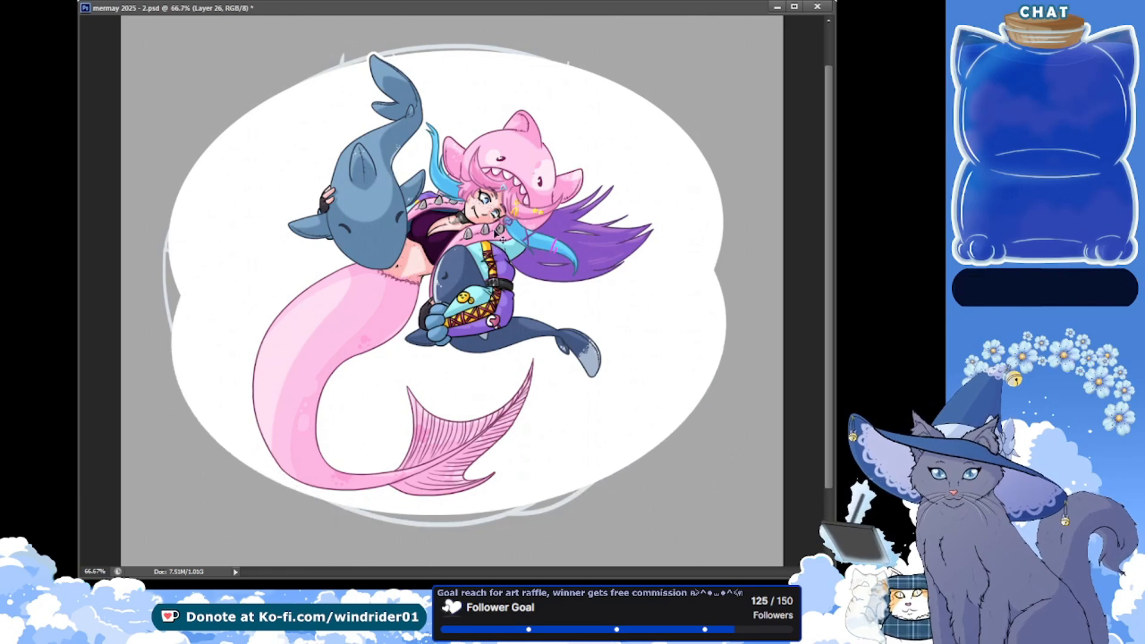
key(ctrl+z)
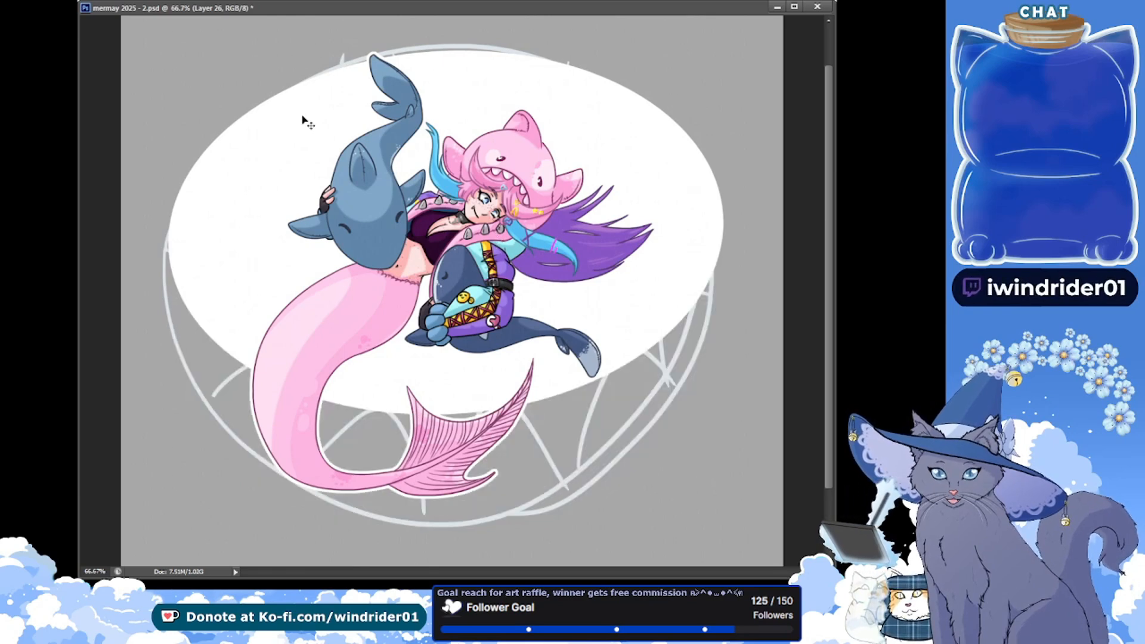
key(ctrl+s)
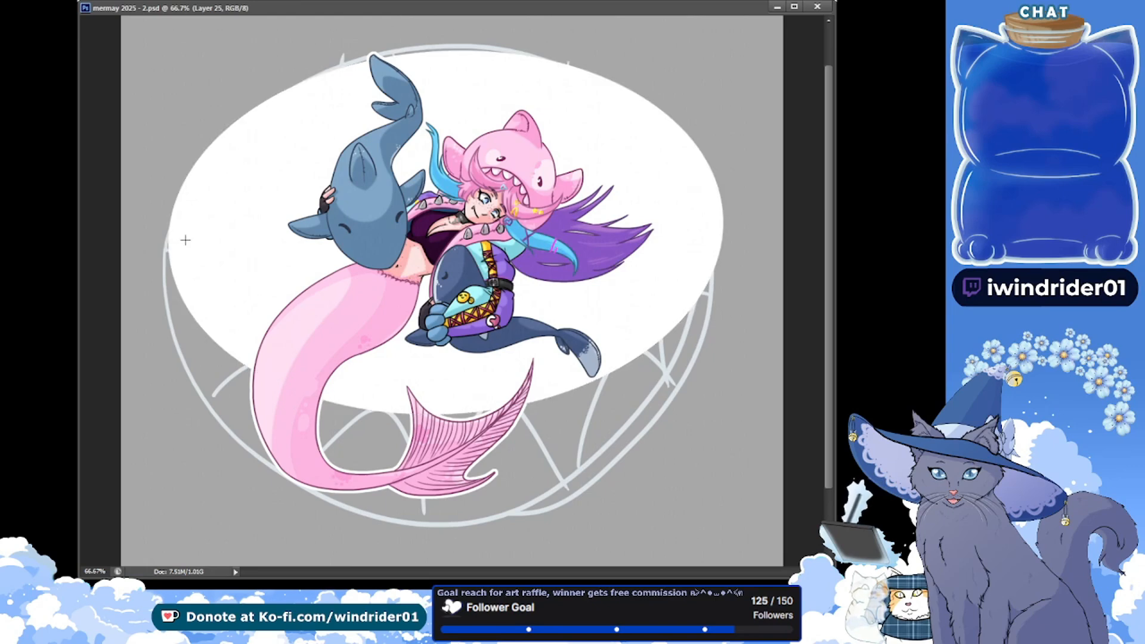
Fill a second elliptical selection over the lower part of the sketched mouth with white and save the file
drag(176, 237, 689, 591)
drag(563, 484, 582, 341)
scroll(579, 343, up, 3)
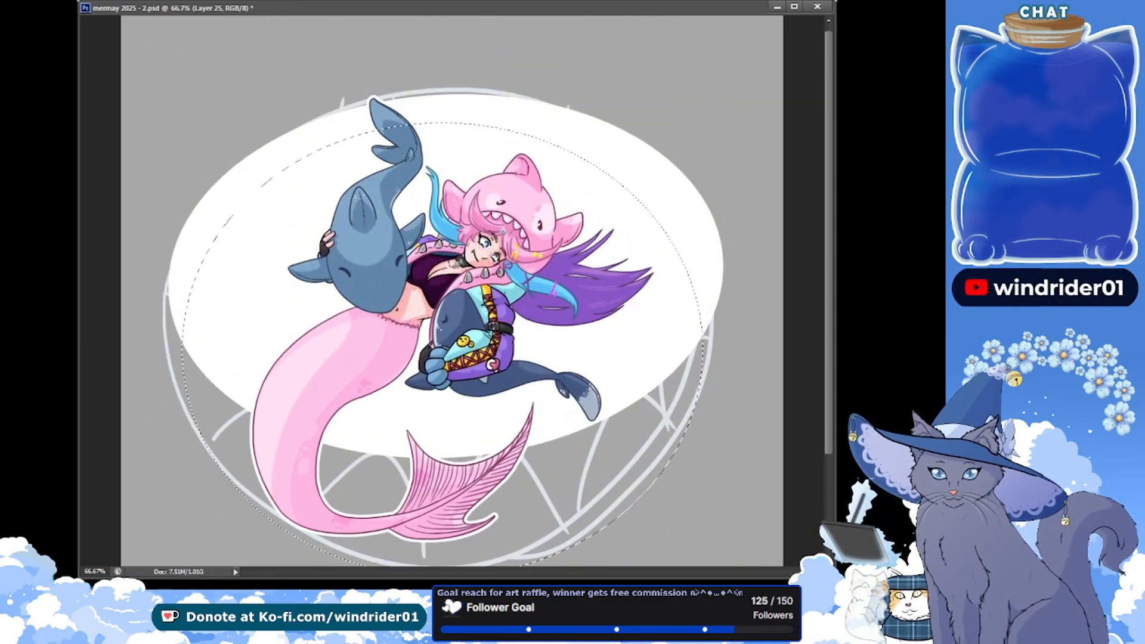
key(Delete)
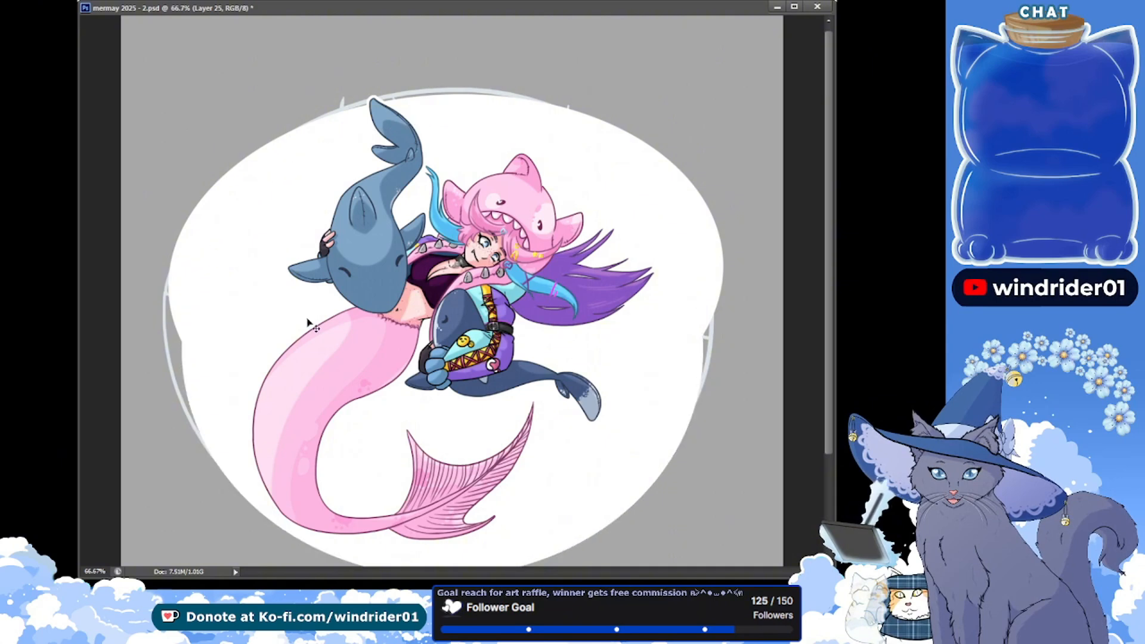
drag(829, 381, 829, 397)
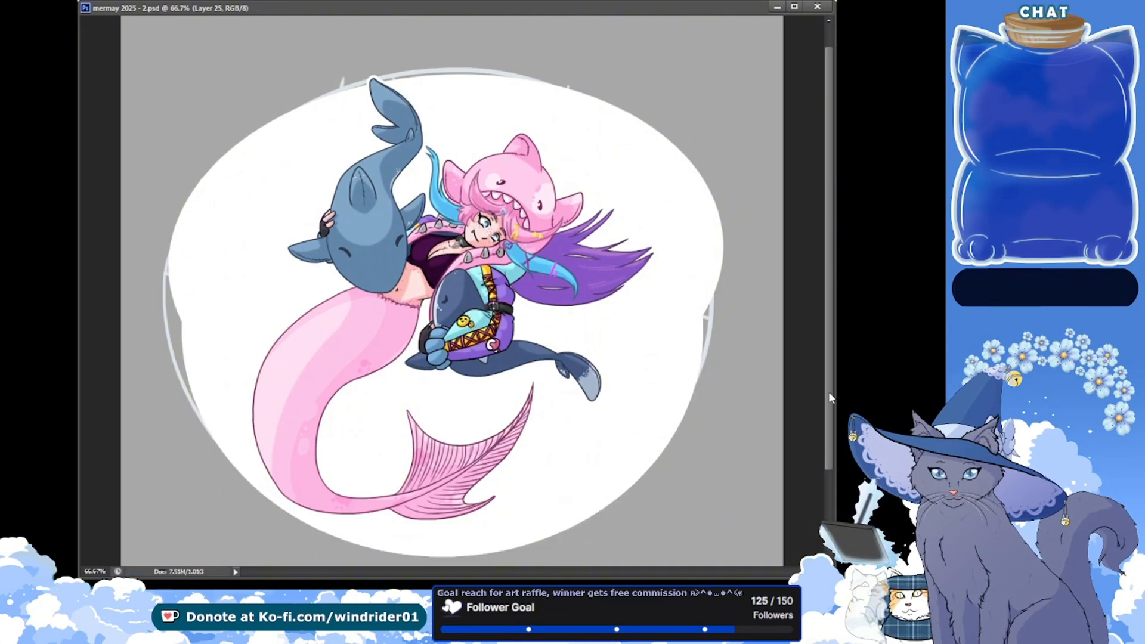
Remove the mouth sketch on Layer 24 and return to the white shape on Layer 25
key(alt+[)
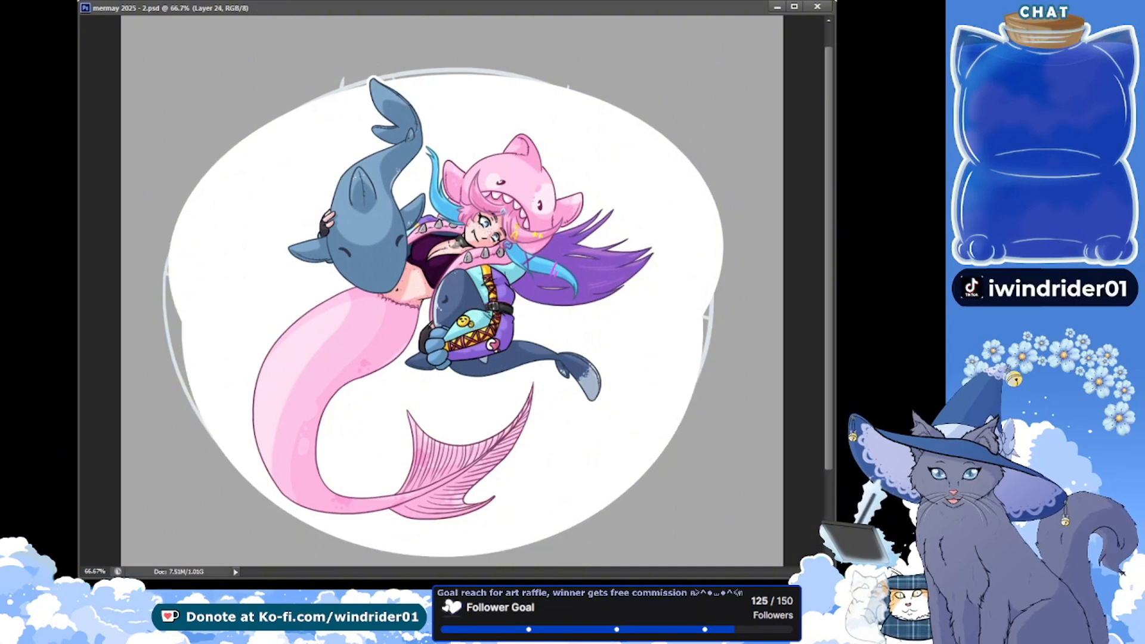
key(Delete)
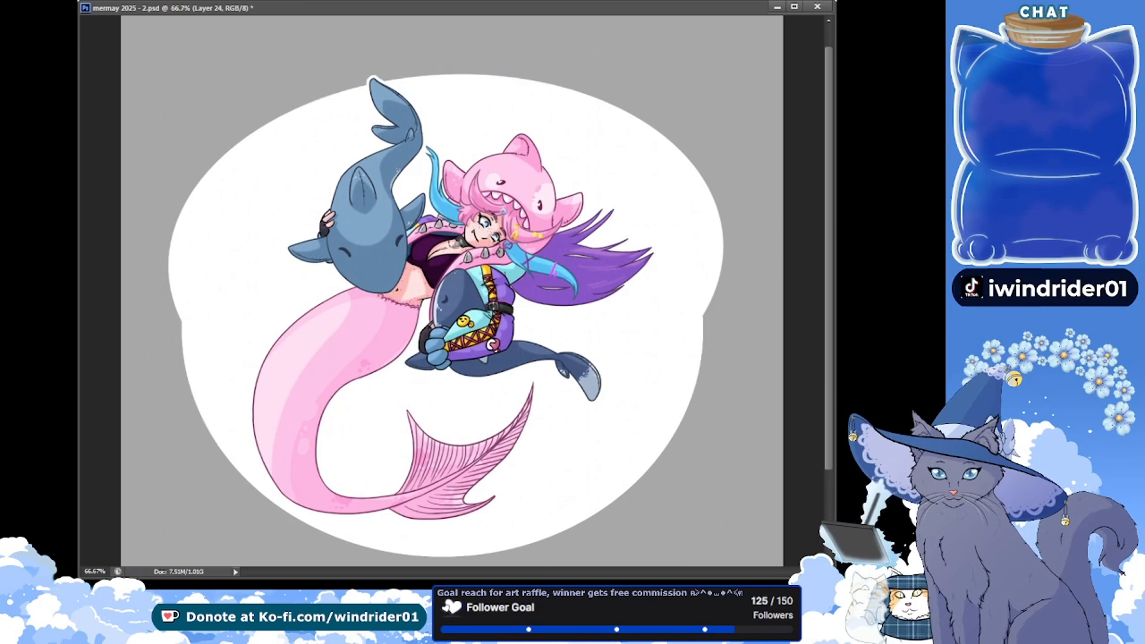
key(ctrl+shift+alt+n)
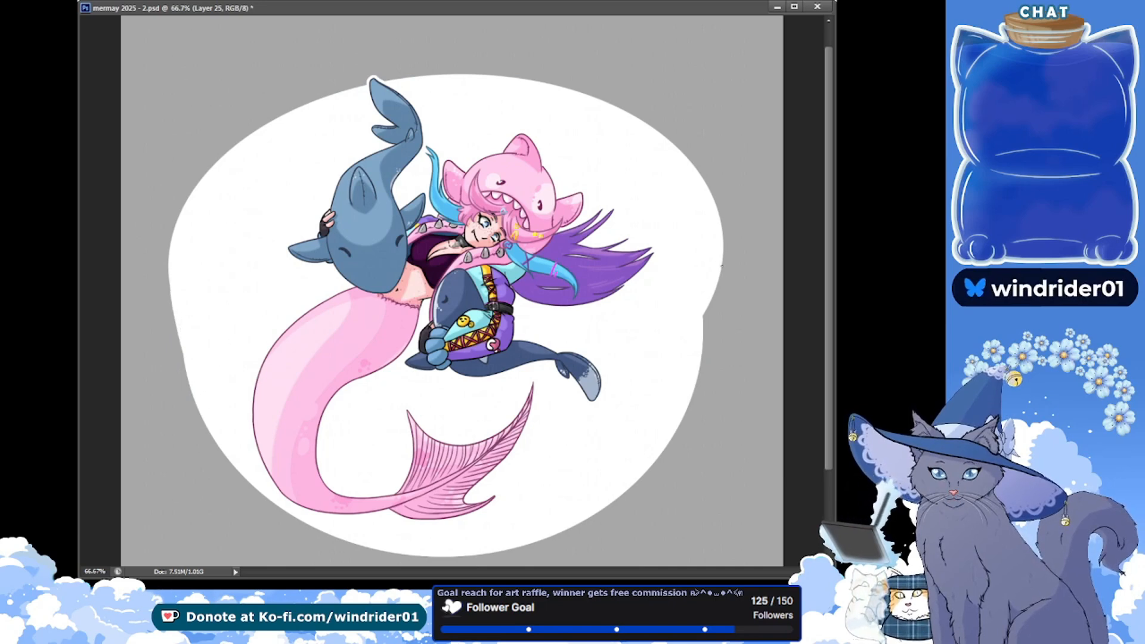
Smooth the notch on the right side where the two white ellipses meet and save the file
drag(723, 261, 703, 327)
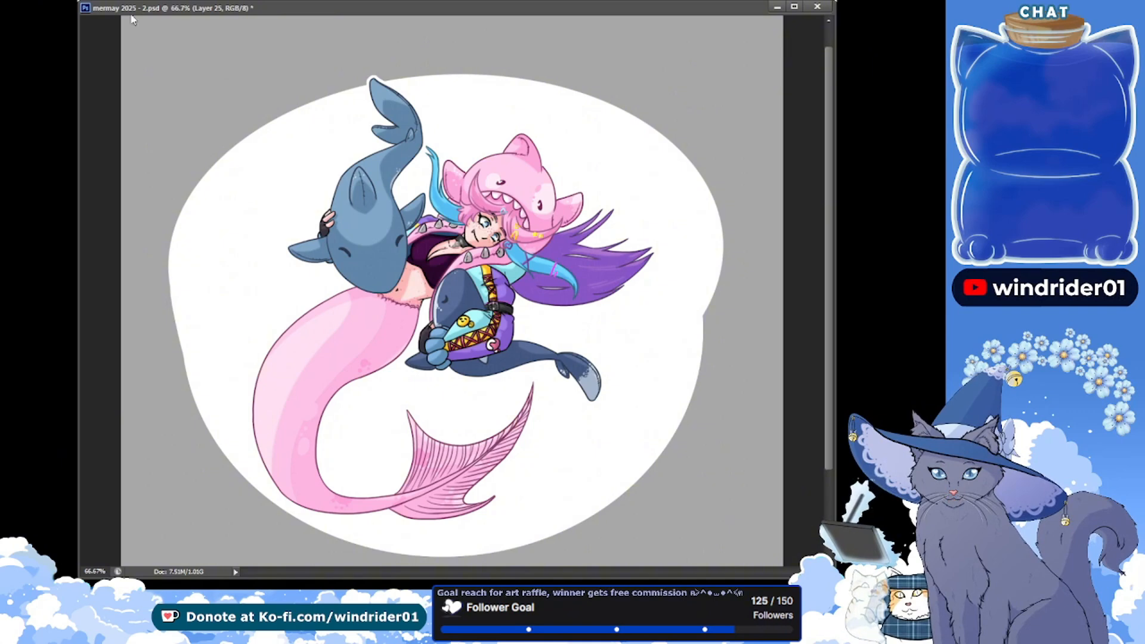
drag(721, 263, 701, 354)
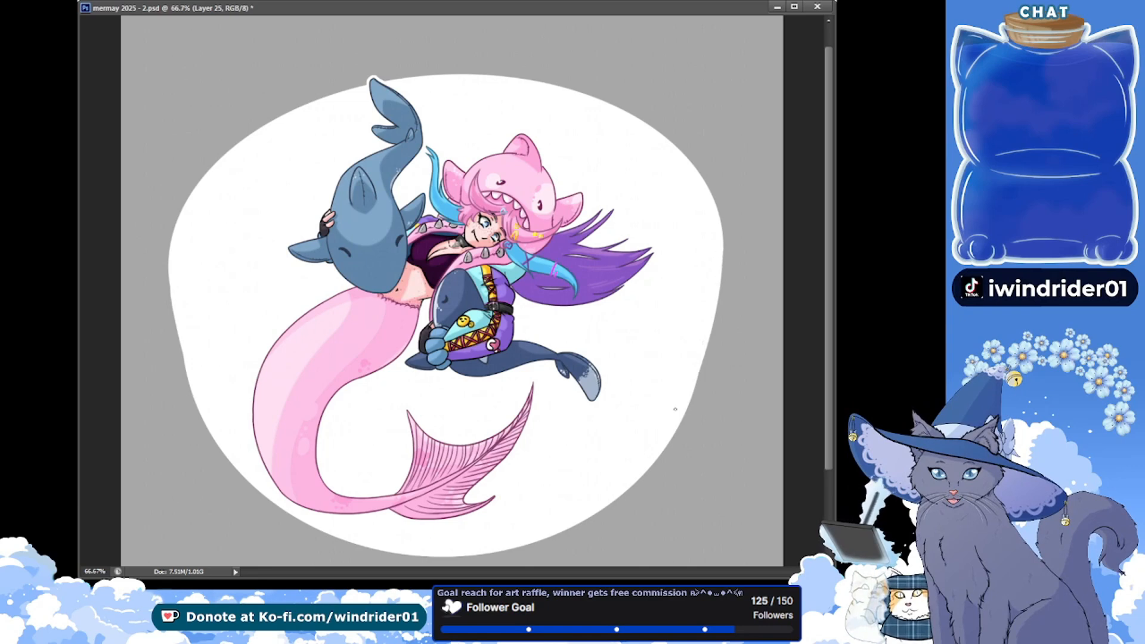
key(ctrl+s)
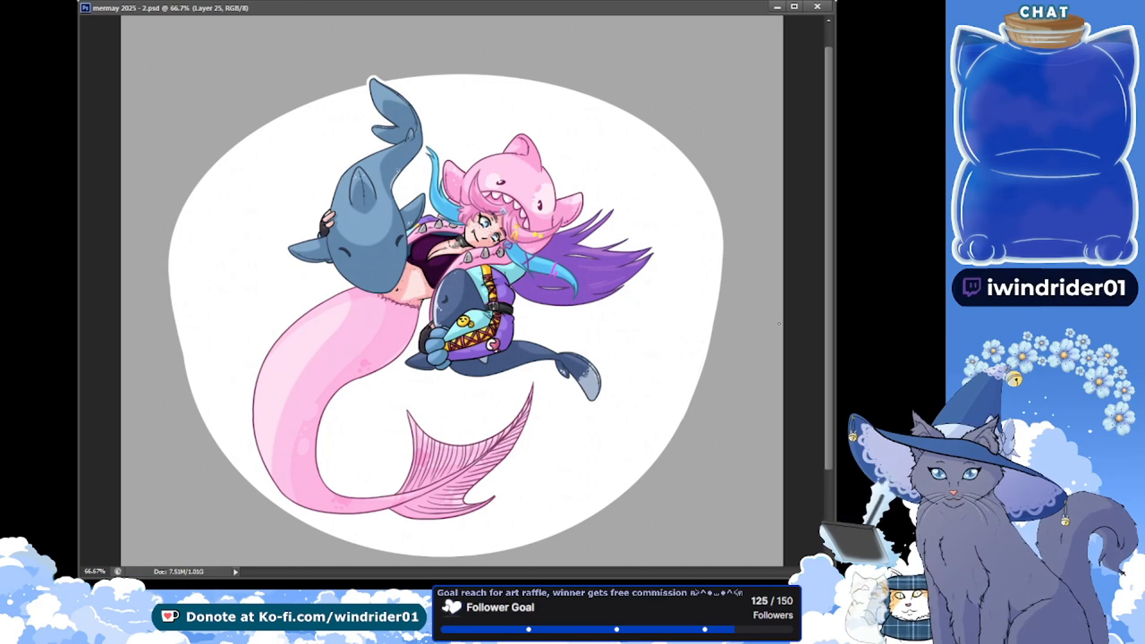
Duplicate Layer 25 and erase curved tooth outlines into the upper-left edge of the white mouth shape, redoing poor strokes
key(ctrl+j)
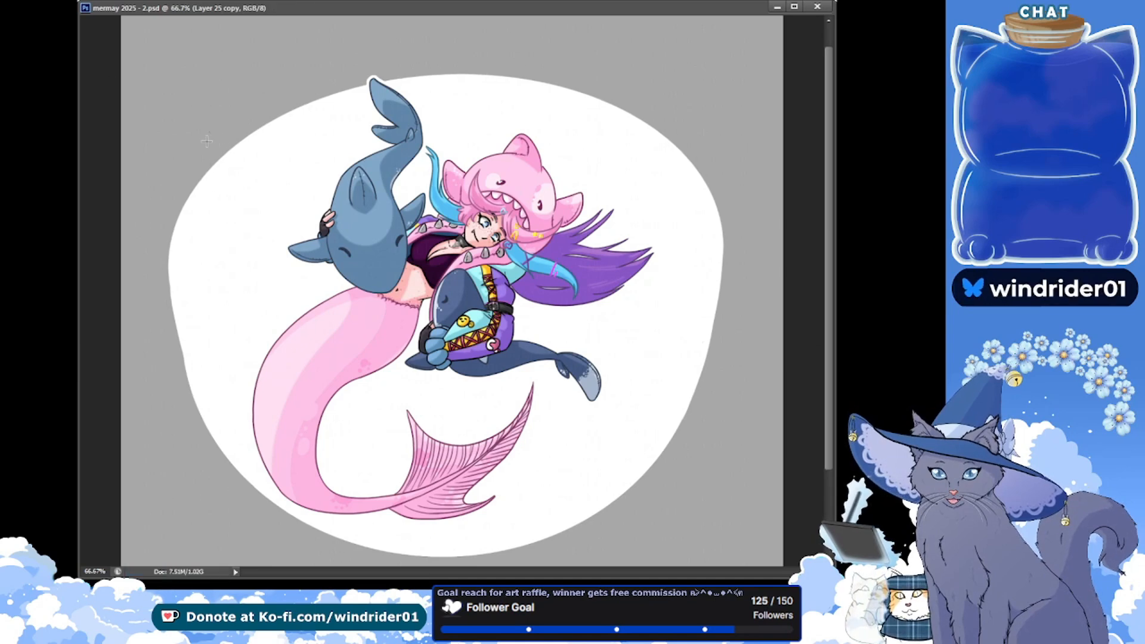
drag(210, 132, 286, 251)
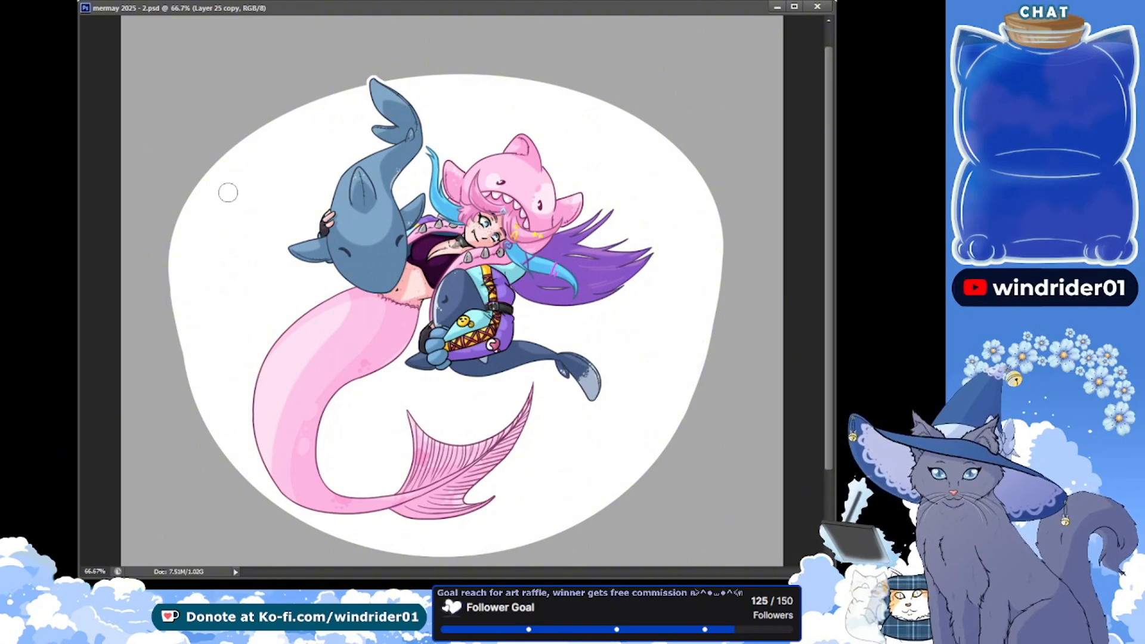
mouse_move(188, 200)
mouse_down()
mouse_move(245, 138)
mouse_move(352, 89)
mouse_up()
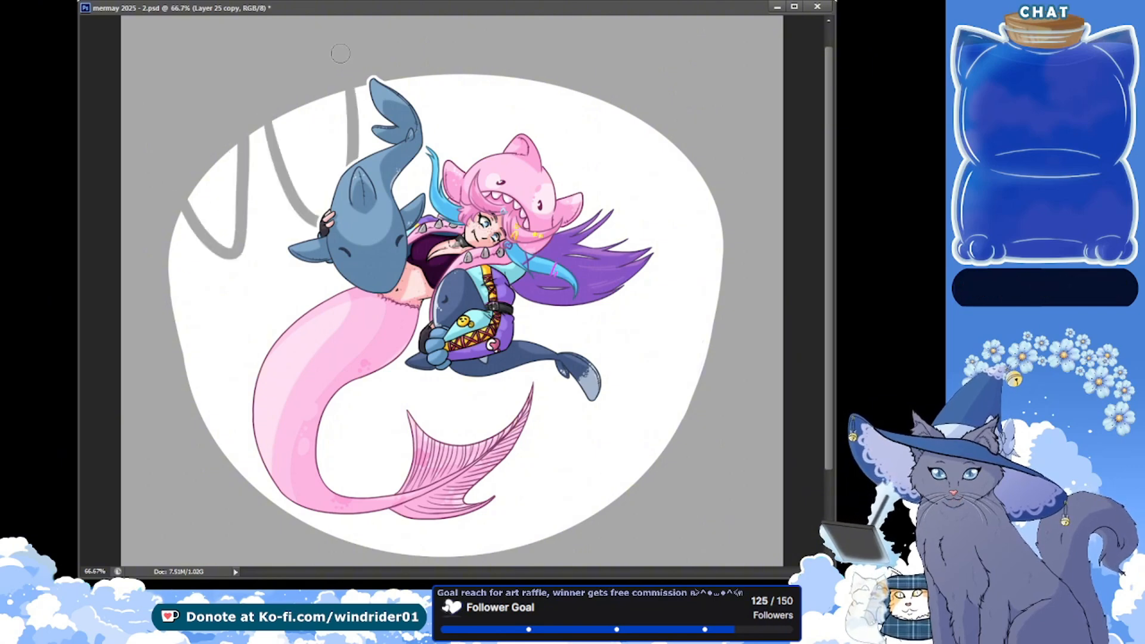
key(ctrl+z)
drag(265, 122, 349, 92)
key(ctrl+z)
mouse_move(262, 128)
mouse_down()
mouse_move(336, 92)
mouse_move(442, 138)
mouse_move(463, 71)
mouse_move(512, 170)
mouse_move(554, 82)
mouse_move(585, 190)
mouse_move(645, 121)
mouse_up()
key(ctrl+z)
key(ctrl+alt+z)
key(ctrl+alt+z)
Erase the remaining curved tooth outlines along the upper-right edge of the white mouth shape
drag(469, 72, 477, 151)
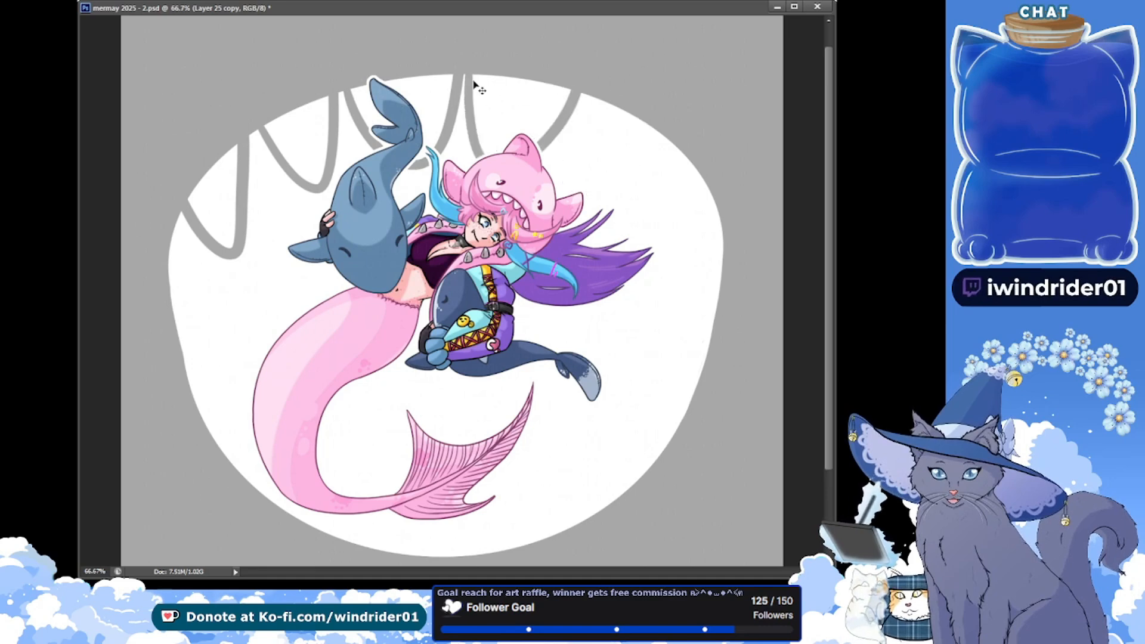
key(ctrl+z)
drag(467, 73, 567, 65)
key(ctrl+z)
mouse_move(467, 71)
mouse_down()
mouse_move(563, 72)
mouse_move(655, 126)
mouse_move(718, 222)
mouse_up()
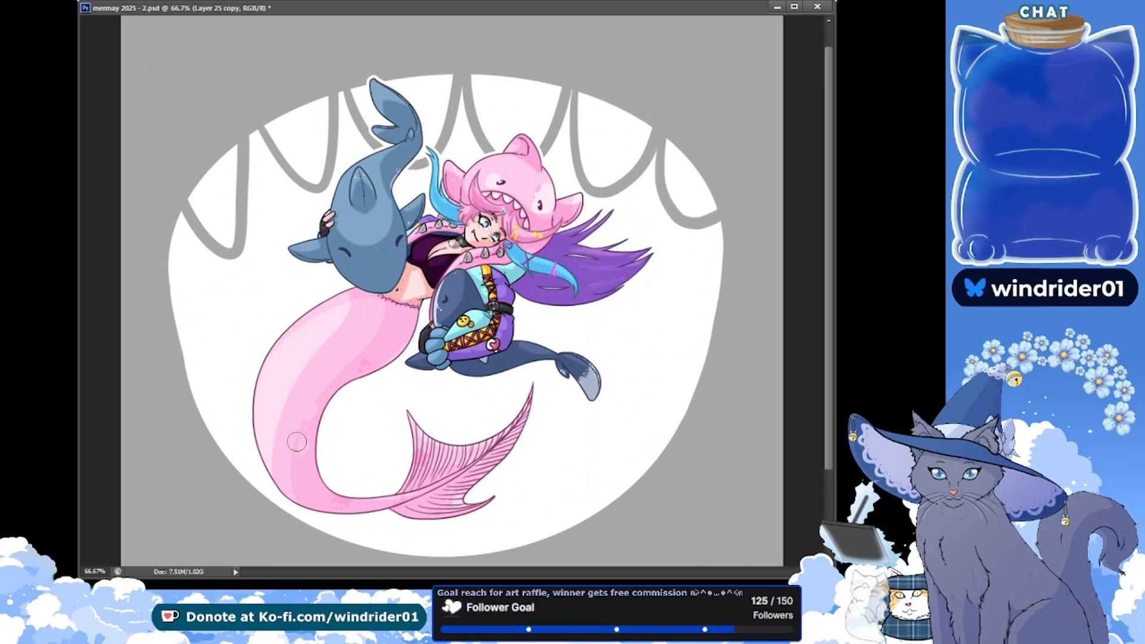
Erase upward-pointing tooth outlines along the lower-left edge of the mouth shape around the mermaid's tail, redoing misplaced strokes
key(ctrl+z)
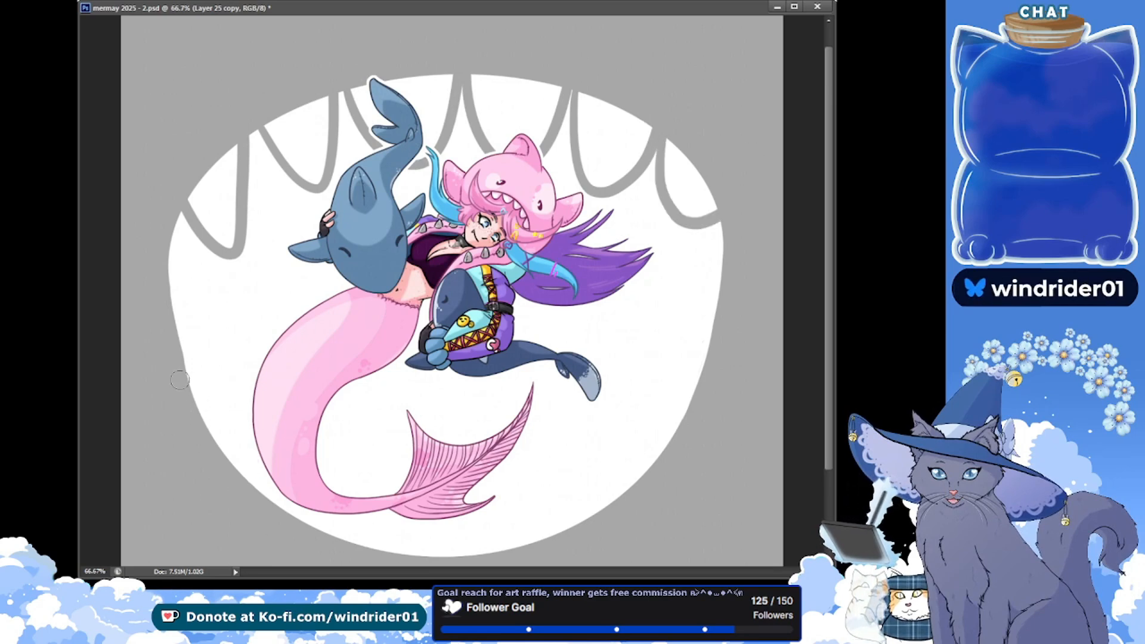
key(ctrl+z)
drag(188, 377, 235, 354)
drag(247, 497, 327, 486)
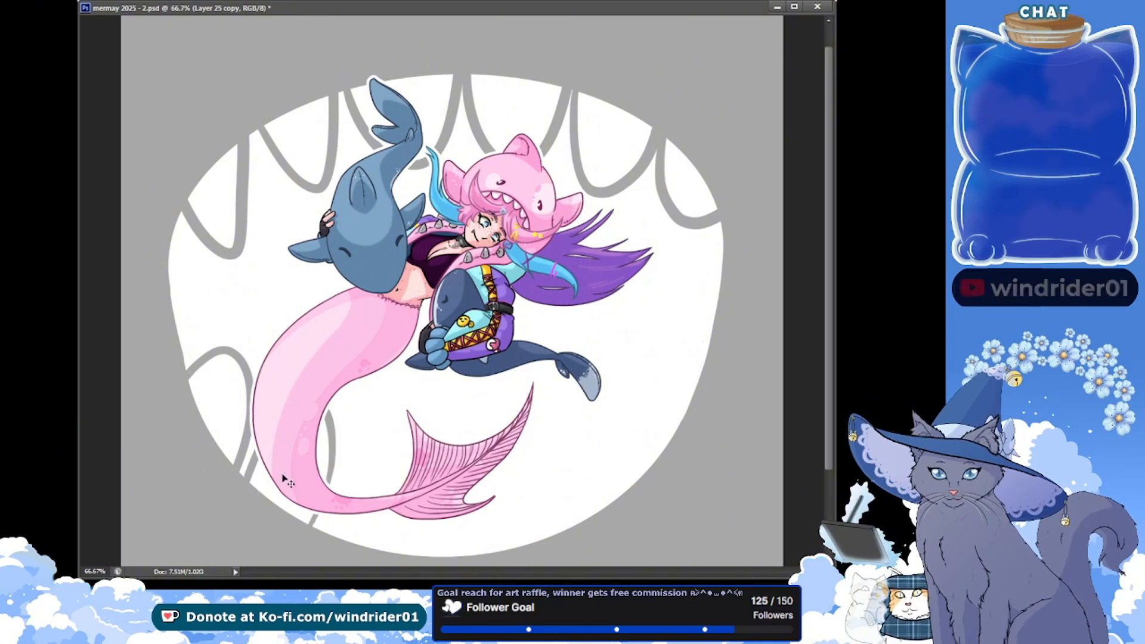
key(ctrl+alt+z)
key(ctrl+alt+z)
mouse_move(191, 396)
mouse_down()
mouse_move(257, 411)
mouse_move(239, 480)
mouse_up()
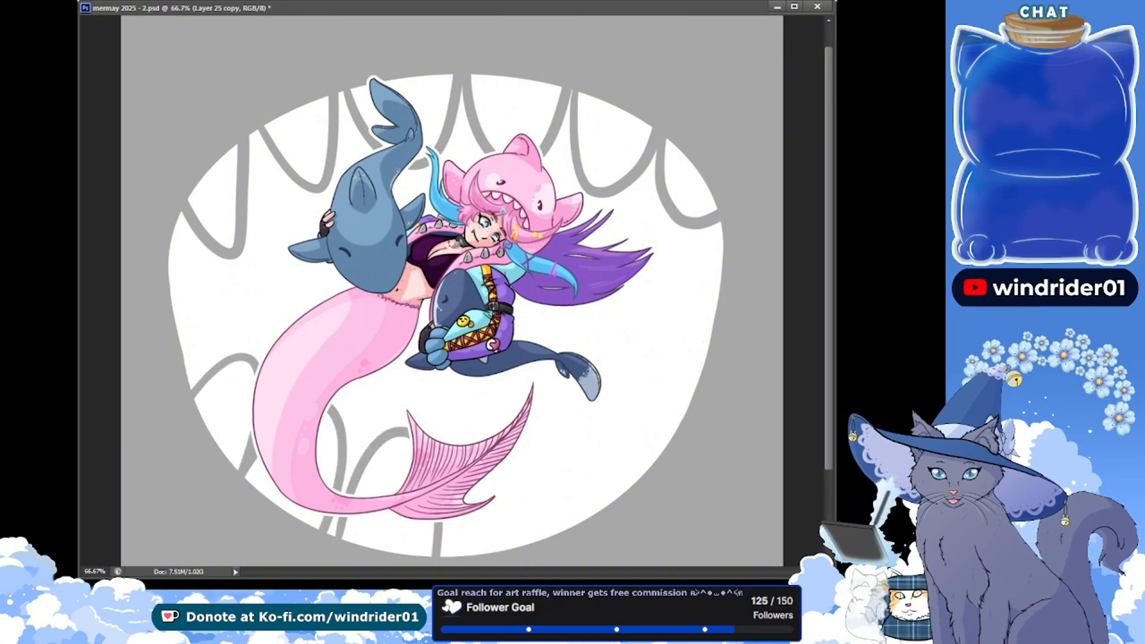
Erase the lower tooth outlines from the tail fin around to the right edge of the mouth shape
mouse_move(472, 453)
mouse_down()
mouse_move(510, 552)
mouse_move(627, 515)
mouse_move(581, 451)
mouse_up()
key(ctrl+z)
drag(511, 549, 621, 487)
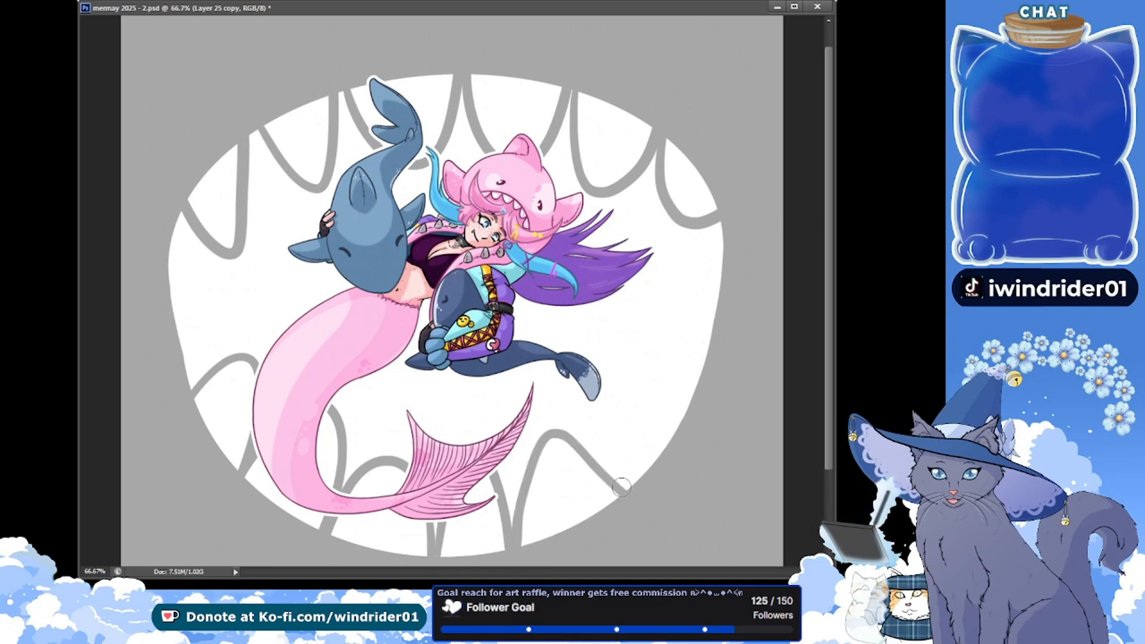
drag(697, 401, 609, 475)
key(ctrl+z)
drag(695, 402, 620, 496)
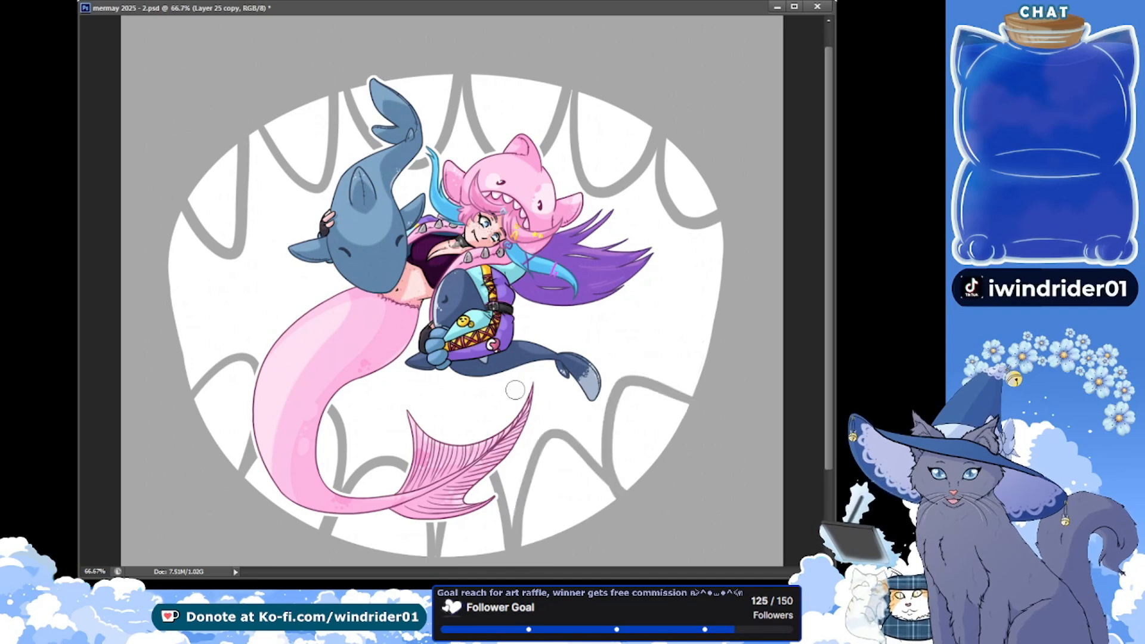
Select the enclosed tooth segments along the upper and lower edges, delete them from the white mouth shape and deselect
click(223, 188)
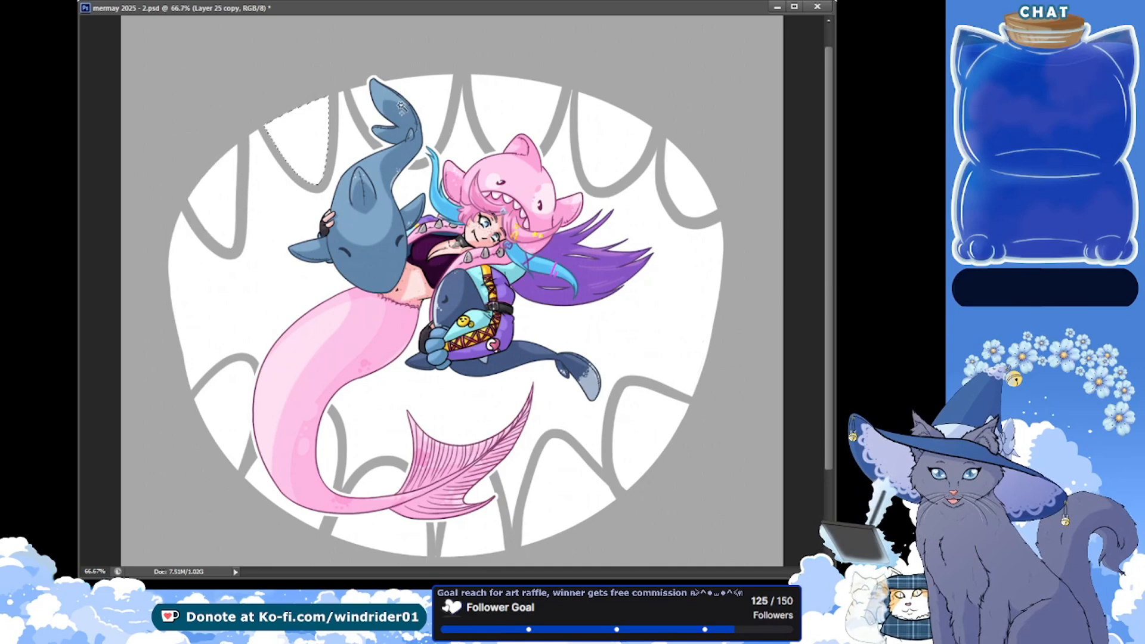
shift+click(416, 96)
shift+click(530, 104)
shift+click(613, 135)
shift+click(683, 182)
shift+click(665, 409)
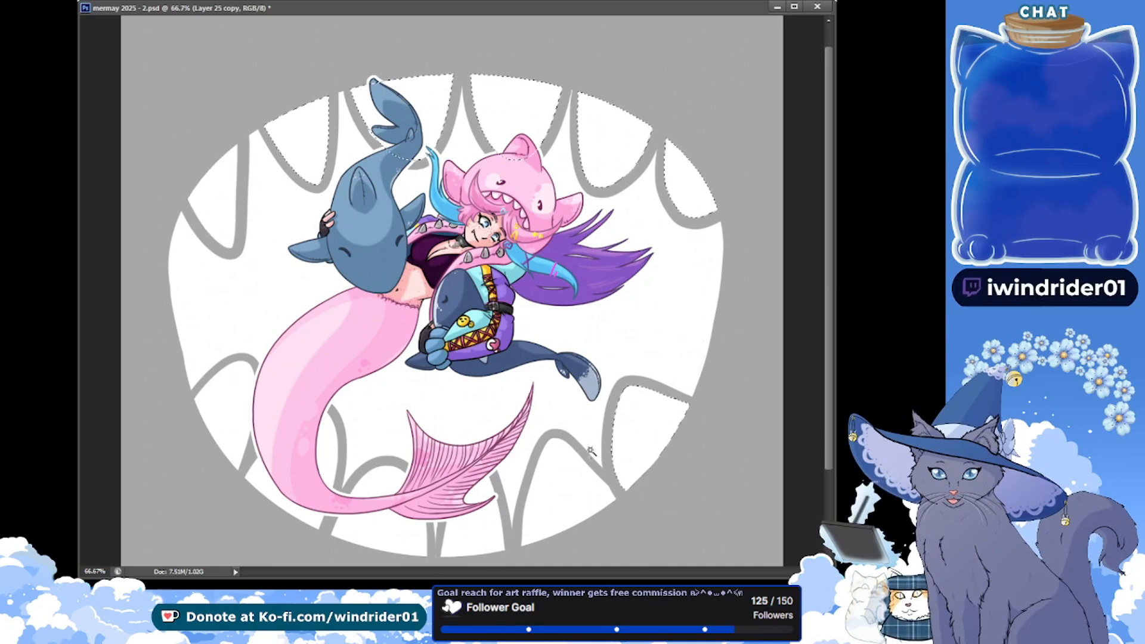
shift+click(561, 478)
shift+click(476, 515)
shift+click(379, 520)
shift+click(290, 479)
shift+click(223, 422)
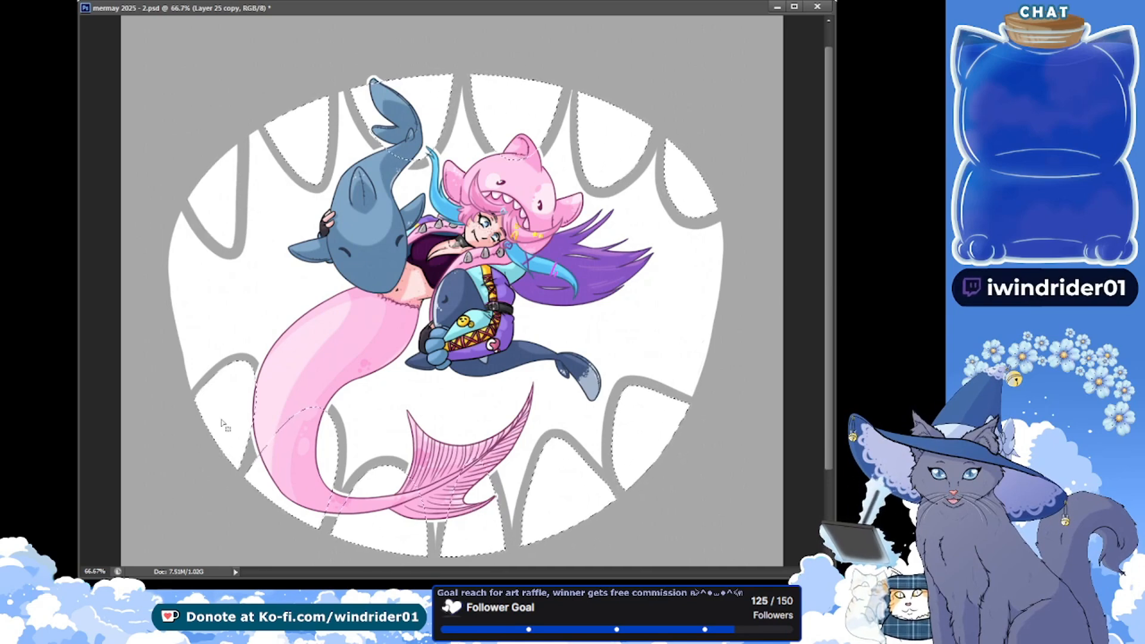
key(Delete)
key(ctrl+d)
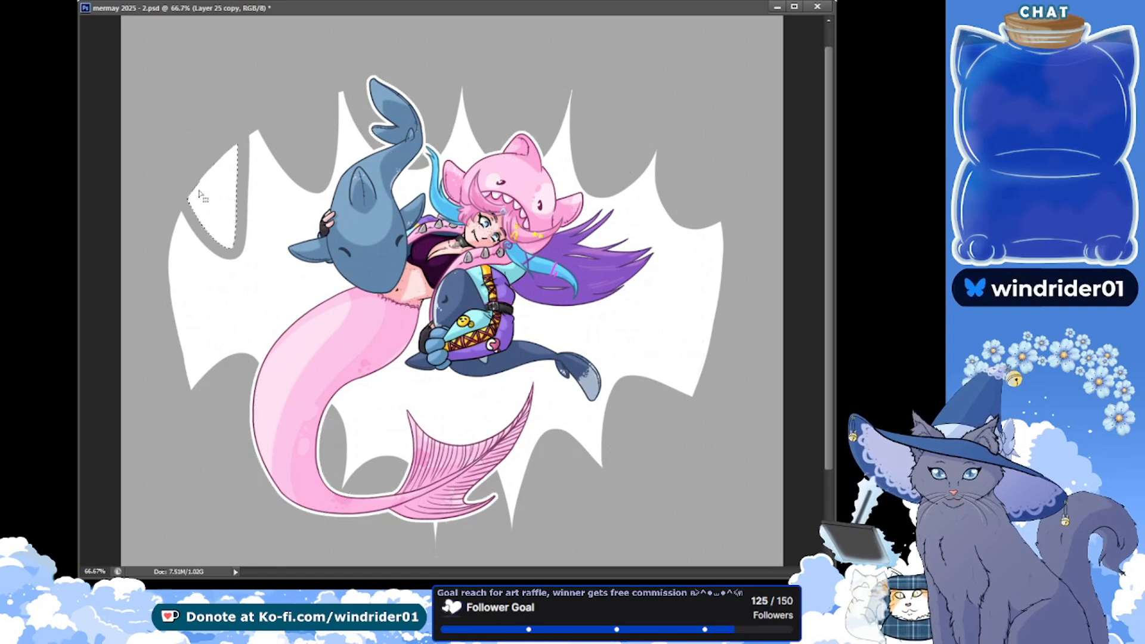
Delete the upper-left tooth segment from the white mouth shape and undo the recent tooth-segment deletions
key(Delete)
key(ctrl+d)
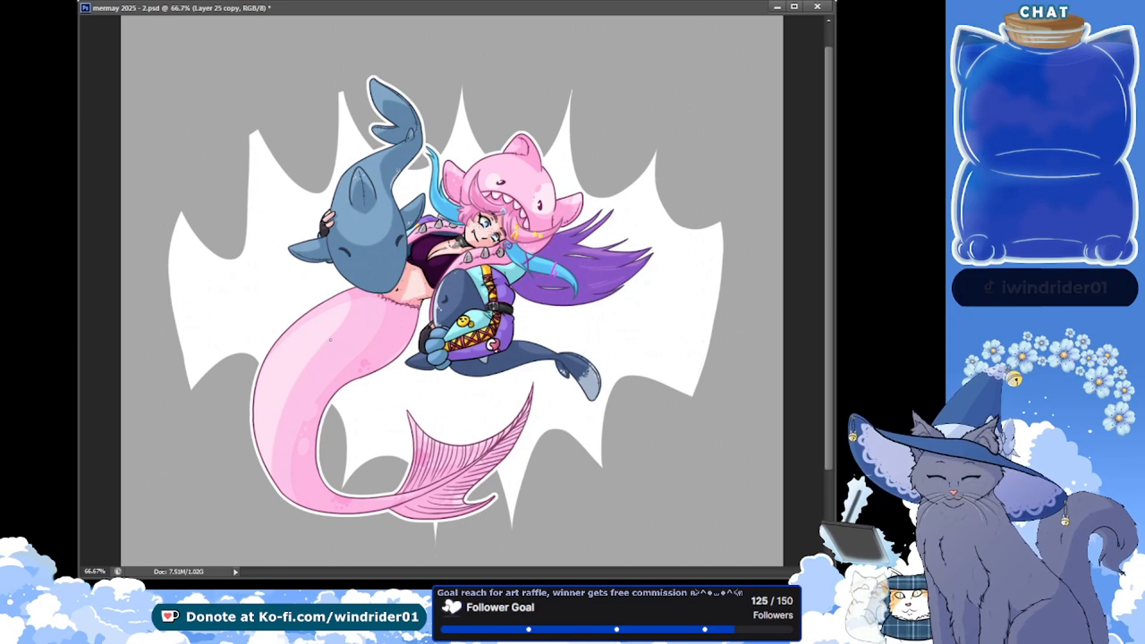
key(ctrl+alt+z)
key(ctrl+alt+z)
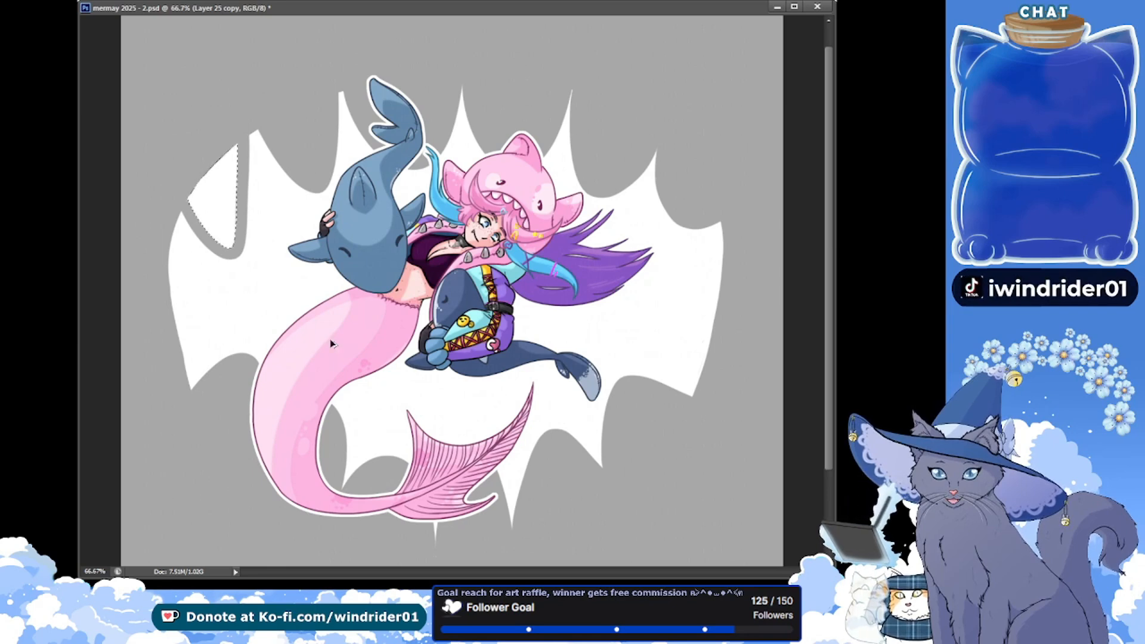
key(ctrl+alt+z)
key(ctrl+d)
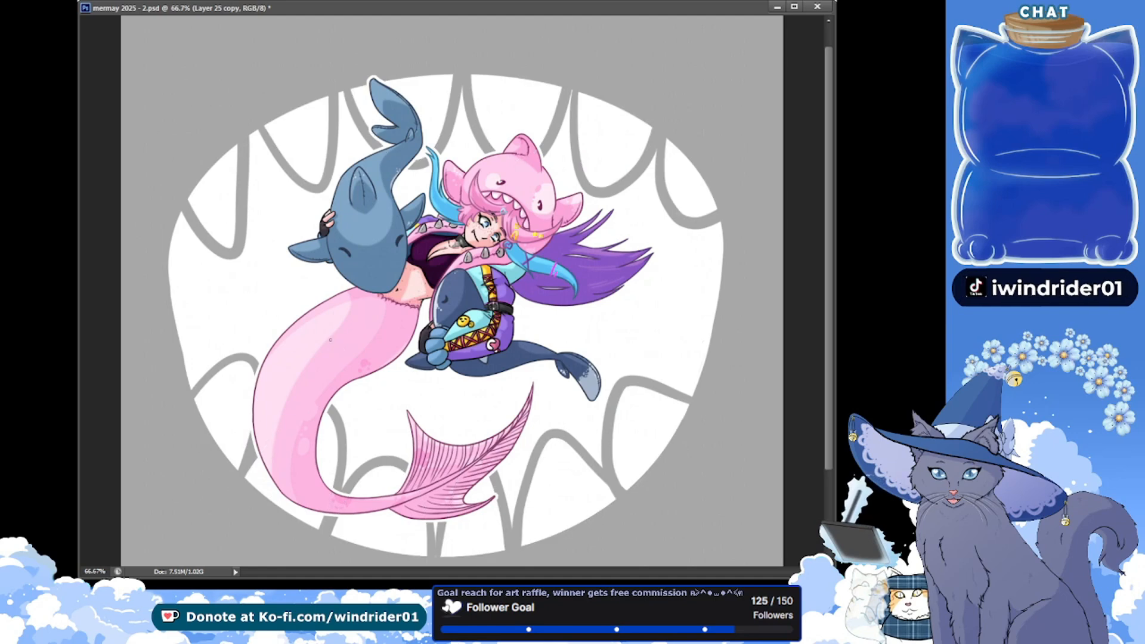
Discard the toothed mouth layer and duplicate the plain white oval as a fresh base
key(Delete)
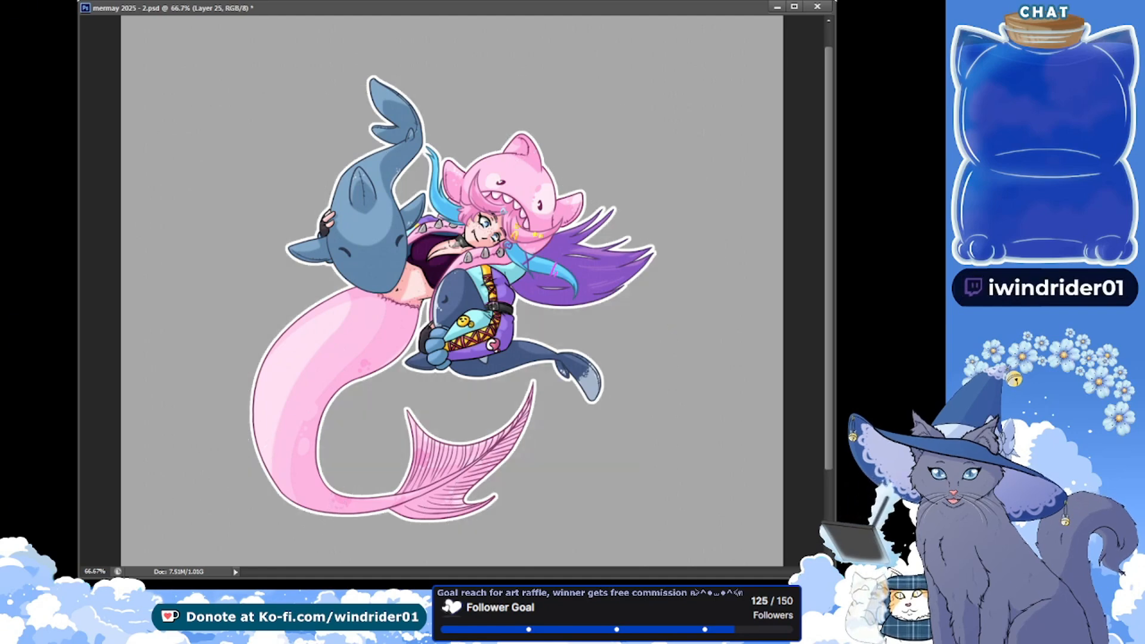
key(ctrl+z)
key(ctrl+j)
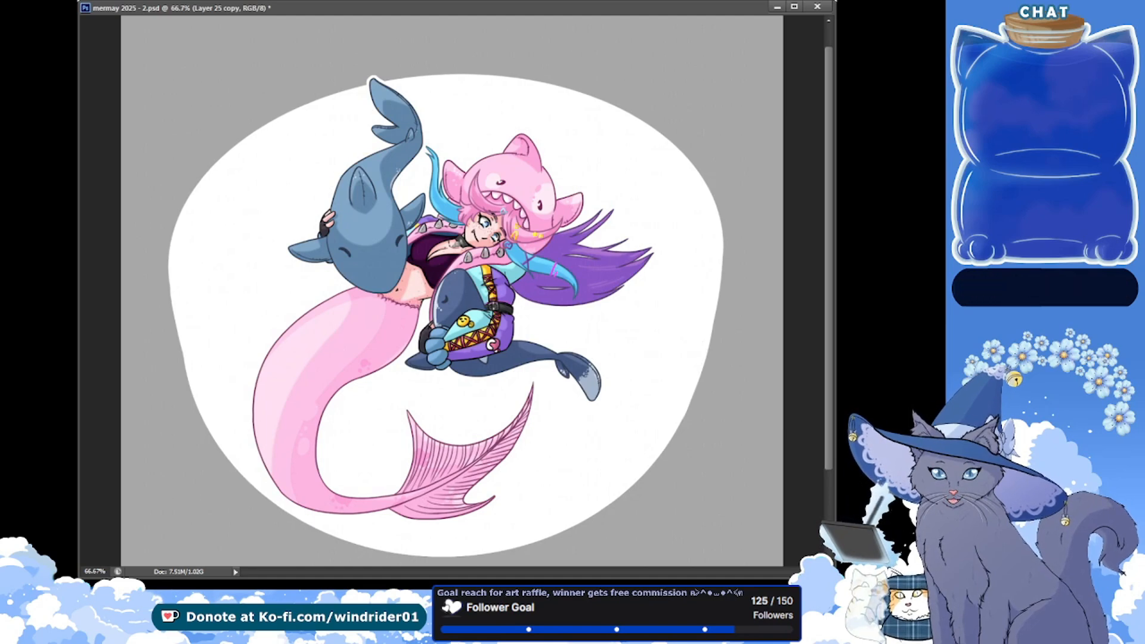
Enlarge the white oval, recentre it behind the character with a slight clockwise rotation, deselect and save the file
drag(147, 41, 747, 538)
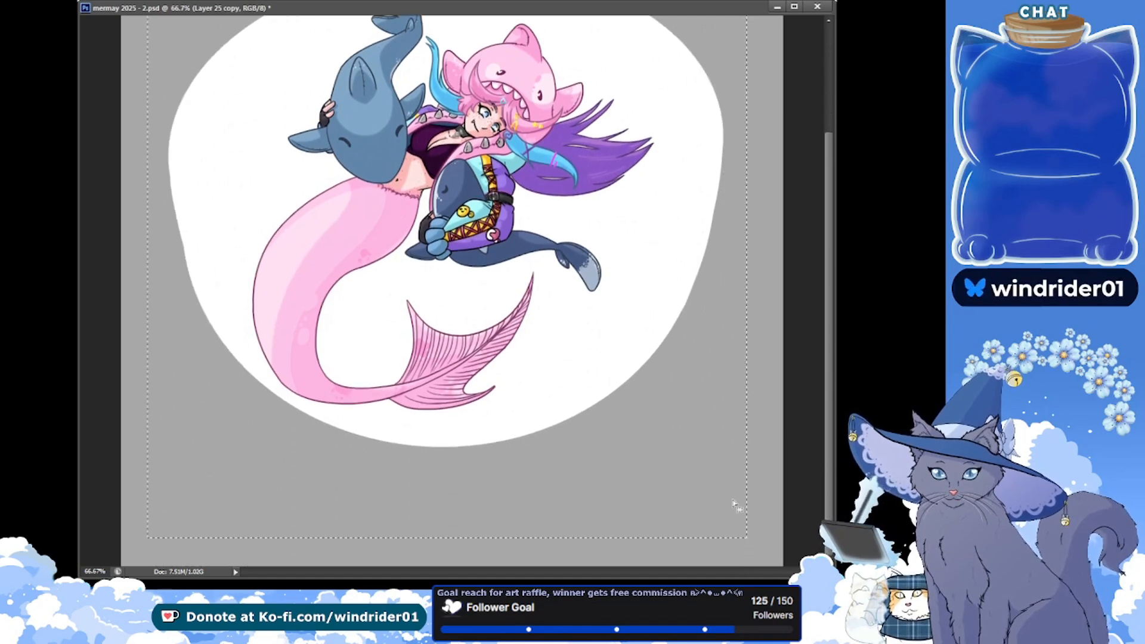
scroll(654, 352, up, 3)
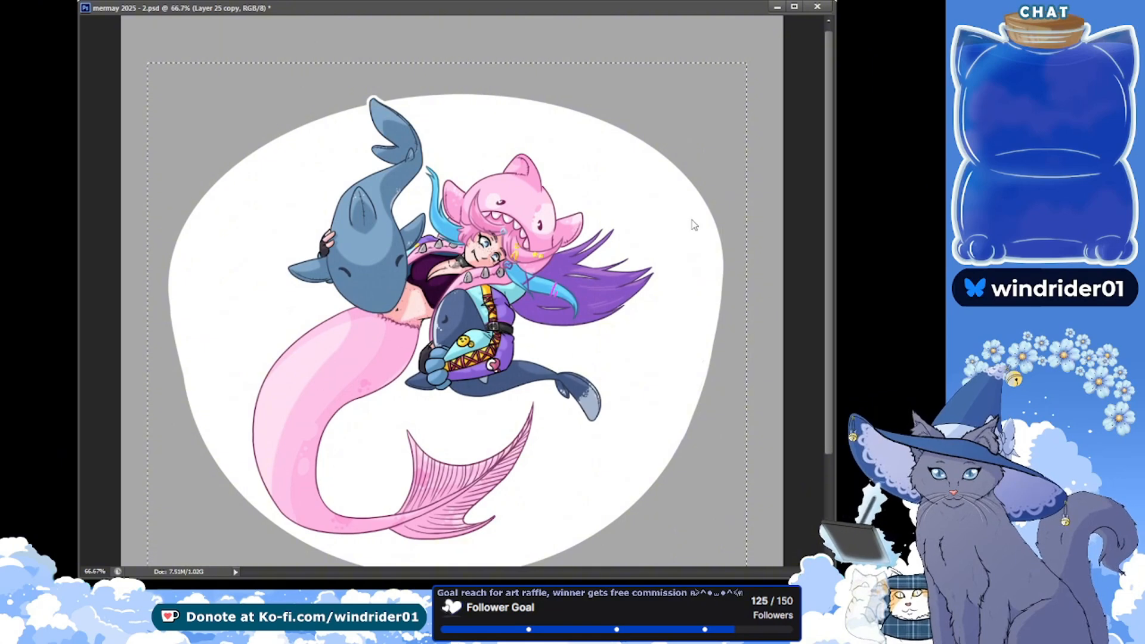
key(ctrl+t)
drag(747, 62, 777, 32)
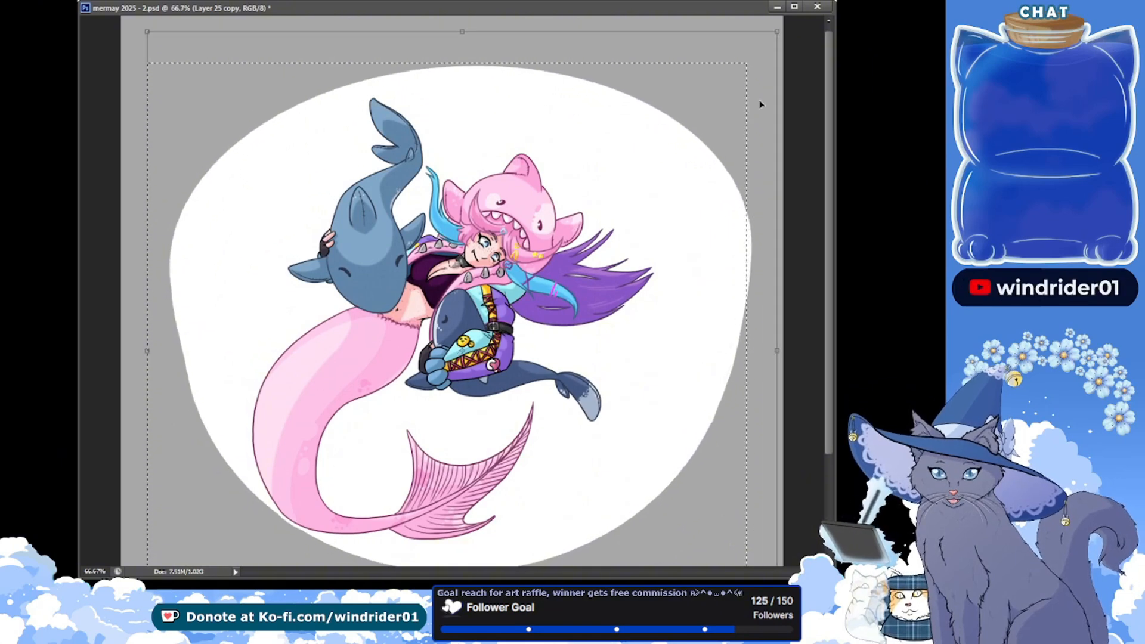
drag(741, 209, 727, 232)
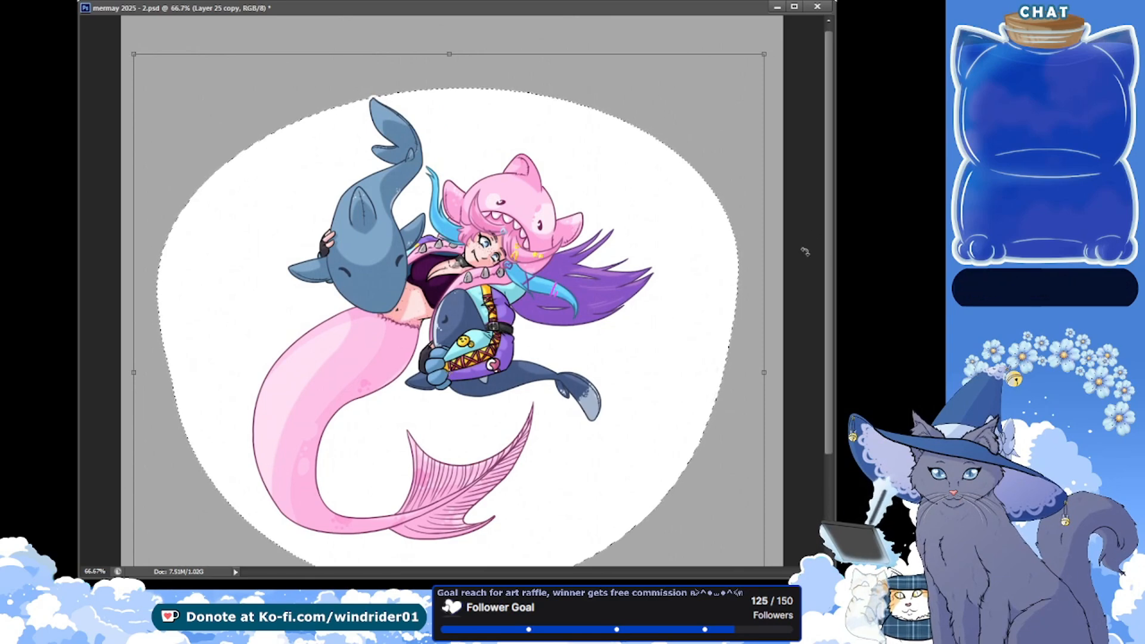
drag(804, 261, 805, 274)
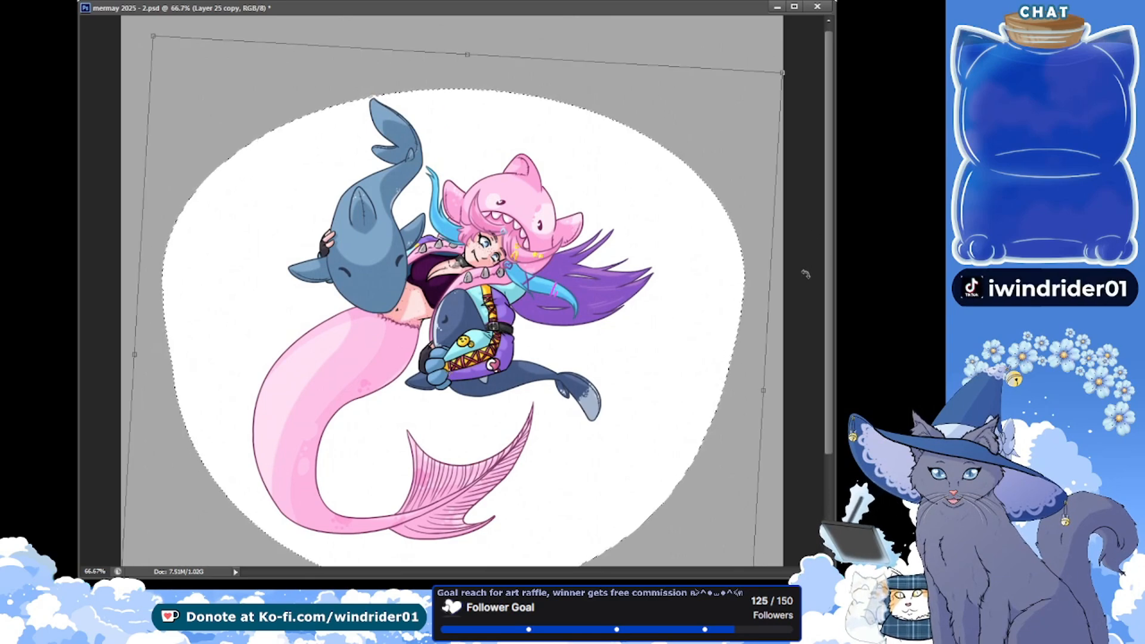
key(Return)
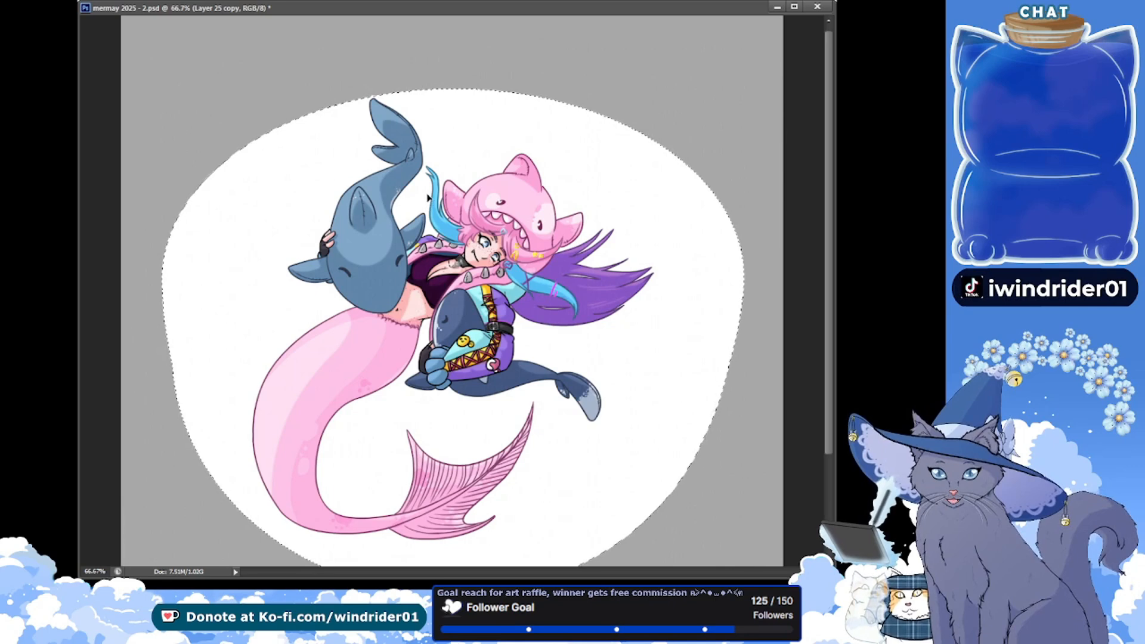
key(ctrl+d)
key(ctrl+s)
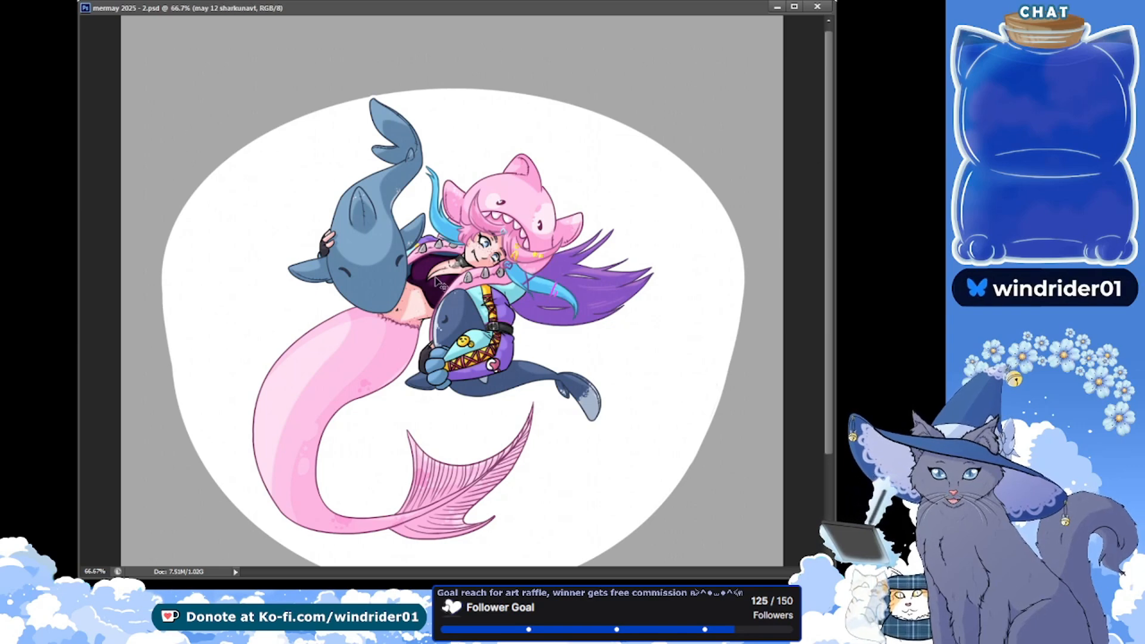
Shift the whole character slightly to the right within the white oval and save the file
drag(434, 280, 445, 282)
key(ctrl+z)
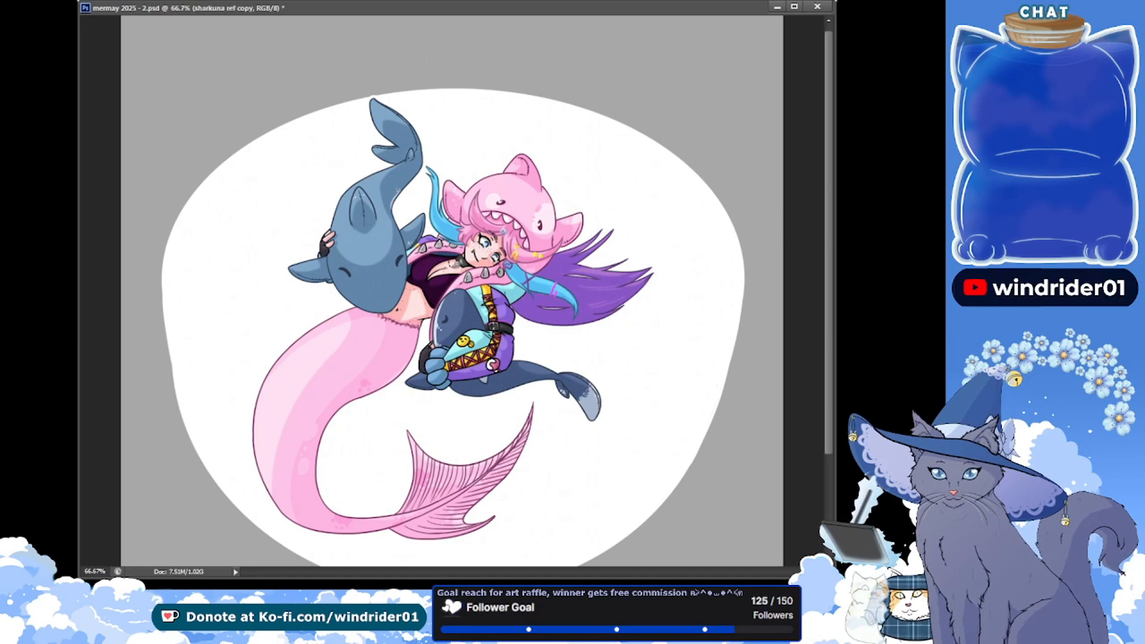
key(ctrl+z)
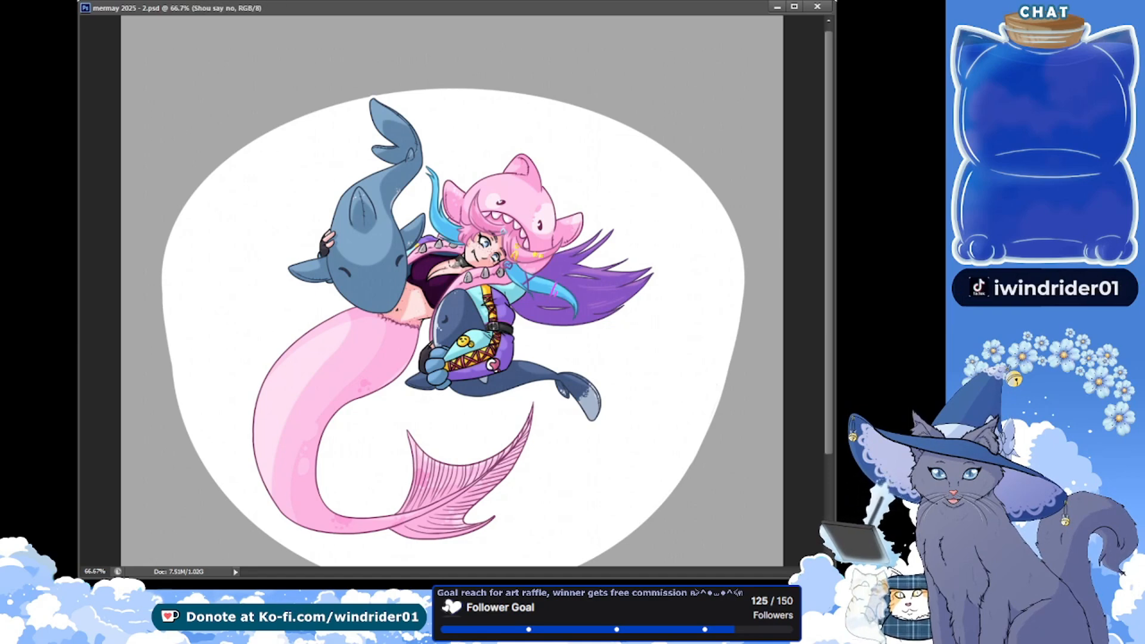
drag(608, 348, 628, 348)
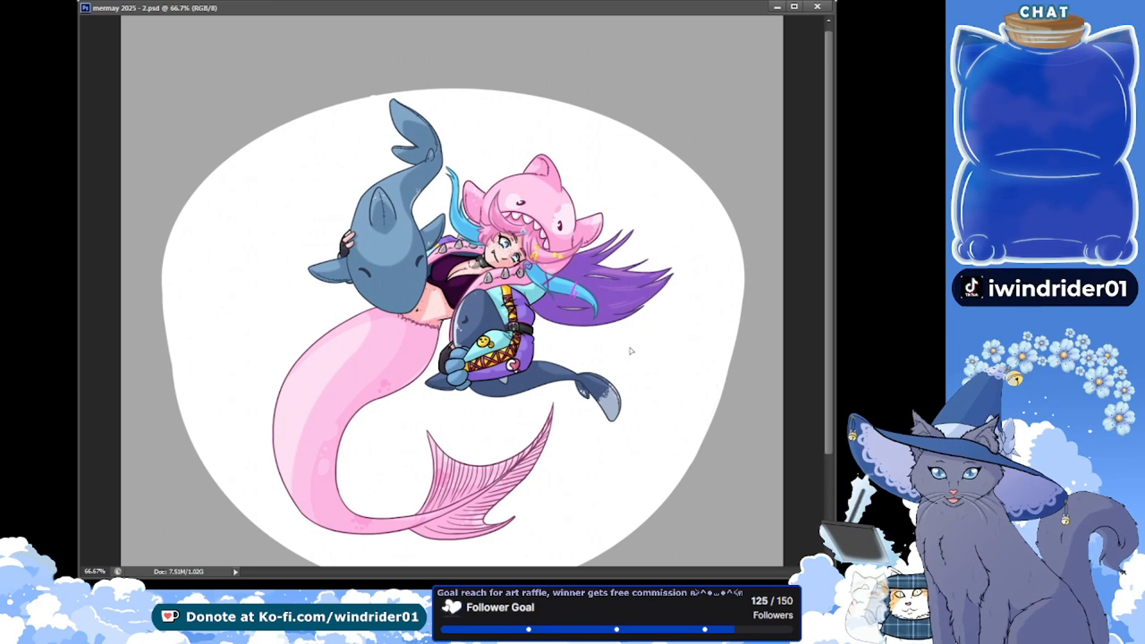
key(ctrl+s)
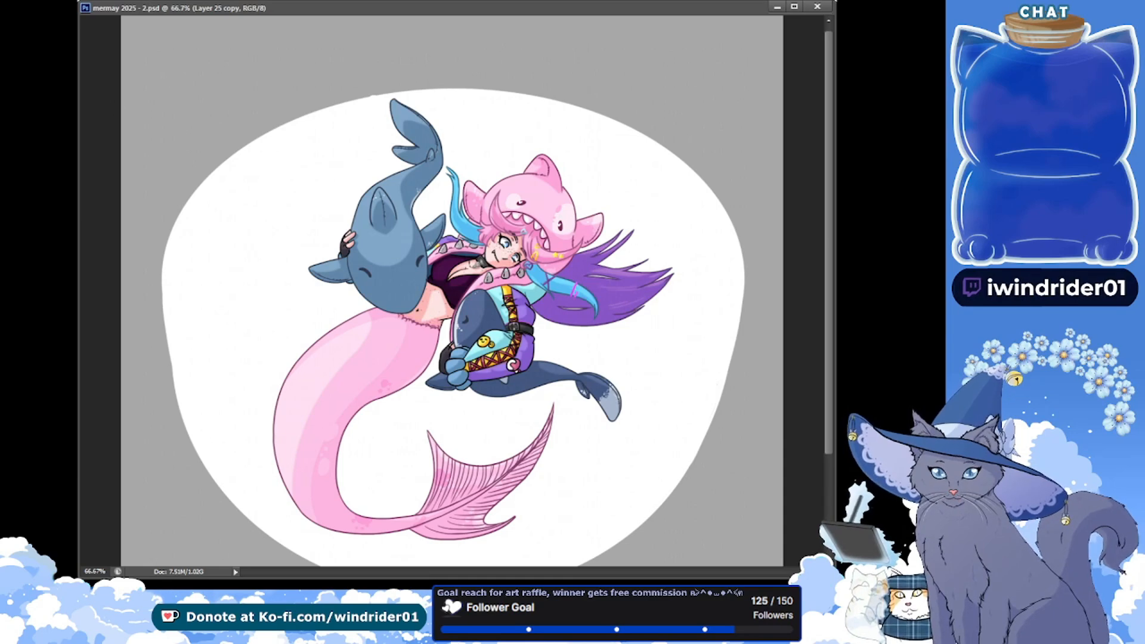
Try cutting a fish-shaped hole into the upper-left area of the white oval, undo it and save
click(260, 224)
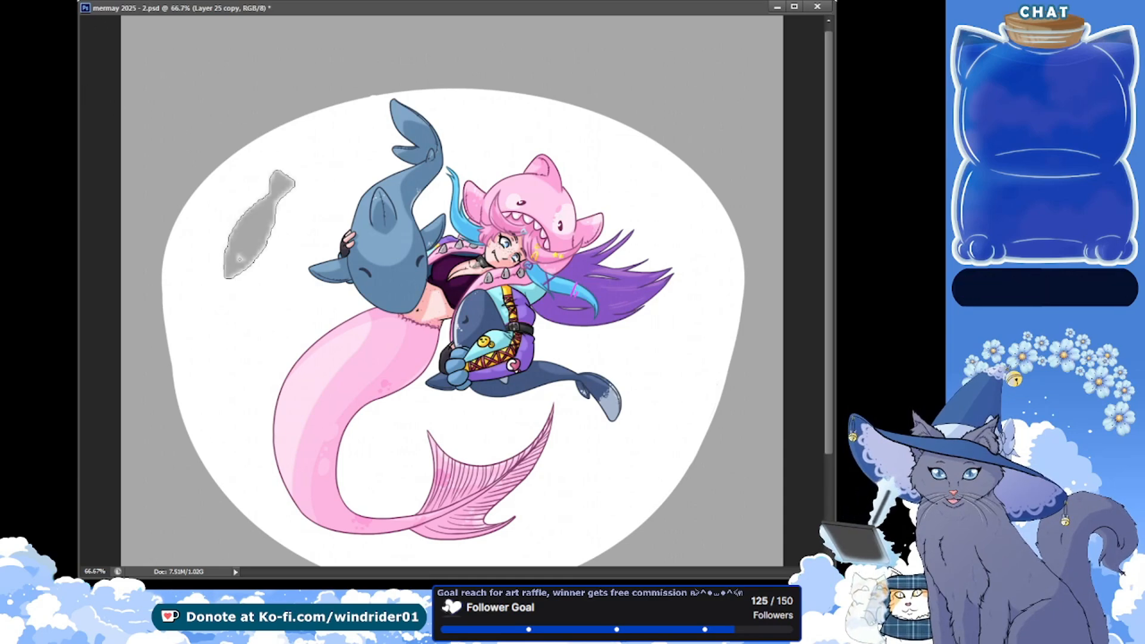
key(ctrl+z)
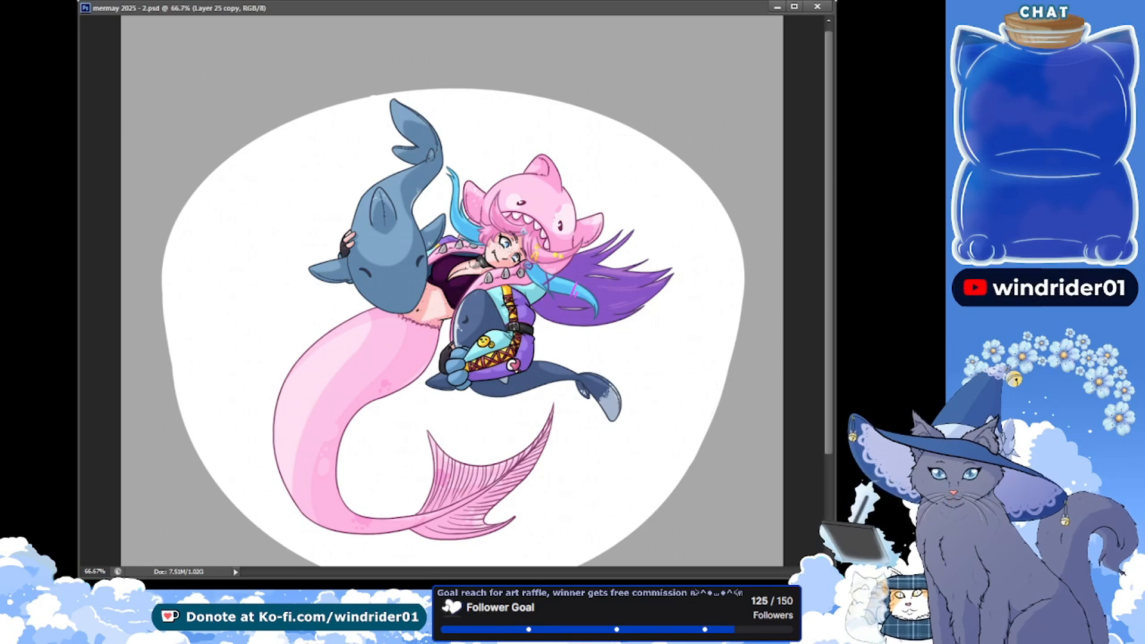
key(ctrl+s)
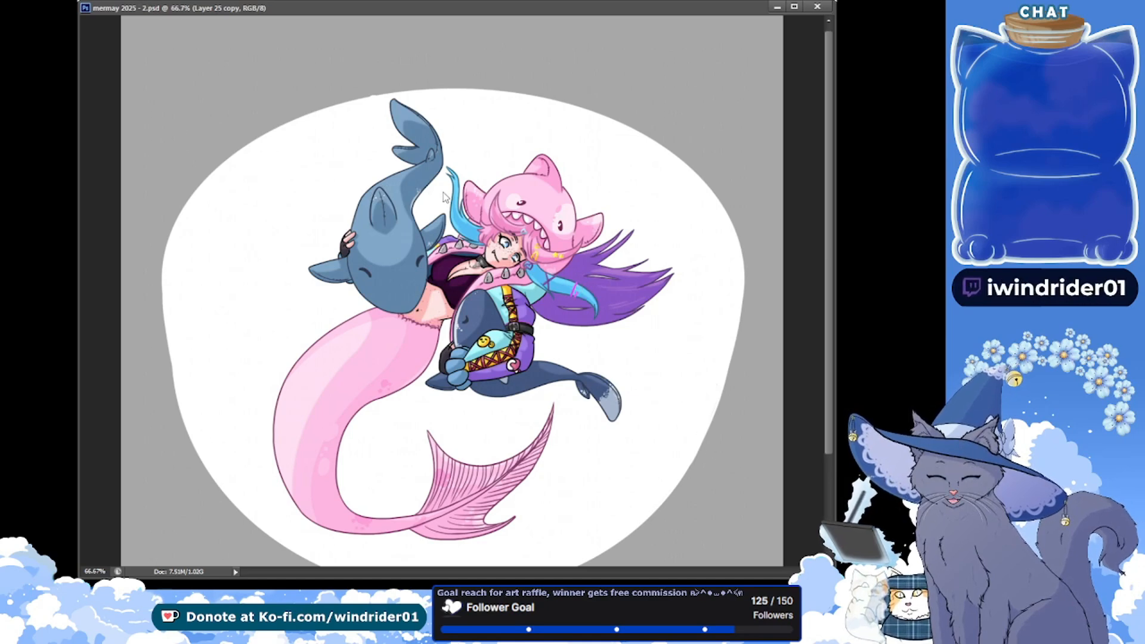
Outline a triangle with straight edges over the oval's upper-left edge and delete it to cut the first tooth gap
click(100, 102)
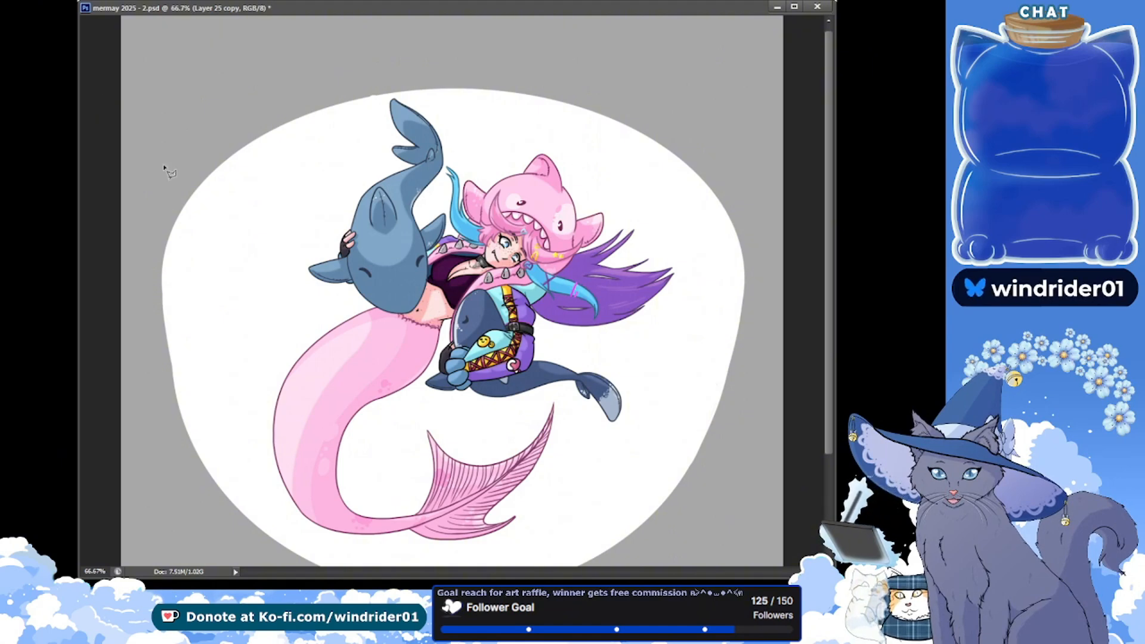
double_click(258, 124)
shift+click(200, 125)
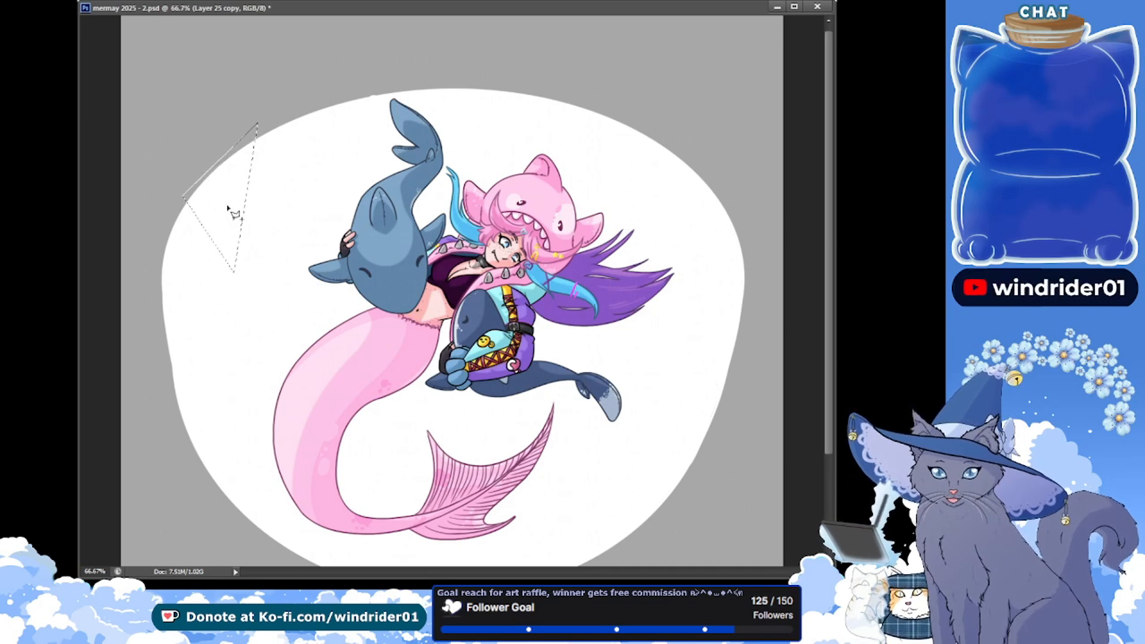
key(Escape)
key(Delete)
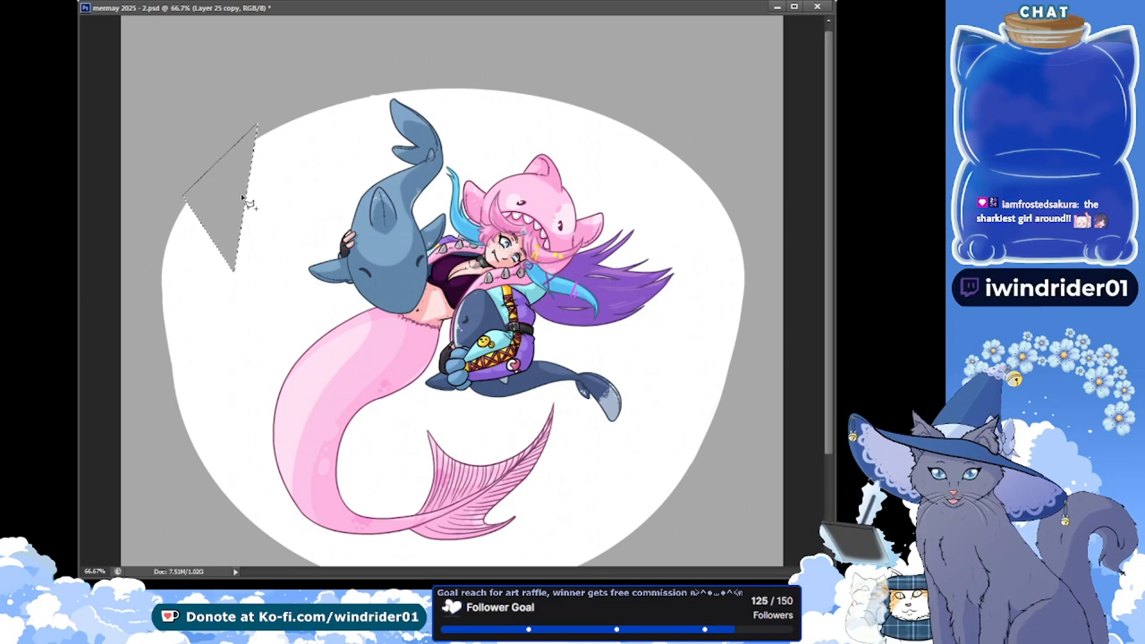
click(319, 154)
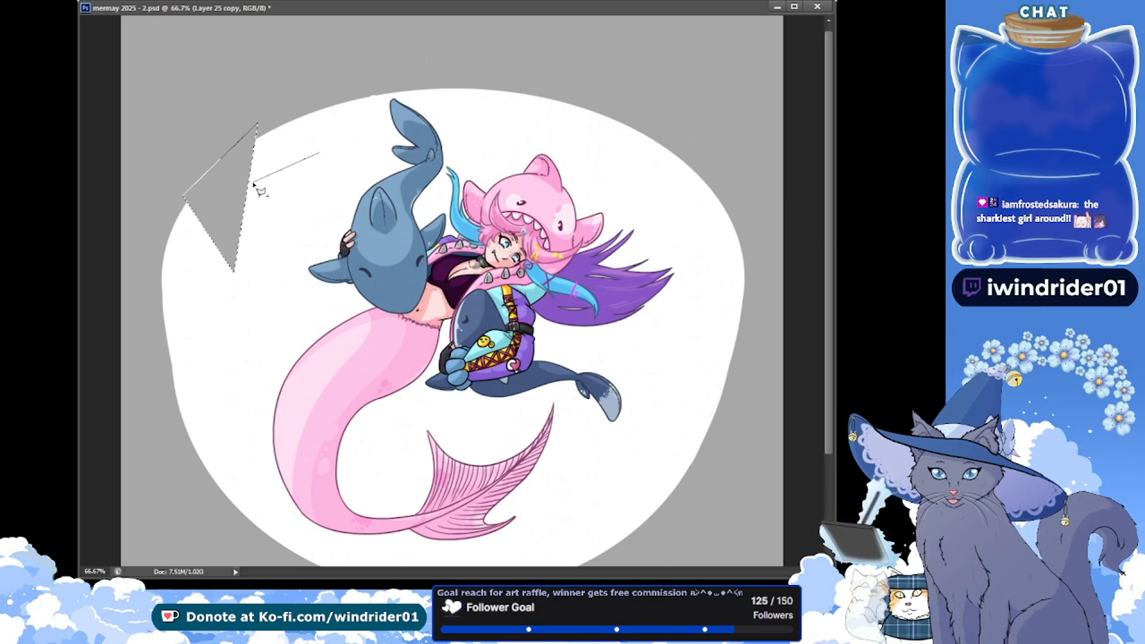
click(254, 183)
double_click(273, 195)
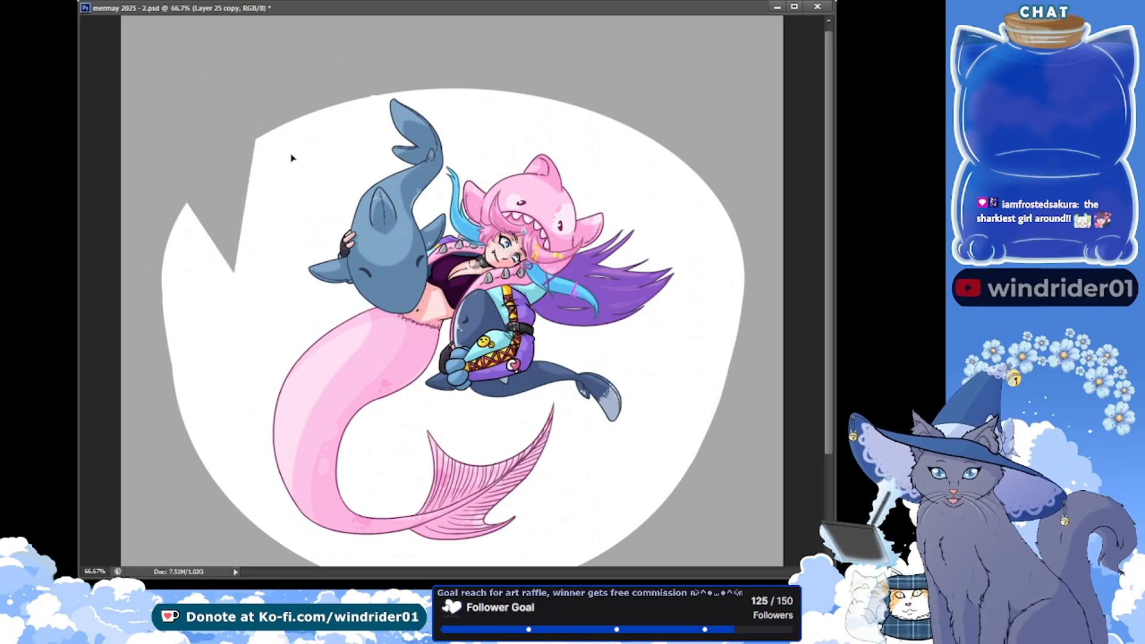
key(ctrl+d)
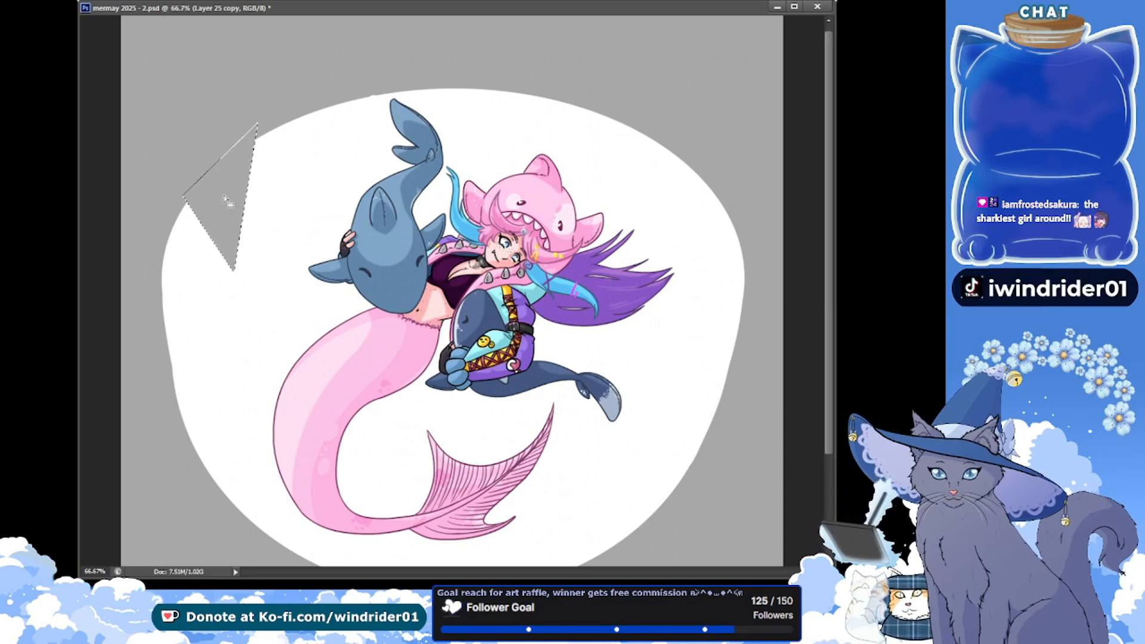
Reposition the same triangular selection along the oval's upper edge and cut three more tooth gaps up to just past the whale's tail
drag(225, 199, 288, 144)
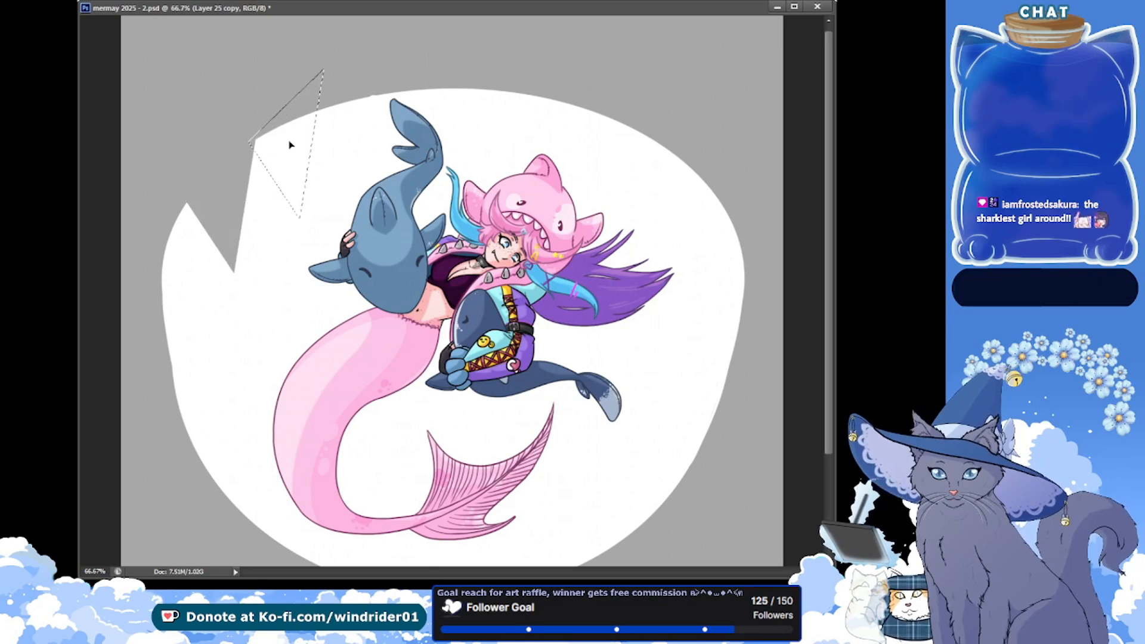
key(Right)
key(Right)
key(Right)
key(Right)
key(Delete)
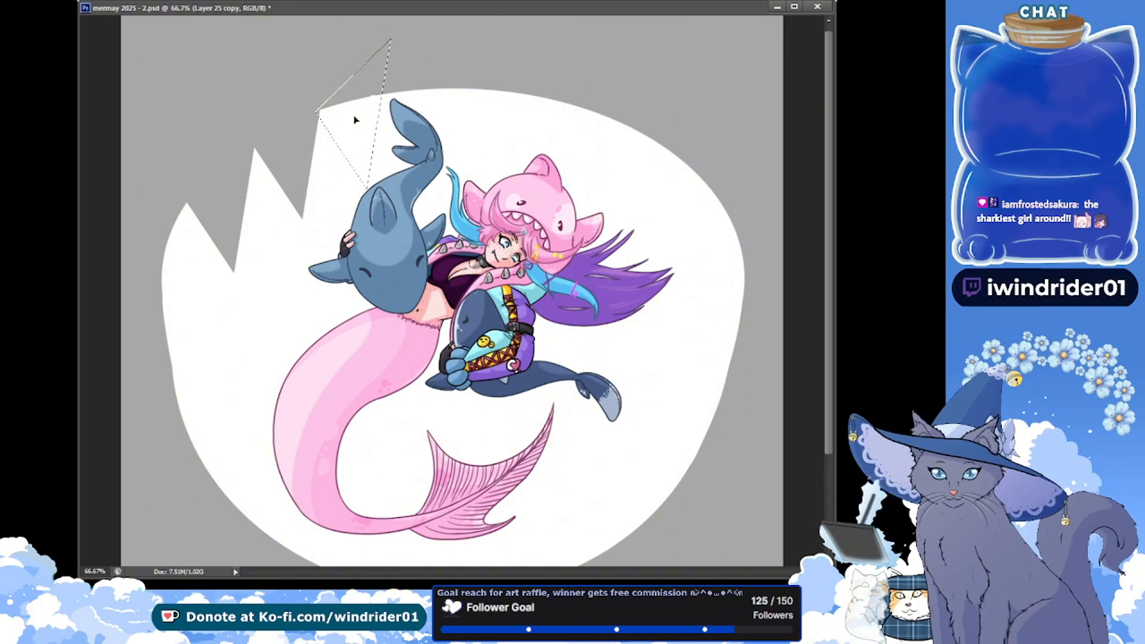
drag(354, 119, 420, 111)
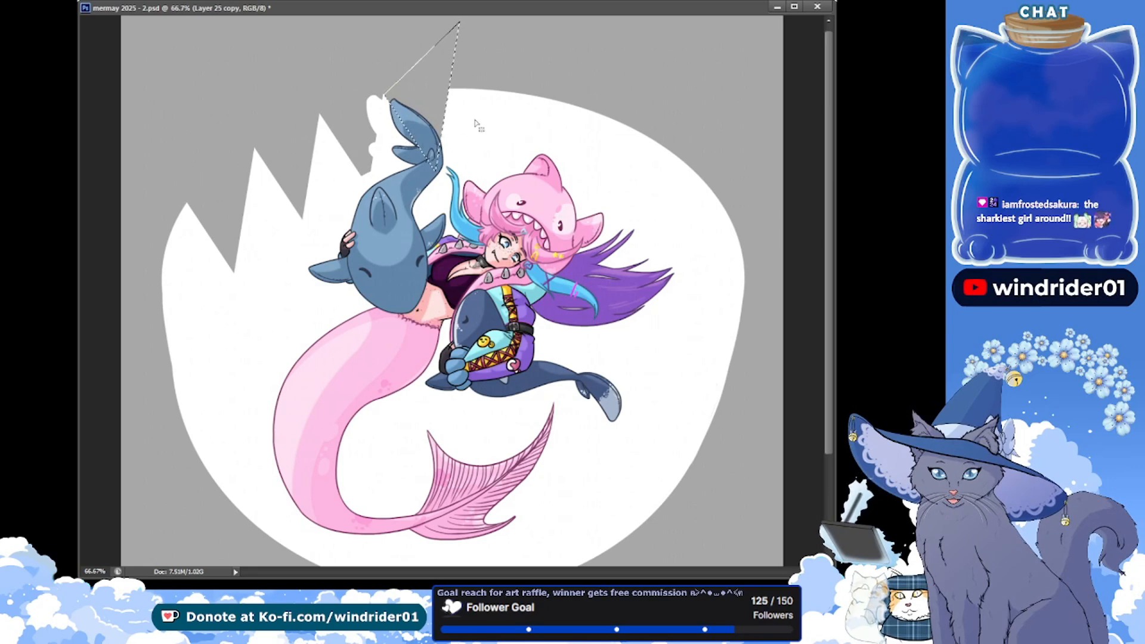
drag(423, 117, 482, 110)
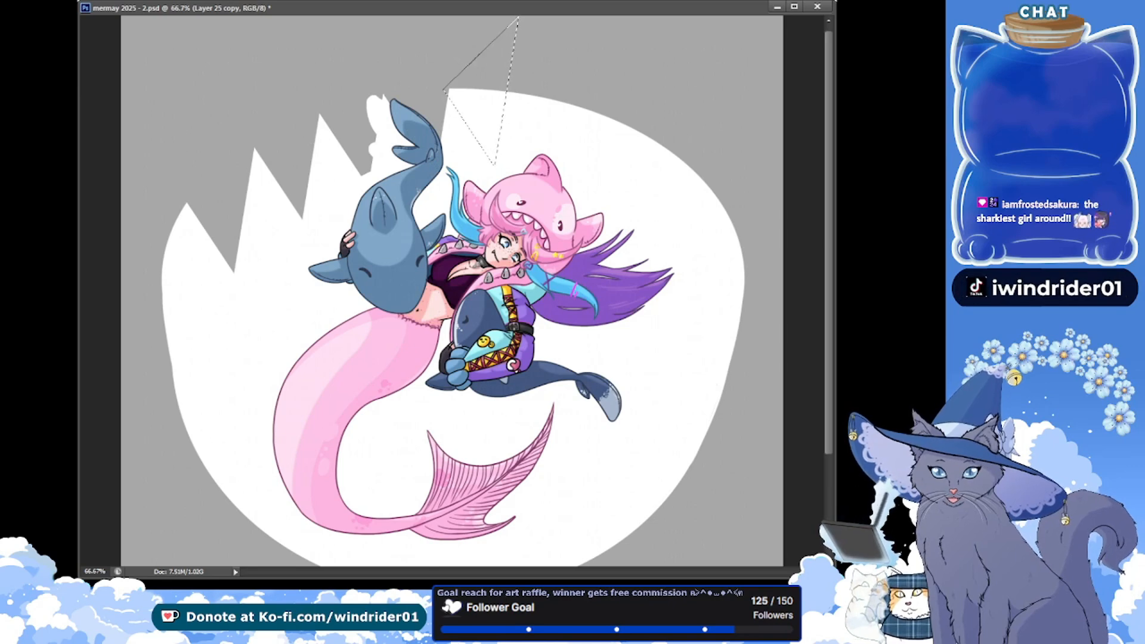
Draw a wider triangular selection, cut the remaining gaps along the upper edge to the oval's right side, and save the file
click(478, 96)
click(455, 85)
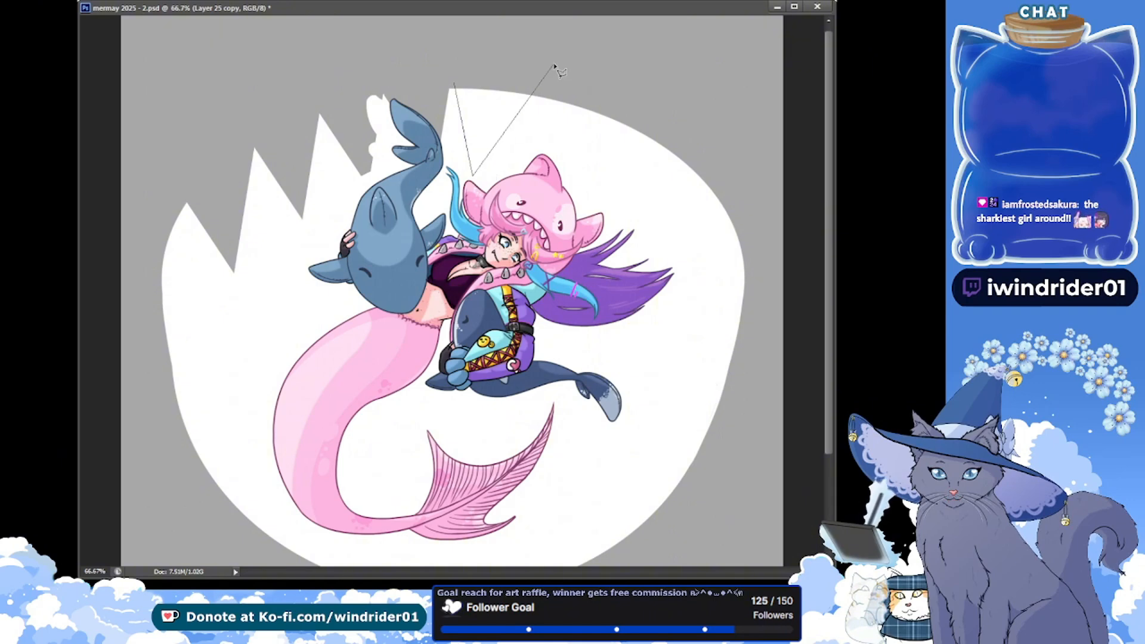
click(440, 65)
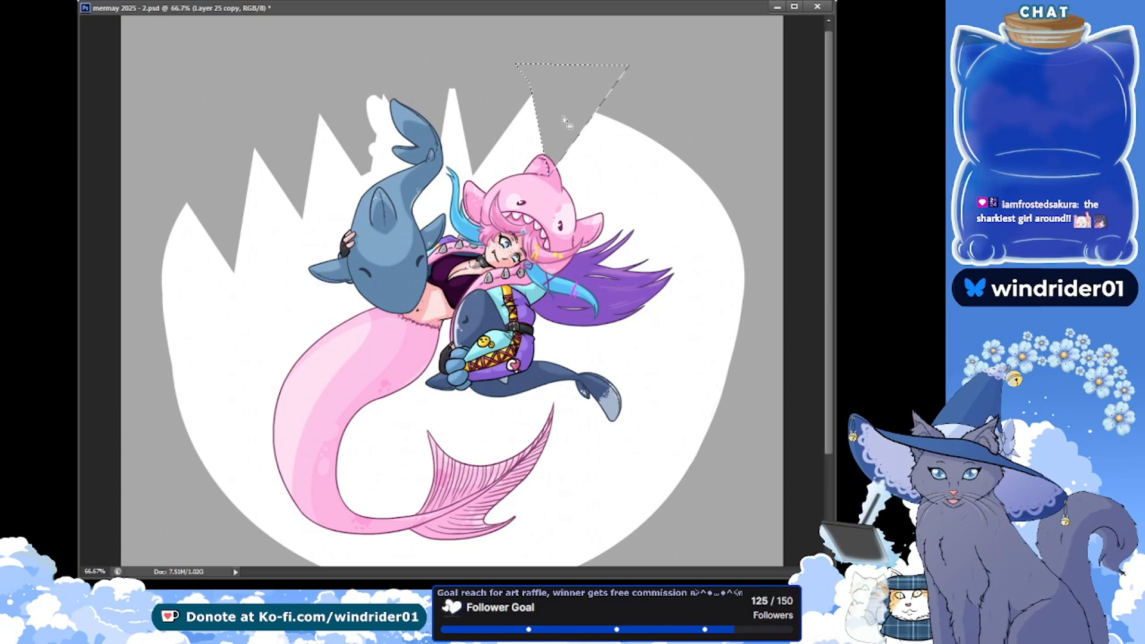
drag(584, 100, 700, 159)
key(Delete)
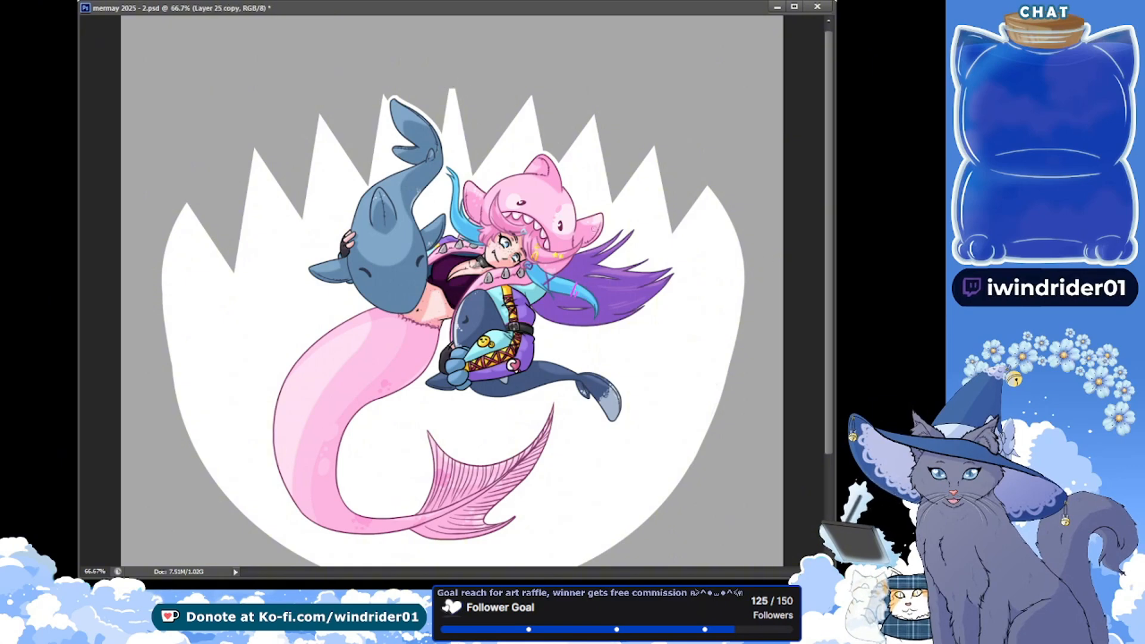
key(ctrl+j)
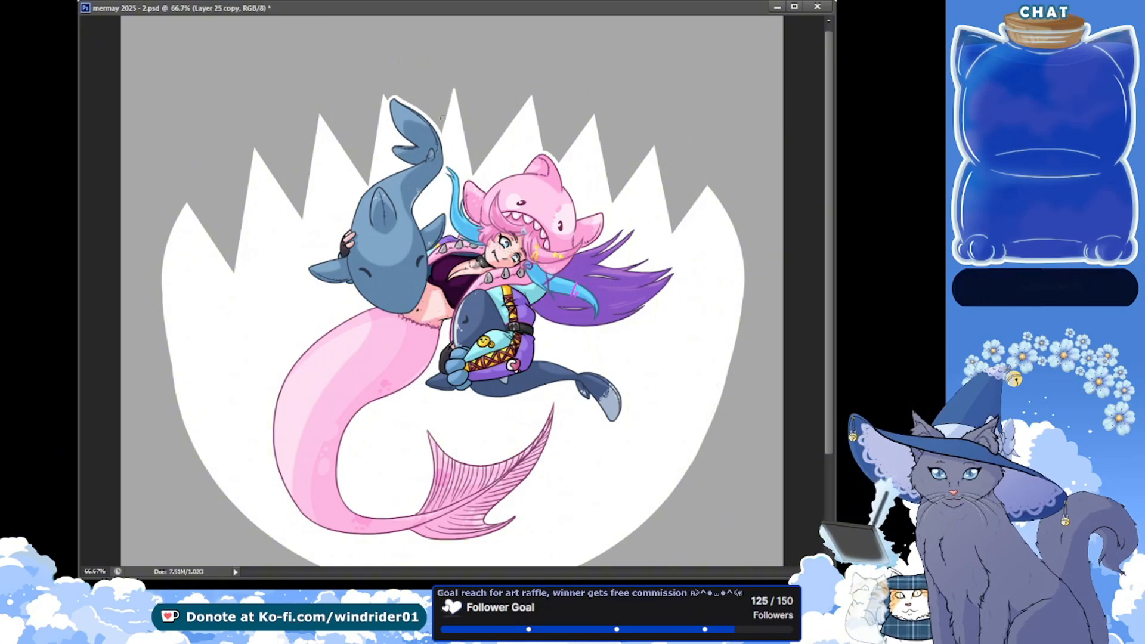
key(ctrl+s)
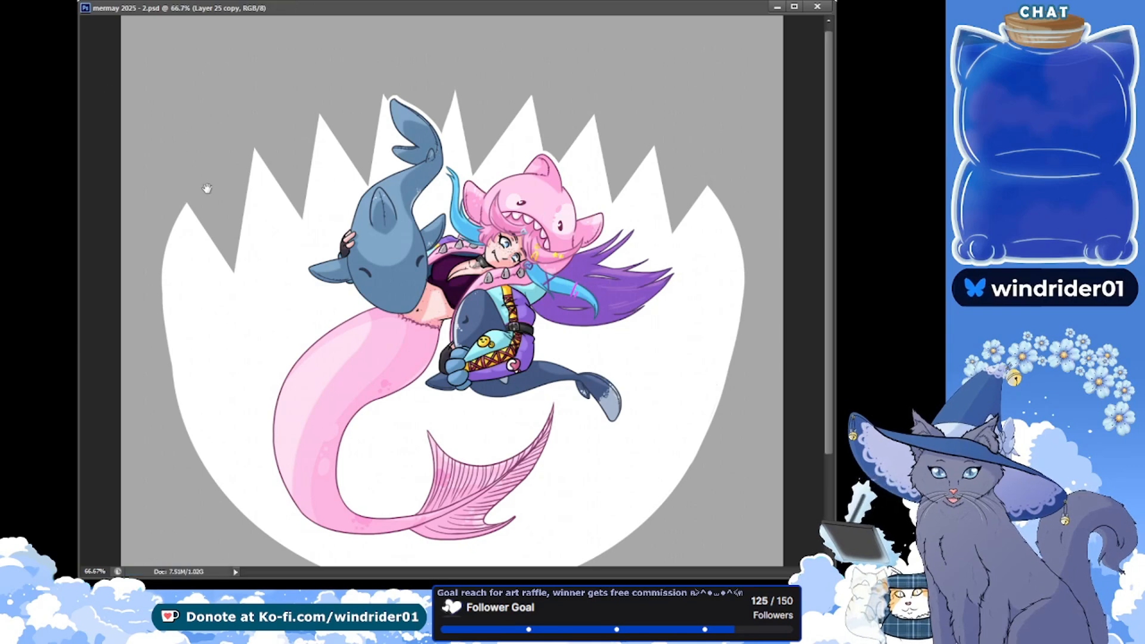
drag(206, 189, 78, 110)
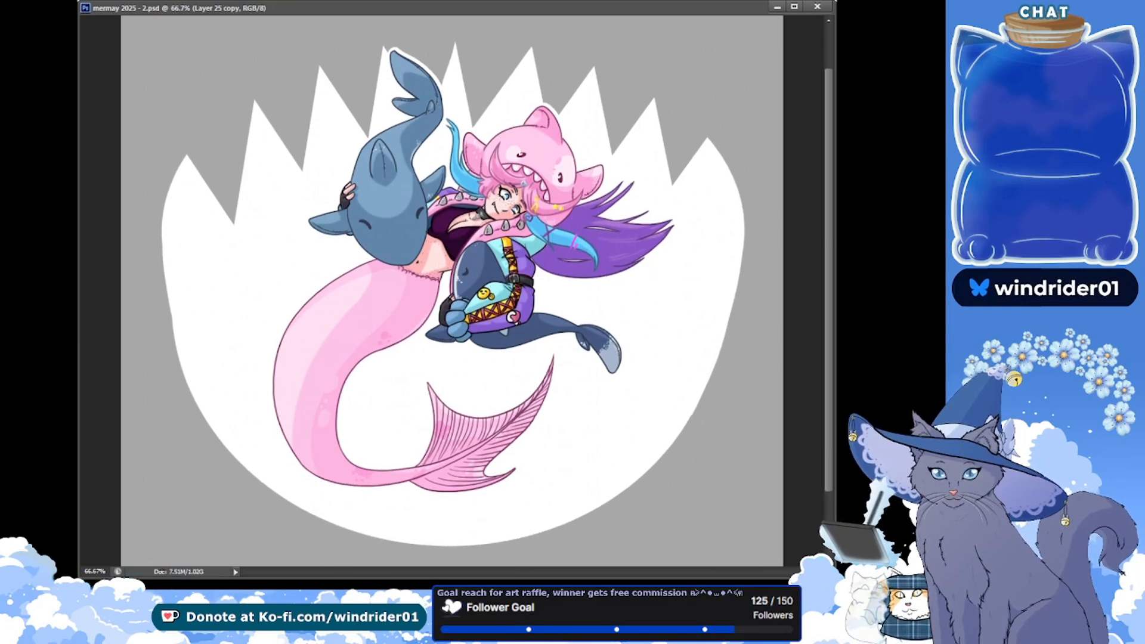
Cut triangular tooth gaps beside the outermost upper teeth on the oval's right and left sides, deselect, and save the file
click(719, 211)
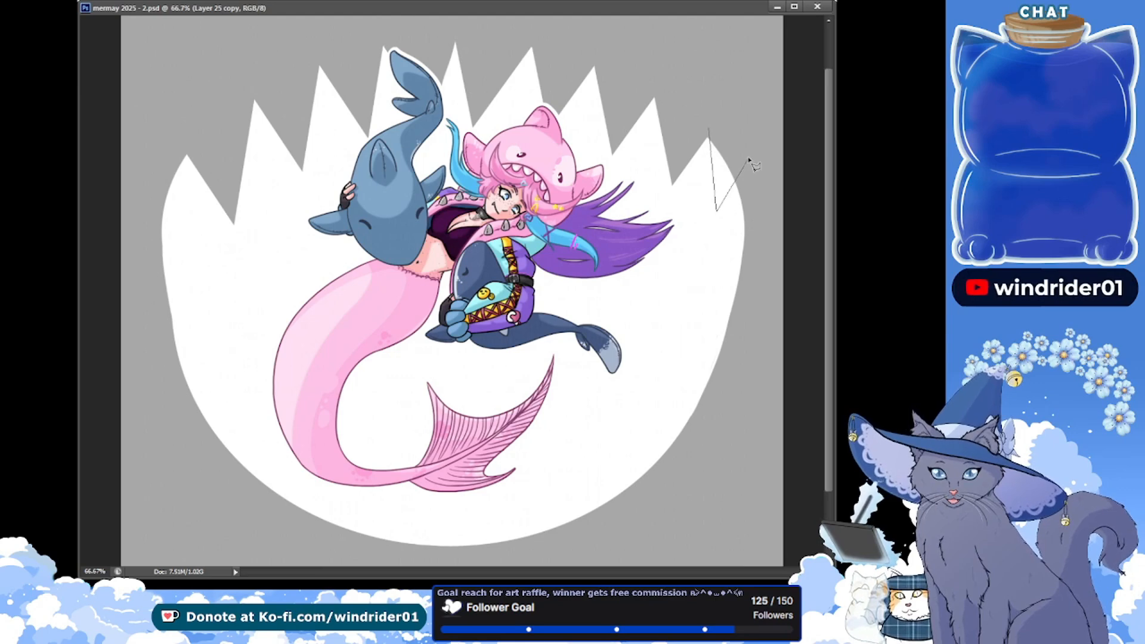
double_click(751, 155)
key(Delete)
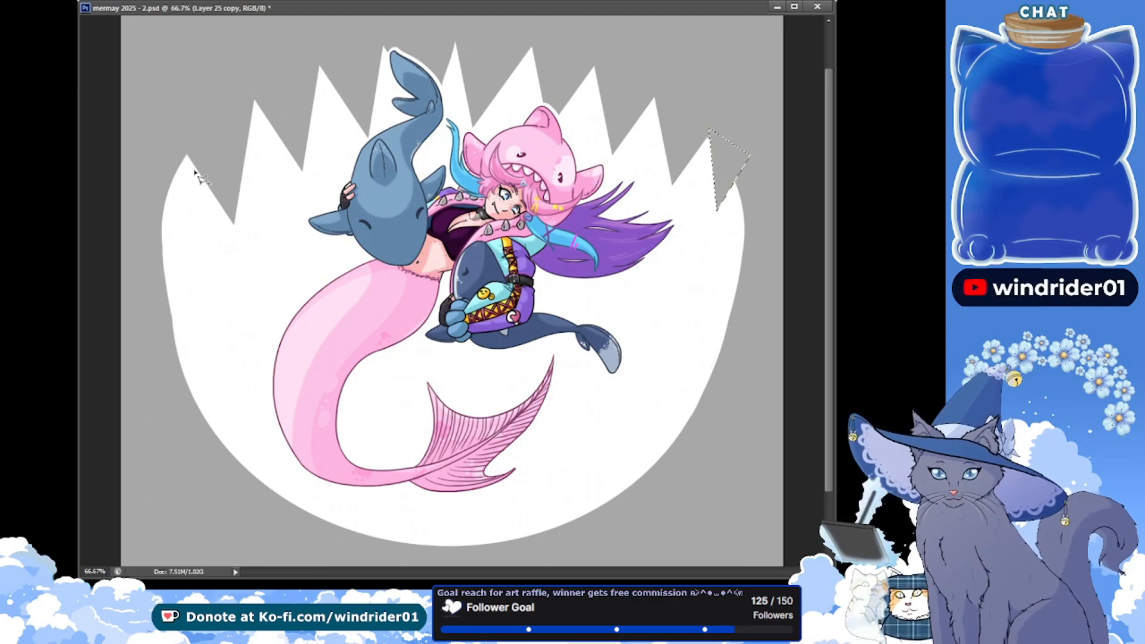
click(186, 156)
click(189, 237)
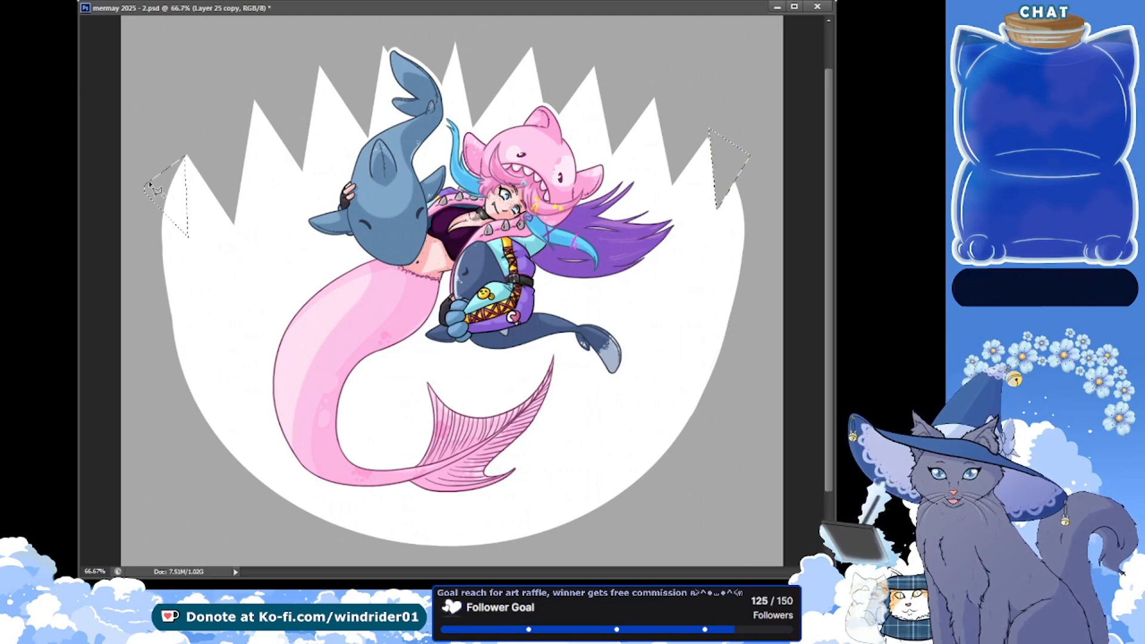
double_click(151, 186)
key(Delete)
key(ctrl+d)
key(ctrl+s)
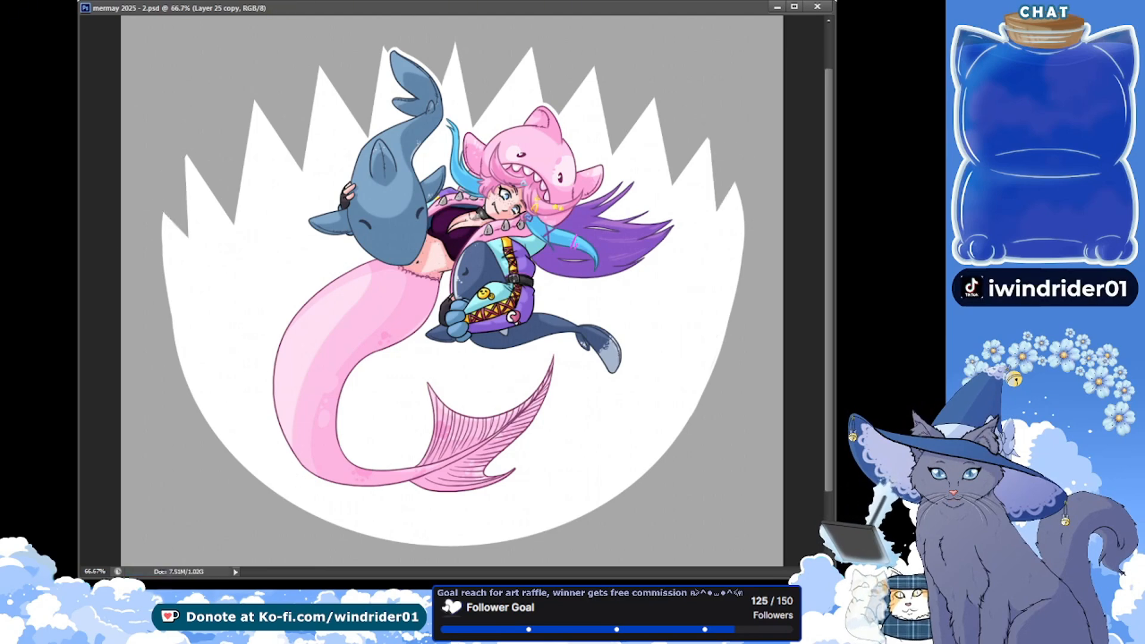
drag(159, 183, 208, 187)
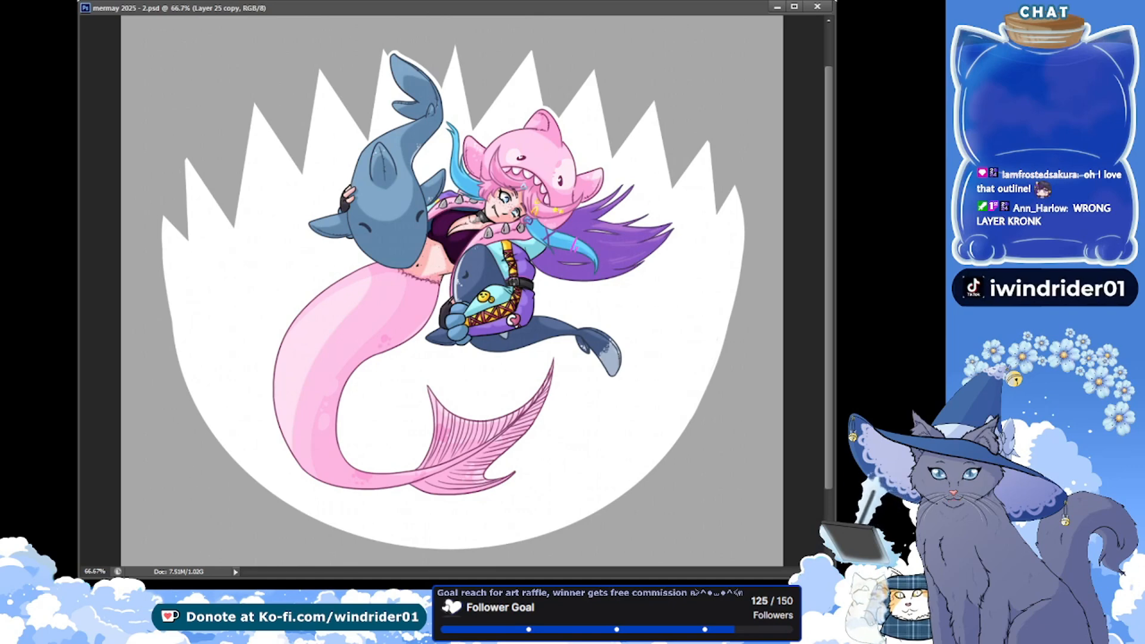
Outline a narrow triangle with straight edges over the oval's lower-left edge and delete it to cut the first lower tooth gap
click(211, 458)
click(219, 386)
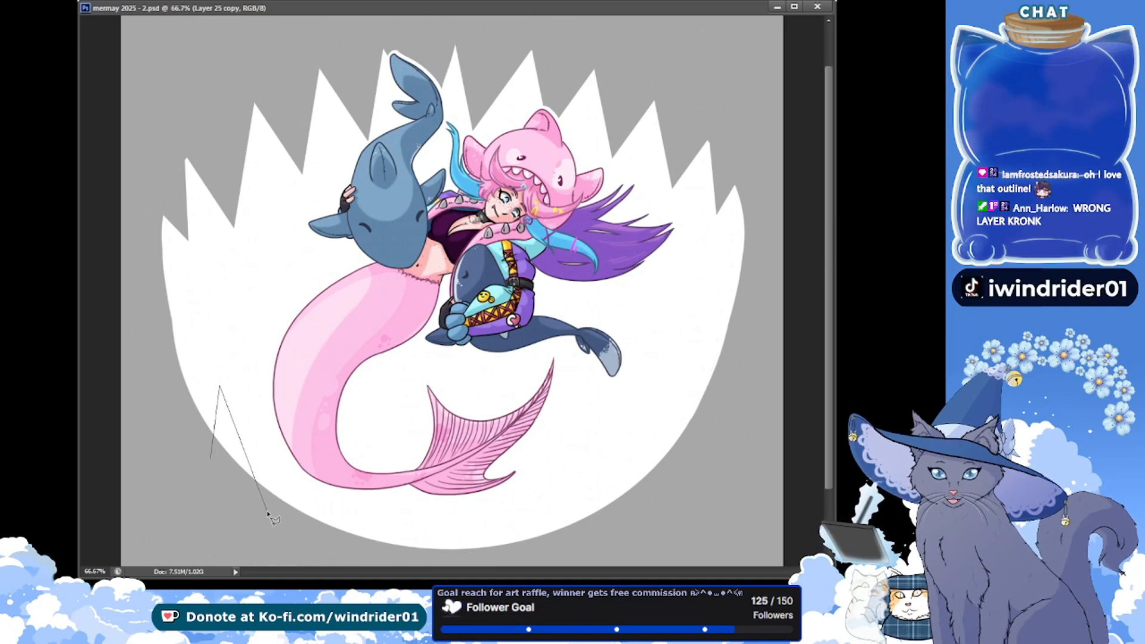
key(Delete)
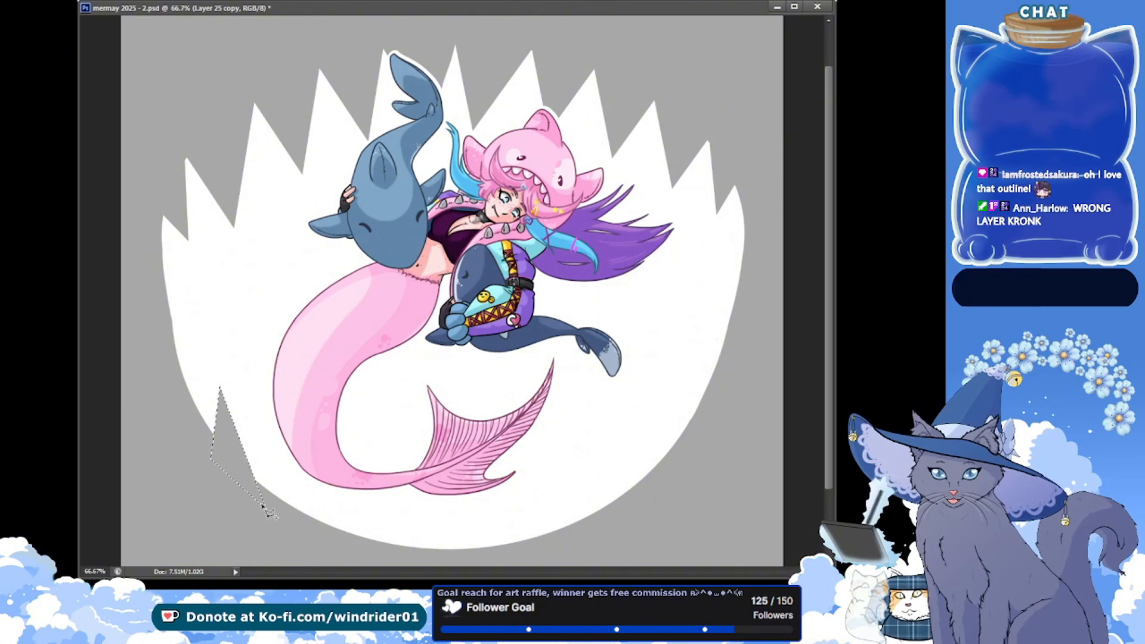
Try cutting a second lower tooth gap and outlining a third with added triangular selections across the mermaid's tail bend, and undo the additions
click(280, 389)
double_click(317, 525)
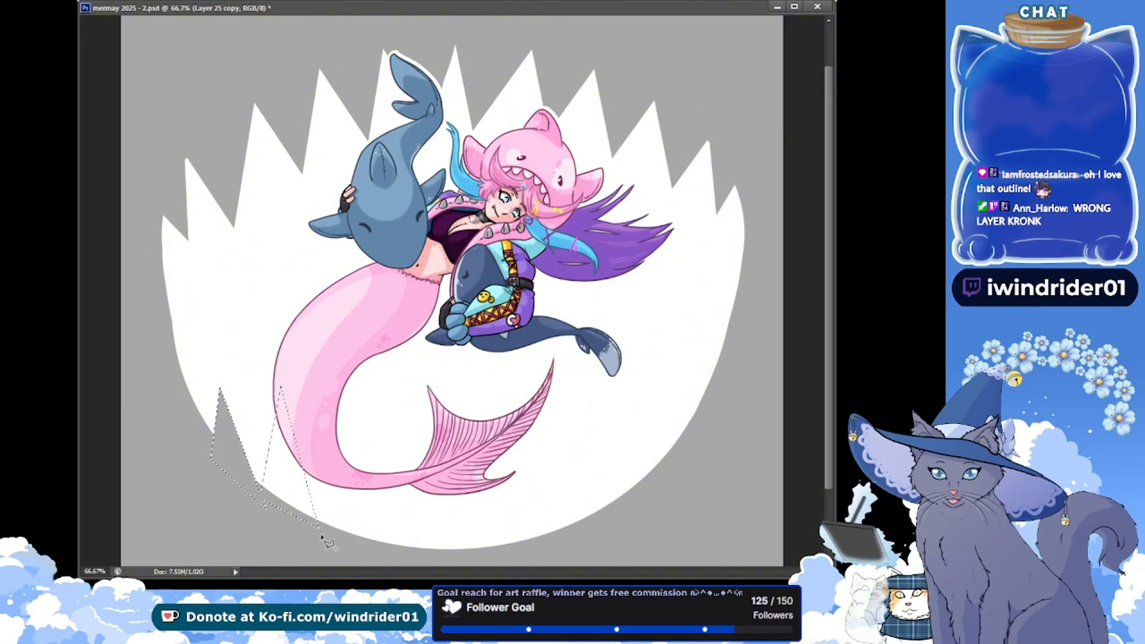
key(Delete)
click(318, 526)
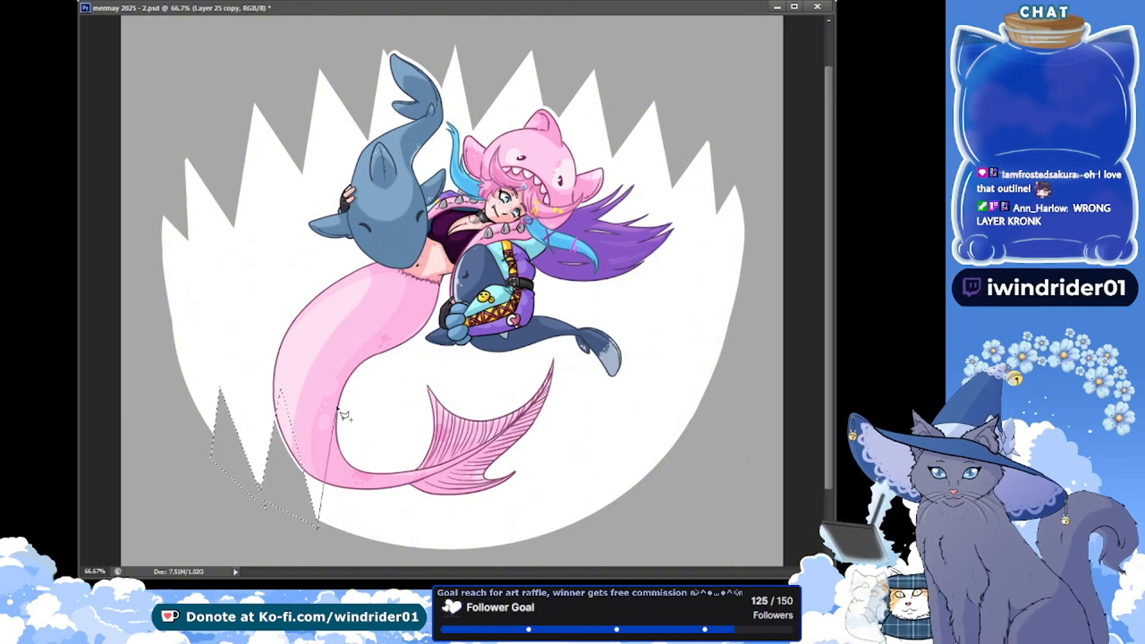
double_click(368, 552)
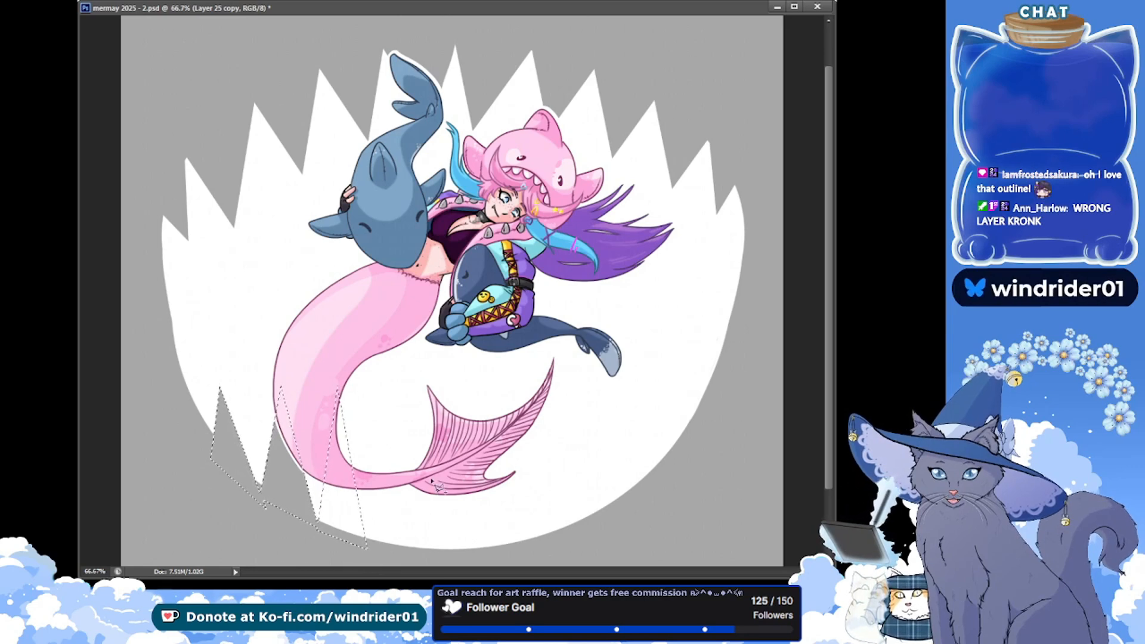
key(ctrl+z)
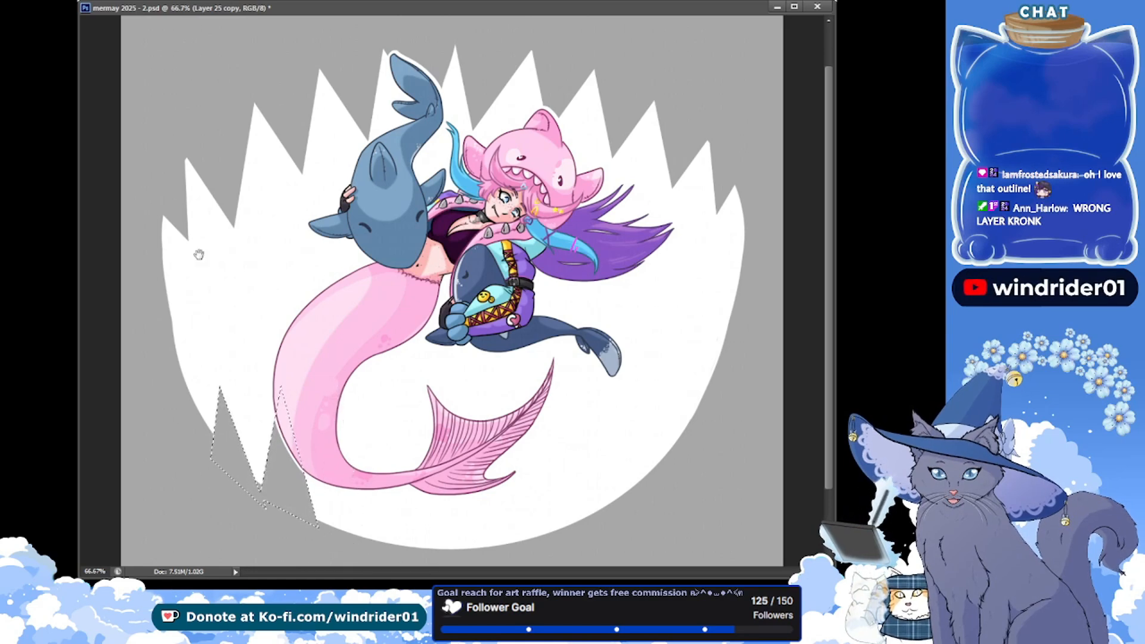
Cut three more triangular tooth gaps along the oval's lower edge, from the mermaid's tail bend to the base of her tail fin
scroll(346, 262, down, 3)
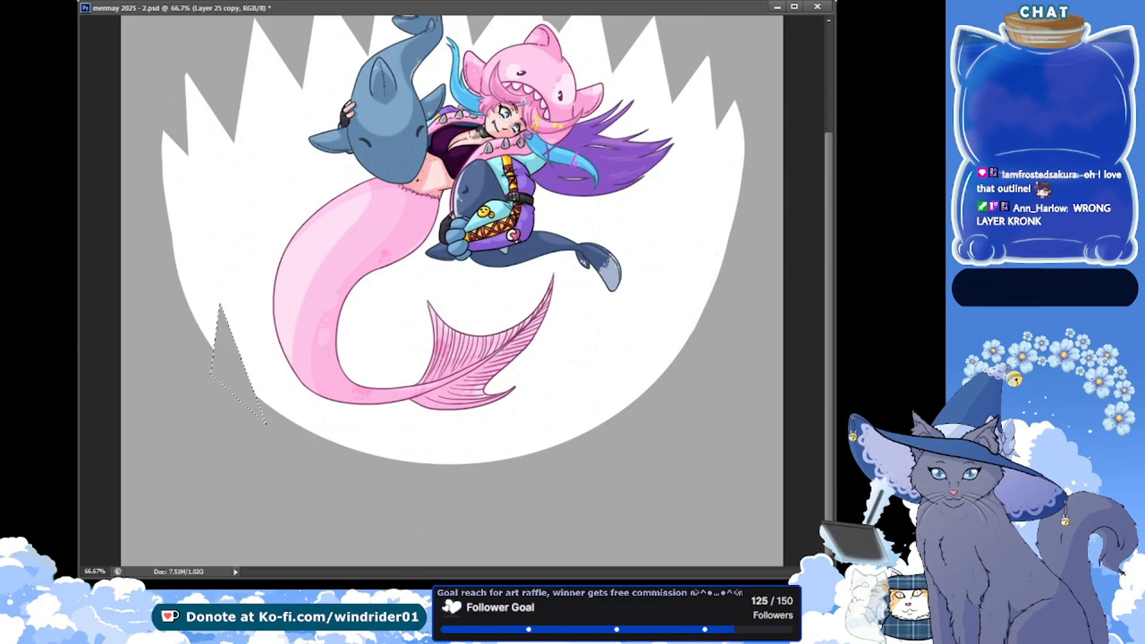
drag(260, 415, 318, 442)
key(Delete)
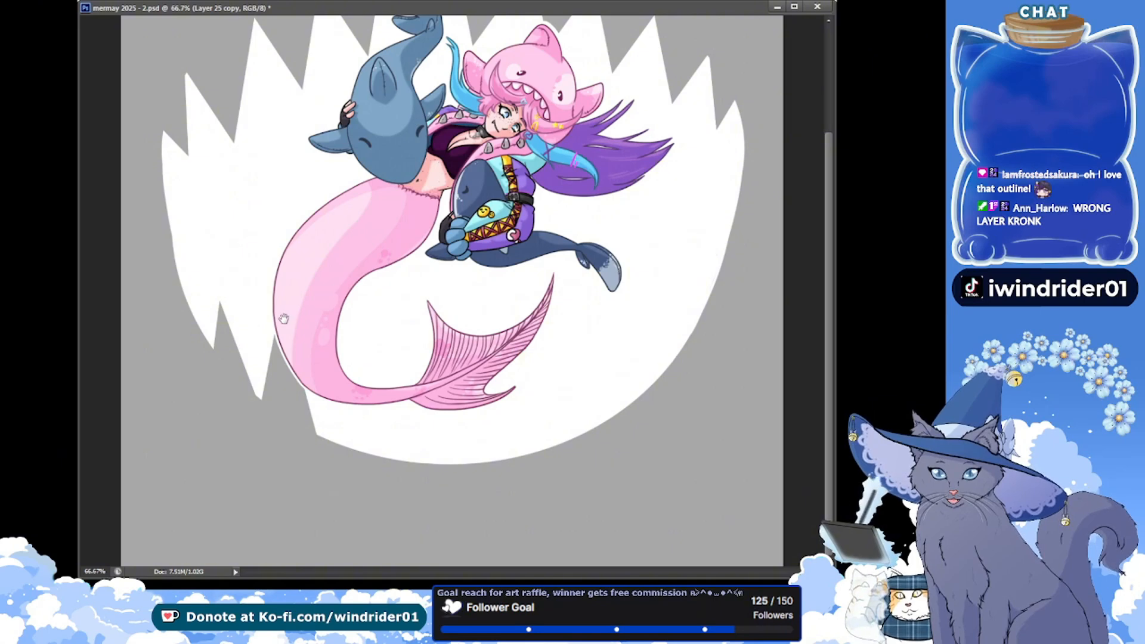
scroll(417, 288, up, 2)
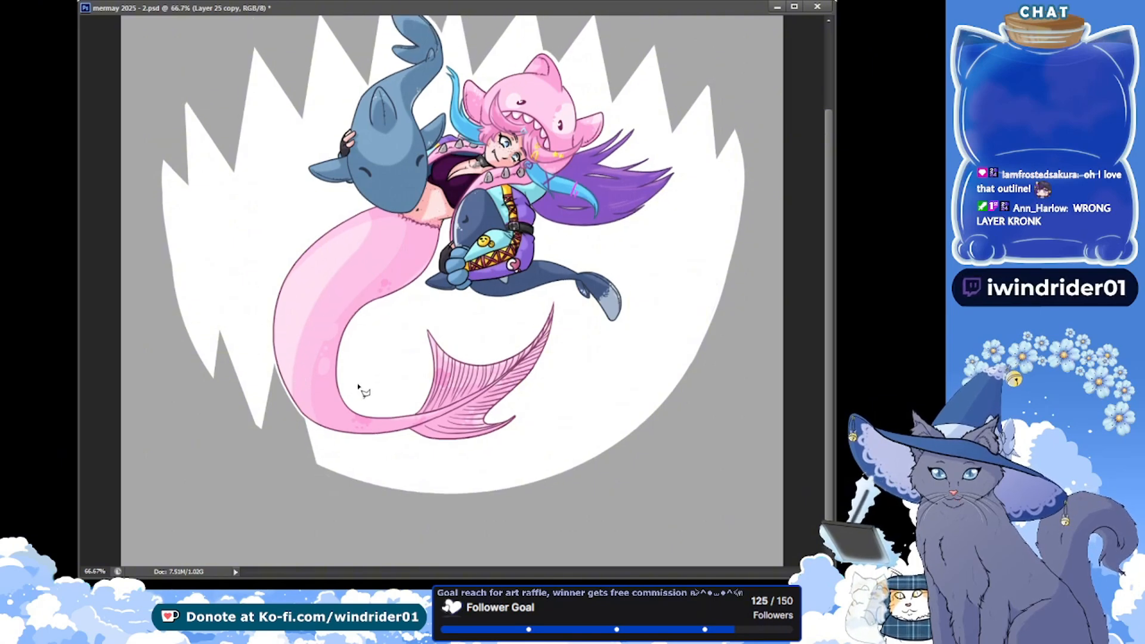
double_click(380, 491)
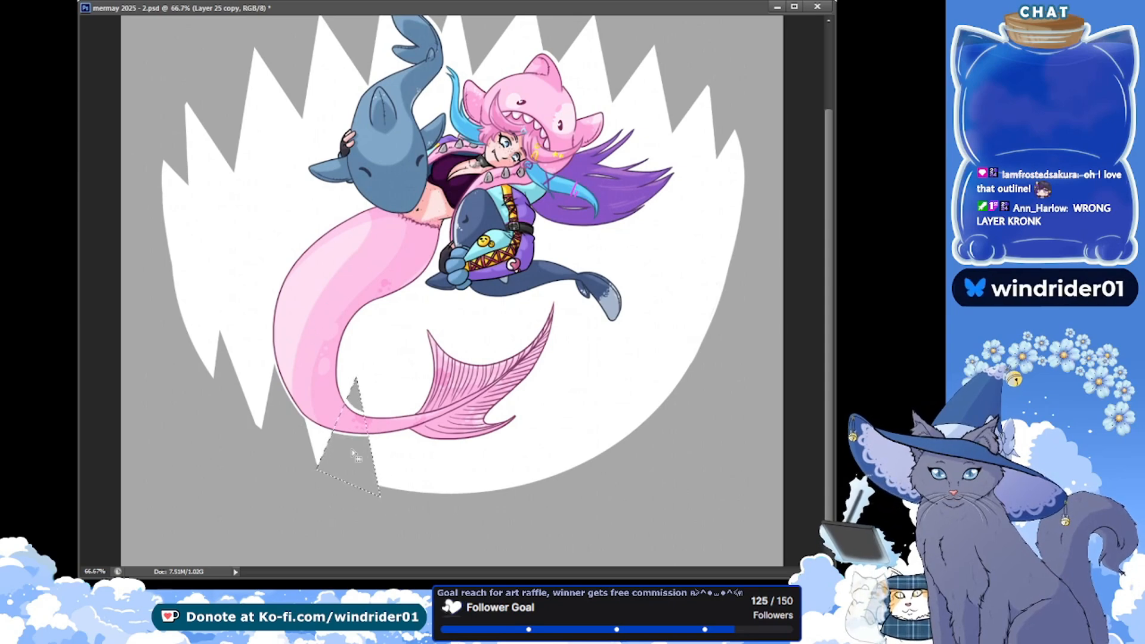
mouse_move(355, 456)
mouse_down()
mouse_move(407, 466)
mouse_move(412, 489)
mouse_move(462, 492)
mouse_up()
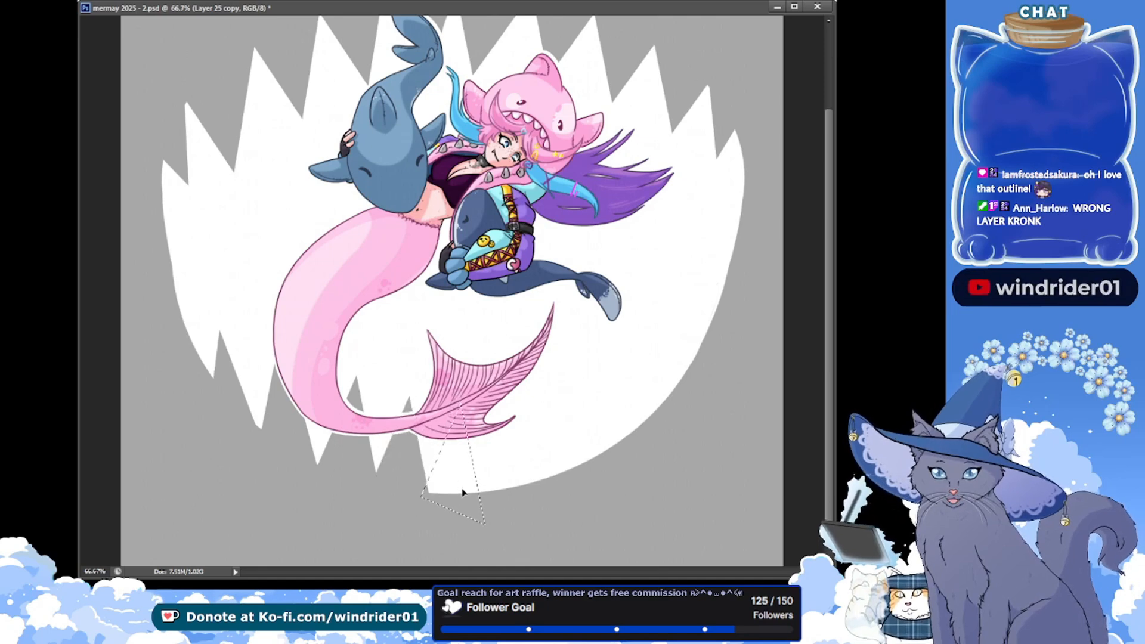
Outline and delete a wider triangle below the tail fin, then cut the remaining gaps along the oval's lower-right edge
click(430, 495)
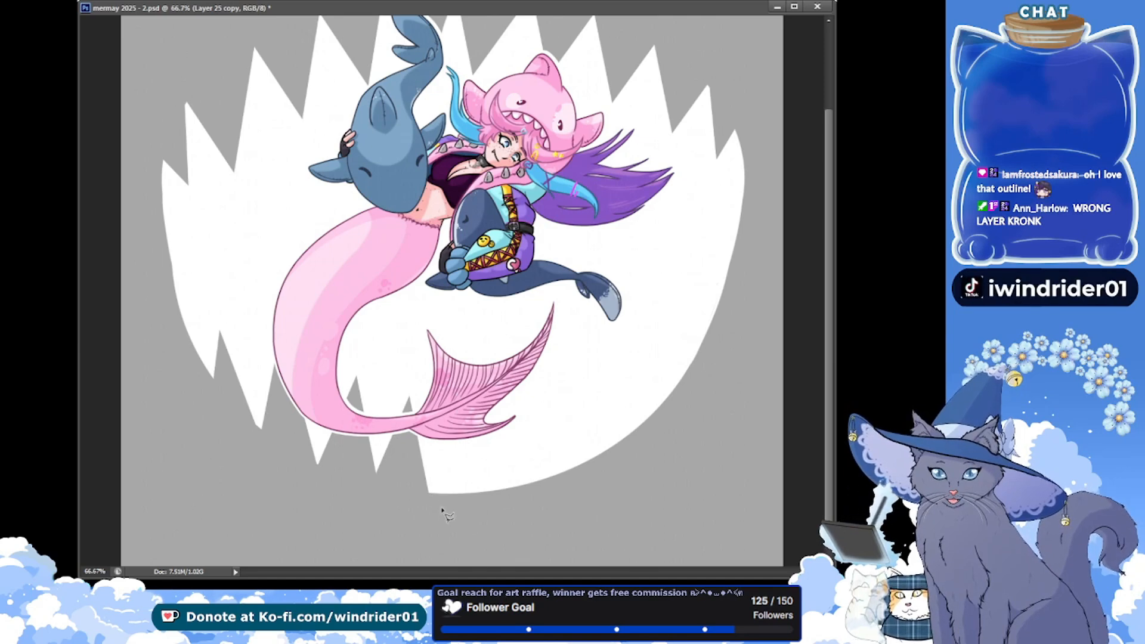
click(438, 398)
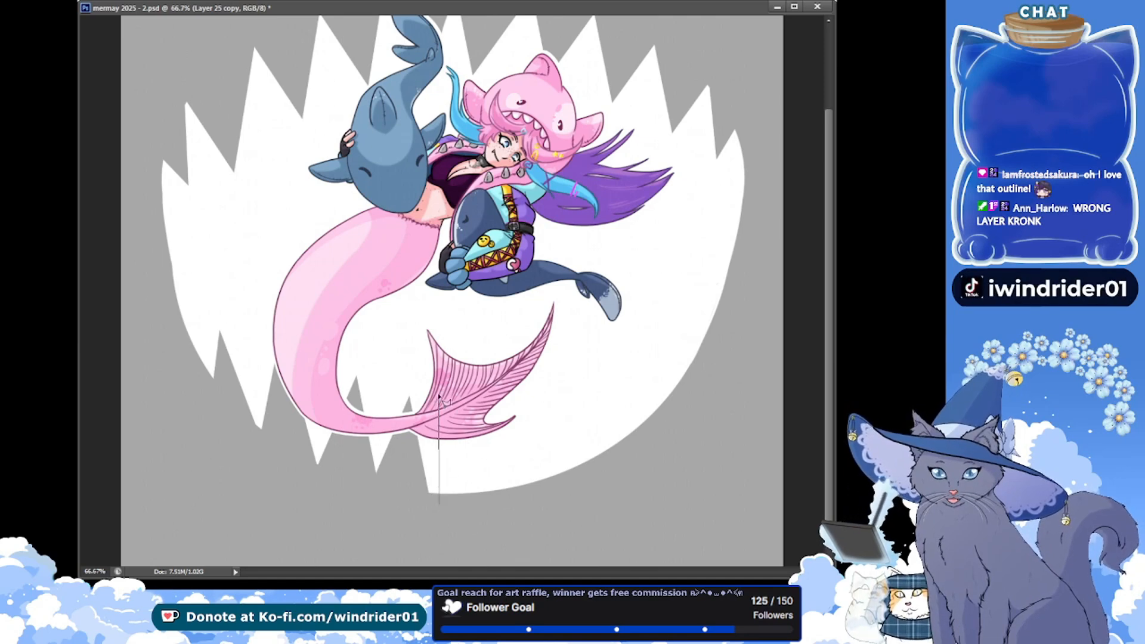
double_click(502, 499)
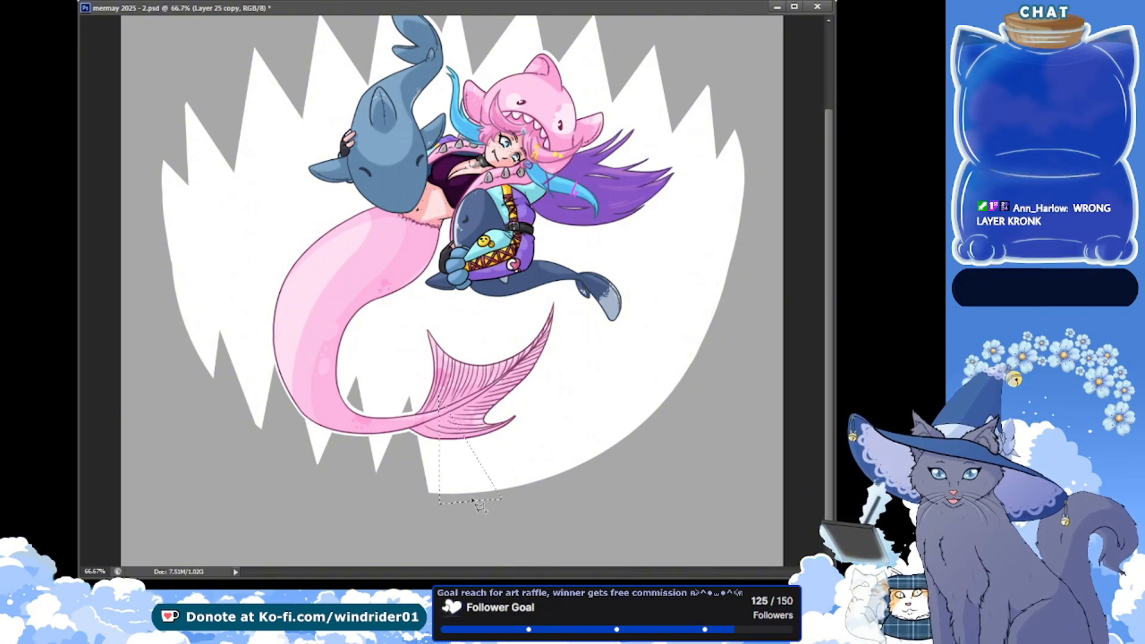
key(Delete)
click(525, 461)
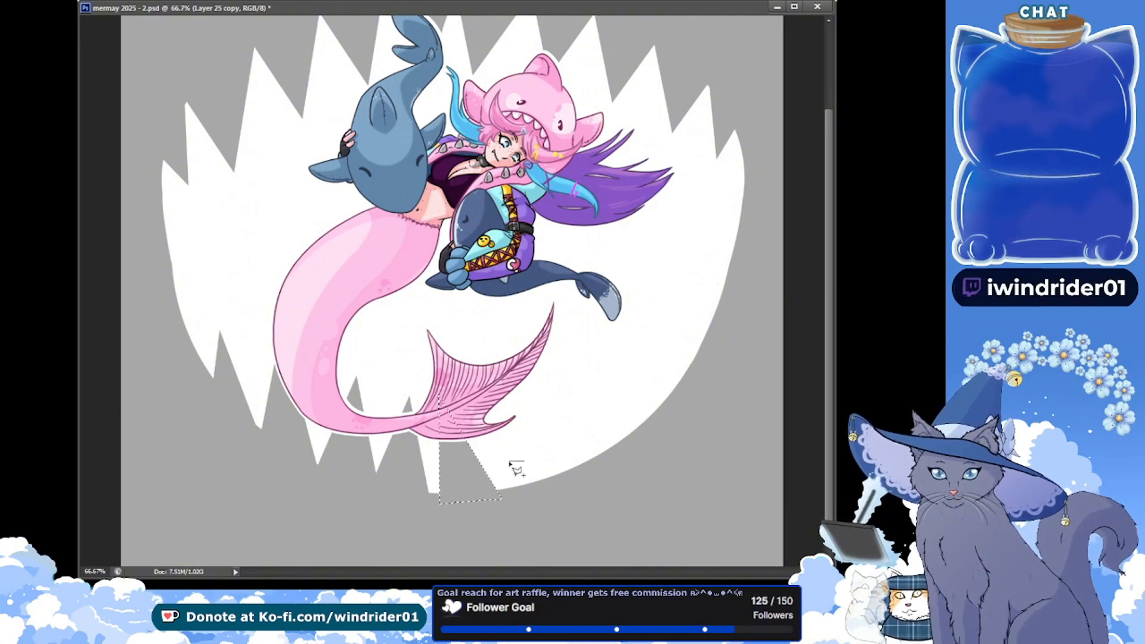
key(Escape)
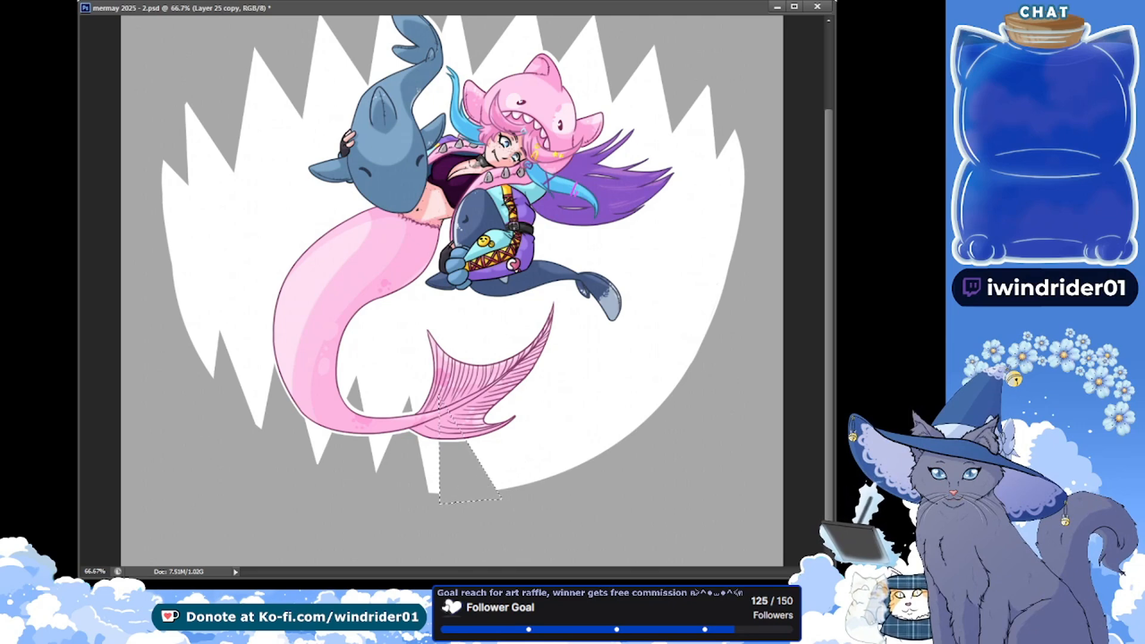
drag(475, 488, 583, 464)
key(Delete)
key(Delete)
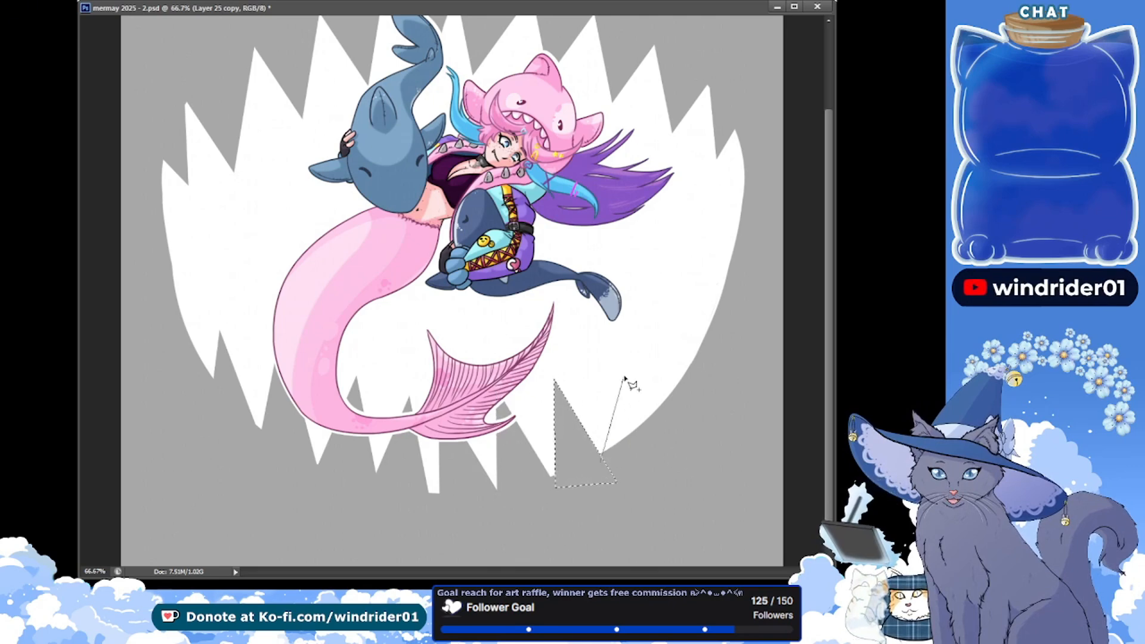
double_click(666, 439)
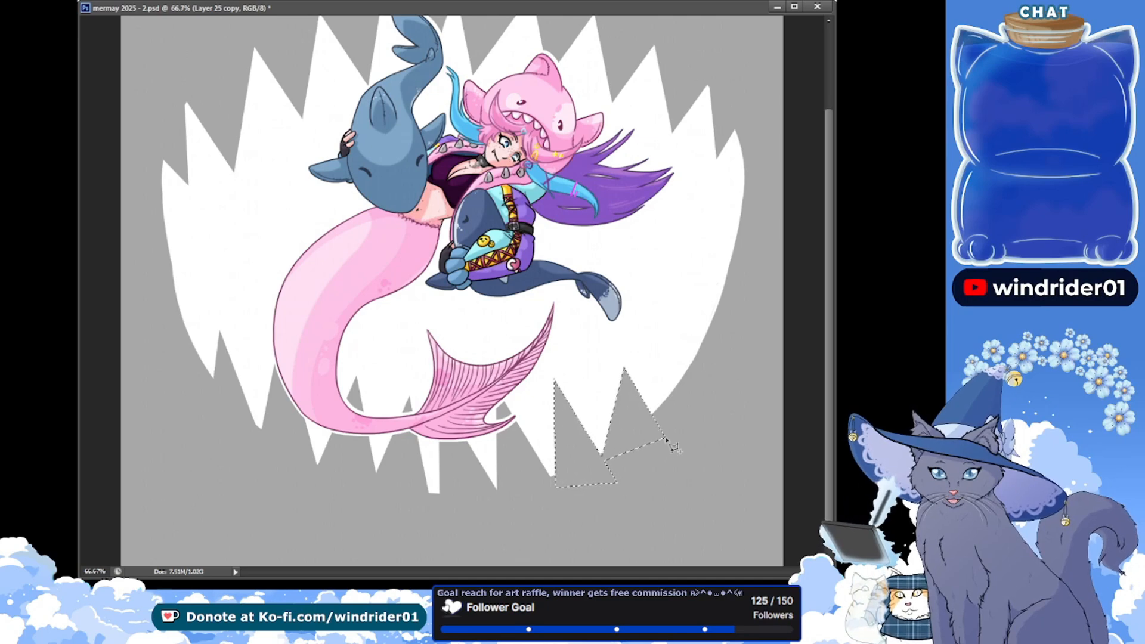
Trim the blunt lower tooth beneath the tail fin to a sharp point and save the file
click(447, 421)
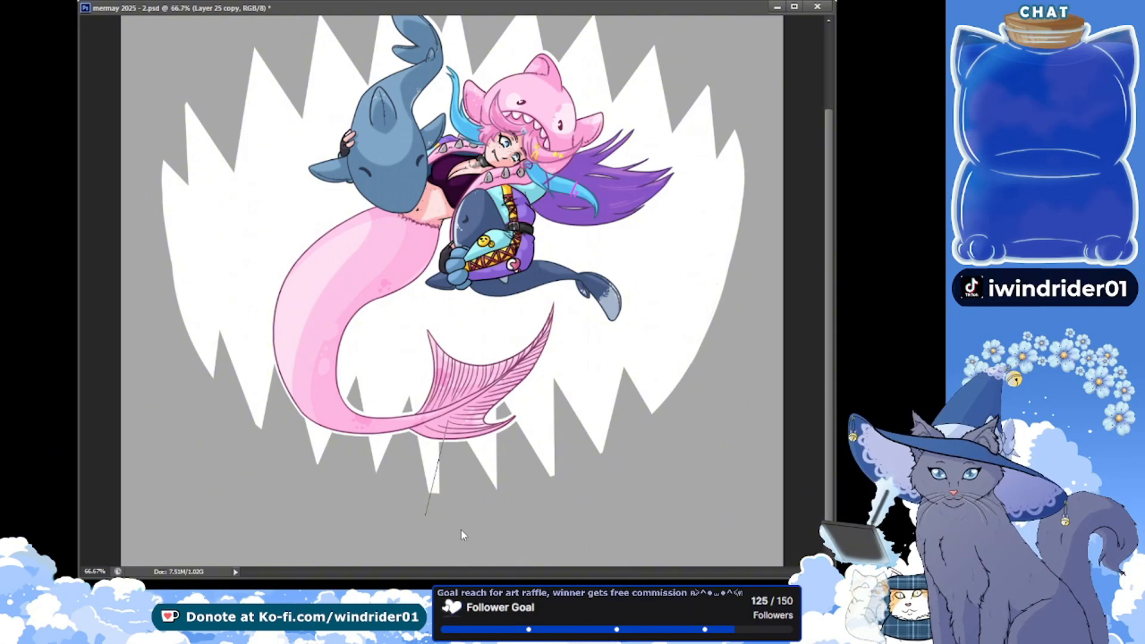
key(Escape)
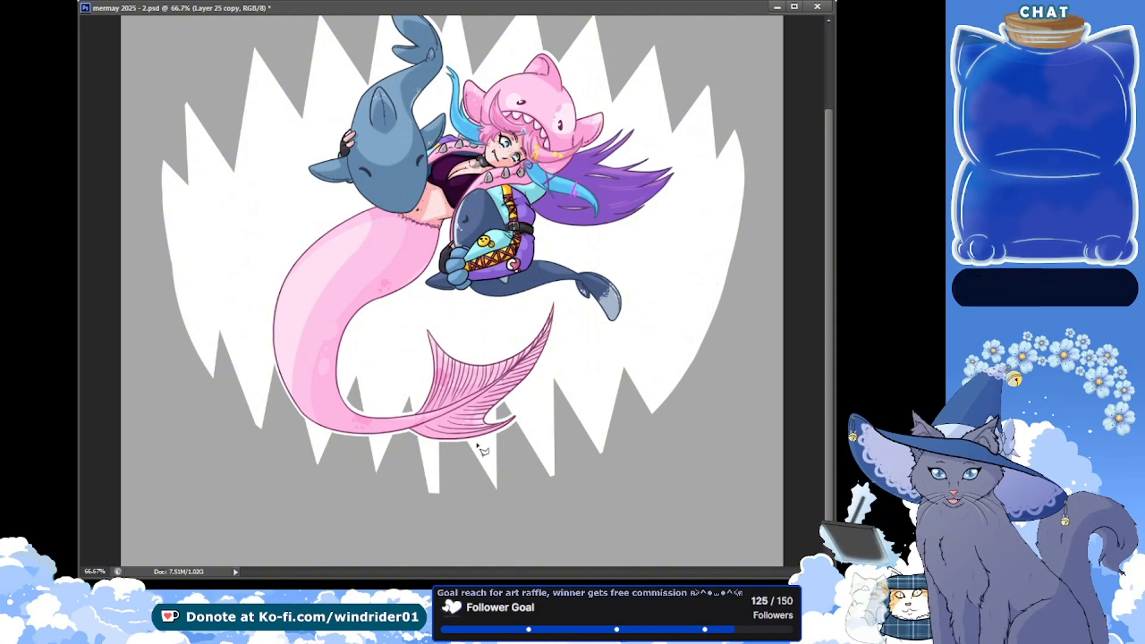
click(447, 411)
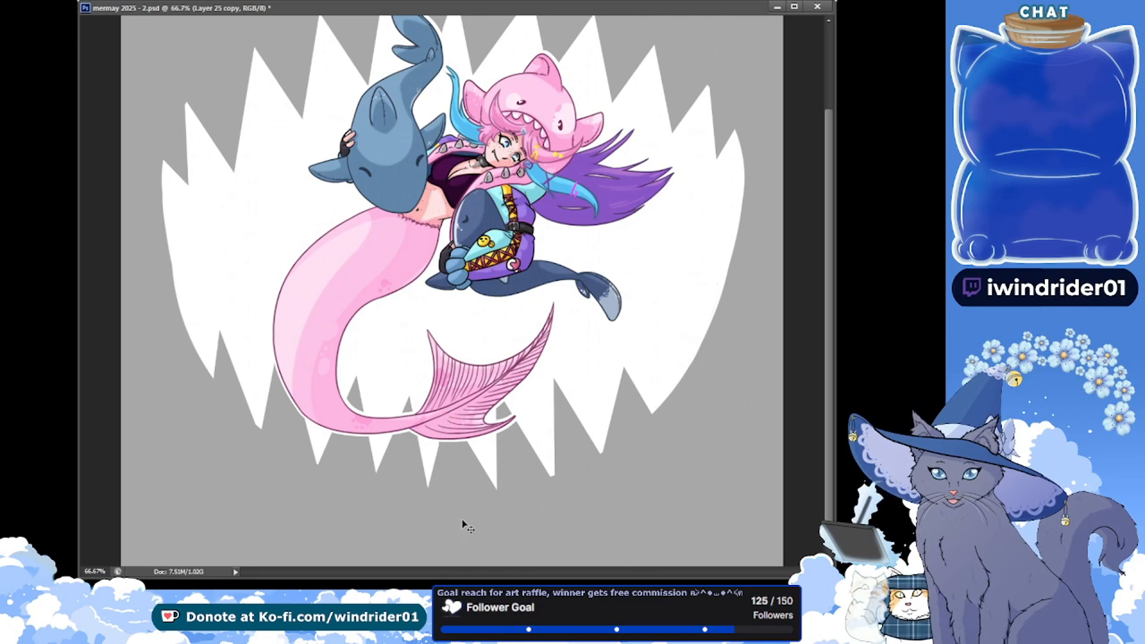
key(ctrl+s)
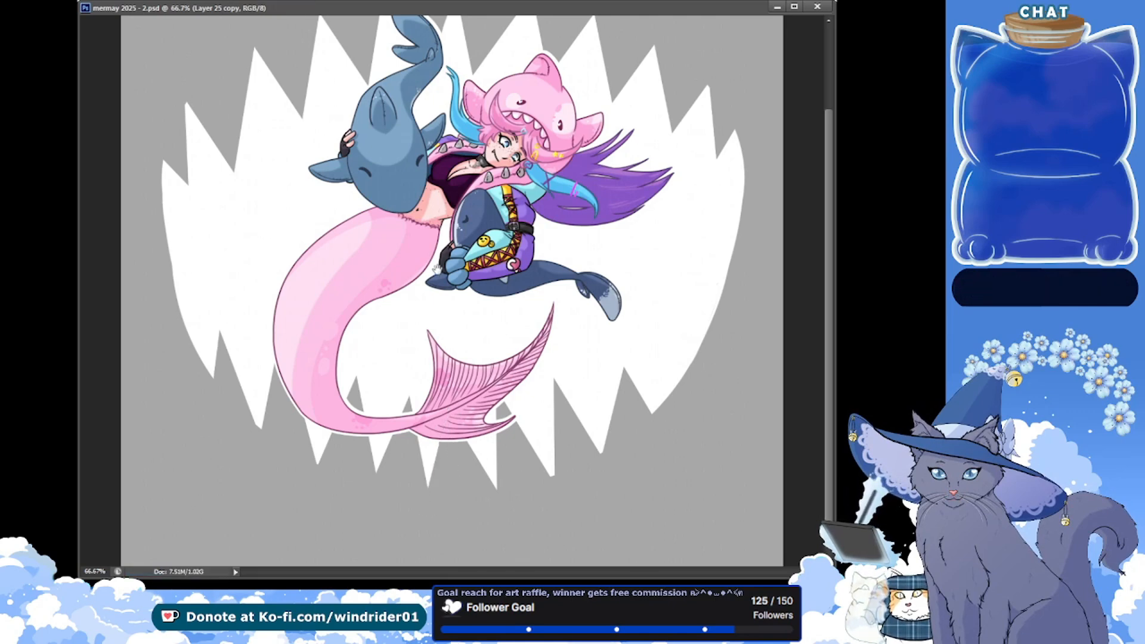
Select the toothed shape slightly inset from its edge and fill it light blue on a new layer, leaving a white border
scroll(437, 270, up, 3)
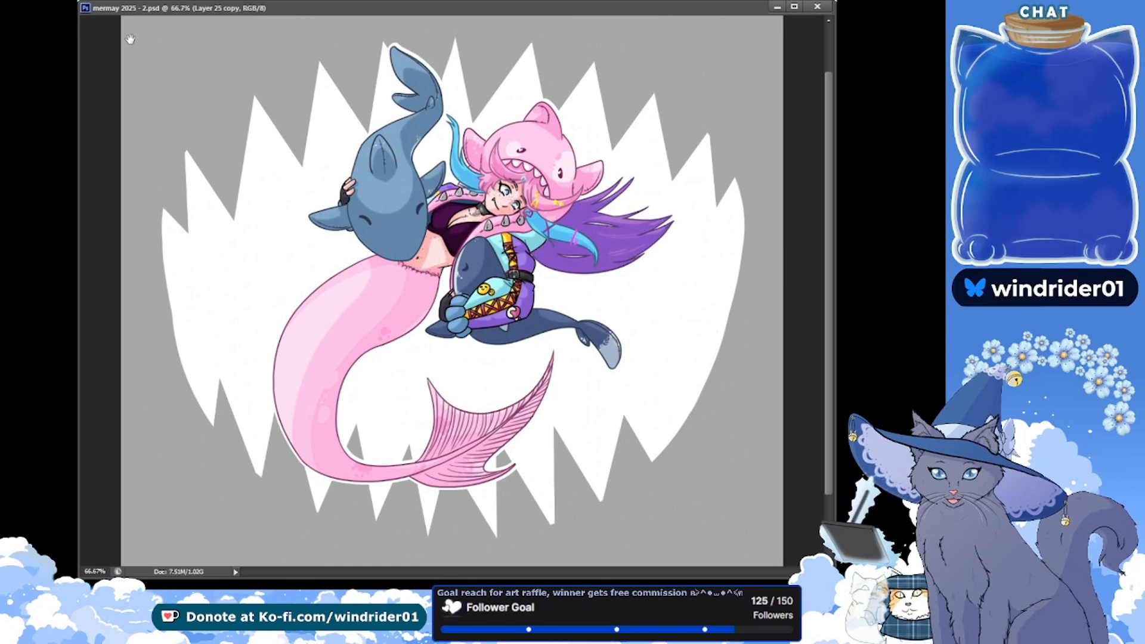
click(269, 286)
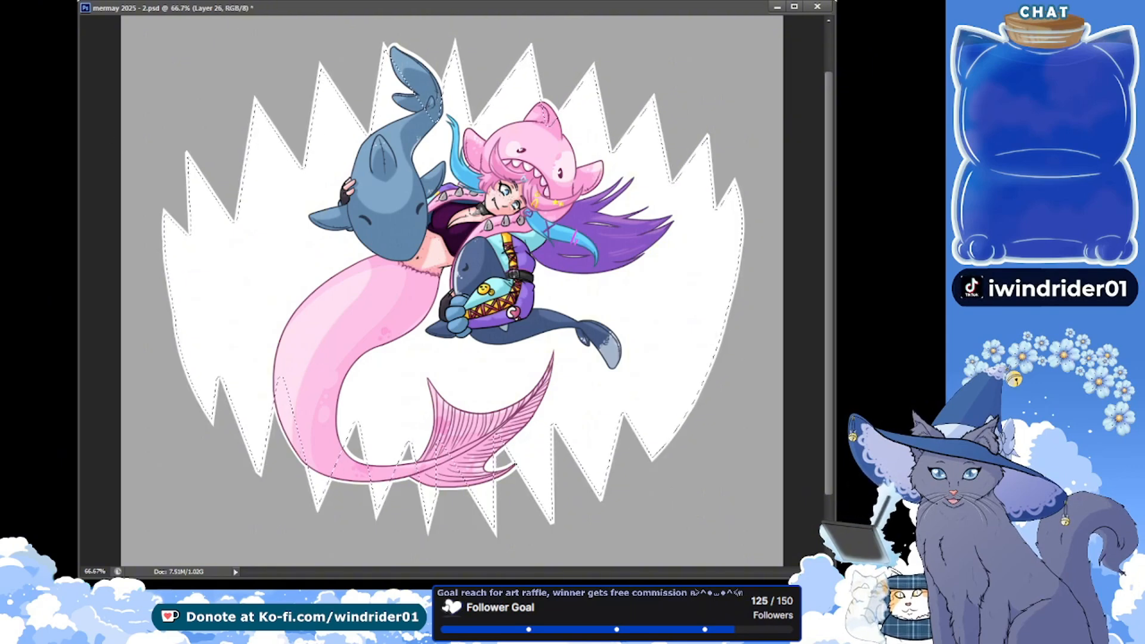
scroll(296, 221, up, 2)
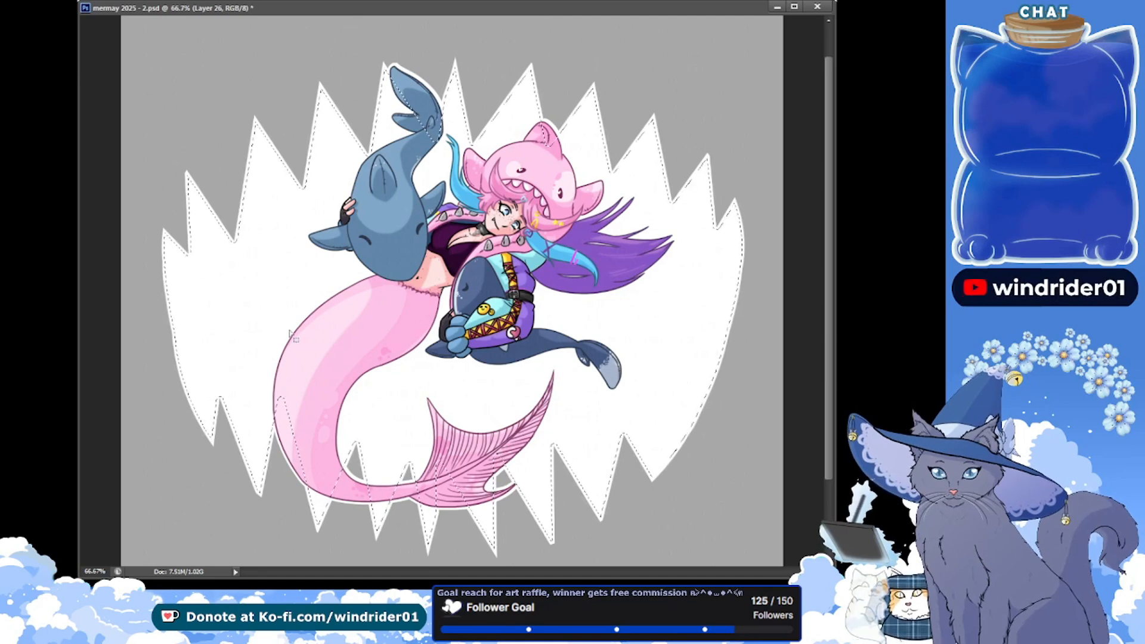
key(ctrl+d)
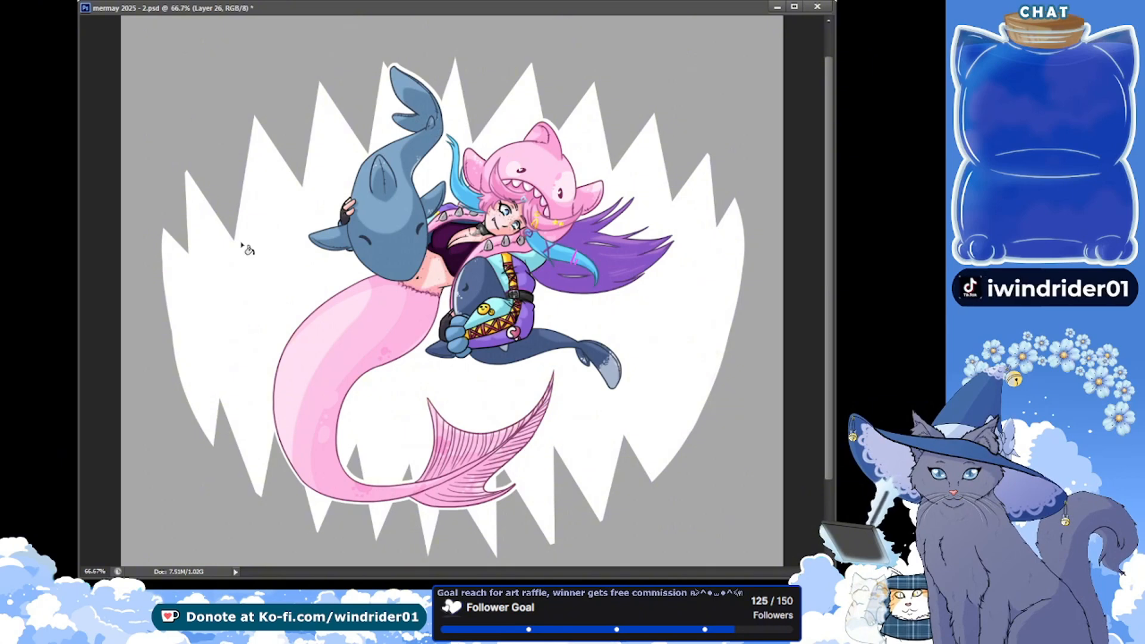
key(ctrl+z)
key(ctrl+BackSpace)
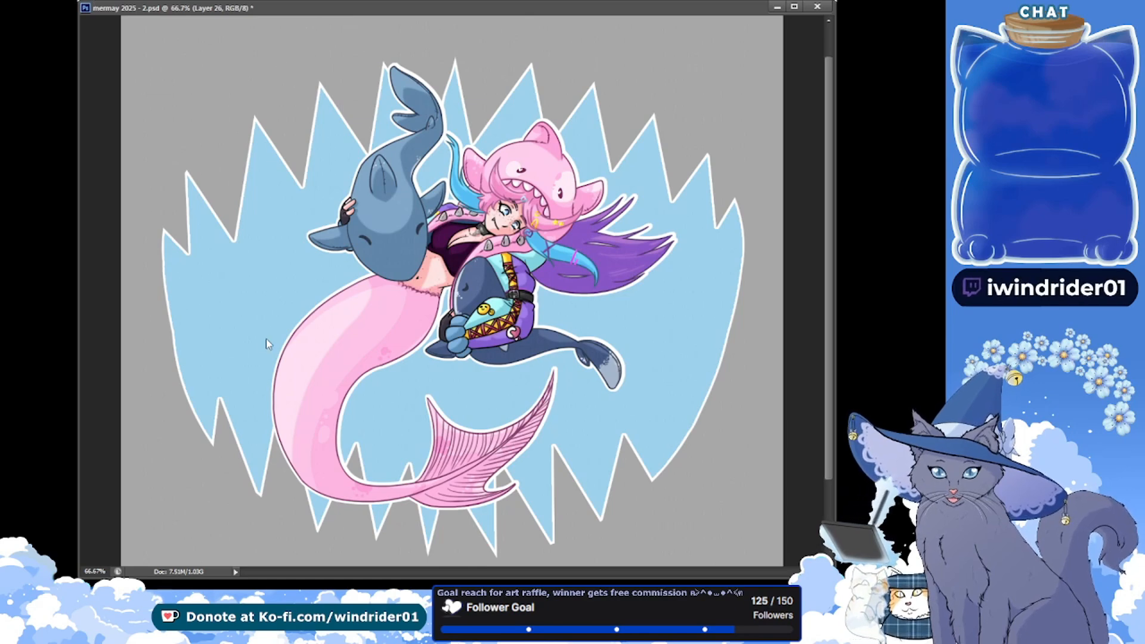
Try grey-blue, green and dusty pink tones on the toothed background fill, settle on a pale blue, and save the file
click(304, 494)
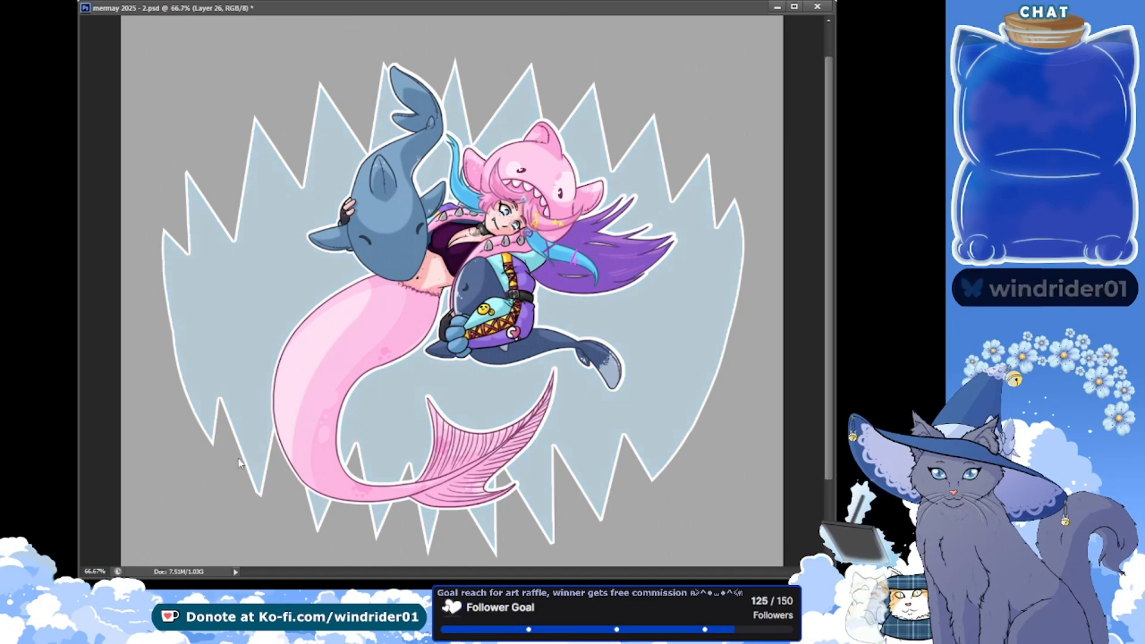
click(137, 419)
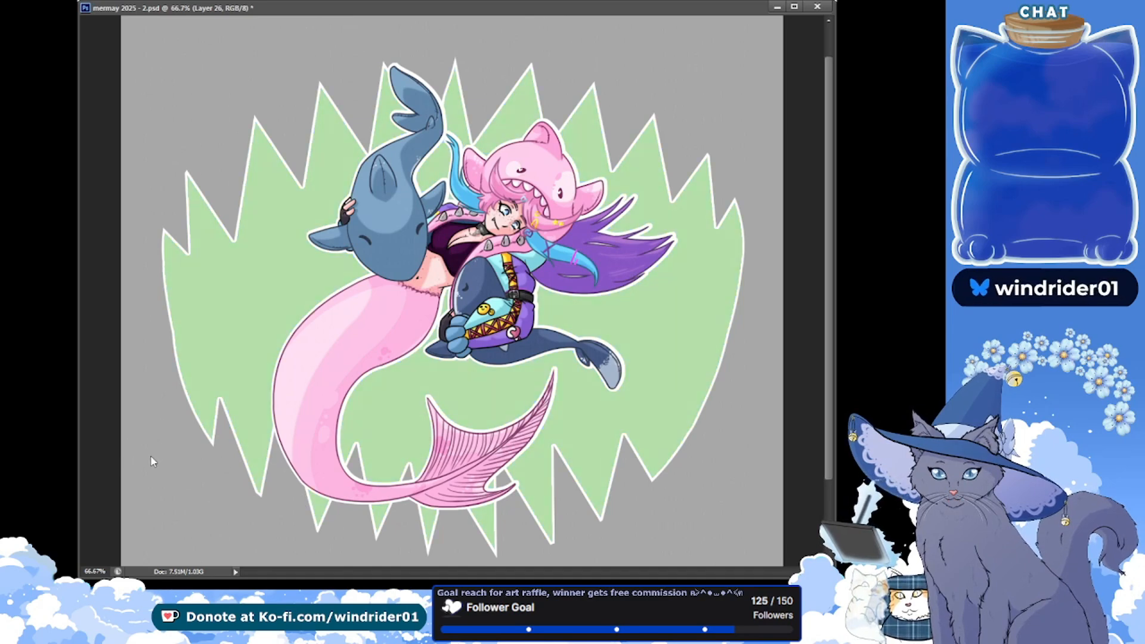
drag(145, 425, 220, 427)
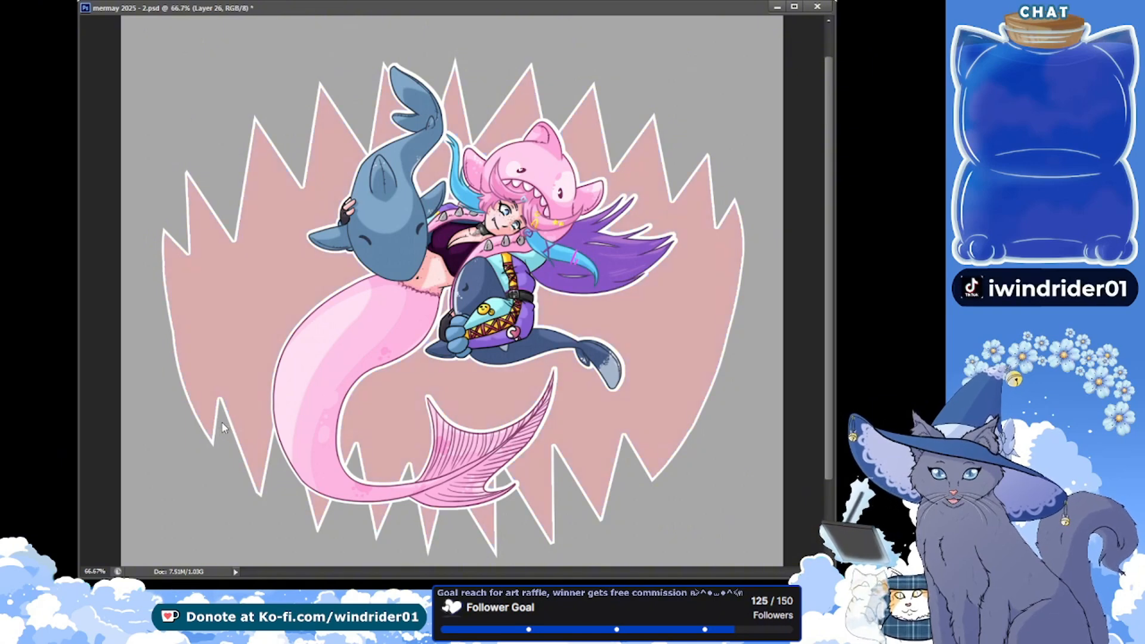
drag(217, 423, 153, 431)
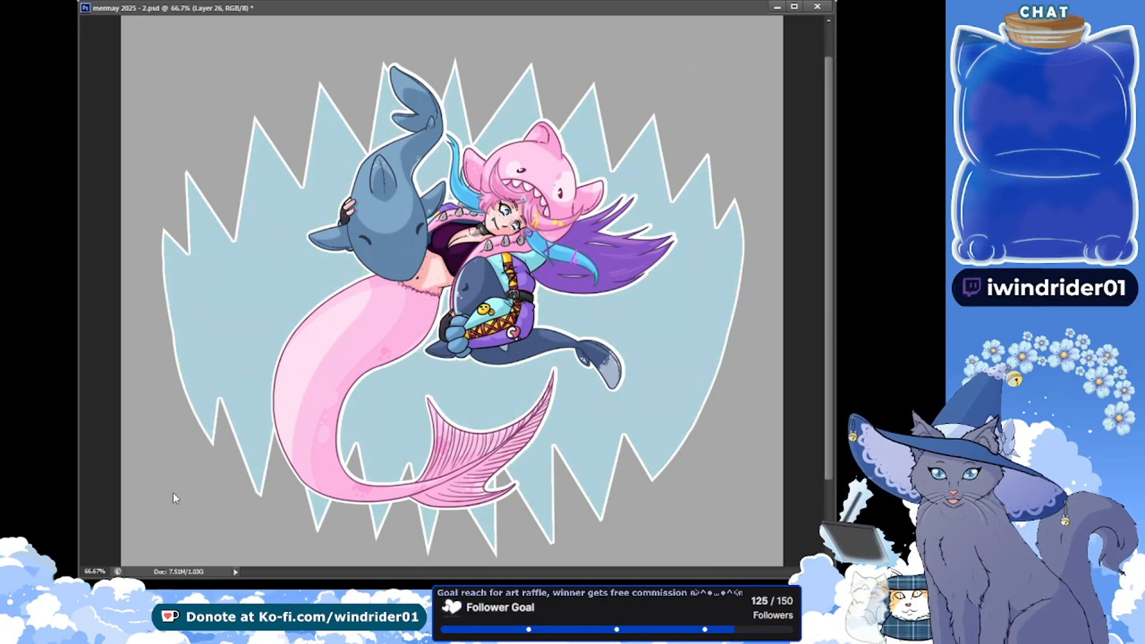
drag(169, 487, 177, 487)
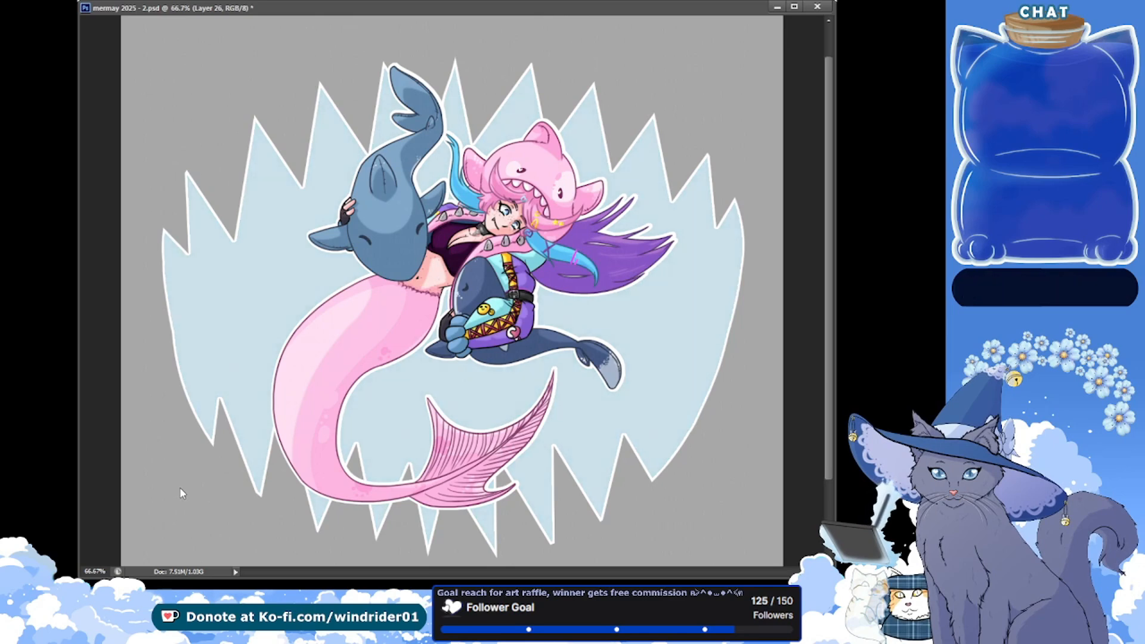
click(163, 422)
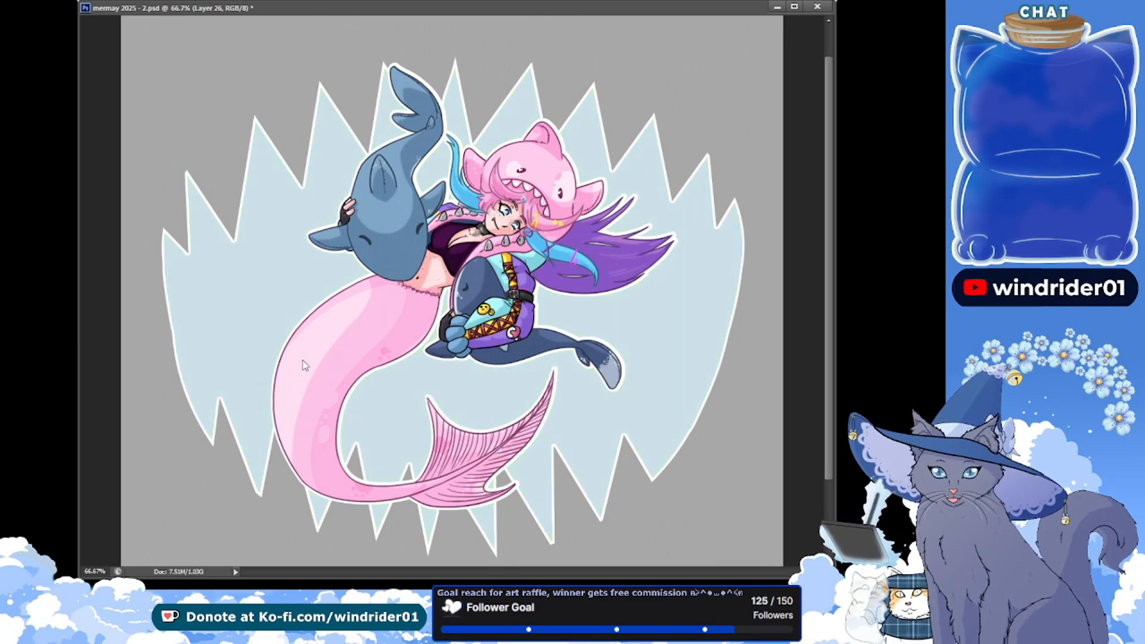
key(ctrl+s)
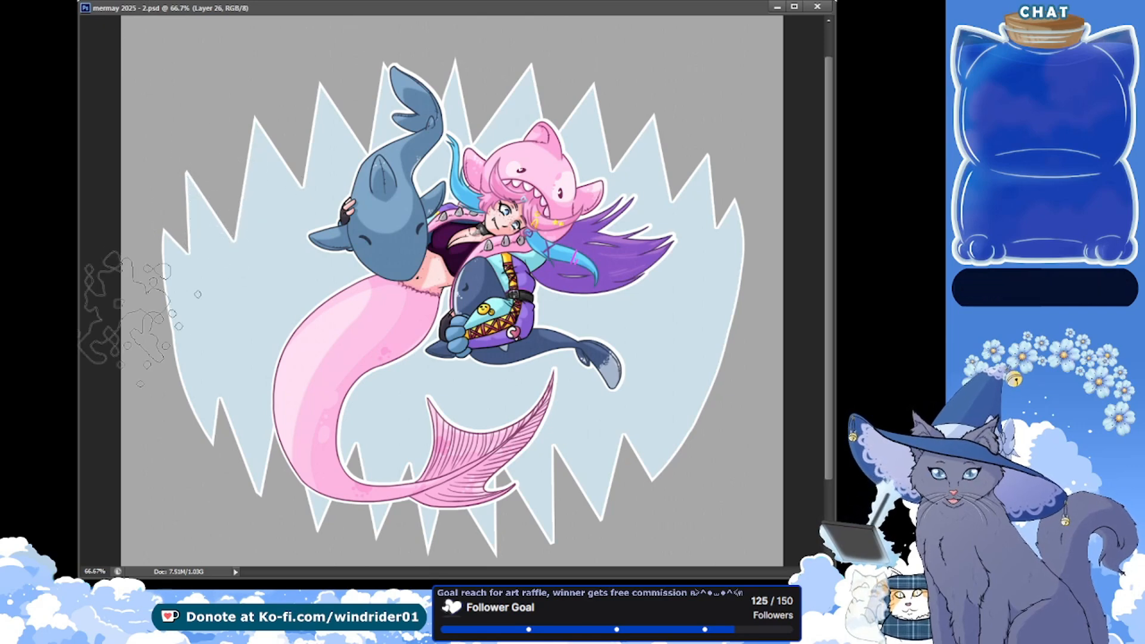
mouse_move(262, 238)
mouse_down()
mouse_move(256, 356)
mouse_move(690, 409)
mouse_move(312, 246)
mouse_move(357, 161)
mouse_up()
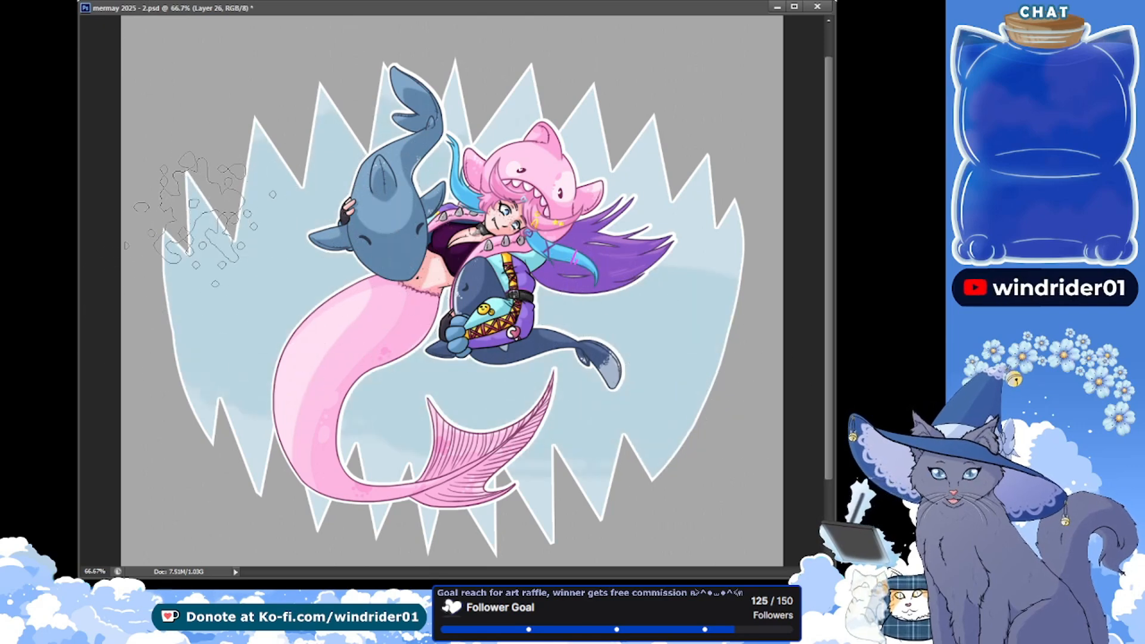
mouse_move(235, 206)
mouse_down()
mouse_move(340, 363)
mouse_move(584, 359)
mouse_move(583, 390)
mouse_move(295, 333)
mouse_move(298, 229)
mouse_up()
key(ctrl+z)
key(ctrl+z)
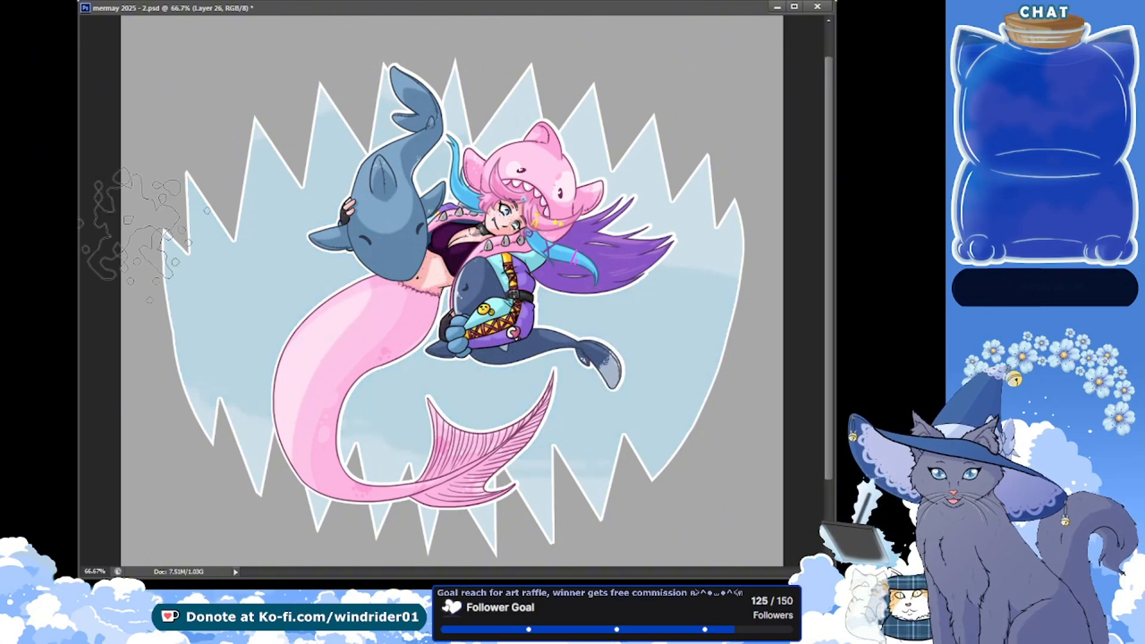
mouse_move(152, 229)
mouse_down()
mouse_move(153, 307)
mouse_move(605, 364)
mouse_move(694, 555)
mouse_up()
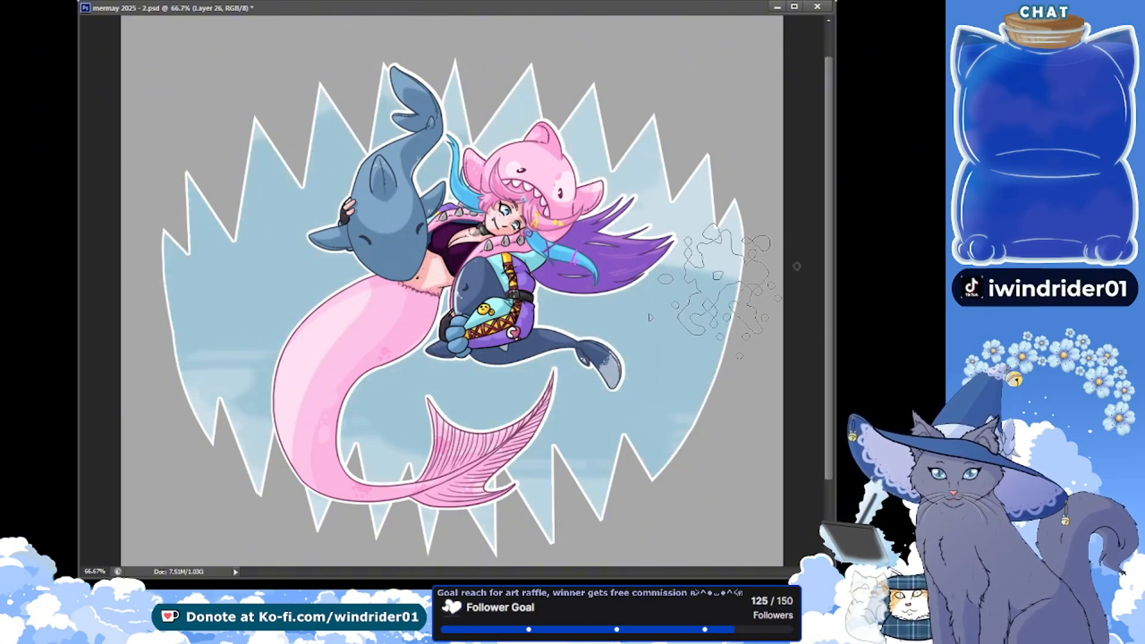
drag(253, 289, 620, 475)
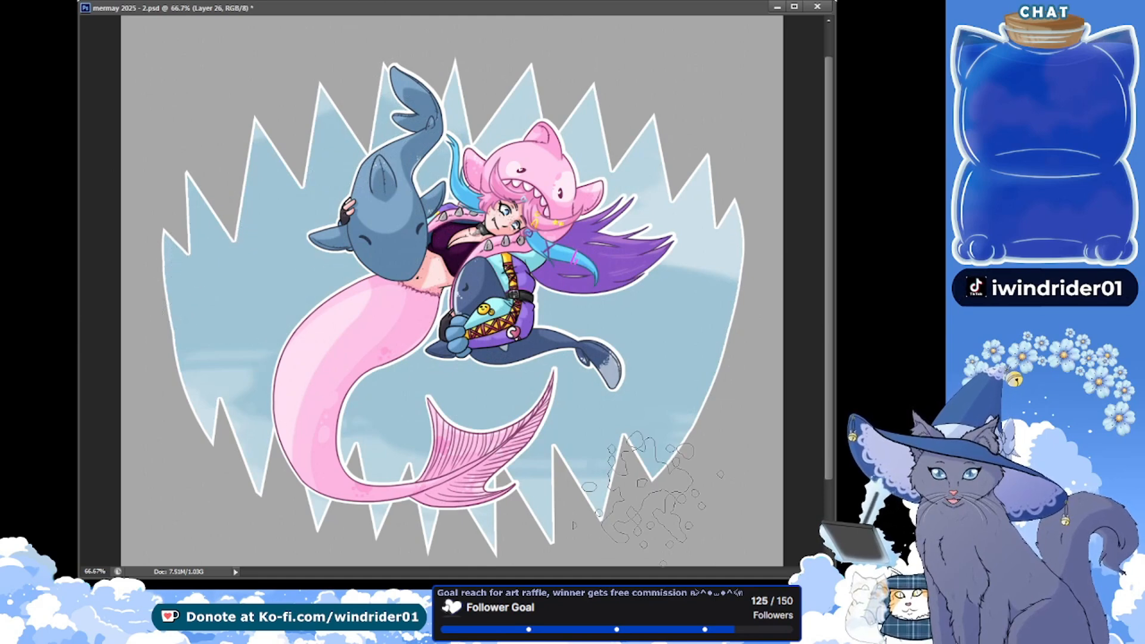
key(ctrl+alt+z)
key(ctrl+alt+z)
key(ctrl+alt+z)
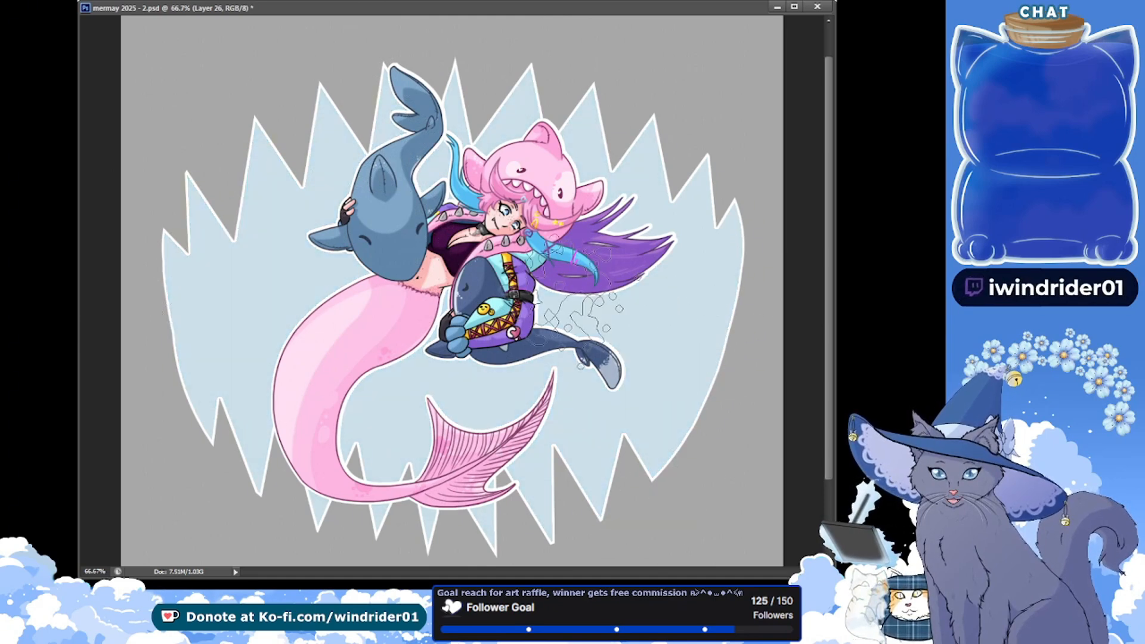
mouse_move(378, 161)
mouse_down()
mouse_move(241, 174)
mouse_move(180, 333)
mouse_move(221, 416)
mouse_move(350, 481)
mouse_move(471, 492)
mouse_move(608, 450)
mouse_move(710, 280)
mouse_move(645, 137)
mouse_move(389, 121)
mouse_move(267, 254)
mouse_move(316, 356)
mouse_move(399, 384)
mouse_up()
key(ctrl+z)
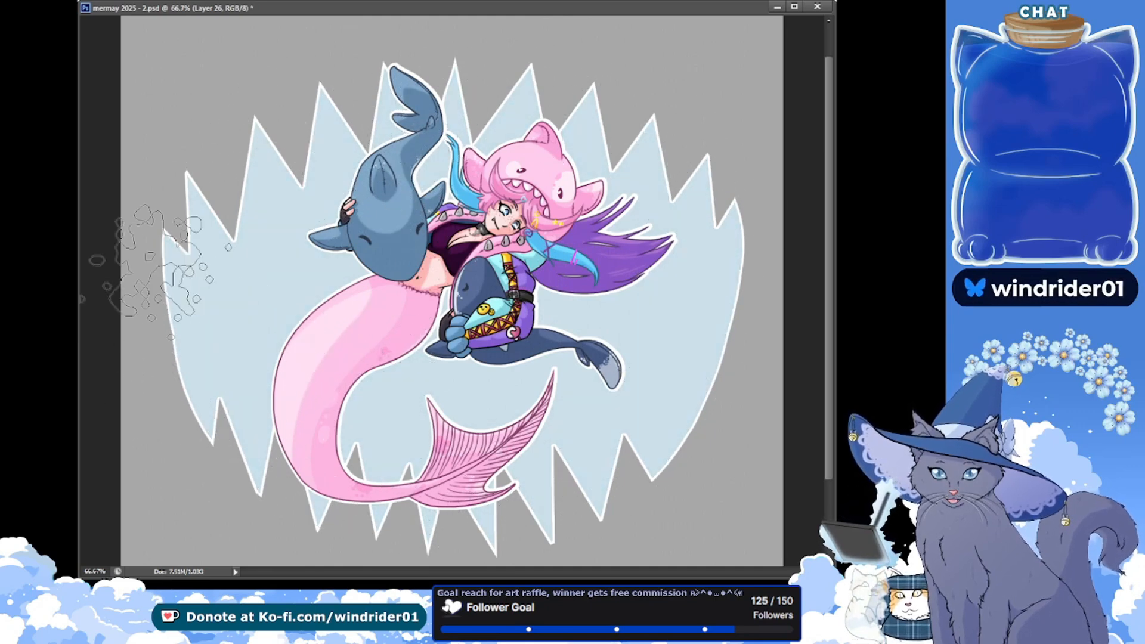
key(ctrl+z)
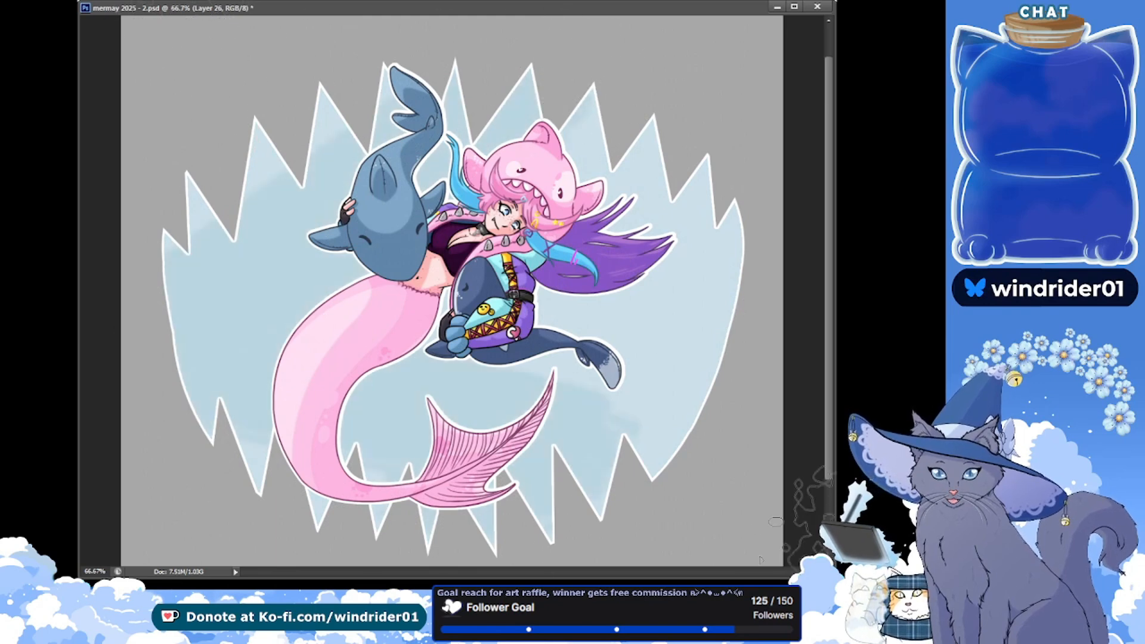
Paint cloudy darker blue water texture across the toothed background with large splatter-brush strokes, keeping the tooth tips paler, and save the file
drag(106, 287, 280, 226)
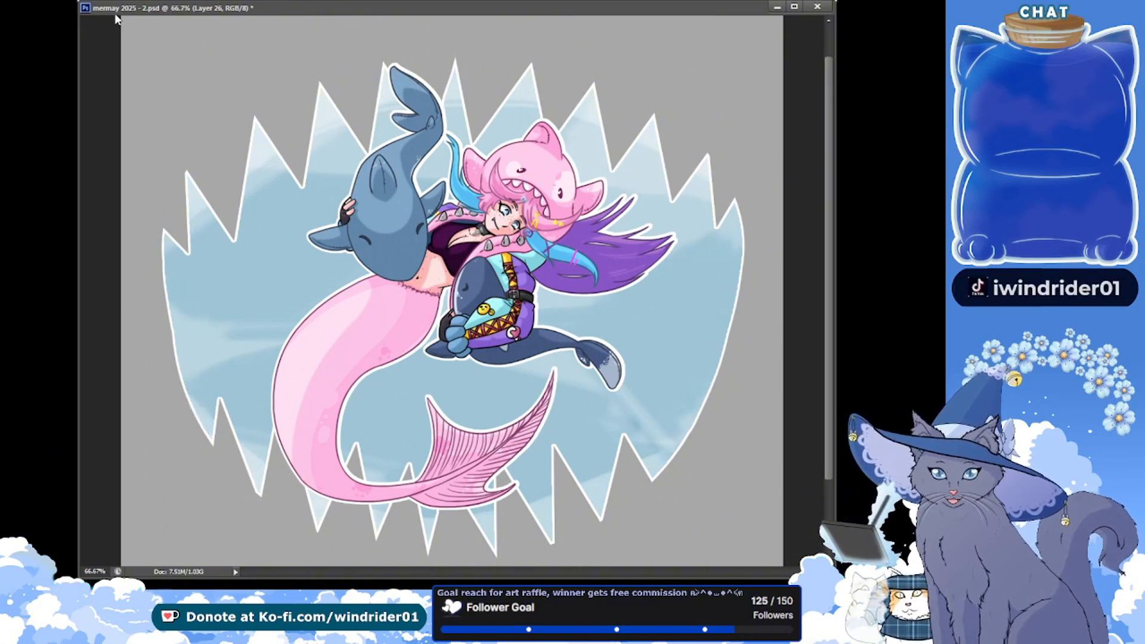
mouse_move(301, 314)
mouse_down()
mouse_move(516, 377)
mouse_move(611, 367)
mouse_up()
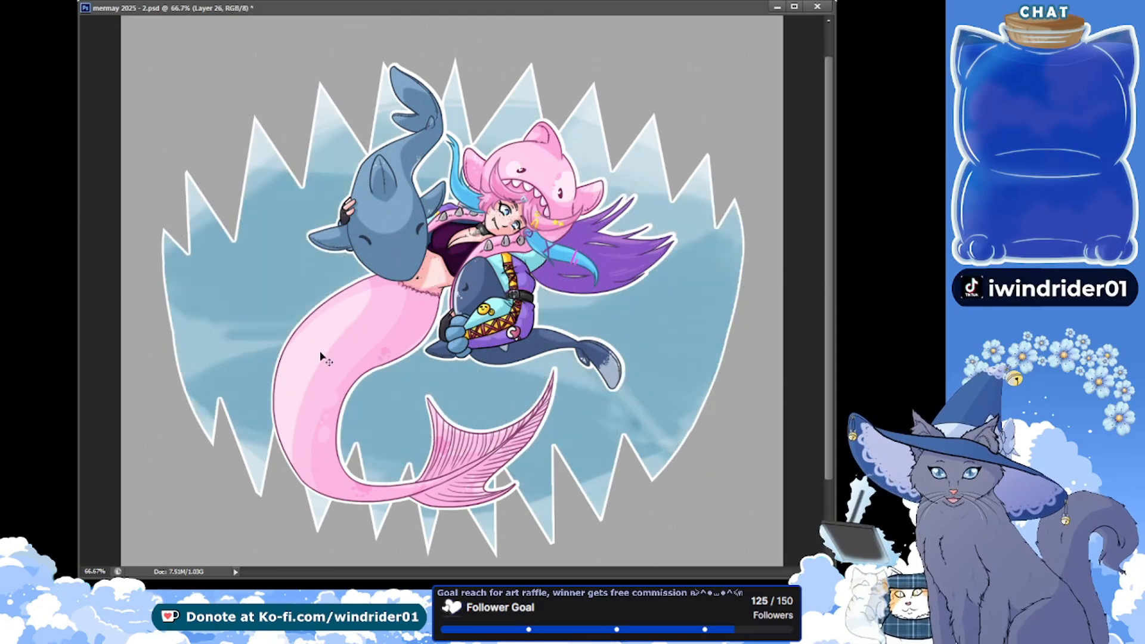
drag(457, 268, 742, 351)
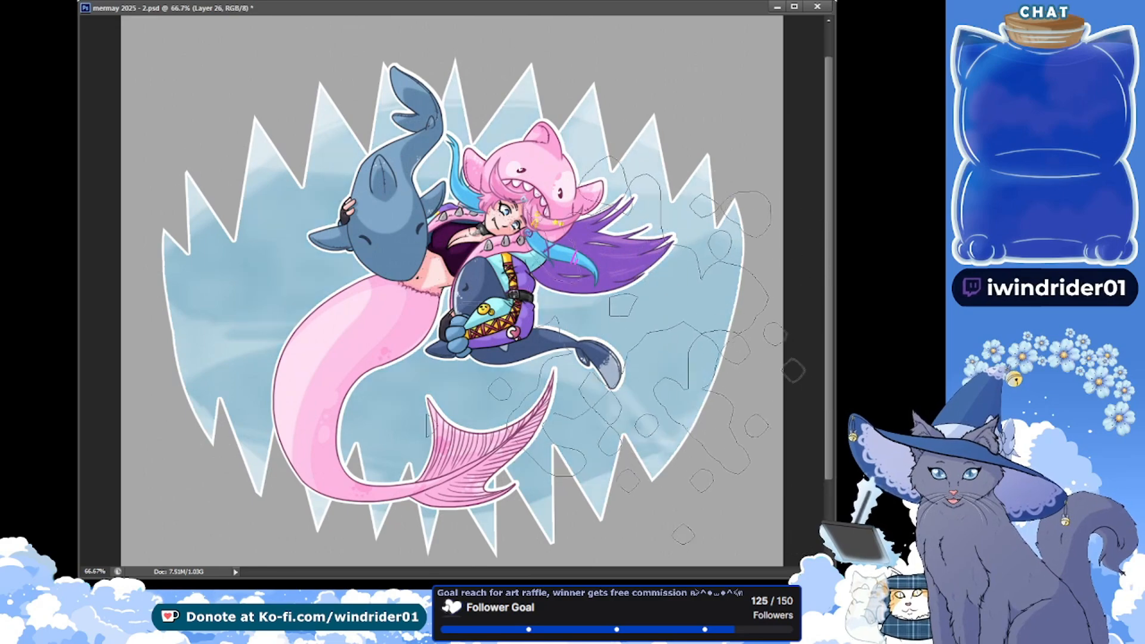
mouse_move(334, 256)
mouse_down()
mouse_move(303, 235)
mouse_move(321, 349)
mouse_move(444, 243)
mouse_up()
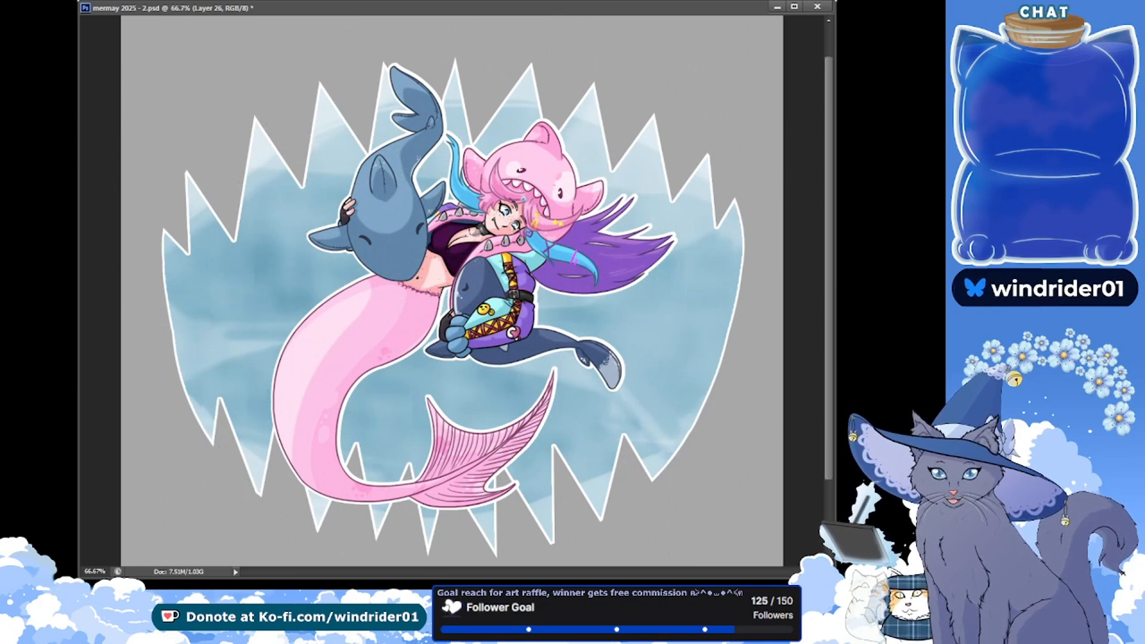
click(219, 260)
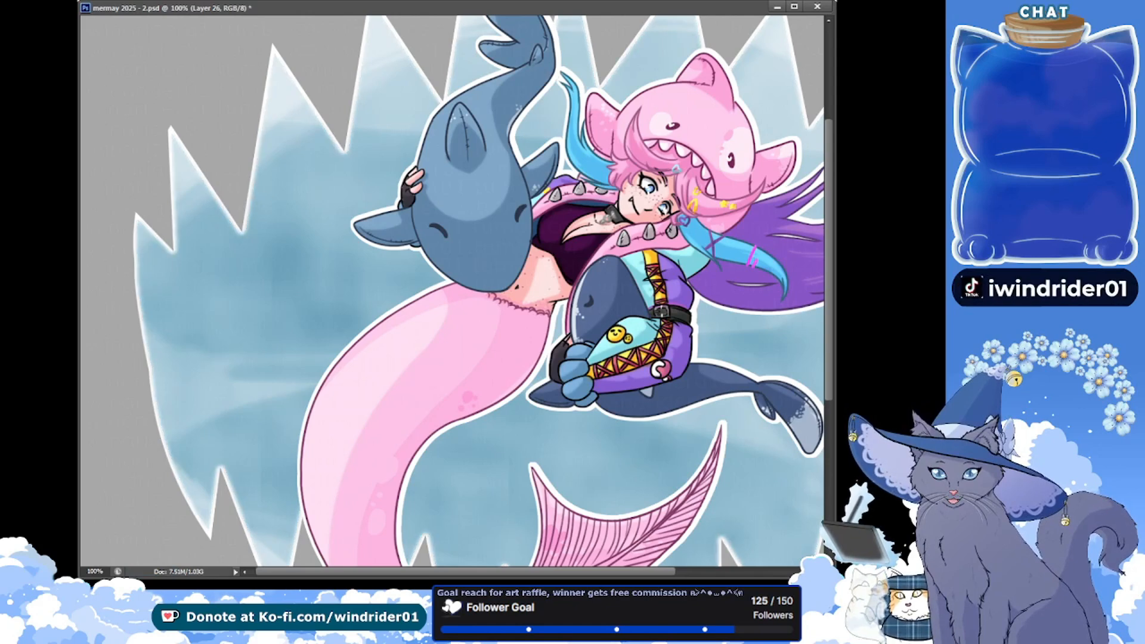
key(ctrl+s)
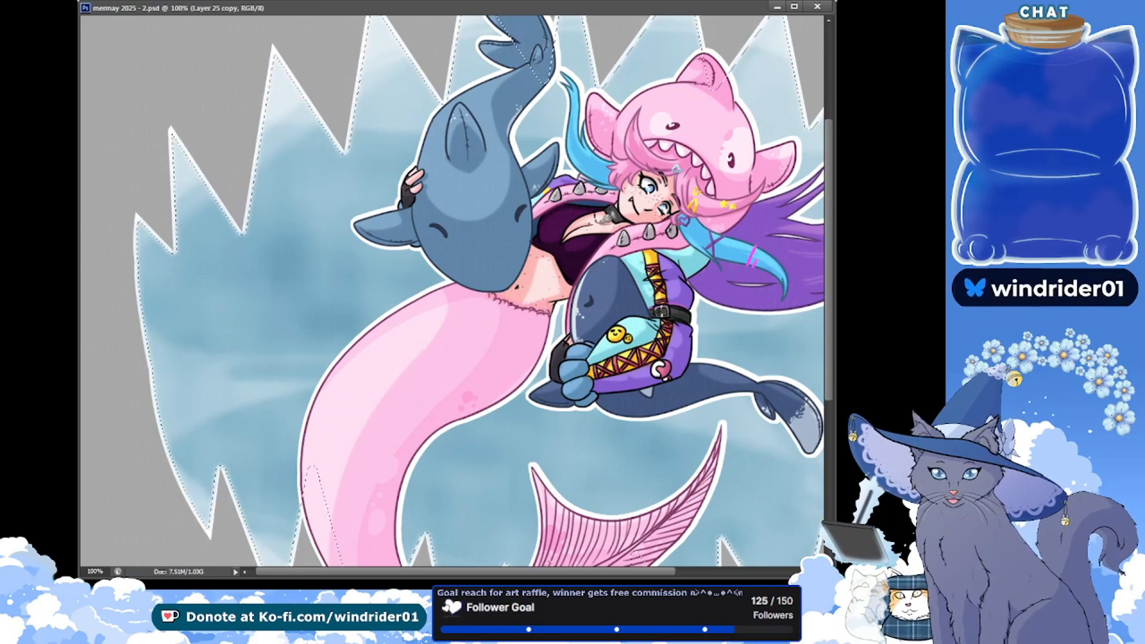
key(ctrl+alt+shift+n)
key(alt+BackSpace)
key(ctrl+d)
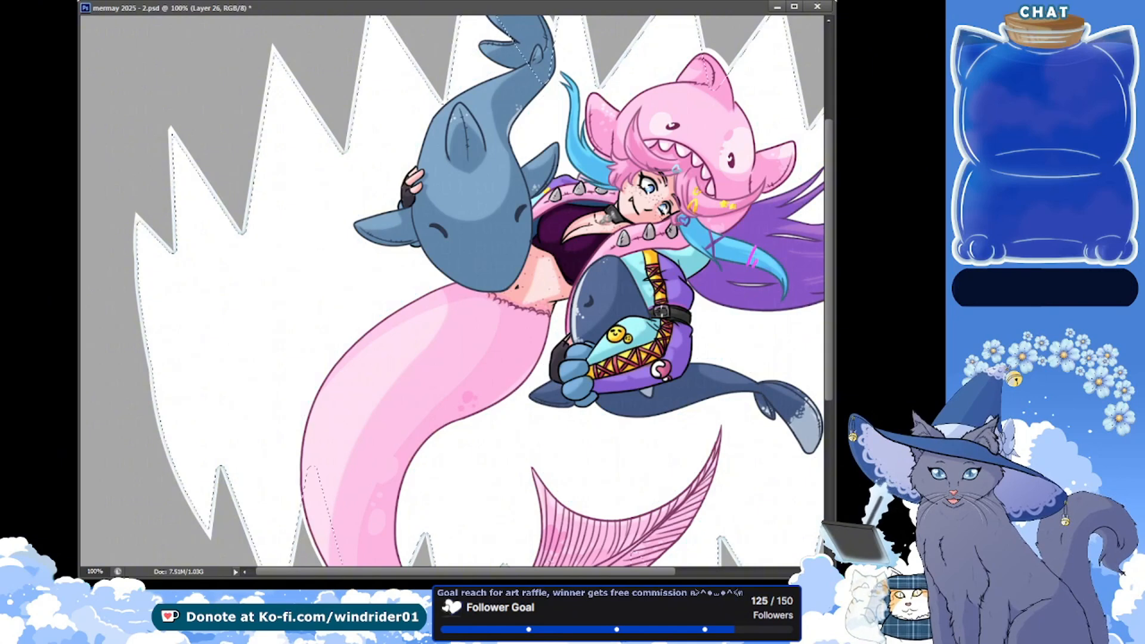
key(ctrl+alt+z)
key(ctrl+alt+z)
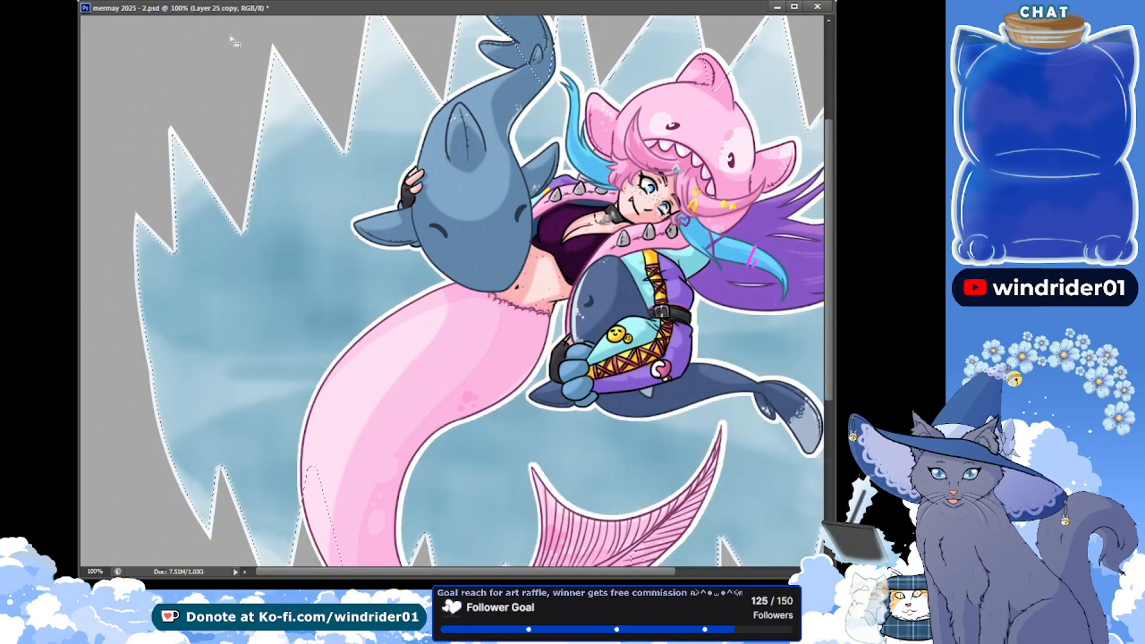
Return to the blue-painted water layer, deselect the toothed outline, and save the file
key(ctrl+shift+z)
key(ctrl+shift+z)
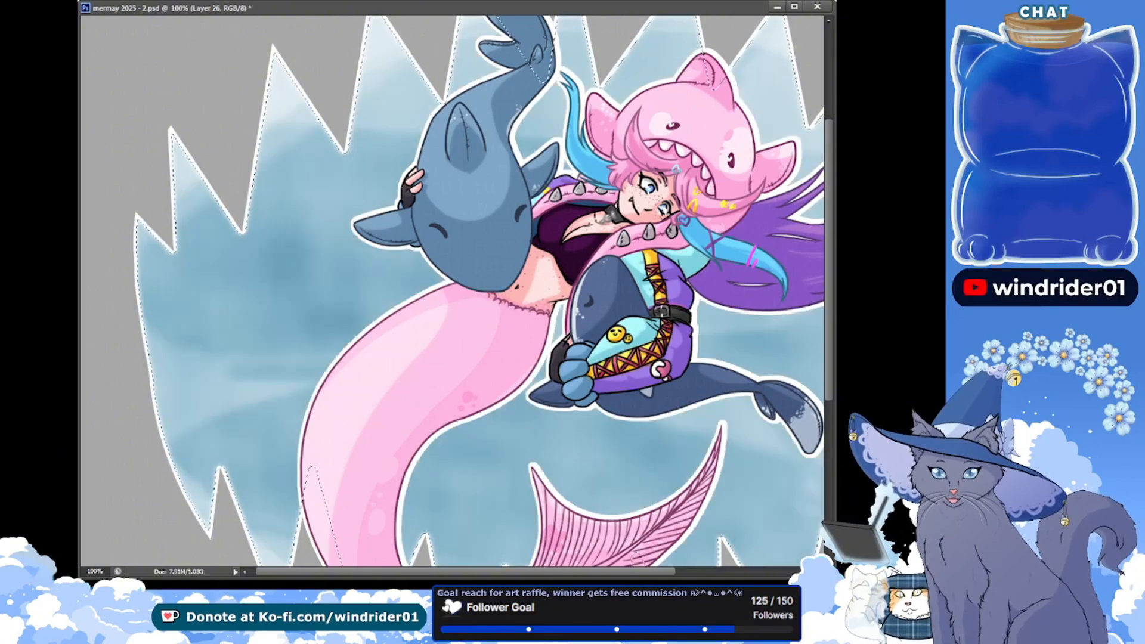
key(ctrl+s)
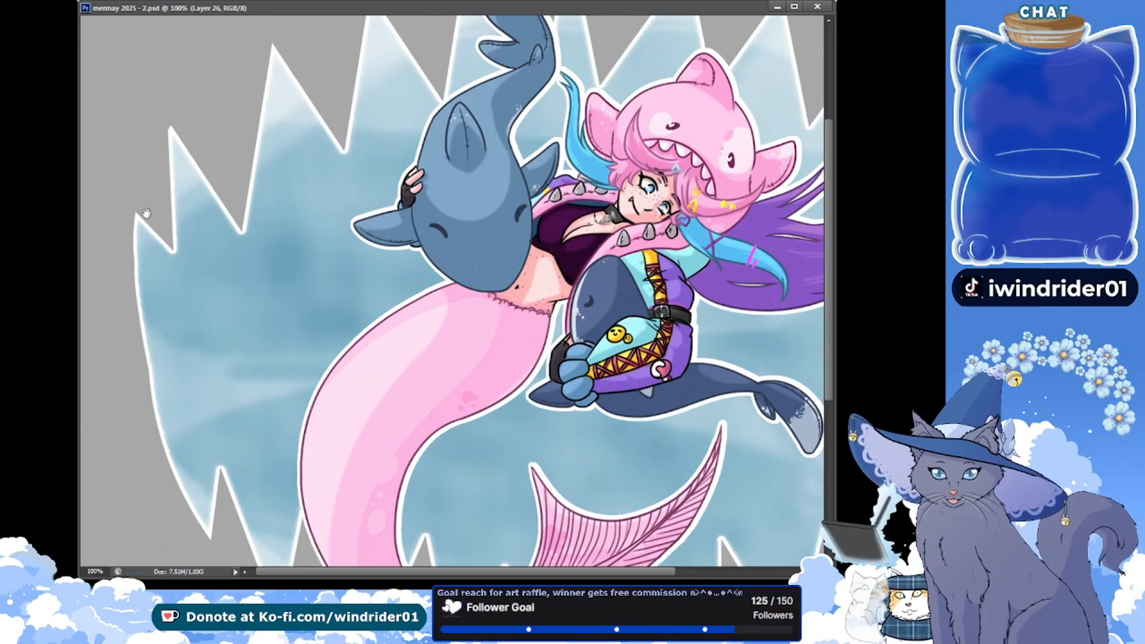
Combine the background layers under the name BG :0 and add a new layer named BUBBLES
drag(441, 303, 380, 343)
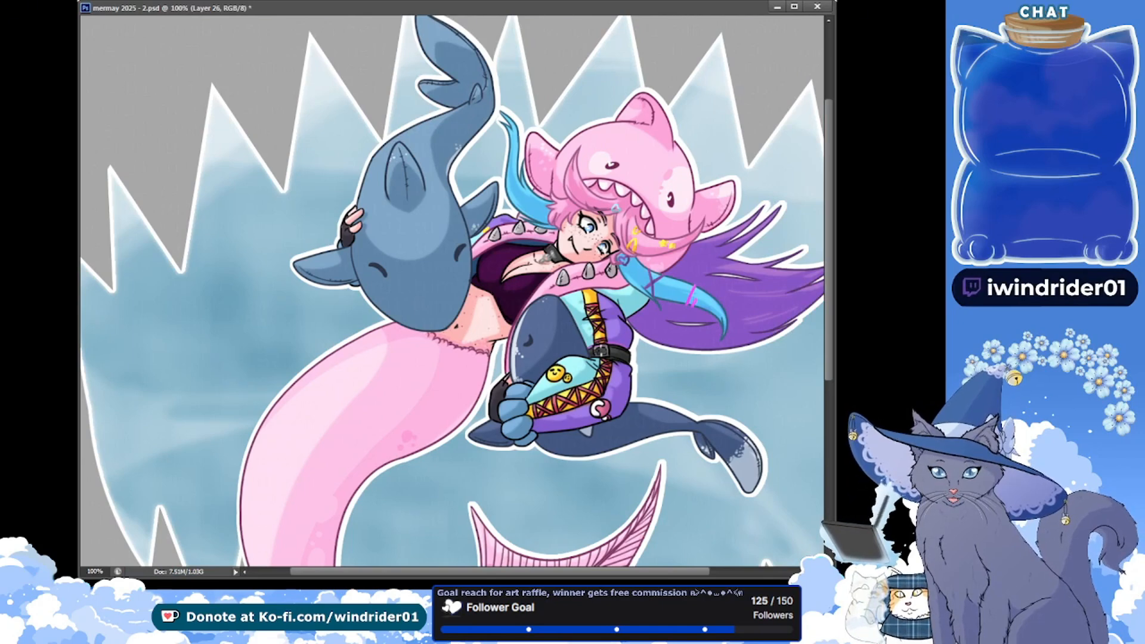
key(ctrl+e)
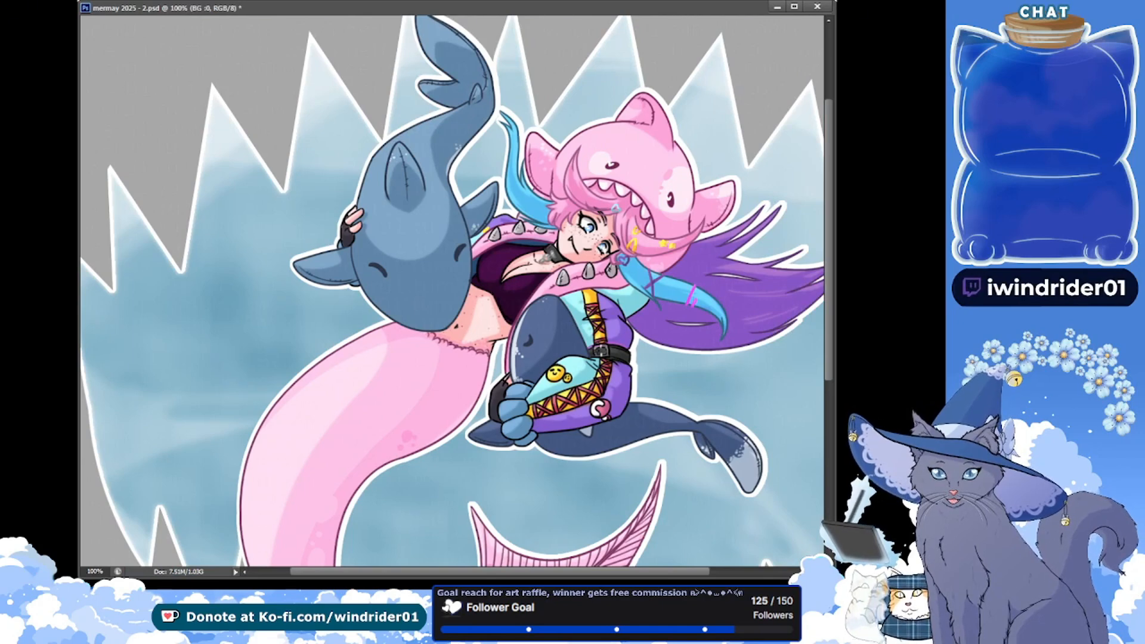
key(ctrl+alt+shift+n)
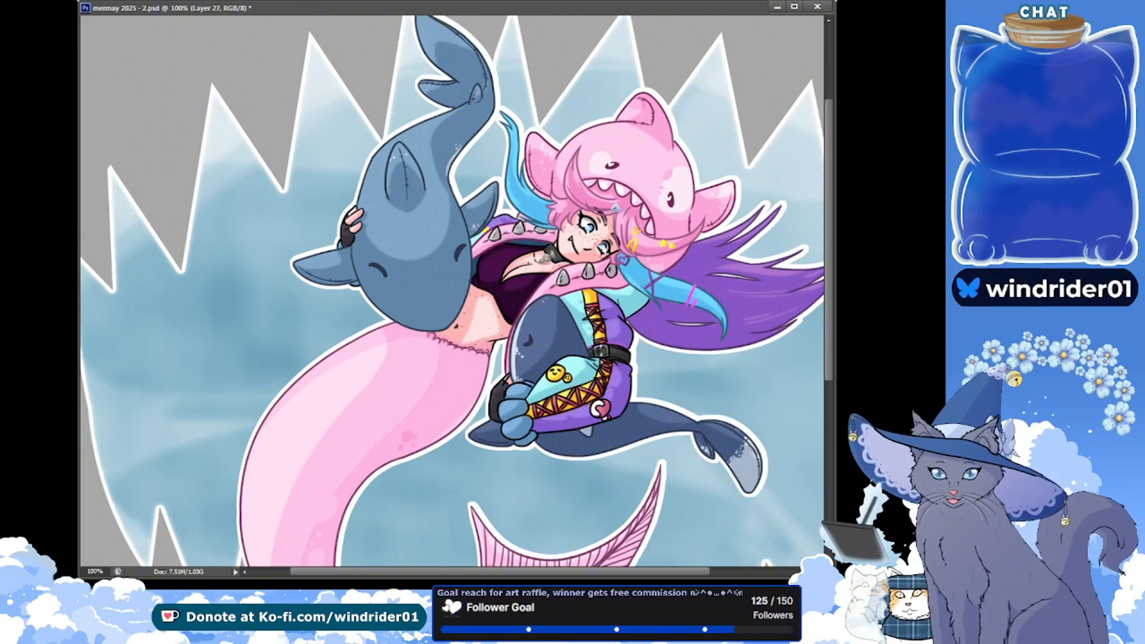
key(Return)
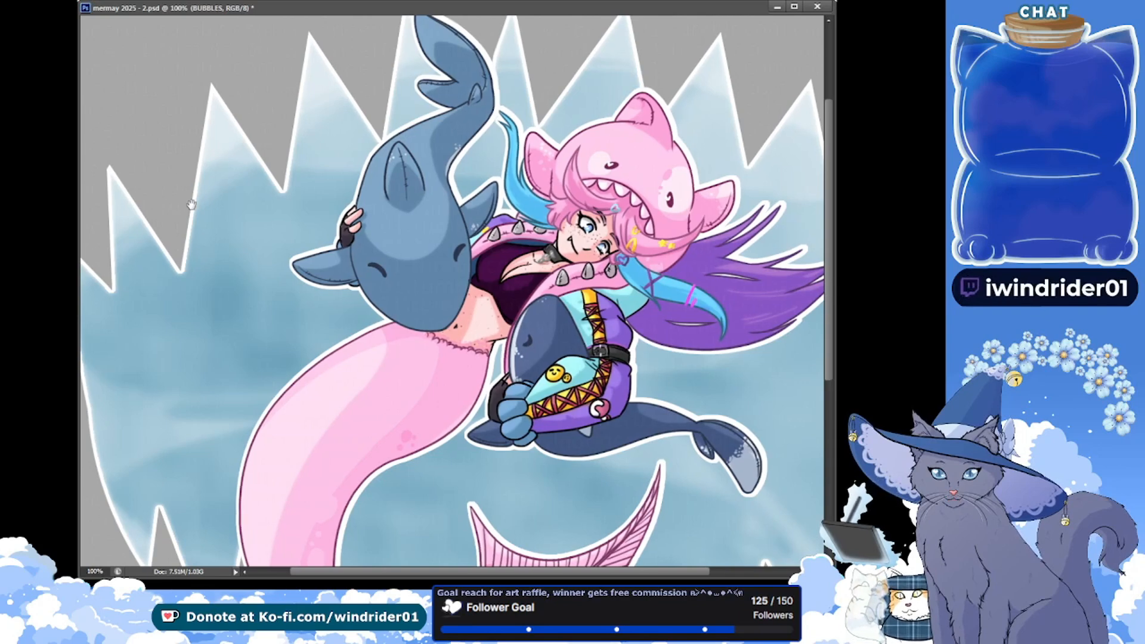
Dot small white bubbles over the water beside the mermaid's tail and place the artist's signature from the socials layer beneath the purple hair
drag(191, 205, 173, 169)
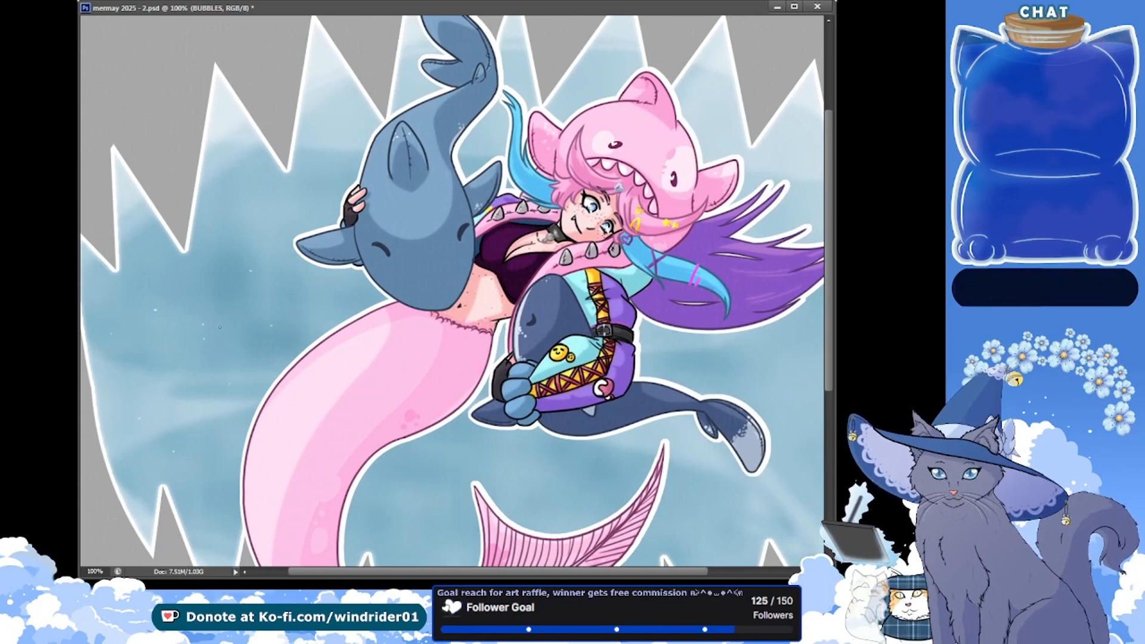
drag(756, 47, 693, 127)
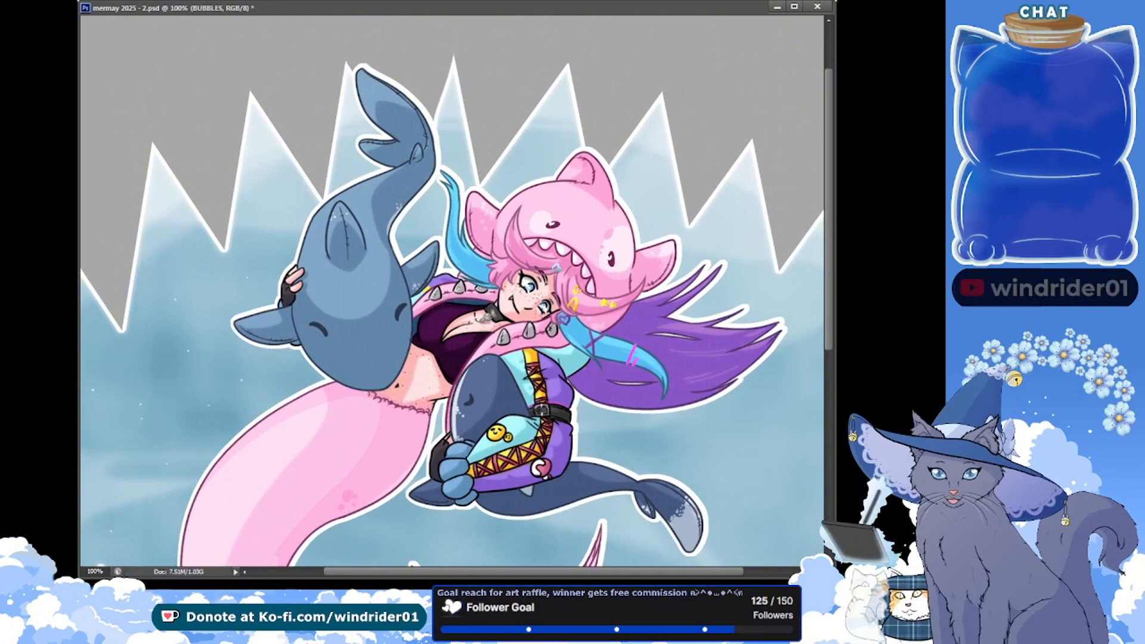
drag(487, 222, 718, 415)
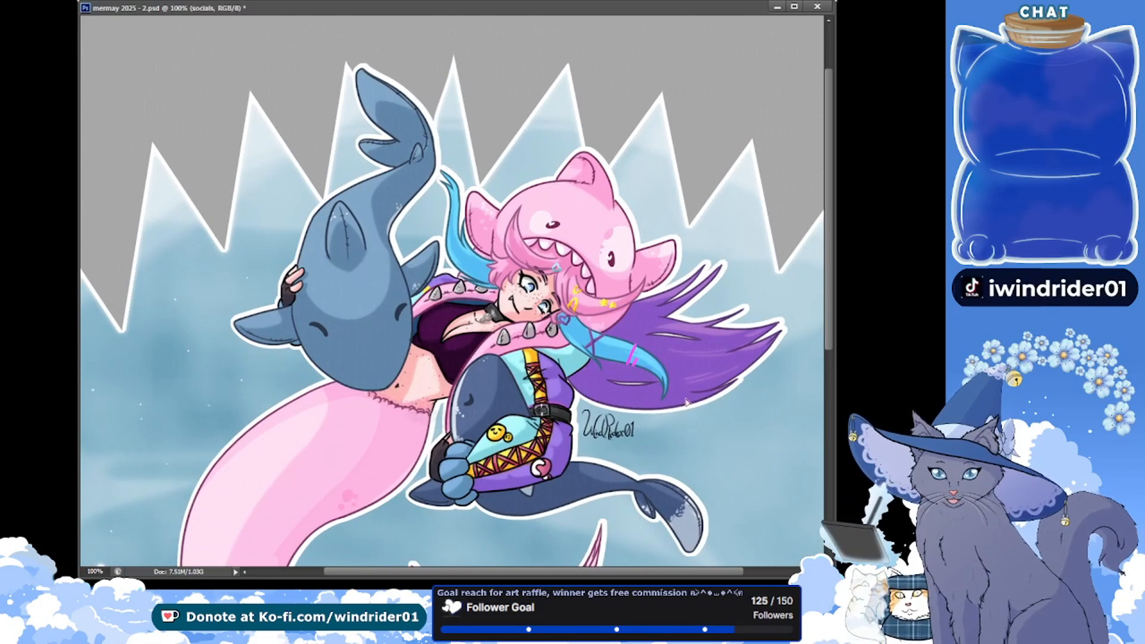
key(ctrl+s)
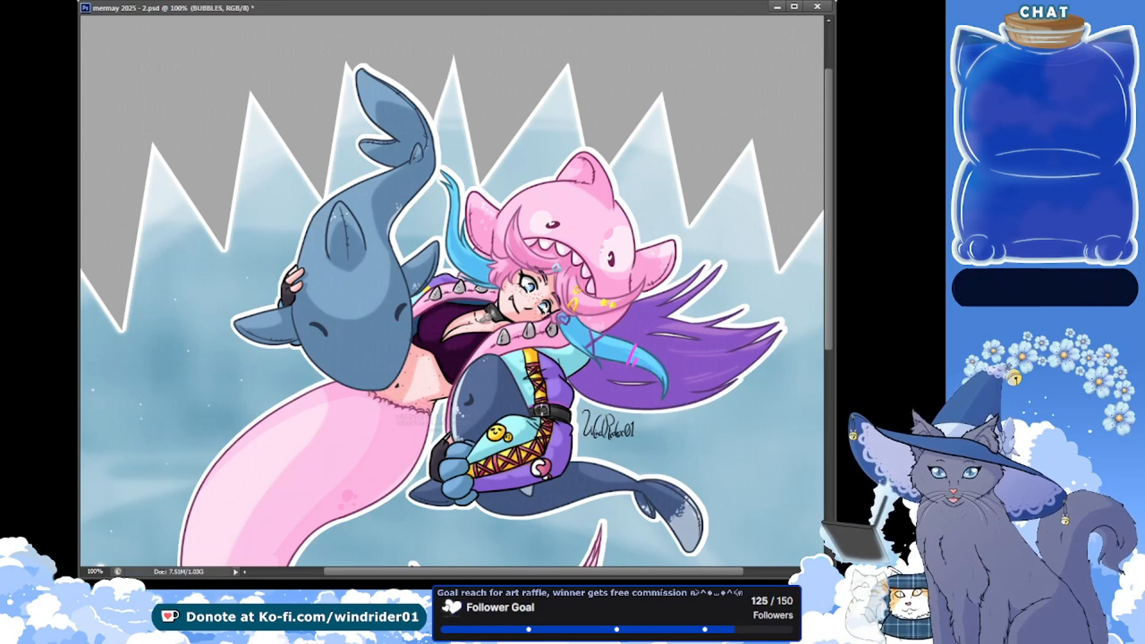
Draw thin white motion lines in the water around the large blue whale's tail, back and flipper, and save the file
drag(177, 216, 224, 109)
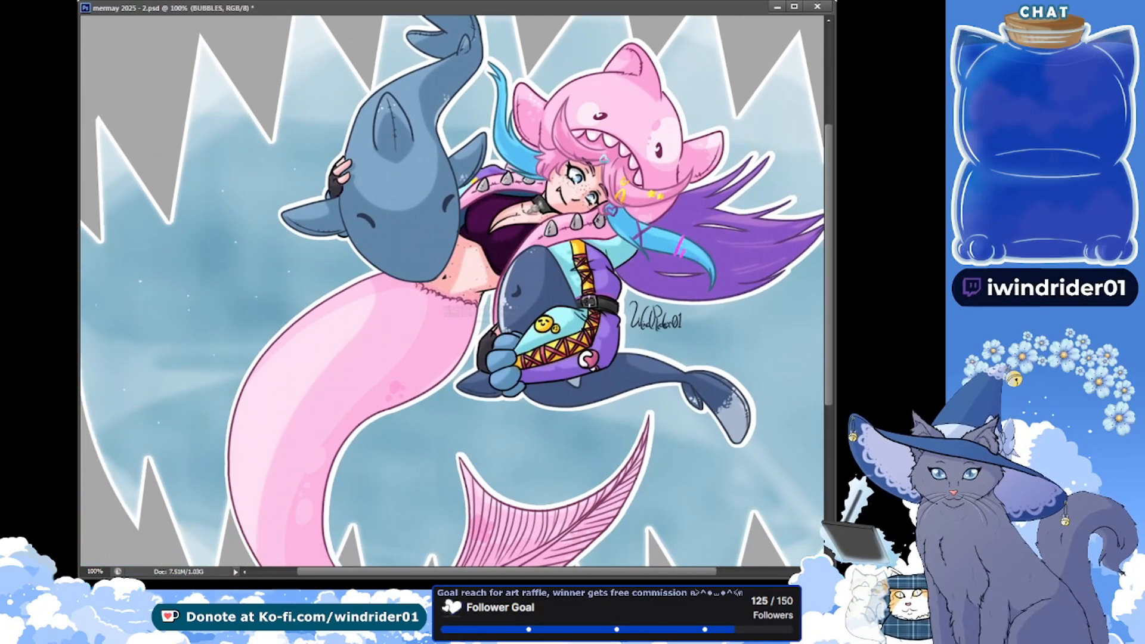
drag(112, 162, 131, 177)
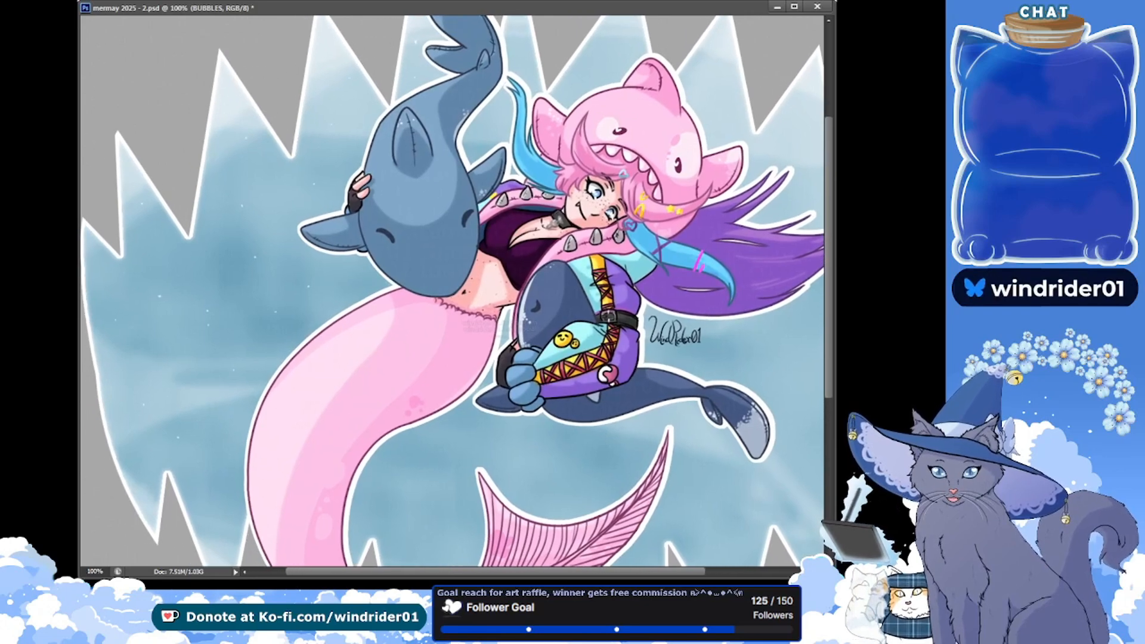
scroll(534, 104, up, 2)
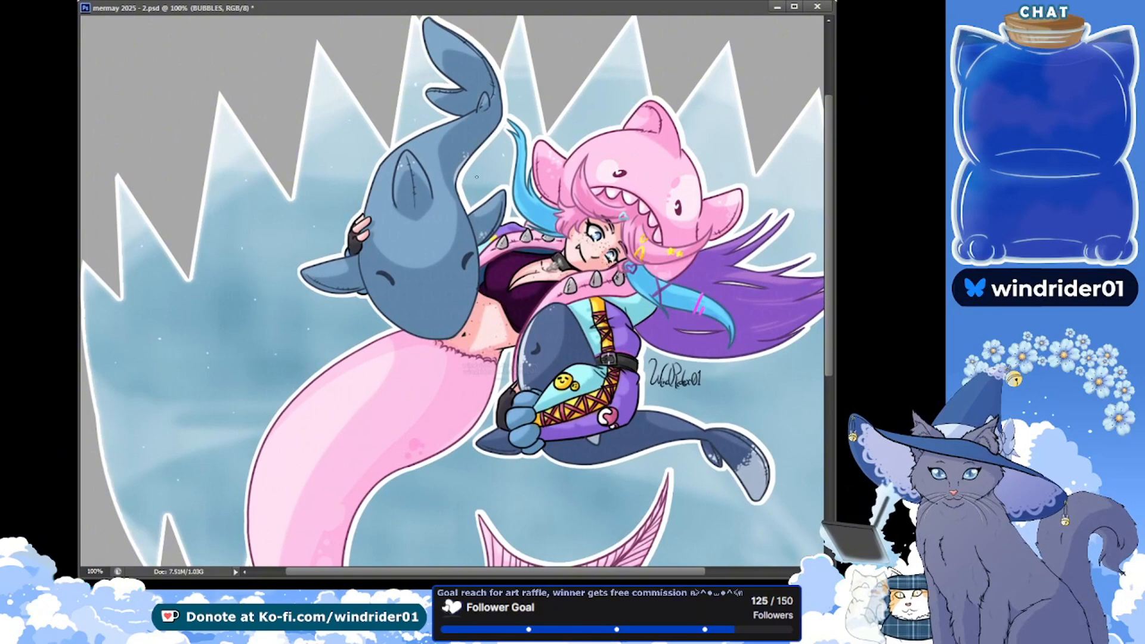
mouse_move(484, 157)
mouse_down()
mouse_move(500, 144)
mouse_move(503, 154)
mouse_up()
drag(416, 82, 430, 81)
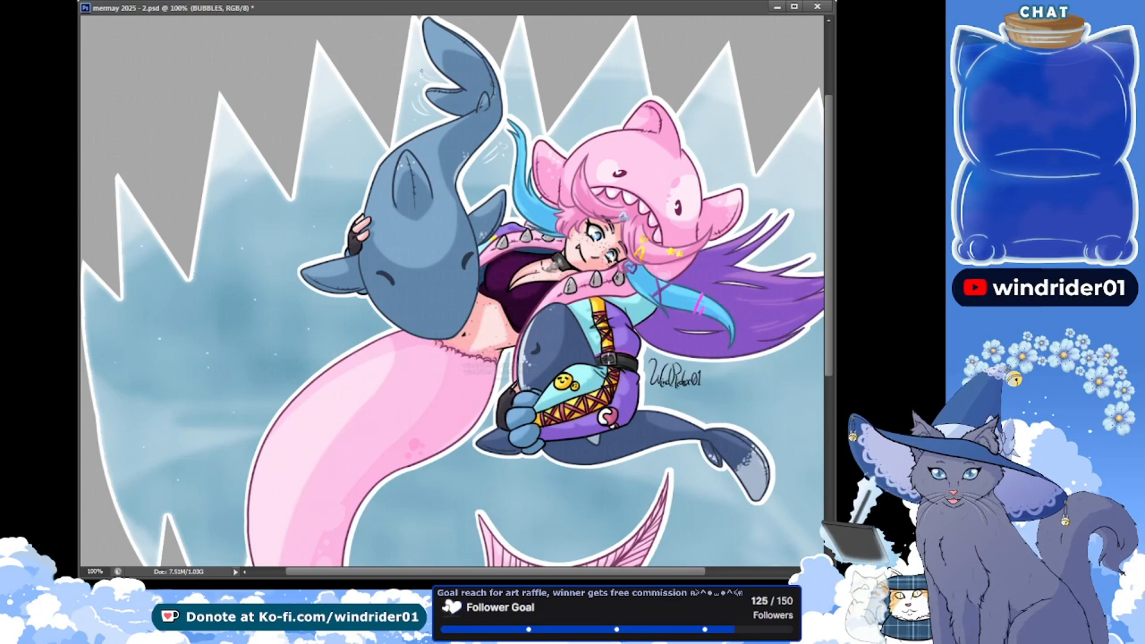
drag(365, 172, 351, 205)
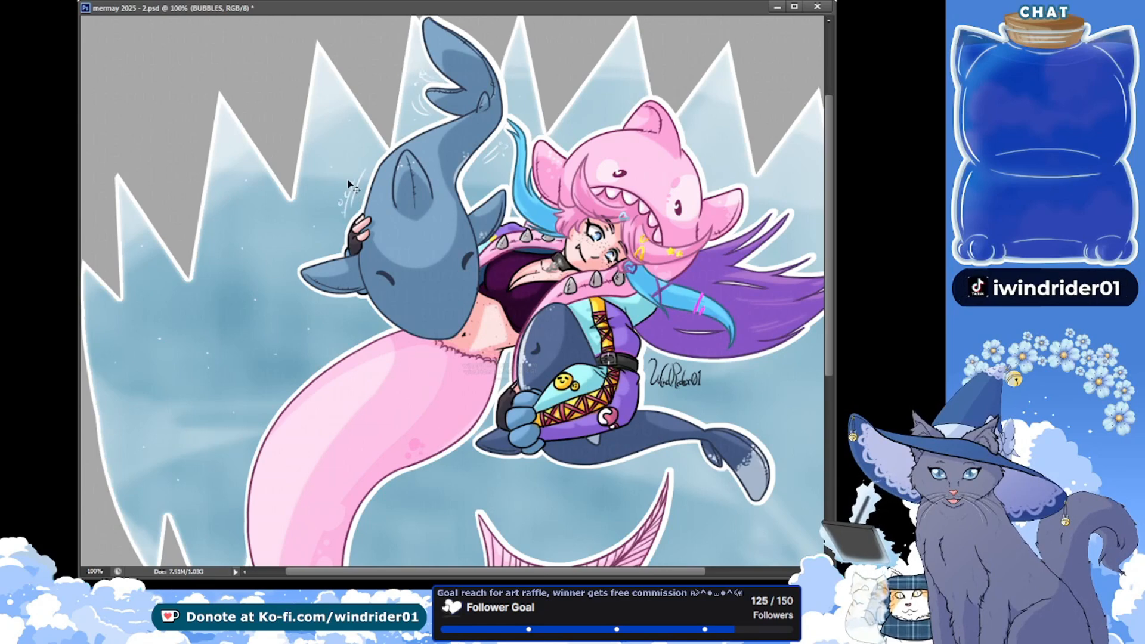
key(ctrl+s)
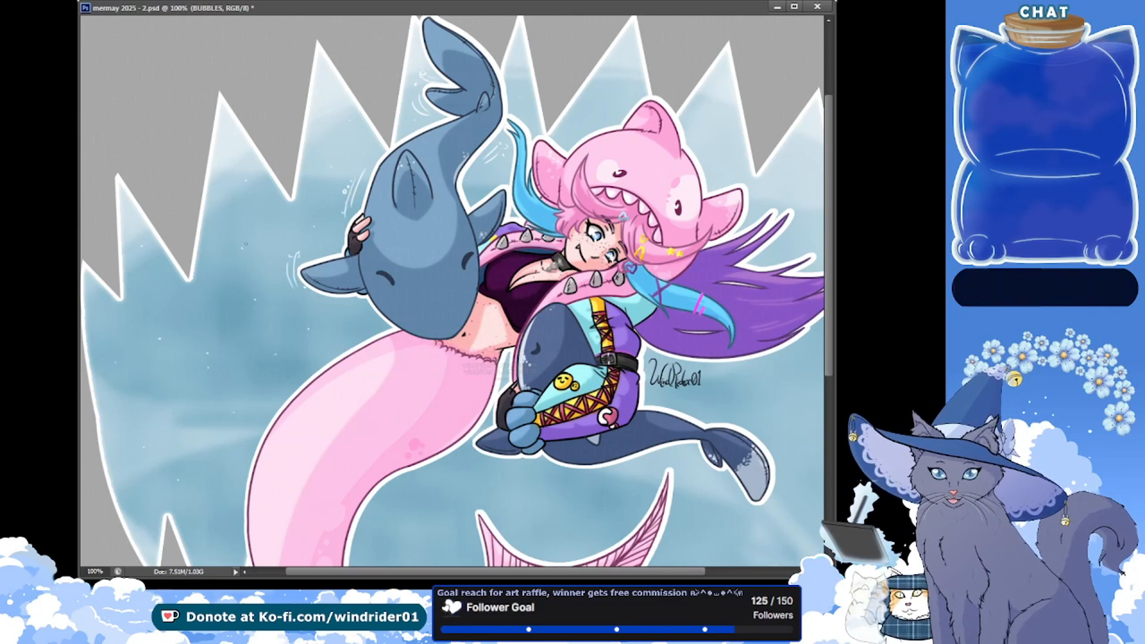
Add white motion lines beside the pink shark hood, the purple hair and the small dark whale, and save the file
drag(280, 171, 167, 180)
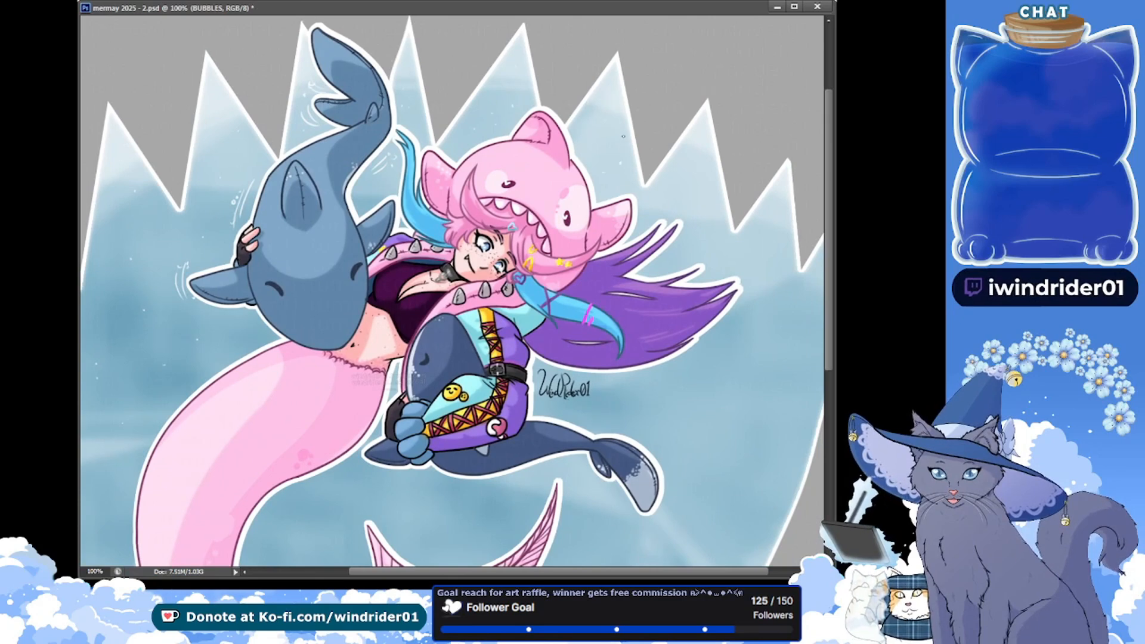
drag(601, 180, 597, 167)
drag(605, 178, 602, 168)
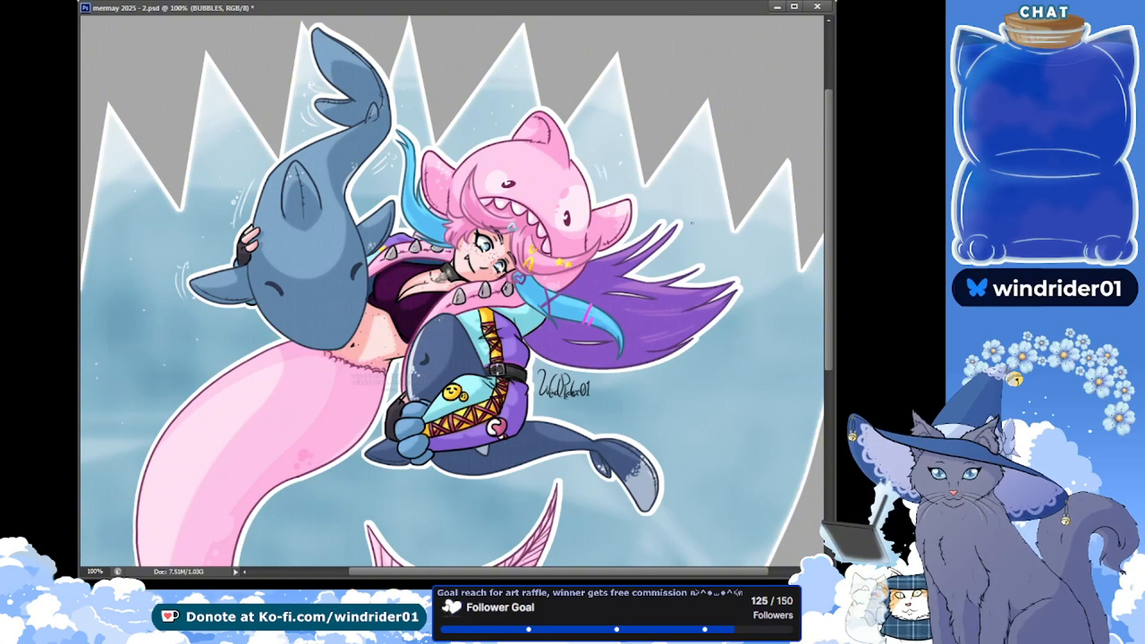
drag(653, 263, 686, 258)
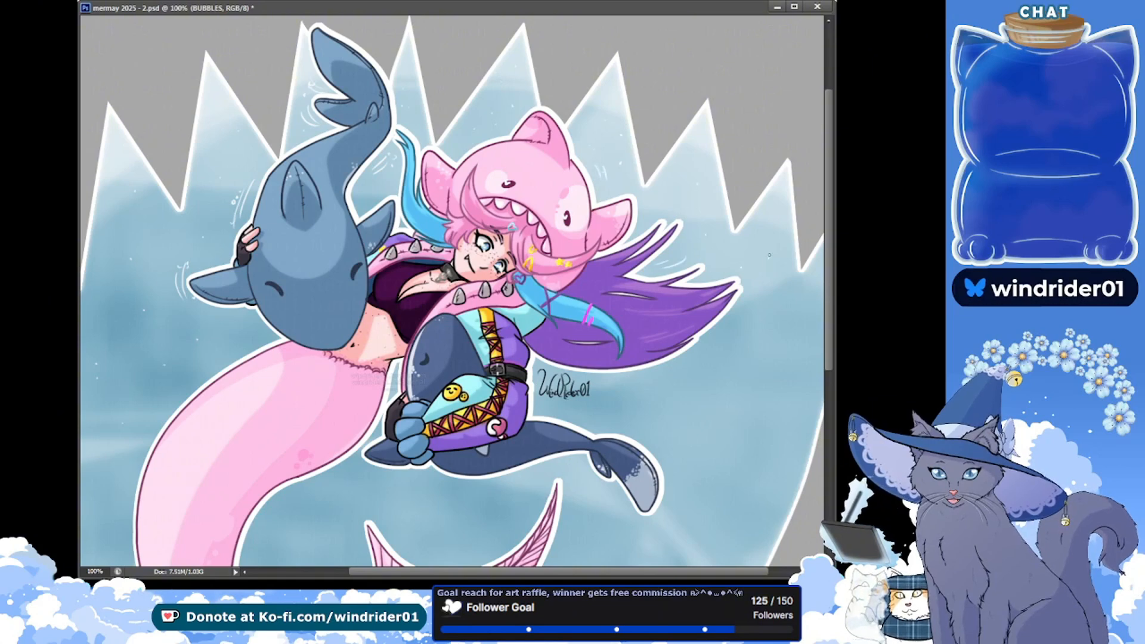
scroll(719, 465, right, 1)
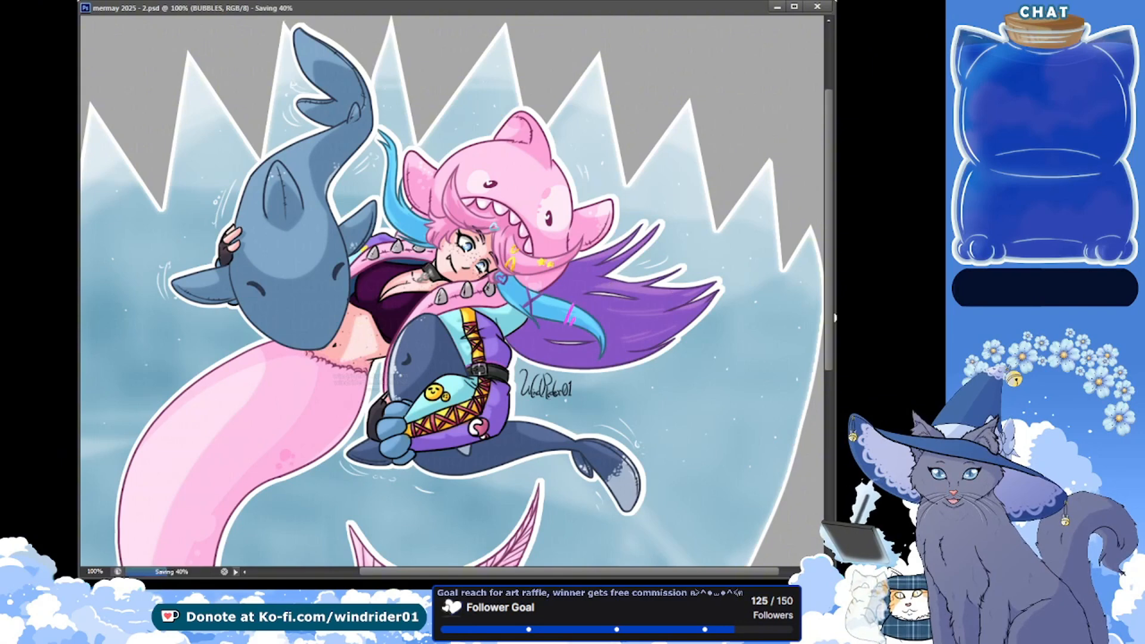
scroll(833, 318, down, 2)
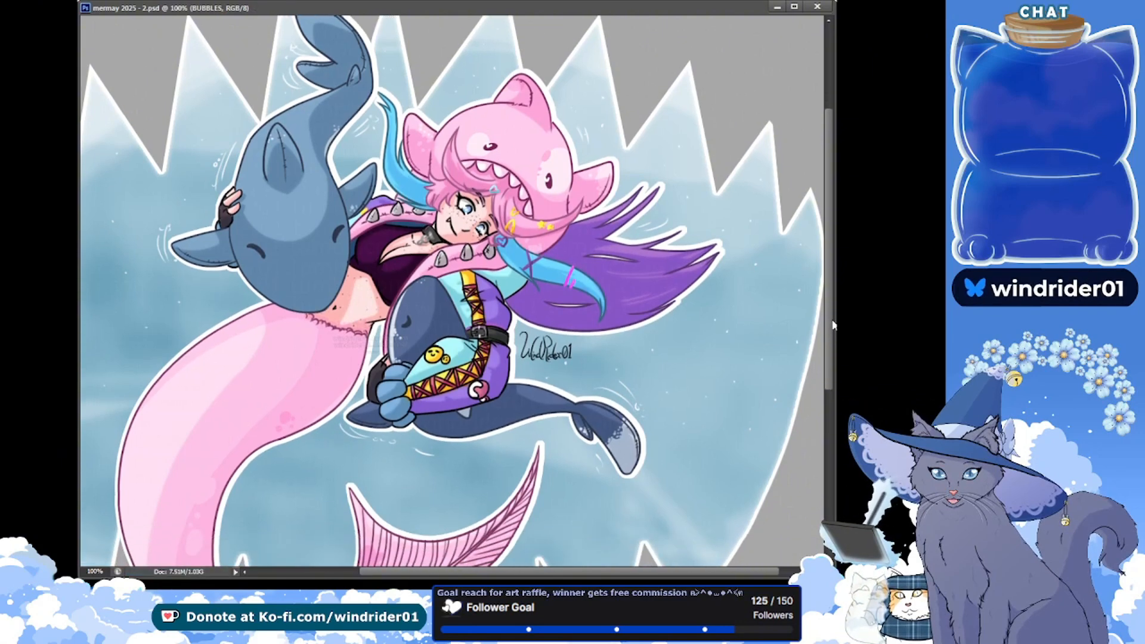
scroll(834, 324, down, 5)
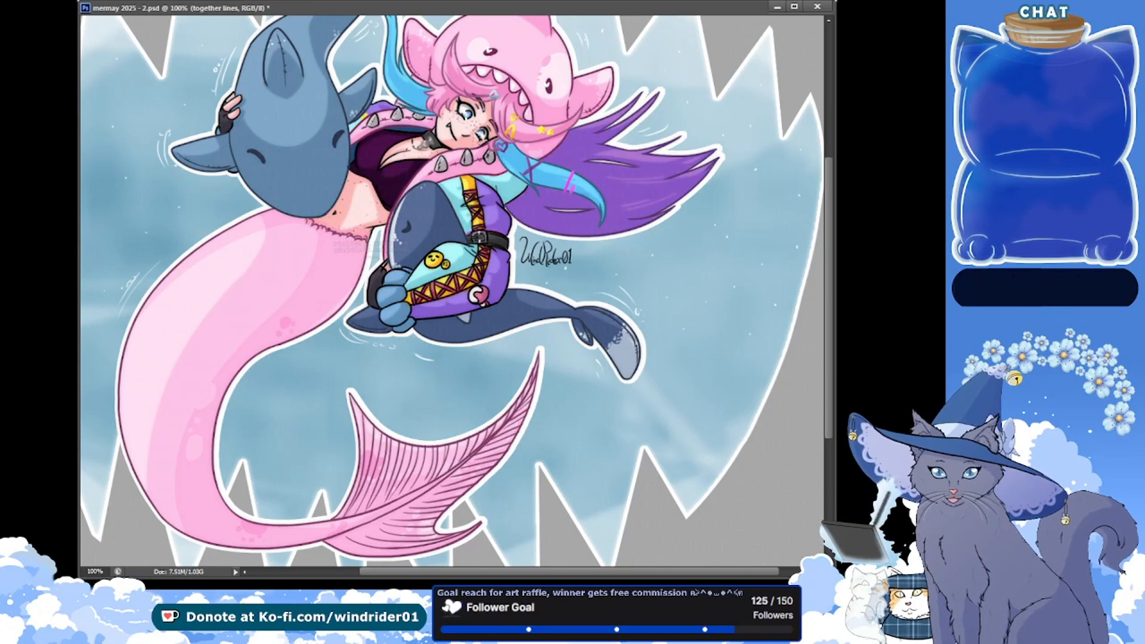
ctrl+click(609, 176)
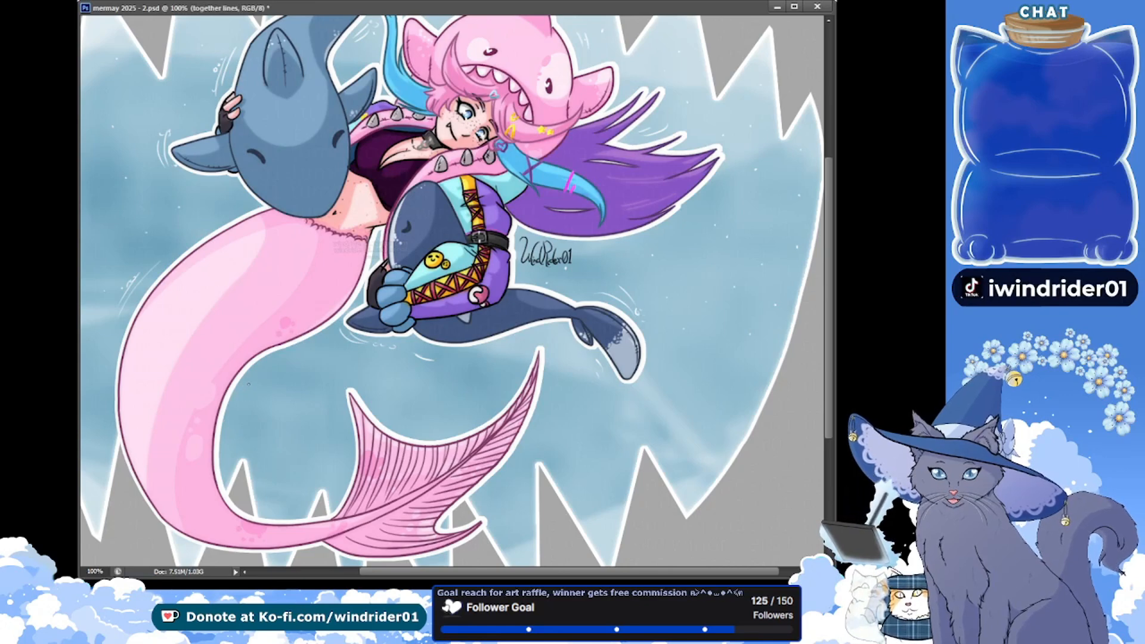
drag(248, 384, 230, 422)
key(ctrl+z)
On the BUBBLES layer, add white motion lines and small bubbles around the pink mermaid tail and its fin, and save the file
click(882, 286)
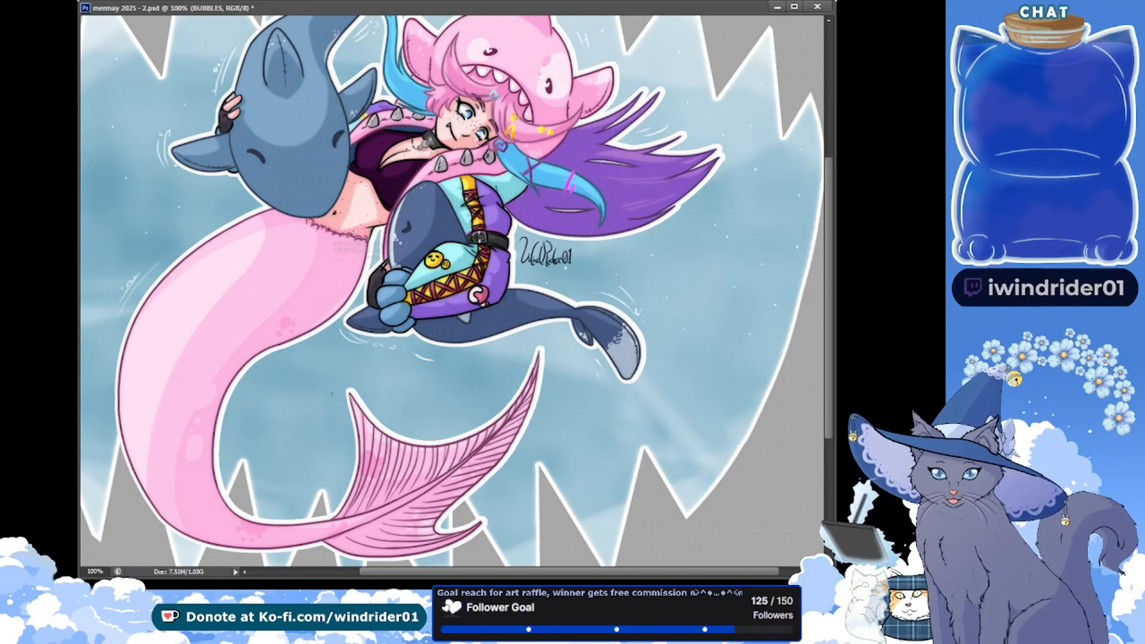
mouse_move(241, 409)
mouse_down()
mouse_move(237, 424)
mouse_move(247, 422)
mouse_up()
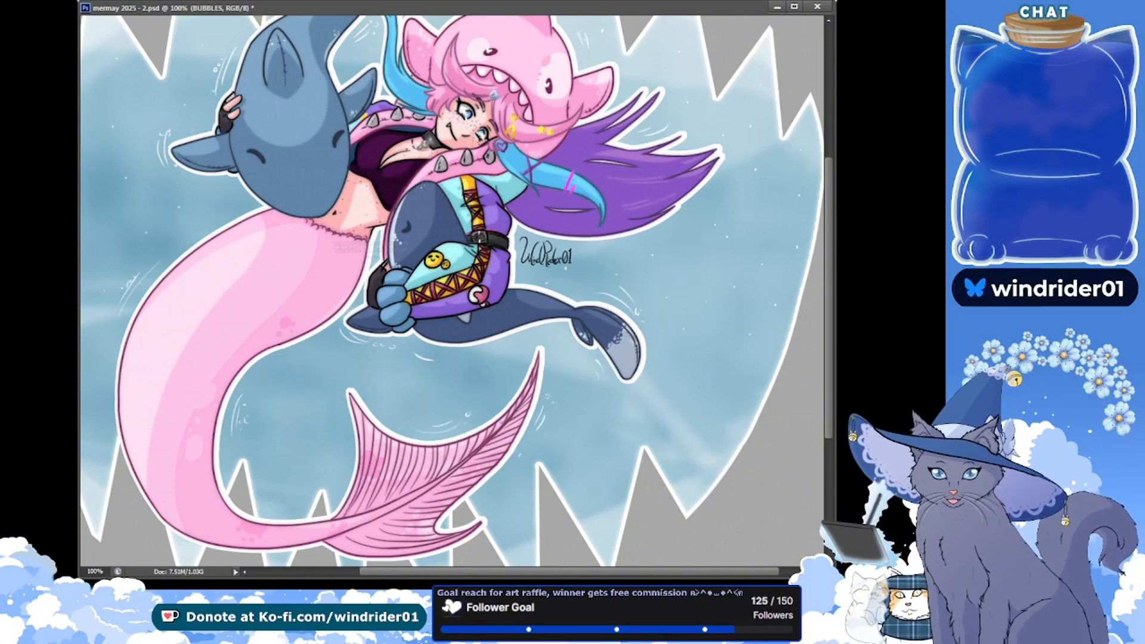
key(ctrl+s)
drag(170, 281, 283, 247)
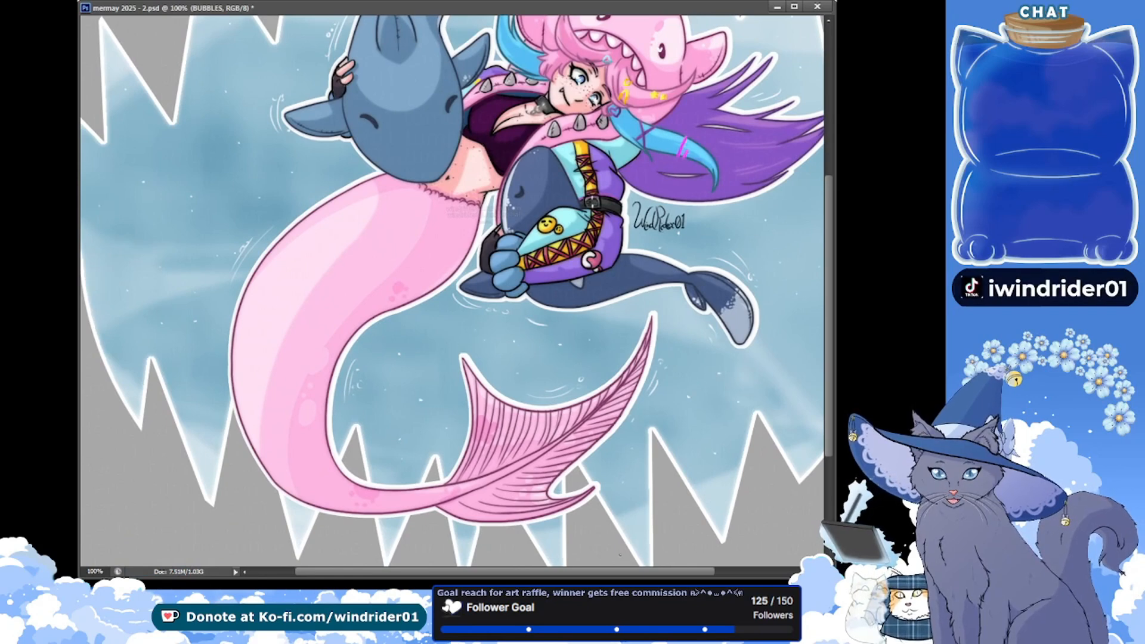
scroll(687, 396, right, 5)
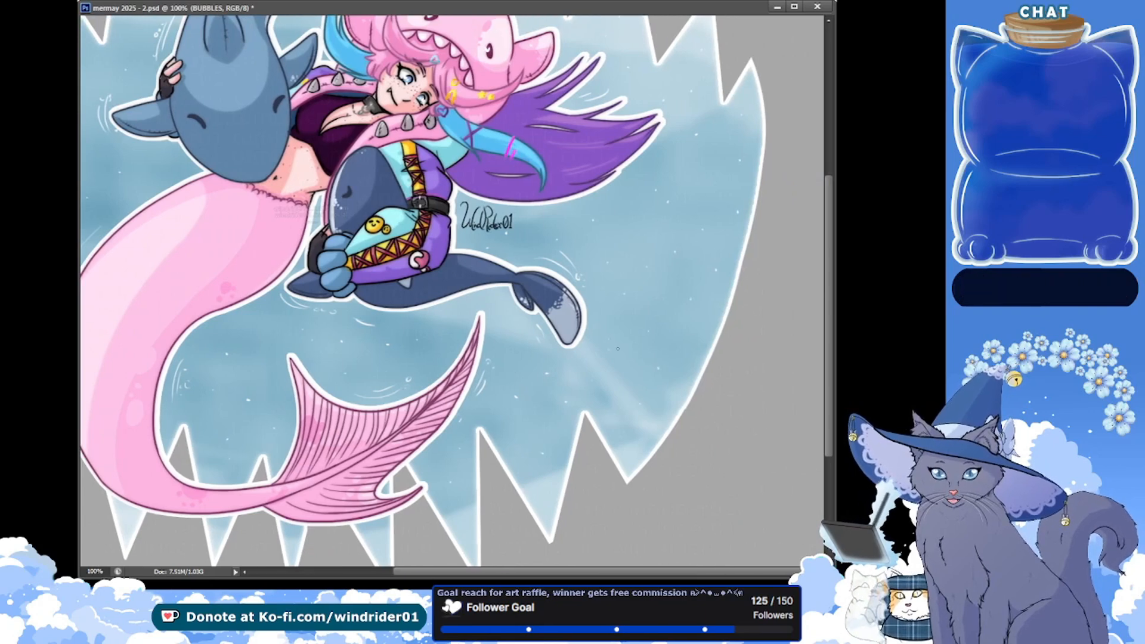
key(ctrl+s)
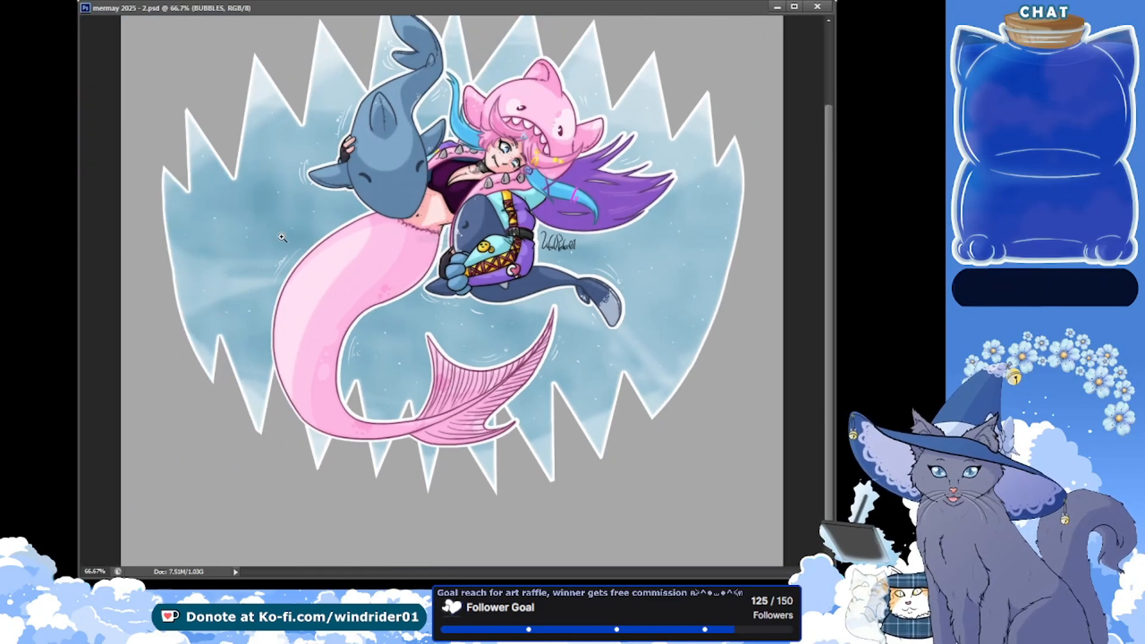
Enlarge the document window and review the whole illustration, from the upper tooth tips to the mermaid's tail fin
alt+click(281, 225)
click(259, 205)
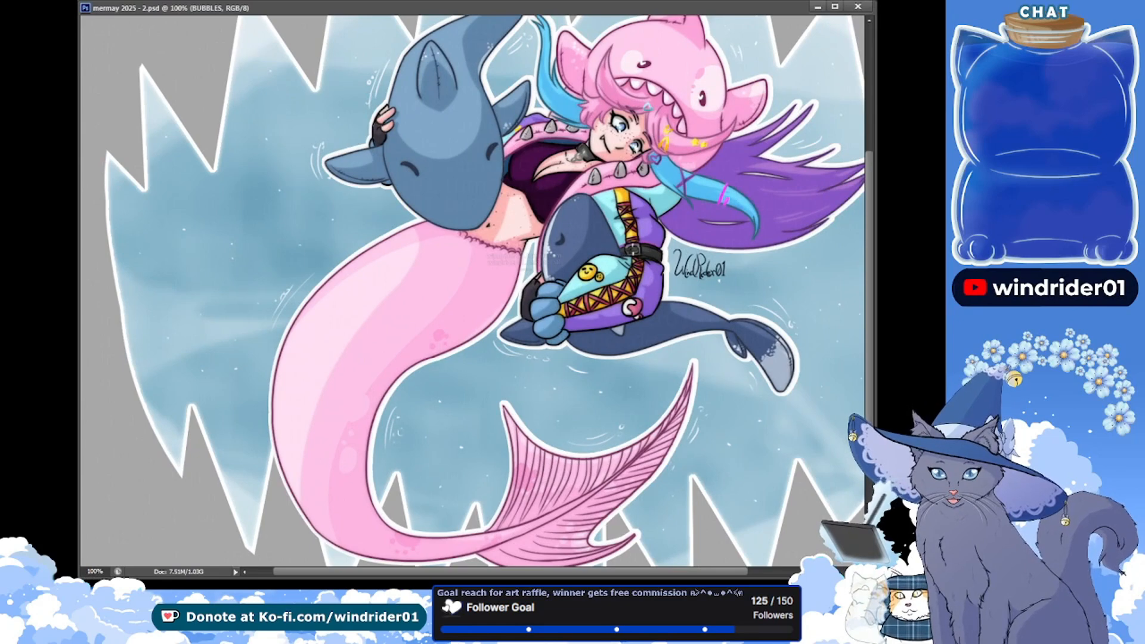
click(835, 6)
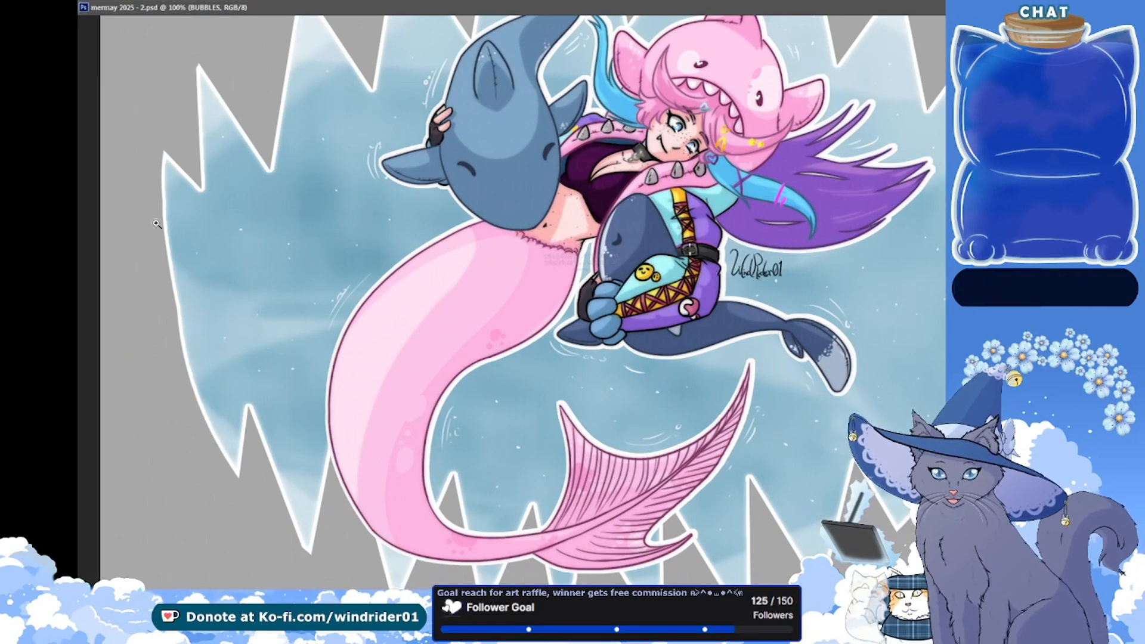
click(1088, 6)
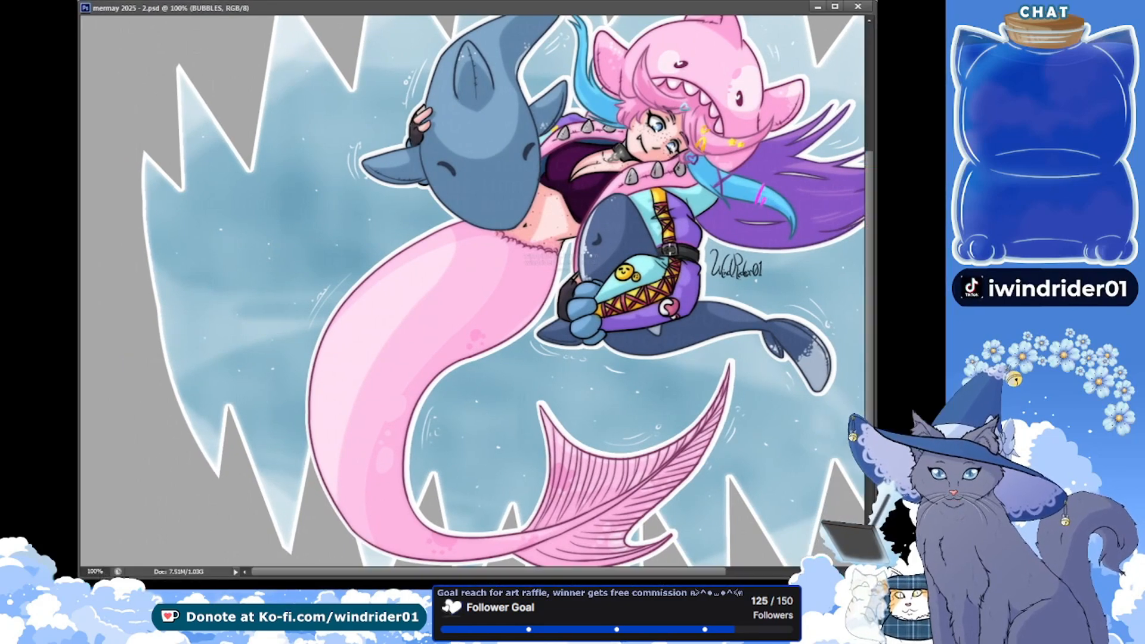
click(835, 6)
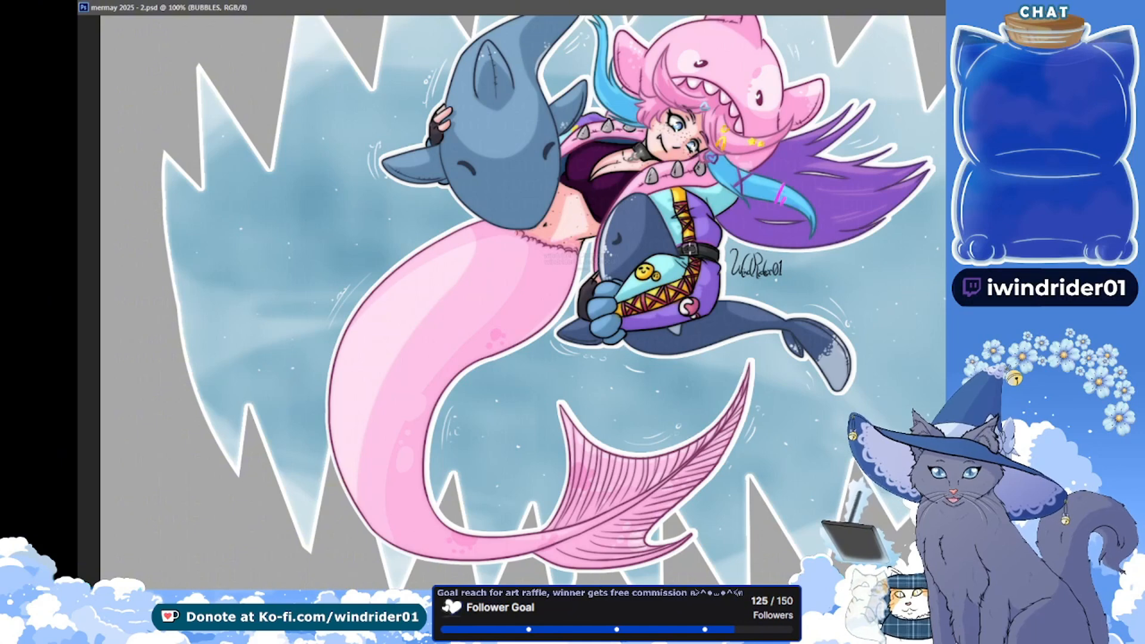
click(1097, 7)
drag(712, 224, 646, 224)
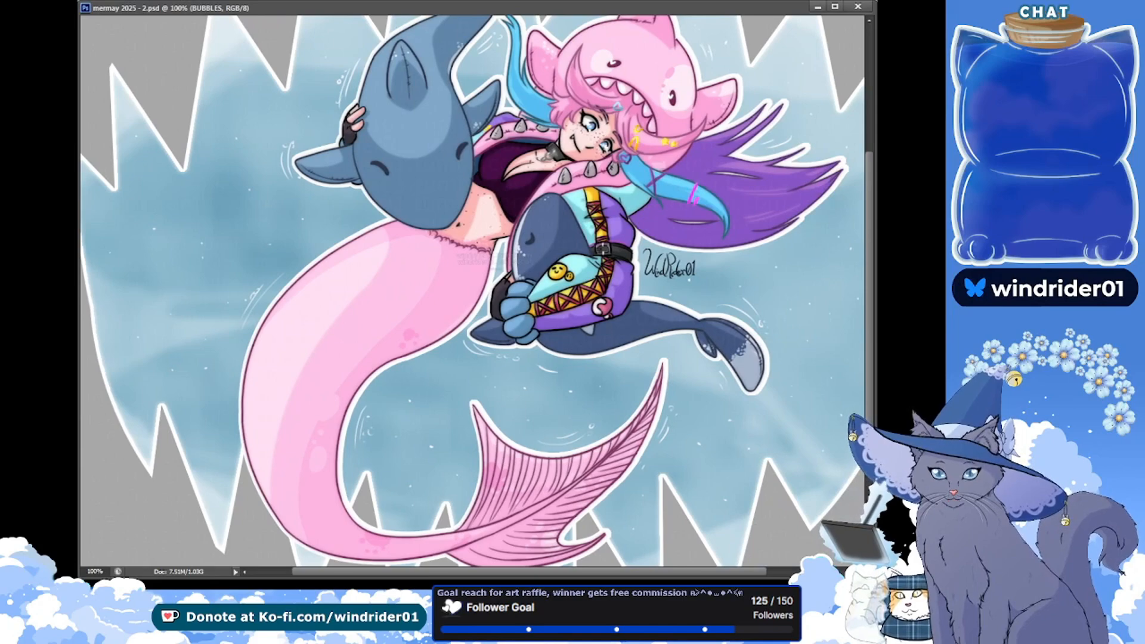
drag(875, 577, 1020, 580)
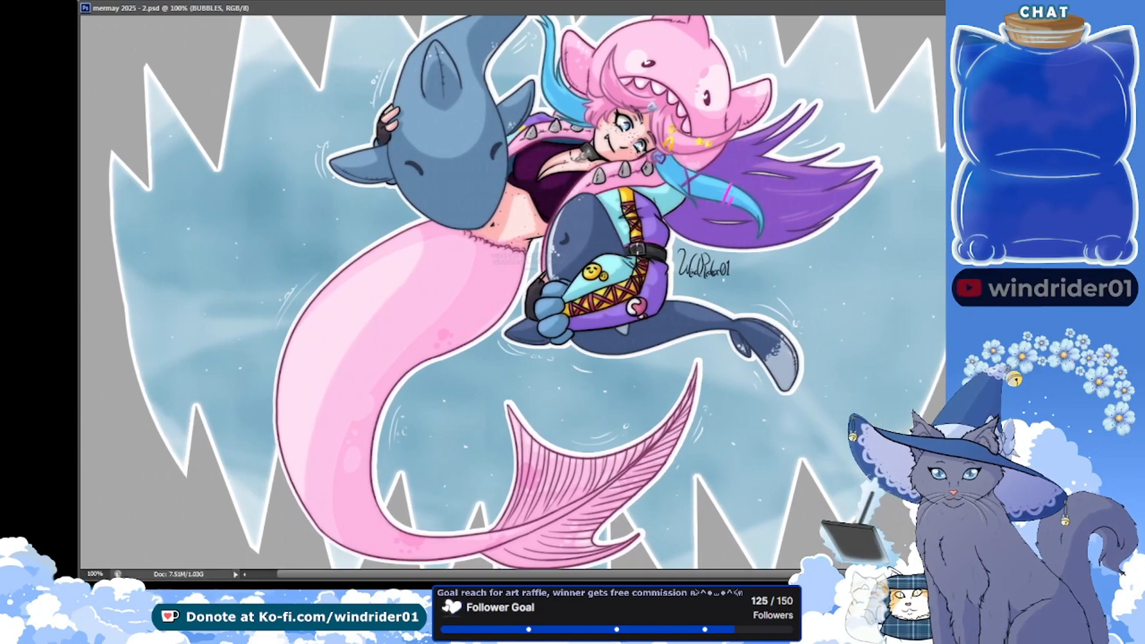
drag(844, 469, 842, 336)
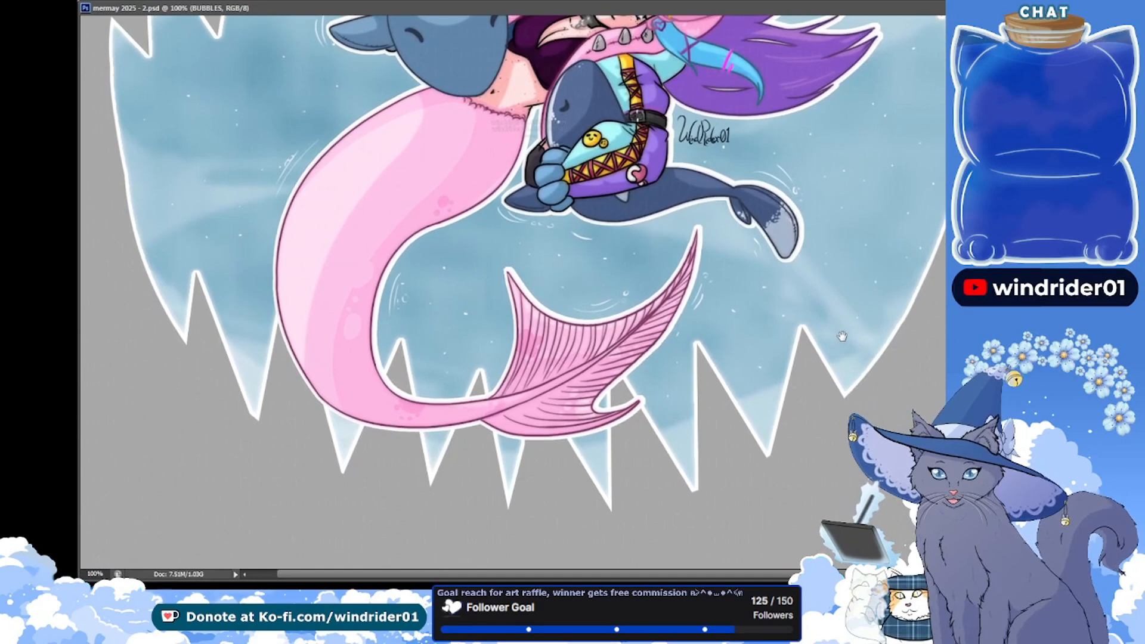
drag(904, 281, 905, 529)
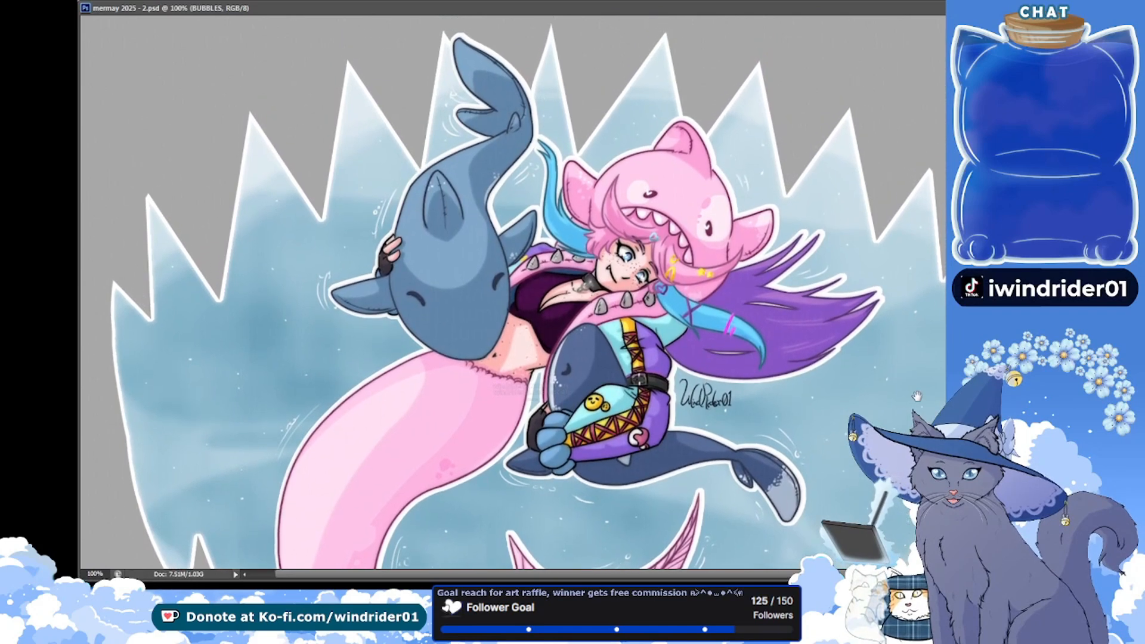